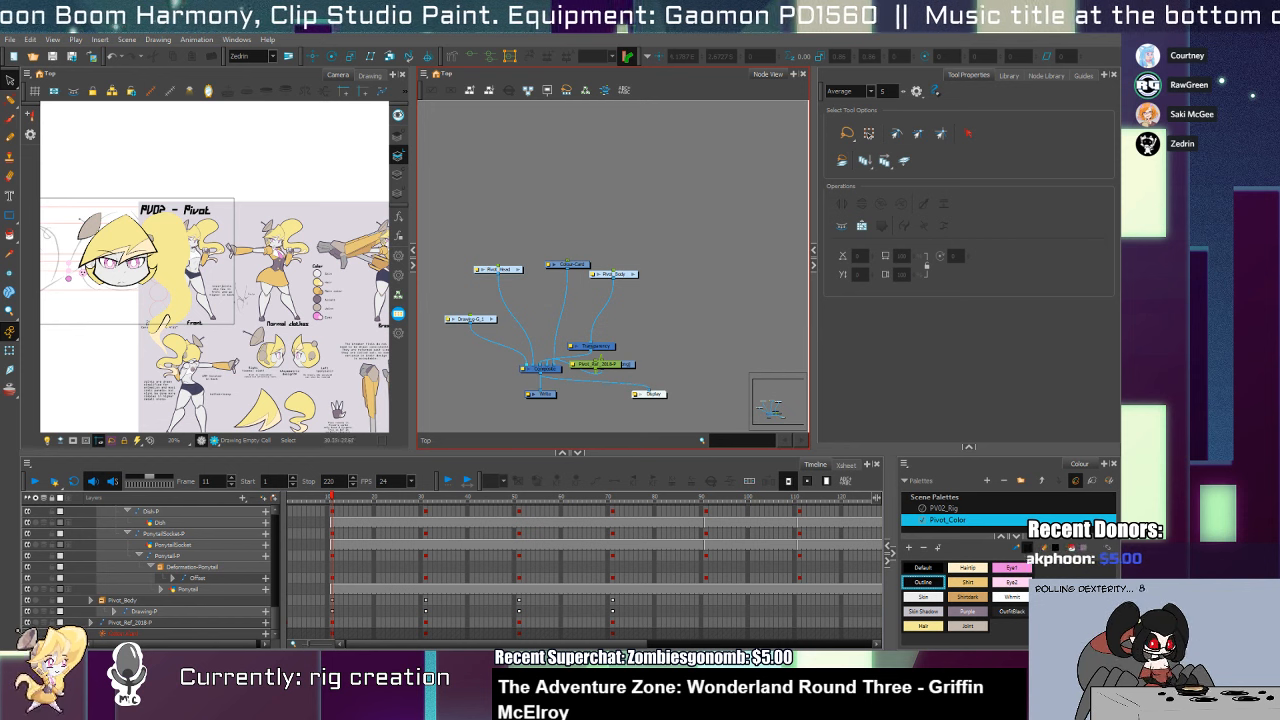
key("shift+t")
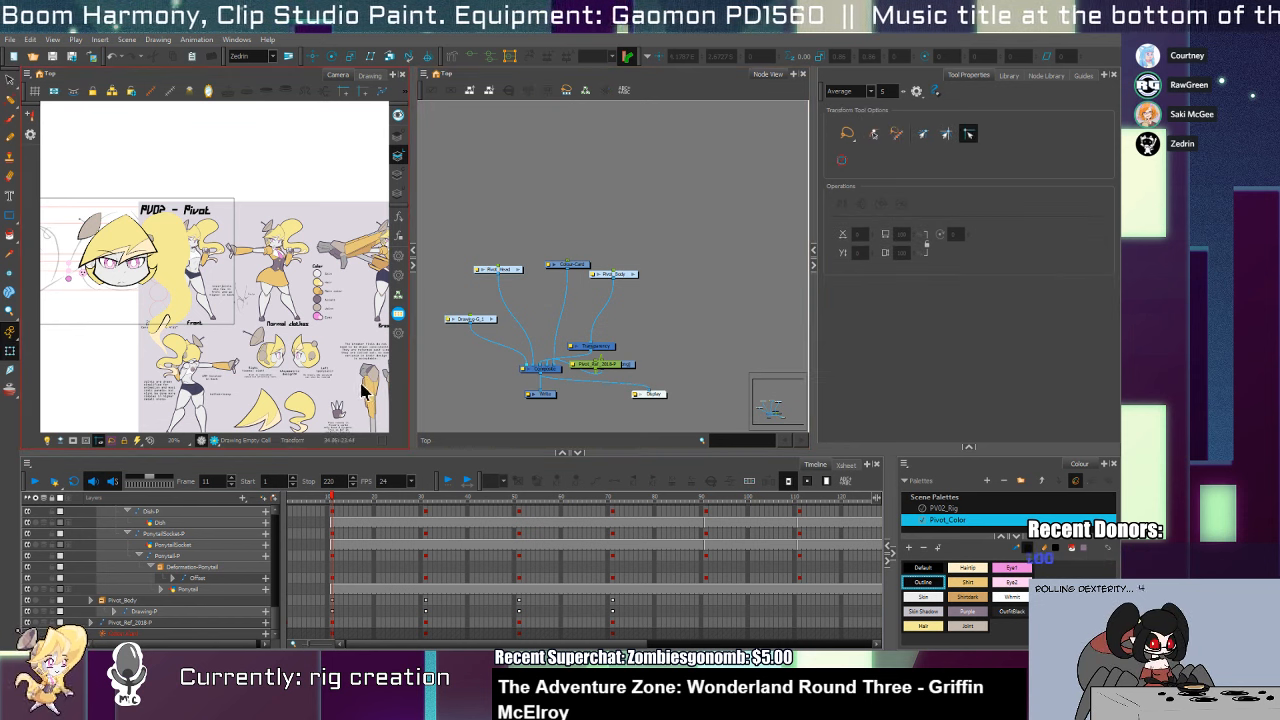
left_click(350, 370)
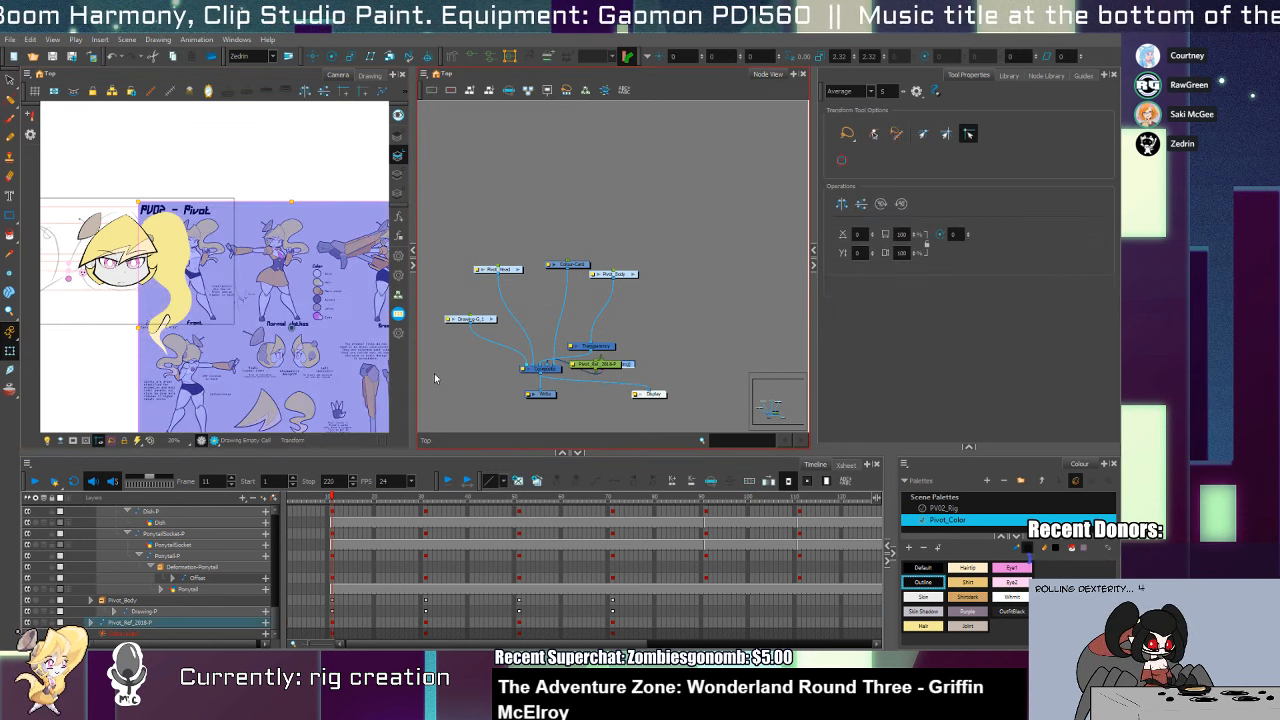
left_click(491, 318)
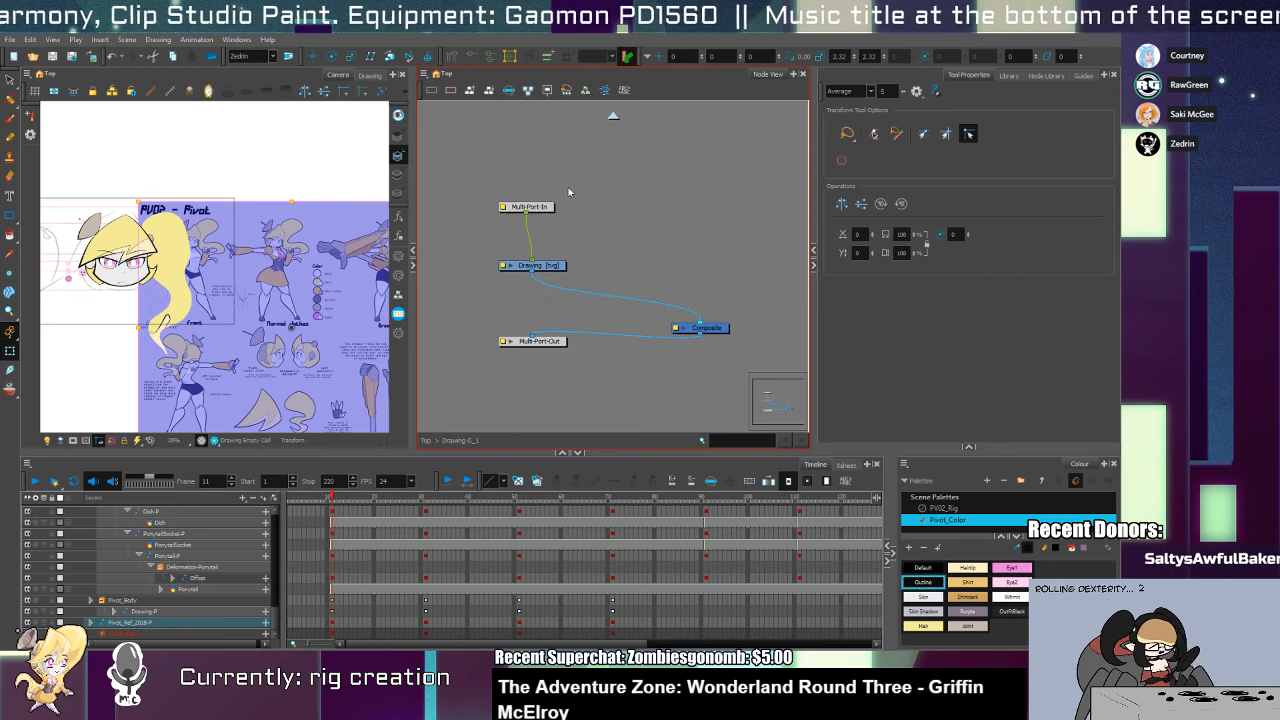
left_click(613, 116)
left_click(491, 384)
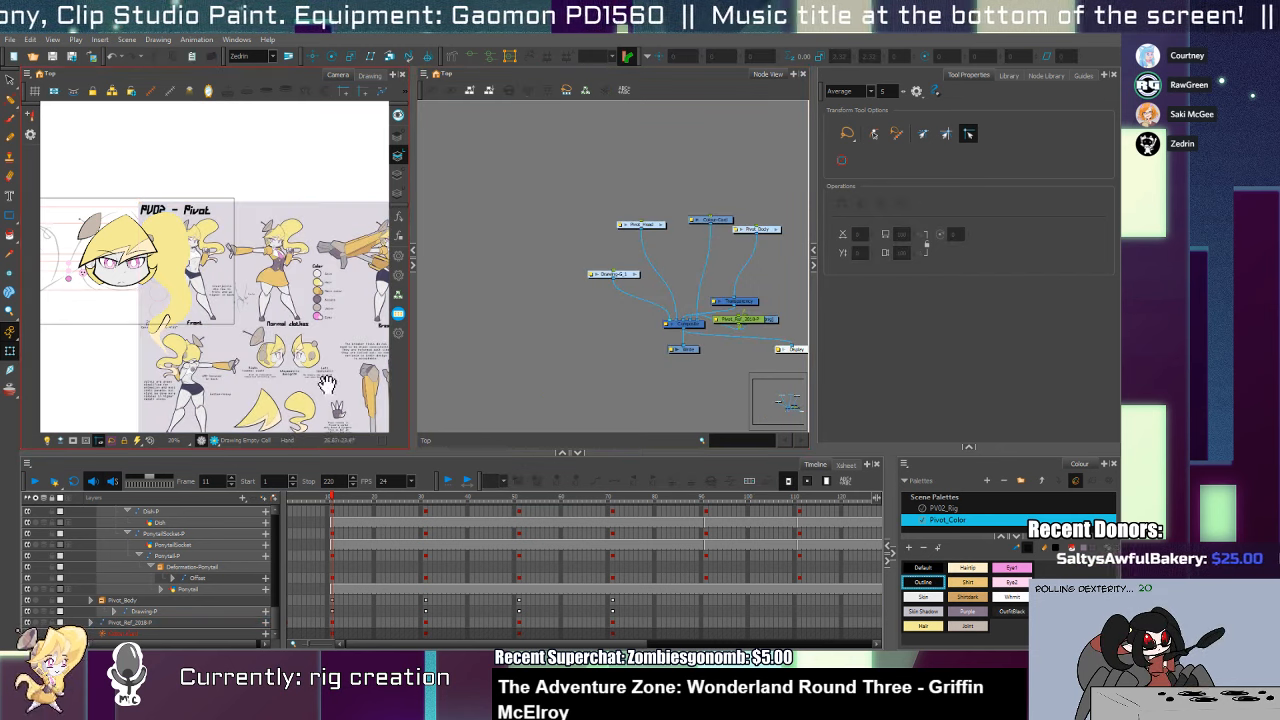
Add a parent peg to the Pivot_Head group and scale the whole head down to about 0.39
left_click_drag(322, 387, 386, 360)
left_click_drag(277, 603, 289, 511)
left_click(118, 533)
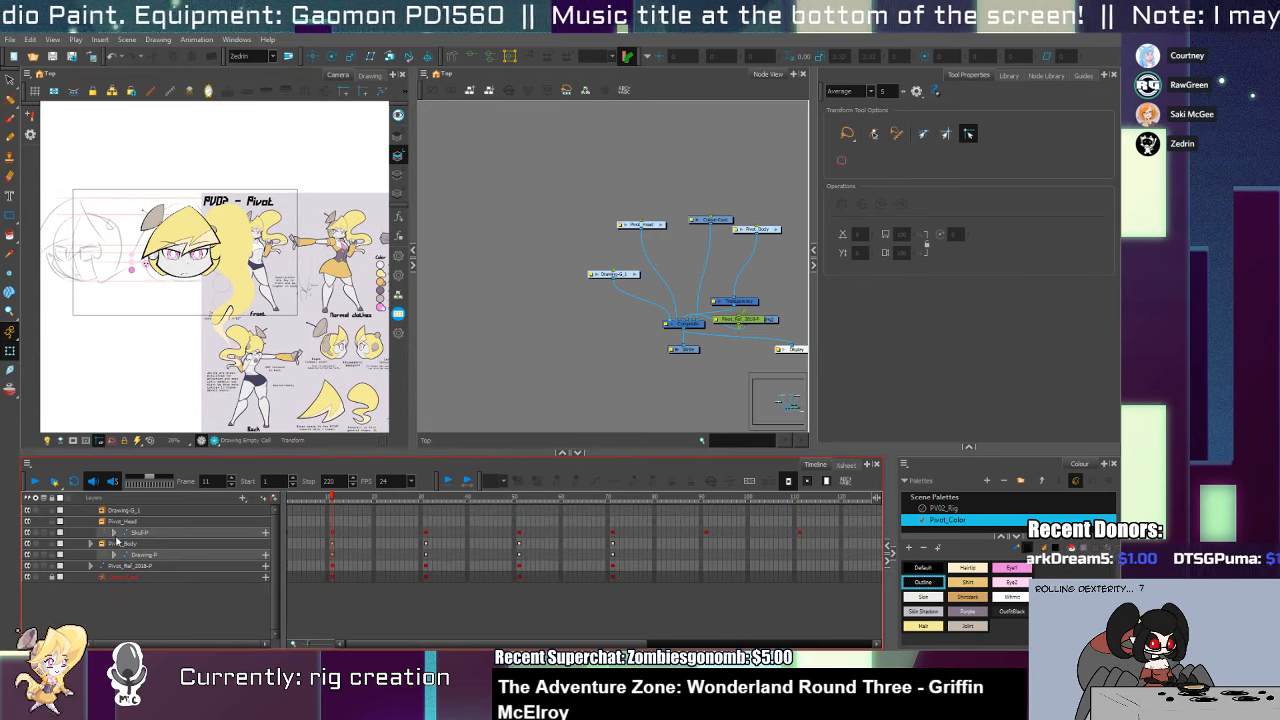
left_click(120, 521)
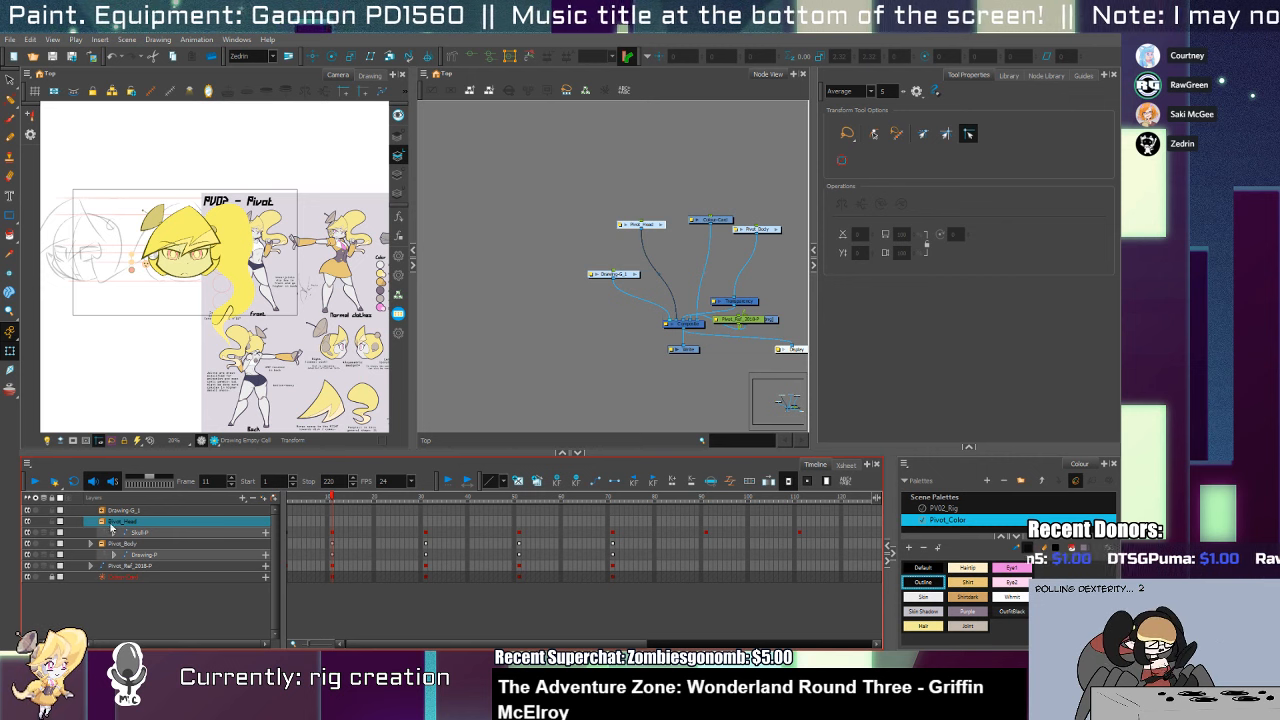
left_click(273, 499)
left_click(205, 523)
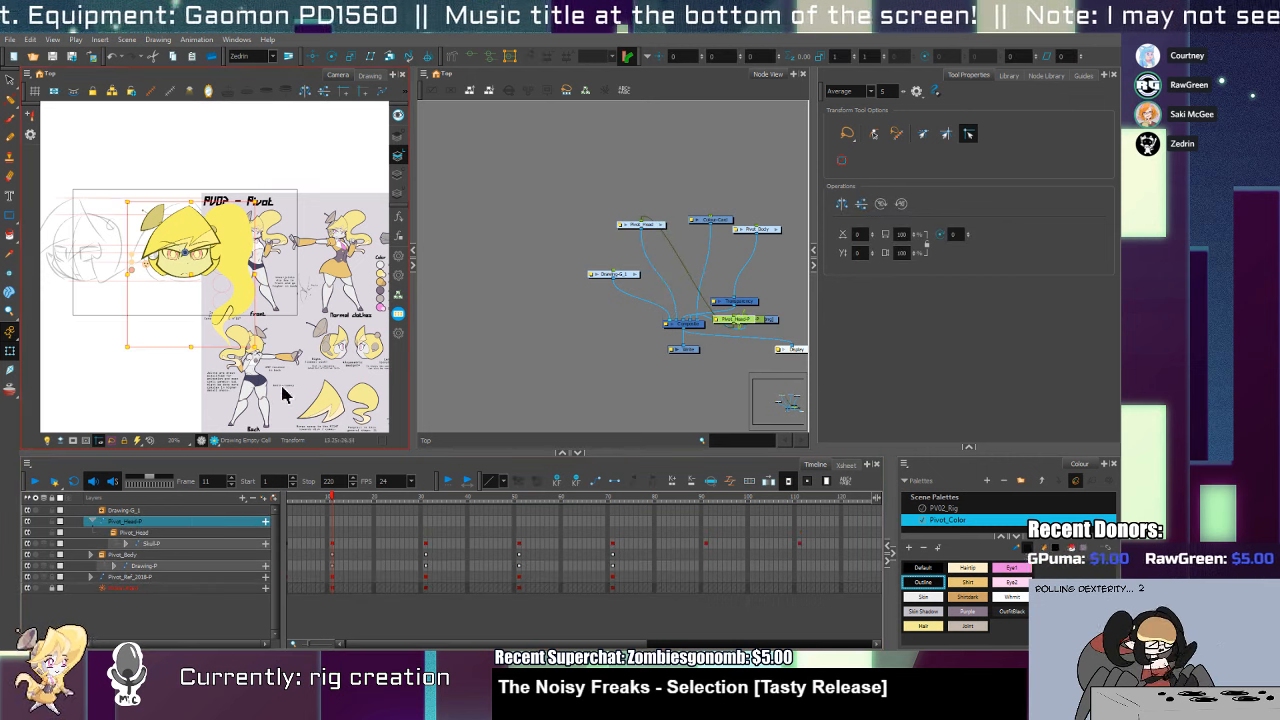
left_click_drag(258, 350, 205, 296)
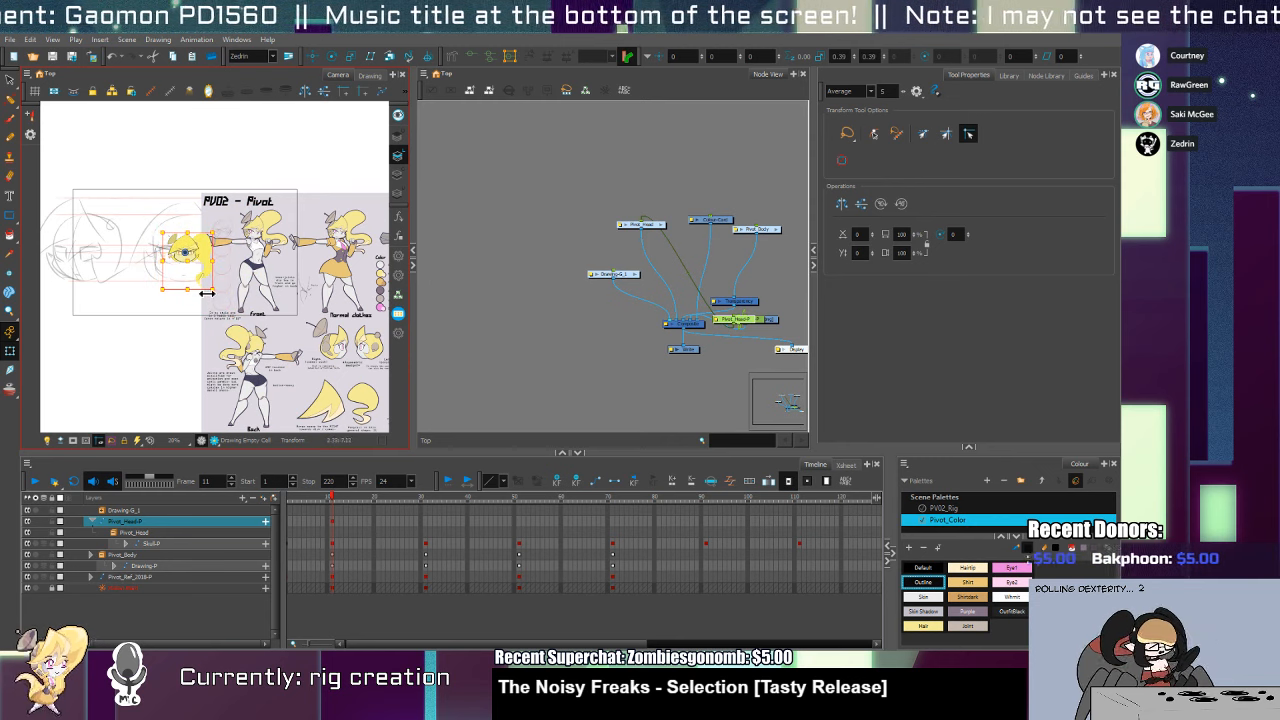
Reveal the Drawing layer under Pivot_Body in the timeline and move the Pivot_Head peg up to about 4.25 N
left_click(120, 268)
key("o")
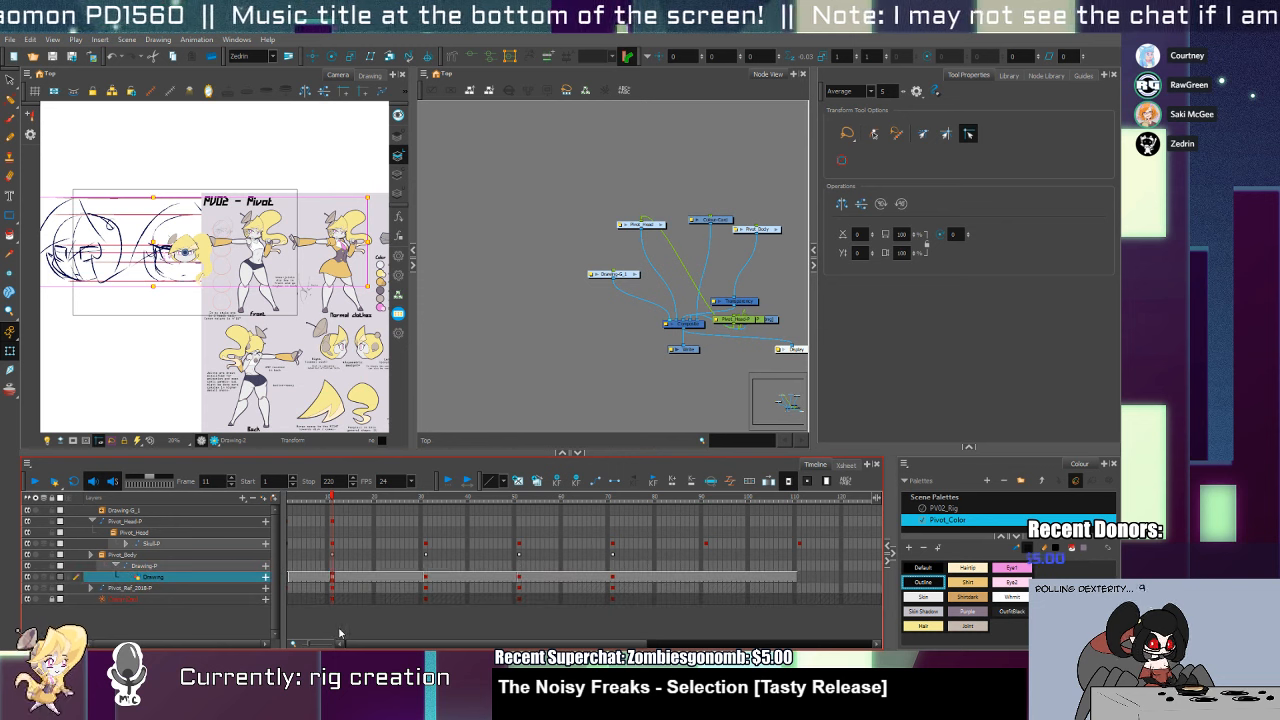
left_click(116, 566)
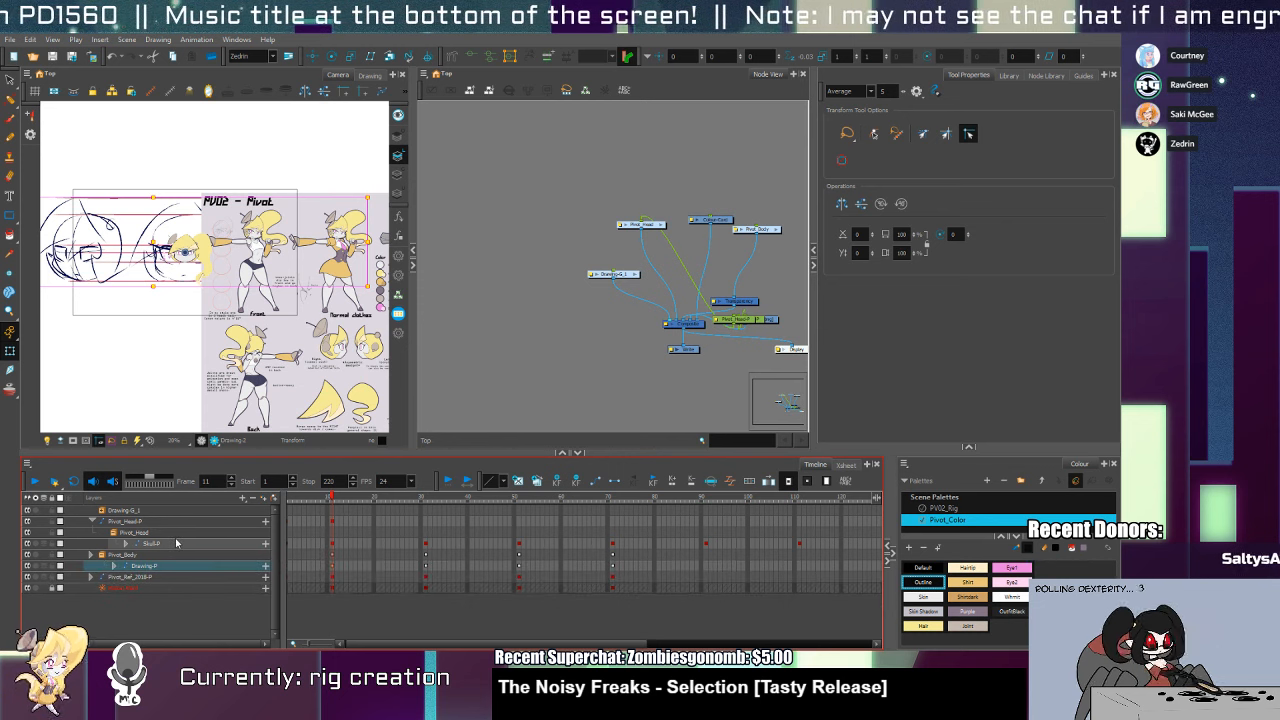
left_click(116, 566)
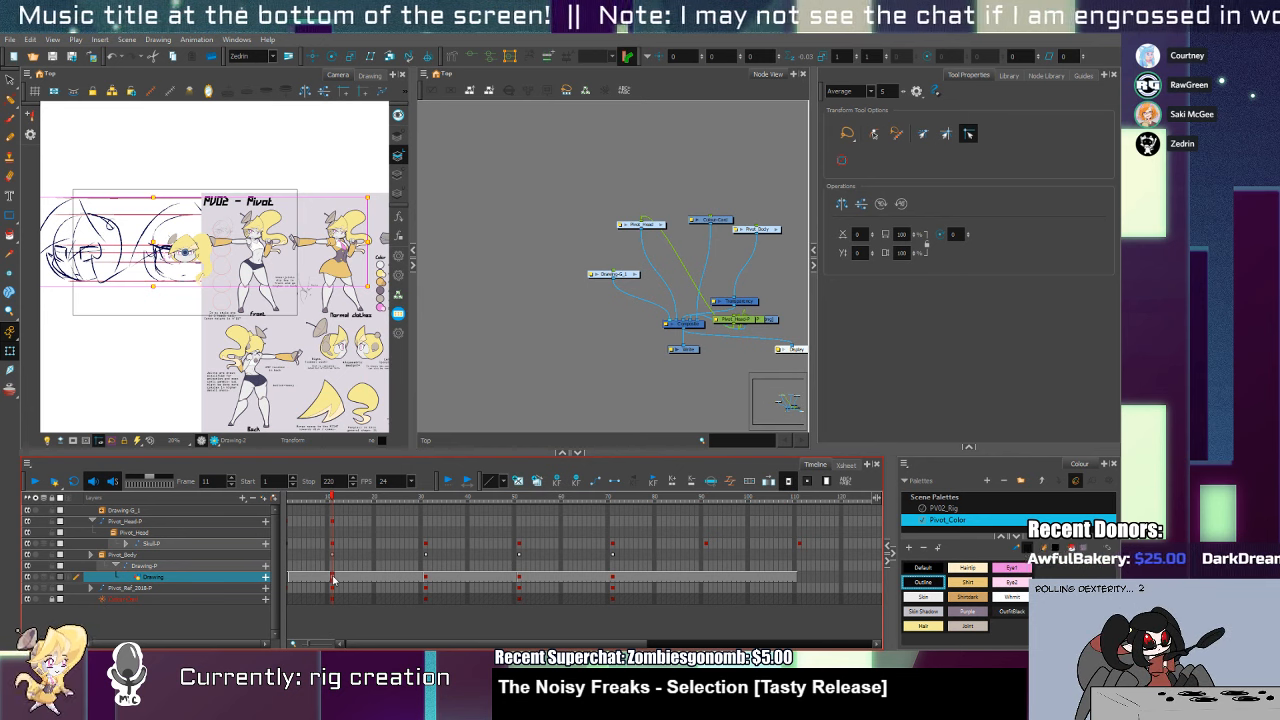
left_click(191, 264)
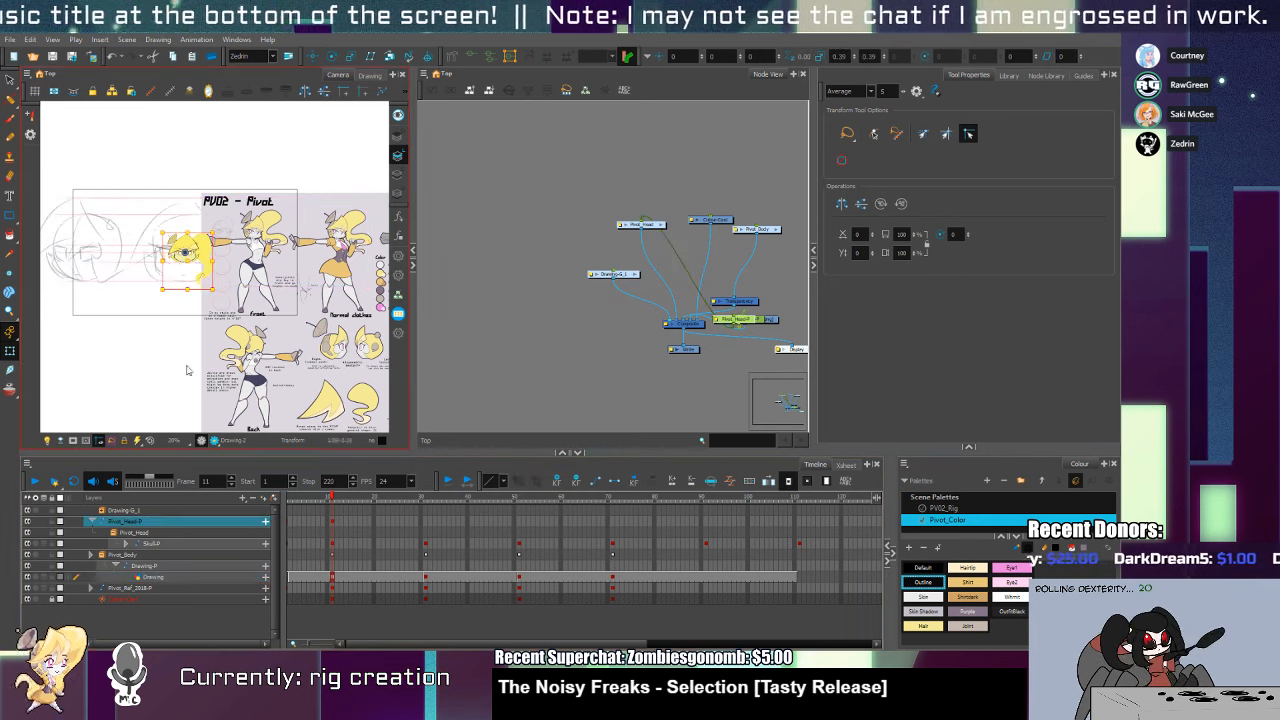
left_click(206, 240, "shift")
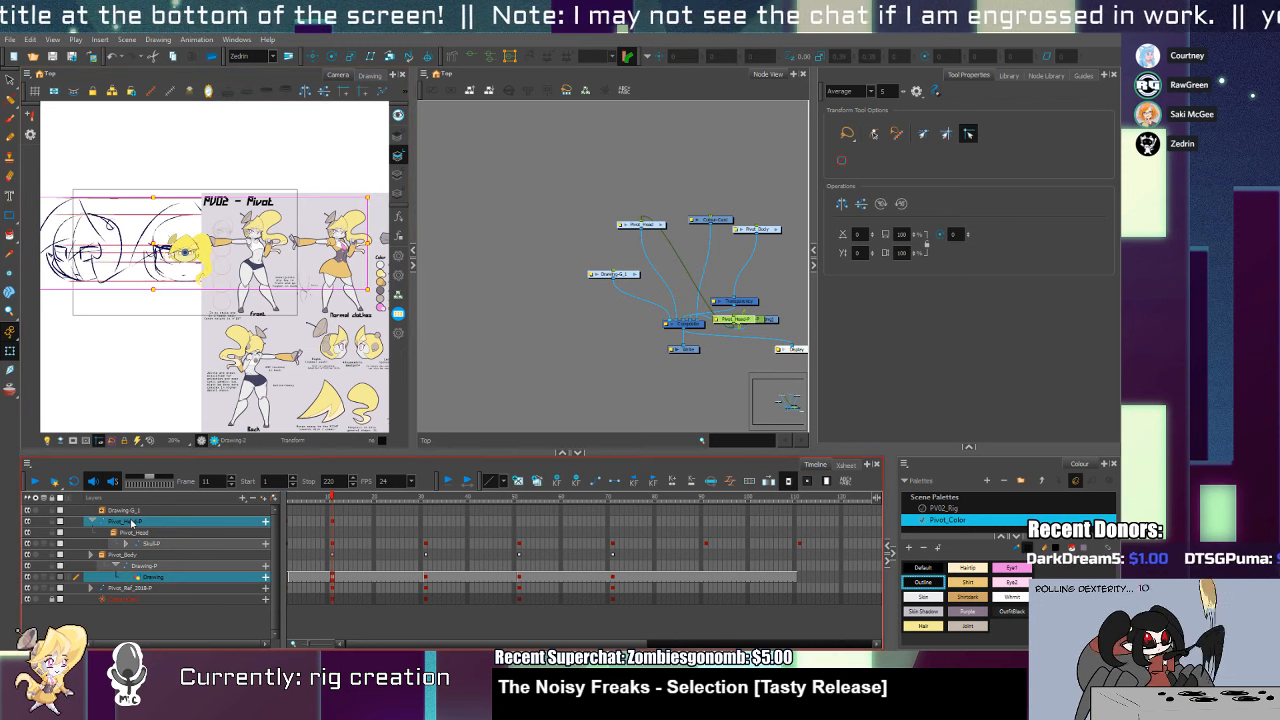
left_click(131, 521)
left_click_drag(196, 262, 194, 241)
Set the Pivot_Head peg's scale to 0.37 on both axes and move the head up to about 5.05 N
key("alt+z")
left_click(180, 309)
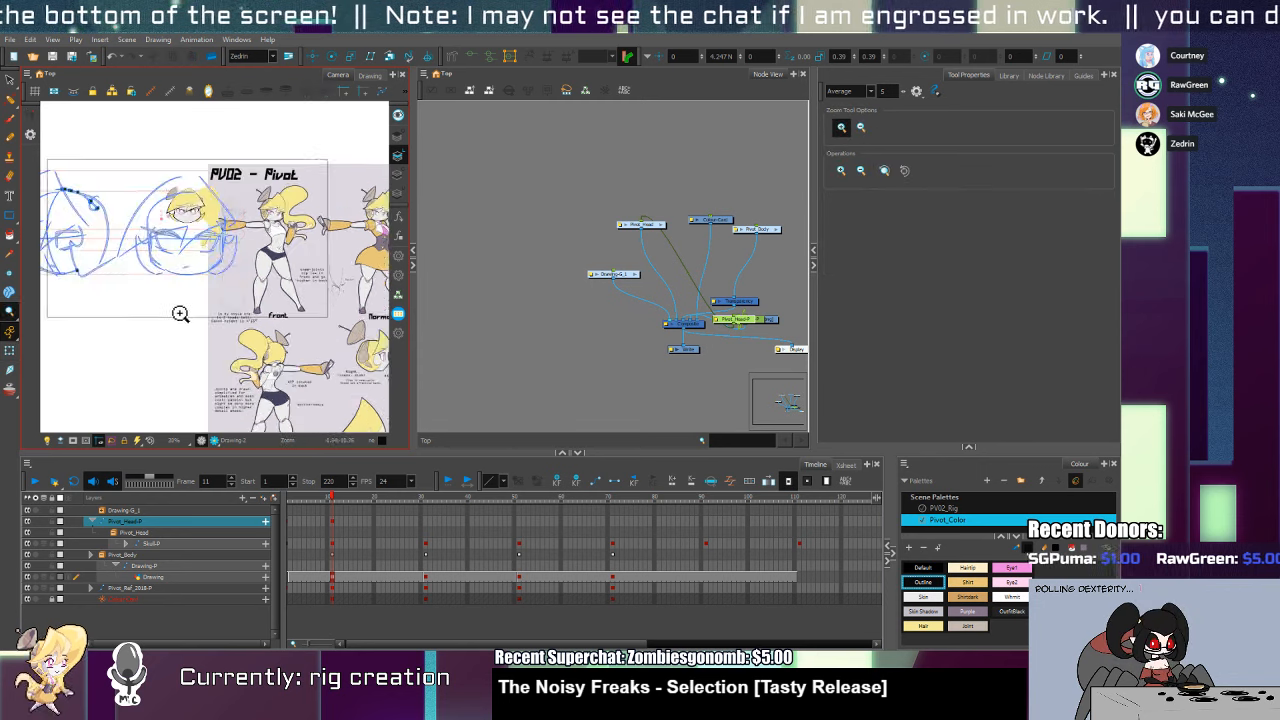
left_click(180, 311)
mouse_move(200, 300)
left_mouse_down()
mouse_move(274, 389)
mouse_move(263, 293)
left_mouse_up()
left_click(263, 292)
key("shift+t")
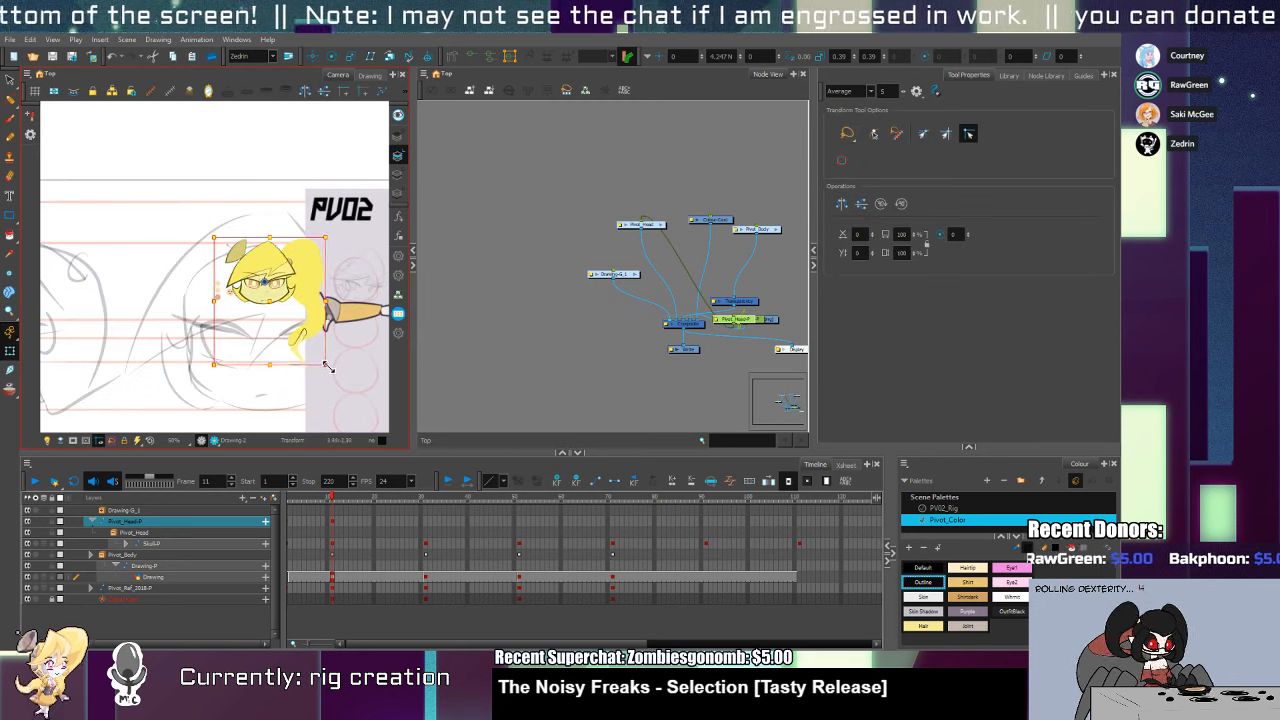
left_click_drag(328, 367, 327, 366)
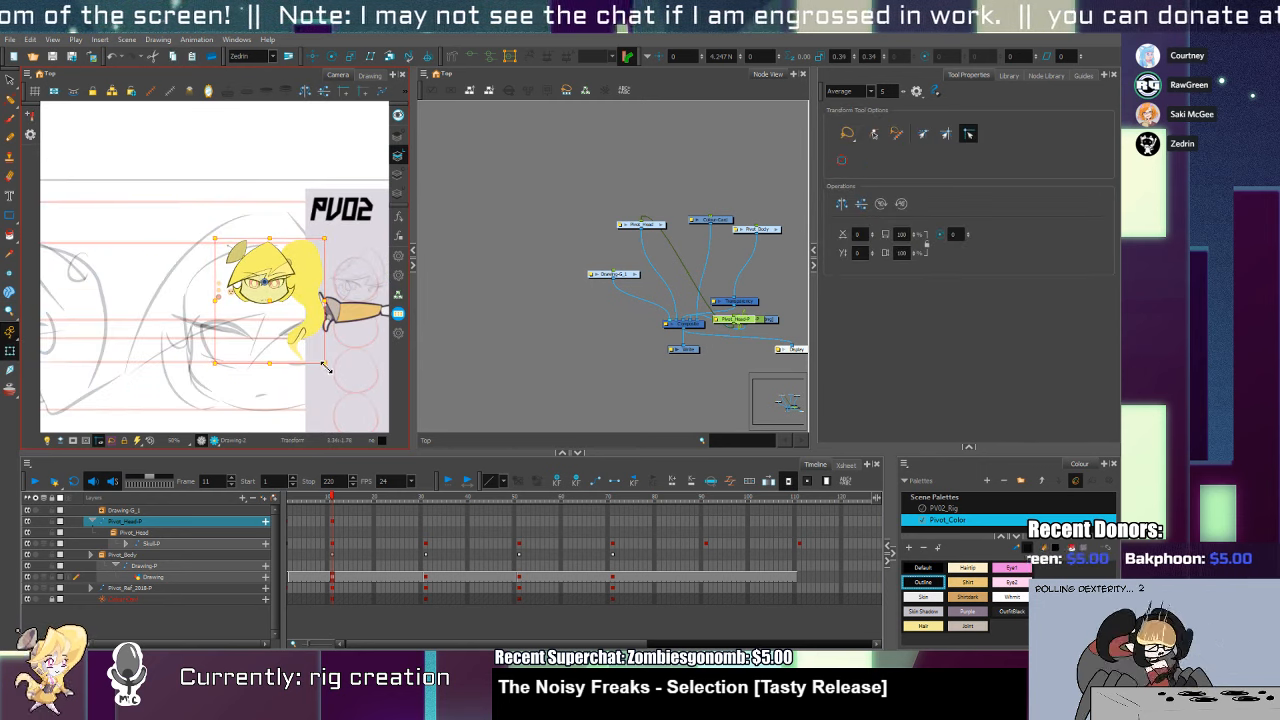
left_click(511, 210)
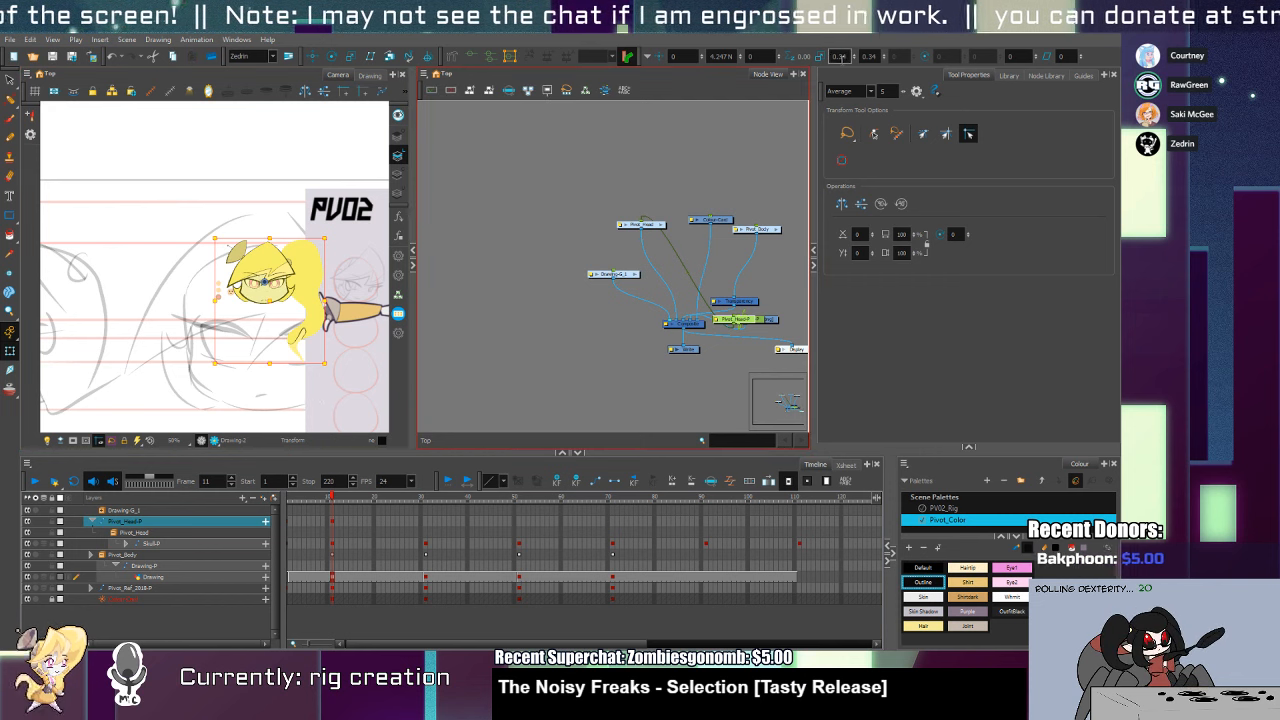
left_click(843, 57)
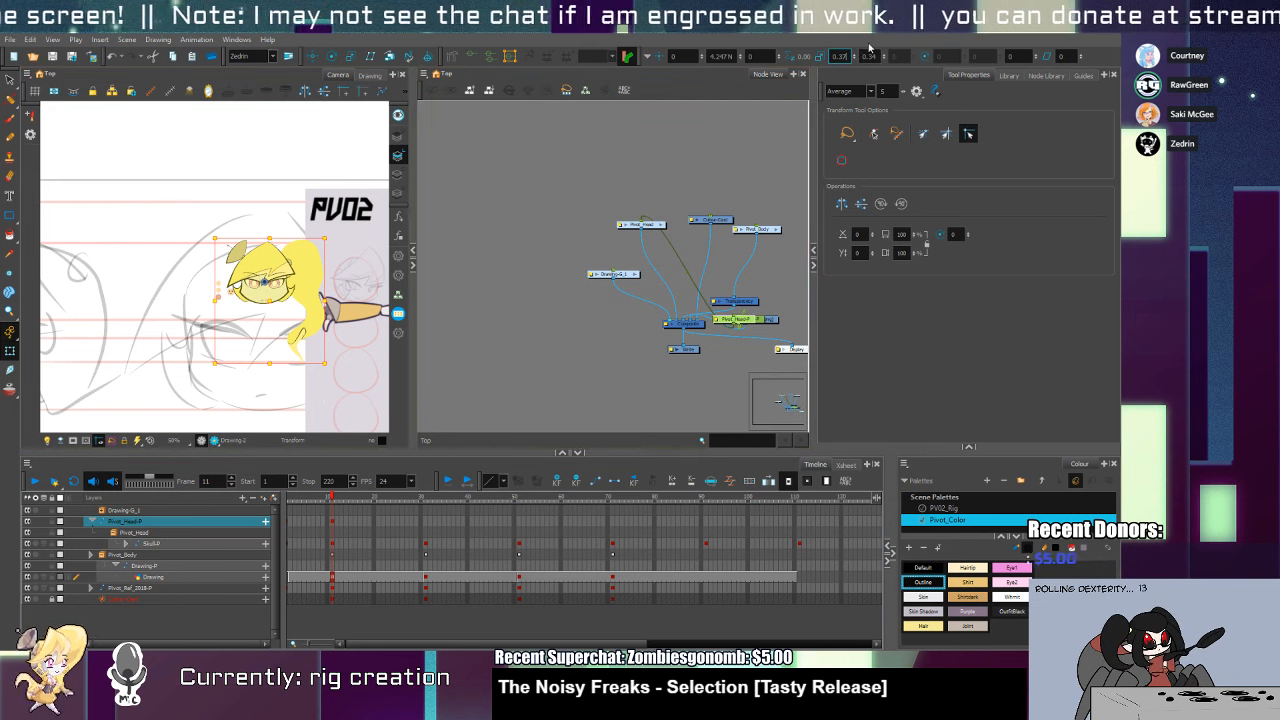
type("0.37")
key("Return")
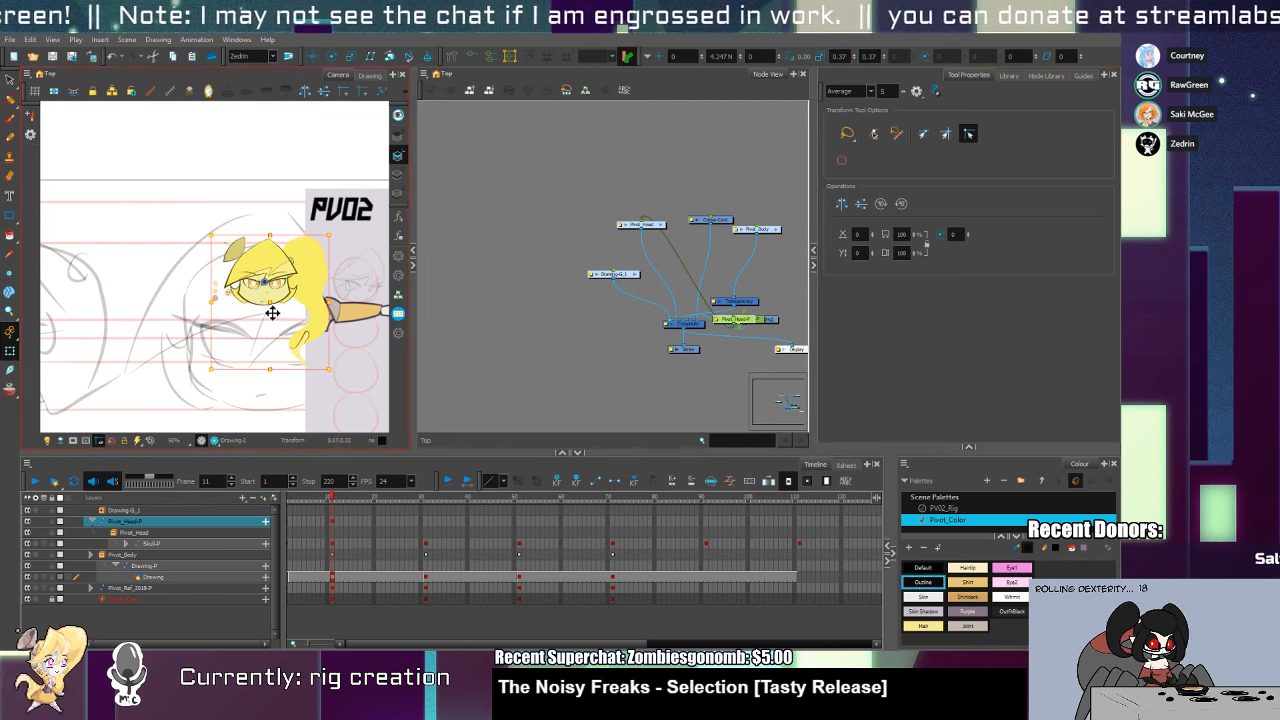
left_click_drag(273, 309, 275, 291)
left_click_drag(306, 354, 294, 286)
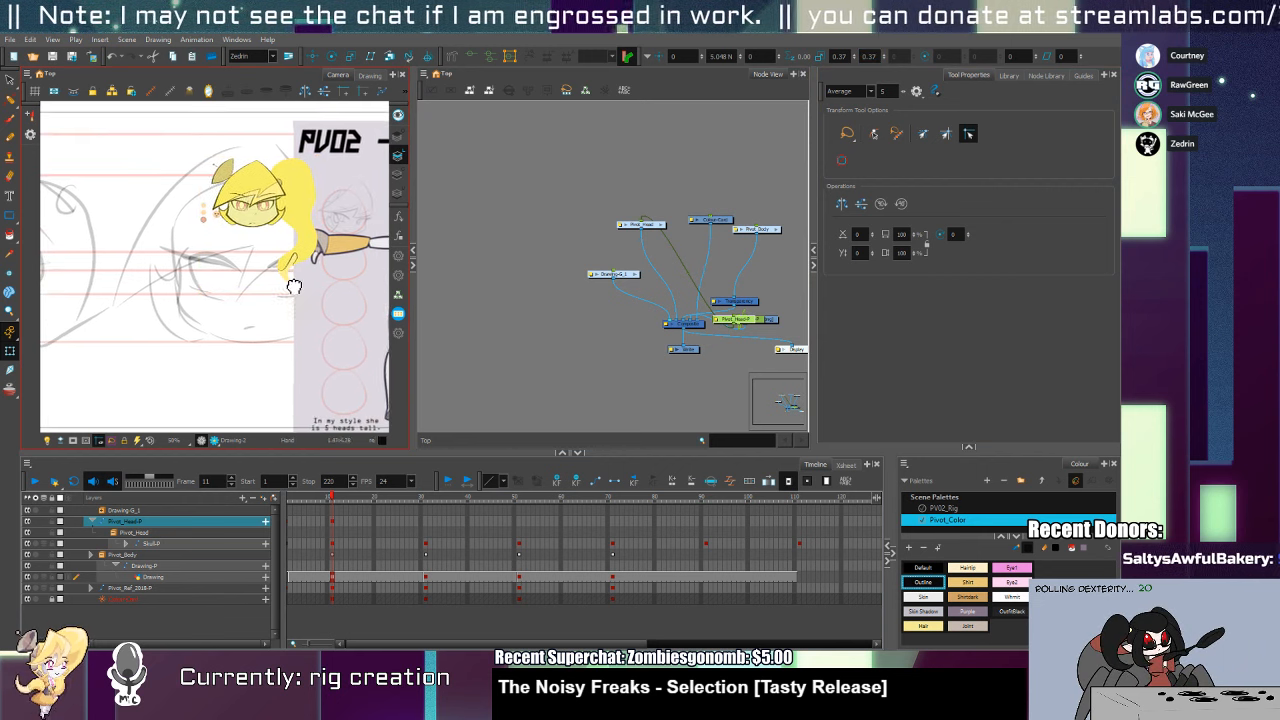
Move the Pivot reference sheet to the right, away from the scaled-down head
left_click(331, 578)
left_click(352, 406)
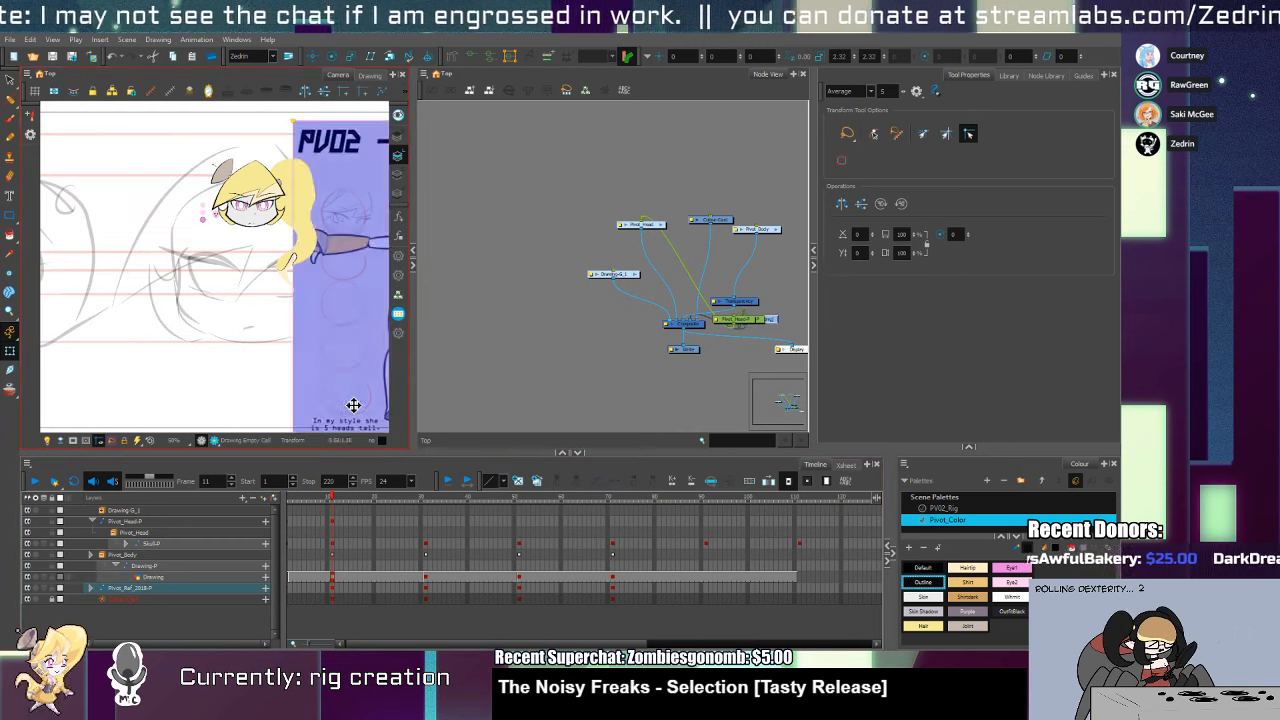
scroll(326, 383, "down", 2)
left_click_drag(326, 383, 229, 251)
left_click_drag(269, 344, 375, 407)
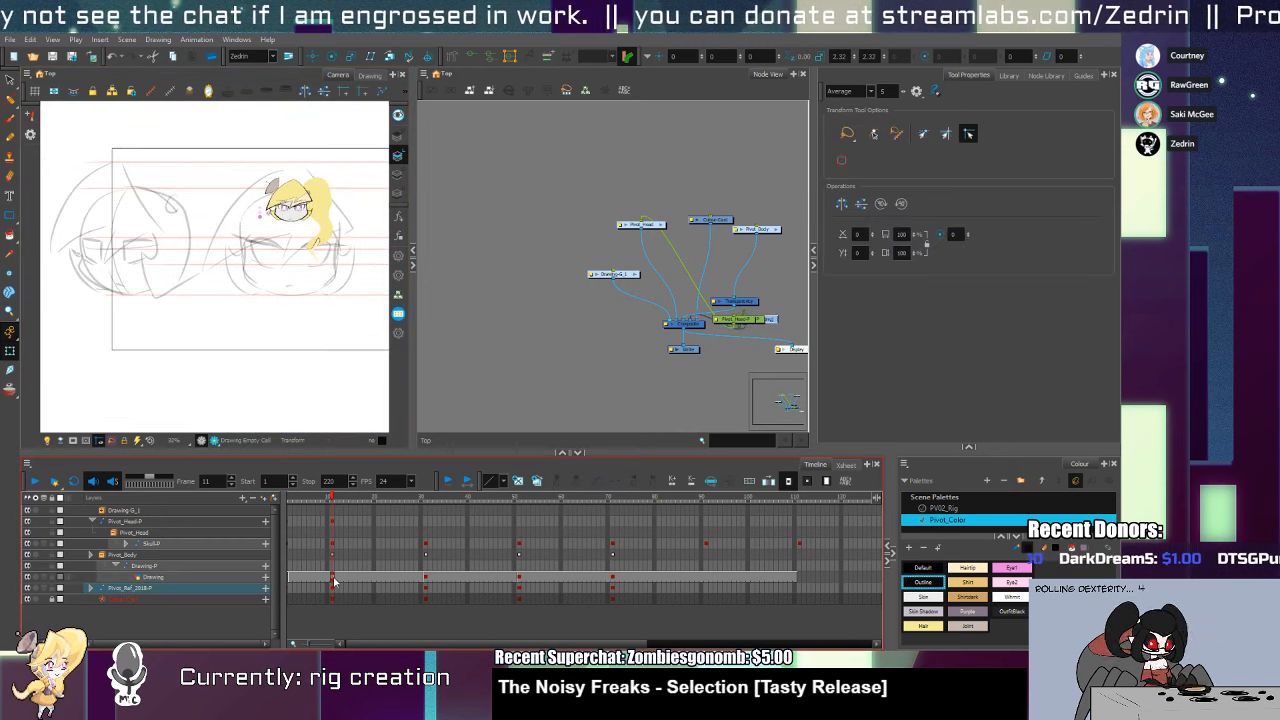
Swap the head sketch at frame 11 of Pivot_Body's Drawing layer for a blank drawing
left_click(334, 578)
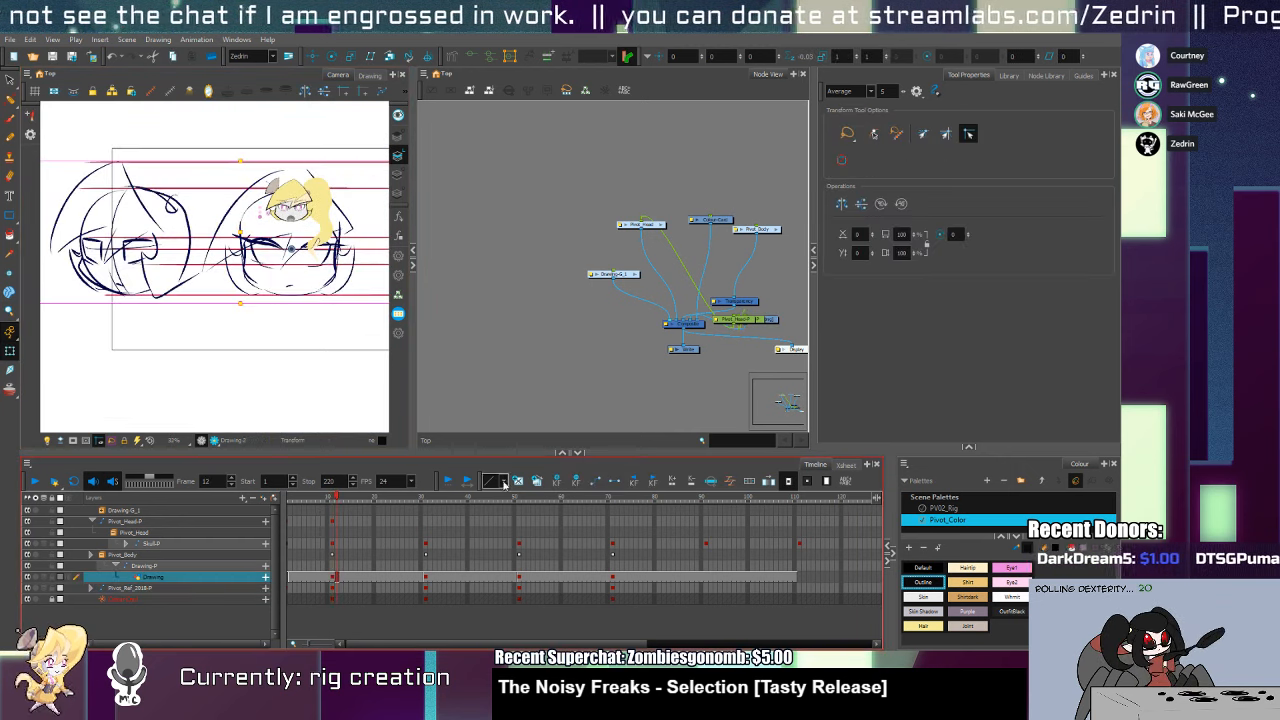
left_click(333, 579)
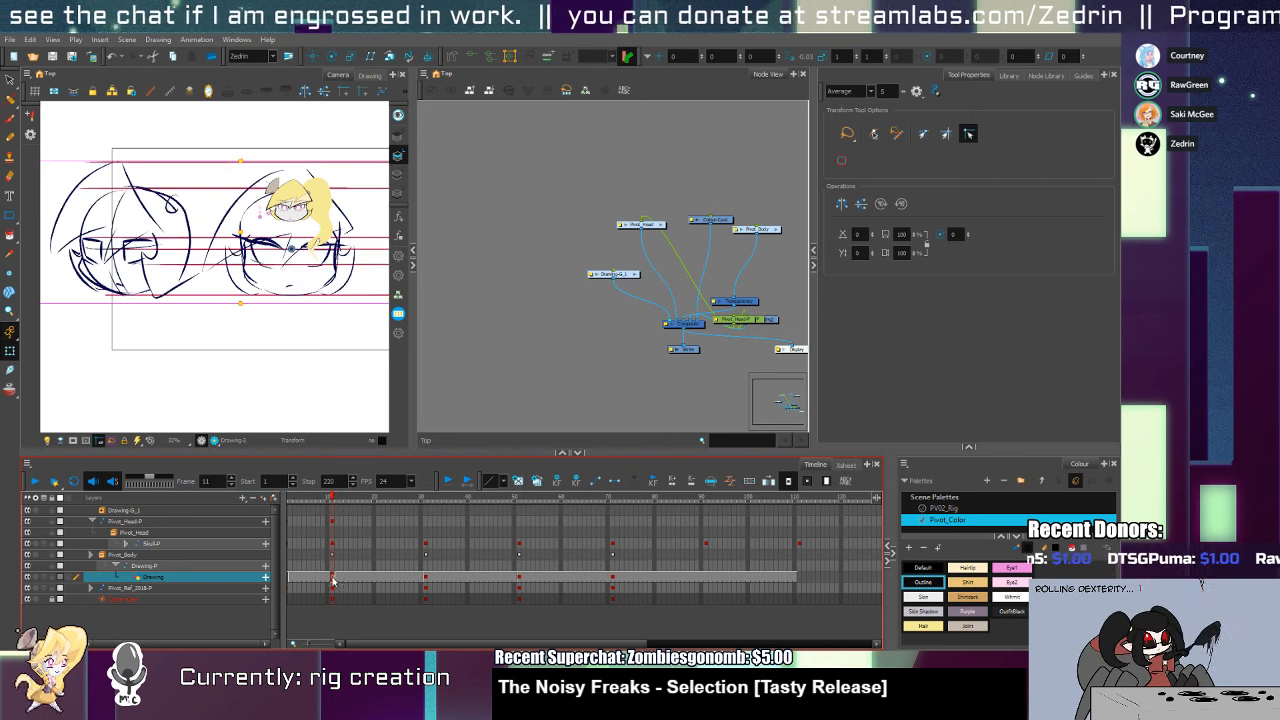
key("bracketright")
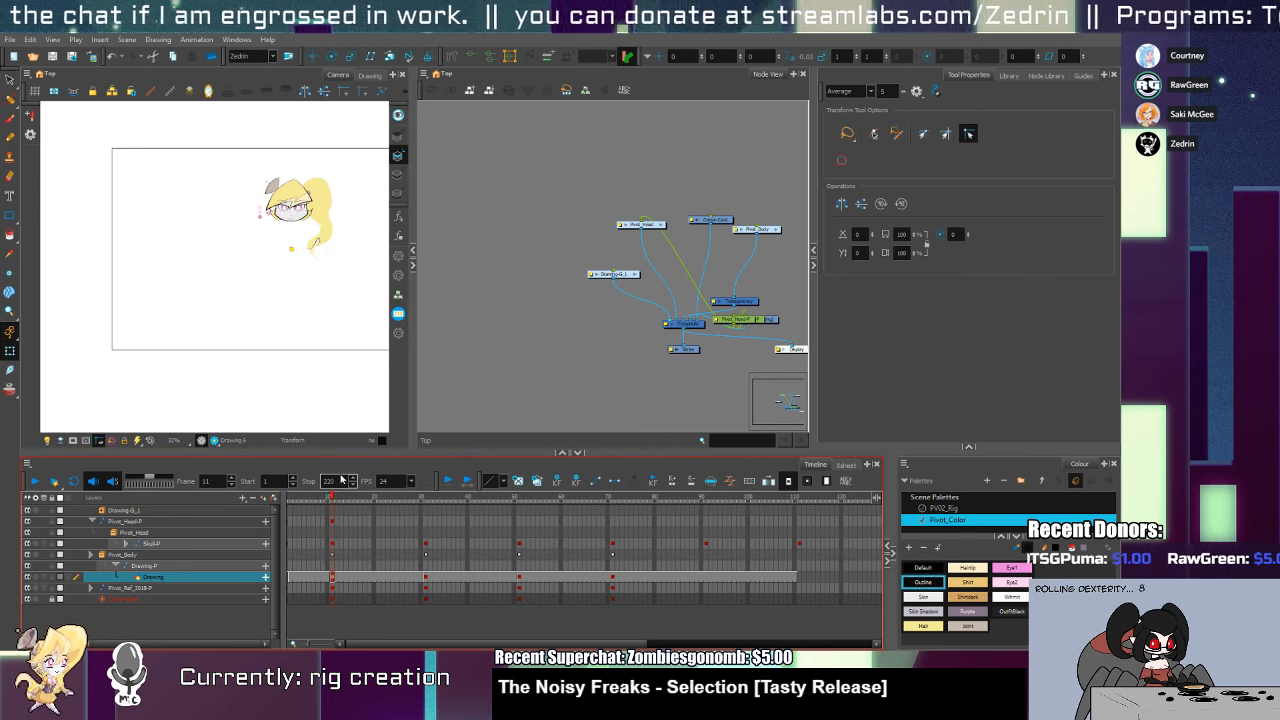
left_click_drag(293, 330, 211, 338)
left_click_drag(220, 277, 250, 281)
Brush a straight vertical centre line from the face down to body length on the blank drawing, undoing and redrawing crooked strokes
key("alt+z")
left_click(227, 252)
key("alt+b")
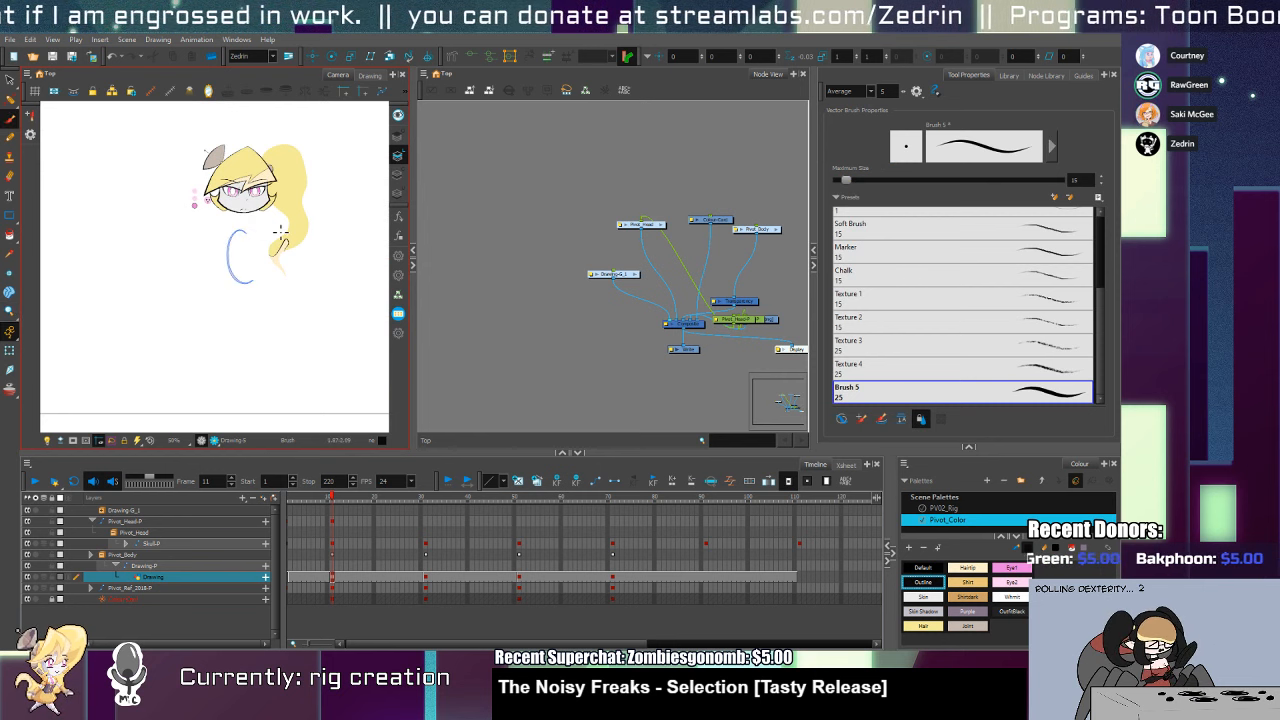
key("ctrl+z")
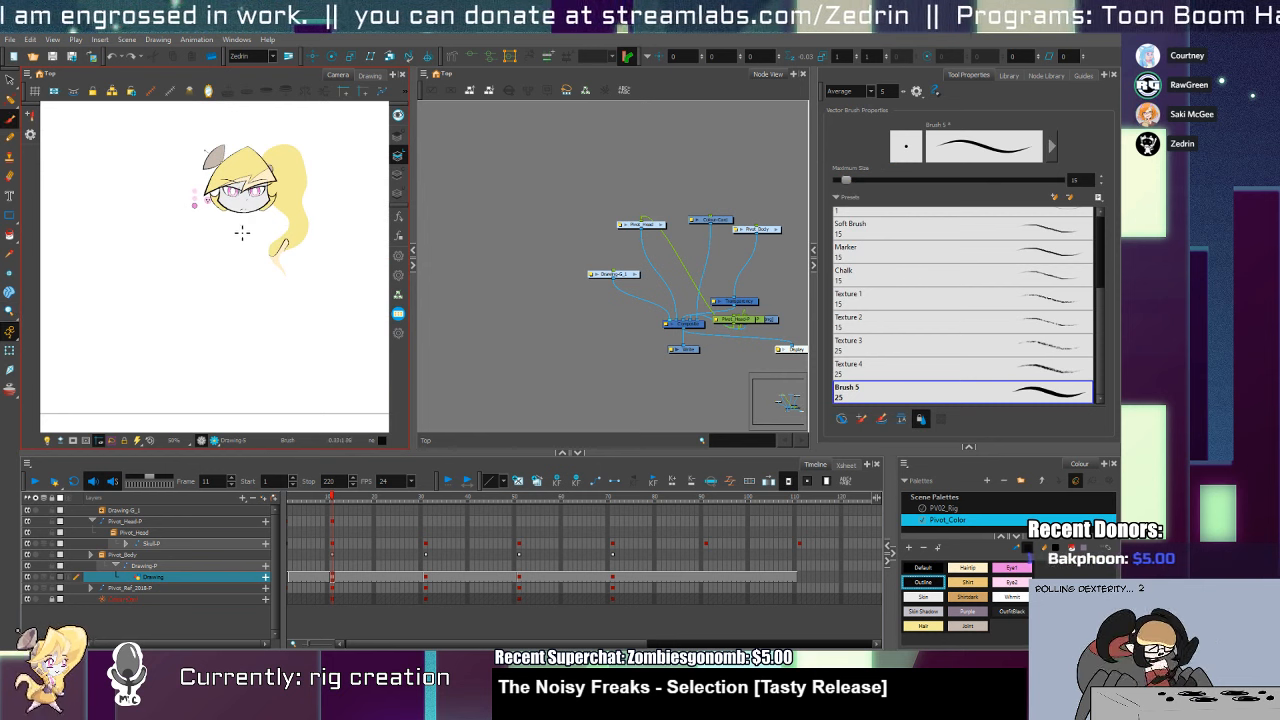
key("ctrl+z")
mouse_move(247, 191)
left_mouse_down()
mouse_move(249, 388)
mouse_move(252, 370)
left_mouse_up()
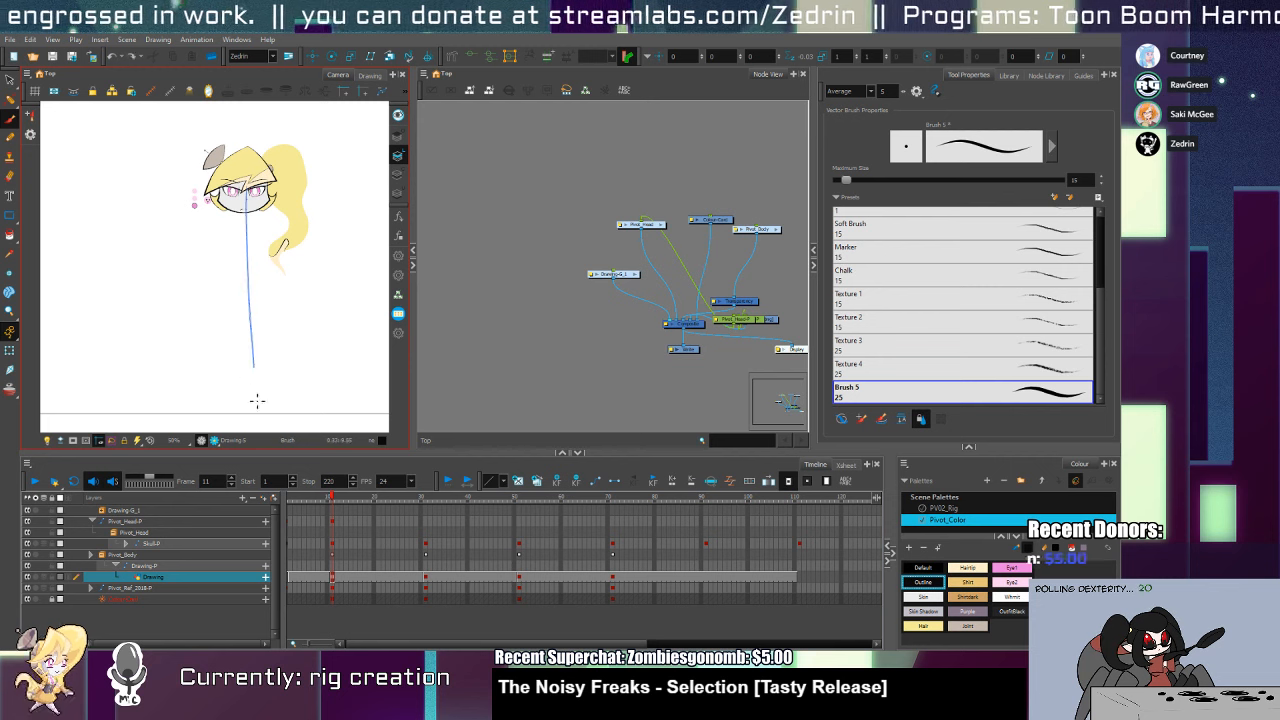
key("ctrl+z")
left_click_drag(242, 190, 253, 355)
key("ctrl+z")
left_click_drag(243, 194, 248, 400)
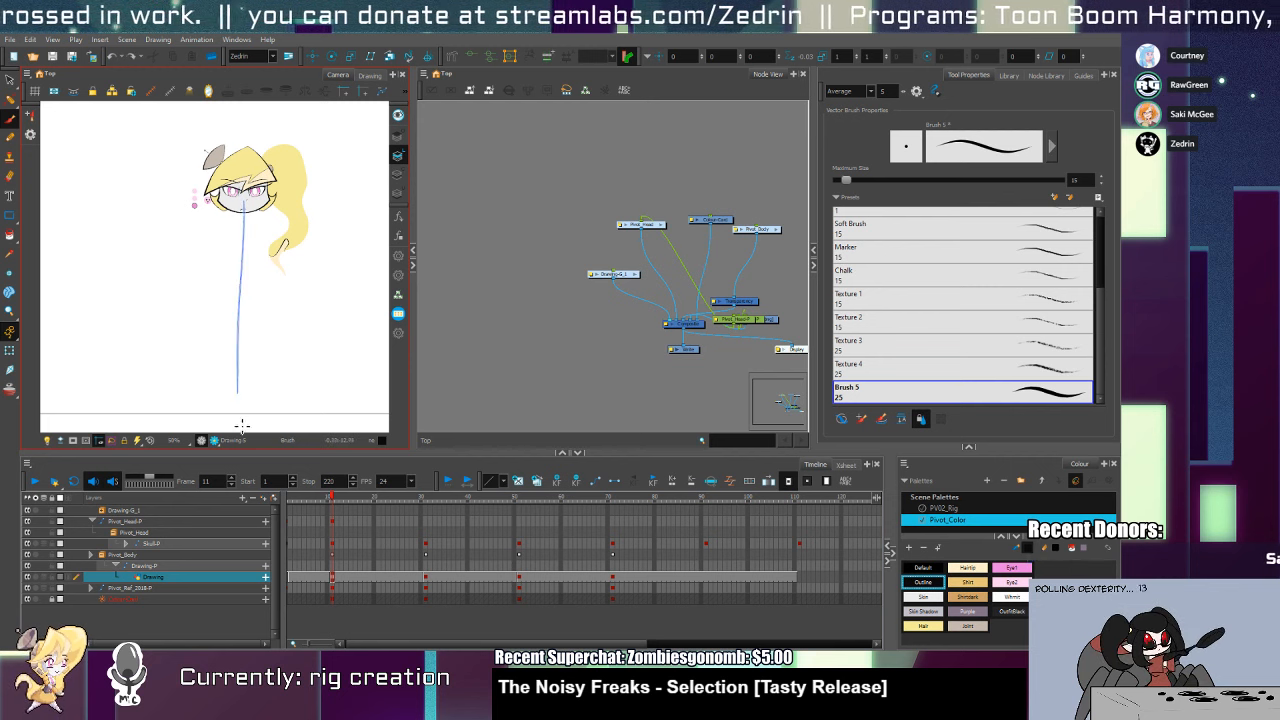
key("ctrl+z")
left_click_drag(243, 206, 257, 391)
Show the safe-area guides and collapse the Node View so the Camera view shows the head beside the reference
left_click(85, 440)
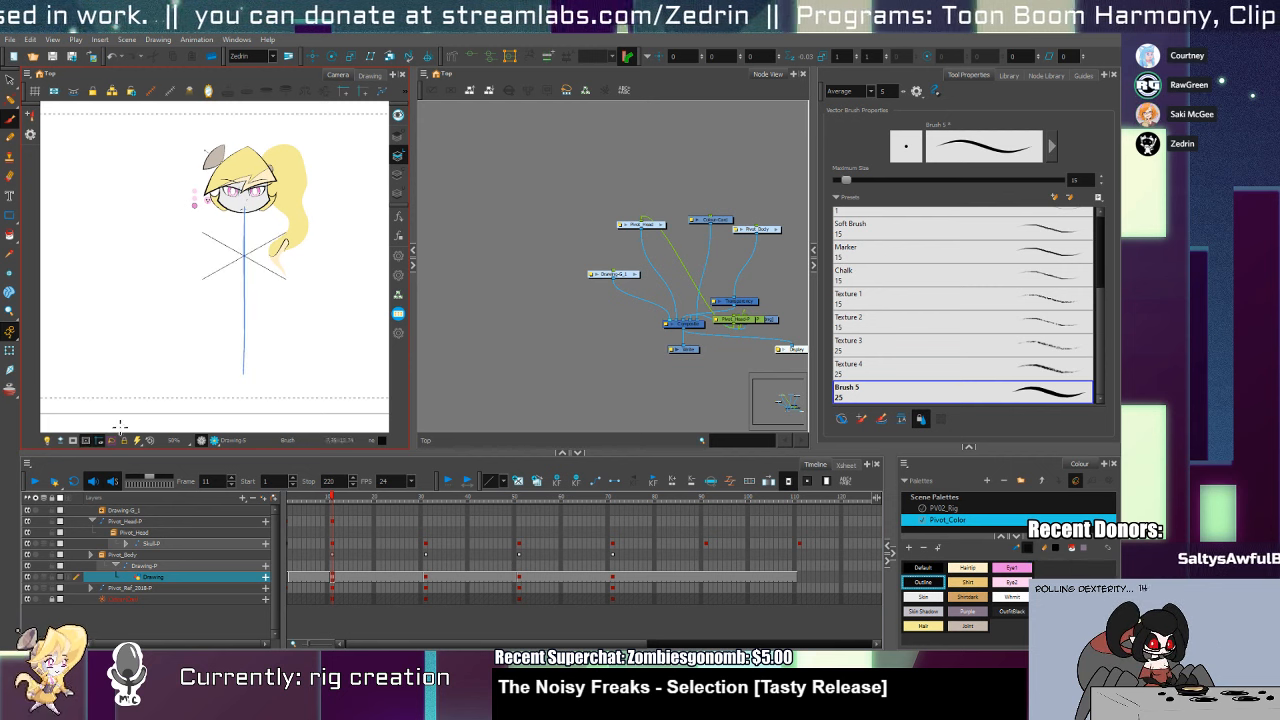
left_click(412, 266)
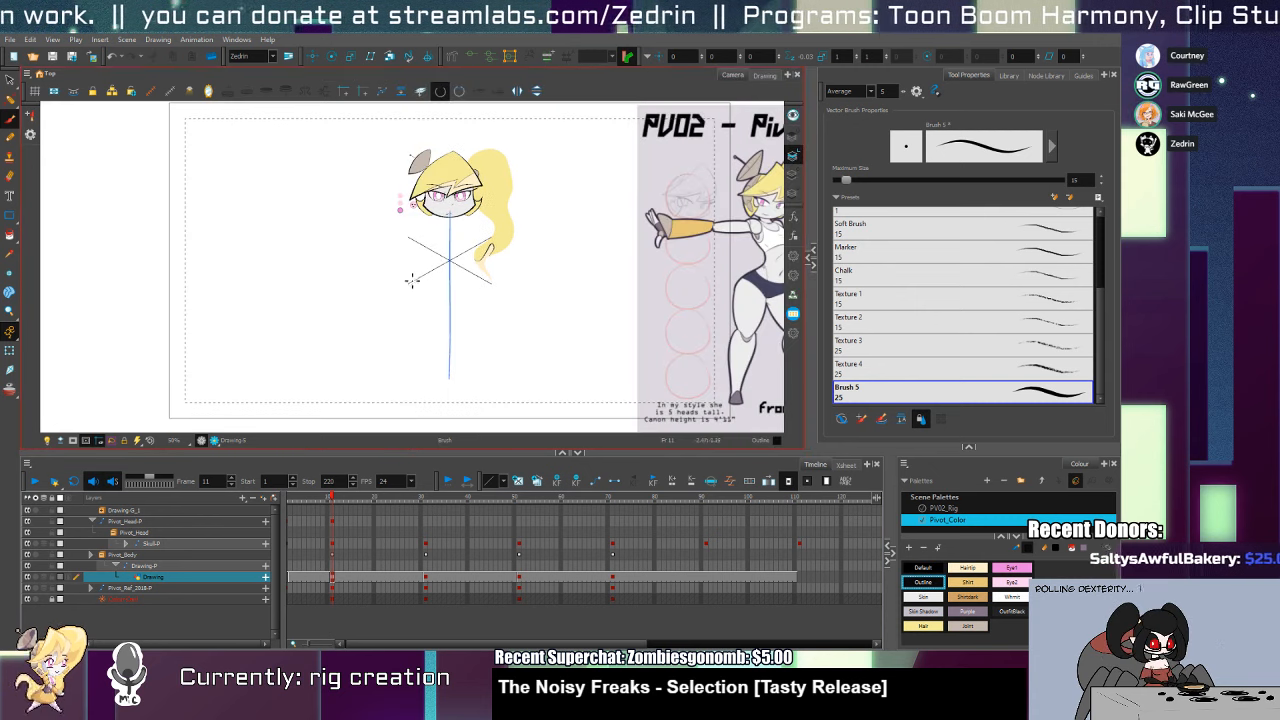
left_click_drag(465, 278, 365, 242)
key("alt+s")
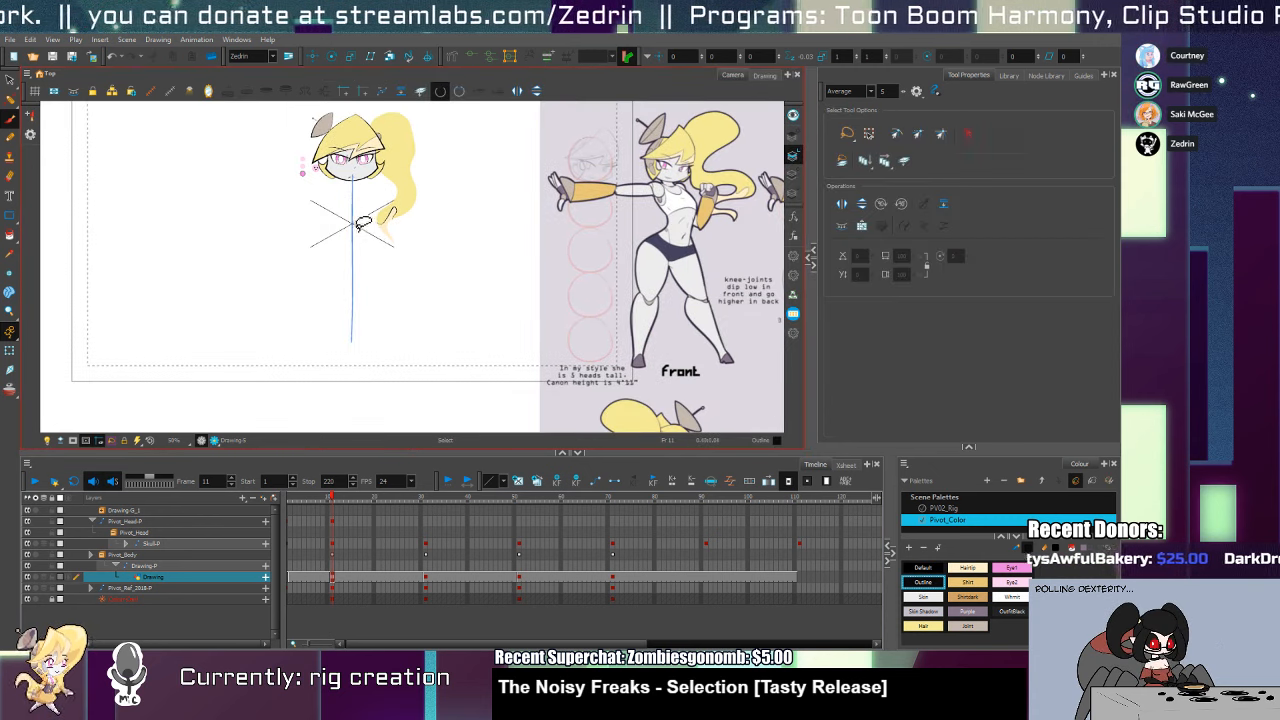
left_click(353, 220)
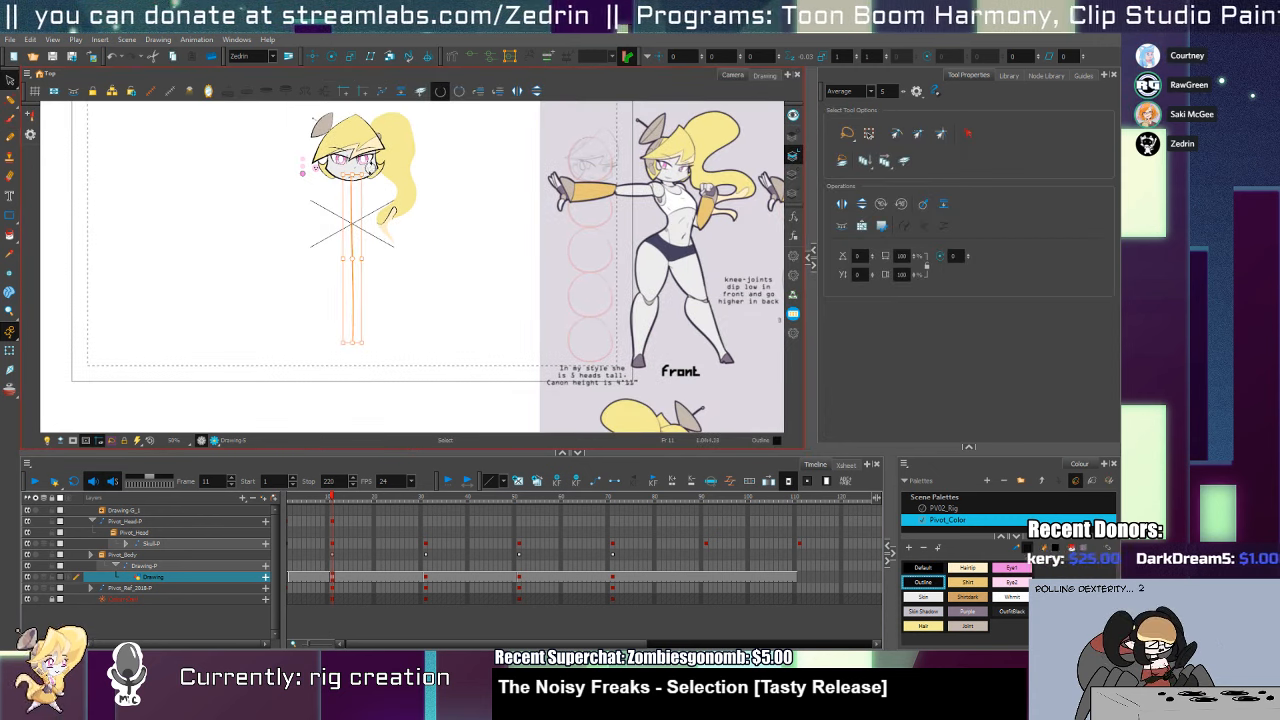
key("alt+b")
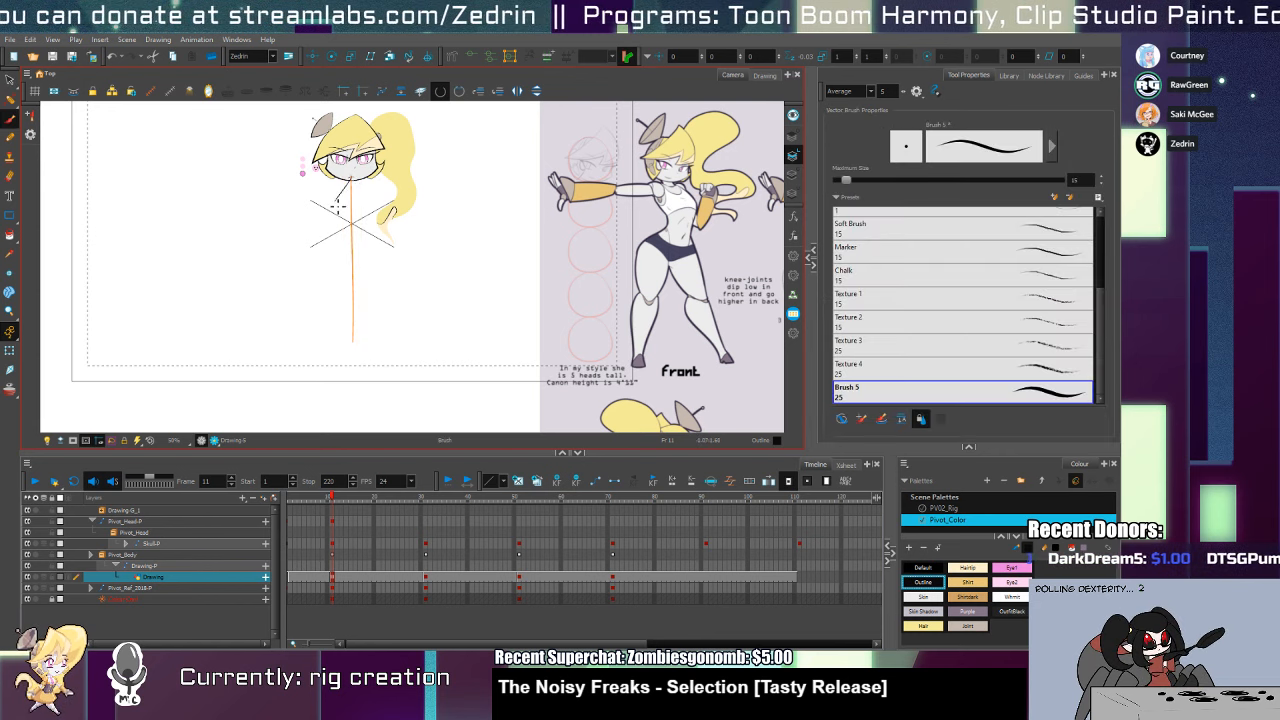
left_click_drag(344, 178, 350, 216)
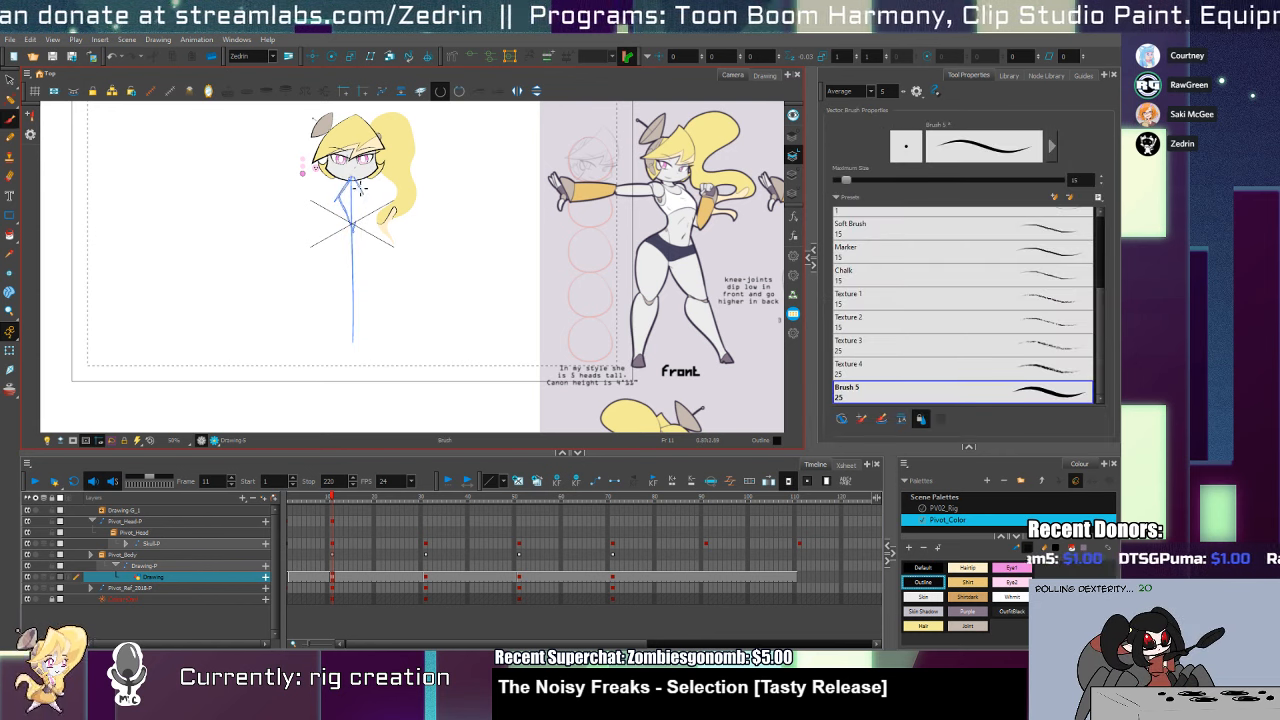
mouse_move(350, 236)
left_mouse_down()
mouse_move(335, 282)
mouse_move(376, 285)
mouse_move(334, 288)
mouse_move(346, 262)
left_mouse_up()
key("alt+e")
left_click_drag(362, 268, 365, 287)
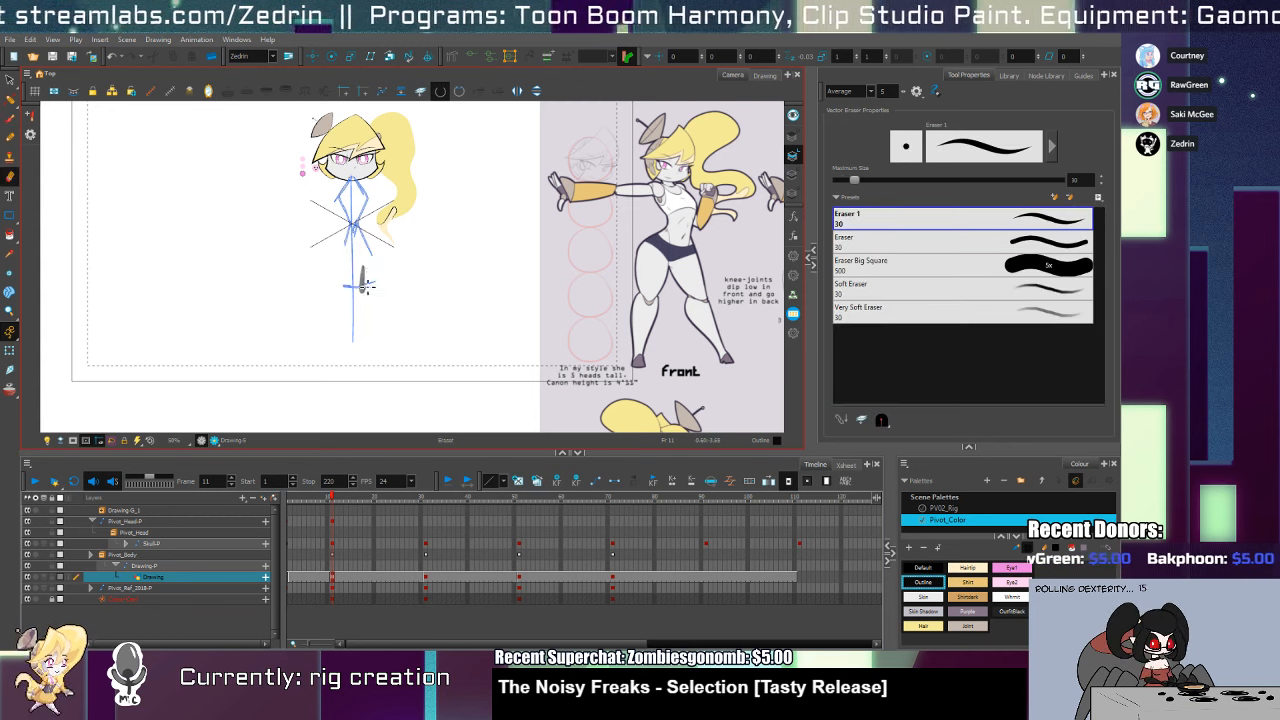
key("alt+b")
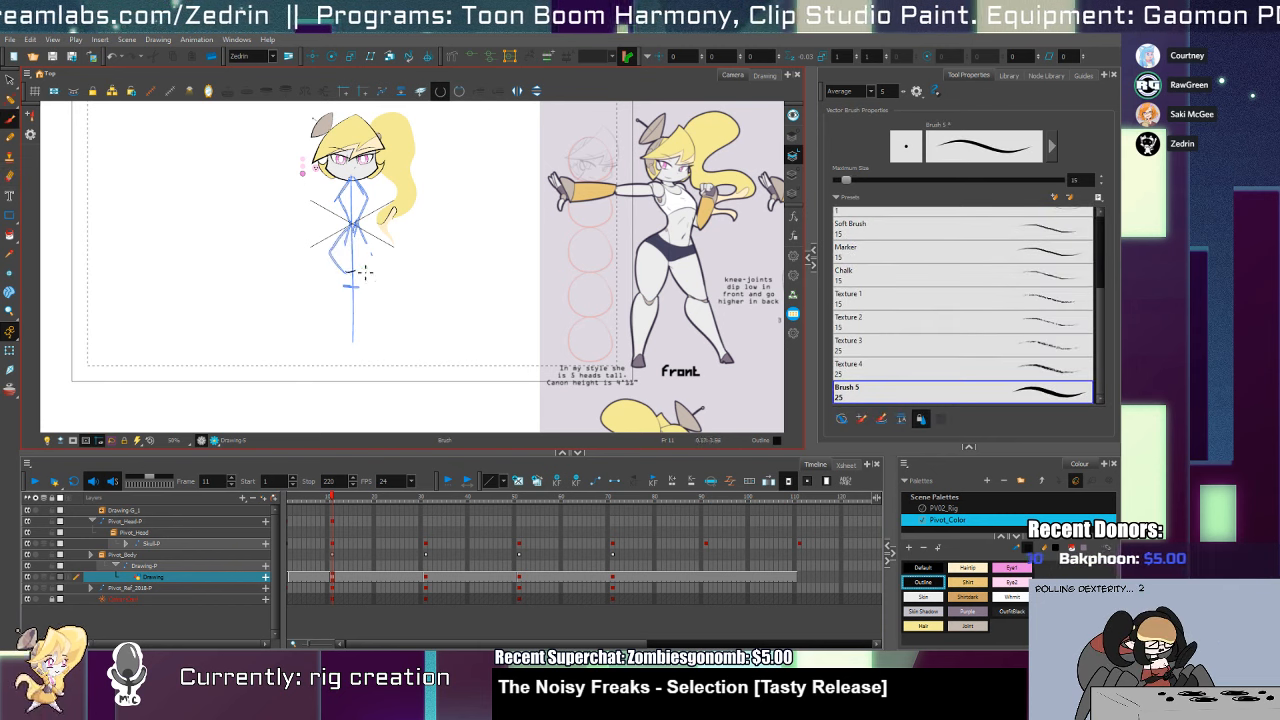
Clear the whole drawing and brush a rounded ribcage with an angular pelvis shape beneath the head
key("ctrl+a")
key("Delete")
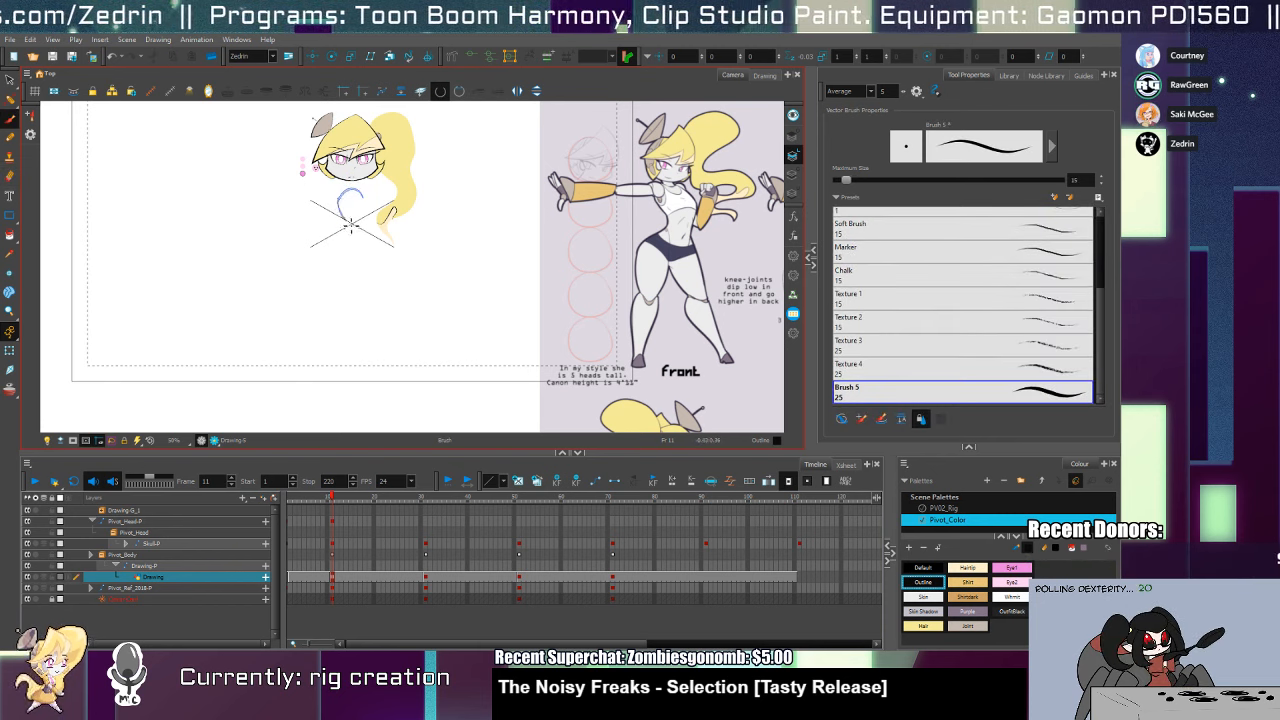
left_click_drag(351, 226, 369, 203)
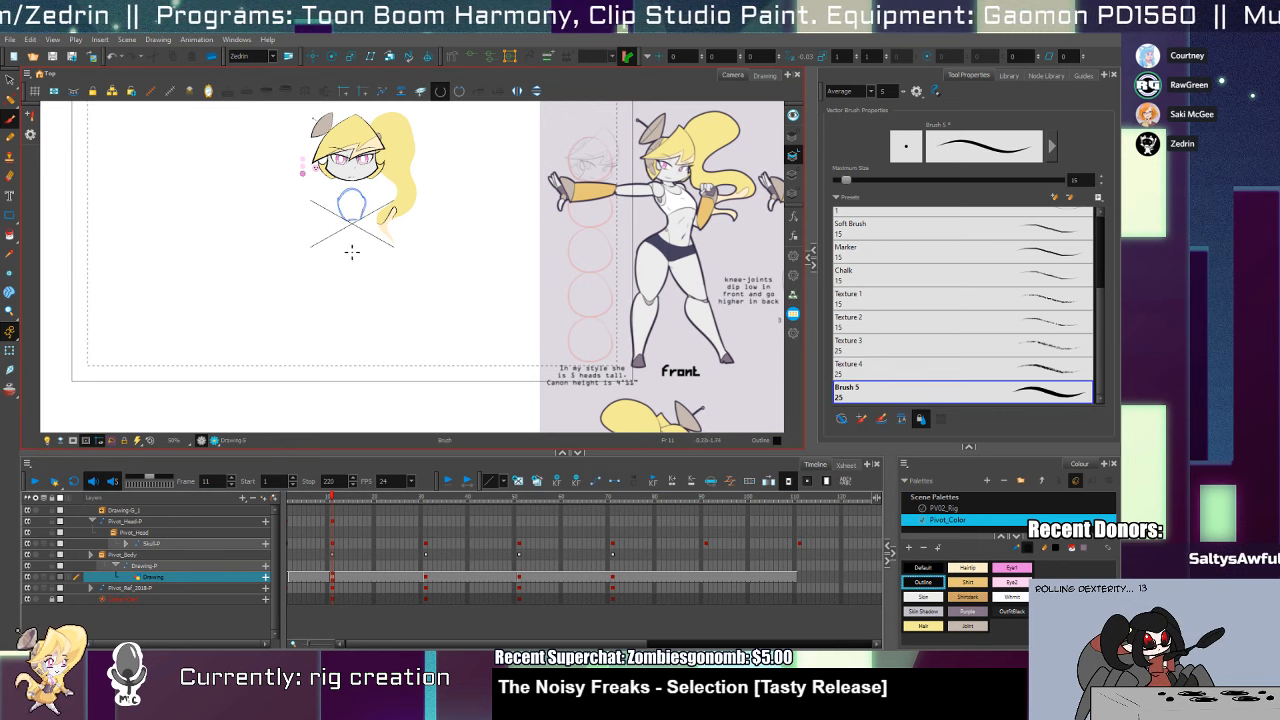
left_click_drag(338, 250, 355, 277)
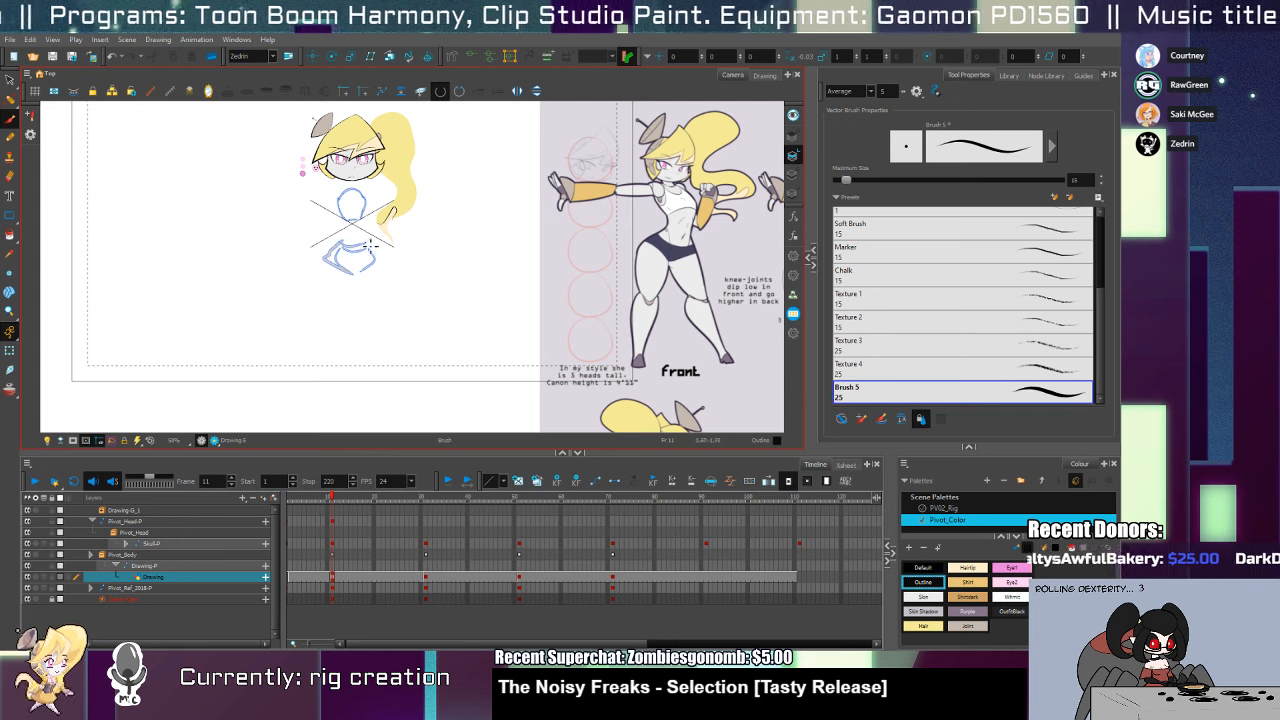
Select the ribcage and pelvis sketches together and scale them up slightly under the head
key("alt+s")
key("ctrl+a")
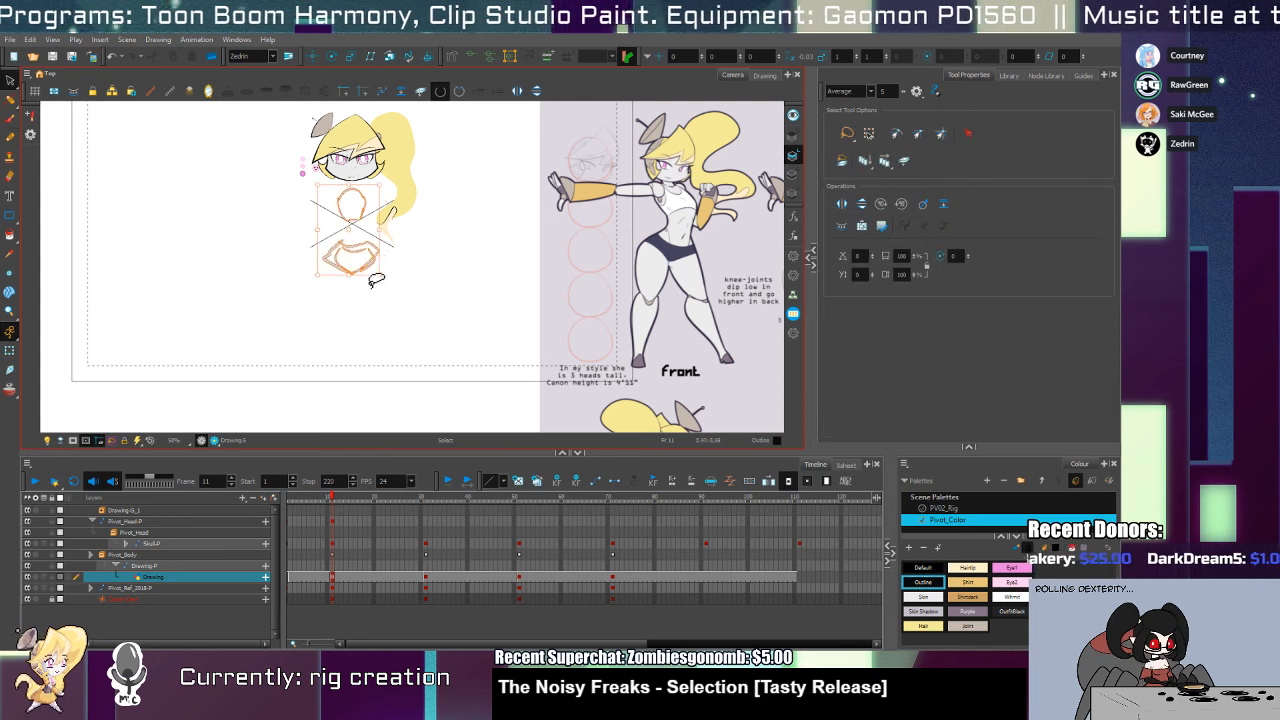
left_click_drag(380, 275, 390, 290)
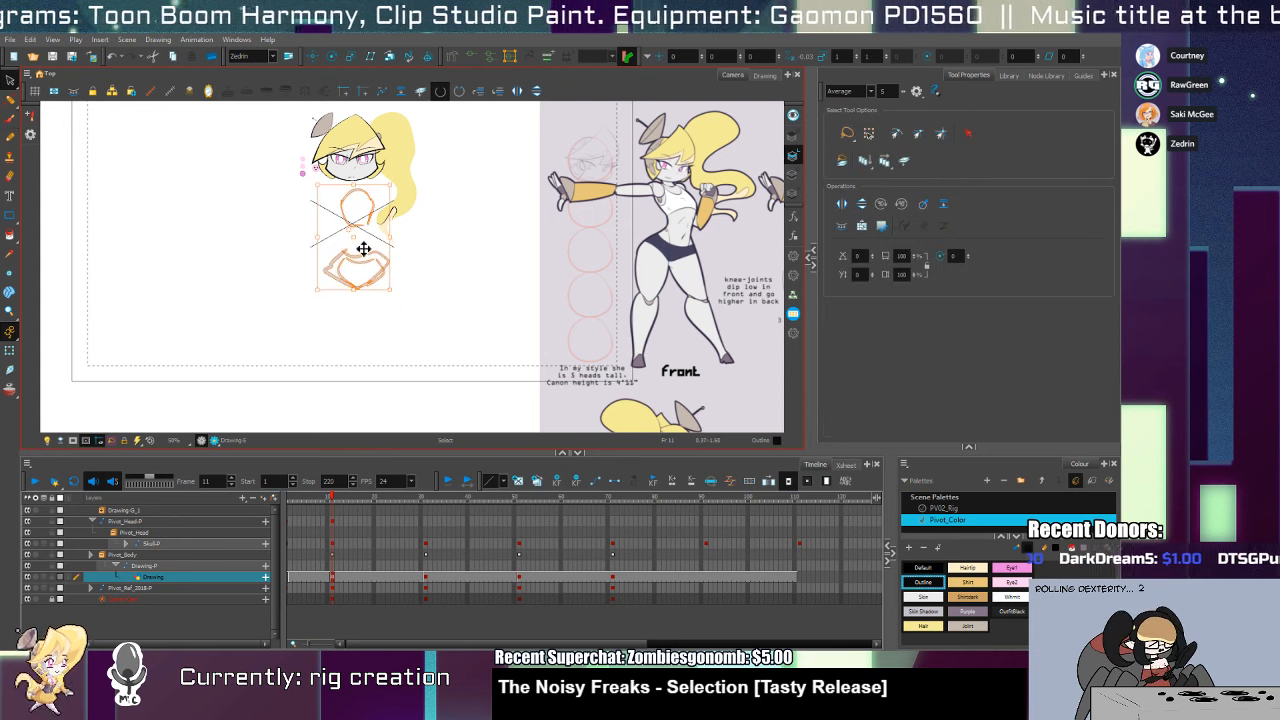
Set the horizontal and vertical scale of the Pivot_Head-P peg to 0.33
key("alt+z")
left_click(368, 225)
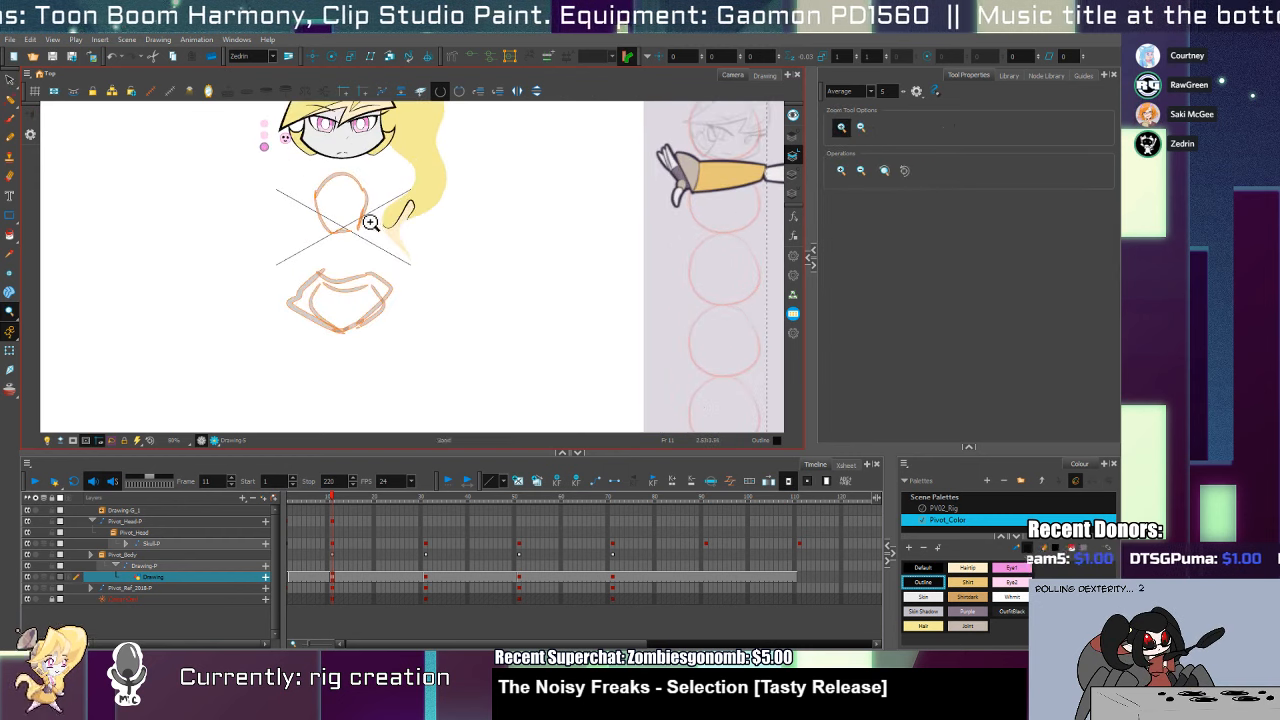
left_click_drag(422, 151, 398, 173)
key("shift+t")
left_click(344, 166)
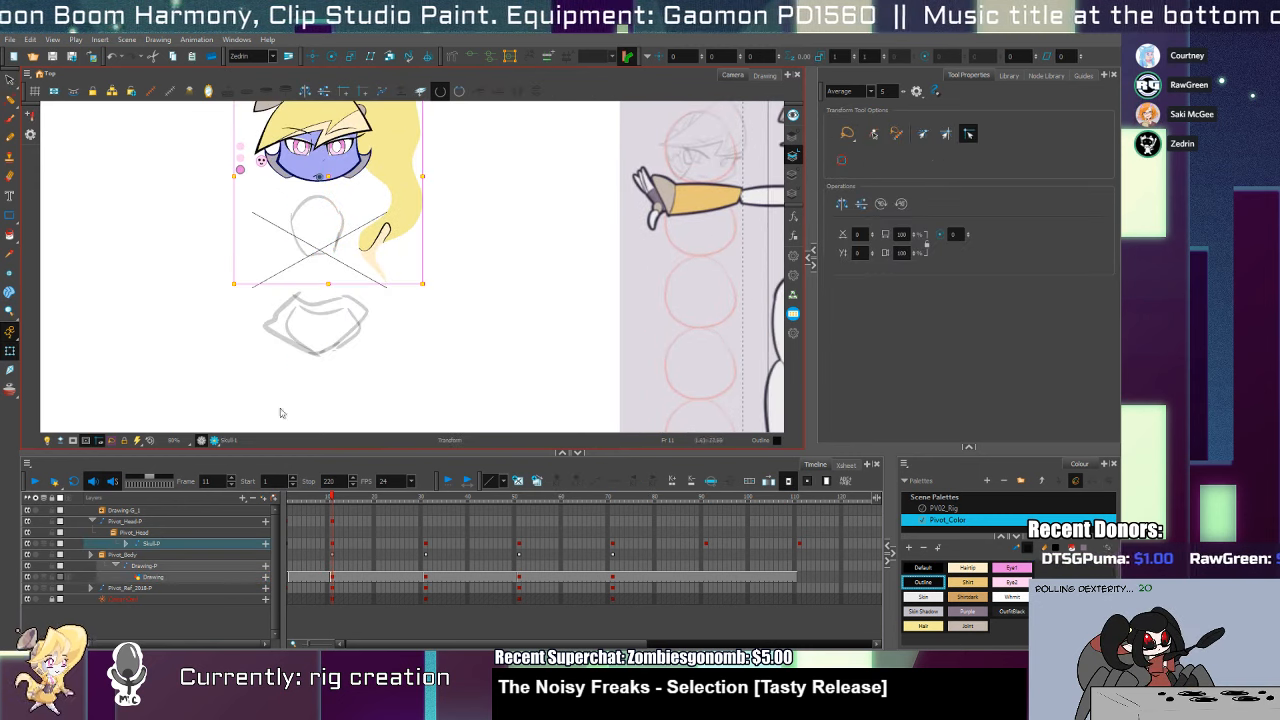
left_click(157, 523)
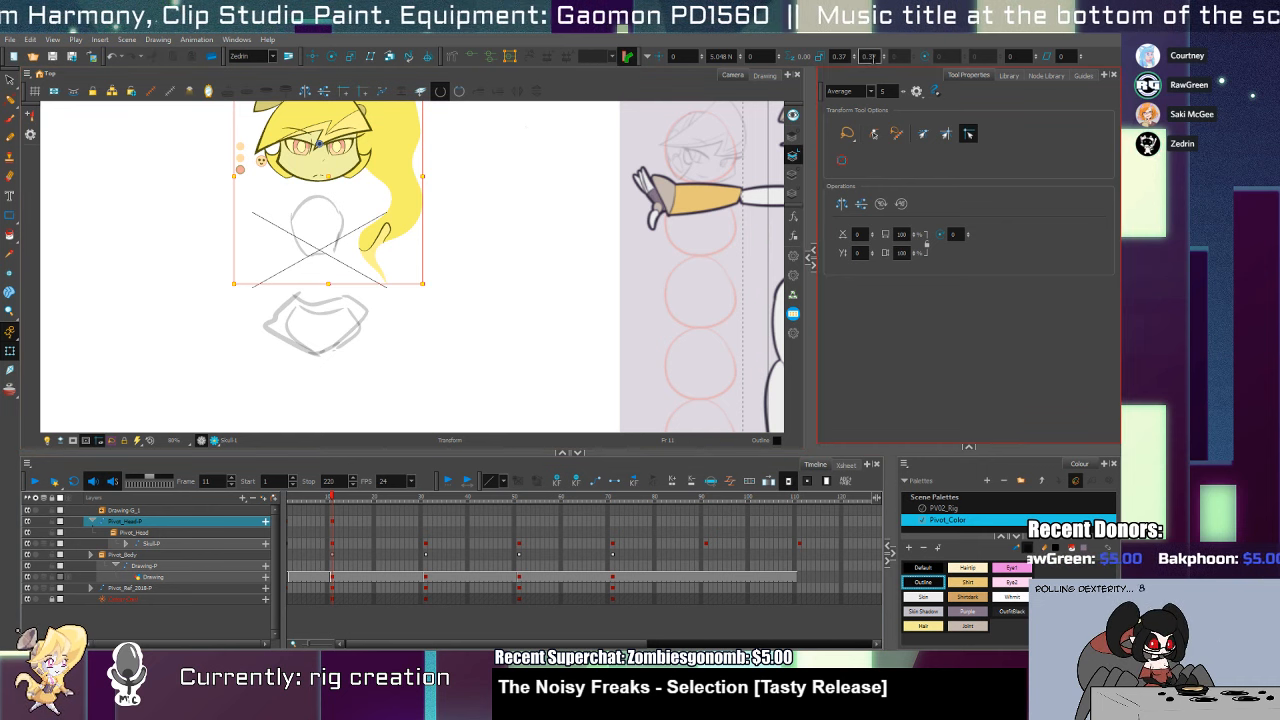
left_click(868, 56)
left_click(844, 57)
type("0.33")
key("Return")
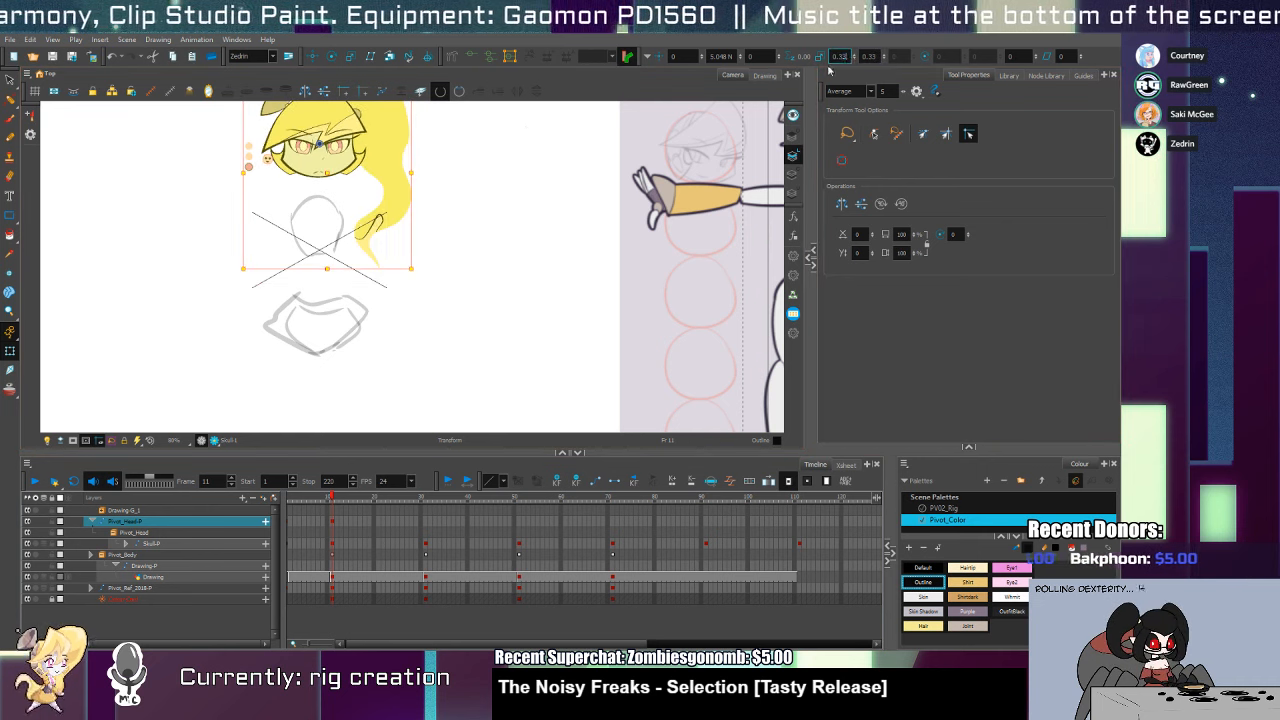
Reposition the pelvis sketch slightly below the ribcage and brush round shoulder joints on both sides of the ribcage
left_click(328, 347)
key("alt+s")
mouse_move(380, 304)
left_mouse_down()
mouse_move(298, 299)
mouse_move(322, 338)
mouse_move(312, 335)
left_mouse_up()
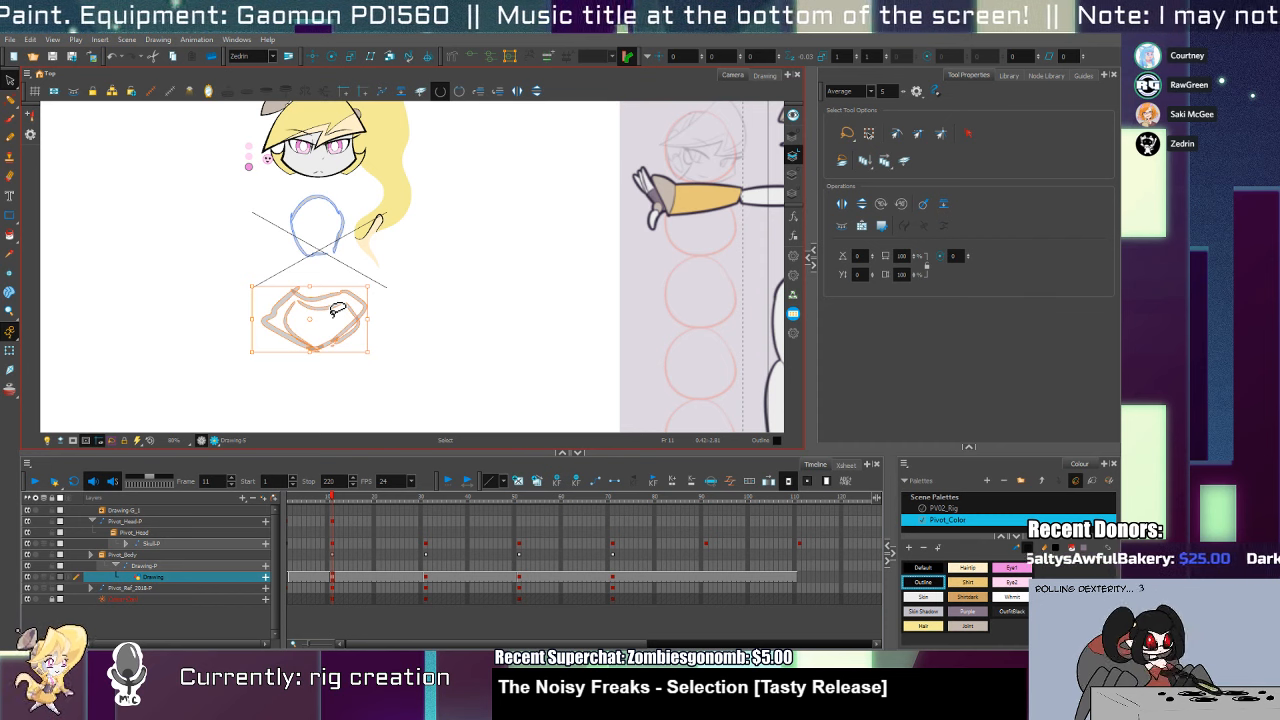
key("alt+b")
mouse_move(291, 215)
left_mouse_down()
mouse_move(296, 203)
mouse_move(346, 210)
mouse_move(334, 213)
left_mouse_up()
key("ctrl+z")
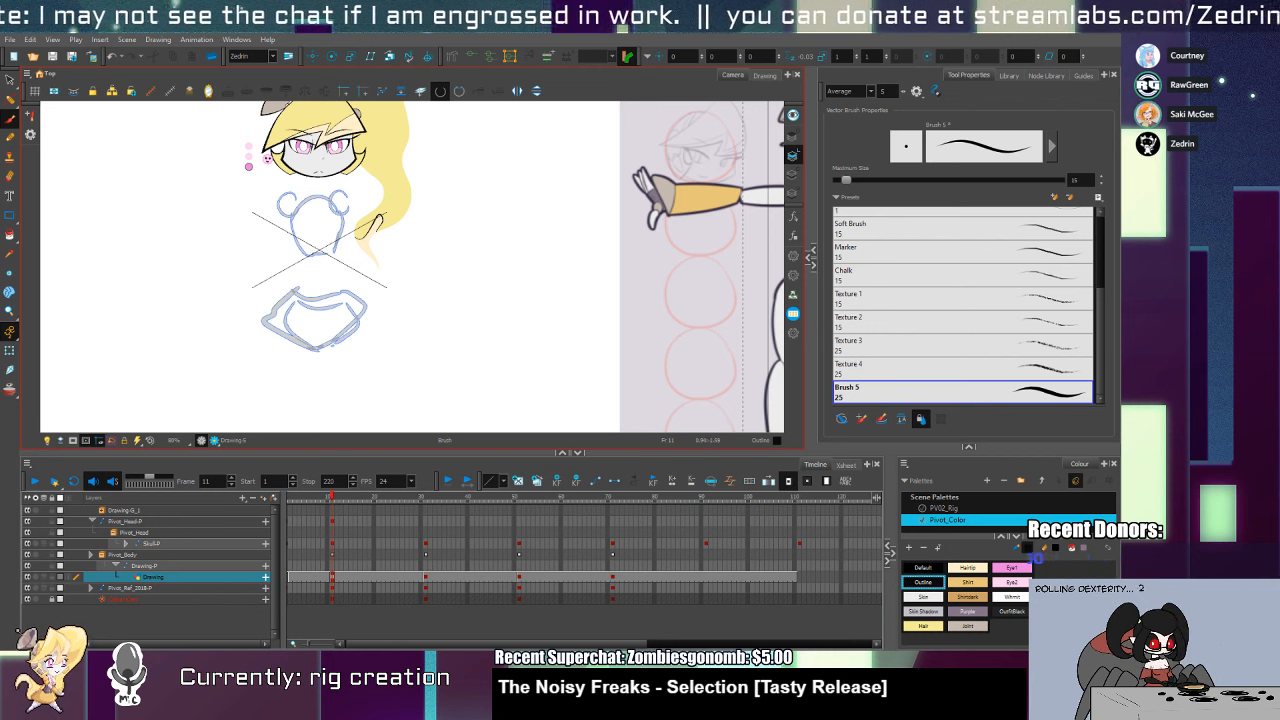
Brush the arm hanging from the left-hand shoulder and the leg outlines below the pelvis, redrawing unsatisfactory strokes
key("ctrl+space")
left_click_drag(325, 301, 329, 306)
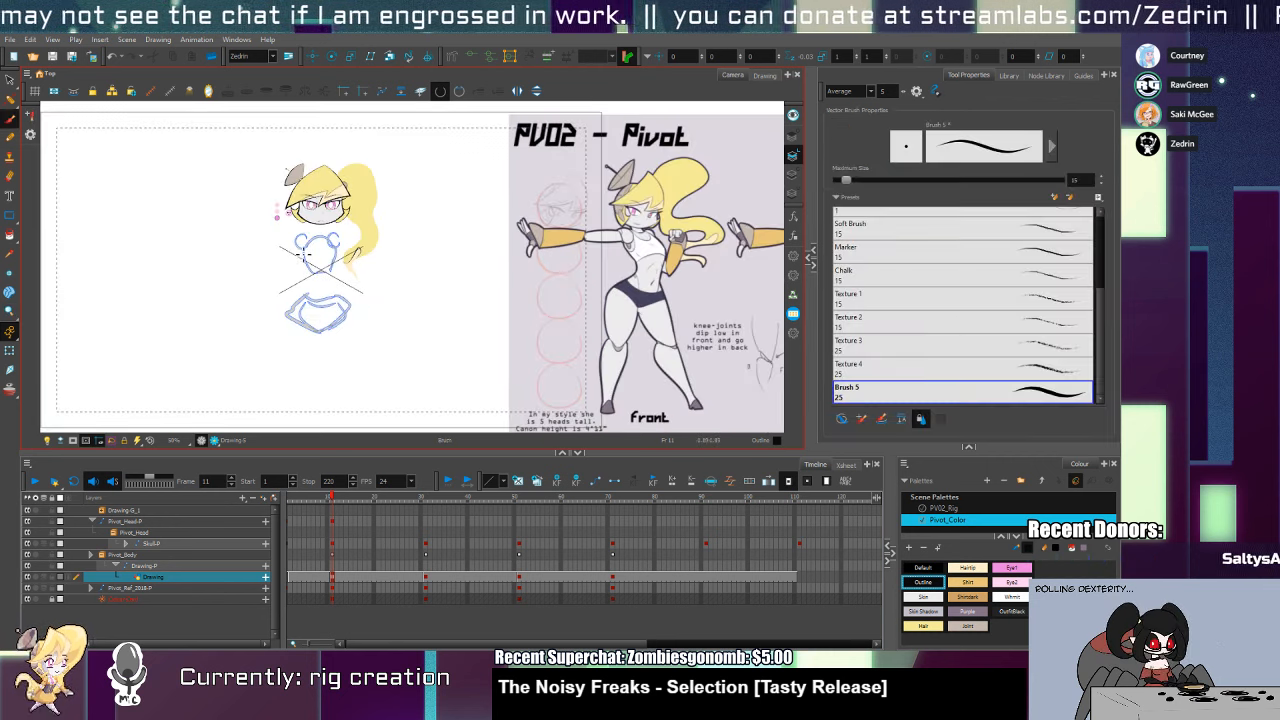
left_click_drag(299, 245, 273, 342)
key("ctrl+z")
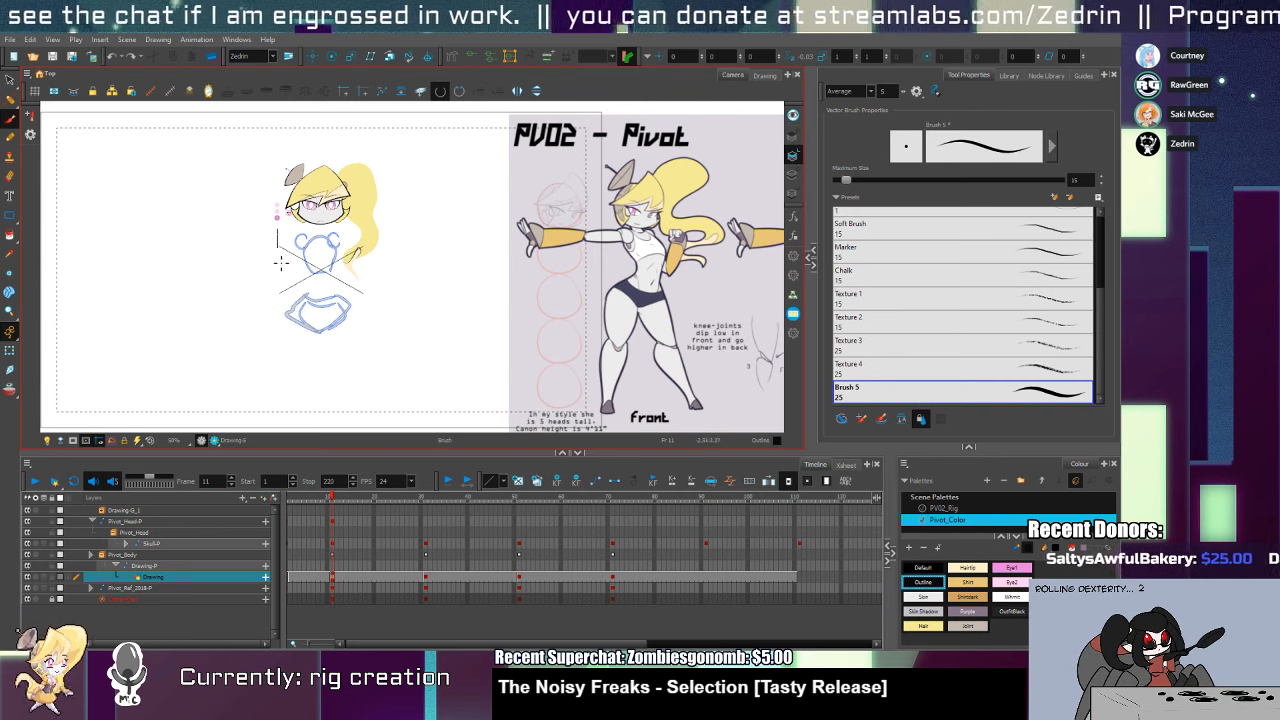
left_click_drag(281, 263, 277, 345)
key("ctrl+z")
mouse_move(297, 252)
left_mouse_down()
mouse_move(278, 345)
mouse_move(349, 314)
mouse_move(341, 301)
mouse_move(301, 435)
left_mouse_up()
left_click_drag(346, 330, 339, 424)
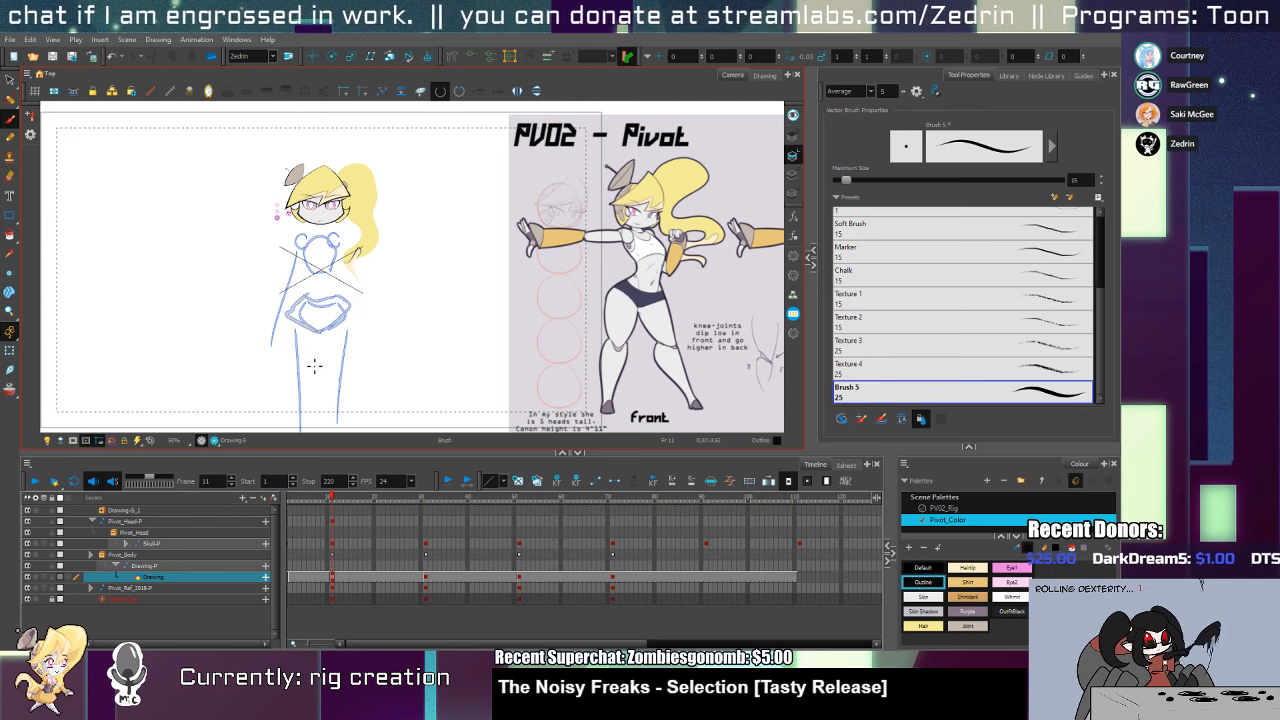
left_click_drag(293, 372, 314, 420)
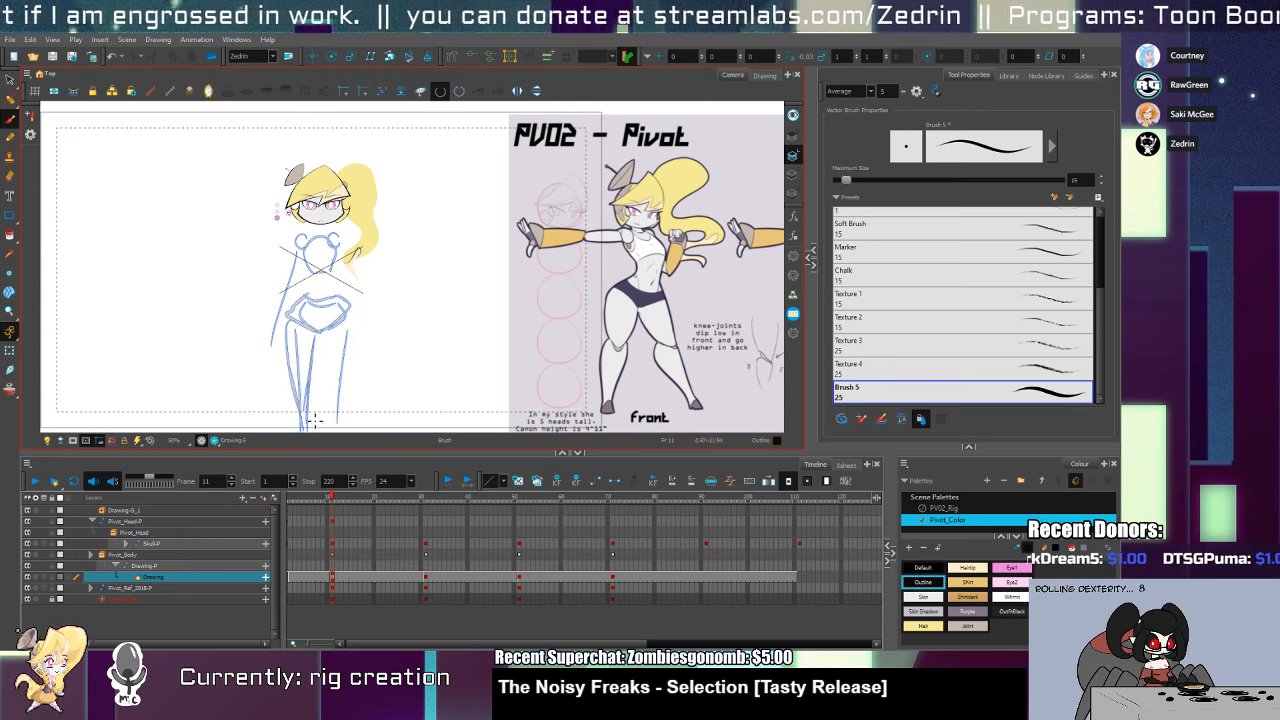
mouse_move(298, 251)
left_mouse_down()
mouse_move(262, 342)
mouse_move(285, 328)
mouse_move(294, 286)
left_mouse_up()
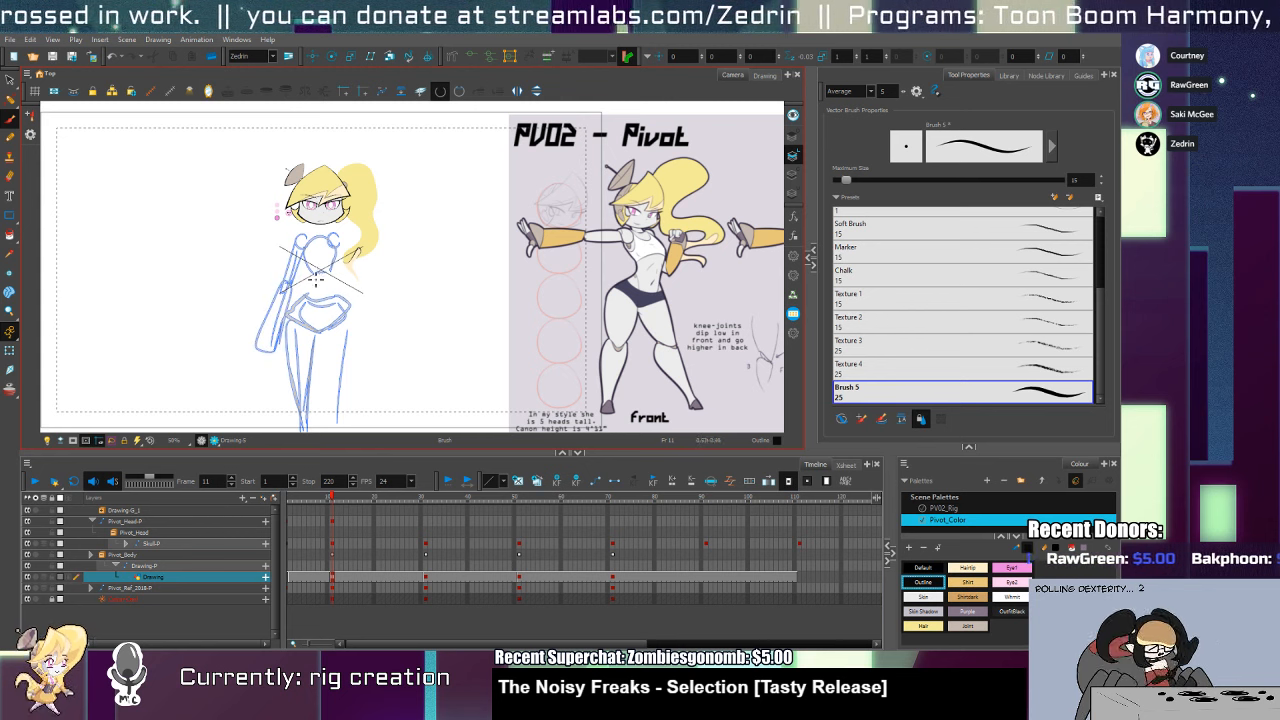
Delete the right half of the body sketch, including the right shoulder, ribcage side, pelvis side and leg line
scroll(313, 272, "up", 2)
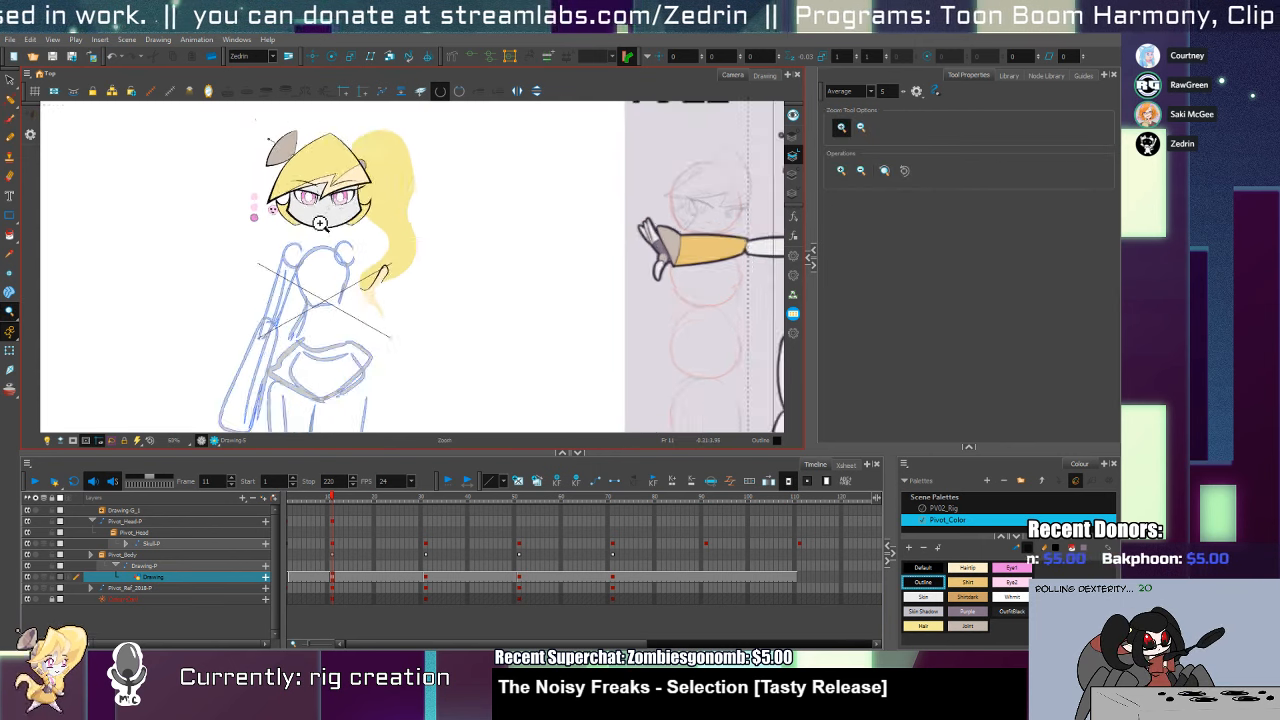
key("alt+s")
scroll(346, 263, "down", 3)
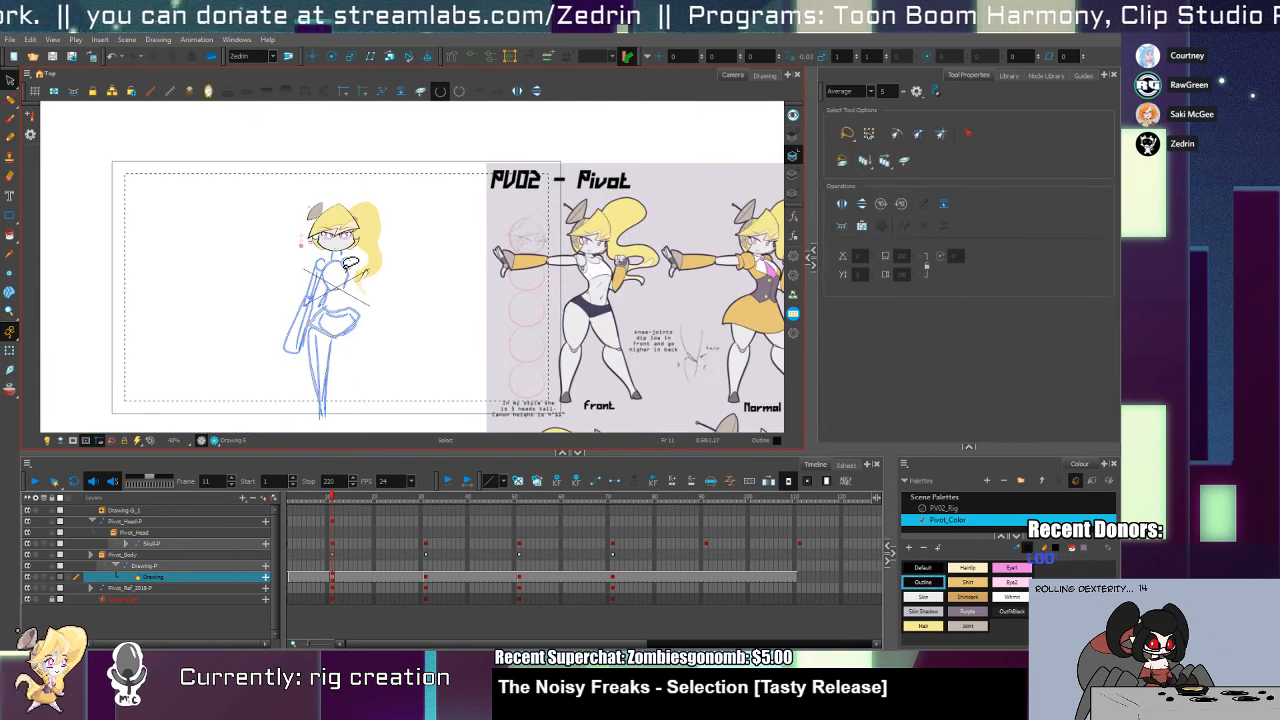
key("alt+e")
left_click_drag(344, 372, 344, 374)
key("alt+s")
left_click_drag(351, 295, 360, 374)
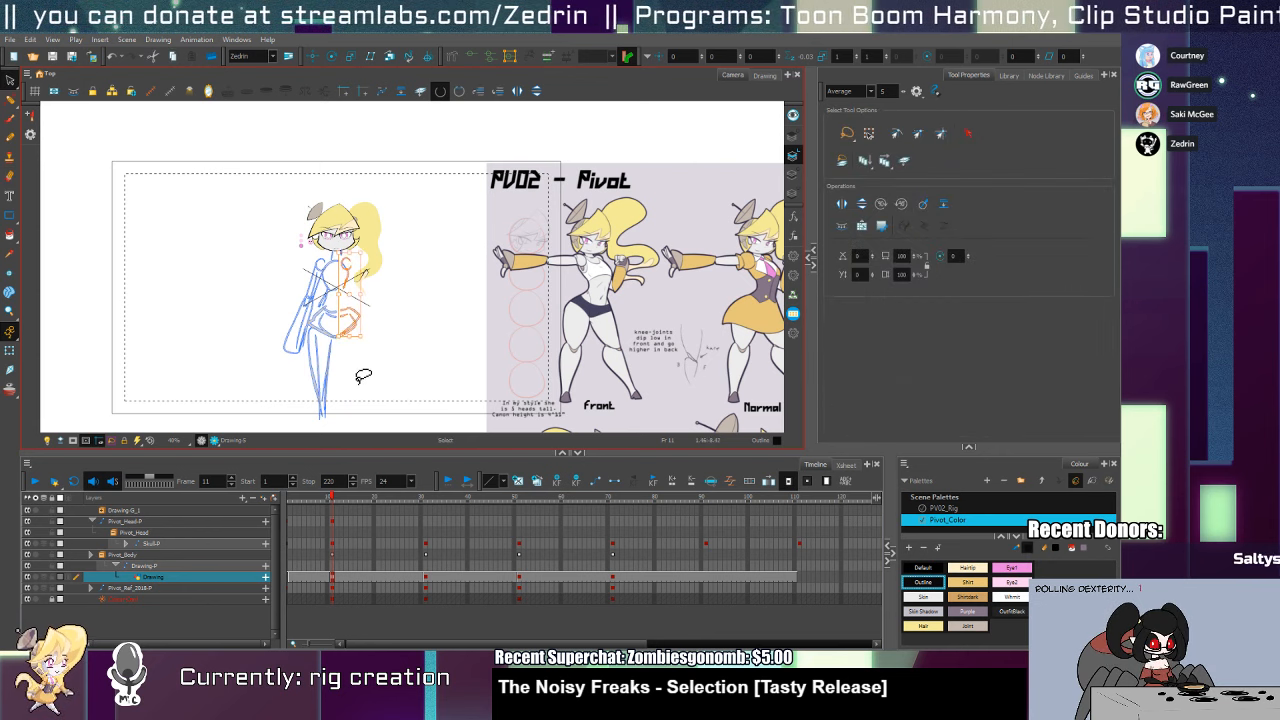
key("Delete")
left_click_drag(363, 297, 368, 348)
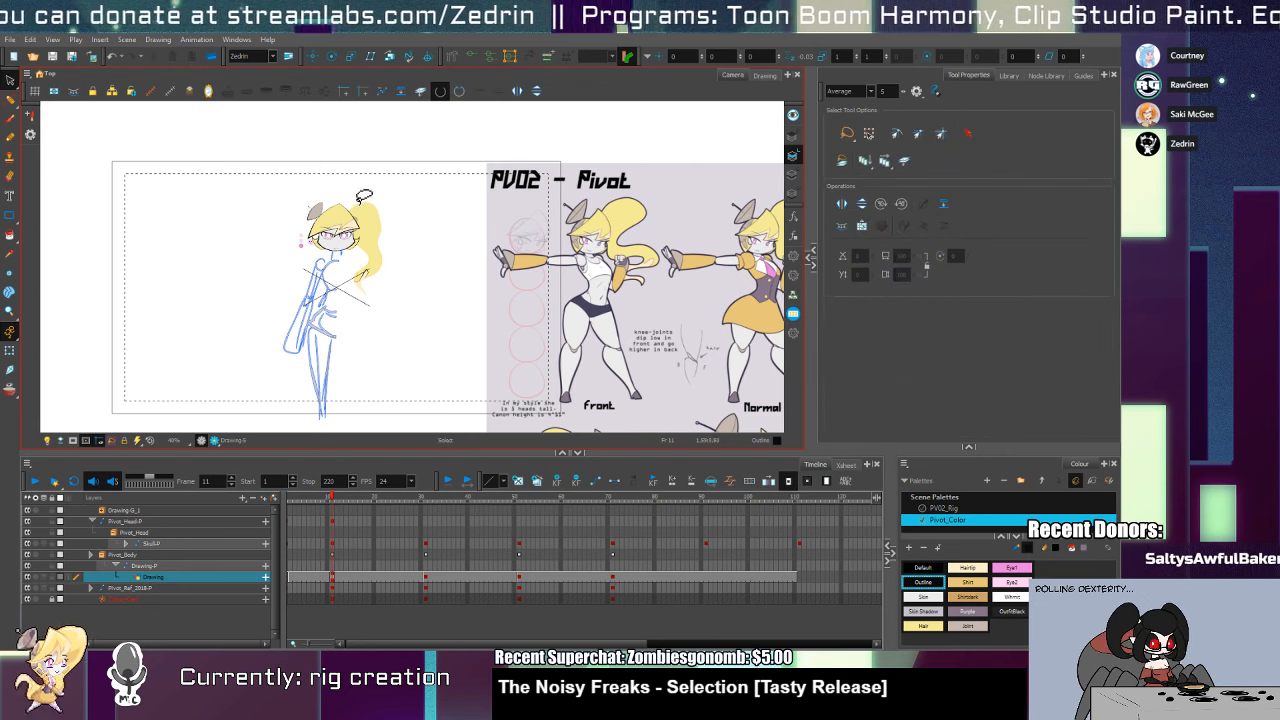
Duplicate the remaining half-body sketch, flip the copy horizontally and align it as the right half of the body
key("ctrl+a")
key("ctrl+v")
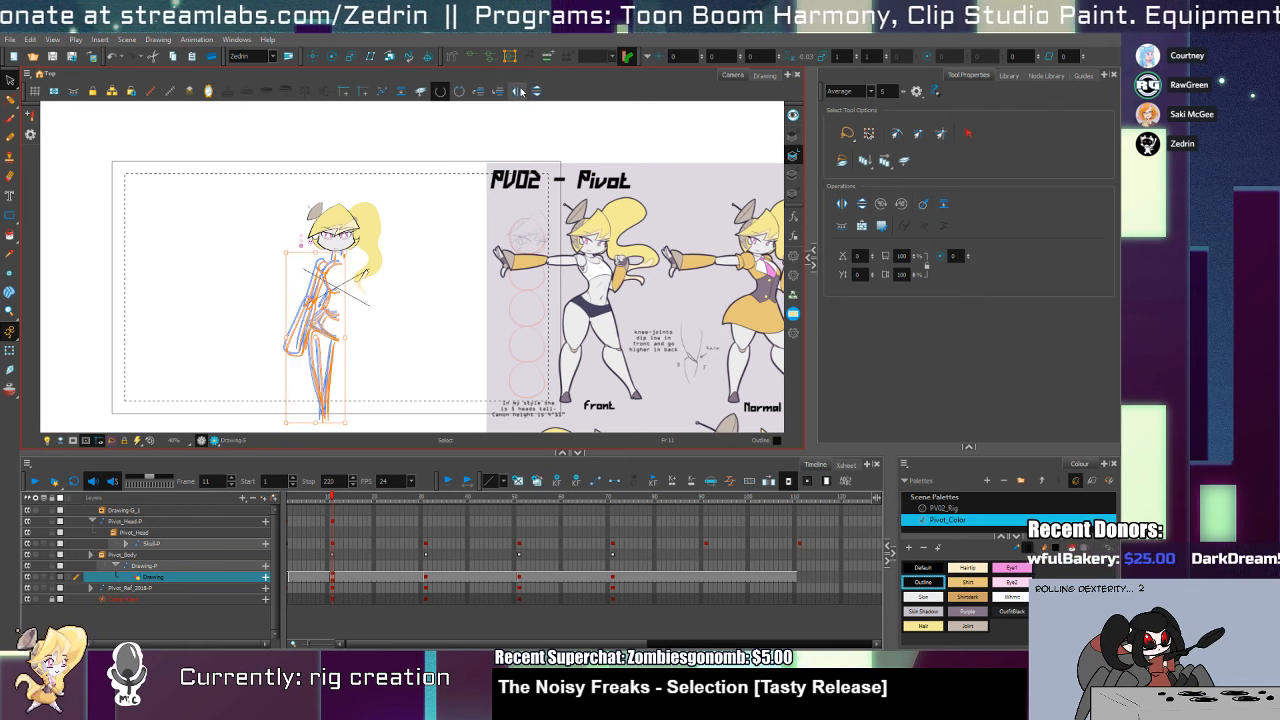
key("4")
left_click(422, 242)
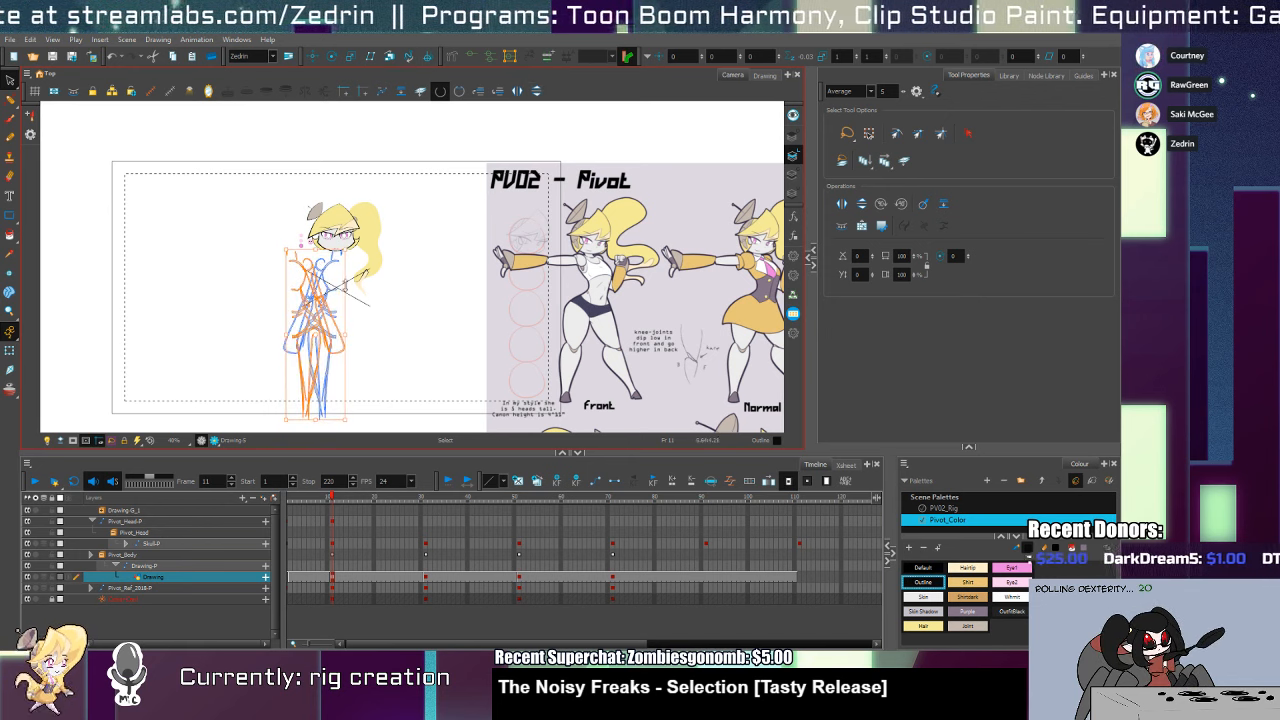
left_click_drag(316, 325, 353, 329)
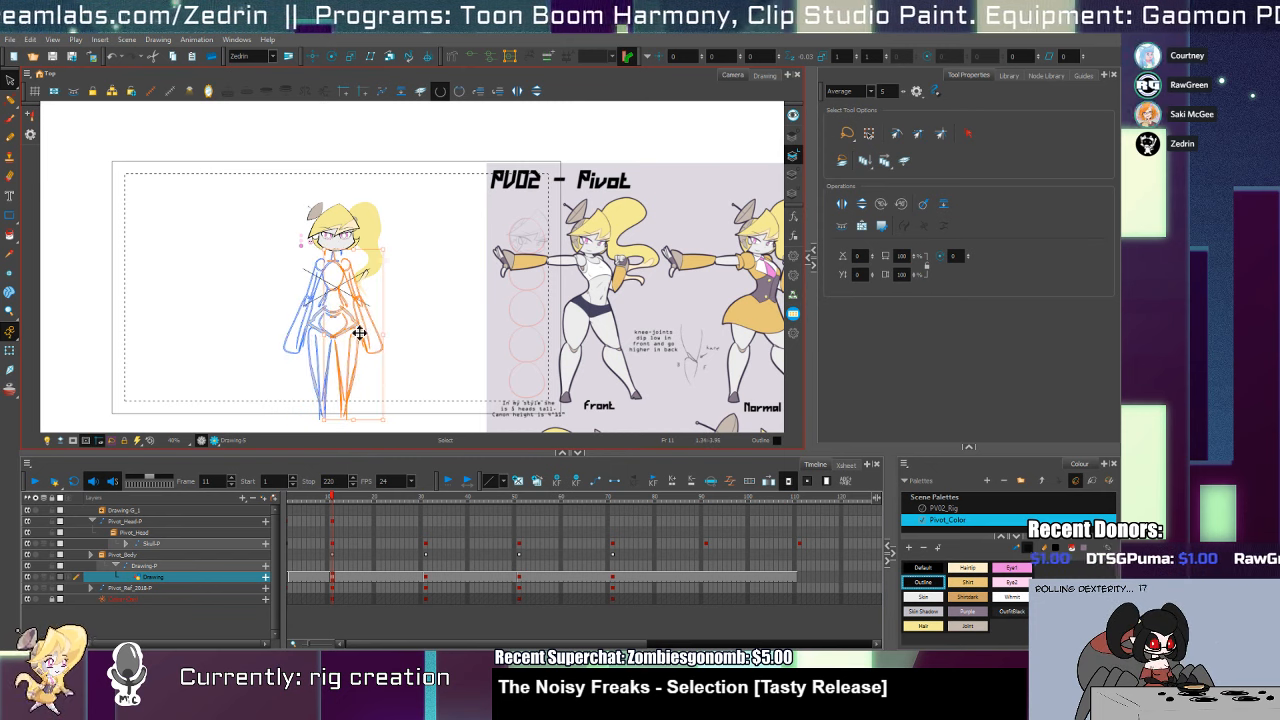
Remove the short stray strokes at the neck and widen the whole body sketch on both sides beneath the head
key("alt+z")
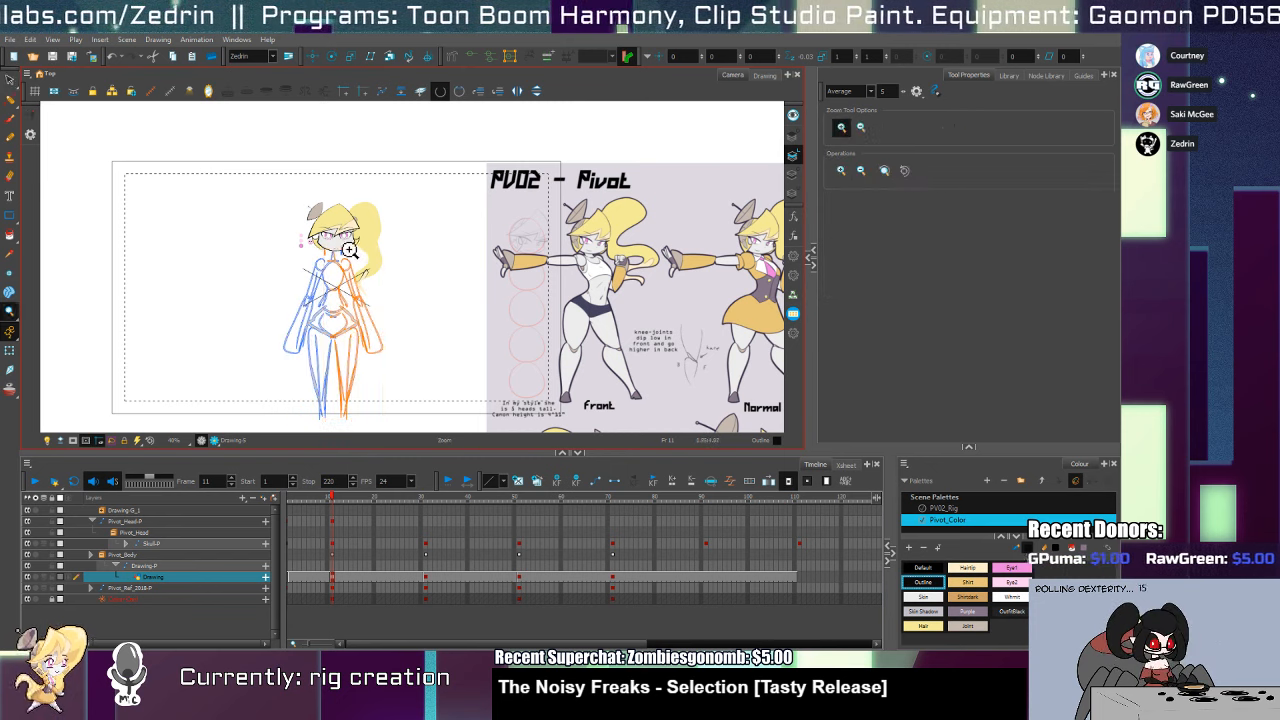
left_click(339, 261)
key("alt+s")
left_click(374, 257)
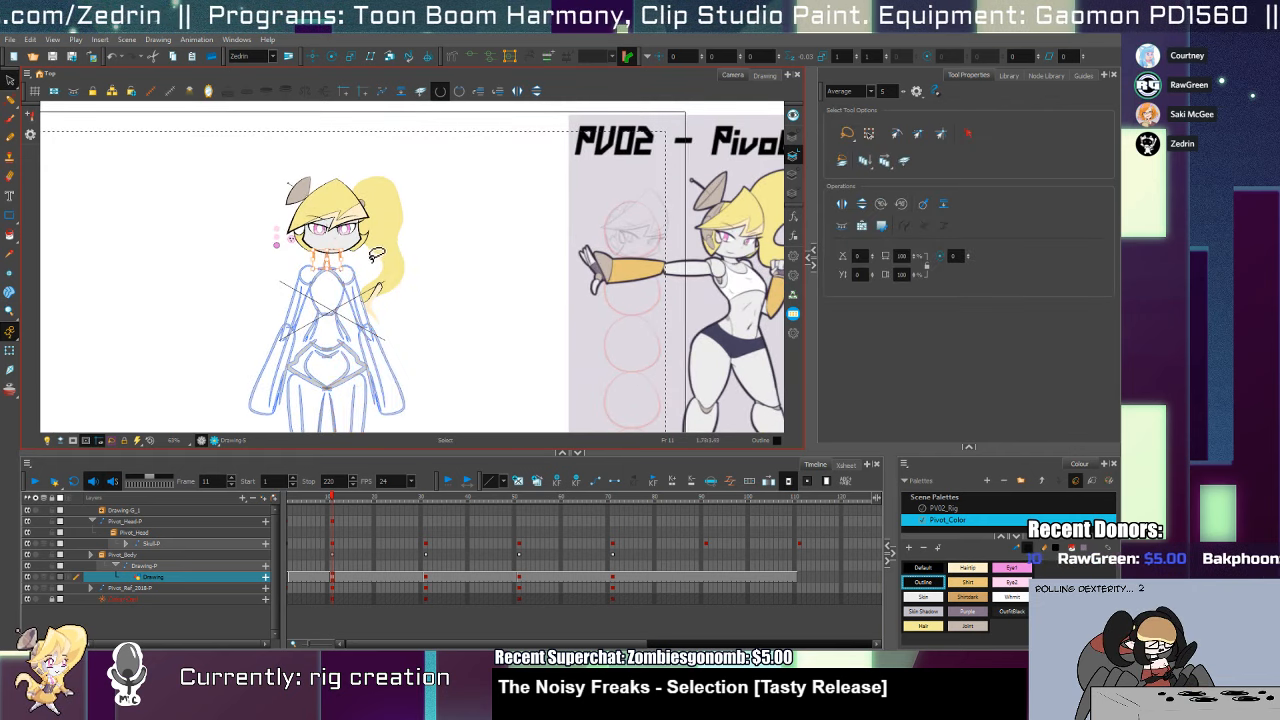
key("ctrl+a")
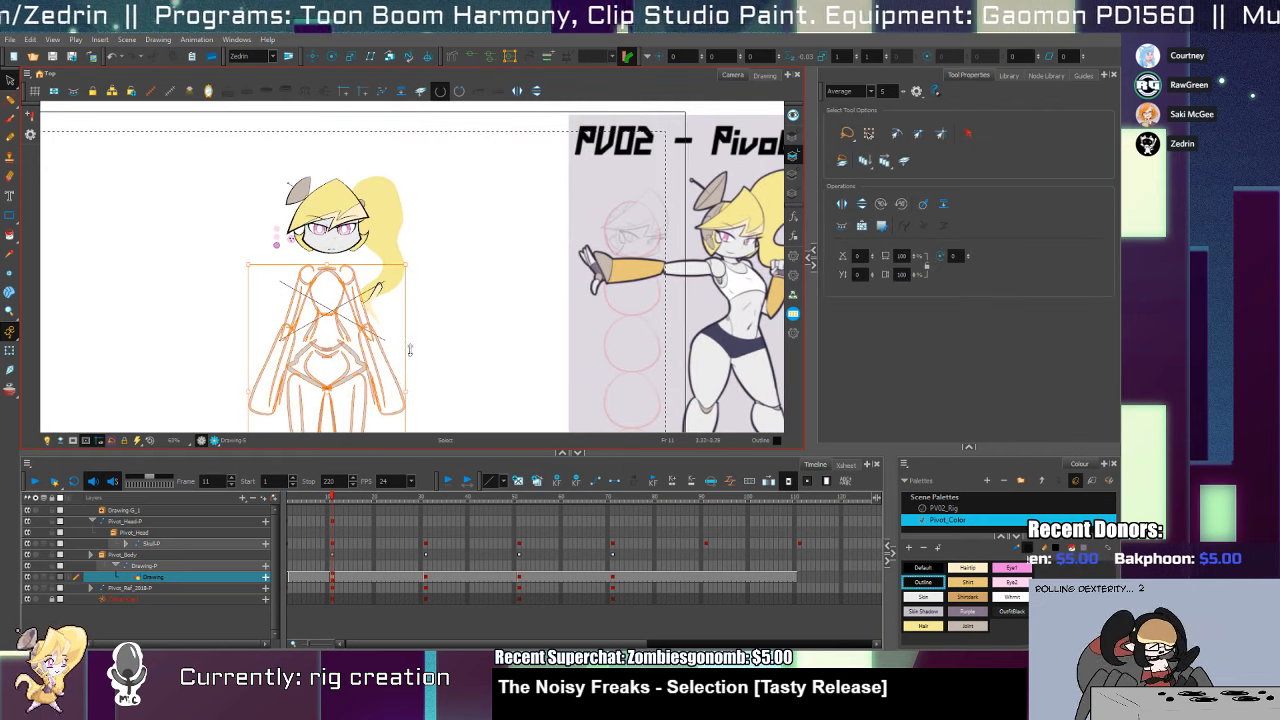
left_click_drag(405, 393, 420, 392)
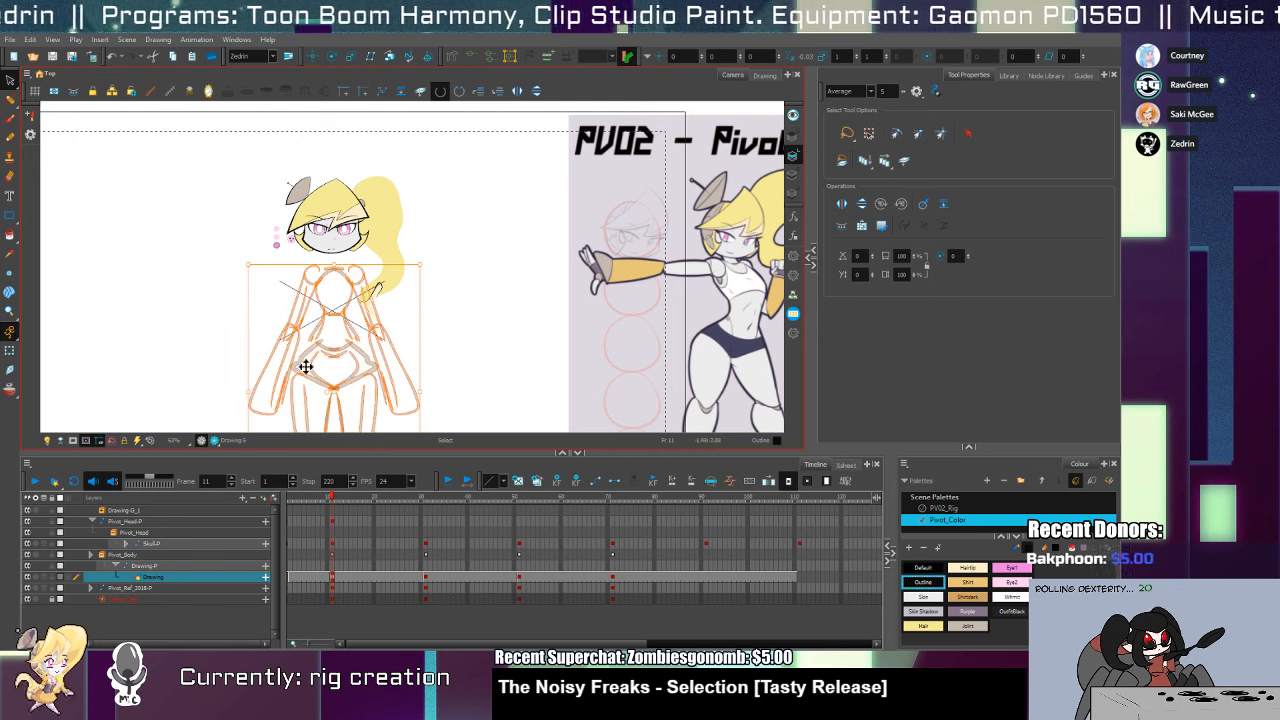
left_click_drag(250, 389, 243, 390)
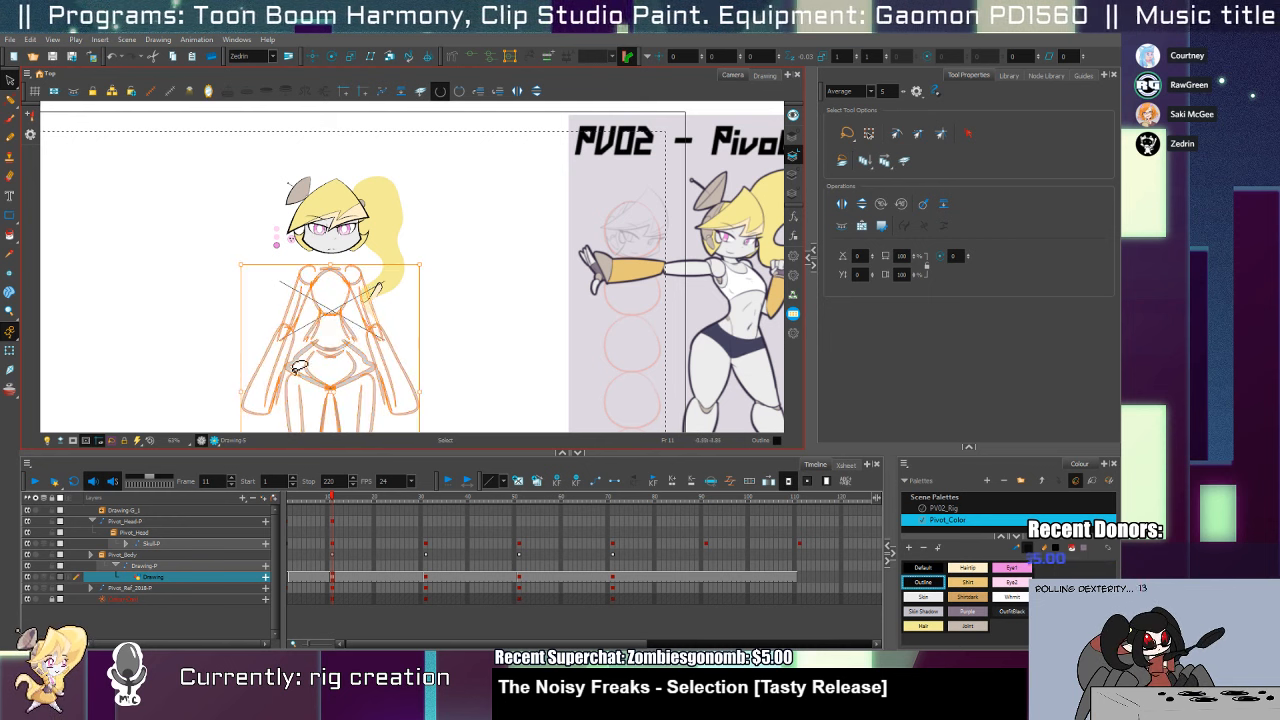
mouse_move(338, 388)
left_mouse_down()
mouse_move(326, 381)
mouse_move(347, 209)
left_mouse_up()
key("alt+z")
left_click(336, 251)
left_click(336, 251)
left_click(336, 251)
key("alt+b")
key("ctrl+z")
left_click_drag(285, 258, 225, 354)
key("ctrl+z")
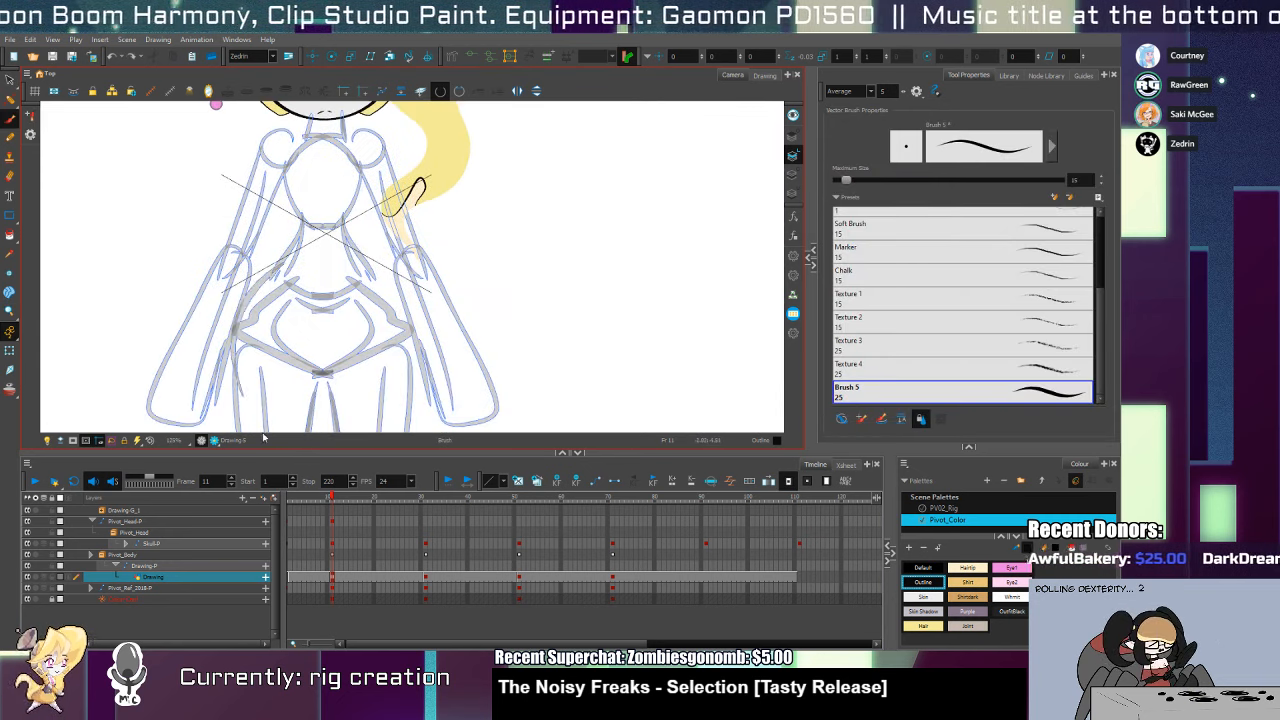
mouse_move(375, 268)
left_mouse_down()
mouse_move(407, 388)
mouse_move(404, 318)
left_mouse_up()
key("ctrl+z")
key("ctrl+z")
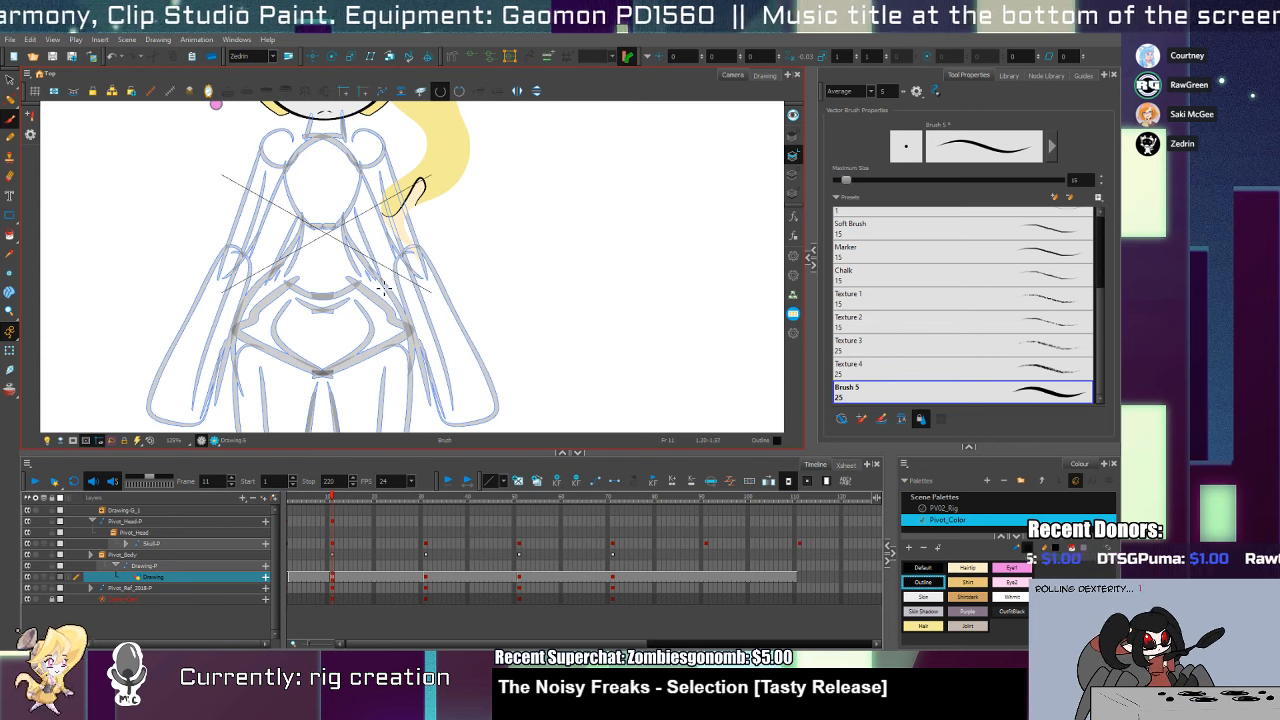
Brush the calf and shin outlines of the left-hand leg down to the ankle and erase the overlapping lines
left_click_drag(363, 344, 360, 248)
key("ctrl+space")
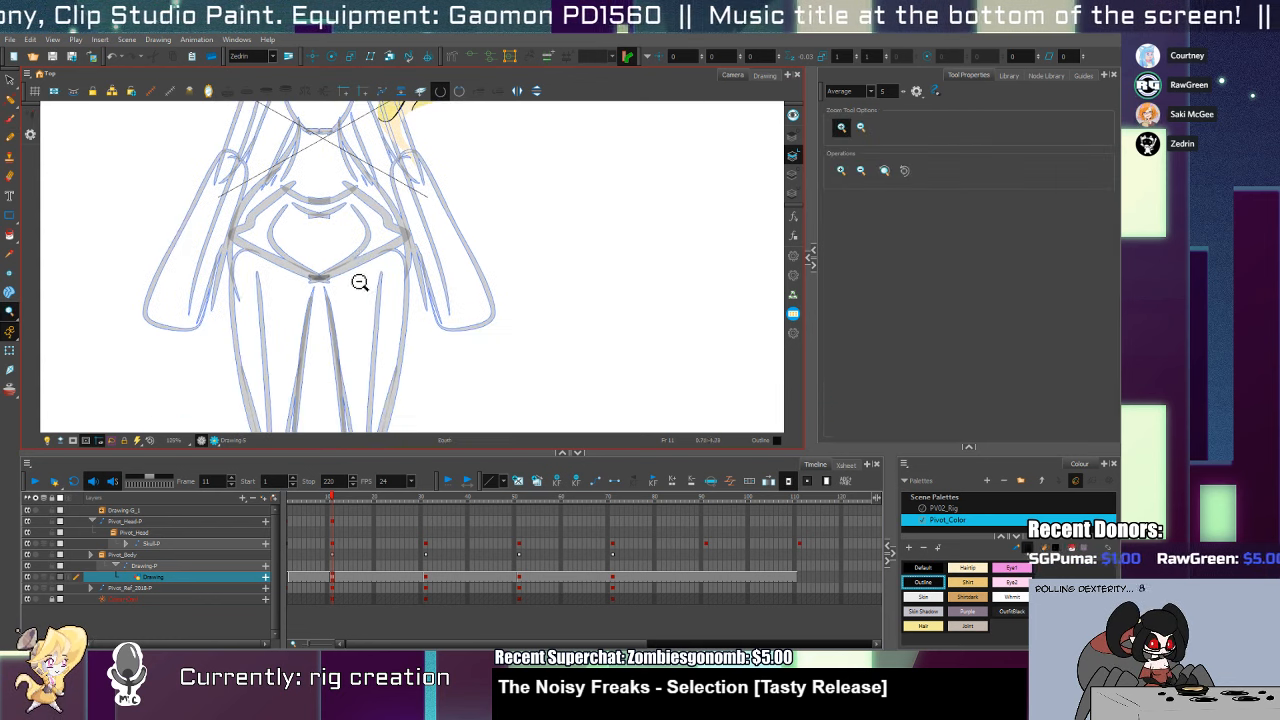
left_click(361, 283, "alt")
left_click(363, 283, "alt")
left_click(346, 318)
left_click(346, 318)
left_click_drag(288, 274, 318, 317)
mouse_move(301, 310)
left_mouse_down()
mouse_move(366, 315)
mouse_move(294, 342)
mouse_move(310, 397)
left_mouse_up()
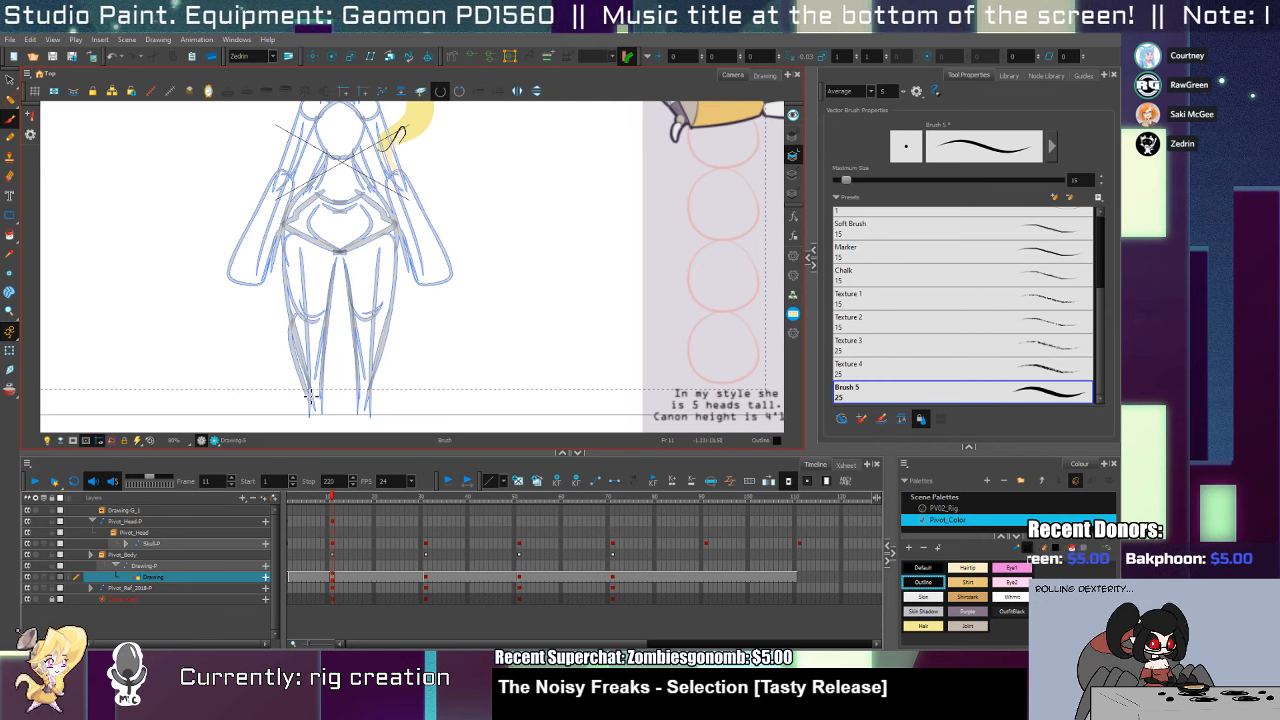
left_click_drag(331, 317, 318, 410)
key("alt+e")
left_click_drag(302, 348, 312, 390)
Brush the right-hand calf and shin outlines, erase the overlapping lines on both lower legs and redraw the ankle edge
key("alt+b")
left_click_drag(359, 316, 367, 405)
left_click_drag(390, 317, 371, 410)
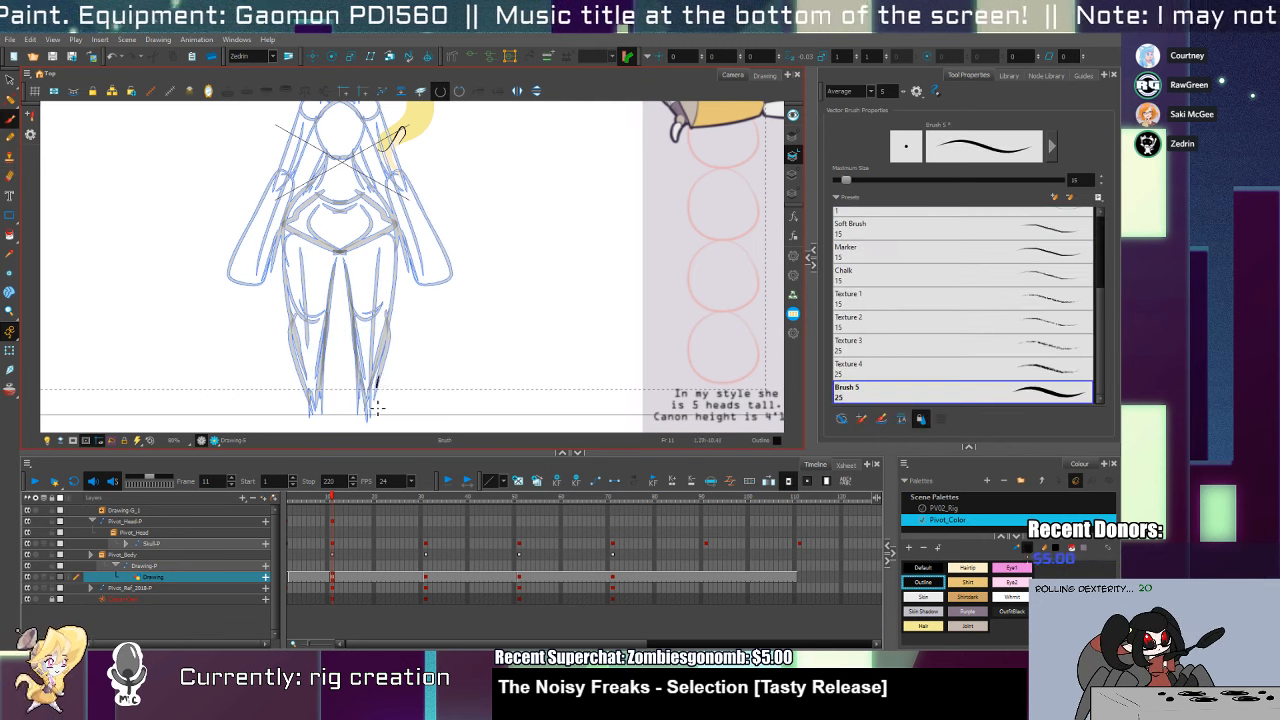
key("alt+e")
left_click_drag(364, 337, 367, 396)
left_click_drag(319, 356, 315, 406)
key("alt+b")
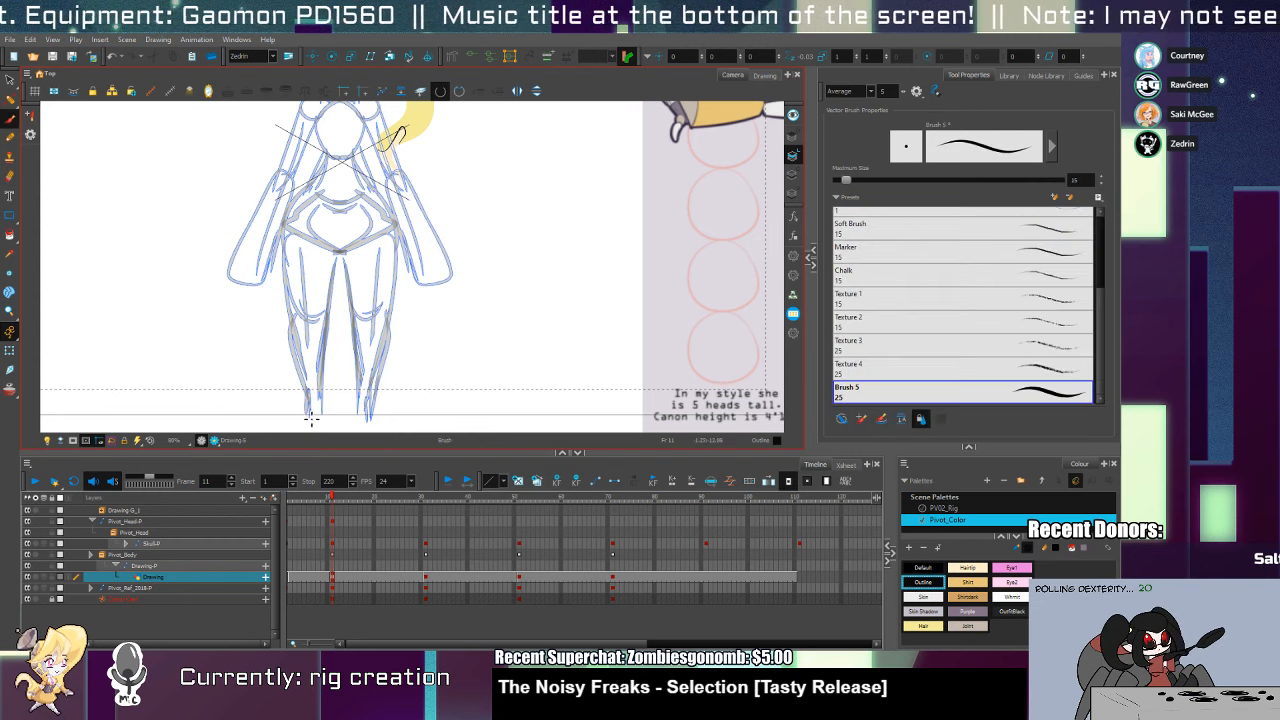
left_click_drag(382, 377, 379, 412)
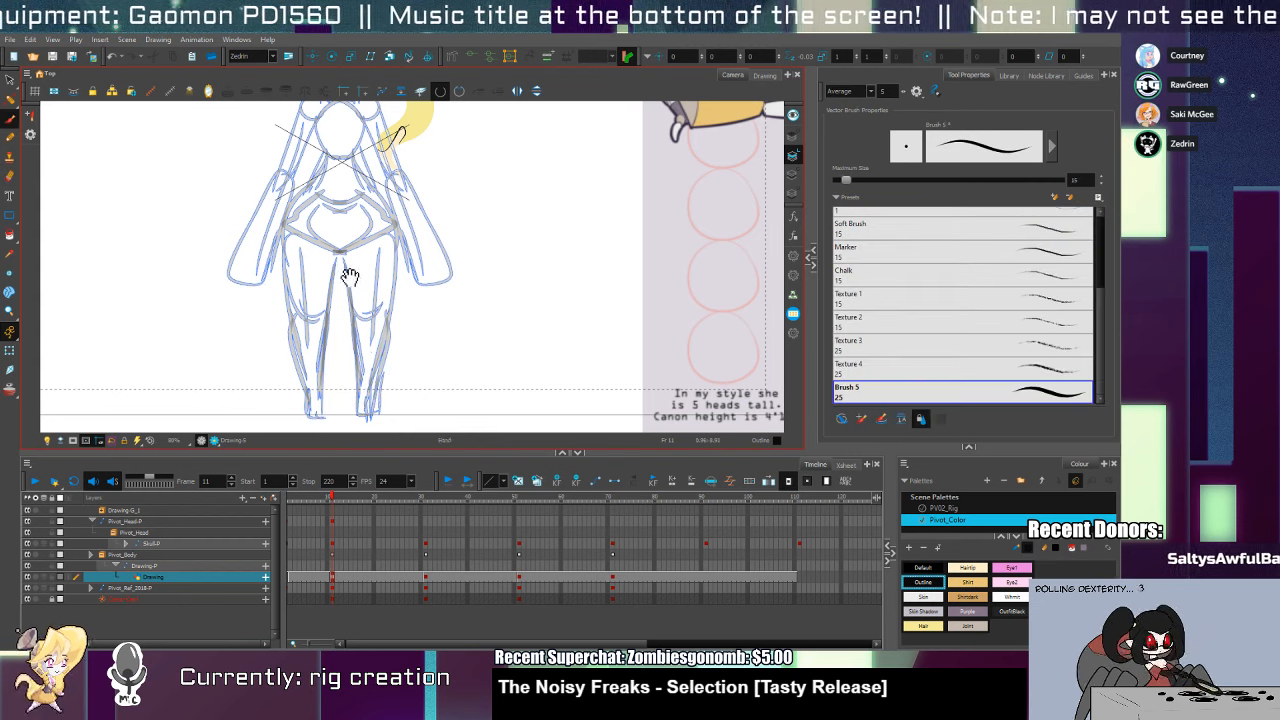
Examine the forearm outlines, pelvis and overall proportions of the body sketch beside the reference sheet
left_click_drag(350, 276, 360, 352)
key("alt+s")
left_click(280, 353)
left_click(467, 338, "shift")
key("ctrl+a")
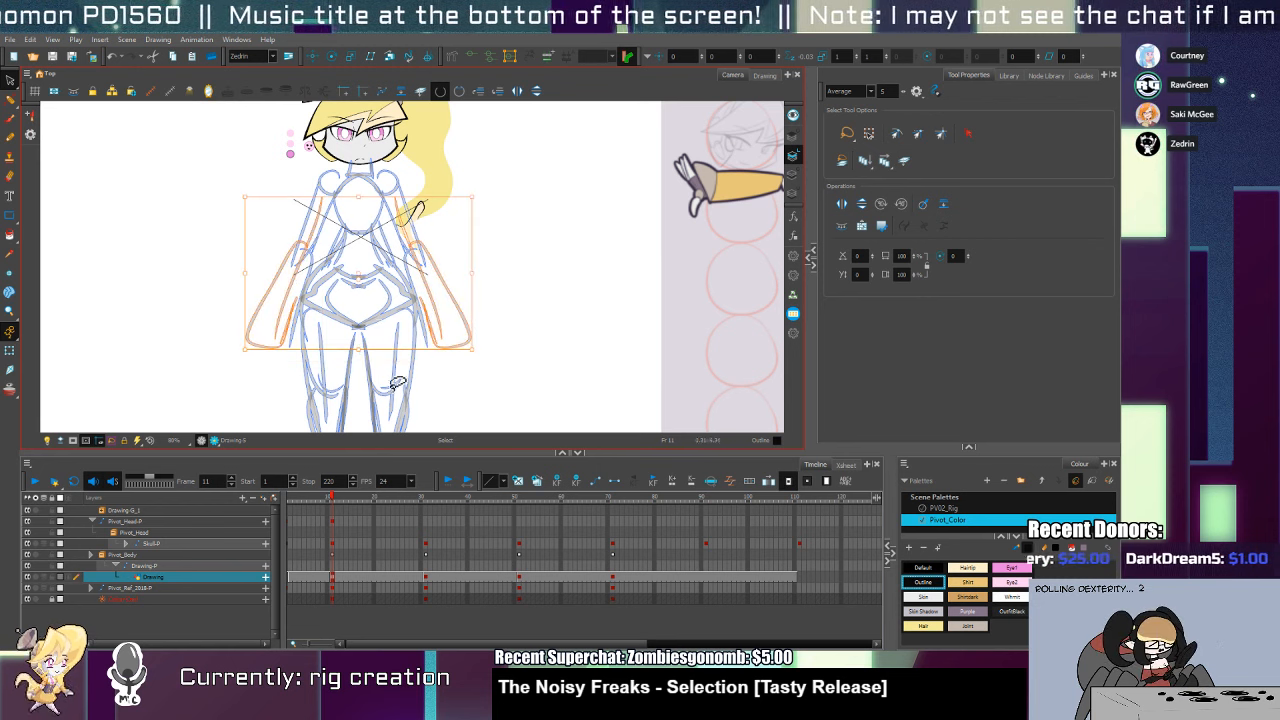
key("alt+z")
left_click(359, 298)
left_click(359, 298)
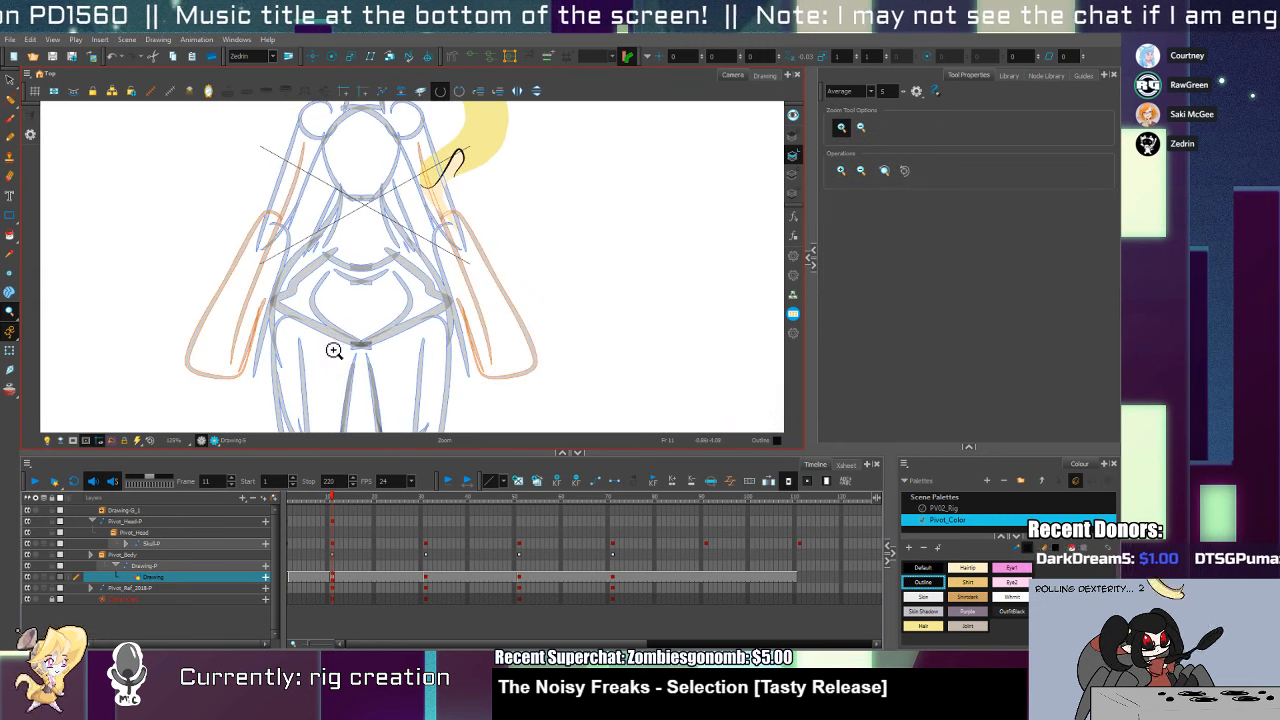
key("alt+e")
mouse_move(420, 337)
left_mouse_down()
mouse_move(400, 343)
mouse_move(363, 287)
mouse_move(345, 290)
left_mouse_up()
key("alt+z")
scroll(399, 330, "down", 5)
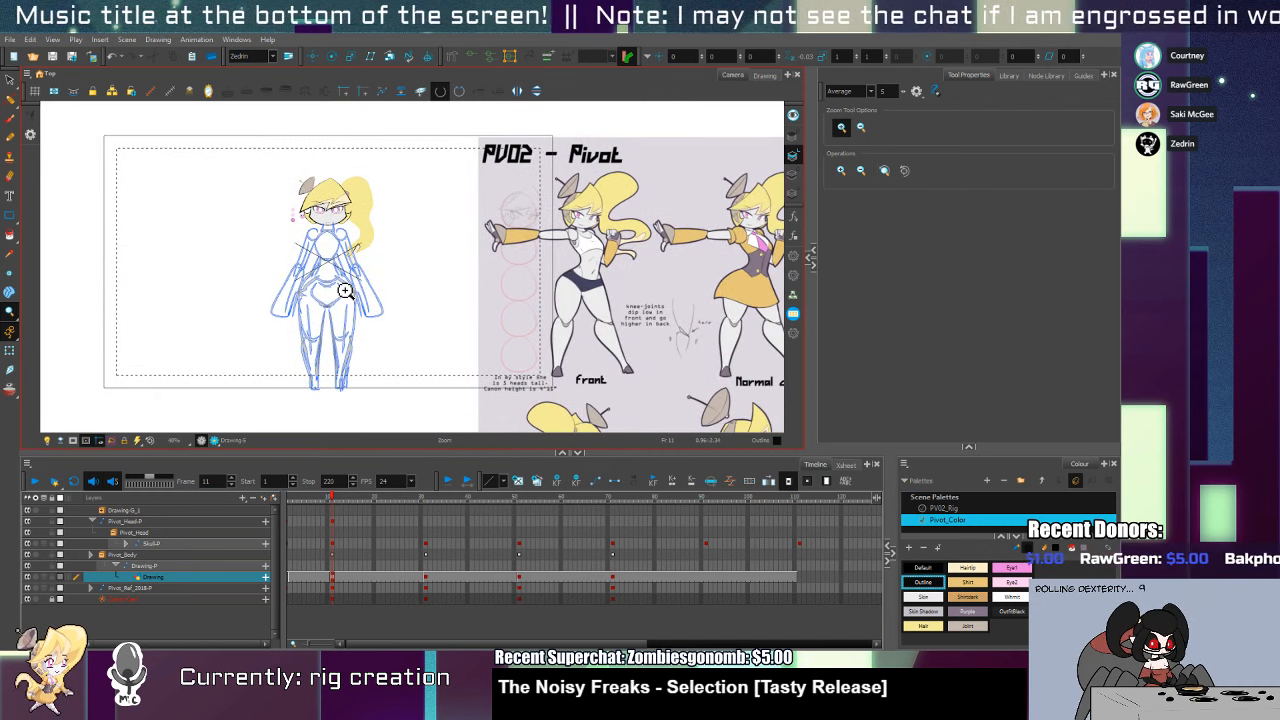
left_click(116, 565)
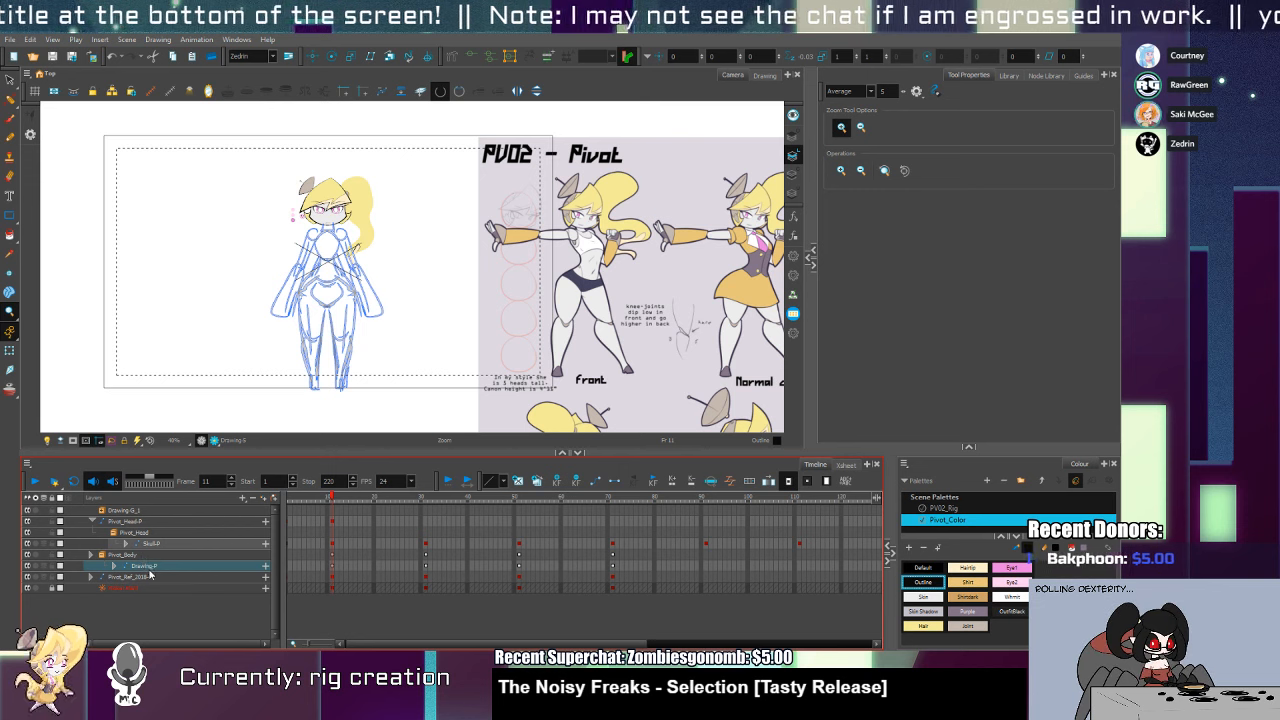
left_click(120, 566)
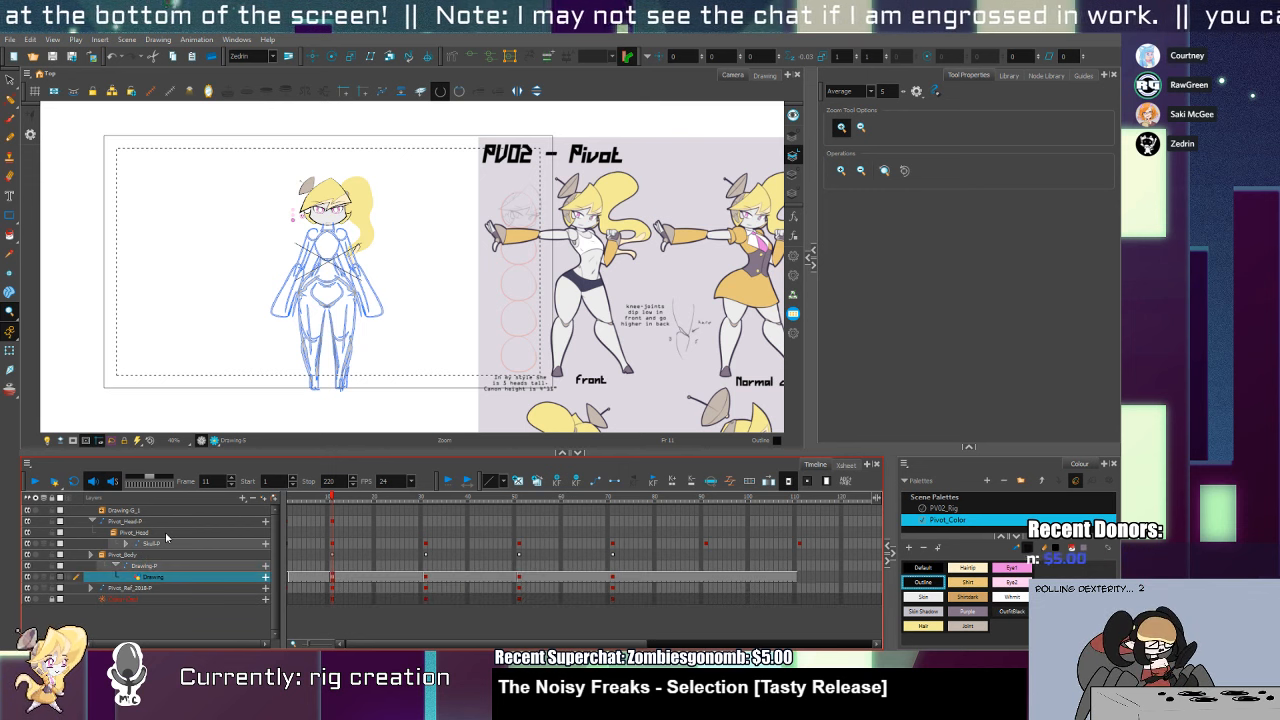
key("ctrl+z")
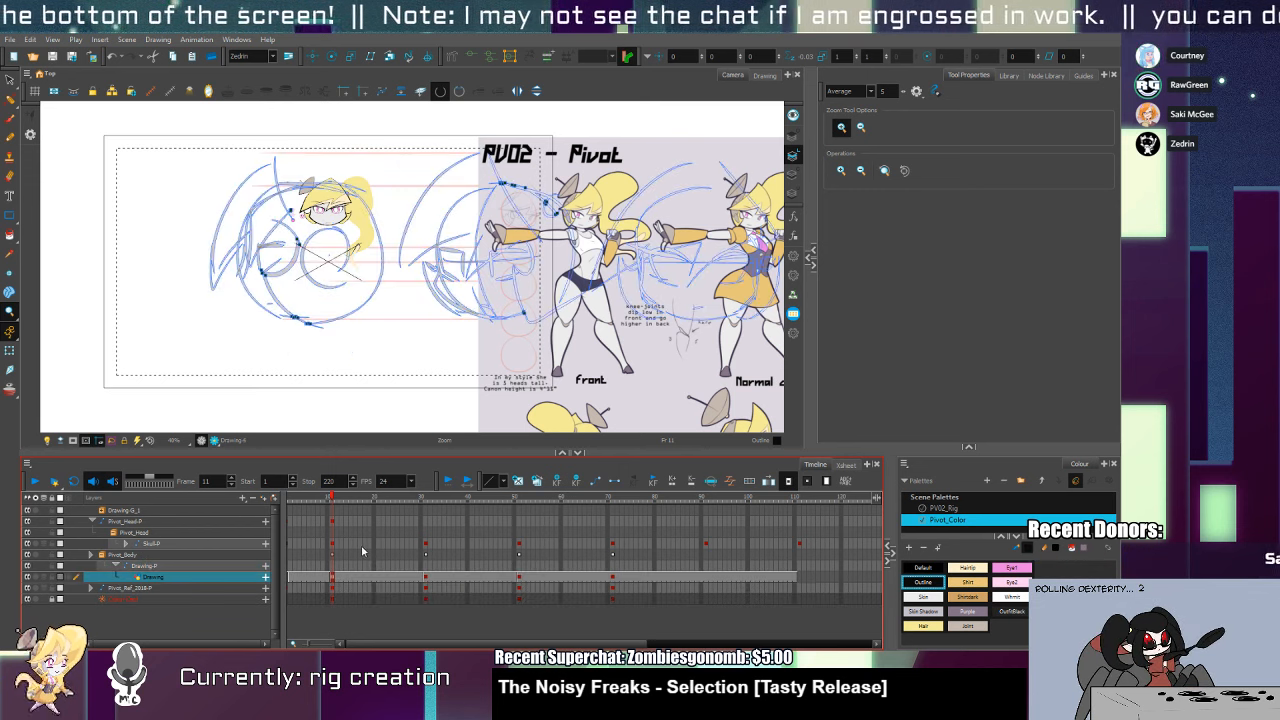
key("ctrl+shift+z")
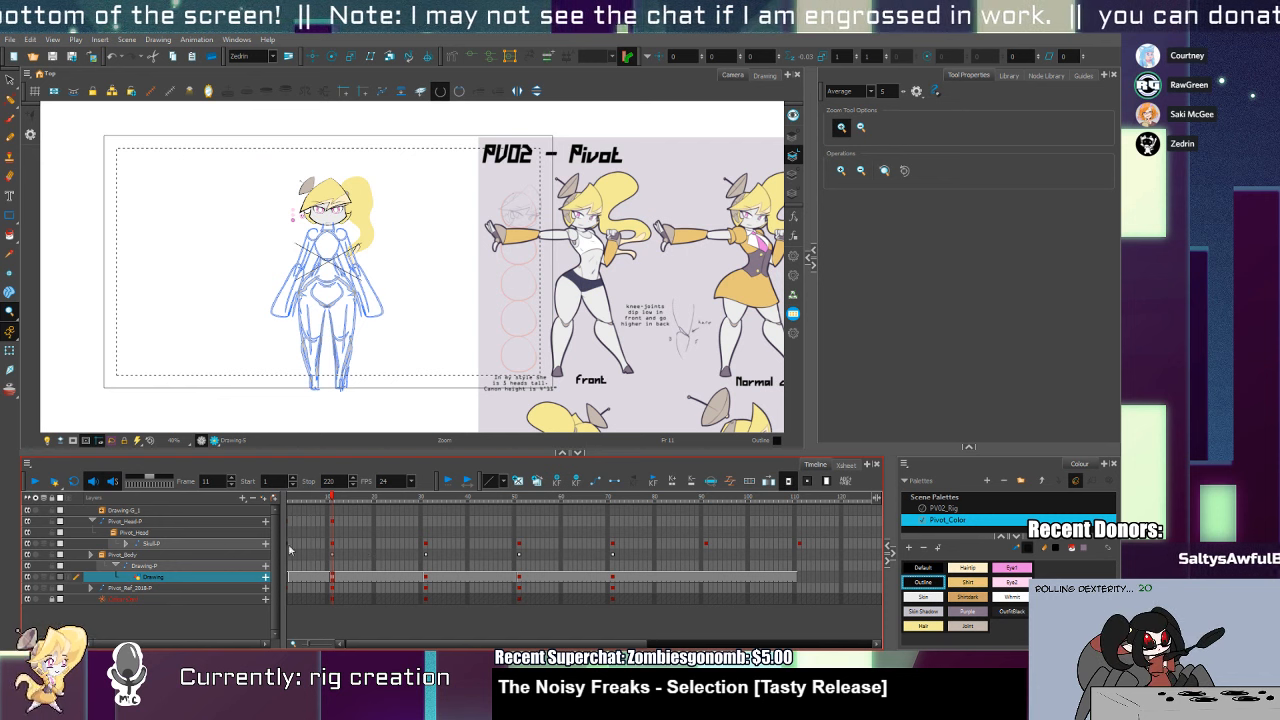
Open the node network and move the Transparency effect from the Pivot_Body group onto the reference sheet image
left_click(92, 555)
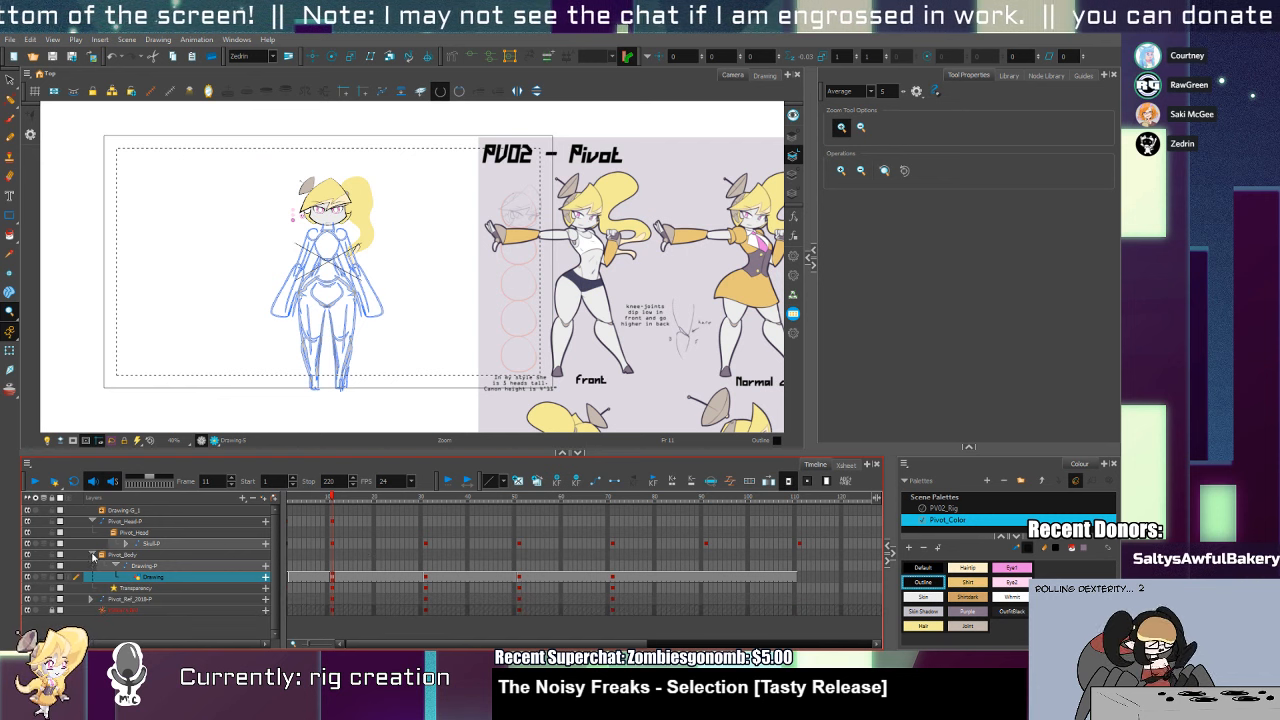
left_click(146, 589)
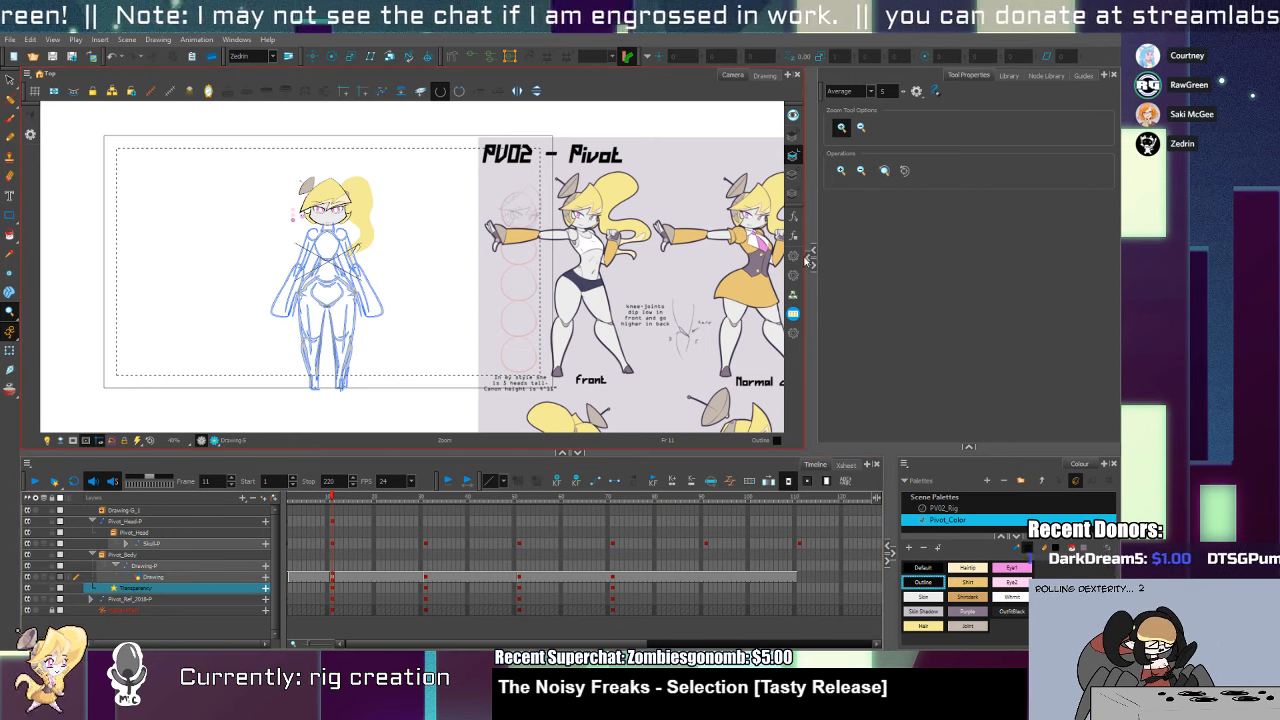
left_click(810, 256)
key("o")
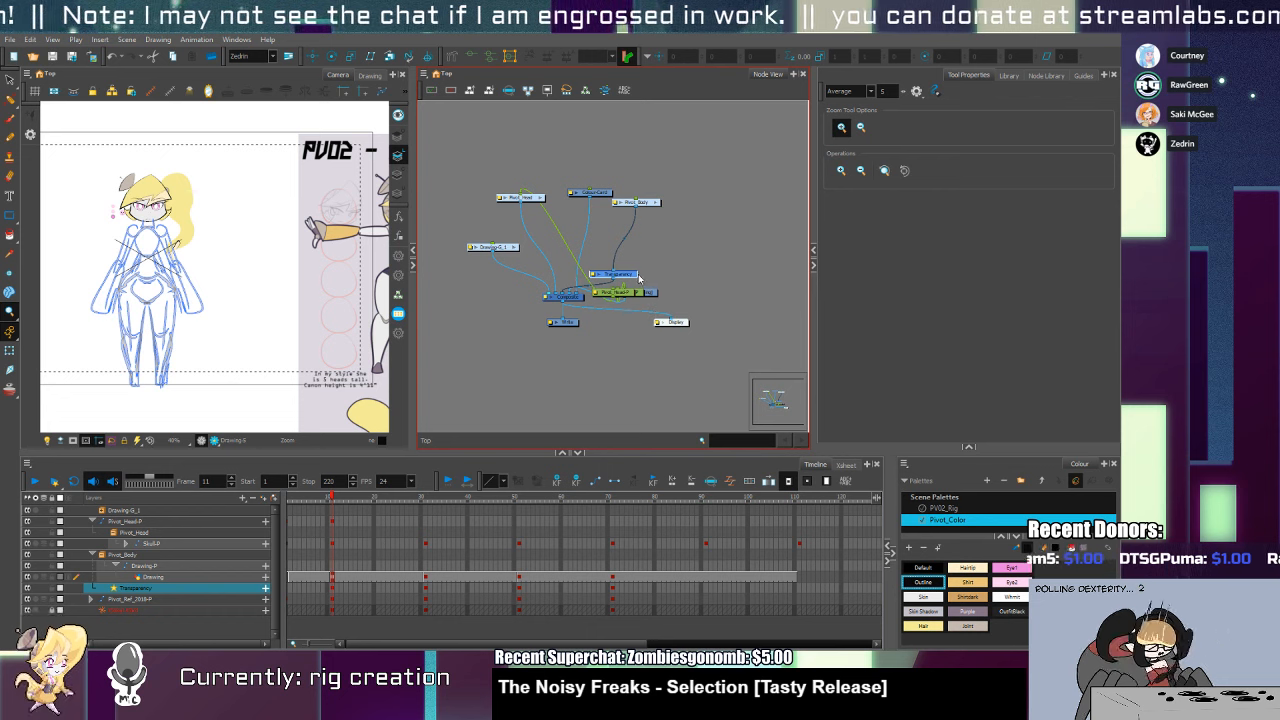
mouse_move(625, 275)
left_mouse_down()
mouse_move(651, 246)
mouse_move(690, 267)
mouse_move(647, 283)
mouse_move(688, 218)
mouse_move(627, 278)
mouse_move(633, 254)
mouse_move(684, 289)
mouse_move(618, 293)
left_mouse_up()
left_click(161, 589)
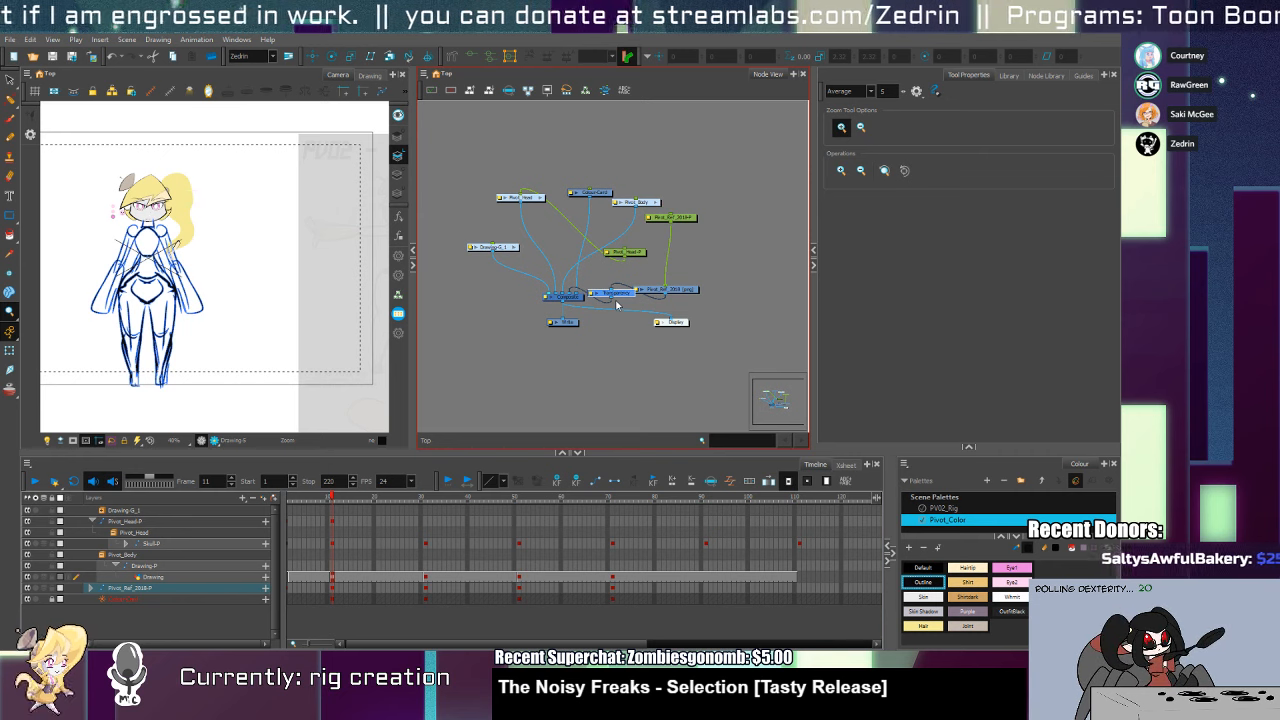
Add a drawing layer named Torso and place it inside the Pivot_Body group
left_click(135, 555)
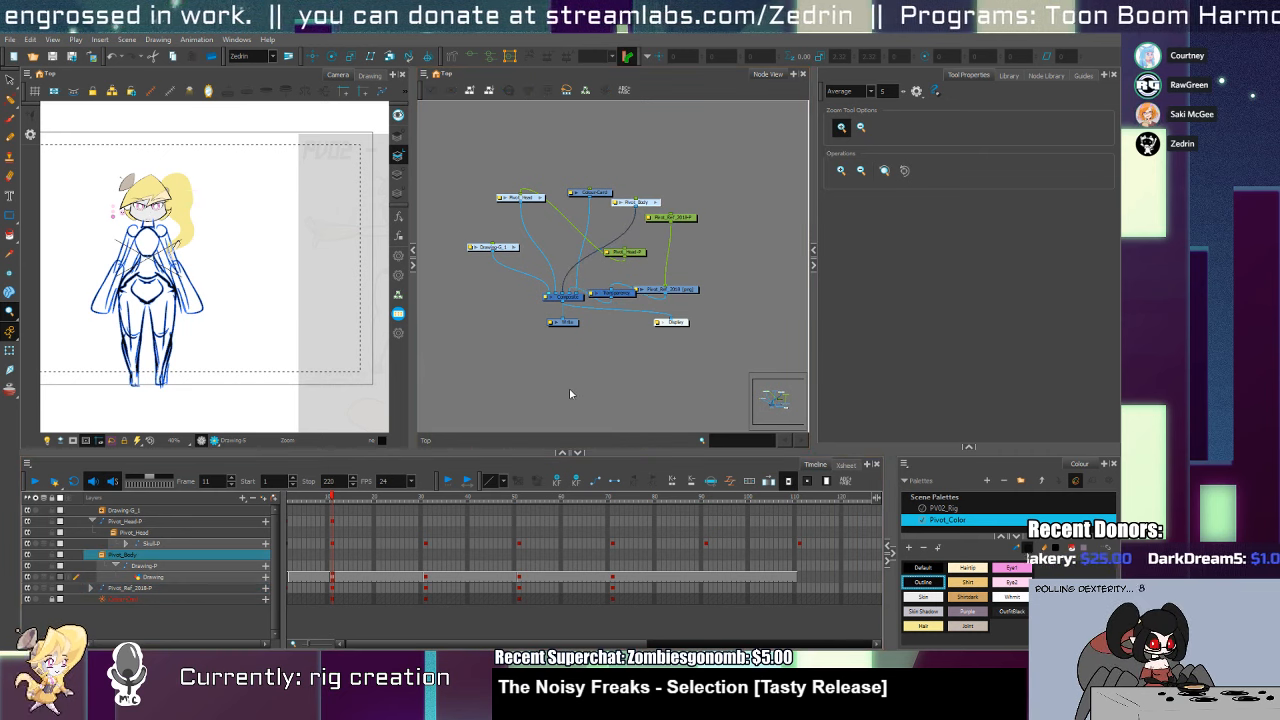
type("Torso")
key("Return")
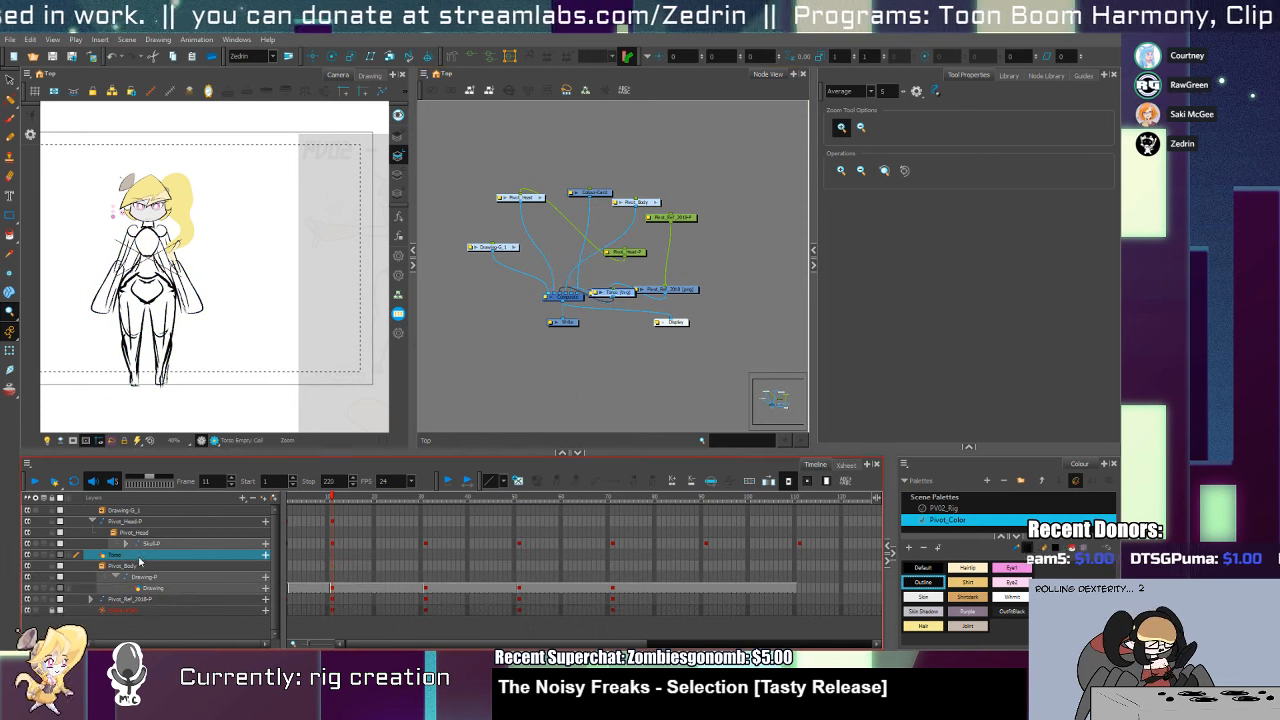
left_click_drag(142, 566, 150, 575)
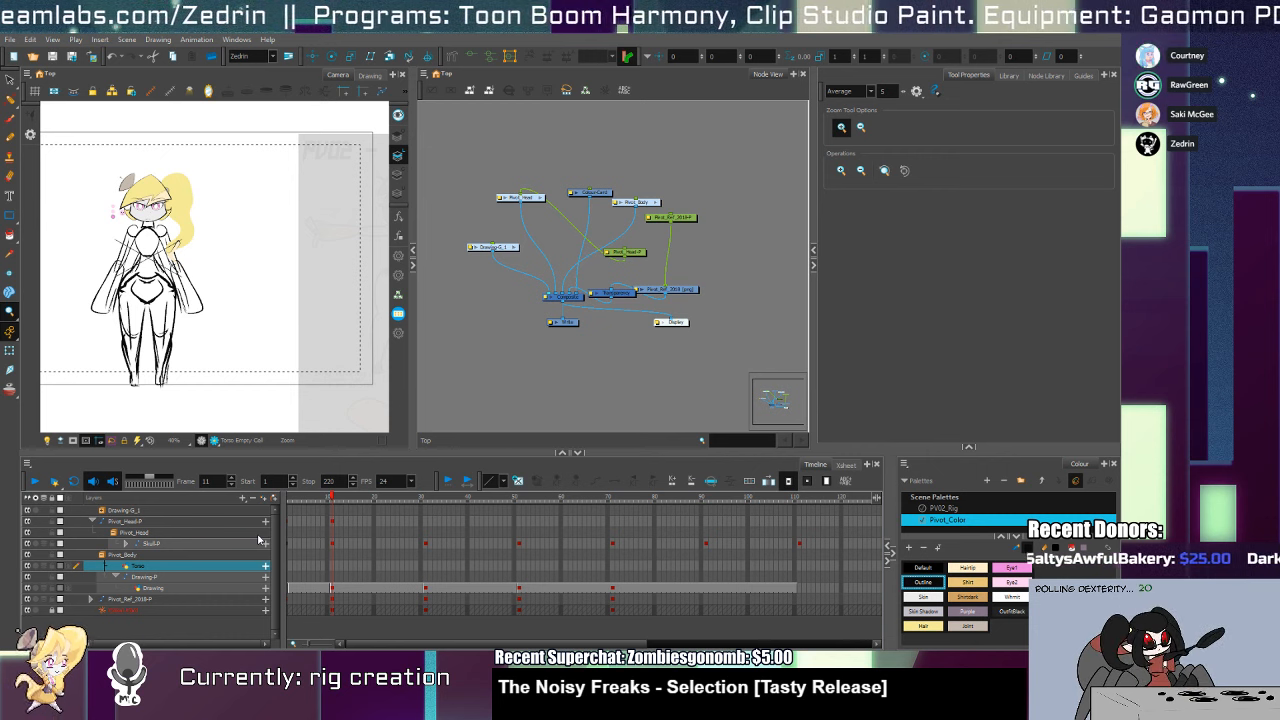
Add drawing layers named Shoulder1, Bicep1, Forearm1, Hand1, Thigh1, Leg1 and Foot1 inside the Pivot_Body group
key("Return")
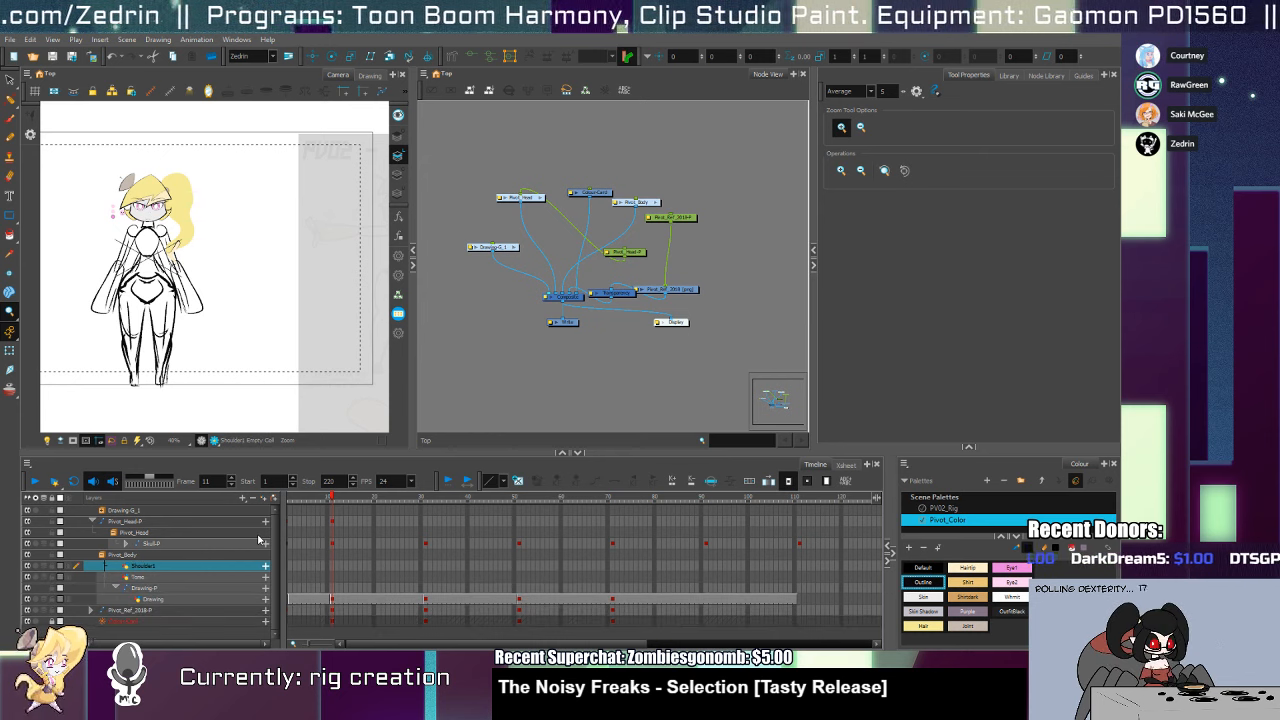
key("Return")
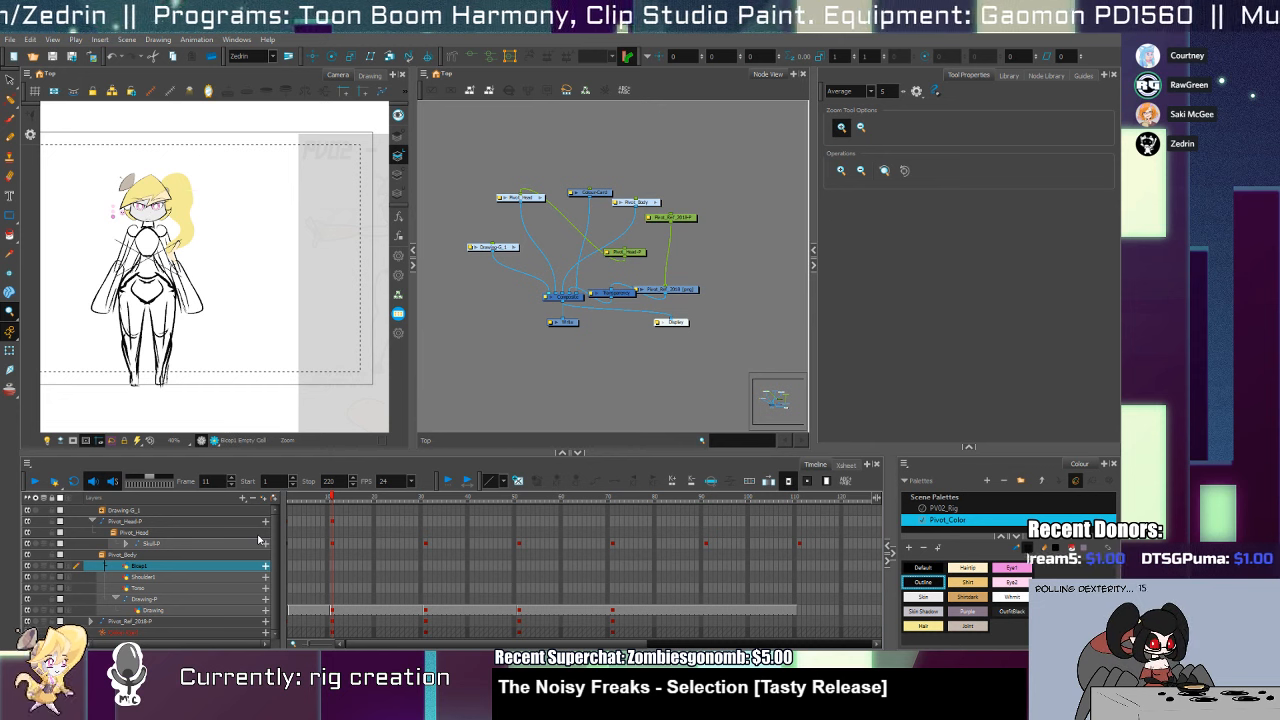
key("Return")
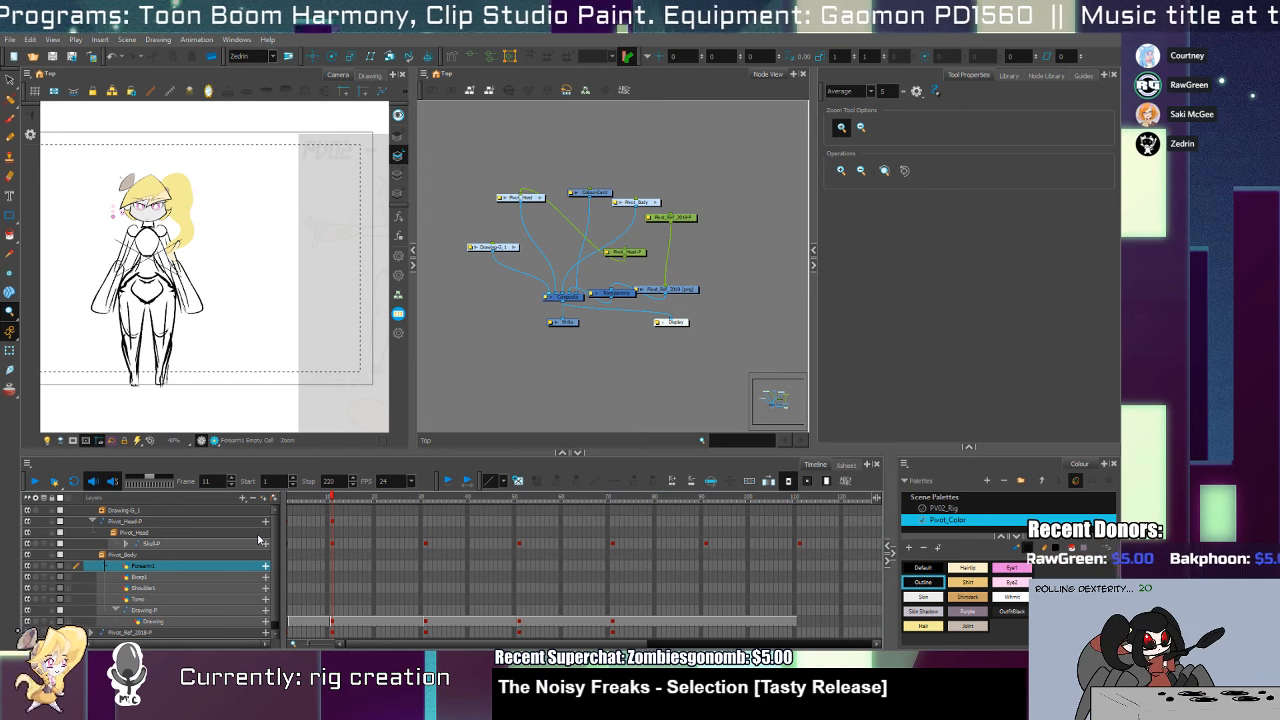
key("Return")
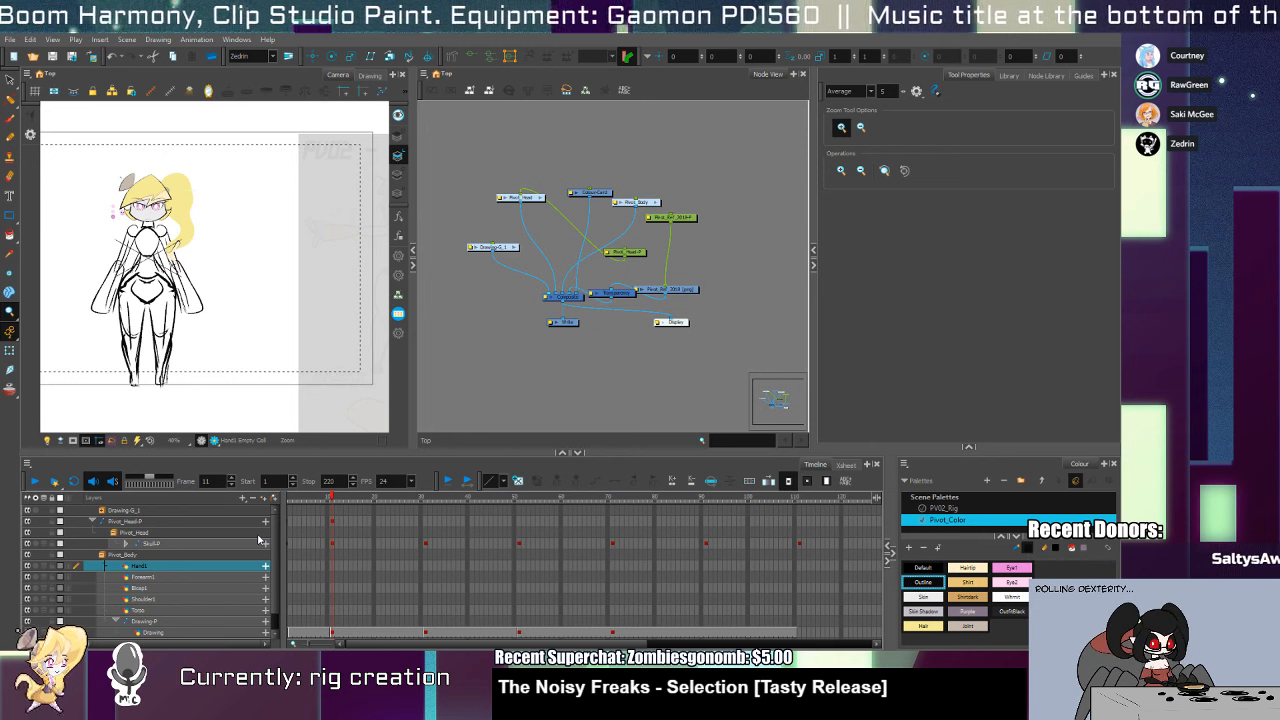
key("Return")
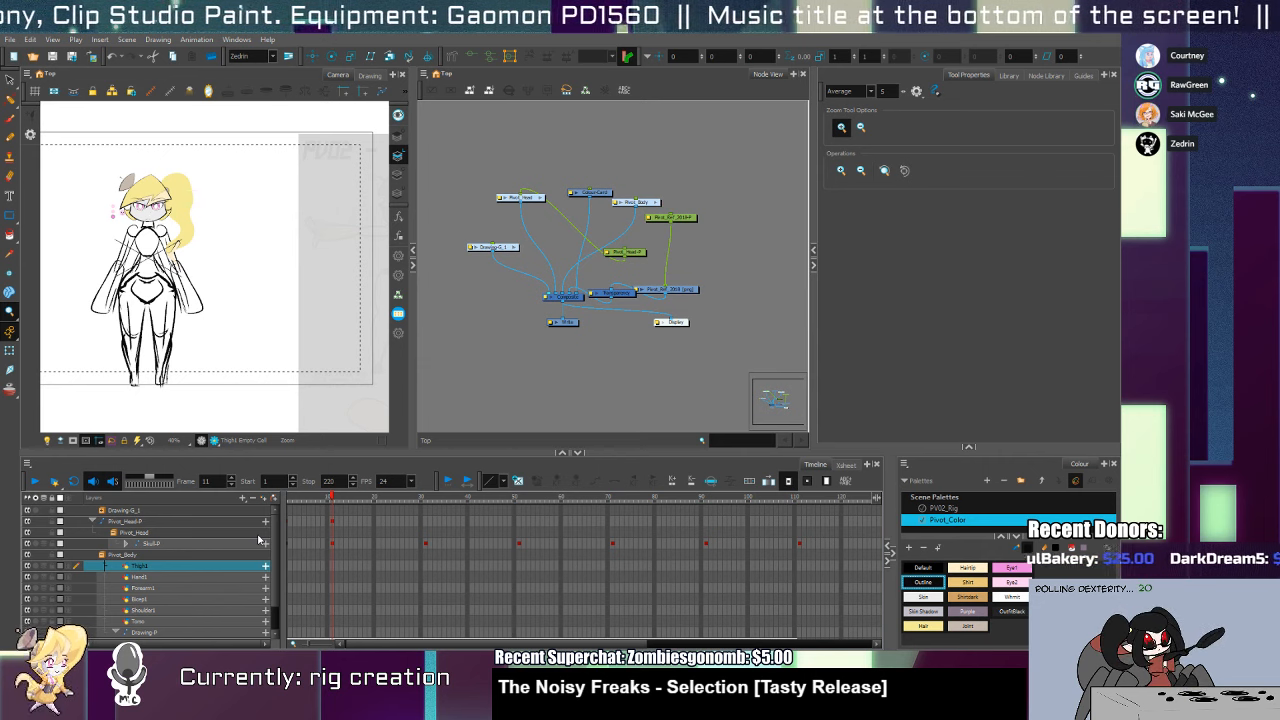
key("Return")
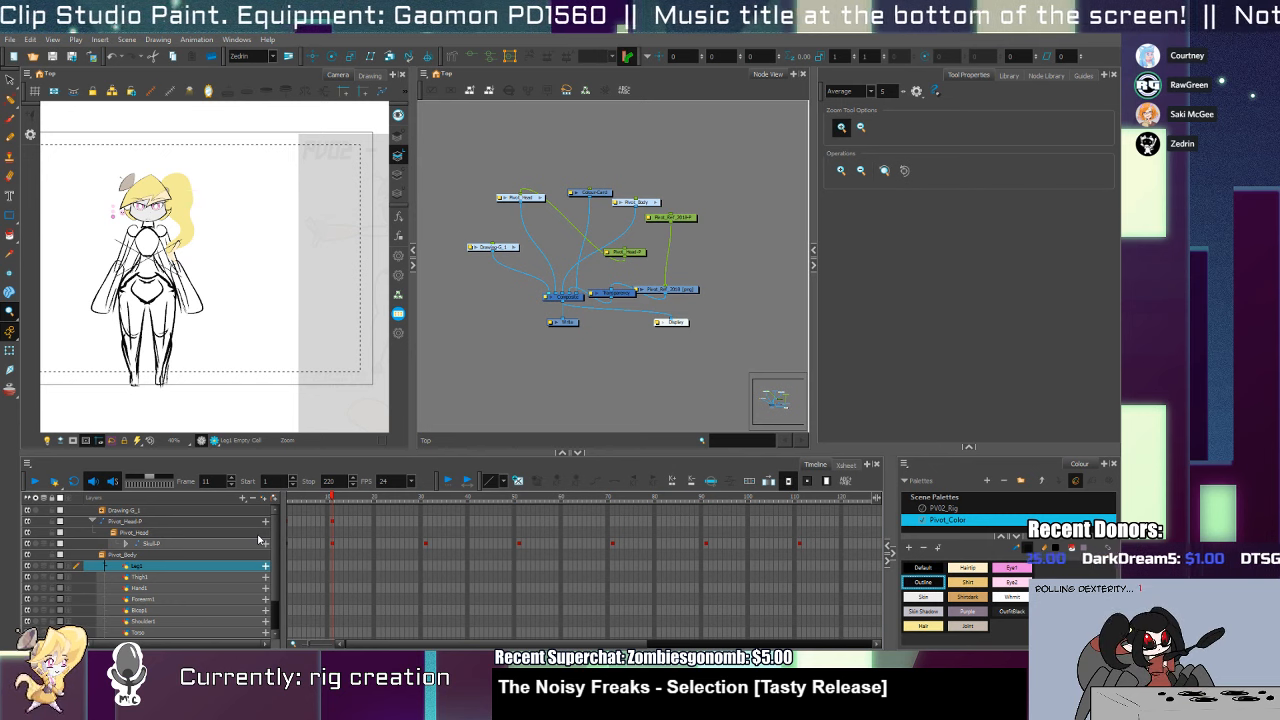
key("Return")
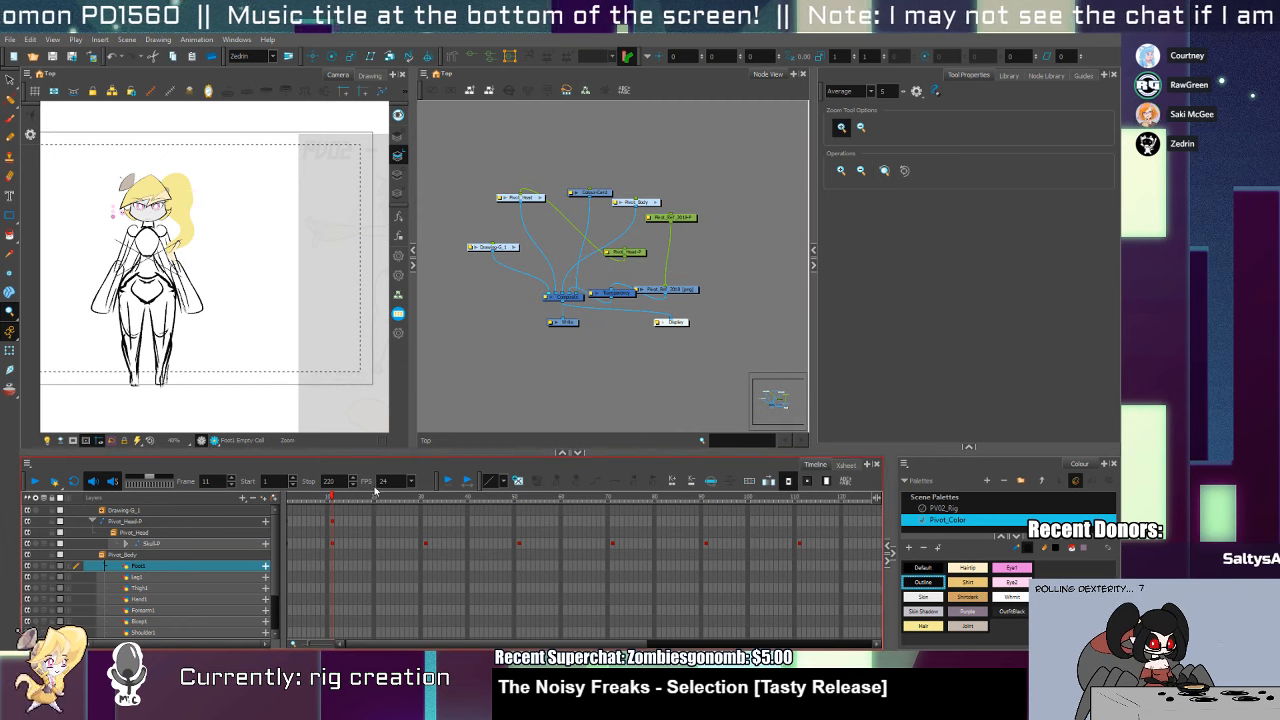
Add a drawing layer named Neck above Foot1 in the Pivot_Body group and select the body-part layers down to Torso
scroll(236, 590, "down", 2)
left_click(175, 599, "shift")
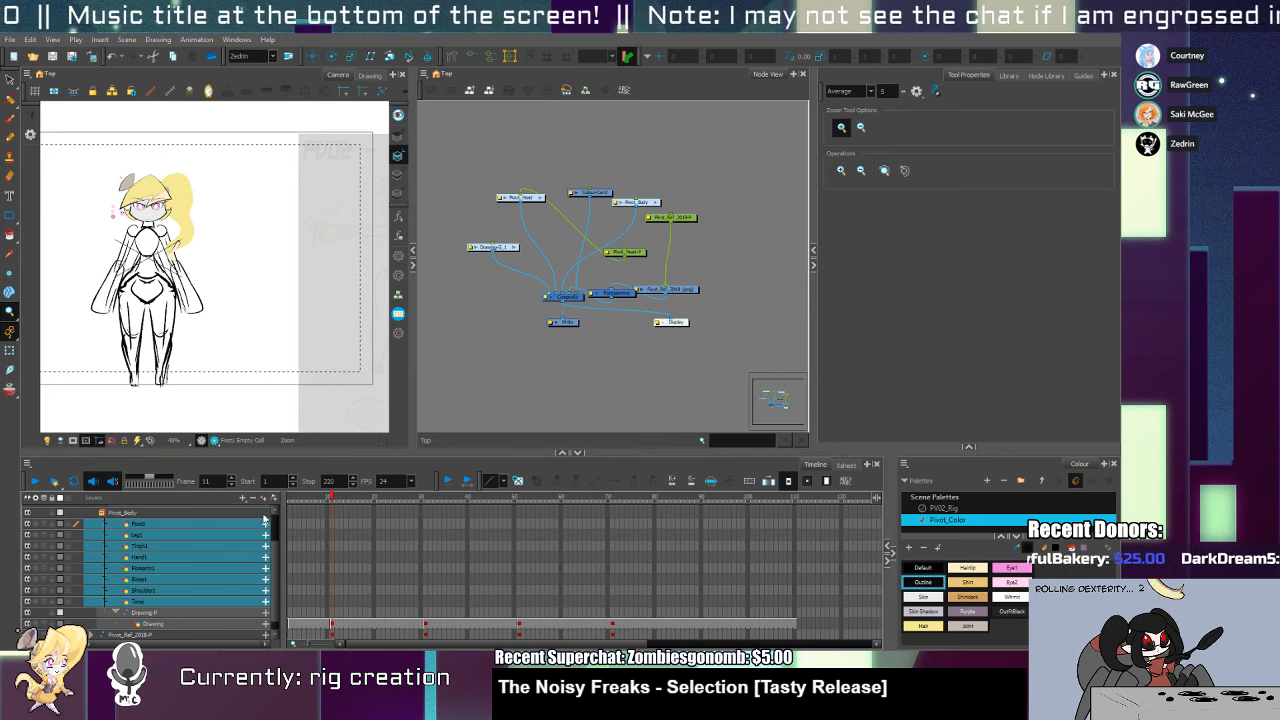
key("Return")
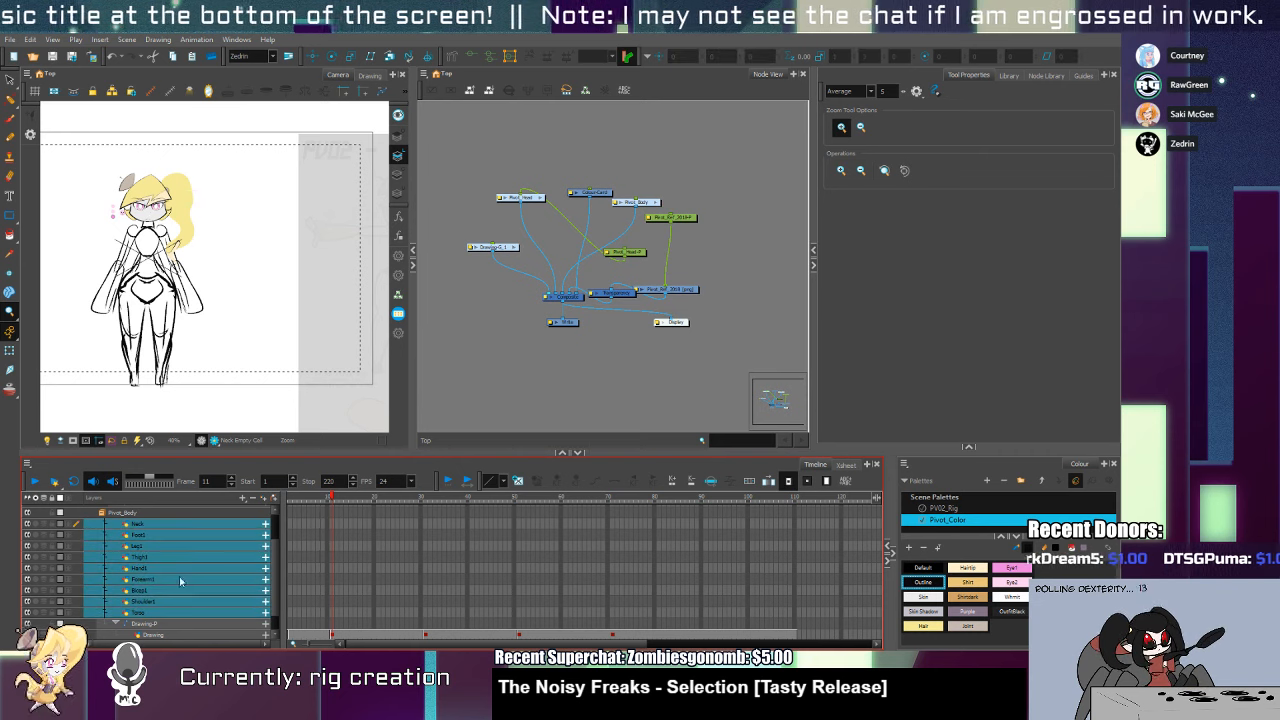
left_click(165, 612, "shift")
Move the Drawing-P sketch layer out of the Pivot_Body group to sit directly above the reference sheet layer
left_click(157, 634)
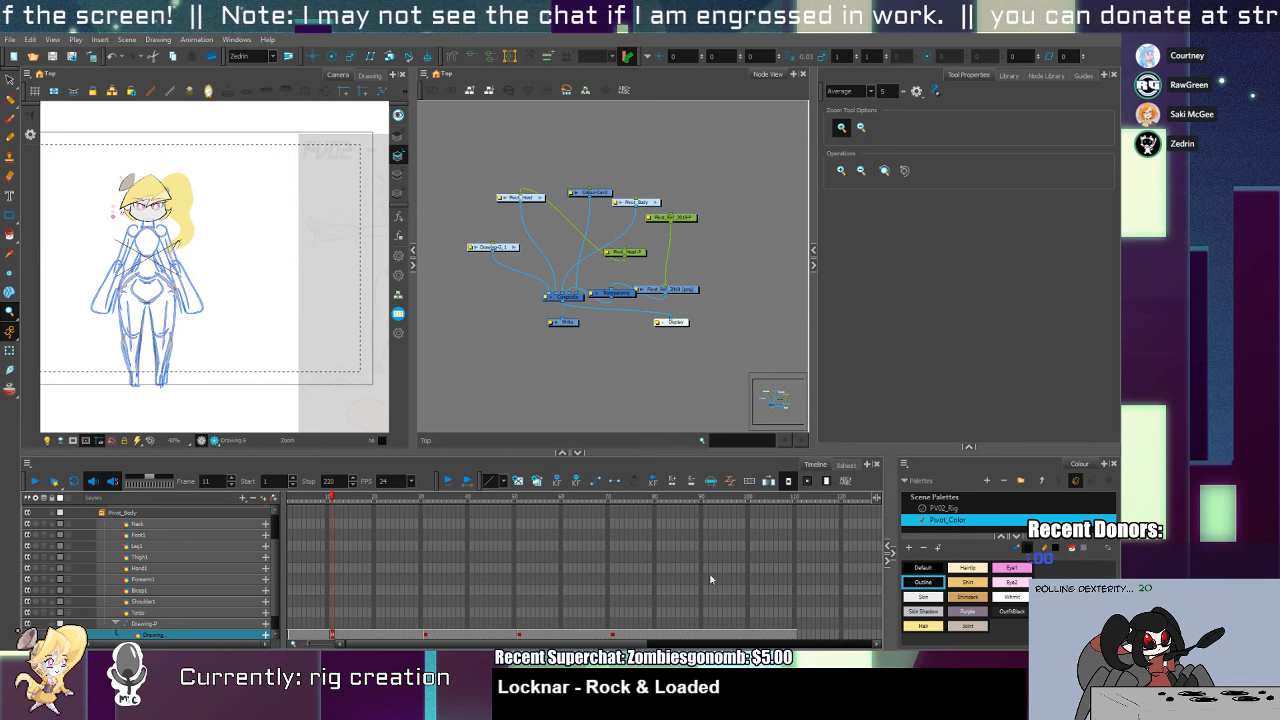
key("shift+t")
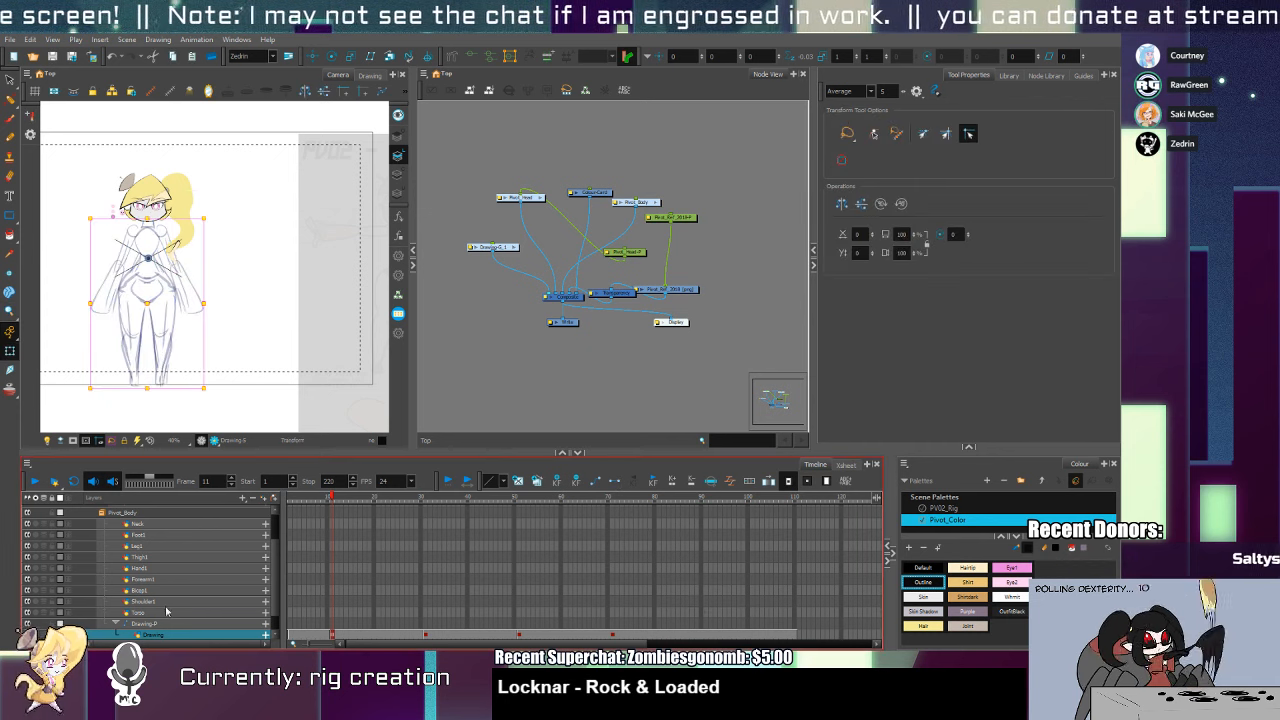
left_click(116, 624)
left_click(160, 625)
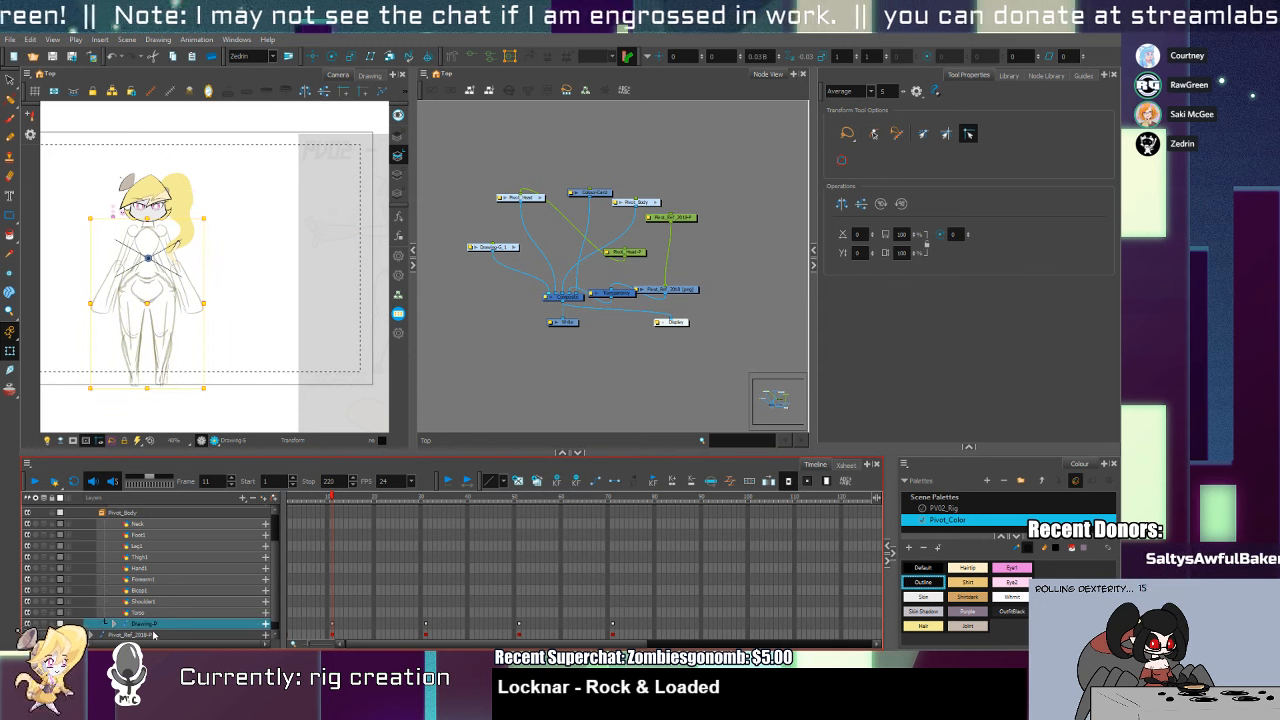
key("Delete")
key("ctrl+z")
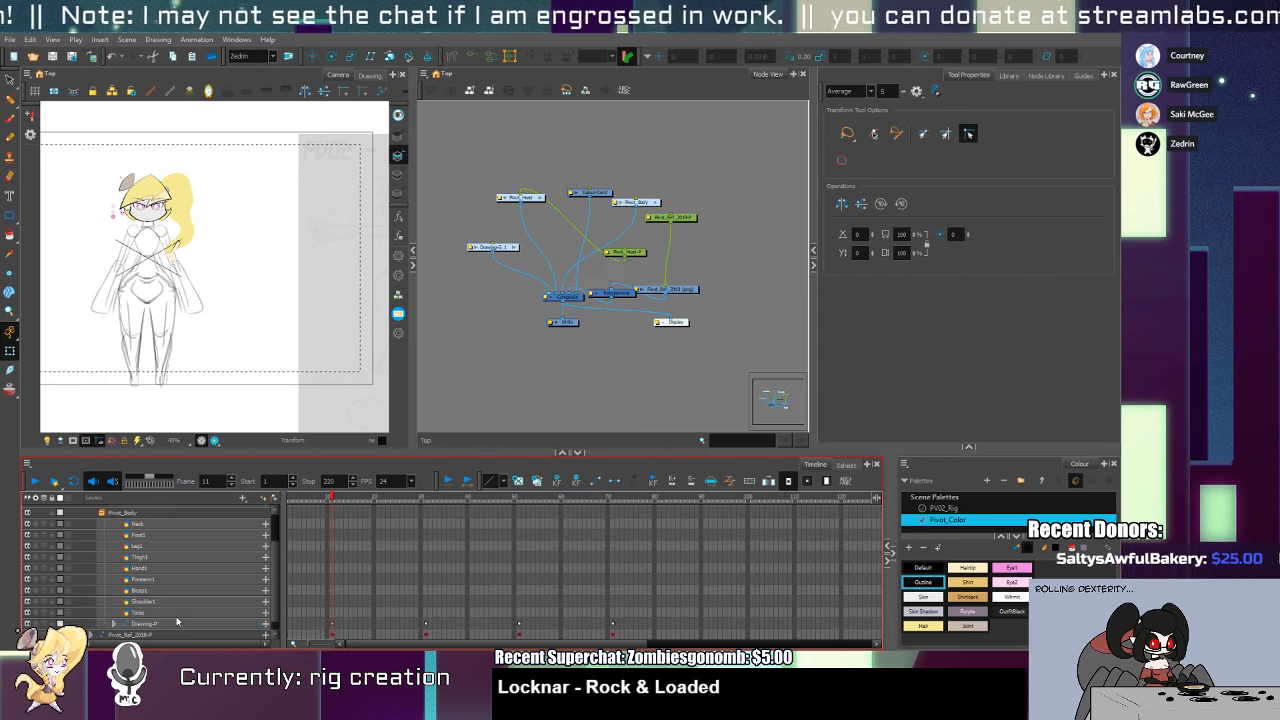
scroll(273, 605, "down", 1)
left_click_drag(139, 612, 125, 620)
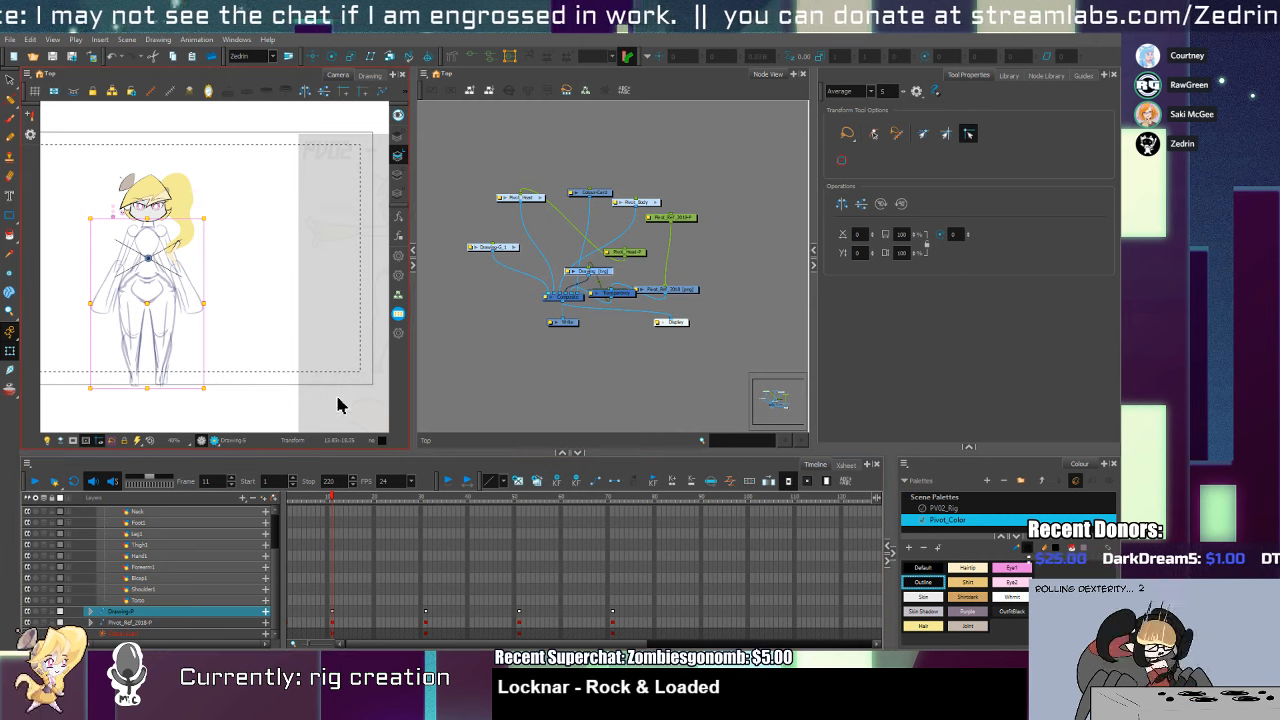
Extend the front body sketch in Drawing-P from frame 11 across frame 31 and the following head-pose frames
mouse_move(259, 371)
left_mouse_down()
mouse_move(283, 343)
mouse_move(325, 393)
left_mouse_up()
key("alt+z")
left_click(234, 323)
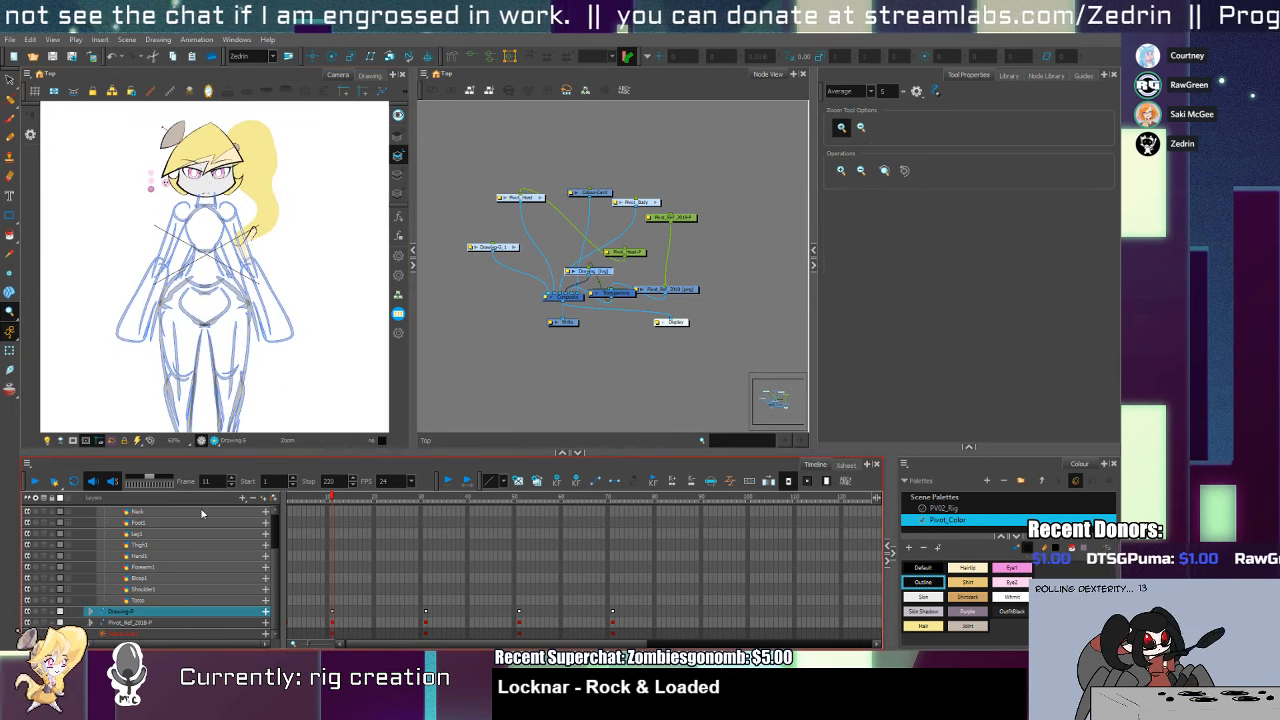
left_click(428, 622)
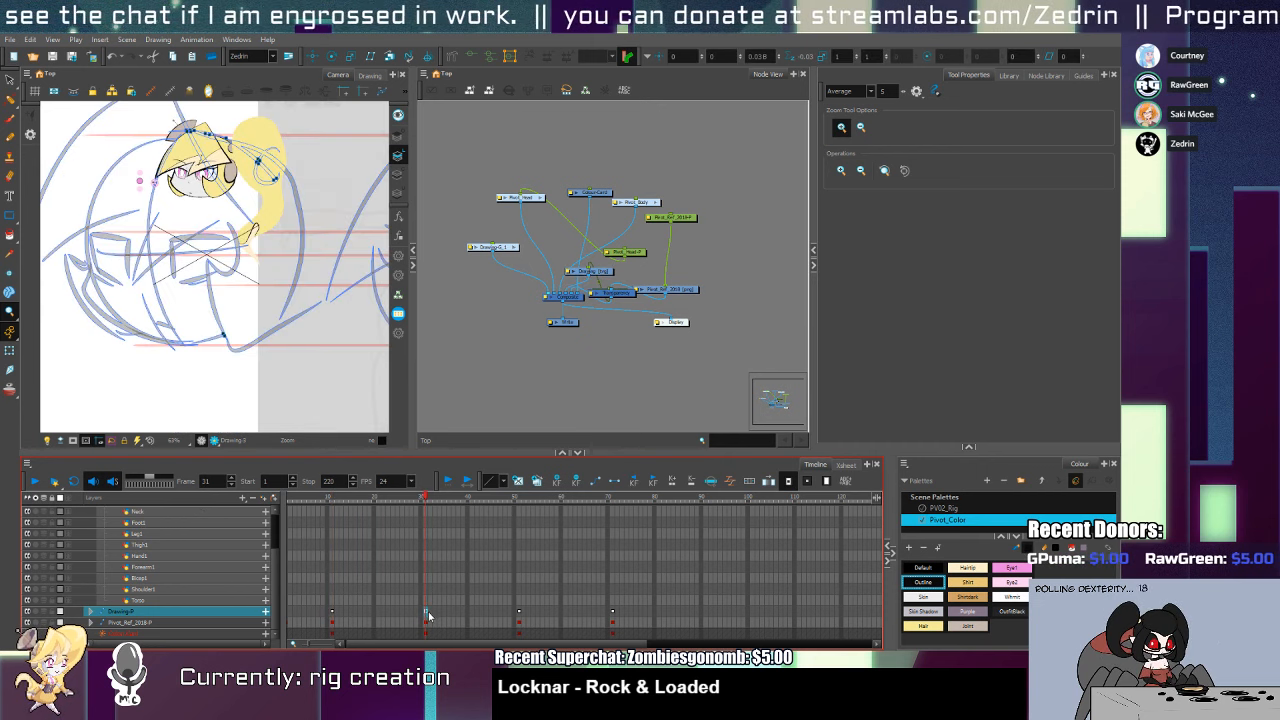
left_click(331, 619)
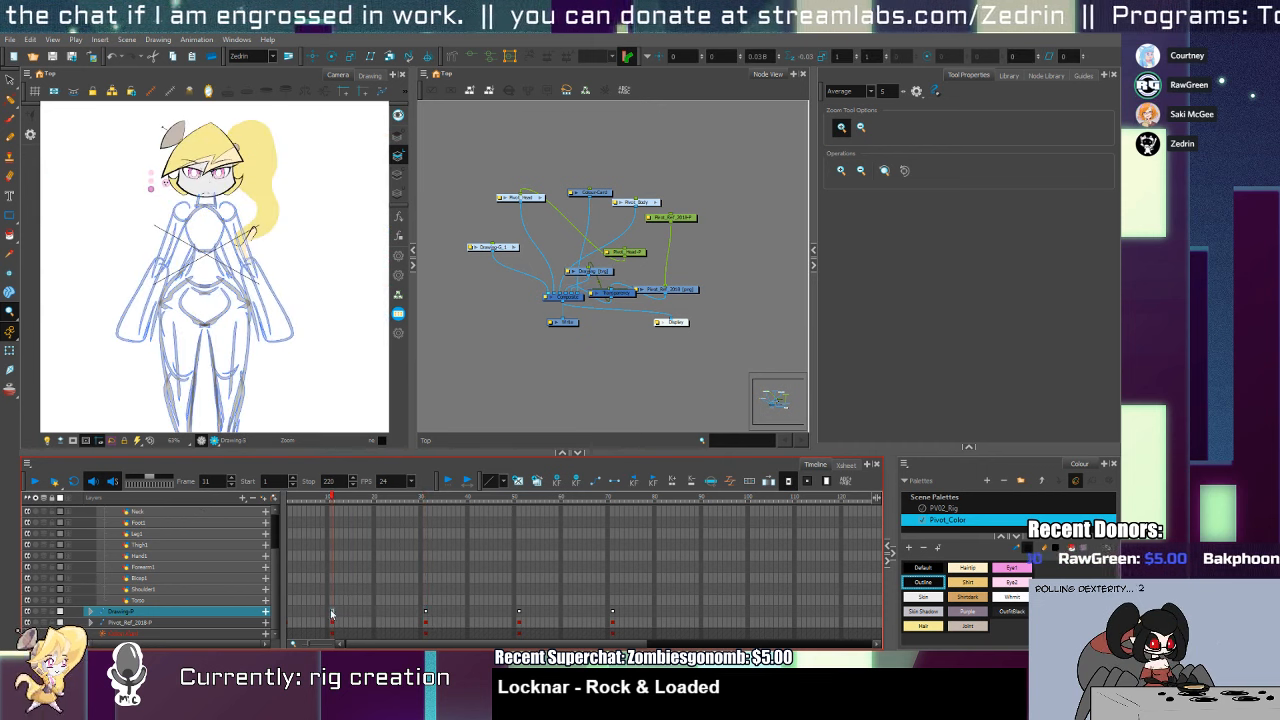
key("shift+t")
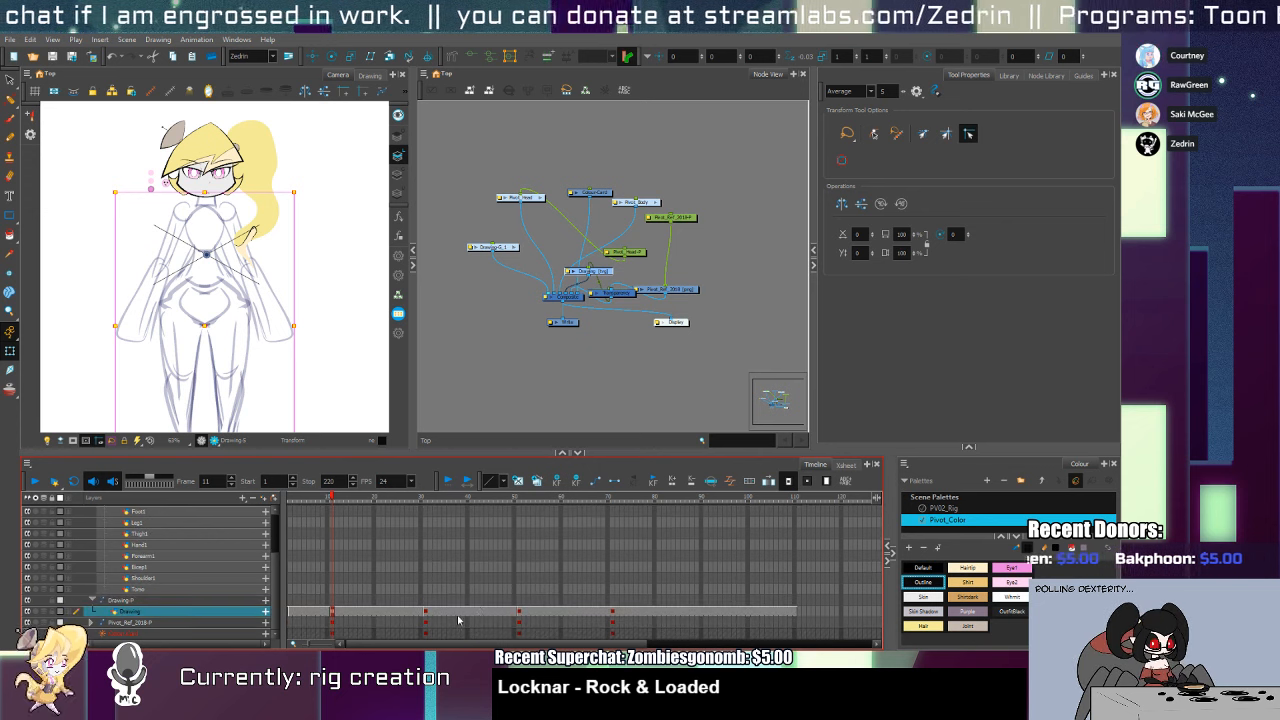
left_click(426, 614)
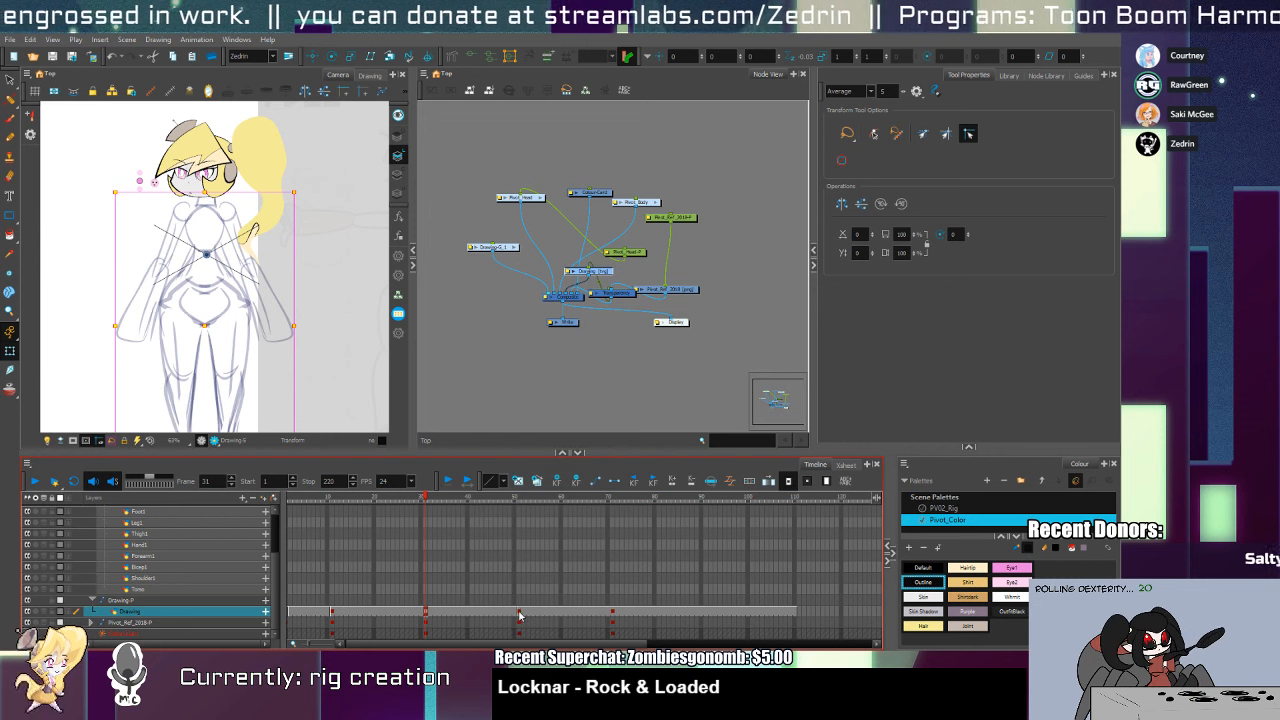
mouse_move(498, 615)
left_mouse_down()
mouse_move(866, 615)
mouse_move(621, 610)
left_mouse_up()
At frame 31, move the front body sketch sideways to clear the space beneath the turned head
left_click(410, 613)
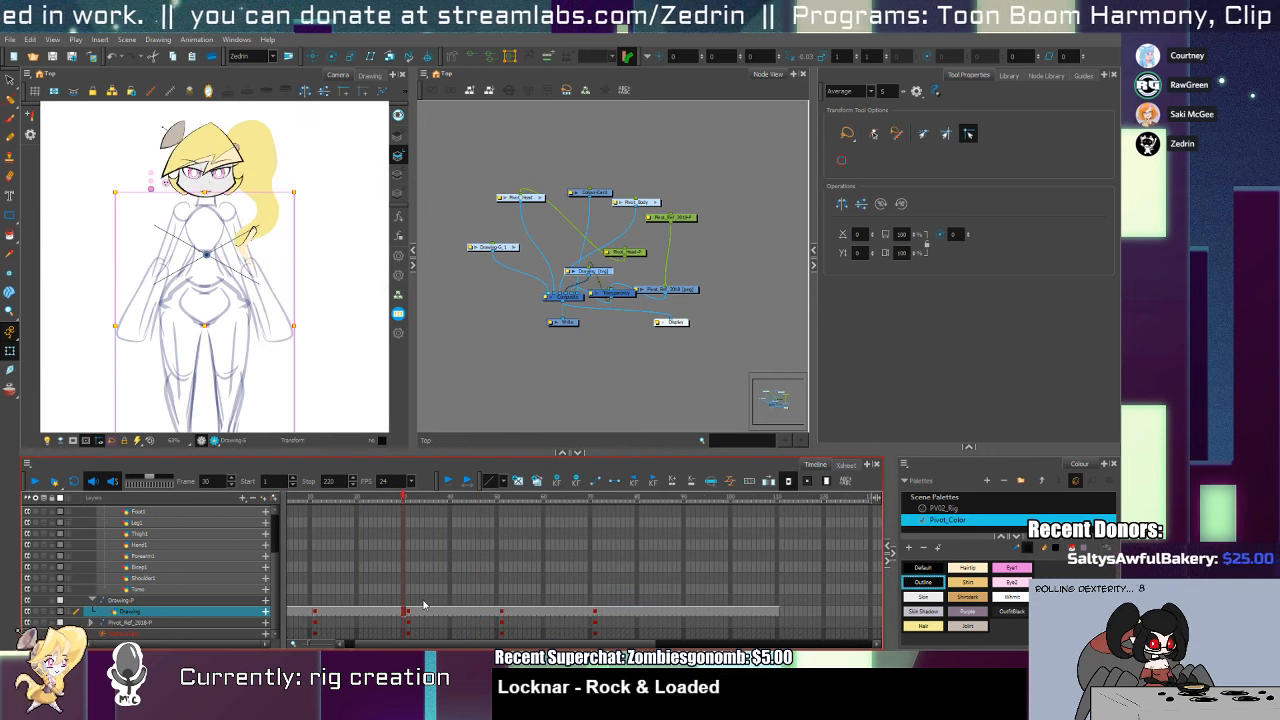
scroll(298, 408, "down", 2)
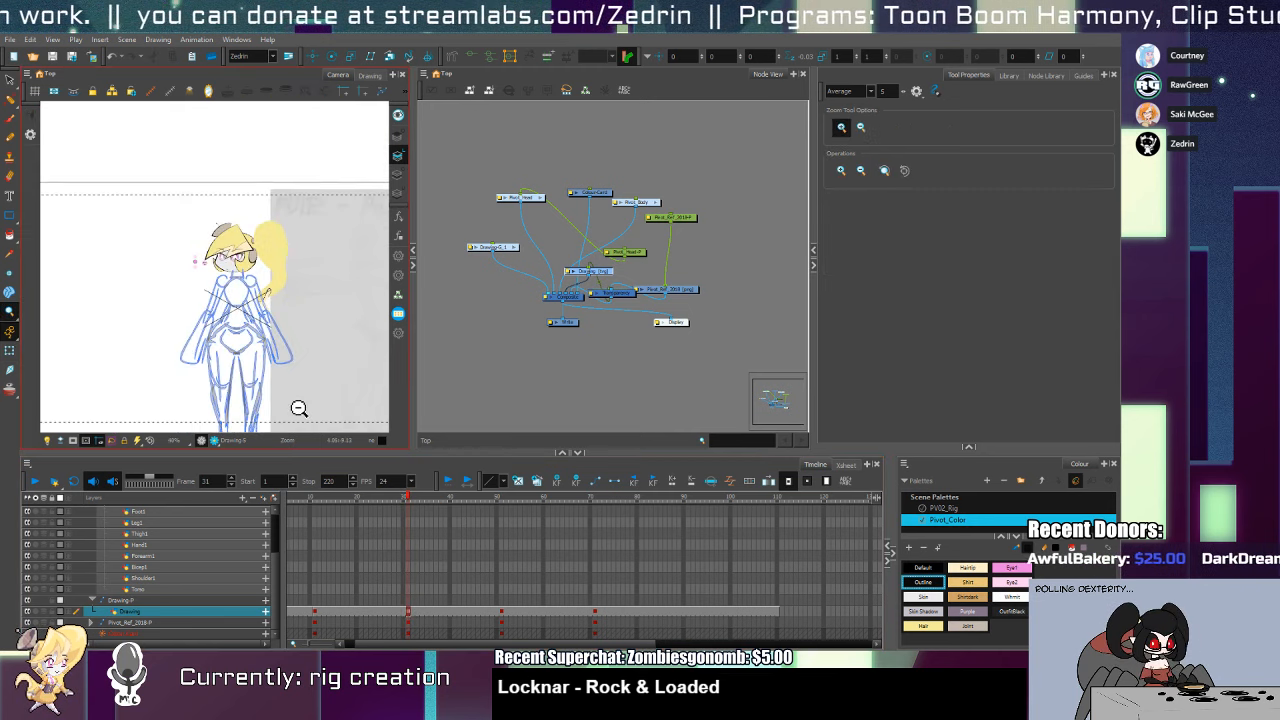
left_click_drag(256, 394, 286, 371)
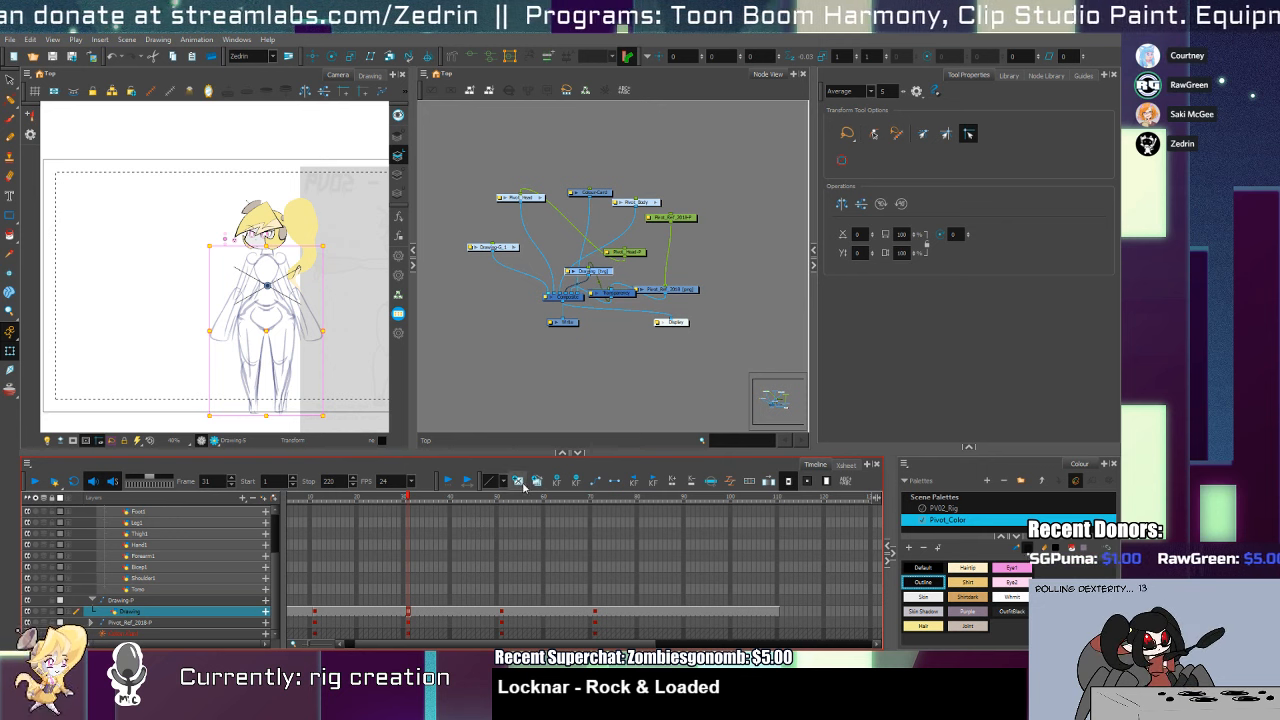
left_click_drag(269, 343, 176, 351)
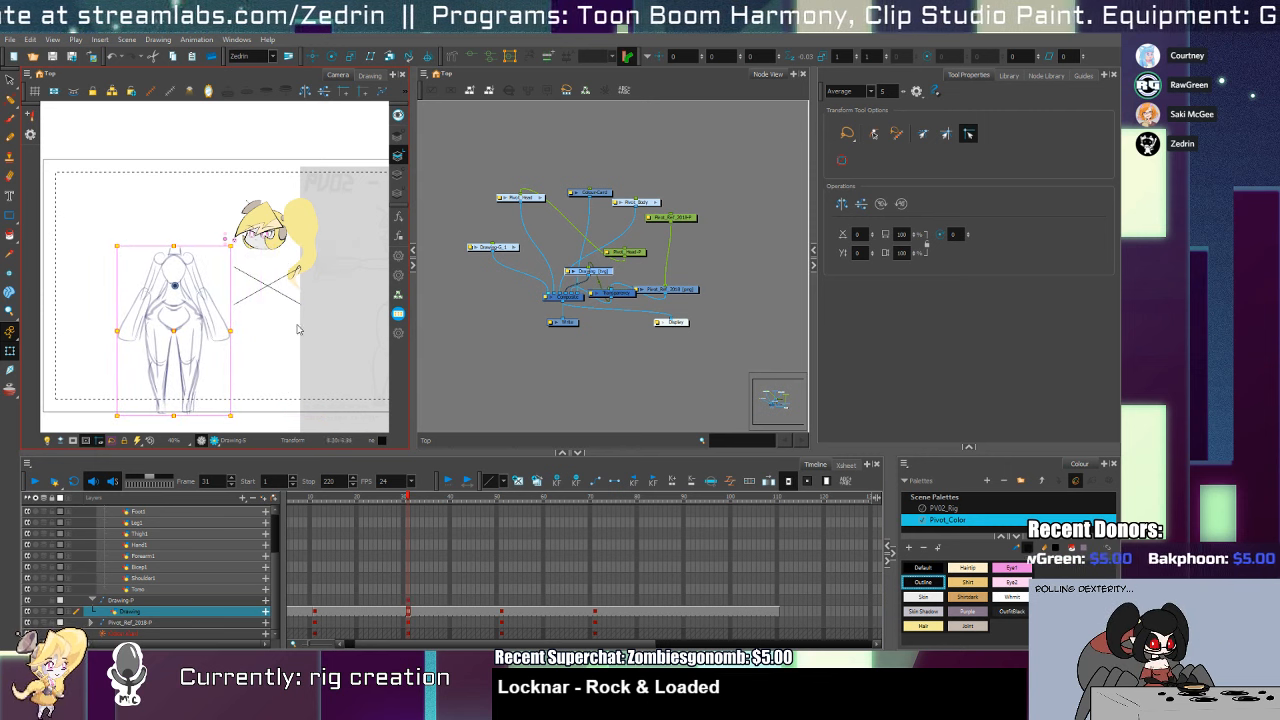
Draw straight red horizontal guides from the front sketch's shoulders, elbow, crotch, hand, knees and feet, using PV02_Rig's Red on the overlay art
left_click(398, 137)
left_click_drag(560, 335, 620, 288)
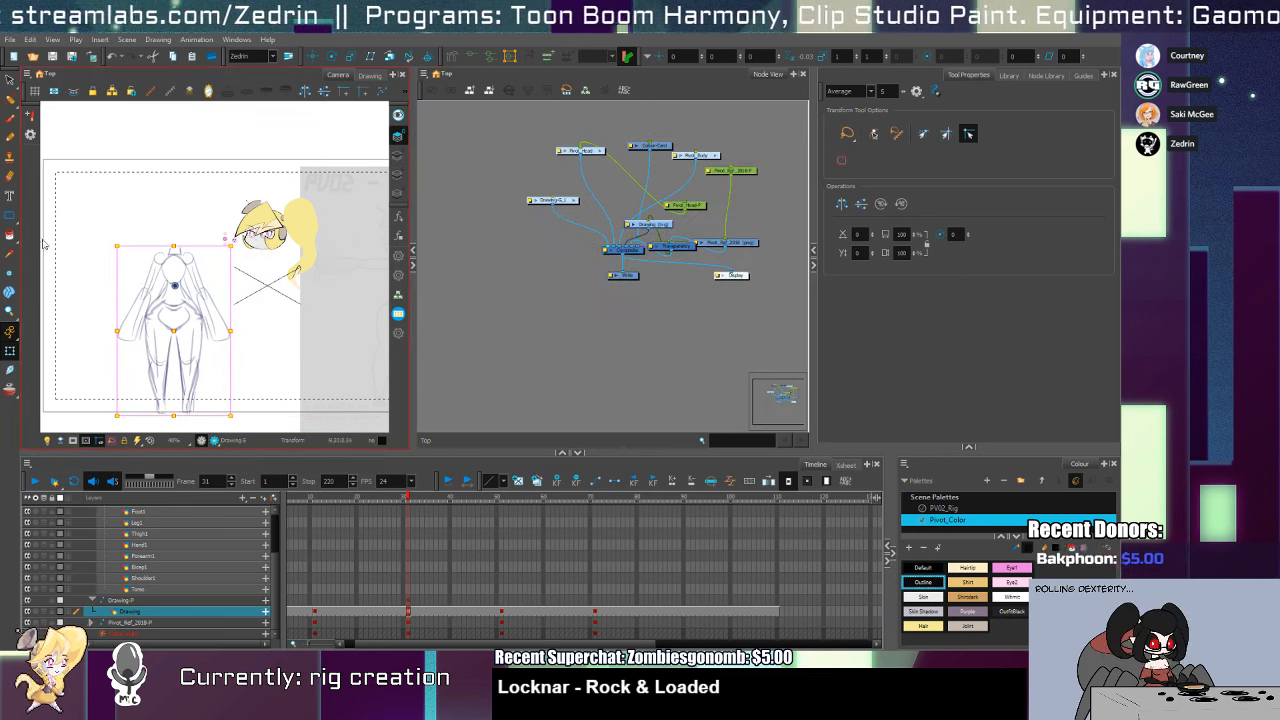
left_click(11, 216)
left_click(42, 246)
left_click(944, 508)
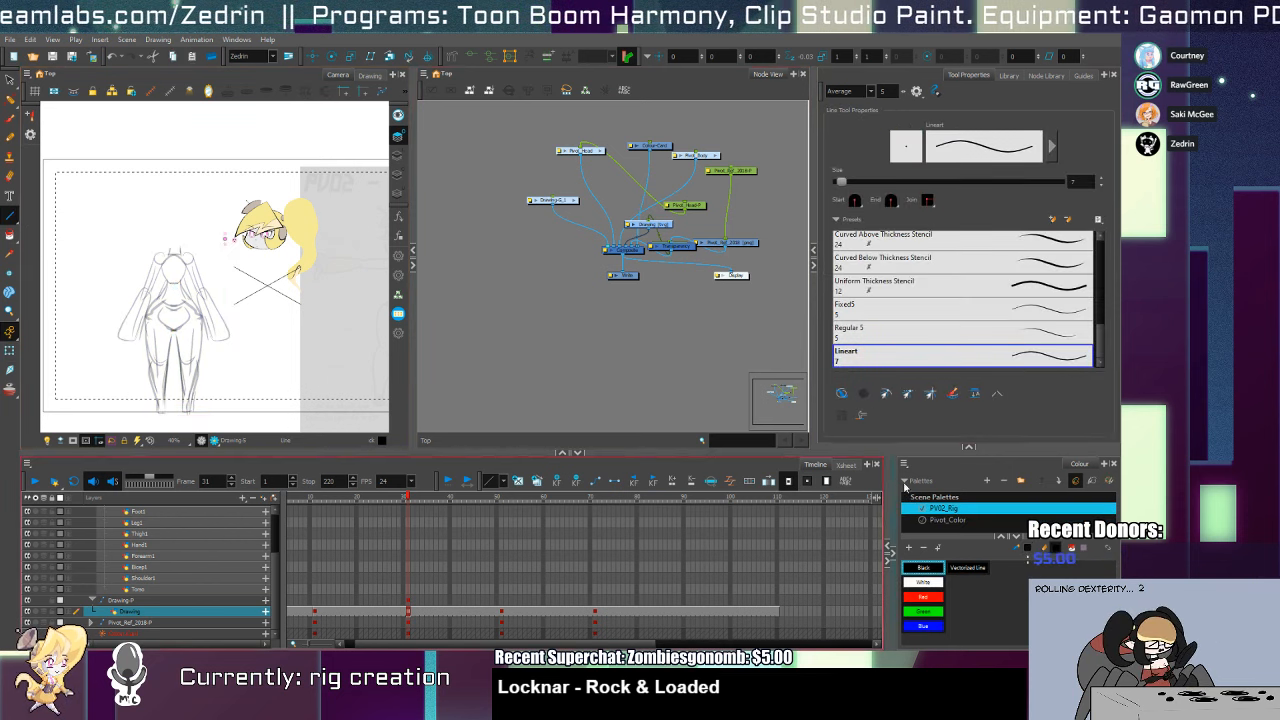
left_click(923, 596)
left_click_drag(150, 254, 386, 254)
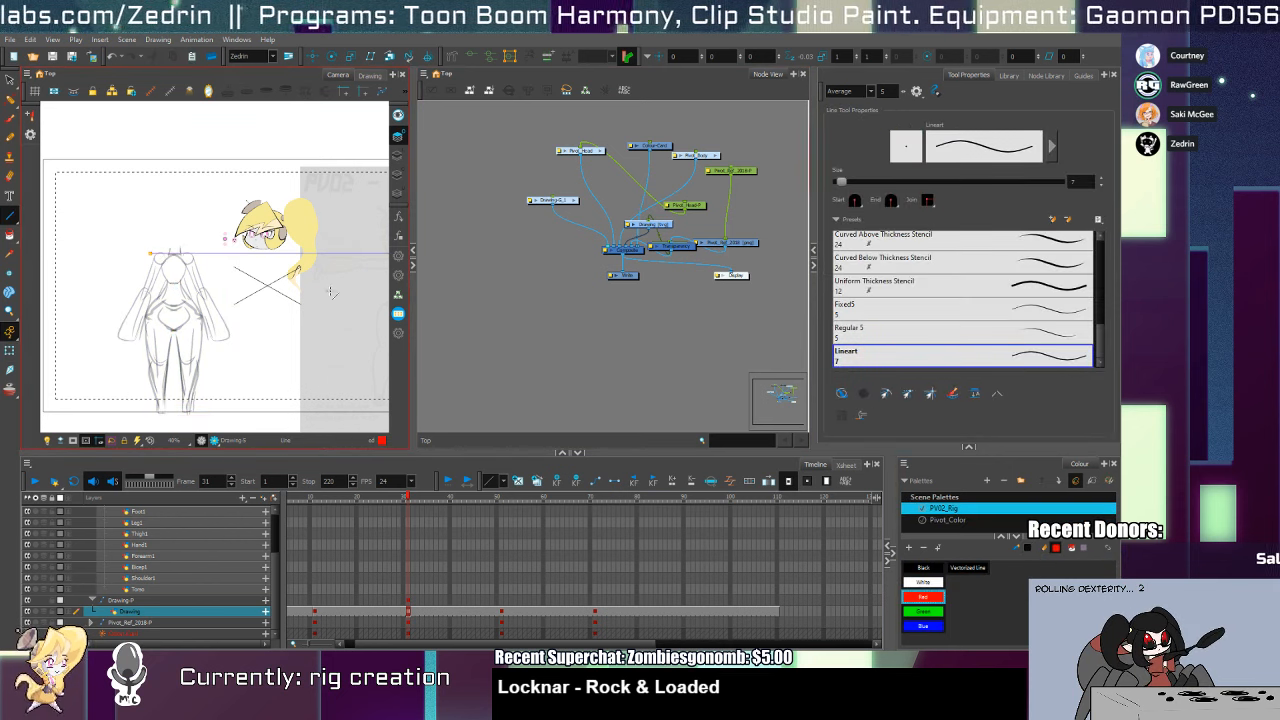
left_click_drag(172, 331, 388, 331)
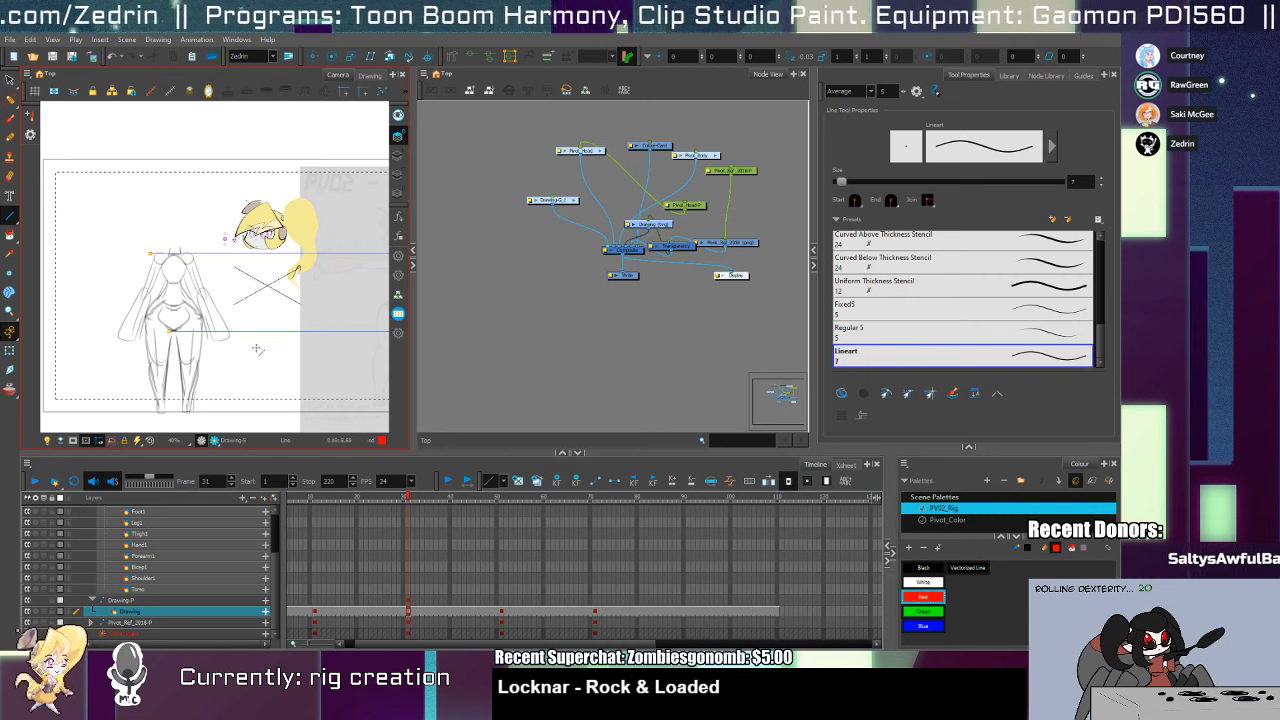
left_click_drag(164, 410, 392, 410)
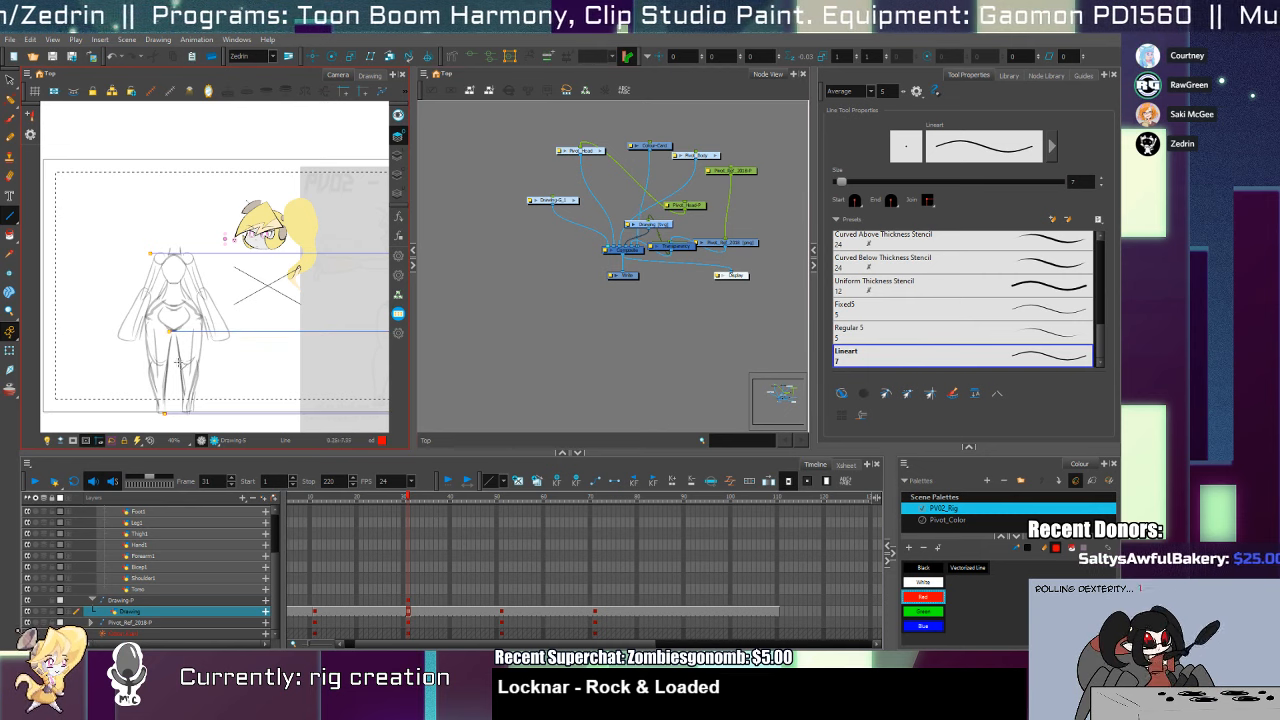
left_click_drag(182, 365, 607, 368)
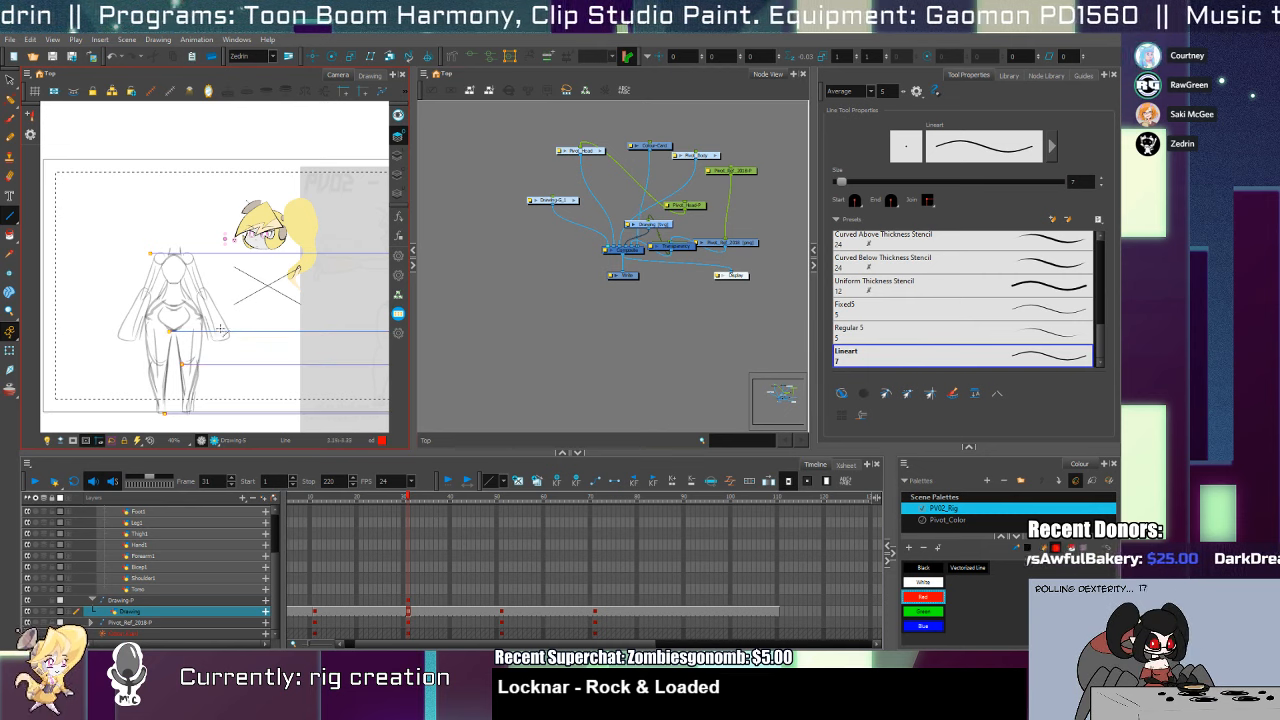
left_click_drag(216, 342, 542, 352)
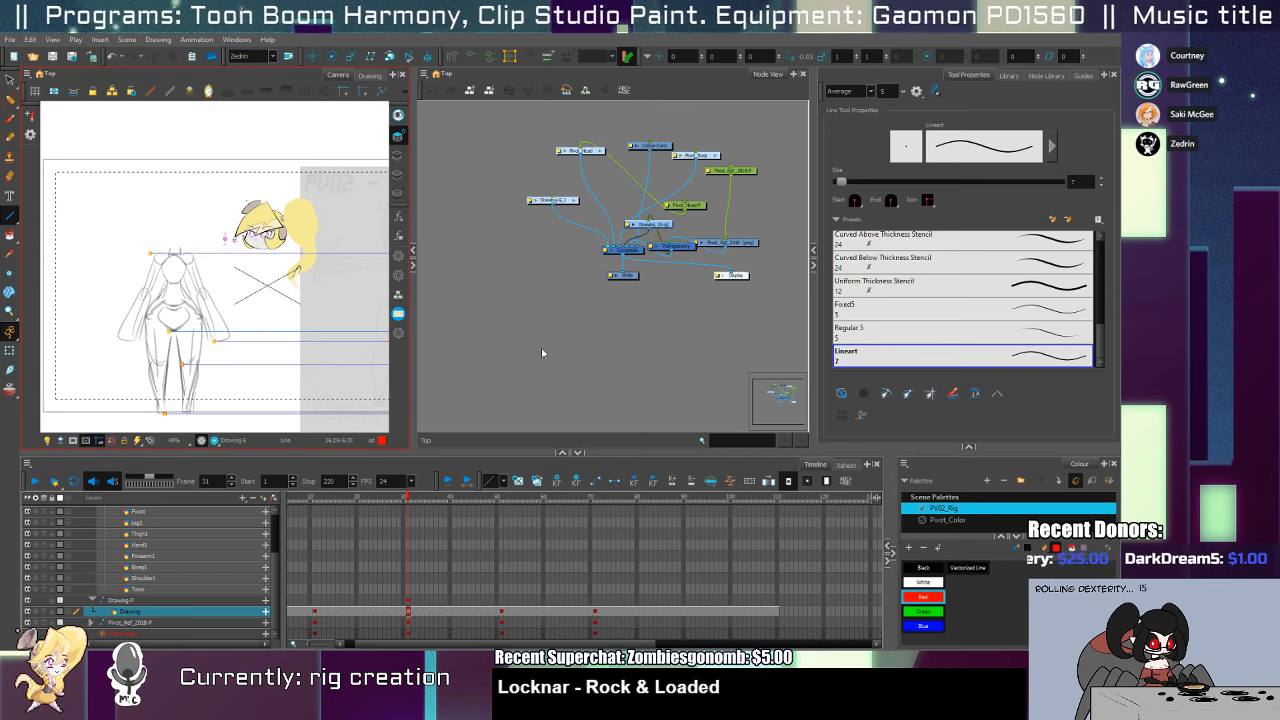
left_click_drag(198, 293, 400, 294)
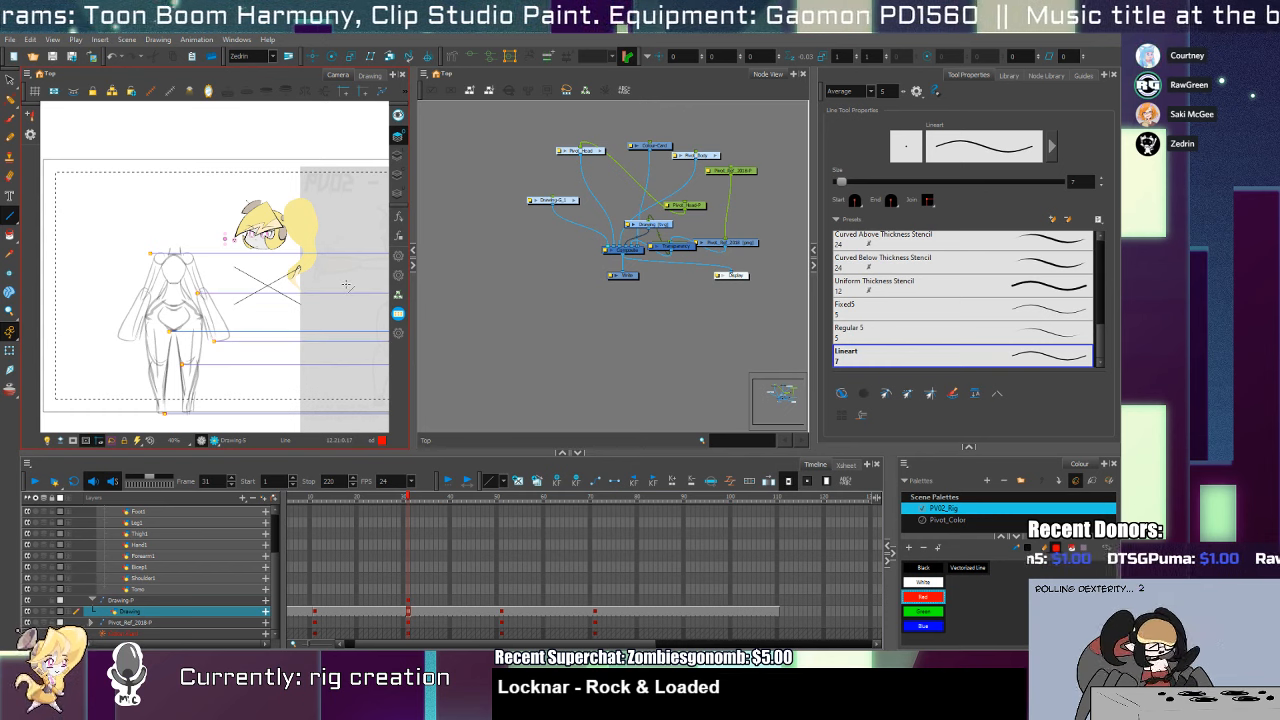
Brush a rough three-quarter torso beneath the head at frame 31 in Pivot_Color's Outline colour, aligned to the shoulder guide
key("alt+b")
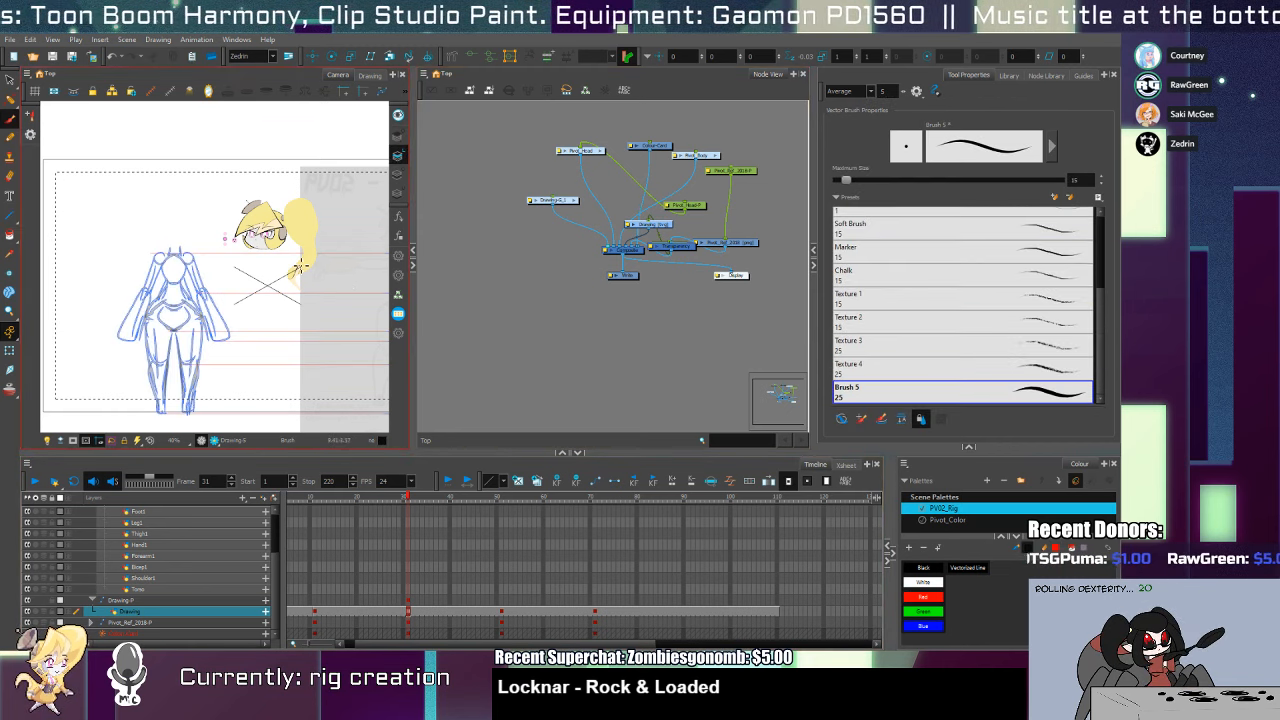
mouse_move(301, 267)
left_mouse_down()
mouse_move(215, 271)
mouse_move(240, 355)
left_mouse_up()
key("2")
key("alt+d")
left_click(214, 295)
left_click_drag(268, 290, 258, 316)
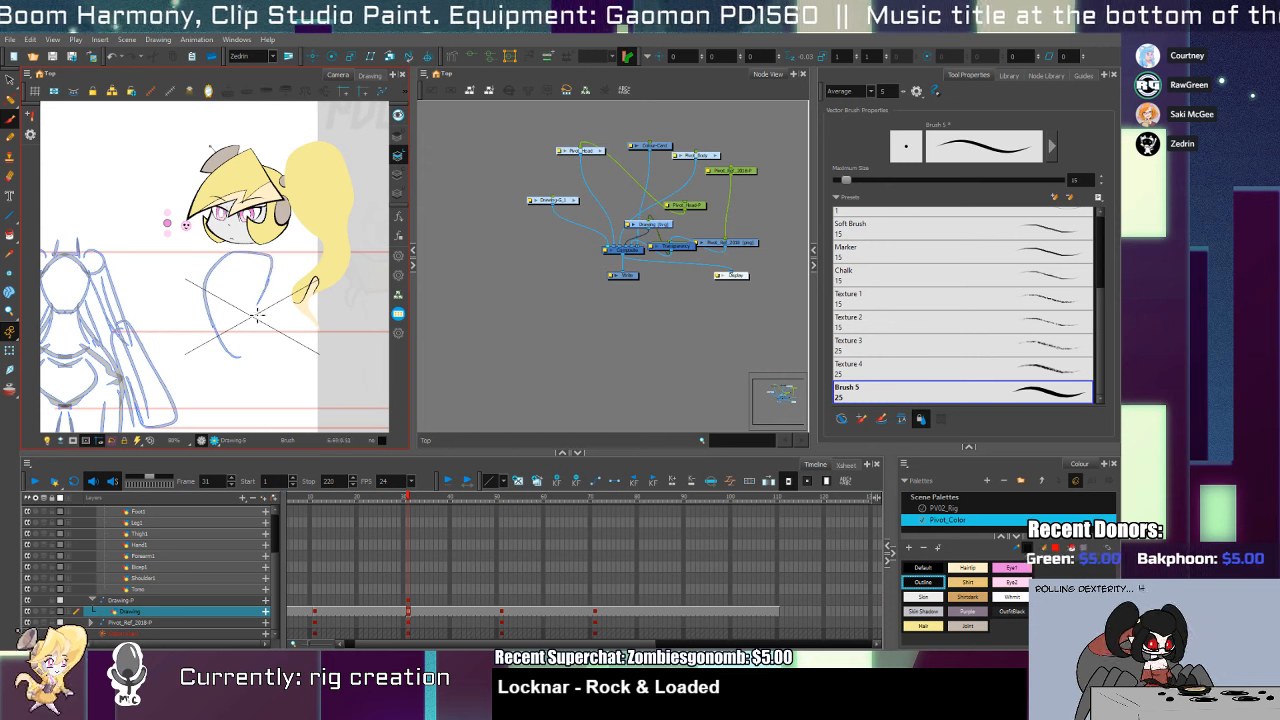
left_click_drag(231, 361, 262, 292)
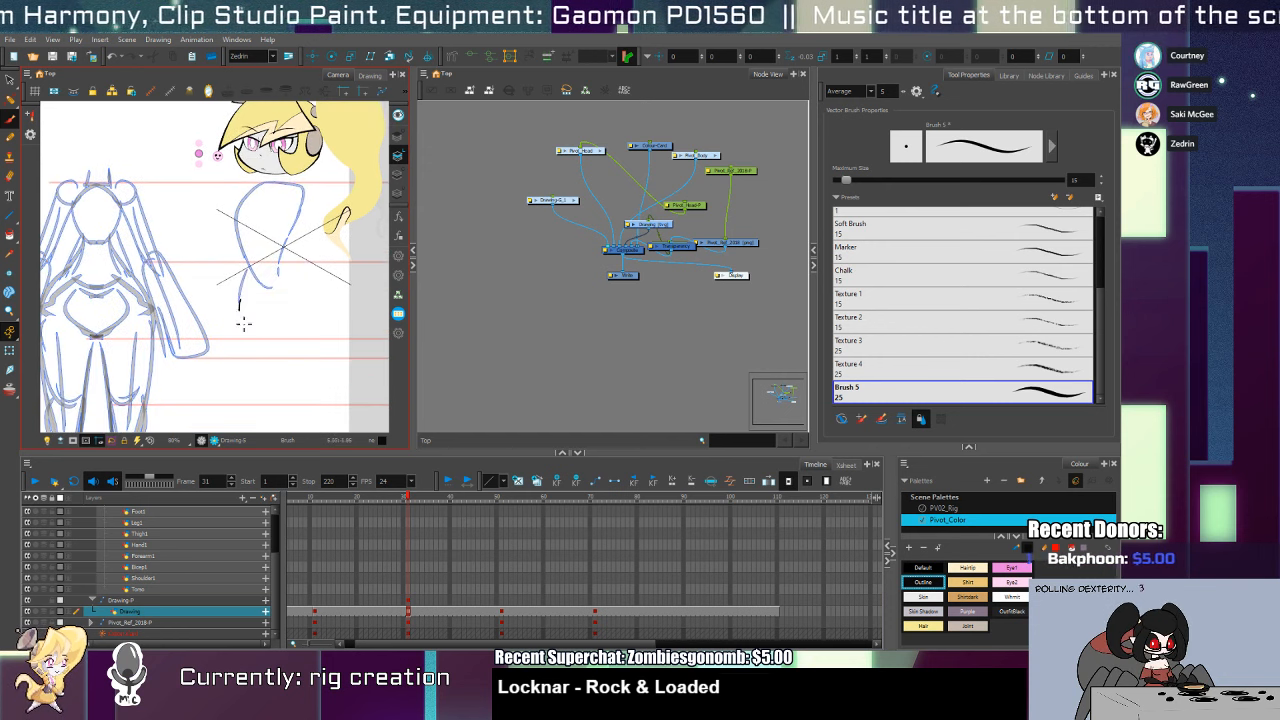
Sketch the rounded hips and long leg lines of the three-quarter body down to the foot guide
left_click_drag(320, 305, 312, 347)
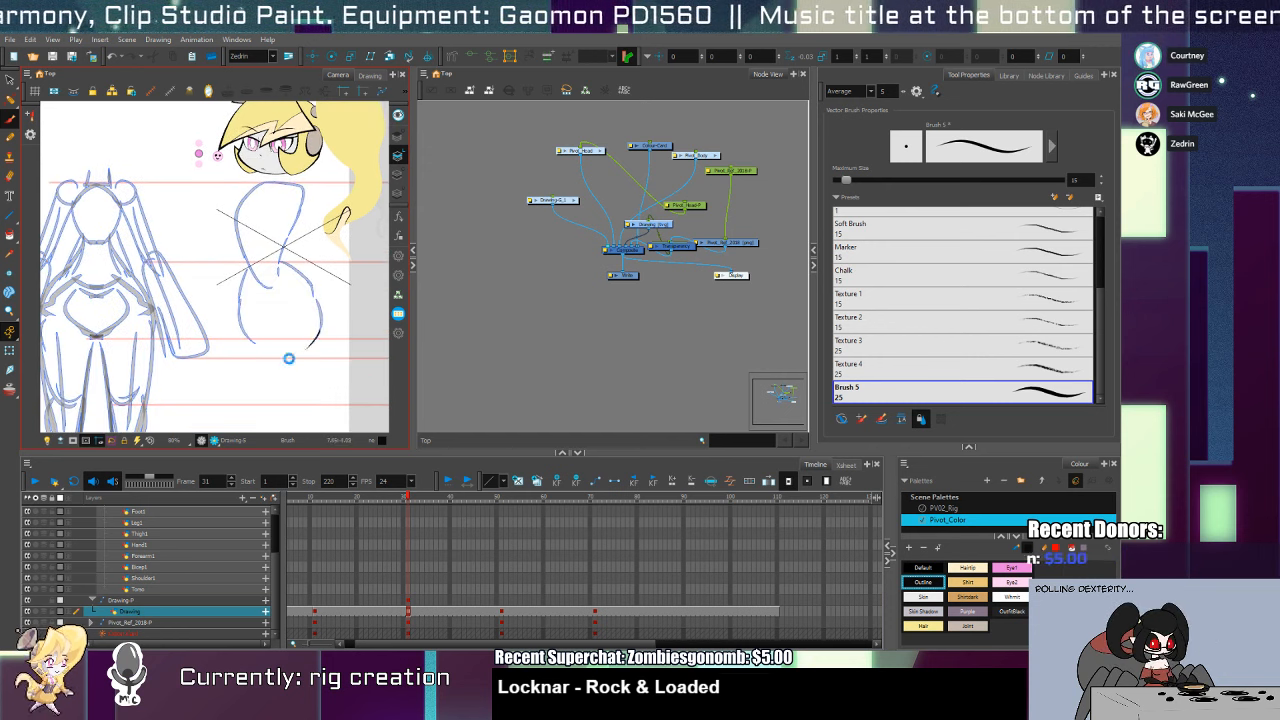
mouse_move(279, 391)
left_mouse_down()
mouse_move(294, 291)
mouse_move(305, 398)
left_mouse_up()
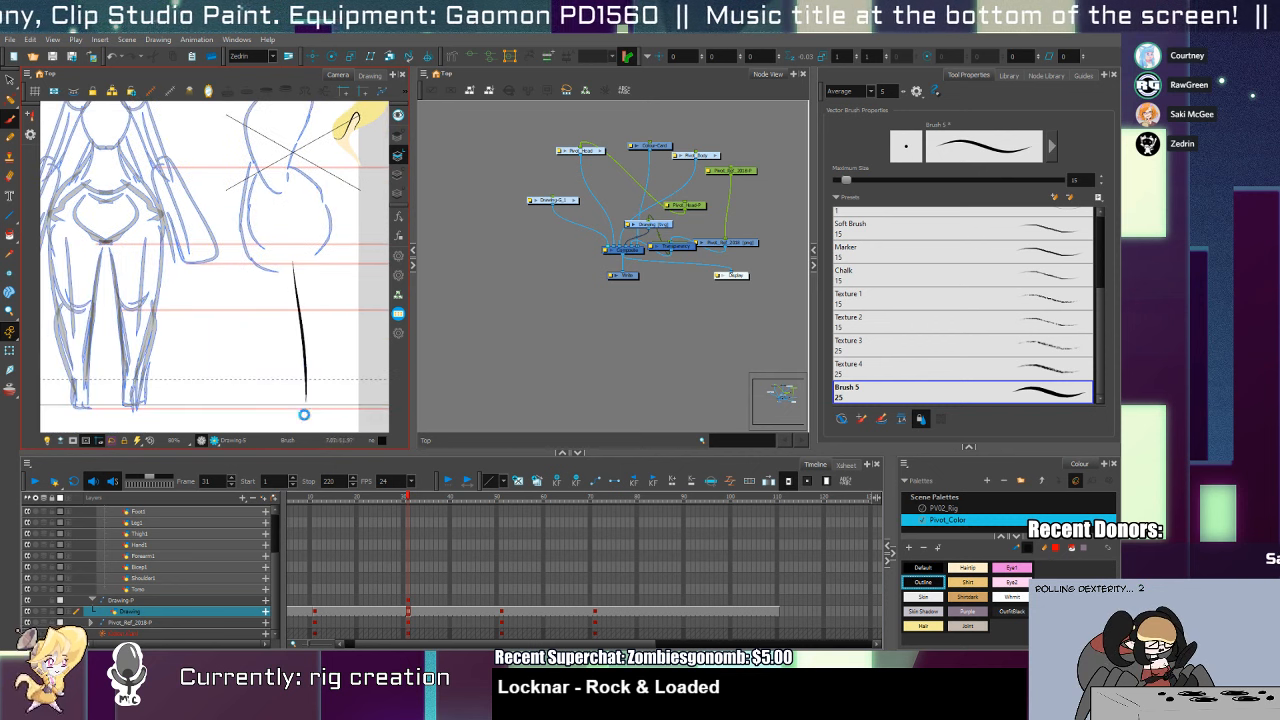
left_click_drag(246, 246, 245, 383)
left_click_drag(292, 303, 287, 462)
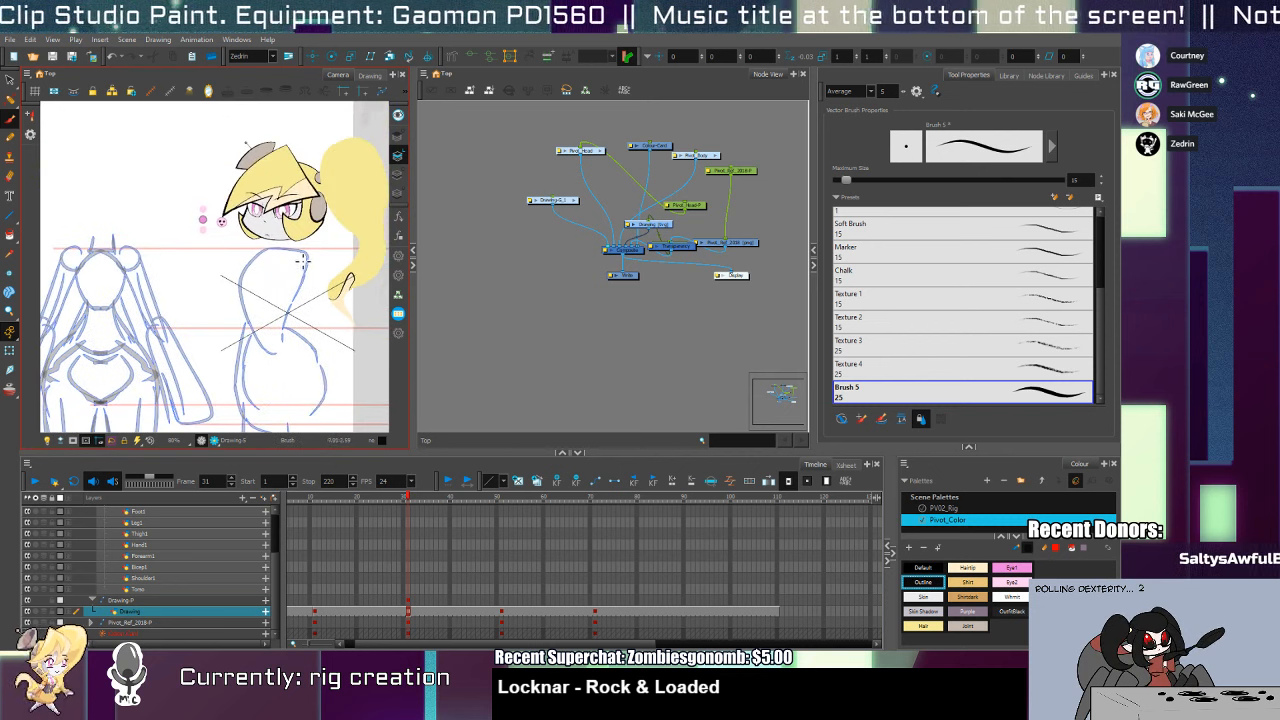
Sketch the three-quarter body's arm and a round shoulder joint beside the torso
left_click_drag(312, 290, 320, 333)
left_click_drag(329, 395, 309, 341)
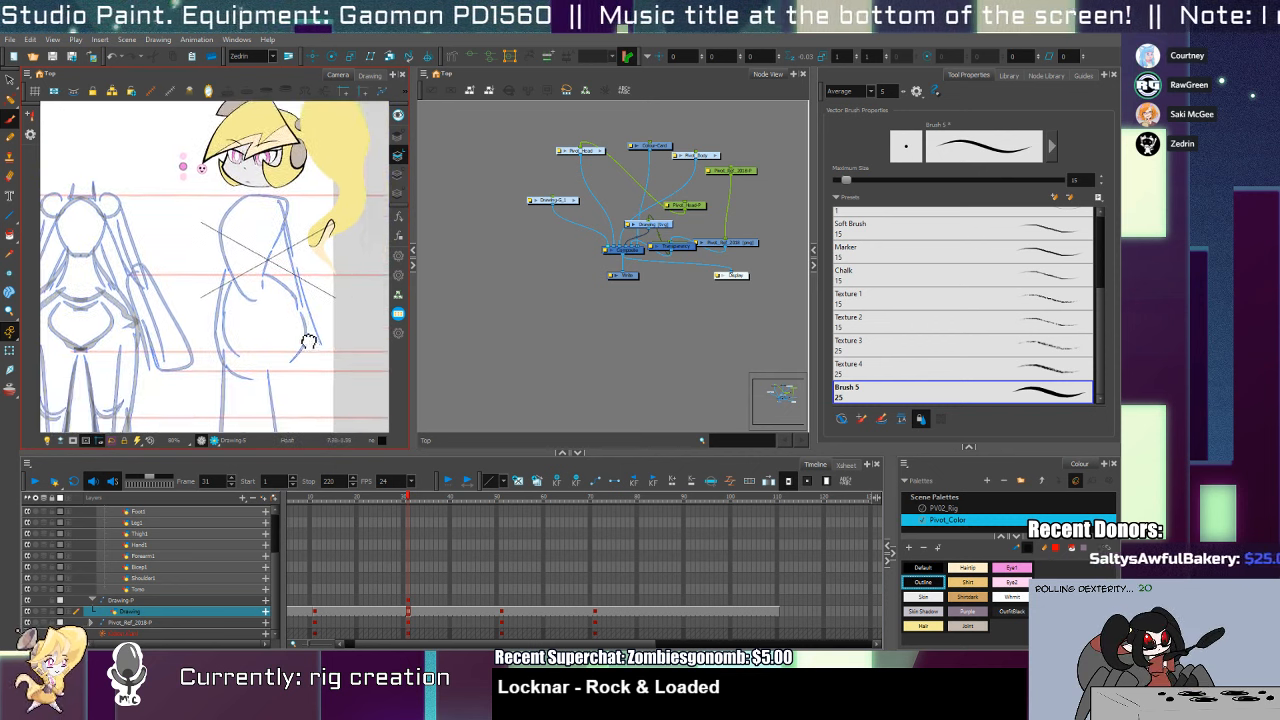
left_click(302, 225, "ctrl+alt")
left_click_drag(279, 212, 290, 217)
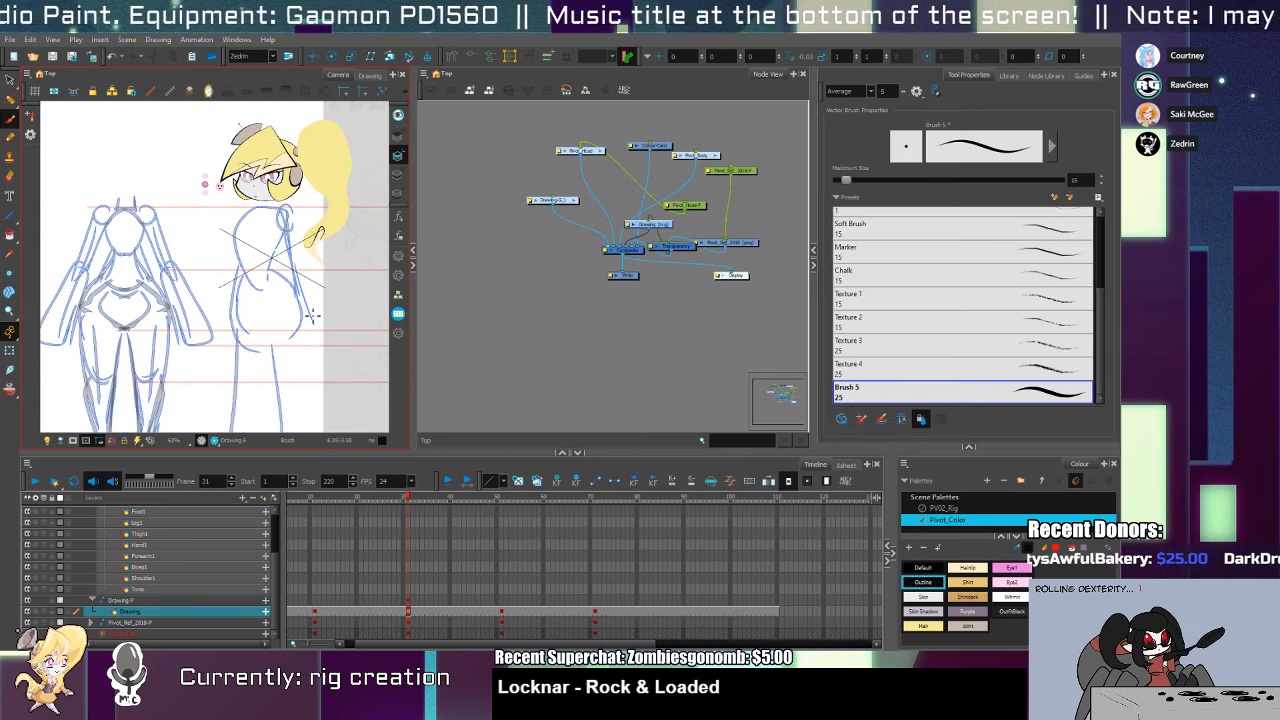
At frame 51, move the body sketches and guides sideways to clear the space beneath the profile head
key("period")
key("period")
key("period")
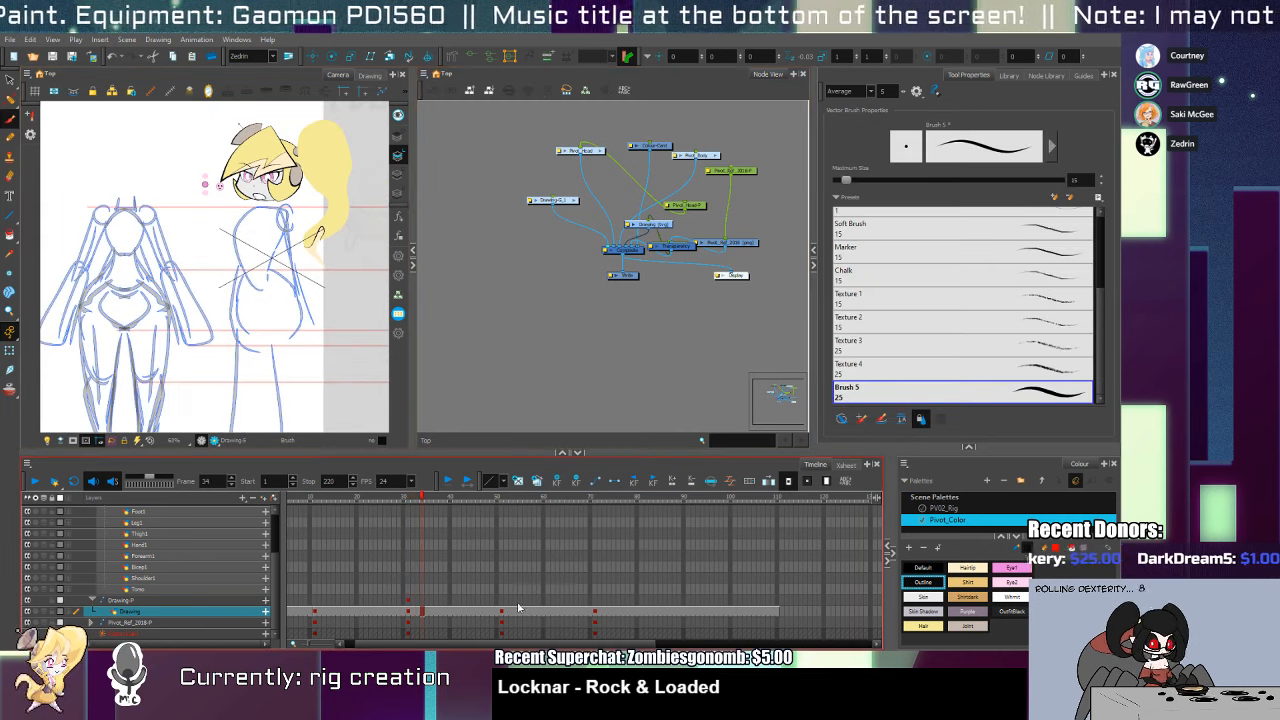
left_click(502, 612)
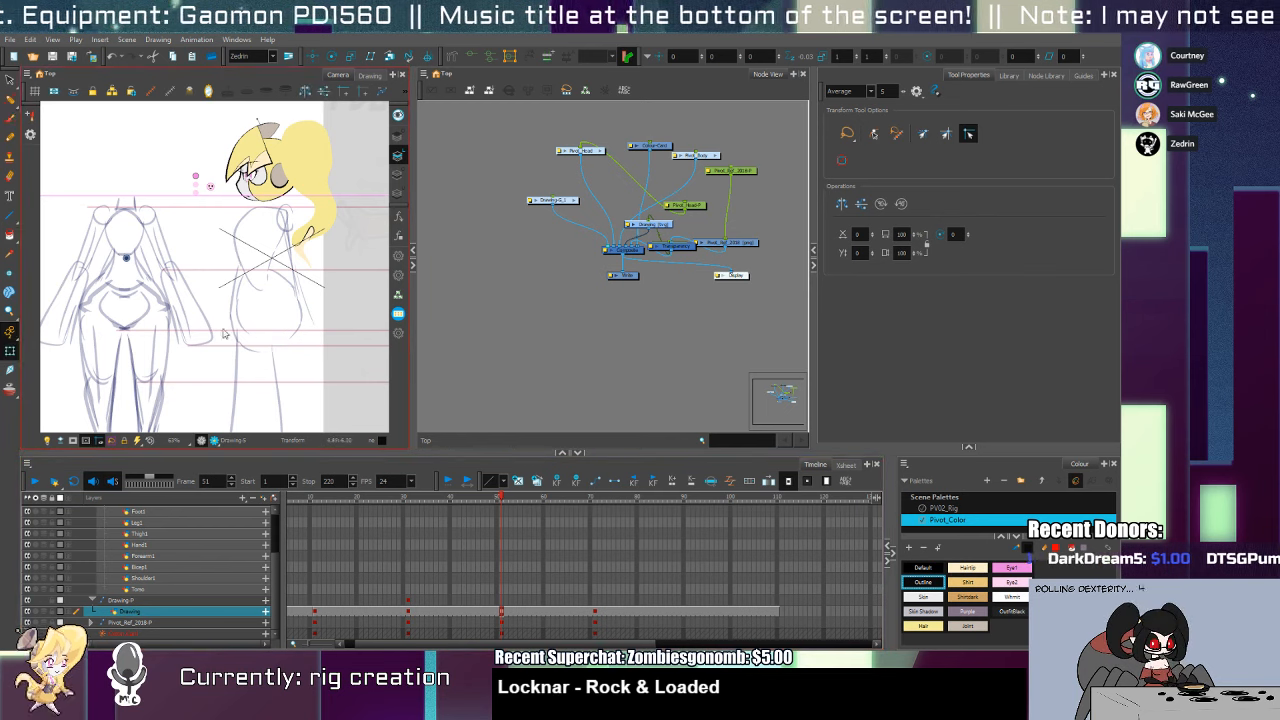
left_click(233, 368, "ctrl+alt")
key("shift+t")
mouse_move(355, 353)
left_mouse_down()
mouse_move(257, 366)
mouse_move(283, 363)
left_mouse_up()
left_click(502, 621)
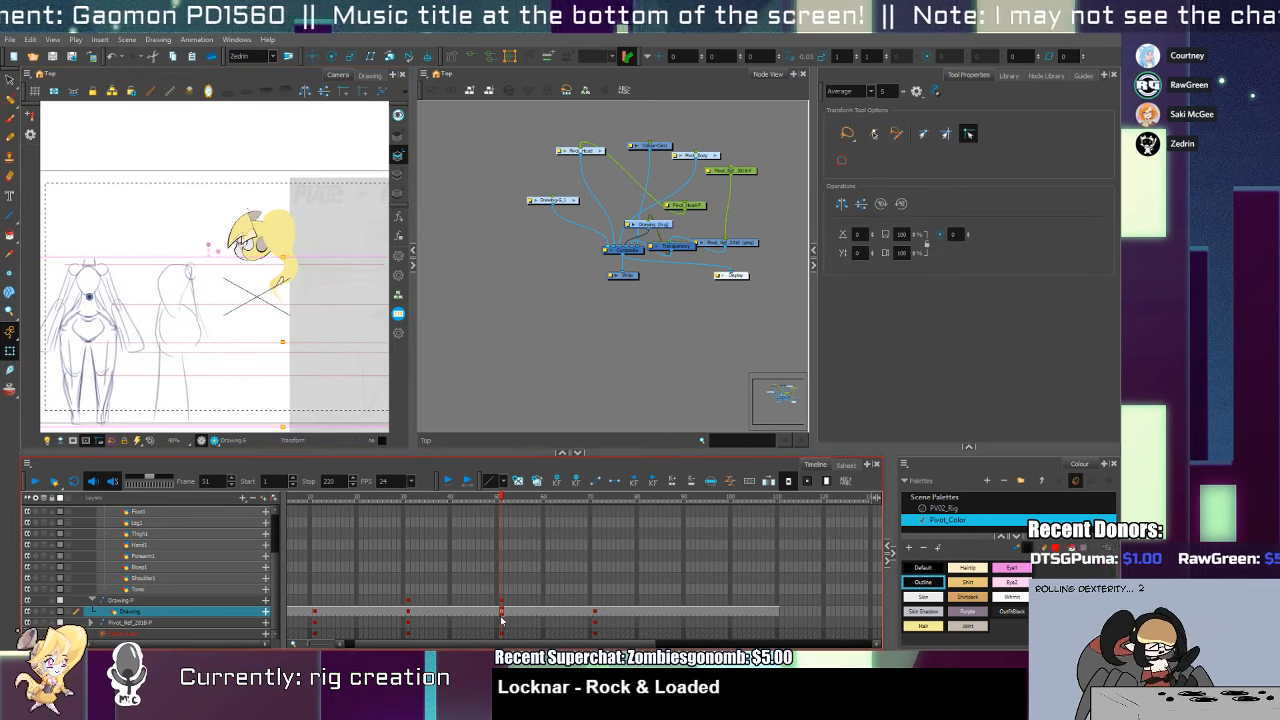
Brush a rough side-view torso and hips beneath the profile head at frame 51, following the red guides
scroll(246, 289, "up", 2)
key("alt+b")
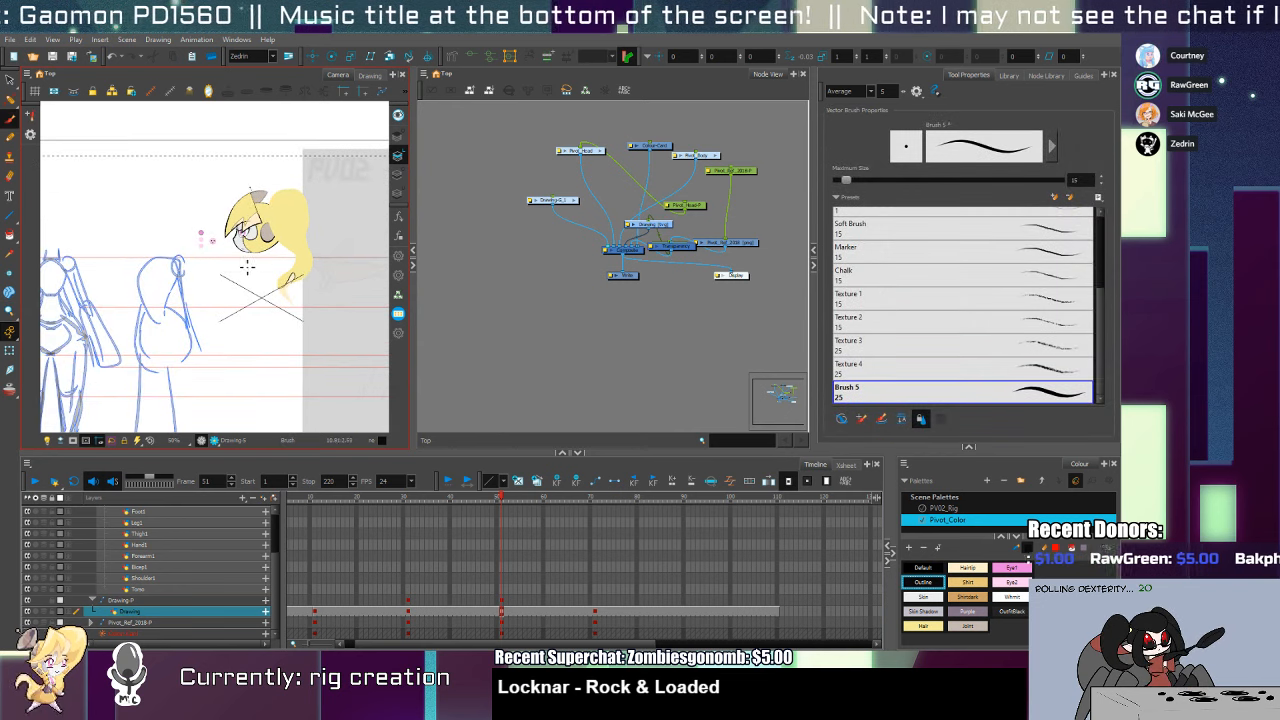
left_click_drag(233, 289, 248, 340)
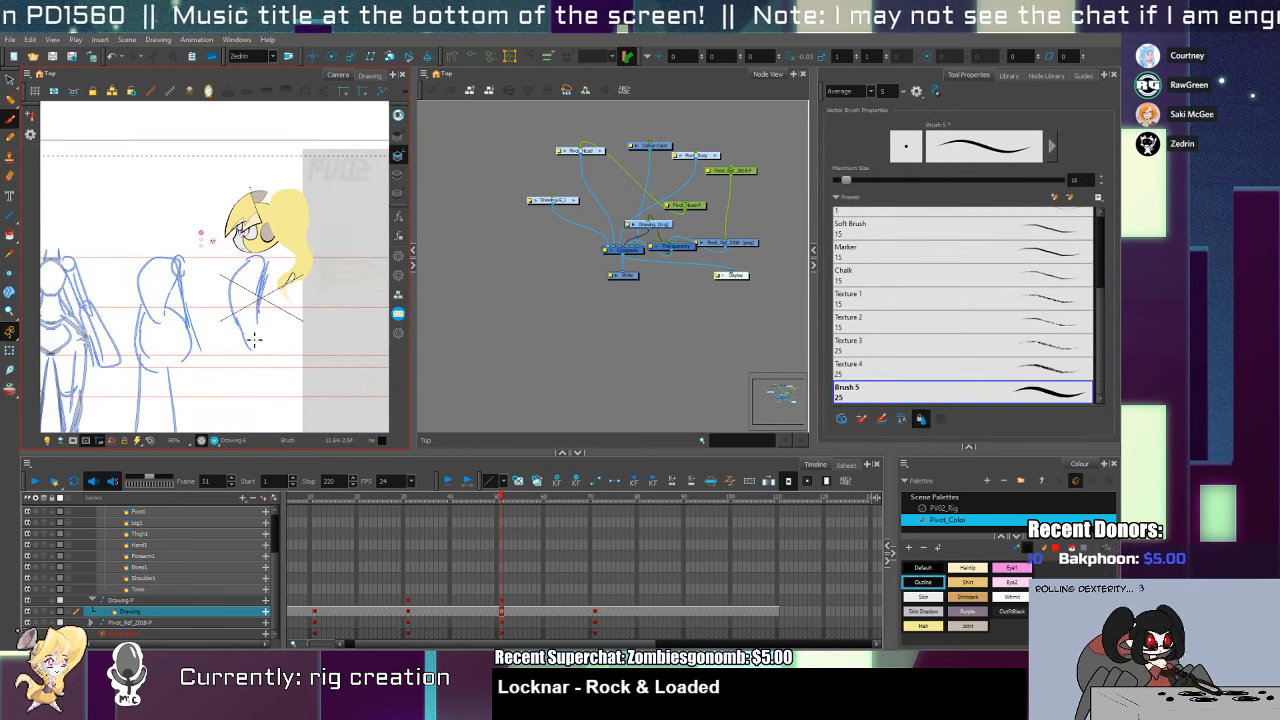
mouse_move(256, 305)
left_mouse_down()
mouse_move(281, 334)
mouse_move(276, 360)
mouse_move(279, 297)
mouse_move(254, 380)
mouse_move(280, 323)
mouse_move(290, 390)
left_mouse_up()
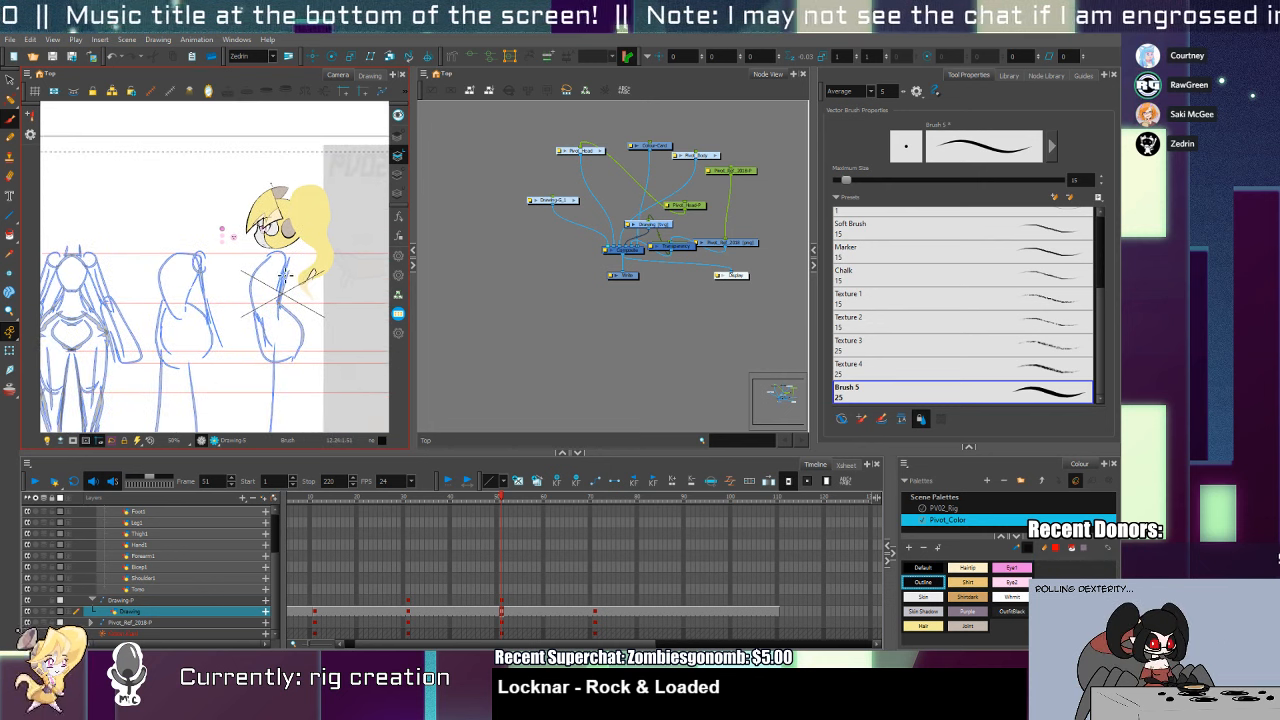
Sketch the side-view leg down to the foot guide and refine the hip, thigh and arm lines
scroll(280, 275, "up", 2)
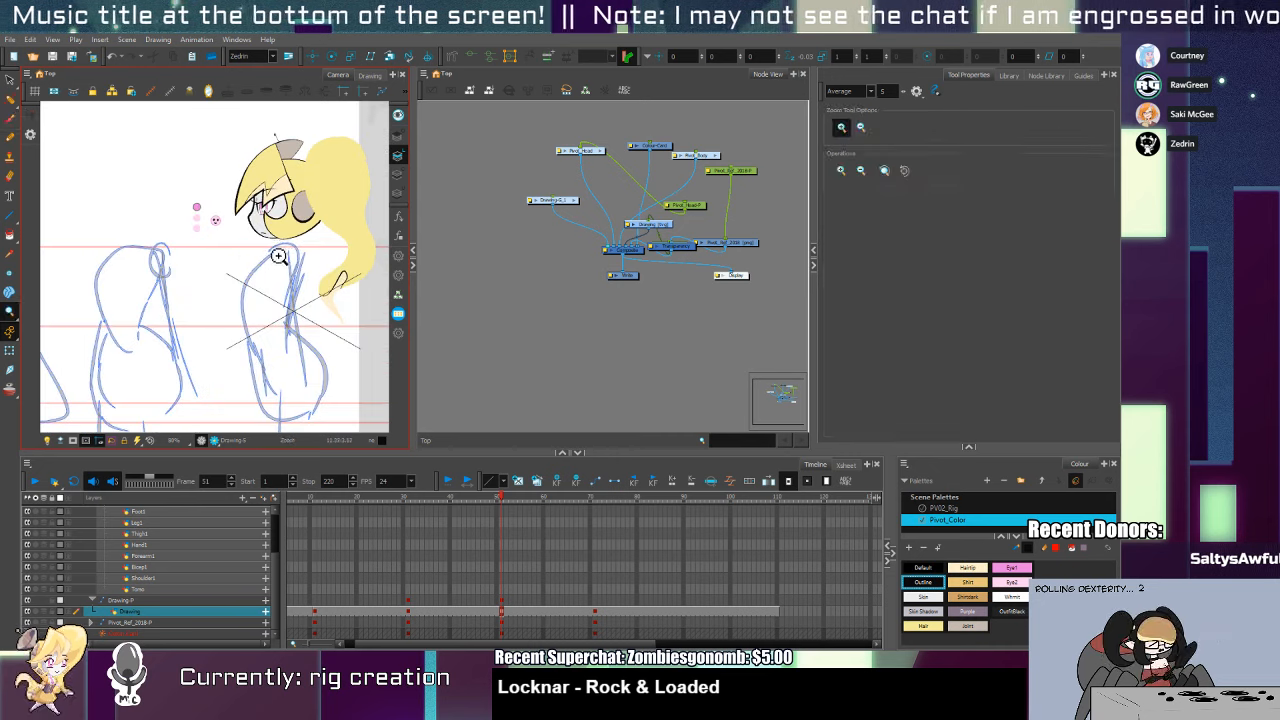
mouse_move(251, 297)
left_mouse_down()
mouse_move(249, 375)
mouse_move(268, 419)
mouse_move(271, 278)
mouse_move(297, 241)
mouse_move(273, 415)
left_mouse_up()
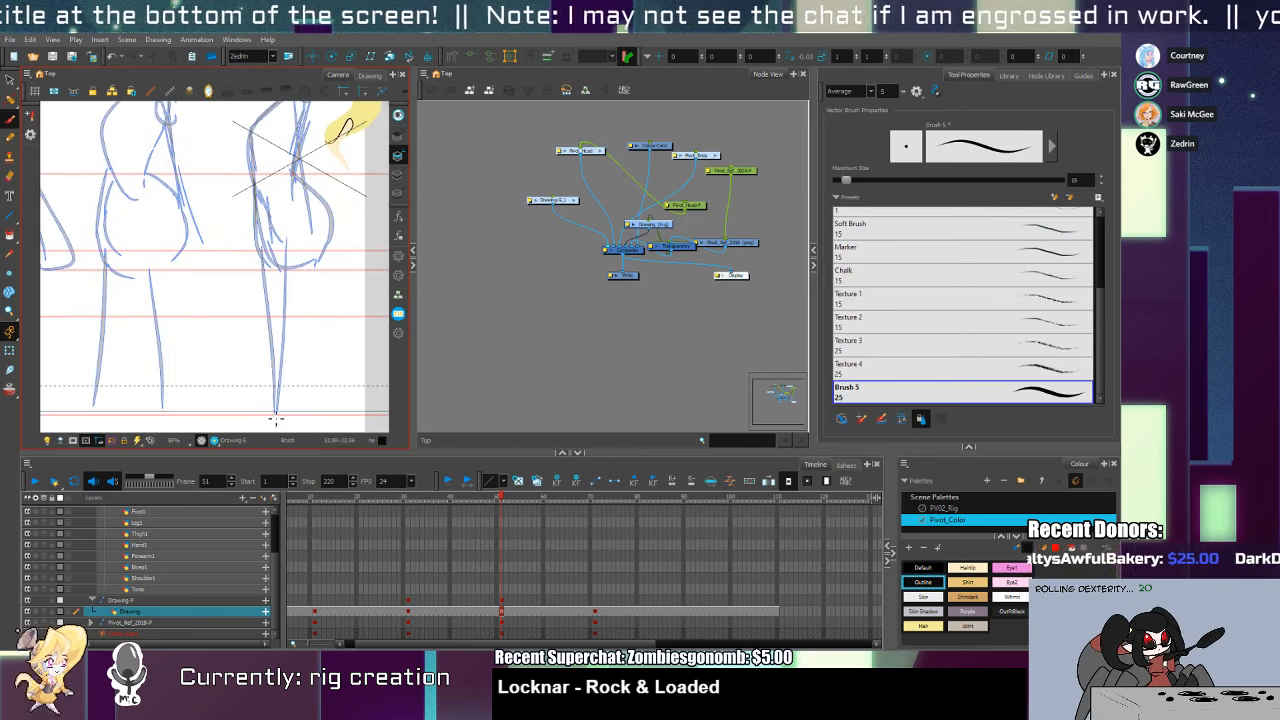
left_click_drag(268, 363, 274, 415)
left_click_drag(332, 240, 302, 383)
left_click_drag(311, 316, 286, 410)
mouse_move(282, 222)
left_mouse_down()
mouse_move(320, 288)
mouse_move(310, 299)
left_mouse_up()
At frame 11, select the Torso layer and ready the Lineart pencil with the Outline colour from the Pivot_Color palette
key("alt+z")
left_click(317, 608)
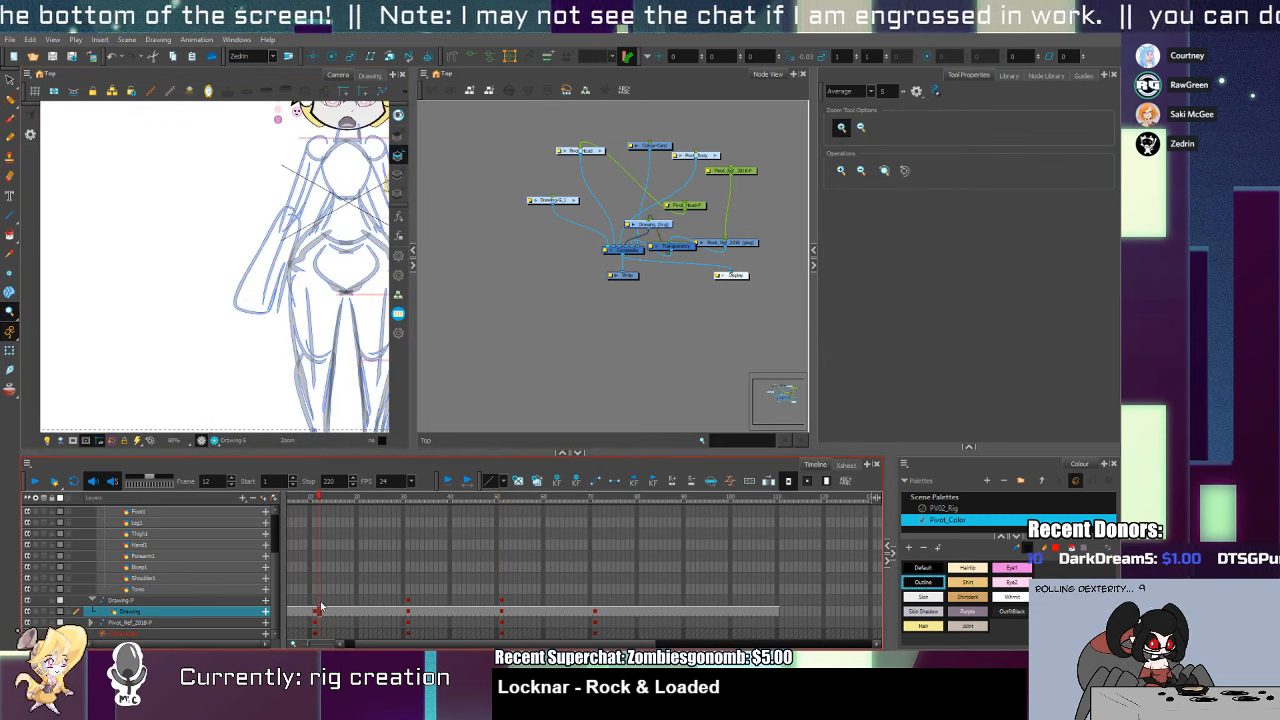
left_click(315, 591)
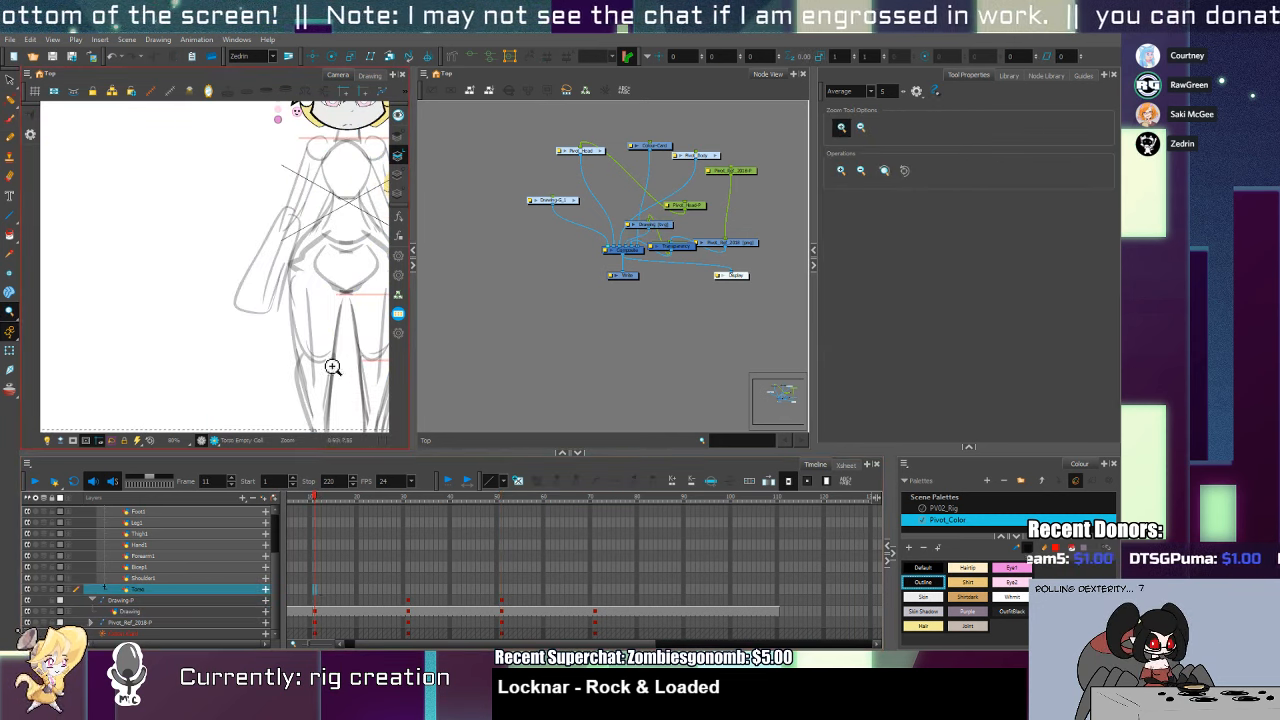
left_click_drag(352, 241, 280, 337)
key("alt+slash")
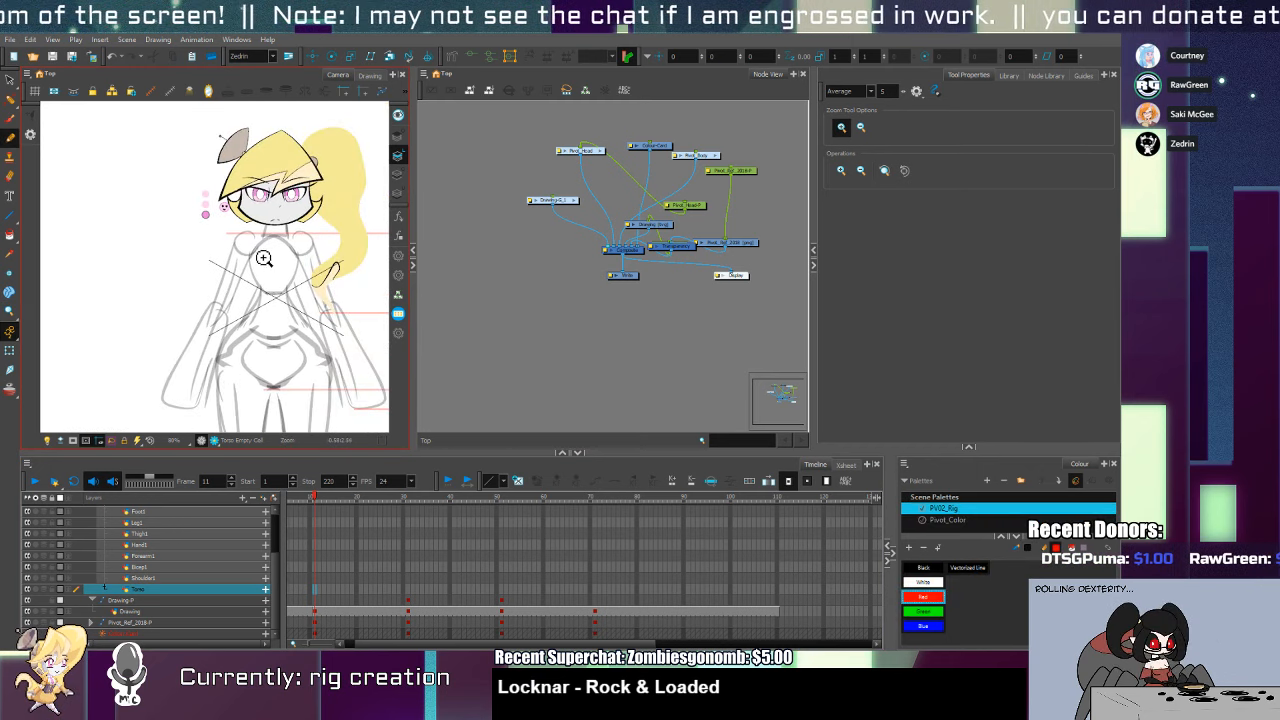
scroll(277, 228, "up", 2)
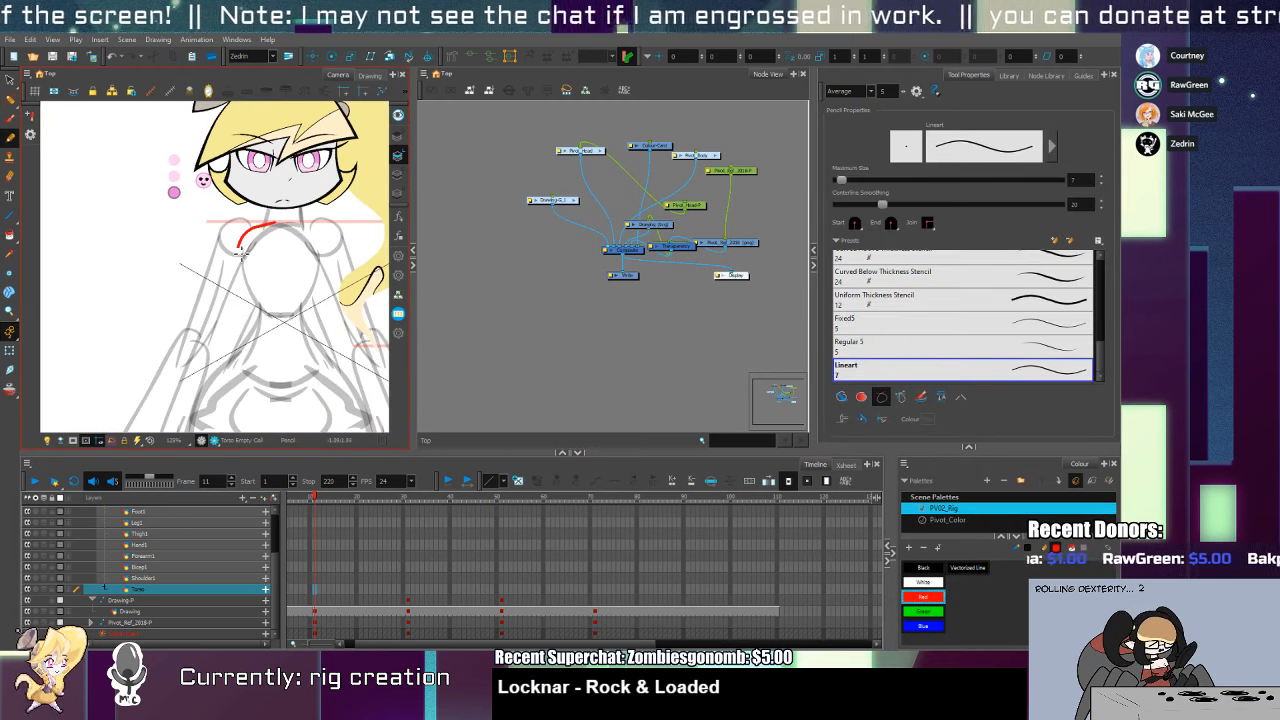
key("alt+d")
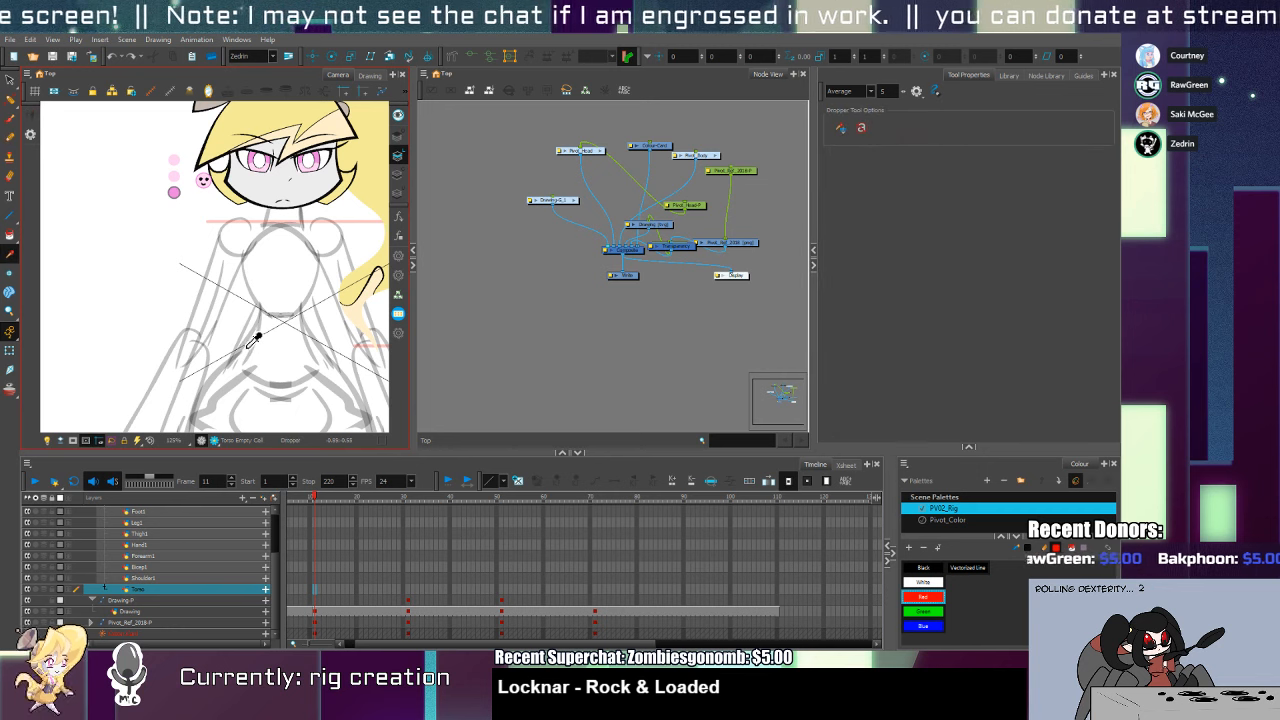
left_click(252, 340)
key("alt+slash")
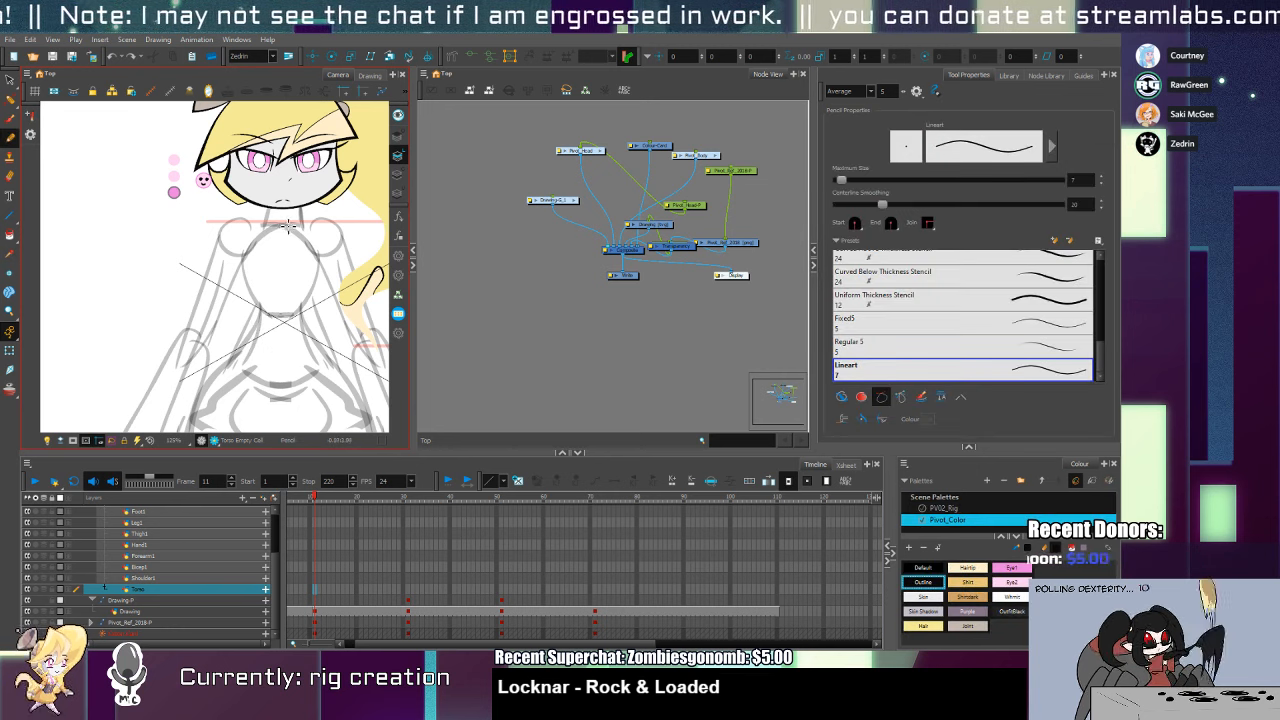
key("ctrl+z")
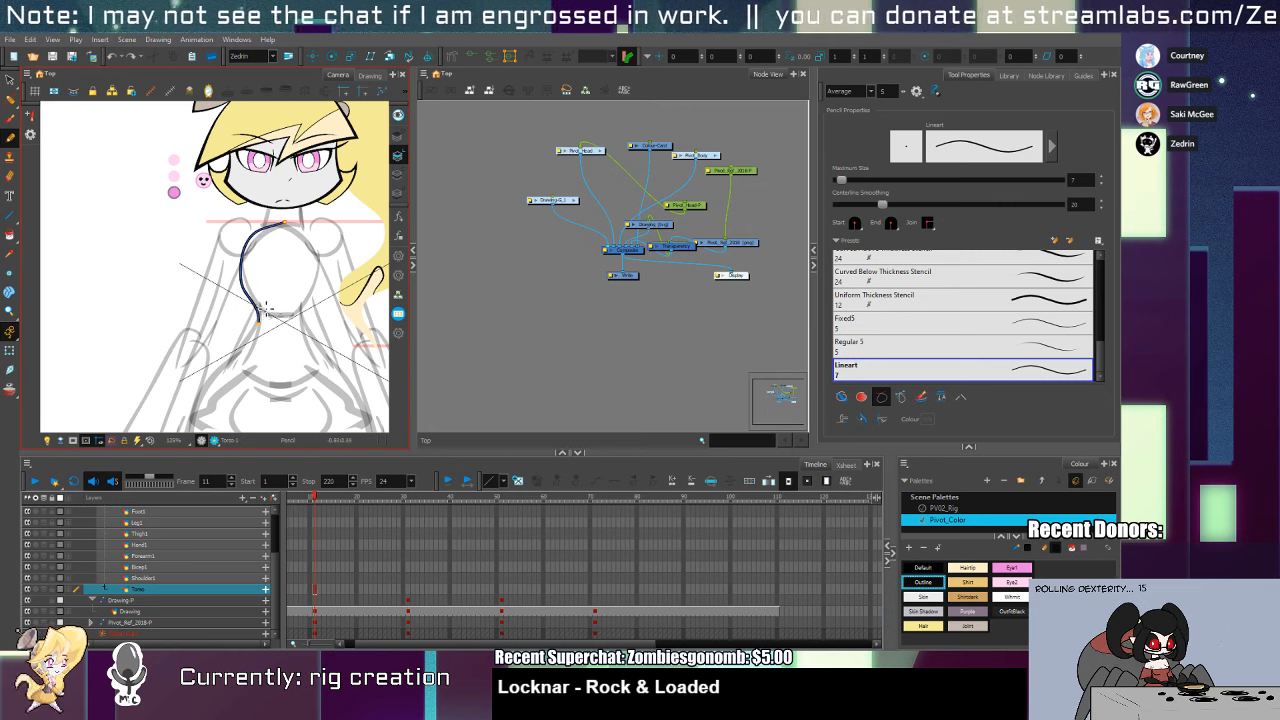
key("ctrl+z")
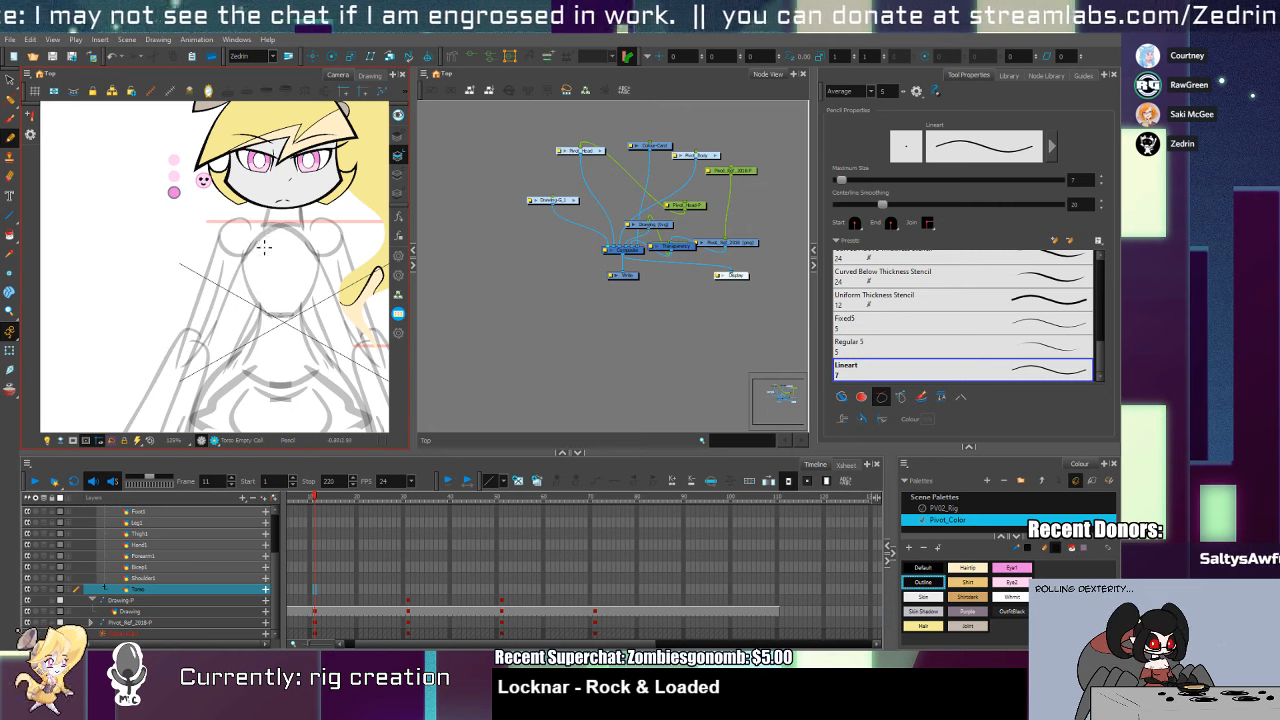
left_click_drag(252, 245, 249, 312)
key("ctrl+z")
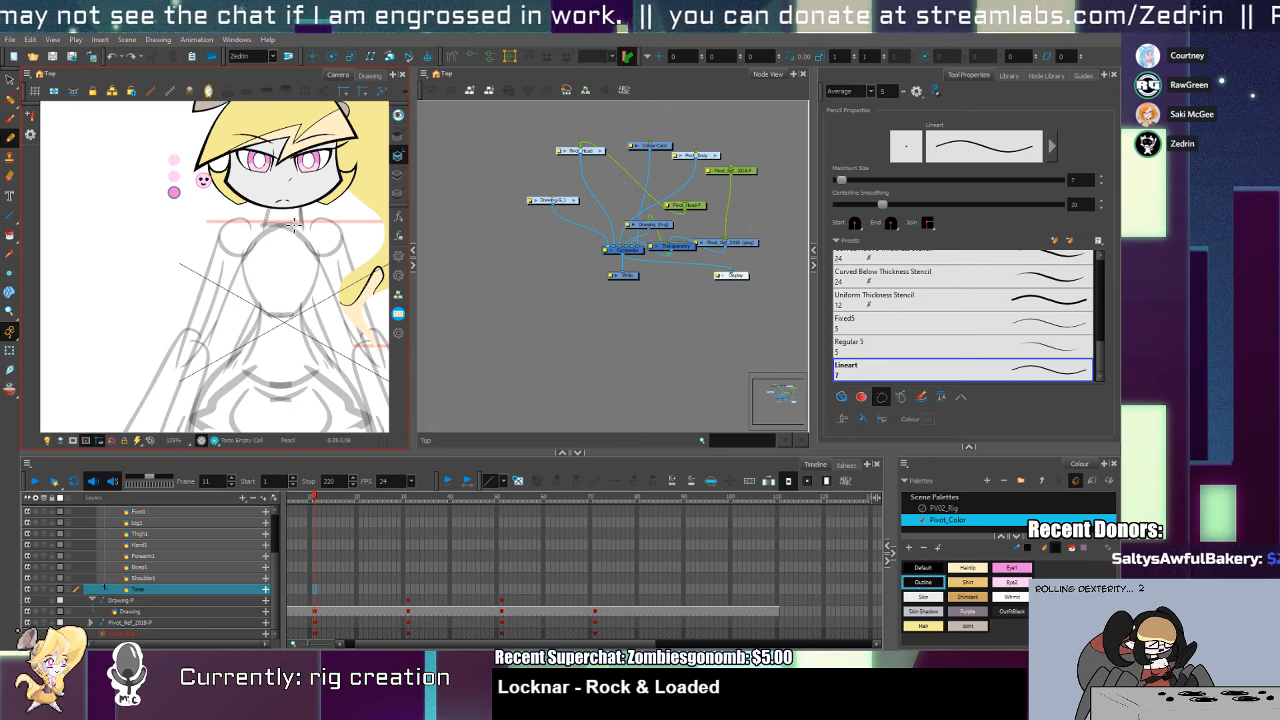
Draw the left half of the front-view torso outline from the neck base past the waist and hip to the crotch guide
mouse_move(270, 228)
left_mouse_down()
mouse_move(260, 305)
mouse_move(254, 296)
mouse_move(232, 355)
mouse_move(216, 393)
left_mouse_up()
left_click_drag(237, 338, 205, 257)
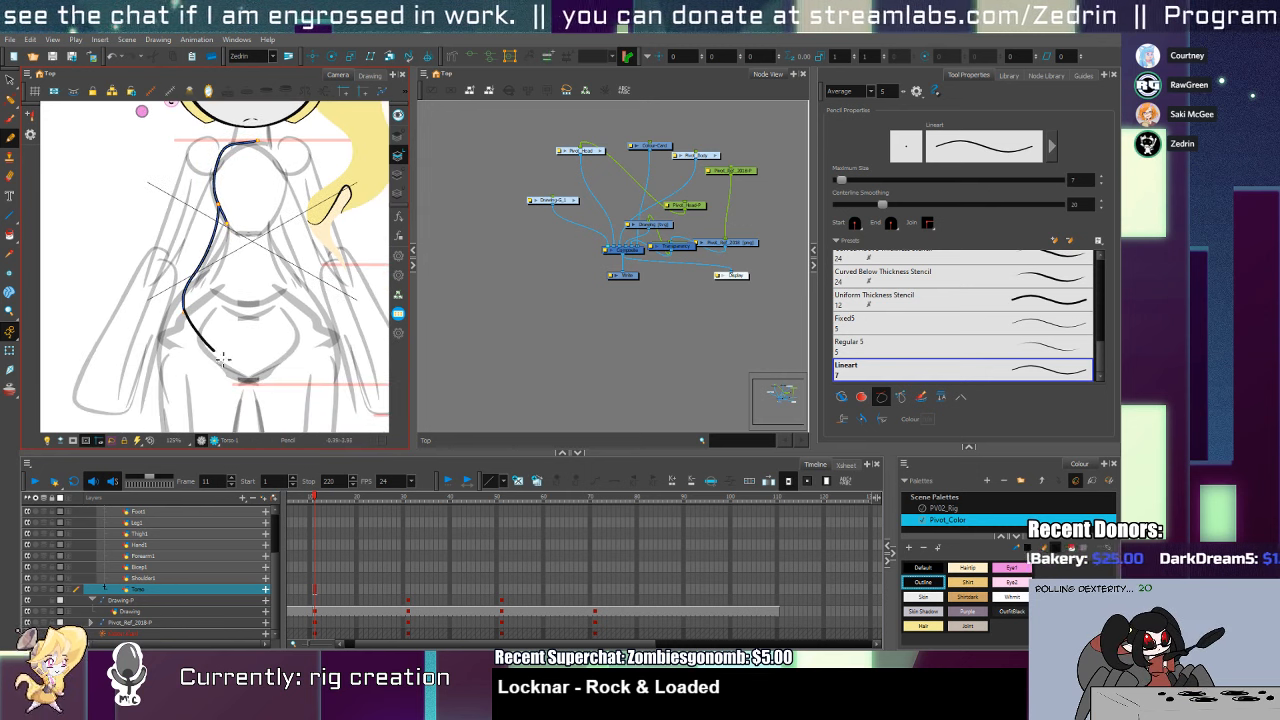
left_click_drag(223, 358, 268, 367)
key("ctrl+z")
mouse_move(185, 312)
left_mouse_down()
mouse_move(210, 349)
mouse_move(275, 363)
left_mouse_up()
key("ctrl+z")
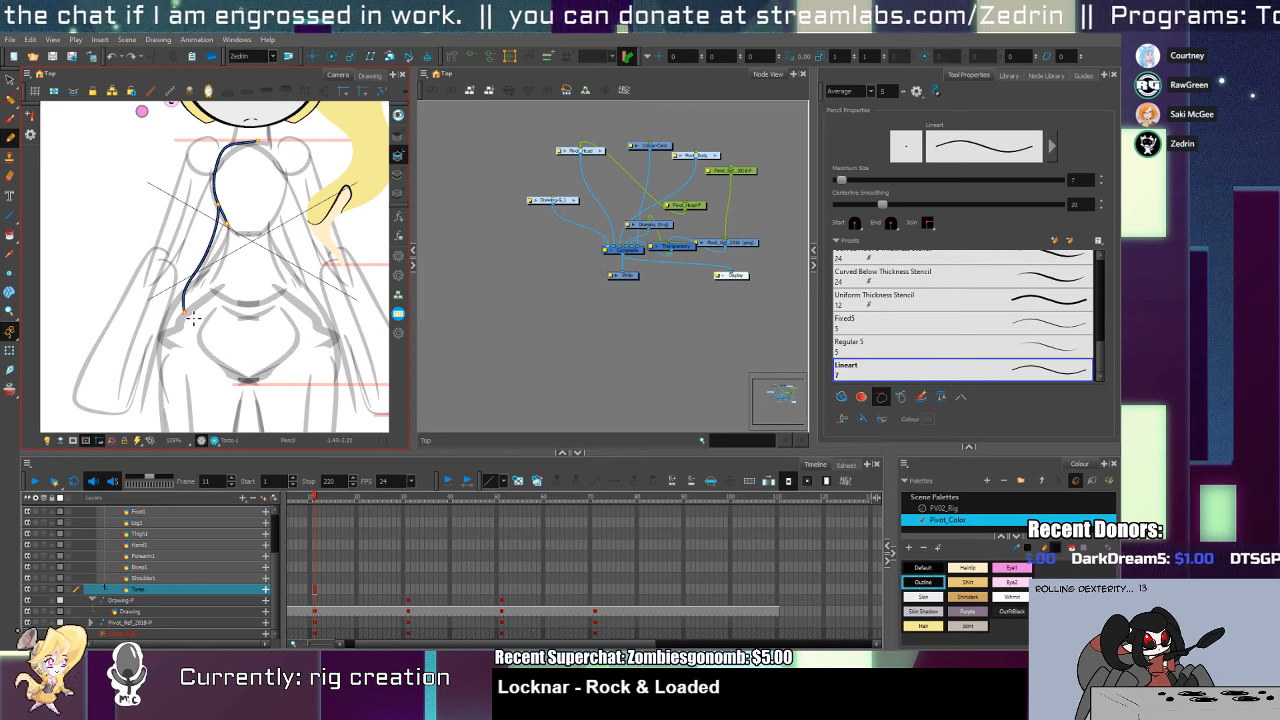
mouse_move(186, 312)
left_mouse_down()
mouse_move(211, 352)
mouse_move(265, 378)
left_mouse_up()
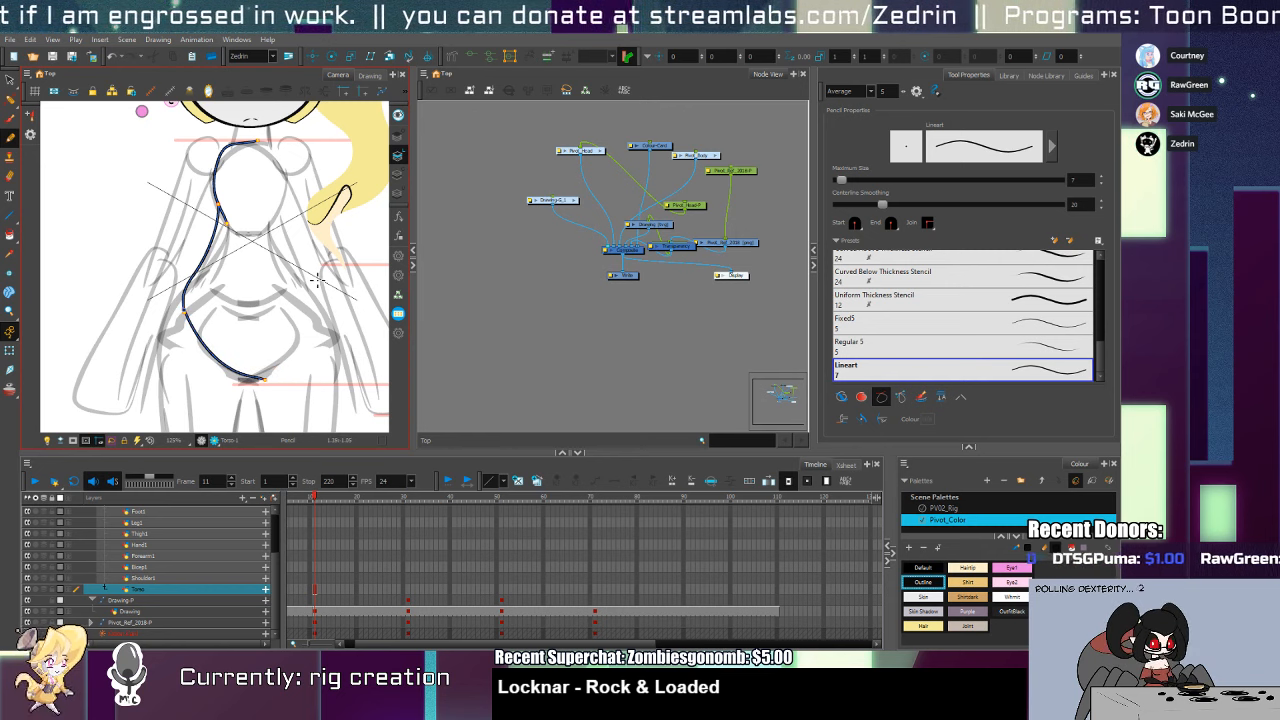
Trim the overlapping stroke end beside the chest and merge the torso outline's segments into one line
key("alt+q")
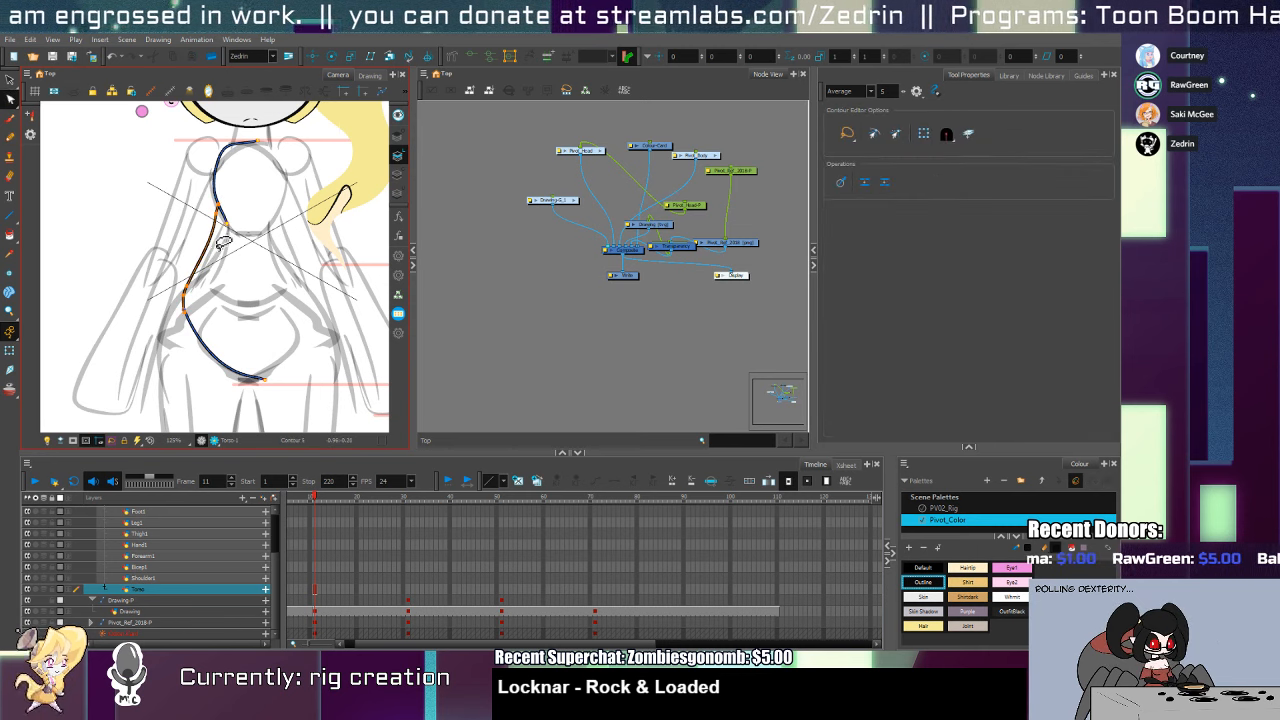
key("alt+s")
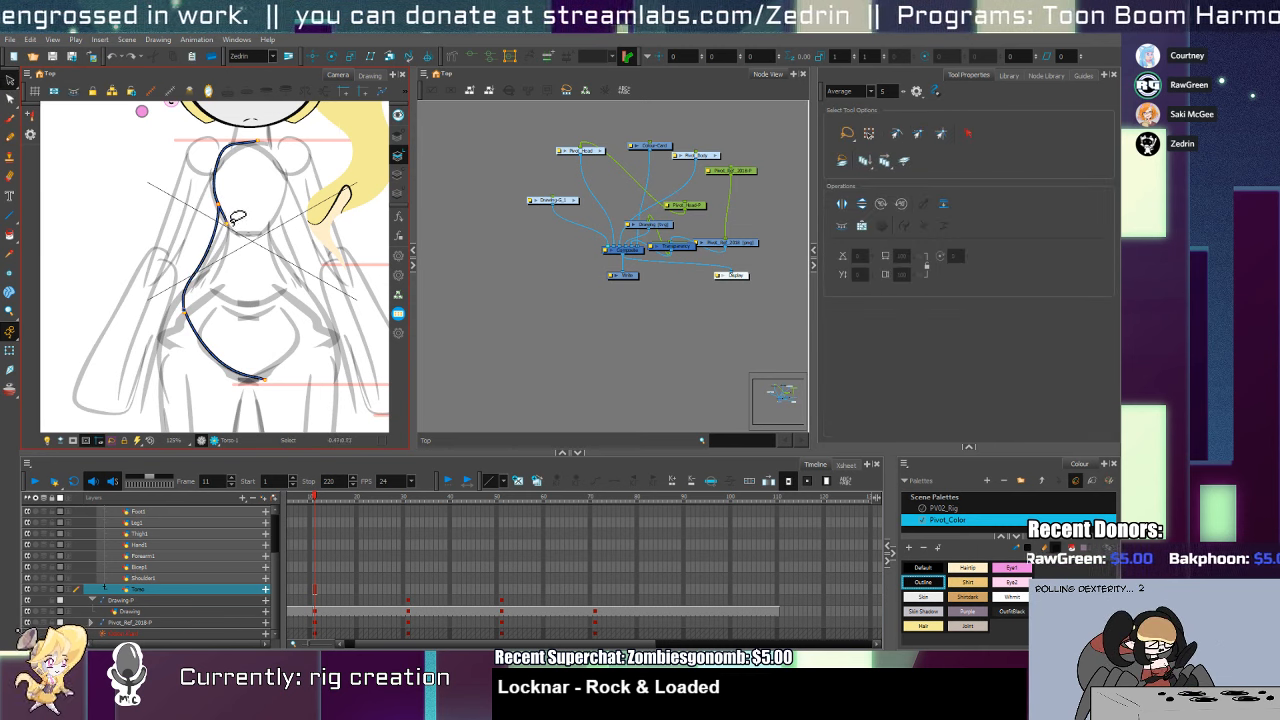
key("alt+q")
left_click(218, 205)
key("alt+s")
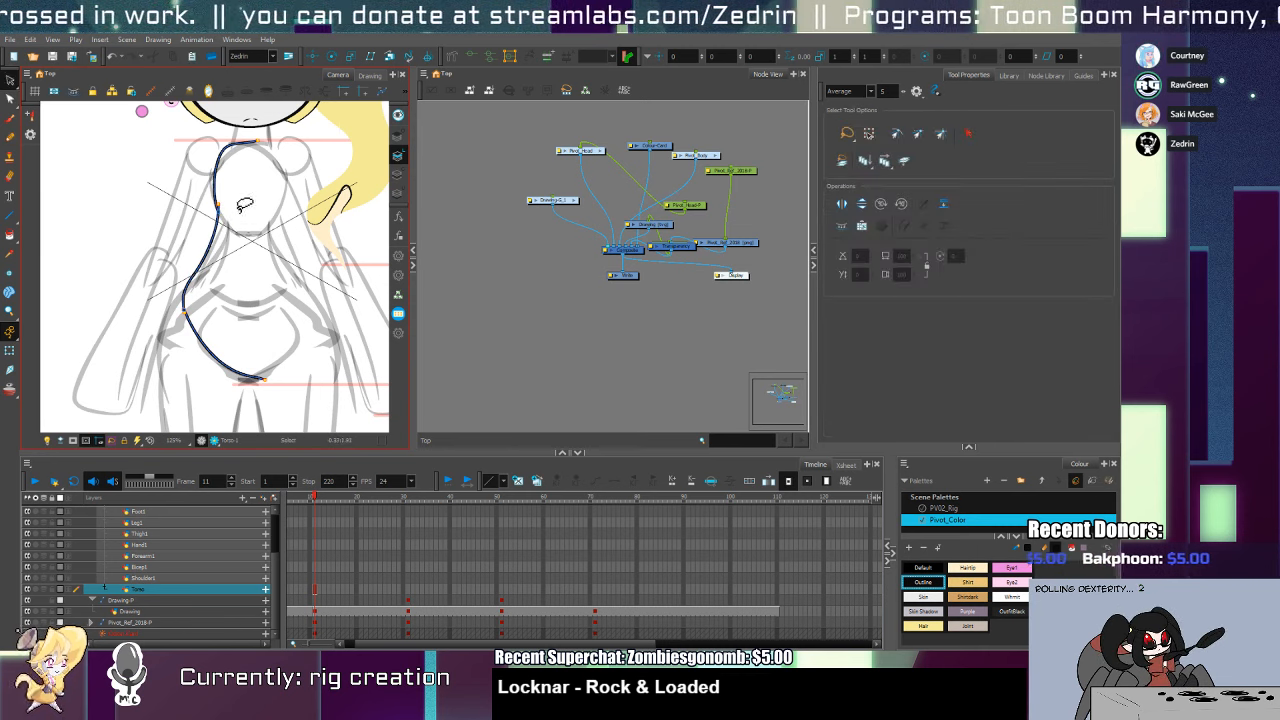
left_click_drag(246, 206, 208, 383)
key("alt+q")
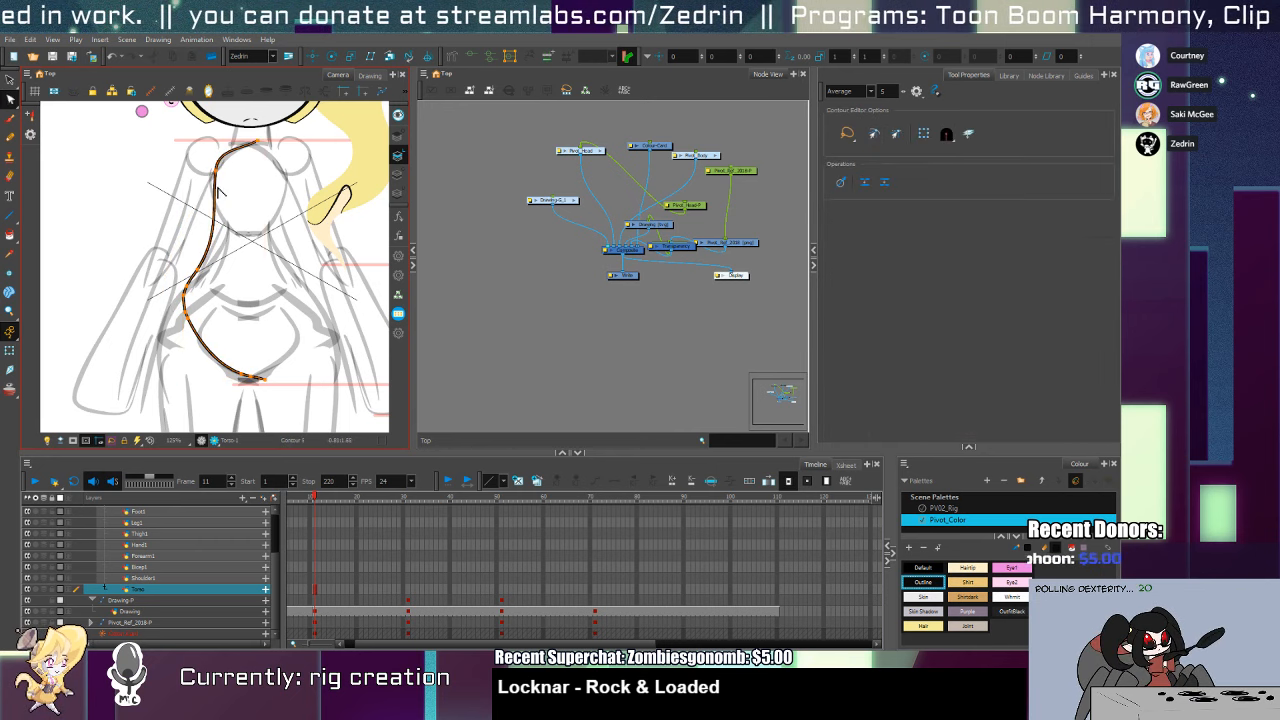
Reshape the torso line over the shoulder to the neck base and adjust the contour point near the crotch
scroll(225, 170, "up", 4)
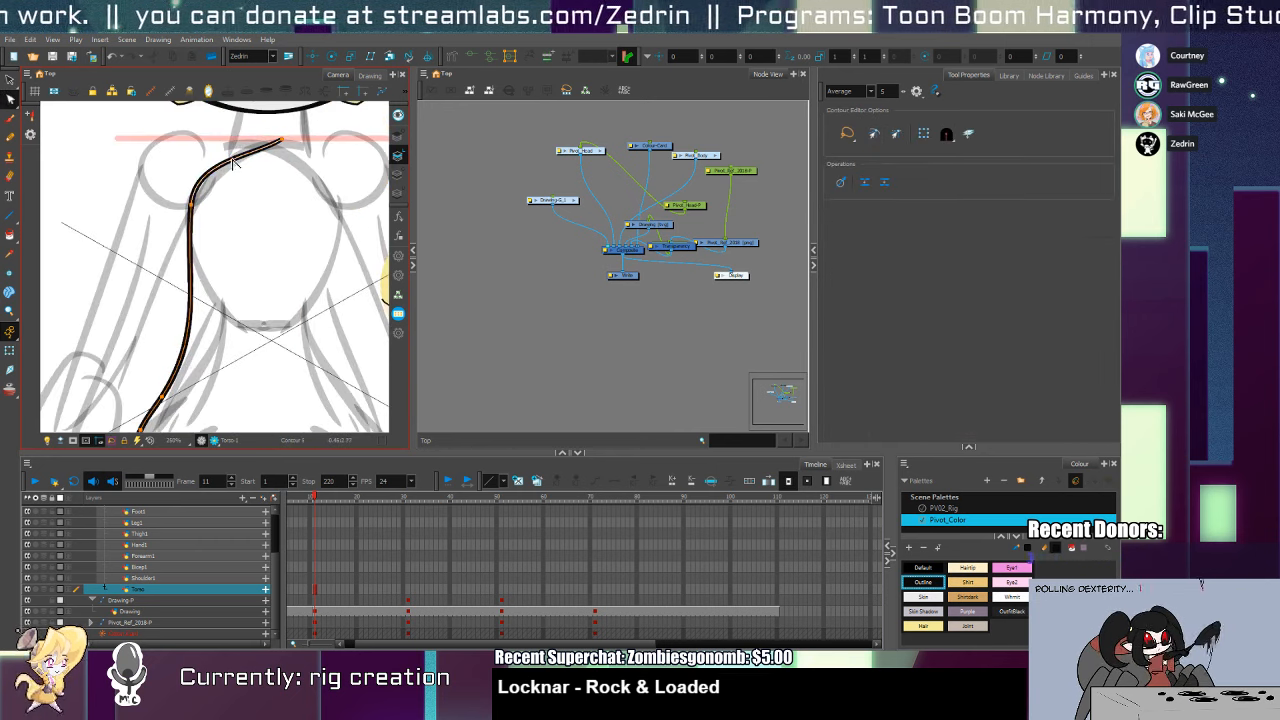
mouse_move(233, 160)
left_mouse_down()
mouse_move(229, 145)
mouse_move(286, 143)
left_mouse_up()
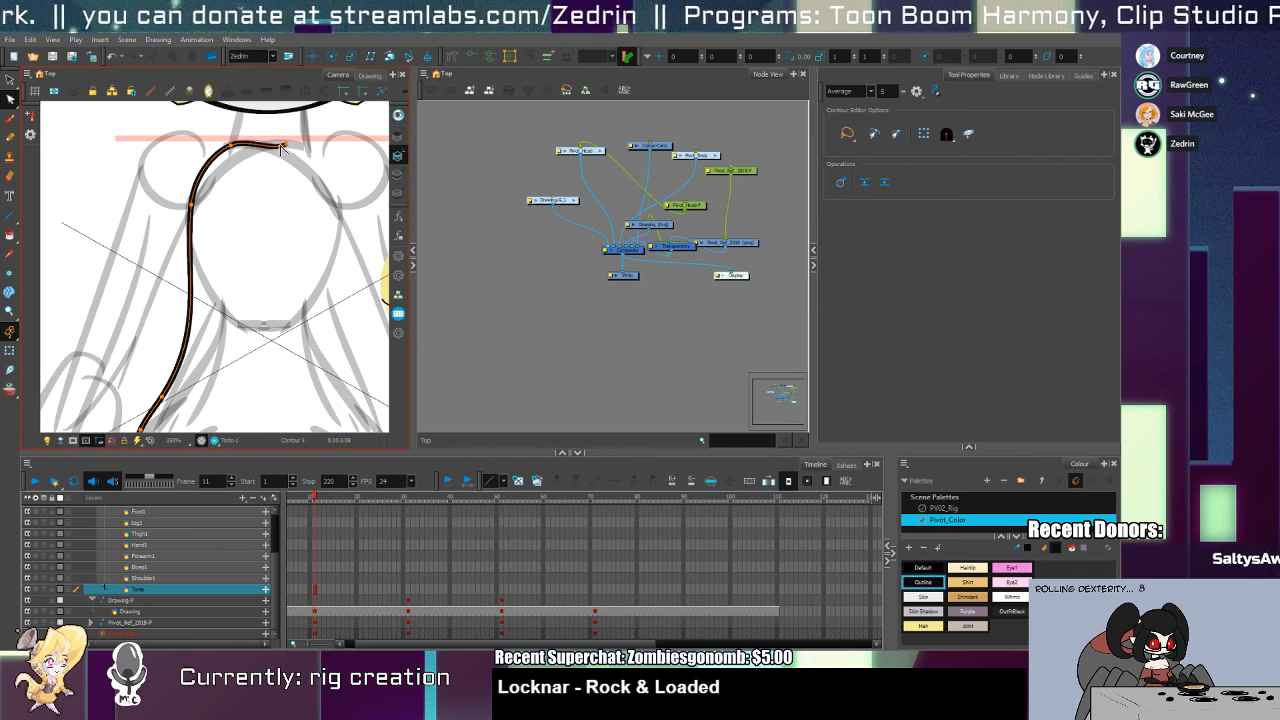
left_click_drag(258, 244, 198, 157)
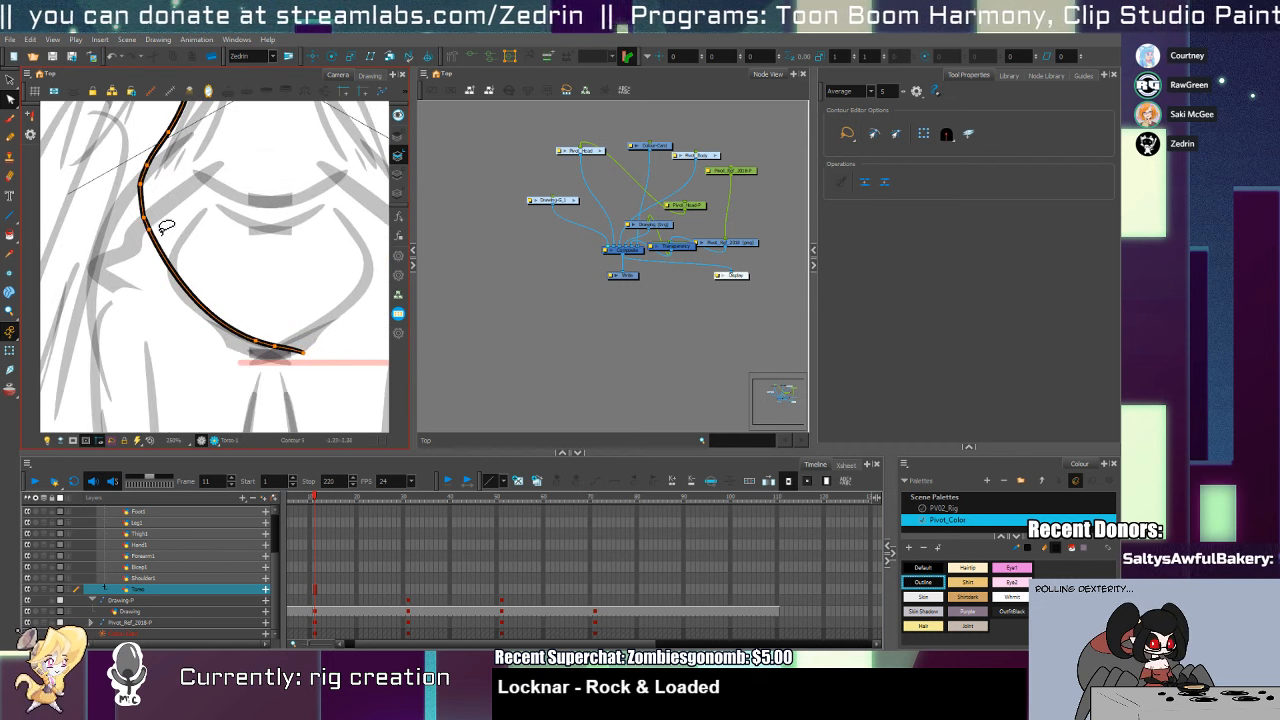
left_click_drag(255, 341, 244, 342)
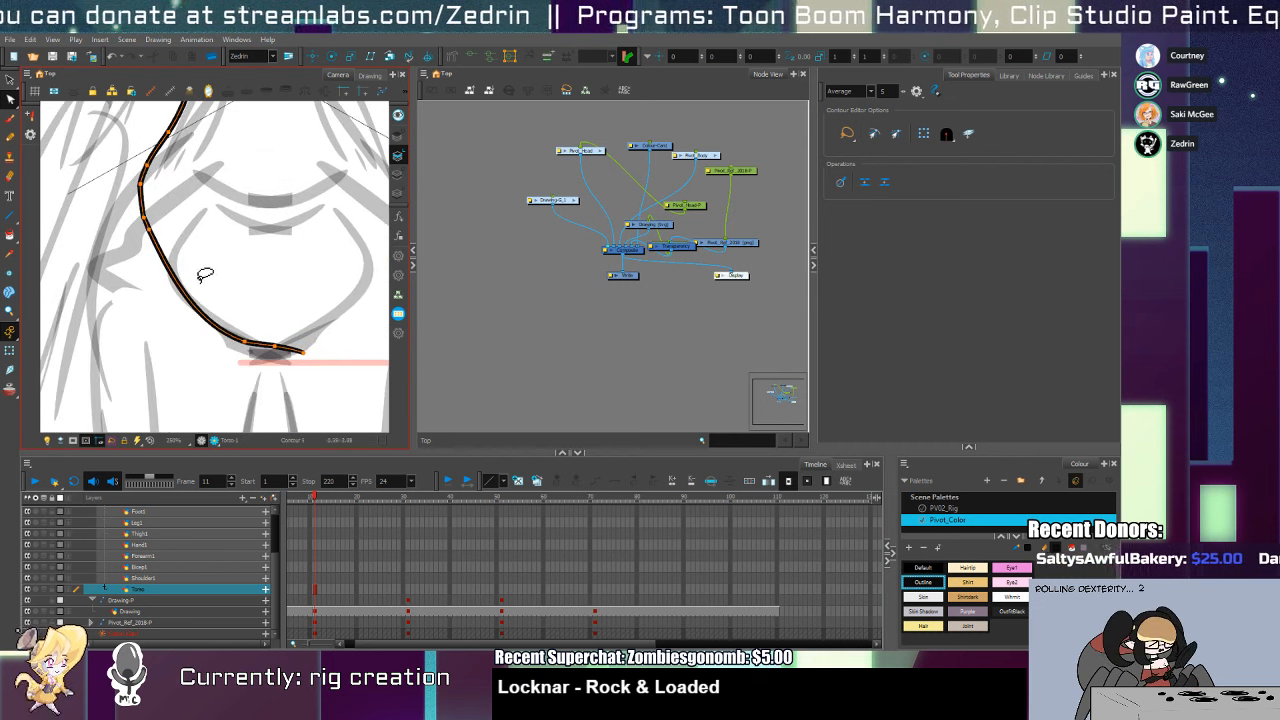
Delete the surplus contour points at the hip and bend the torso line into a smooth, rounded hip curve
mouse_move(161, 212)
left_mouse_down()
mouse_move(163, 272)
mouse_move(172, 252)
left_mouse_up()
key("Delete")
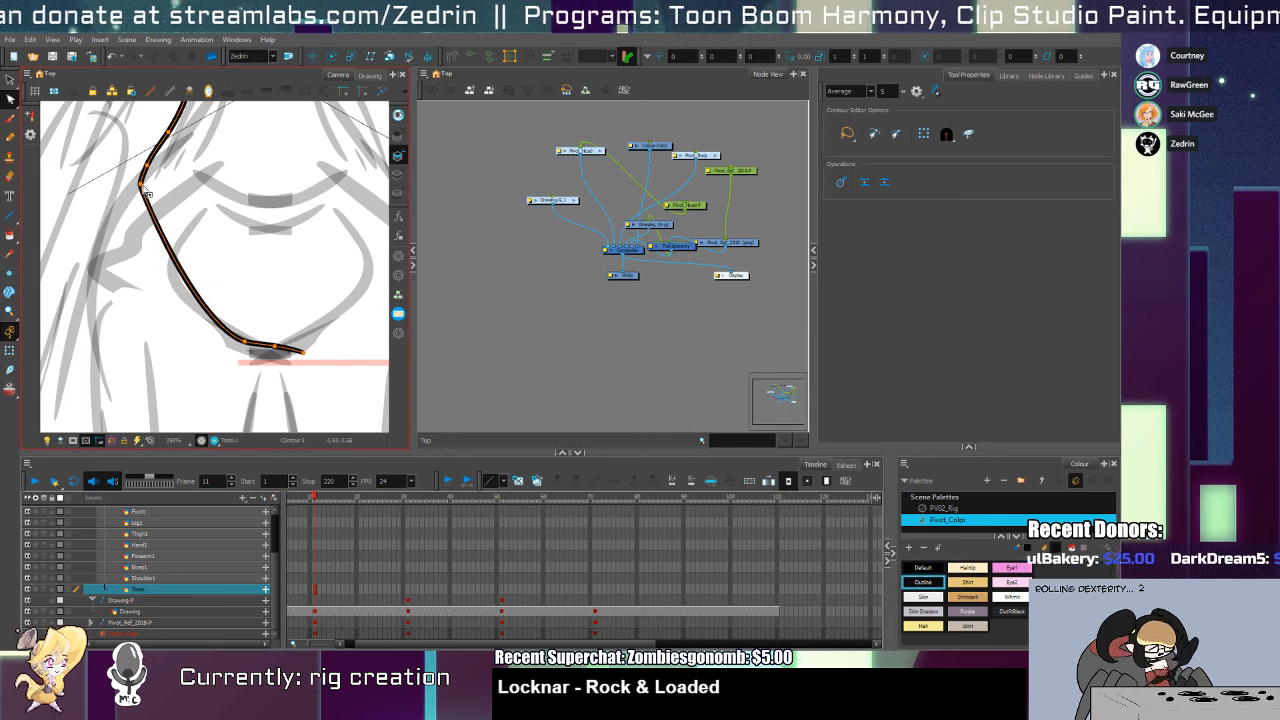
mouse_move(141, 186)
left_mouse_down()
mouse_move(157, 318)
mouse_move(154, 275)
mouse_move(156, 289)
left_mouse_up()
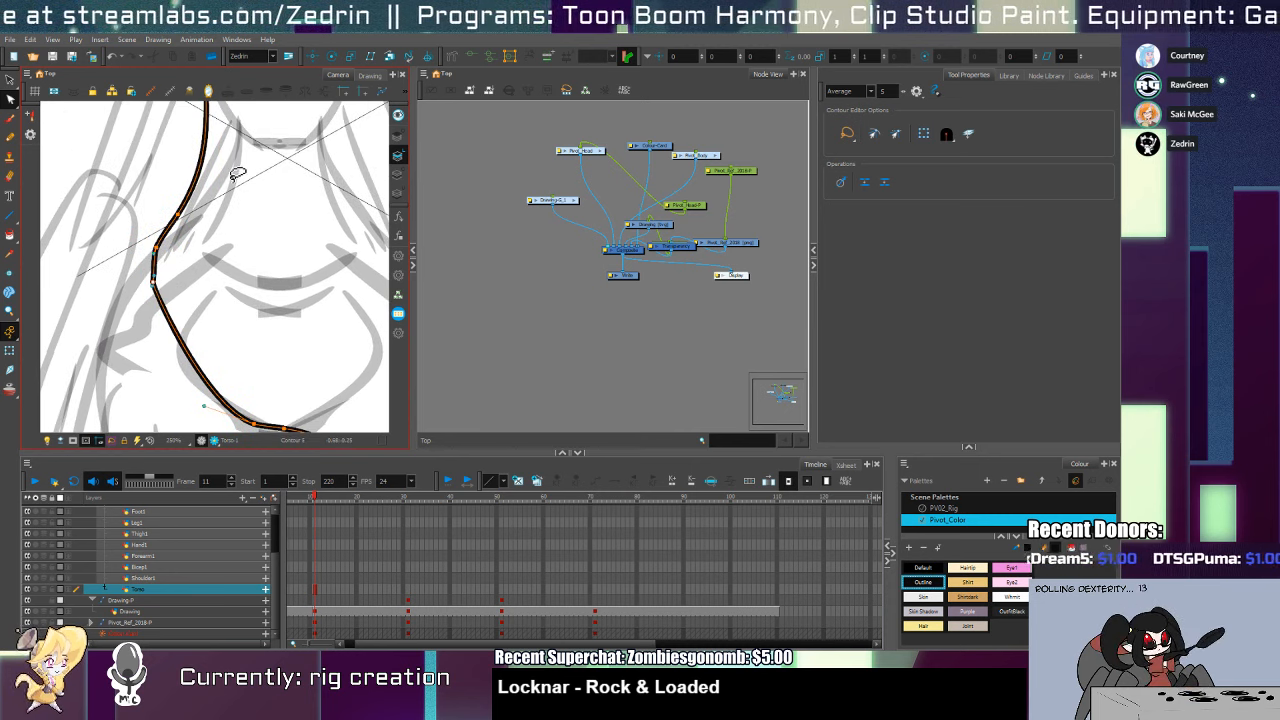
key("Delete")
left_click_drag(162, 258, 141, 357)
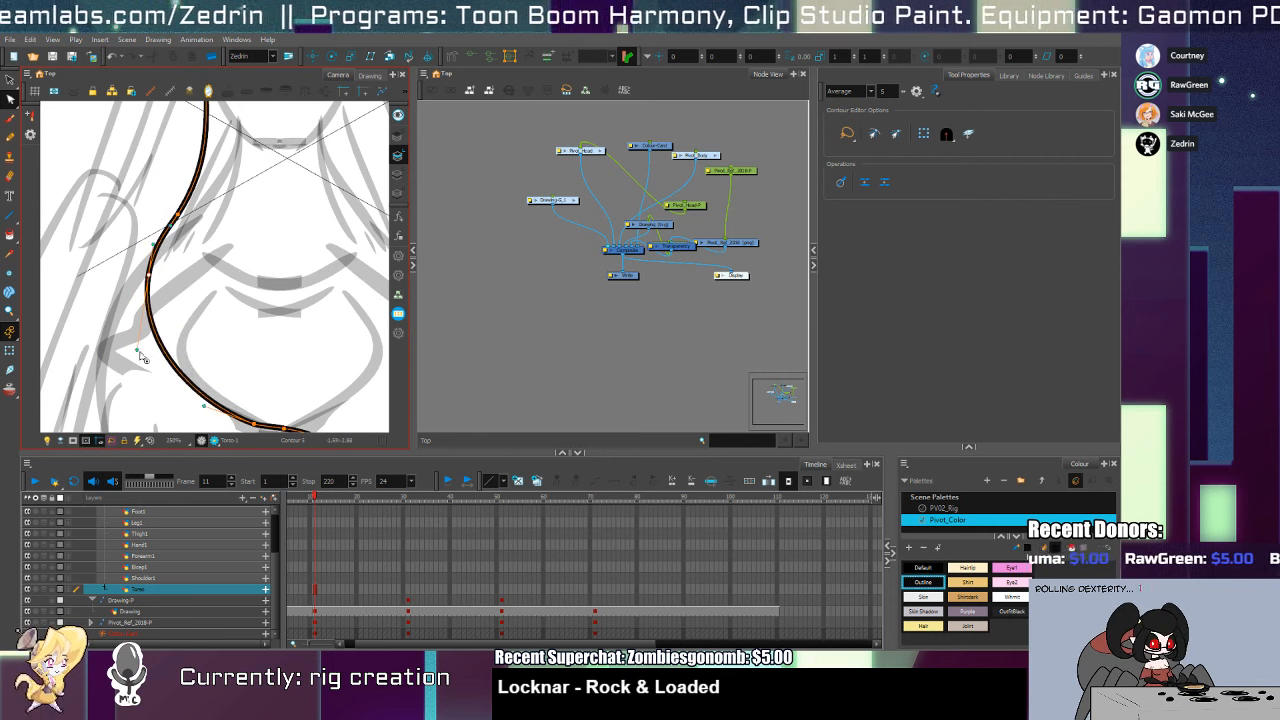
left_click_drag(151, 281, 153, 274)
Cut the excess tail off the torso line at the crotch and adjust its new end point
key("space")
mouse_move(275, 321)
left_mouse_down()
mouse_move(247, 162)
mouse_move(237, 242)
left_mouse_up()
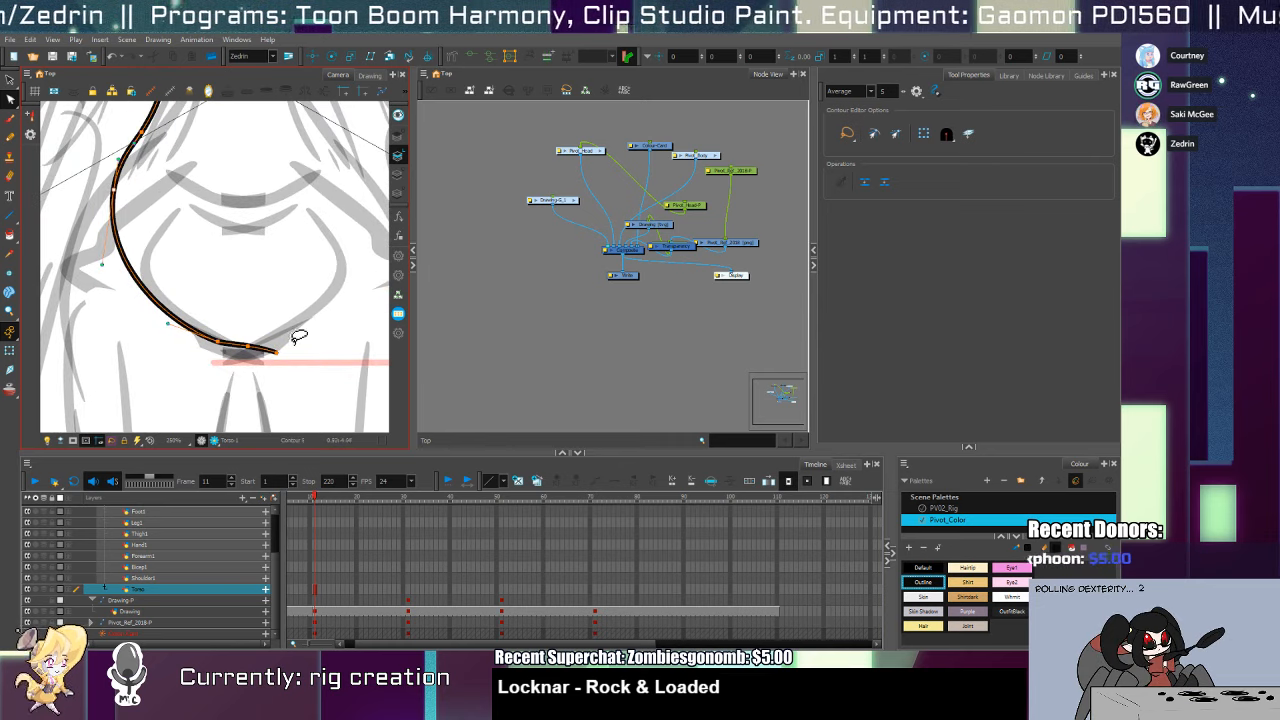
mouse_move(281, 356)
left_mouse_down()
mouse_move(243, 345)
mouse_move(280, 351)
left_mouse_up()
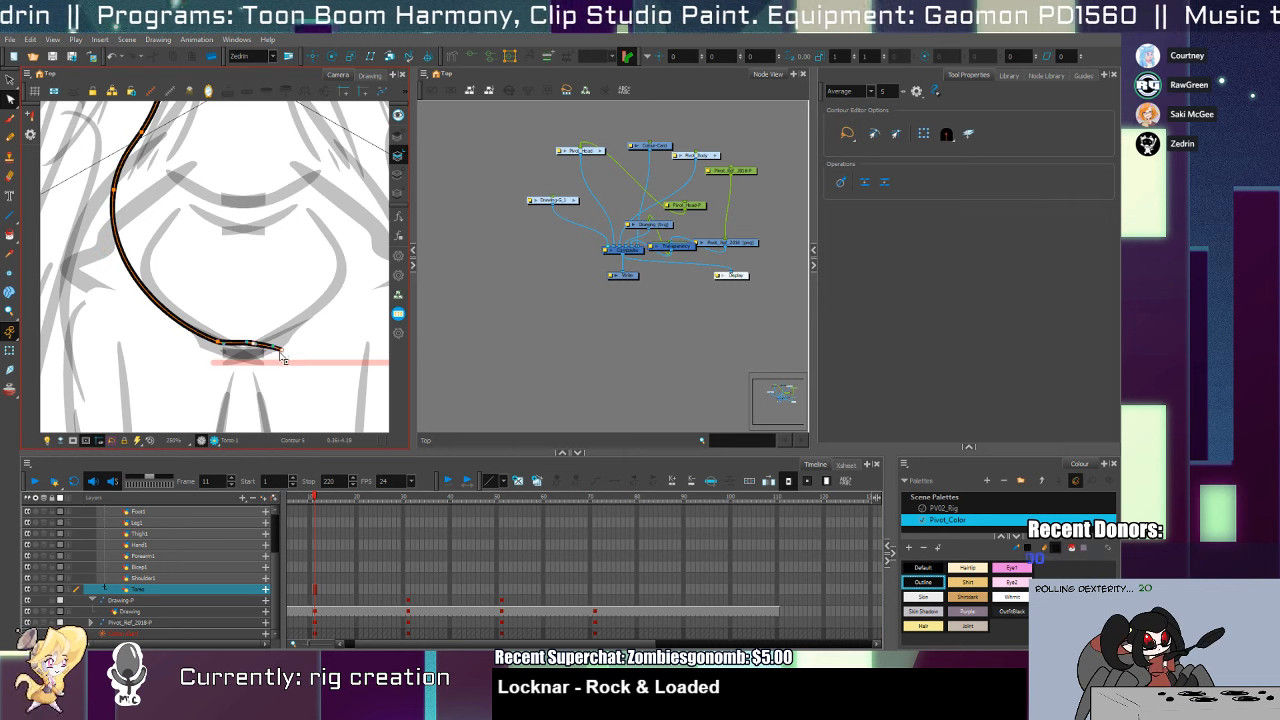
key("alt+slash")
key("alt+s")
key("Delete")
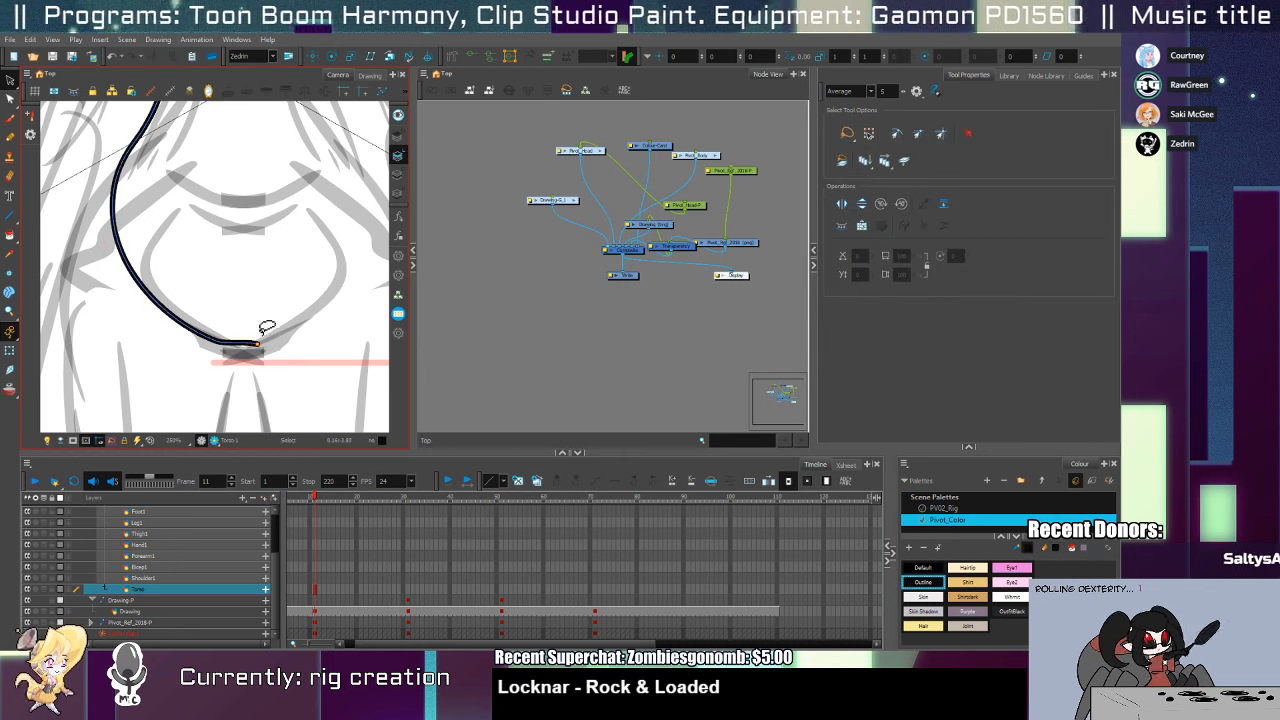
key("alt+q")
left_click_drag(257, 345, 258, 352)
Refine the torso line's curves at the waist, chest side and shoulder with the Contour Editor
key("1")
key("1")
key("1")
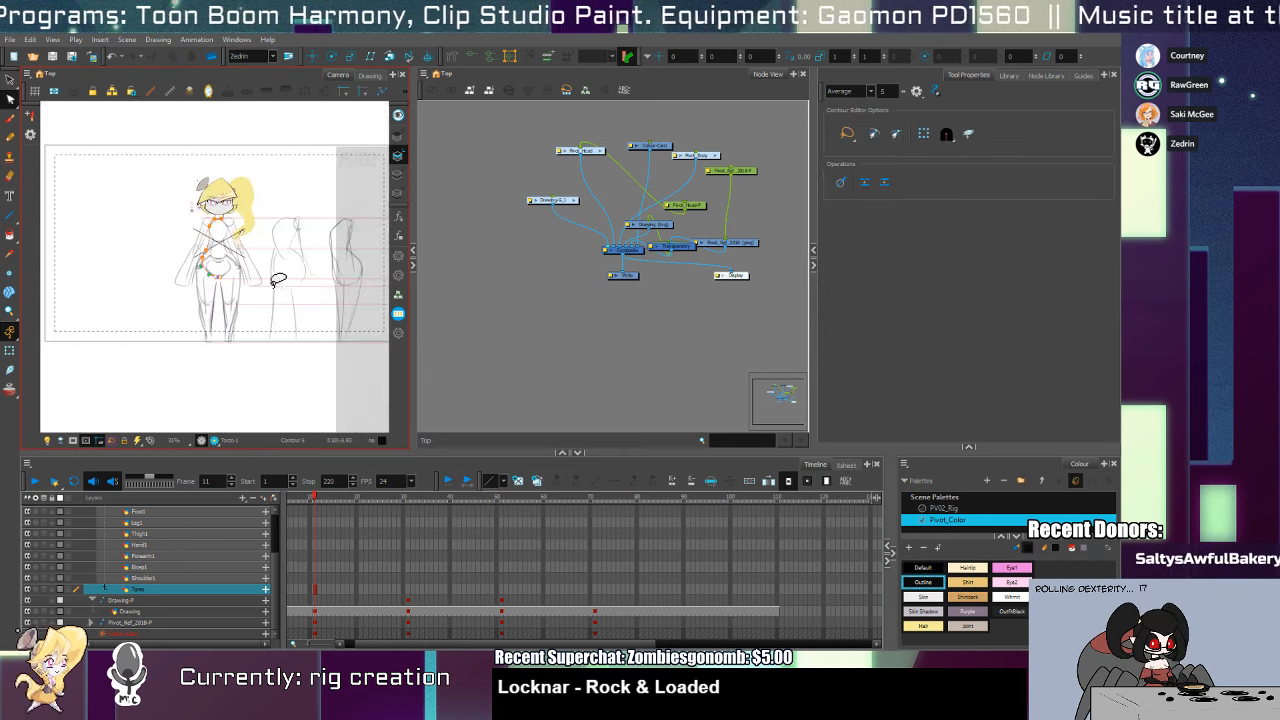
left_click_drag(252, 264, 262, 336)
key("alt+z")
left_click(237, 330)
left_click(235, 326)
left_click(231, 322)
left_click(230, 318)
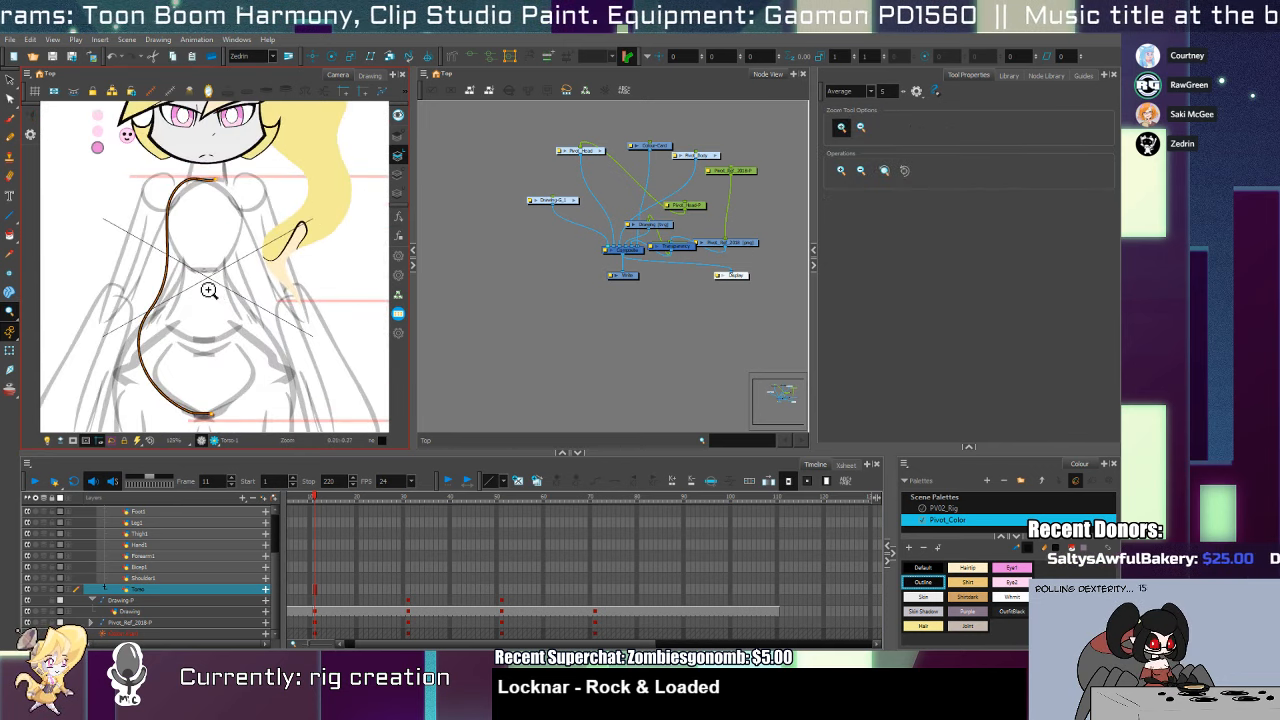
key("alt+q")
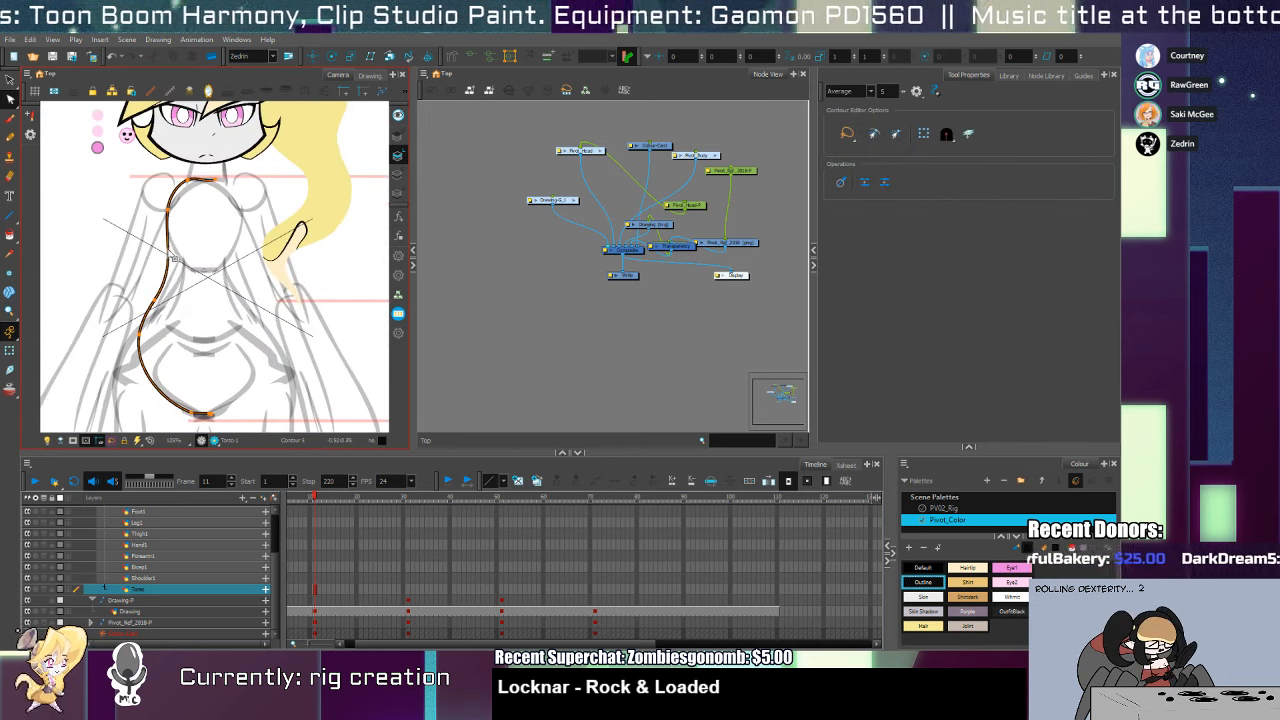
left_click_drag(169, 261, 160, 298)
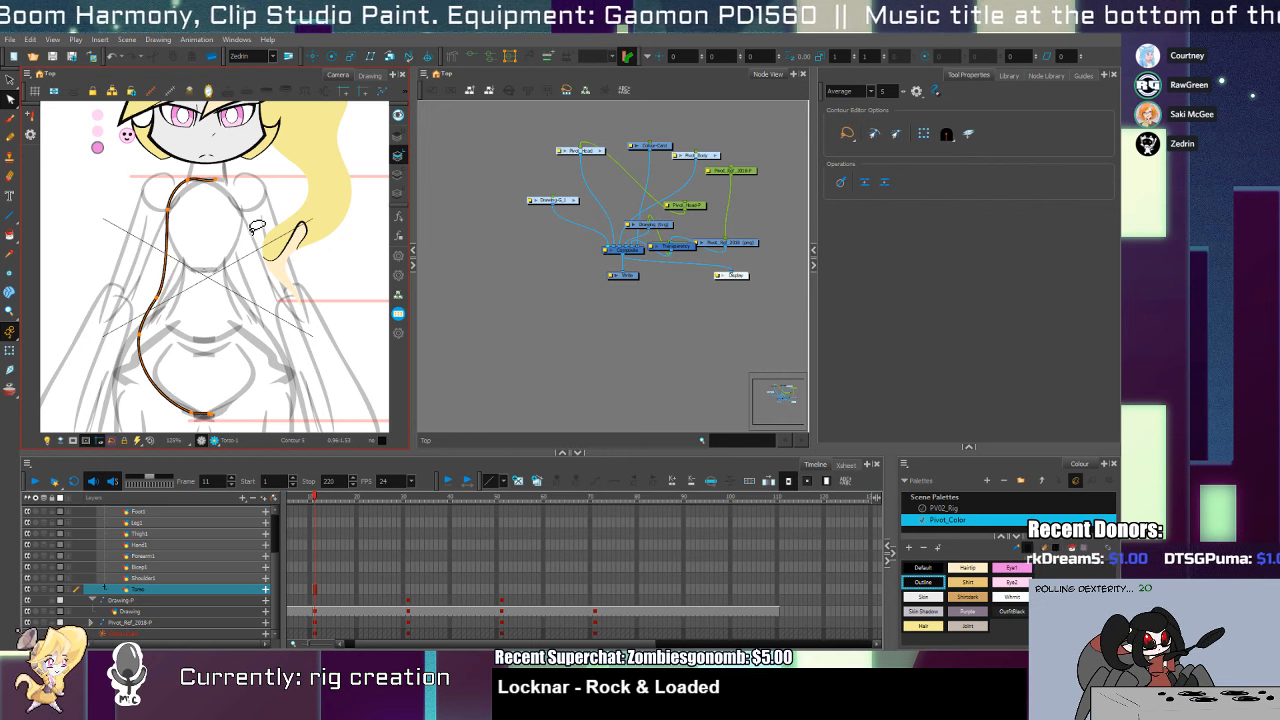
left_click_drag(174, 213, 187, 190)
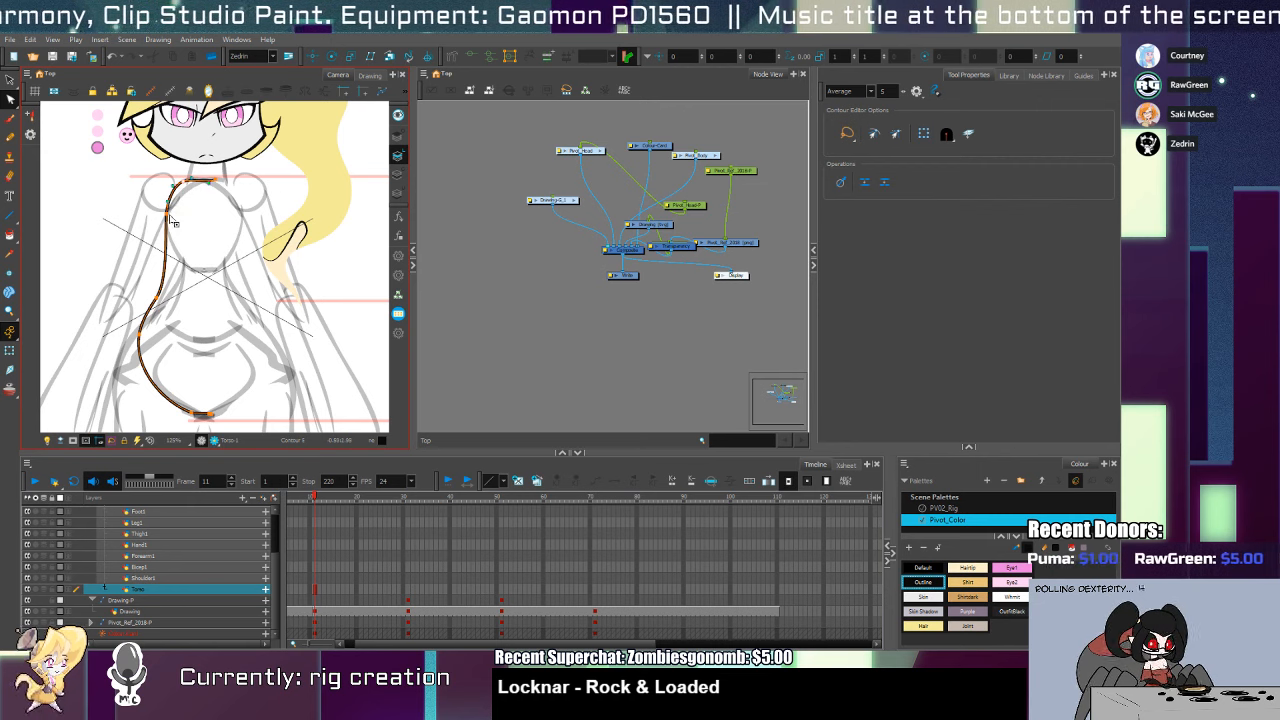
left_click(158, 297)
left_click_drag(168, 270, 176, 264)
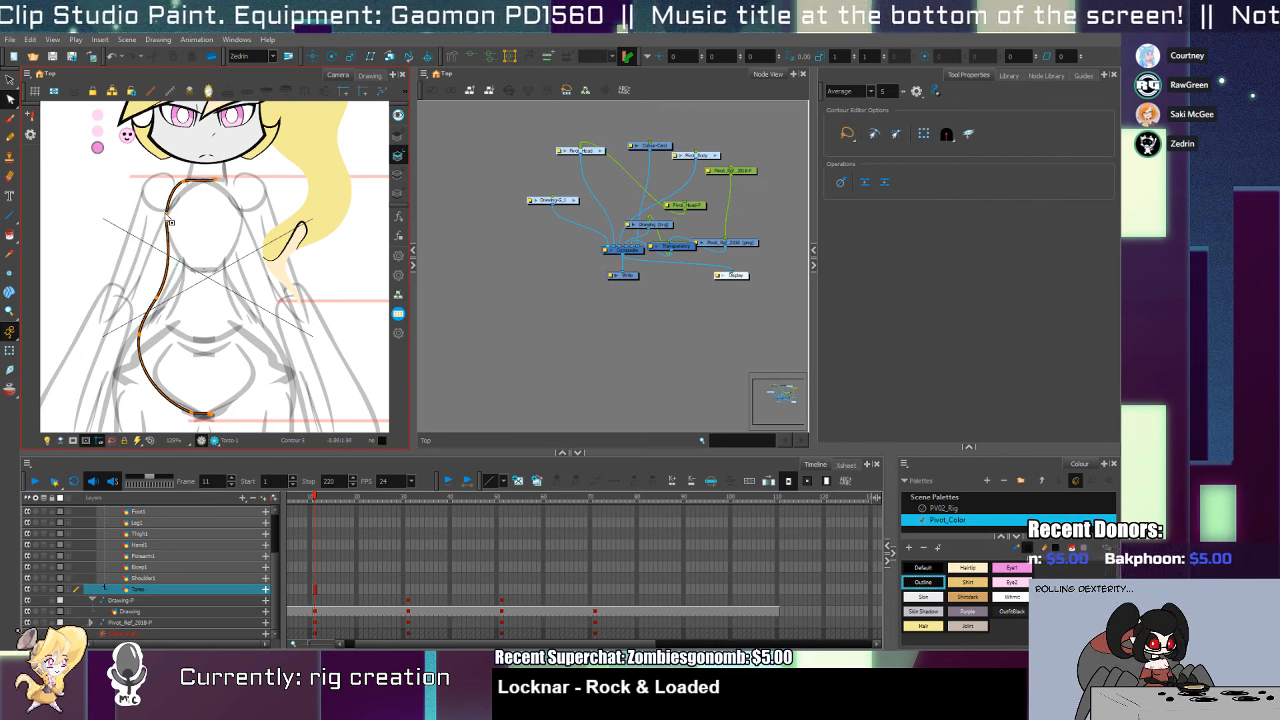
Try pasting a duplicate of the selected torso half-outline onto the Torso layer, and undo the paste
key("alt+s")
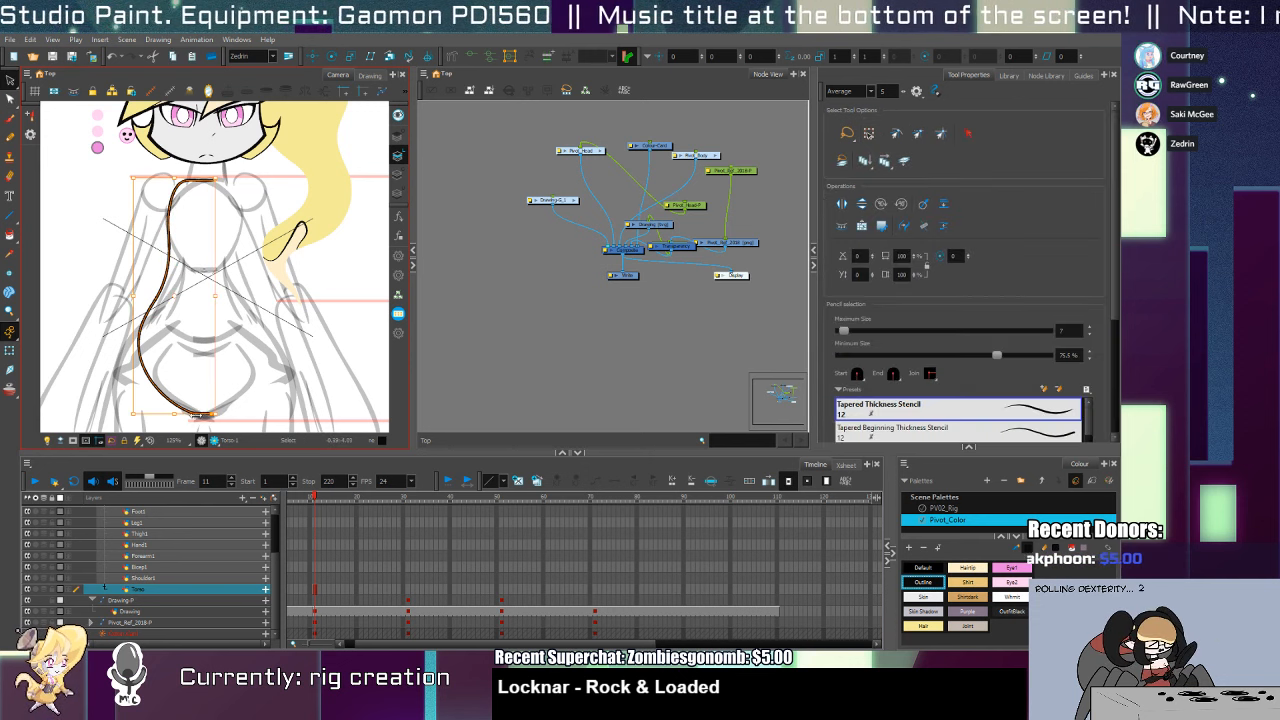
key("ctrl+v")
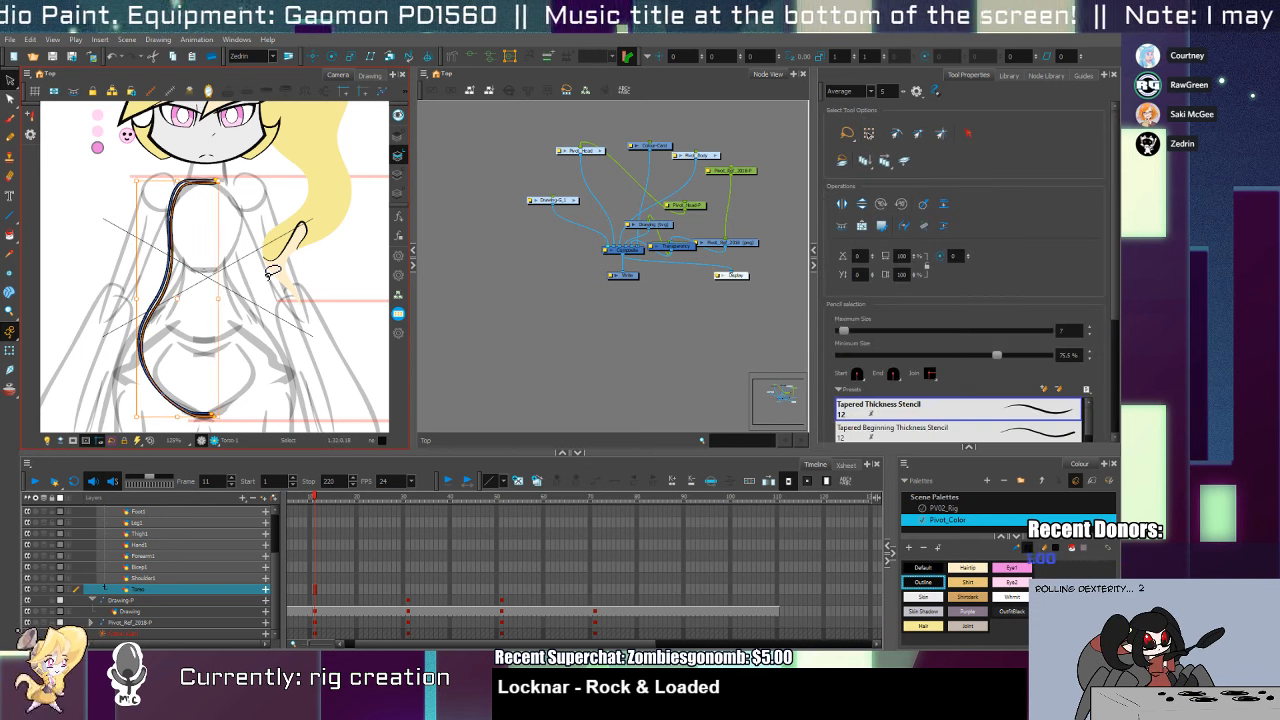
key("ctrl+z")
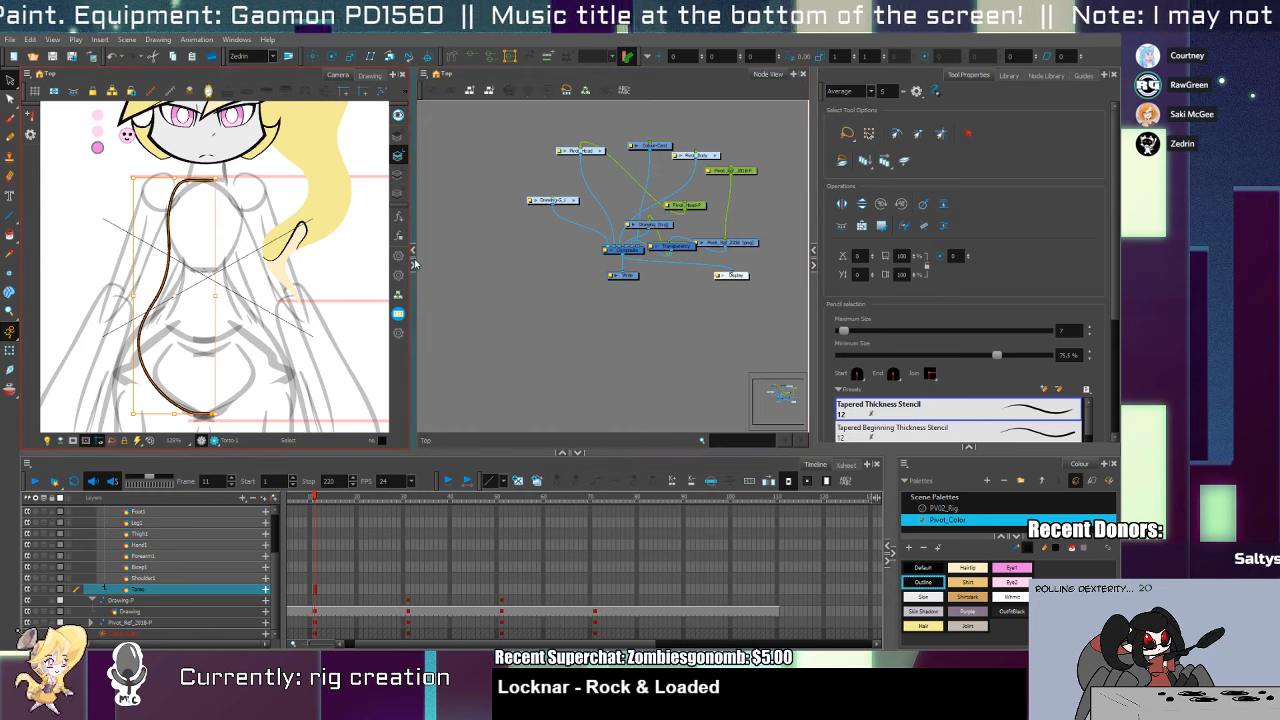
Mirror the duplicated torso half-outline horizontally and move it opposite the original half to form the full front torso
left_click(416, 264)
left_click(518, 92)
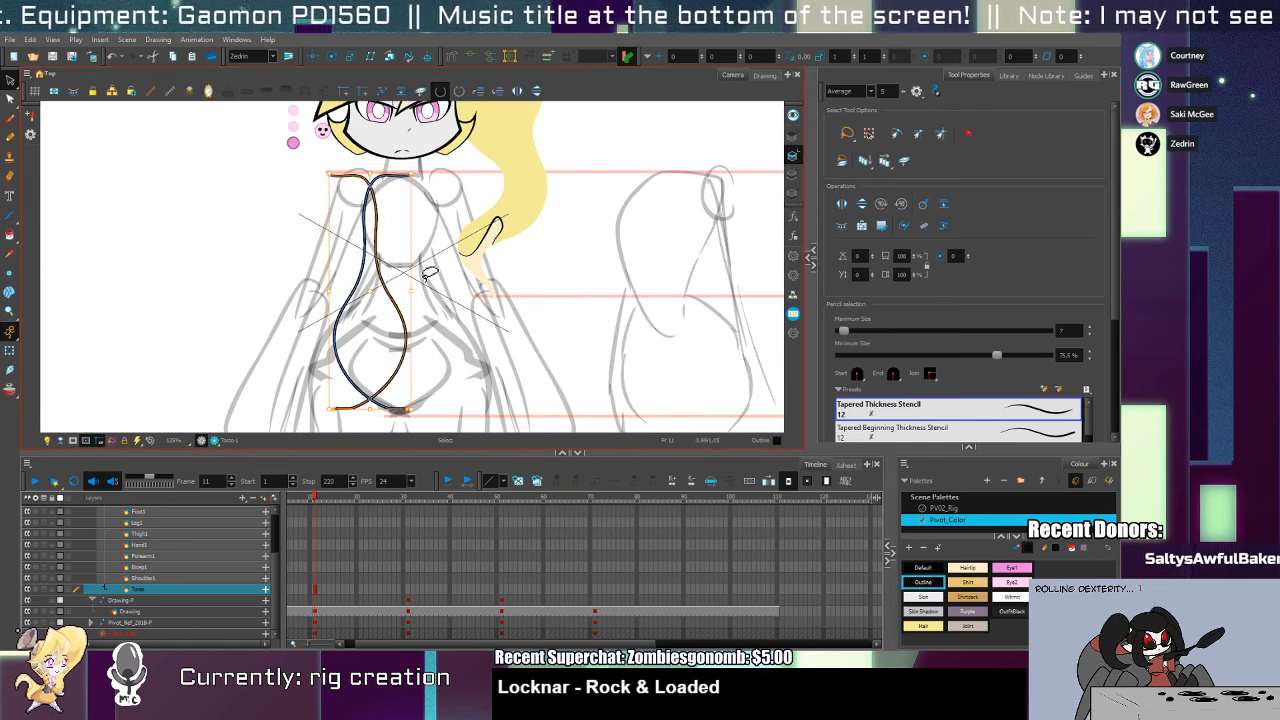
left_click_drag(406, 318, 462, 320)
left_click_drag(510, 250, 528, 388)
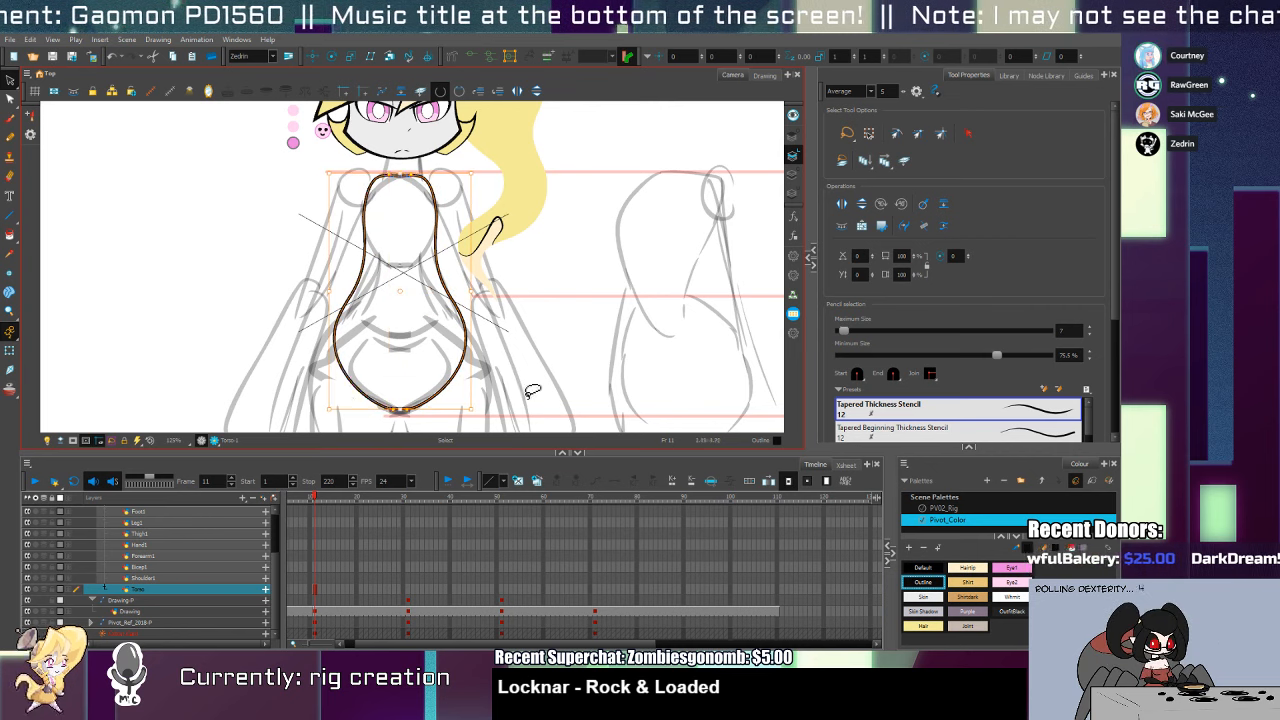
Trim the overlapping line ends where the two torso halves meet at the crotch with the Cutter tool
key("alt+z")
left_click(403, 409)
left_click(403, 409)
left_click(406, 408)
left_click(410, 407)
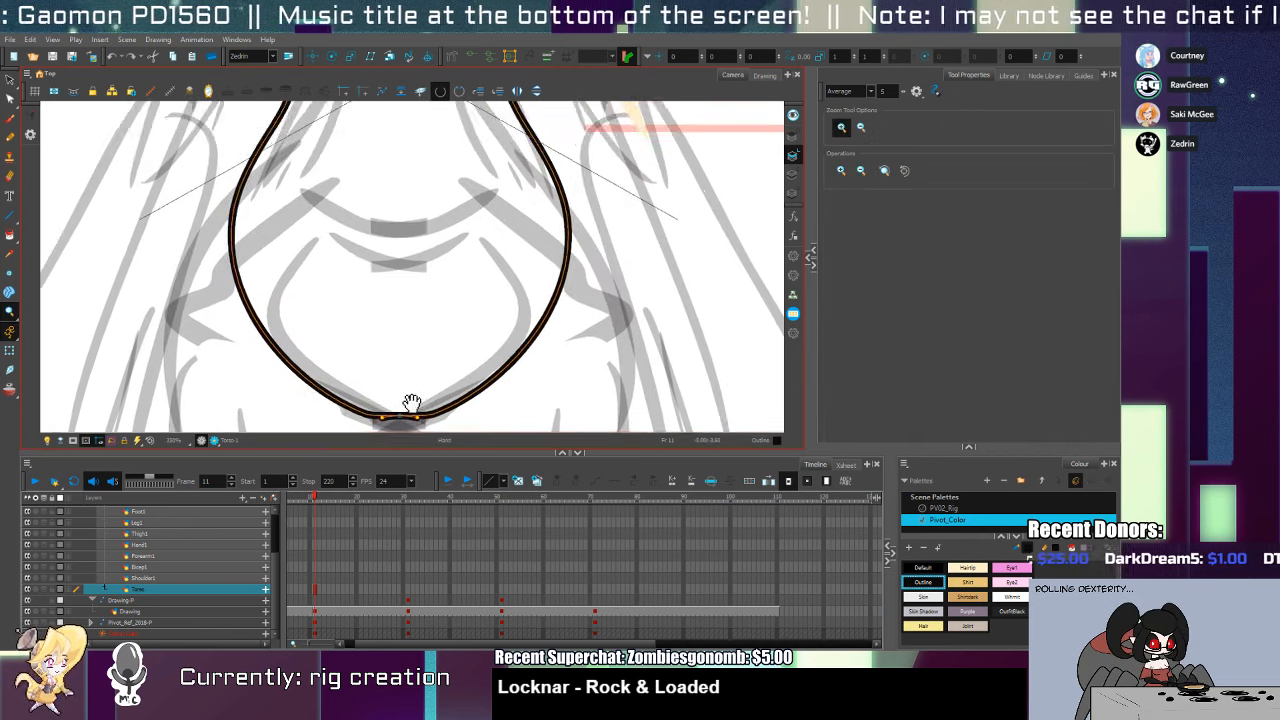
left_click(371, 331)
mouse_move(411, 408)
left_mouse_down()
mouse_move(384, 322)
mouse_move(348, 345)
mouse_move(406, 334)
left_mouse_up()
left_click(371, 331)
key("alt+t")
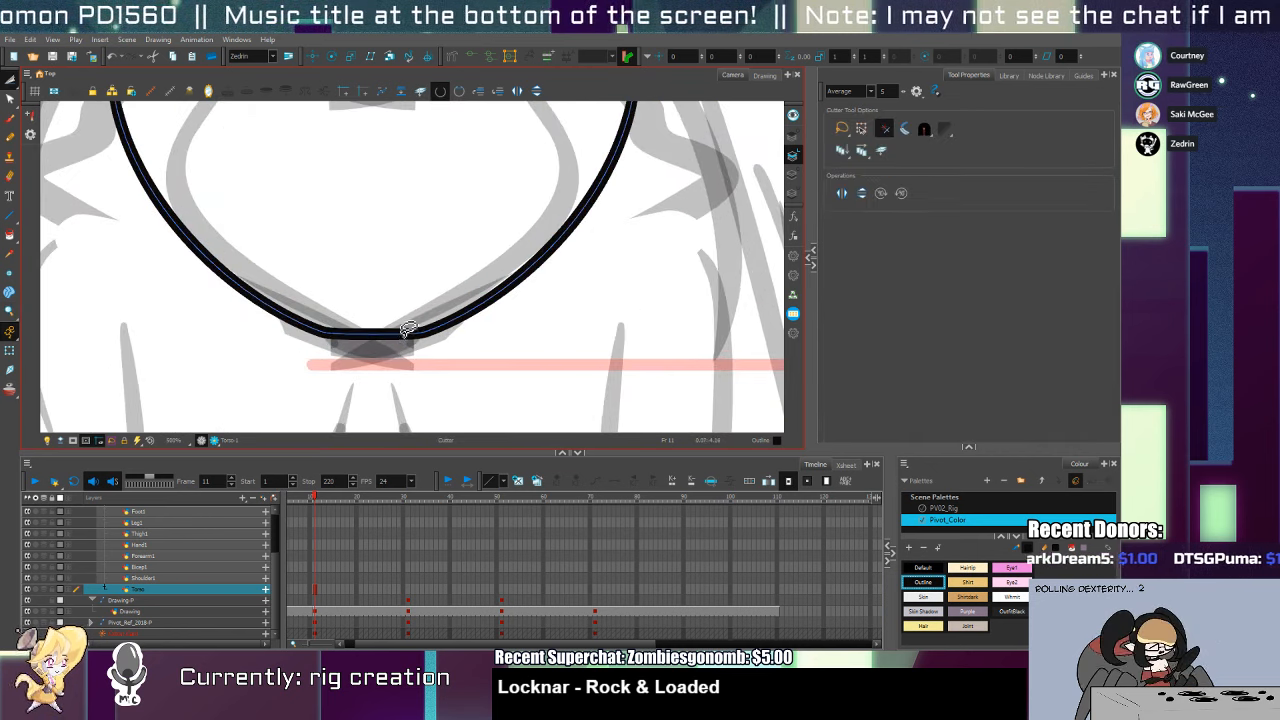
Trim the overlapping line ends at the front torso's neckline and check the joined outline down to the crotch
left_click_drag(367, 170, 345, 420)
left_click_drag(350, 170, 340, 410)
left_click_drag(350, 245, 346, 311)
left_click_drag(335, 180, 331, 317)
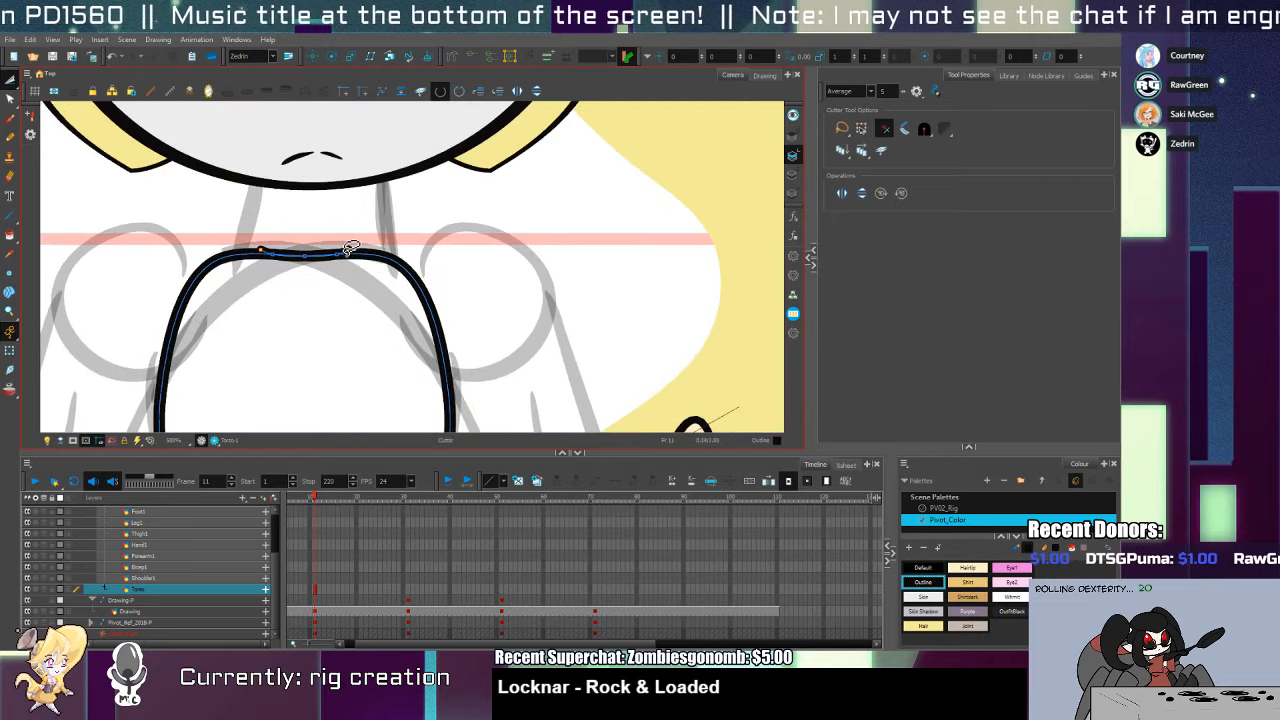
left_click_drag(349, 254, 355, 243)
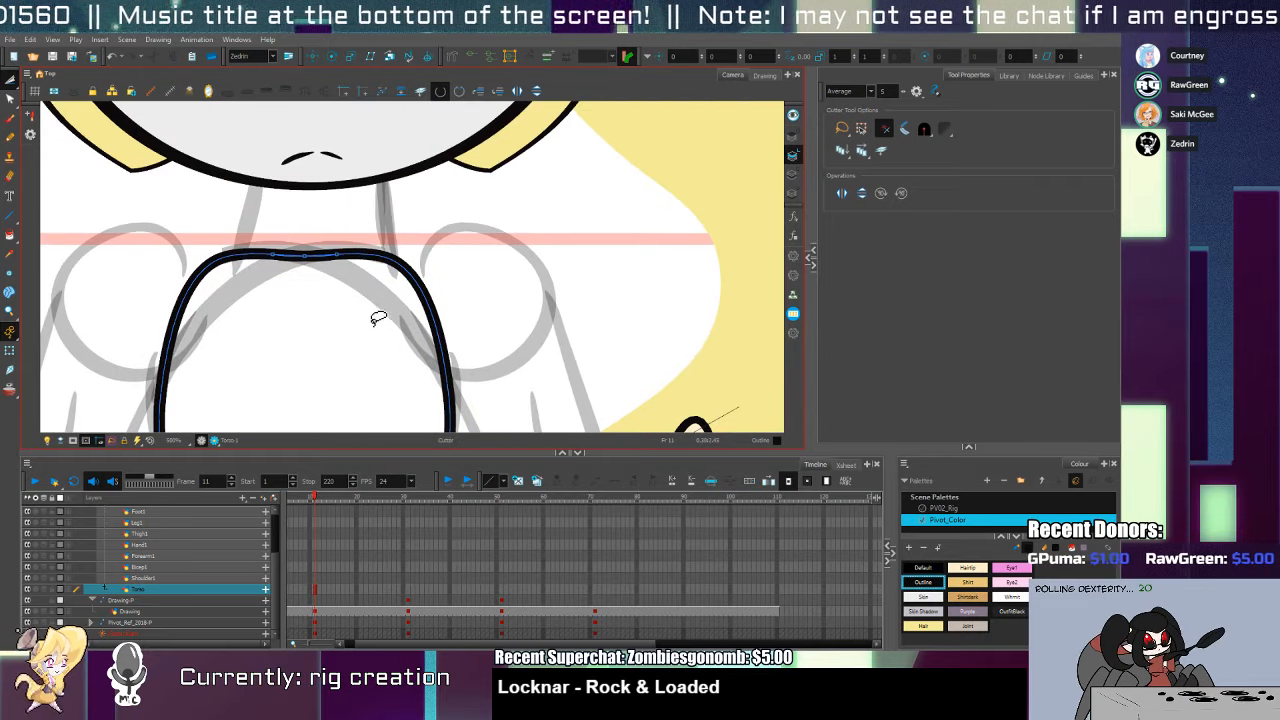
key("alt+s")
key("alt+z")
scroll(368, 334, "down", 3)
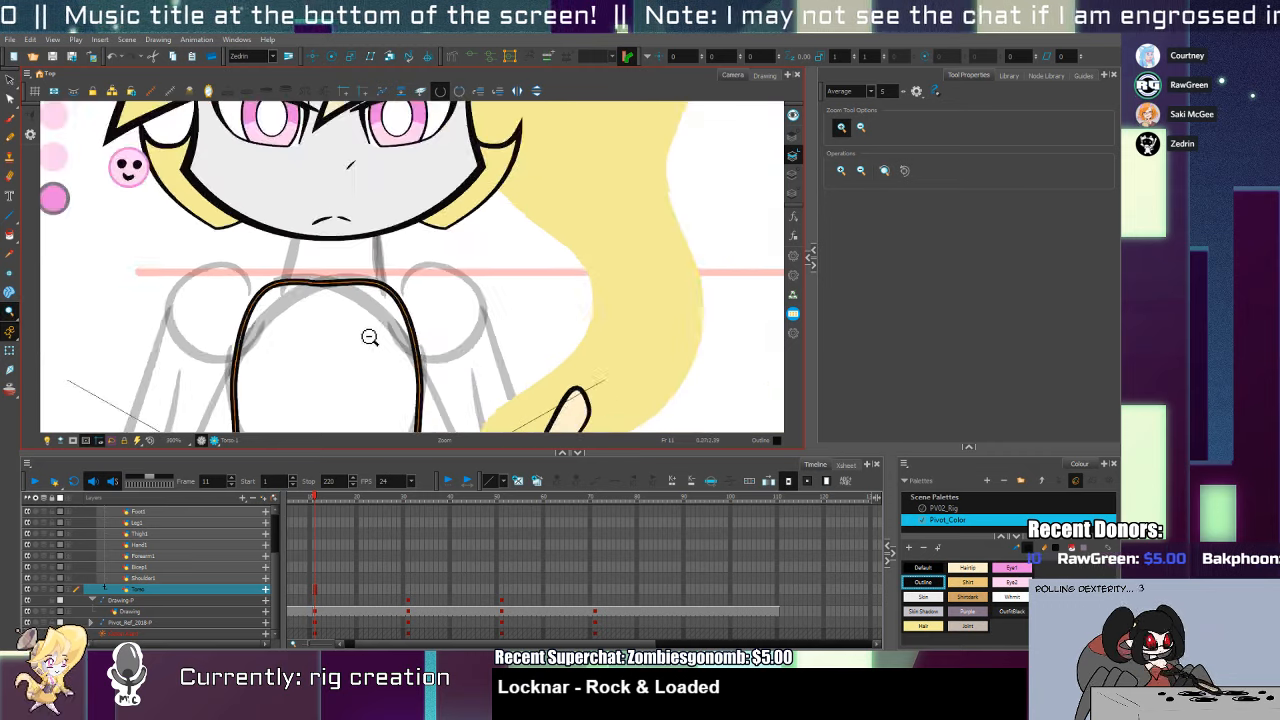
left_click_drag(366, 366, 330, 165)
left_click_drag(370, 280, 364, 225)
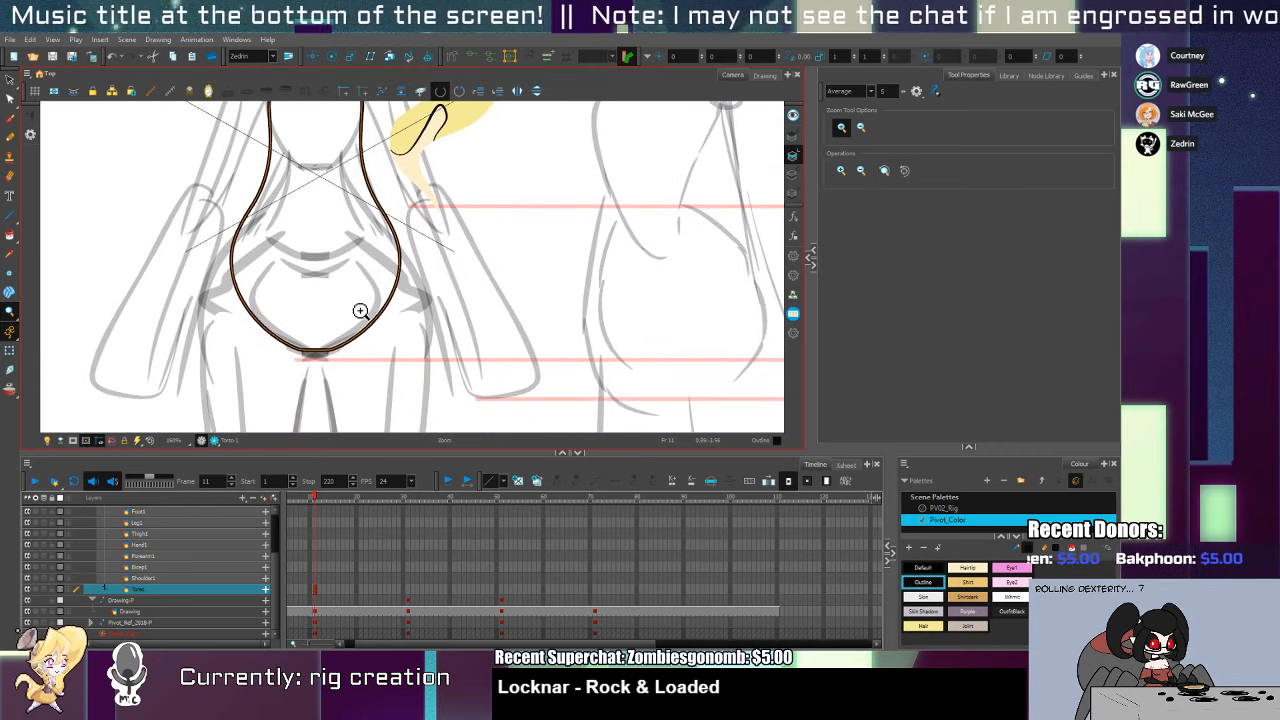
left_click(334, 346)
scroll(338, 334, "up", 5)
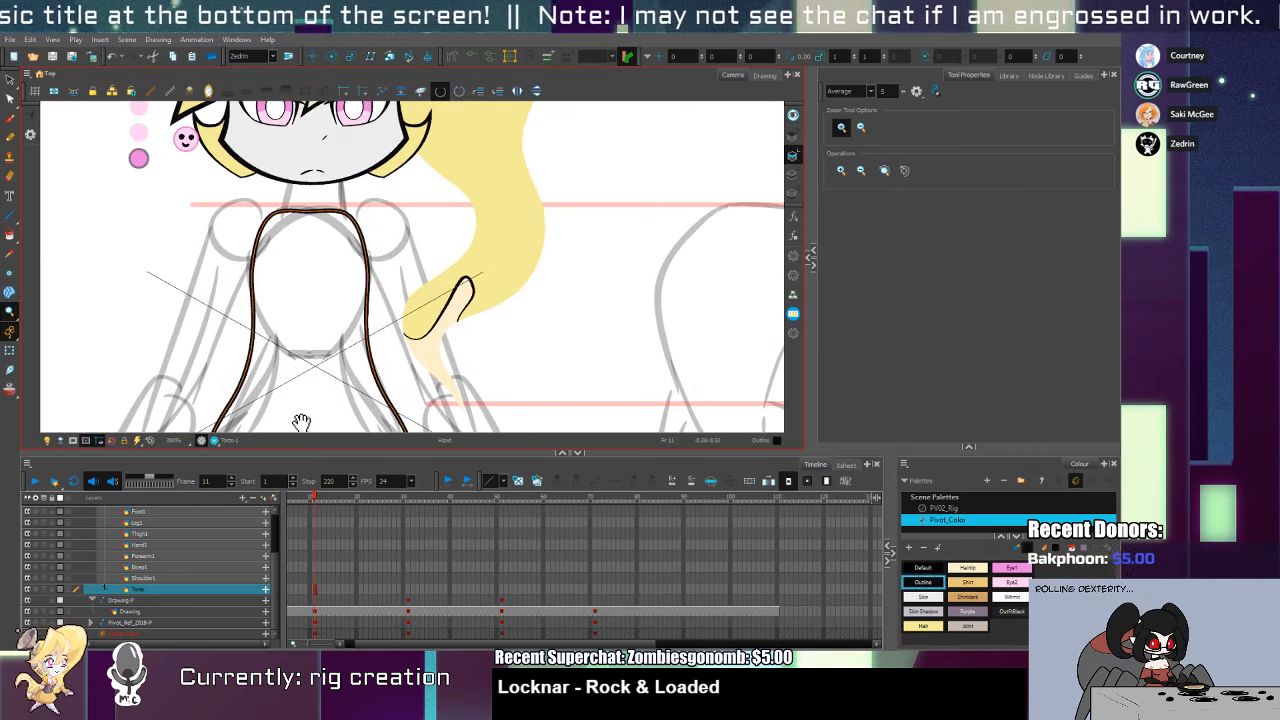
Add a parent peg to each body-part layer from Neck through Torso in the Pivot_Body group
left_click(165, 577)
key("alt+slash")
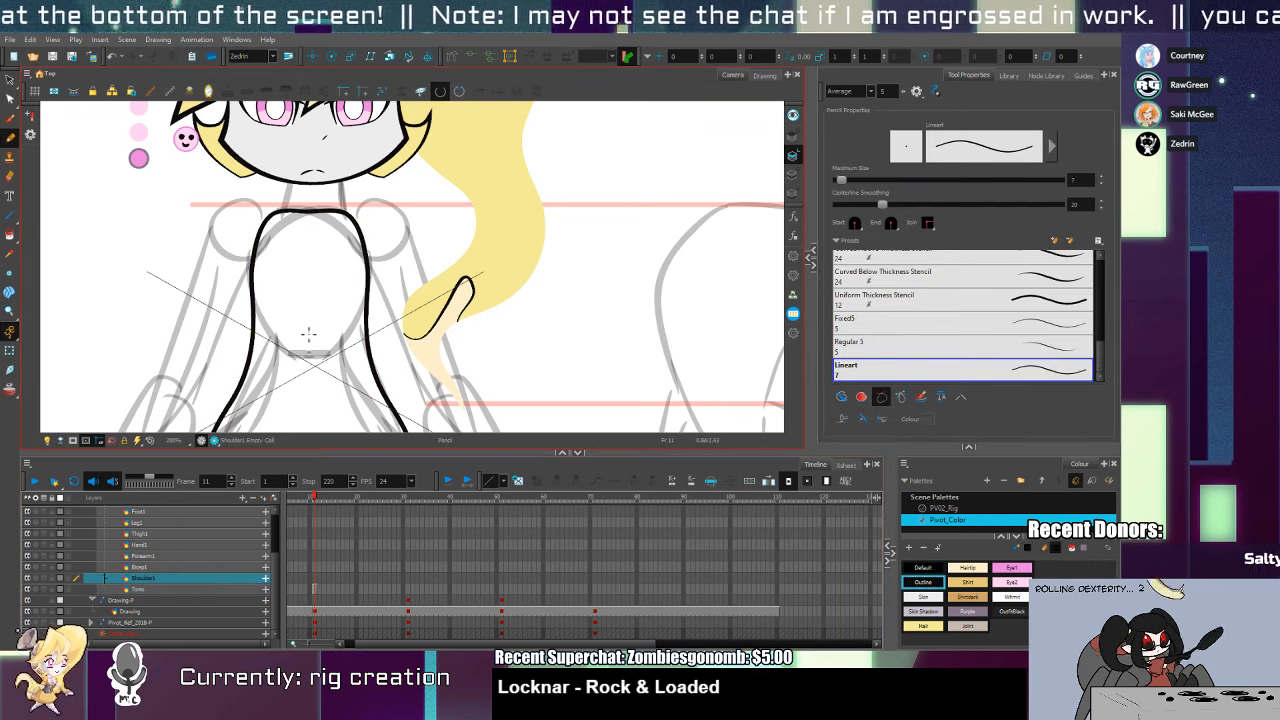
left_click(238, 590)
scroll(222, 570, "up", 3)
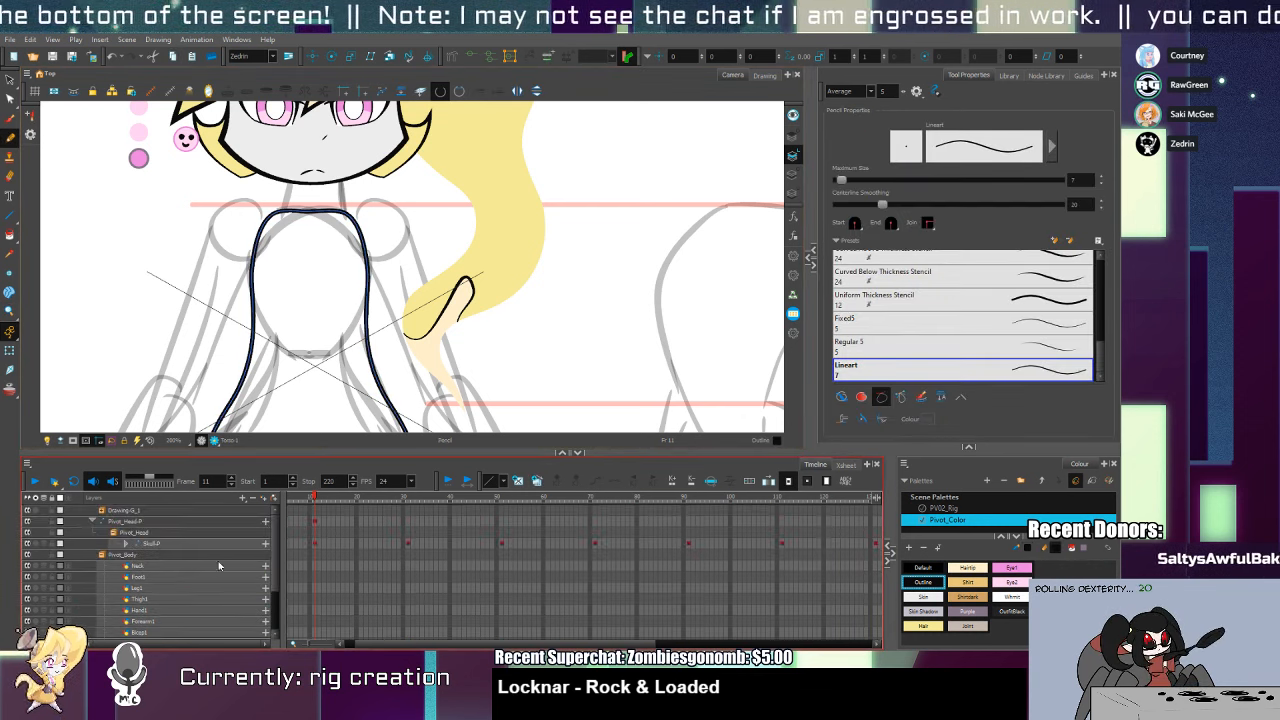
left_click(219, 566, "shift")
left_click(270, 501)
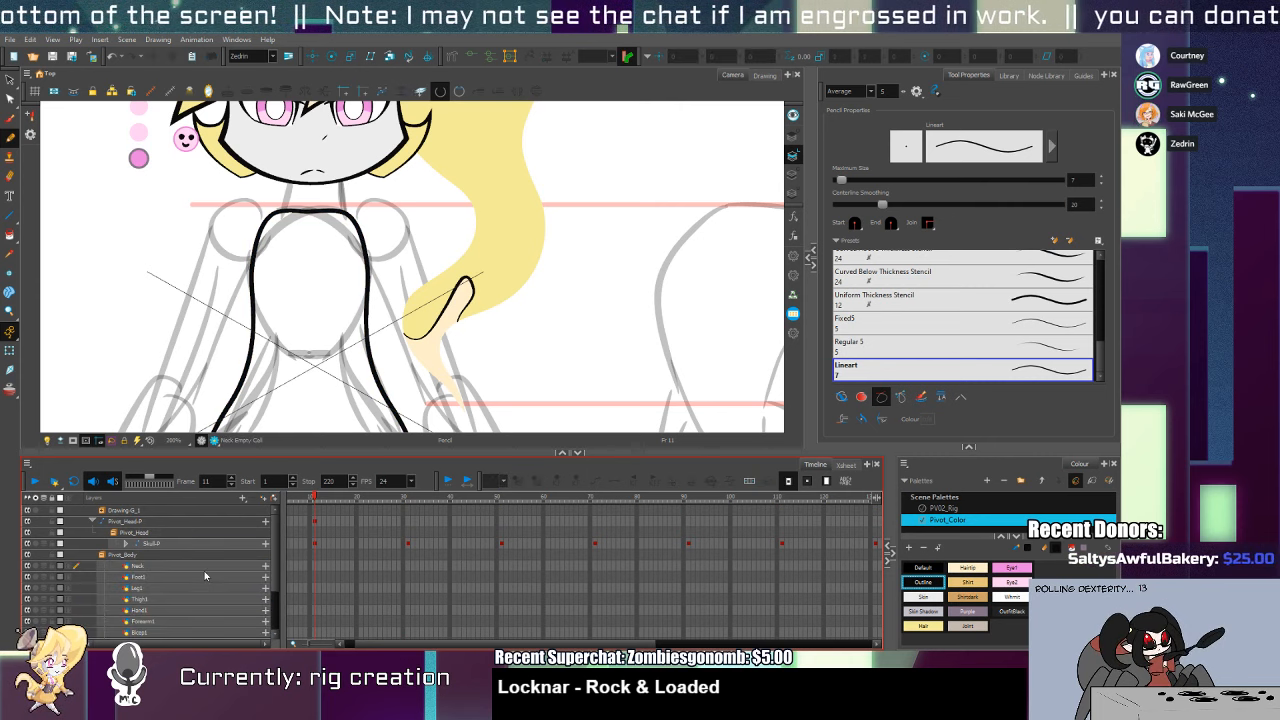
left_click(225, 567)
left_click_drag(276, 541, 275, 598)
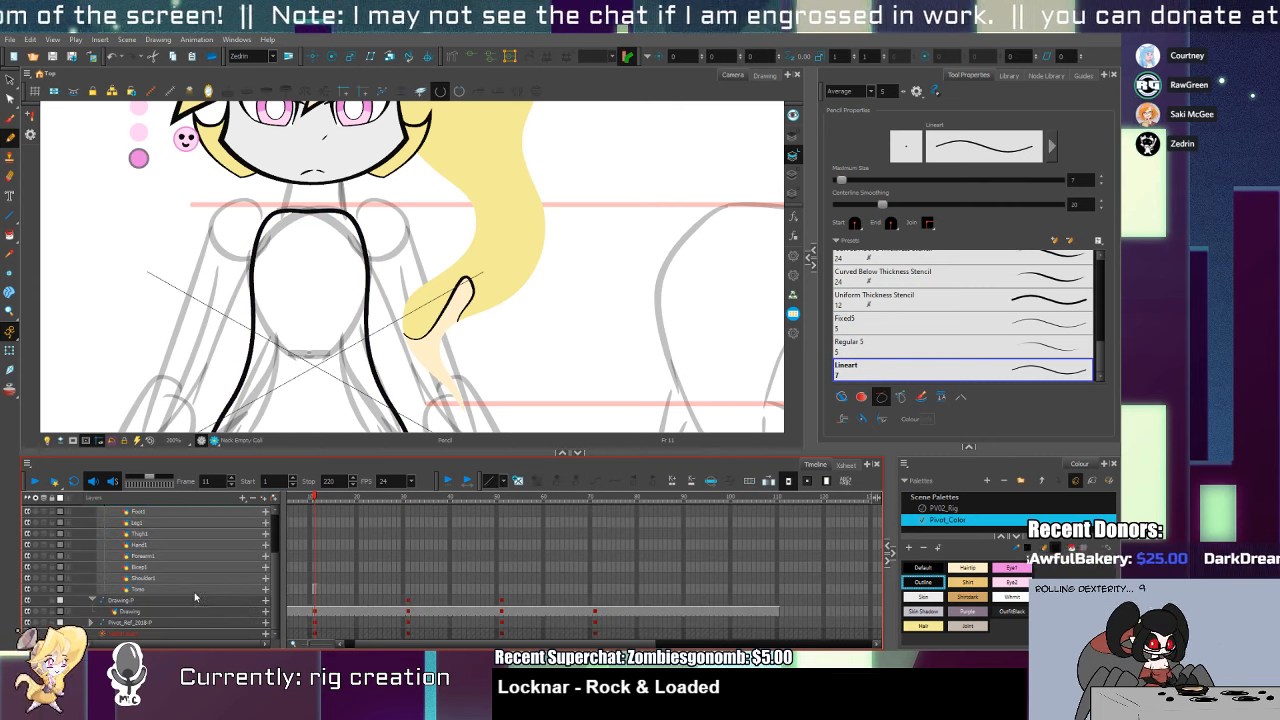
left_click(194, 591, "shift")
left_click(265, 498)
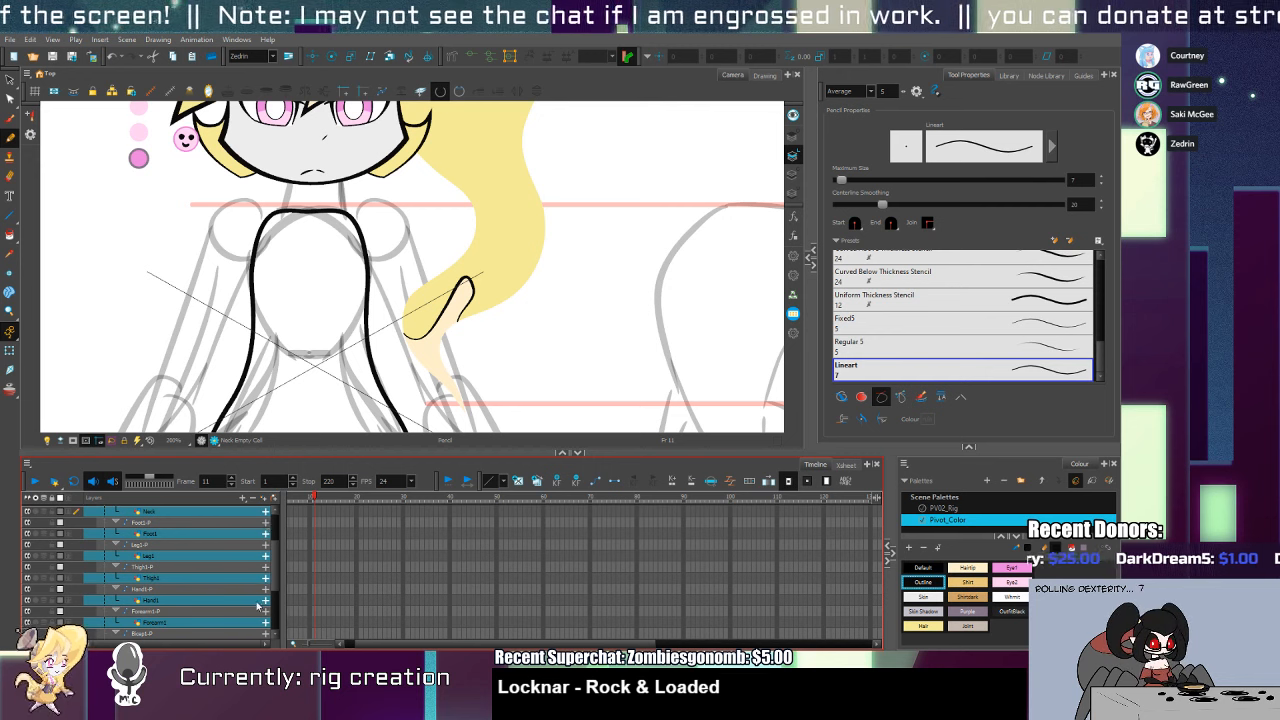
mouse_move(274, 565)
left_mouse_down()
mouse_move(274, 598)
mouse_move(271, 551)
left_mouse_up()
left_click(203, 610)
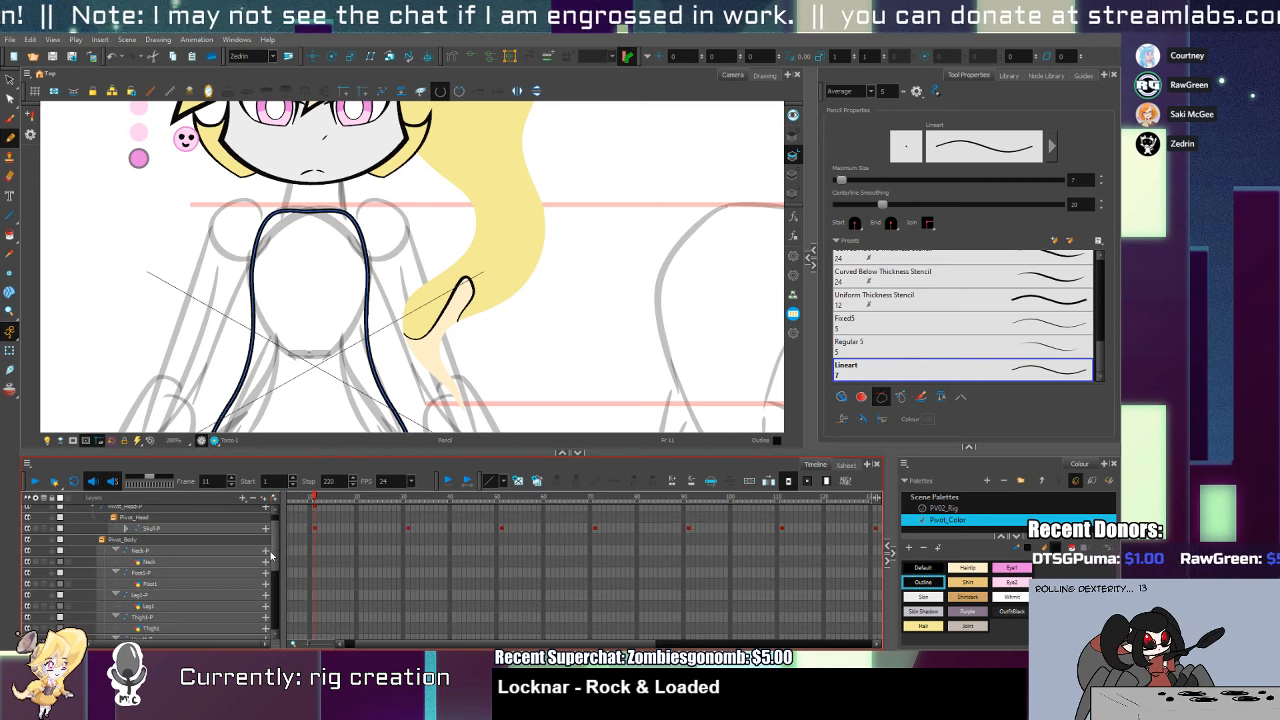
Collapse the leg pegs and nest the foot peg under the leg peg, and the leg peg under the thigh peg
left_click(116, 551)
left_click(121, 562)
left_click(116, 562)
left_click(117, 583)
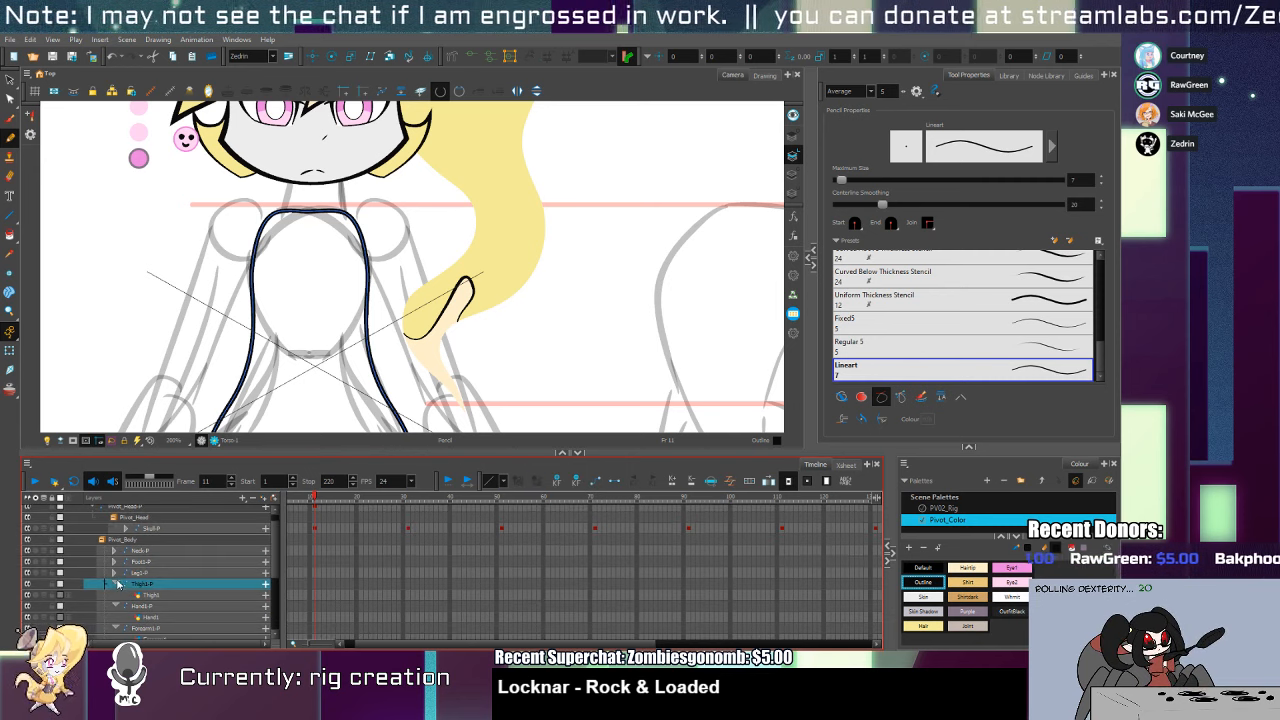
left_click(115, 574)
left_click(113, 563)
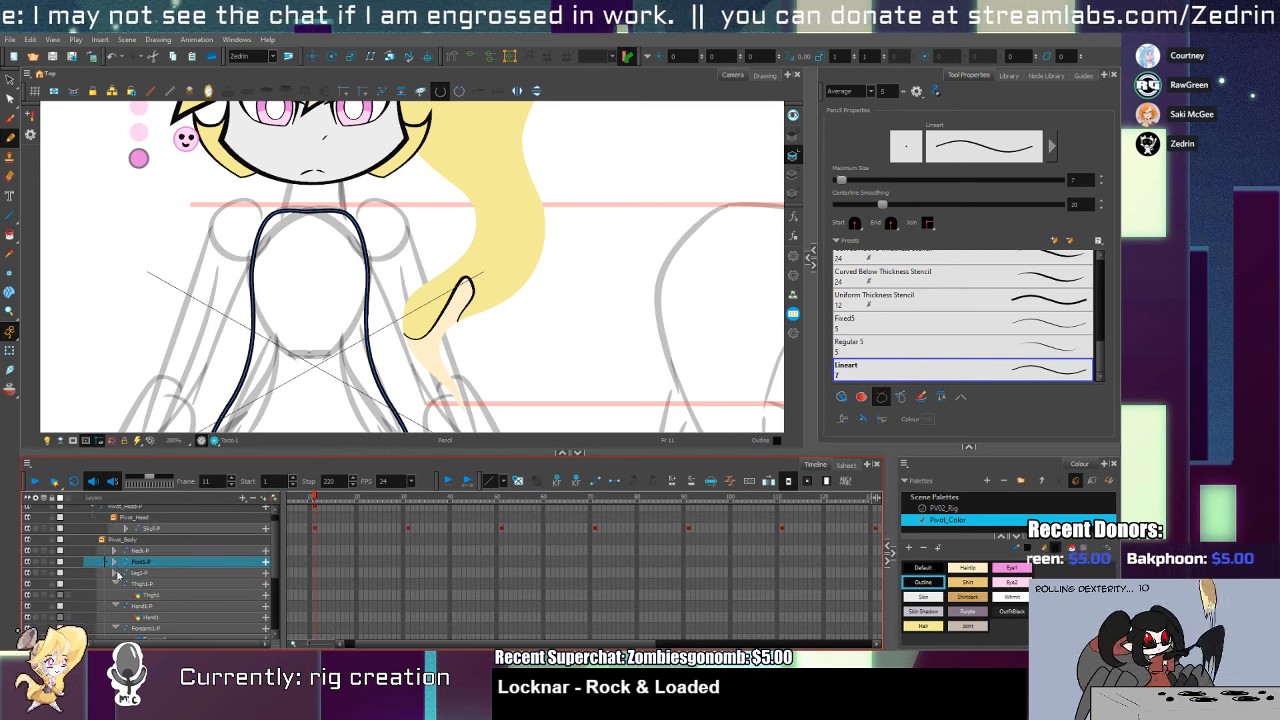
left_click(116, 573)
left_click_drag(154, 565, 154, 581)
left_click(115, 563)
left_click(116, 563)
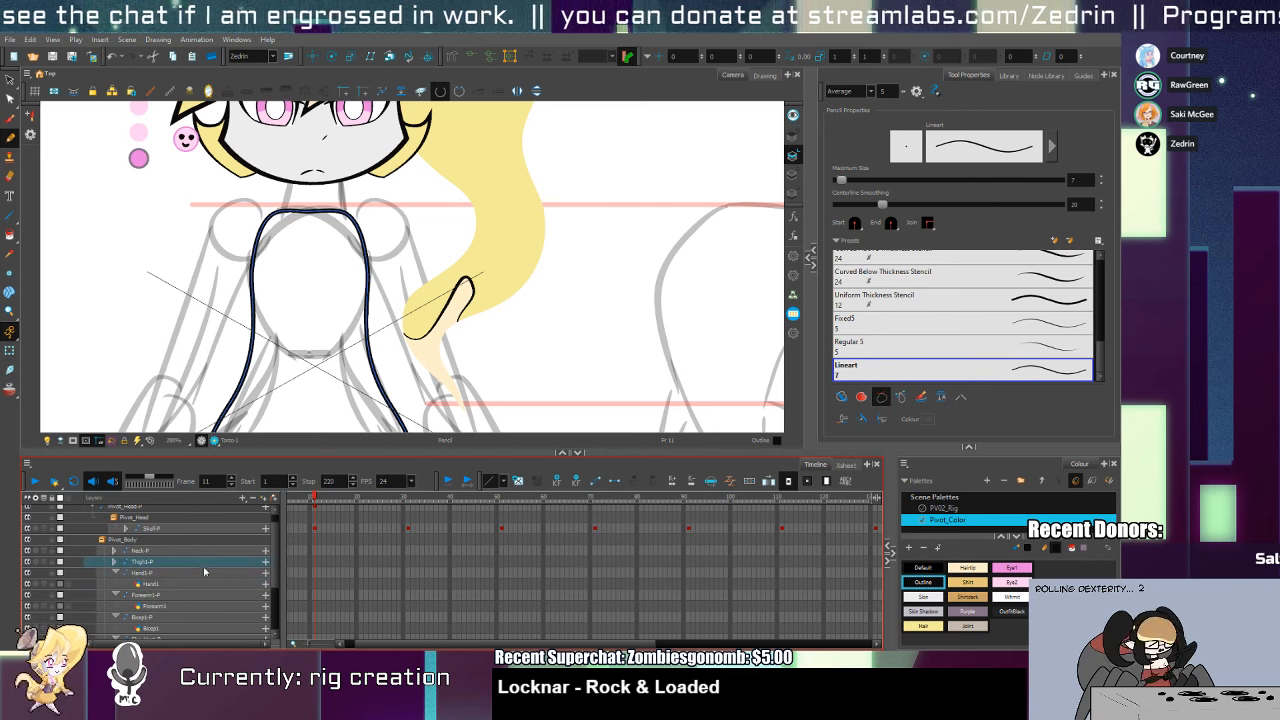
scroll(238, 563, "down", 3)
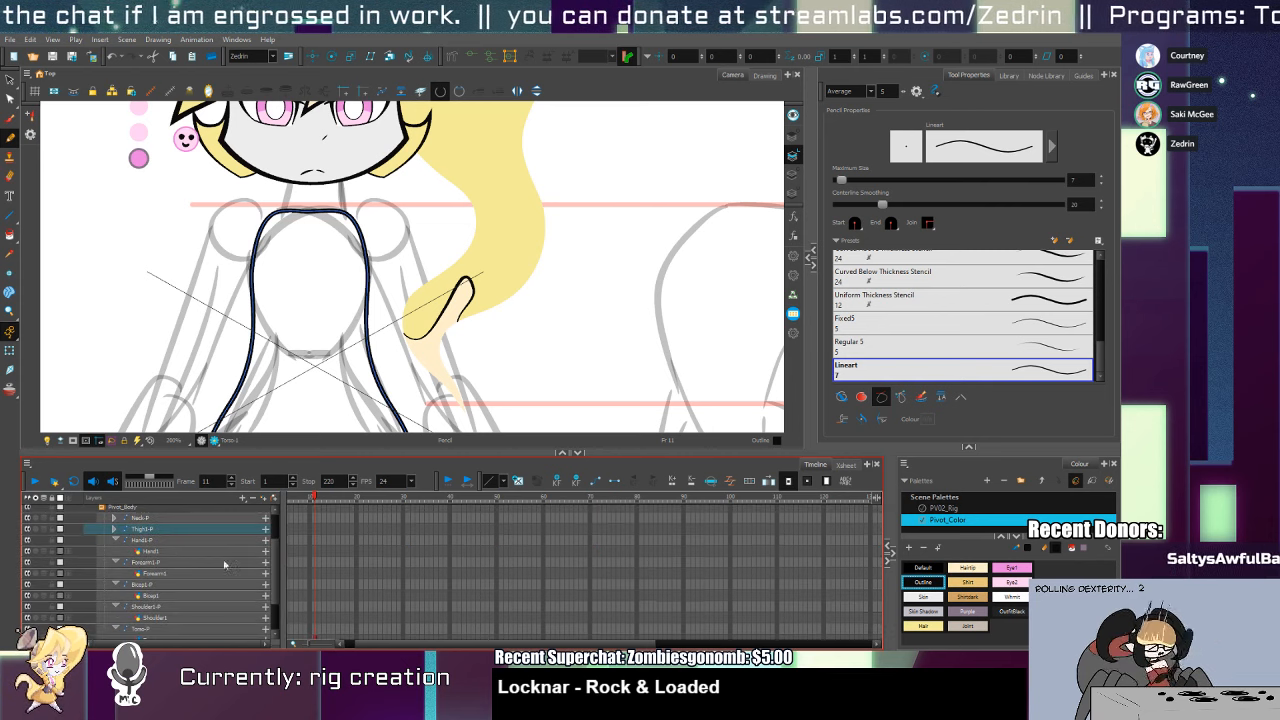
Nest the arm pegs as a chain, with the hand under the forearm, the forearm under the bicep and the bicep under the shoulder
left_click(115, 540)
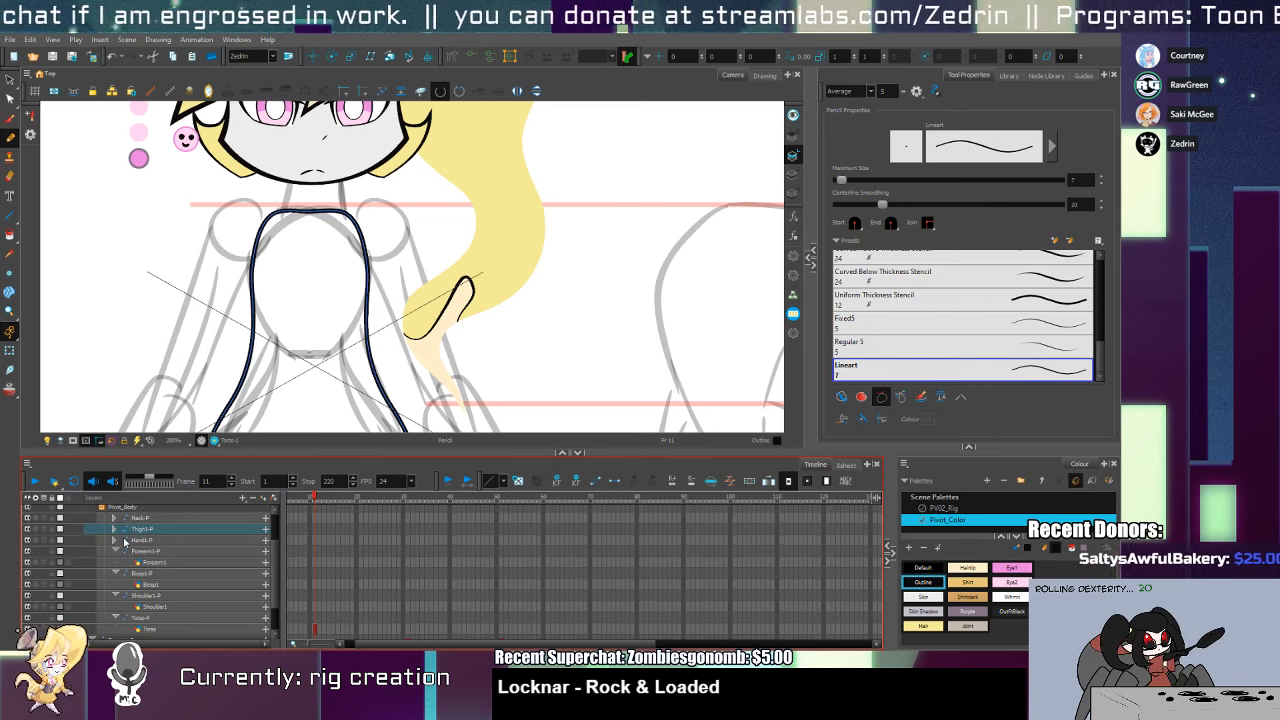
left_click(152, 543)
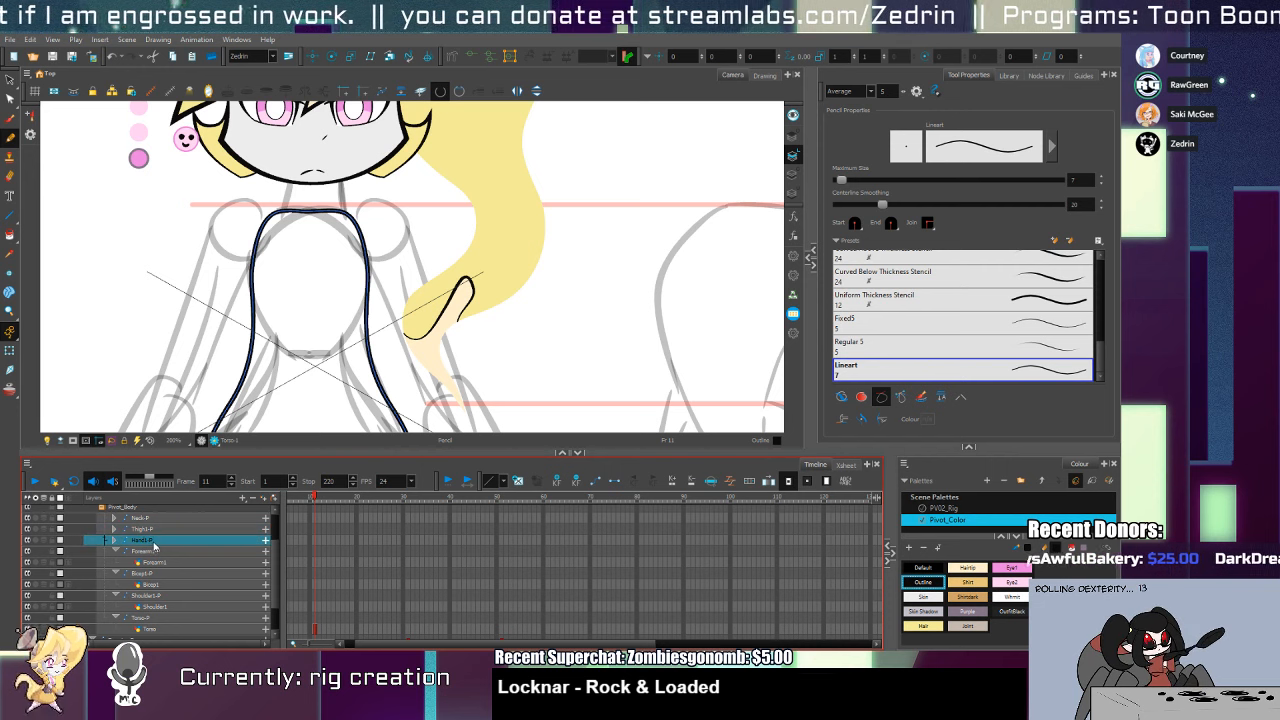
left_click_drag(154, 546, 156, 585)
left_click(115, 540)
left_click(153, 541)
left_click(114, 539)
left_click(153, 541)
Nest the shoulder, thigh and neck pegs under the Torso peg and place the Torso drawing layer above the neck peg
left_click(116, 545)
left_click(156, 557)
left_click(155, 589)
mouse_move(156, 559)
left_mouse_down()
mouse_move(157, 592)
mouse_move(158, 577)
left_mouse_up()
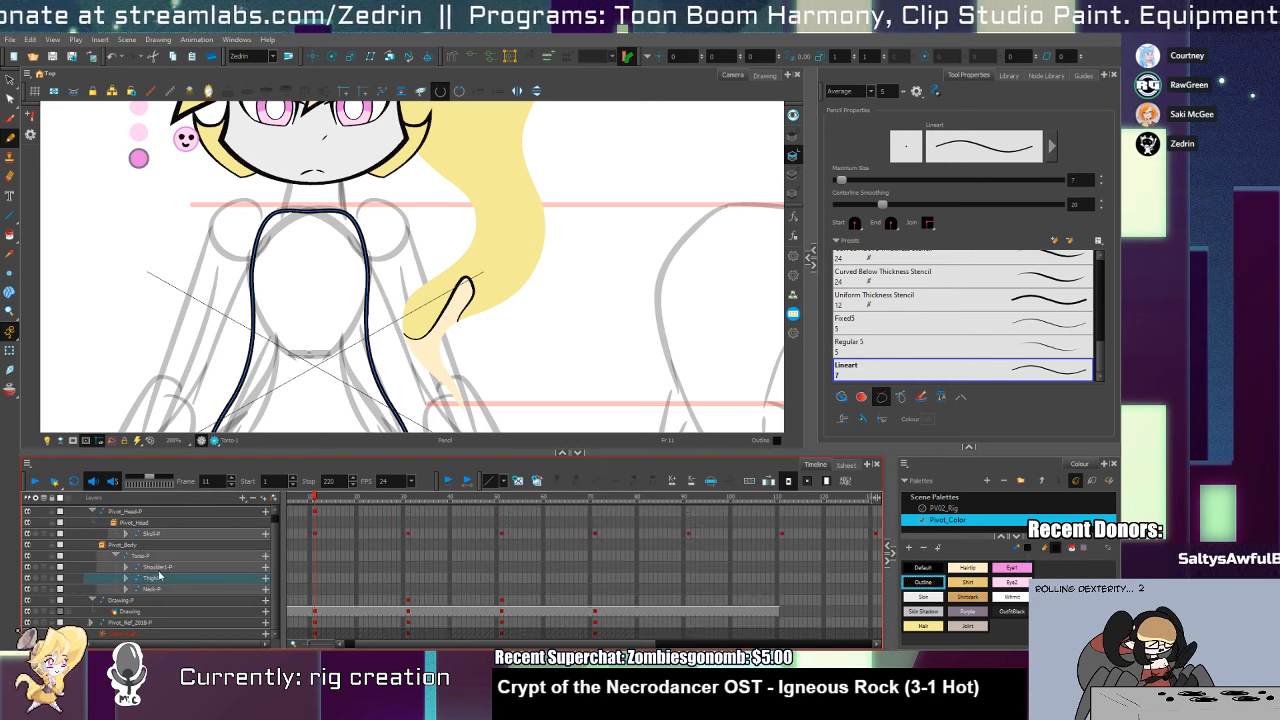
key("ctrl+z")
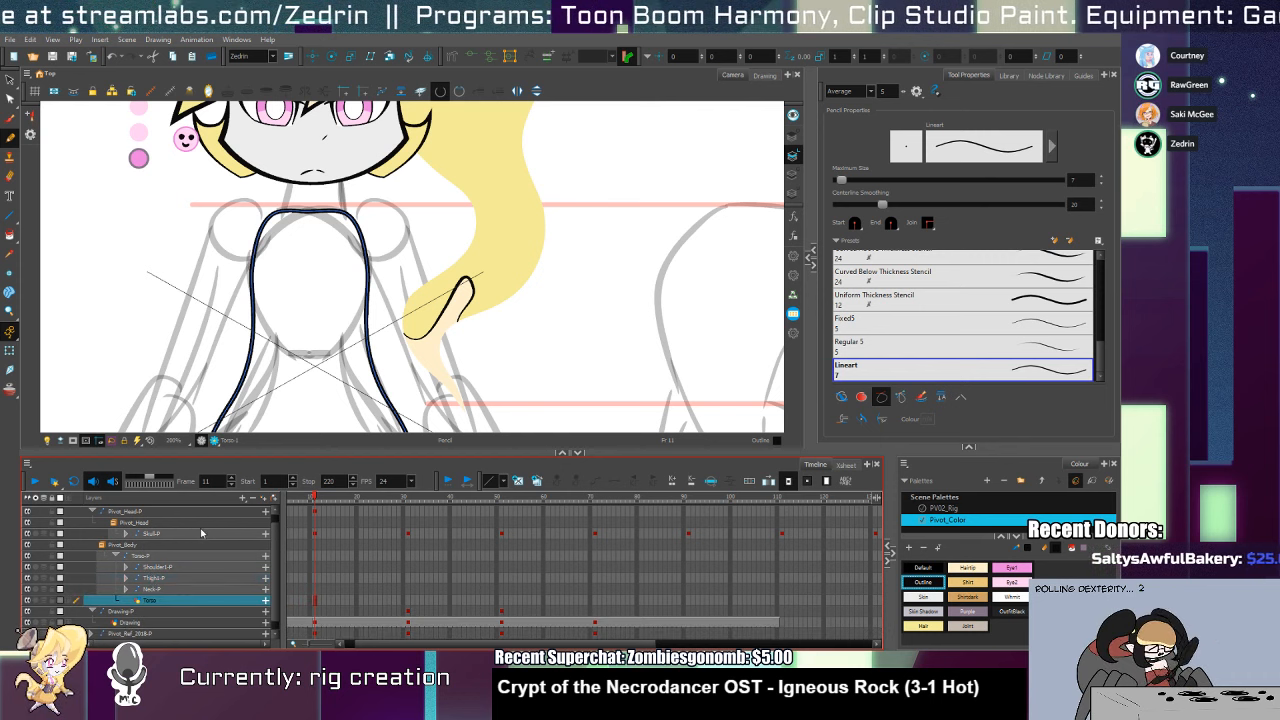
left_click_drag(160, 602, 171, 589)
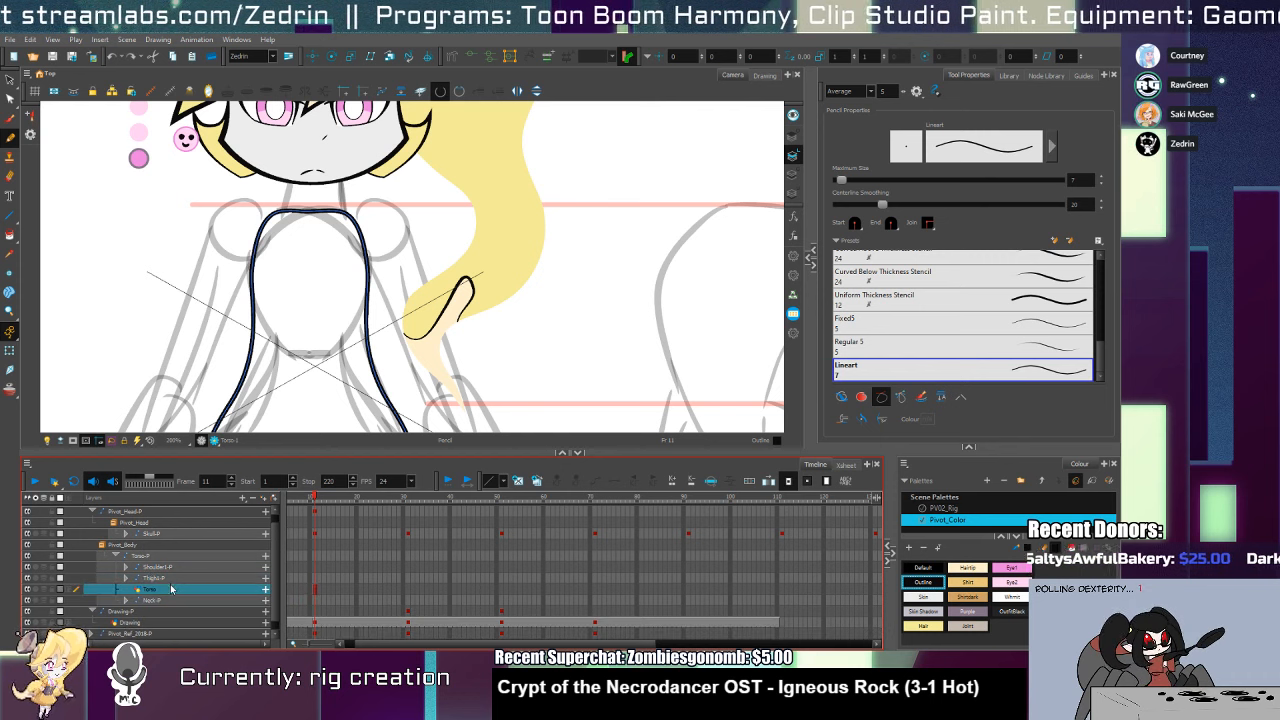
Extend the front Torso drawing's exposure up to frame 30 and turn on the onion skin
left_click(405, 591)
key("F5")
left_click(409, 592)
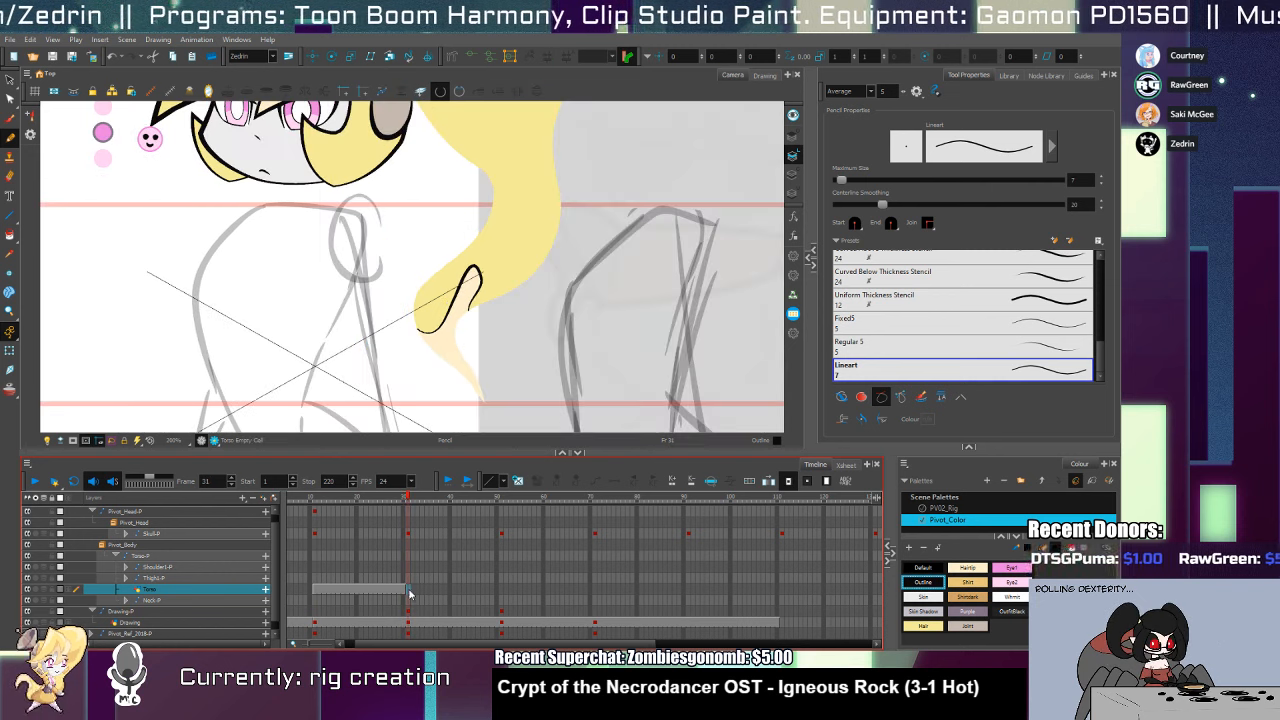
left_click(10, 390)
left_click_drag(400, 370, 460, 253)
left_click(318, 590)
left_click_drag(368, 419, 359, 451)
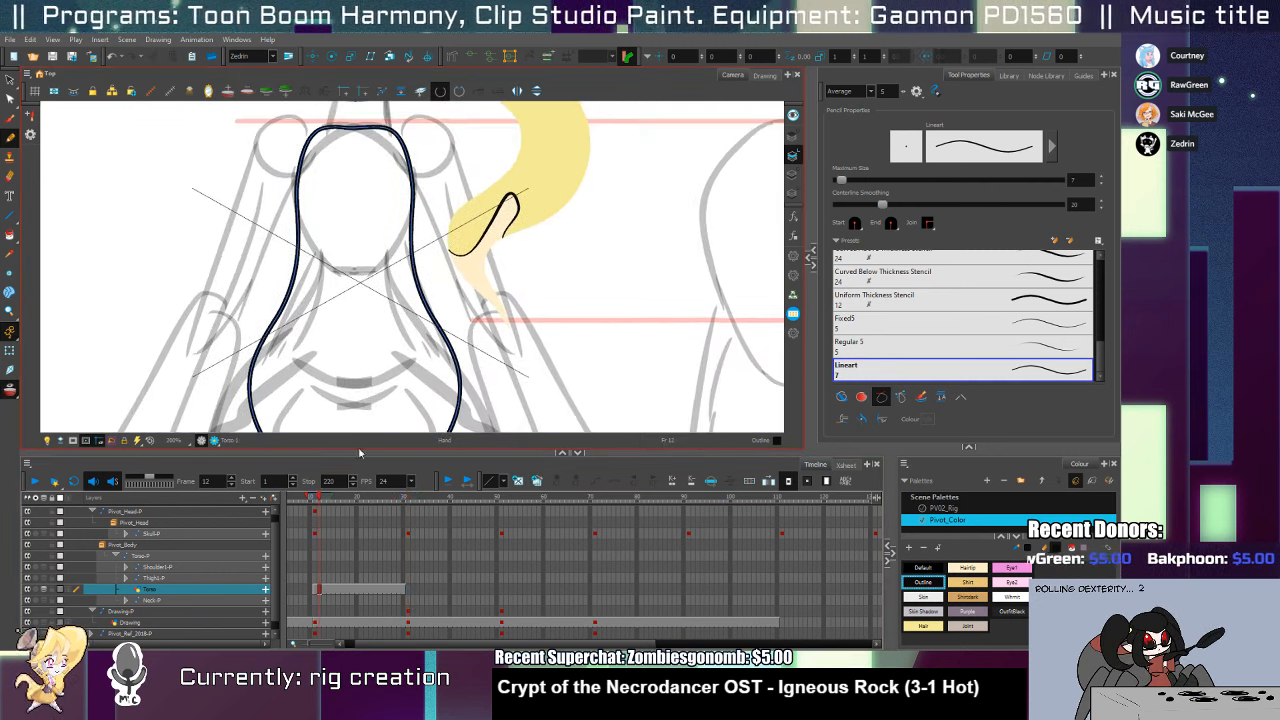
Ink the three-quarter torso's chest, upper back and lower front lines on the Torso layer at frame 31
left_click(407, 591)
mouse_move(315, 156)
left_mouse_down()
mouse_move(335, 238)
mouse_move(280, 290)
mouse_move(288, 405)
left_mouse_up()
left_click_drag(424, 214, 377, 365)
left_click_drag(383, 366, 391, 250)
mouse_move(297, 266)
left_mouse_down()
mouse_move(291, 359)
mouse_move(312, 438)
left_mouse_up()
mouse_move(325, 428)
left_mouse_down()
mouse_move(286, 323)
mouse_move(236, 350)
mouse_move(229, 393)
left_mouse_up()
Adjust the lower front line so that it meets the chest line at the waist
key("alt+s")
left_click(259, 332)
left_click_drag(262, 216, 292, 179)
key("alt+z")
left_click(382, 375, "alt")
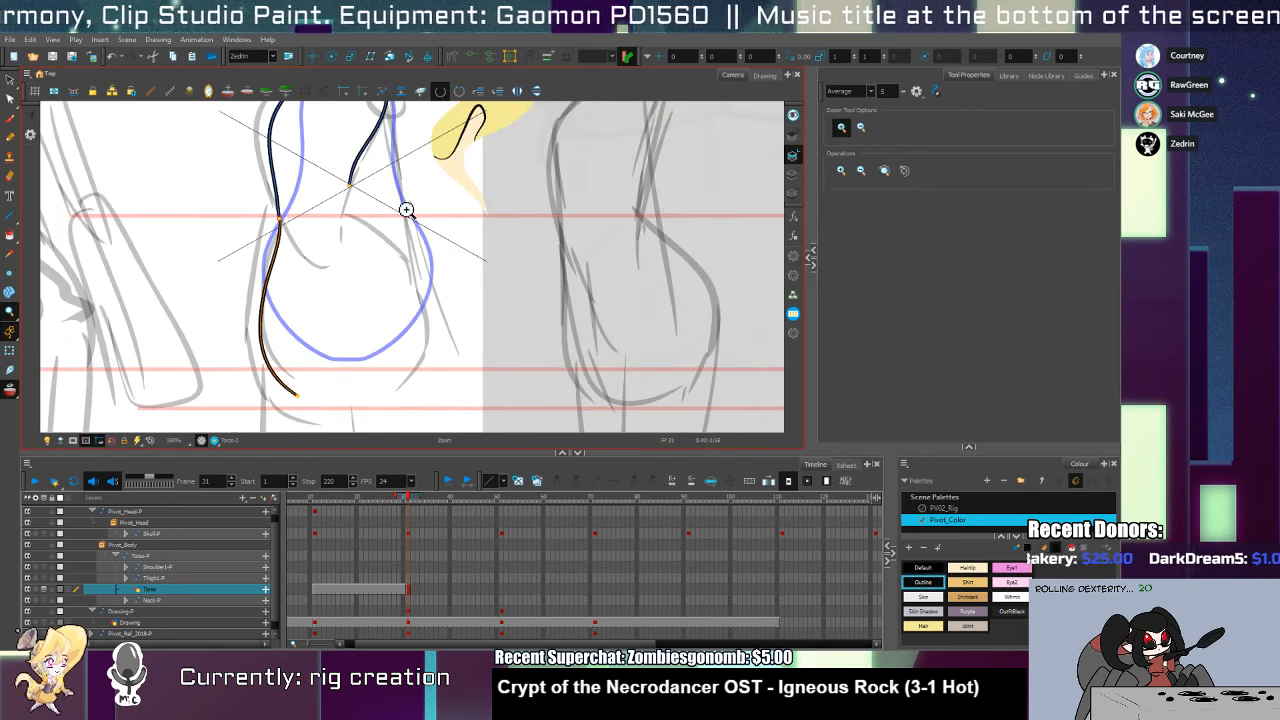
key("alt+slash")
mouse_move(376, 229)
left_mouse_down()
mouse_move(428, 281)
mouse_move(429, 357)
mouse_move(382, 398)
mouse_move(295, 383)
left_mouse_up()
key("ctrl+z")
Shorten the three-quarter torso's lower front line so that it ends near the crotch guideline
key("space")
key("alt+z")
mouse_move(345, 350)
left_mouse_down()
mouse_move(349, 294)
mouse_move(391, 275)
mouse_move(393, 342)
left_mouse_up()
left_click(354, 294, "alt")
key("space")
left_click(355, 354)
key("alt+s")
left_click(313, 388)
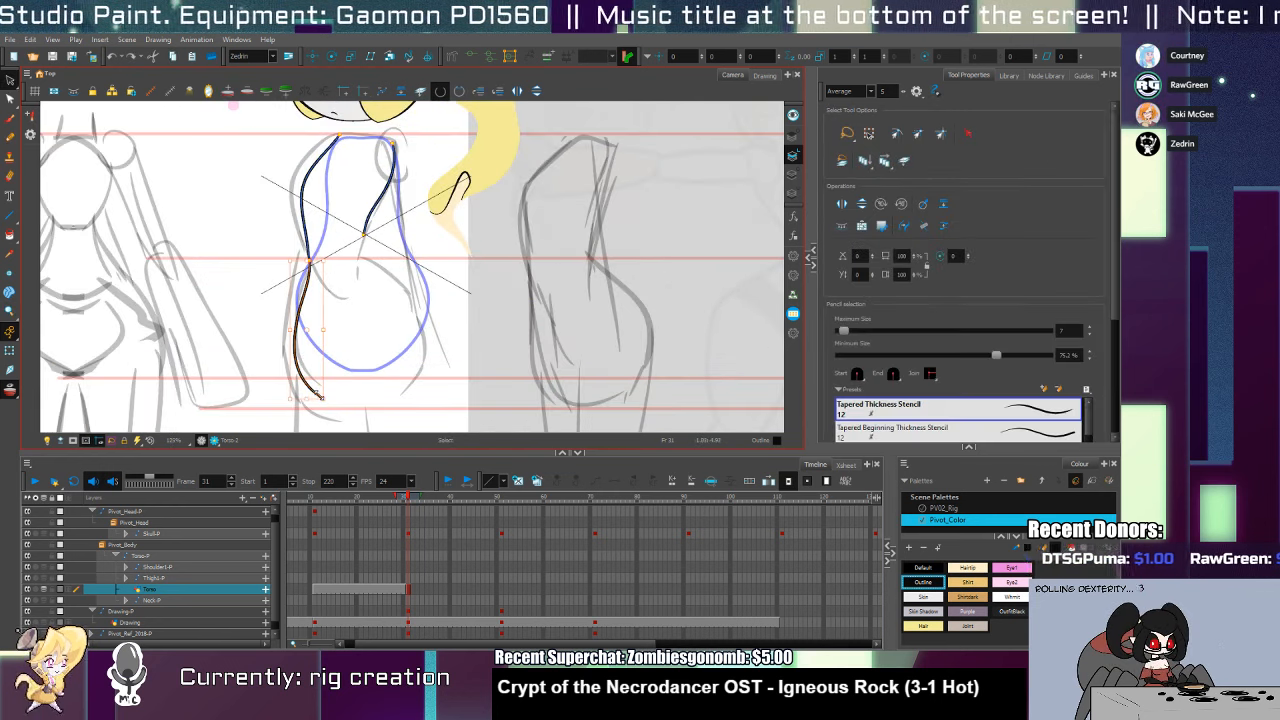
mouse_move(307, 398)
left_mouse_down()
mouse_move(307, 373)
mouse_move(342, 378)
mouse_move(414, 345)
mouse_move(418, 324)
left_mouse_up()
key("alt+b")
key("ctrl+z")
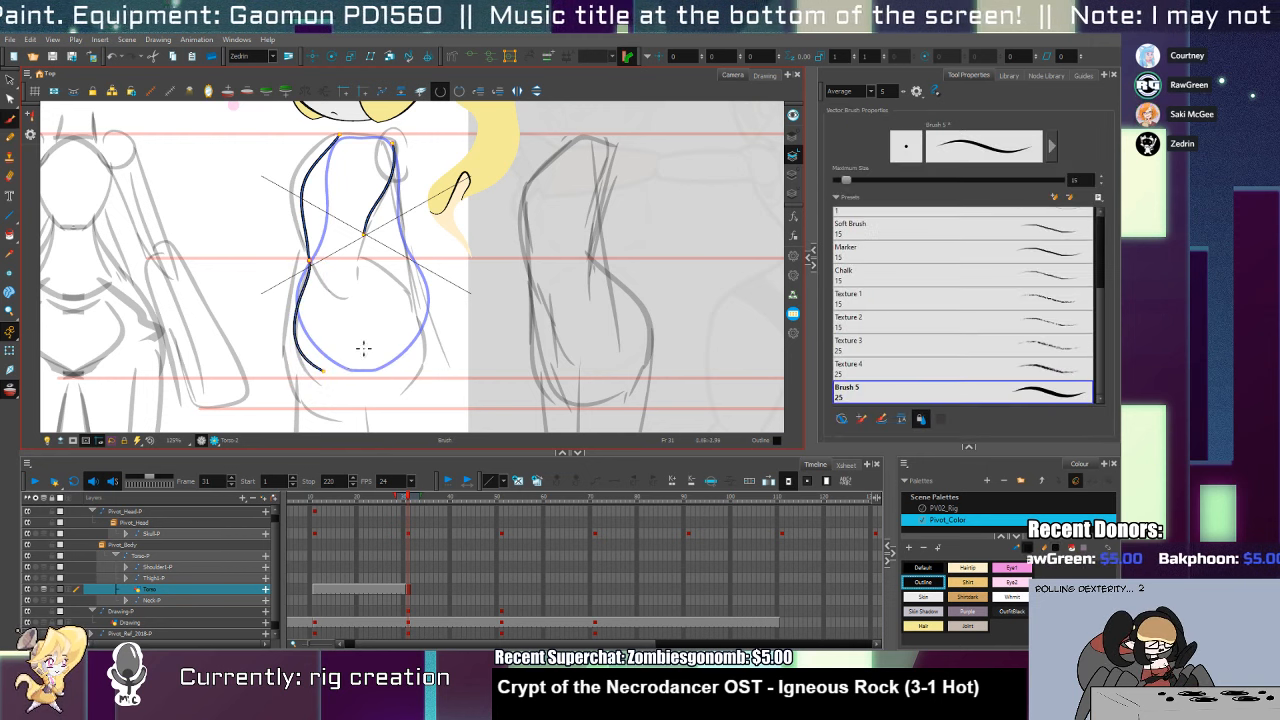
Ink the pelvis curve with the Pencil from the lower front line around the bottom and up to the back of the waist
key("alt+slash")
mouse_move(323, 371)
left_mouse_down()
mouse_move(361, 381)
mouse_move(415, 351)
mouse_move(416, 314)
left_mouse_up()
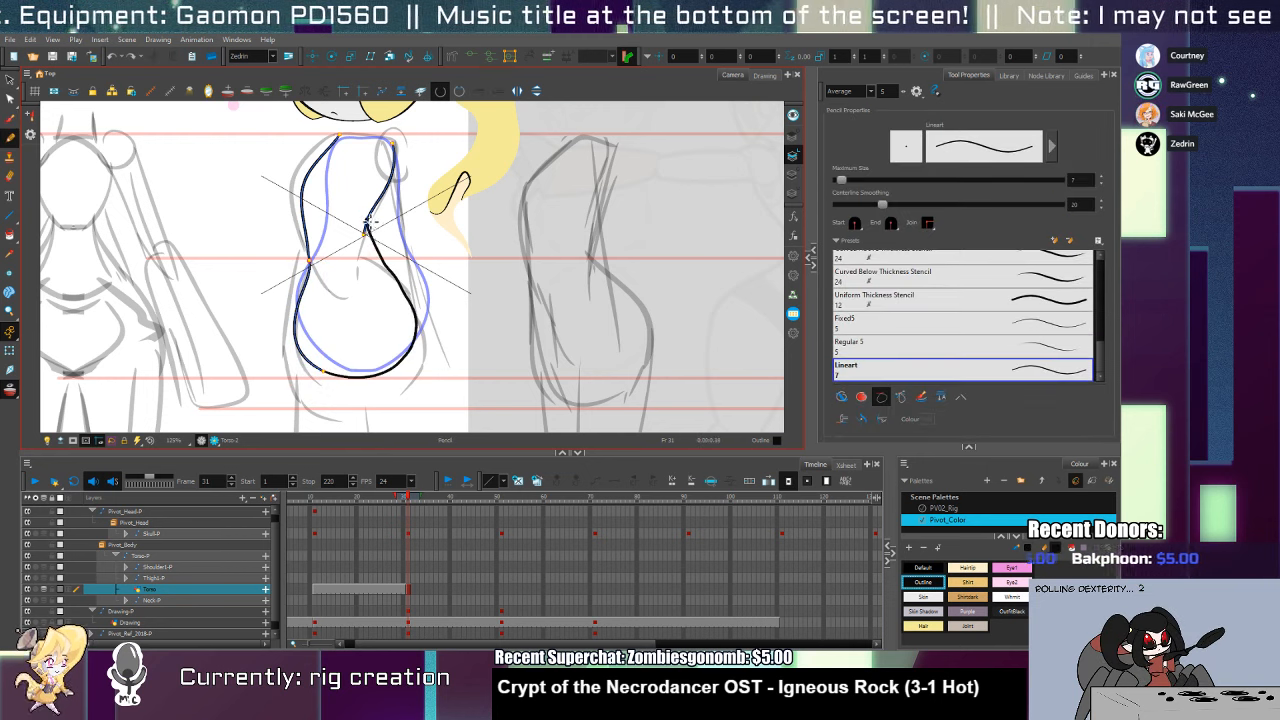
left_click_drag(368, 220, 369, 218)
Refine the three-quarter outline's front waist and bottom curve with the Contour Editor, and compare it with the front torso
key("alt+q")
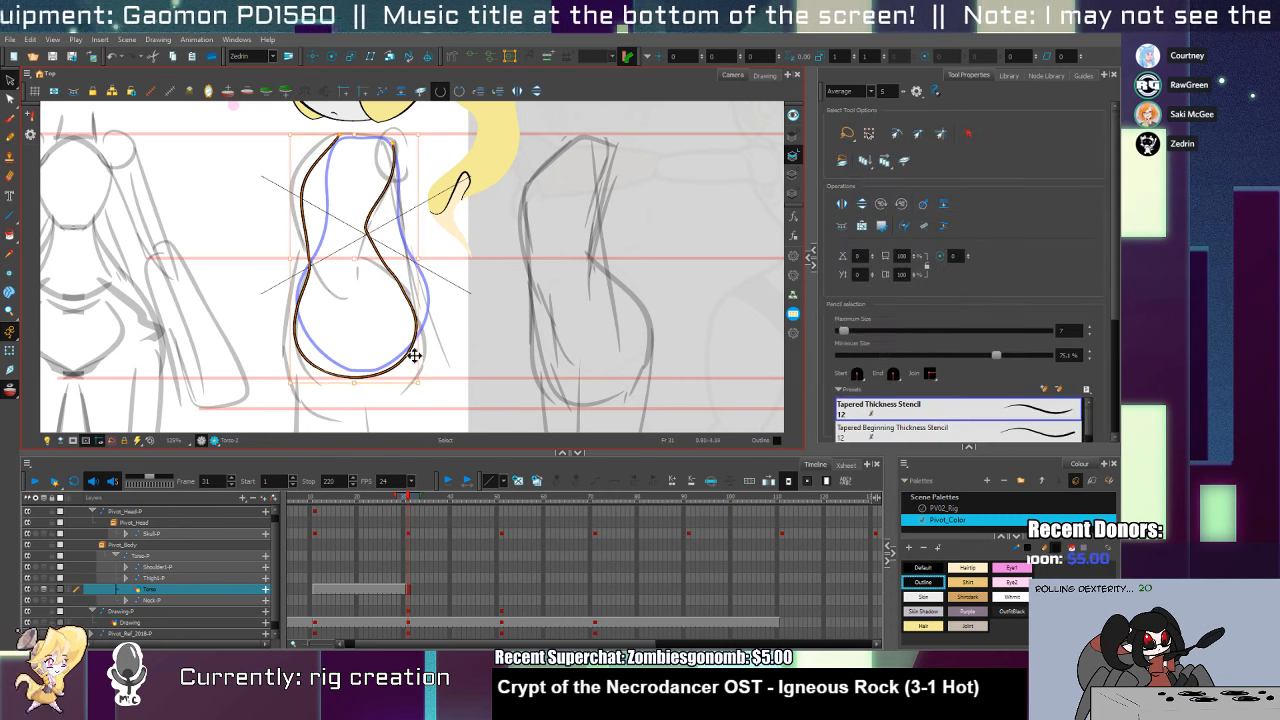
left_click_drag(302, 284, 305, 281)
key("ctrl+z")
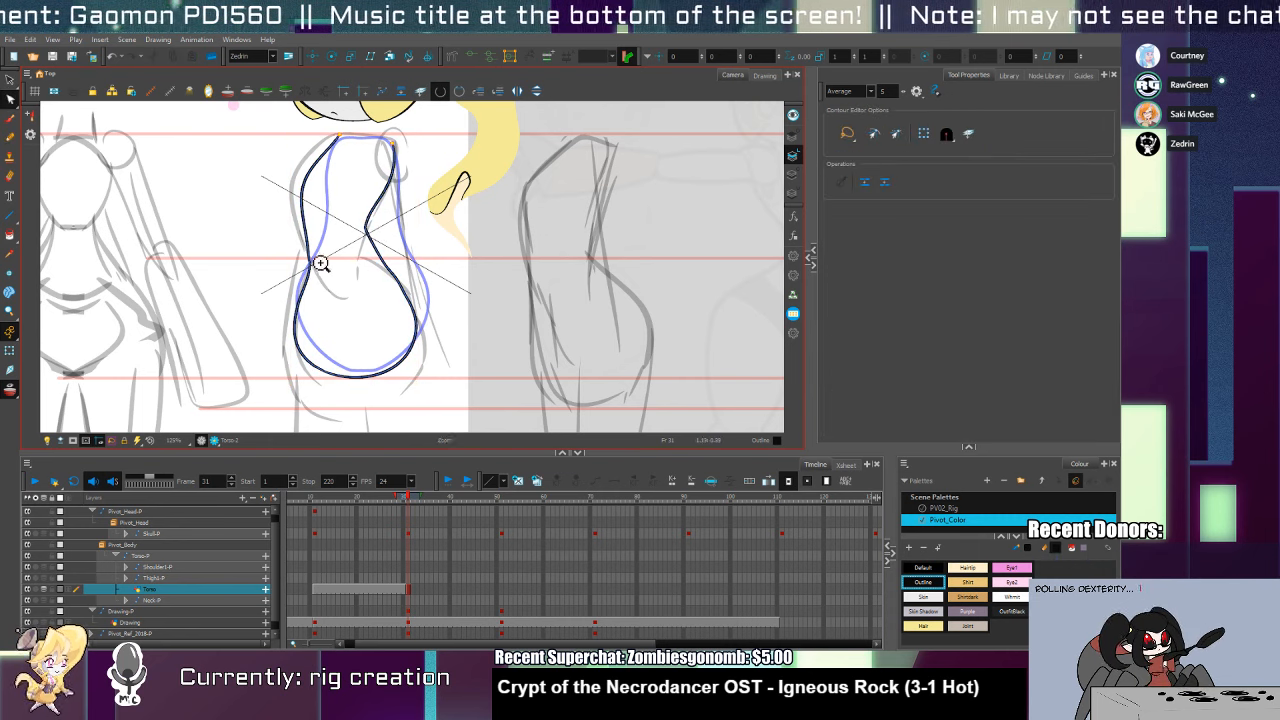
left_click_drag(311, 226, 322, 261)
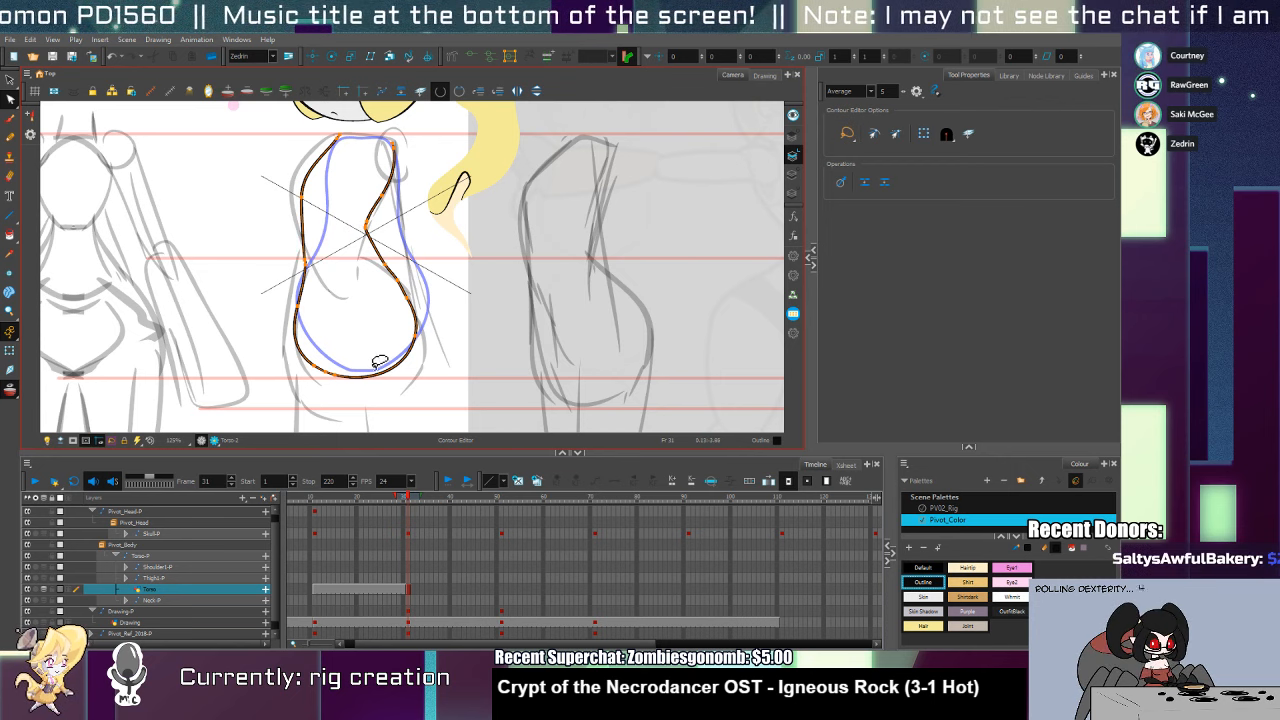
left_click_drag(352, 379, 365, 378)
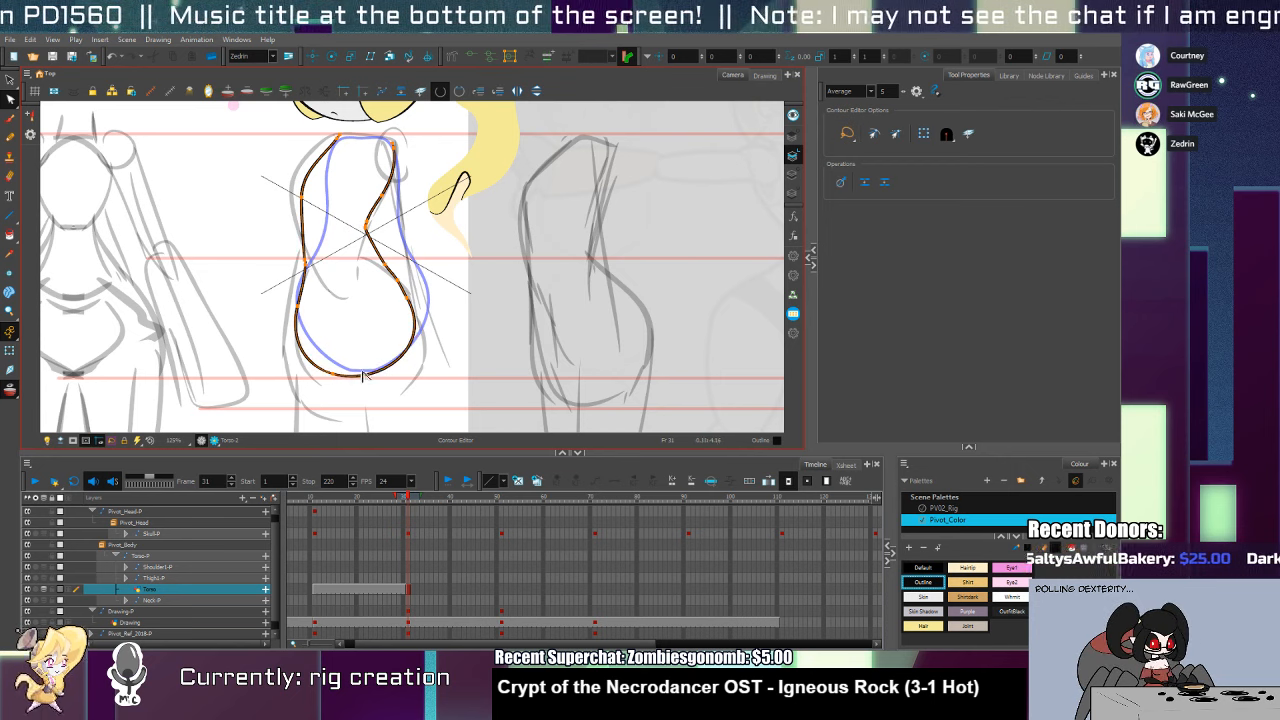
scroll(376, 328, "up", 3)
key("comma")
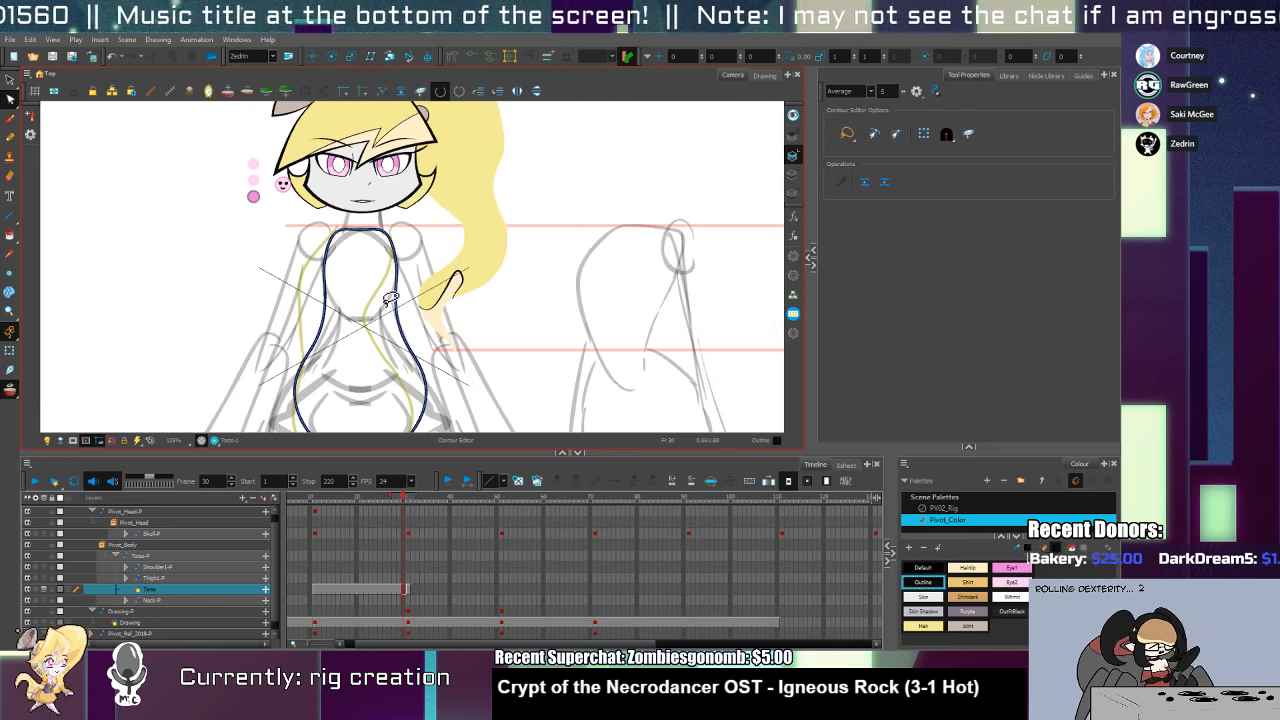
Widen the front torso's chest slightly on both sides by moving its contour points outward with the Contour Editor
left_click(322, 268)
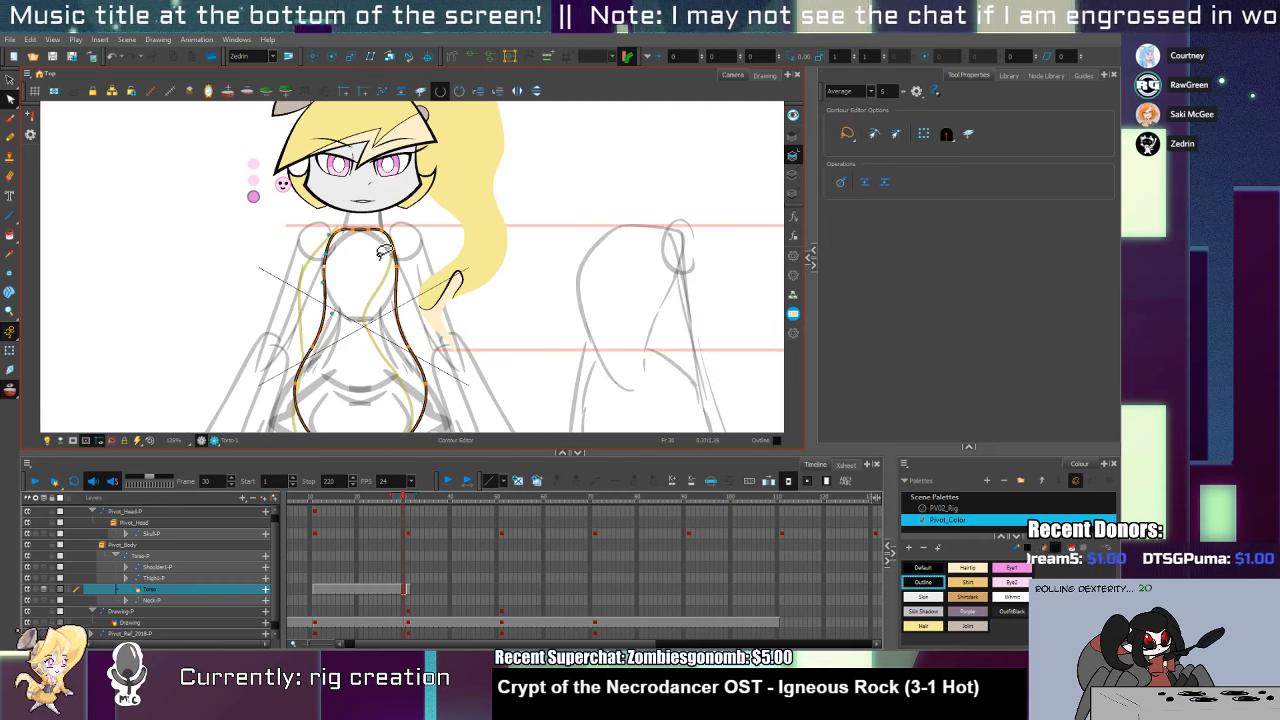
left_click_drag(325, 269, 317, 275)
left_click_drag(396, 266, 401, 274)
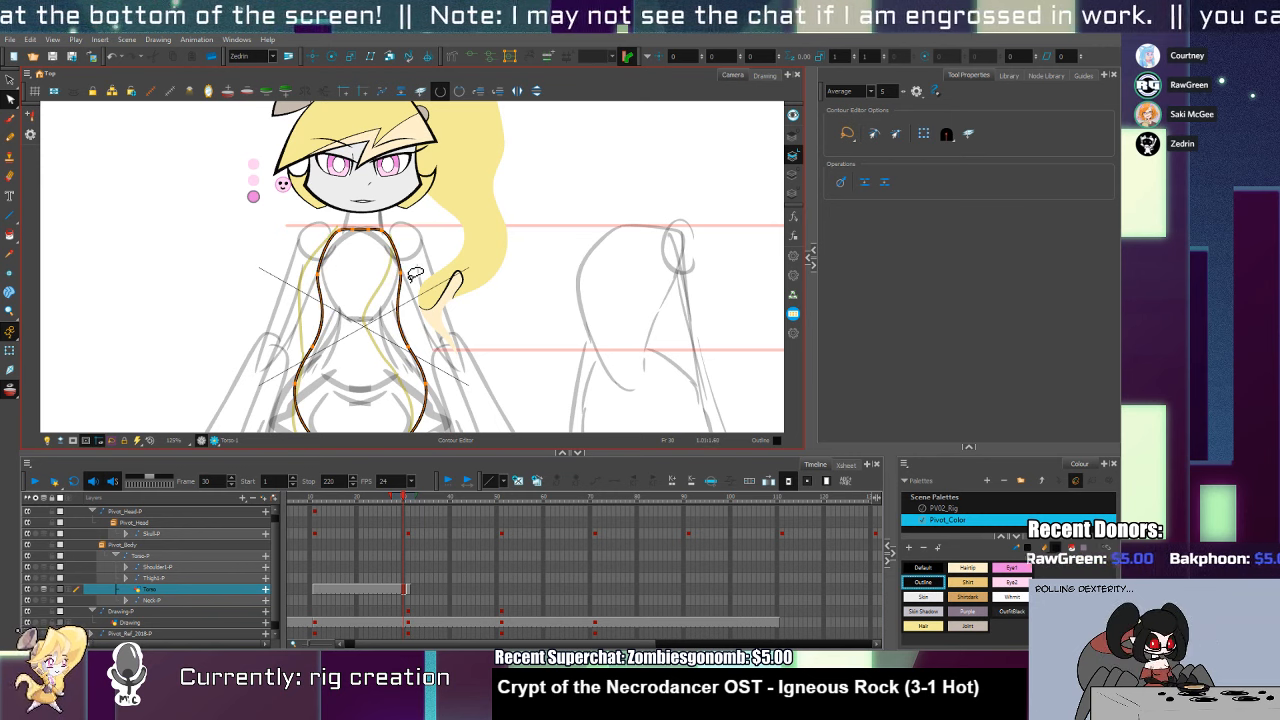
left_click_drag(411, 358, 429, 280)
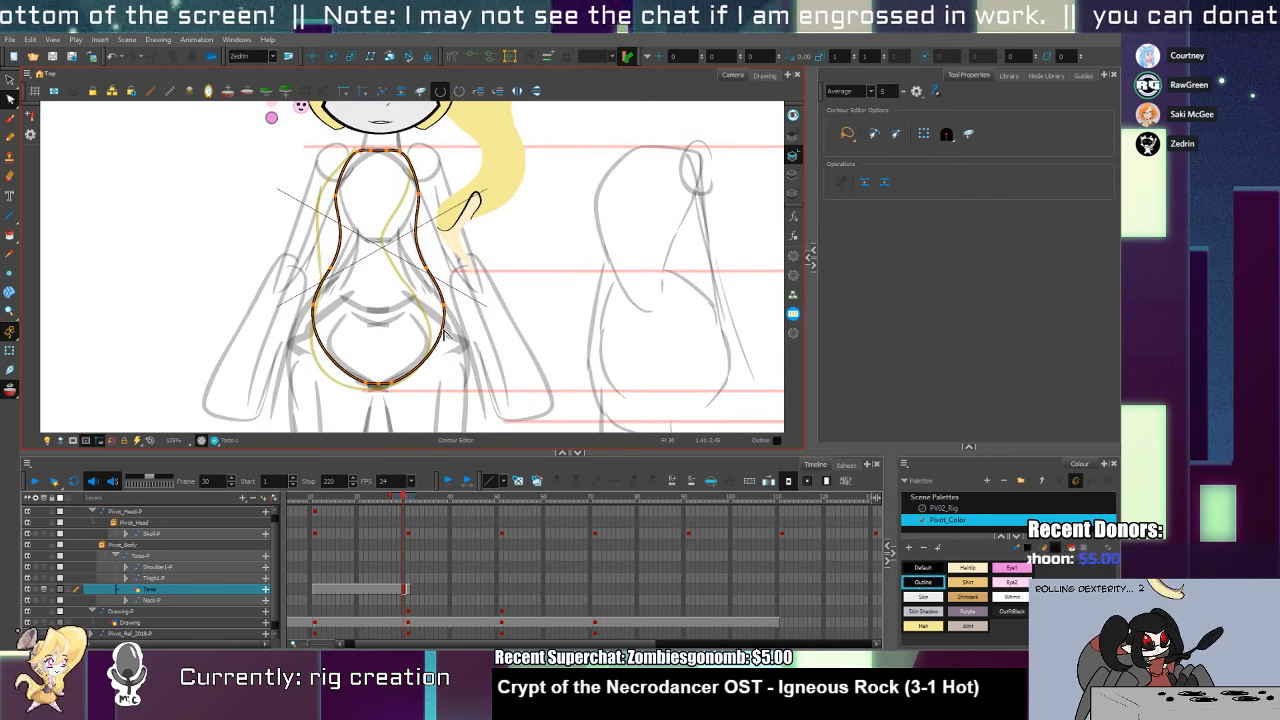
Compare the front and three-quarter torso outlines by flipping between frames 30 and 31
key("period")
key("period")
key("comma")
key("comma")
key("period")
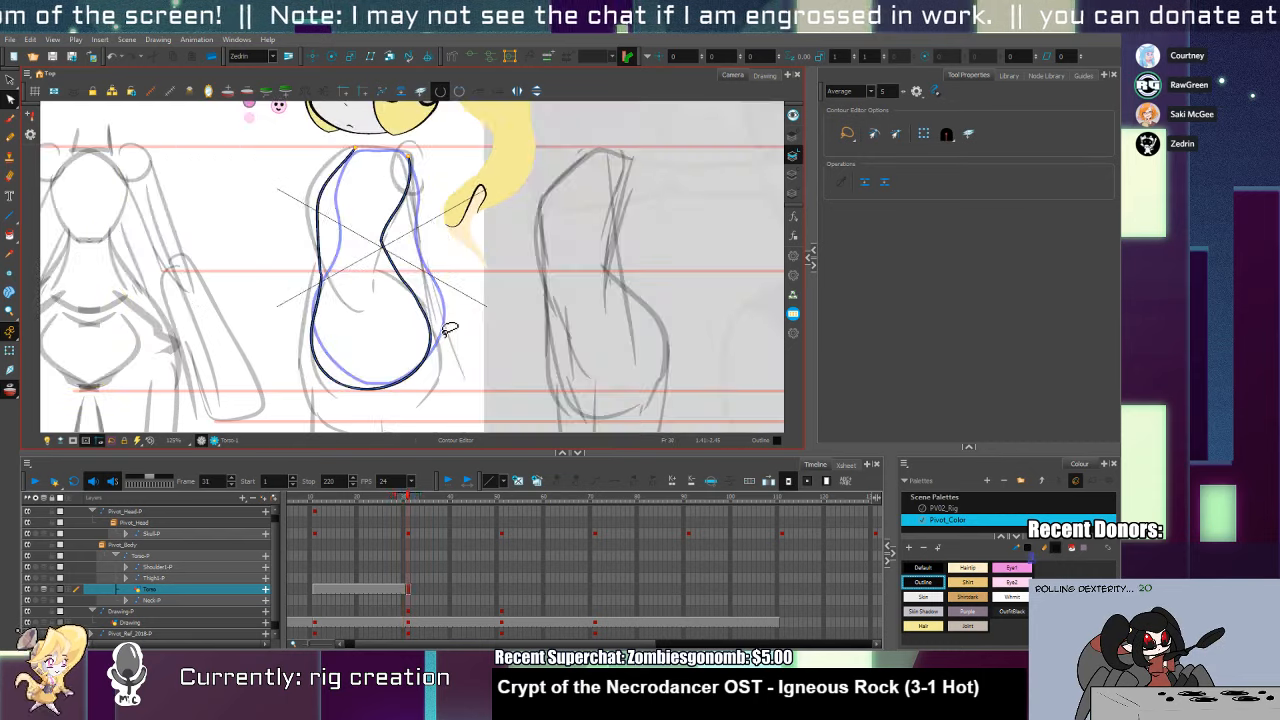
key("comma")
key("period")
key("comma")
key("period")
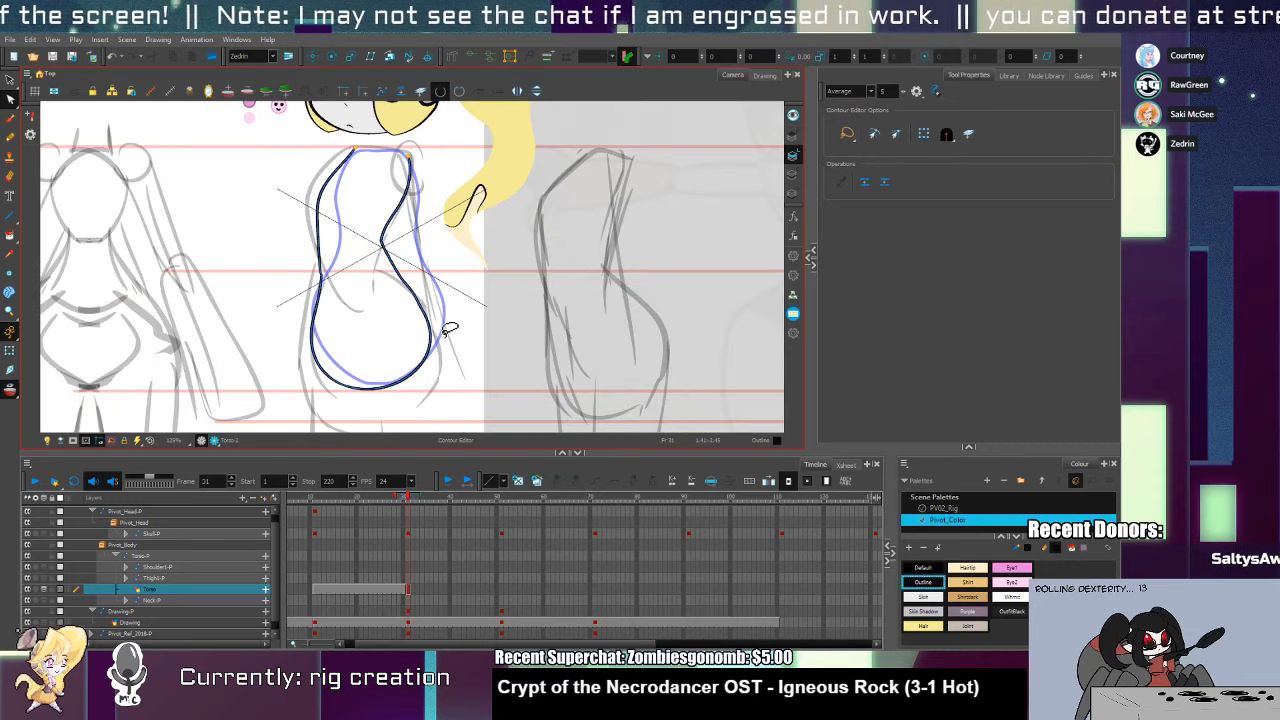
Raise the three-quarter torso's bottom curve slightly and ink a line across the open top of the outline with the Pencil
left_click_drag(374, 390, 356, 384)
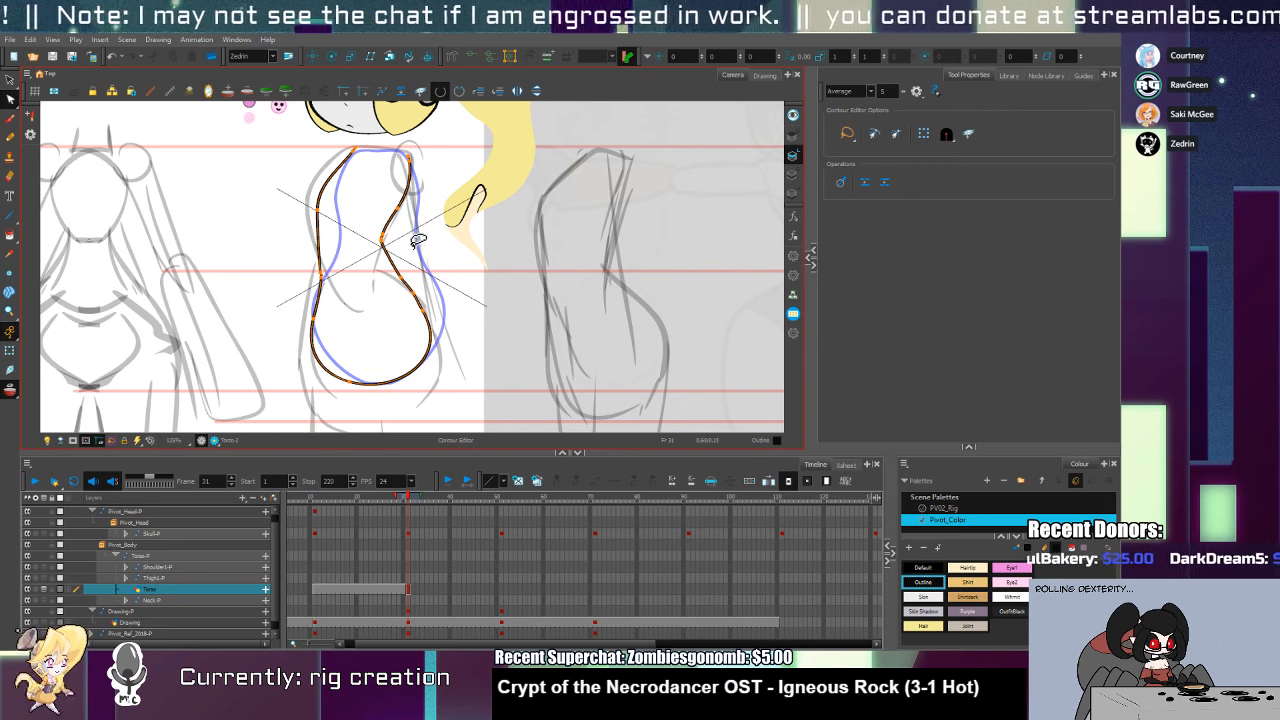
left_click_drag(412, 240, 418, 343)
key("alt+z")
left_click(389, 258)
key("alt+/")
mouse_move(345, 263)
left_mouse_down()
mouse_move(440, 264)
mouse_move(443, 291)
left_mouse_up()
Clean up the three-quarter torso's top corners so that the new line joins both sides in one smooth outline
key("alt+s")
key("ctrl+a")
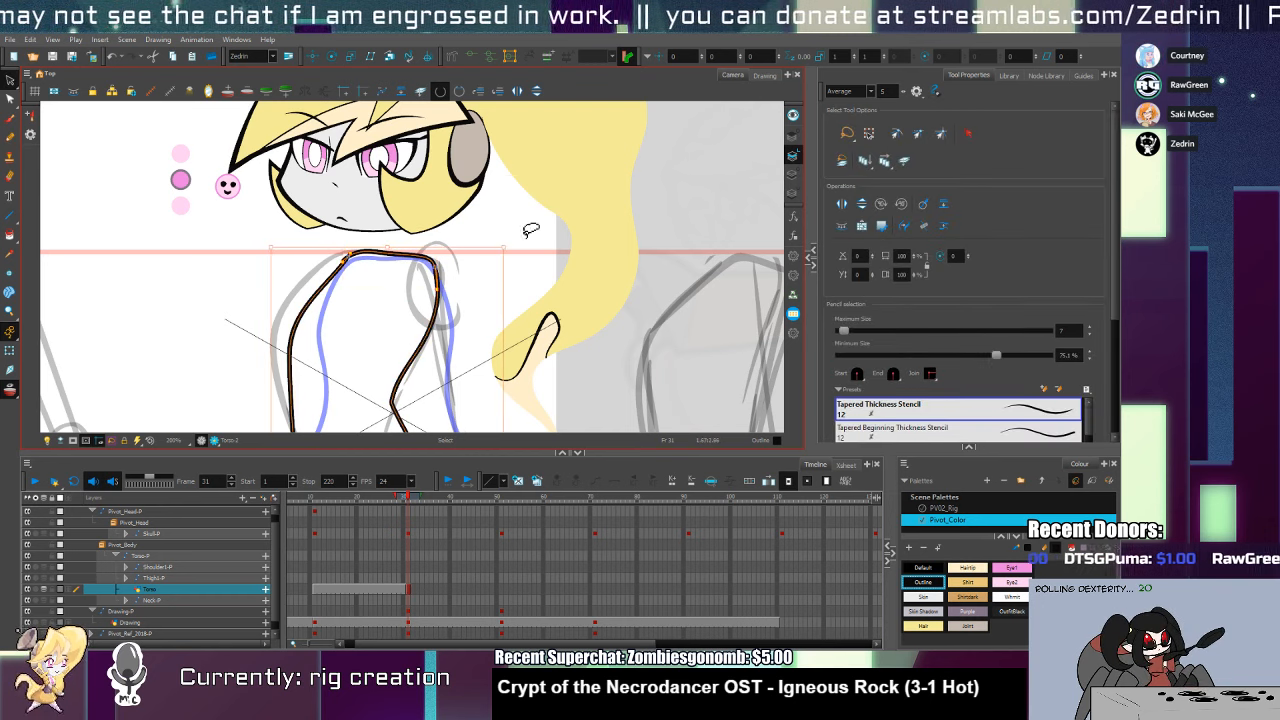
scroll(429, 252, "up", 1)
key("alt+t")
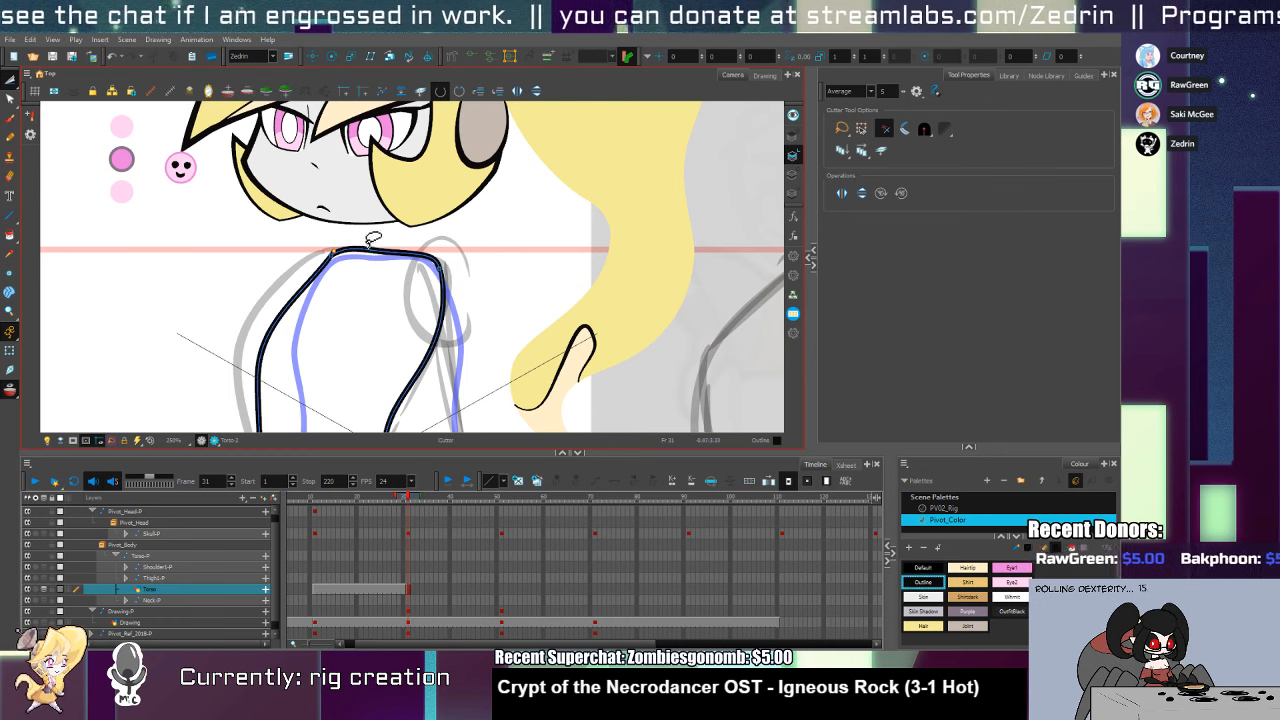
key("alt+q")
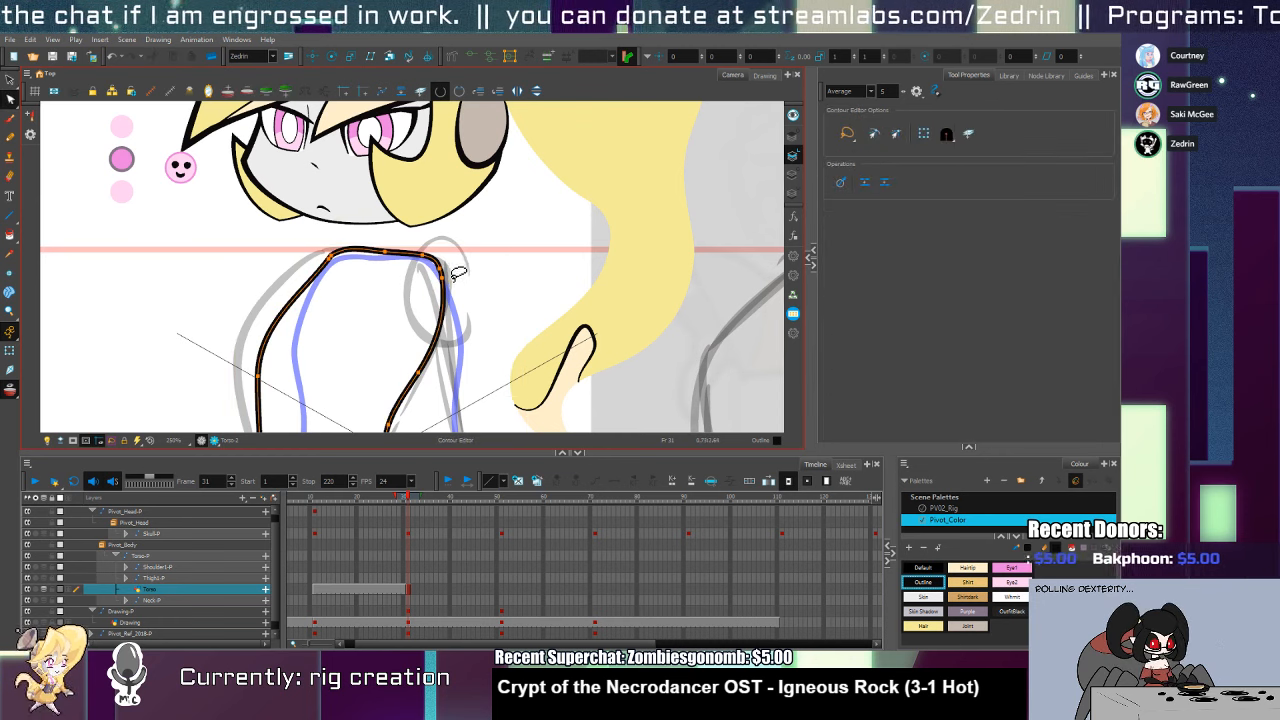
key("alt+shift+q")
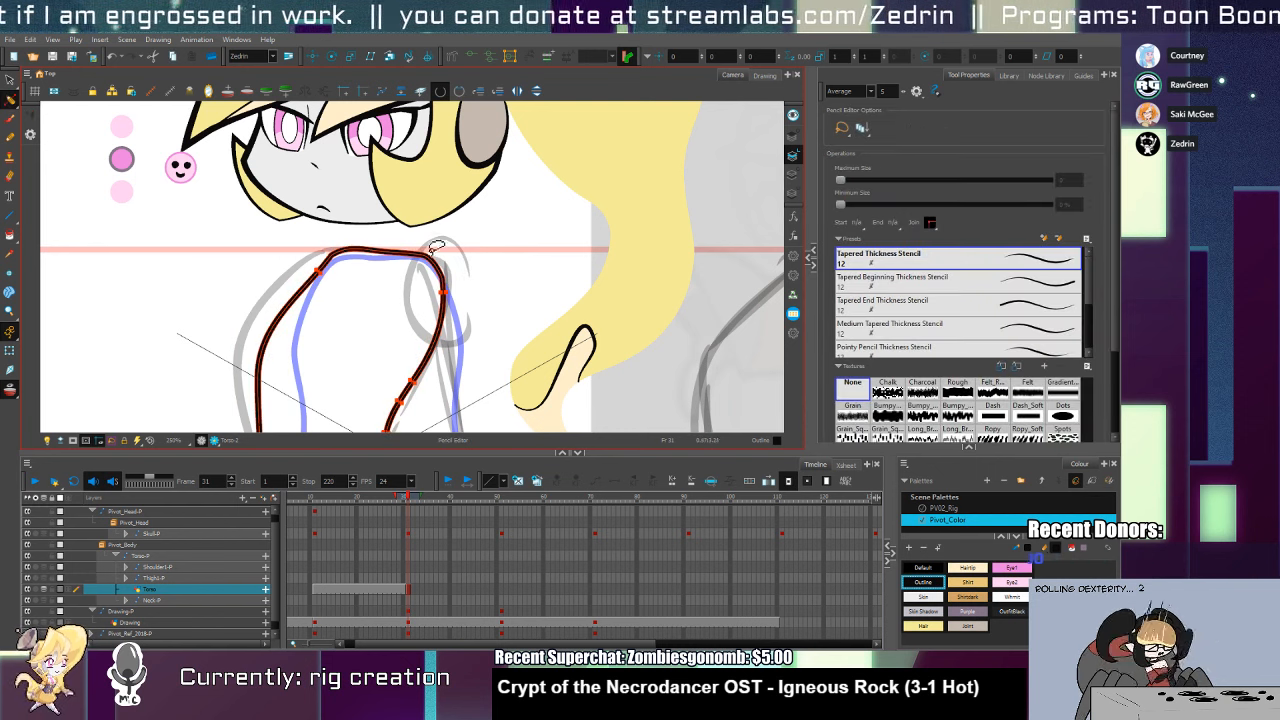
scroll(435, 250, "down", 4)
At frame 51 of the torso layer, ink the side view's chest and upper back lines from the neck to the waist with the Pencil
key("alt+slash")
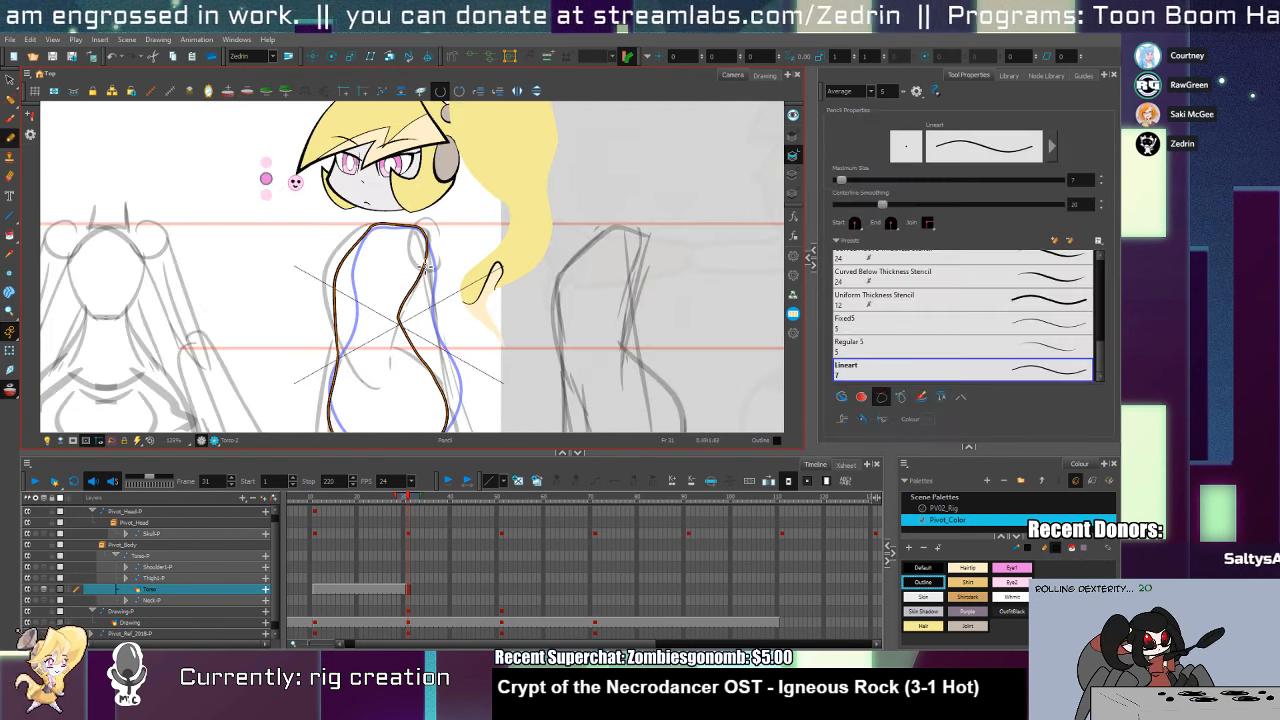
left_click(501, 593)
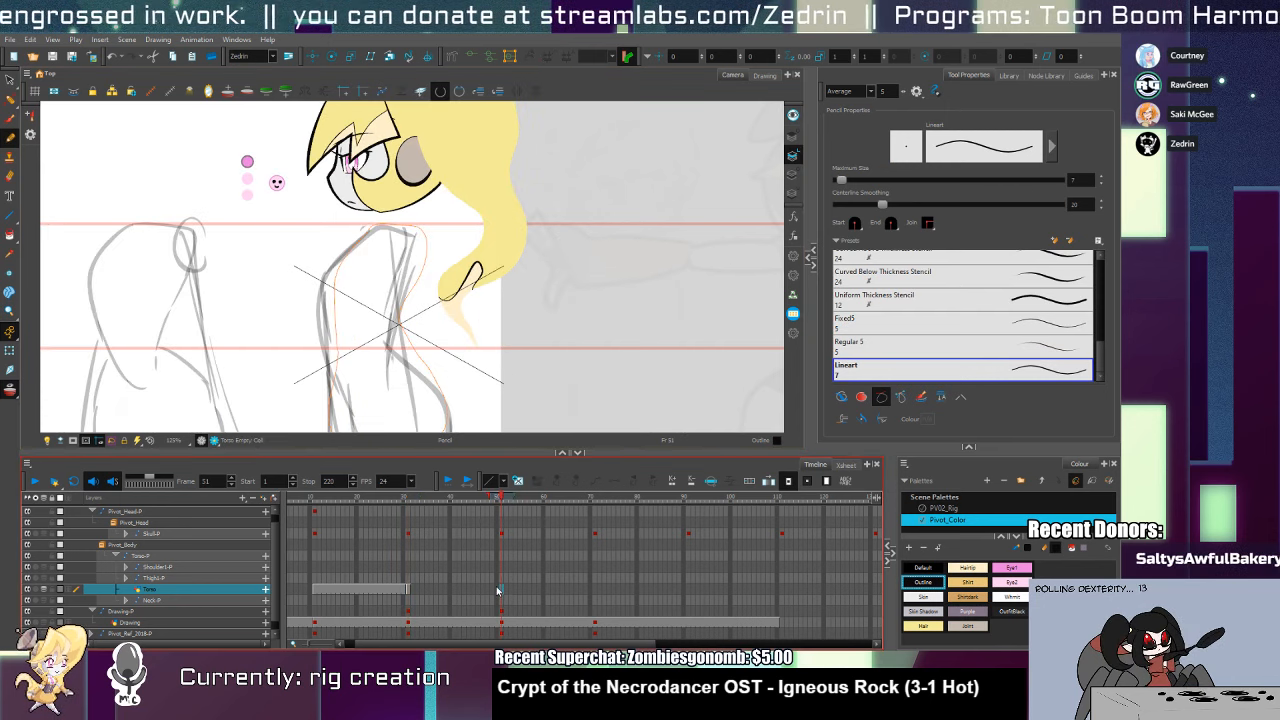
left_click(501, 592)
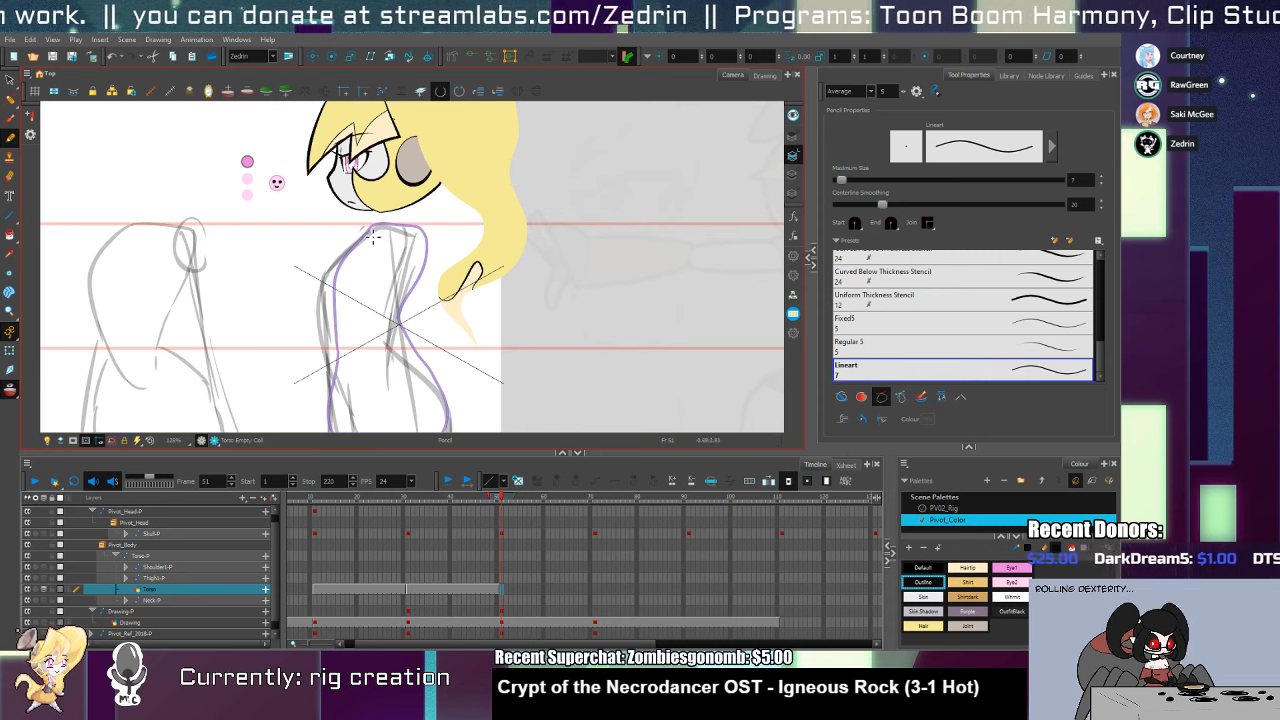
left_click_drag(326, 316, 339, 374)
mouse_move(381, 222)
left_mouse_down()
mouse_move(424, 252)
mouse_move(394, 326)
mouse_move(403, 370)
left_mouse_up()
Ink the side torso's pelvis curve and squash it vertically so that its bottom ends near the crotch guideline
scroll(403, 370, "down", 2)
mouse_move(320, 250)
left_mouse_down()
mouse_move(329, 377)
mouse_move(382, 385)
left_mouse_up()
left_click_drag(430, 340, 432, 312)
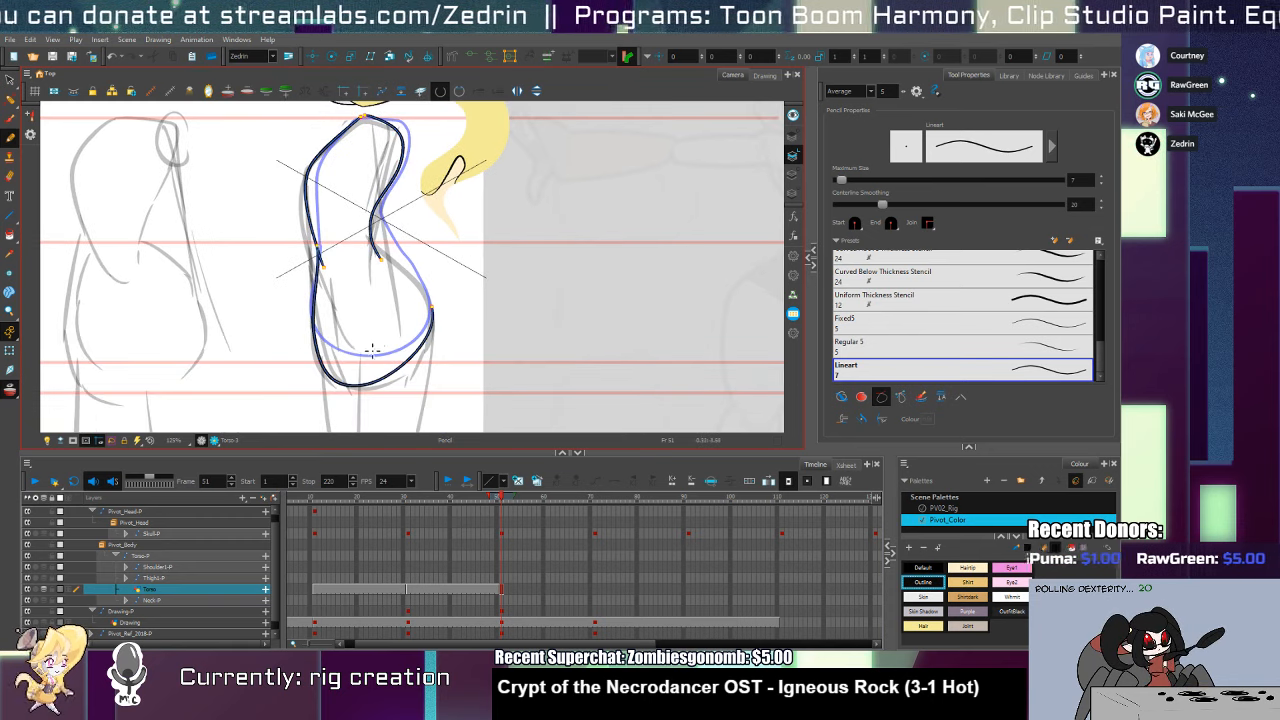
key("alt+q")
left_click(358, 388)
key("alt+s")
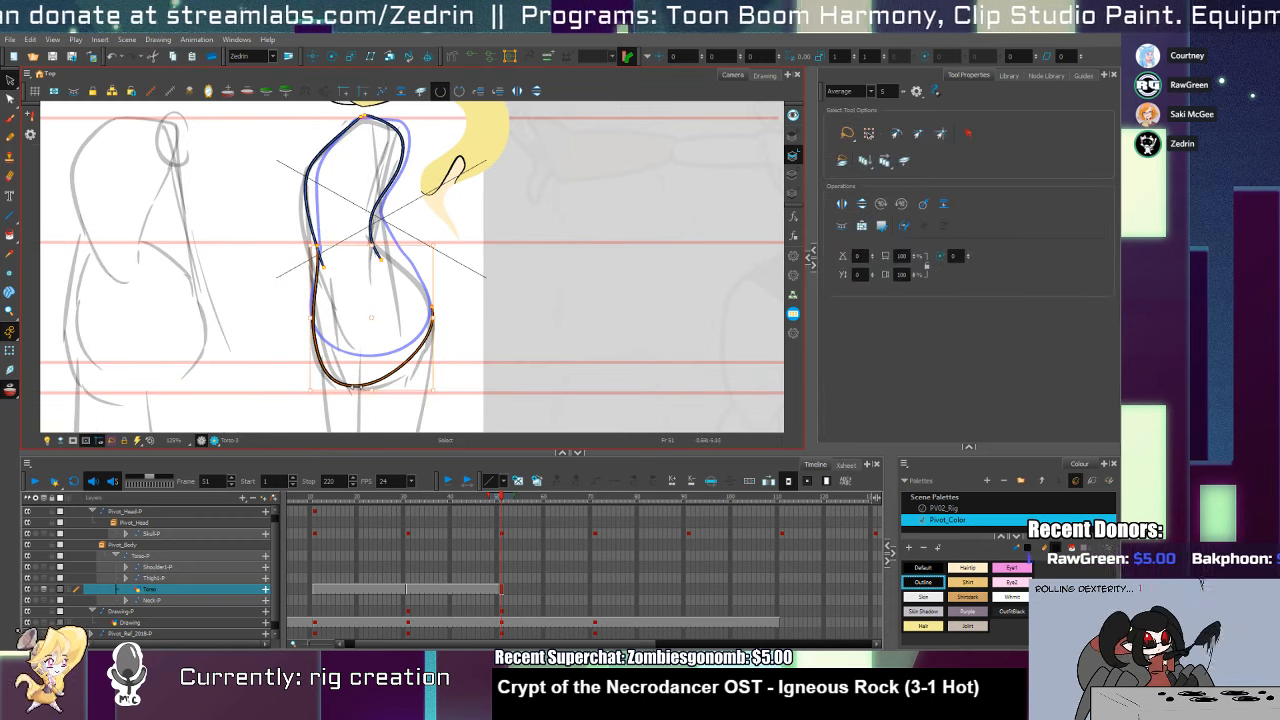
left_click_drag(369, 387, 374, 356)
key("alt+b")
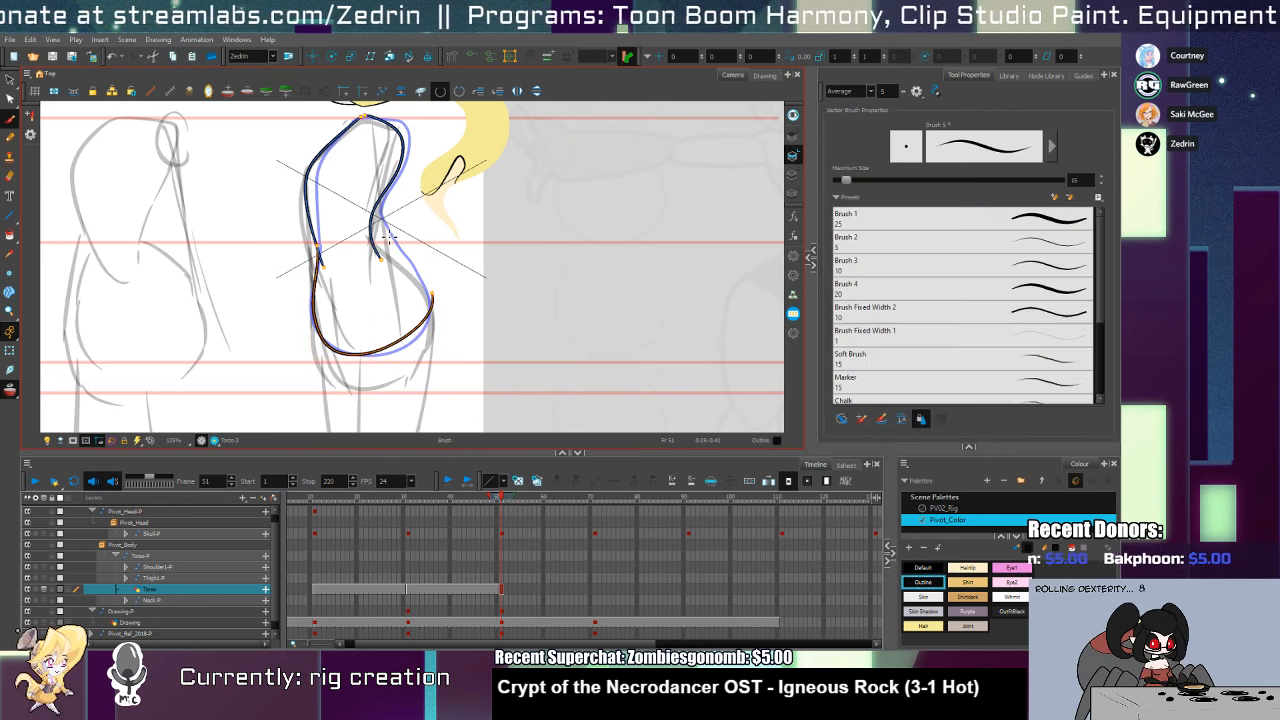
left_click_drag(378, 208, 420, 290)
key("ctrl+z")
Ink the side torso's lower back line with the Pencil from the waist around the buttock into the pelvis curve, redoing it until it fits
key("alt+slash")
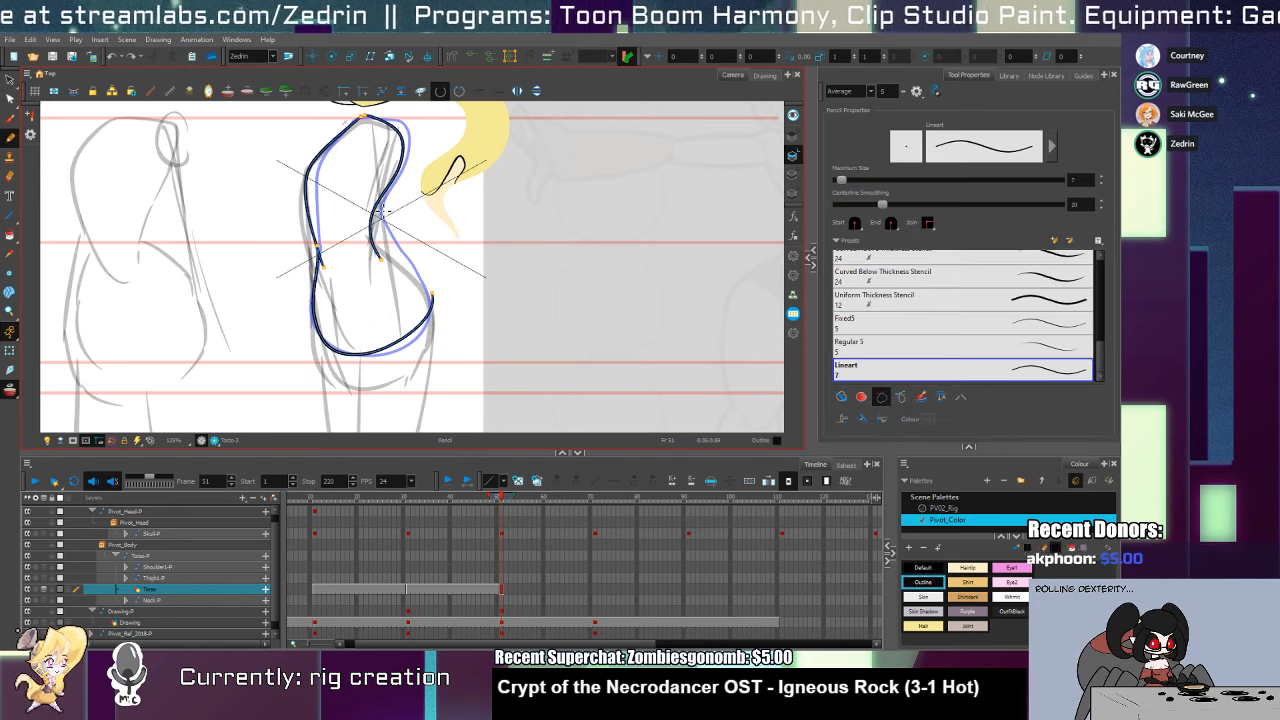
mouse_move(376, 208)
left_mouse_down()
mouse_move(420, 272)
mouse_move(410, 338)
left_mouse_up()
key("ctrl+z")
left_click_drag(370, 222, 407, 338)
key("ctrl+z")
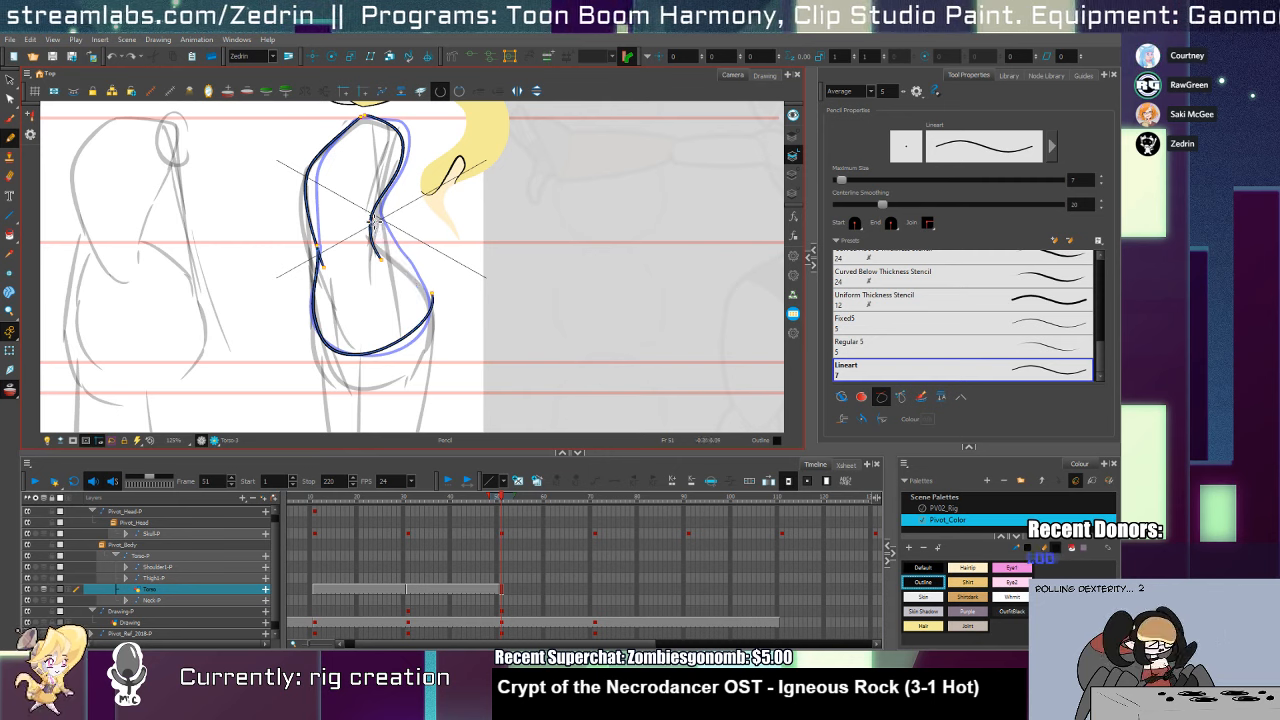
mouse_move(371, 222)
left_mouse_down()
mouse_move(434, 300)
mouse_move(379, 234)
mouse_move(412, 272)
mouse_move(407, 342)
left_mouse_up()
key("ctrl+z")
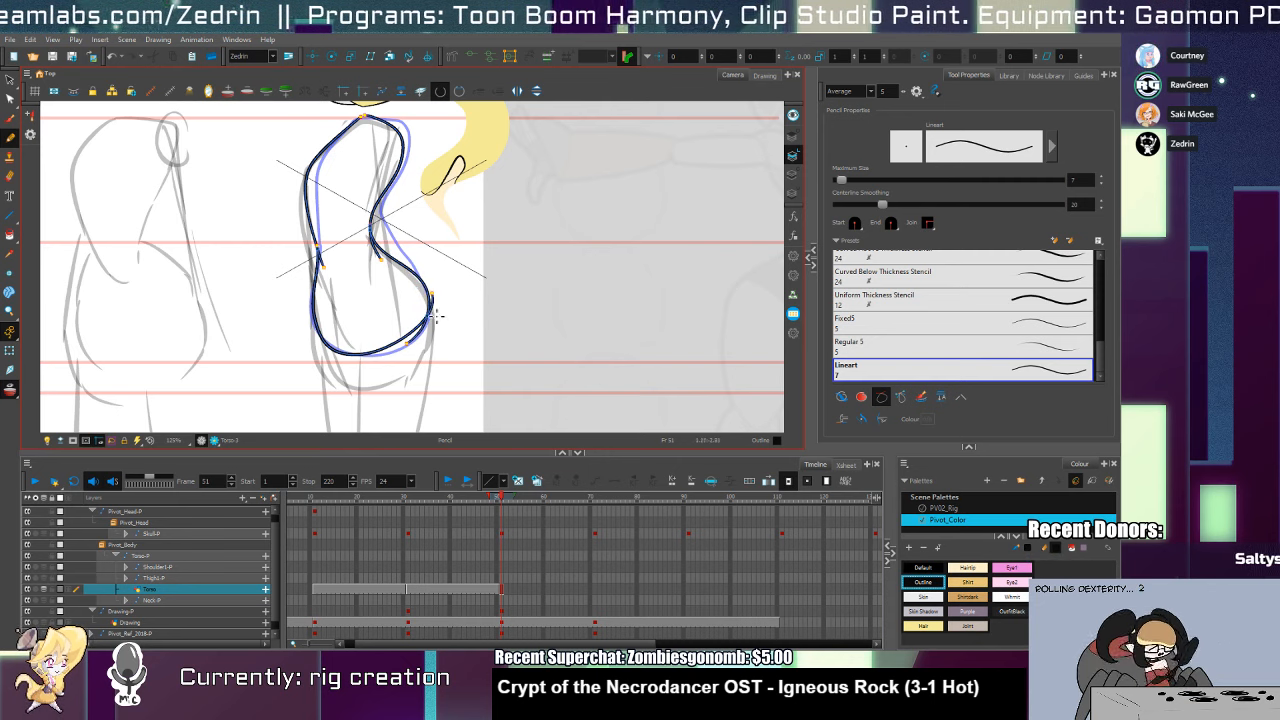
Select all the side torso lines and remove their overlapping ends at the waist and pelvis to form one outline
key("alt+q")
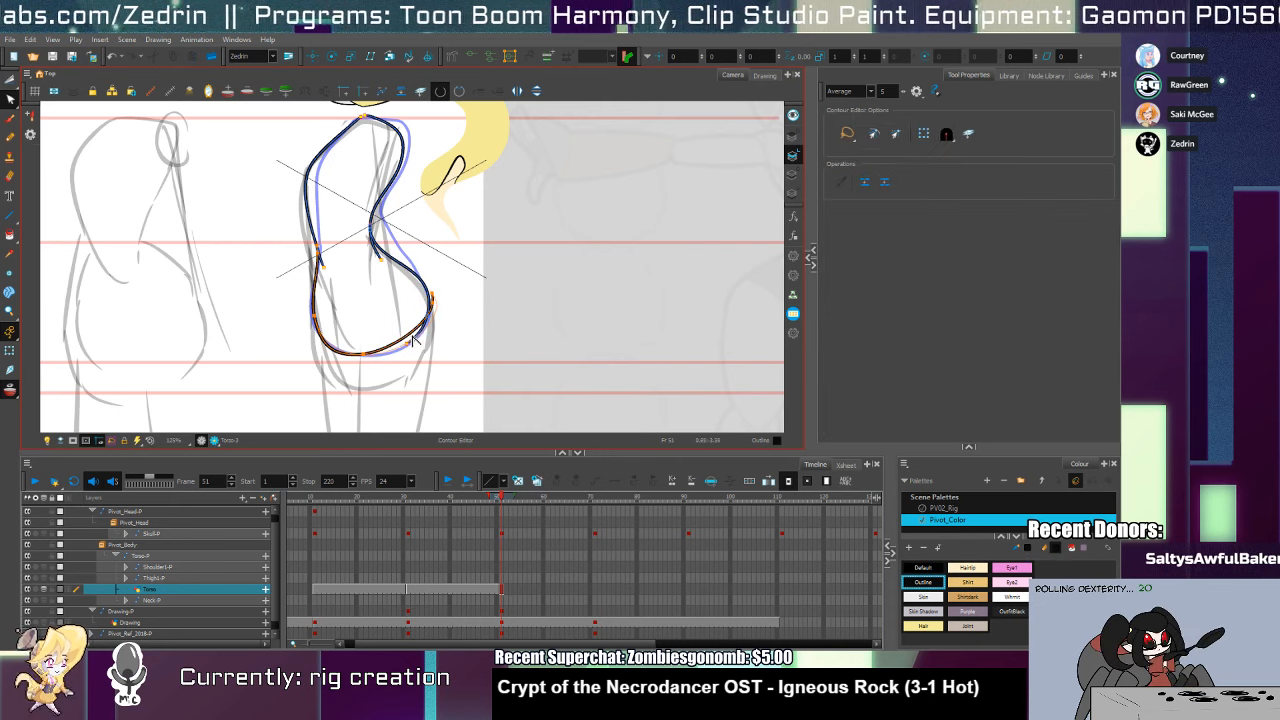
key("alt+s")
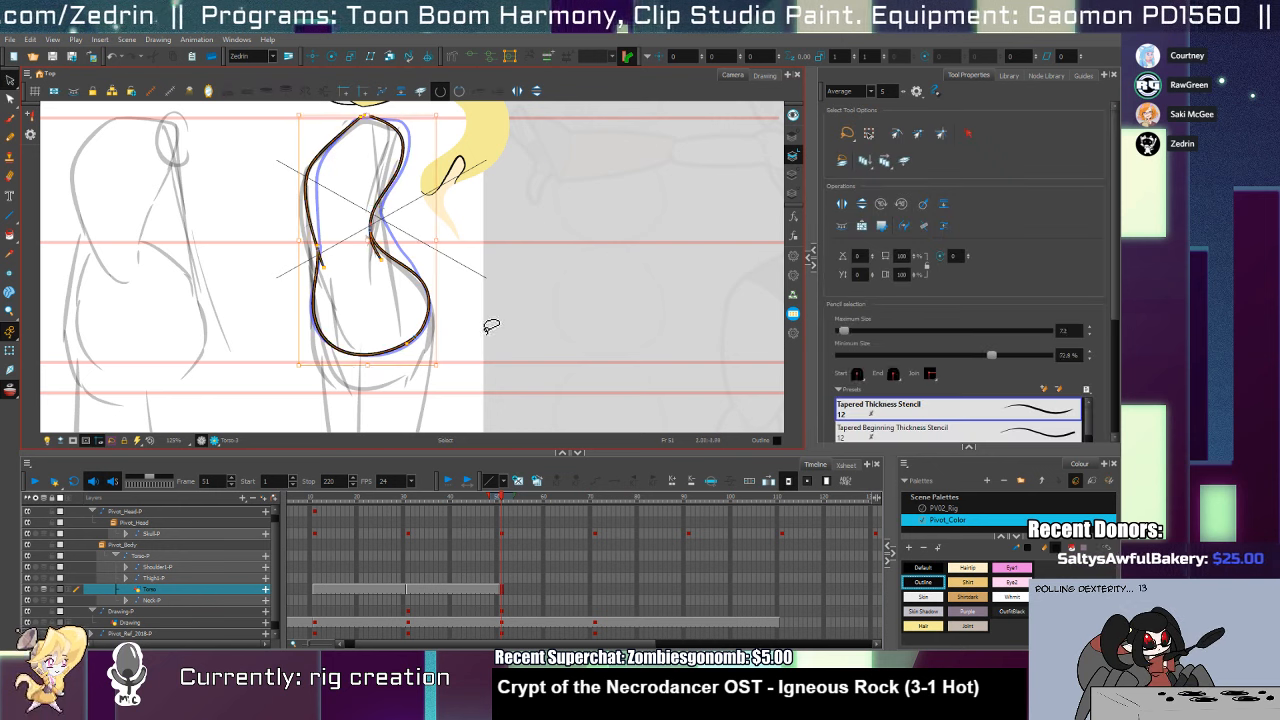
key("alt+q")
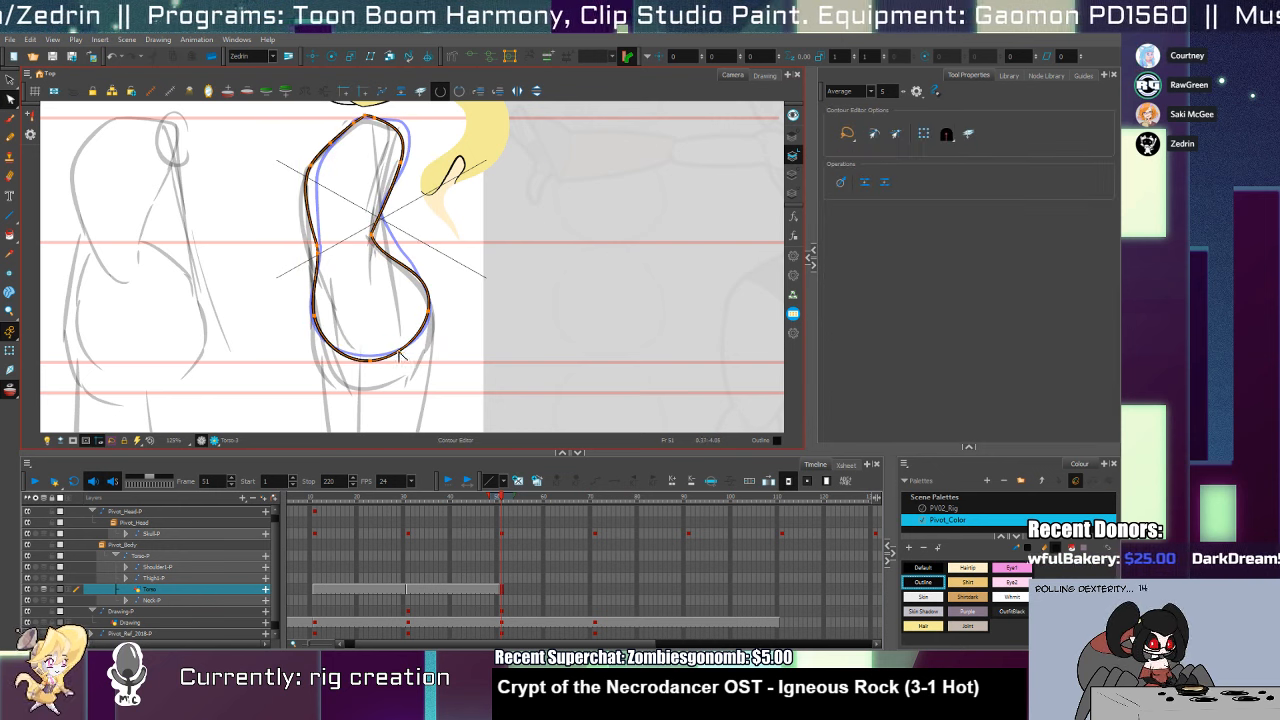
Refine the side torso's bottom, chest and top curves with the Contour Editor to fit closer to the three-quarter outline
left_click_drag(370, 360, 368, 354)
left_click_drag(428, 311, 366, 345)
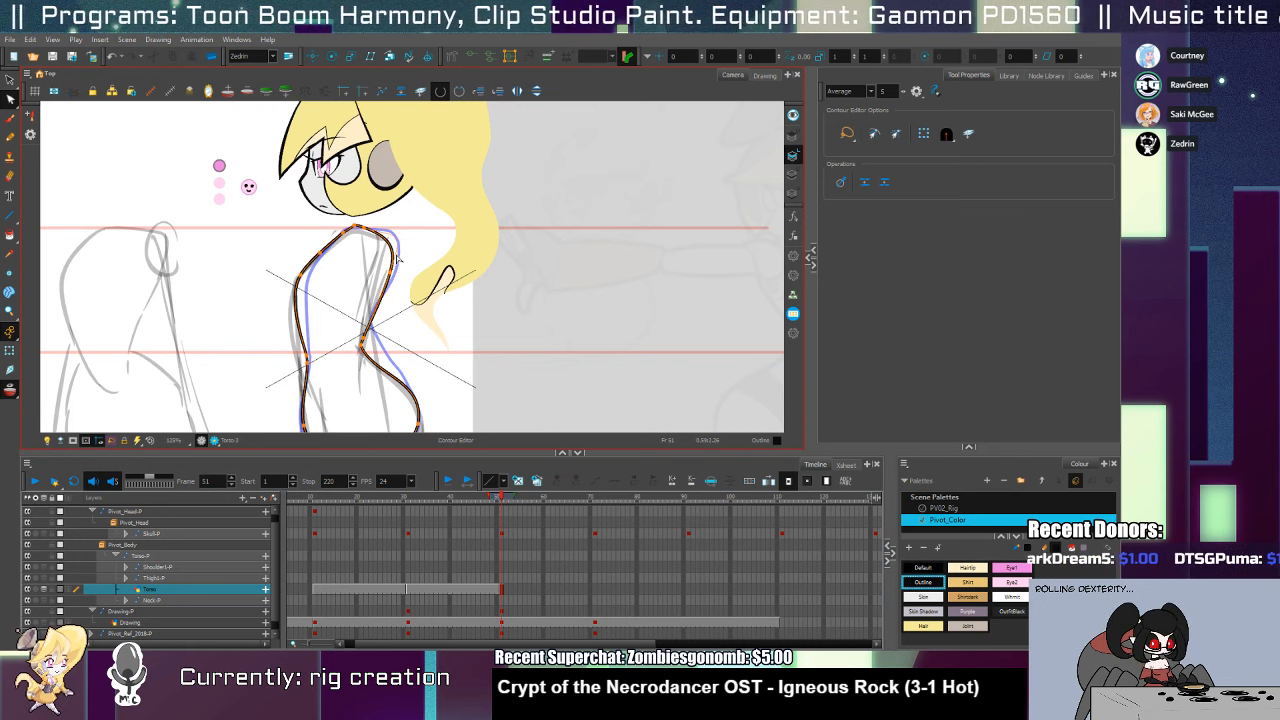
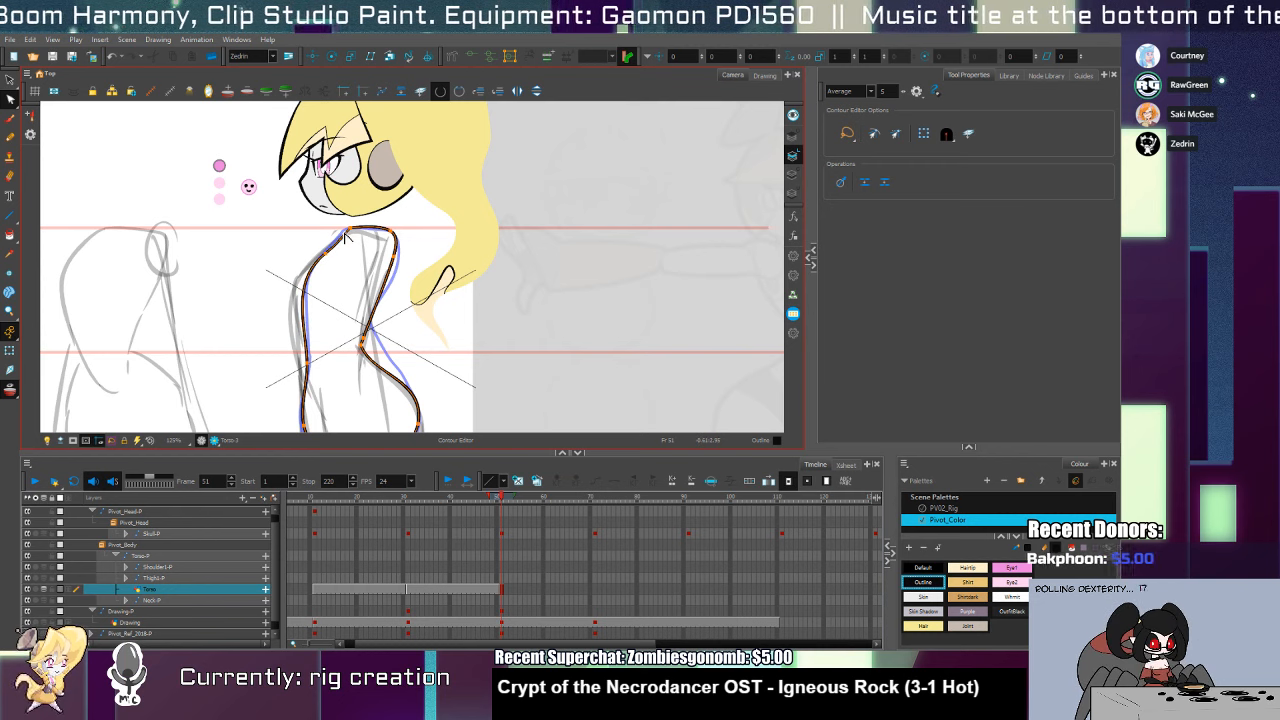
left_click(368, 344)
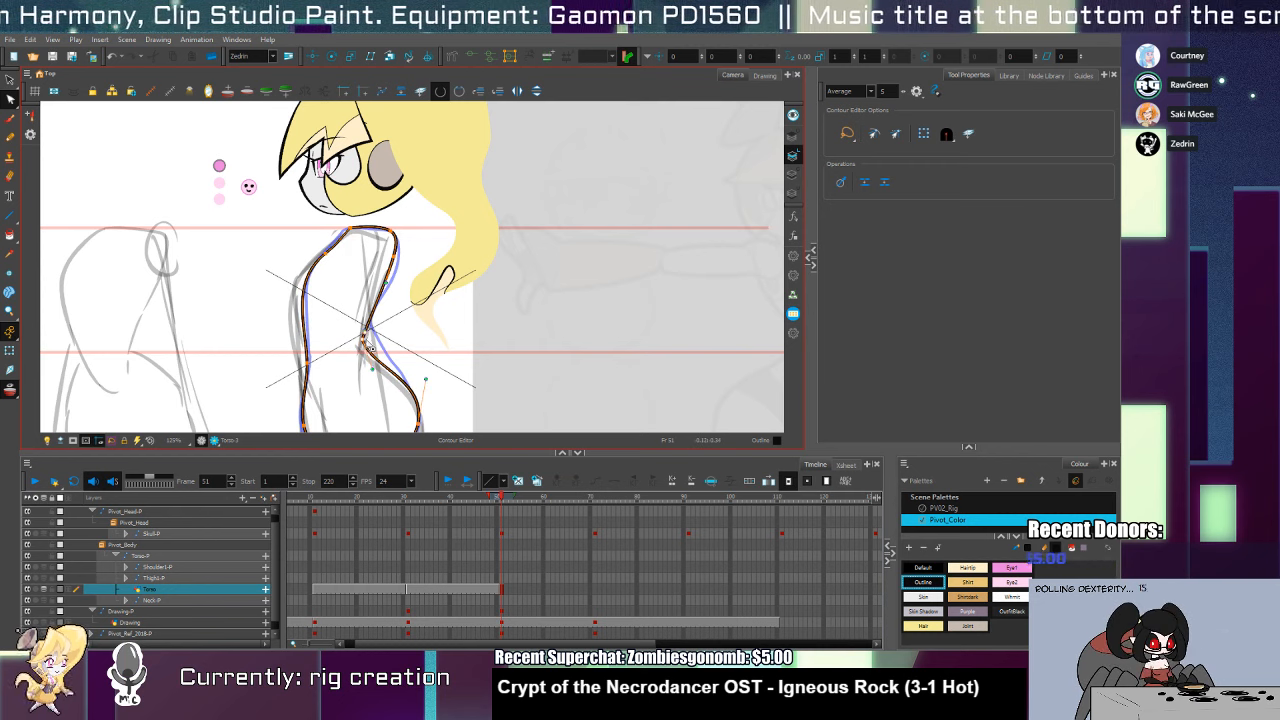
Return to the three-quarter torso and adjust its waist point and upper chest curve with the Contour Editor
key("comma")
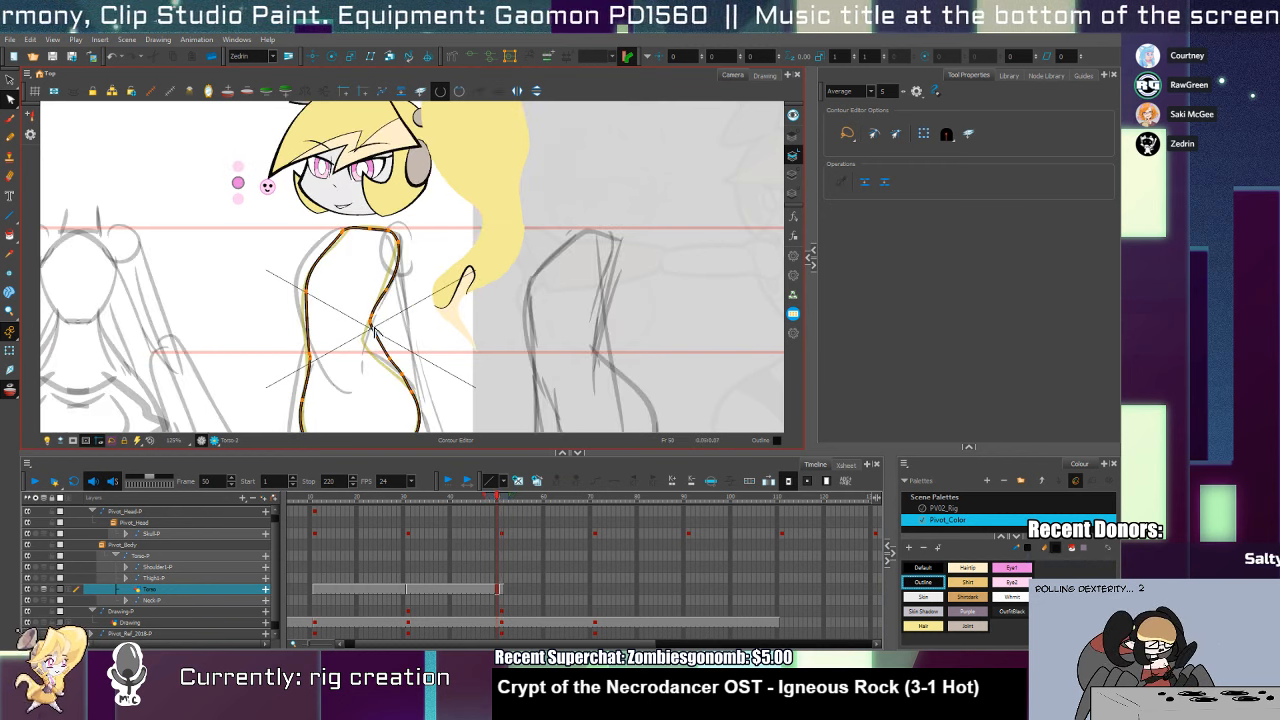
left_click_drag(372, 327, 377, 337)
mouse_move(398, 241)
left_mouse_down()
mouse_move(341, 303)
mouse_move(301, 296)
left_mouse_up()
left_click_drag(328, 248, 322, 246)
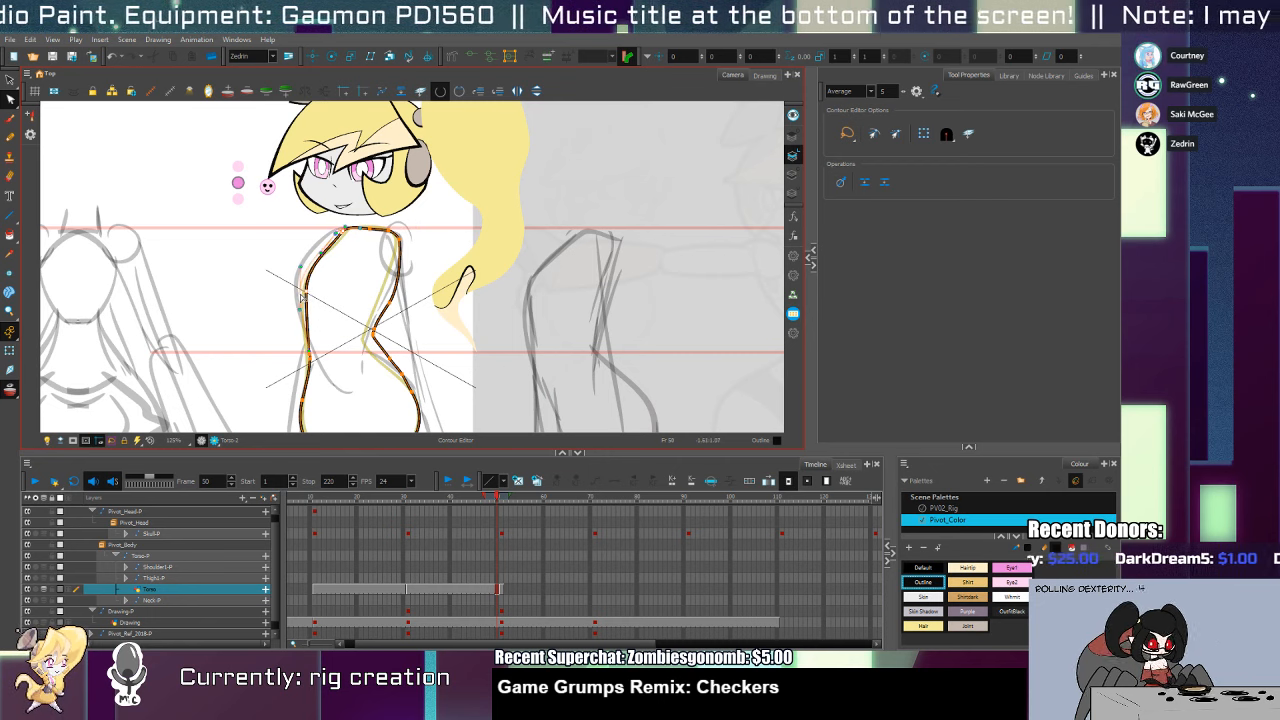
Step back through the torso frames to frame 30 and check the front outline against the revised three-quarter one
key("comma")
key("comma")
key("comma")
key("comma")
key("comma")
key("comma")
key("comma")
key("comma")
key("comma")
key("comma")
key("comma")
key("comma")
key("comma")
key("comma")
key("comma")
key("comma")
key("comma")
key("comma")
key("comma")
key("comma")
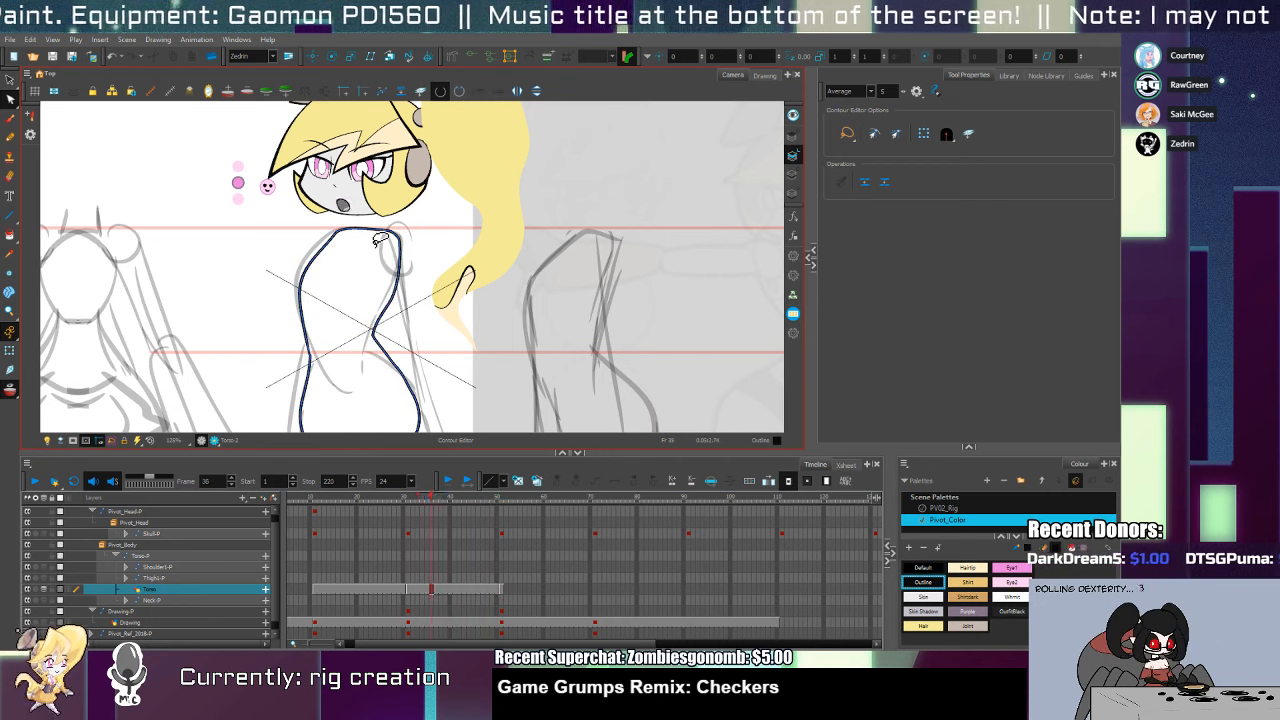
key("period")
key("comma")
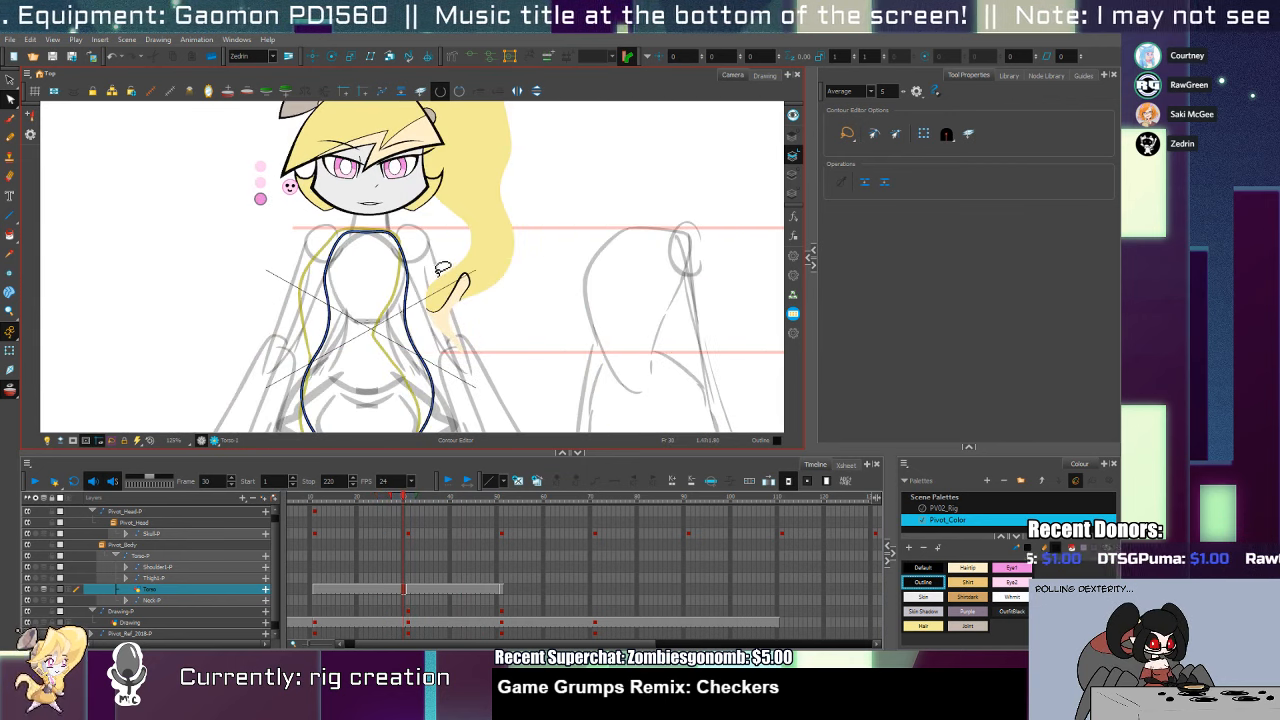
key("period")
key("comma")
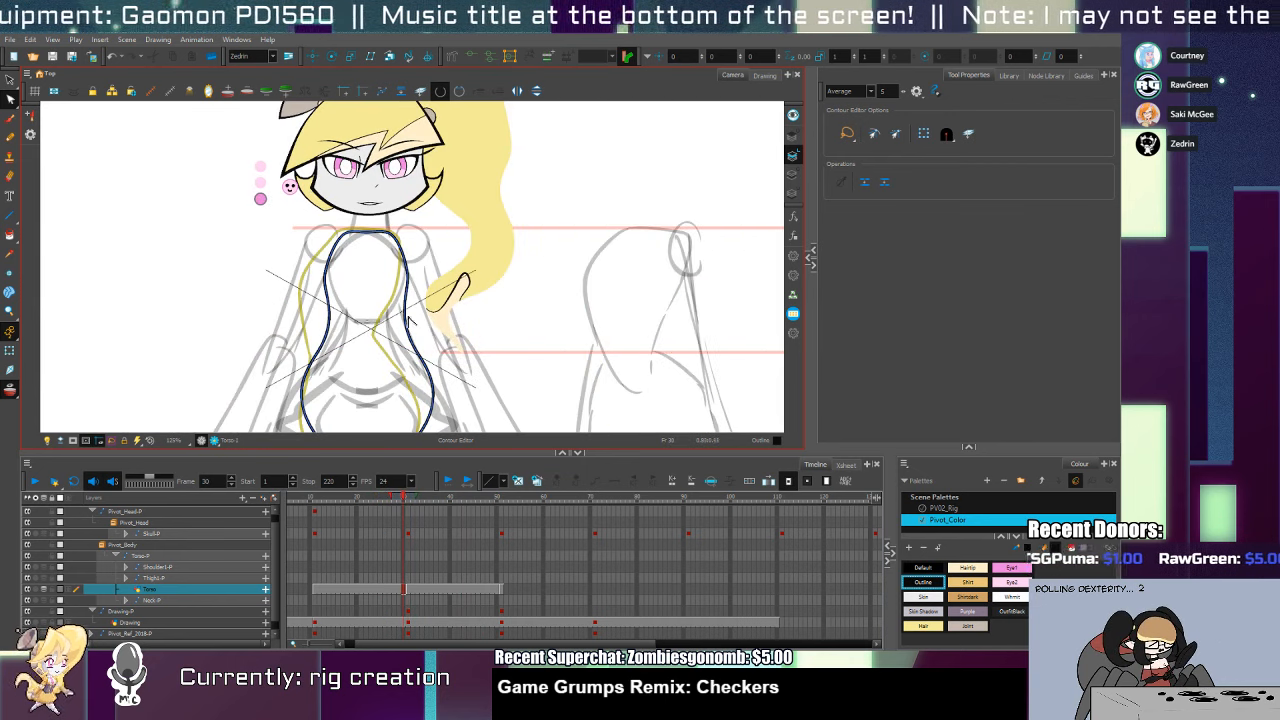
Pull the front torso's contour in between waist and hip on both sides with the Contour Editor
left_click(408, 320)
scroll(410, 330, "down", 2)
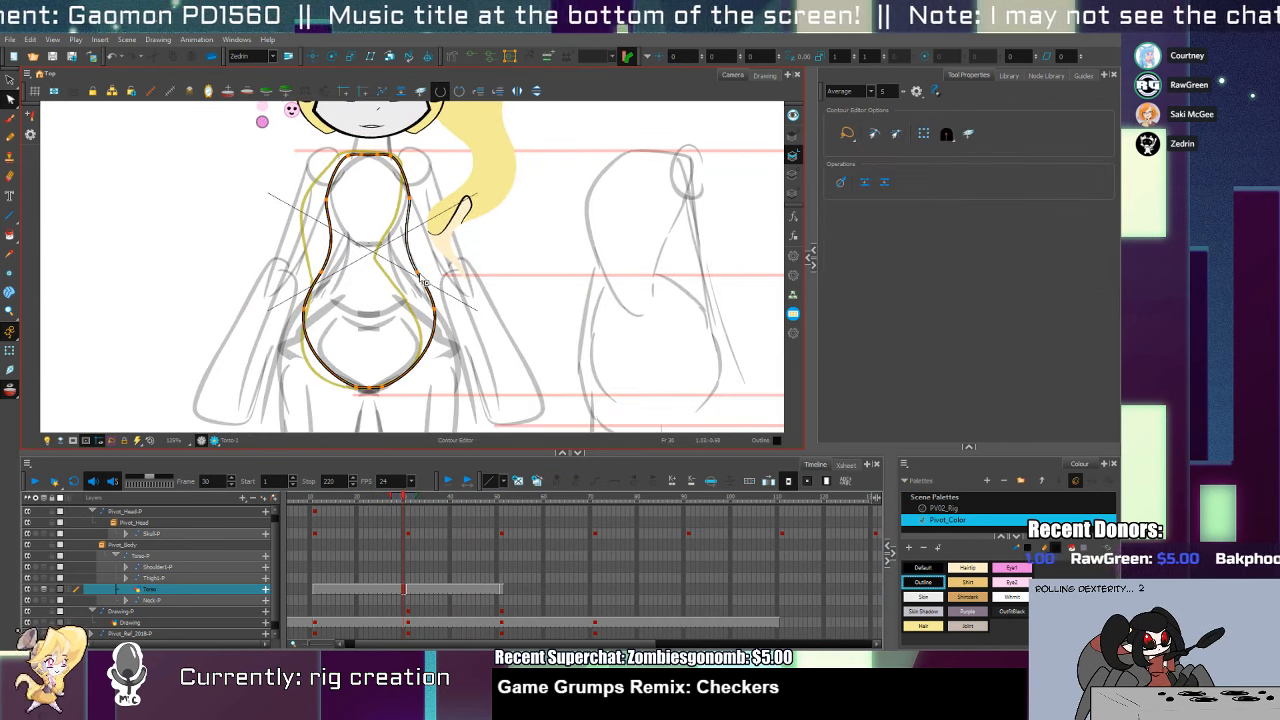
left_click_drag(419, 276, 411, 279)
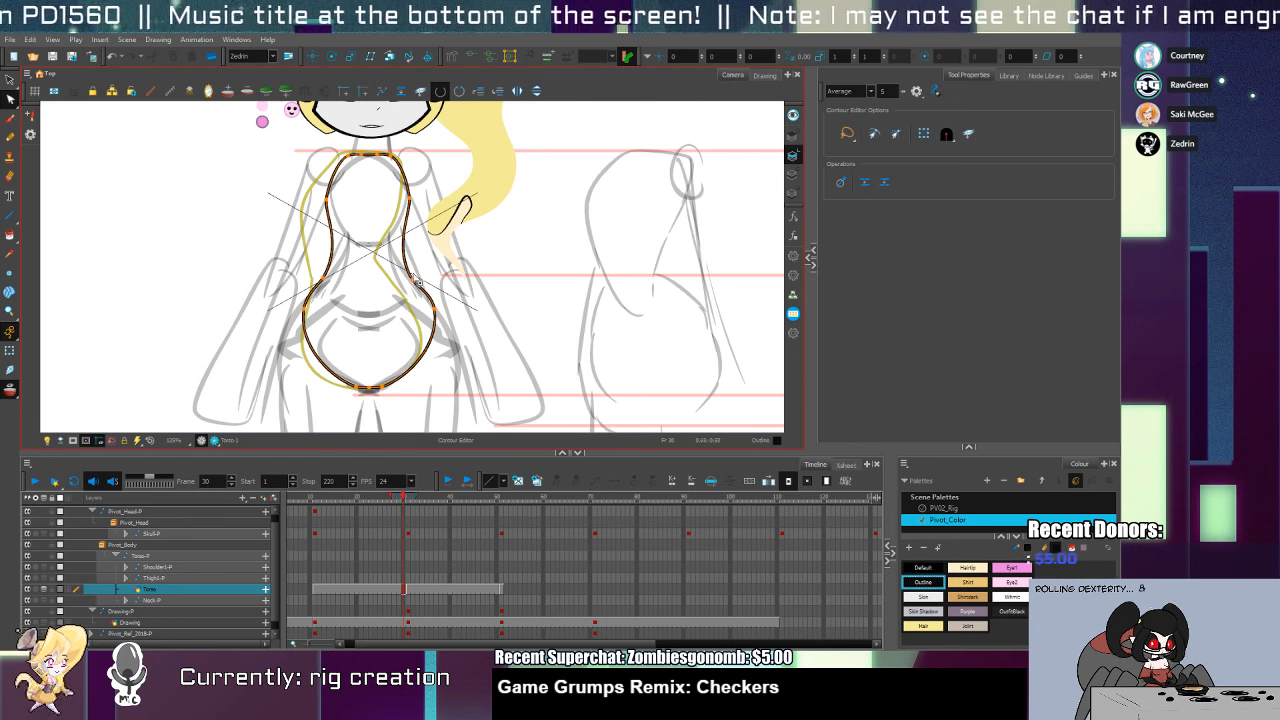
scroll(405, 260, "up", 1)
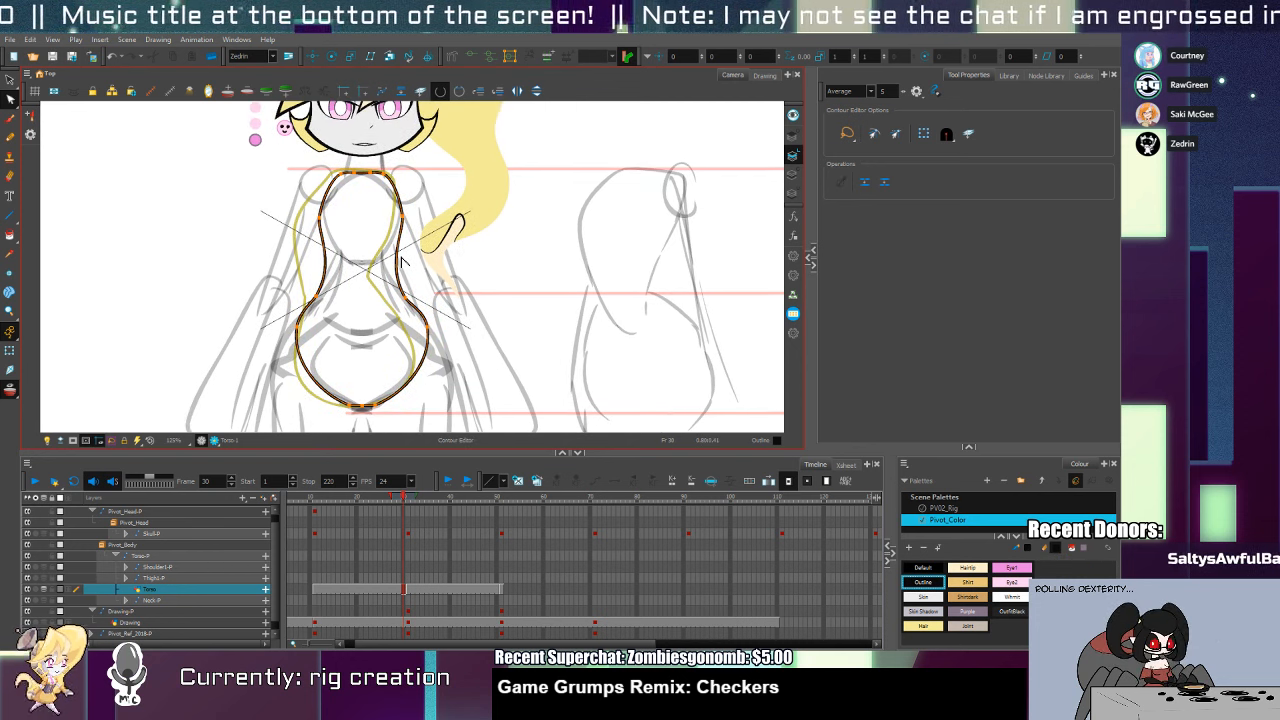
key("shift+t")
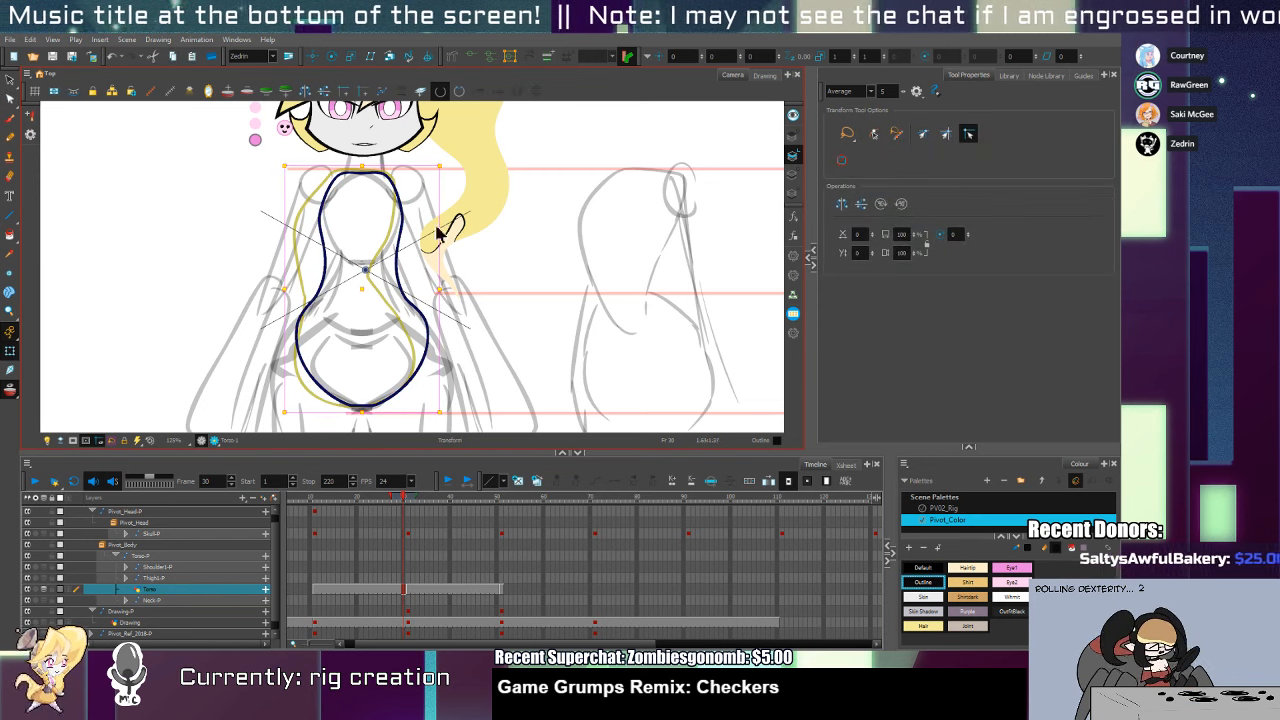
left_click_drag(405, 500, 338, 500)
left_click(425, 566)
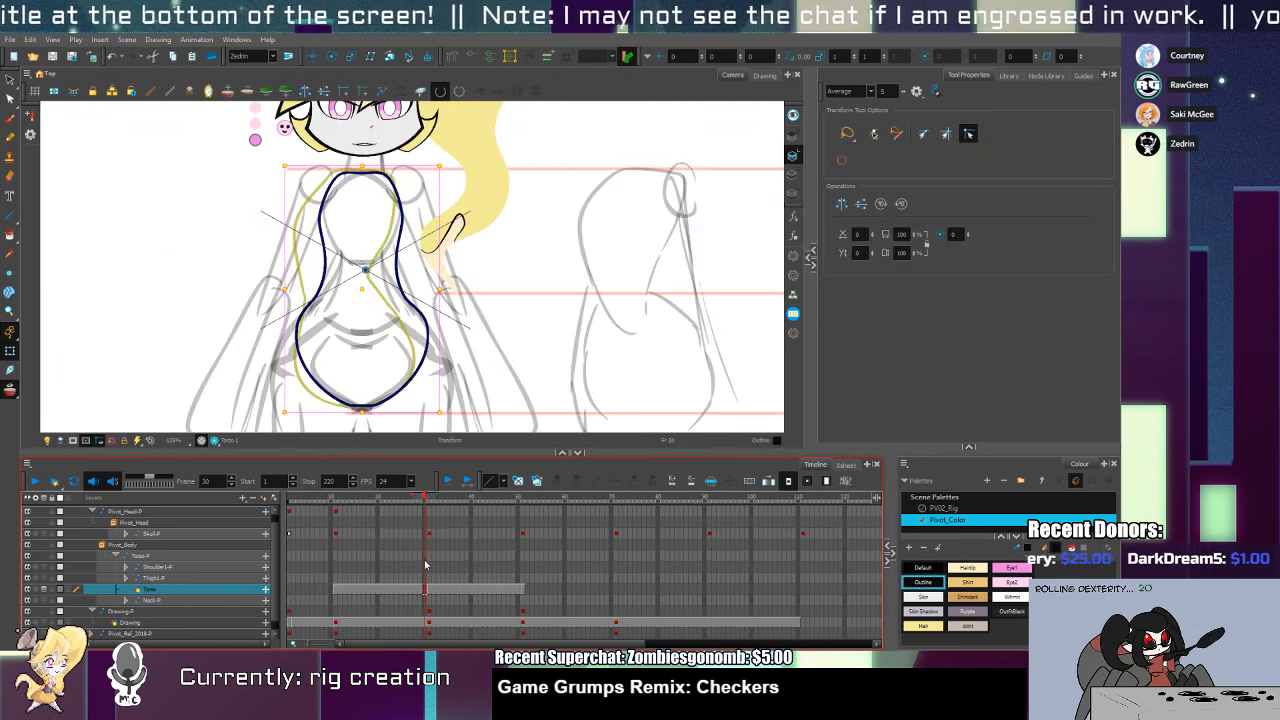
left_click_drag(425, 566, 406, 564)
key("alt+z")
scroll(363, 148, "up", 4)
key("shift+t")
left_click(367, 141)
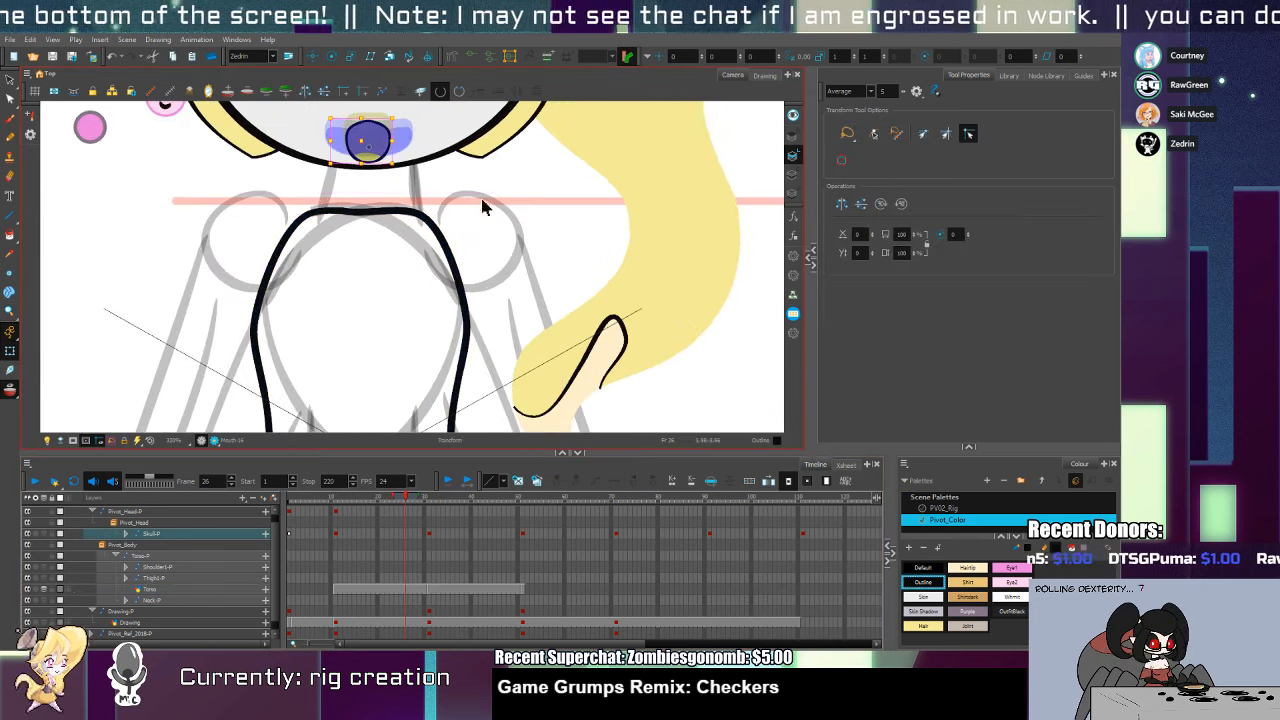
key("alt+i")
left_click(922, 611)
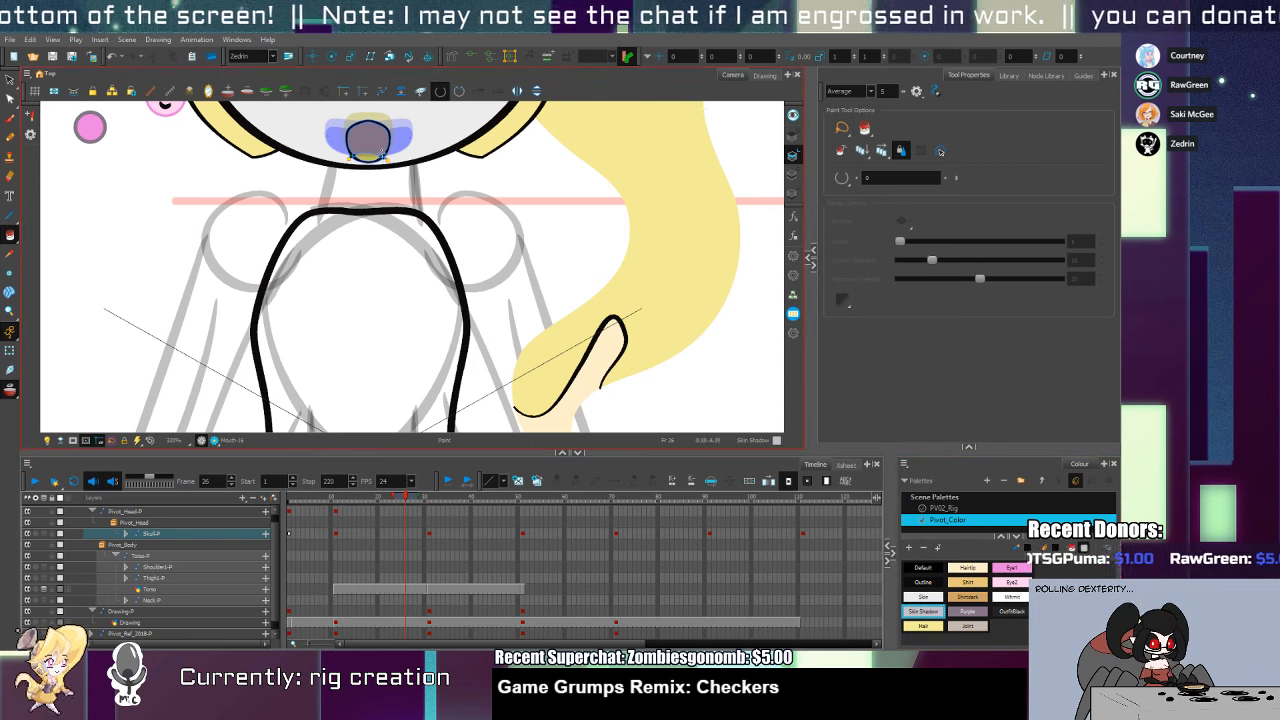
Return to the front torso at frame 30 and lower its hip points on both sides with the Contour Editor
key("alt+z")
left_click(424, 590)
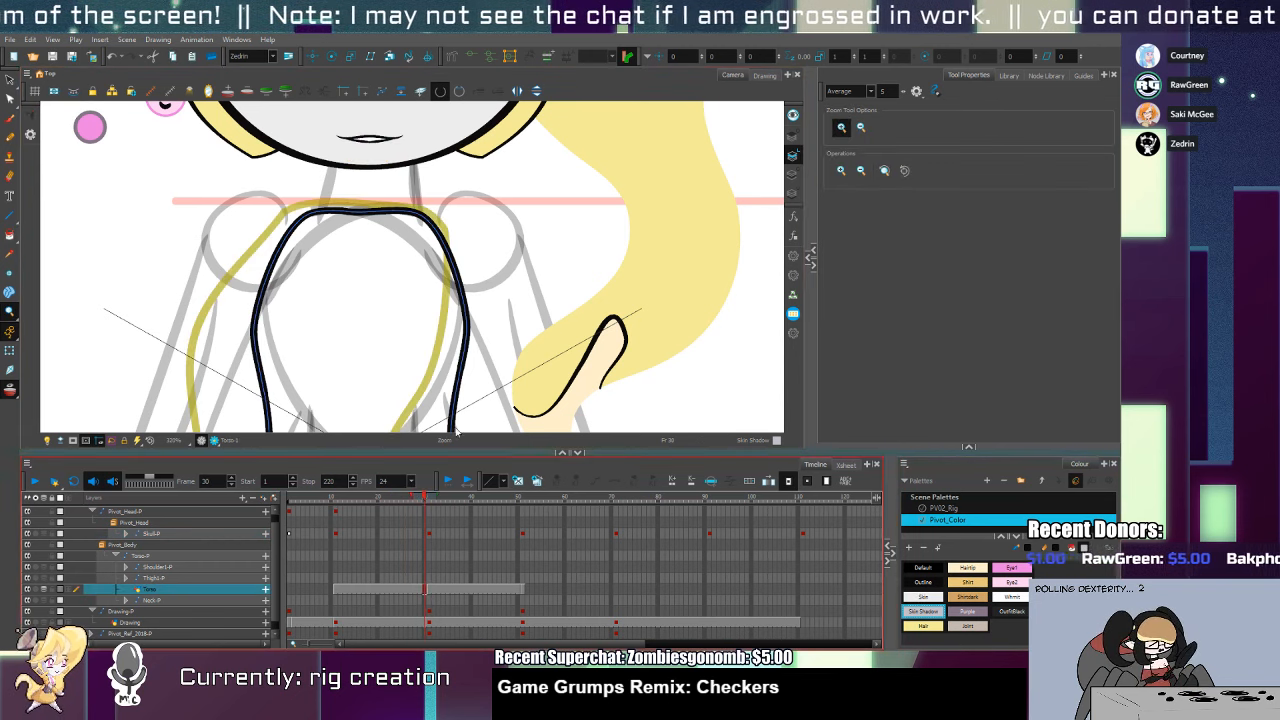
left_click(433, 342, "alt")
left_click(433, 342, "alt")
left_click(432, 342, "alt")
key("shift+t")
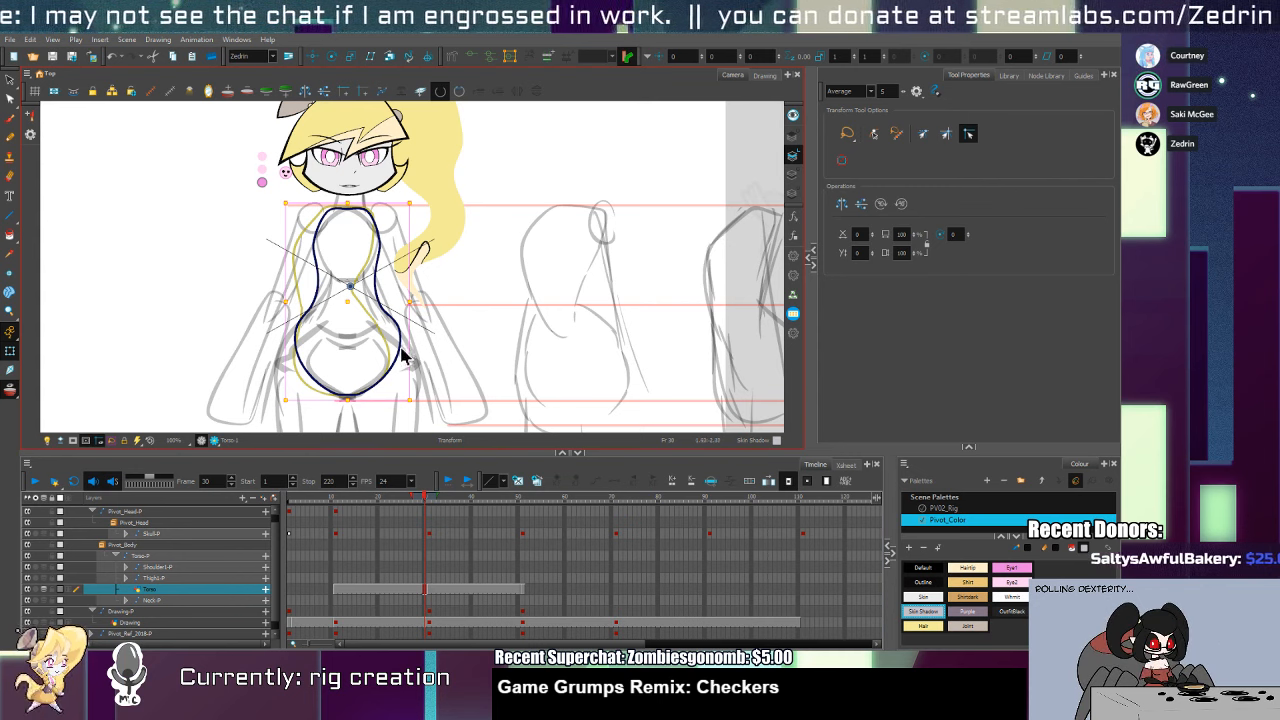
left_click(398, 357)
key("alt+q")
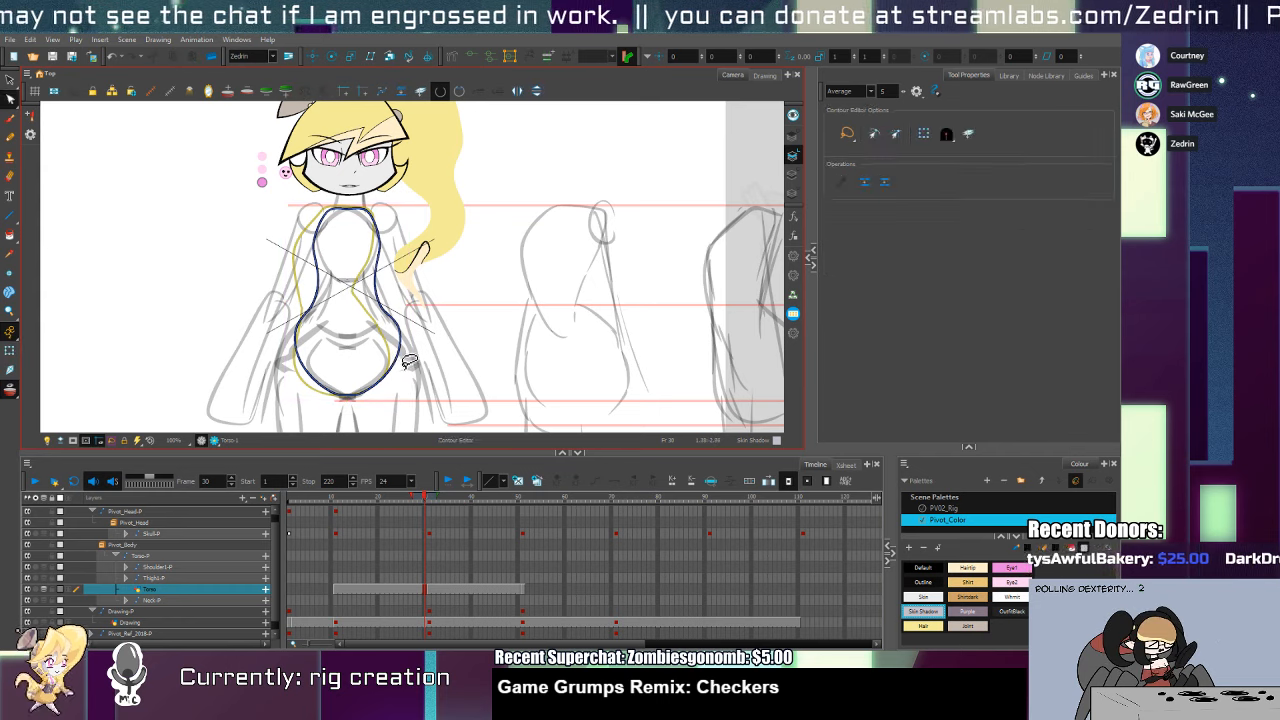
left_click(394, 361, "ctrl")
left_click(407, 314)
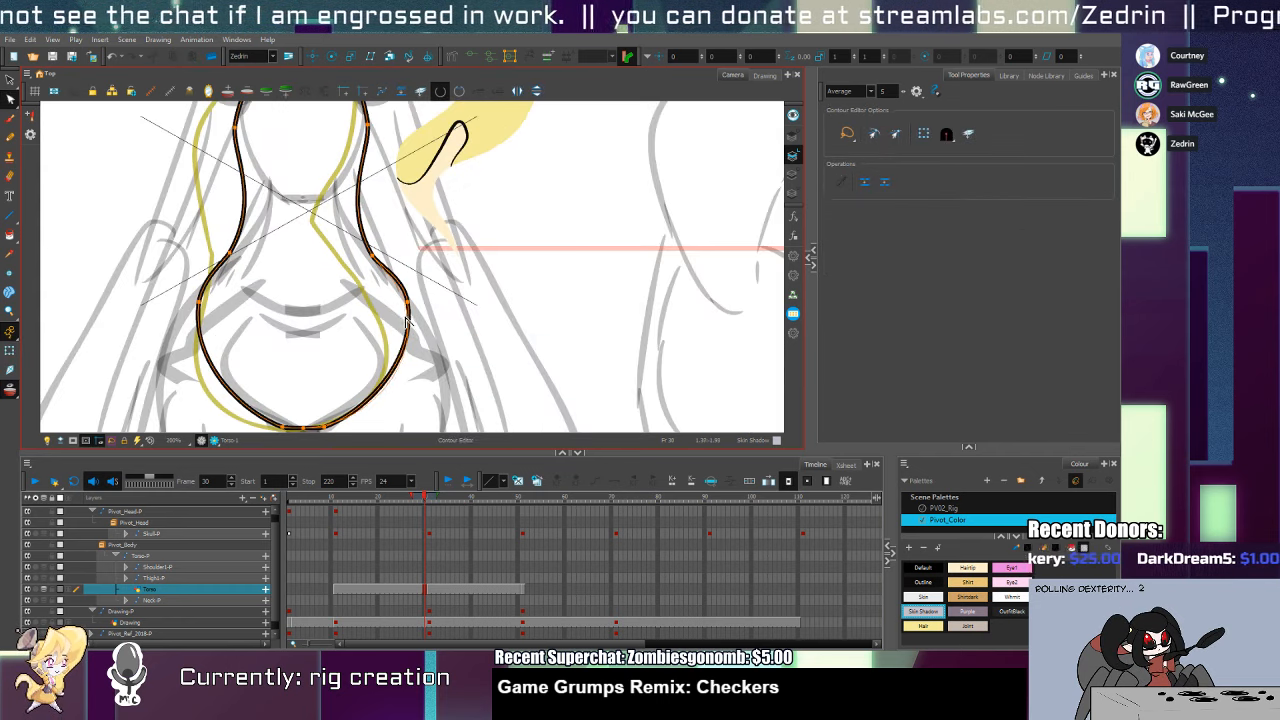
left_click(407, 320)
left_click_drag(199, 304, 198, 325)
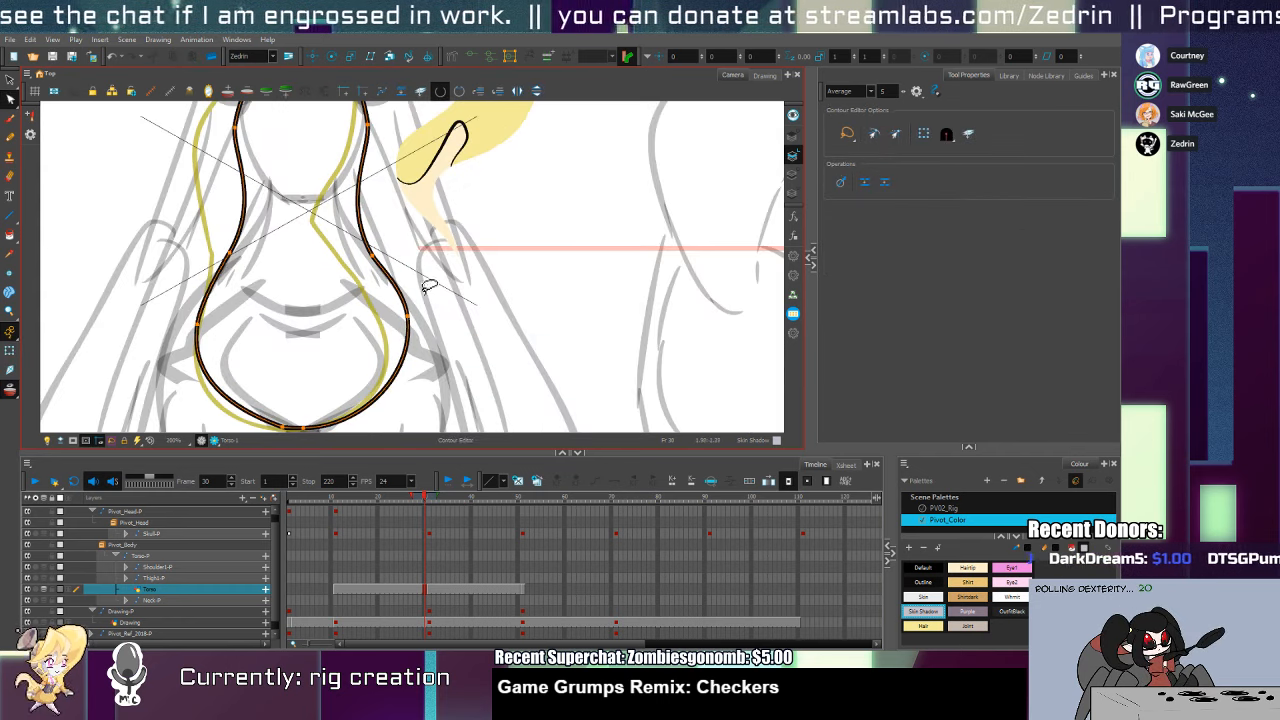
left_click_drag(407, 316, 405, 329)
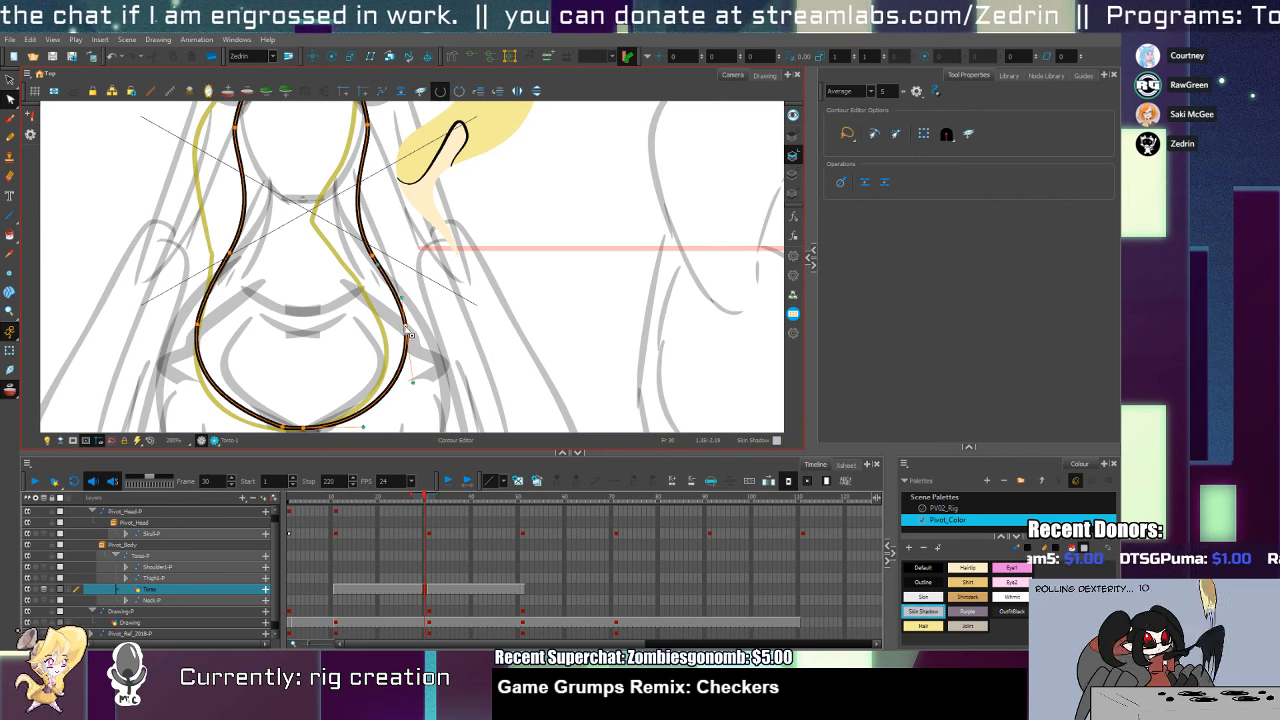
Round out the bottom curve of the front torso by adjusting the contour points on either side of its lowest point
key("space")
left_click_drag(396, 378, 406, 342)
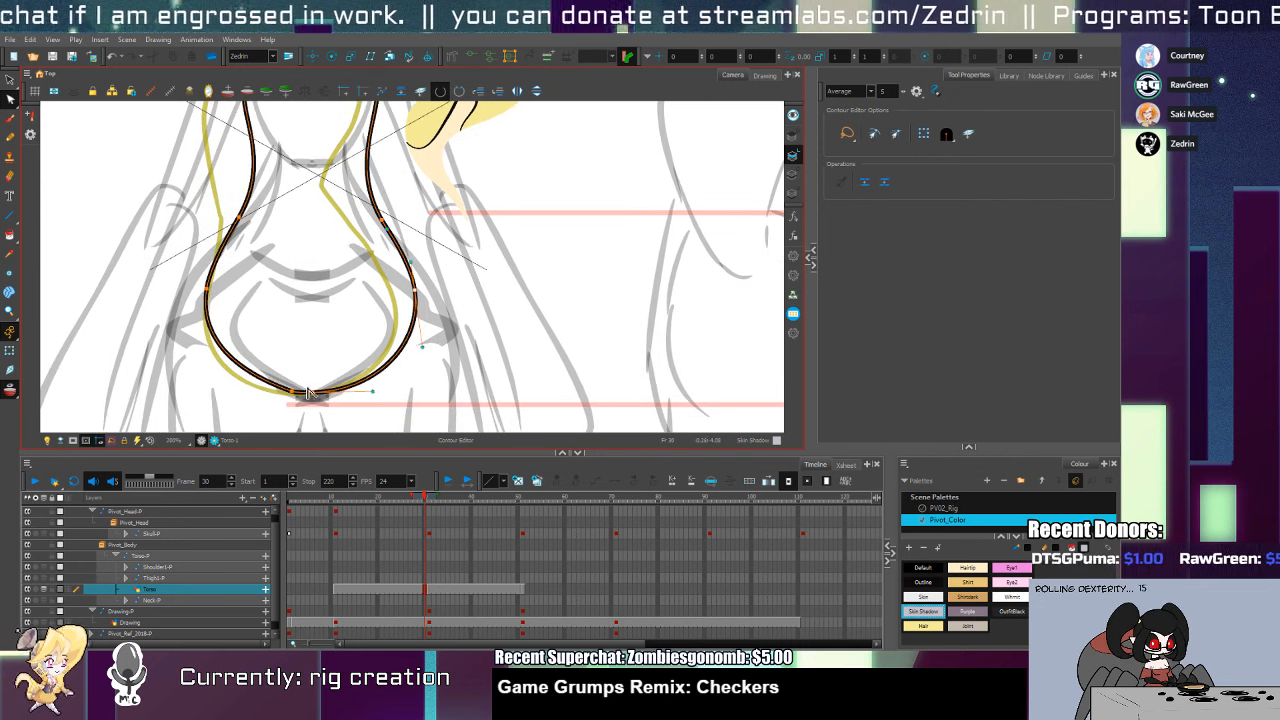
left_click(334, 391, "ctrl")
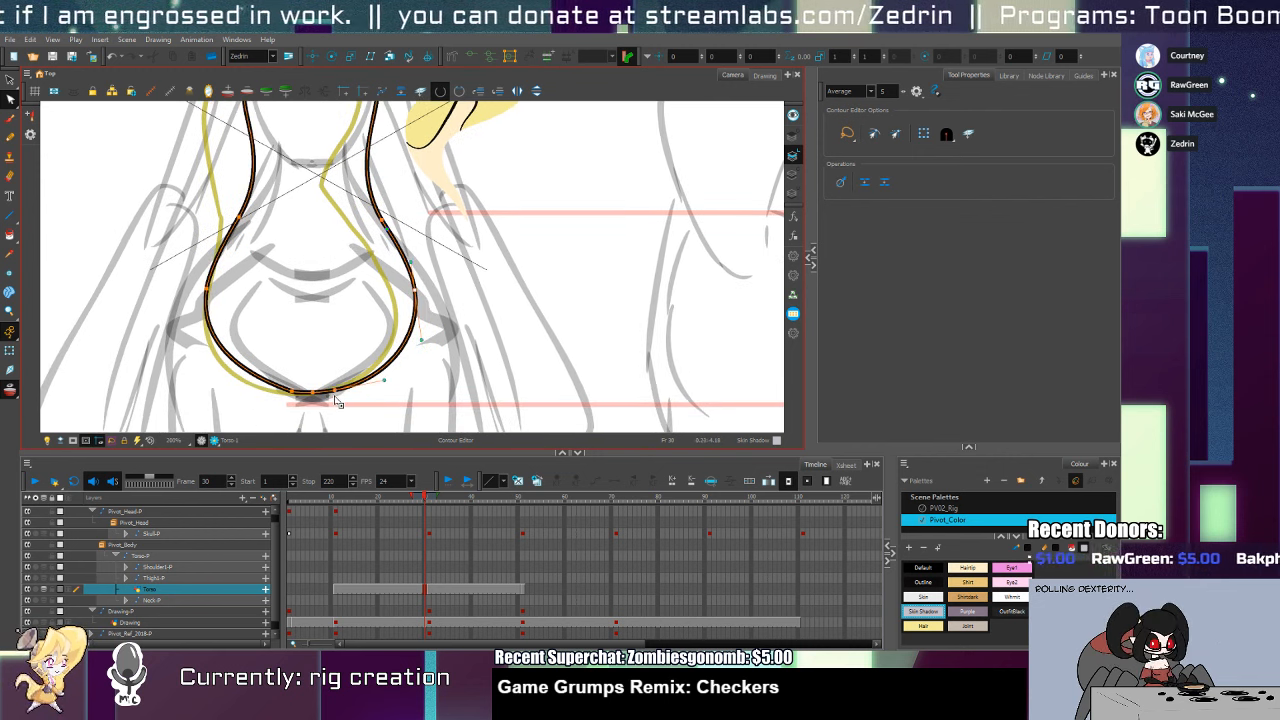
left_click(292, 392)
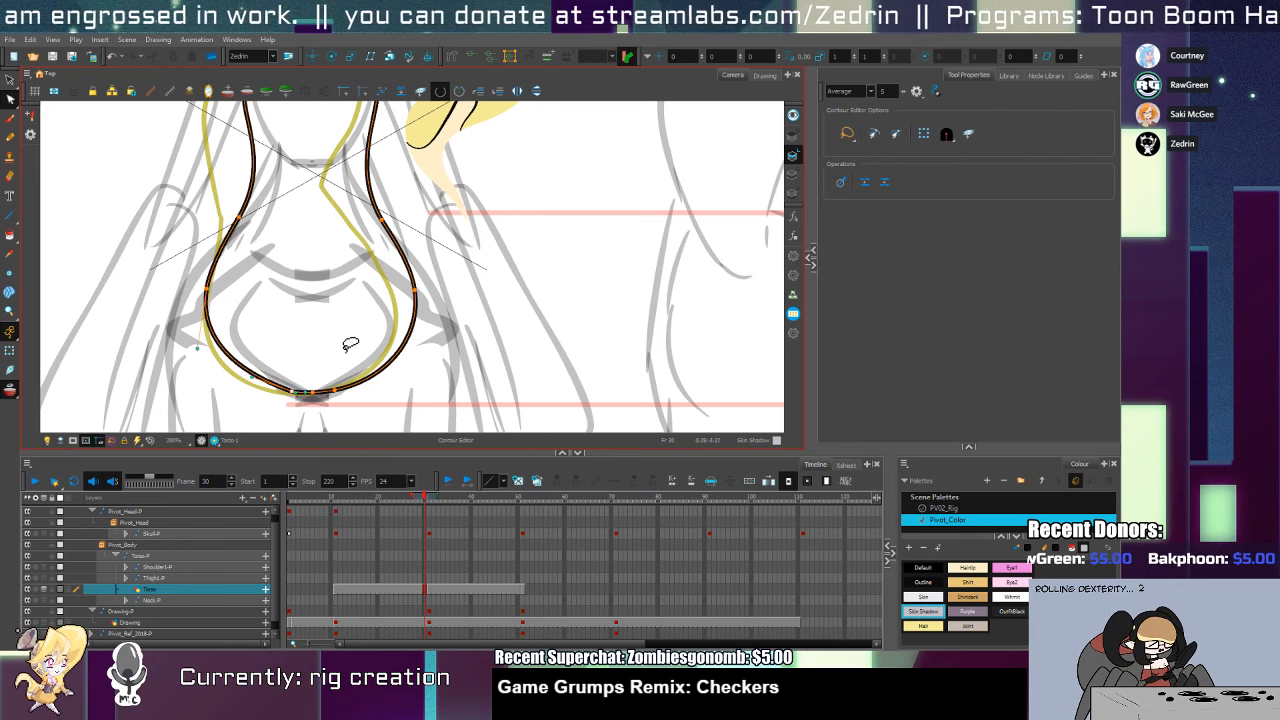
key("alt+s")
left_click(366, 382)
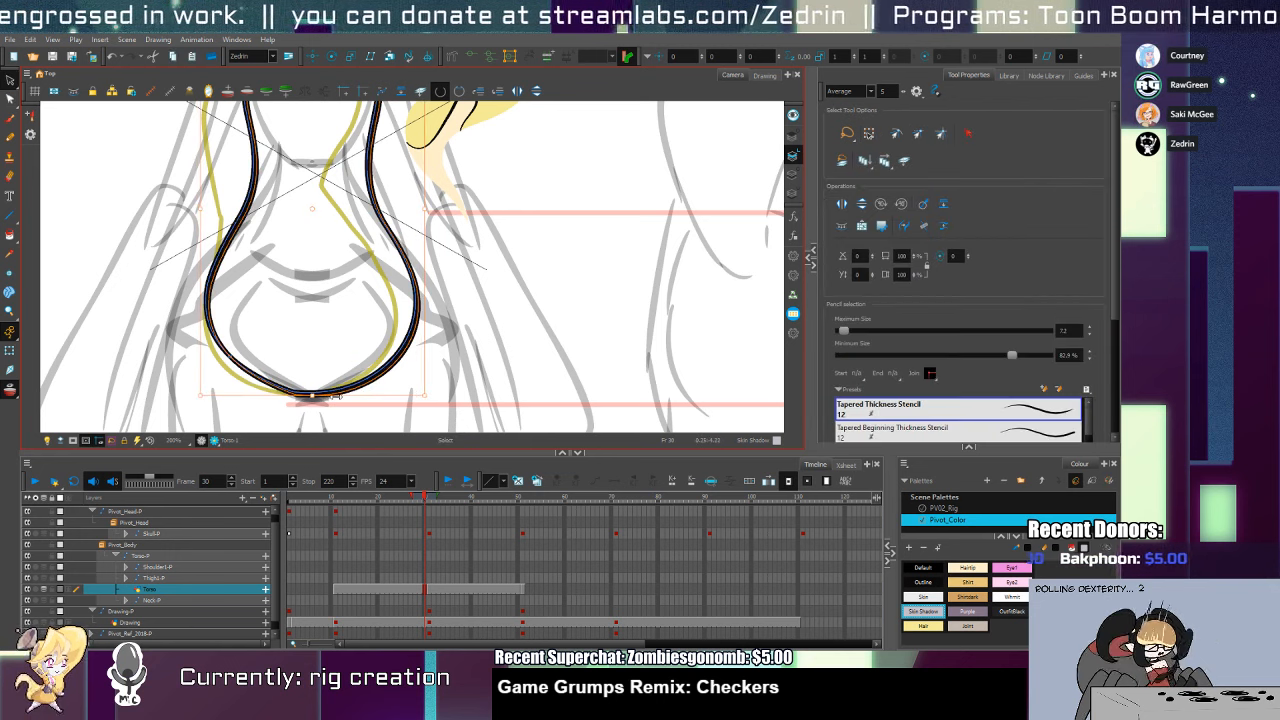
key("ctrl+z")
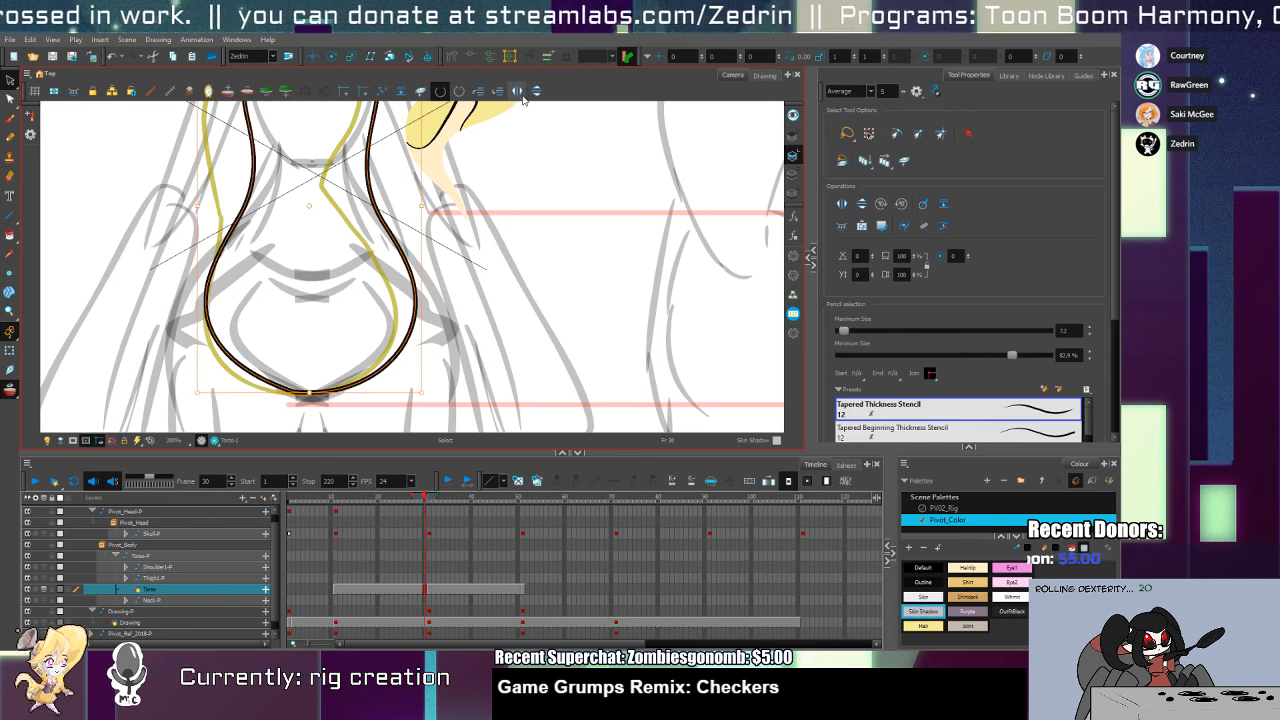
Delete the duplicate line segments overlapping the front torso's outline at hips and waist with the Cutter
key("alt+t")
left_click_drag(251, 375, 247, 382)
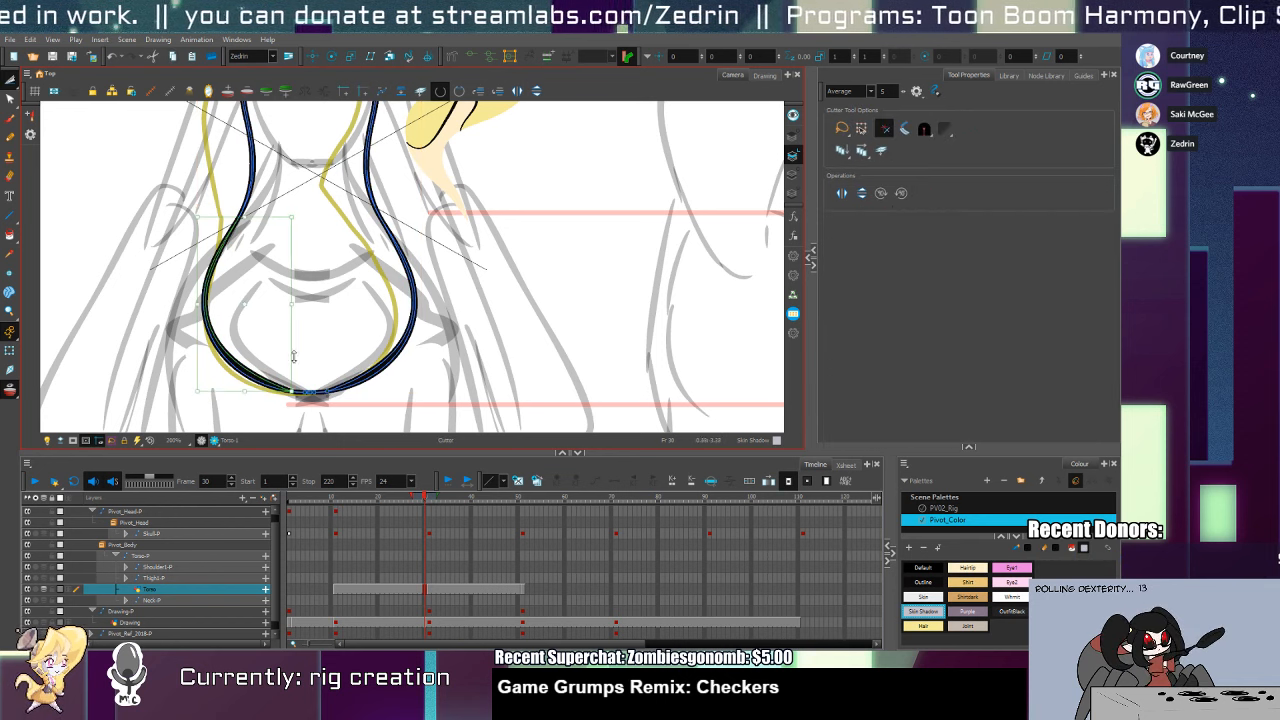
key("Delete")
left_click_drag(383, 364, 380, 369)
key("Delete")
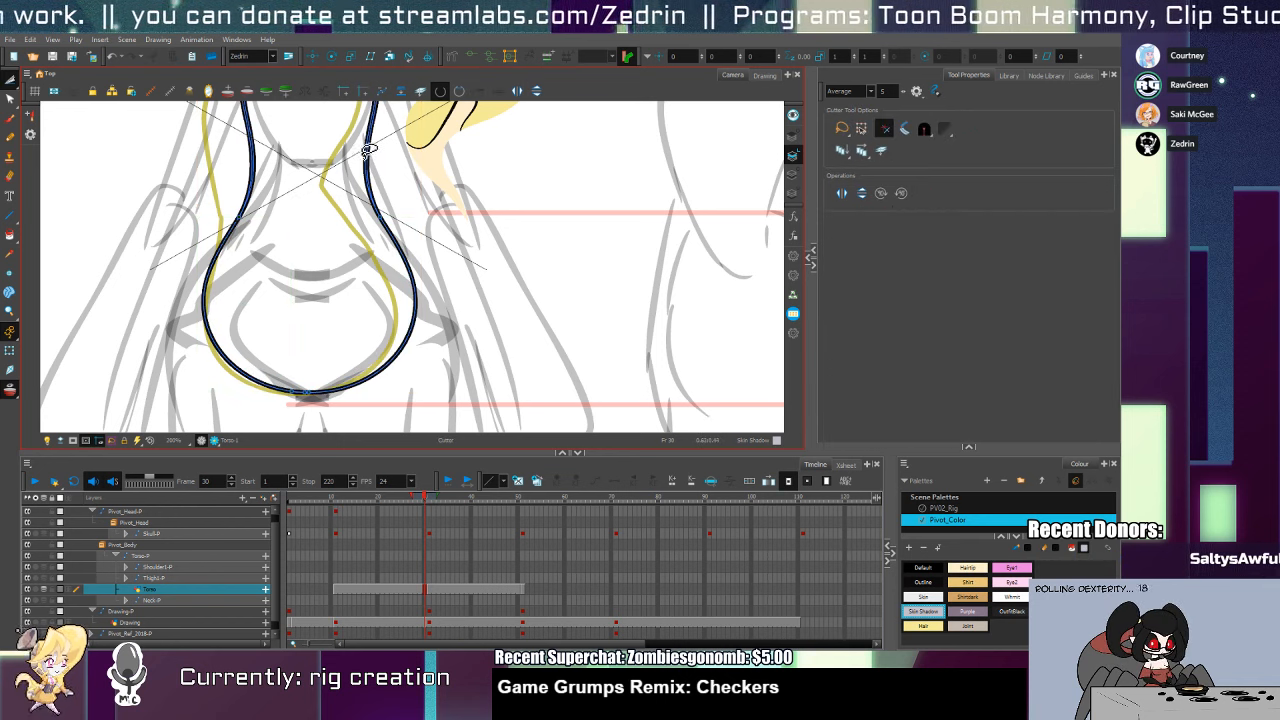
left_click_drag(367, 149, 357, 162)
key("Delete")
left_click_drag(262, 148, 261, 156)
key("Delete")
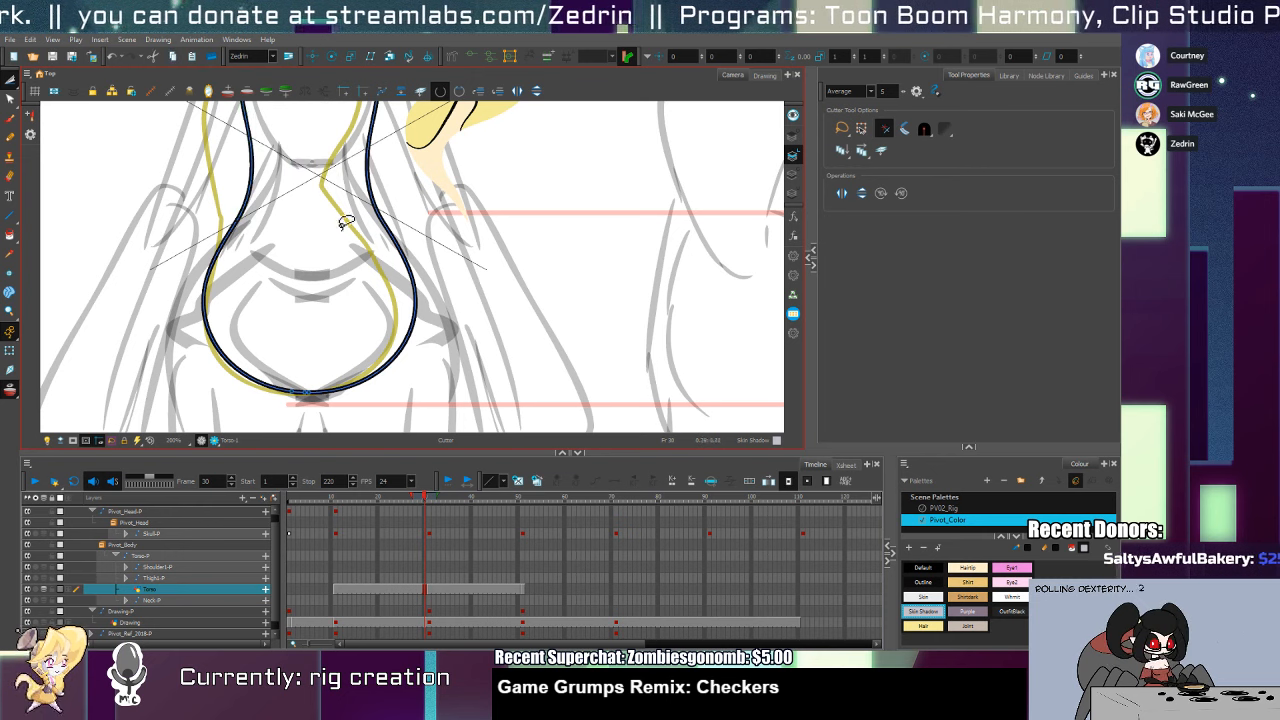
scroll(362, 278, "up", 5)
key("alt+s")
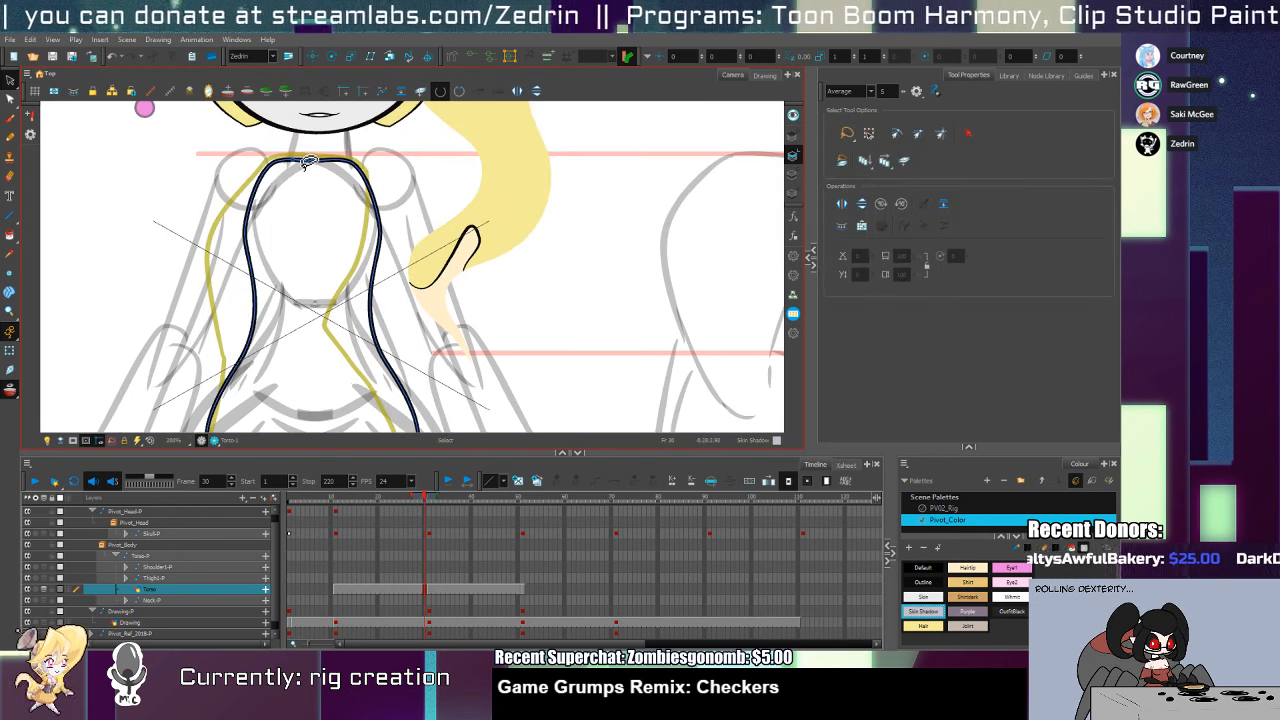
left_click(364, 288)
left_click_drag(360, 316, 351, 142)
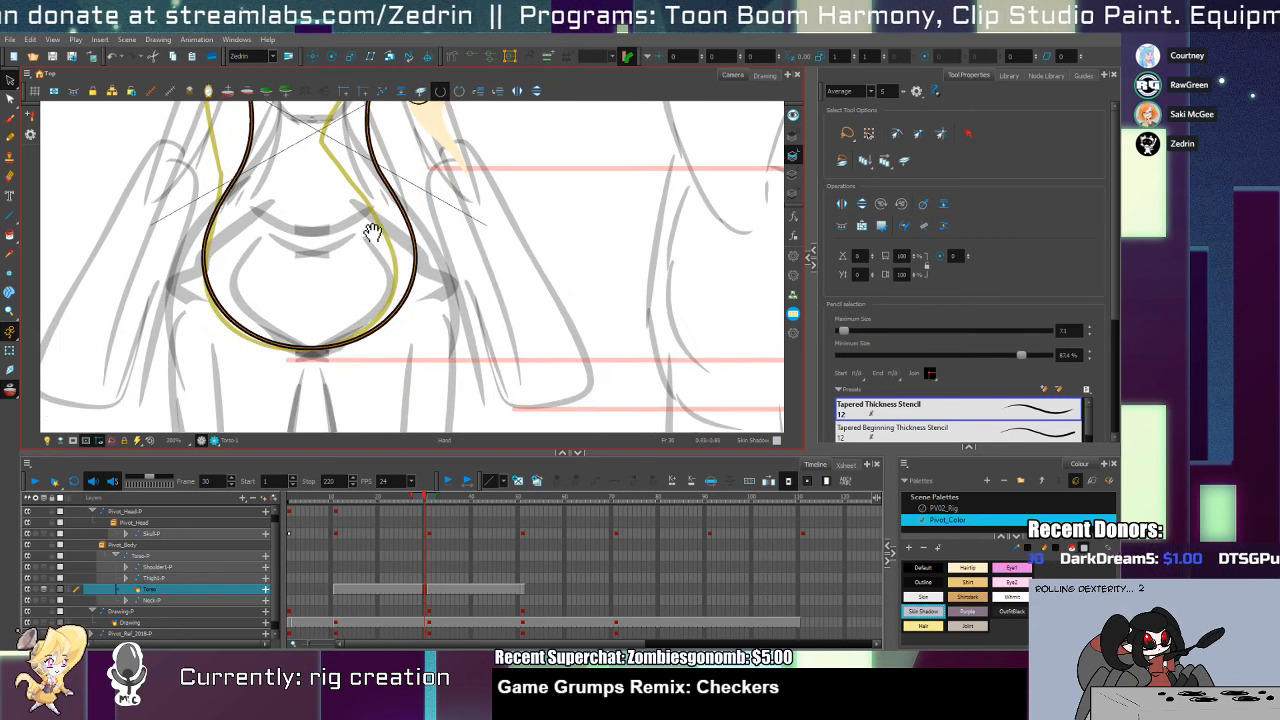
Lower the front torso's chest points slightly on both sides with the Contour Editor
left_click_drag(470, 255, 437, 294)
key("alt+z")
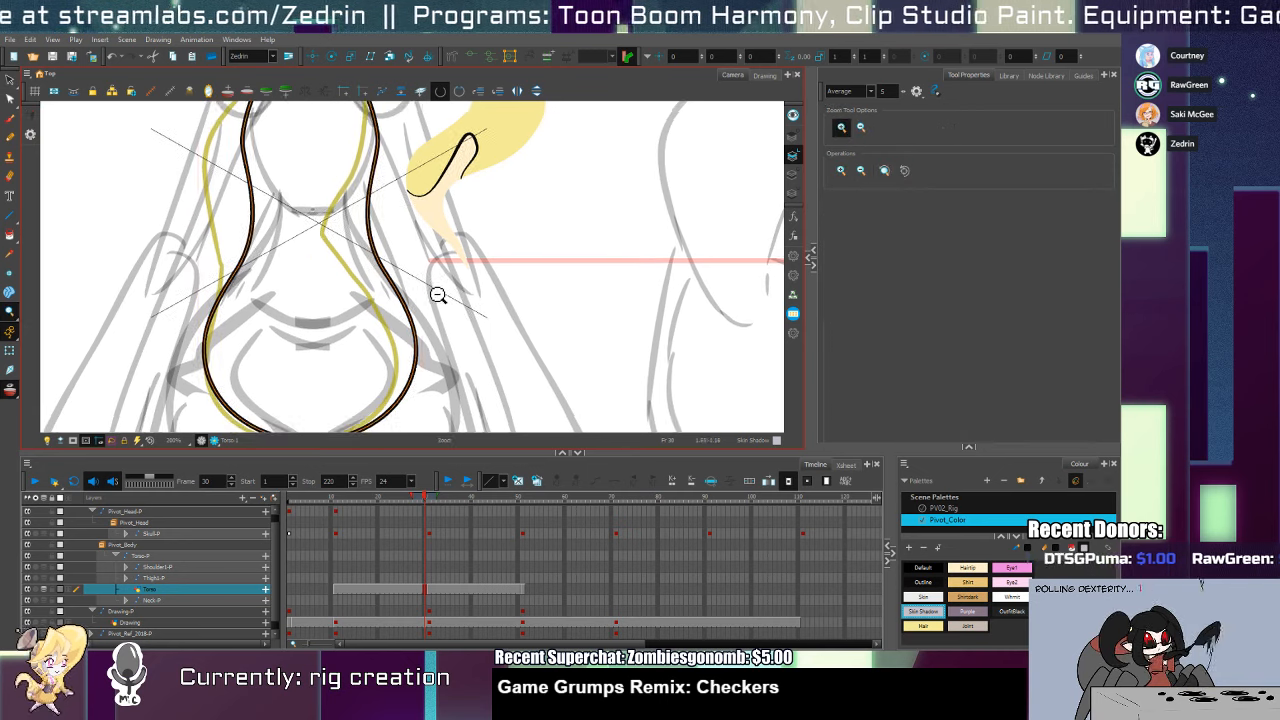
left_click(437, 294, "alt")
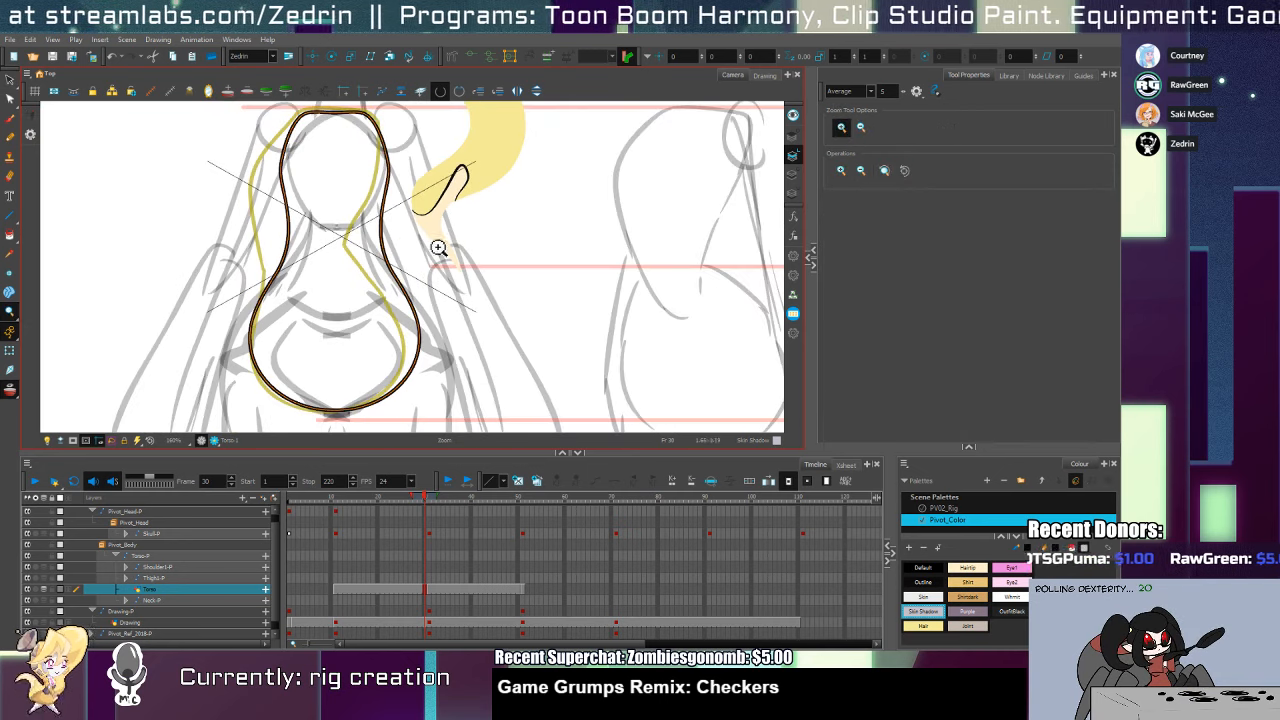
left_click(385, 205)
key("alt+q")
left_click_drag(389, 155, 388, 163)
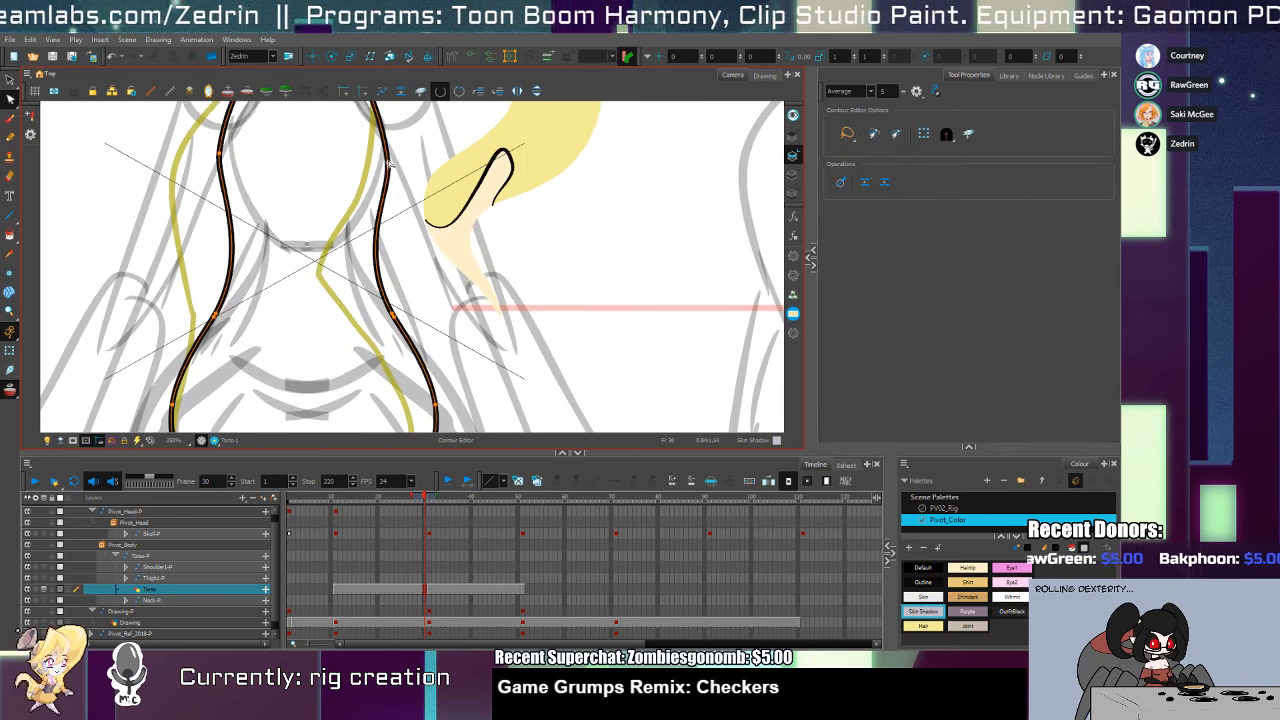
left_click_drag(220, 156, 220, 163)
Flip through the torso frames to compare the revised front outline with the three-quarter one
key("alt+z")
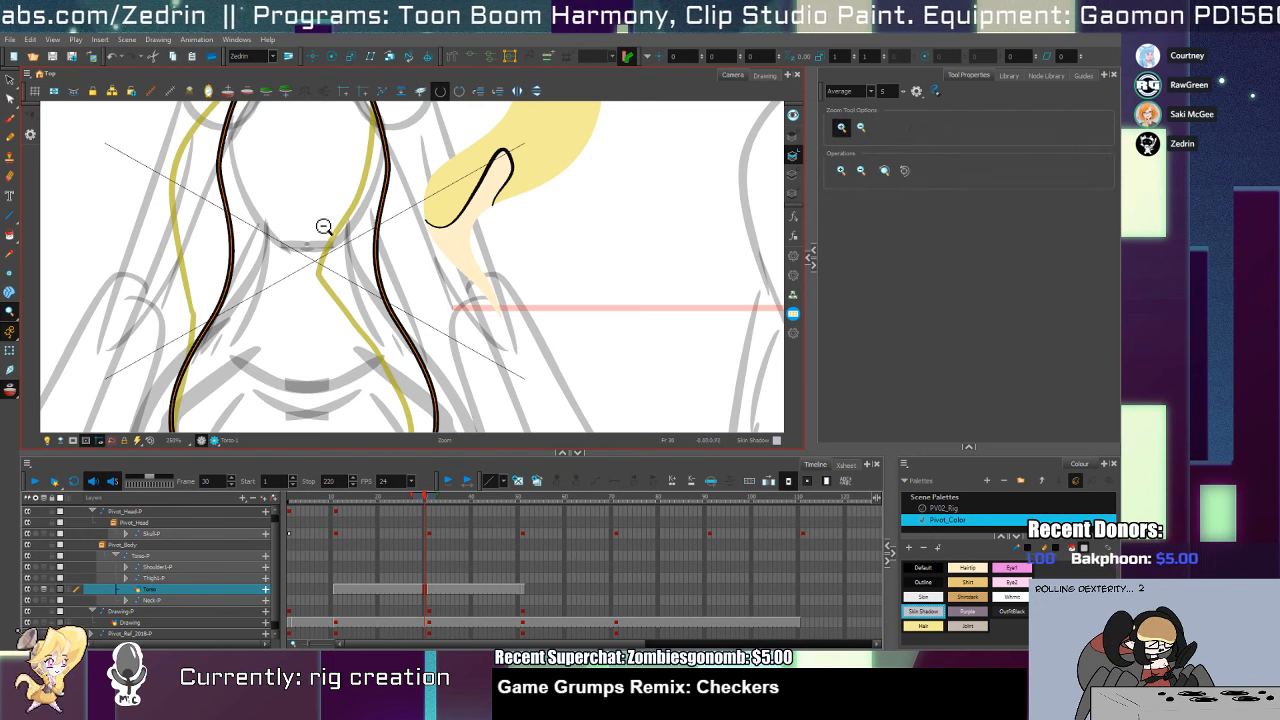
left_click(326, 232, "alt")
left_click(329, 237, "alt")
left_click(334, 243, "alt")
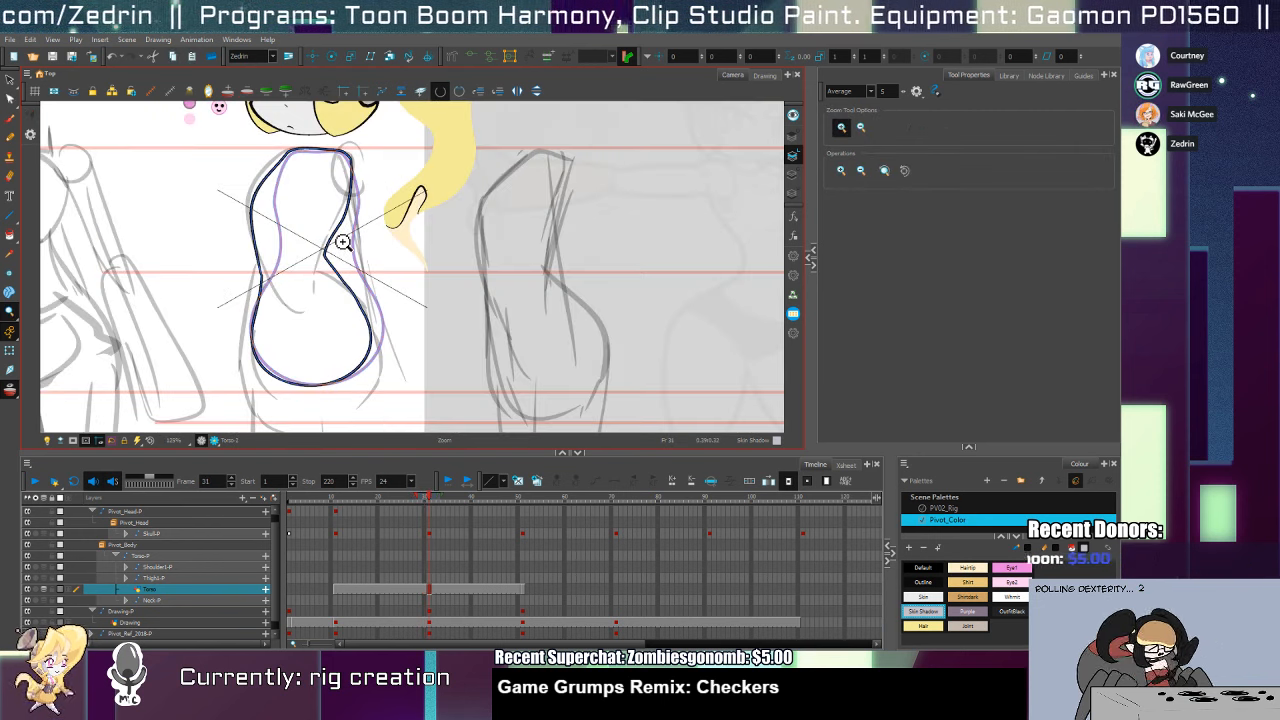
key("period")
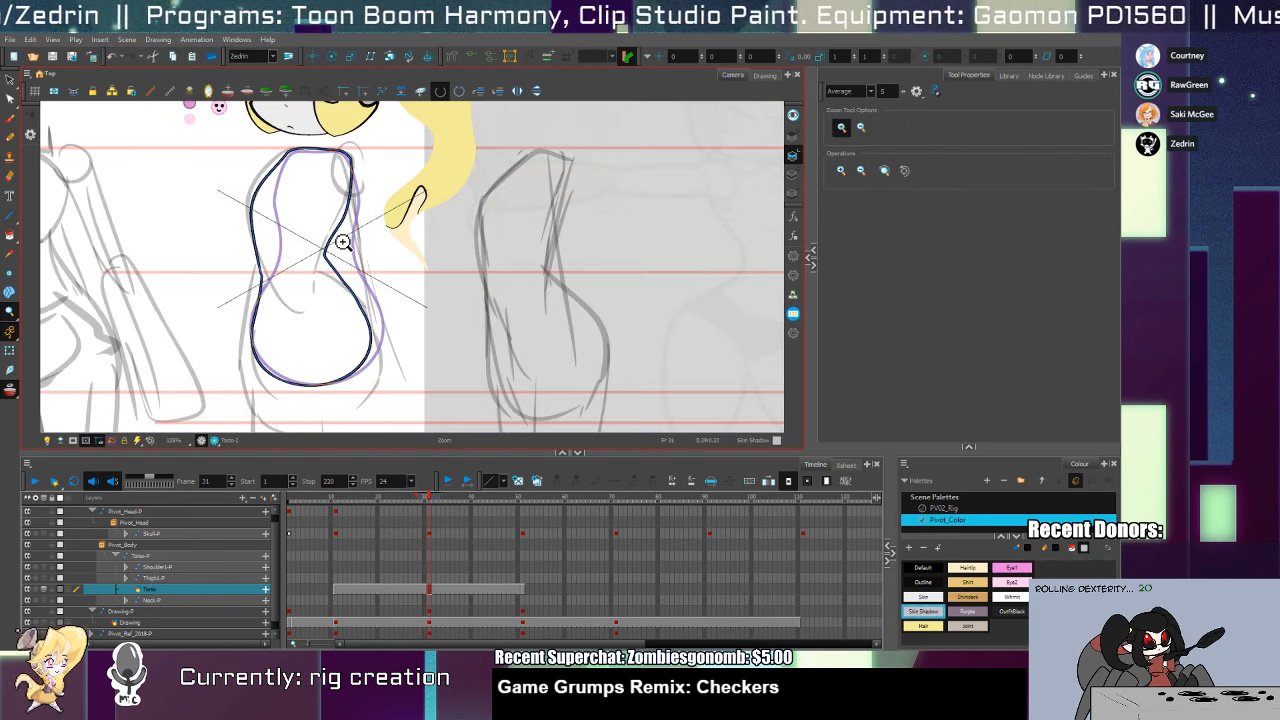
key("period")
key("period")
key("period")
key("period")
key("period")
key("period")
key("period")
key("period")
key("period")
key("period")
key("period")
key("period")
key("period")
key("period")
key("period")
key("period")
key("period")
key("period")
key("period")
key("period")
key("comma")
key("comma")
key("comma")
key("comma")
key("comma")
key("comma")
key("comma")
key("comma")
key("comma")
key("comma")
key("comma")
key("comma")
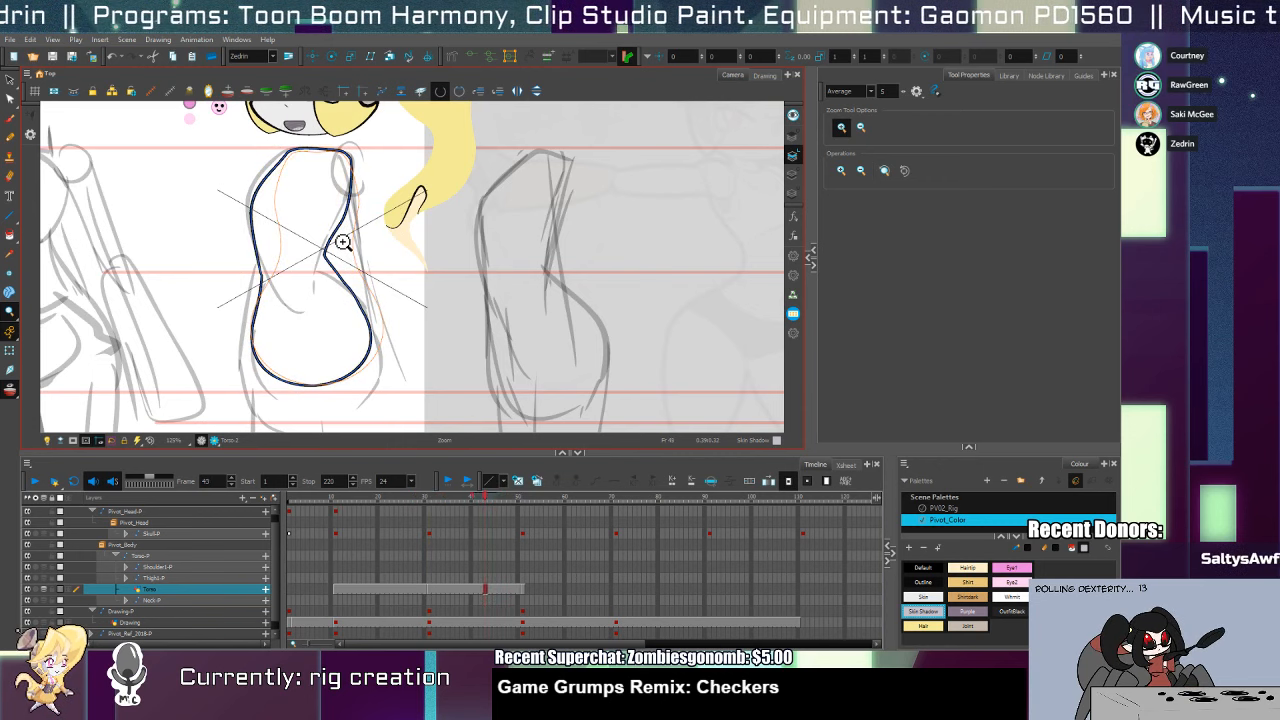
Remove the surplus contour point between waist and hip on the three-quarter torso with the Contour Editor
left_click(256, 198)
left_click(256, 198)
key("alt+q")
left_click_drag(250, 222, 258, 225)
scroll(266, 300, "up", 1)
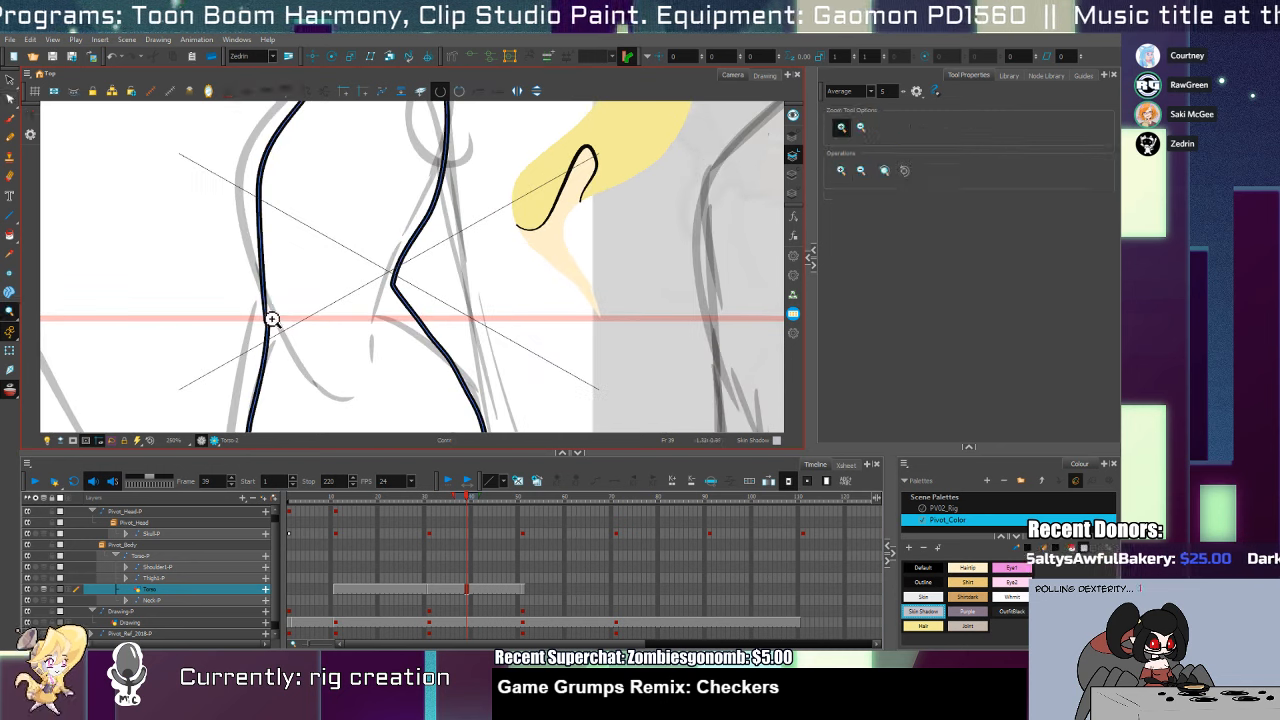
left_click(268, 302)
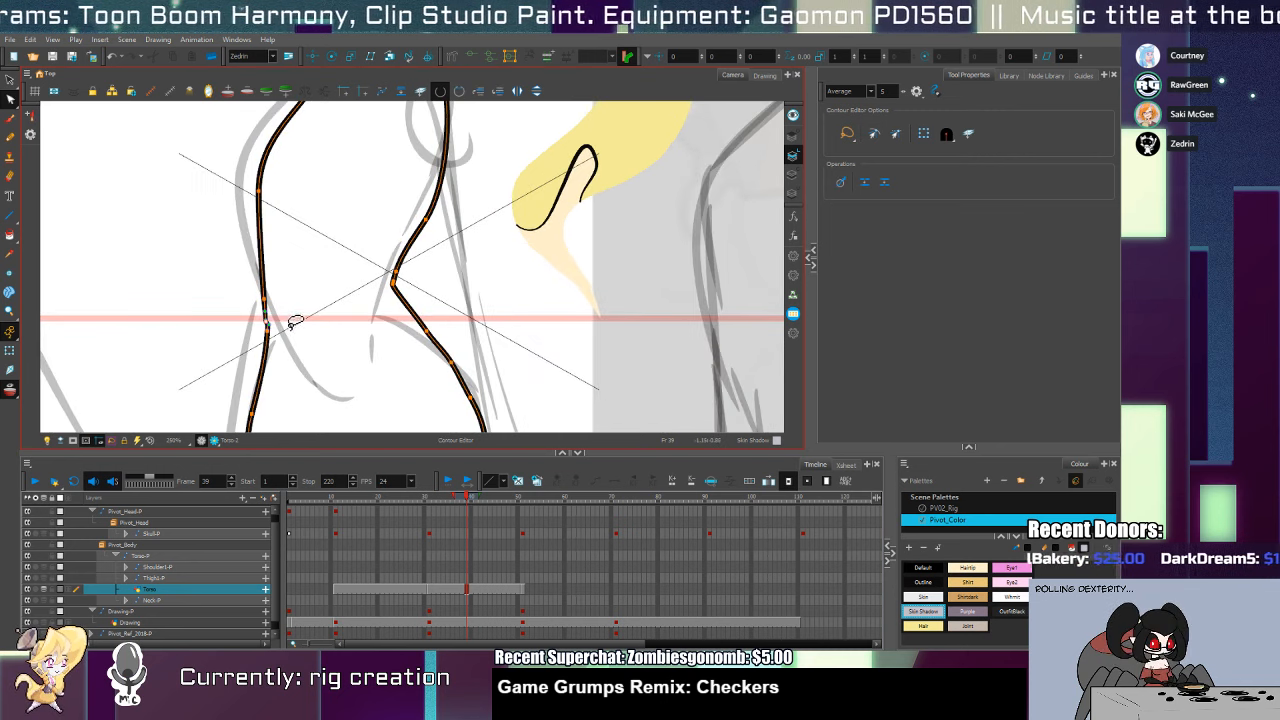
mouse_move(467, 354)
left_mouse_down()
mouse_move(475, 305)
mouse_move(480, 318)
left_mouse_up()
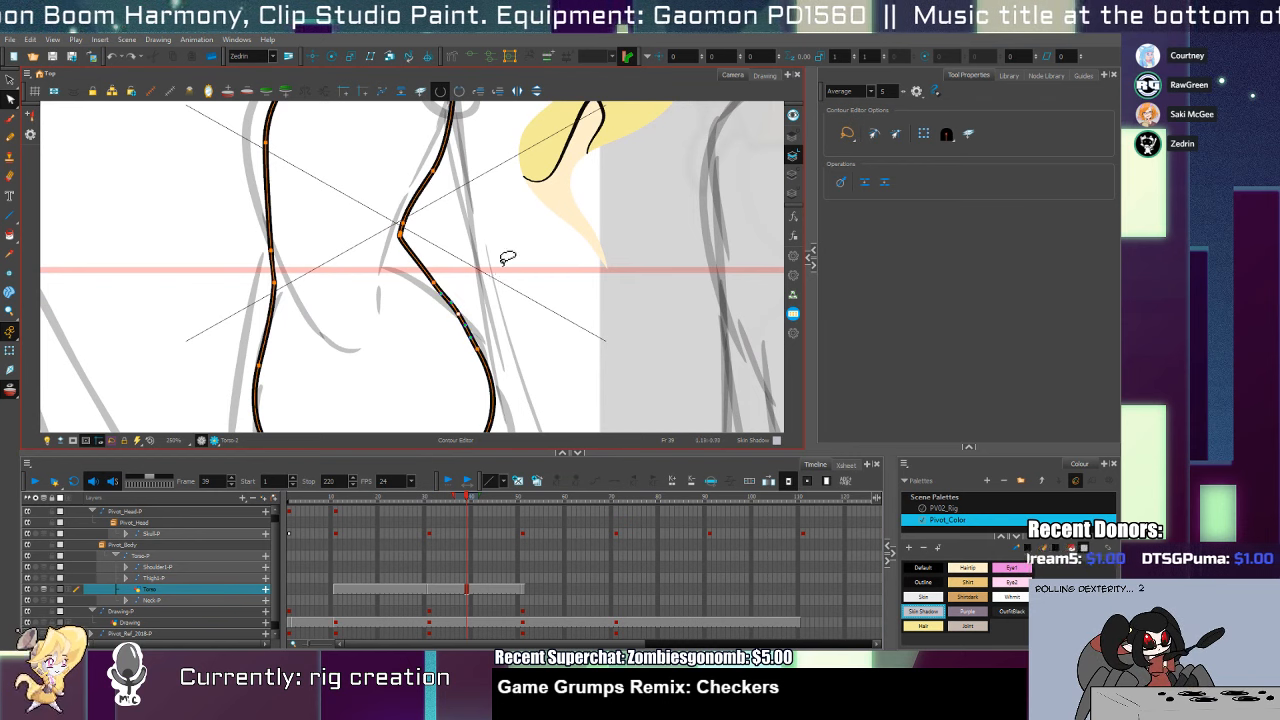
key("Delete")
Delete the extra contour point just above the three-quarter torso's sharp waist corner
left_click_drag(408, 248, 405, 250)
key("ctrl+z")
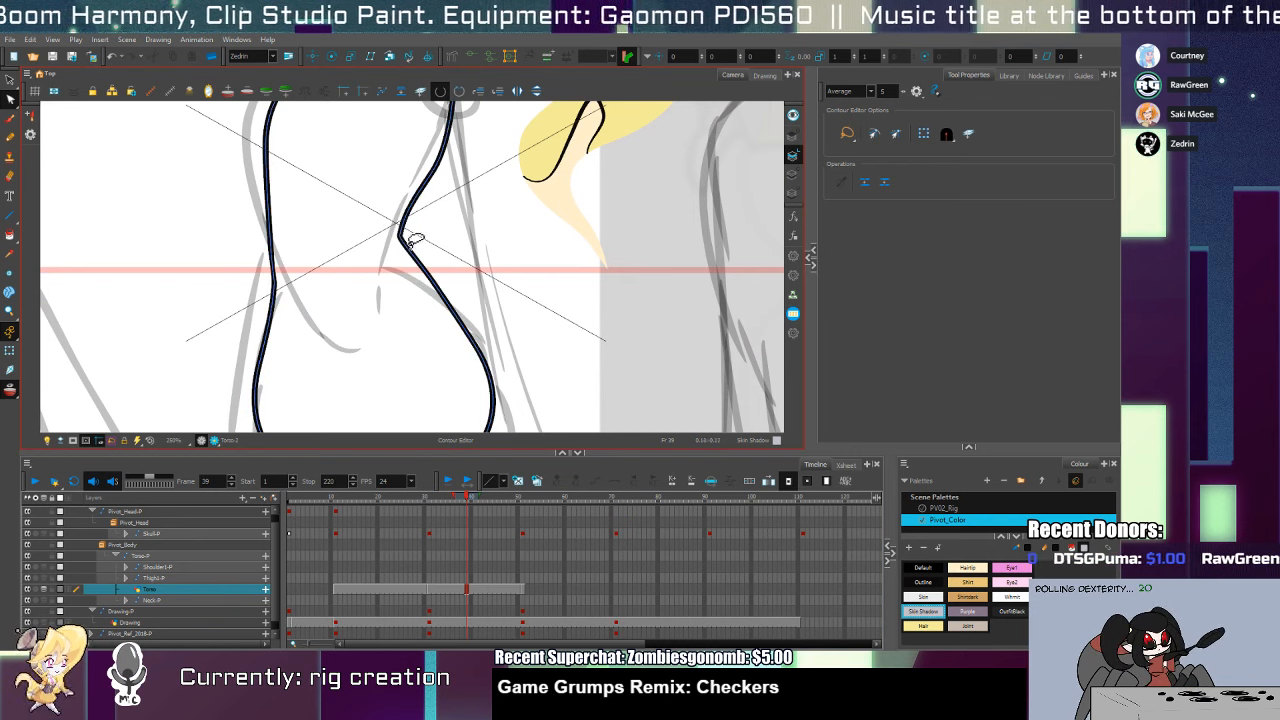
left_click(405, 231)
left_click(403, 223)
key("Delete")
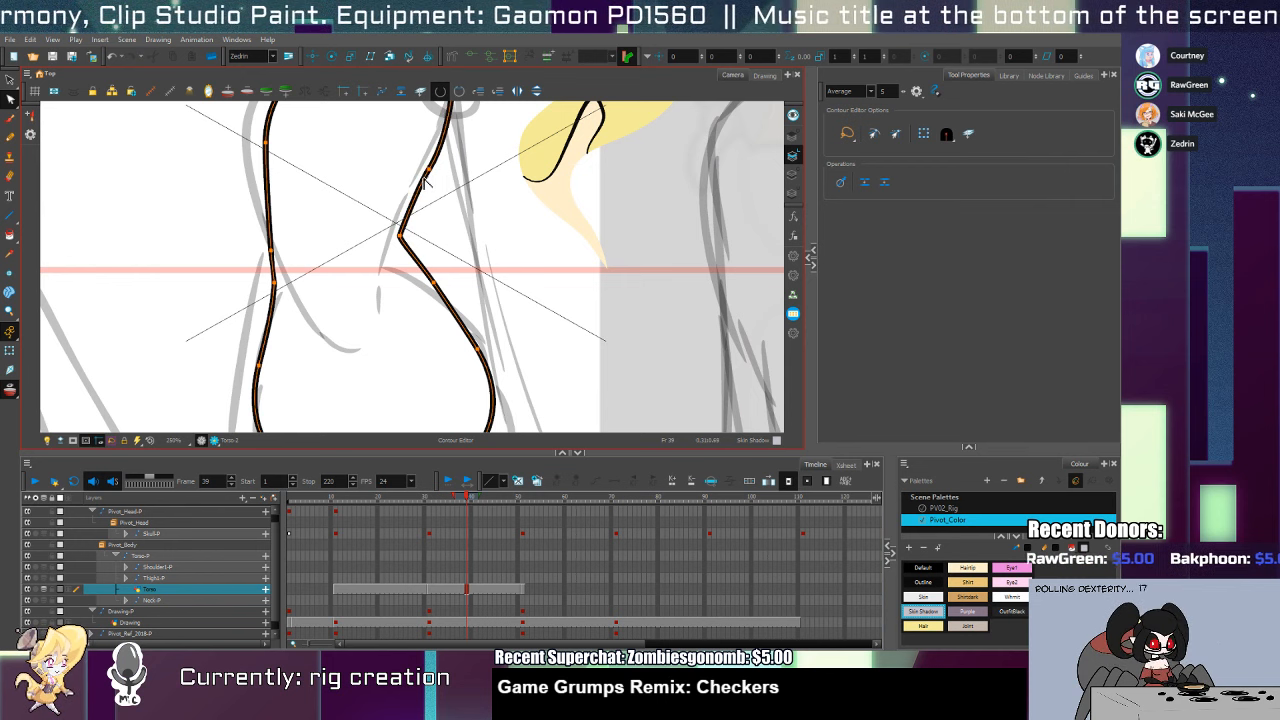
Step back and forth between the three-quarter and front torso frames to check how the cleaned-up outlines match
key("space")
left_click_drag(430, 278, 448, 170)
key("alt+z")
left_click(436, 276, "alt")
left_click(432, 279, "alt")
left_click(431, 282, "alt")
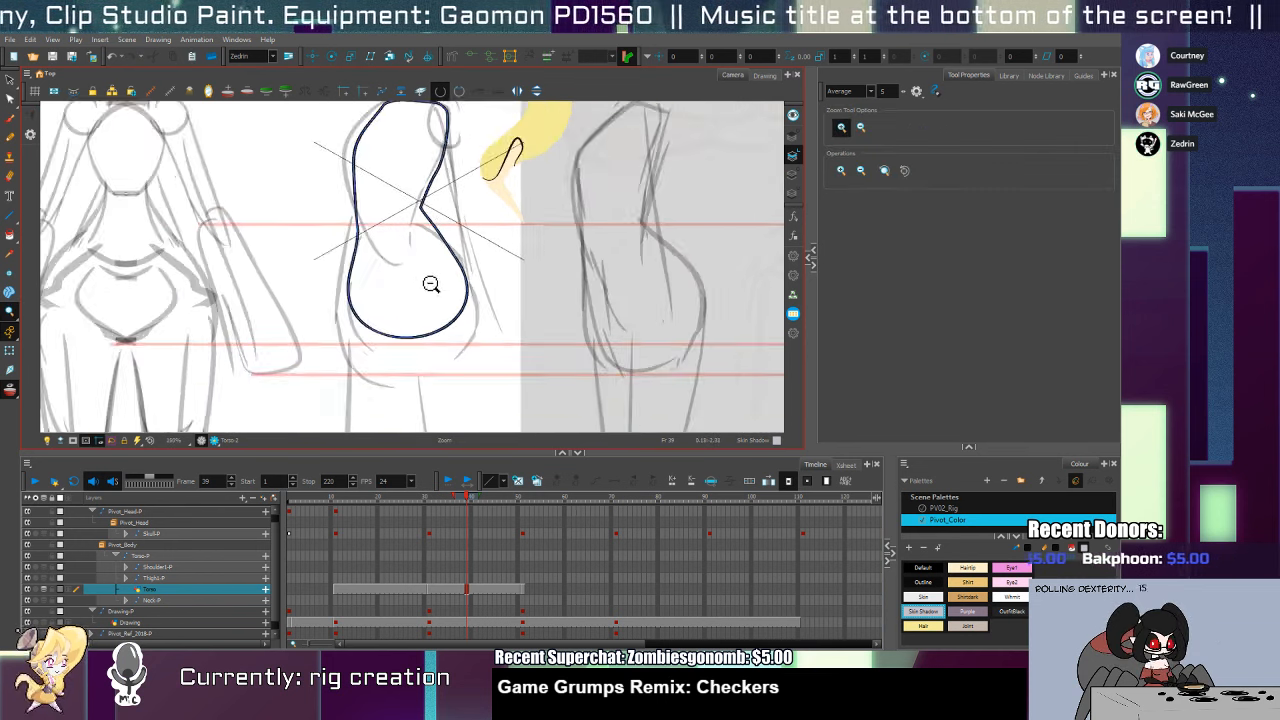
left_click(431, 283, "alt")
key("space")
left_click_drag(429, 272, 353, 332)
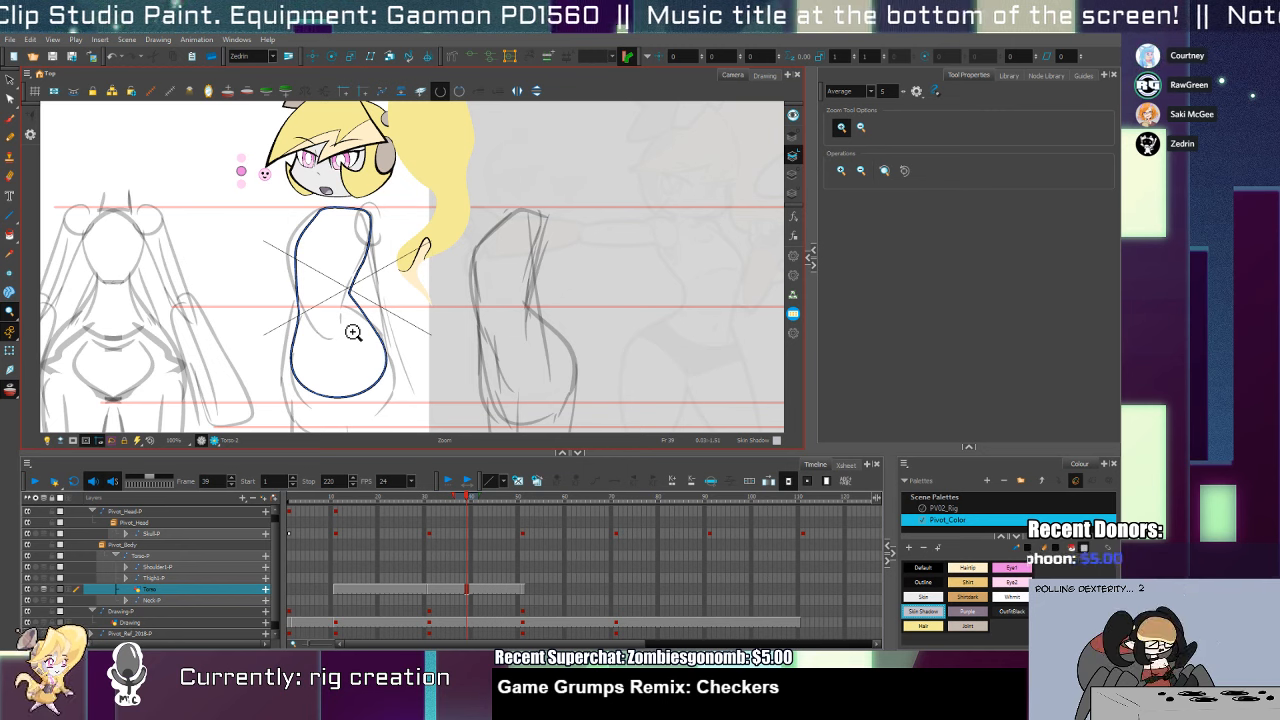
key("comma")
key("comma")
key("comma")
key("comma")
key("comma")
key("comma")
key("comma")
key("comma")
key("comma")
key("comma")
key("comma")
key("comma")
key("comma")
key("comma")
key("comma")
key("comma")
key("period")
key("period")
key("period")
key("period")
key("period")
key("period")
key("period")
key("period")
key("period")
key("period")
key("period")
key("period")
key("period")
key("period")
key("period")
key("period")
key("period")
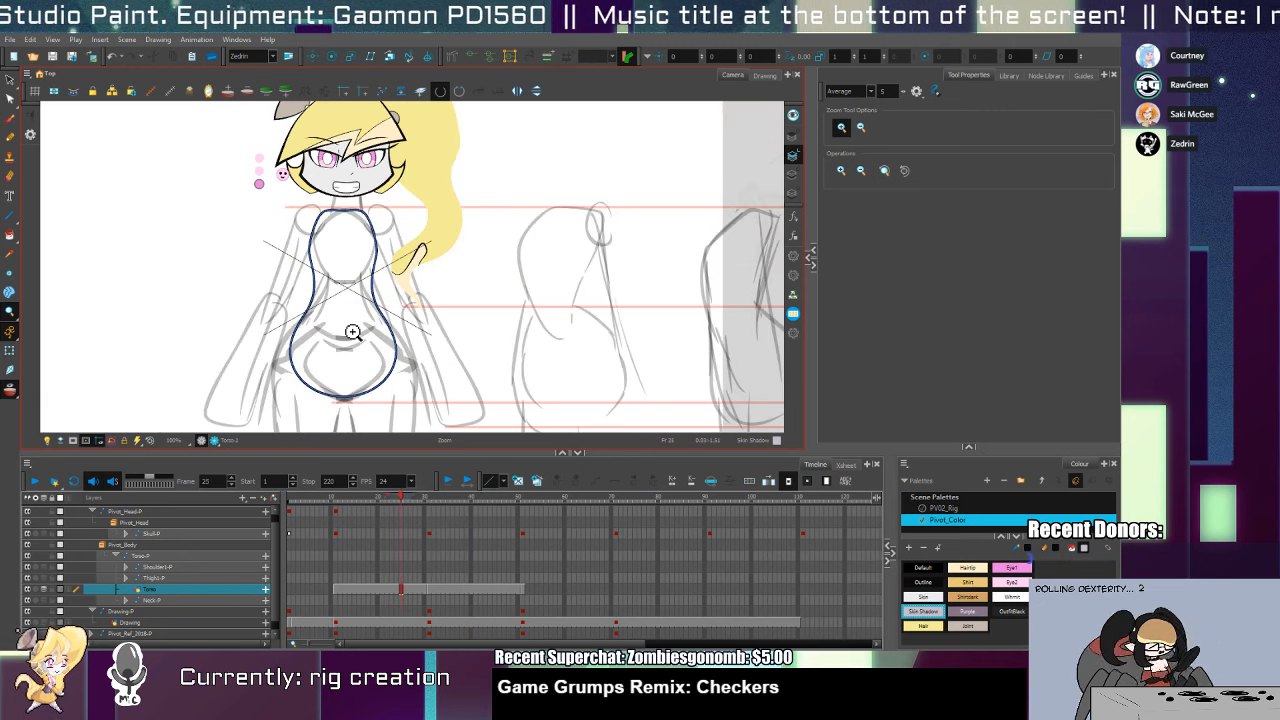
Extend the three-quarter torso drawing's exposure to frame 70
key("period")
key("period")
key("period")
key("period")
key("period")
key("period")
key("period")
key("period")
key("period")
key("period")
key("period")
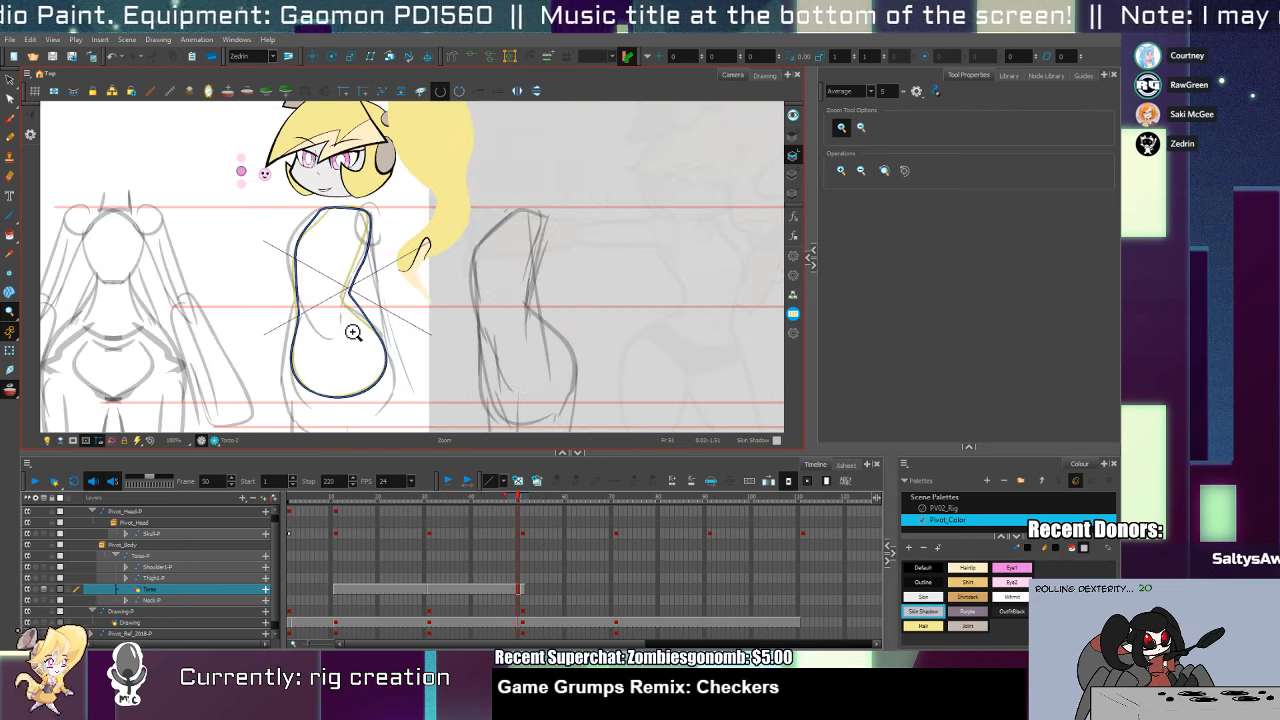
left_click(612, 588)
key("F5")
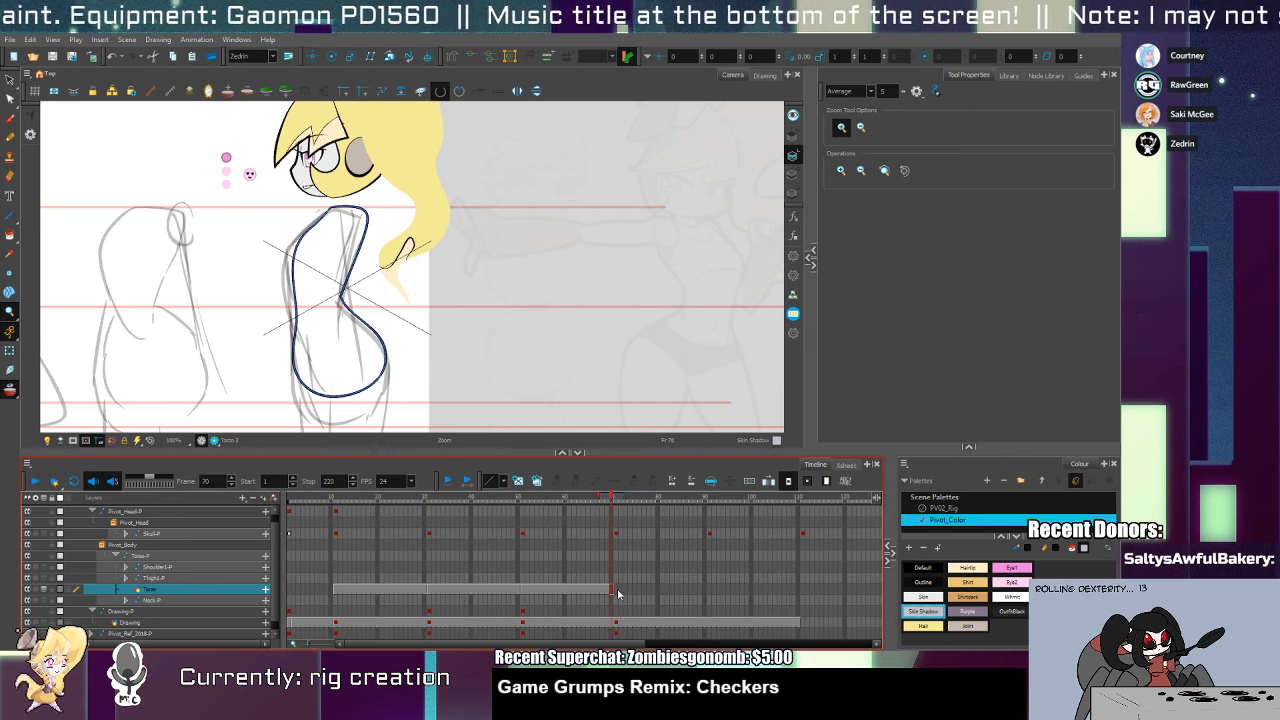
Draw the side-view torso outline at frame 71 of the torso layer with the Lineart pencil preset, over the rough sketch
left_click(617, 588)
key("alt+x")
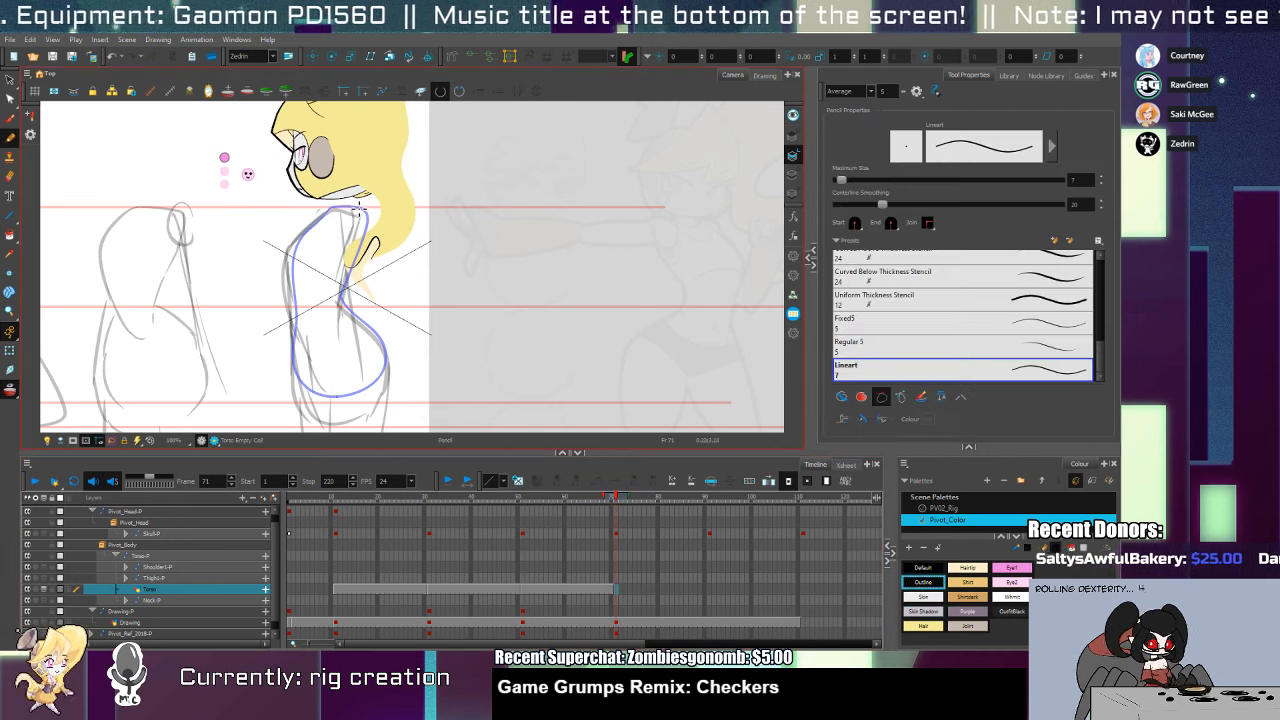
left_click_drag(290, 252, 292, 279)
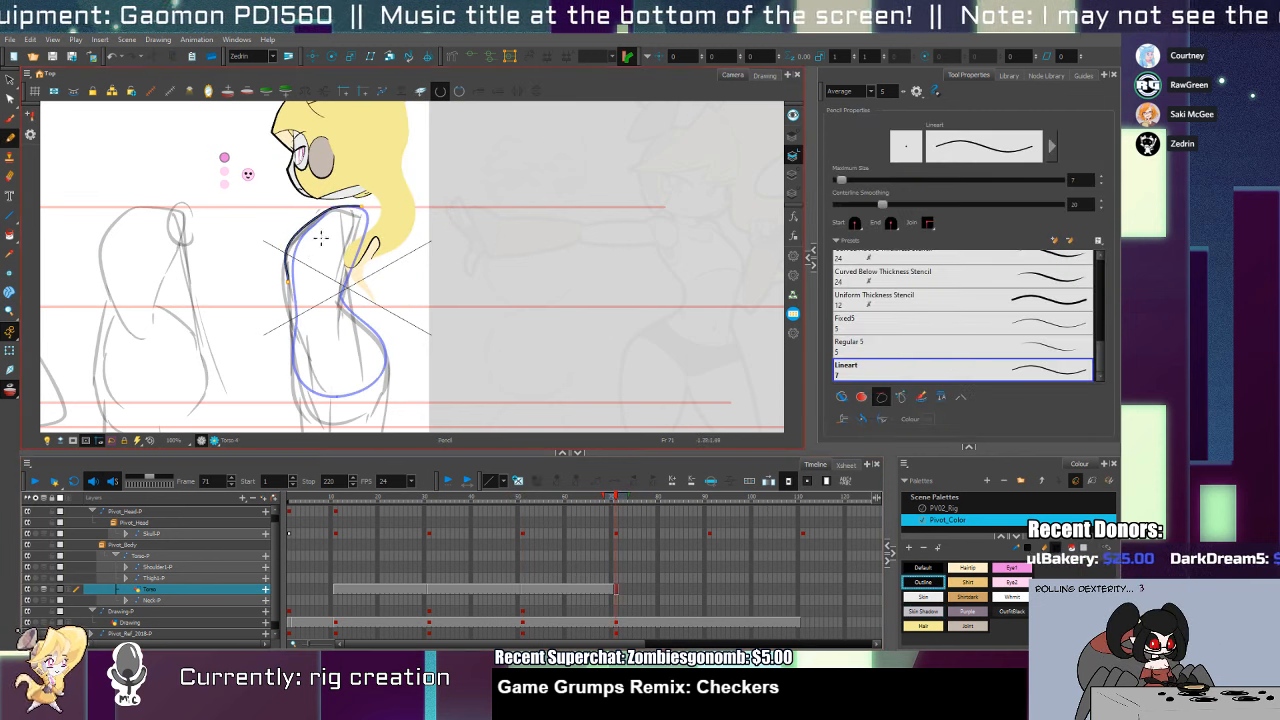
key("ctrl+z")
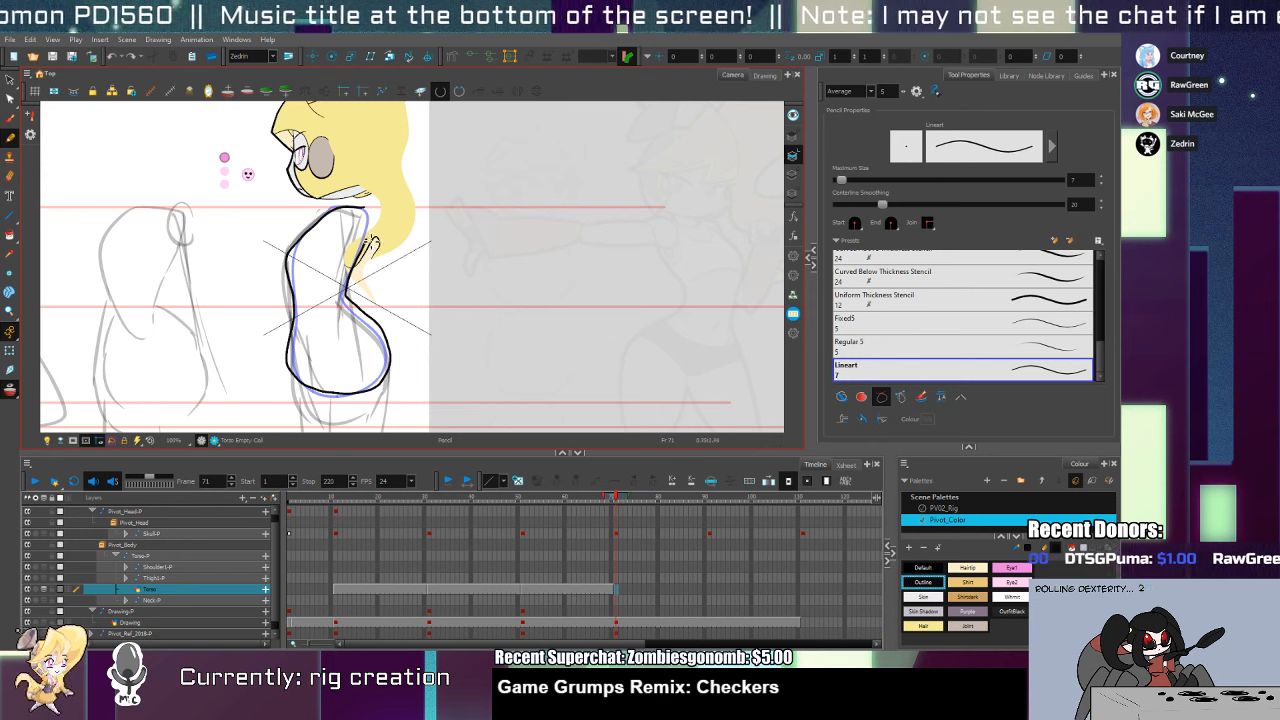
mouse_move(372, 242)
left_mouse_down()
mouse_move(362, 207)
mouse_move(366, 252)
left_mouse_up()
Select the freshly drawn side torso outline and even out its pencil line thickness
key("alt+q")
scroll(356, 206, "up", 4)
key("alt+s")
left_click(922, 229)
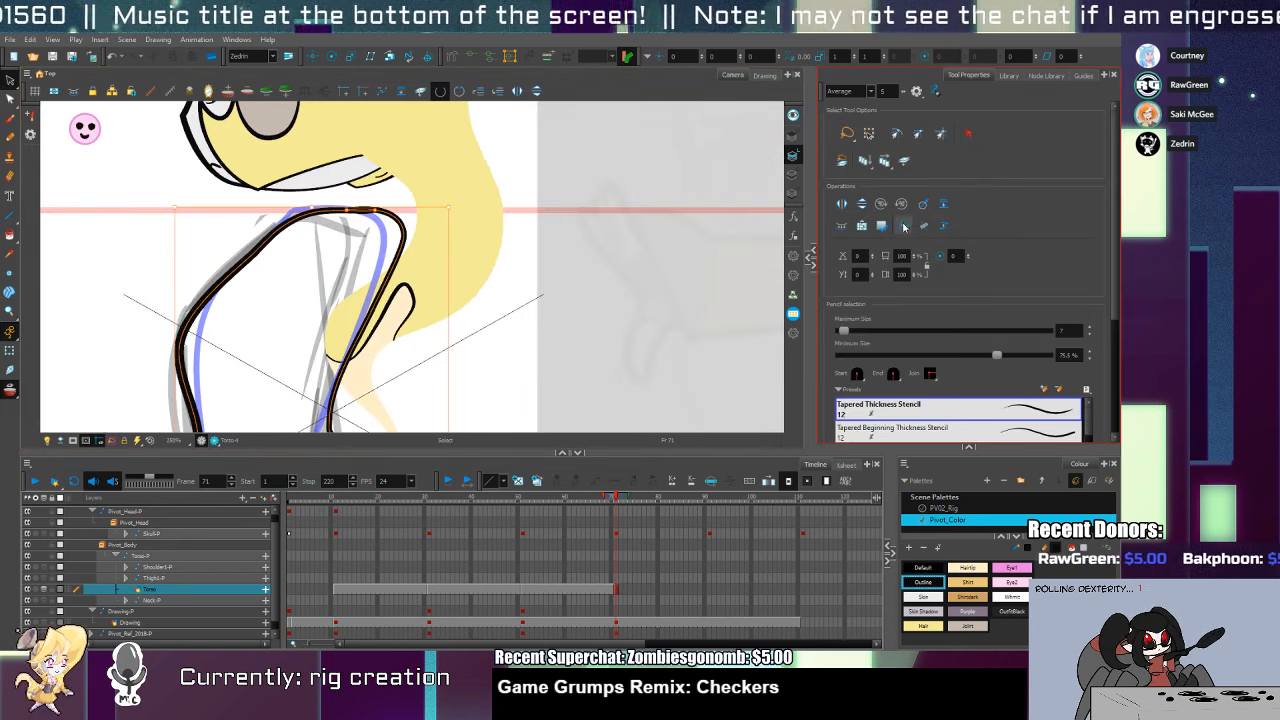
key("ctrl+z")
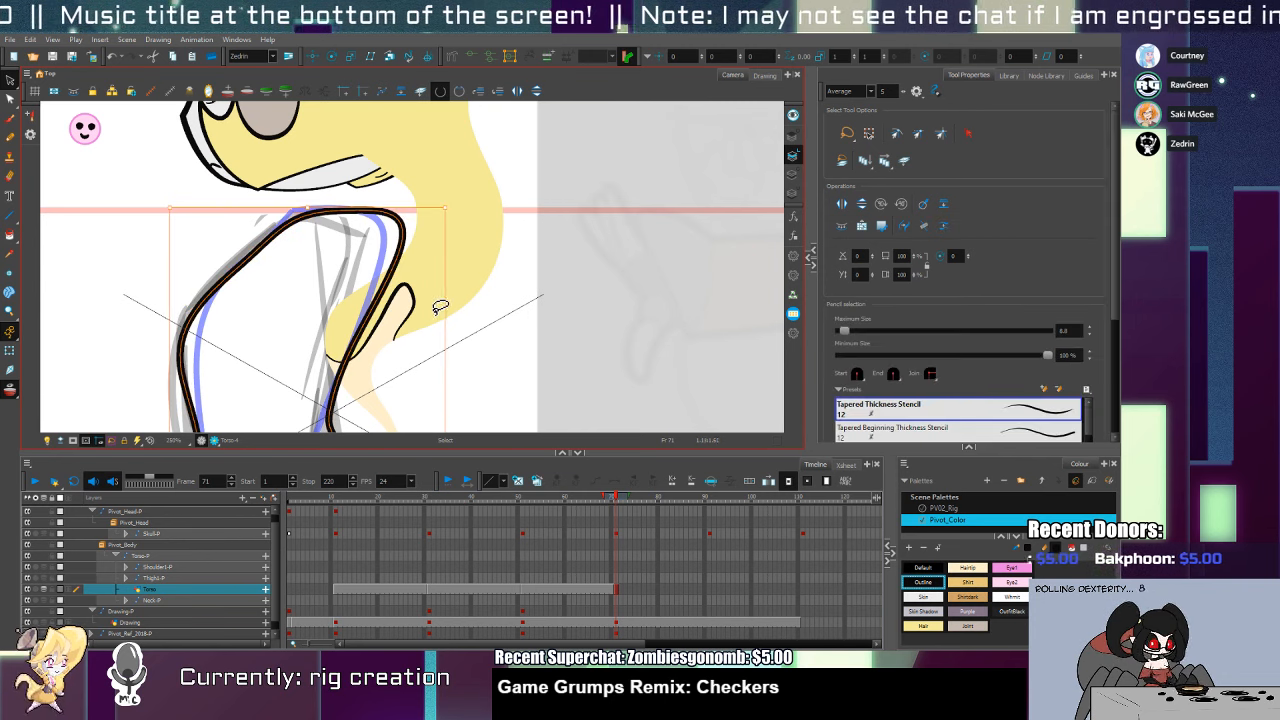
Refine the contour points along the side torso's chest with the Contour Editor
mouse_move(358, 352)
left_mouse_down()
mouse_move(423, 260)
mouse_move(461, 301)
left_mouse_up()
key("alt+q")
left_click_drag(287, 322, 298, 352)
left_click(293, 312)
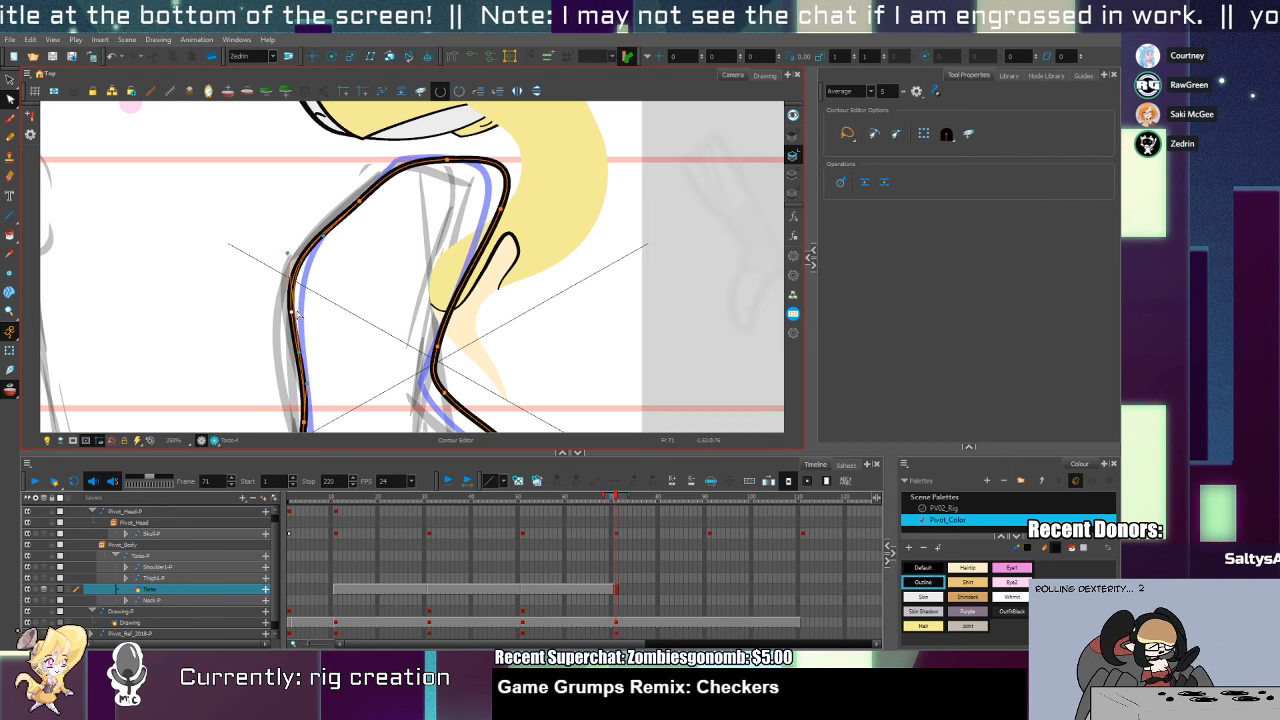
Undo the last lower-belly contour edits and readjust the side torso's points there into a smoother curve
scroll(337, 237, "down", 10)
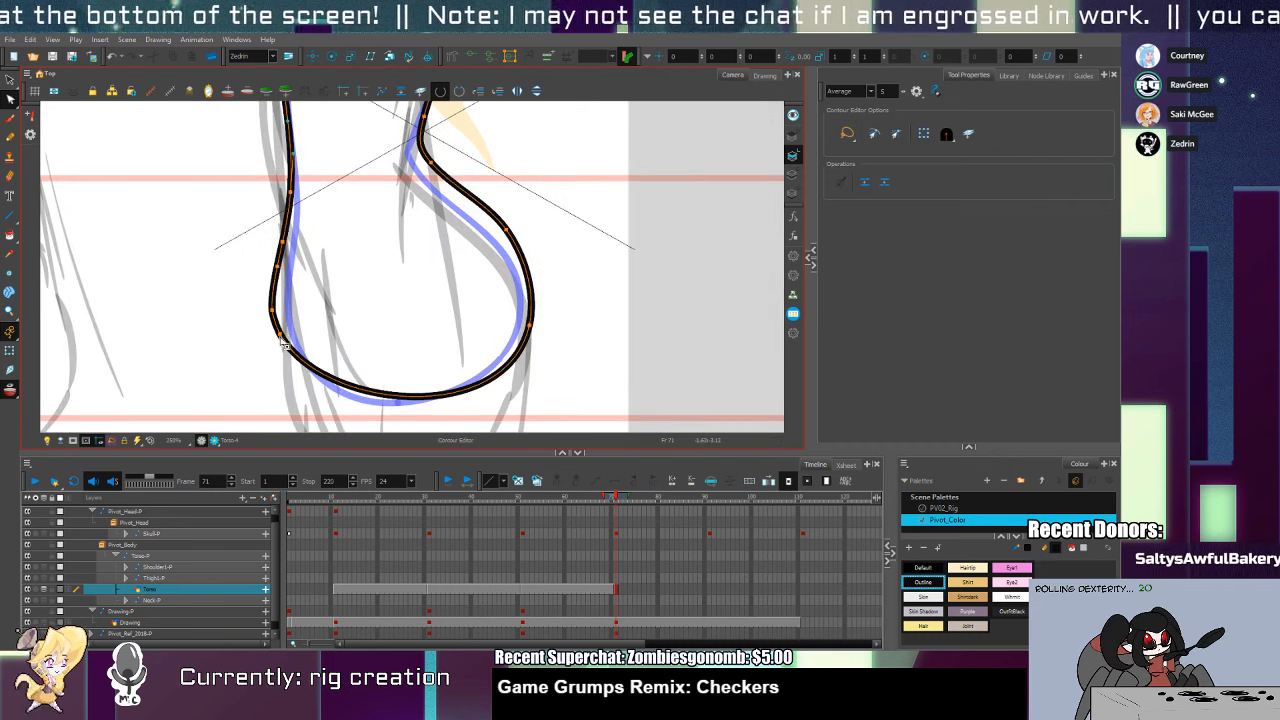
key("ctrl+z")
key("ctrl+z")
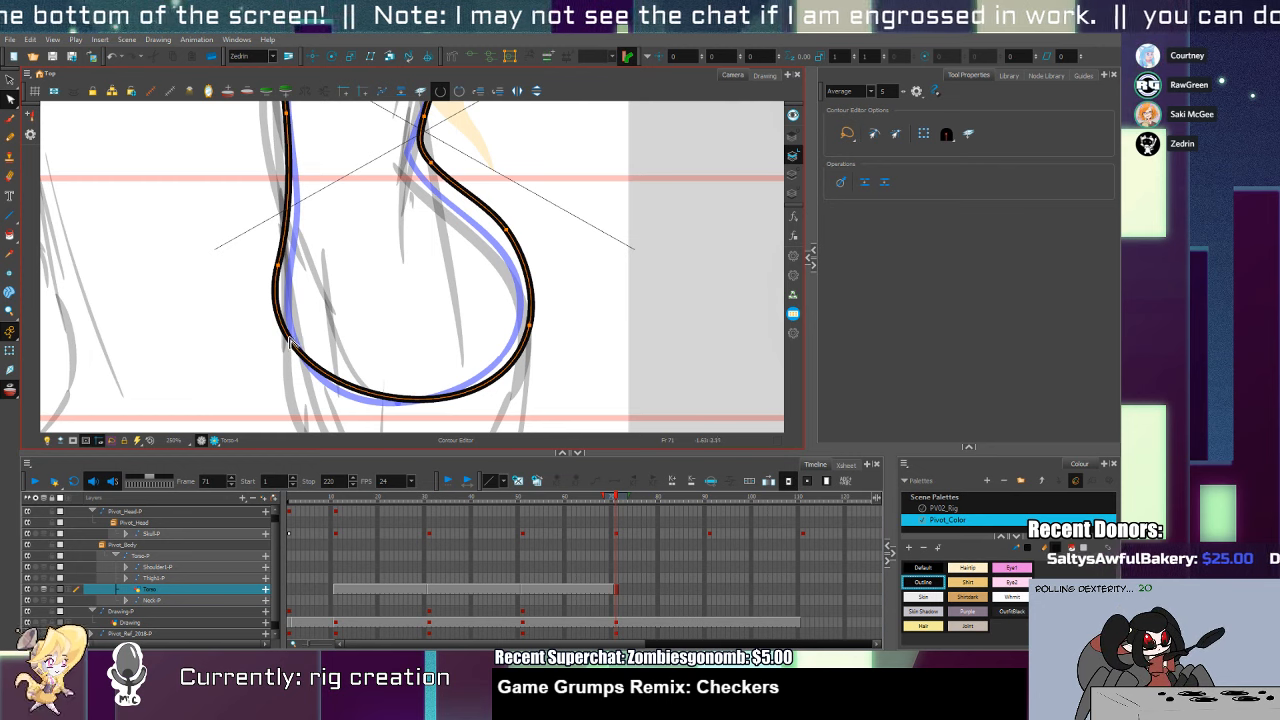
left_click_drag(290, 341, 289, 345)
left_click_drag(279, 265, 282, 267)
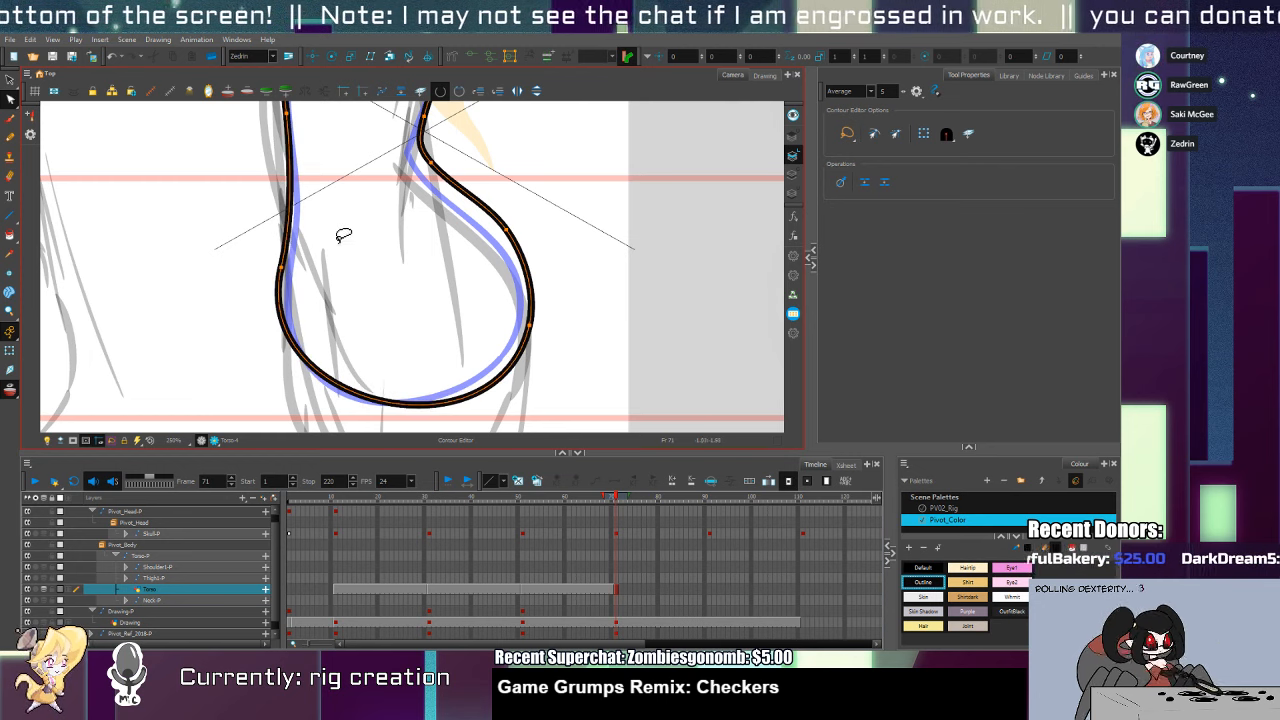
Reshape the side torso's rounded rear hip curve and fine-tune the opposite belly point with the Contour Editor
left_click_drag(534, 300, 546, 324)
key("ctrl+z")
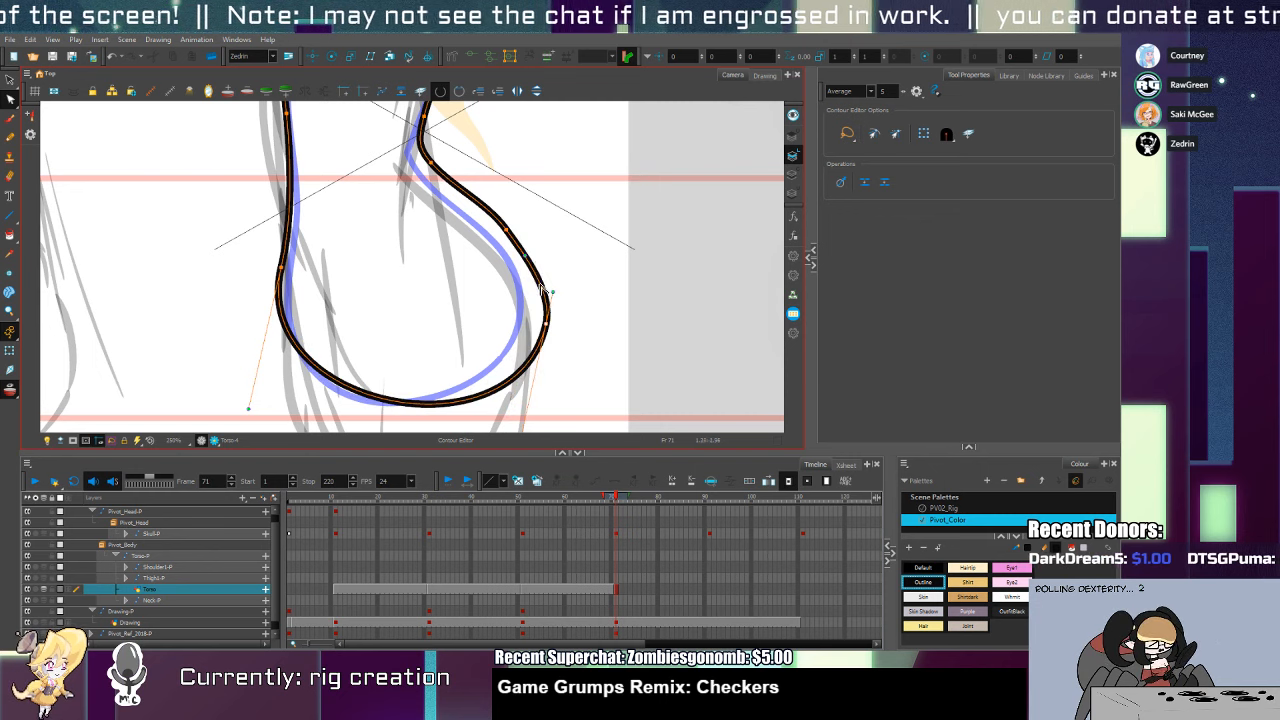
left_click_drag(521, 229, 545, 262)
left_click(519, 232)
left_click_drag(281, 267, 284, 279)
Push the side torso's upper-back contour outward and shift the points along the shoulder line toward the chest
key("space")
left_click_drag(493, 265, 438, 348)
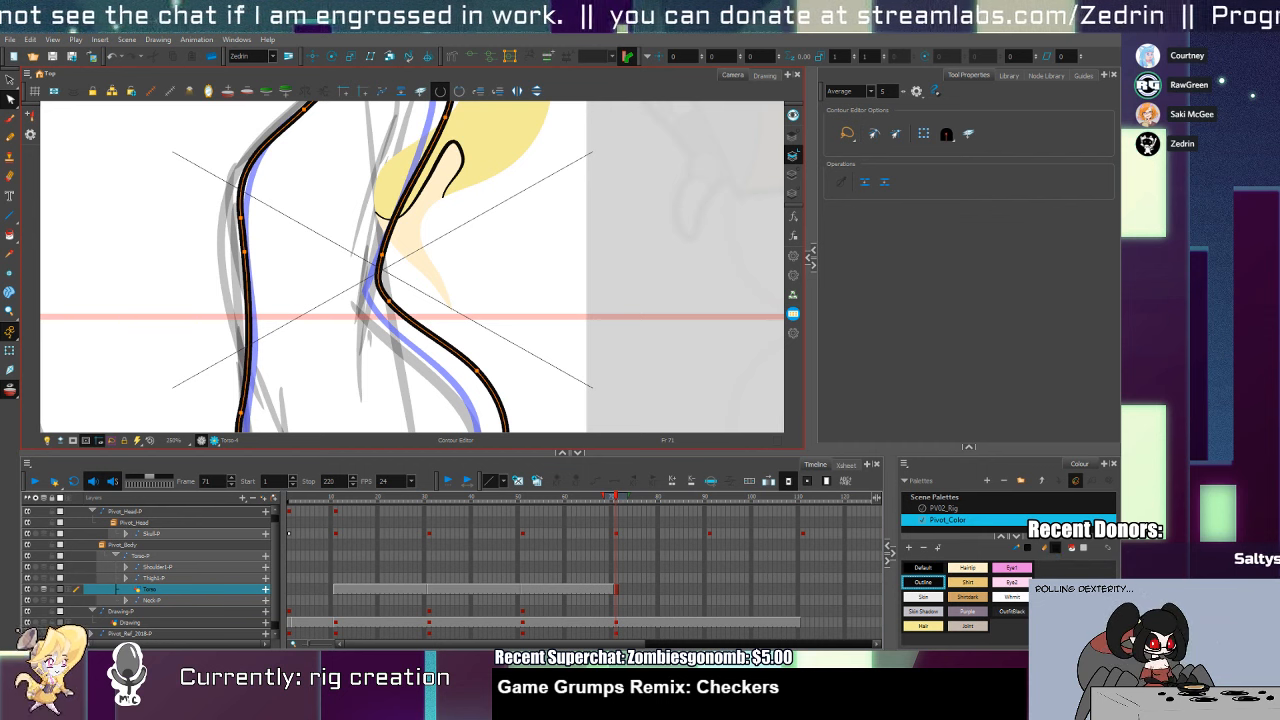
left_click_drag(484, 183, 491, 326)
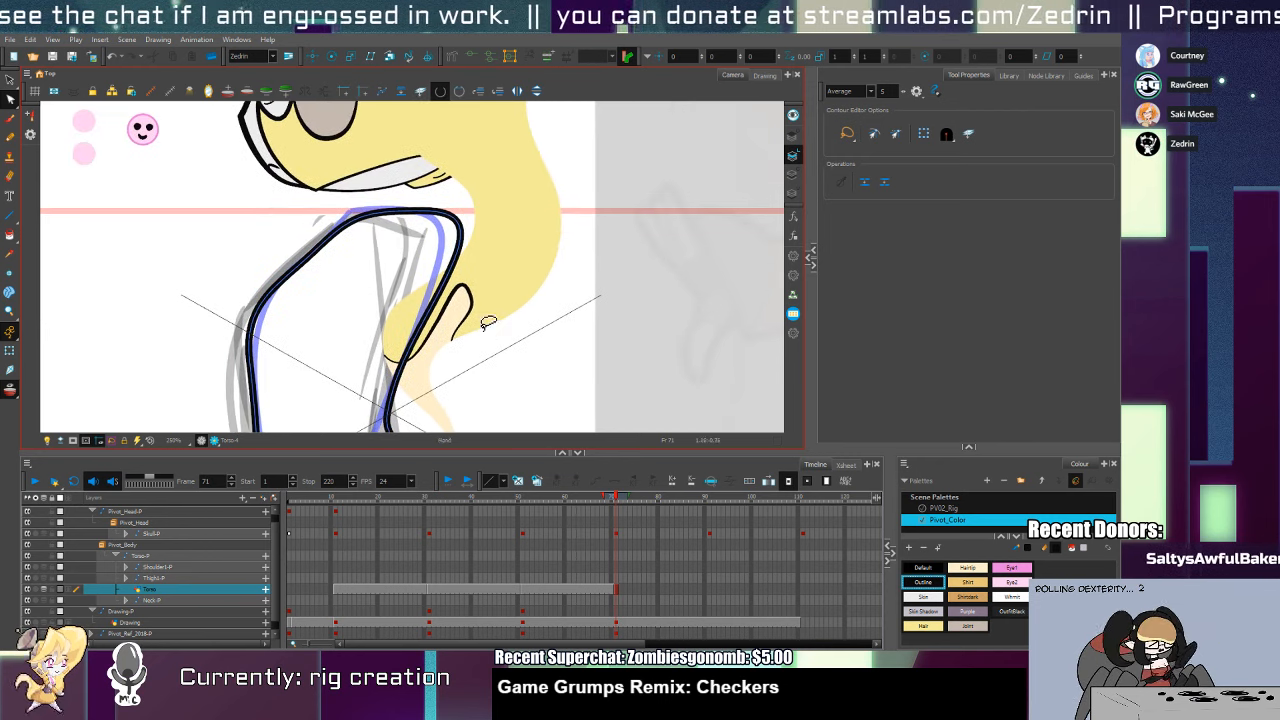
left_click(456, 262)
left_click_drag(456, 261, 461, 271)
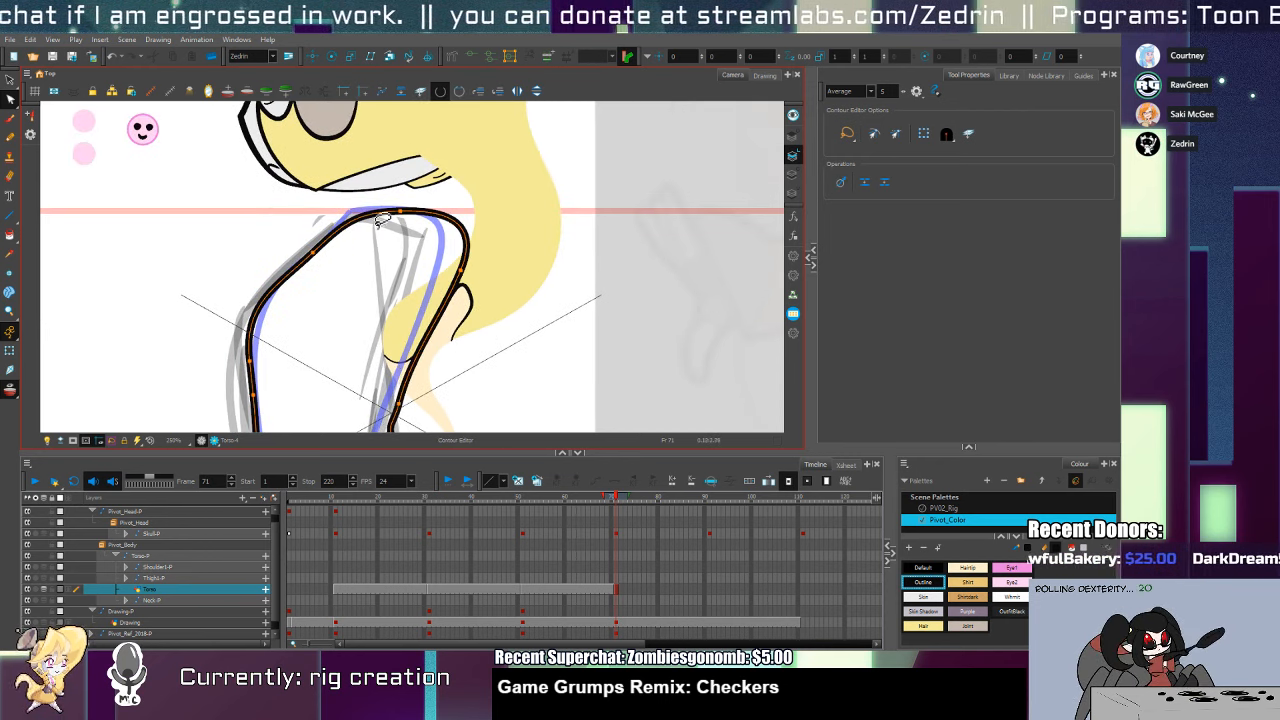
left_click_drag(412, 212, 389, 215)
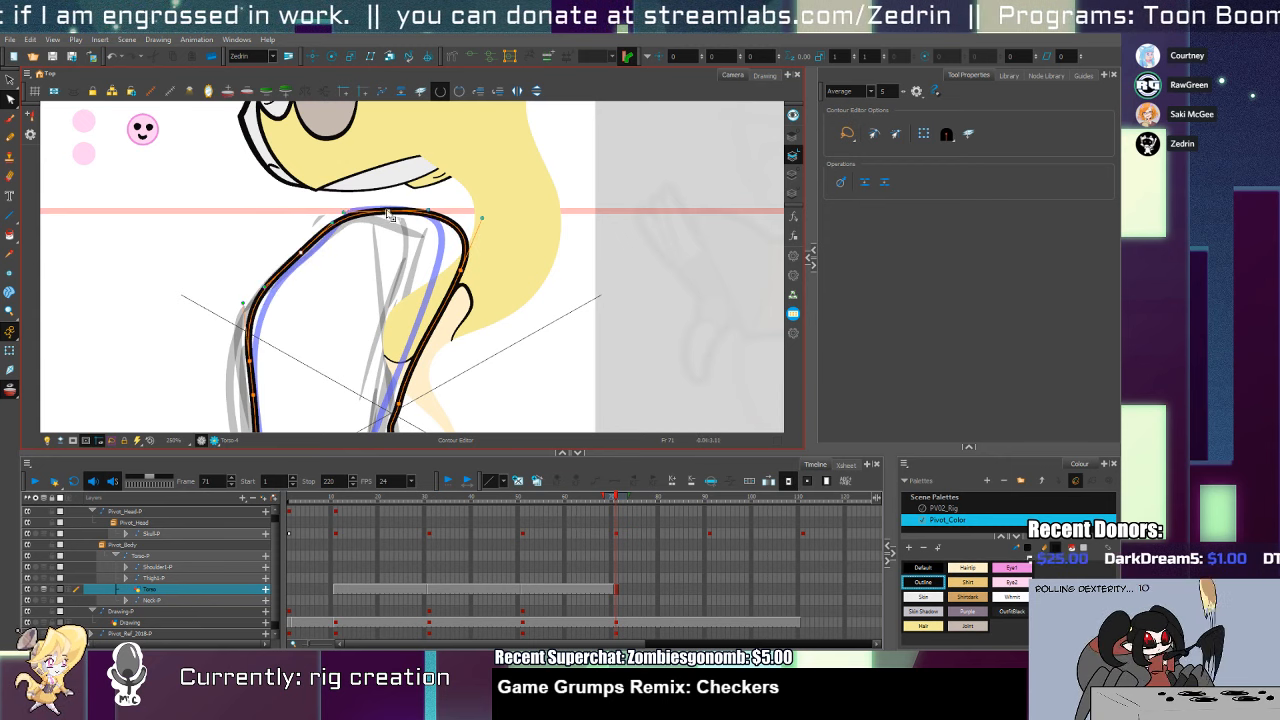
Copy the front torso outline from frame 30 and paste it at frame 91 for the back view
scroll(370, 279, "down", 5)
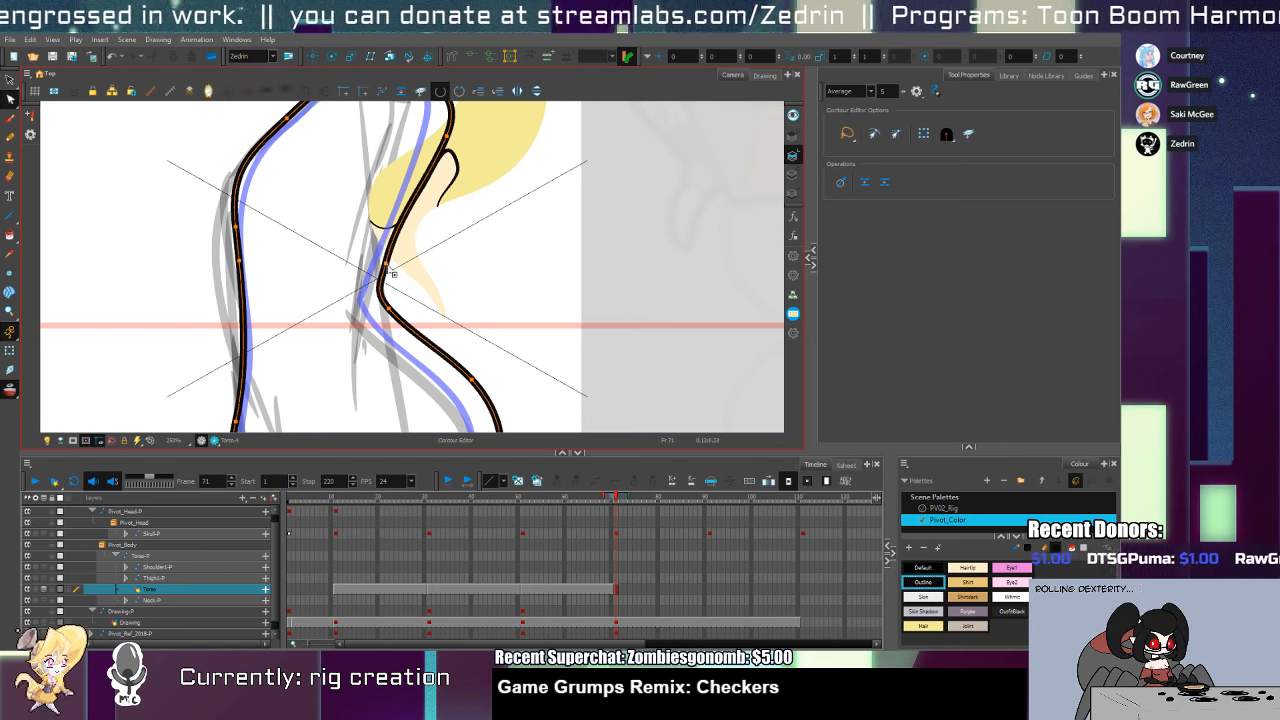
key("alt+z")
left_click(400, 278, "alt")
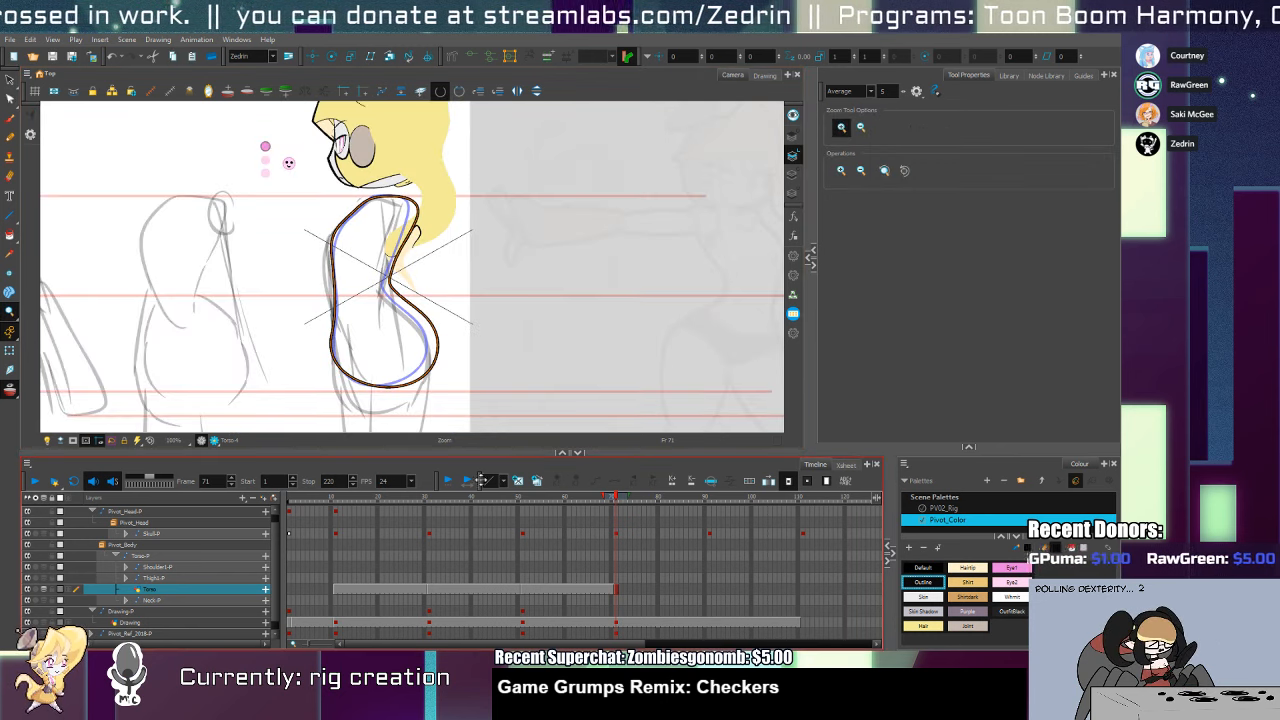
left_click(427, 588)
key("alt+s")
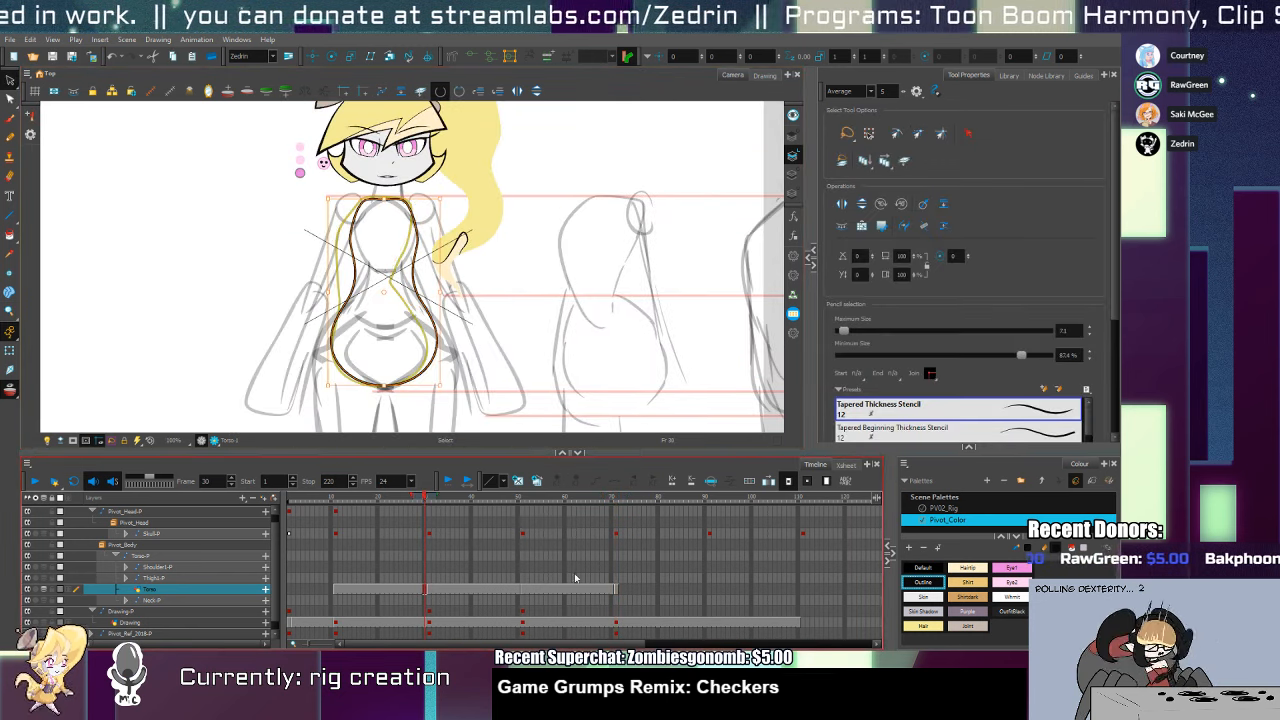
left_click(706, 588)
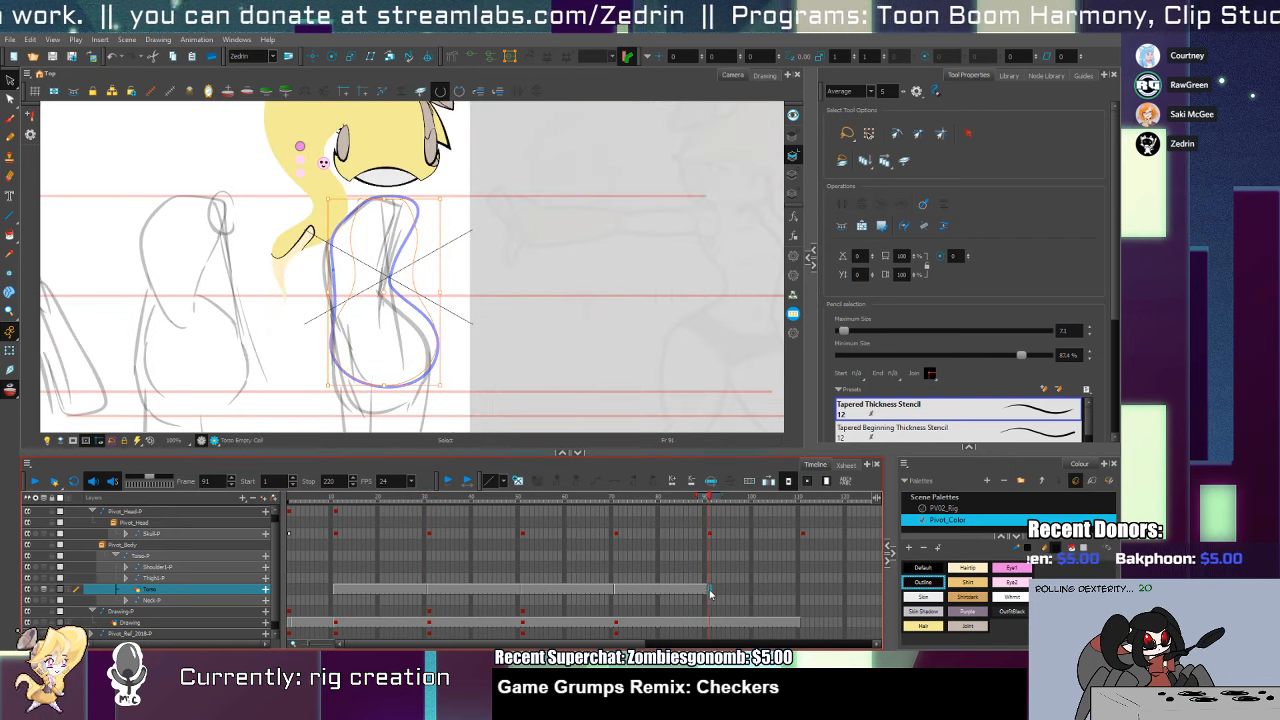
key("ctrl+v")
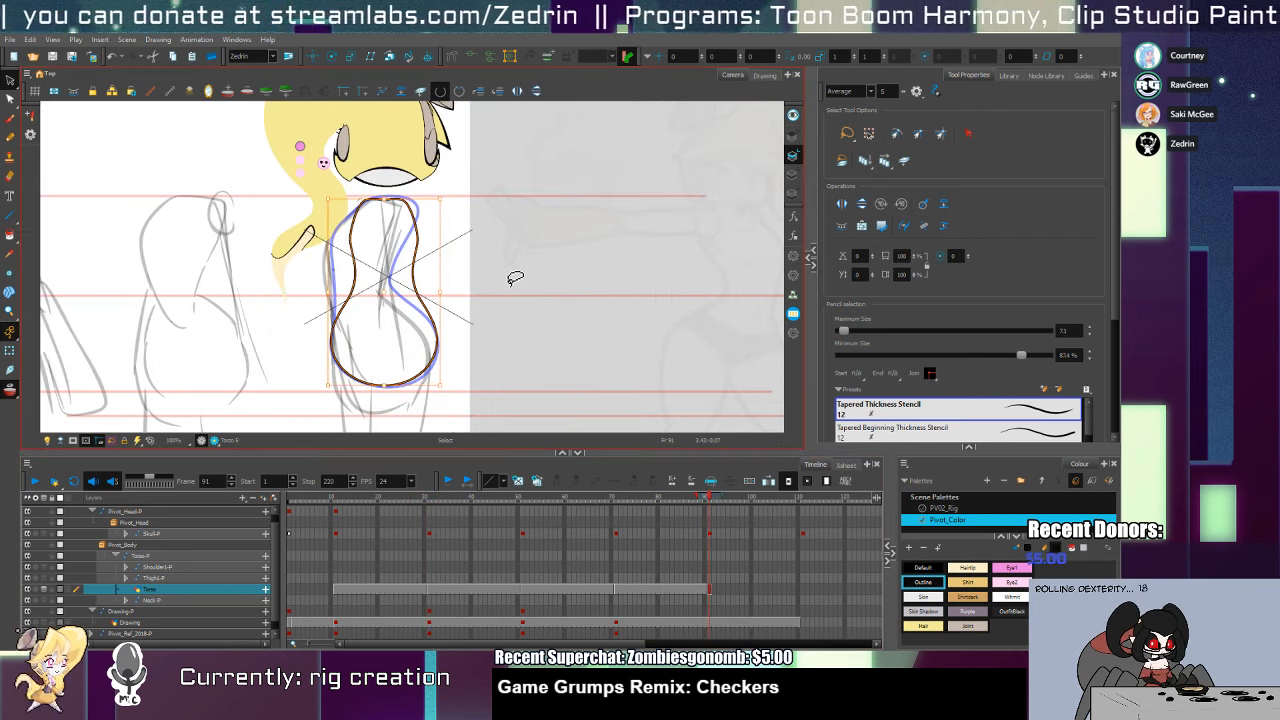
Delete the surplus contour points between waist and hip on both sides of the front torso at frame 30
left_click(336, 589)
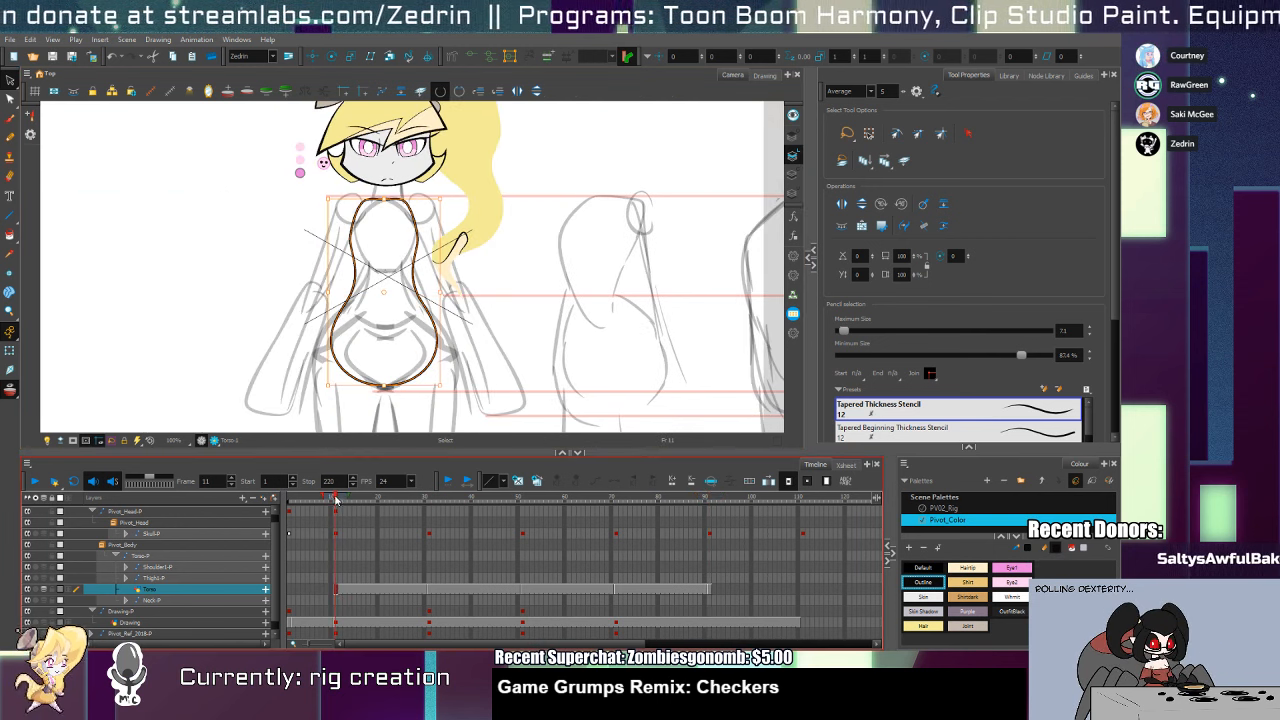
left_click_drag(336, 500, 423, 599)
key("alt+q")
key("2")
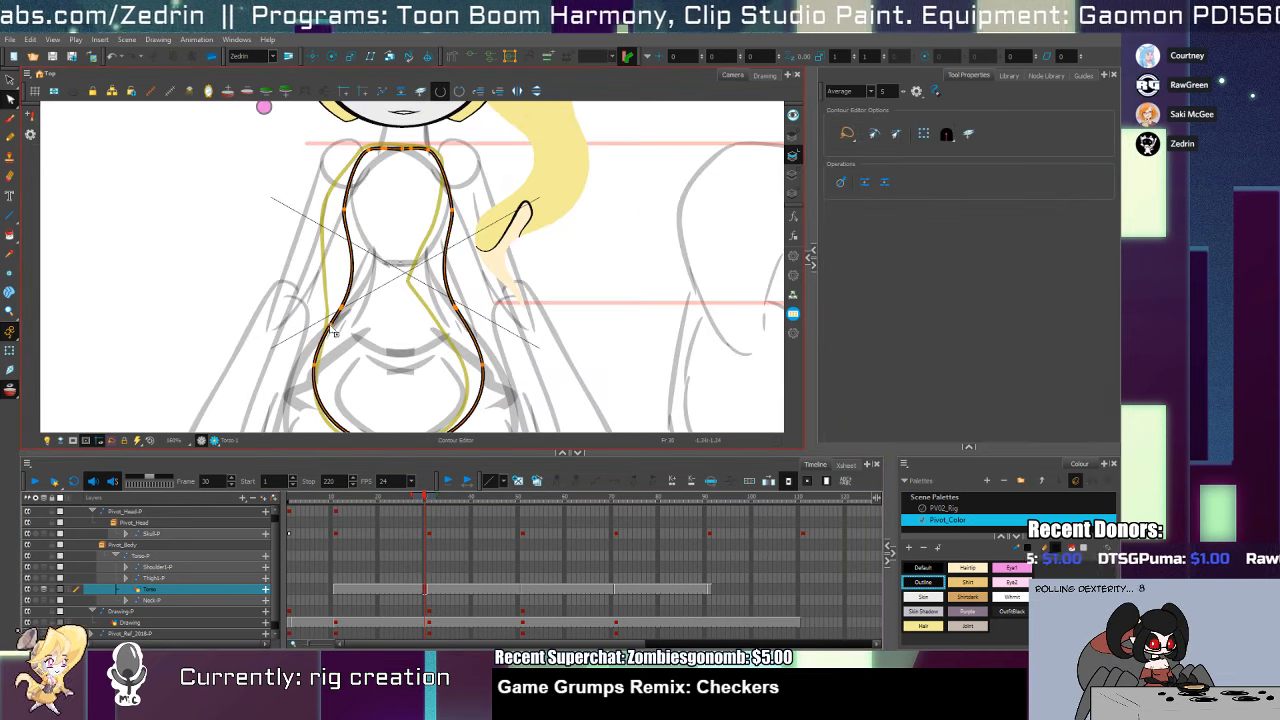
left_click(342, 308)
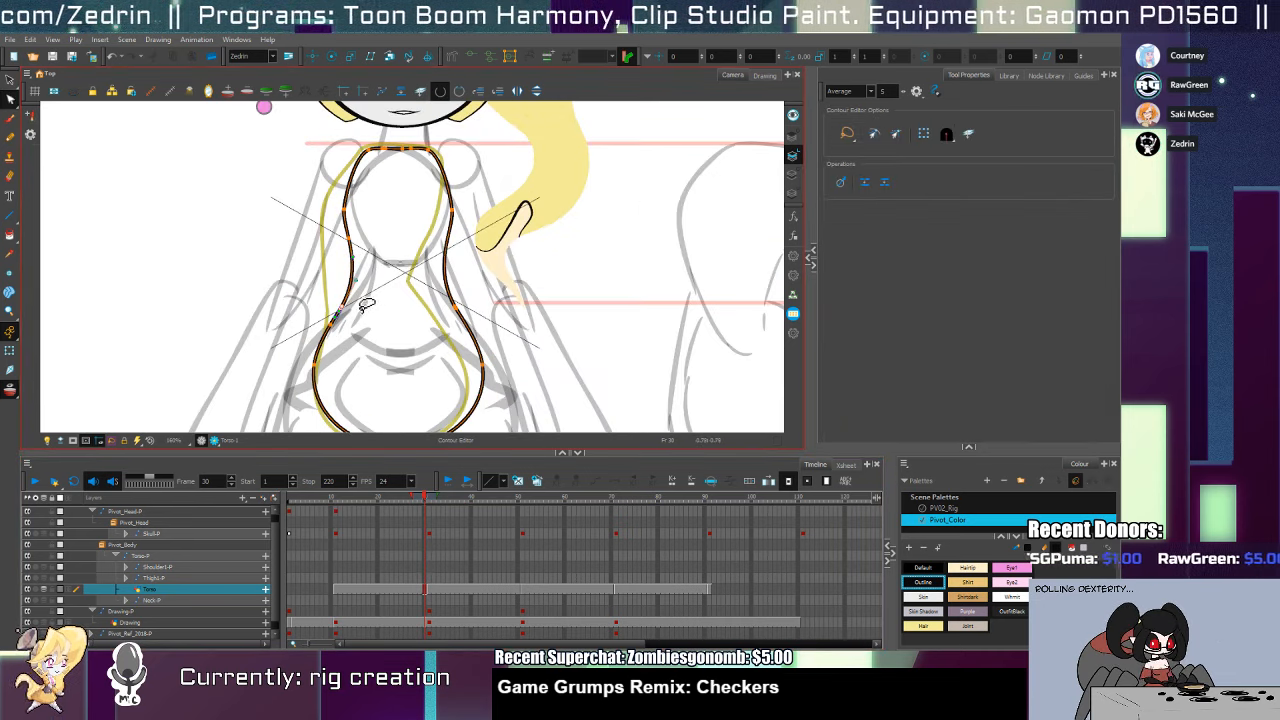
key("Delete")
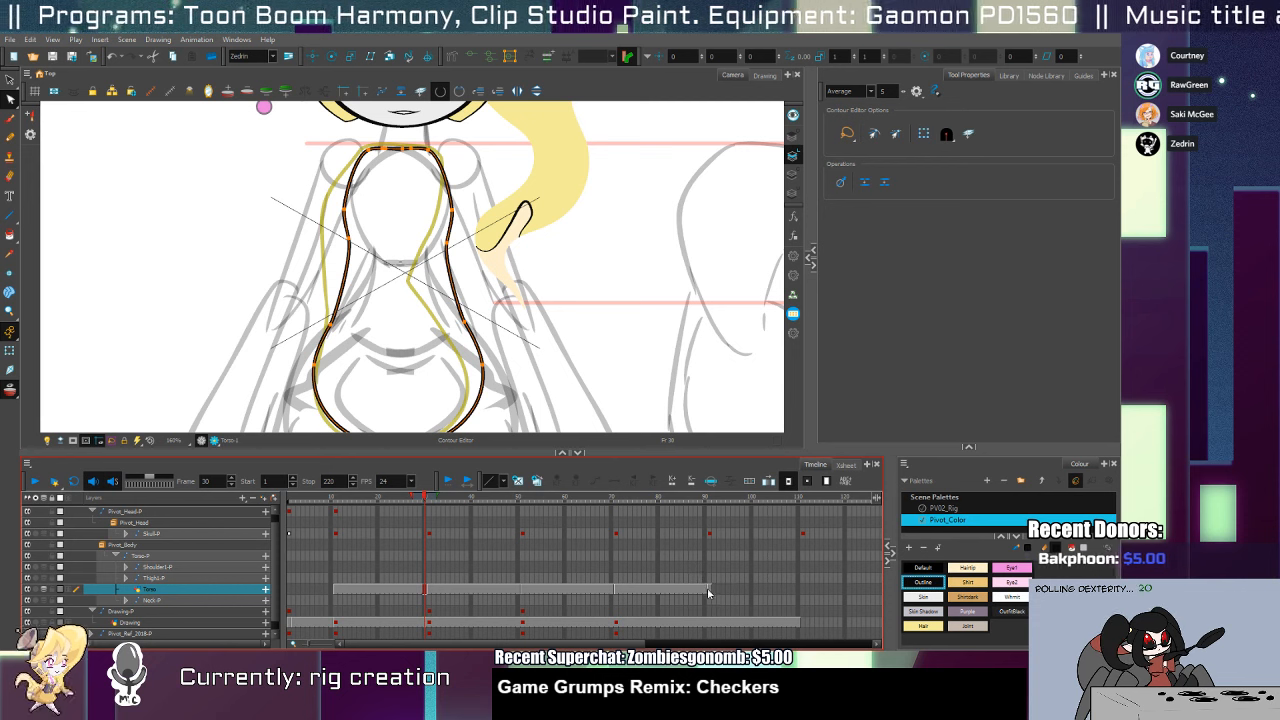
Compare the torso outline at frame 91 with the front torso at frame 11
key("alt+s")
left_click(708, 591)
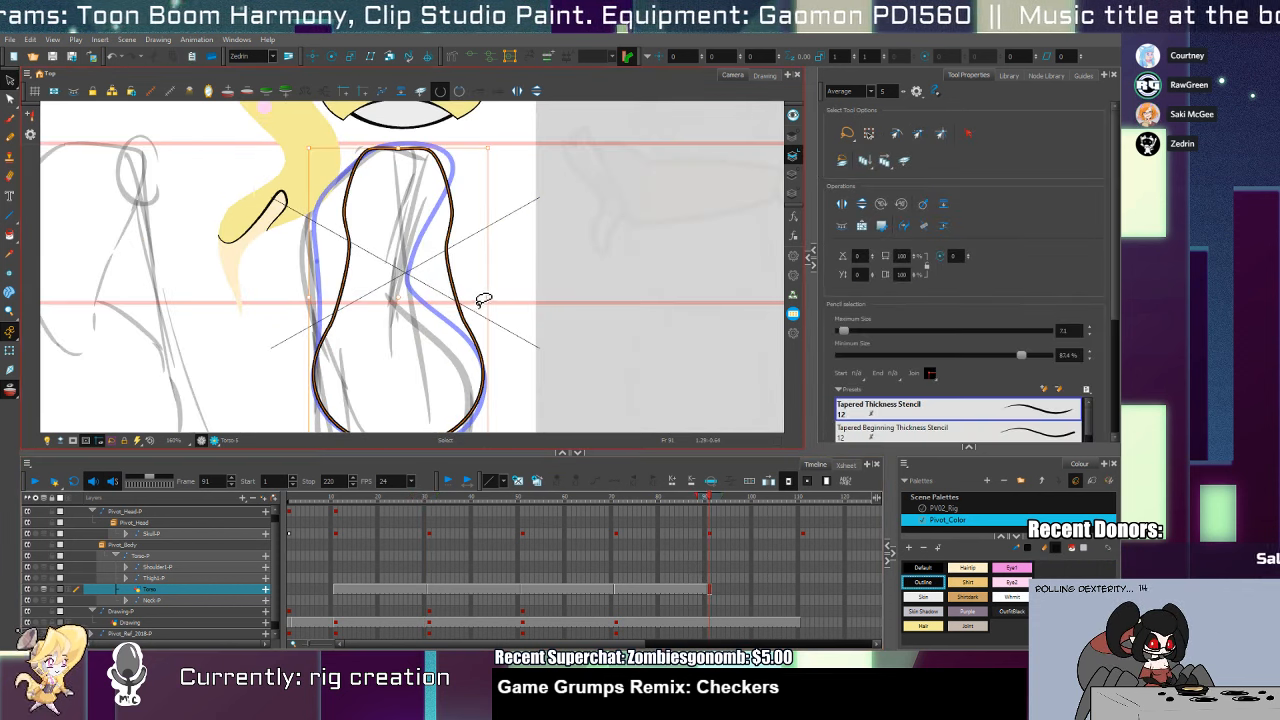
left_click(338, 592)
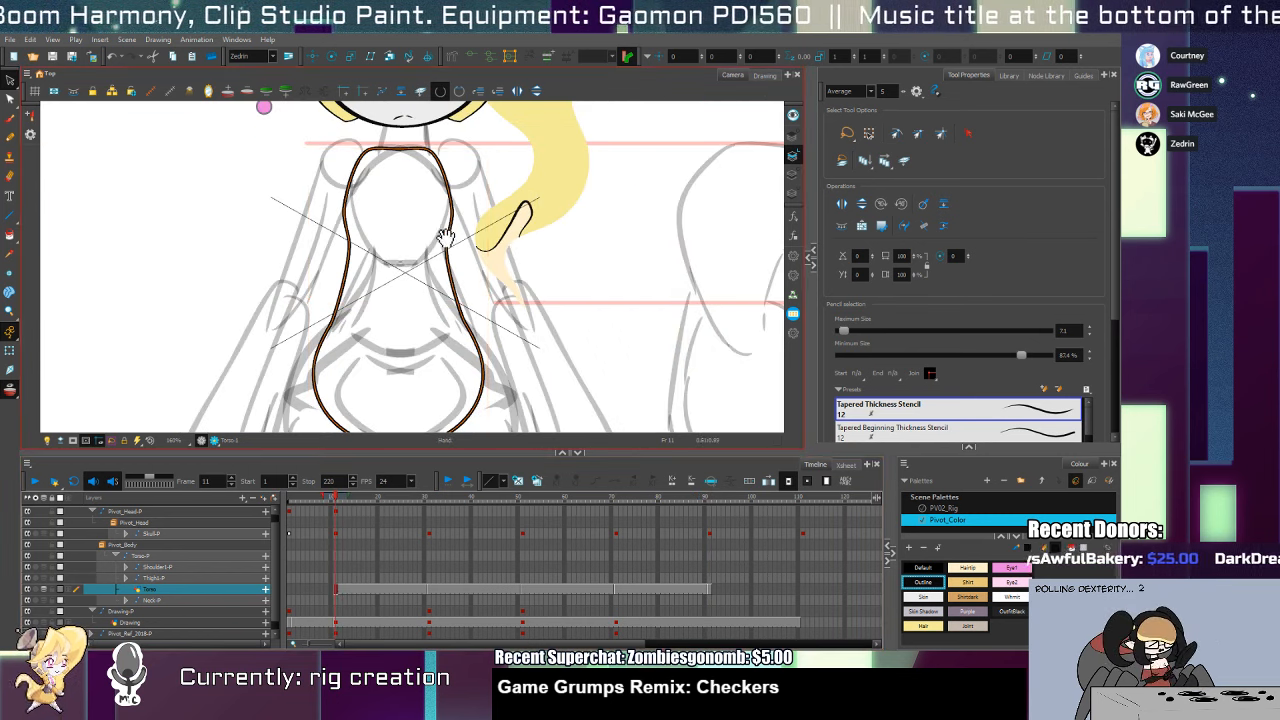
Shift the whole head slightly sideways over the torso at frame 11 by moving its parent peg with the Transform tool
left_click_drag(435, 118, 424, 278)
key("alt+z")
left_click(415, 289)
left_click(415, 289)
key("shift+t")
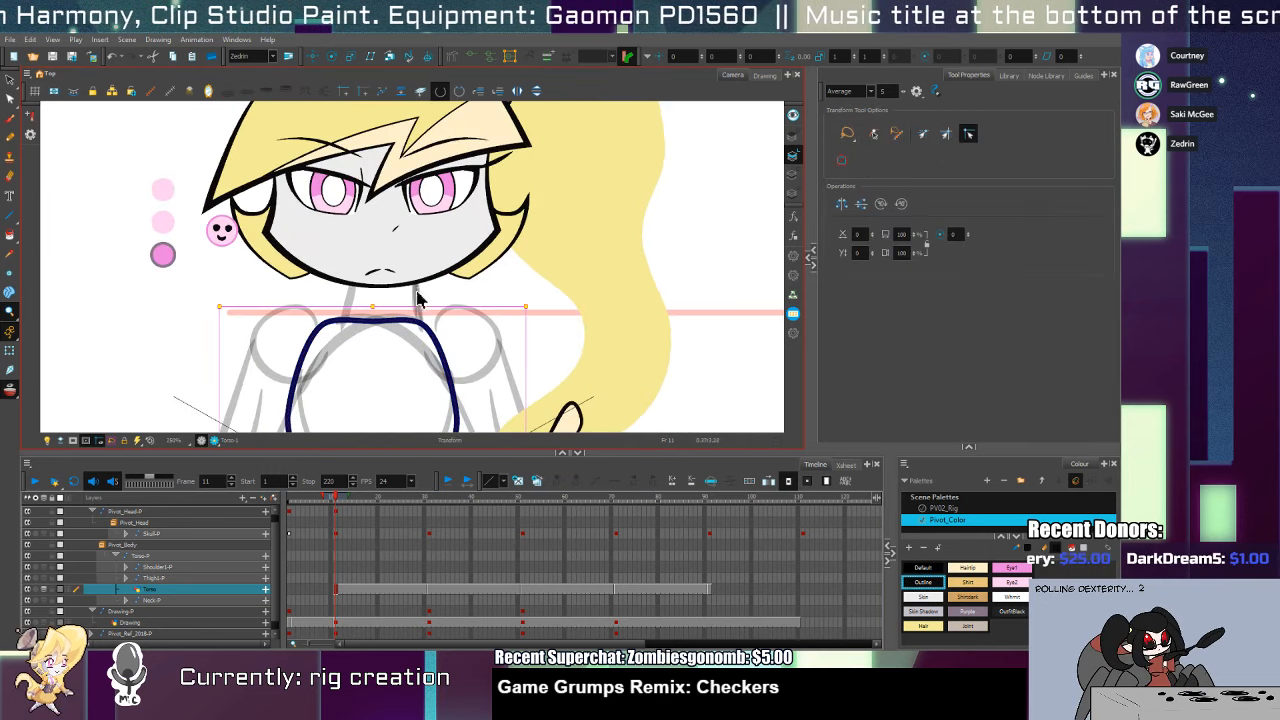
left_click(432, 276)
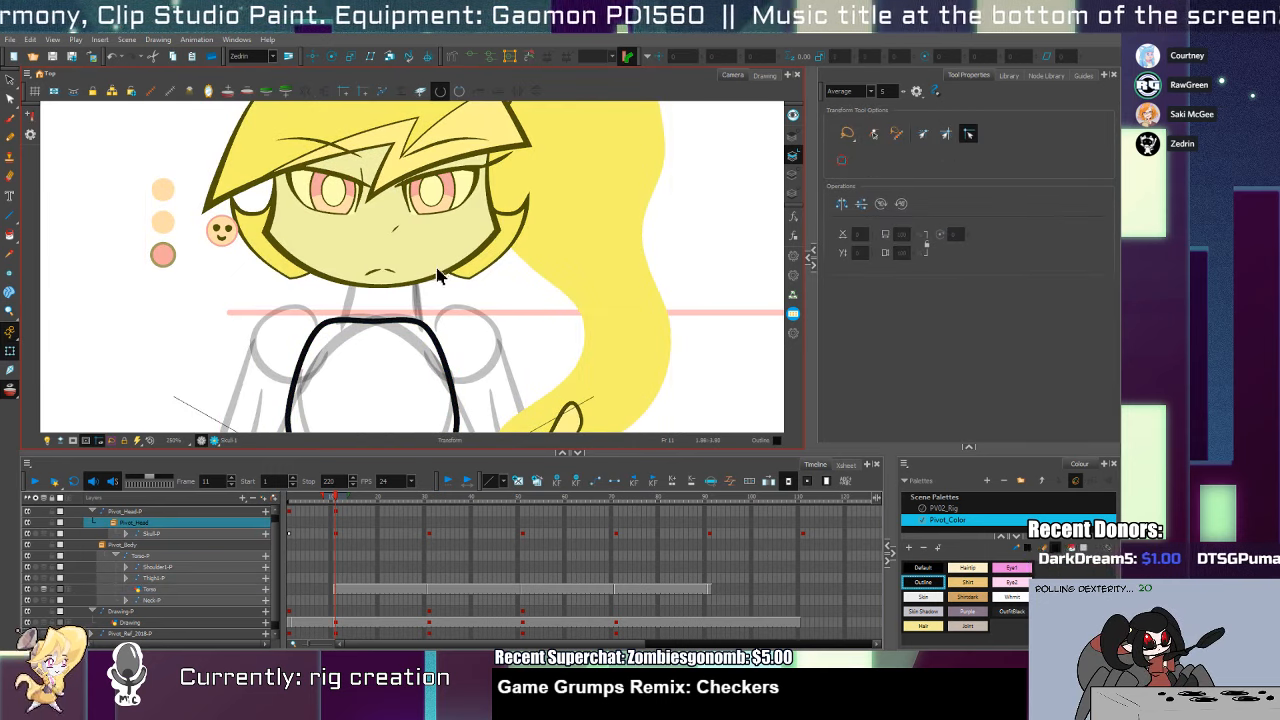
key("b")
left_click_drag(441, 265, 436, 270)
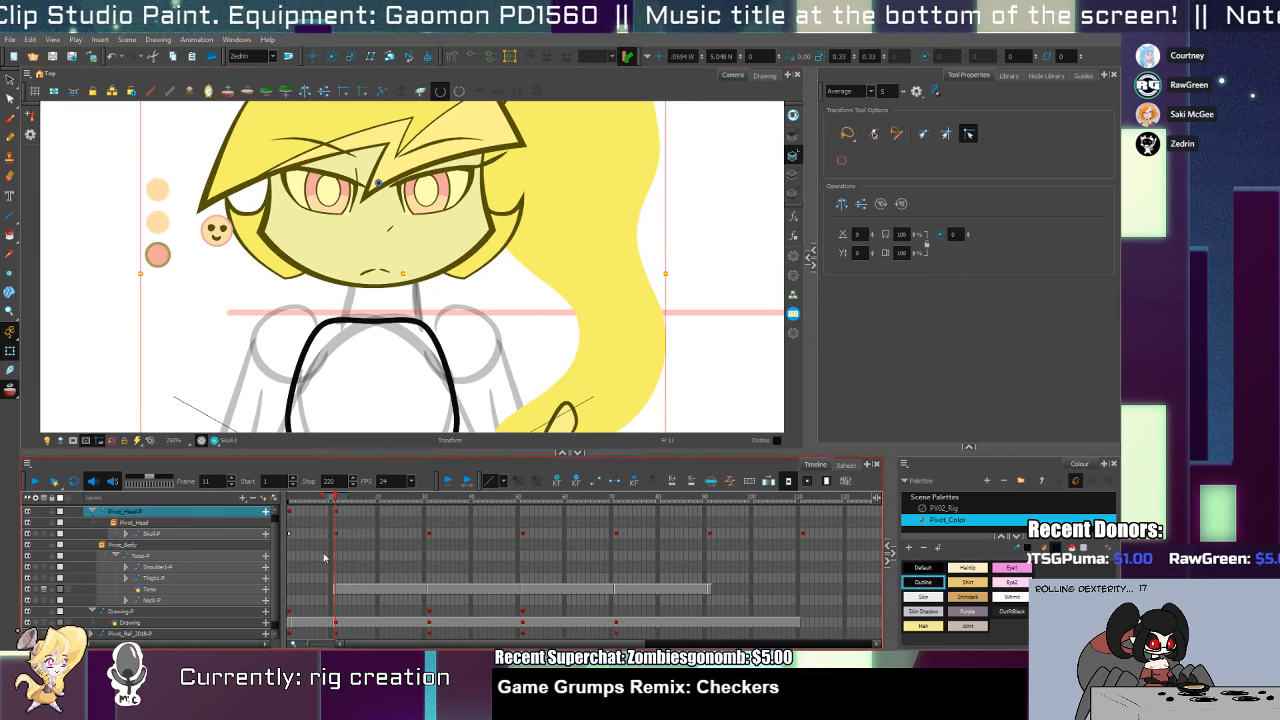
Expand the thigh peg in the body hierarchy and make its thigh drawing layer active at frame 11
left_click(336, 589)
key("alt+z")
left_click_drag(403, 376, 383, 168)
left_click(153, 577)
left_click(125, 577)
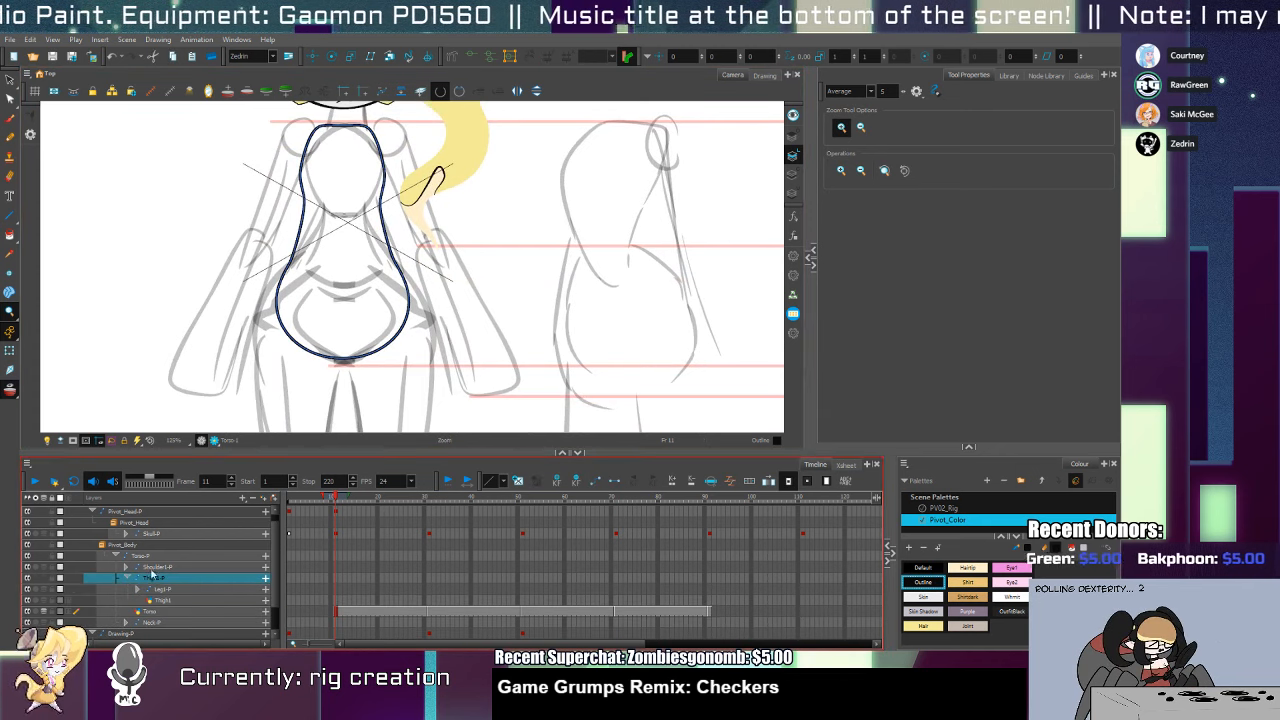
left_click(172, 600)
scroll(429, 363, "down", 3)
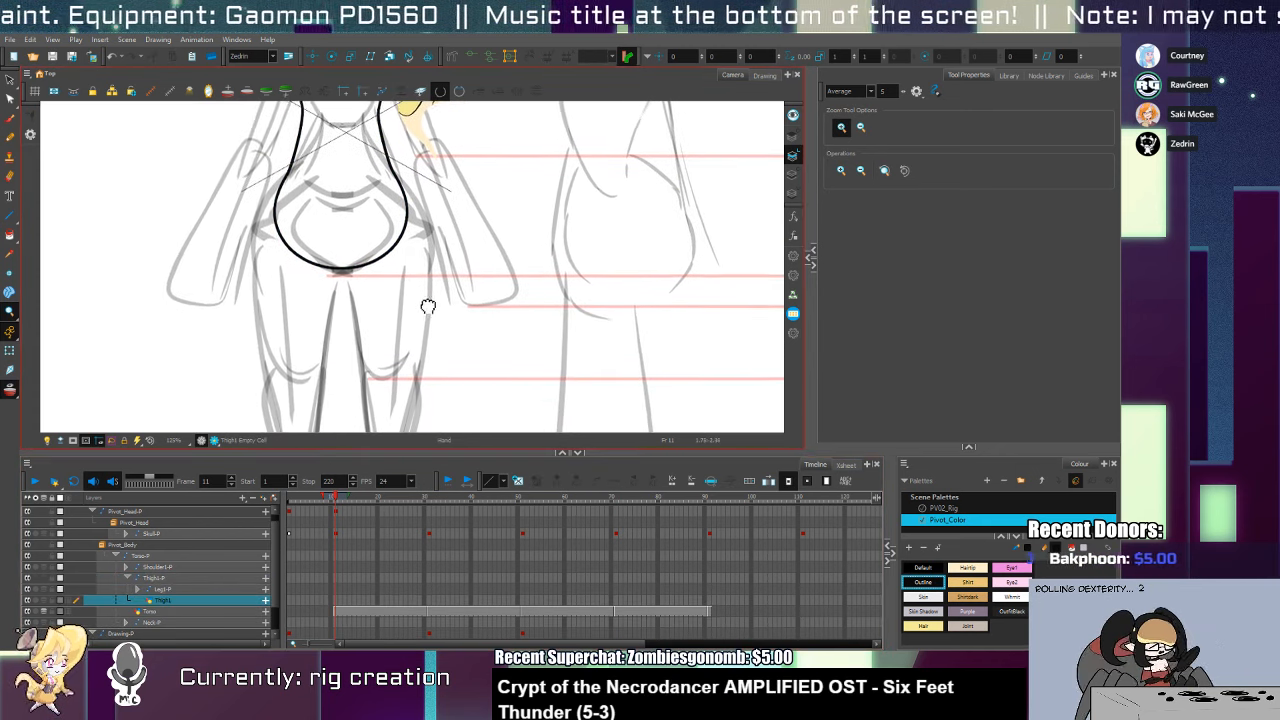
key("alt+slash")
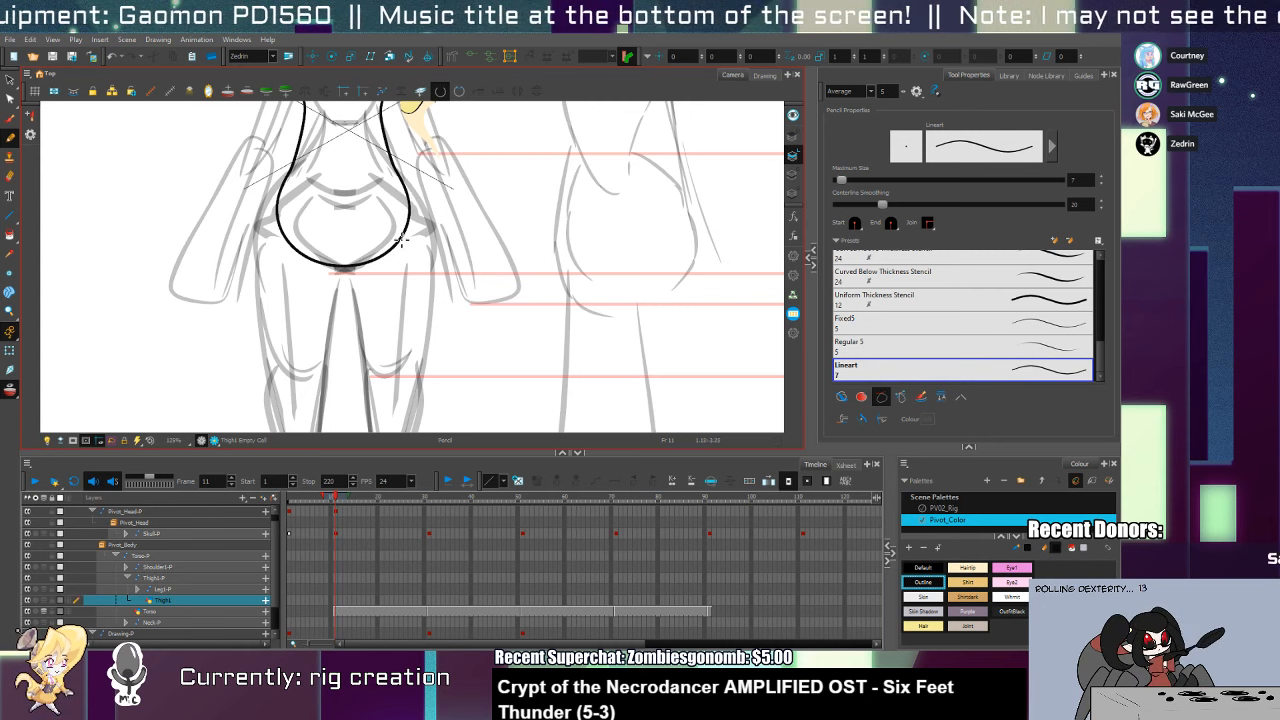
left_click_drag(358, 265, 360, 328)
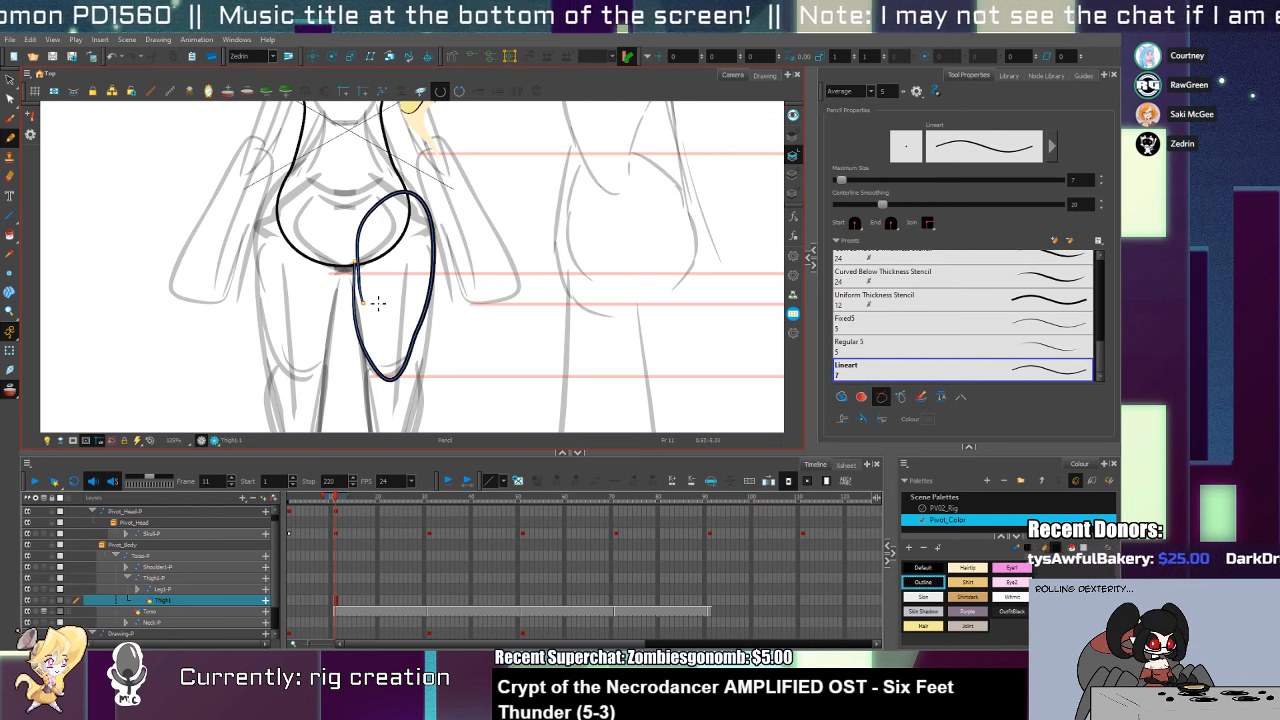
key("ctrl+z")
left_click_drag(353, 262, 360, 334)
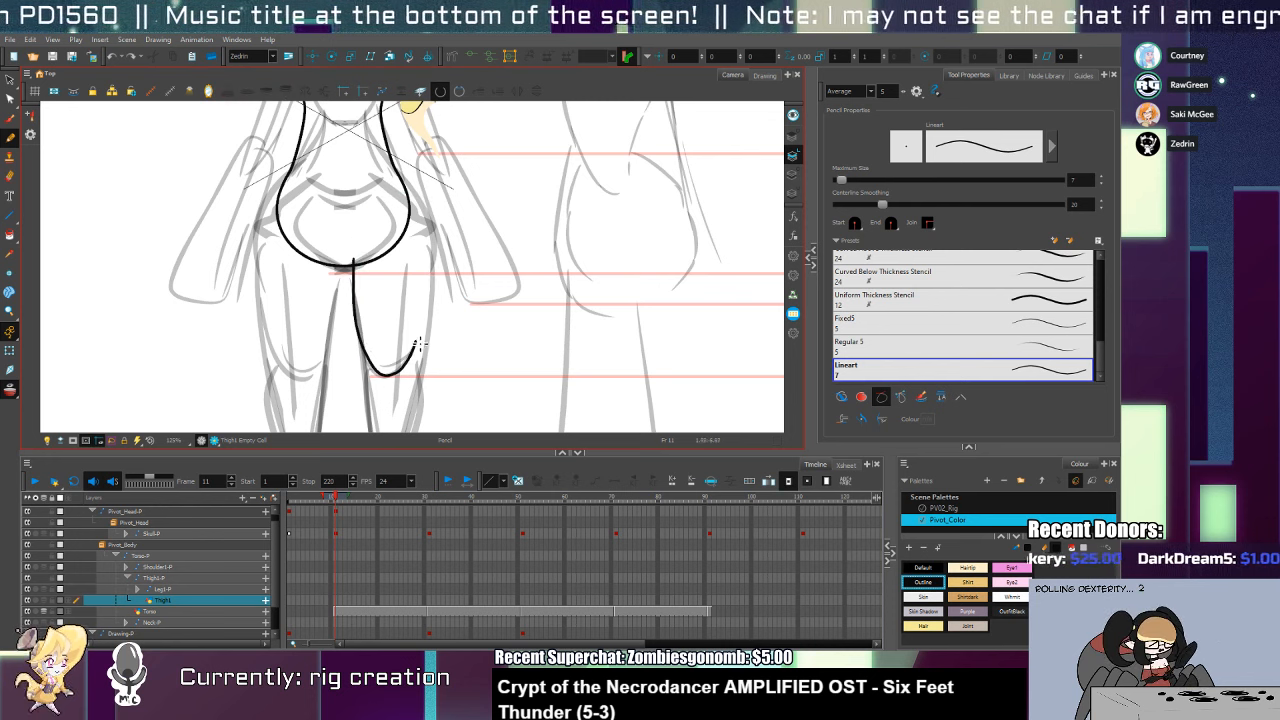
mouse_move(432, 272)
left_mouse_down()
mouse_move(406, 201)
mouse_move(376, 205)
mouse_move(353, 262)
left_mouse_up()
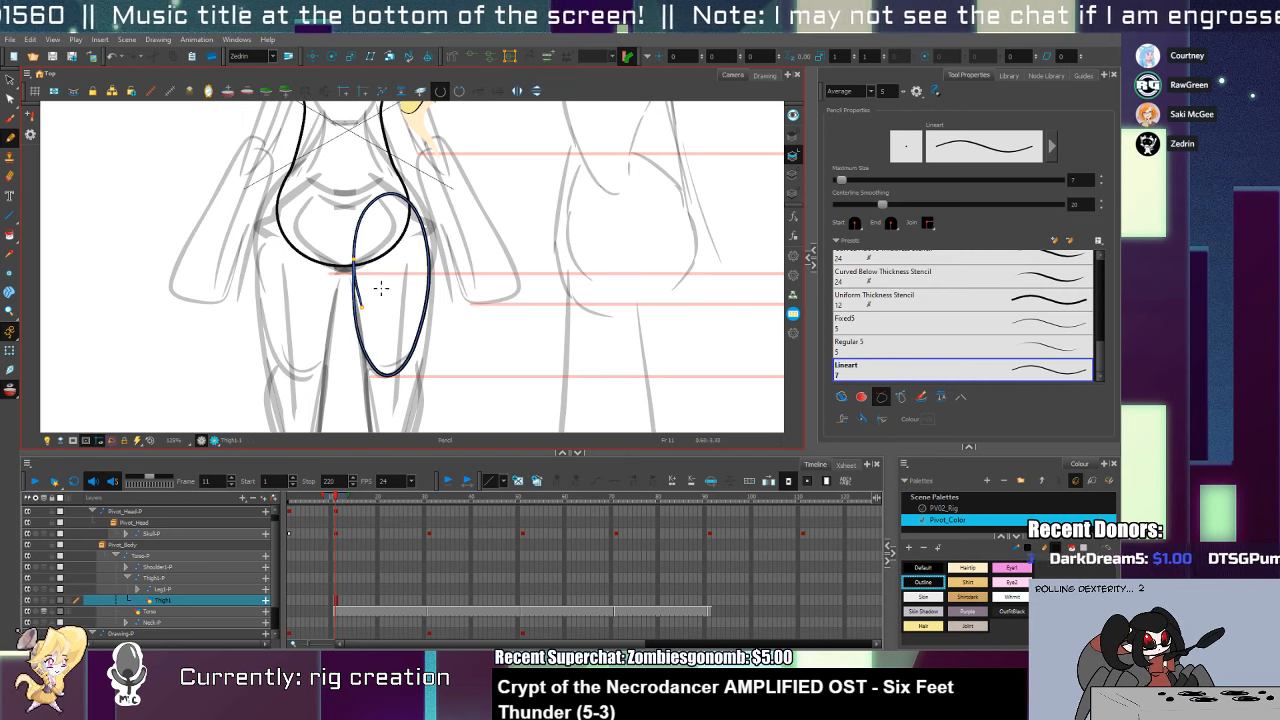
key("ctrl+z")
Draw a closed oval outline for the front thigh from hip to knee over the sketch at frame 11 with the Lineart pencil
key("alt+slash")
mouse_move(347, 268)
left_mouse_down()
mouse_move(354, 348)
mouse_move(383, 386)
mouse_move(422, 350)
left_mouse_up()
left_click_drag(438, 268, 437, 264)
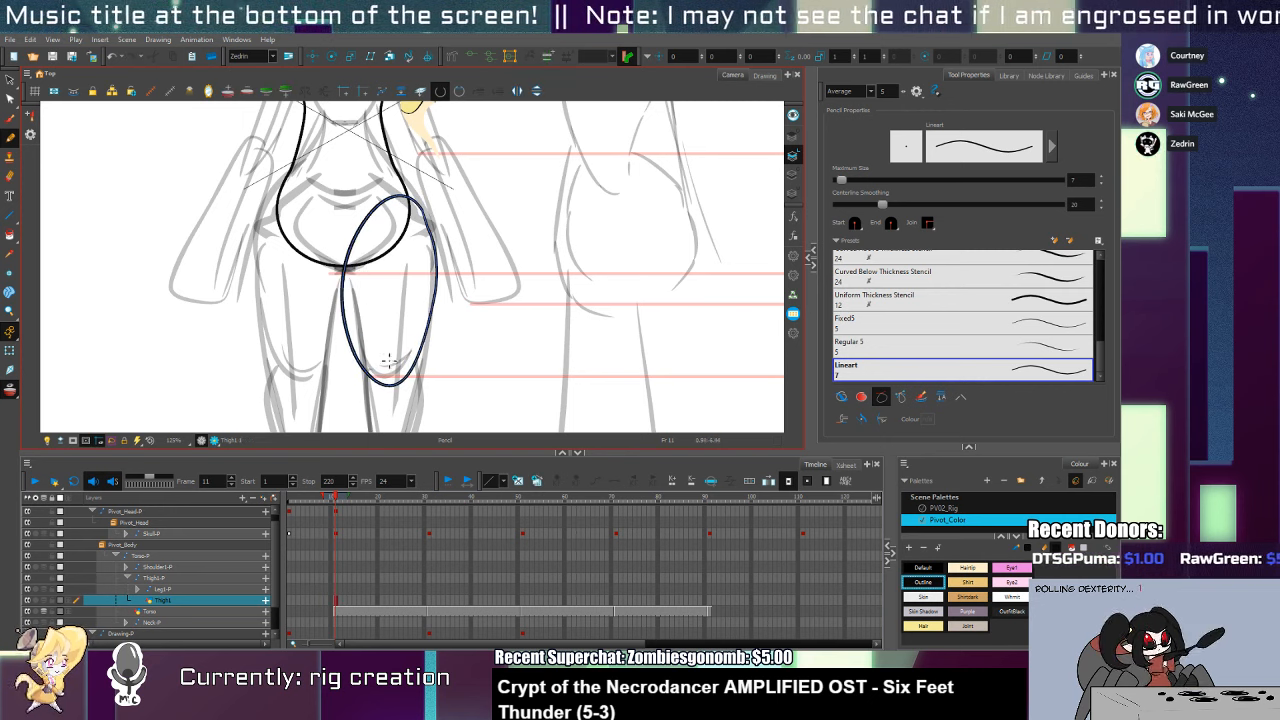
Reshape the upper thigh outline with the Contour Editor, bending its inner edge inward and moving the tip onto the torso's hip line
key("alt+q")
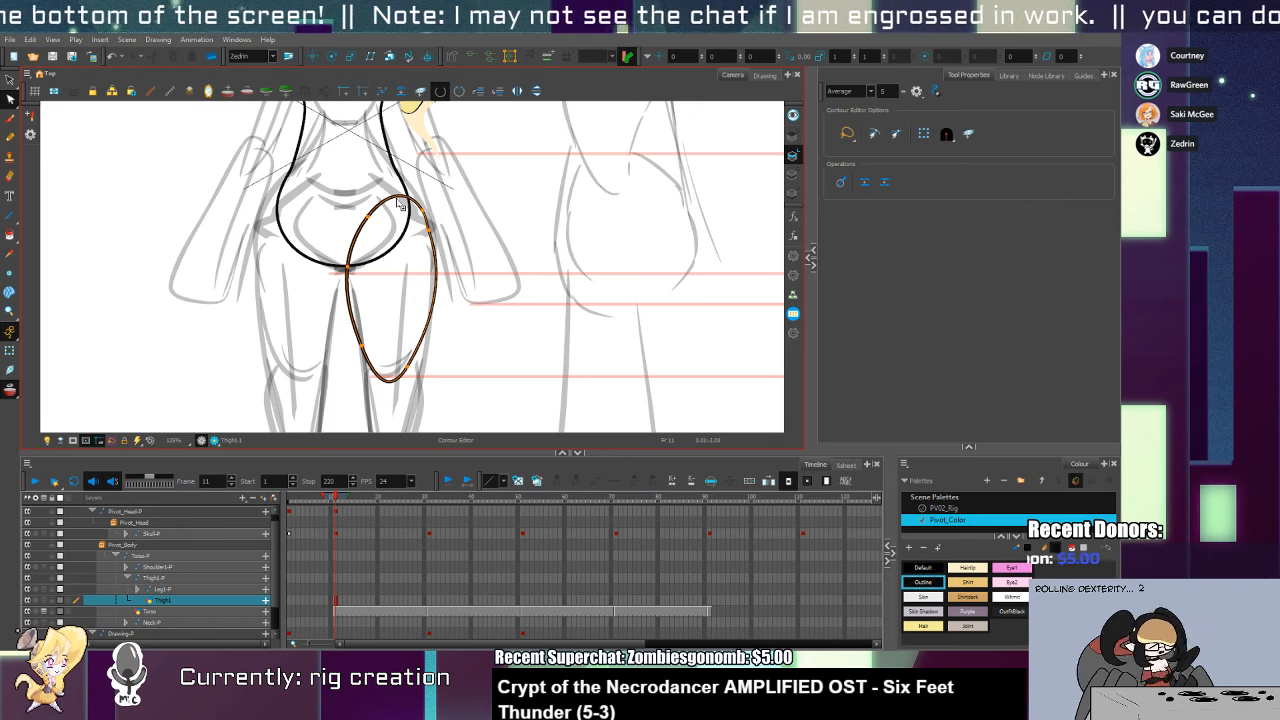
left_click_drag(375, 222, 380, 233)
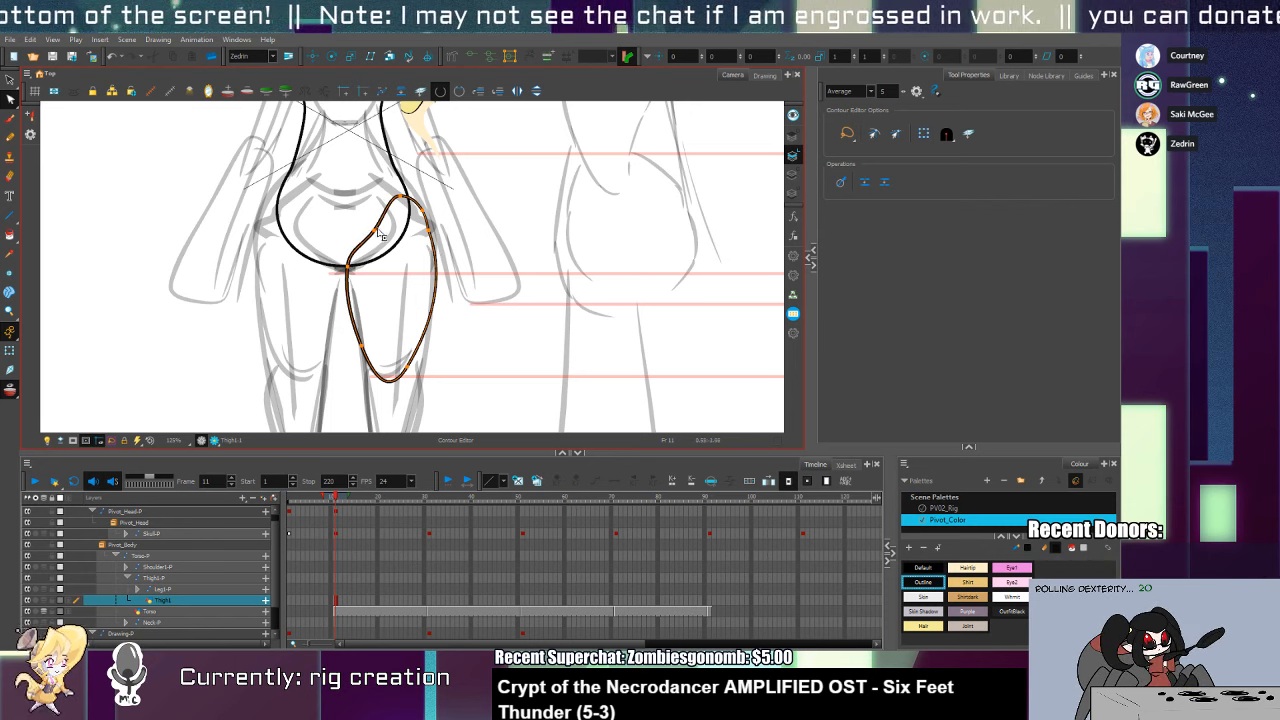
scroll(432, 185, "up", 3)
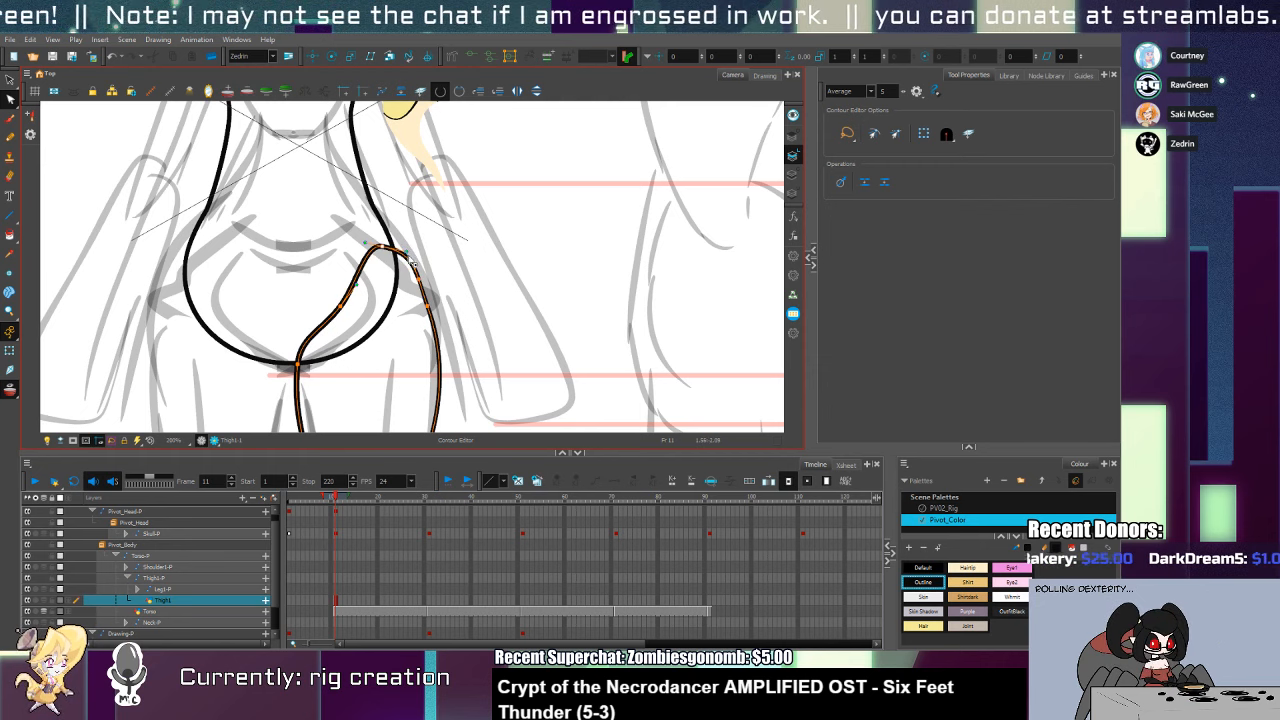
left_click_drag(389, 249, 395, 242)
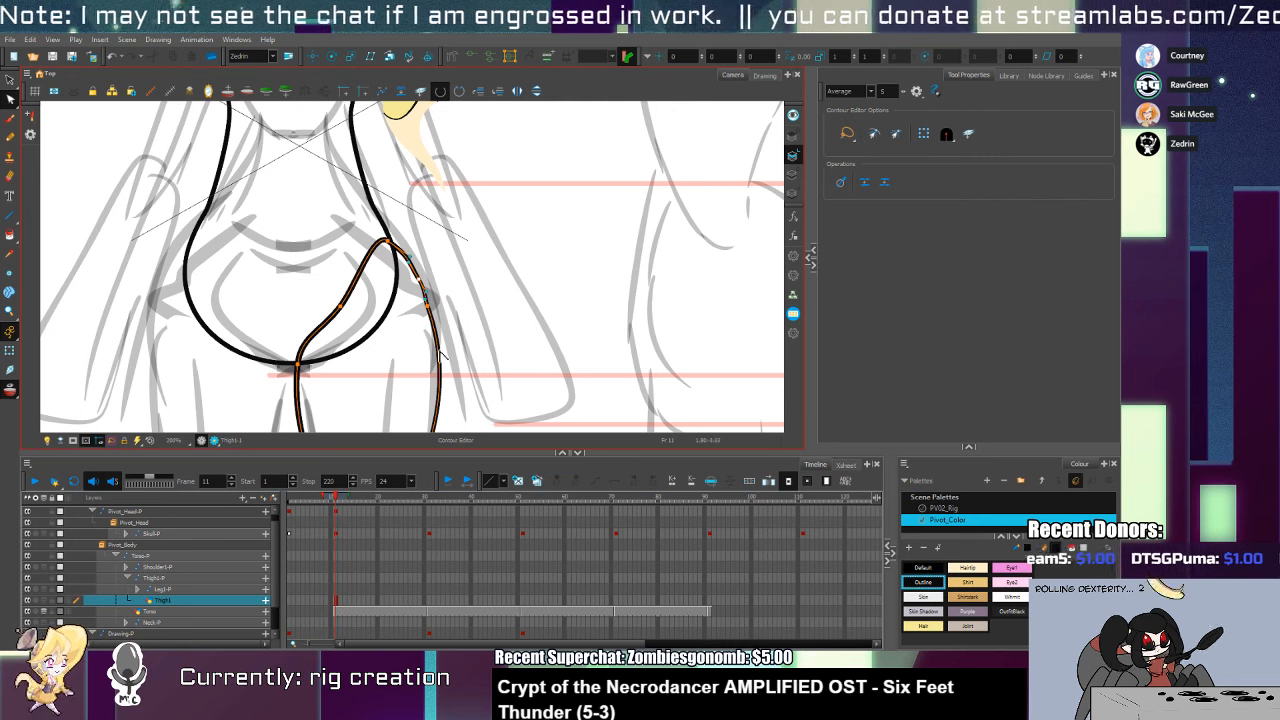
left_click_drag(425, 297, 429, 169)
Adjust the pencil line thickness along the front thigh outline with the Pencil Editor
key("alt+w")
left_click(430, 303)
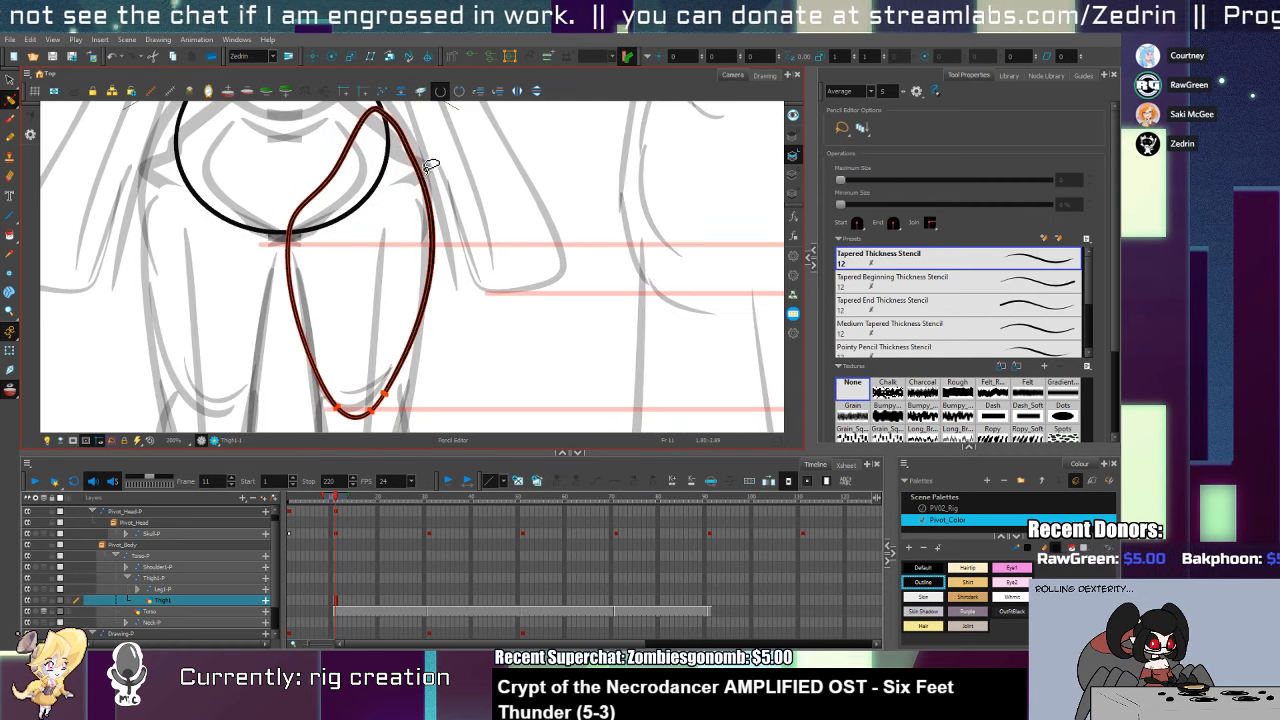
left_click_drag(399, 354, 402, 337)
left_click(406, 331)
left_click_drag(408, 234, 430, 330)
Delete the surplus contour point on the thigh's outer side and smooth the curve below the hip
key("alt+q")
left_click(420, 268)
key("Delete")
left_click_drag(414, 197, 410, 228)
key("space")
left_click_drag(422, 307, 418, 189)
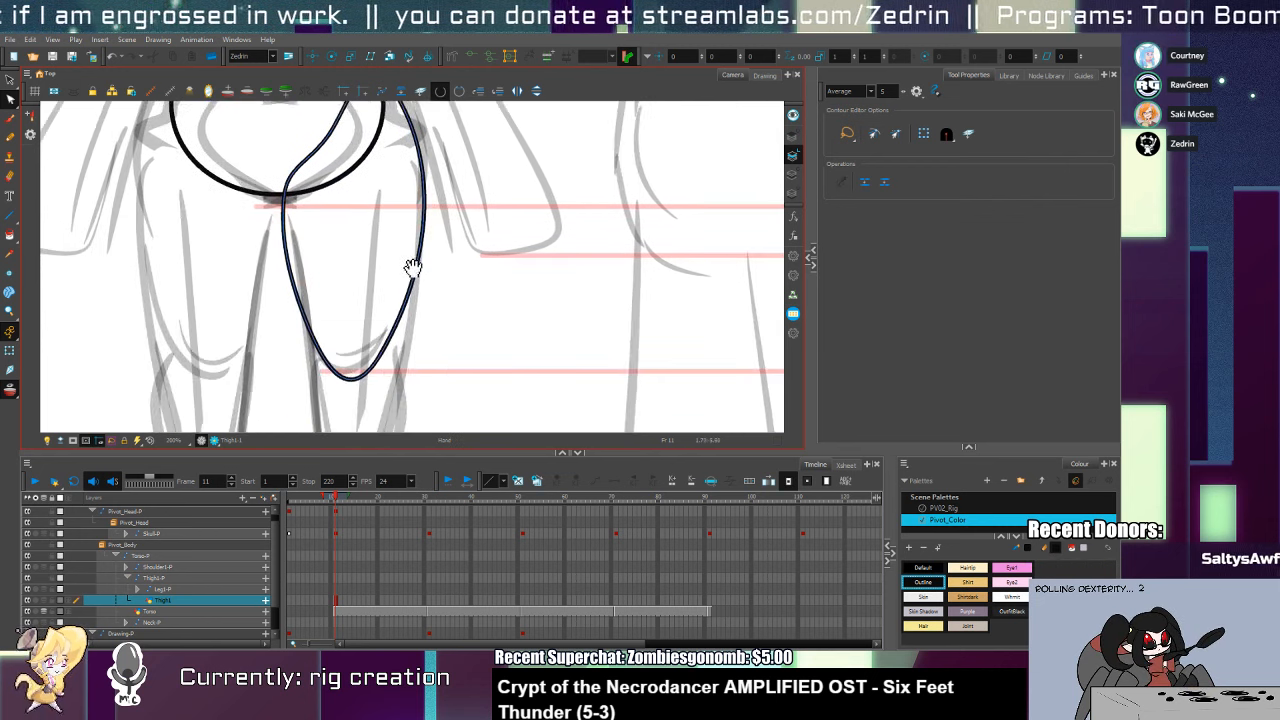
left_click_drag(413, 268, 419, 200)
left_click_drag(407, 245, 405, 360)
left_click_drag(410, 254, 411, 352)
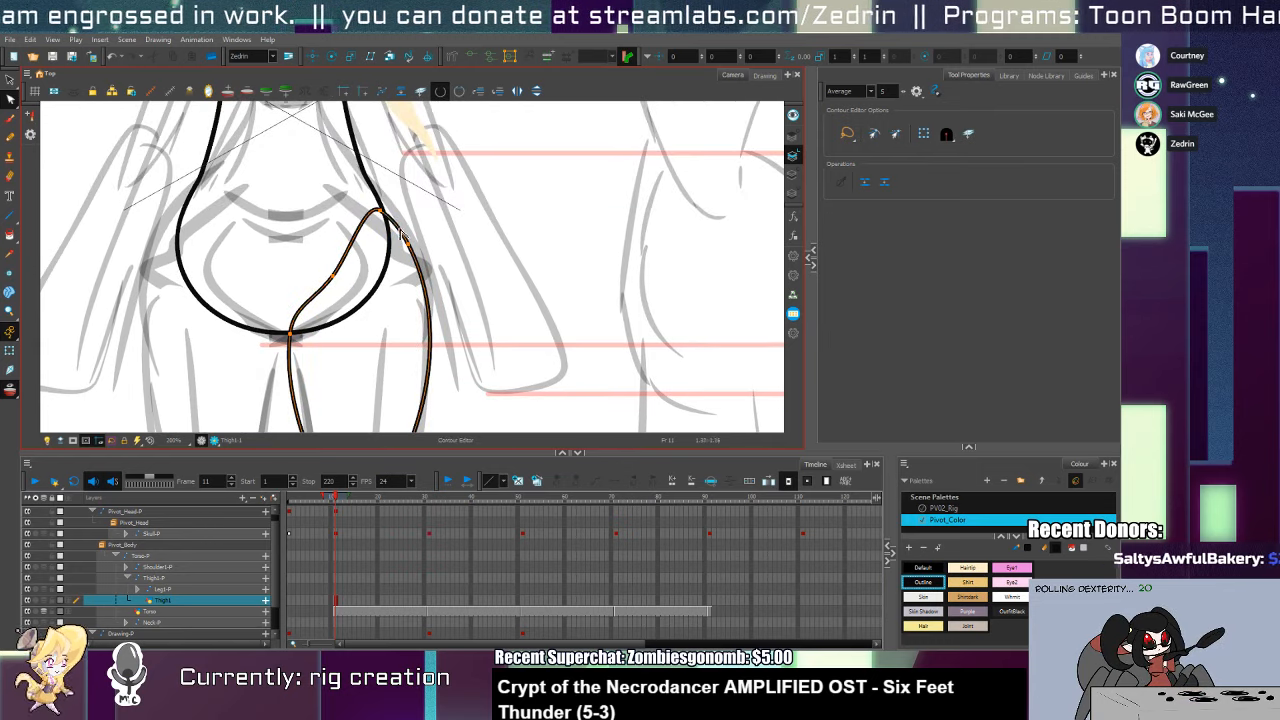
Align the thigh's upper tip with the torso's side and deepen the inward curve across the pelvis using the point handles
left_click(384, 221)
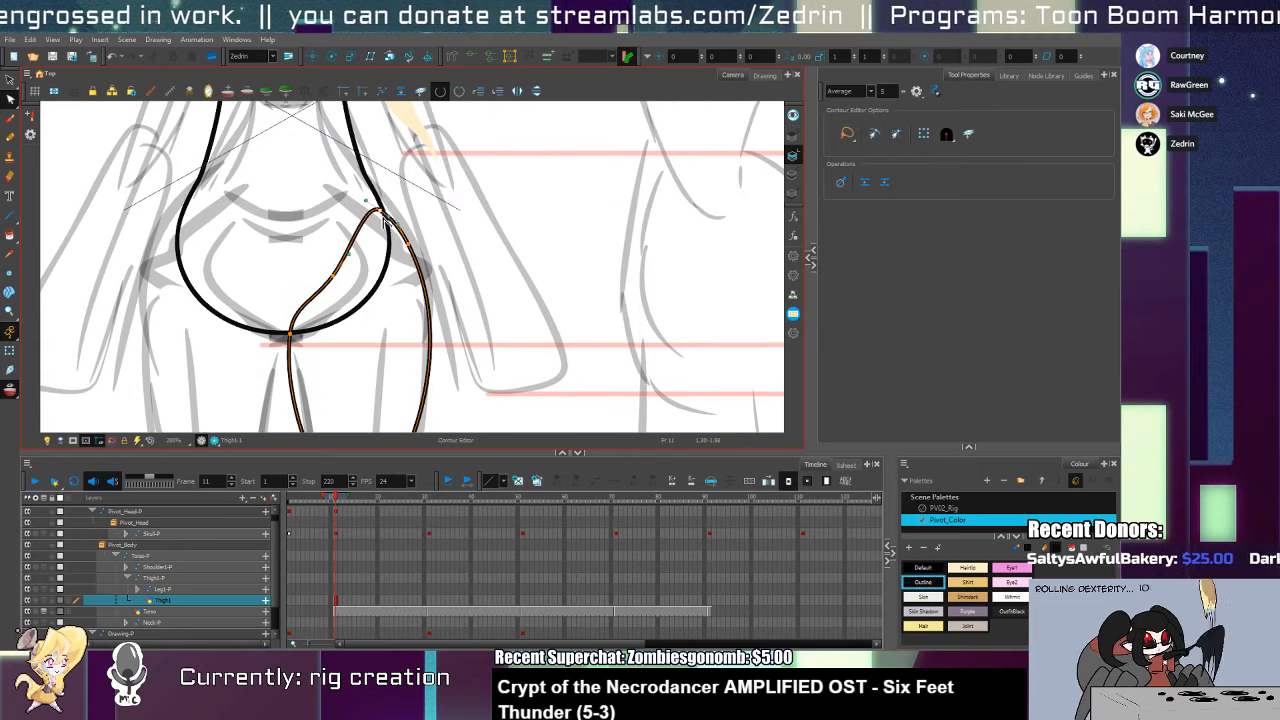
left_click_drag(383, 210, 386, 210)
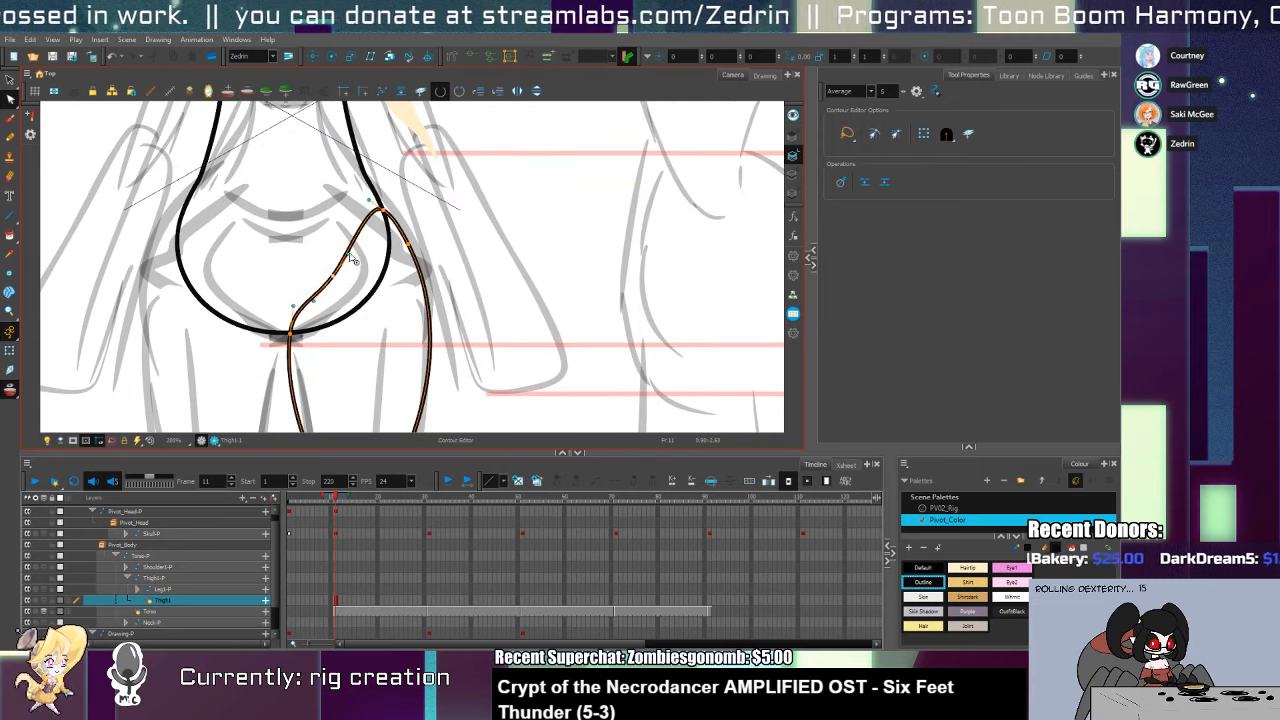
mouse_move(348, 254)
left_mouse_down()
mouse_move(348, 270)
mouse_move(352, 260)
left_mouse_up()
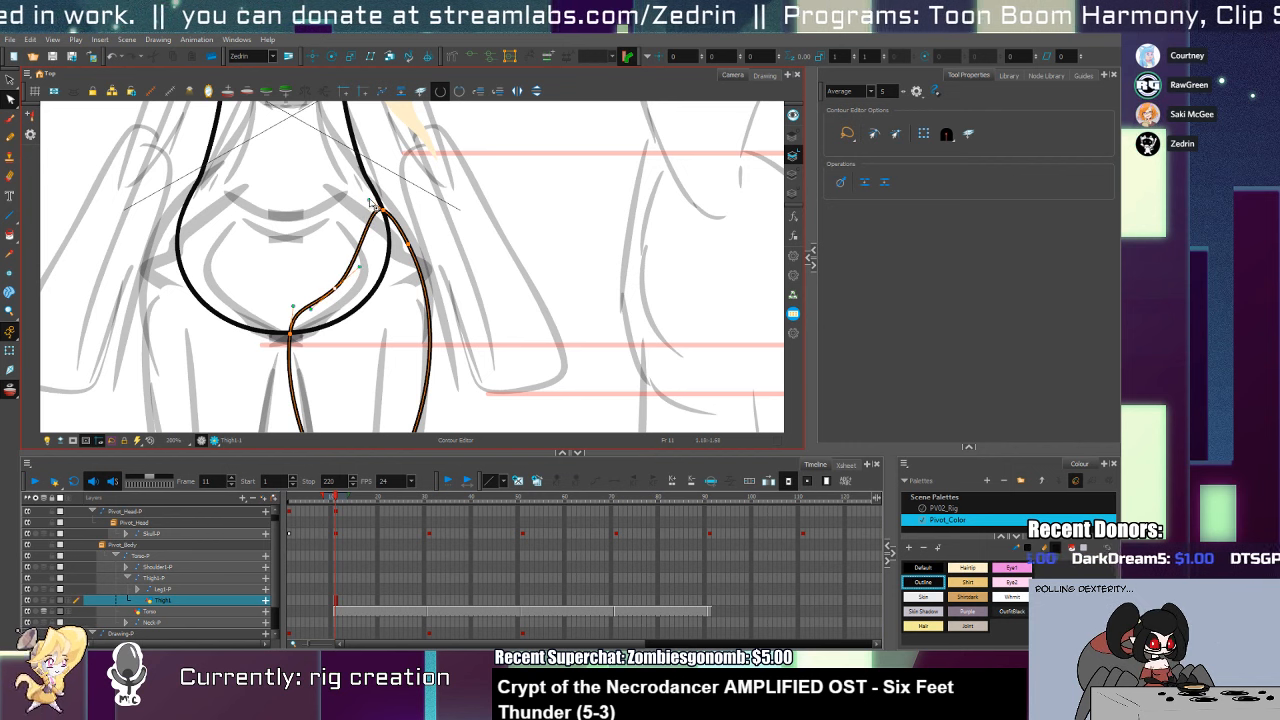
left_click_drag(370, 203, 377, 205)
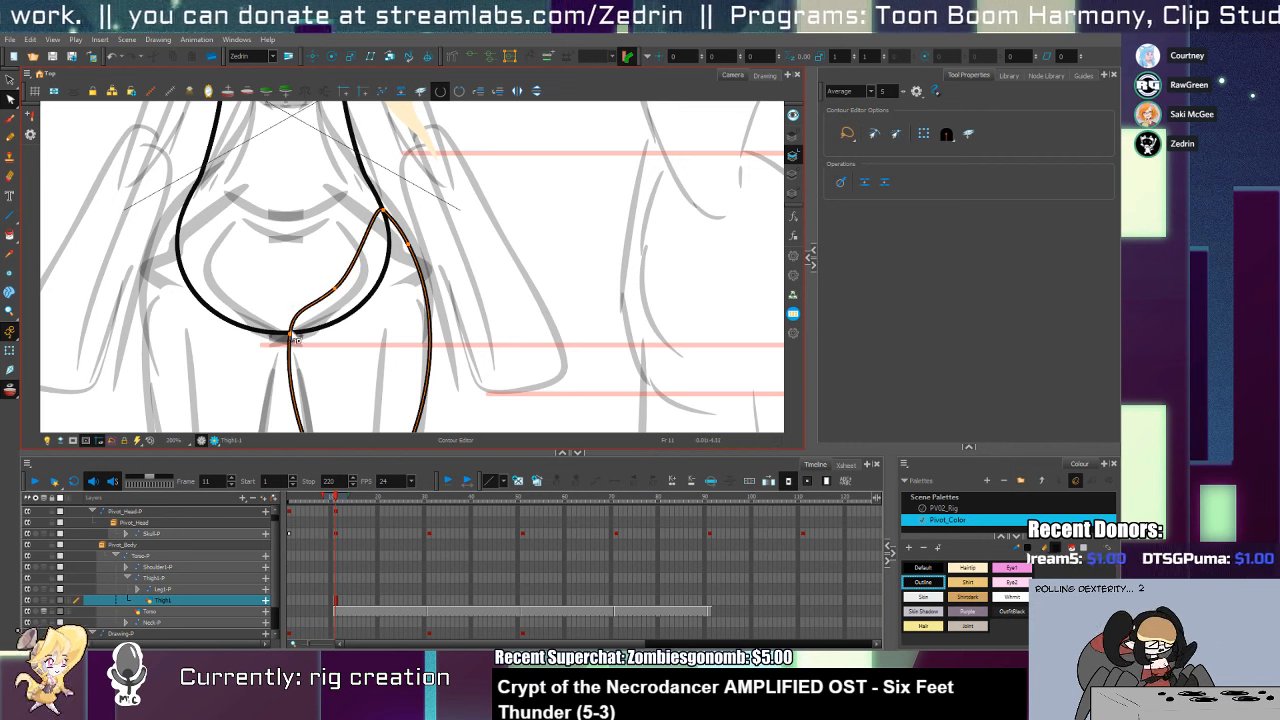
Reposition the thigh's crotch point on the torso's lower edge and refine the curve of the inner thigh below it
left_click_drag(291, 334, 294, 327)
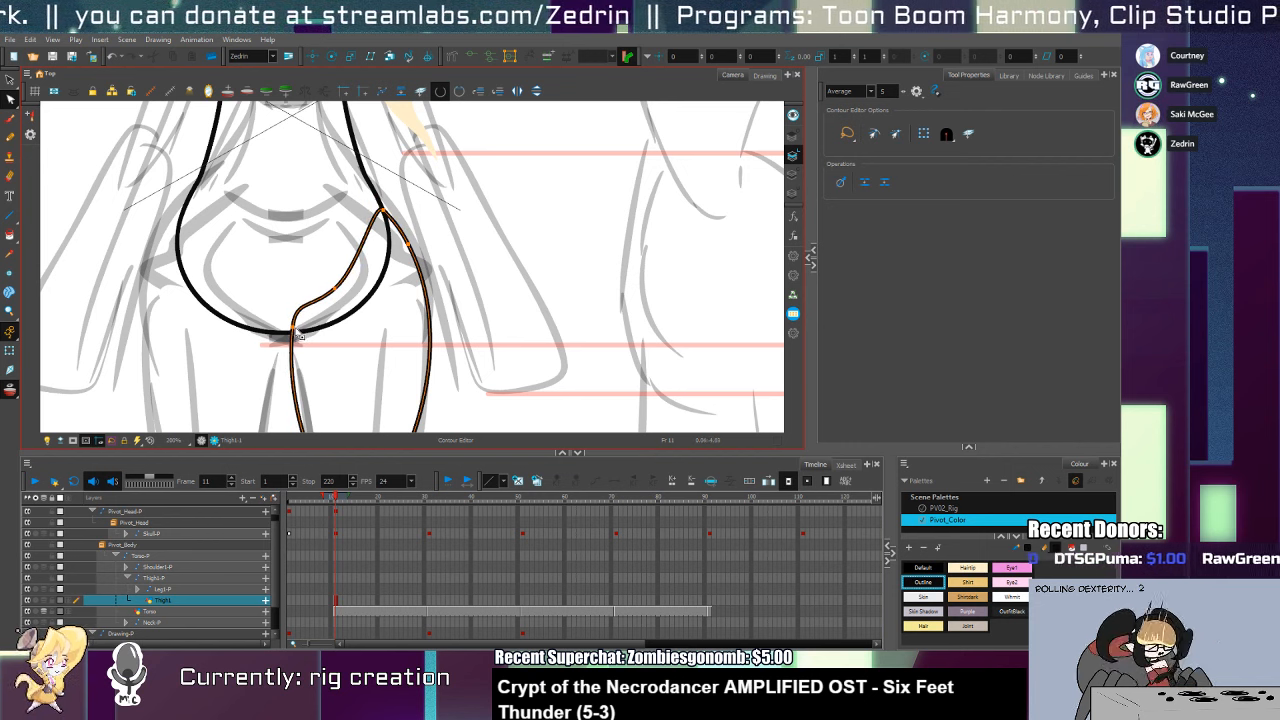
left_click(294, 328)
left_click_drag(299, 420, 307, 348)
left_click_drag(299, 258, 302, 258)
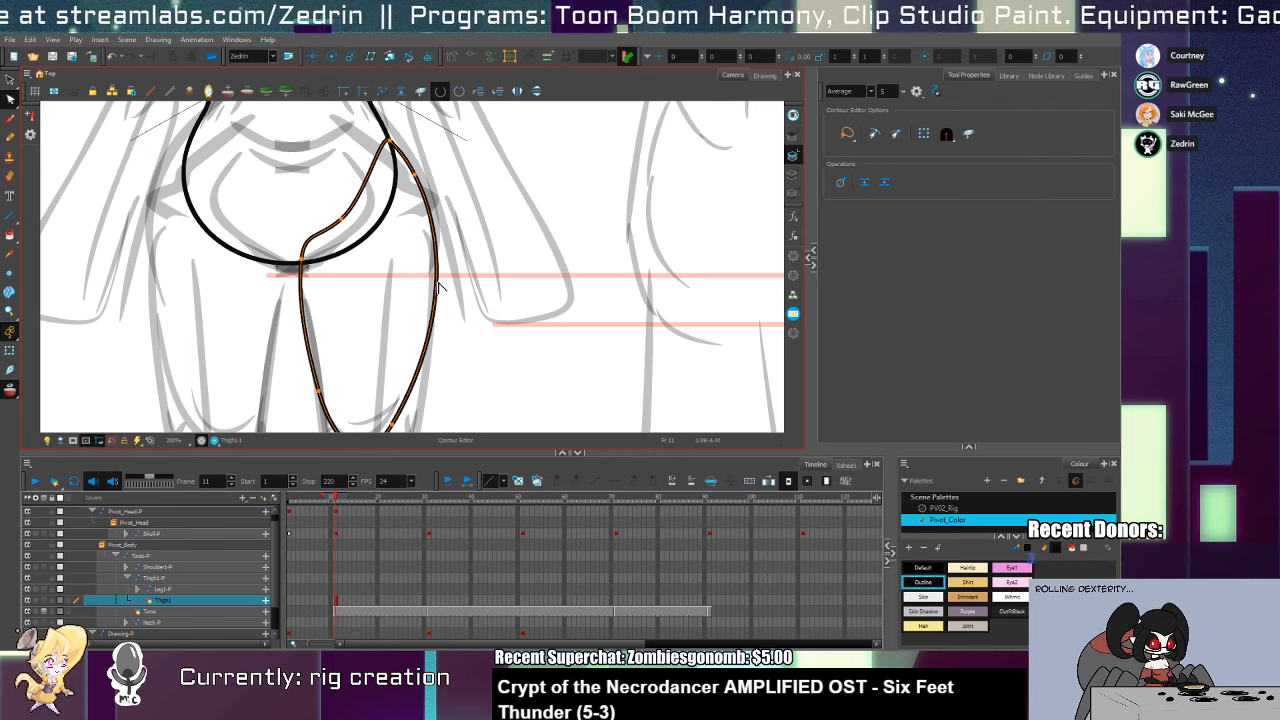
mouse_move(437, 283)
left_mouse_down()
mouse_move(448, 243)
mouse_move(457, 370)
left_mouse_up()
Extend the exposure of the front thigh drawing through frame 30
key("ctrl+alt+space")
mouse_move(451, 314)
left_mouse_down()
mouse_move(452, 376)
mouse_move(440, 308)
mouse_move(398, 254)
left_mouse_up()
left_click(453, 336, "ctrl+alt")
left_click(454, 335, "ctrl+alt")
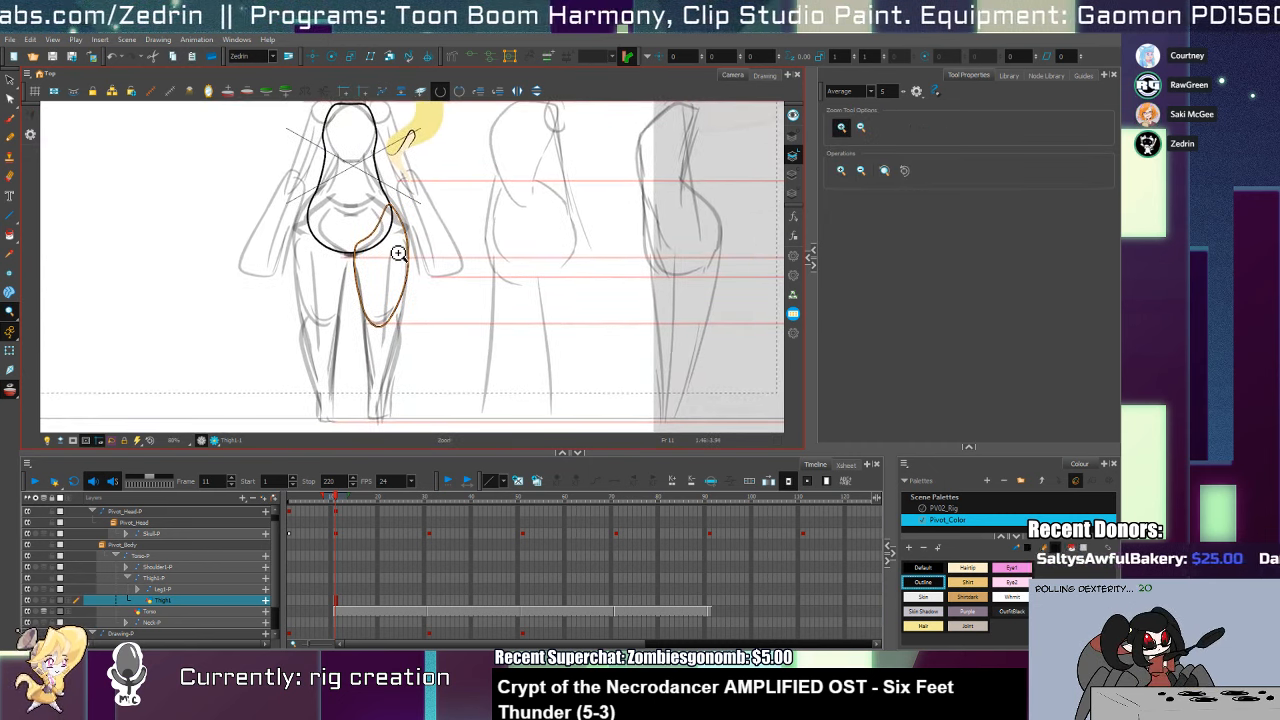
left_click(427, 601)
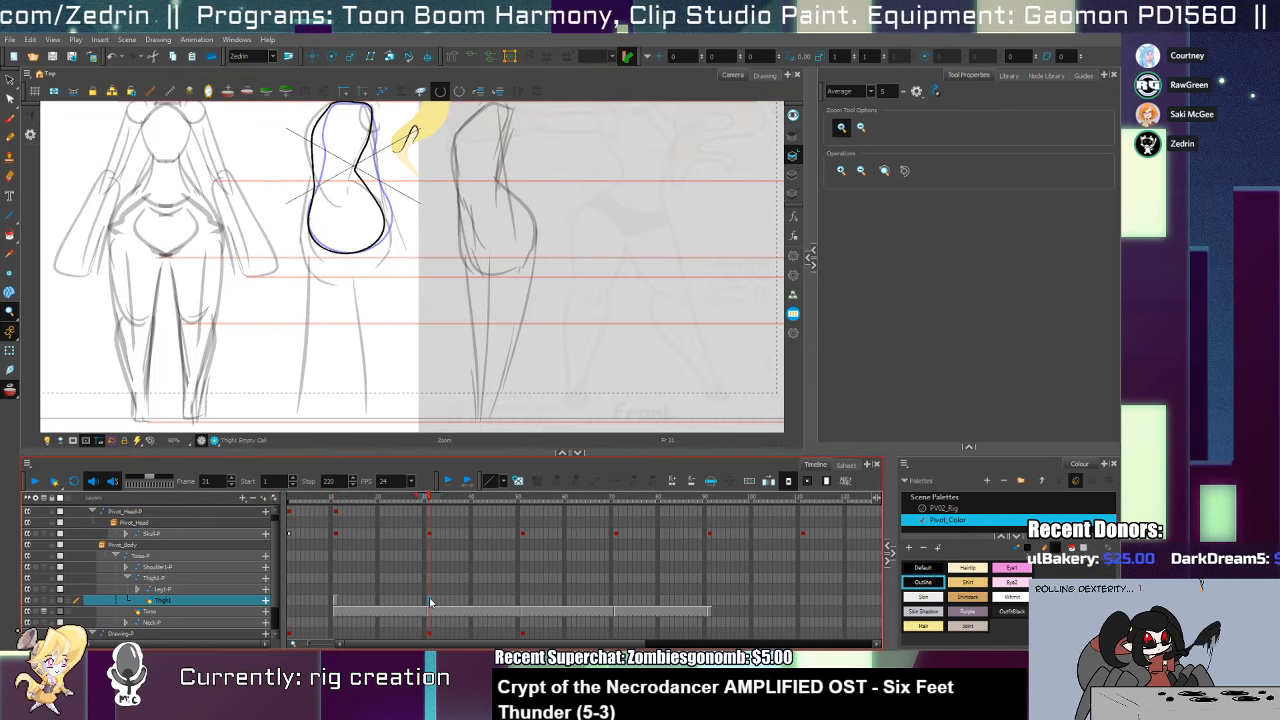
key("F5")
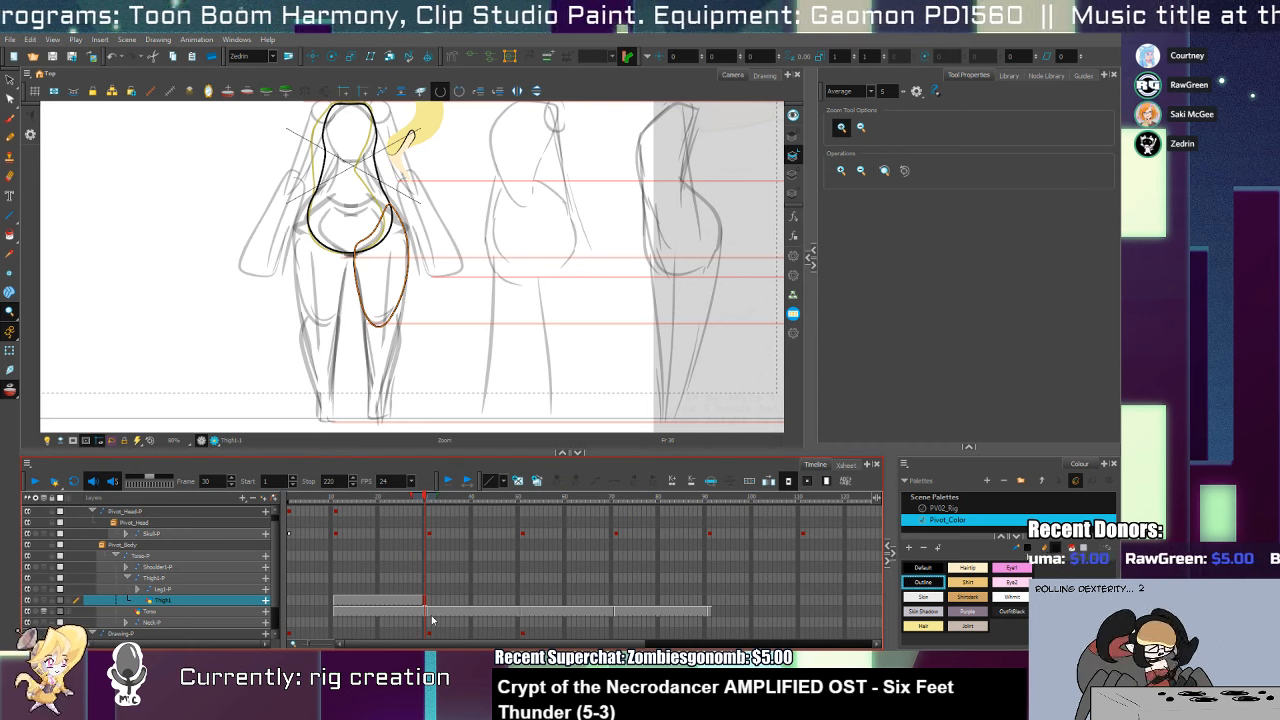
left_click(432, 602)
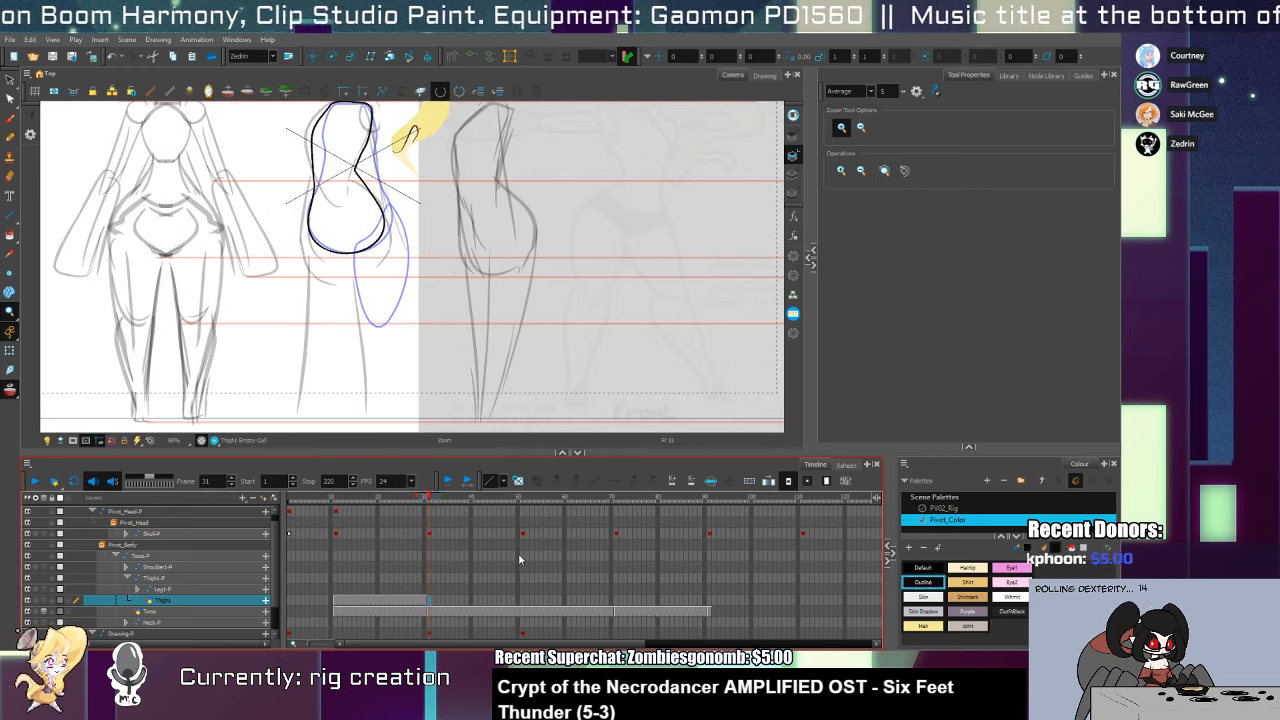
Expand the leg peg under the thigh peg and make its leg drawing layer active at frame 11
key("shift+t")
left_click(341, 604)
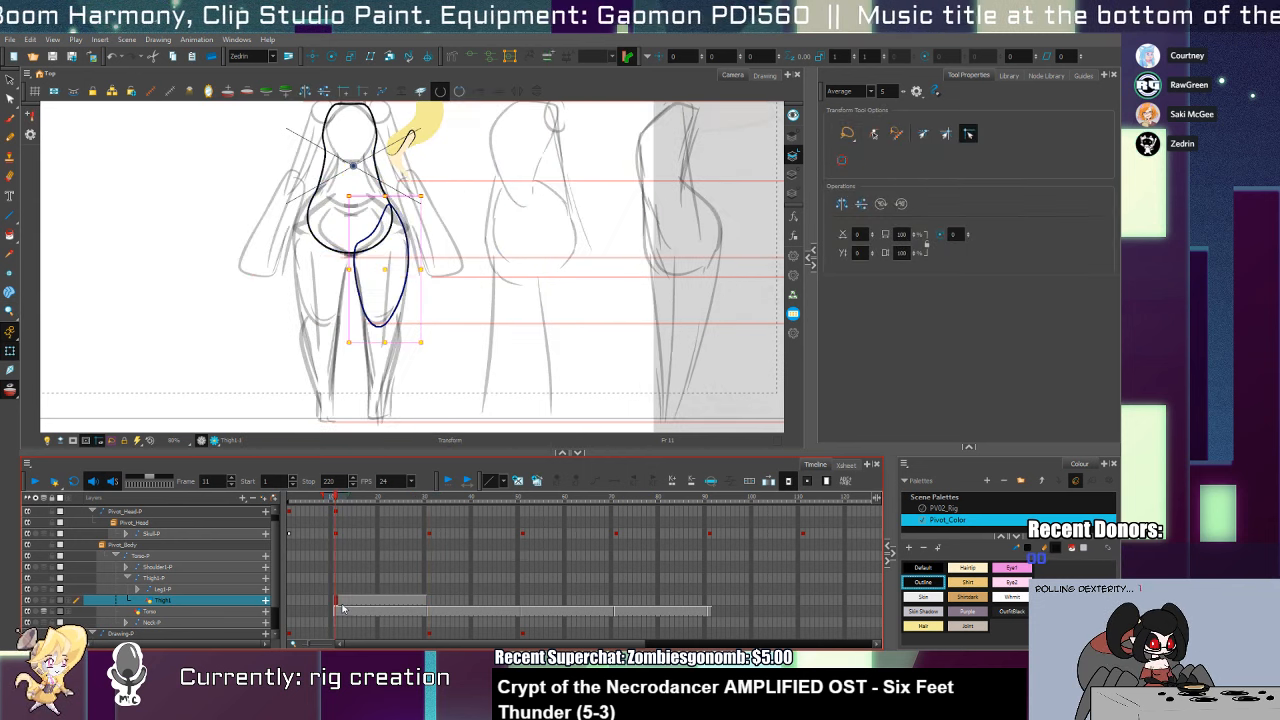
left_click(339, 610)
left_click(340, 581)
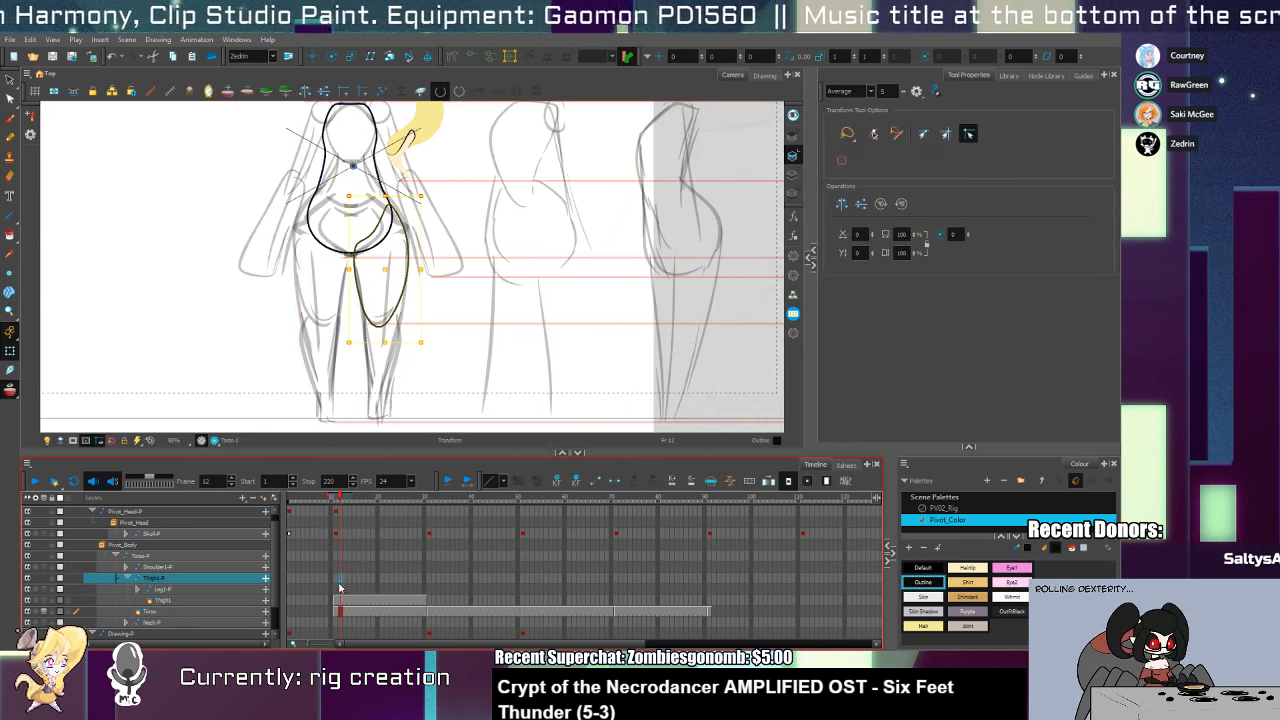
left_click(340, 588)
left_click(139, 590)
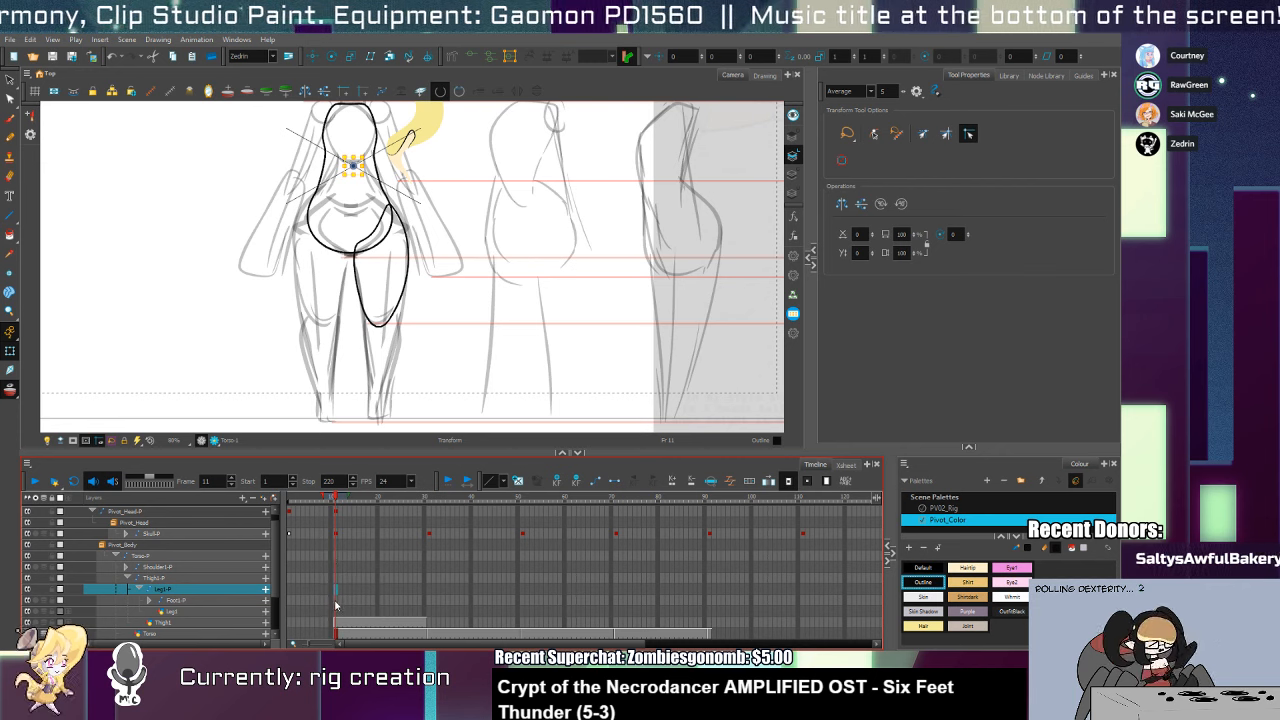
left_click(337, 612)
Draw a closed lower-leg outline from knee to ankle over the front-view sketch at frame 11 with the Lineart pencil
mouse_move(375, 348)
left_mouse_down()
mouse_move(369, 237)
mouse_move(376, 325)
left_mouse_up()
left_click(379, 265, "ctrl")
key("alt+/")
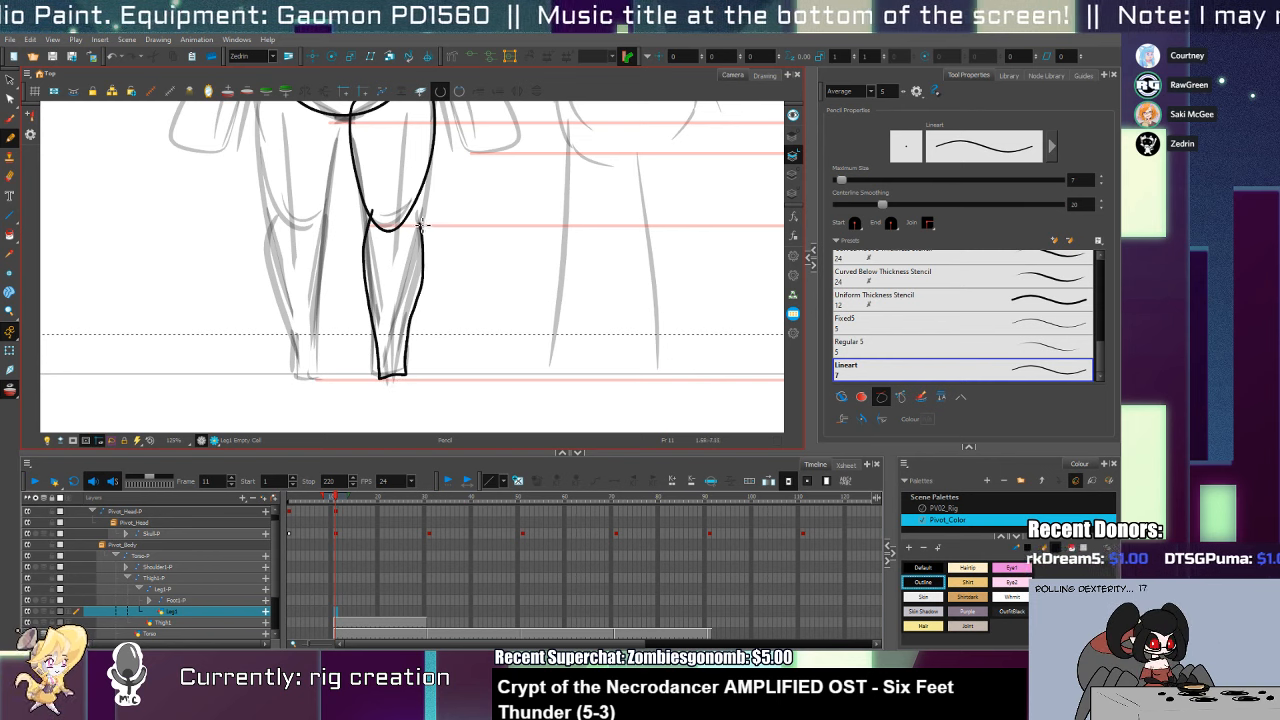
key("ctrl+z")
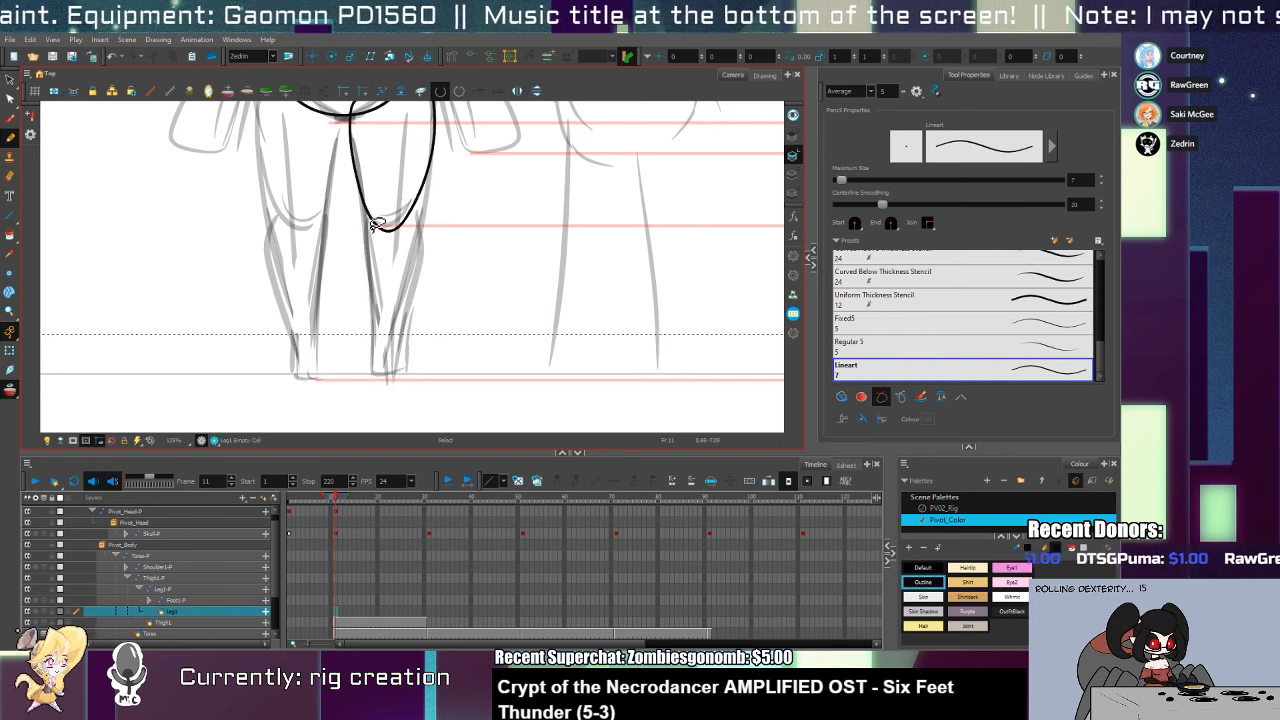
left_click_drag(369, 212, 378, 318)
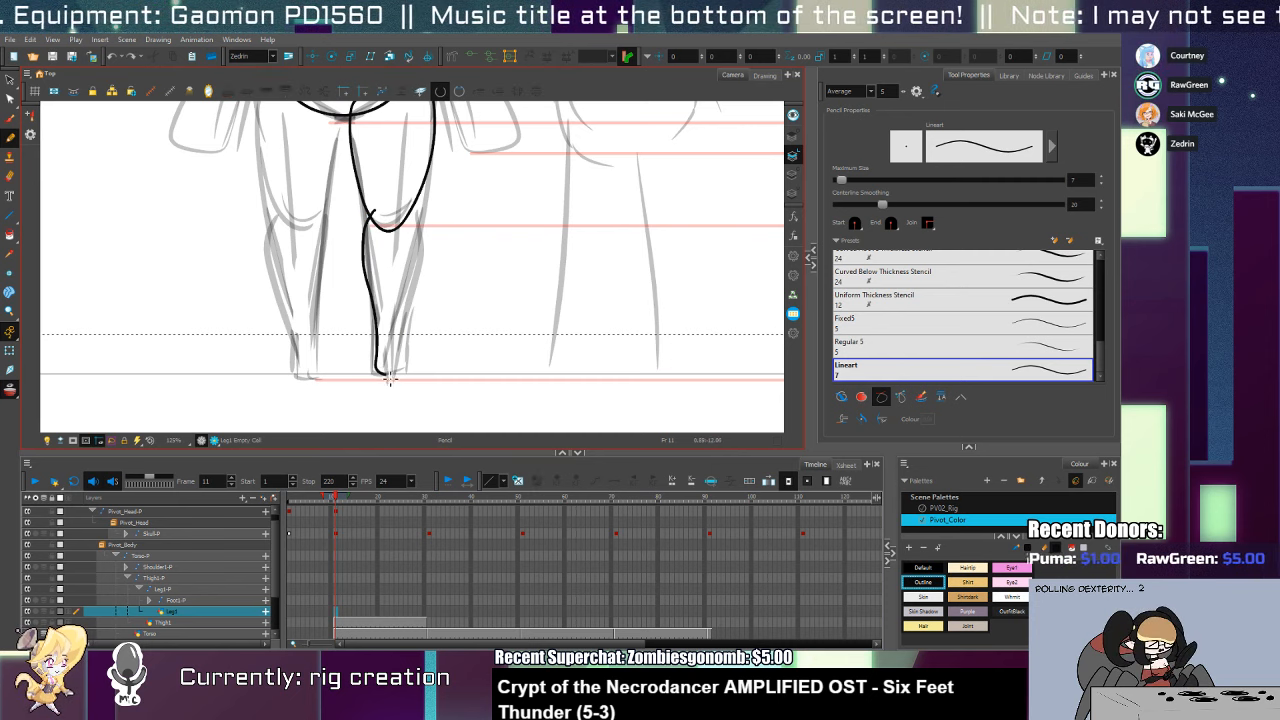
left_click_drag(408, 368, 407, 333)
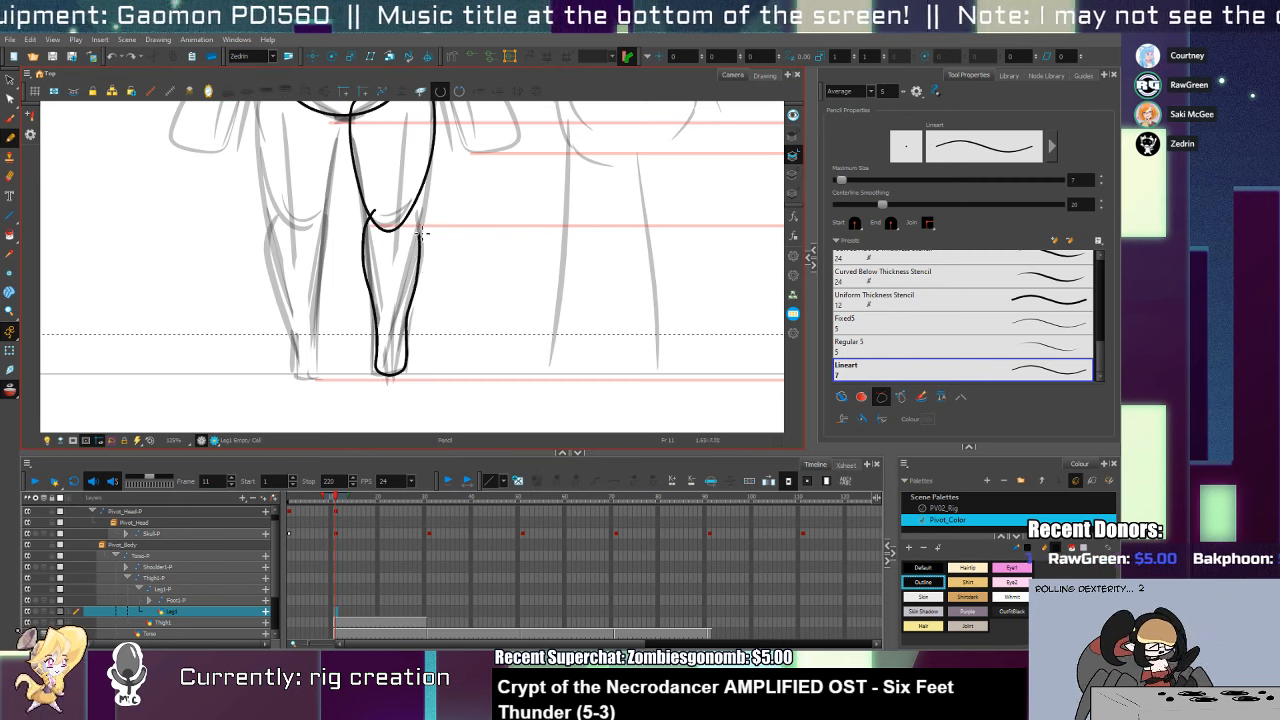
mouse_move(422, 234)
left_mouse_down()
mouse_move(397, 207)
mouse_move(371, 226)
mouse_move(418, 232)
left_mouse_up()
Reshape the ankle end of the front lower-leg outline by adjusting its lower corner and bottom points with the Contour Editor
key("alt+q")
left_click(390, 207)
left_click(389, 204)
left_click(413, 320)
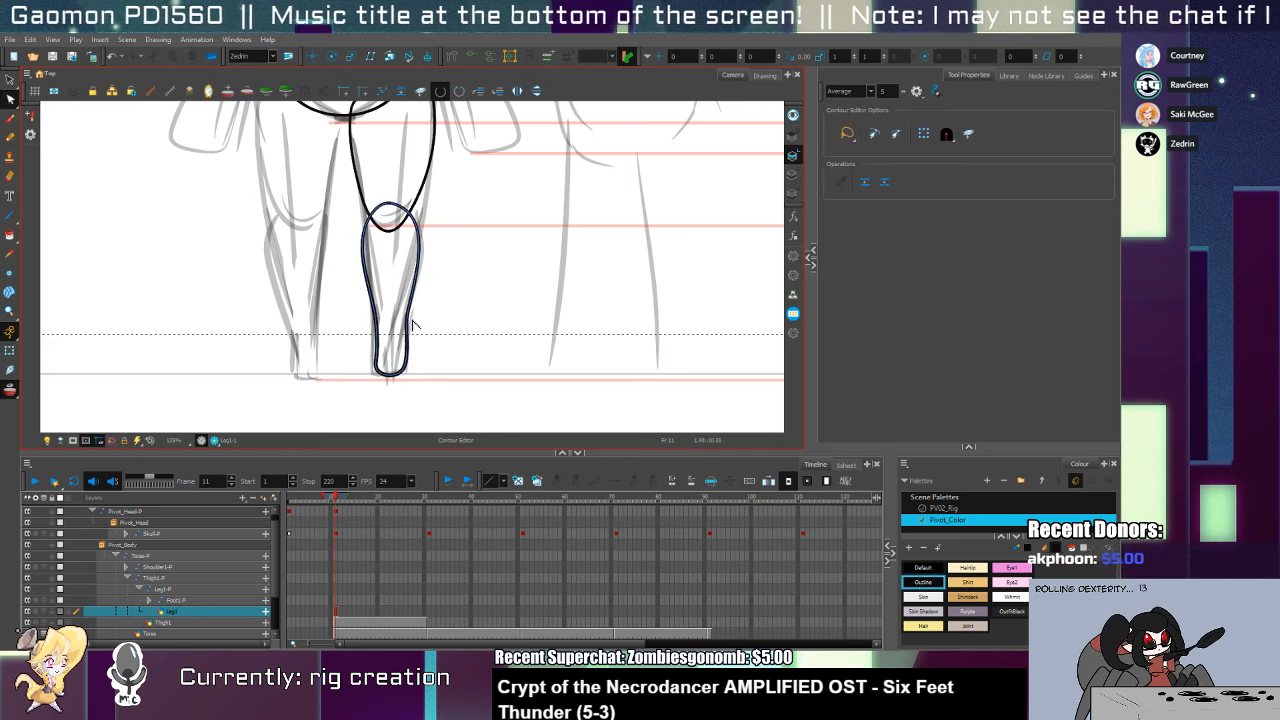
left_click(412, 322)
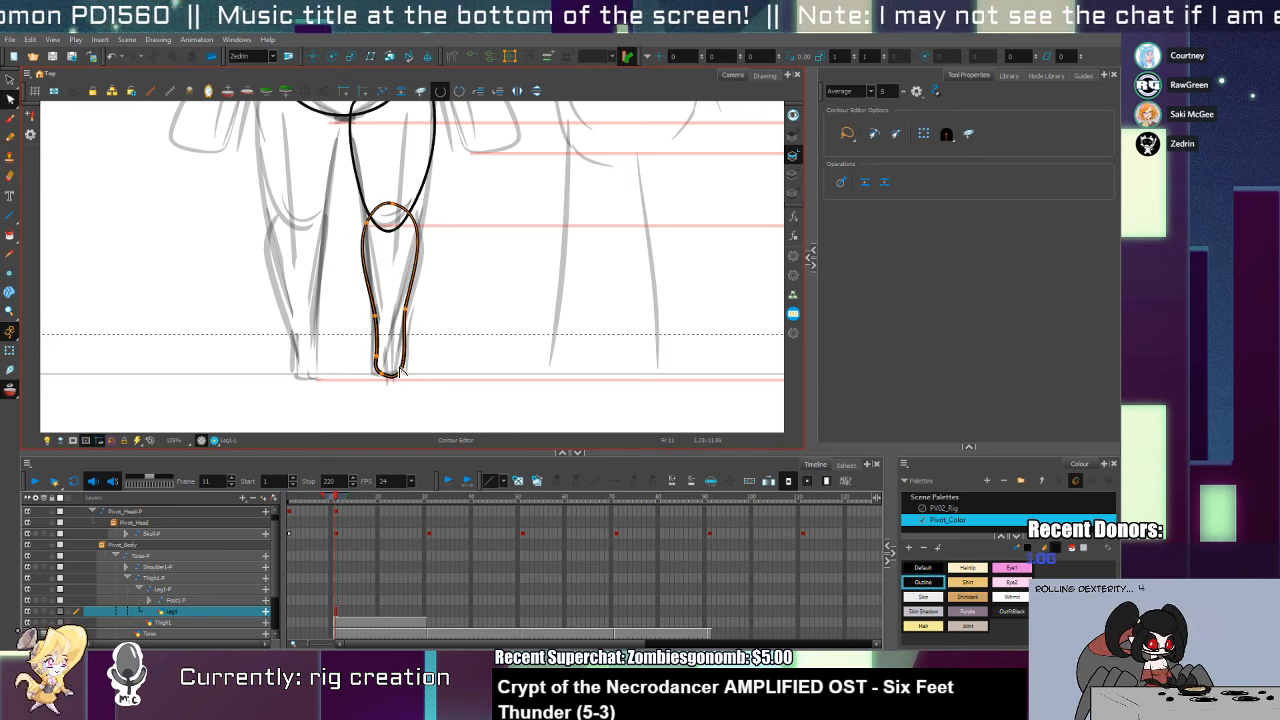
left_click_drag(399, 370, 407, 369)
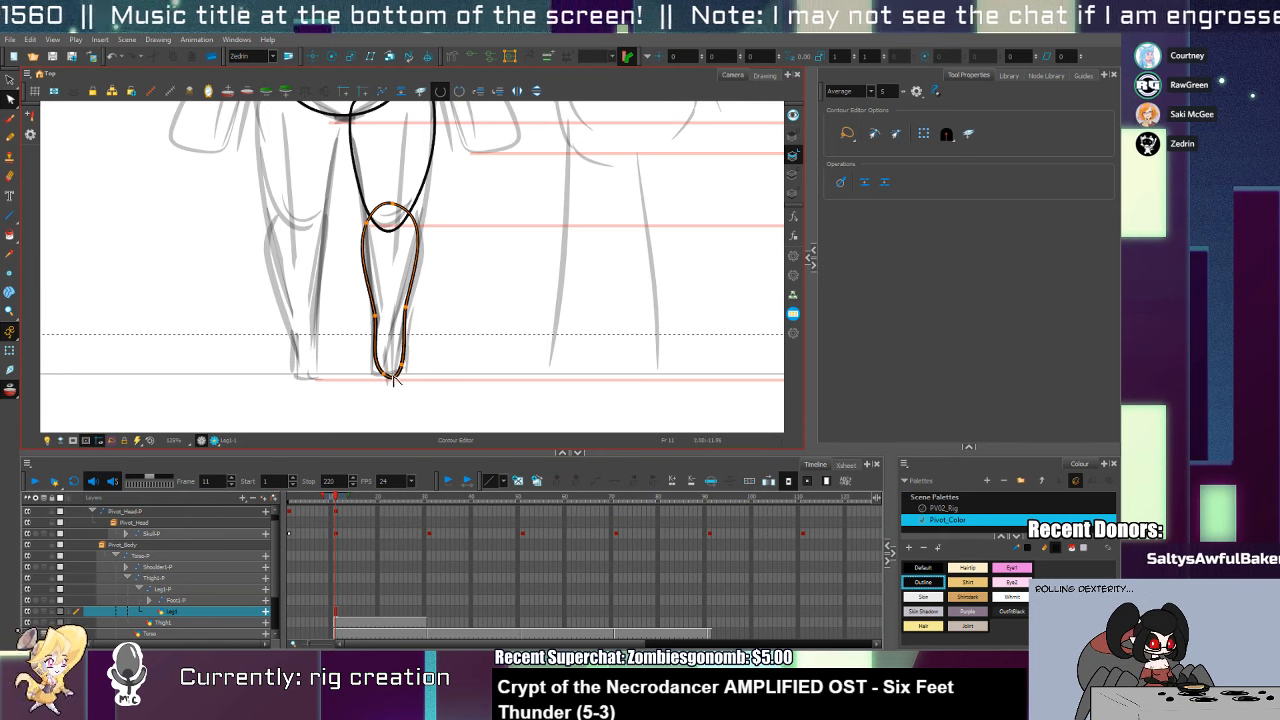
left_click_drag(388, 375, 393, 374)
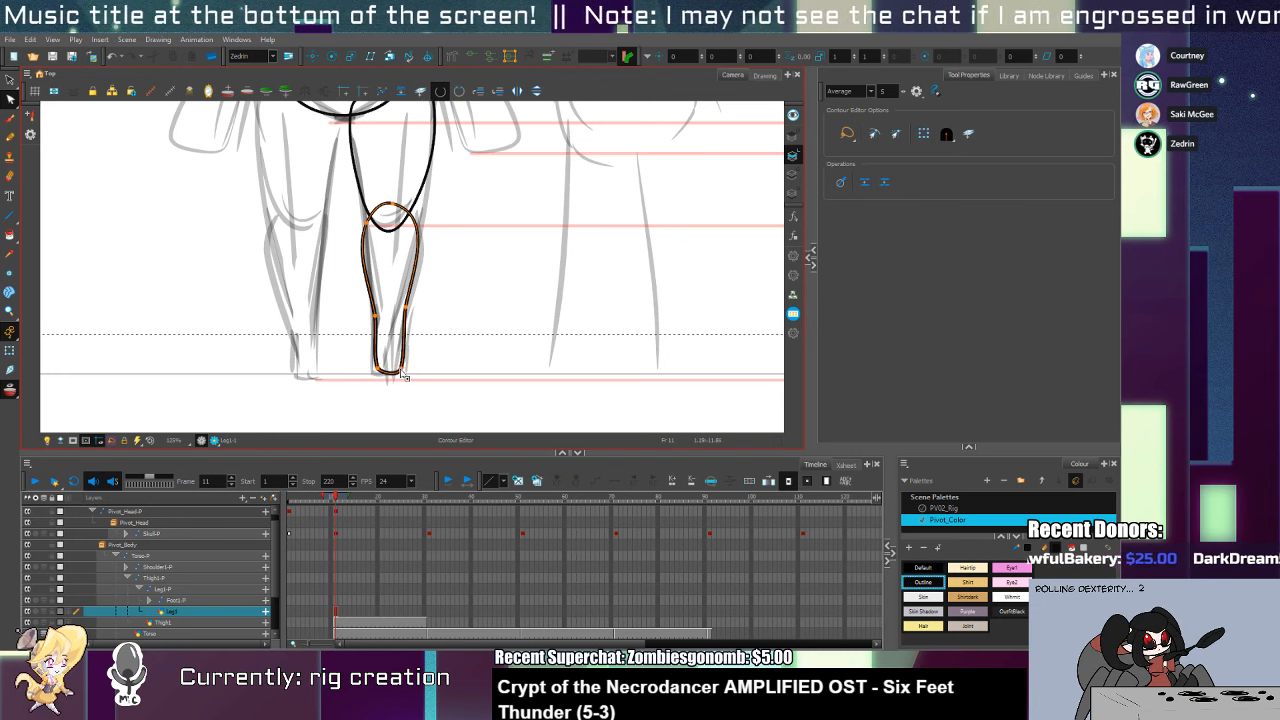
Delete the extra thickness points at the knee end of the lower-leg outline with the Pencil Editor
scroll(386, 214, "up", 3)
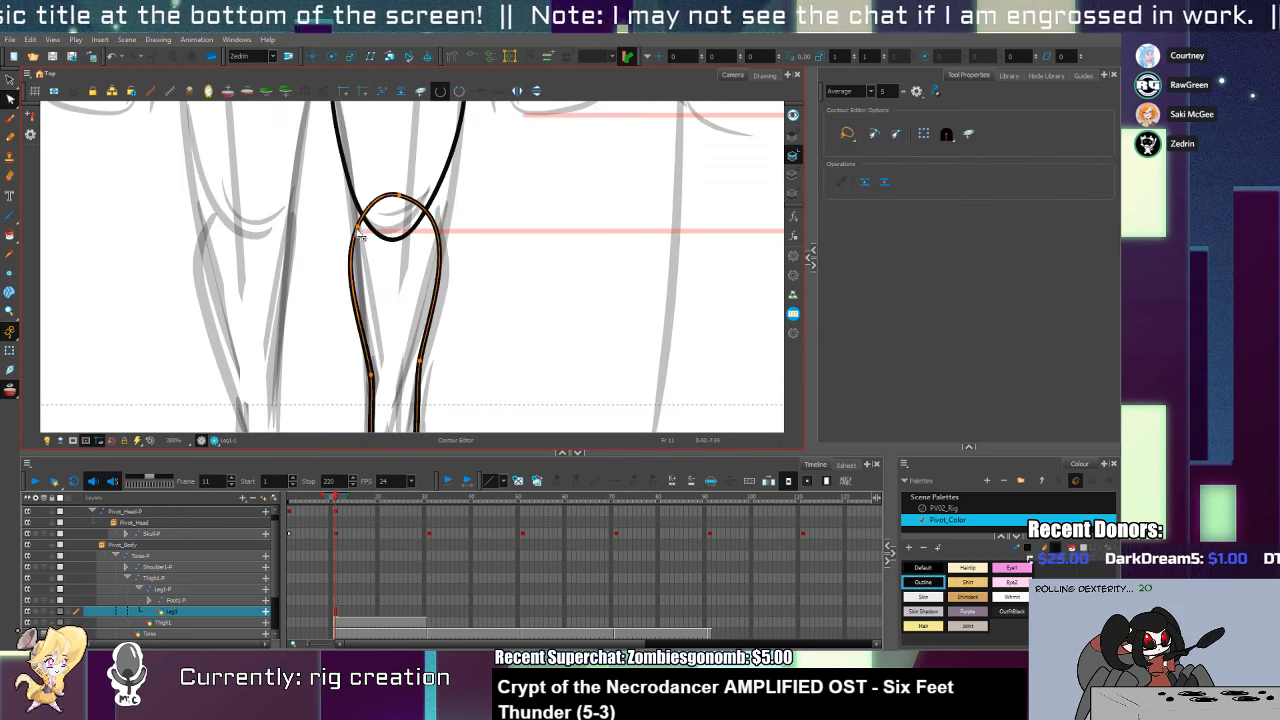
left_click_drag(376, 350, 371, 306)
key("shift+q")
left_click(369, 367)
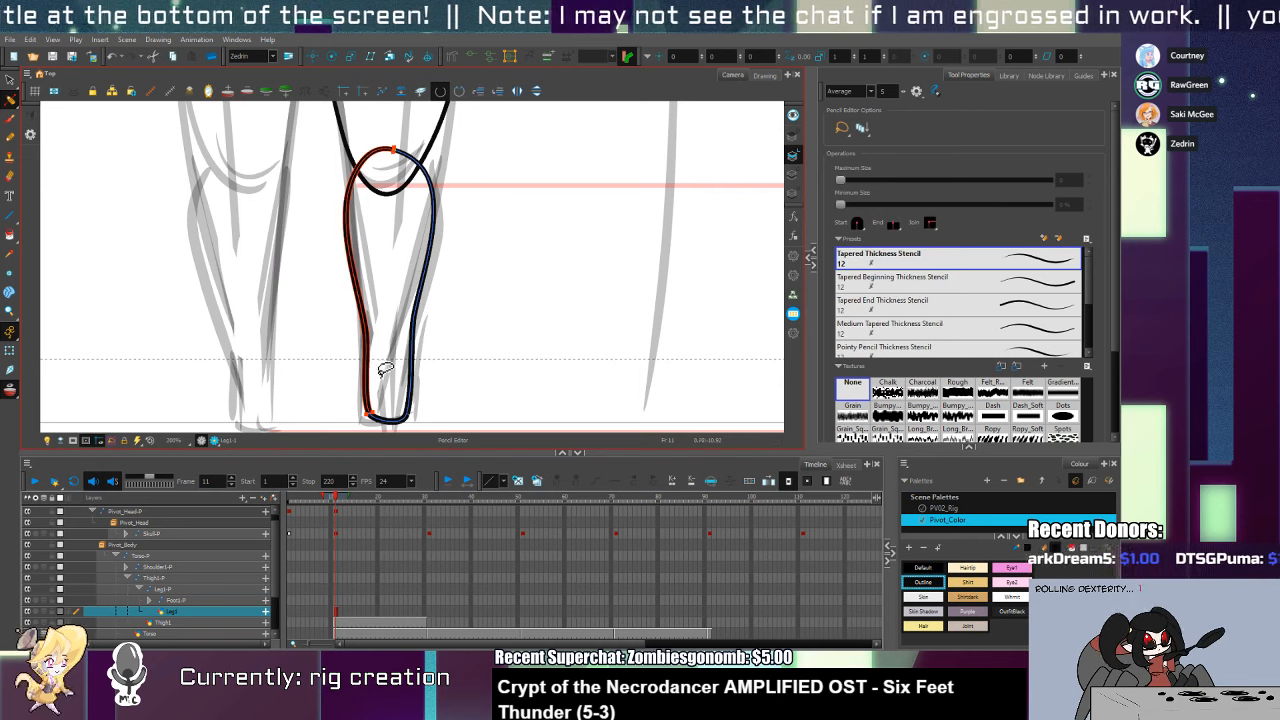
left_click_drag(385, 388, 363, 421)
left_click(389, 401)
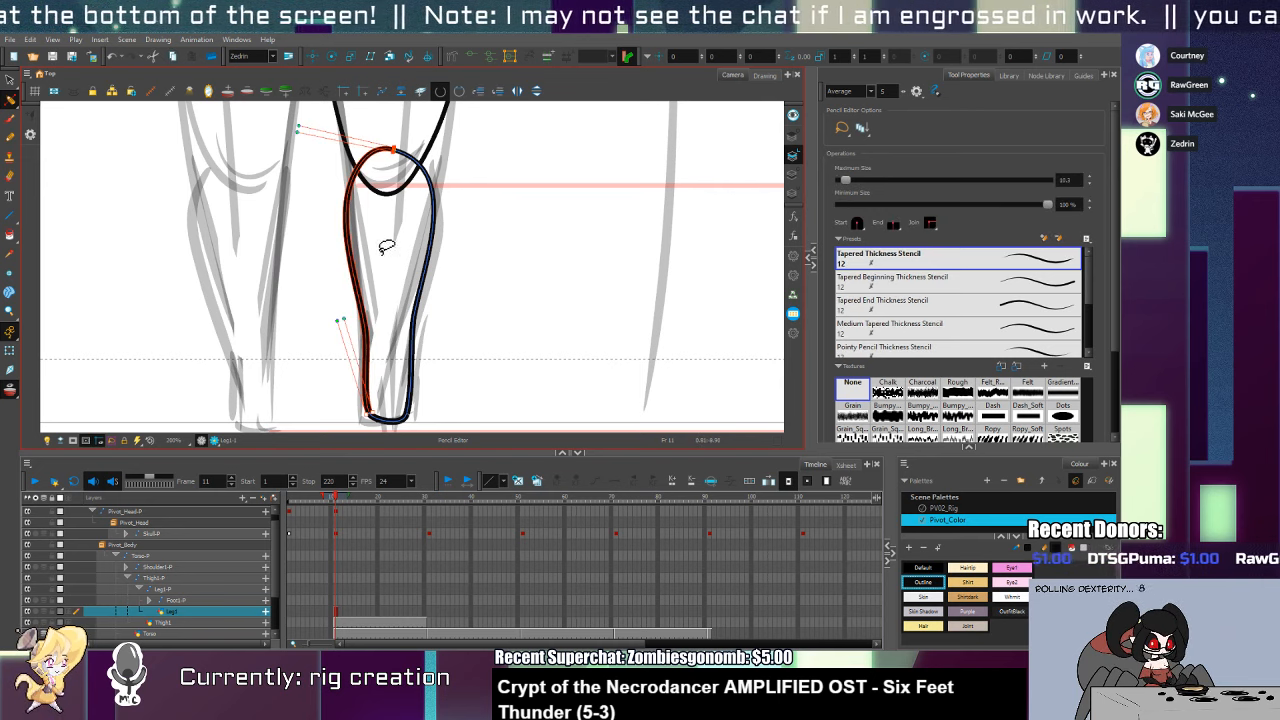
key("alt+s")
key("alt+q")
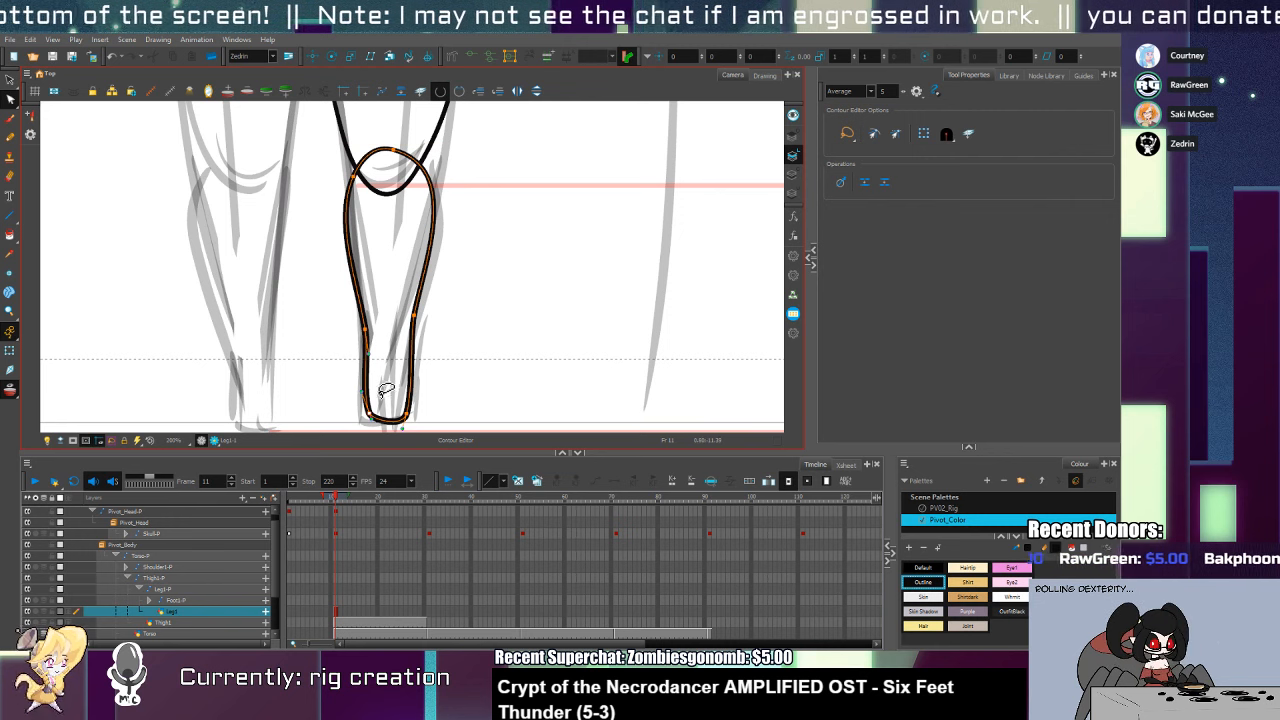
key("alt+shift+q")
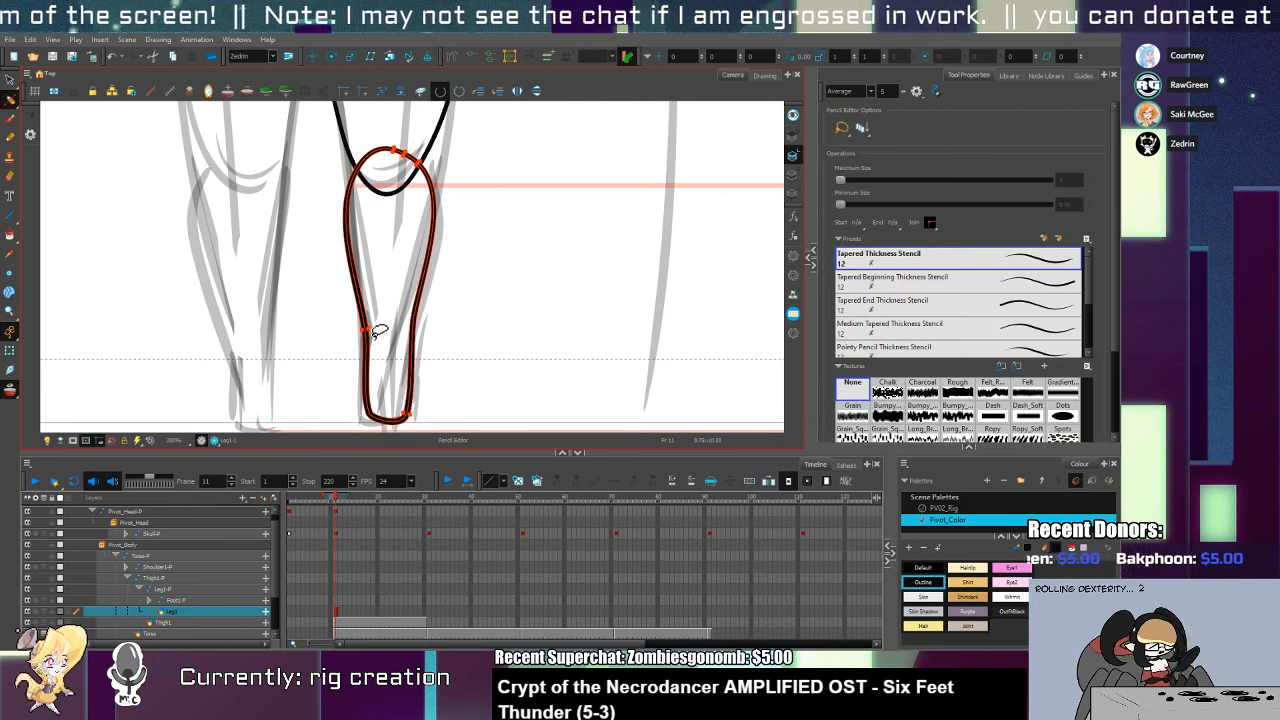
left_click_drag(421, 149, 428, 167)
key("Delete")
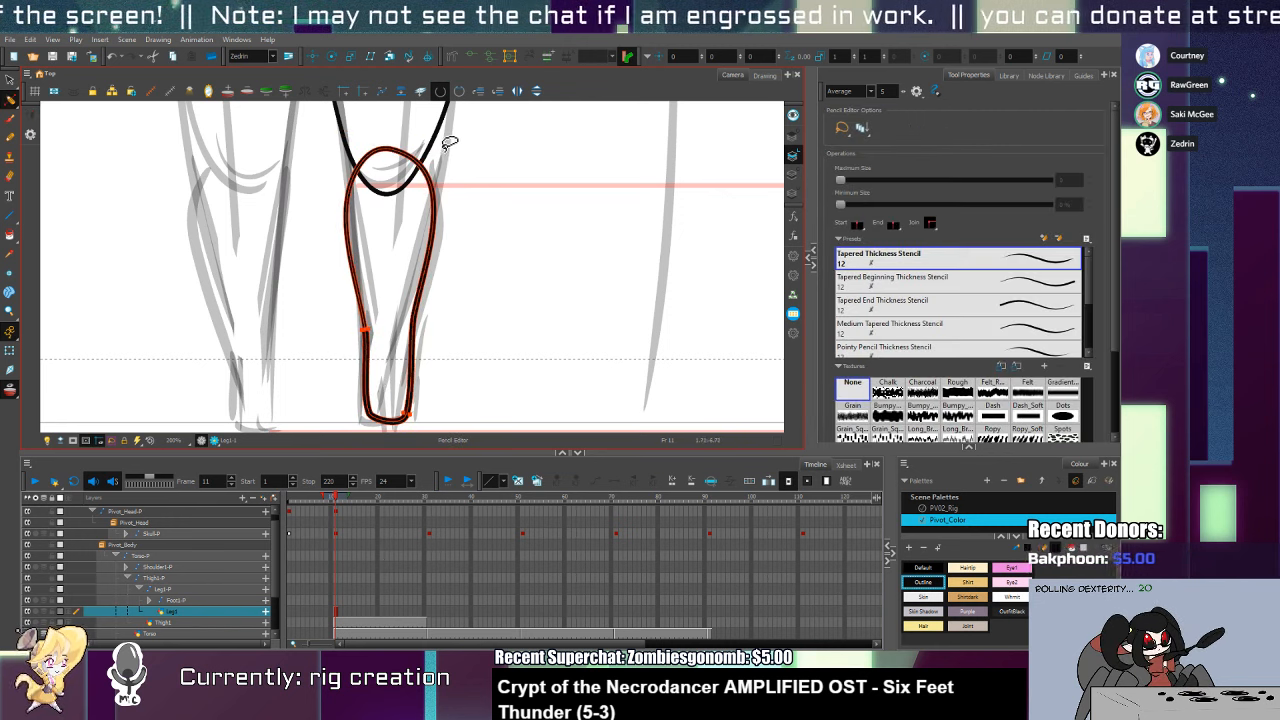
Select the whole lower-leg outline and merge its pencil lines into one
key("alt+q")
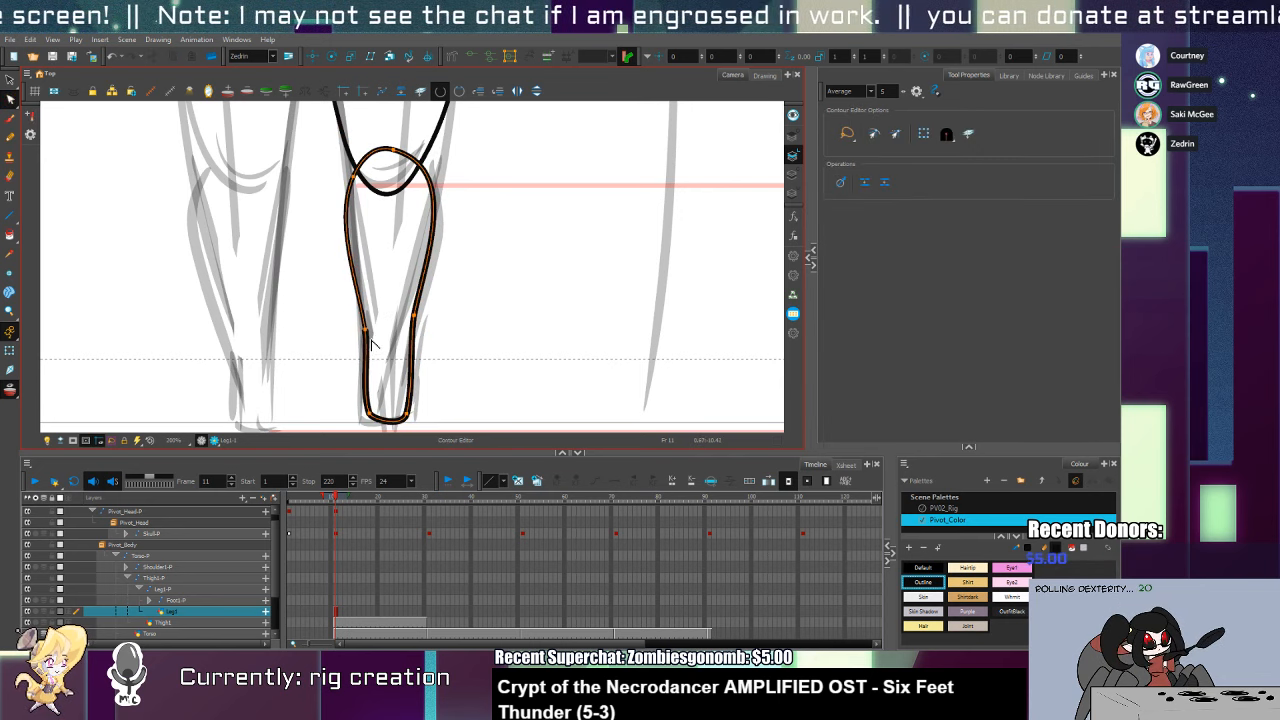
key("alt+s")
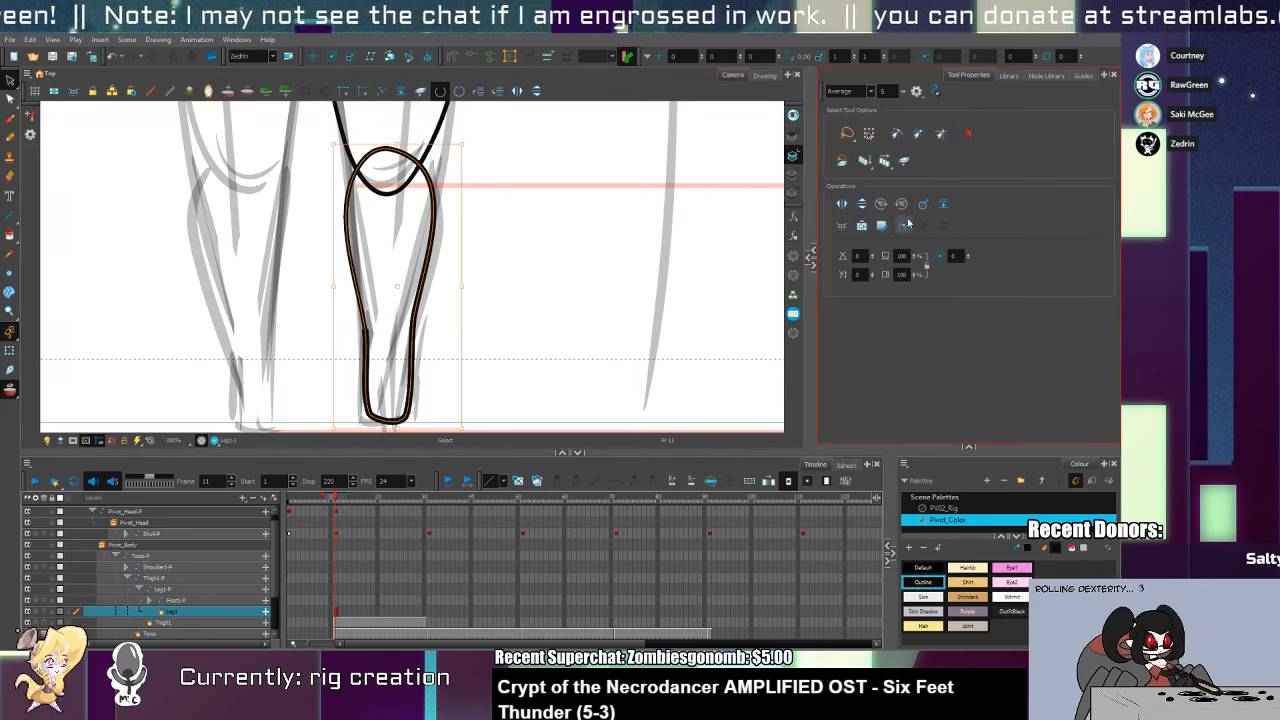
left_click(905, 227)
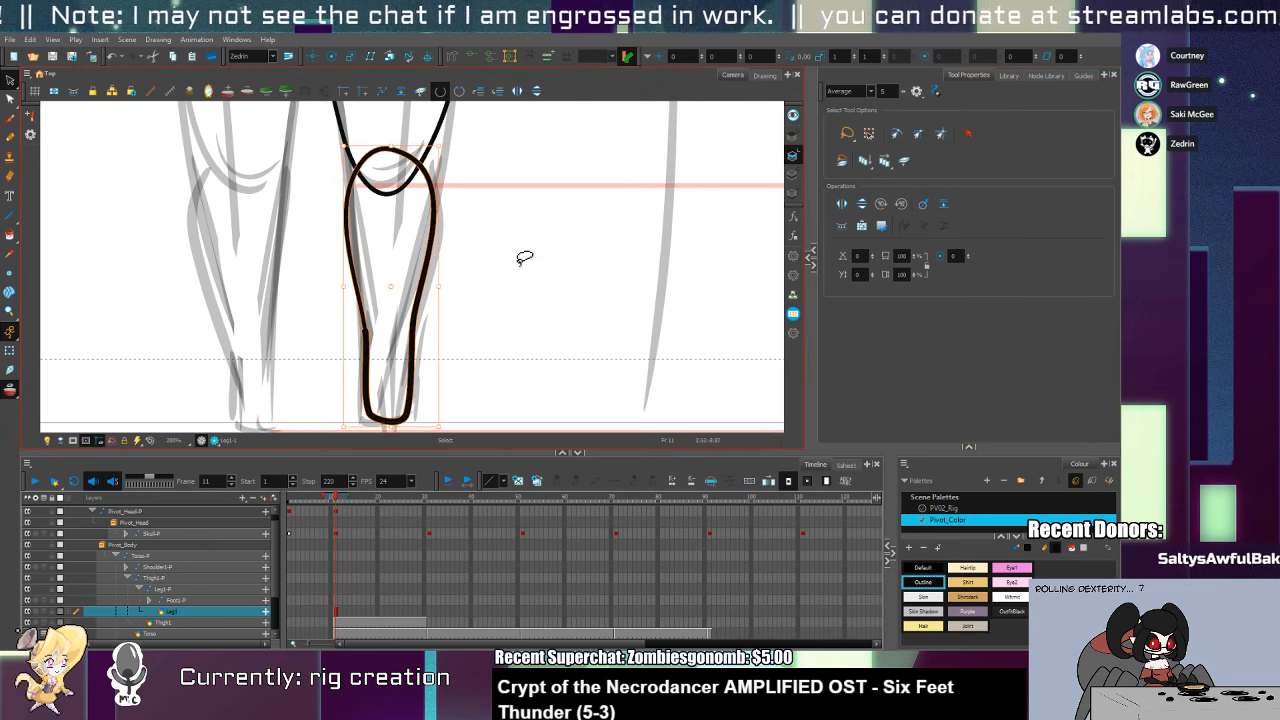
Adjust the contour points and curve handle on the outer knee and the sides of the lower-leg outline
key("alt+q")
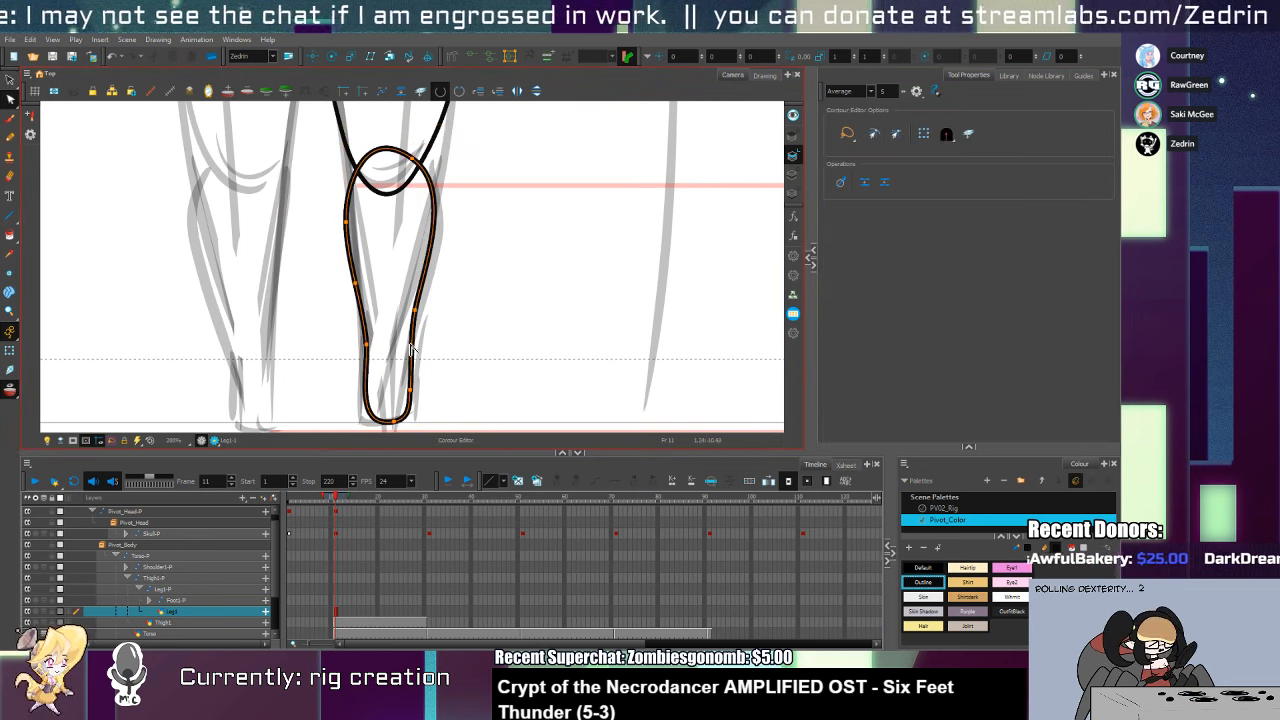
left_click(425, 147)
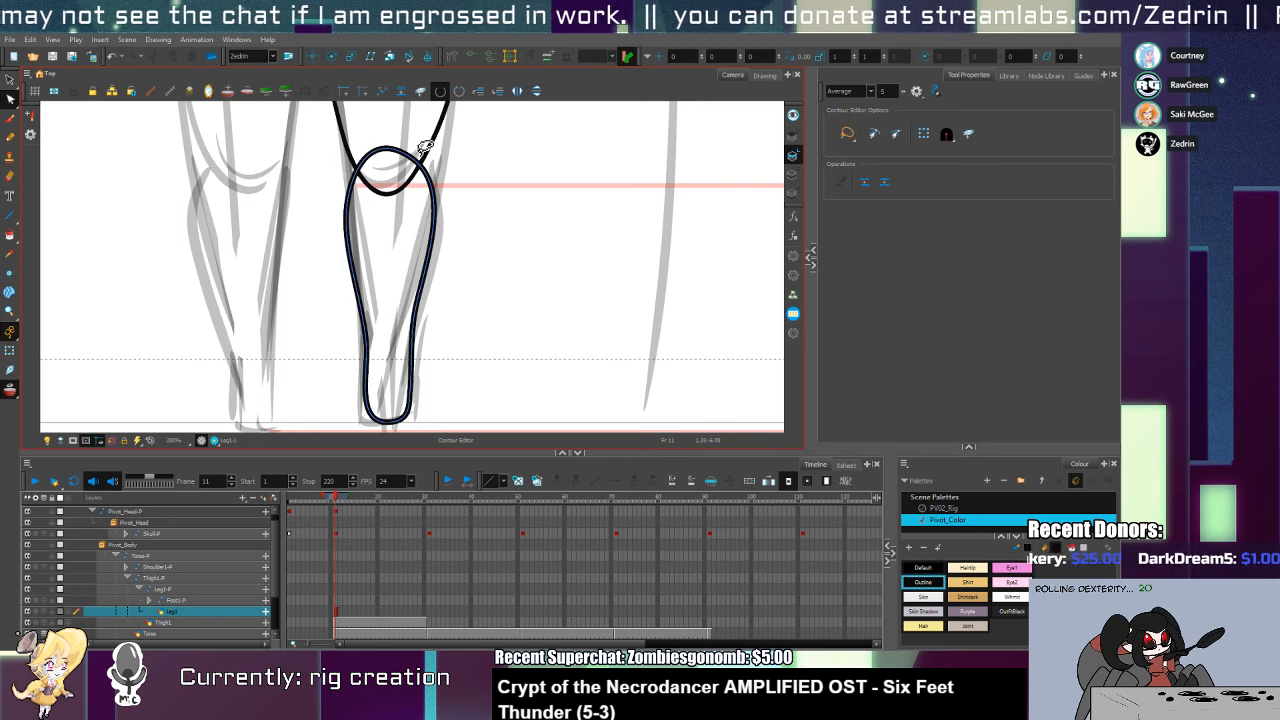
left_click(419, 316)
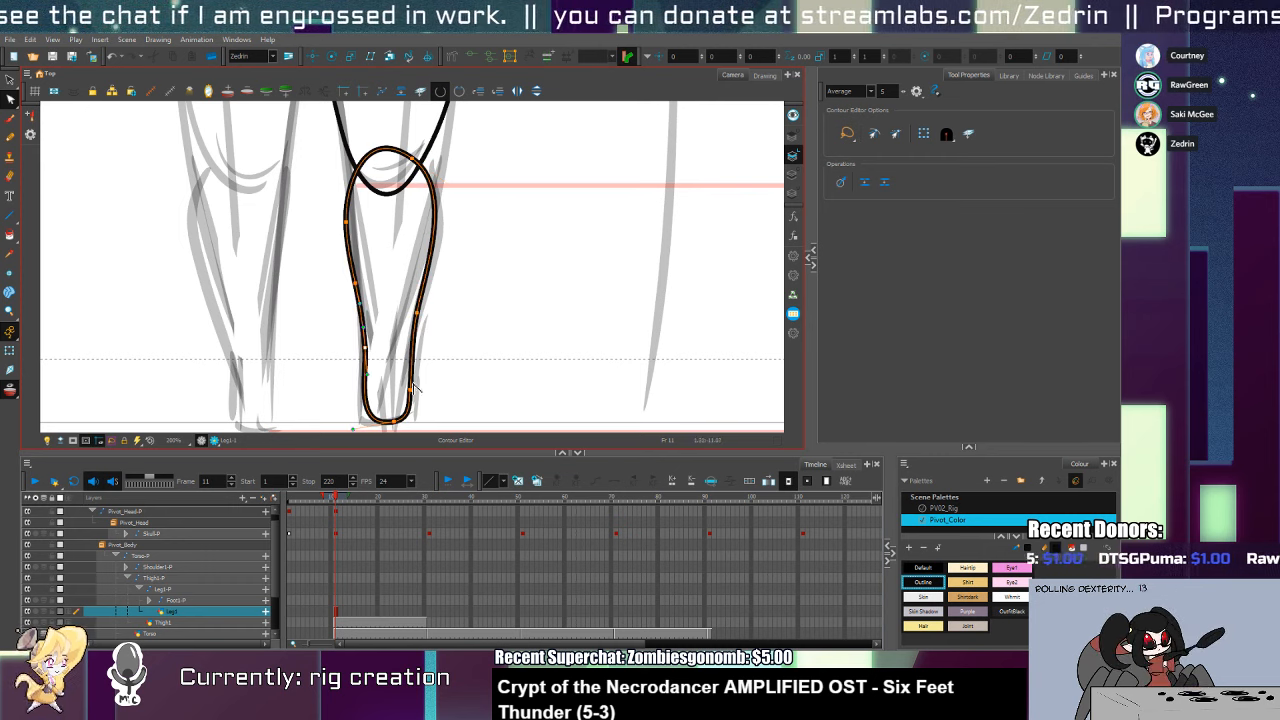
left_click_drag(412, 159, 414, 154)
left_click_drag(462, 190, 463, 184)
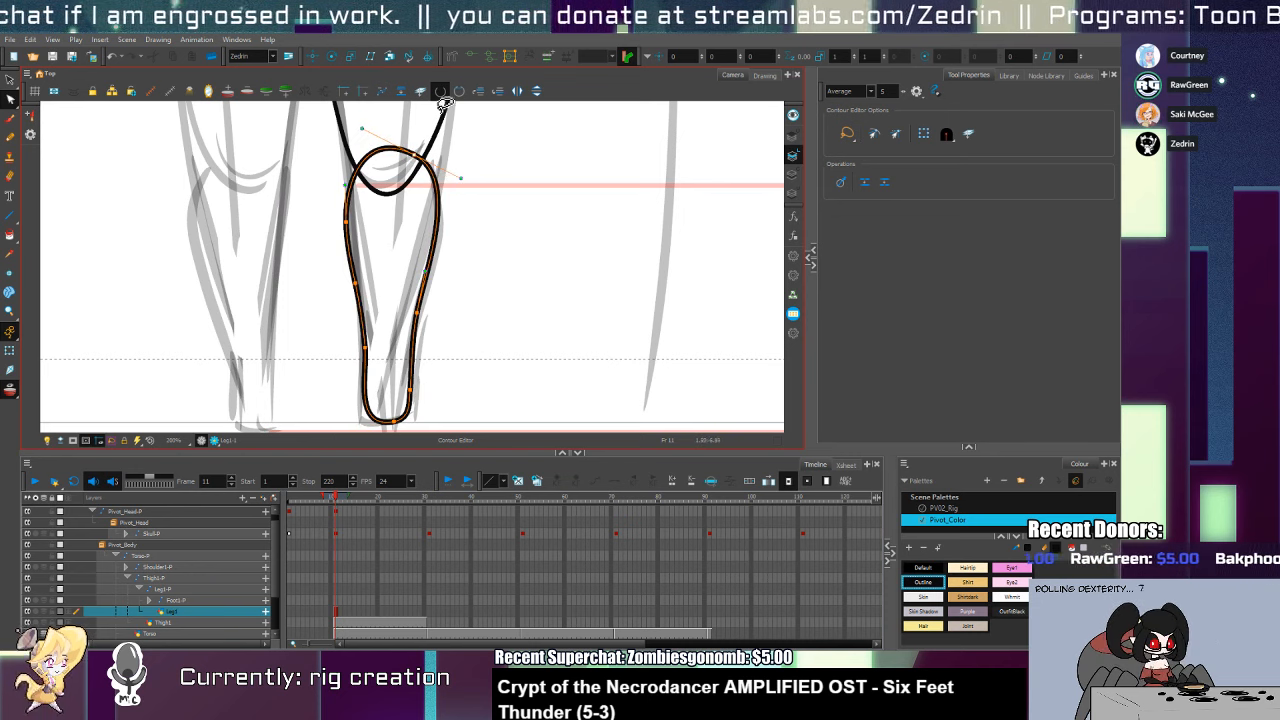
Nudge the lower-leg outline slightly toward the body's centerline
left_click_drag(417, 298, 405, 232)
key("alt+s")
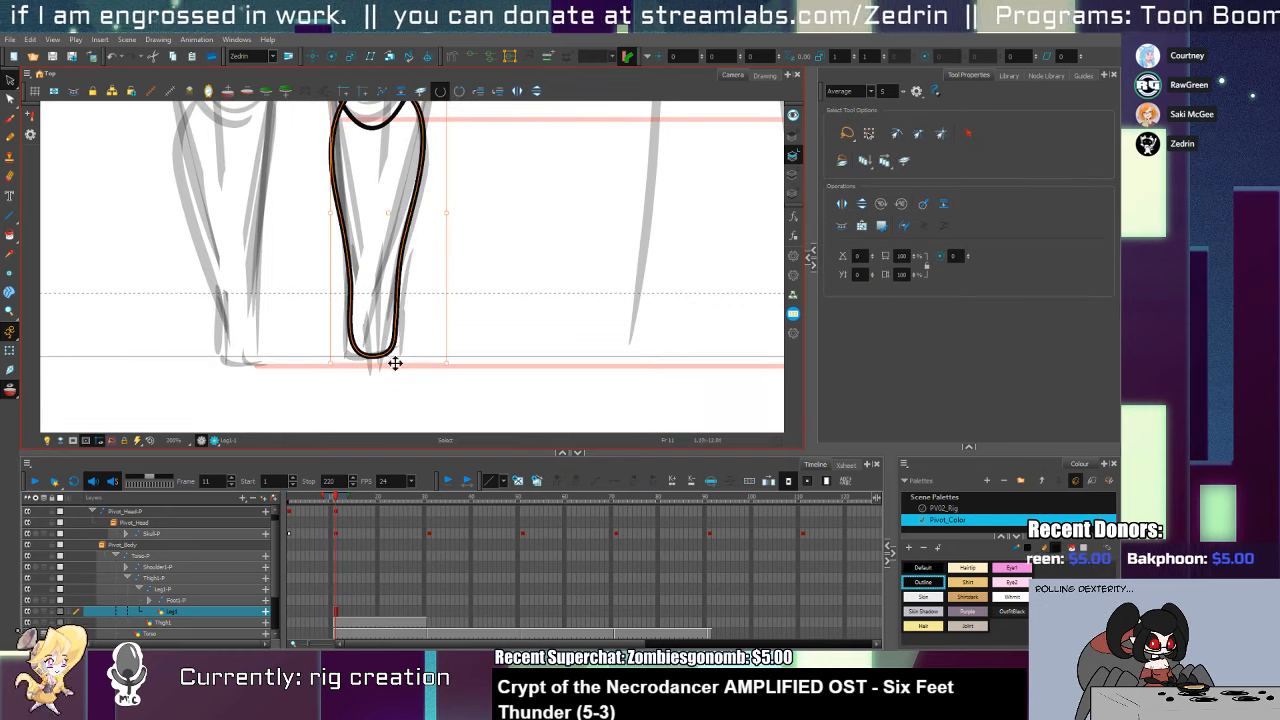
key("Escape")
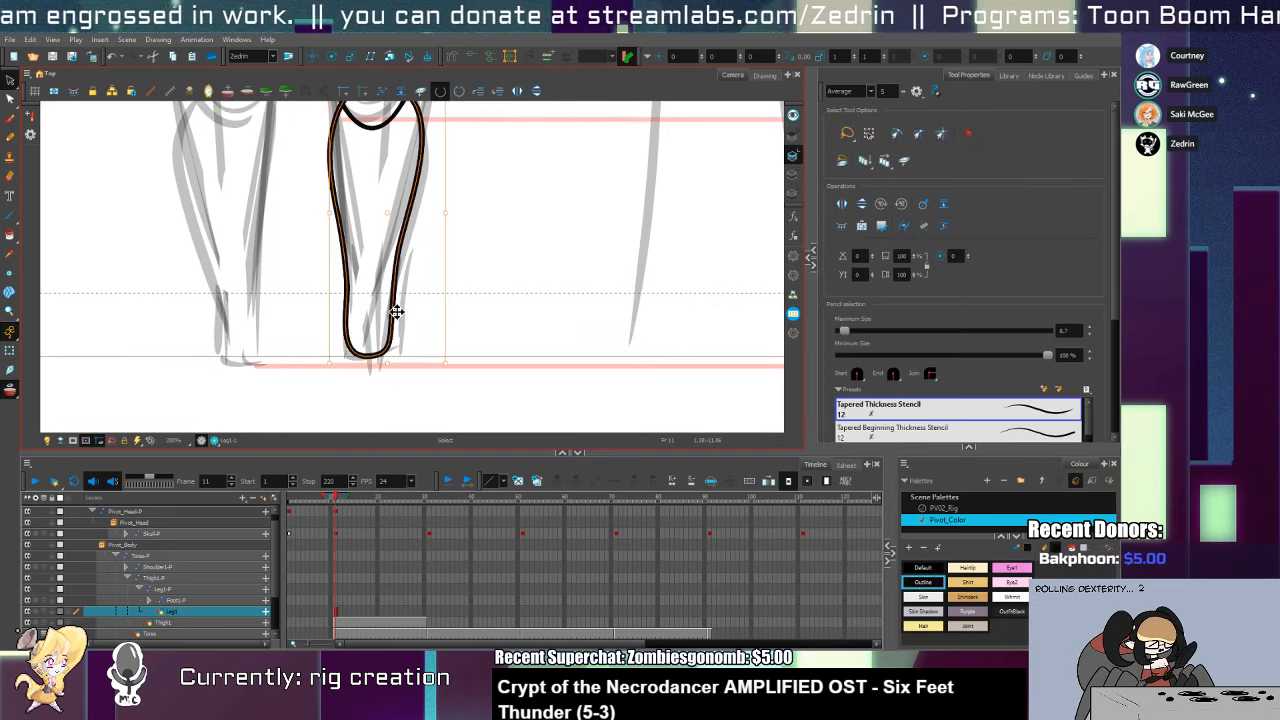
left_click(395, 313)
key("Left")
key("Left")
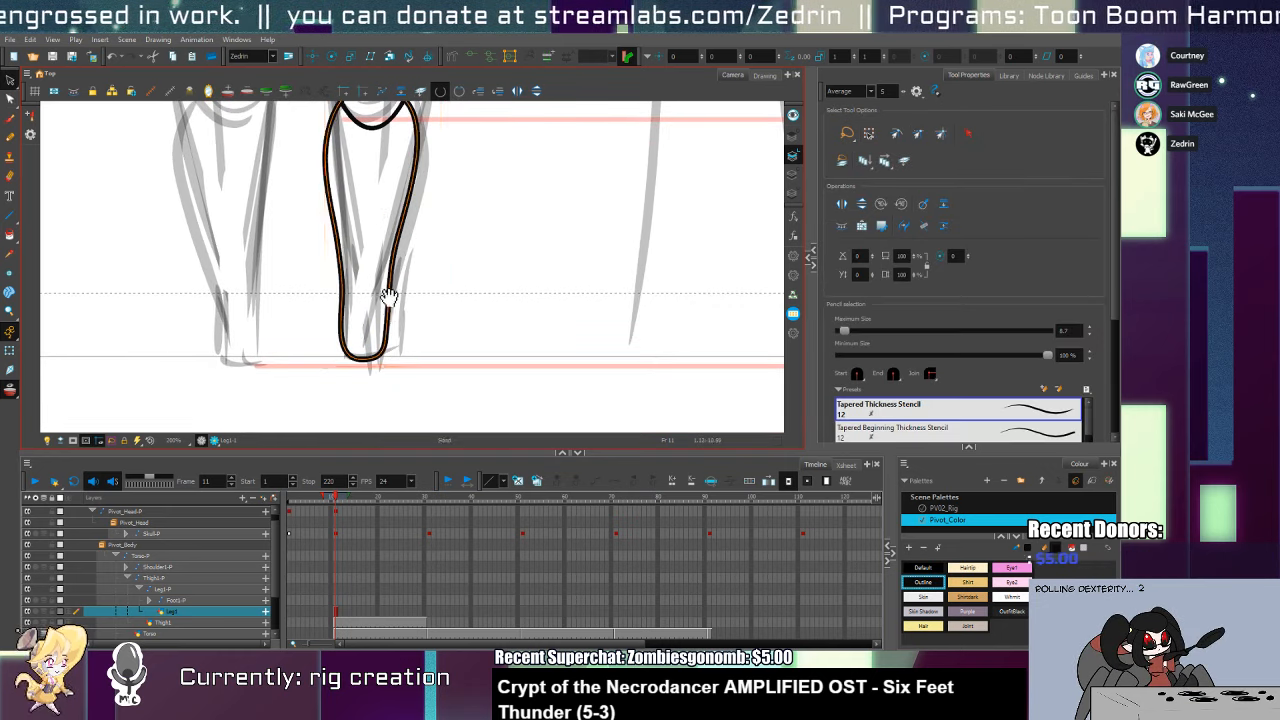
Draw a curved kneecap line across the top of the lower leg, just below the thigh's rounded end
left_click_drag(389, 300, 391, 367)
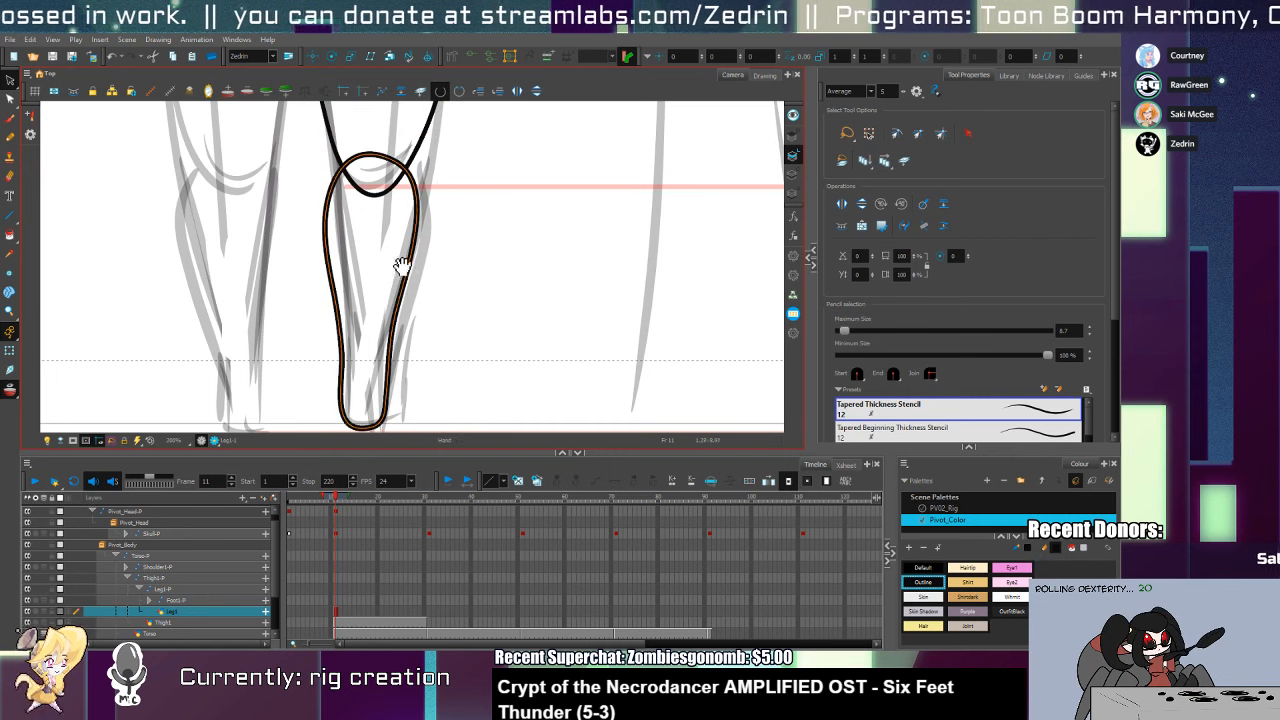
left_click_drag(403, 266, 403, 354)
key("alt+slash")
scroll(377, 260, "up", 2)
mouse_move(309, 247)
left_mouse_down()
mouse_move(379, 332)
mouse_move(434, 252)
left_mouse_up()
key("ctrl+z")
mouse_move(327, 260)
left_mouse_down()
mouse_move(415, 312)
mouse_move(434, 258)
left_mouse_up()
key("alt+t")
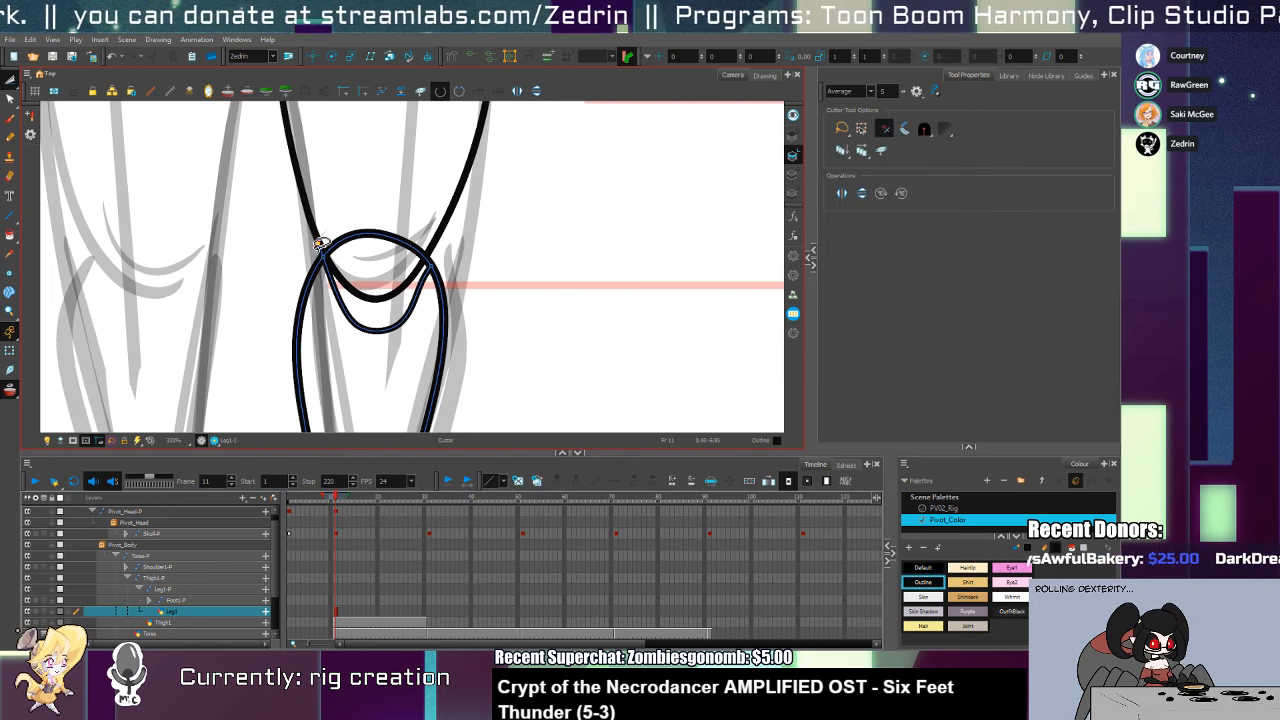
key("alt+z")
left_click(421, 228, "alt")
left_click(421, 228, "alt")
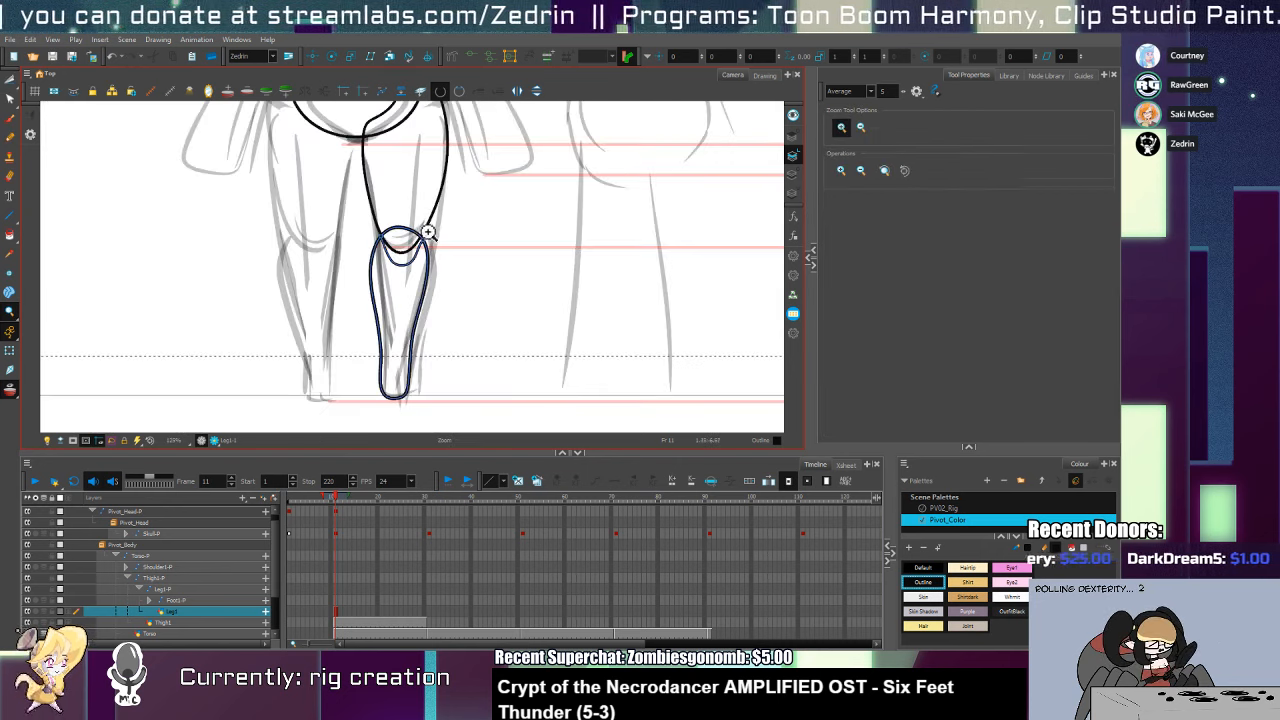
Extend the exposure of the front lower-leg drawing through frame 30
key("alt+s")
left_click_drag(419, 224, 417, 226)
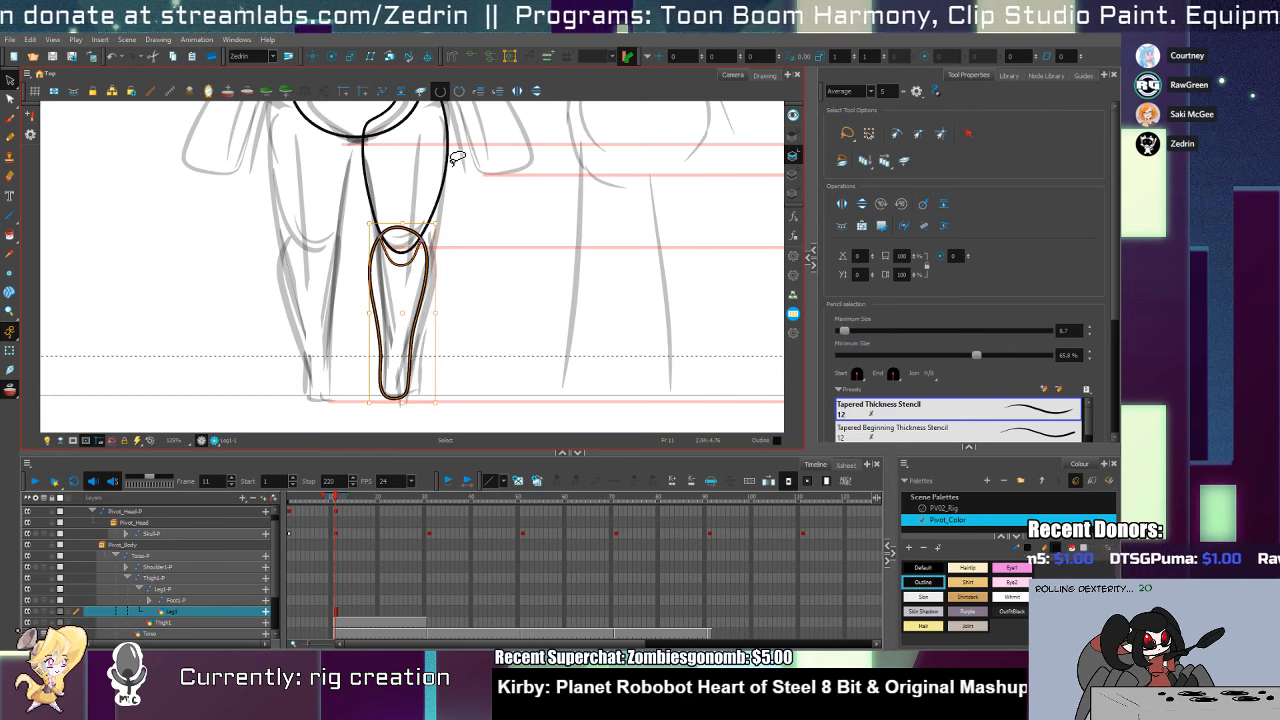
left_click(427, 612)
key("F5")
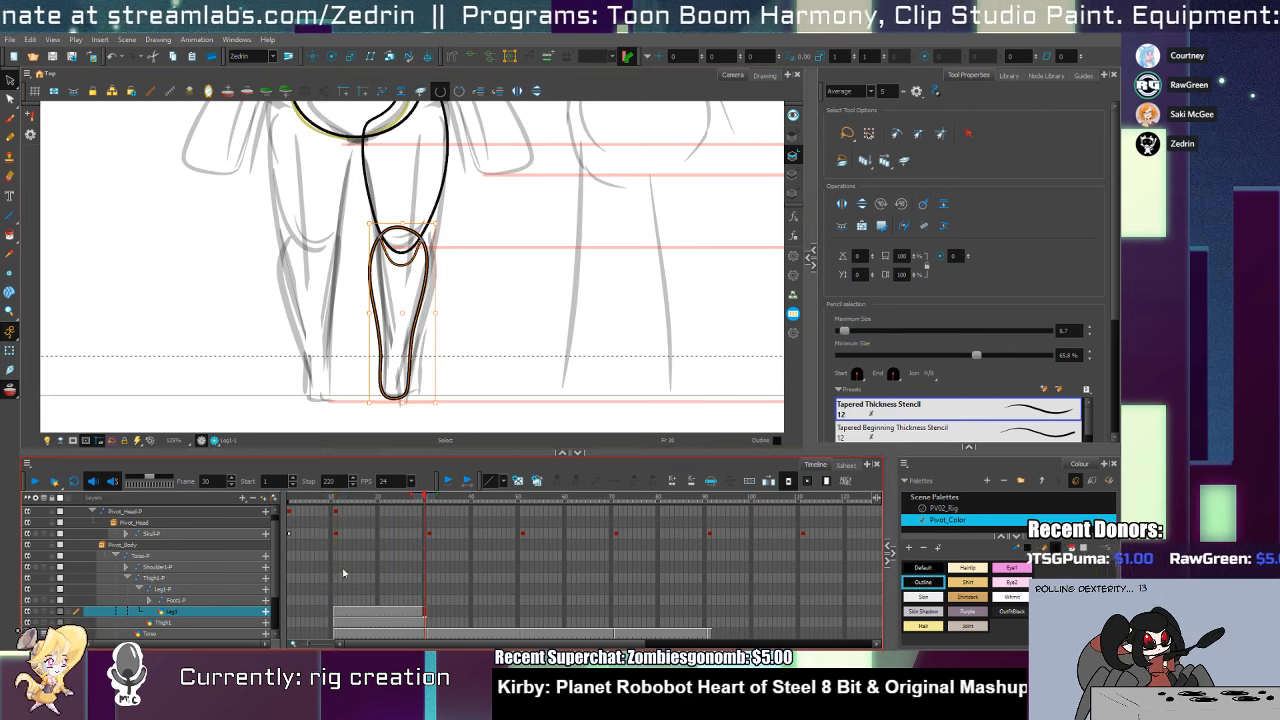
Expand the foot peg under the leg peg and shorten the lower-leg drawing slightly from its ankle end
left_click(150, 600)
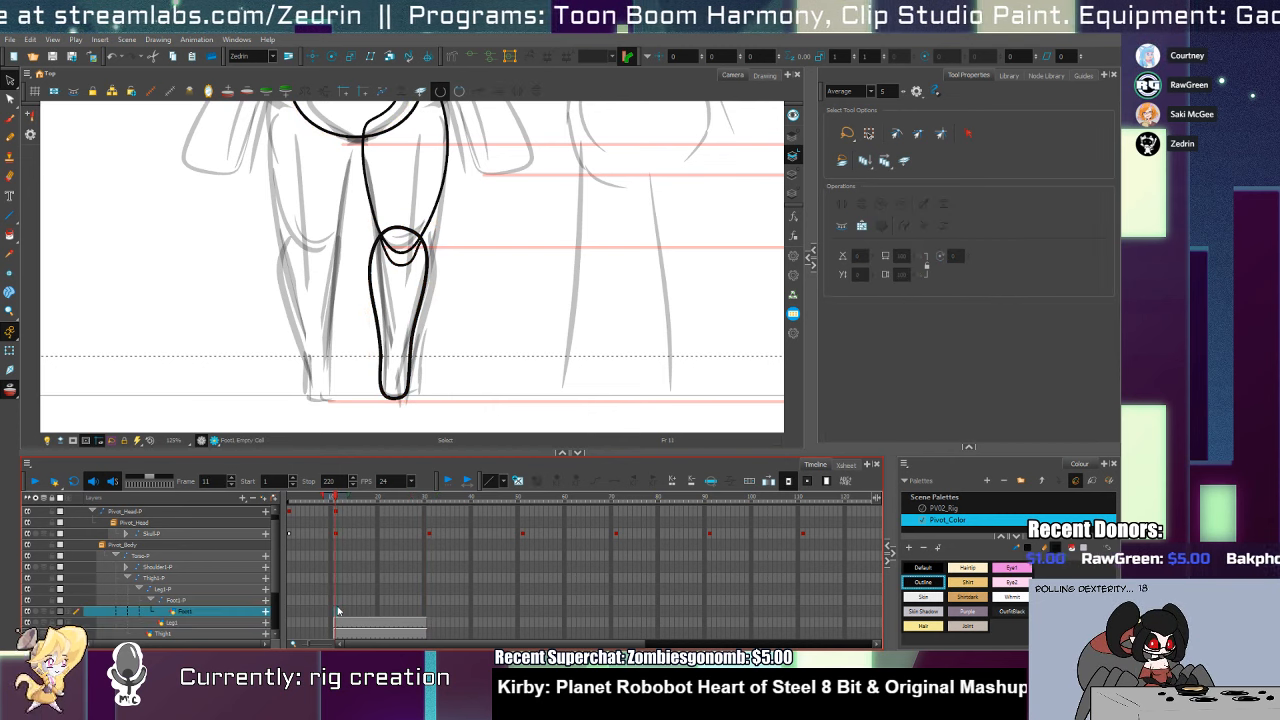
left_click(333, 615)
left_click(405, 396)
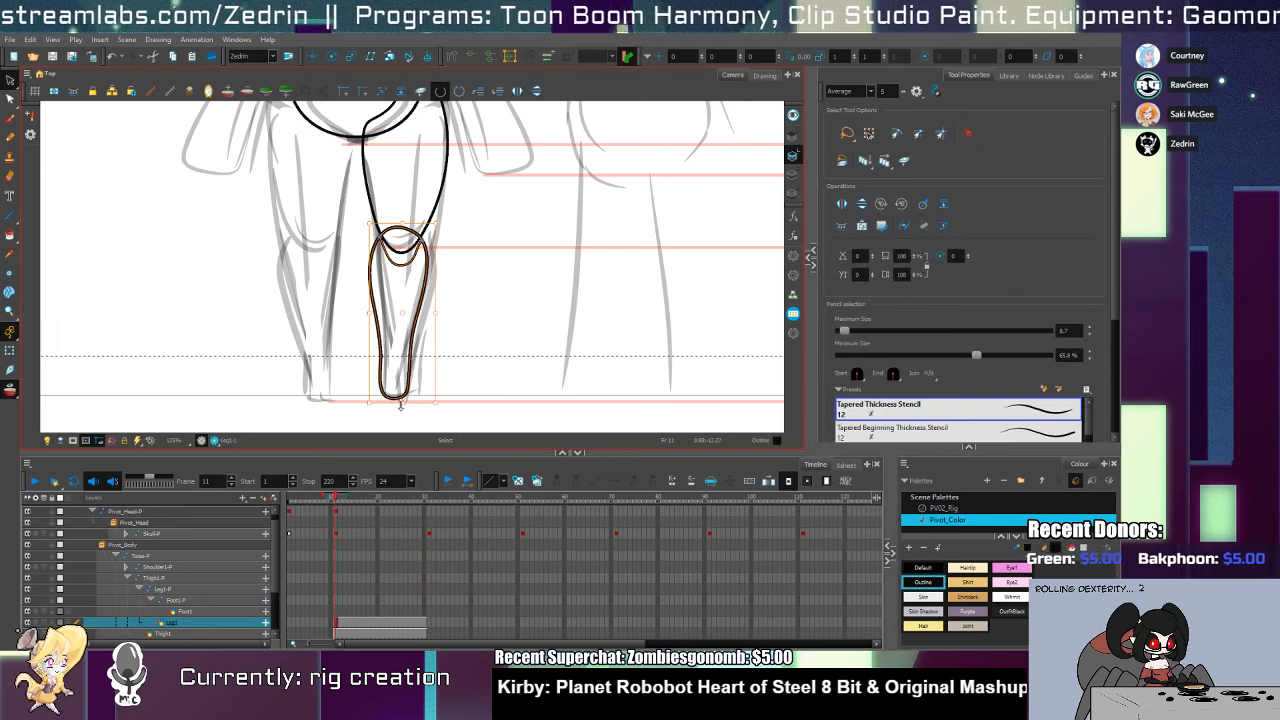
left_click_drag(402, 401, 401, 394)
Draw a closed foot outline around the ankle on the foot layer at frame 11 with the Lineart pencil
left_click(345, 612)
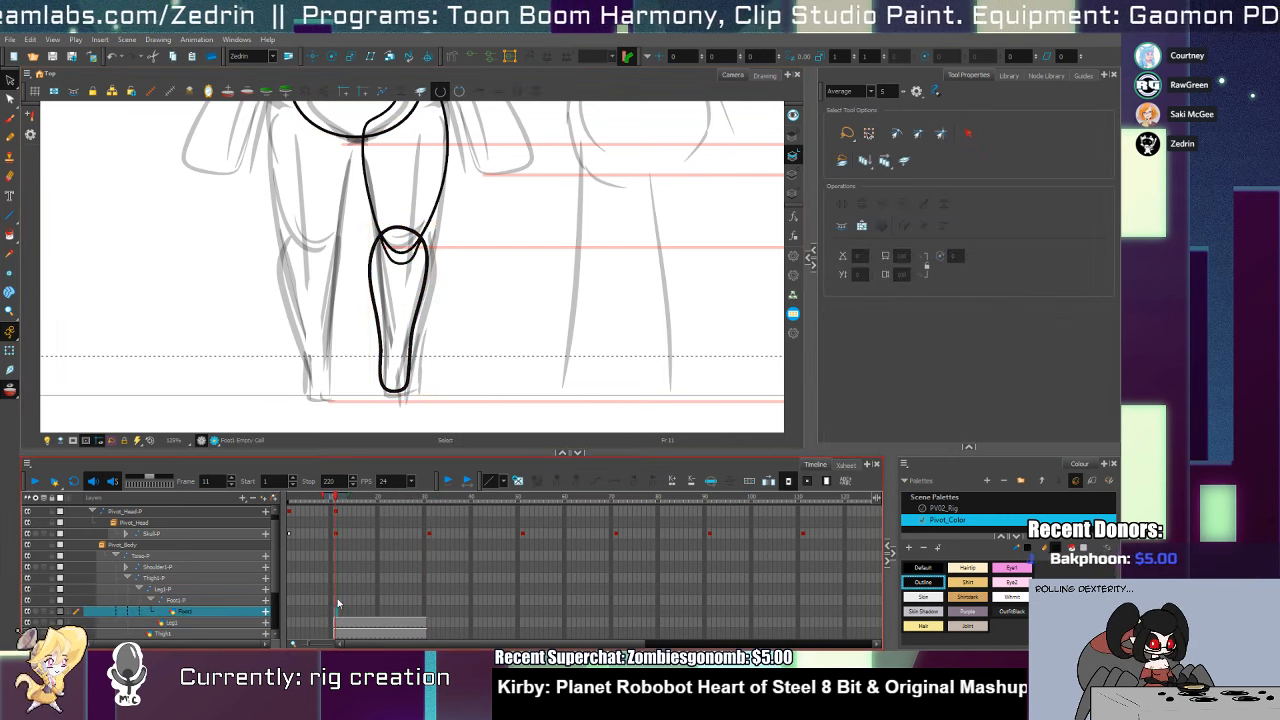
key("alt+/")
scroll(405, 385, "up", 3)
mouse_move(410, 378)
left_mouse_down()
mouse_move(366, 392)
mouse_move(414, 416)
mouse_move(374, 382)
mouse_move(374, 411)
left_mouse_up()
key("ctrl+z")
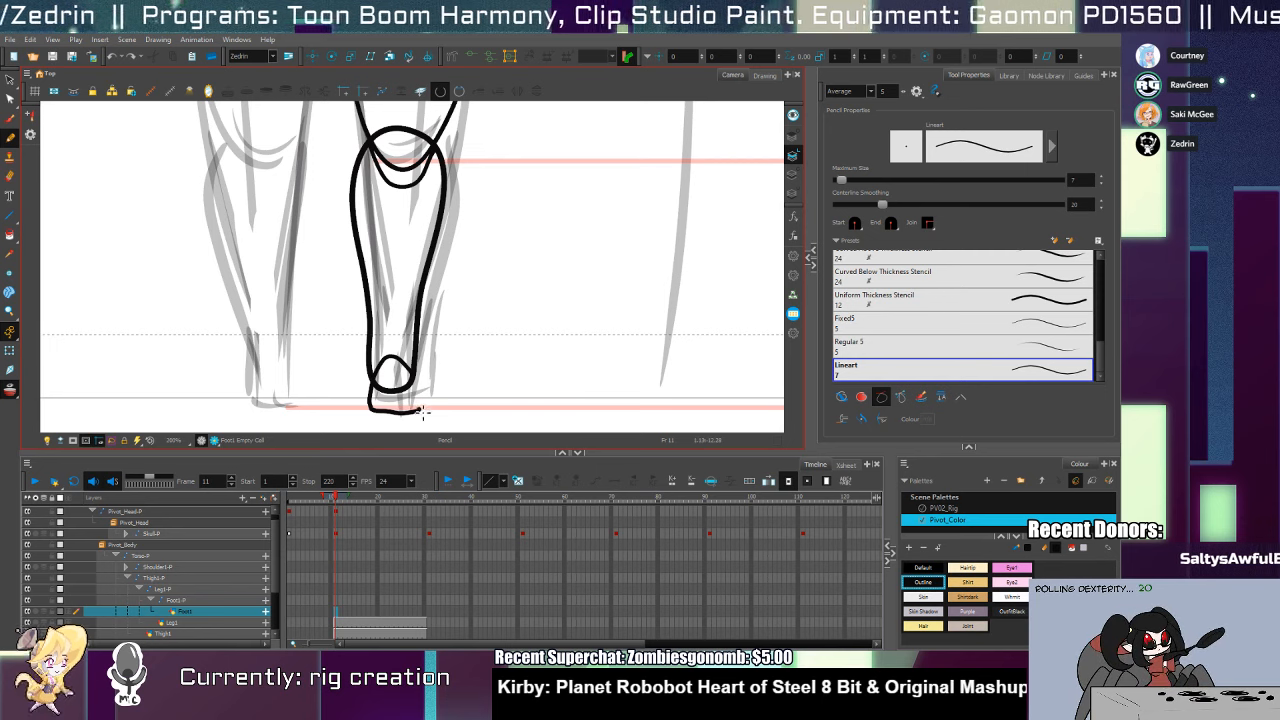
mouse_move(408, 362)
left_mouse_down()
mouse_move(397, 271)
mouse_move(346, 305)
mouse_move(323, 352)
mouse_move(343, 365)
mouse_move(439, 360)
mouse_move(411, 268)
left_mouse_up()
key("2")
key("ctrl+z")
Reshape the foot's ankle arc with the Contour Editor, pulling its side points outward to the edges of the lower leg
key("alt+q")
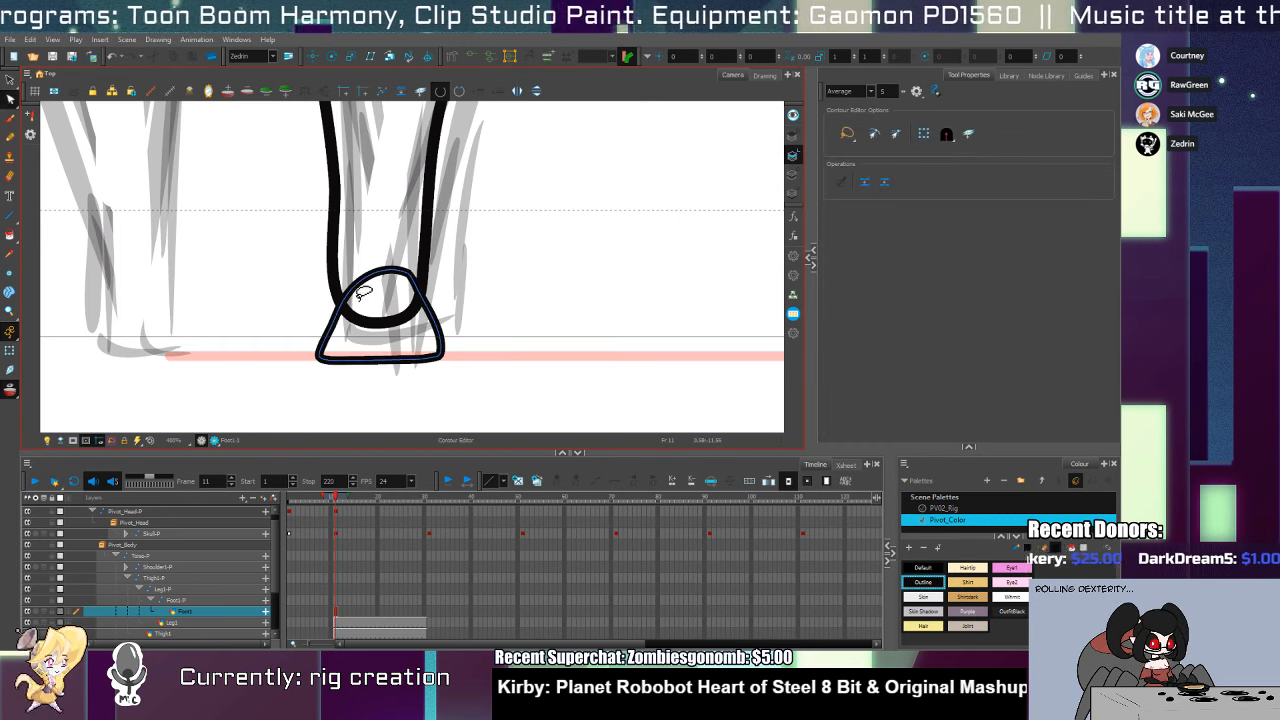
left_click(331, 326)
key("Delete")
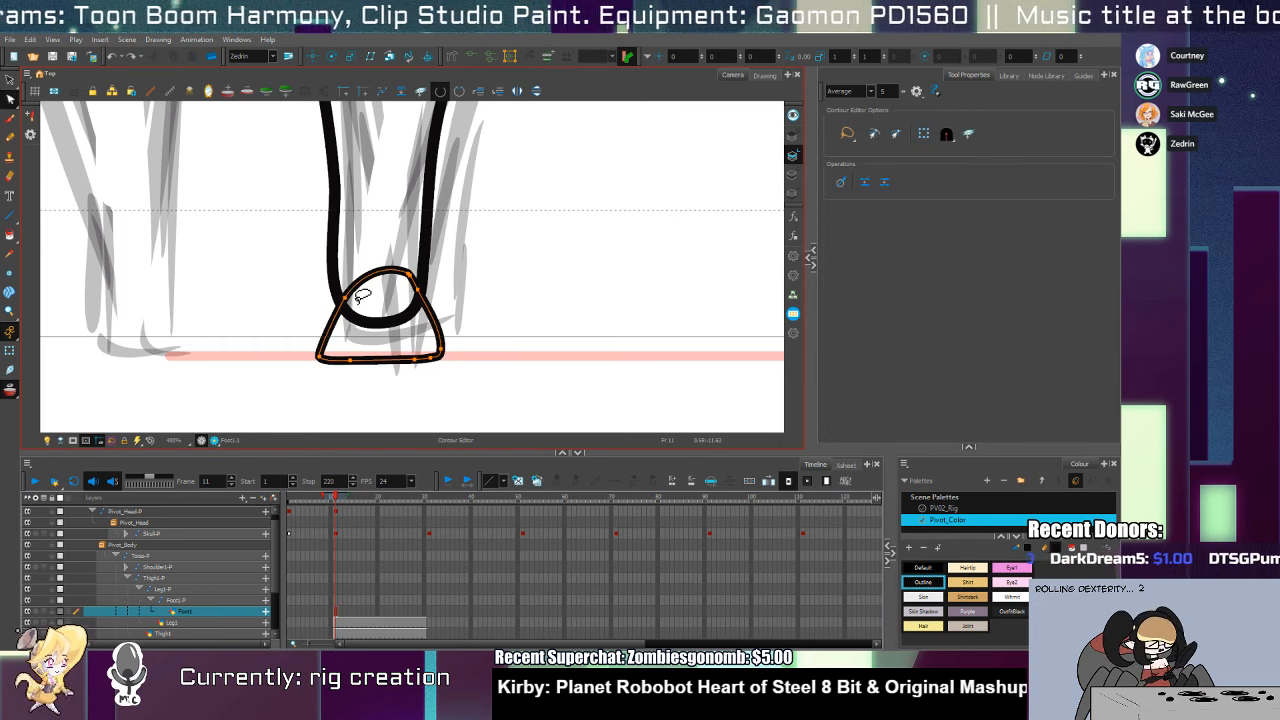
left_click_drag(344, 298, 335, 287)
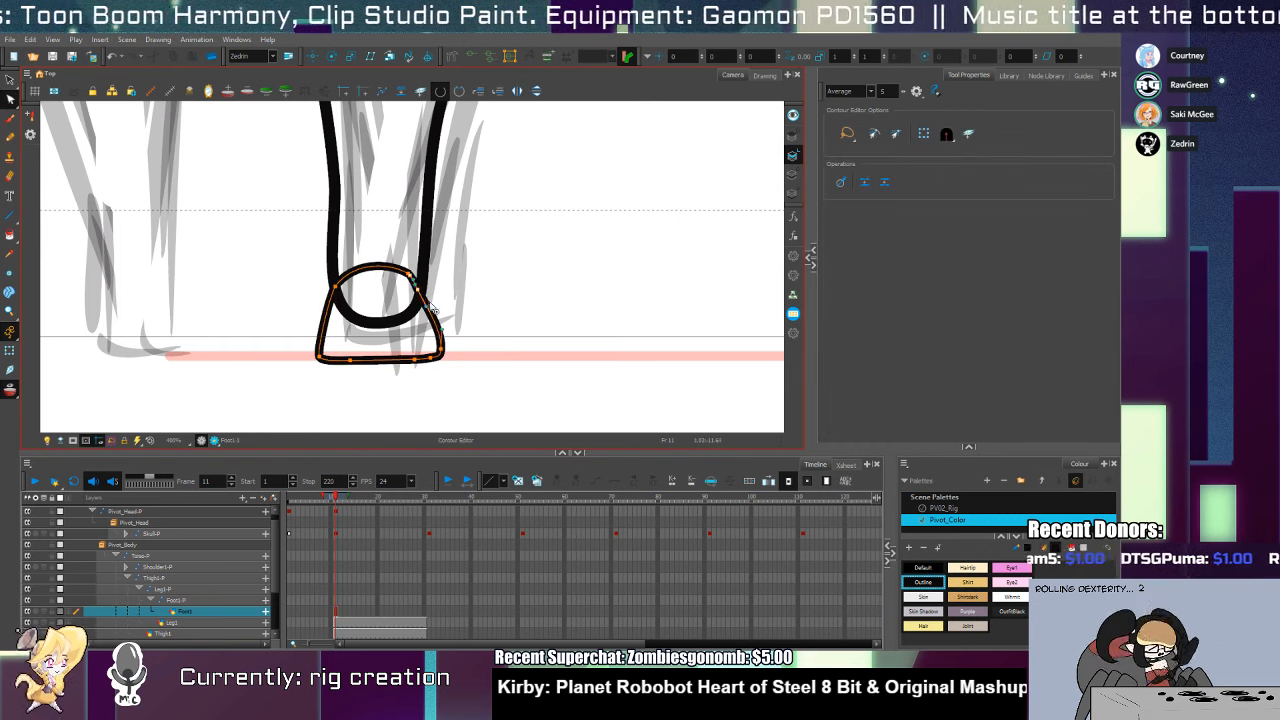
left_click_drag(416, 287, 426, 285)
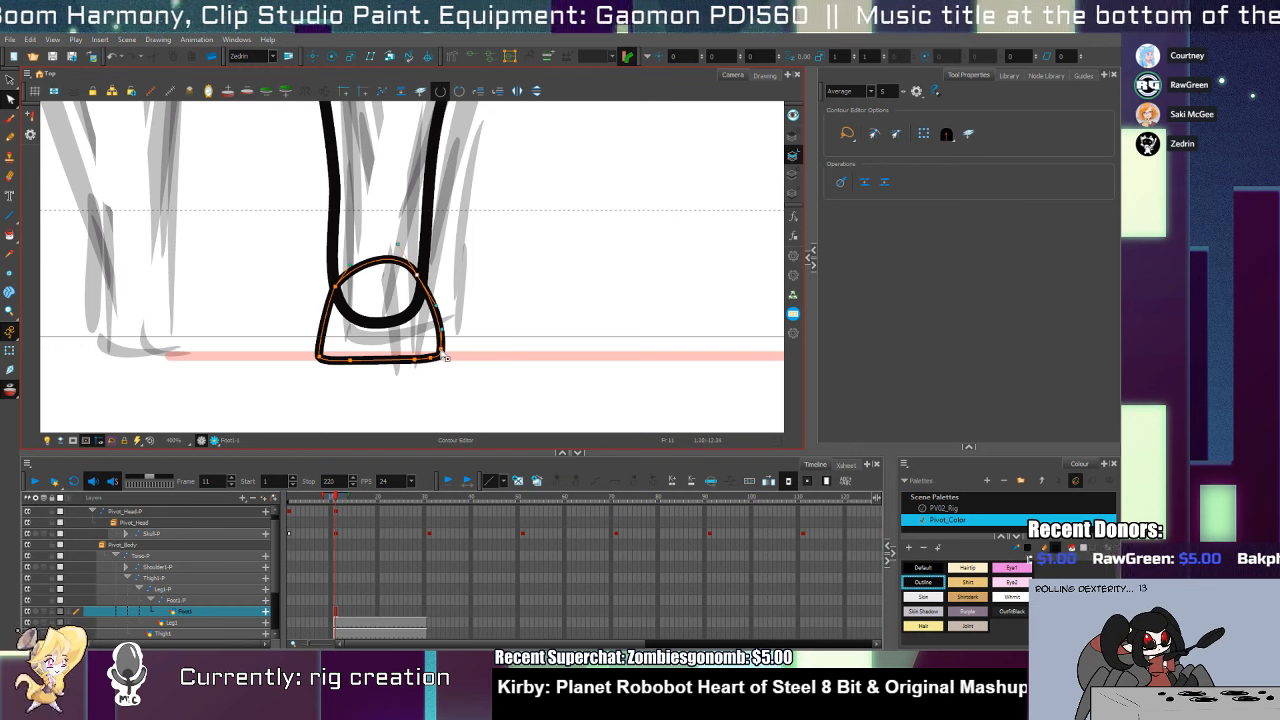
Delete the extra contour points along the foot's sole and pull both bottom corners slightly inward
mouse_move(408, 390)
left_mouse_down()
mouse_move(436, 354)
mouse_move(434, 378)
left_mouse_up()
key("Delete")
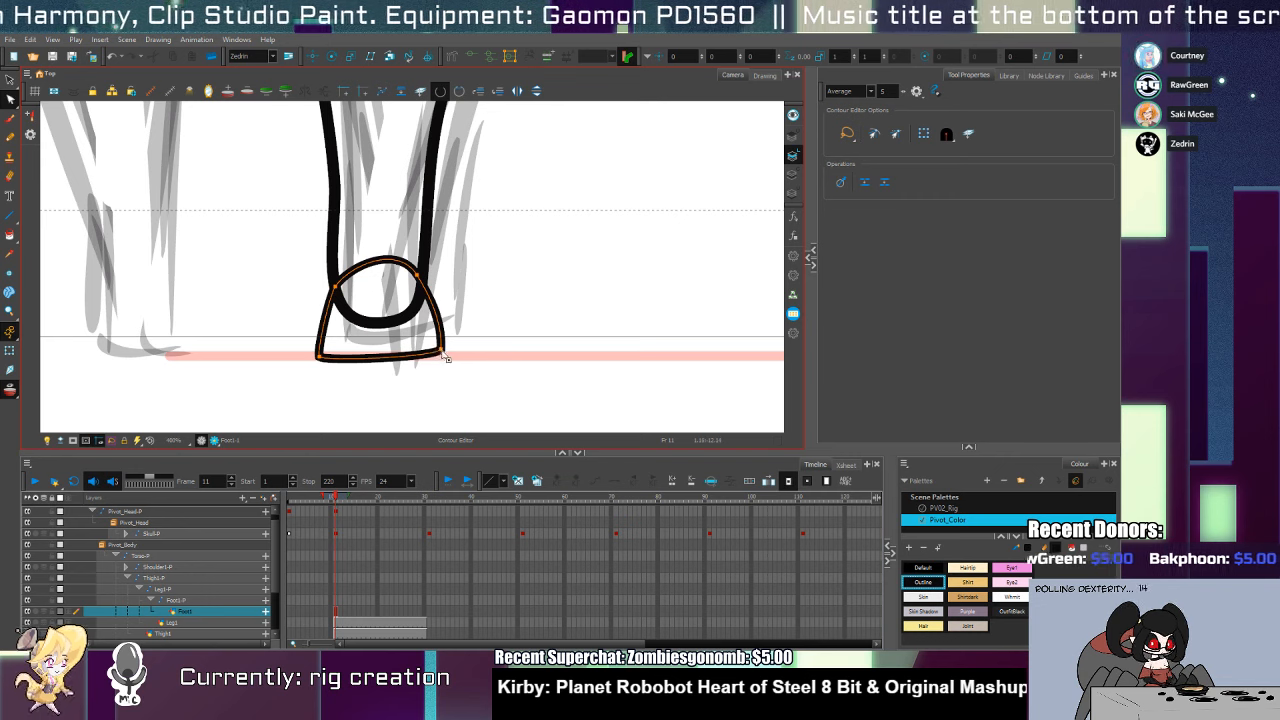
left_click_drag(445, 357, 442, 358)
left_click_drag(320, 356, 324, 355)
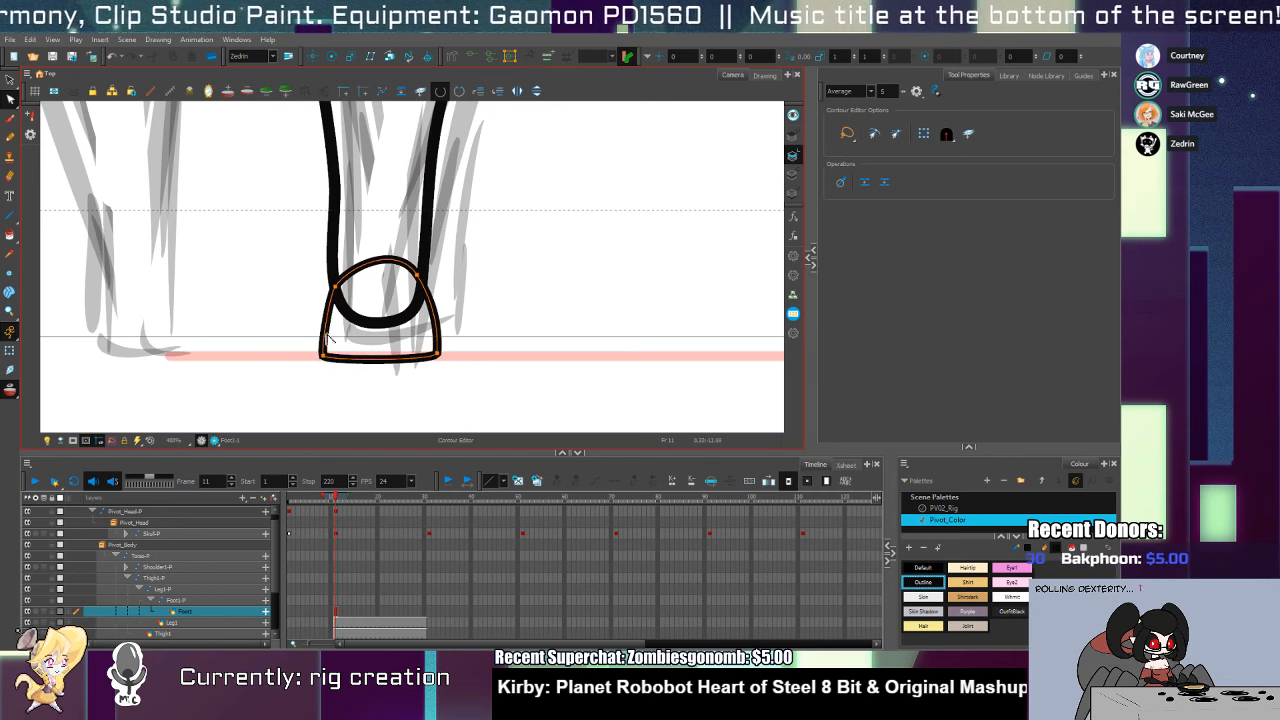
Move the foot's left ankle point inward, lower the right one and adjust the bottom right corner with the Contour Editor, then select the outline
mouse_move(336, 287)
left_mouse_down()
mouse_move(336, 299)
mouse_move(353, 250)
mouse_move(325, 312)
left_mouse_up()
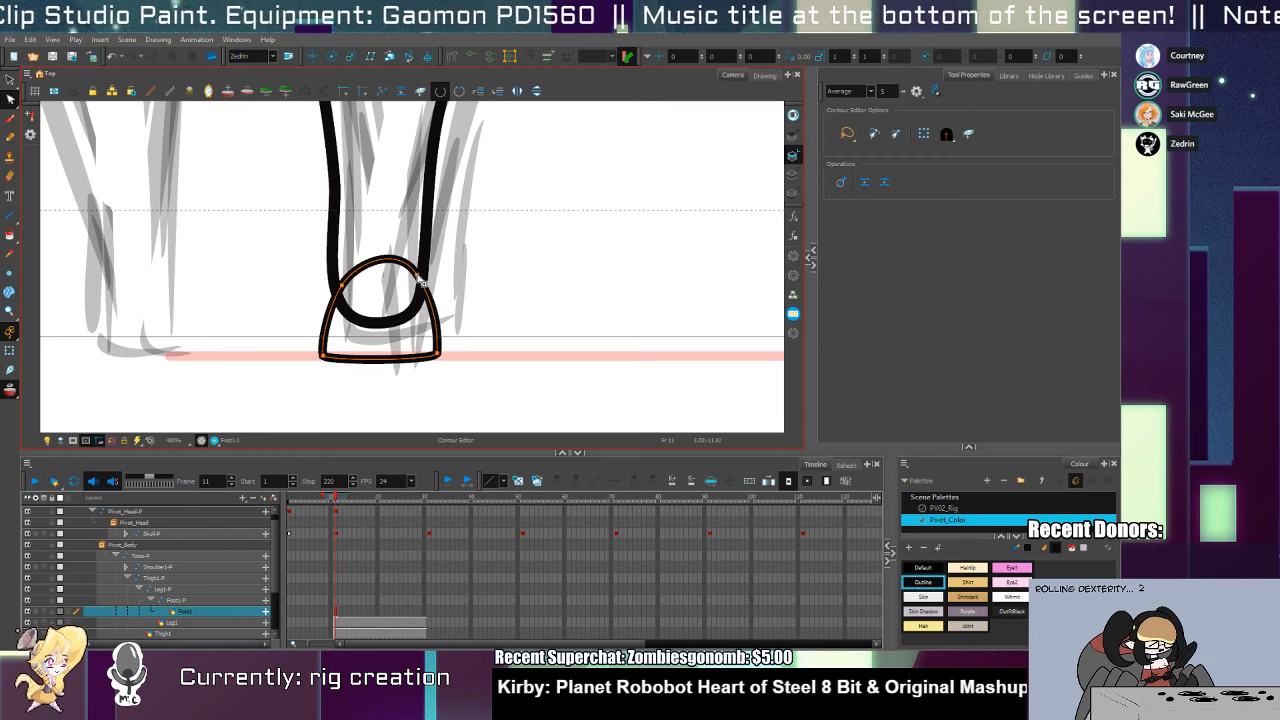
left_click_drag(417, 275, 417, 285)
left_click_drag(438, 353, 442, 357)
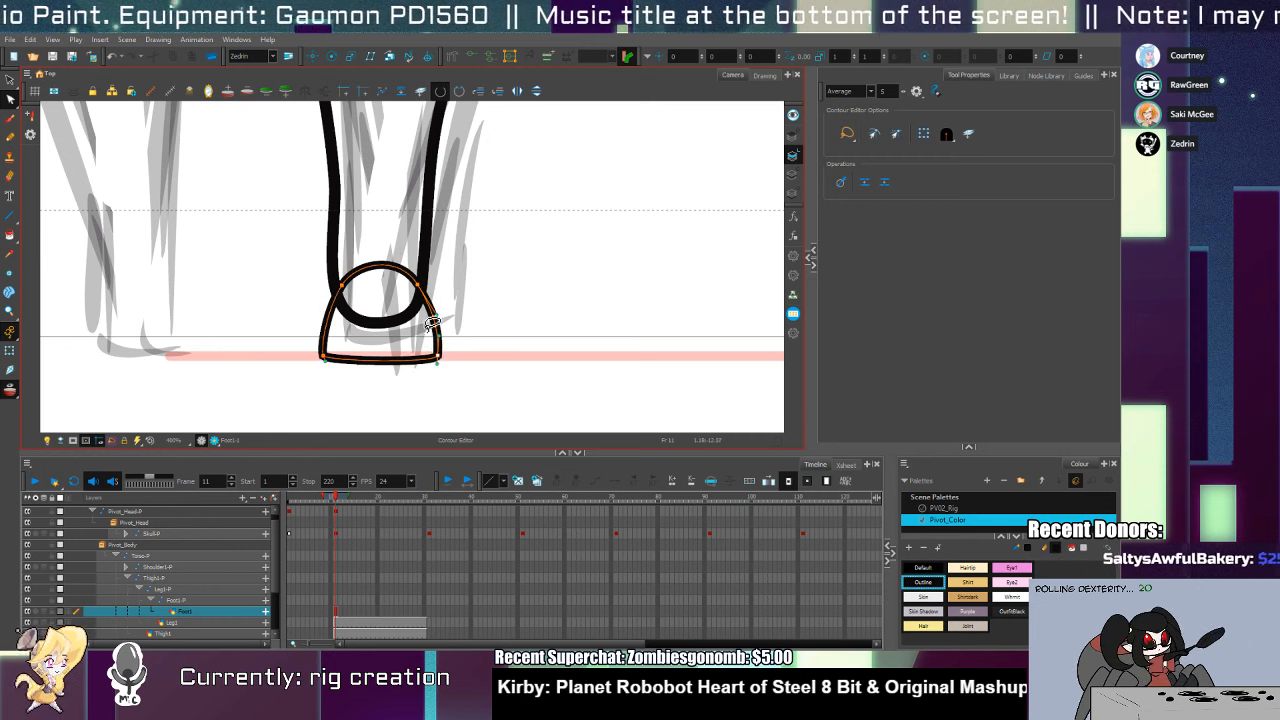
mouse_move(421, 284)
left_mouse_down()
mouse_move(433, 350)
mouse_move(428, 341)
left_mouse_up()
key("alt+s")
left_click(438, 348)
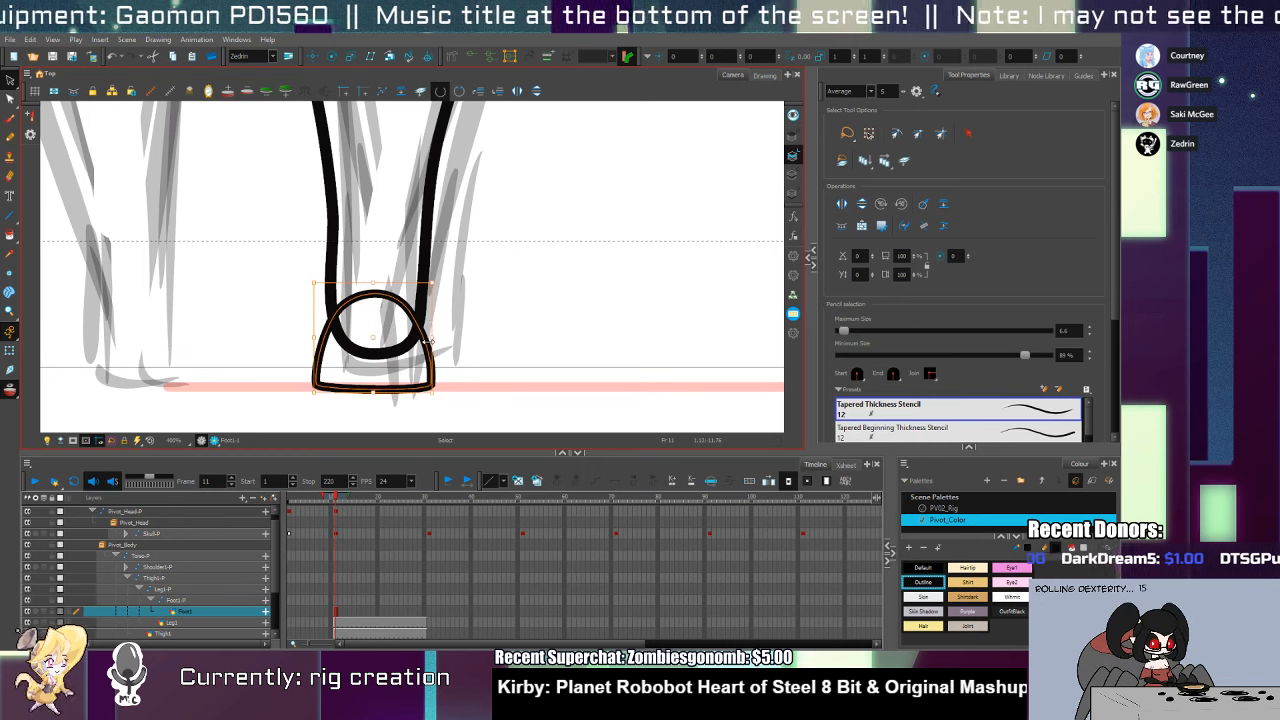
Expand the shoulder peg under the torso peg and select its shoulder drawing layer for work around the sketched shoulder joint
key("alt+z")
scroll(419, 362, "down", 8)
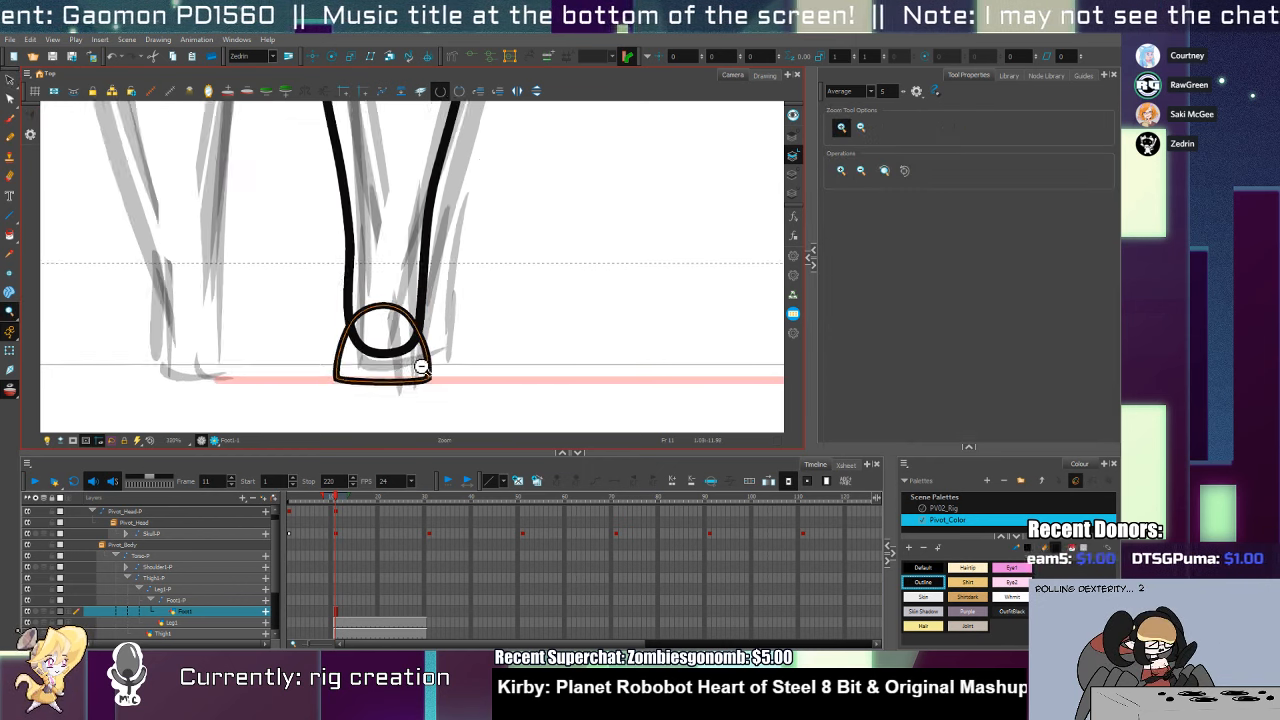
left_click_drag(425, 328, 391, 372)
scroll(391, 323, "up", 2)
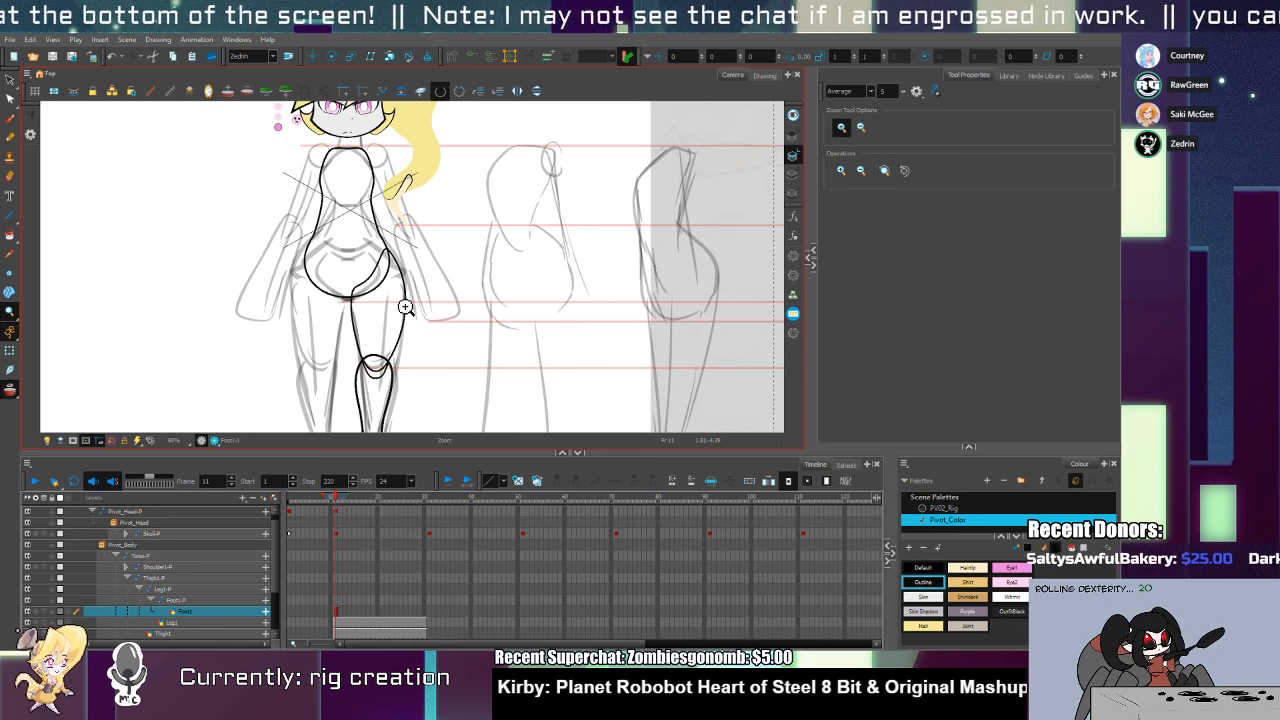
left_click(127, 568)
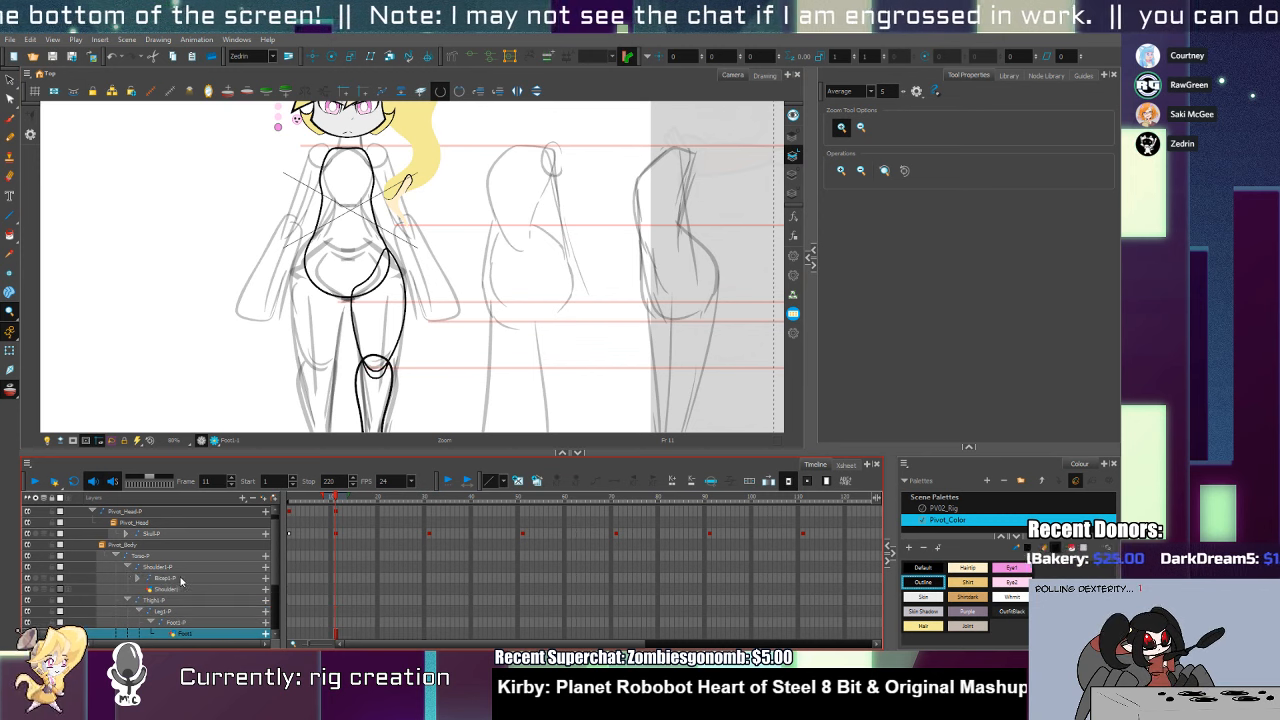
left_click(174, 589)
left_click_drag(383, 219, 383, 314)
scroll(376, 258, "up", 4)
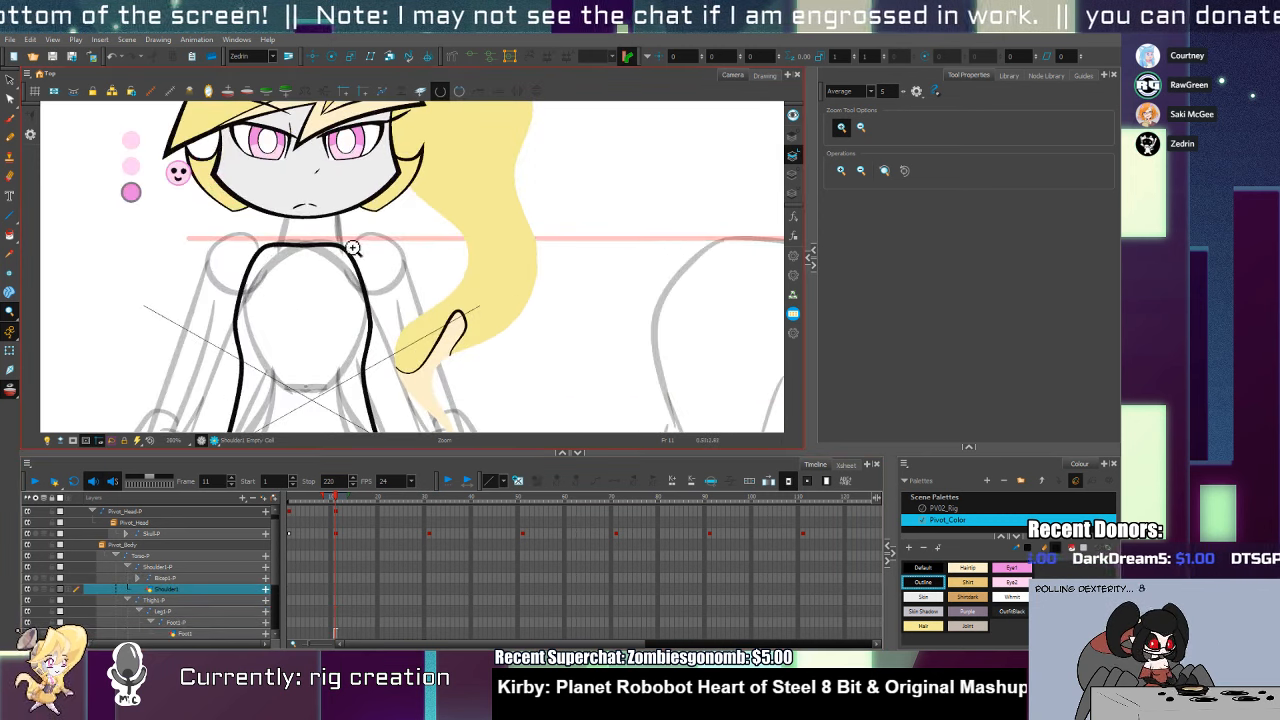
left_click_drag(353, 249, 352, 265)
left_click(380, 232, "alt")
left_click(420, 258)
left_click(421, 269)
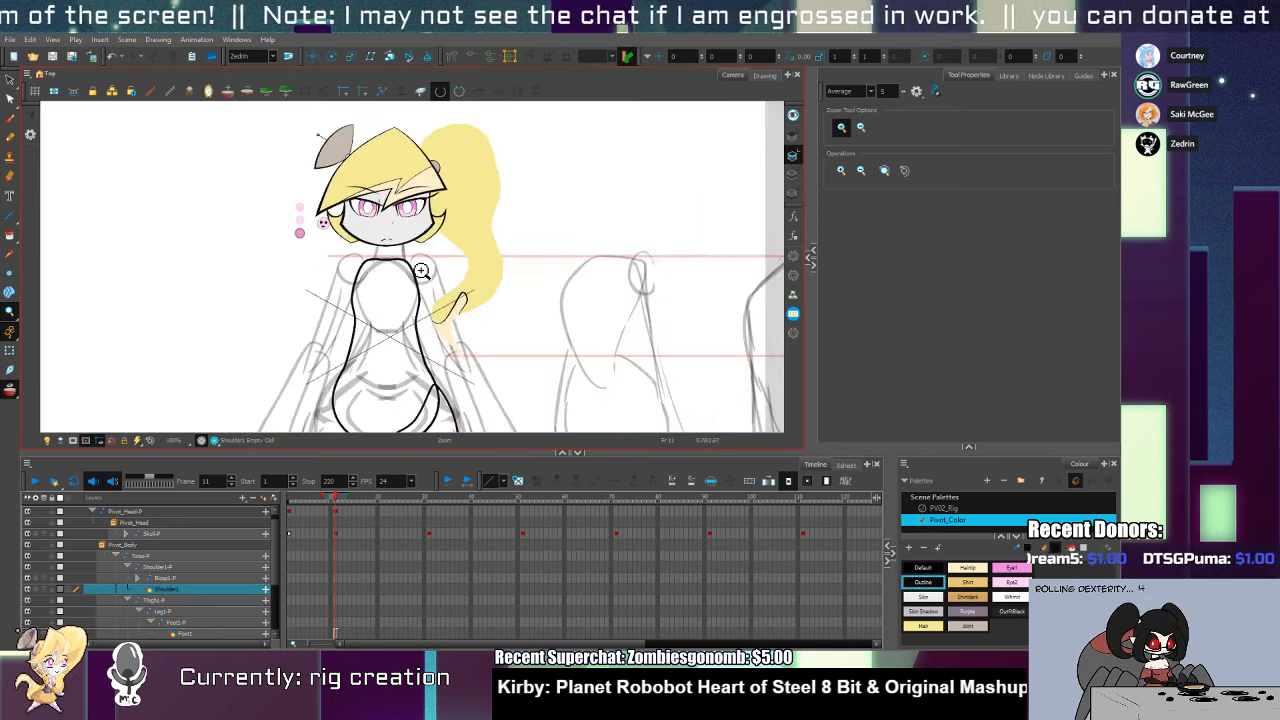
left_click(421, 269)
Draw a closed round shoulder outline over the sketched joint beside the torso's upper corner at frame 11 with the Lineart pencil
key("alt+/")
mouse_move(452, 237)
left_mouse_down()
mouse_move(389, 270)
mouse_move(414, 307)
mouse_move(490, 299)
mouse_move(464, 243)
mouse_move(400, 248)
mouse_move(411, 308)
mouse_move(441, 312)
mouse_move(487, 286)
mouse_move(460, 236)
left_mouse_up()
key("ctrl+z")
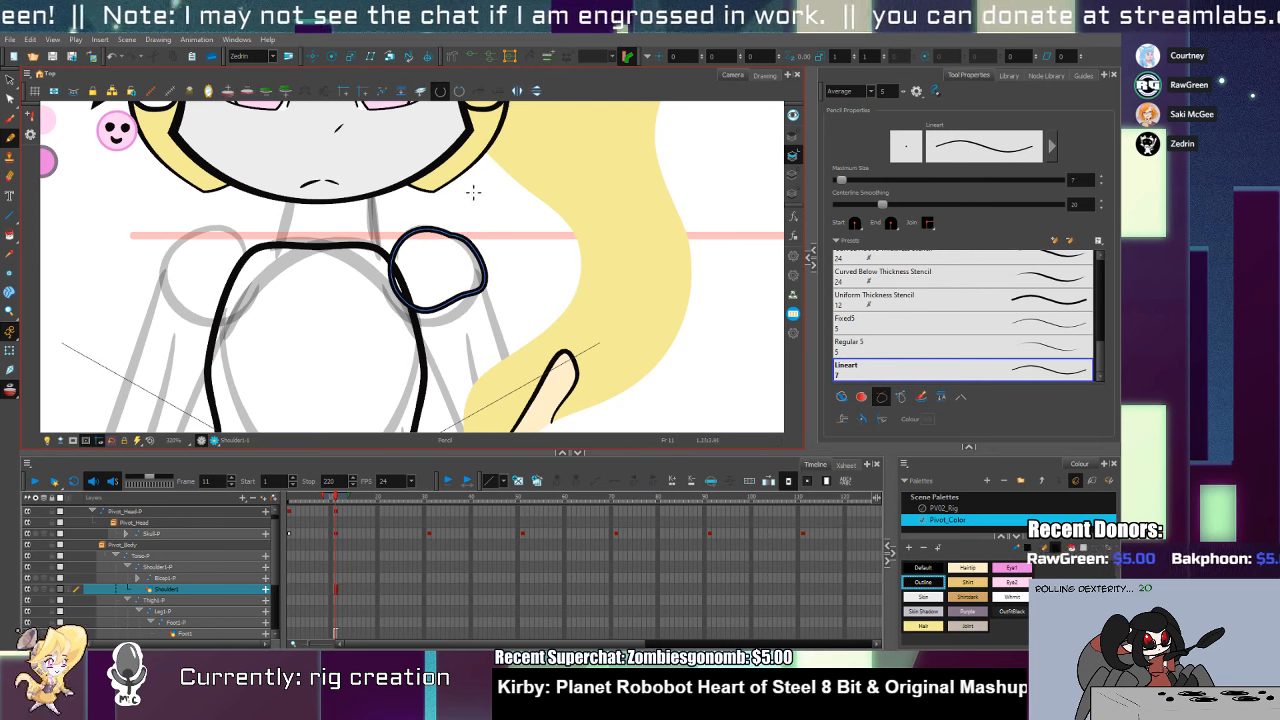
Round out the shoulder outline's upper edge with the Contour Editor by adjusting the points along its top and outer side
key("alt+q")
left_click(449, 235)
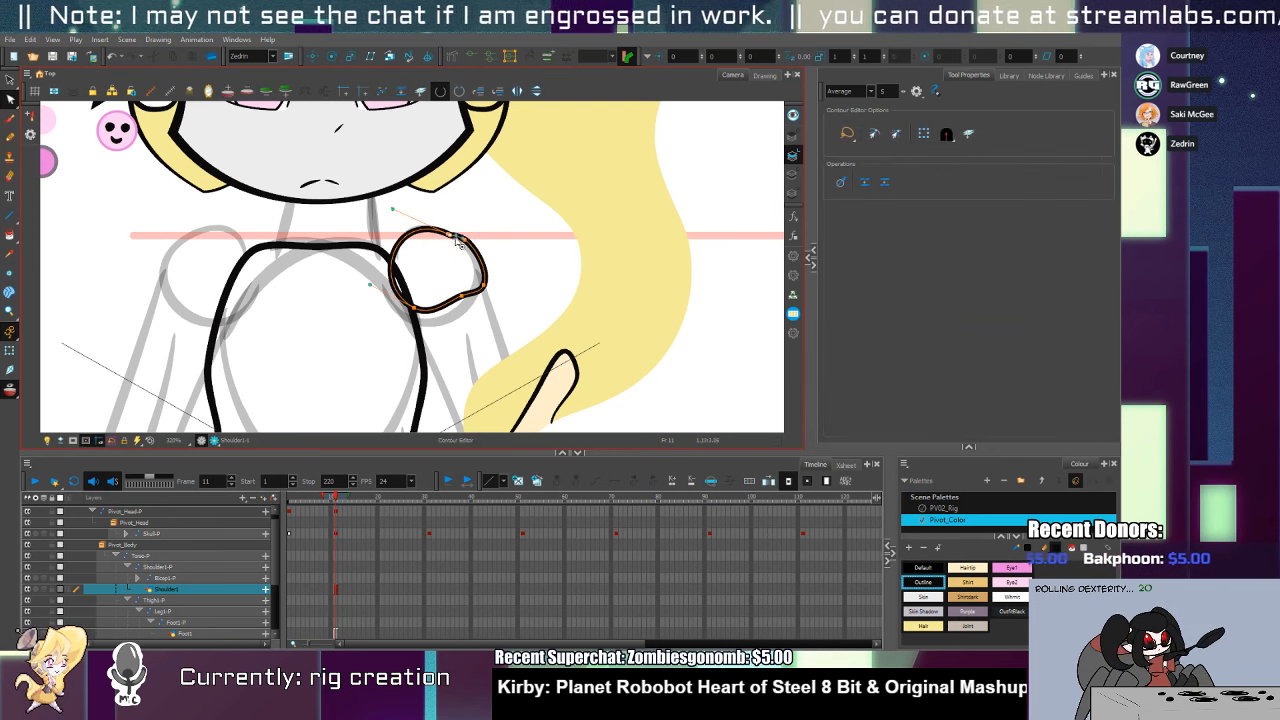
left_click(453, 243)
left_click(451, 236)
left_click_drag(459, 236, 463, 243)
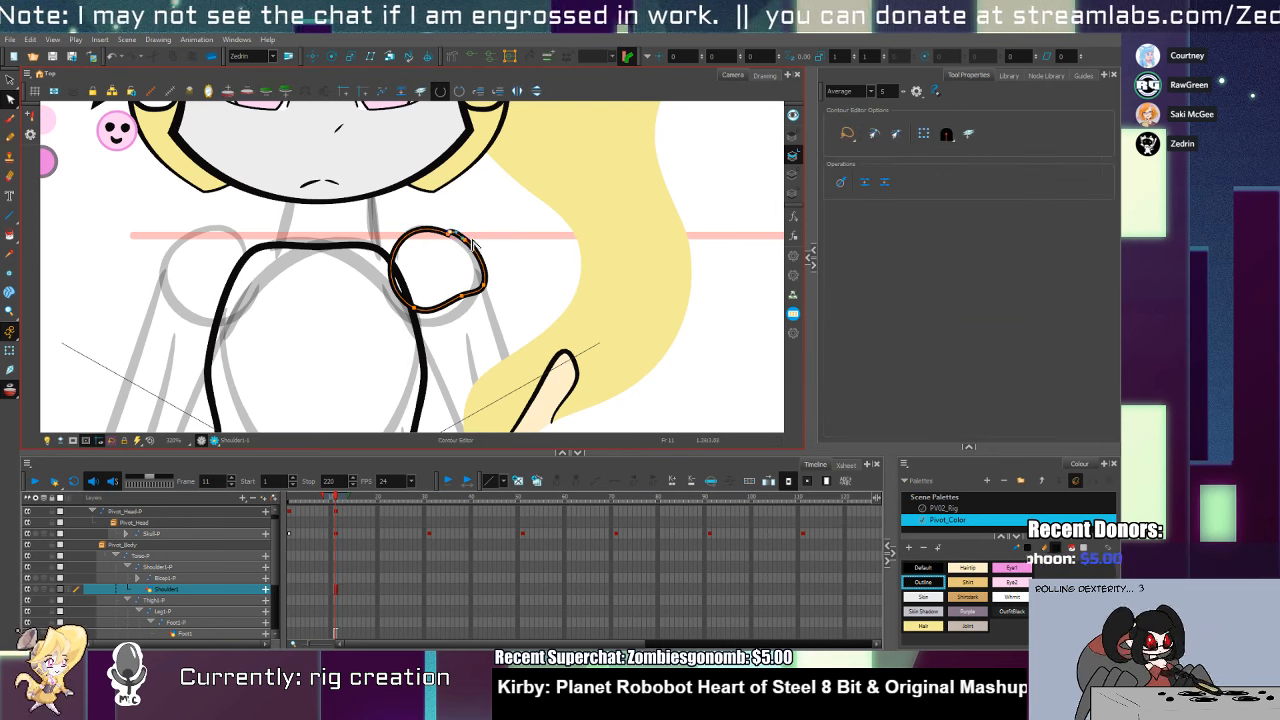
key("ctrl+z")
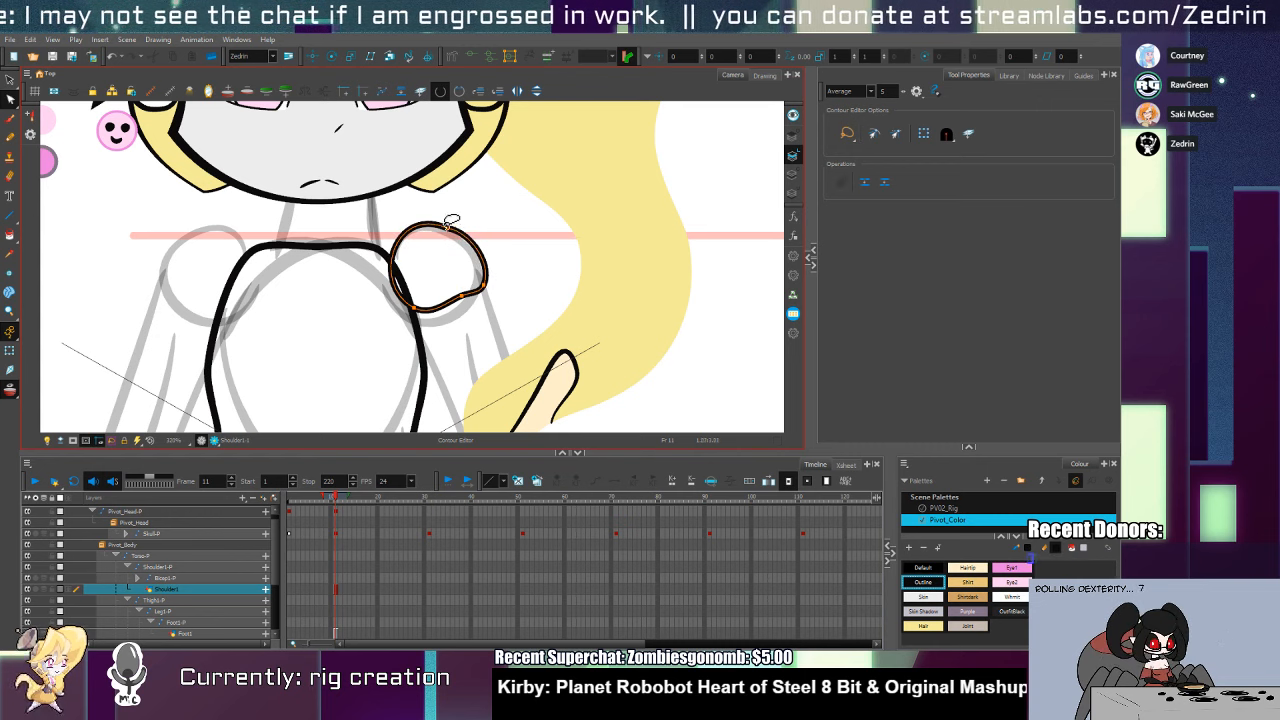
left_click(447, 228)
left_click_drag(480, 242, 443, 226)
Draw a short line across the shoulder outline's lower outer bulge with the Lineart pencil and trim its protruding ends with the Cutter
key("alt+/")
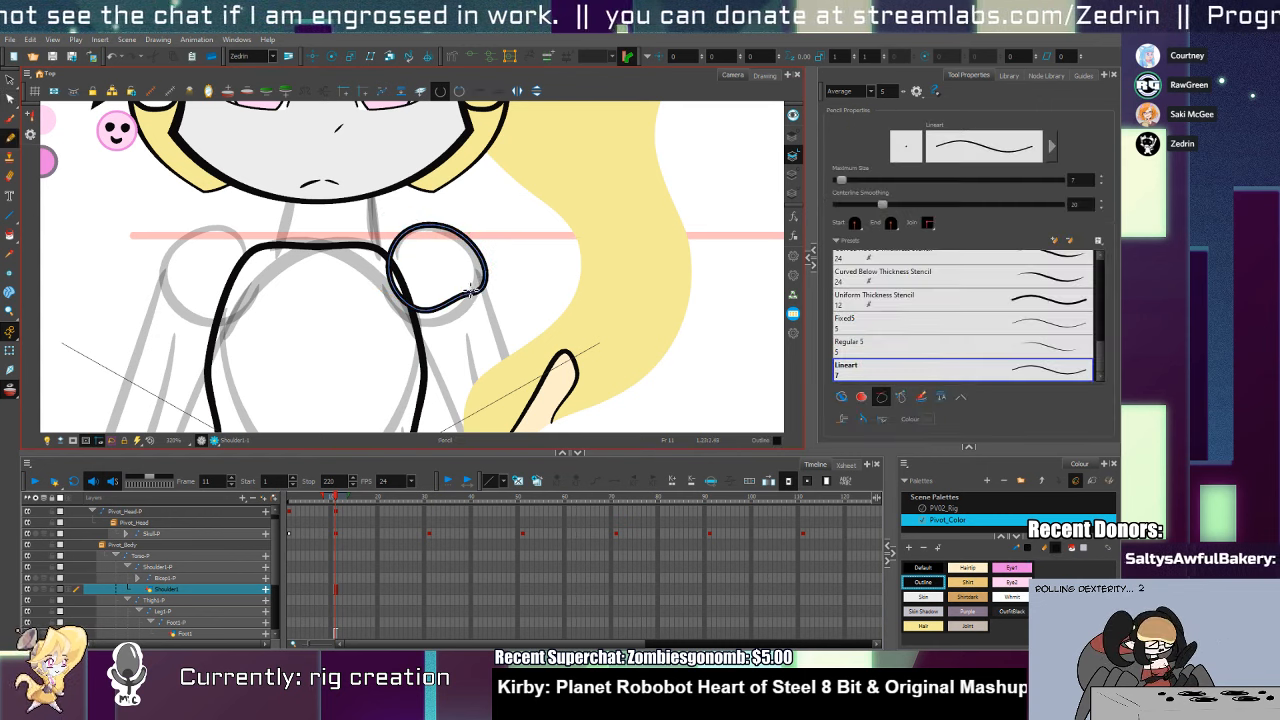
key("alt+t")
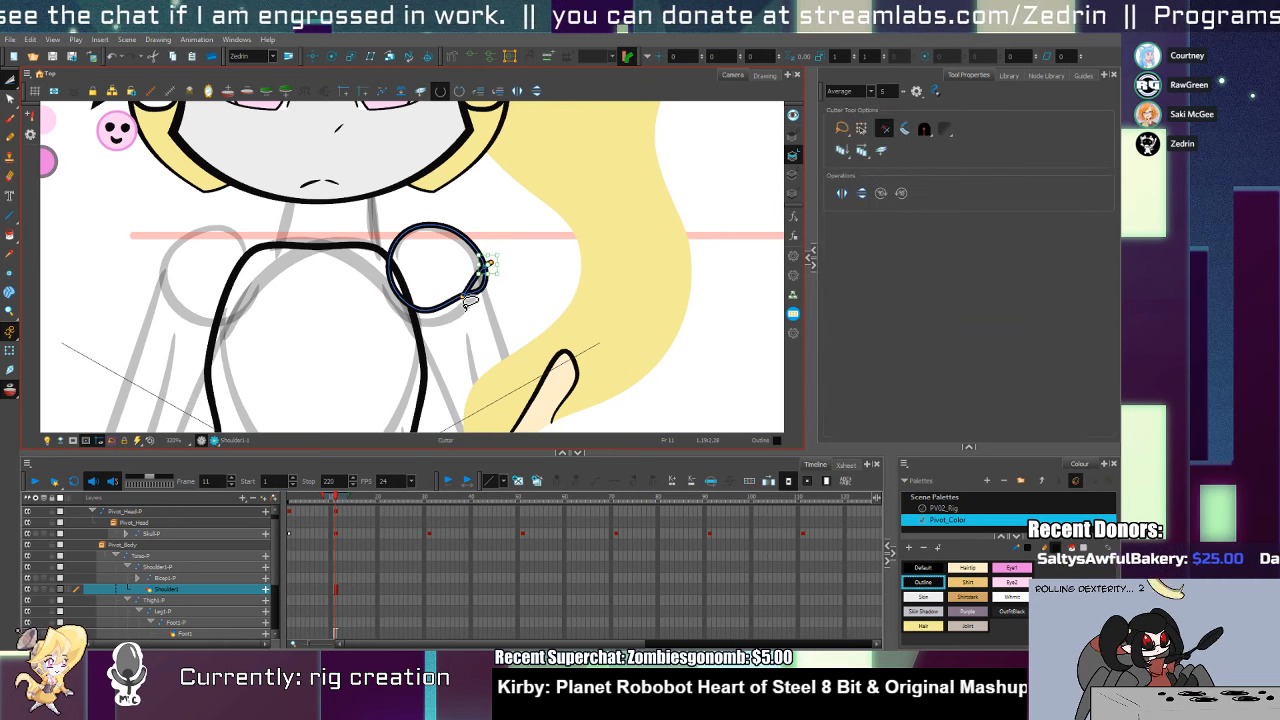
left_click(465, 298)
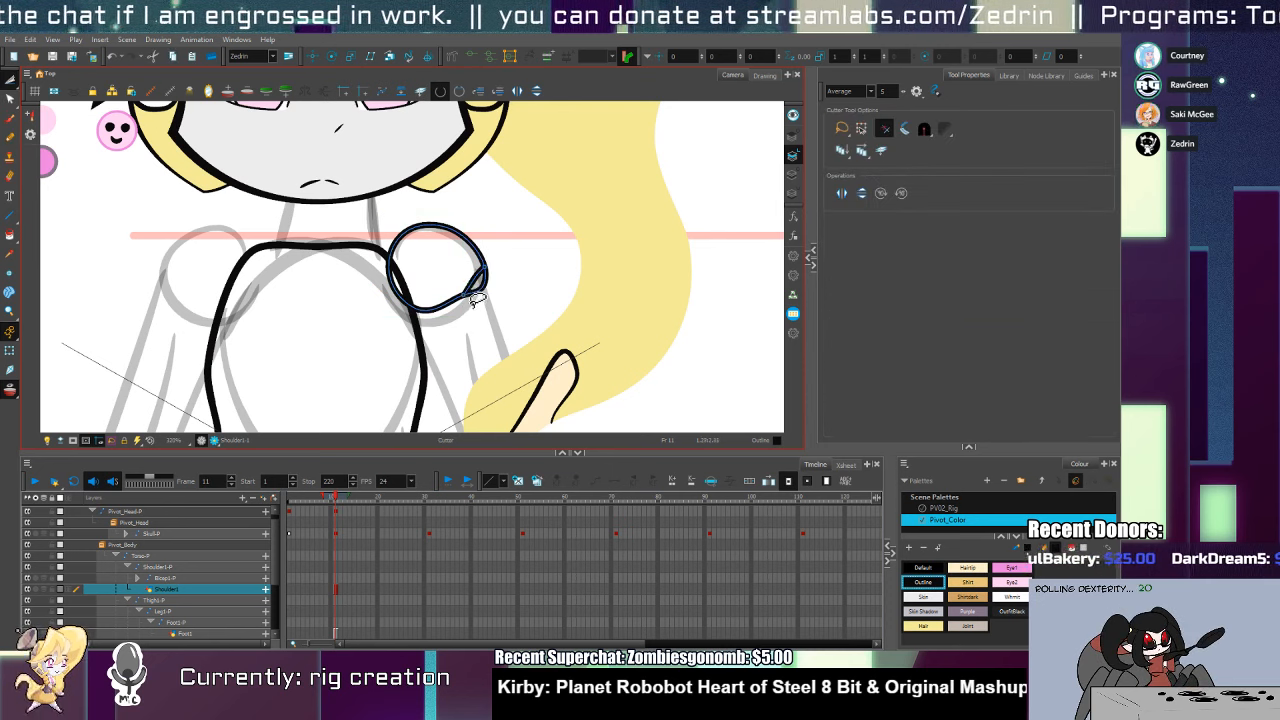
Reduce the maximum pencil size of the short line inside the shoulder outline and nudge the whole shoulder drawing slightly down
key("alt+s")
left_click(477, 283)
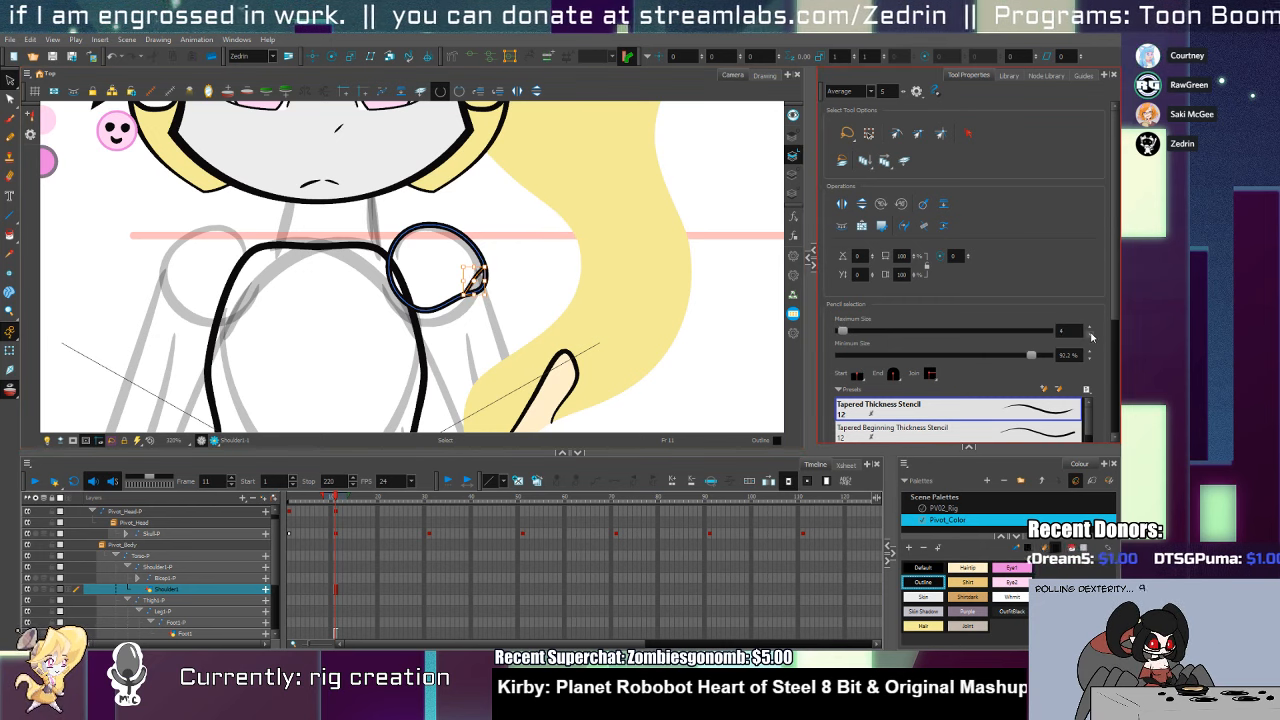
left_click(492, 262)
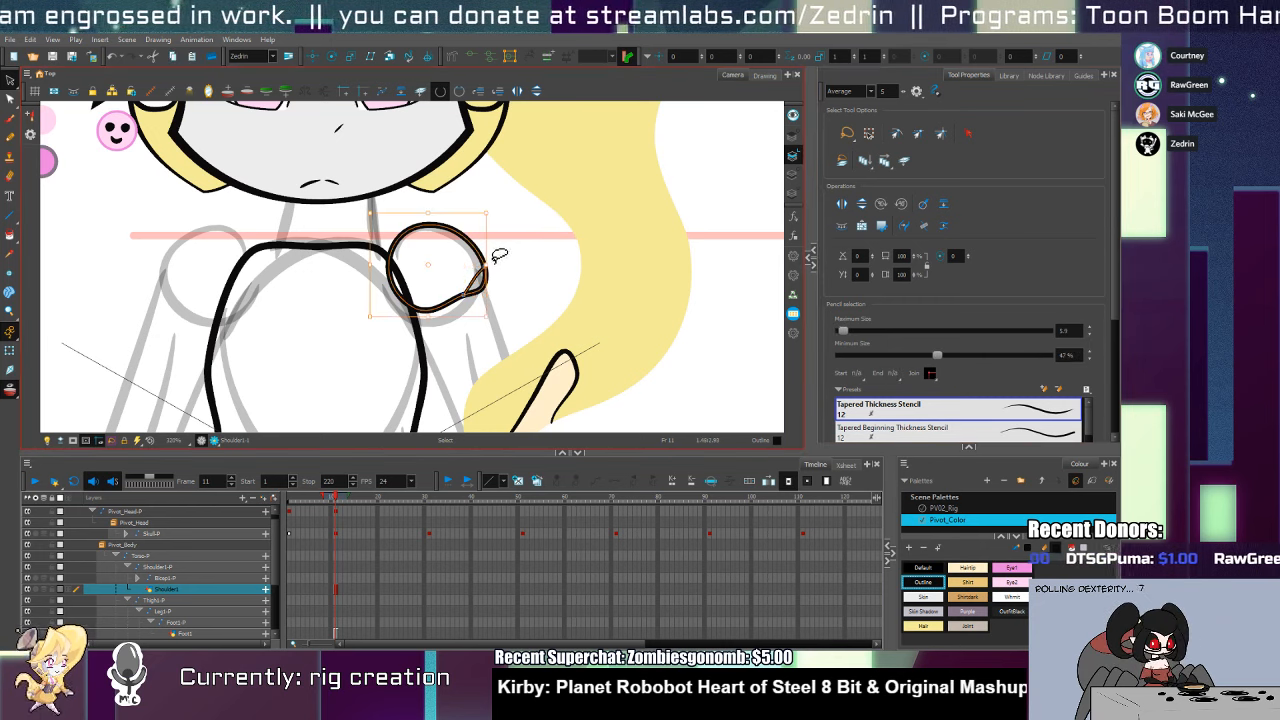
left_click_drag(495, 207, 488, 203)
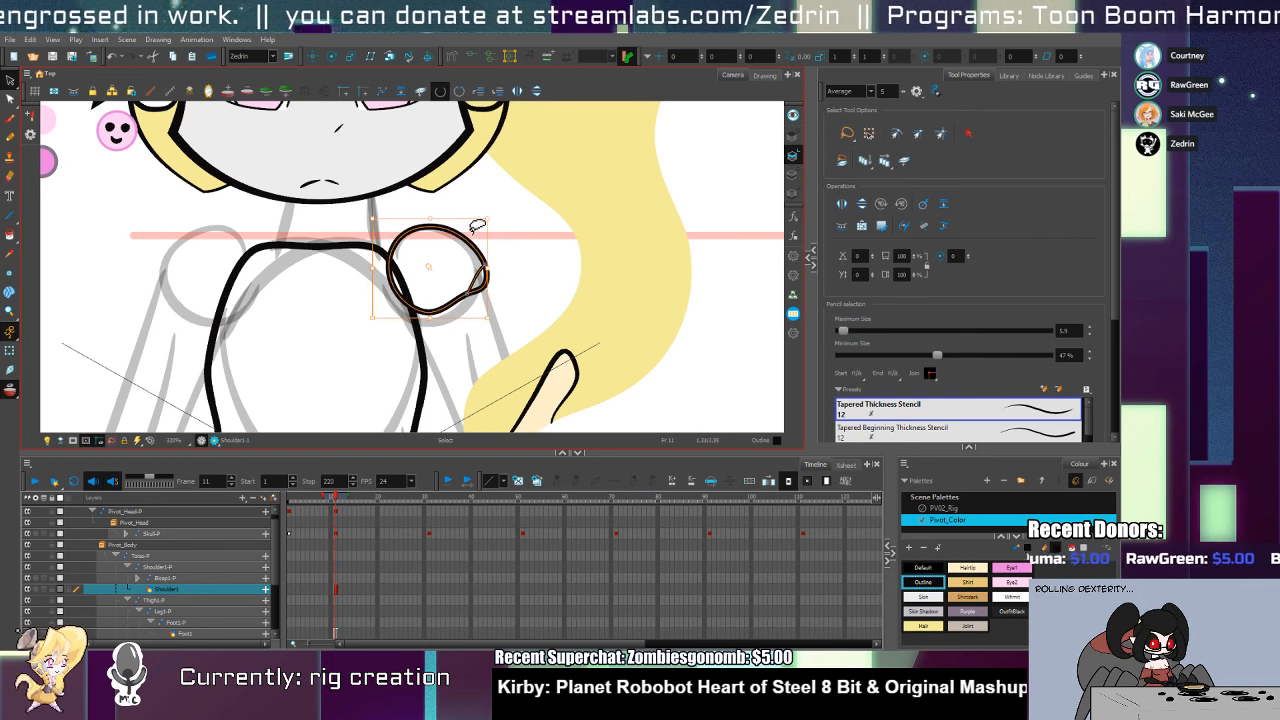
left_click_drag(472, 249, 475, 256)
Extend the front-view shoulder drawing's exposure from frame 11 through frame 30 by way of the collapsed torso peg
key("space")
left_click_drag(467, 345, 494, 193)
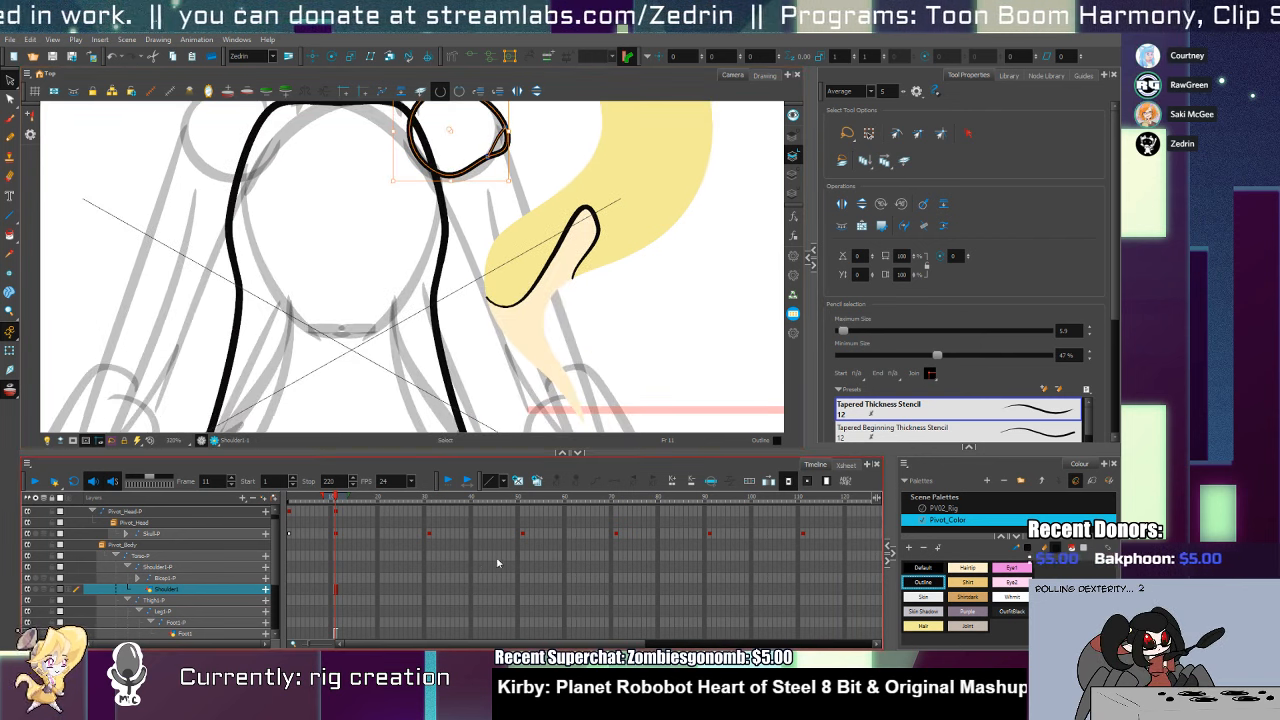
left_click(115, 556)
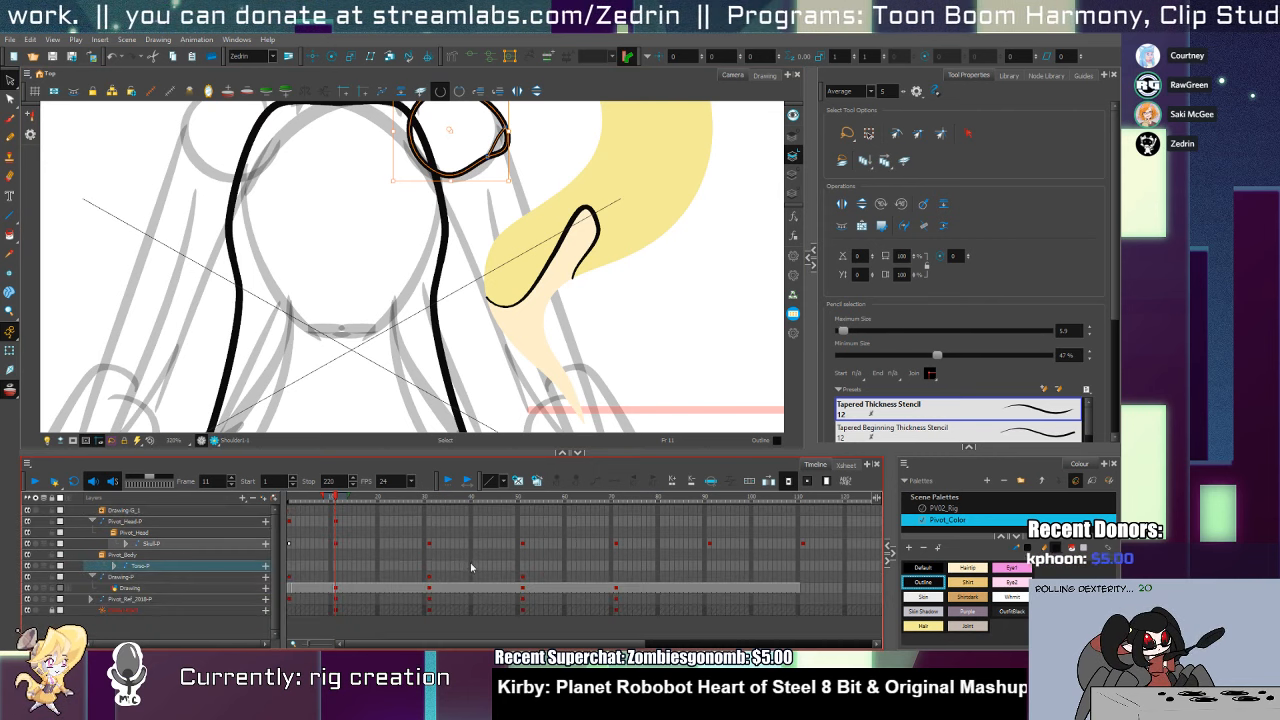
left_click(429, 572)
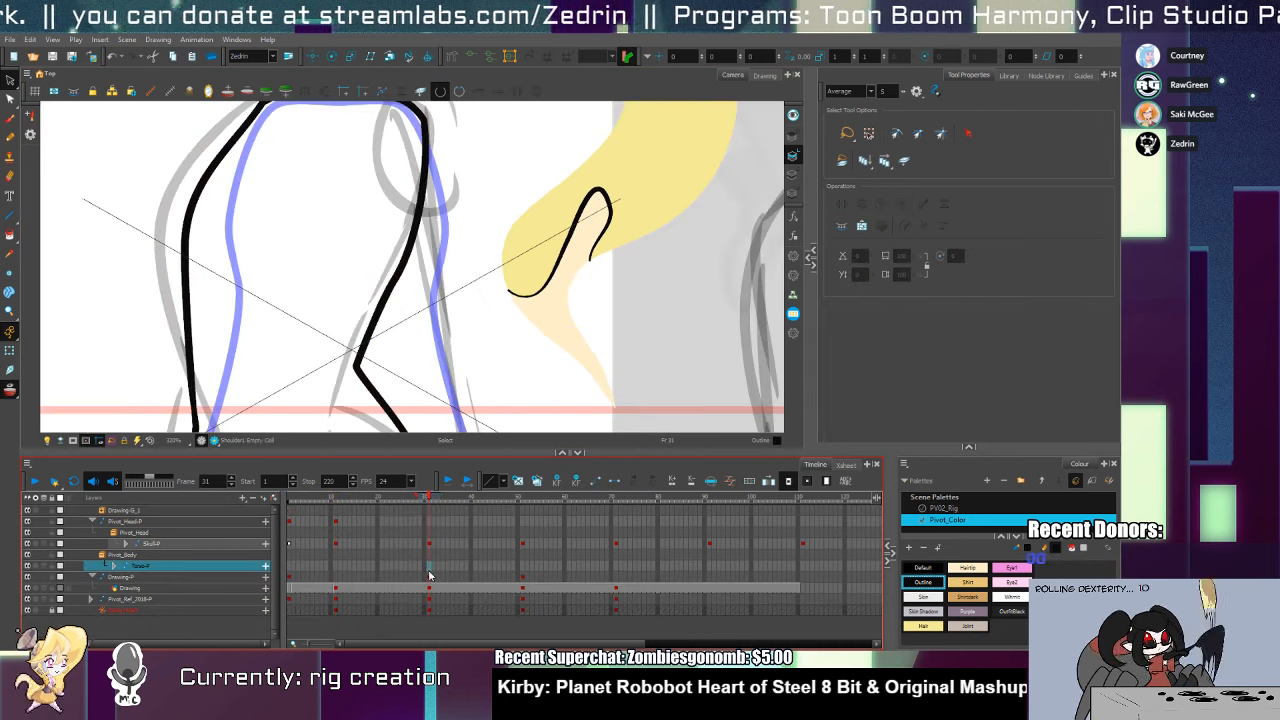
left_click(426, 570)
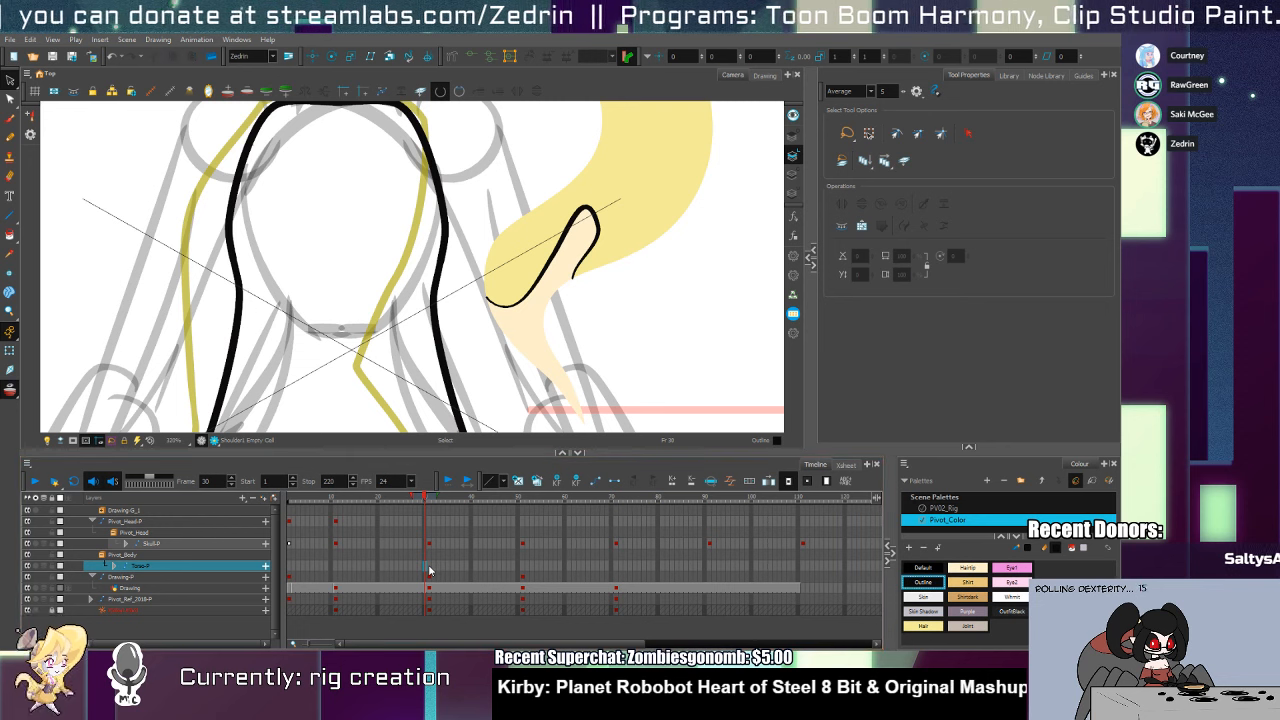
key("ctrl+v")
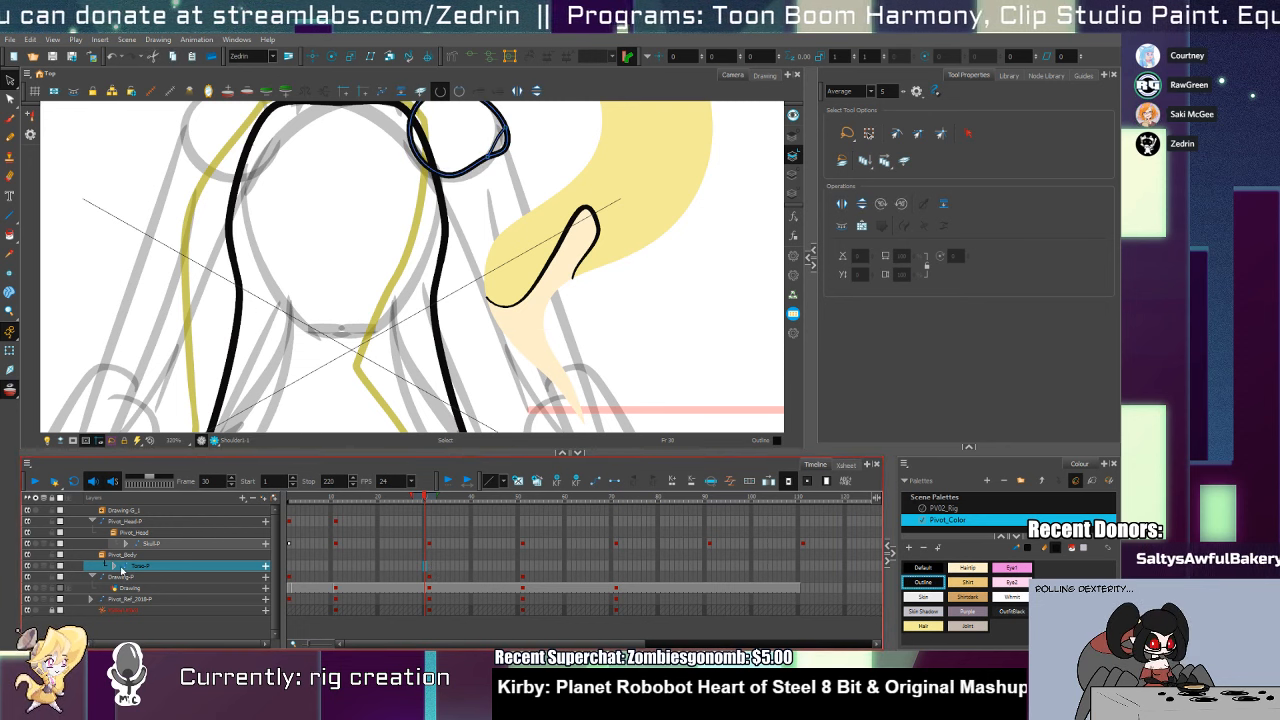
Expand the torso peg, select the shoulder drawing layer and expand the bicep peg beneath the shoulder peg
left_click(118, 567)
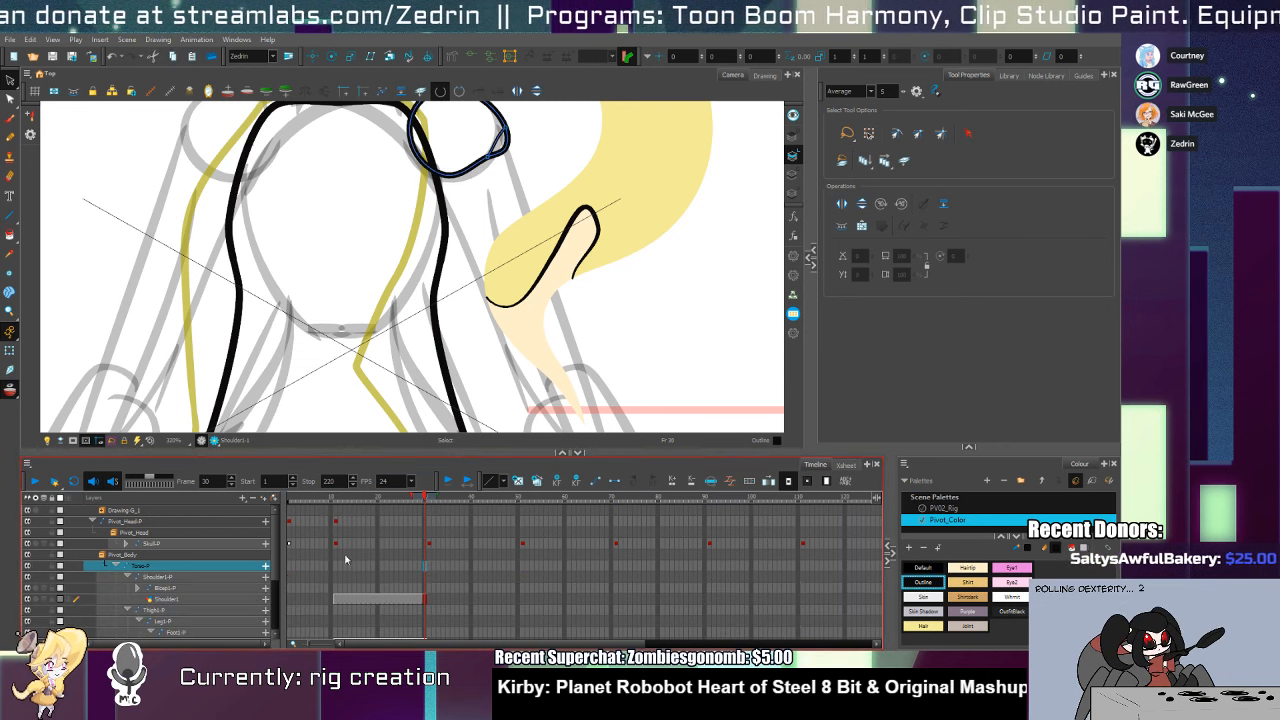
left_click(162, 599)
left_click(138, 588)
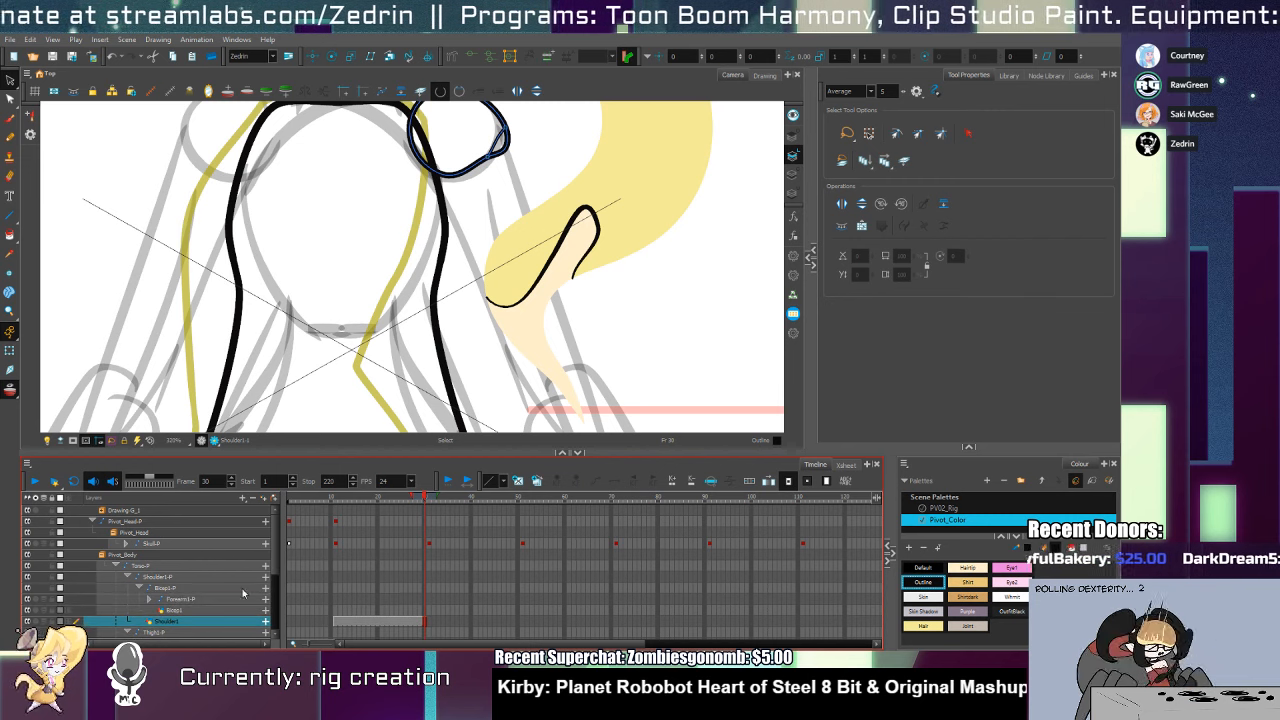
Draw the upper-arm outline on the Bicep1 layer at frame 11, overlapping the shoulder circle, and adjust its fit over the sketch
left_click(186, 610)
left_click(337, 611)
key("alt+/")
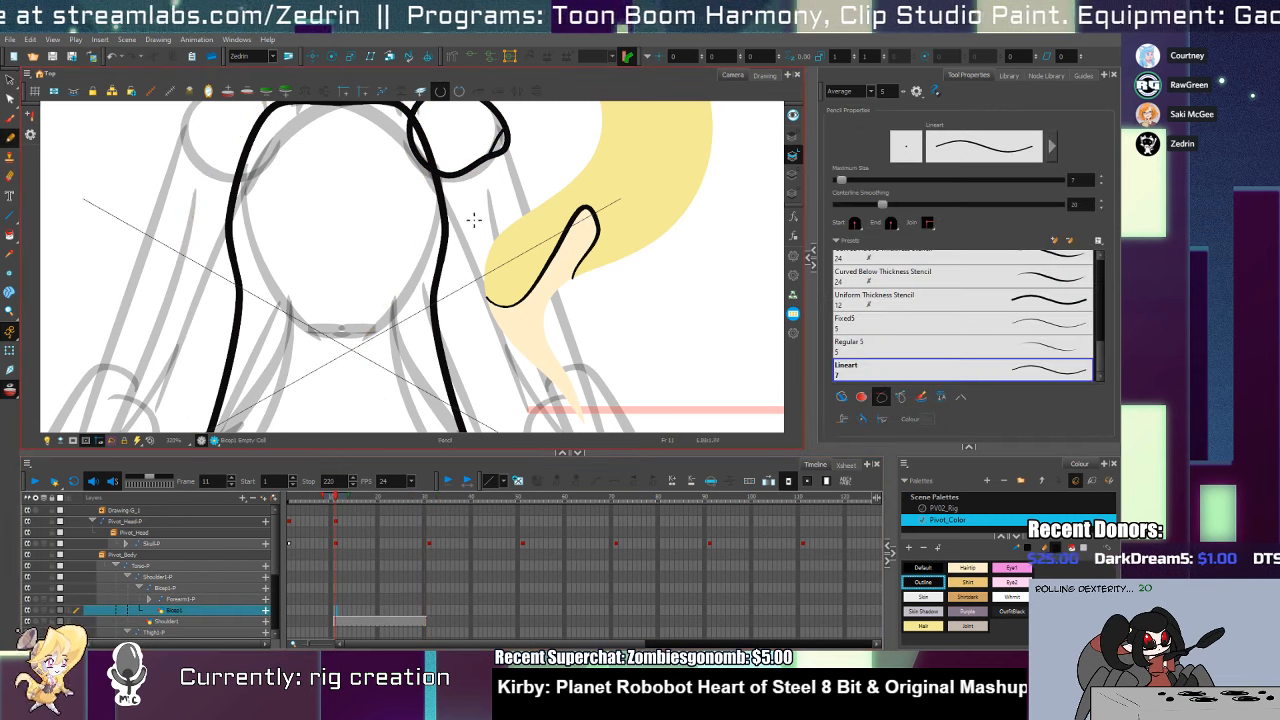
mouse_move(451, 200)
left_mouse_down()
mouse_move(529, 357)
mouse_move(558, 389)
mouse_move(591, 387)
mouse_move(532, 188)
mouse_move(509, 154)
mouse_move(486, 152)
mouse_move(450, 180)
left_mouse_up()
key("alt+s")
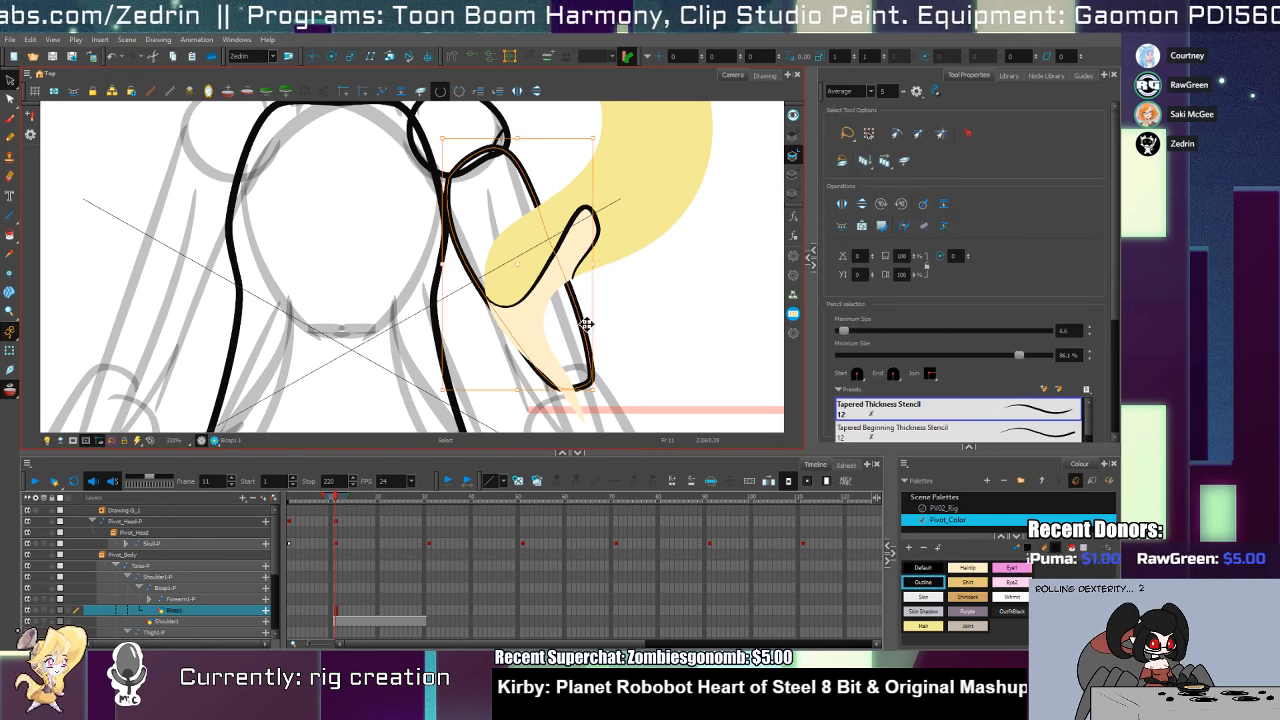
left_click(584, 320)
left_click_drag(590, 147, 590, 133)
Expand the Forearm1-P peg and select its Forearm1 drawing layer
left_click_drag(580, 302, 545, 178)
left_click(150, 599)
left_click(205, 622)
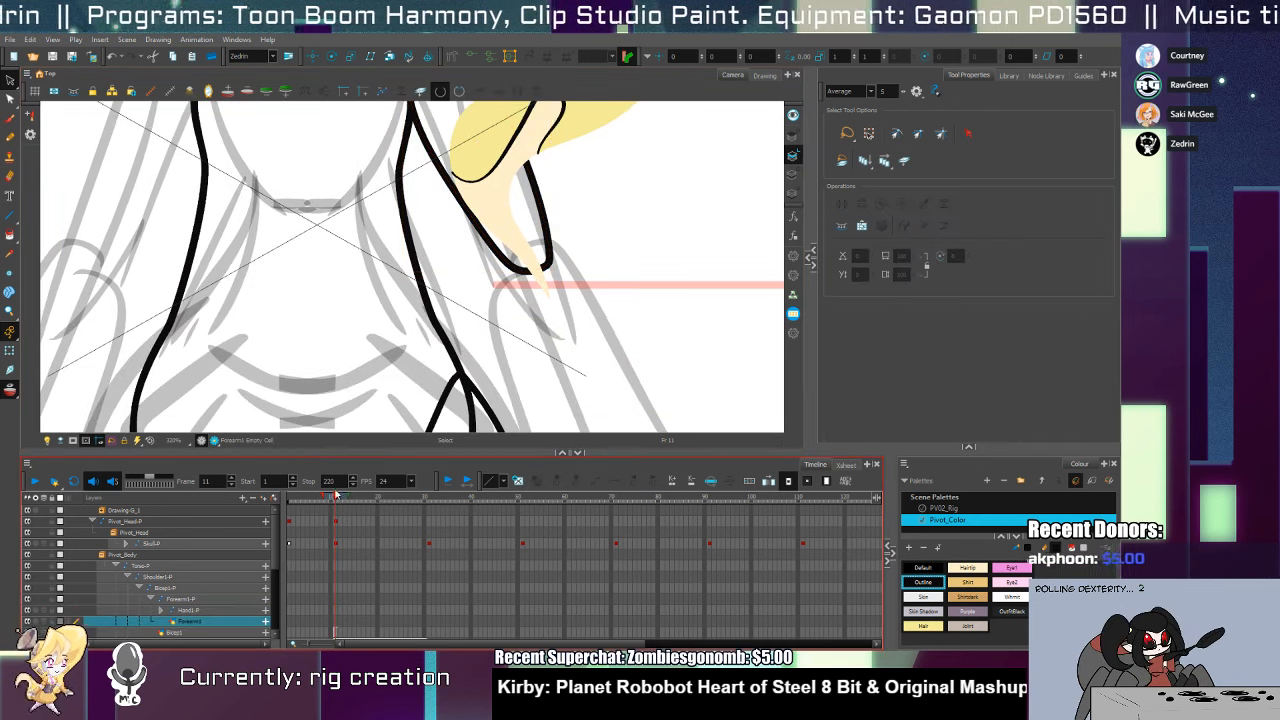
mouse_move(540, 340)
left_mouse_down()
mouse_move(445, 262)
mouse_move(416, 274)
mouse_move(476, 273)
left_mouse_up()
key("alt+slash")
left_click(476, 273, "alt")
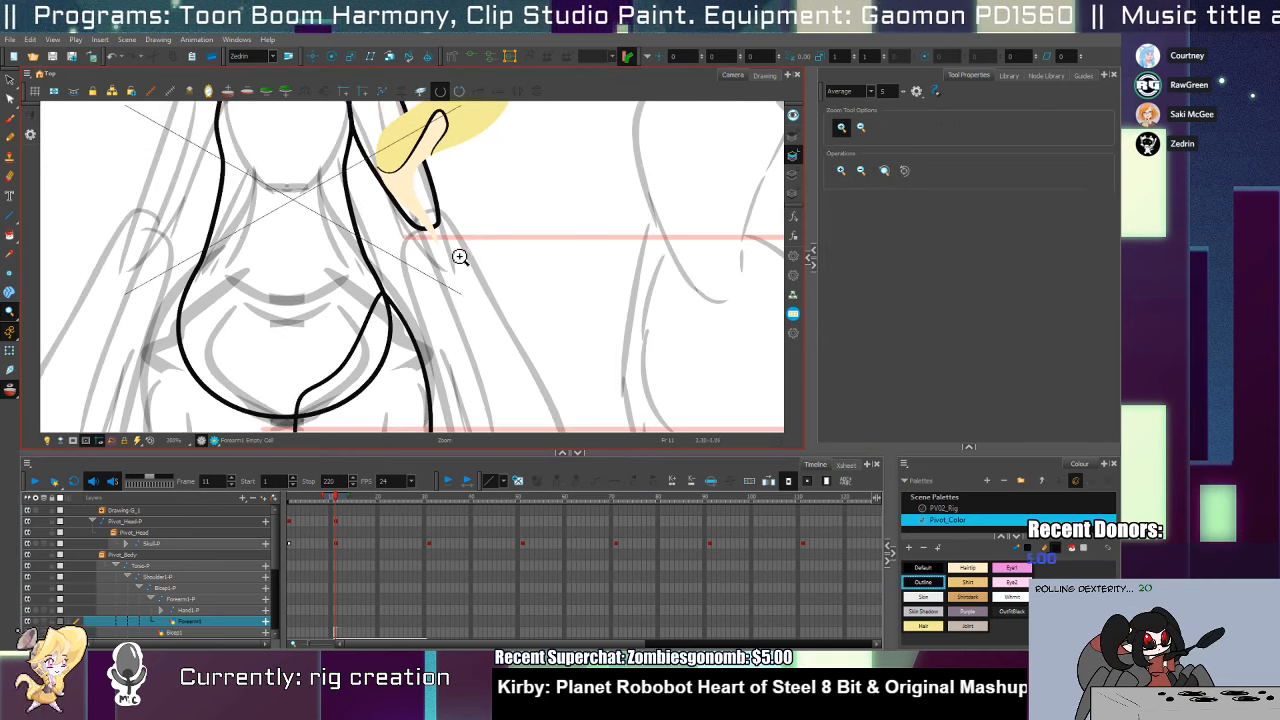
Move the Shoulder1-P peg with its arm drawings sideways, clear of the torso and hair
left_click_drag(453, 222, 483, 331)
key("shift+t")
left_click(180, 579)
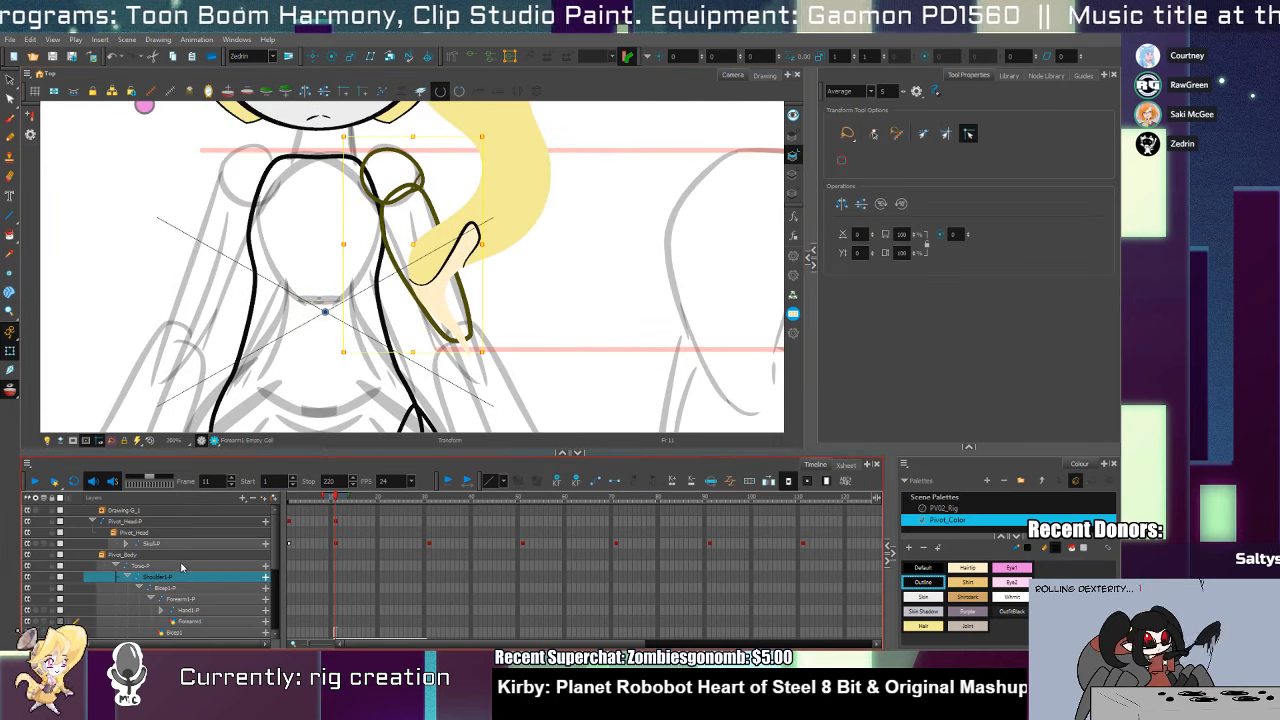
left_click(332, 57)
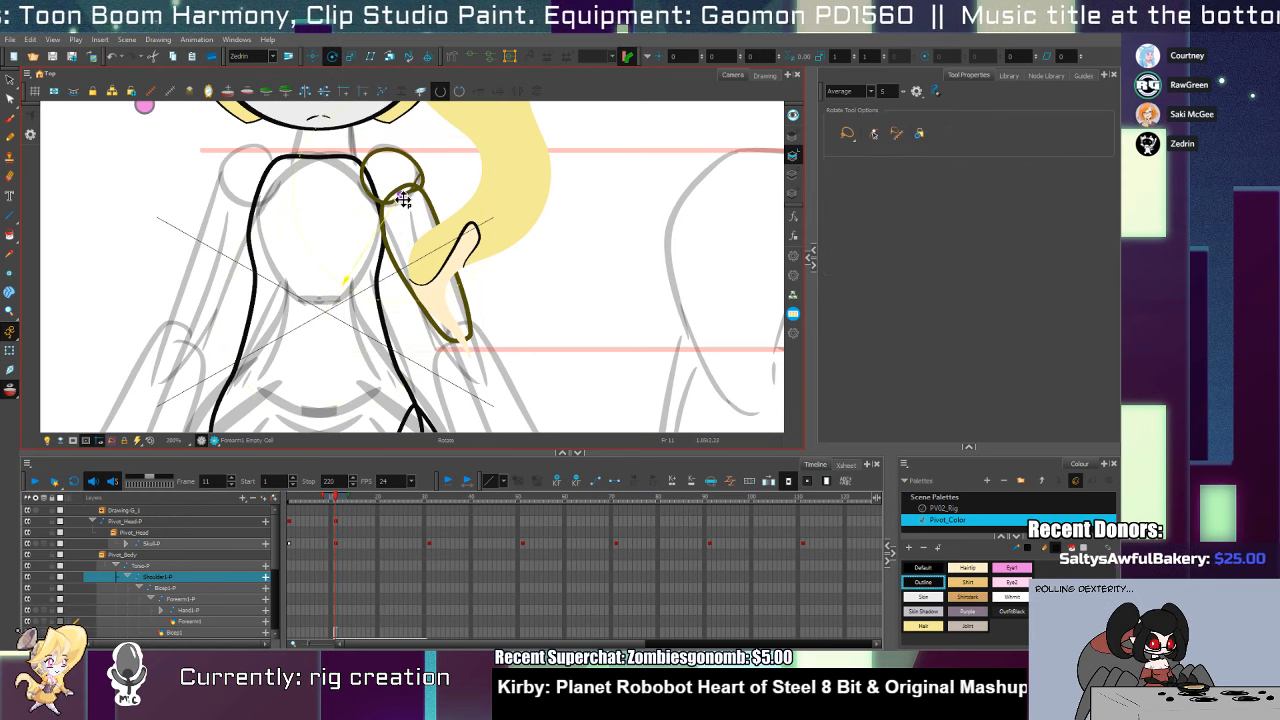
key("shift+t")
mouse_move(420, 252)
left_mouse_down()
mouse_move(623, 257)
mouse_move(612, 236)
left_mouse_up()
key("alt+s")
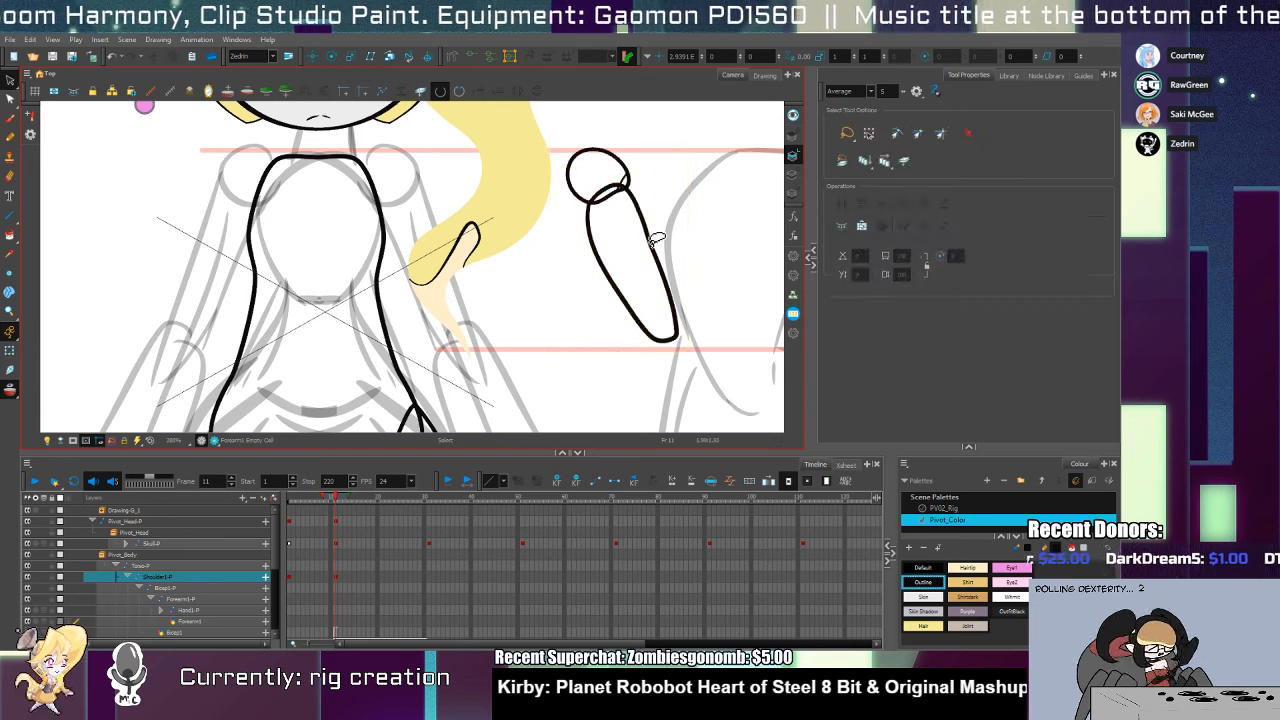
Rotate the upper-arm outline until it hangs vertically and align it directly beneath the shoulder circle
key("shift+t")
key("alt+s")
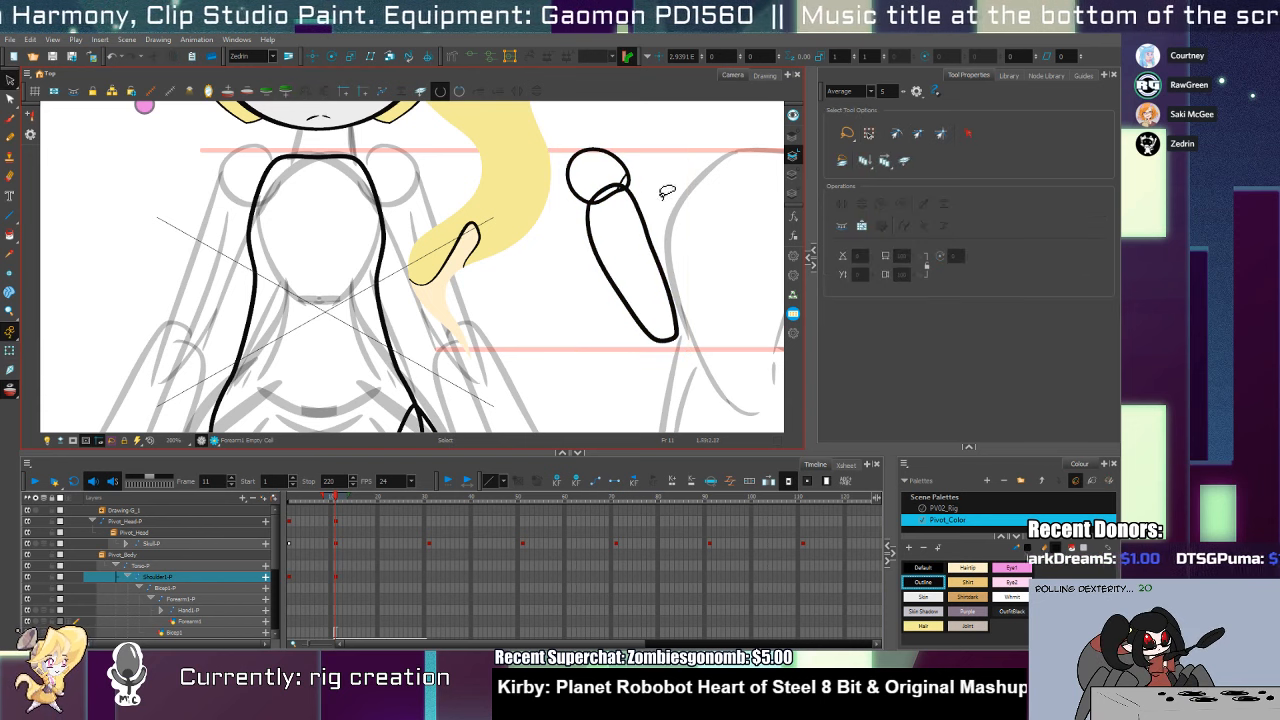
key("shift+t")
left_click(628, 186)
key("alt+s")
left_click(628, 186)
left_click(629, 222)
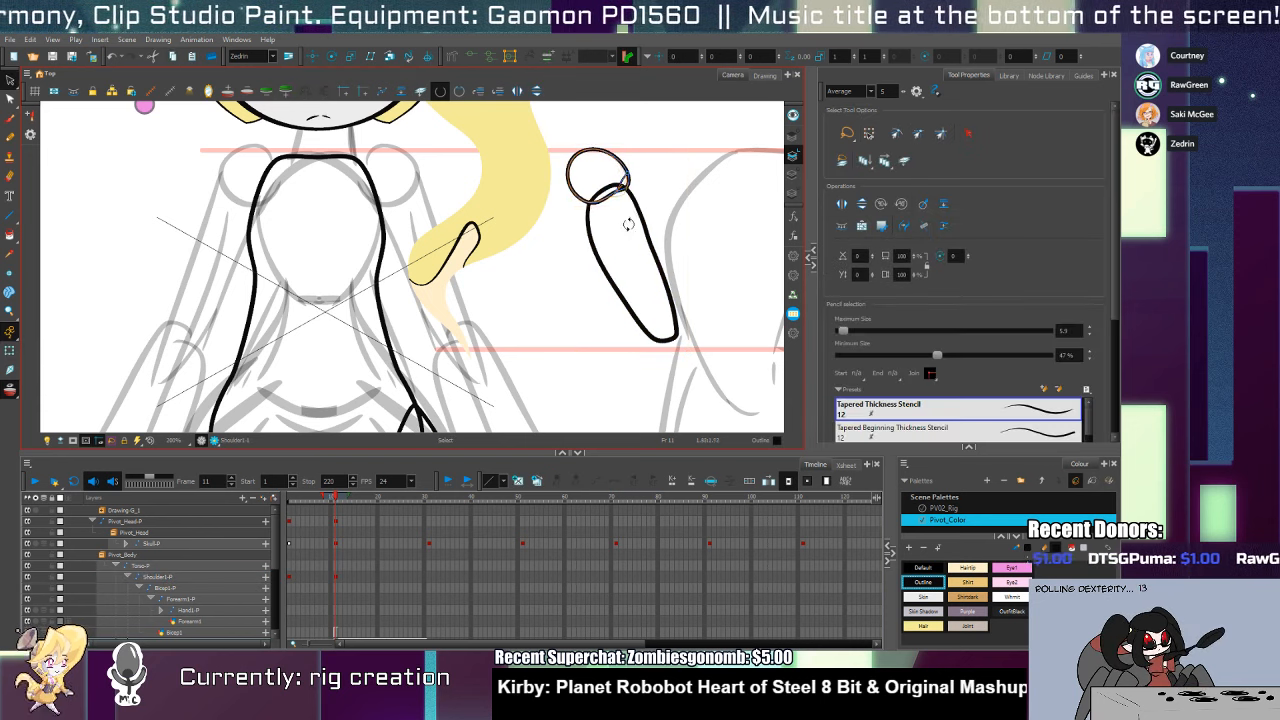
key("ctrl+a")
key("shift+t")
key("alt+s")
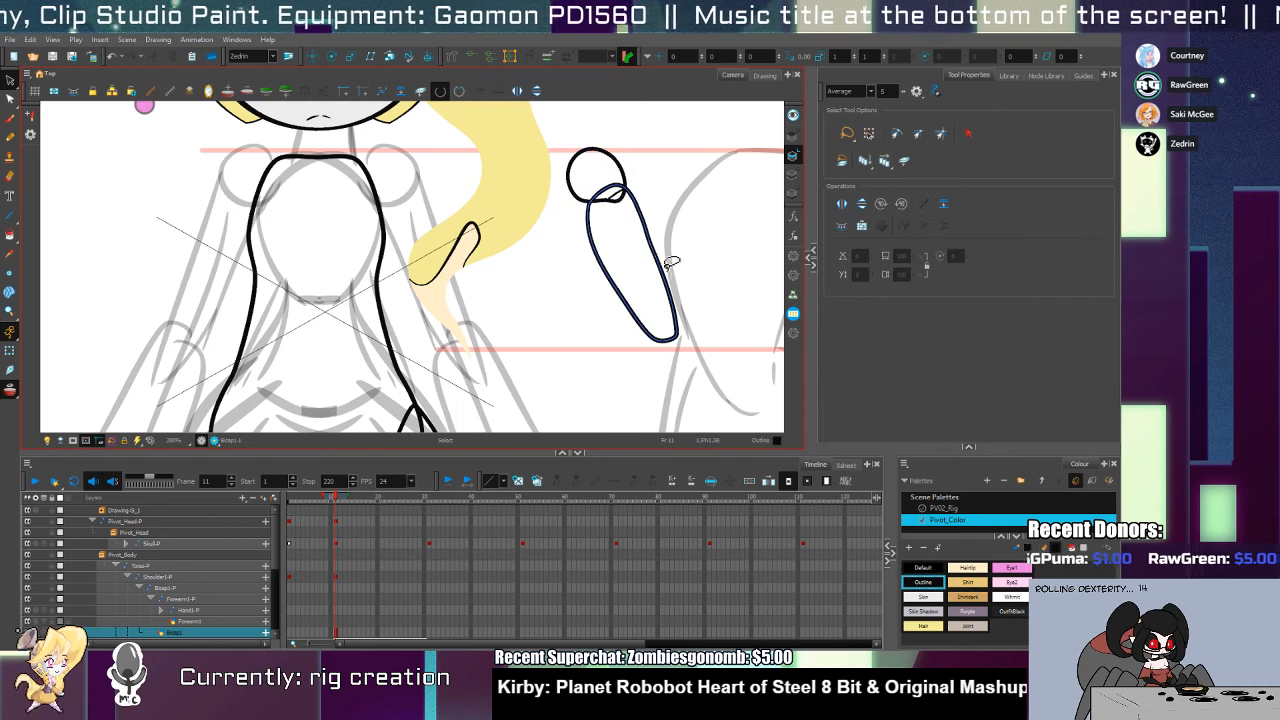
left_click(676, 344)
left_click_drag(654, 370, 649, 371)
left_click_drag(631, 277, 593, 288)
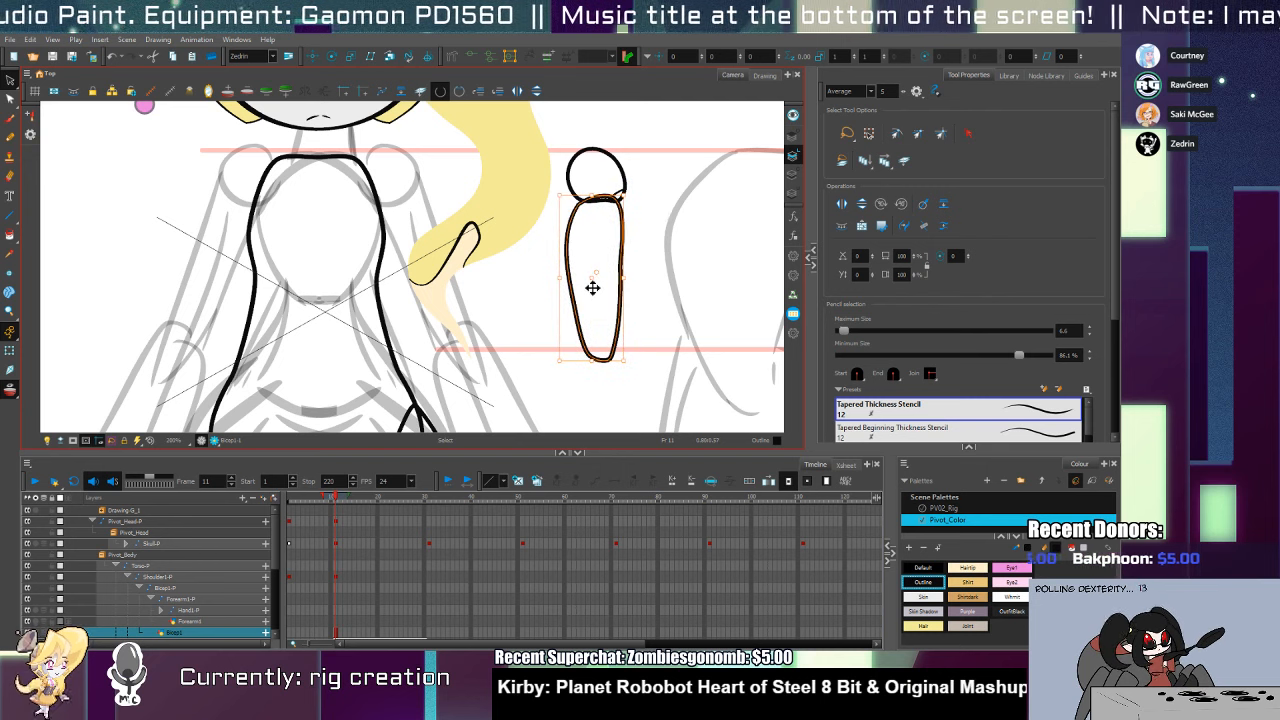
Draw a closed forearm outline on the Forearm1 layer, widening from the elbow to a curved lower edge
left_click(208, 622)
mouse_move(663, 340)
left_mouse_down()
mouse_move(497, 294)
mouse_move(502, 264)
left_mouse_up()
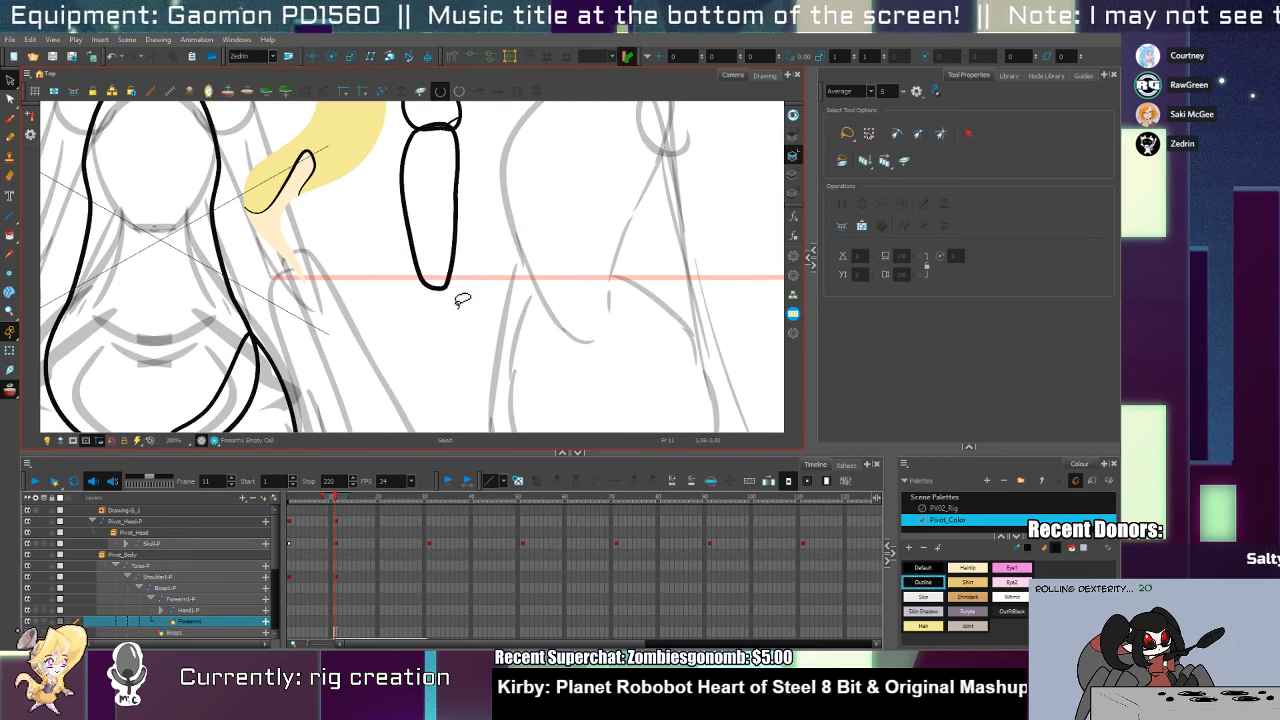
key("alt+x")
left_click_drag(419, 298, 388, 474)
left_click_drag(403, 385, 400, 276)
left_click_drag(396, 358, 472, 384)
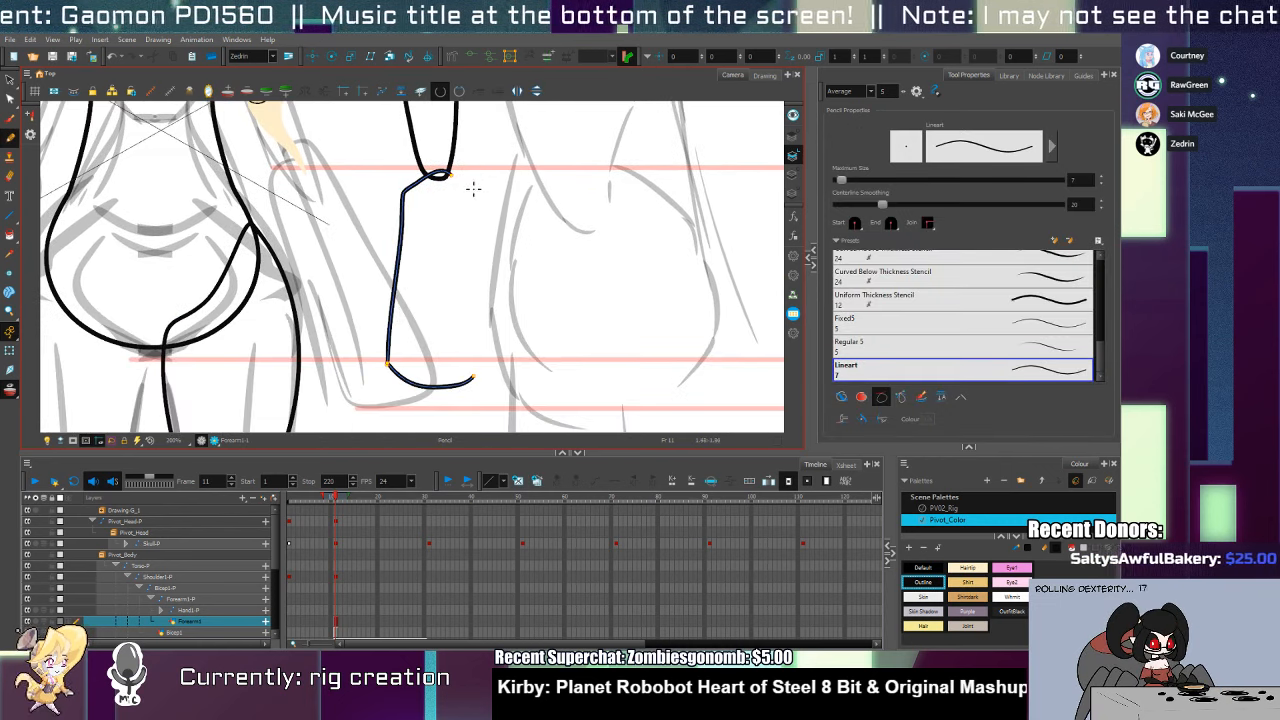
left_click_drag(458, 170, 472, 383)
Reshape the forearm contour by undoing the latest edits, moving its lower corner outward and straightening the adjacent side
key("alt+s")
mouse_move(499, 321)
left_mouse_down()
mouse_move(357, 323)
mouse_move(623, 303)
left_mouse_up()
key("alt+q")
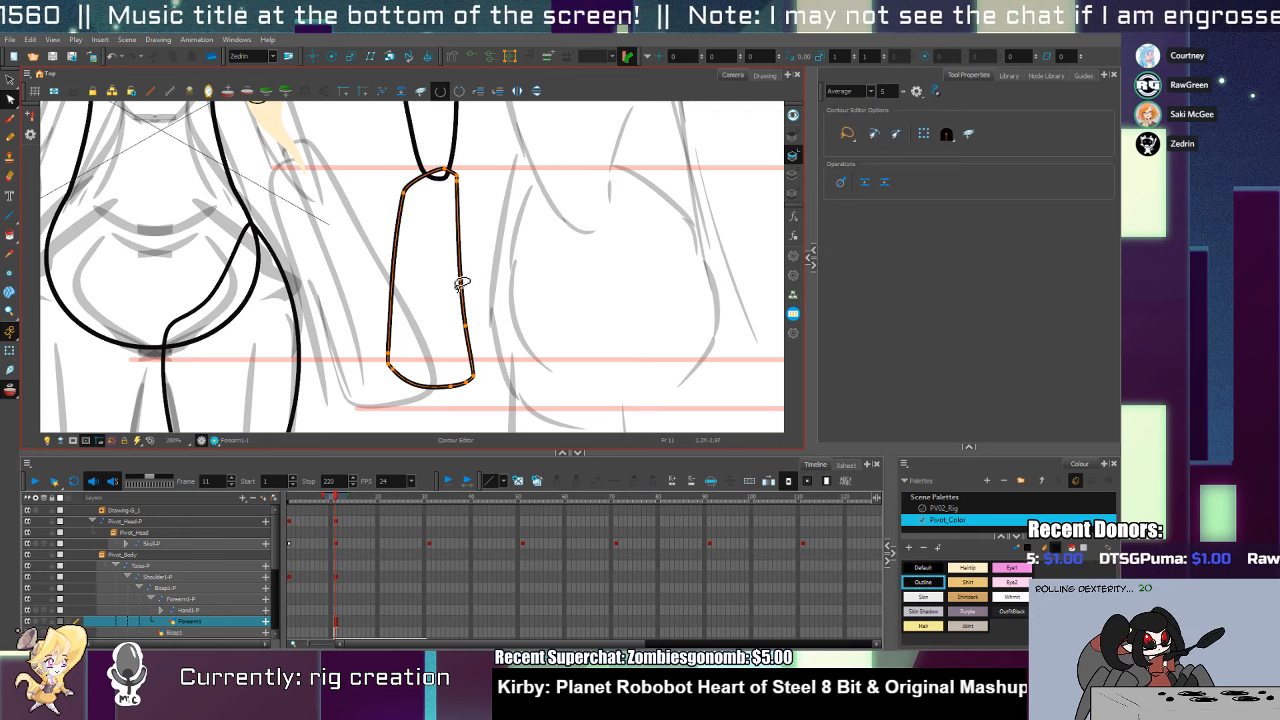
key("ctrl+z")
key("ctrl+z")
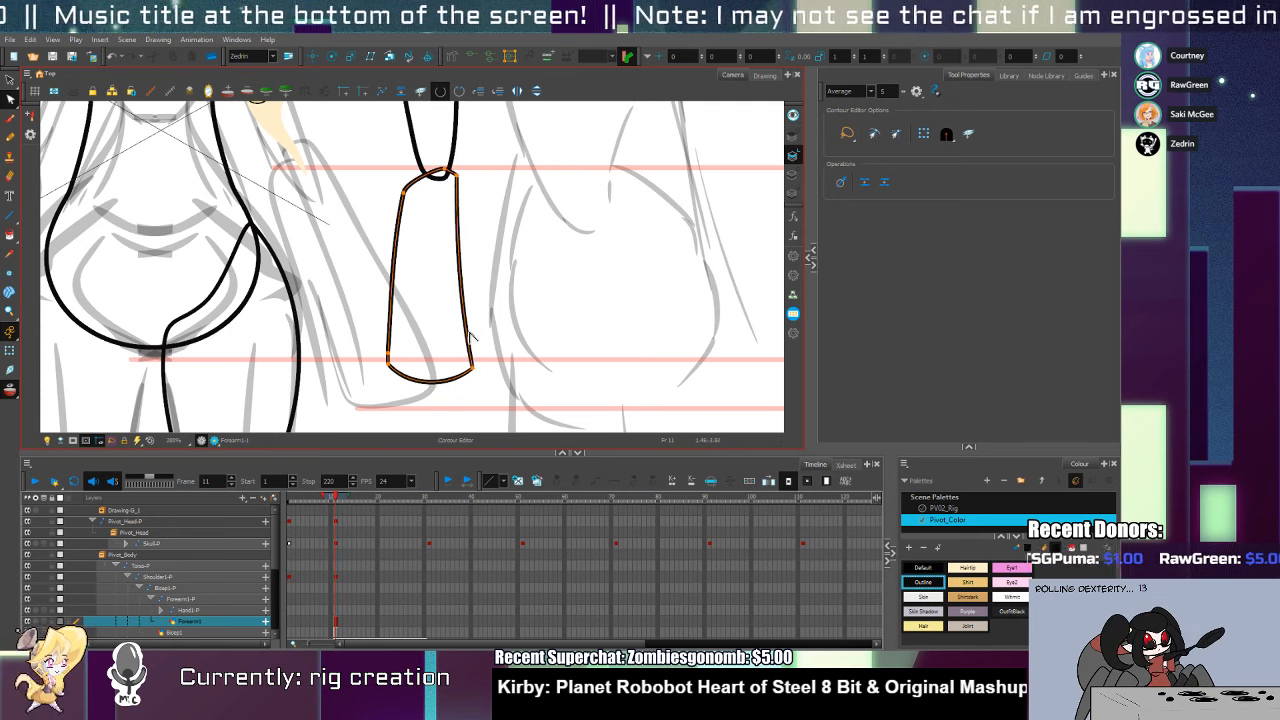
mouse_move(473, 368)
left_mouse_down()
mouse_move(422, 398)
mouse_move(480, 362)
left_mouse_up()
left_click_drag(458, 239, 463, 237)
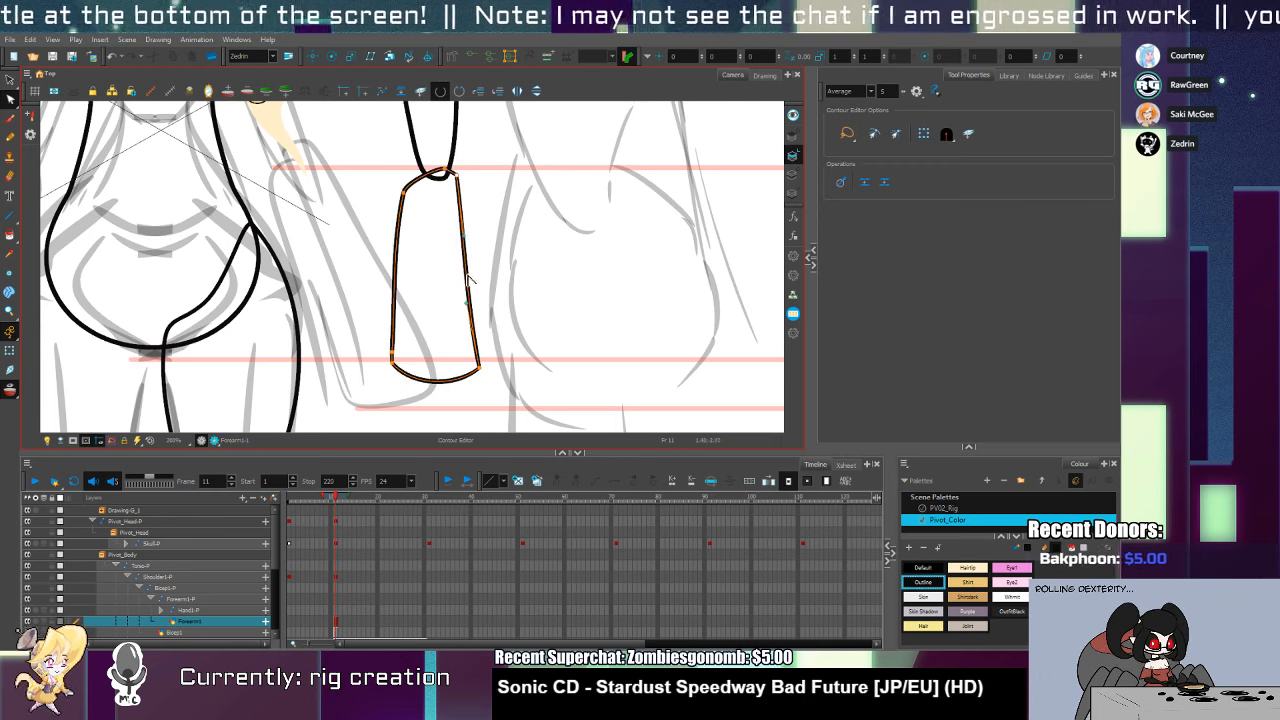
left_click_drag(466, 300, 471, 298)
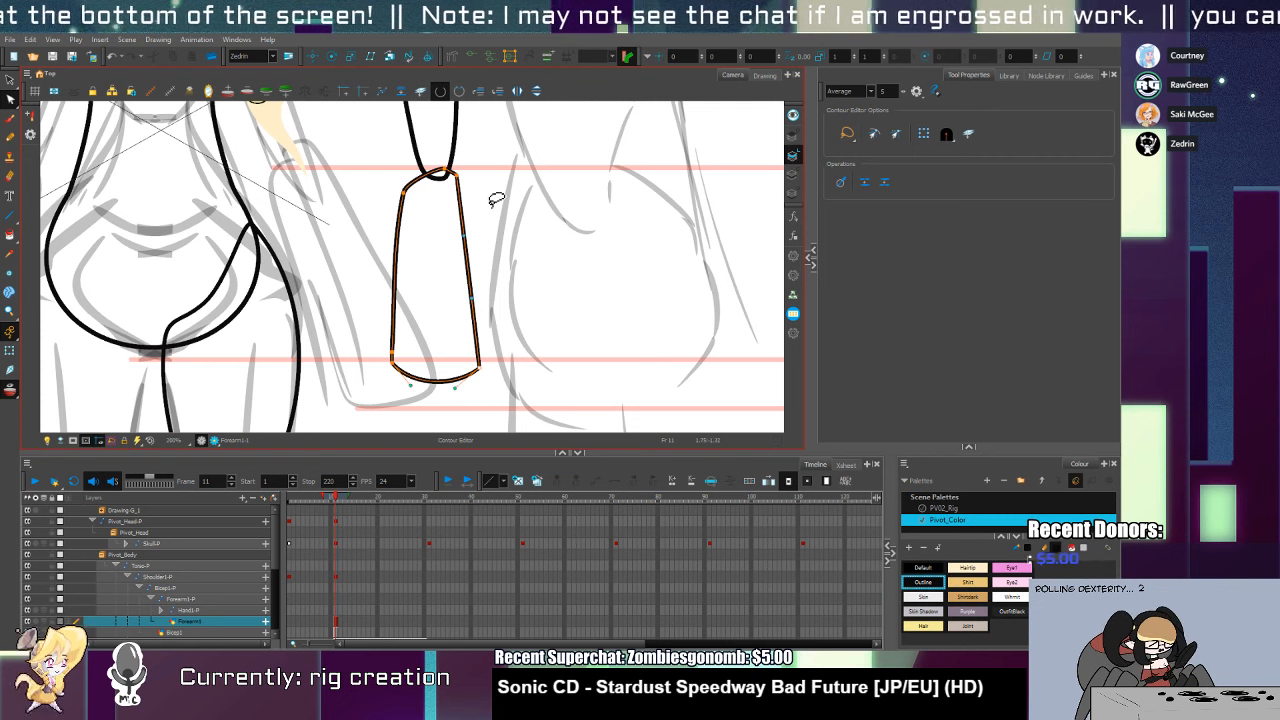
Draw a rounded cuff outline over the forearm's lower end, merge its pencil lines and widen it slightly
key("alt+slash")
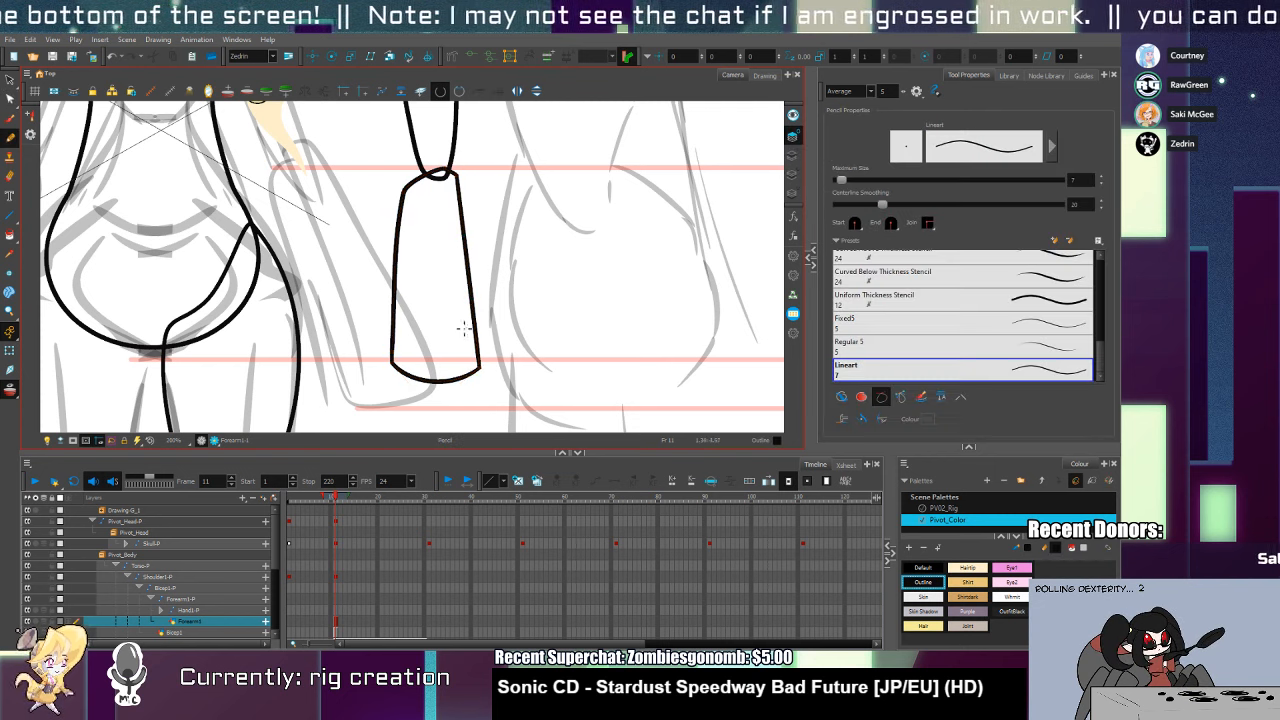
mouse_move(476, 347)
left_mouse_down()
mouse_move(456, 325)
mouse_move(396, 362)
mouse_move(466, 389)
mouse_move(481, 340)
left_mouse_up()
key("alt+s")
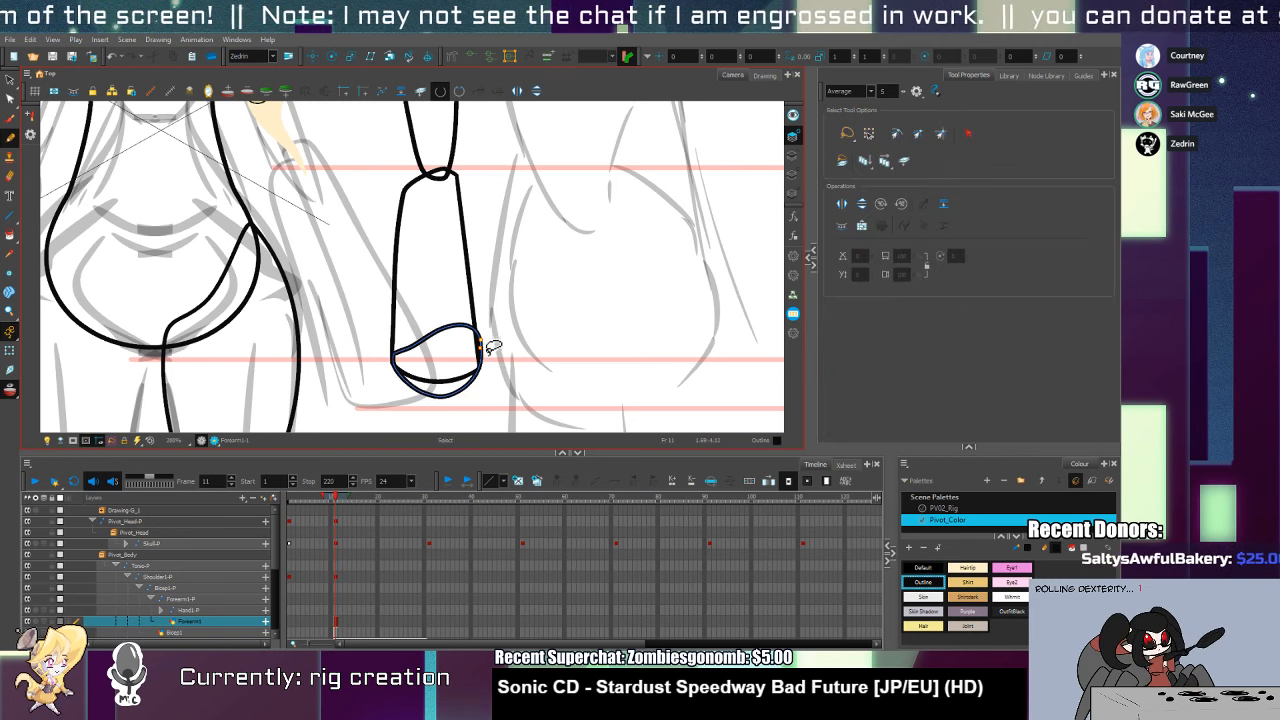
left_click(481, 345)
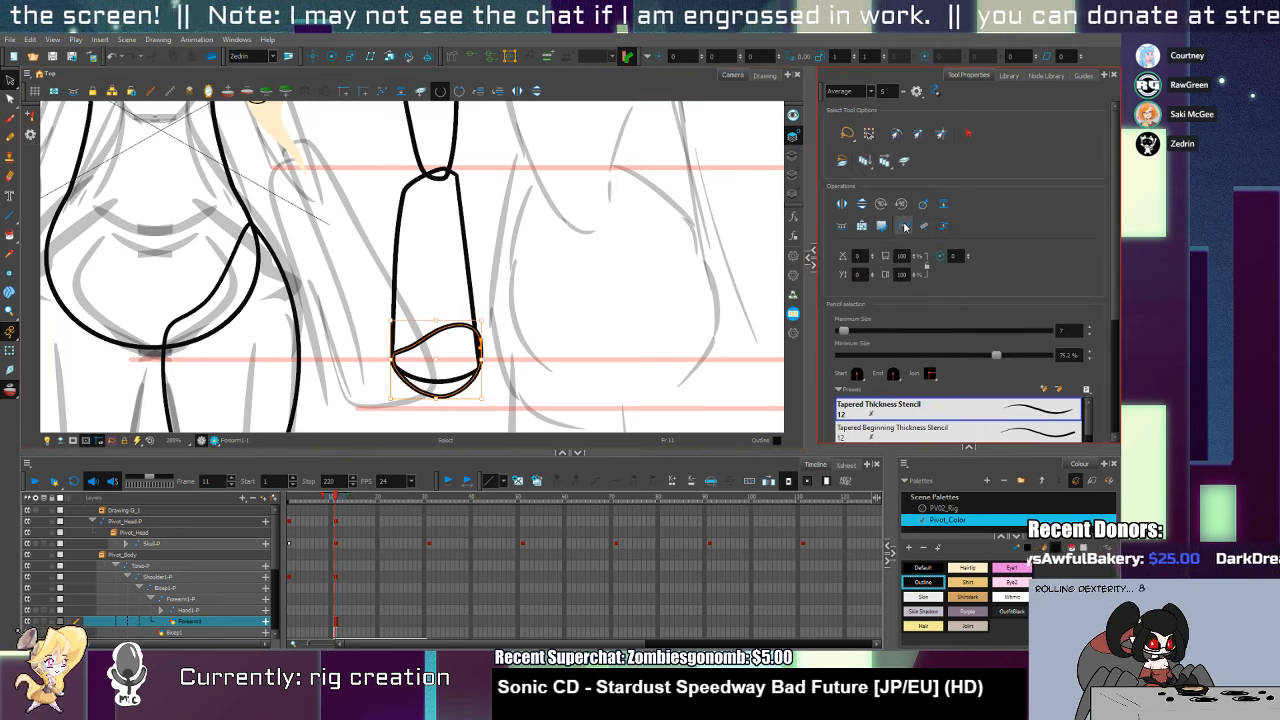
left_click(905, 227)
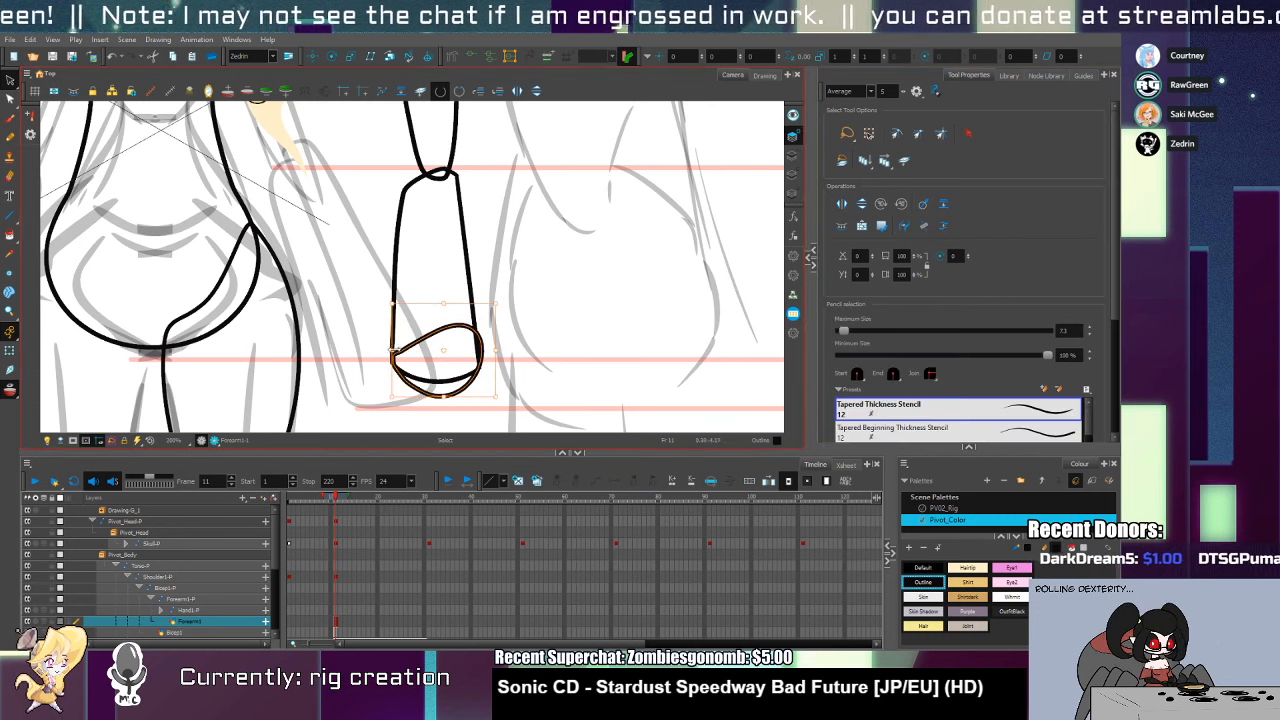
left_click_drag(393, 350, 388, 350)
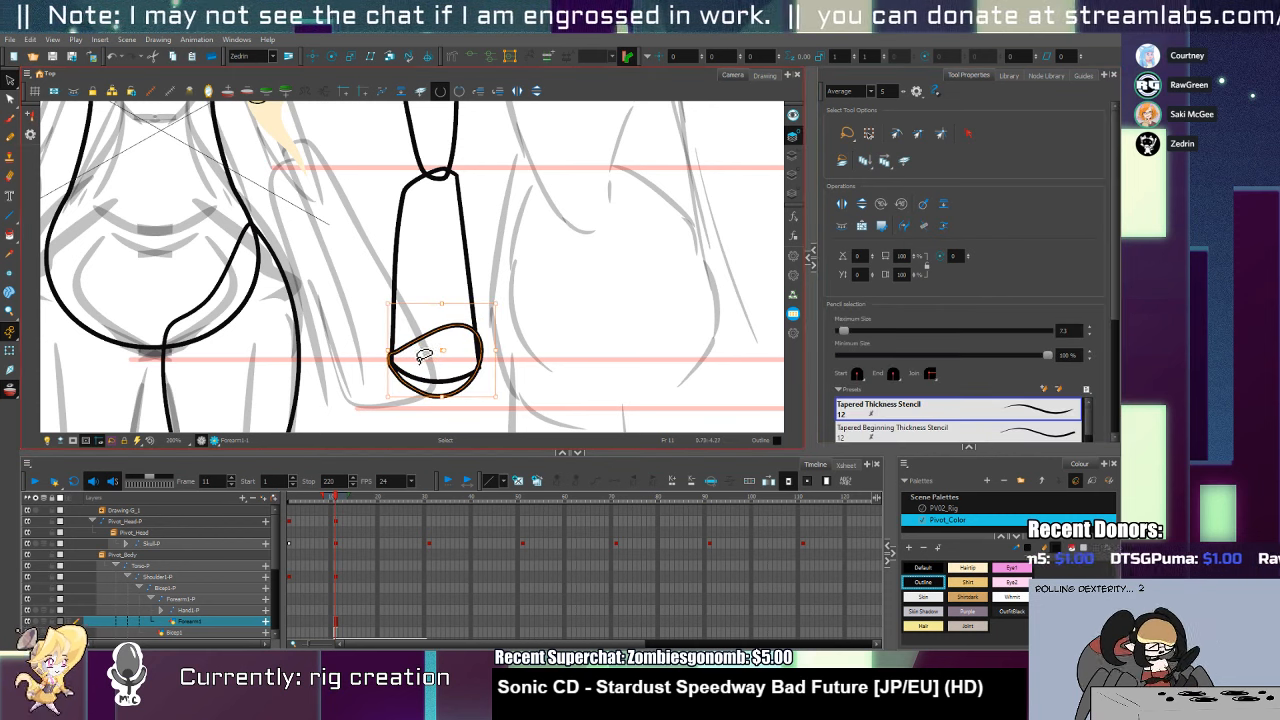
key("alt+i")
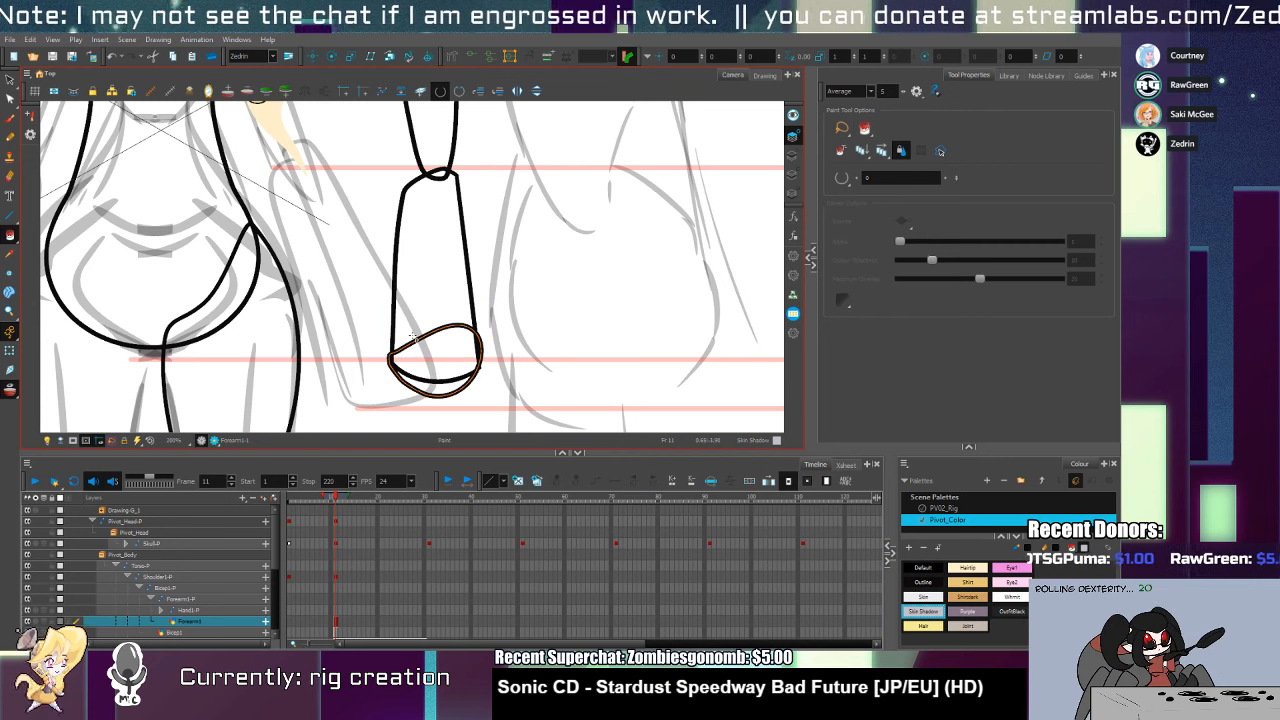
Draw a rounded palm outline on the Hand1 layer at the end of the forearm, redoing the first attempt
left_click(162, 610)
left_click(199, 623)
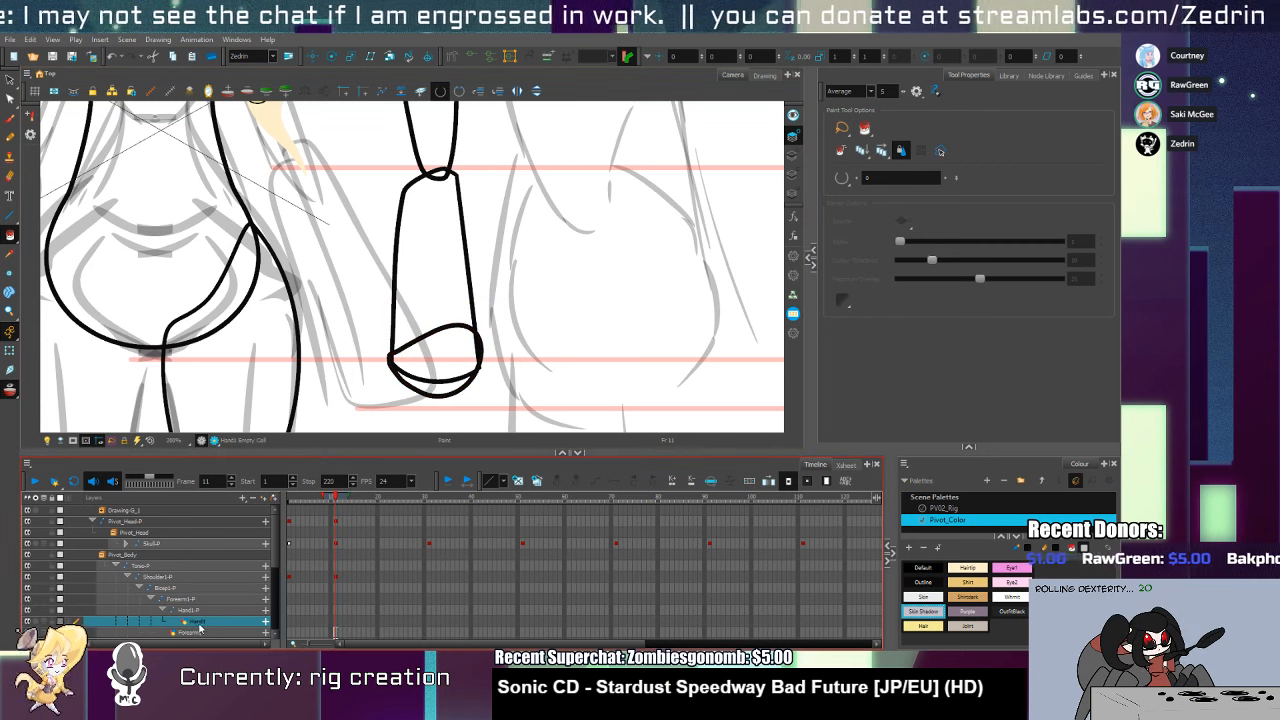
left_click_drag(463, 363, 472, 259)
key("alt+slash")
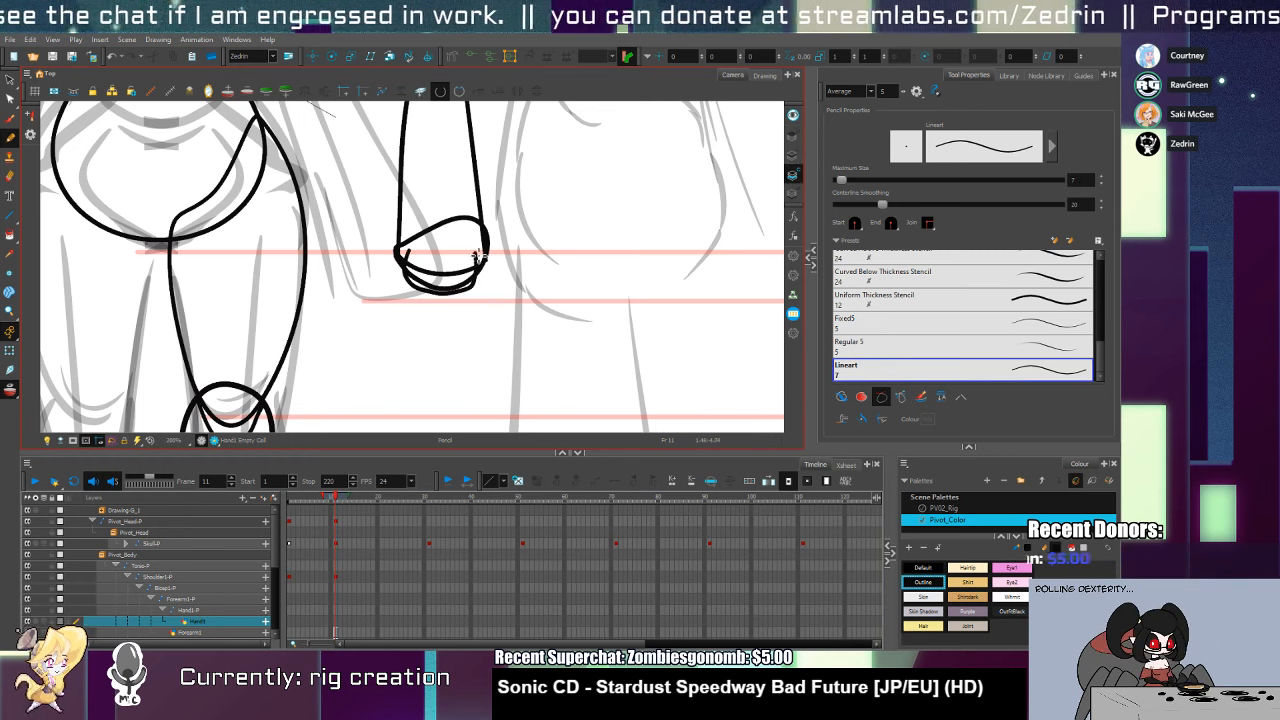
mouse_move(478, 256)
left_mouse_down()
mouse_move(428, 238)
mouse_move(407, 256)
mouse_move(418, 296)
left_mouse_up()
key("ctrl+z")
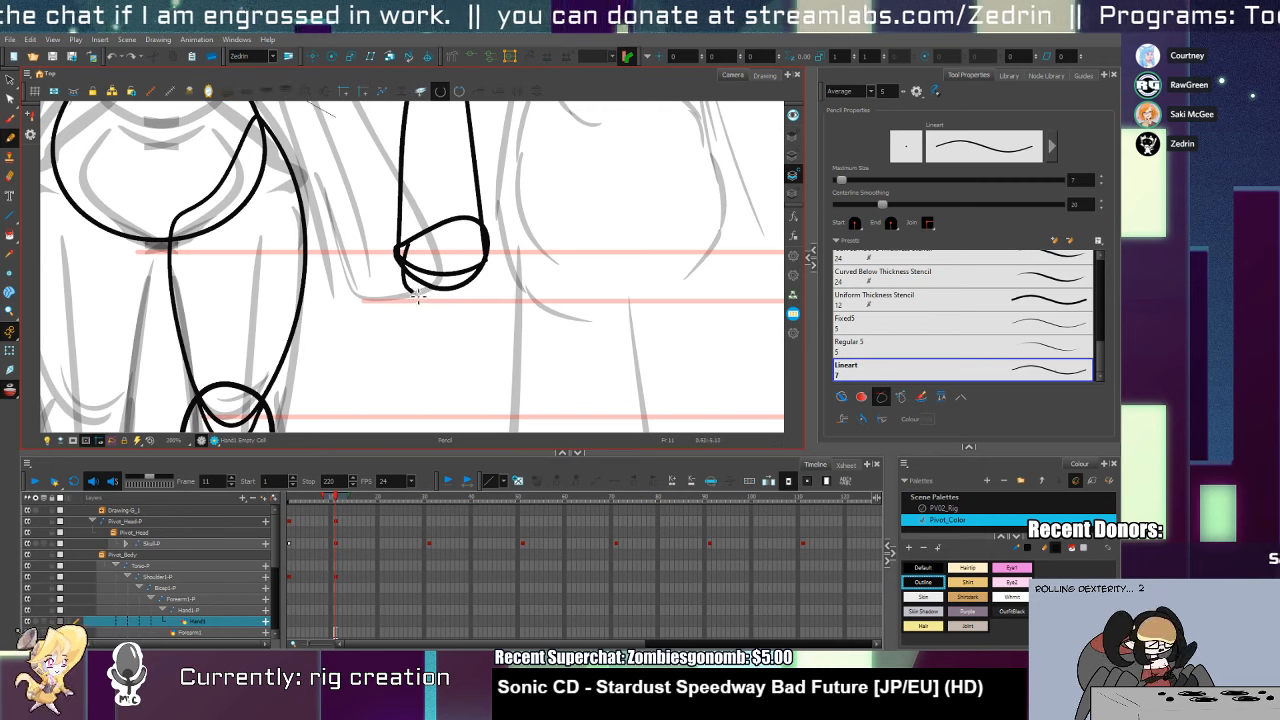
left_click_drag(468, 252, 408, 250)
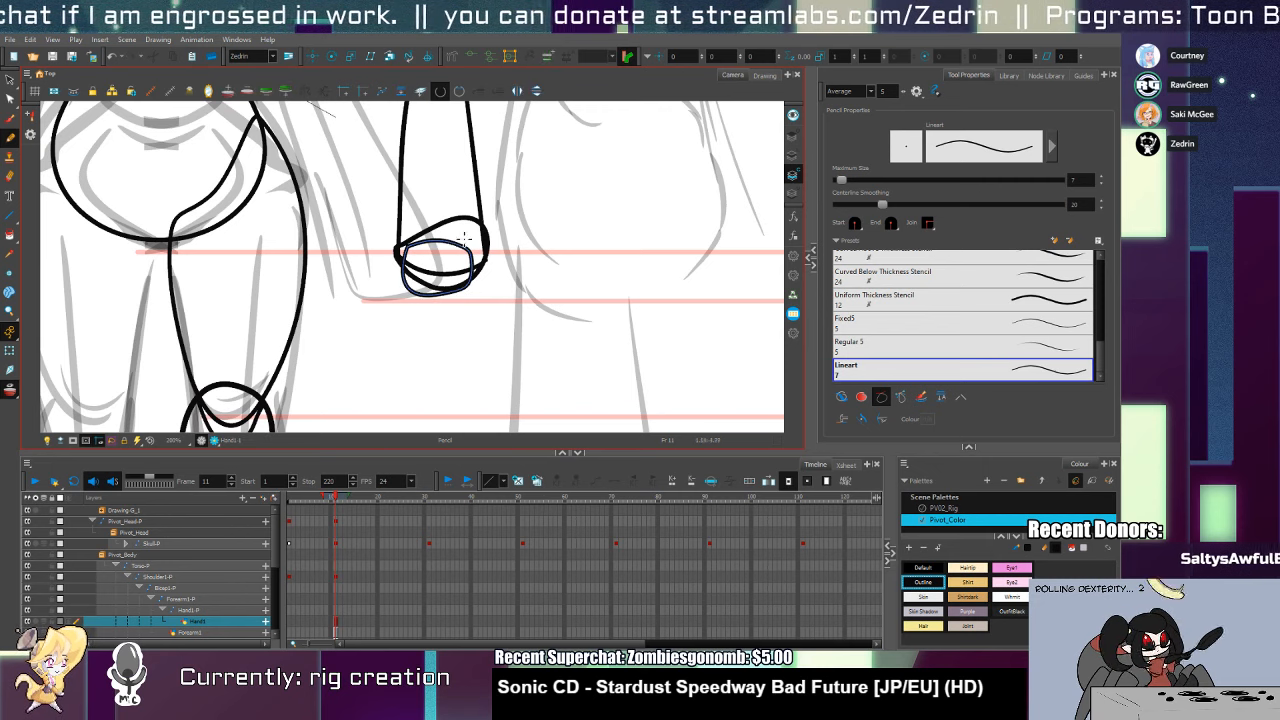
Adjust the lower contour of the palm outline and undo the last point change
key("alt+q")
left_click_drag(470, 287, 437, 296)
key("ctrl+z")
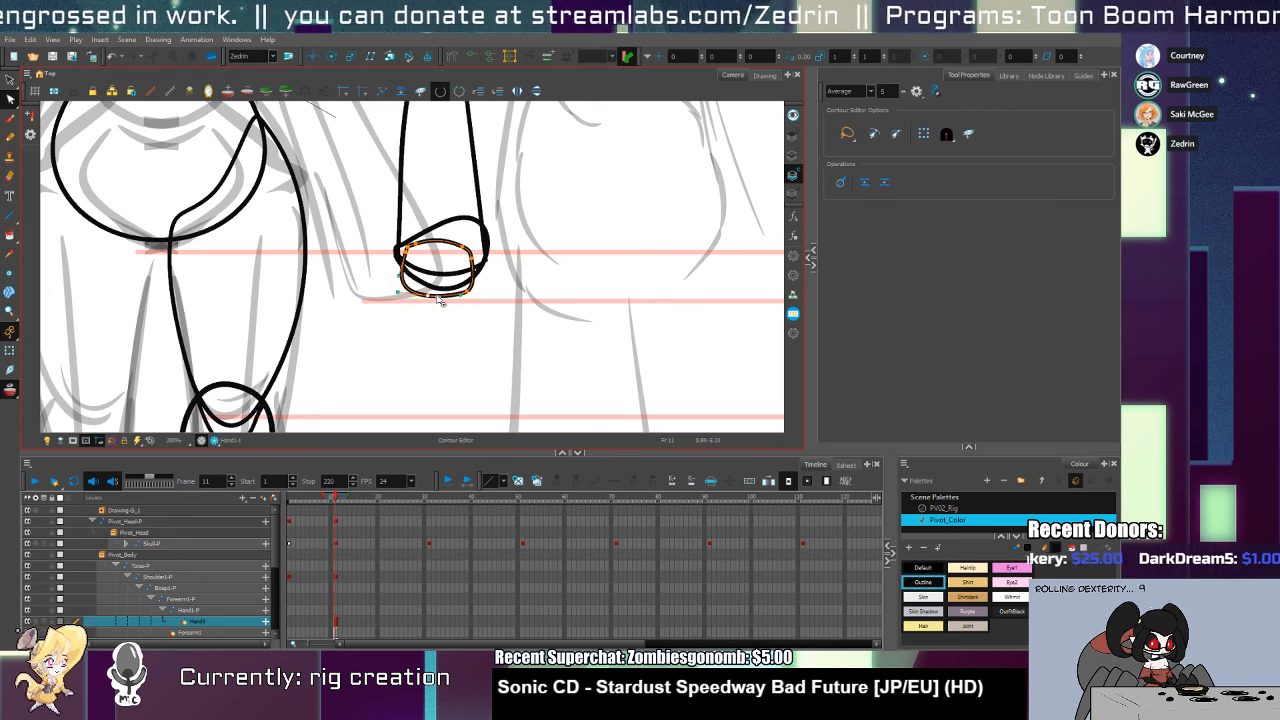
Draw the tapered finger group below the palm with two lines separating the fingers
key("alt+x")
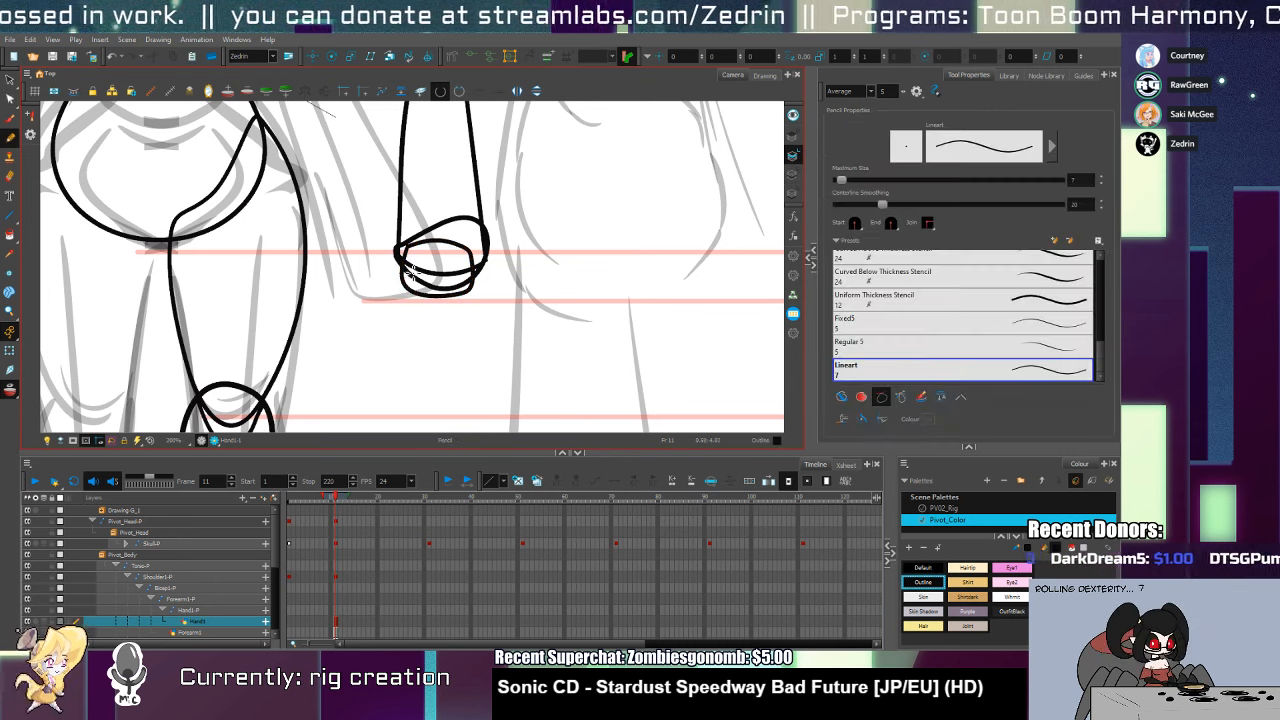
mouse_move(420, 293)
left_mouse_down()
mouse_move(419, 335)
mouse_move(456, 347)
left_mouse_up()
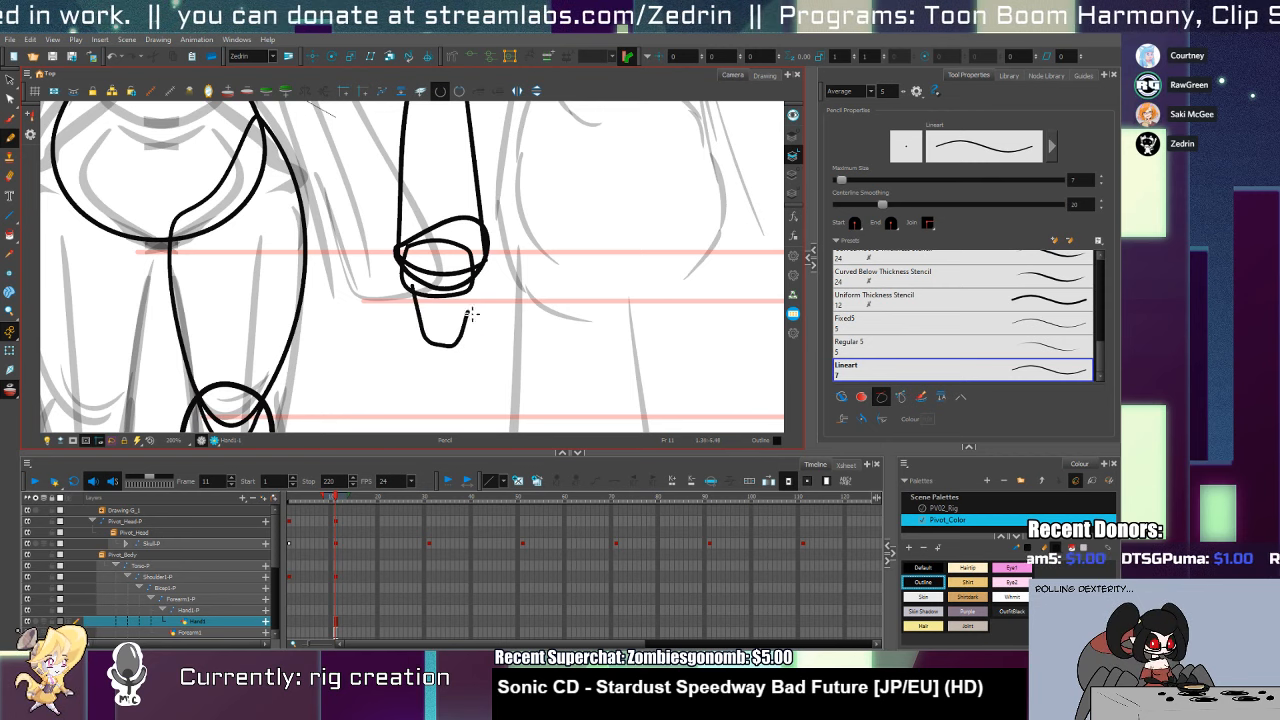
mouse_move(428, 285)
left_mouse_down()
mouse_move(414, 291)
mouse_move(436, 344)
left_mouse_up()
left_click_drag(453, 289, 446, 345)
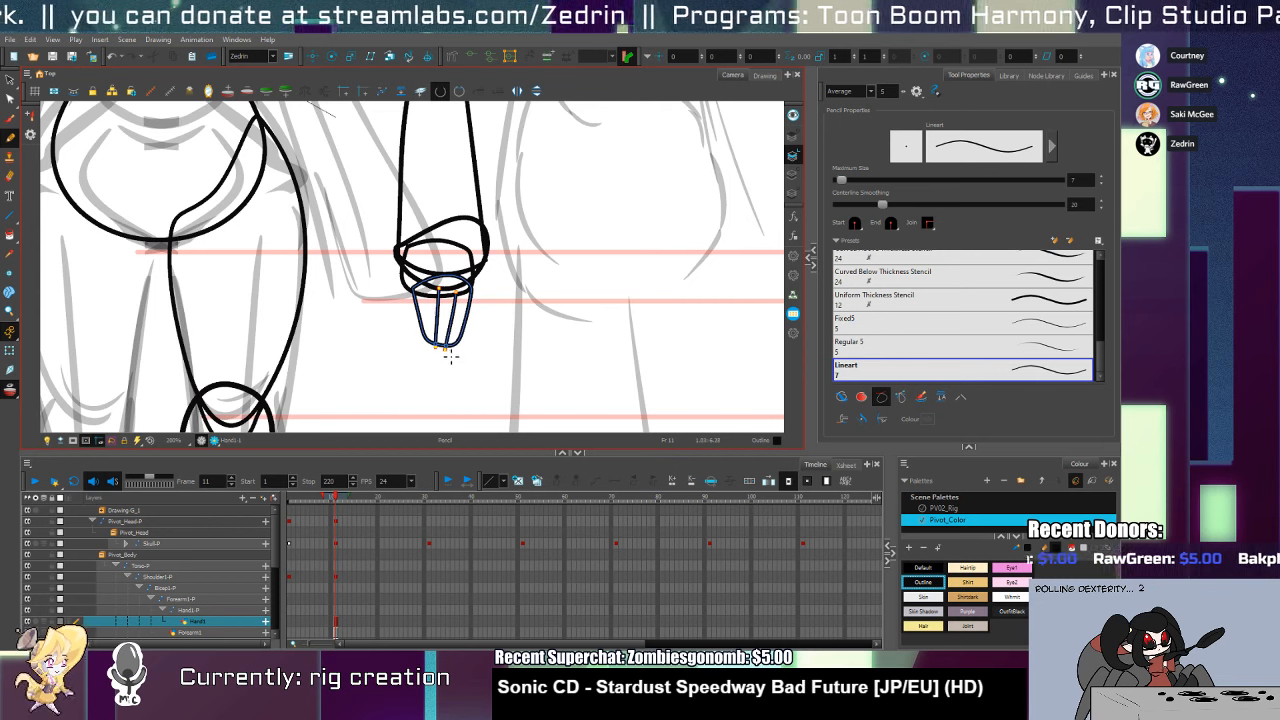
key("alt+q")
left_click(452, 335)
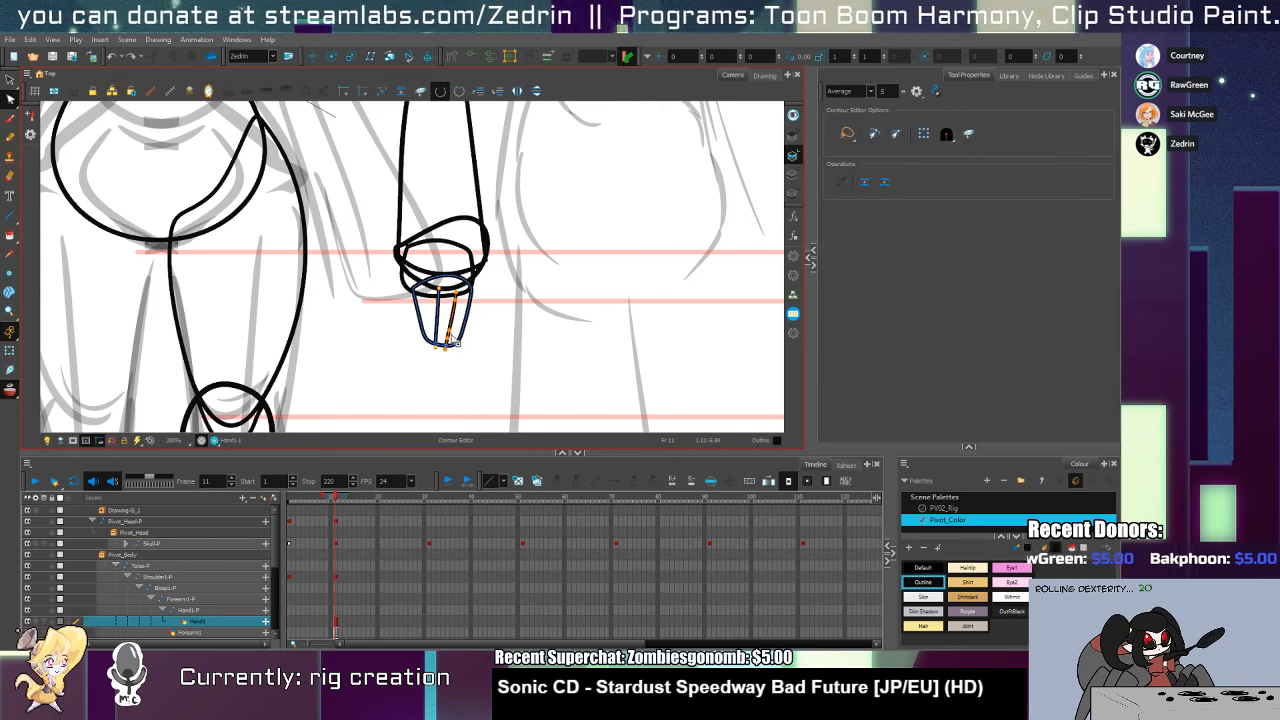
Narrow the palm outline to match the finger group and switch to the Underlay art layer
key("alt+t")
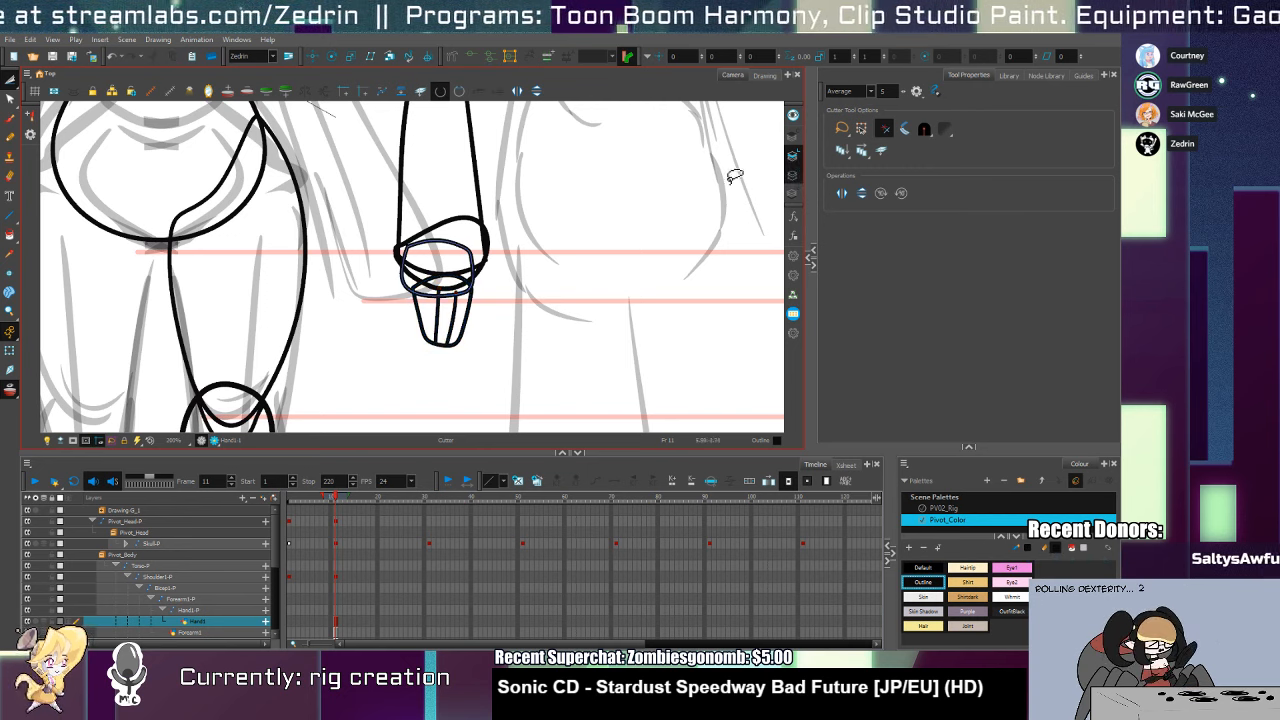
key("alt+s")
left_click(414, 264)
key("Delete")
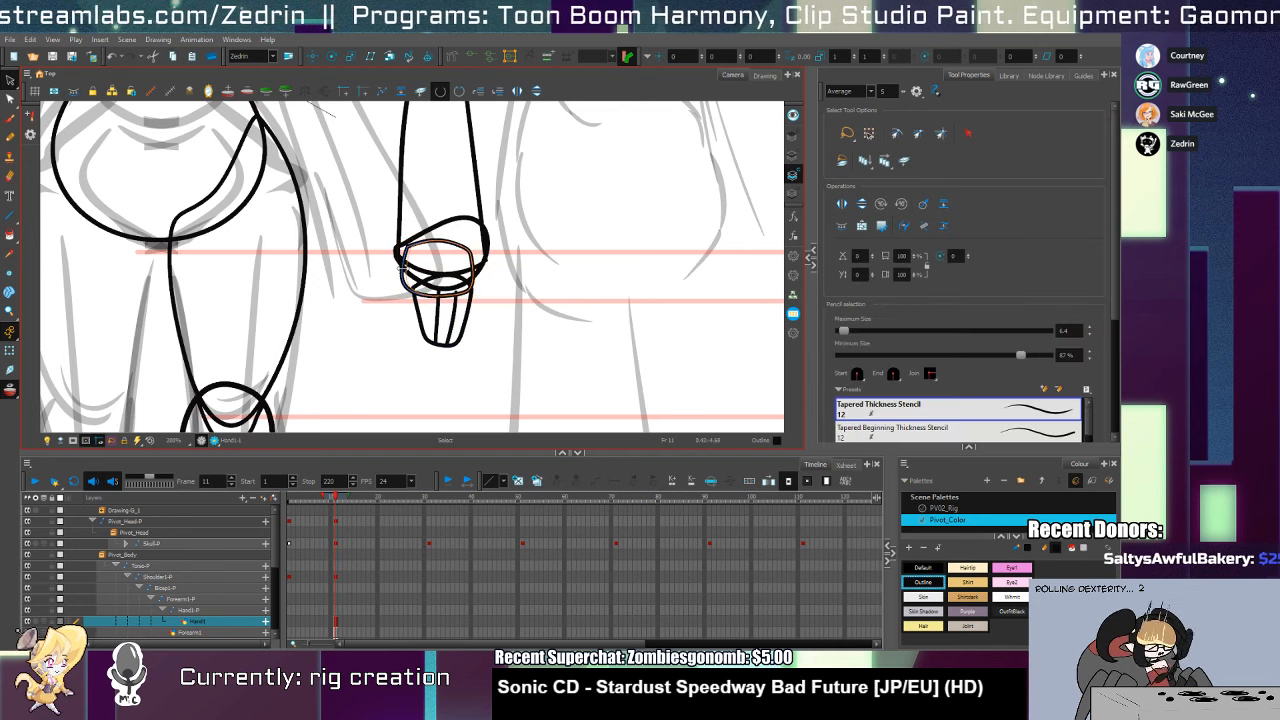
left_click(446, 241)
left_click(793, 195)
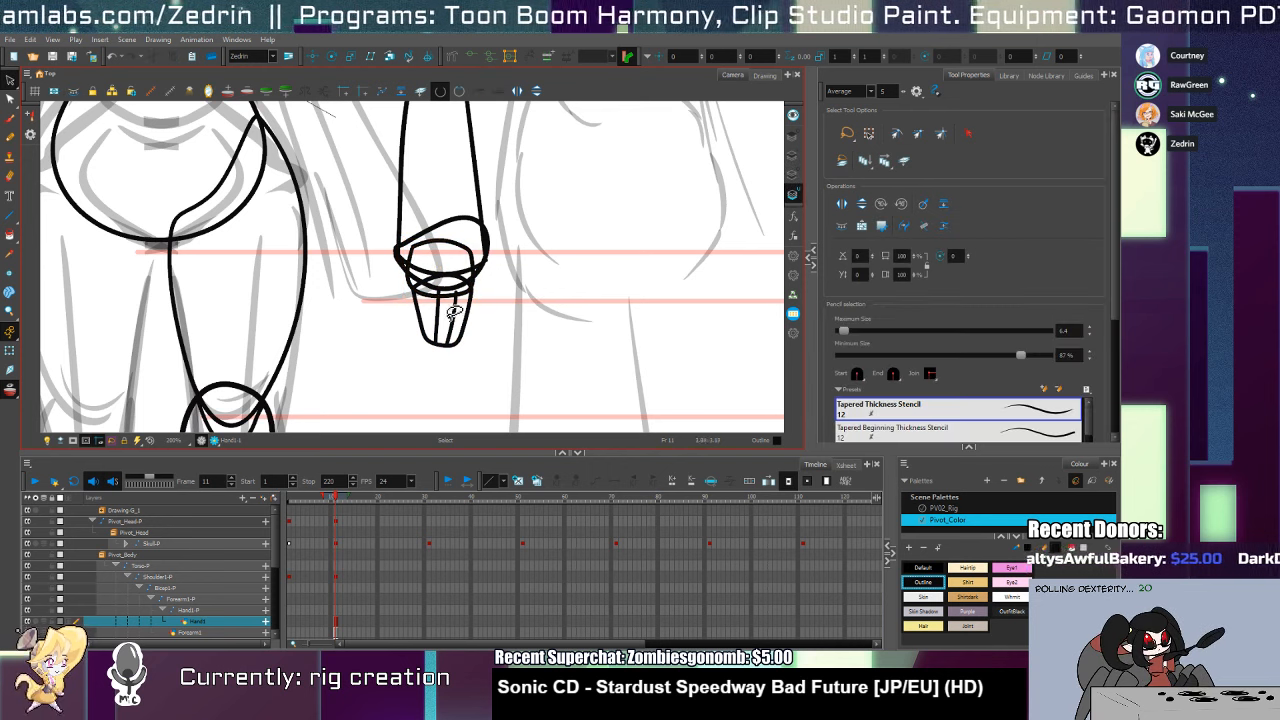
Draw a narrow thumb loop along the side of the palm and fill the finger group with the Skin colour
key("alt+/")
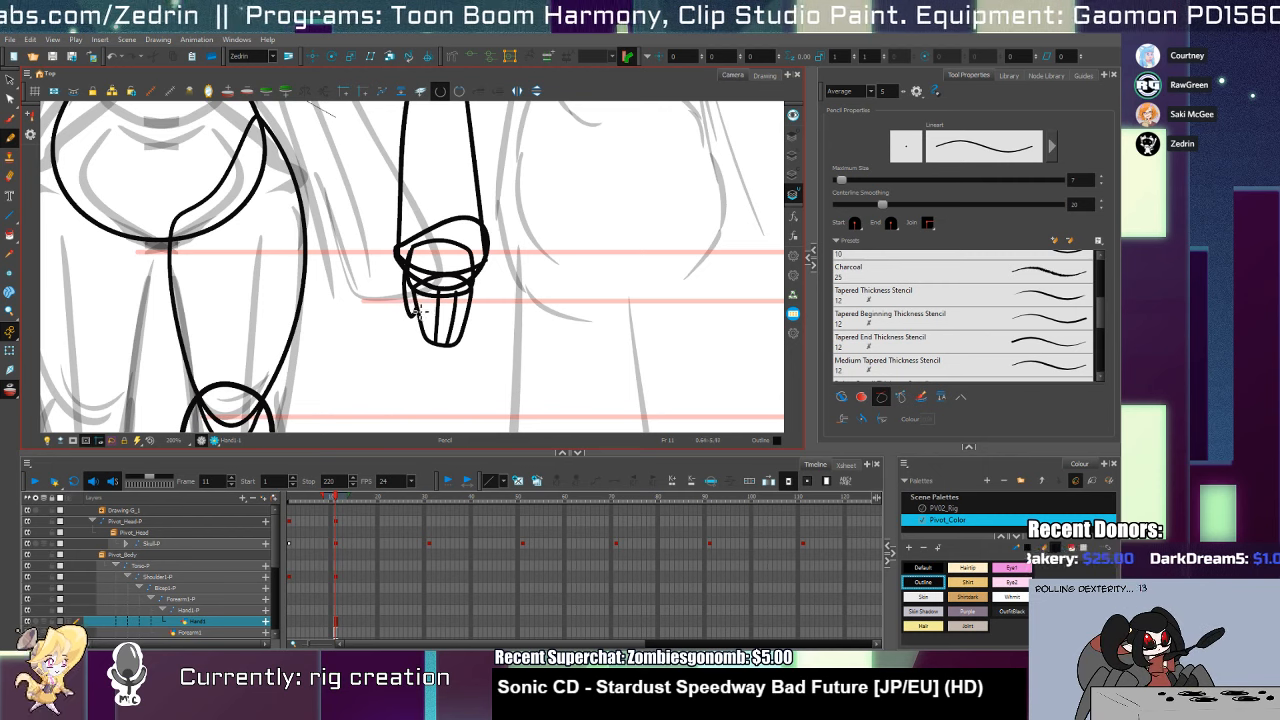
left_click_drag(408, 258, 412, 316)
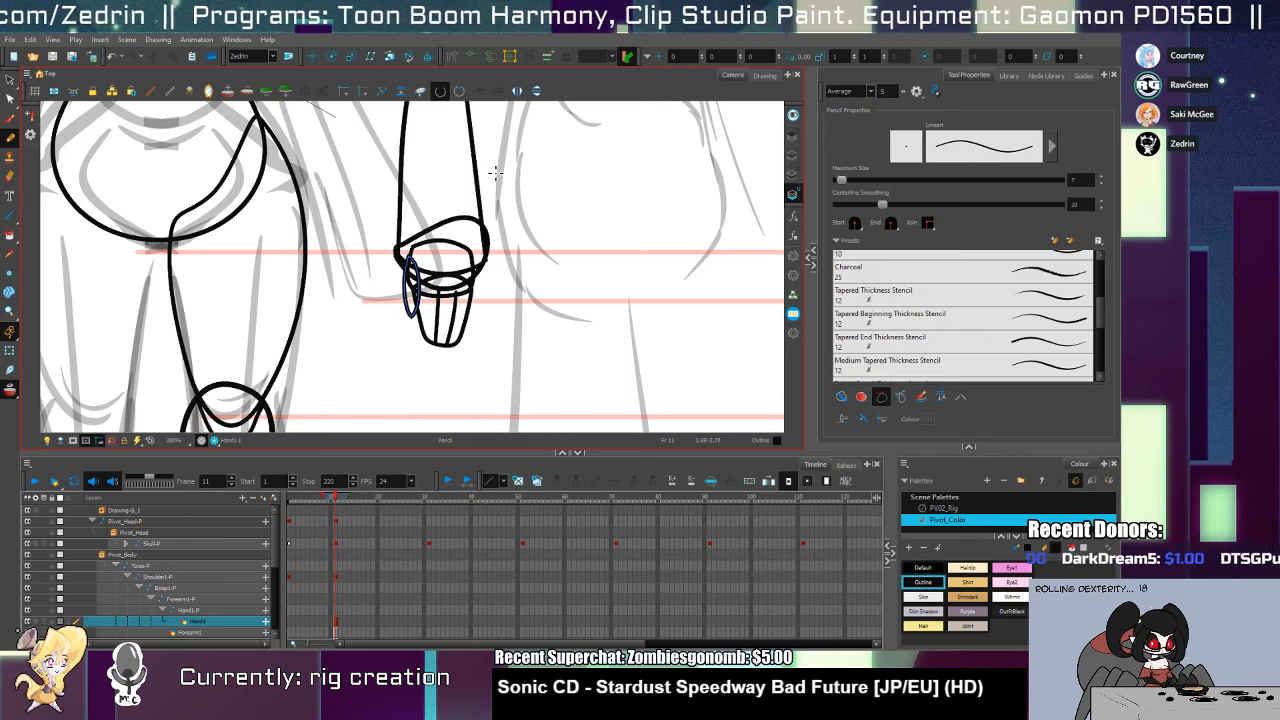
key("alt+i")
left_click(922, 596)
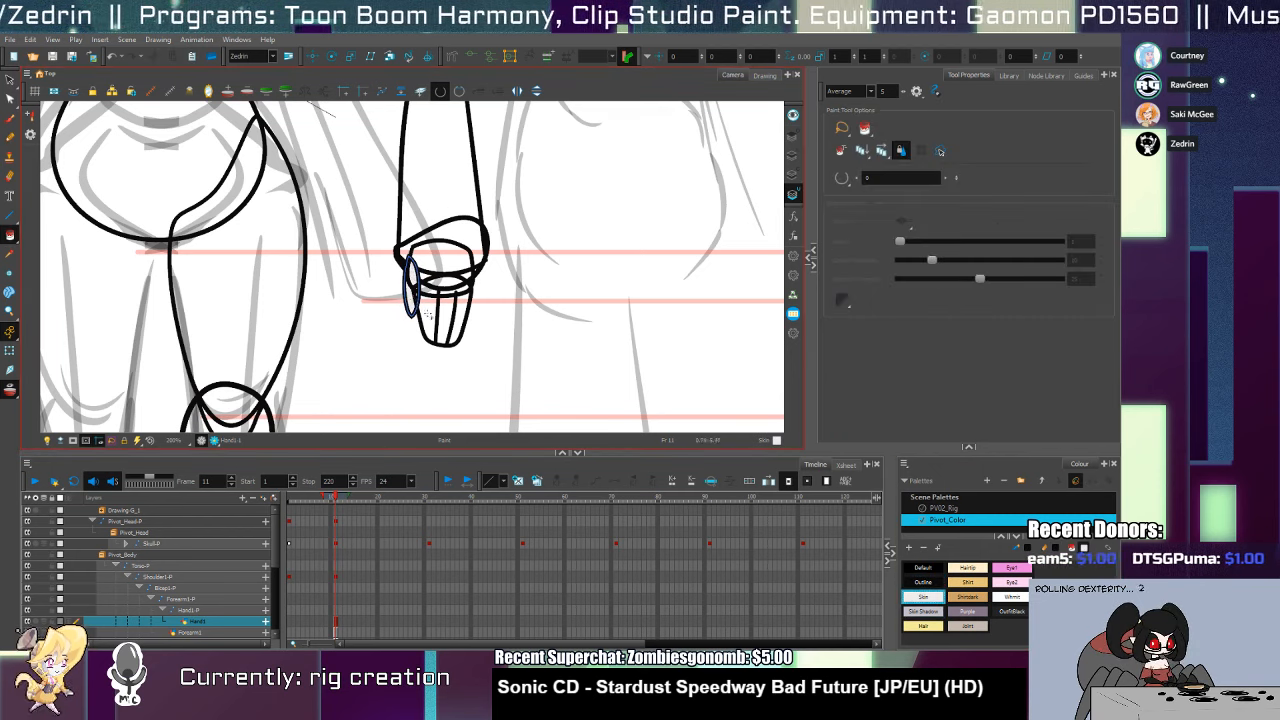
left_click(428, 315)
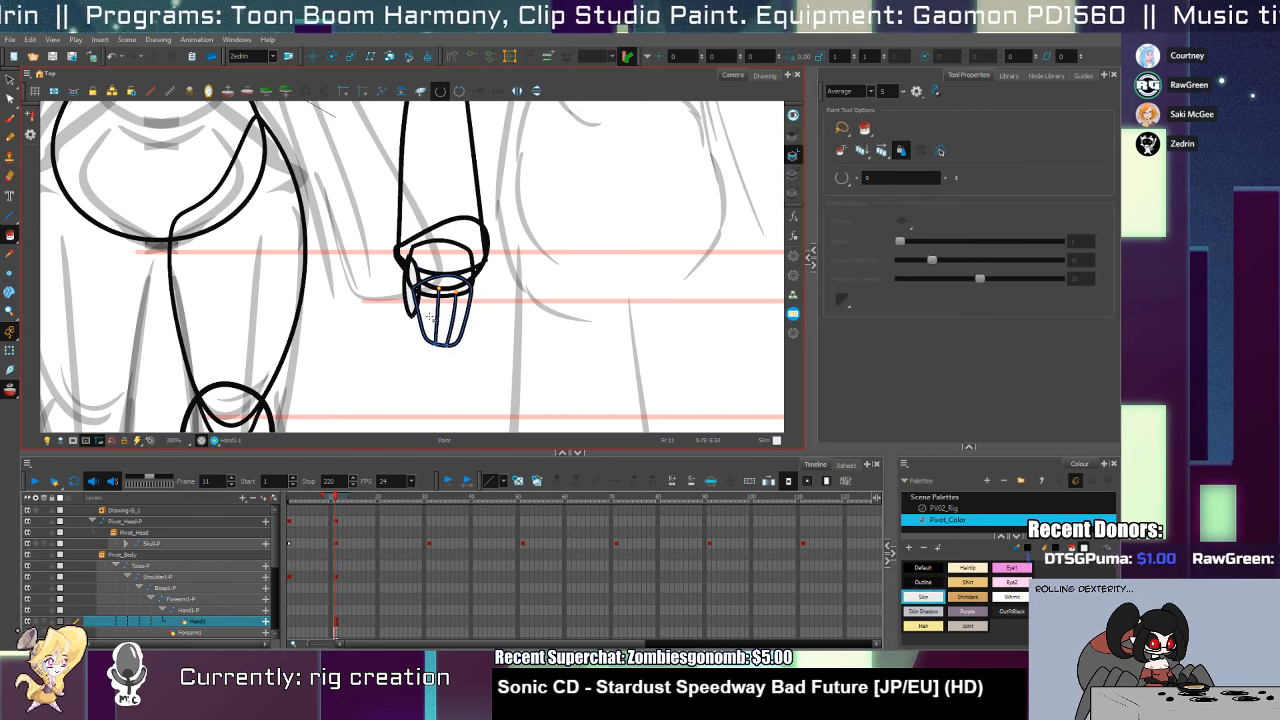
left_click(431, 317)
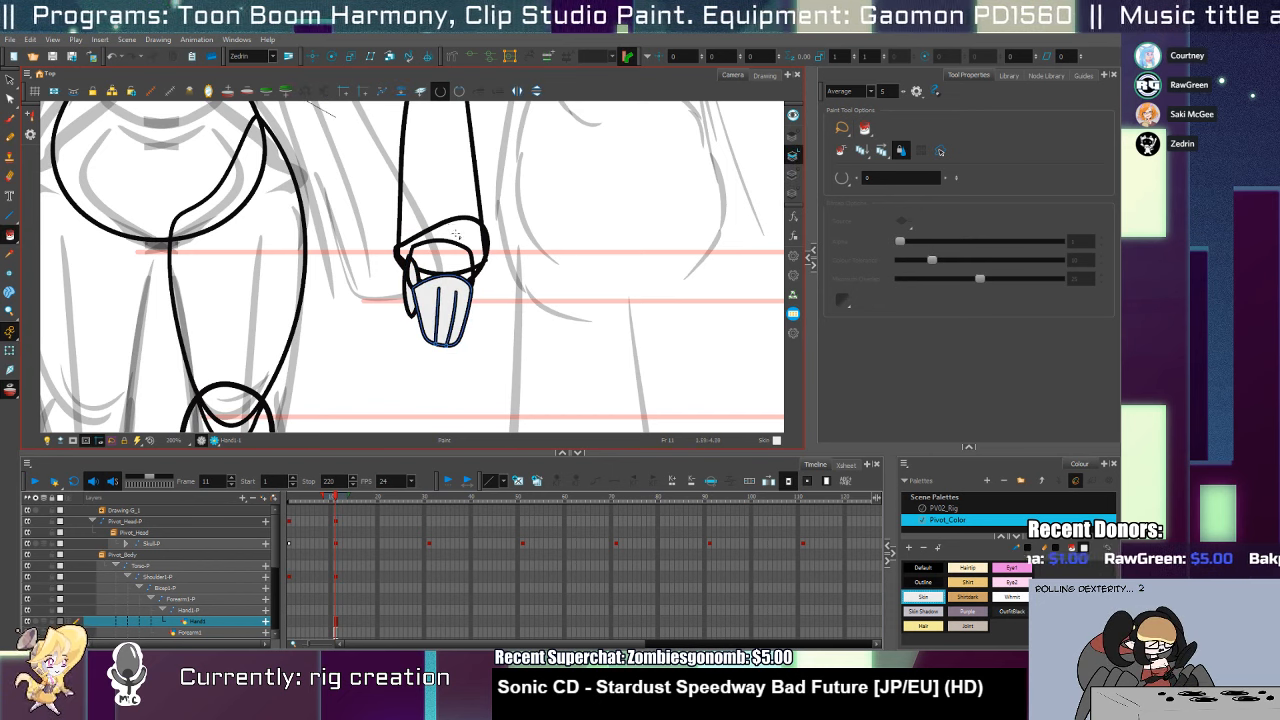
Select the Shoulder1-P peg and rotate and move the whole arm onto the body's sketched arm, with the shoulder at the torso
key("space")
left_click_drag(501, 319, 543, 351)
key("ctrl+space")
key("alt+s")
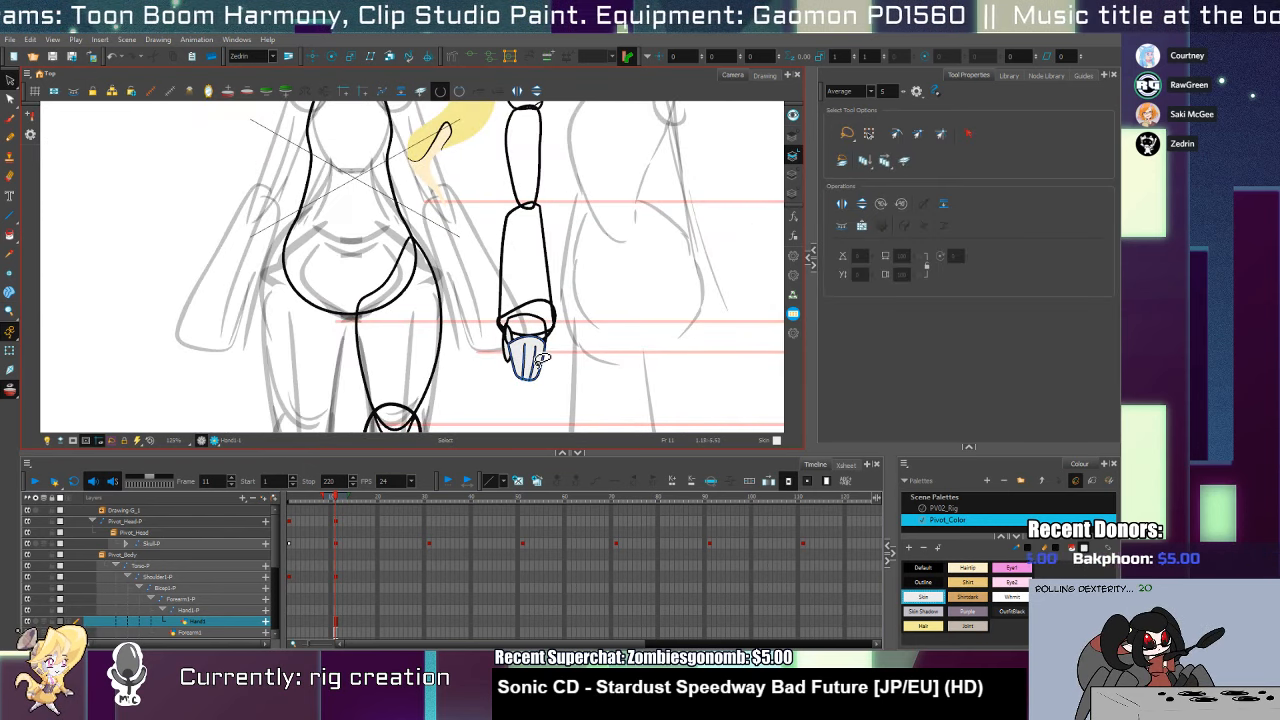
key("space")
mouse_move(537, 209)
left_mouse_down()
mouse_move(524, 311)
mouse_move(521, 271)
left_mouse_up()
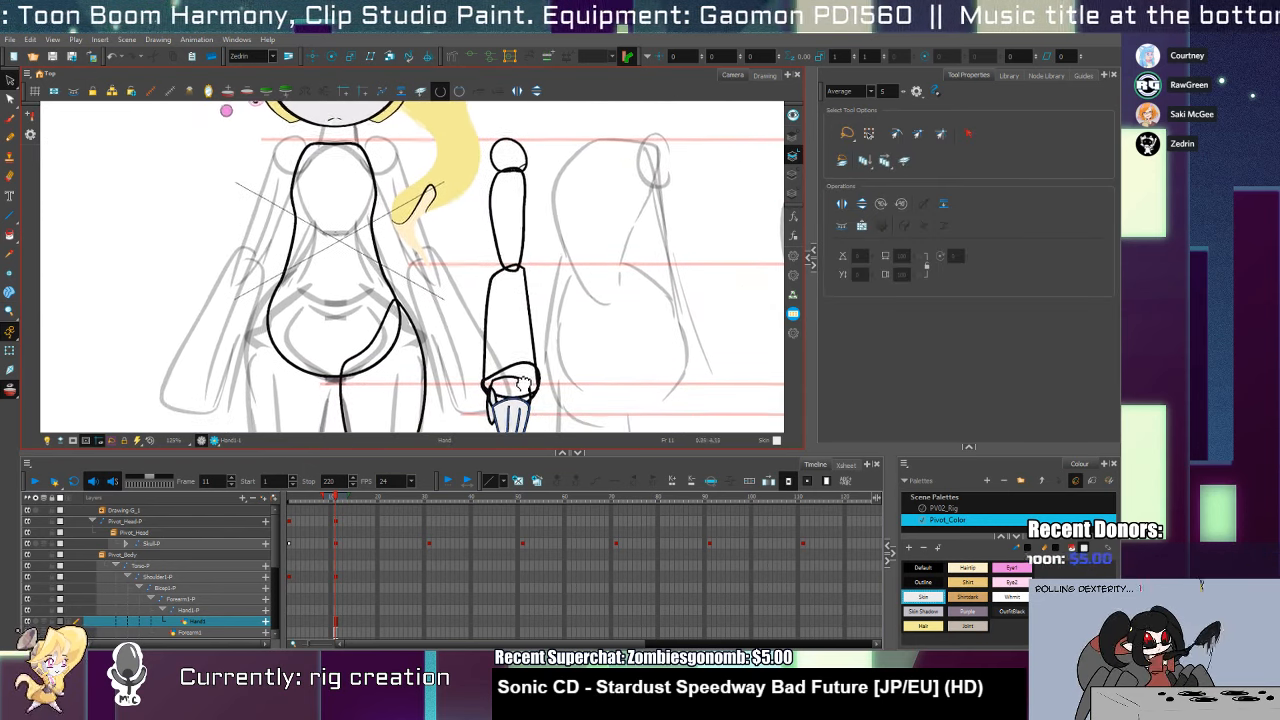
key("shift+t")
left_click(524, 165)
key("b")
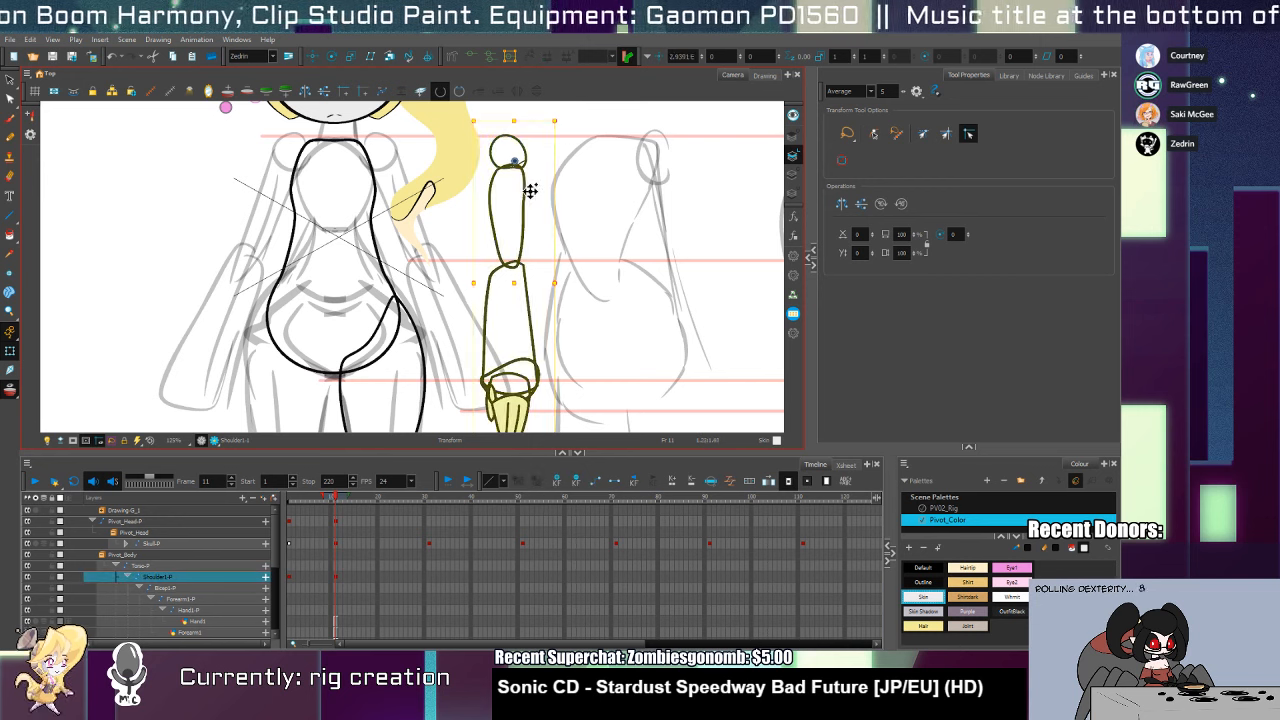
key("r")
key("space")
left_click_drag(461, 305, 491, 189)
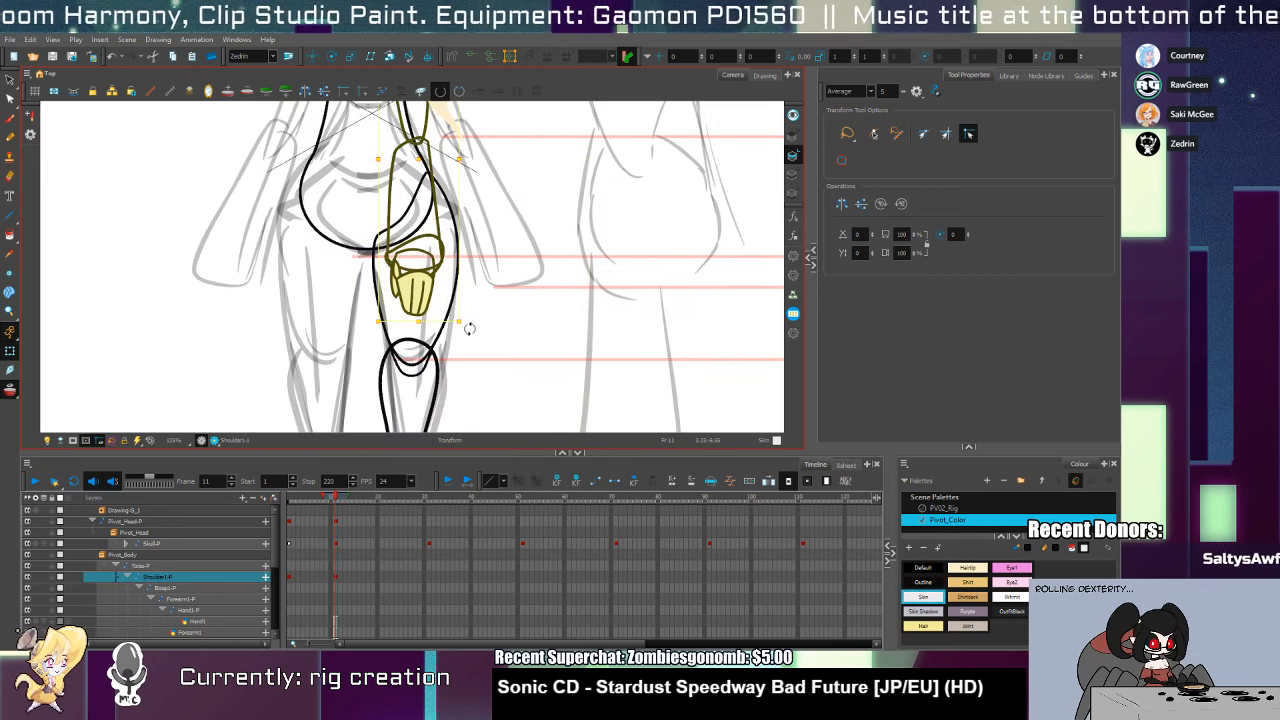
mouse_move(470, 328)
left_mouse_down()
mouse_move(549, 237)
mouse_move(513, 402)
left_mouse_up()
key("space")
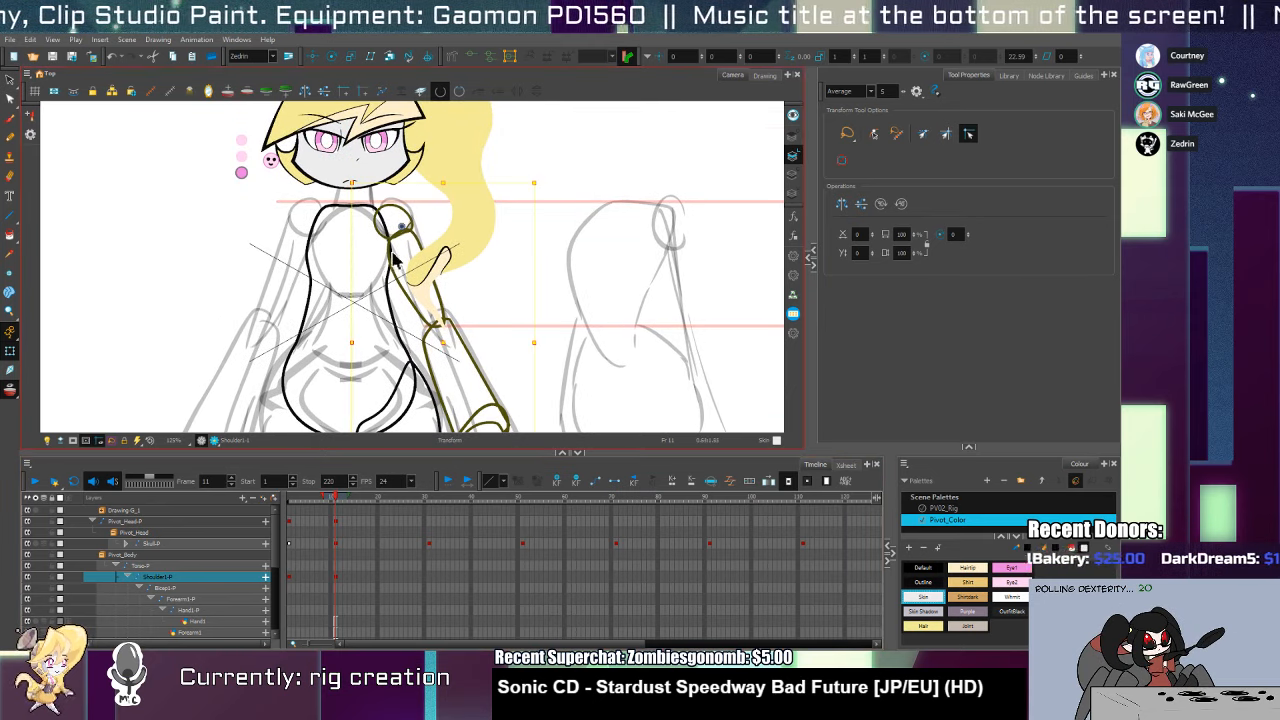
Draw one side of the neck outline from the chin down into the torso on the Neck layer, redoing the first stroke
scroll(279, 542, "down", 5)
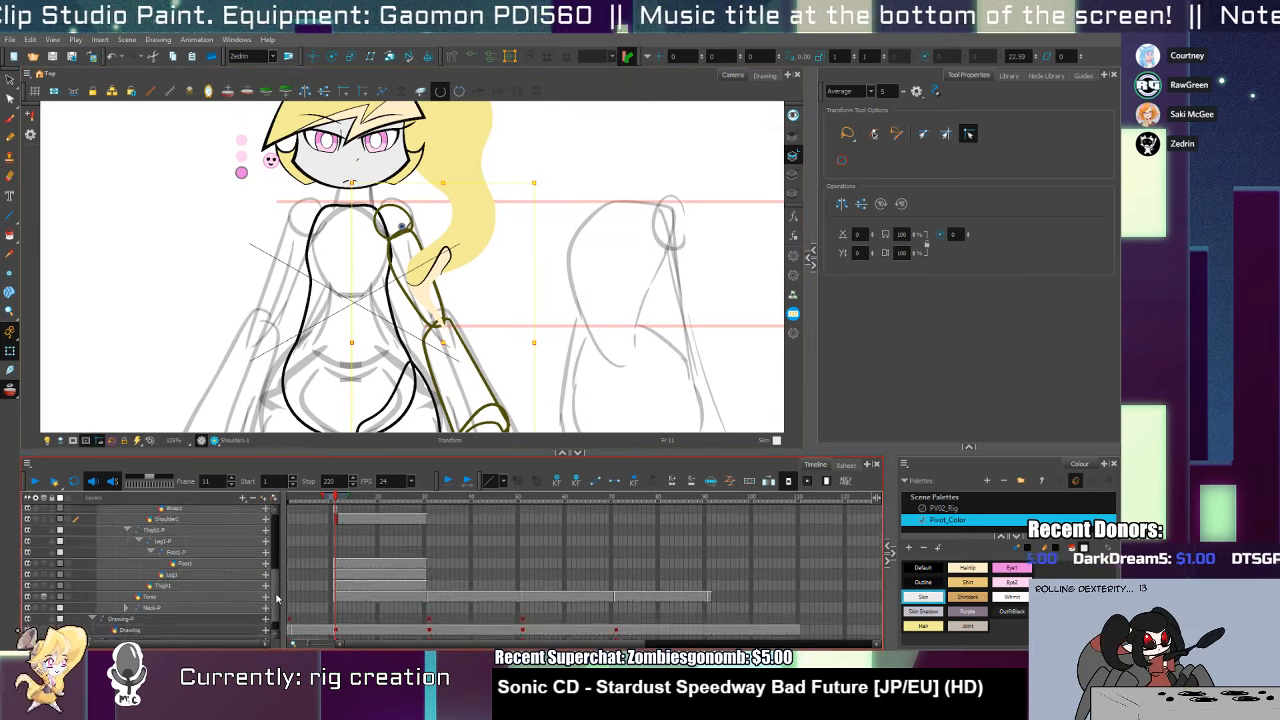
left_click(163, 613)
left_click_drag(414, 272, 440, 384)
key("2")
key("2")
key("2")
key("alt+slash")
mouse_move(352, 269)
left_mouse_down()
mouse_move(344, 341)
mouse_move(395, 348)
left_mouse_up()
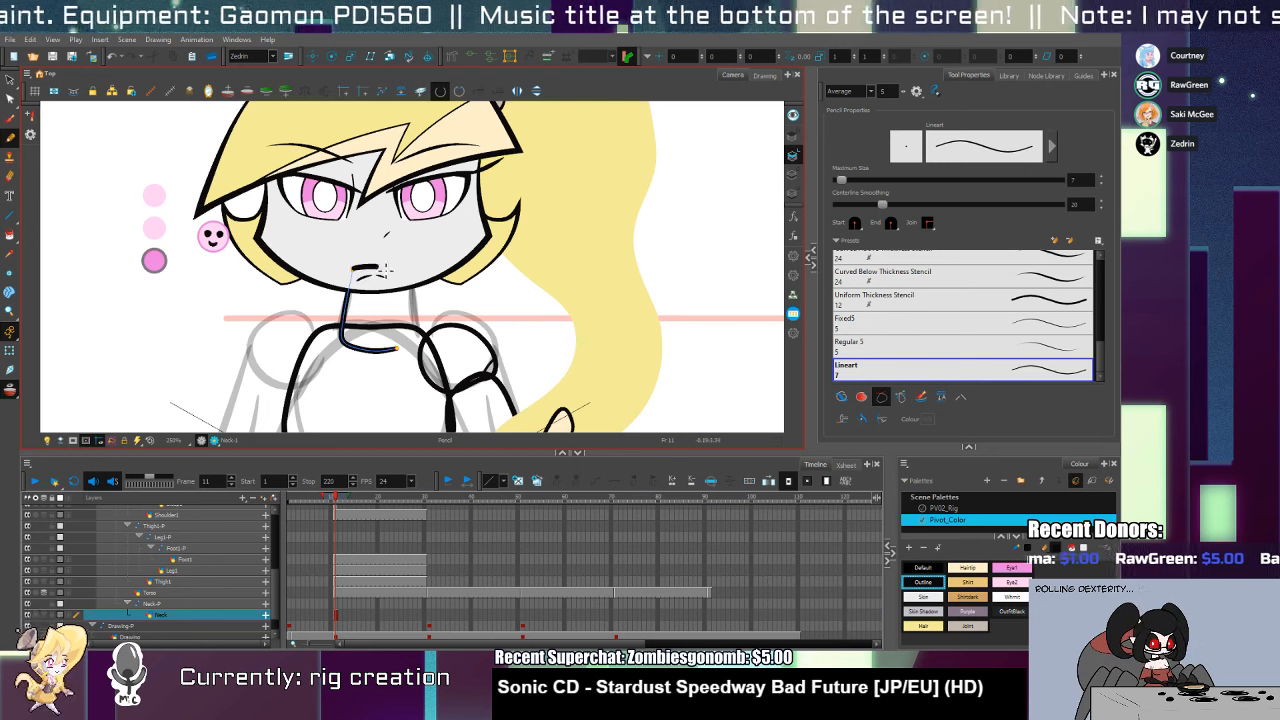
key("ctrl+z")
mouse_move(384, 246)
left_mouse_down()
mouse_move(360, 268)
mouse_move(343, 327)
mouse_move(350, 350)
mouse_move(390, 350)
left_mouse_up()
Duplicate the neck stroke, flip the copy horizontally and shift it sideways to form the opposite side of the neck
key("alt+s")
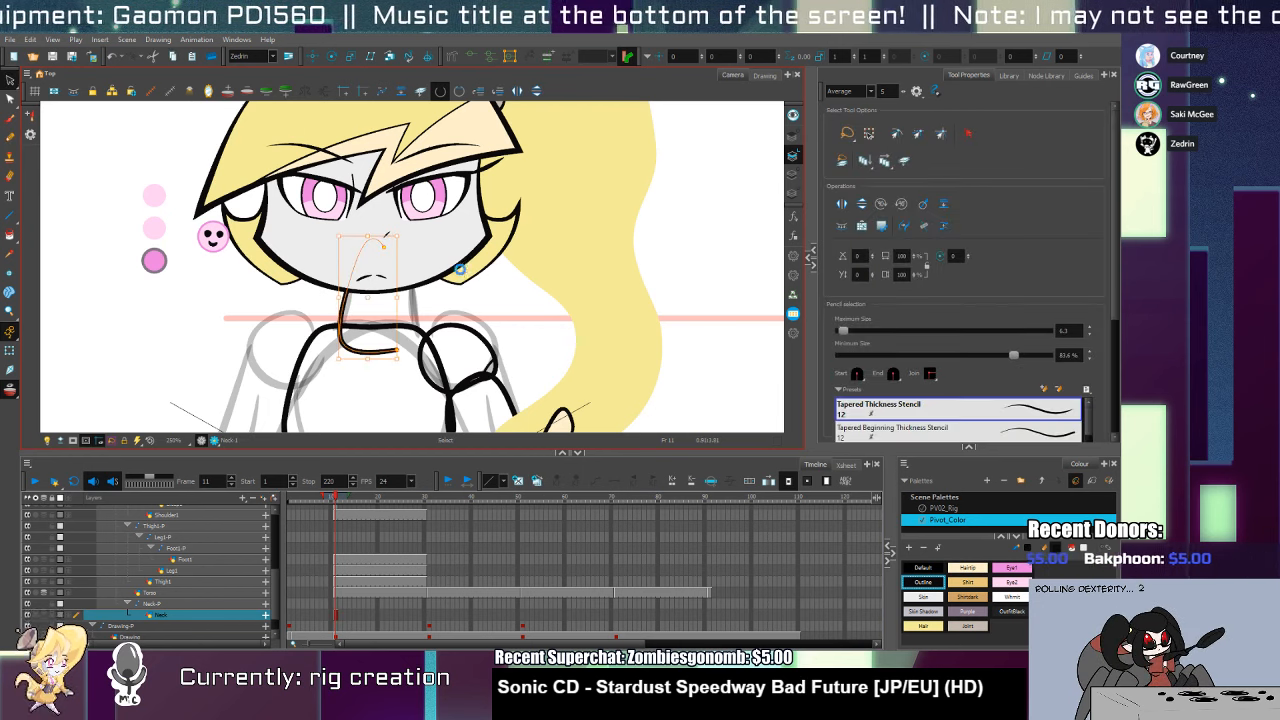
key("ctrl+d")
key("Left")
key("Up")
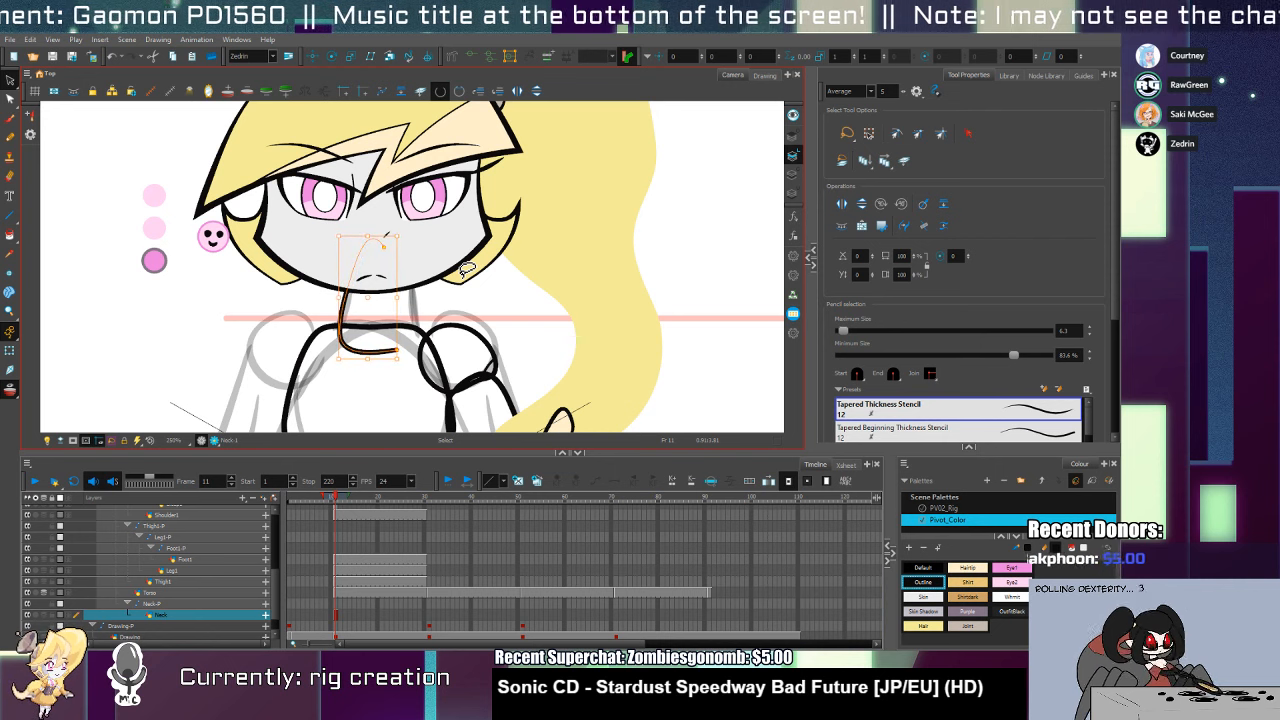
left_click(517, 91)
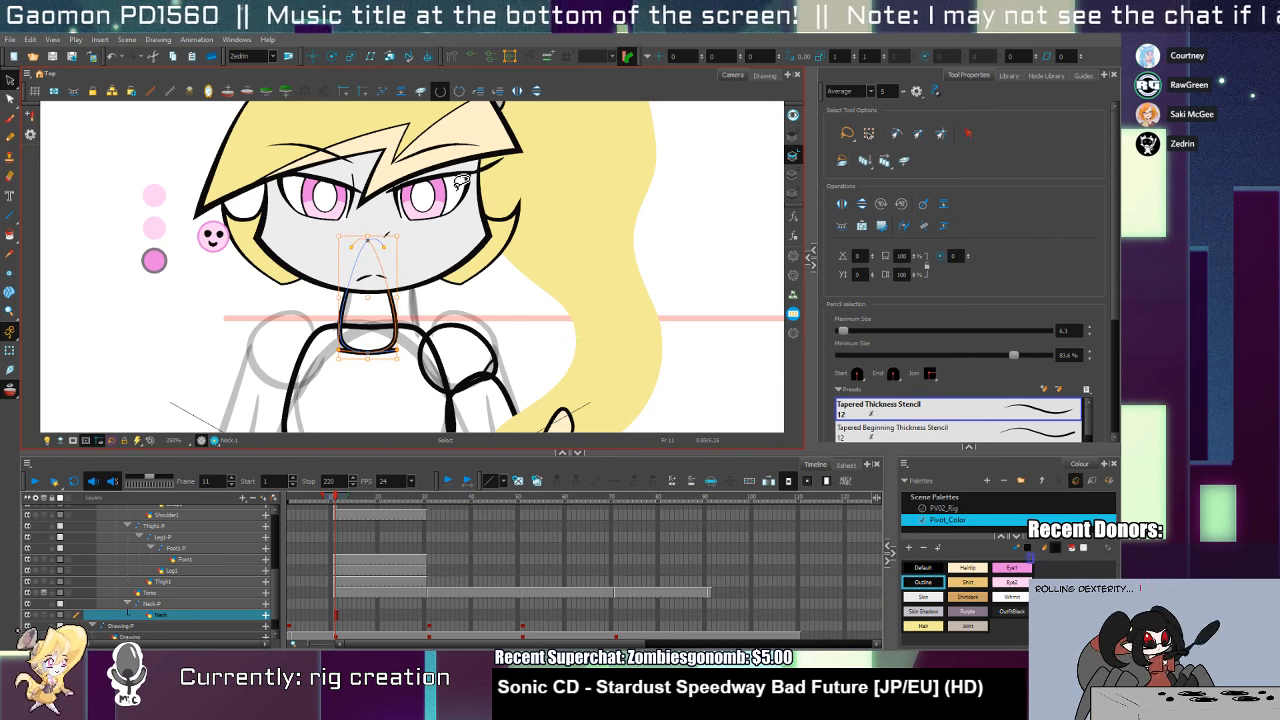
key("Right")
key("Right")
key("Right")
key("Right")
key("Right")
key("Left")
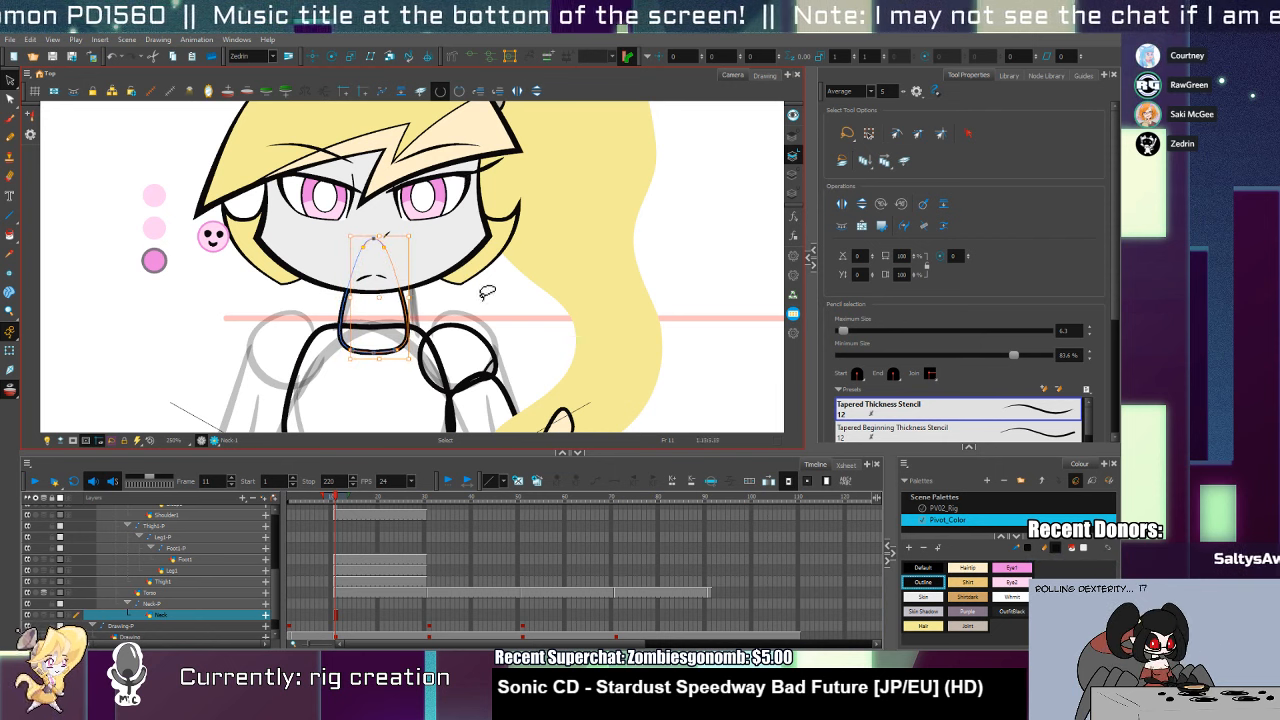
left_click_drag(487, 292, 486, 364)
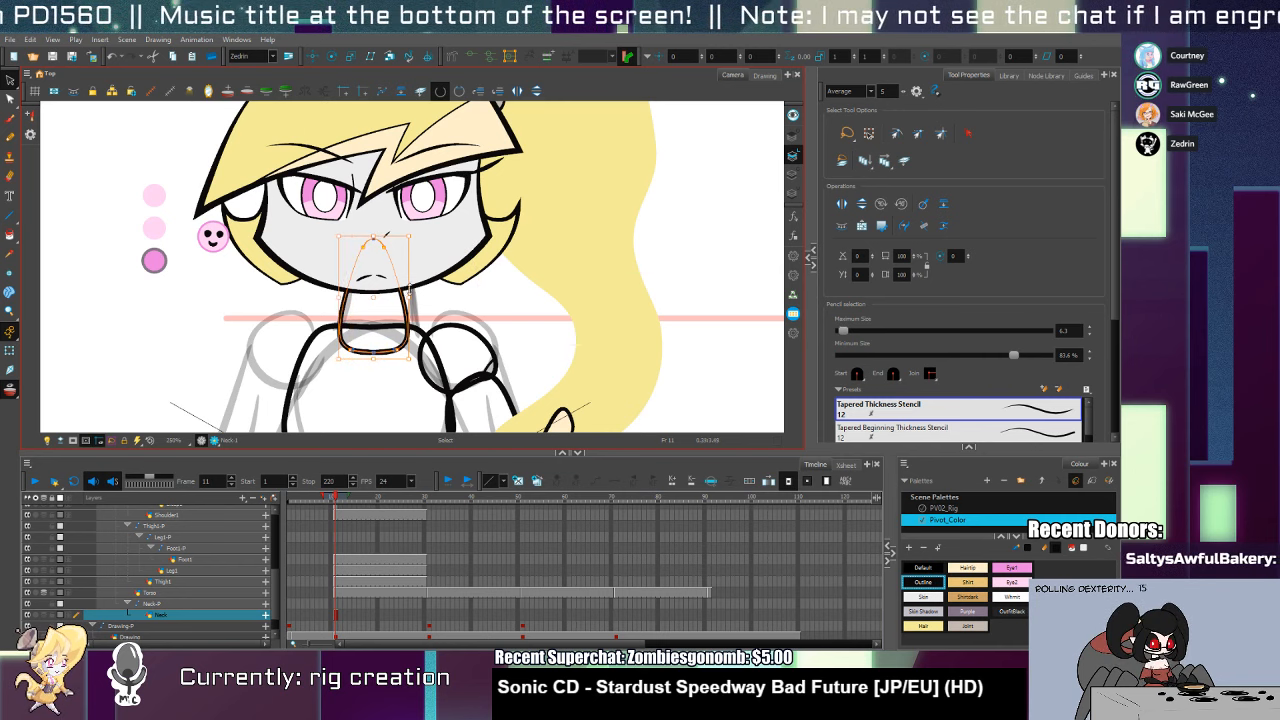
Join the two neck strokes, undo the last line conversion and fill the neck with the Skin colour
left_click(921, 226)
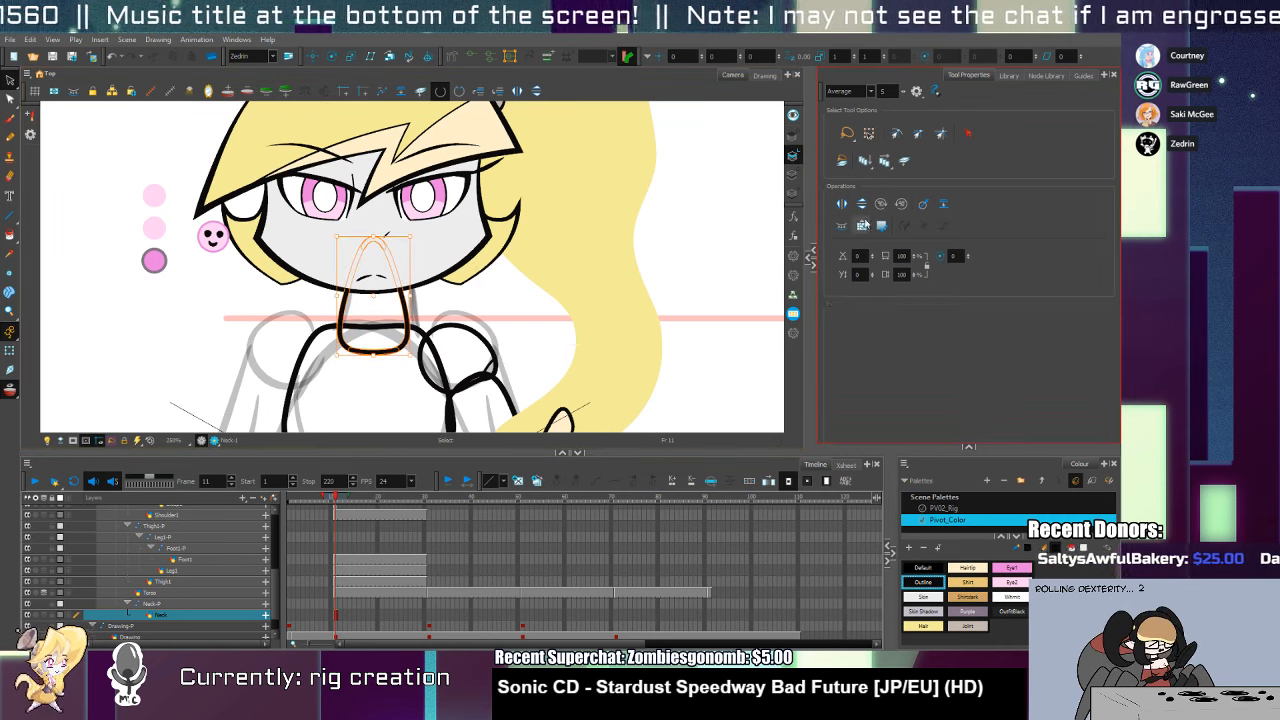
key("ctrl+z")
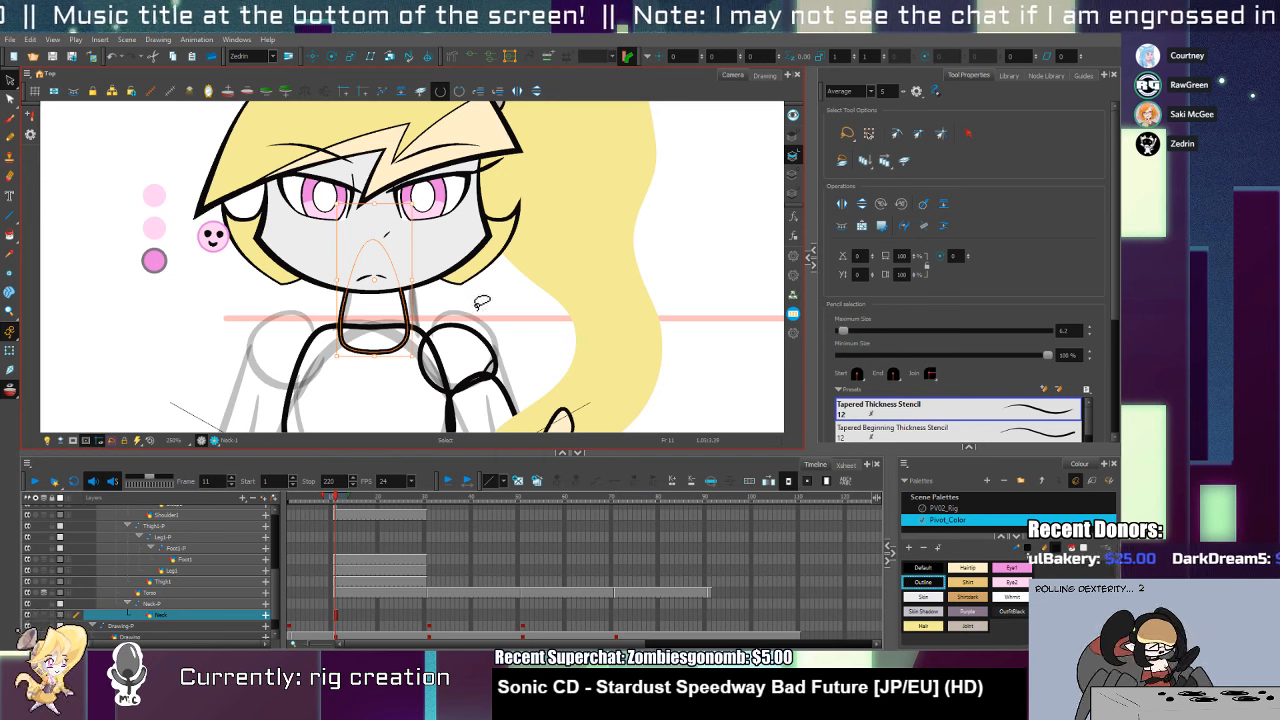
key("alt+i")
left_click(405, 328)
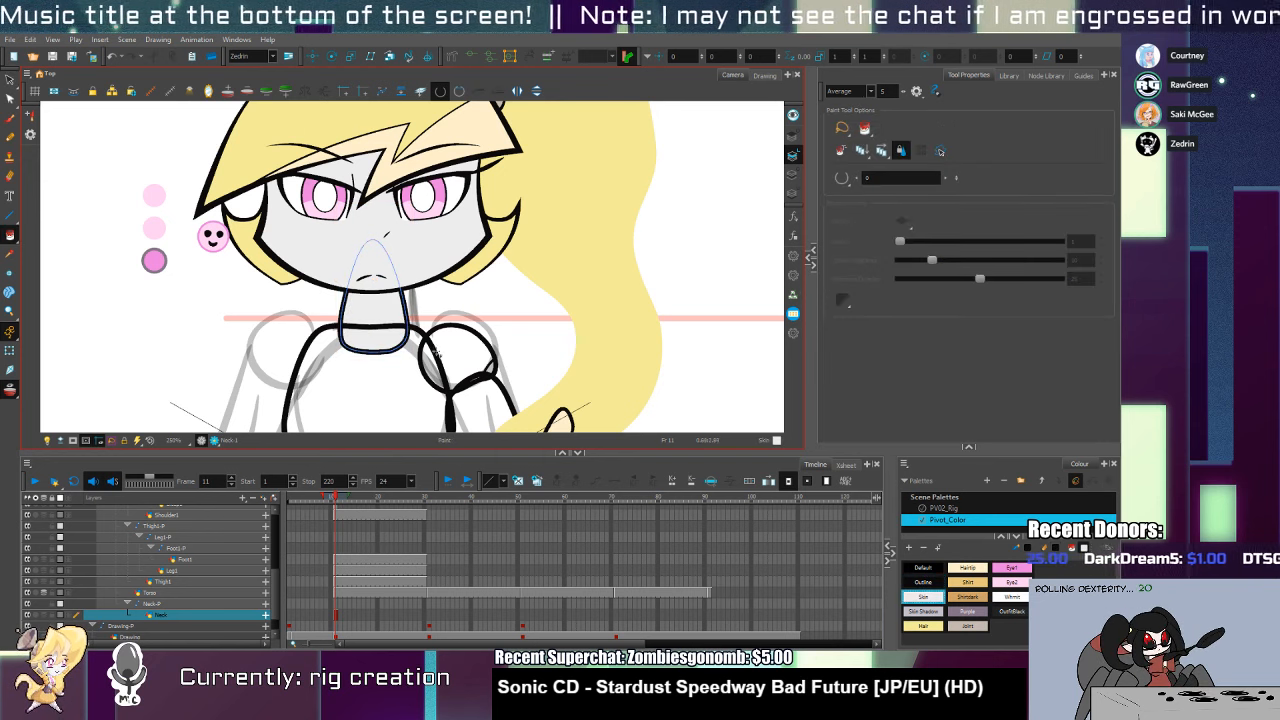
Select the torso drawing and fill it with the Skin colour
key("shift+t")
left_click(437, 357)
key("alt+i")
left_click(424, 400)
left_click_drag(423, 420, 418, 271)
Select the bicep drawing below the shoulder and fill it with the Skin colour
key("alt+s")
scroll(435, 305, "down", 2)
key("shift+t")
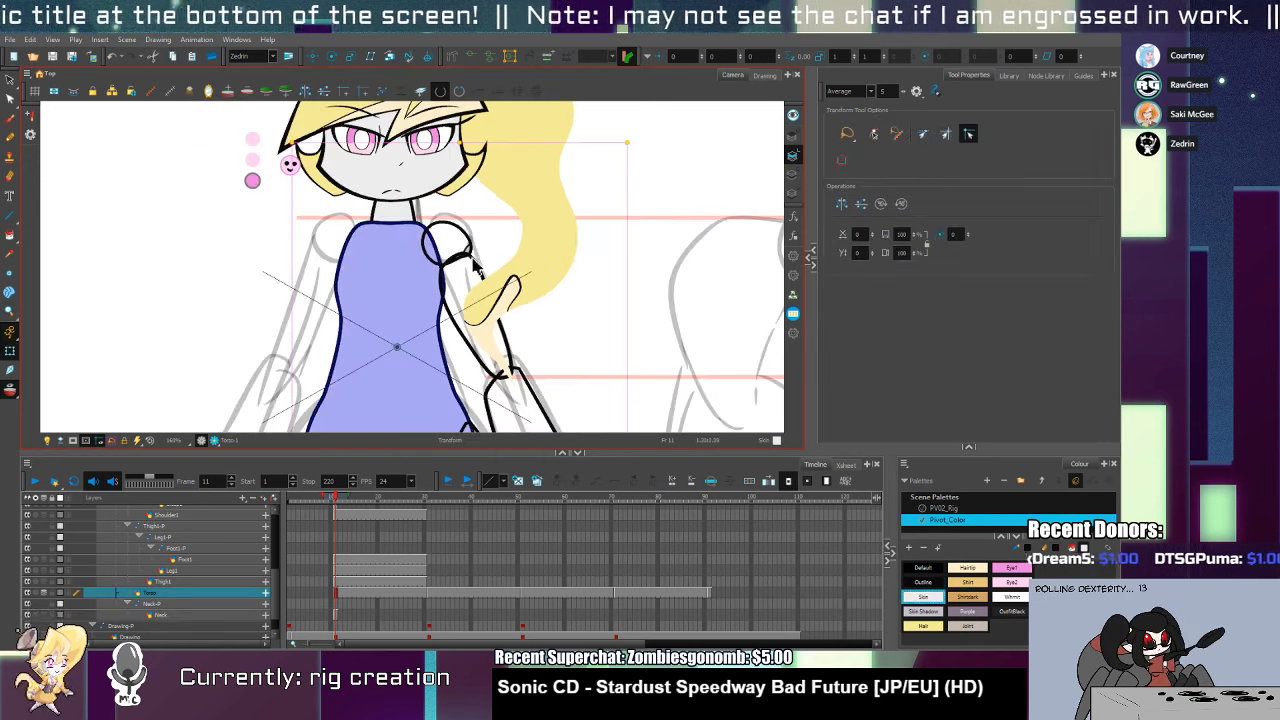
left_click(476, 265)
scroll(476, 265, "up", 2)
left_click(485, 280)
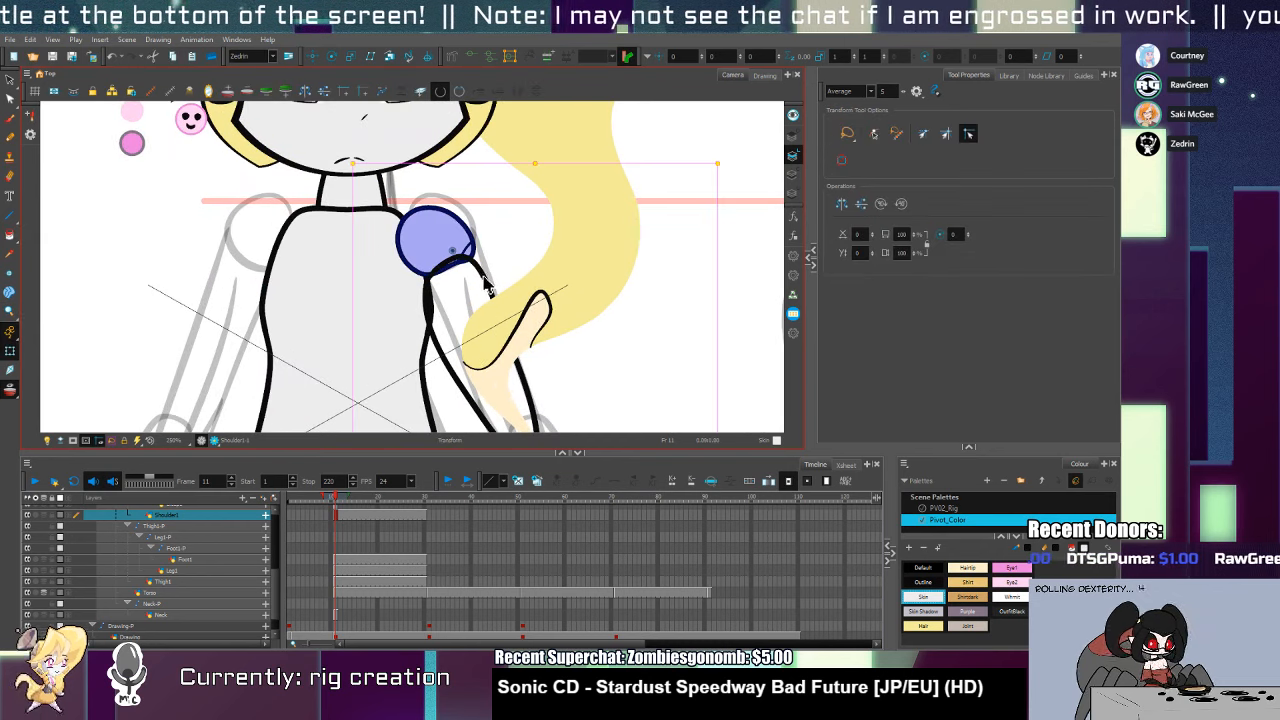
left_click(485, 282)
key("alt+i")
left_click(480, 325)
Select the lower leg drawing below the thigh and fill it with the Skin colour
left_click_drag(489, 369, 434, 234)
left_click_drag(545, 390, 520, 251)
left_click_drag(425, 410, 483, 250)
key("shift+t")
left_click(463, 395)
key("alt+i")
key("shift+t")
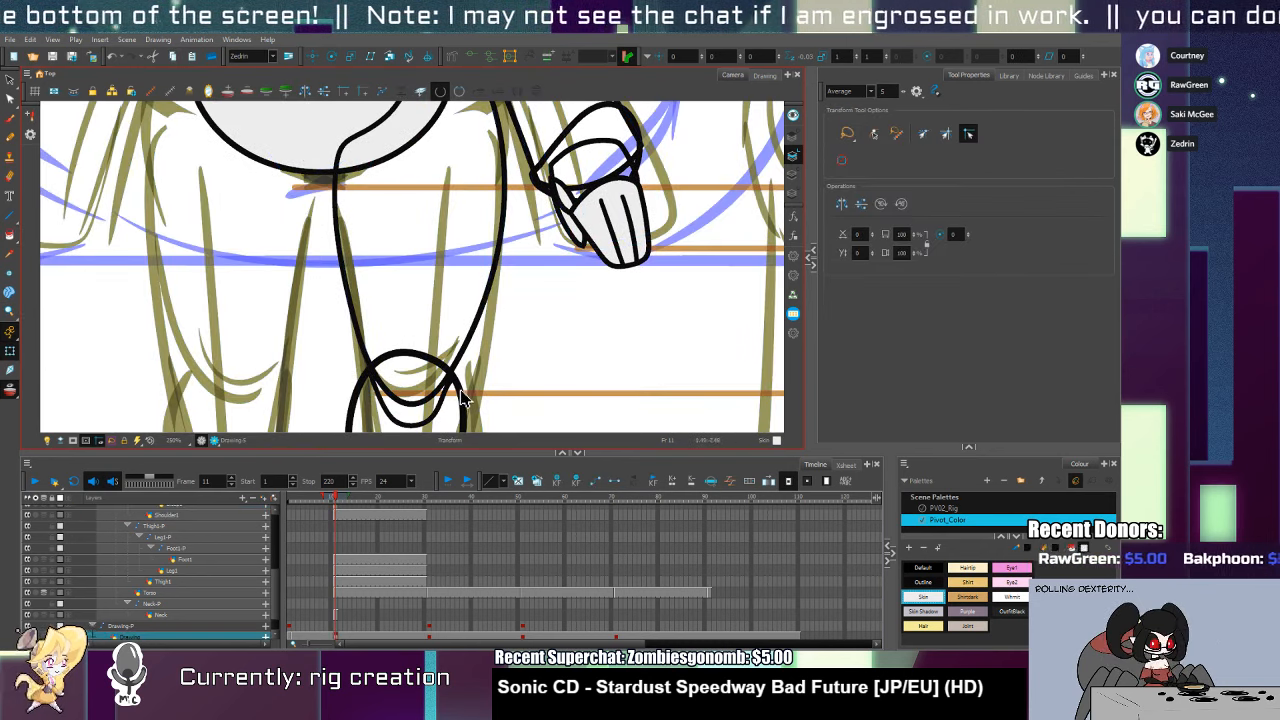
left_click(461, 391)
key("alt+i")
left_click(452, 398)
Select the thigh drawing and fill it with the Skin colour
key("shift+t")
left_click(467, 348)
key("alt+i")
left_click(460, 316)
Fill the rounded knee section at the upper end of the Leg1 drawing with the Joint colour
key("space")
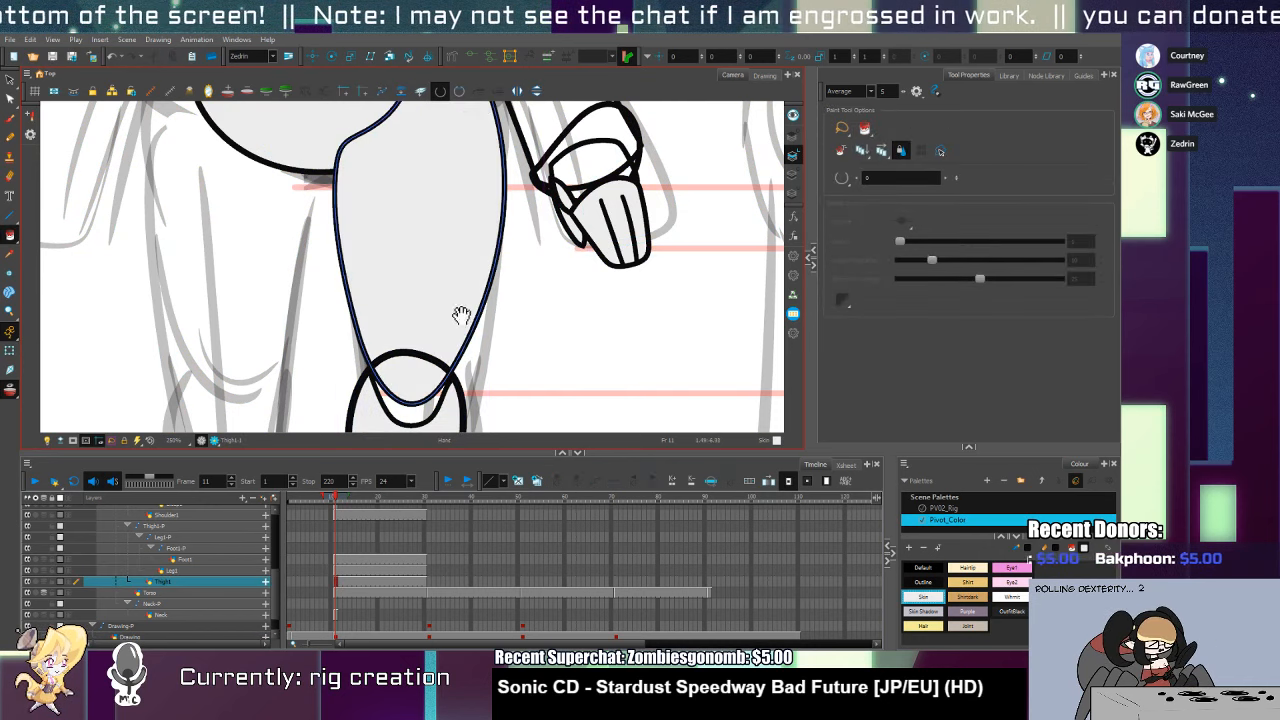
left_click_drag(430, 206, 495, 400)
key("shift+t")
key("alt+z")
left_click(384, 347, "alt")
left_click(384, 346, "alt")
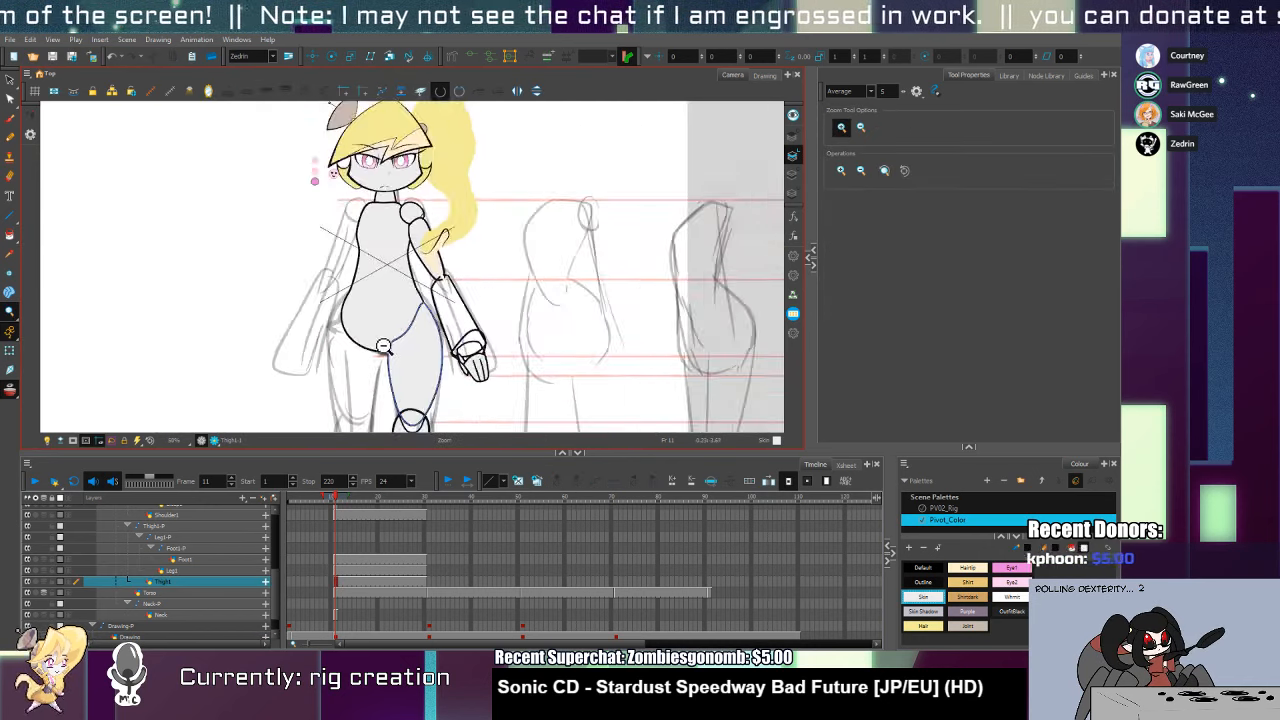
left_click(384, 346, "alt")
left_click(384, 346, "alt")
left_click_drag(440, 348, 430, 240)
left_click(402, 331)
key("alt+i")
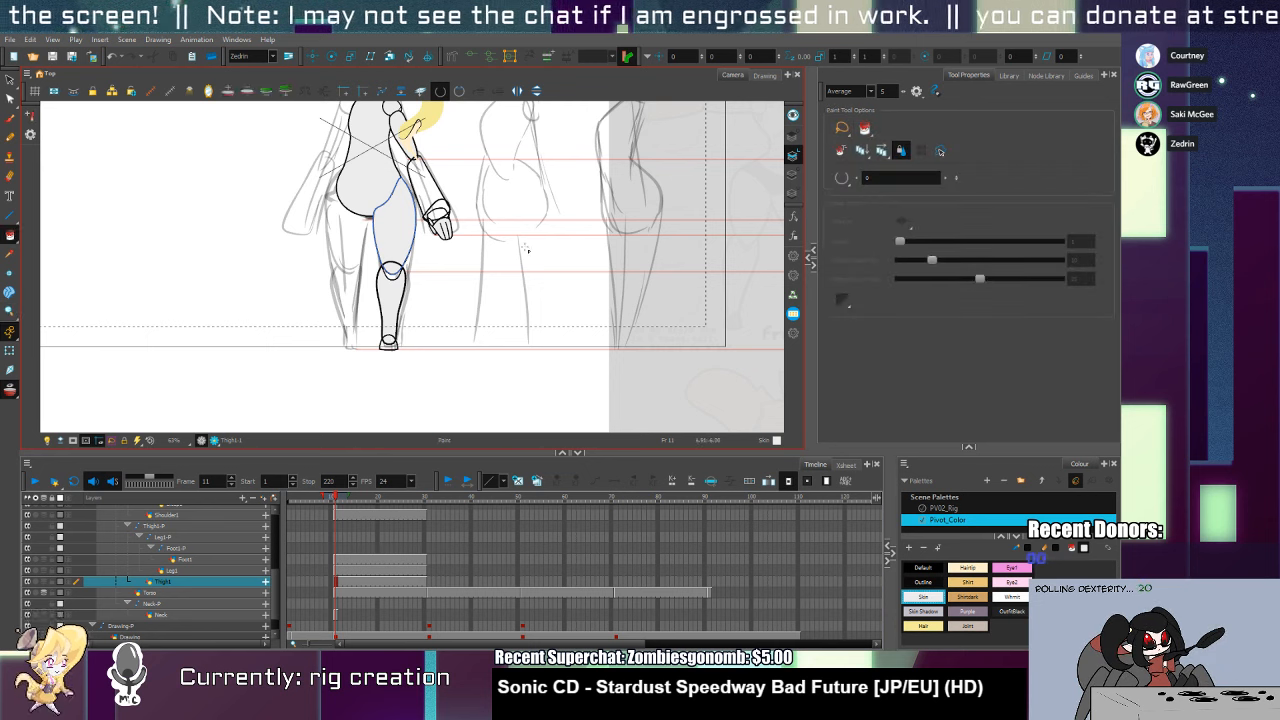
key("shift+t")
scroll(397, 285, "up", 2)
left_click(399, 287)
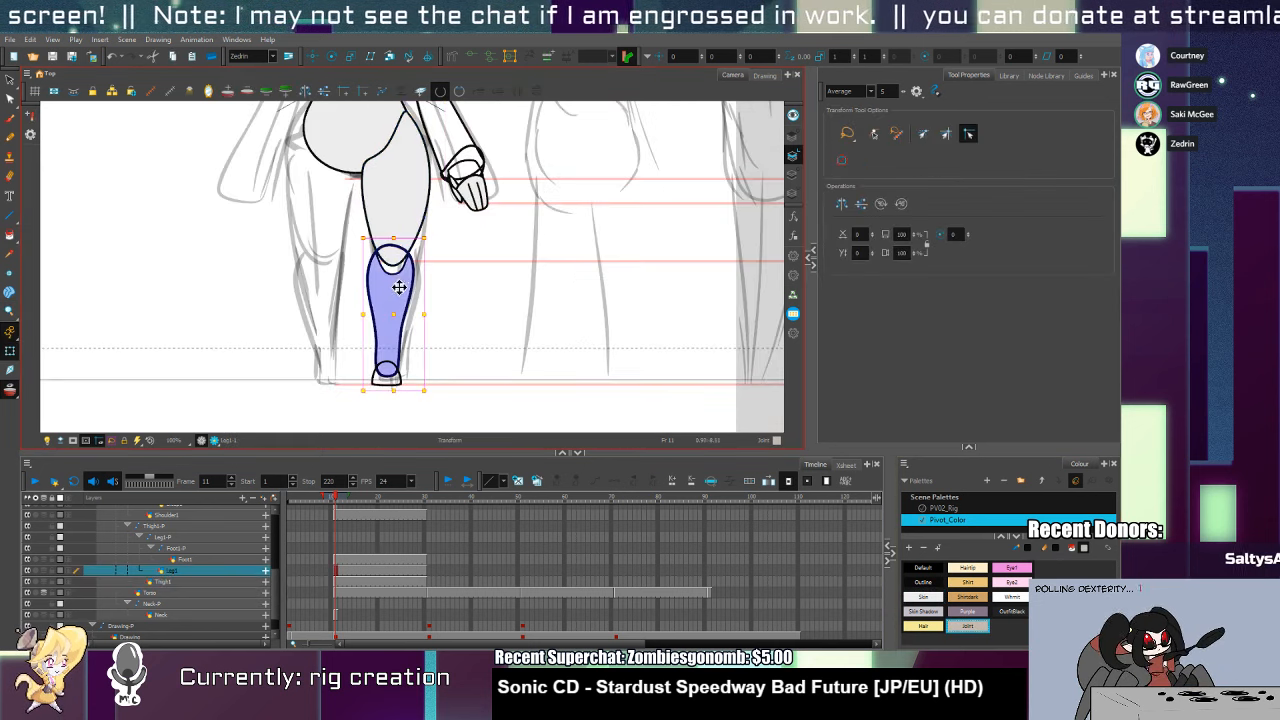
key("alt+i")
left_click(395, 262)
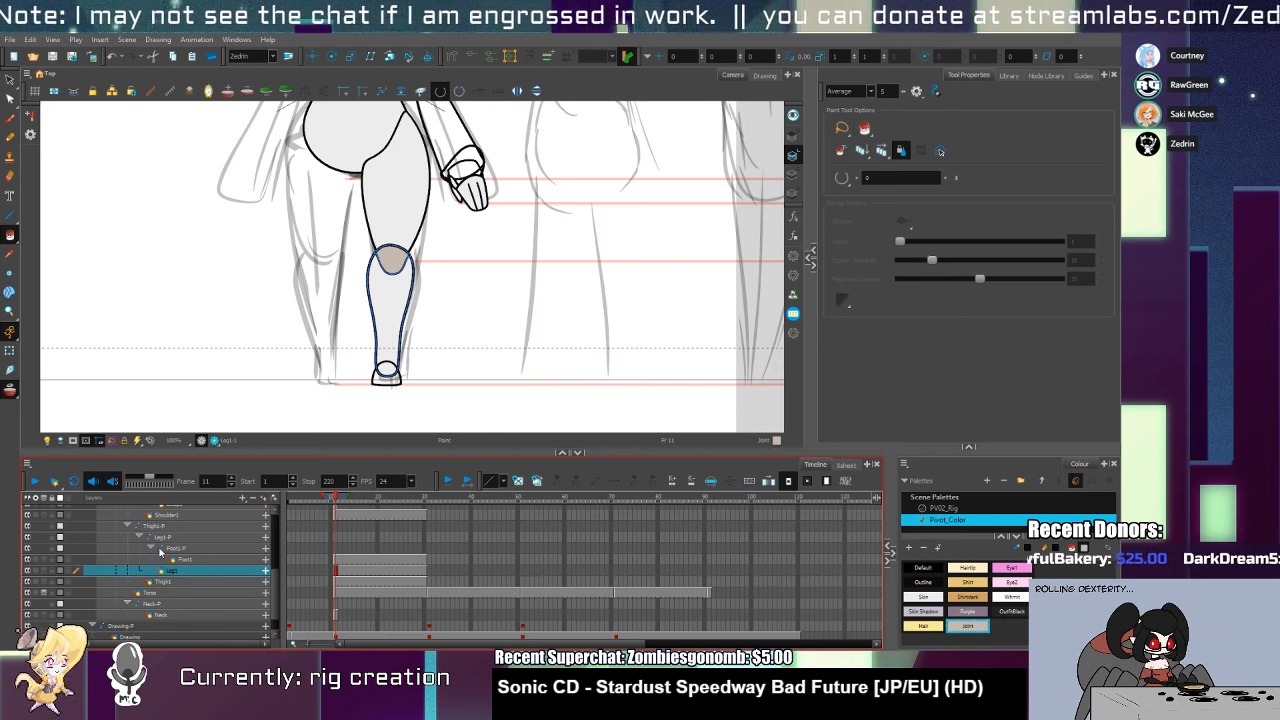
Reorder the Thigh1 drawing layer to sit directly beneath Thigh1-P, above Leg1-P
left_click(171, 582)
left_click_drag(171, 583, 175, 537)
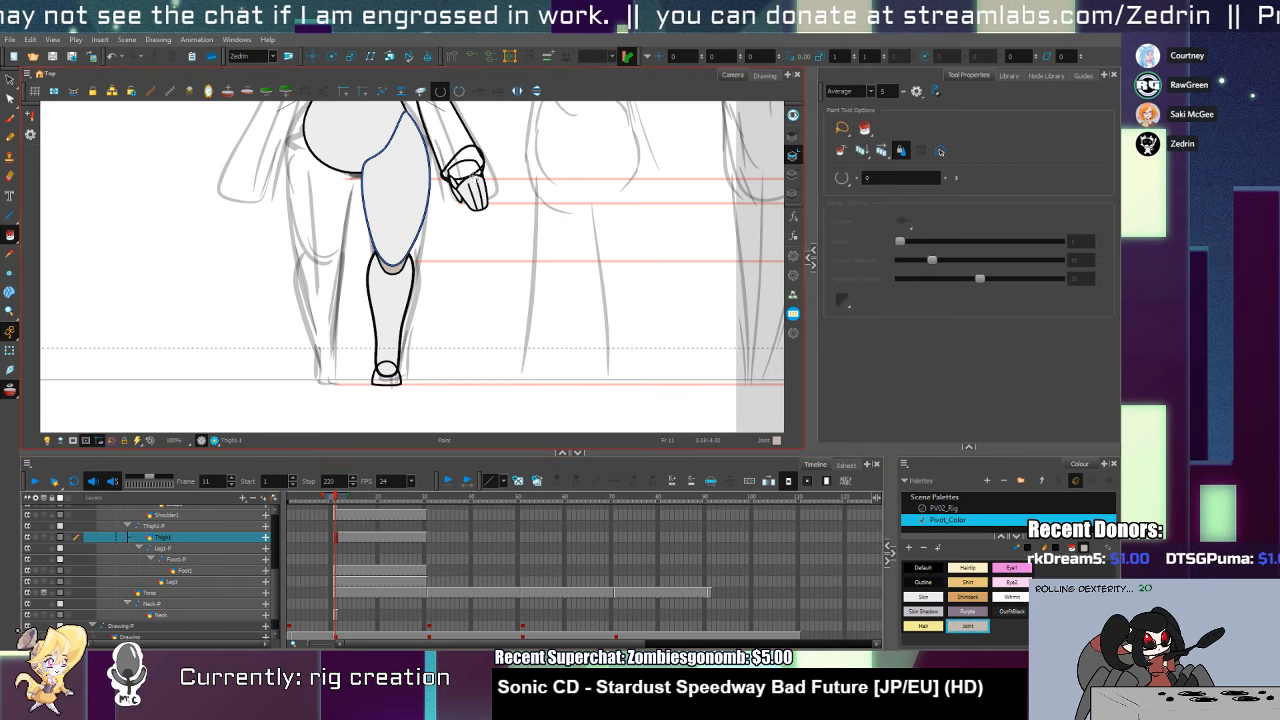
Fill the forearm with the Shirt colour and its rounded wrist opening with the Joint colour
left_click_drag(443, 210, 421, 344)
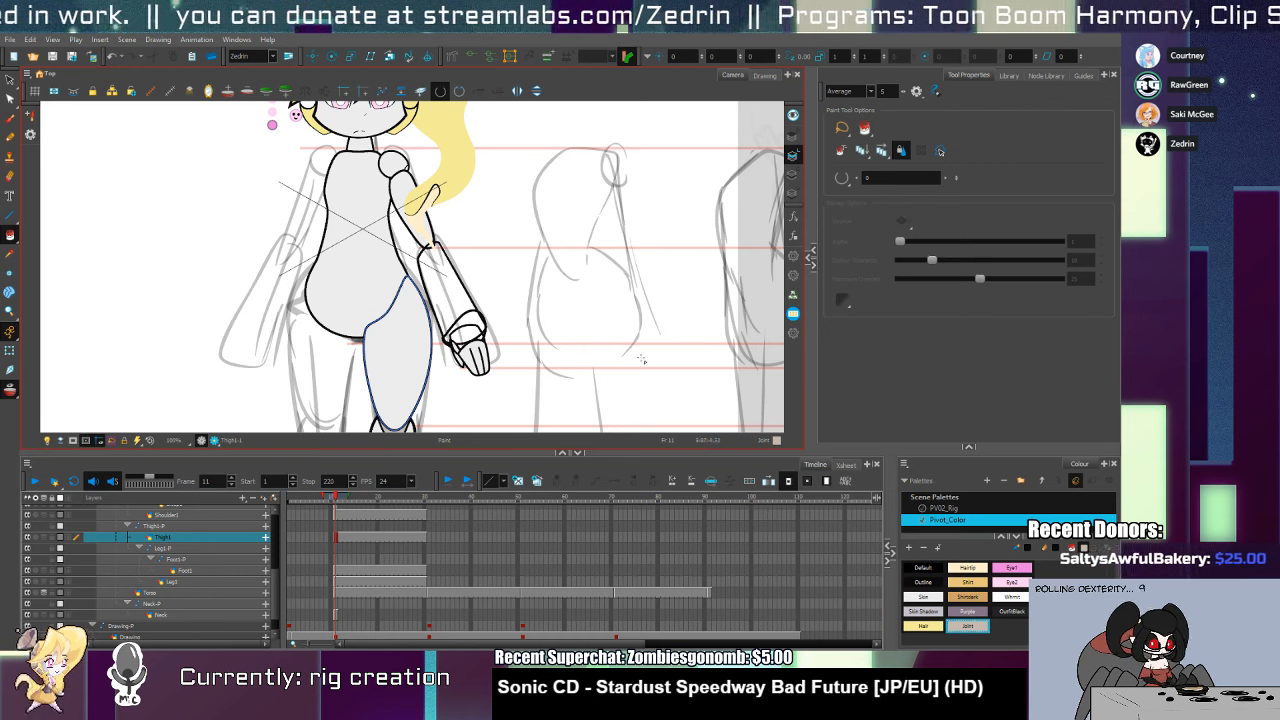
left_click(969, 584)
key("shift+t")
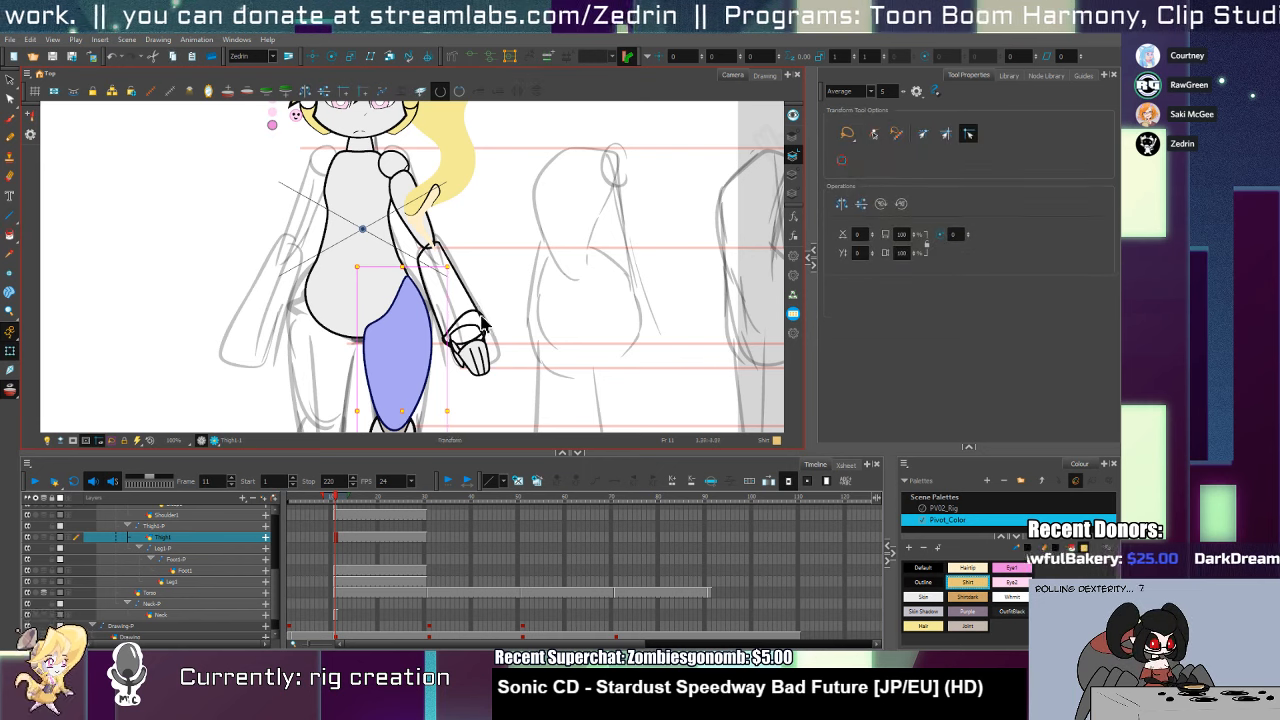
key("alt+i")
left_click(452, 292)
left_click(968, 626)
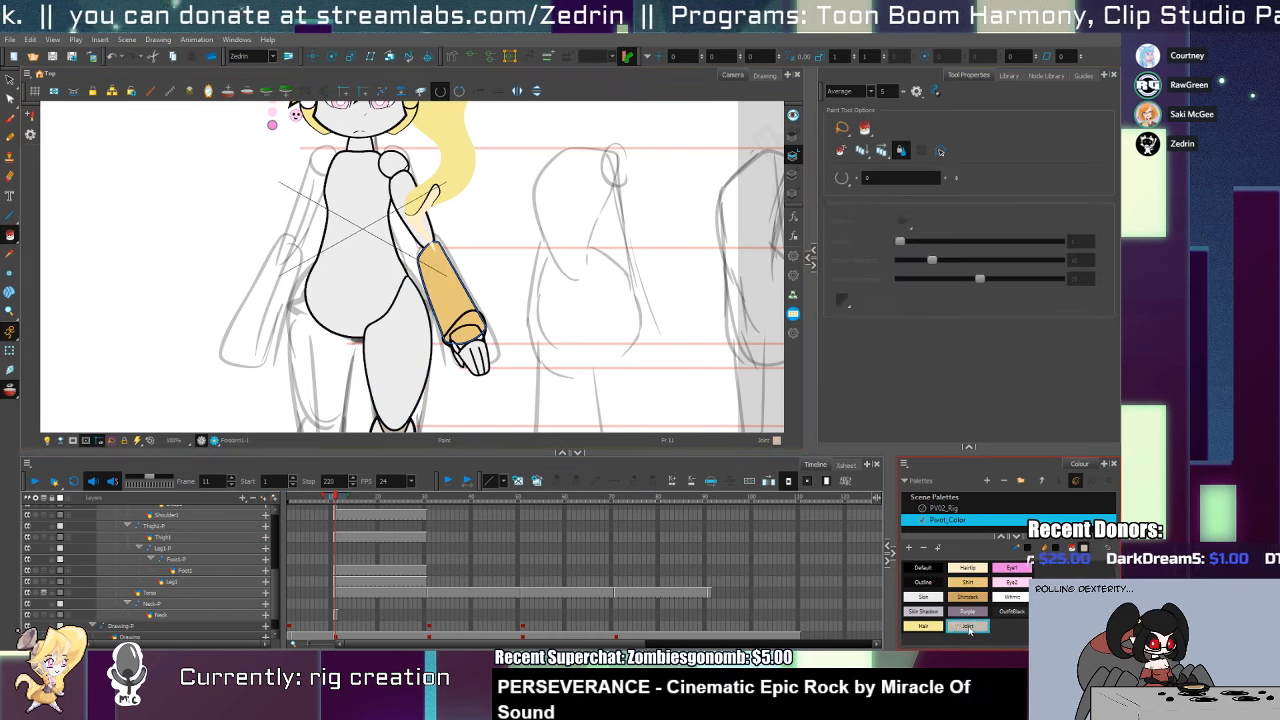
left_click(466, 328)
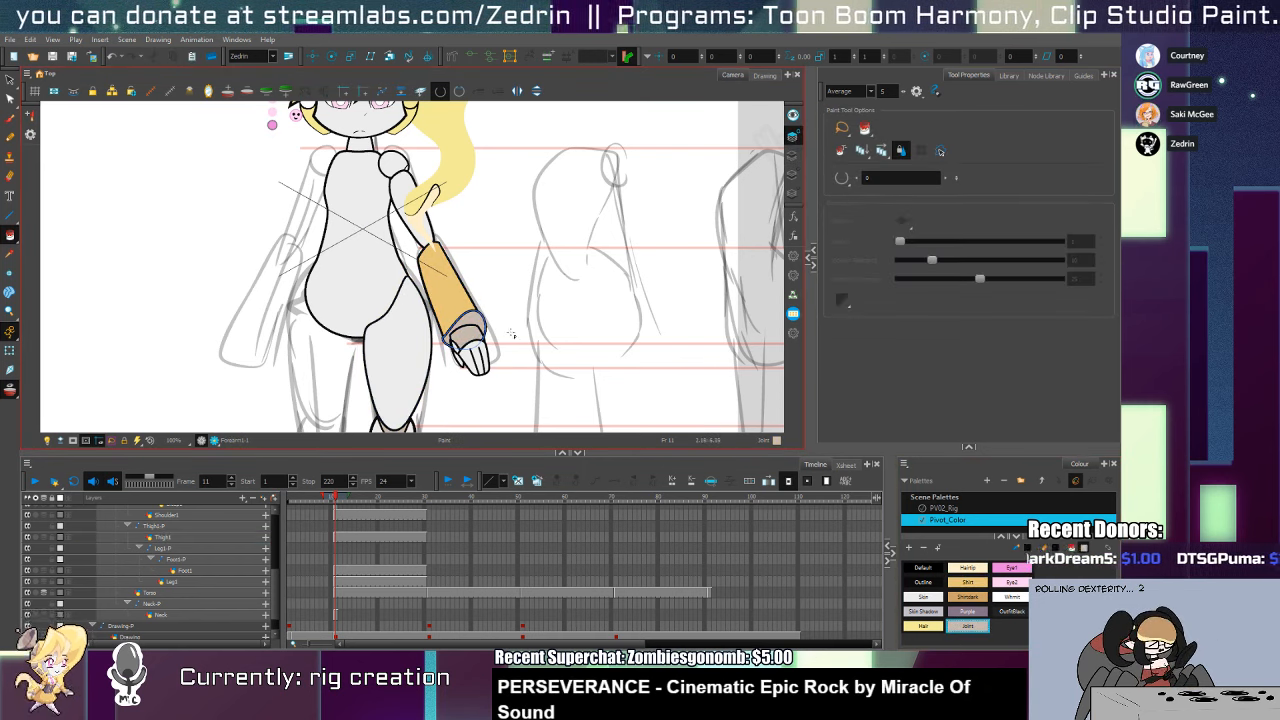
Fill the wrist section of the Hand1 drawing with the Purple colour
left_click(978, 611)
key("shift+t")
left_click(479, 368)
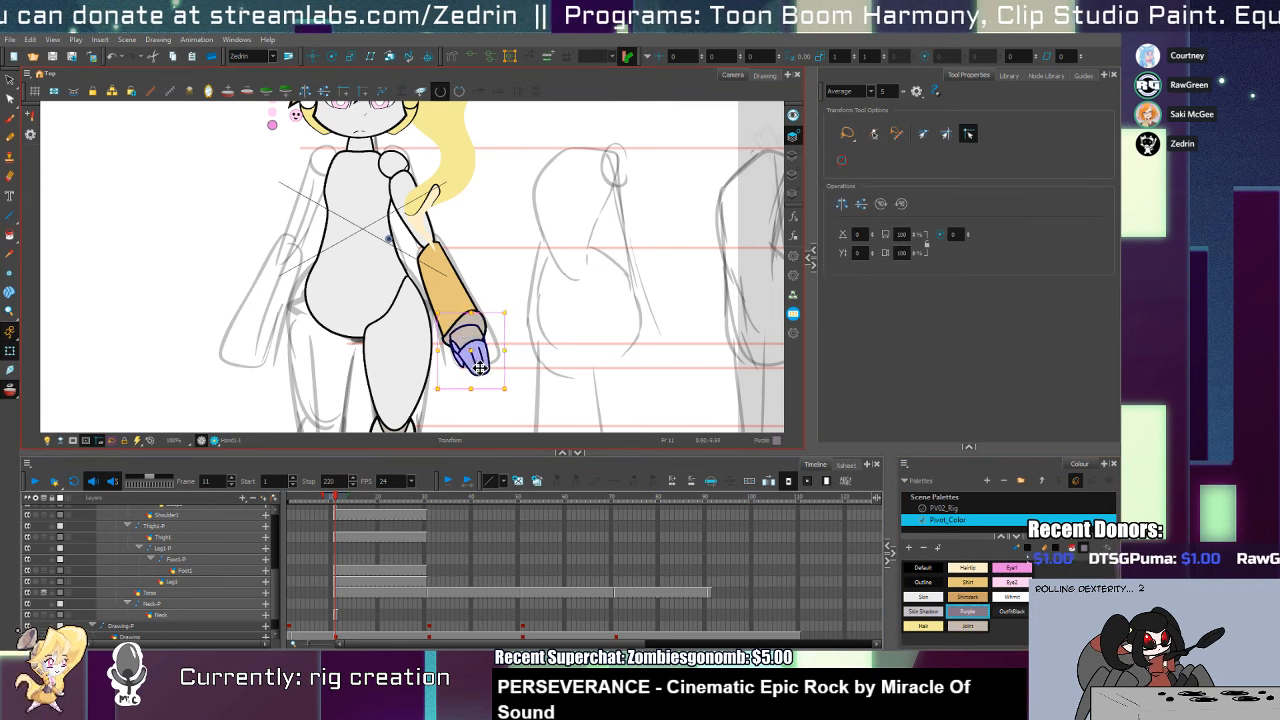
key("alt+i")
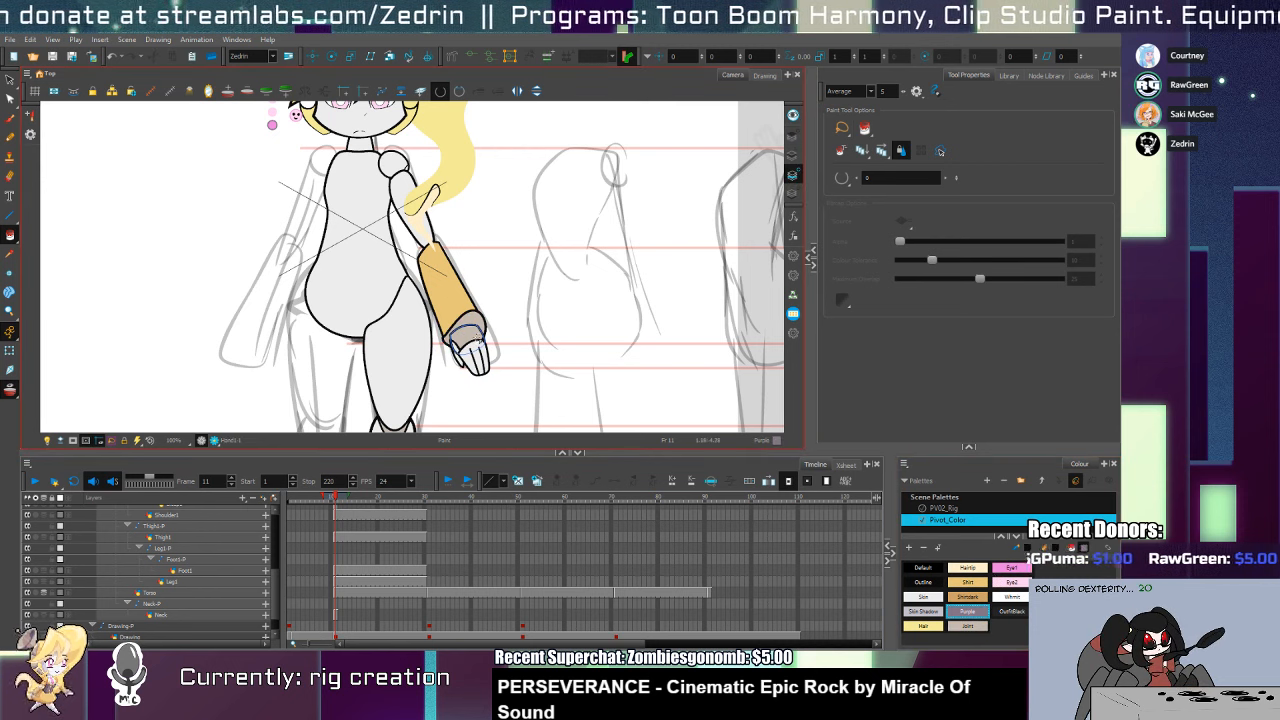
left_click(480, 340)
key("alt+z")
left_click(486, 354)
key("shift+t")
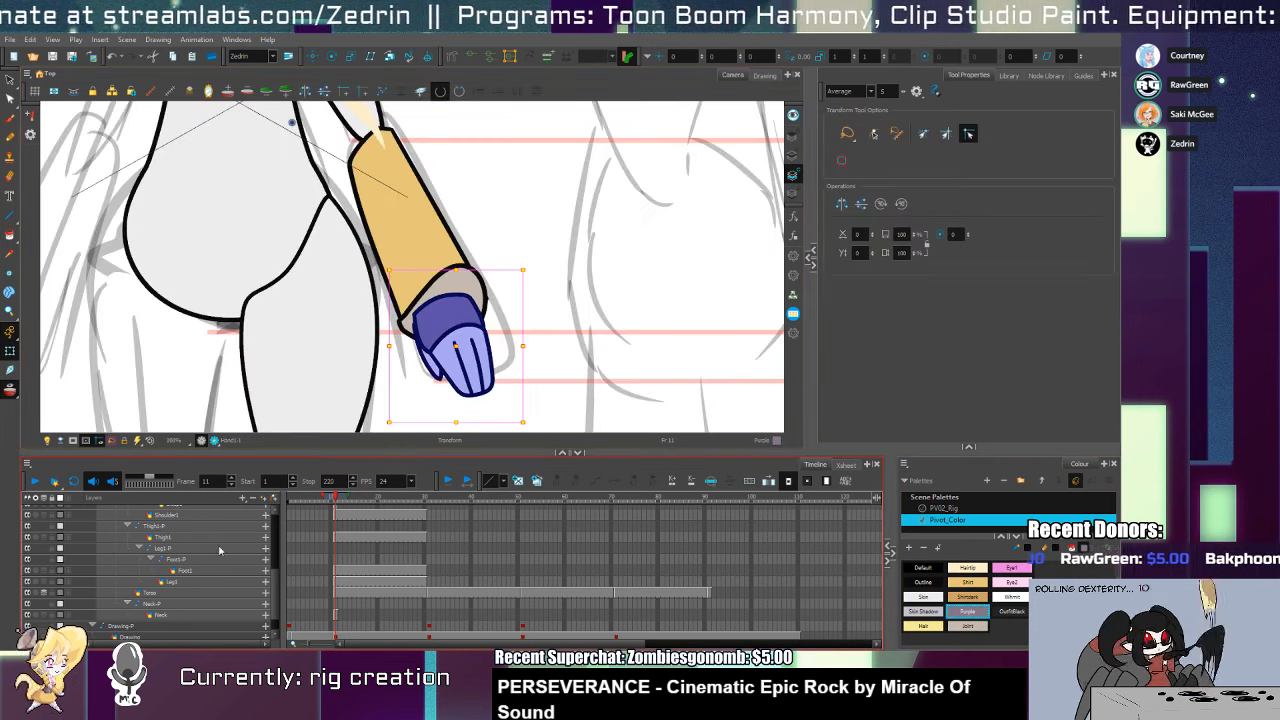
Collapse the Hand1-P peg and reorder the Forearm1 drawing layer to sit directly beneath Forearm1-P, above Hand1-P
scroll(239, 593, "up", 1)
scroll(210, 578, "up", 2)
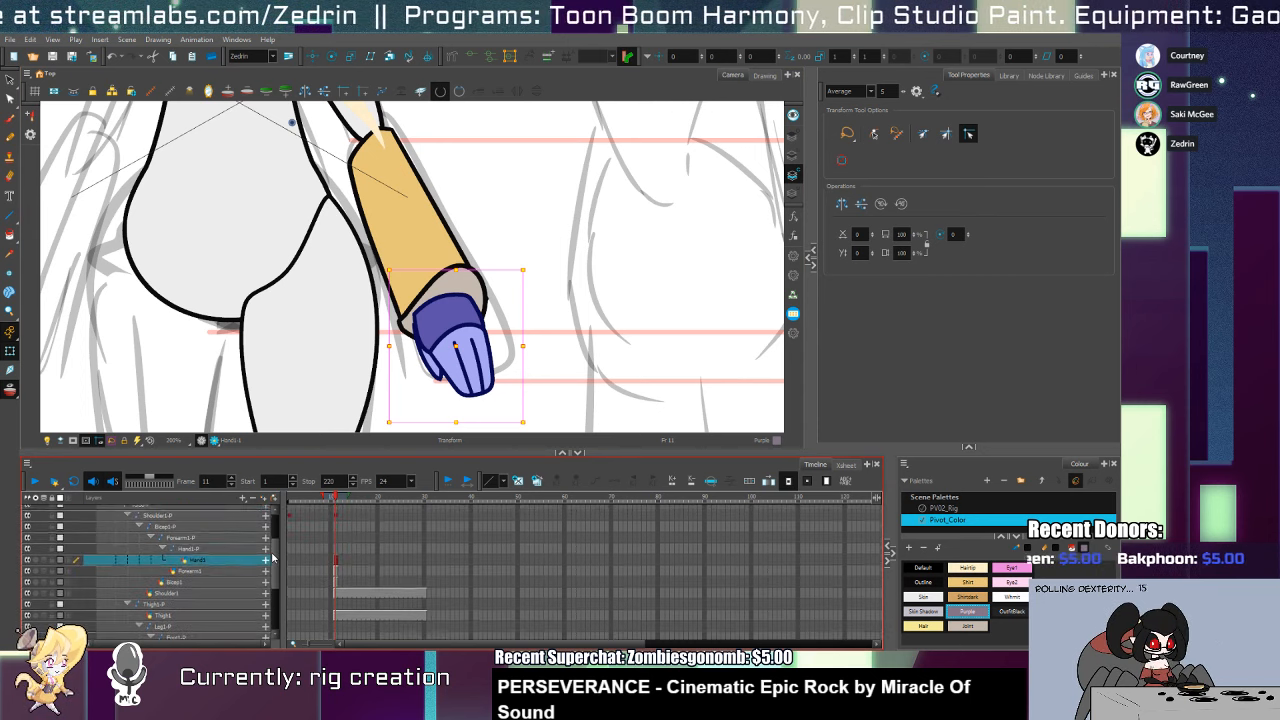
left_click(163, 556)
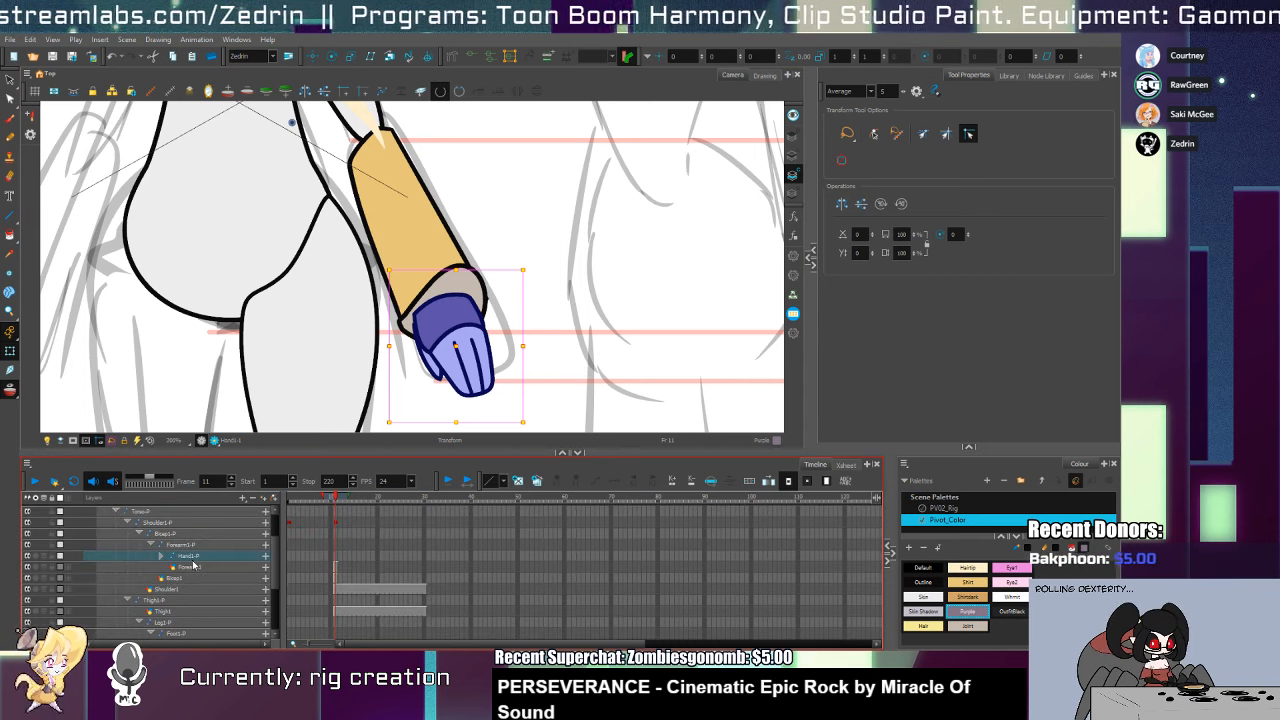
left_click(192, 567)
left_click_drag(198, 569, 198, 556)
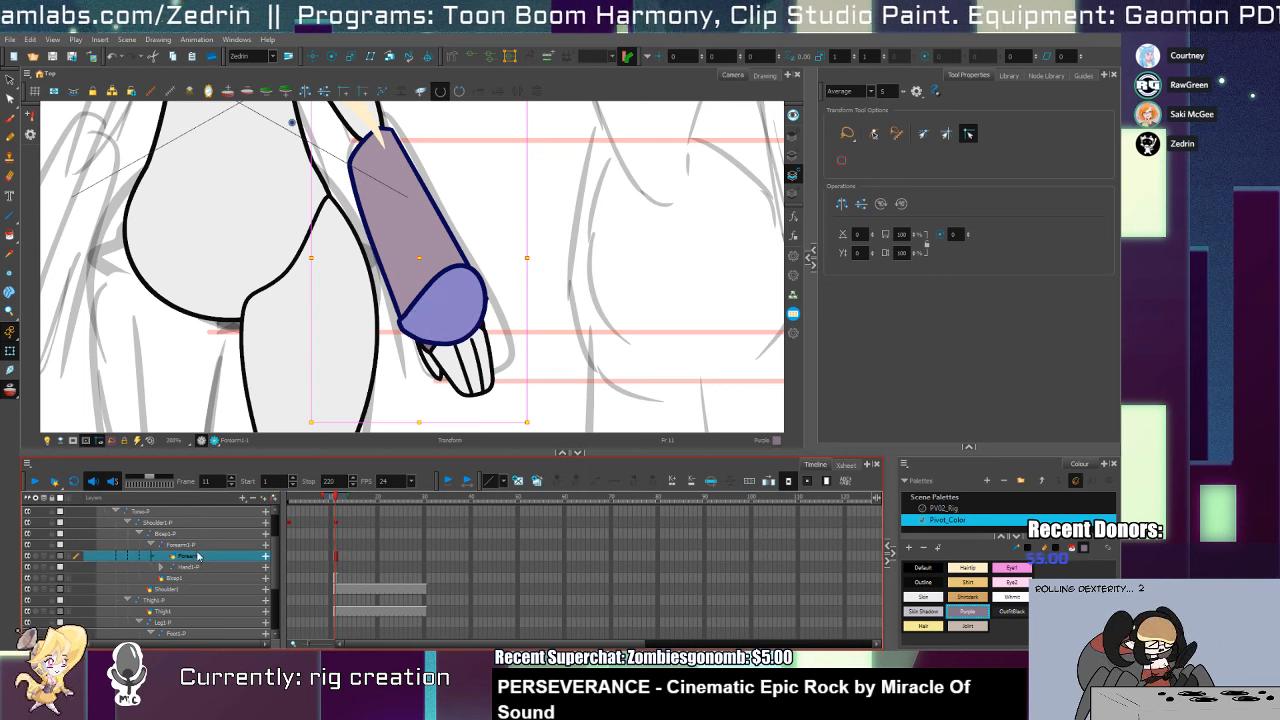
Reorder the Shoulder1 drawing layer to sit directly beneath Shoulder1-P, above Bicep1-P
scroll(366, 320, "up", 5)
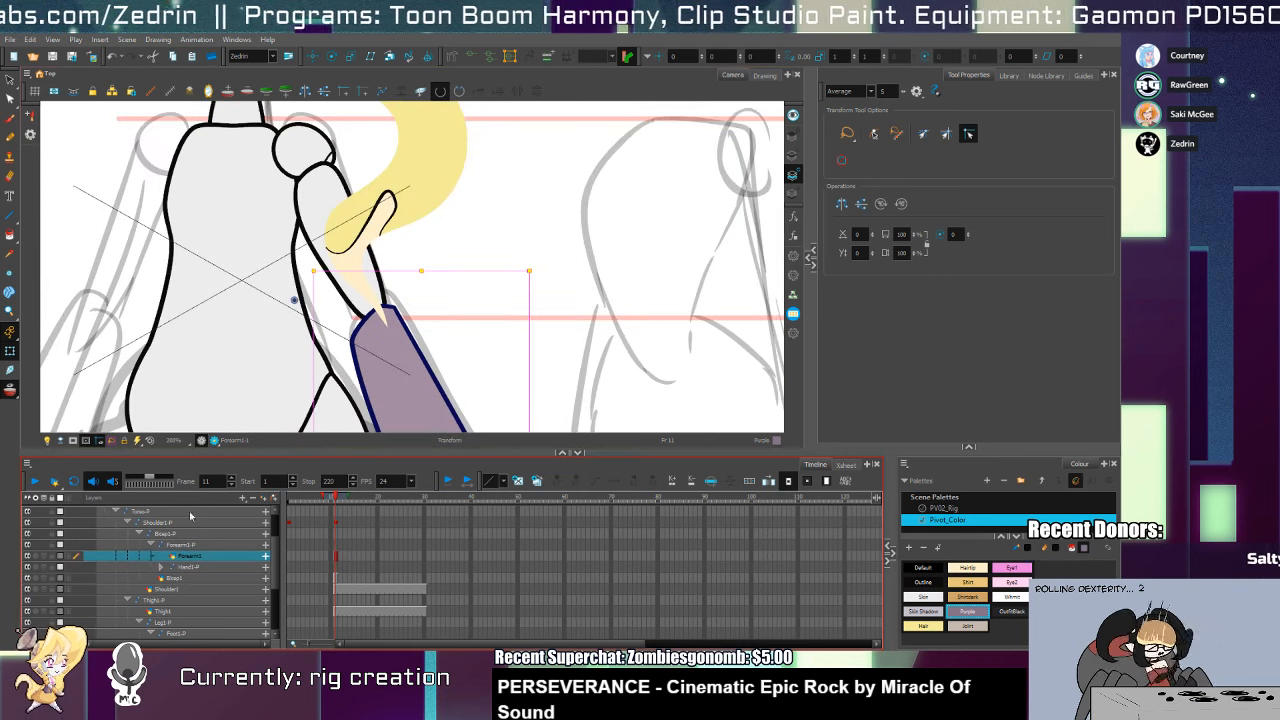
left_click(181, 590)
left_click_drag(179, 588, 180, 533)
Place the pivot of the Bicep1-P peg at the shoulder joint, where the upper arm meets the shoulder circle, using the Rotate tool
key("alt+z")
left_click(457, 361)
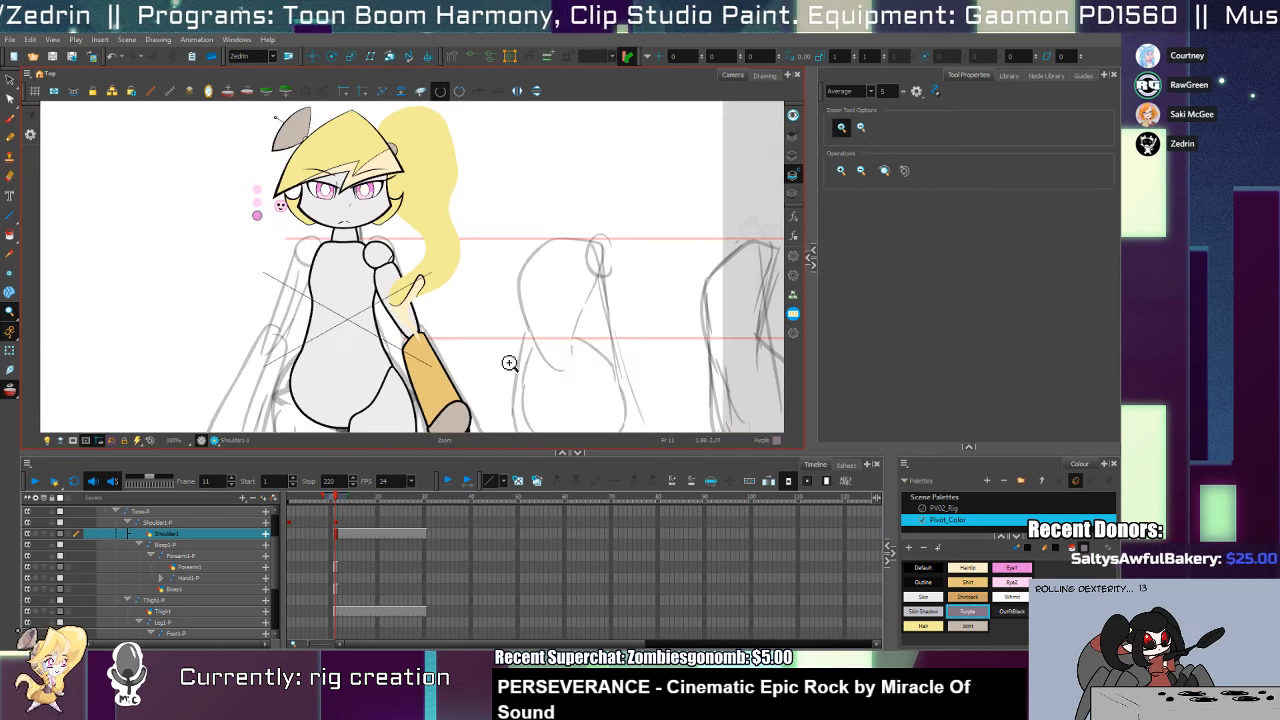
scroll(508, 363, "down", 2)
key("shift+t")
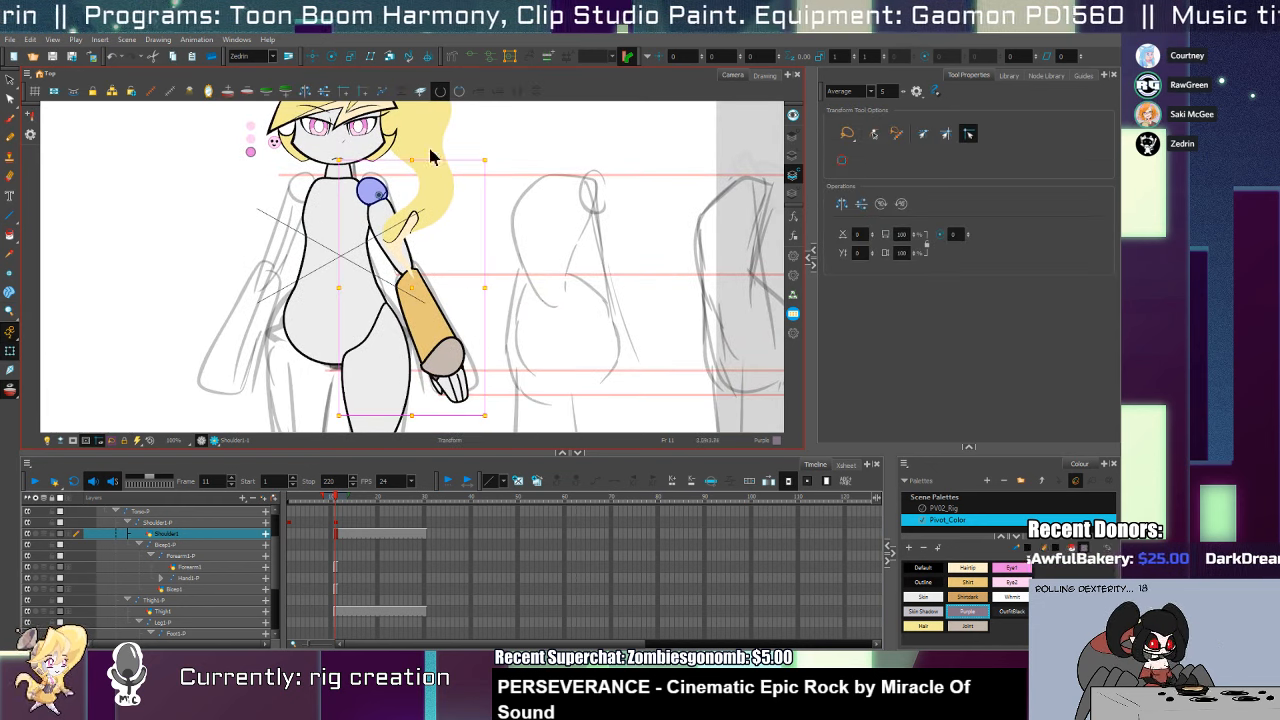
left_click(333, 57)
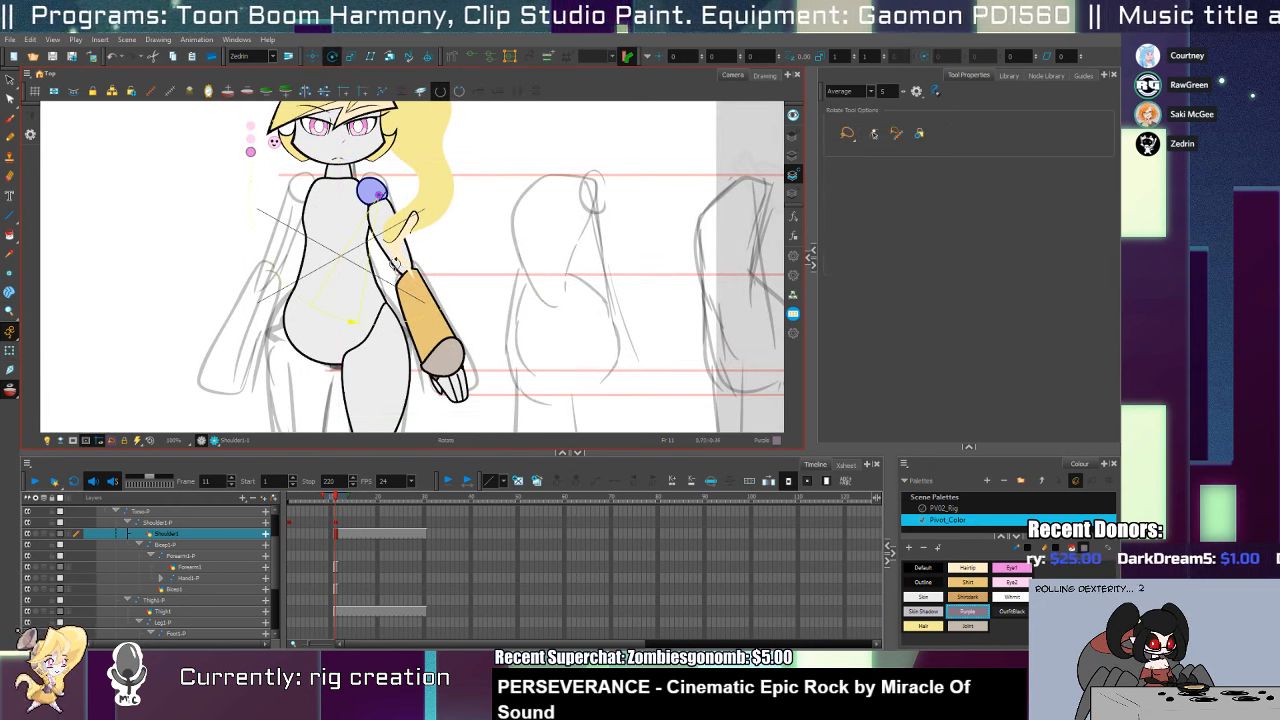
left_click(395, 264)
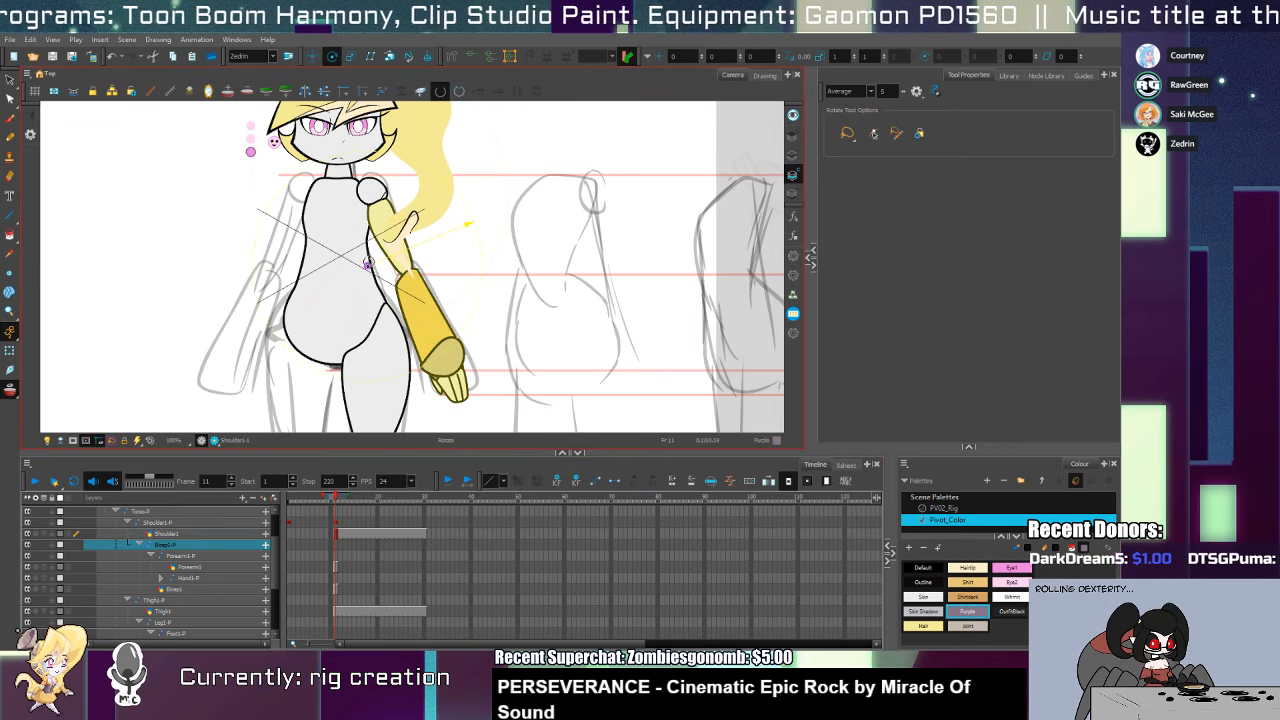
left_click_drag(374, 261, 381, 205)
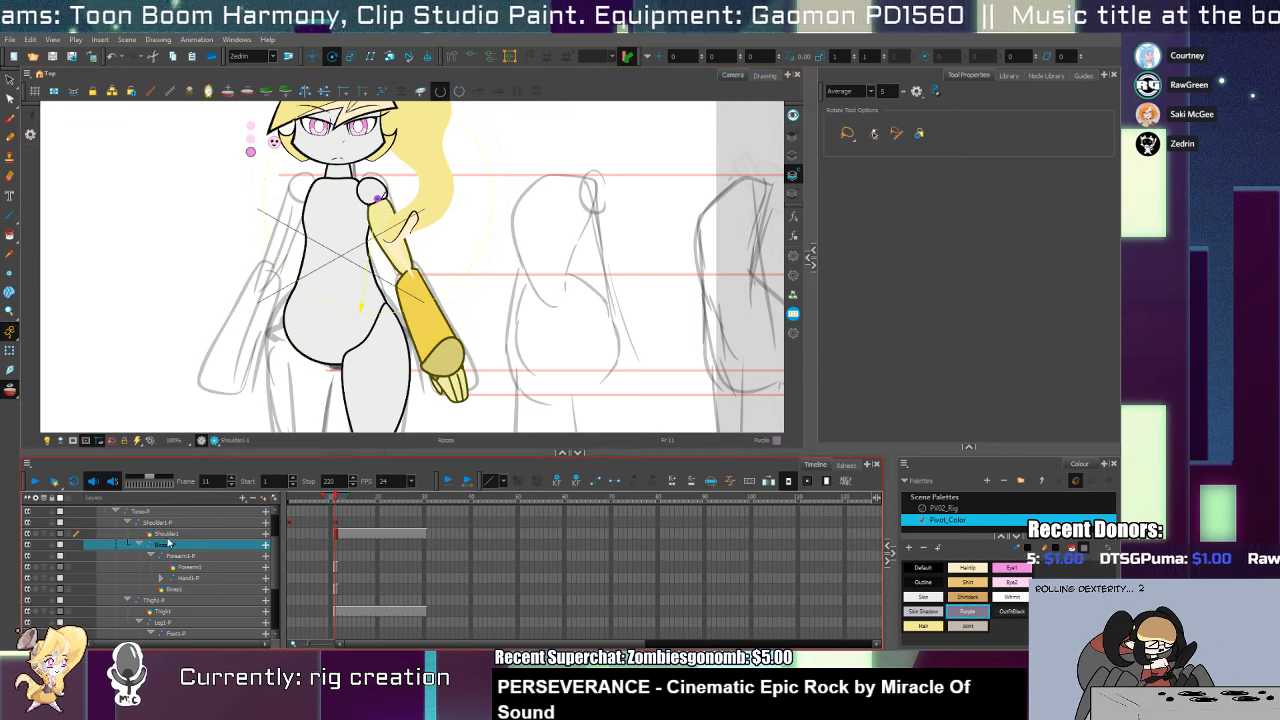
left_click(372, 196)
left_click_drag(384, 198, 370, 193)
left_click(181, 546)
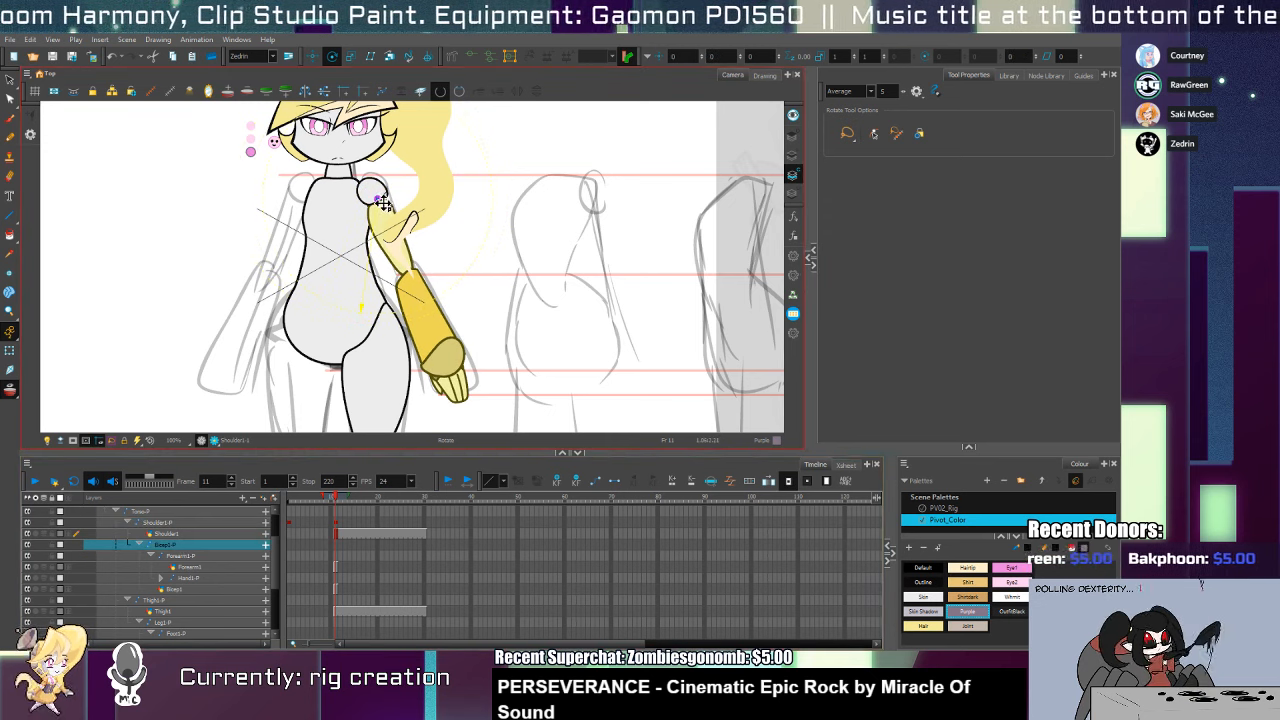
left_click_drag(383, 203, 380, 197)
Move the Forearm1-P pivot to the elbow and the Hand1-P pivot to the wrist
left_click(191, 559)
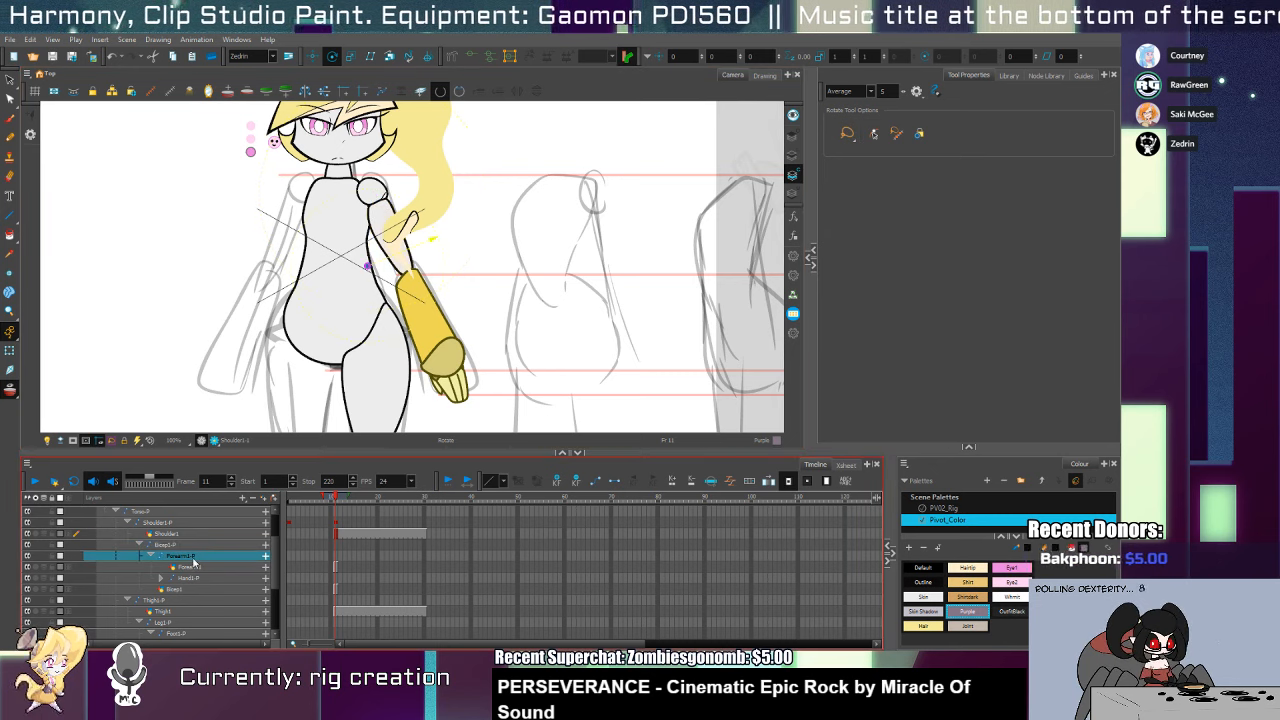
left_click_drag(370, 272, 412, 282)
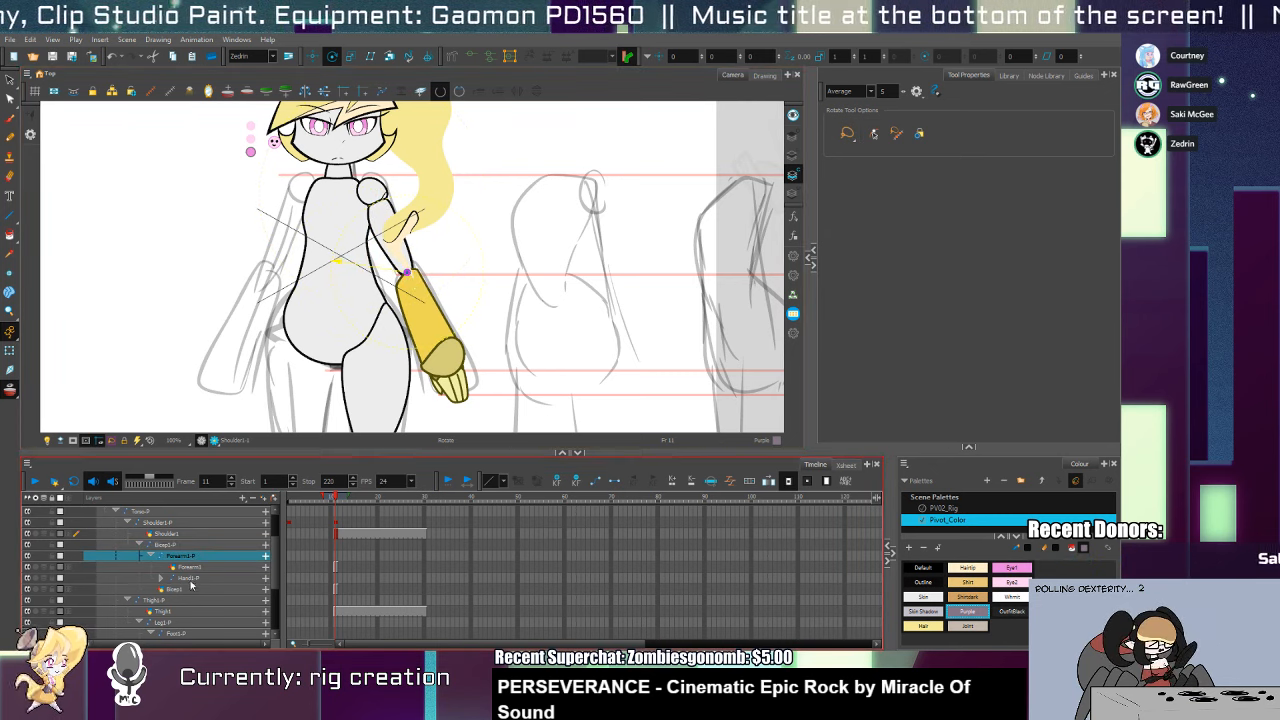
key("b")
left_click_drag(373, 272, 446, 362)
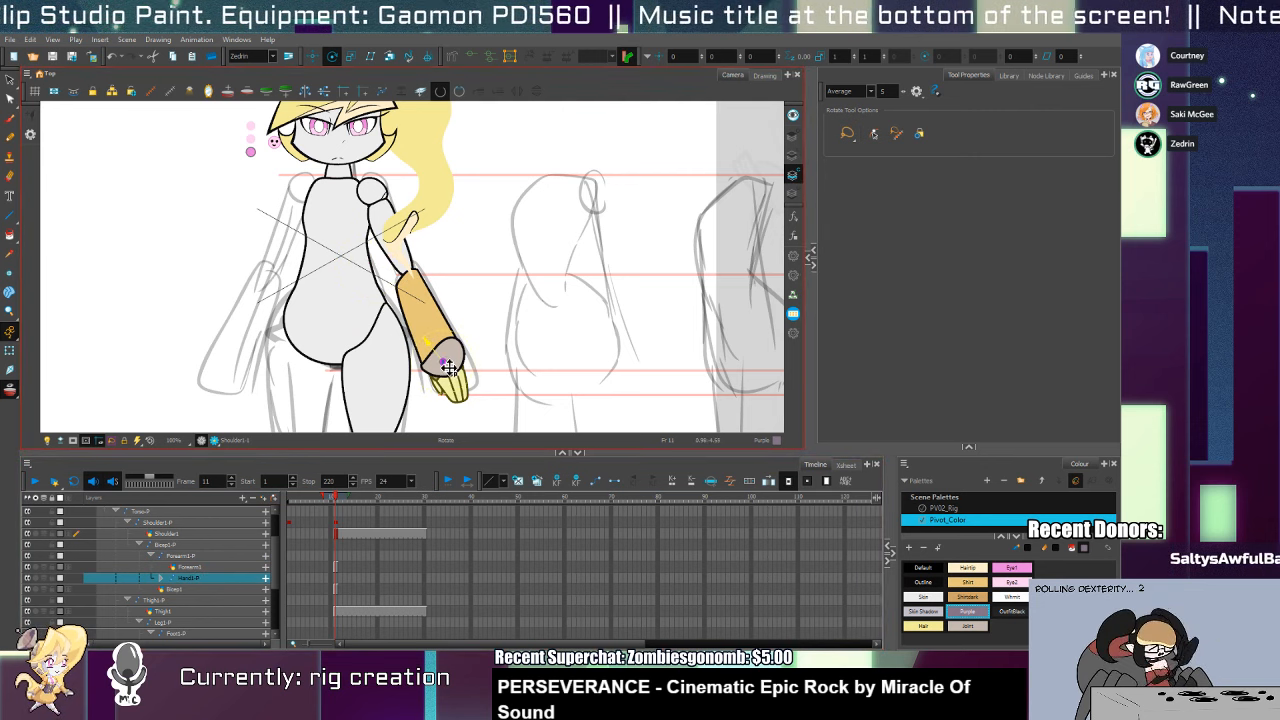
Place the Thigh1-P pivot at the hip beside the thigh's upper edge, testing the leg's rotation and undoing each test
left_click(174, 601)
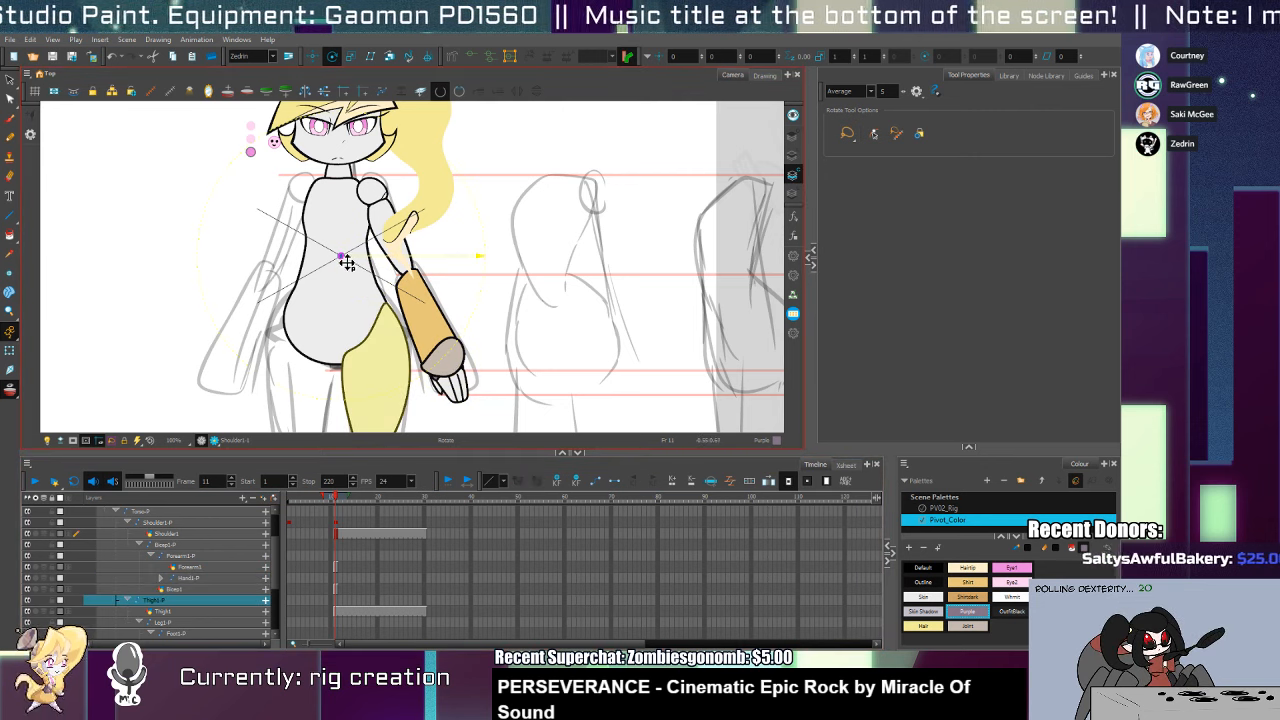
left_click_drag(346, 262, 377, 342)
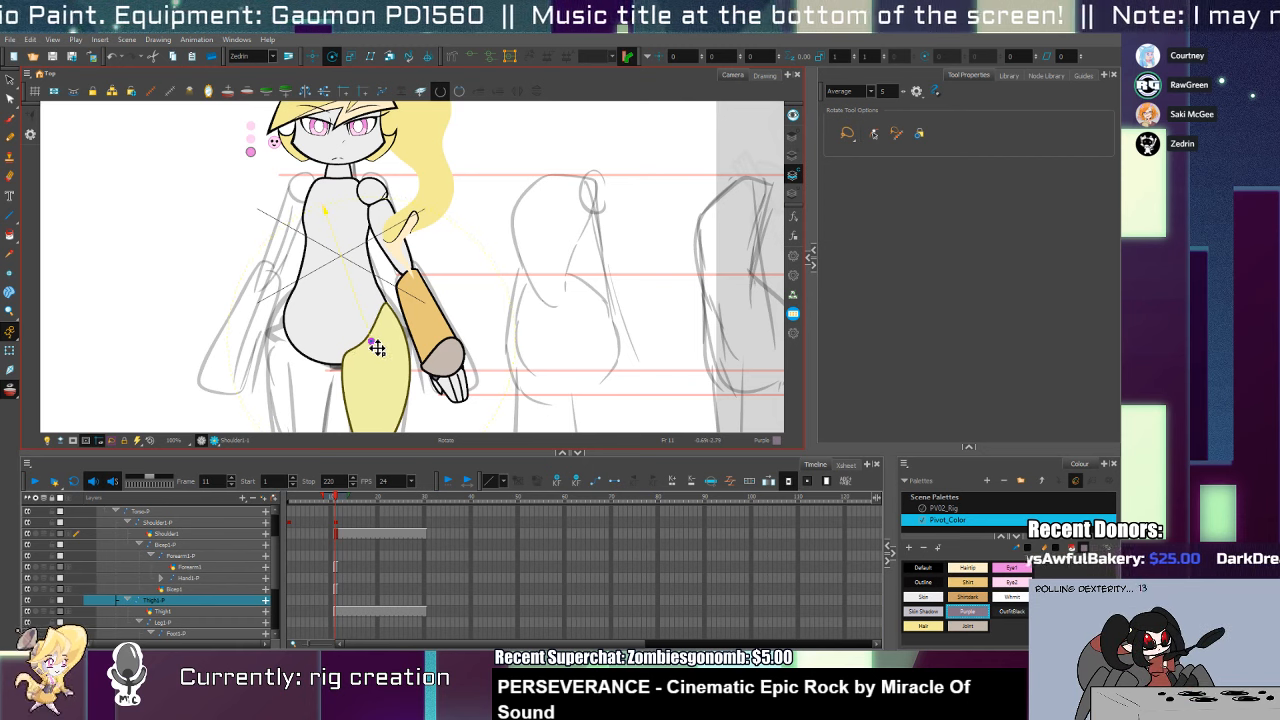
scroll(428, 388, "down", 5)
key("shift+t")
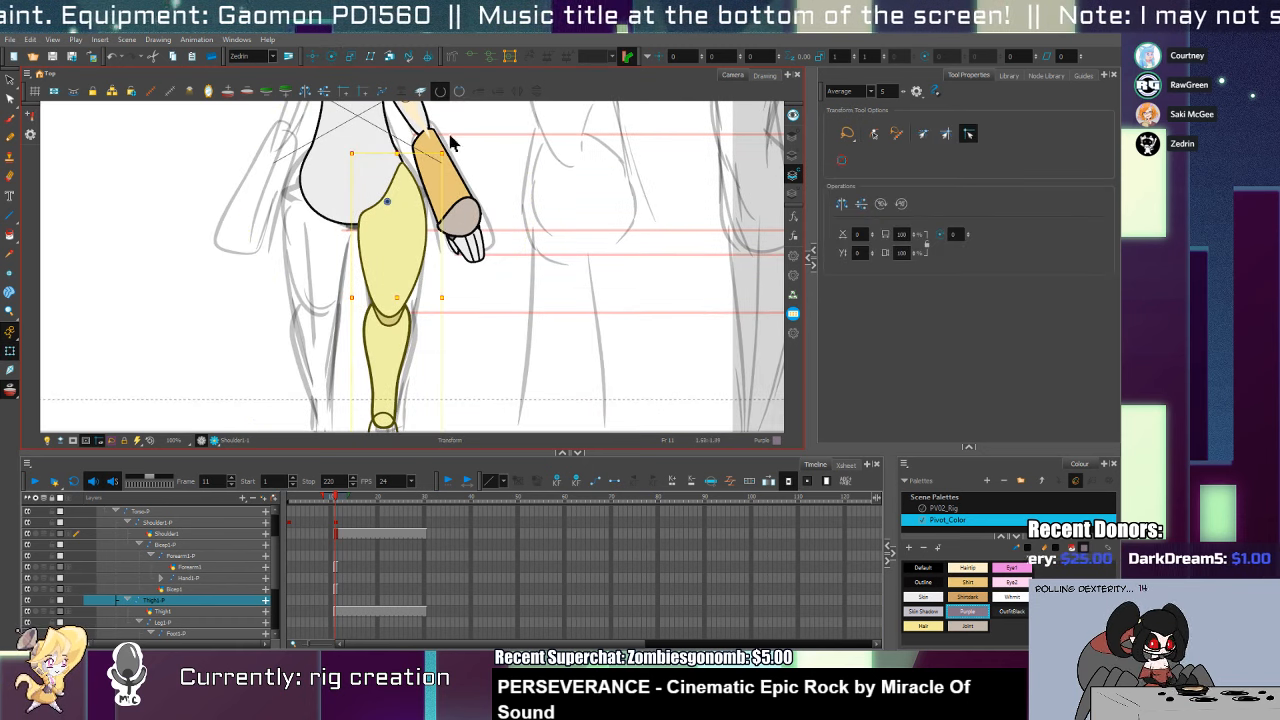
left_click_drag(451, 144, 420, 94)
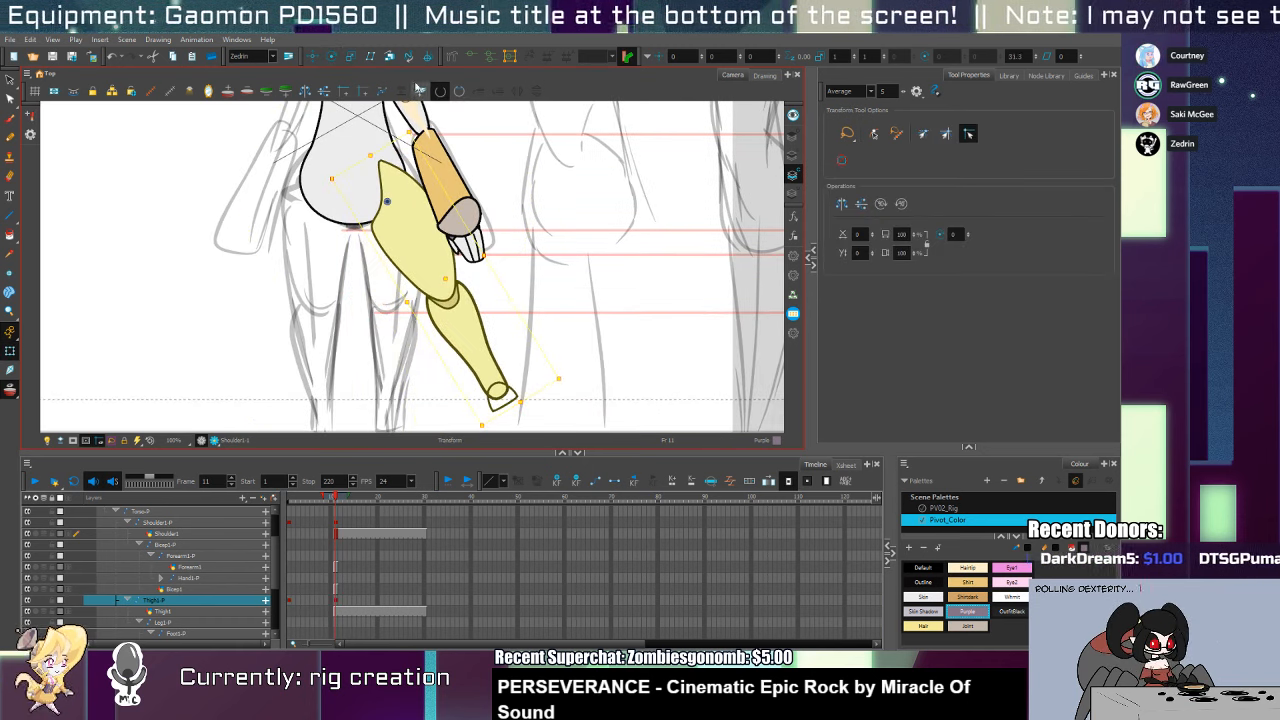
key("ctrl+z")
left_click_drag(387, 201, 373, 180)
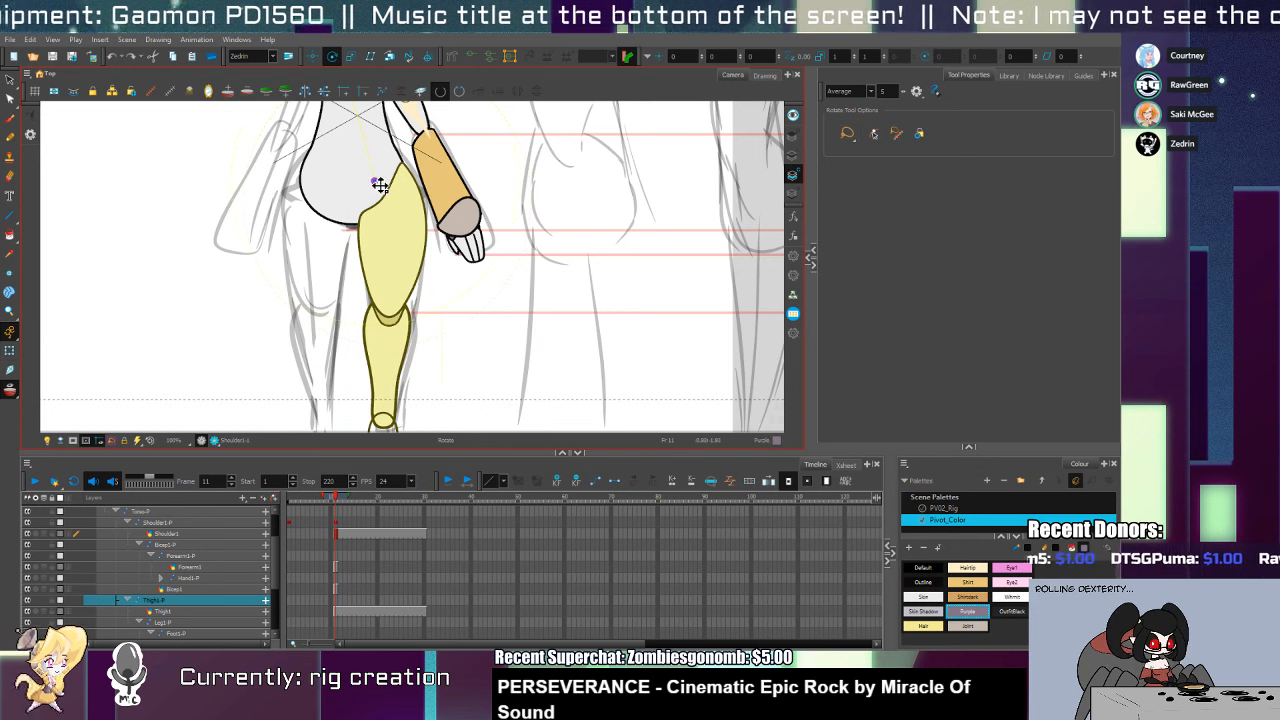
left_click_drag(458, 150, 420, 124)
key("ctrl+z")
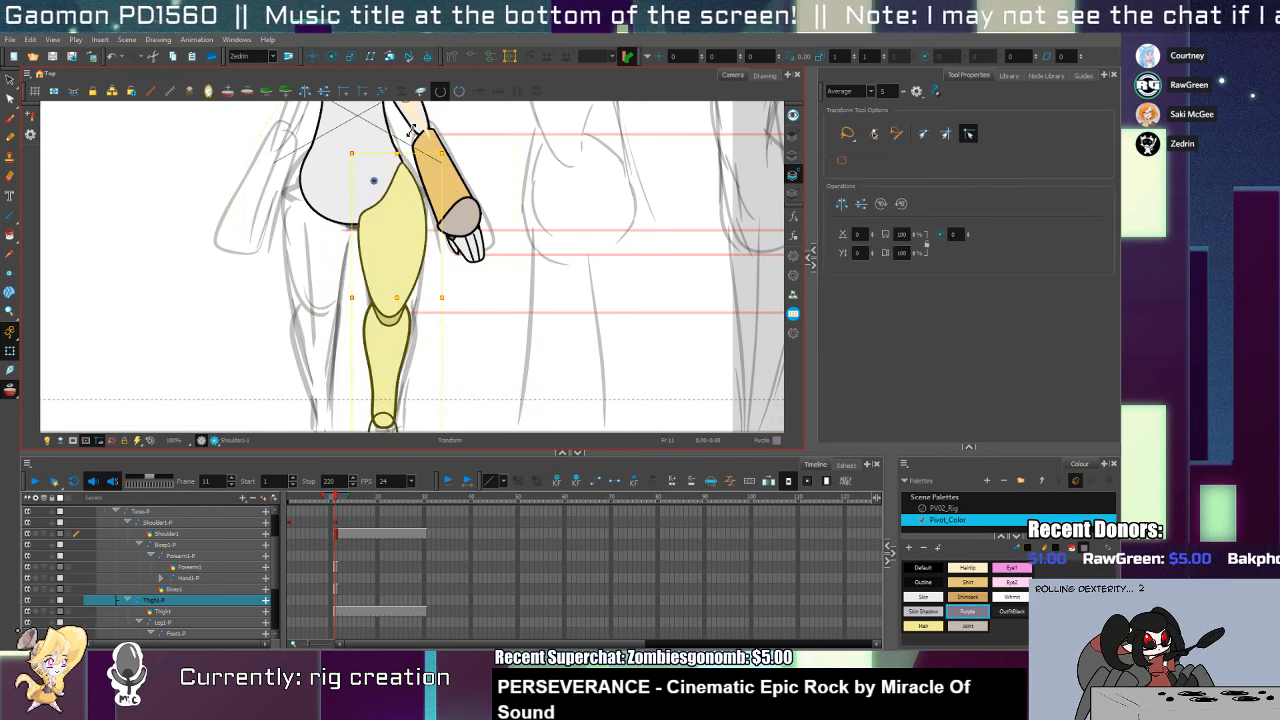
key("Escape")
Fill the rounded ankle section of the Foot1 drawing with the Purple colour
left_click(400, 378)
key("alt+i")
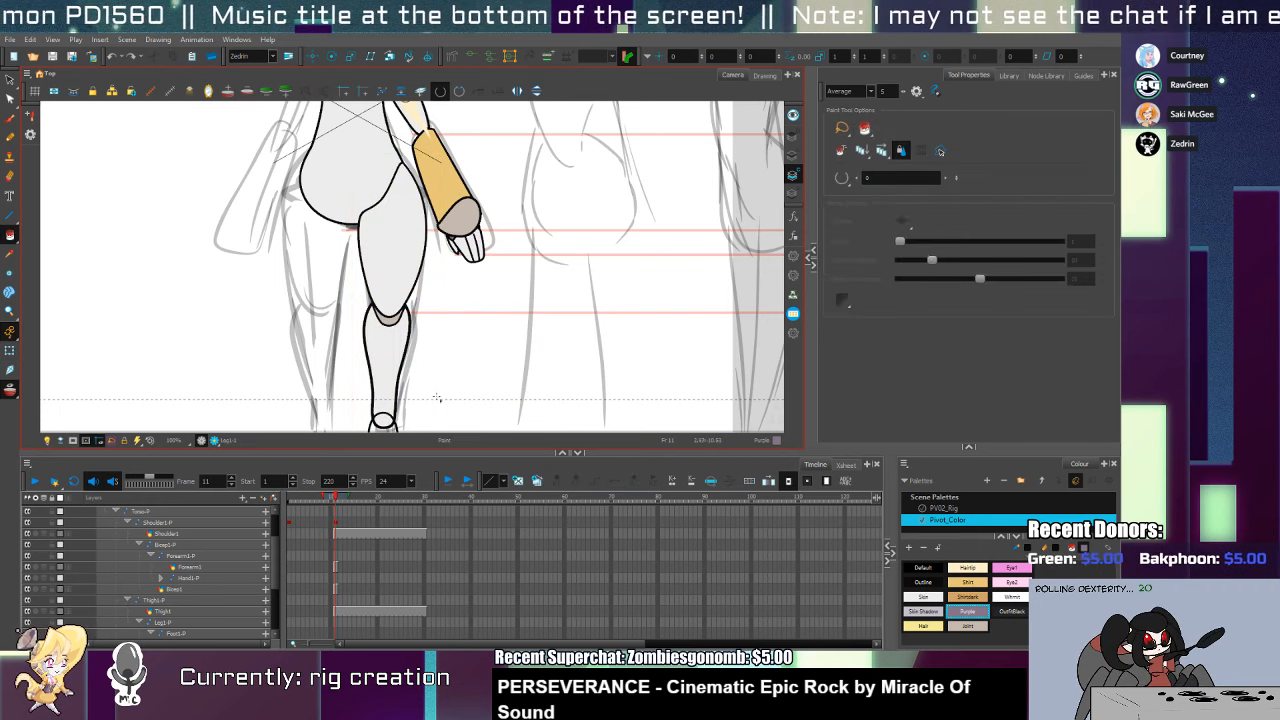
key("shift+t")
left_click(401, 429)
left_click(397, 428)
key("alt+i")
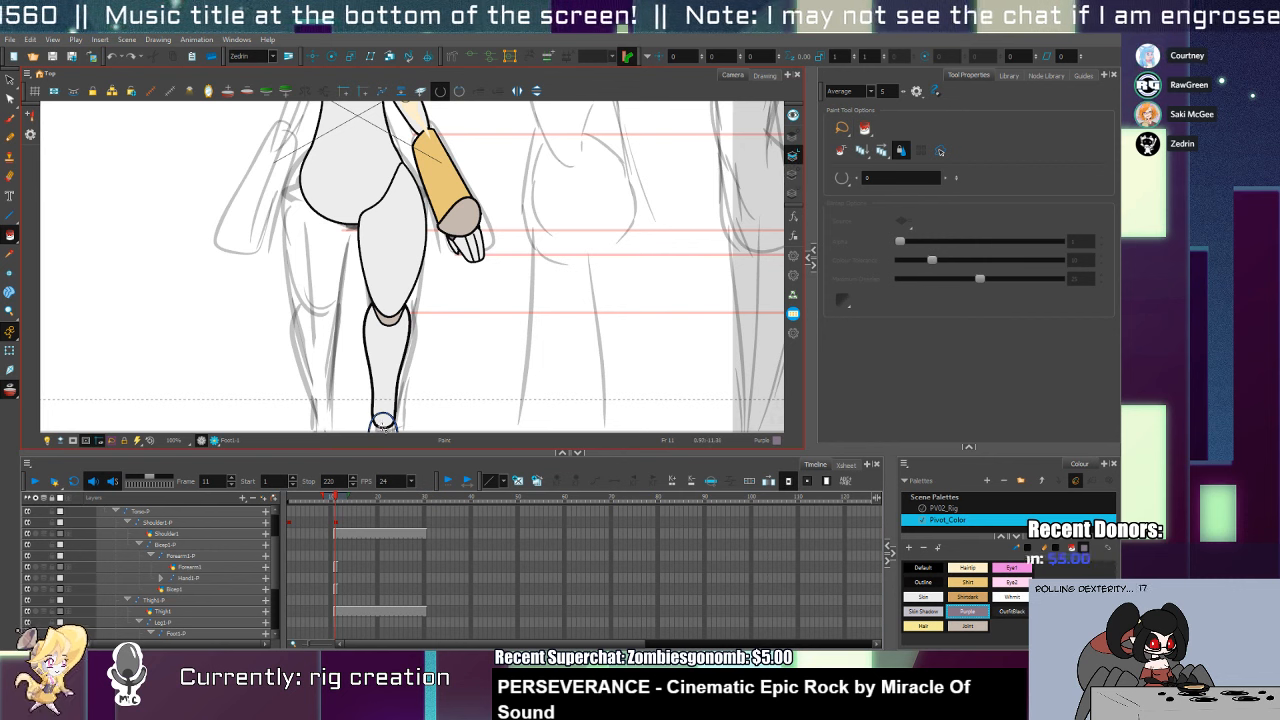
left_click(384, 423)
Check where the pivots of the foot and lower leg sit with the Rotate tool
key("alt+2")
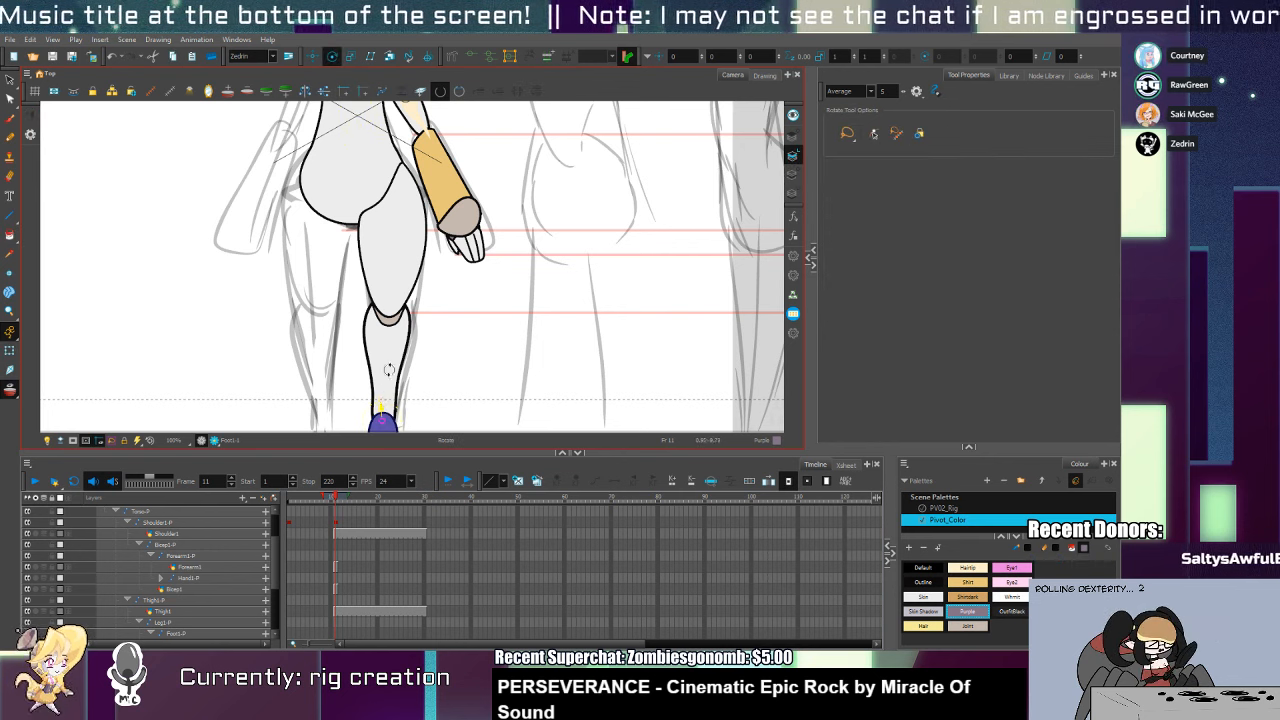
key("shift+t")
left_click(405, 283)
left_click(333, 57)
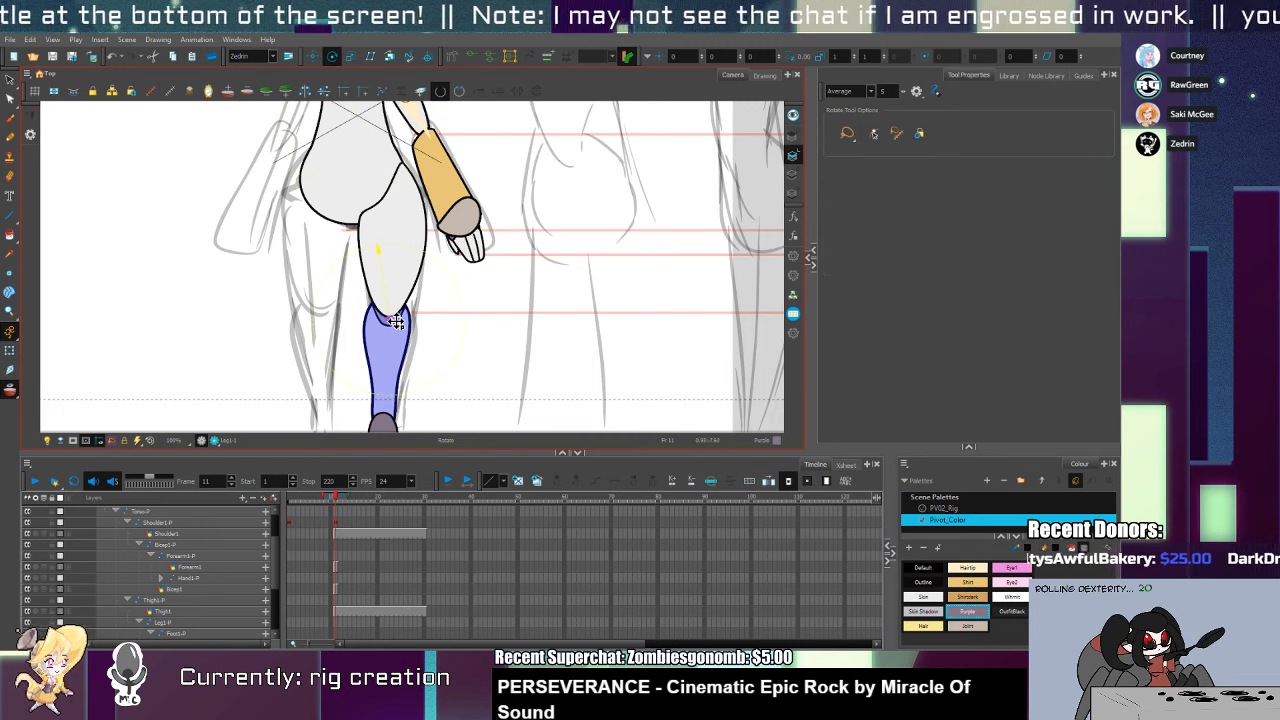
Select the neck drawing and move its pivot to the base of the neck, where it meets the torso
scroll(370, 270, "up", 10)
key("shift+t")
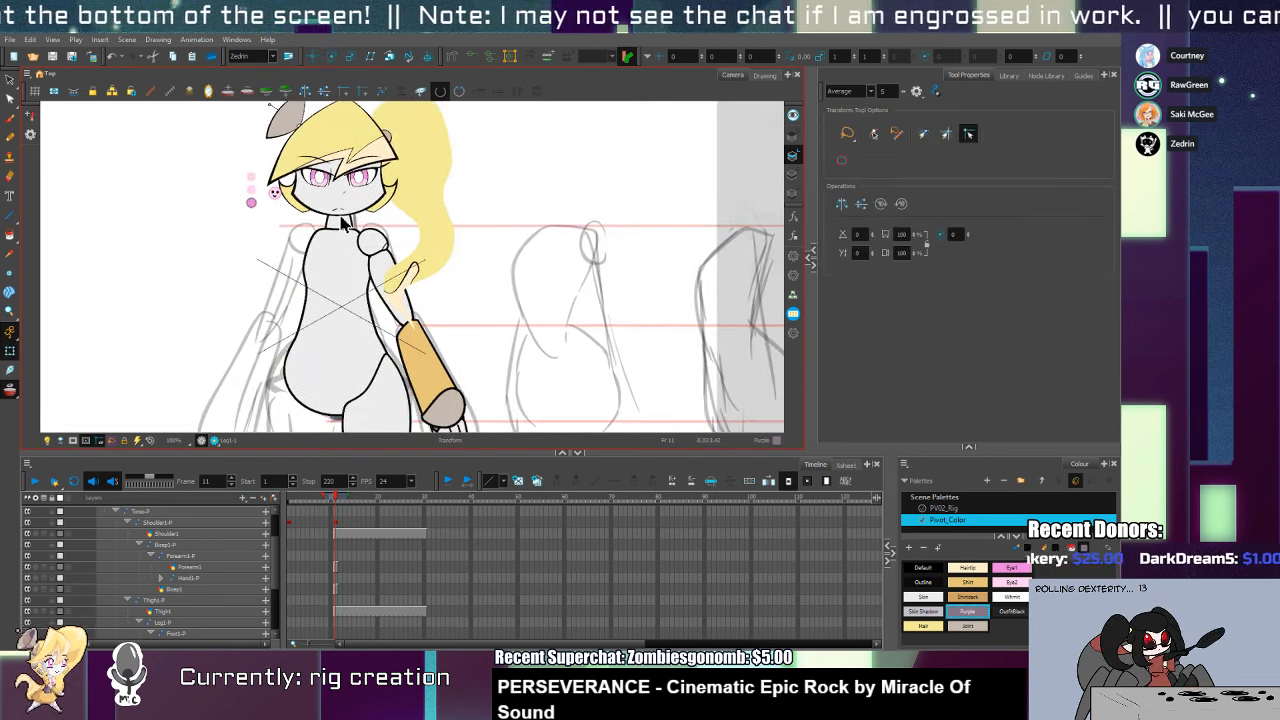
left_click(343, 222)
key("alt+3")
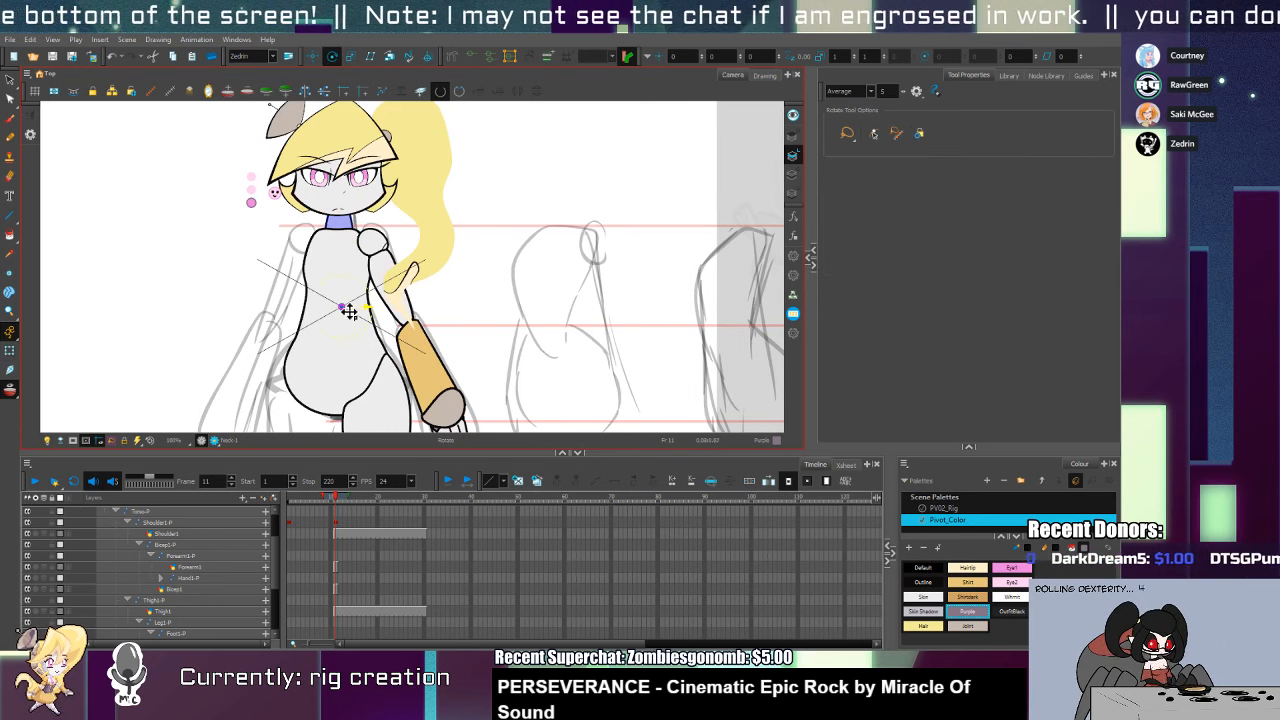
left_click_drag(348, 312, 344, 238)
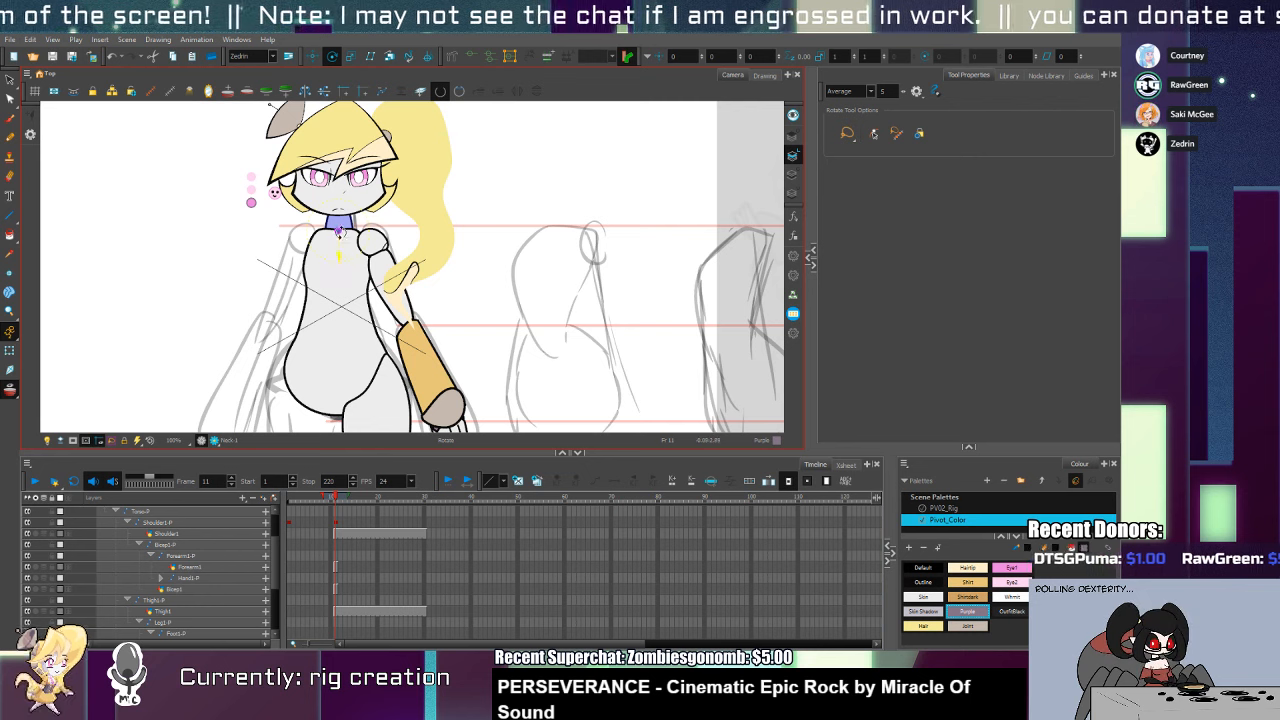
Select the torso drawing and draw a short vertical navel line on the belly with the Lineart pencil in the Outline colour
key("alt+z")
scroll(366, 280, "down", 2)
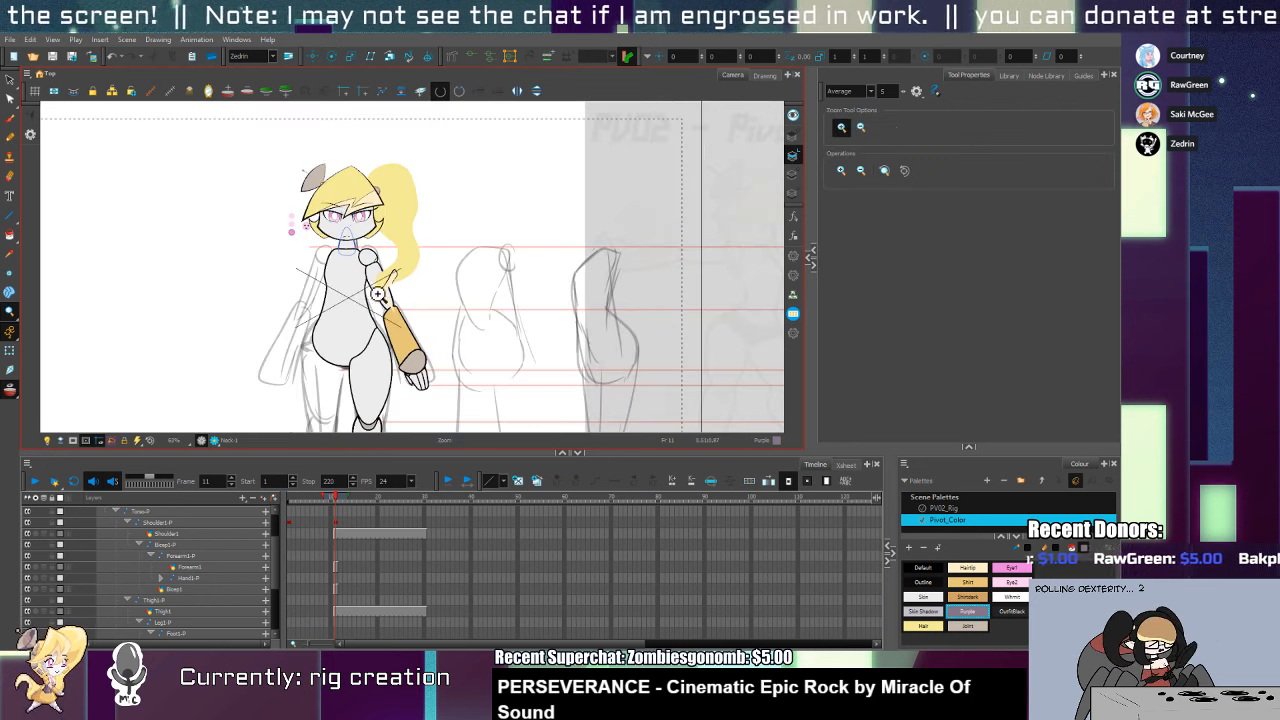
key("shift+t")
mouse_move(374, 386)
left_mouse_down()
mouse_move(362, 290)
mouse_move(372, 383)
left_mouse_up()
key("alt+z")
scroll(331, 328, "up", 3)
key("shift+t")
left_click(337, 340)
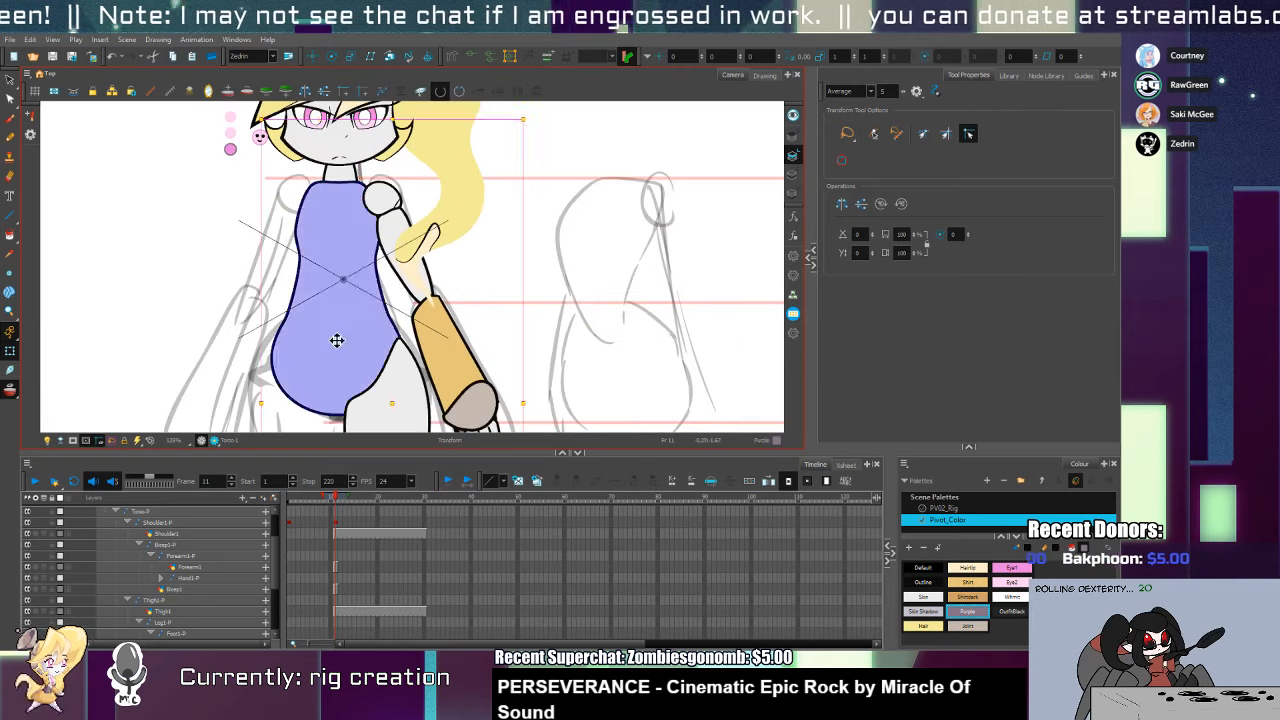
key("alt+slash")
key("ctrl+z")
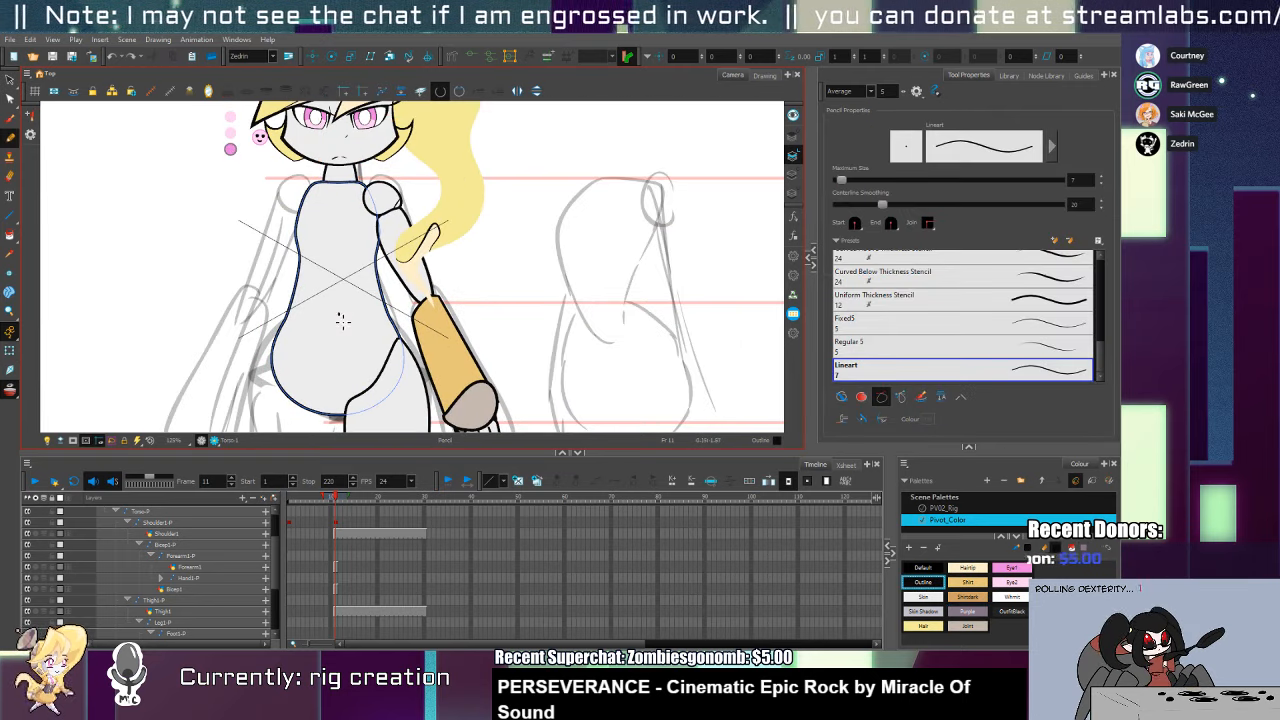
left_click_drag(340, 314, 340, 334)
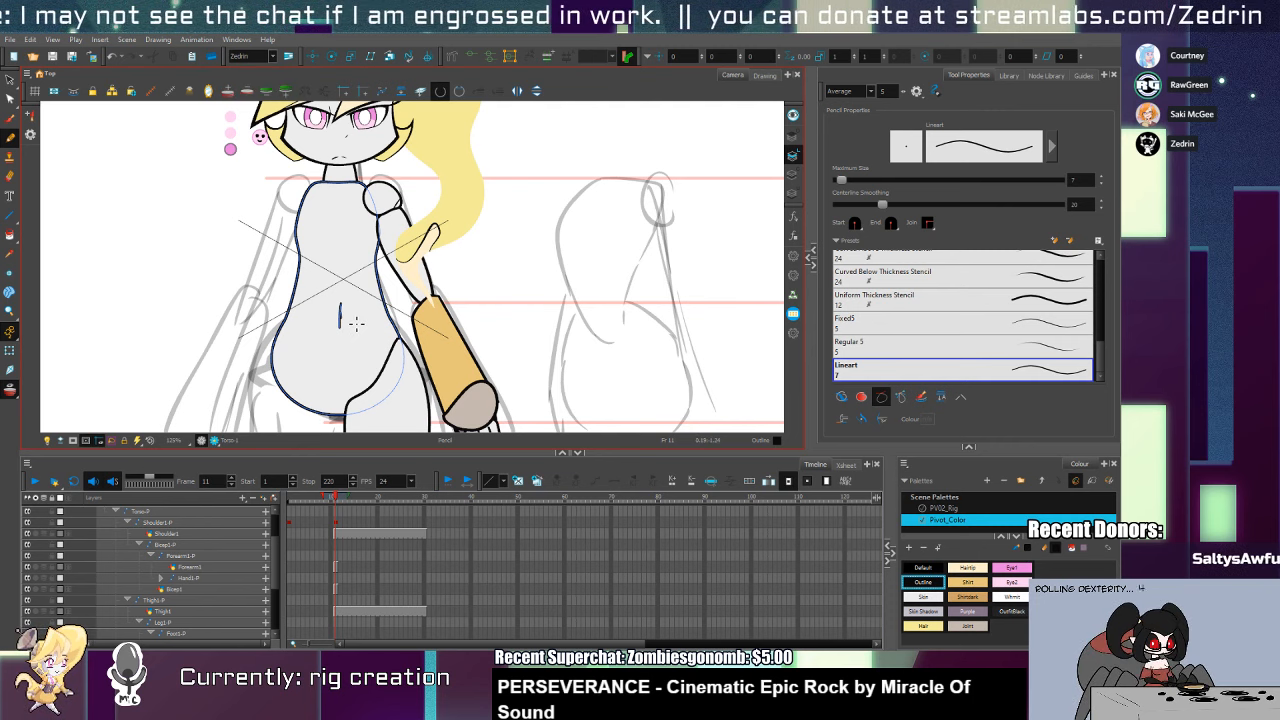
scroll(296, 227, "up", 4)
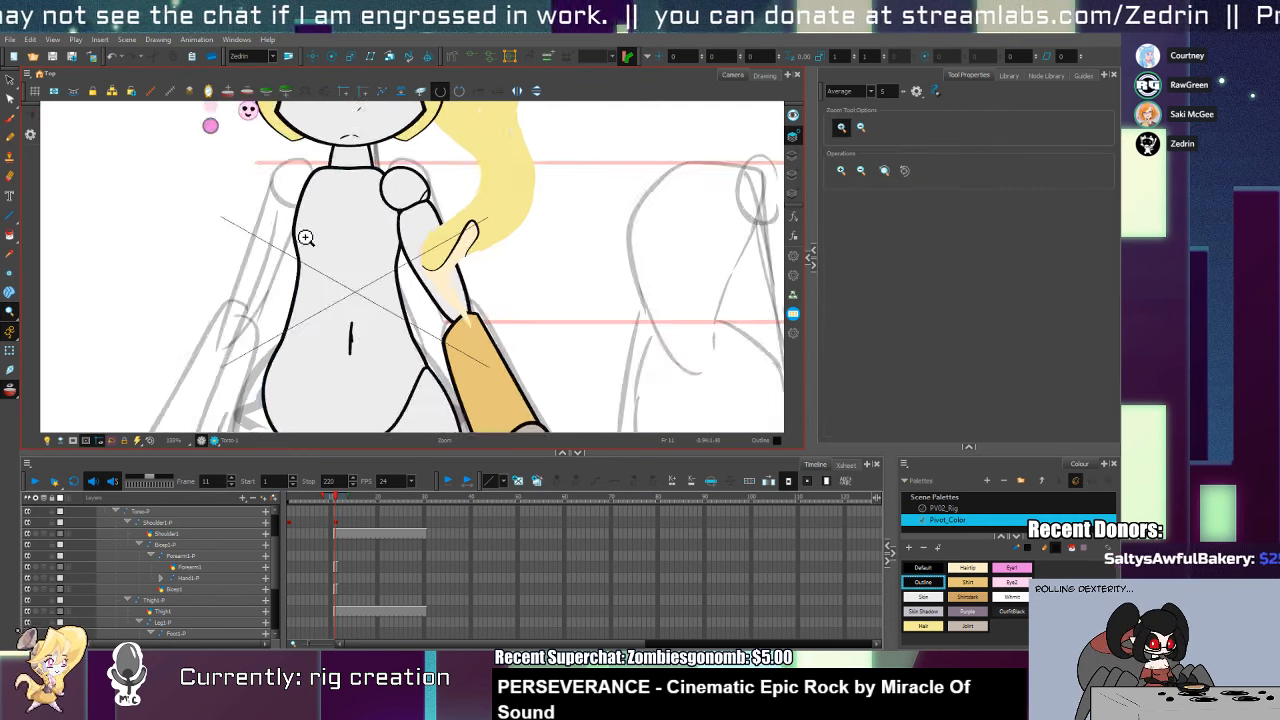
key("ctrl+z")
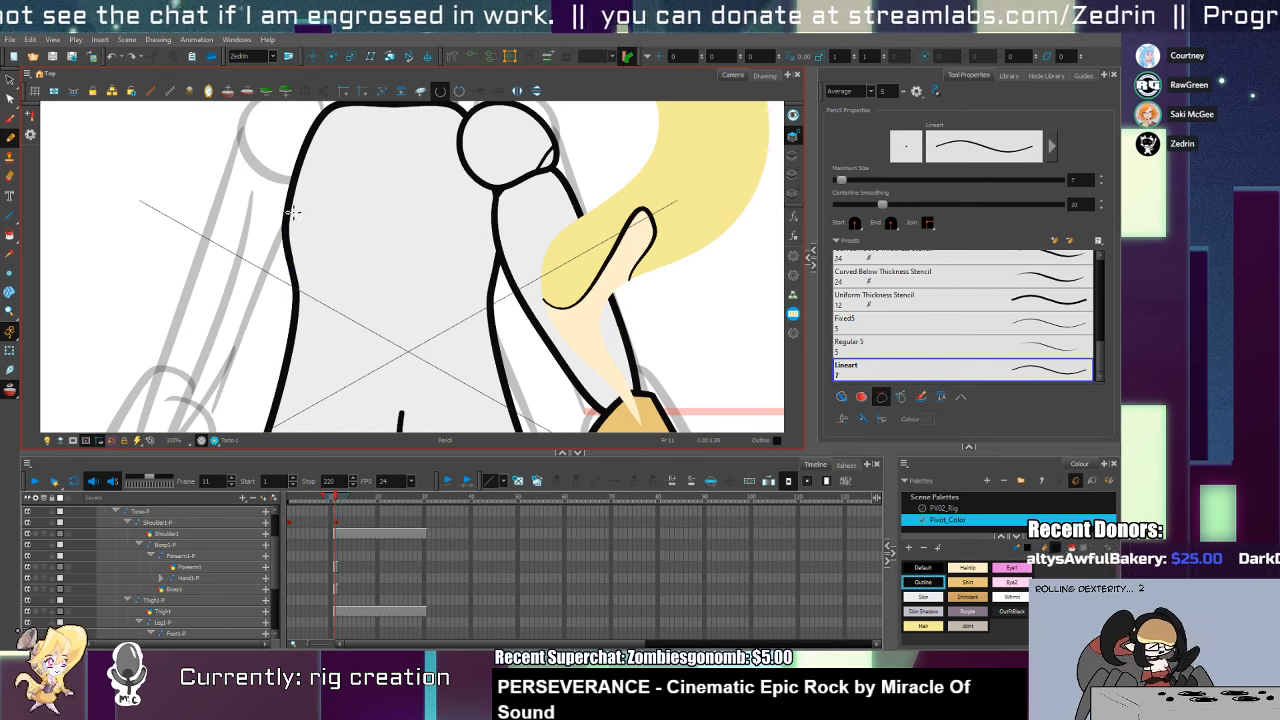
Draw a curved Lineart stroke along the chest's left edge, close it with an invisible stroke, and fill it with the Skin colour
mouse_move(295, 196)
left_mouse_down()
mouse_move(285, 266)
mouse_move(320, 291)
left_mouse_up()
left_click_drag(294, 196, 305, 300)
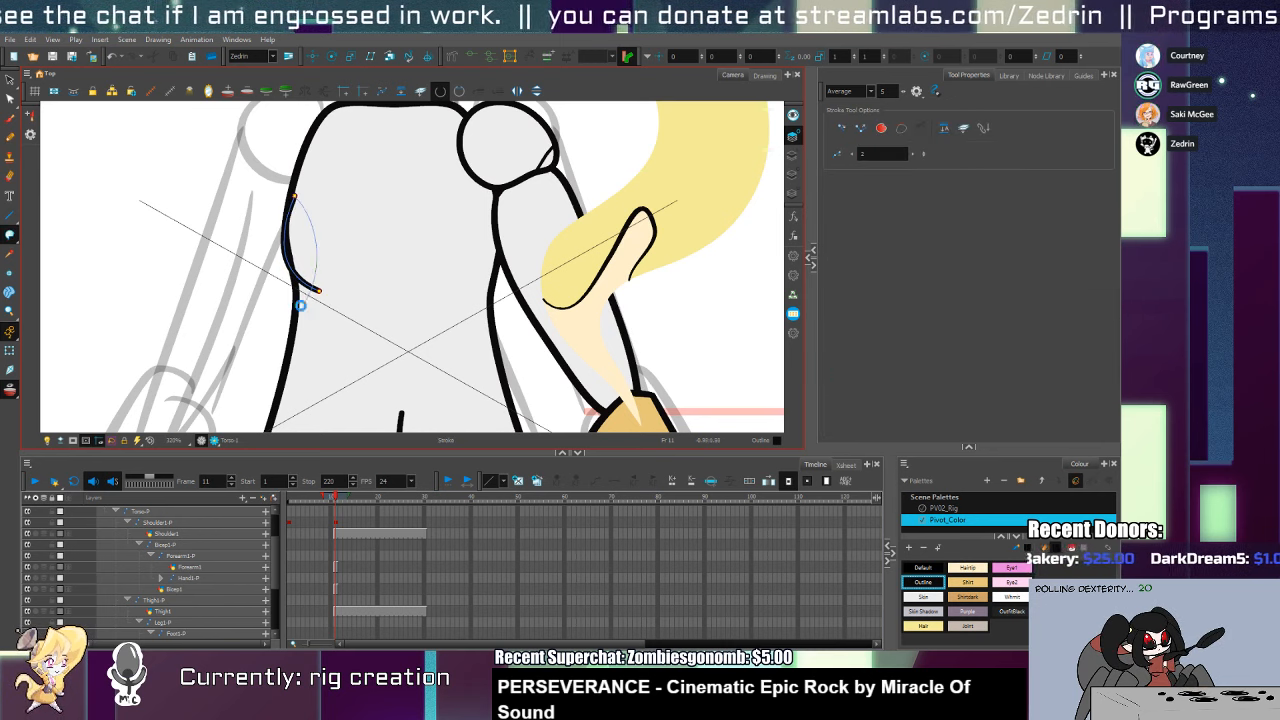
key("alt+i")
key("d")
left_click(343, 251)
left_click(311, 256)
Select the filled chest curve, nudge it up, and place a horizontally mirrored copy on the opposite edge of the chest
key("alt+s")
mouse_move(340, 236)
left_mouse_down()
mouse_move(326, 314)
mouse_move(360, 280)
left_mouse_up()
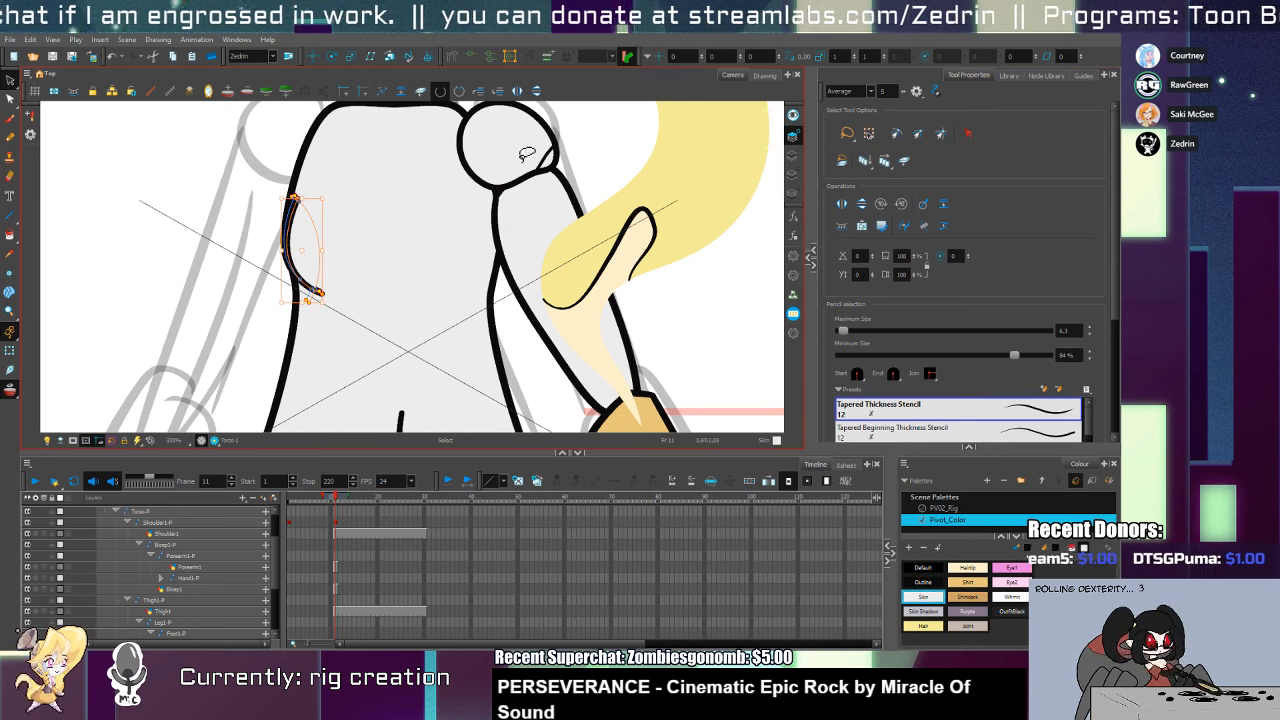
key("Up")
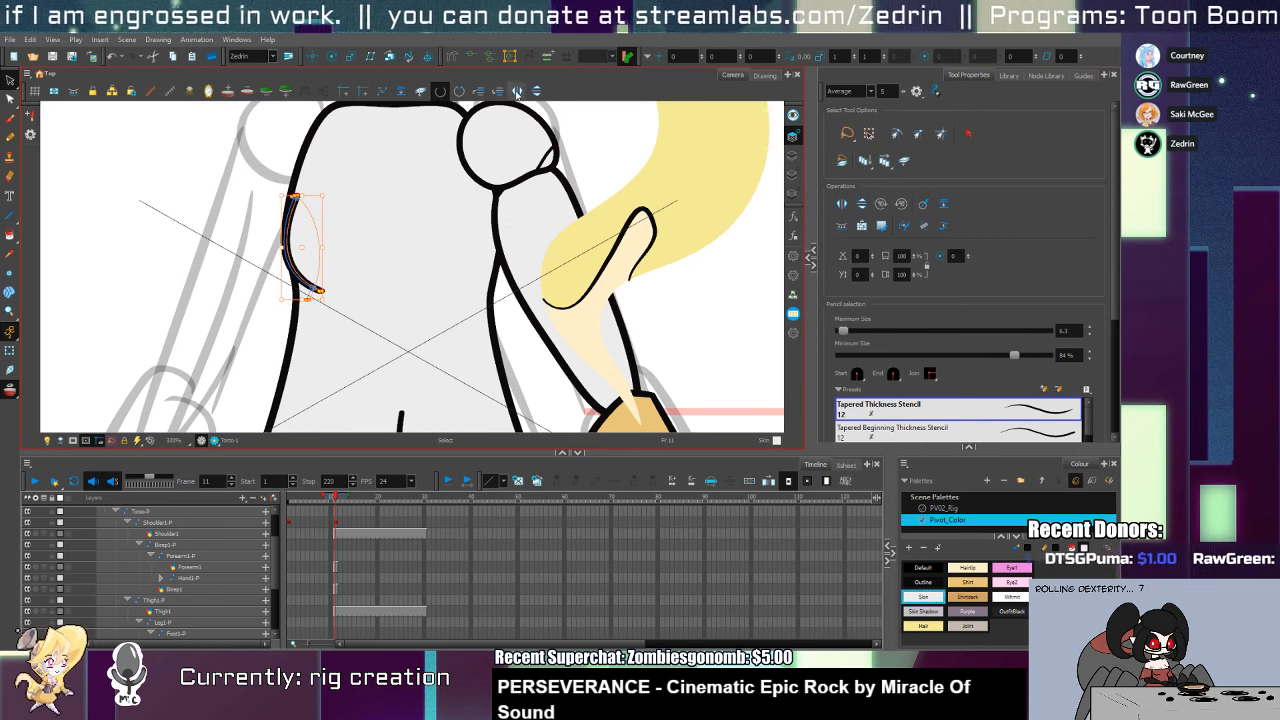
left_click(517, 91)
left_click_drag(302, 265, 508, 274)
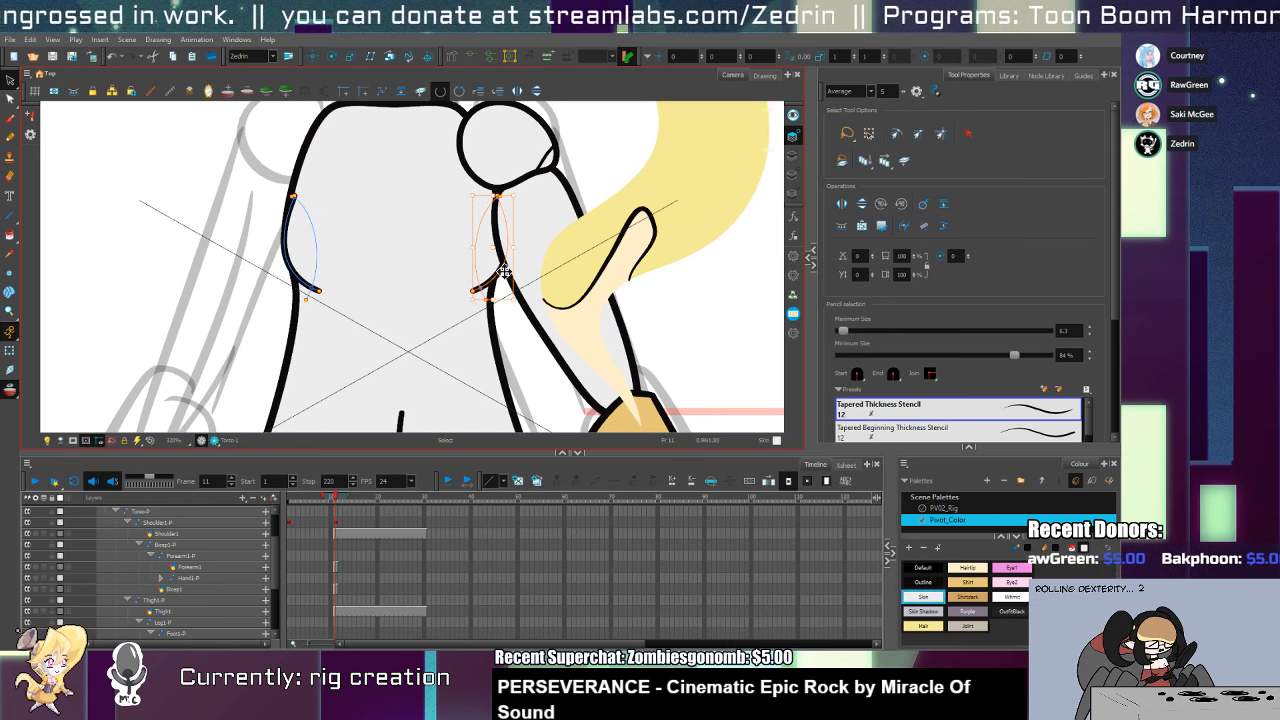
Draw a short slanted line at the centre of the chest with the Lineart pencil in the Outline colour
key("alt+slash")
left_click_drag(391, 209, 397, 222)
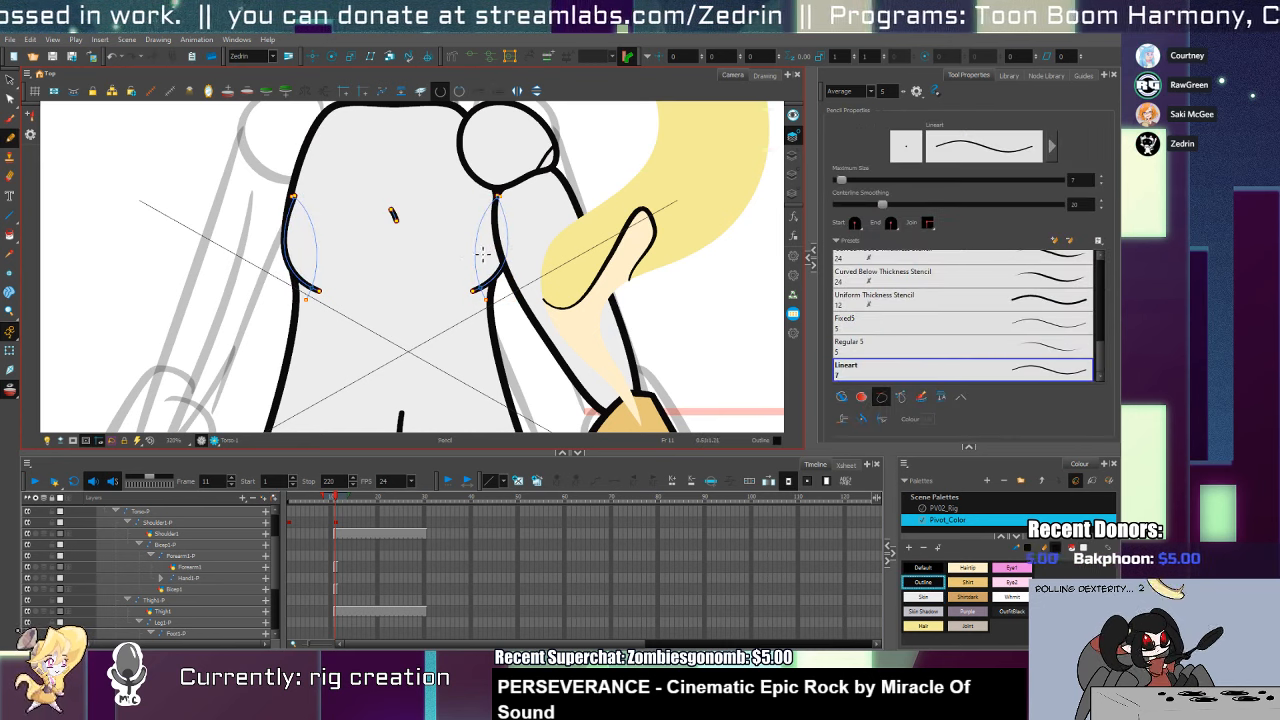
key("alt+z")
scroll(454, 305, "down", 6)
left_click_drag(456, 305, 322, 242)
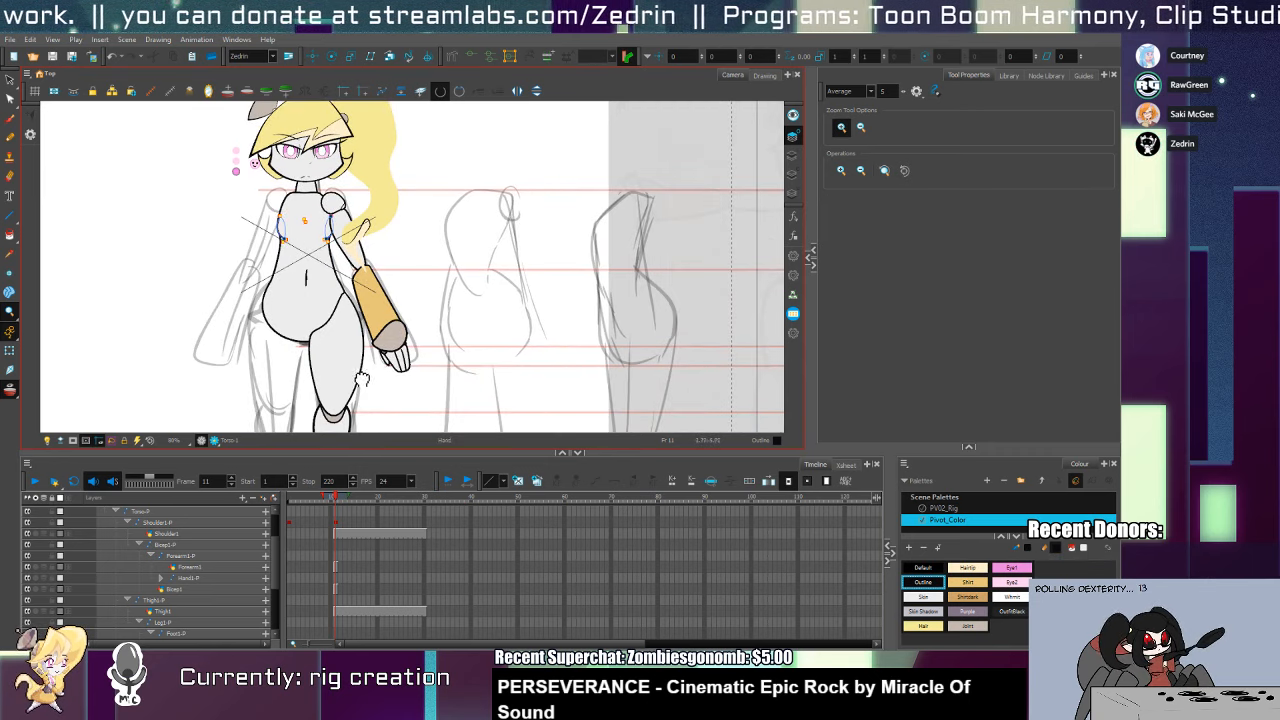
Pull the torso contour inward at the right waist with the Contour Editor and adjust the curve towards the hip
left_click_drag(339, 320, 358, 369)
scroll(357, 348, "up", 4)
key("shift+2")
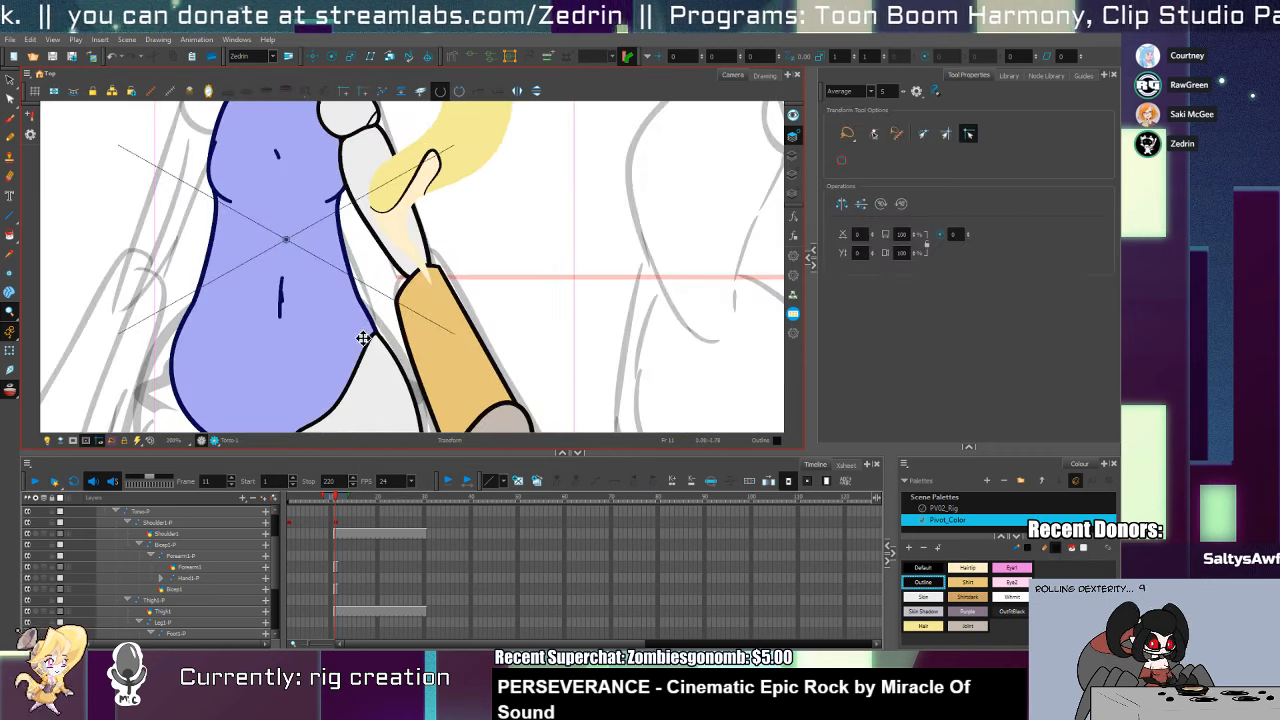
key("alt+q")
left_click(793, 158)
left_click(362, 304)
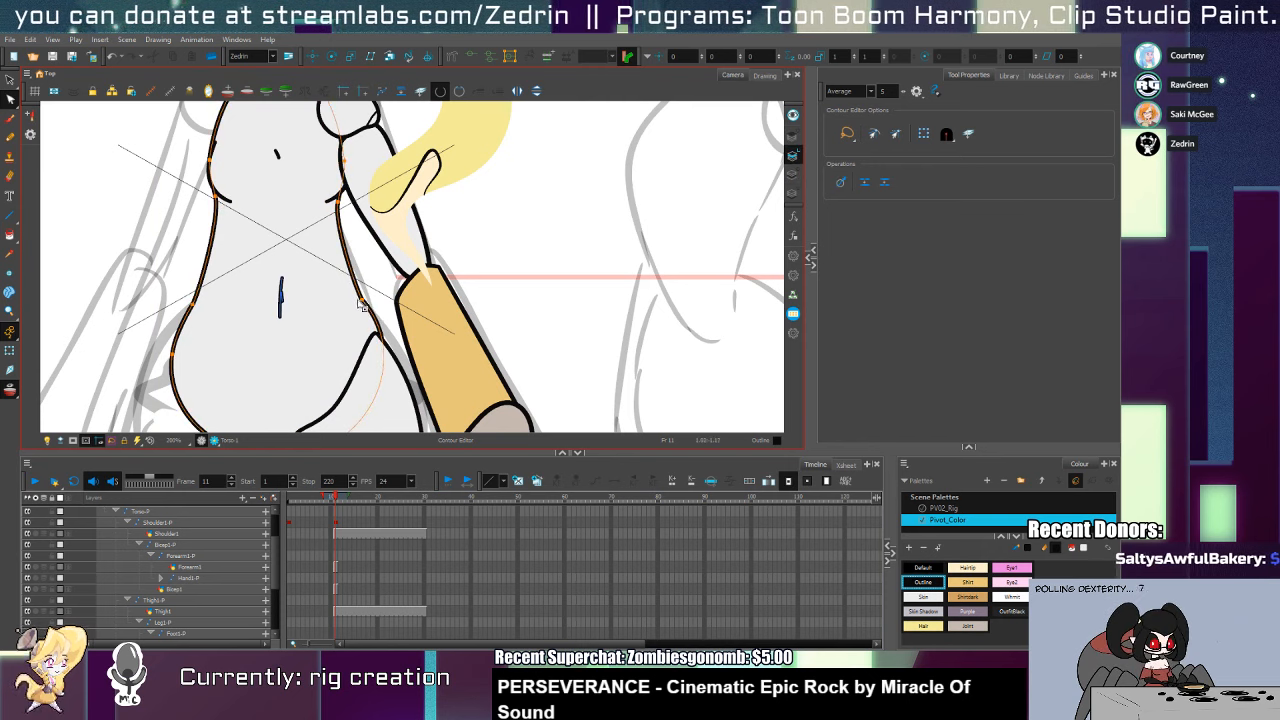
left_click(366, 304)
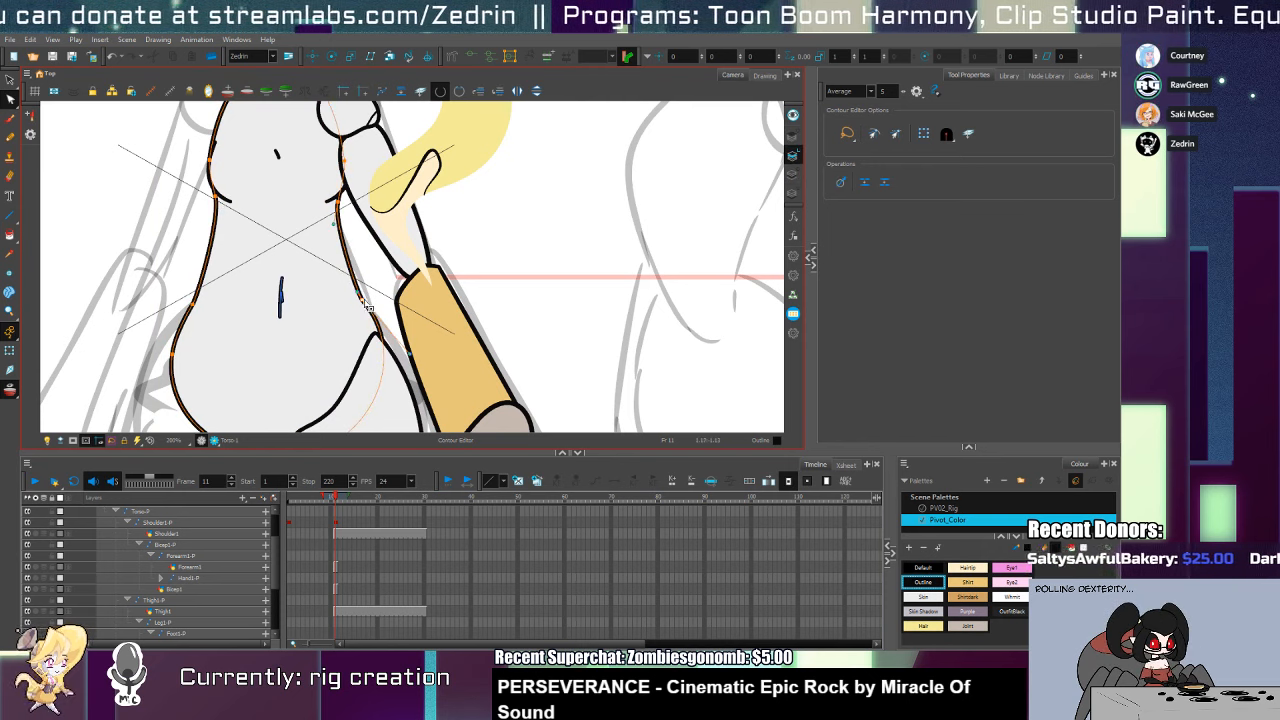
left_click_drag(364, 301, 354, 300)
left_click_drag(399, 354, 408, 352)
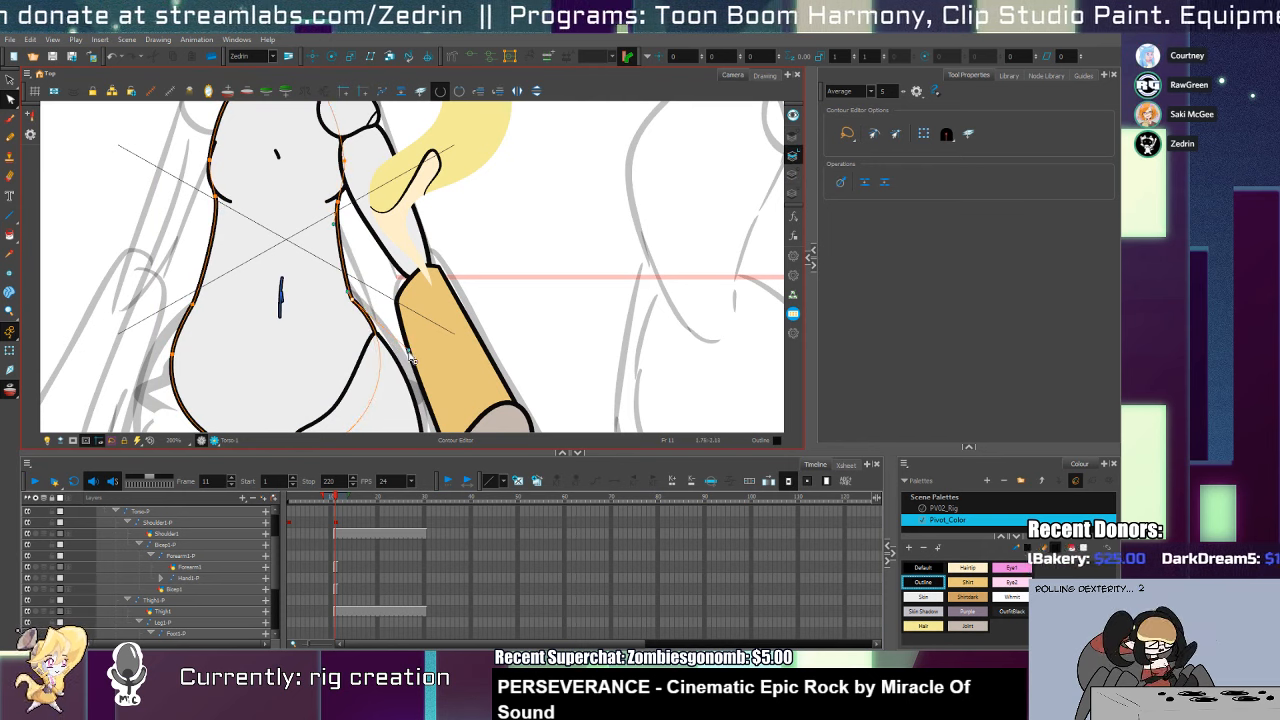
Reshape the left waist and hip contour of the torso to match the opposite side
left_click_drag(202, 325, 270, 284)
left_click(263, 264)
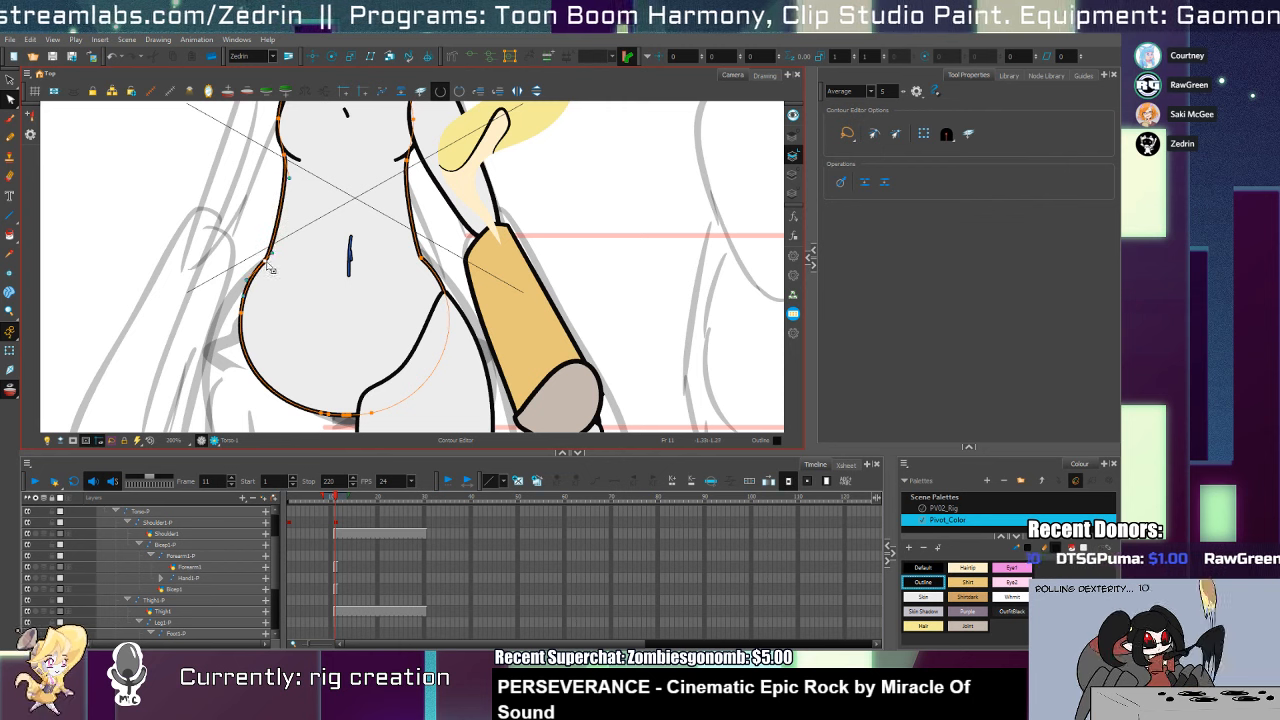
left_click(243, 323)
left_click(265, 266)
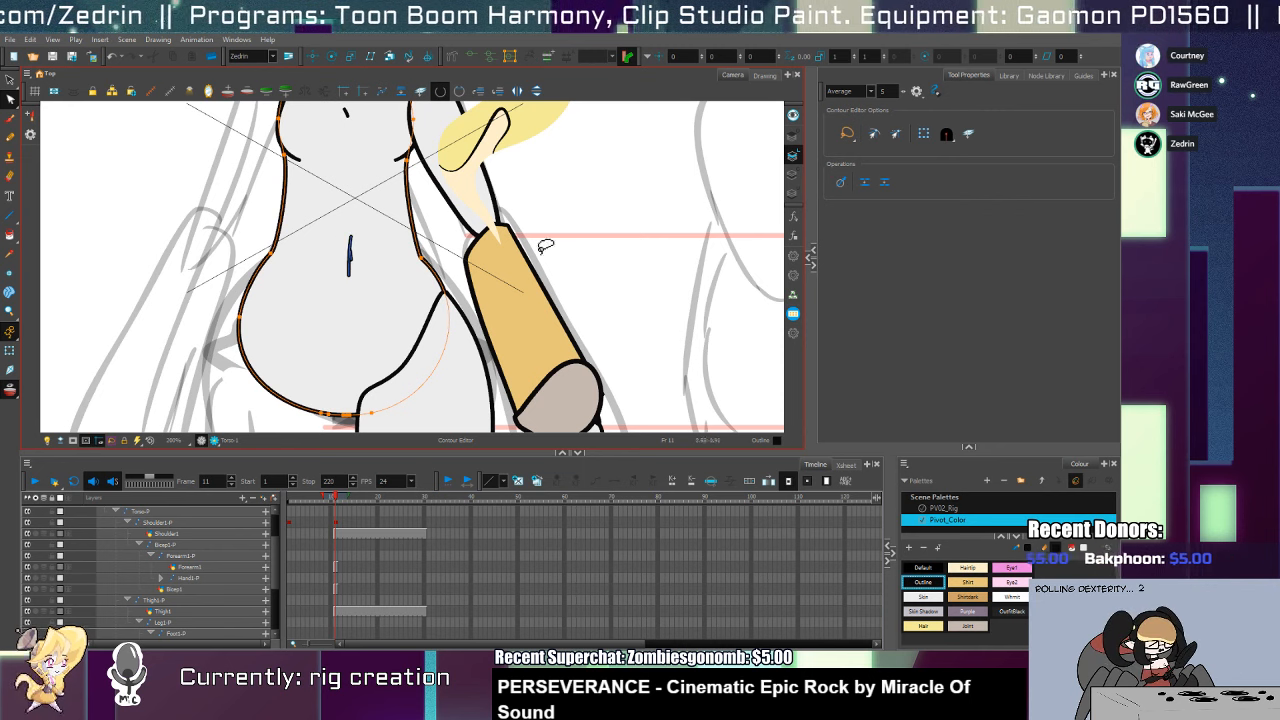
Delete the extra contour point at the crotch of the torso outline
key("space")
left_click_drag(429, 265, 406, 357)
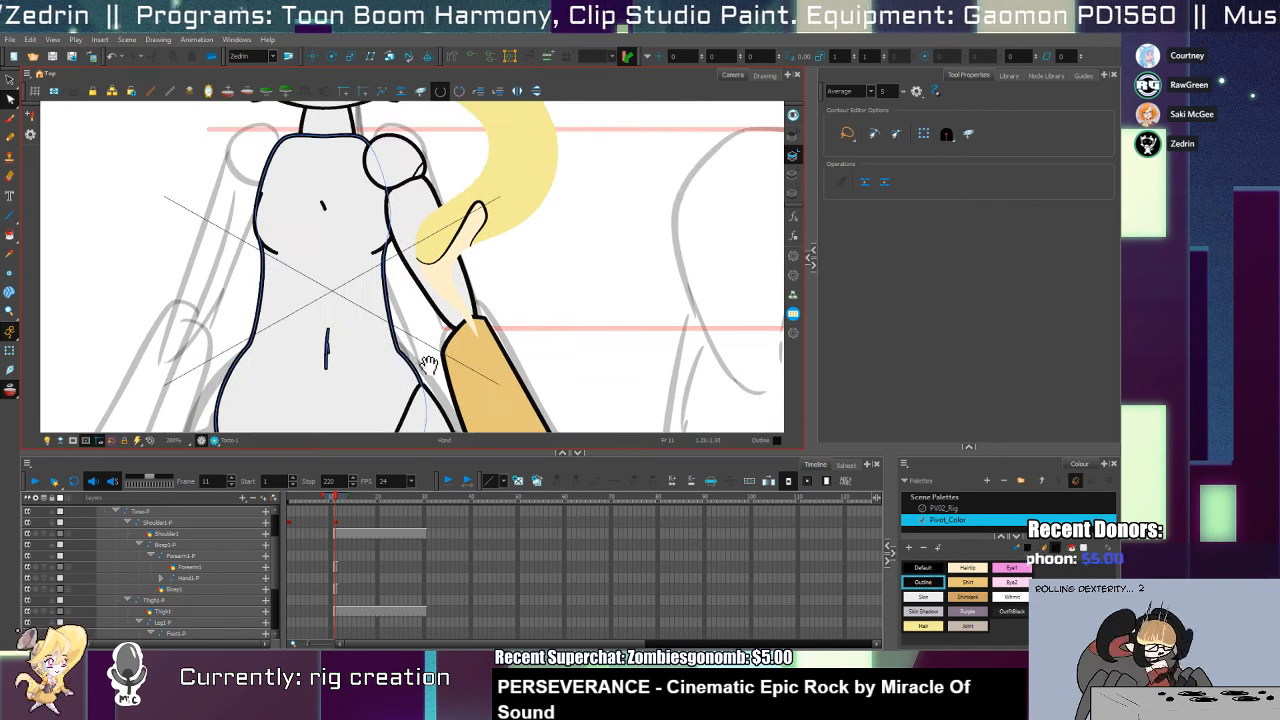
left_click_drag(382, 299, 391, 115)
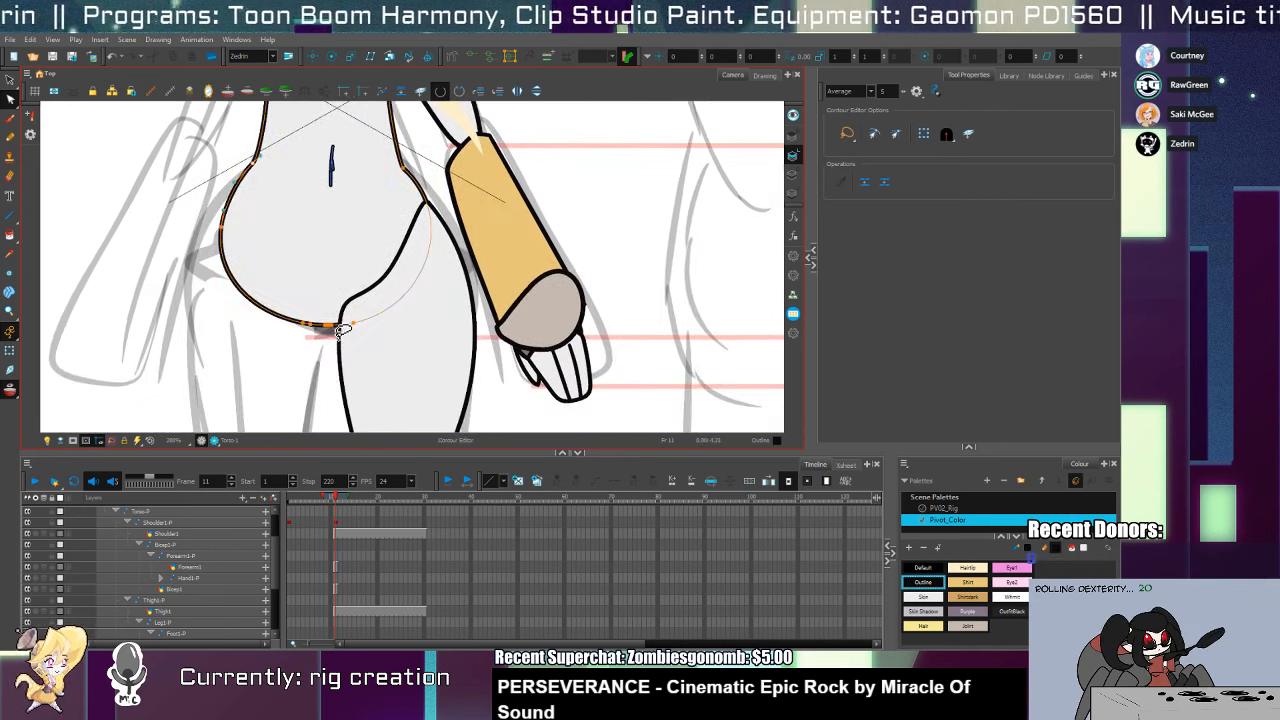
left_click(334, 331)
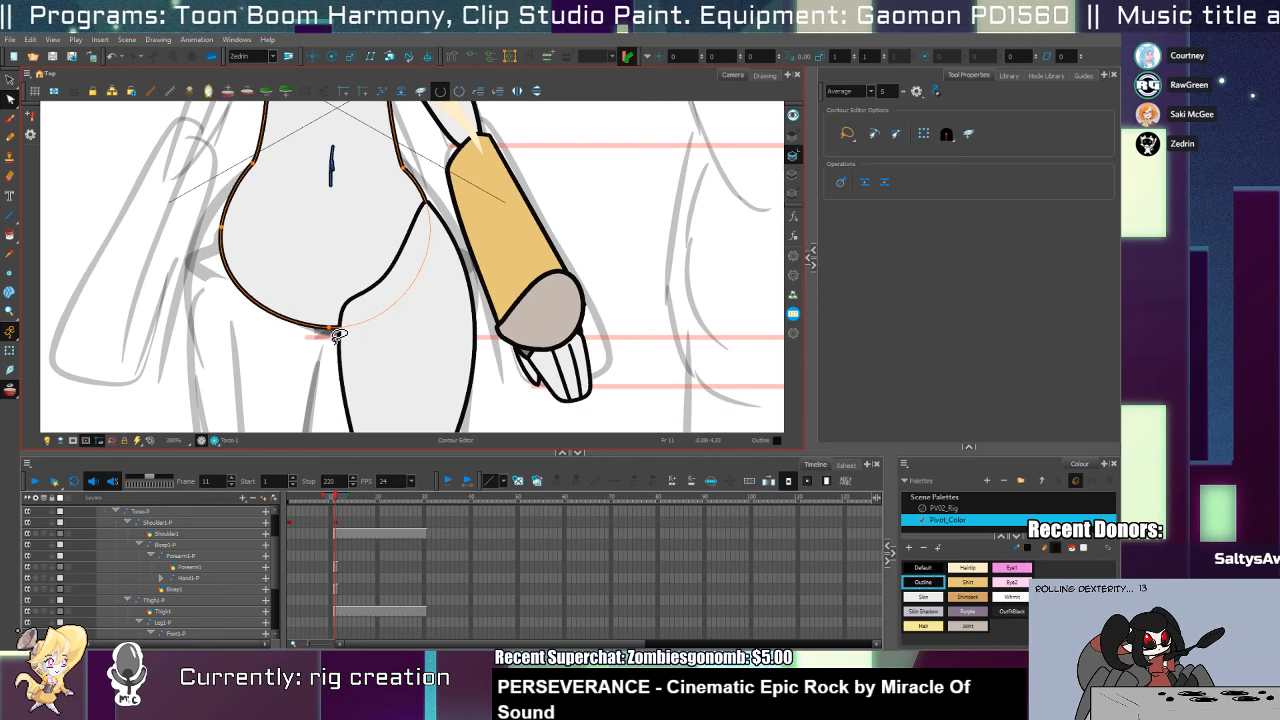
mouse_move(335, 334)
left_mouse_down()
mouse_move(337, 312)
mouse_move(342, 334)
left_mouse_up()
key("Delete")
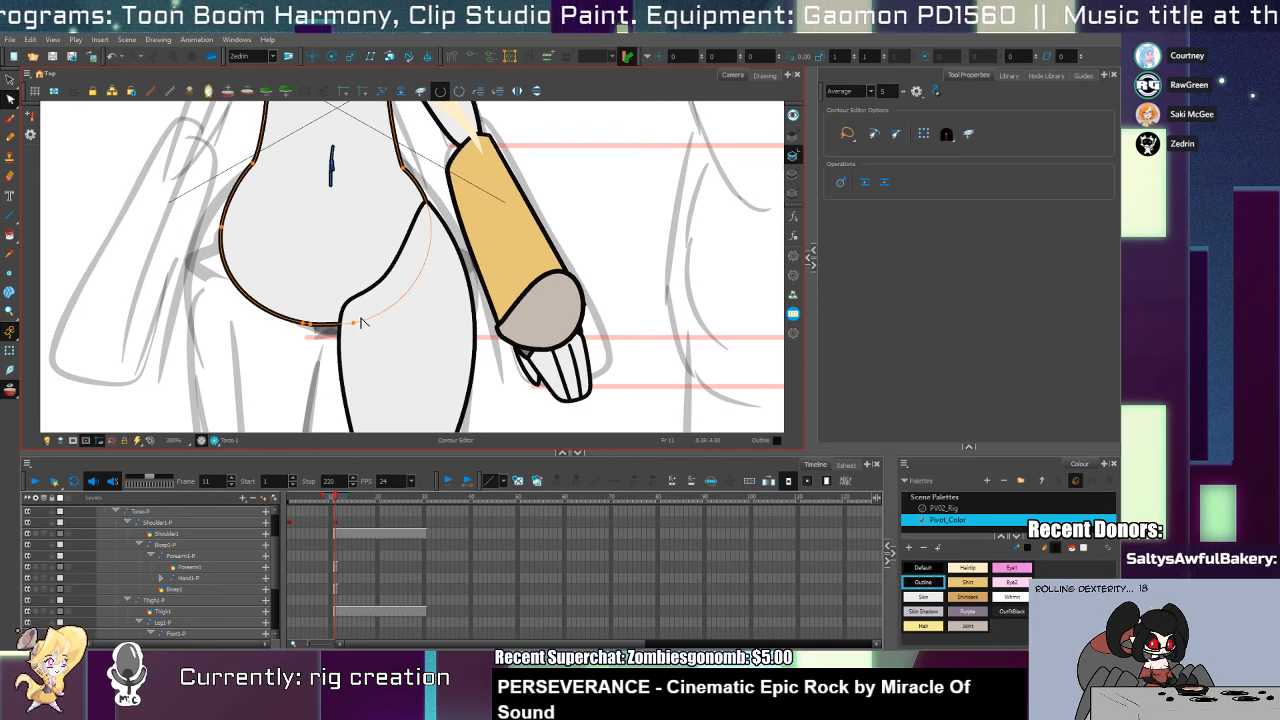
mouse_move(304, 298)
left_mouse_down()
mouse_move(403, 345)
mouse_move(390, 374)
mouse_move(394, 338)
left_mouse_up()
Try to move the shoulder outward from the torso
key("space")
left_click_drag(386, 222, 376, 352)
key("shift+t")
left_click(355, 212)
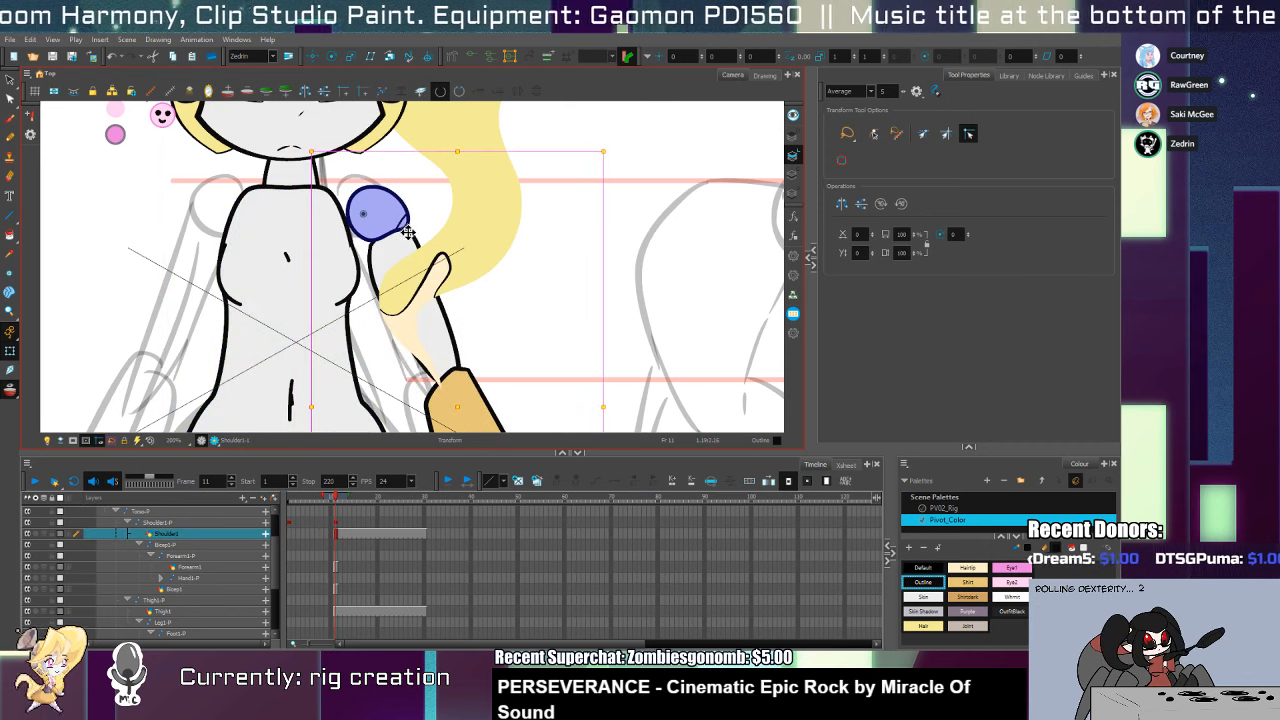
Select the mirrored chest curve on the torso drawing and nudge it left
key("alt+s")
left_click(347, 297)
left_click(793, 135)
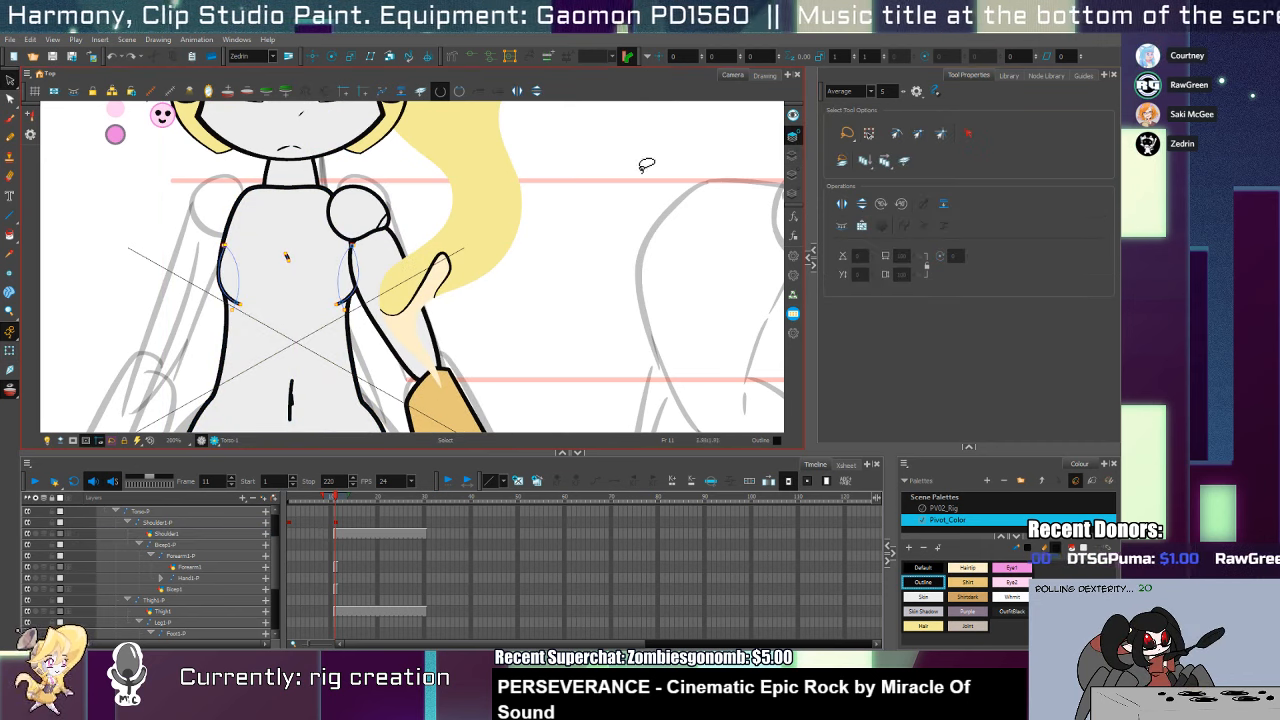
mouse_move(384, 253)
left_mouse_down()
mouse_move(321, 296)
mouse_move(349, 311)
left_mouse_up()
key("Left")
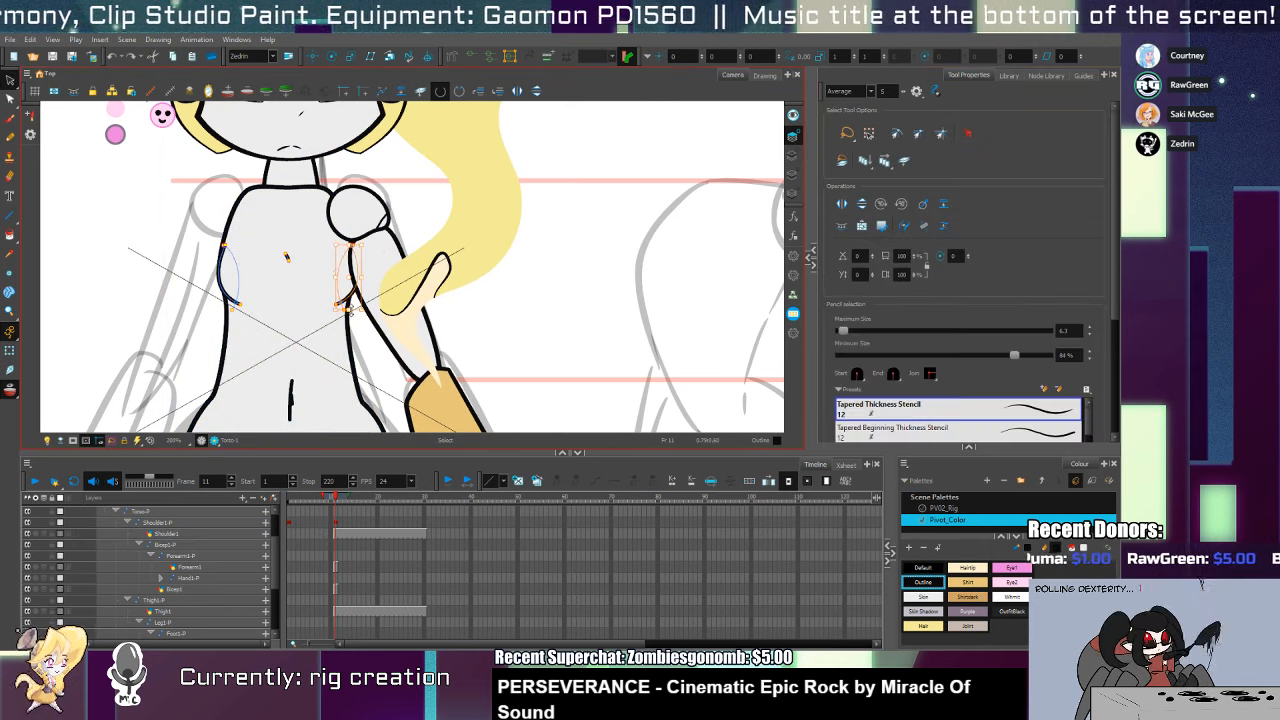
Move the shoulder slightly up and outward and send it behind the torso
key("shift+t")
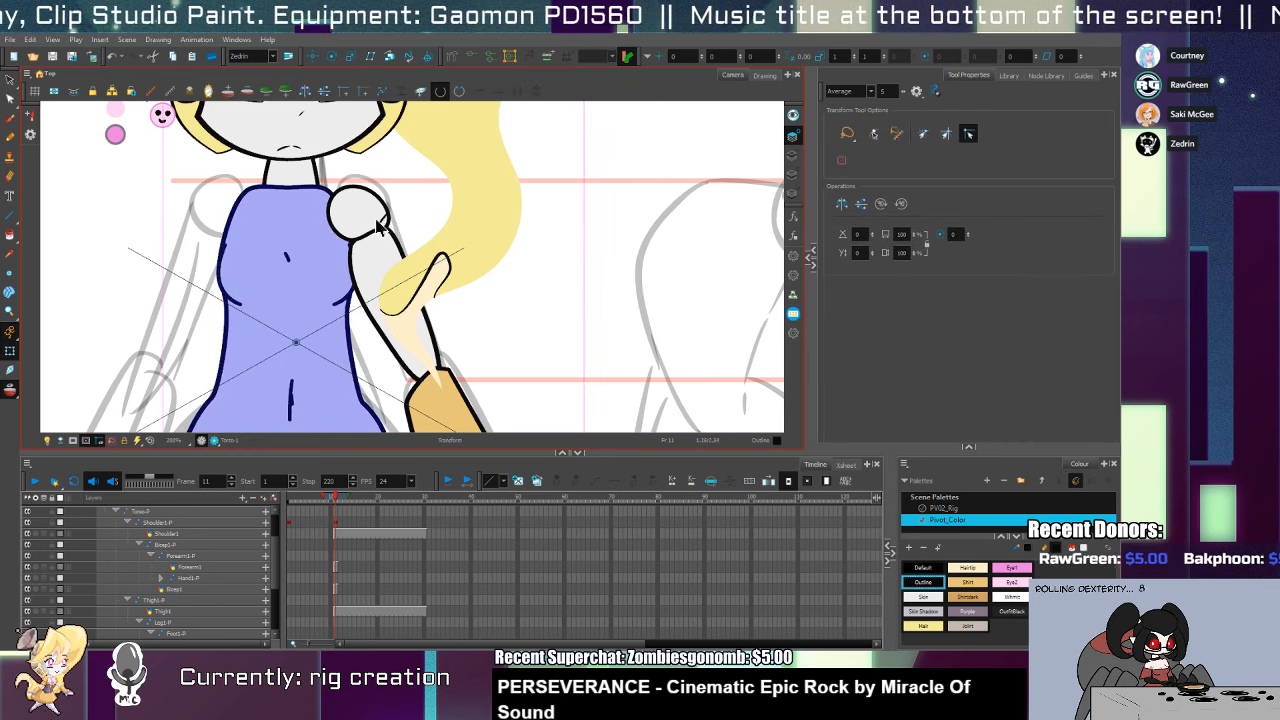
left_click(385, 226)
left_click_drag(381, 223, 382, 219)
key("alt+Up")
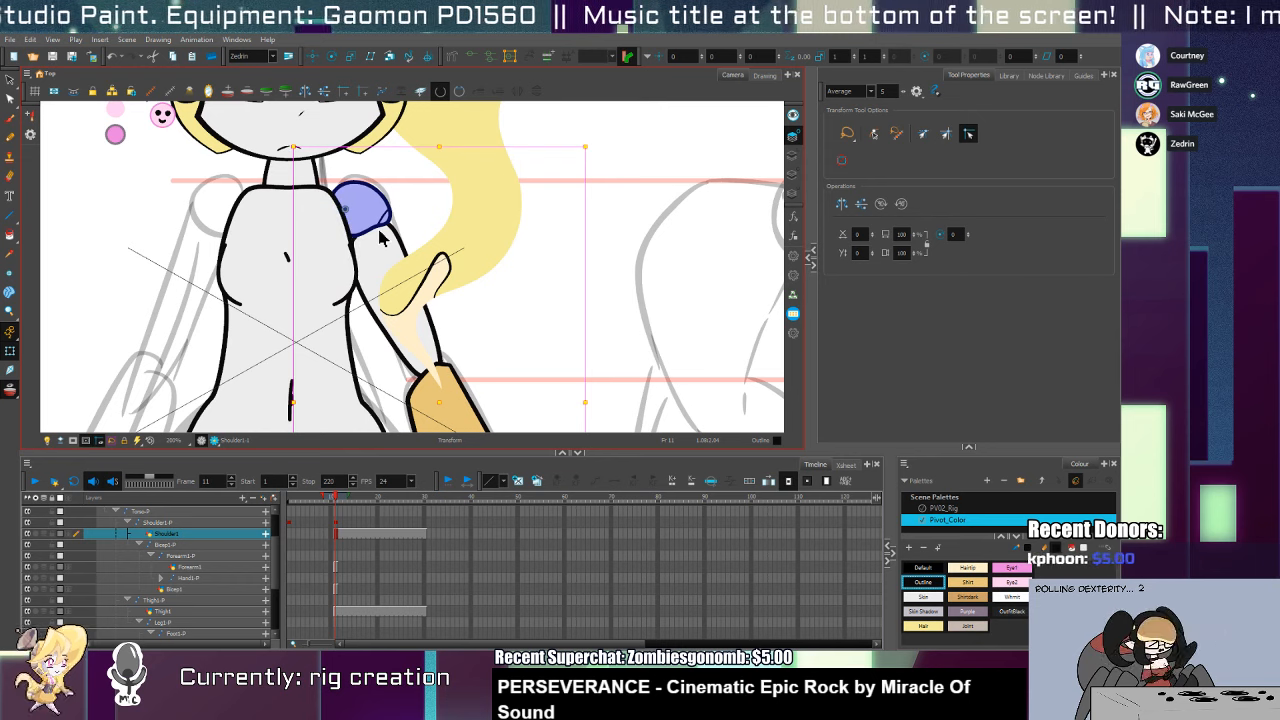
key("alt+z")
left_click_drag(405, 318, 424, 287)
key("space")
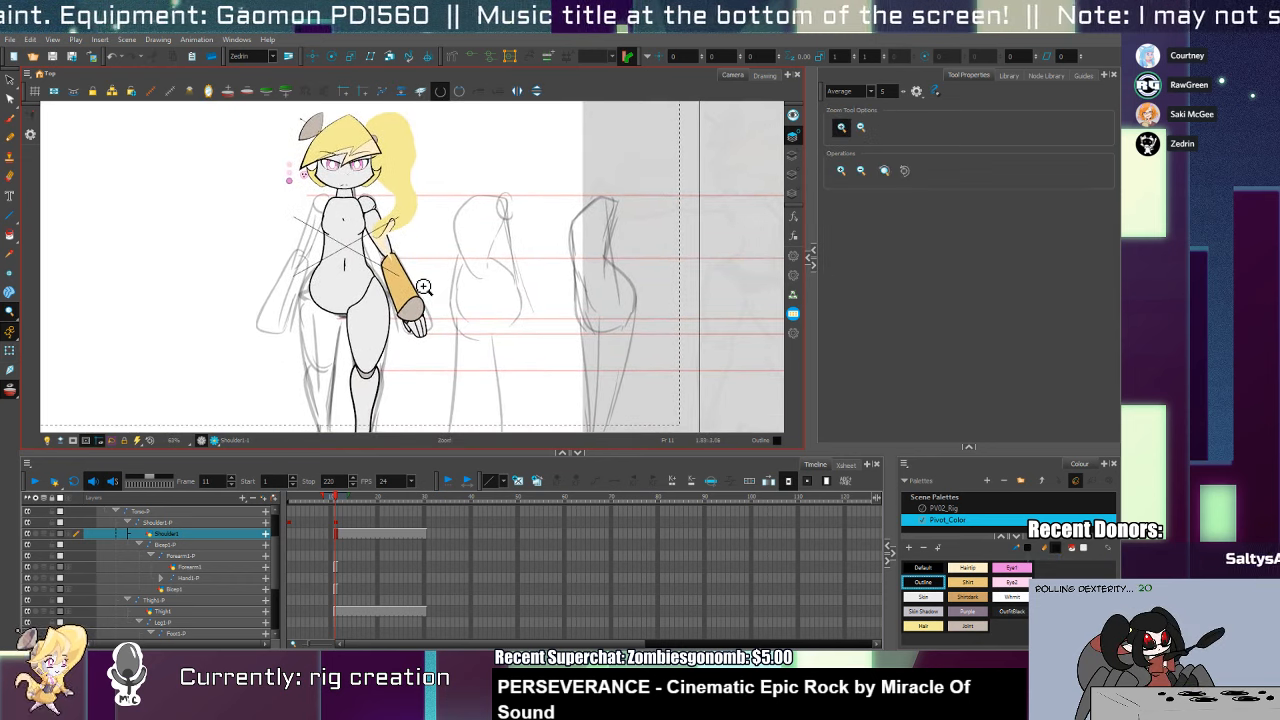
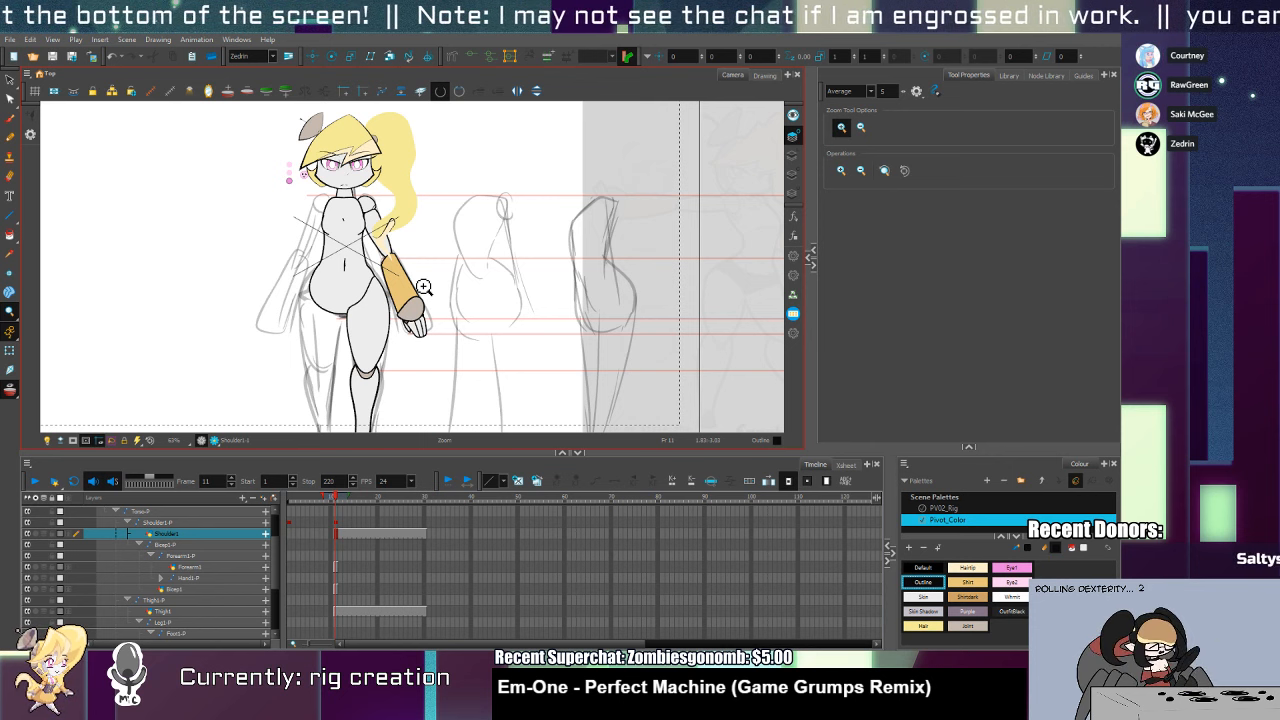
Examine the leg parts by selecting the thigh, lower leg and foot in turn
left_click(370, 333)
key("shift+t")
left_click(379, 344)
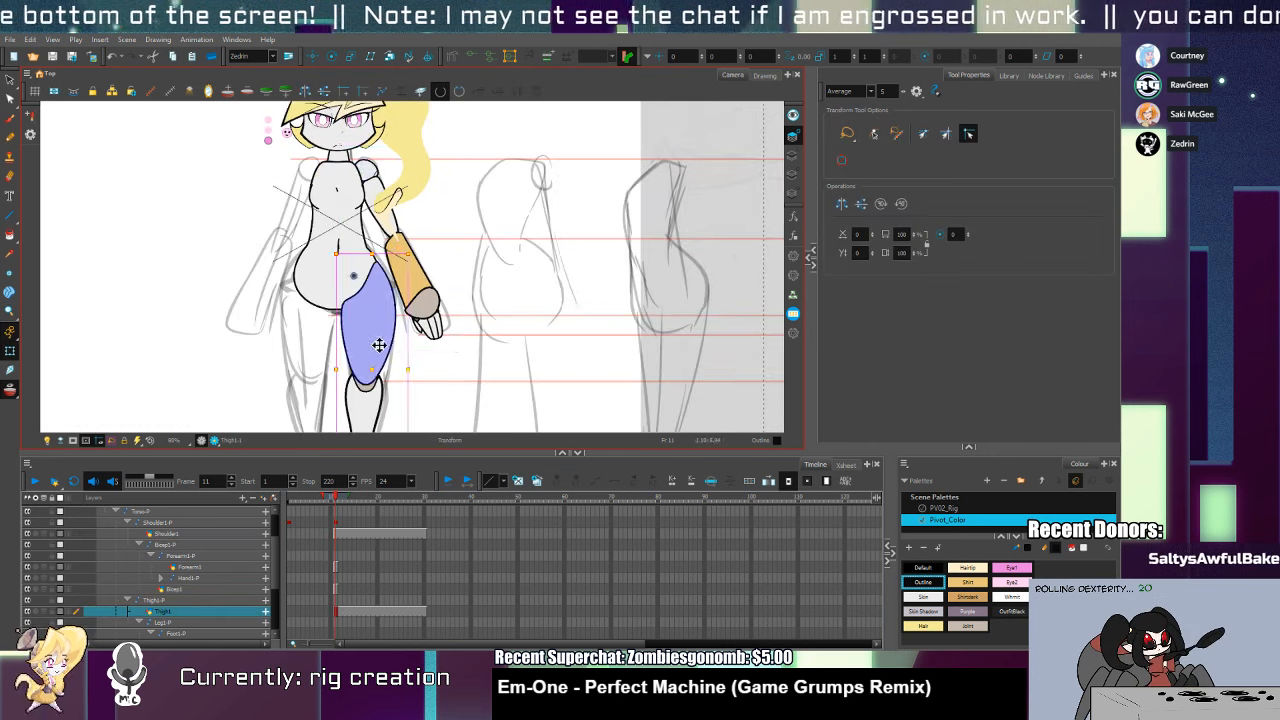
left_click_drag(383, 378, 381, 320)
left_click(372, 360)
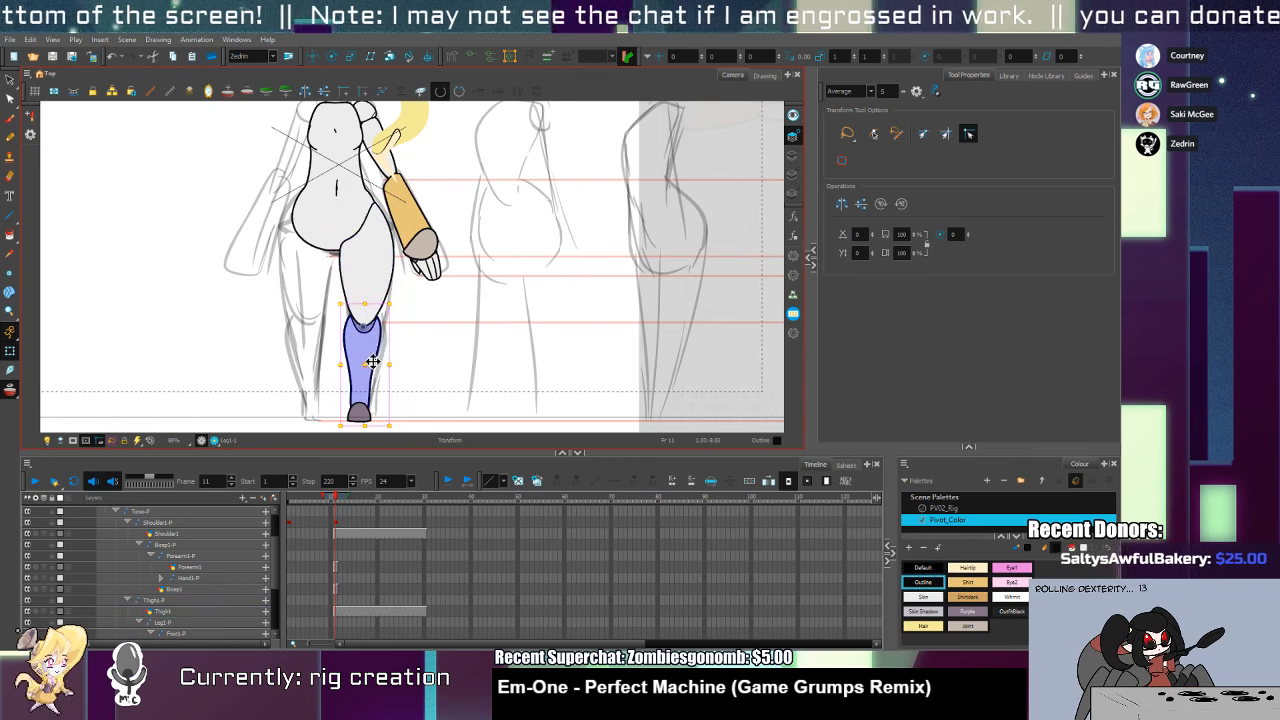
left_click(358, 410)
left_click(394, 273)
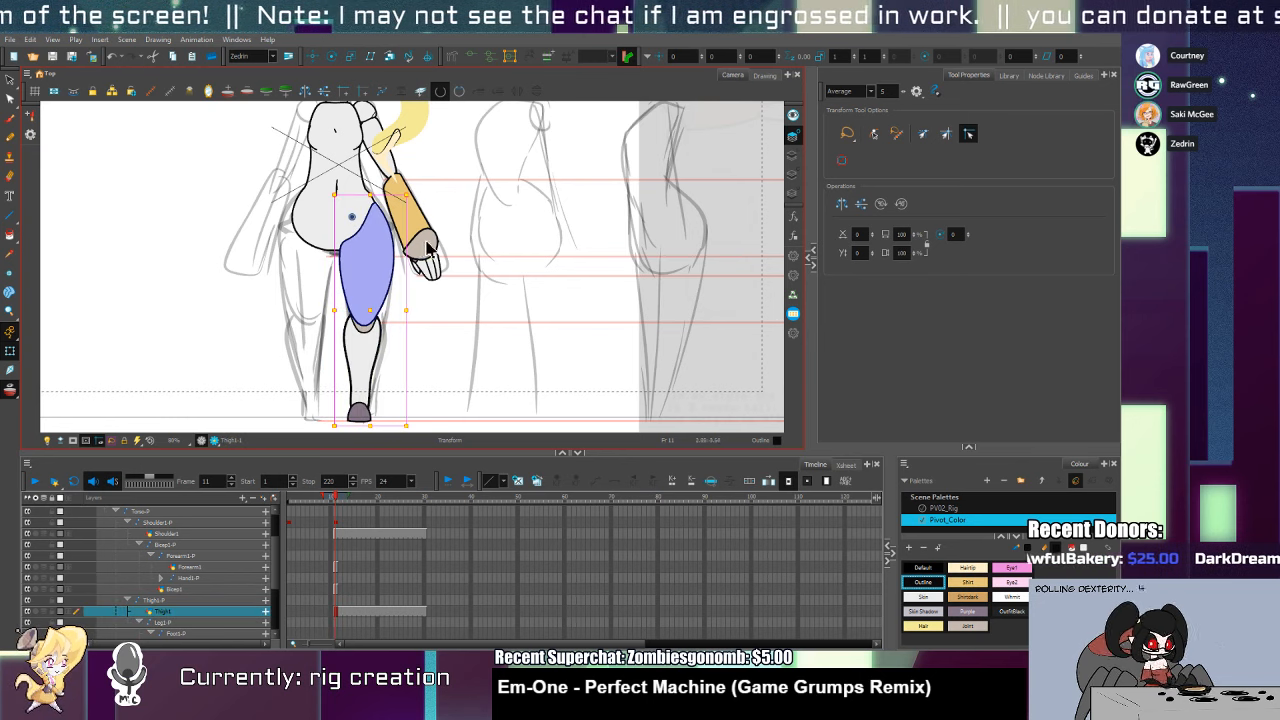
left_click(422, 248)
left_click(366, 318)
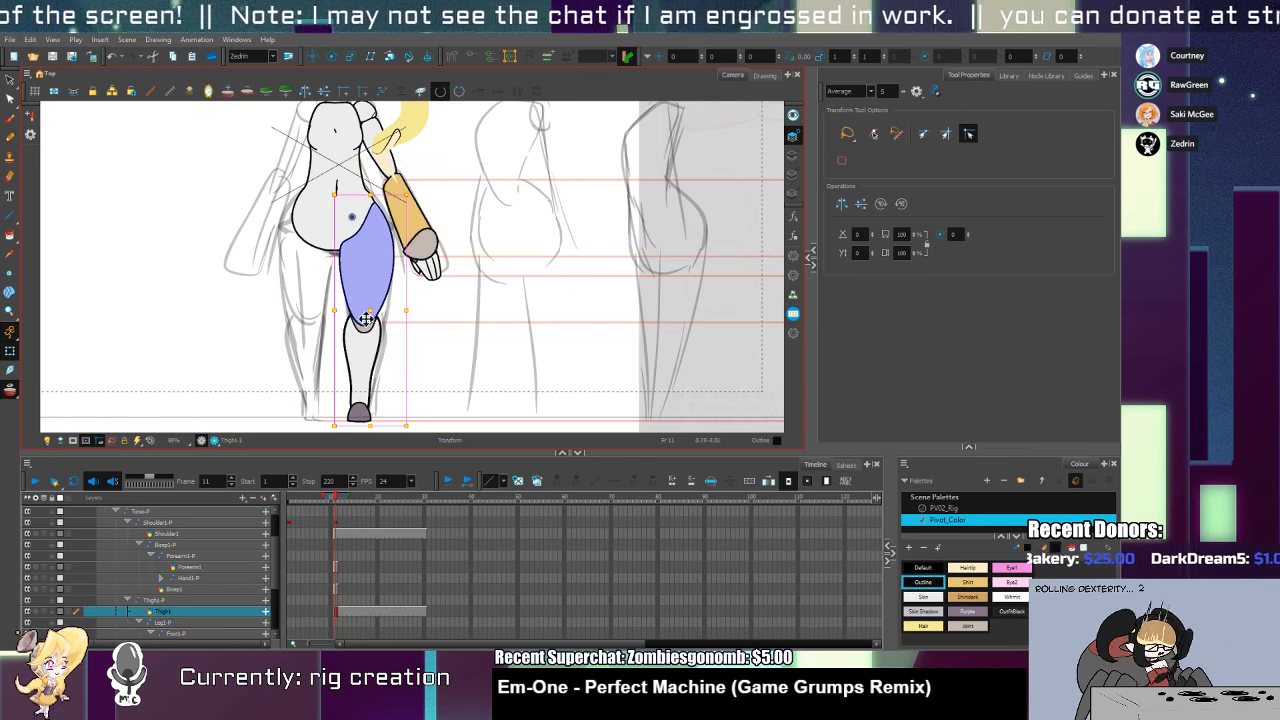
Collapse the Thigh1-P leg group, duplicate it, and rename the copy Thigh2-P
left_click(133, 601)
left_click(155, 601)
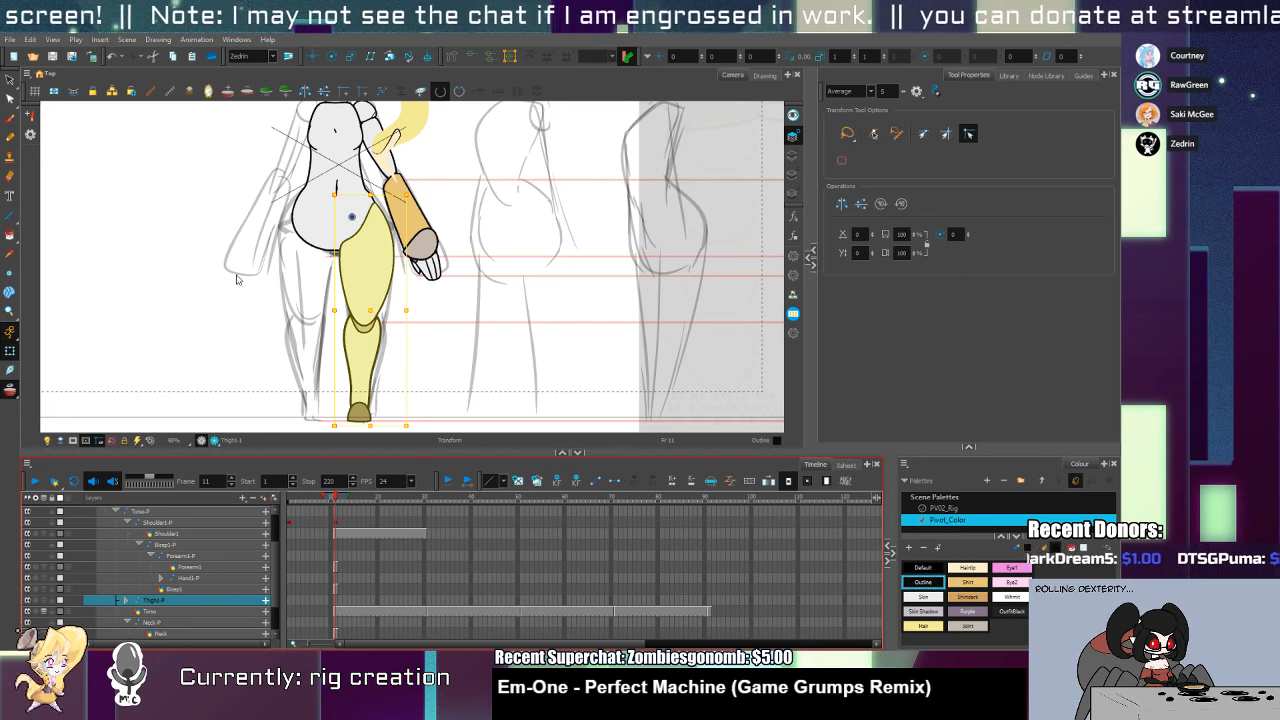
key("ctrl+d")
left_click(168, 613)
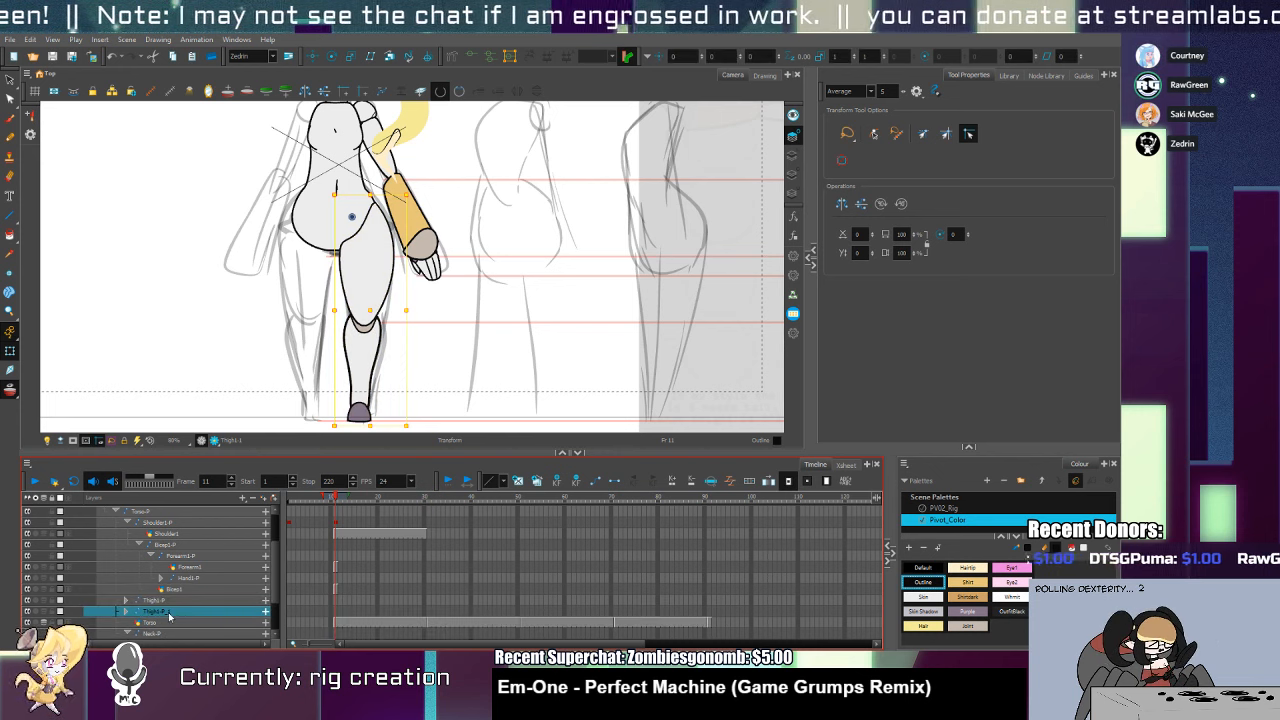
double_click(169, 614)
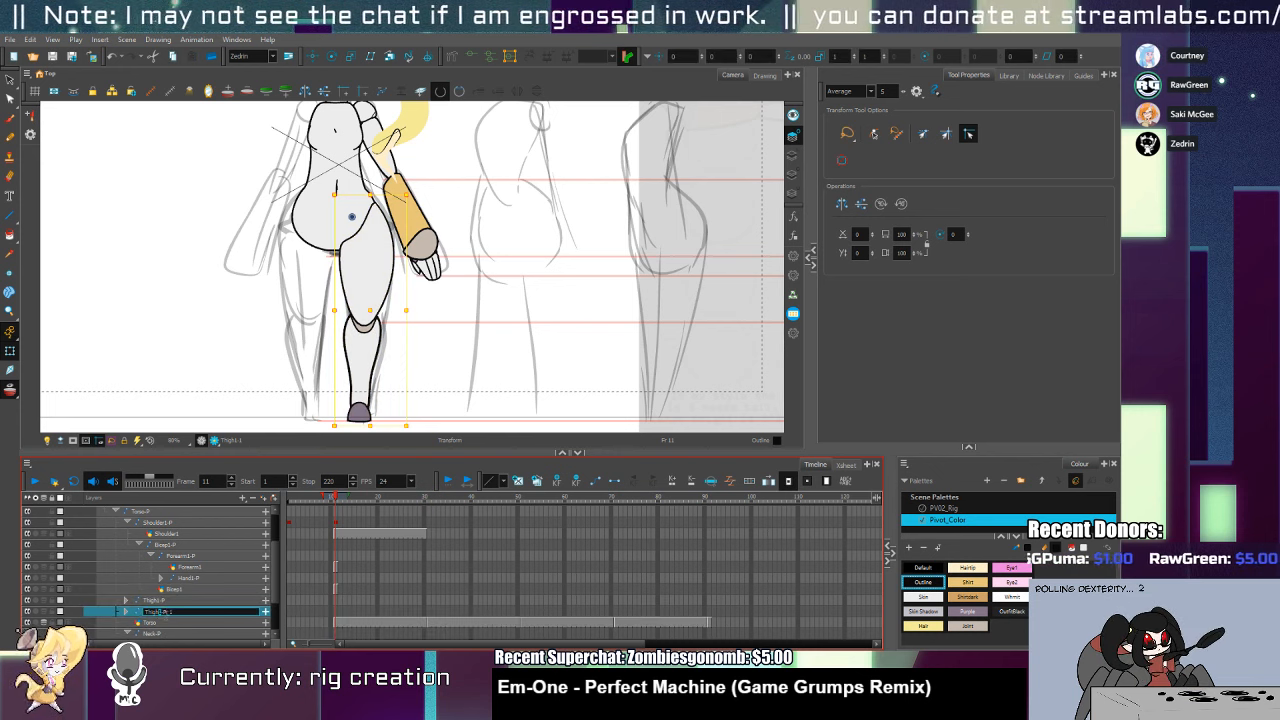
Expand the Thigh2-P group and rename the thigh drawing inside it
left_click(128, 610)
left_click(185, 622)
double_click(174, 623)
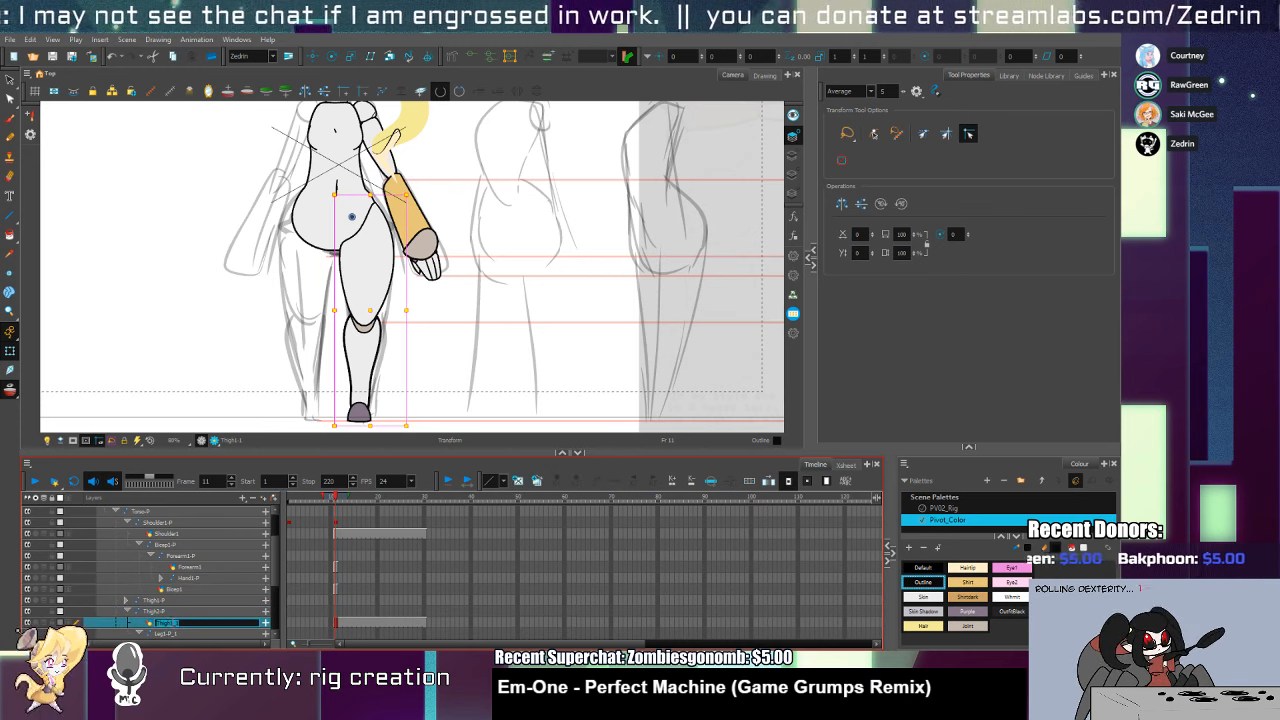
Collapse the Thigh2-P group, flip the leg horizontally, and move it over the sketched leg on the opposite hip
left_click(174, 612)
left_click(122, 612)
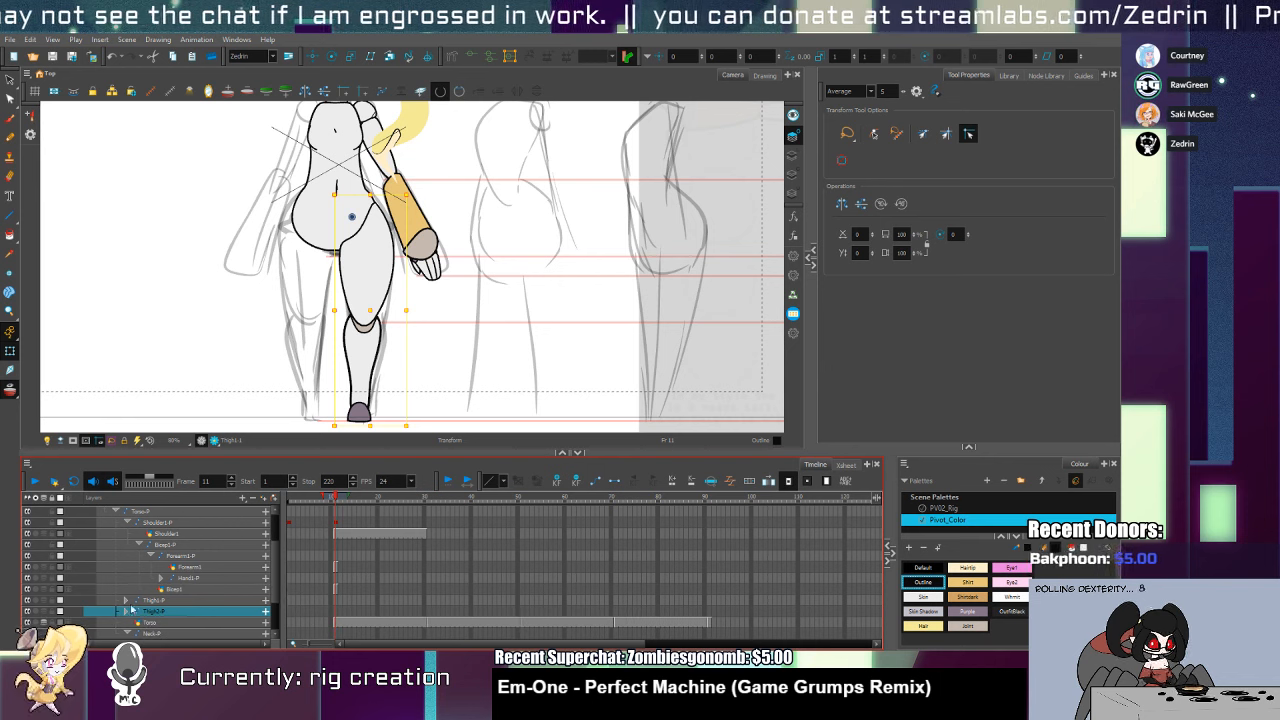
left_click(304, 91)
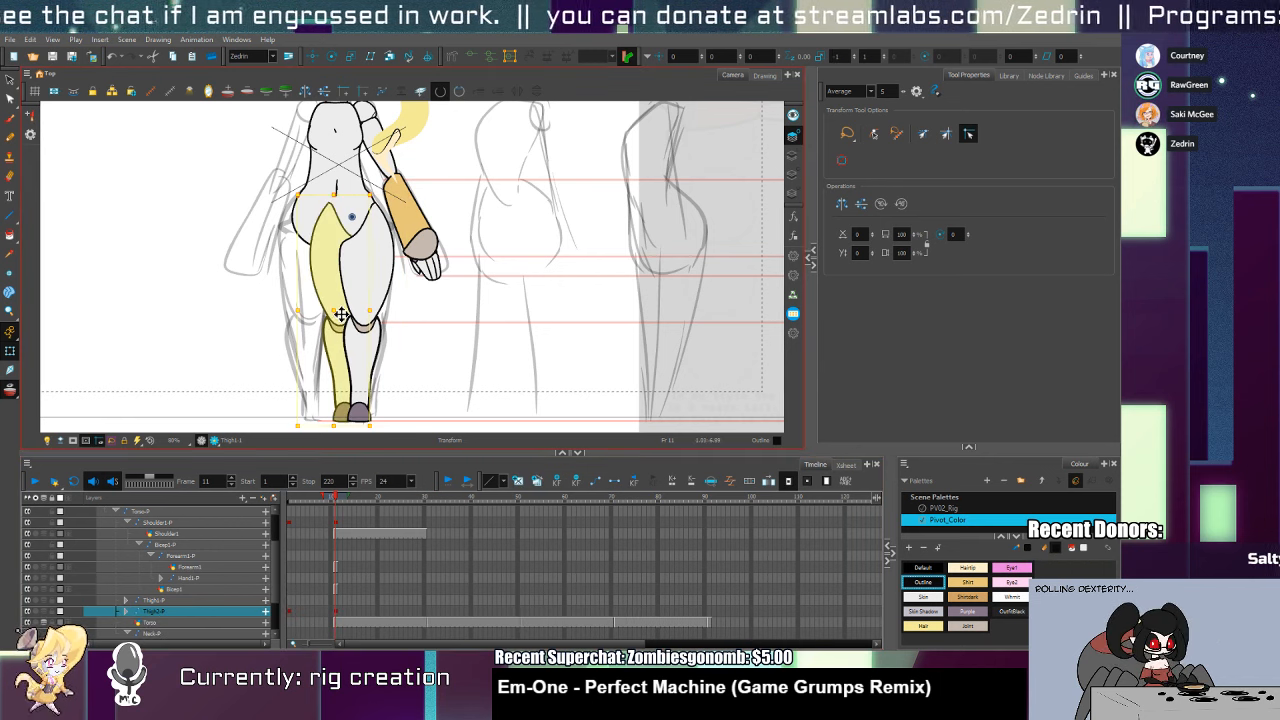
left_click_drag(341, 314, 306, 323)
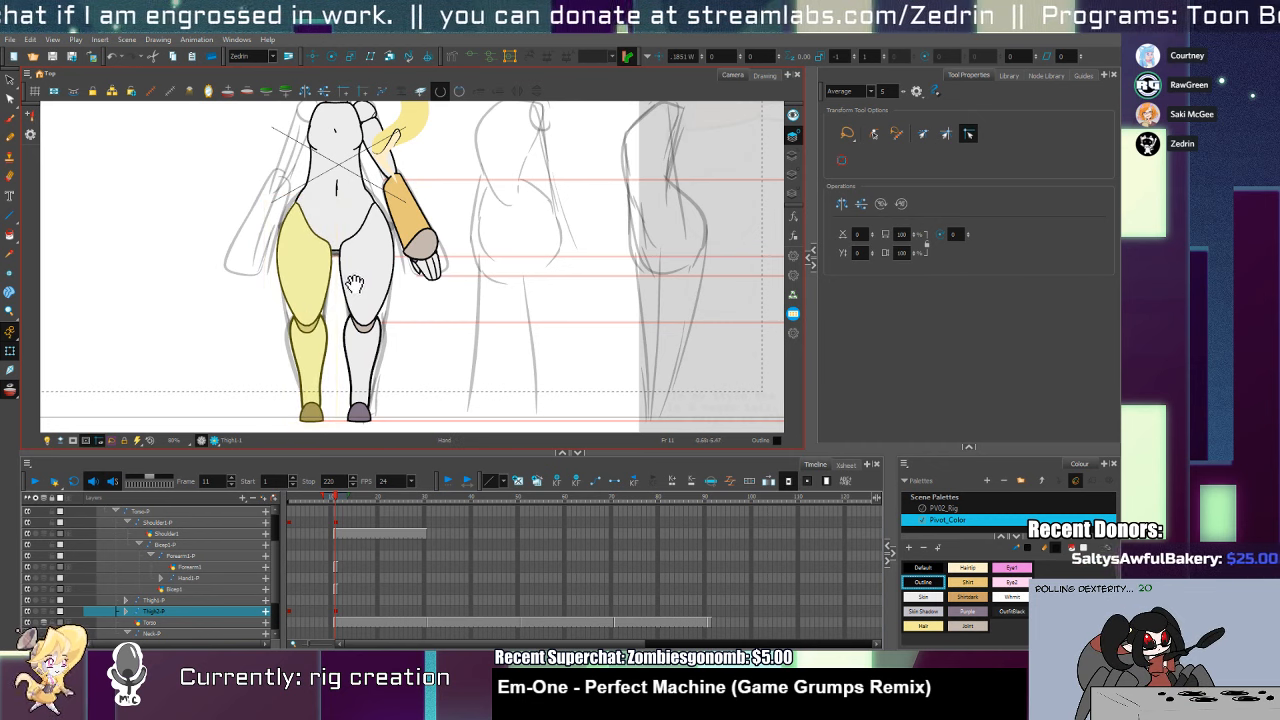
Collapse the Shoulder1-P arm group, duplicate it, flip the copy horizontally, and move it over the sketched arm on the opposite shoulder
scroll(360, 298, "up", 4)
left_click(355, 228)
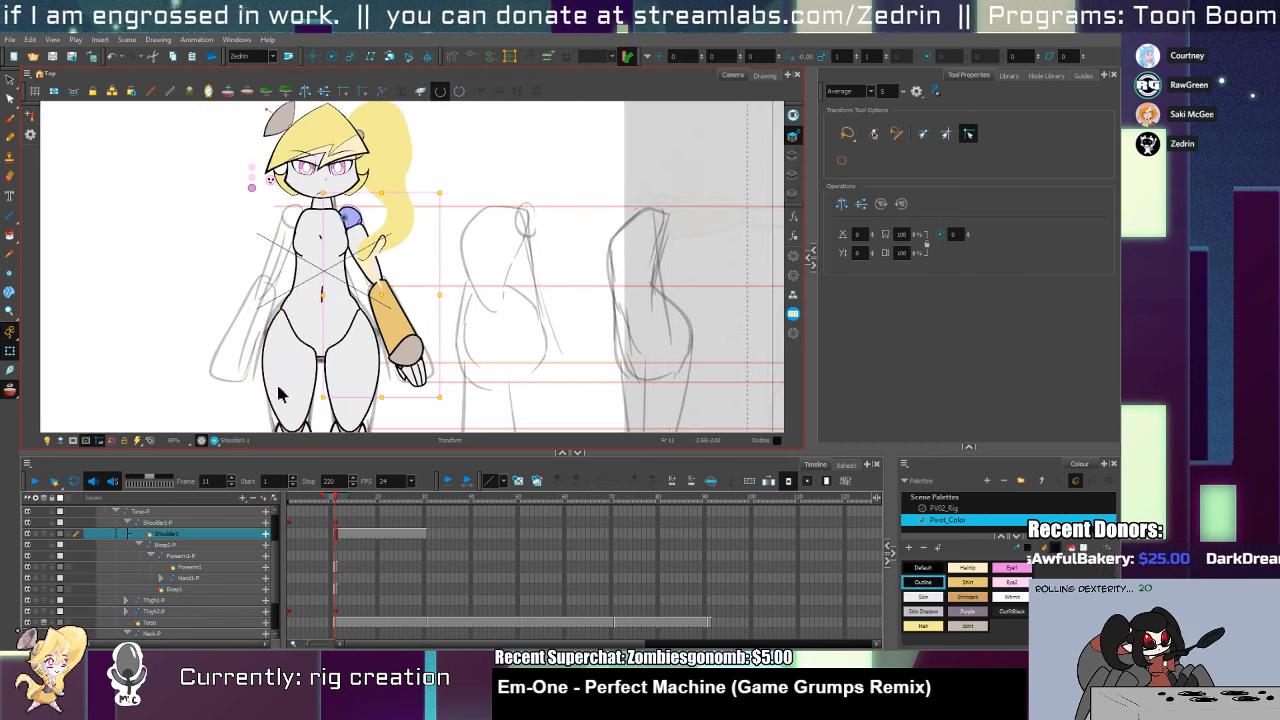
left_click(126, 522)
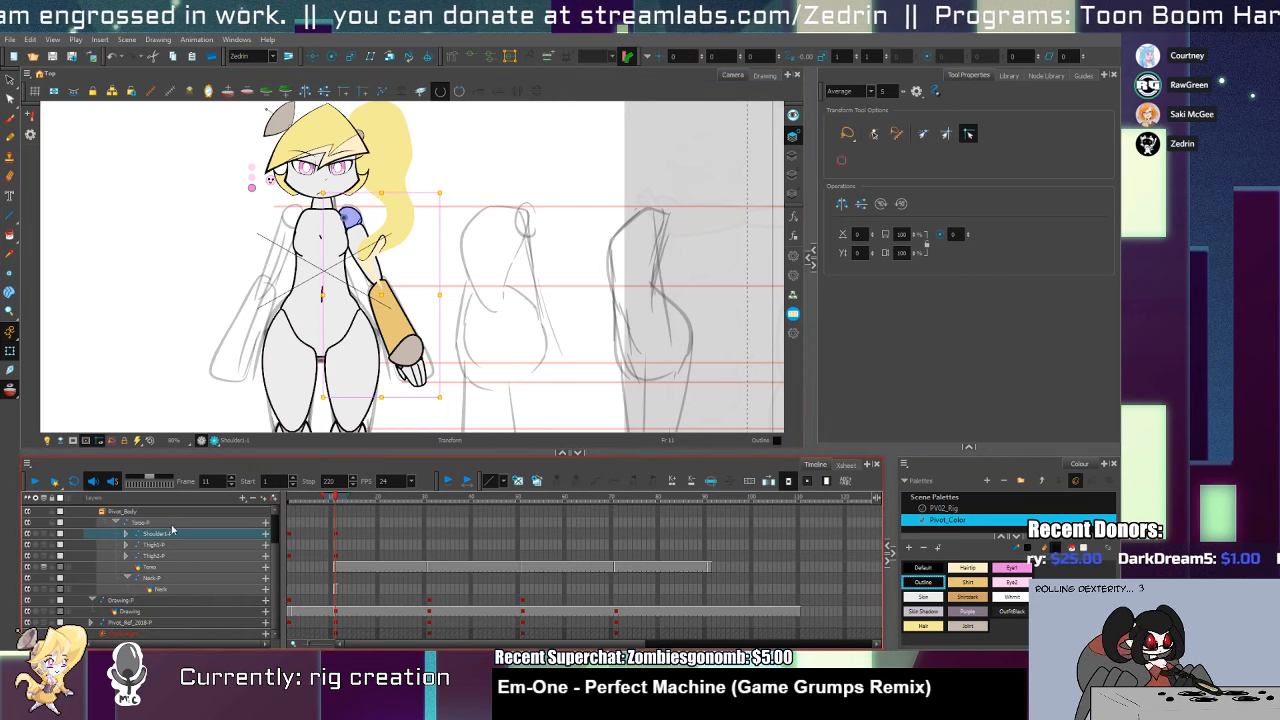
left_click(172, 534)
key("ctrl+d")
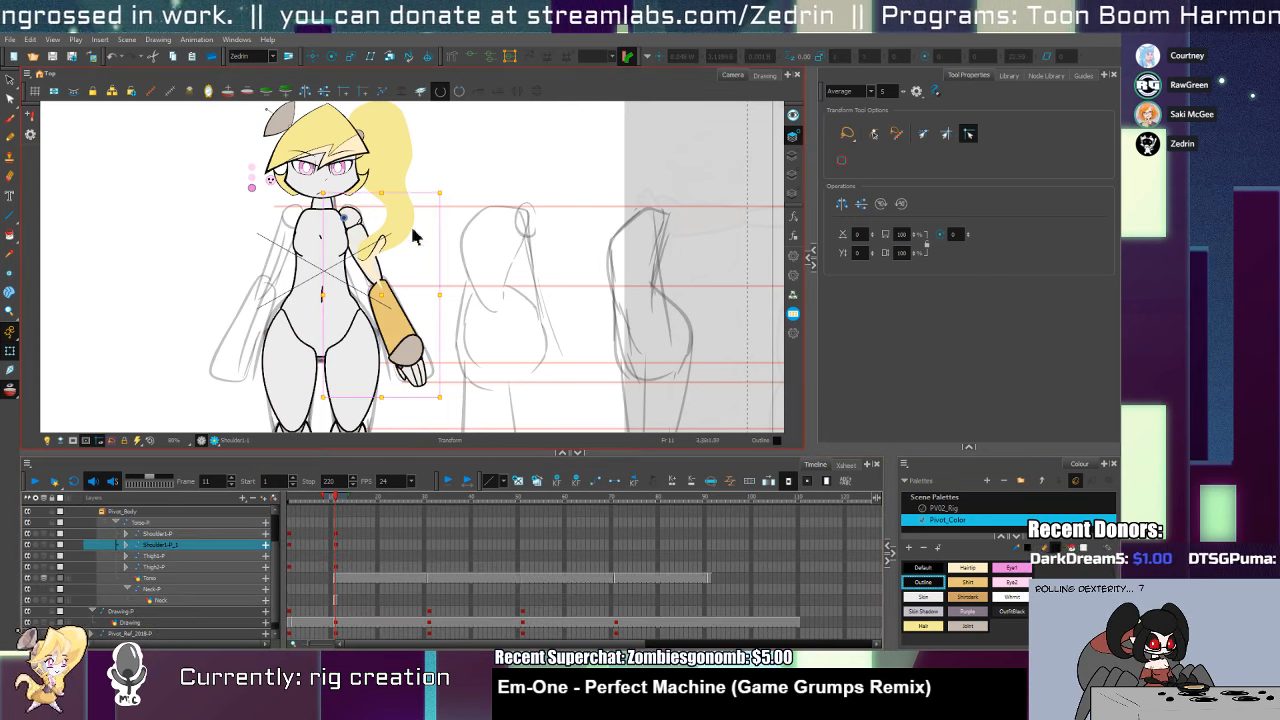
left_click(338, 295)
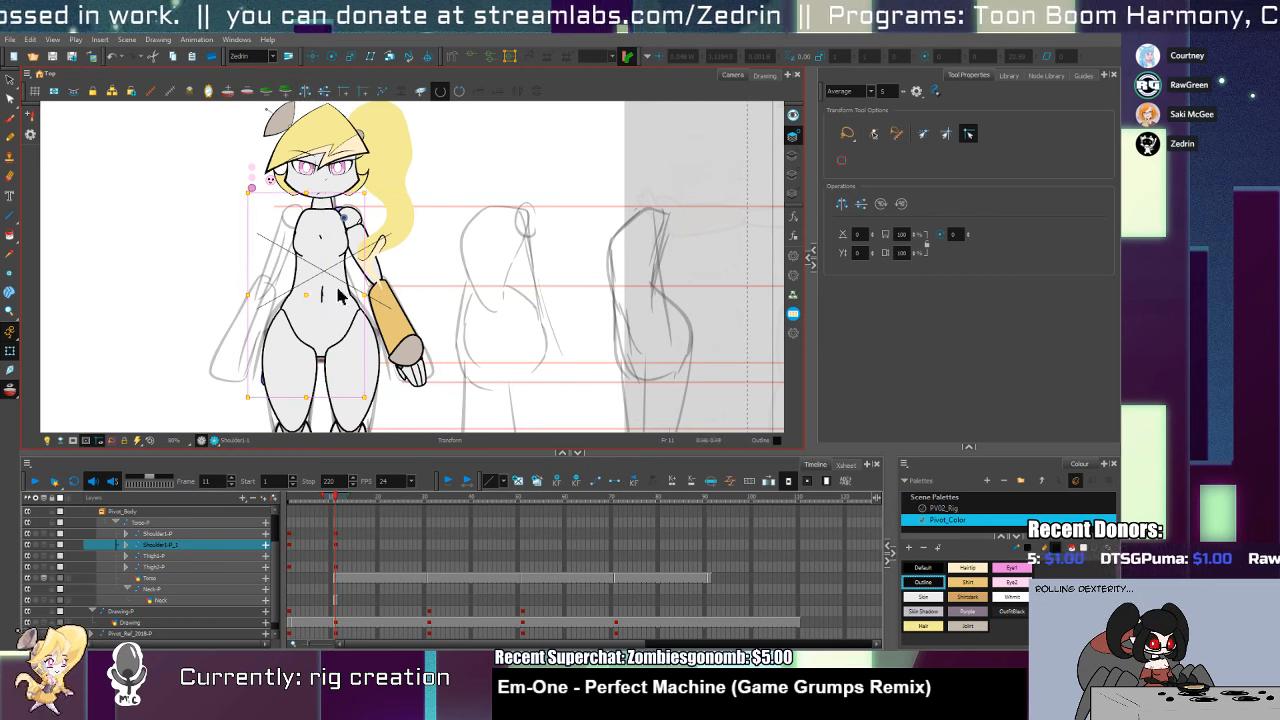
mouse_move(314, 298)
left_mouse_down()
mouse_move(270, 309)
mouse_move(290, 298)
left_mouse_up()
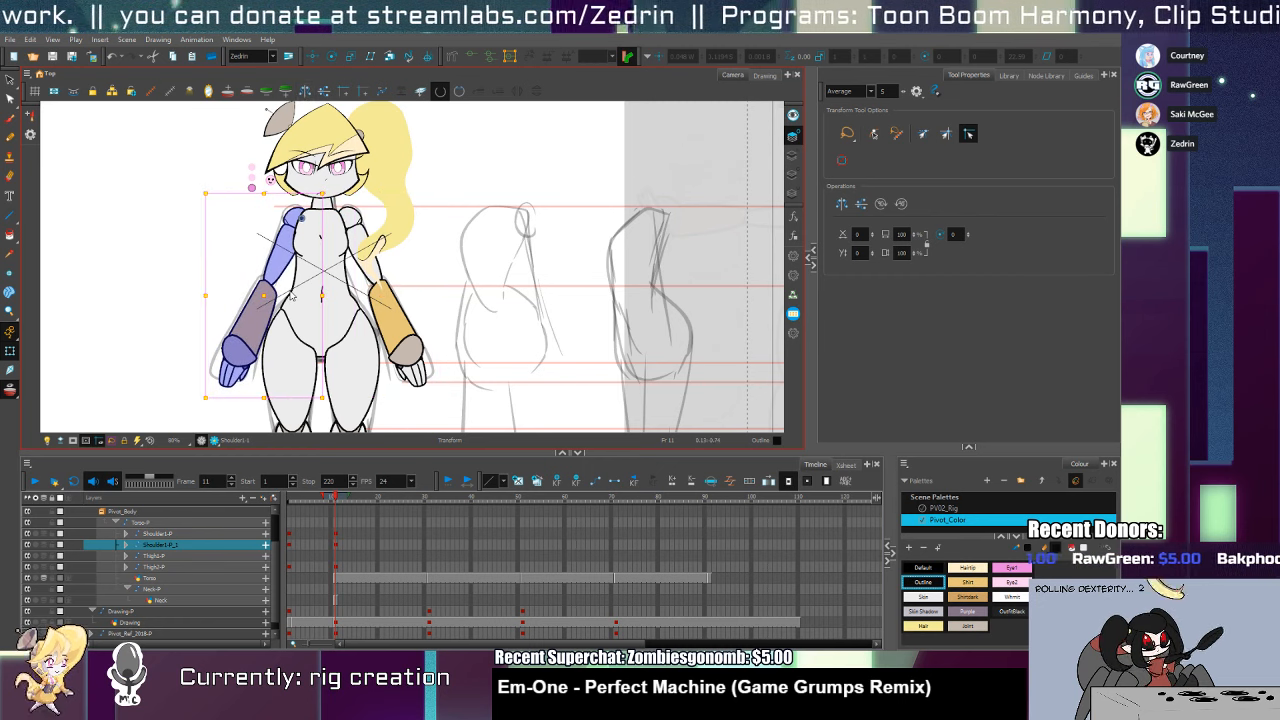
Shorten the thigh drawing slightly from its knee end with the Select tool and select the lower leg drawing
key("alt+z")
scroll(443, 383, "down", 2)
left_click_drag(422, 373, 370, 268)
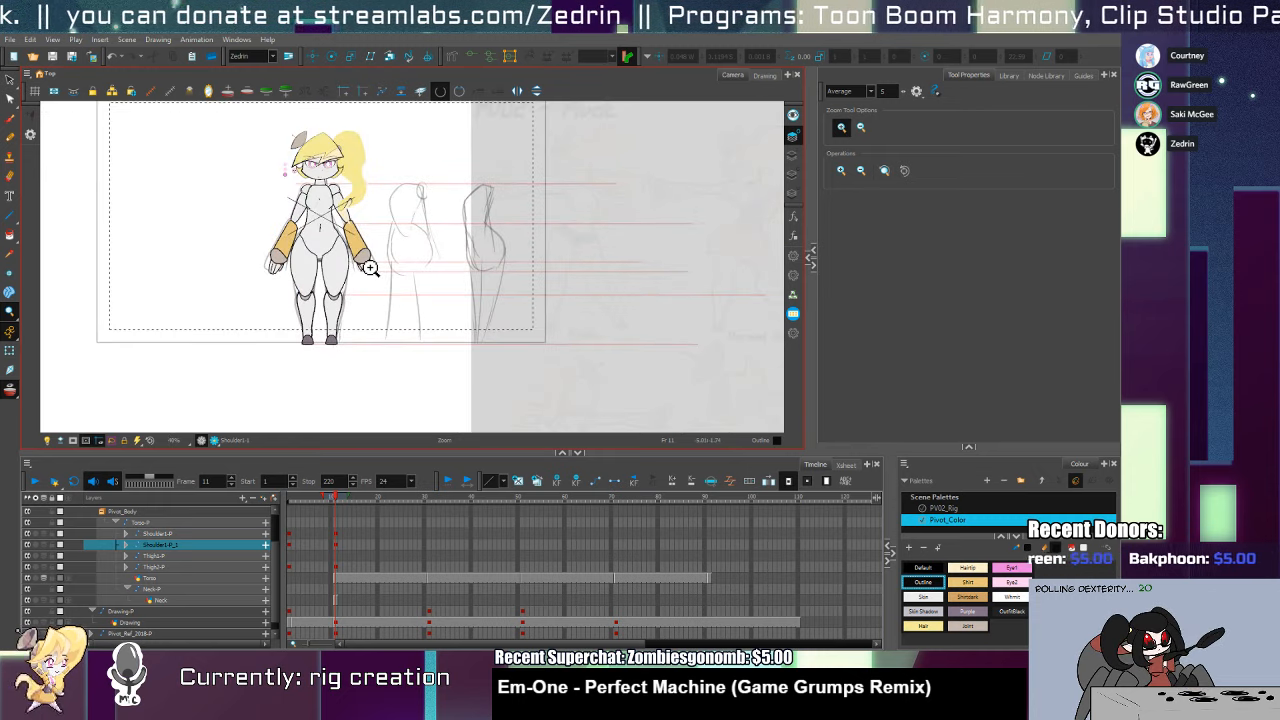
scroll(337, 289, "up", 3)
key("alt+s")
left_click(338, 289)
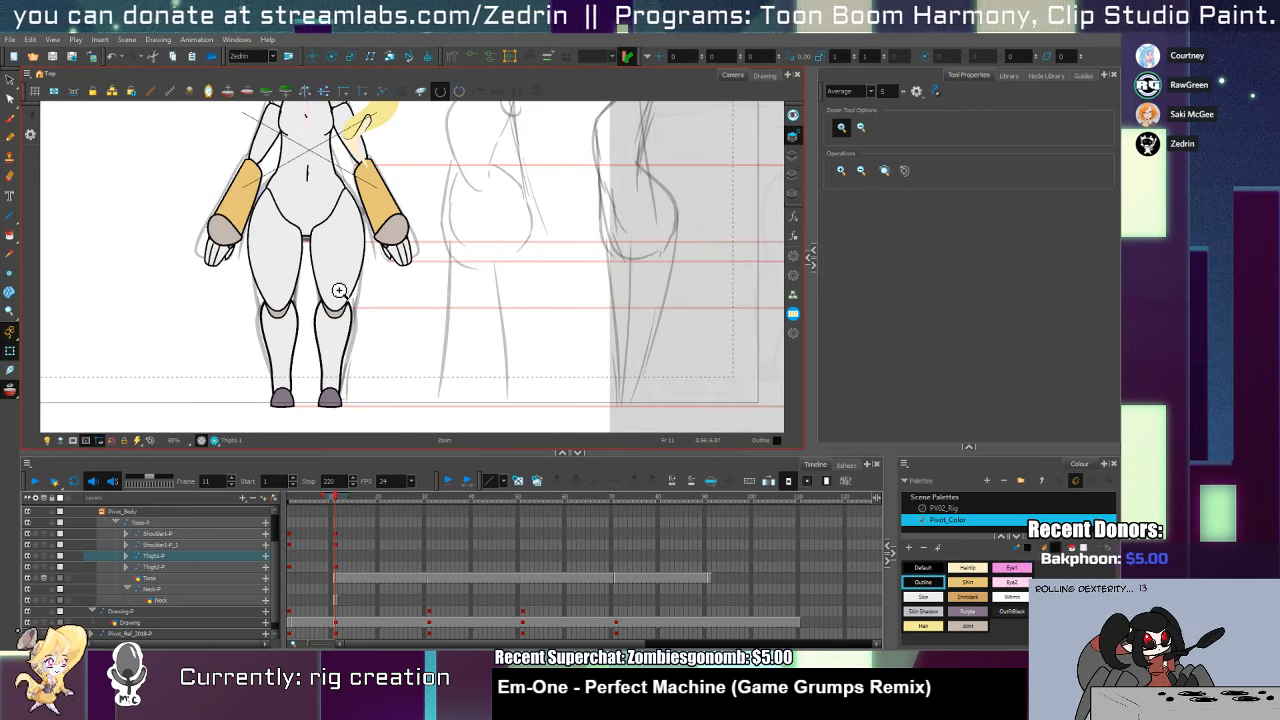
scroll(338, 289, "up", 2)
left_click(792, 155)
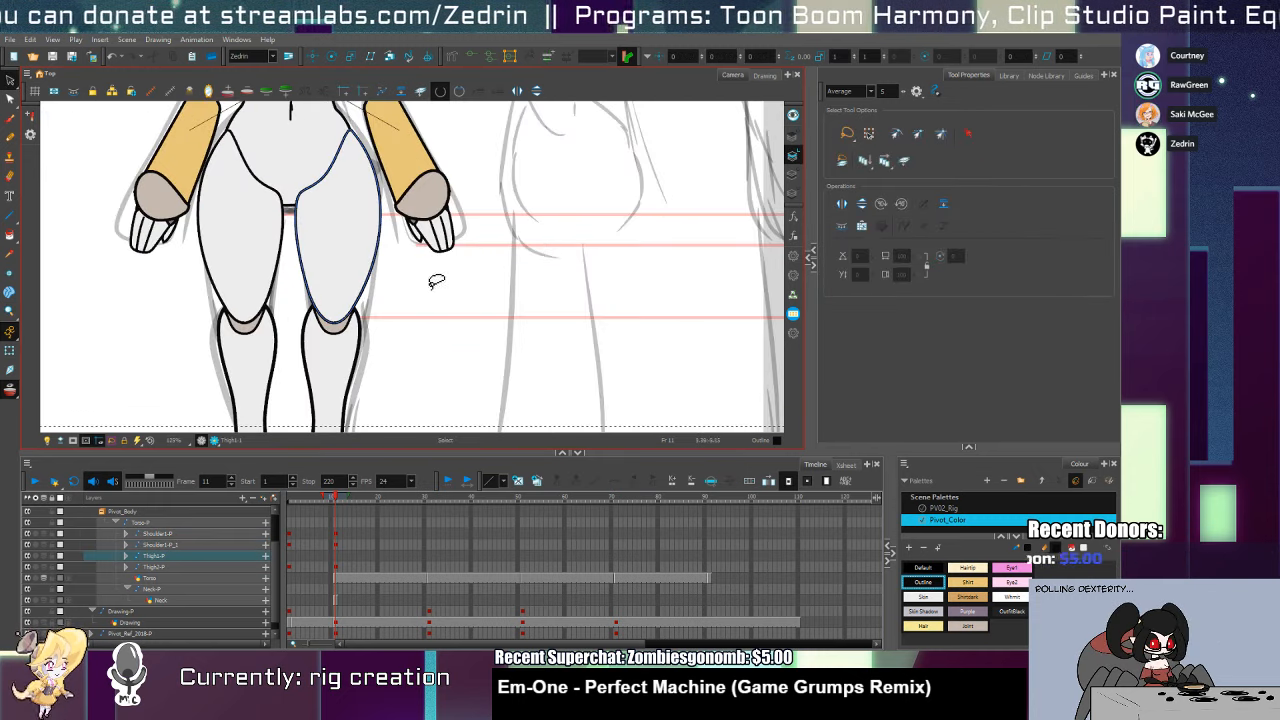
left_click(342, 324)
left_click_drag(341, 341, 341, 330)
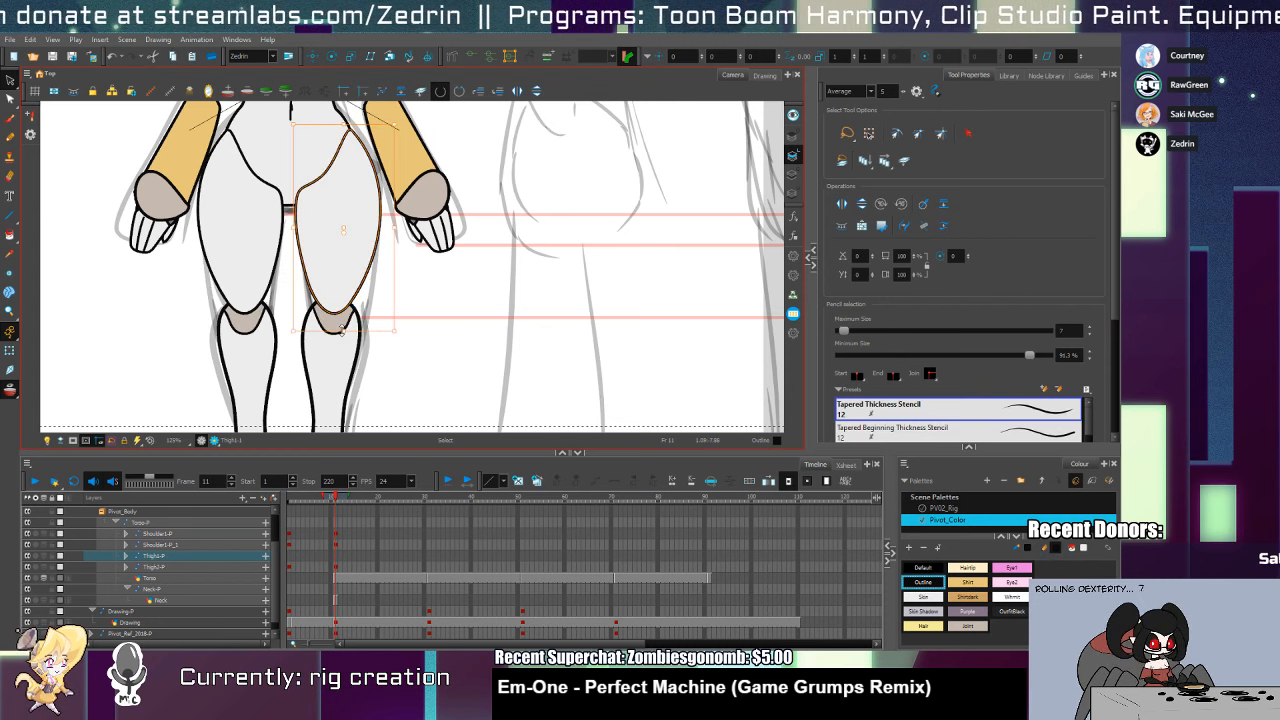
left_click(343, 364)
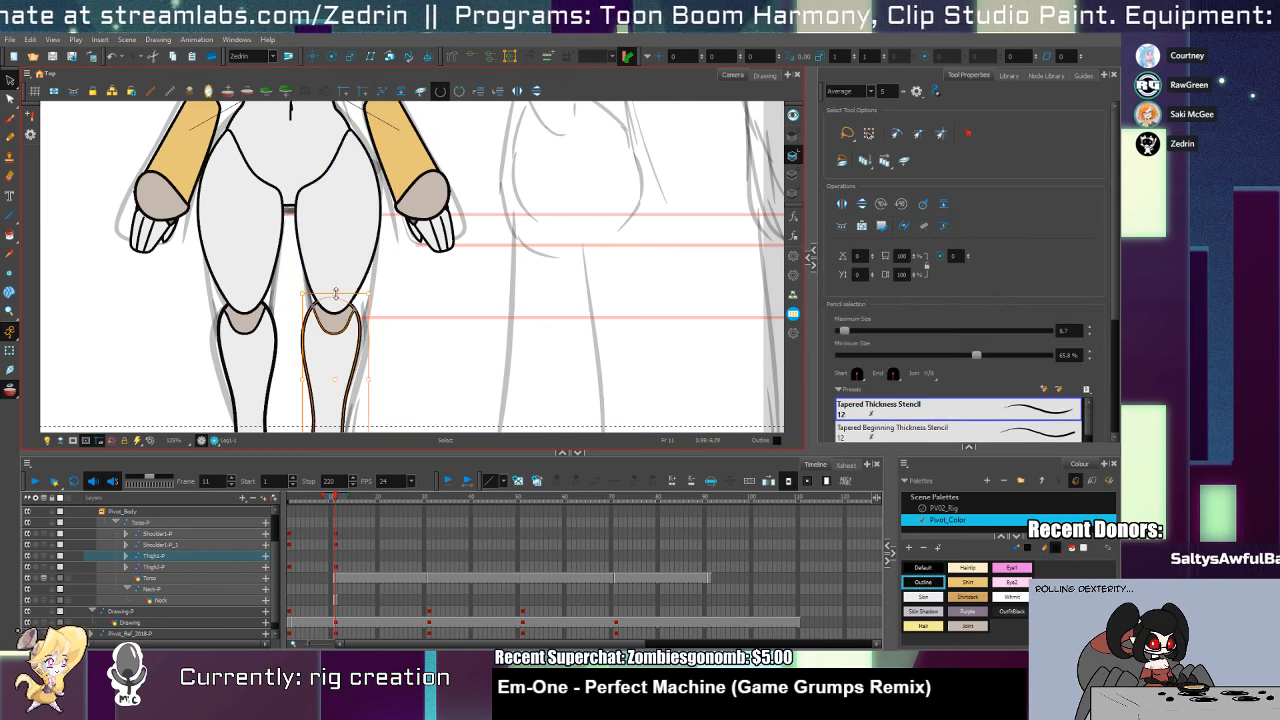
left_click(337, 284)
left_click_drag(336, 281, 360, 394)
Reshape the thigh's inner outline near the crotch with the Contour Editor
key("shift+t")
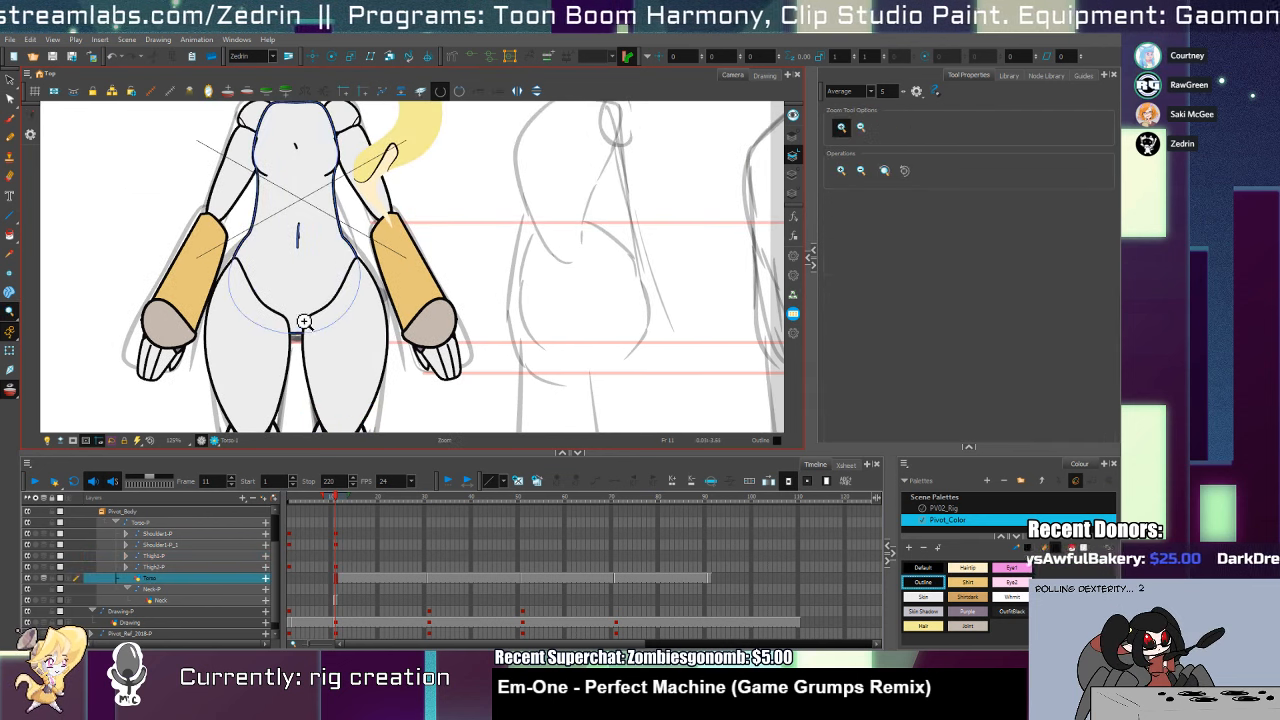
scroll(300, 312, "up", 2)
left_click(334, 373)
key("alt+q")
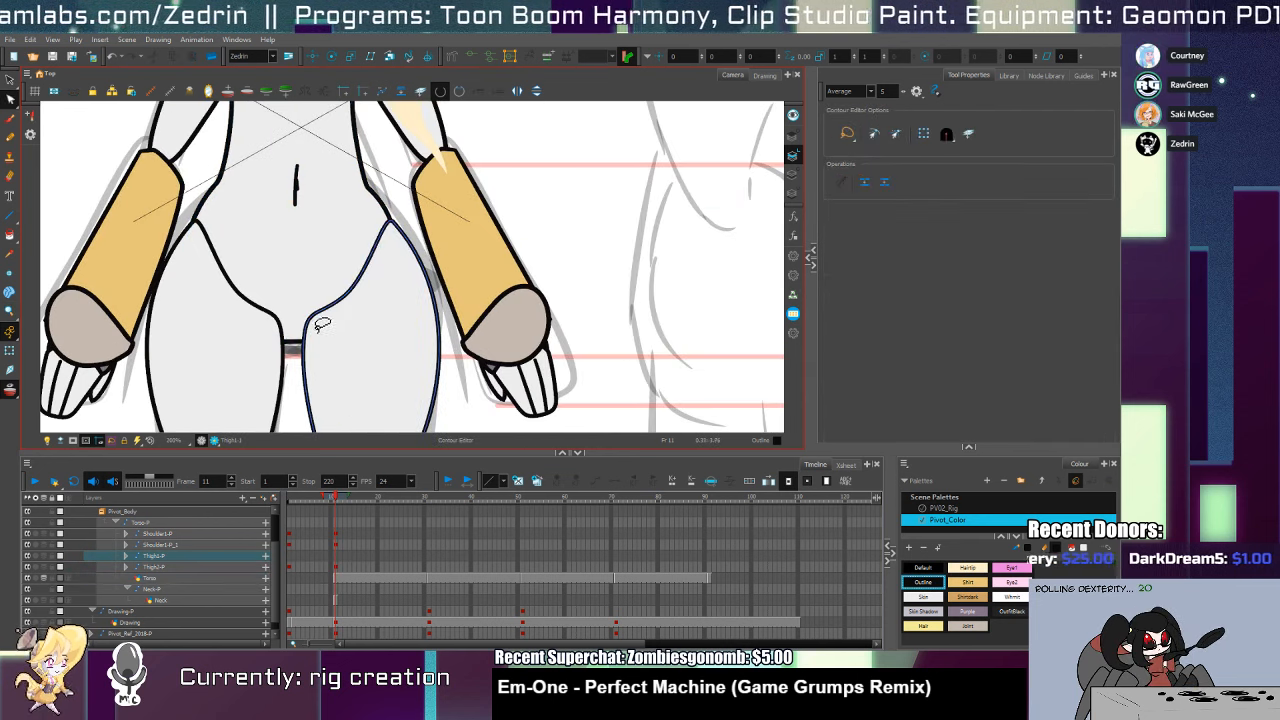
left_click_drag(317, 337, 306, 353)
left_click_drag(343, 298, 308, 339)
Examine the whole figure and its leg proportions at several zoom levels
key("alt+z")
left_click(333, 371, "alt")
left_click(336, 367, "alt")
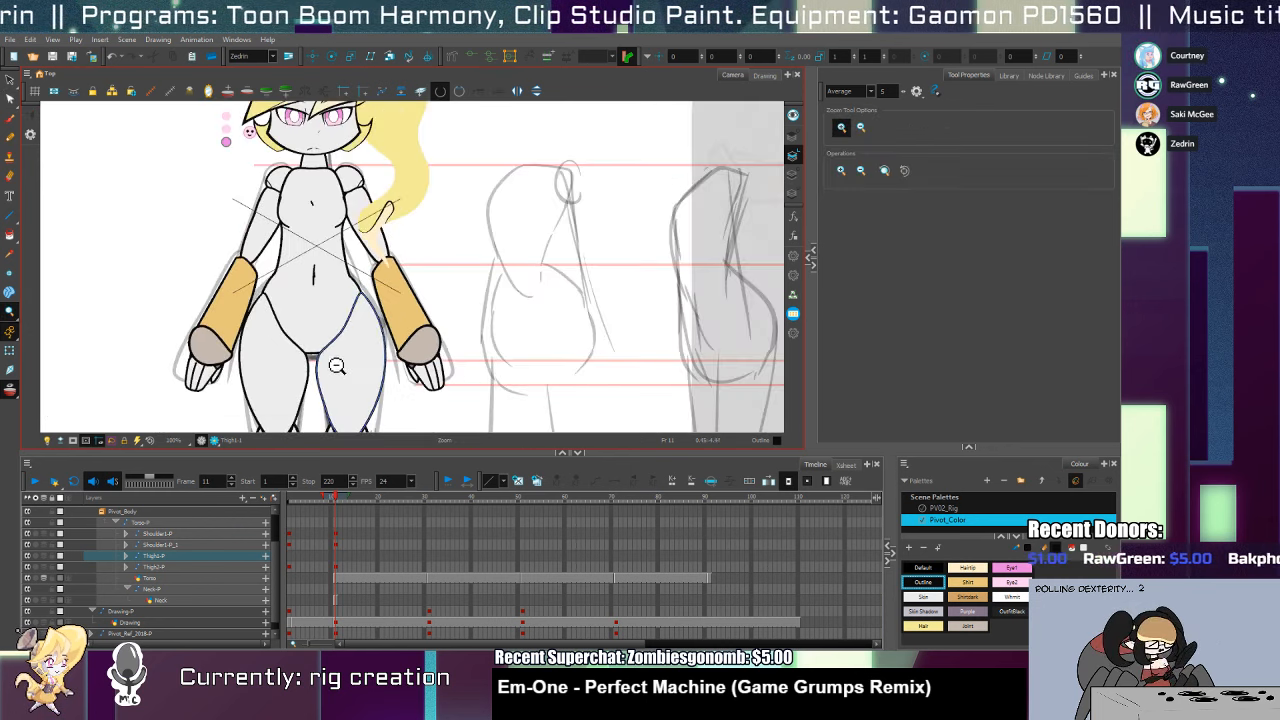
left_click(349, 331)
left_click(349, 330)
left_click(360, 309, "alt")
left_click(360, 309, "alt")
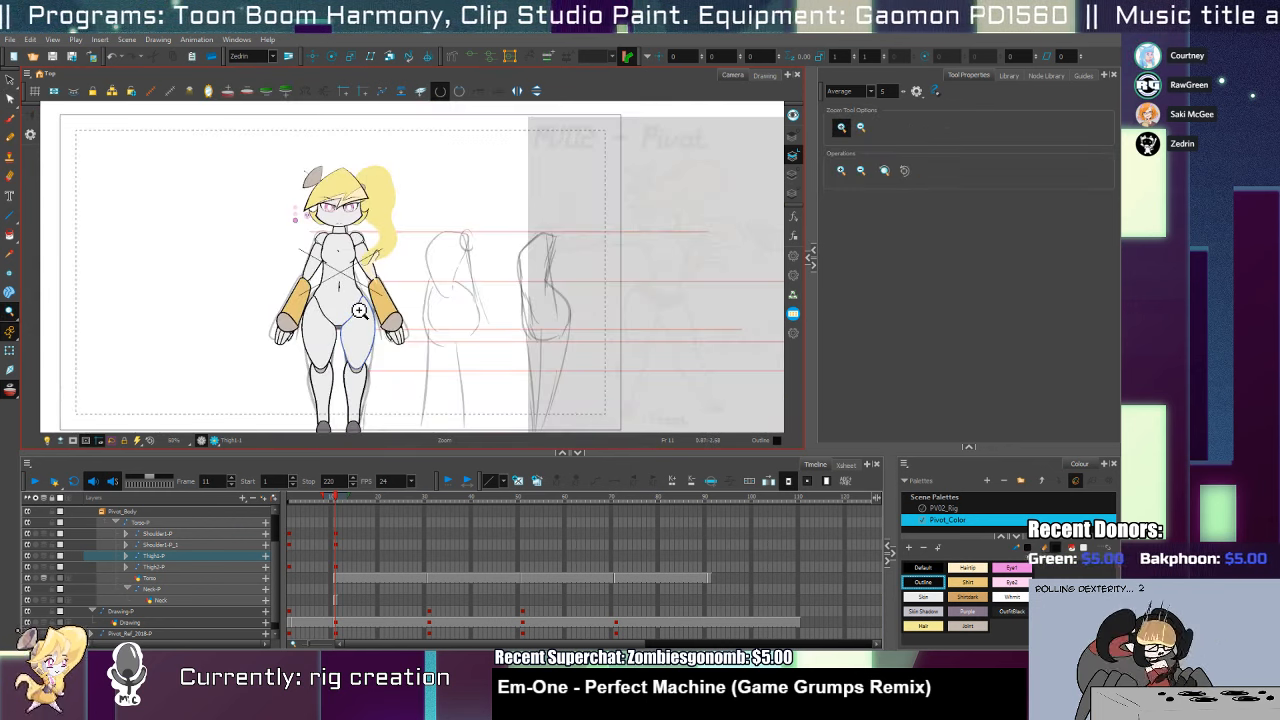
left_click_drag(429, 314, 357, 285)
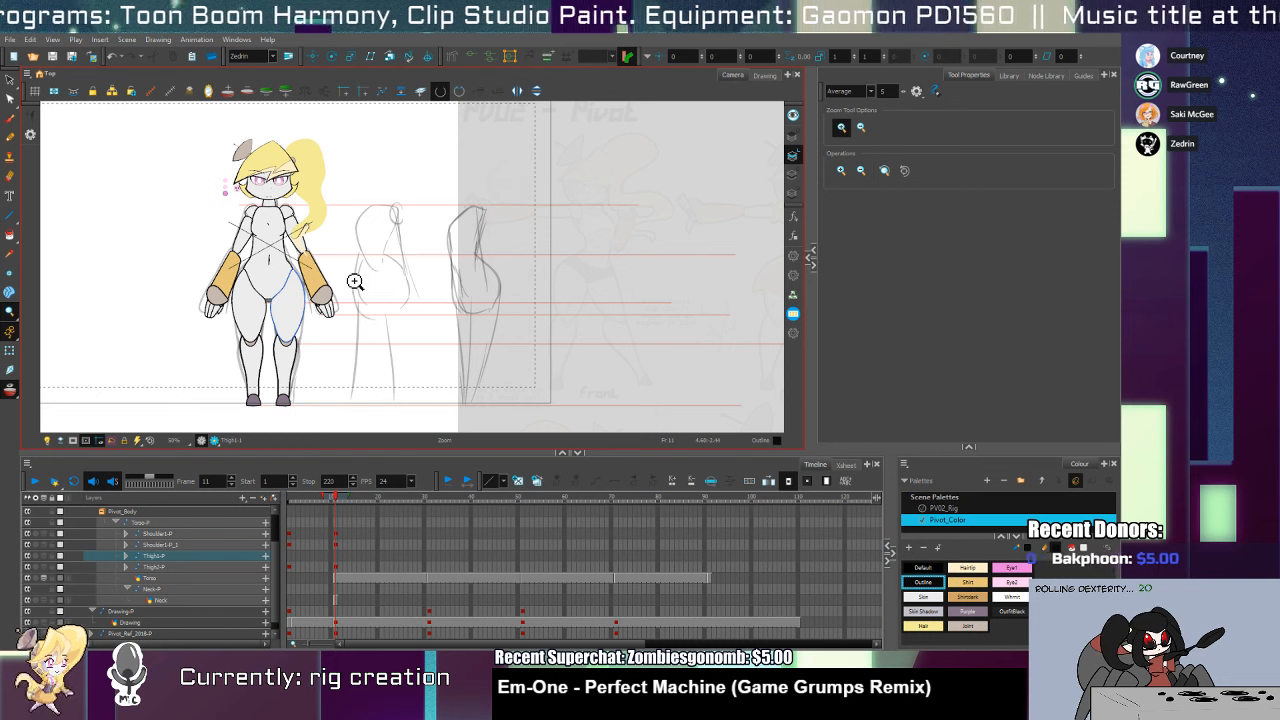
left_click(300, 305)
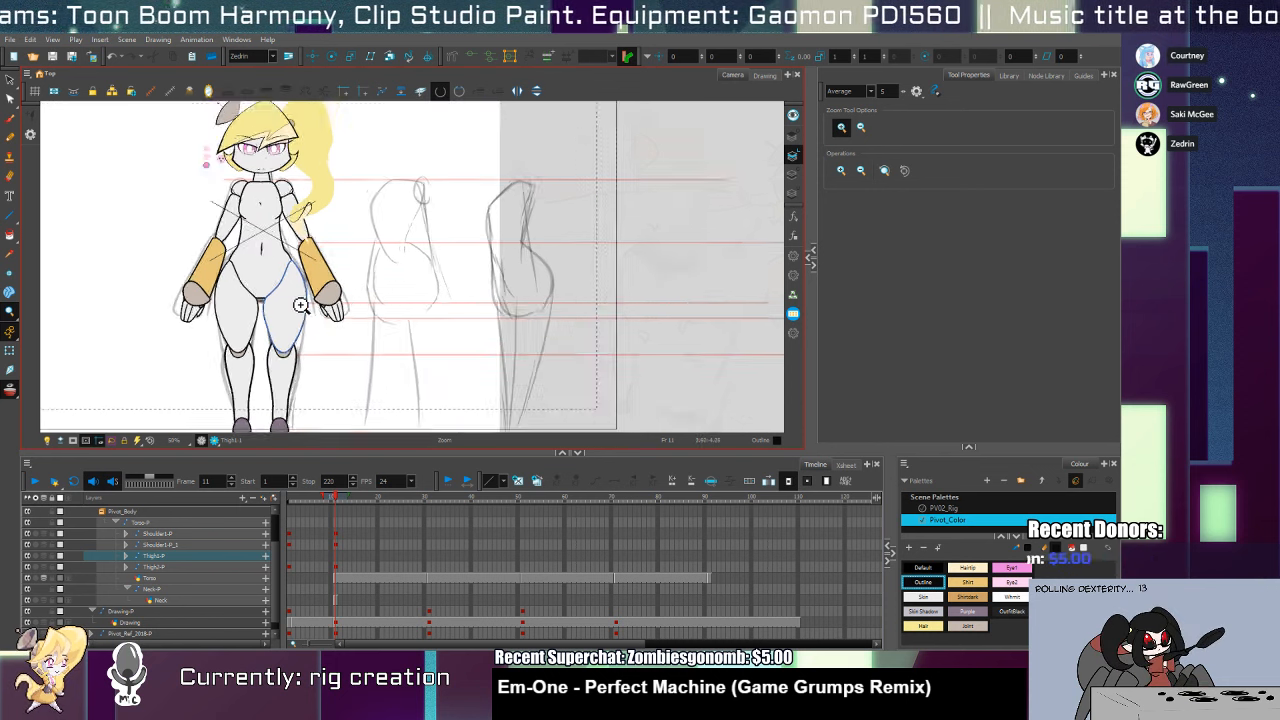
left_click(301, 308)
Try rotating the thigh about its current hip pivot and undo the rotation
key("shift+t")
left_click_drag(338, 230, 328, 190)
key("ctrl+z")
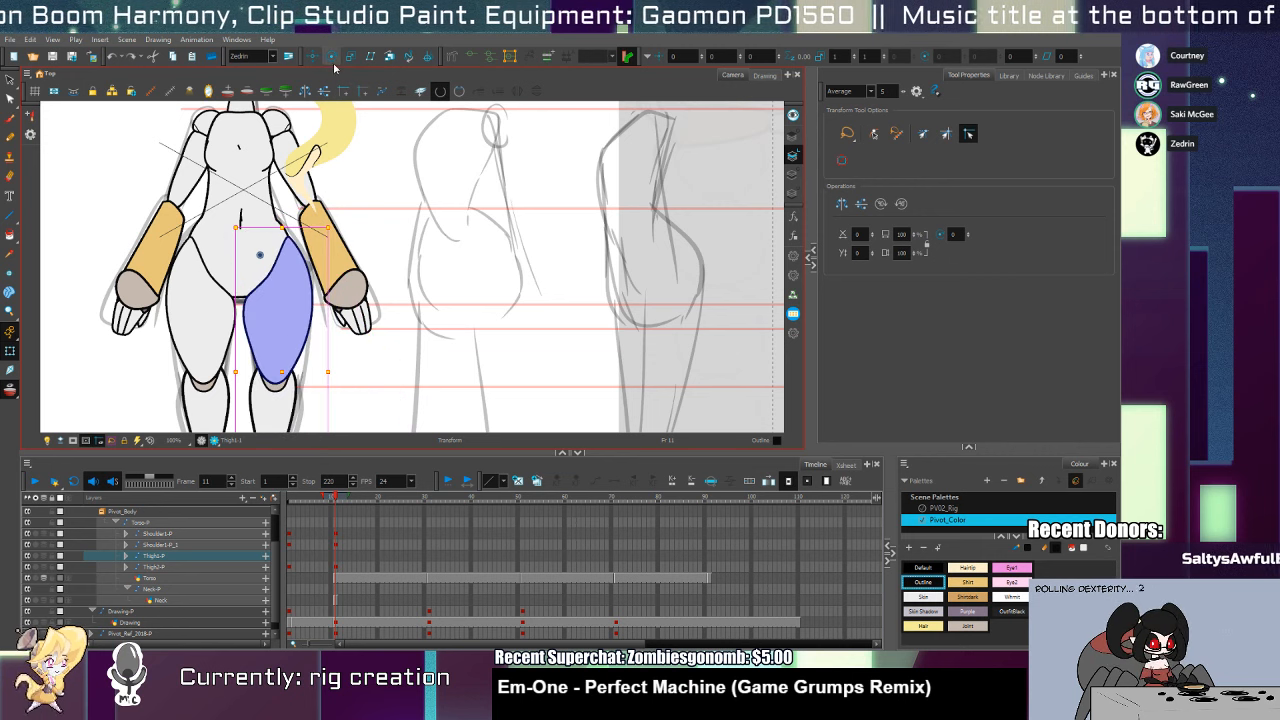
Expand both leg groups, select the Thigh1-P and Thigh2-P pegs together, and lower their hip pivots slightly with the Rotate tool
left_click(220, 312, "ctrl")
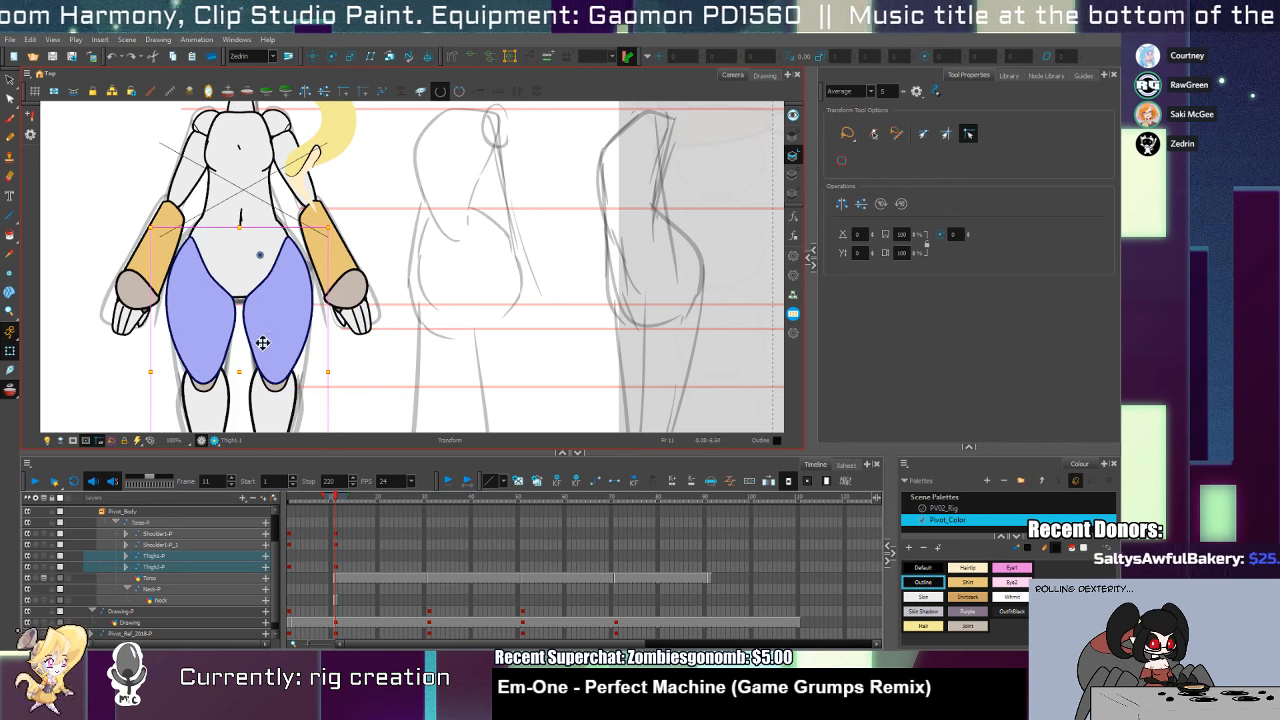
left_click(165, 569)
left_click(126, 567)
left_click(126, 556)
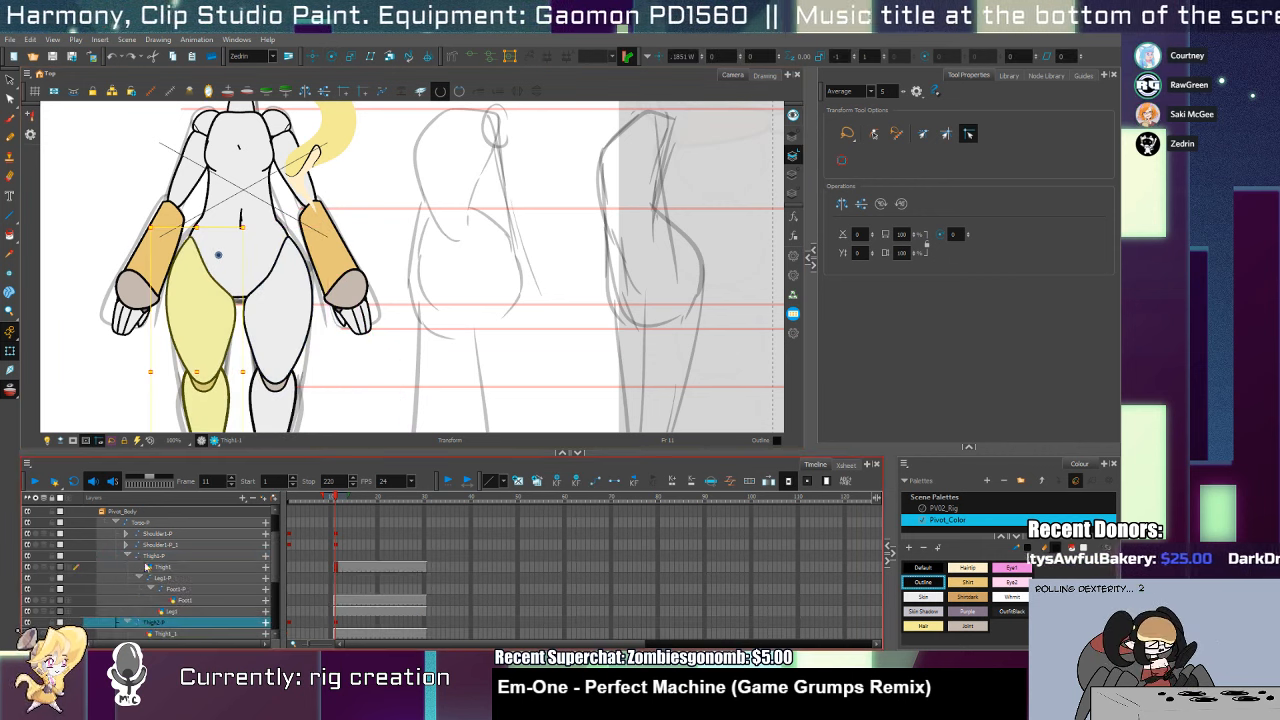
left_click(155, 556, "ctrl")
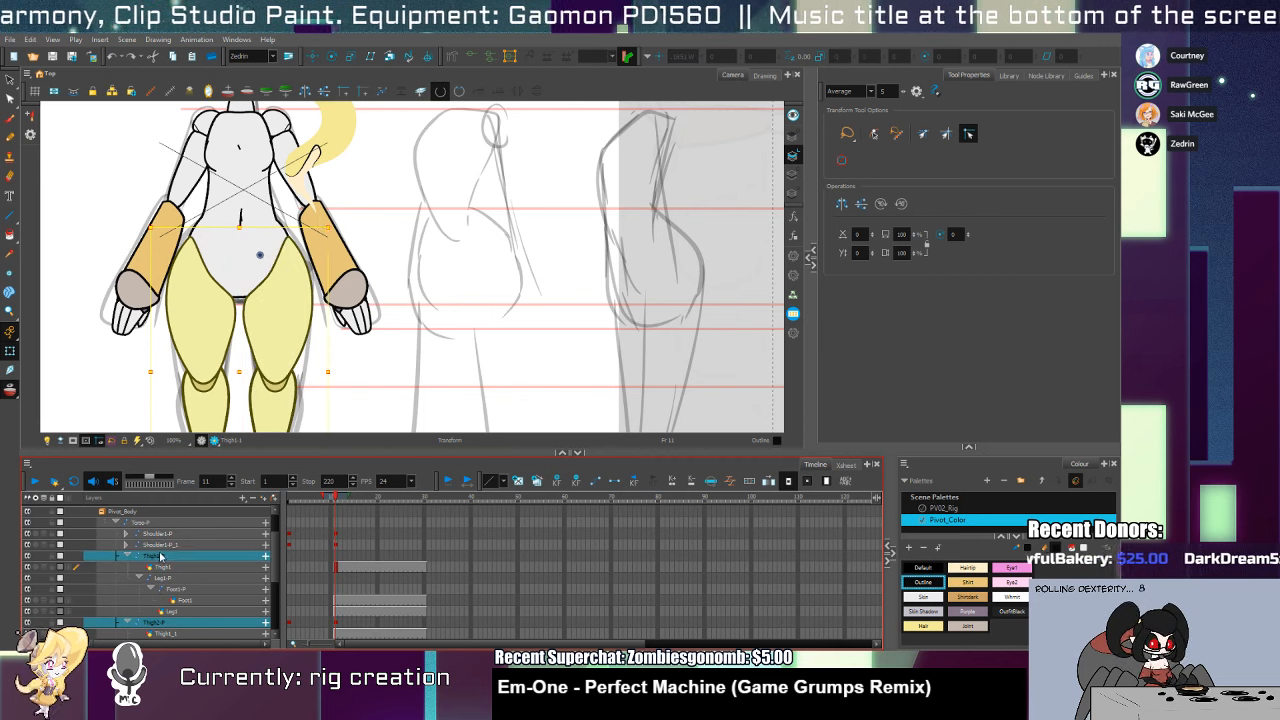
left_click(332, 57)
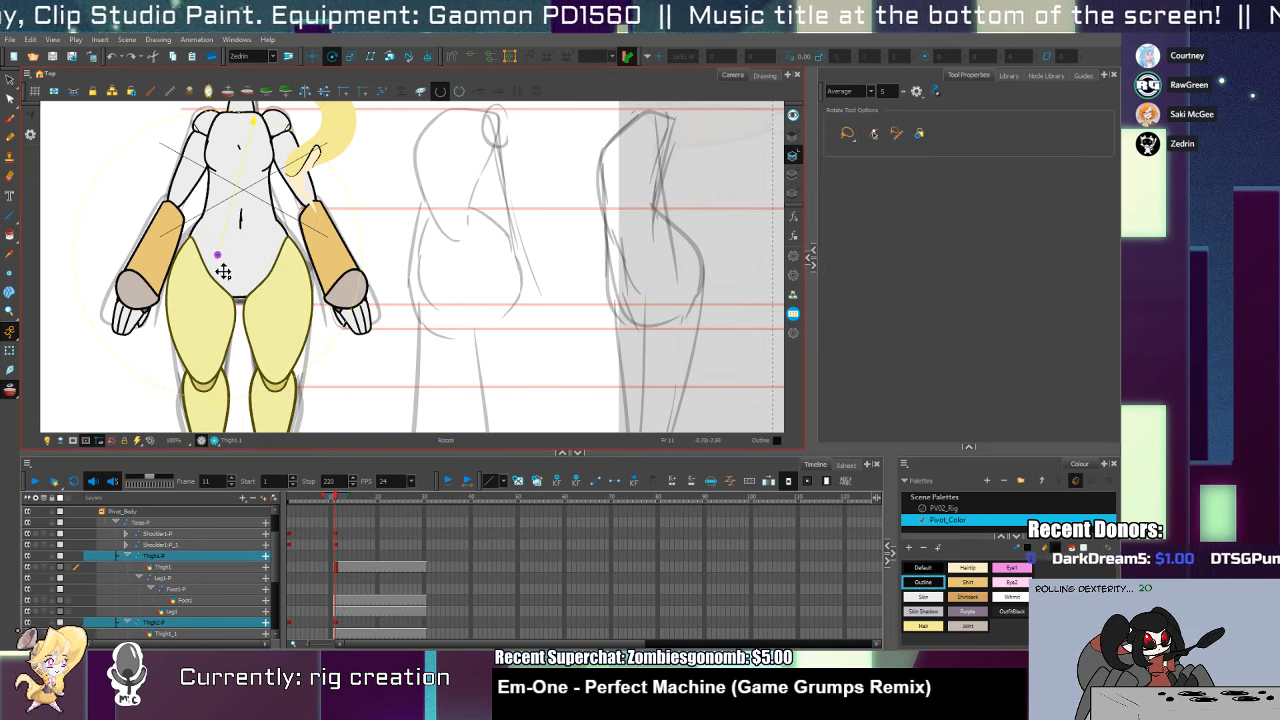
left_click_drag(221, 258, 224, 271)
key("shift+t")
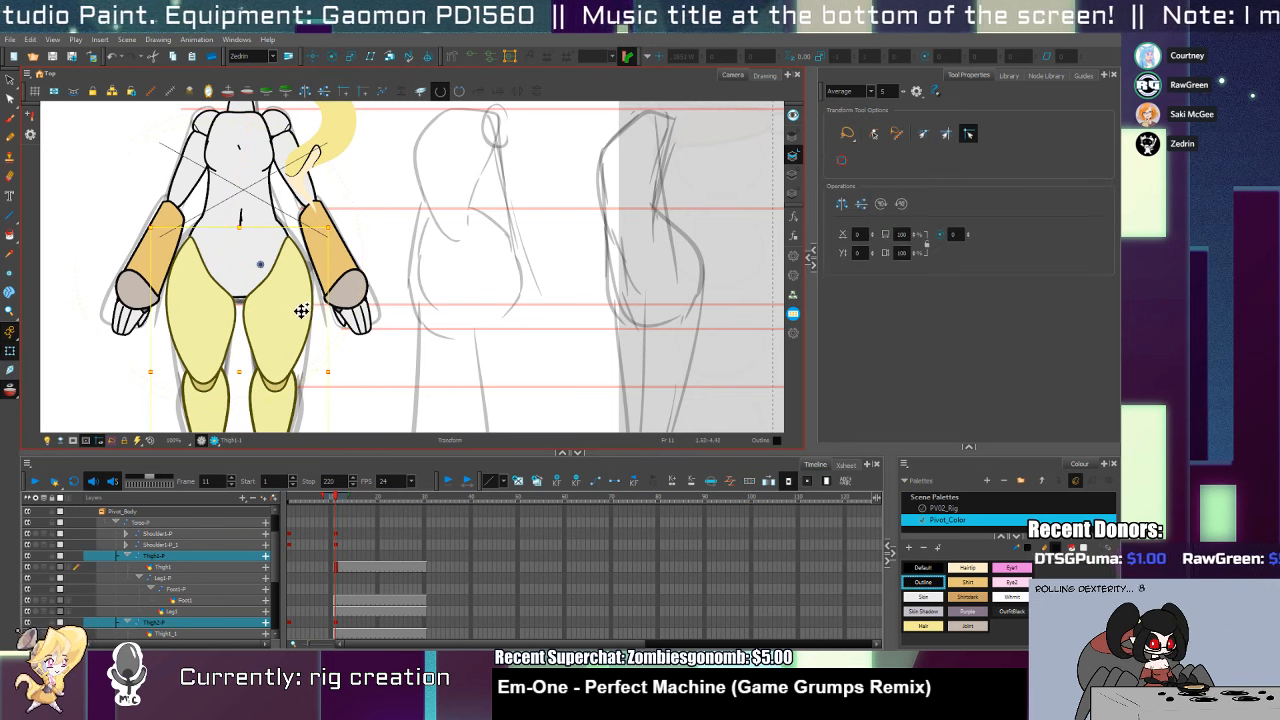
Test-rotate each thigh about its lowered pivot, then undo the rotations and the pivot move
left_click(302, 310)
left_click_drag(336, 229, 320, 186)
key("ctrl+z")
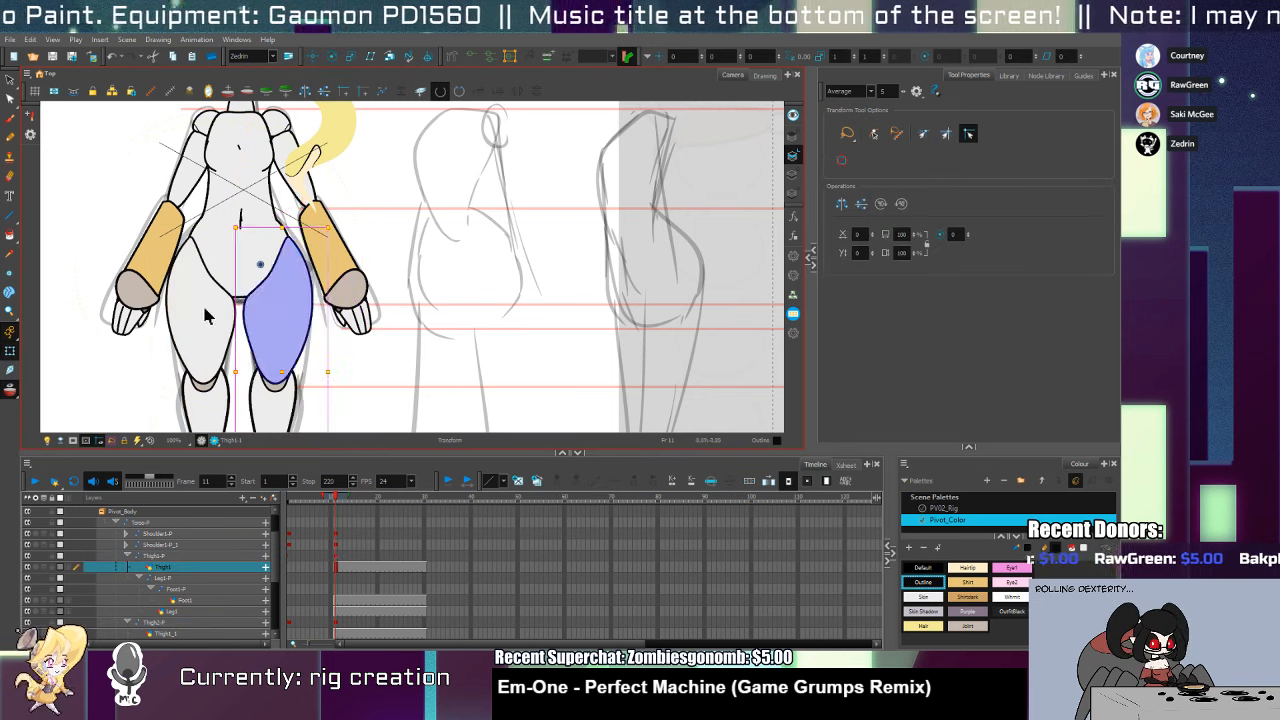
left_click(206, 314)
left_click_drag(250, 225, 254, 251)
key("ctrl+z")
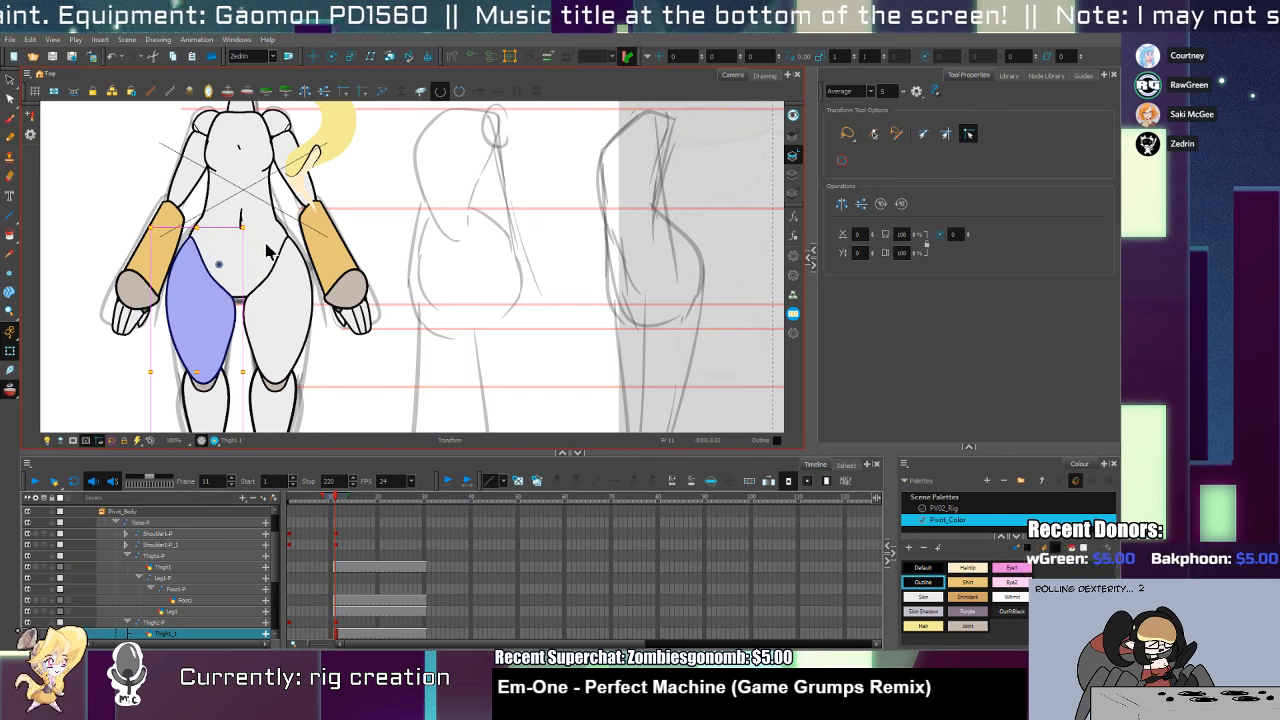
key("ctrl+z")
Select the Thigh1-P and Thigh2-P pegs together, raise their hip pivots slightly, test the rotation, and deselect the legs
left_click(287, 295)
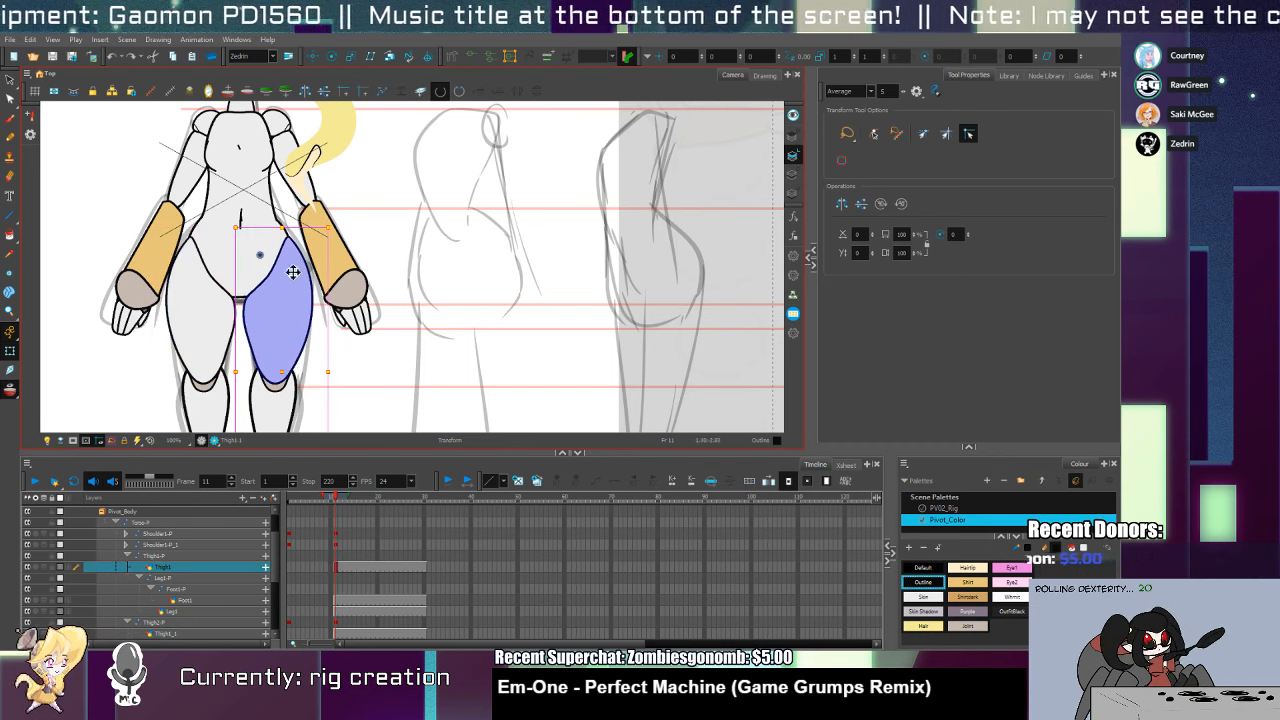
left_click(158, 555)
left_click(155, 622, "ctrl")
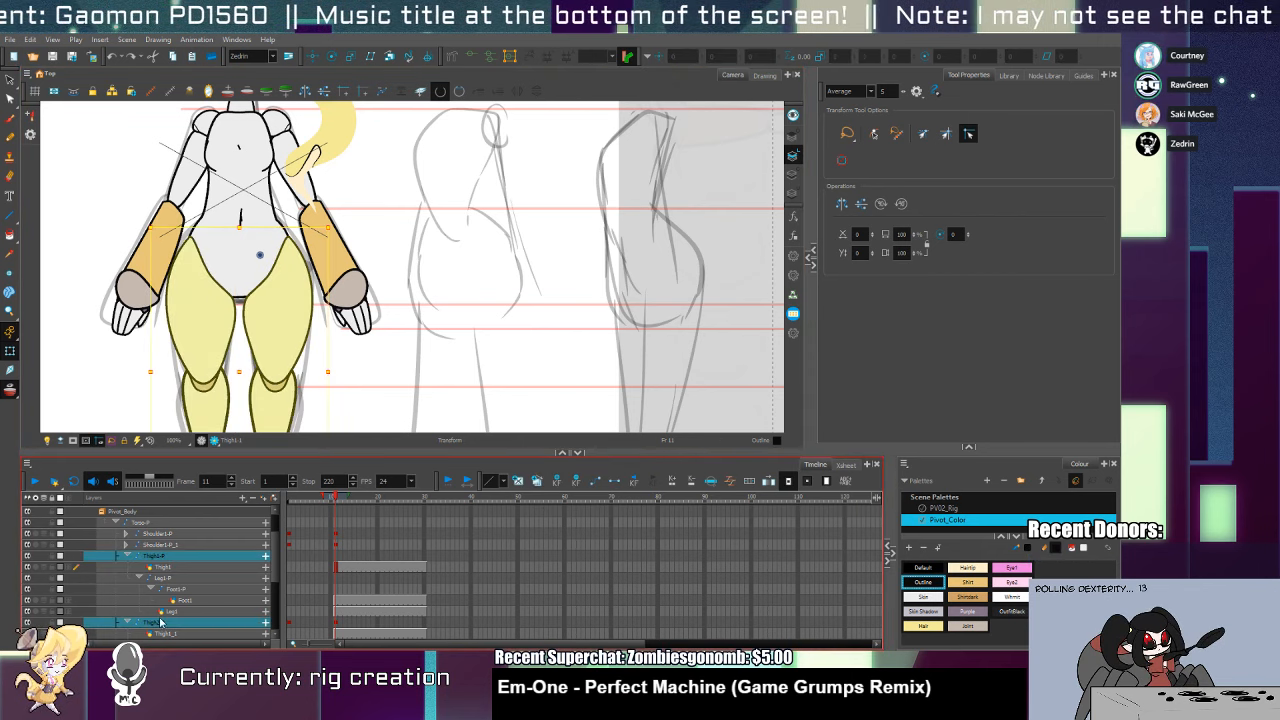
left_click(332, 57)
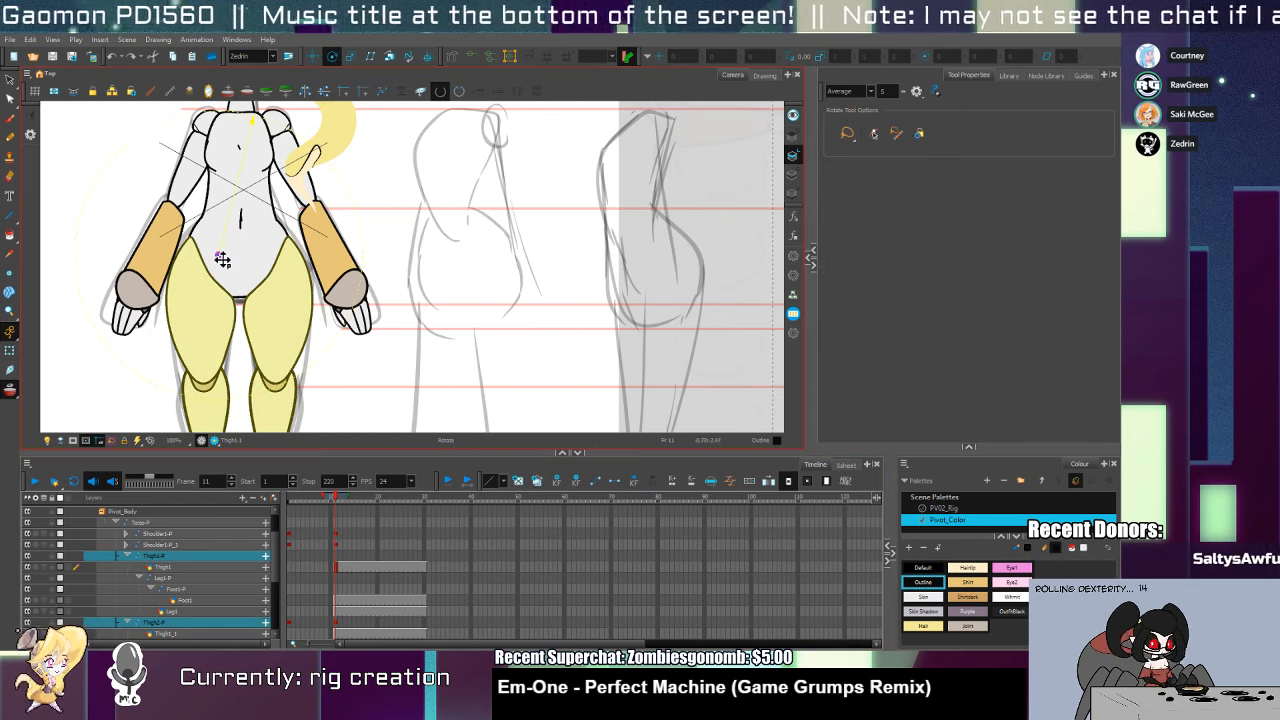
key("shift+t")
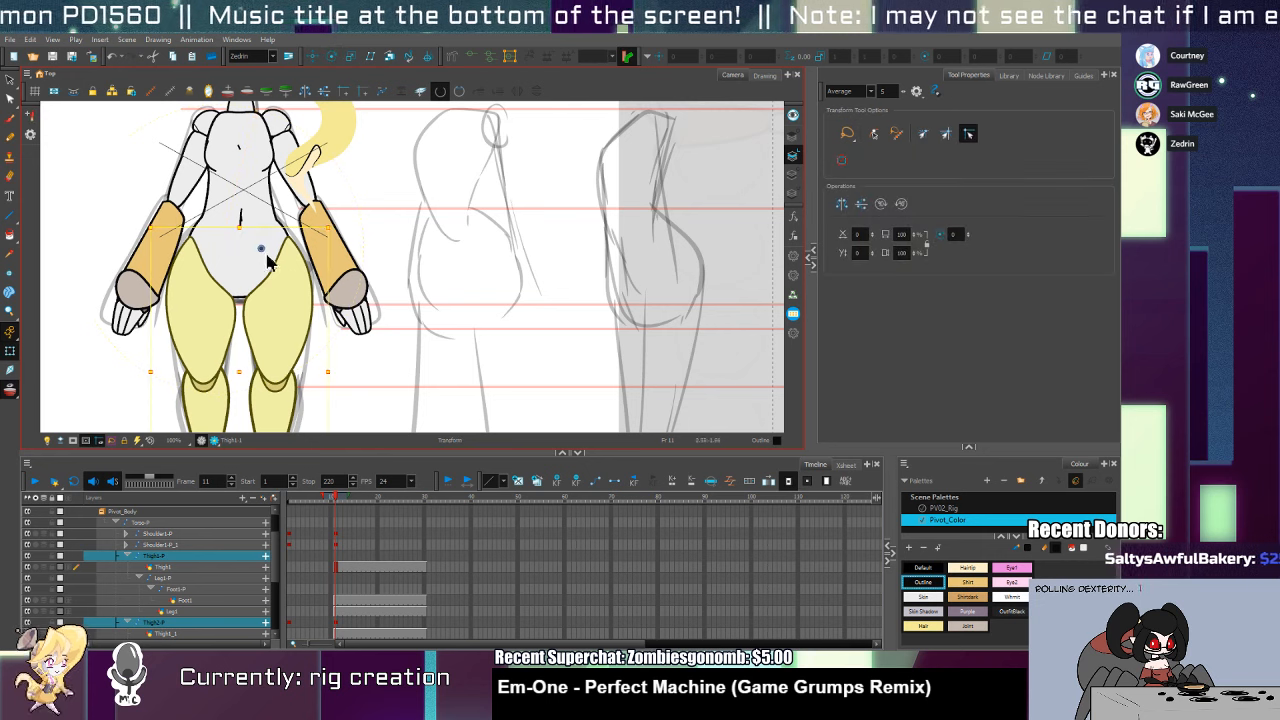
mouse_move(335, 228)
left_mouse_down()
mouse_move(334, 255)
mouse_move(322, 203)
mouse_move(314, 261)
mouse_move(309, 196)
mouse_move(335, 238)
left_mouse_up()
left_click(377, 373)
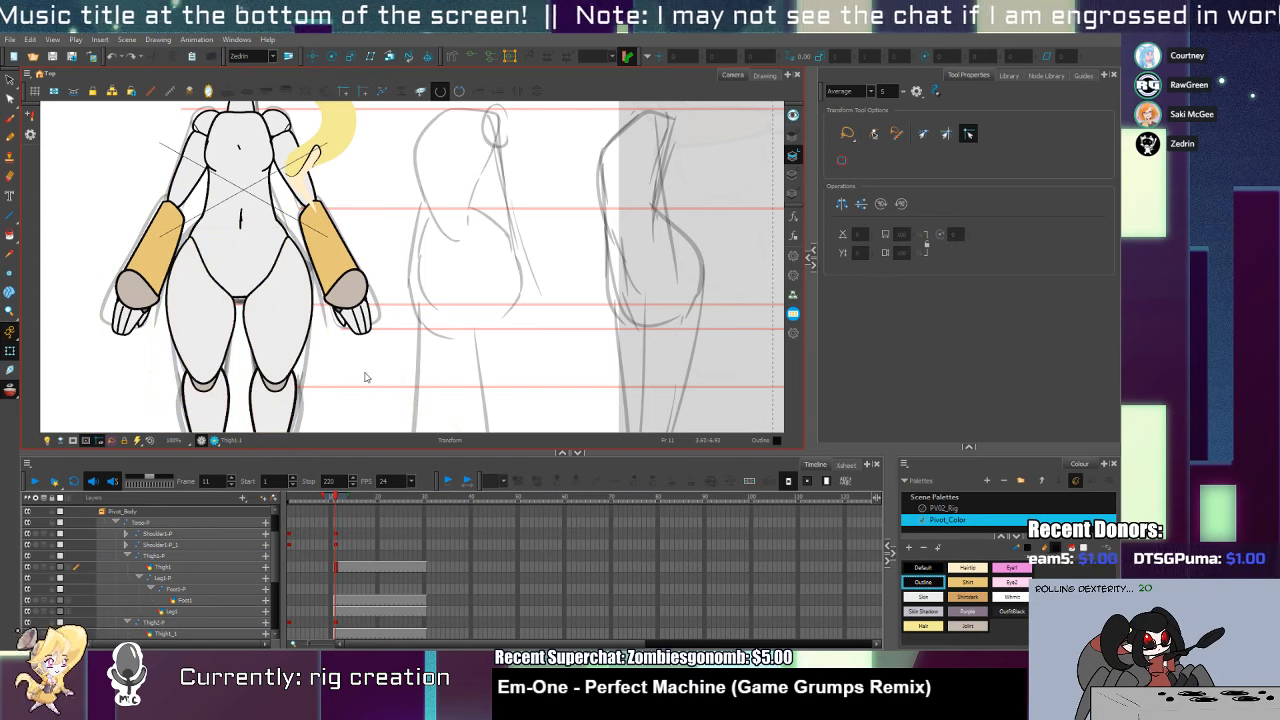
Select the torso and add a new drawing layer named Butt directly above it
left_click(250, 286)
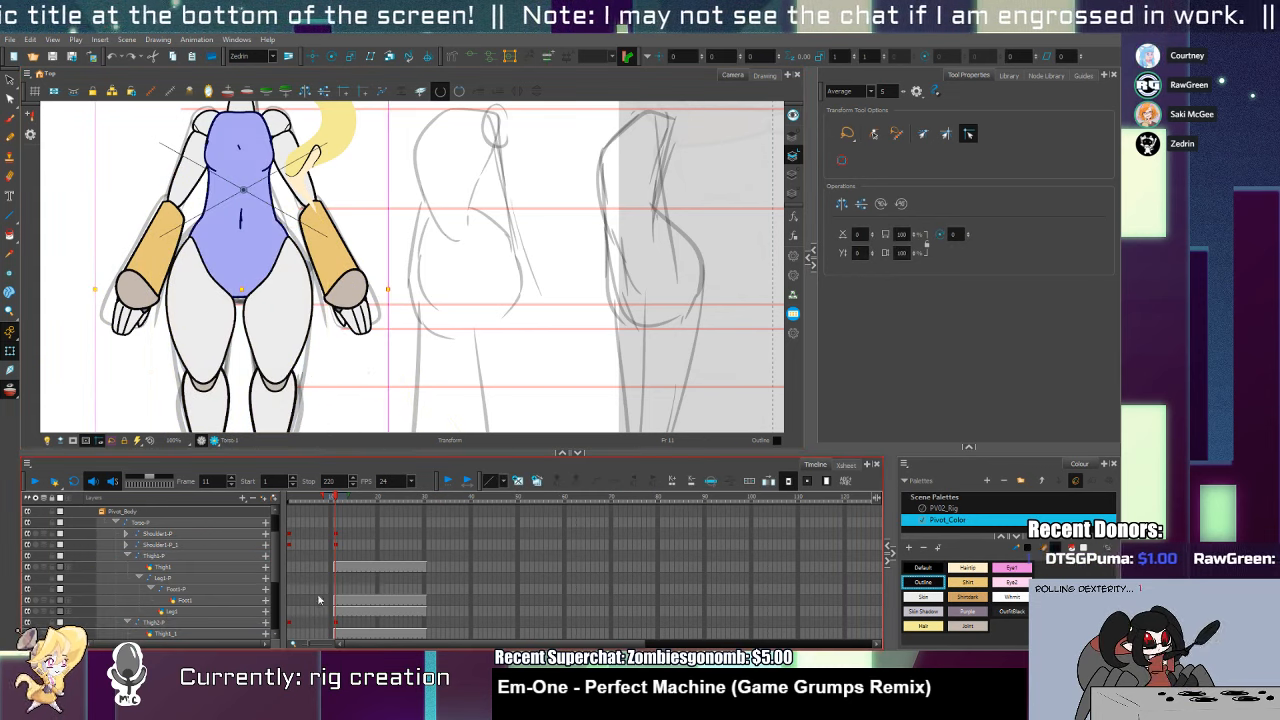
scroll(330, 606, "down", 3)
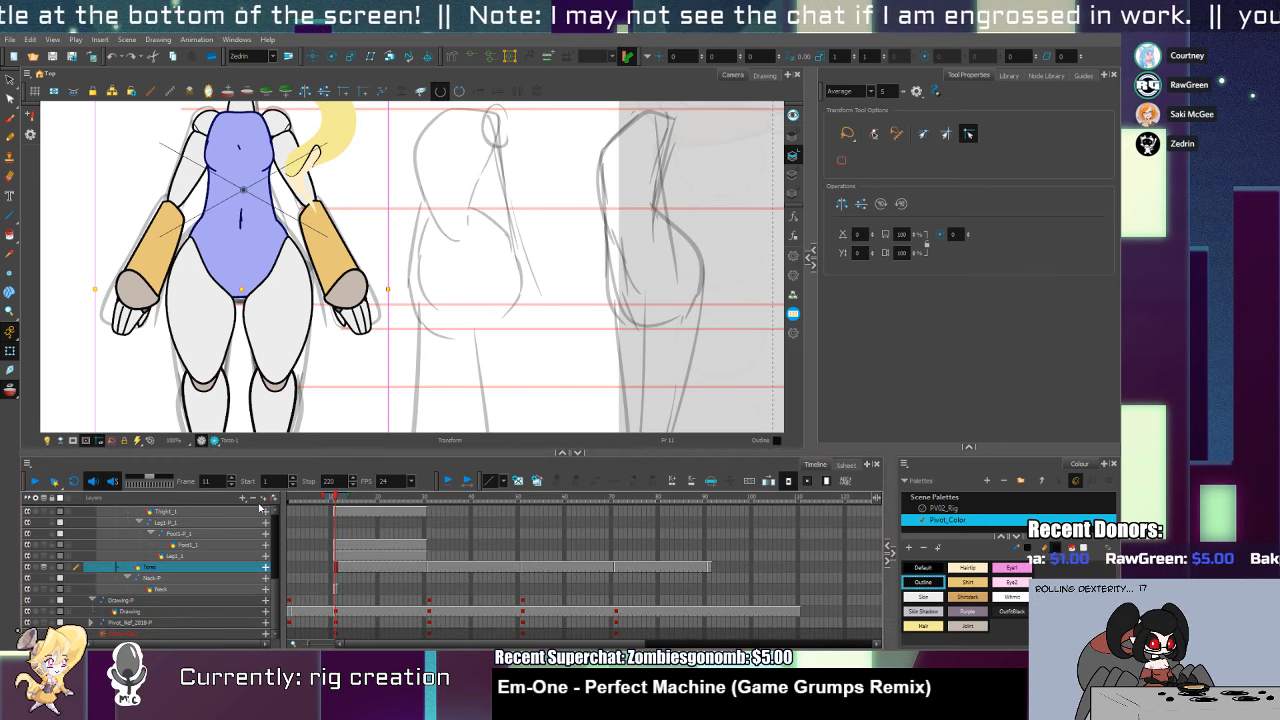
key("Return")
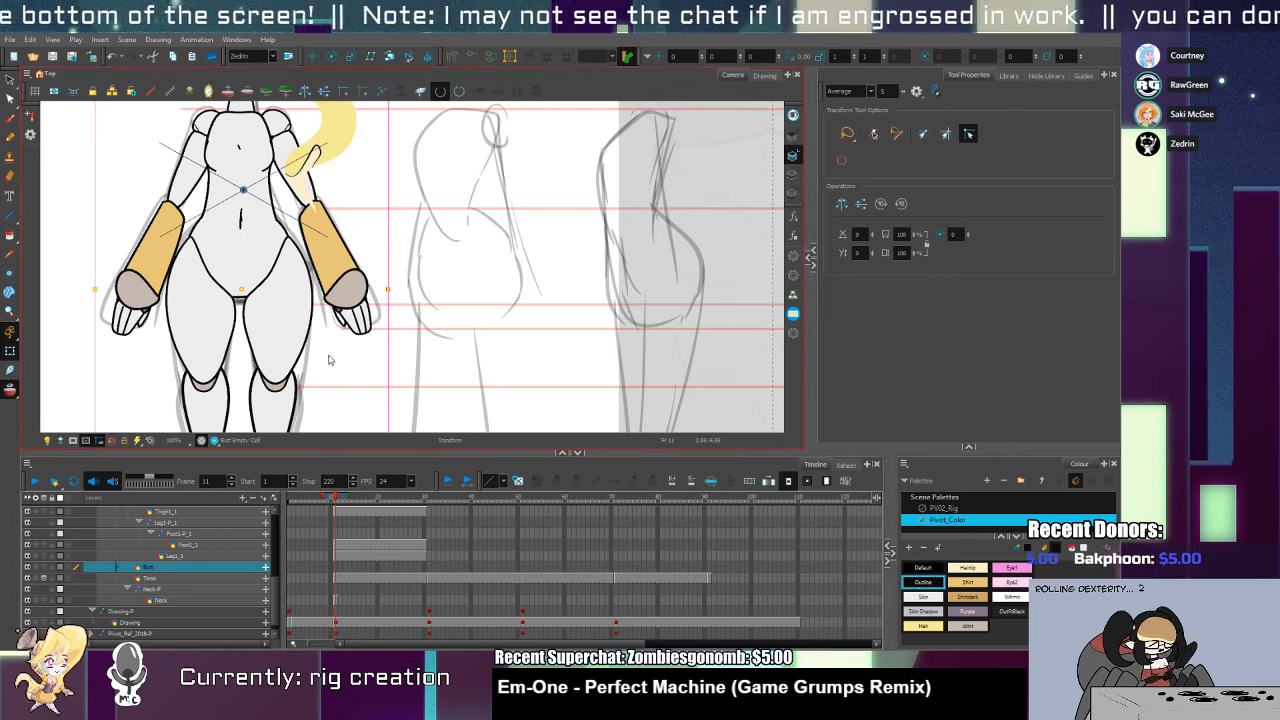
Draw a rounded buttock outline over one hip on the Butt layer with the Lineart pencil
left_click_drag(274, 312, 280, 360)
key("ctrl+space")
left_click(256, 337)
key("alt+x")
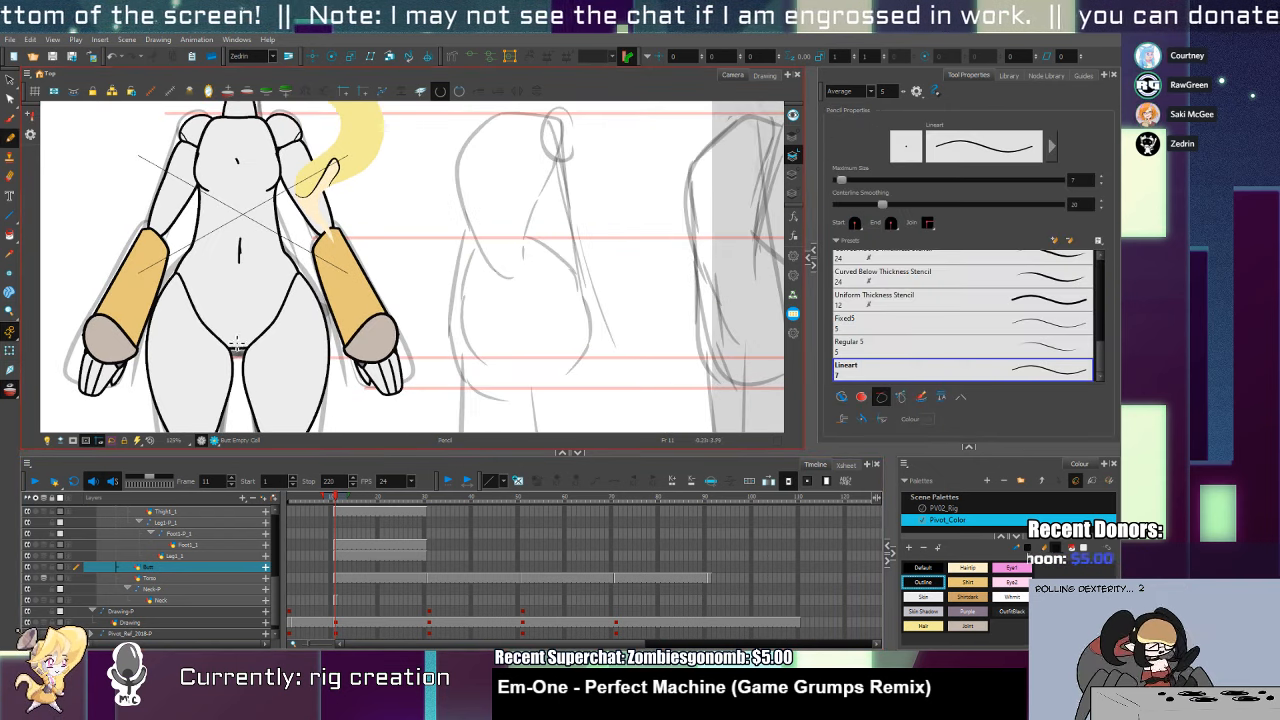
mouse_move(296, 374)
left_mouse_down()
mouse_move(324, 357)
mouse_move(333, 318)
left_mouse_up()
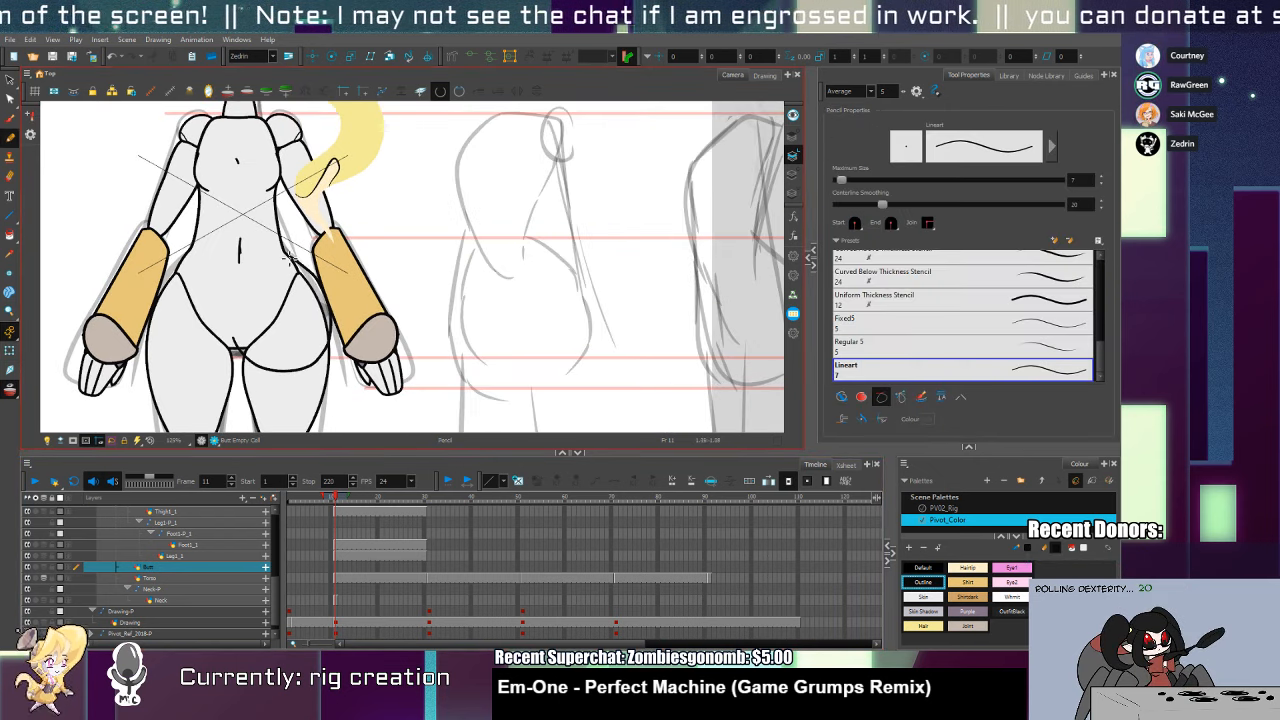
left_click_drag(247, 263, 234, 282)
Select the buttock outline and move it slightly inward and upward over the hip
key("alt+s")
left_click(330, 320)
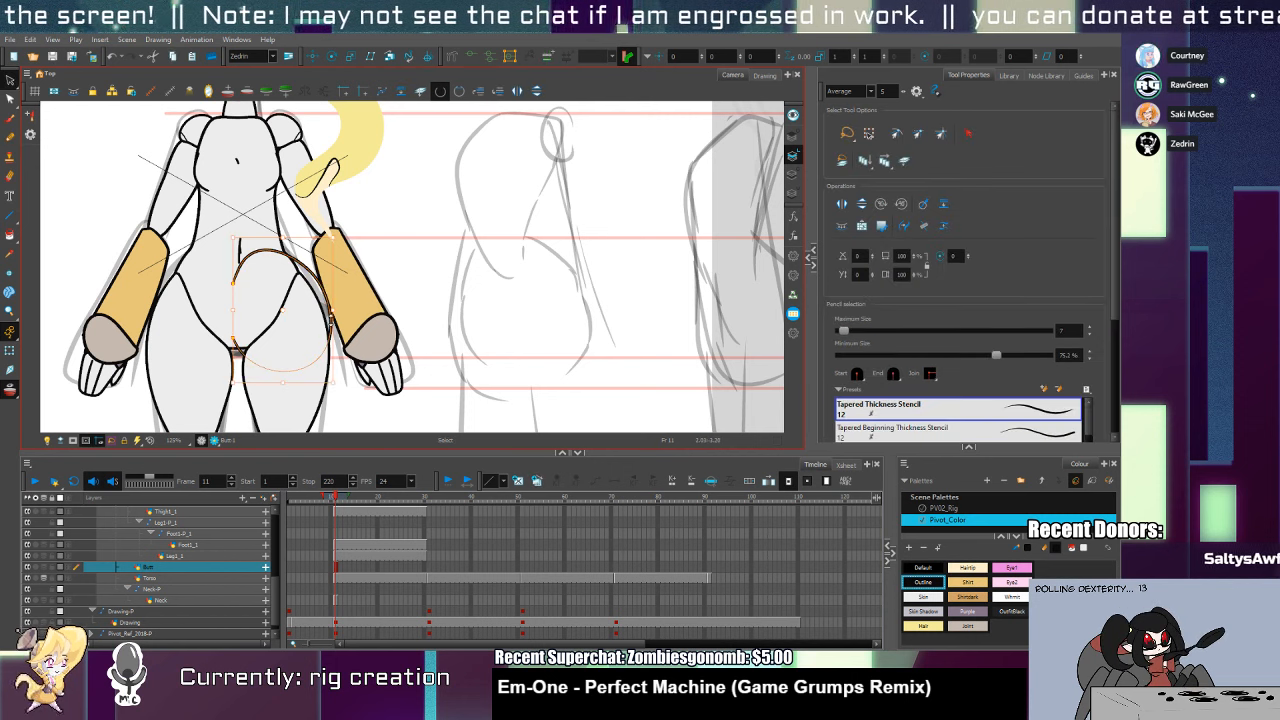
left_click_drag(326, 293, 320, 295)
left_click_drag(279, 384, 280, 375)
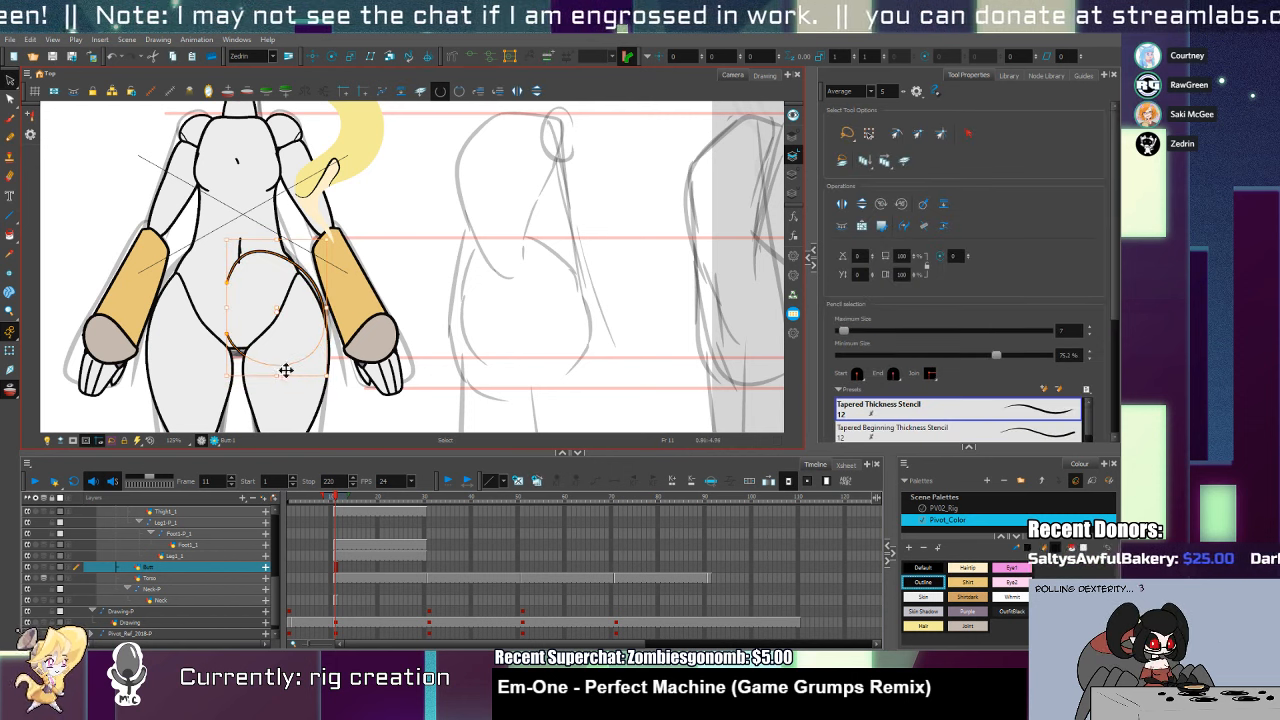
Close the buttock outline with a straight vertical inner stroke and trim the overhanging line ends with the Cutter
key("alt+v")
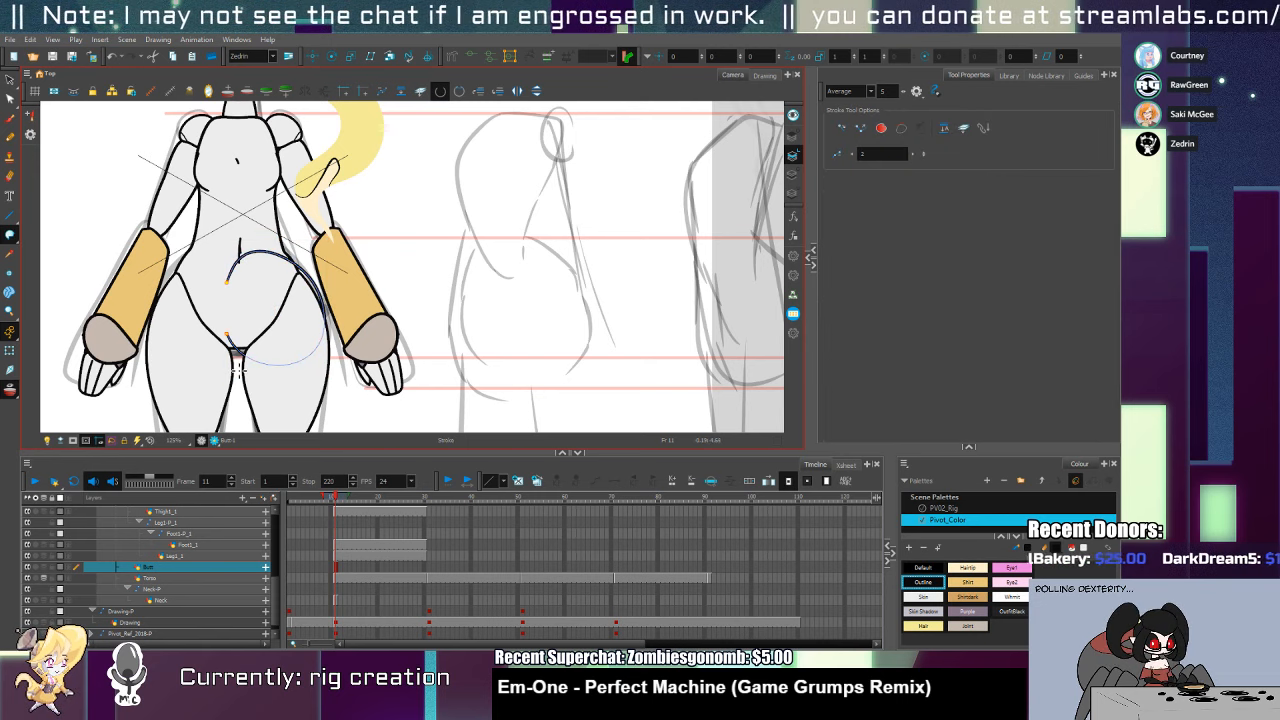
key("alt+t")
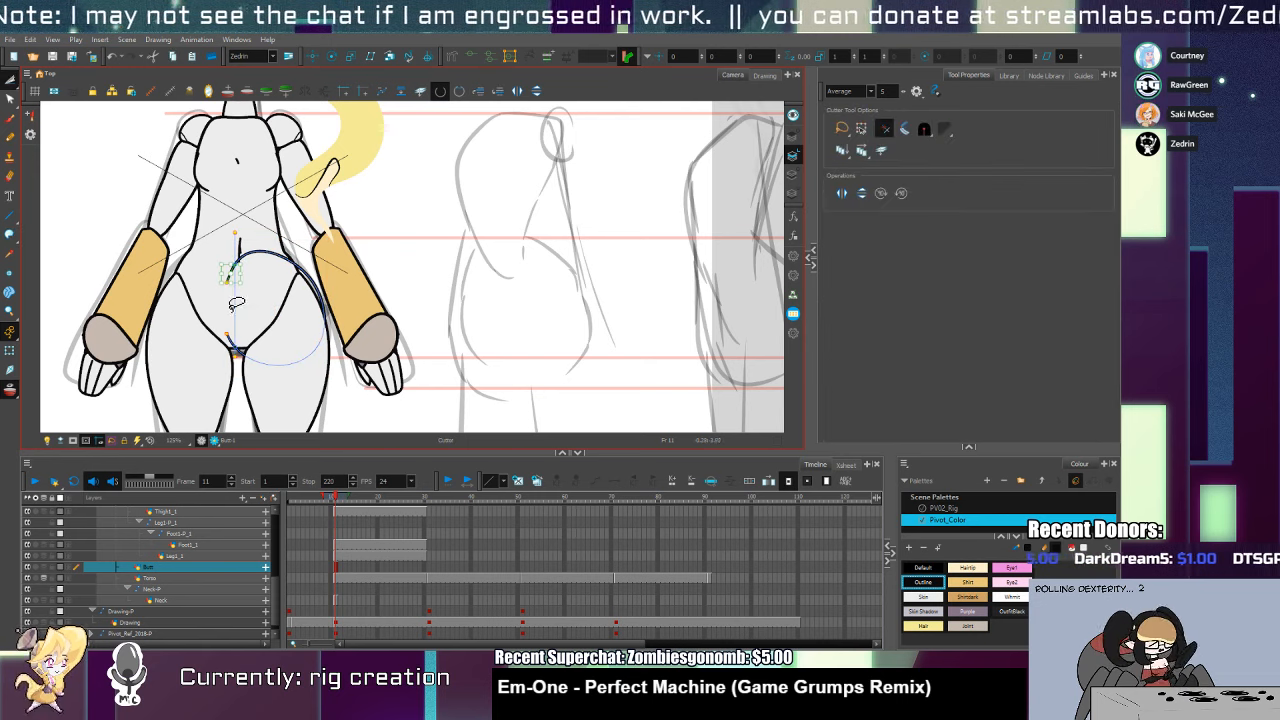
key("Delete")
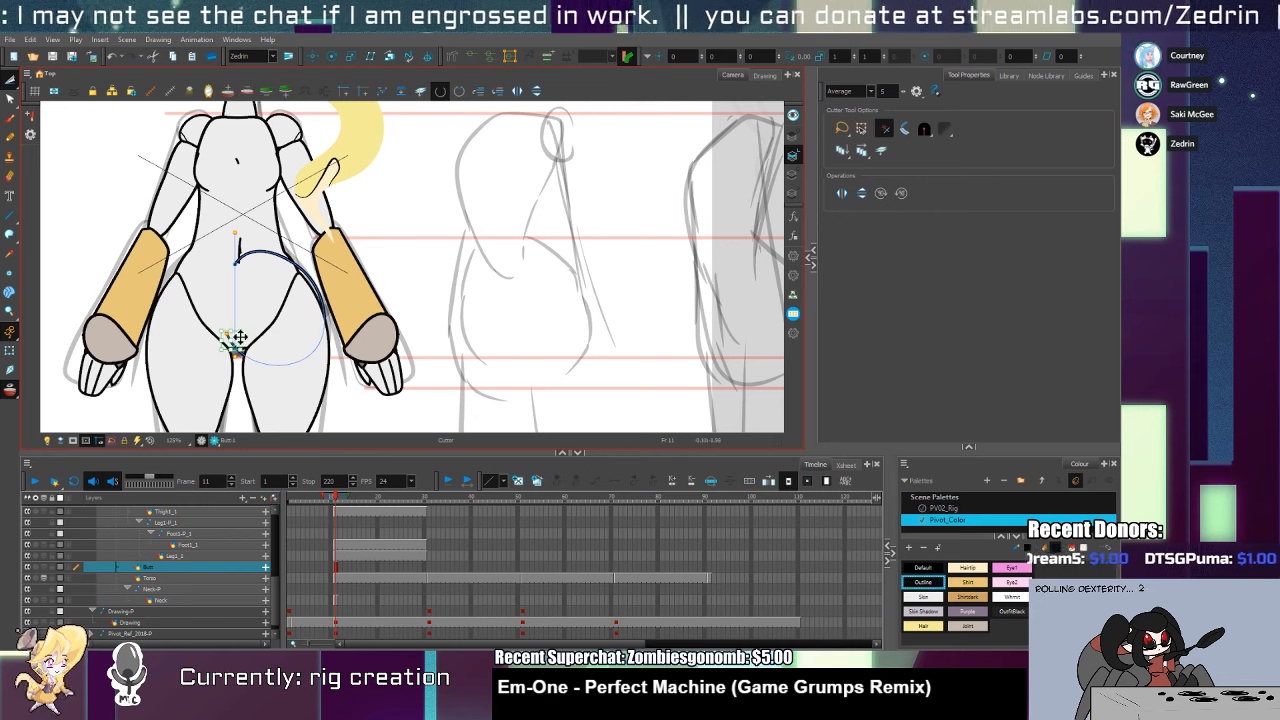
Fill the buttock shape with the Skin colour and refine its outer curve with the Contour Editor
key("alt+d")
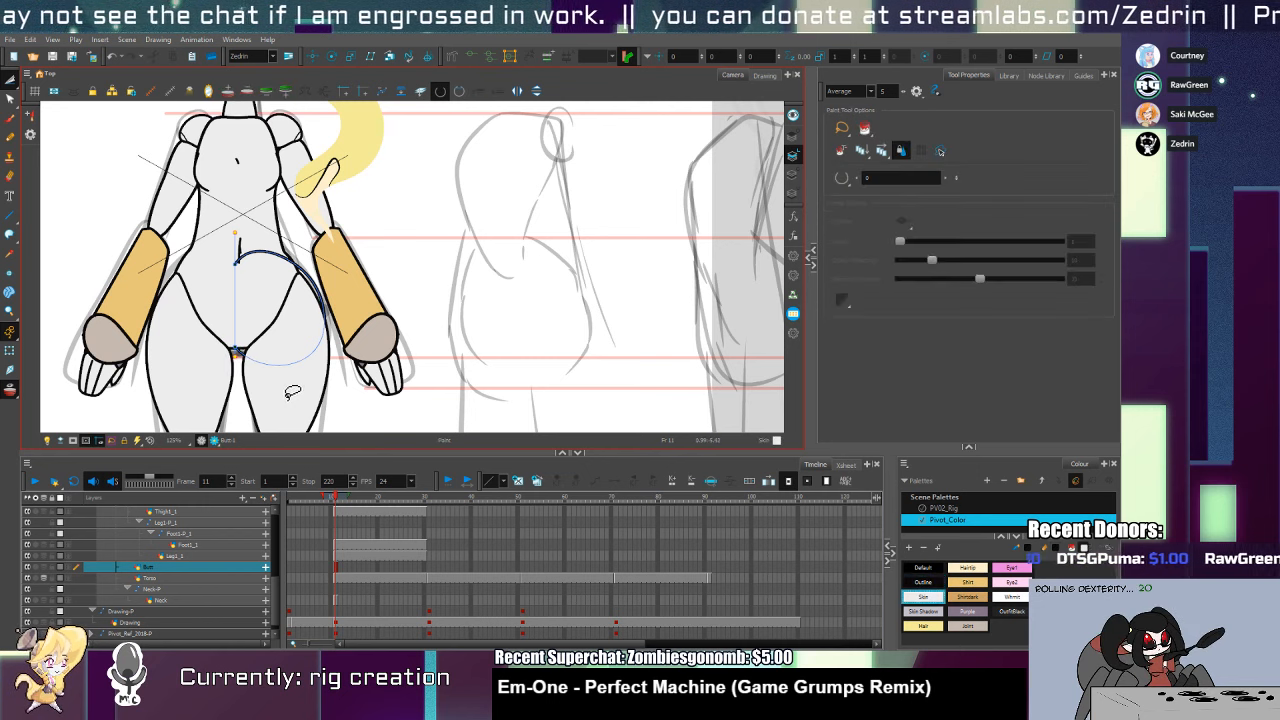
left_click(288, 396)
key("alt+q")
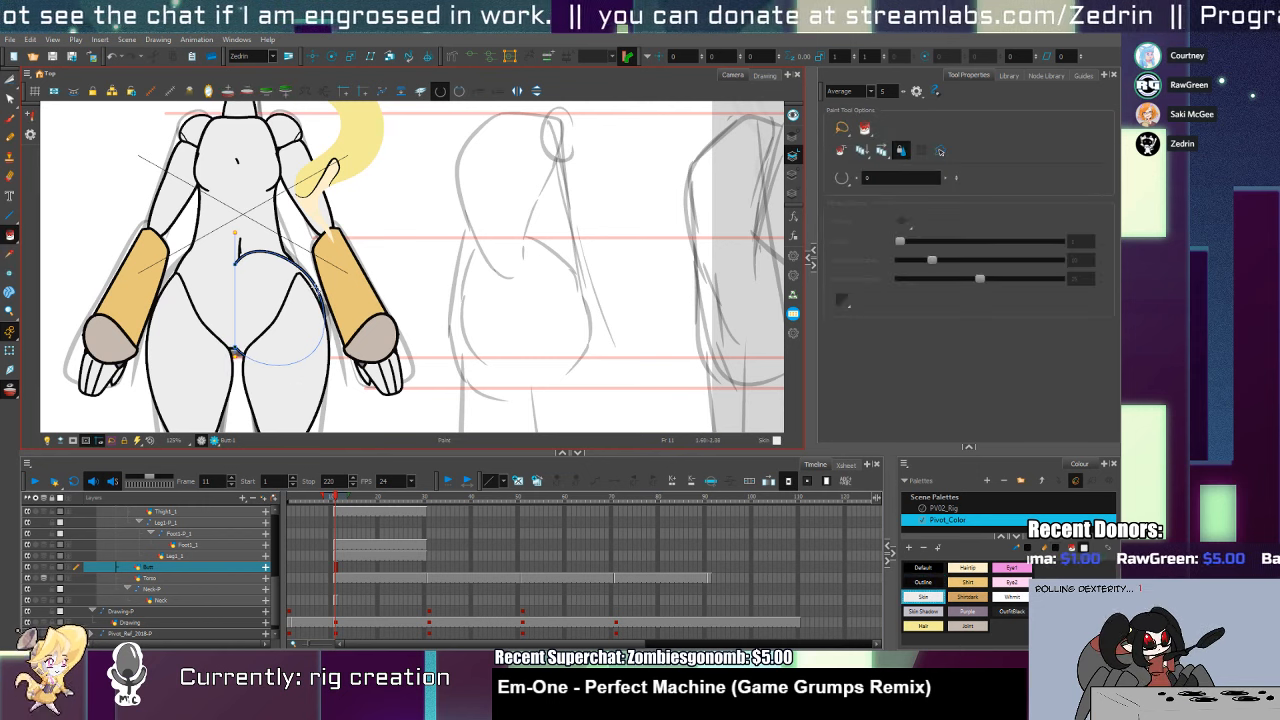
left_click(313, 288)
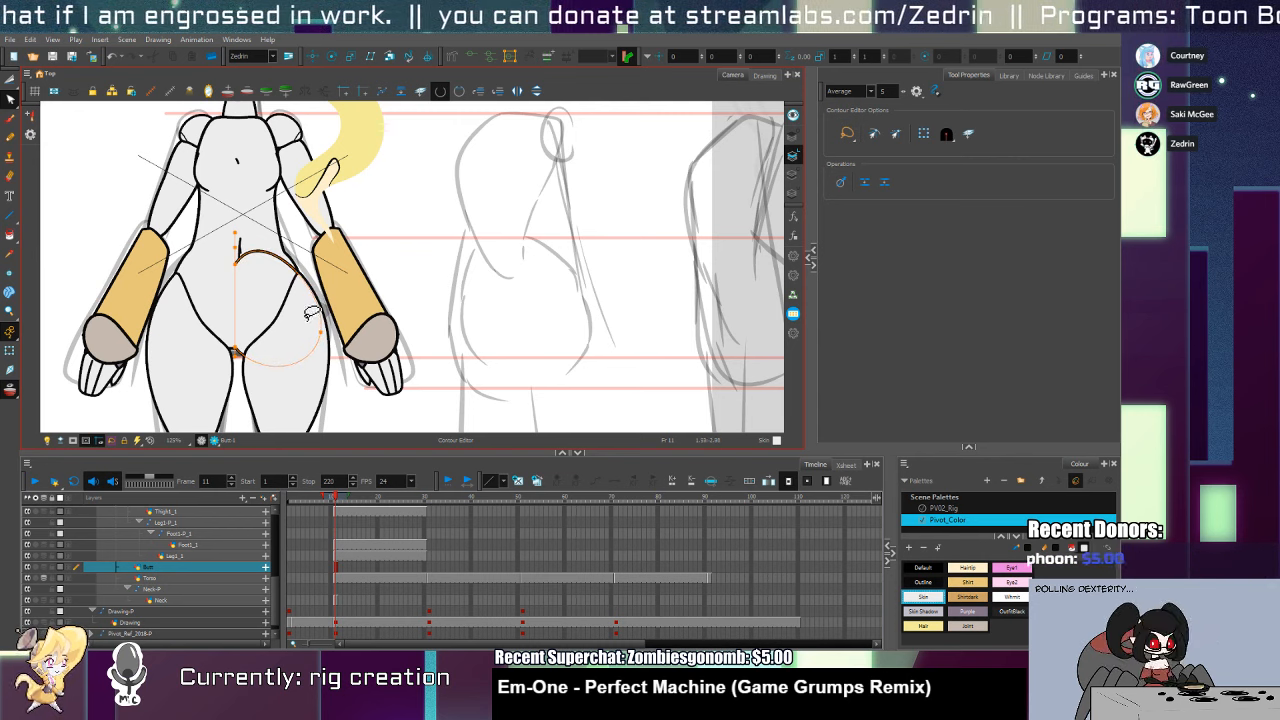
Move the Butt layer below the torso, add a parent peg to it, and select that peg
left_click_drag(153, 577, 156, 564)
left_click(157, 579)
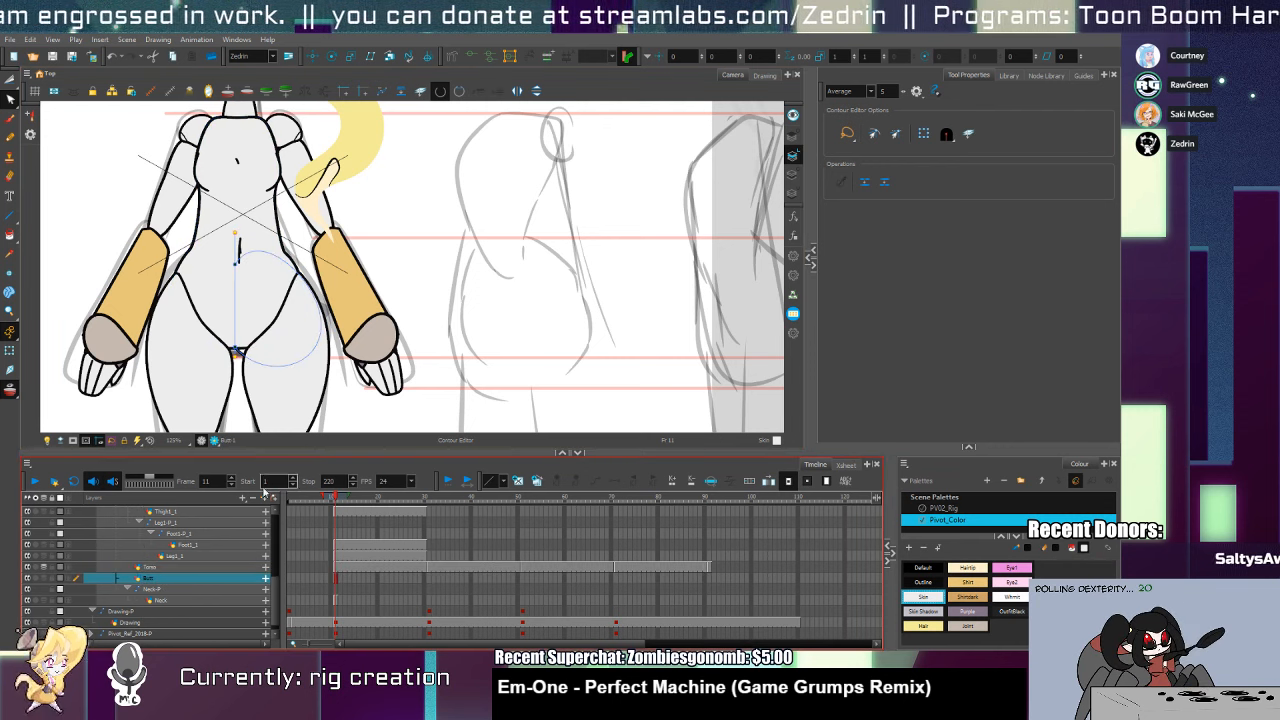
left_click(273, 497)
key("shift+t")
left_click(168, 578)
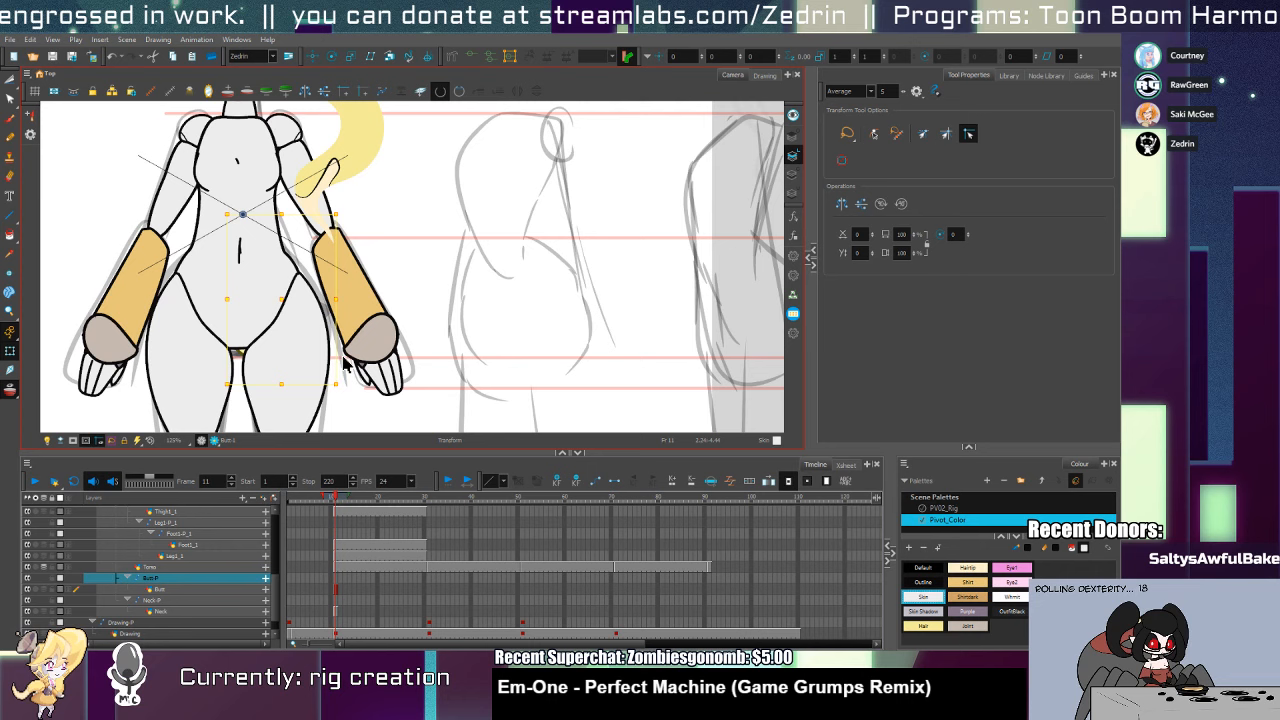
Move the Butt-P peg's pivot down into the middle of the buttock with the Rotate tool, then deselect it
left_click(331, 56)
left_click_drag(250, 227, 267, 323)
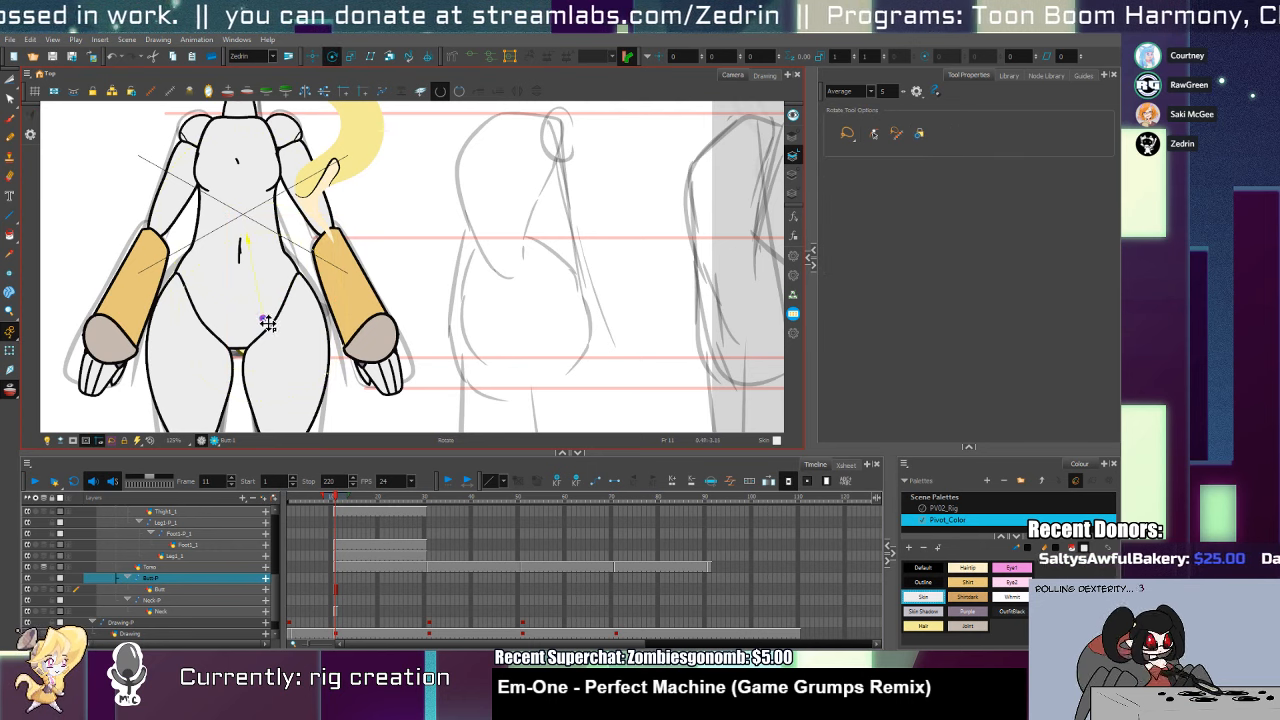
key("shift+t")
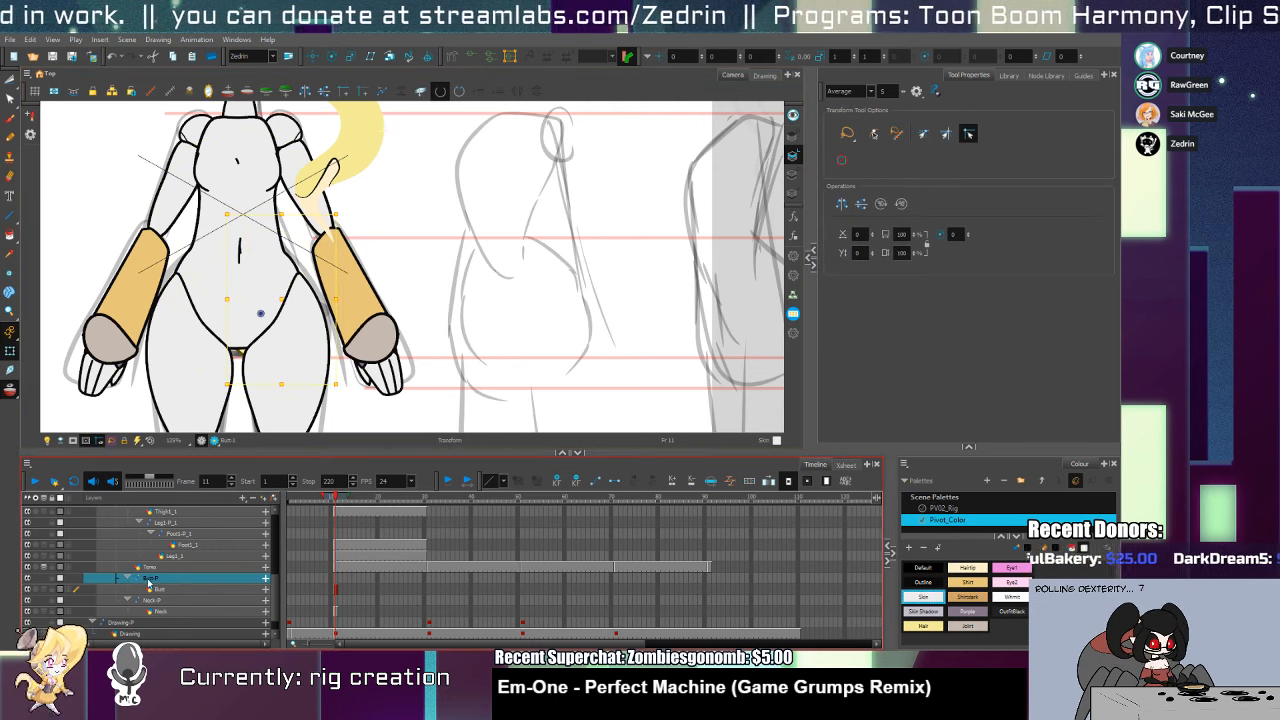
left_click(229, 411)
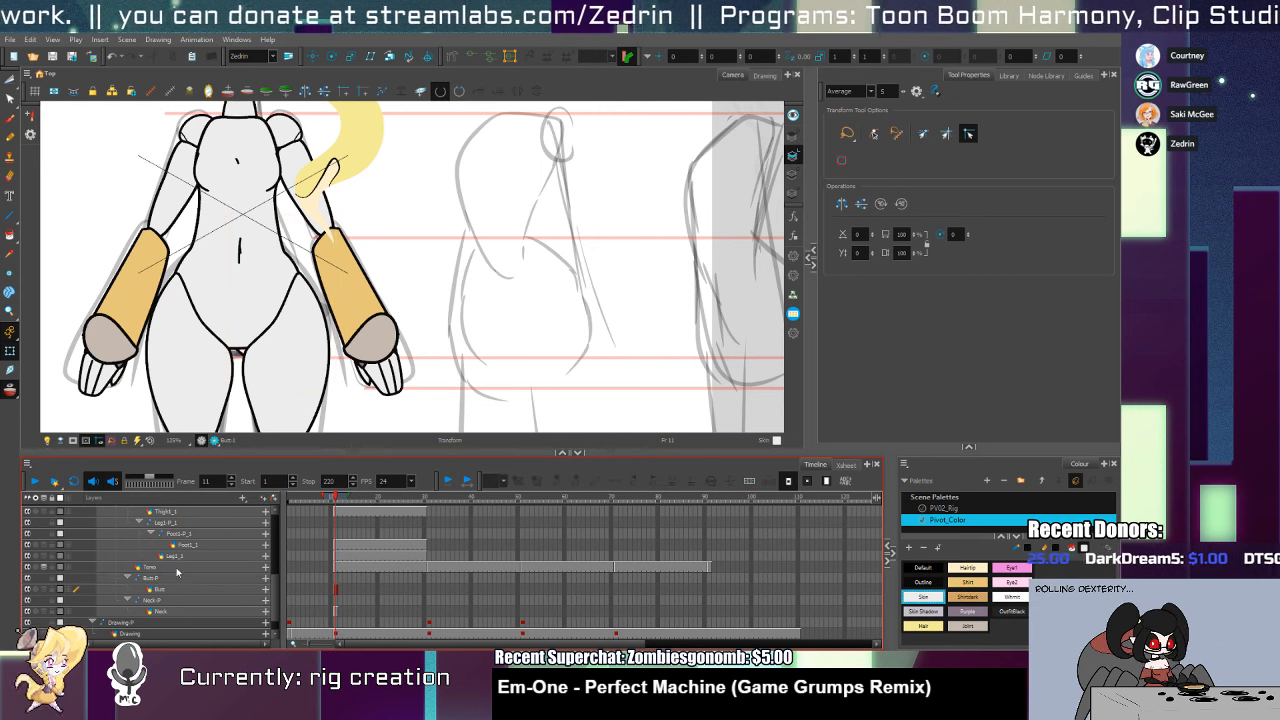
Collapse and duplicate the Butt-P group, flip the duplicate horizontally, and place it on the opposite hip
left_click(129, 579)
left_click(155, 580)
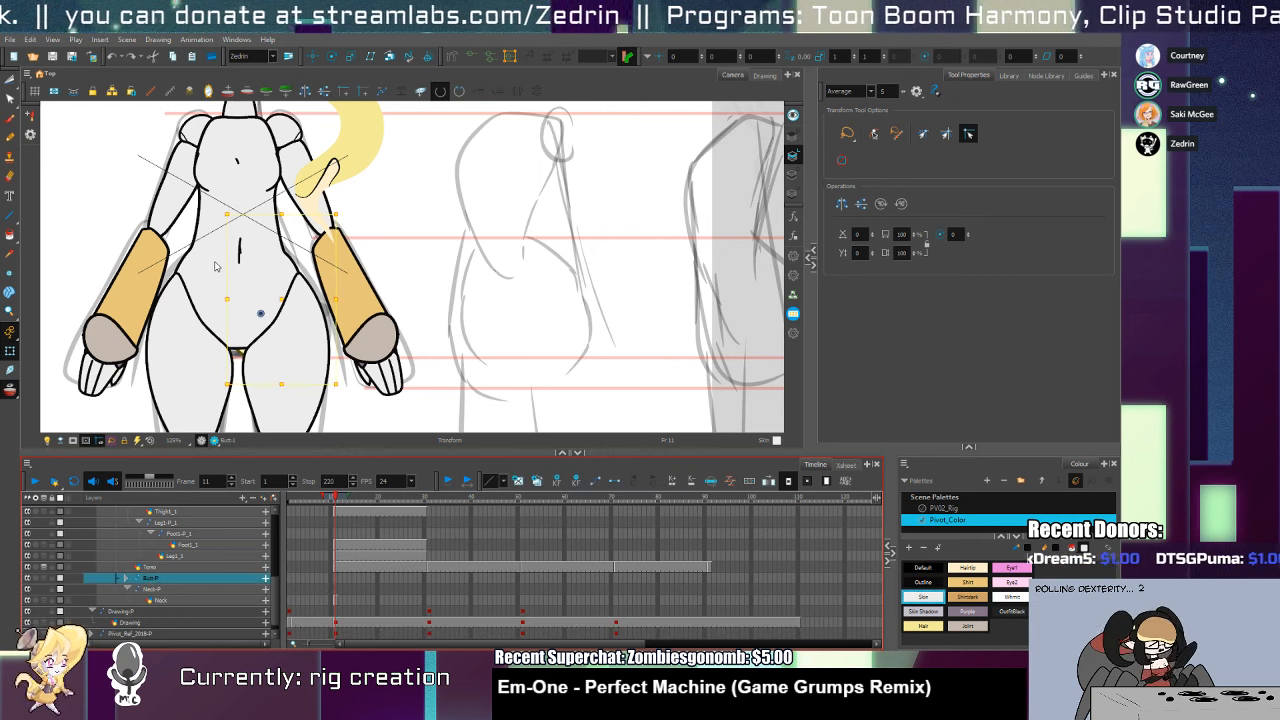
key("ctrl+d")
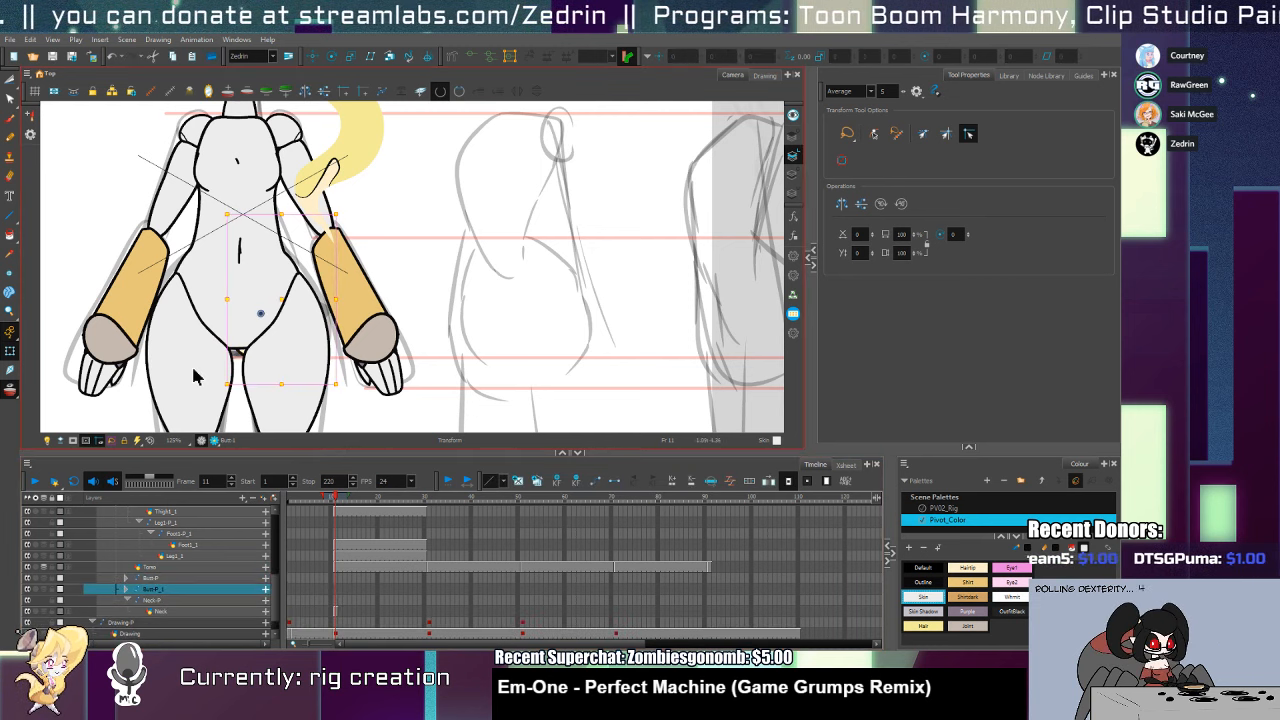
left_click(333, 57)
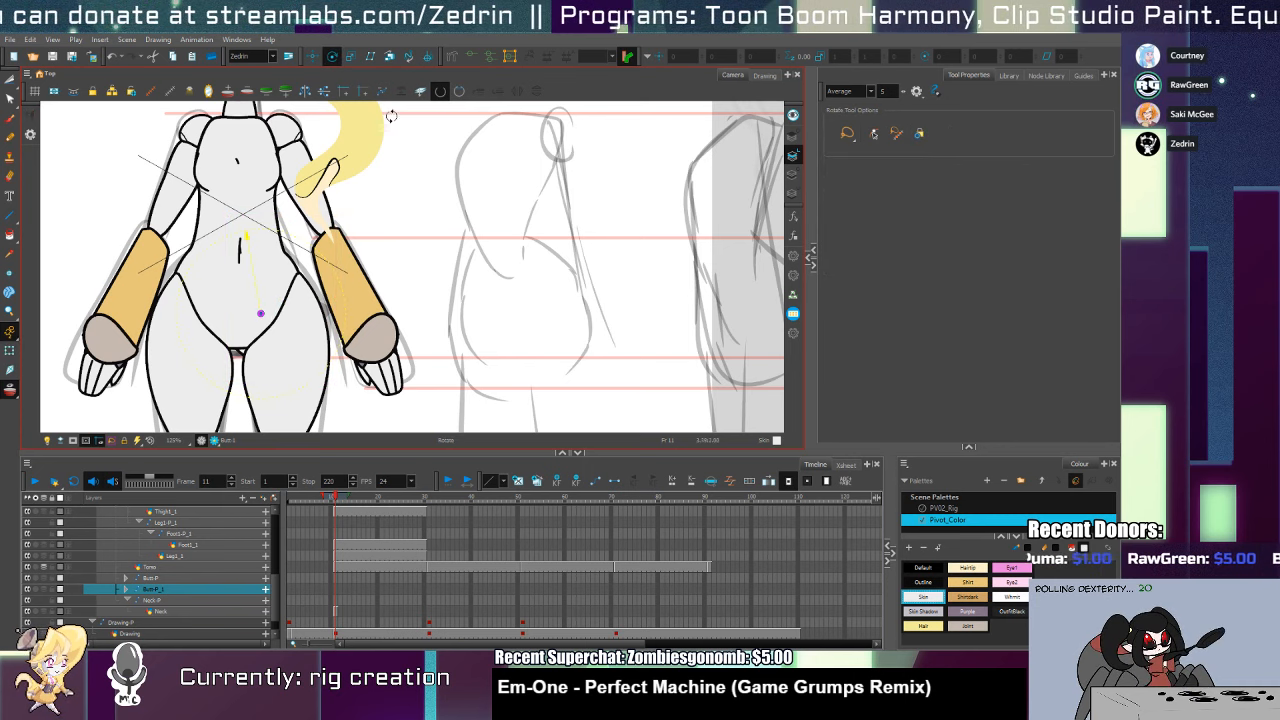
left_click(305, 91)
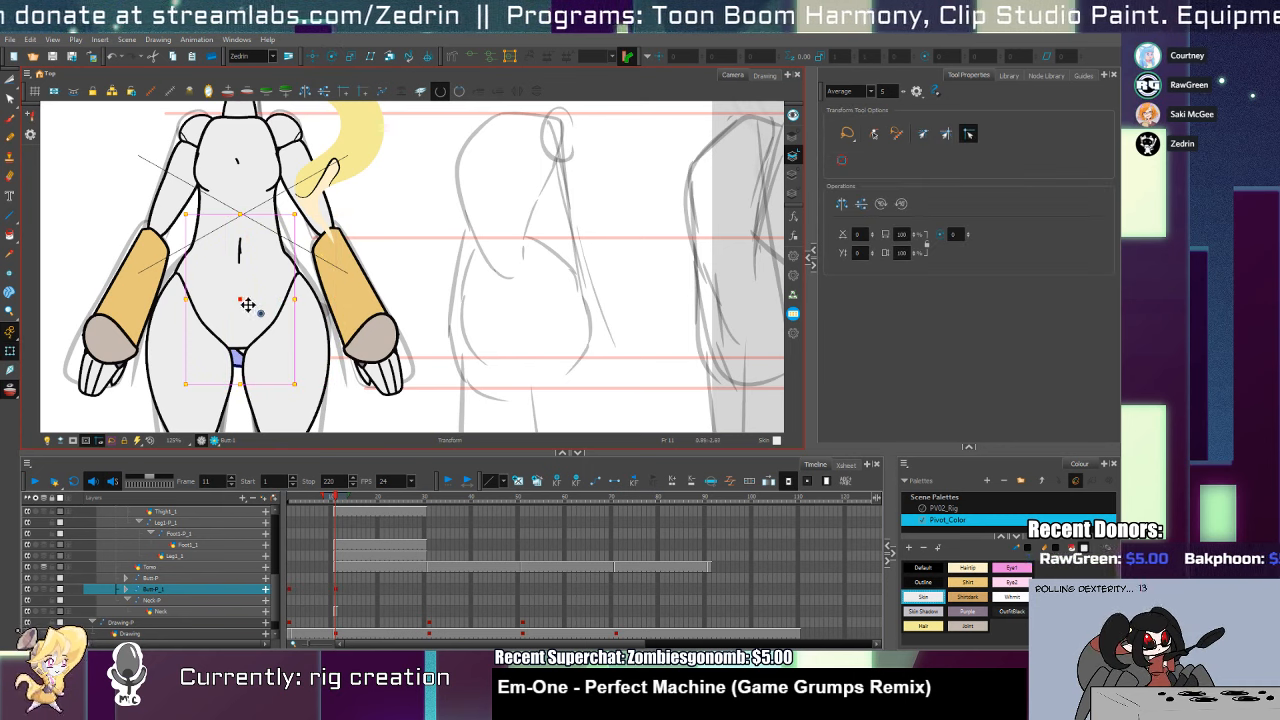
mouse_move(247, 304)
left_mouse_down()
mouse_move(197, 369)
mouse_move(201, 403)
left_mouse_up()
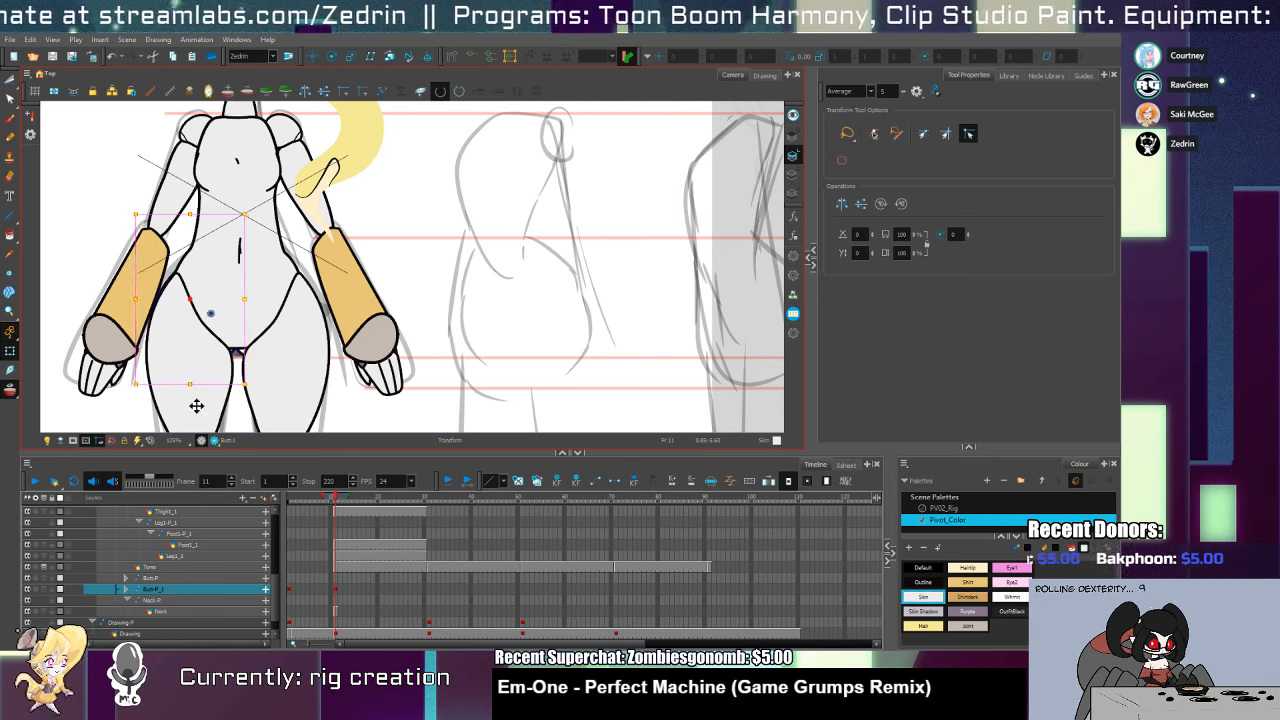
Adjust the mirrored buttock's lower inner point at the crotch with the Contour Editor
key("alt+q")
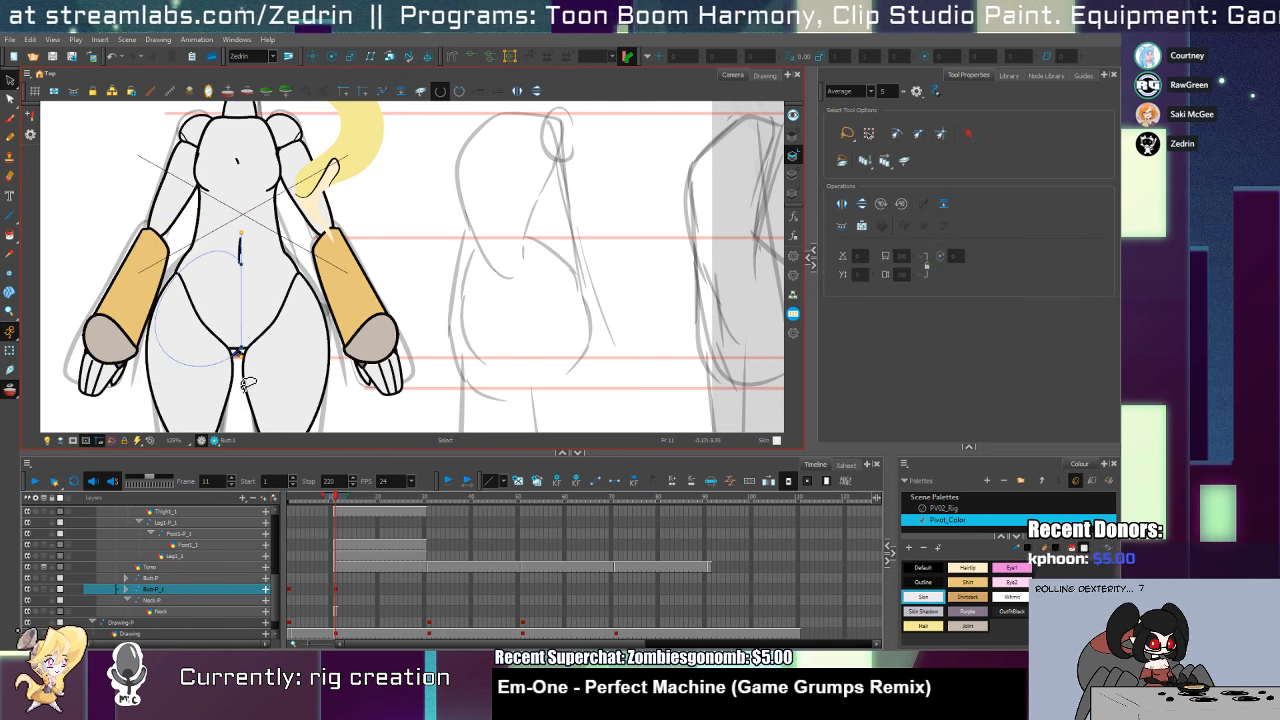
left_click(238, 354)
left_click_drag(244, 354, 241, 353)
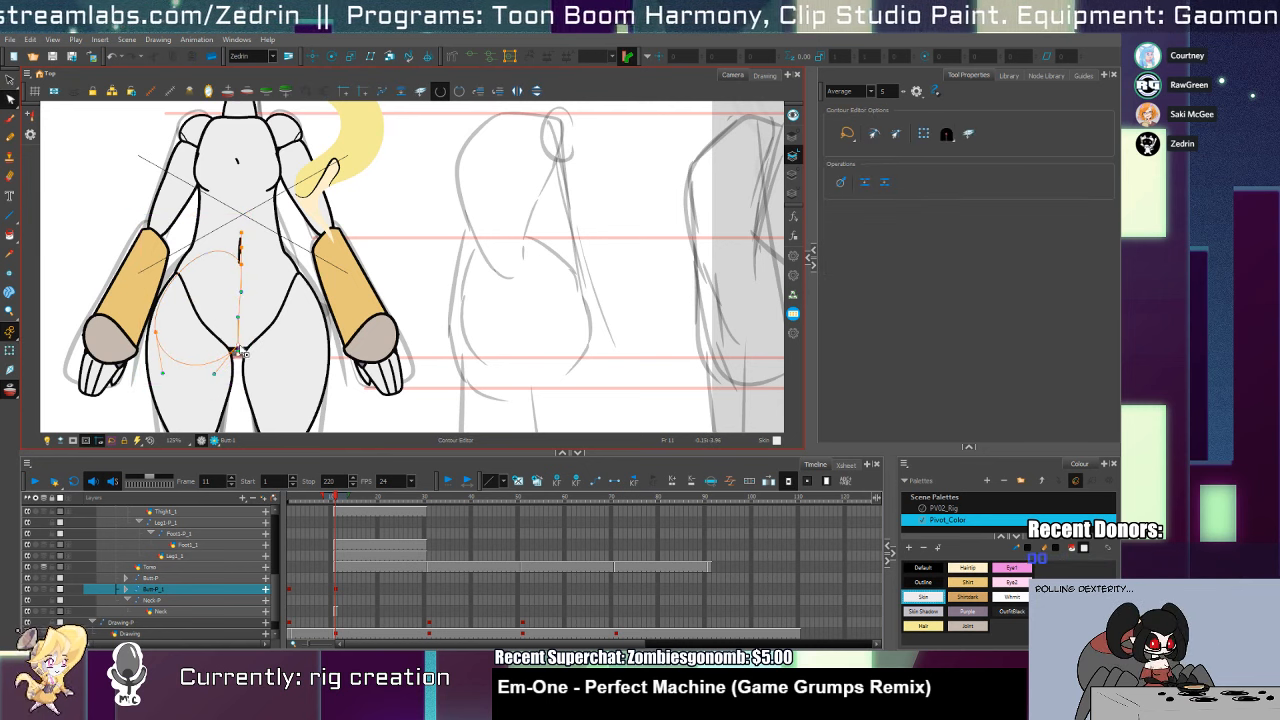
scroll(250, 350, "up", 3)
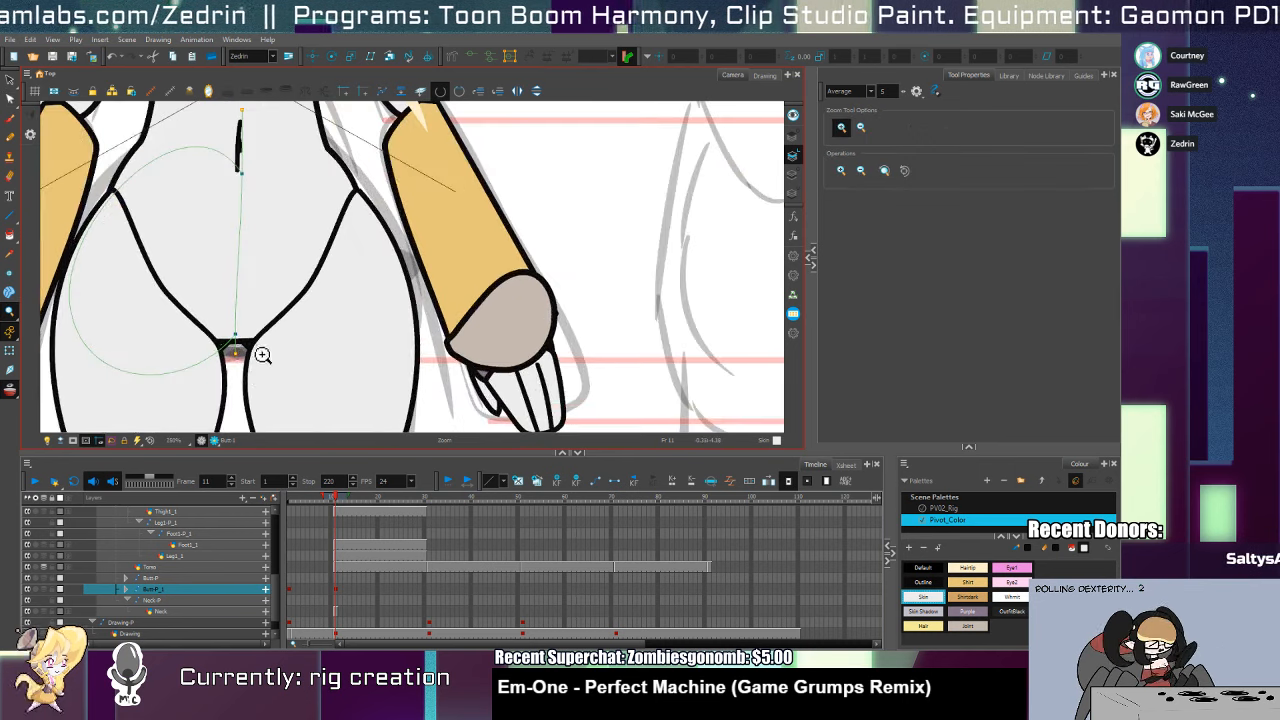
scroll(257, 374, "down", 3)
Test-rotate one thigh to check the hip area, then undo the rotation
key("shift+t")
left_click(300, 364)
left_click_drag(360, 271, 347, 239)
key("ctrl+z")
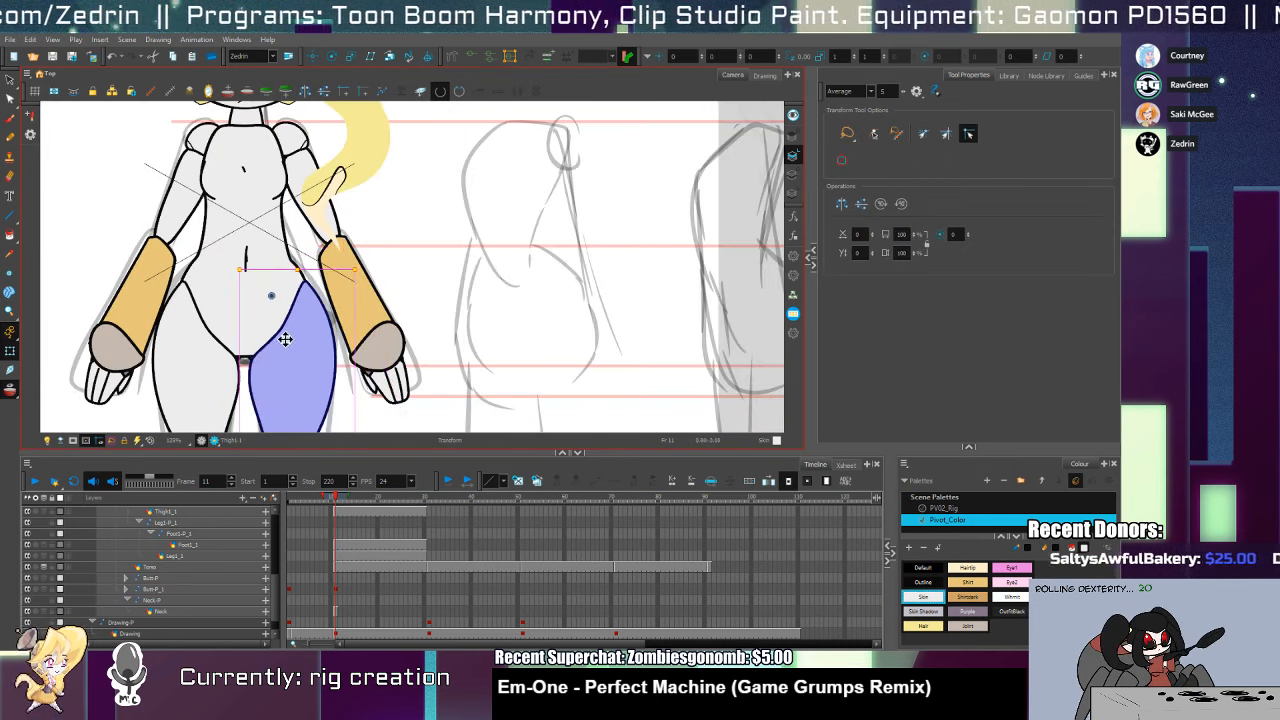
Adjust the torso's two lower curves beside the crotch with the Pencil Editor
key("alt+q")
left_click(266, 340)
key("ctrl+space")
left_click(287, 350)
left_click(287, 351)
left_click(263, 361)
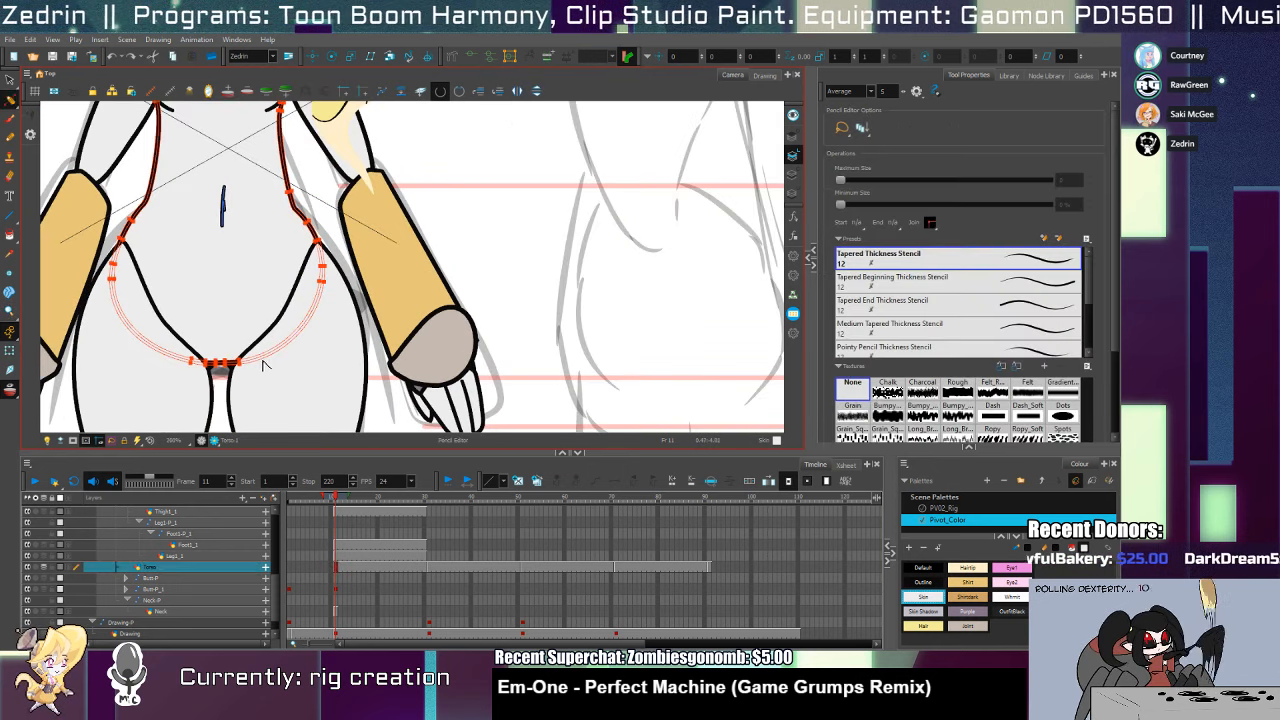
left_click(298, 330)
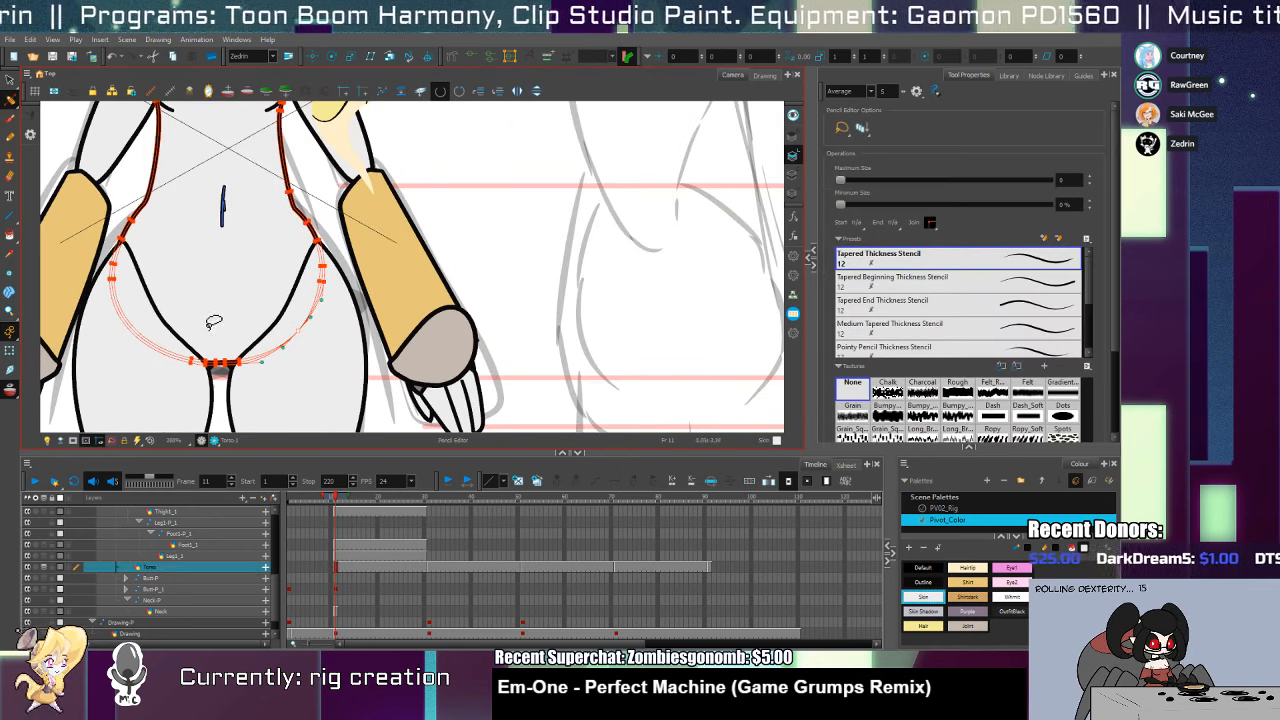
left_click(130, 327)
Test-rotate the thigh and its buttock together around the hip, then undo both rotations
key("shift+t")
left_click(345, 316)
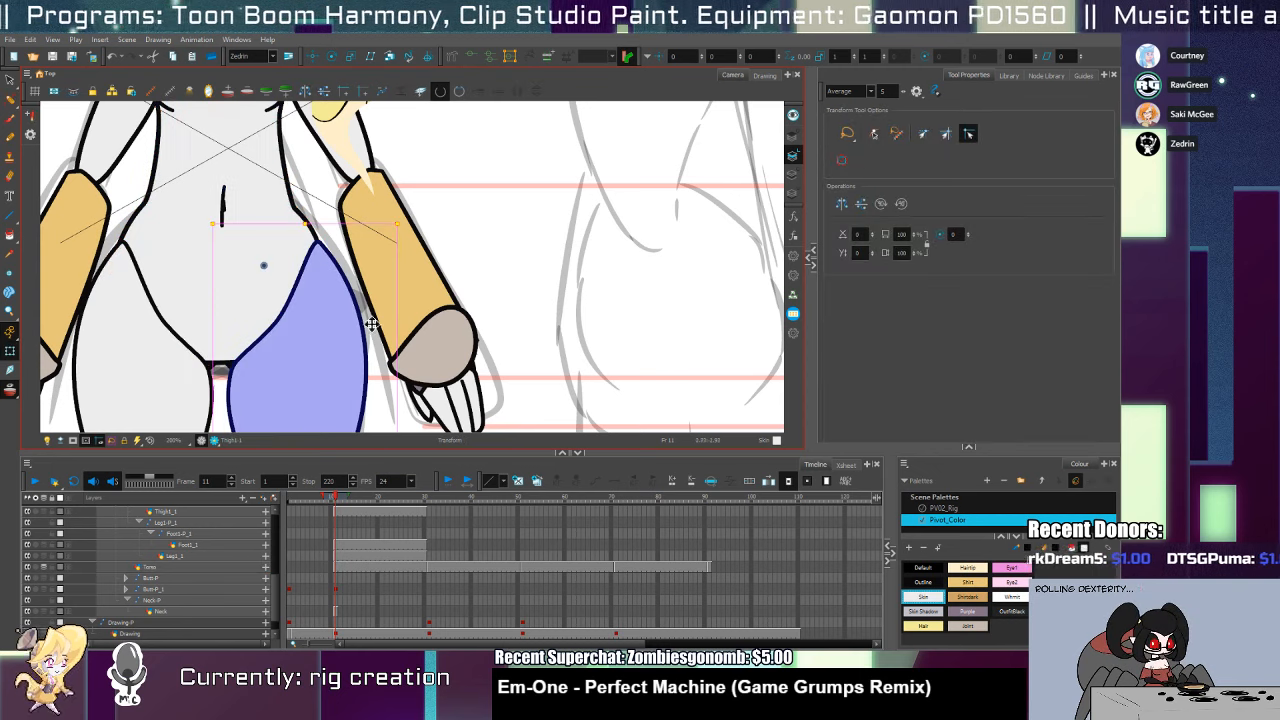
mouse_move(401, 221)
left_mouse_down()
mouse_move(351, 172)
mouse_move(352, 203)
left_mouse_up()
left_click(265, 379)
left_click_drag(387, 419, 390, 389)
key("ctrl+z")
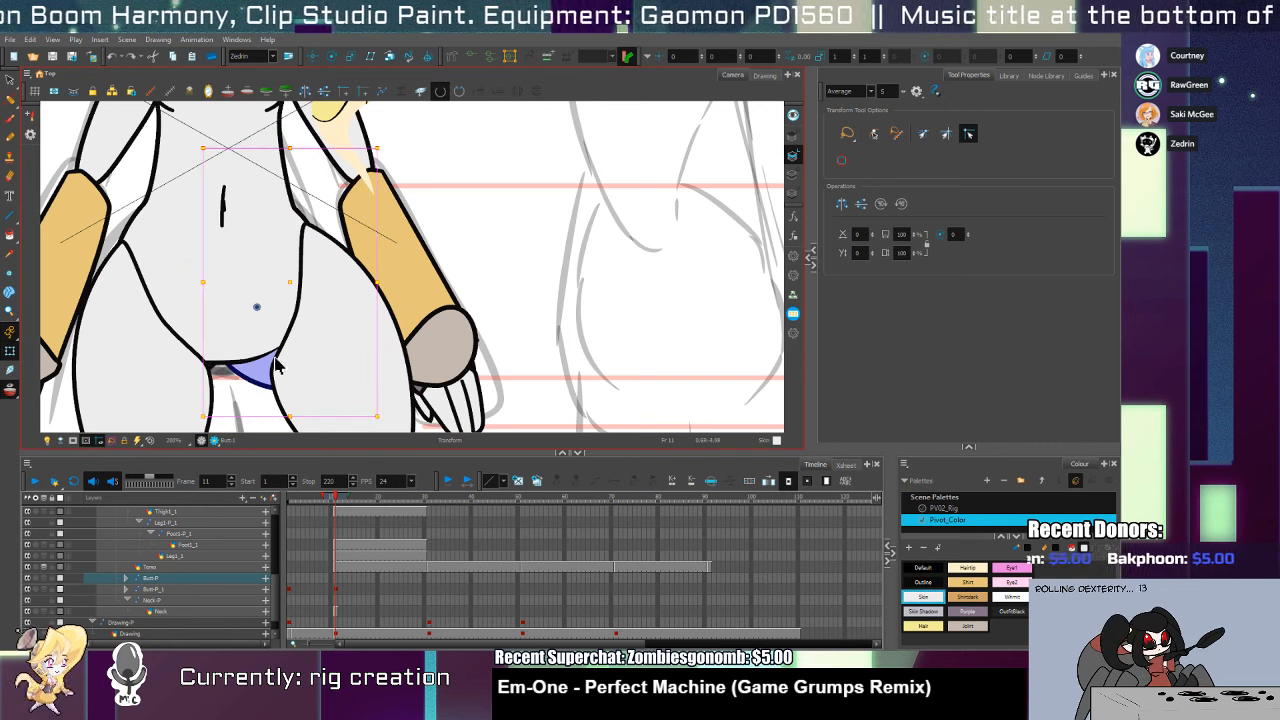
key("ctrl+z")
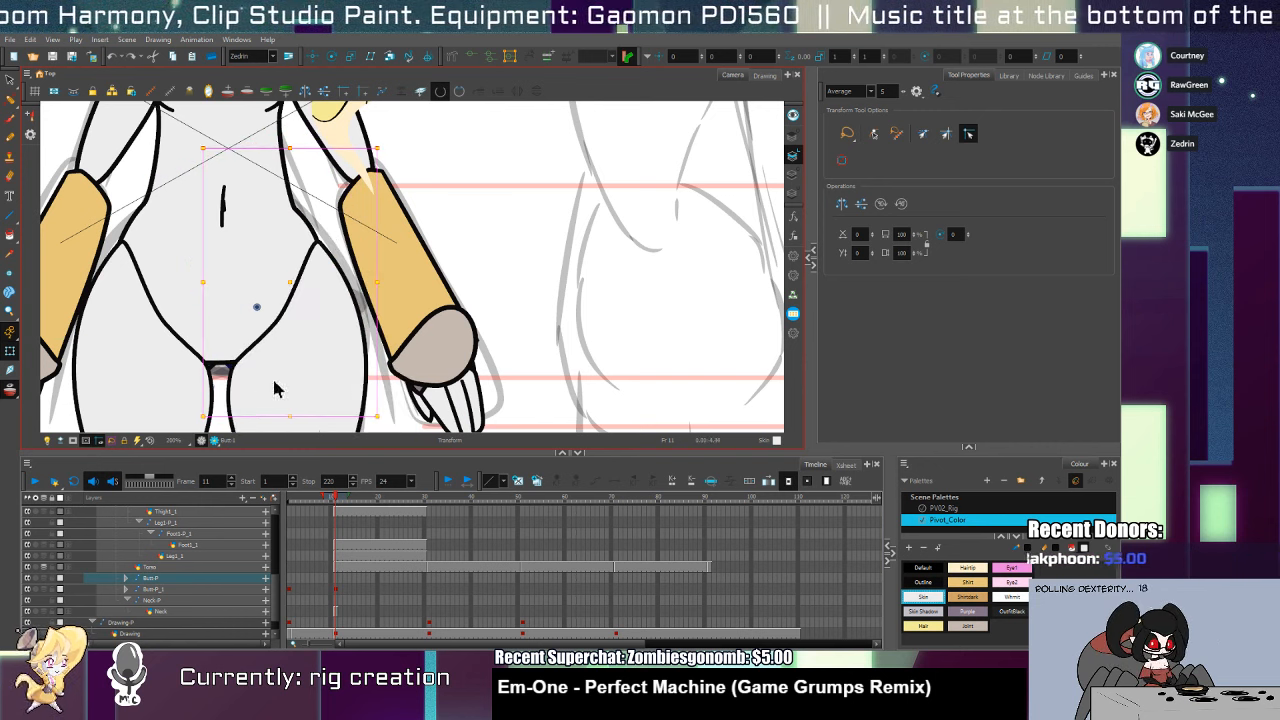
Draw a curved inner edge on the original buttock drawing and delete its straight inner stroke
key("alt+s")
key("alt+/")
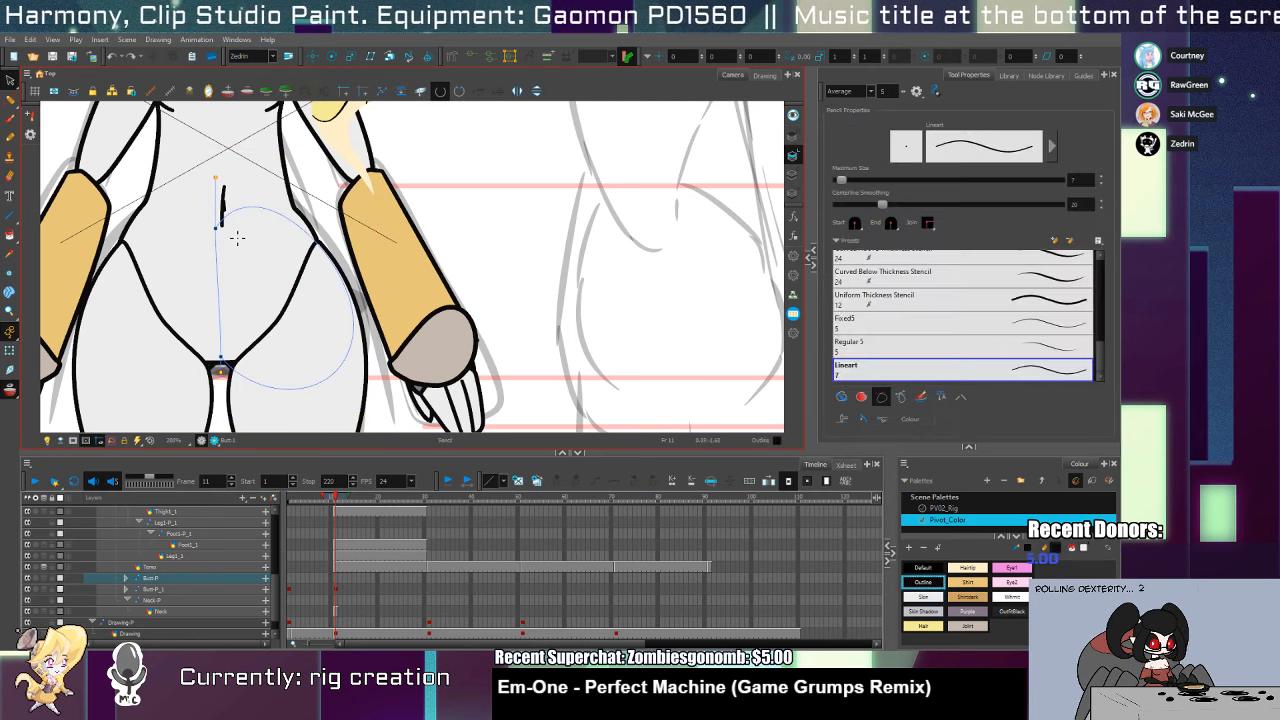
key("alt+s")
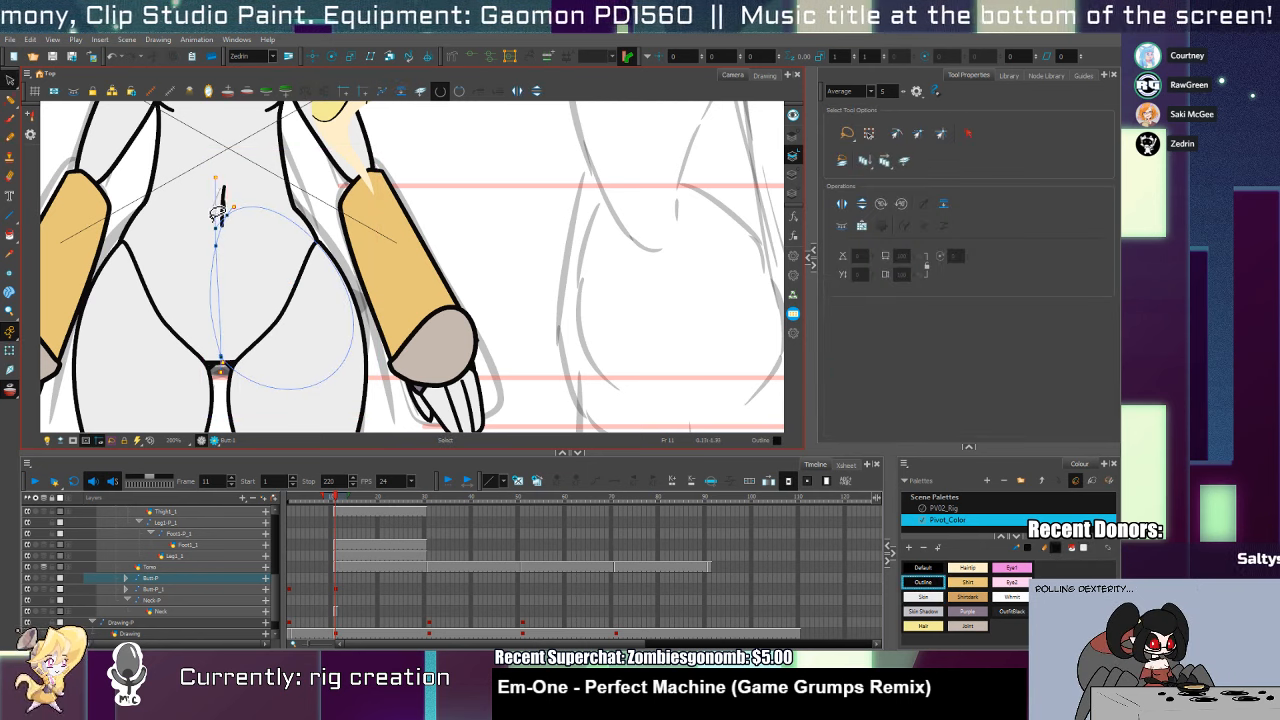
left_click(242, 298)
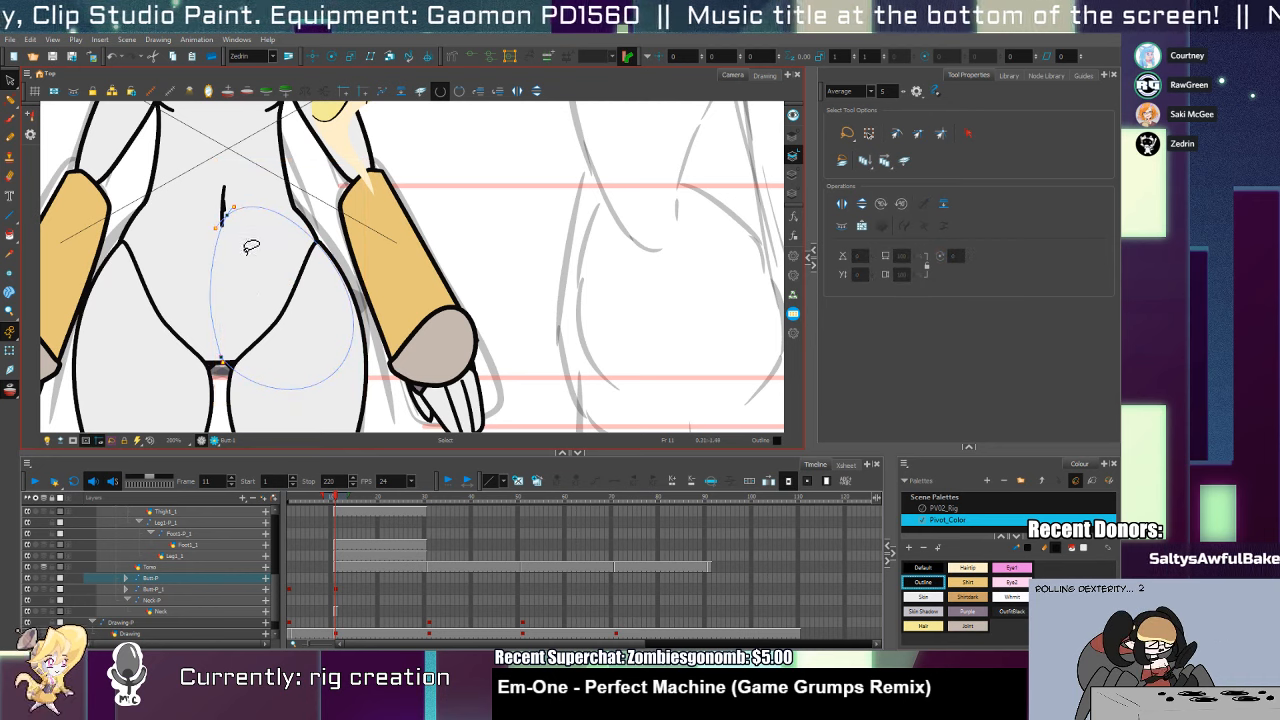
Trim the new inner edge's overhanging ends with the Cutter and show the buttock outline's contour points
key("alt+/")
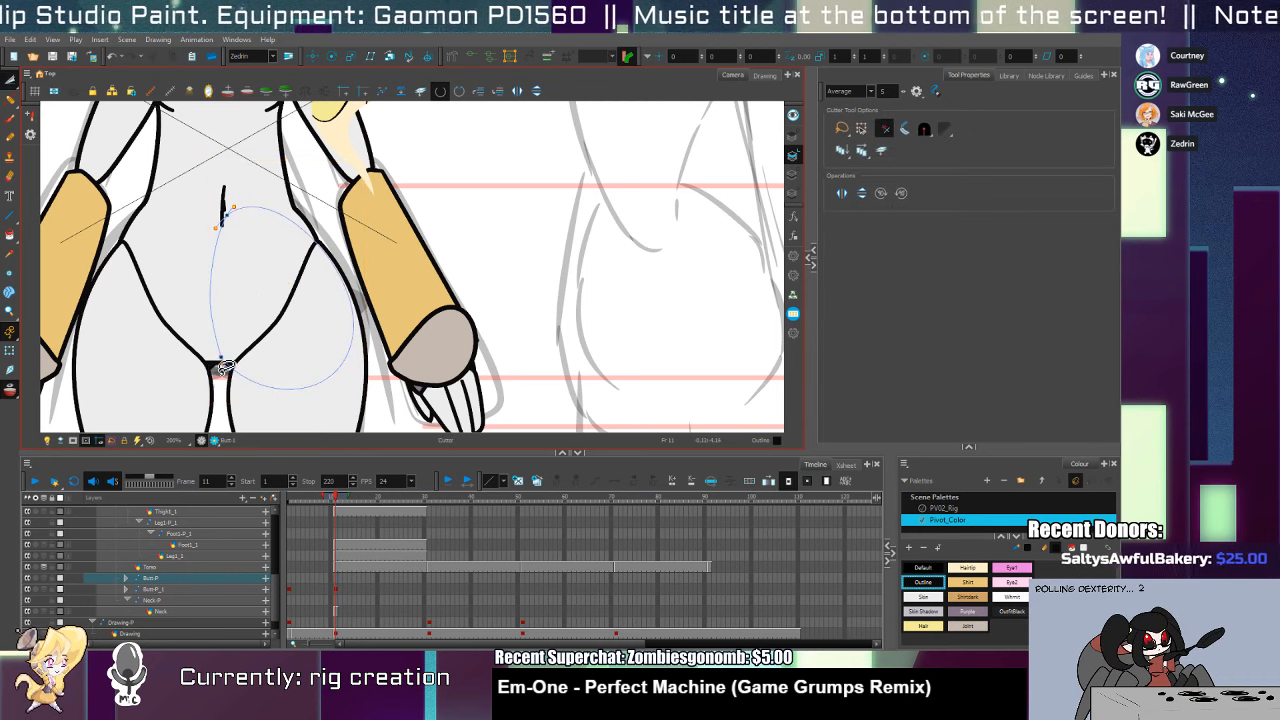
key("alt+t")
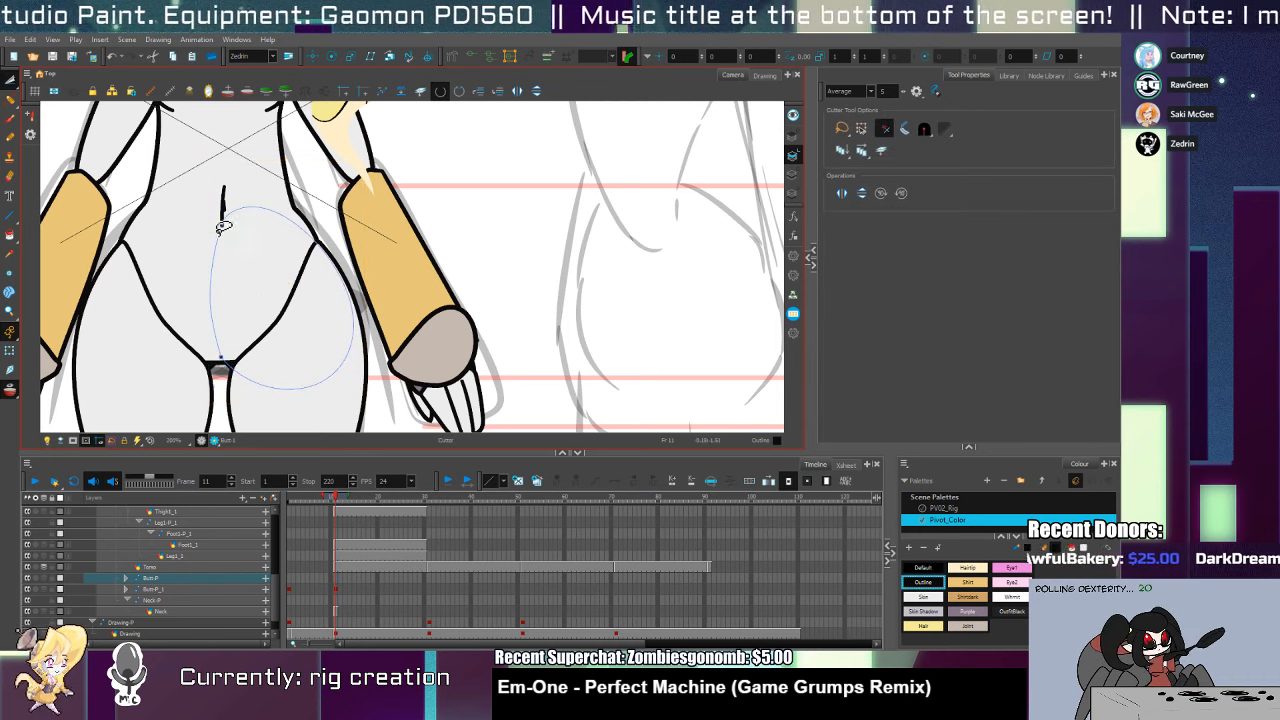
key("alt+s")
key("alt+q")
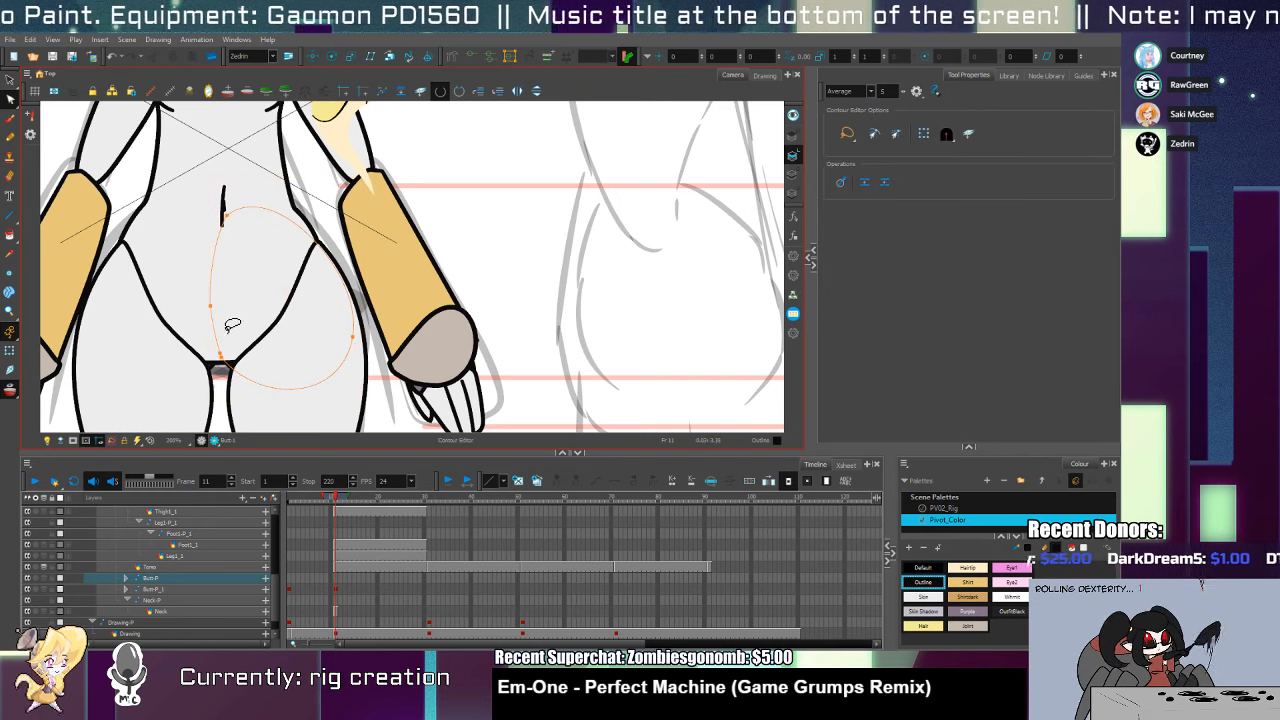
Delete surplus contour points from the buttock's inner edge and bow that edge farther inward with the Contour Editor
left_click(211, 303)
key("Delete")
left_click(221, 354)
key("Delete")
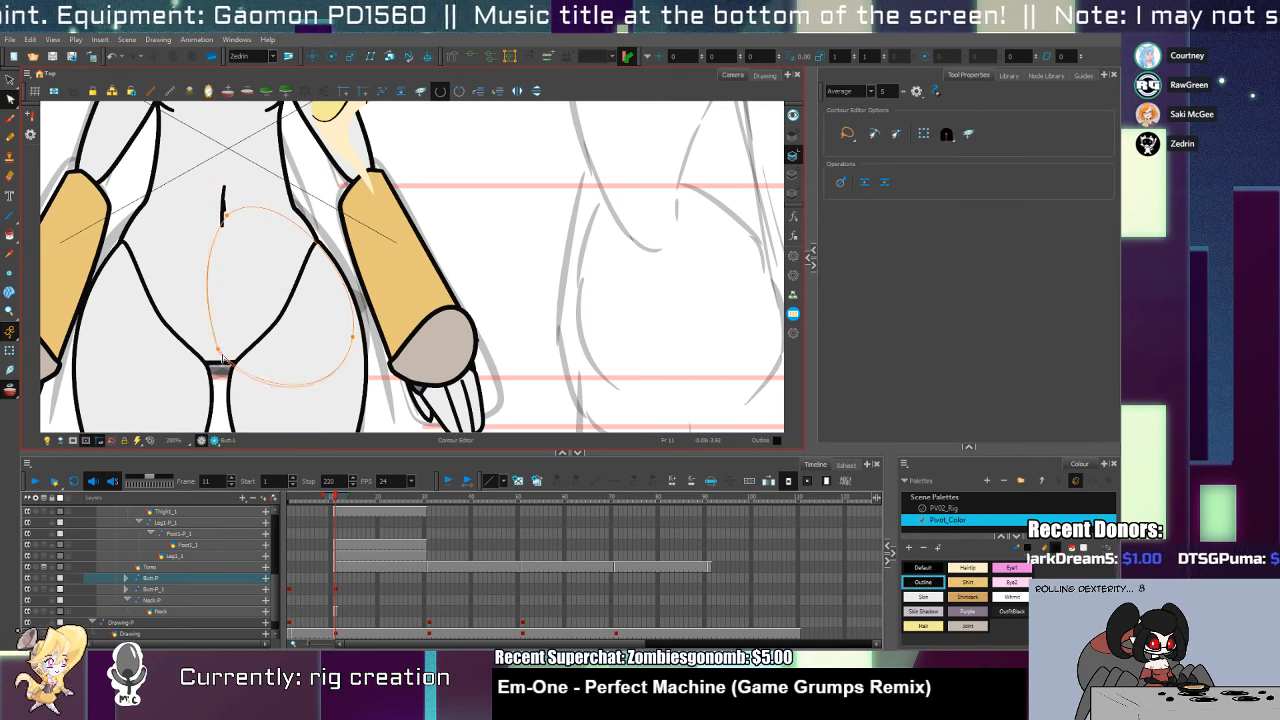
key("alt+i")
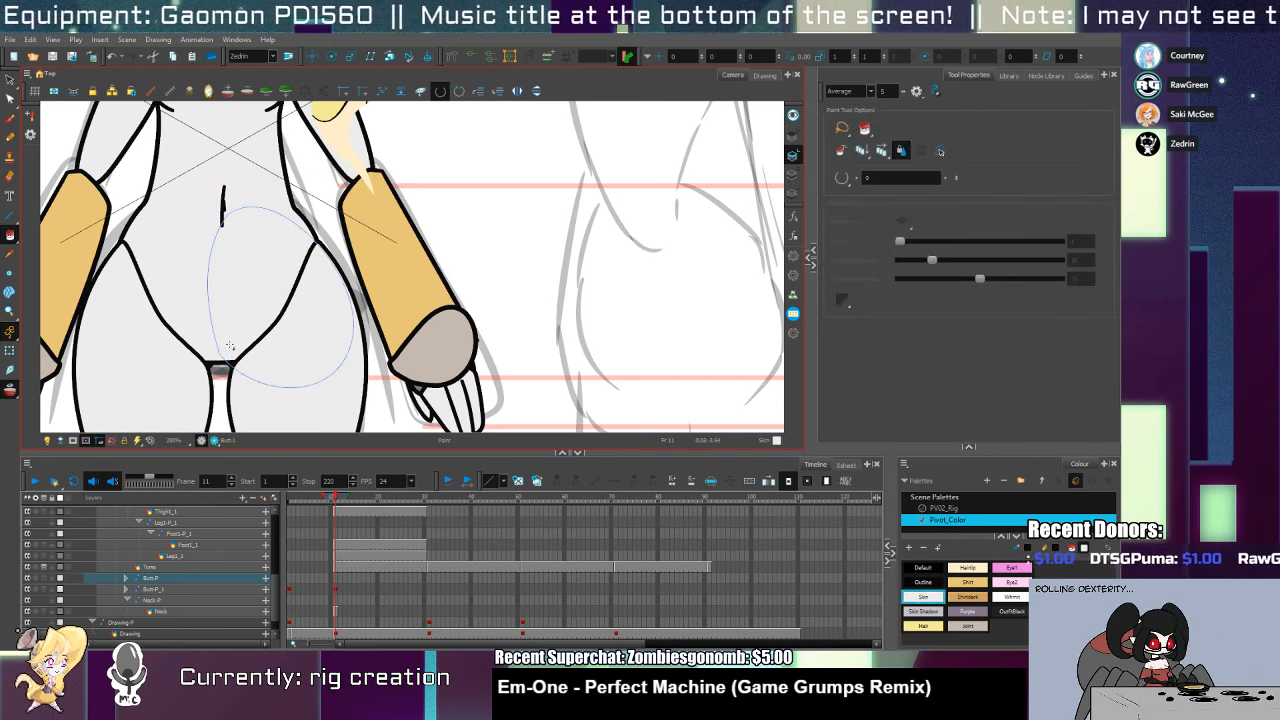
key("alt+q")
left_click_drag(206, 310, 194, 317)
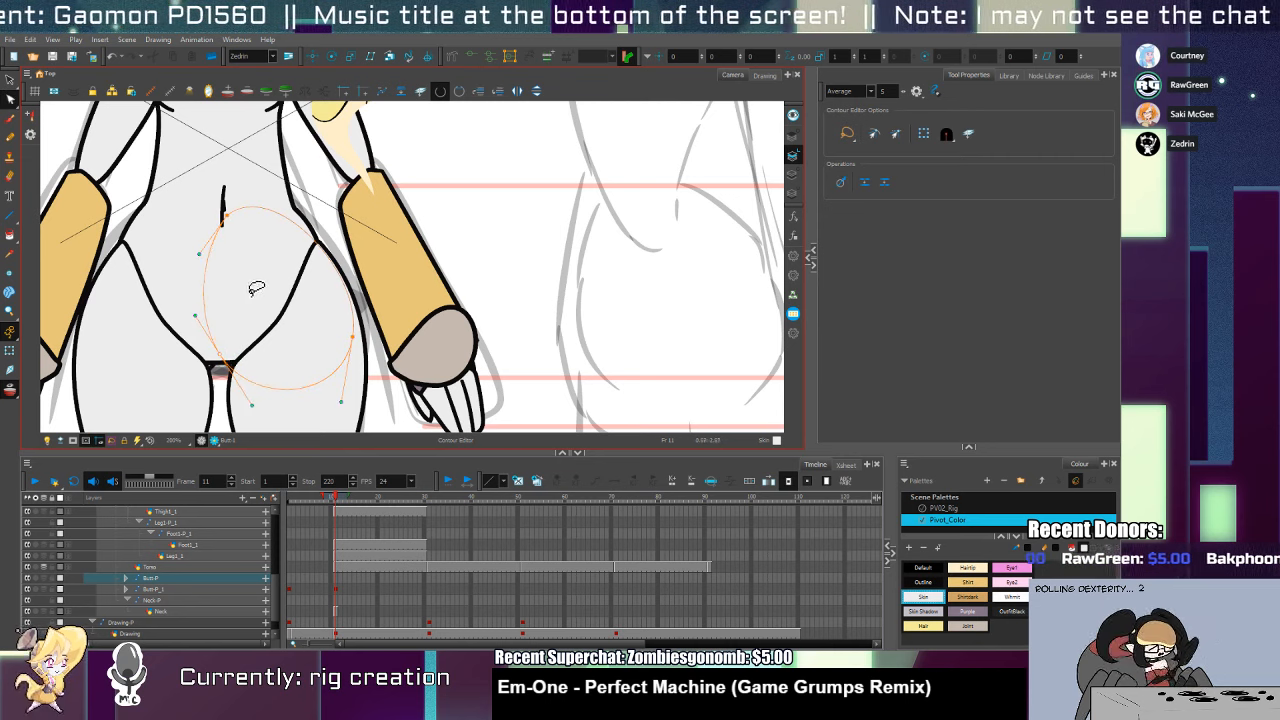
Examine the neck, buttock and forearm pieces on the whole body at frames 30 and 11
key("alt+z")
left_click(353, 269, "alt")
left_click(353, 269, "alt")
left_click(355, 273, "alt")
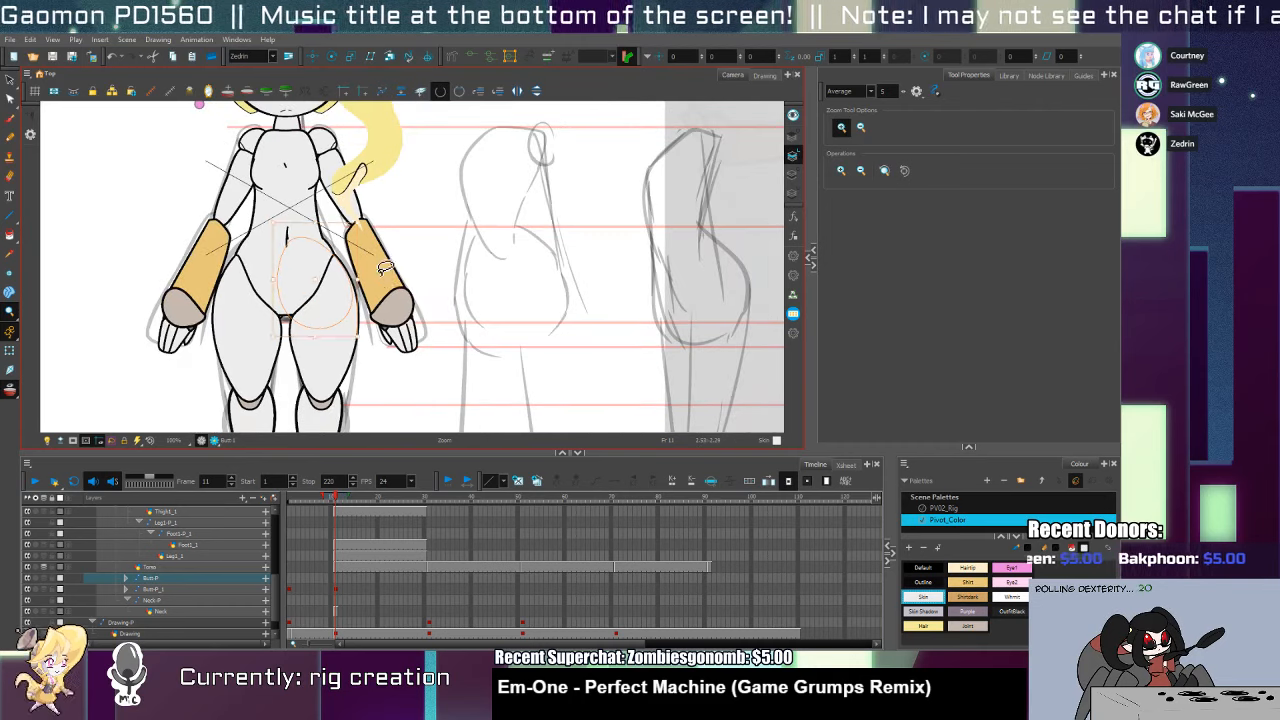
left_click(424, 601)
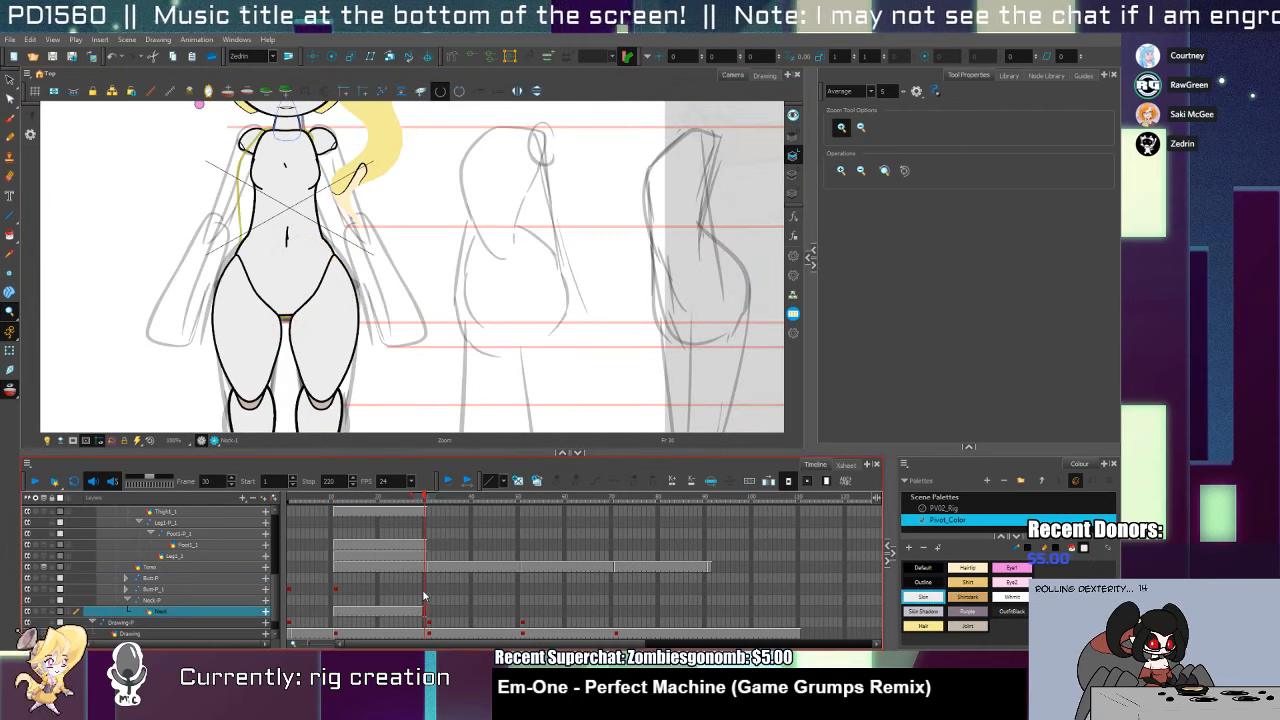
left_click_drag(424, 603, 422, 580)
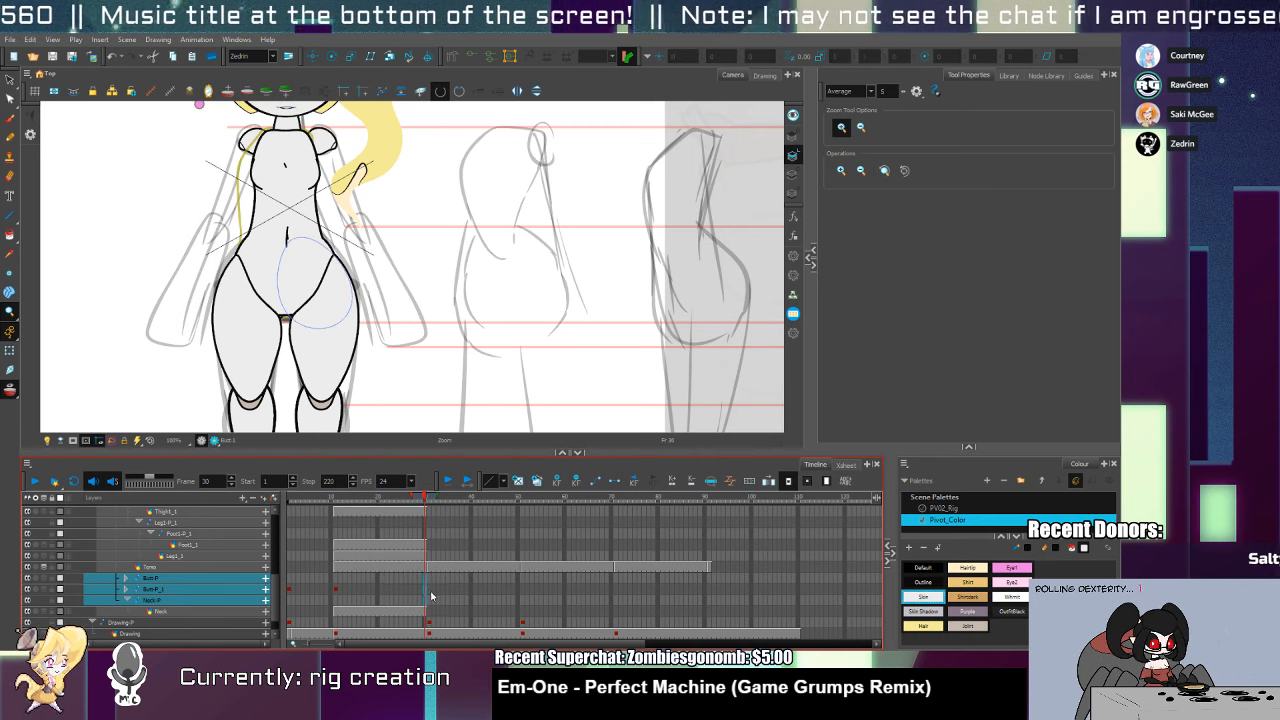
left_click(337, 601)
key("shift+t")
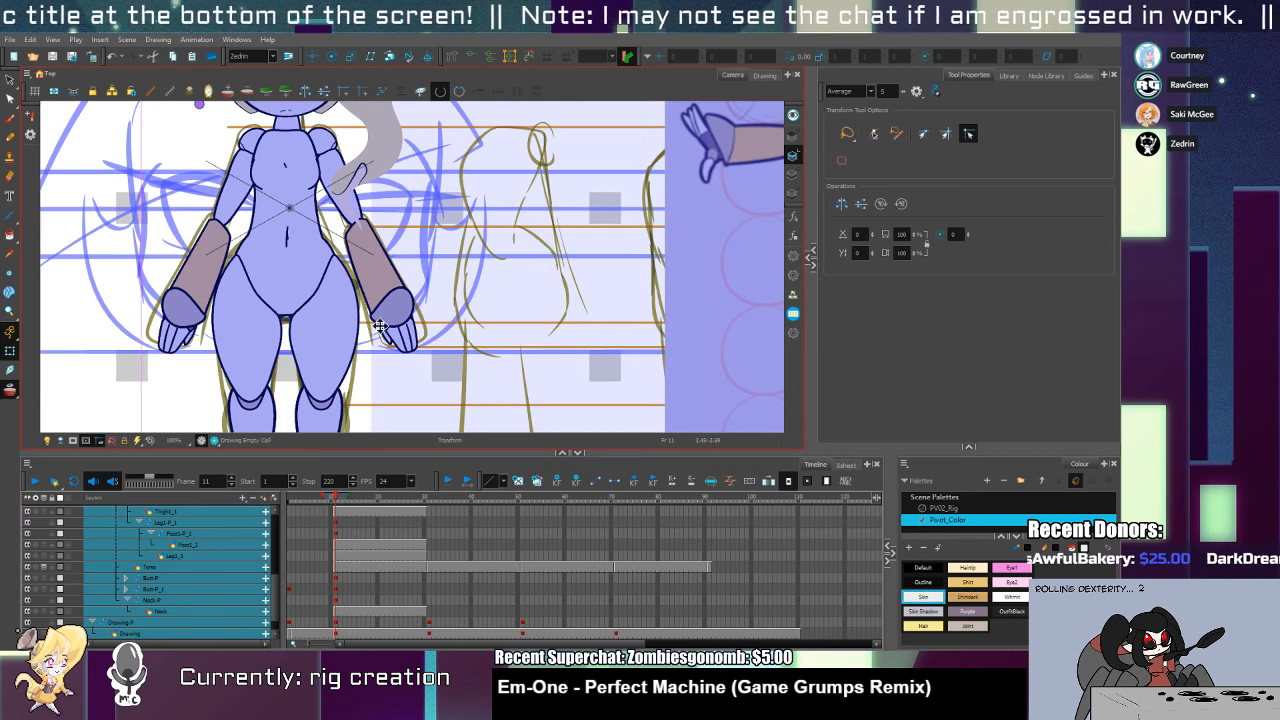
left_click(381, 324)
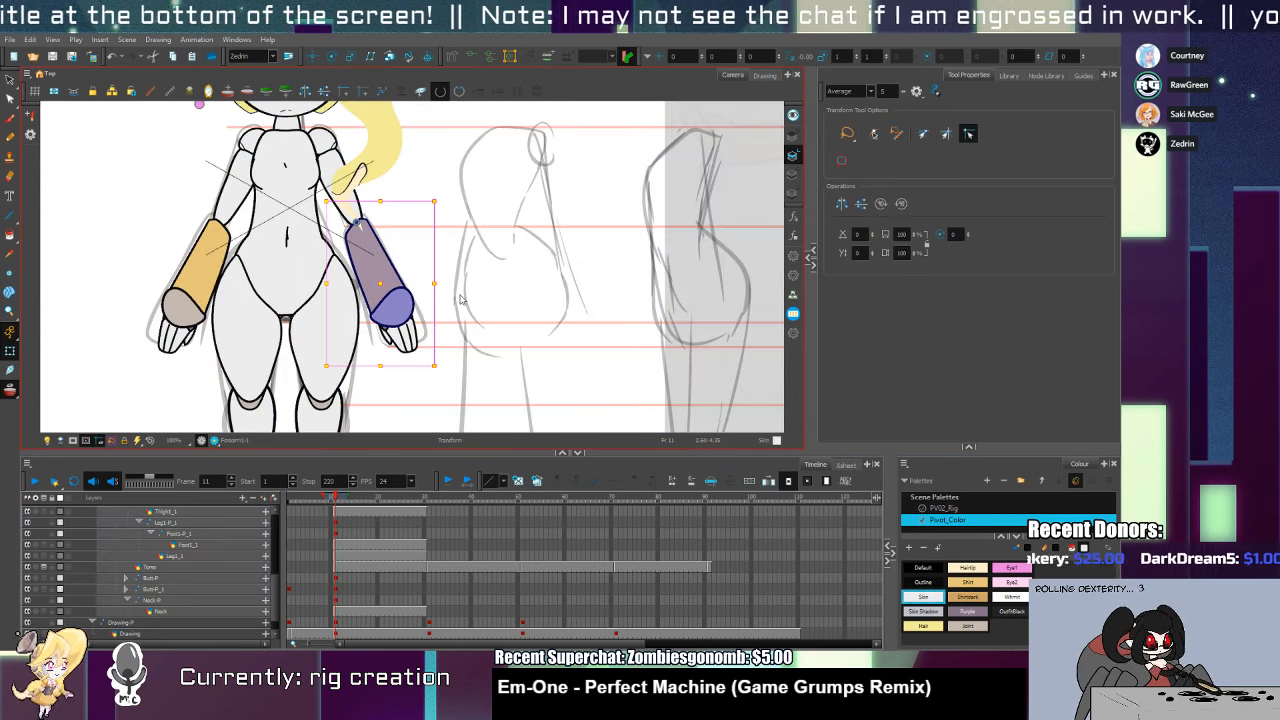
Extend the neck drawing's exposure and both buttock drawings' exposures to frame 91
left_click(433, 614)
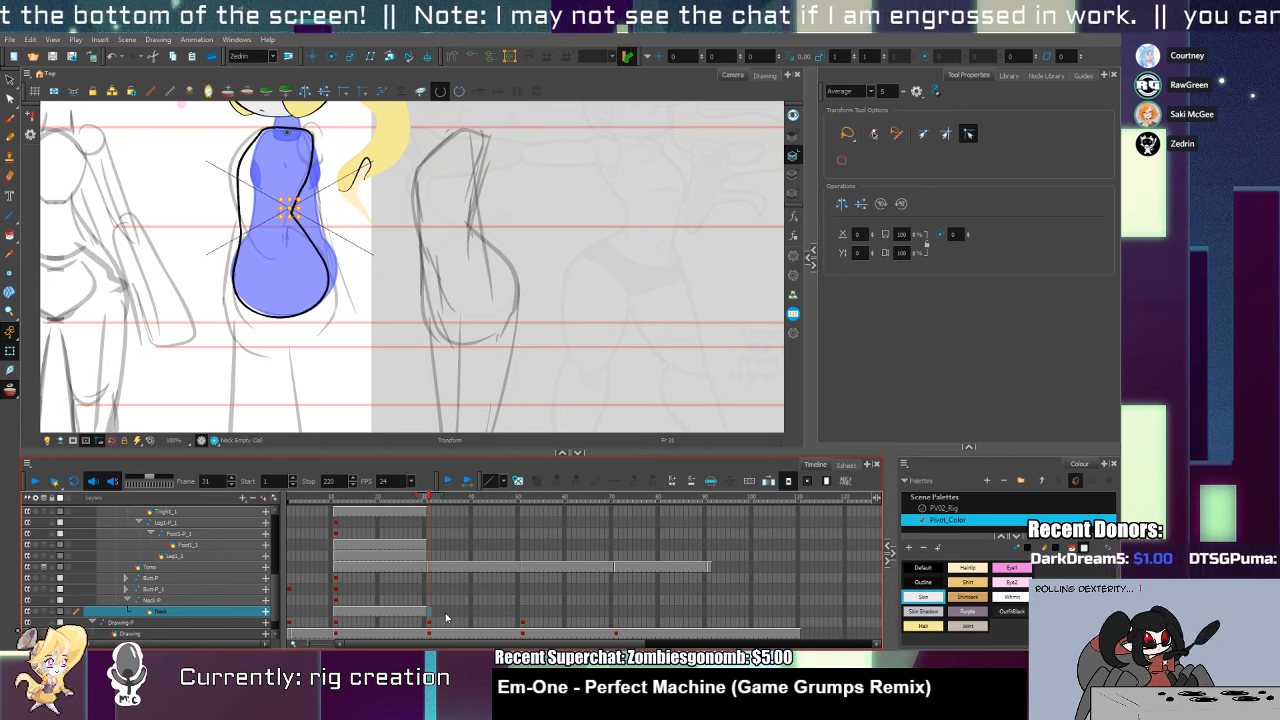
left_click(519, 612)
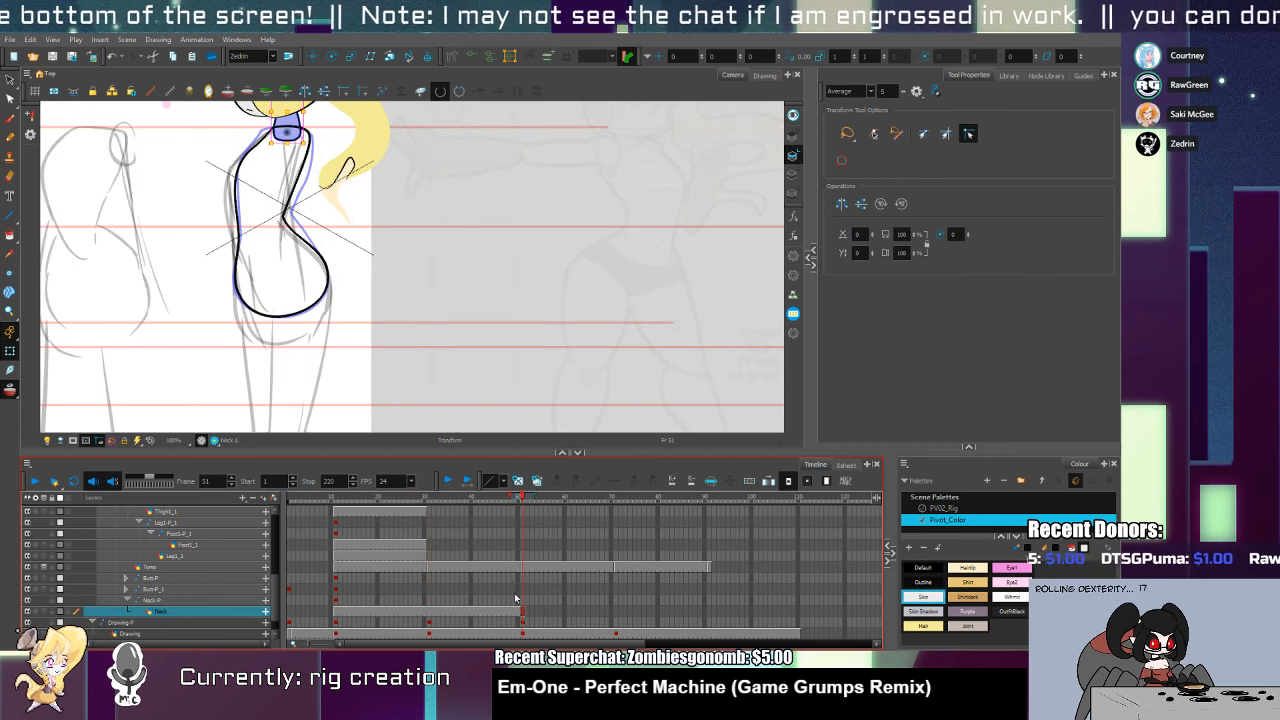
left_click(709, 614)
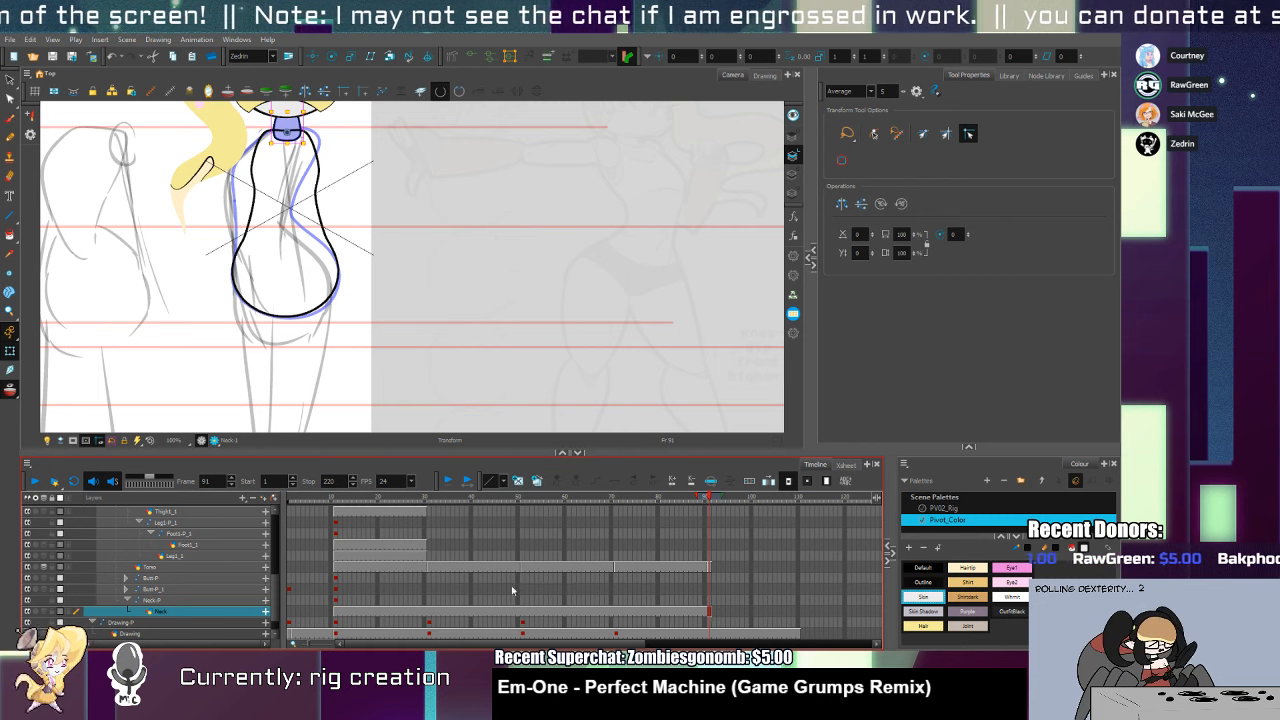
mouse_move(708, 579)
left_mouse_down()
mouse_move(709, 602)
mouse_move(710, 587)
left_mouse_up()
left_click(710, 581, "shift")
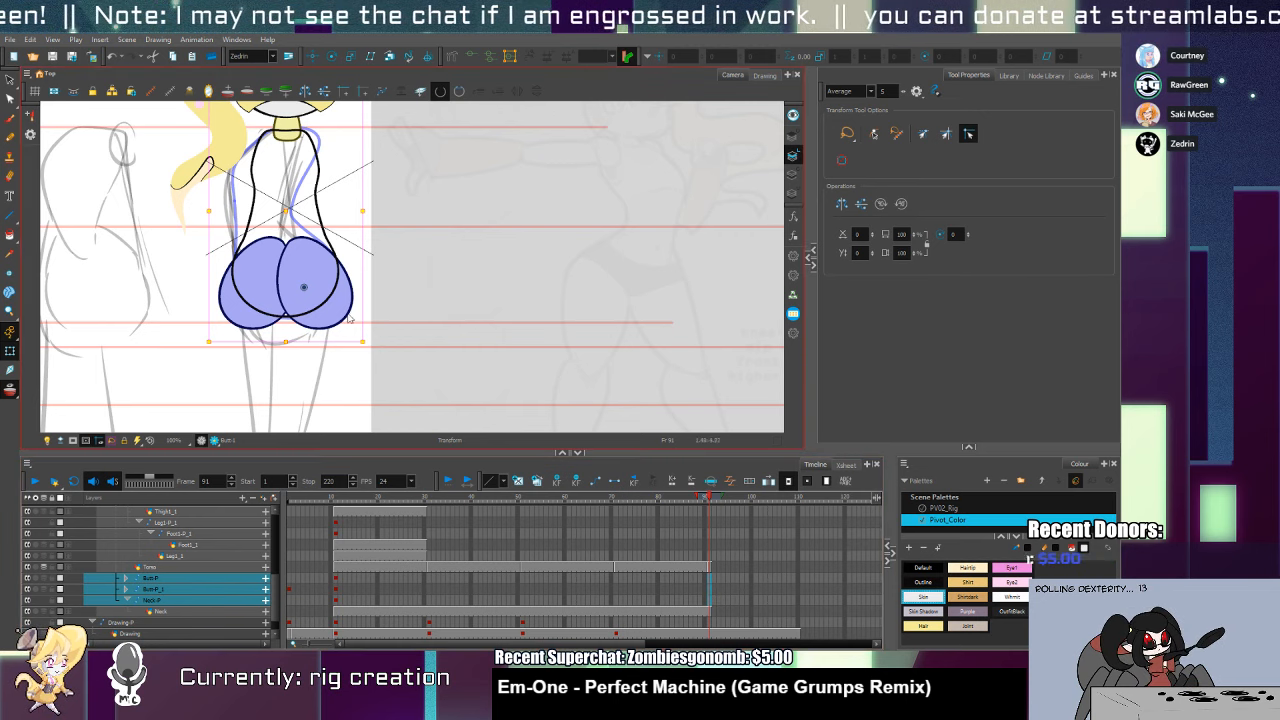
Reshape the buttock's inner contour at frame 91 so it runs almost straight along the body's centre line
key("alt+z")
left_click(283, 264)
left_click(283, 264)
key("alt+q")
left_click(294, 229)
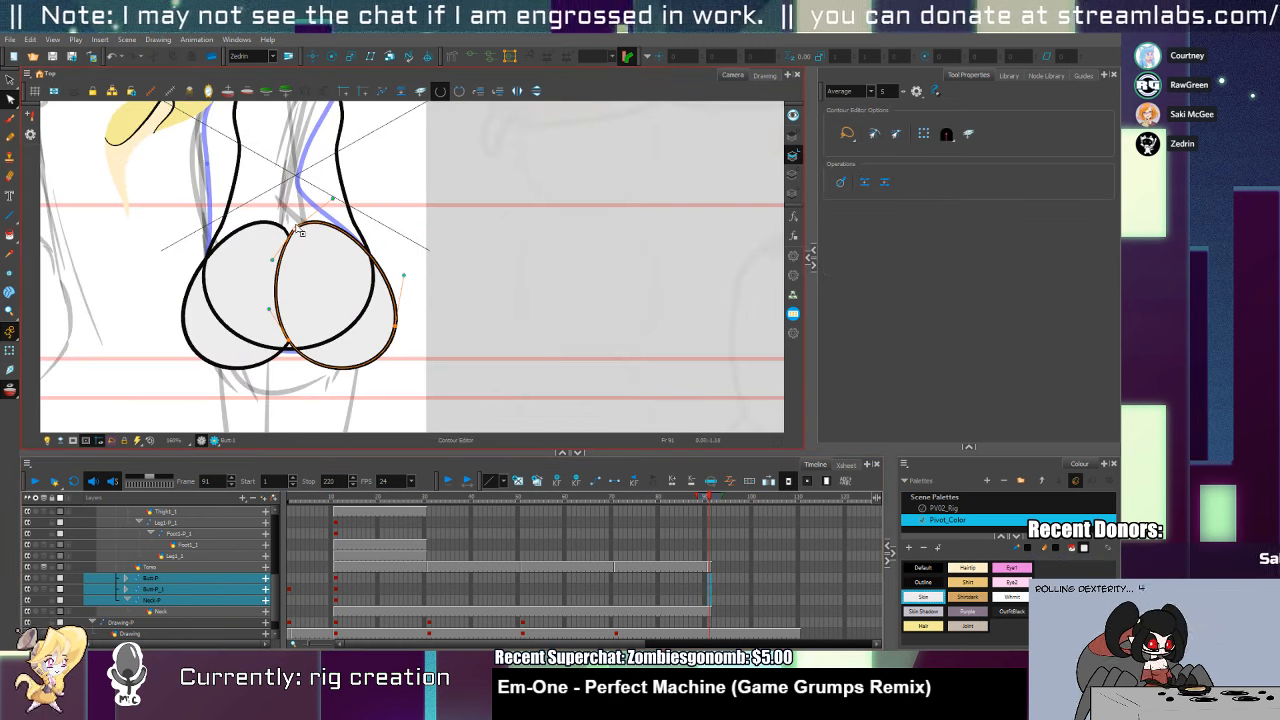
left_click_drag(296, 228, 301, 229)
left_click_drag(269, 309, 300, 349)
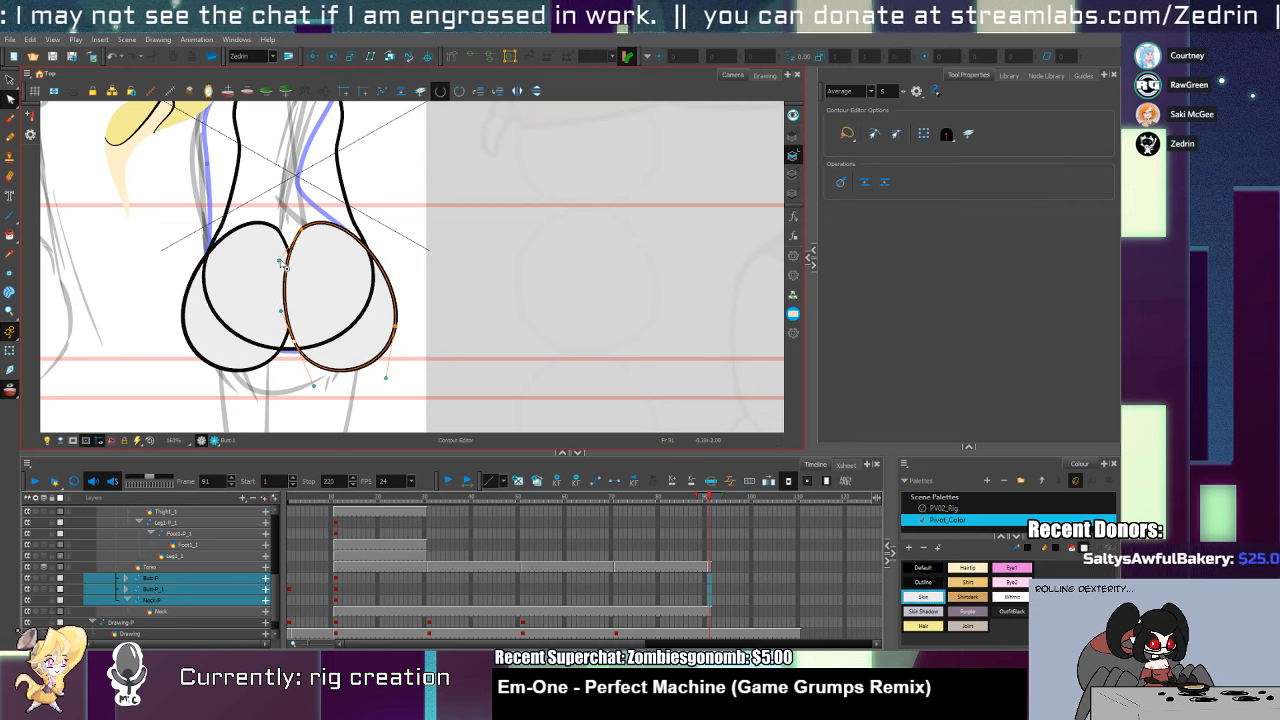
left_click_drag(279, 260, 285, 268)
left_click_drag(339, 201, 316, 190)
left_click_drag(303, 235, 311, 236)
left_click_drag(298, 284, 295, 364)
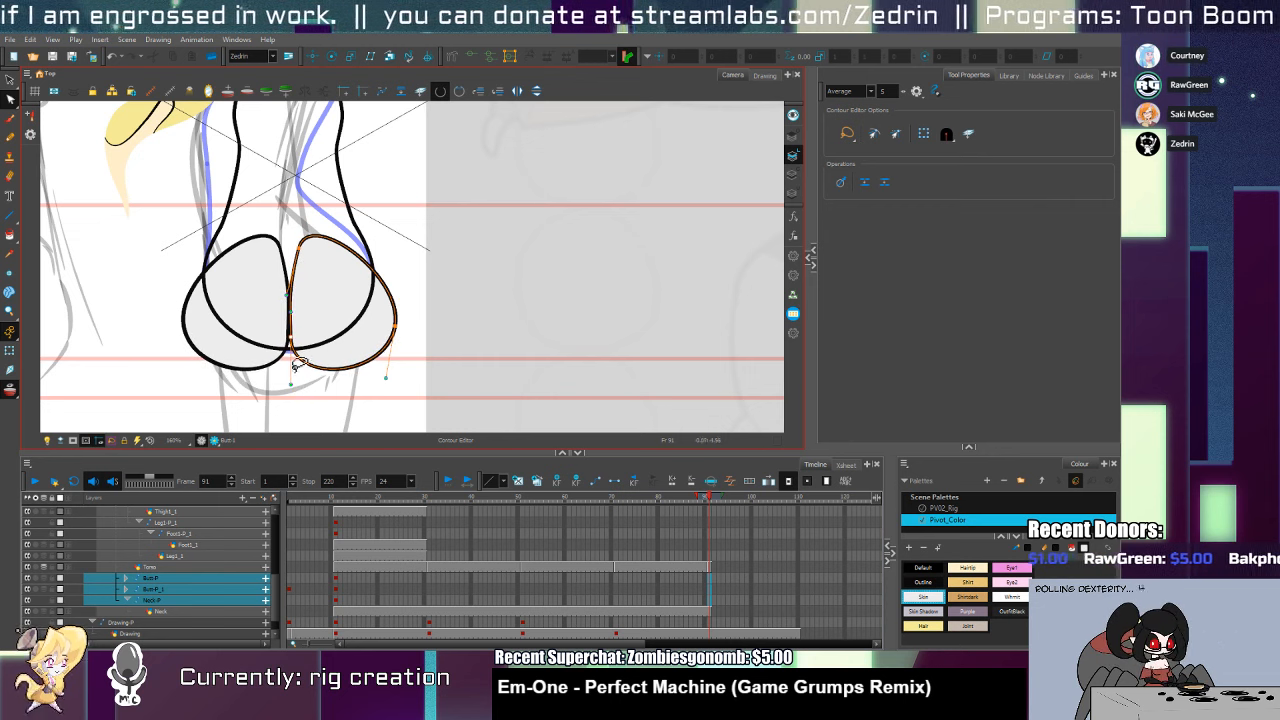
Raise and round the buttock's upper inner curve and smooth its lower inner edge with the Contour Editor
left_click_drag(299, 249, 348, 230)
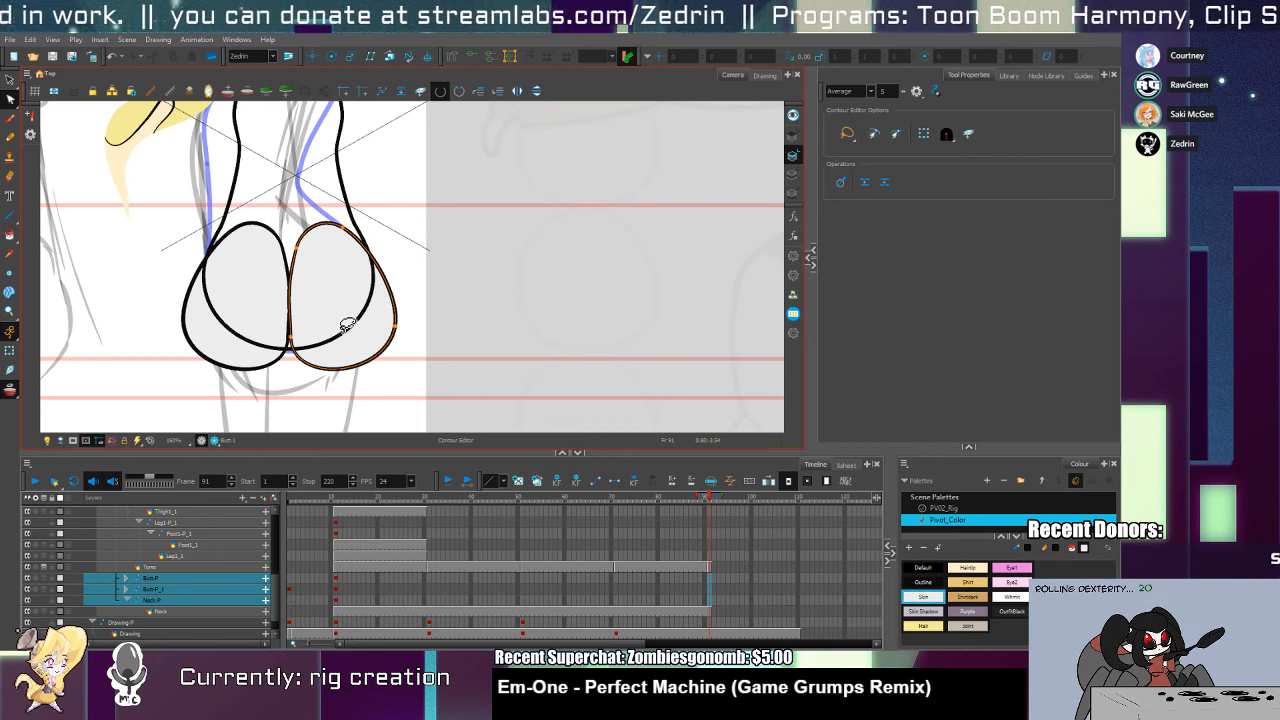
left_click(296, 325)
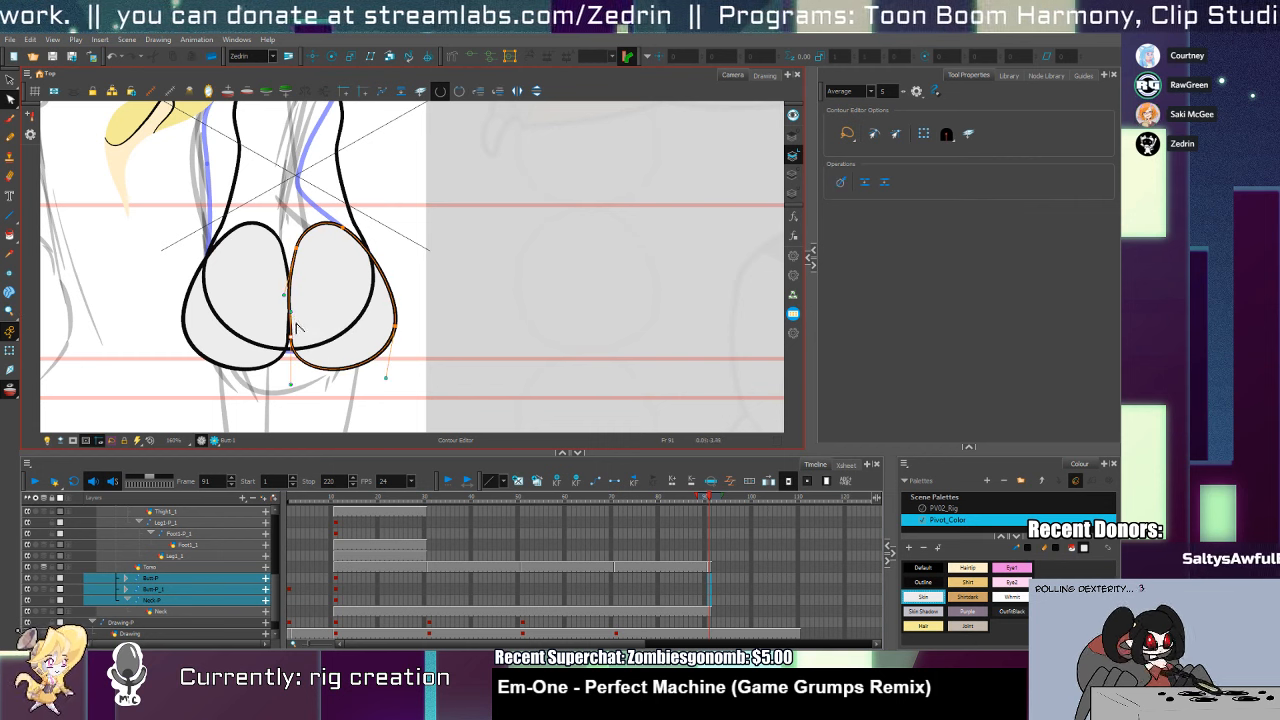
left_click_drag(296, 387, 301, 377)
scroll(292, 360, "up", 1)
key("alt+s")
key("alt+q")
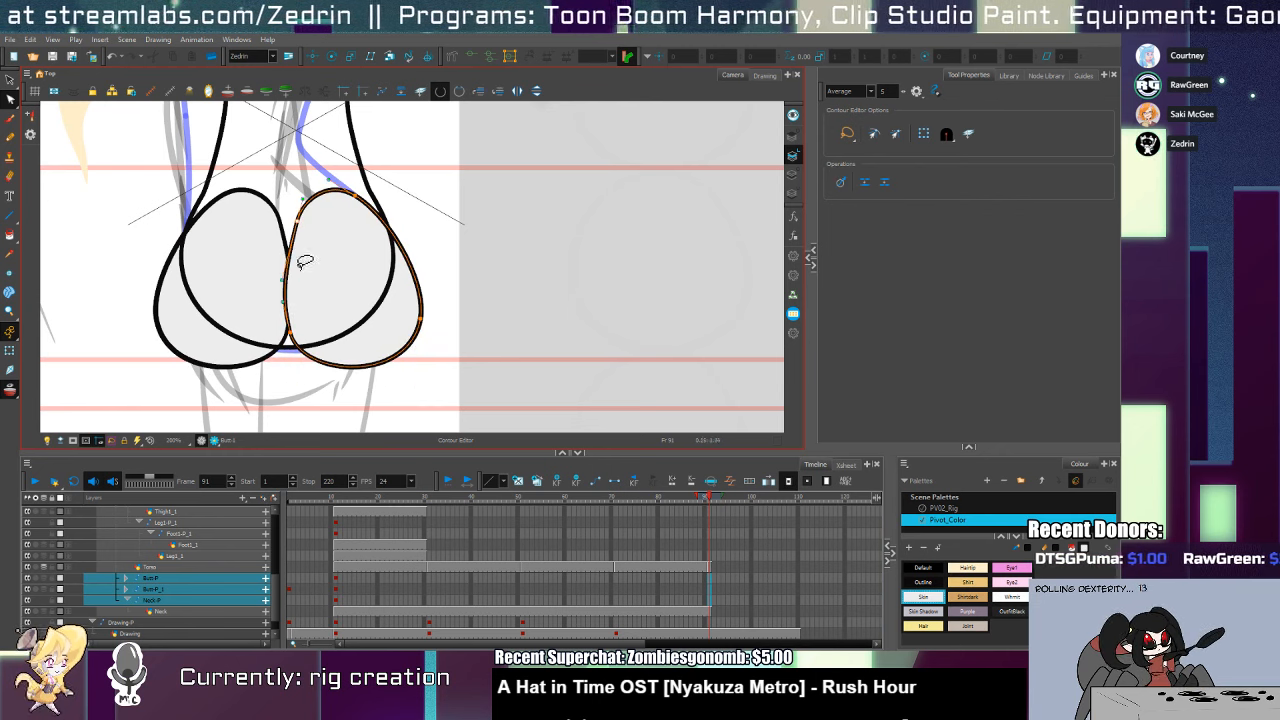
left_click_drag(285, 275, 290, 247)
Thin the buttock outline to a hairline along its inner edge with the Pencil Editor
key("alt+w")
left_click(287, 293)
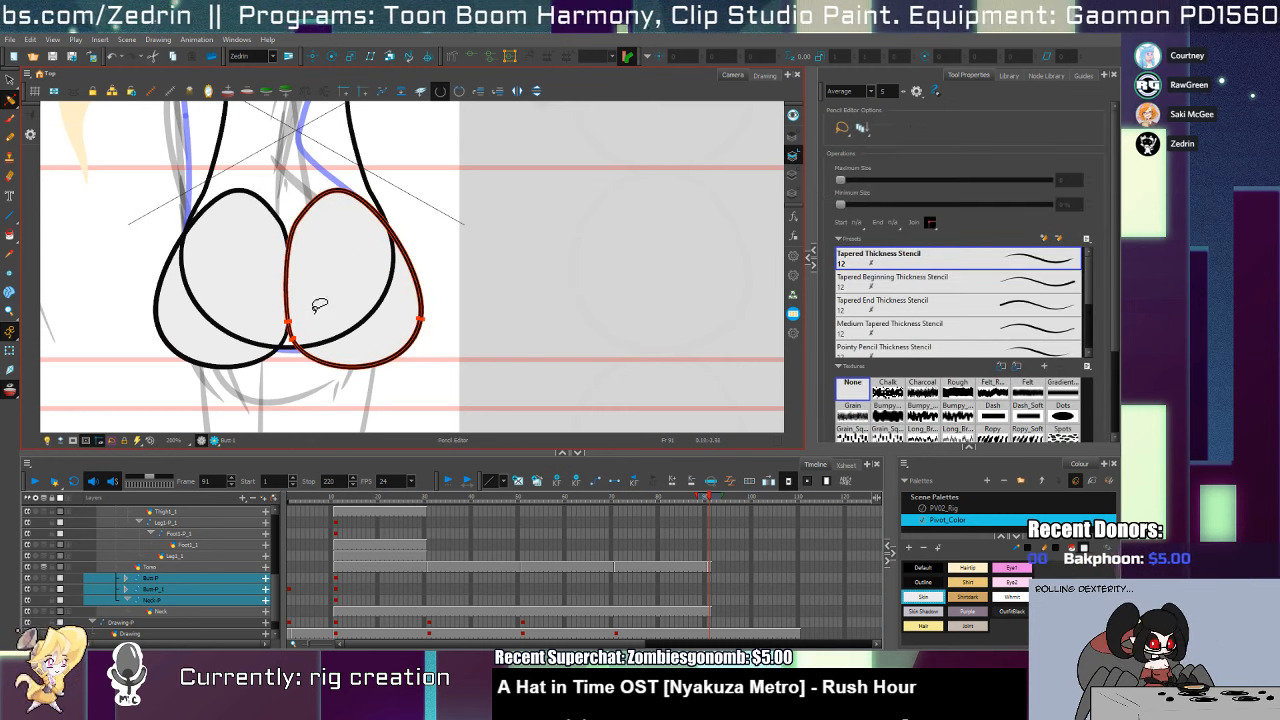
left_click(288, 267)
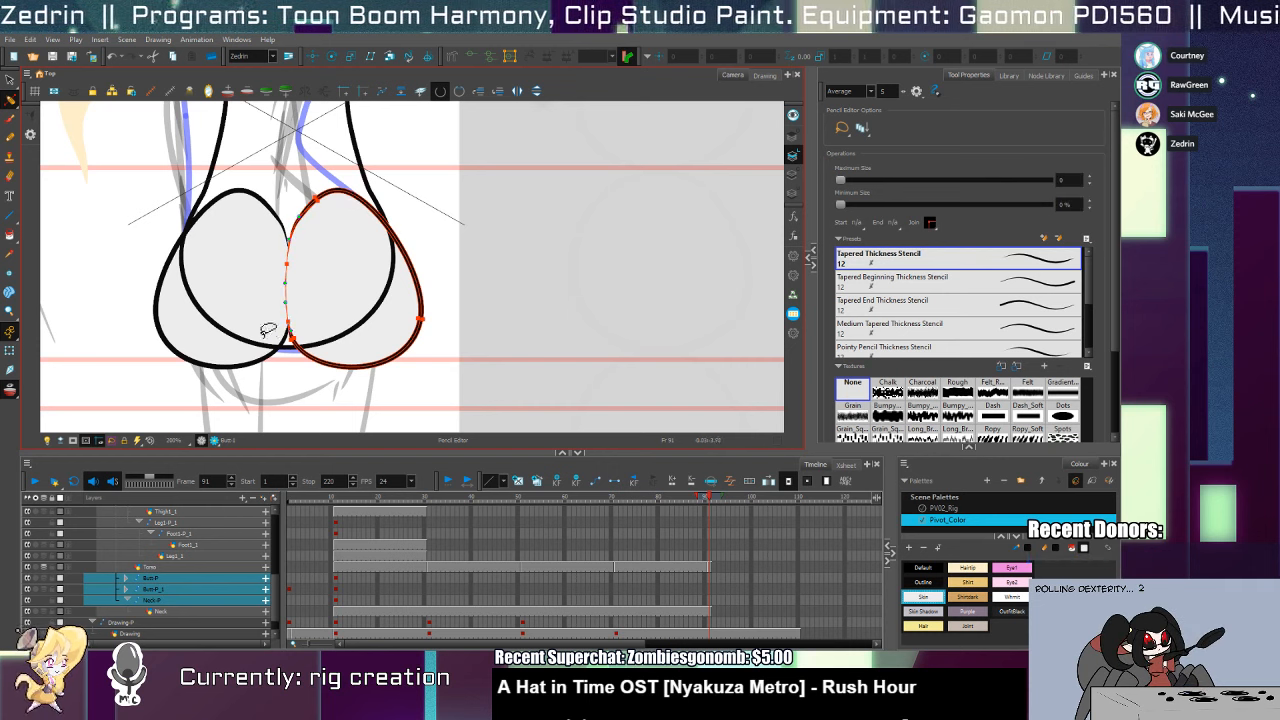
left_click(331, 334)
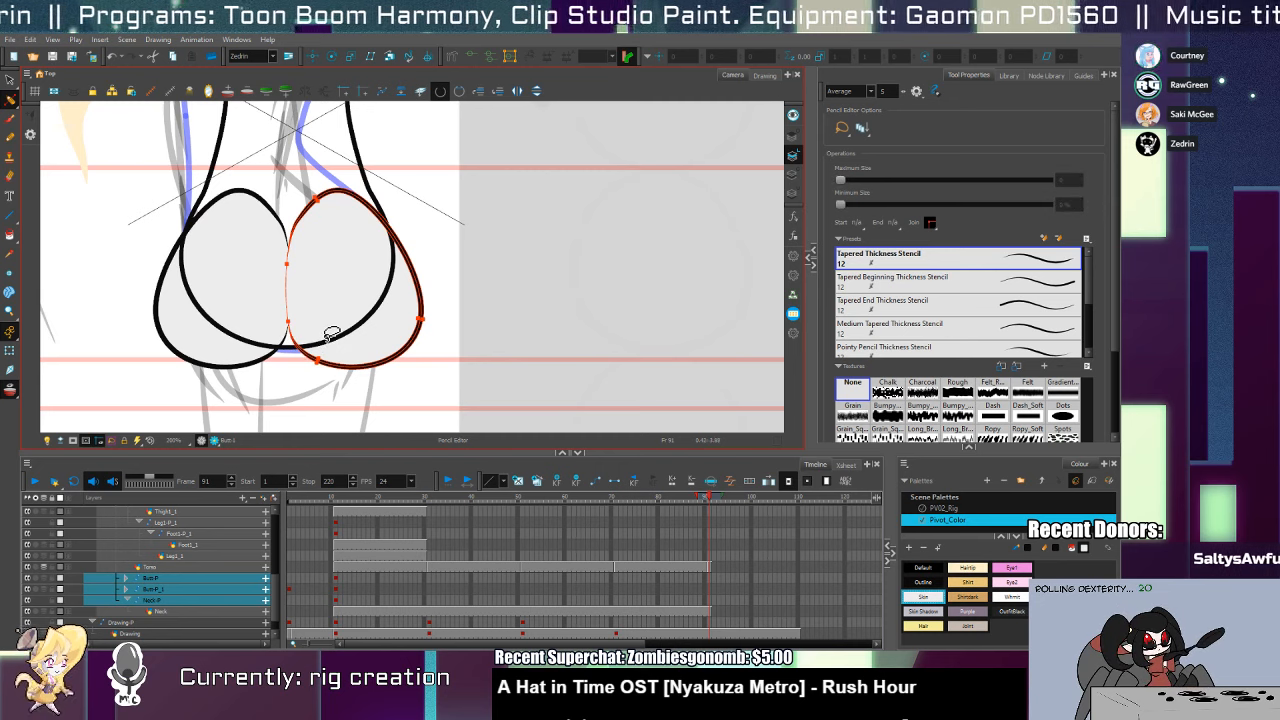
Thin the buttock outline's upper curve to a hairline up to where it crosses the torso outline
key("shift+t")
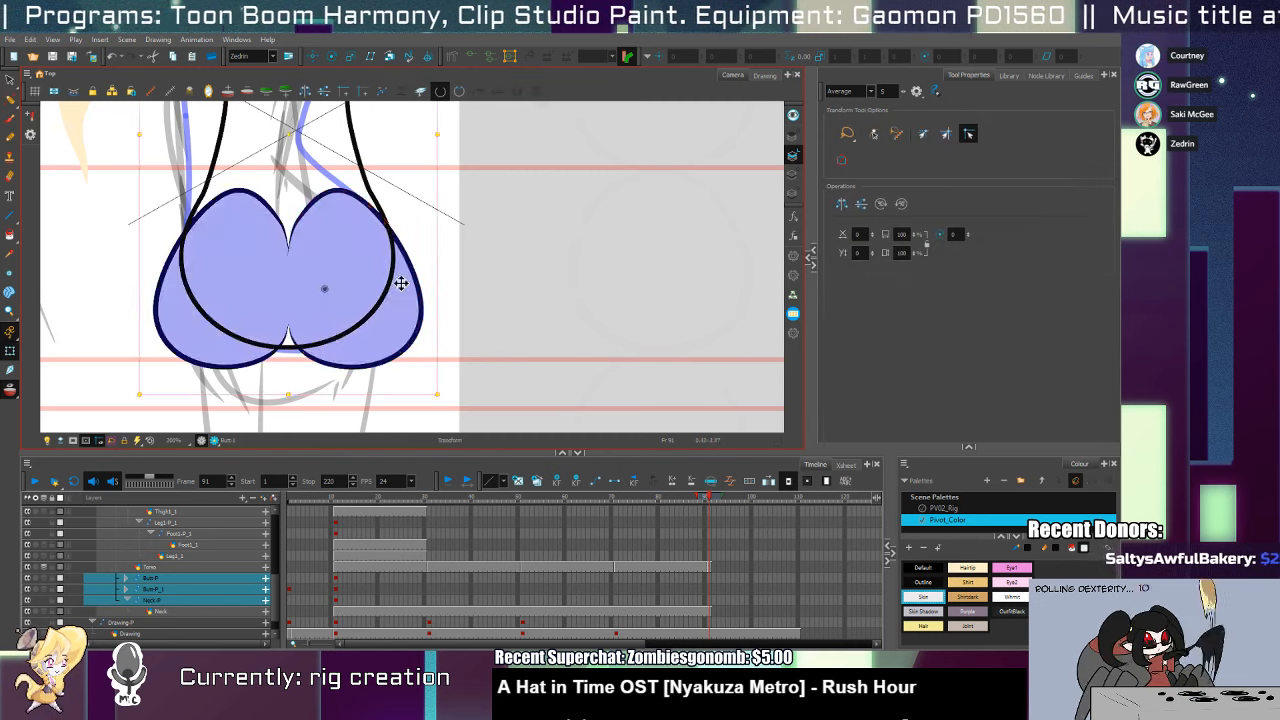
key("alt+z")
scroll(369, 334, "down", 3)
scroll(332, 267, "up", 2)
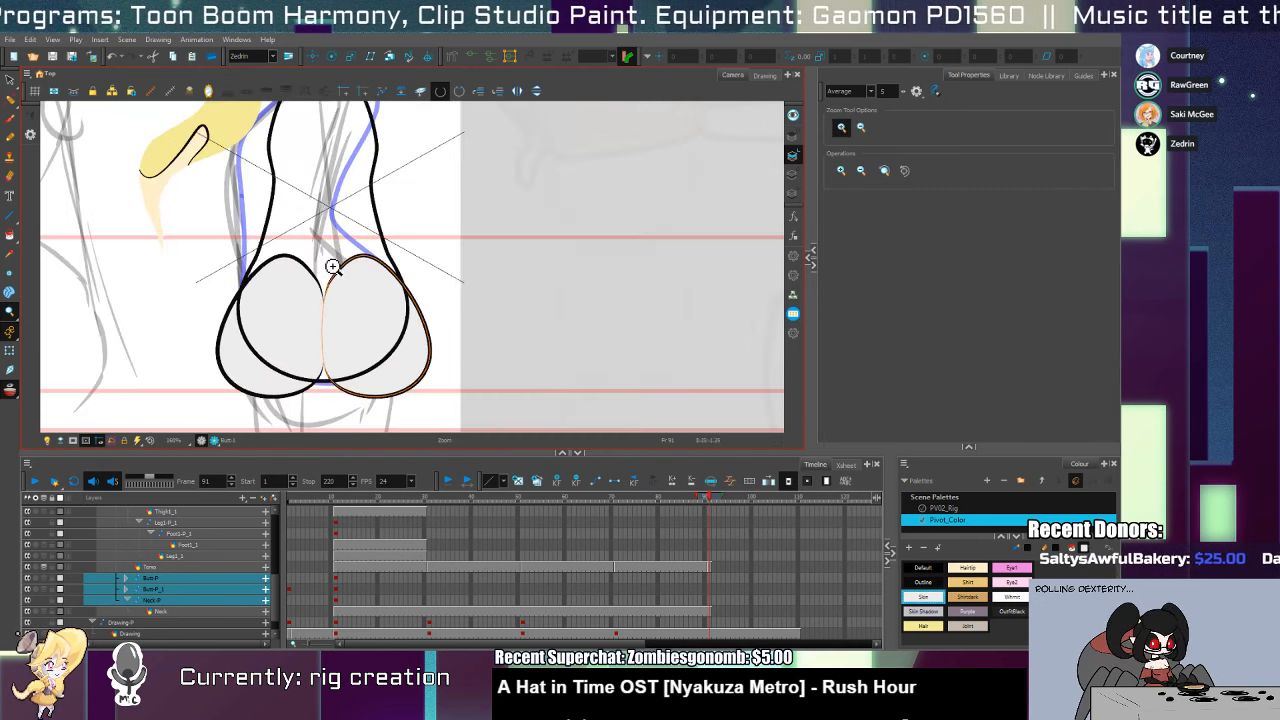
key("alt+q")
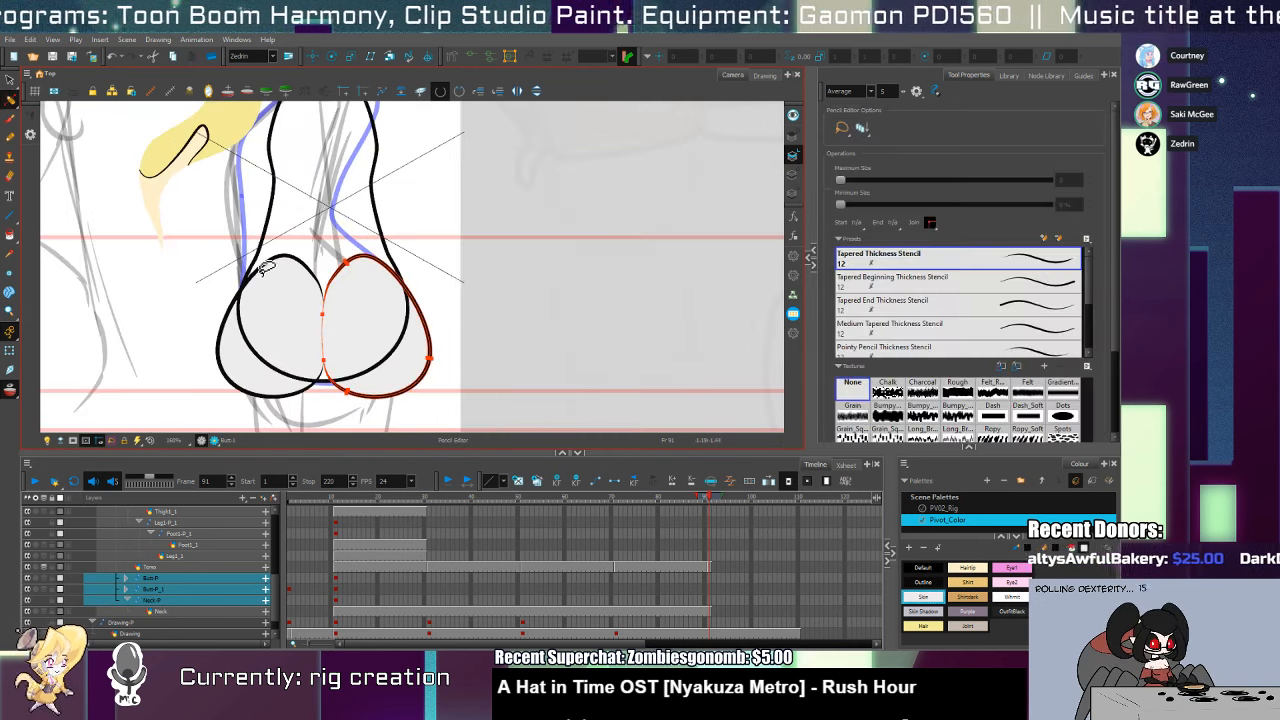
left_click(263, 268)
left_click(389, 268)
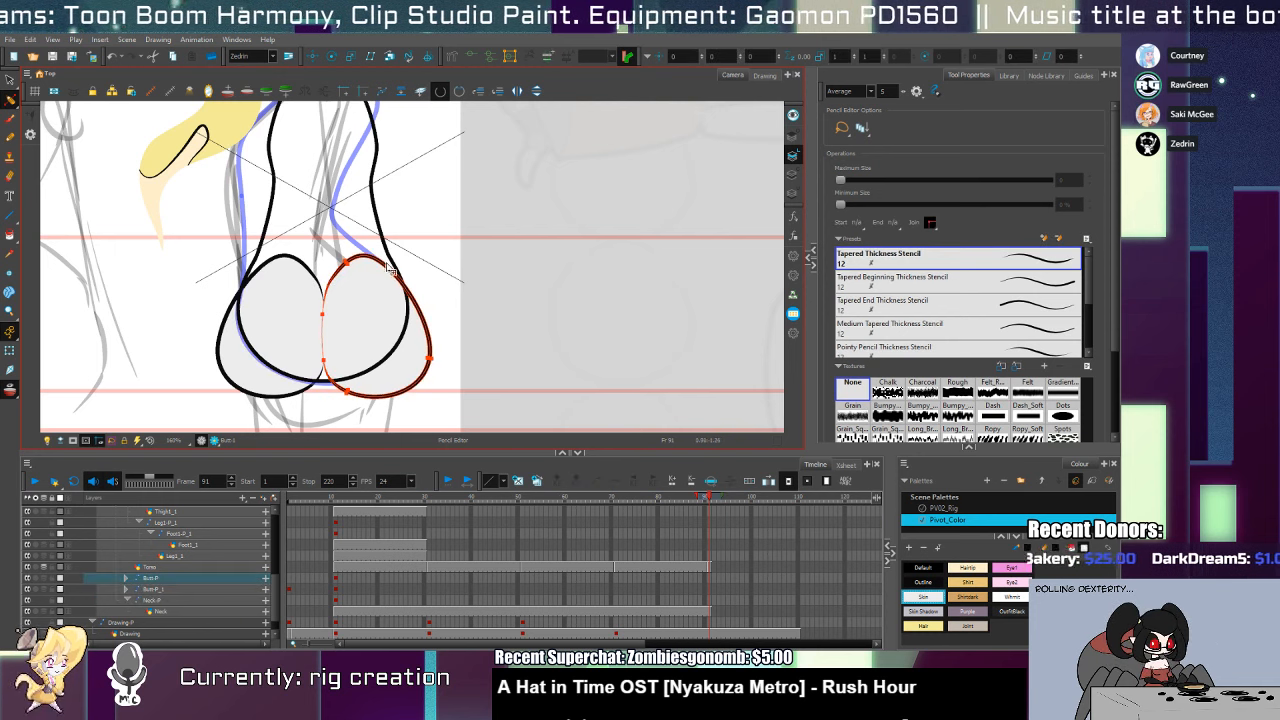
left_click_drag(342, 262, 352, 278)
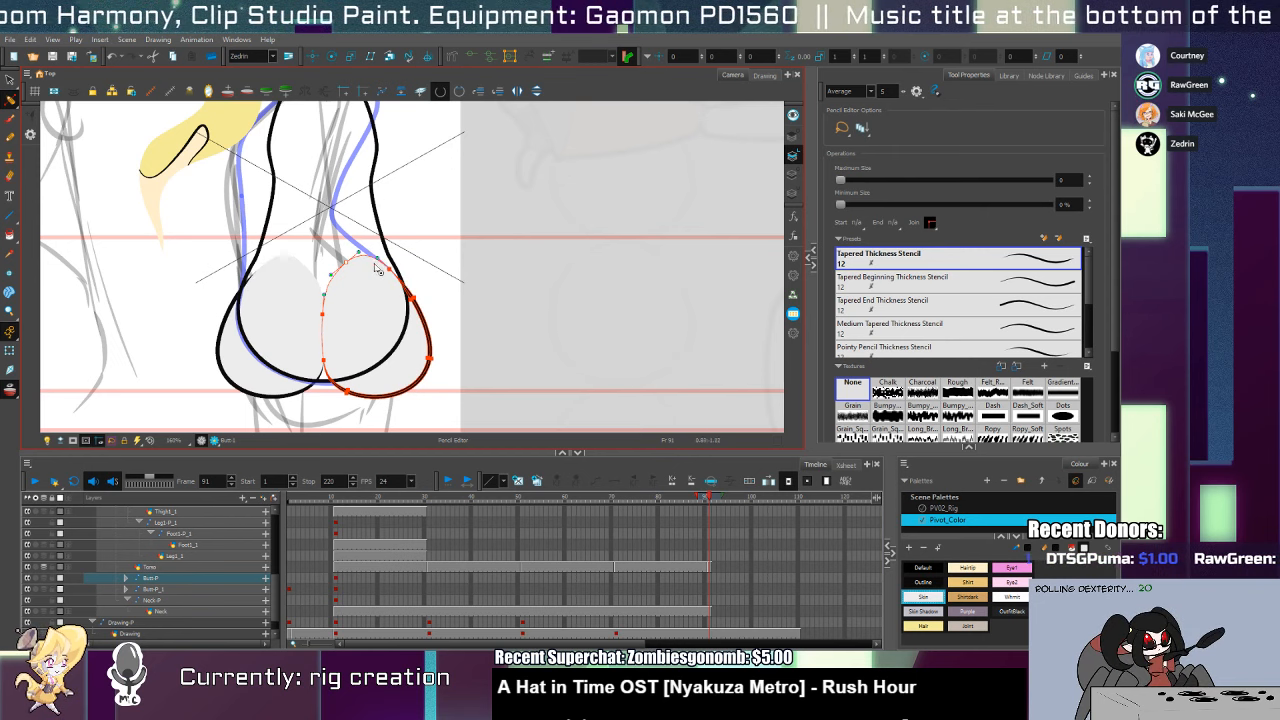
left_click(360, 300)
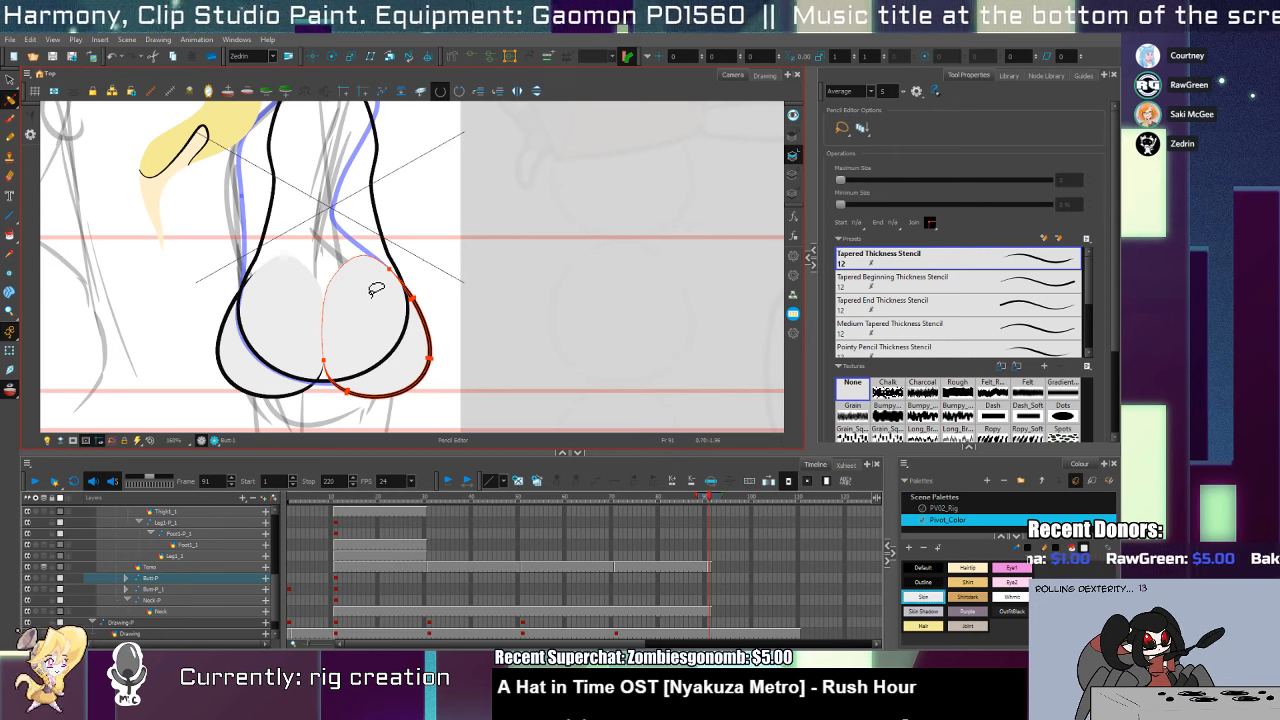
Pull the buttock's lower outer curve inward and slightly up with the Contour Editor
key("shift+t")
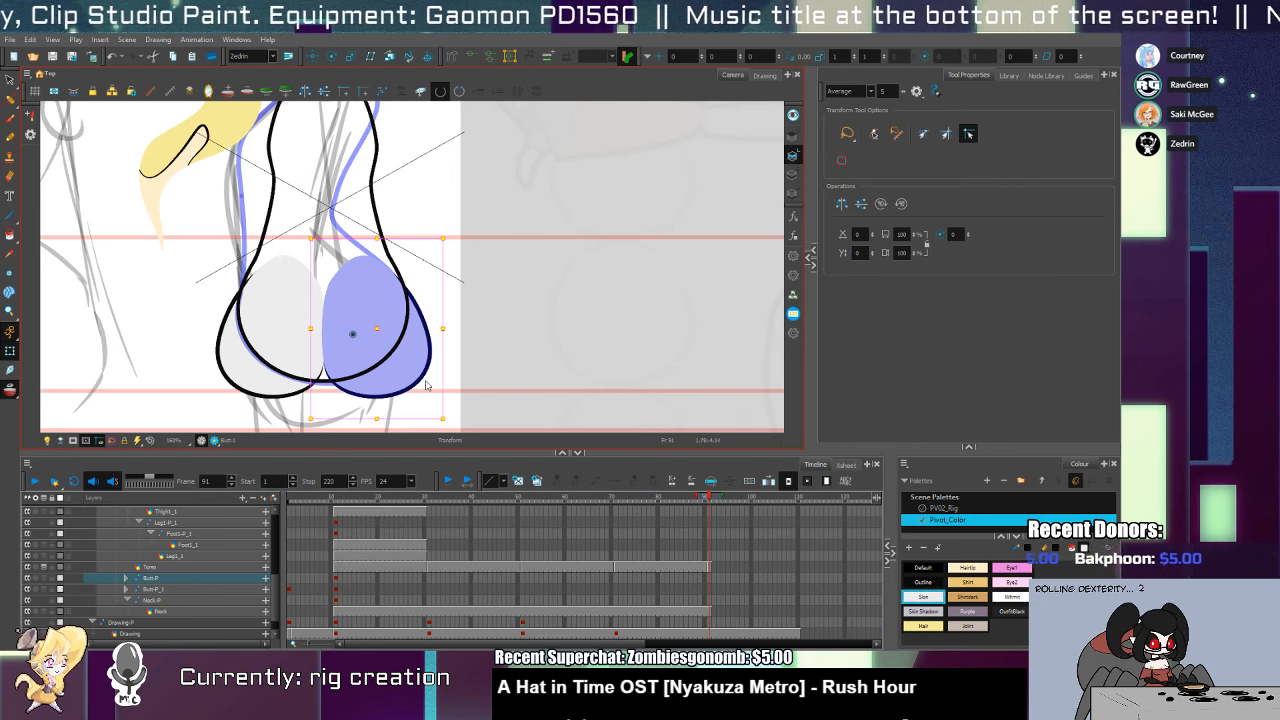
key("alt+q")
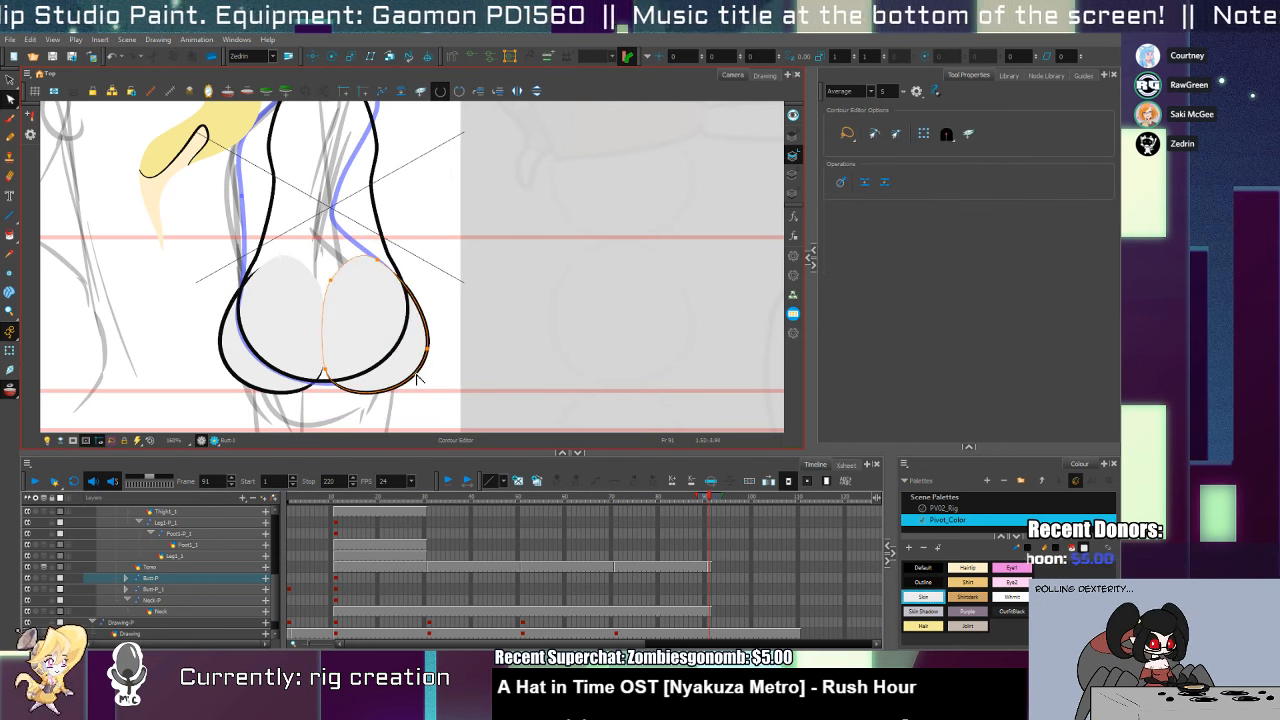
left_click_drag(415, 374, 412, 372)
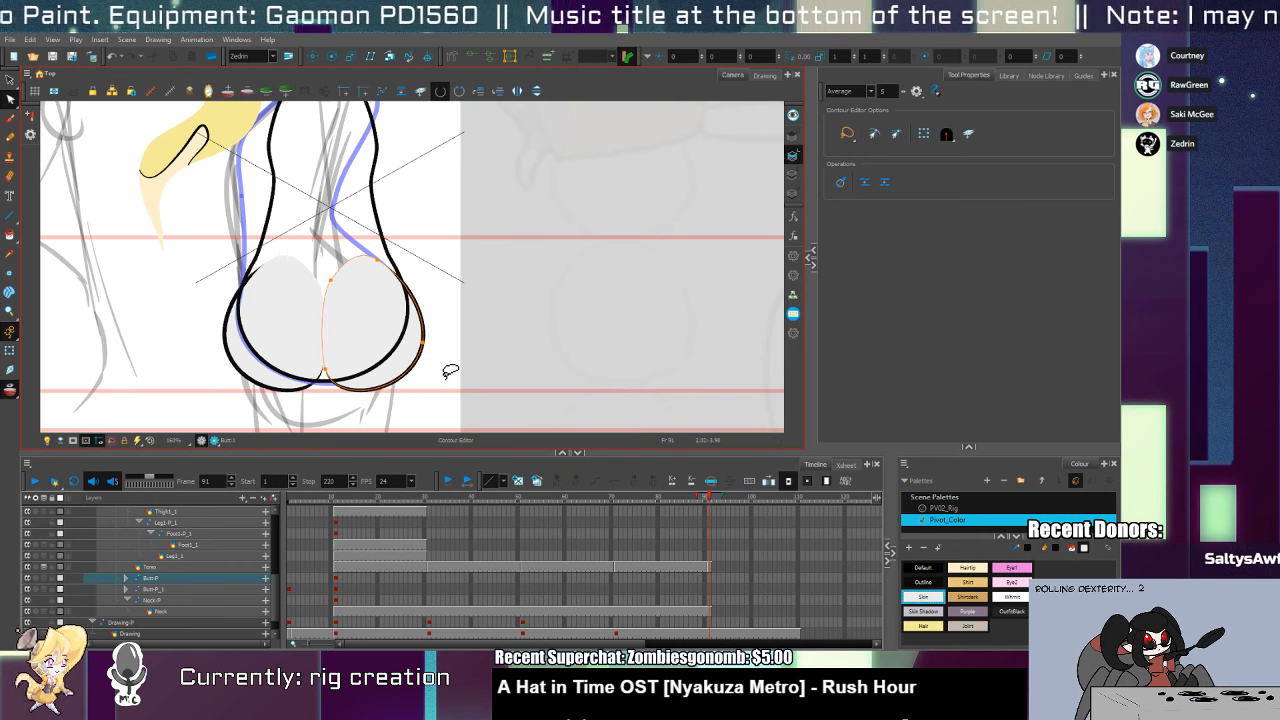
Extend the shoulder, thigh, leg and foot drawings' exposures to frame 91 and check the thigh at frame 31
left_click(421, 570)
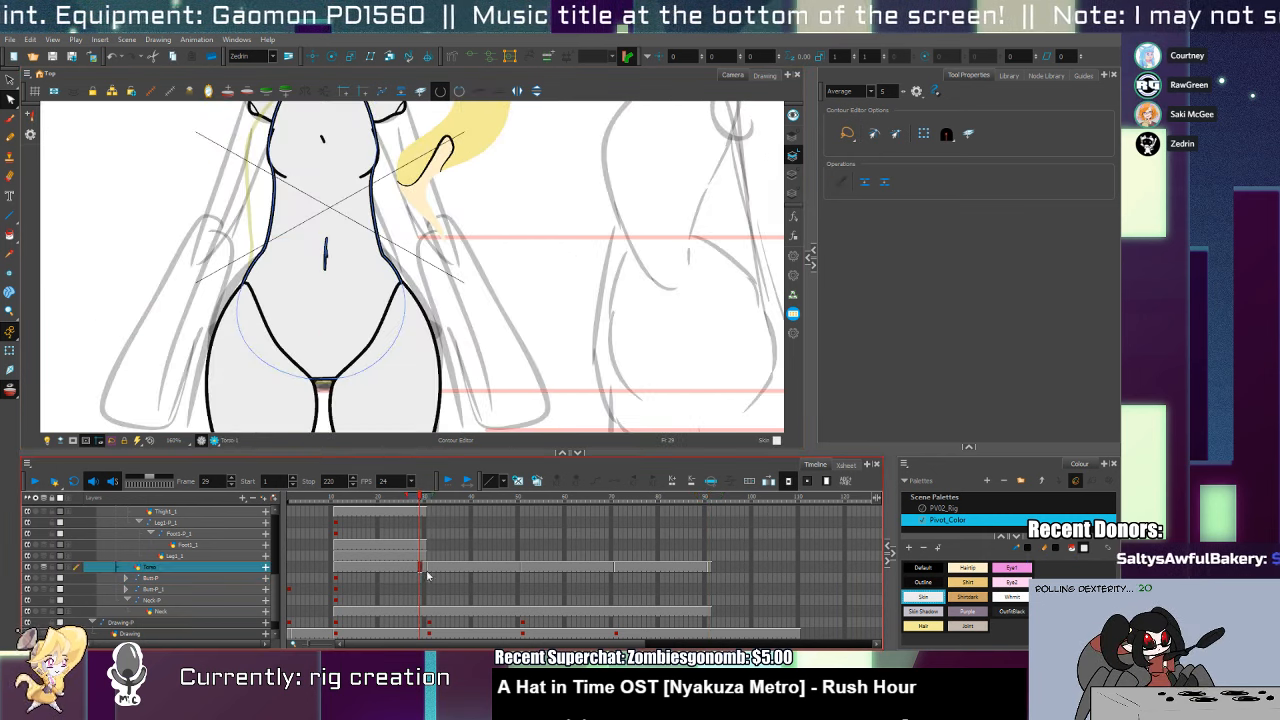
left_click(435, 572)
left_click(429, 571)
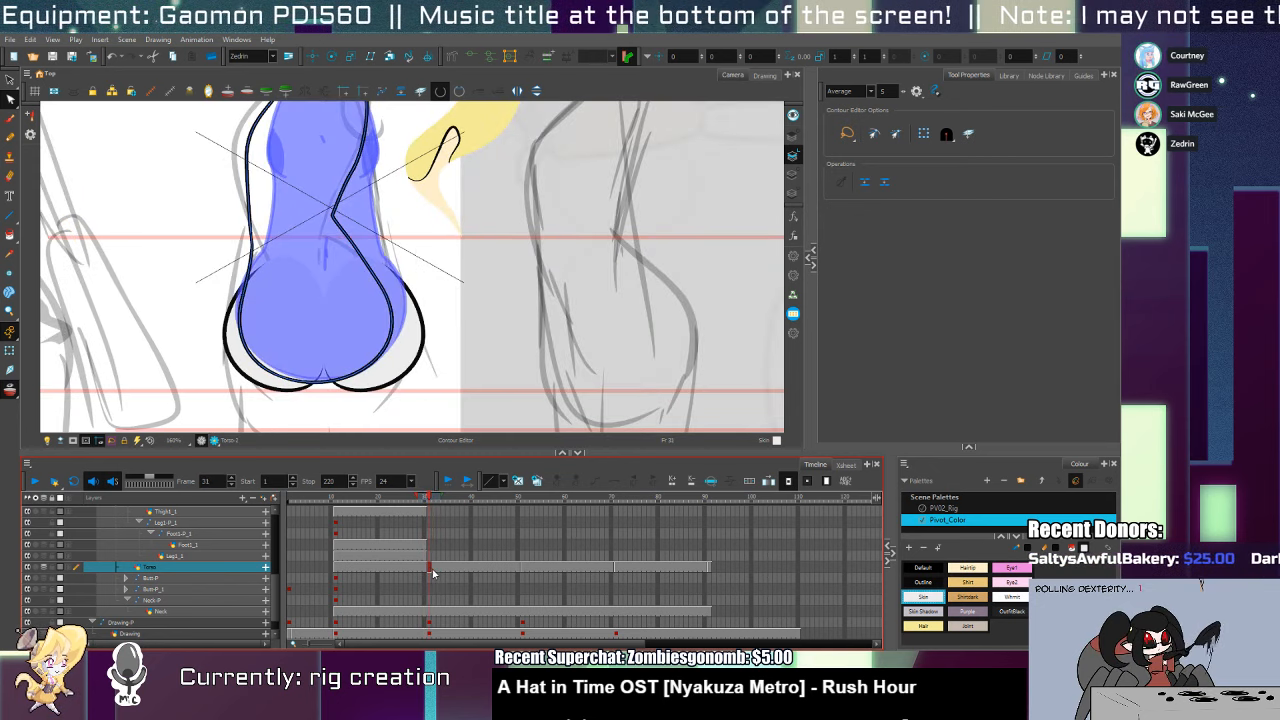
left_click(425, 569)
left_click(433, 569)
key("space")
mouse_move(378, 212)
left_mouse_down()
mouse_move(430, 311)
mouse_move(419, 374)
mouse_move(432, 270)
left_mouse_up()
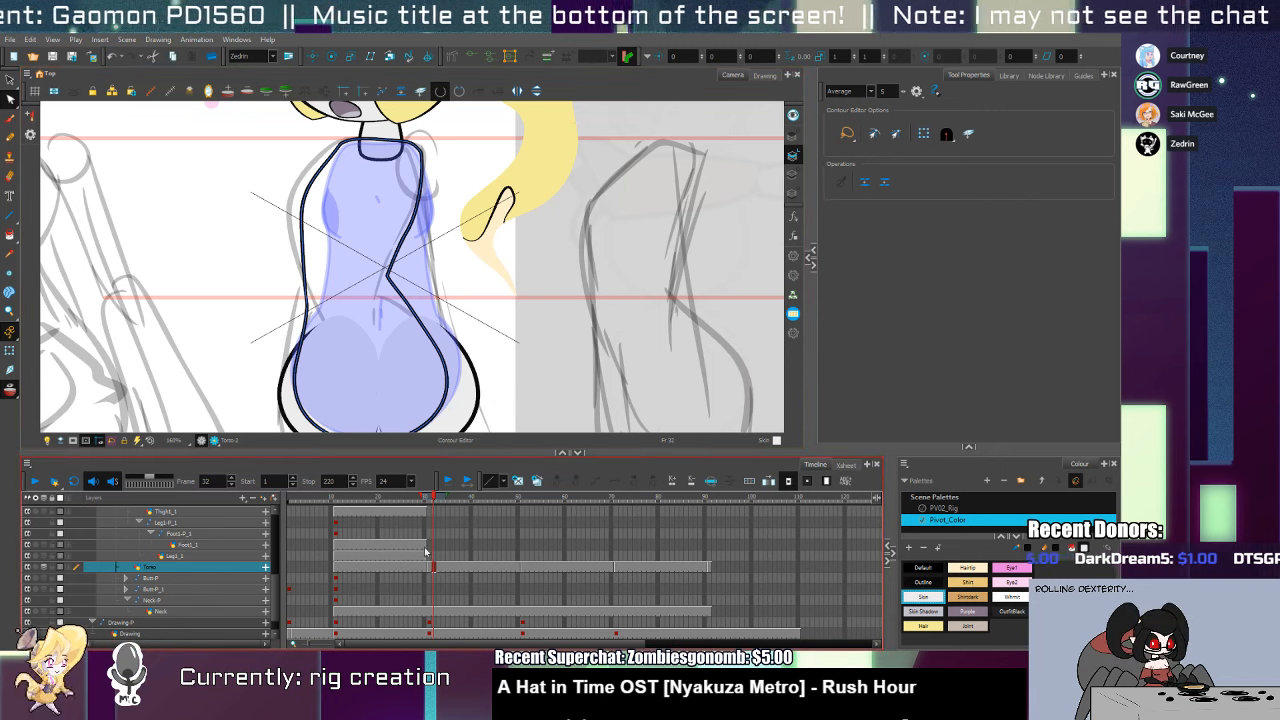
mouse_move(708, 563)
left_mouse_down()
mouse_move(708, 499)
mouse_move(709, 590)
mouse_move(703, 510)
mouse_move(711, 560)
left_mouse_up()
key("F5")
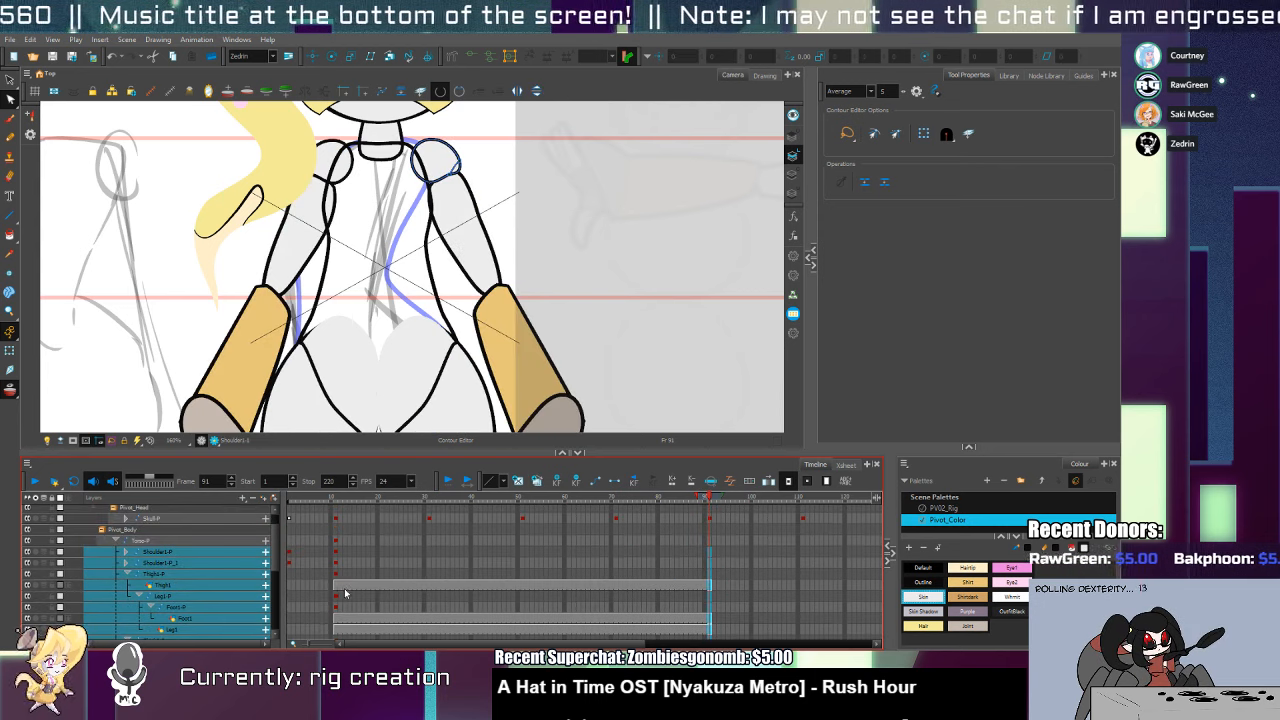
left_click(340, 585)
left_click(430, 586)
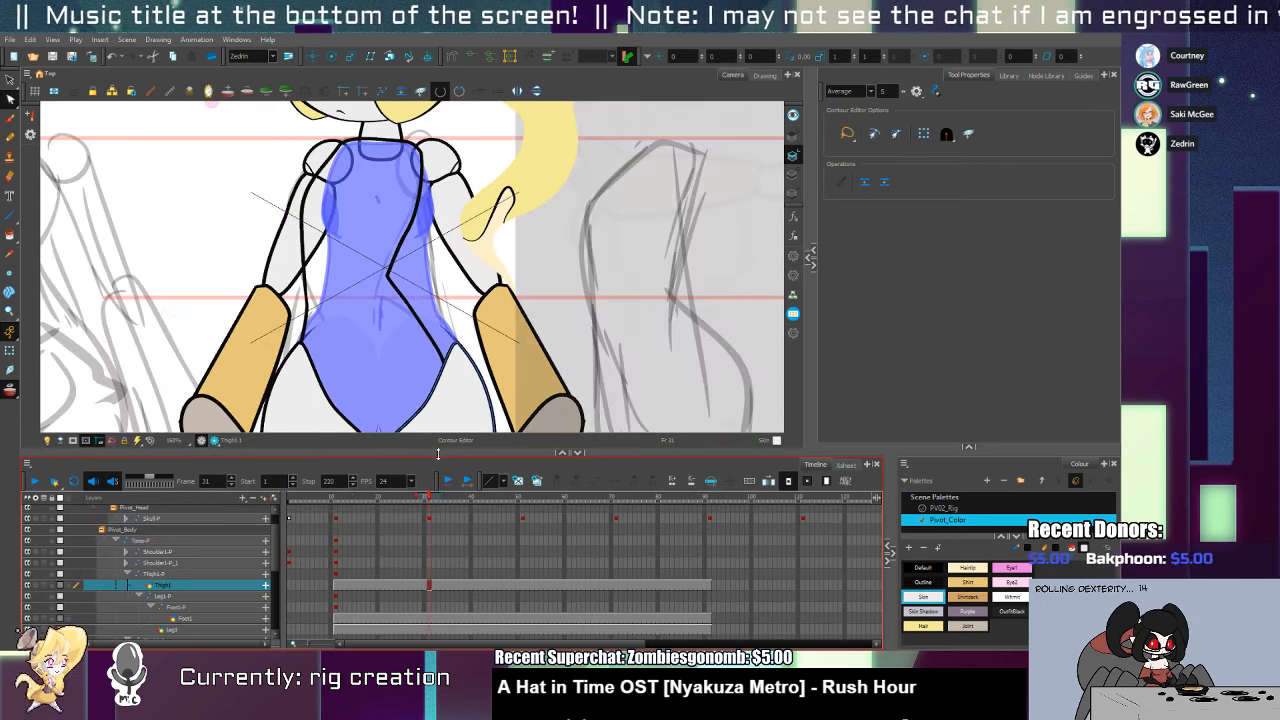
Duplicate the right-hand thigh's drawing at frame 31 and move its artwork to the art layer beneath as a tracing reference
key("shift+t")
left_click(438, 185)
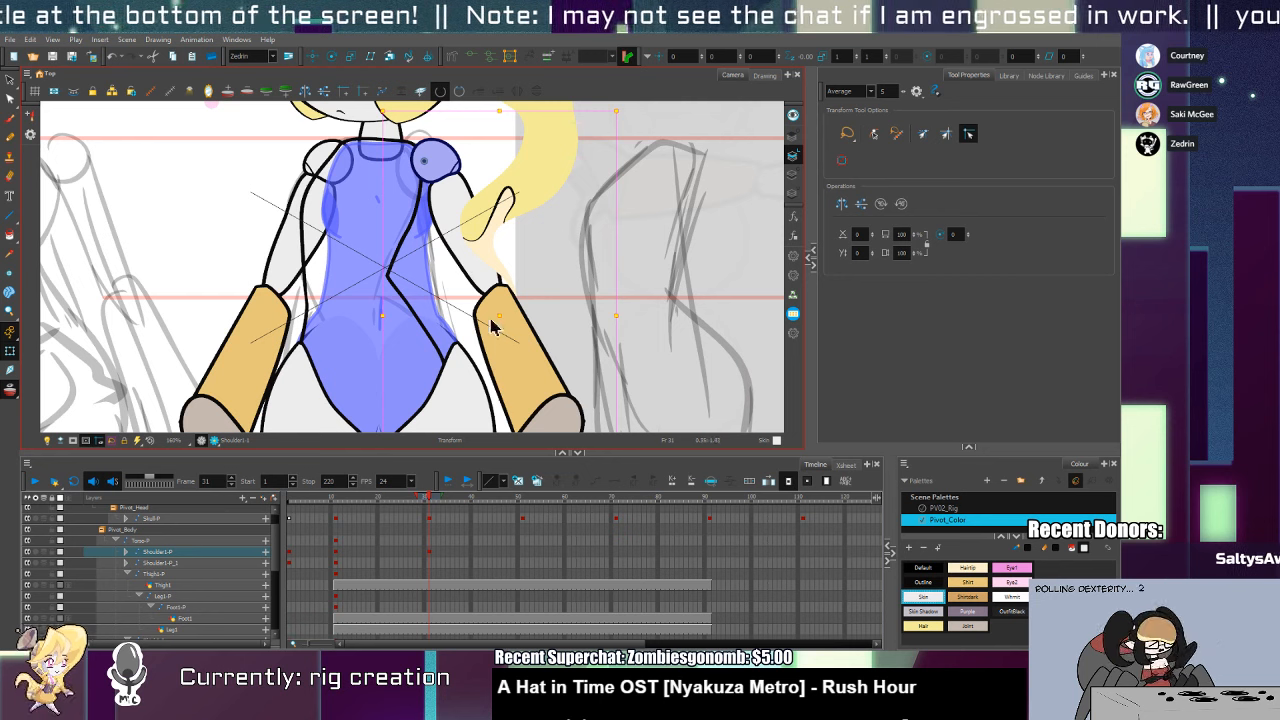
left_click_drag(508, 334, 483, 328)
key("space")
mouse_move(438, 374)
left_mouse_down()
mouse_move(482, 235)
mouse_move(469, 263)
mouse_move(440, 274)
left_mouse_up()
left_click(449, 334)
mouse_move(449, 334)
left_mouse_down()
mouse_move(425, 336)
mouse_move(446, 337)
left_mouse_up()
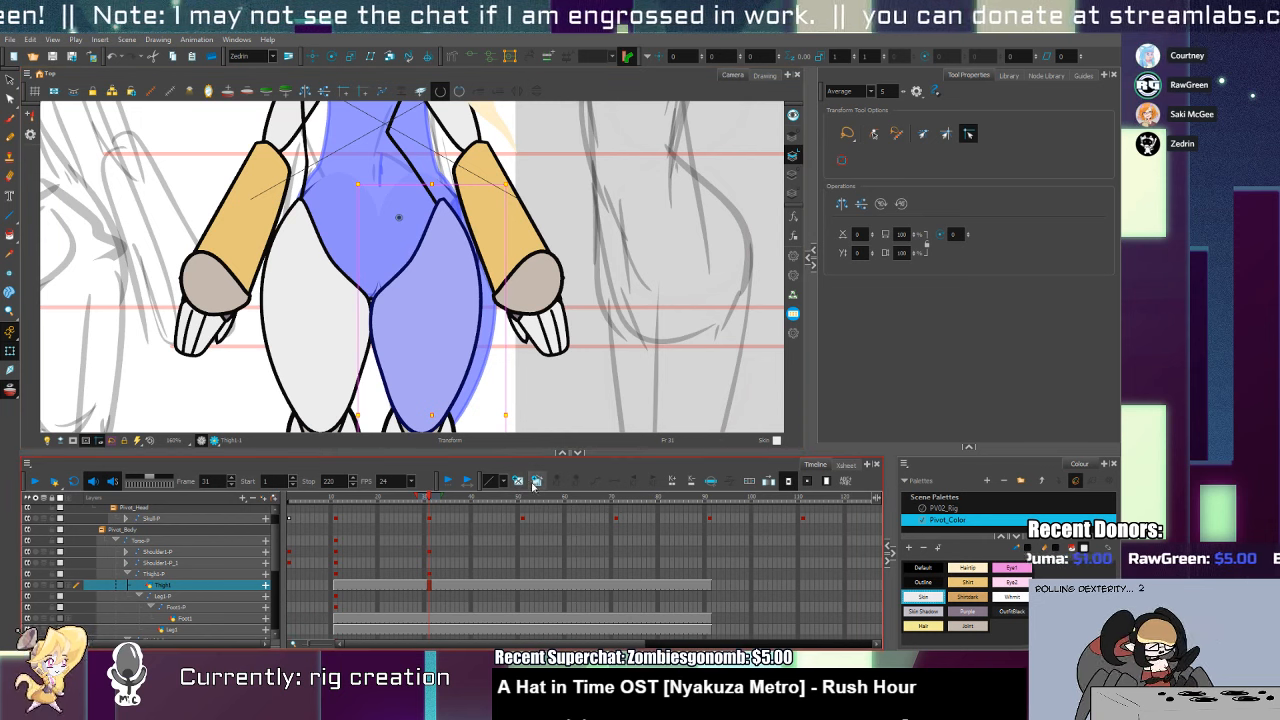
key("alt+s")
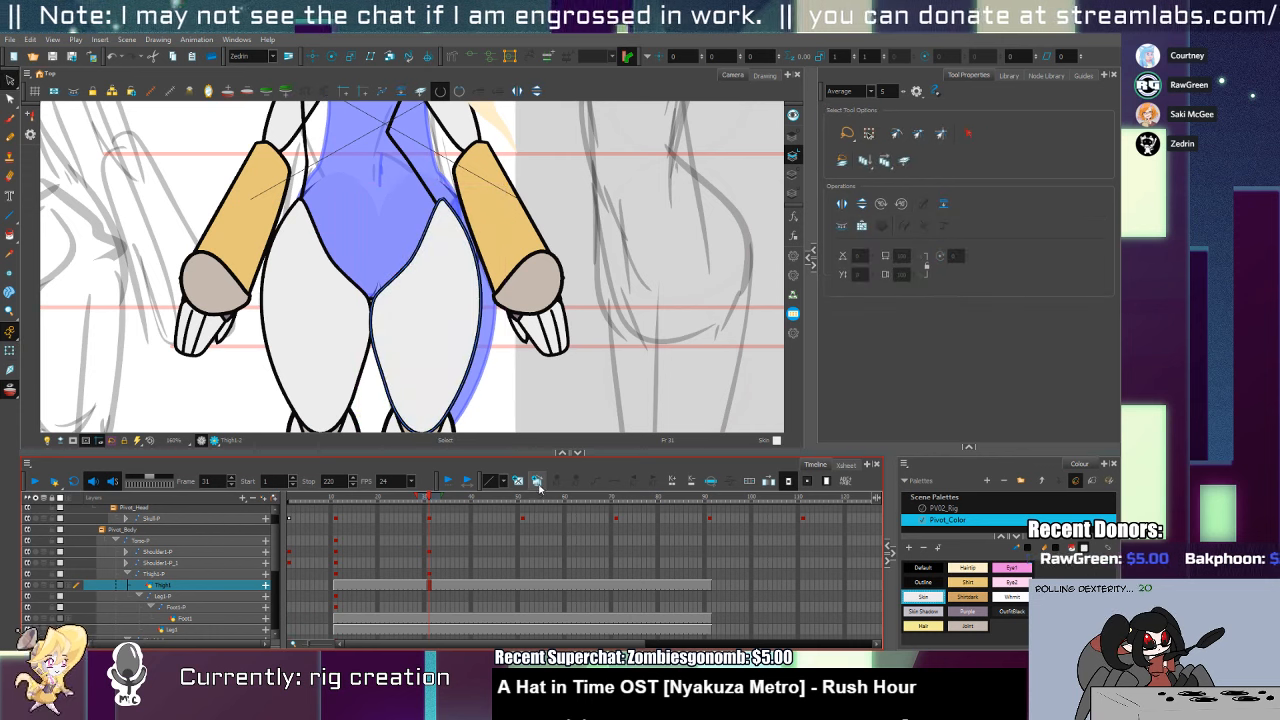
key("ctrl+a")
key("ctrl+x")
key("ctrl+v")
left_click(793, 177)
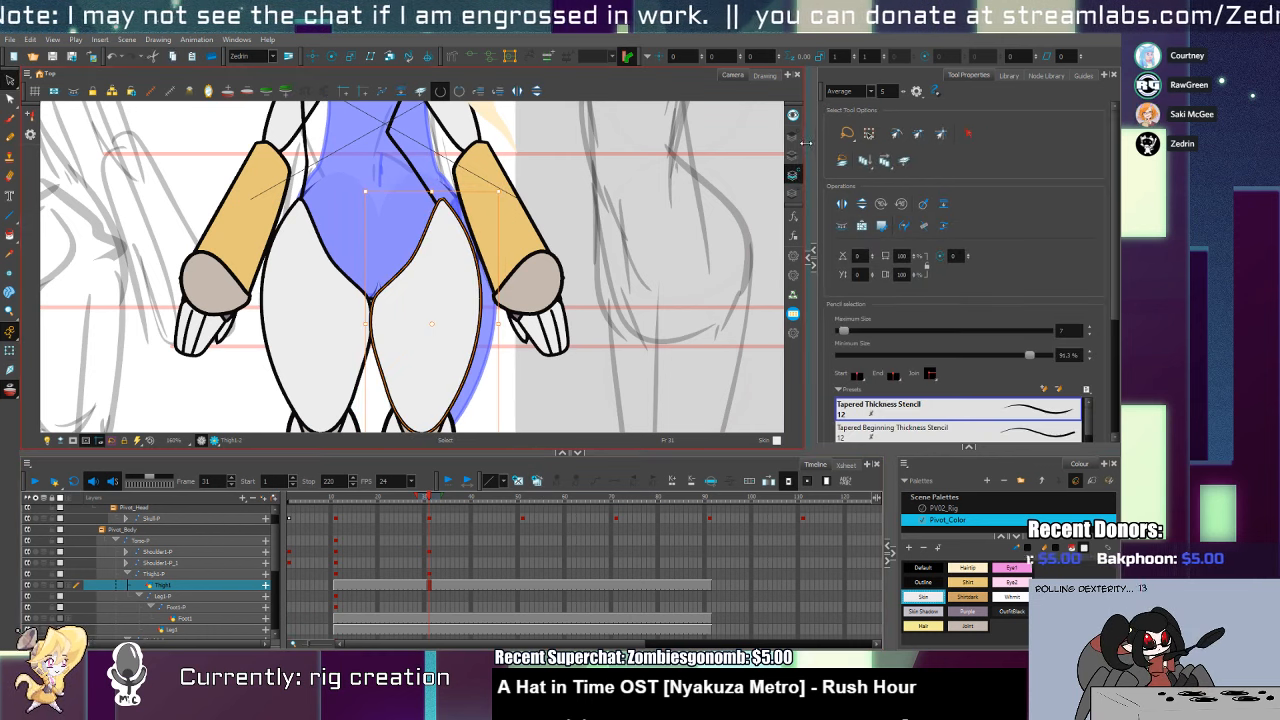
Draw a new closed outline for the right-hand thigh over the reference with the Pencil, narrowing its lower outer side towards the knee
left_click(799, 152)
key("alt+slash")
mouse_move(396, 258)
left_mouse_down()
mouse_move(381, 365)
mouse_move(418, 432)
left_mouse_up()
left_click_drag(481, 336, 482, 259)
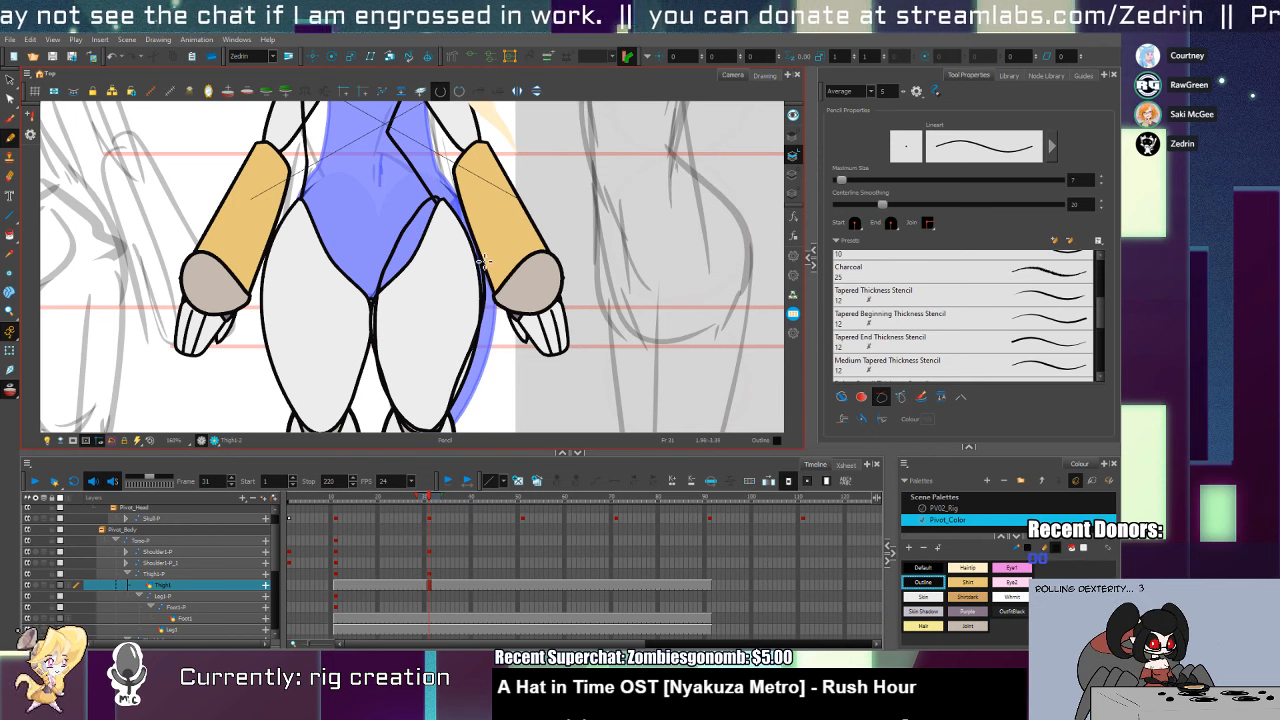
left_click_drag(443, 205, 433, 200)
mouse_move(417, 292)
left_mouse_down()
mouse_move(397, 221)
mouse_move(360, 219)
left_mouse_up()
Shift the new thigh outline slightly inward and smooth its upper inner curve by removing a surplus contour point
key("alt+q")
left_click(356, 230)
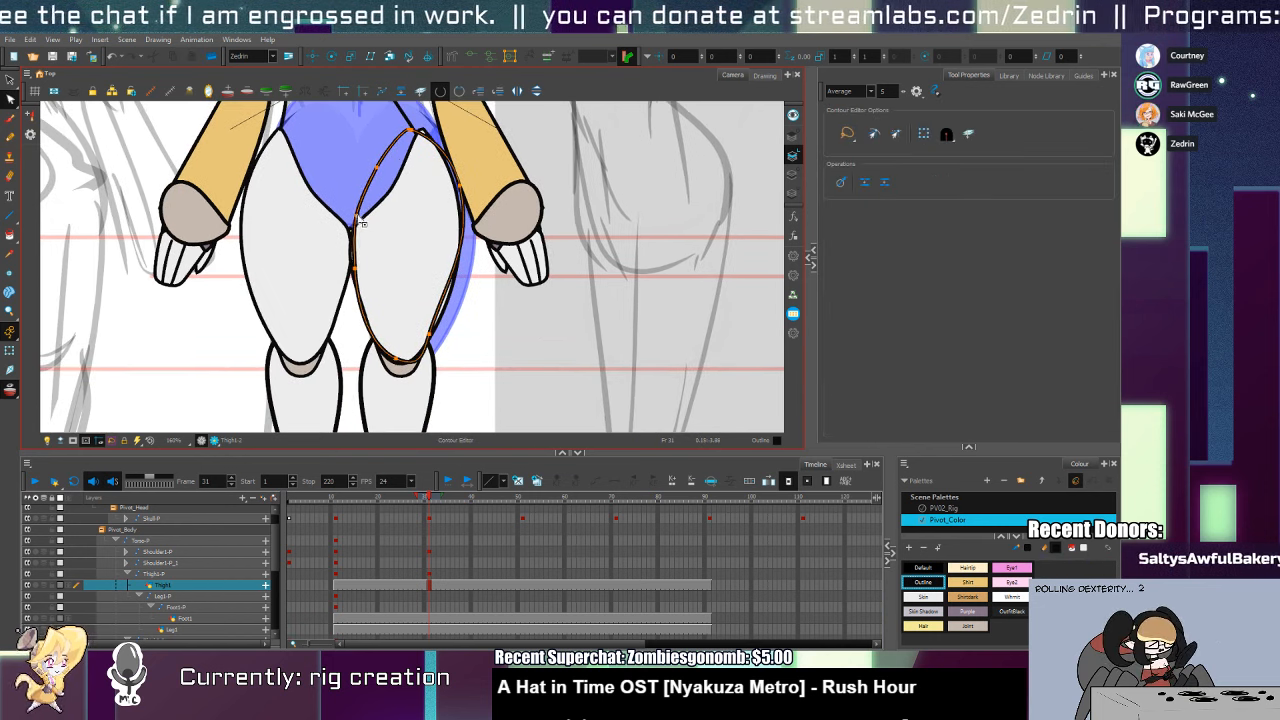
key("alt+v")
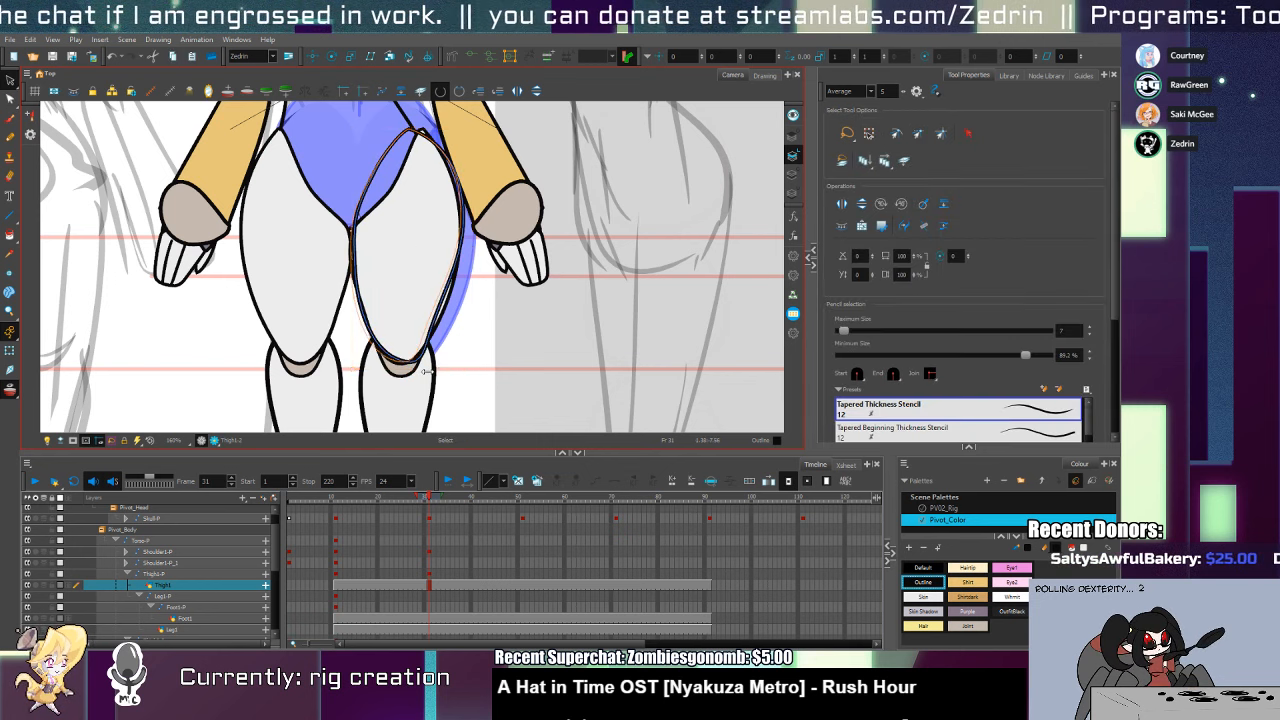
key("alt+q")
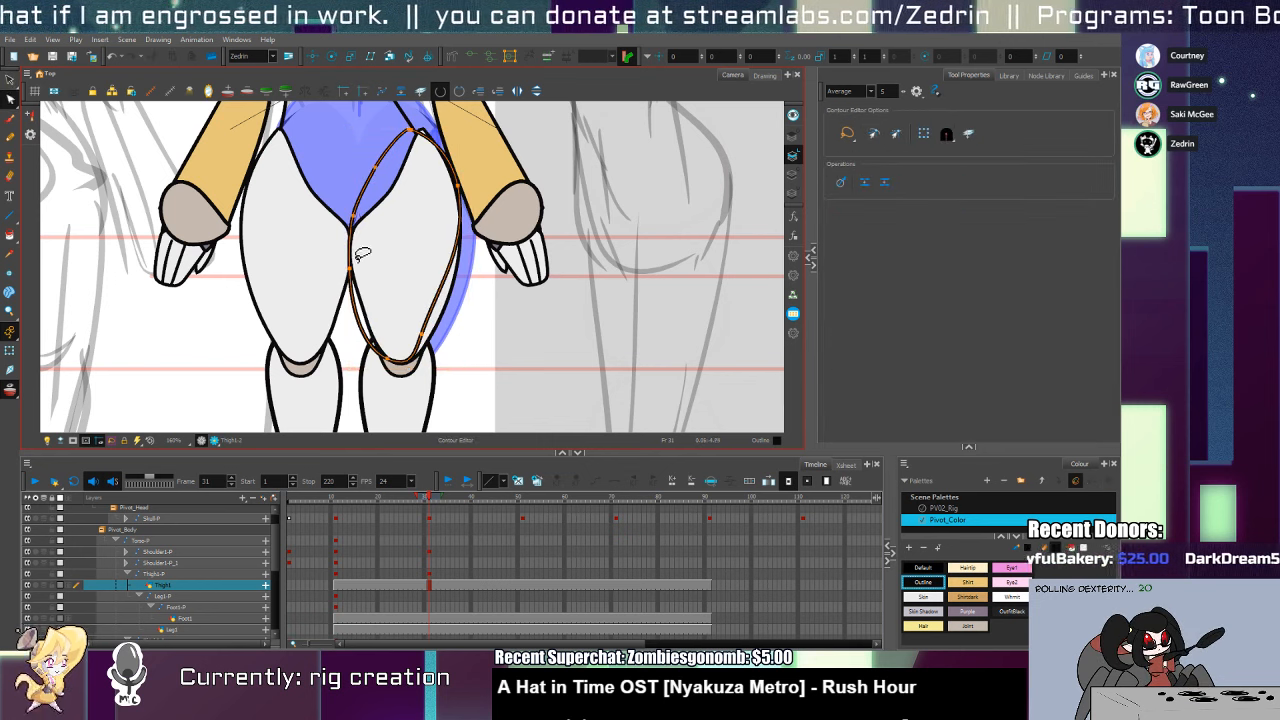
left_click(378, 168)
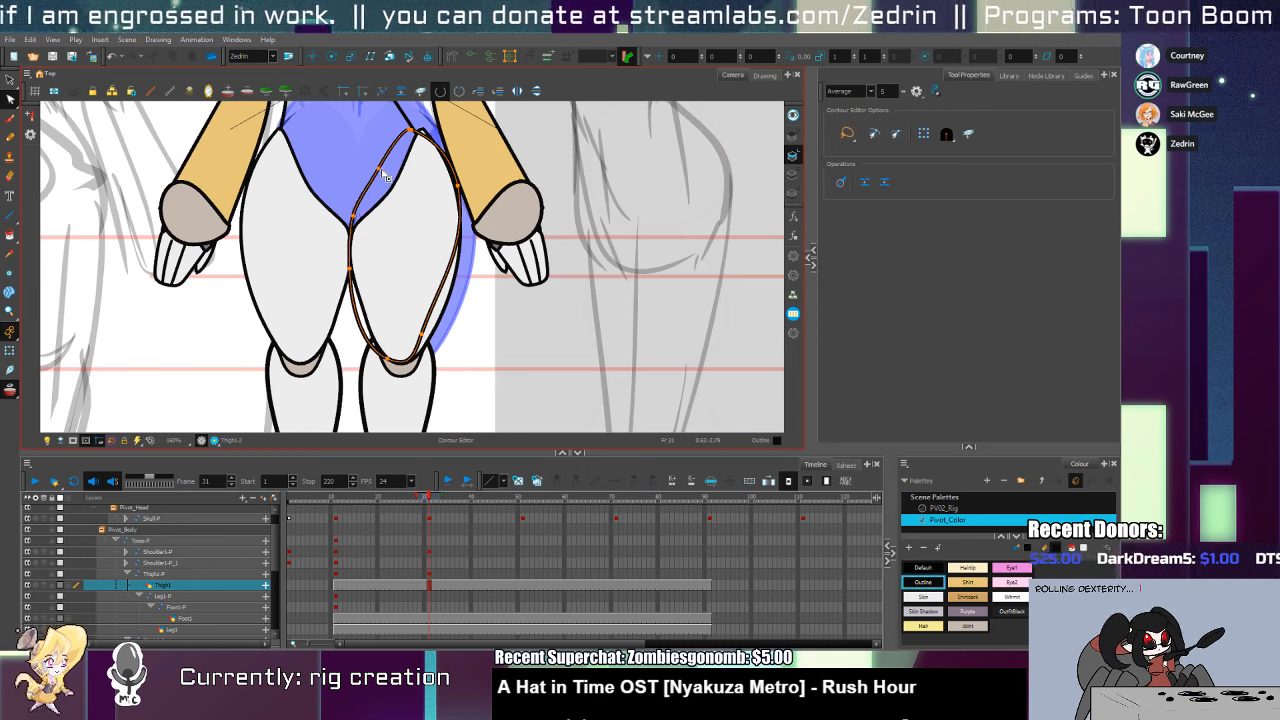
key("Delete")
left_click(383, 173)
left_click(380, 176)
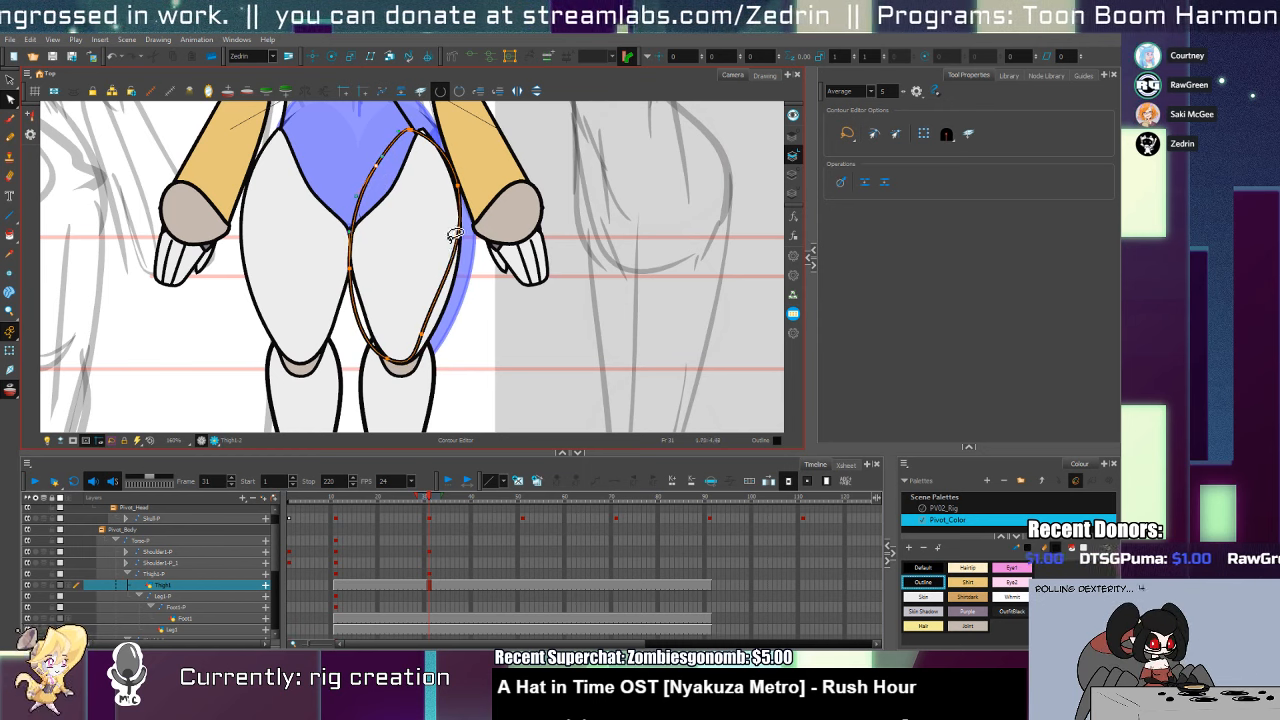
Remove the surplus point at the thigh outline's upper tip and reshape the tip's curve with the Contour Editor
scroll(453, 234, "up", 3)
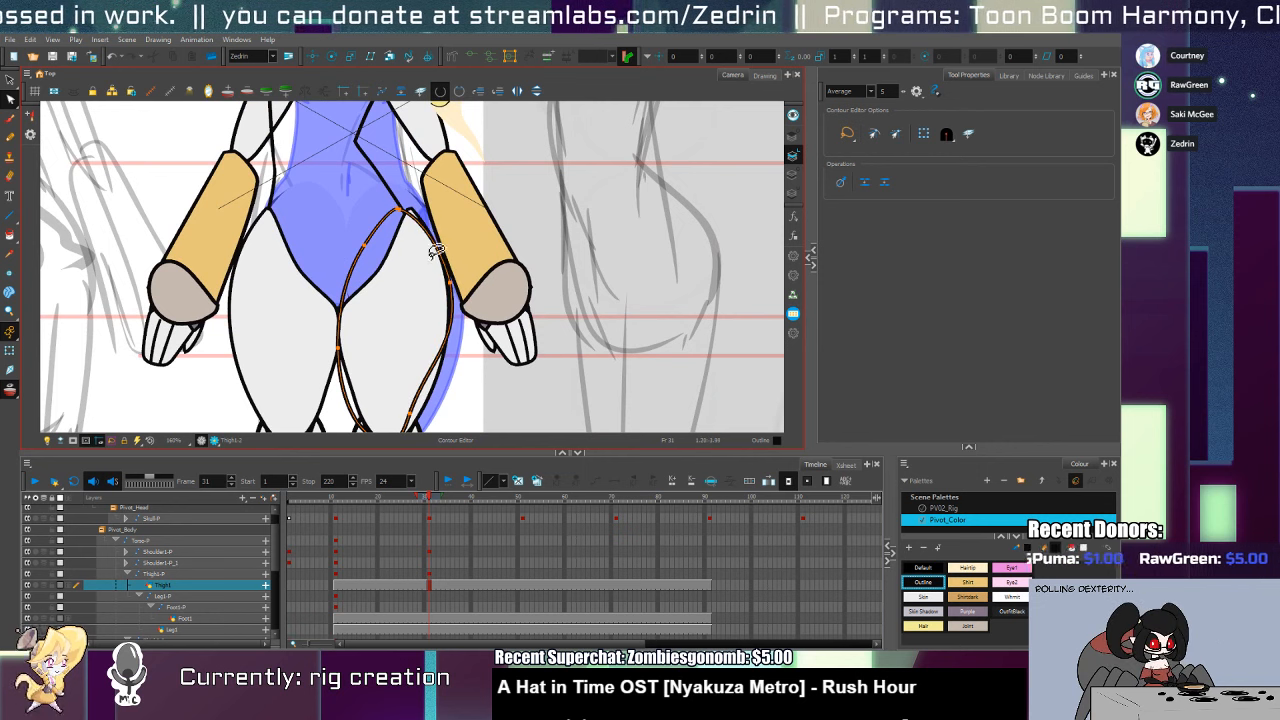
left_click(402, 212)
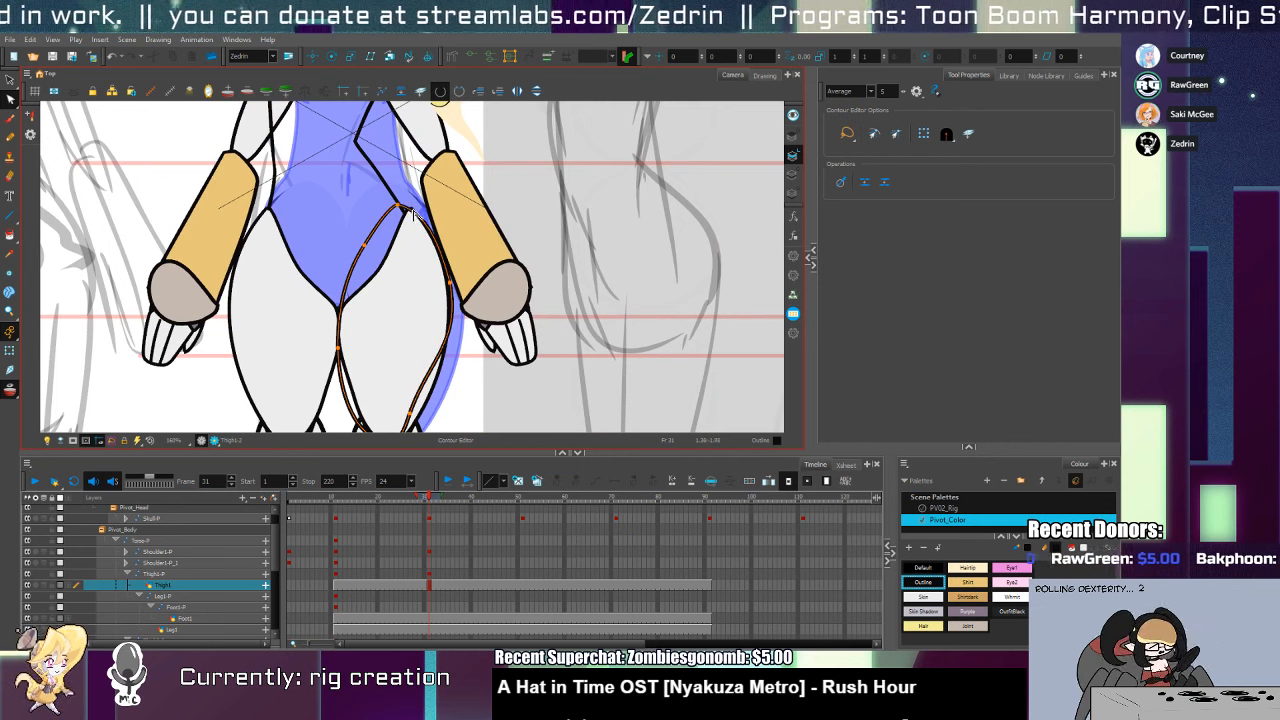
key("Delete")
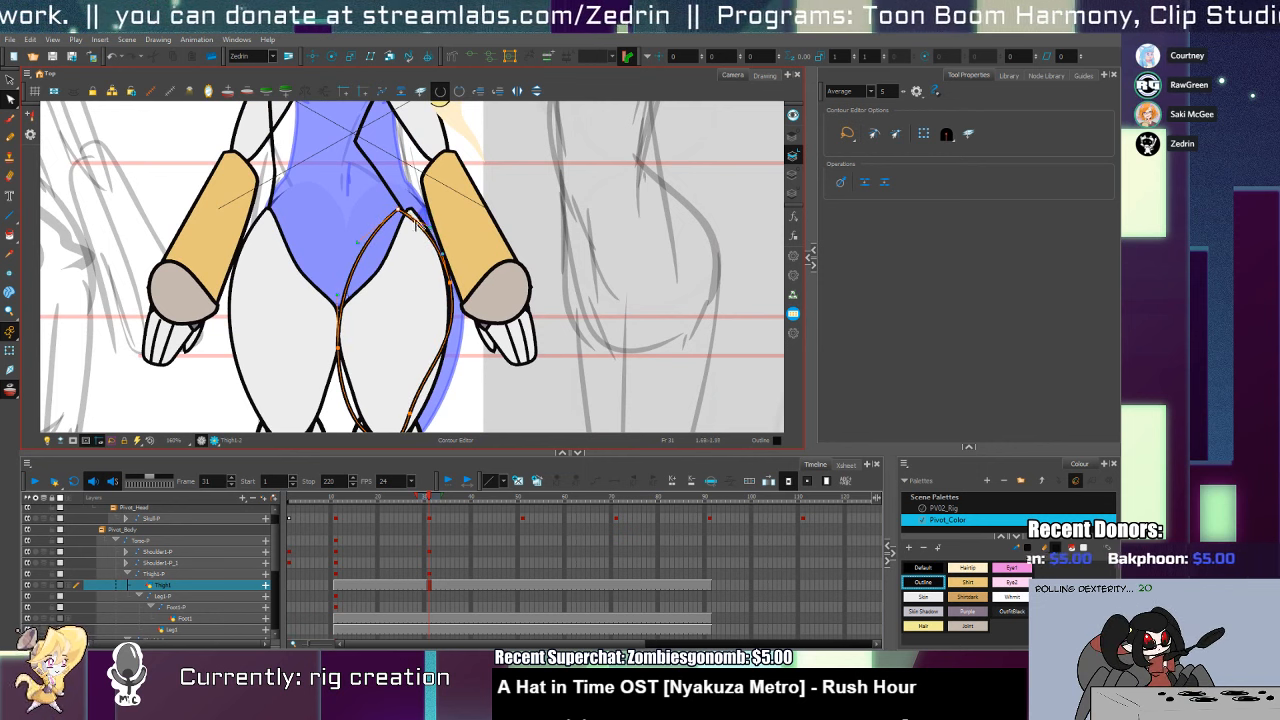
left_click_drag(399, 207, 351, 235)
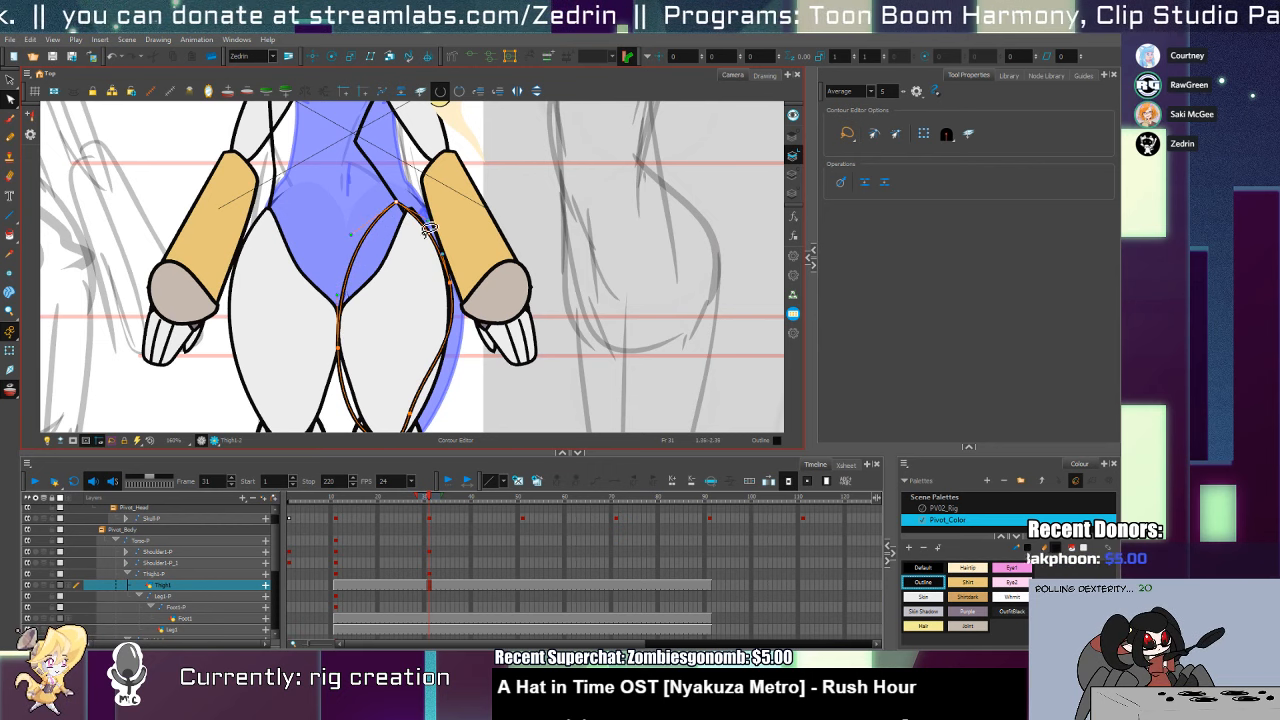
scroll(430, 255, "down", 3)
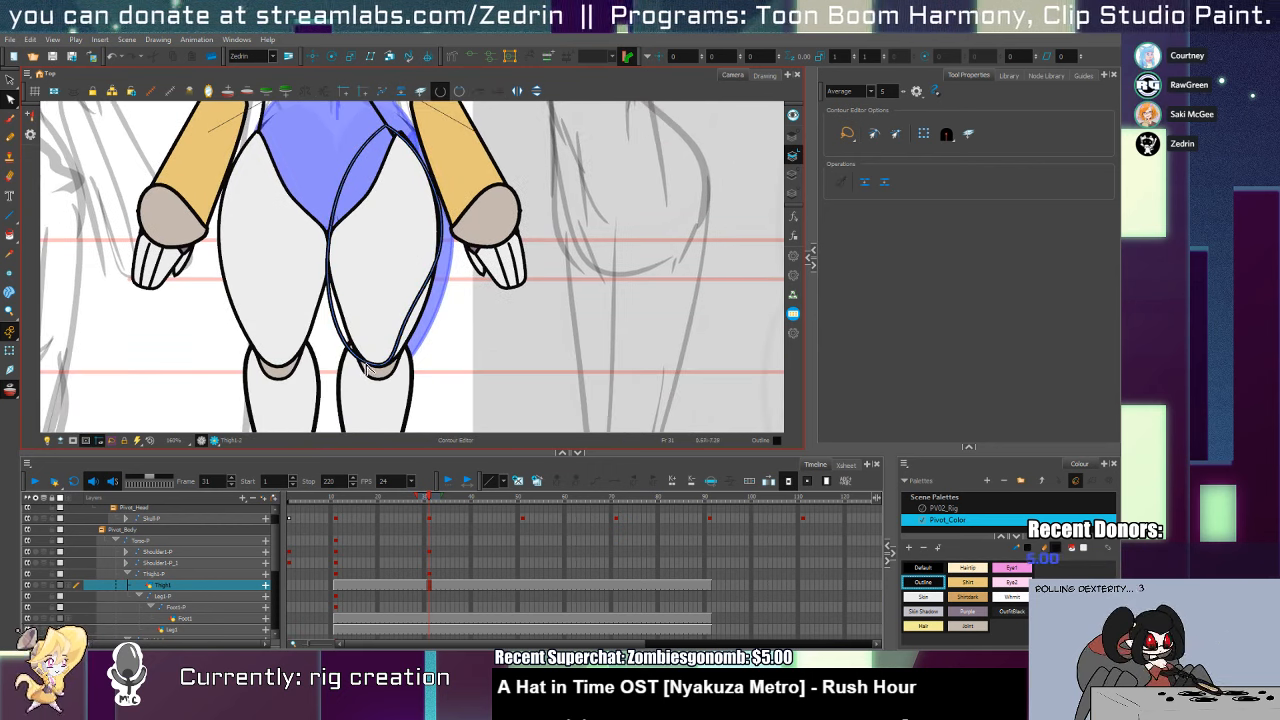
Fill the new thigh shape with the Skin colour and compare it with the opposite thigh and buttock
mouse_move(368, 372)
left_mouse_down()
mouse_move(390, 358)
mouse_move(390, 380)
mouse_move(365, 367)
mouse_move(405, 330)
mouse_move(400, 400)
mouse_move(419, 271)
left_mouse_up()
key("alt+i")
left_click(392, 315)
key("space")
key("shift+t")
left_click(298, 283)
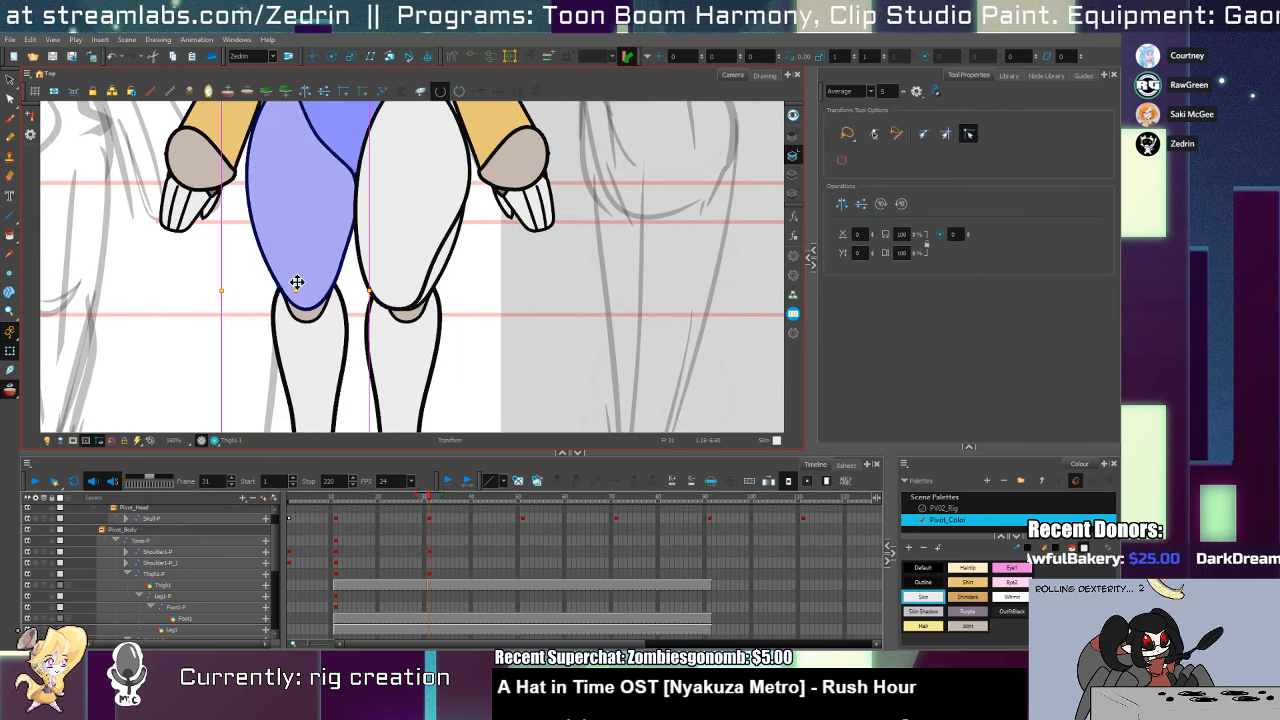
key("space")
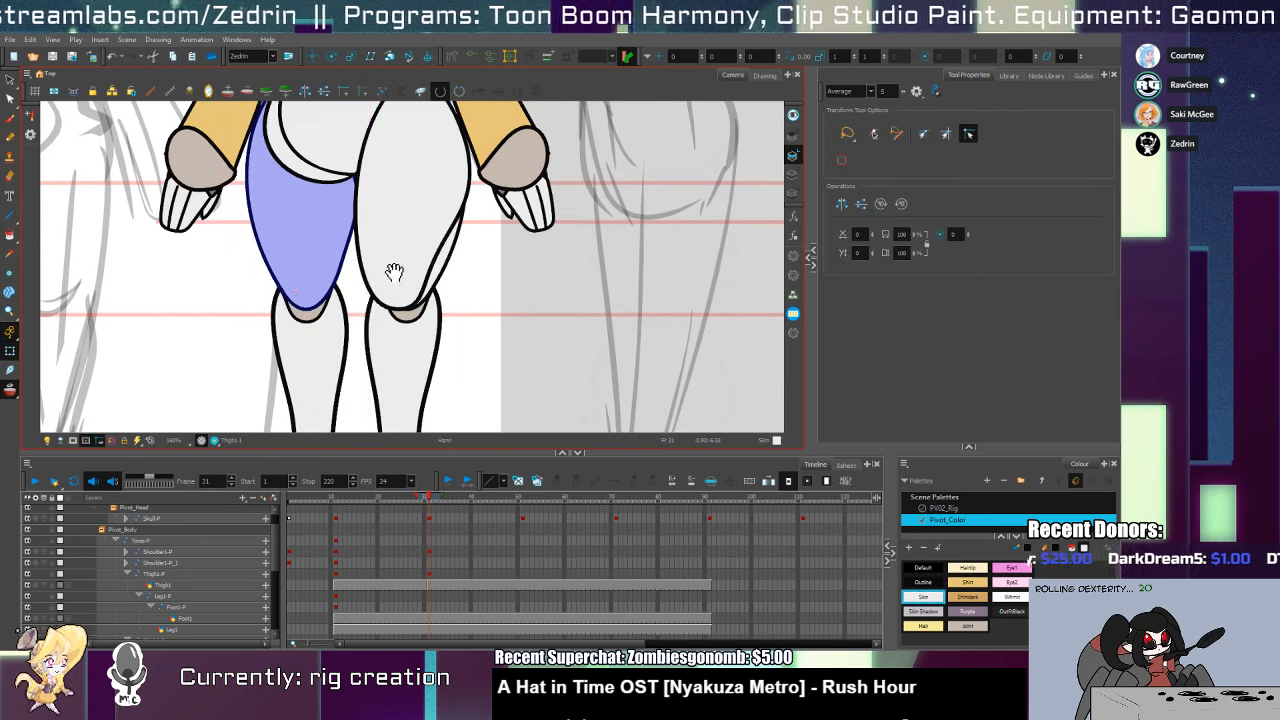
mouse_move(400, 277)
left_mouse_down()
mouse_move(351, 380)
mouse_move(380, 420)
mouse_move(403, 268)
mouse_move(417, 272)
mouse_move(408, 277)
left_mouse_up()
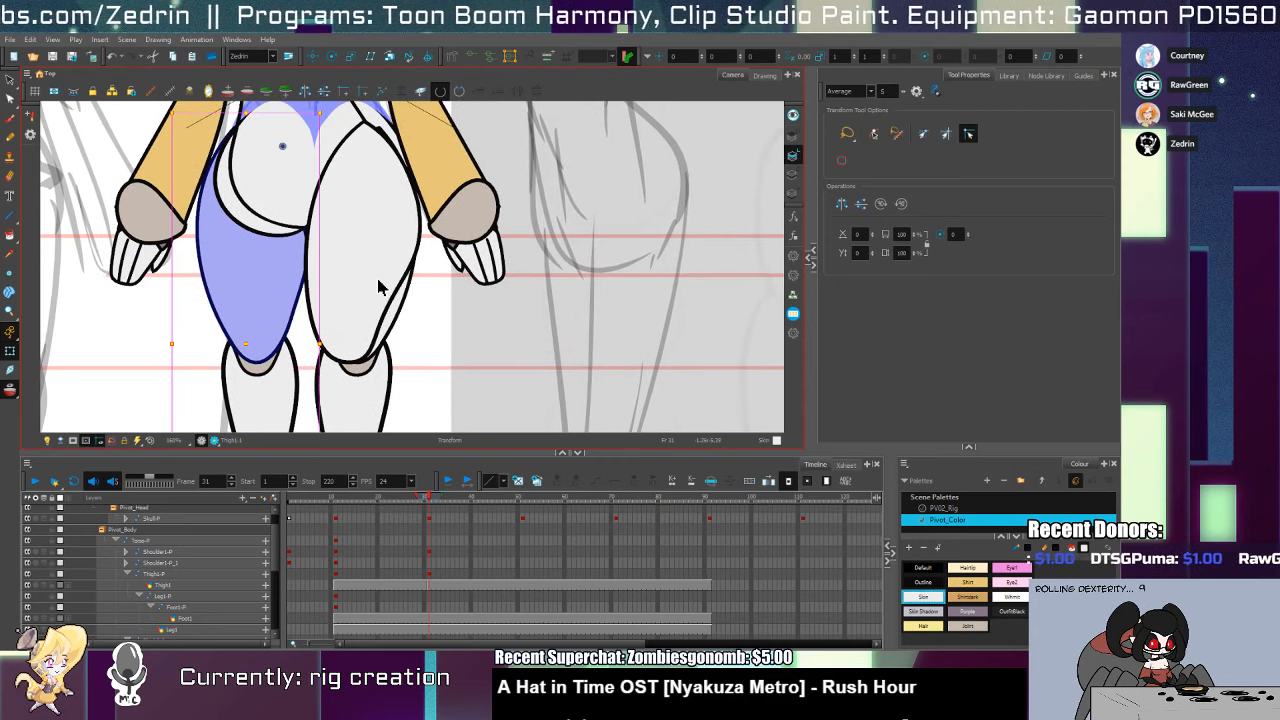
Delete the old thigh reference from the lower art layer and check the new outline's contour
left_click(387, 337)
key("alt+s")
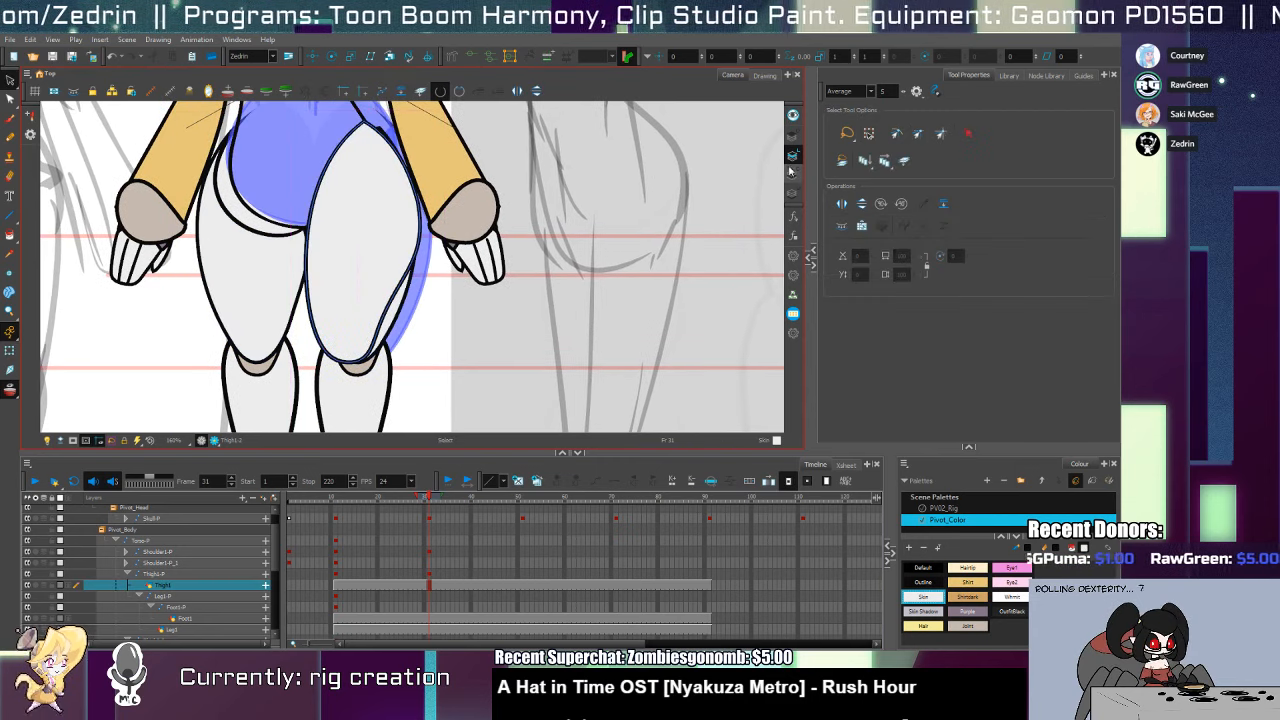
left_click(792, 177)
key("ctrl+a")
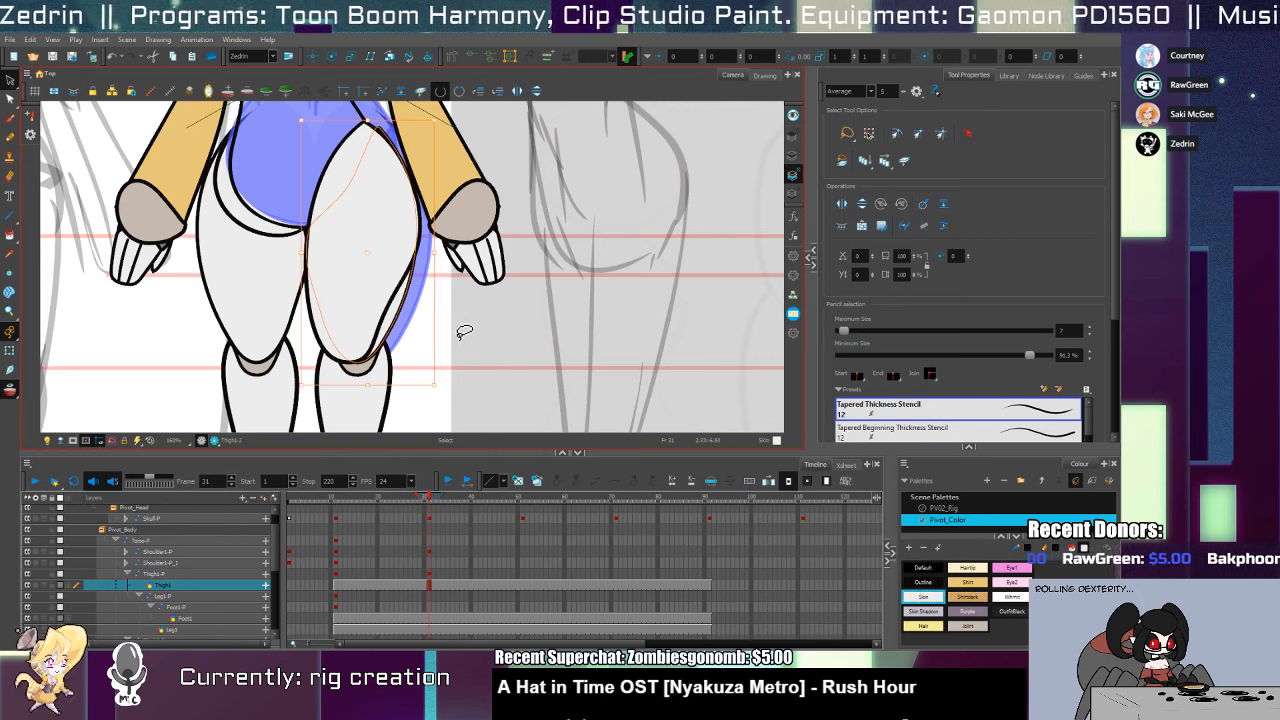
key("alt+q")
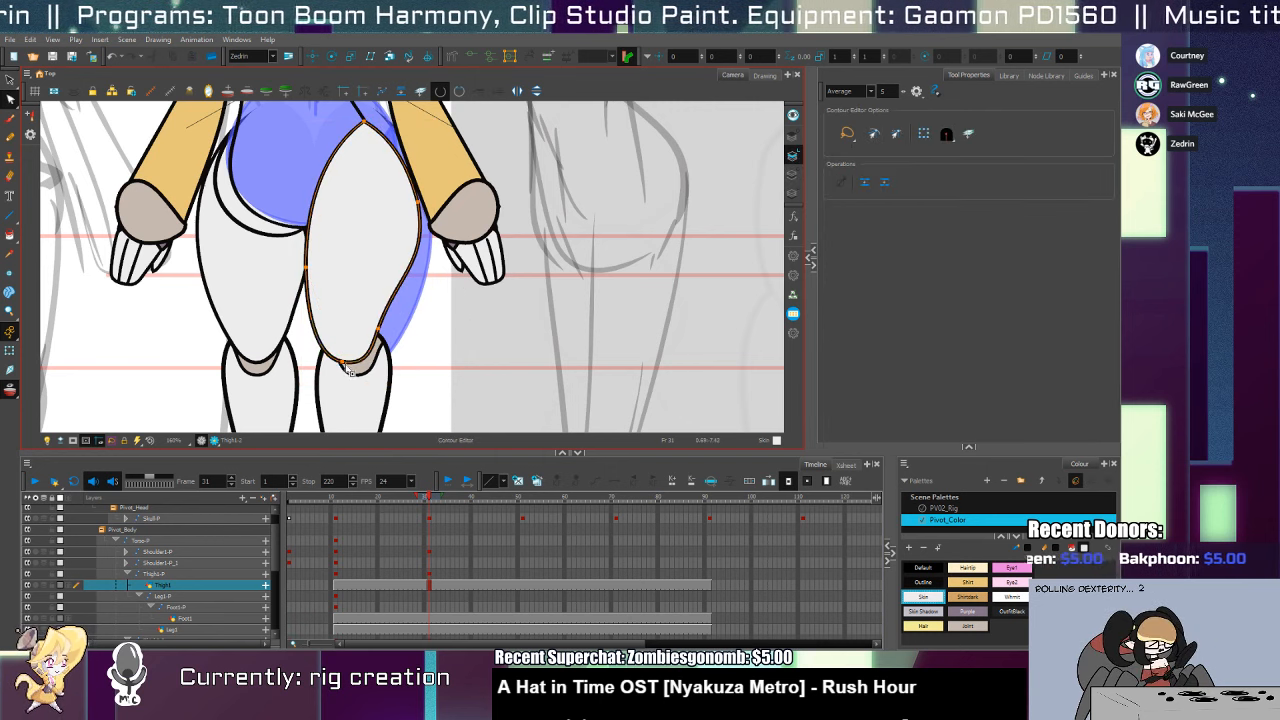
Move the right-hand thigh with its lower leg slightly outward, and shift the thigh's own artwork back inward
key("shift+t")
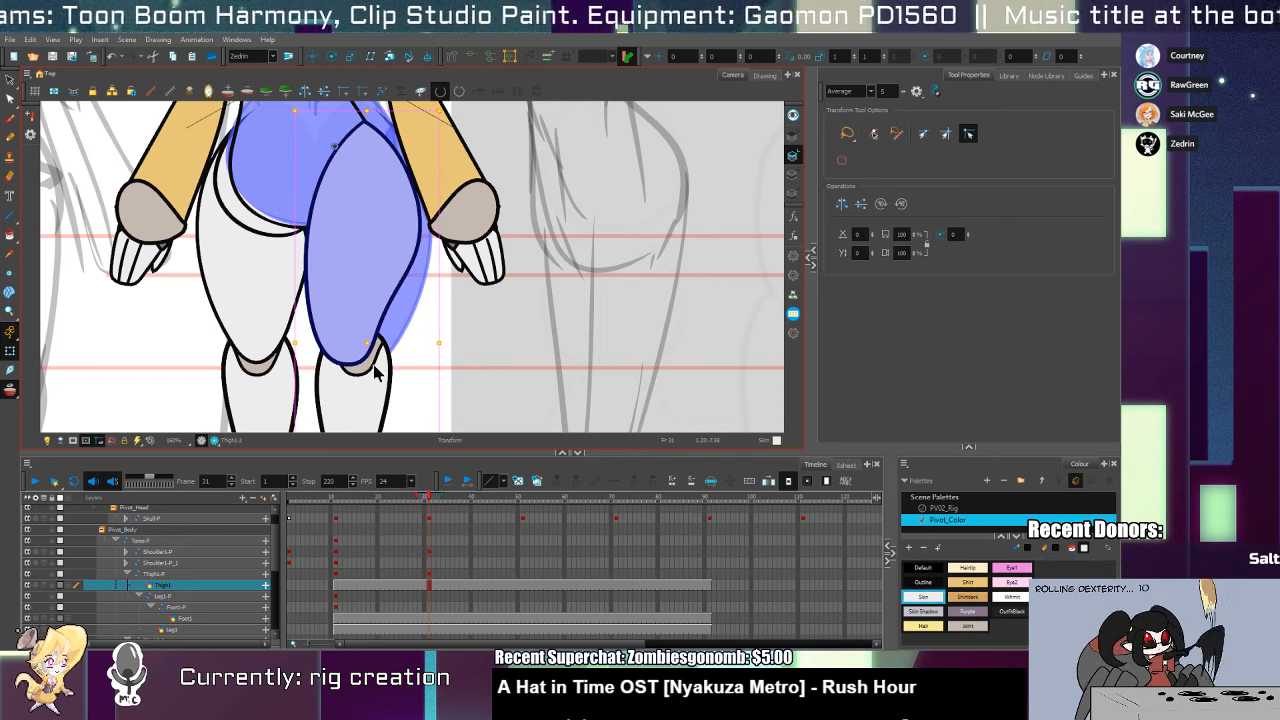
left_click_drag(377, 300, 385, 296)
key("alt+s")
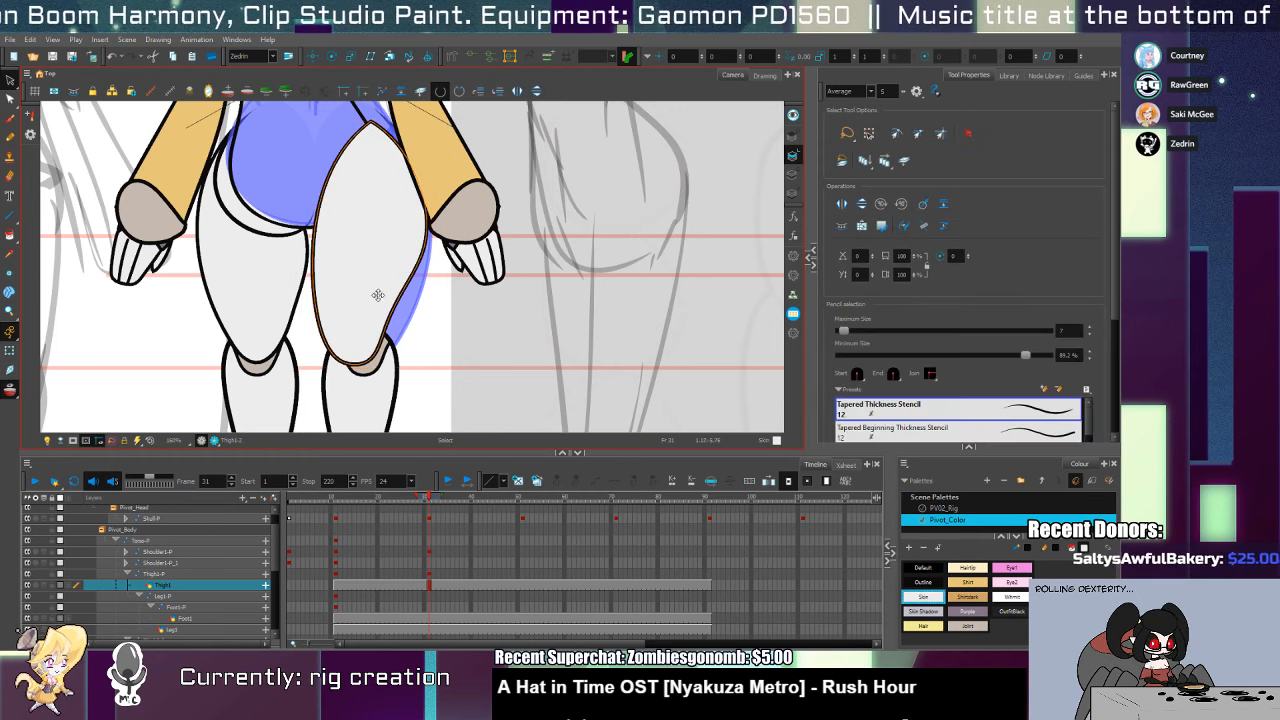
left_click(372, 293)
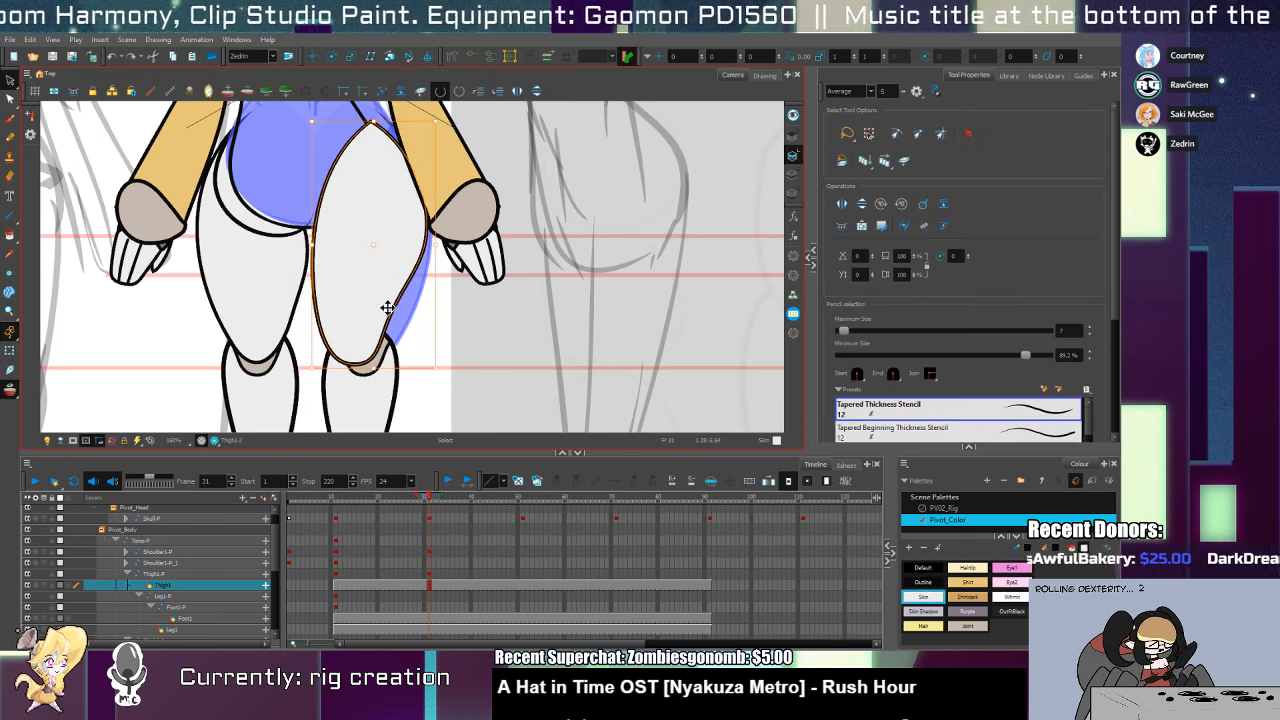
key("shift+t")
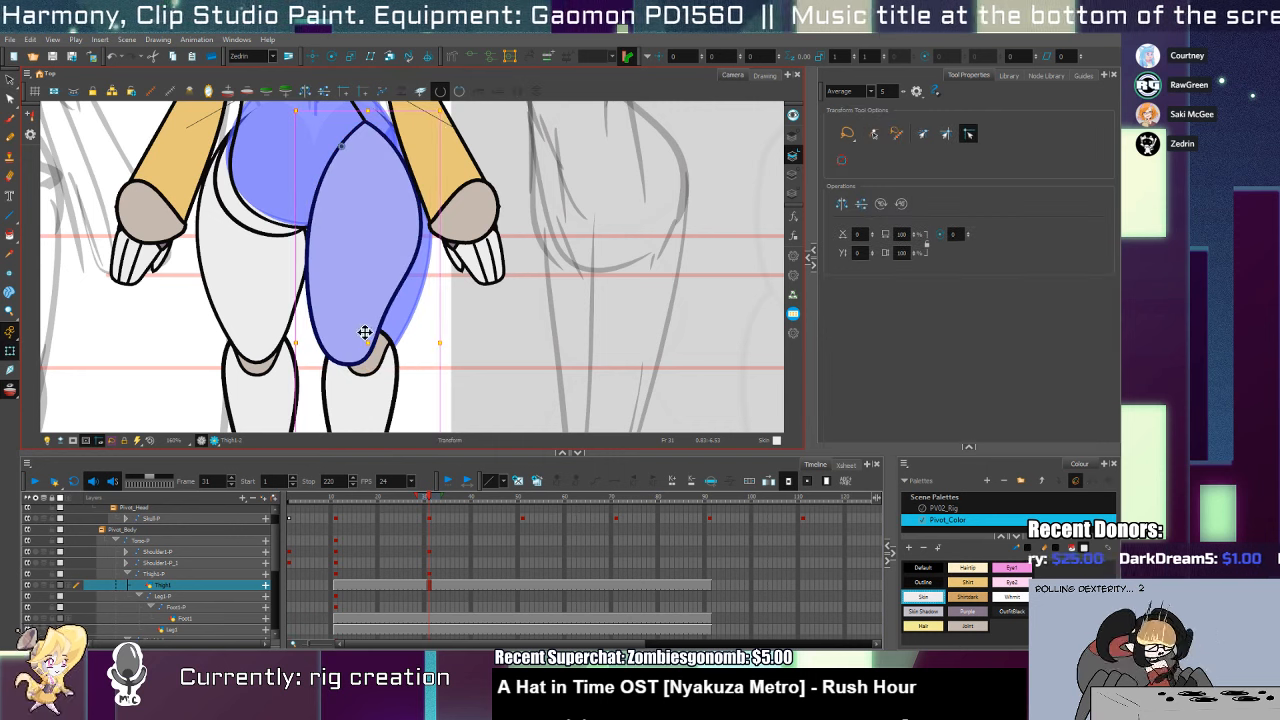
mouse_move(450, 112)
left_mouse_down()
mouse_move(422, 188)
mouse_move(418, 143)
left_mouse_up()
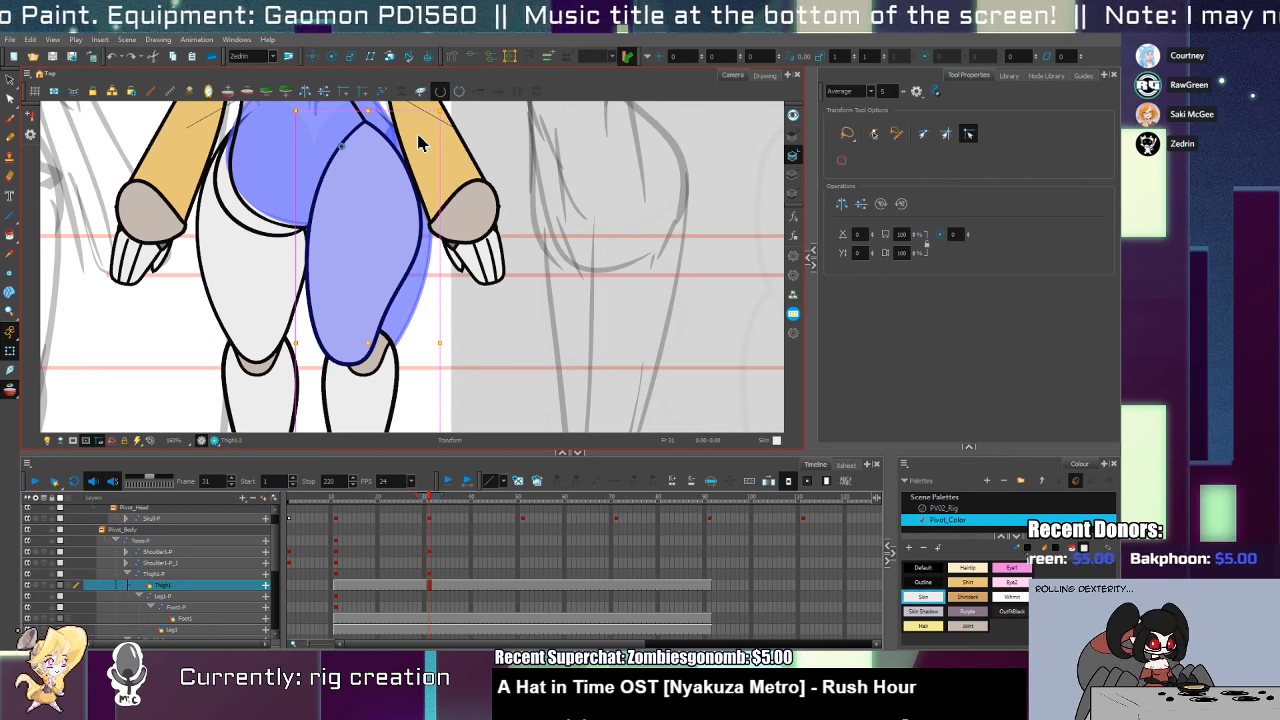
Duplicate the right-hand lower leg's drawing at frame 31 and move its artwork to the art layer beneath as a reference
left_click(368, 388)
left_click_drag(386, 400, 345, 274)
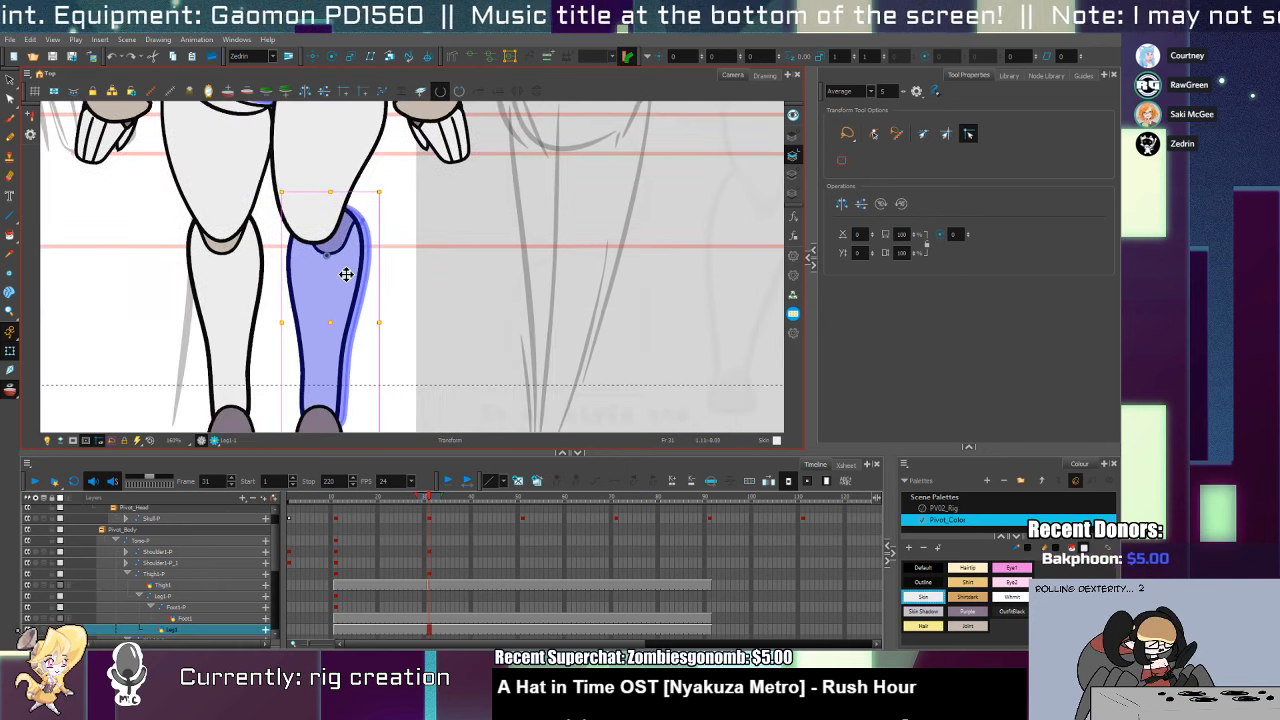
left_click(537, 482)
key("ctrl+a")
key("ctrl+x")
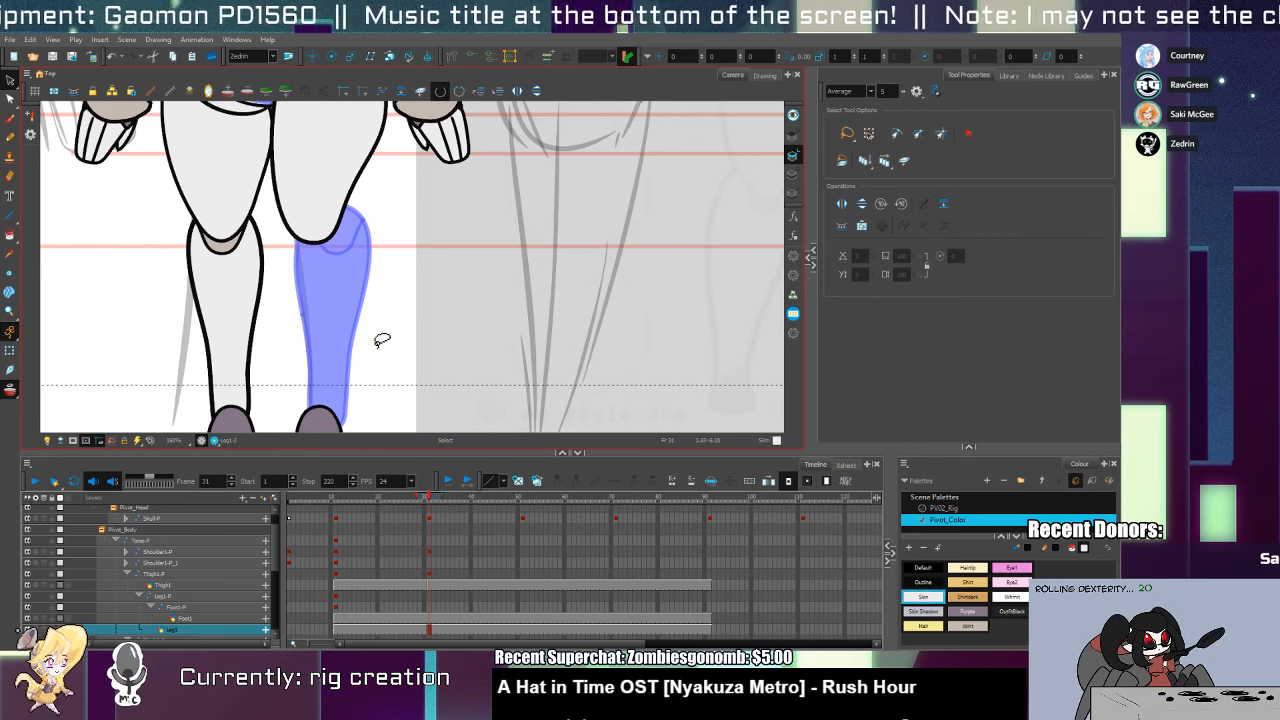
left_click(792, 174)
key("ctrl+v")
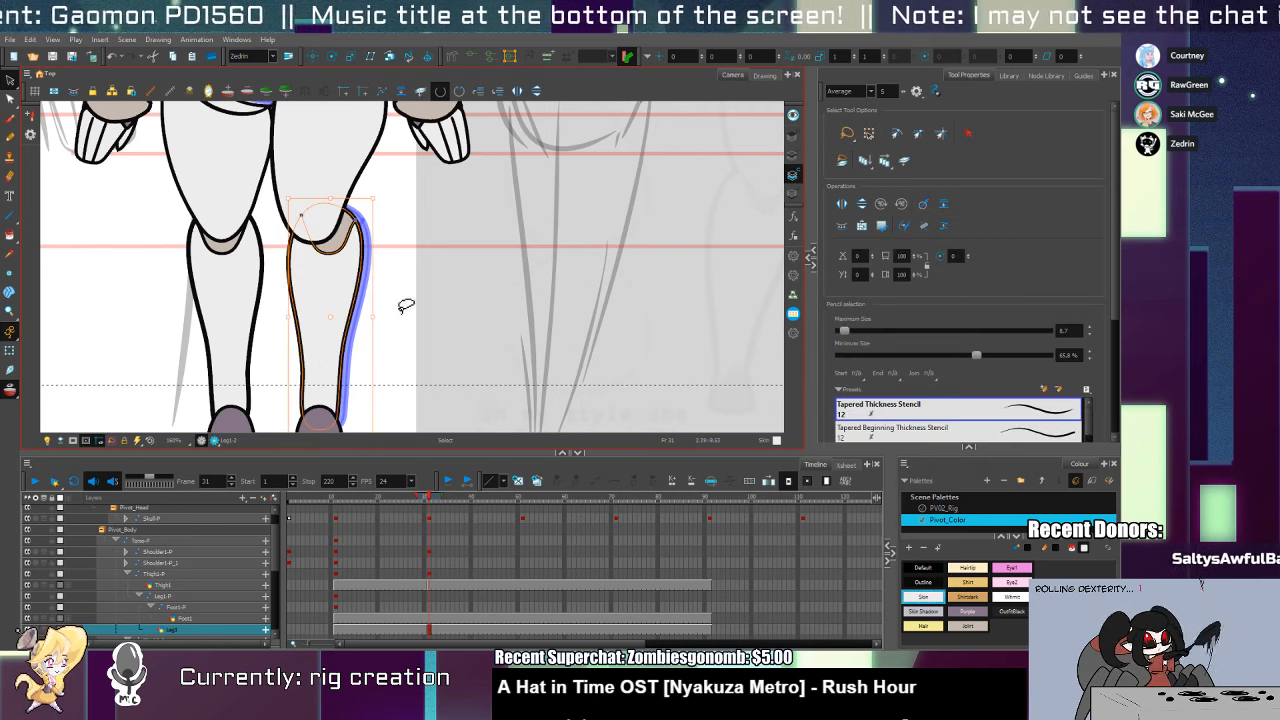
Draw a new lower-leg outline over the reference with the Pencil, following both calf sides and closing over the knee
left_click(792, 155)
key("alt+/")
left_click_drag(292, 214, 300, 354)
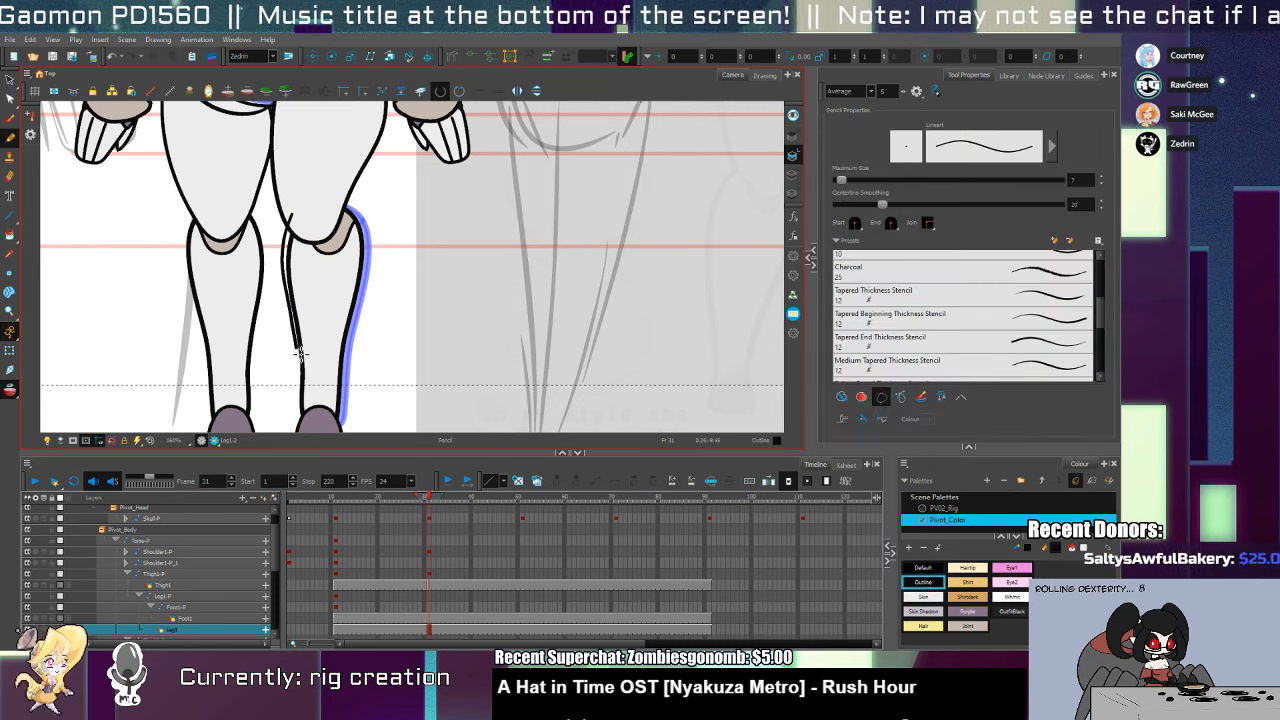
left_click_drag(332, 428, 341, 384)
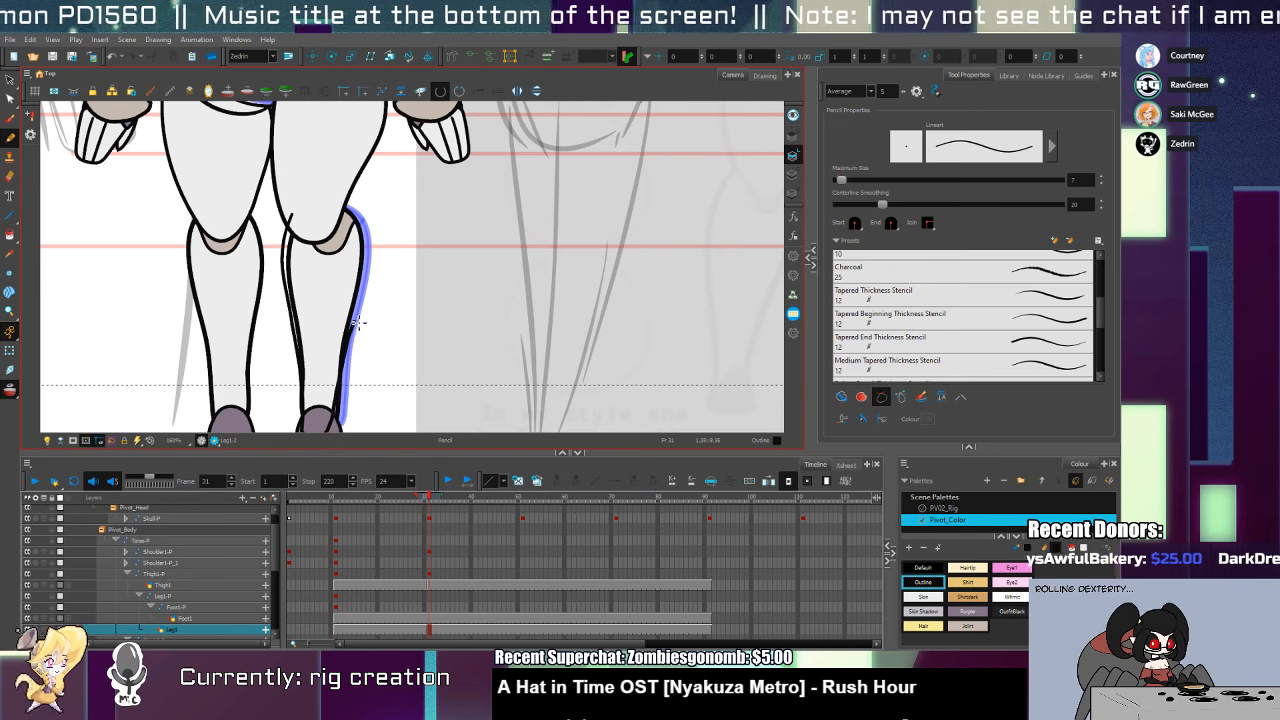
mouse_move(368, 250)
left_mouse_down()
mouse_move(322, 208)
mouse_move(290, 216)
left_mouse_up()
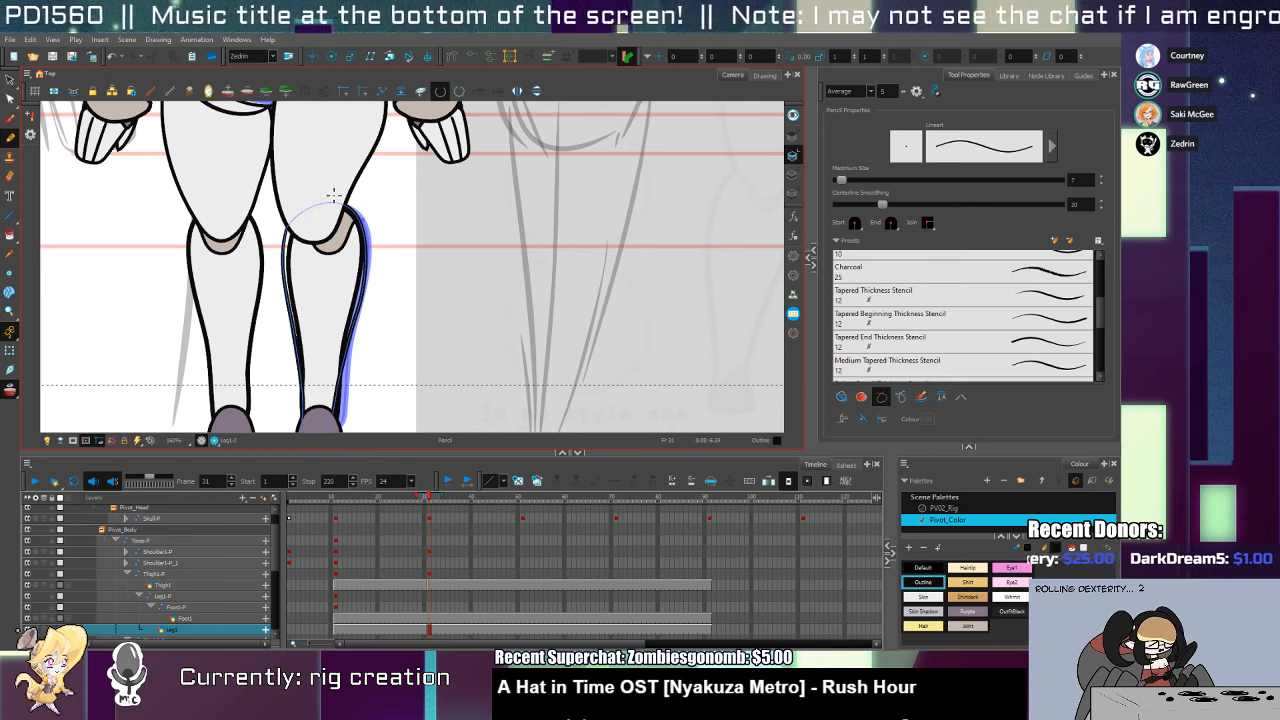
left_click_drag(340, 268, 333, 207)
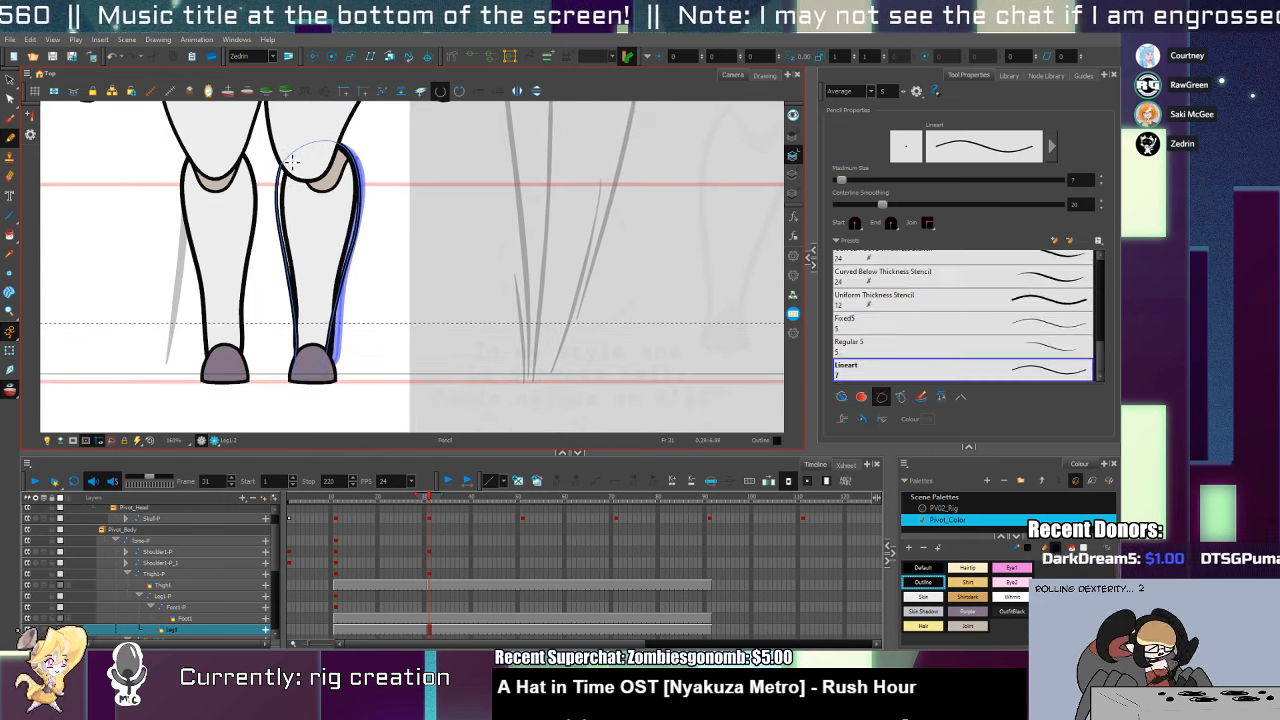
Trim the new lower-leg outline, fill the calf with Skin and the knee with Joint, and delete the old reference underneath
key("alt+t")
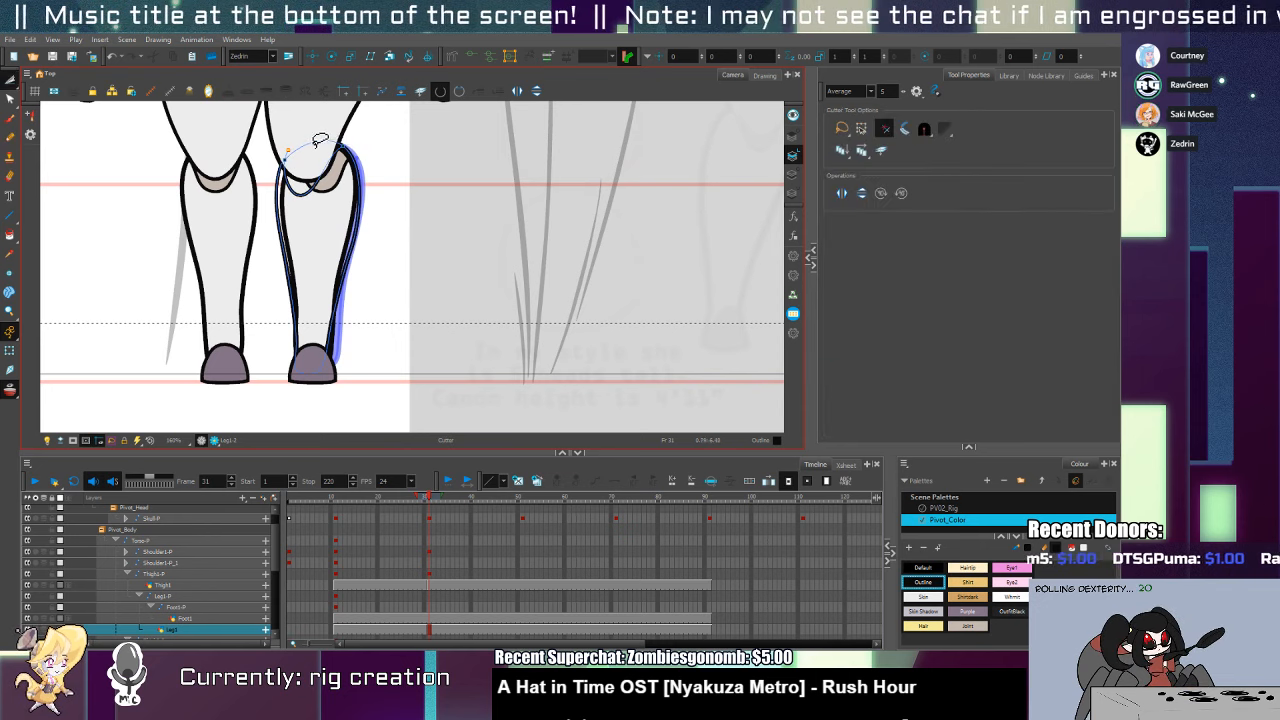
key("alt+u")
left_click_drag(355, 165, 322, 220)
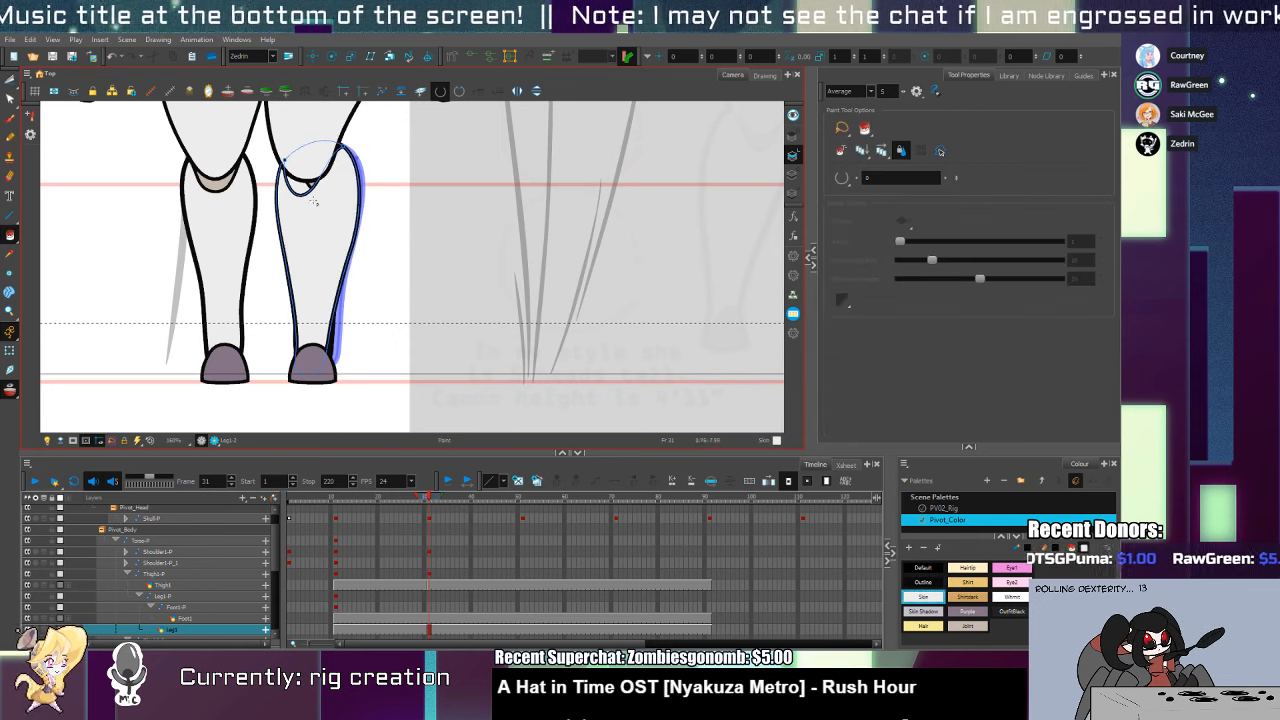
key("alt+d")
left_click(215, 185)
key("alt+i")
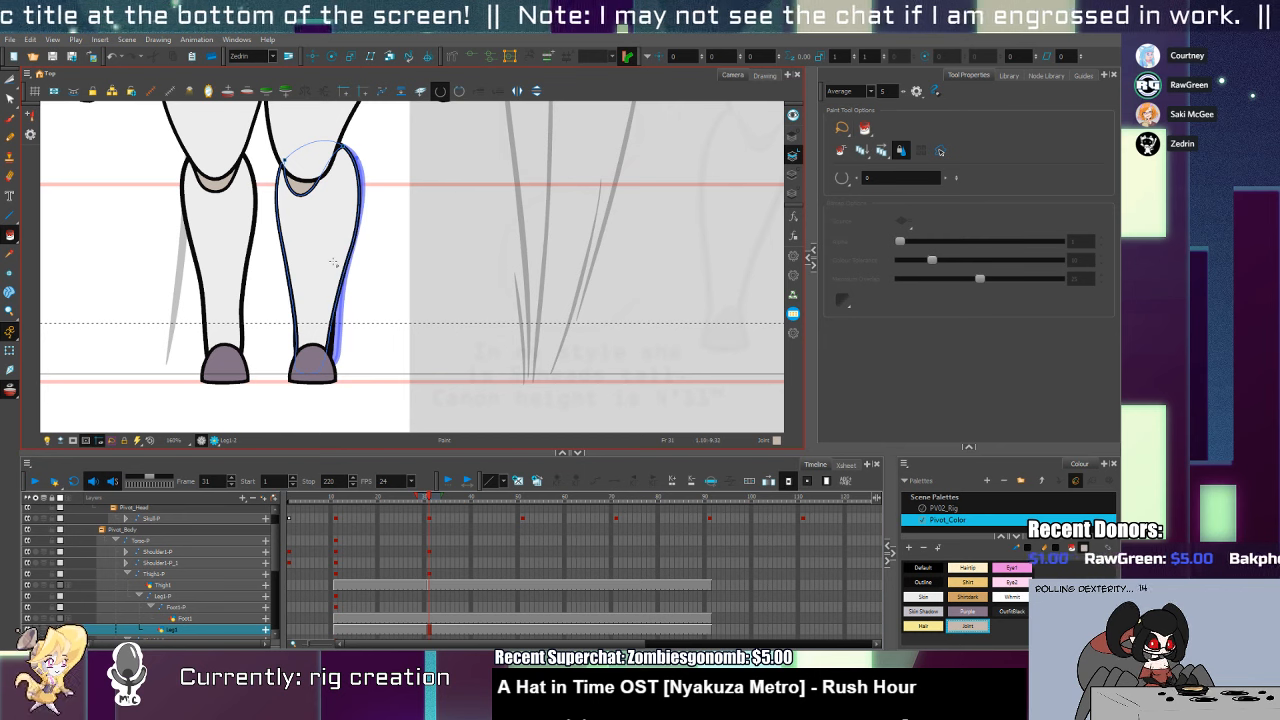
key("alt+s")
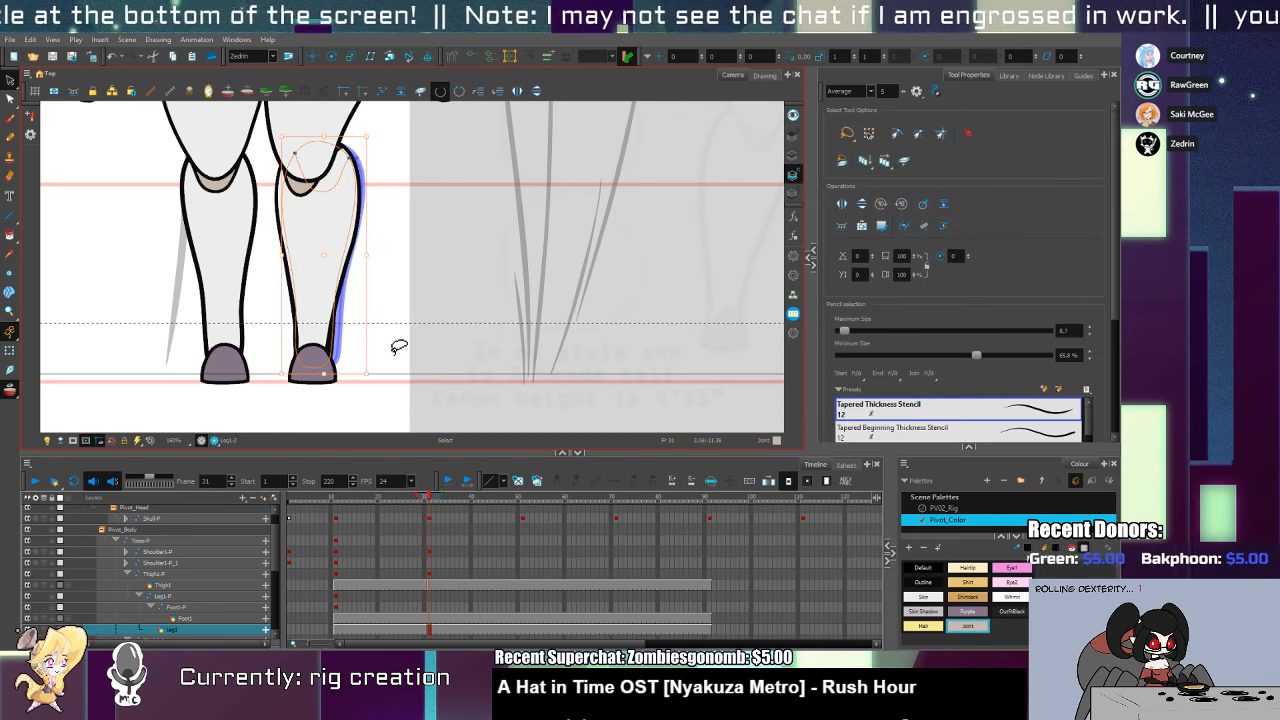
Examine how the lower legs and their pivots line up, comparing frame 31 with the front view at frame 30
key("shift+t")
left_click(317, 374)
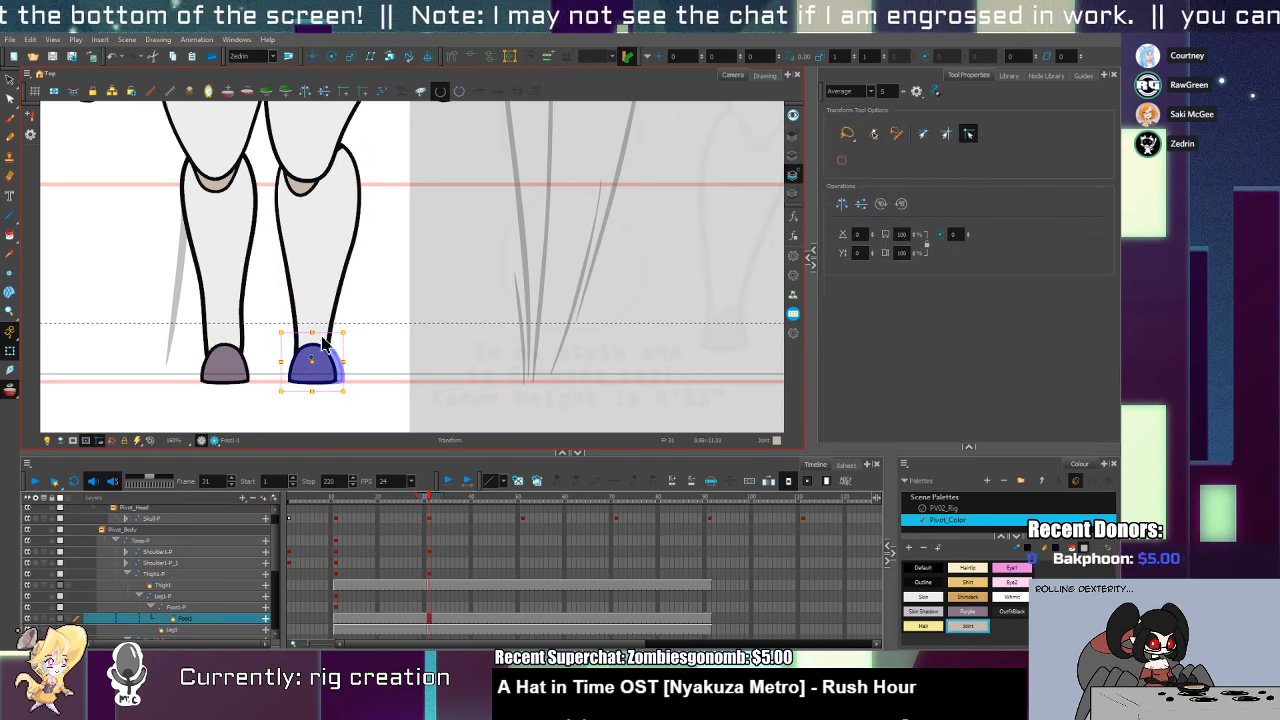
left_click(332, 293)
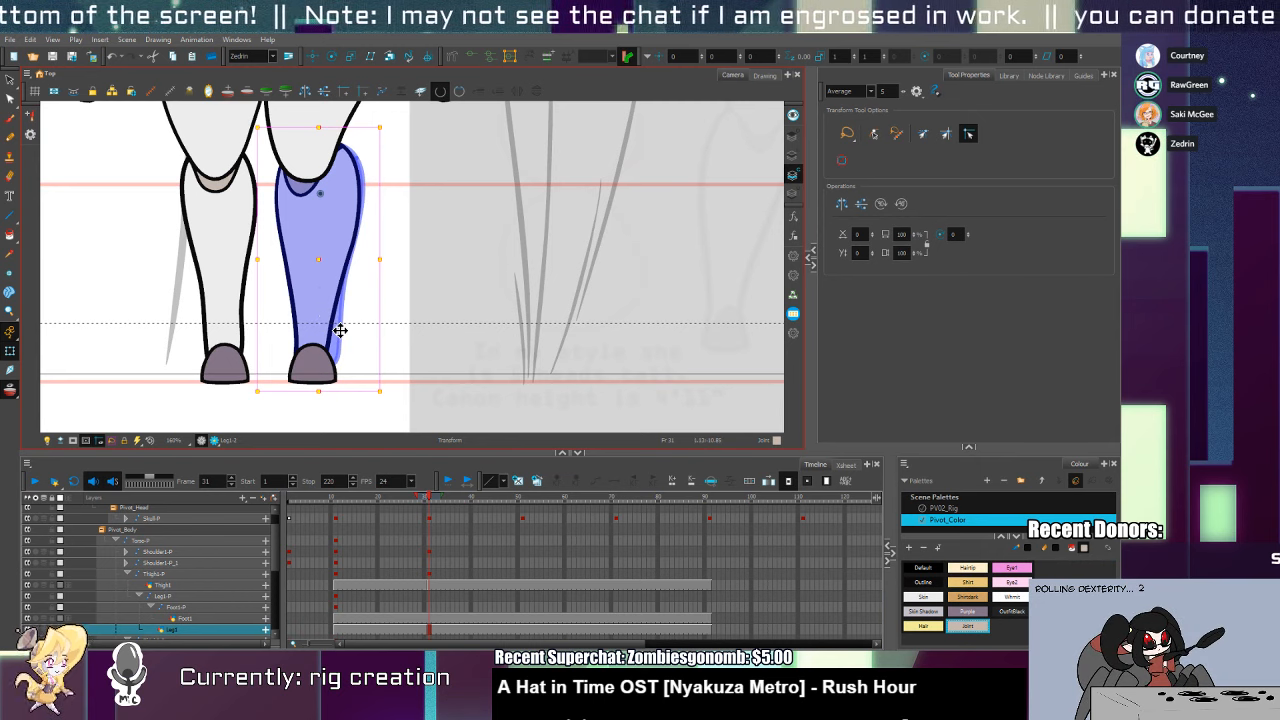
key("comma")
key("alt+3")
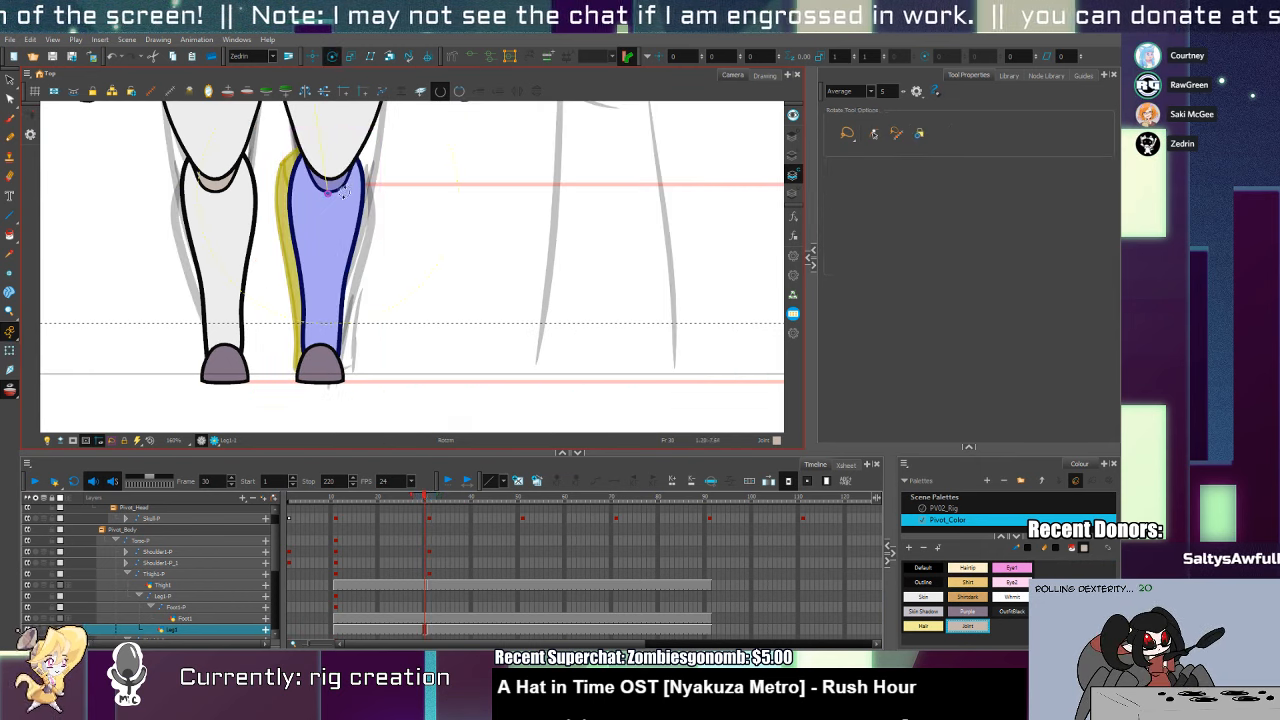
key("shift+t")
left_click(232, 263, "shift")
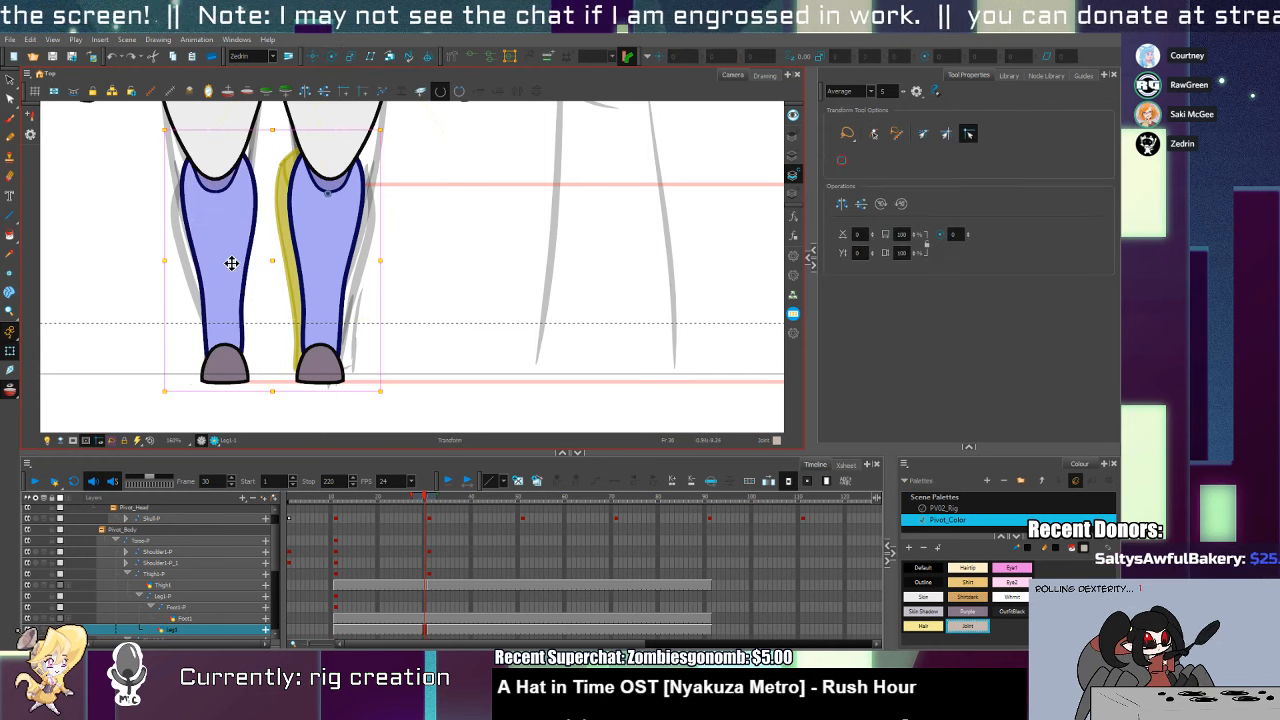
left_click(333, 57)
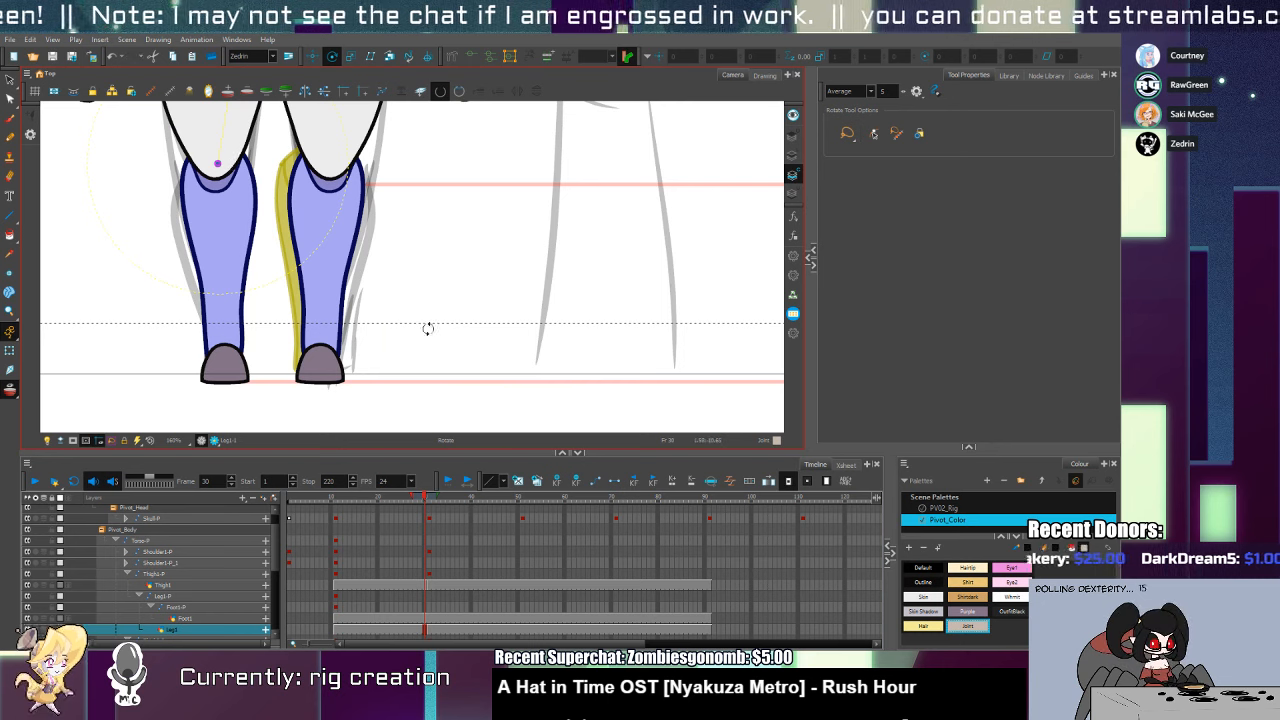
key("shift+t")
left_click(263, 277)
left_click(251, 271)
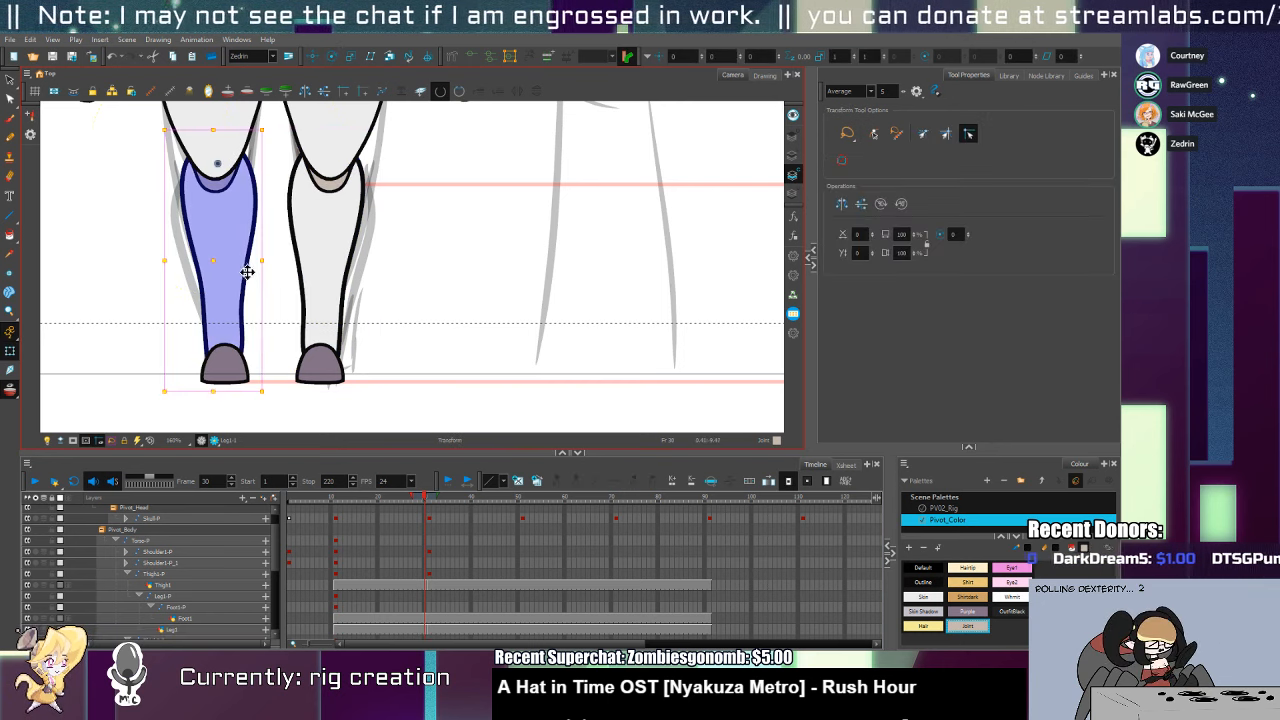
Try to scale the right-hand lower leg down slightly at frame 31
left_click(360, 318)
key("period")
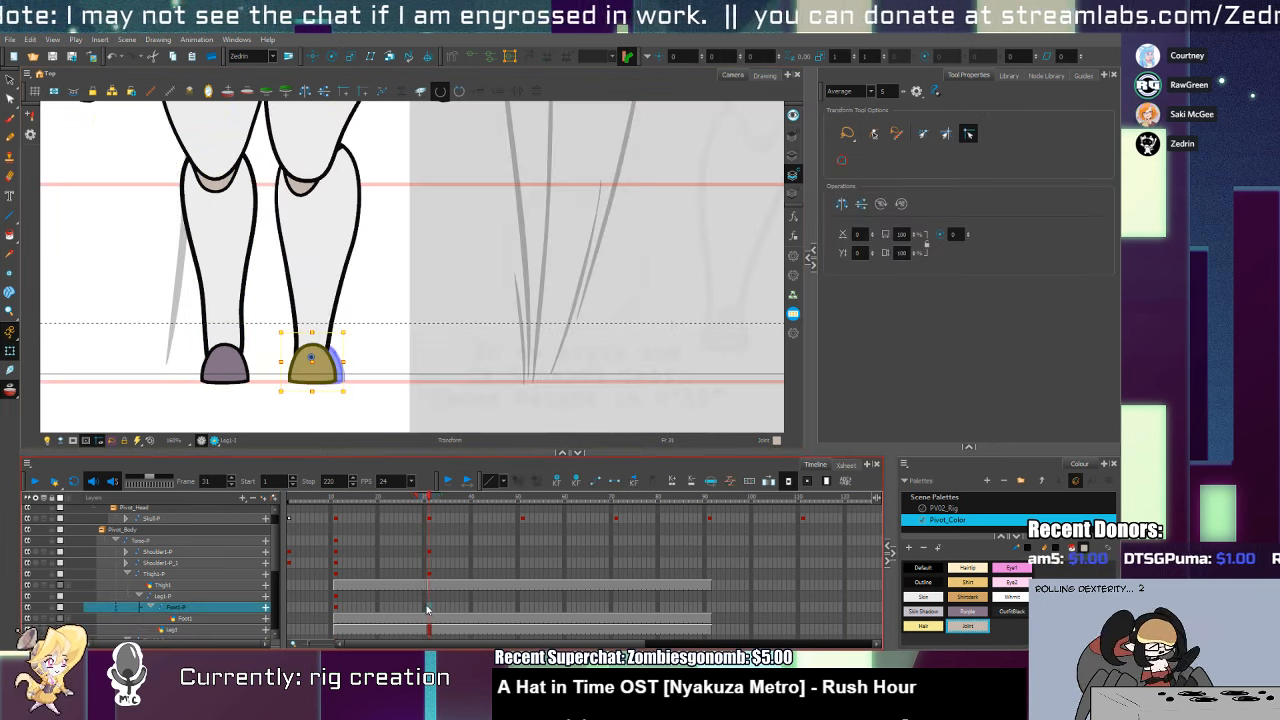
left_click(326, 293)
mouse_move(377, 394)
left_mouse_down()
mouse_move(414, 349)
mouse_move(337, 400)
mouse_move(369, 390)
left_mouse_up()
key("ctrl+z")
Shift the right-hand lower leg's artwork outward, and move the lower leg together with its foot slightly inward
key("alt+s")
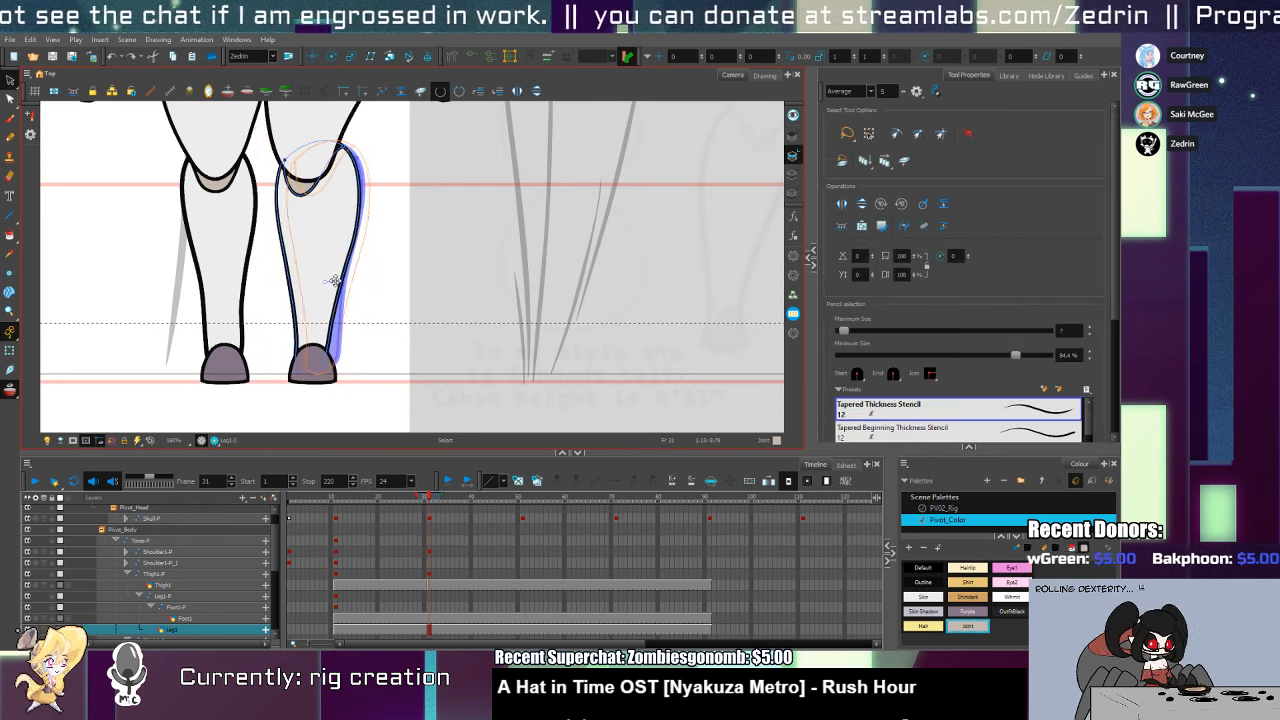
left_click(340, 287)
key("shift+t")
left_click_drag(340, 304, 331, 305)
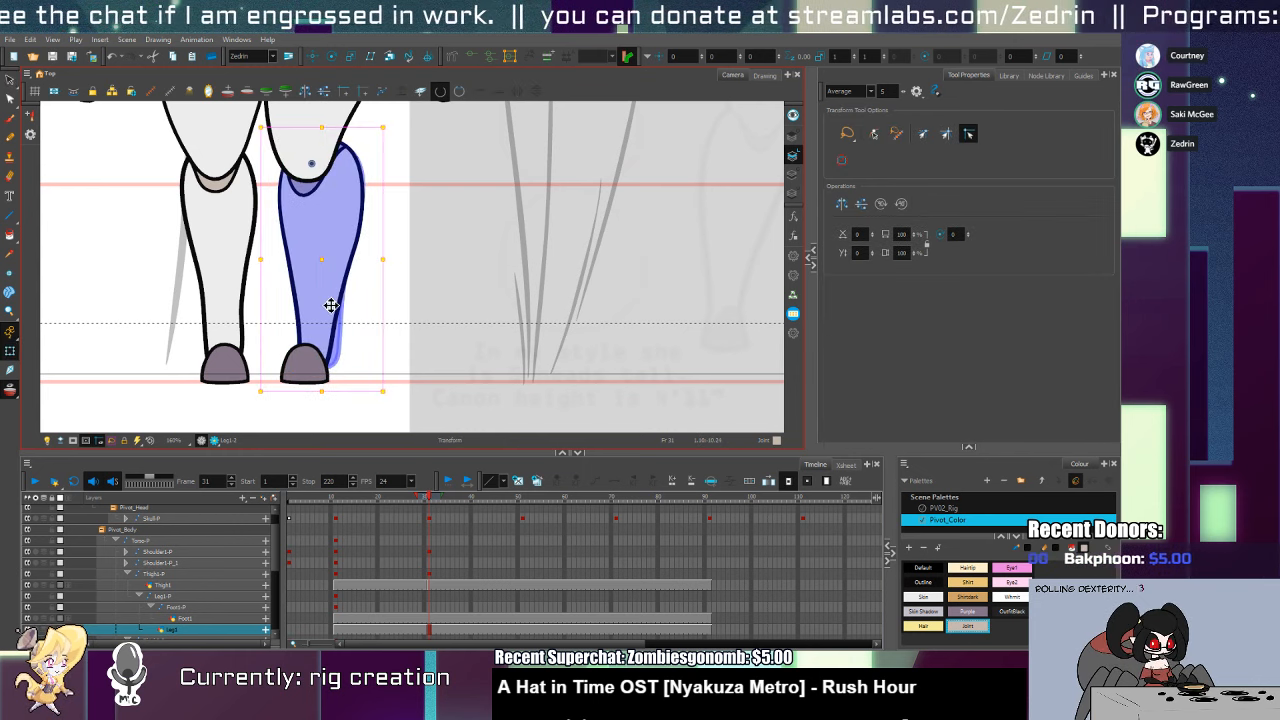
Reshape the lower tip of the right-hand thigh with the Contour Editor so that it extends slightly further down over the knee
scroll(335, 298, "up", 5)
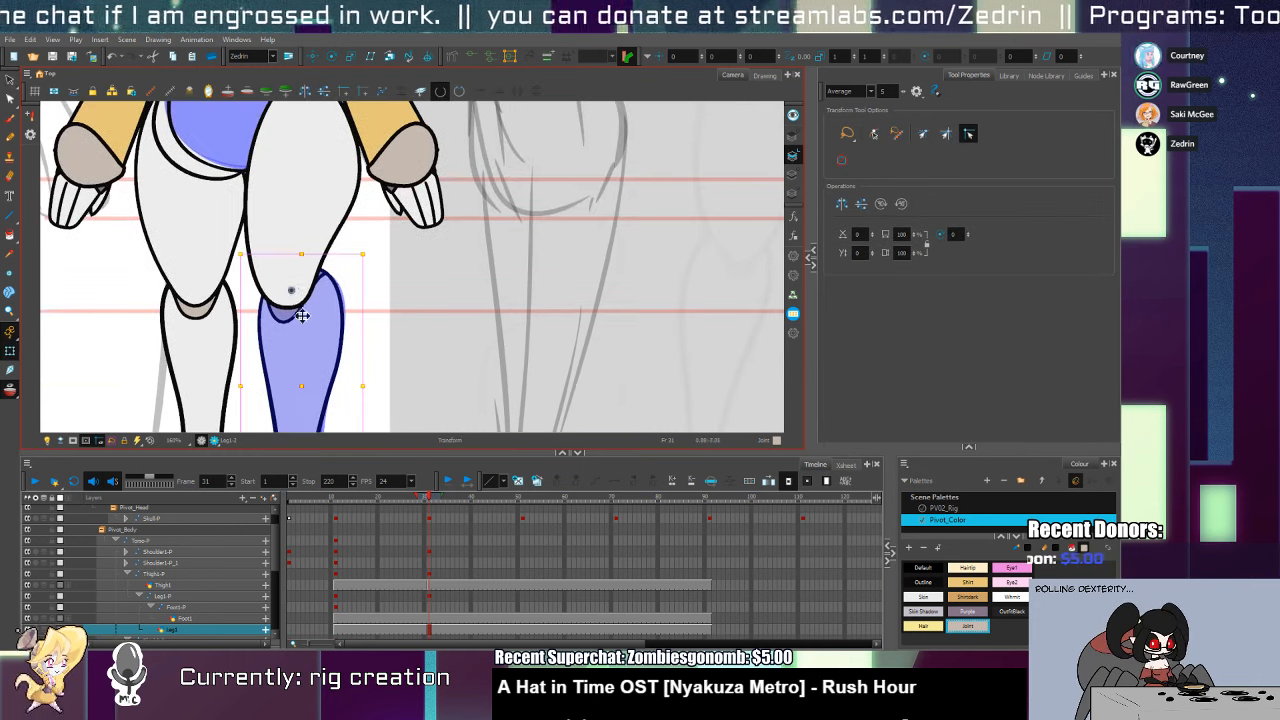
left_click(286, 301)
key("alt+q")
left_click(284, 313)
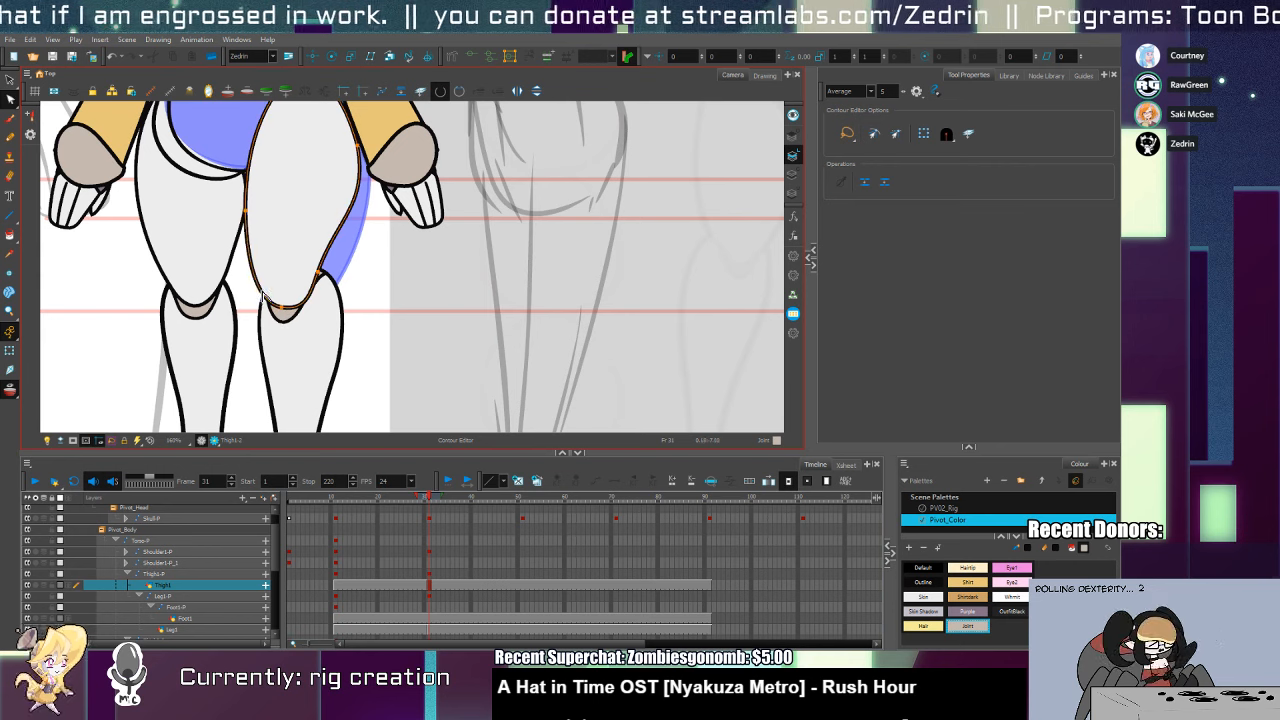
left_click(266, 299)
left_click_drag(281, 311, 283, 315)
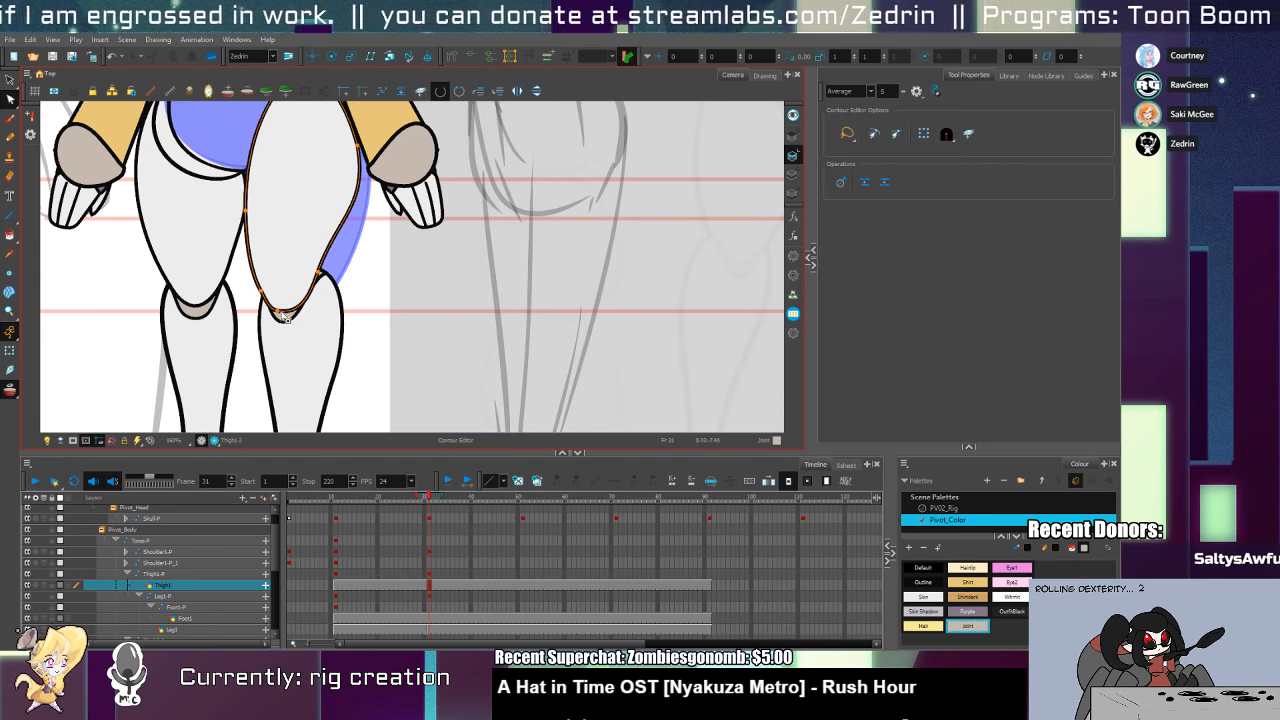
scroll(330, 290, "up", 3)
left_click(343, 269)
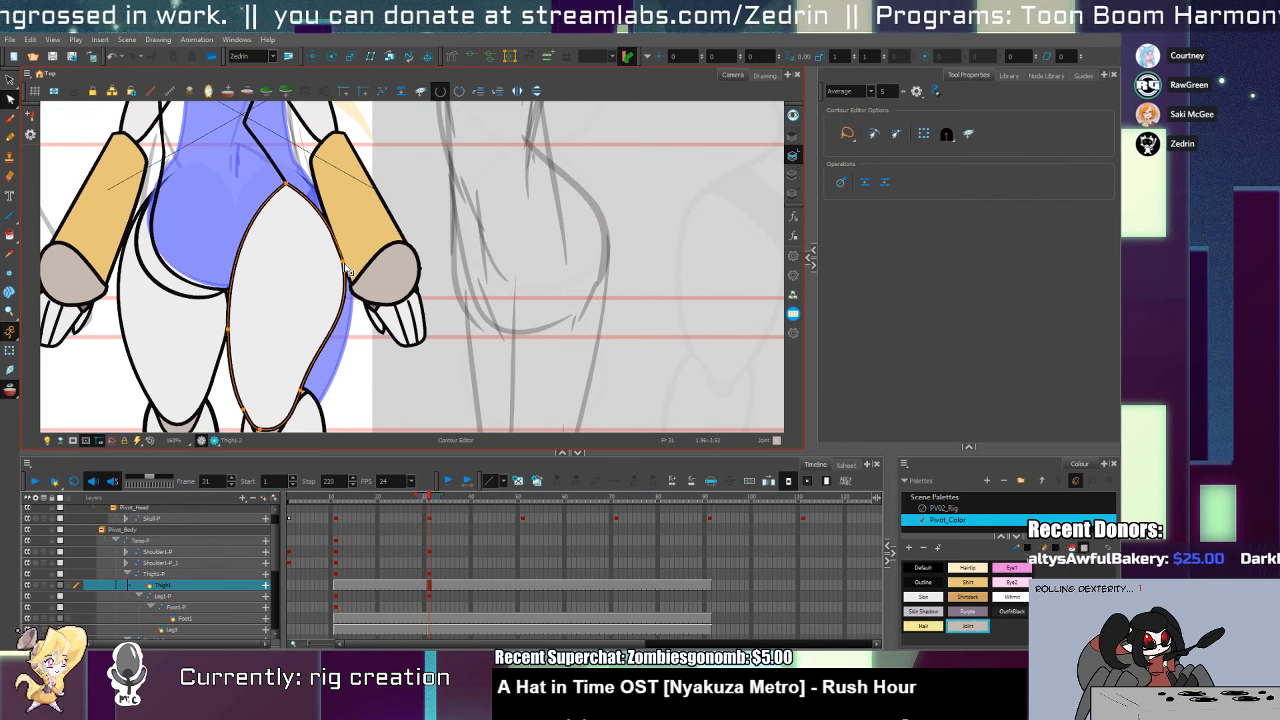
Move the right-hand foot slightly outward under the shin and duplicate its drawing at frame 31
scroll(340, 280, "down", 5)
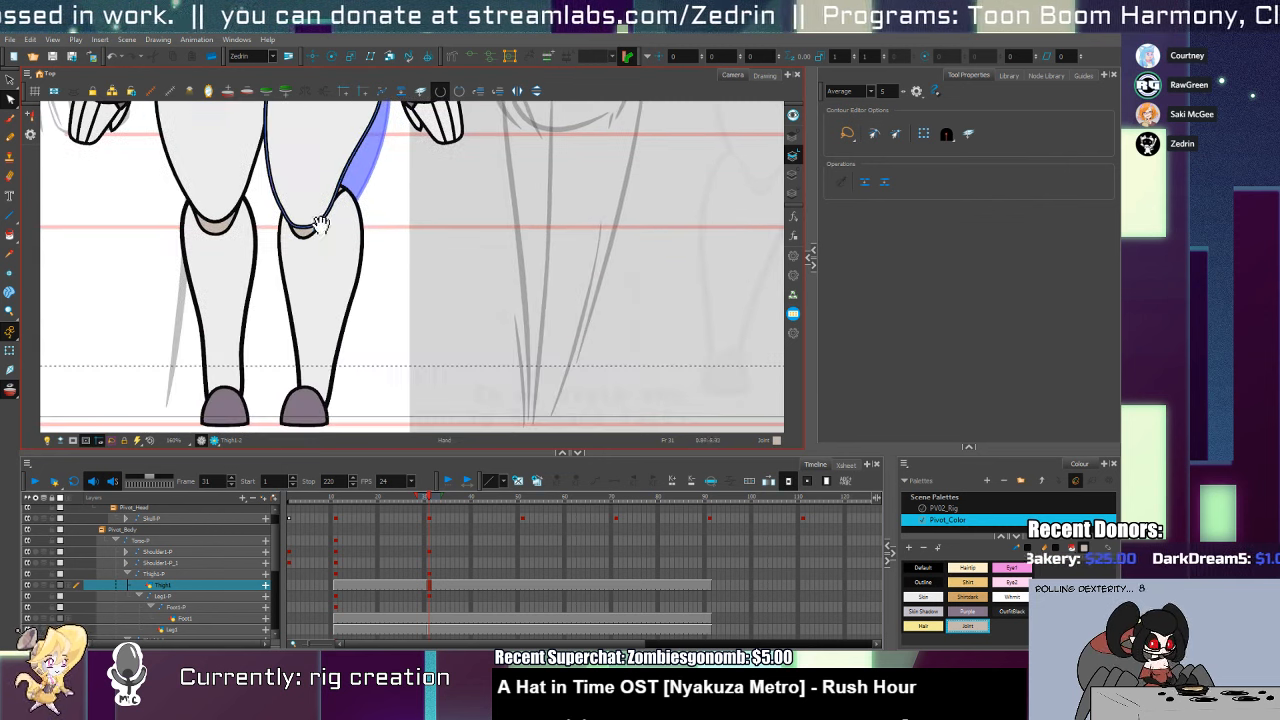
key("shift+t")
left_click(305, 422)
scroll(310, 400, "down", 2)
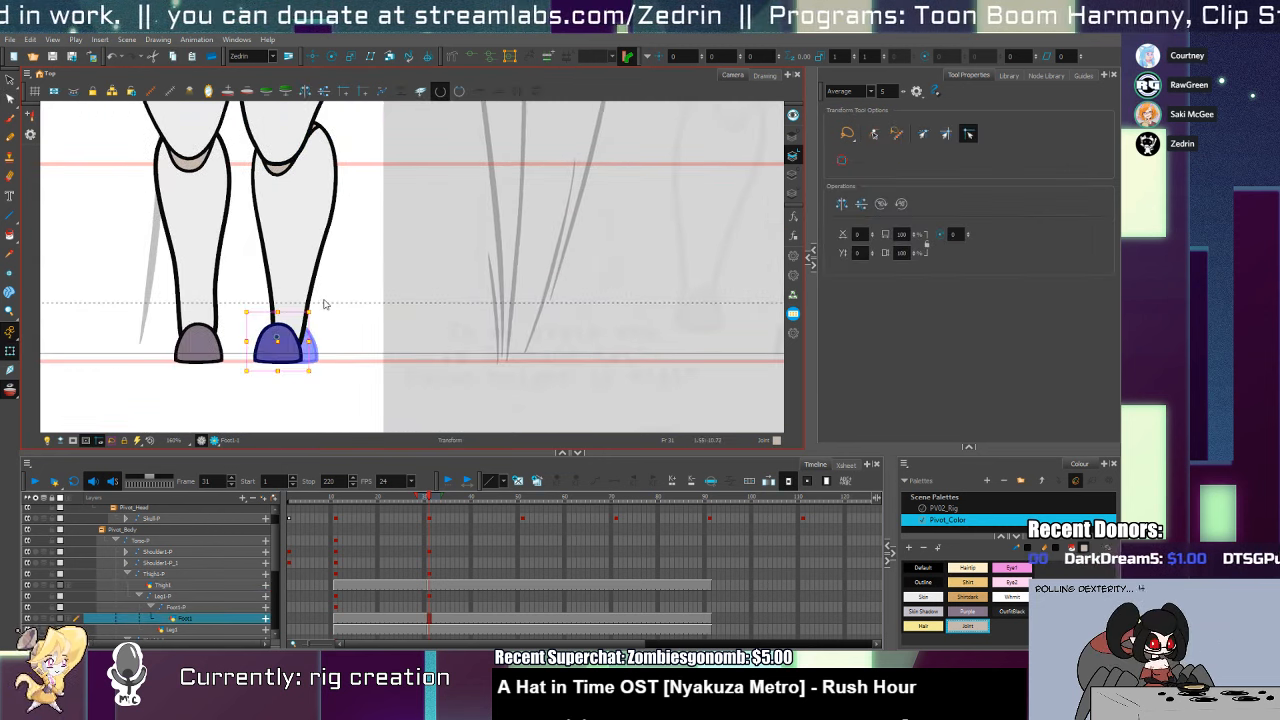
left_click_drag(294, 354, 300, 351)
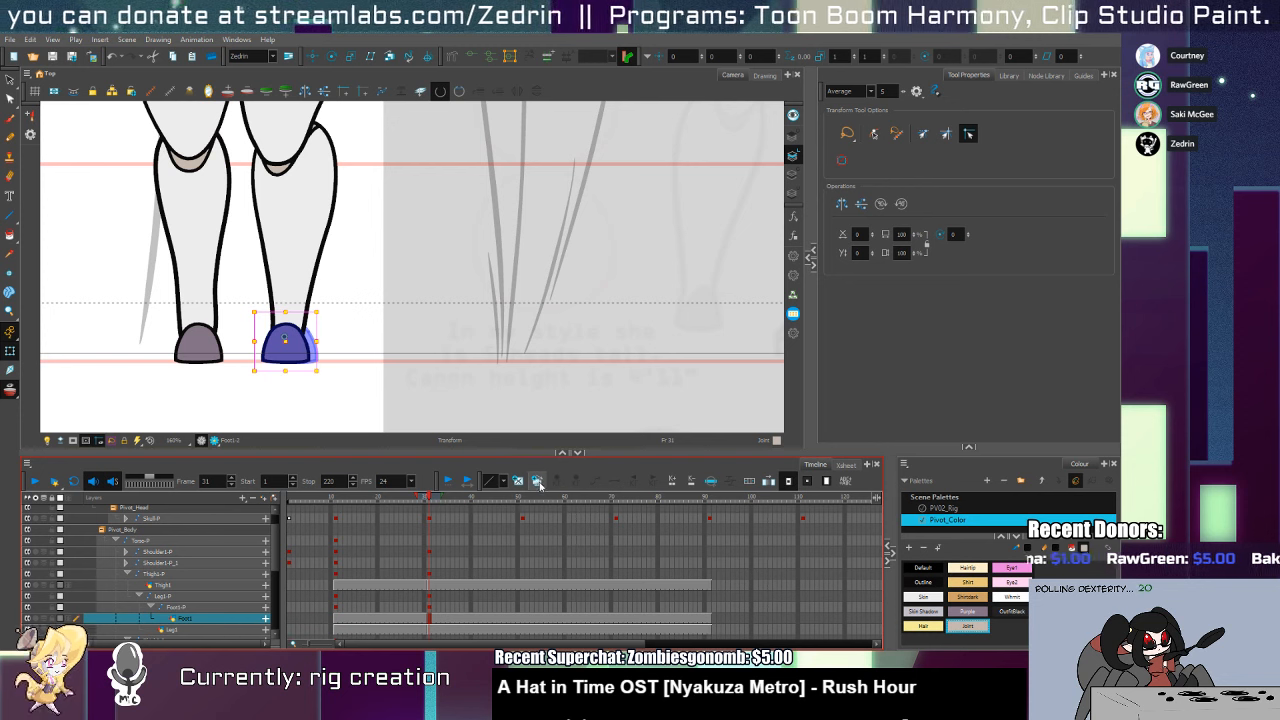
Move the foot's artwork to the art layer beneath and draw a new turned-foot outline with a heel notch over it using the Pencil
key("alt+s")
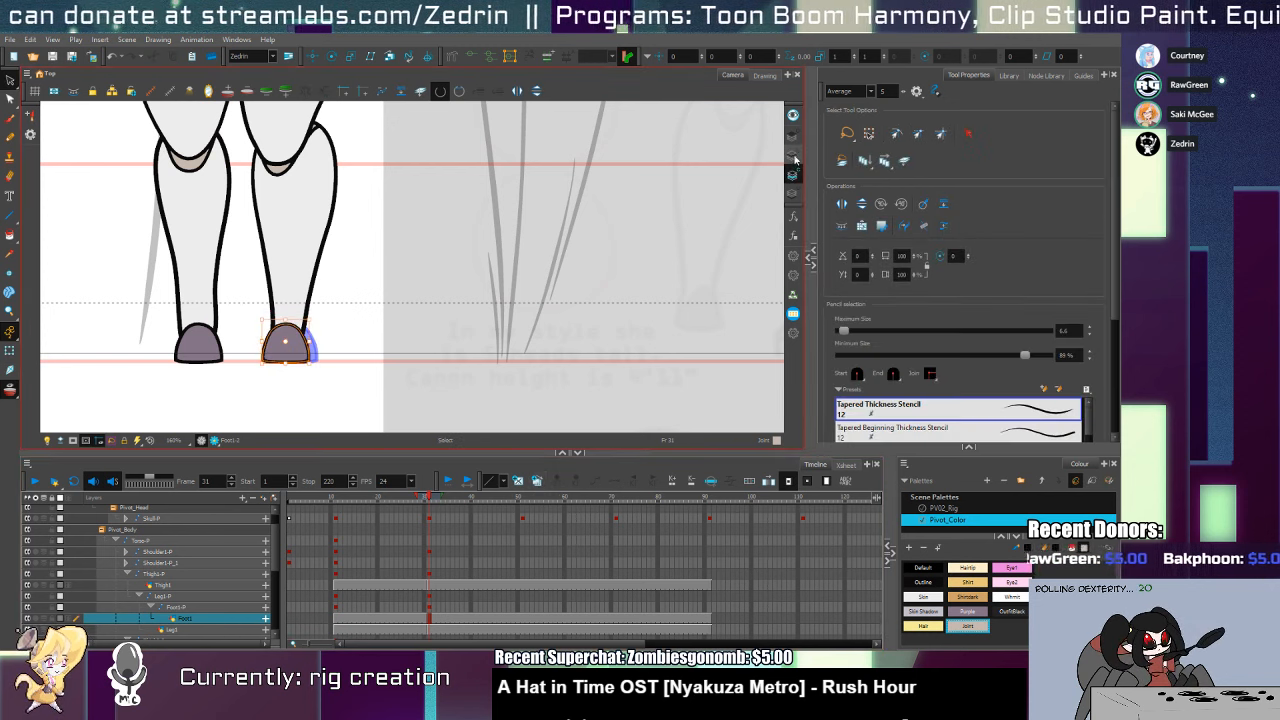
left_click(795, 158)
key("alt+z")
left_click(277, 318)
key("alt+/")
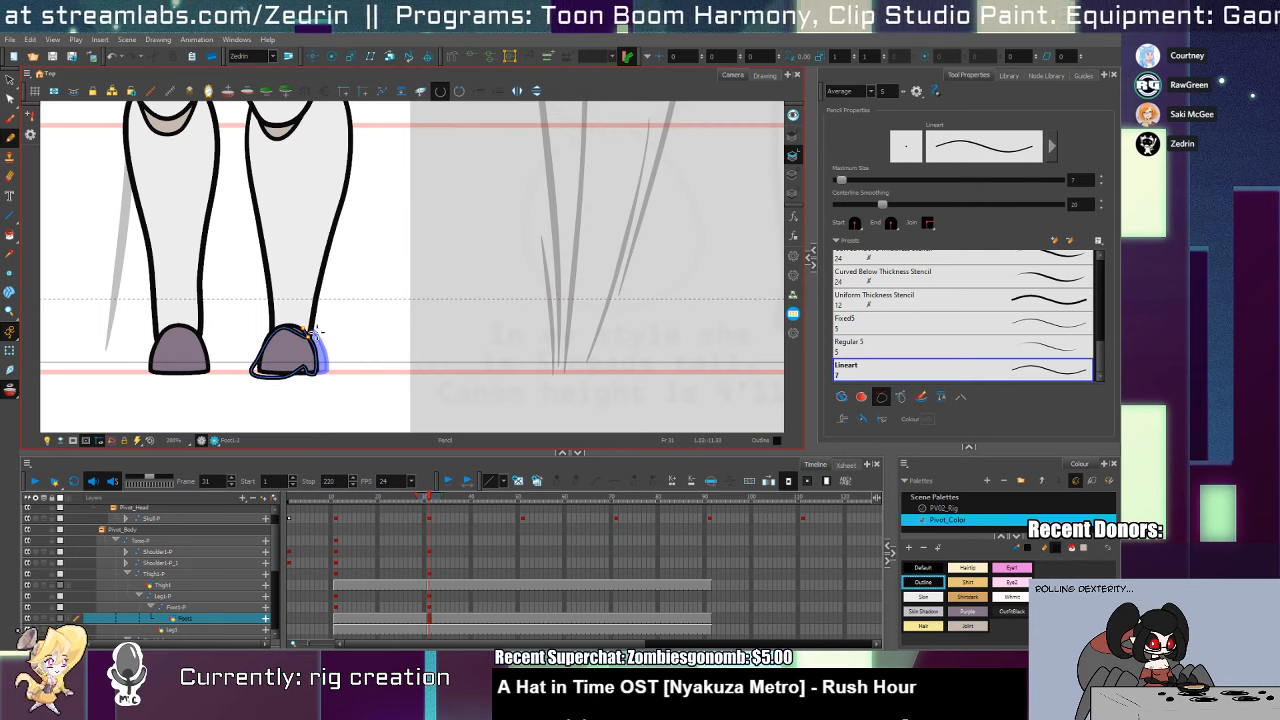
key("alt+q")
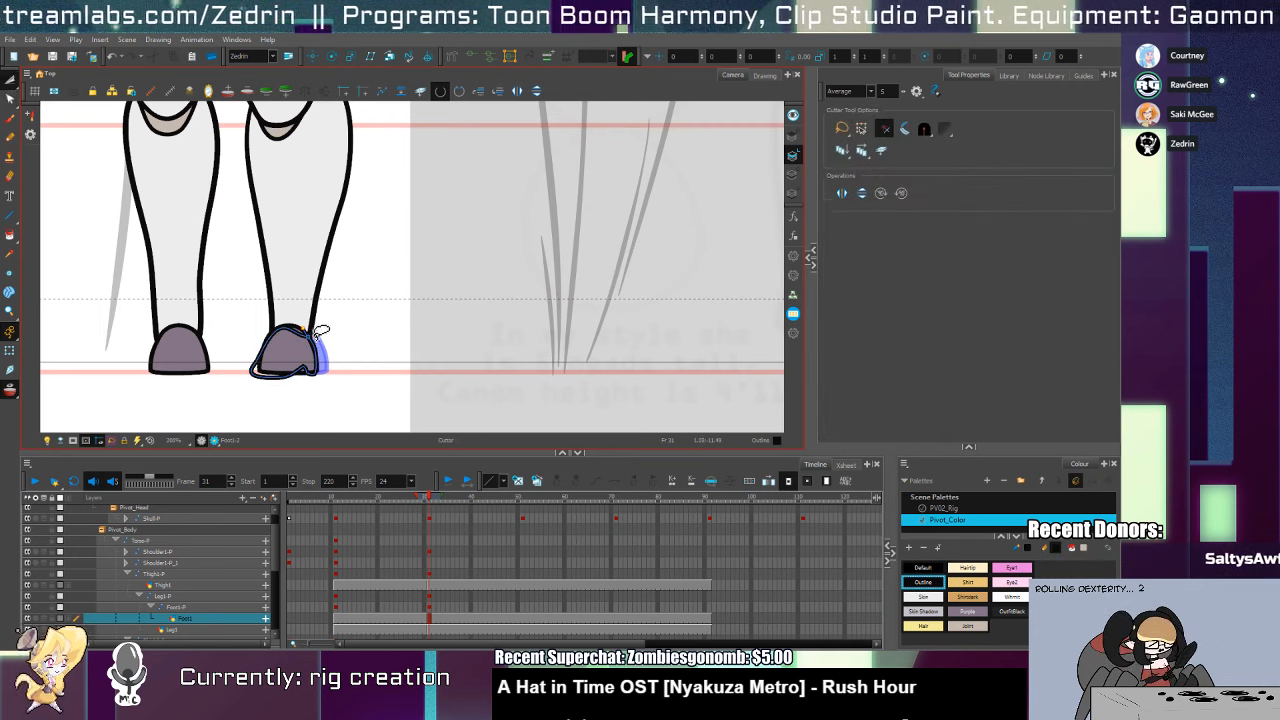
Flatten the new foot outline onto the ground line and round out its upper contour near the ankle
key("alt+s")
scroll(322, 343, "up", 2)
key("alt+q")
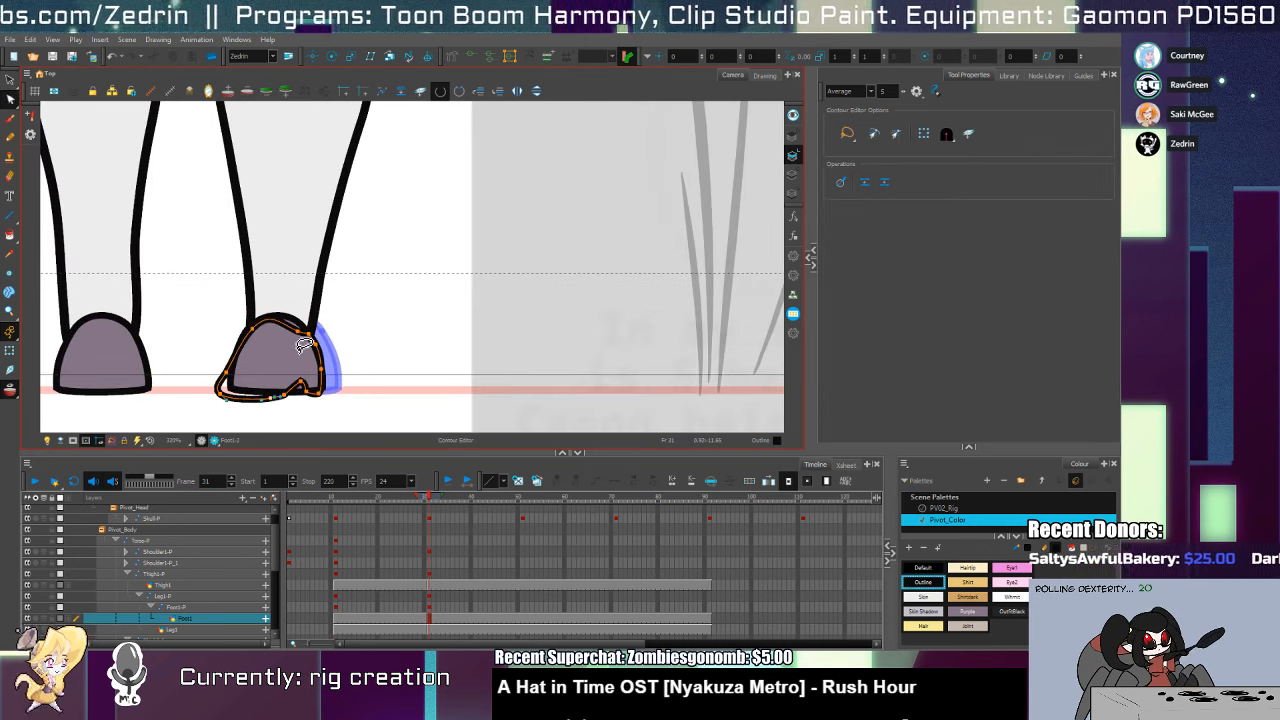
key("alt+s")
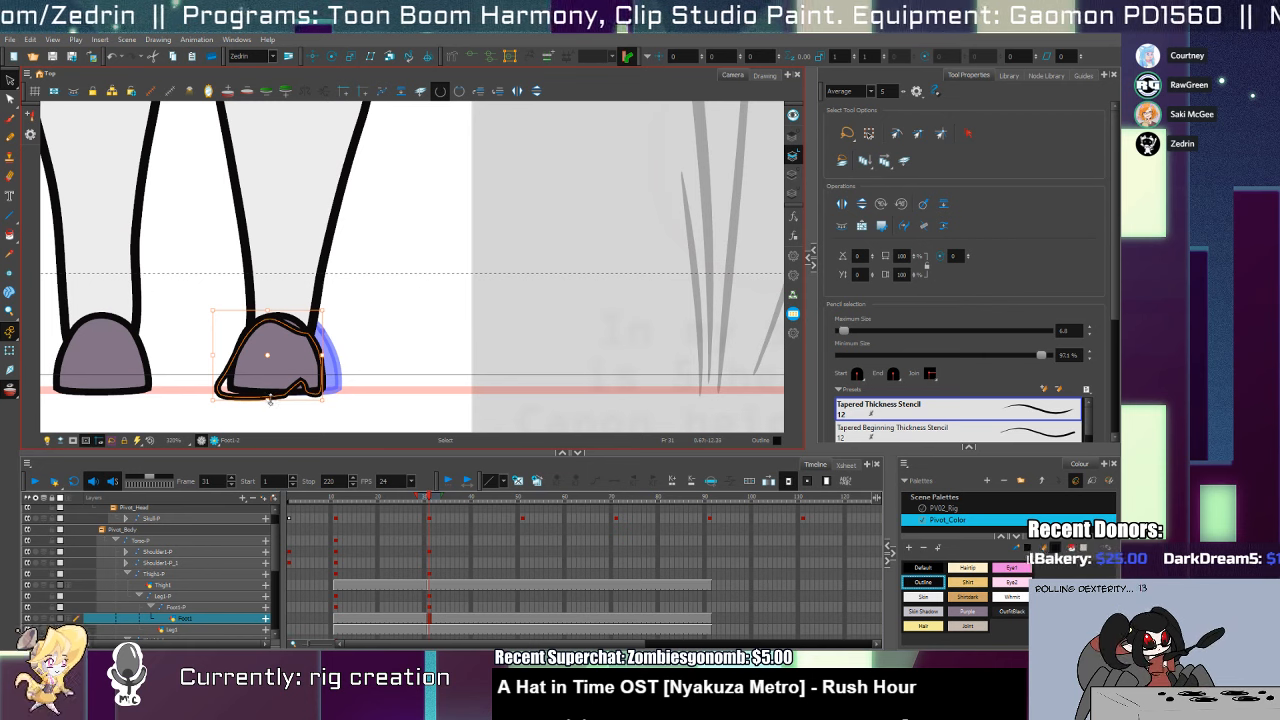
left_click_drag(269, 399, 266, 396)
key("alt+q")
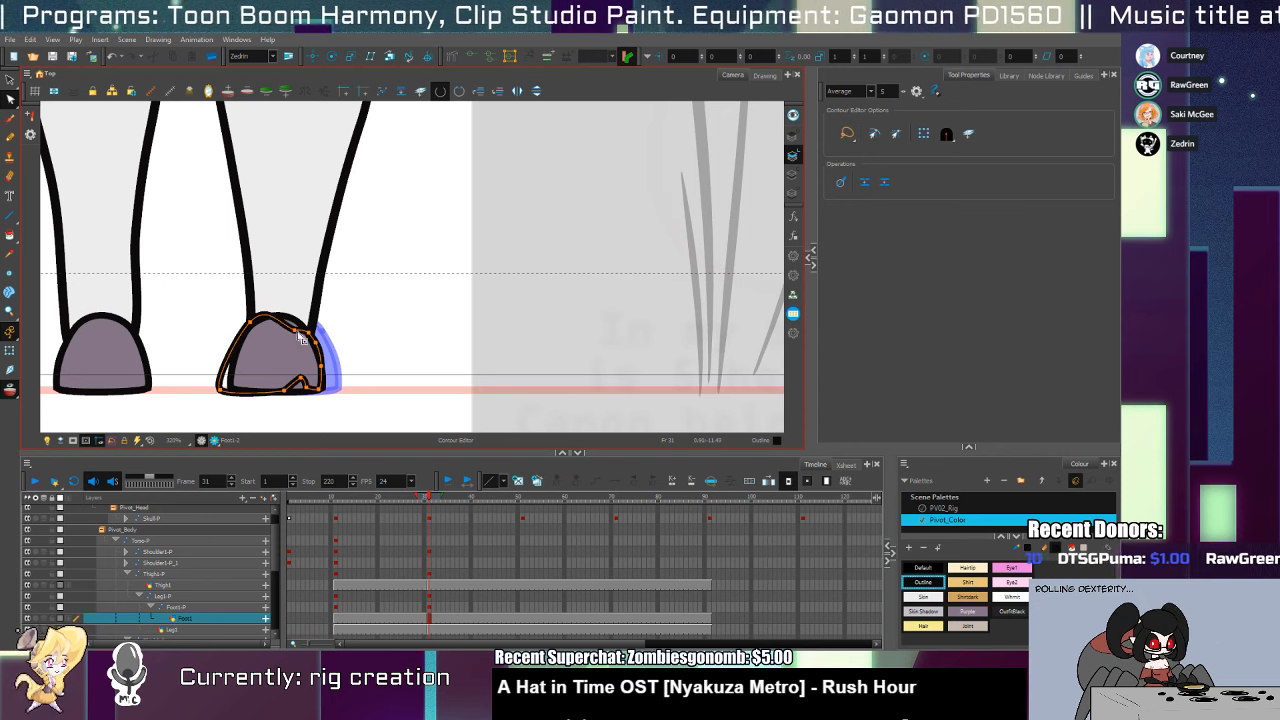
left_click_drag(310, 332, 324, 328)
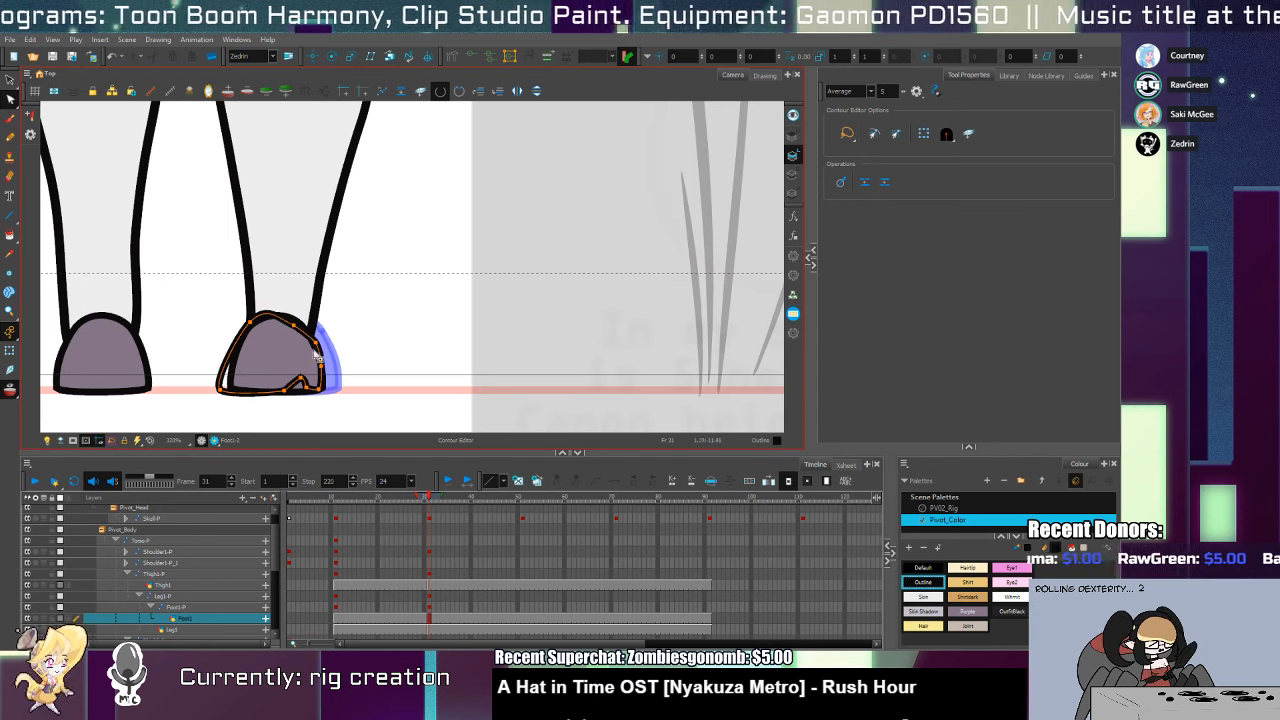
Fill the new foot outline with Purple and delete the old foot reference from the art layer beneath
key("alt+i")
left_click(300, 366, "alt")
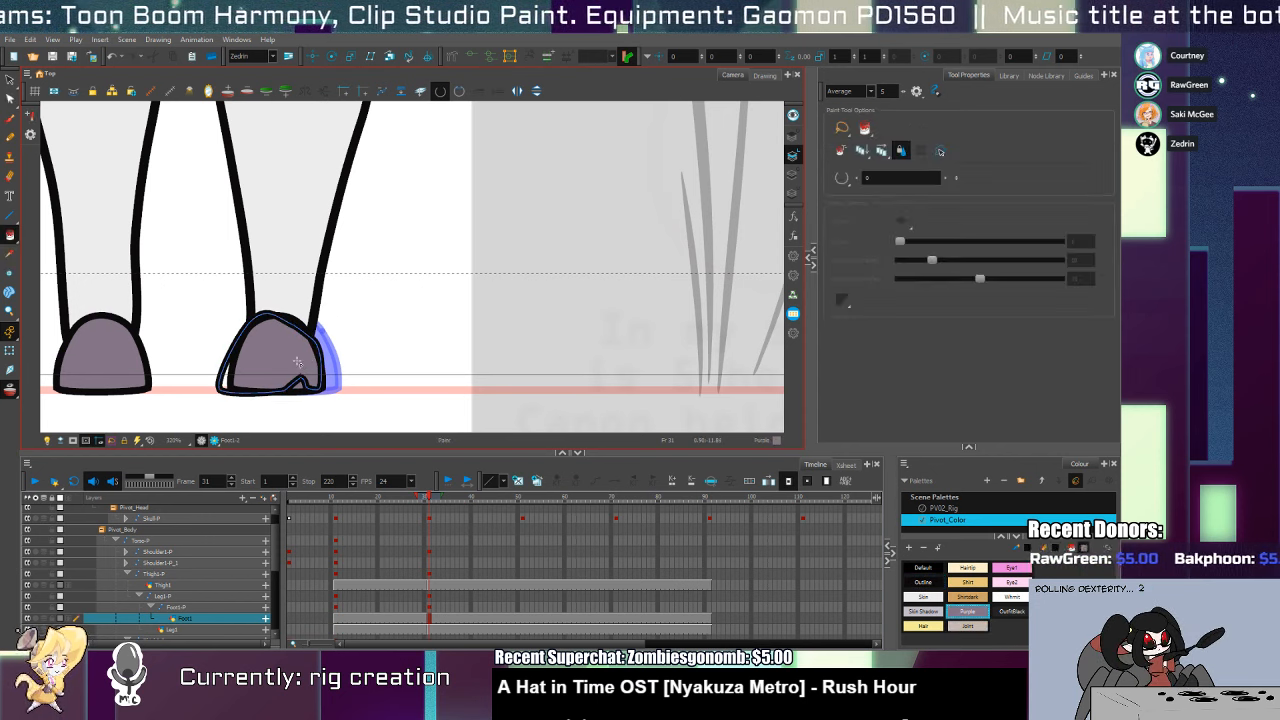
key("alt+s")
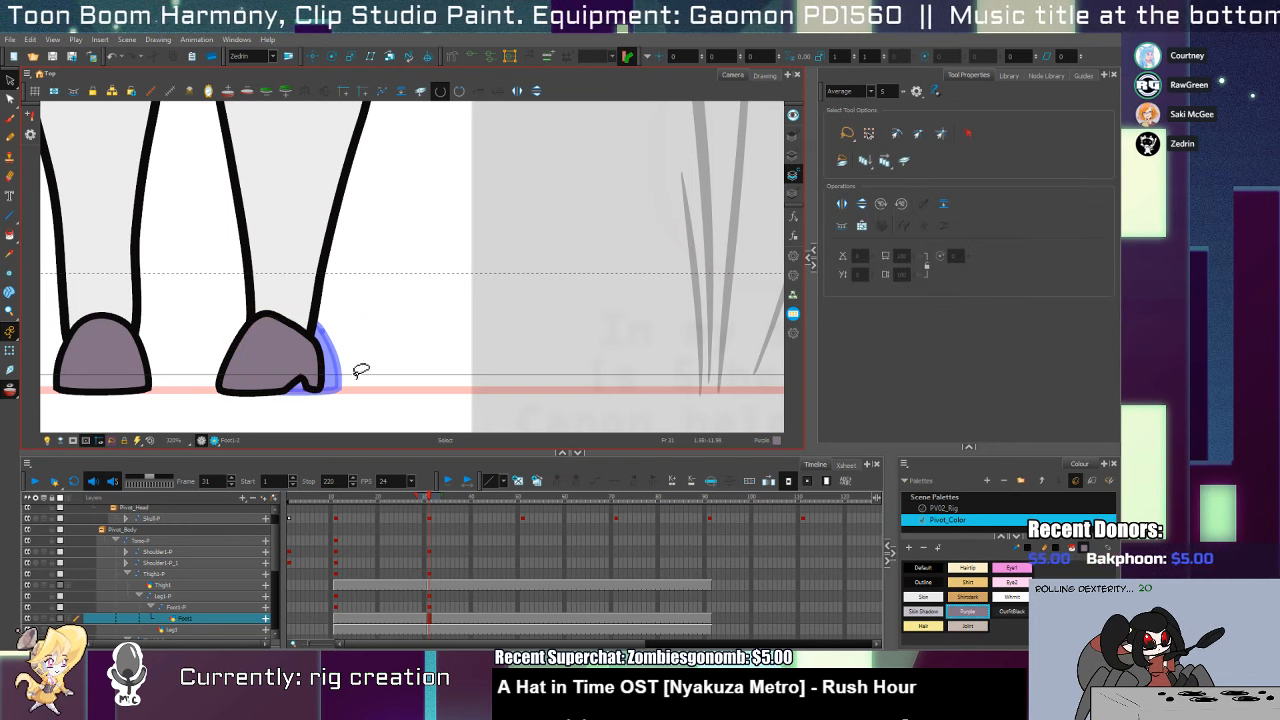
Try removing the lower corner points from the right-hand foot's contour at frame 30
key("alt+q")
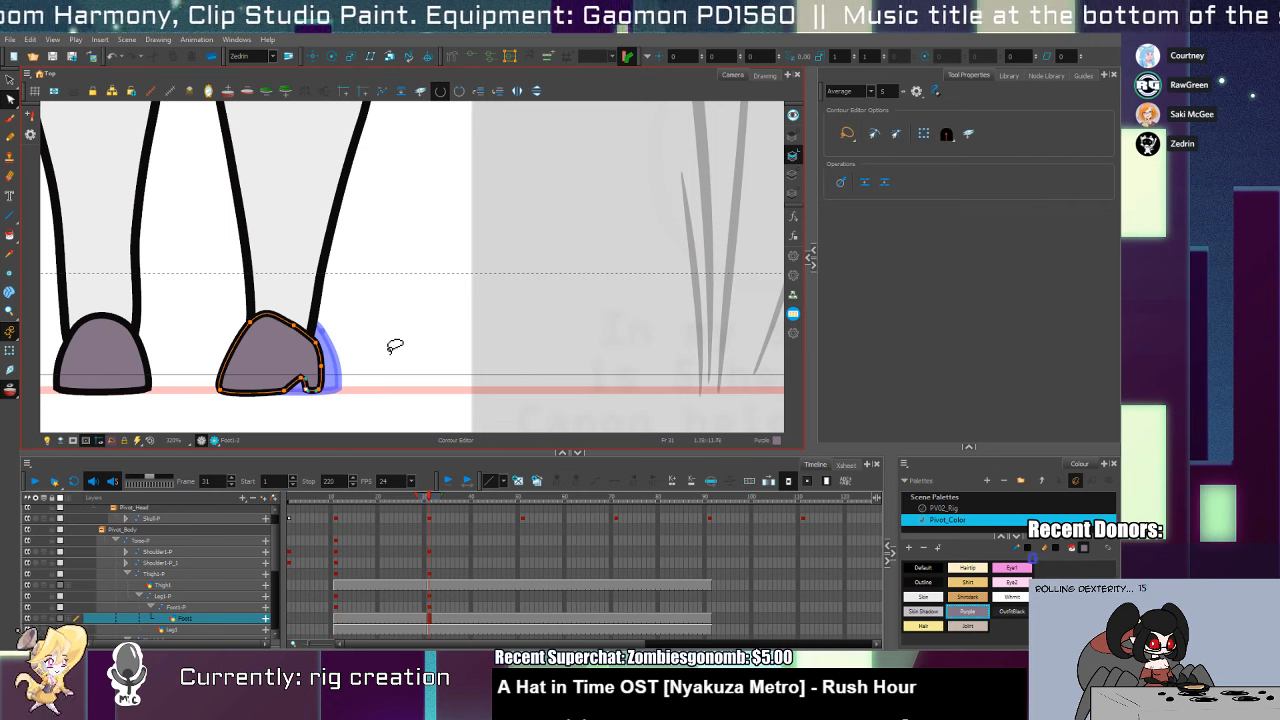
key("comma")
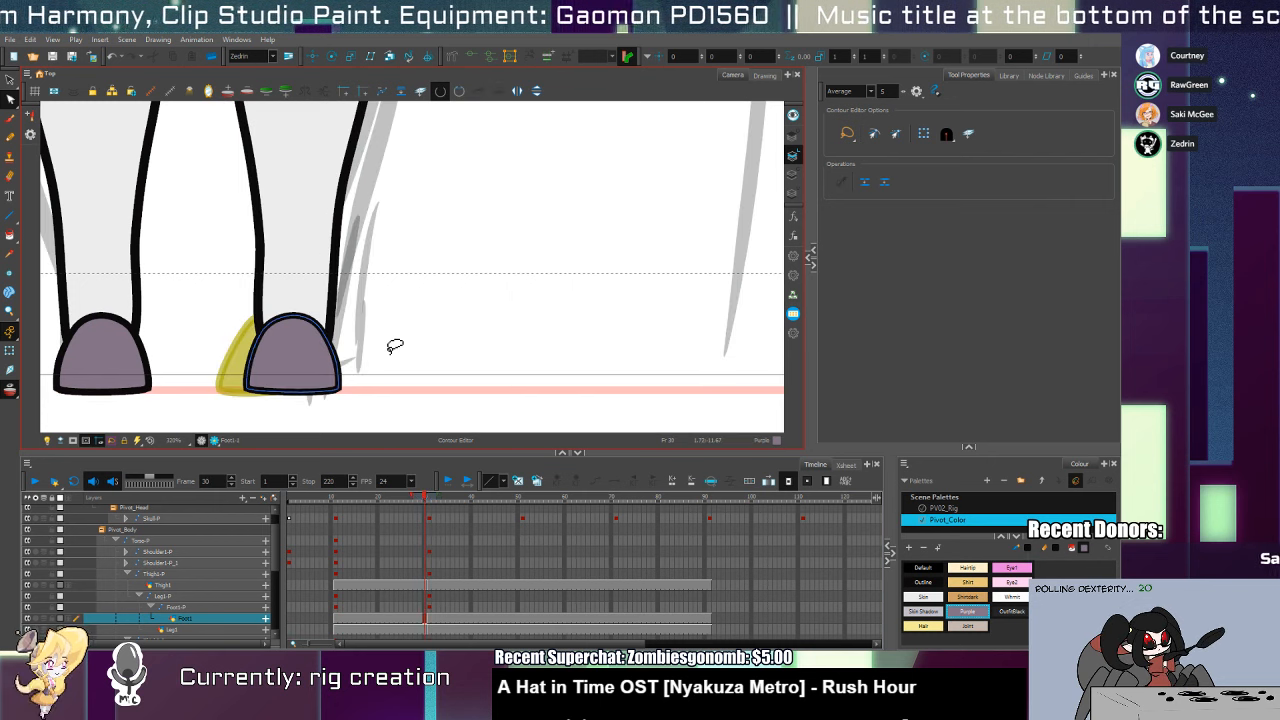
left_click(338, 390)
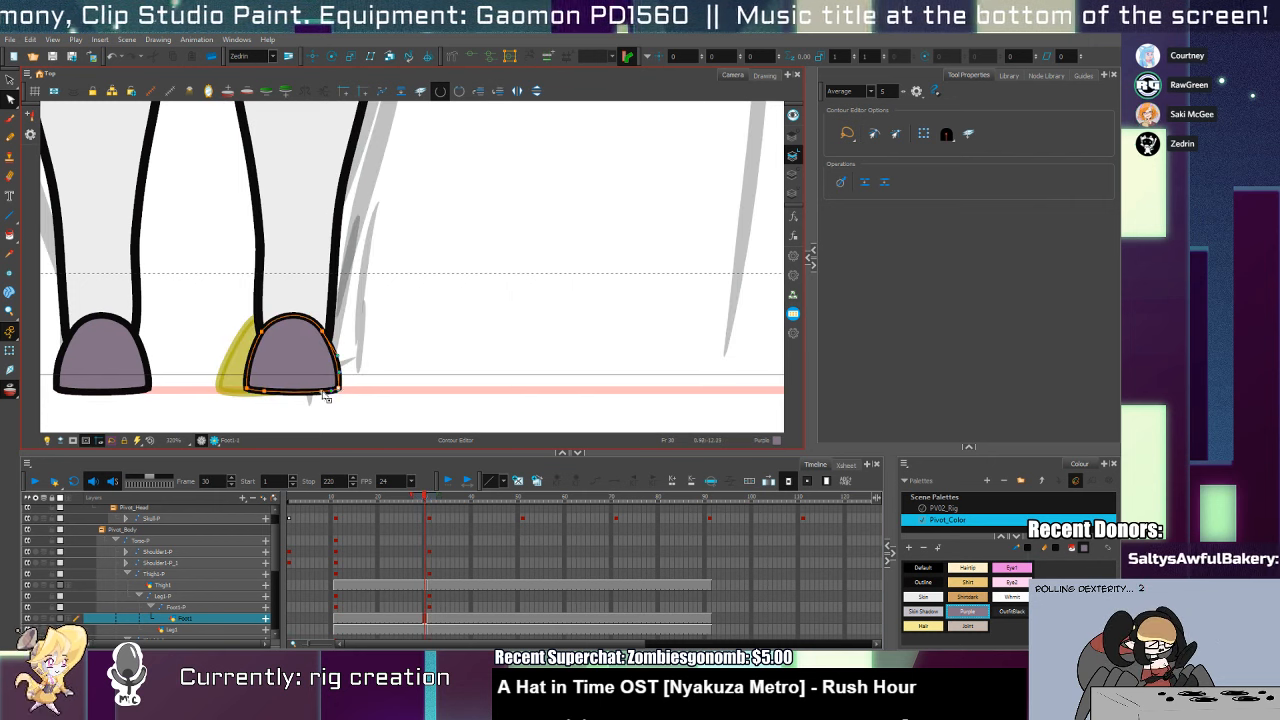
key("Delete")
left_click_drag(260, 379, 270, 401)
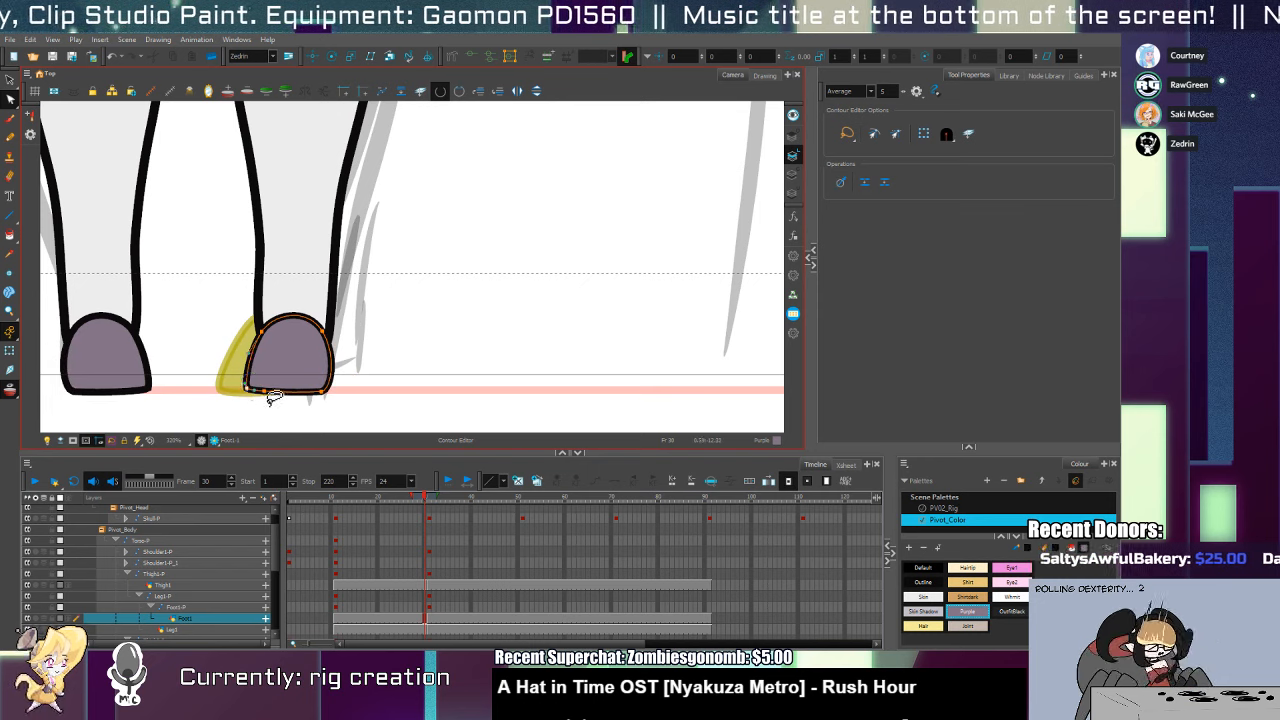
key("Delete")
key("ctrl+z")
key("ctrl+z")
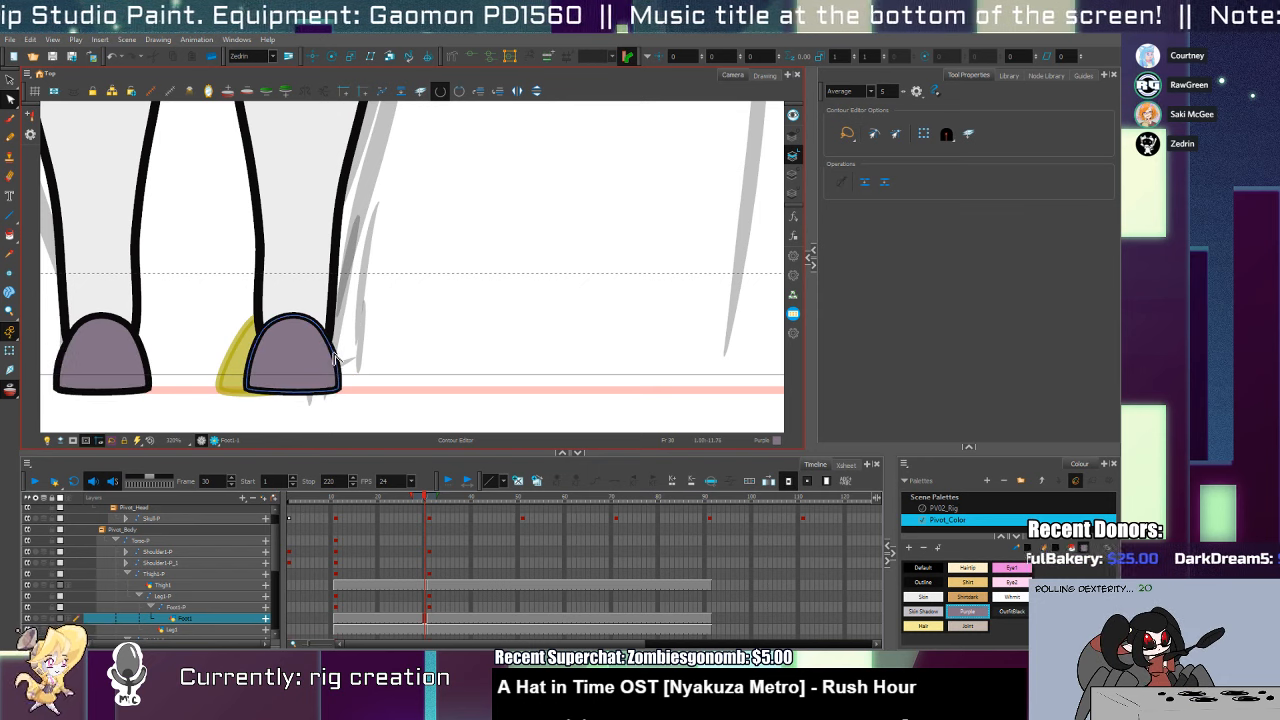
key("period")
key("comma")
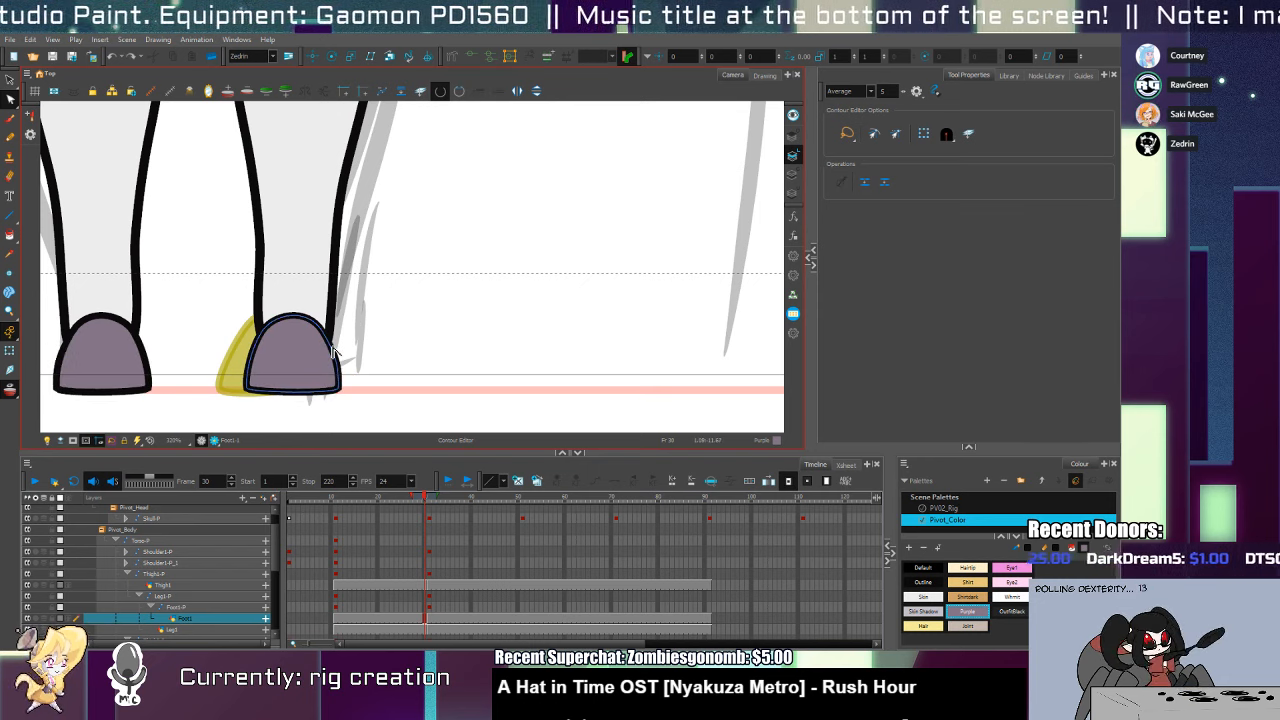
Reshape the heel notch in the right-hand foot's contour at frame 31
key("period")
left_click(288, 325)
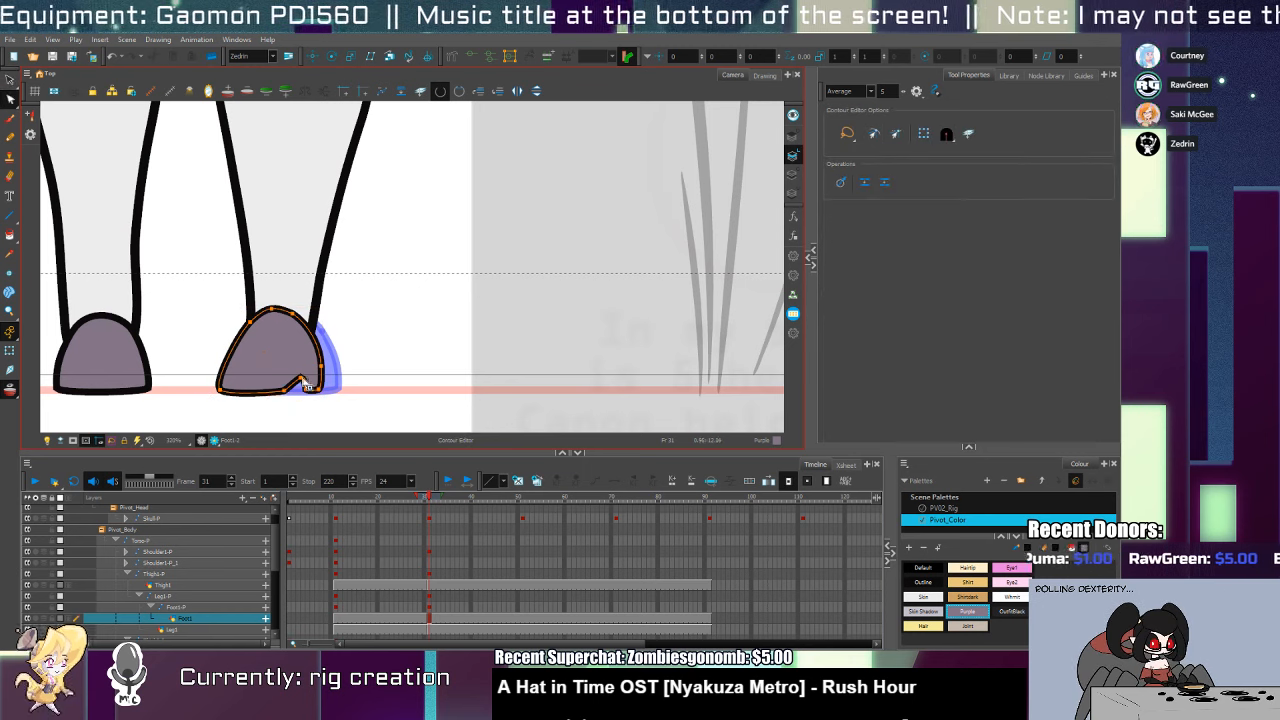
left_click(306, 389)
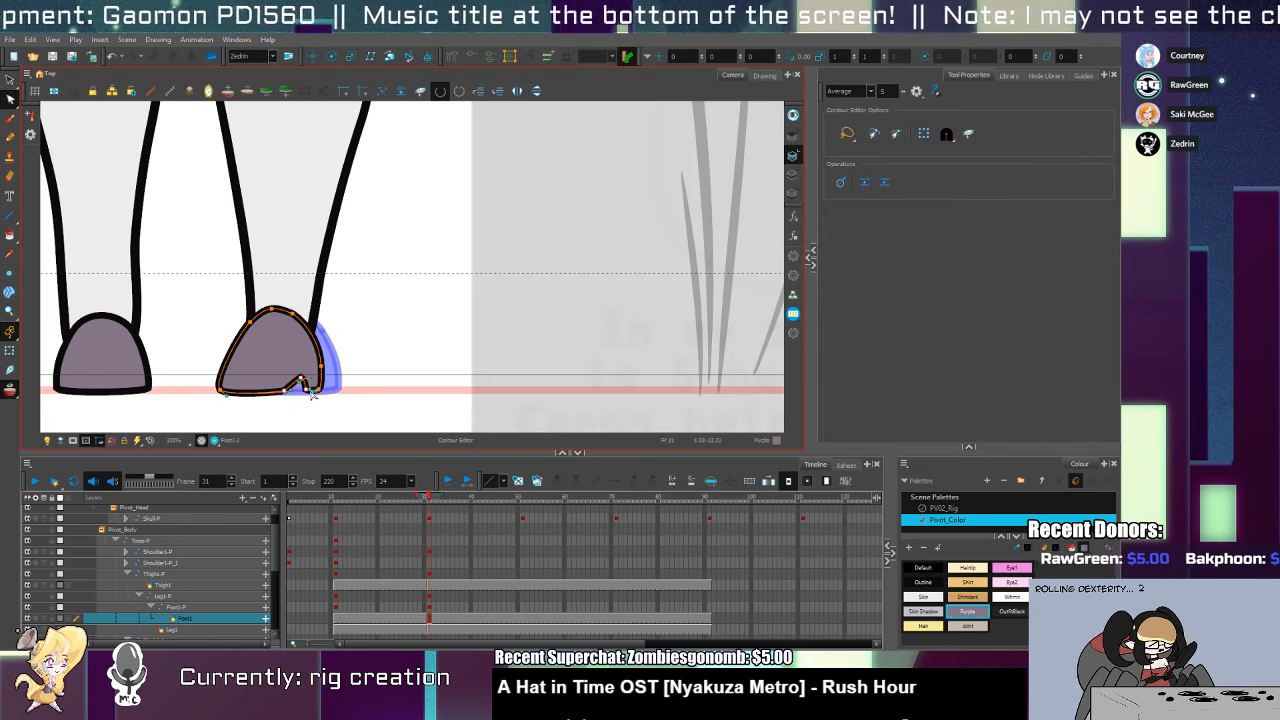
left_click_drag(301, 382, 302, 400)
key("shift+t")
key("alt+s")
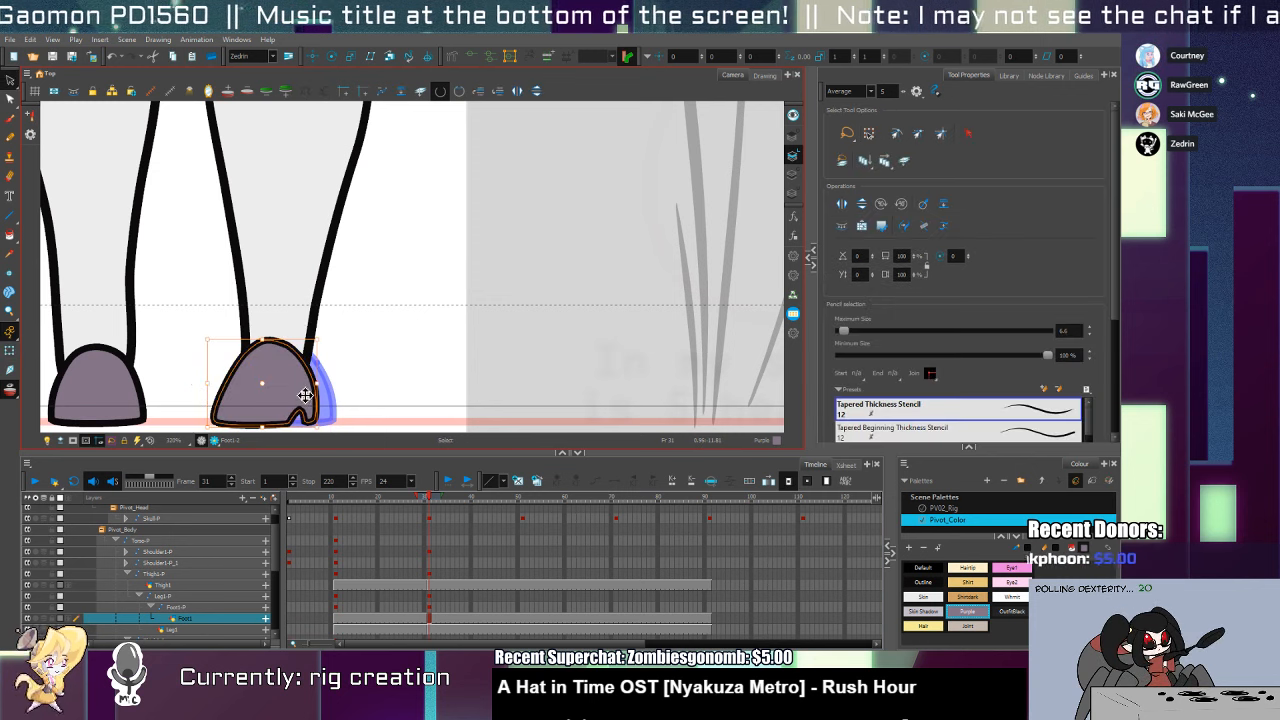
Shift the turned foot's artwork slightly to the left at frame 31 so it sits centred beneath the ankle
key("alt+q")
key("shift+t")
left_click_drag(298, 404, 286, 404)
key("ctrl+z")
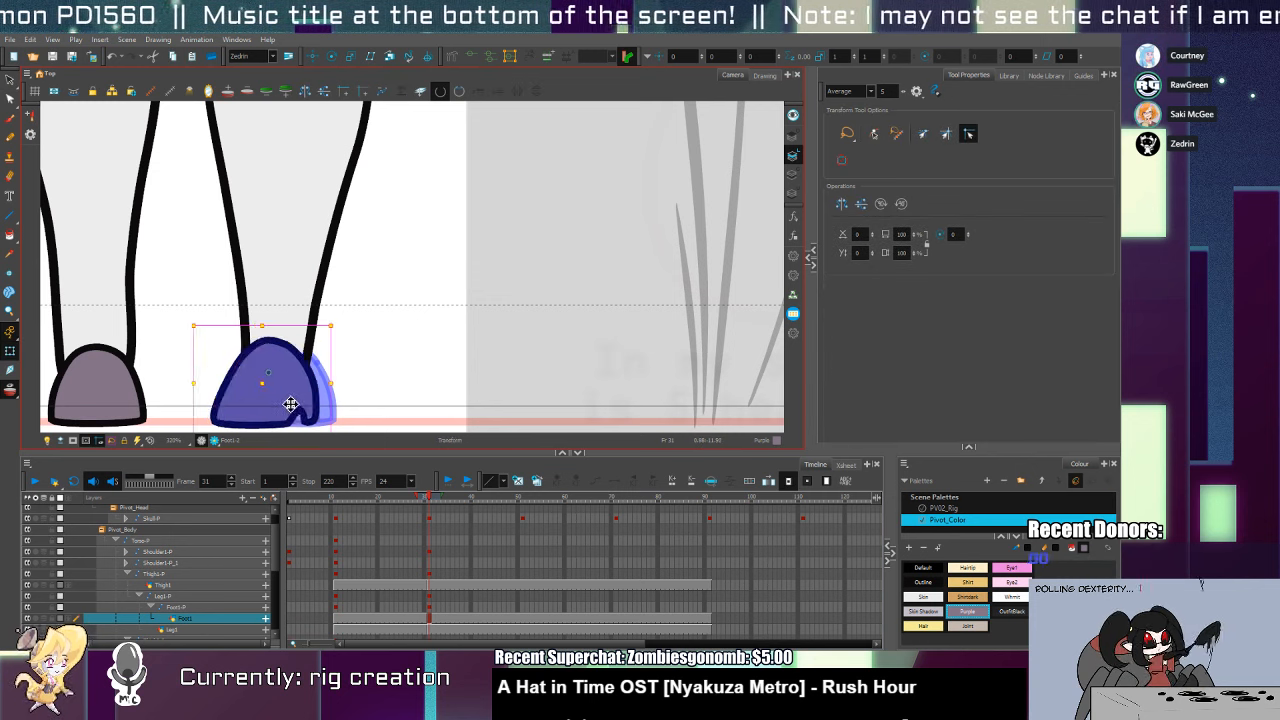
key("alt+s")
key("alt+q")
key("shift+t")
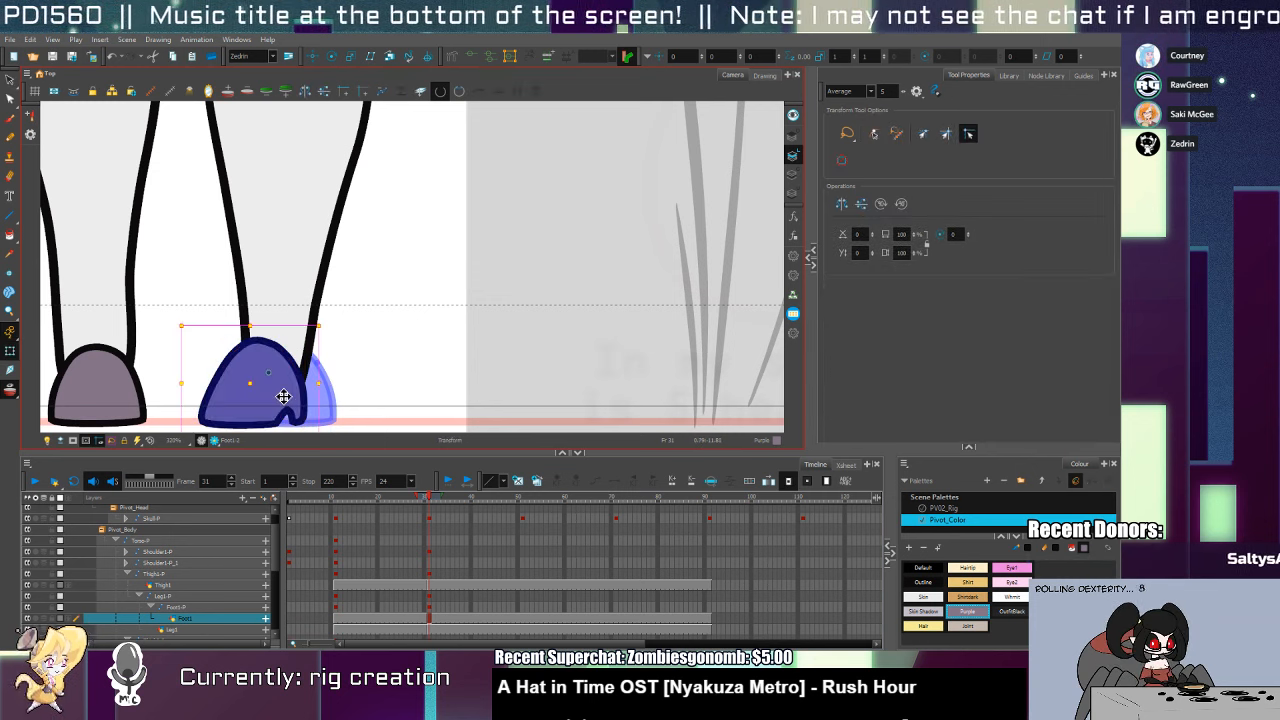
mouse_move(329, 322)
left_mouse_down()
mouse_move(328, 357)
mouse_move(327, 332)
left_mouse_up()
key("ctrl+z")
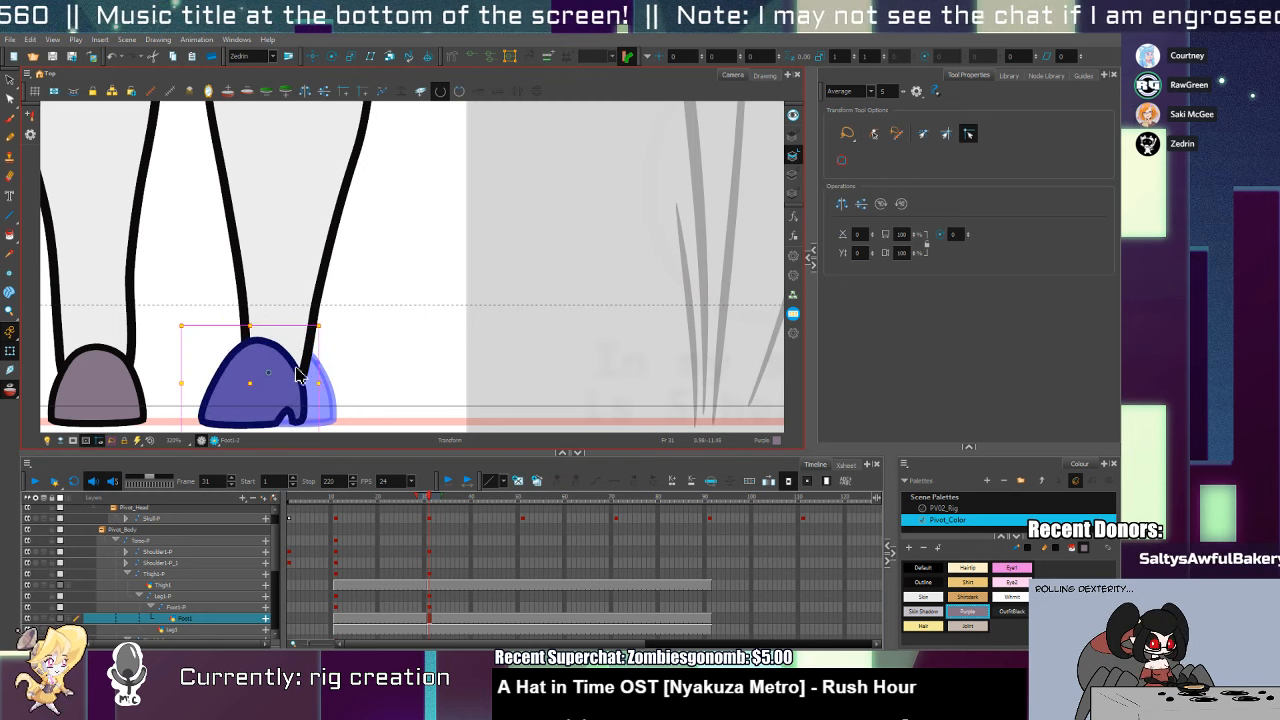
left_click_drag(290, 393, 297, 392)
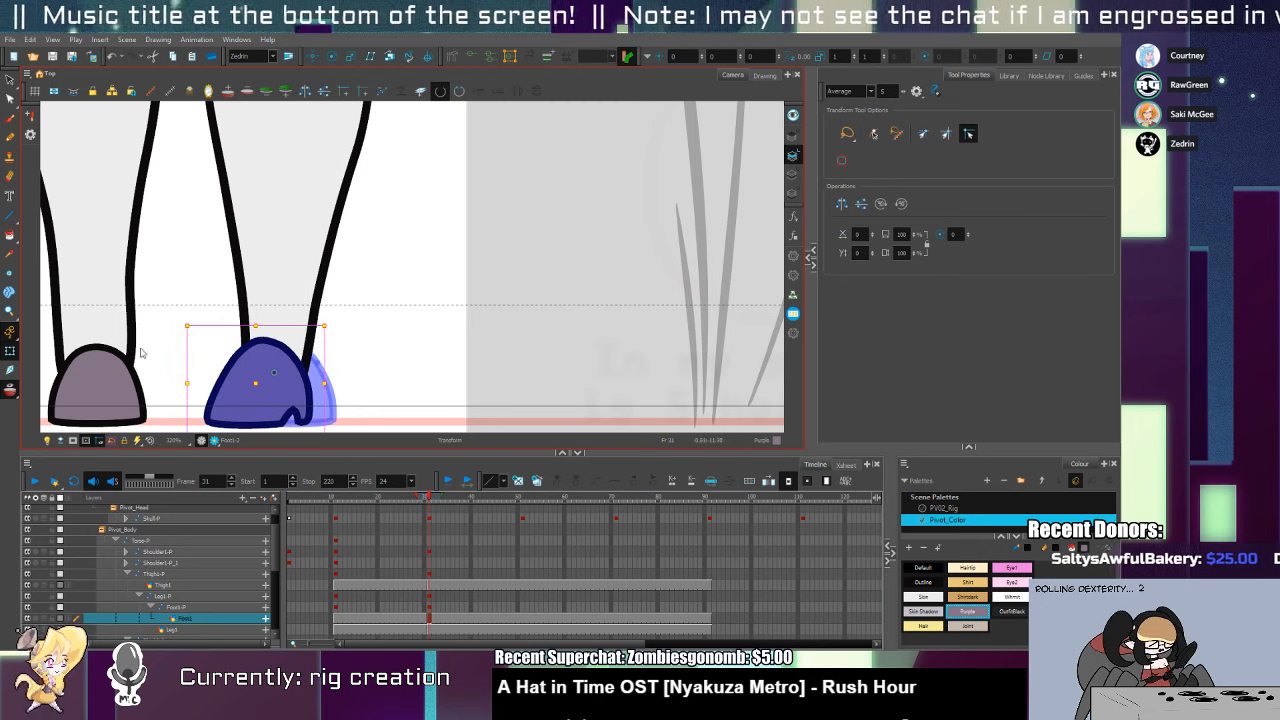
Test the right-hand foot's pivot by trial rotations at frames 31 and 30, then undo the rotation
key("alt+3")
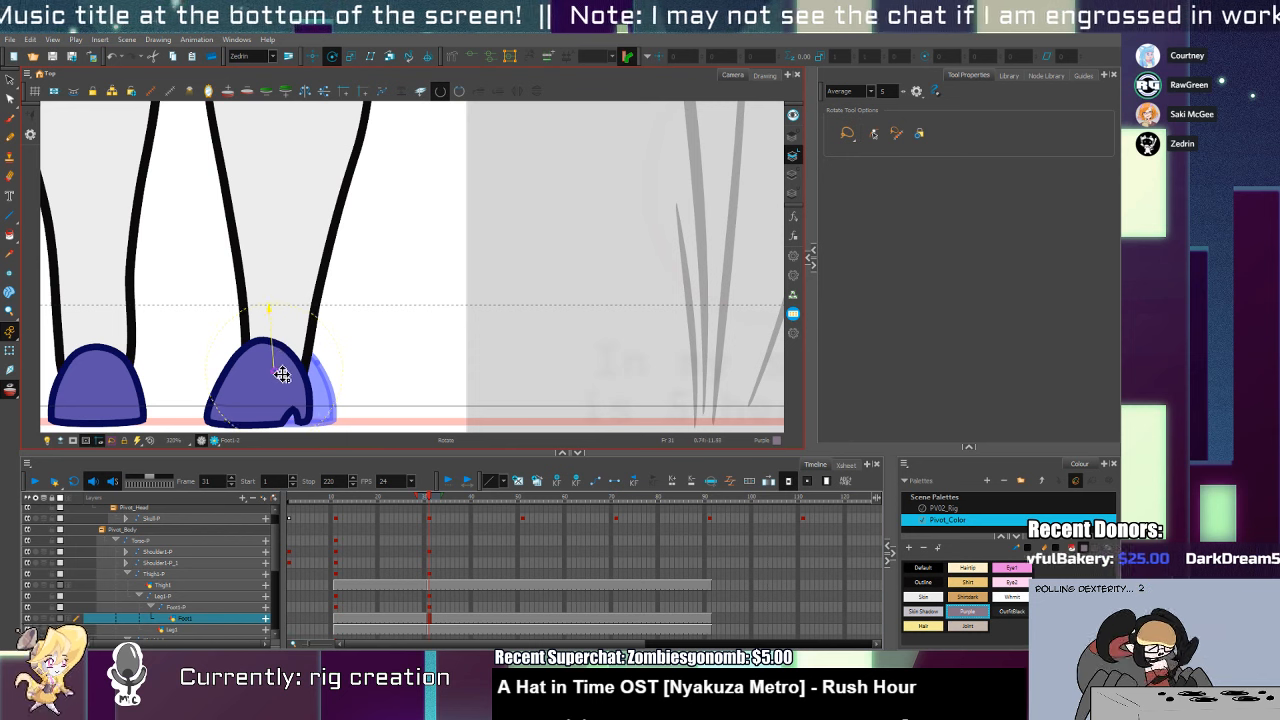
key("shift+t")
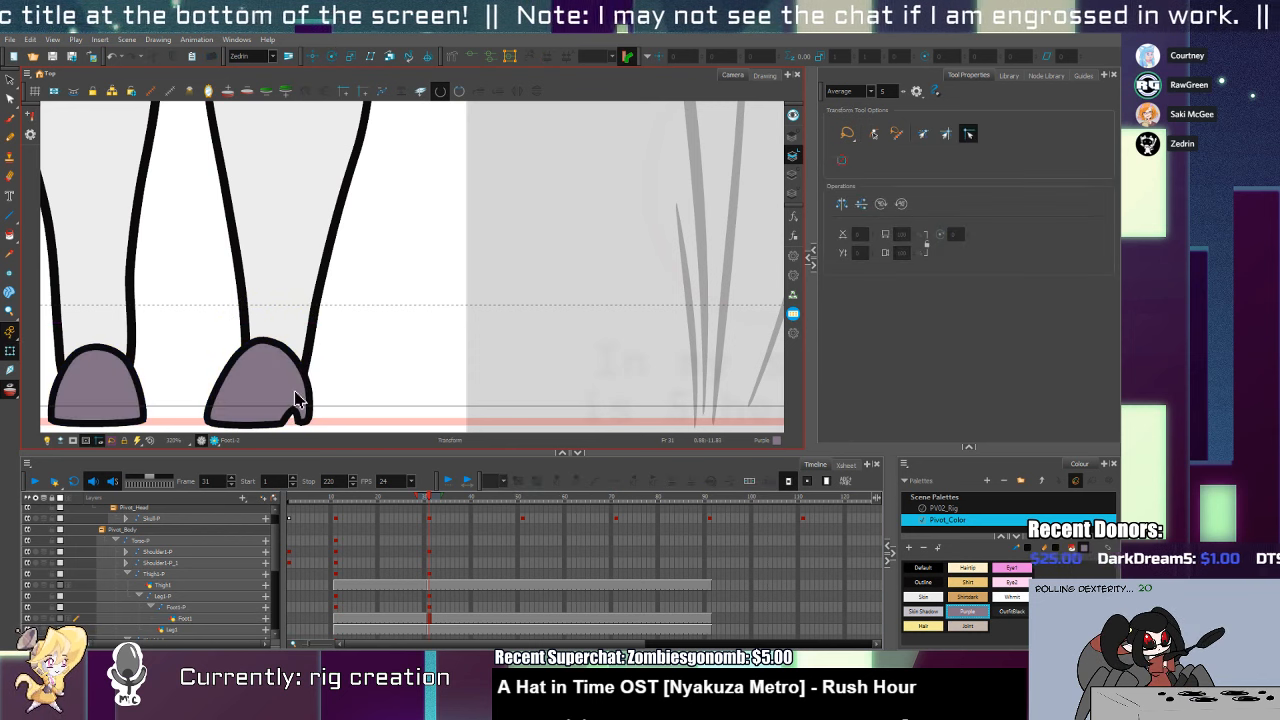
mouse_move(328, 330)
left_mouse_down()
mouse_move(323, 357)
mouse_move(325, 315)
mouse_move(328, 373)
mouse_move(252, 414)
mouse_move(294, 412)
mouse_move(296, 393)
left_mouse_up()
key("alt+q")
left_click(304, 354)
key("comma")
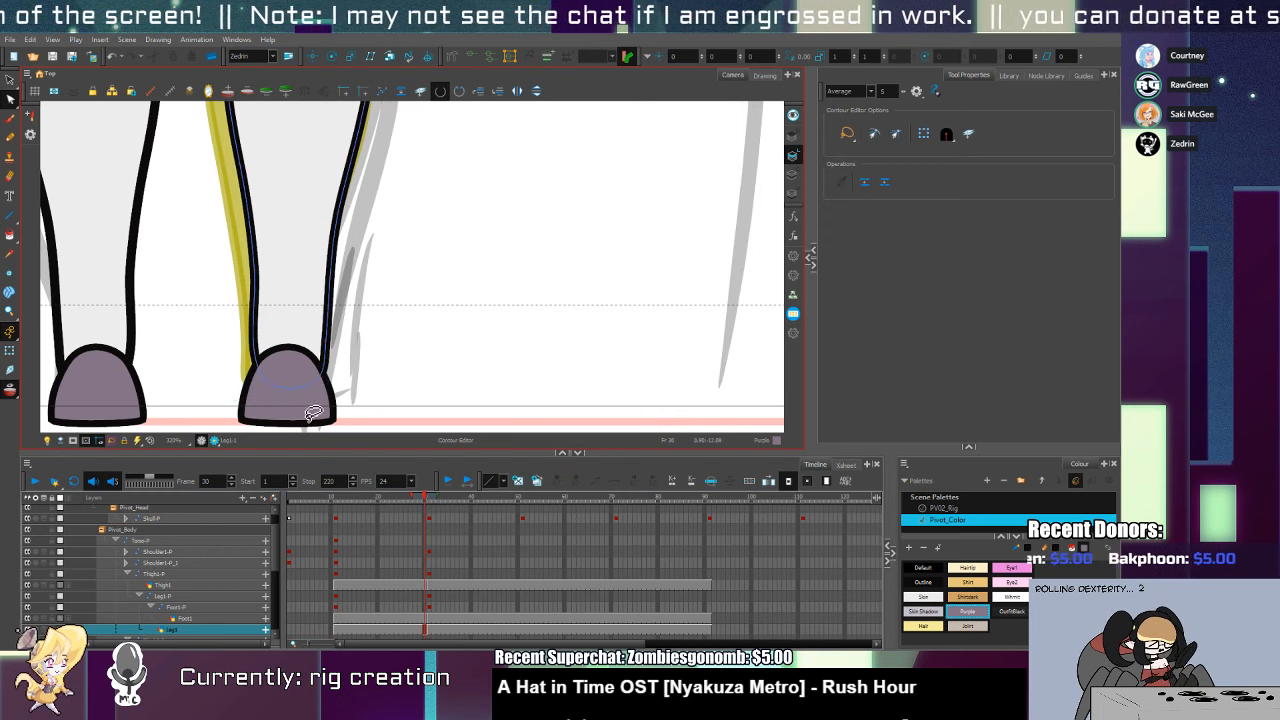
key("shift+t")
left_click(306, 412)
mouse_move(354, 326)
left_mouse_down()
mouse_move(332, 370)
mouse_move(350, 402)
mouse_move(326, 367)
left_mouse_up()
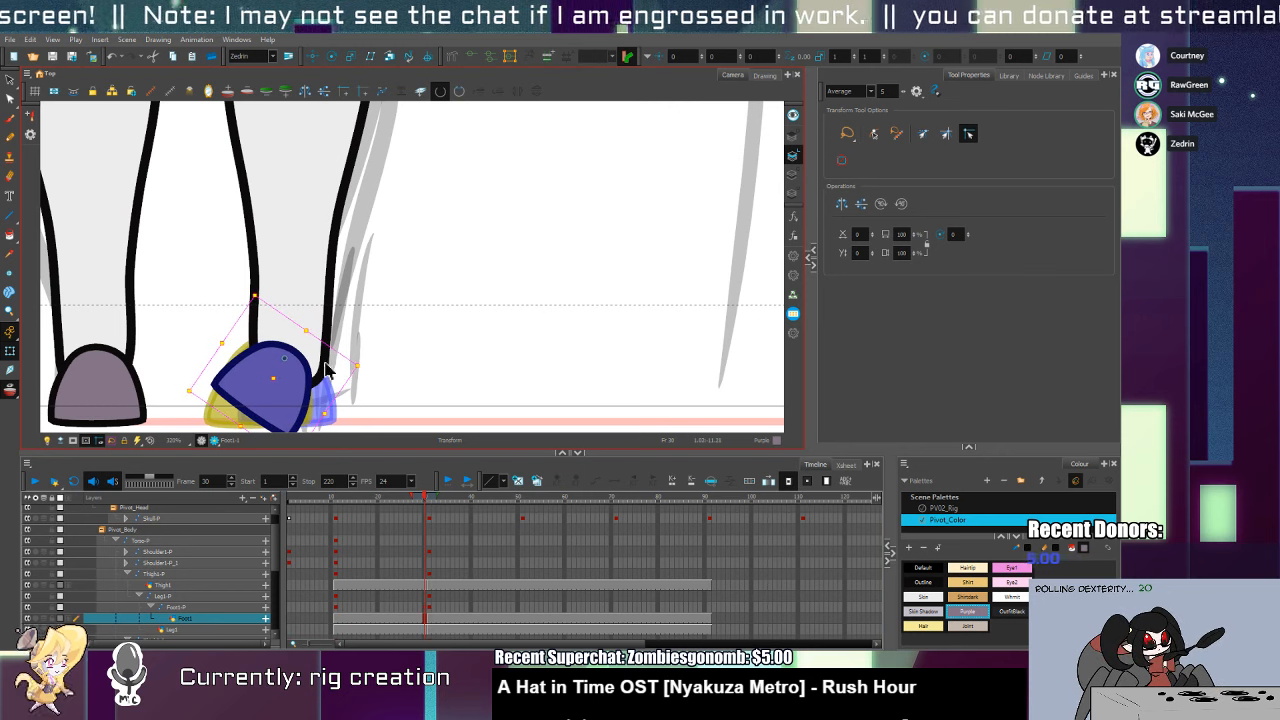
key("ctrl+z")
Nudge the whole foot artwork sideways at frame 30 to recentre it around the ankle pivot on both legs
key("alt+s")
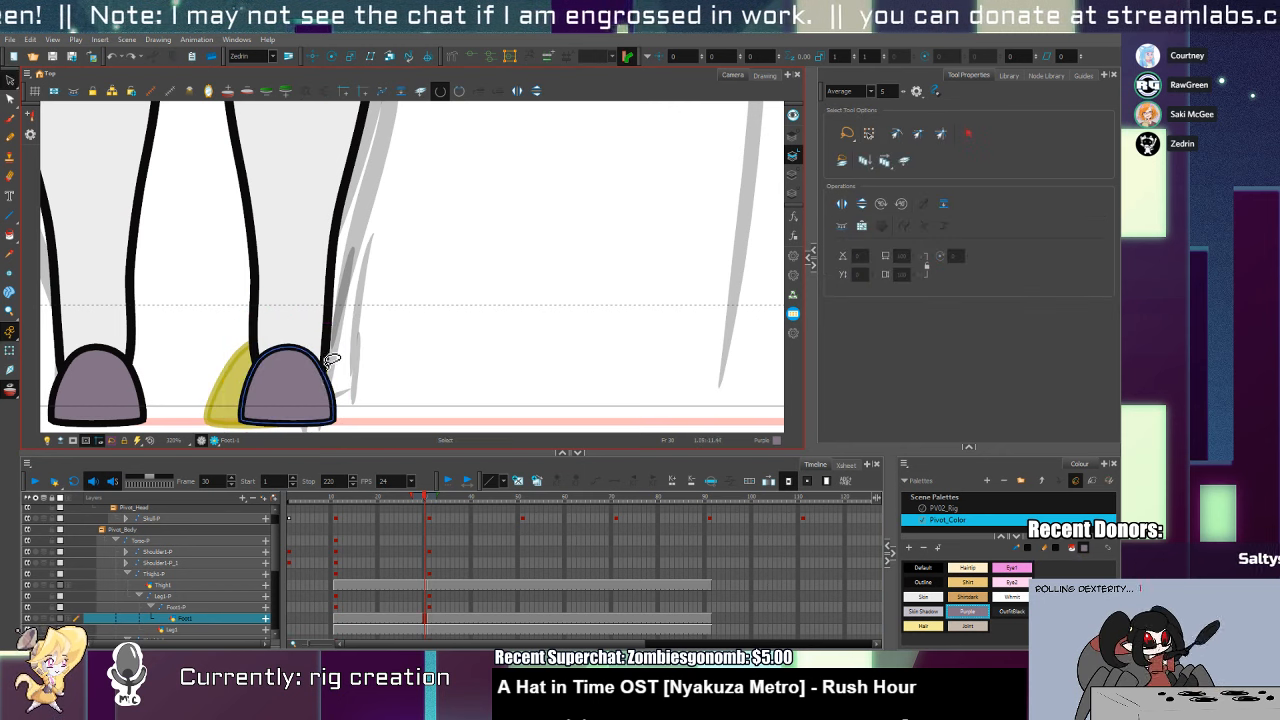
key("ctrl+a")
left_click_drag(318, 402, 311, 400)
key("shift+t")
key("alt+s")
key("ctrl+a")
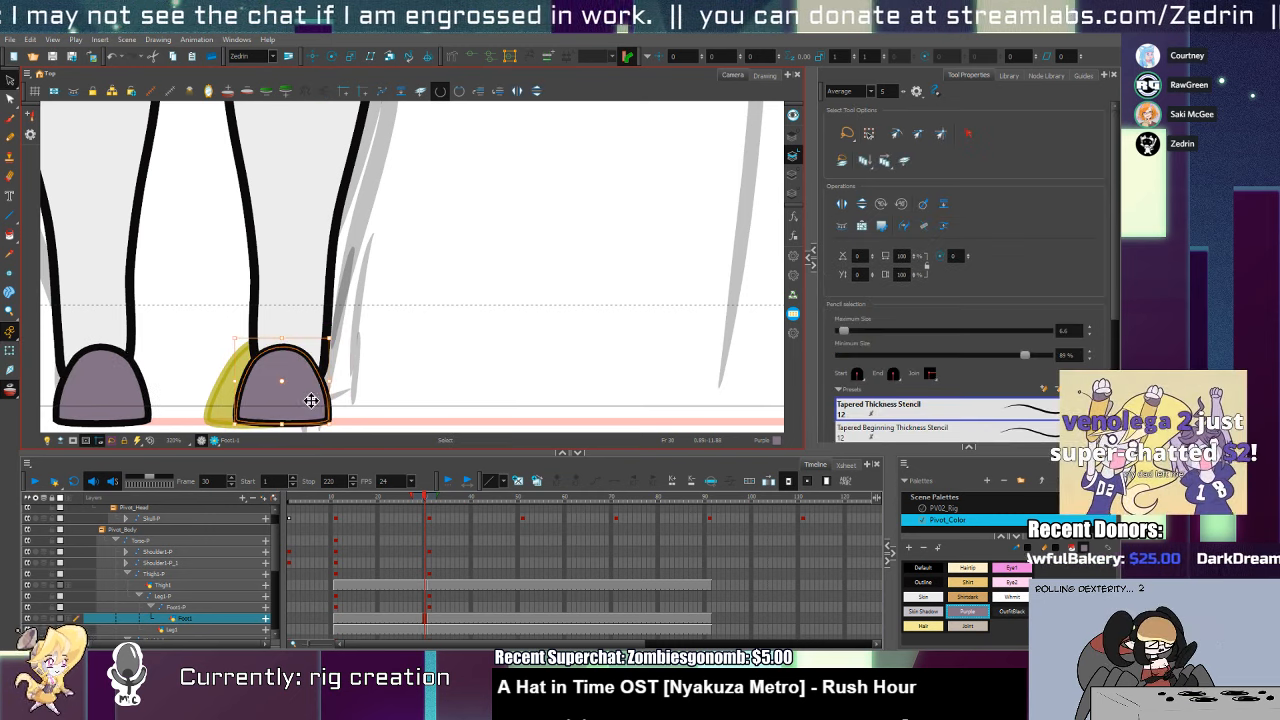
key("shift+t")
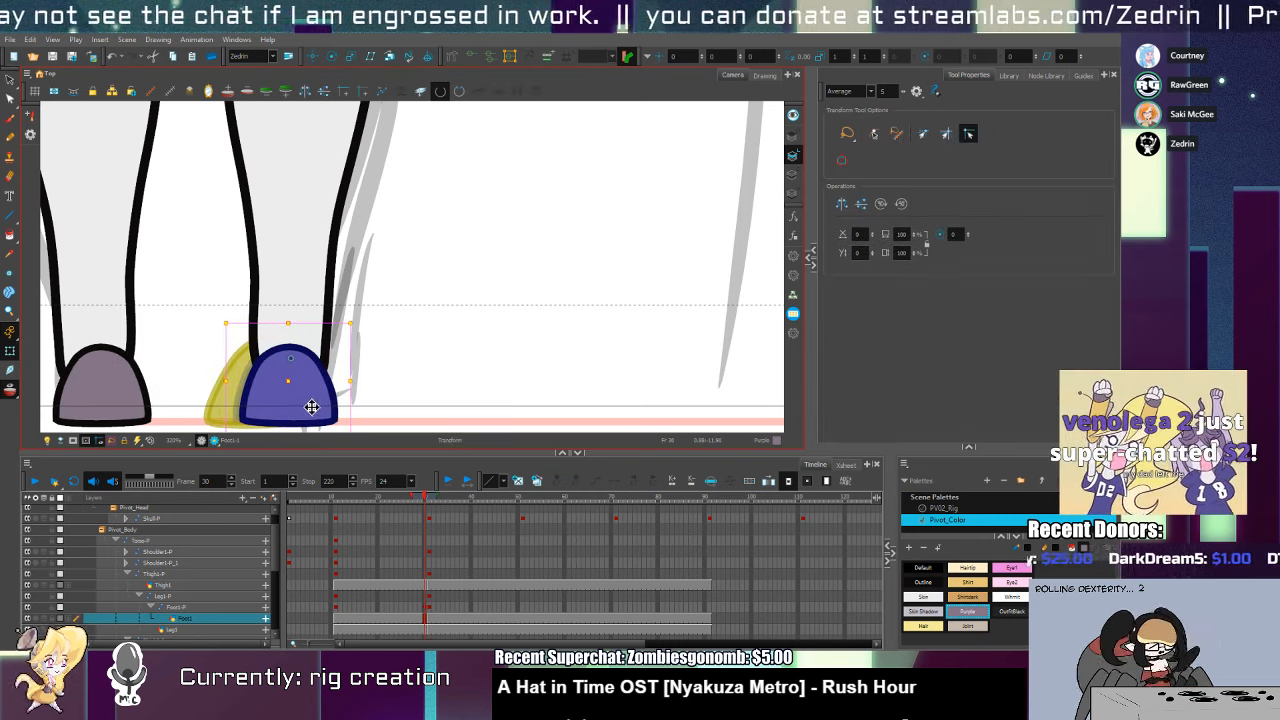
left_click(129, 414)
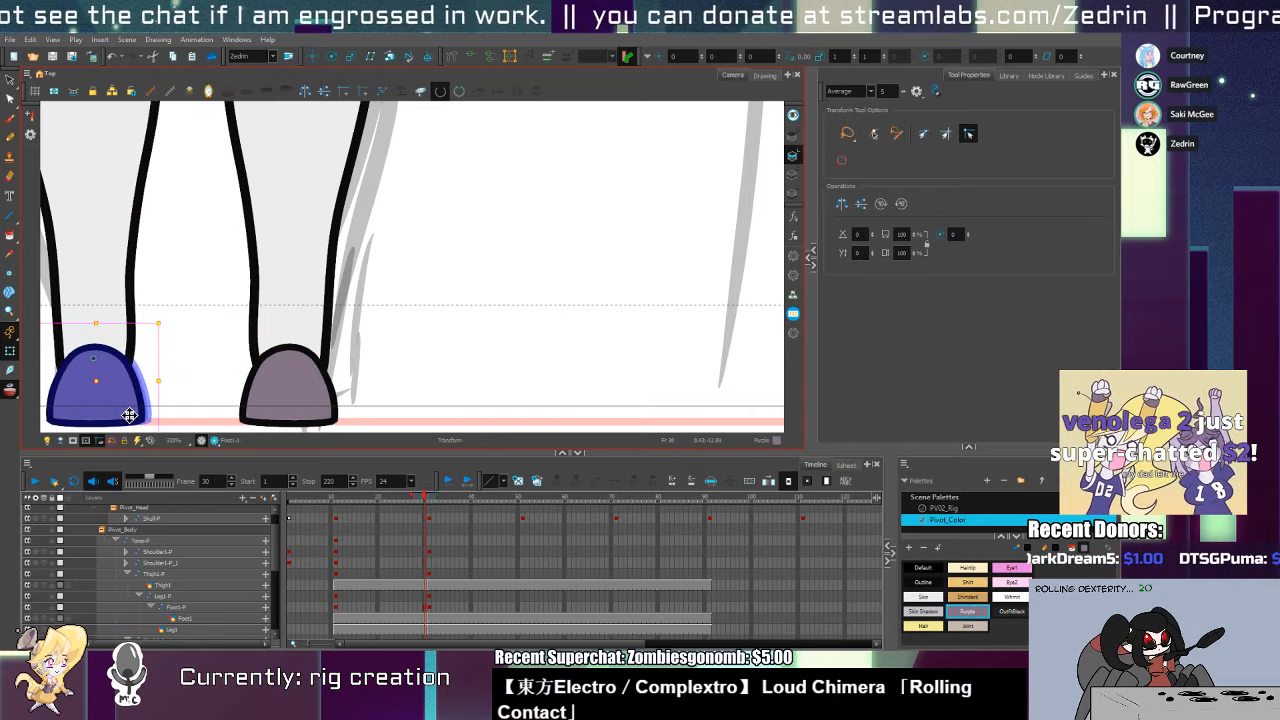
Delete the outer ankle point from the right-hand lower leg's contour at frame 30 and extend the bottom point's curve handle outward
left_click(319, 347)
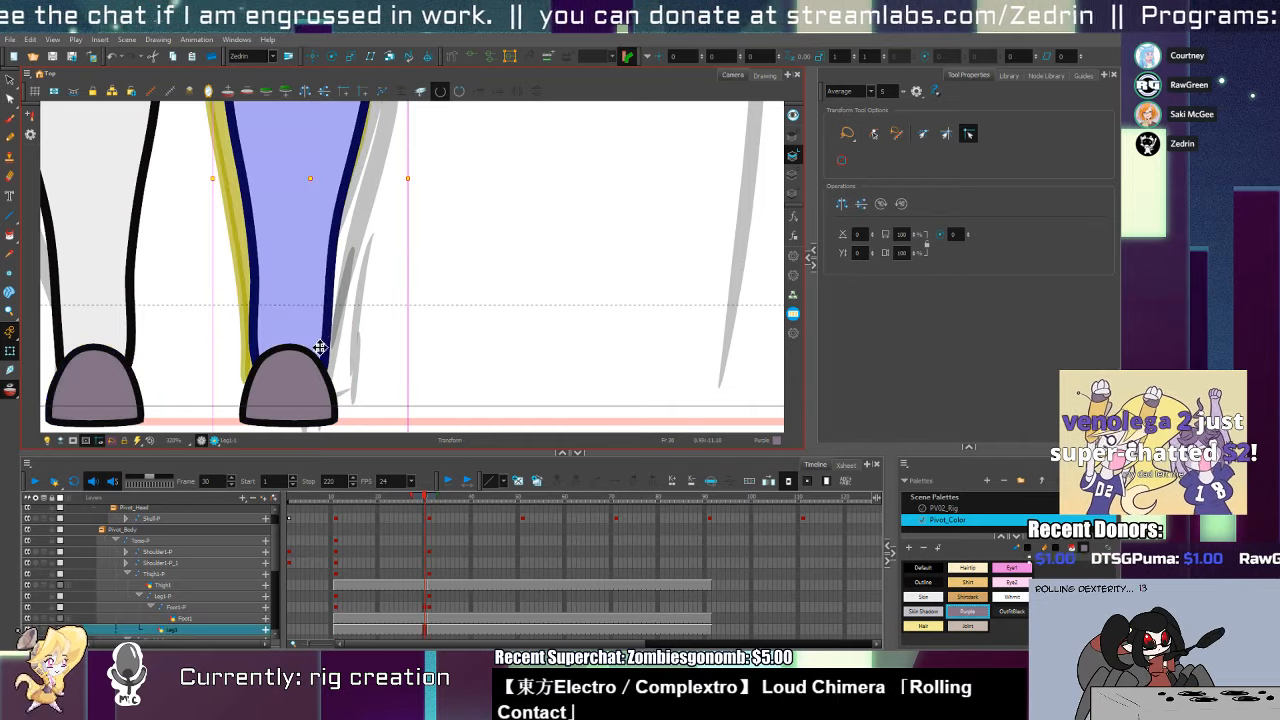
key("alt+q")
left_click_drag(345, 343, 372, 352)
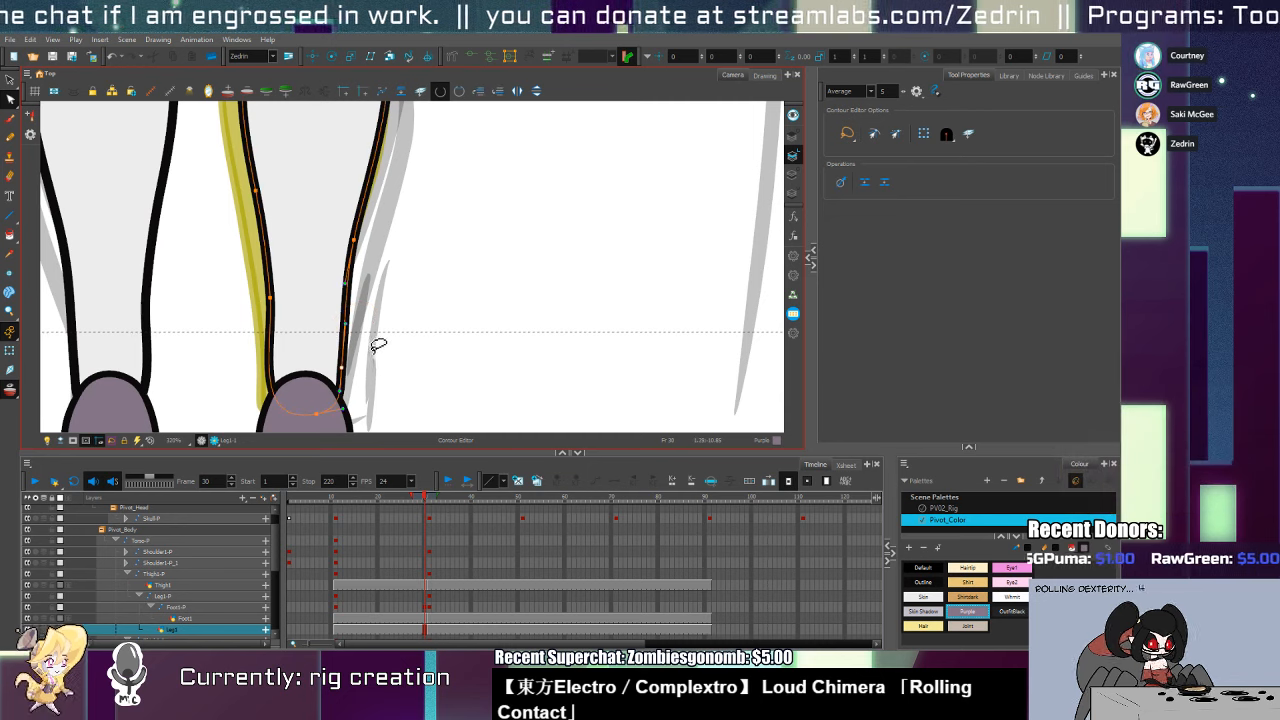
key("Delete")
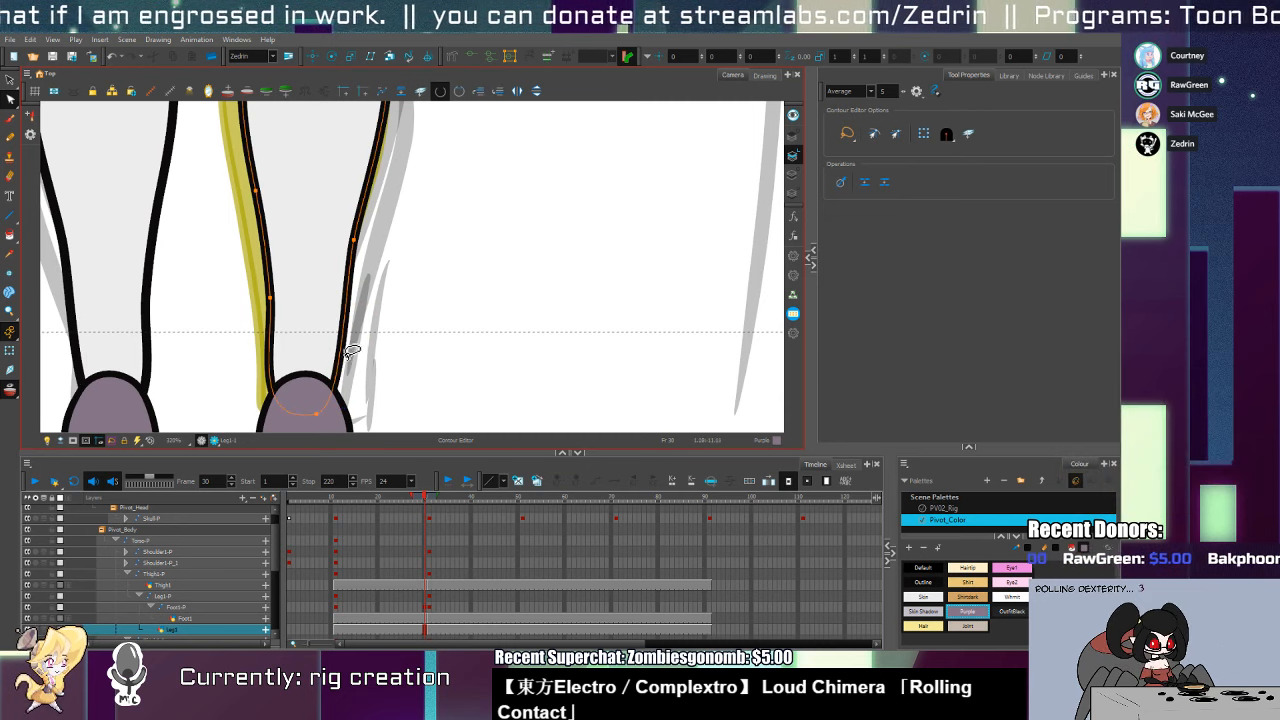
left_click(316, 414)
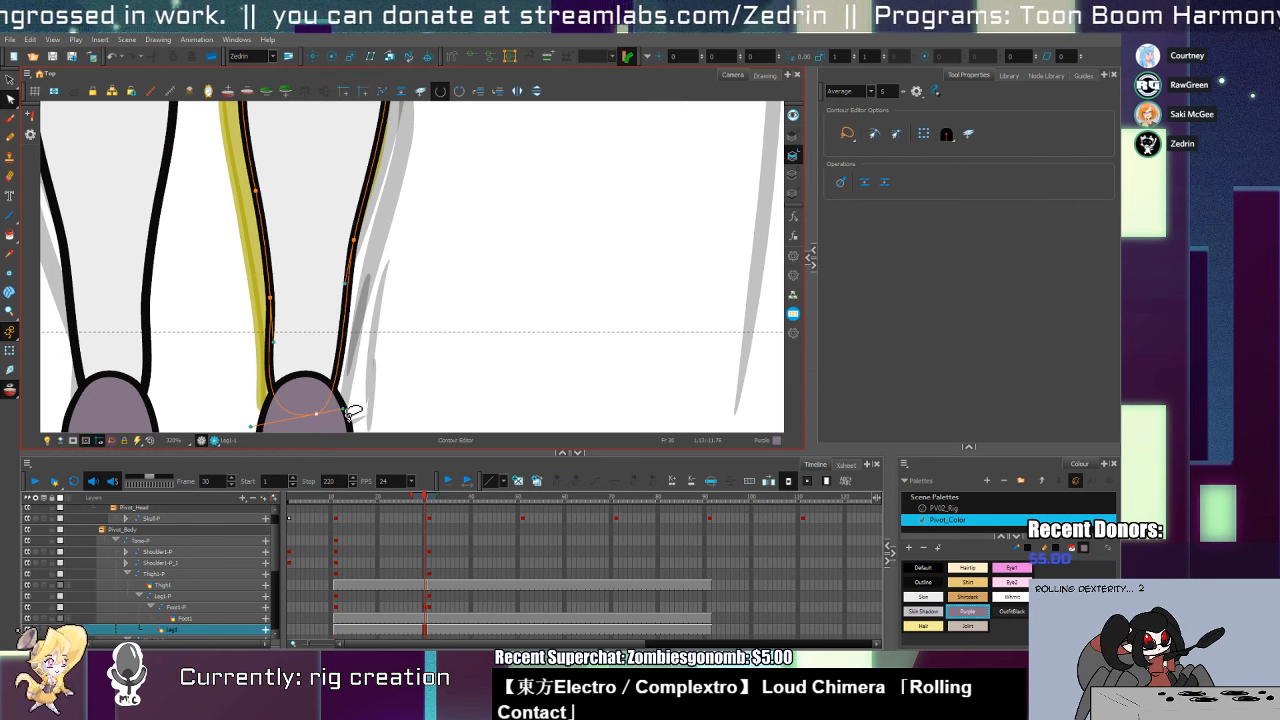
left_click_drag(344, 409, 355, 410)
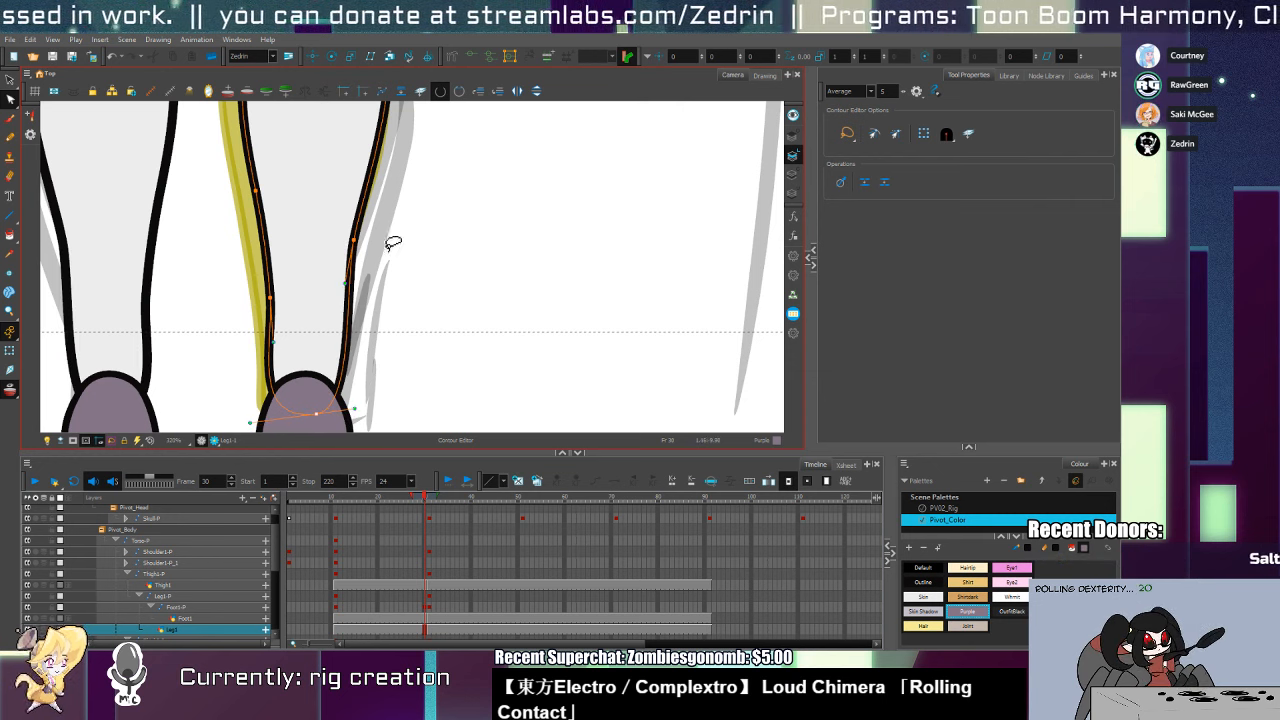
Reshape the outer calf edge of the right-hand lower leg by moving its mid-calf point and adjusting the neighbouring curve handles
left_click_drag(387, 238, 350, 293)
left_click_drag(355, 241, 360, 238)
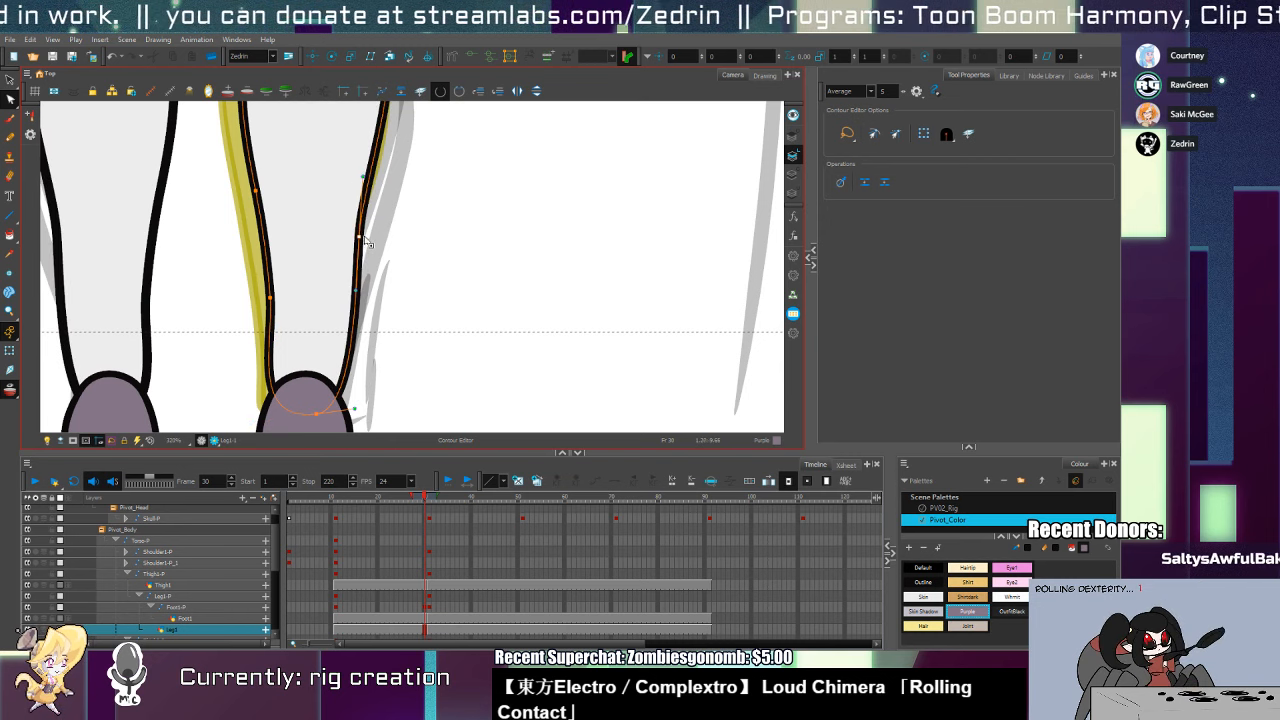
left_click(348, 297)
left_click(342, 321)
mouse_move(362, 293)
left_mouse_down()
mouse_move(319, 367)
mouse_move(331, 283)
left_mouse_up()
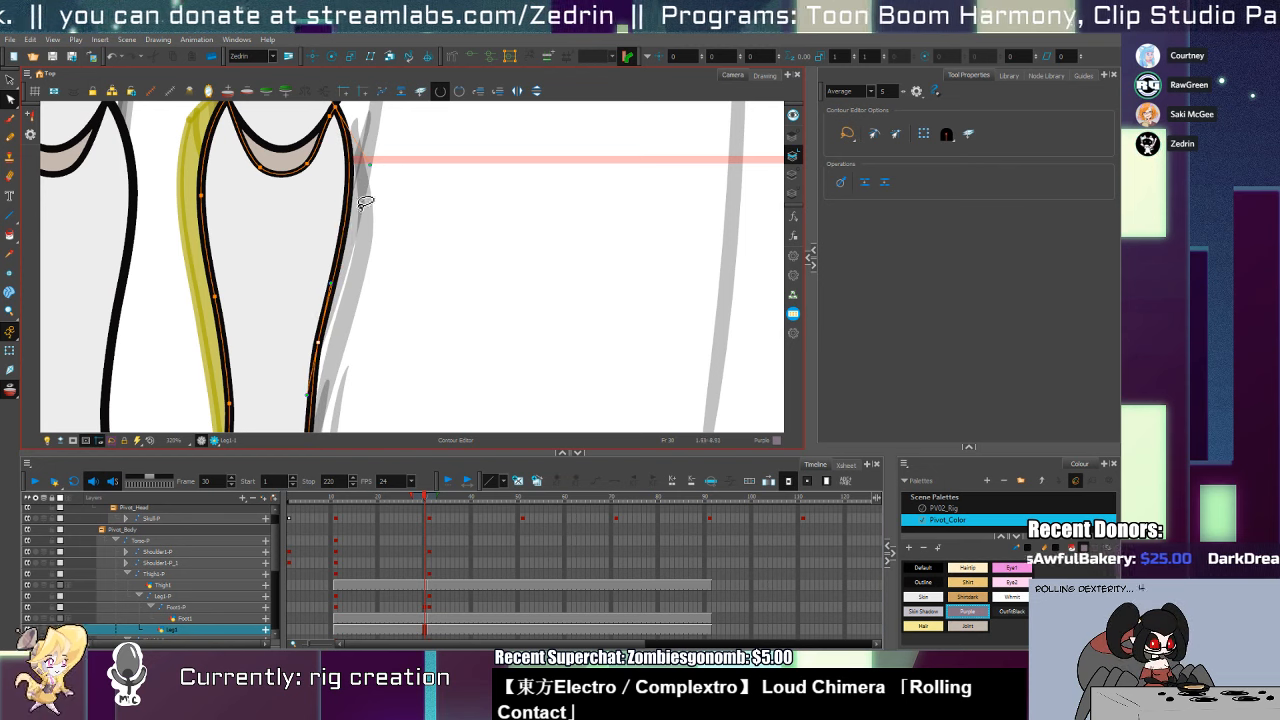
left_click_drag(370, 167, 377, 176)
left_click_drag(318, 342, 328, 272)
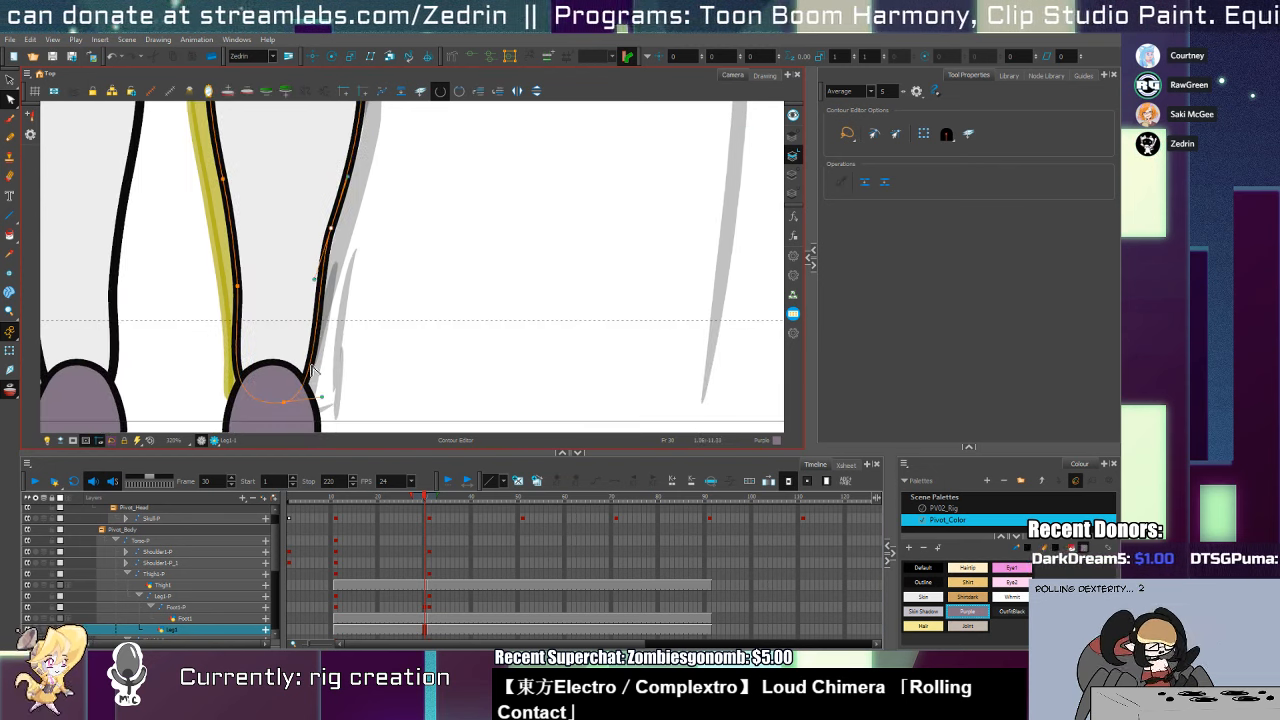
Rework the right-hand lower leg's ankle end by deleting its bottom-centre point, and smooth the outer edge down to the foot
left_click_drag(313, 385, 308, 382)
key("ctrl+z")
left_click(298, 394)
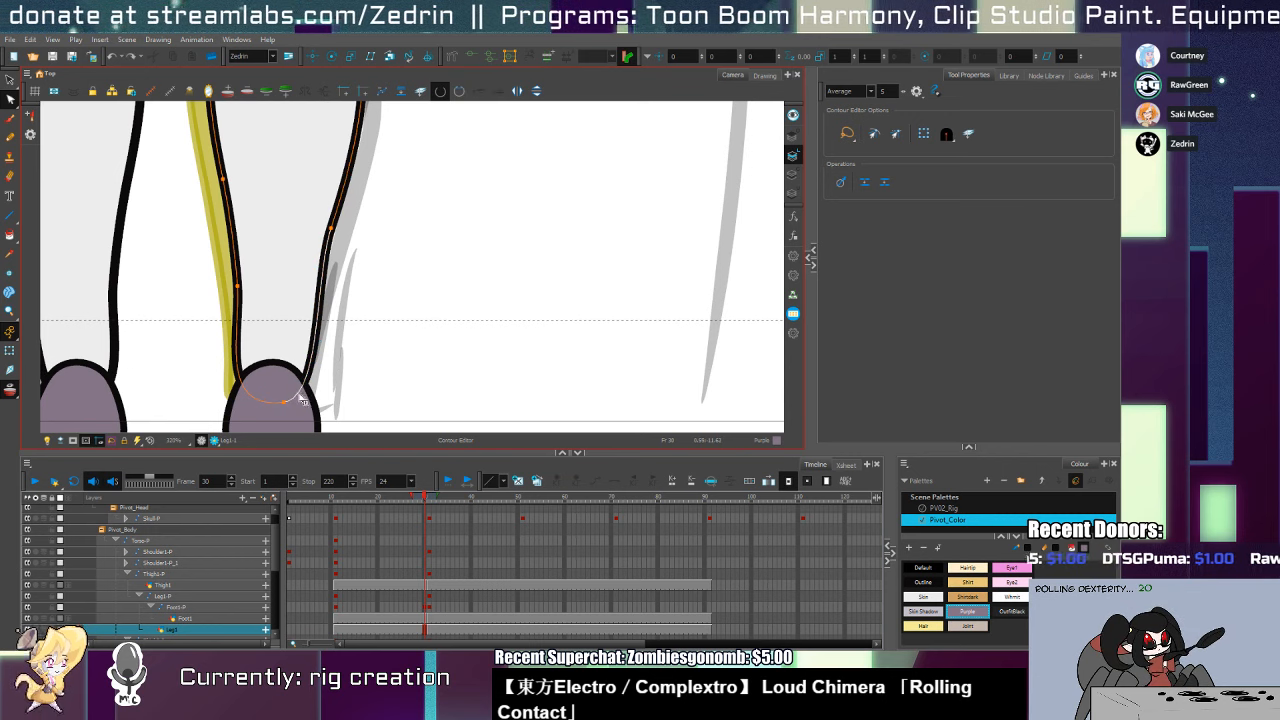
left_click(282, 400)
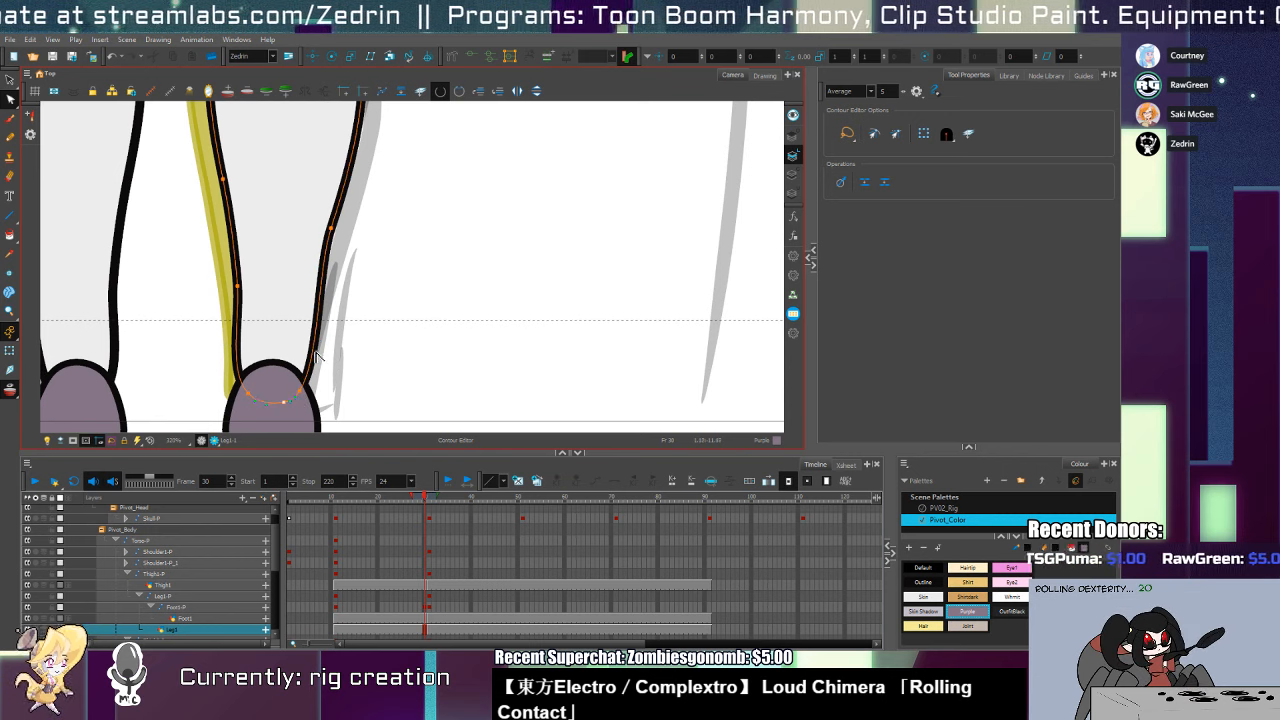
key("Delete")
left_click_drag(318, 355, 315, 359)
left_click_drag(360, 240, 326, 294)
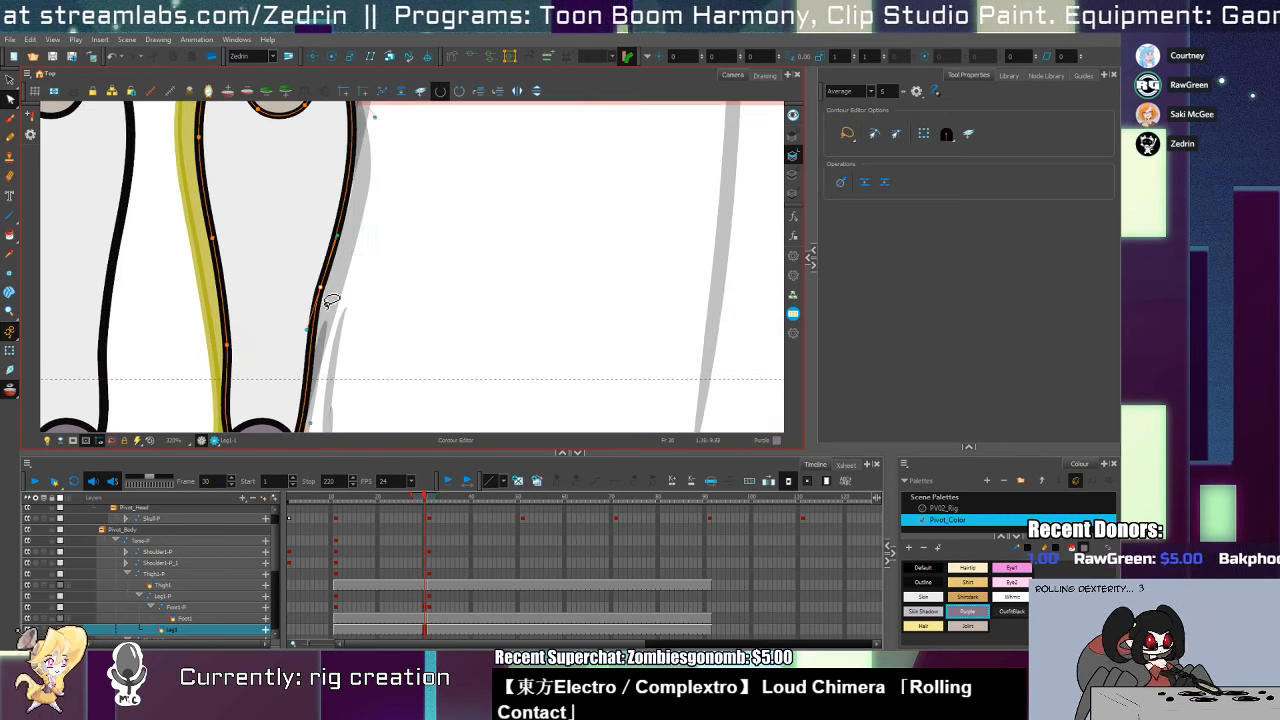
left_click_drag(308, 342, 306, 336)
Rotate the whole left-hand arm inward to about -10.8 degrees from its shoulder peg at frame 31
key("space")
scroll(310, 380, "down", 8)
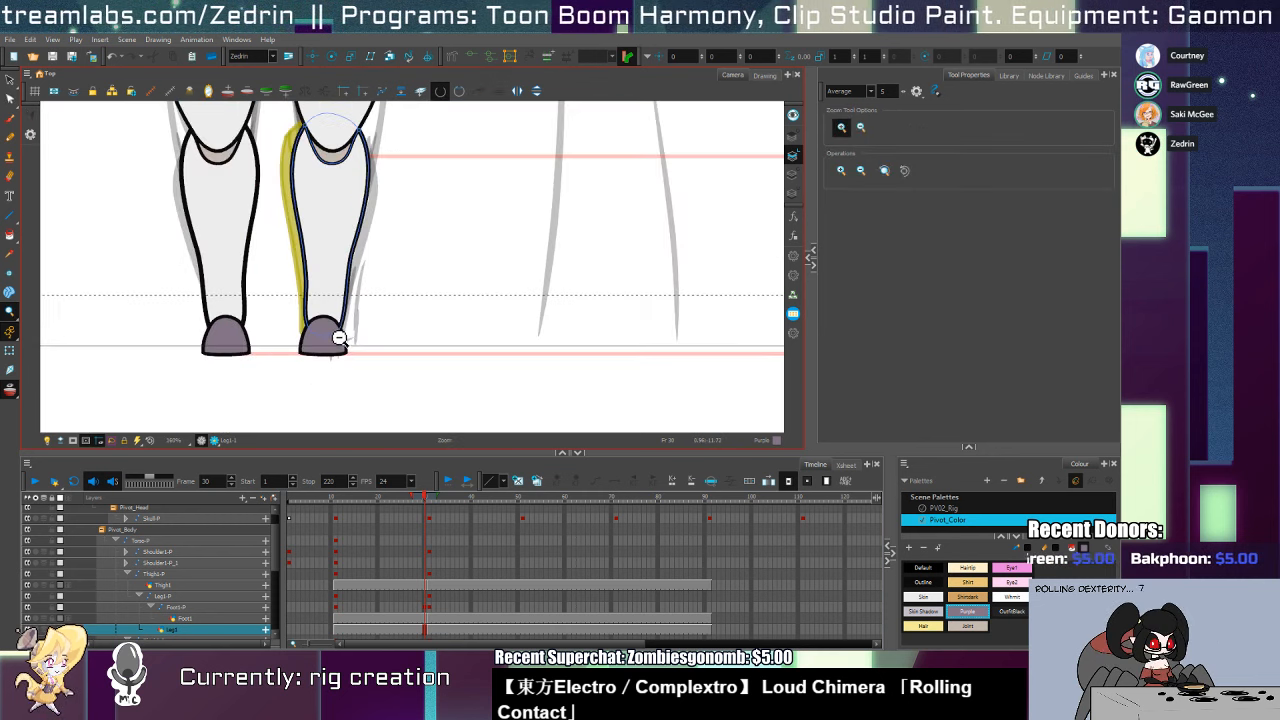
left_click_drag(315, 400, 317, 508)
left_click_drag(425, 500, 430, 628)
key("shift+t")
left_click(194, 306)
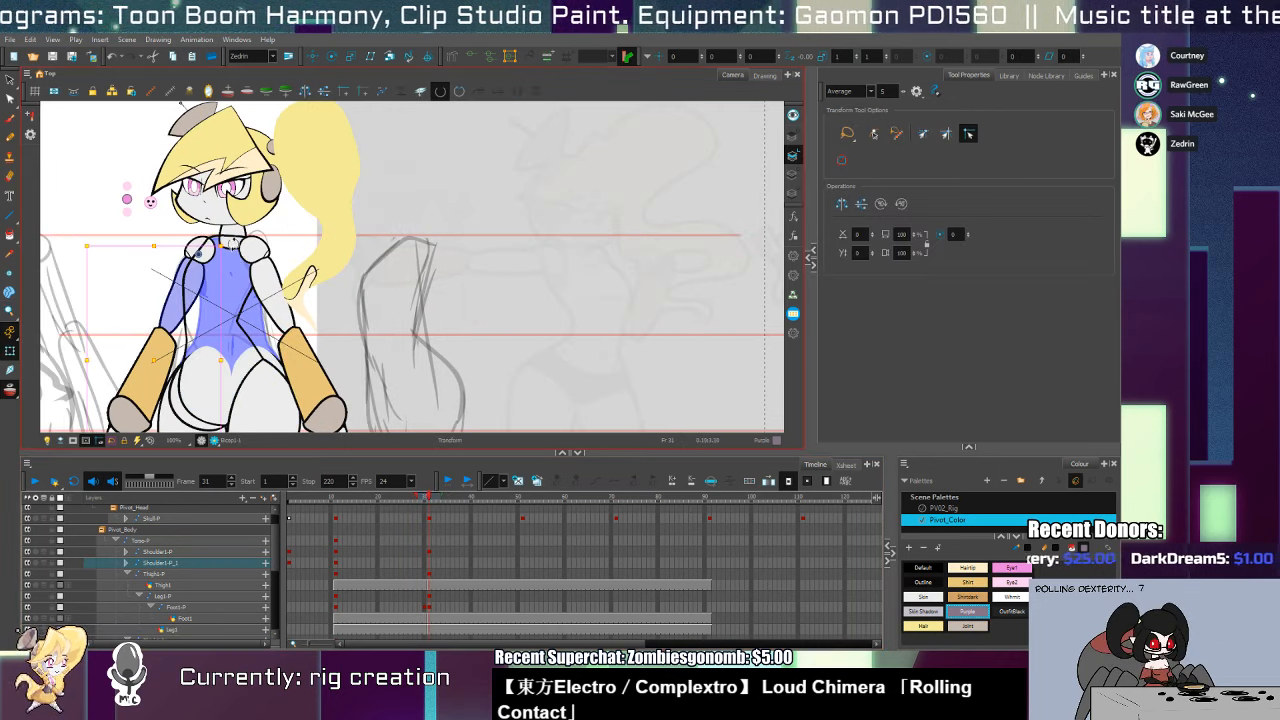
key("b")
key("b")
left_click_drag(240, 216, 228, 218)
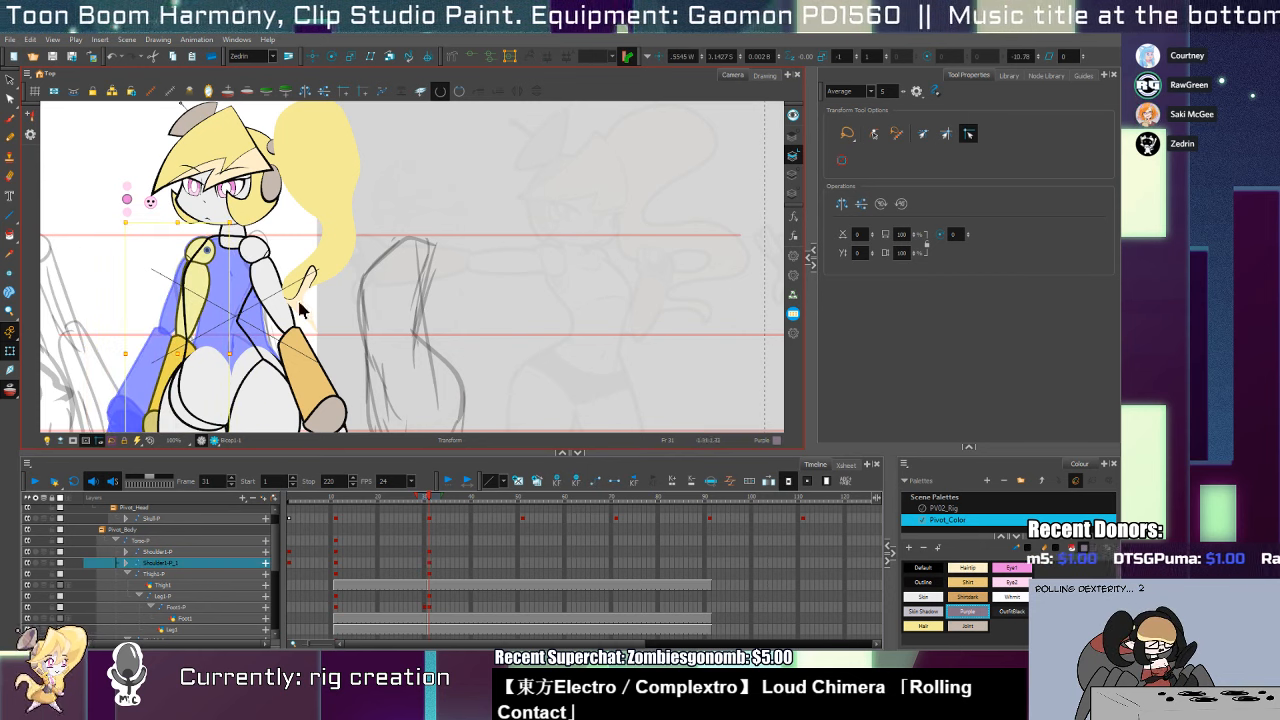
Rotate the right-hand arm inward toward the torso and nudge the left-hand arm slightly closer to the body
left_click(262, 245)
left_click_drag(372, 216, 320, 290)
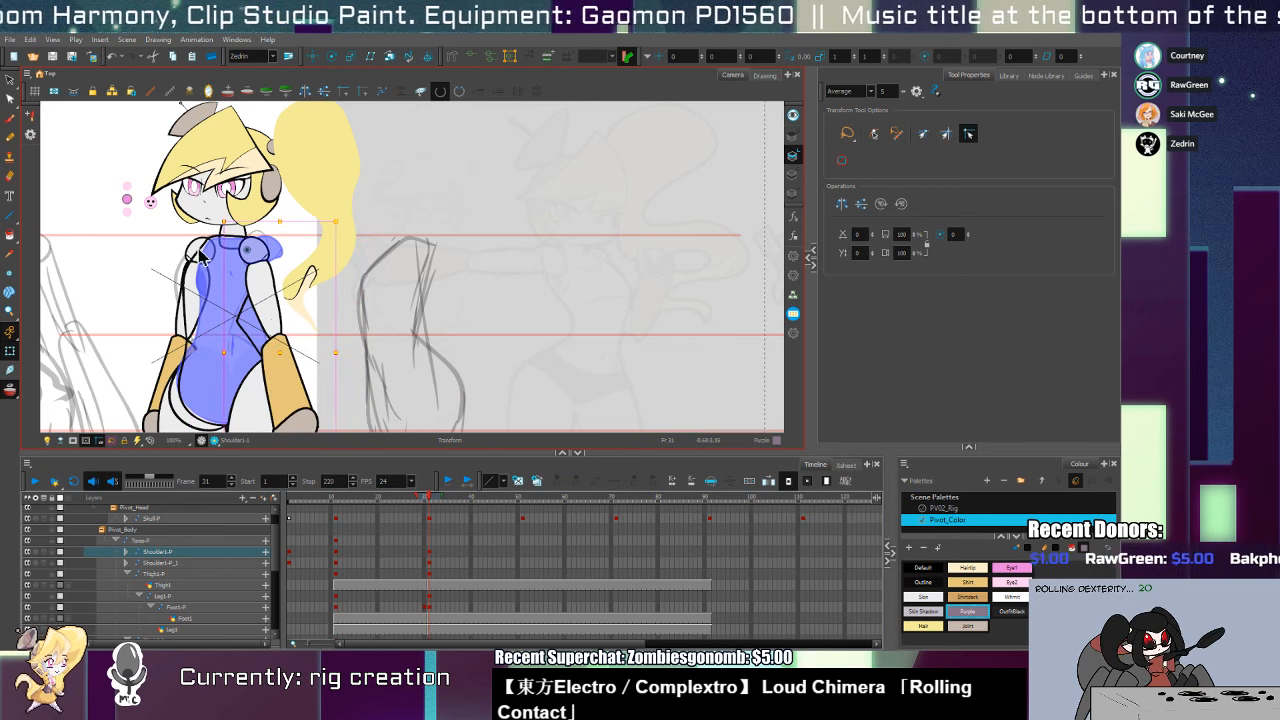
left_click(190, 354)
left_click_drag(190, 355, 192, 354)
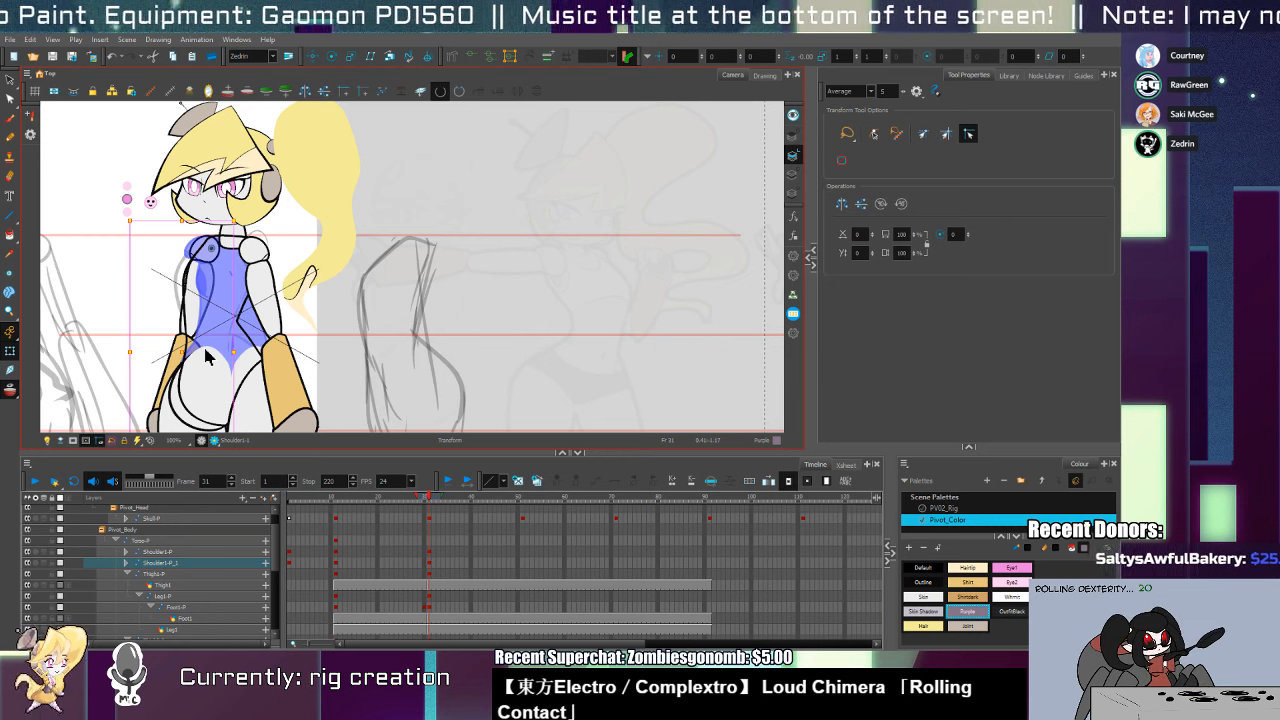
Shift the left-hand foot's artwork slightly to the right at frame 31 to align it beneath its ankle
left_click_drag(205, 355, 237, 200)
left_click(259, 342)
left_click(236, 342)
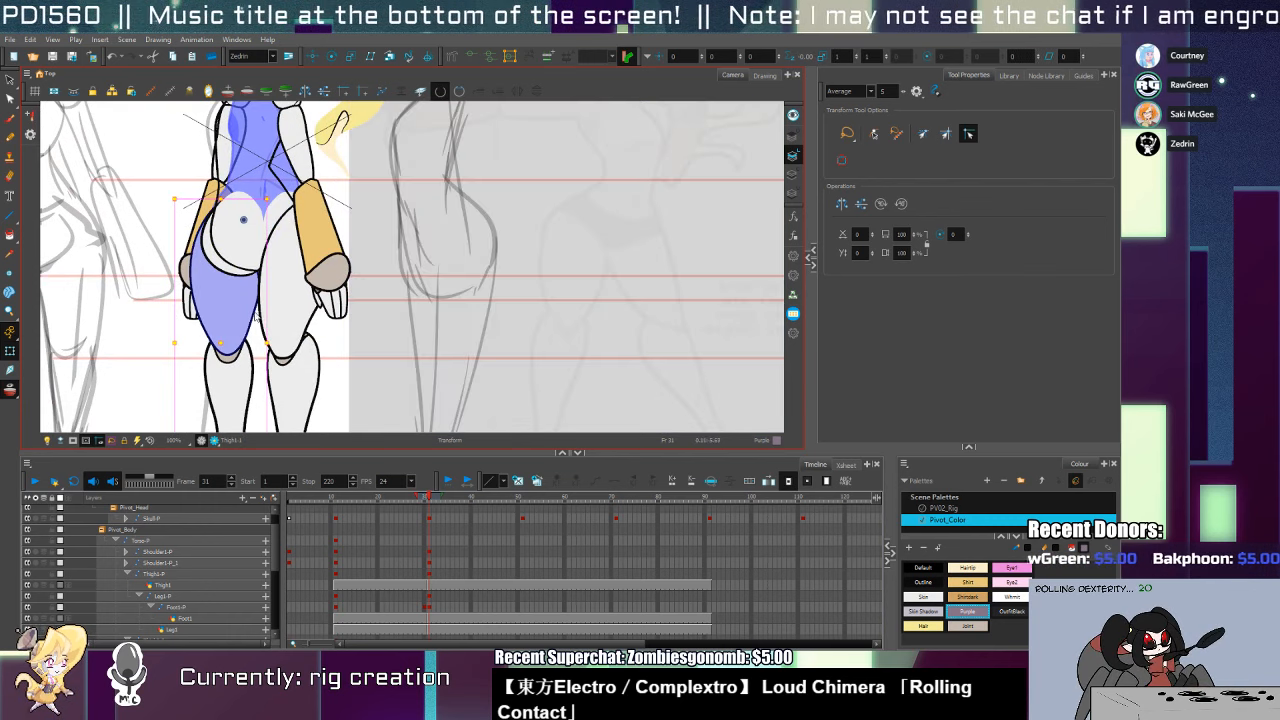
left_click_drag(360, 383, 380, 277)
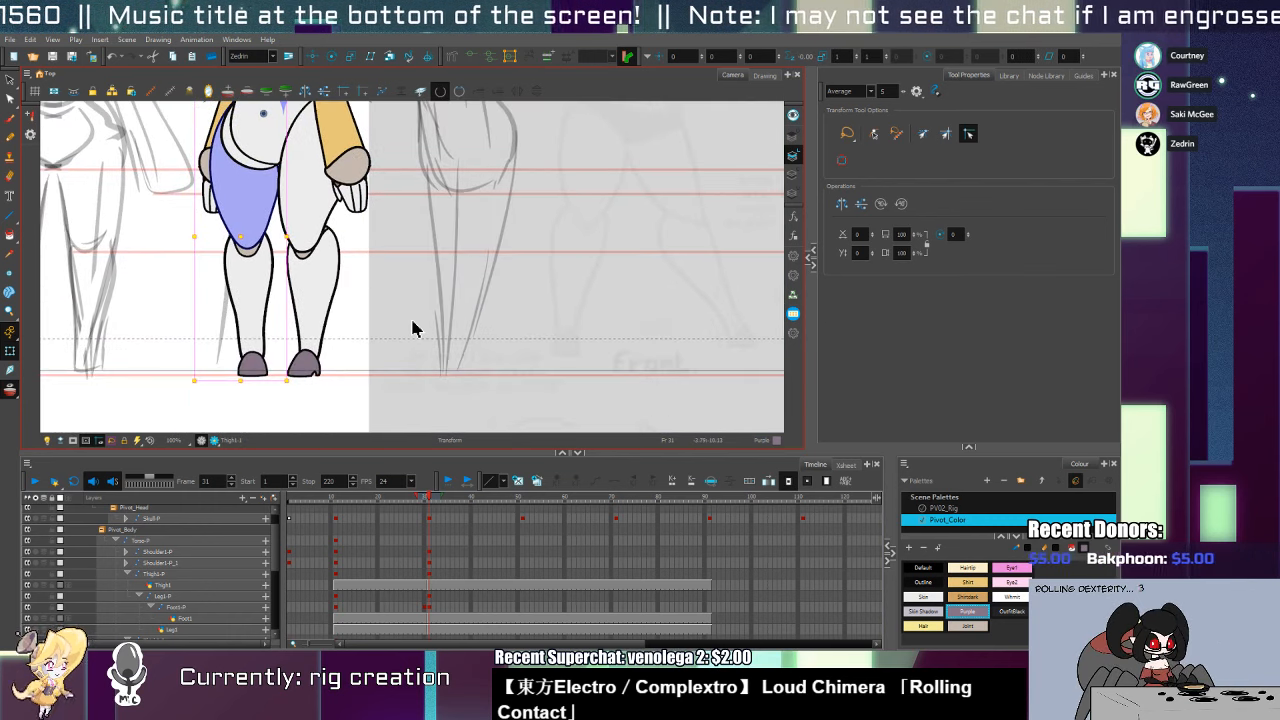
left_click(257, 365)
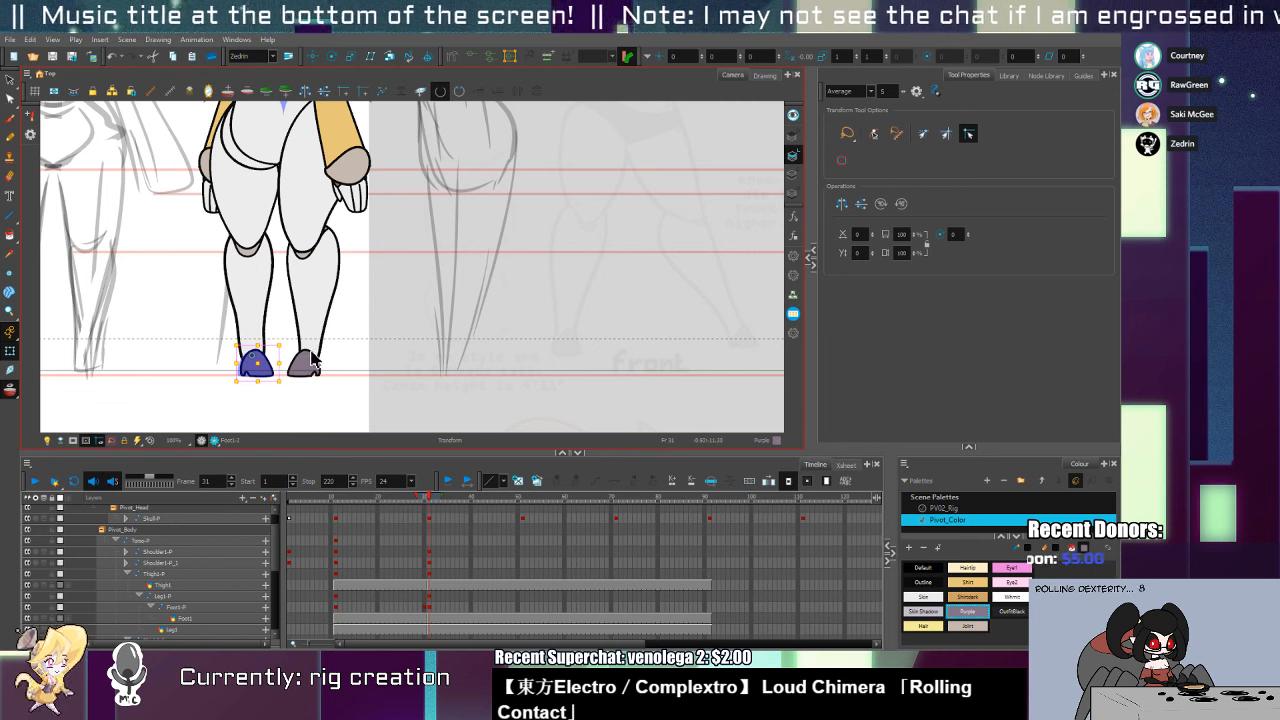
key("alt+s")
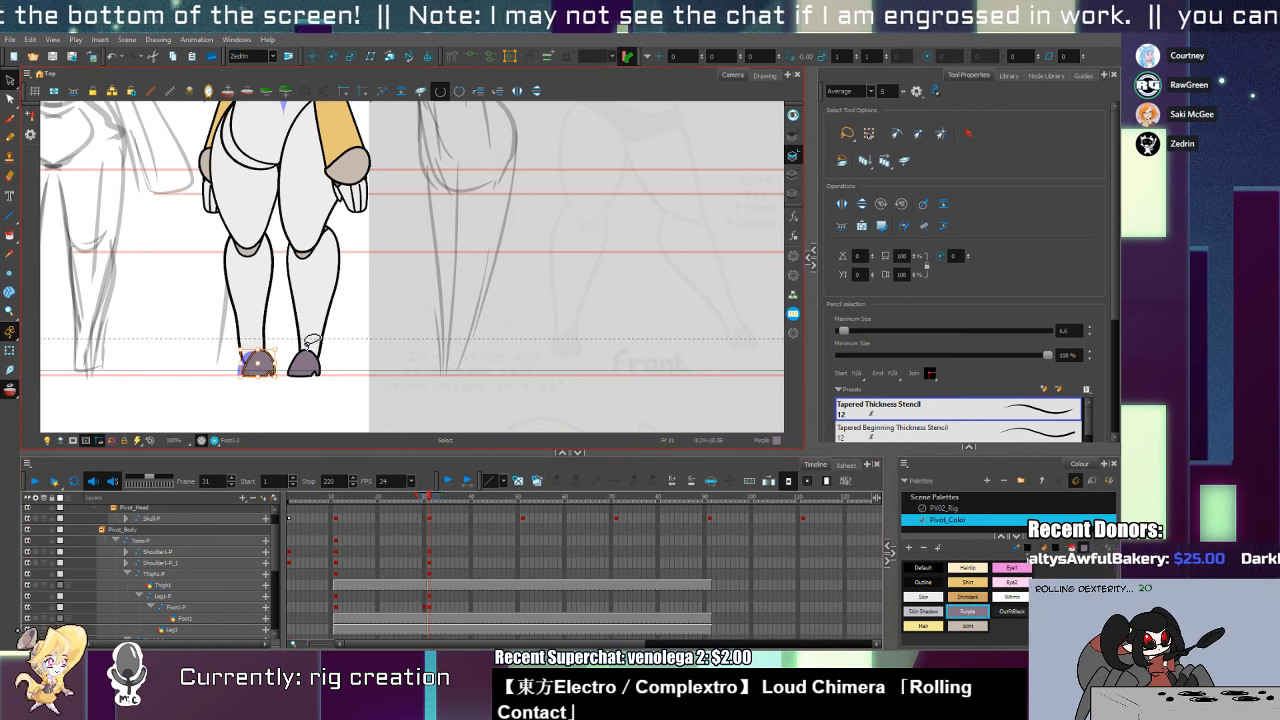
Shift the left-hand foot's artwork to the left and swap the left-hand lower leg to its alternate drawing at frame 31
left_click_drag(272, 371, 247, 366)
key("shift+t")
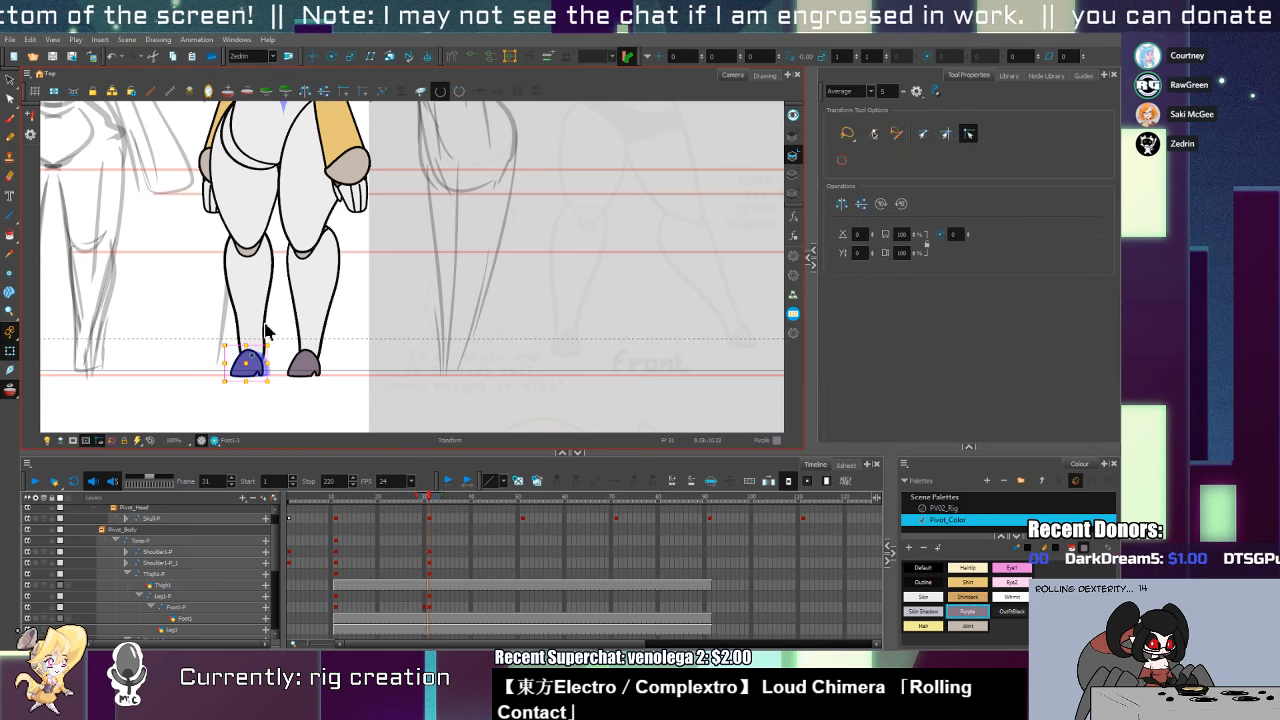
left_click(266, 330)
left_click_drag(290, 387, 289, 387)
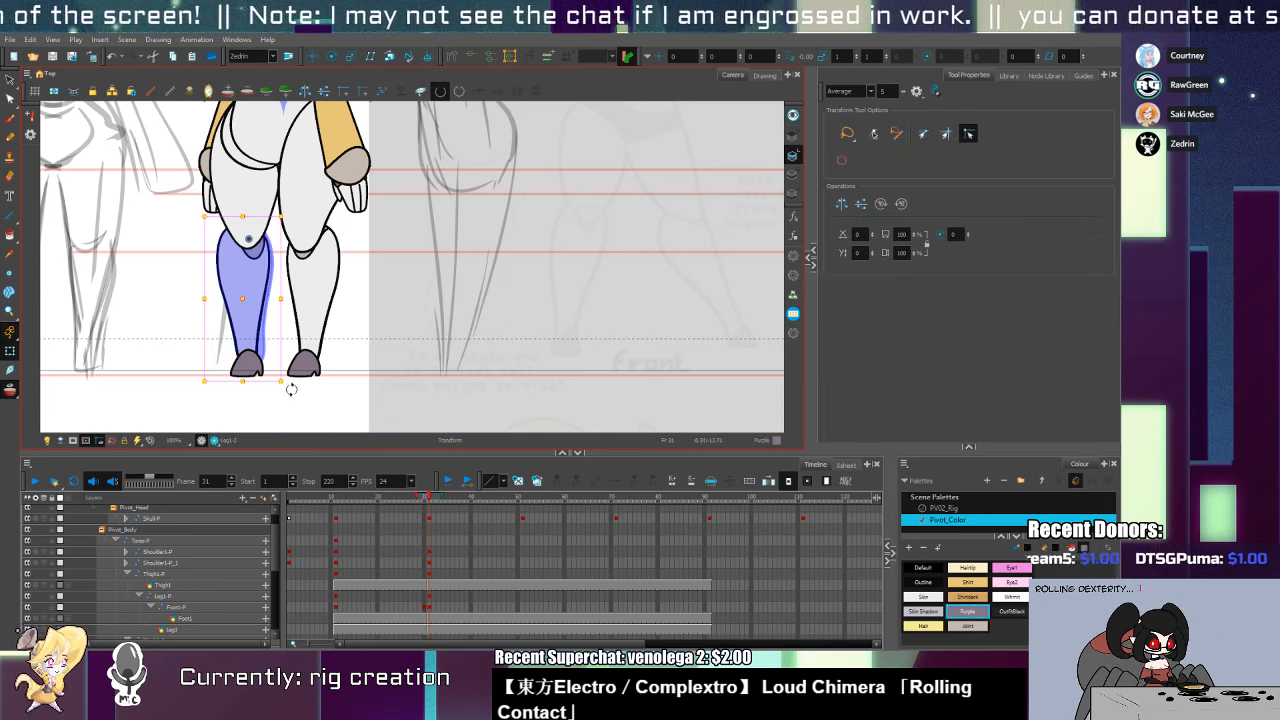
key("[")
key("[")
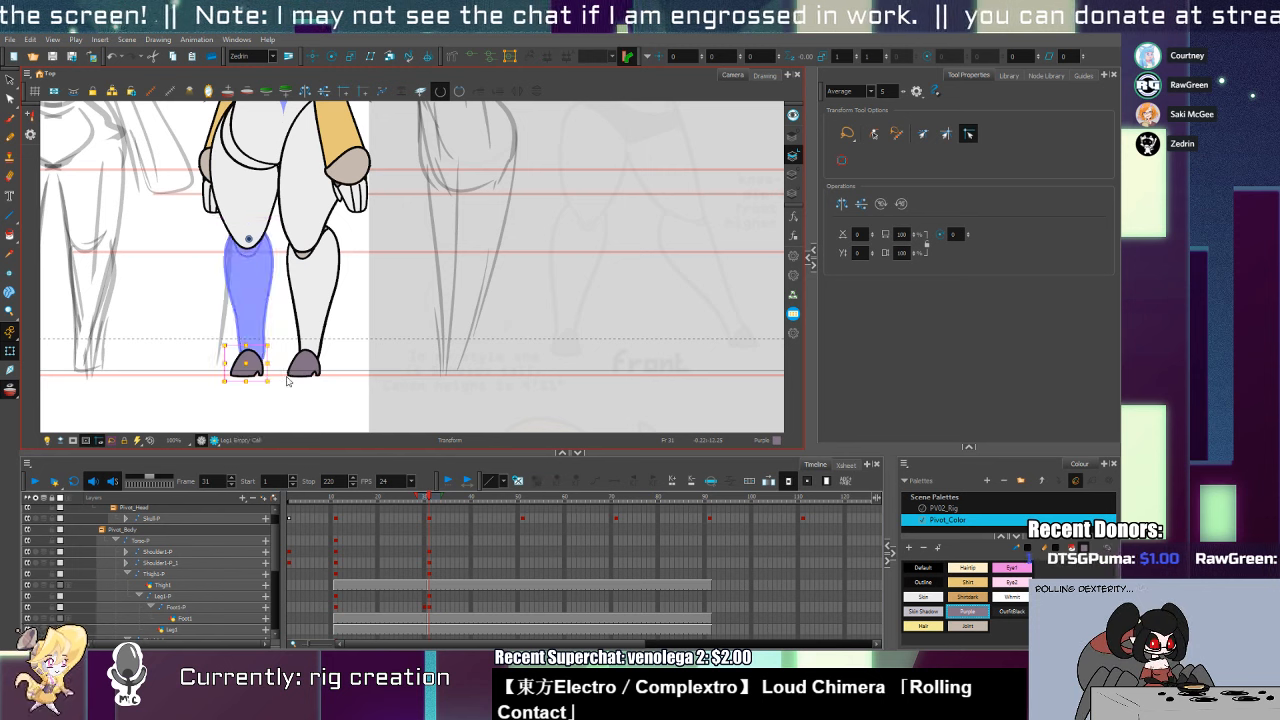
key("]")
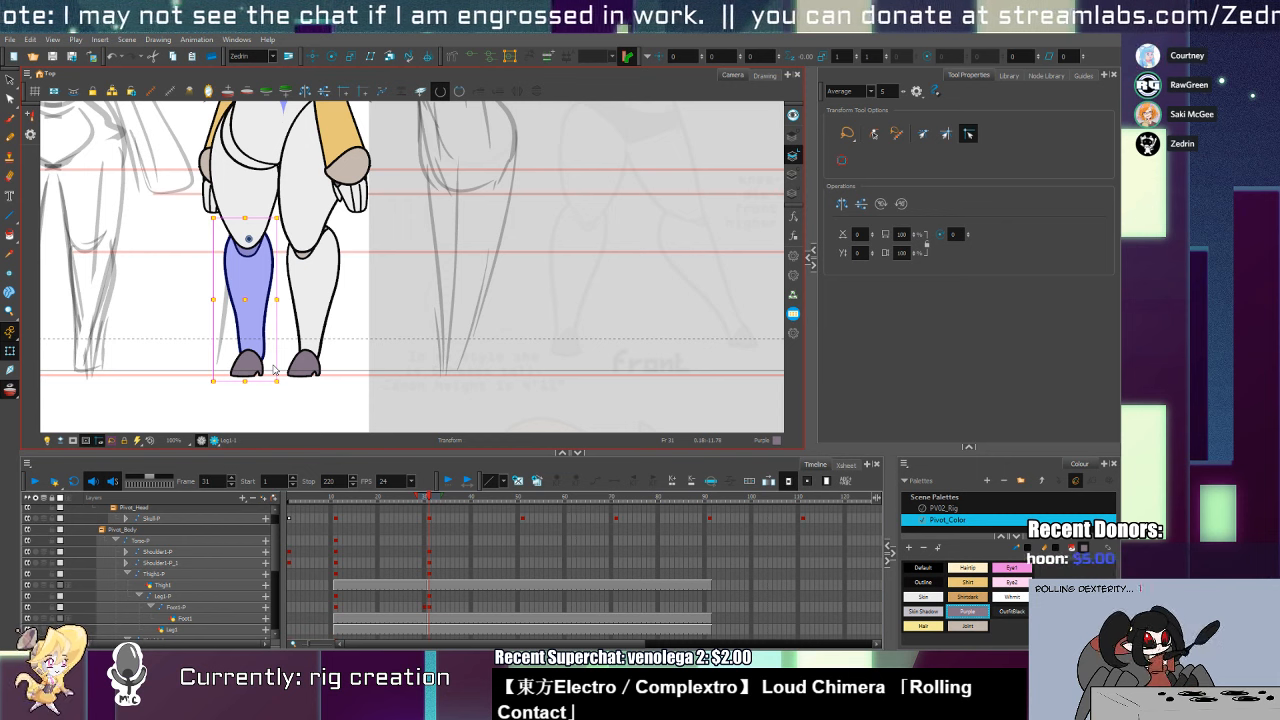
key("ctrl+shift+z")
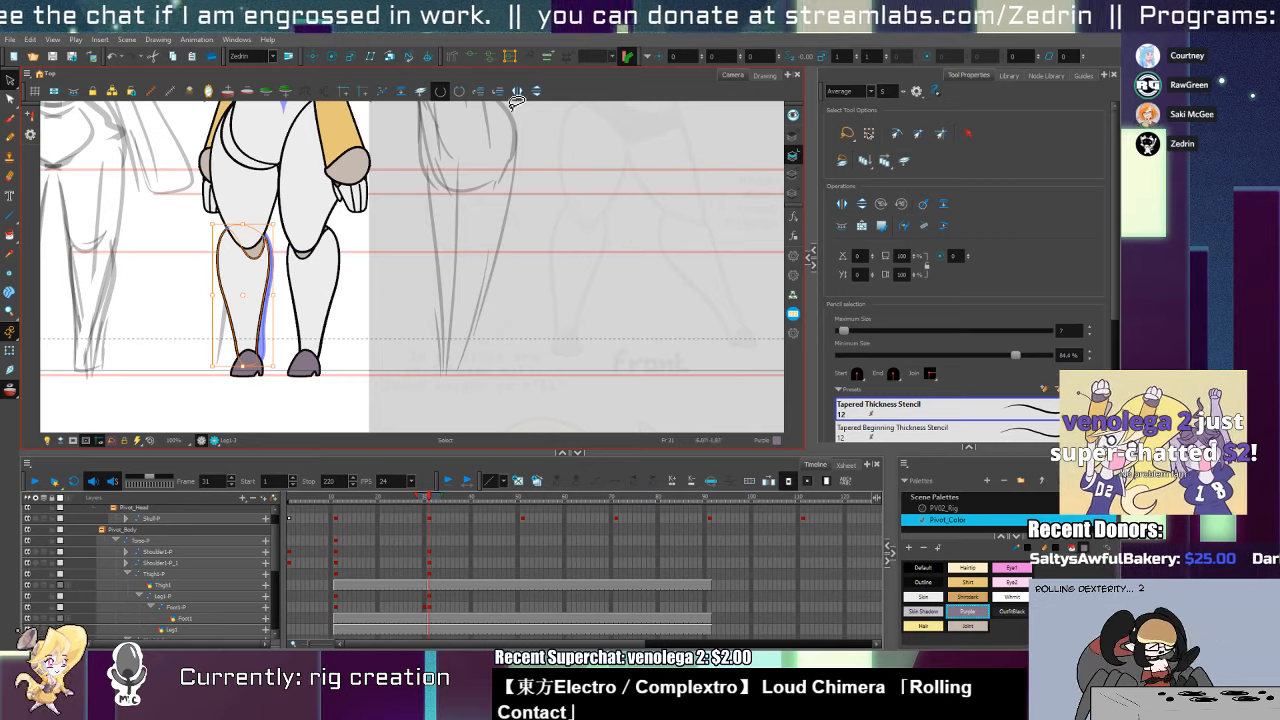
Flip the left-hand lower leg's artwork horizontally and shift it right to line up beneath the thigh at frame 31
left_click(517, 91)
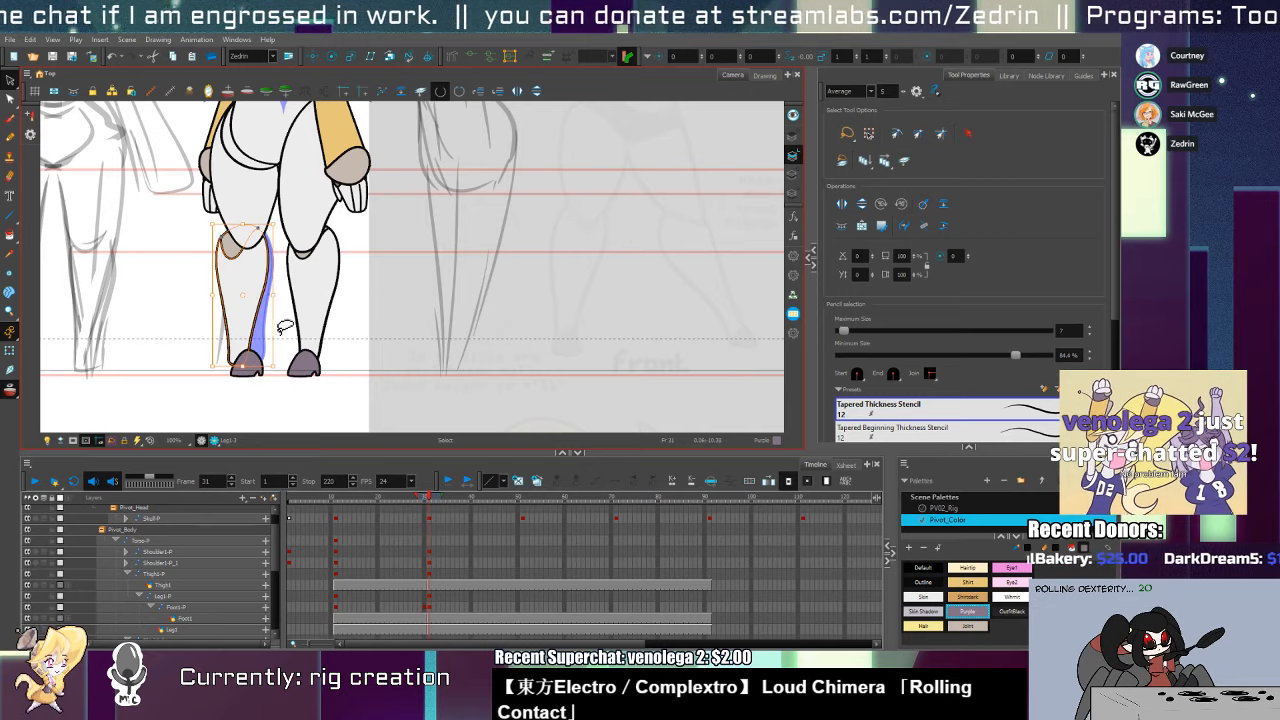
key("shift+t")
key("alt+s")
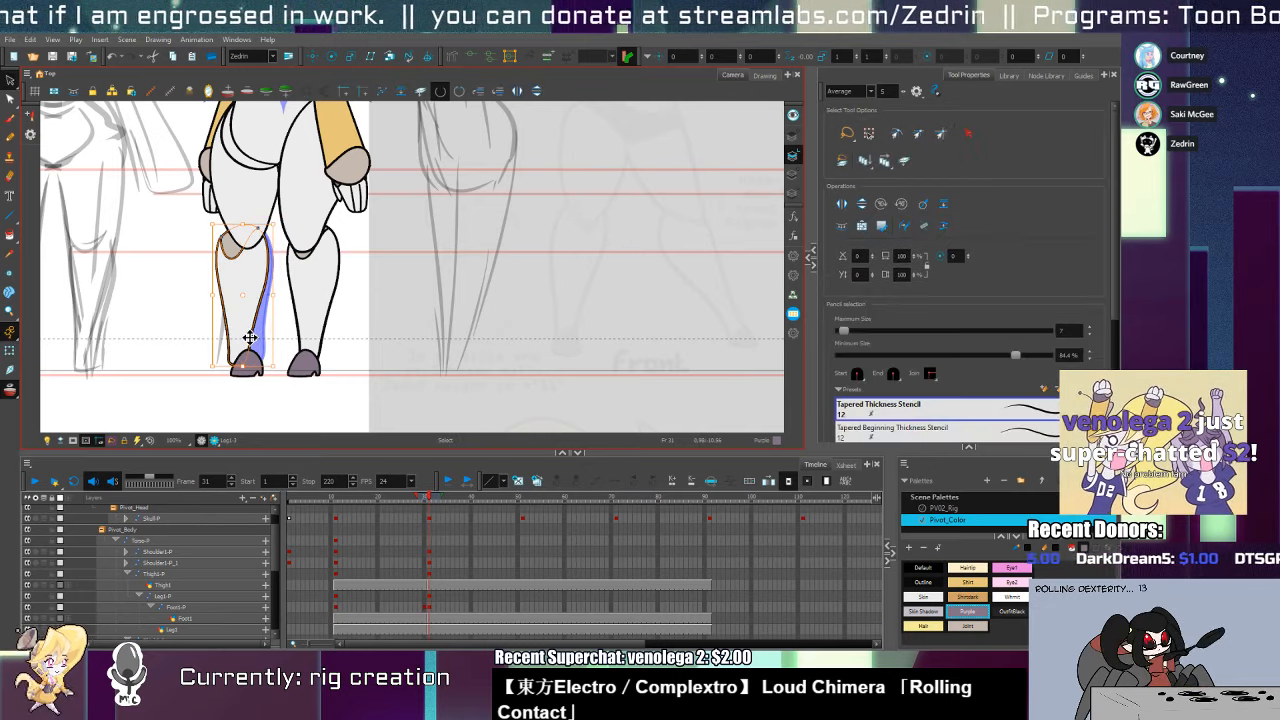
mouse_move(254, 339)
left_mouse_down()
mouse_move(270, 341)
mouse_move(258, 344)
left_mouse_up()
key("shift+t")
key("alt+s")
left_click(248, 338)
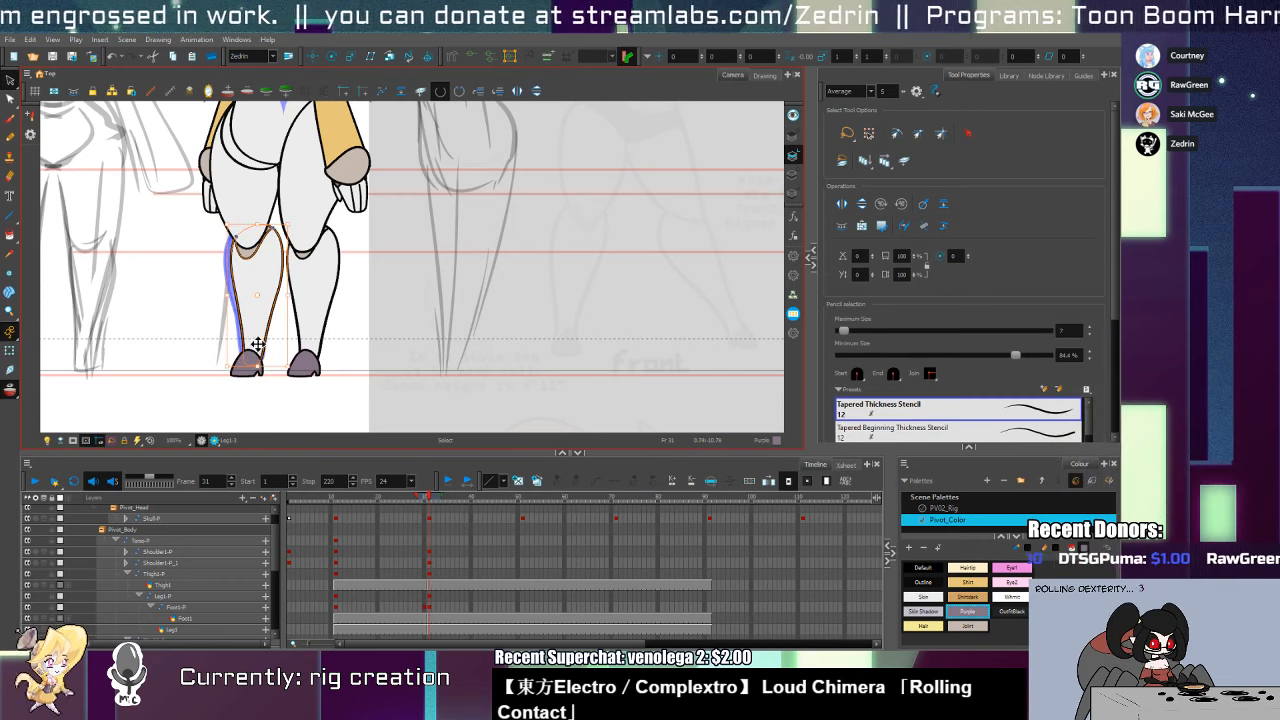
key("ctrl+z")
key("ctrl+shift+z")
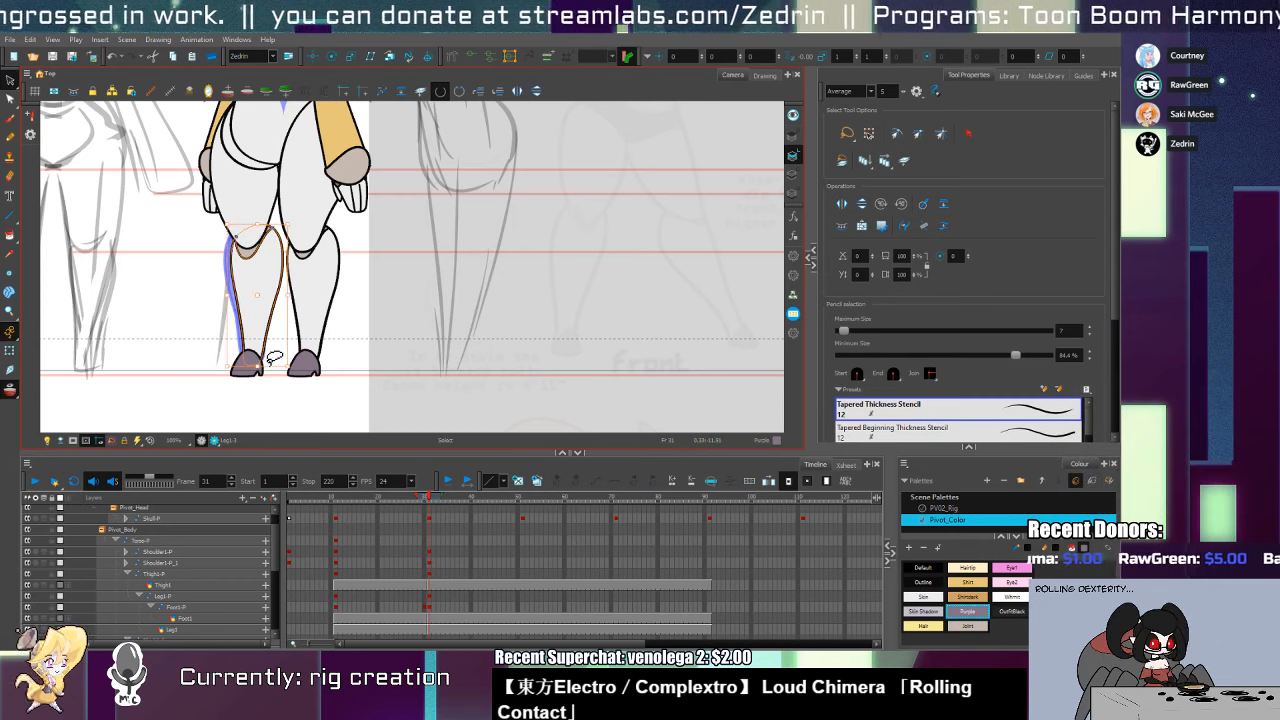
key("ctrl+z")
key("shift+t")
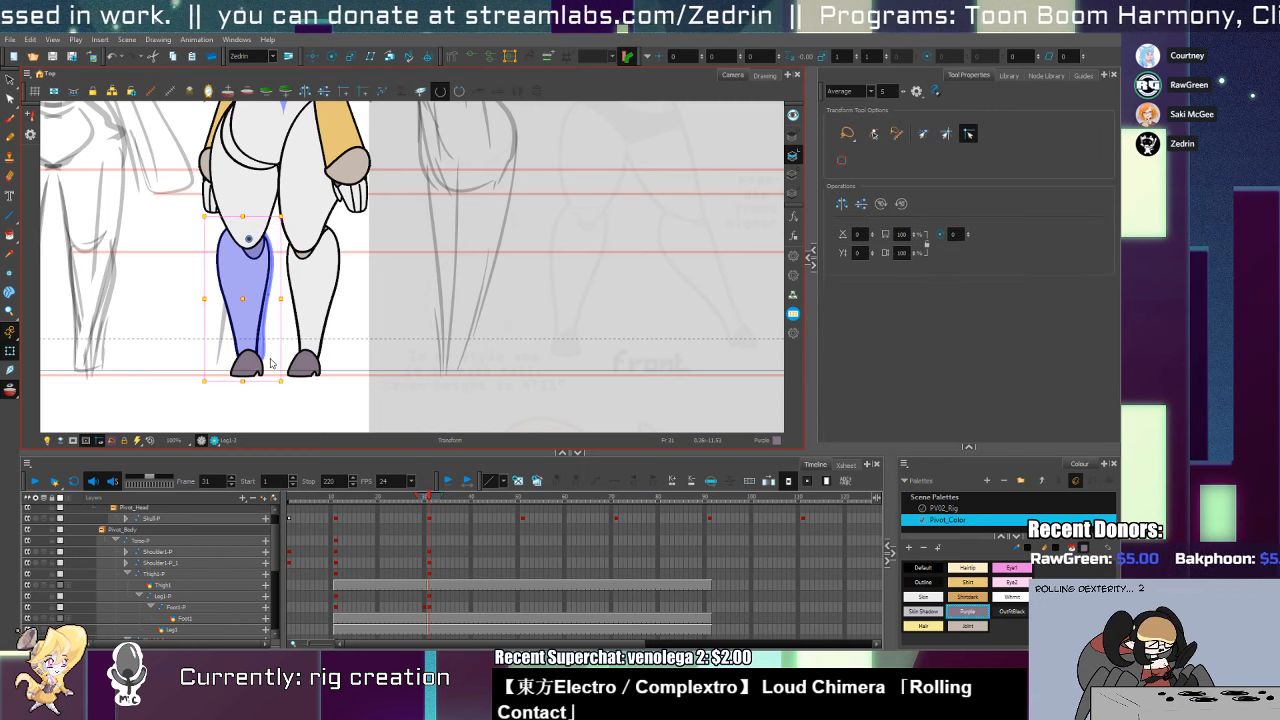
Test the left-hand lower leg's rotation about the knee together with its foot
left_click_drag(290, 380, 321, 357)
key("Delete")
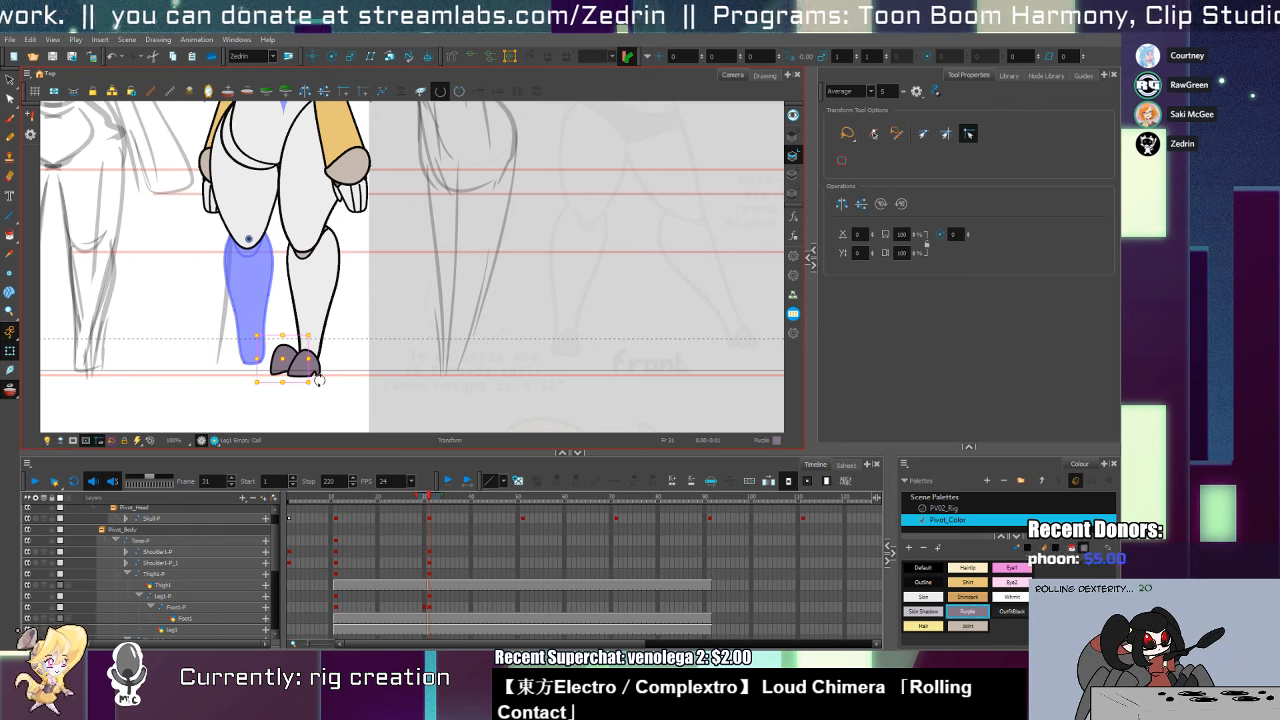
key("ctrl+z")
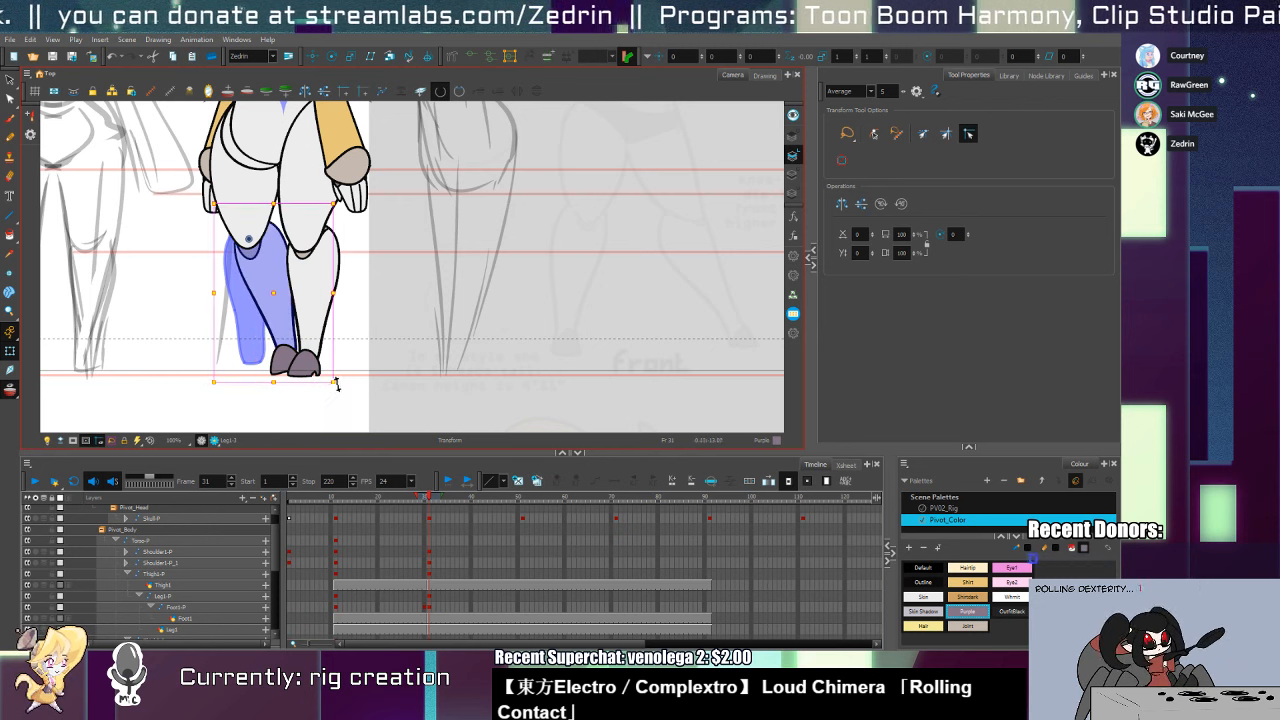
left_click_drag(336, 384, 305, 404)
scroll(315, 316, "up", 3)
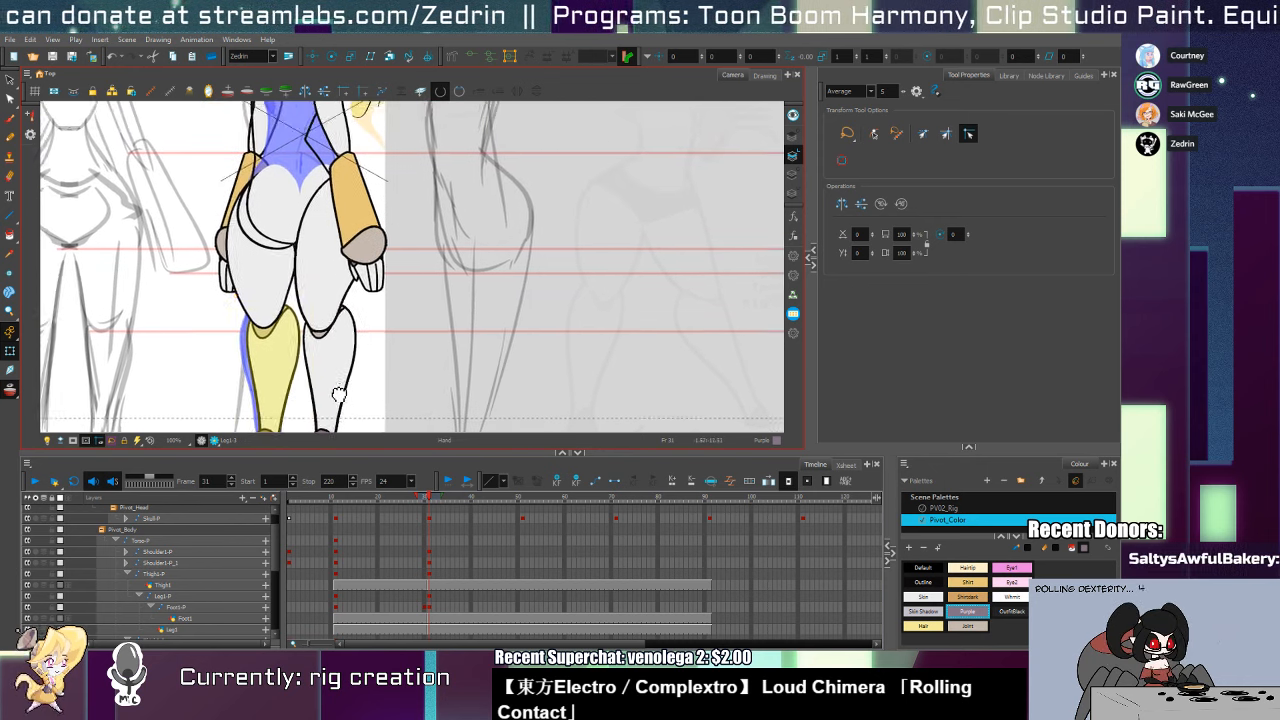
Compare the placement of both feet at frames 11, 30, 31 and 32
left_click(280, 292)
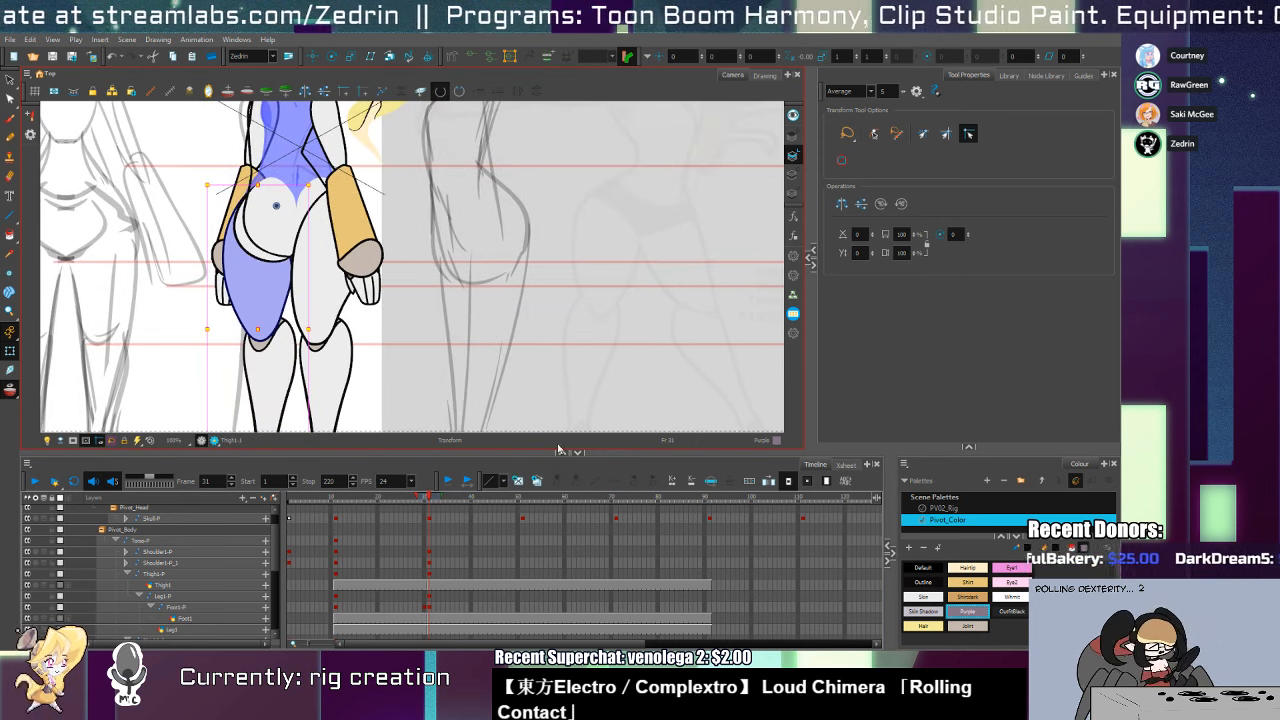
left_click(425, 607)
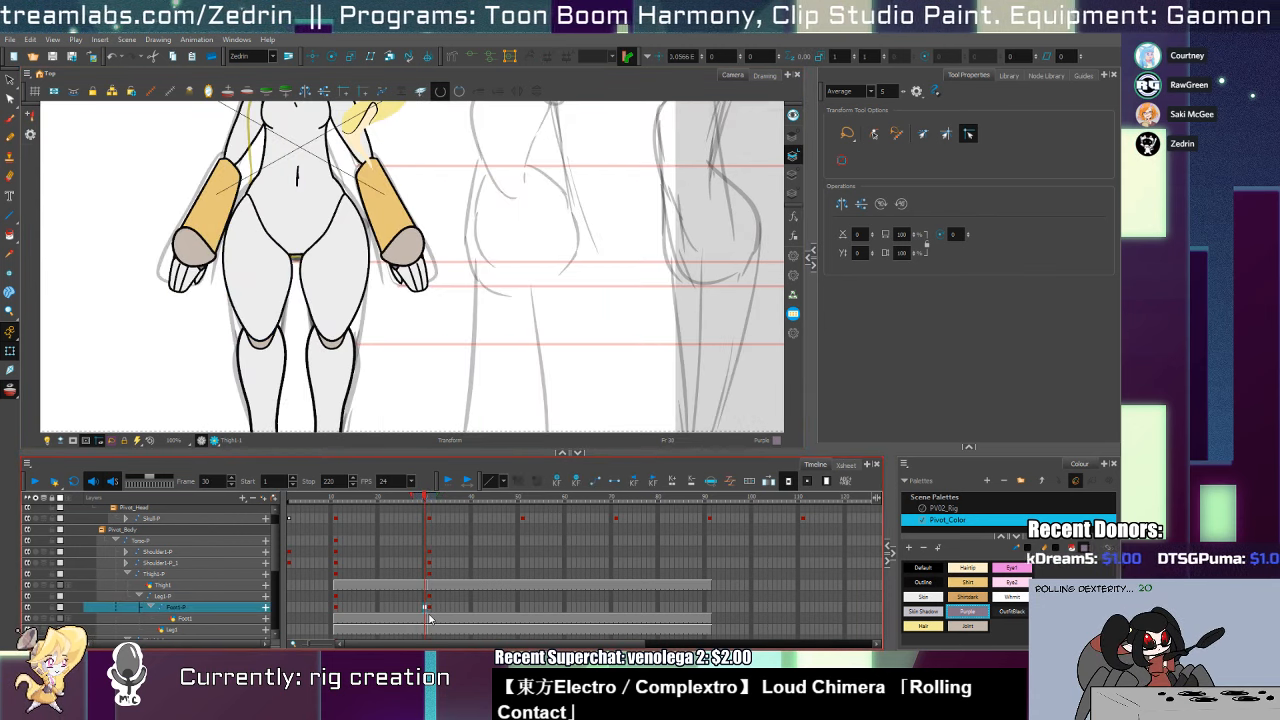
scroll(420, 274, "down", 4)
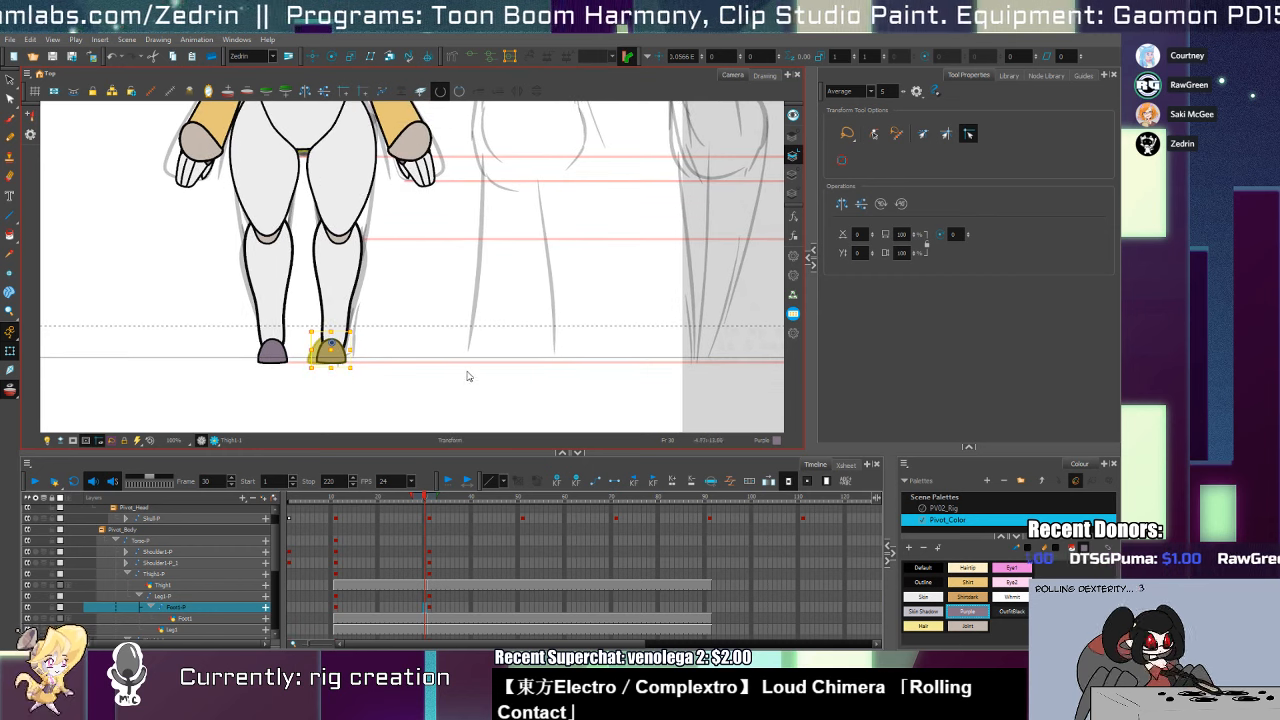
key("Left")
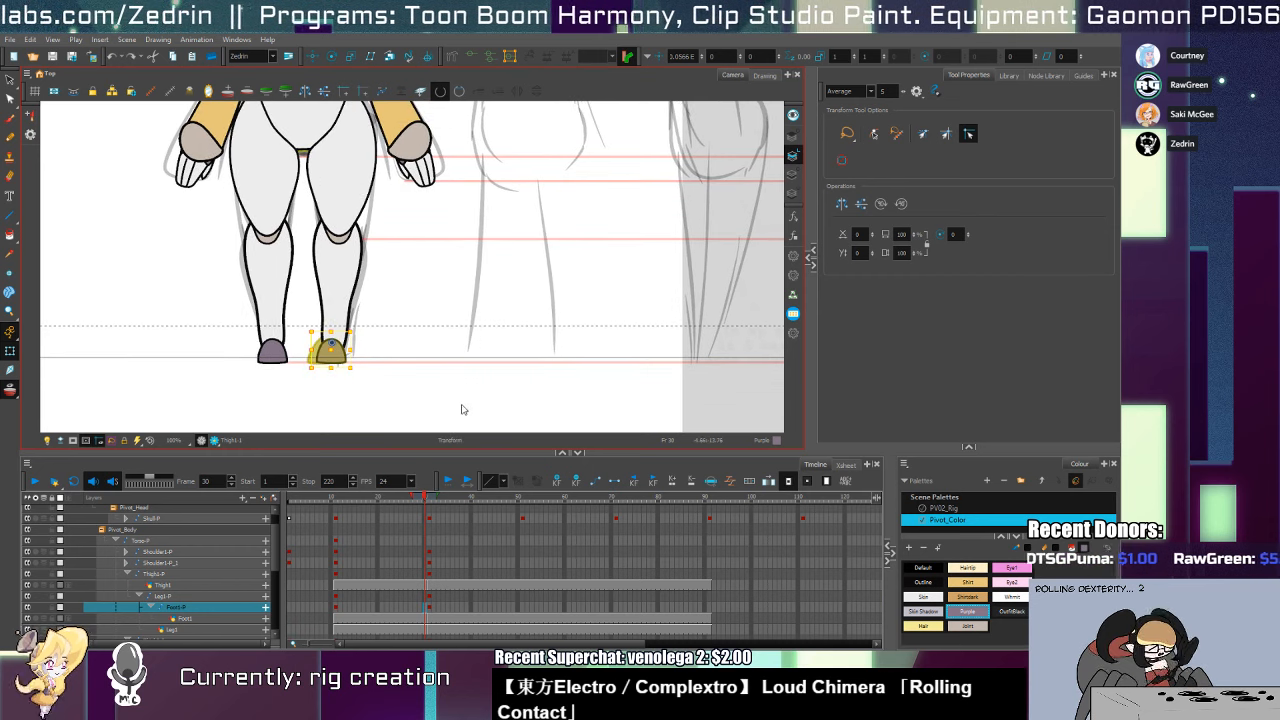
left_click(339, 612)
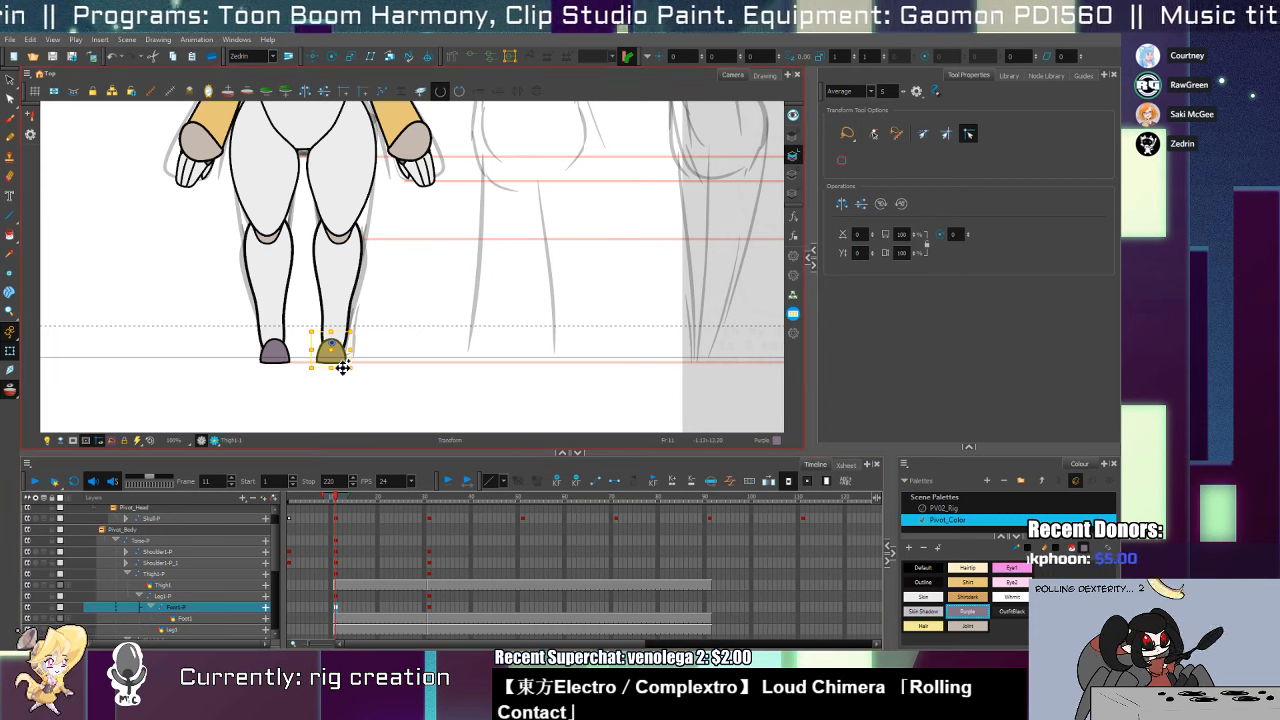
left_click(273, 350)
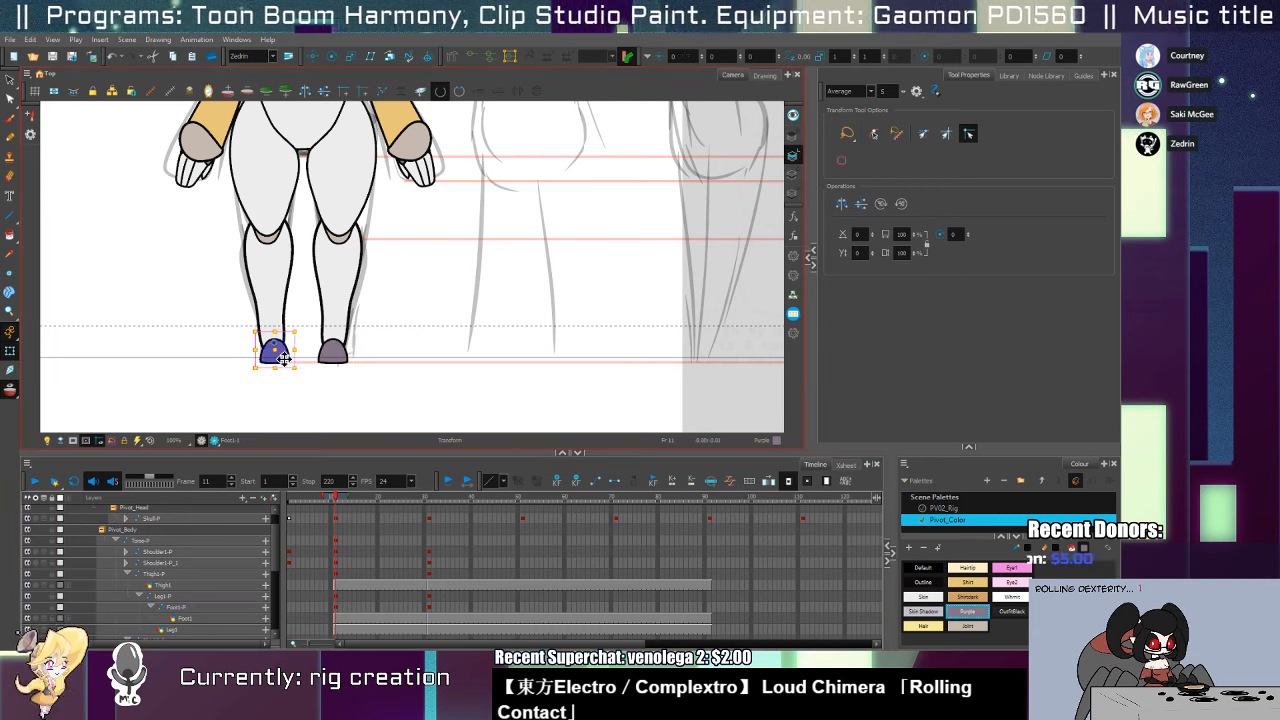
left_click(427, 607)
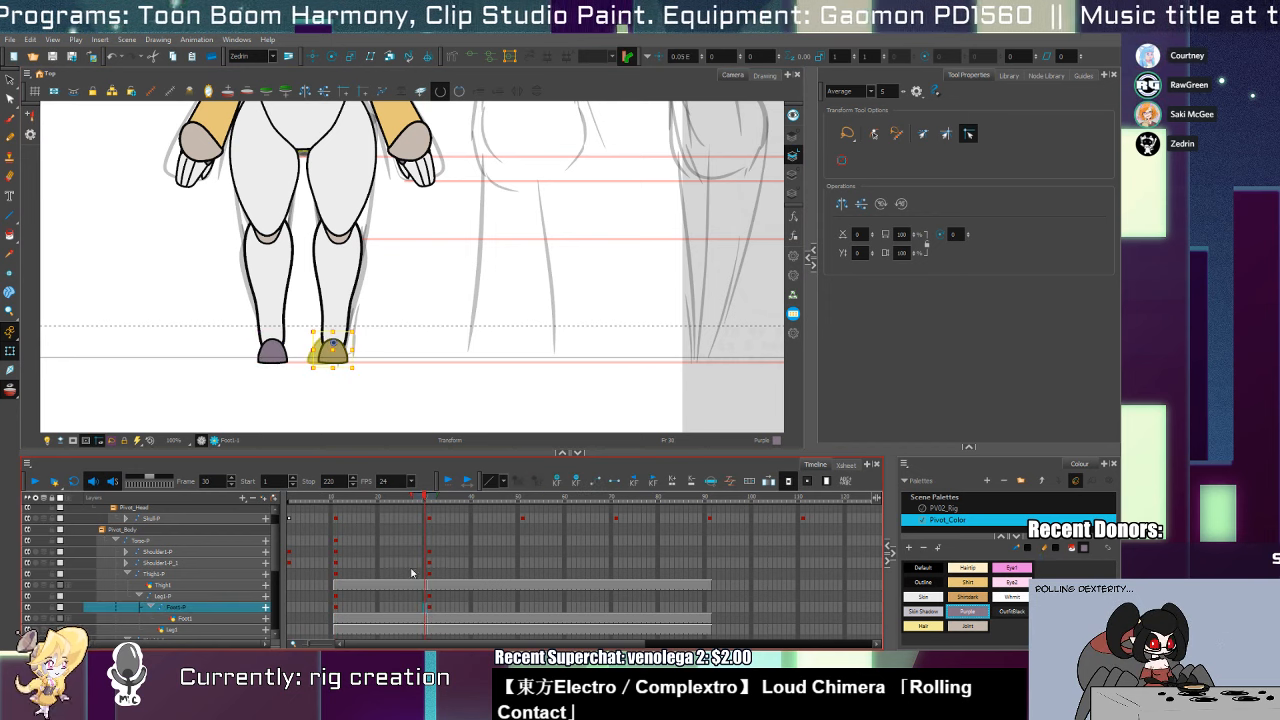
left_click(277, 357)
key("b")
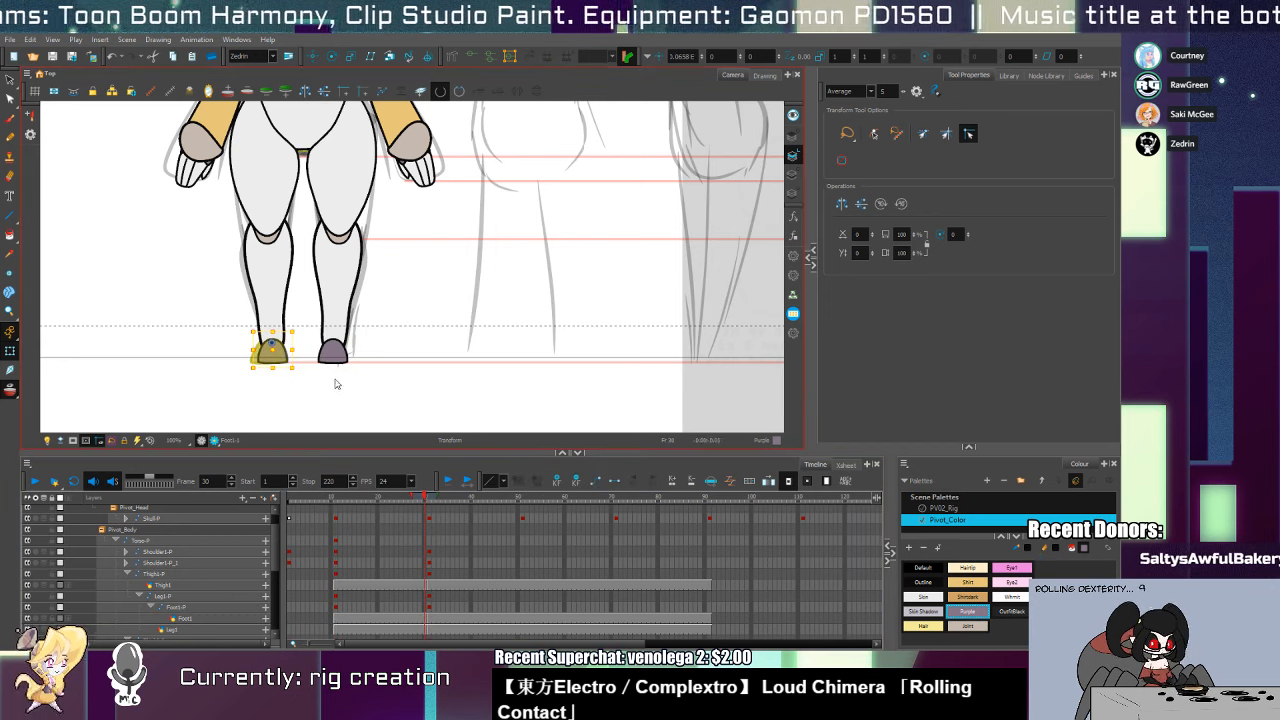
left_click(432, 608)
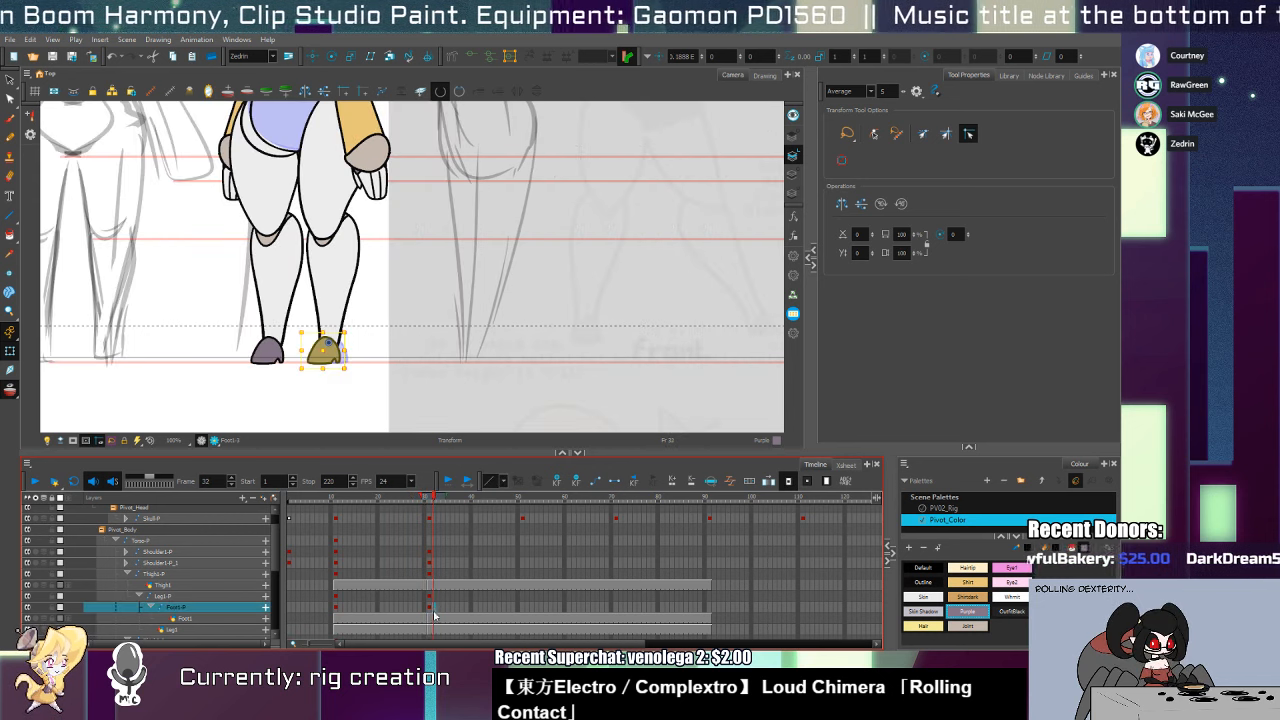
left_click(430, 608)
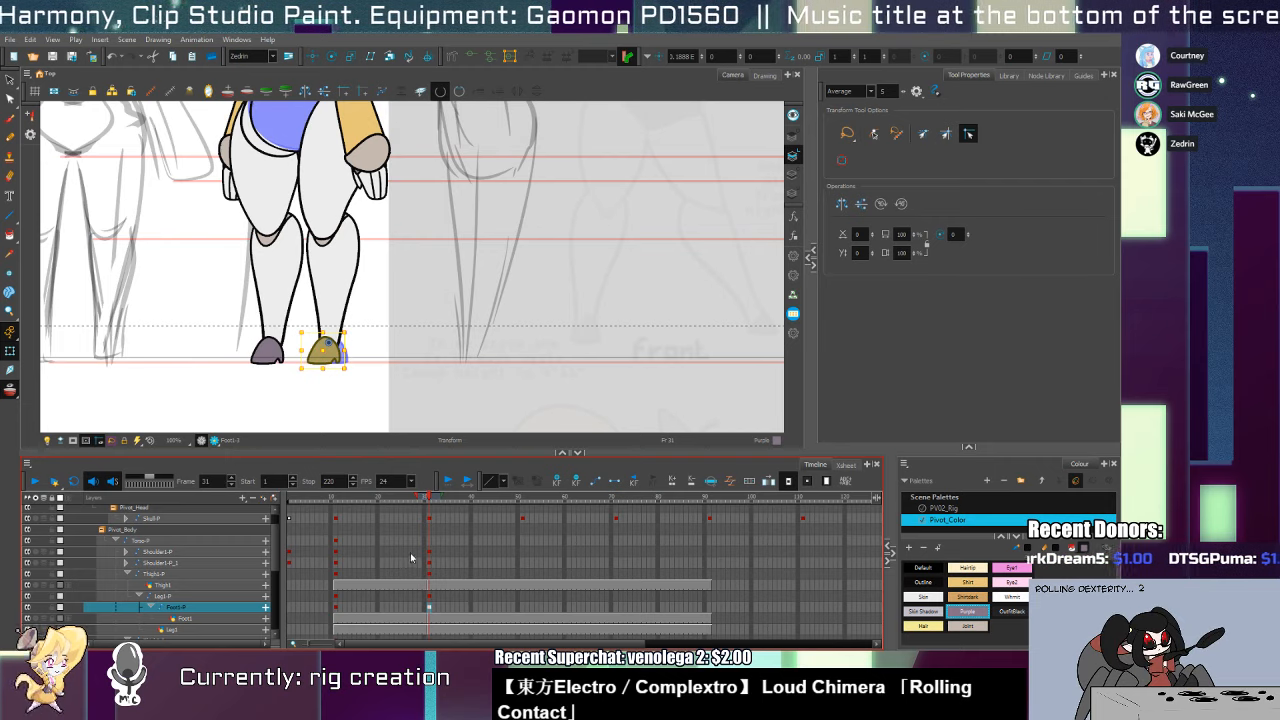
Create a new empty drawing for the left-hand thigh at frame 31
left_click_drag(318, 290, 336, 432)
left_click(277, 350)
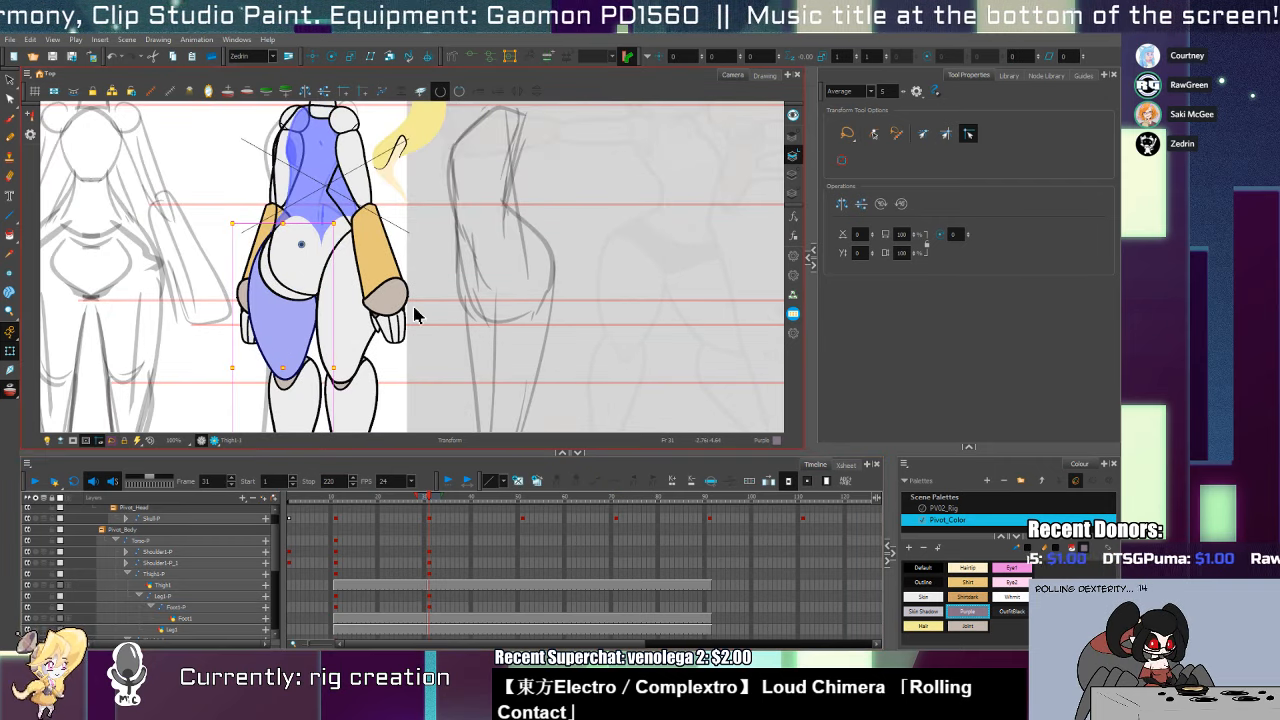
left_click(517, 483)
key("alt+/")
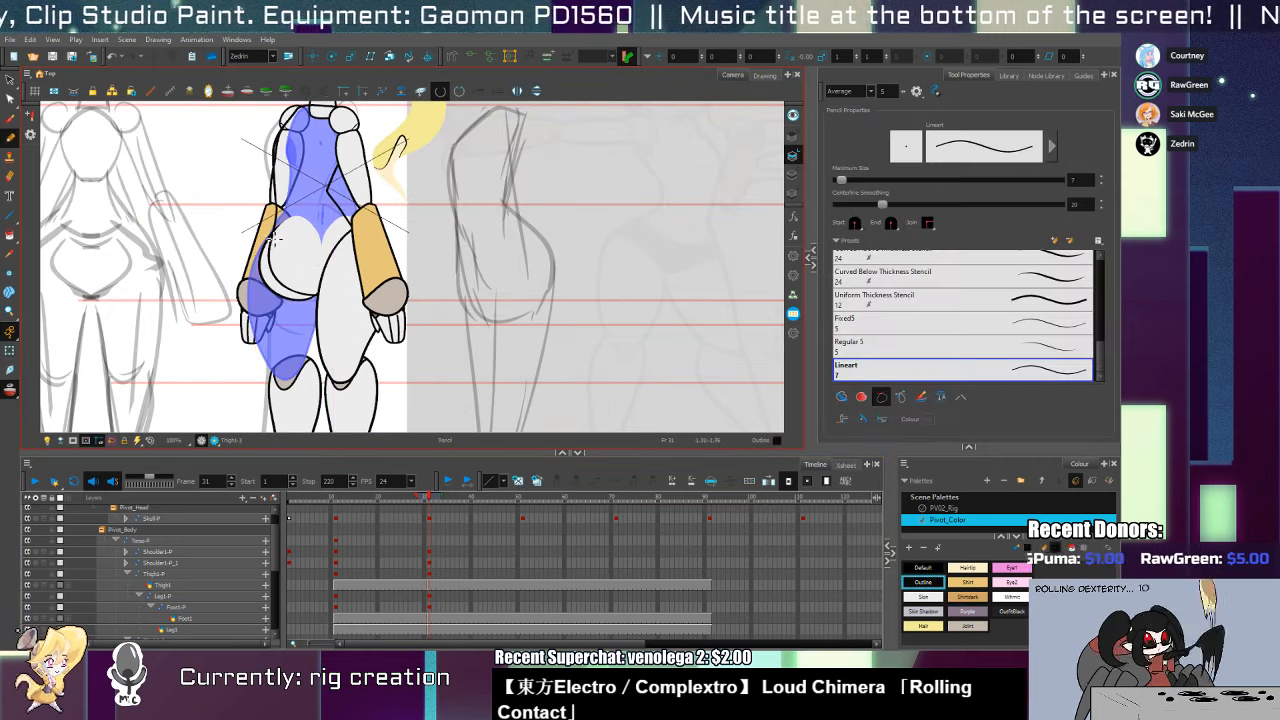
mouse_move(283, 231)
left_mouse_down()
mouse_move(258, 331)
mouse_move(284, 380)
left_mouse_up()
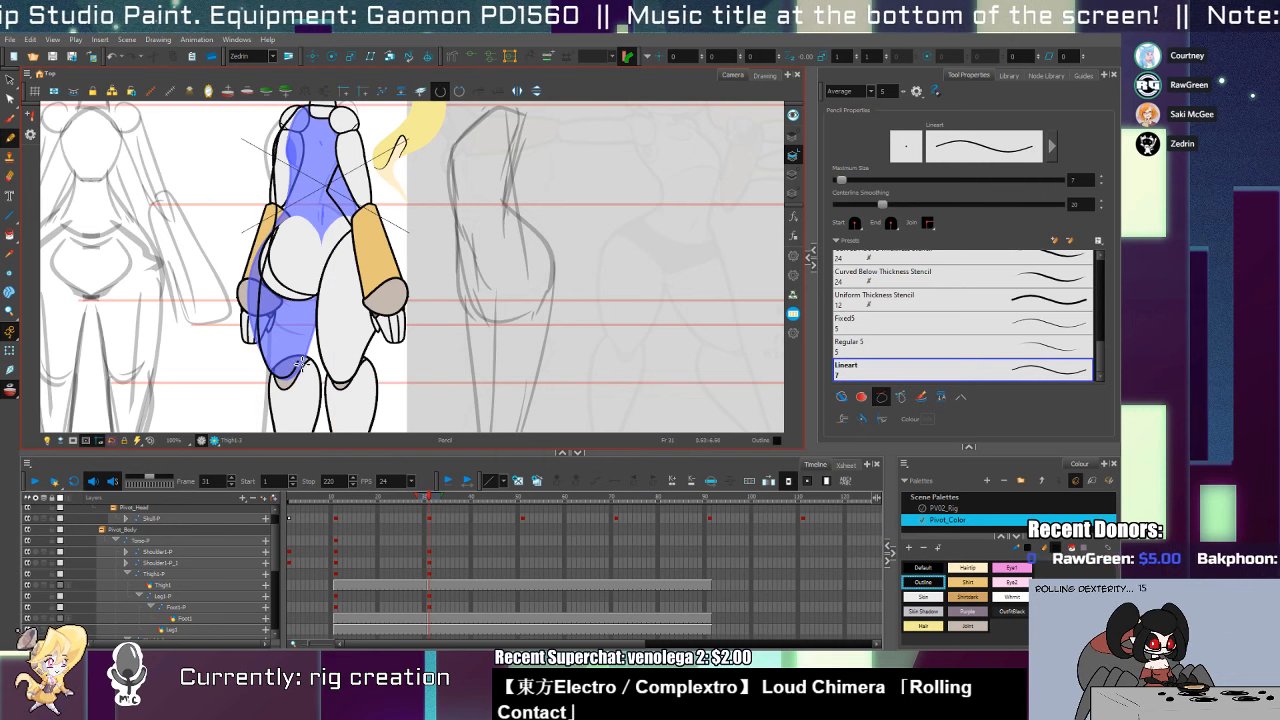
mouse_move(343, 270)
left_mouse_down()
mouse_move(313, 216)
mouse_move(275, 236)
left_mouse_up()
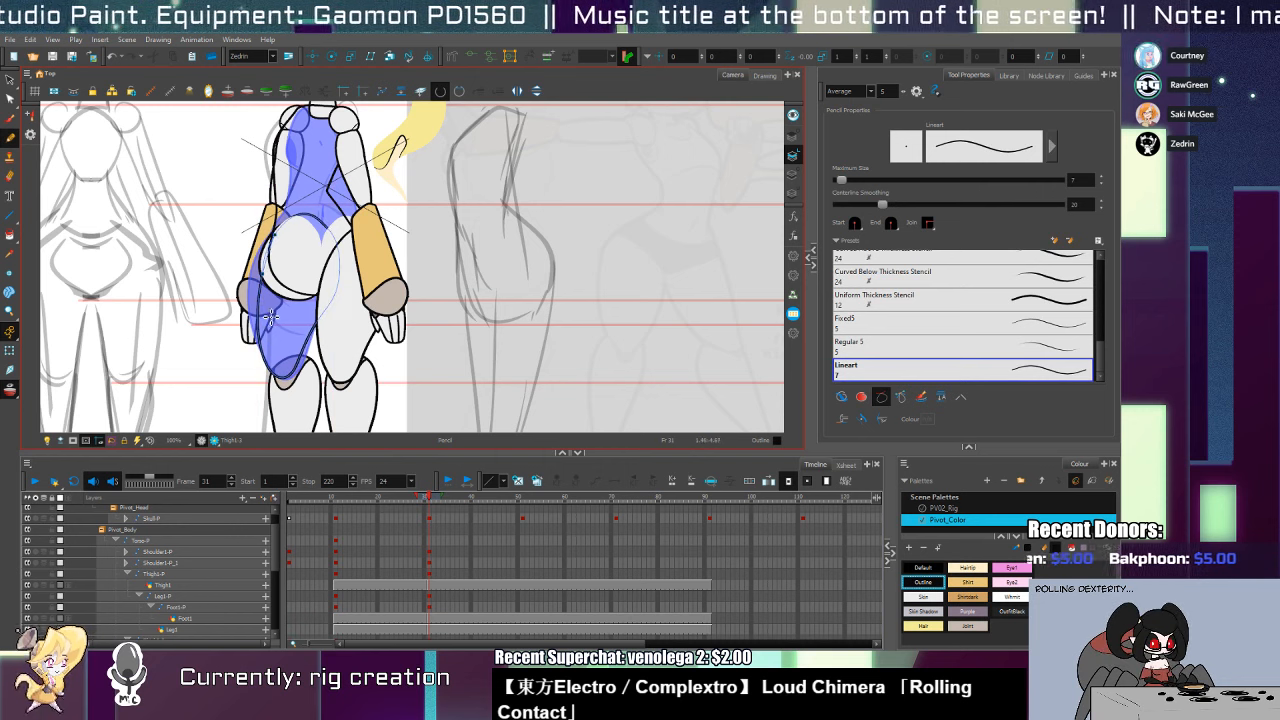
key("ctrl+z")
key("ctrl+z")
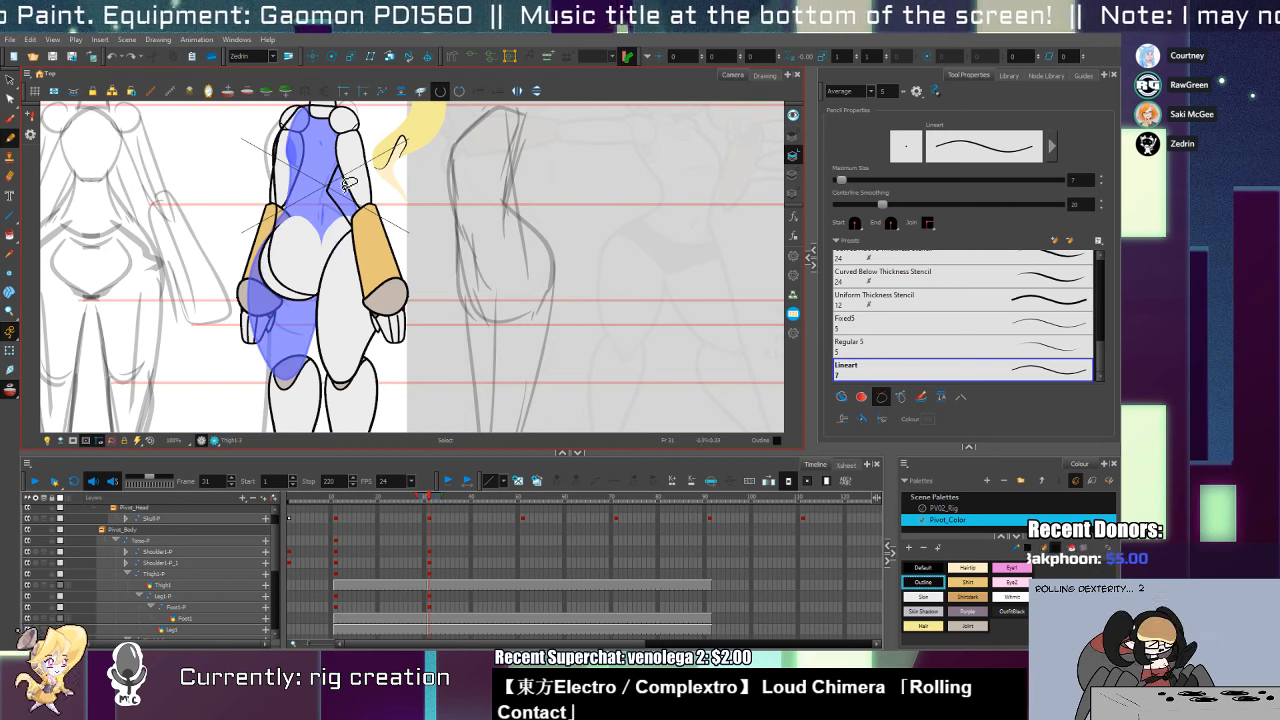
Copy the right-hand thigh's artwork from frame 30 into the left-hand thigh's new drawing at frame 31 and move it over the left leg
key("shift+t")
left_click(348, 328)
key("alt+s")
key("ctrl+a")
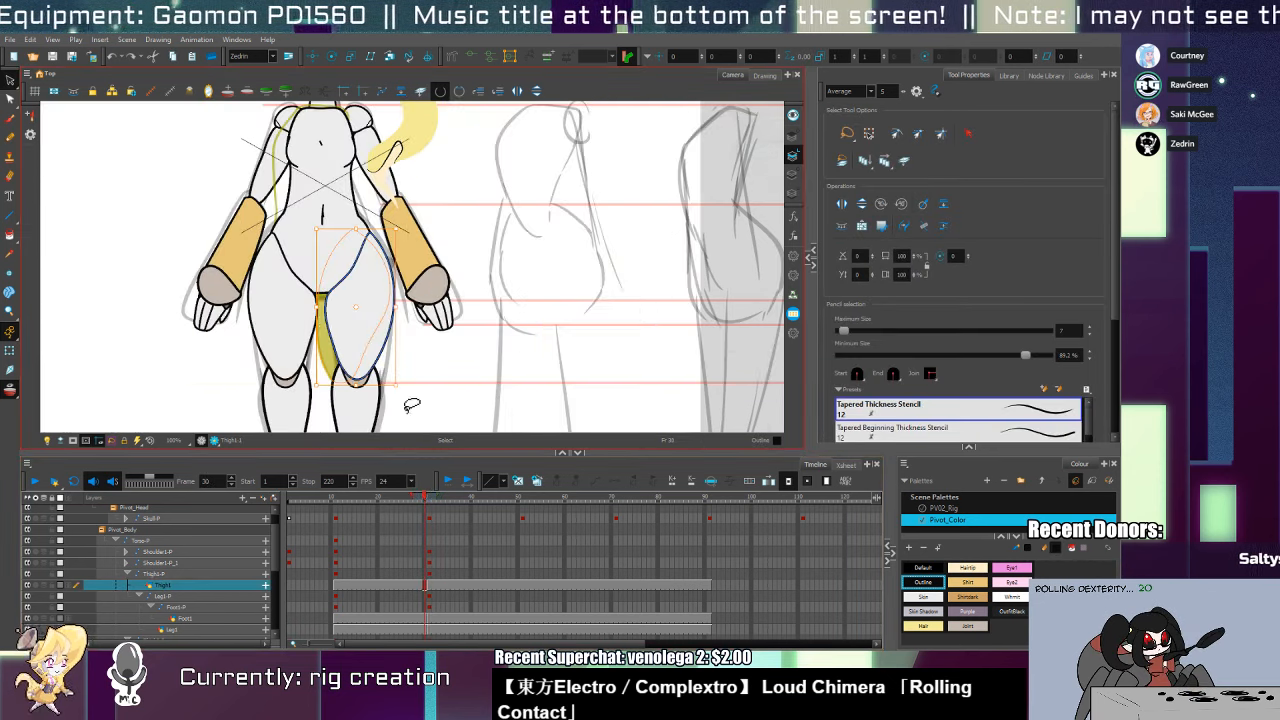
key("shift+t")
key("period")
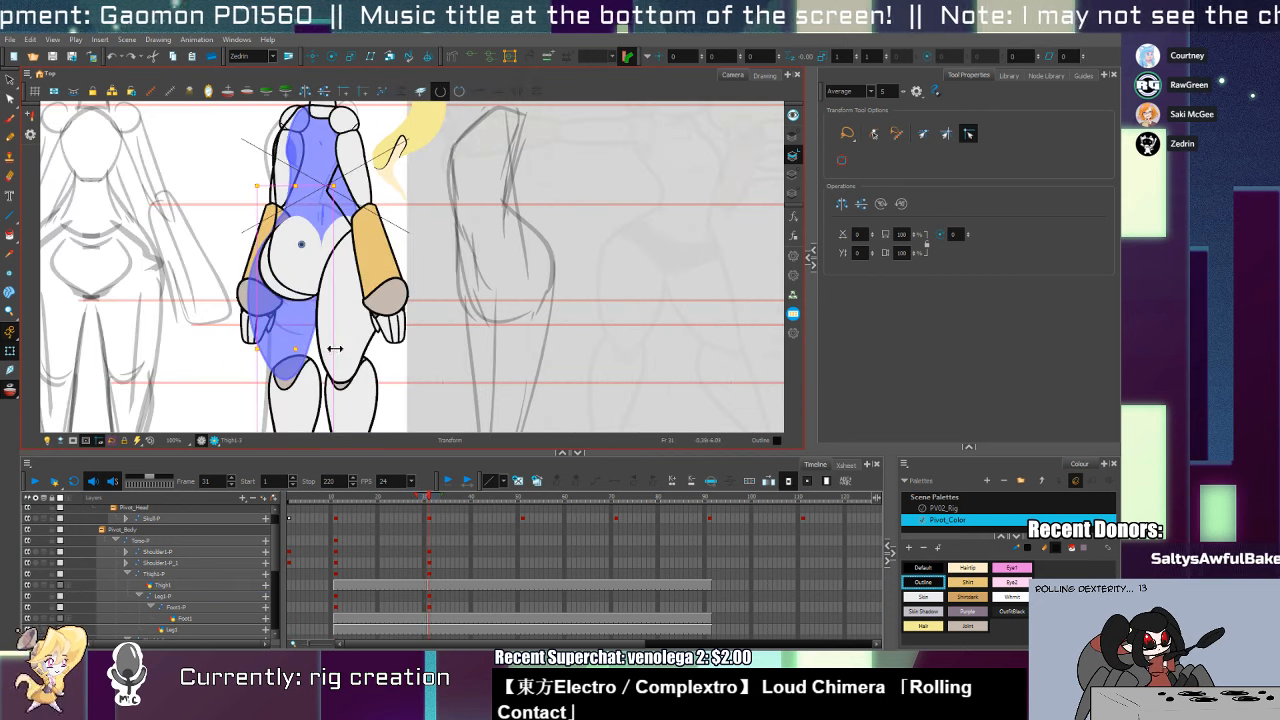
key("alt+s")
key("ctrl+a")
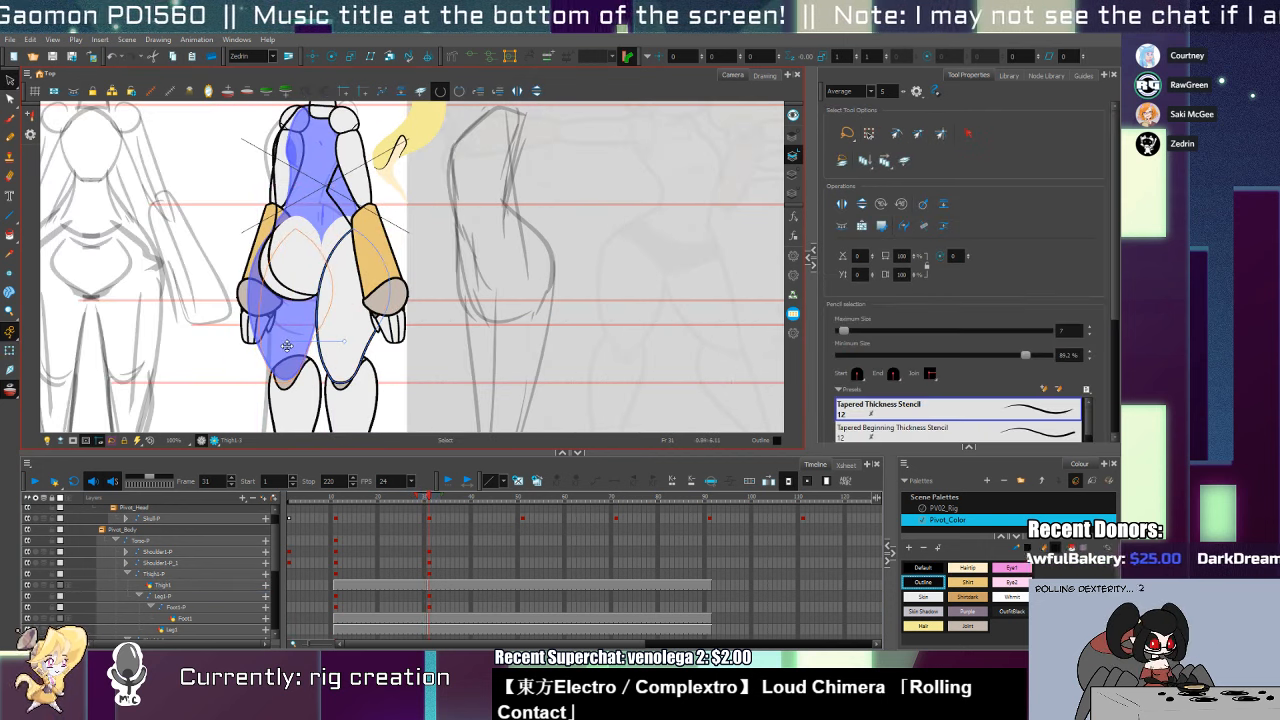
left_click_drag(349, 347, 301, 338)
Shift the left-hand and right-hand buttock pieces slightly inward and send them behind the thigh and torso artwork at frame 31
key("shift+t")
scroll(321, 307, "up", 4)
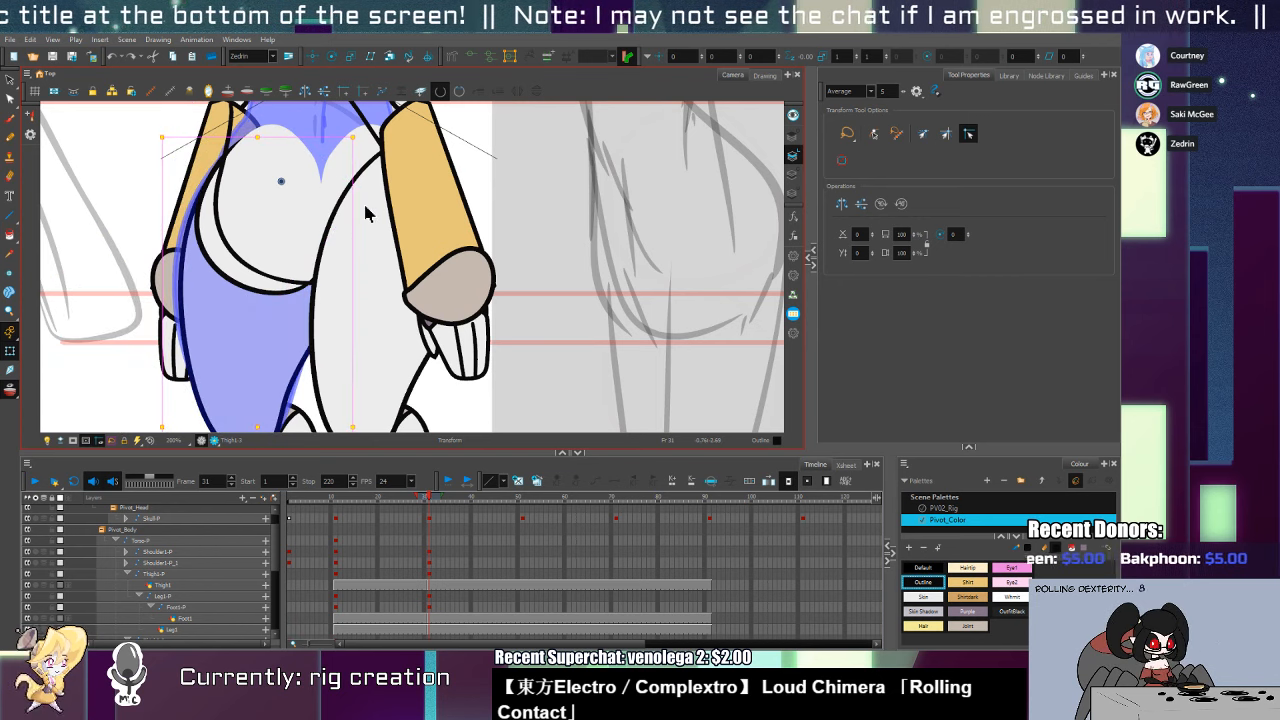
left_click(266, 288)
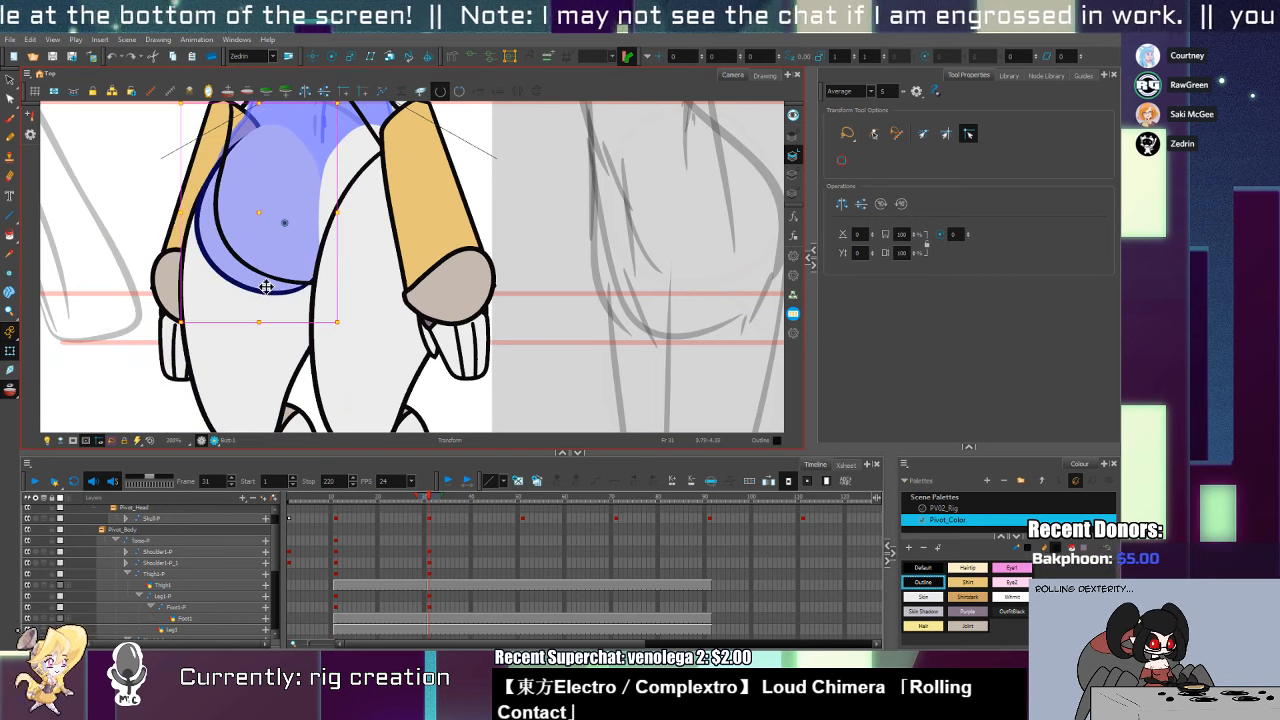
left_click_drag(280, 290, 267, 279)
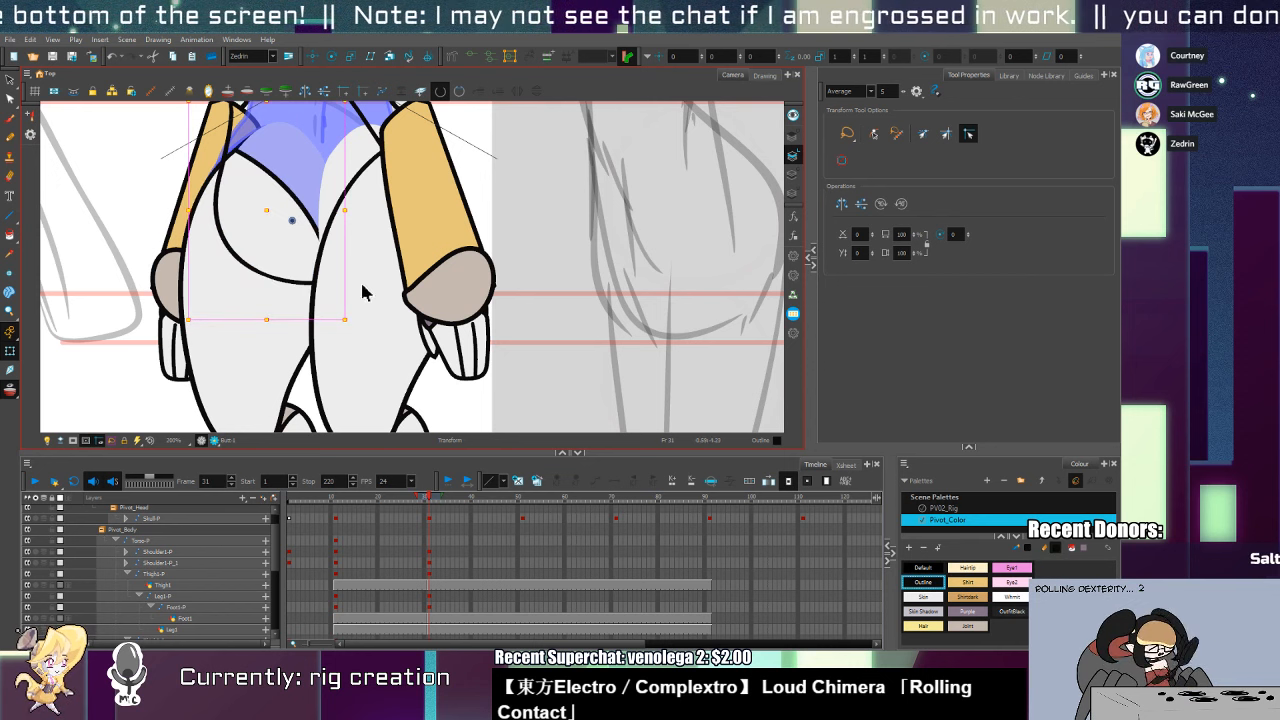
left_click(366, 151)
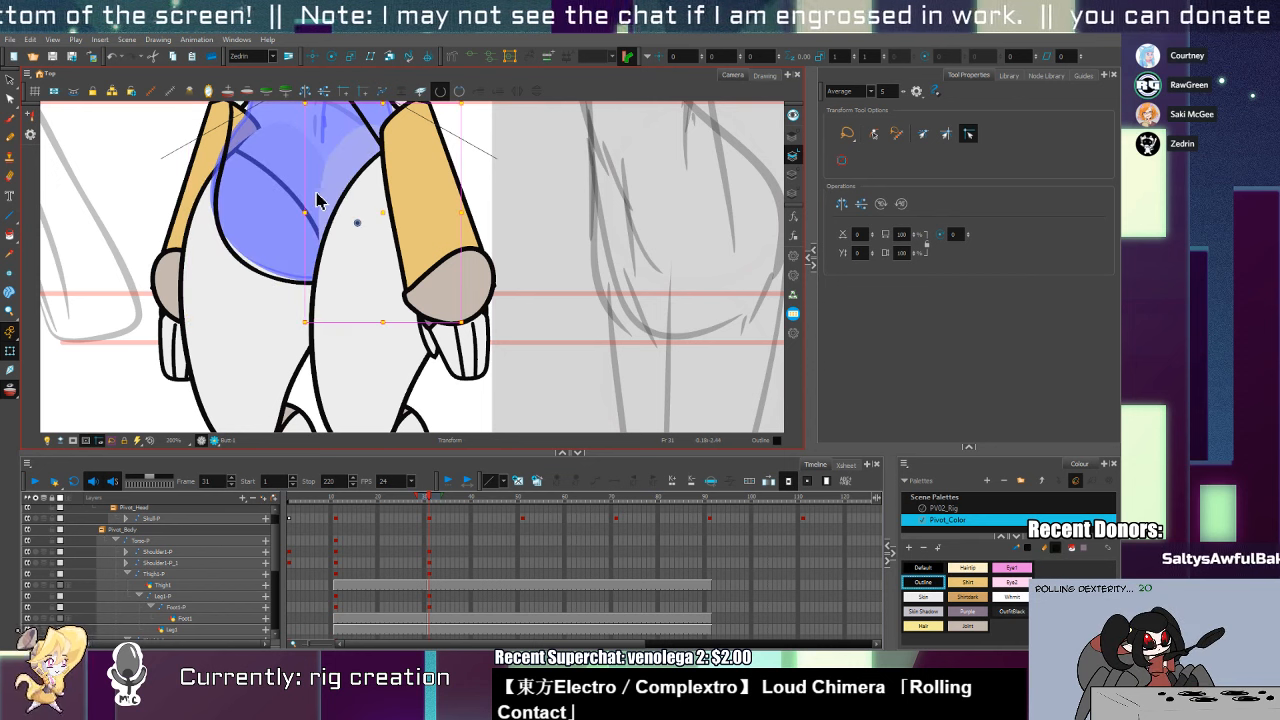
mouse_move(367, 157)
left_mouse_down()
mouse_move(340, 162)
mouse_move(357, 157)
left_mouse_up()
left_click(384, 353)
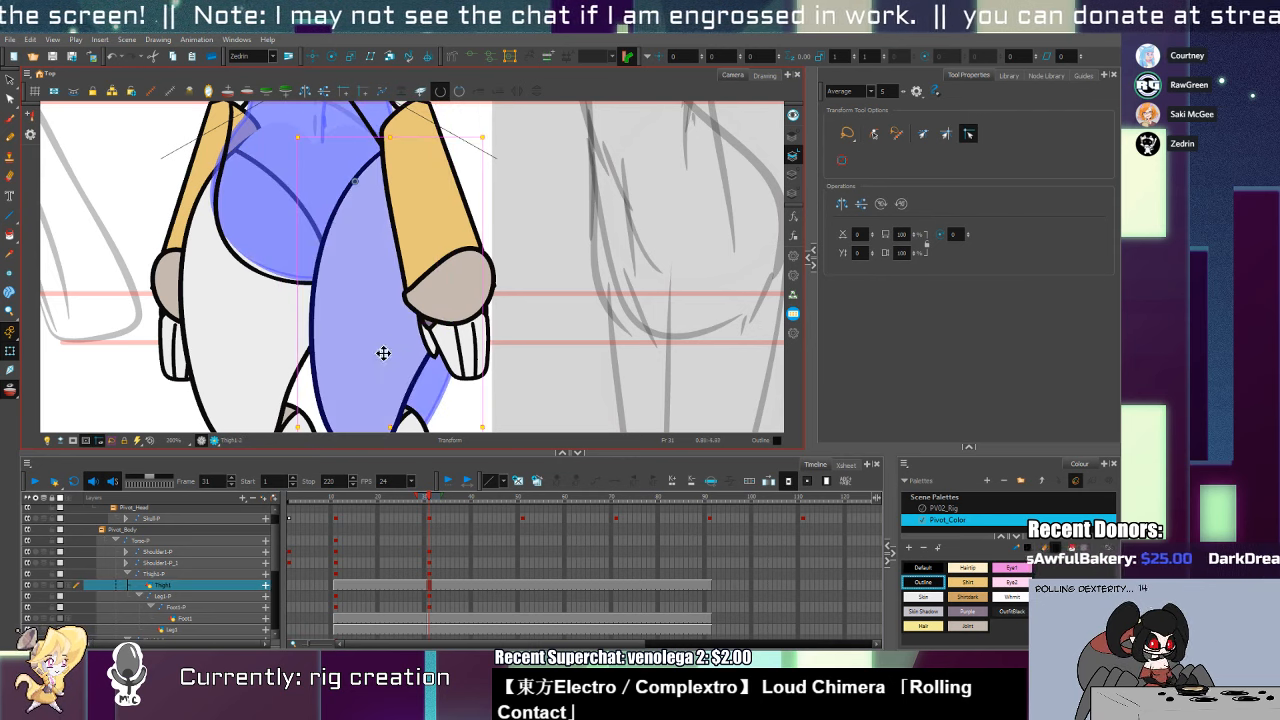
Select the torso drawing and adjust the lower-left curve of its outline with the Contour Editor
left_click(270, 283)
left_click(271, 280)
key("alt+q")
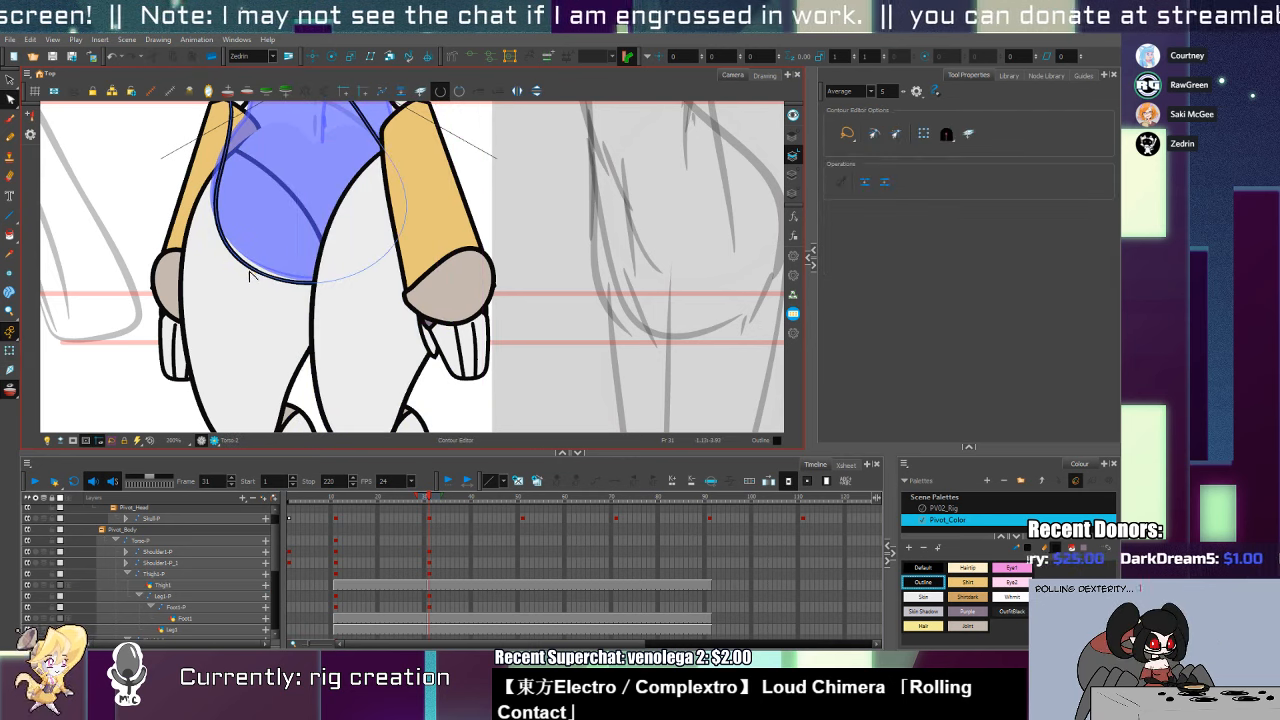
left_click_drag(247, 268, 251, 262)
Edit the thickness points along the torso's lower-left outline with the Pencil Editor to taper the line at the hip
key("alt+w")
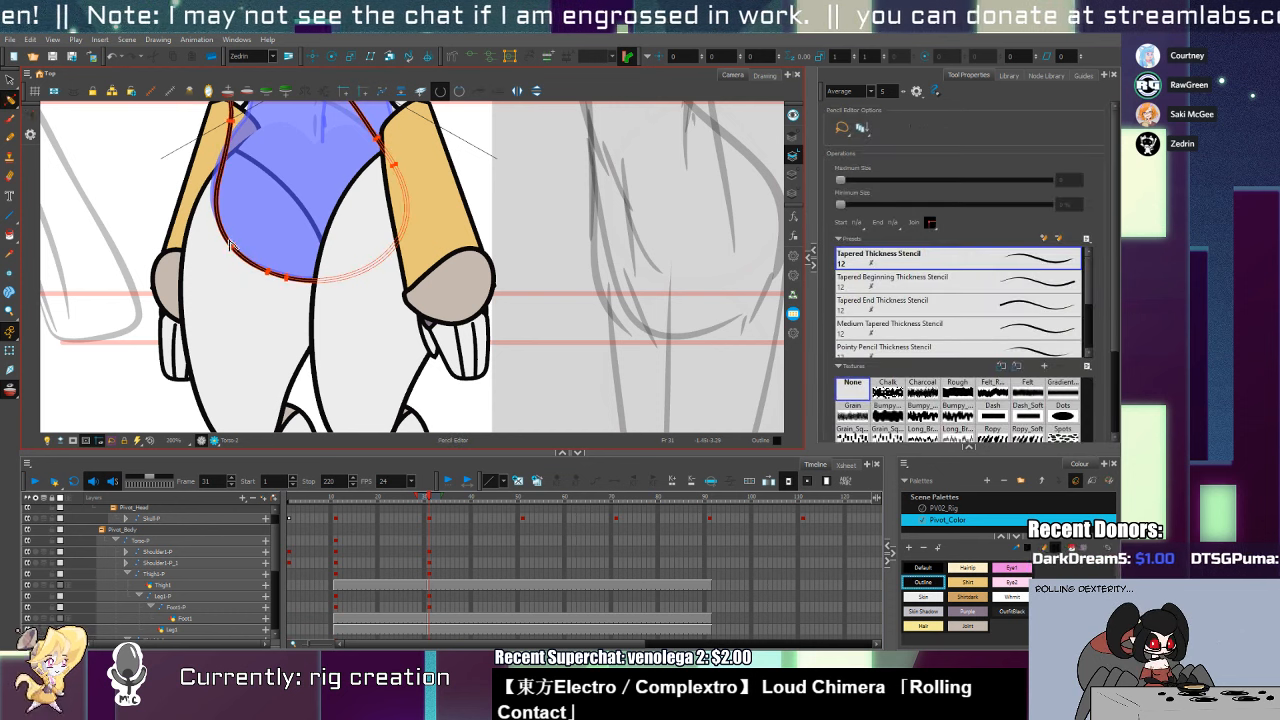
left_click(285, 276)
left_click(310, 285)
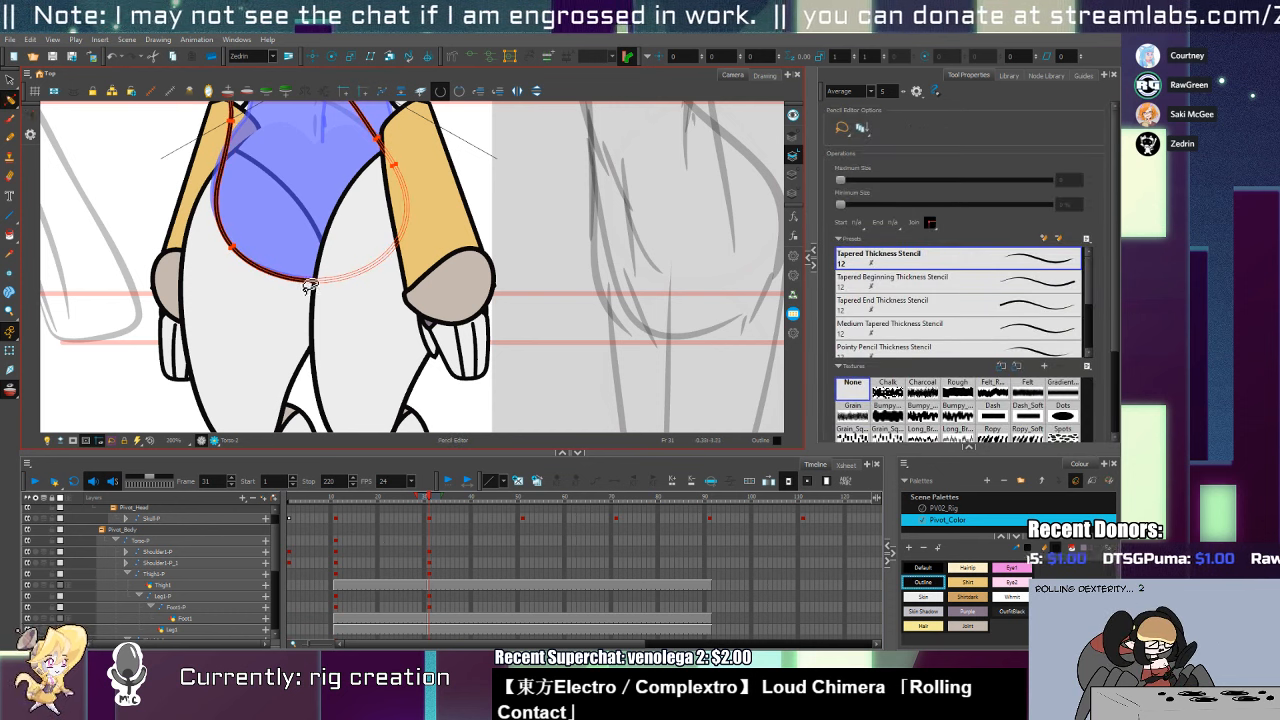
left_click(218, 188, "ctrl")
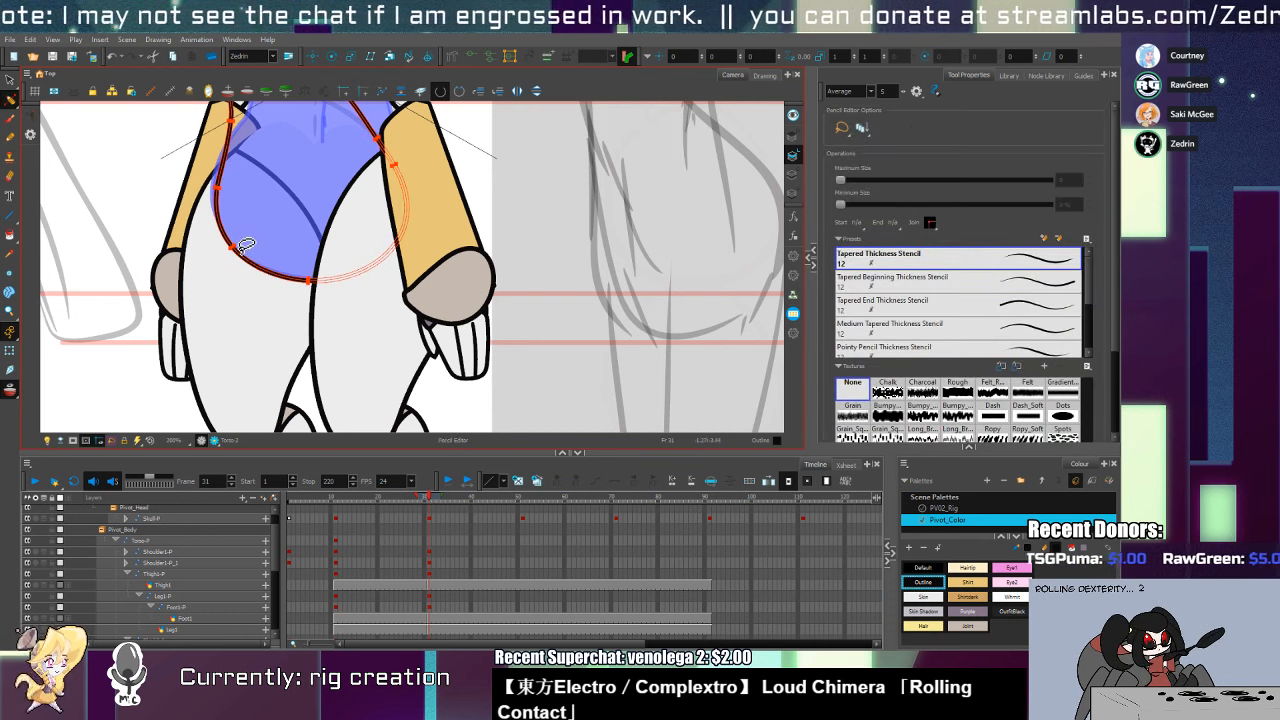
left_click(235, 248)
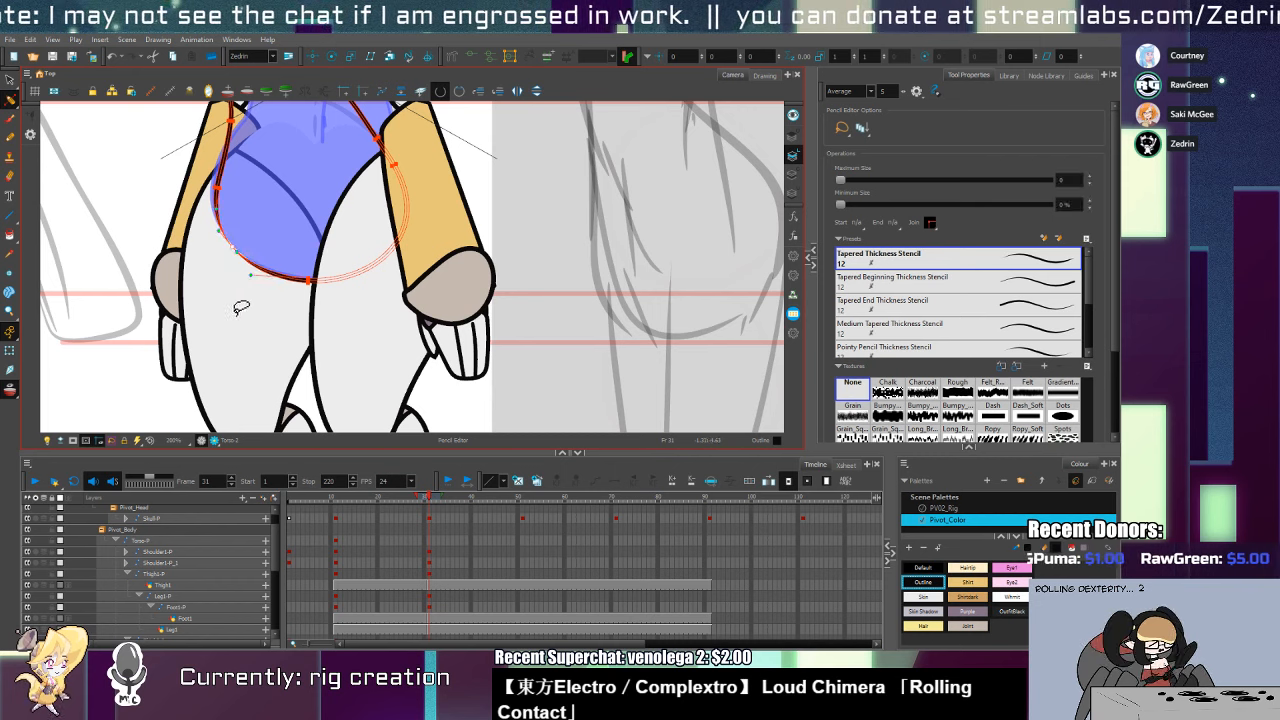
left_click(254, 266, "ctrl")
key("shift+t")
scroll(265, 306, "down", 3)
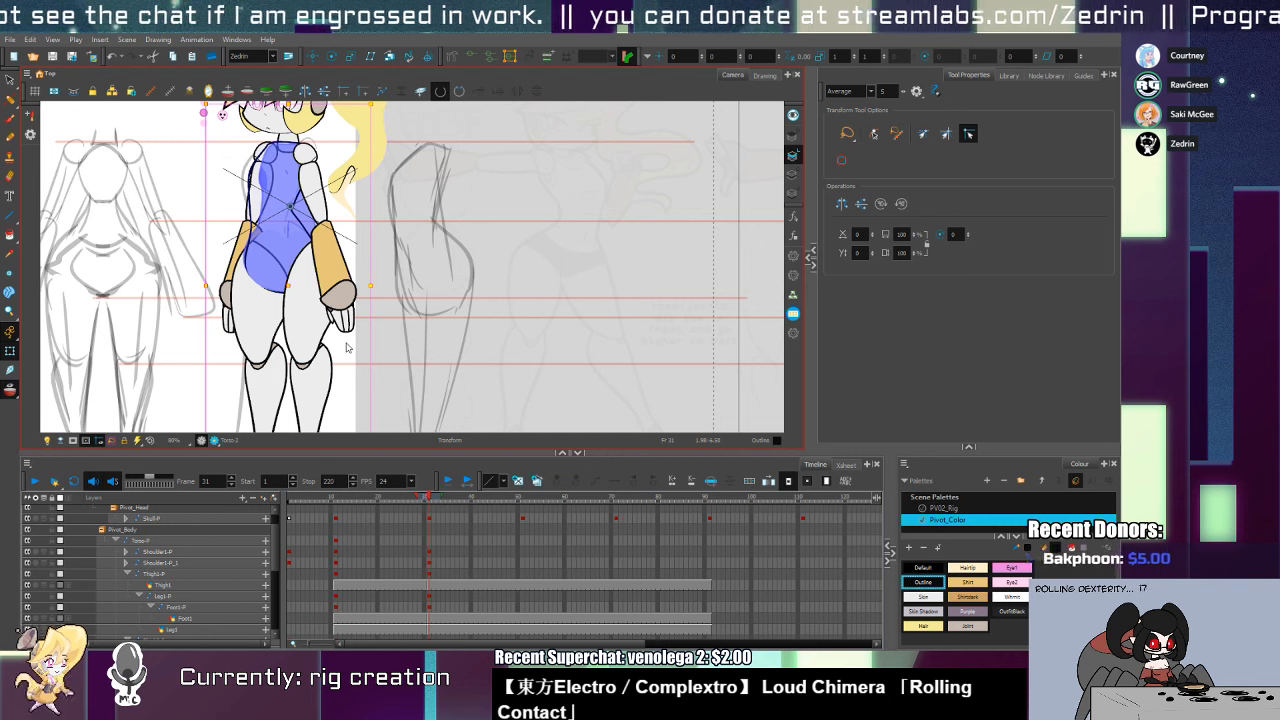
left_click(272, 313)
key("alt+z")
left_click(272, 313)
left_click(272, 313)
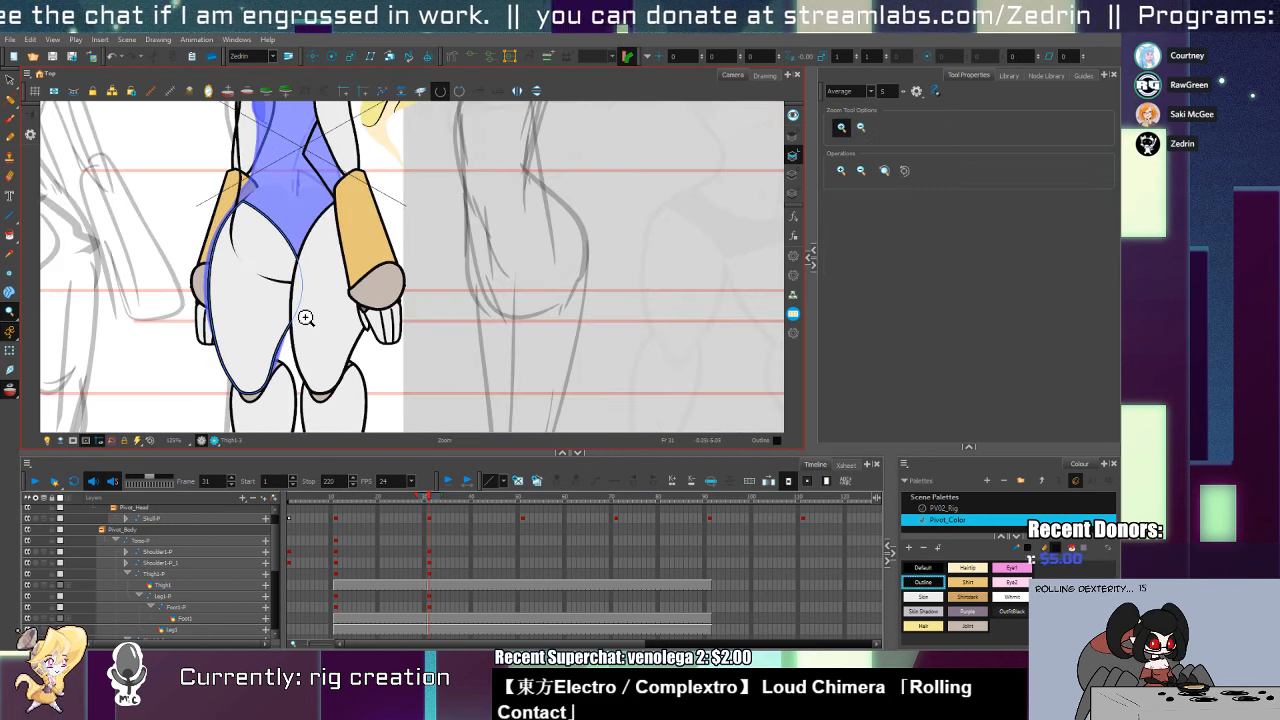
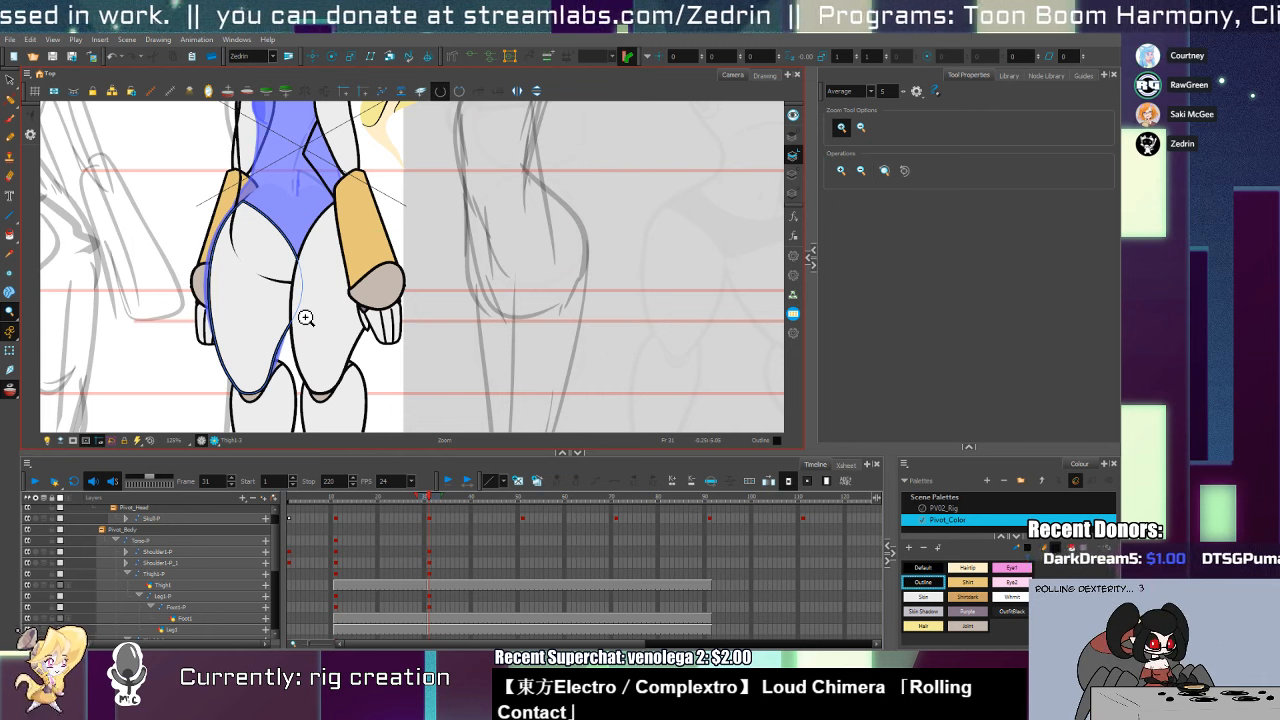
Select the torso drawing and fill its main area with the Purple colour
key("space")
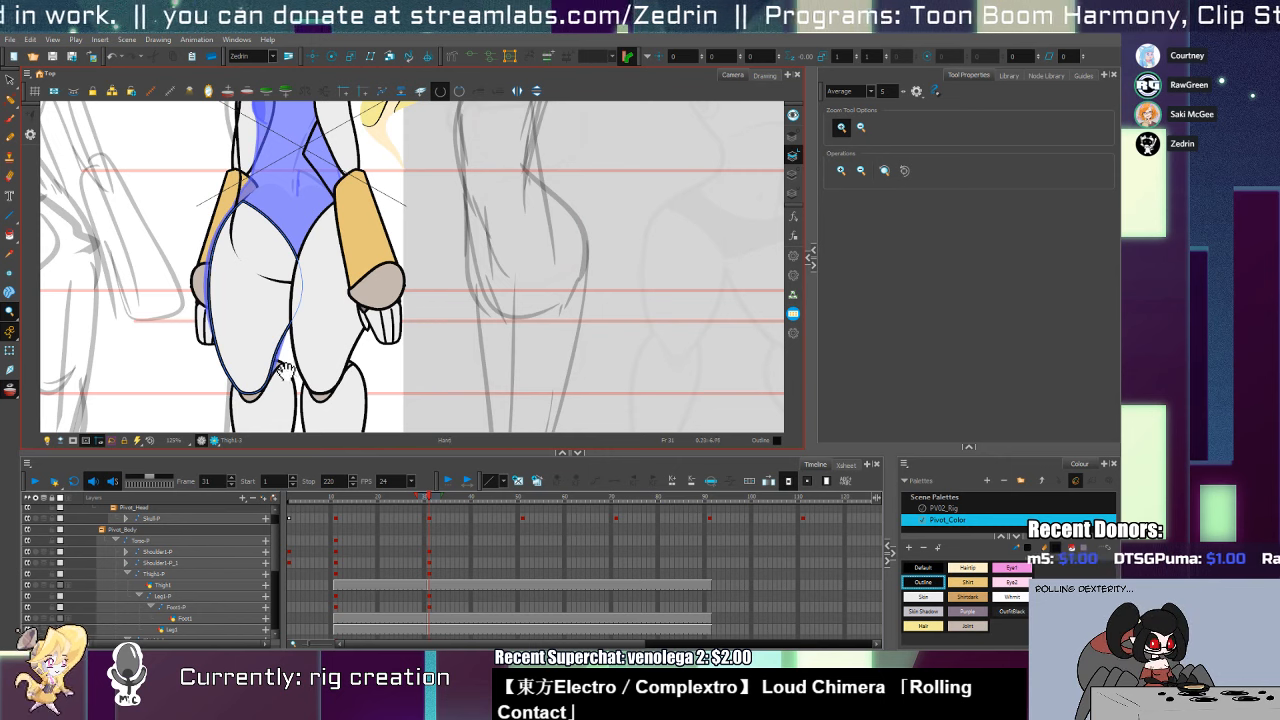
mouse_move(285, 370)
left_mouse_down()
mouse_move(279, 165)
mouse_move(317, 473)
left_mouse_up()
key("alt+s")
left_click(326, 341)
key("alt+i")
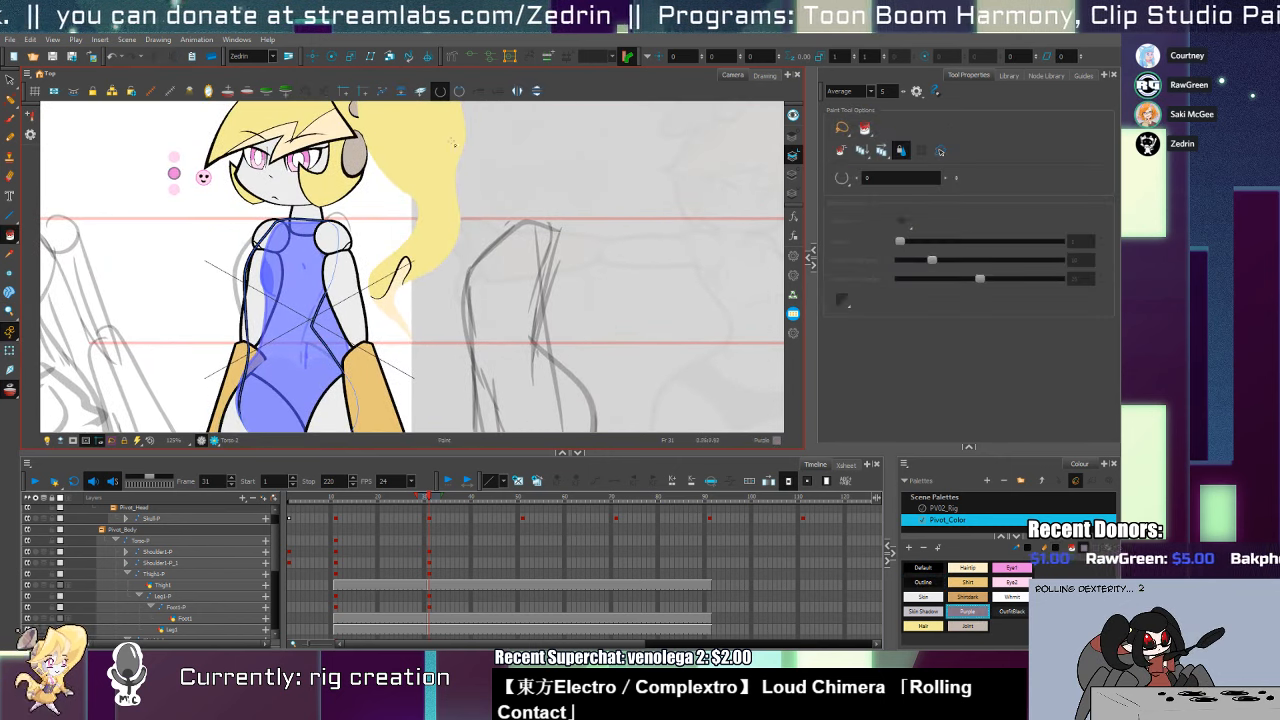
left_click(296, 375)
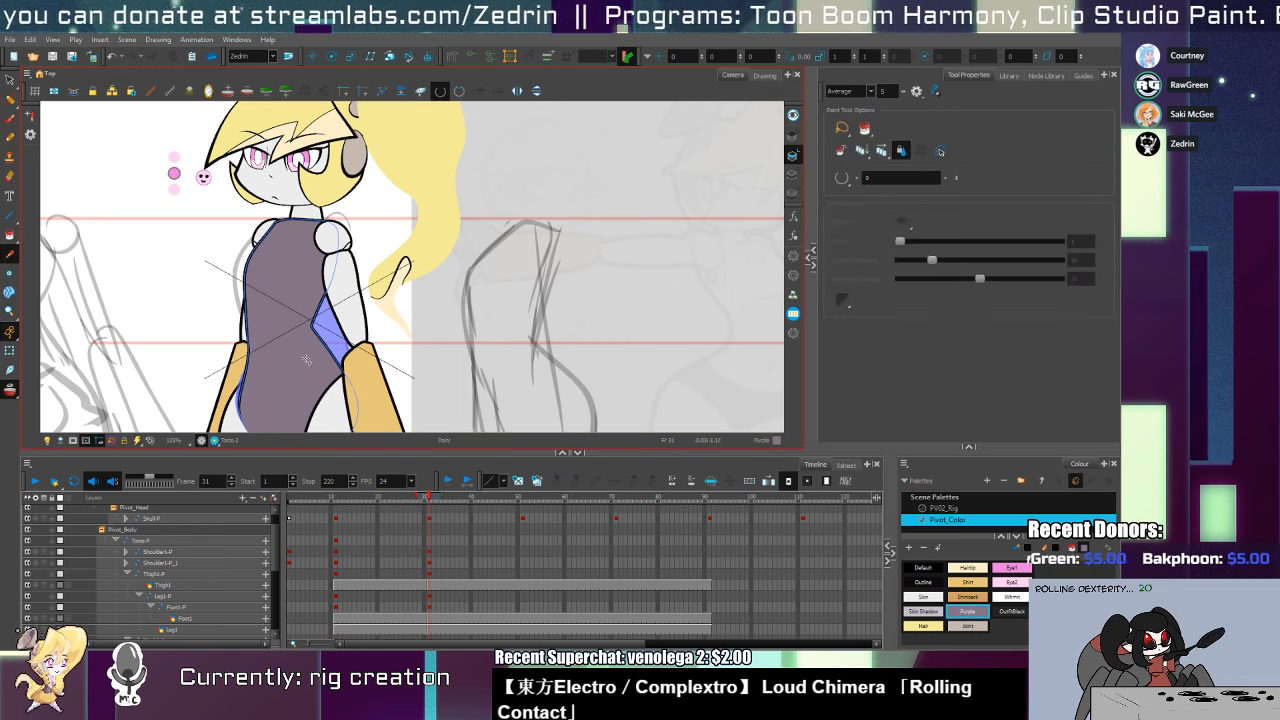
Pick the Skin colour from the right-hand arm and fill the torso's main area with it
key("alt+d")
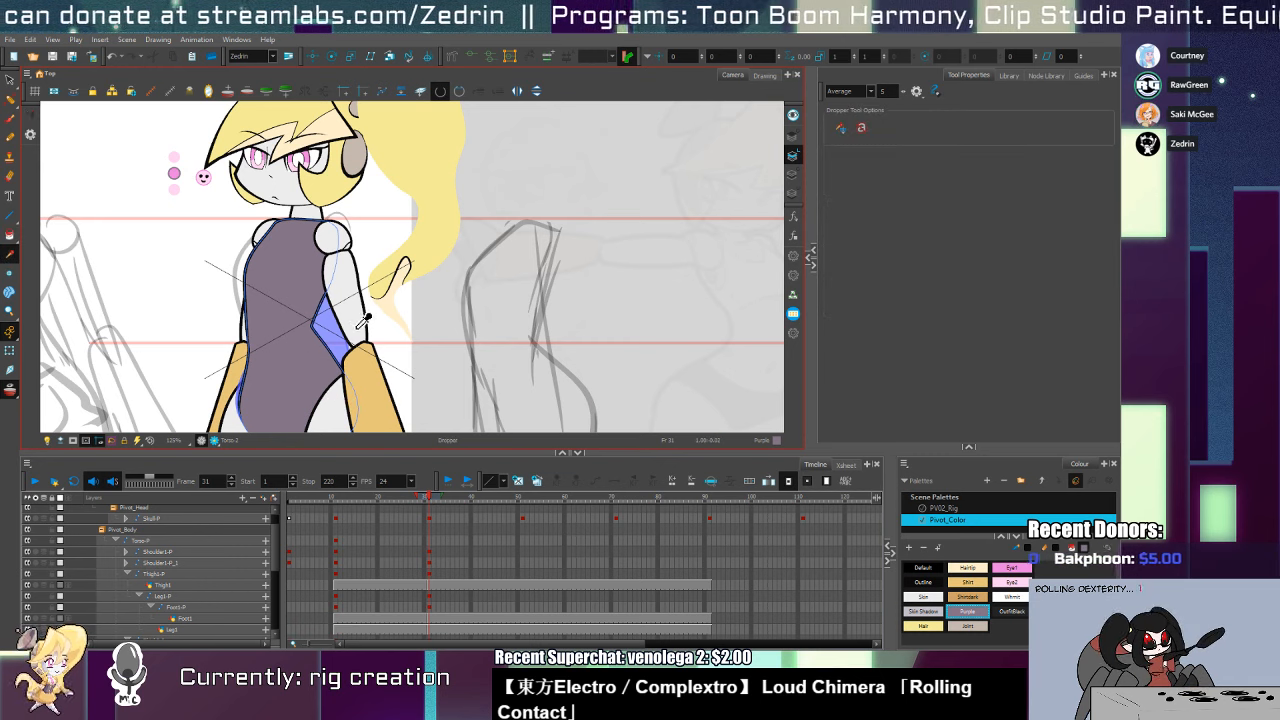
left_click(354, 321)
key("alt+i")
left_click(328, 360)
Try a short pencil stroke at the right-hand shoulder and undo it
left_click_drag(321, 338, 374, 257)
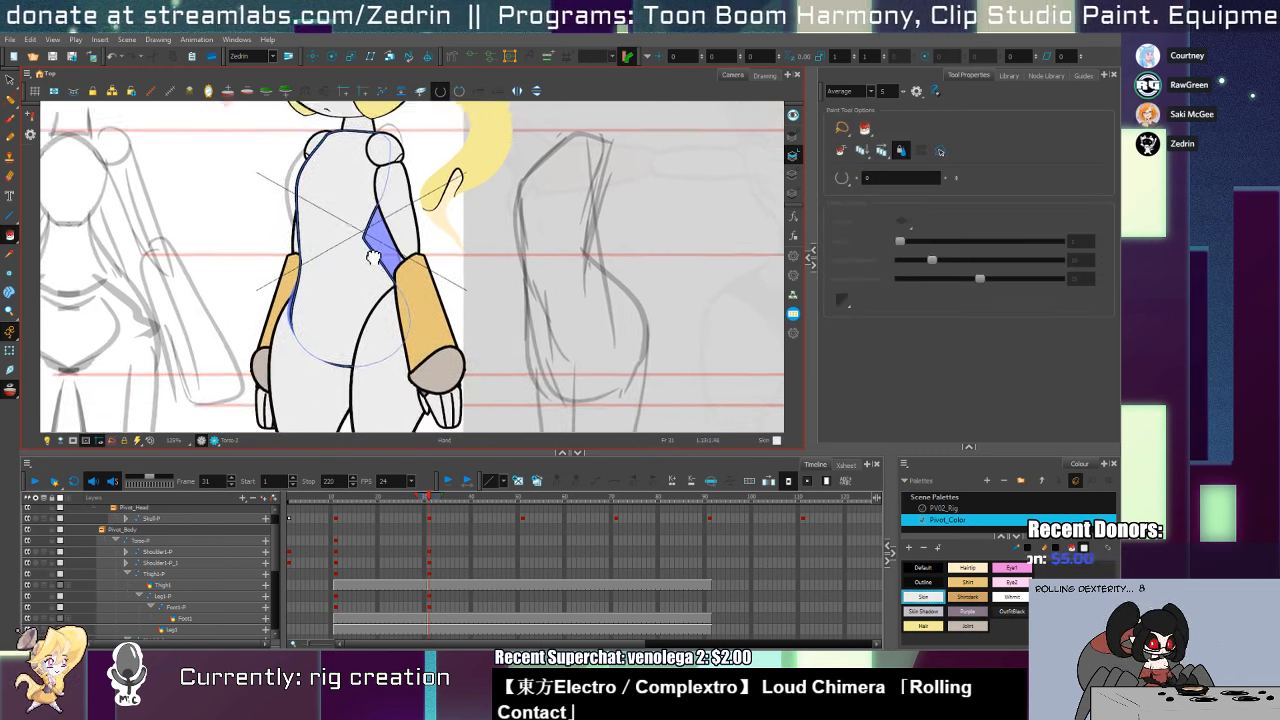
left_click_drag(372, 165, 374, 266)
key("alt+s")
key("2")
key("2")
key("alt+/")
mouse_move(406, 197)
left_mouse_down()
mouse_move(378, 288)
mouse_move(410, 188)
left_mouse_up()
key("ctrl+z")
Select the right-hand shoulder piece at frame 31
key("alt+s")
left_click(434, 240)
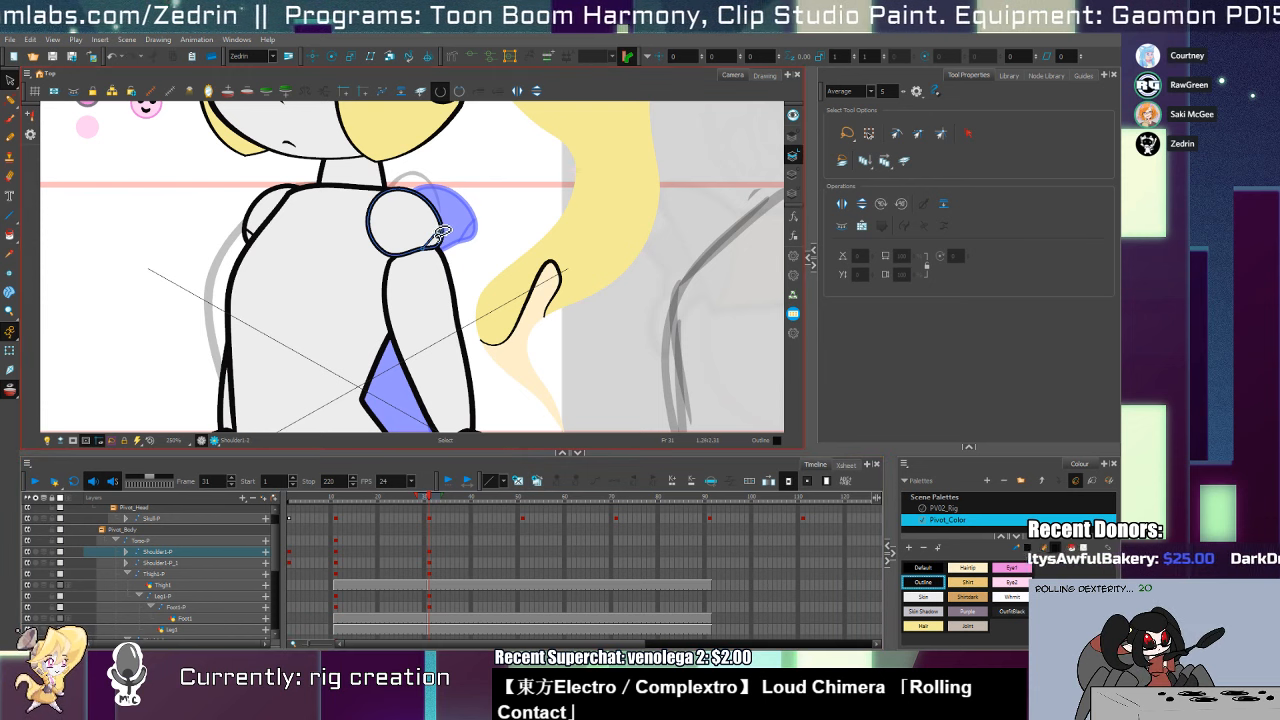
Draw and reshape a small curved crease at the shoulder ball's lower outer edge and trim its excess line
left_click(441, 232)
key("alt+q")
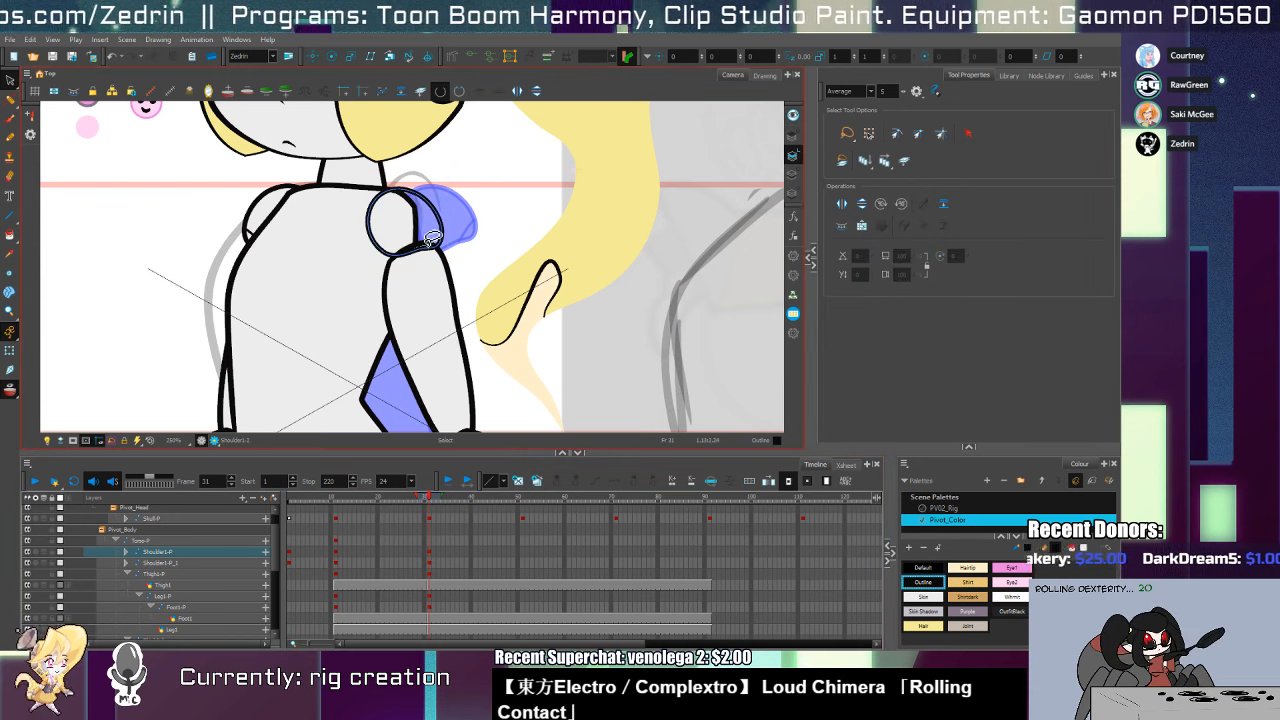
left_click_drag(434, 244, 443, 243)
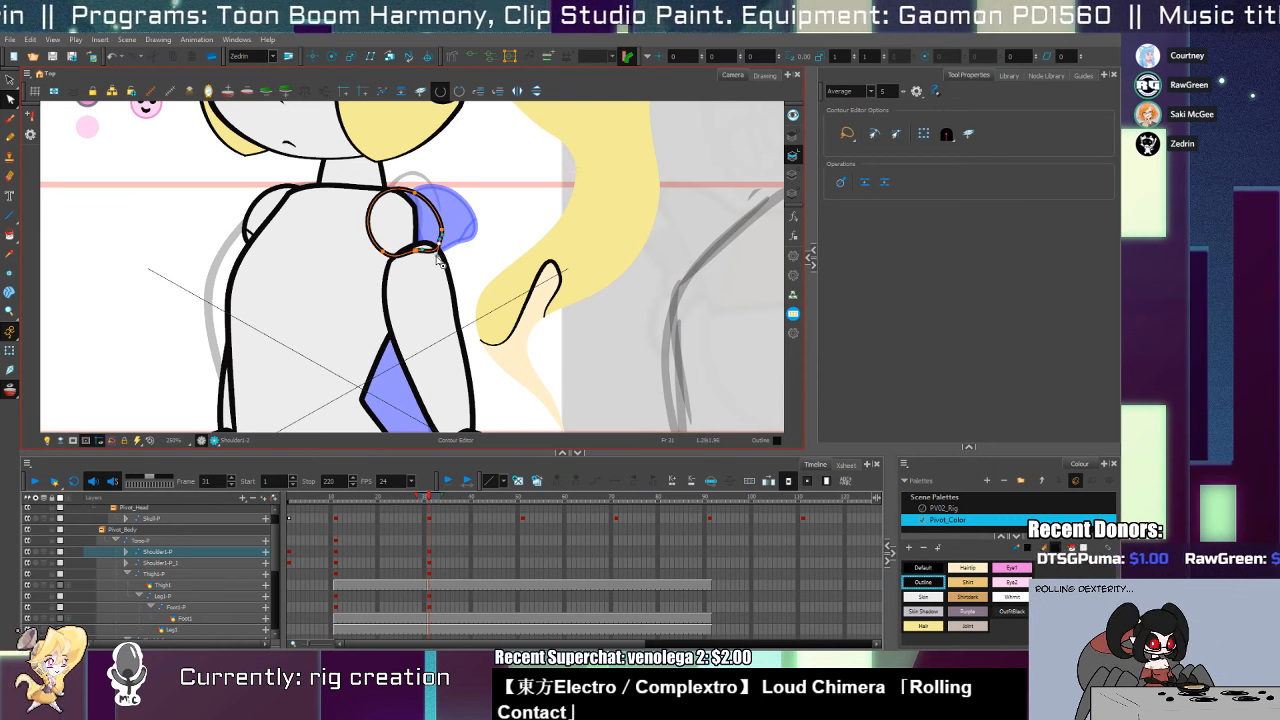
scroll(432, 245, "up", 2)
key("alt+/")
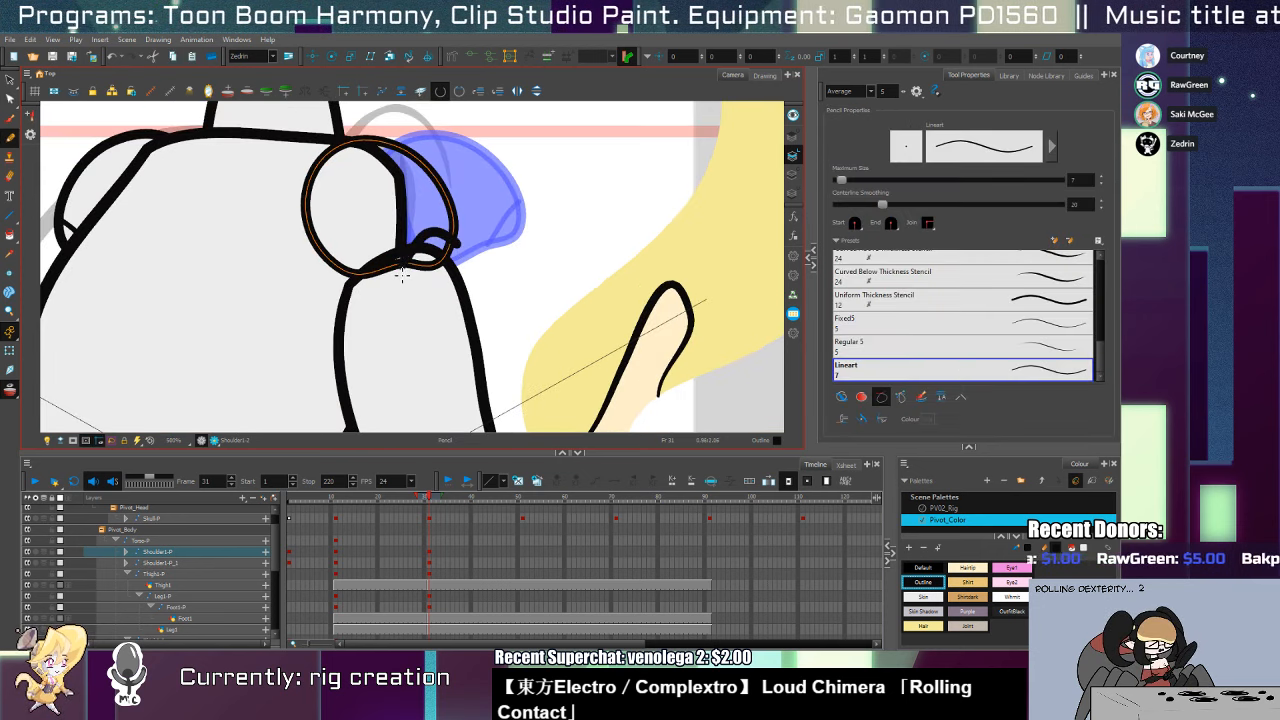
key("alt+t")
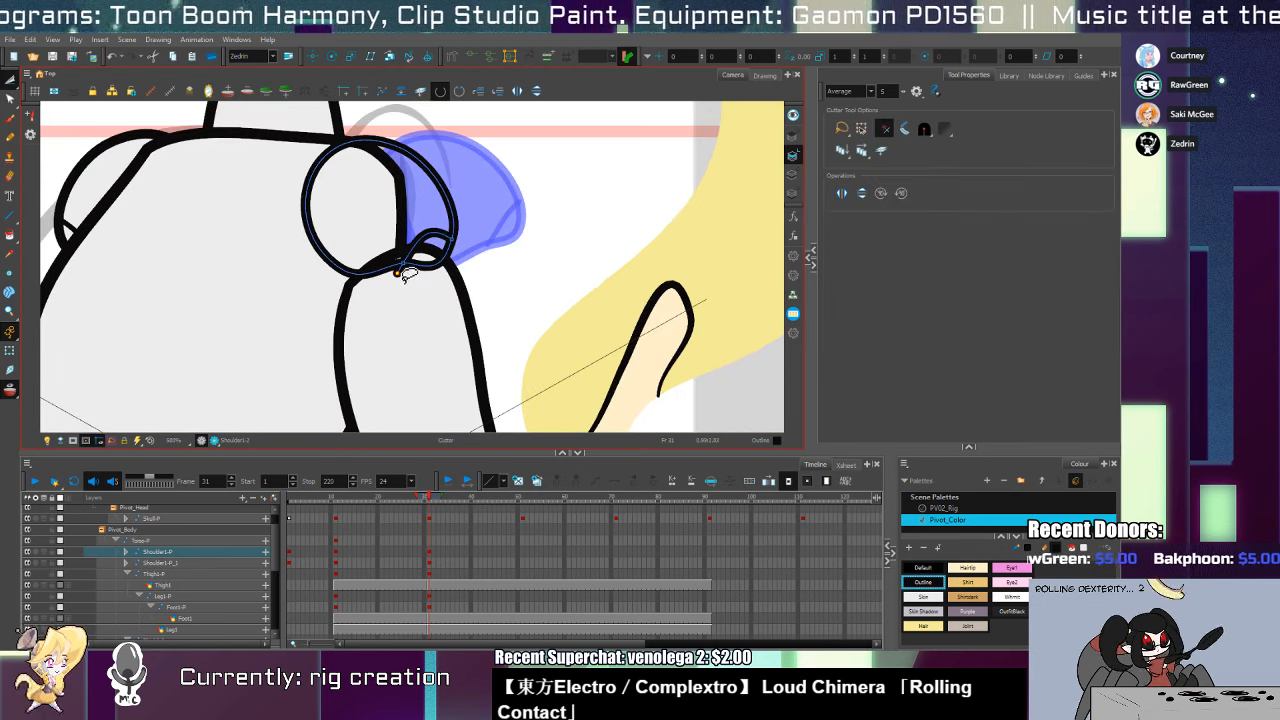
key("alt+q")
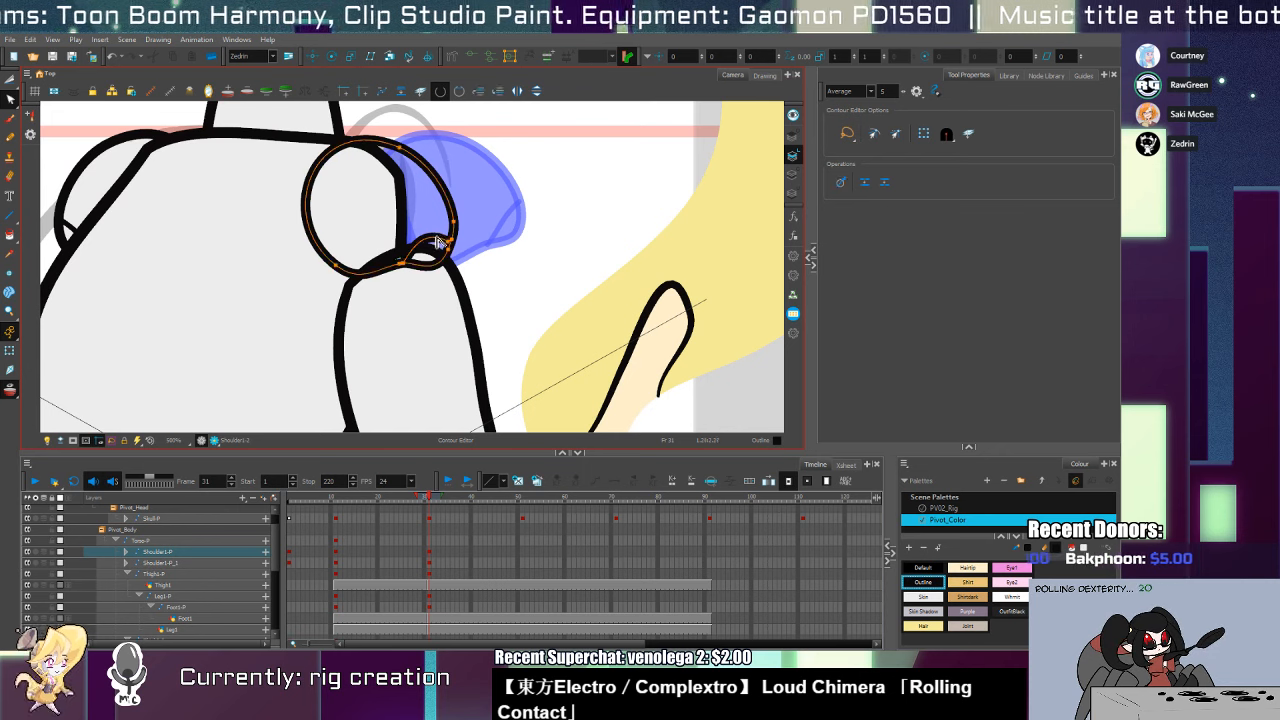
Adjust the shoulder crease line's maximum size and fill the shoulder areas with the Skin colour
key("alt+s")
left_click(437, 248)
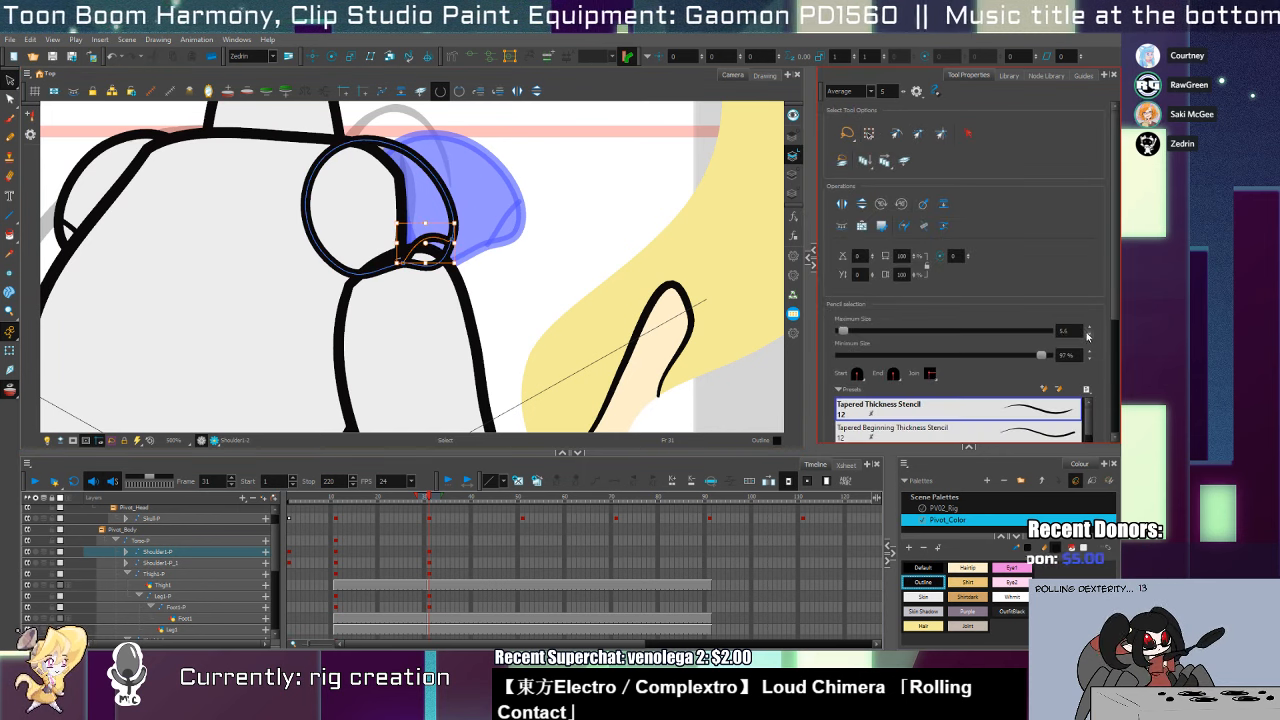
key("alt+i")
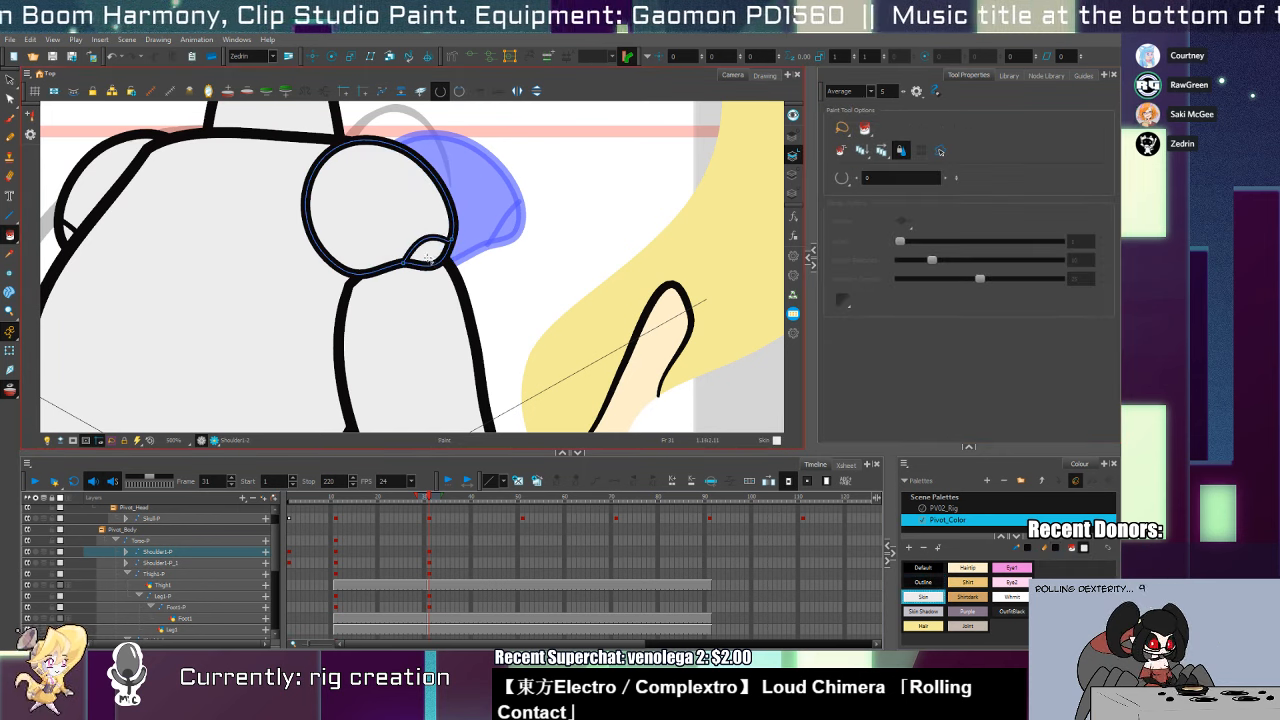
Draw a small armpit joint shape on the torso drawing beneath the shoulder ball and reshape its contour
left_click_drag(426, 297, 491, 163)
key("alt+z")
left_click(468, 216, "alt")
left_click(468, 220, "alt")
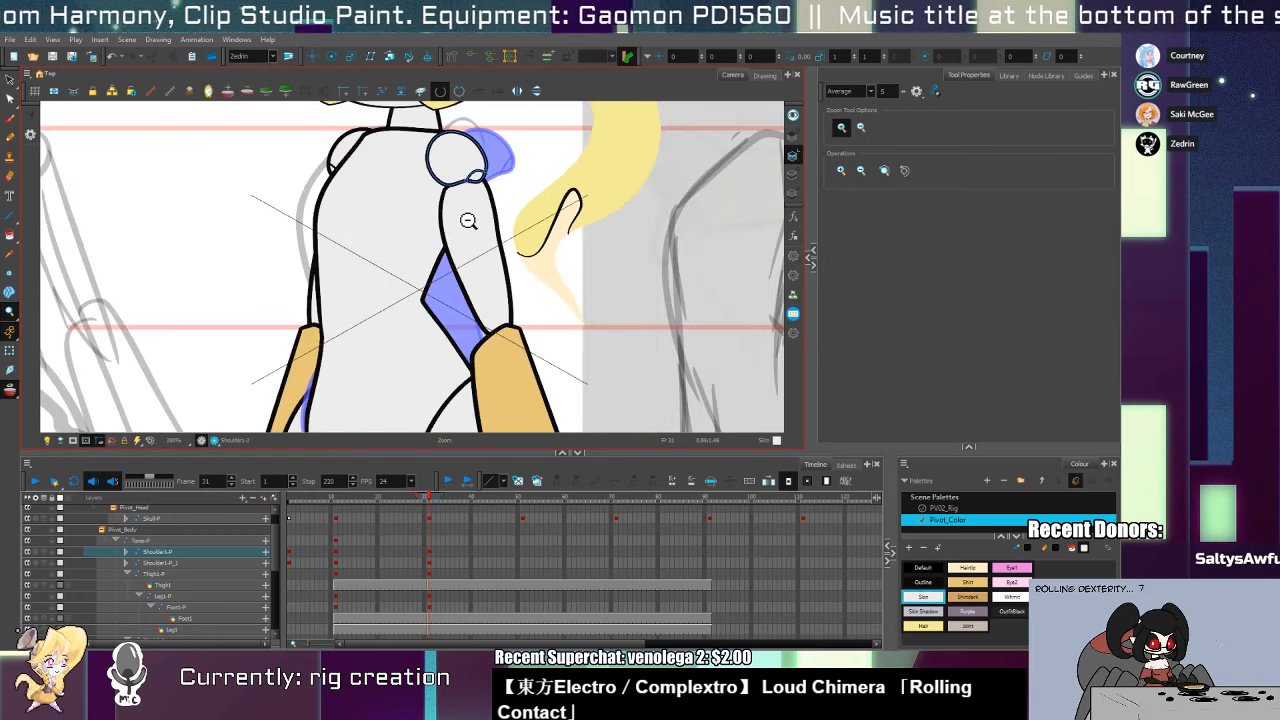
left_click(468, 220, "alt")
double_click(450, 210)
key("shift+t")
left_click(430, 248)
left_click_drag(438, 254, 377, 352)
key("alt+slash")
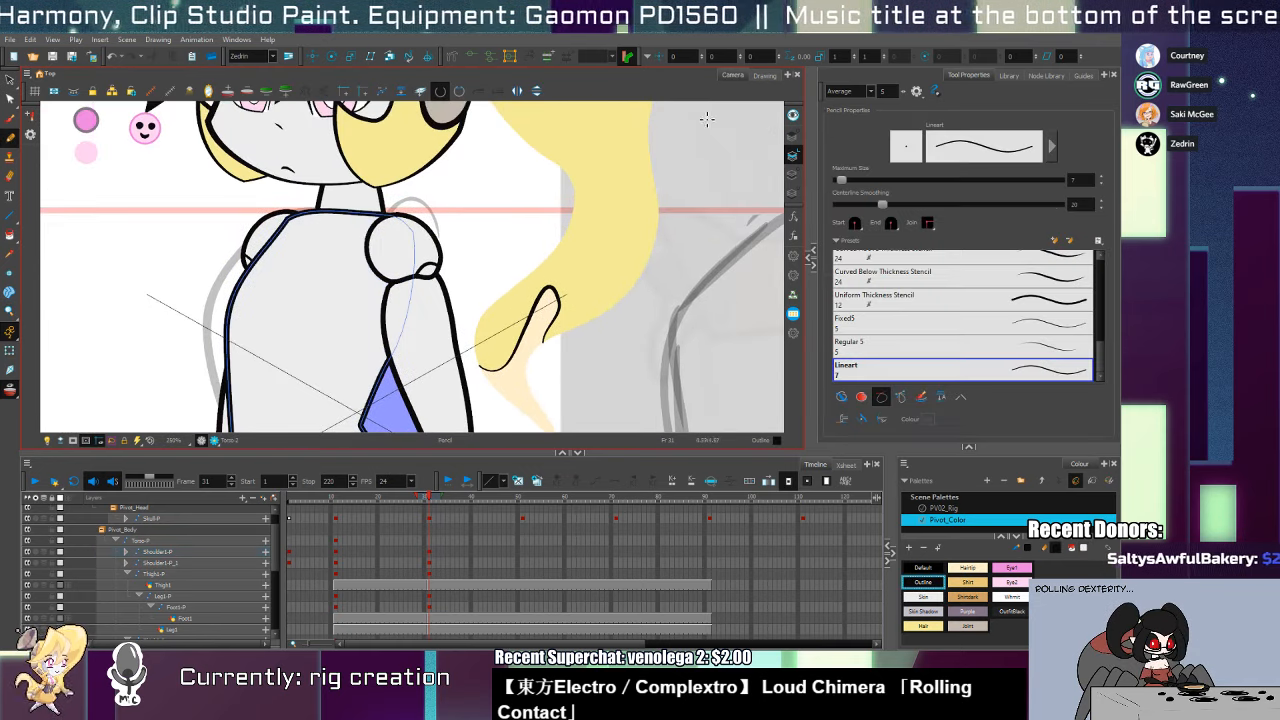
mouse_move(410, 258)
left_mouse_down()
mouse_move(367, 293)
mouse_move(402, 255)
mouse_move(391, 300)
mouse_move(404, 227)
mouse_move(413, 266)
mouse_move(402, 234)
mouse_move(411, 284)
left_mouse_up()
key("ctrl+z")
key("ctrl+z")
key("alt+q")
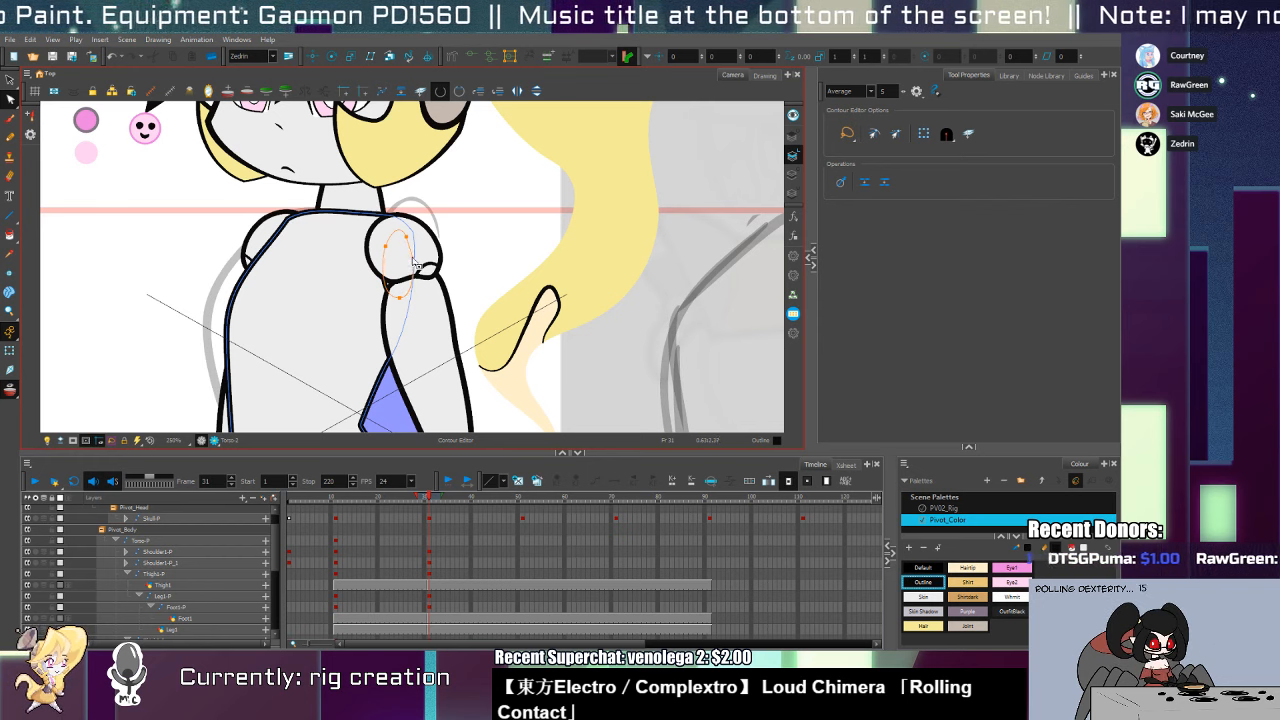
left_click_drag(383, 290, 397, 310)
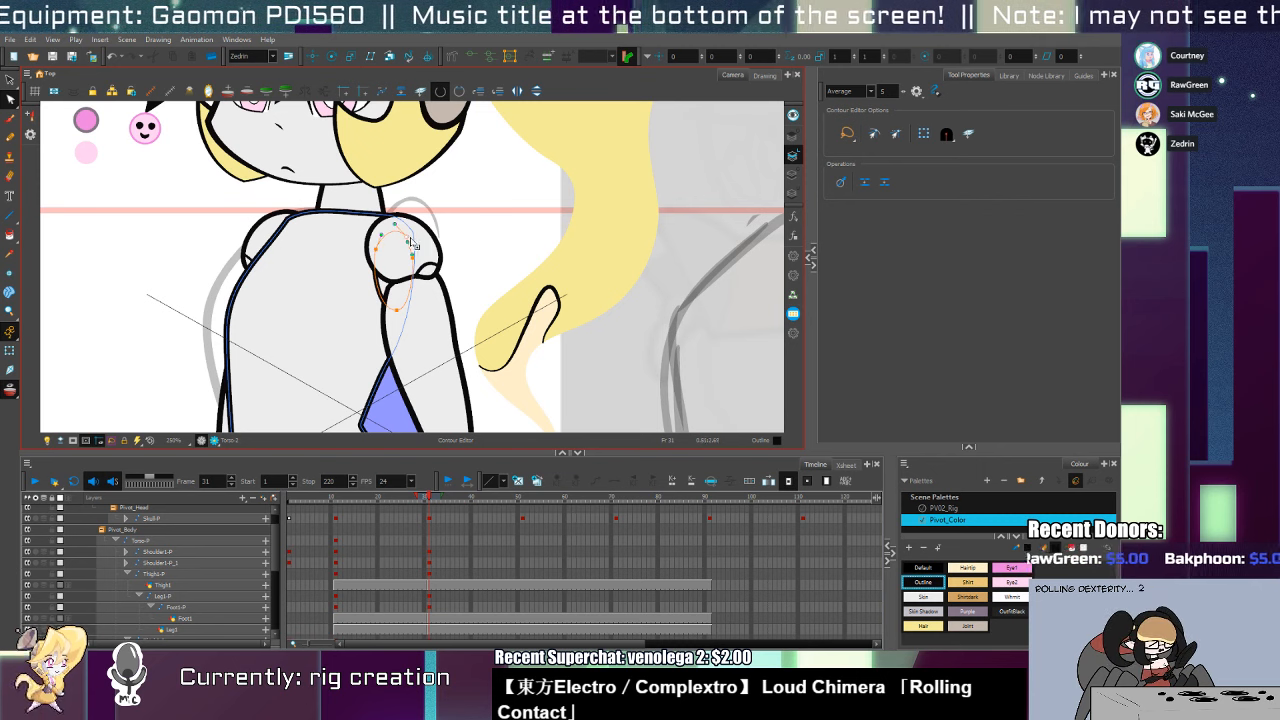
Fill the armpit joint shape on the torso with the Joint colour
key("alt+i")
key("d")
left_click(447, 115)
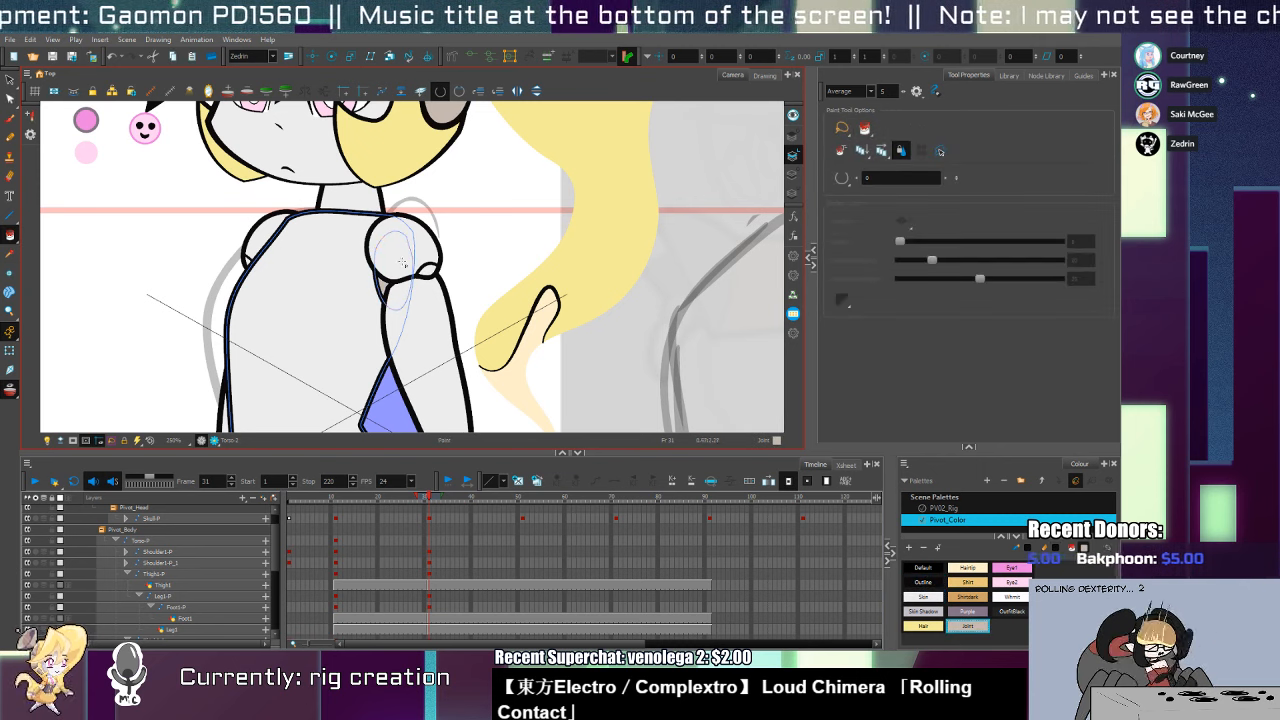
On the torso's line art in frame 31, draw a chest curve bulging past the outer edge and a second curve across the chest
key("shift+t")
left_click(374, 203)
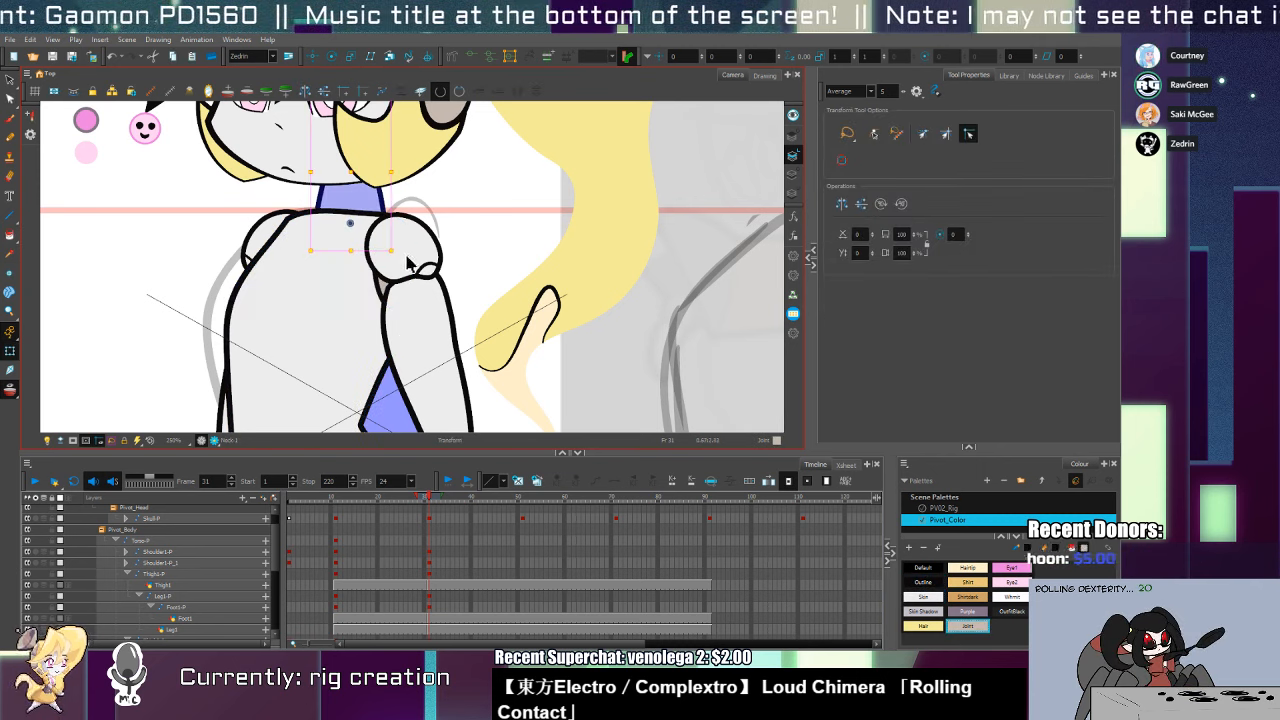
mouse_move(407, 263)
left_mouse_down()
mouse_move(415, 161)
mouse_move(439, 195)
left_mouse_up()
left_click(375, 282)
key("alt+s")
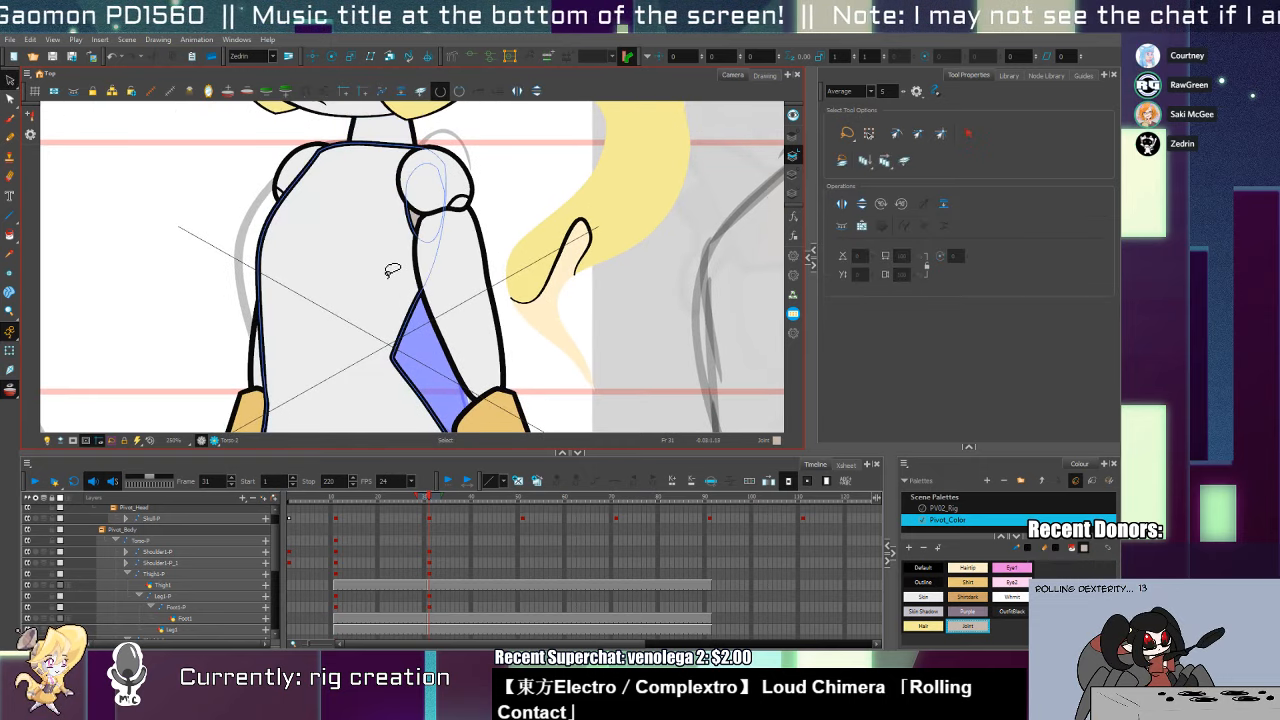
key("alt+/")
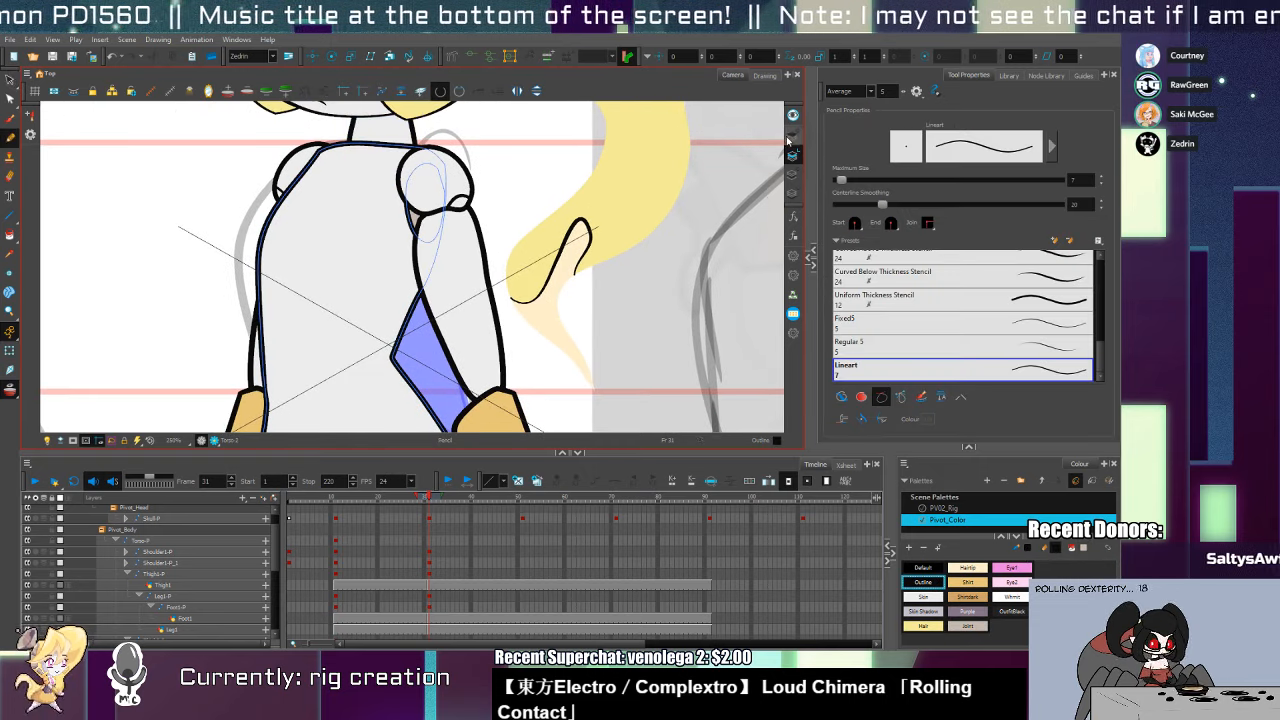
mouse_move(282, 210)
left_mouse_down()
mouse_move(250, 264)
mouse_move(272, 298)
left_mouse_up()
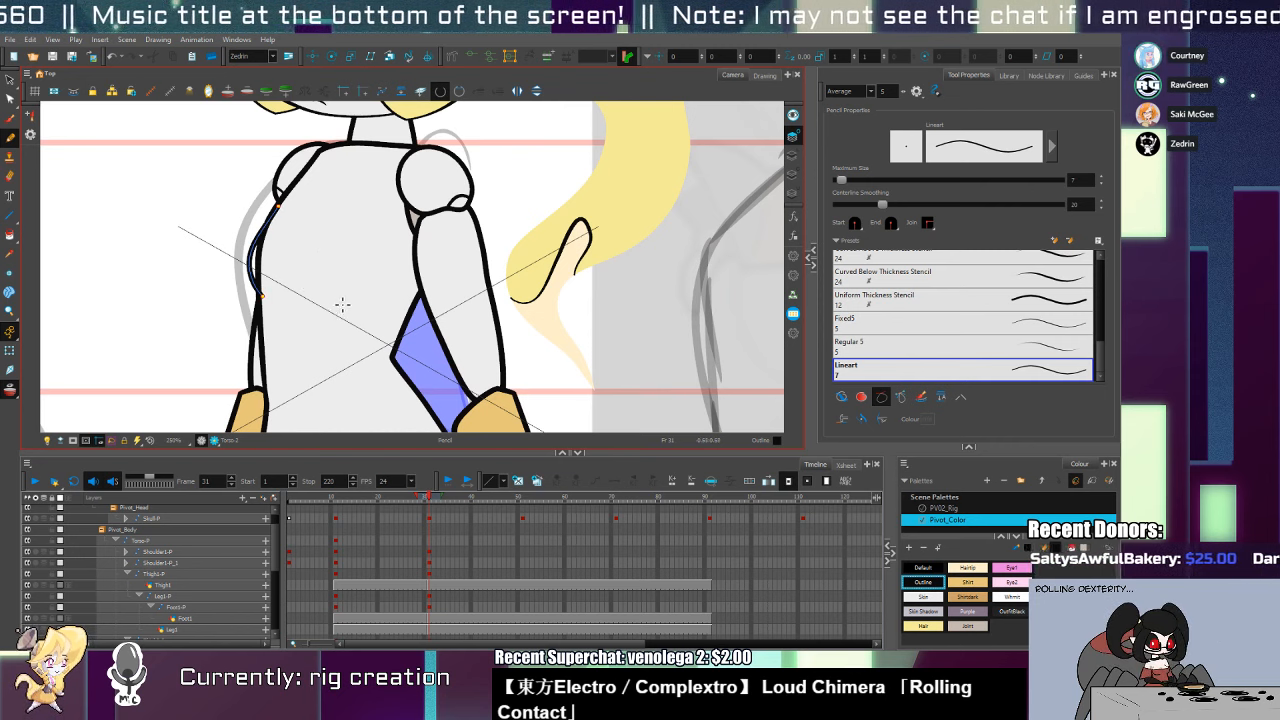
left_click_drag(351, 303, 385, 266)
Close the outer chest curve with an invisible stroke and fill the enclosed area with the Skin colour
key("alt+v")
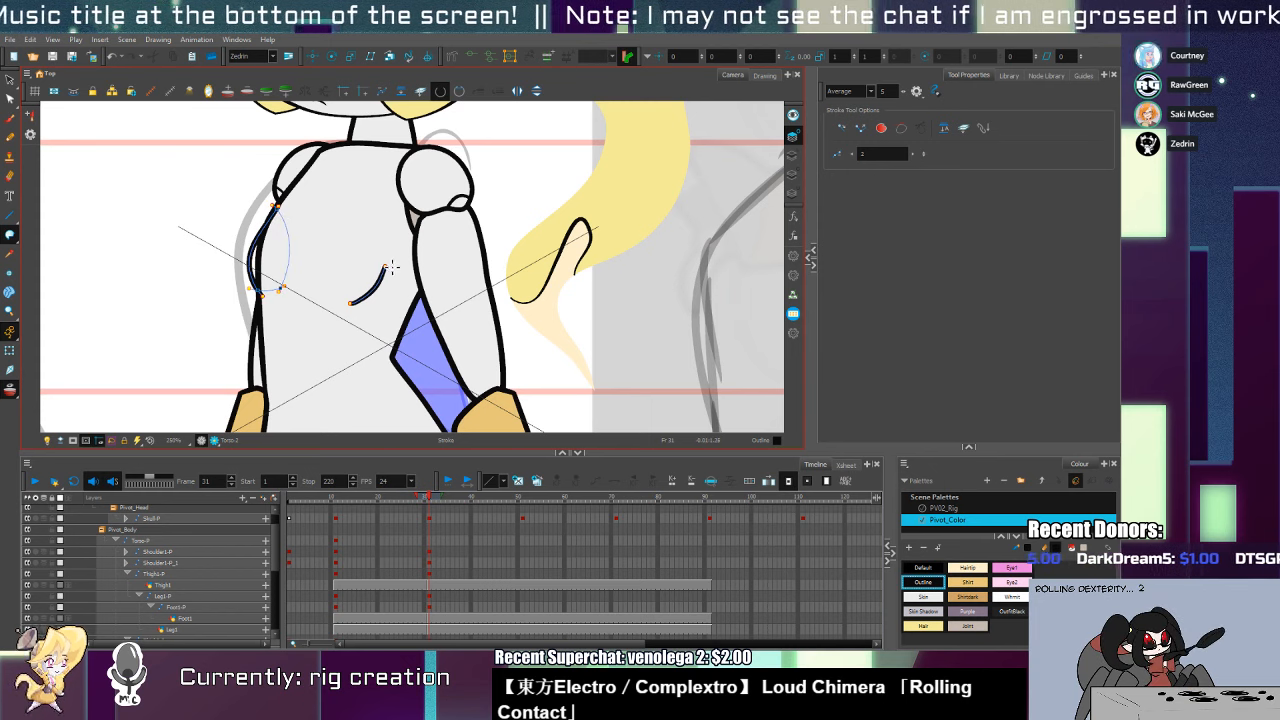
key("alt+i")
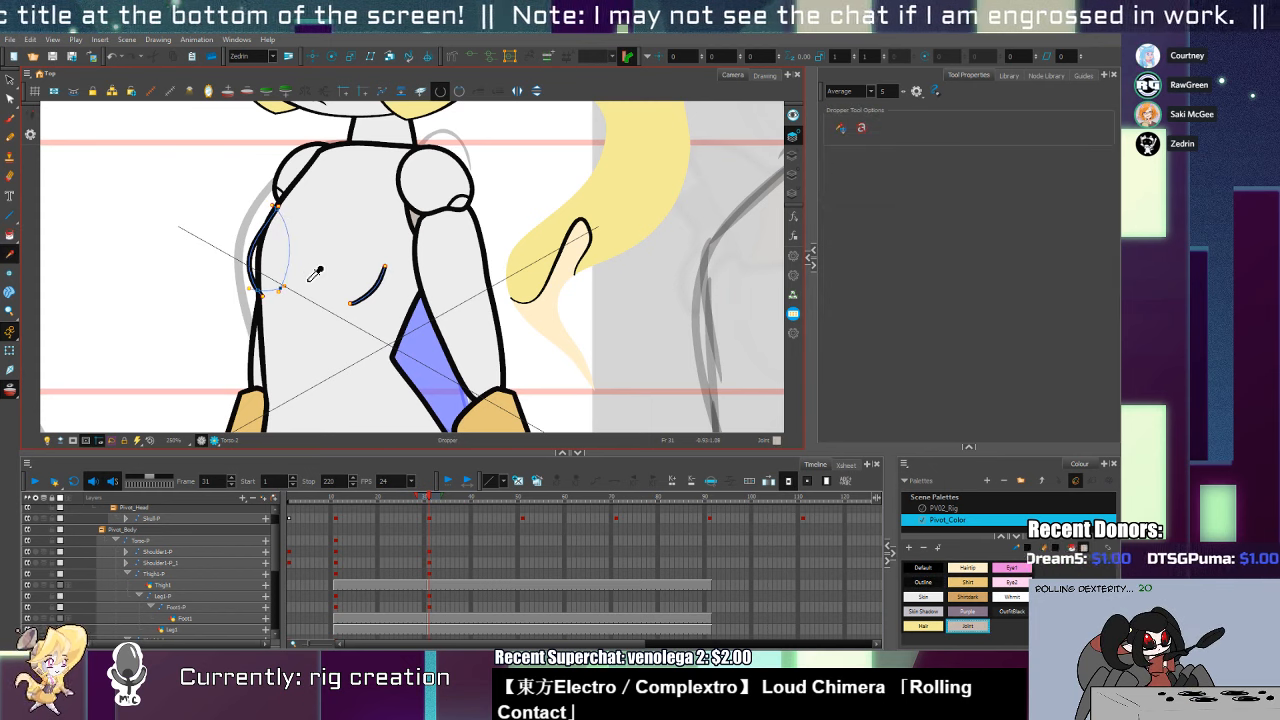
left_click(311, 274, "alt")
left_click(263, 262)
key("alt+z")
left_click(340, 277, "alt")
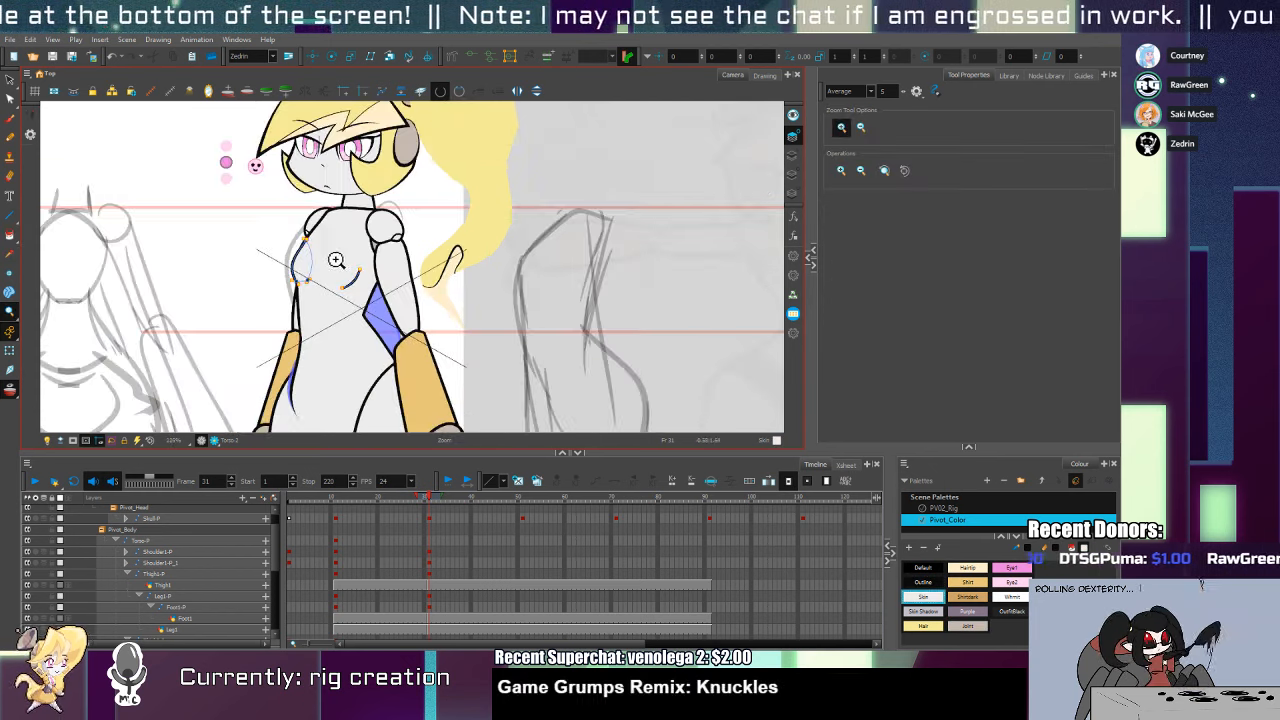
Draw a short sternum mark between the chest curves and a short vertical navel line on the belly
scroll(326, 263, "up", 2)
key("alt+slash")
scroll(328, 308, "down", 4)
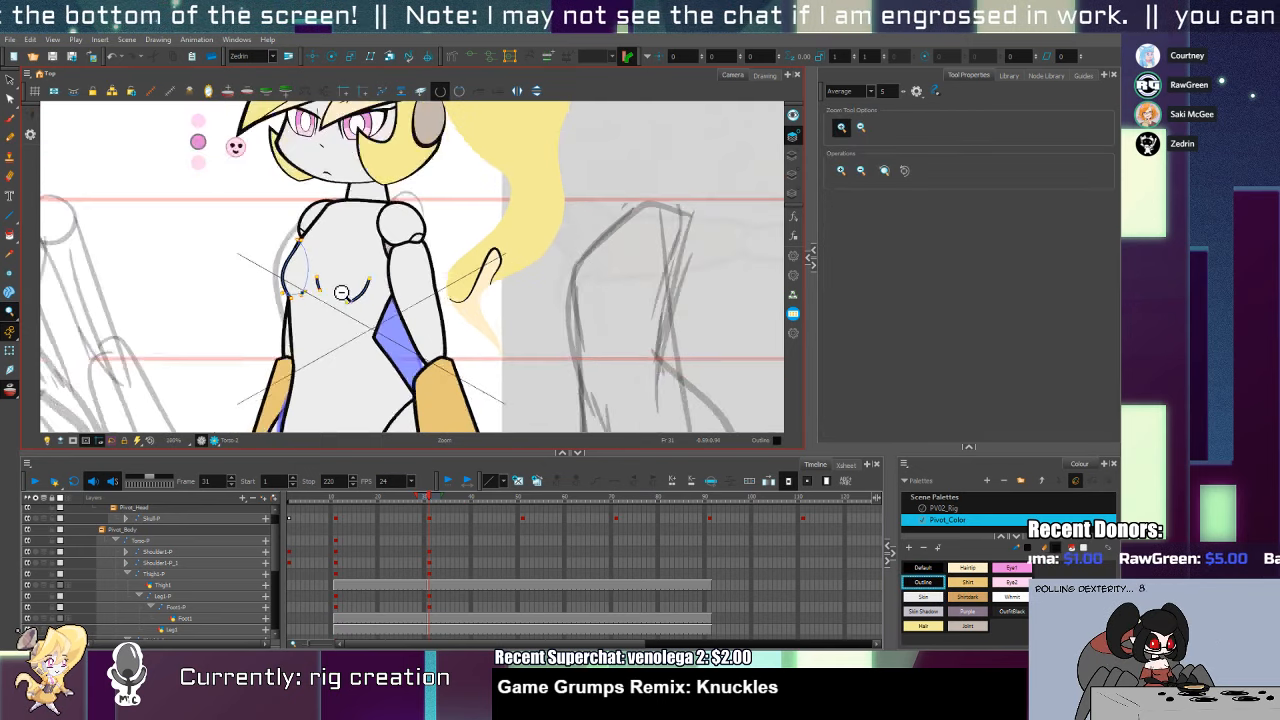
scroll(335, 348, "up", 2)
left_click_drag(326, 360, 329, 361)
key("ctrl+z")
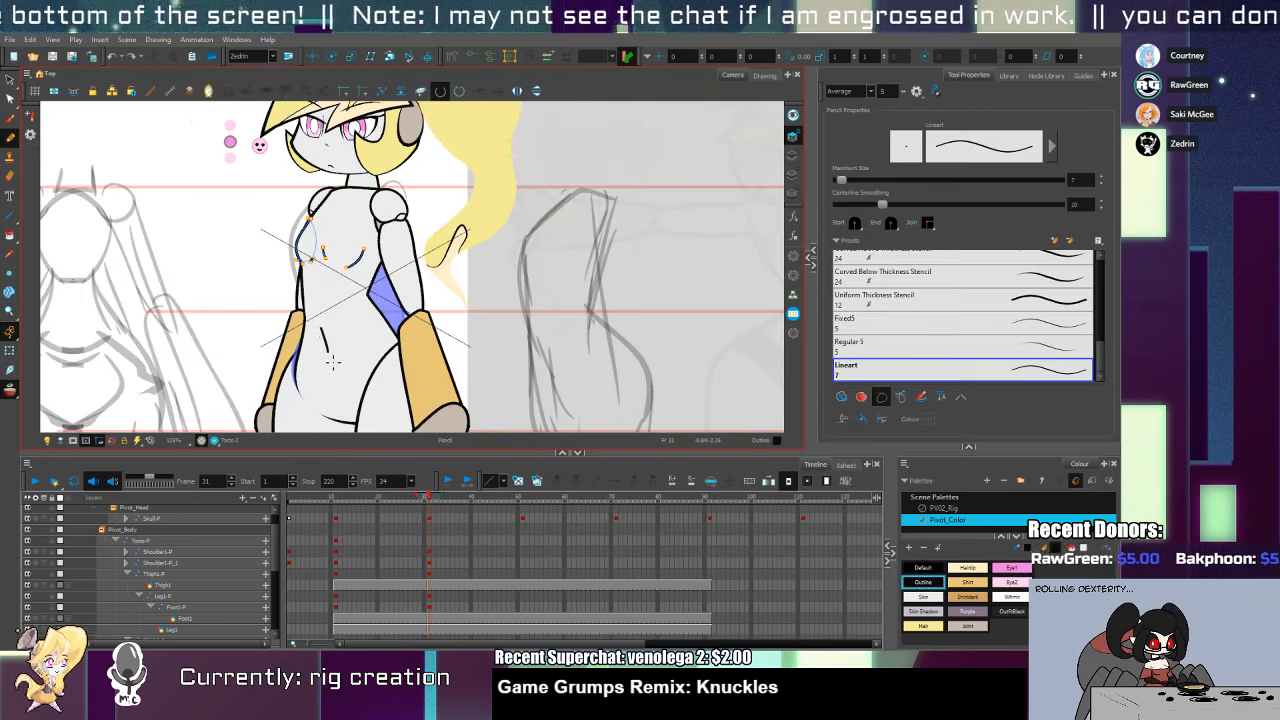
left_click_drag(320, 316, 323, 342)
key("ctrl+z")
Compare the torso's chest and navel details between frames 30 and 31
key("comma")
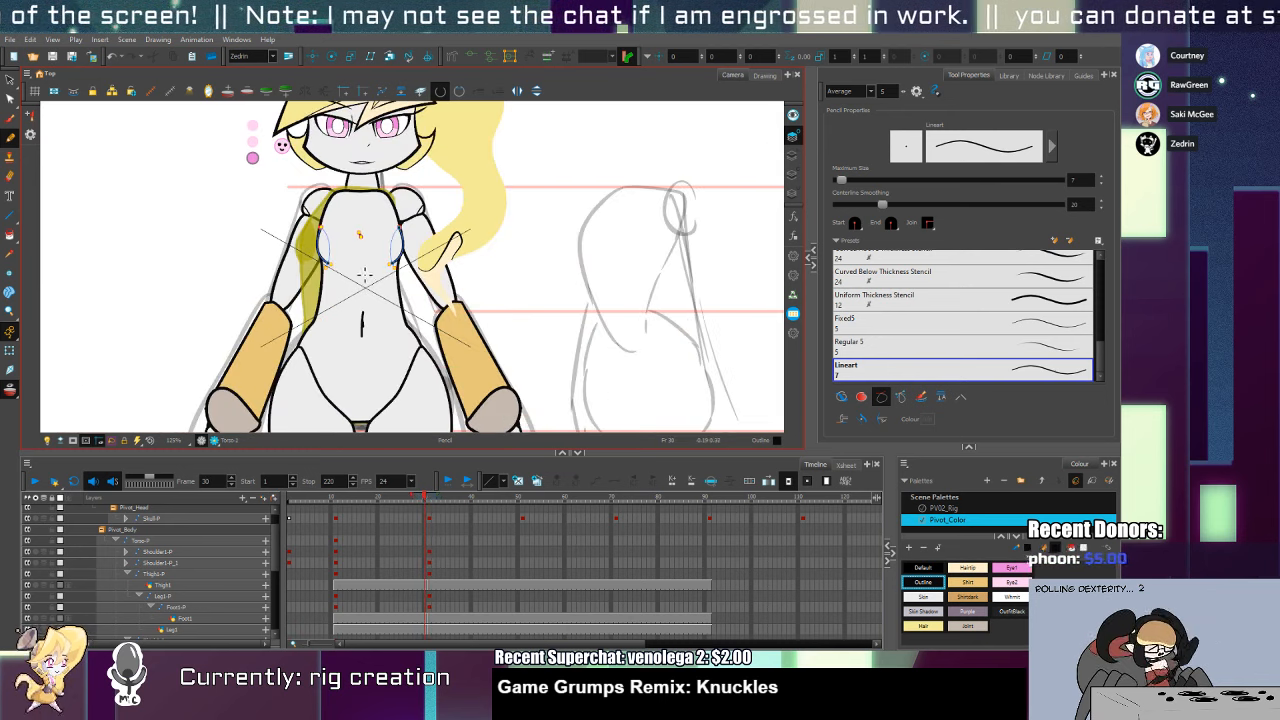
key("period")
key("comma")
key("period")
key("comma")
key("period")
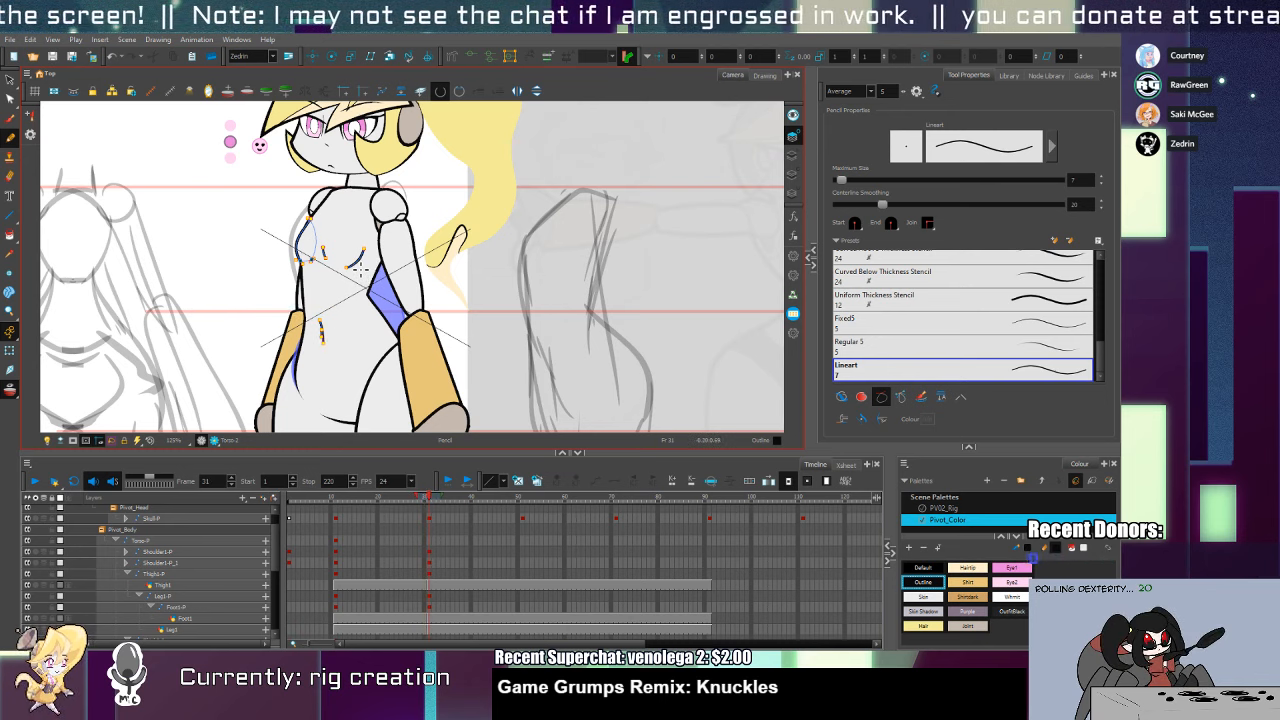
key("comma")
key("period")
key("comma")
key("period")
key("comma")
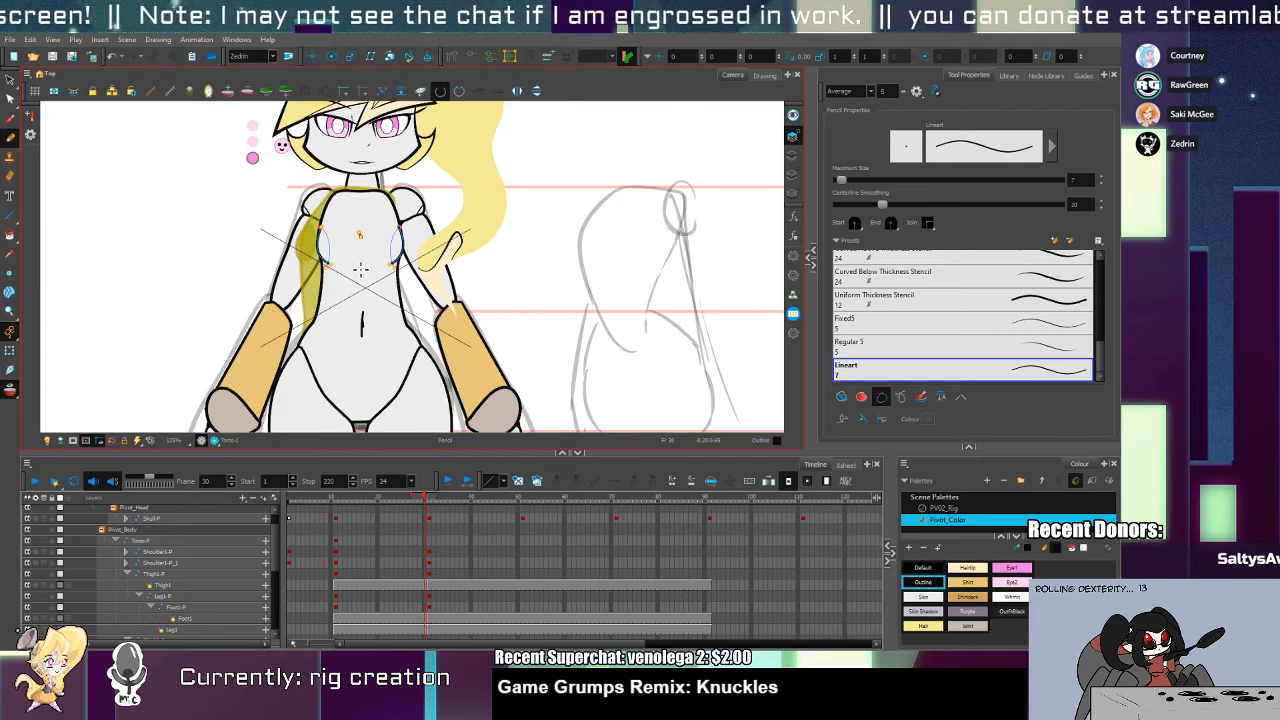
At frame 11, create a deformation chain on the torso drawing and place its first bone from the crotch to the navel
key("alt+s")
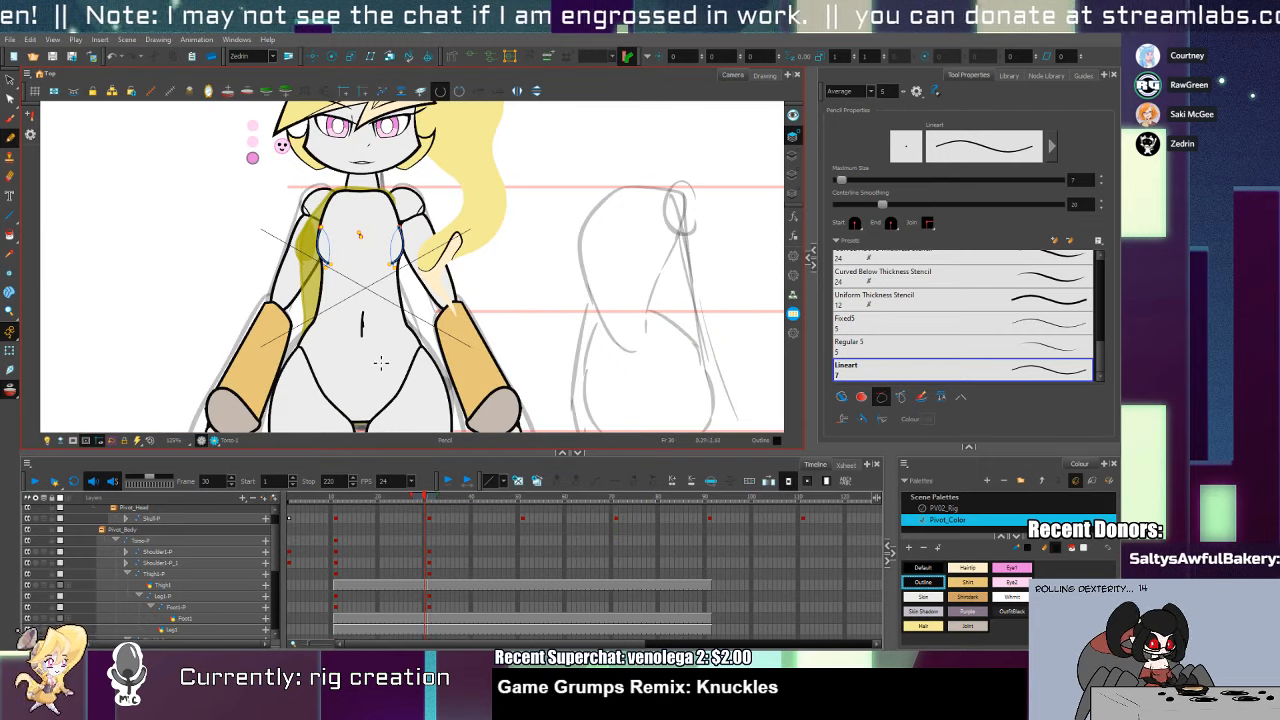
key("shift+t")
left_click(386, 372)
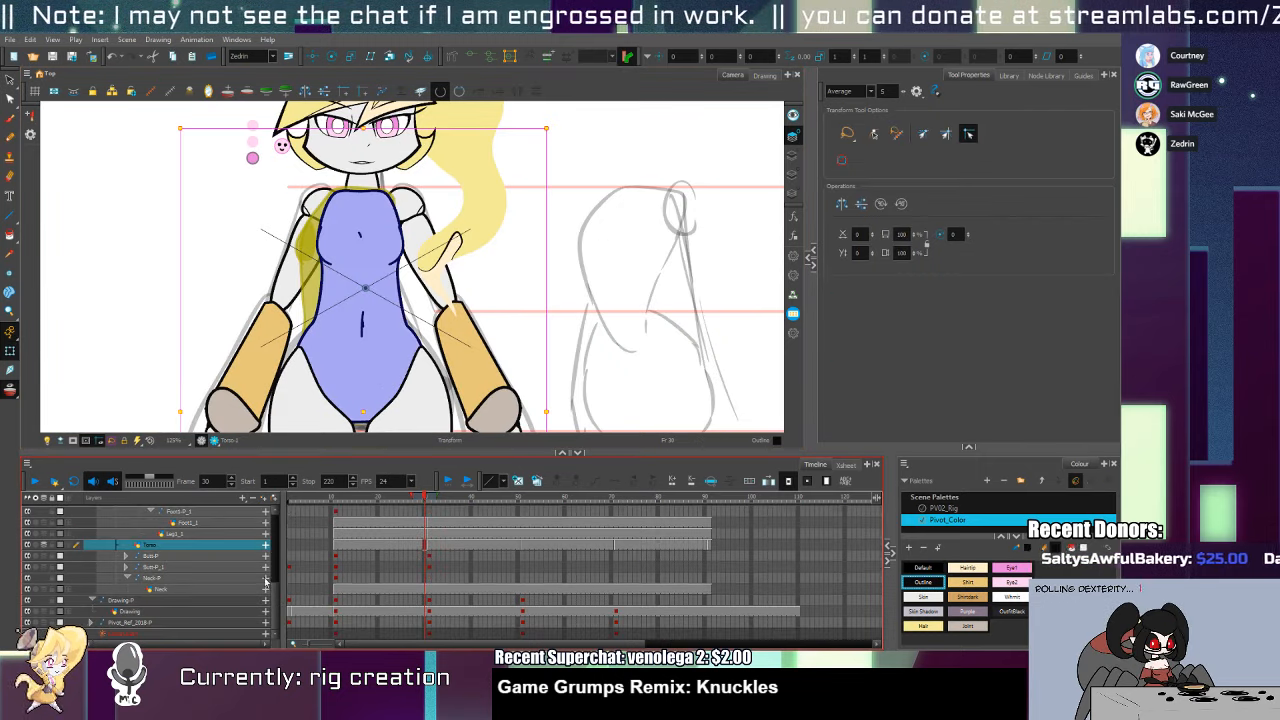
scroll(276, 587, "up", 3)
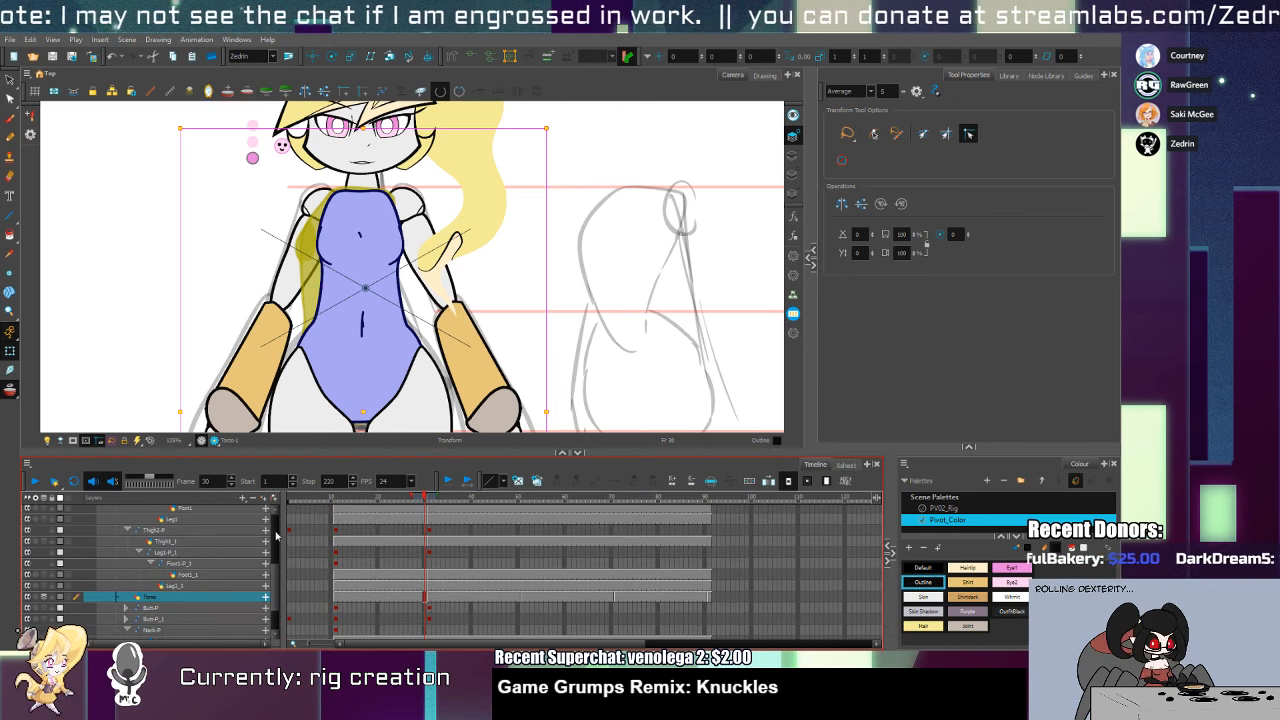
left_click(336, 598)
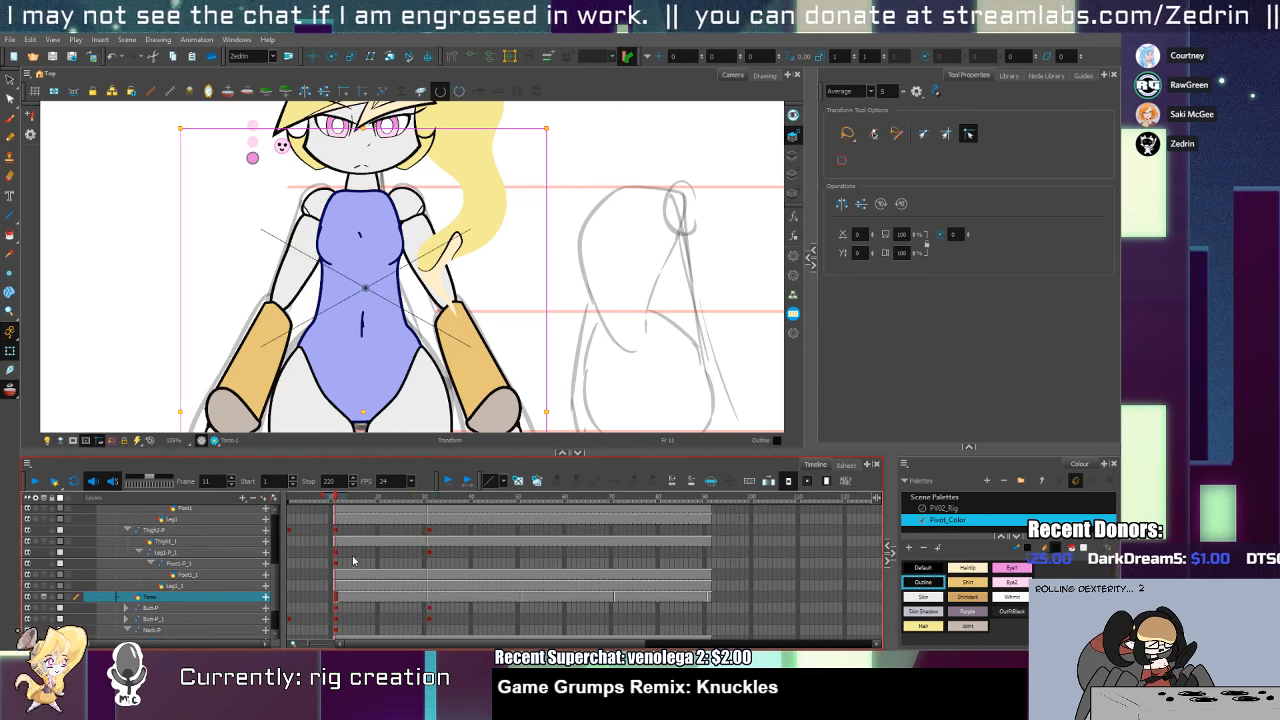
left_click(452, 56)
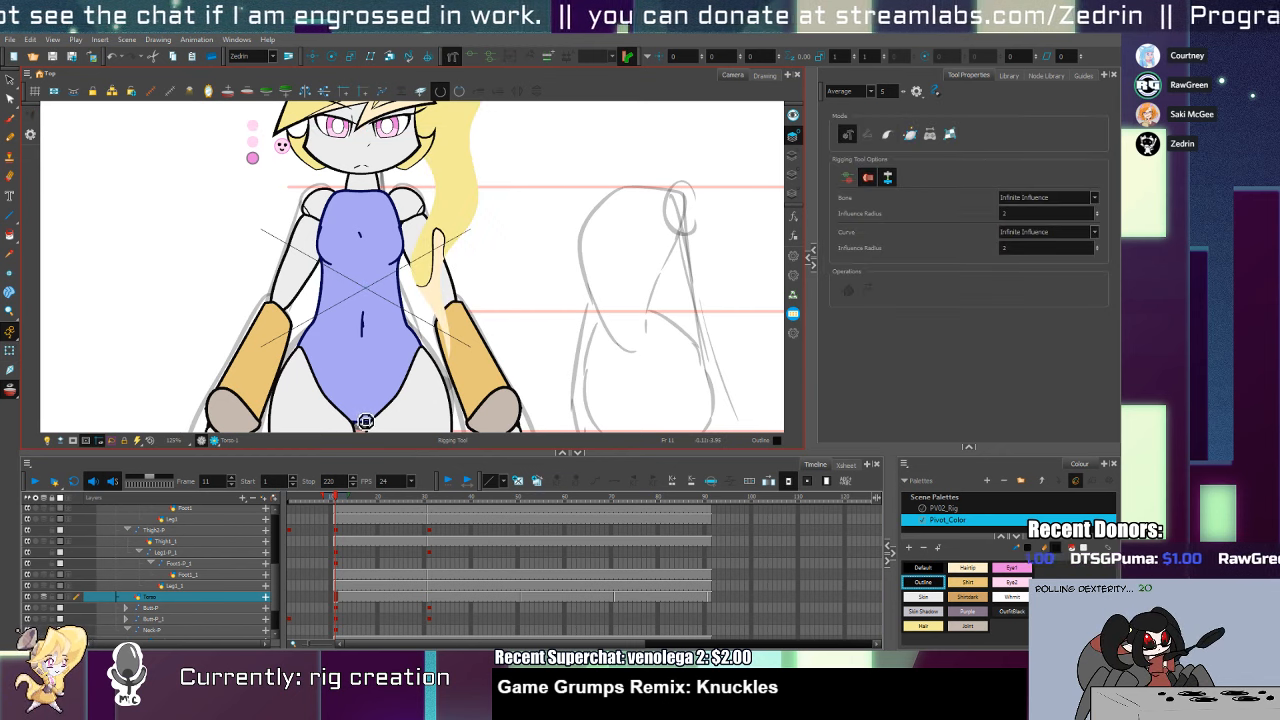
left_click(548, 56)
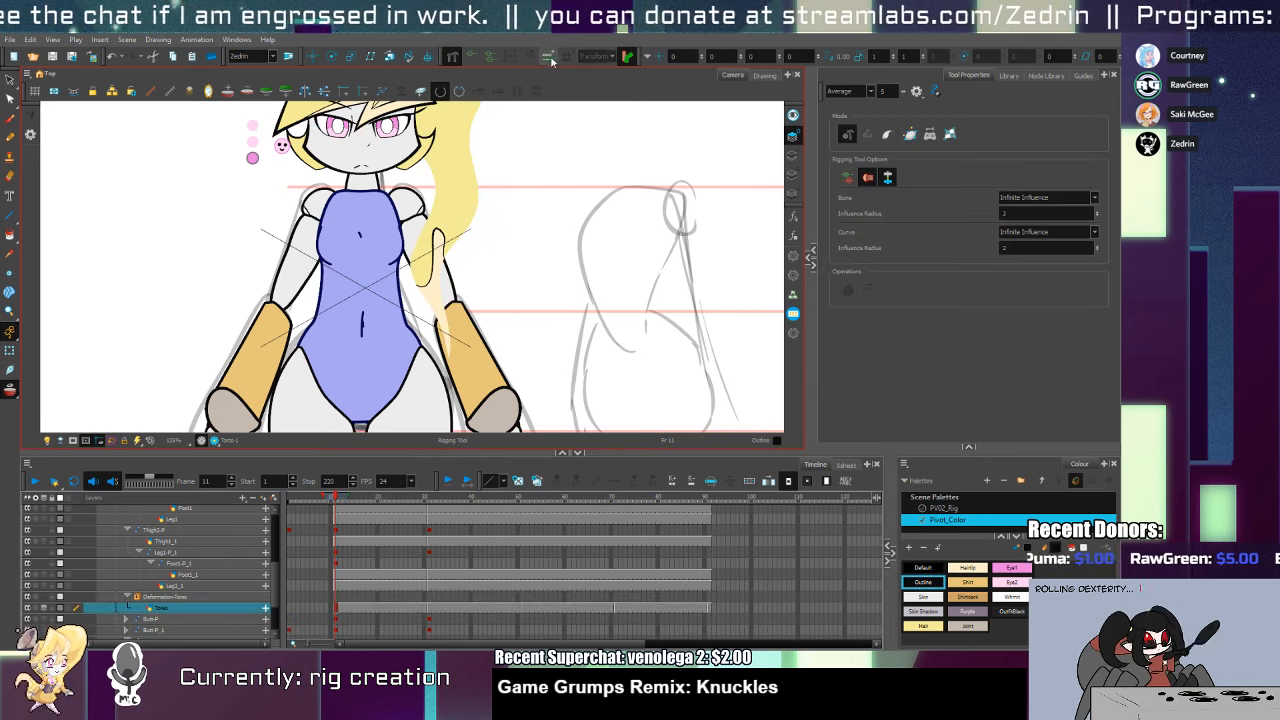
left_click(363, 421)
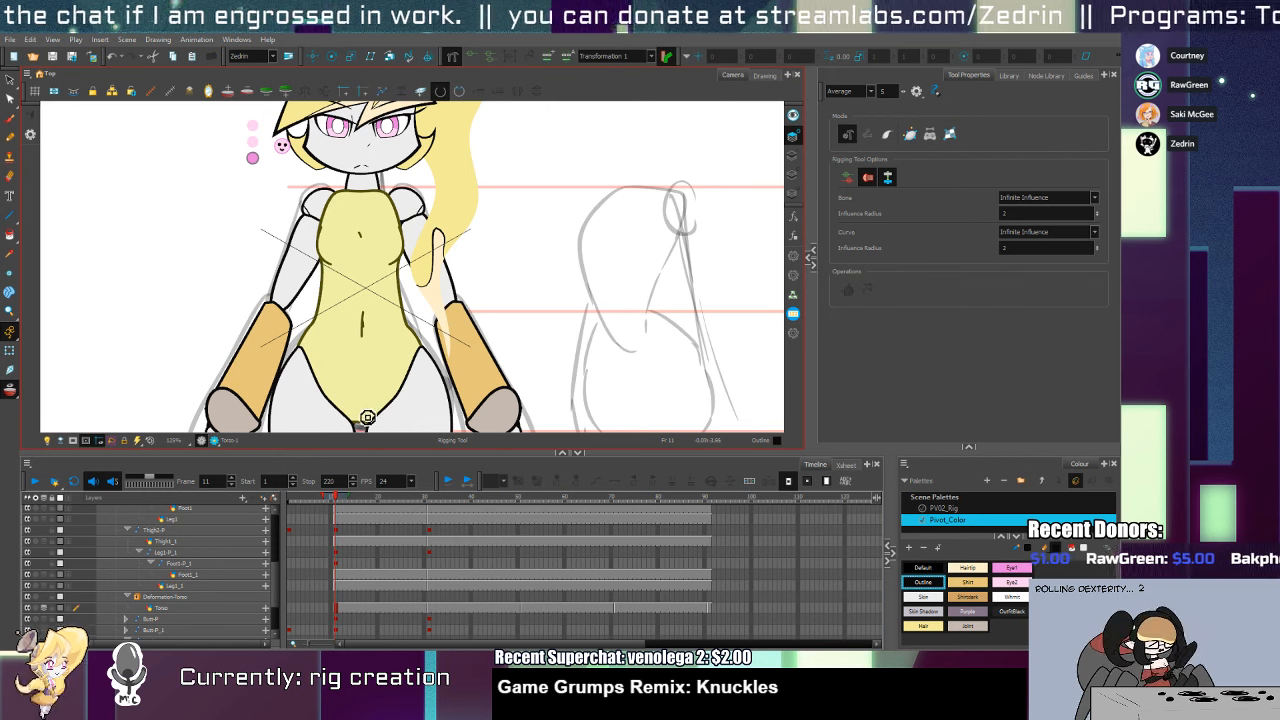
left_click(362, 326)
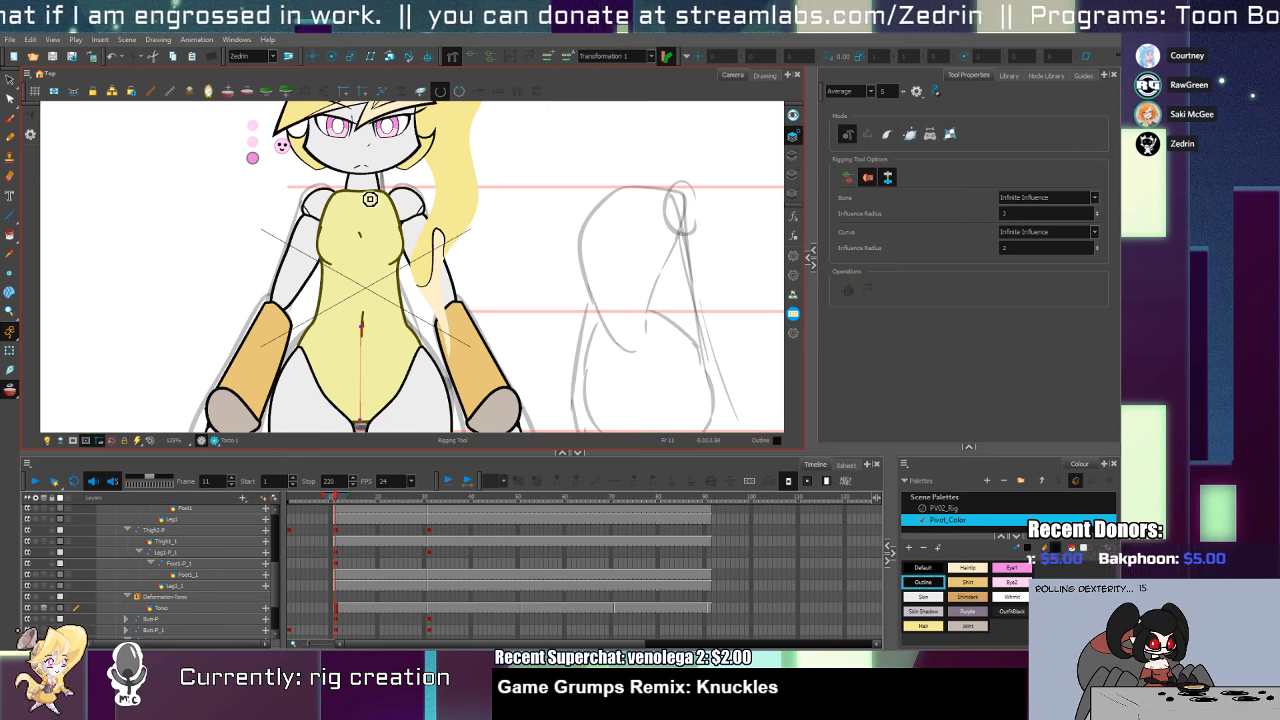
left_click(366, 193)
left_click_drag(365, 268, 364, 267)
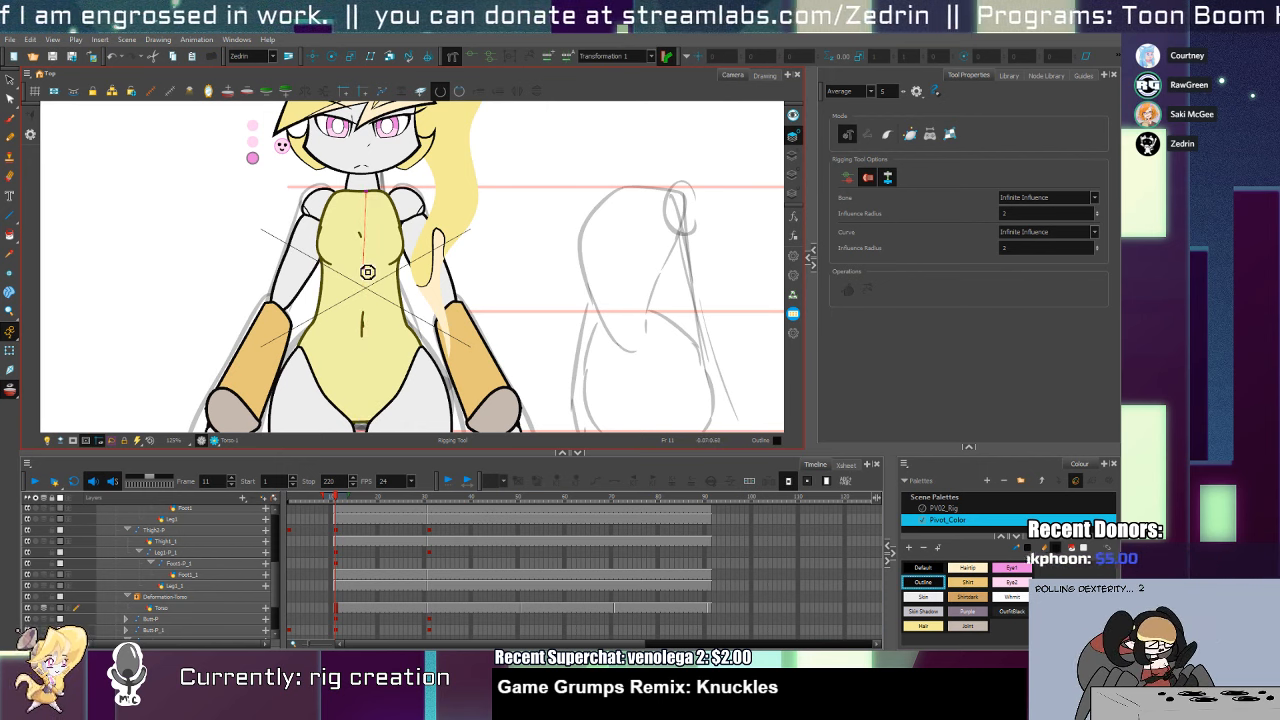
left_click(362, 423)
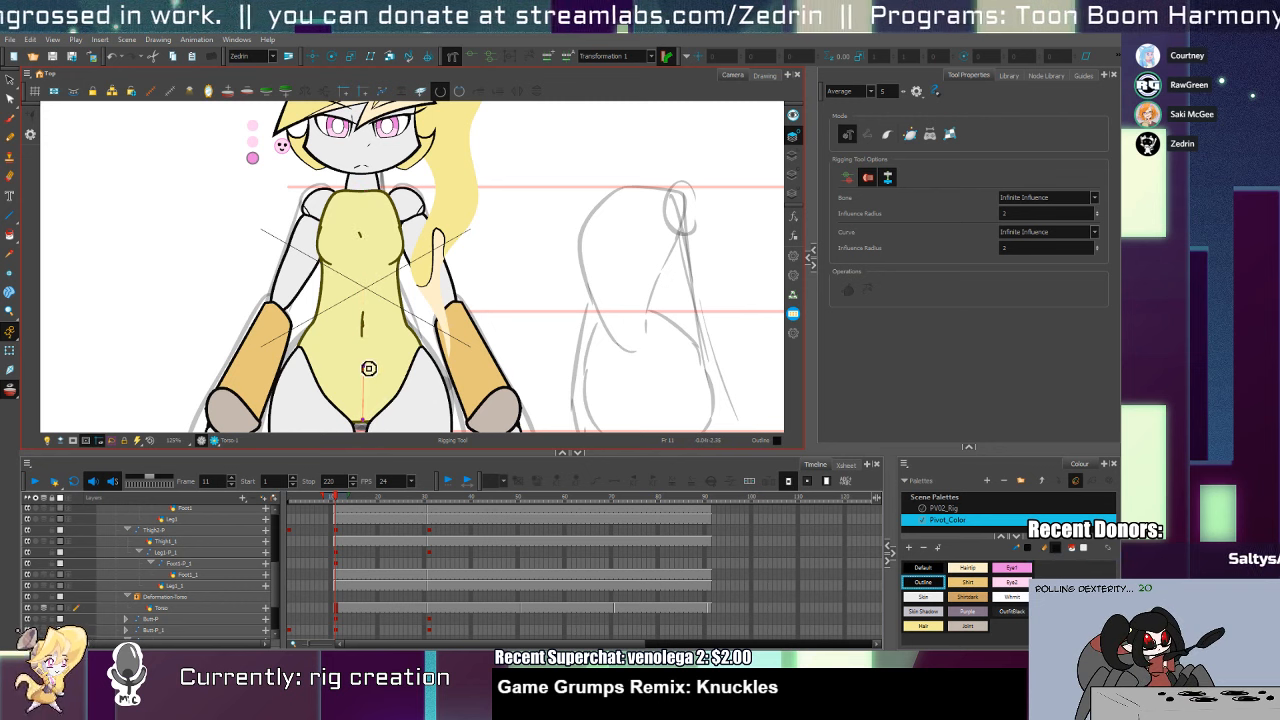
key("ctrl+z")
key("ctrl+z")
key("ctrl+z")
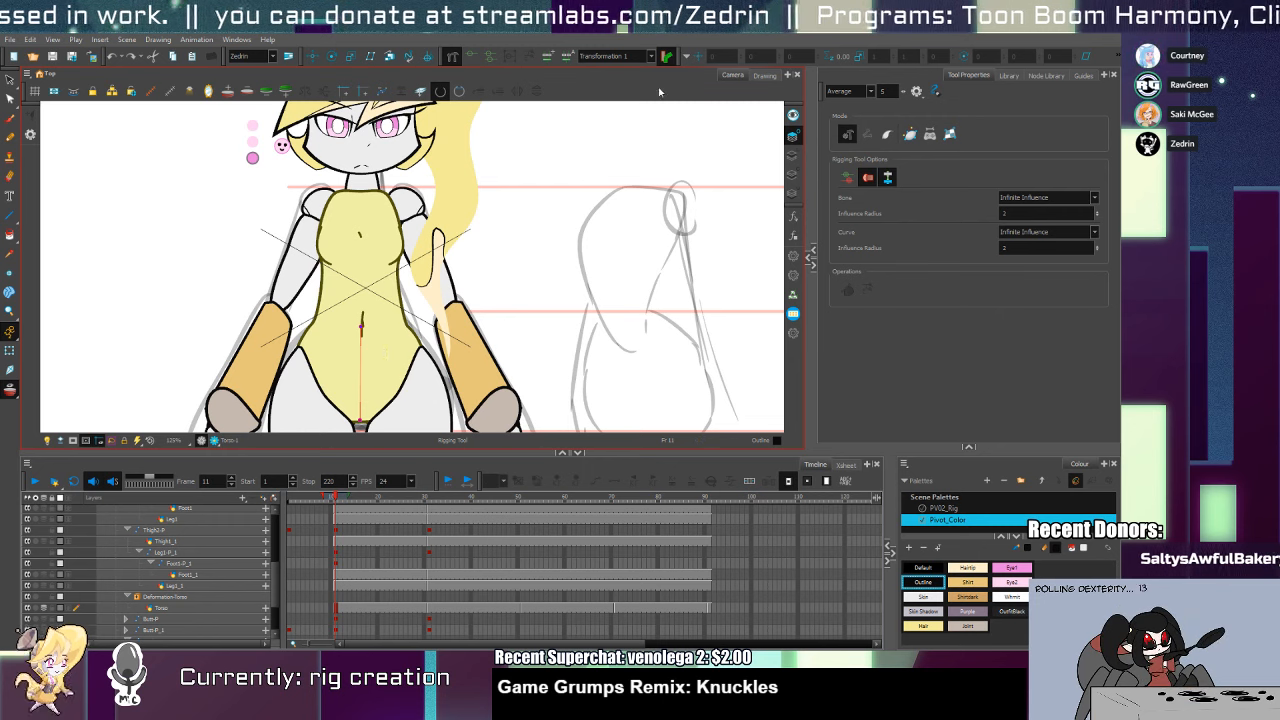
Undo the torso's bone deformation chain and arrange all nodes inside the Pivot_Body group into an ordered network
left_click(811, 263)
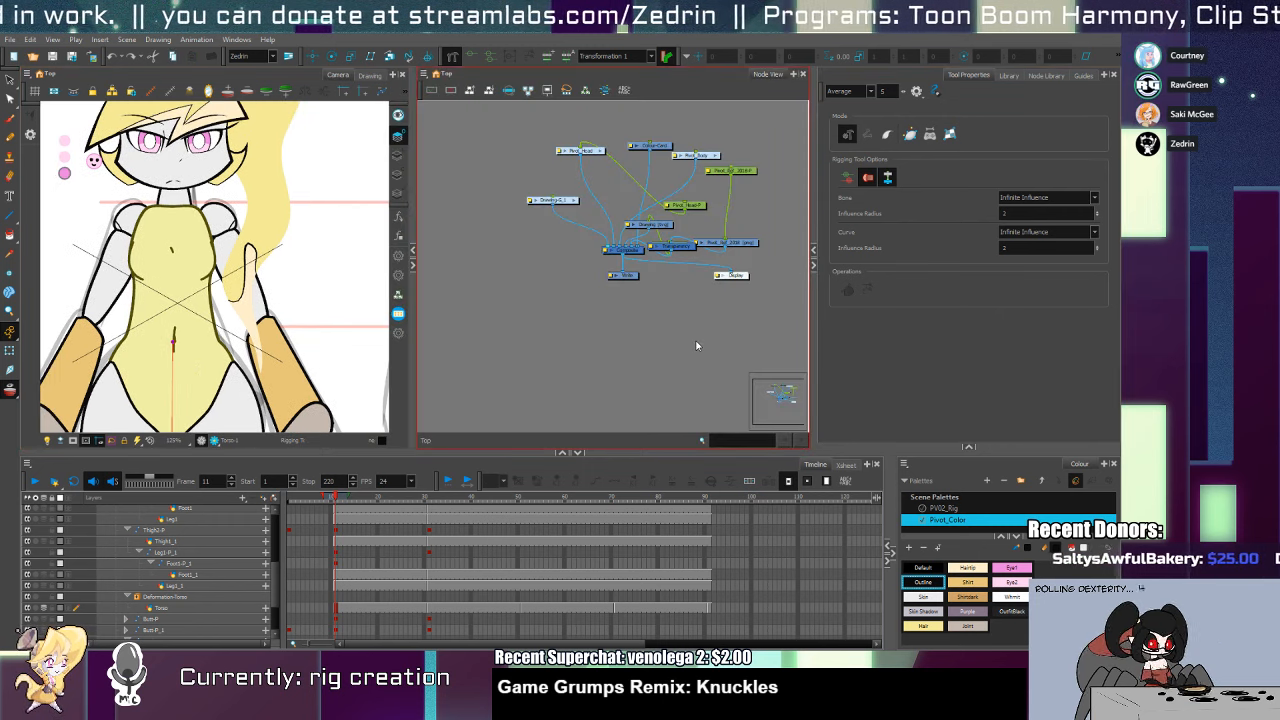
key("o")
left_click_drag(649, 278, 634, 305)
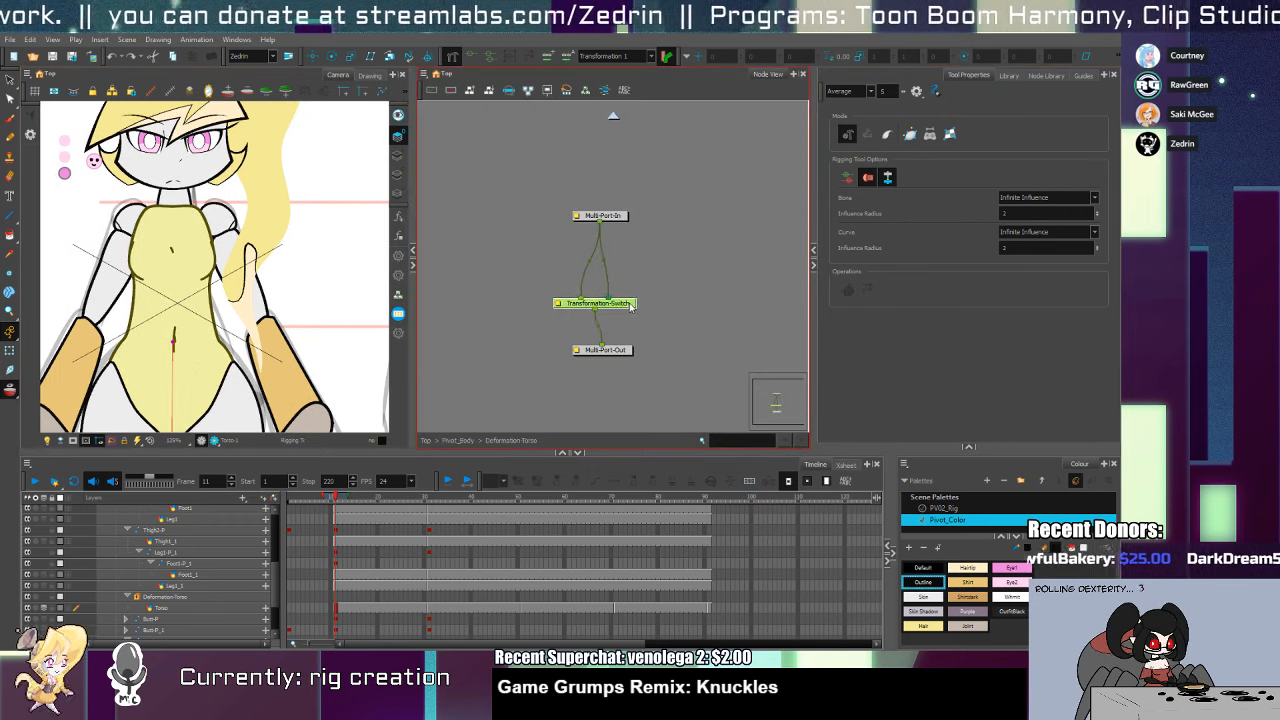
key("ctrl+z")
key("ctrl+z")
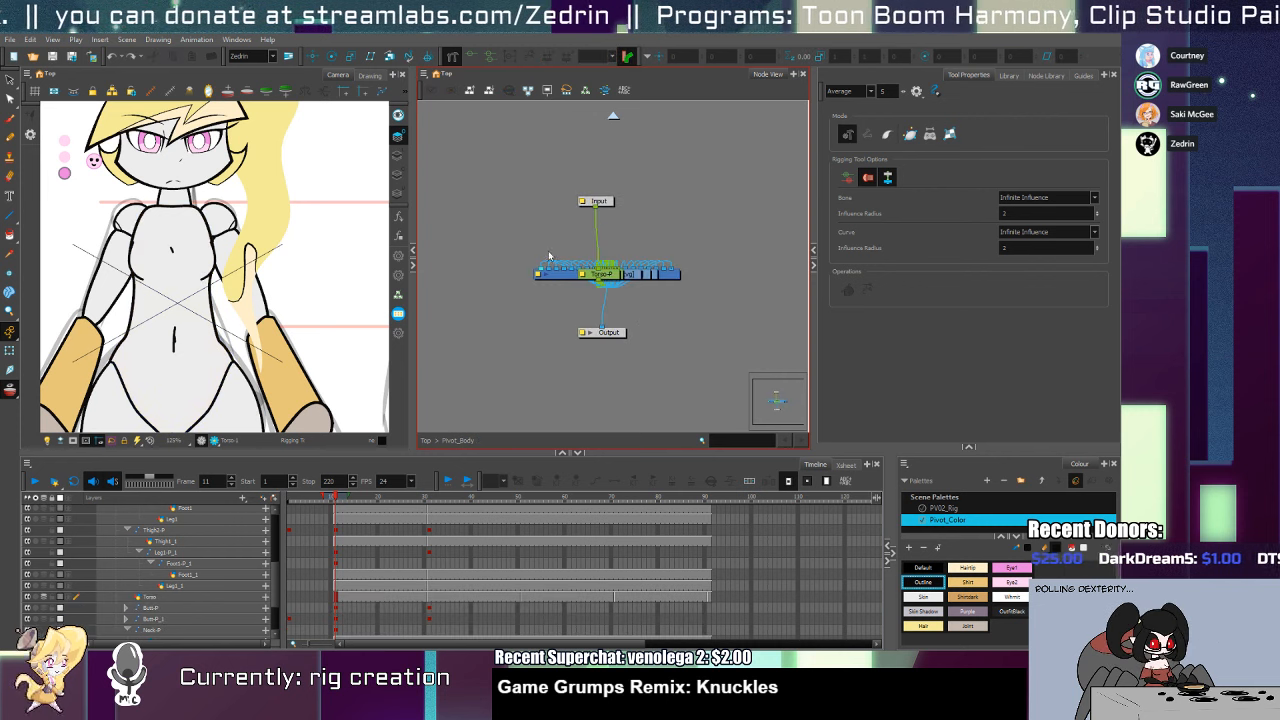
key("ctrl+a")
left_click(489, 91)
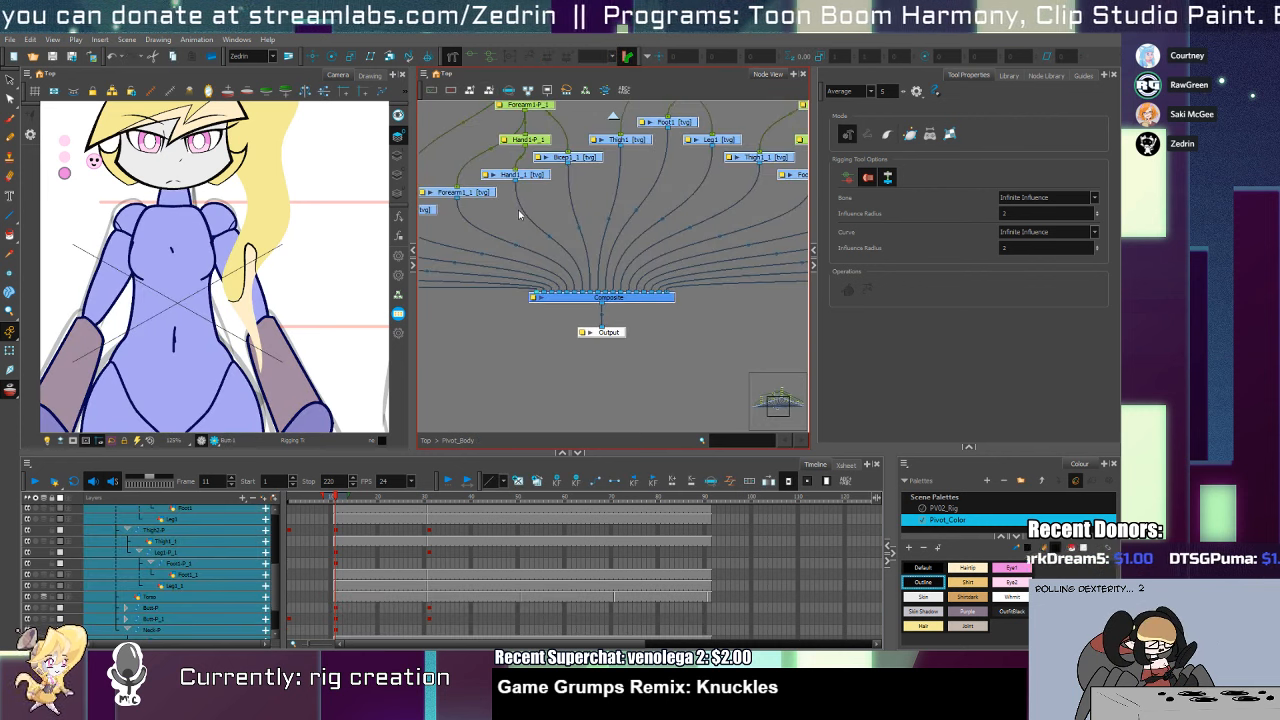
Create a new deformation chain on the torso drawing and try to draw a curve deformer along its centre line
left_click(188, 597)
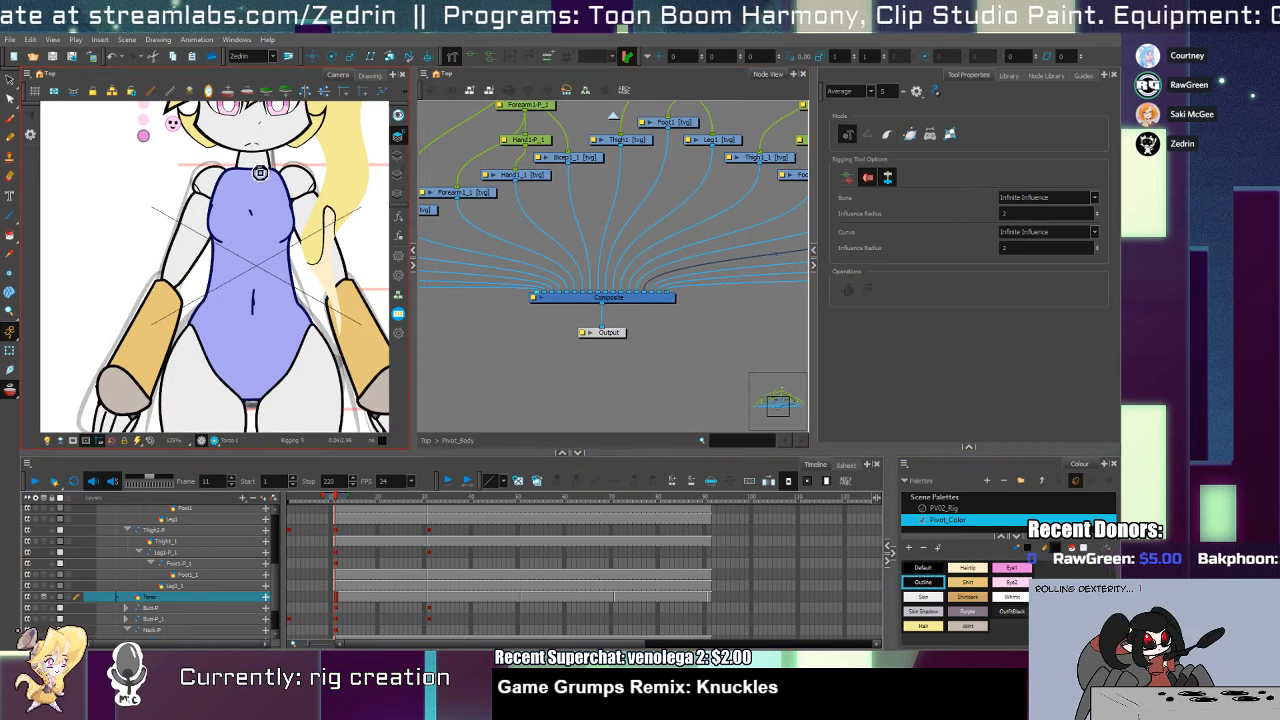
left_click(557, 56)
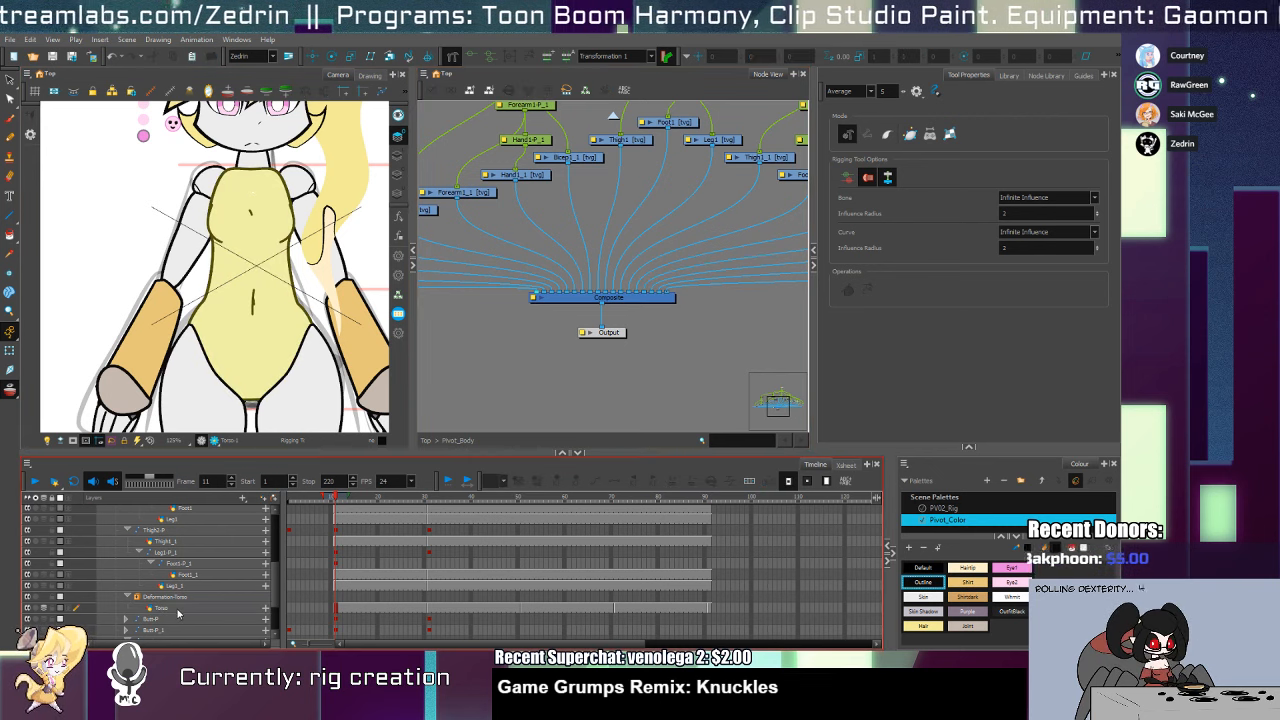
left_click_drag(257, 170, 256, 273)
left_click_drag(252, 397, 249, 331)
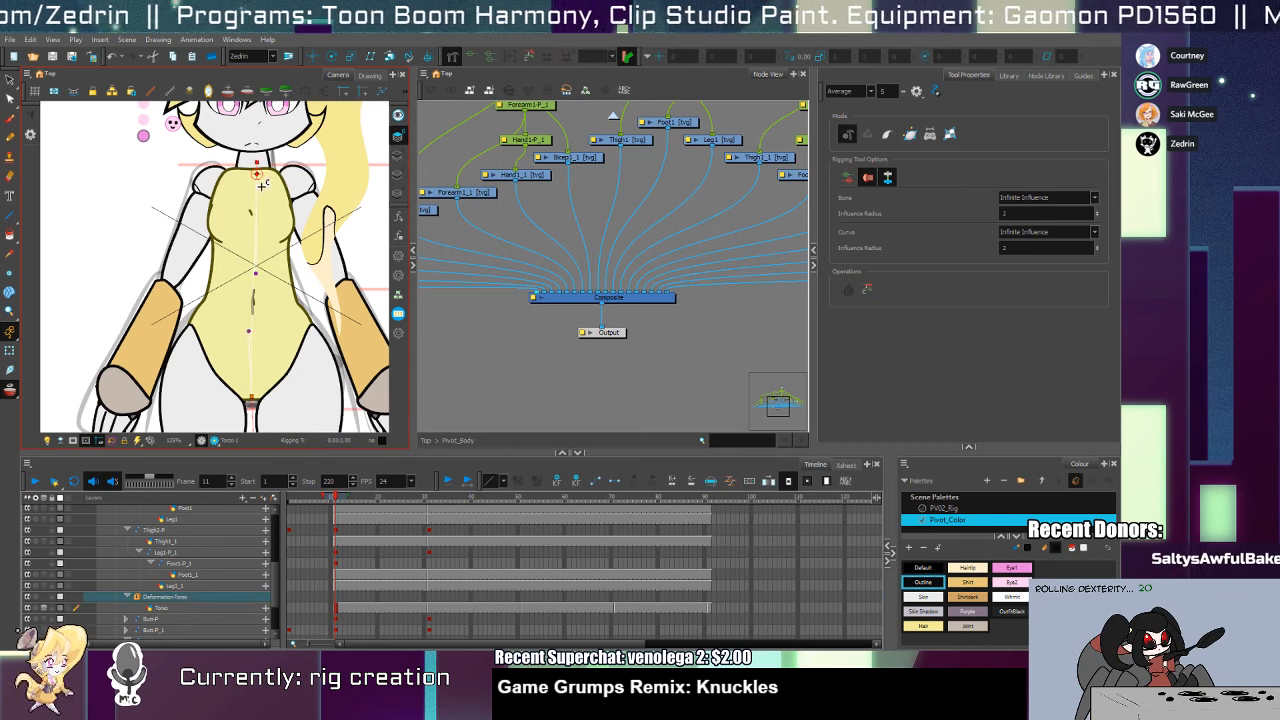
key("Escape")
Draw the torso's curve deformer from the crotch up to the base of the neck
left_click_drag(251, 401, 253, 344)
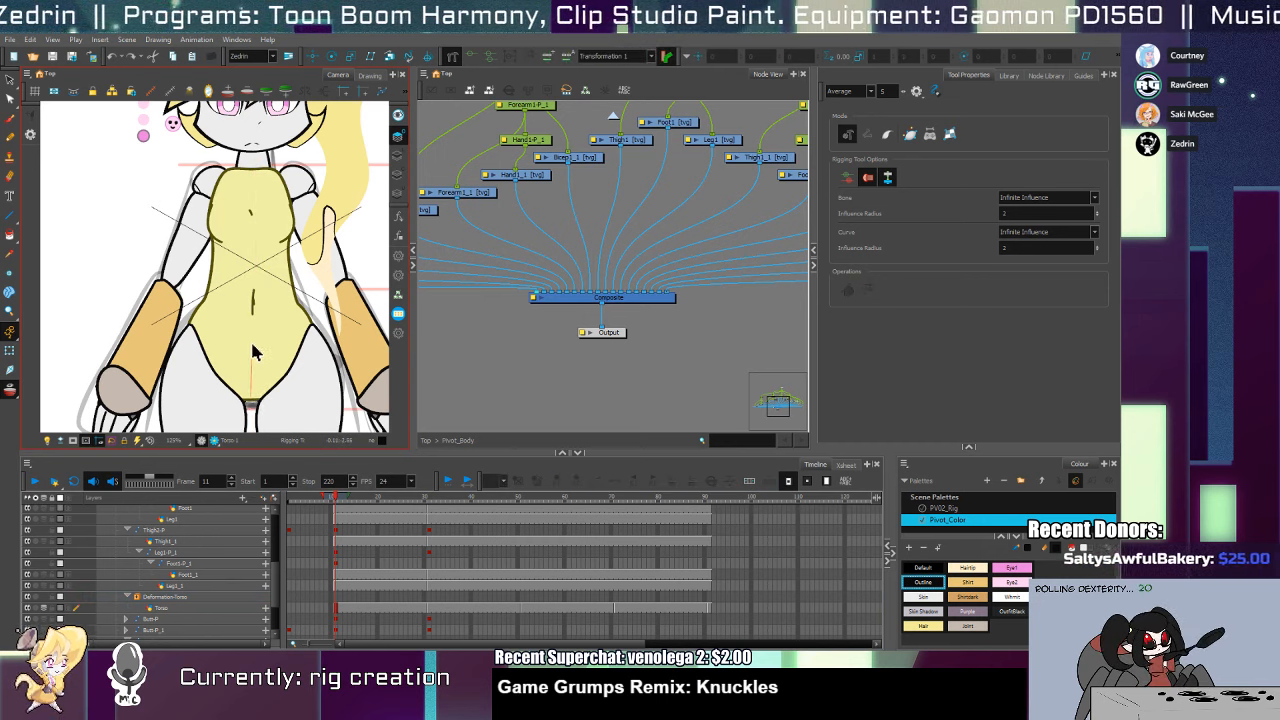
left_click(251, 323)
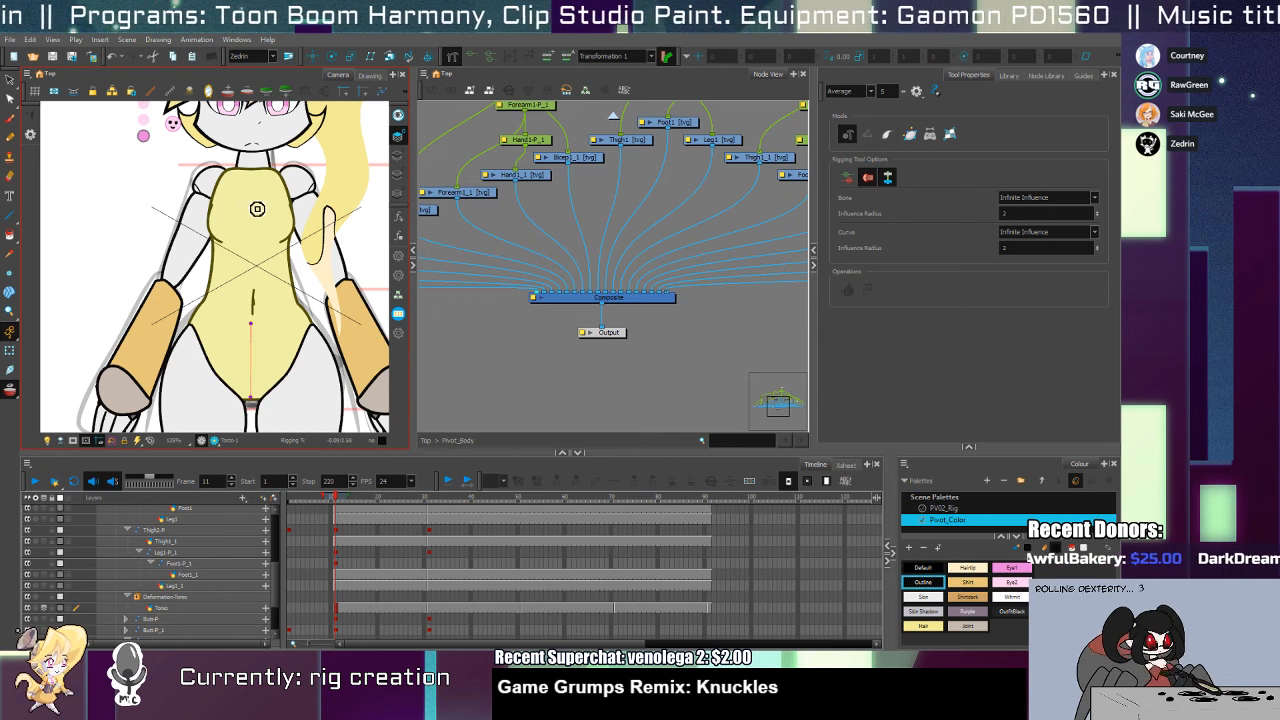
left_click(253, 170)
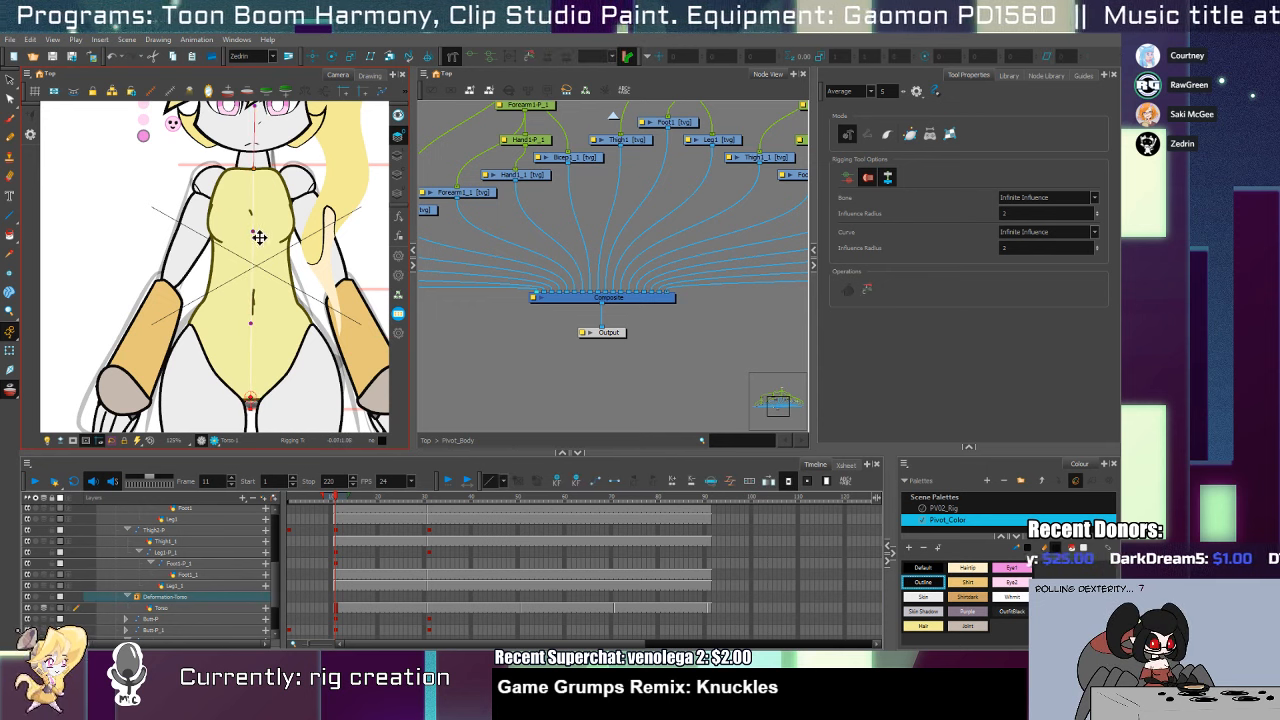
key("shift+t")
left_click_drag(254, 221, 268, 288)
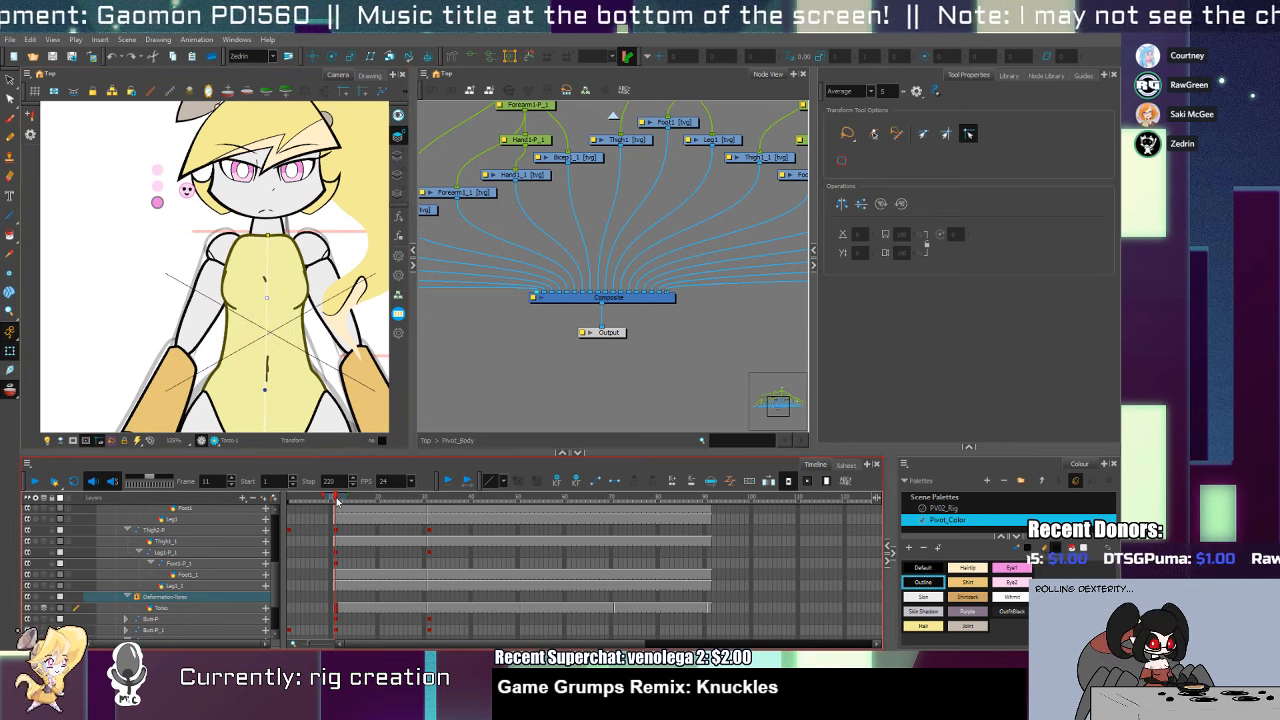
At frame 31, add a deformation chain to the angled torso drawing with a curve from the crotch to the neck base
left_click_drag(337, 500, 428, 500)
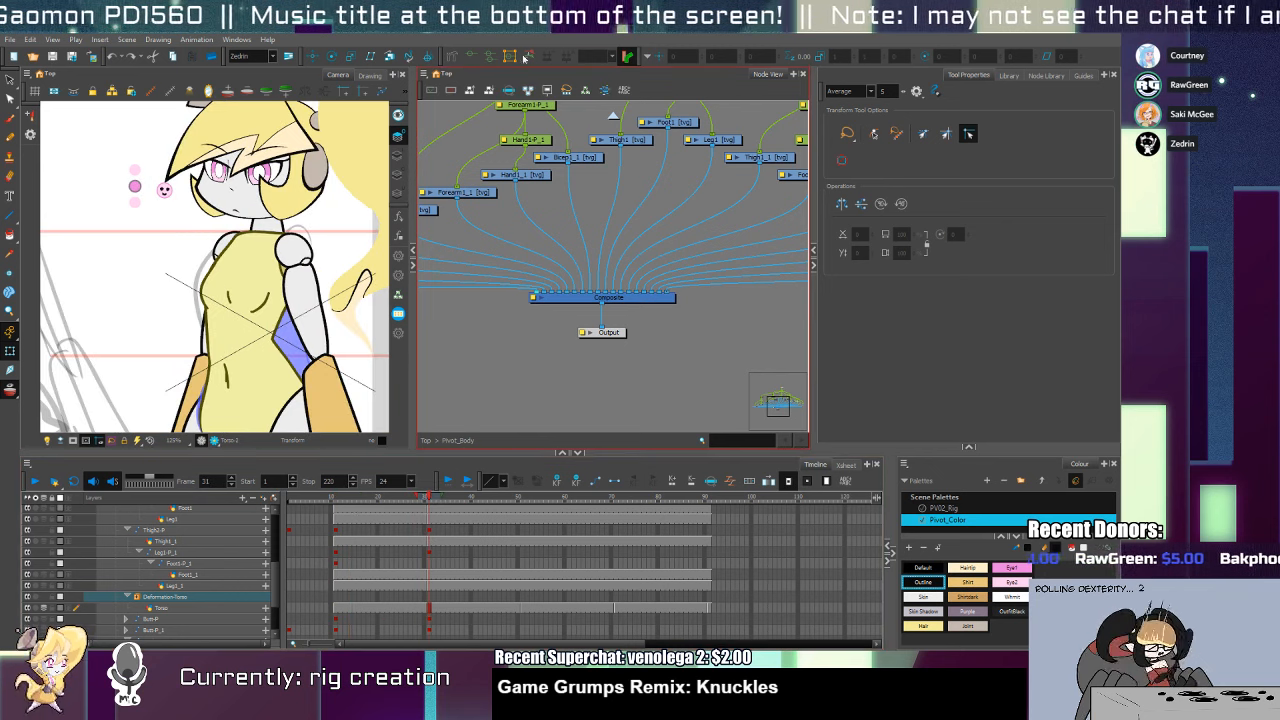
left_click(189, 598)
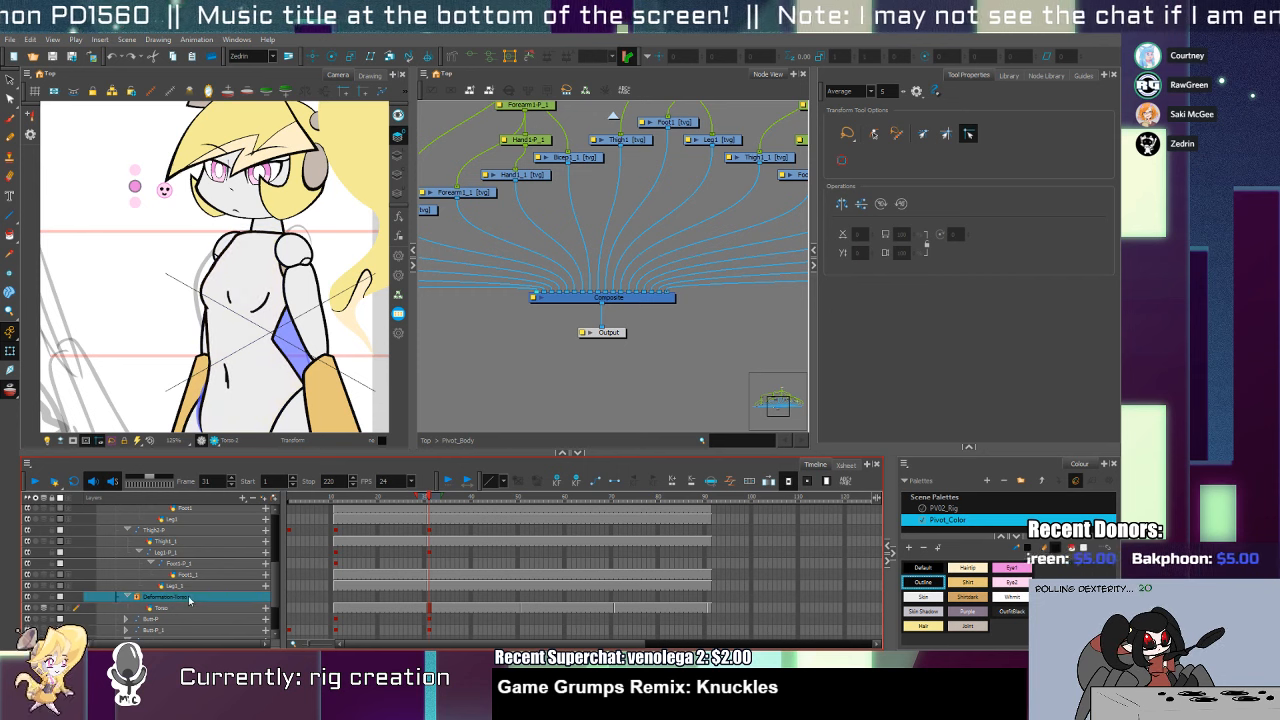
left_click(209, 607)
left_click(209, 598)
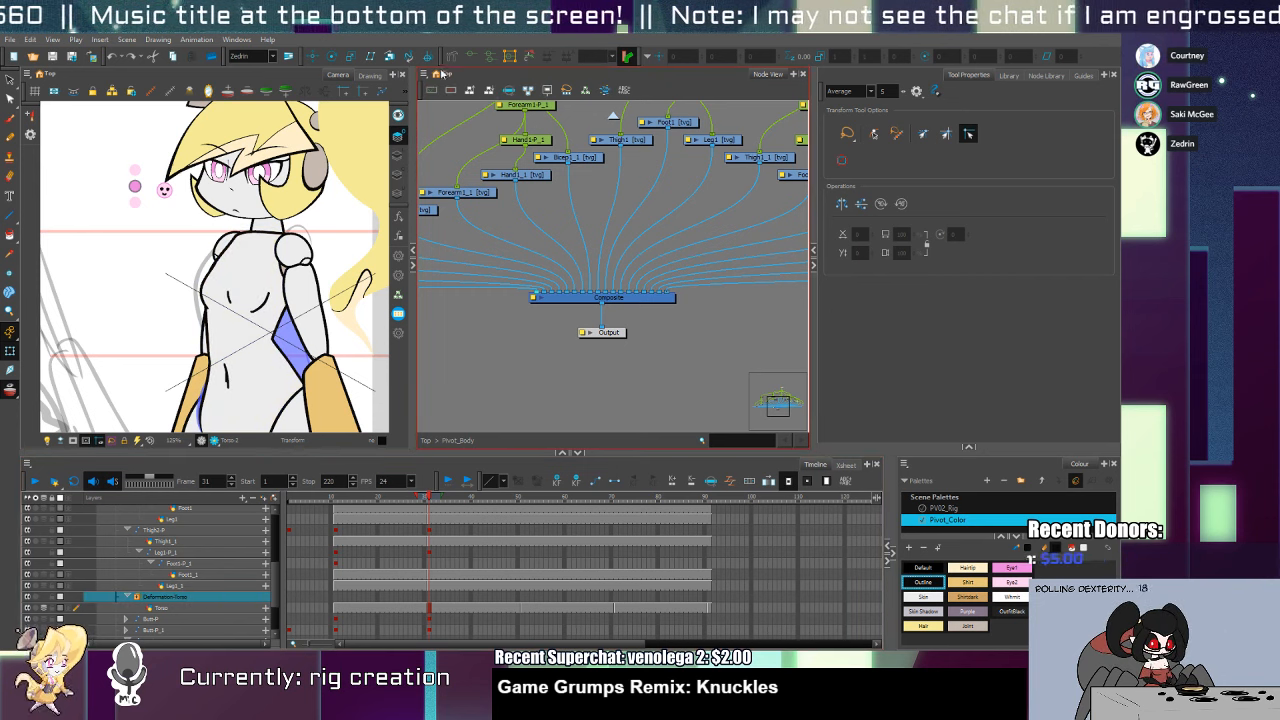
left_click(209, 607)
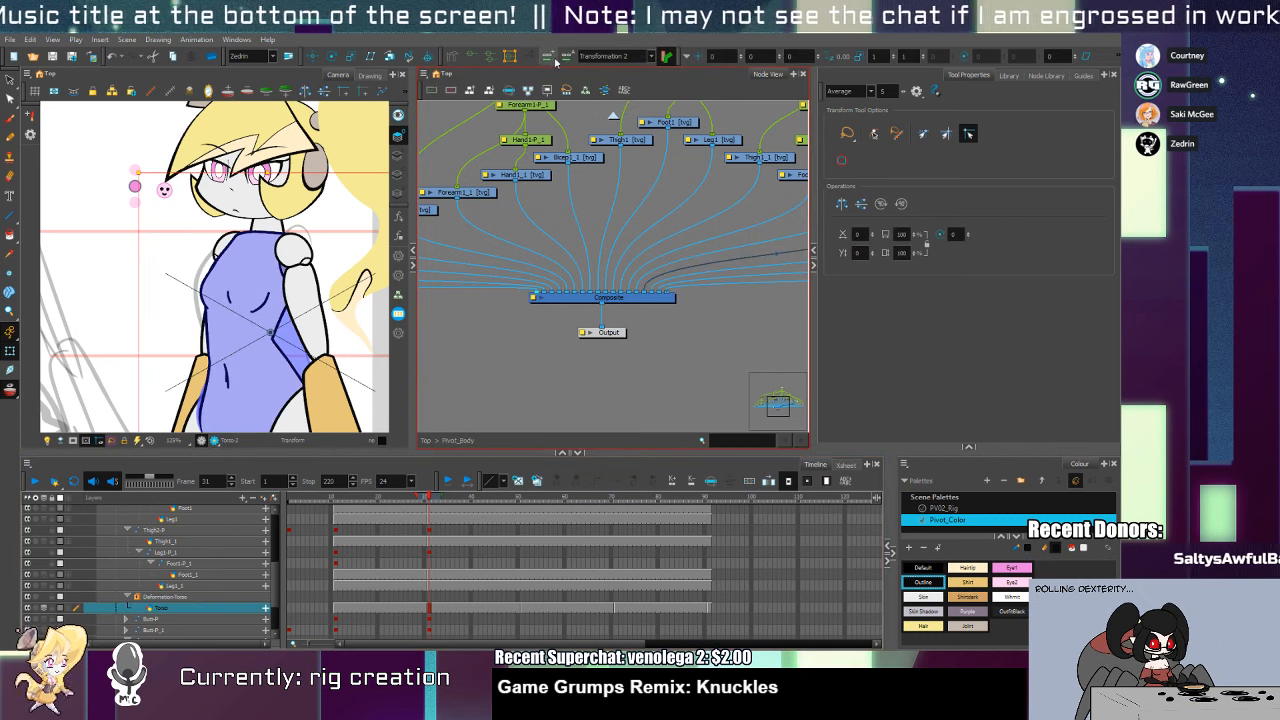
left_click(451, 56)
left_click_drag(278, 412, 268, 350)
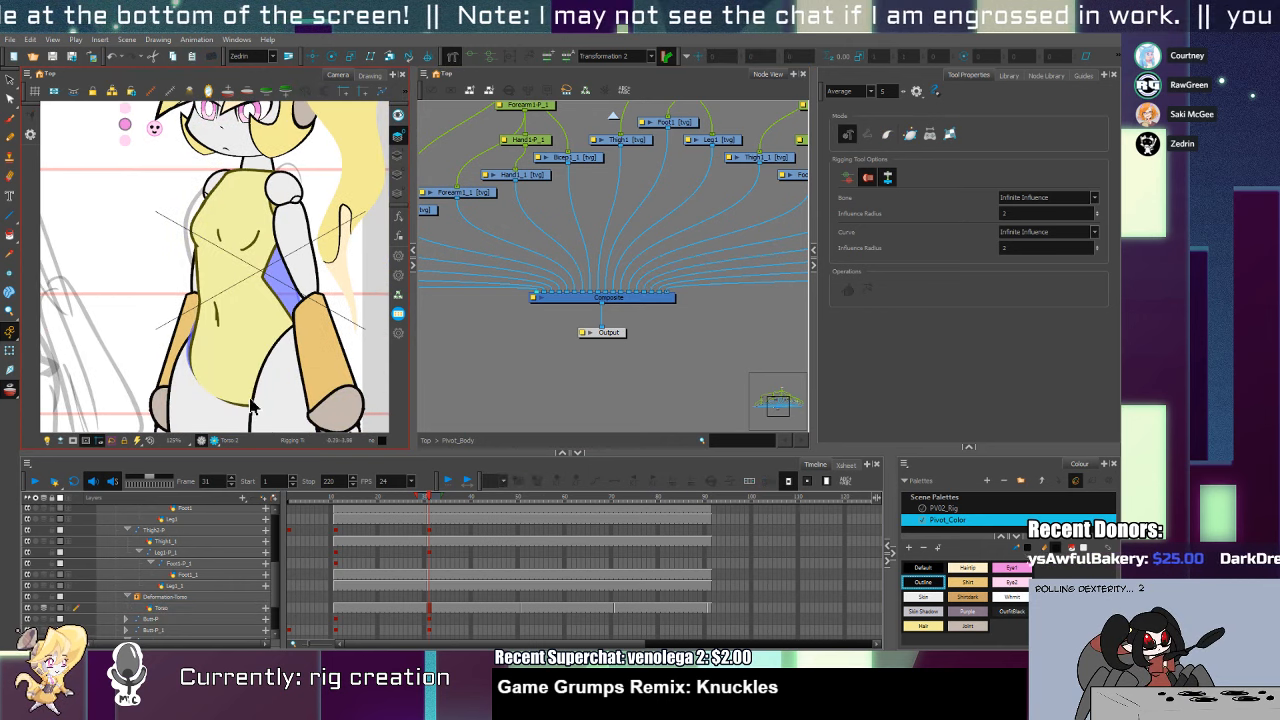
left_click_drag(252, 405, 238, 328)
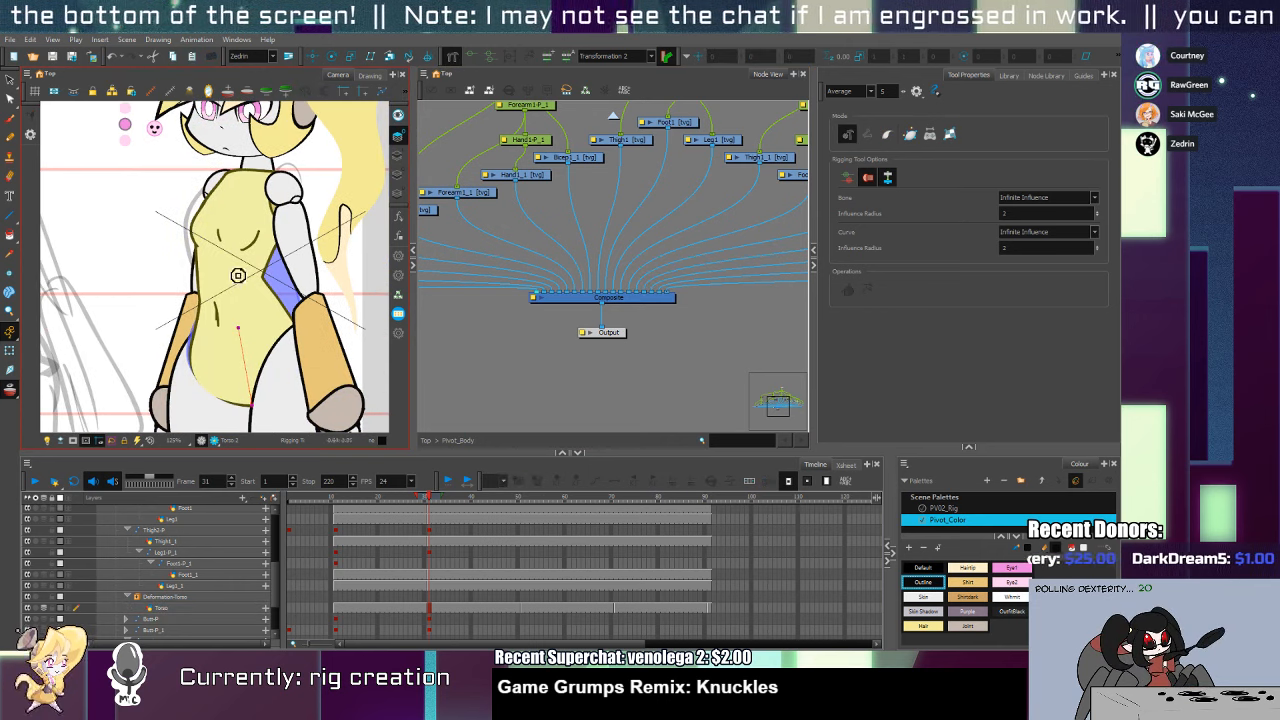
left_click_drag(252, 175, 203, 322)
key("shift+t")
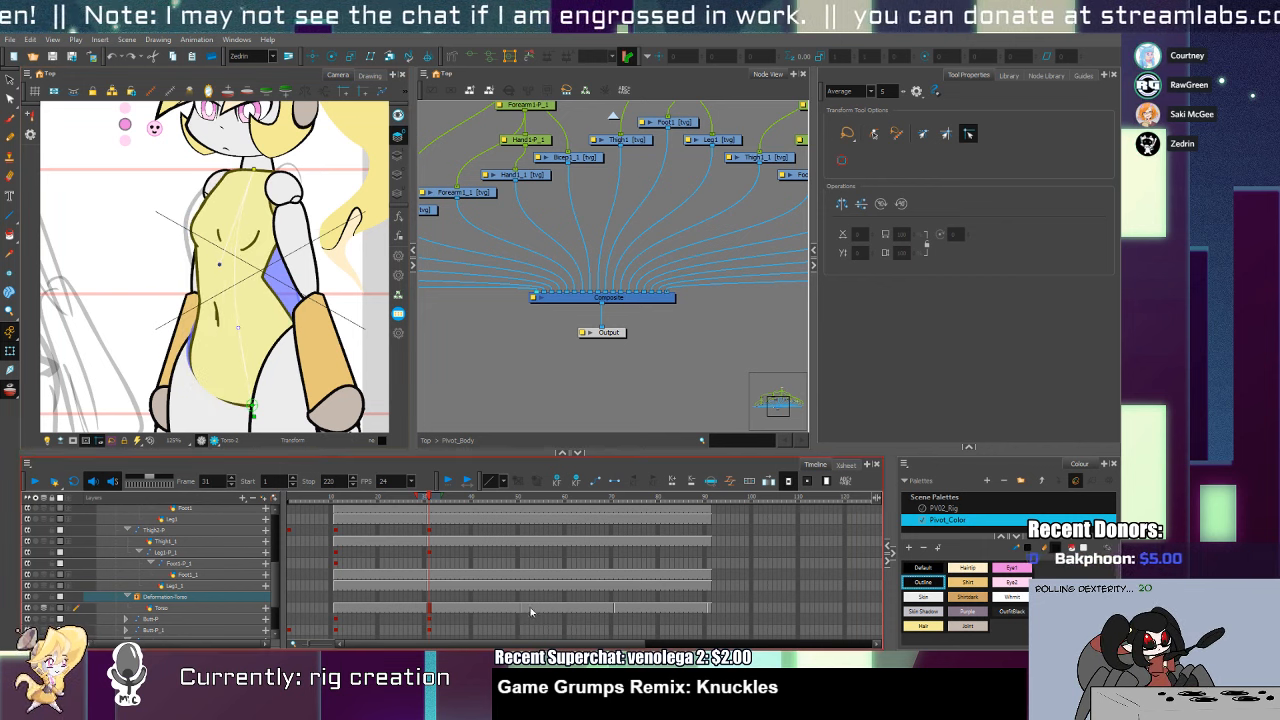
At frame 32, nudge the Leg1_1 lower leg slightly away from the other leg
left_click(523, 608)
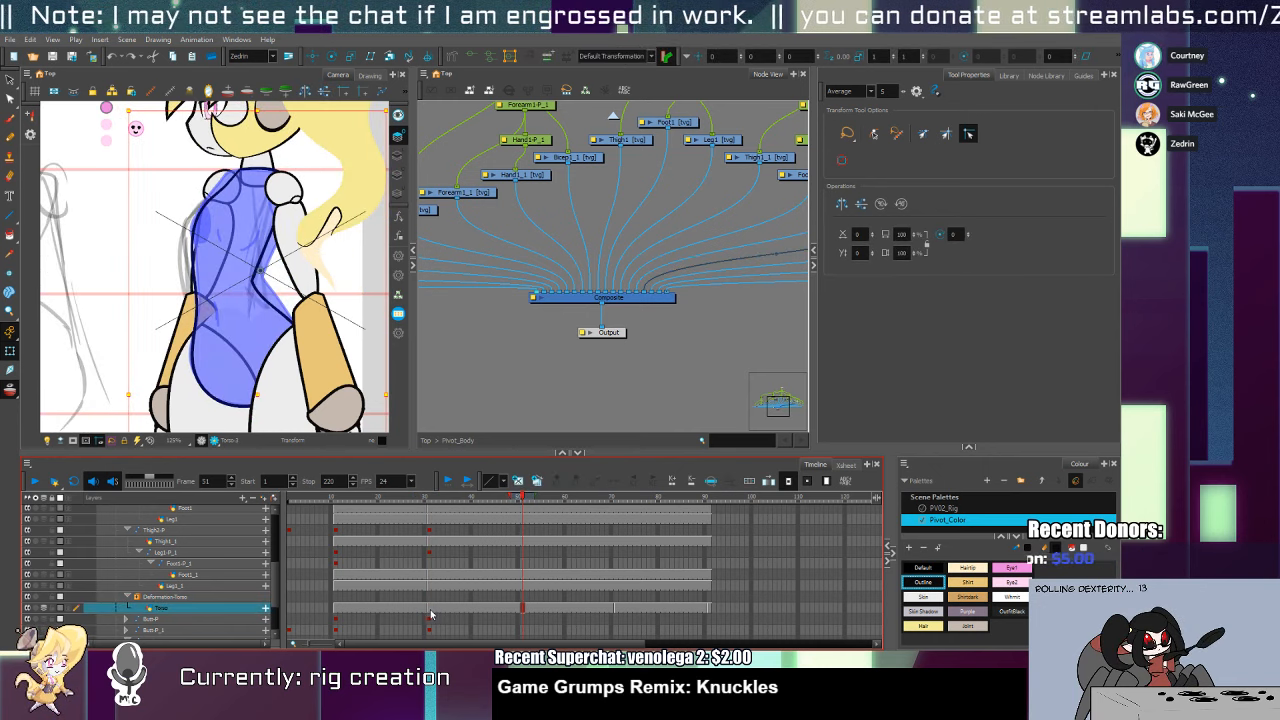
left_click(431, 611)
left_click_drag(318, 300, 388, 357)
scroll(326, 334, "down", 3)
left_click_drag(325, 390, 312, 284)
scroll(298, 332, "up", 2)
key("shift+t")
left_click(258, 362)
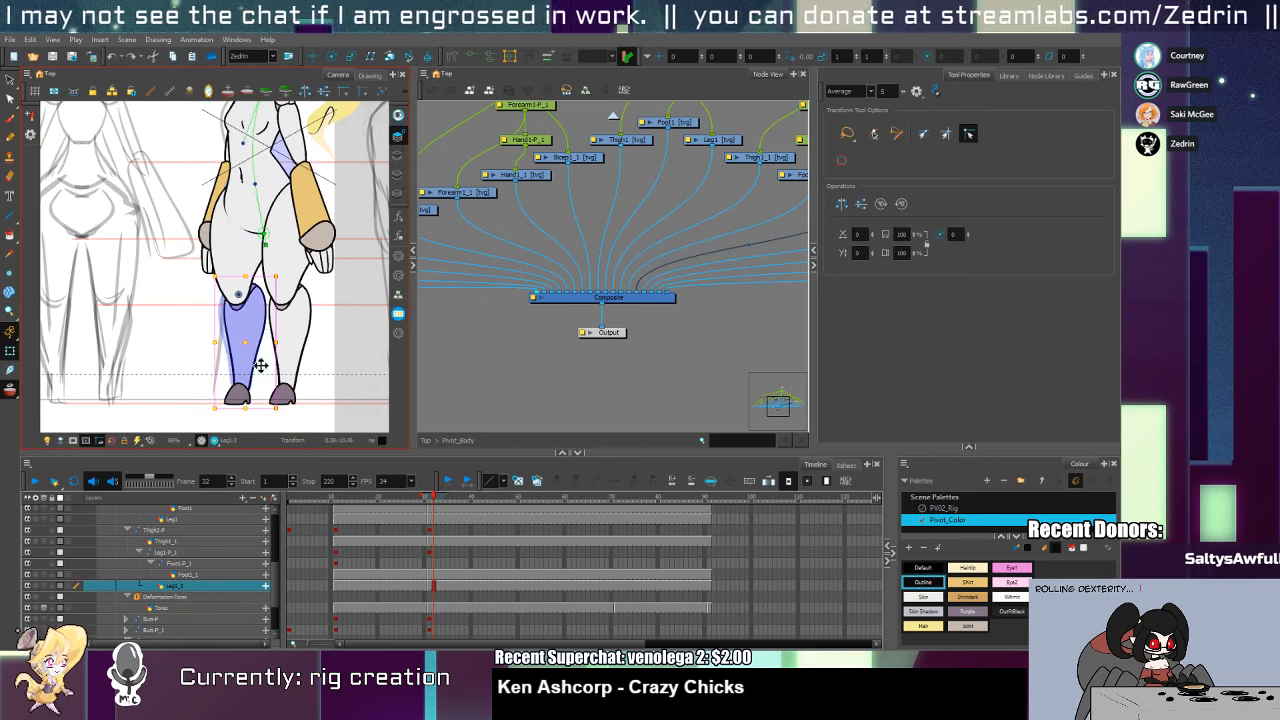
left_click_drag(257, 367, 252, 365)
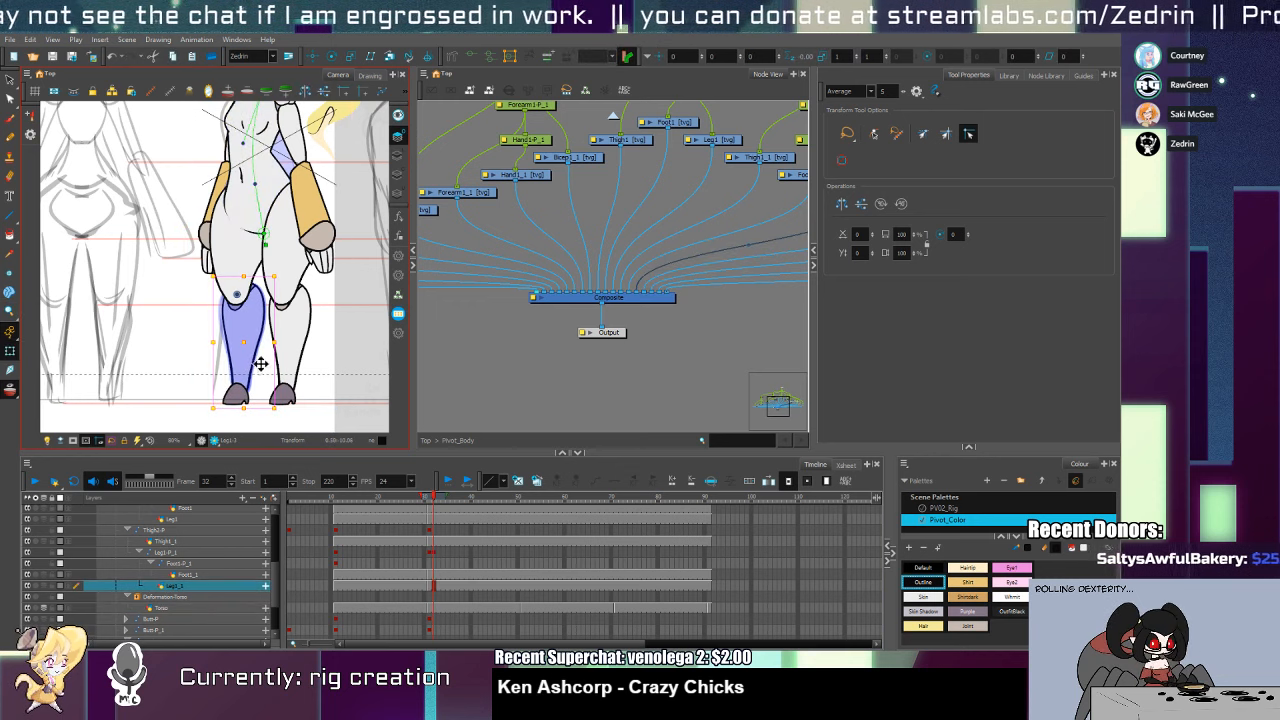
With the Pencil Editor, reduce the maximum thickness of the torso outline along the curve between hip and crotch at frame 32
left_click_drag(302, 325, 320, 421)
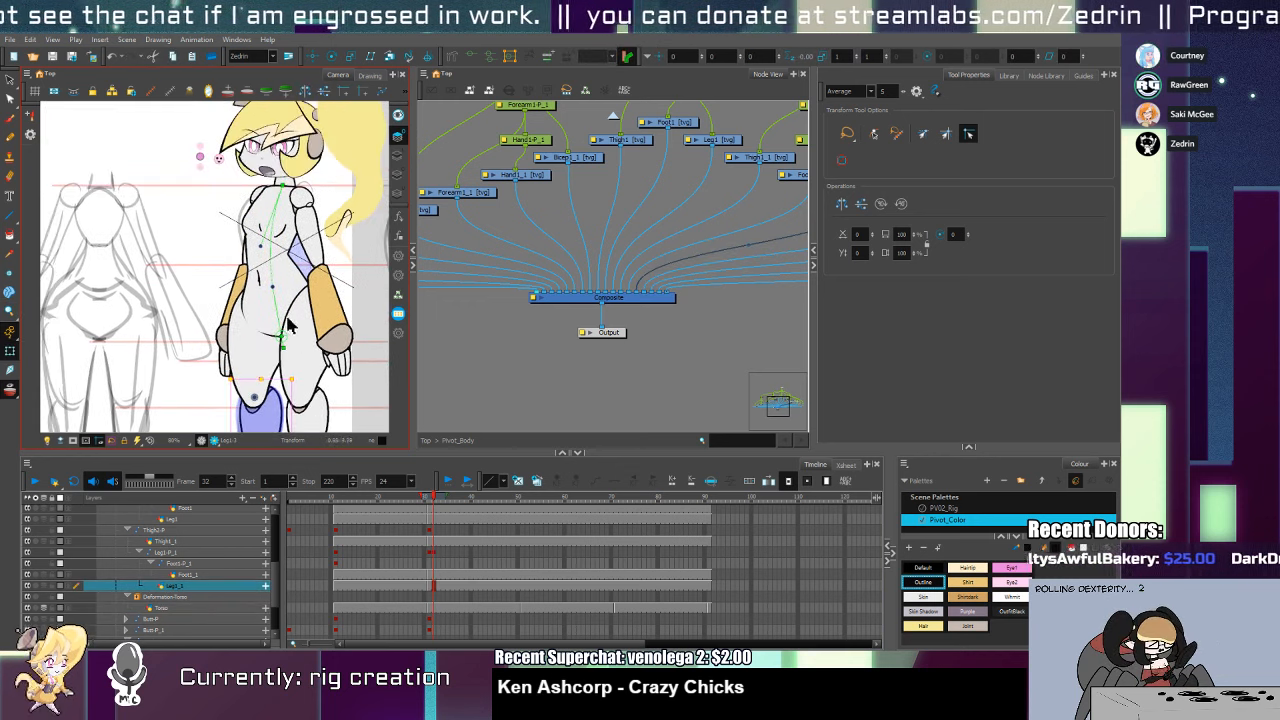
key("alt+z")
left_click_drag(266, 299, 264, 327)
key("shift+t")
left_click(257, 360)
key("shift+q")
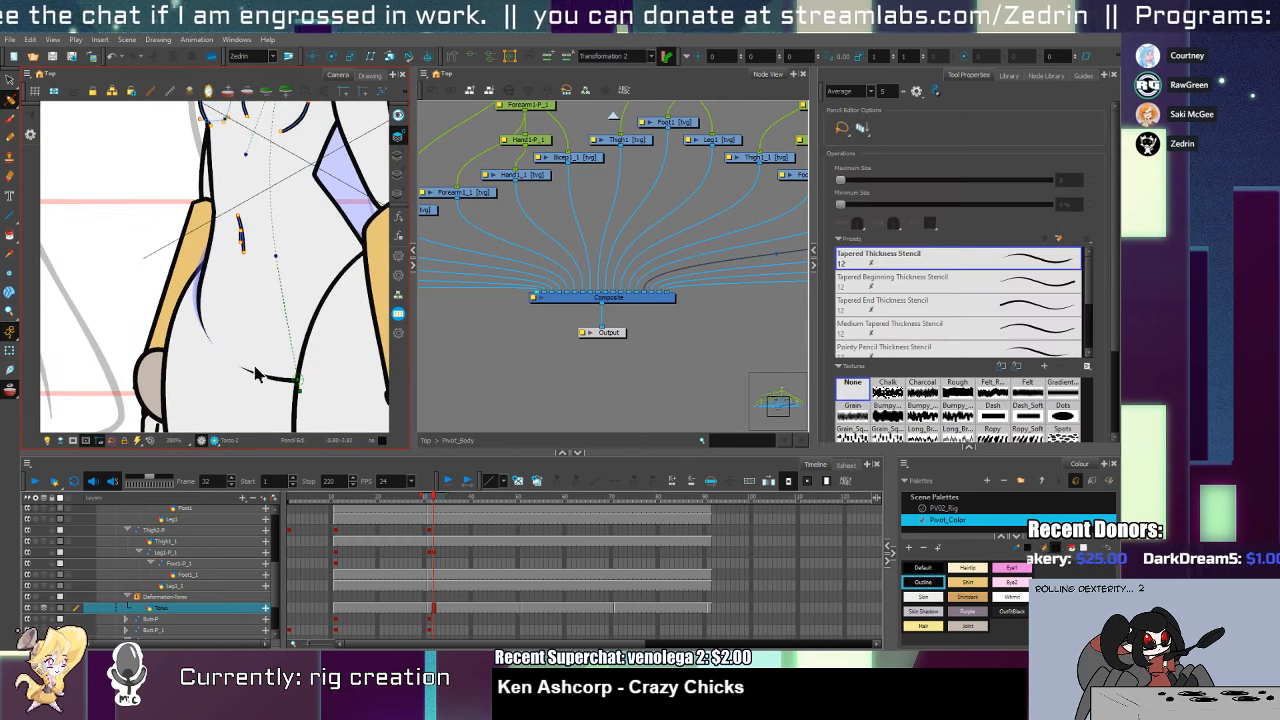
left_click(237, 323)
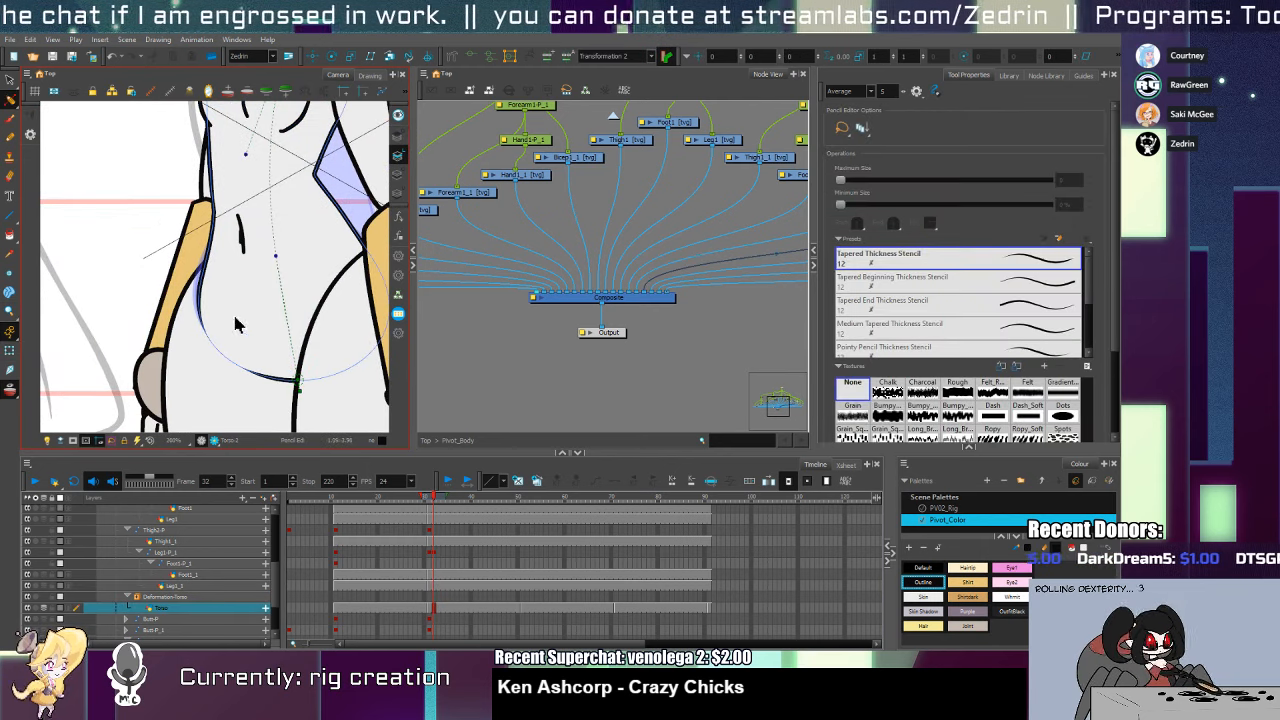
left_click(228, 367)
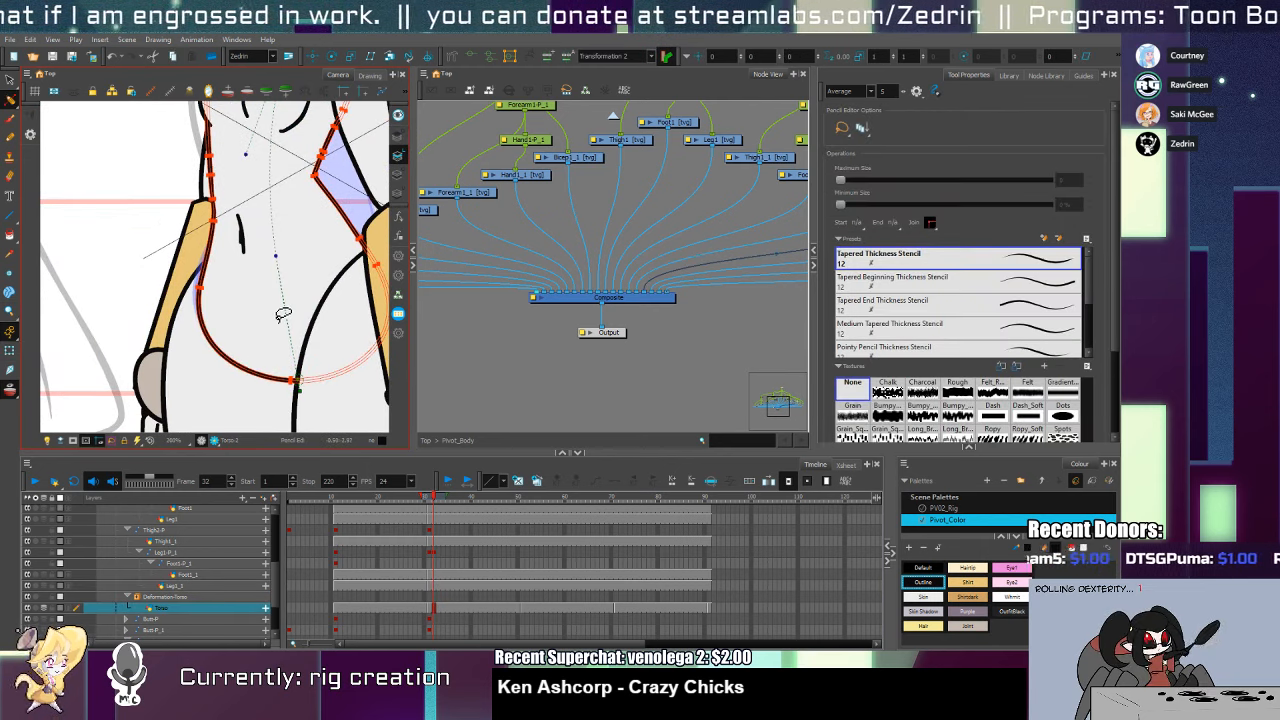
left_click(221, 354)
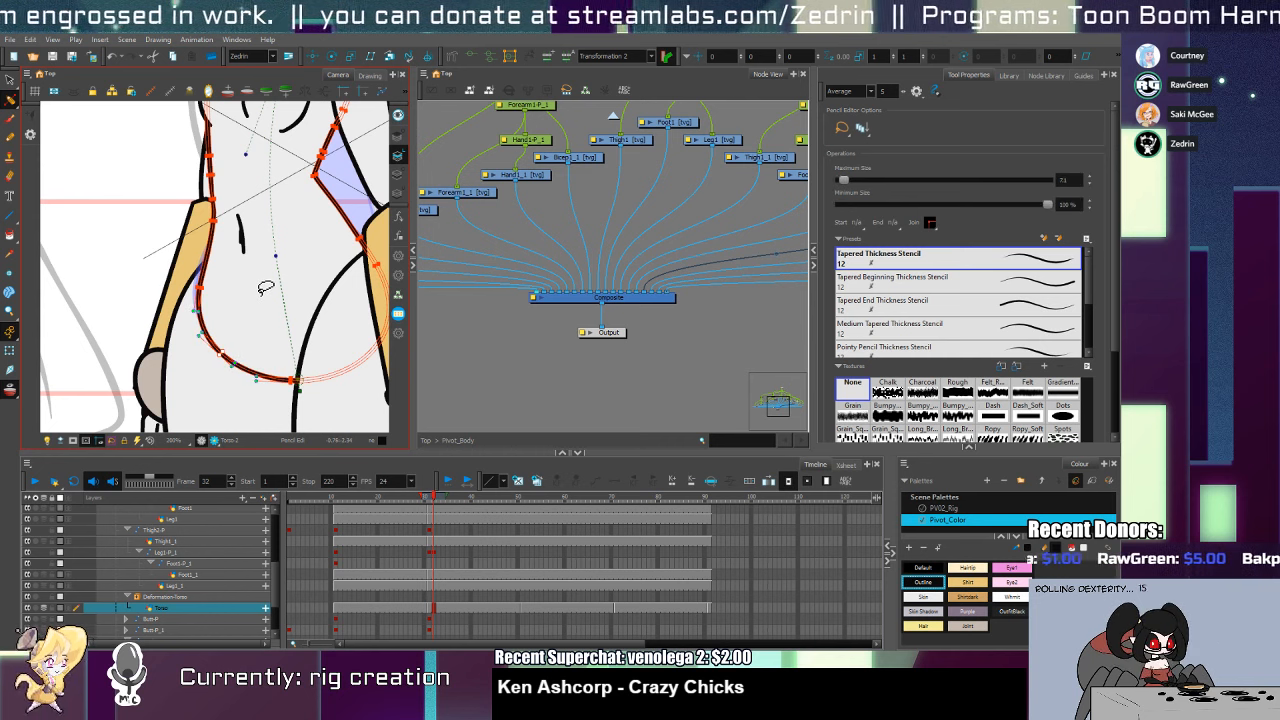
left_click(1090, 185)
left_click(1090, 185)
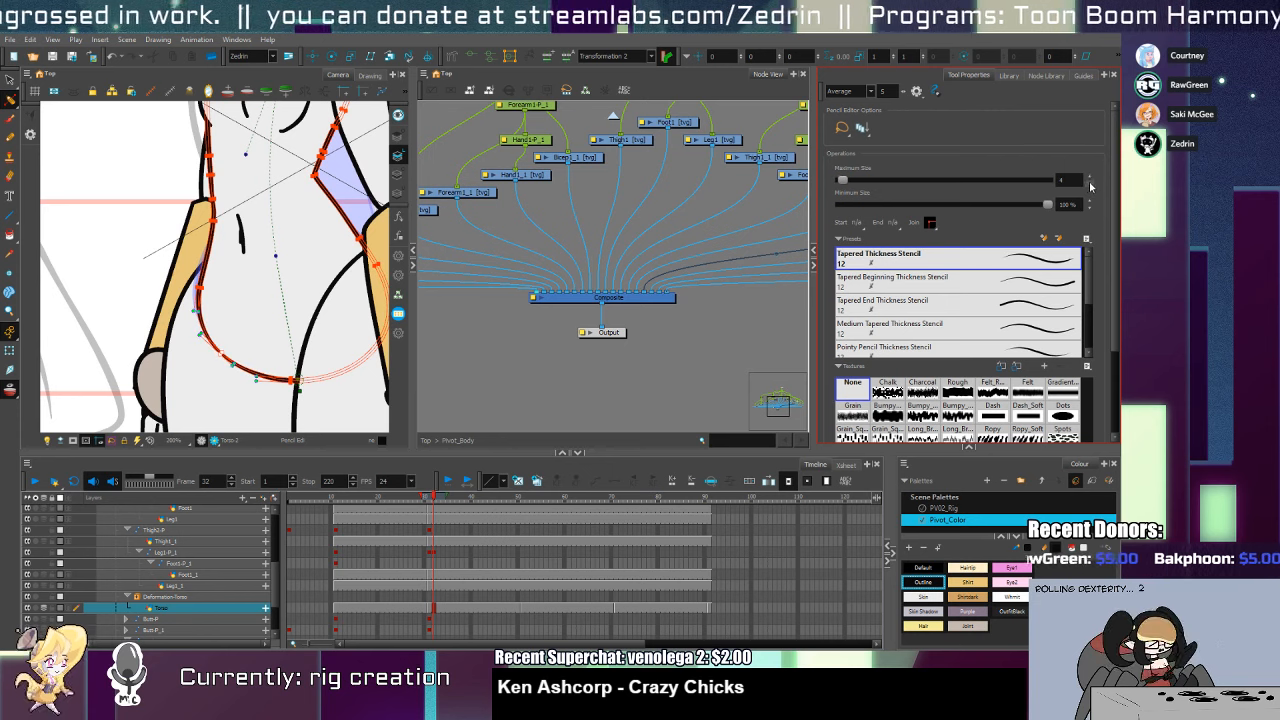
left_click(1090, 186)
left_click(1090, 186)
key("shift+t")
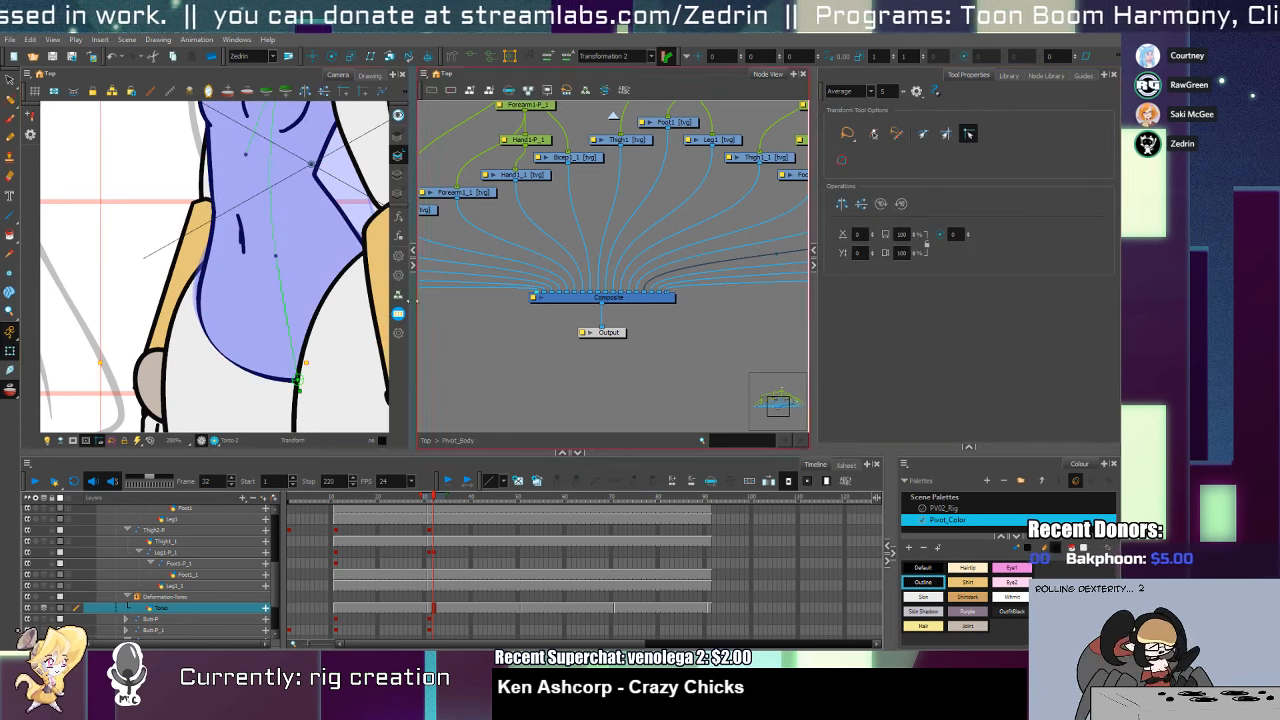
Refine the torso's outer hip contour at frame 32 with the Contour Editor
left_click_drag(256, 311, 254, 364)
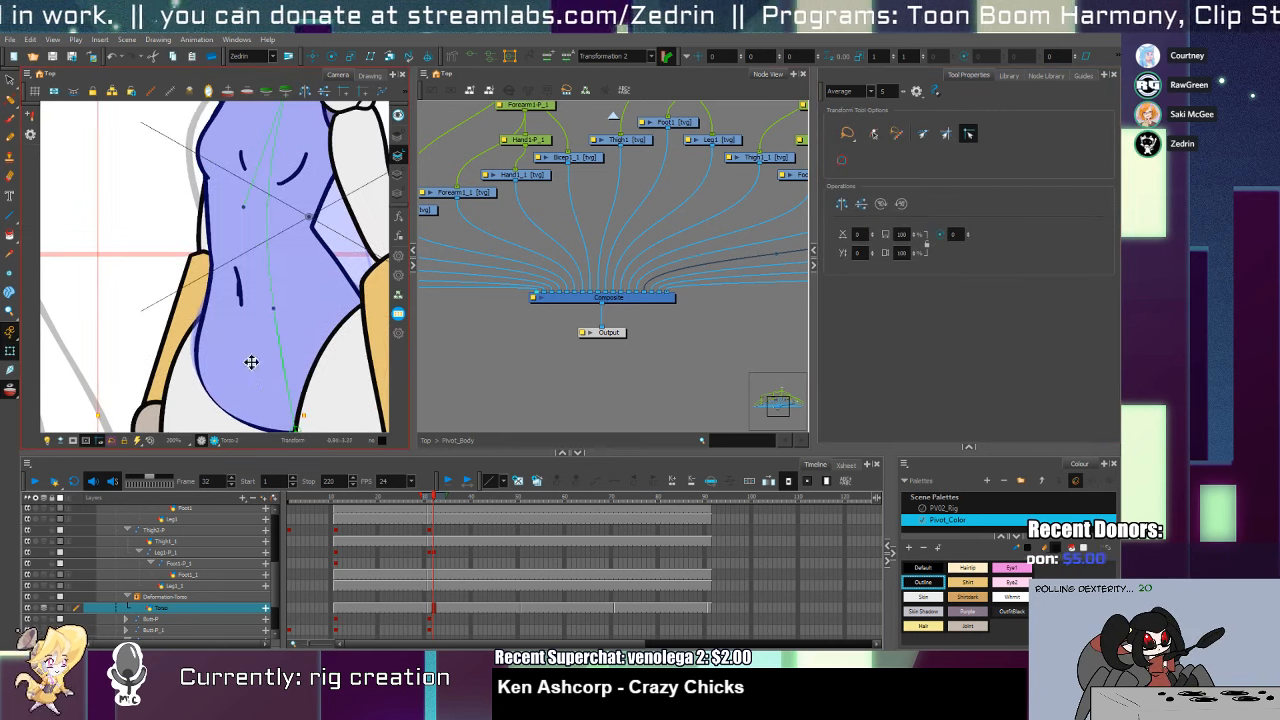
key("alt+q")
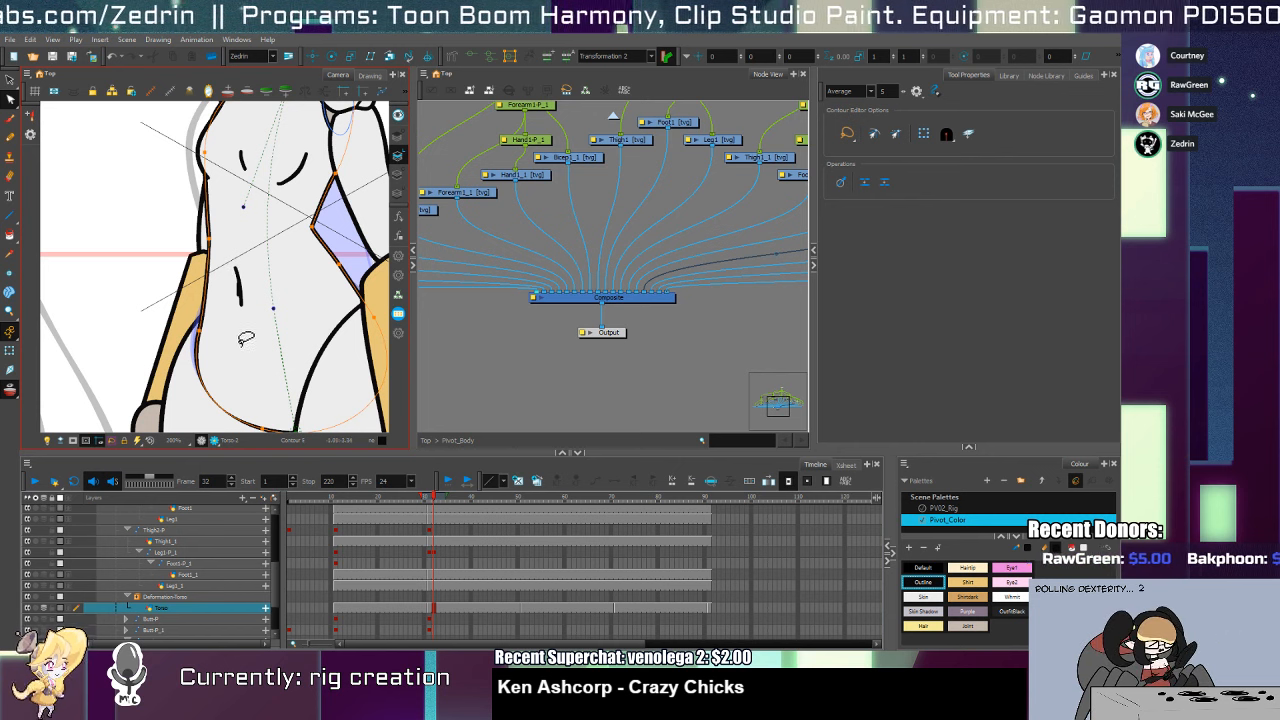
left_click_drag(252, 394, 240, 283)
Reshape the outer contour of the Thigh1_1 drawing at frame 32, pulling it inward from the hip down
key("shift+t")
left_click(247, 334)
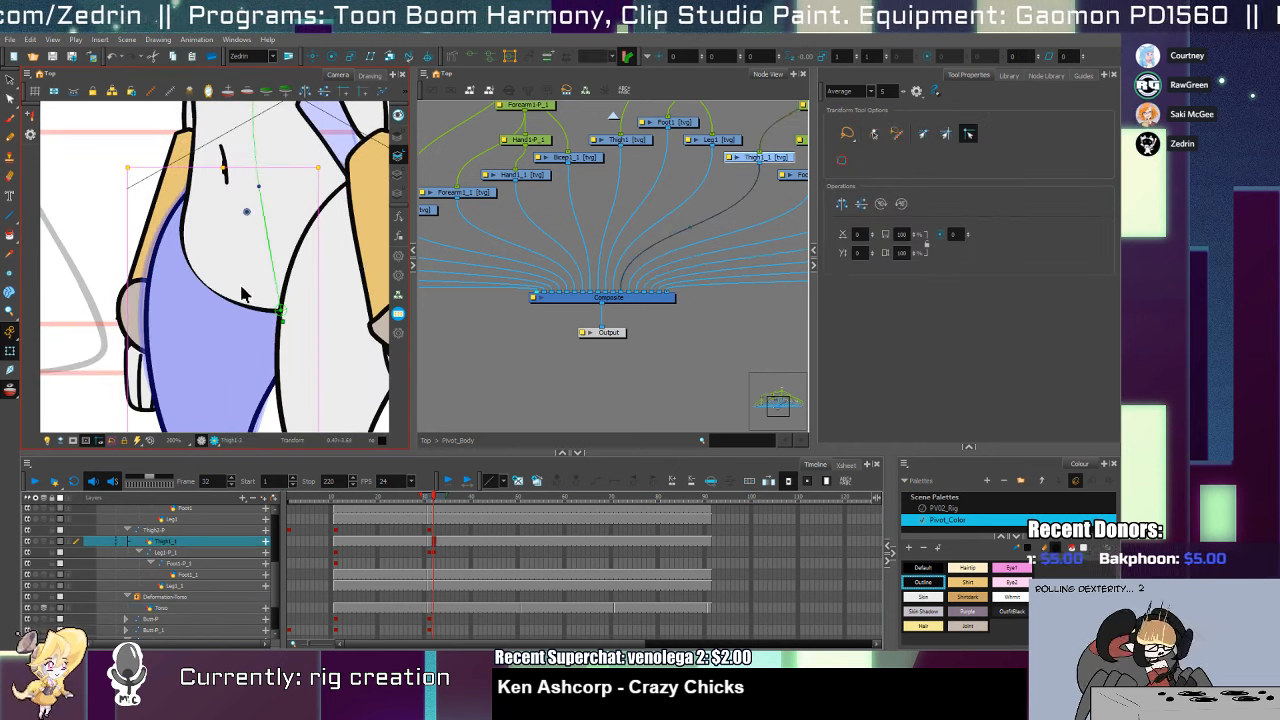
key("alt+q")
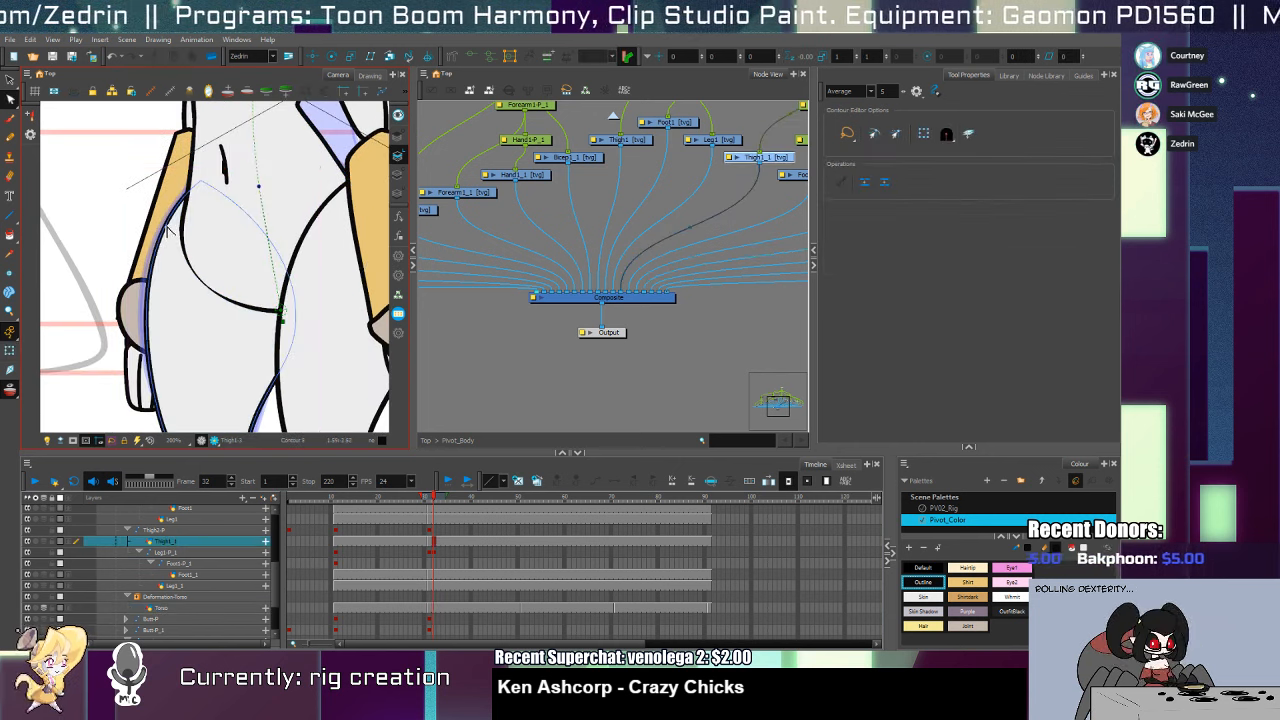
left_click(172, 230)
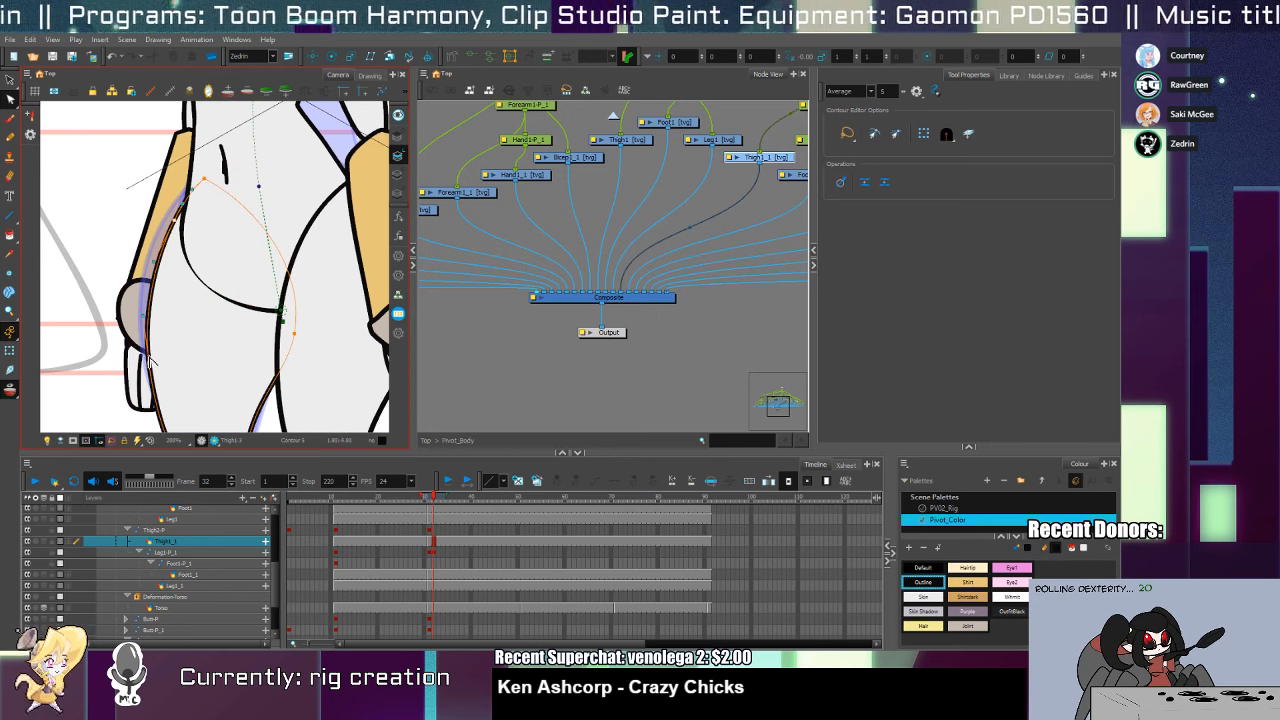
left_click_drag(148, 357, 205, 300)
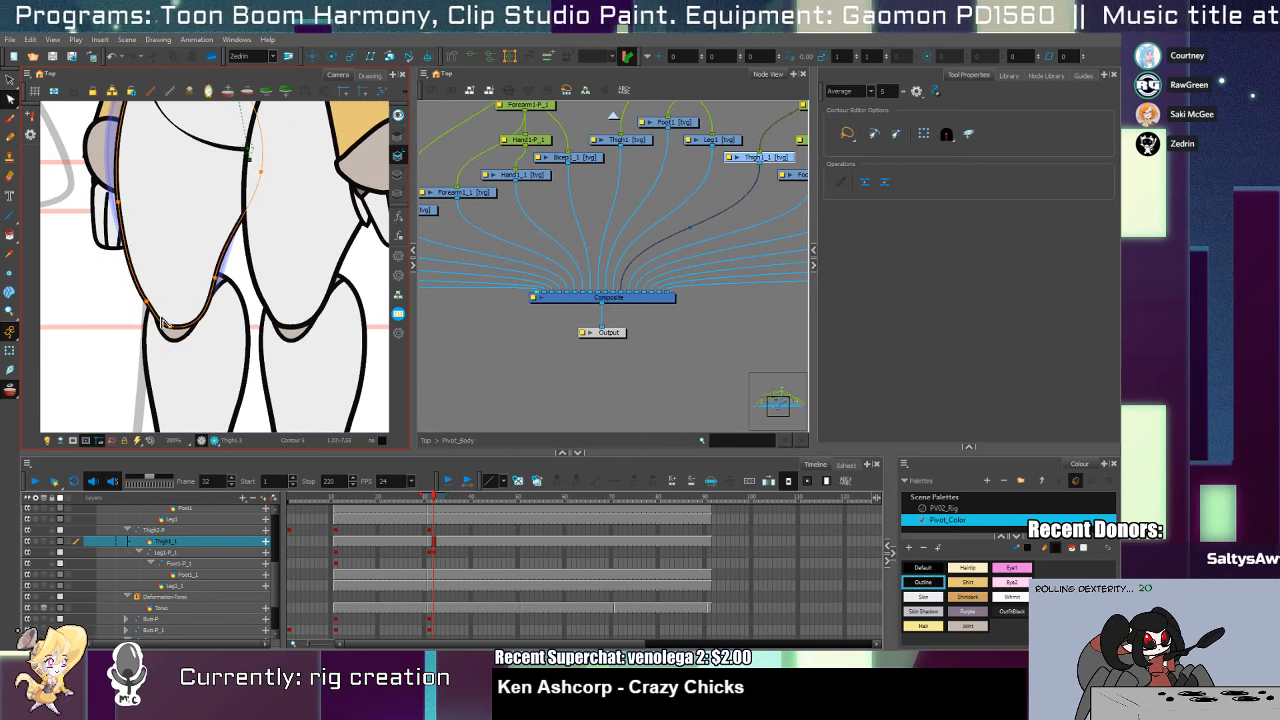
key("alt+z")
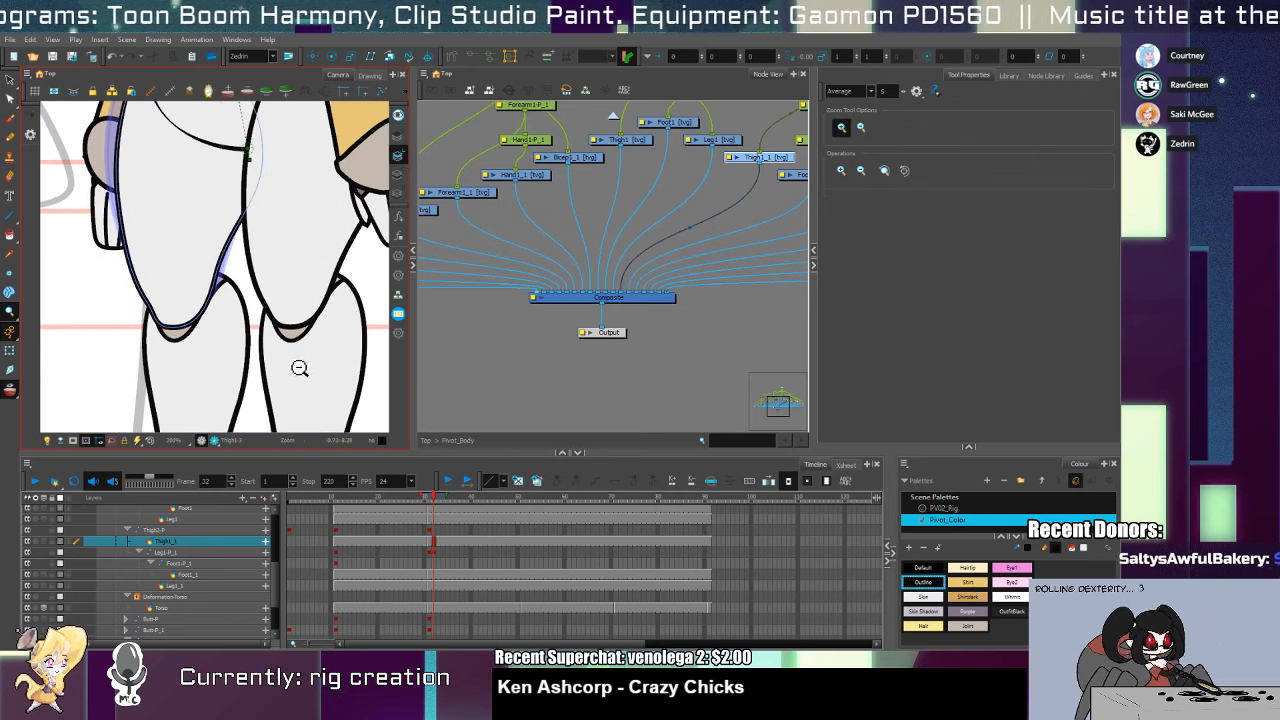
left_click(299, 368, "alt")
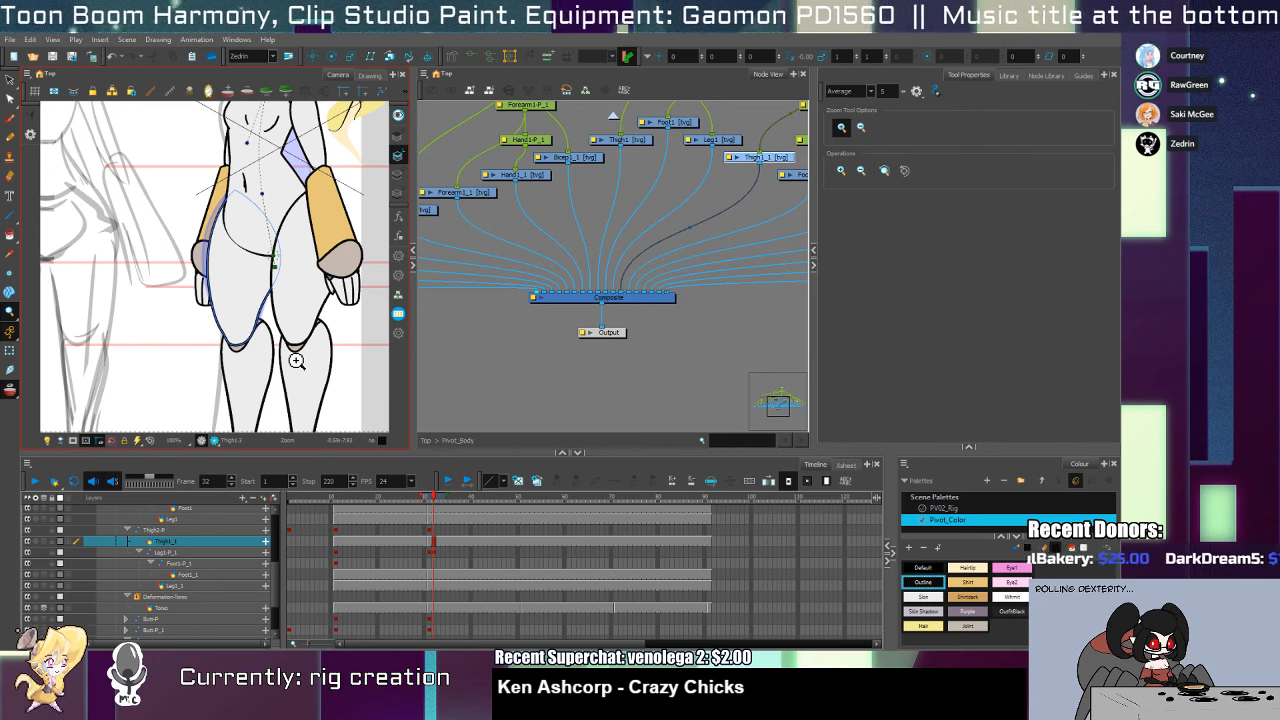
On the Thigh1 drawing at frame 32, close off the upper tip with a pencil stroke, trim it, and fill the tip with the Joint colour
left_click_drag(267, 273, 232, 376)
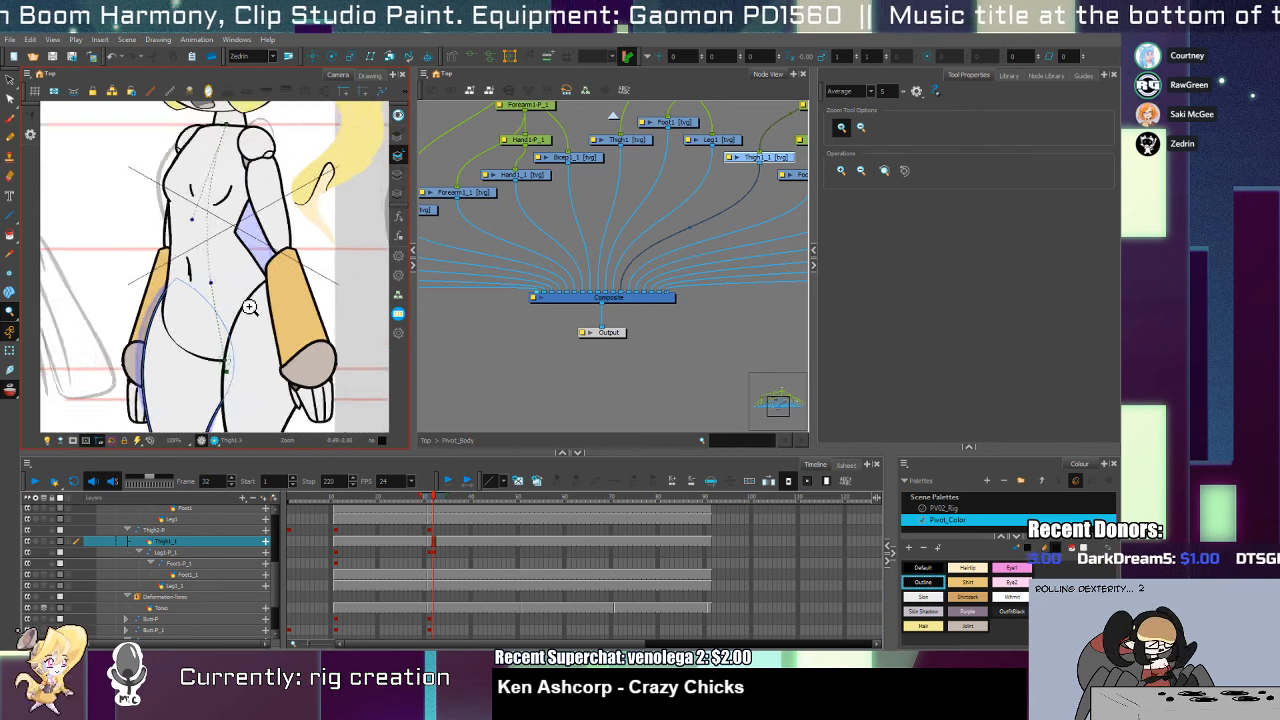
left_click(252, 308)
key("alt+s")
left_click(264, 302)
key("alt+z")
left_click(282, 255)
key("alt+slash")
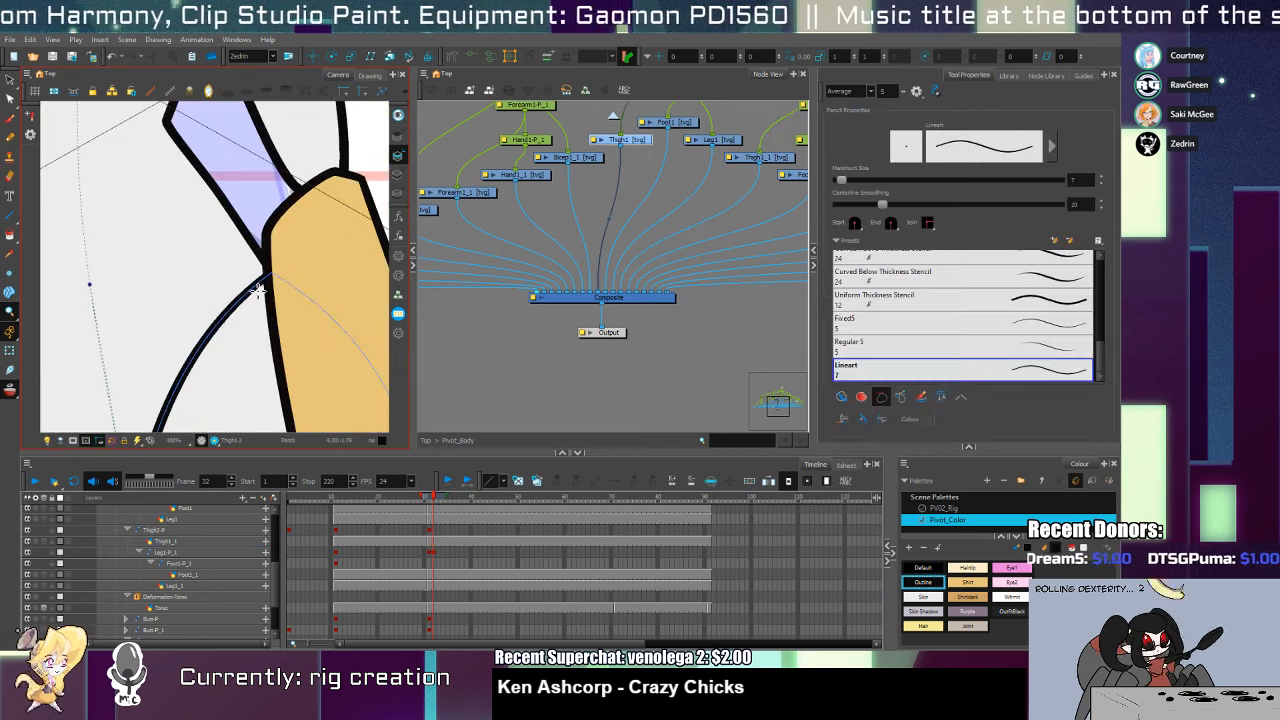
mouse_move(228, 289)
left_mouse_down()
mouse_move(258, 310)
mouse_move(308, 276)
left_mouse_up()
key("alt+i")
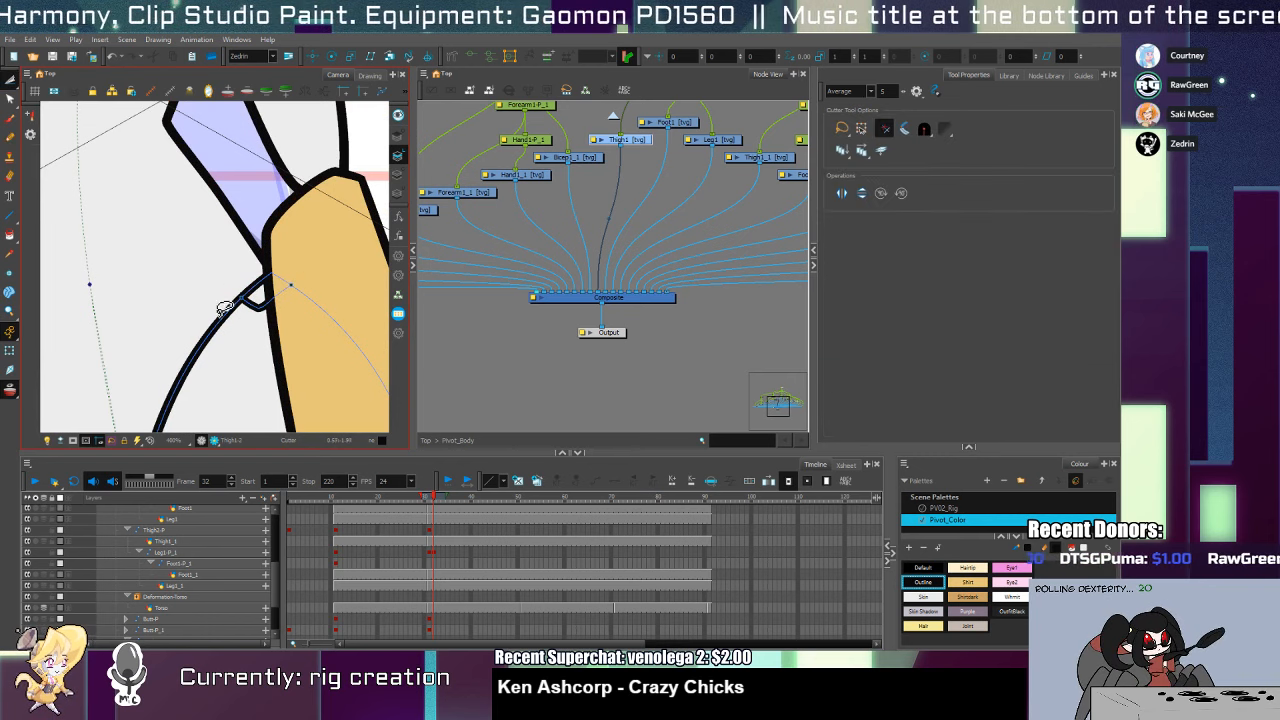
left_click(965, 627)
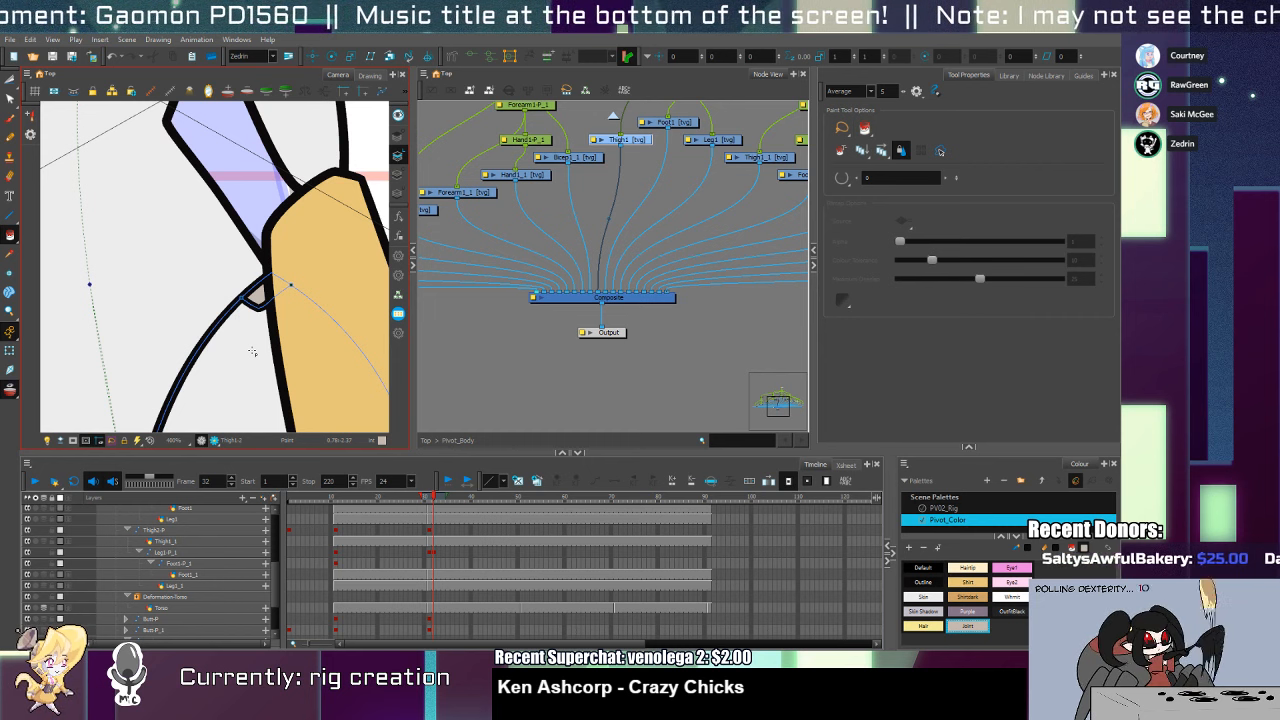
Compare the neighbouring frames and remove the extra Leg1-P_1 keyframe at frame 32
key("period")
key("period")
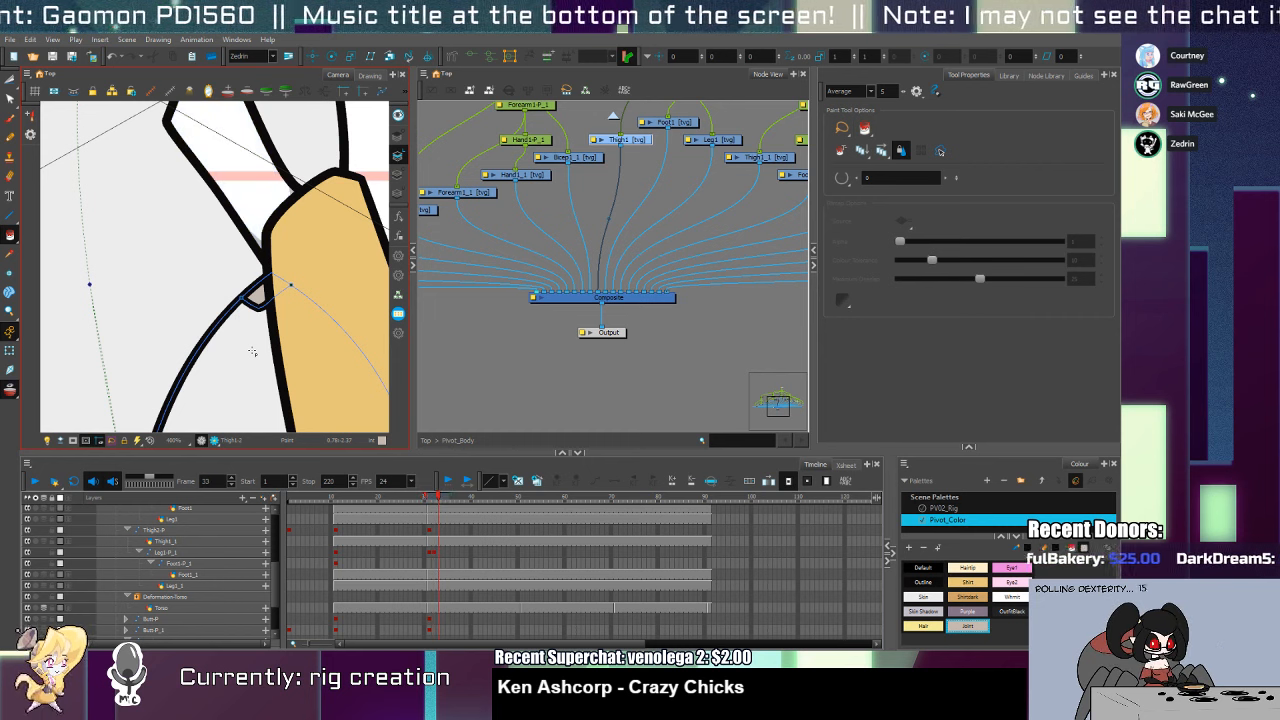
key("comma")
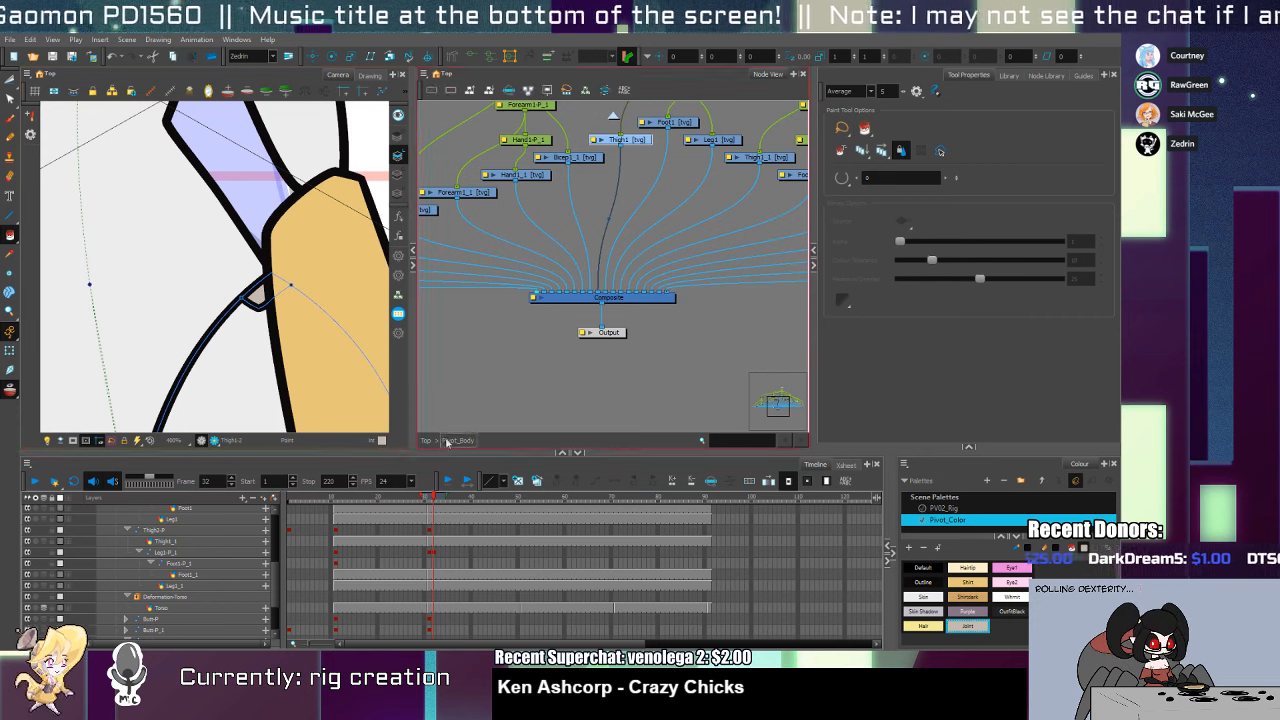
left_click(436, 553)
left_click(433, 555)
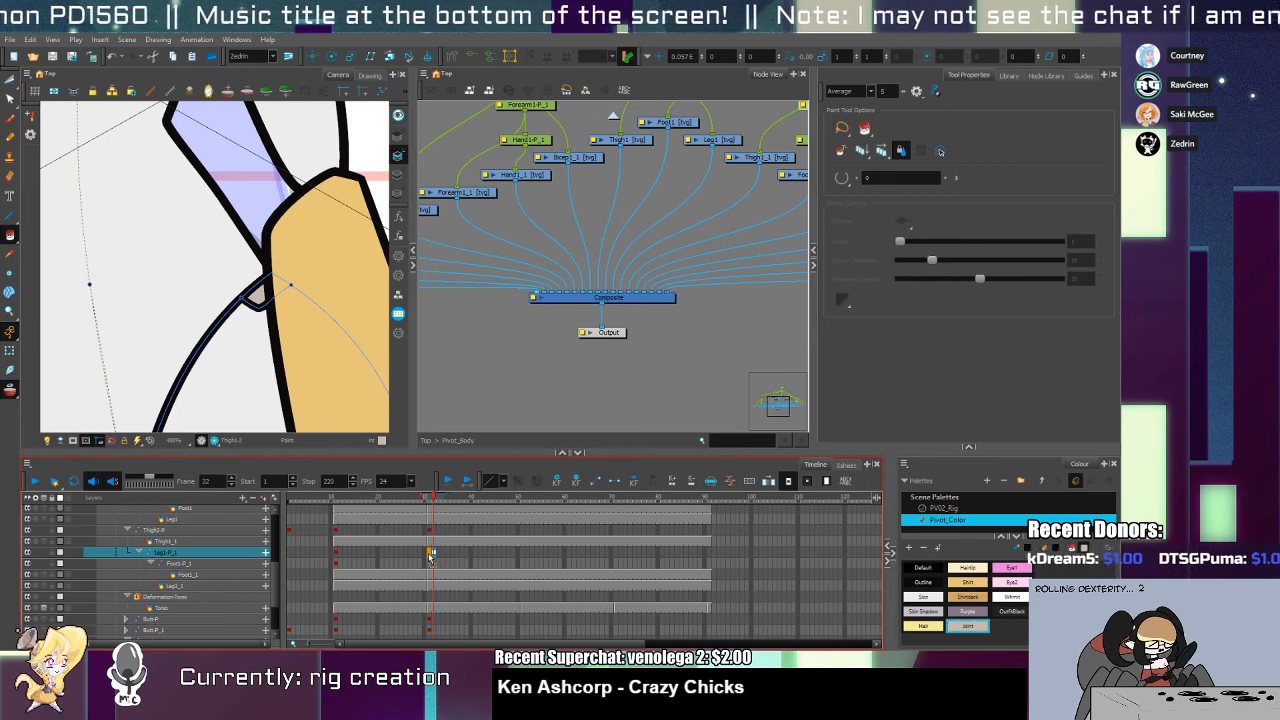
At frame 30, draw a pencil stroke across the tip of the Thigh1 drawing, trim its overhang, and fill the tip with the Joint colour
key("comma")
key("comma")
left_click_drag(325, 346, 238, 331)
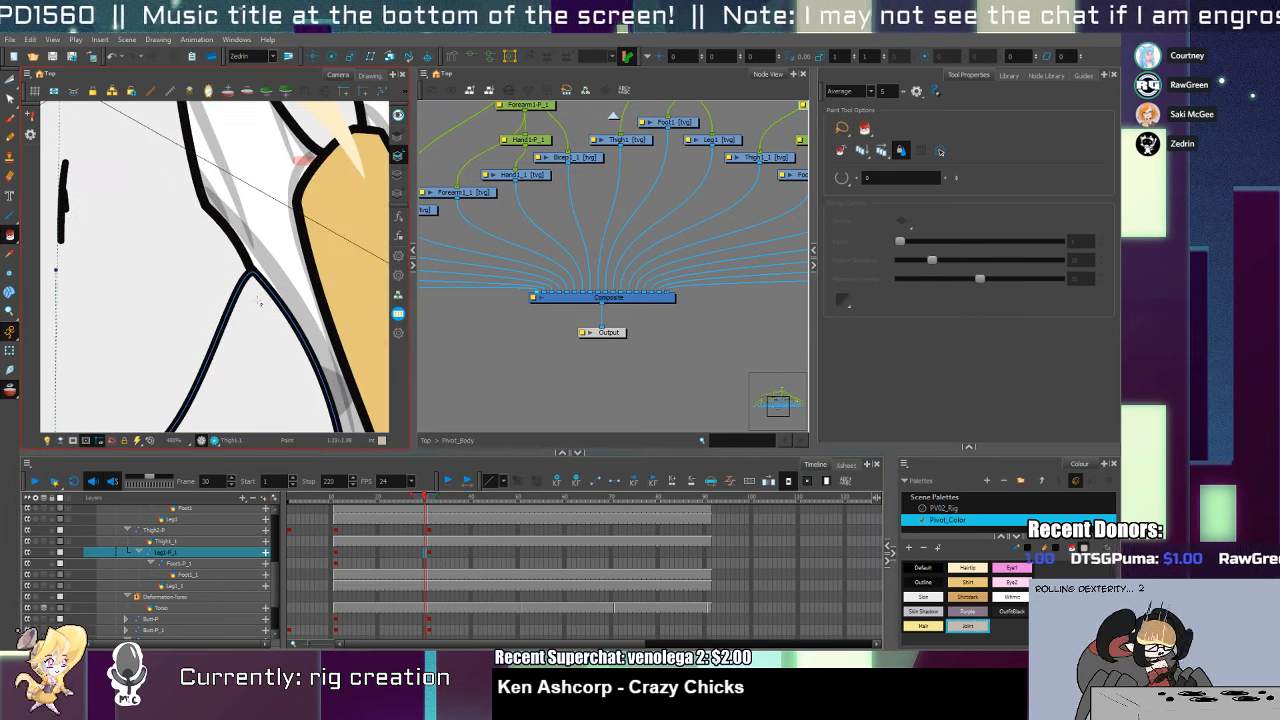
key("alt+slash")
left_click_drag(232, 276, 302, 288)
key("alt+i")
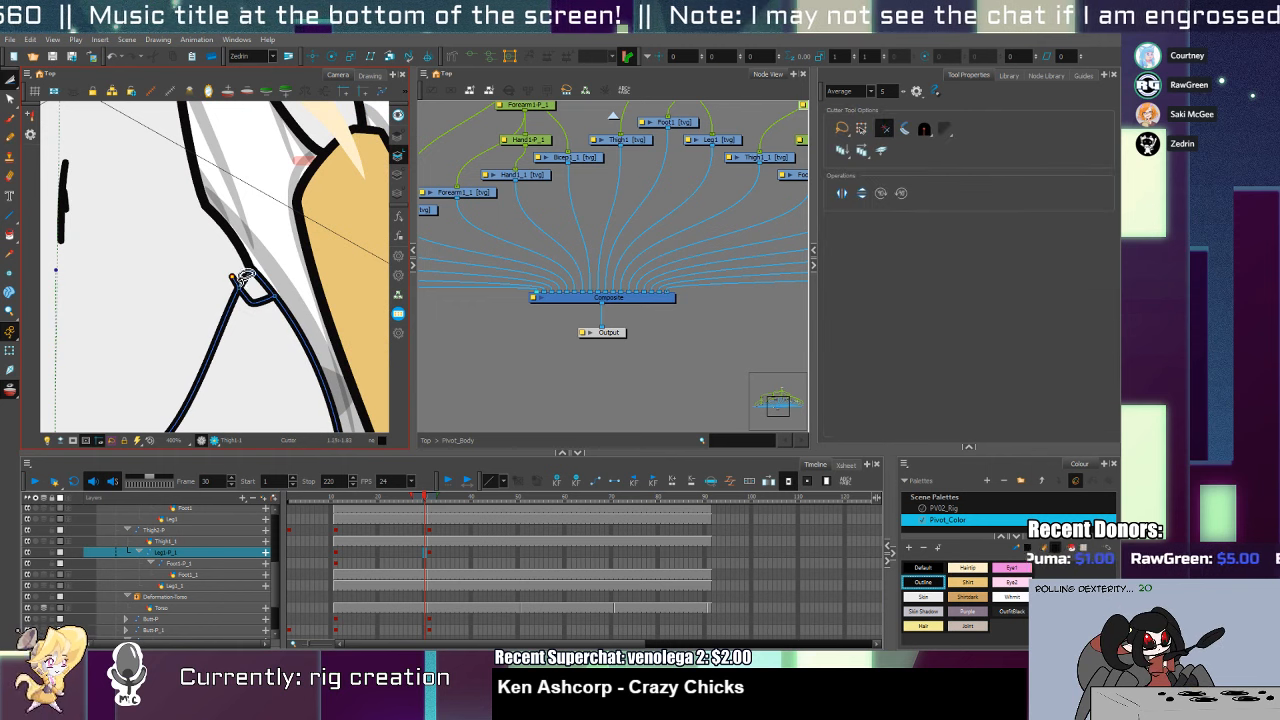
left_click(250, 286)
key("shift+m")
left_click_drag(228, 275, 255, 323)
key("alt+z")
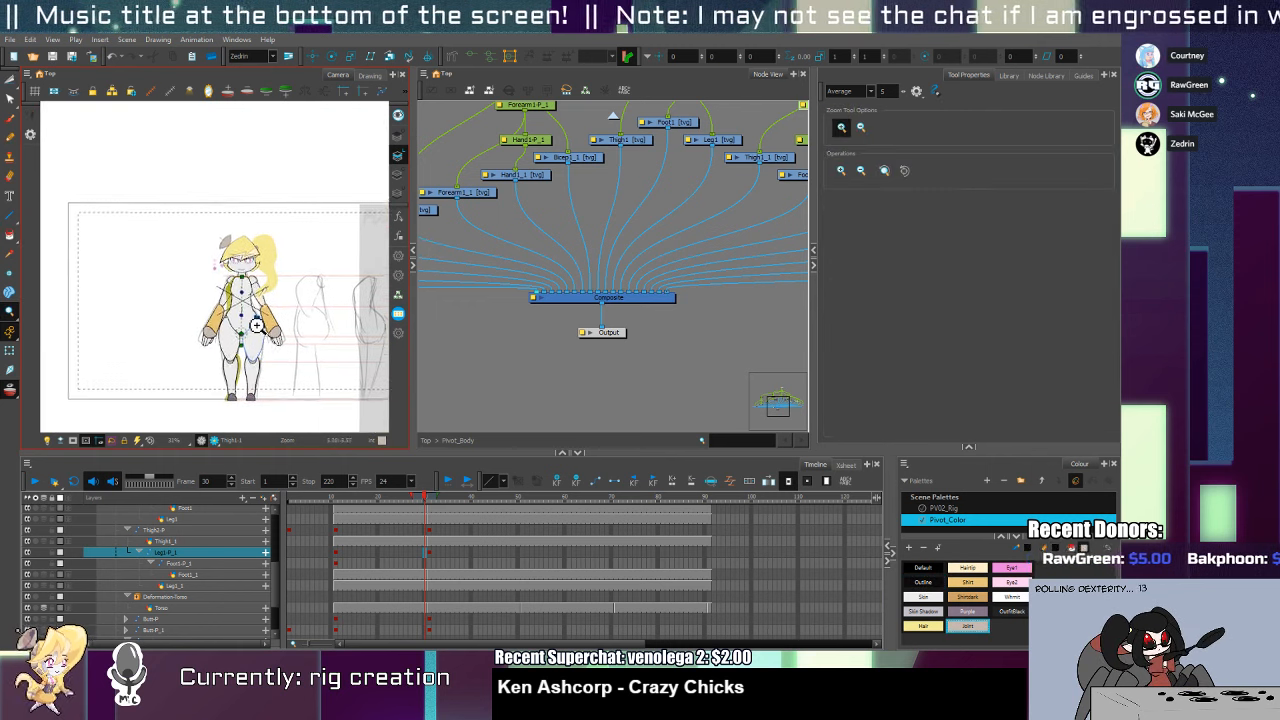
left_click(257, 323)
left_click(258, 323)
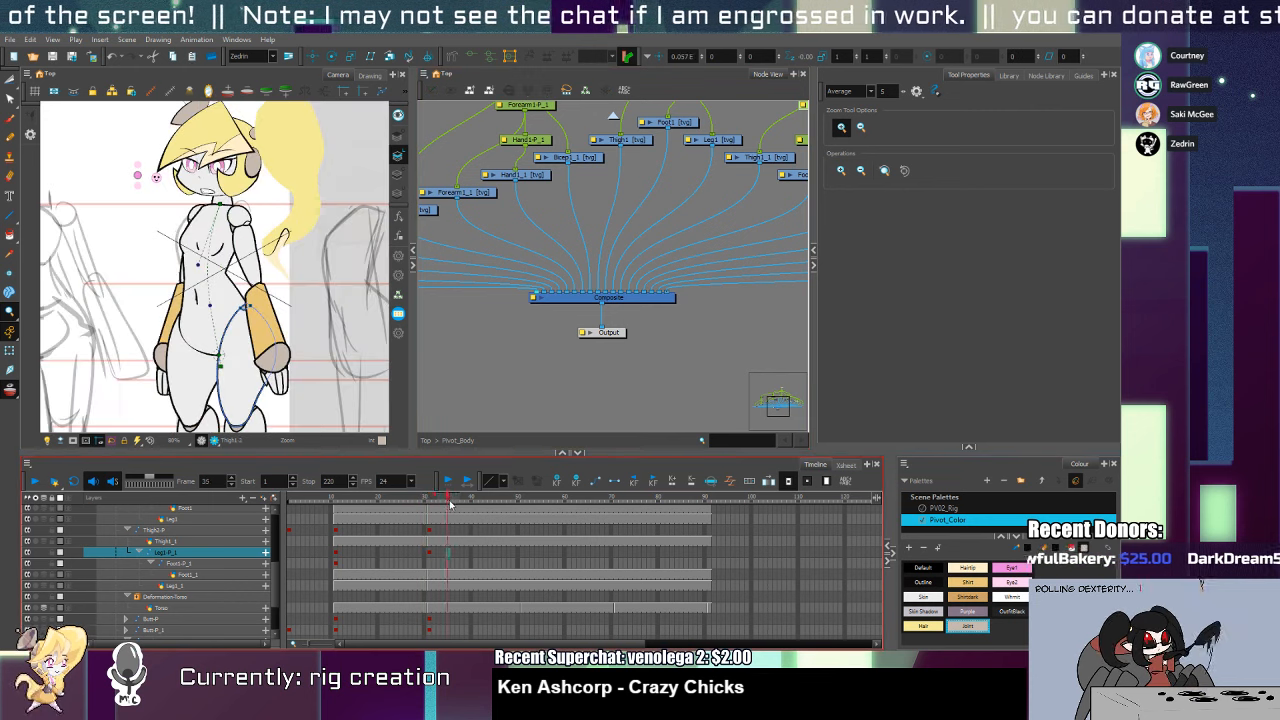
At frame 31, reshape the upper outer contour of the Thigh1_1 drawing near the hip
left_click(405, 530)
left_click_drag(405, 530, 444, 560)
left_click(429, 552)
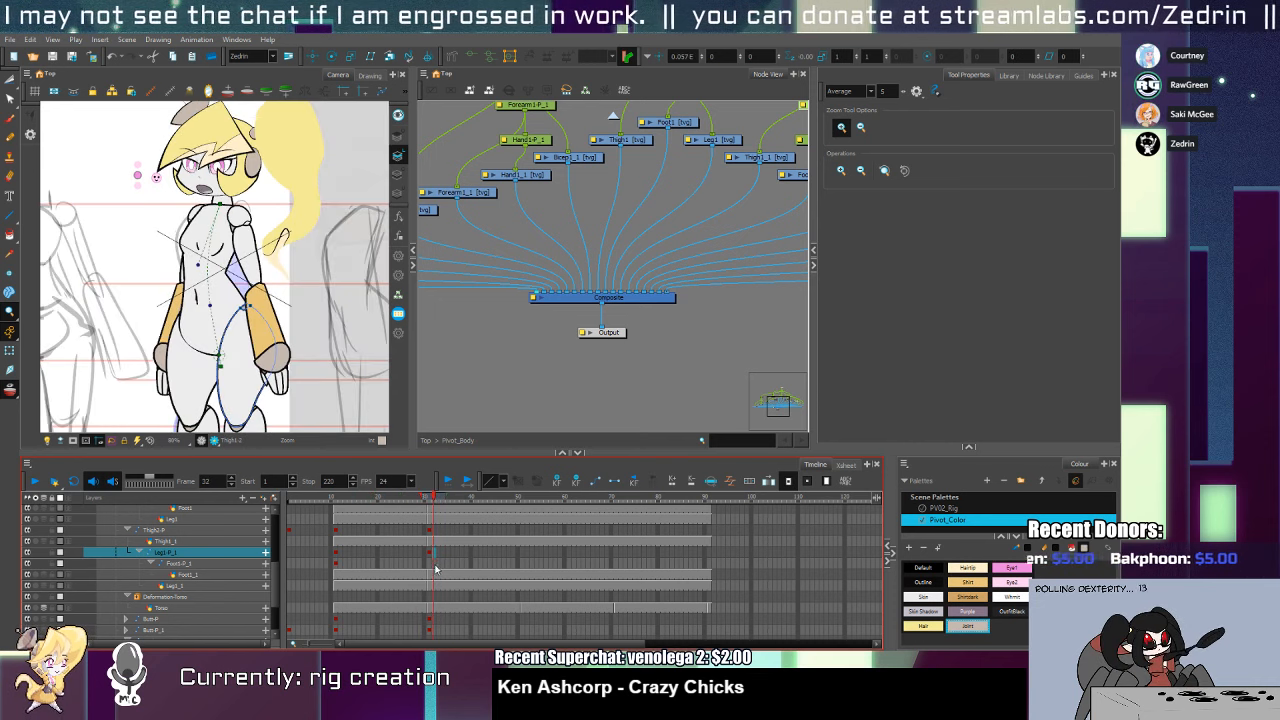
key("shift+t")
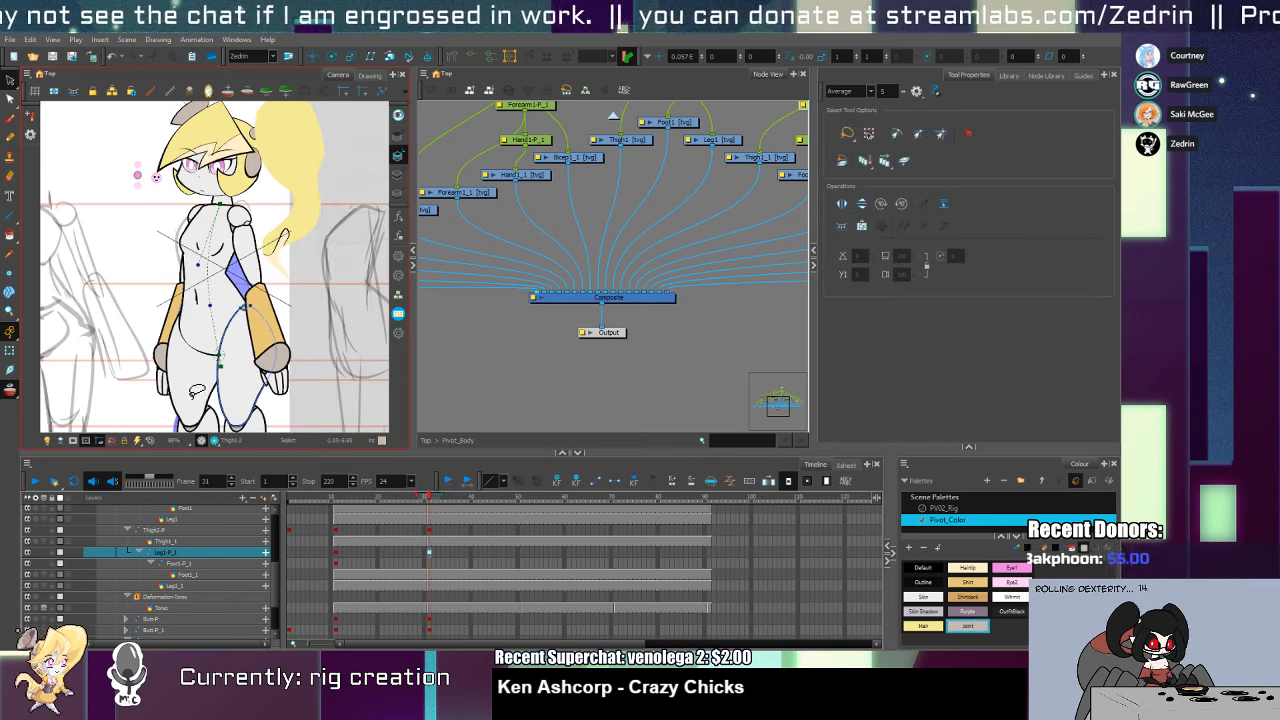
scroll(192, 388, "up", 3)
left_click(194, 378)
key("alt+q")
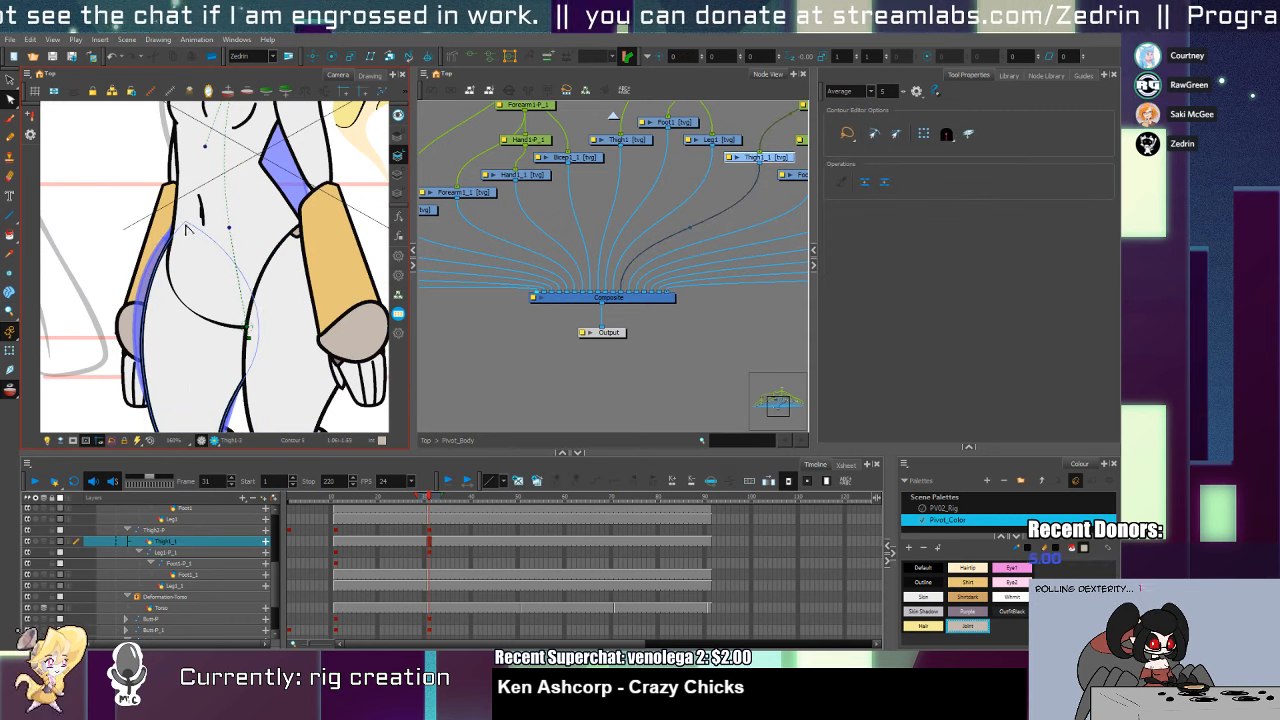
left_click_drag(162, 255, 177, 222)
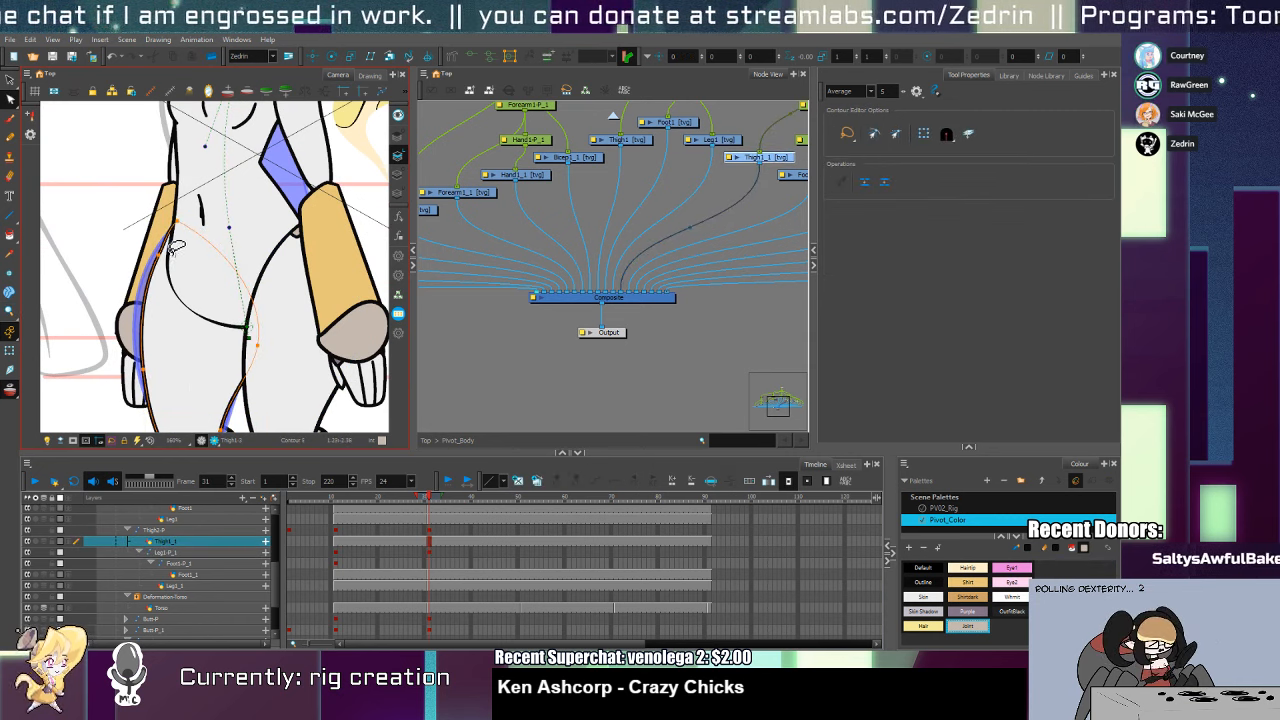
Try rotating the Thigh1_1 thigh outward at the hip at frame 31, undoing each rotation
key("shift+t")
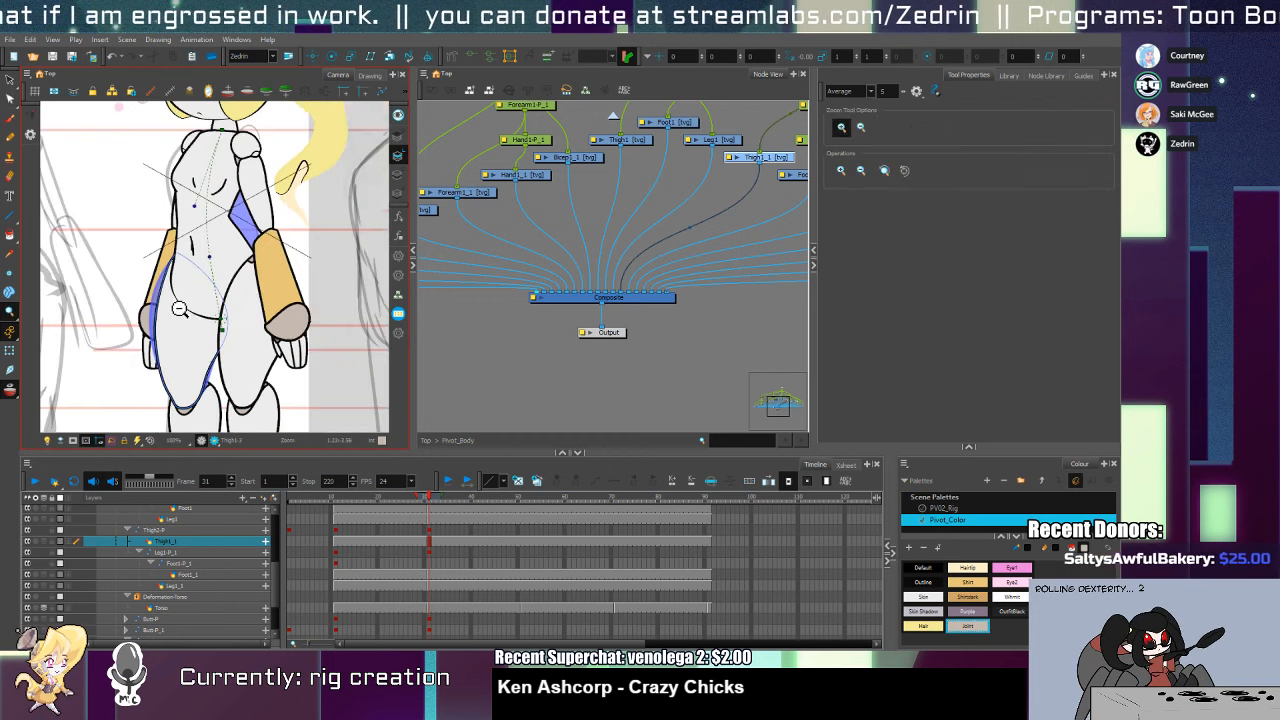
scroll(160, 290, "down", 2)
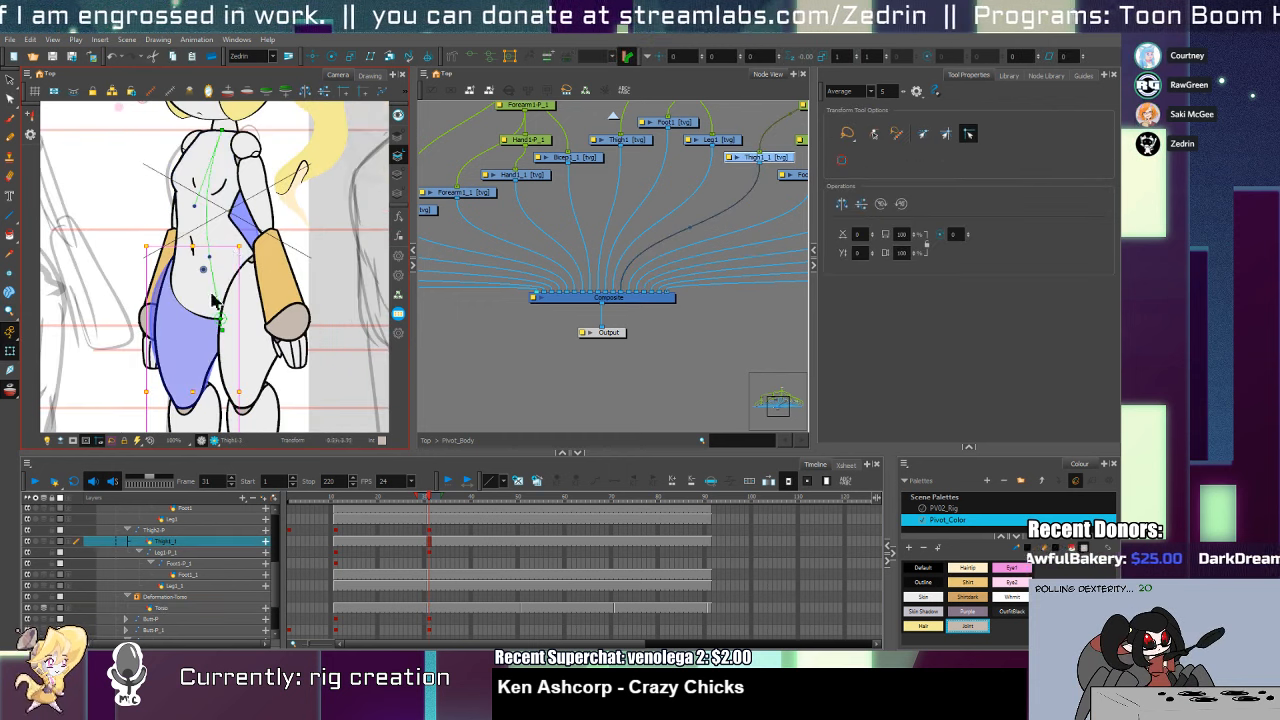
left_click_drag(245, 236, 233, 283)
key("ctrl+z")
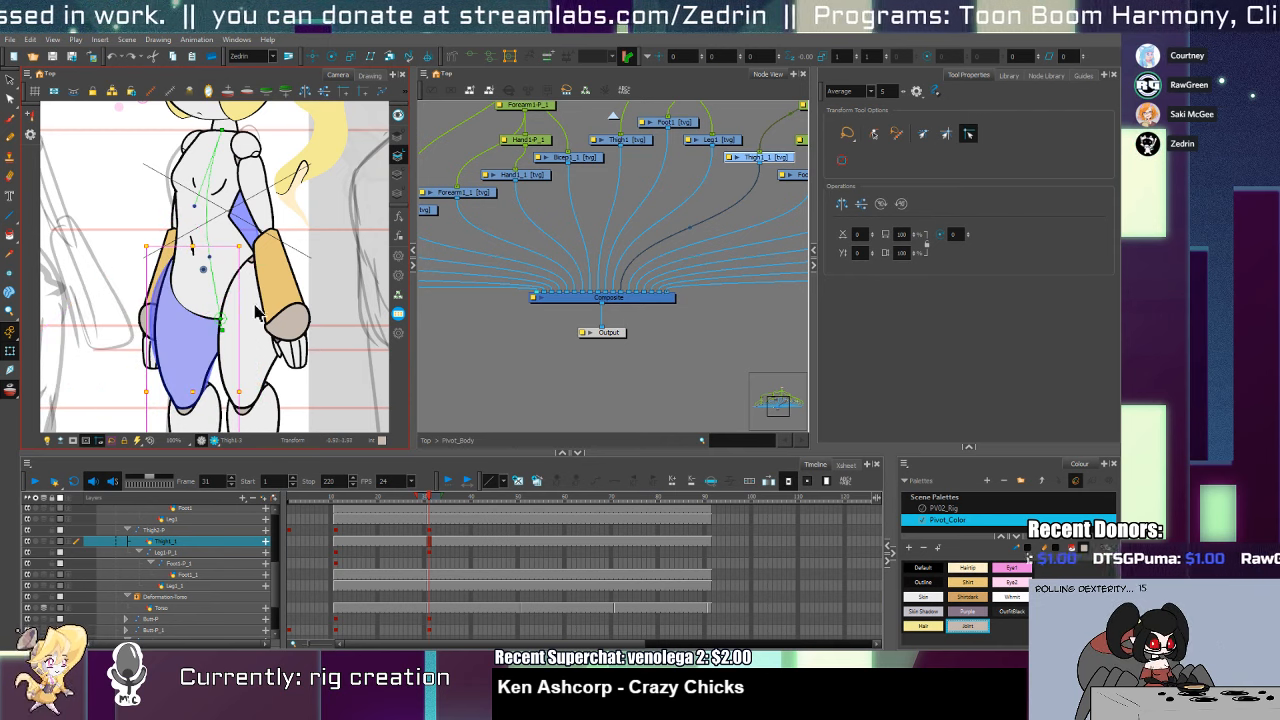
left_click_drag(249, 247, 242, 283)
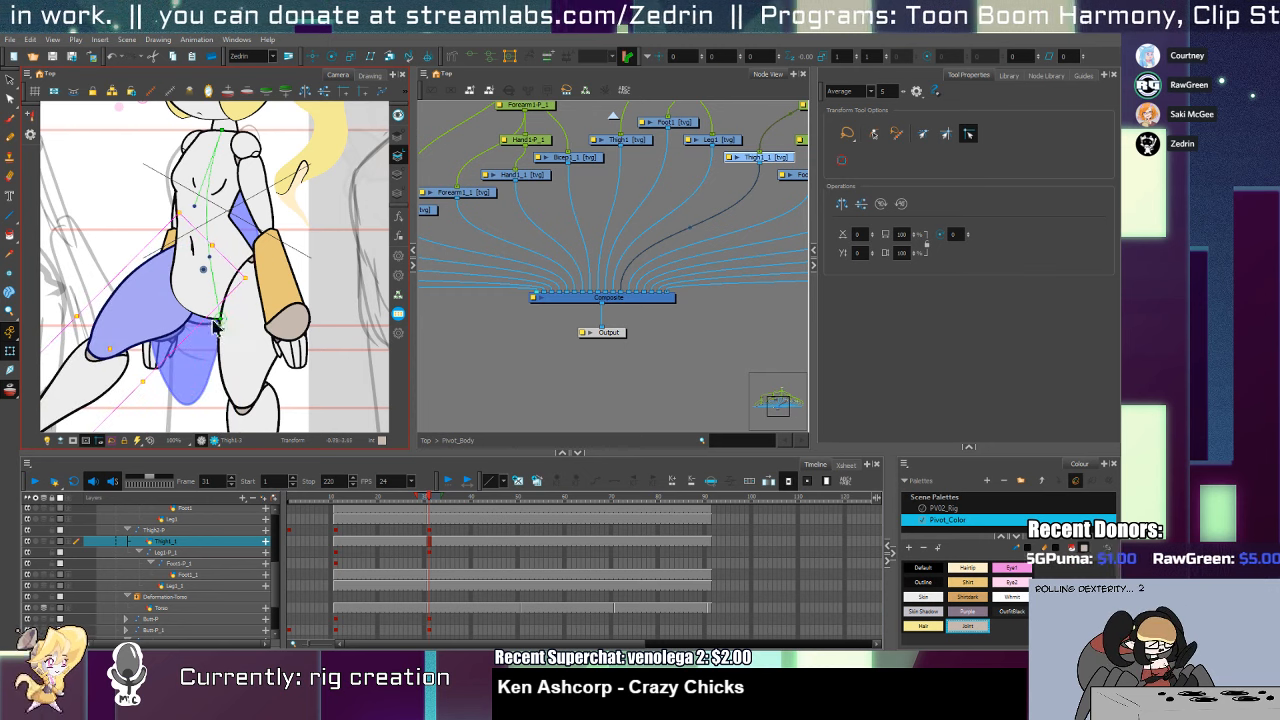
key("alt+z")
key("ctrl+z")
Adjust the inner contour of Thigh1_1 near the crotch at frame 31, and test it with a rotation that is undone
key("alt+q")
left_click(226, 310)
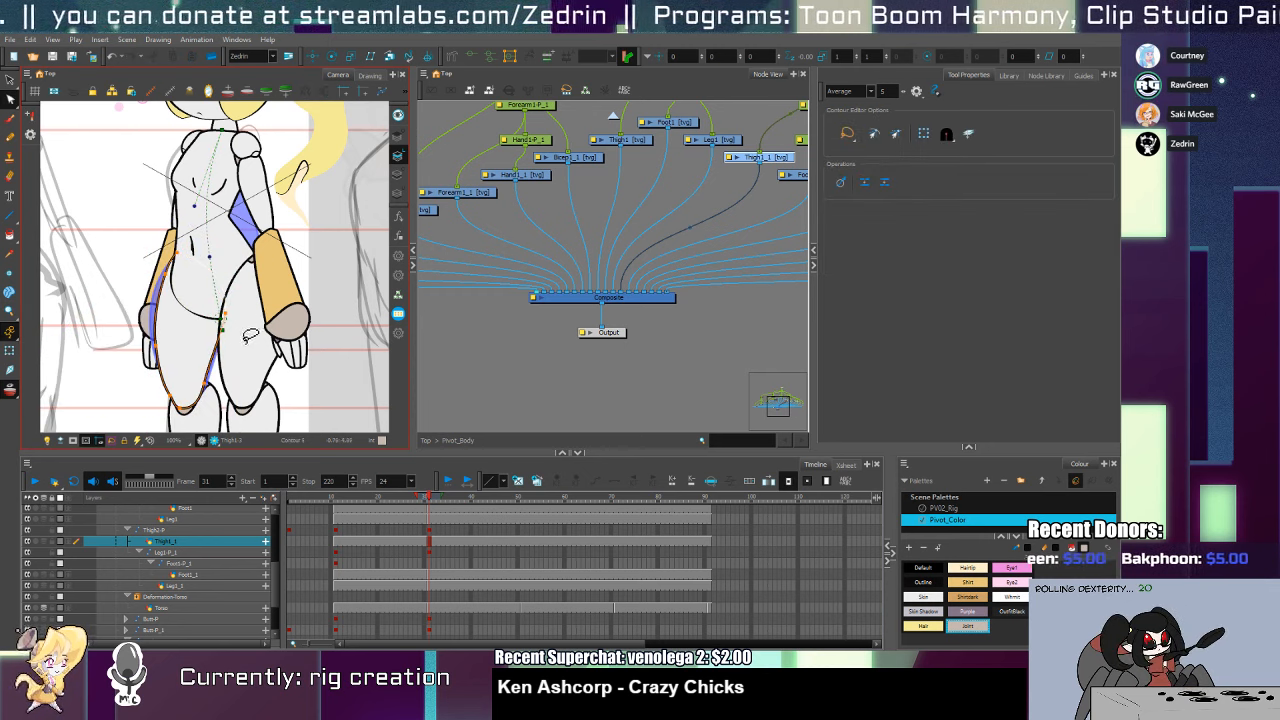
key("shift+t")
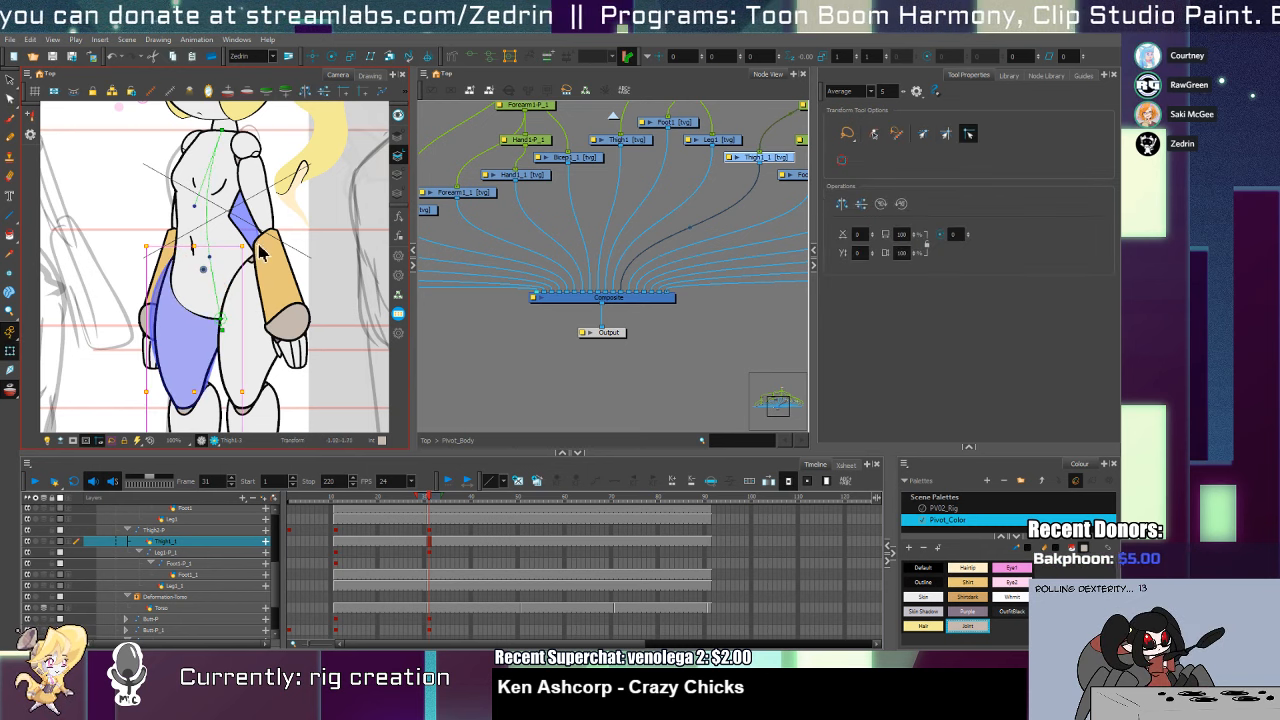
left_click_drag(253, 243, 252, 288)
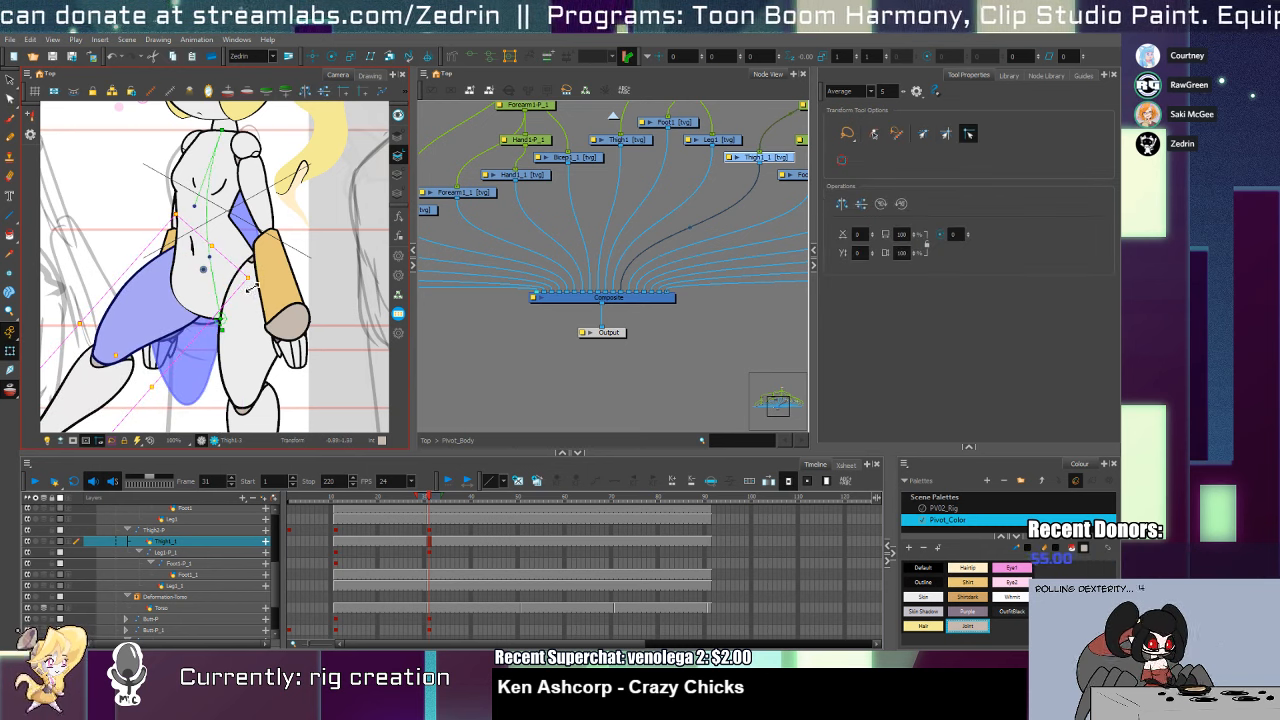
key("ctrl+z")
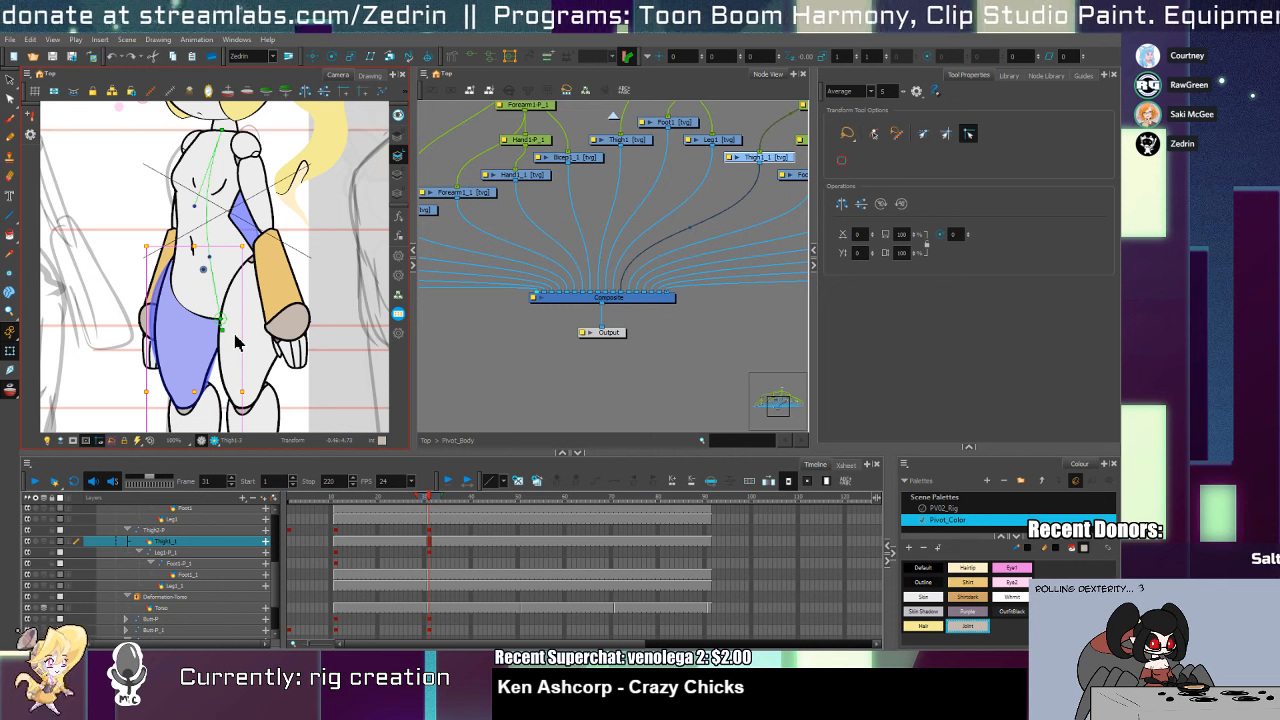
Try removing the forearm drawing over the hip at frame 31, and undo the removal
left_click(295, 286)
key("Delete")
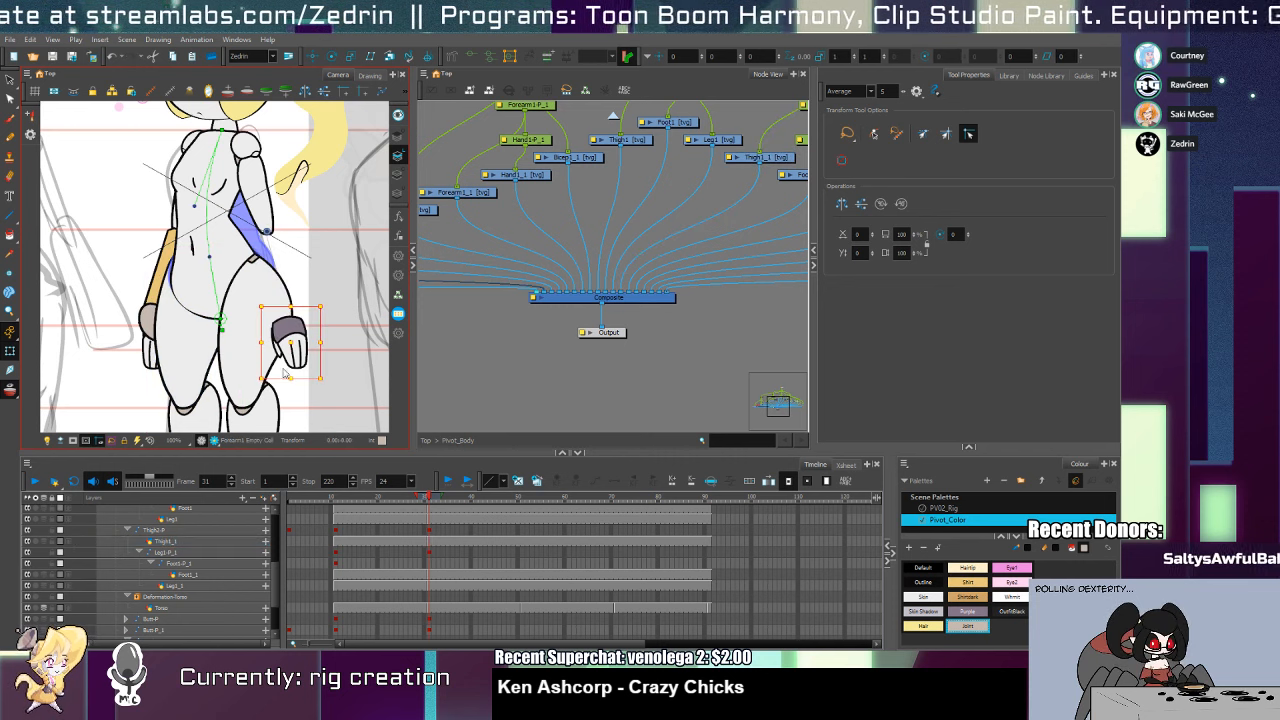
key("ctrl+z")
Adjust the maximum pencil thickness of the Torso drawing's neckline stroke between the shoulders at frame 31
scroll(248, 290, "up", 5)
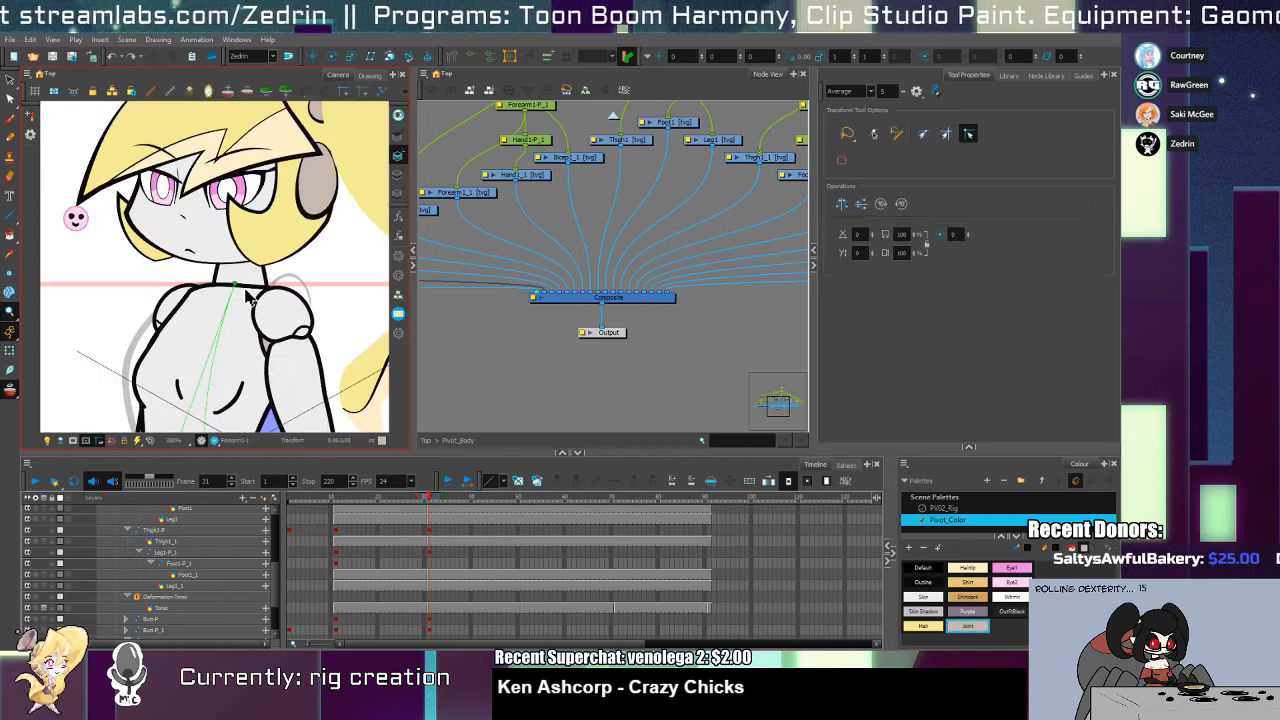
left_click(246, 291)
key("alt+q")
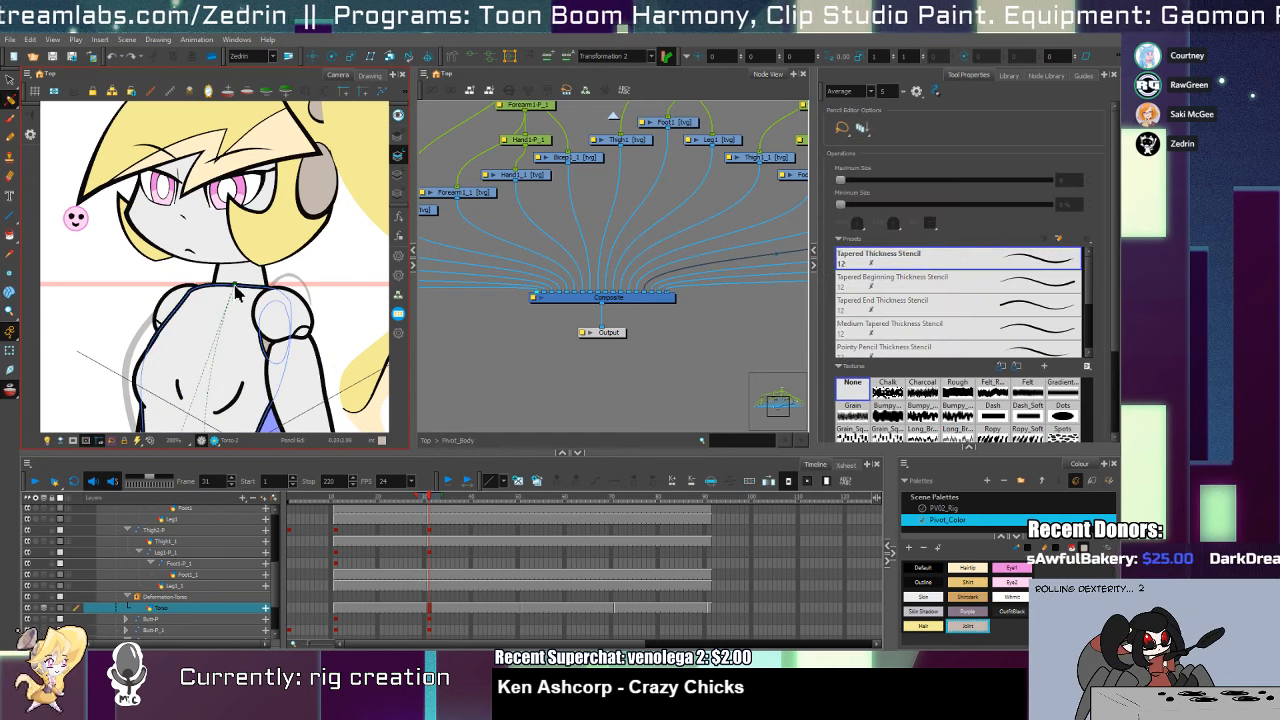
left_click(256, 283)
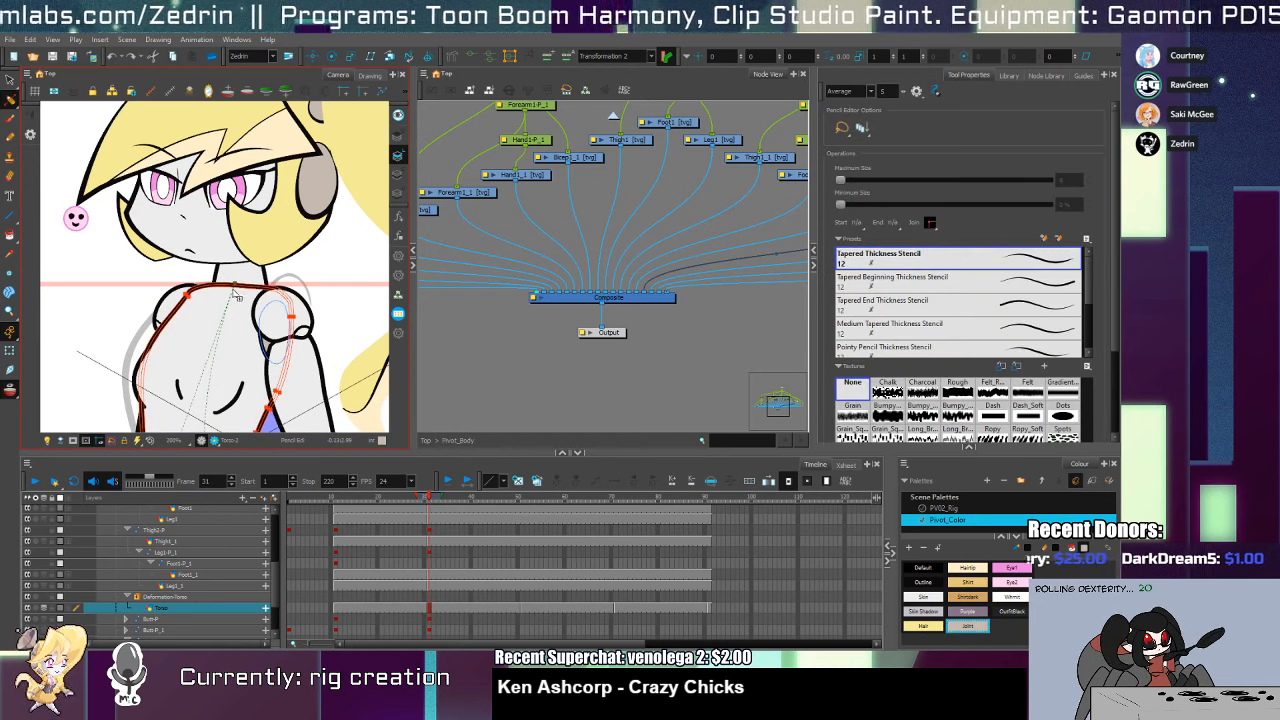
left_click(237, 284)
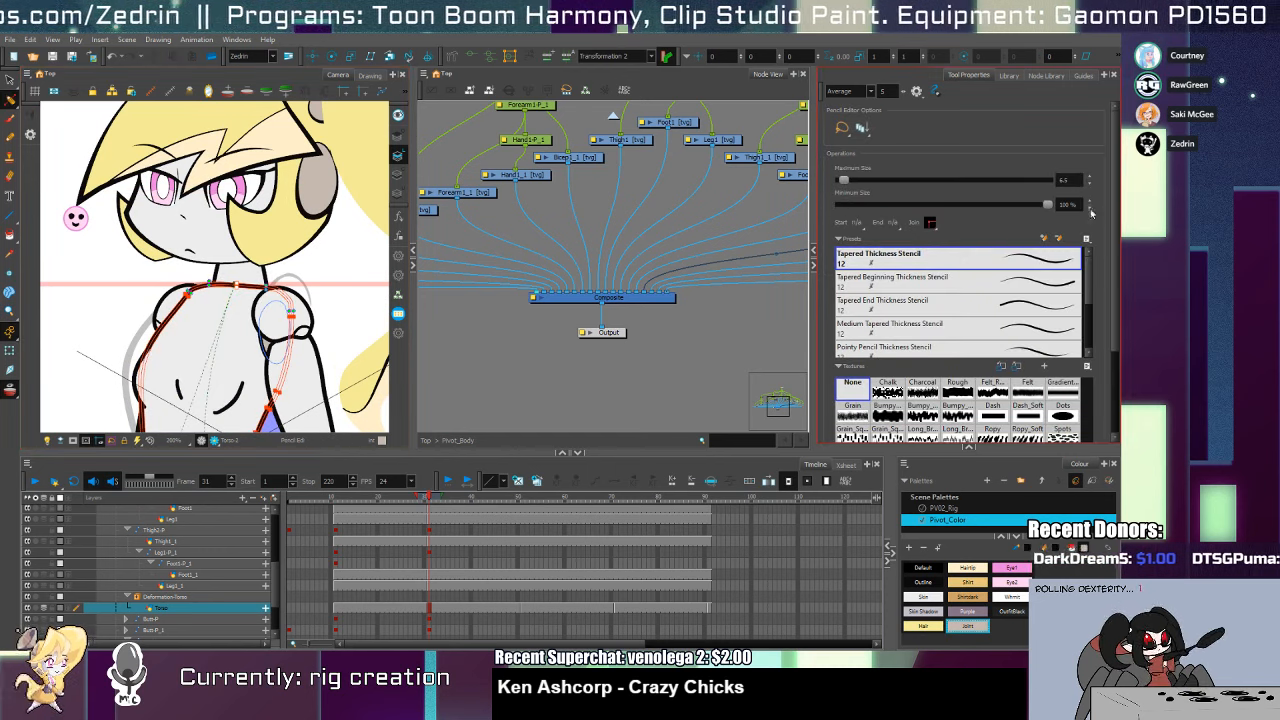
left_click(1090, 184)
key("alt+z")
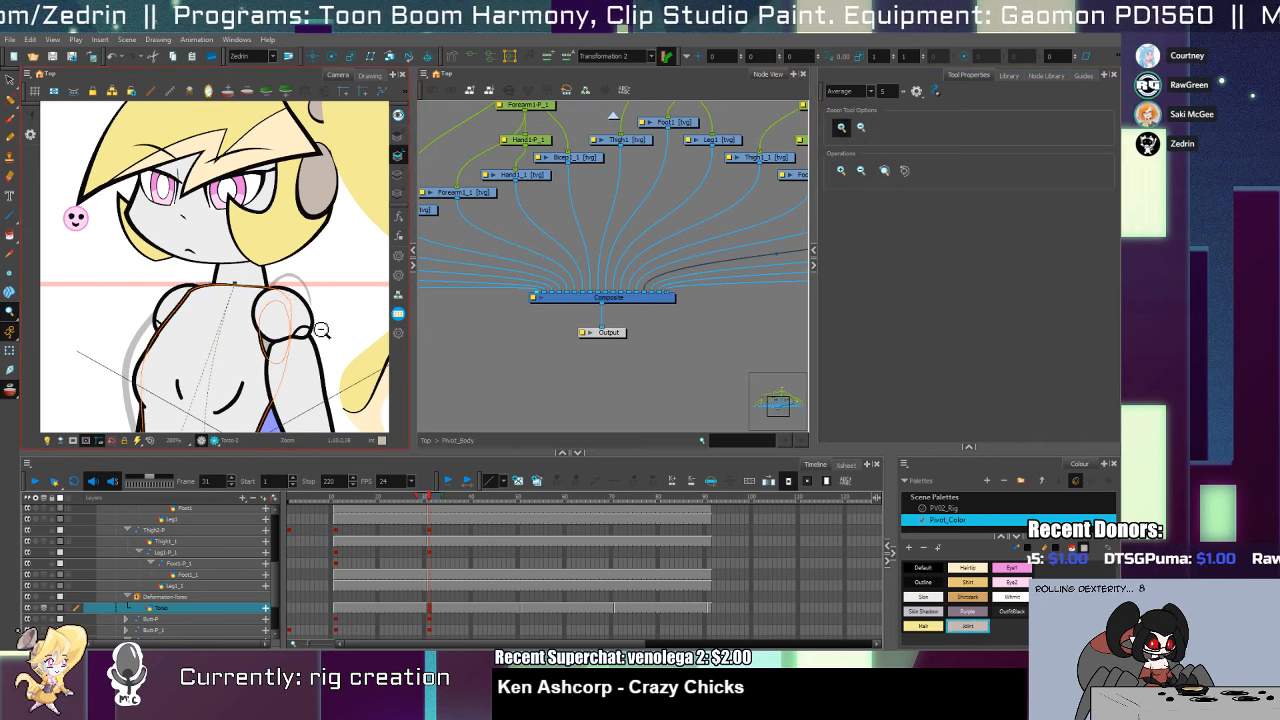
left_click(314, 329, "alt")
mouse_move(304, 350)
left_mouse_down()
mouse_move(265, 345)
mouse_move(280, 347)
mouse_move(206, 222)
left_mouse_up()
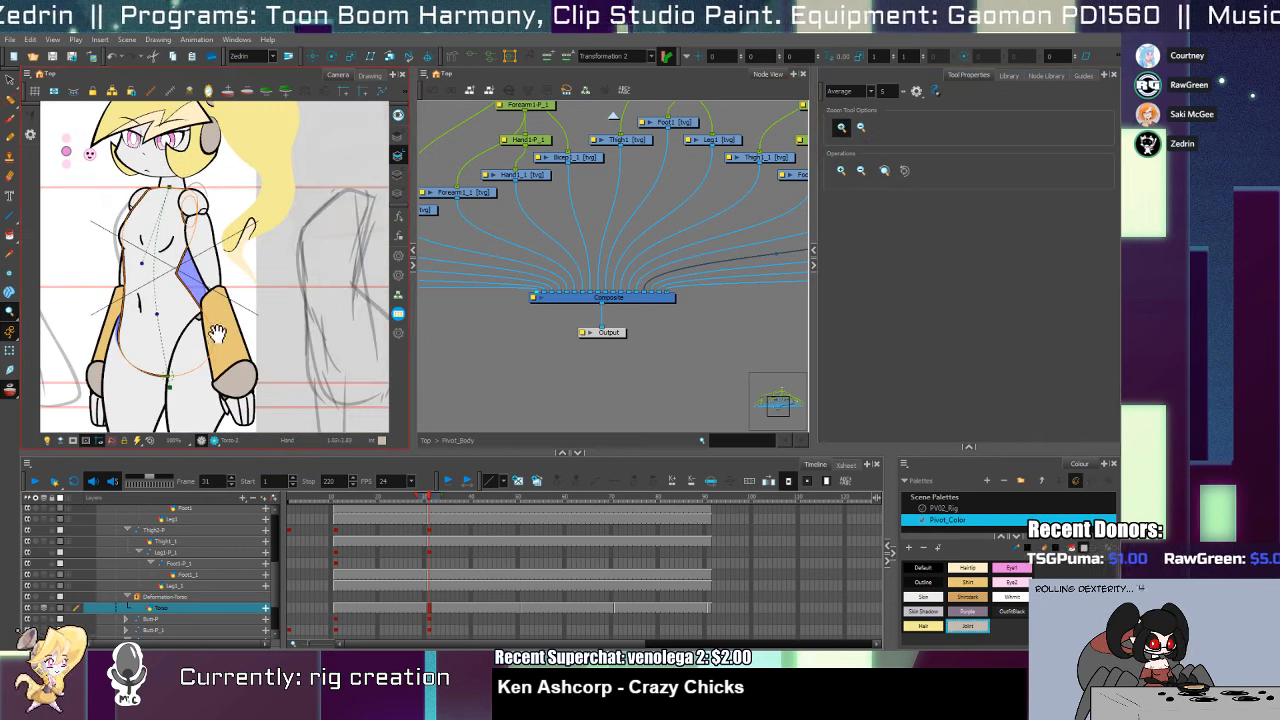
left_click_drag(217, 334, 242, 291)
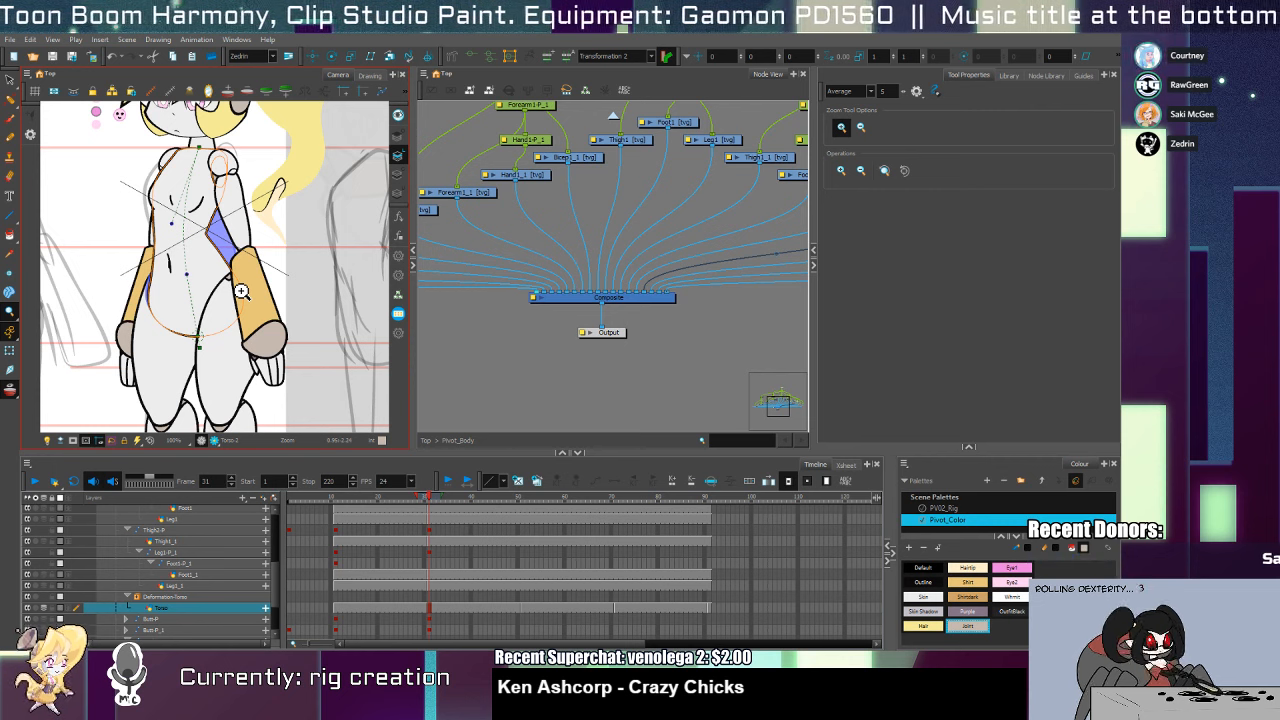
At frame 30, reshape the inner contour of the Thigh1 drawing between the hip joint and the crotch
key(".")
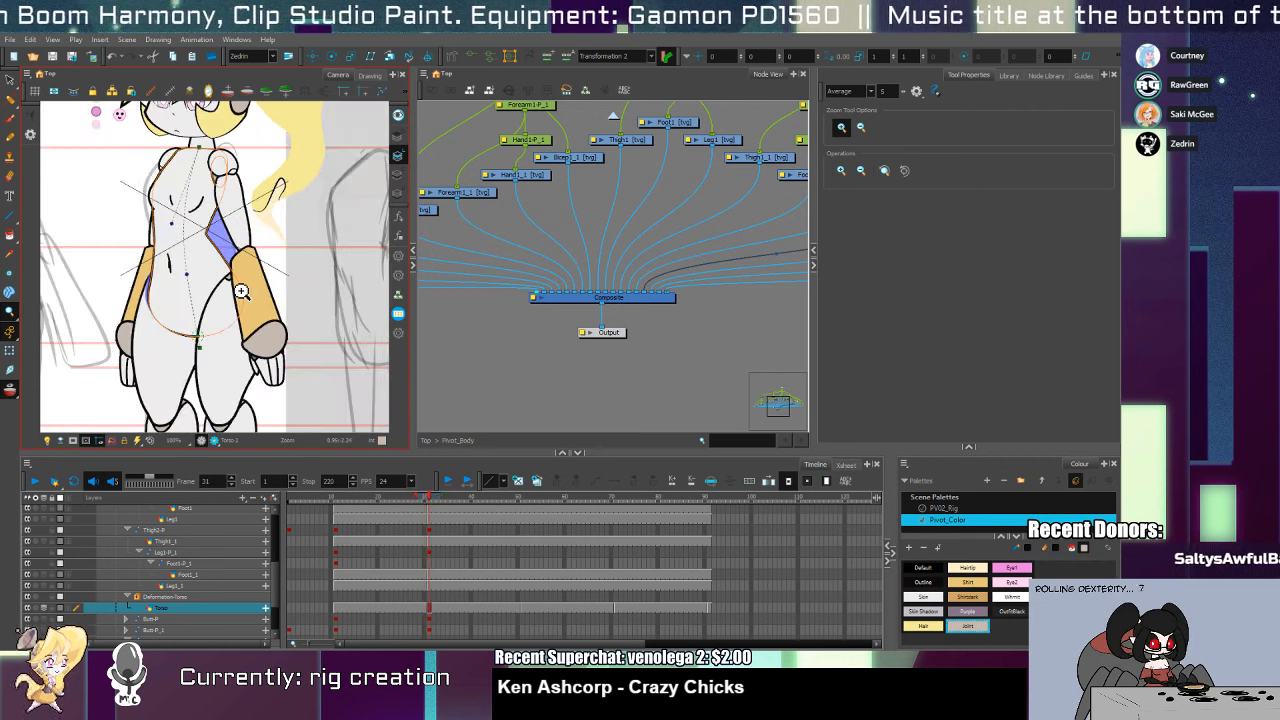
key(".")
key("comma")
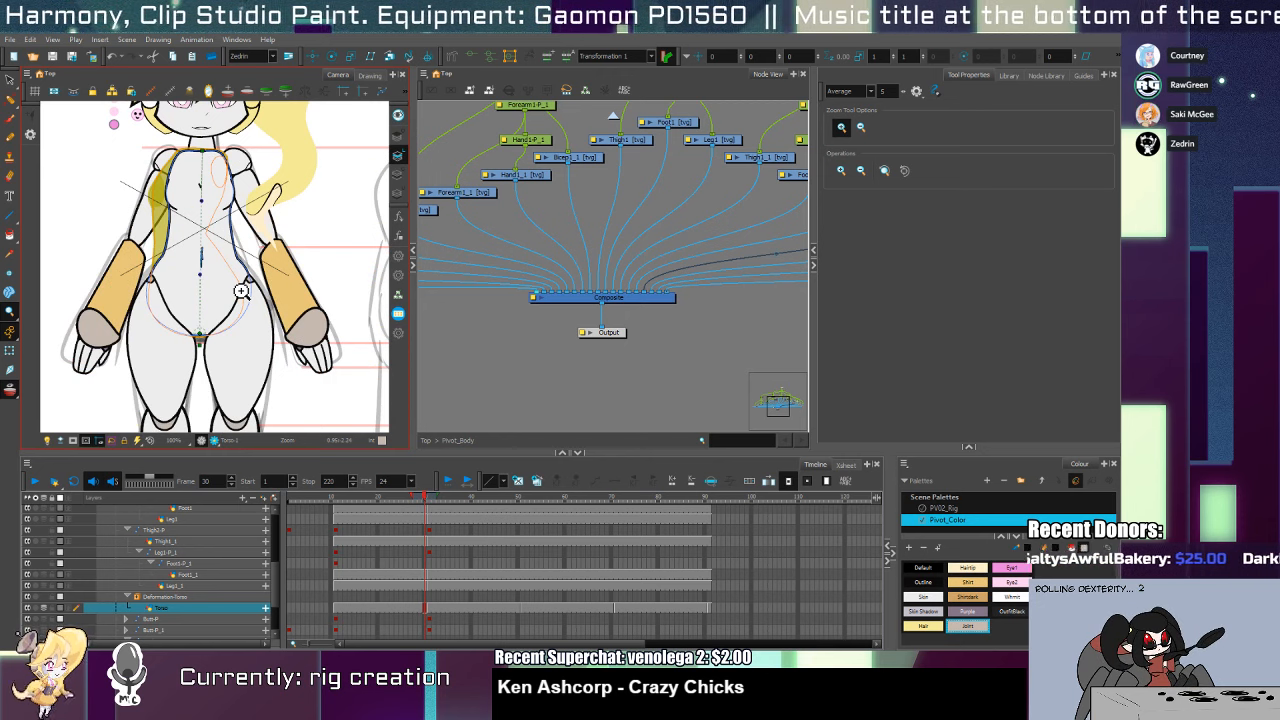
left_click(251, 317)
key("shift+t")
left_click(246, 340)
key("alt+q")
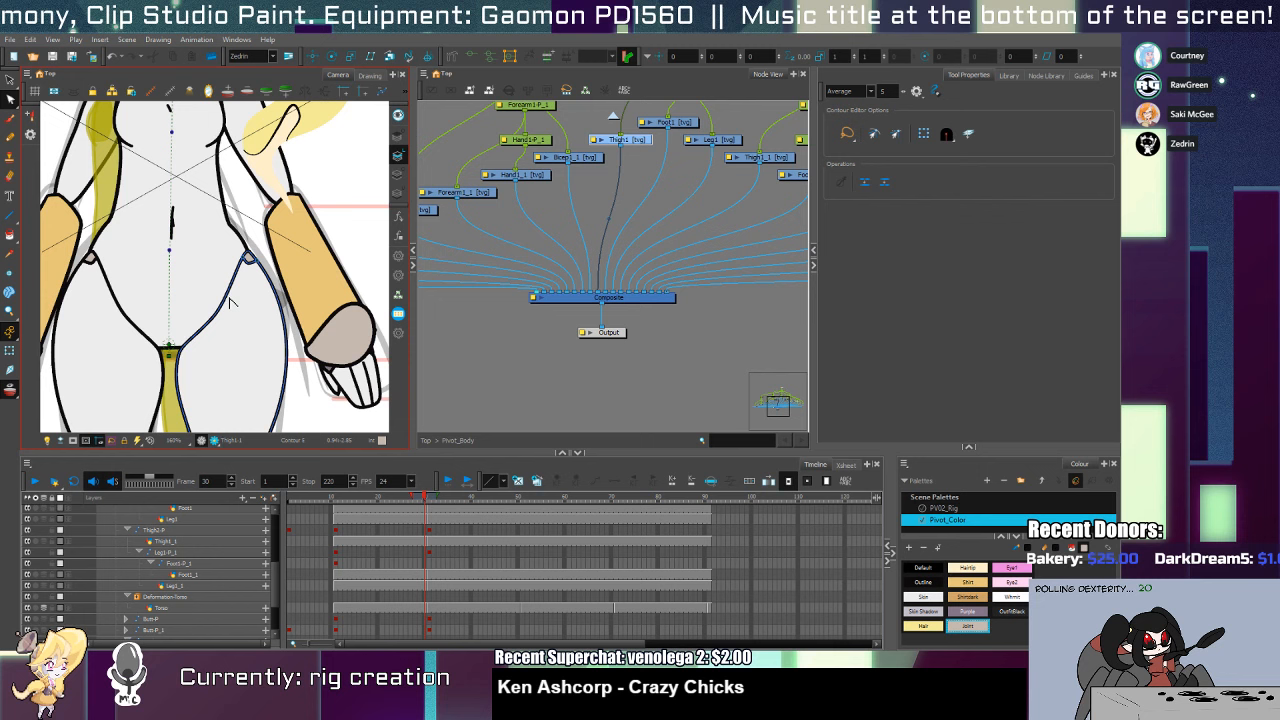
left_click(230, 303)
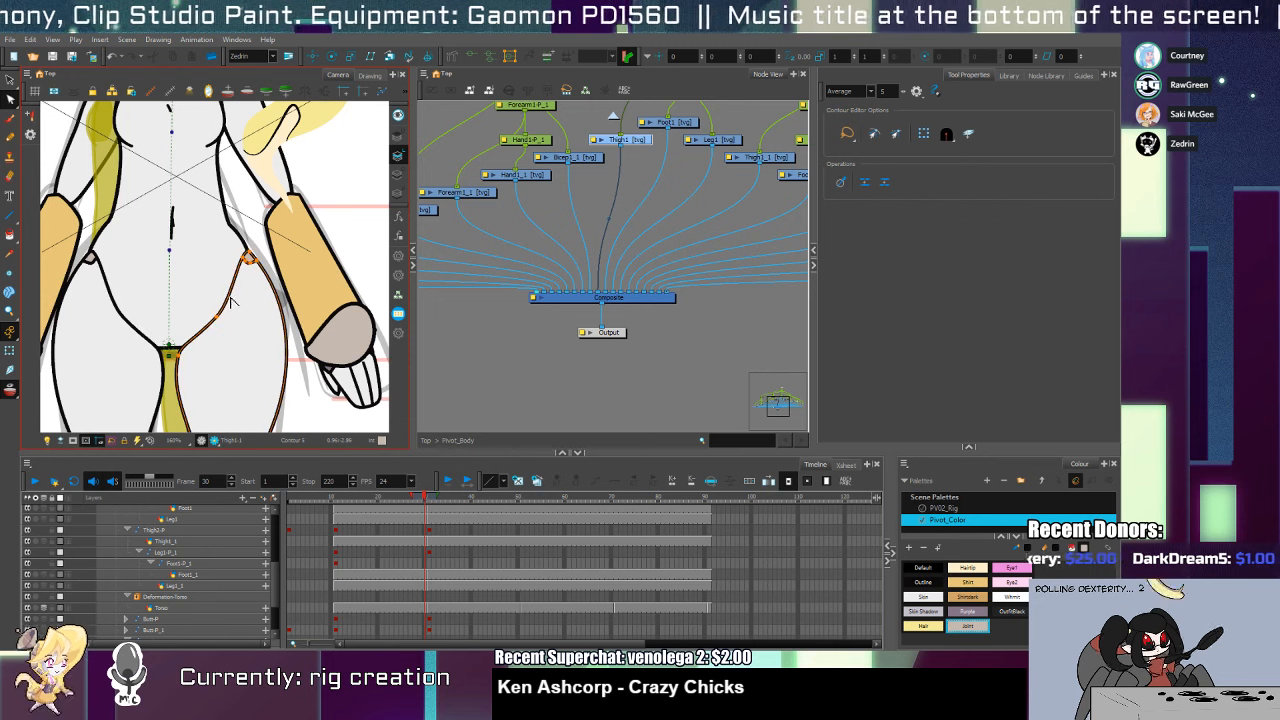
left_click(218, 316)
left_click_drag(235, 271, 229, 310)
Touch up the inner contour of Thigh1 at frame 30 and test it with outward hip rotations that are undone
key("shift+t")
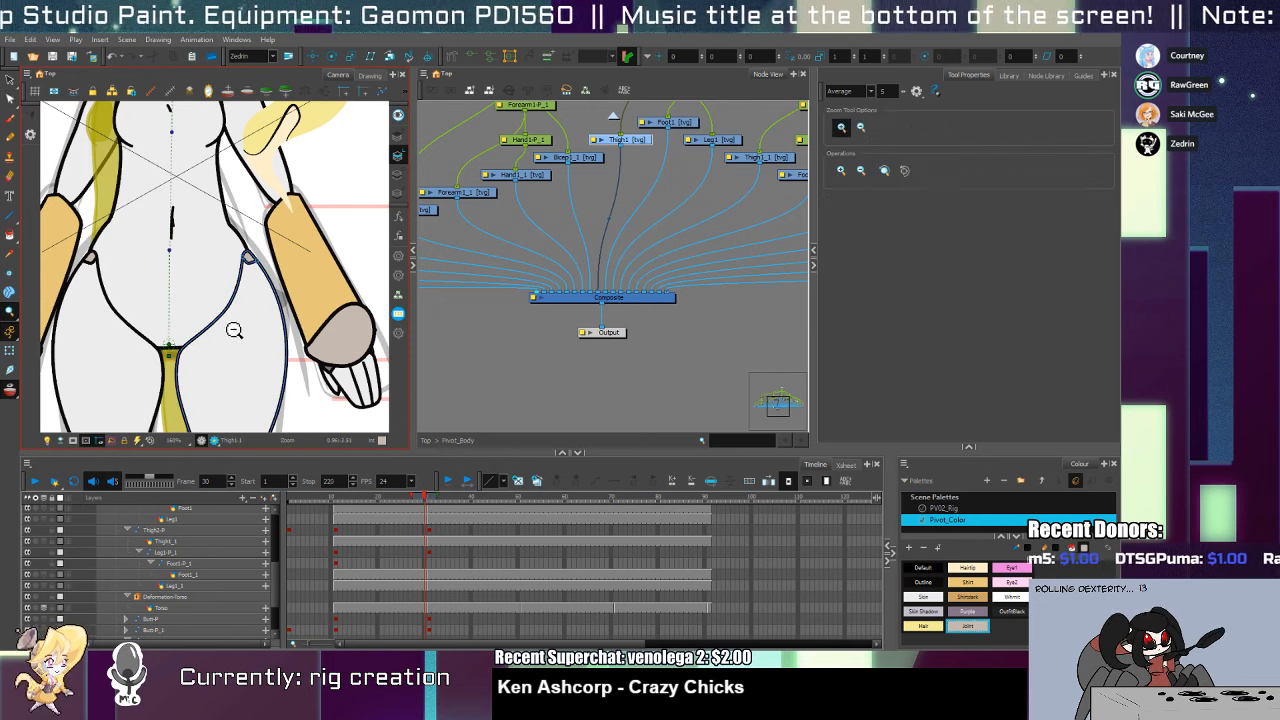
scroll(234, 329, "down", 2)
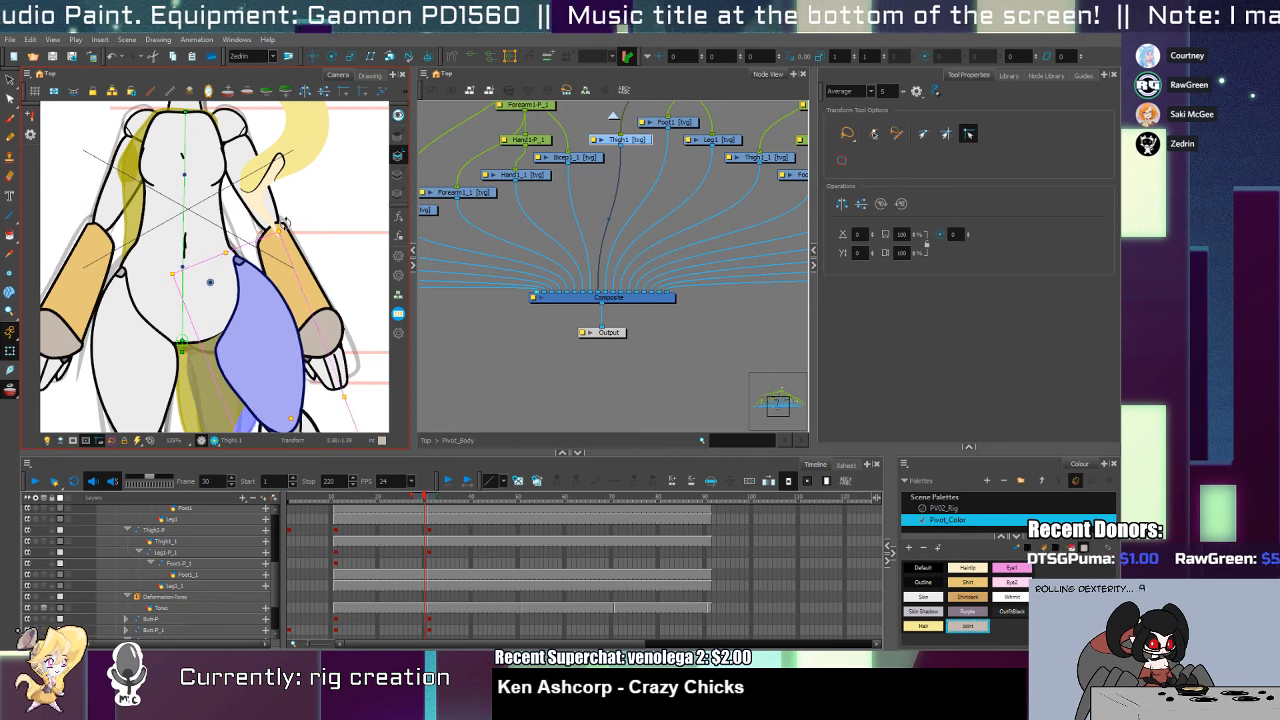
key("alt+q")
left_click(204, 339)
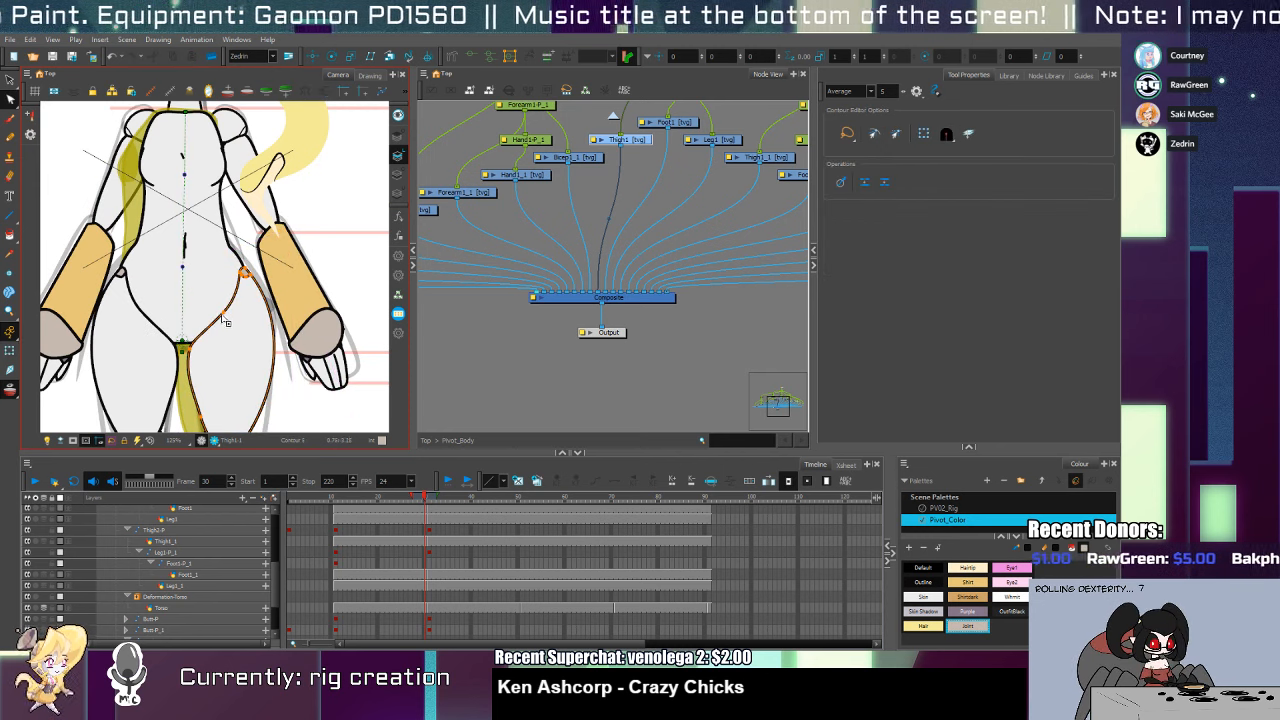
key("shift+t")
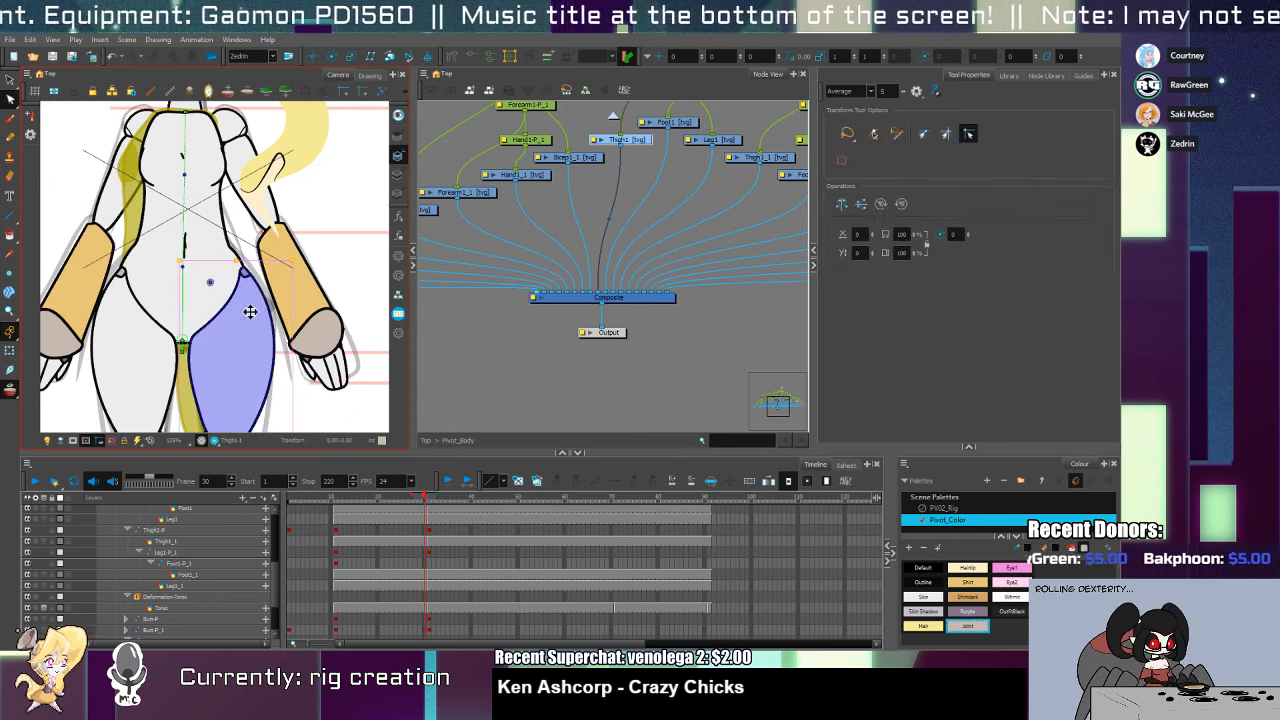
left_click_drag(304, 259, 288, 222)
key("ctrl+z")
Adjust the maximum pencil thickness of the small joint stroke at the top of Thigh1
left_click(251, 275)
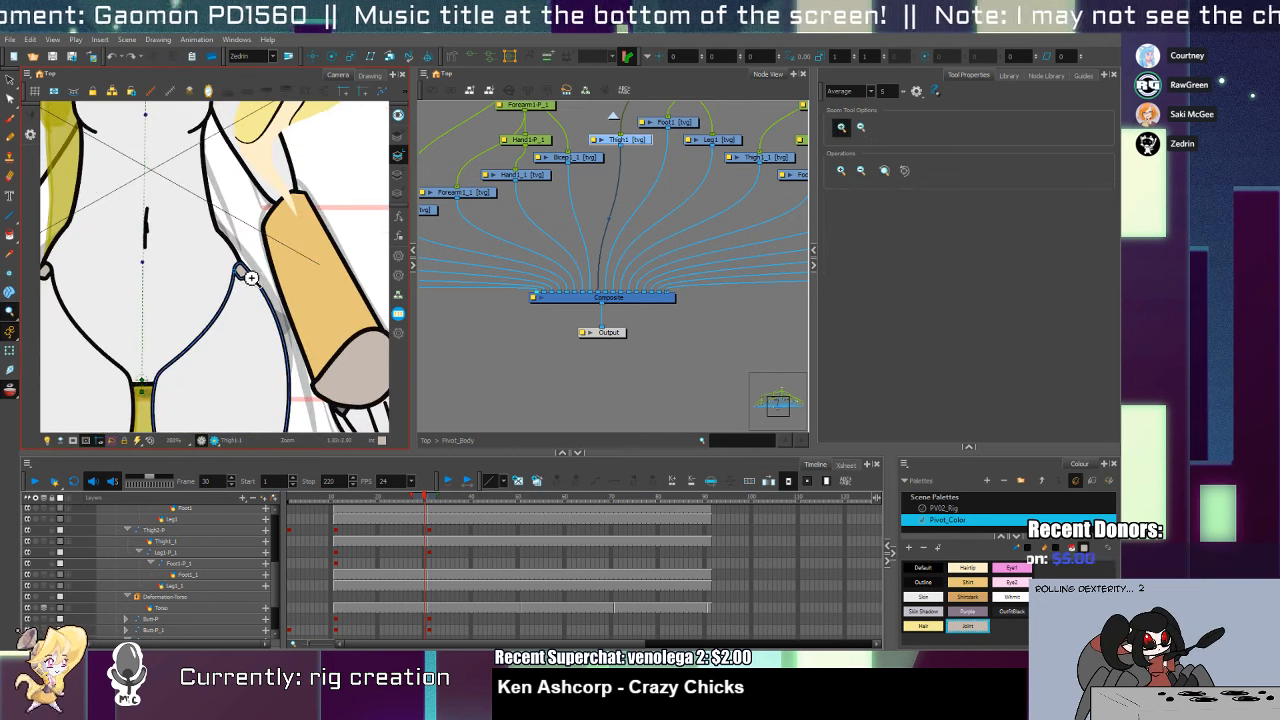
key("alt+s")
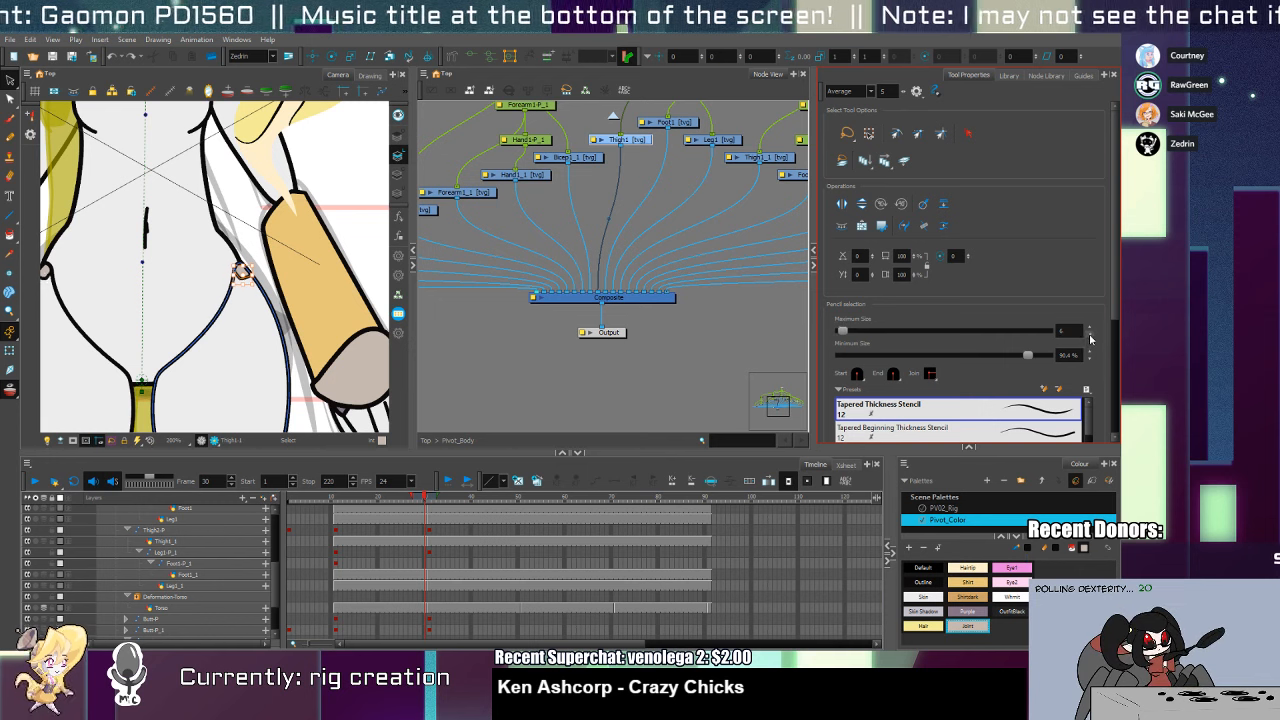
left_click(1091, 338)
key("alt+z")
left_click(235, 362, "alt")
left_click_drag(256, 350, 211, 305)
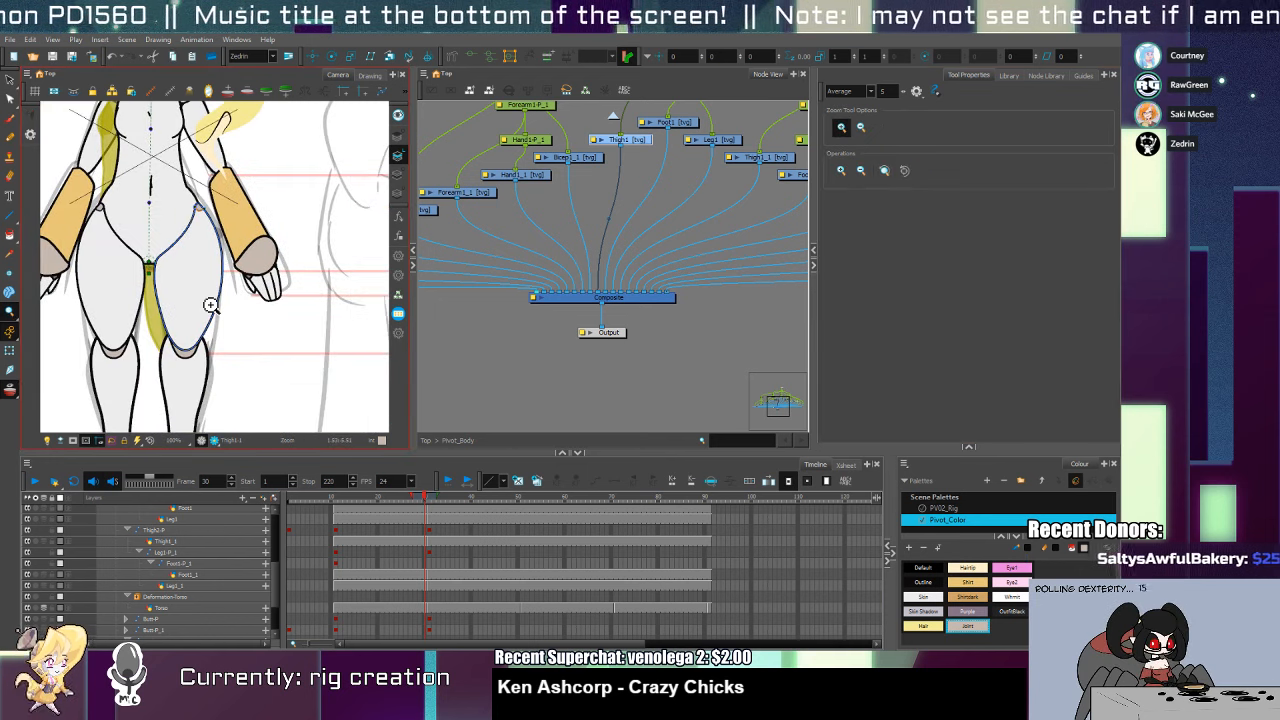
Delete the small joint stroke and its fill at the top of the Thigh1 drawing at frame 30
left_click(203, 219)
left_click(204, 215)
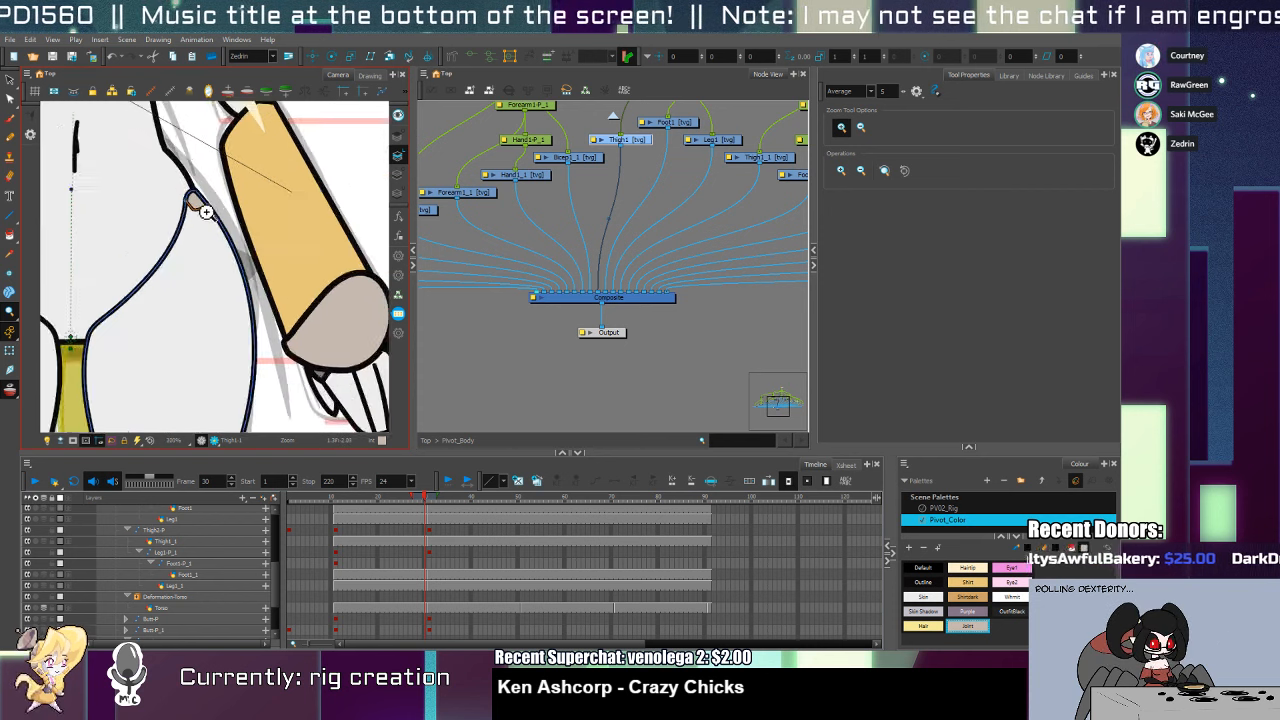
left_click(203, 213)
key("alt+s")
left_click(195, 205)
key("Delete")
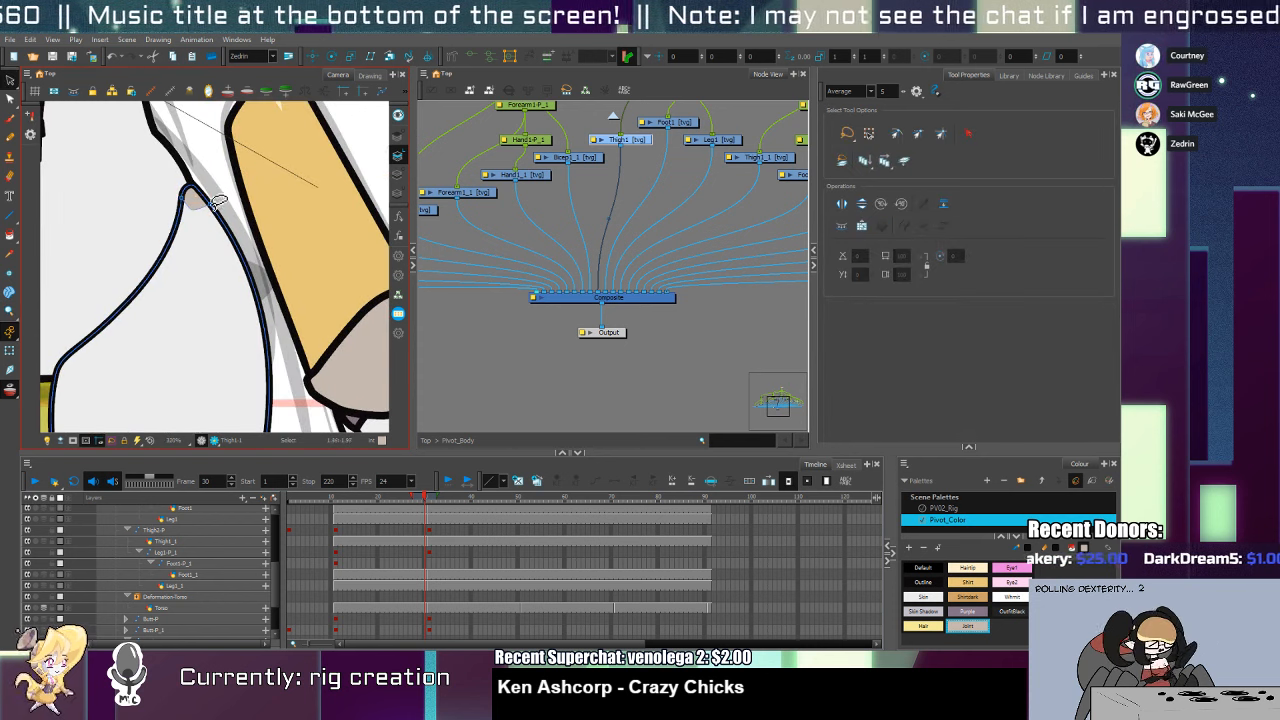
left_click(195, 204)
key("Delete")
Sample the thigh's Skin colour and clear the leftover joint mark at the top of Thigh1
key("alt+i")
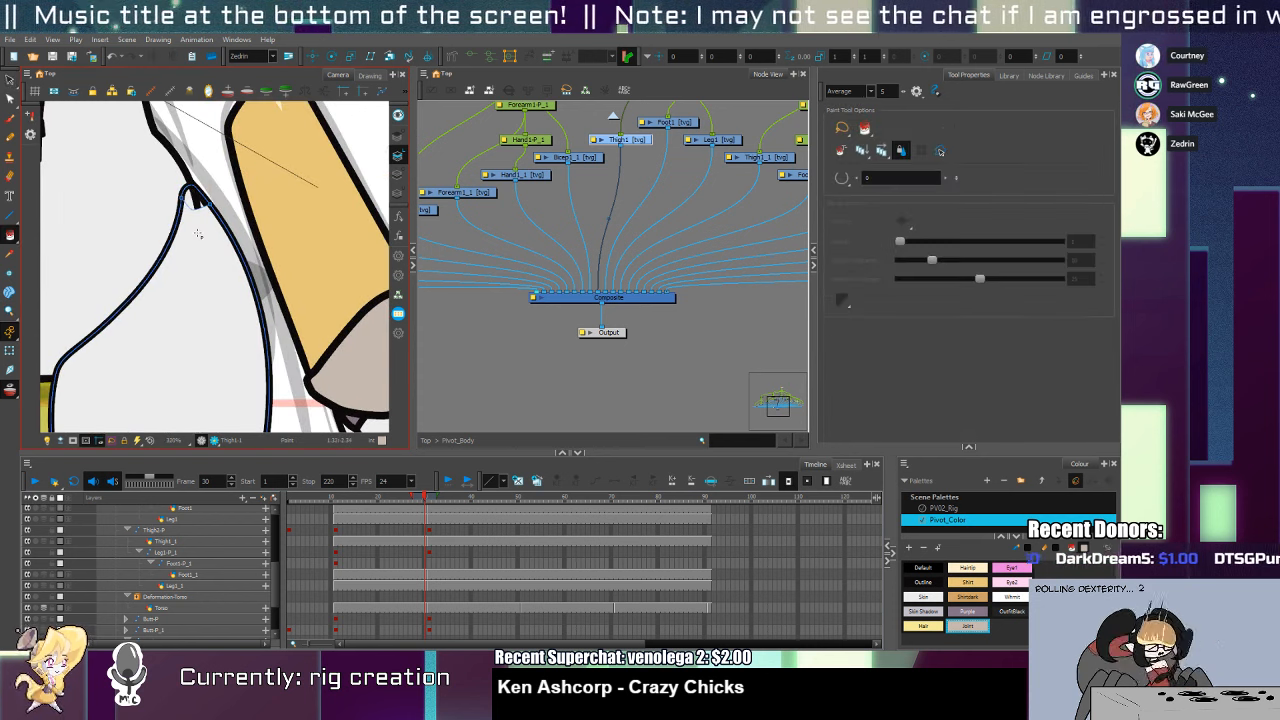
left_click(199, 233)
key("ctrl+z")
key("d")
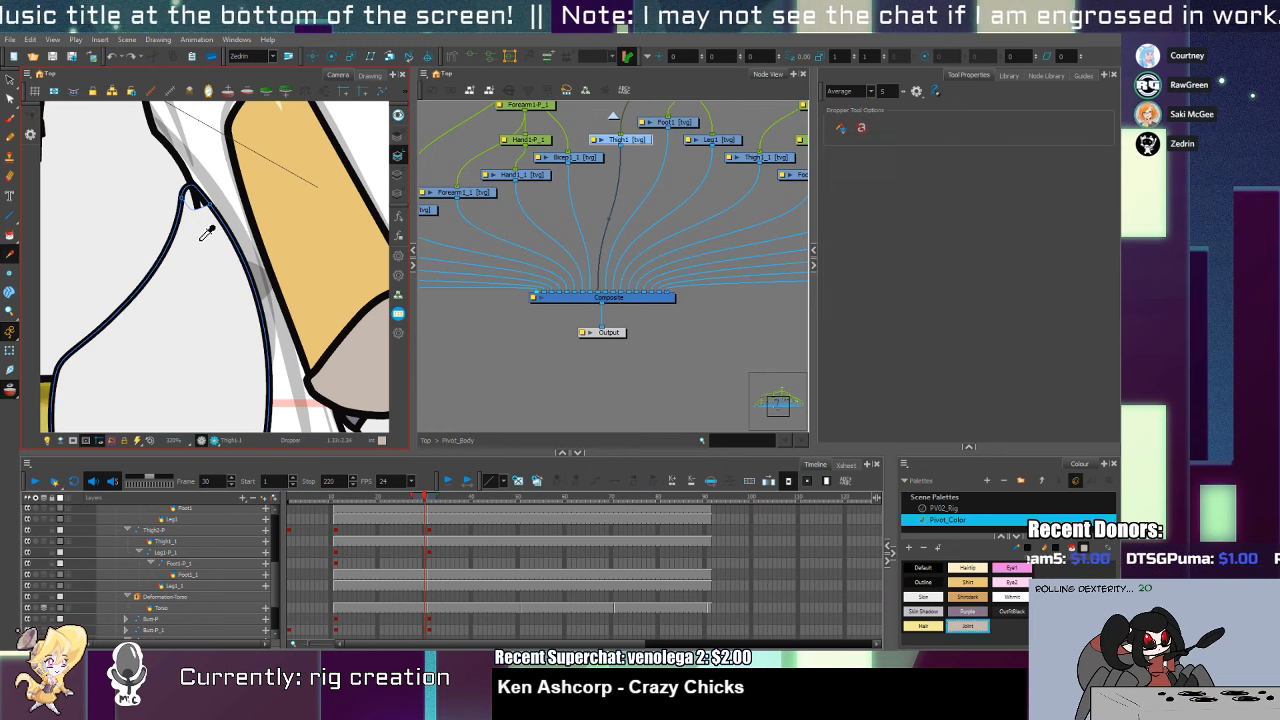
left_click(202, 230)
key("alt+s")
left_click_drag(191, 229, 246, 291)
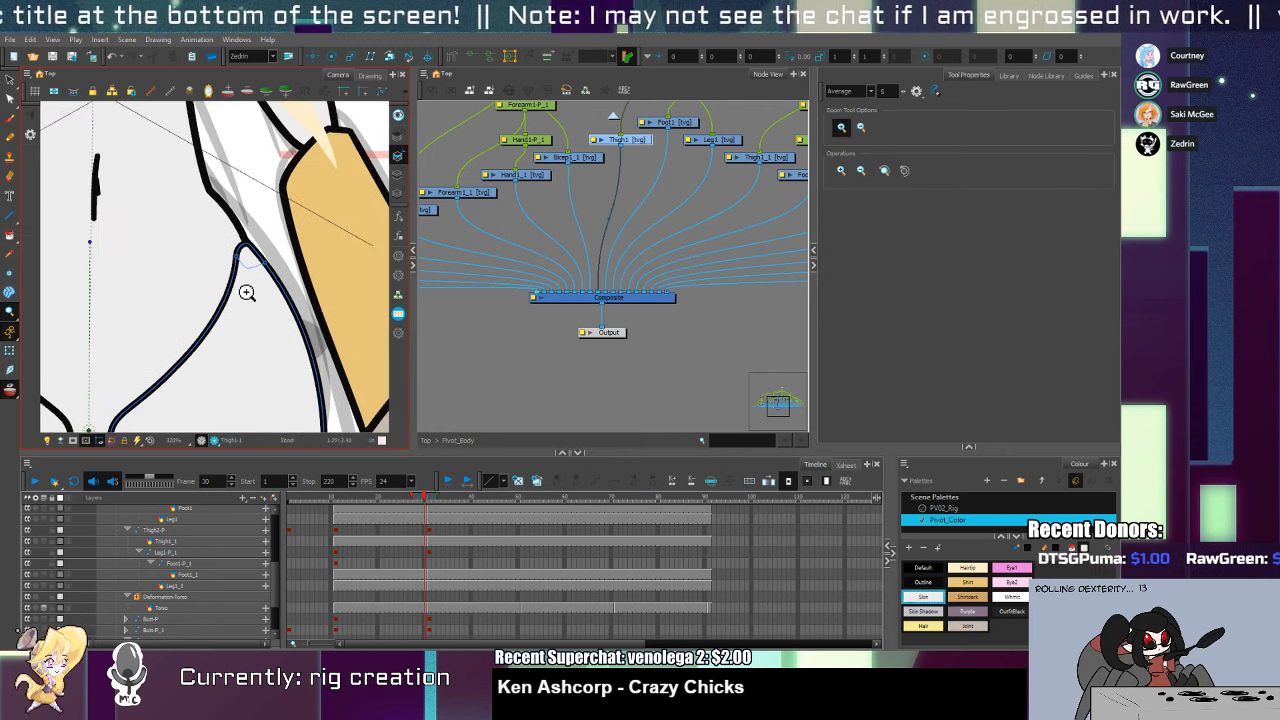
Check the Thigh1 outline's drawing operations and collapse the Node View to widen the Camera view
left_click(258, 280)
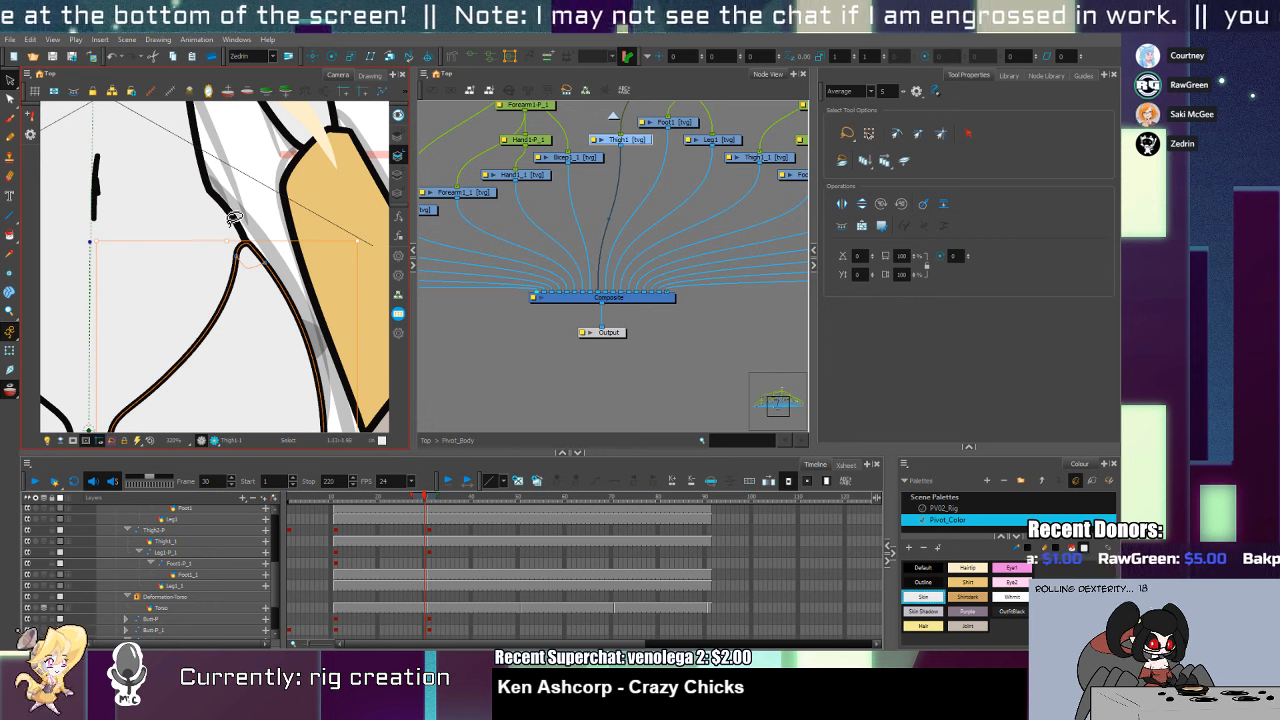
left_click(405, 92)
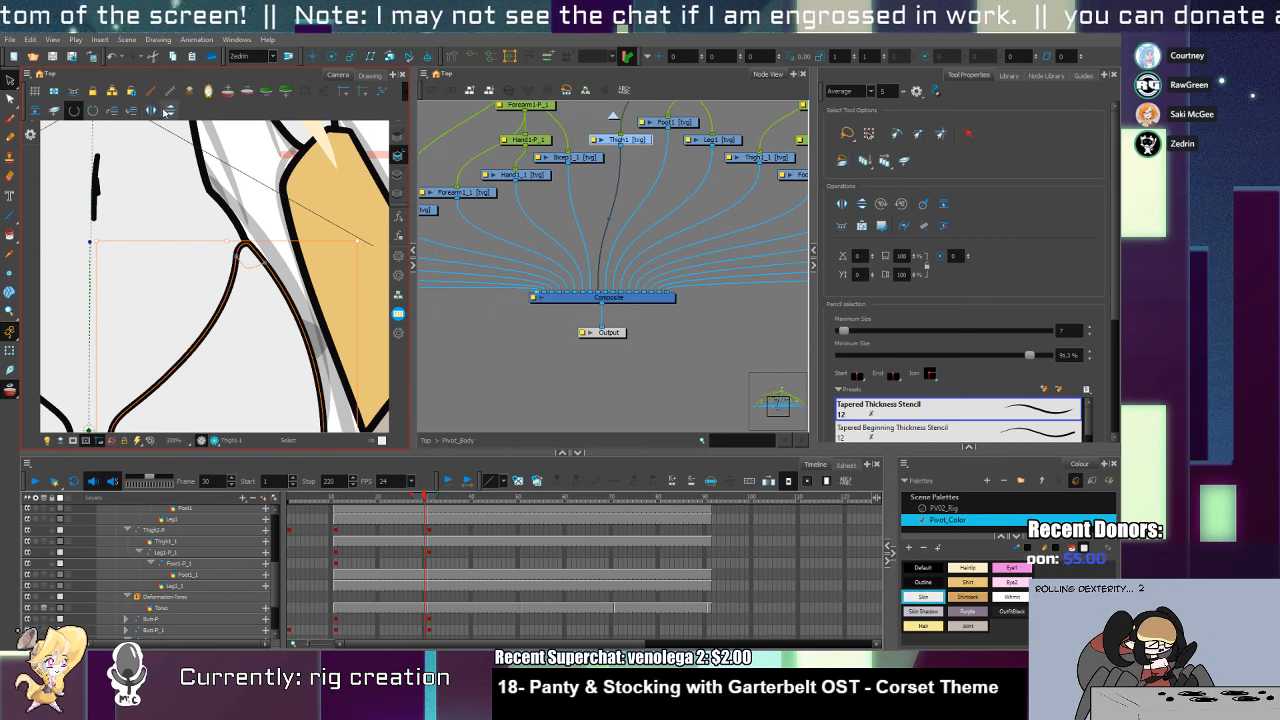
left_click_drag(167, 112, 398, 112)
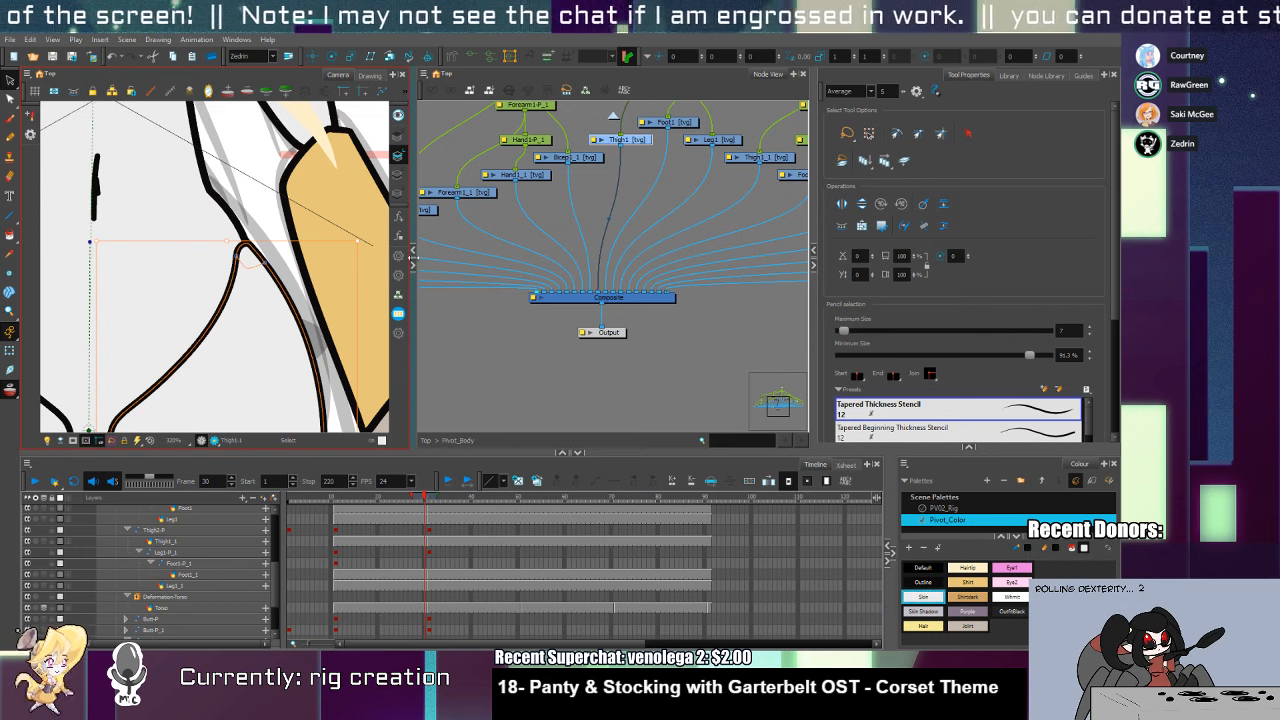
left_click(412, 258)
key("Escape")
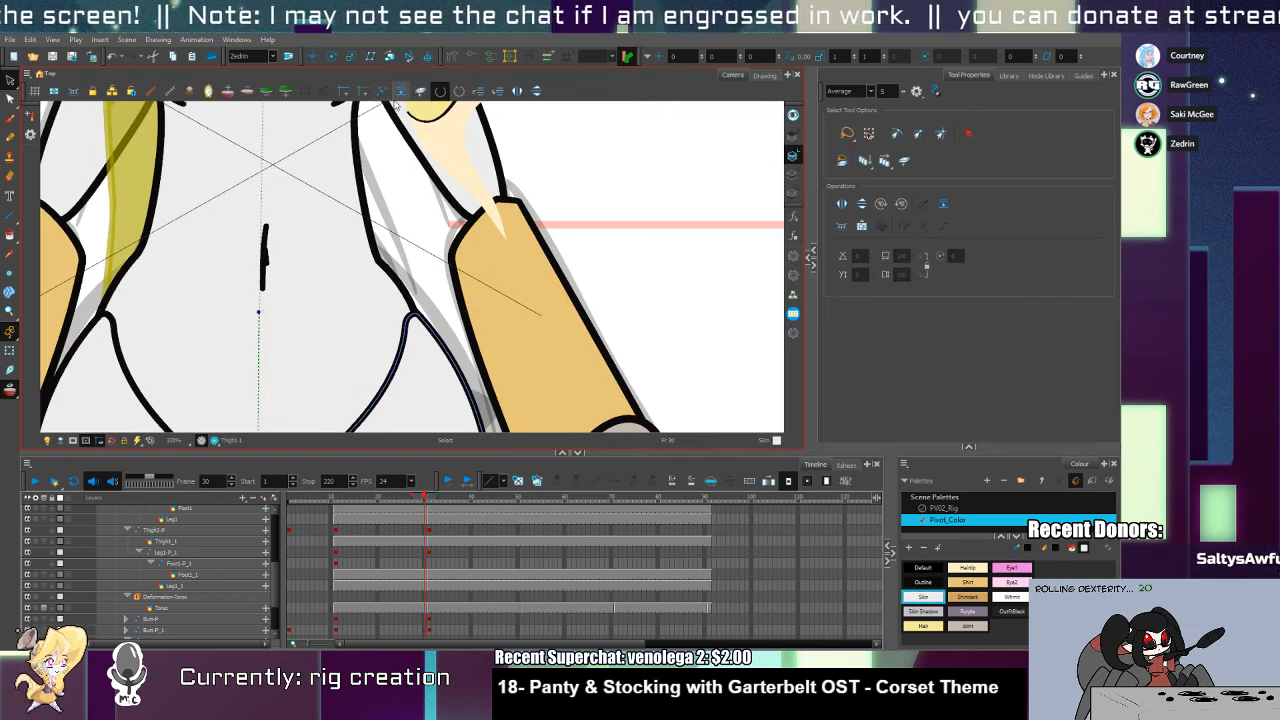
Remove the extra point midway along the inner contour of Thigh1 and smooth the curve down to the crotch
left_click_drag(403, 358, 380, 280)
key("alt+q")
left_click(370, 289)
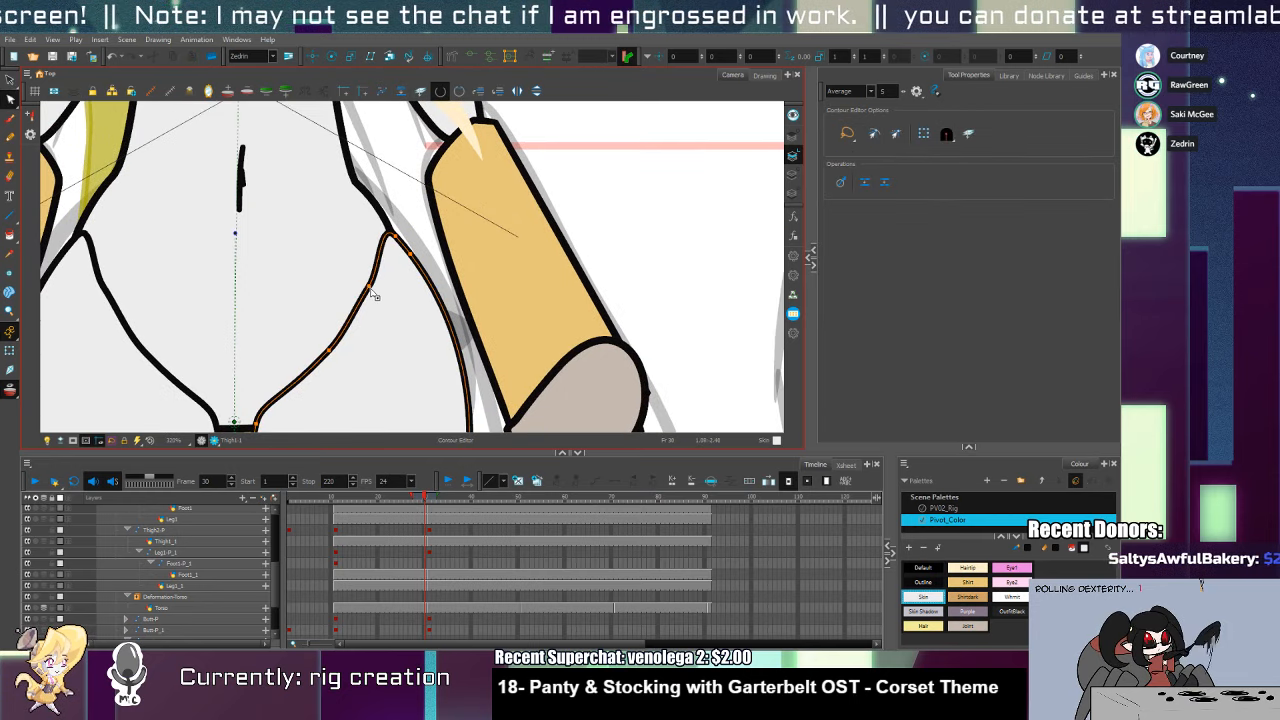
left_click(330, 351)
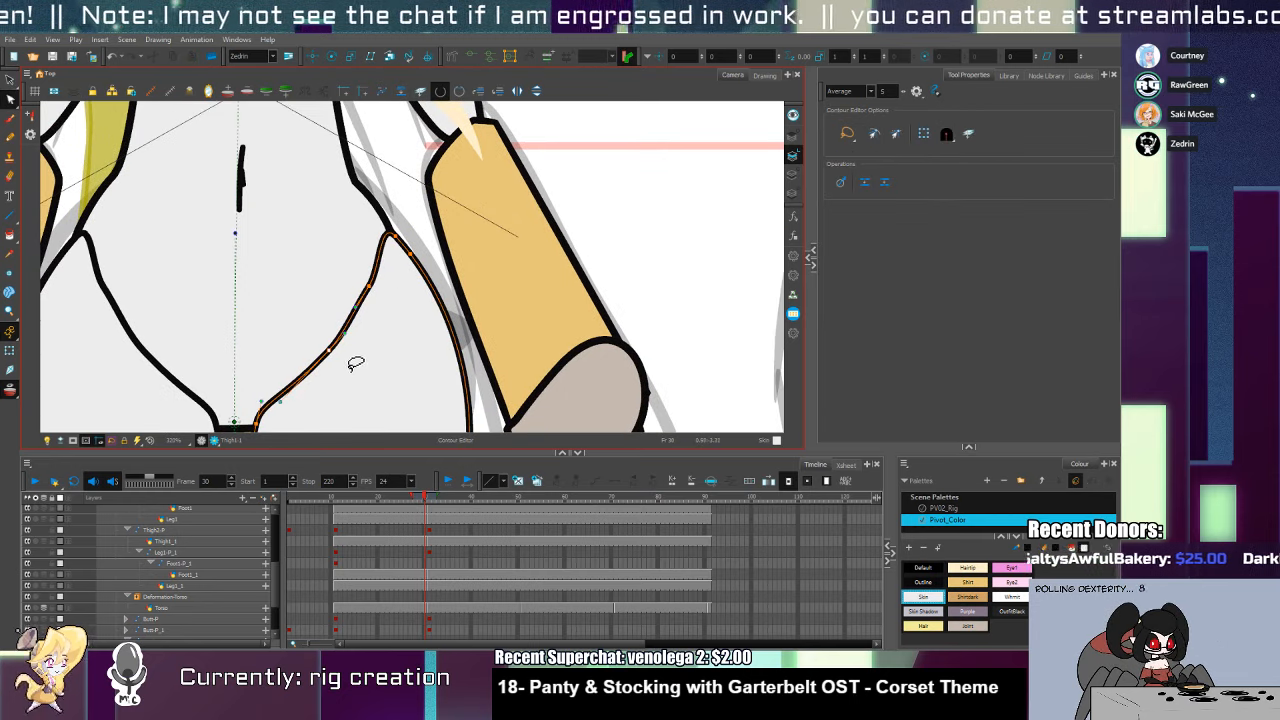
key("Delete")
left_click_drag(379, 298, 330, 375)
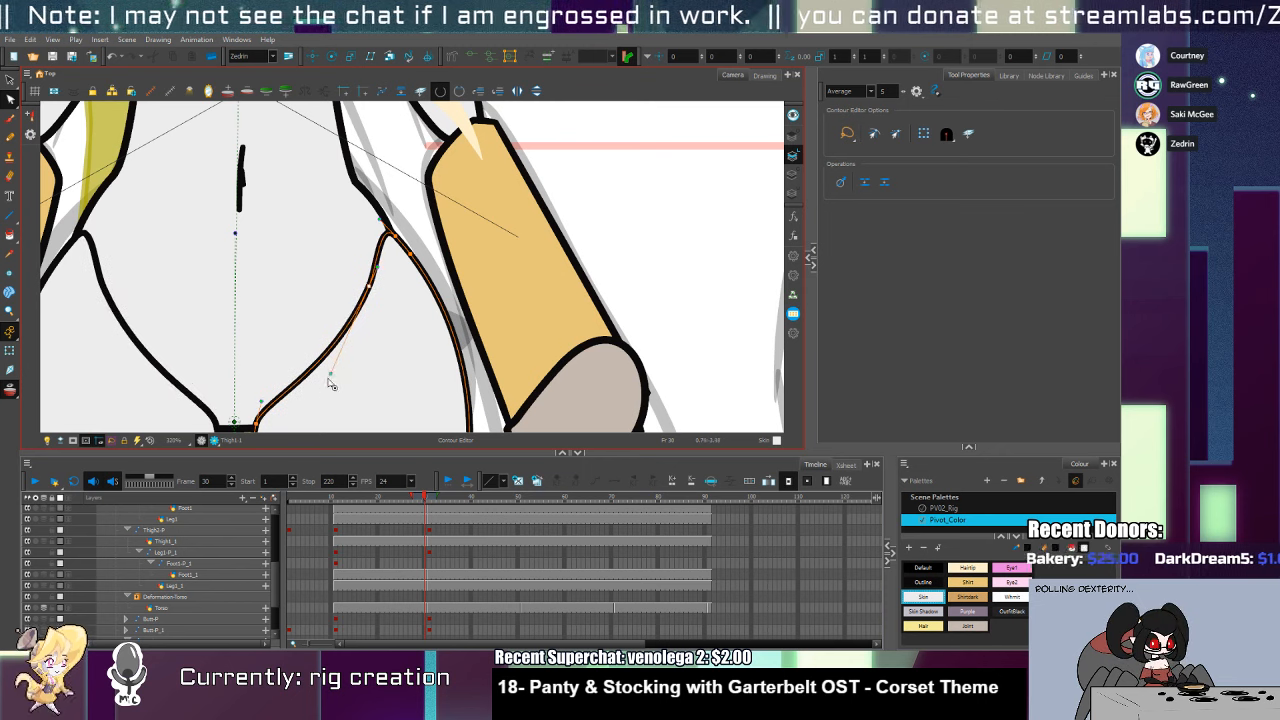
Remove the surplus contour point at the upper tip of Thigh1 and refine the outer curve below the hip
left_click(394, 236)
key("Delete")
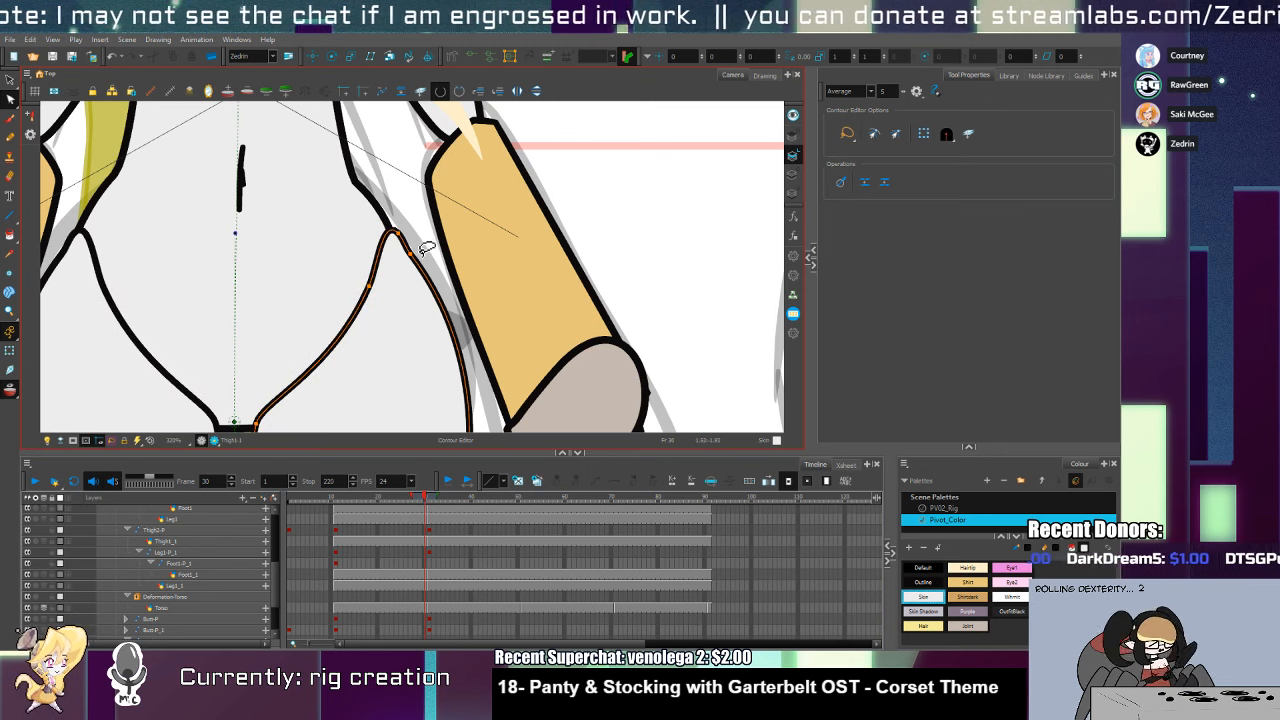
key("space")
left_click_drag(438, 291, 422, 253)
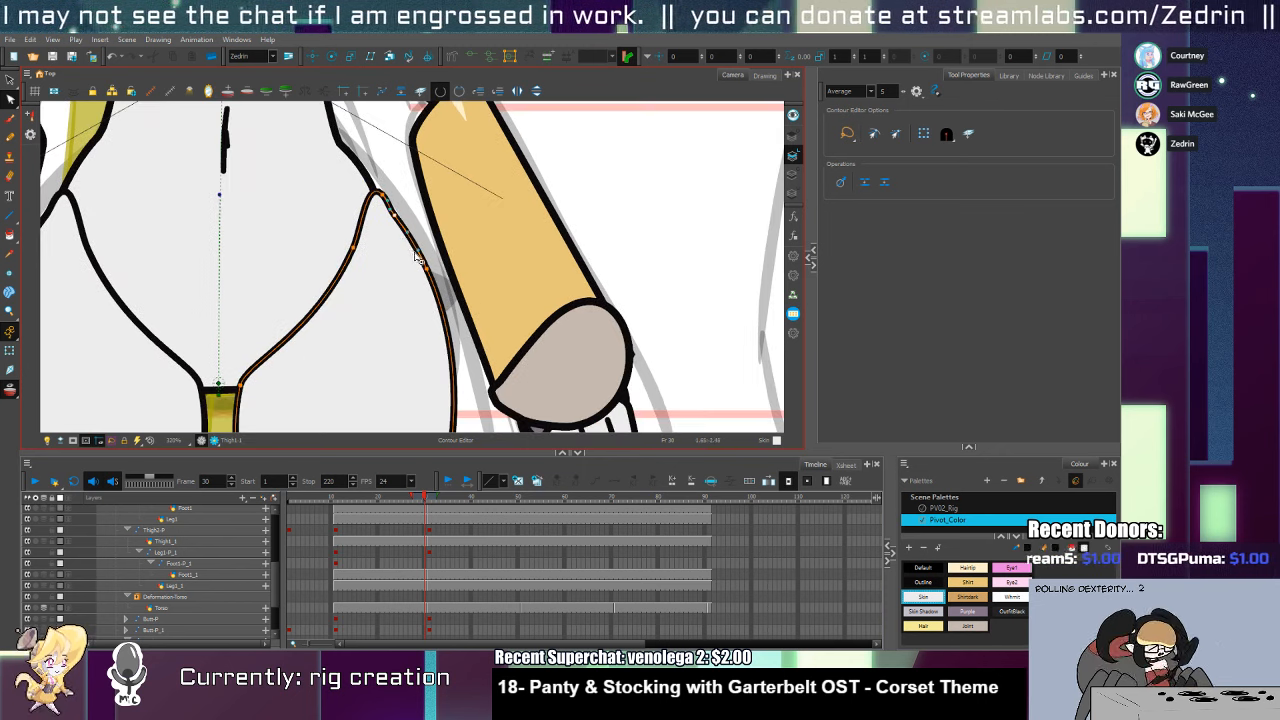
left_click_drag(376, 252, 397, 303)
Draw a small rounded hip-joint outline on the front-view Torso drawing where it meets Thigh1, and trim its excess line
key("shift+t")
left_click(358, 281)
key("alt+/")
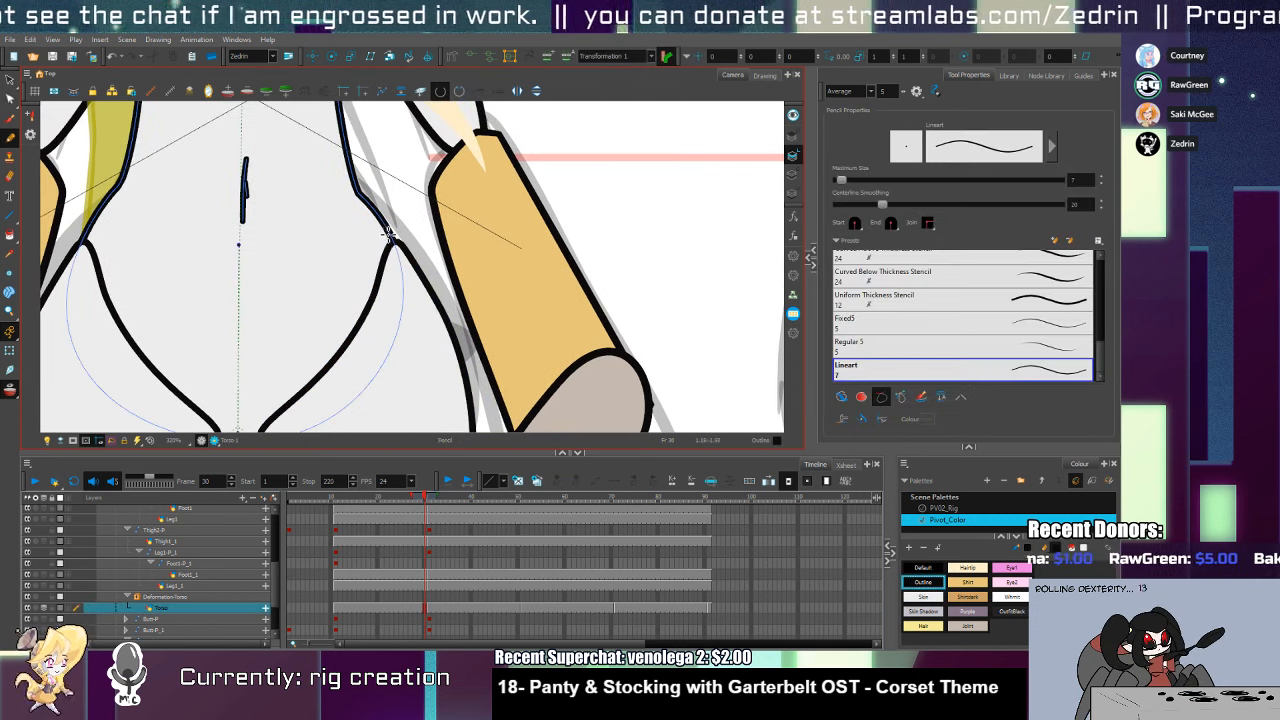
mouse_move(387, 215)
left_mouse_down()
mouse_move(396, 280)
mouse_move(413, 284)
left_mouse_up()
key("ctrl+z")
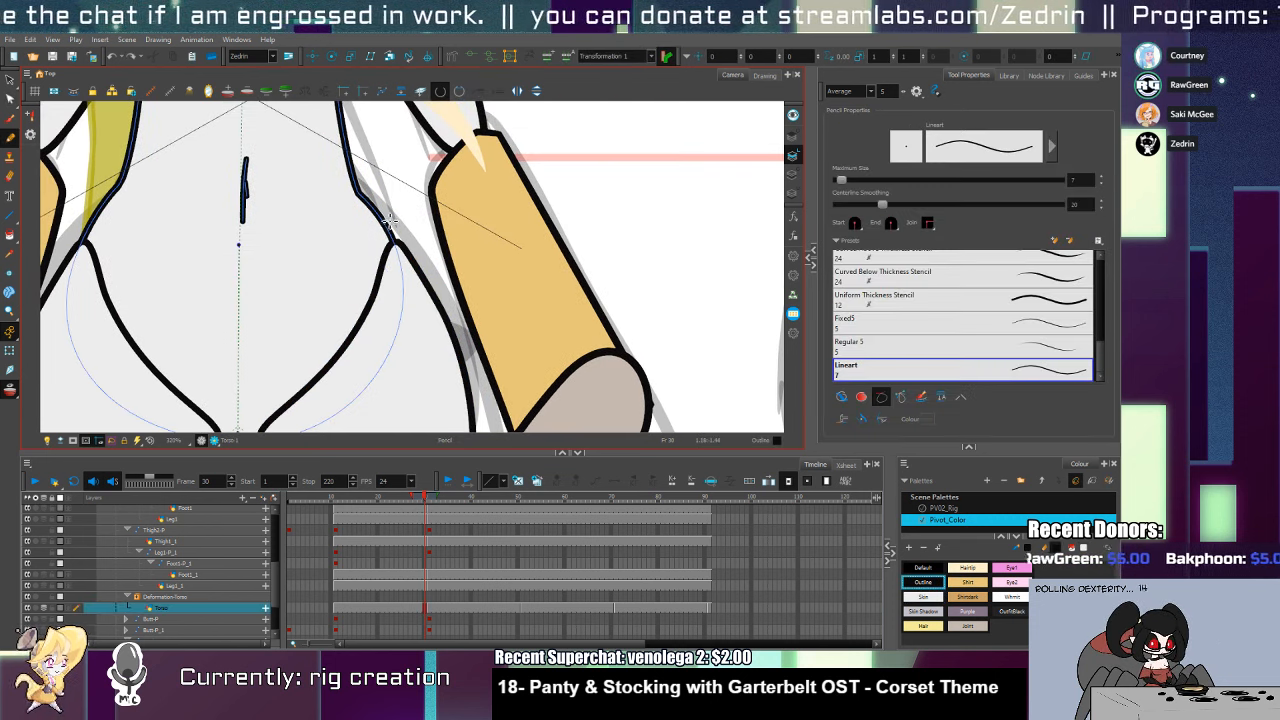
left_click_drag(386, 215, 413, 287)
key("ctrl+z")
key("alt+q")
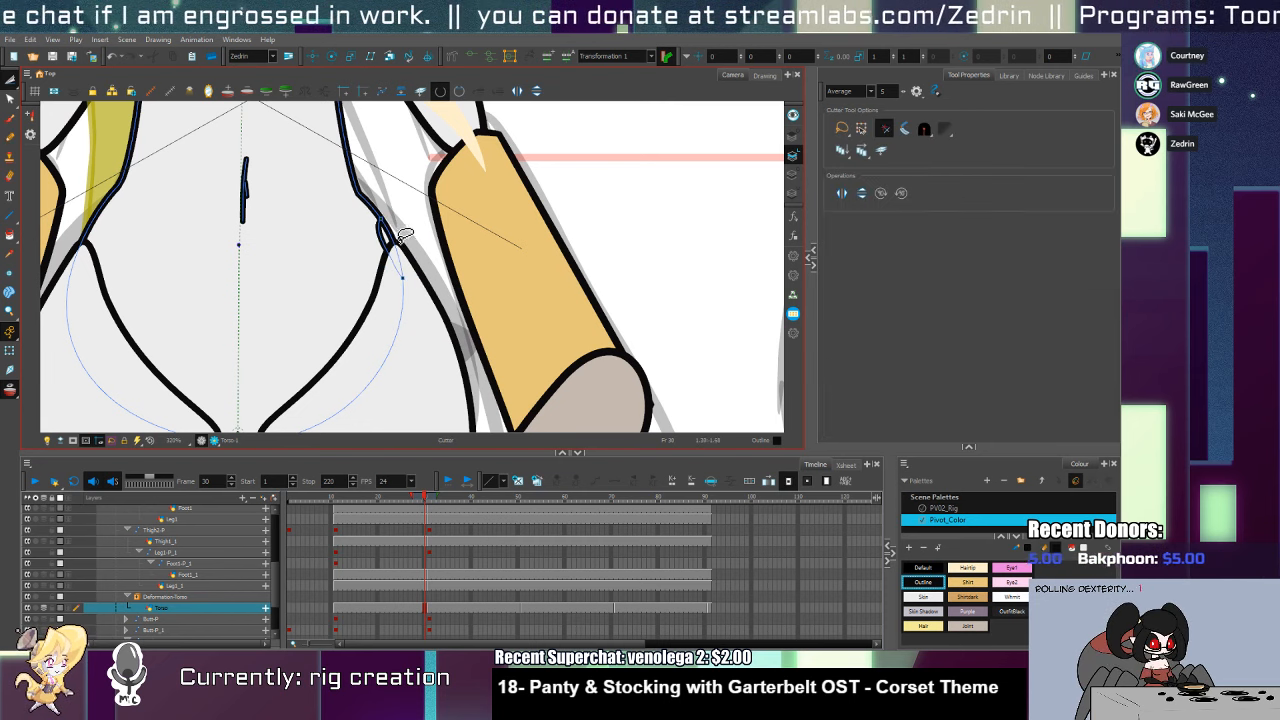
left_click(384, 247)
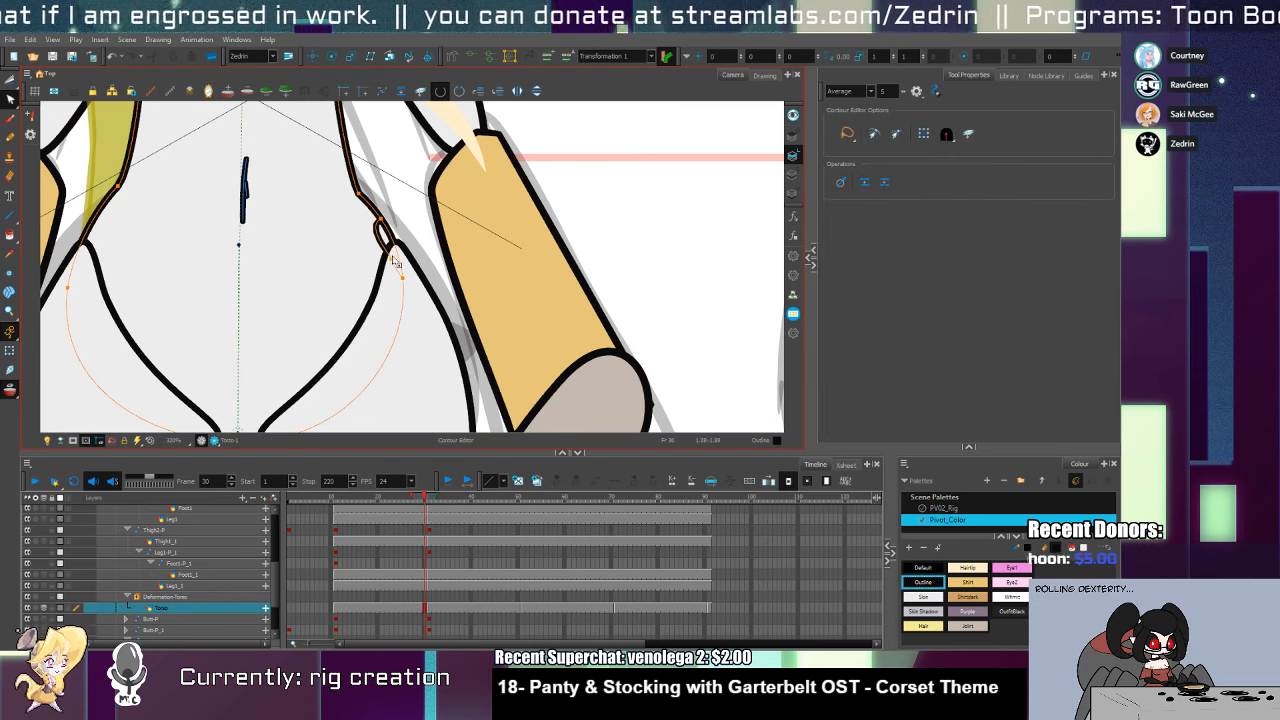
Set the joint stroke's maximum size to 4 and place a mirrored copy of it on the opposite hip
key("alt+s")
left_click(390, 250)
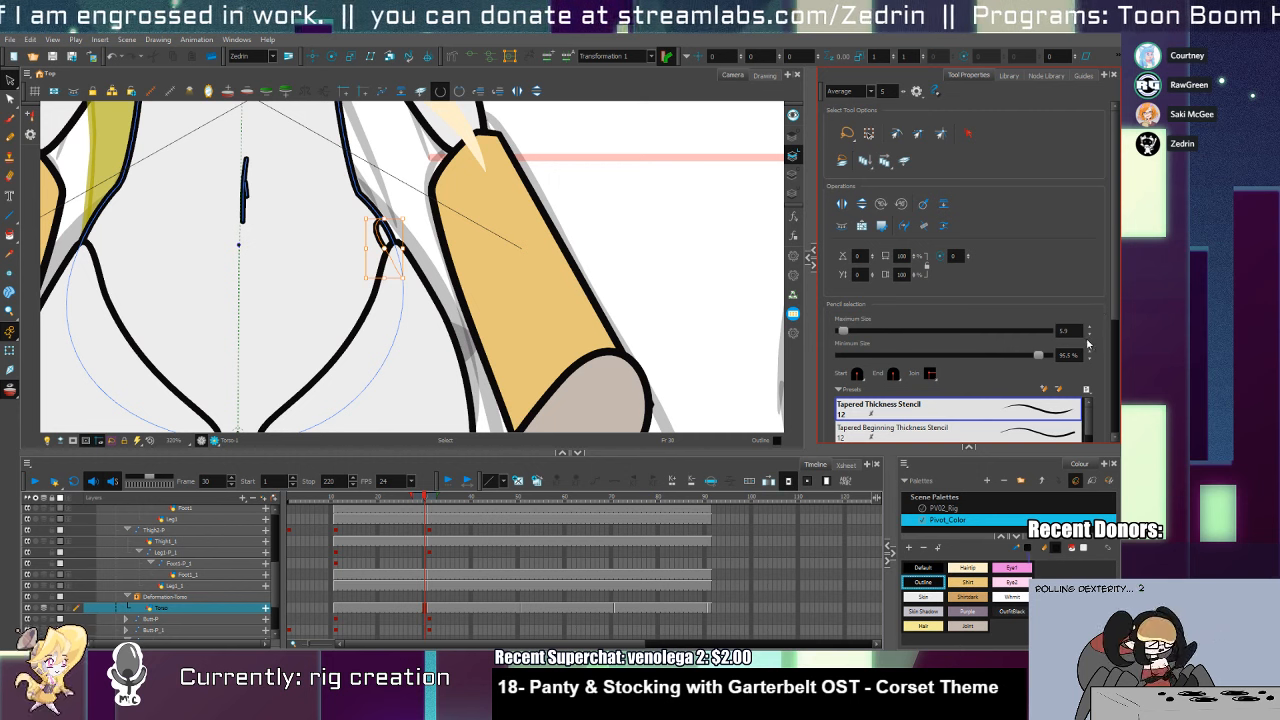
left_click_drag(388, 257, 391, 260)
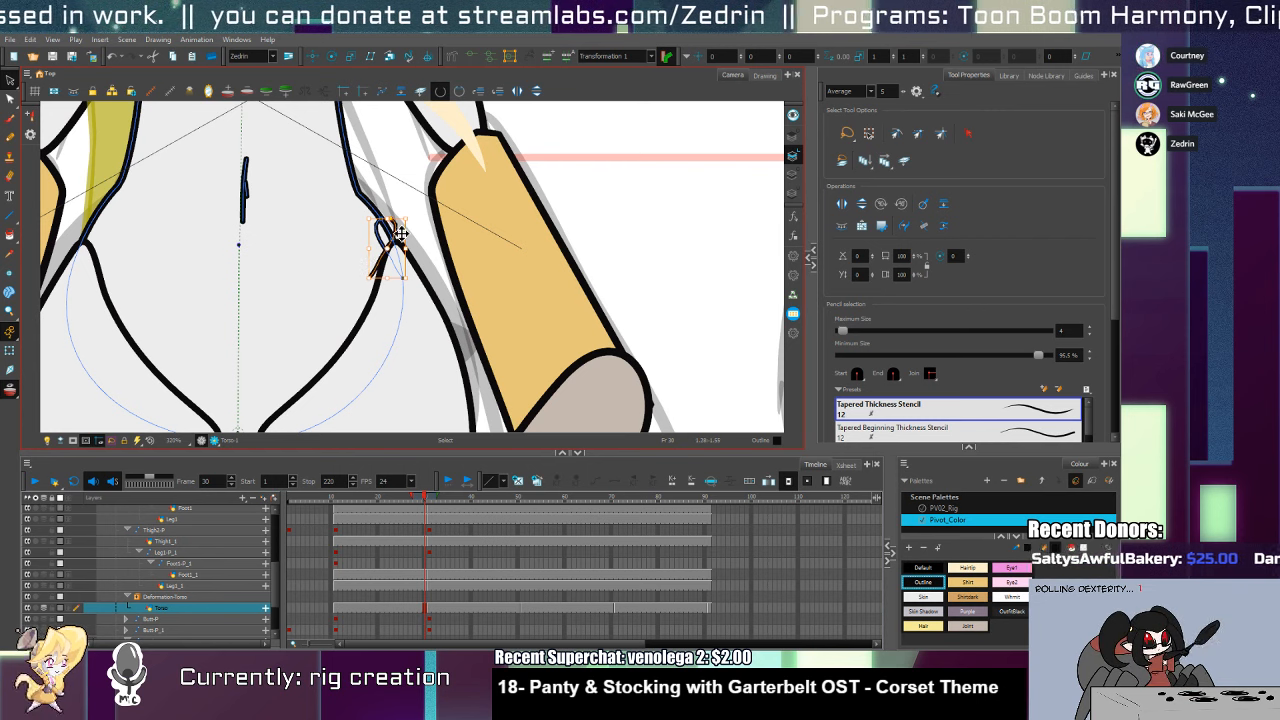
mouse_move(391, 229)
left_mouse_down()
mouse_move(156, 290)
mouse_move(85, 245)
mouse_move(103, 256)
left_mouse_up()
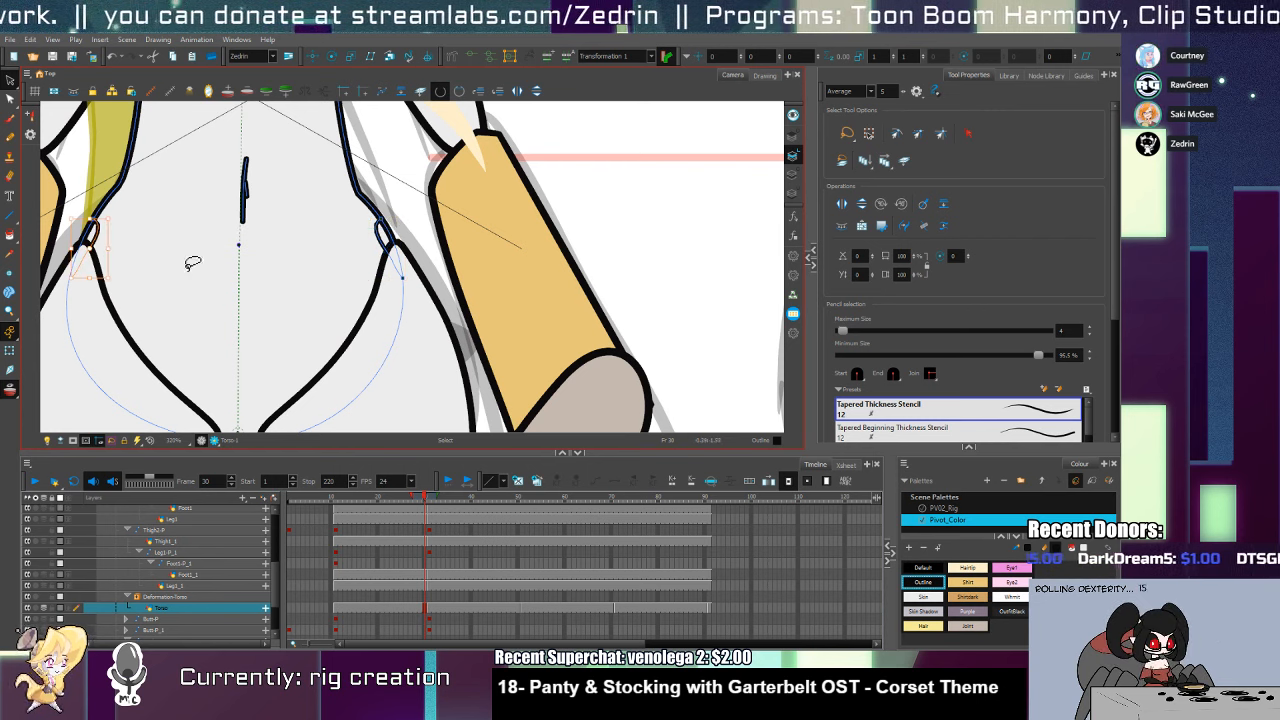
Clean up the ends of both hip-joint outlines on the front-view torso and fill the joints with the Joint colour
key("alt+q")
scroll(80, 283, "up", 2)
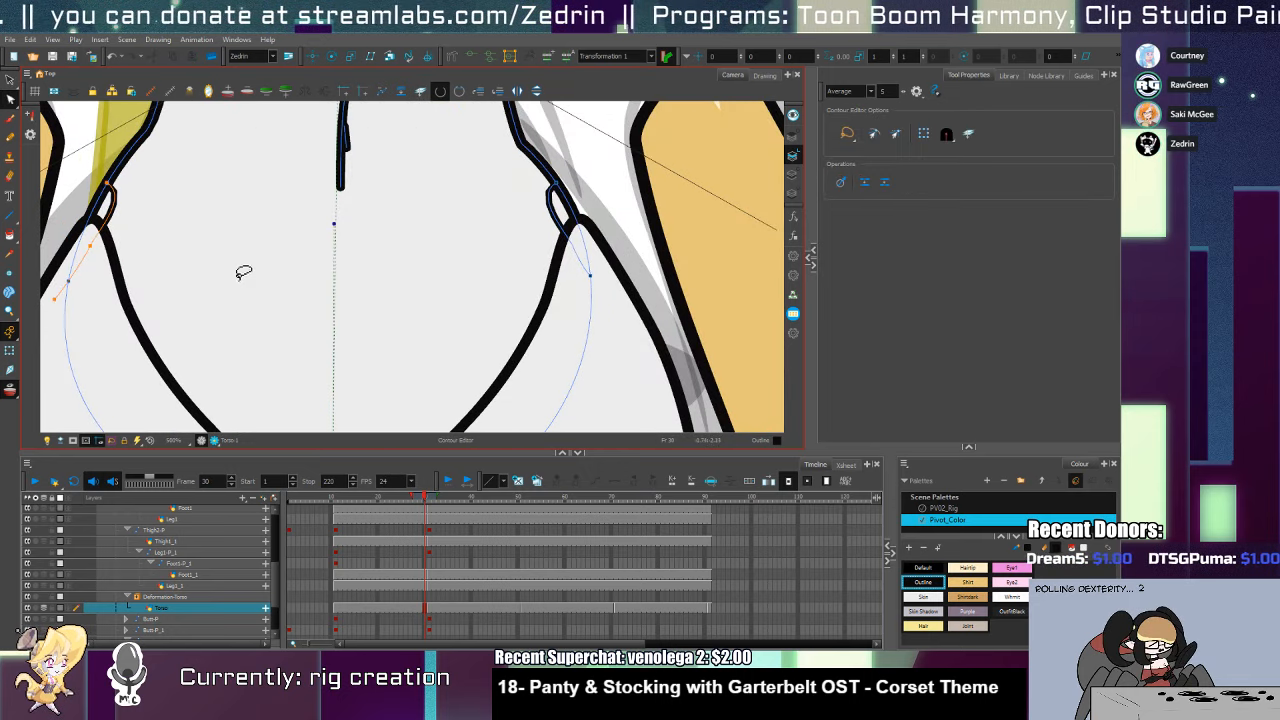
left_click_drag(590, 276, 627, 315)
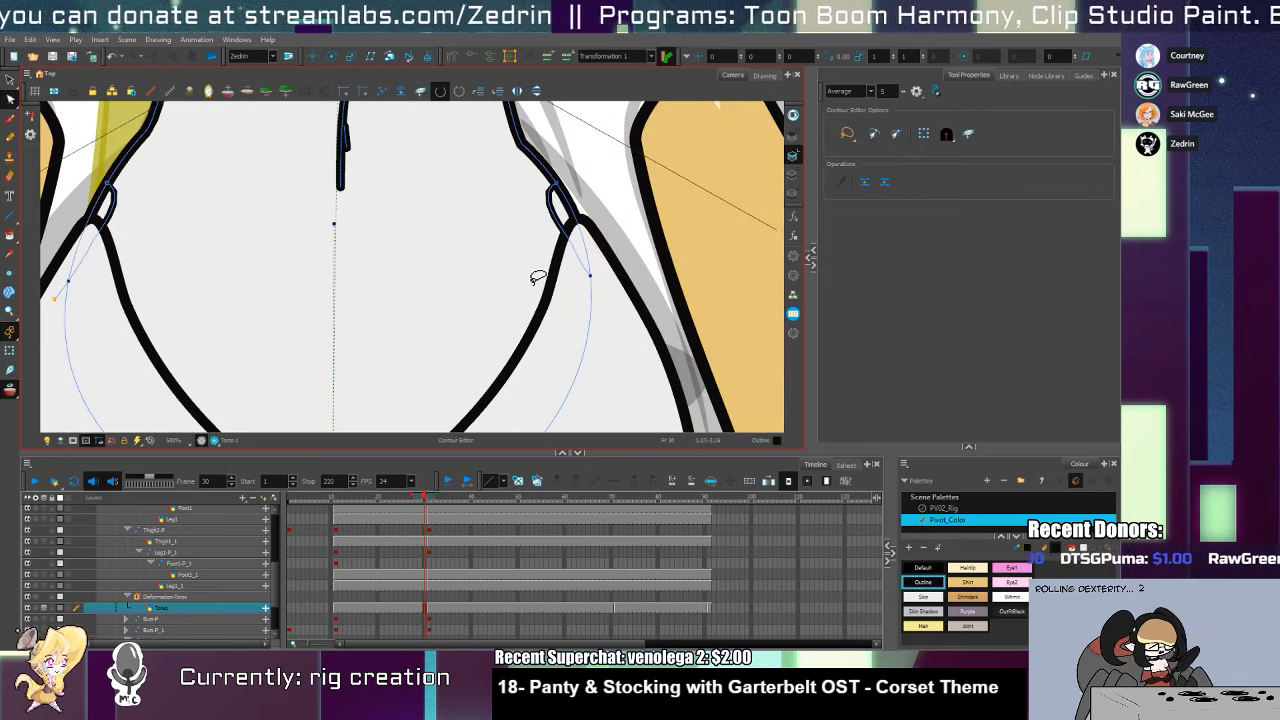
key("alt+t")
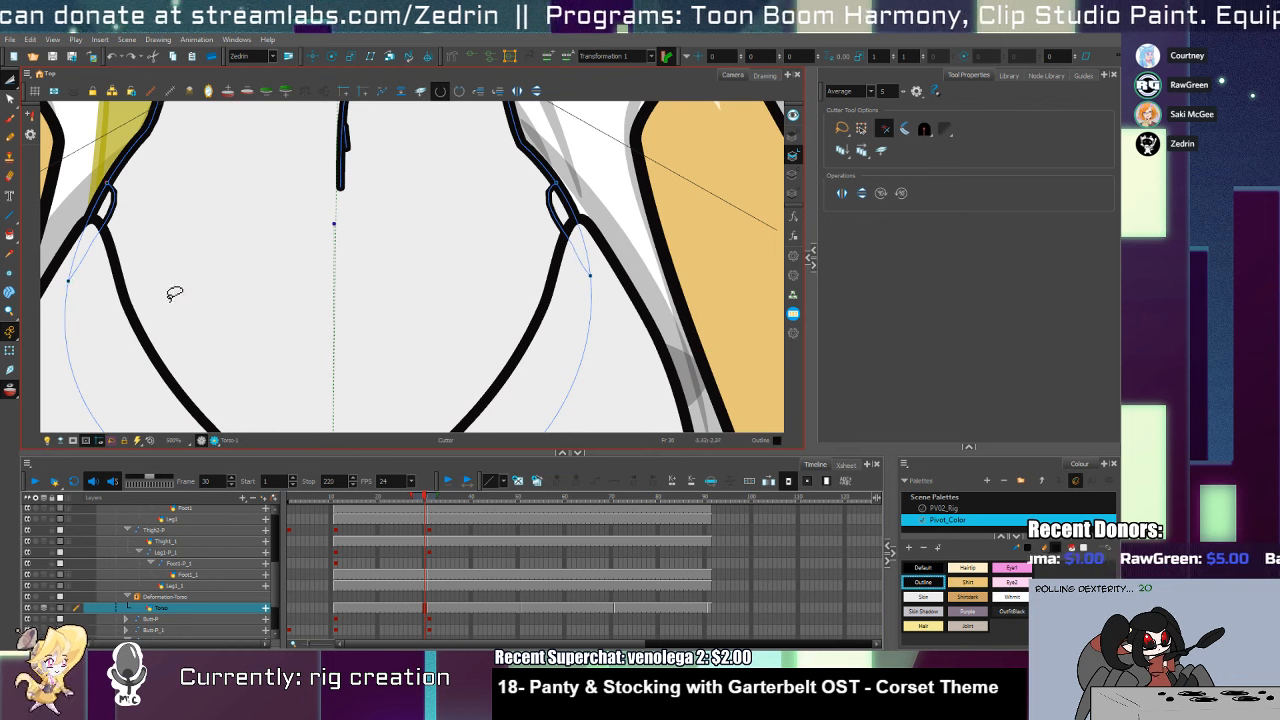
key("alt+i")
left_click(967, 626)
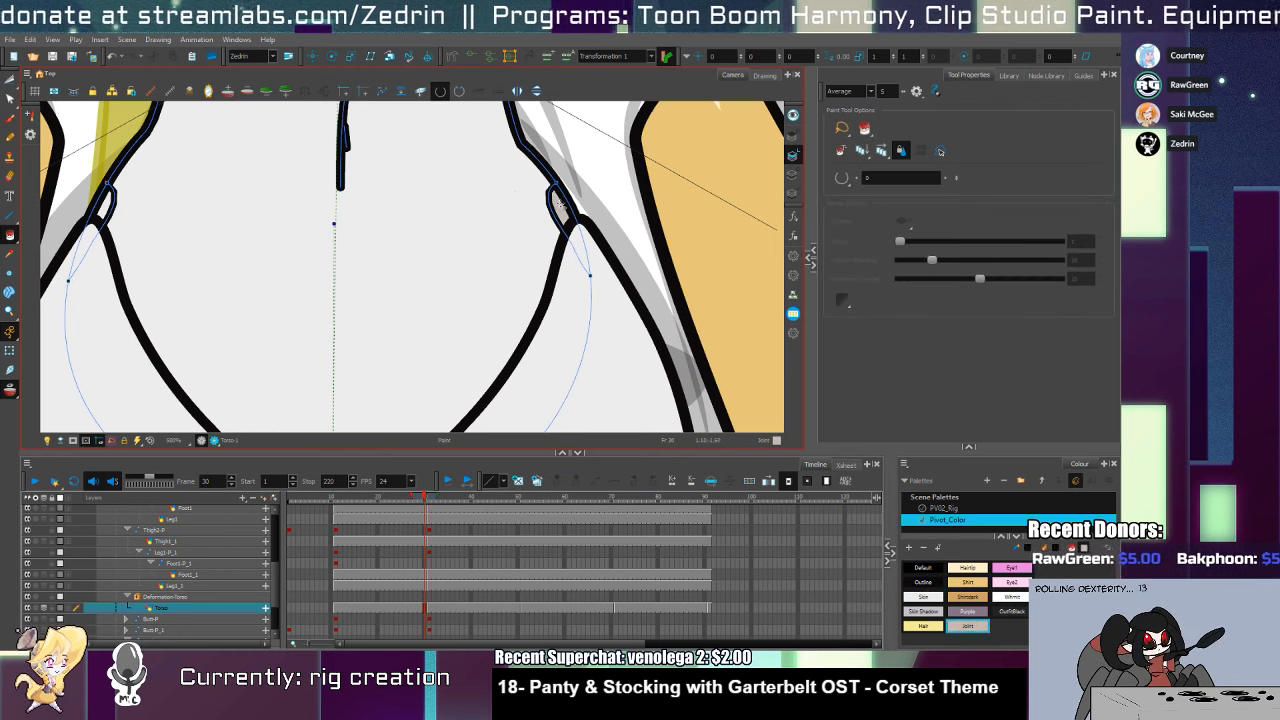
key("alt+z")
left_click(142, 267, "alt")
left_click(148, 274, "alt")
left_click(149, 274, "alt")
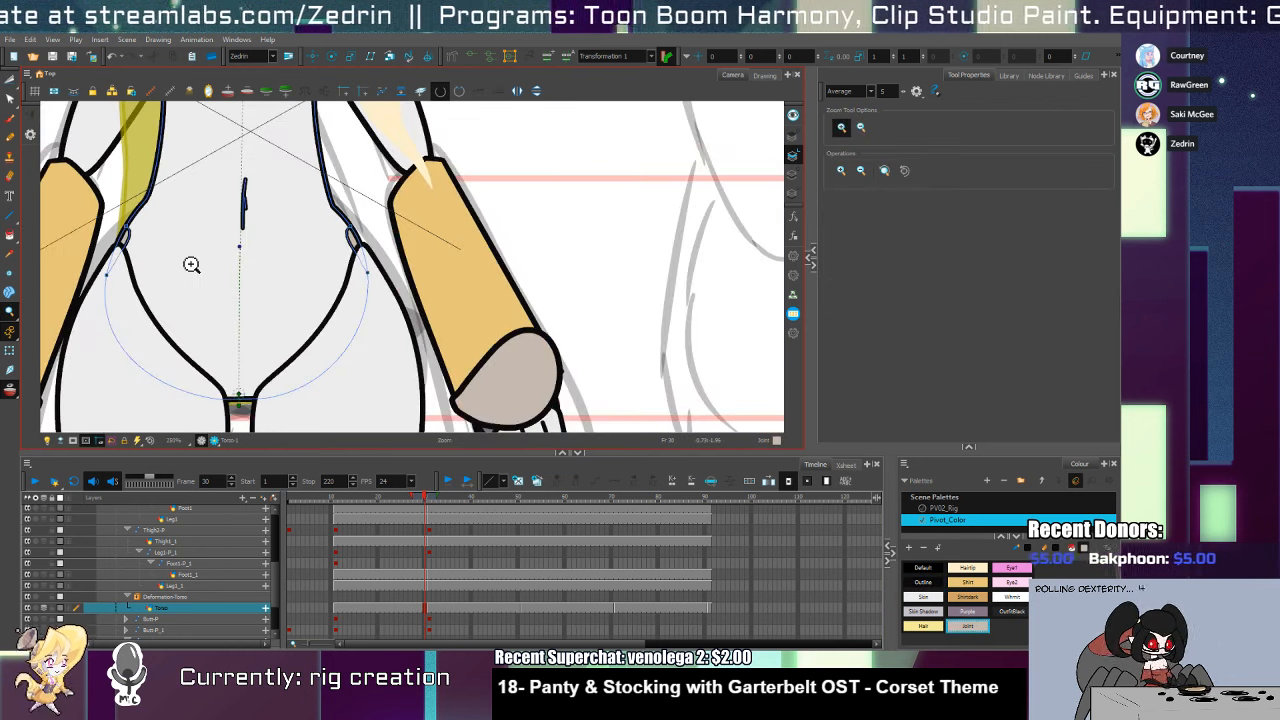
Draw a rounded hip-joint outline on the angled Torso drawing at frame 31 and set its maximum size to 4
left_click(430, 551)
left_click(315, 278)
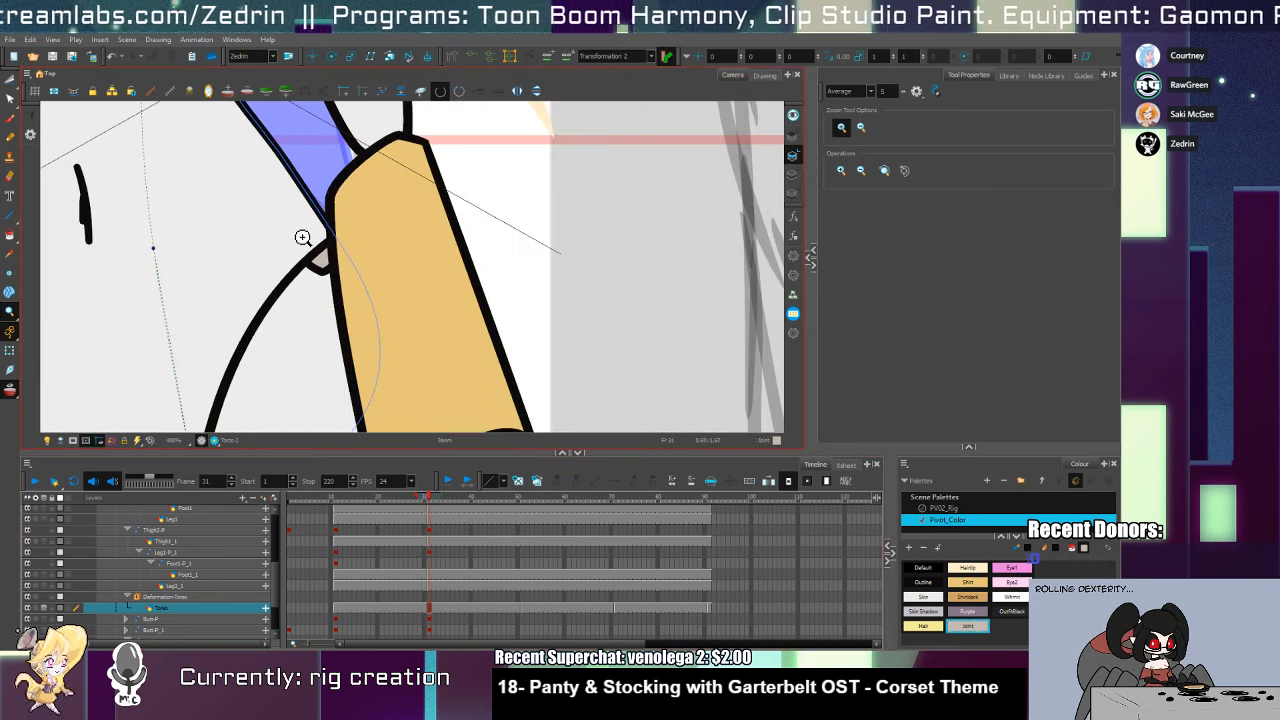
key("alt+/")
mouse_move(328, 222)
left_mouse_down()
mouse_move(297, 228)
mouse_move(316, 283)
mouse_move(388, 256)
left_mouse_up()
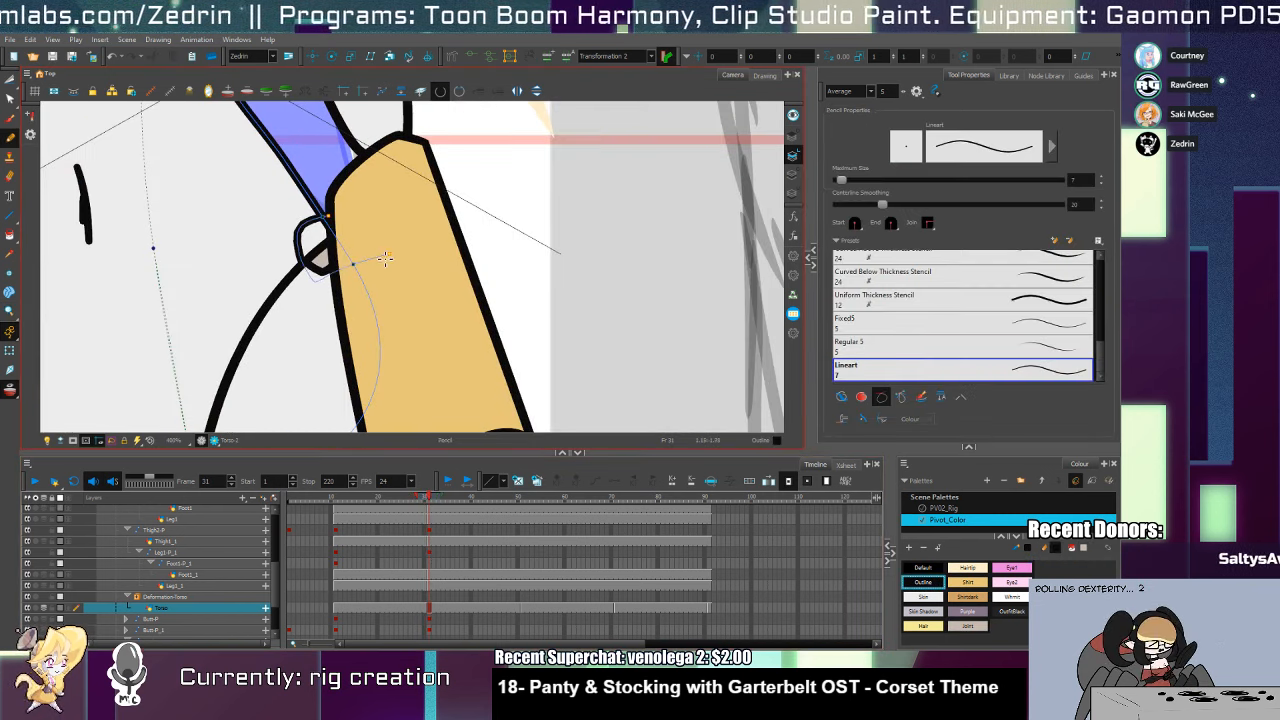
key("alt+s")
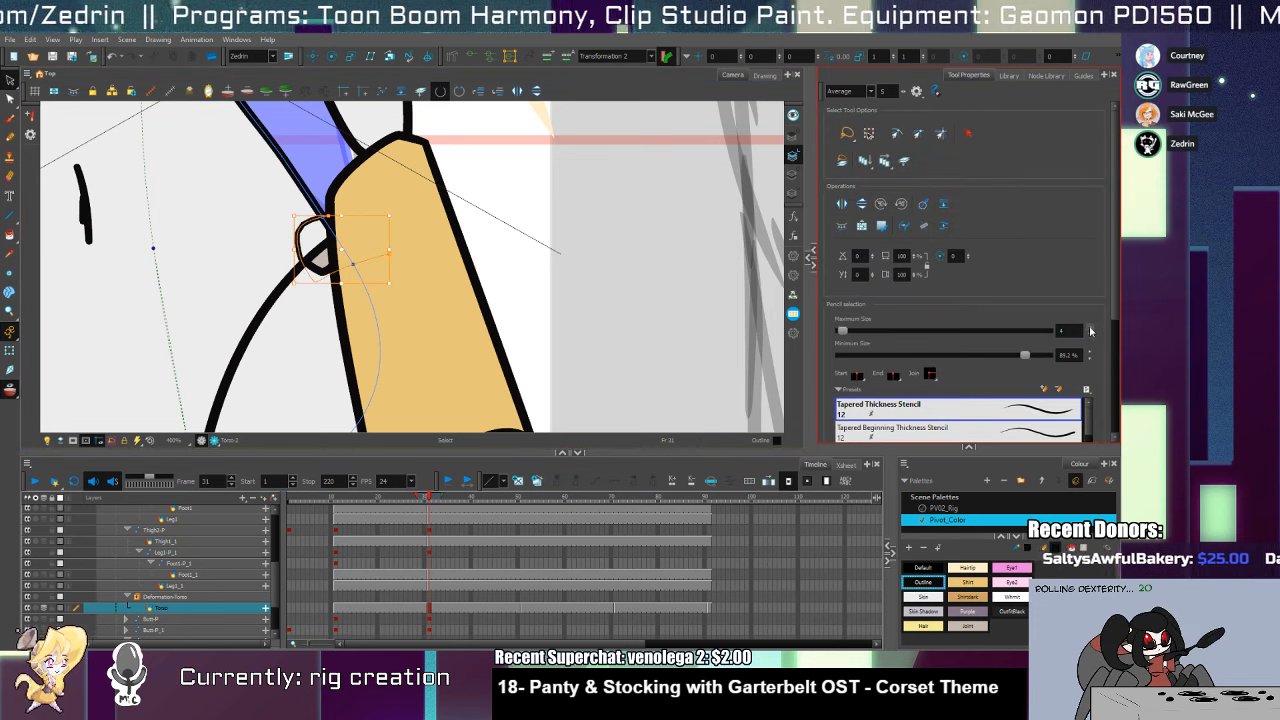
Fill the angled torso's new hip joint with the Joint colour and cut away the surplus stroke ends
key("alt+i")
left_click(314, 240)
key("alt+t")
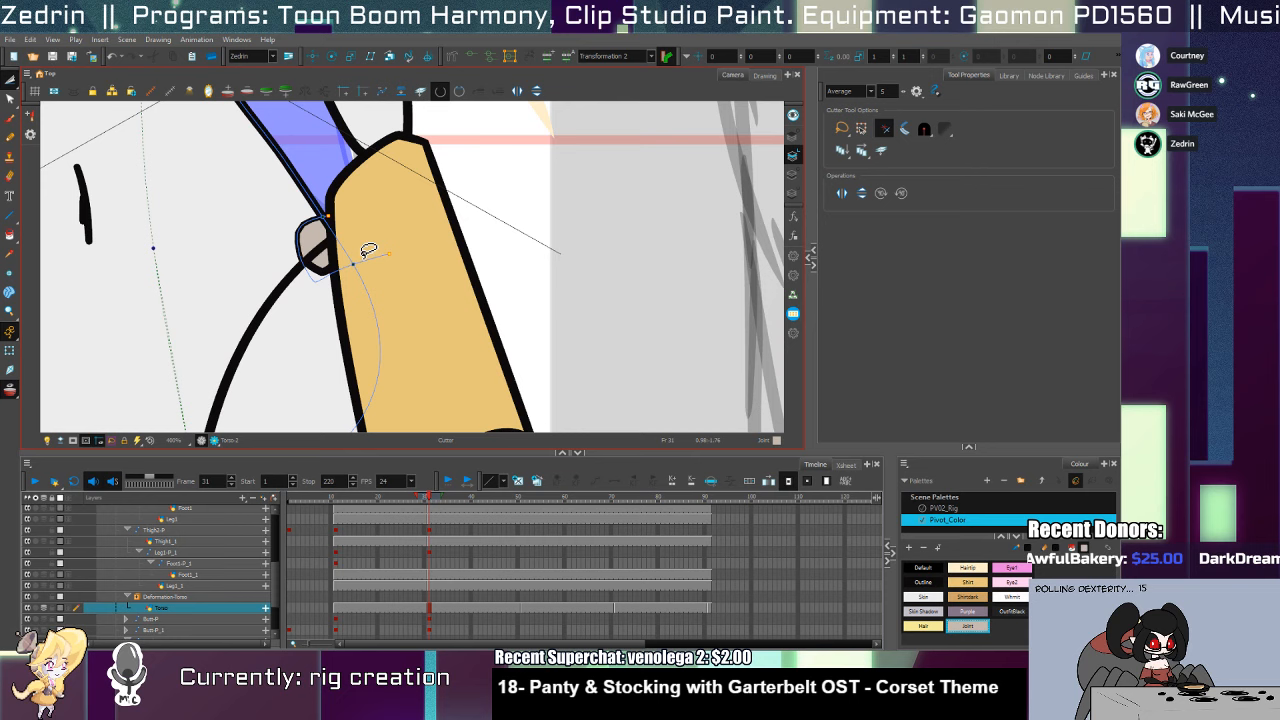
left_click(330, 214)
left_click(328, 215)
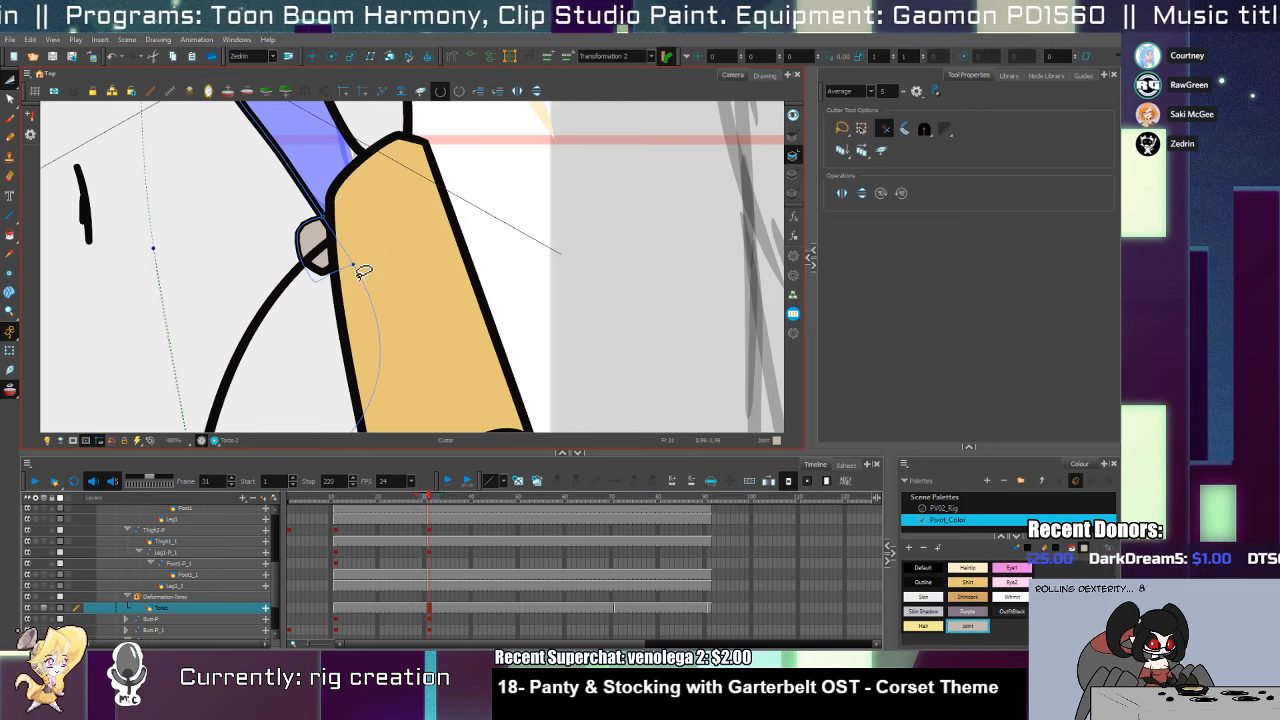
Delete the old joint lines at the top of the angled thigh drawing and repaint that spot with the sampled Skin colour
key("alt+s")
left_click(322, 325)
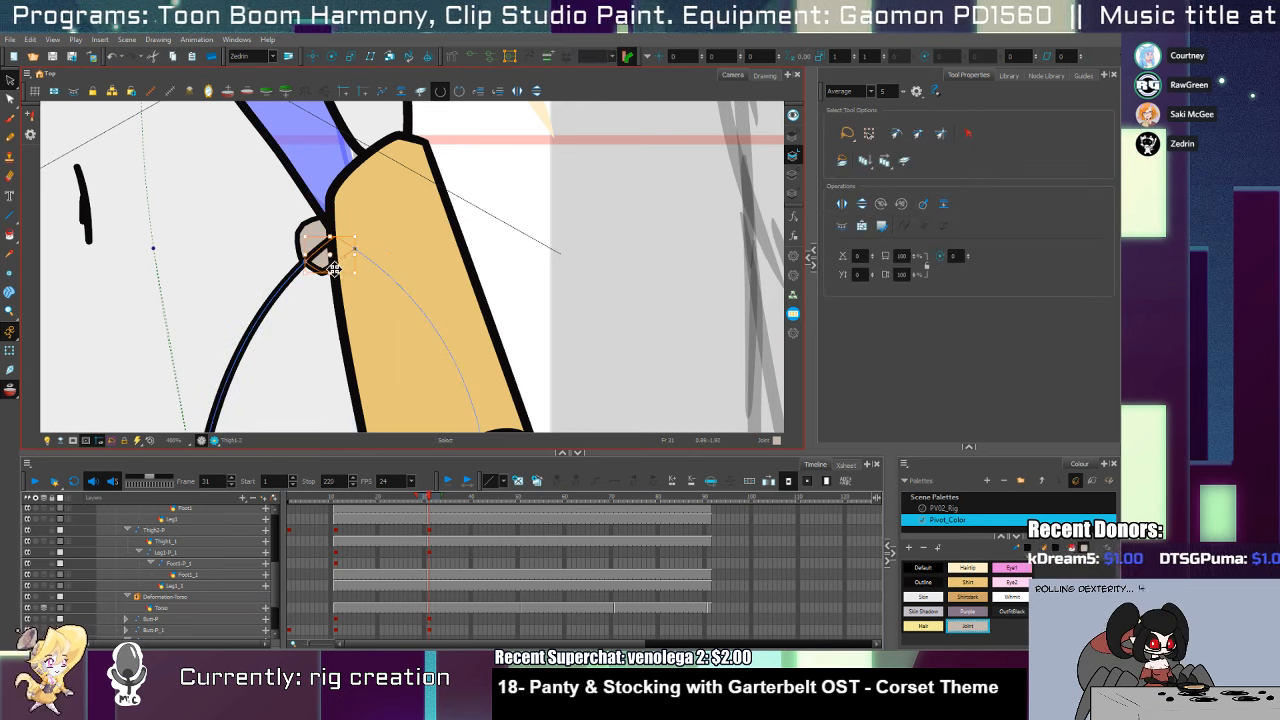
key("alt+i")
key("alt+d")
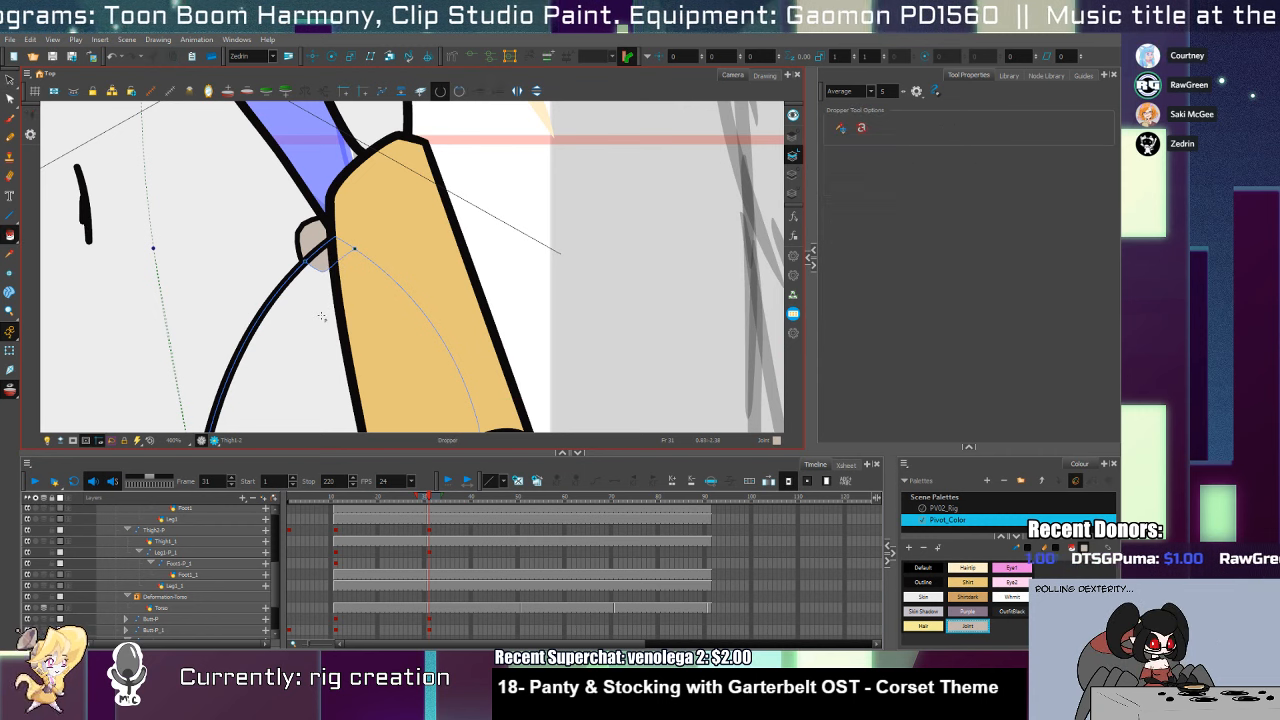
left_click(322, 319)
key("alt+s")
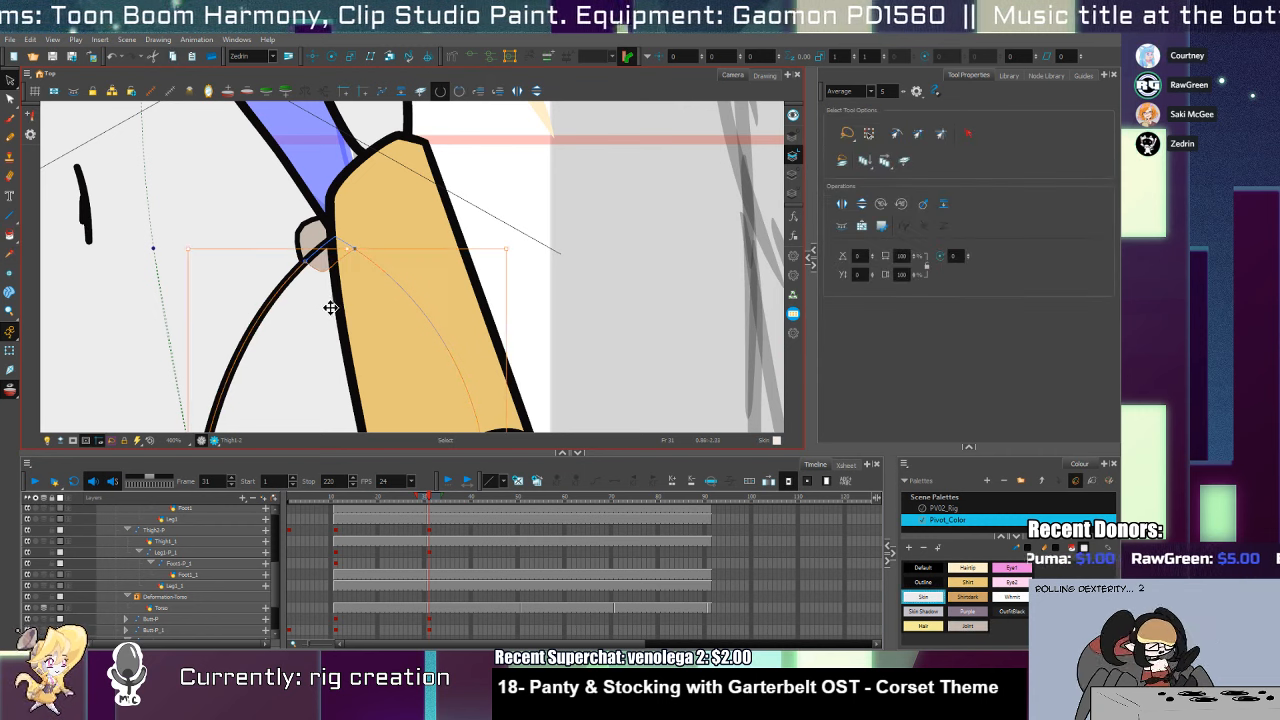
key("alt+i")
left_click_drag(332, 338, 343, 290)
key("alt+z")
scroll(343, 292, "down", 5)
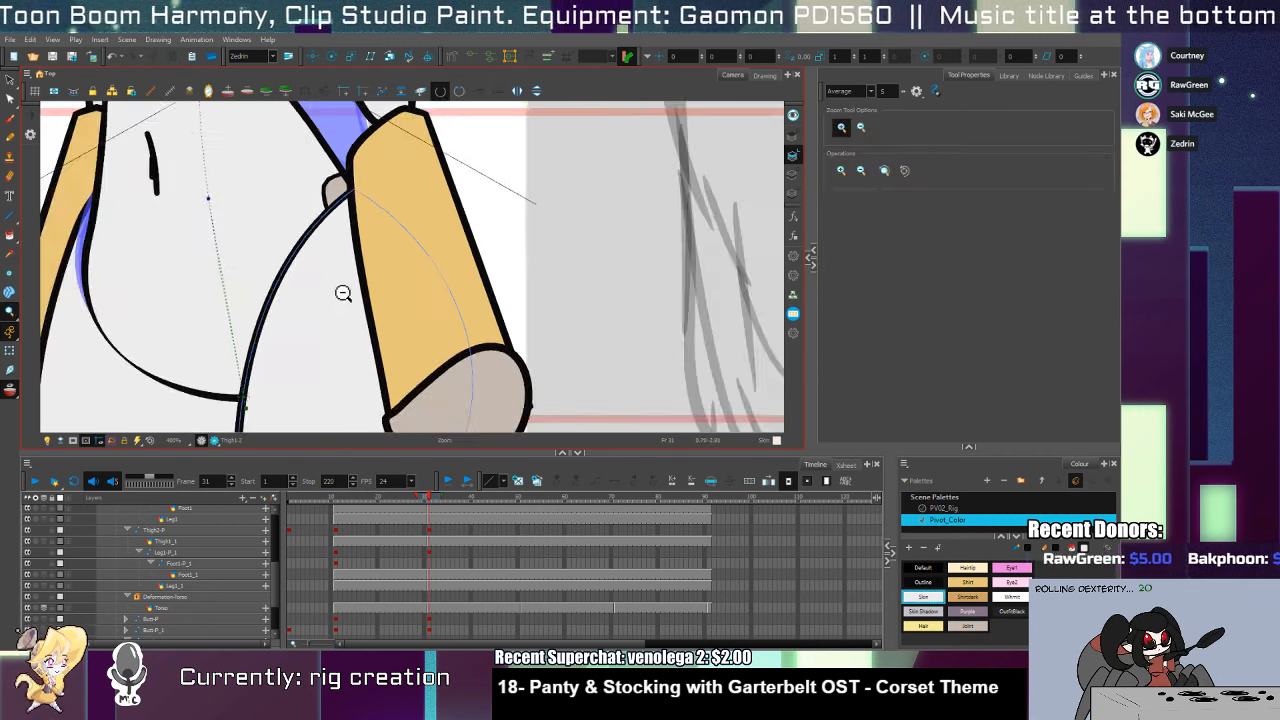
Compare the hips in frames 30 and 31, and reshape the angled torso's lower contour into a smoother curve toward the crotch
key("comma")
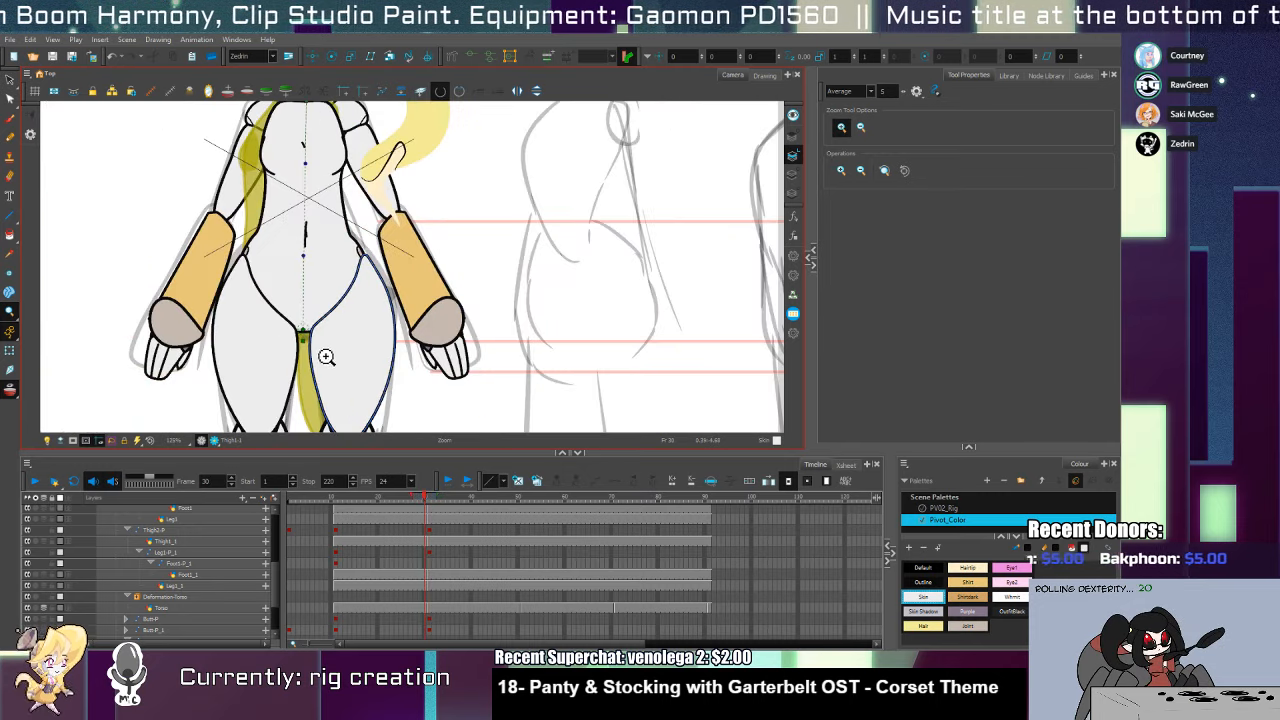
key("period")
key("comma")
key("period")
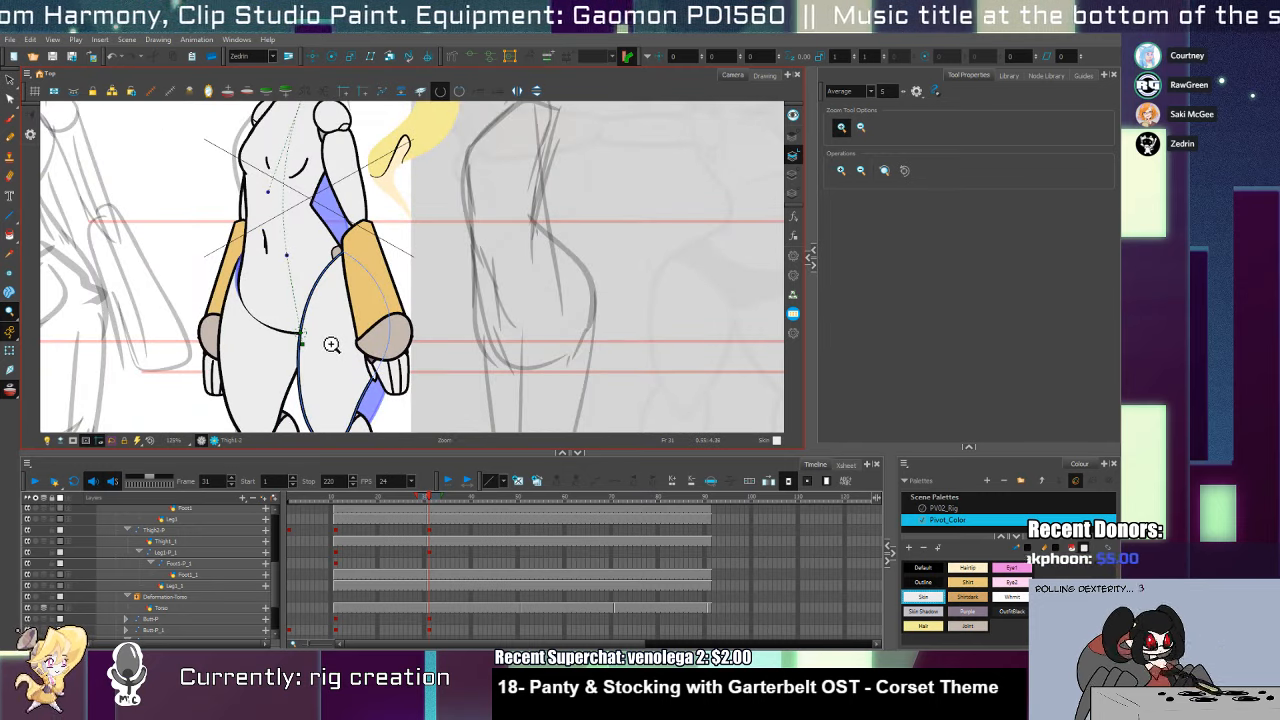
key("alt+q")
left_click(258, 315)
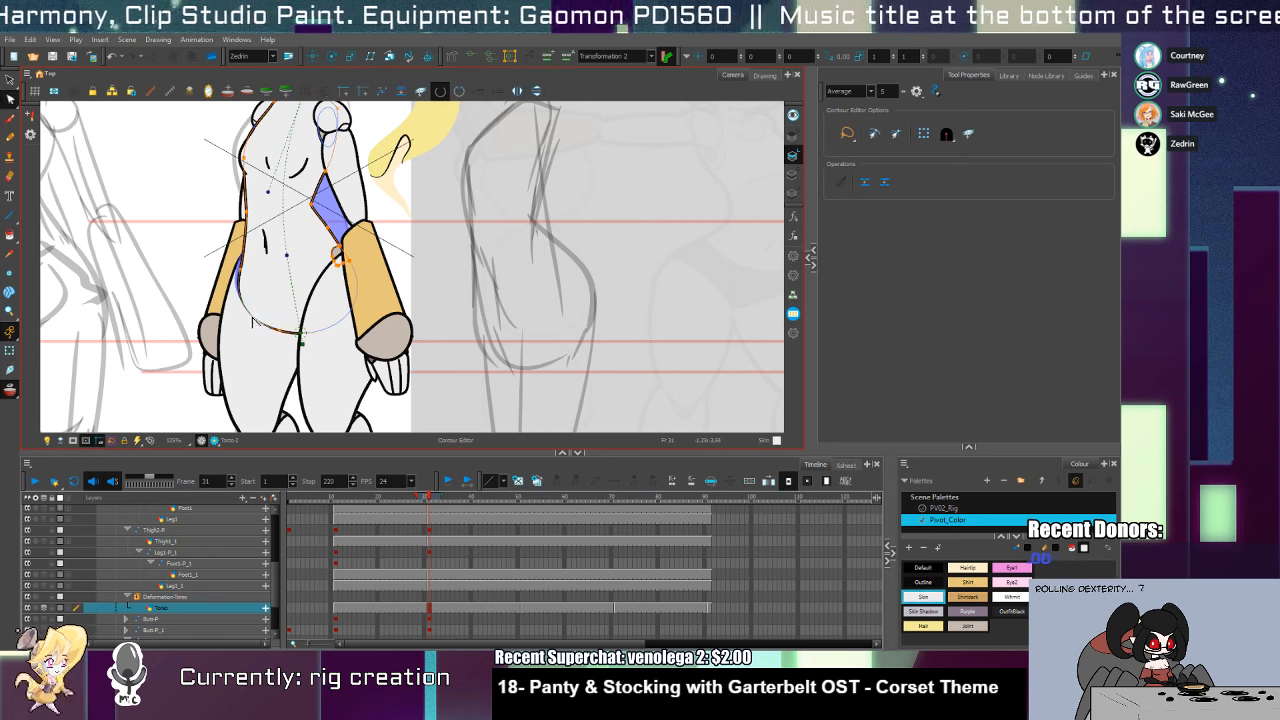
scroll(258, 320, "up", 3)
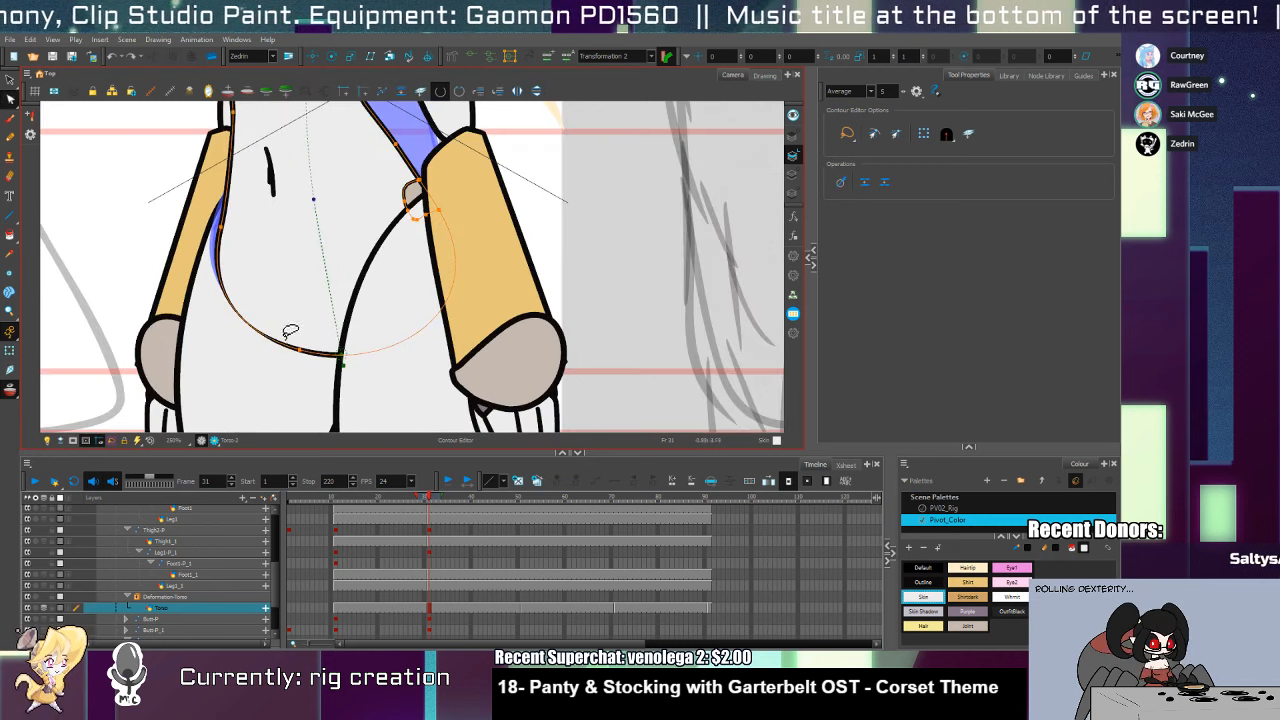
left_click(300, 349)
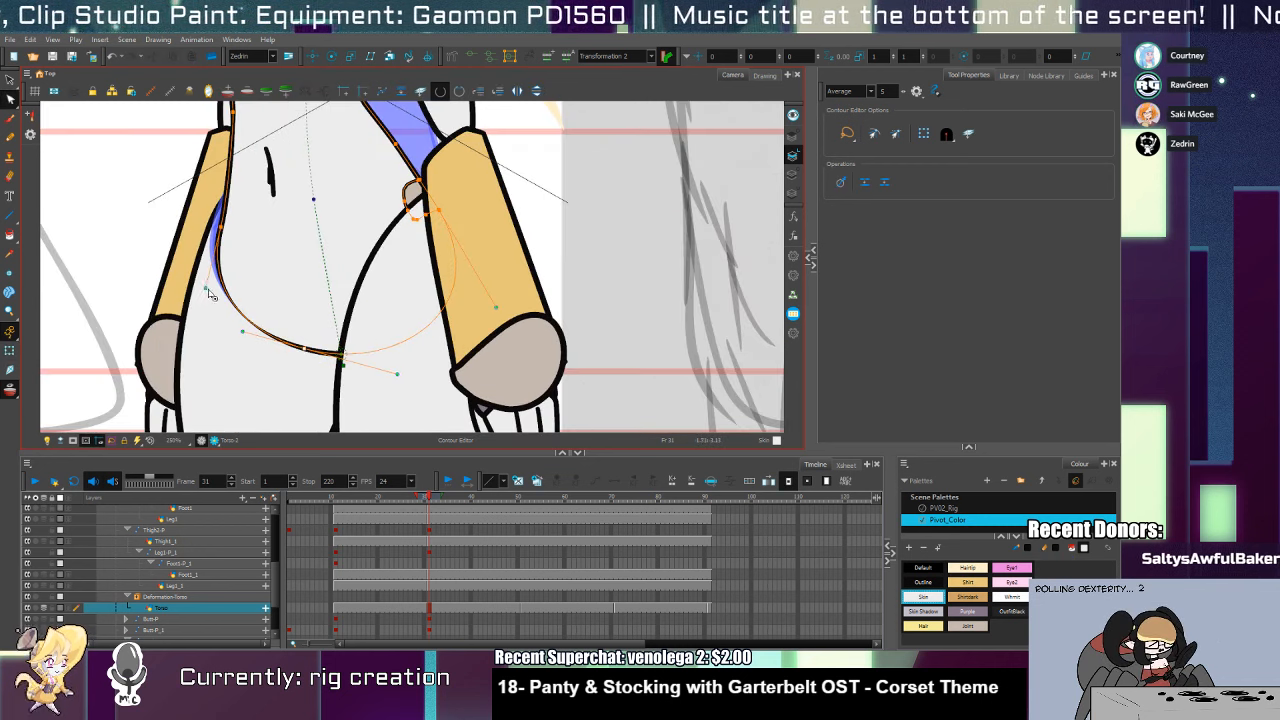
left_click_drag(209, 291, 216, 292)
left_click_drag(228, 240, 220, 226)
Advance the timeline frame by frame from the angled view to frame 51
key("alt+z")
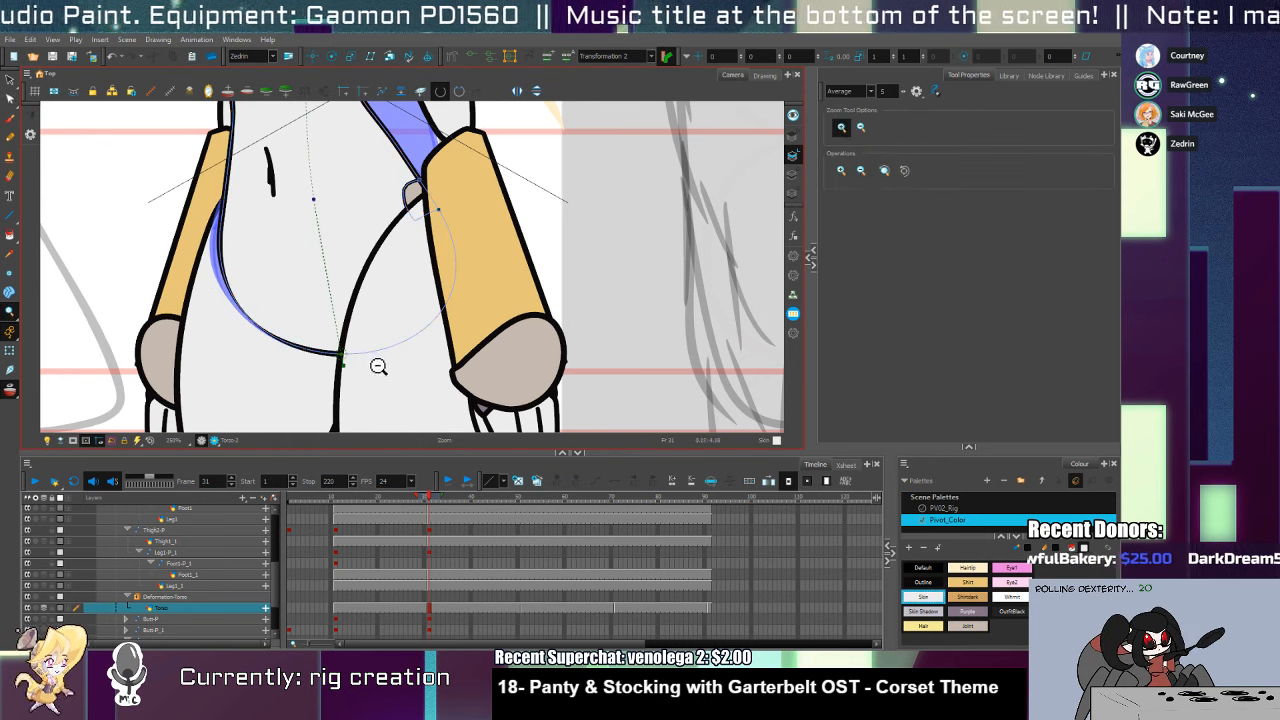
left_click(376, 364, "alt")
left_click(378, 363, "alt")
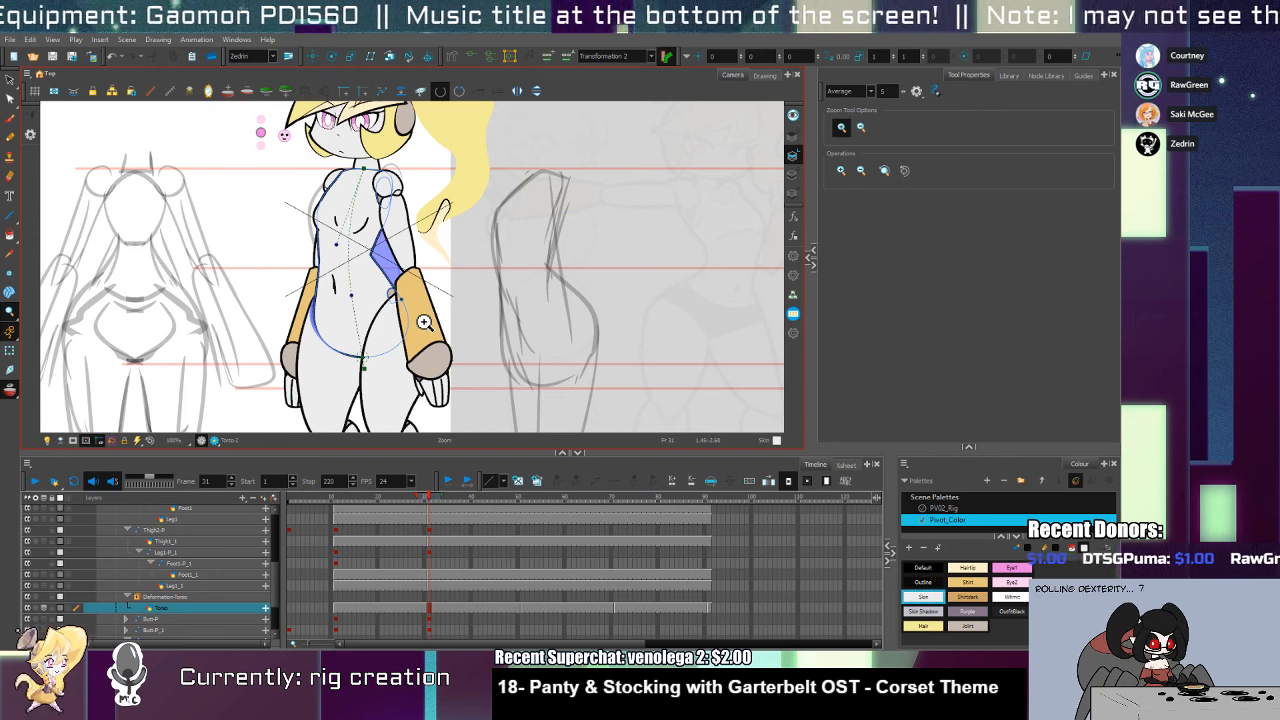
key("period")
key("period")
key("period")
key("period")
key("period")
key("period")
key("period")
key("period")
key("period")
key("period")
key("period")
key("period")
key("period")
key("period")
key("period")
key("period")
key("period")
key("period")
key("period")
key("period")
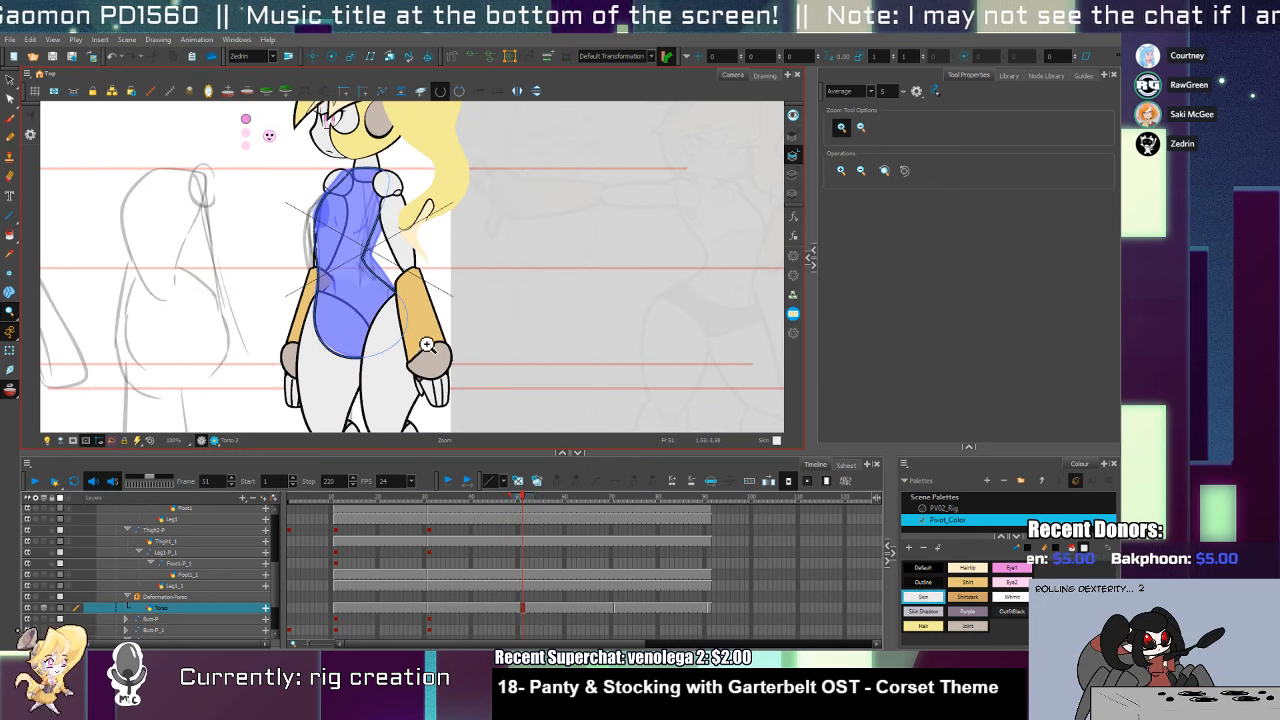
Clear the forearm drawing that covers the hip at frame 51, keeping the hand in place
key("shift+t")
left_click(430, 346)
left_click_drag(401, 388, 395, 358)
left_click(435, 304)
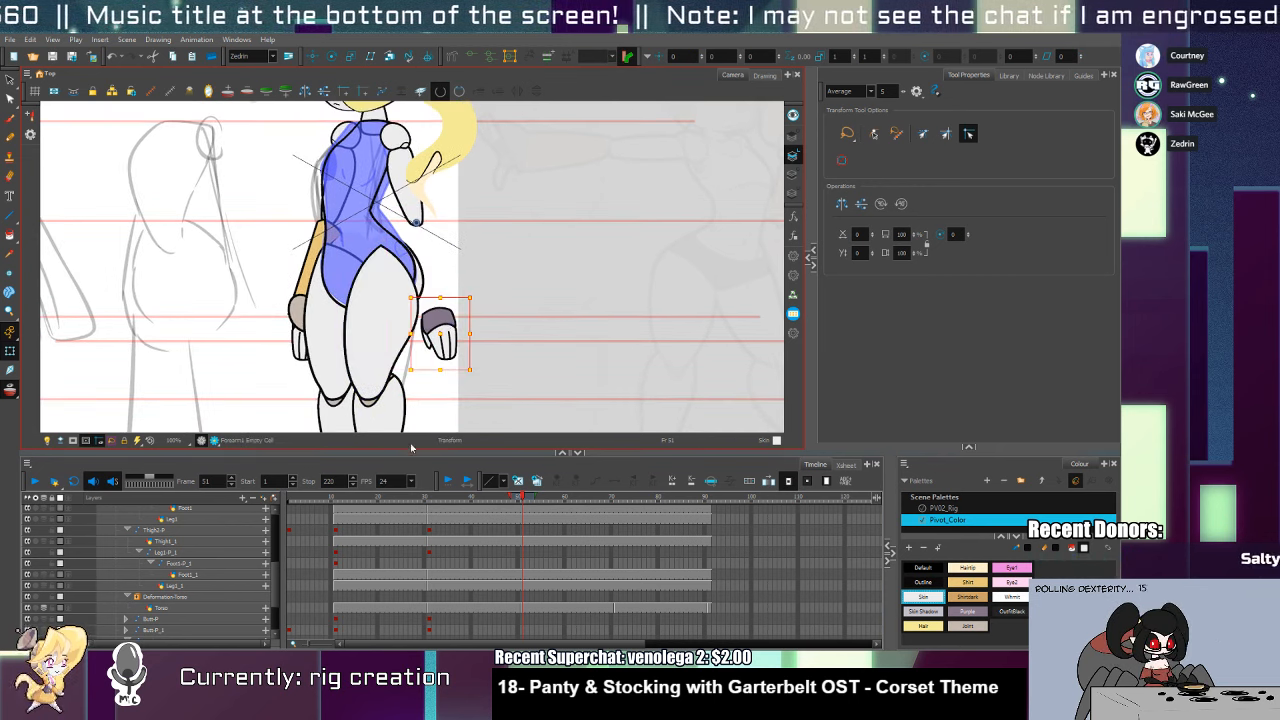
Create a new empty thigh drawing at frame 51 and outline the near thigh with the Lineart pencil
left_click(381, 320)
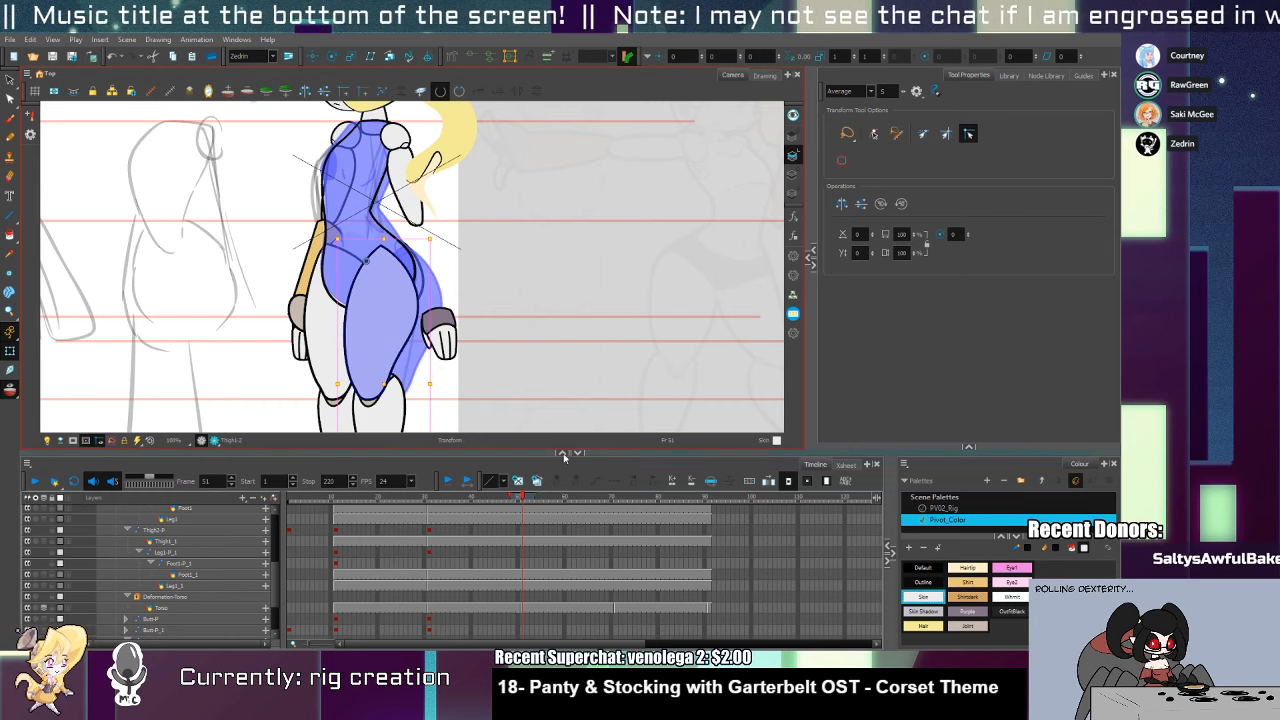
left_click(518, 481)
key("alt+slash")
left_click_drag(389, 244, 355, 279)
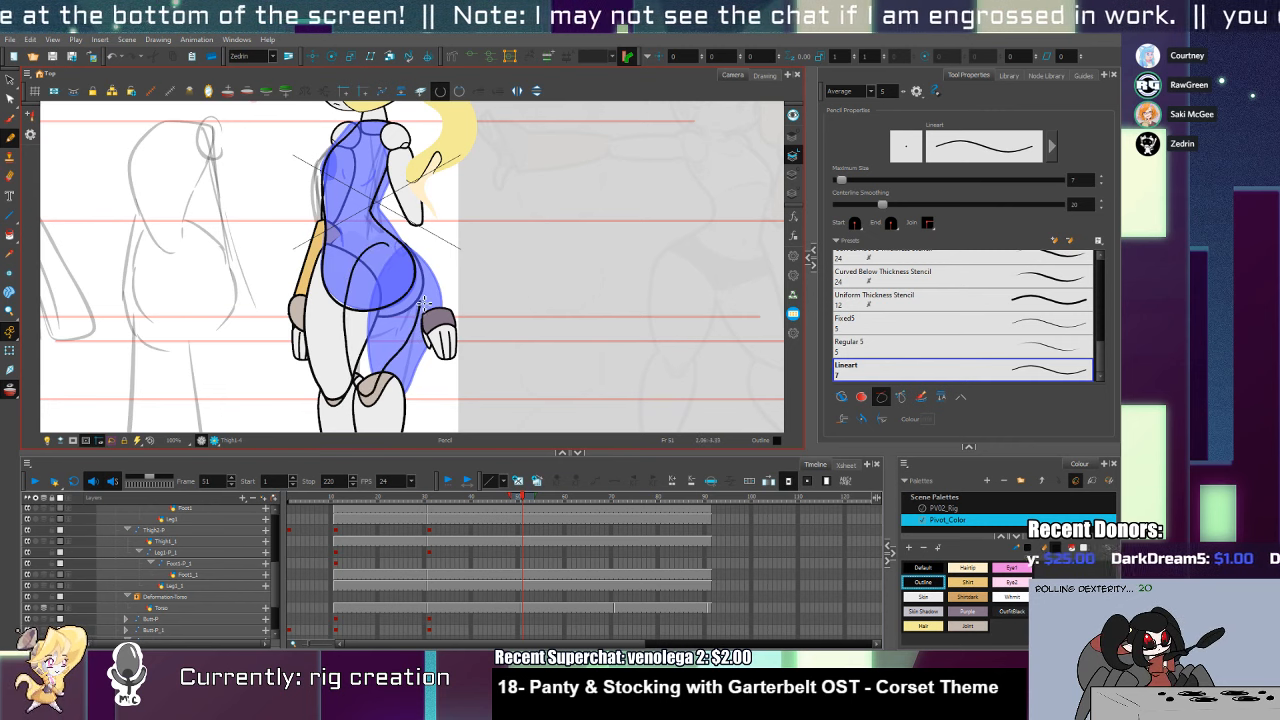
left_click_drag(410, 256, 372, 265)
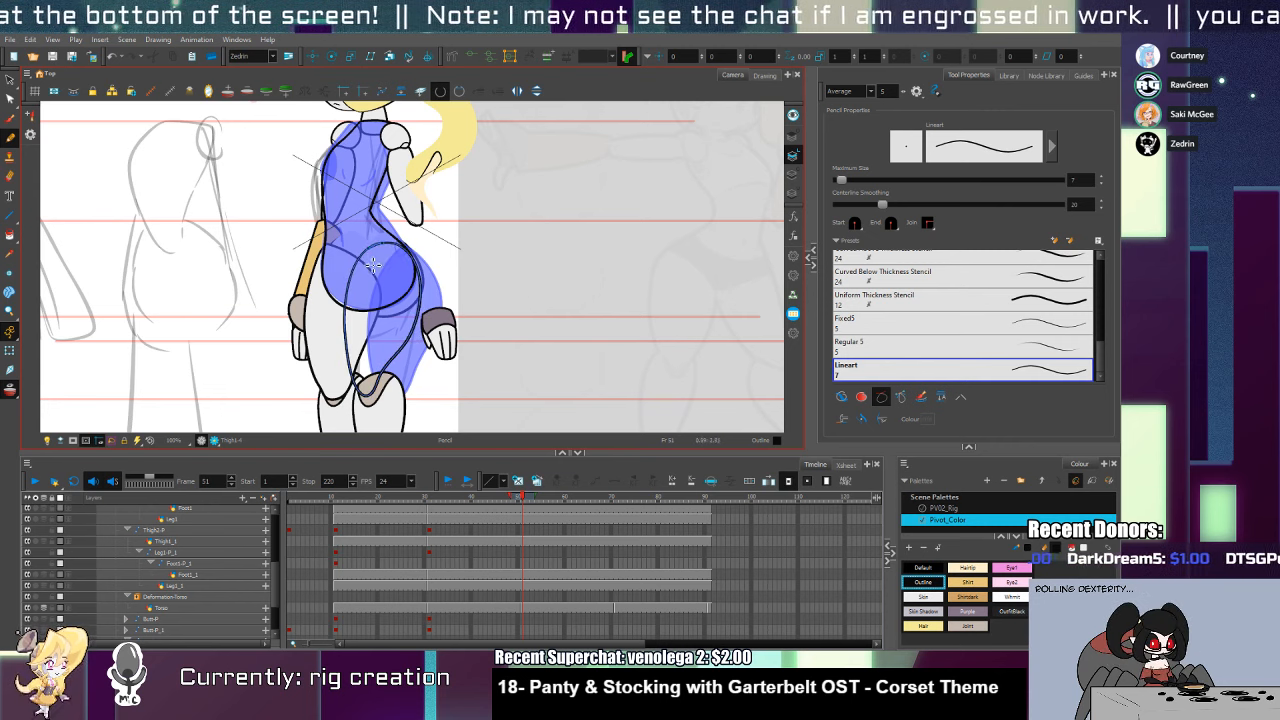
Select the new thigh outline and shift it slightly toward the front of the pelvis
key("shift+t")
key("alt+s")
left_click(421, 300)
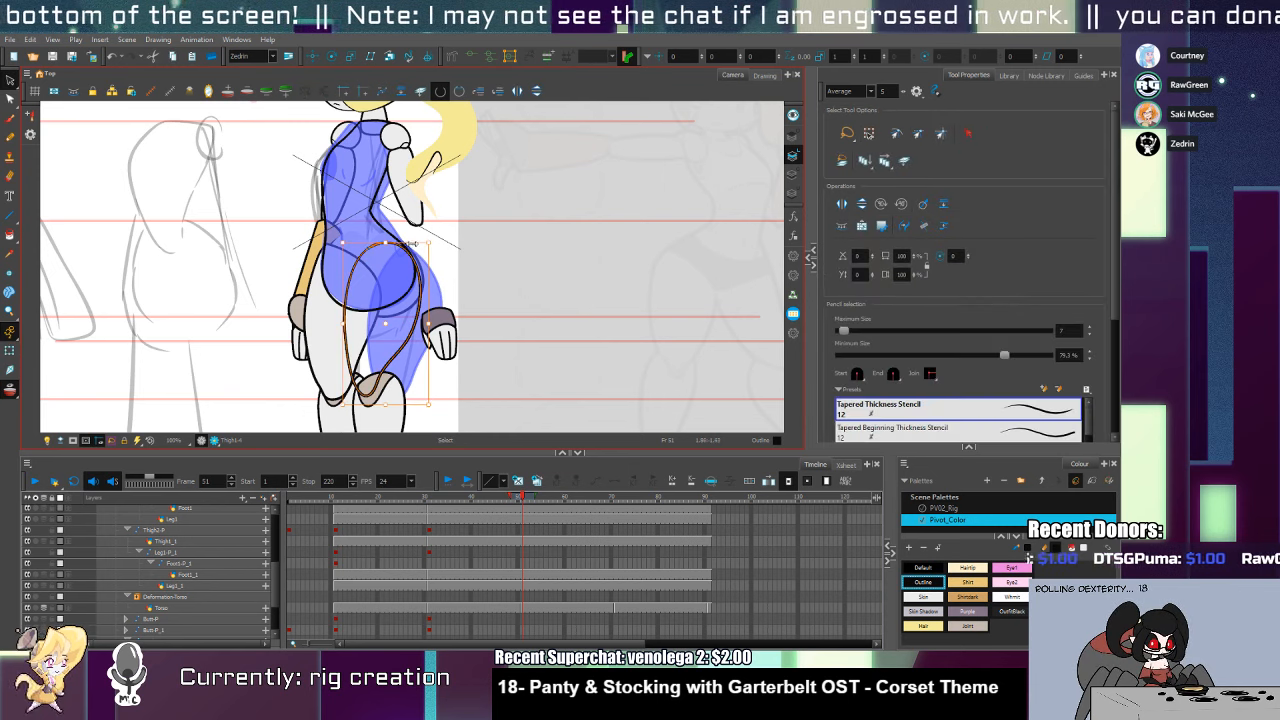
left_click_drag(409, 244, 390, 244)
key("shift+t")
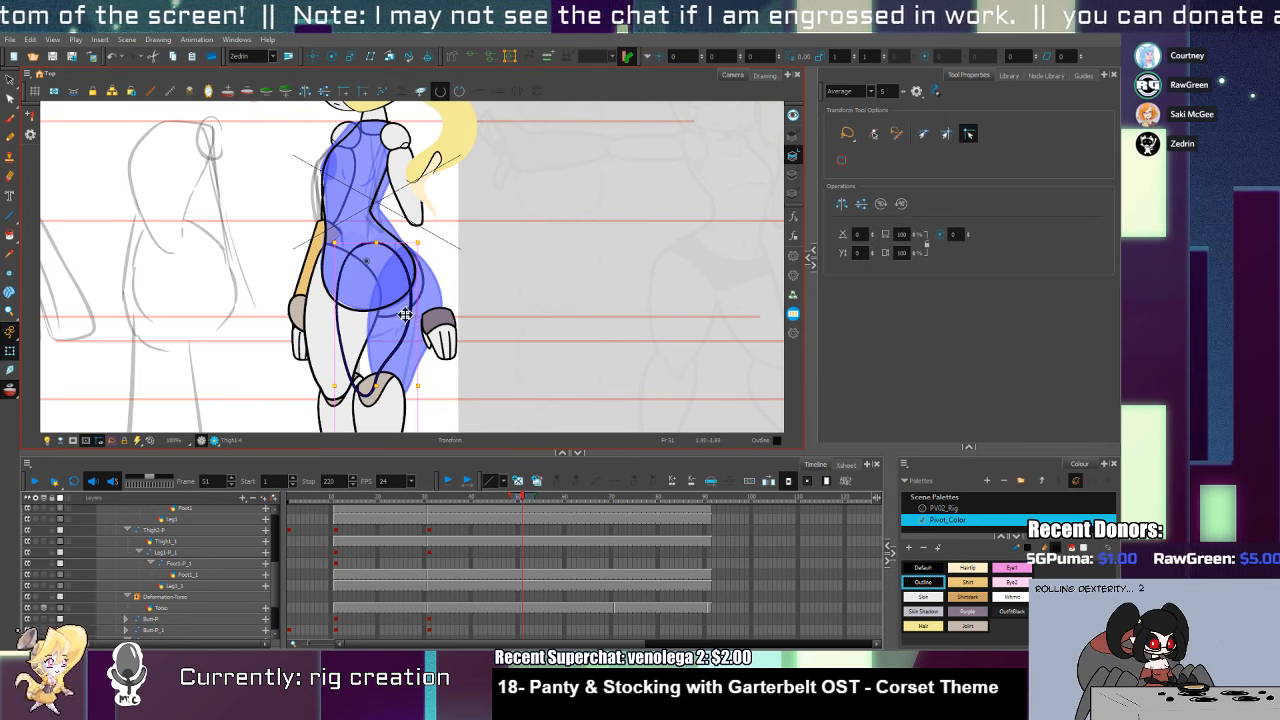
Nudge the near thigh outline slightly toward the back, then raise its top curve and push its front edge outward with the Contour Editor
left_click_drag(381, 394, 388, 395)
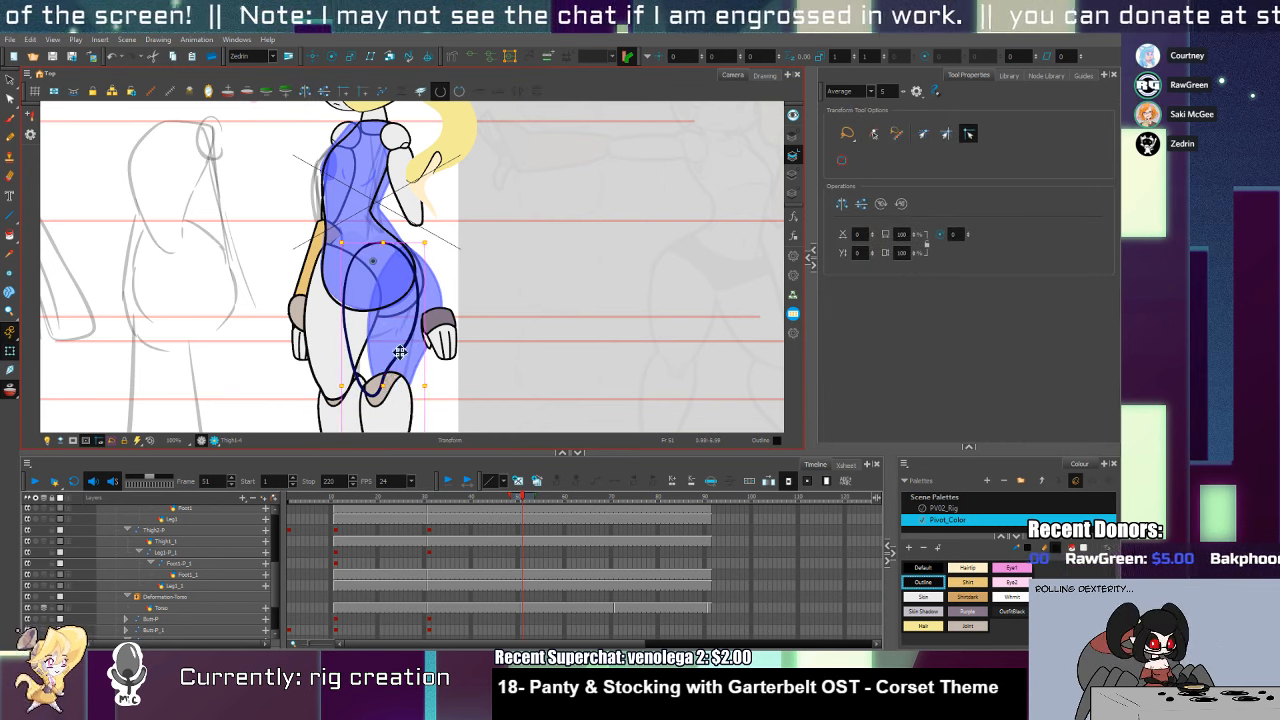
key("alt+q")
left_click(415, 279)
scroll(389, 244, "up", 2)
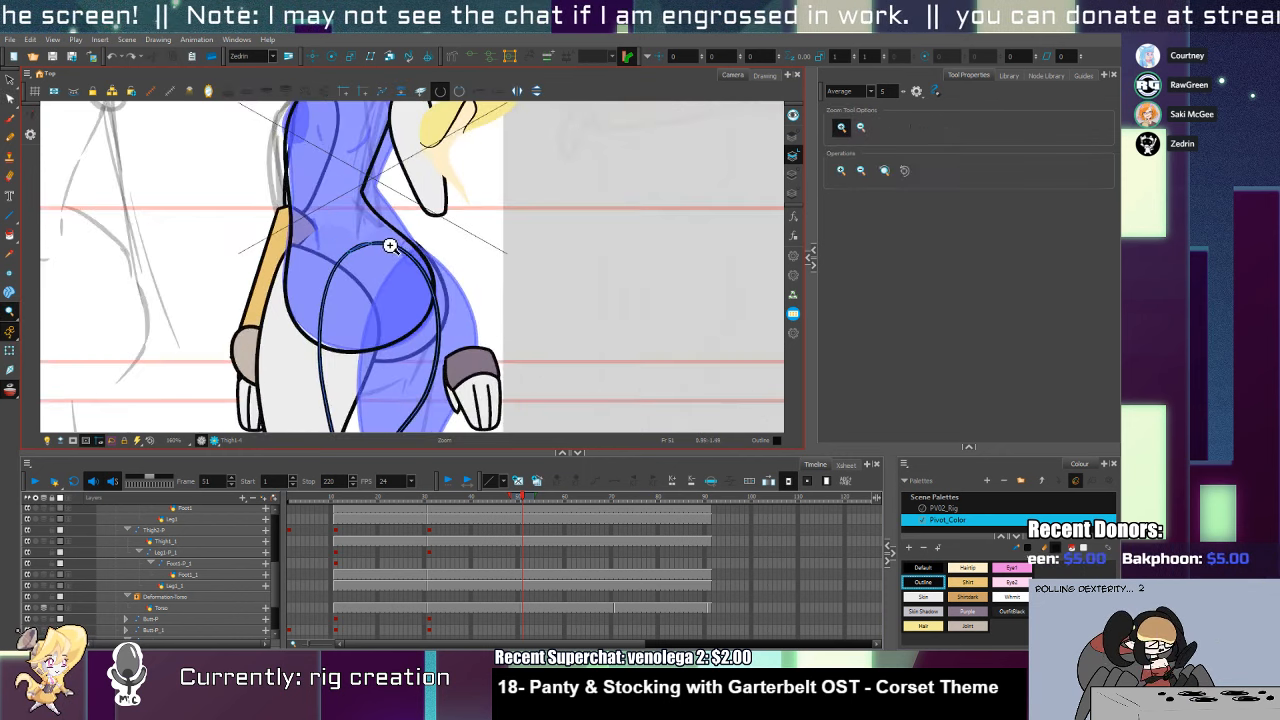
key("alt+t")
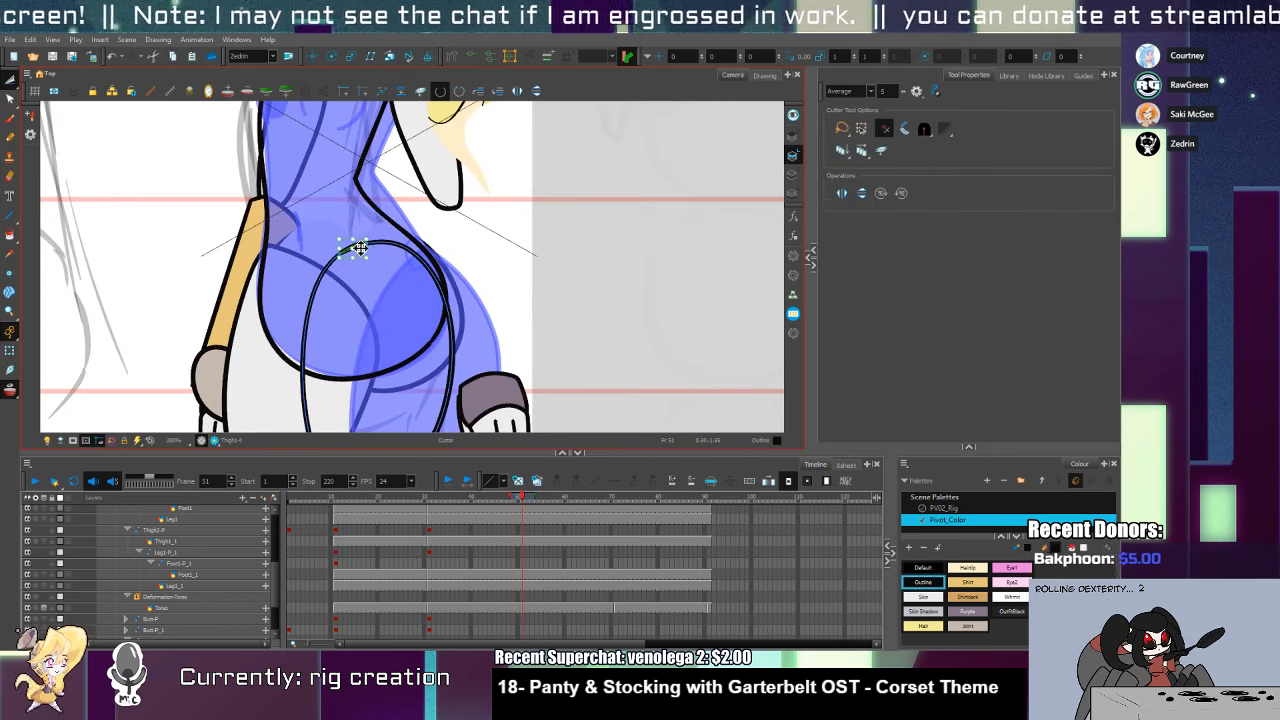
key("alt+q")
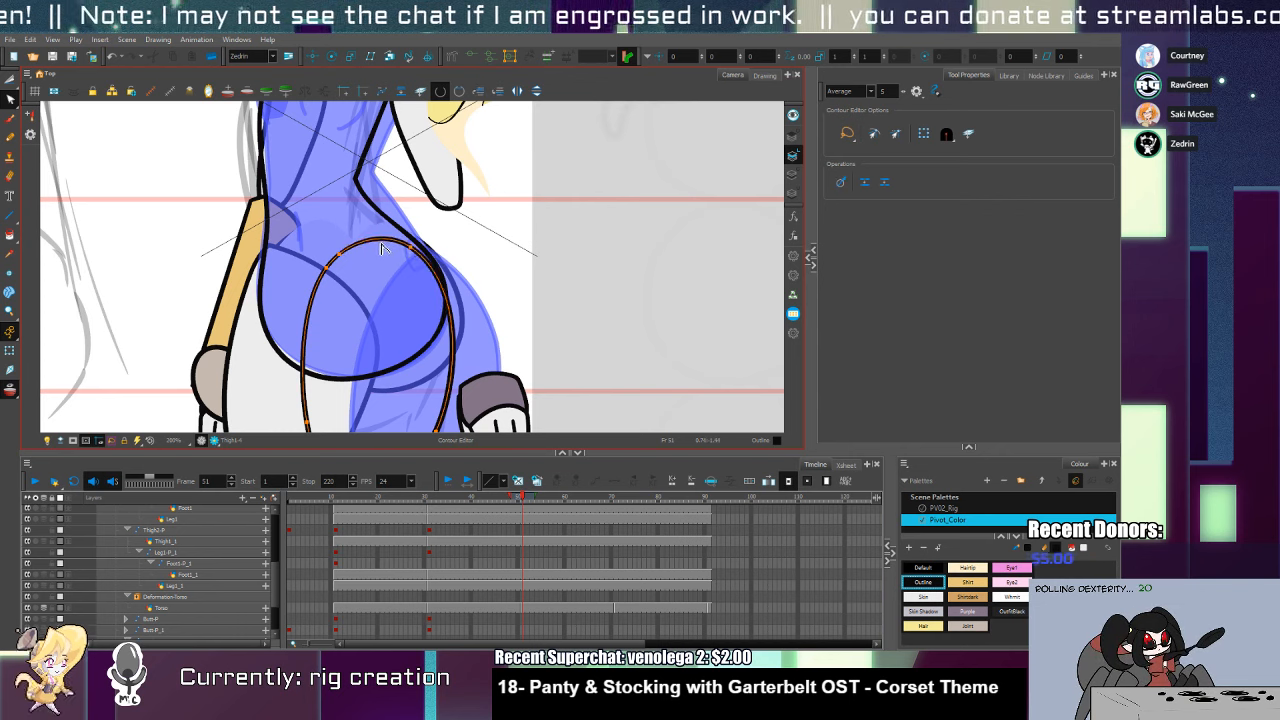
left_click(385, 242)
left_click_drag(414, 243, 411, 239)
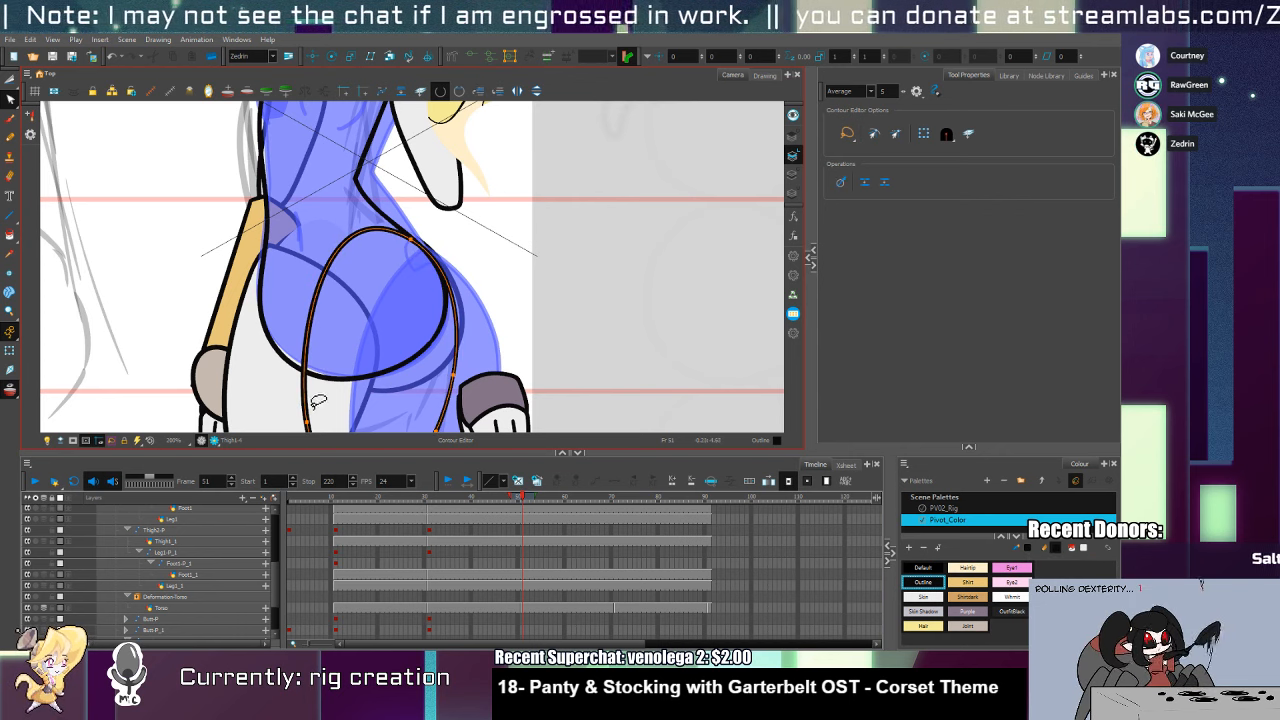
left_click_drag(307, 422, 301, 424)
Remove the surplus contour point on the thigh's rear edge, smooth that edge, and round out the knee end lower down
scroll(446, 315, "down", 3)
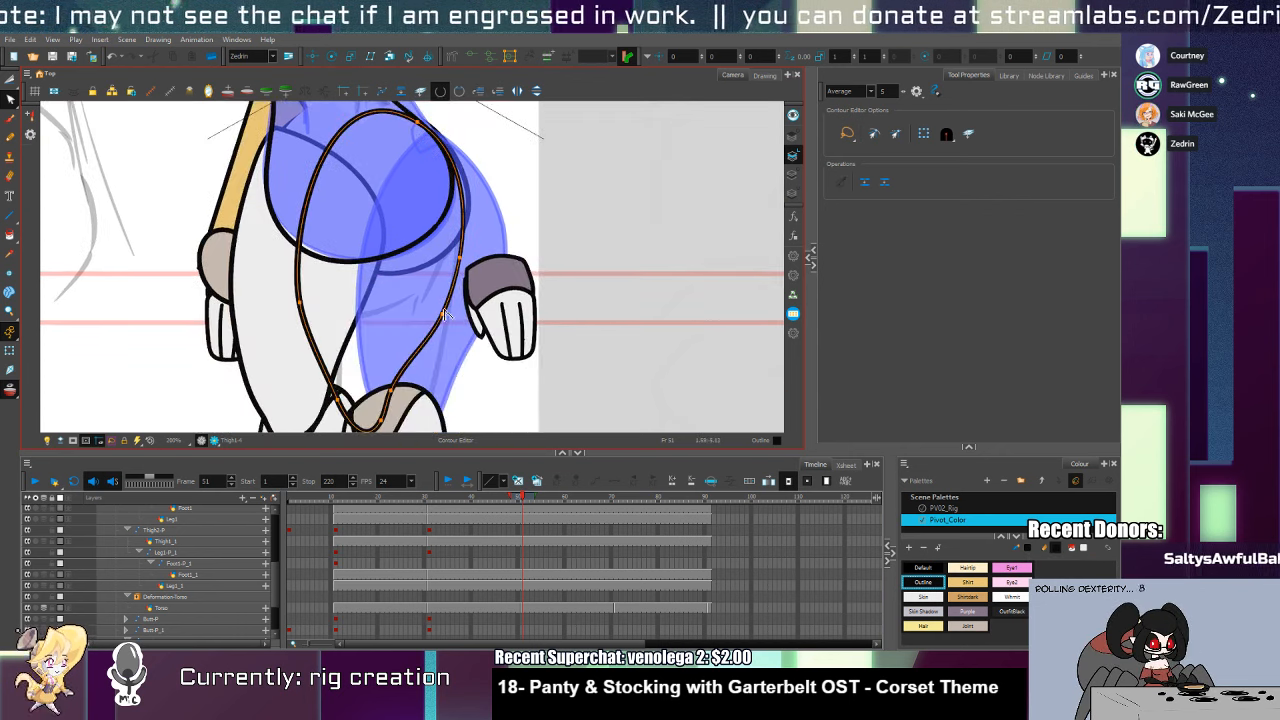
key("Delete")
left_click_drag(442, 314, 432, 300)
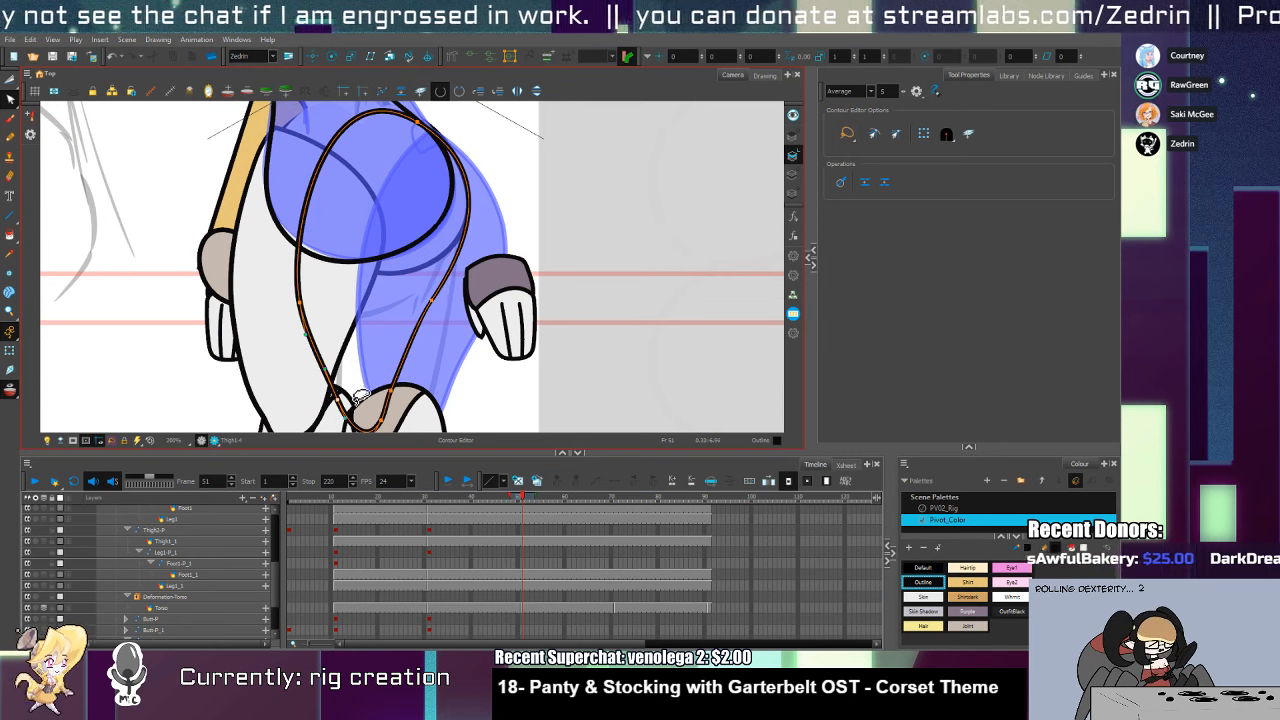
scroll(355, 395, "down", 1)
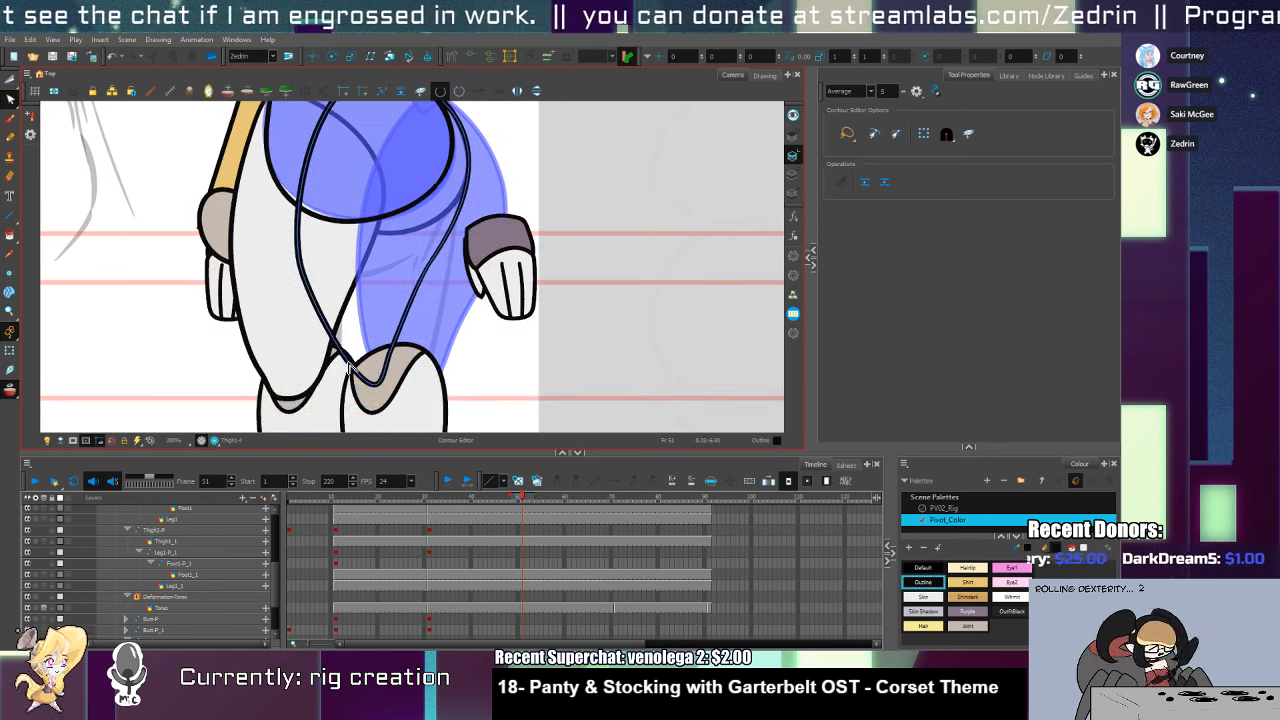
left_click_drag(352, 372, 378, 388)
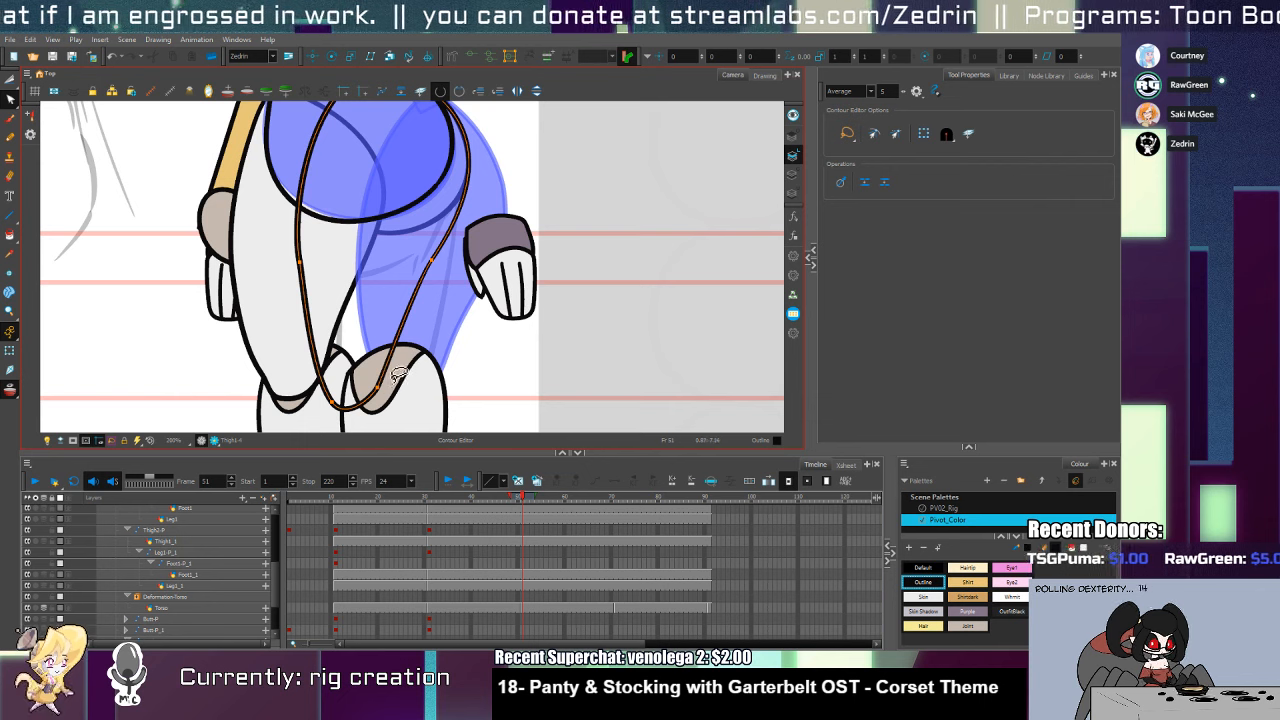
Adjust the contour points and curve handles along the thigh's rear edge to give it a fuller bend down to the knee
key("alt+s")
key("alt+q")
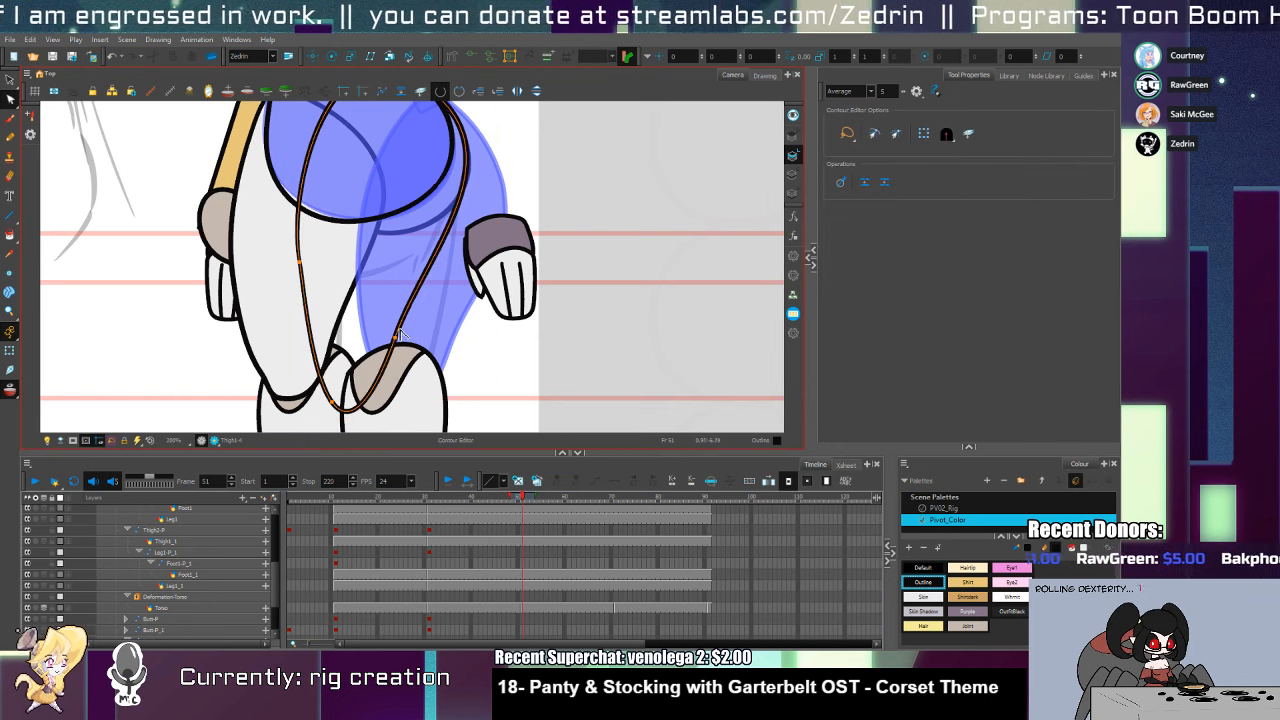
left_click(422, 298)
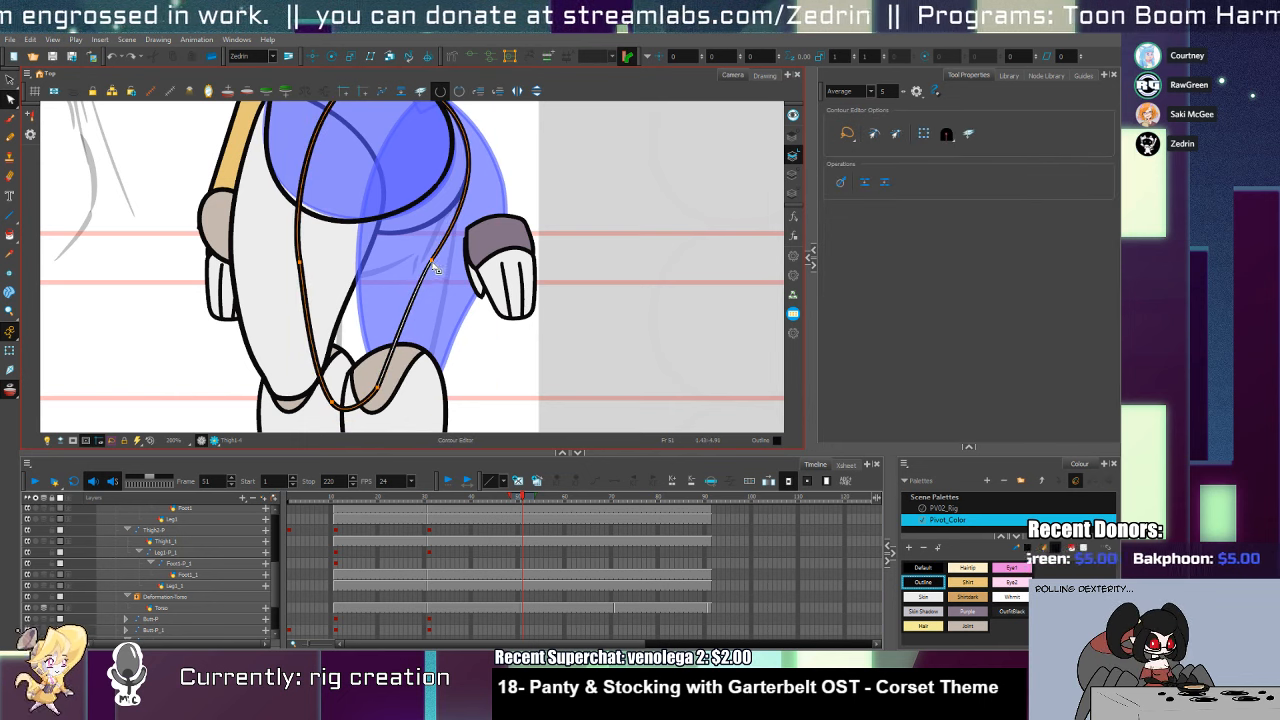
left_click_drag(432, 262, 430, 272)
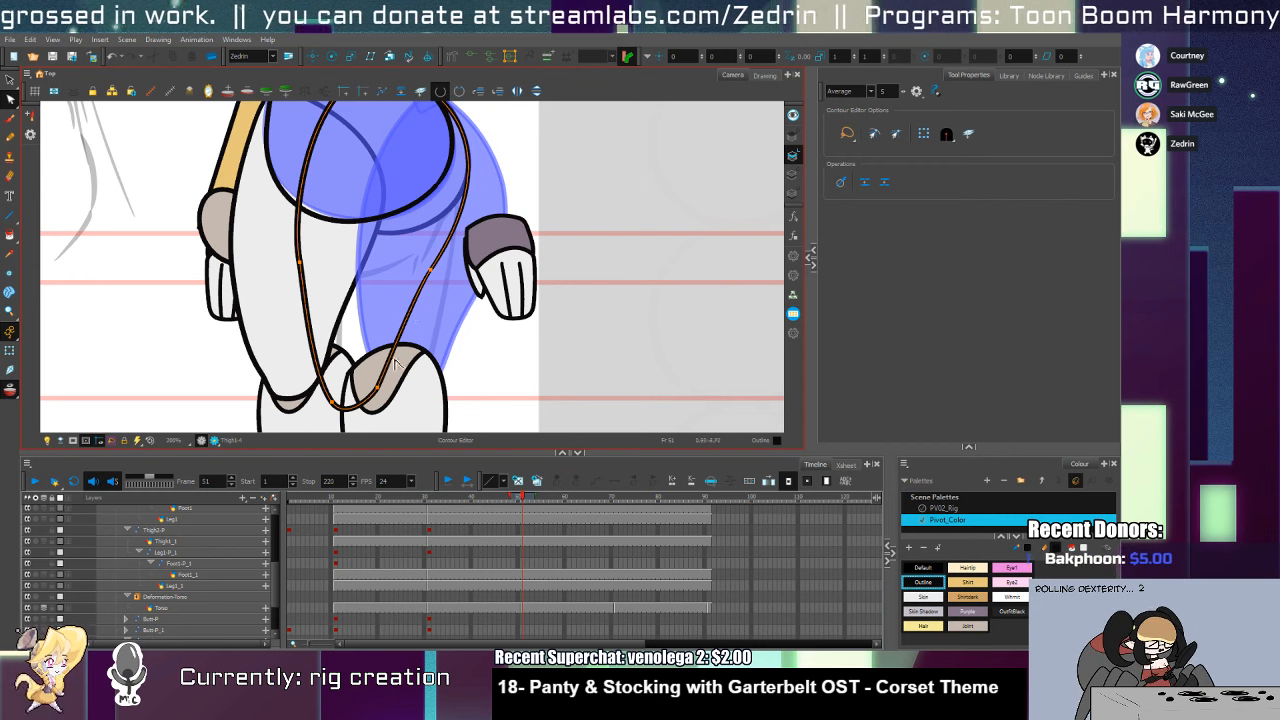
left_click_drag(377, 389, 369, 400)
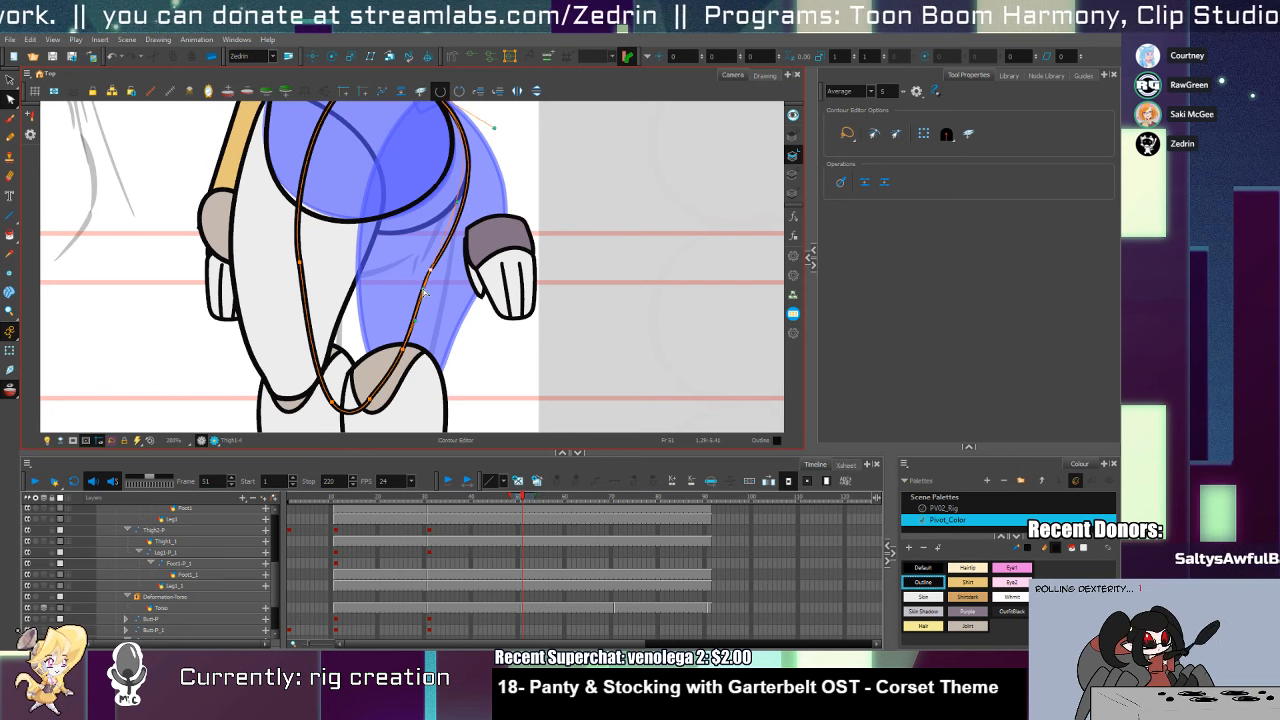
left_click_drag(422, 288, 417, 326)
left_click(427, 328)
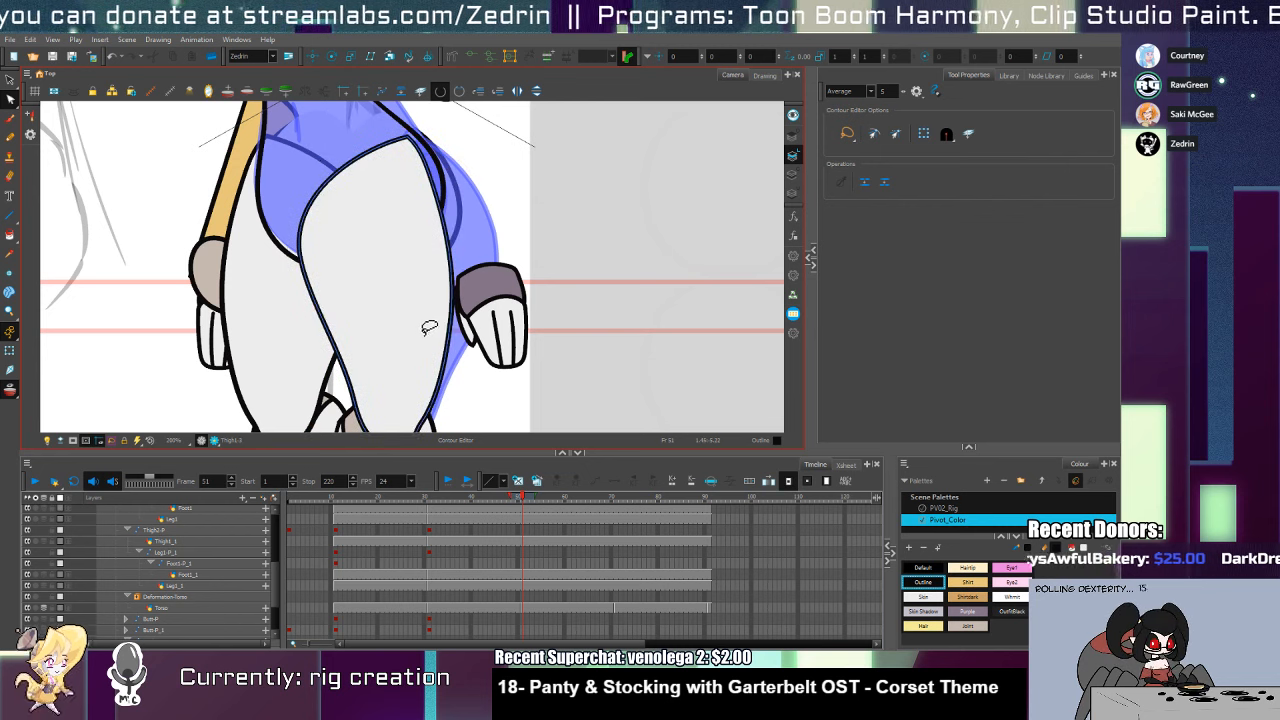
Lower the thigh outline's top curve at the hip and compare the shape with the previous thigh drawing
left_click_drag(453, 243, 451, 320)
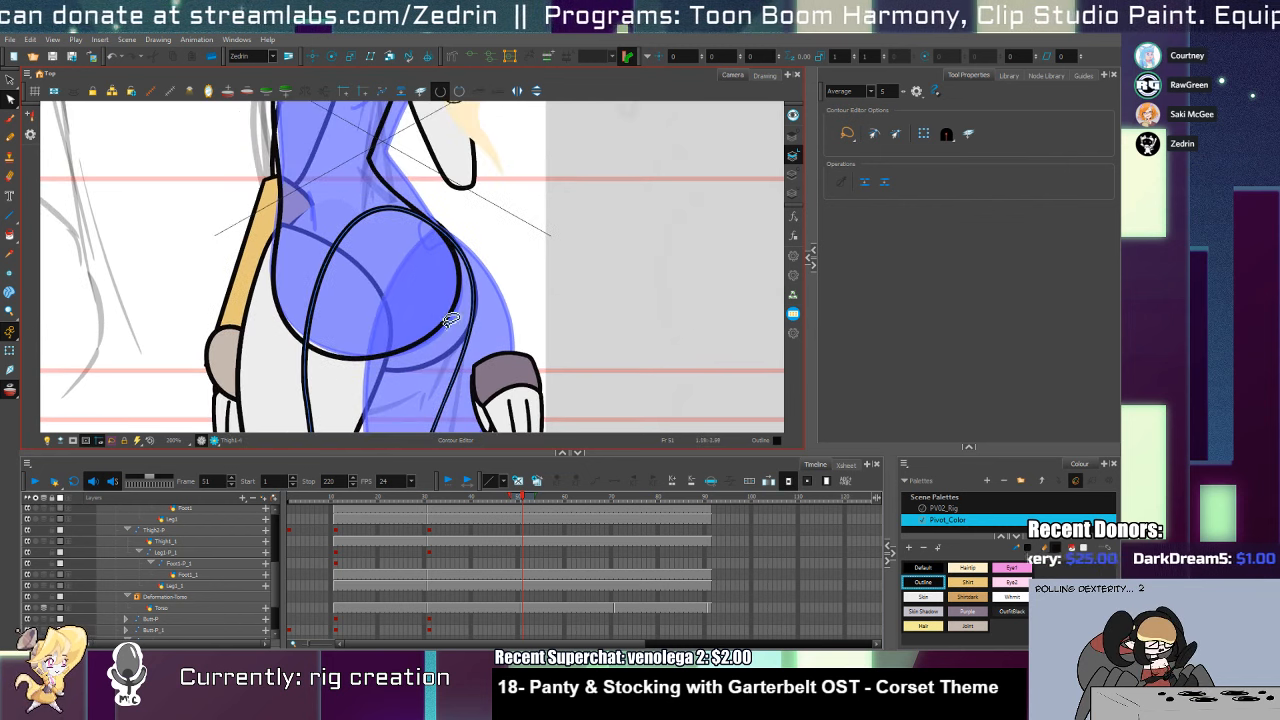
left_click(384, 214)
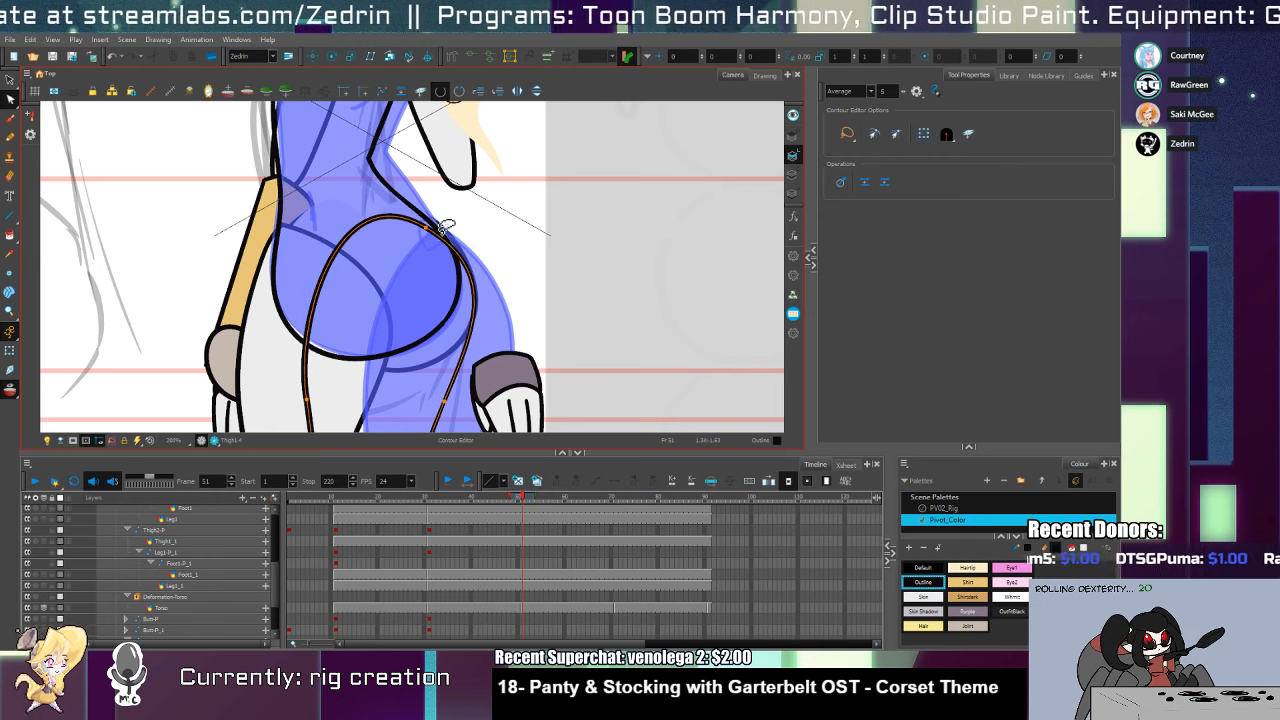
key("comma")
key("period")
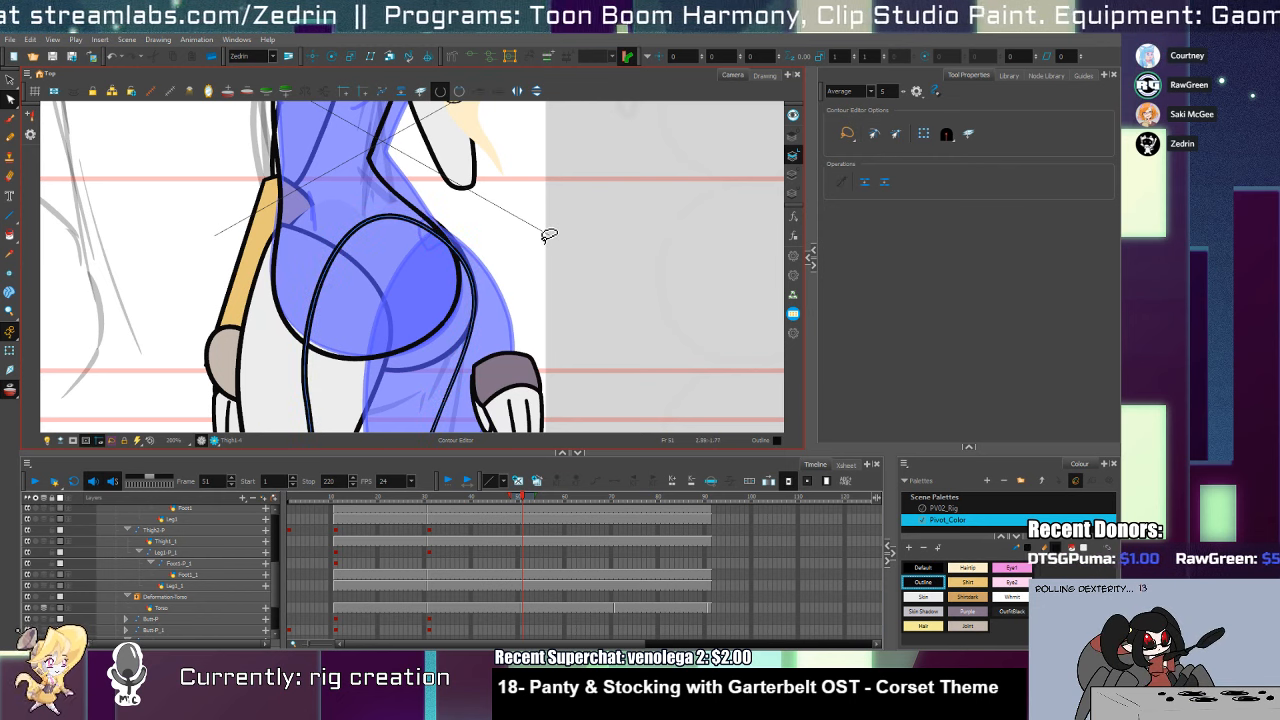
key("period")
key("comma")
key("bracketleft")
key("bracketright")
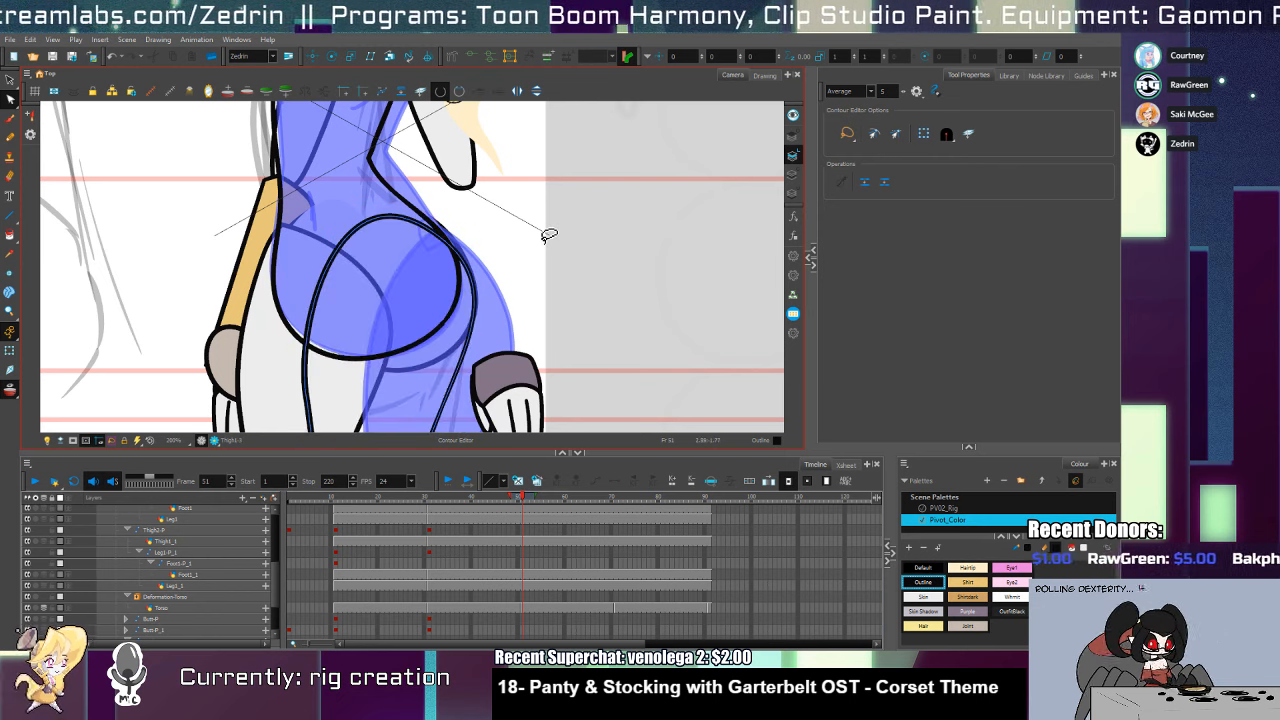
Reshape the knee end of the thigh outline, curving its rear side inward and raising its tip slightly
key("space")
mouse_move(427, 375)
left_mouse_down()
mouse_move(403, 281)
mouse_move(434, 243)
left_mouse_up()
left_click_drag(422, 314, 416, 289)
left_click(362, 396)
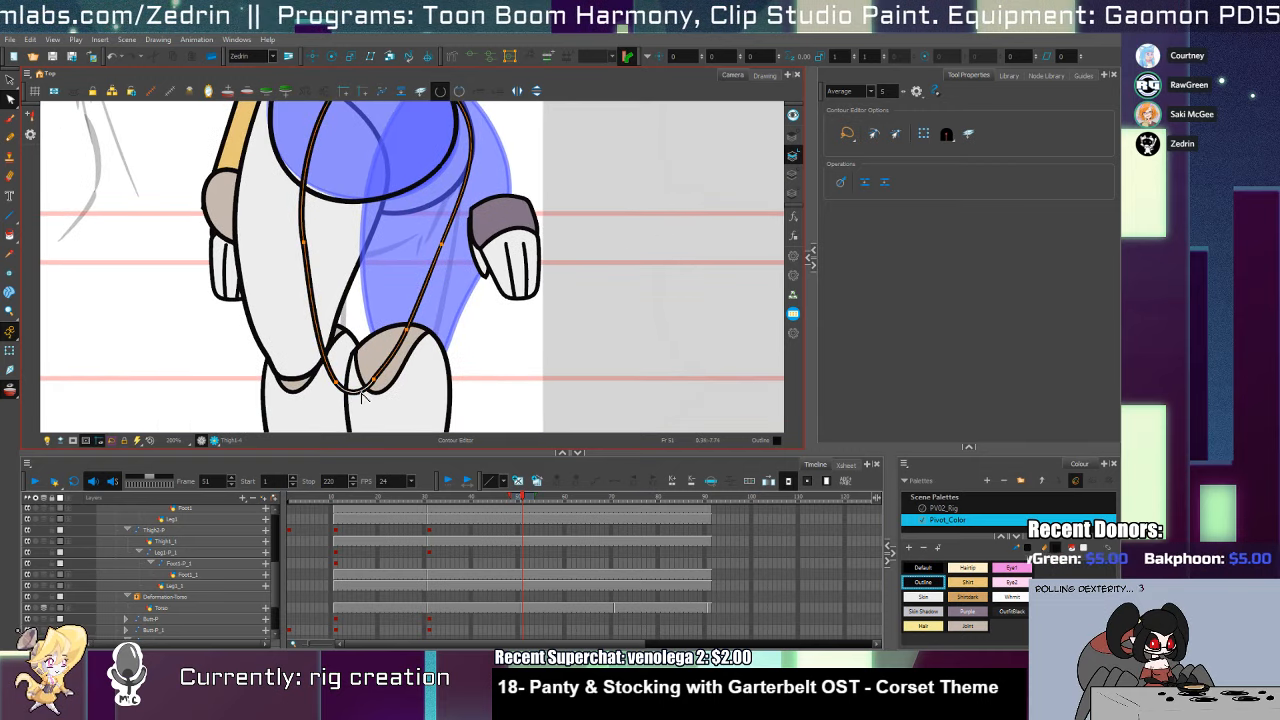
mouse_move(328, 382)
left_mouse_down()
mouse_move(380, 360)
mouse_move(375, 388)
mouse_move(374, 349)
left_mouse_up()
left_click(367, 377)
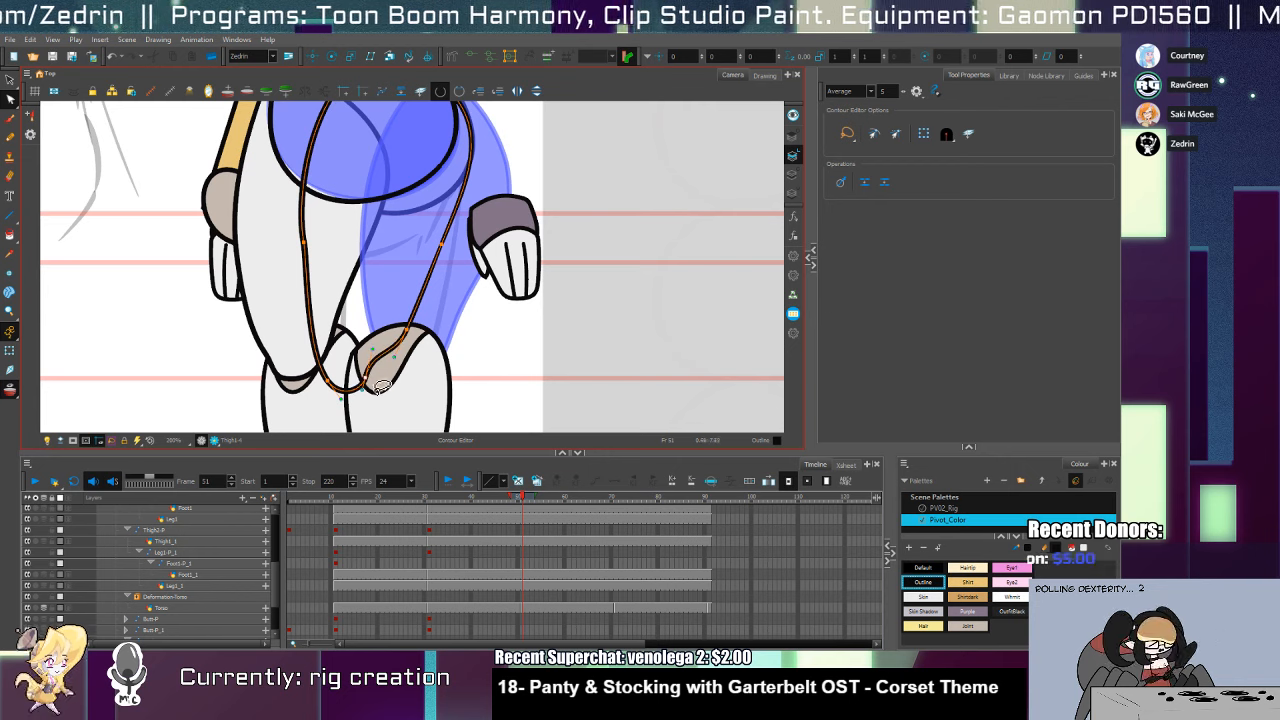
left_click_drag(356, 393, 355, 395)
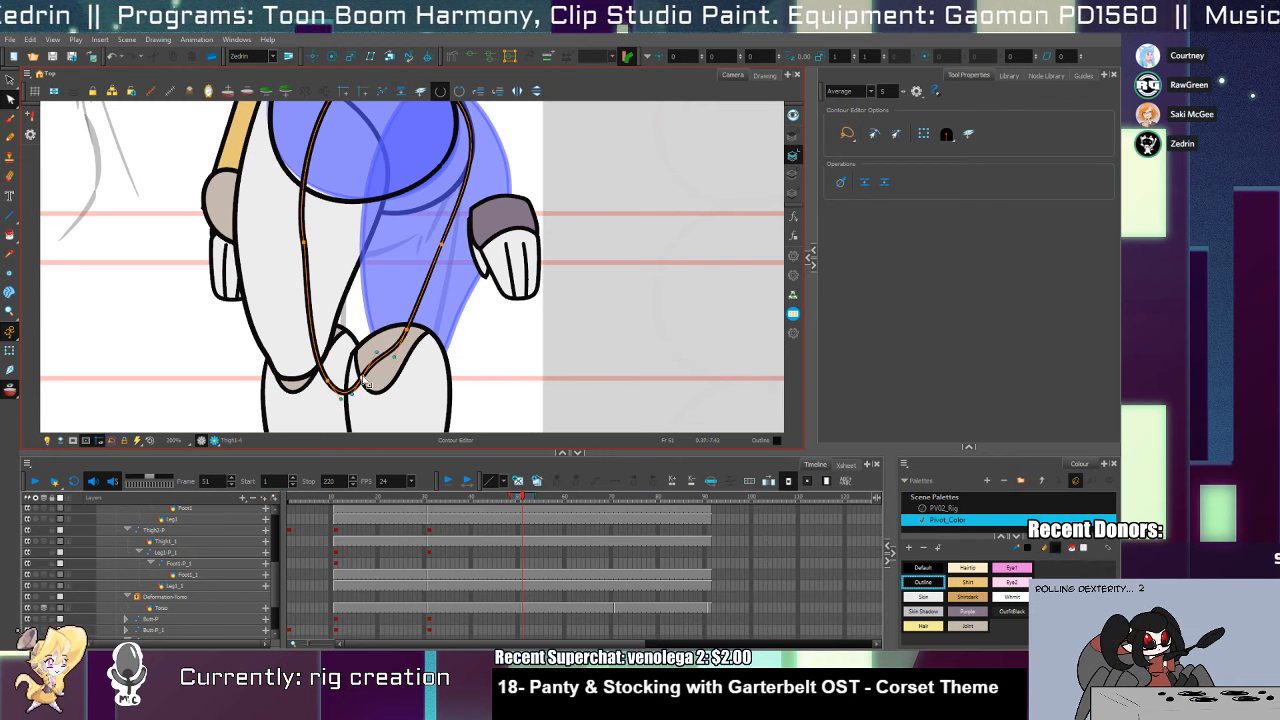
key(".")
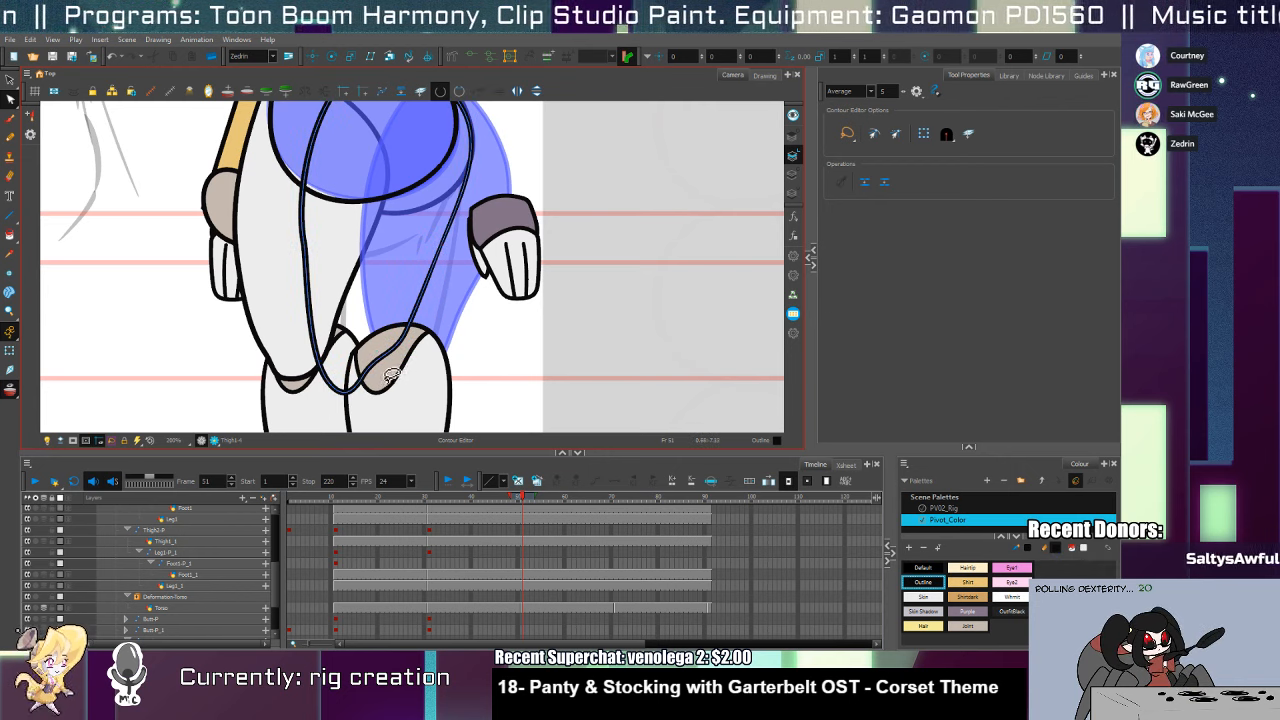
left_click(367, 376)
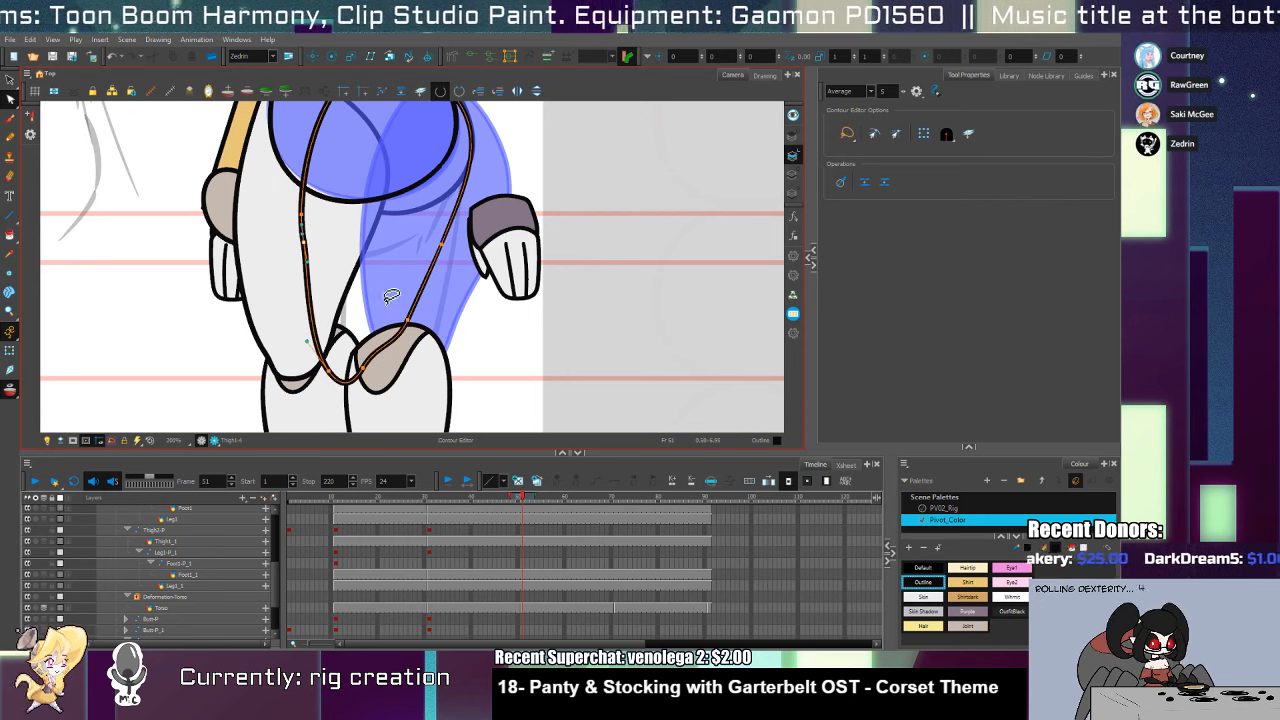
Flip between the new thigh drawing and the existing filled one at frame 51 to compare their shapes
key("bracketleft")
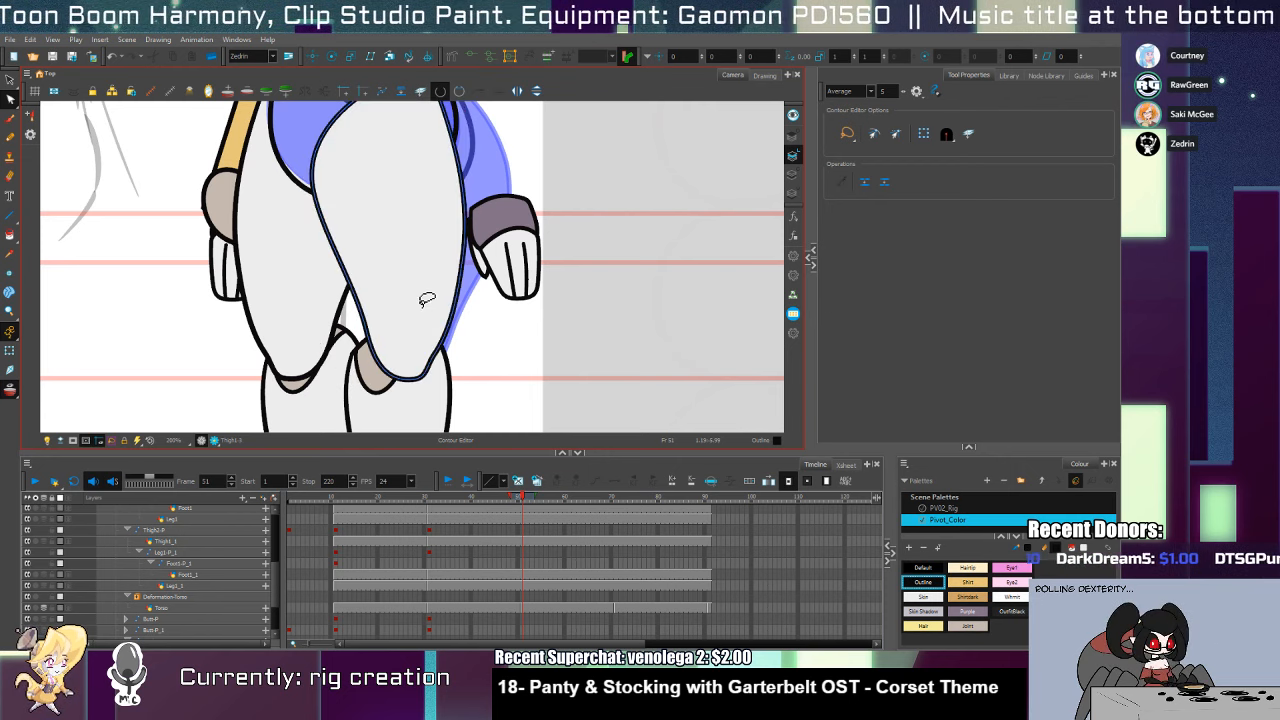
key("bracketright")
key("bracketleft")
key("bracketright")
key("bracketleft")
key("bracketright")
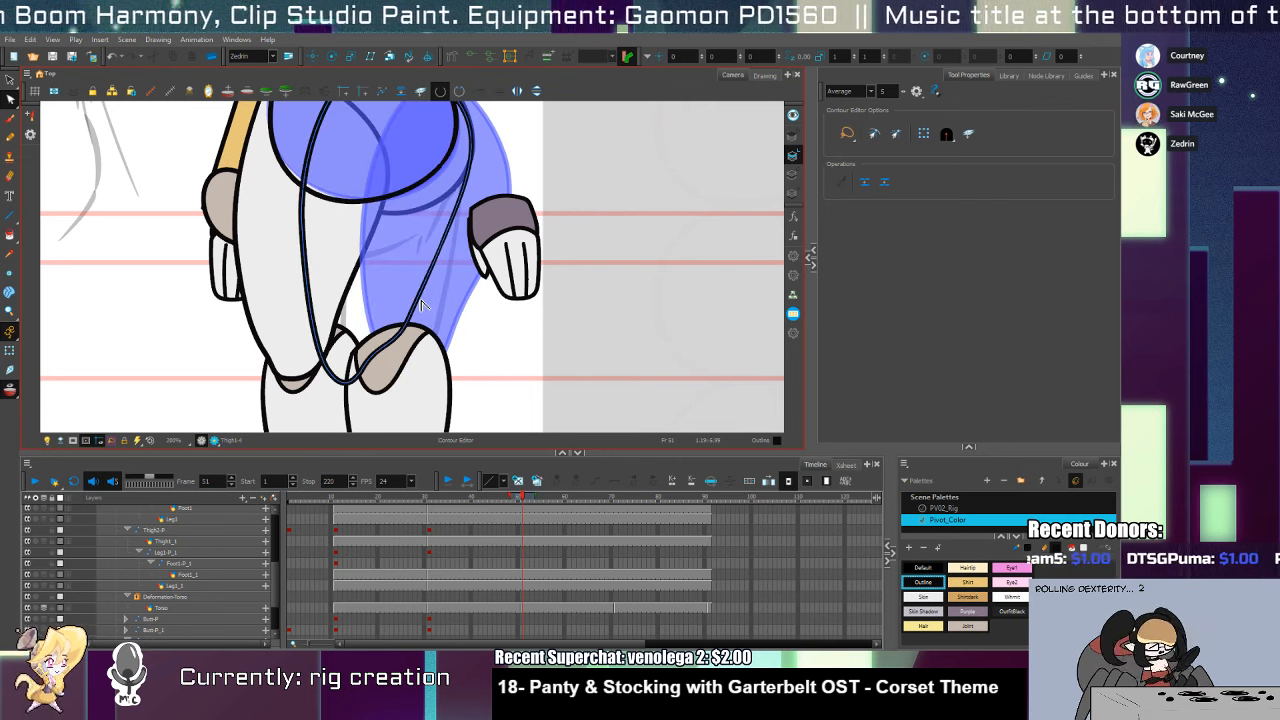
Fill the new thigh drawing with the Skin colour
key("space")
mouse_move(406, 278)
left_mouse_down()
mouse_move(389, 363)
mouse_move(401, 282)
left_mouse_up()
key("alt+s")
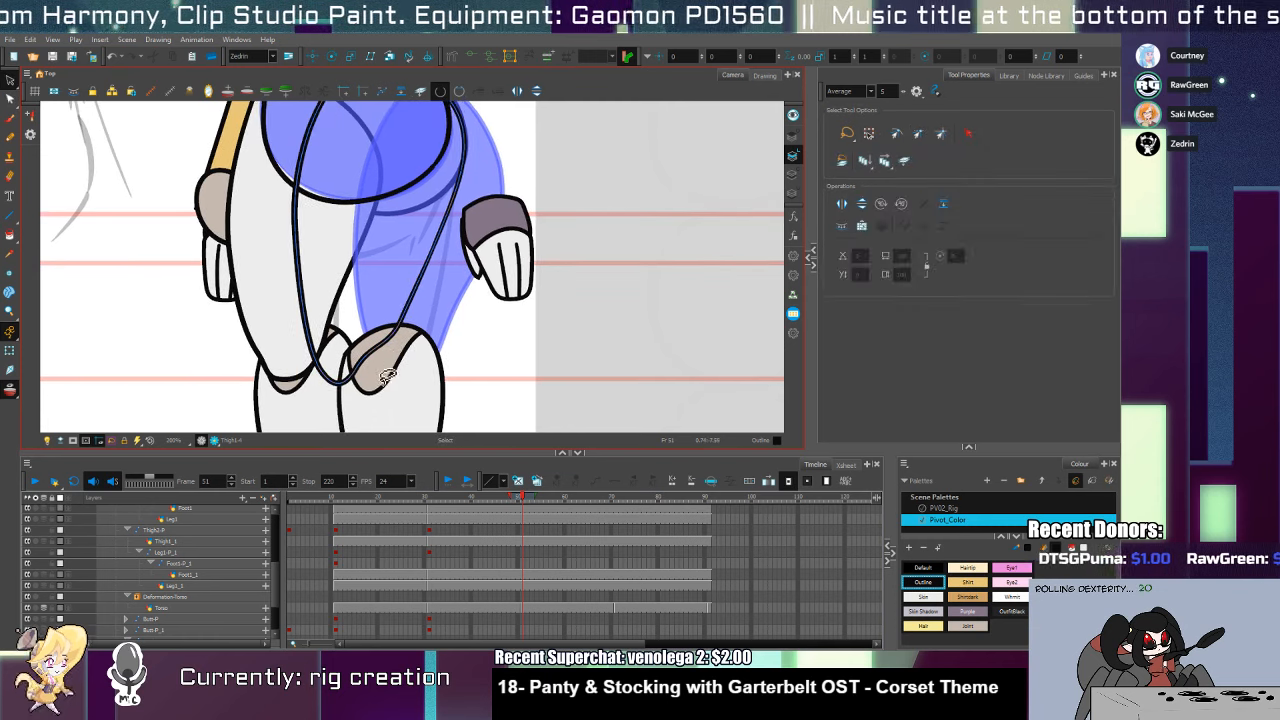
left_click(385, 372)
key("space")
mouse_move(400, 206)
left_mouse_down()
mouse_move(360, 441)
mouse_move(395, 226)
left_mouse_up()
key("alt+i")
key("d")
left_click(395, 390)
left_click(358, 315)
Select the near lower leg and shift it forward so its knee sits under the new thigh
key("space")
left_click_drag(371, 367, 371, 260)
key("shift+t")
left_click(381, 330)
left_click_drag(398, 352, 383, 357)
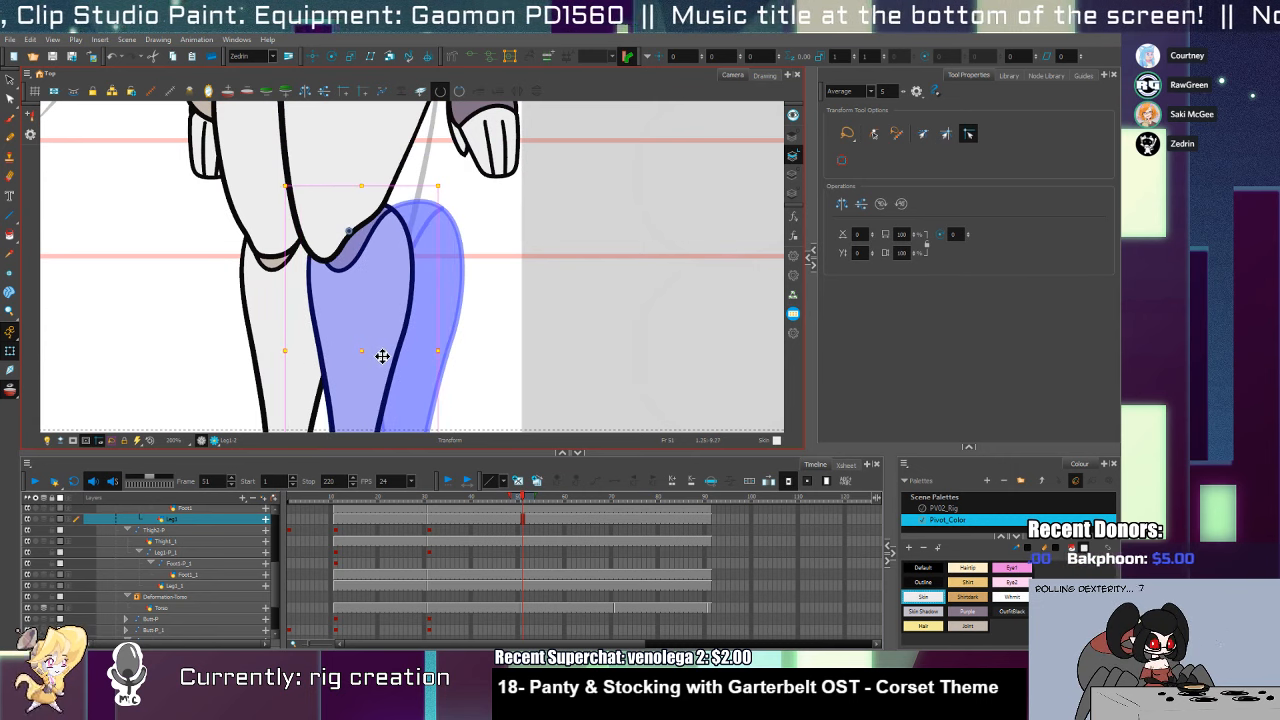
mouse_move(383, 408)
left_mouse_down()
mouse_move(380, 323)
mouse_move(371, 355)
left_mouse_up()
Switch the near lower leg to a new empty drawing at frame 51 and outline the calf with the Lineart pencil
key("alt+s")
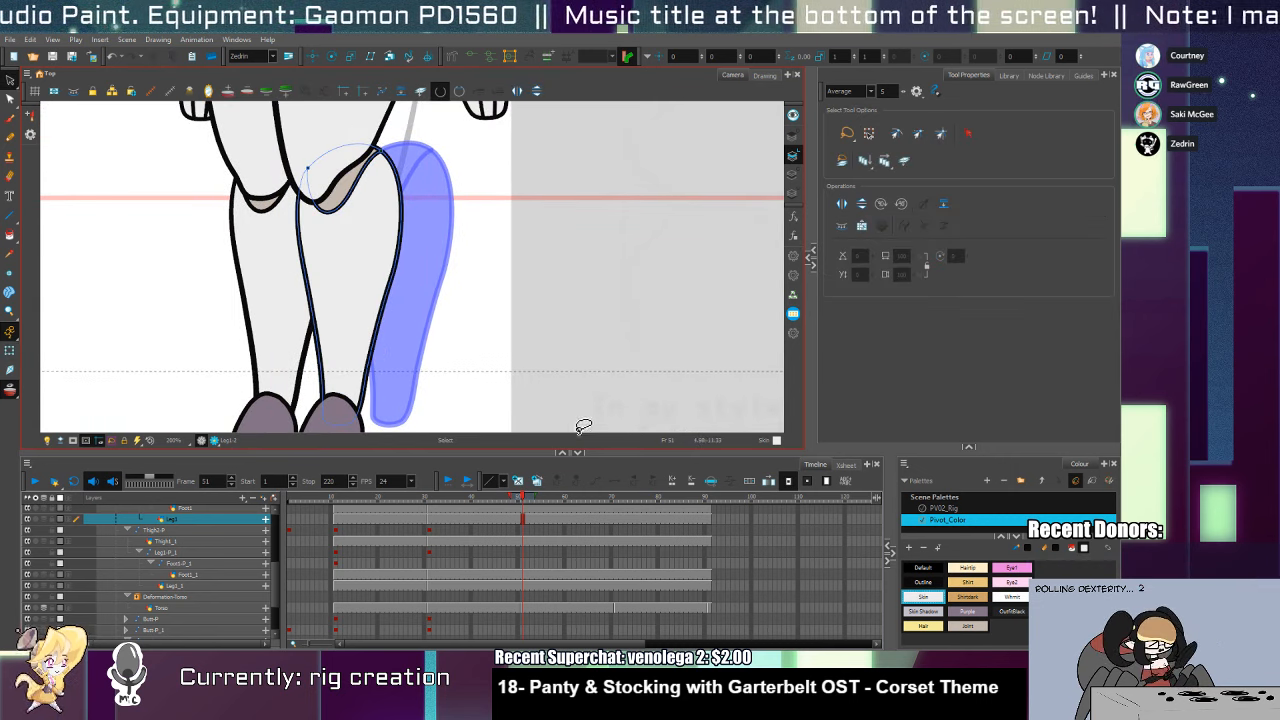
left_click(517, 482)
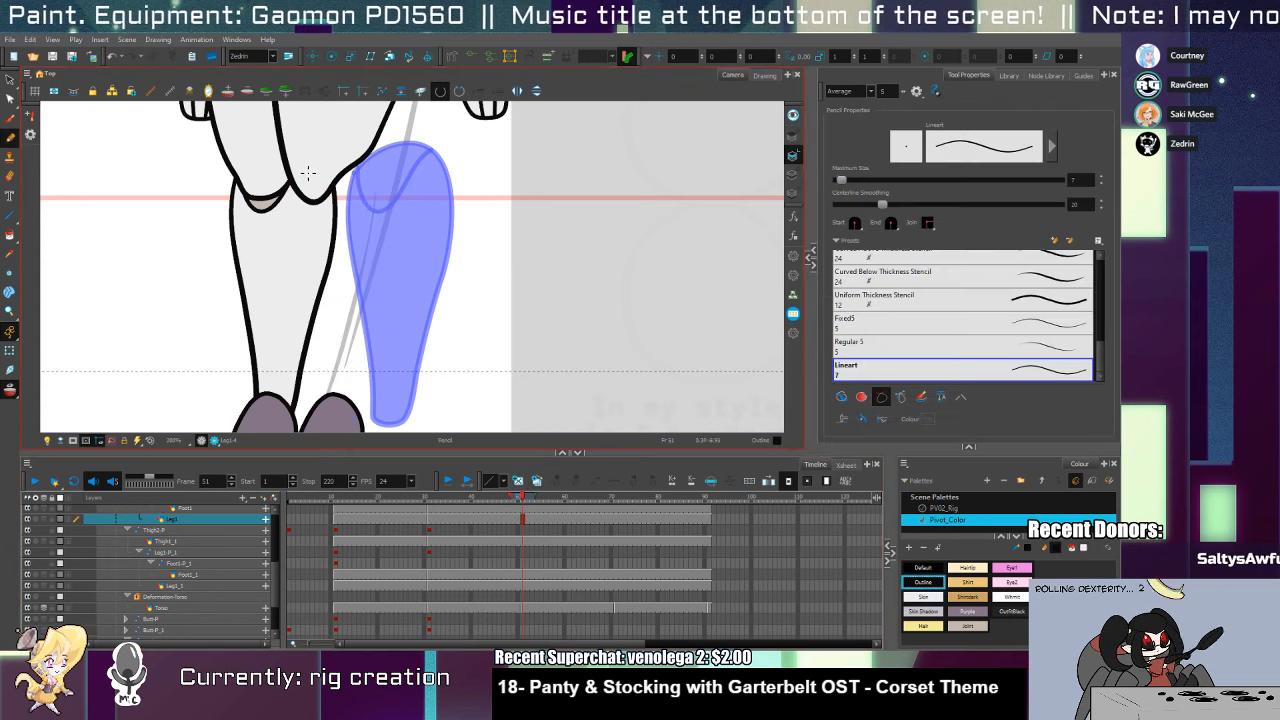
key("alt+/")
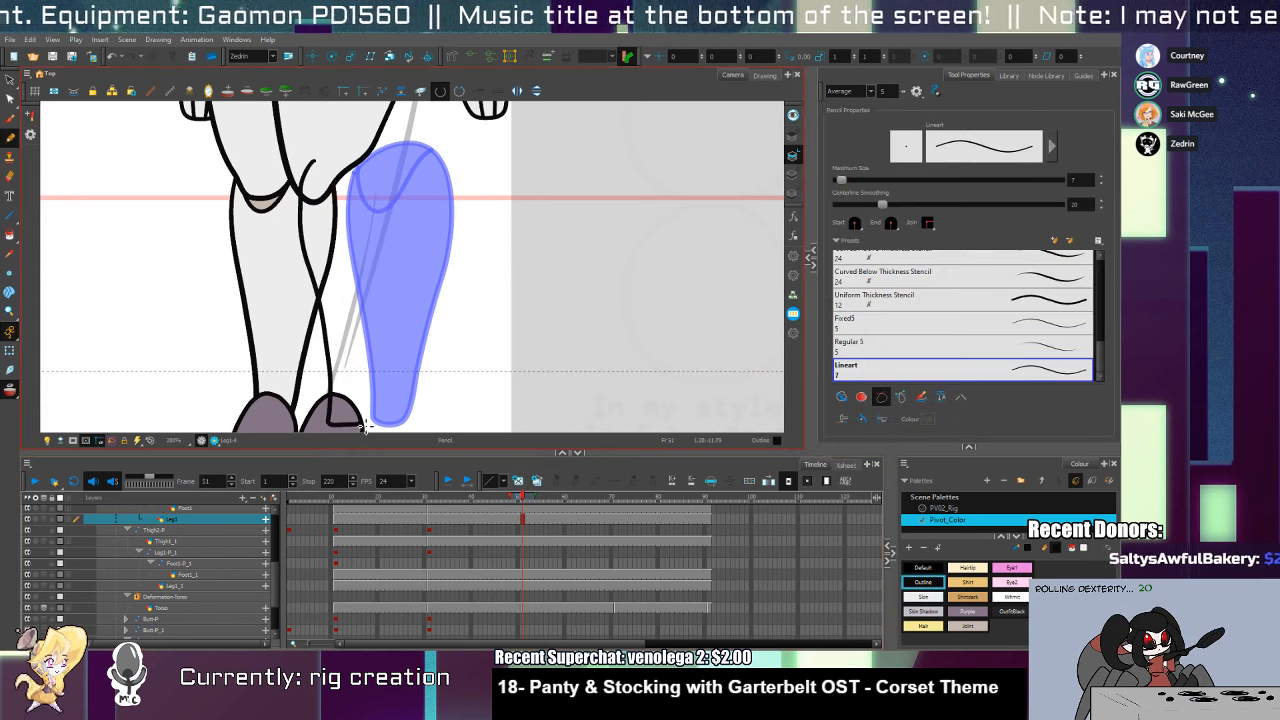
left_click_drag(380, 376, 405, 203)
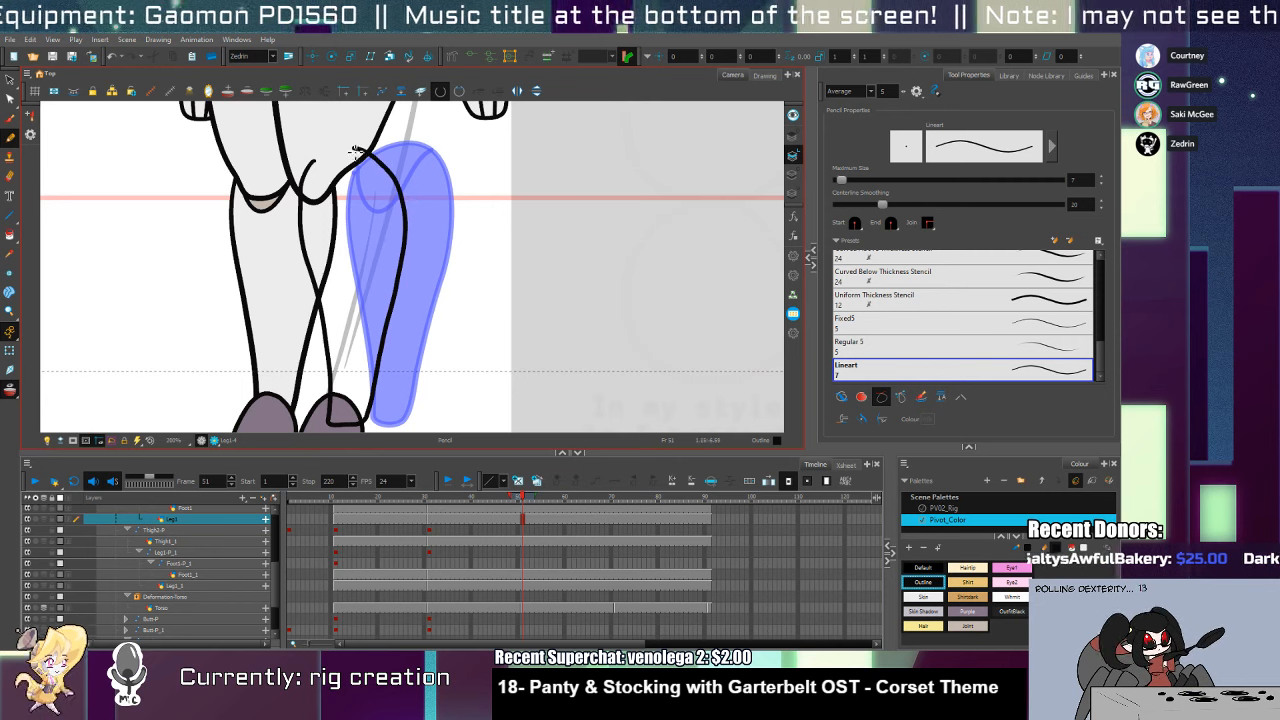
mouse_move(355, 153)
left_mouse_down()
mouse_move(325, 160)
mouse_move(310, 259)
left_mouse_up()
Remove the surplus contour points from the new near lower leg outline and reshape its calf and front edge
key("alt+q")
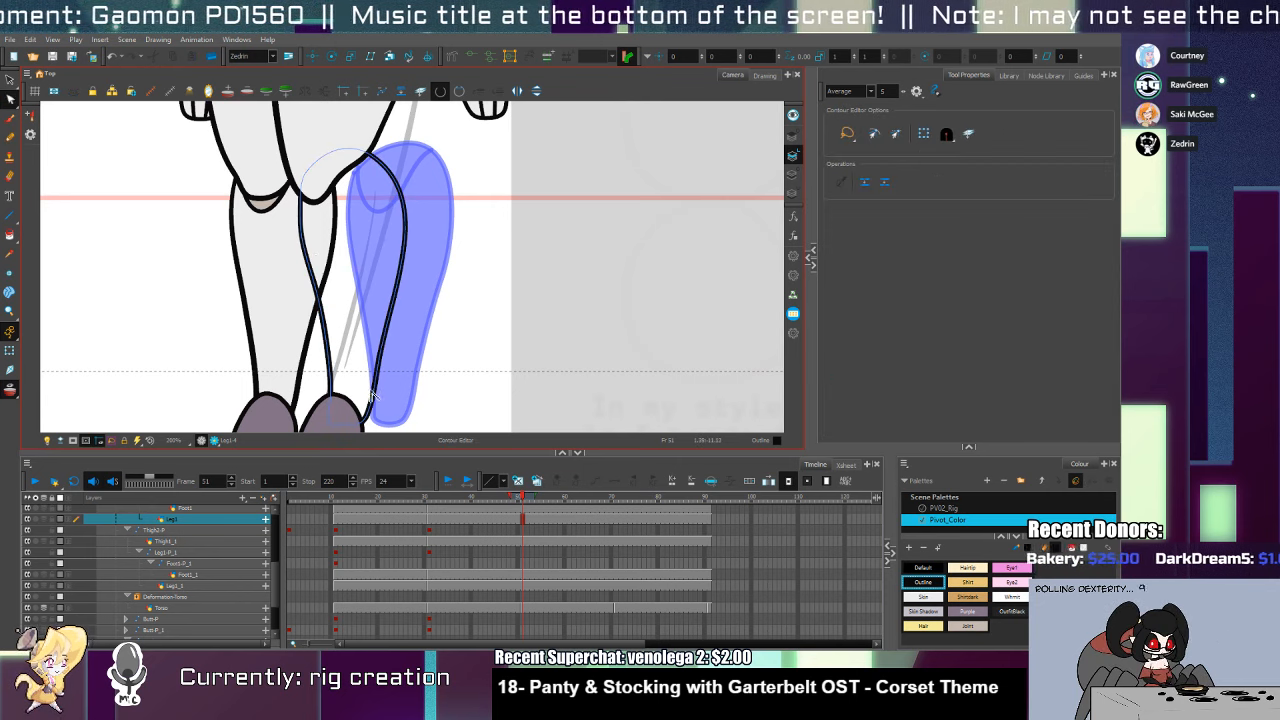
left_click(368, 400)
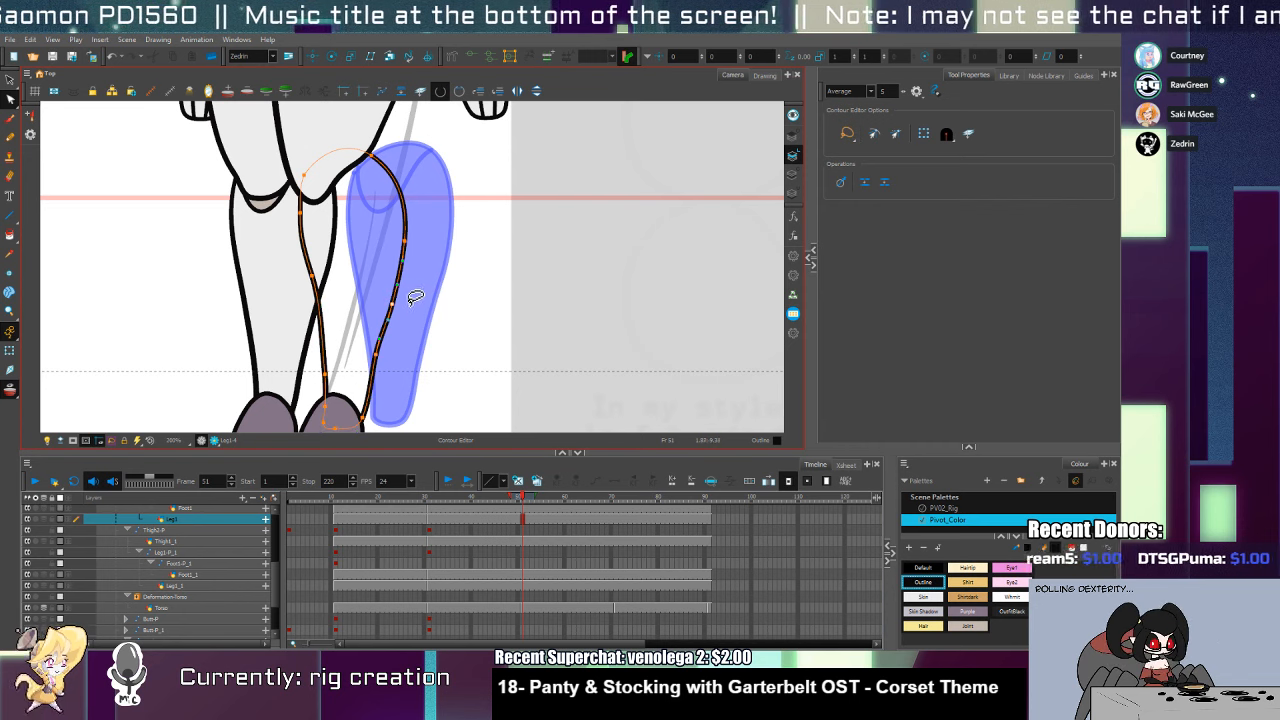
key("Delete")
left_click_drag(407, 244, 411, 249)
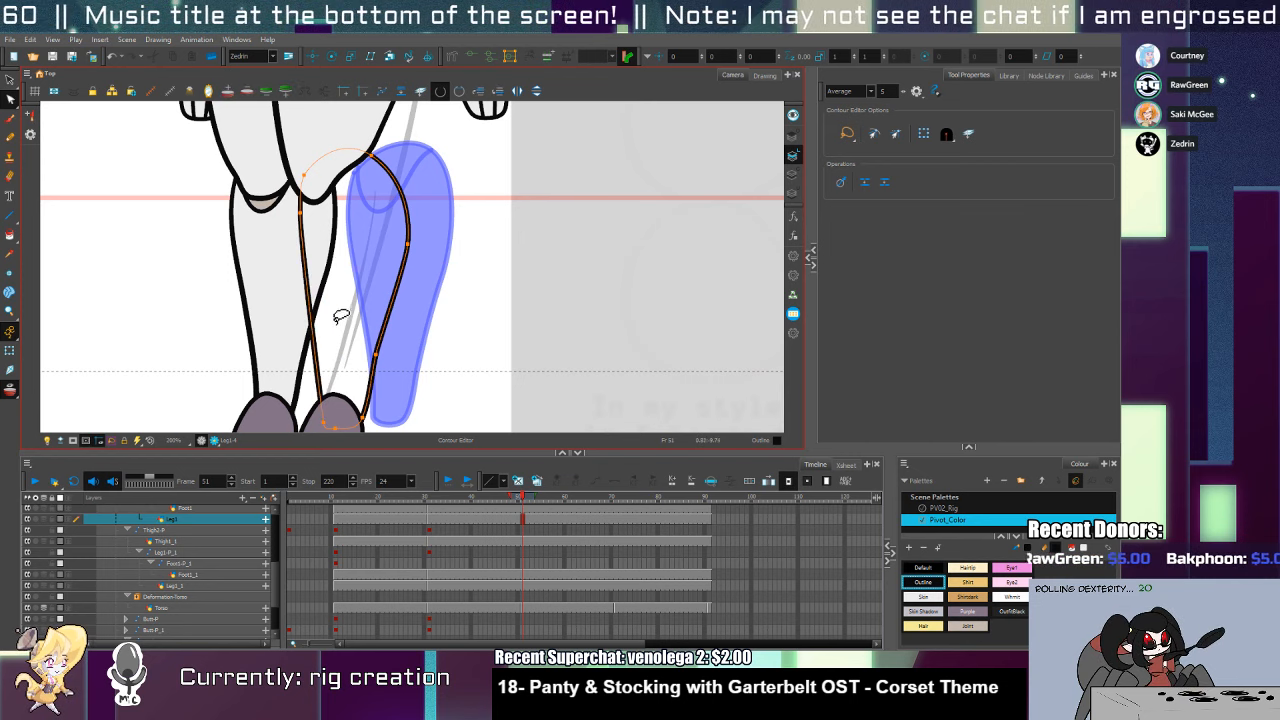
left_click_drag(318, 311, 325, 302)
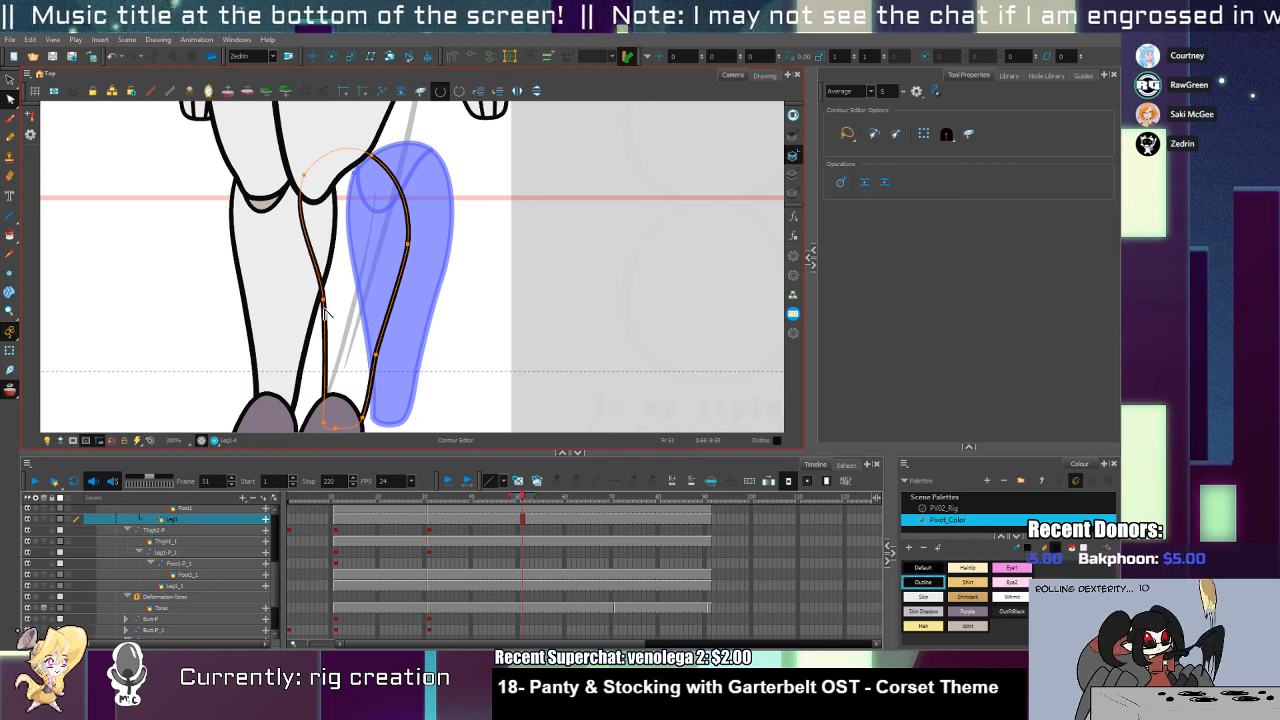
scroll(361, 327, "down", 2)
key("alt+s")
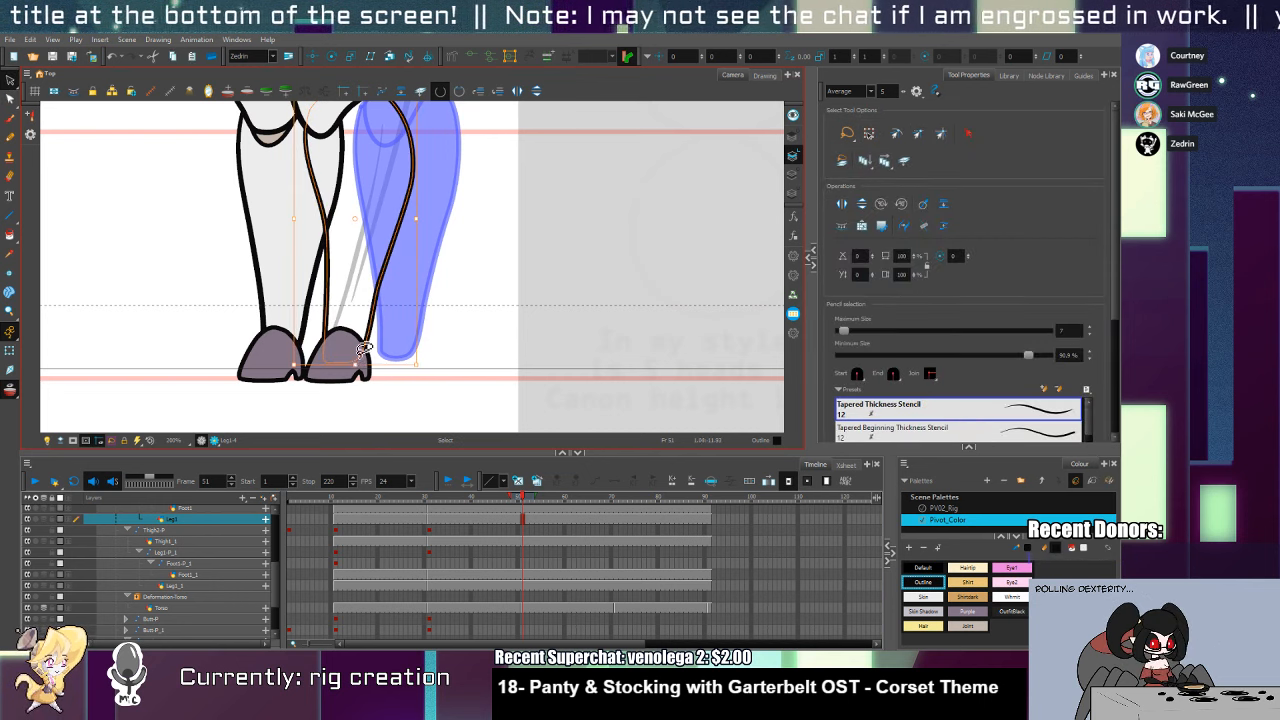
Reshape the knee end of the near thigh's outline into a narrower tip with the Contour Editor
scroll(340, 350, "up", 3)
key("alt+q")
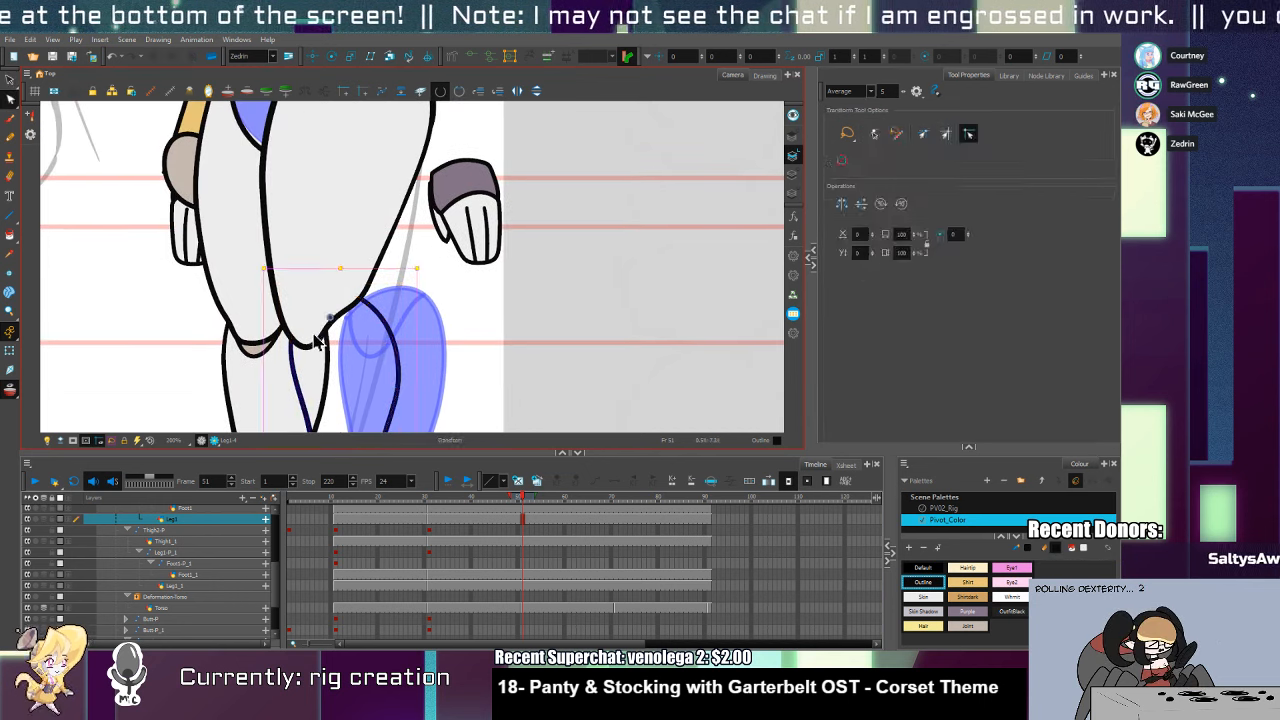
left_click(313, 340)
left_click(311, 341)
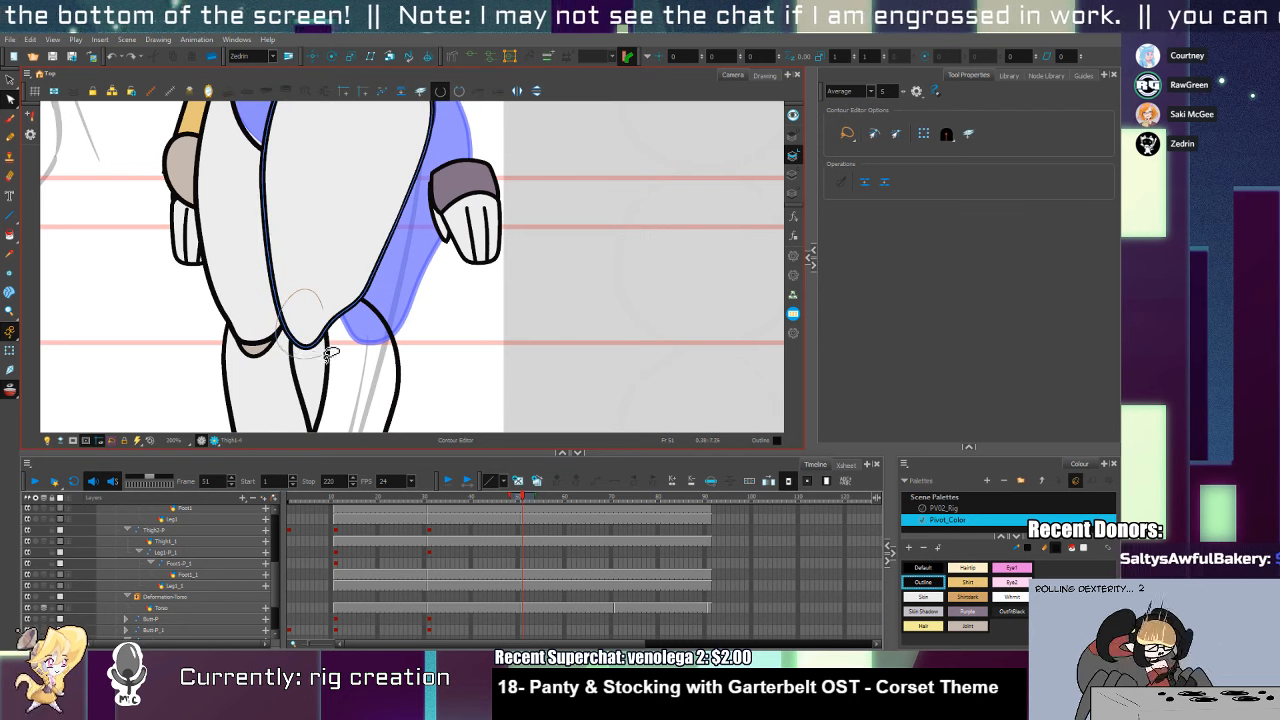
left_click_drag(276, 316, 318, 346)
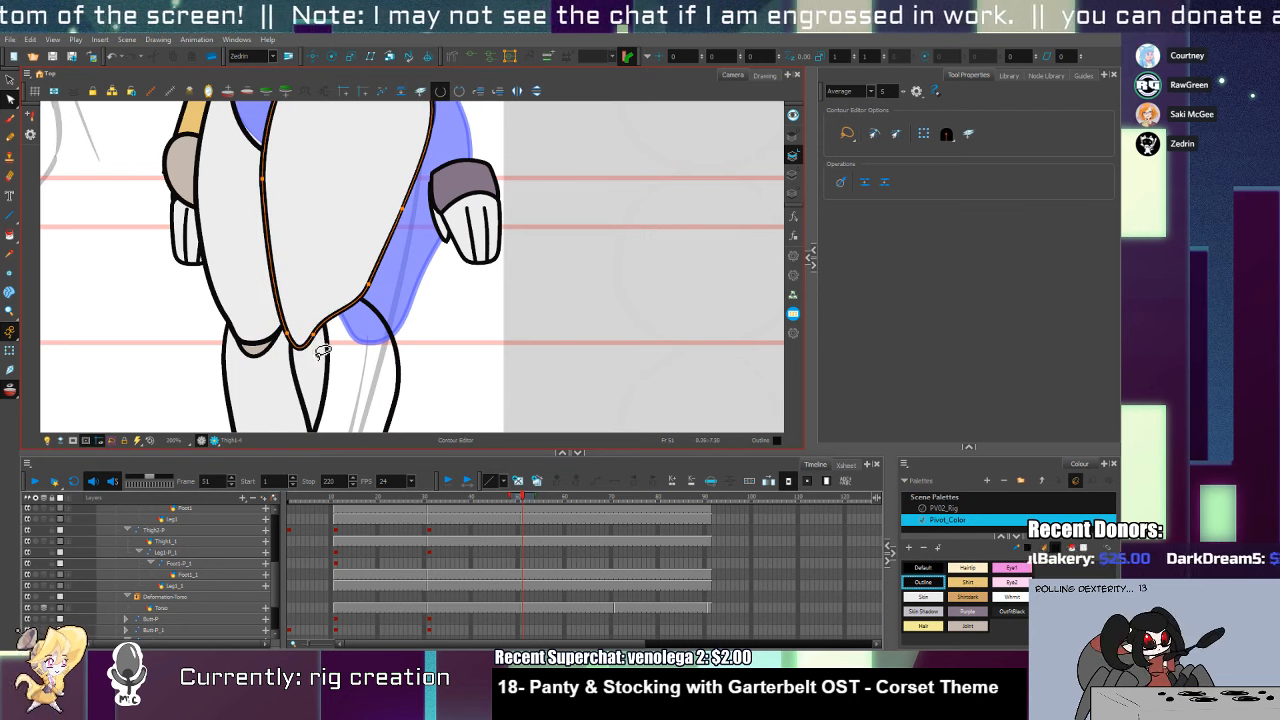
Select the near lower leg again and adjust the contour point on its back edge above the ankle
left_click_drag(382, 409, 380, 317)
key("shift+t")
left_click(383, 348)
key("alt+q")
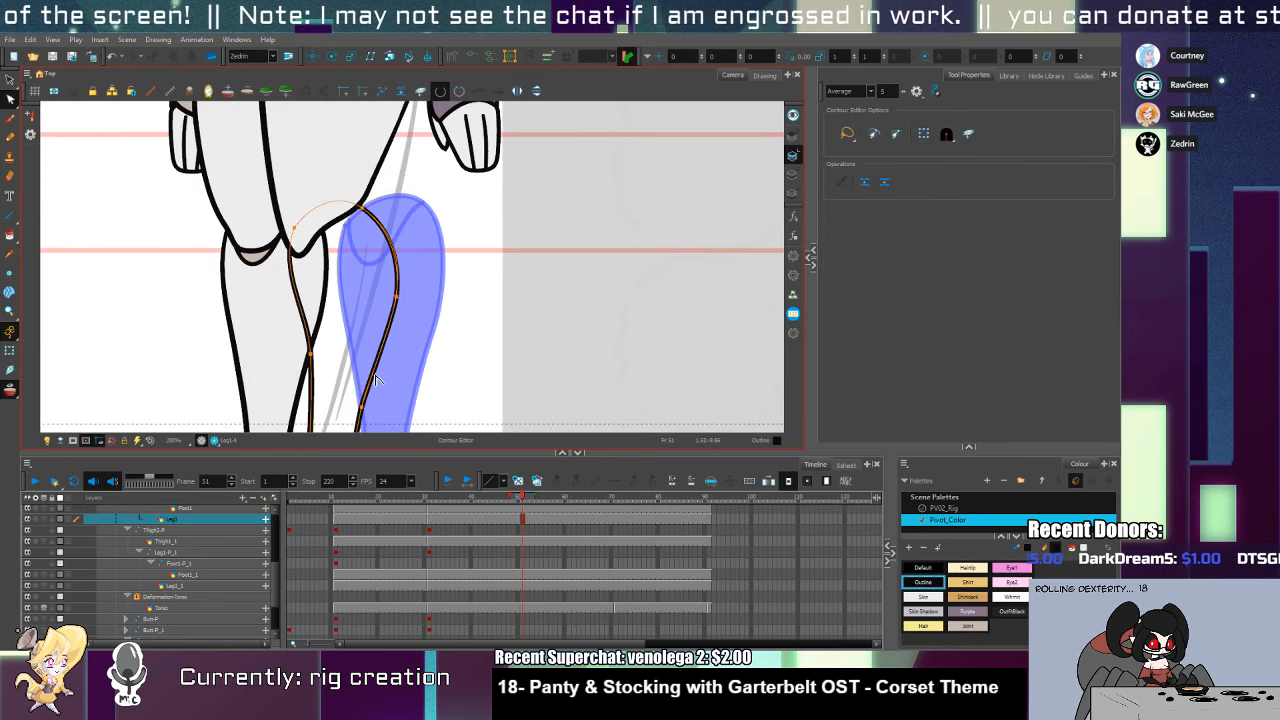
key("space")
mouse_move(383, 361)
left_mouse_down()
mouse_move(390, 303)
mouse_move(378, 349)
left_mouse_up()
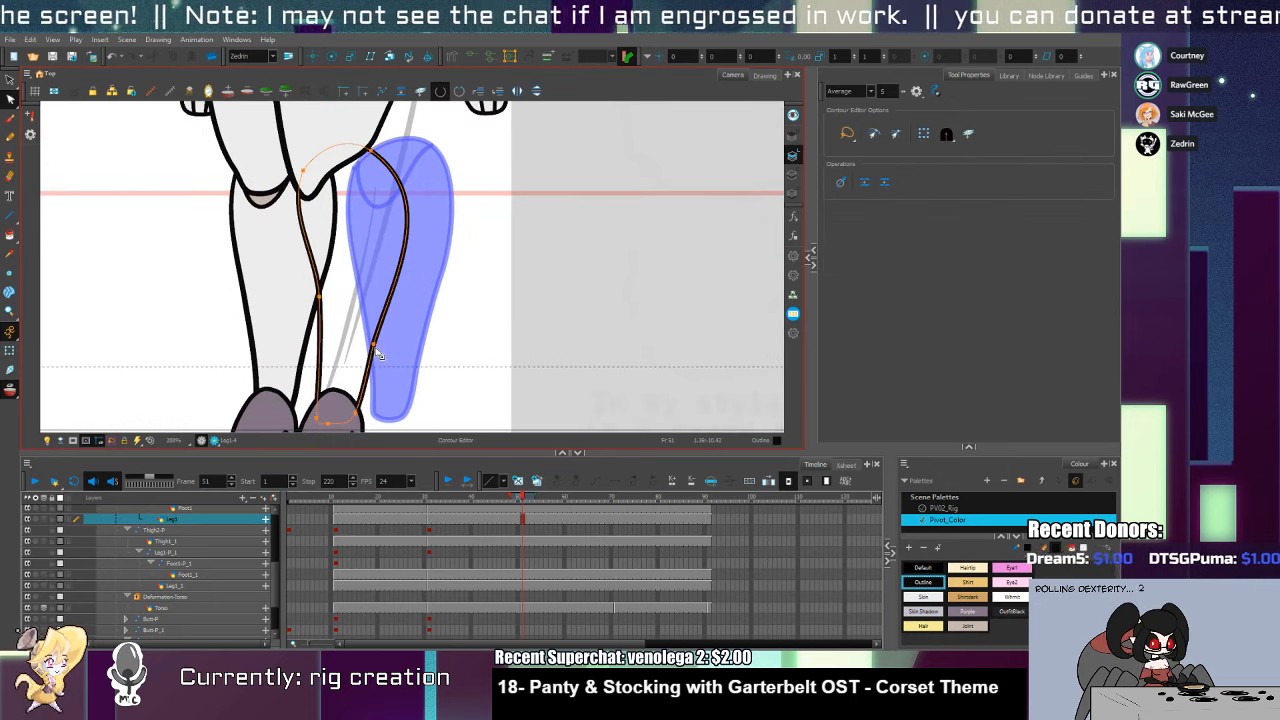
Draw a kneecap curve across the top of the near lower leg with the Lineart pencil and trim its overshooting ends
key("space")
left_click_drag(364, 265, 354, 360)
key("alt+slash")
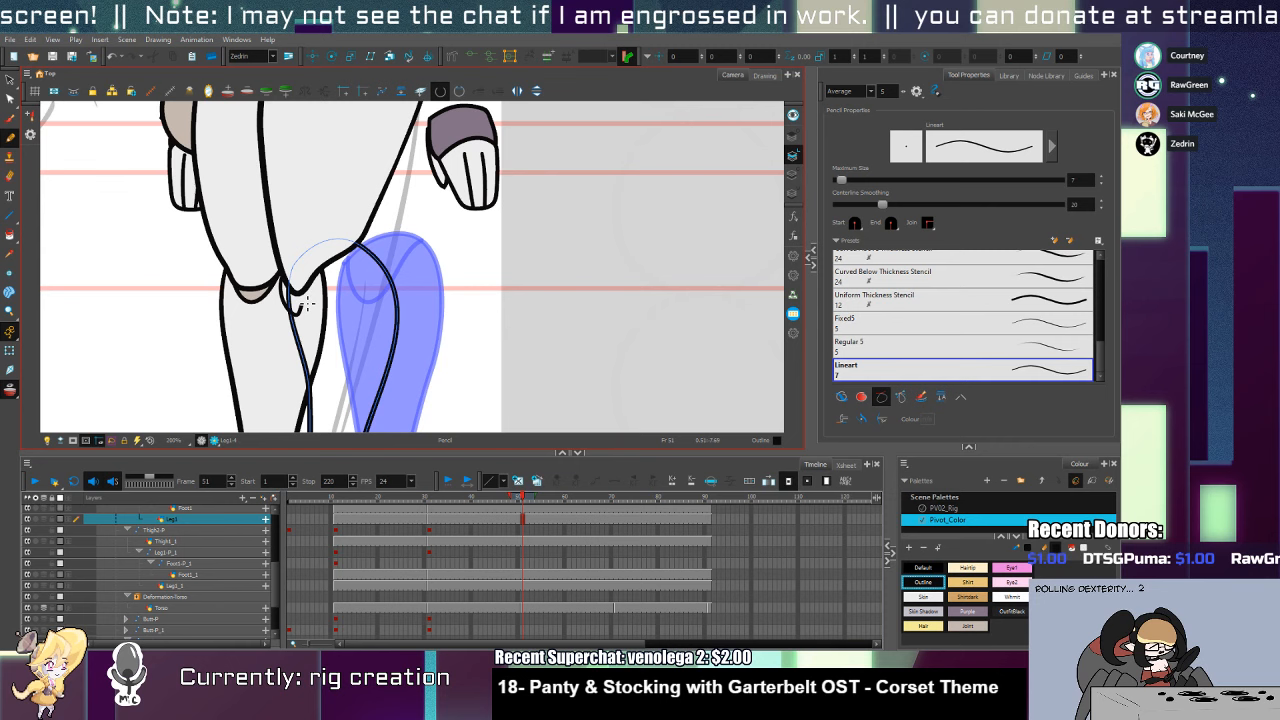
left_click_drag(308, 304, 386, 243)
key("ctrl+z")
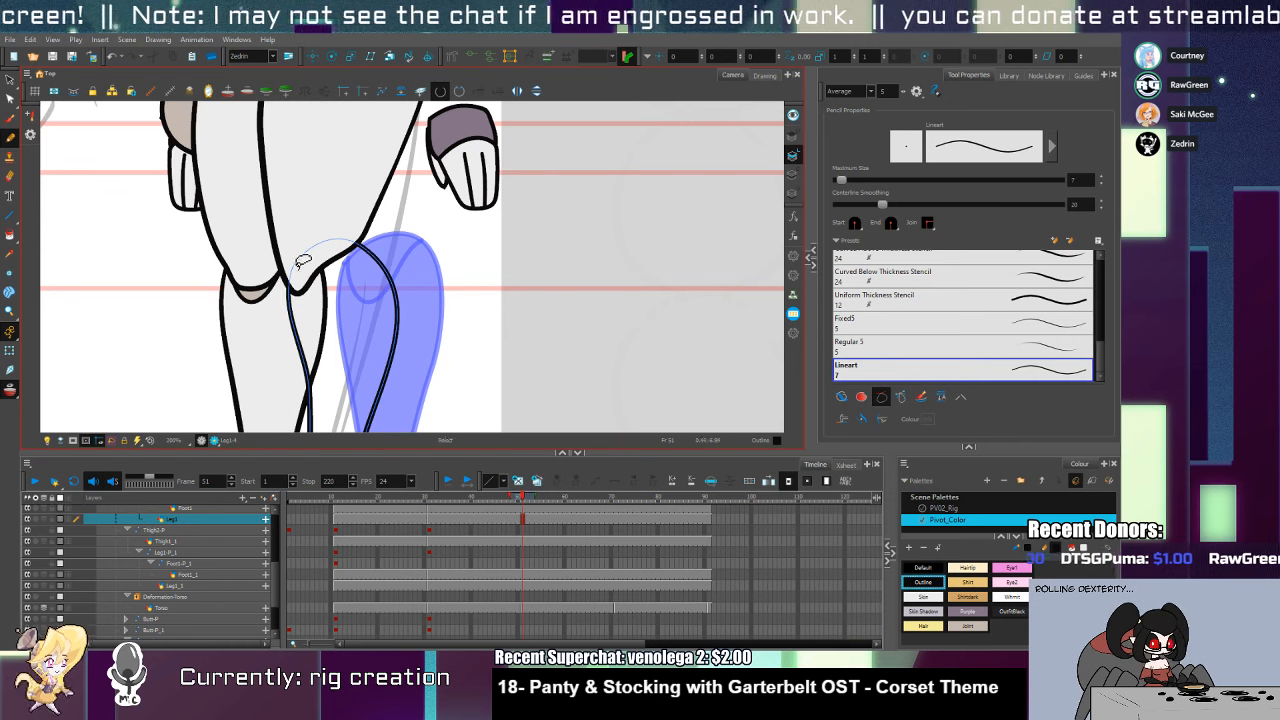
mouse_move(284, 272)
left_mouse_down()
mouse_move(311, 305)
mouse_move(390, 247)
left_mouse_up()
key("alt+q")
left_click(343, 266)
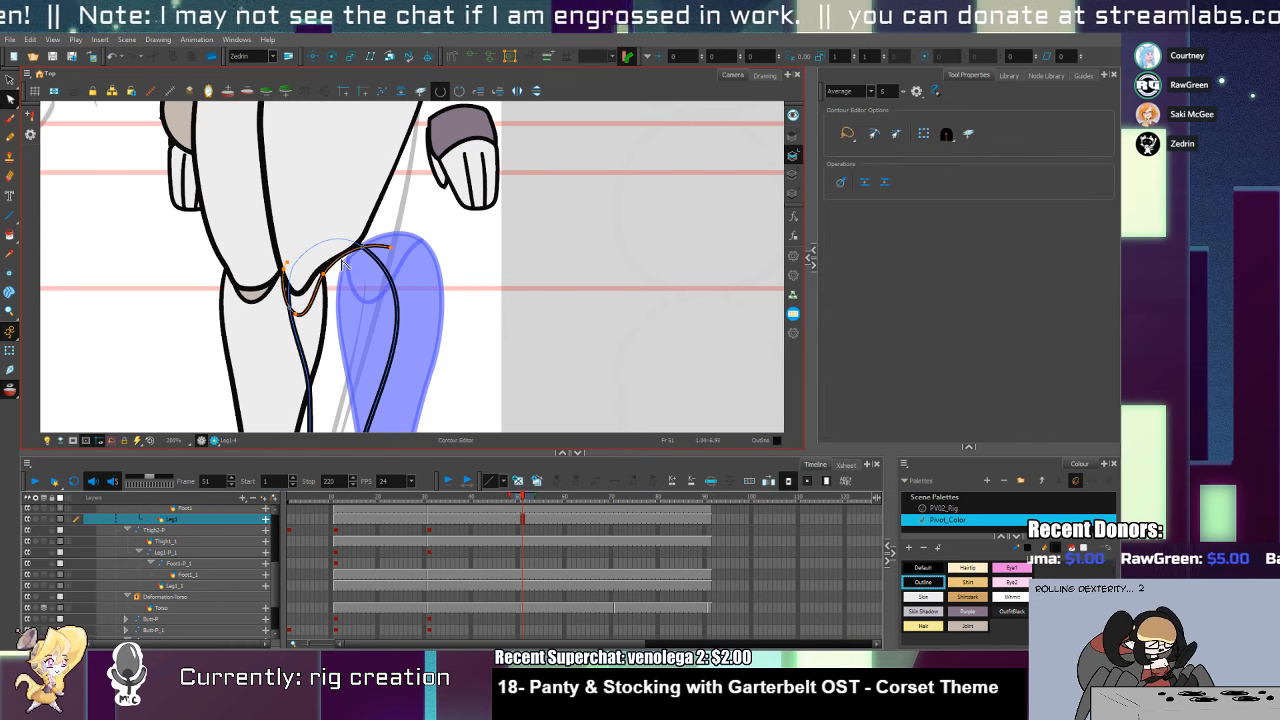
key("alt+t")
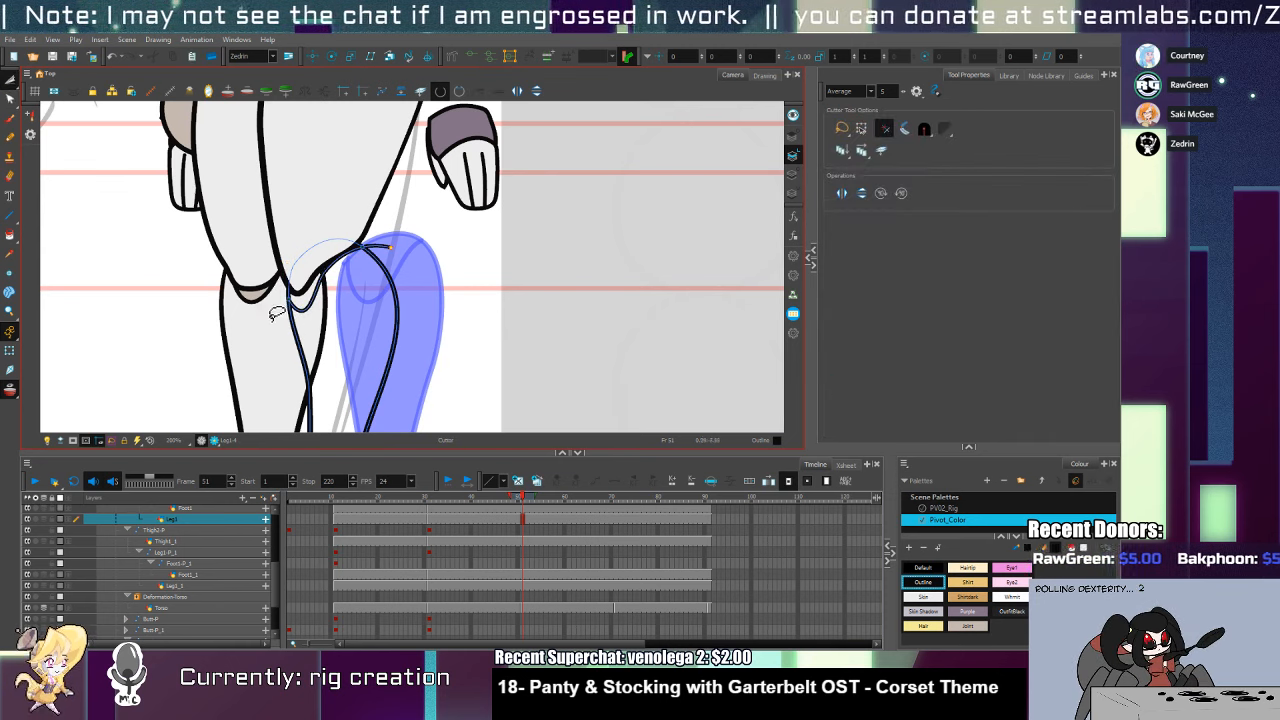
Fill the near kneecap area with the Joint colour and the rest of the lower leg with Skin
key("d")
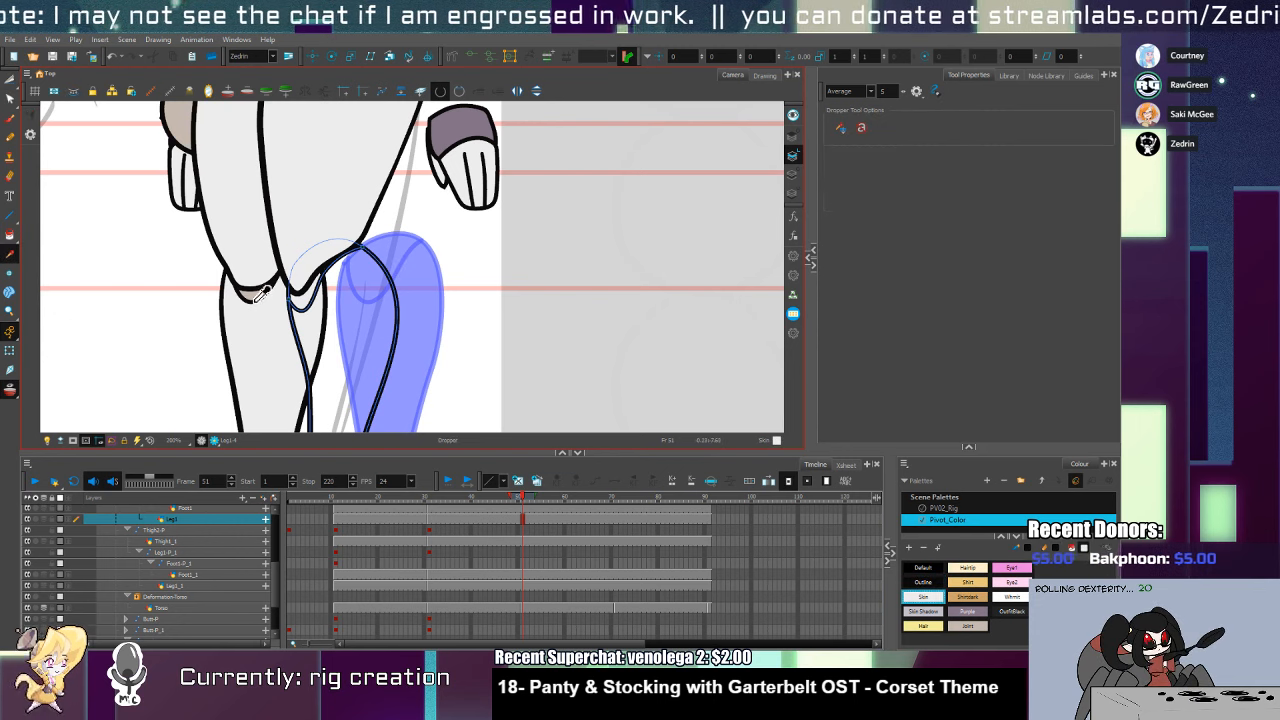
left_click(299, 282)
key("alt+i")
left_click(303, 294)
key("alt+q")
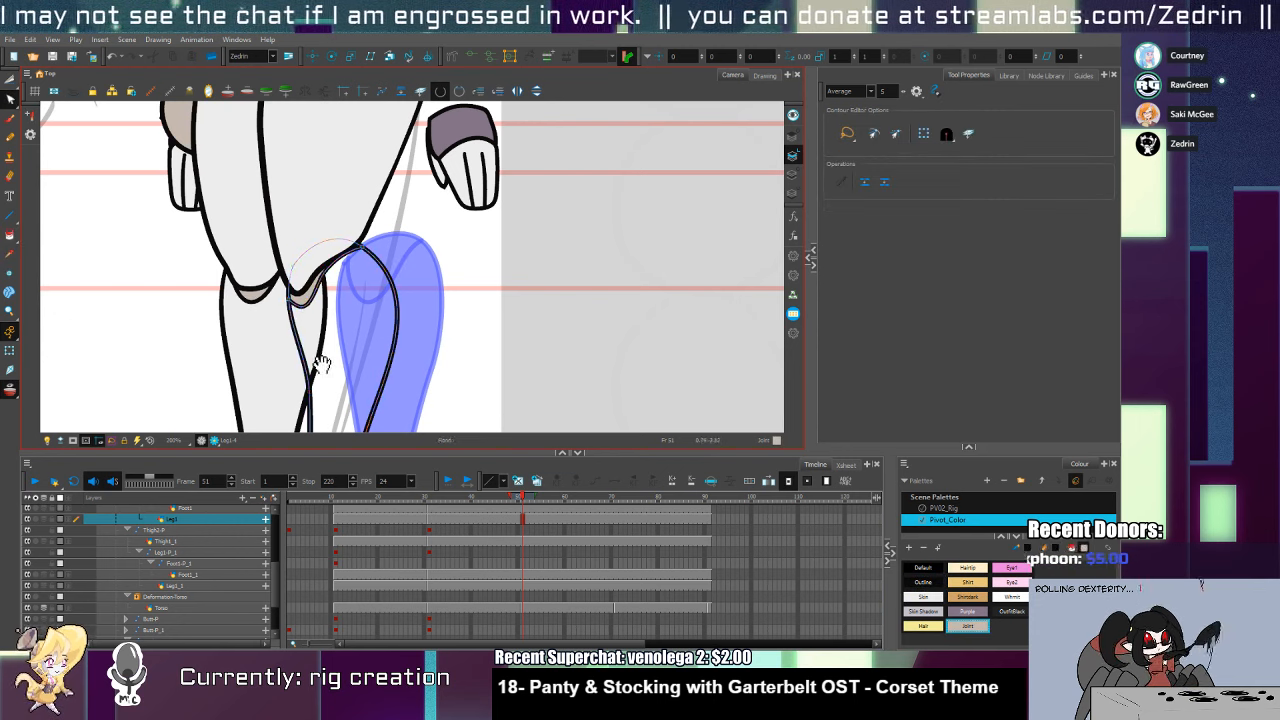
key("space")
mouse_move(324, 430)
left_mouse_down()
mouse_move(325, 286)
mouse_move(334, 354)
mouse_move(345, 282)
left_mouse_up()
key("alt+i")
key("alt+d")
left_click(285, 326)
key("alt+i")
left_click(329, 350)
Switch the near foot to a new empty drawing at frame 51 and outline a heeled shoe with the Lineart pencil
key("space")
key("shift+t")
key("alt+s")
left_click(376, 308)
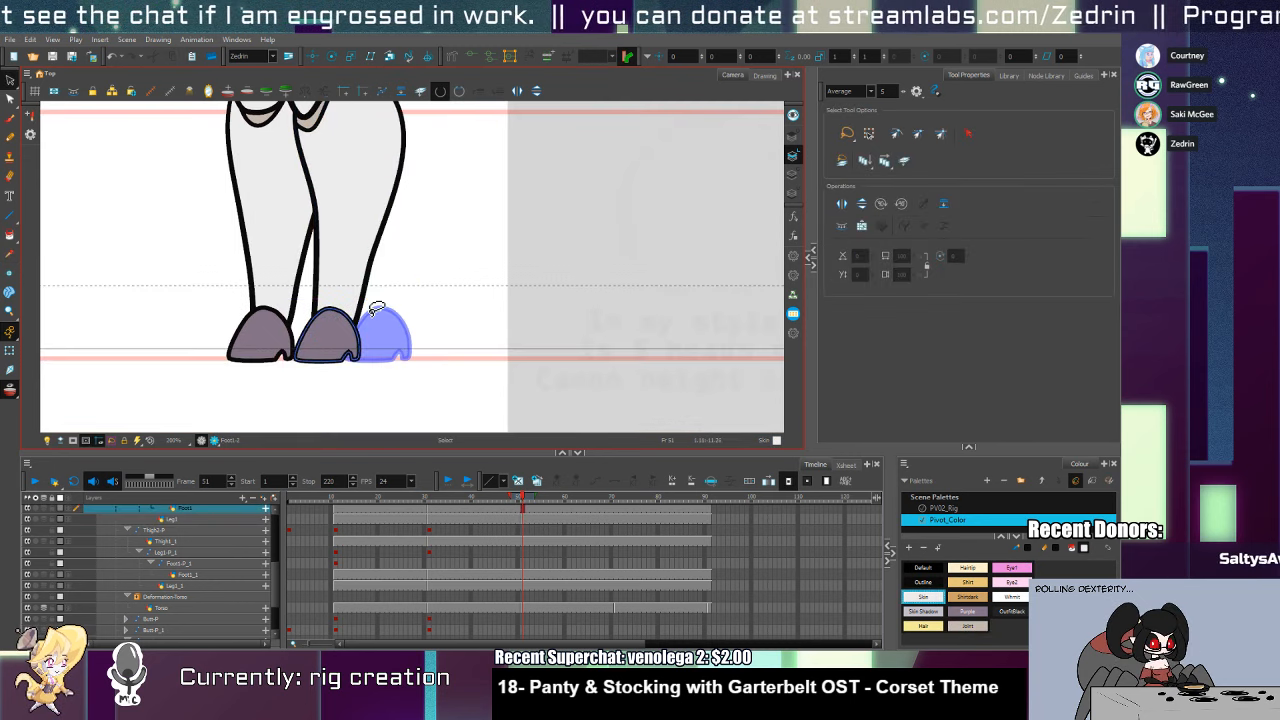
left_click(520, 482)
key("alt+slash")
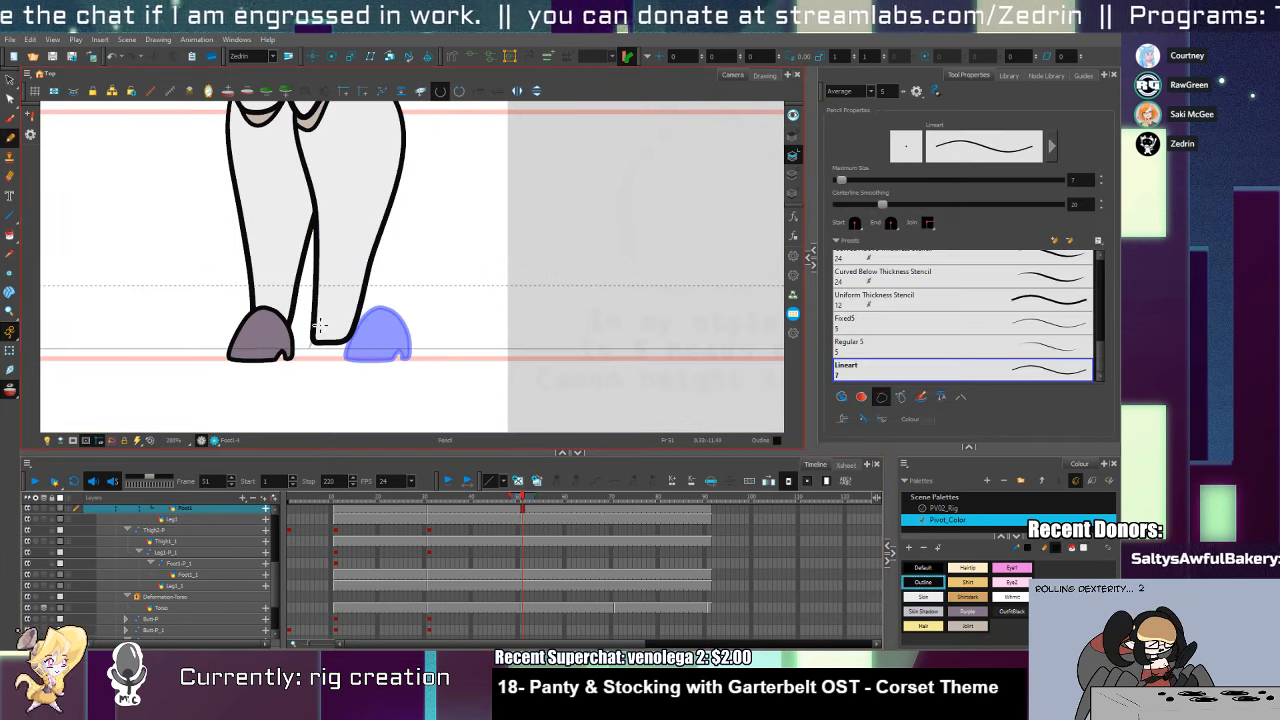
key("ctrl+z")
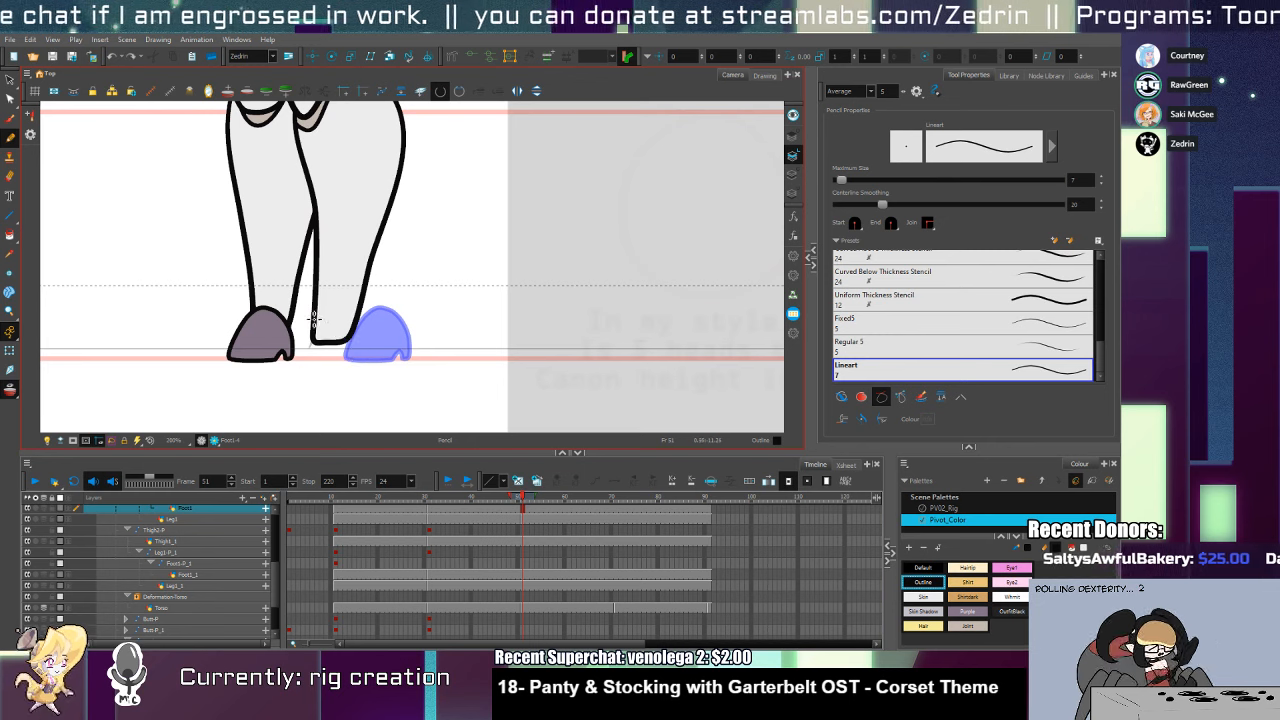
left_click_drag(311, 316, 350, 335)
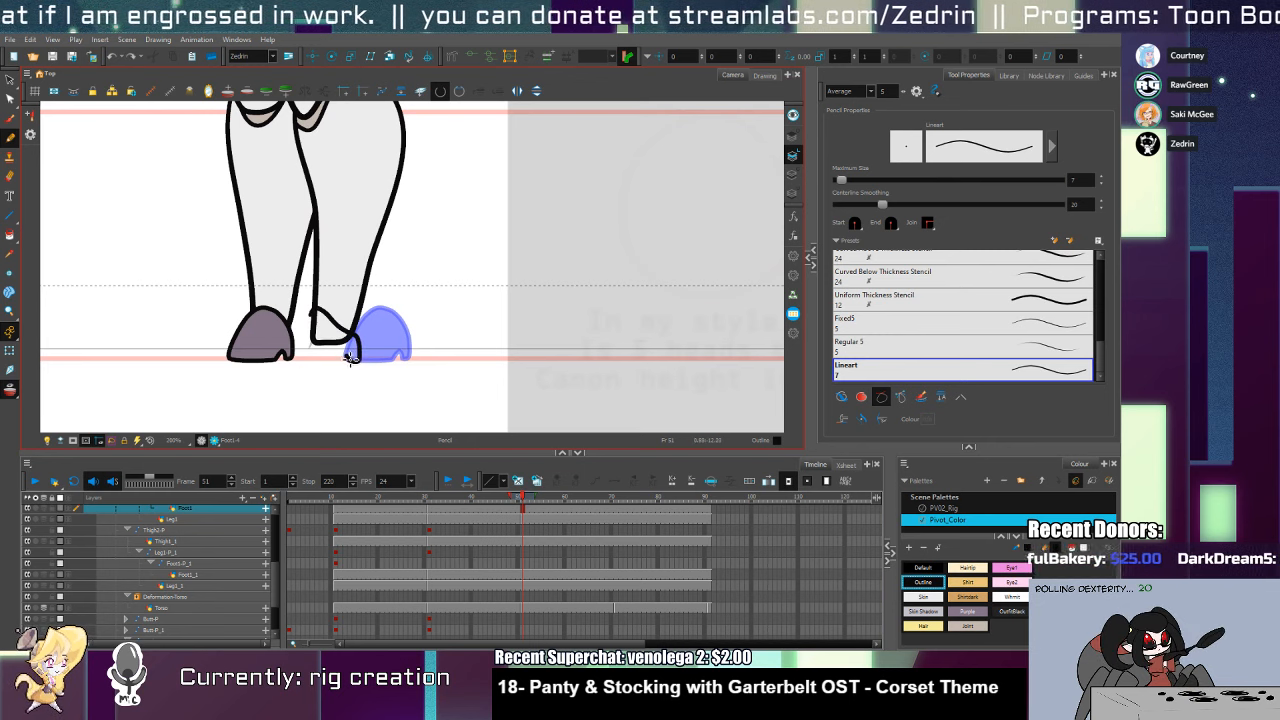
mouse_move(292, 360)
left_mouse_down()
mouse_move(284, 342)
mouse_move(346, 300)
left_mouse_up()
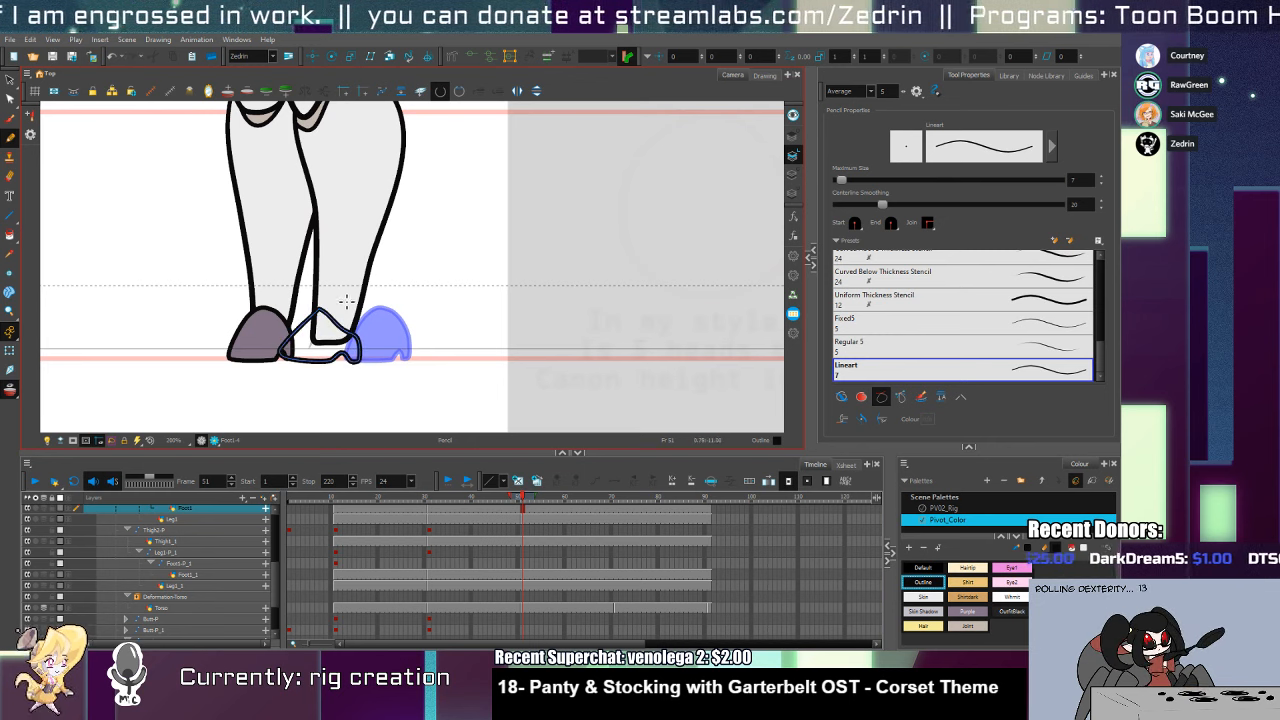
Reshape the new shoe outline's ankle peak, instep and heel with the Contour Editor
key("alt+s")
left_click(320, 352)
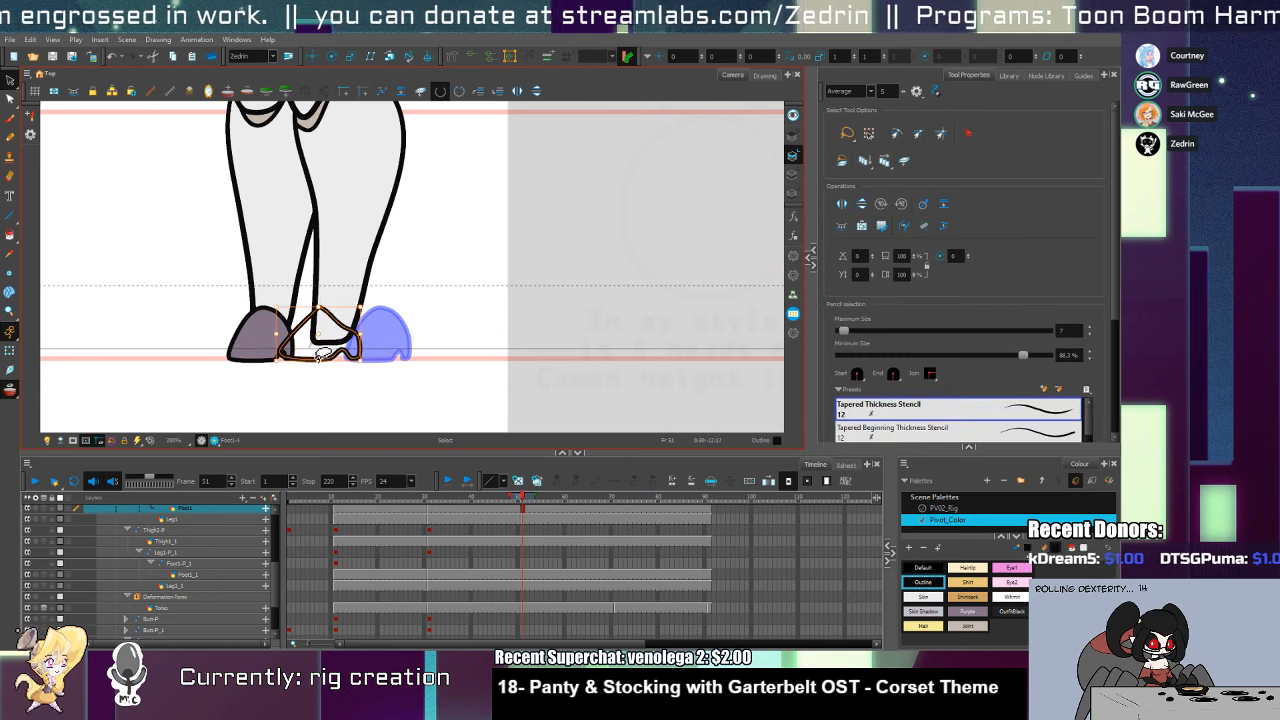
scroll(328, 314, "up", 3)
key("alt+q")
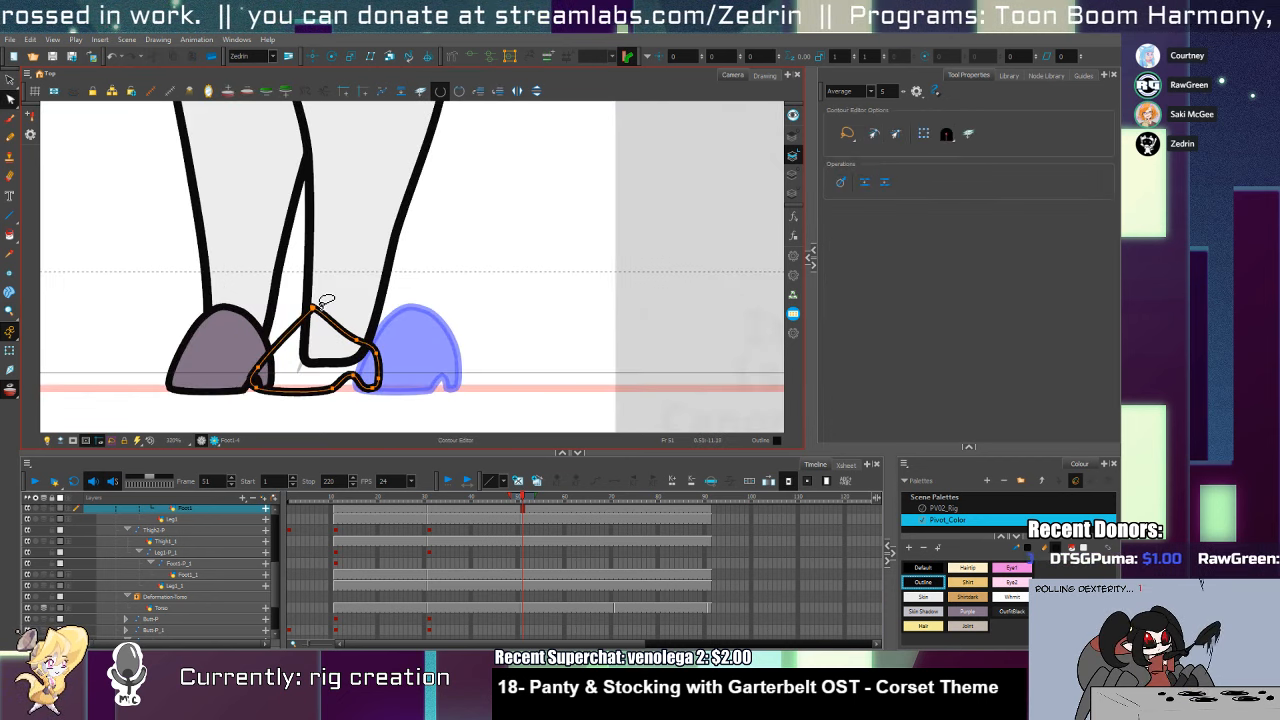
left_click(326, 300)
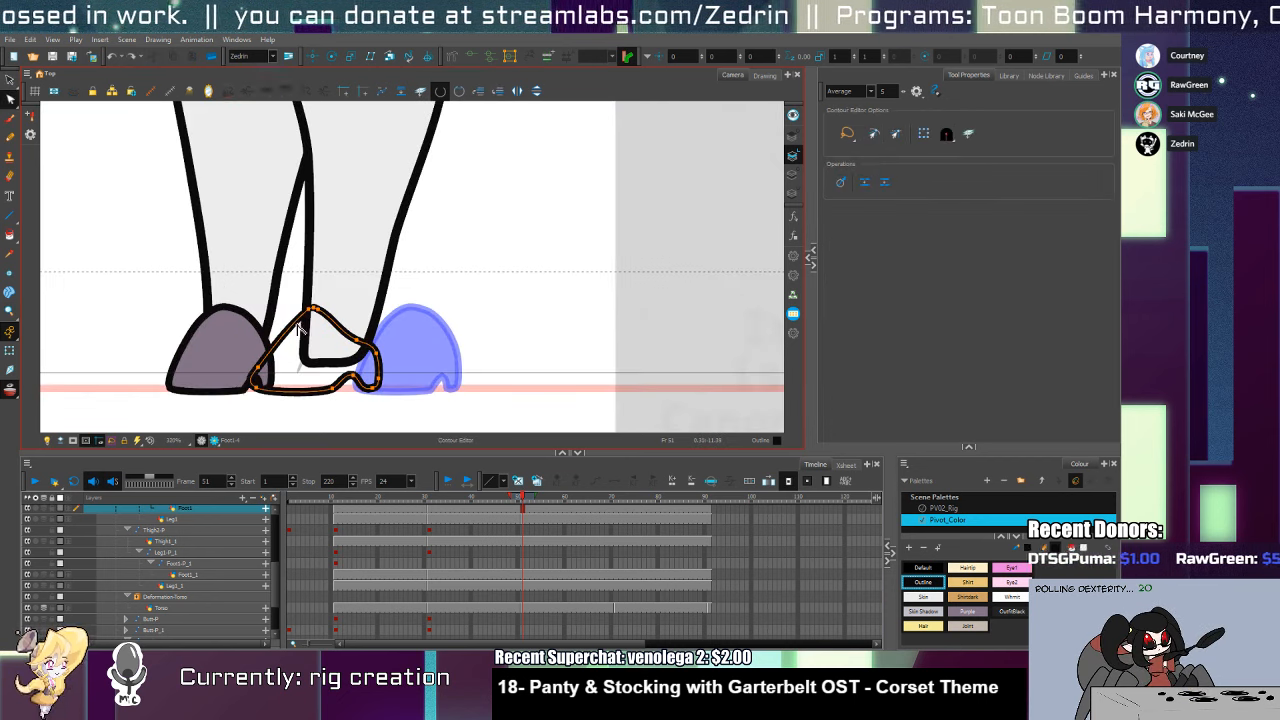
left_click(347, 341)
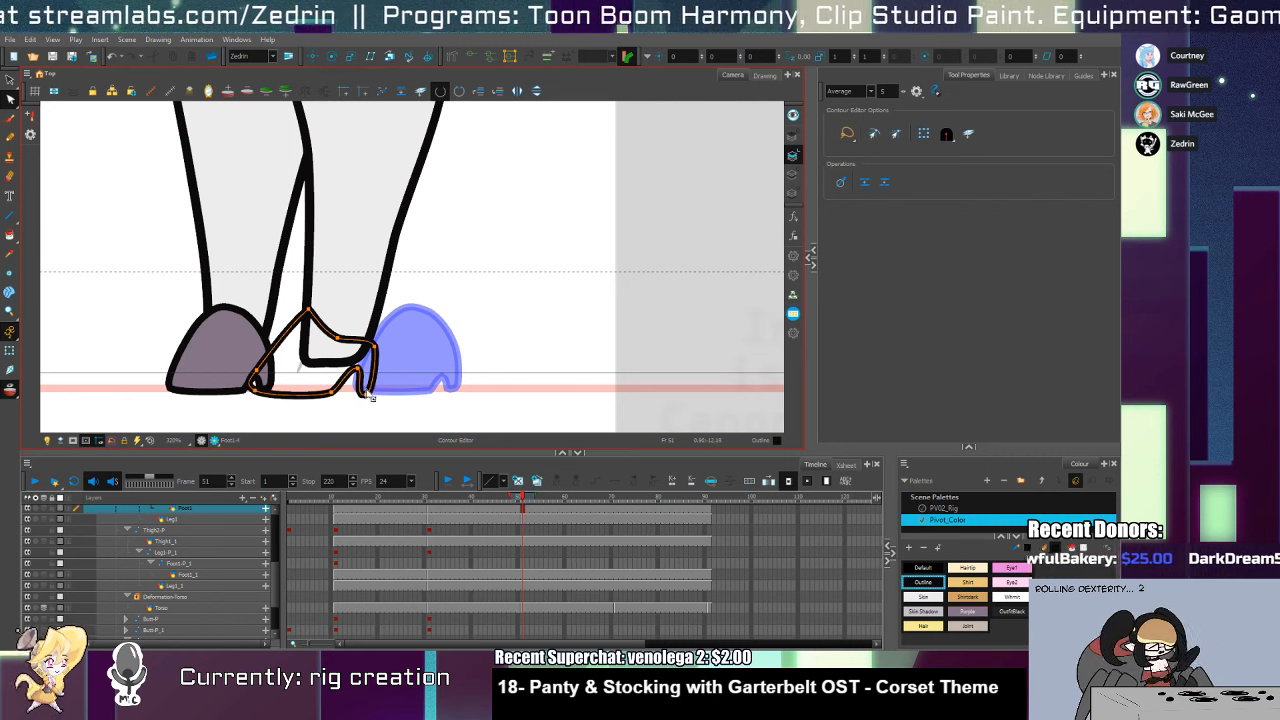
Pick the Purple colour from the other shoe and fill the new heeled shoe with it
key("alt+i")
key("alt+d")
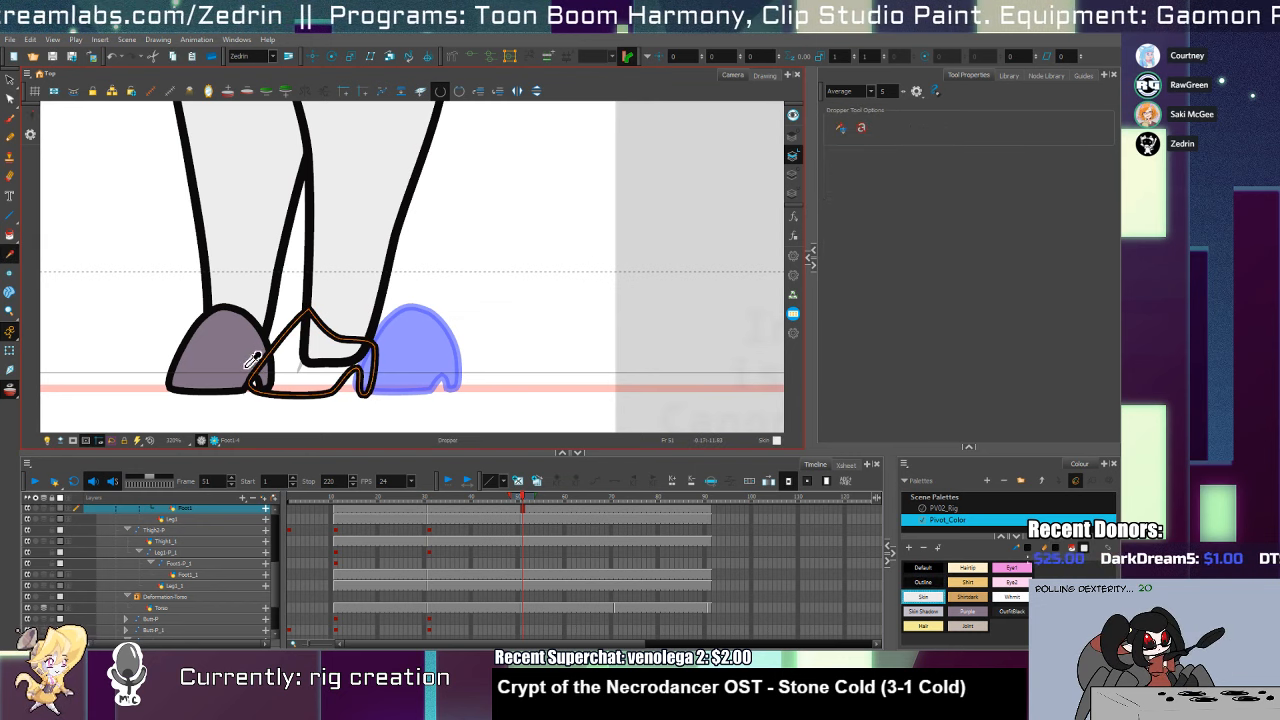
left_click(252, 362)
left_click(314, 358)
Delete the extra contour point at the shoe's toe and move the upper heel corner slightly inward
key("alt+q")
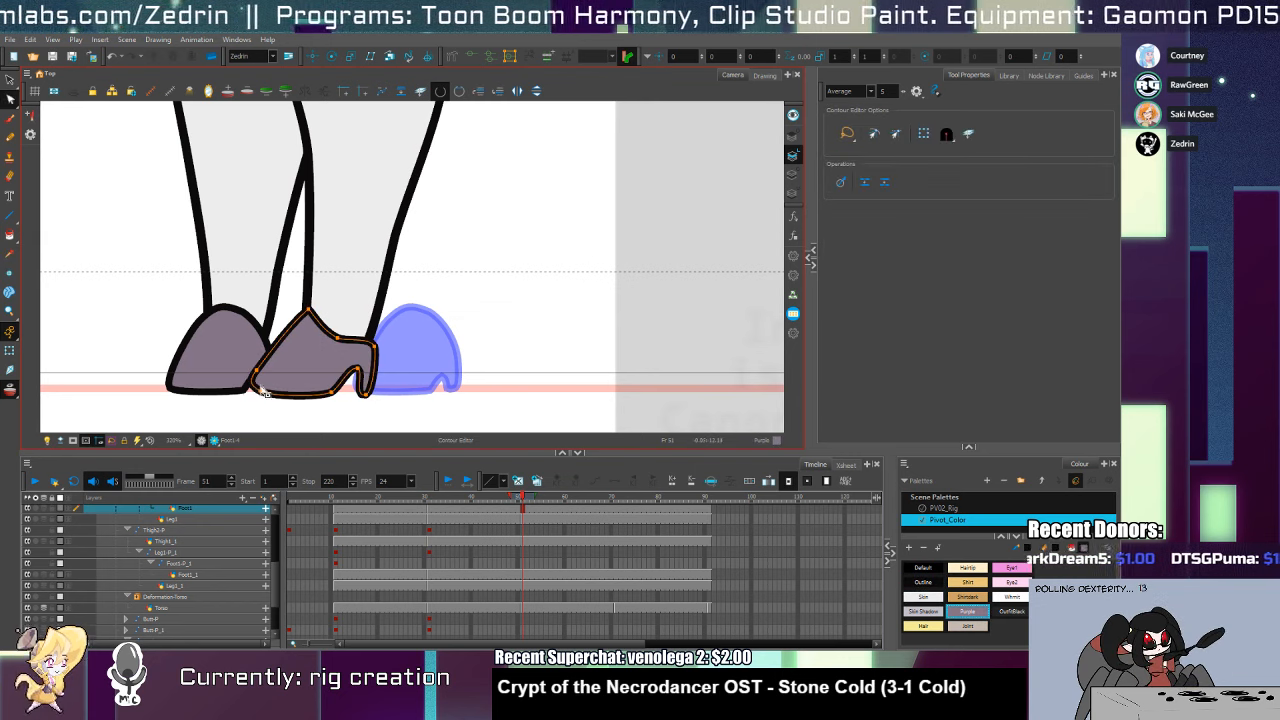
left_click_drag(251, 349, 268, 396)
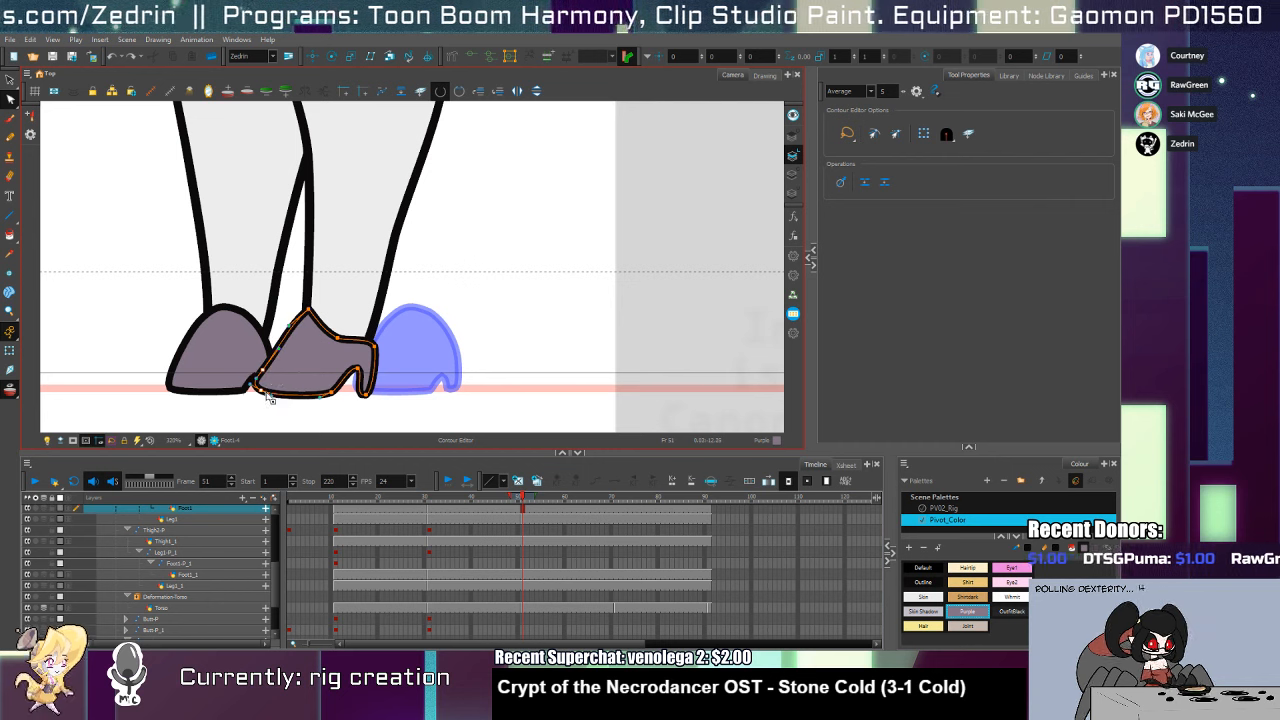
key("Delete")
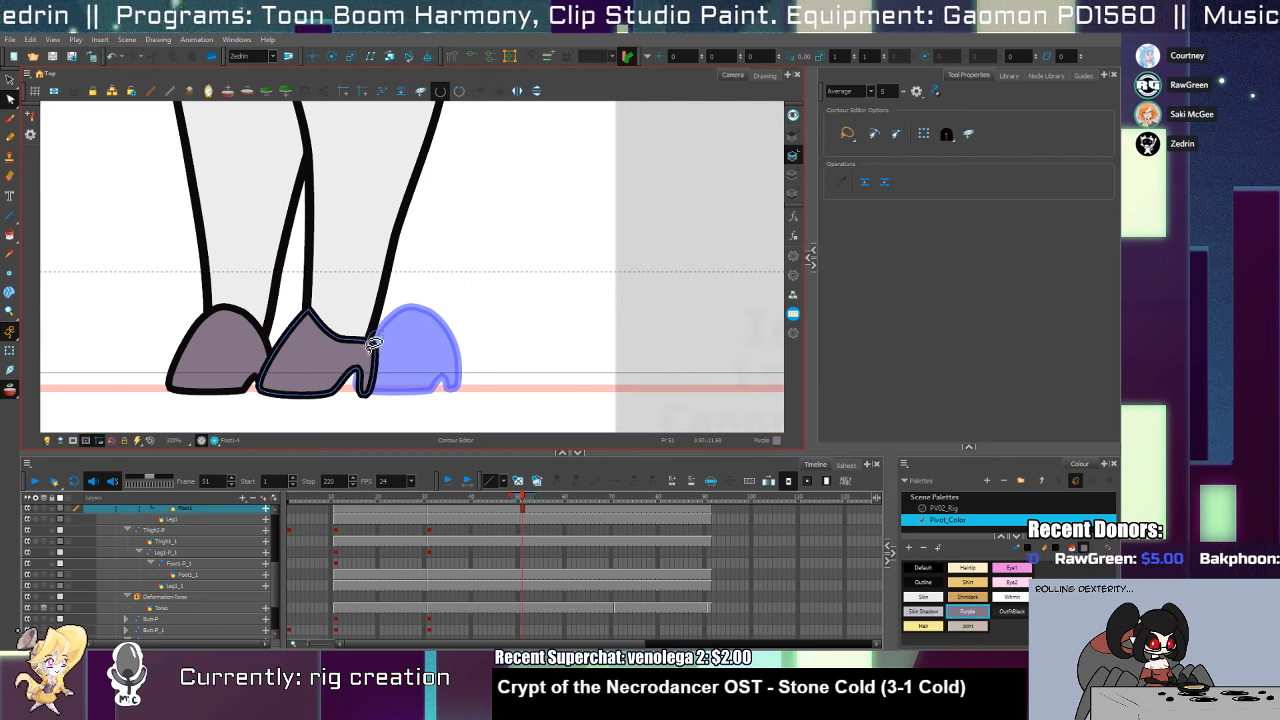
left_click_drag(375, 347, 371, 346)
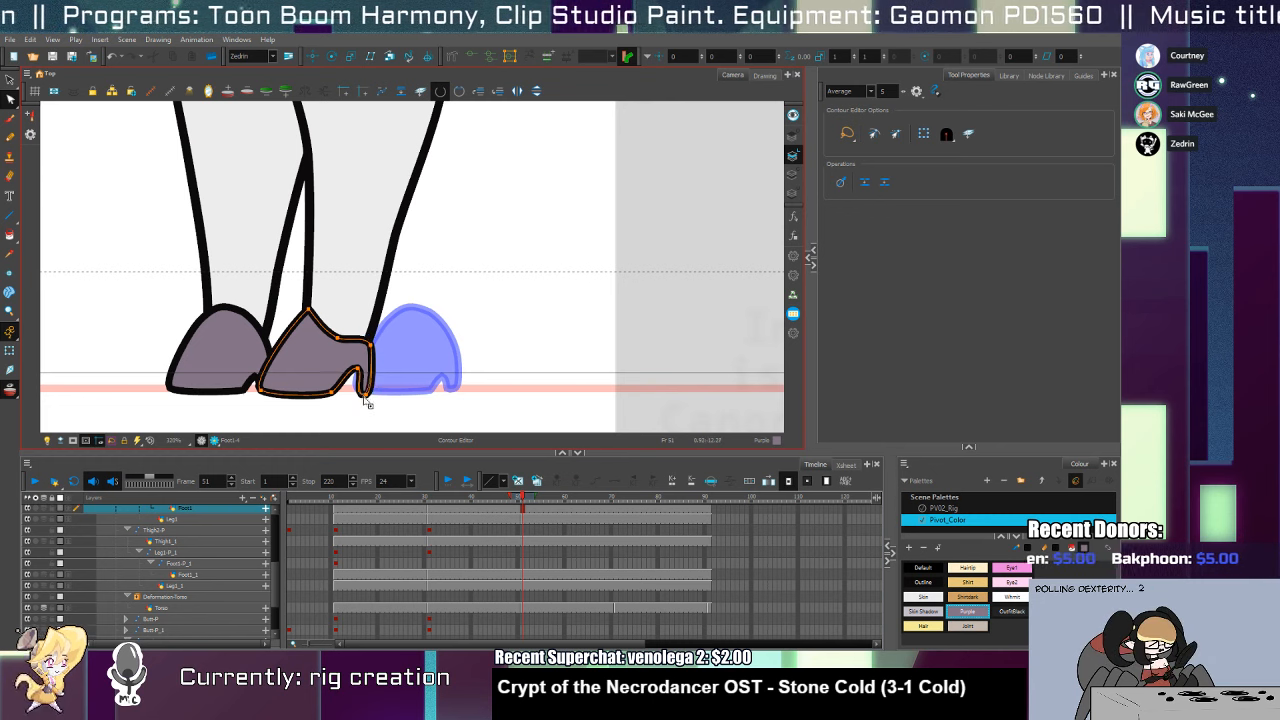
Flatten the tip of the shoe's heel and refine the curve along the back of the heel
scroll(363, 400, "up", 4)
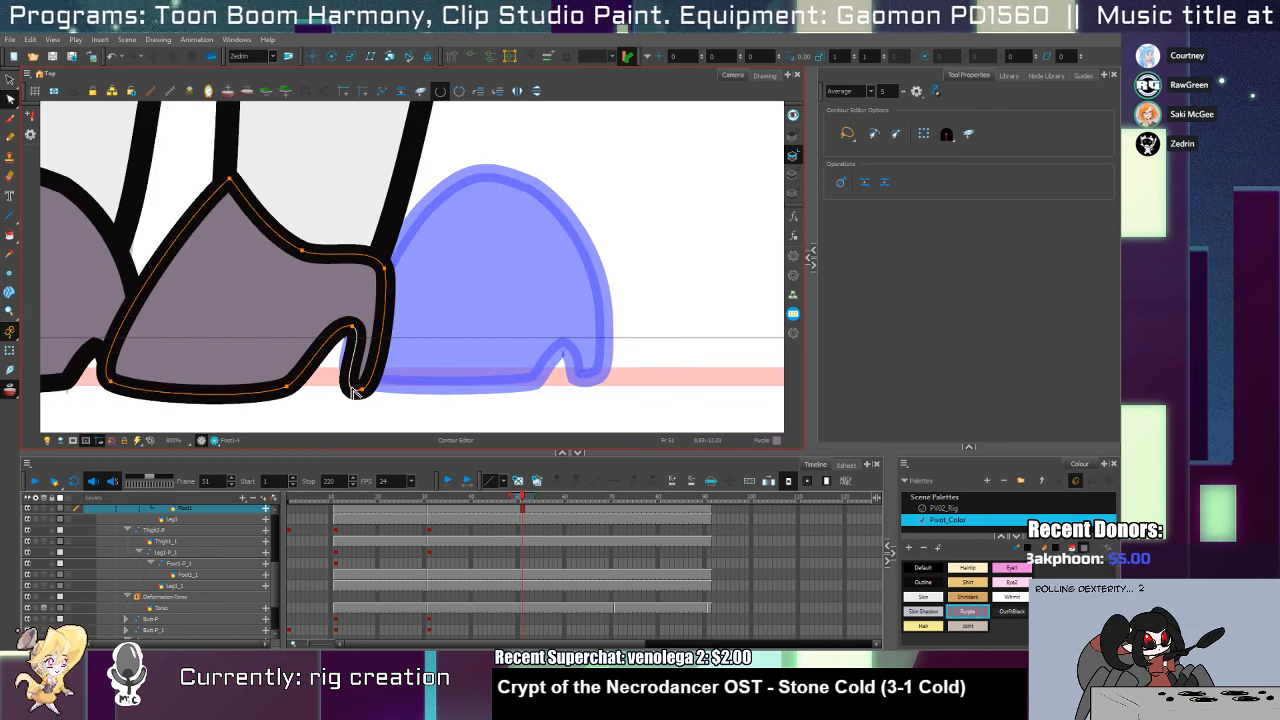
left_click_drag(348, 392, 378, 395)
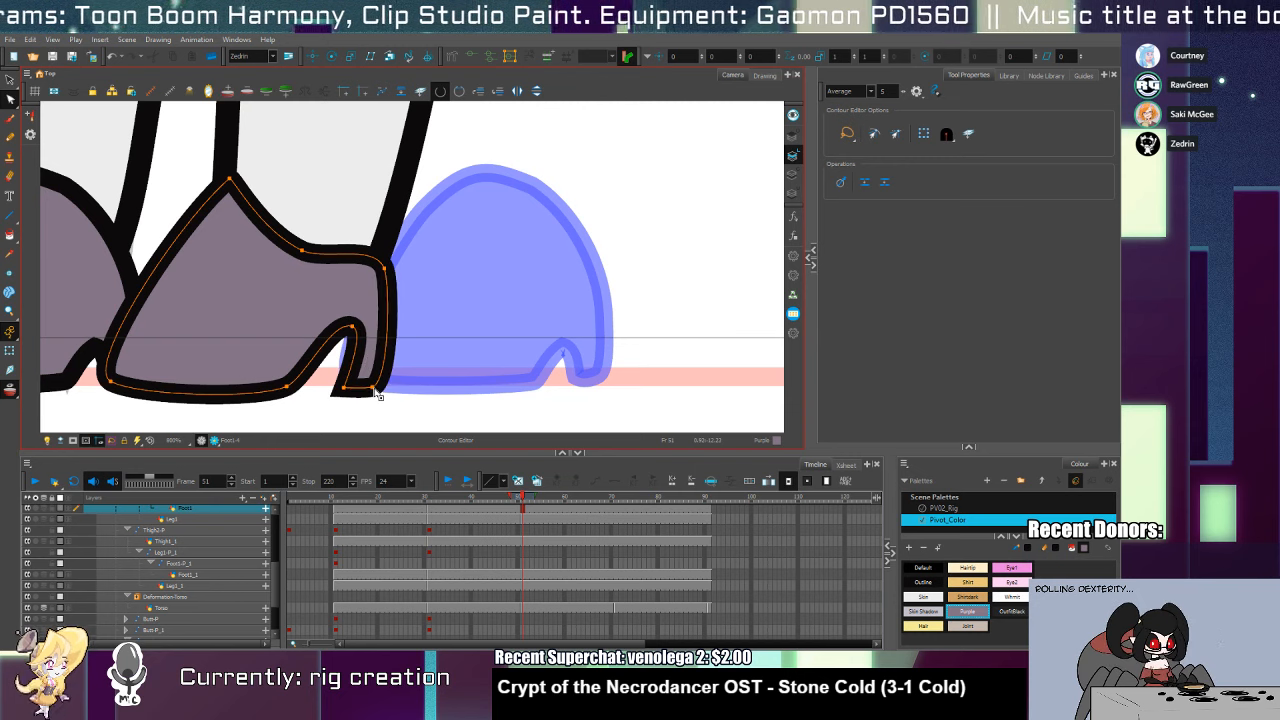
left_click(384, 268)
left_click_drag(394, 286, 386, 264)
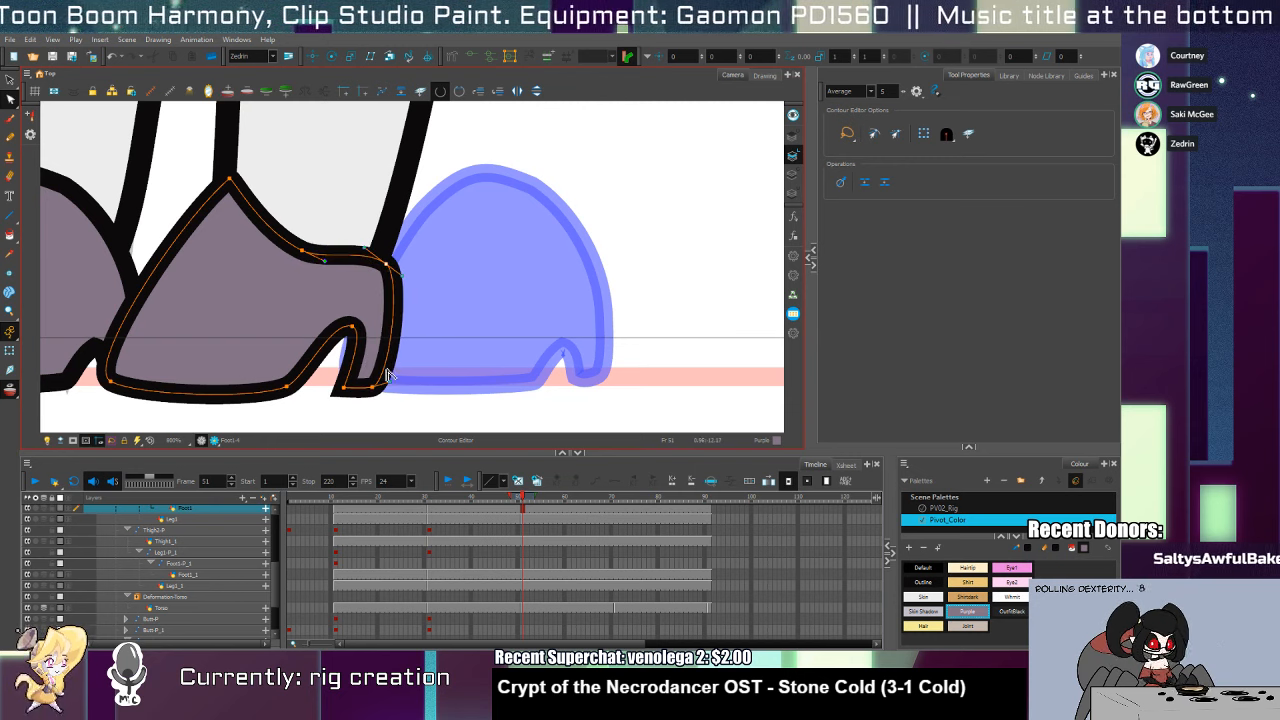
left_click_drag(389, 380, 417, 333)
key("ctrl+space")
scroll(391, 343, "down", 5)
left_click(372, 380)
left_click(372, 380)
Select the far foot and switch it to the new heeled shoe drawing at frame 51
key("space")
key("shift+t")
left_click(283, 343)
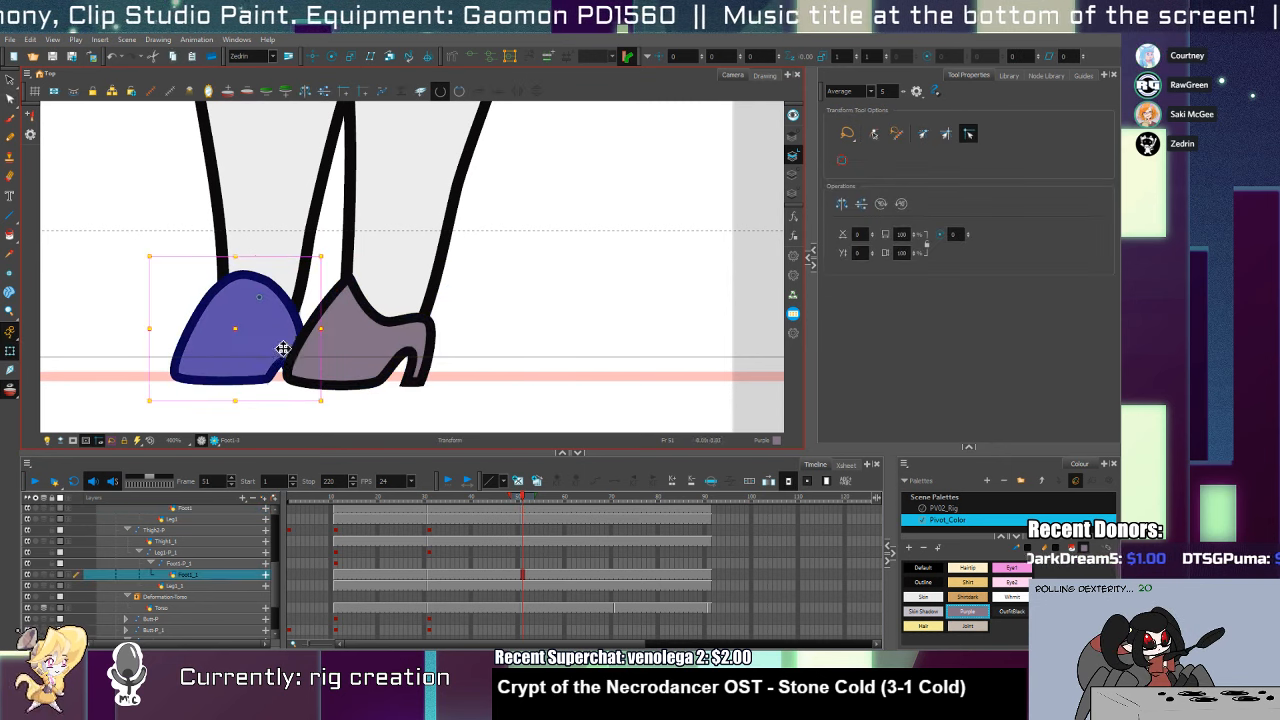
key("]")
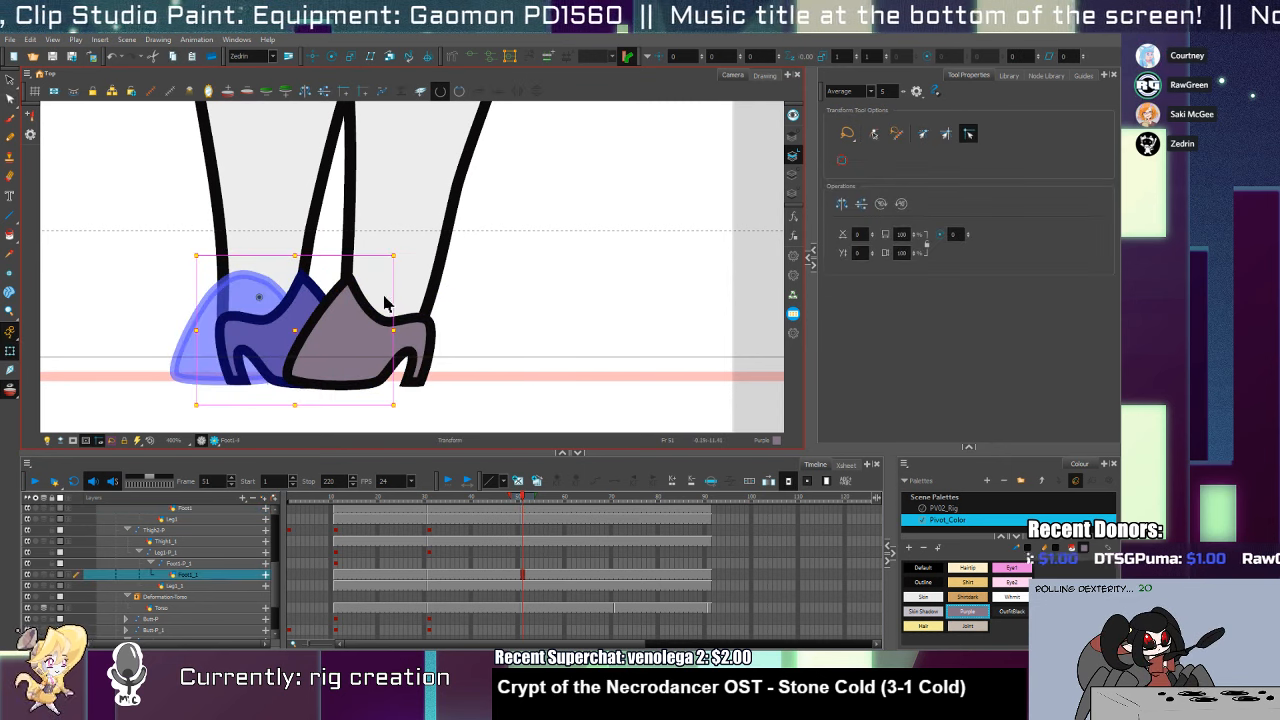
Mirror the far foot's heeled shoe drawing horizontally and move it back under the far ankle
key("alt+s")
key("ctrl+a")
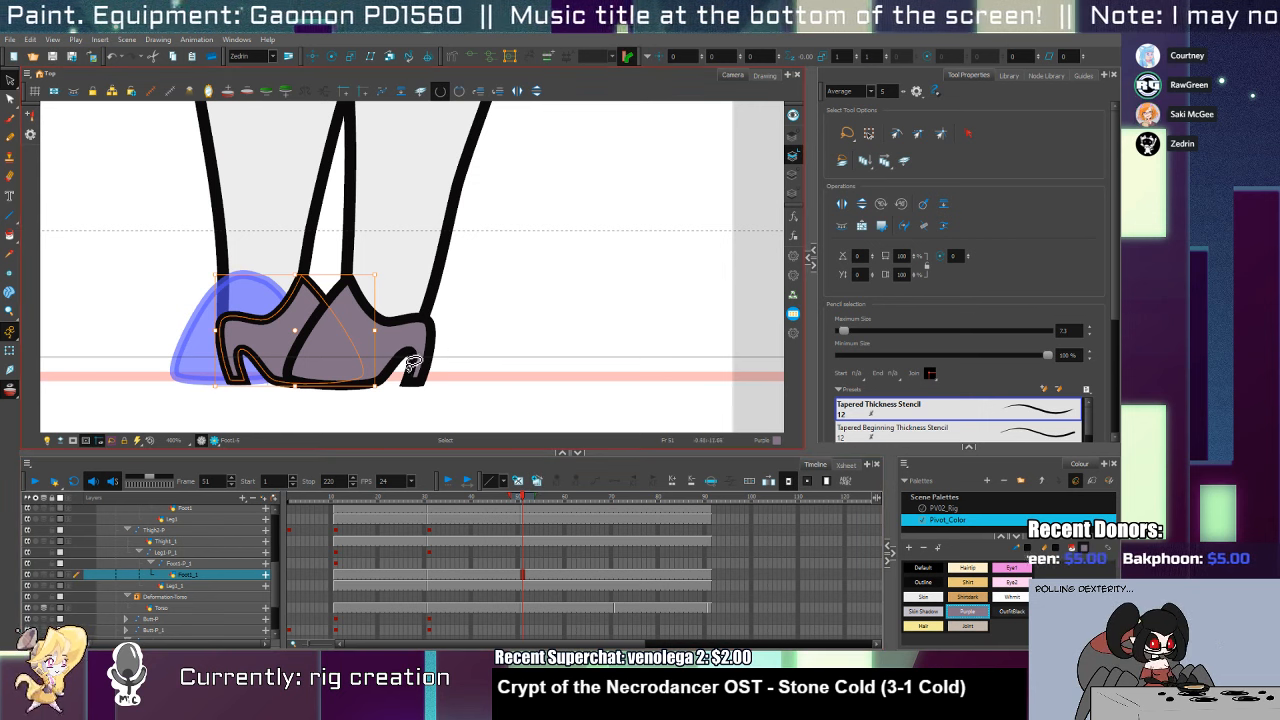
left_click(517, 91)
left_click_drag(265, 345, 160, 345)
Mirror the far lower leg's drawing horizontally, move it inward under the far knee, and realign the far foot with its ankle
scroll(300, 320, "down", 5)
left_click(290, 310)
left_click(517, 91)
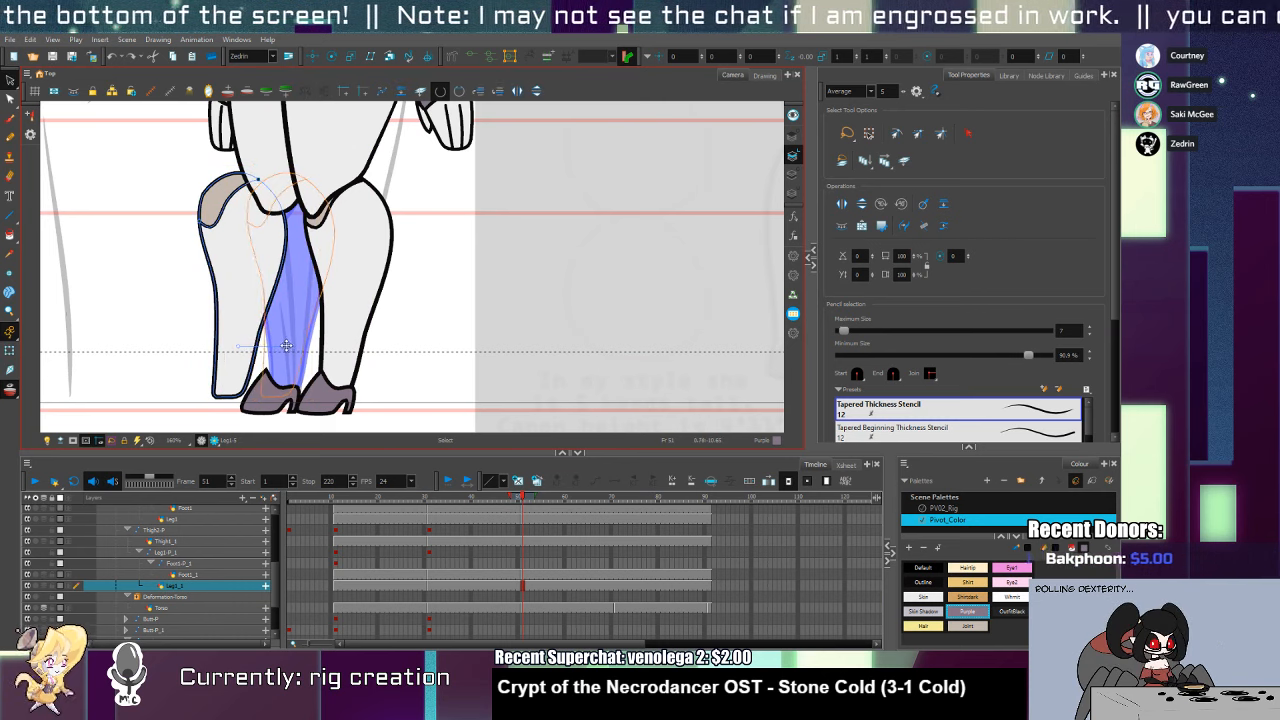
key("shift+t")
key("alt+s")
left_click(258, 321)
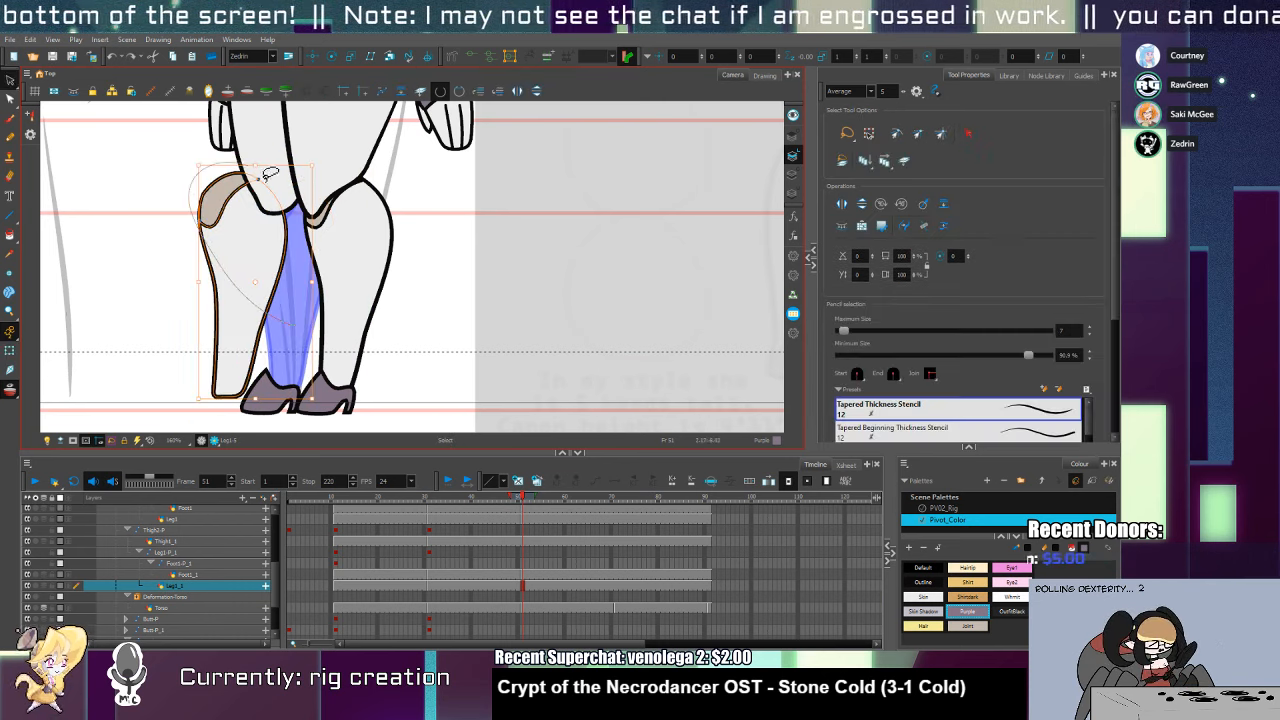
left_click_drag(247, 316, 288, 323)
key("shift+t")
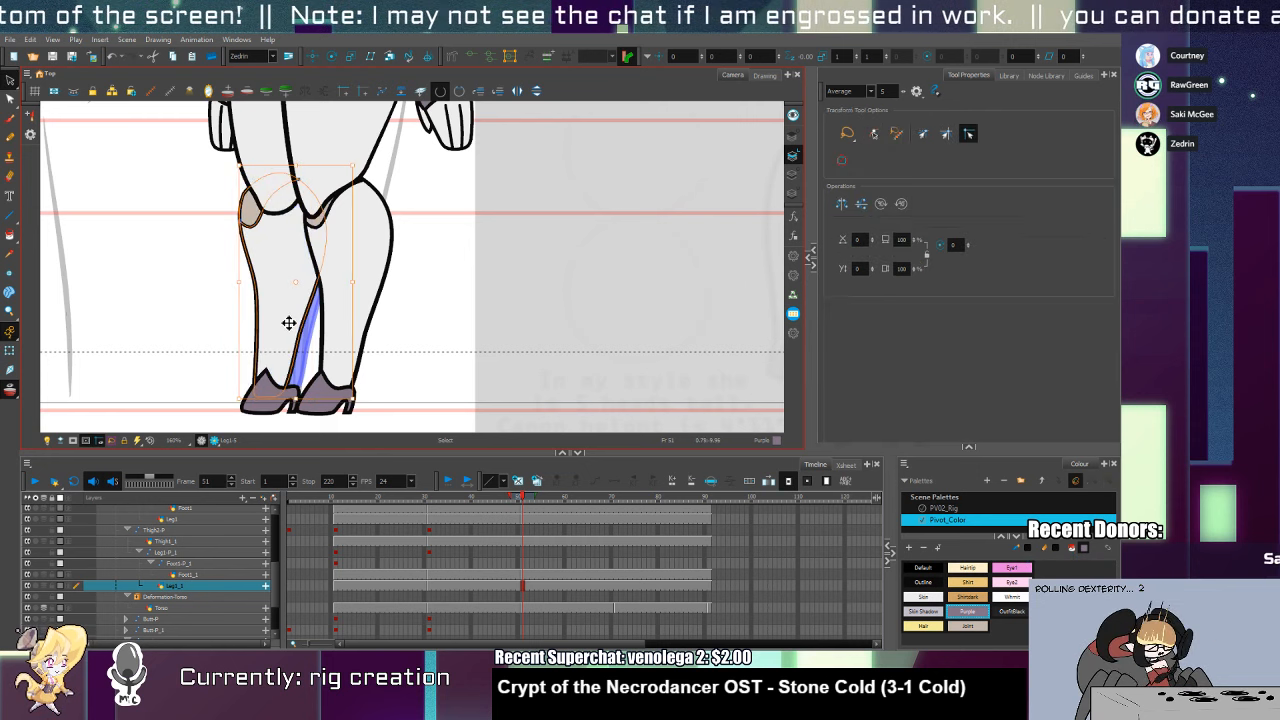
key("alt+s")
left_click(292, 318)
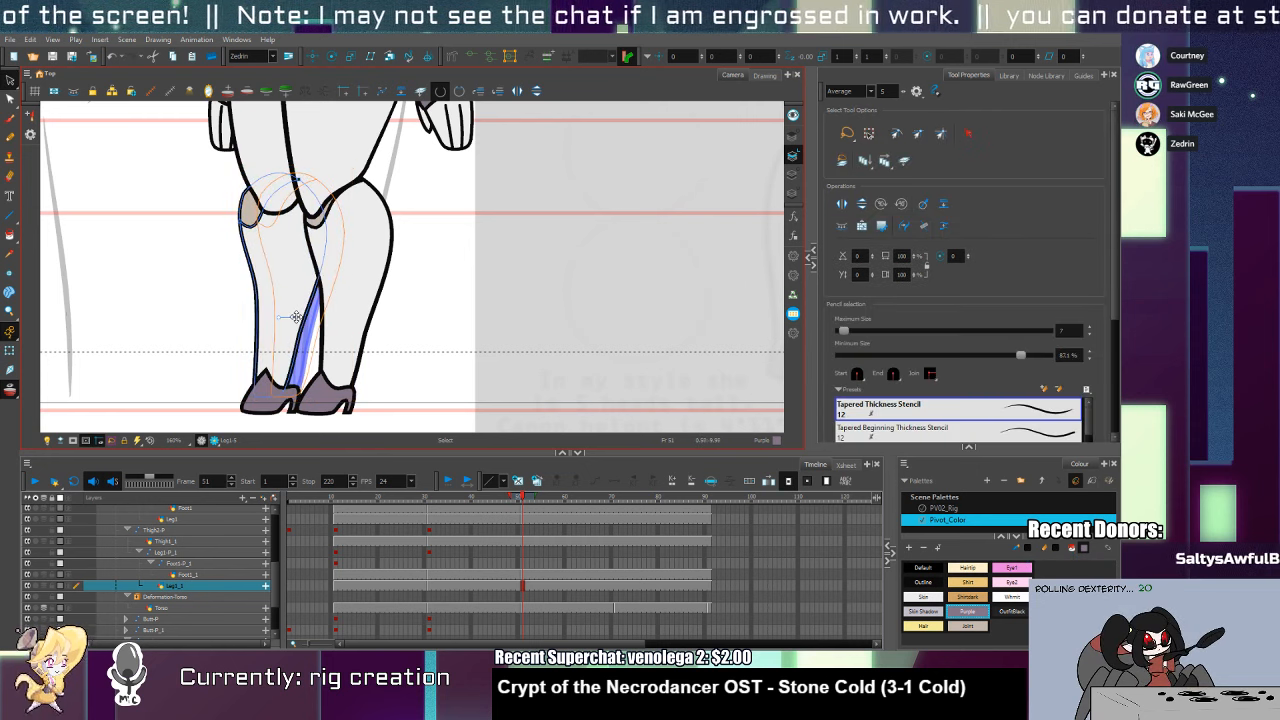
key("shift+t")
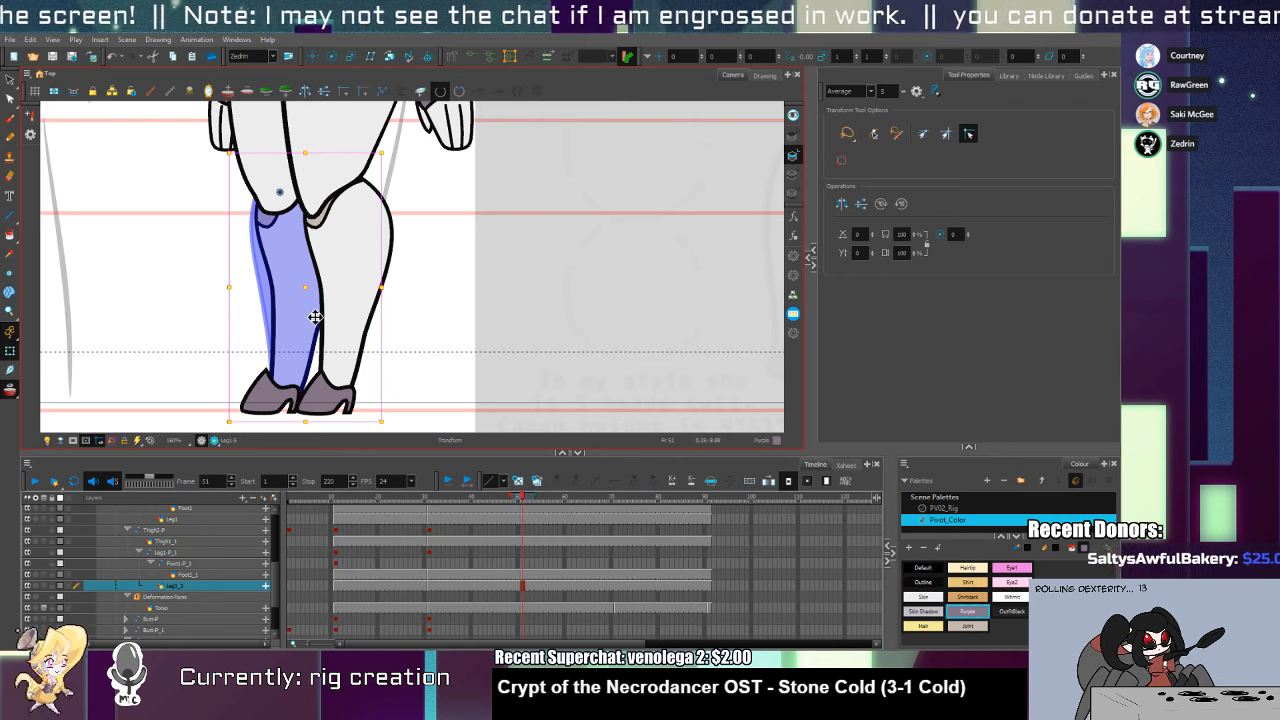
left_click(280, 398)
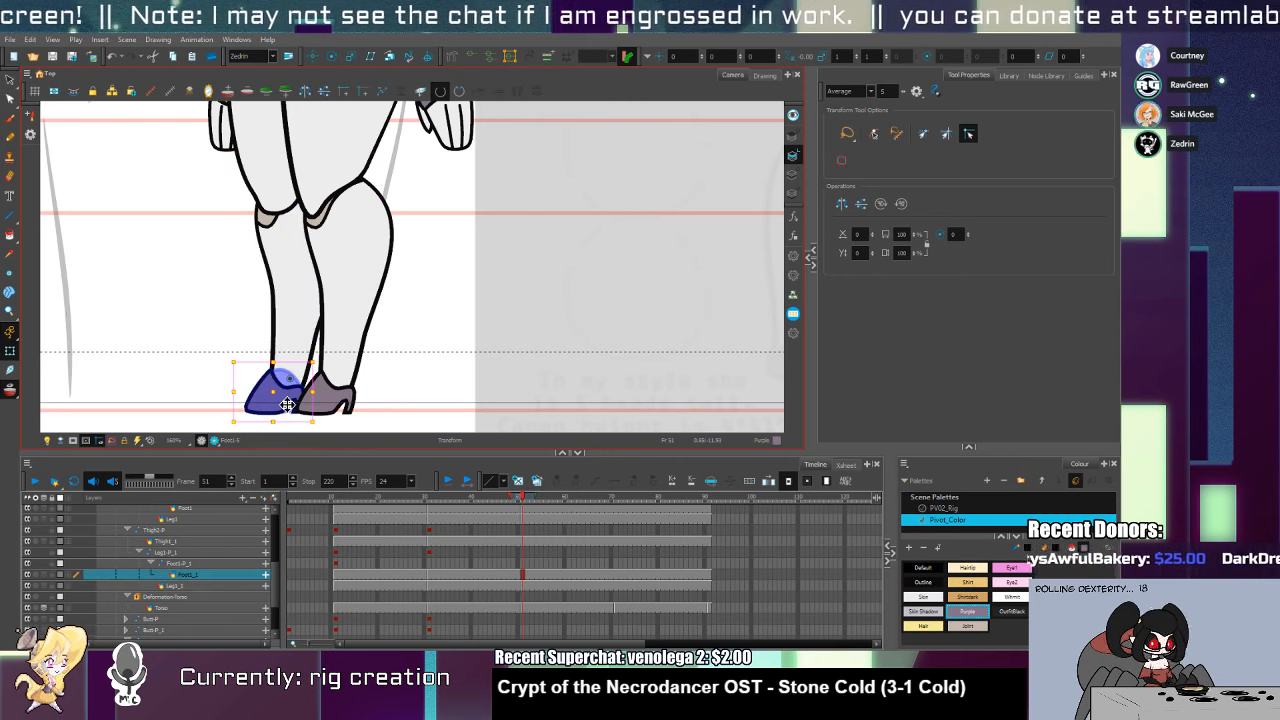
Adjust the contour point on the lower front edge of the near thigh
scroll(336, 311, "up", 5)
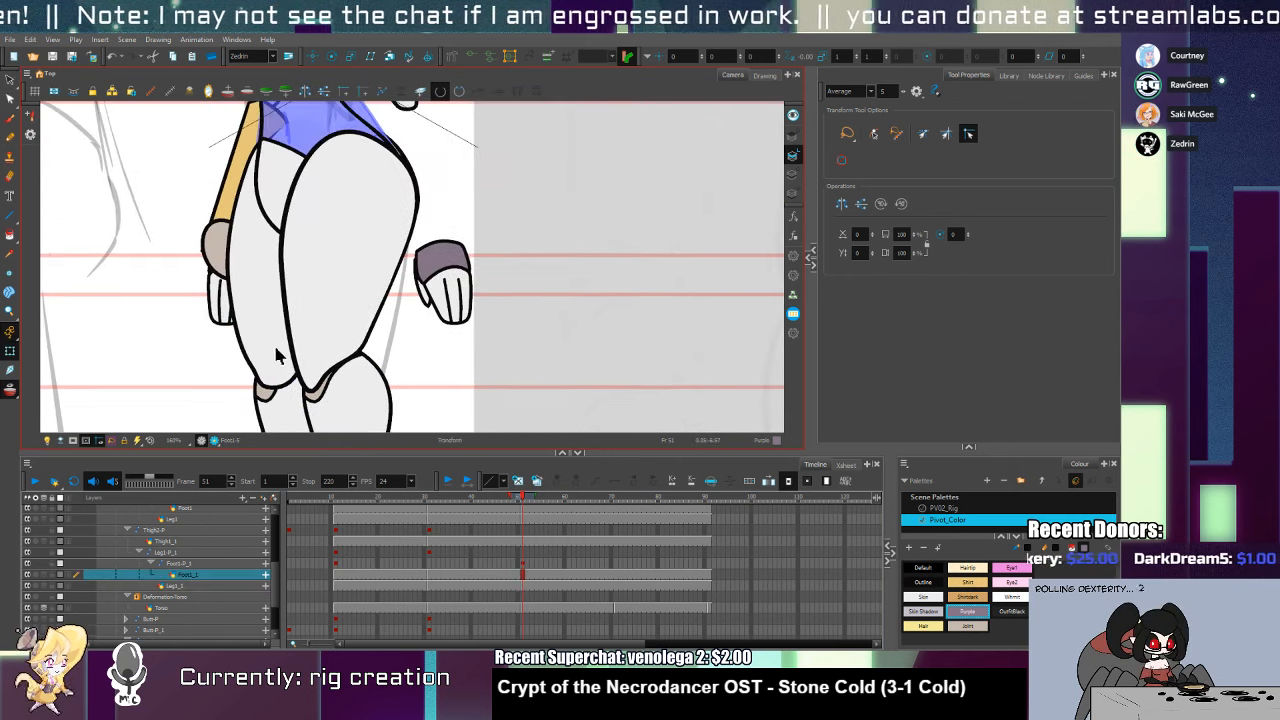
left_click(299, 338)
key("alt+q")
left_click(289, 316)
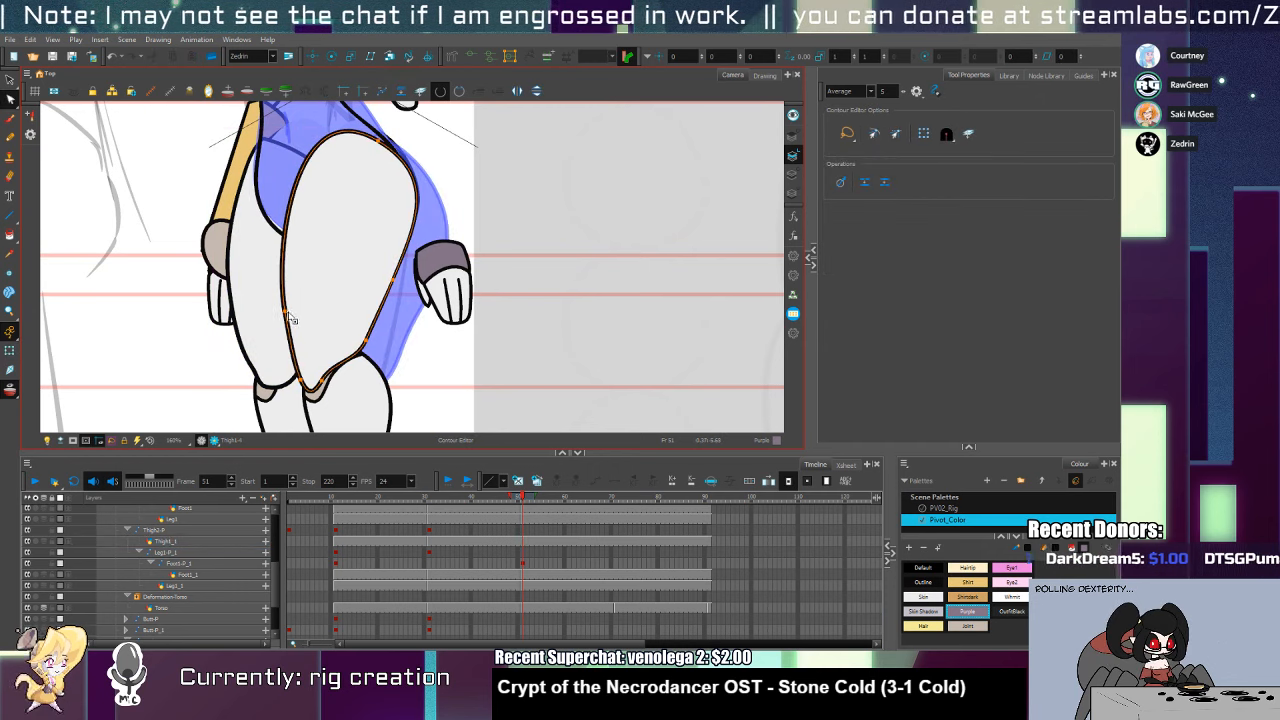
key("shift+t")
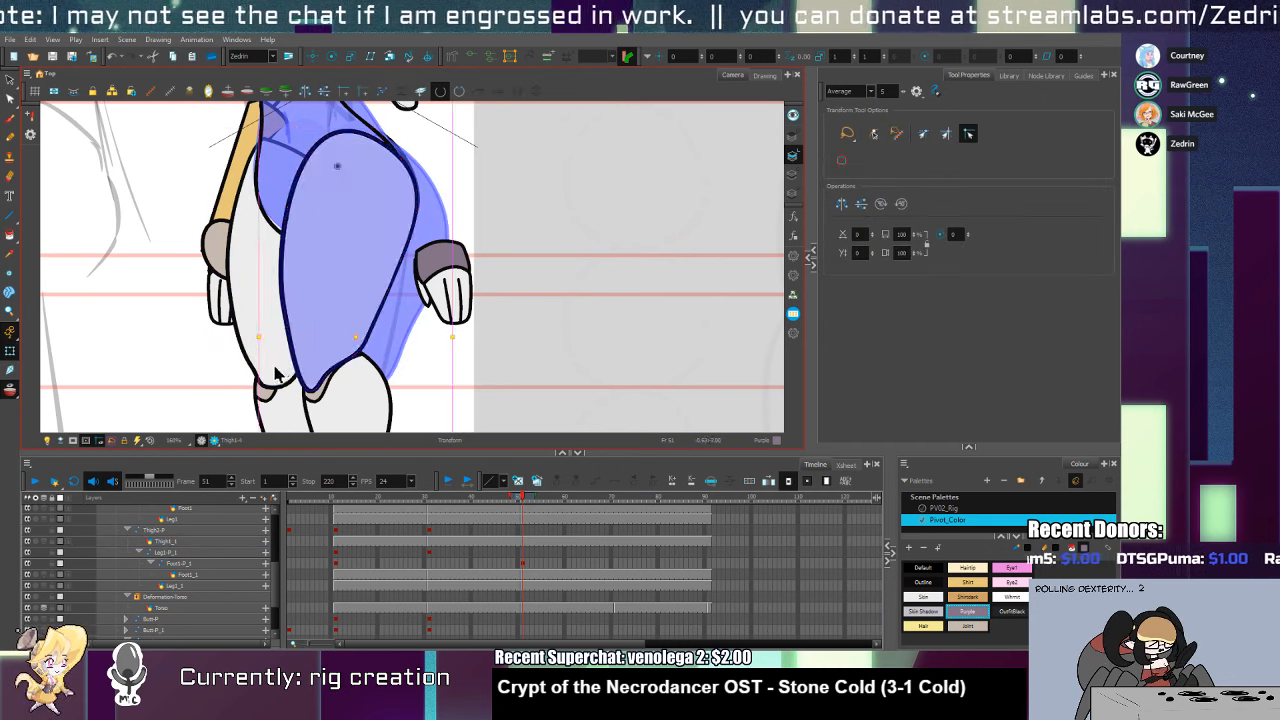
Mirror the far thigh's drawing horizontally on its own and move it inward behind the near thigh
left_click(293, 364)
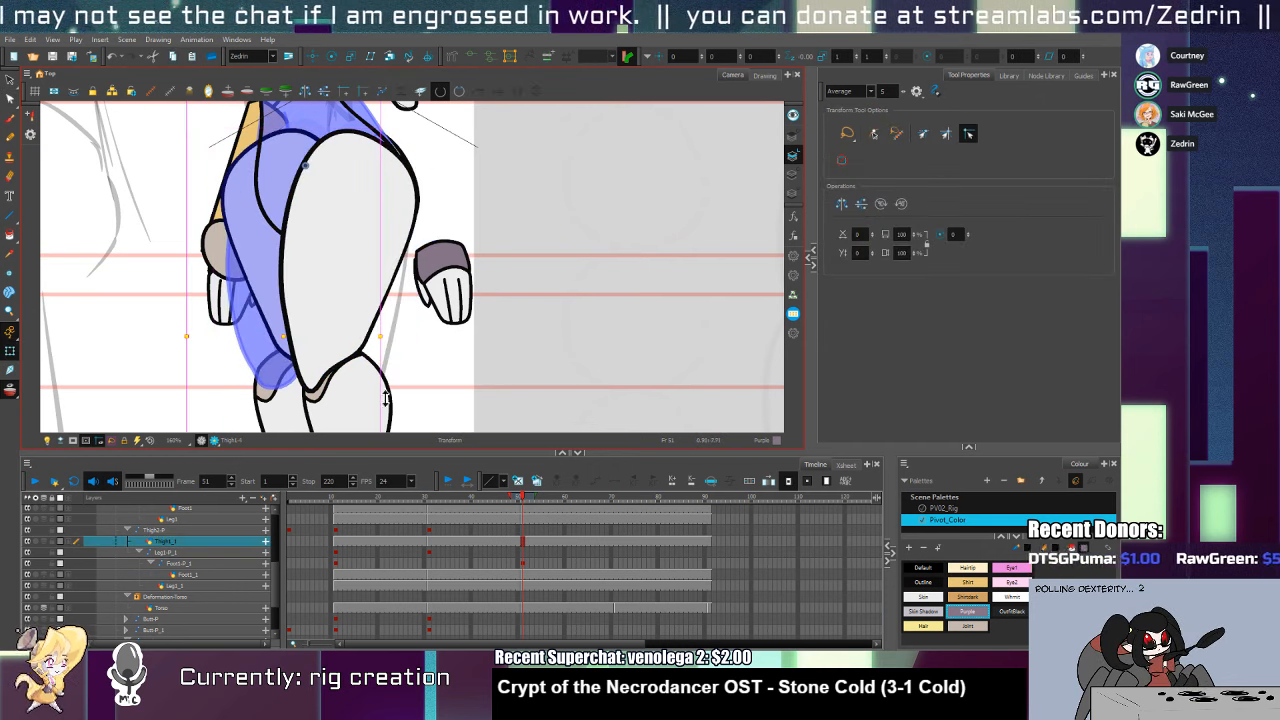
key("alt+s")
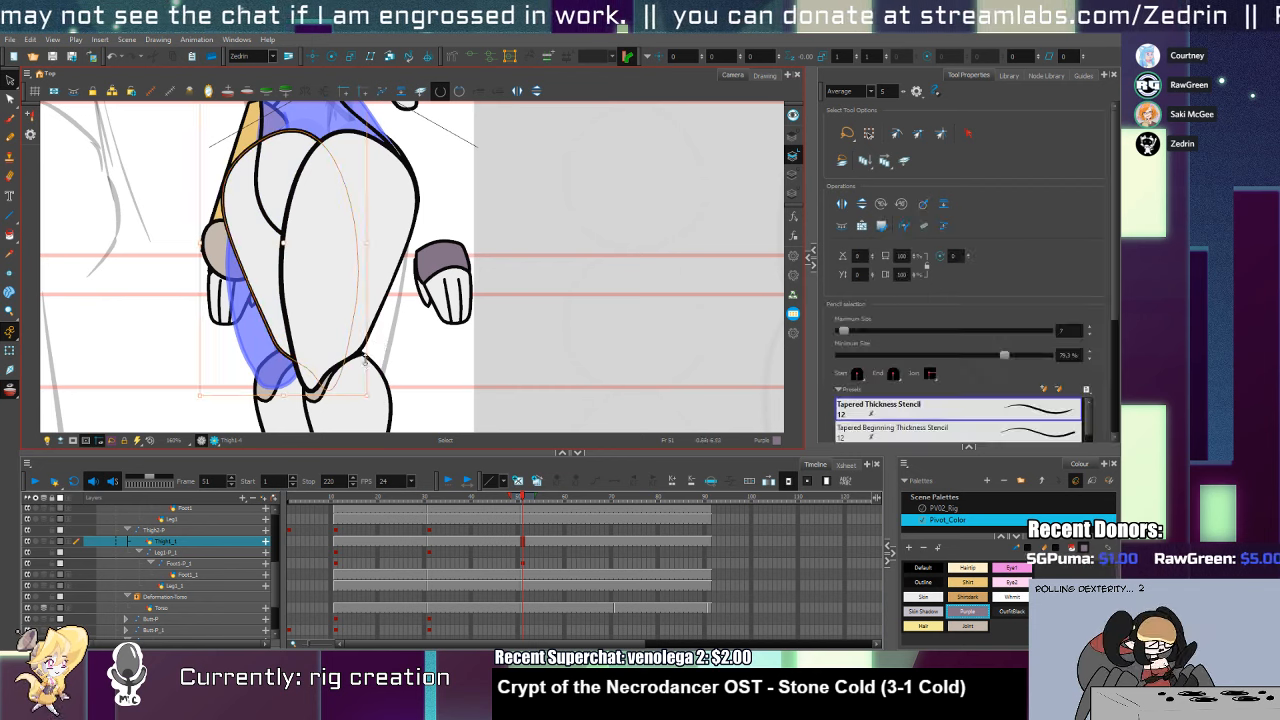
left_click(538, 483)
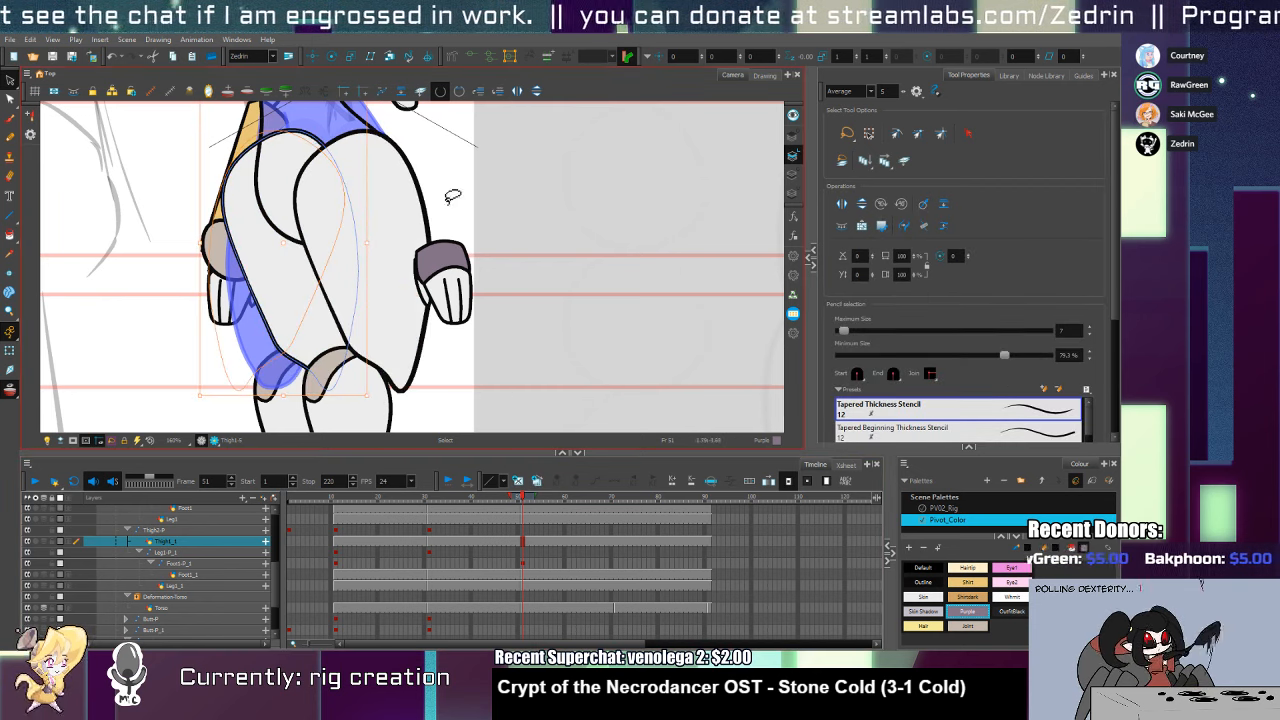
key("ctrl+z")
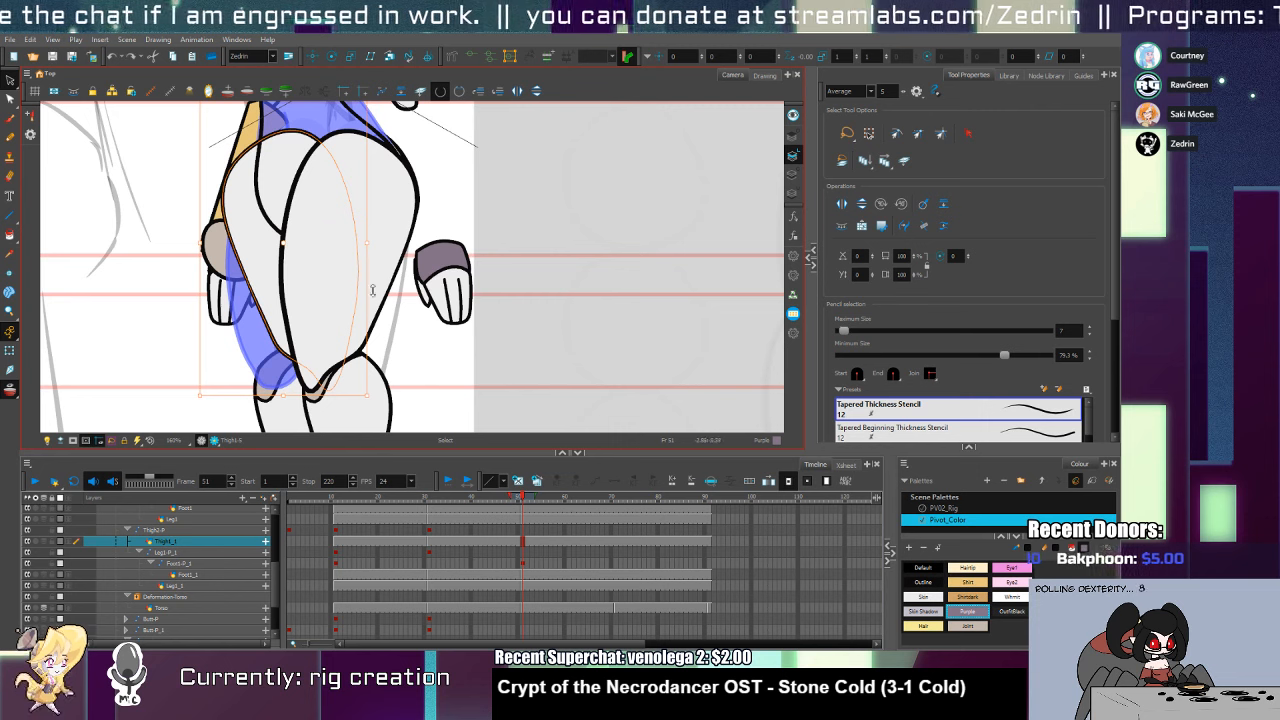
key("ctrl+z")
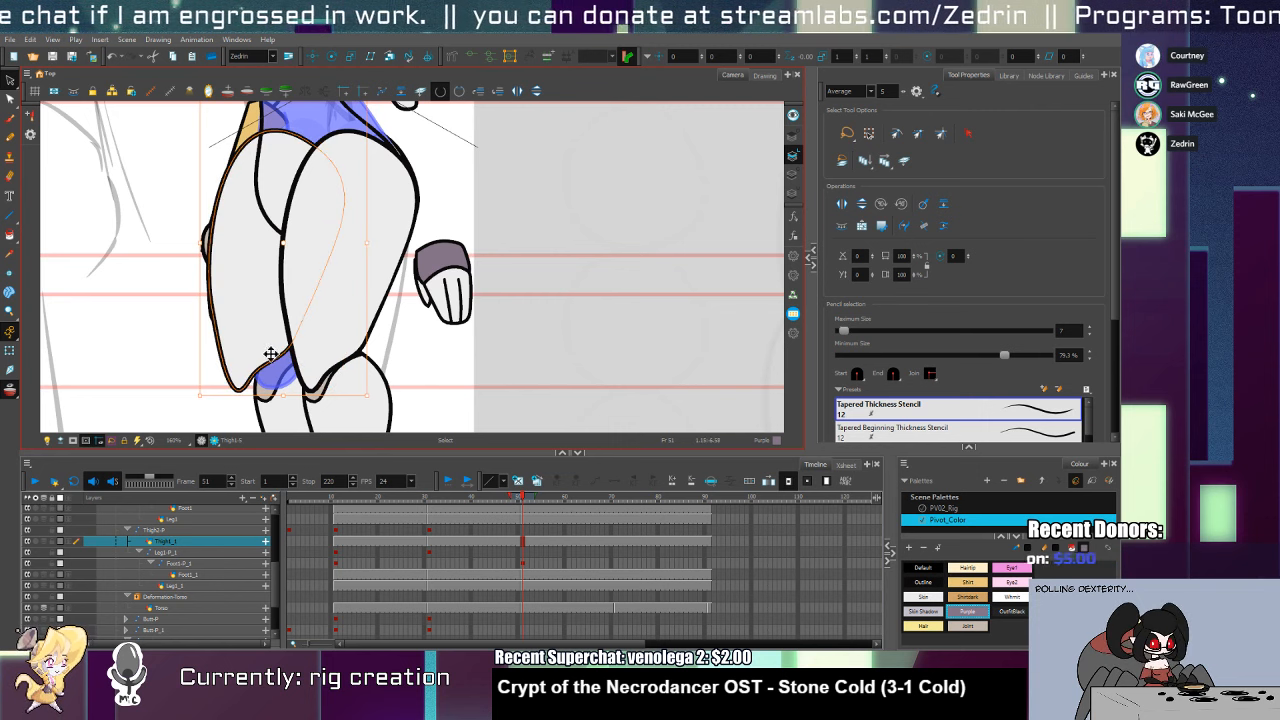
left_click_drag(269, 354, 311, 359)
Move the whole far leg inward at frame 51 so it tucks in behind the near leg
key("shift+t")
key("space")
left_click_drag(308, 425, 325, 232)
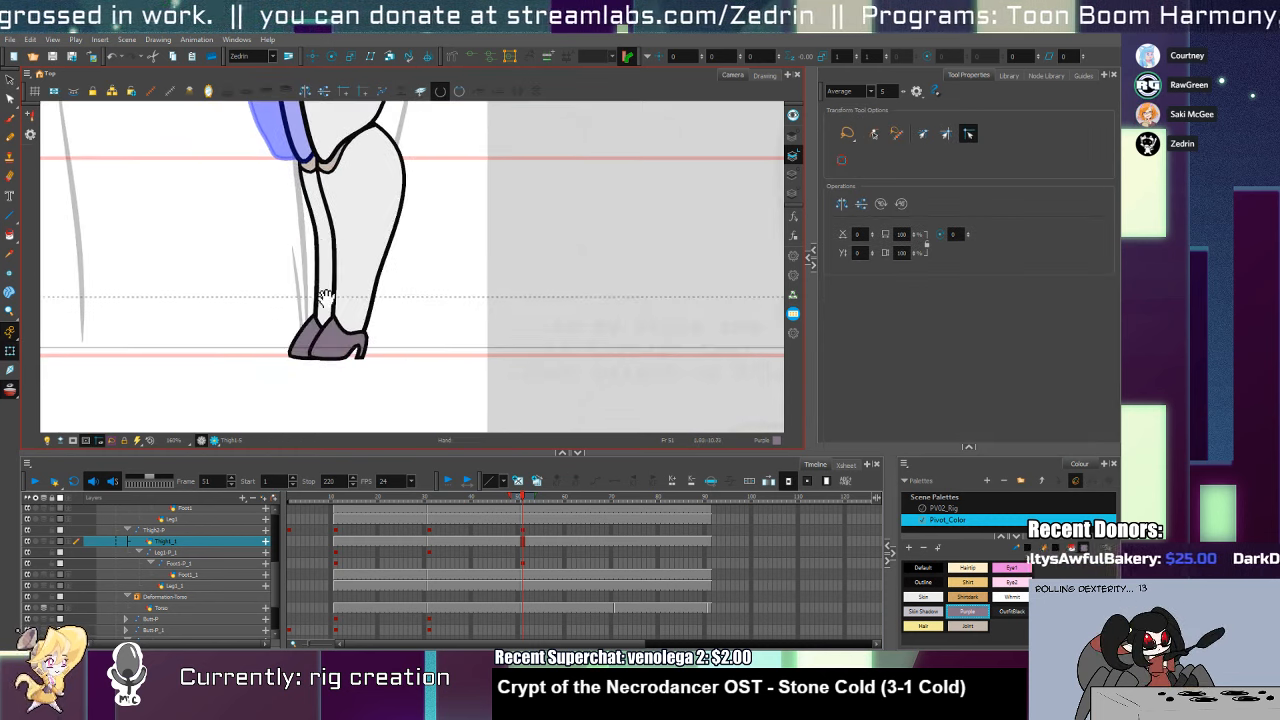
left_click_drag(348, 299, 334, 378)
key("space")
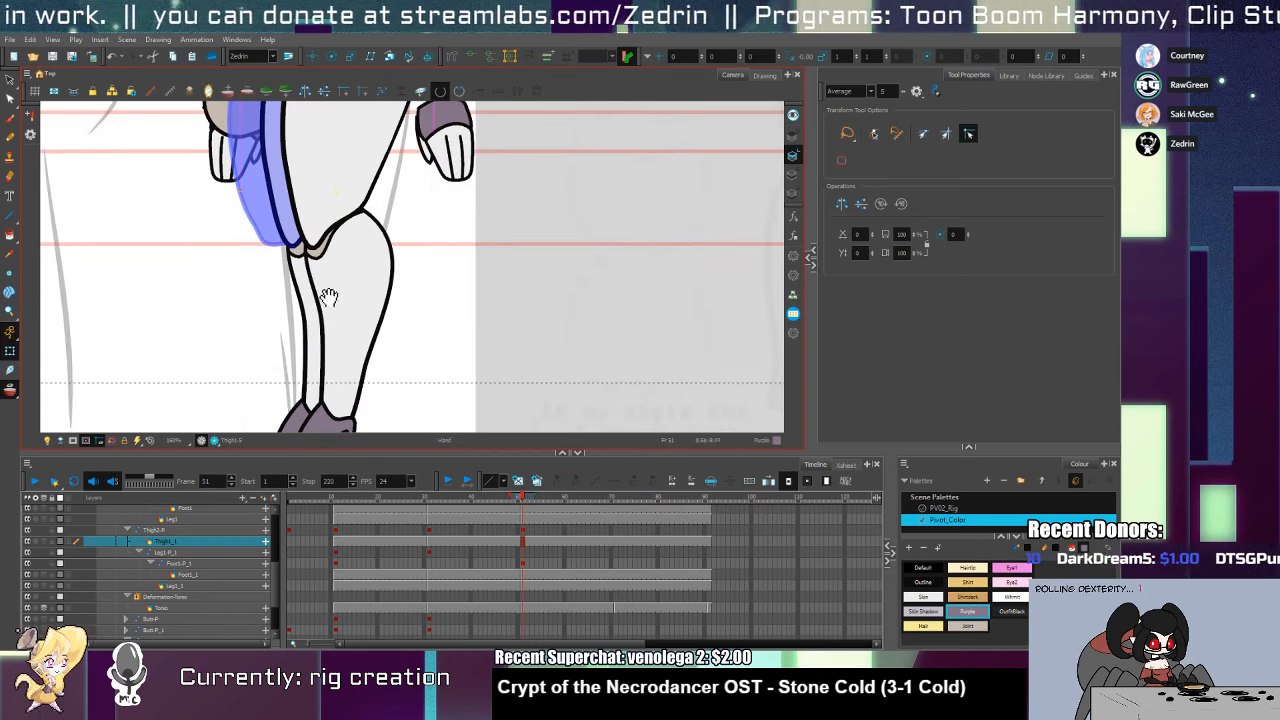
left_click_drag(341, 208, 326, 410)
key("b")
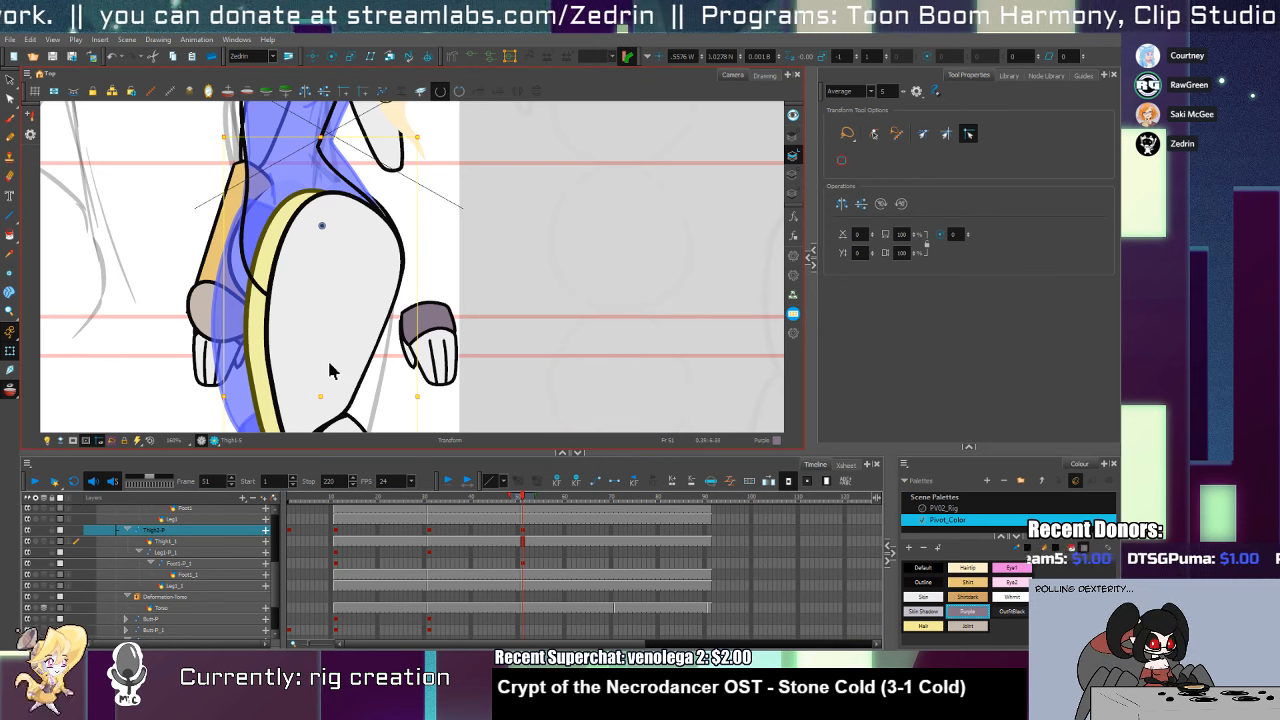
left_click(330, 353)
left_click_drag(334, 353, 330, 354)
Push the contour of the near thigh's front edge slightly outward
key("alt+q")
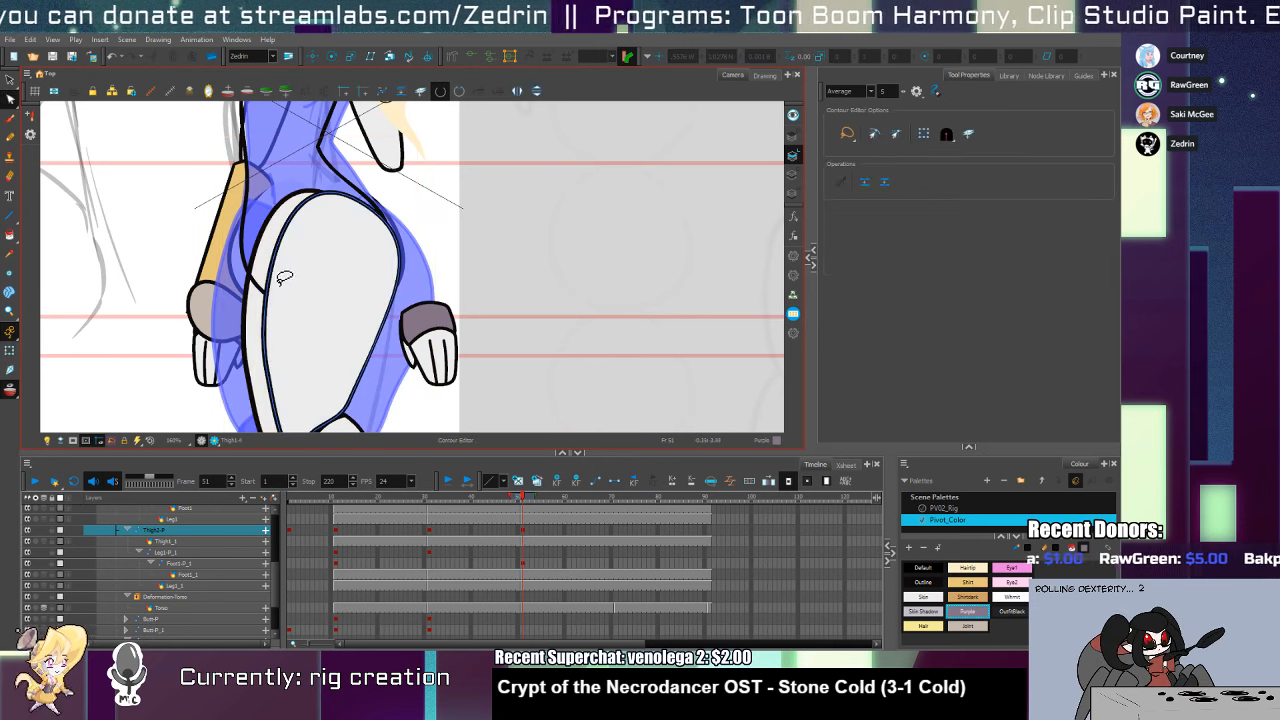
left_click_drag(270, 270, 261, 271)
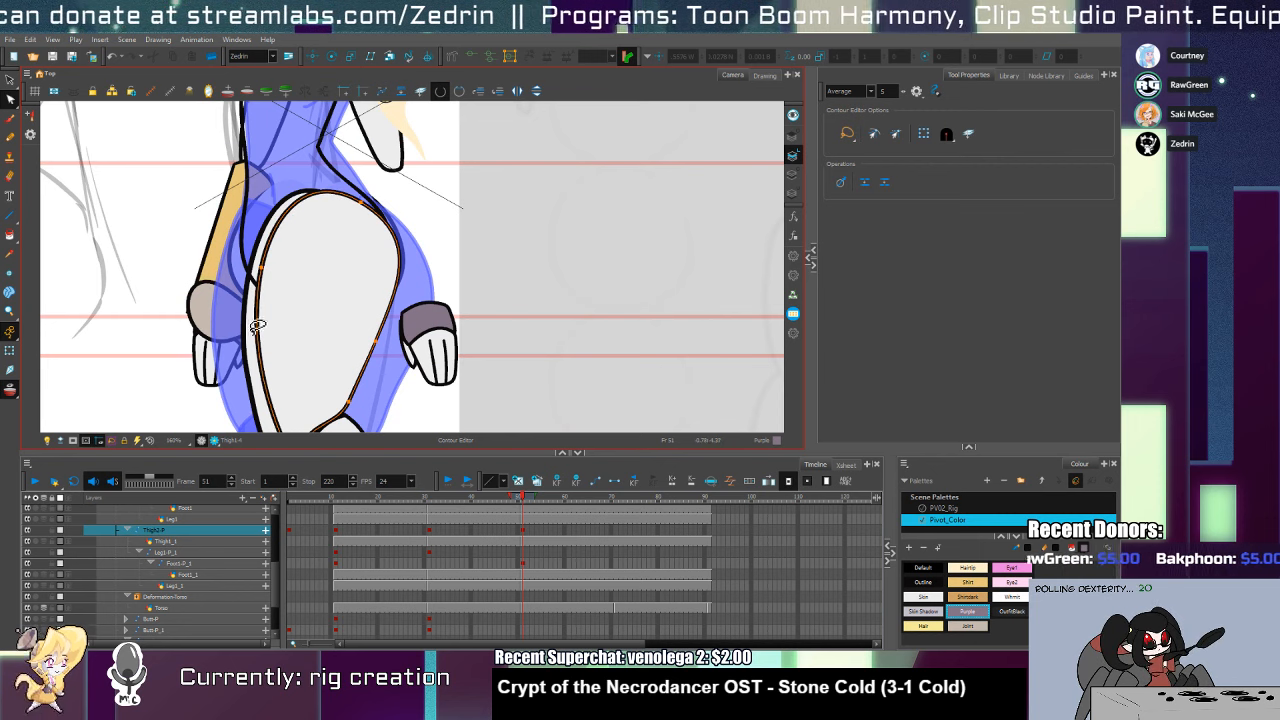
Move the near shoulder and upper arm slightly inward over the torso
key("space")
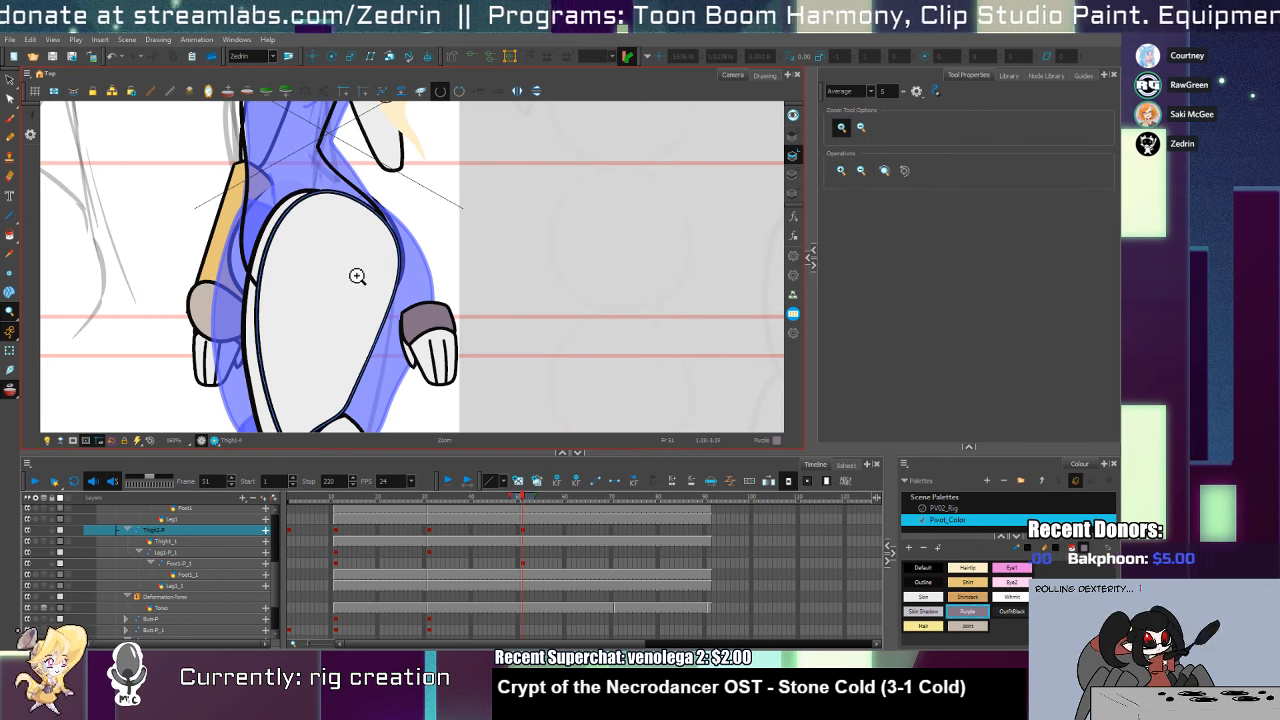
left_click_drag(357, 277, 347, 410)
key("shift+t")
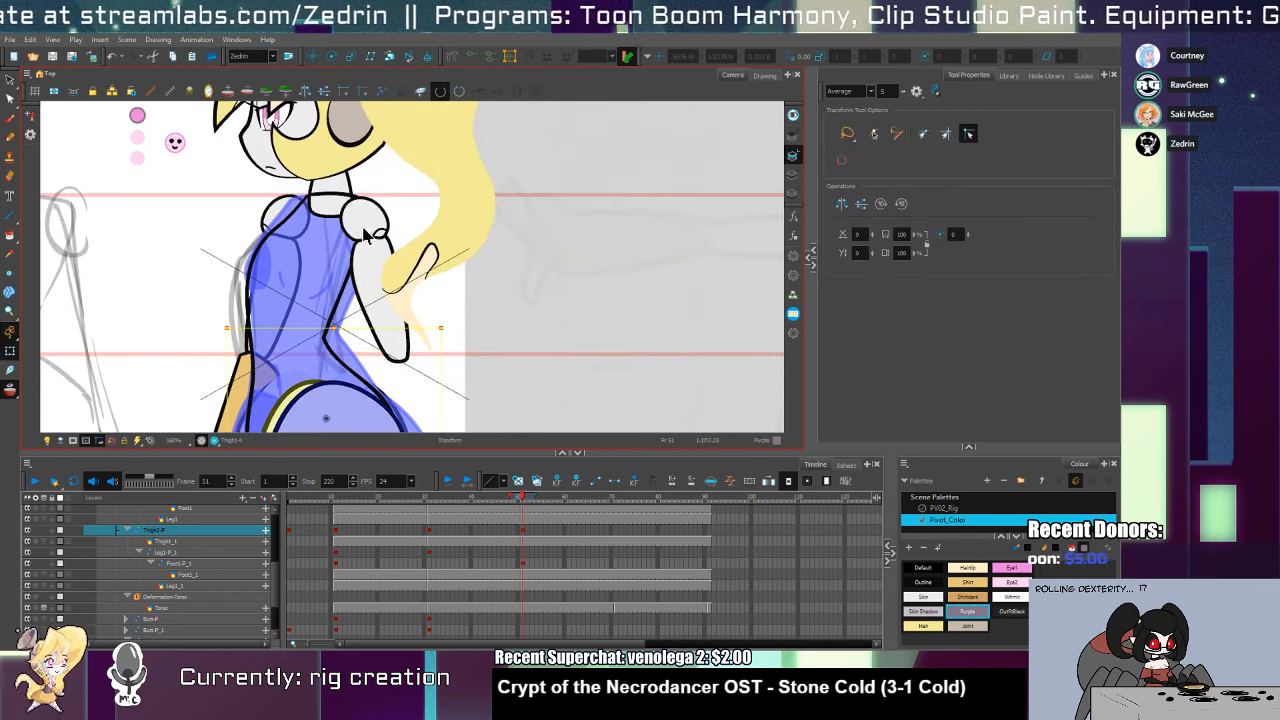
left_click(370, 232)
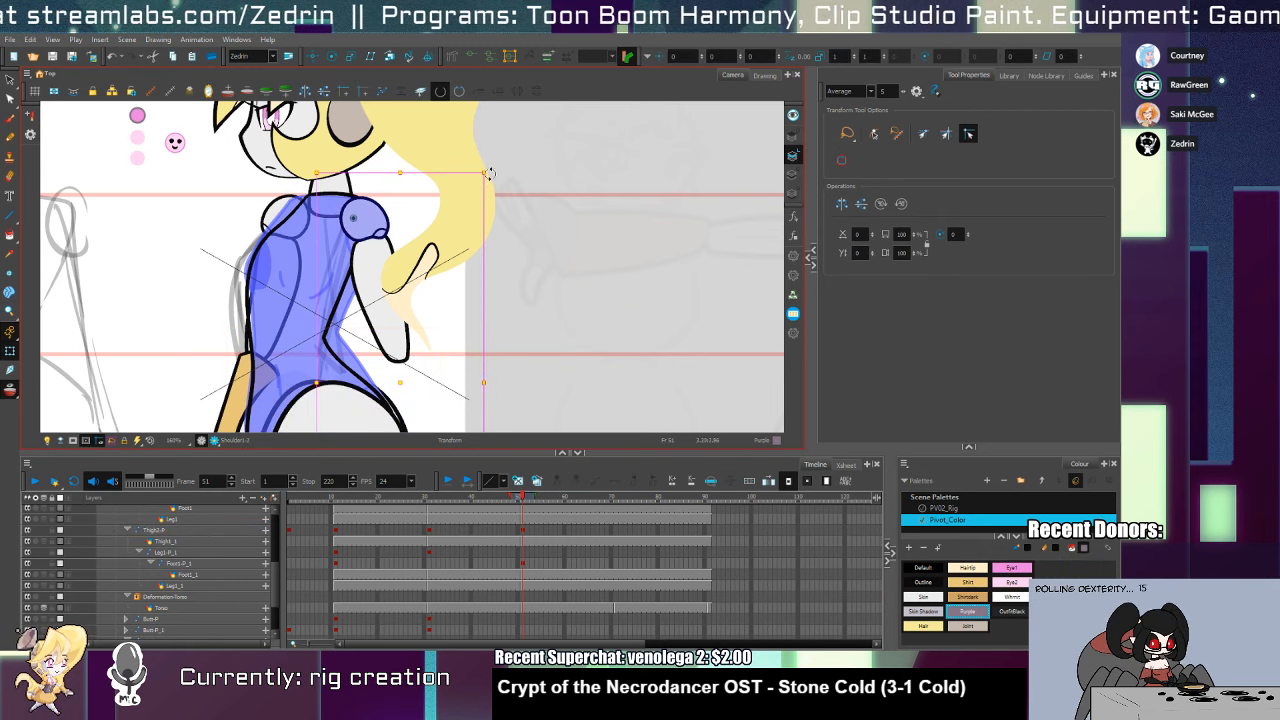
mouse_move(489, 171)
left_mouse_down()
mouse_move(420, 220)
mouse_move(370, 231)
left_mouse_up()
Select the torso drawing and close the joint curve beneath the near shoulder with the Lineart pencil in the Outline colour
left_click(333, 343)
left_click_drag(337, 293, 332, 327)
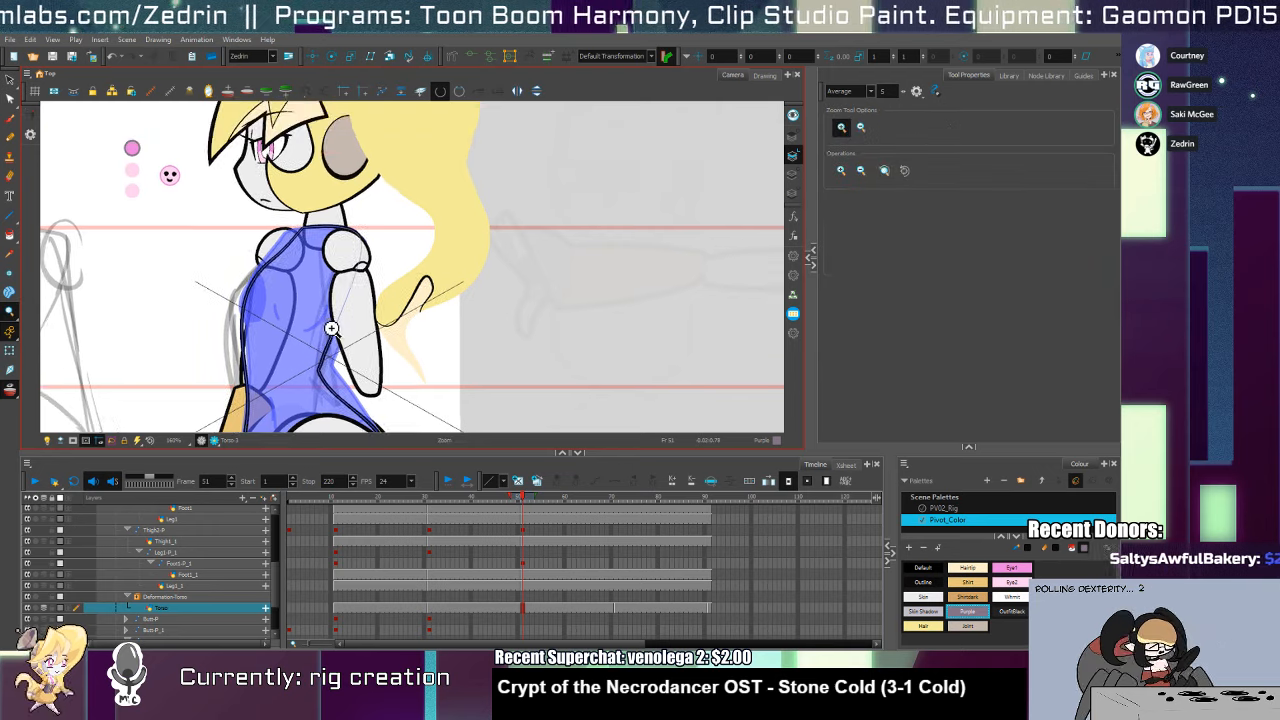
key("2")
key("alt+slash")
mouse_move(362, 157)
left_mouse_down()
mouse_move(317, 256)
mouse_move(362, 158)
left_mouse_up()
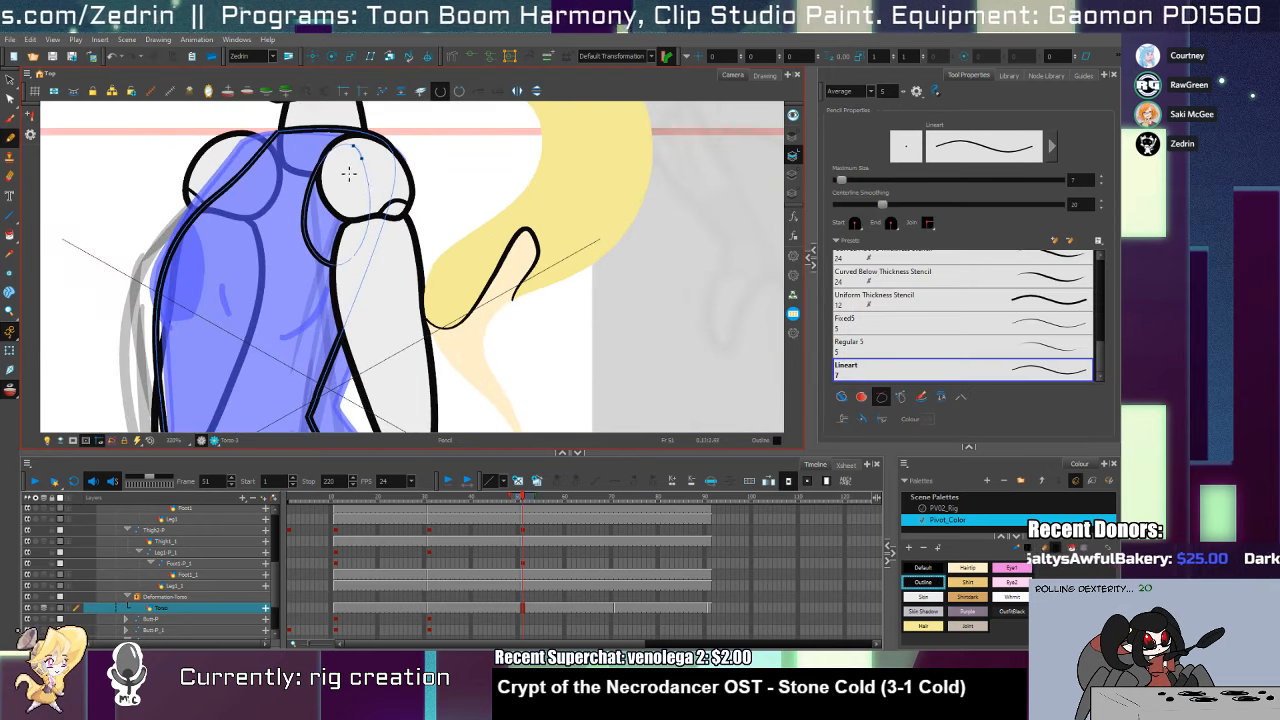
Smooth the joint shape's contour into an oval and shift it slightly toward the near arm
key("alt+q")
left_click(375, 193)
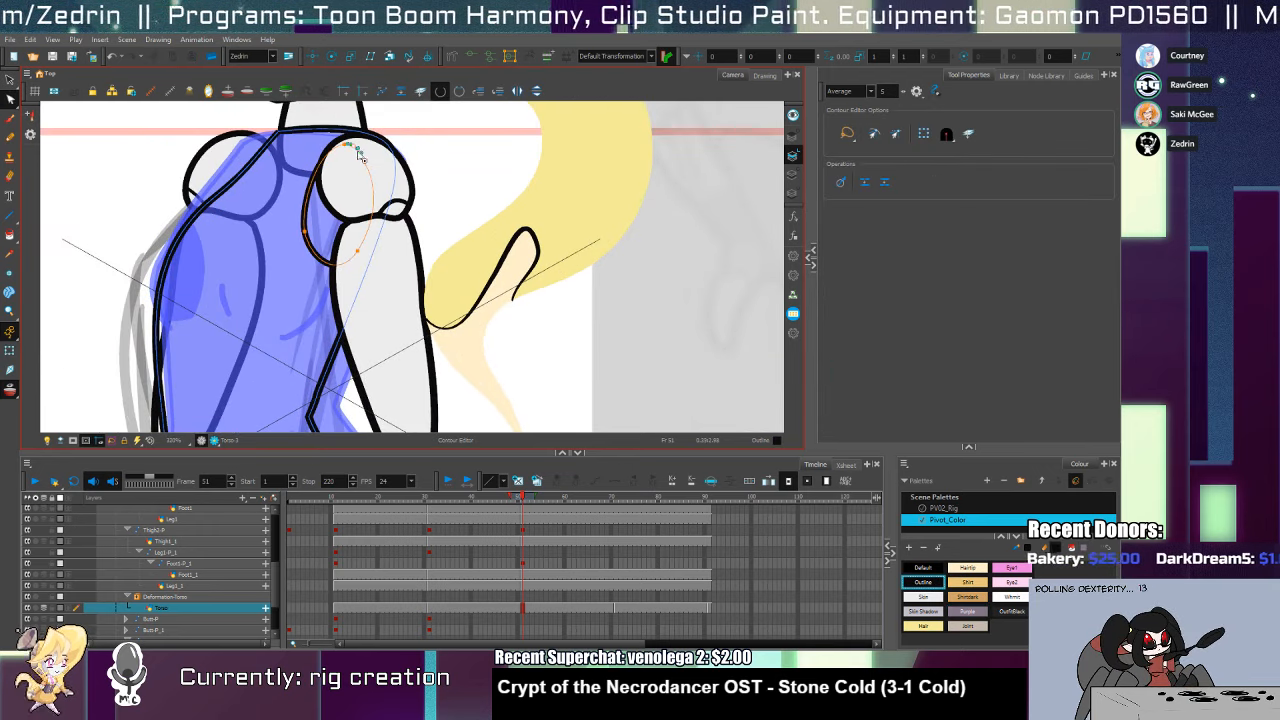
left_click_drag(372, 175, 377, 172)
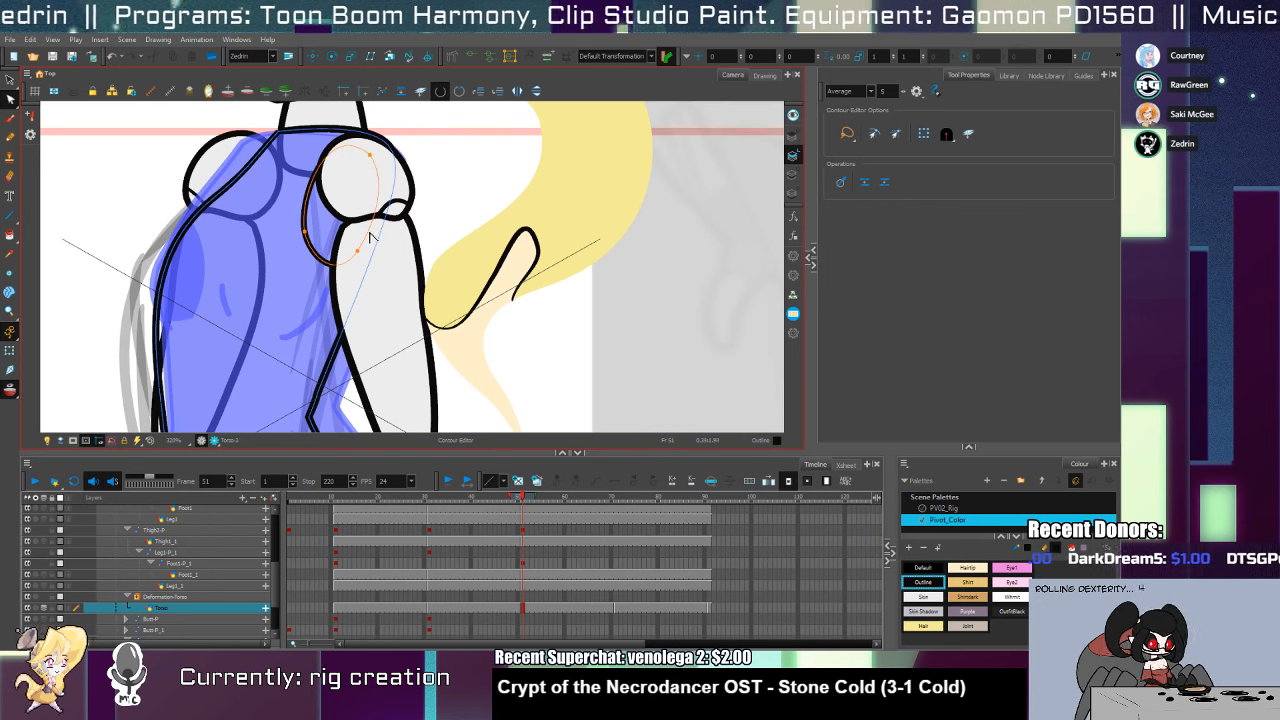
left_click_drag(367, 232, 371, 239)
key("alt+s")
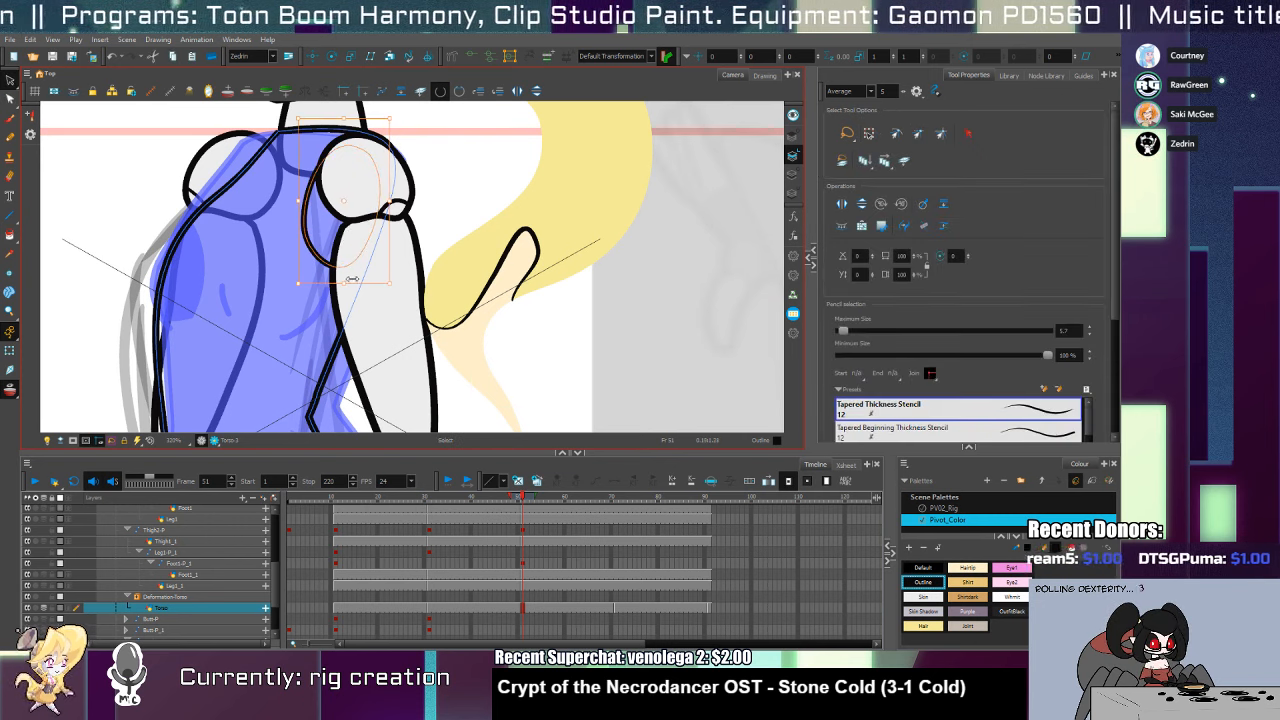
left_click(362, 272)
Fill the torso's shoulder joint shape with the Joint colour and the torso body with the Skin colour
key("alt+i")
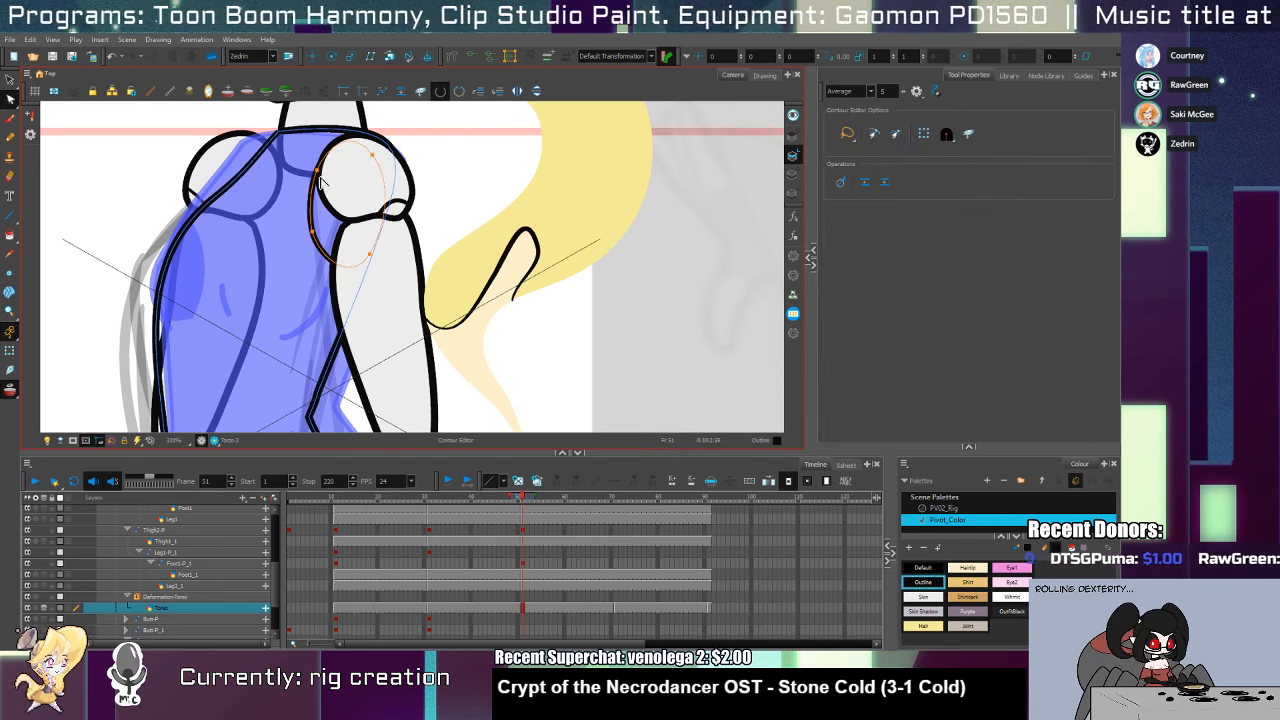
left_click(967, 626)
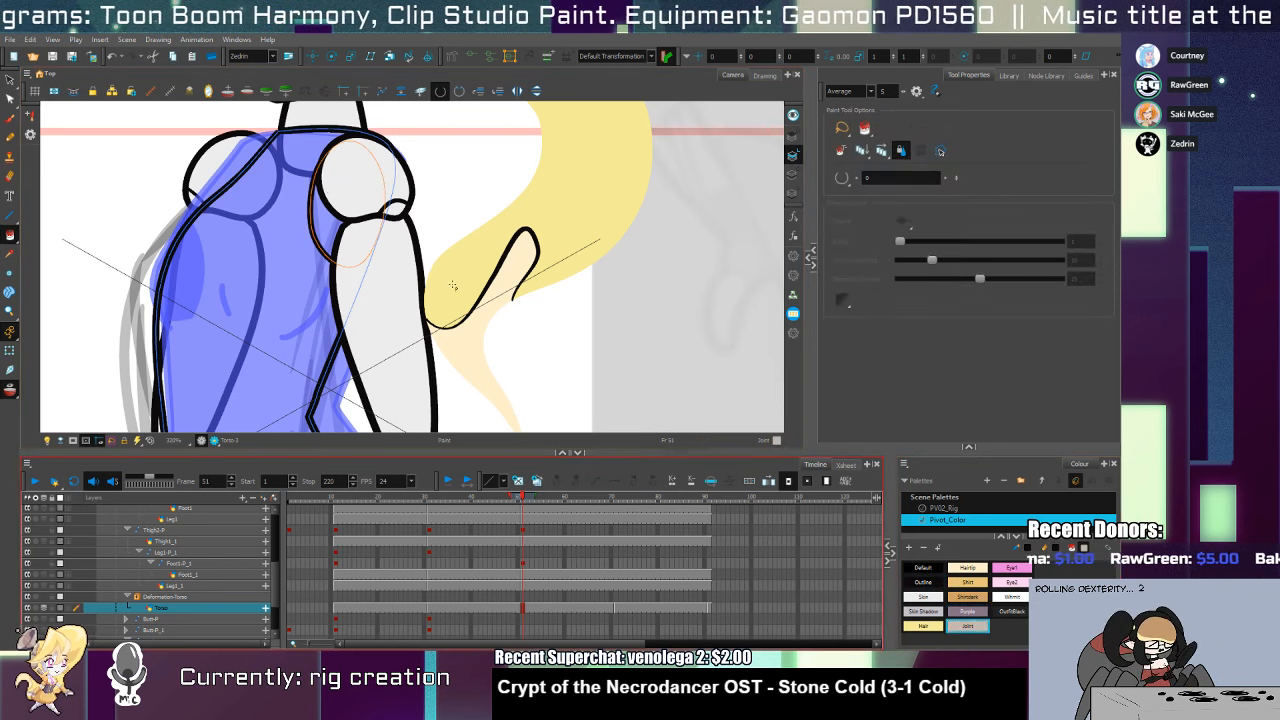
left_click(325, 232)
key("alt+d")
left_click(390, 323)
key("alt+i")
left_click(283, 341)
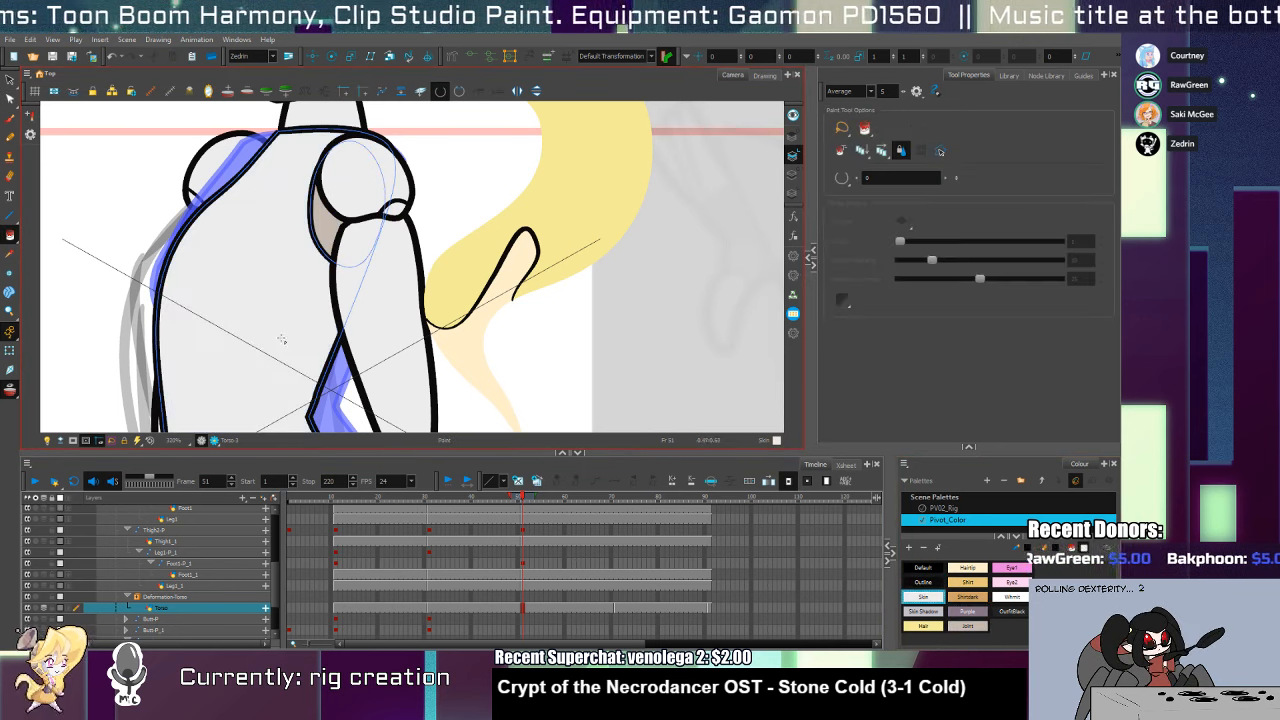
Draw a joint curve beneath the far shoulder on the torso's line art layer with the Lineart pencil in the Outline colour
left_click(793, 136)
key("alt+b")
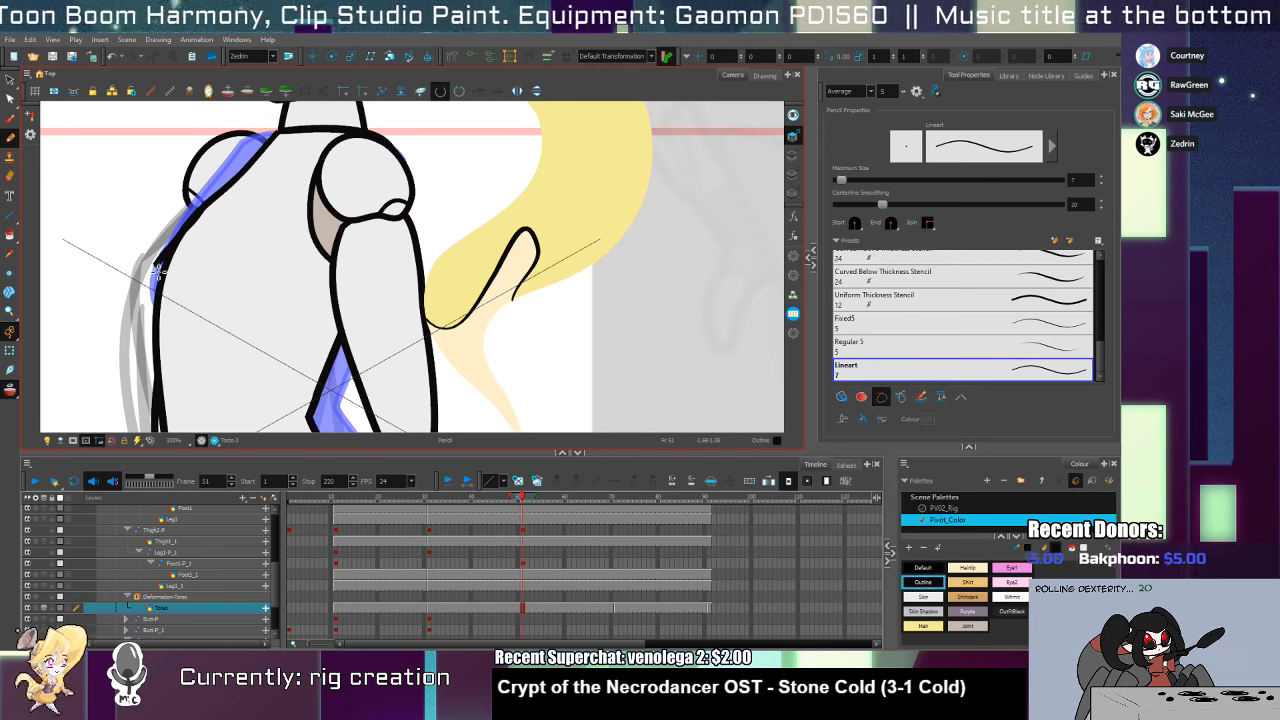
mouse_move(207, 206)
left_mouse_down()
mouse_move(160, 285)
mouse_move(192, 323)
left_mouse_up()
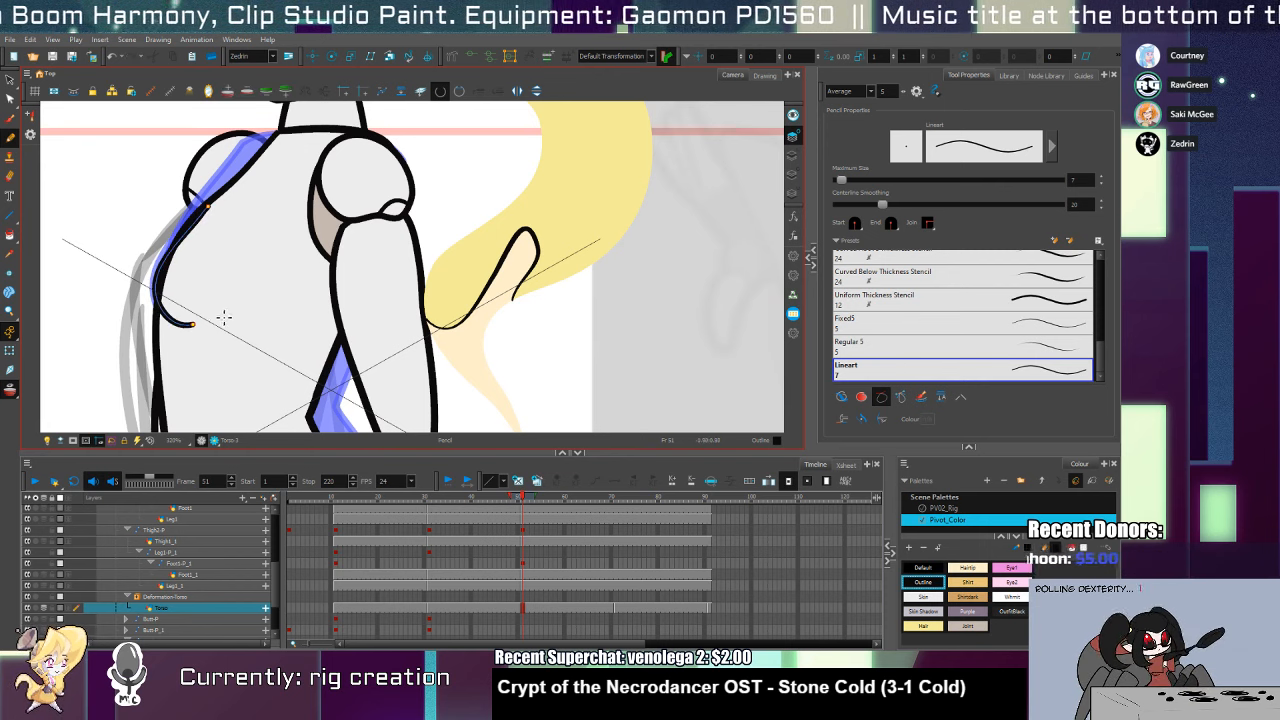
key("ctrl+z")
mouse_move(208, 208)
left_mouse_down()
mouse_move(154, 304)
mouse_move(194, 322)
left_mouse_up()
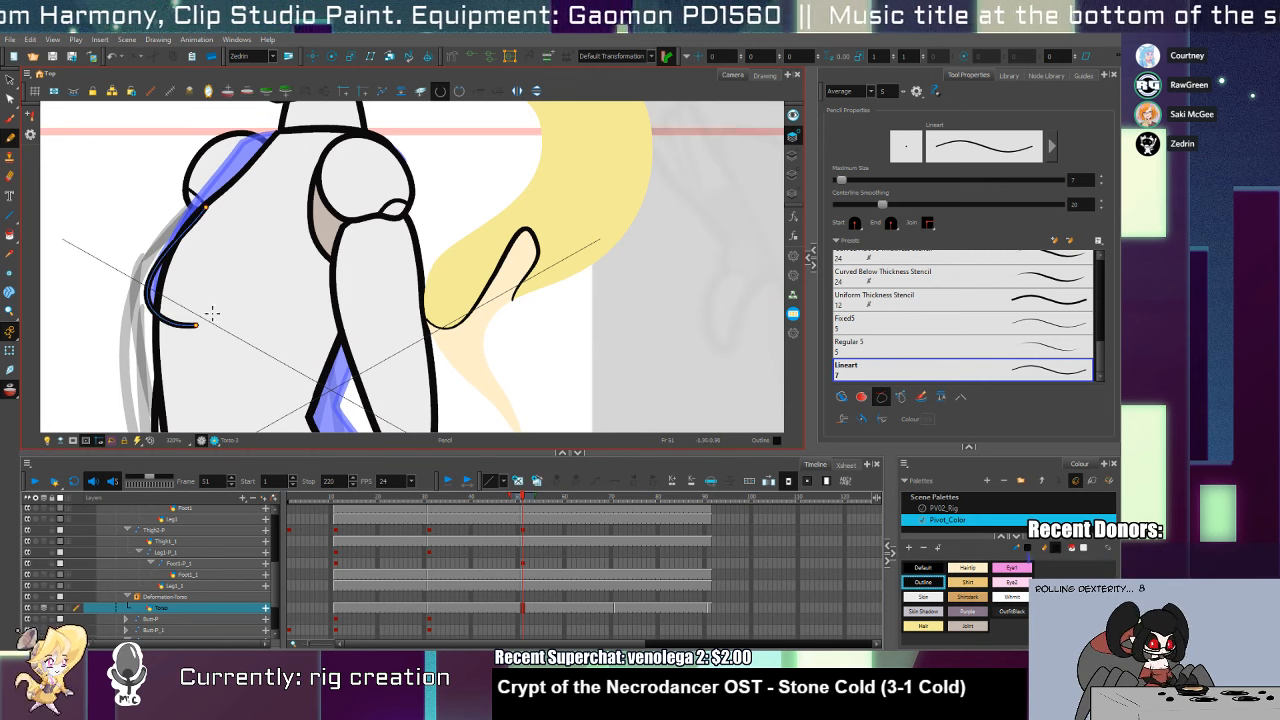
key("ctrl+z")
mouse_move(204, 217)
left_mouse_down()
mouse_move(163, 271)
mouse_move(202, 326)
left_mouse_up()
Shift the far shoulder's joint curve slightly outward and smooth its contour along the torso edge
key("alt+s")
left_click(185, 318)
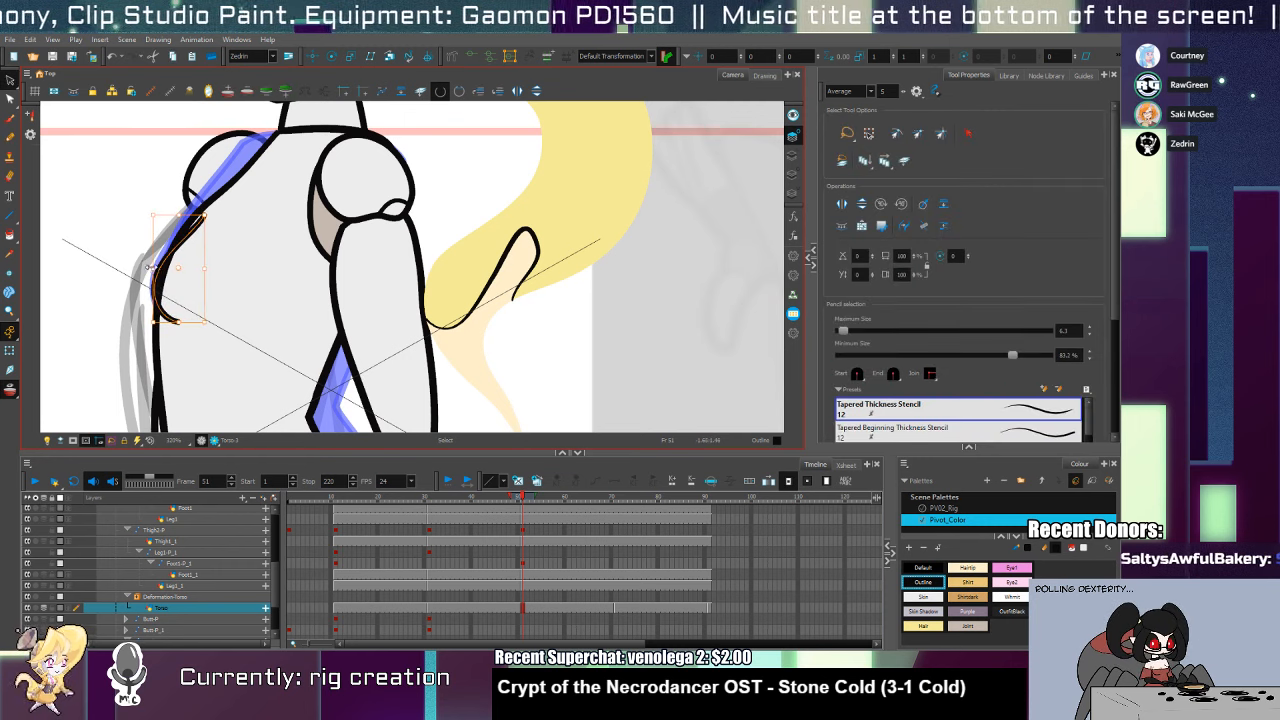
left_click_drag(154, 269, 147, 269)
key("alt+q")
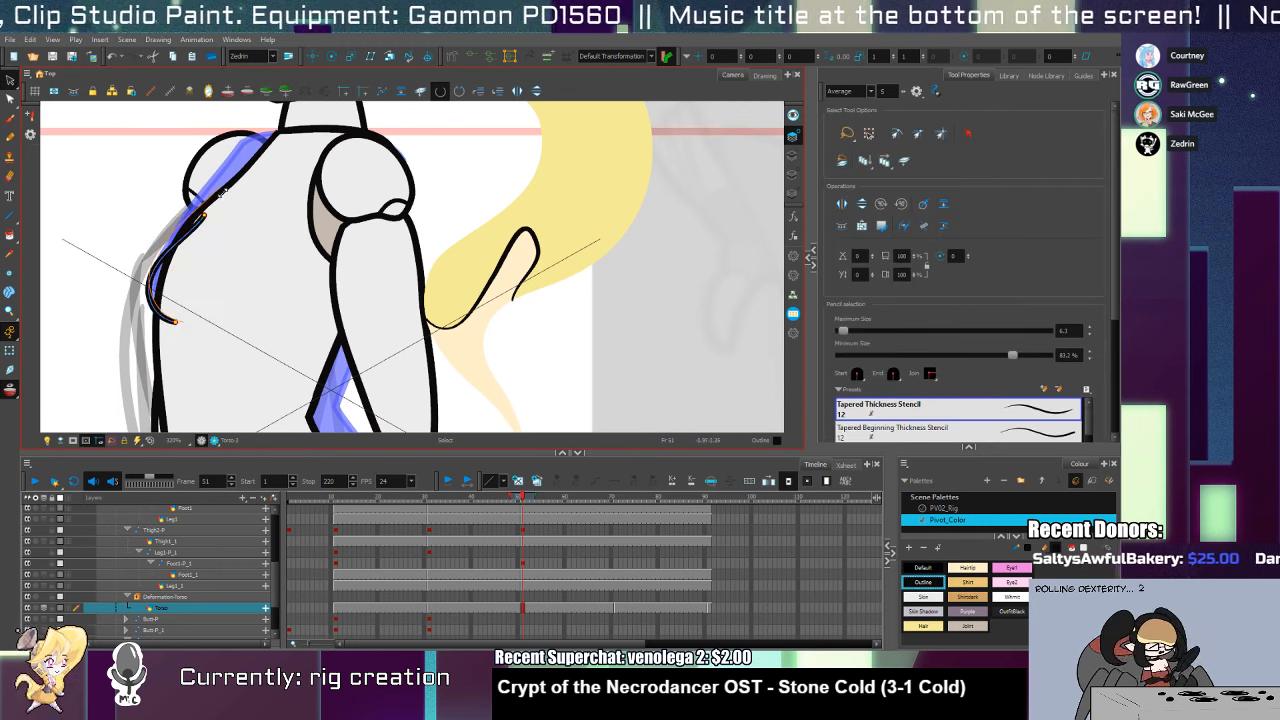
key("alt+q")
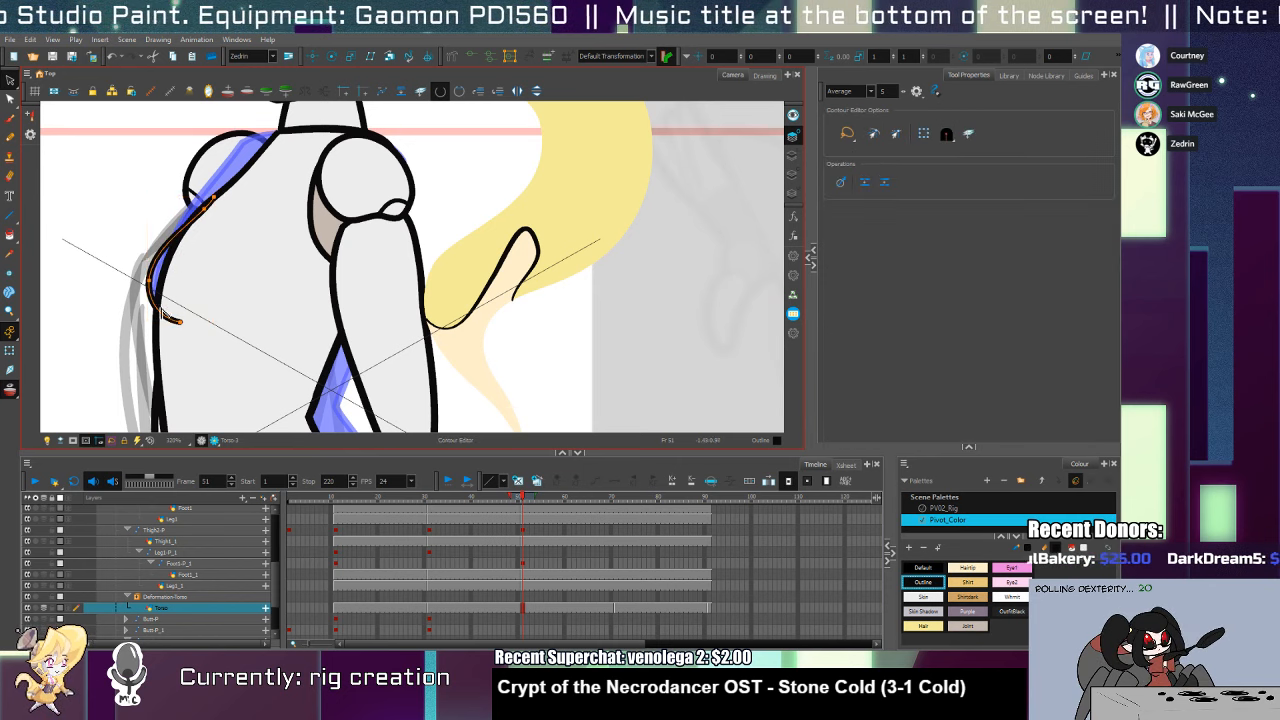
left_click_drag(152, 280, 154, 276)
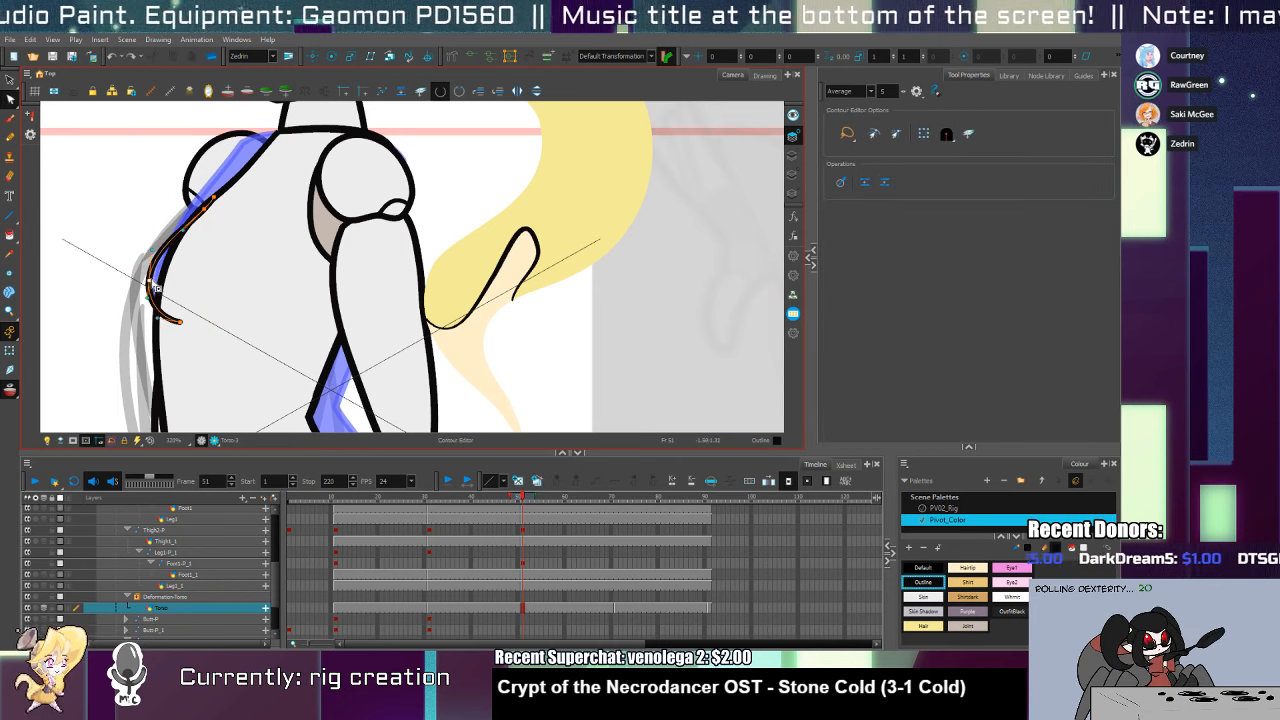
key("alt+k")
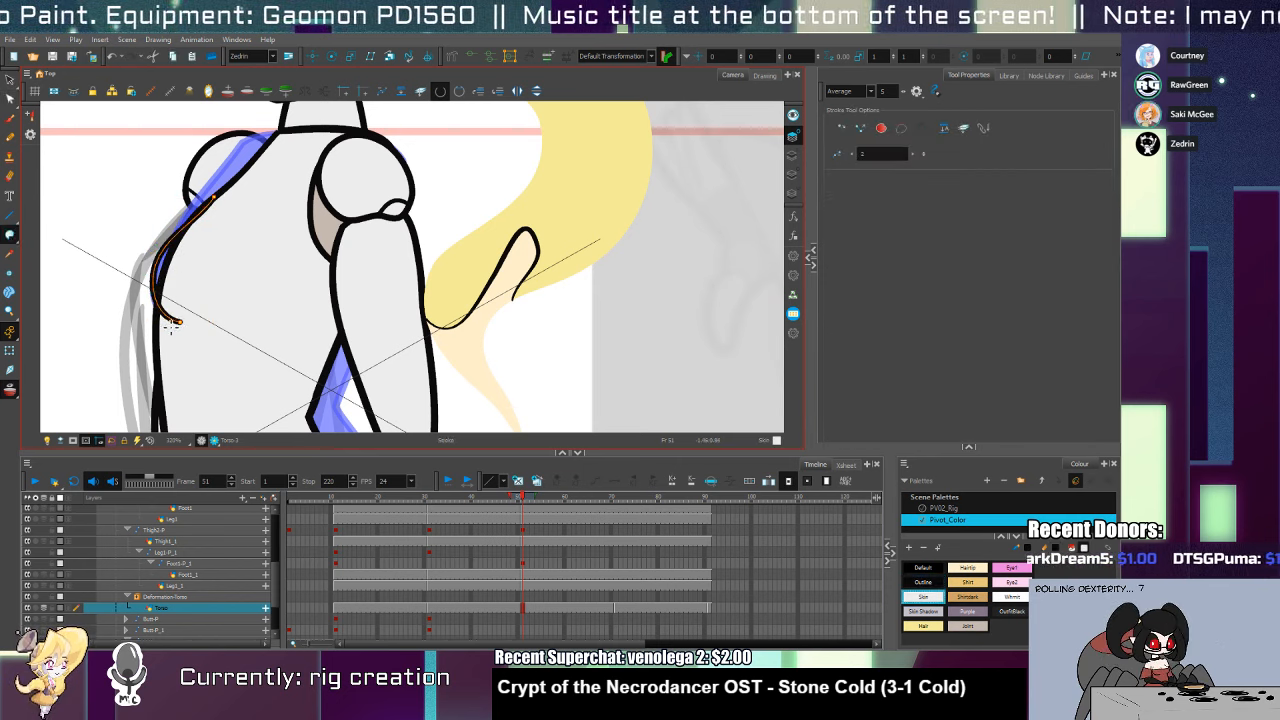
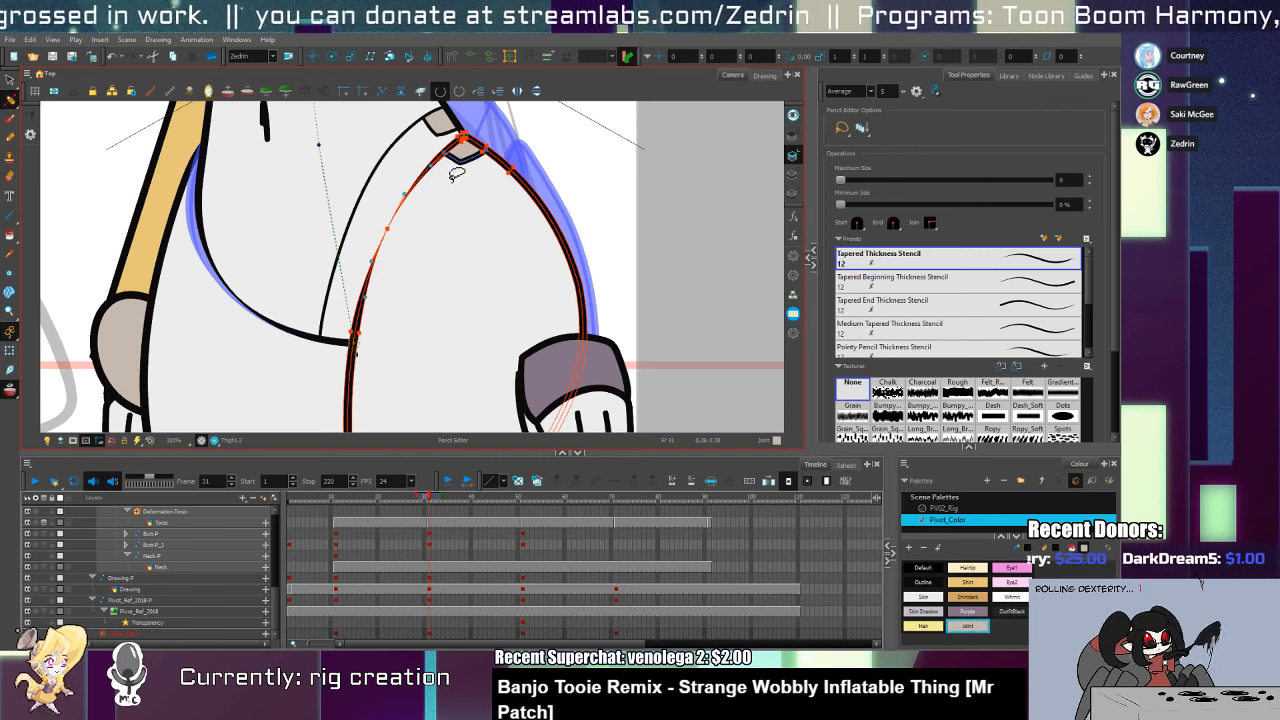
Delete the joint patch at the top of the near thigh in the angled view and fill the gap with Skin
key("alt+z")
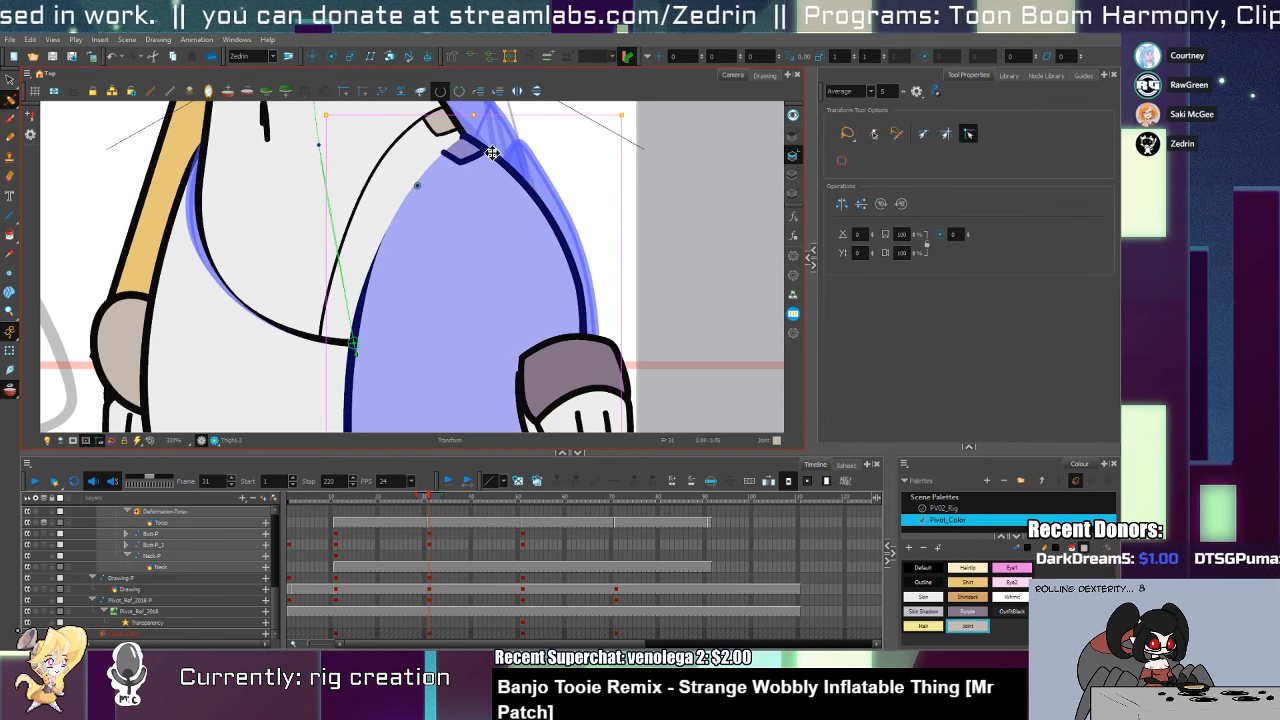
scroll(475, 187, "down", 2)
scroll(471, 180, "up", 2)
key("alt+s")
left_click(468, 169)
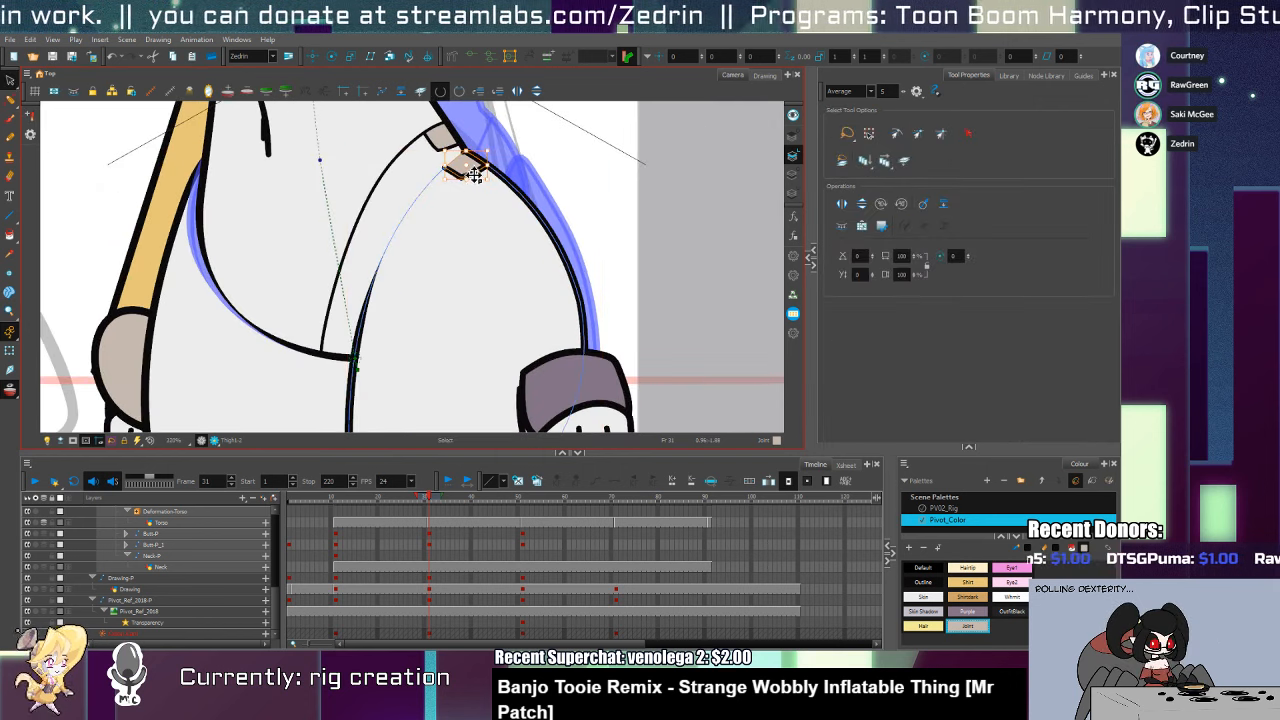
key("Delete")
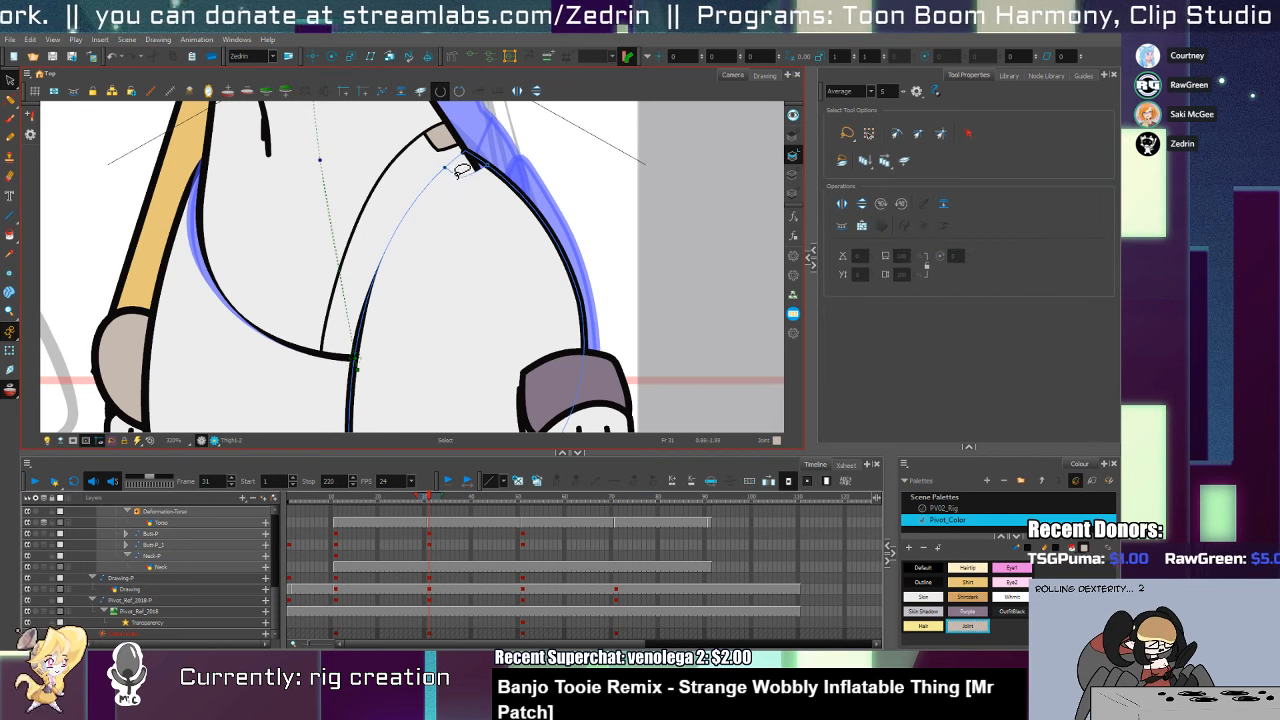
key("alt+i")
key("alt+d")
left_click(462, 188)
key("alt+i")
left_click(474, 166)
key("shift+t")
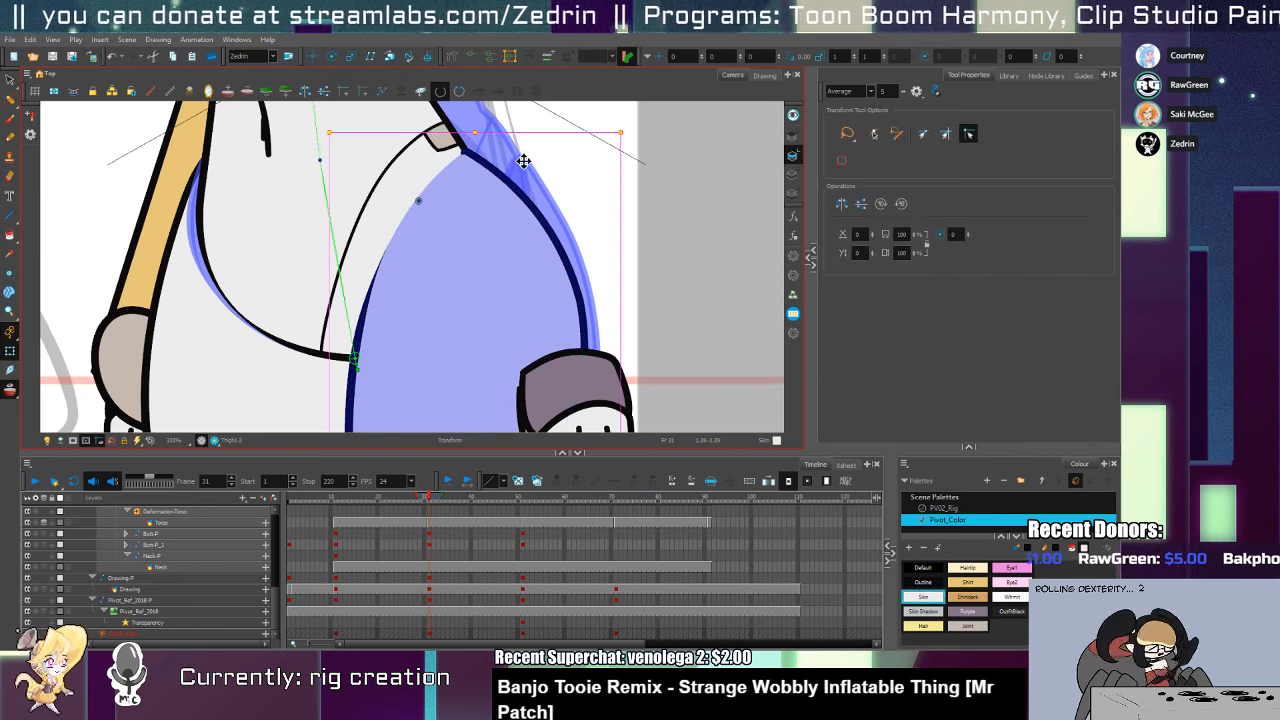
Select the torso drawing and reshape the lower part of its near hip curve to meet the crotch point
key("alt+z")
scroll(490, 194, "down", 2)
key("shift+t")
left_click(537, 190)
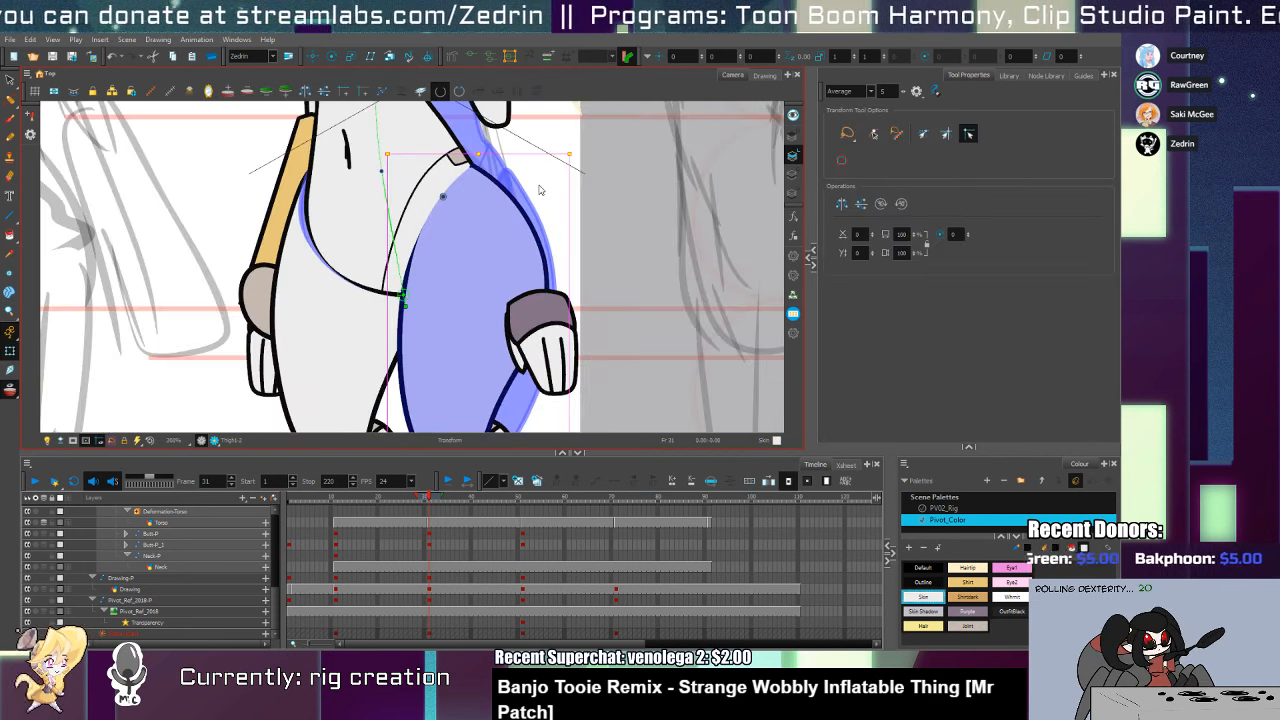
scroll(377, 272, "up", 3)
key("alt+q")
left_click(373, 272)
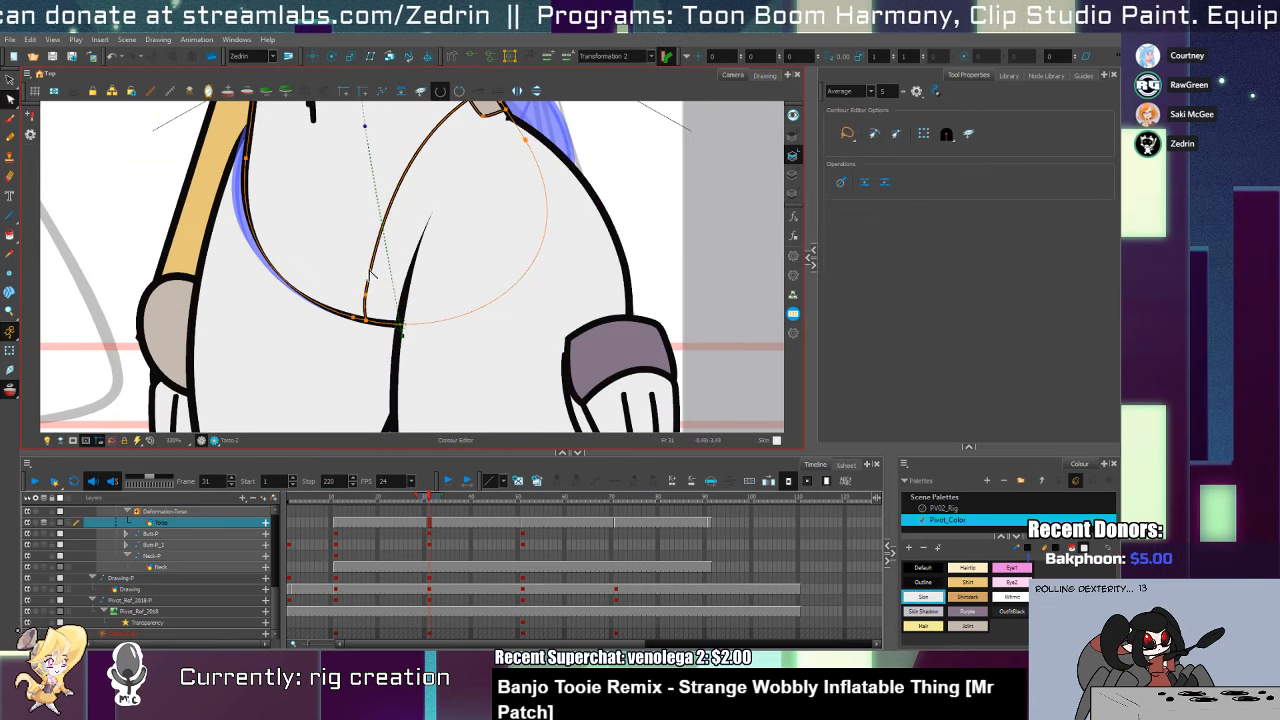
left_click_drag(366, 296, 391, 356)
key("alt+t")
key("ctrl+z")
key("alt+q")
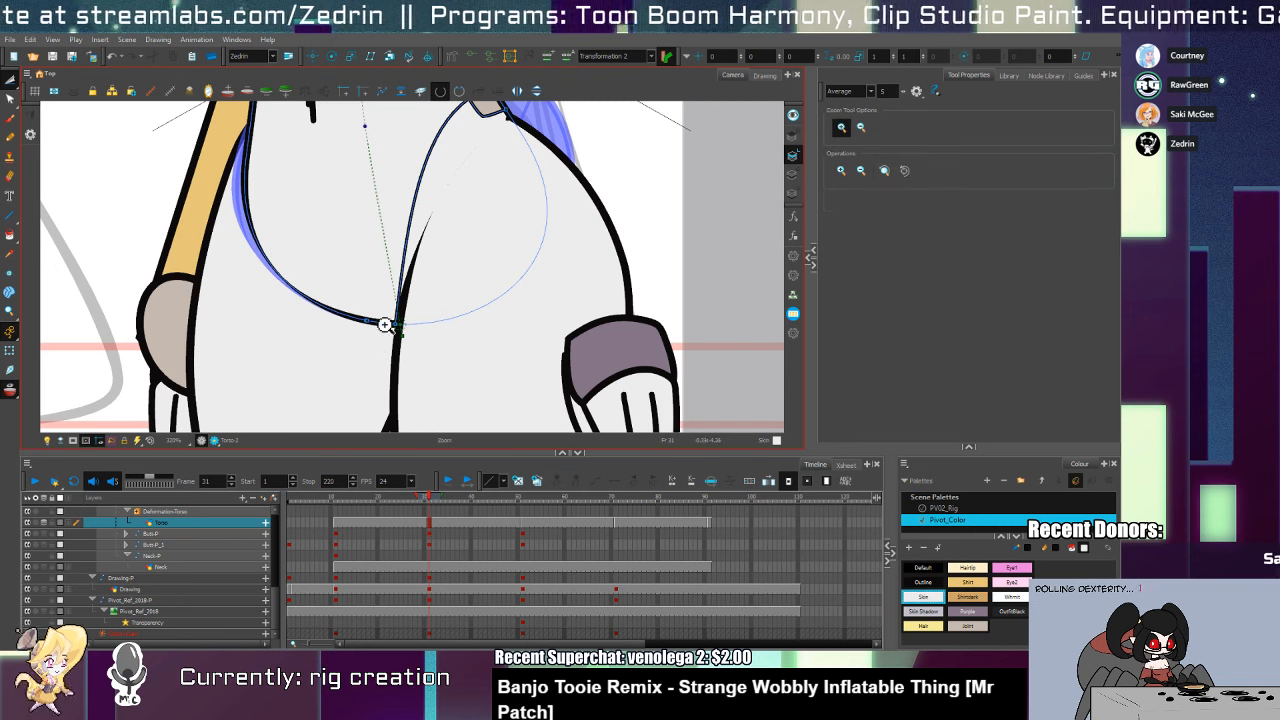
Refine the lower end of the torso's hip curve where it joins the crotch line
scroll(386, 323, "up", 3)
left_click(354, 317)
mouse_move(354, 317)
left_mouse_down()
mouse_move(361, 280)
mouse_move(336, 408)
mouse_move(336, 396)
mouse_move(301, 404)
left_mouse_up()
key("ctrl+z")
key("ctrl+space")
left_click(358, 316)
key("alt+t")
key("shift+m")
left_click_drag(405, 258, 383, 316)
key("ctrl+space")
left_click(383, 316)
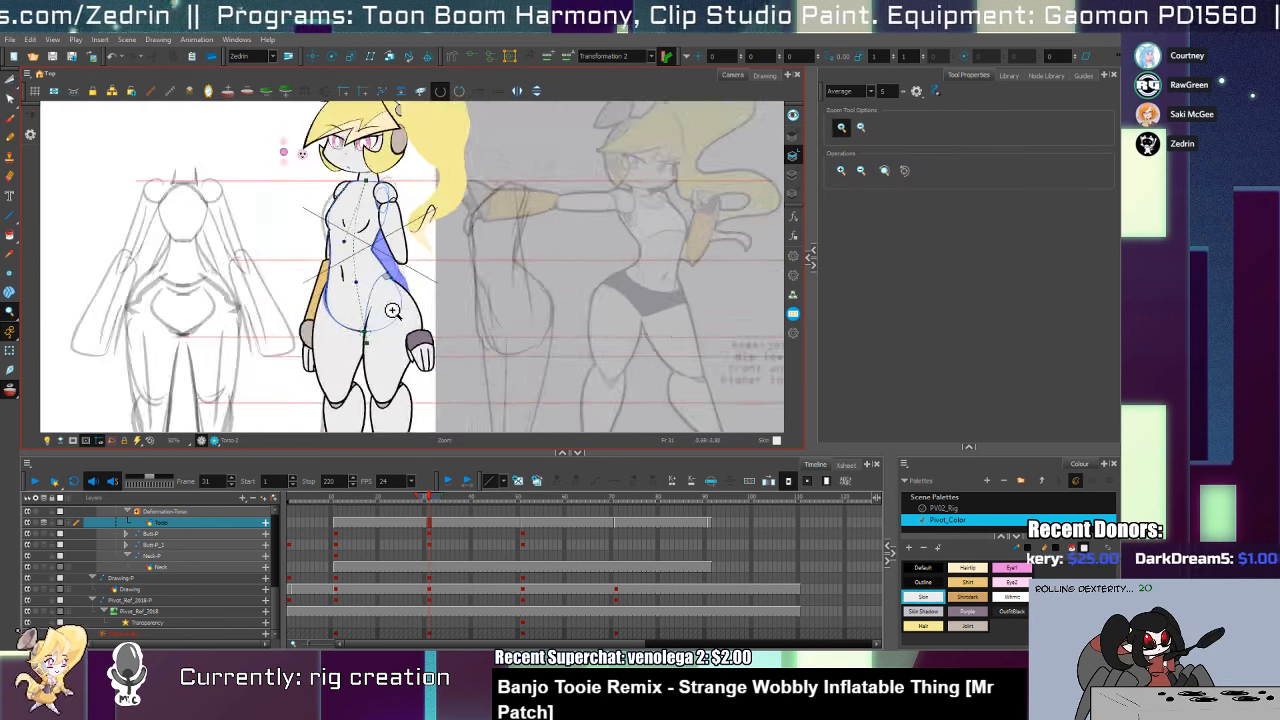
In the front view at frame 30, thin the thigh outline between the hip and the crotch with the Pencil Editor
left_click(399, 303)
key("comma")
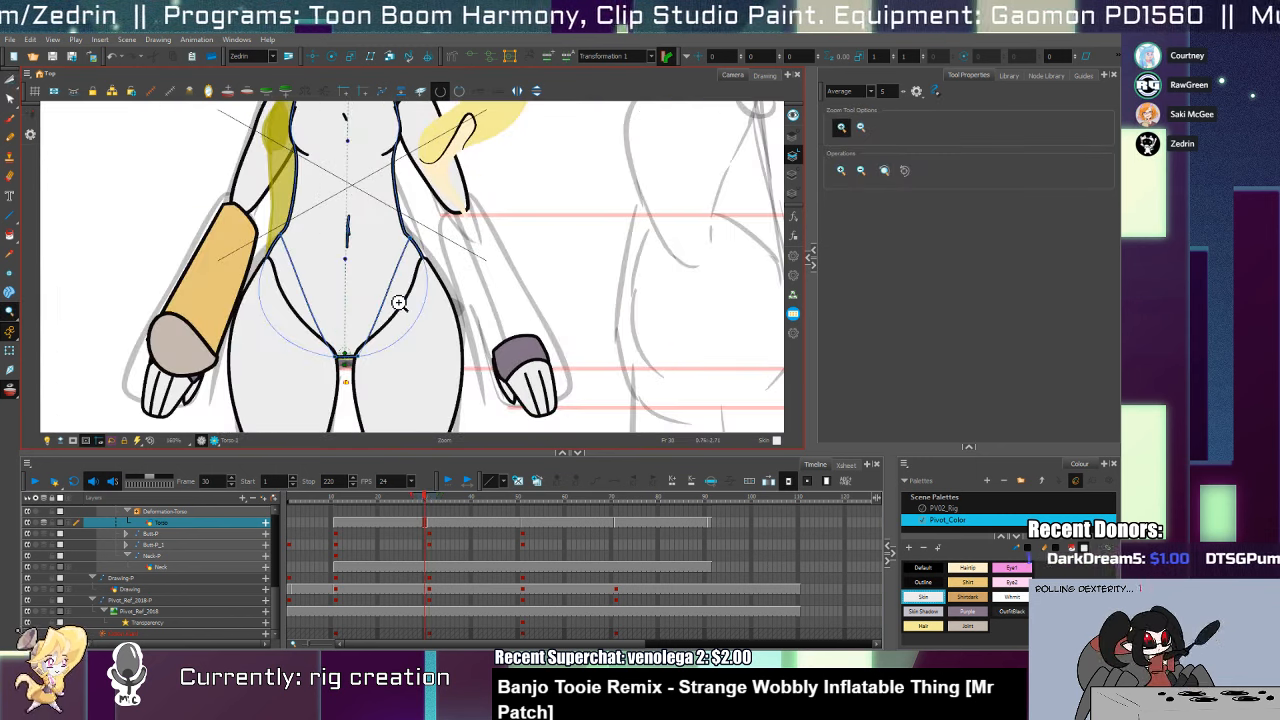
left_click(402, 328)
key("alt+s")
left_click(391, 347)
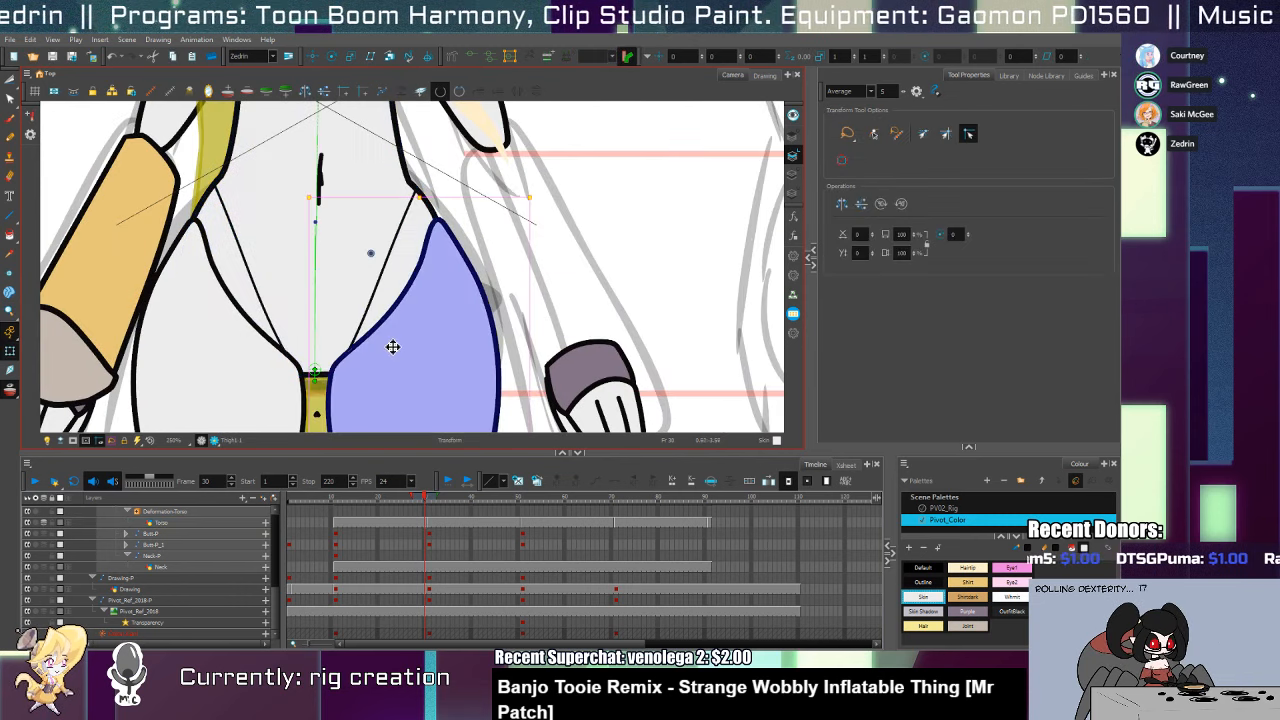
key("alt+t")
key("alt+q")
left_click(365, 350)
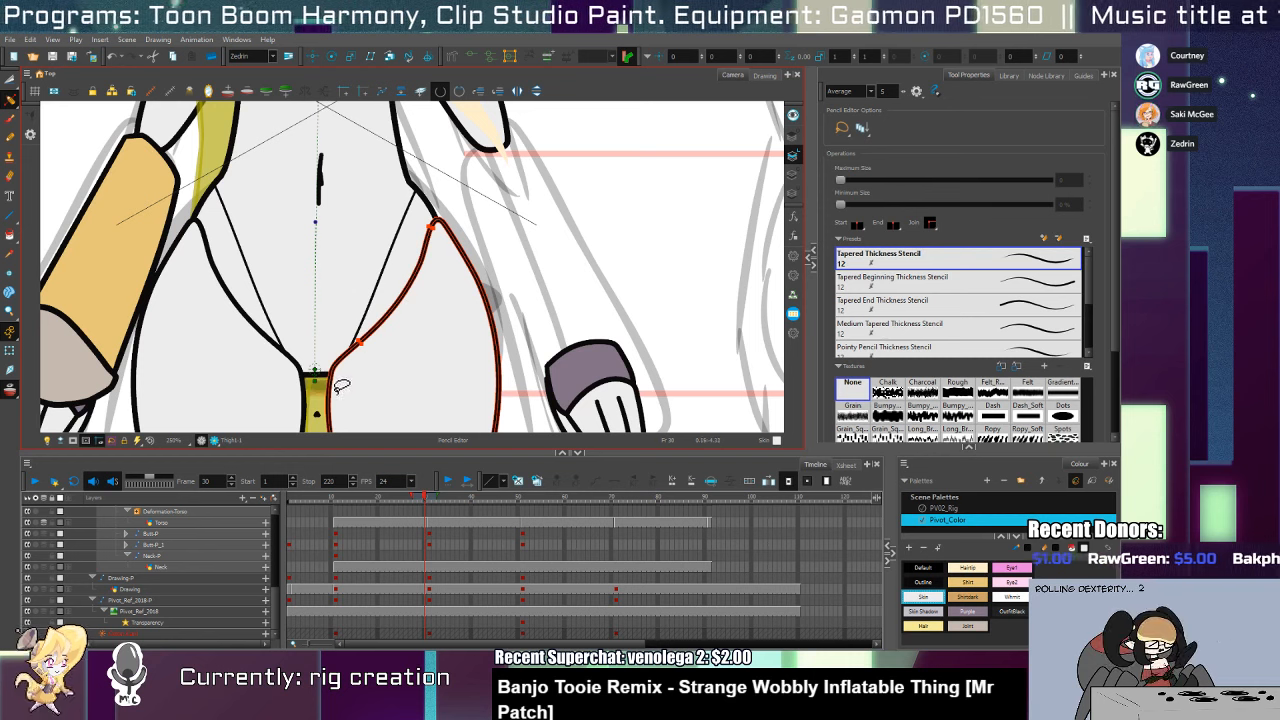
mouse_move(365, 350)
left_mouse_down()
mouse_move(408, 263)
mouse_move(355, 307)
left_mouse_up()
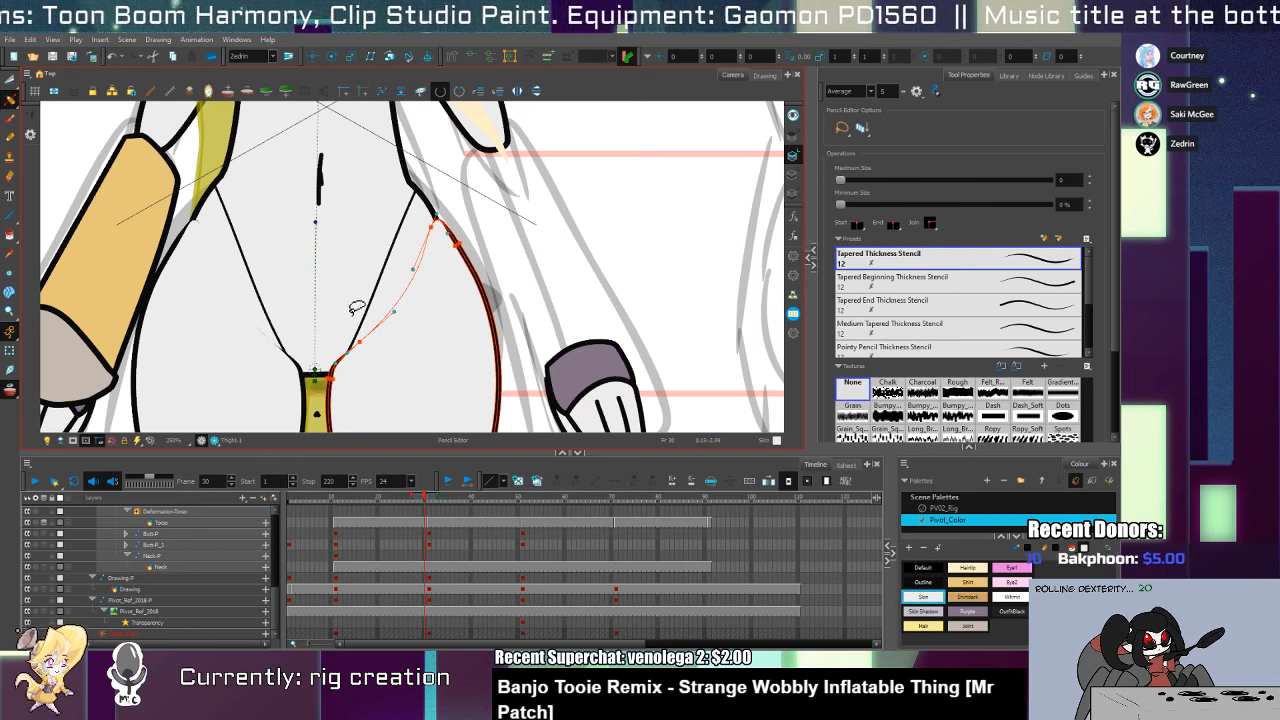
key("ctrl+z")
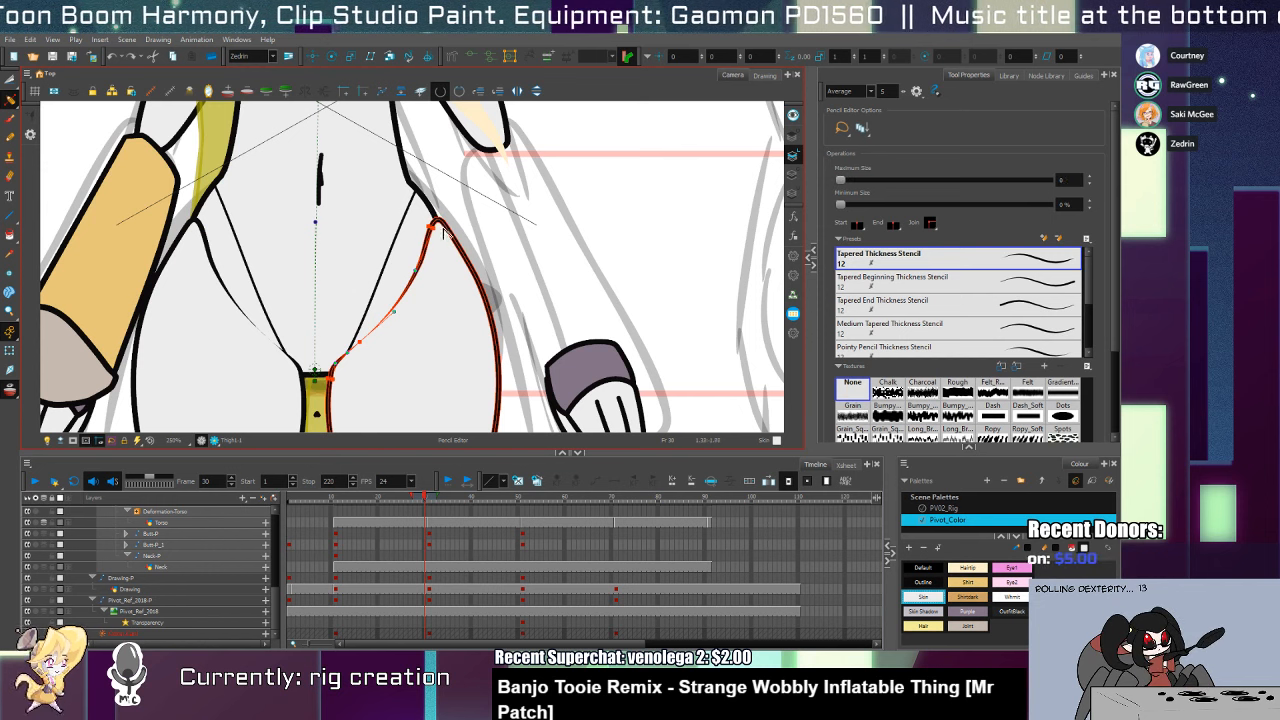
Adjust the contour points on the inner thigh outline so its line tapers out just below the hip and above the crotch
left_click(433, 237)
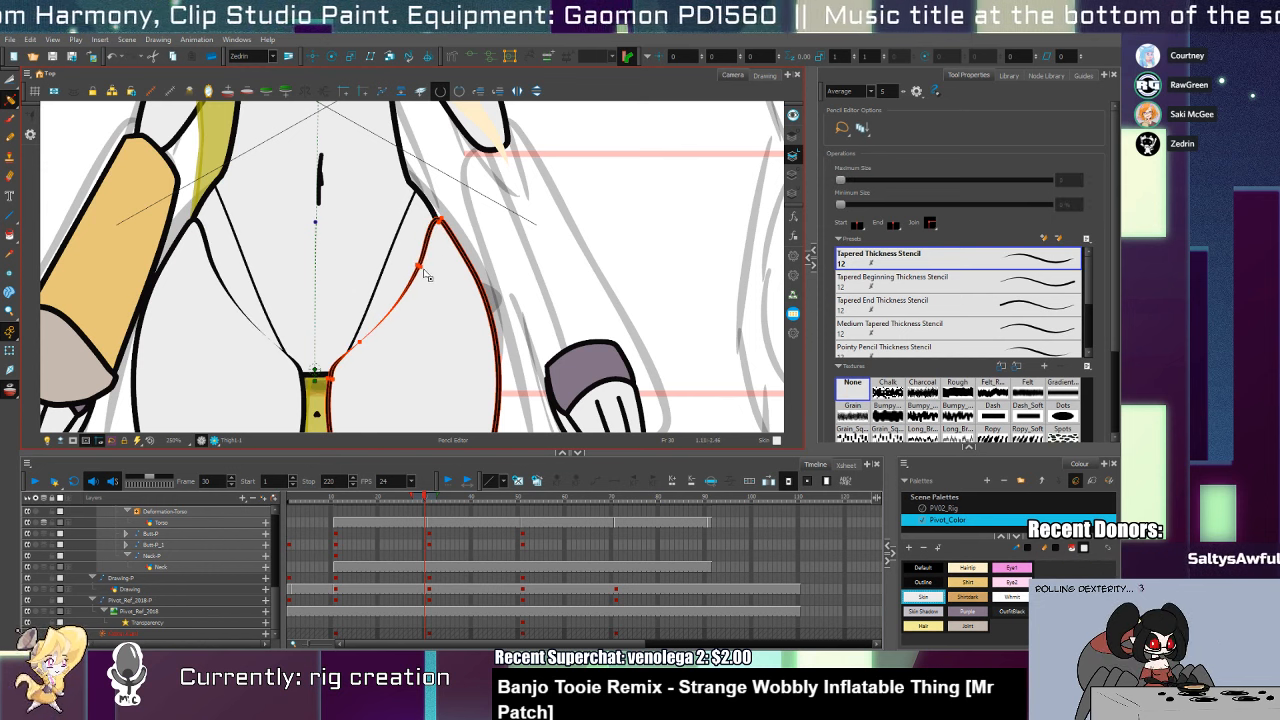
left_click(424, 272)
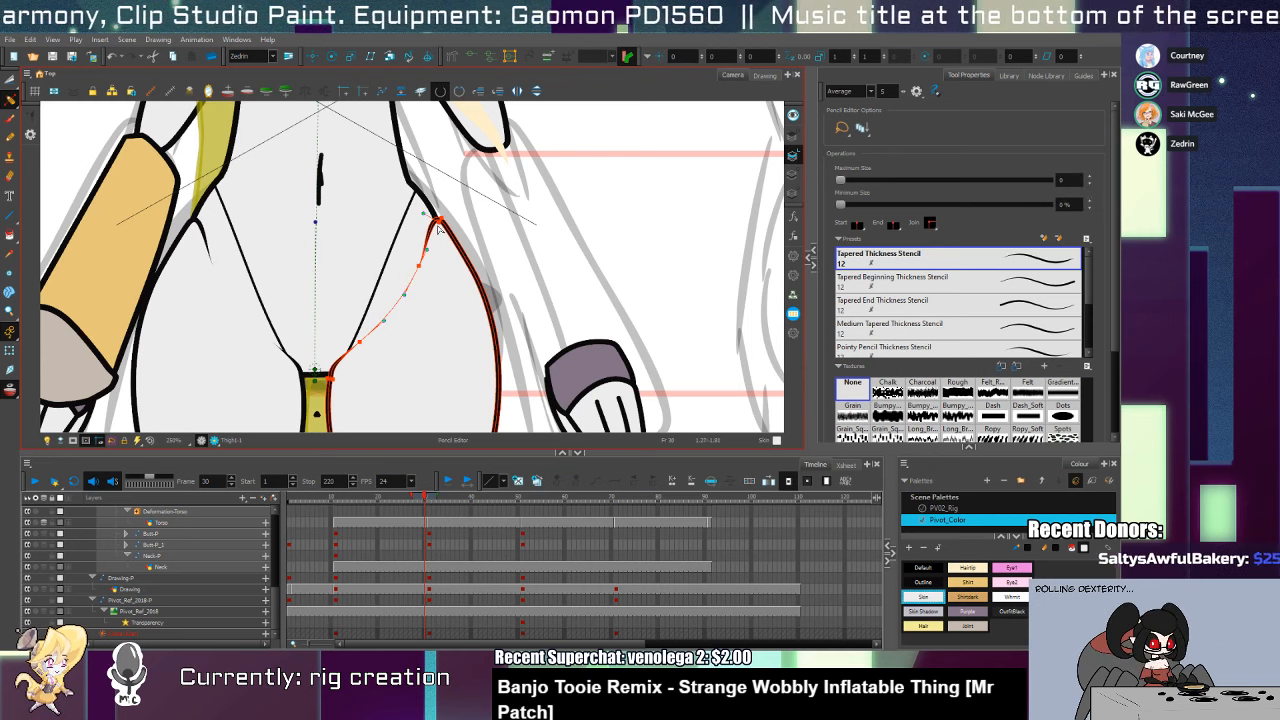
left_click(411, 351, "ctrl")
left_click(410, 358, "alt")
left_click(412, 358, "alt")
left_click_drag(420, 354, 397, 294)
left_click(370, 292)
left_click(370, 292)
key("alt+q")
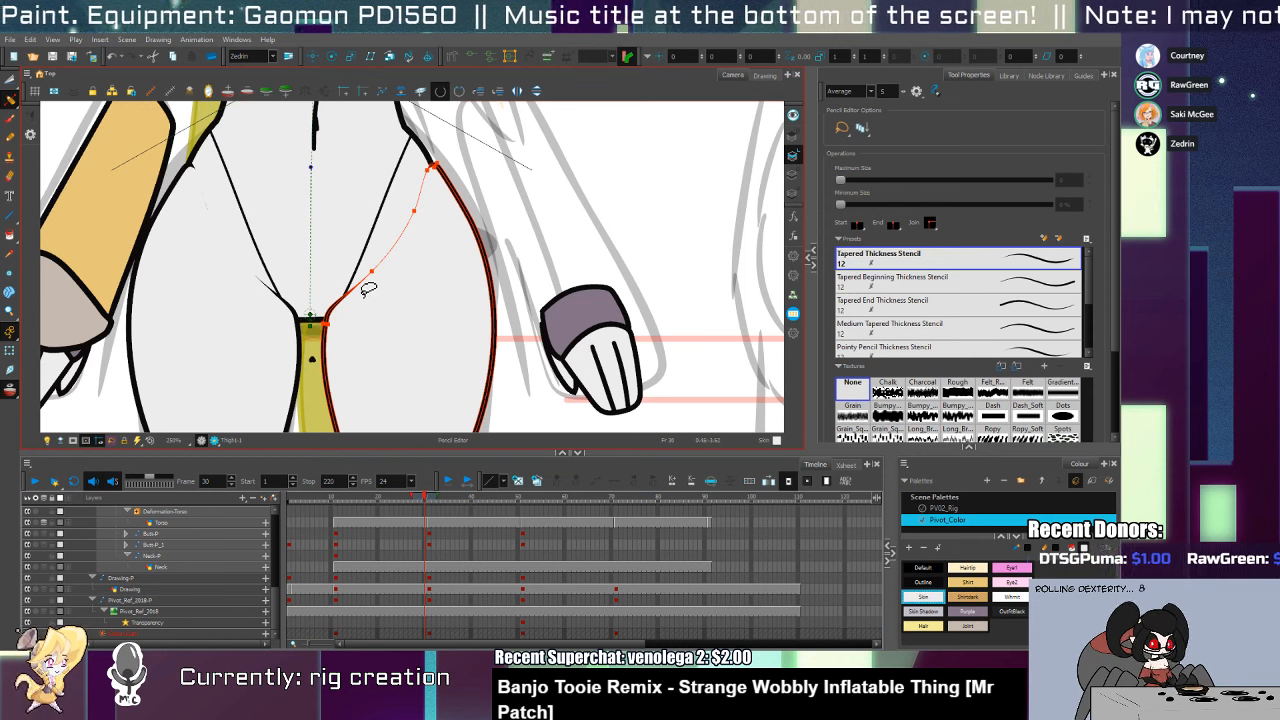
left_click_drag(400, 321, 371, 363)
key("alt+z")
scroll(371, 352, "down", 4)
scroll(366, 332, "up", 4)
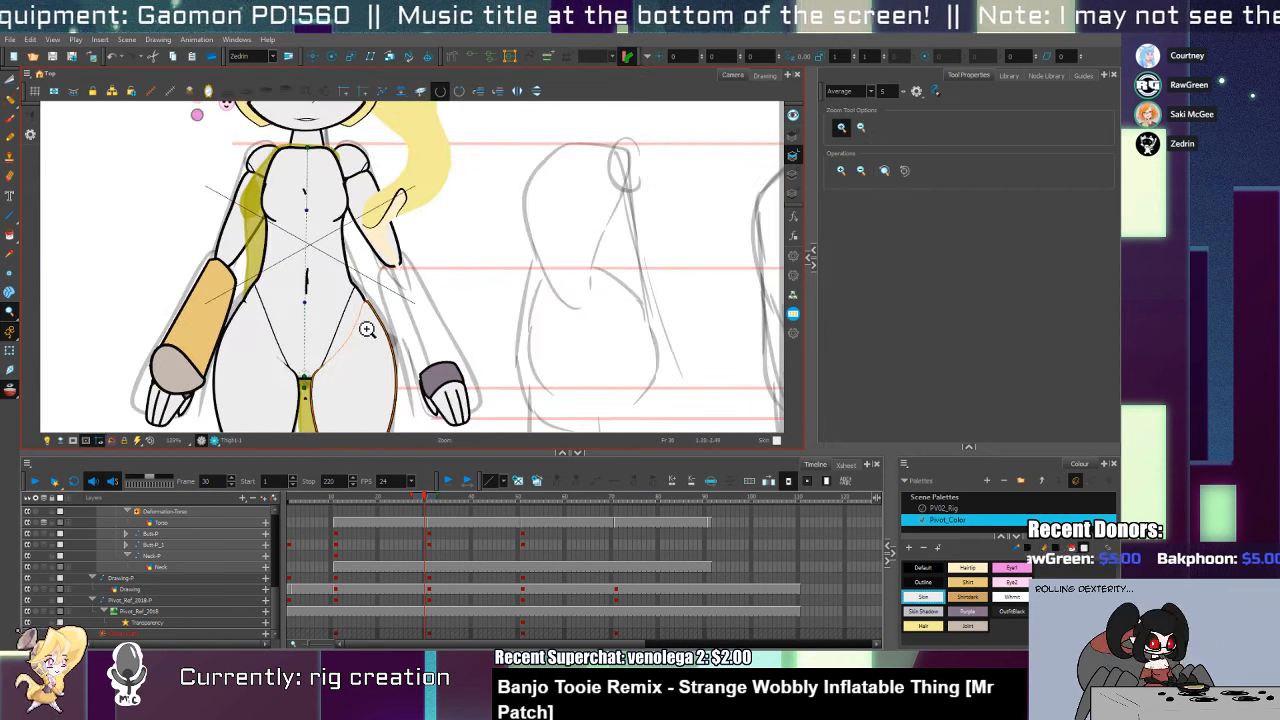
Select the front torso drawing and draw a short joint stroke across each hip with the Lineart pencil in the Outline colour
key("shift+t")
left_click(351, 298)
key("alt+/")
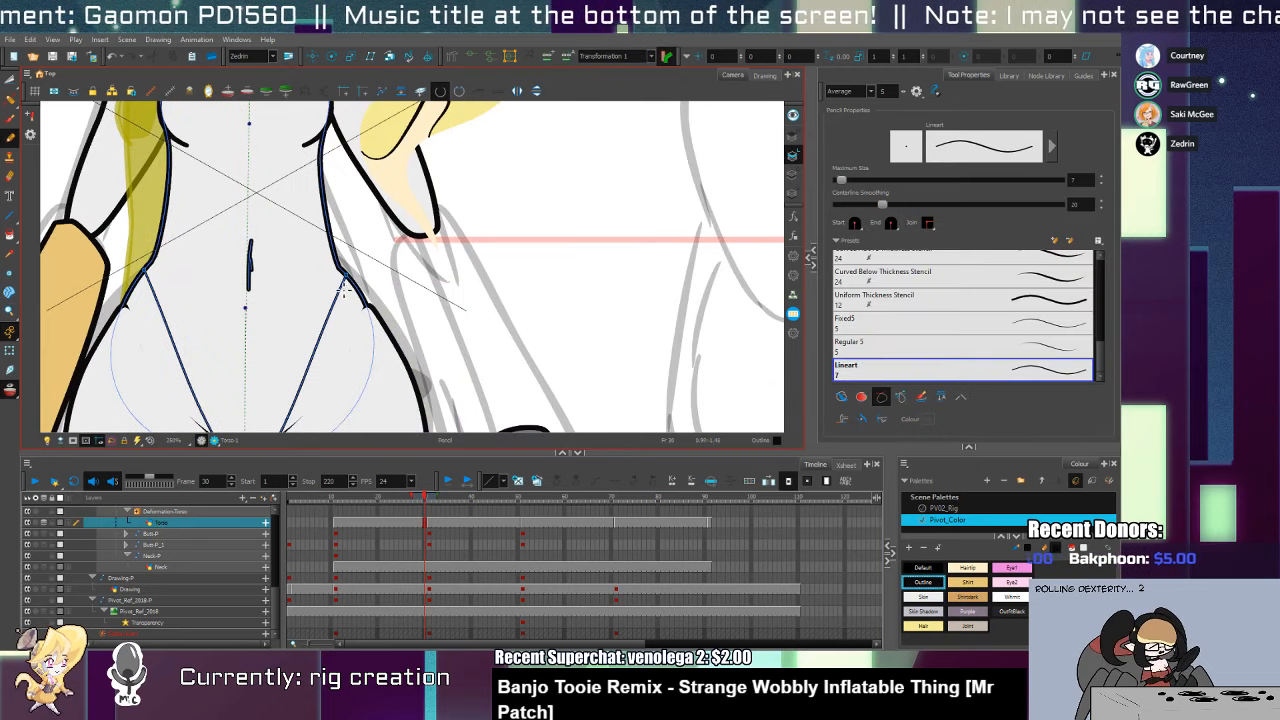
left_click_drag(355, 292, 371, 291)
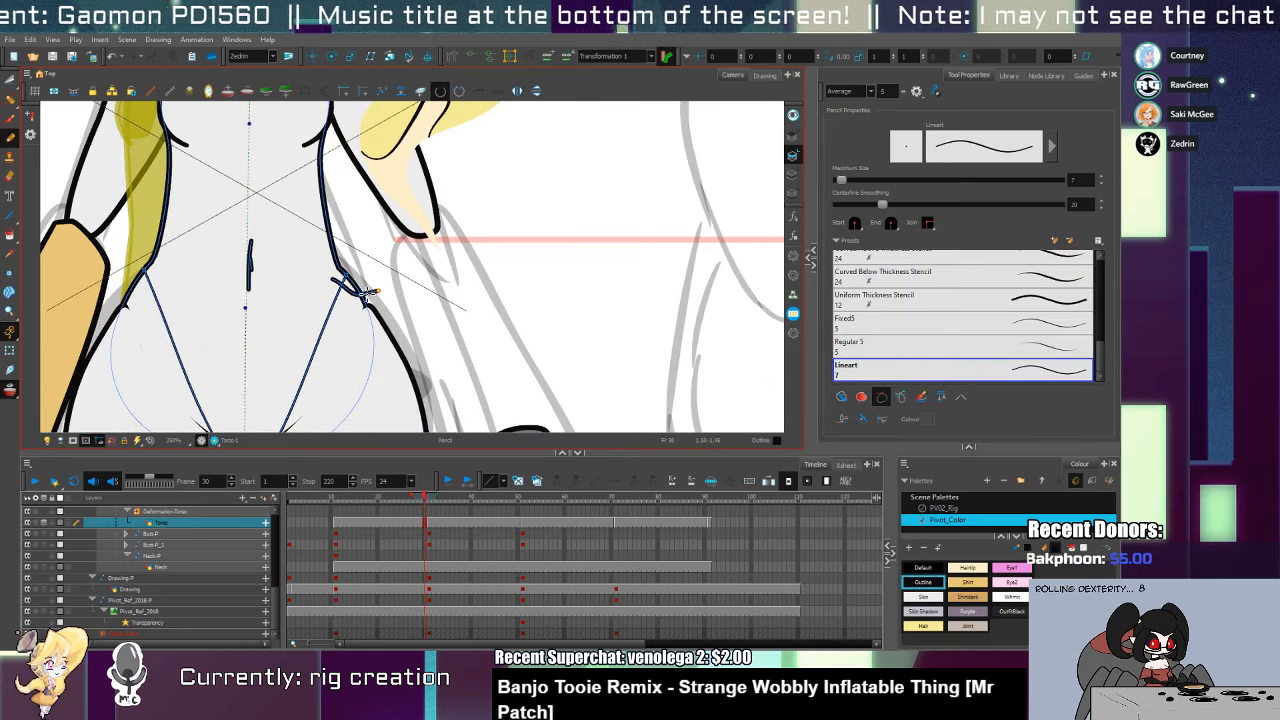
left_click_drag(119, 293, 152, 281)
Select both hip joint strokes and reduce their maximum size to 4
key("alt+s")
left_click(143, 287)
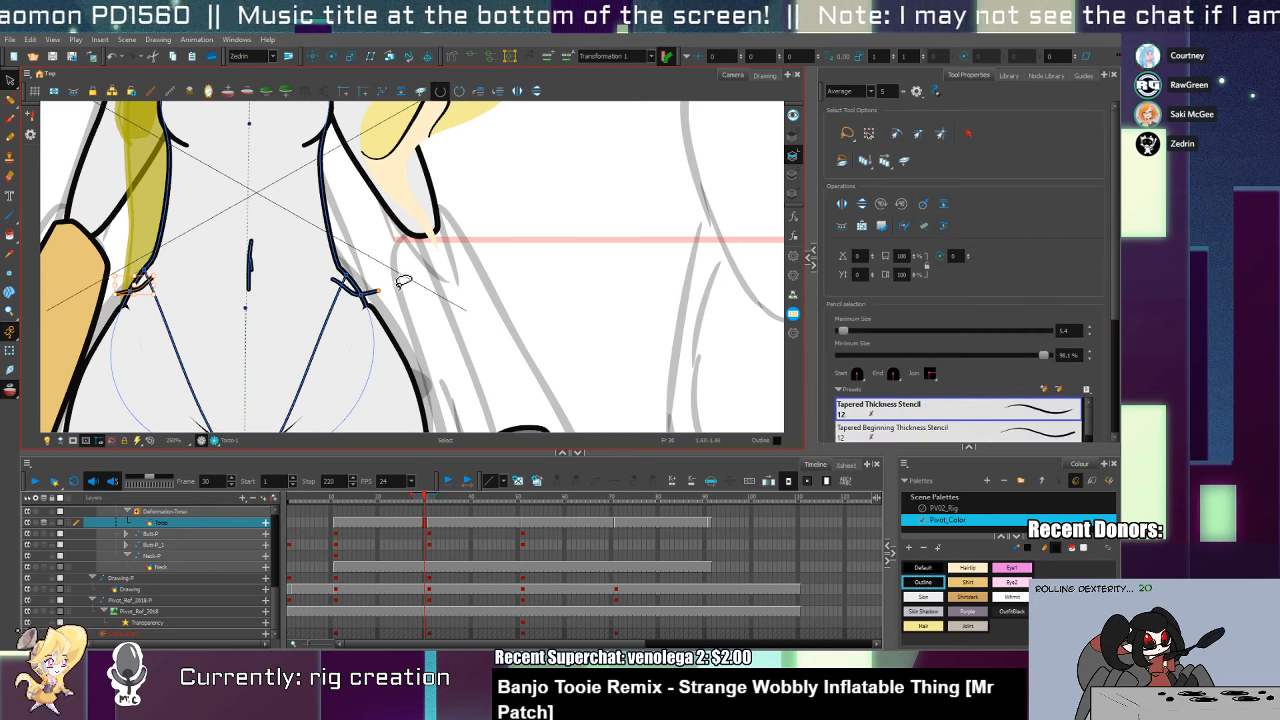
left_click(377, 291, "shift")
left_click(1089, 333)
left_click(1089, 333)
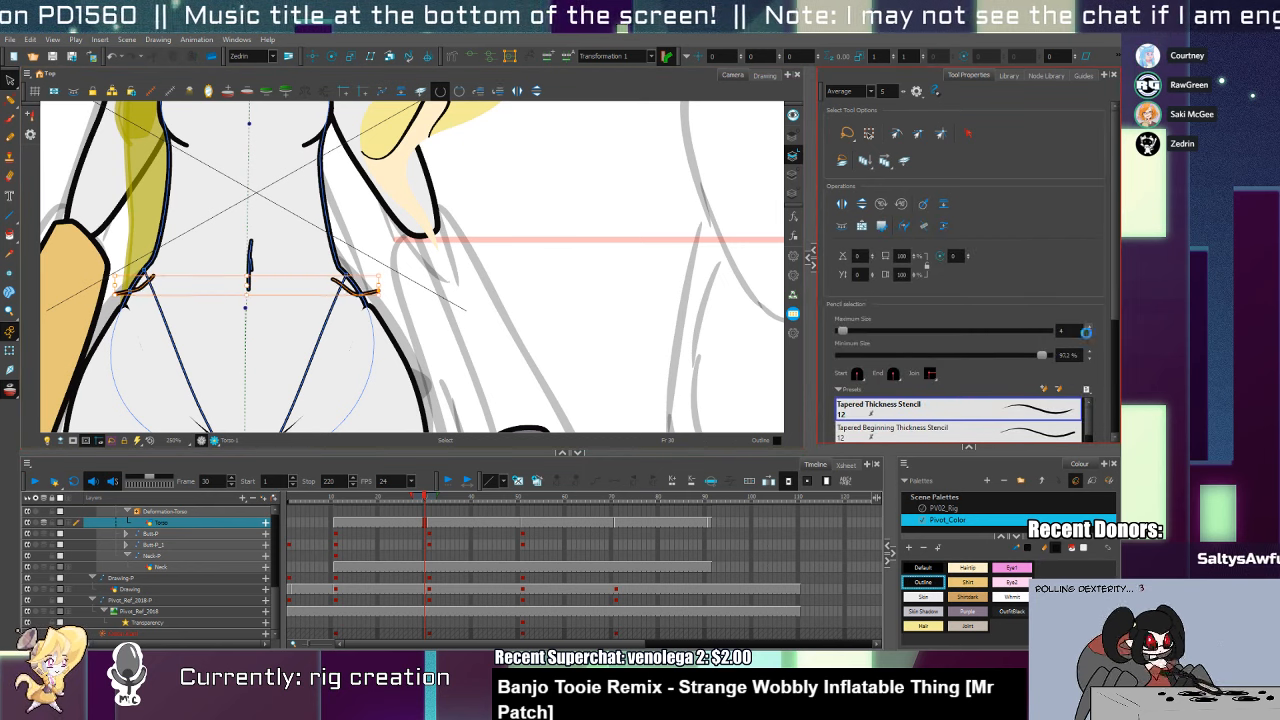
left_click(1089, 333)
Fill the front torso's hip joint areas with the Joint colour and cut off the overlapping stroke ends
scroll(346, 285, "up", 1)
key("alt+i")
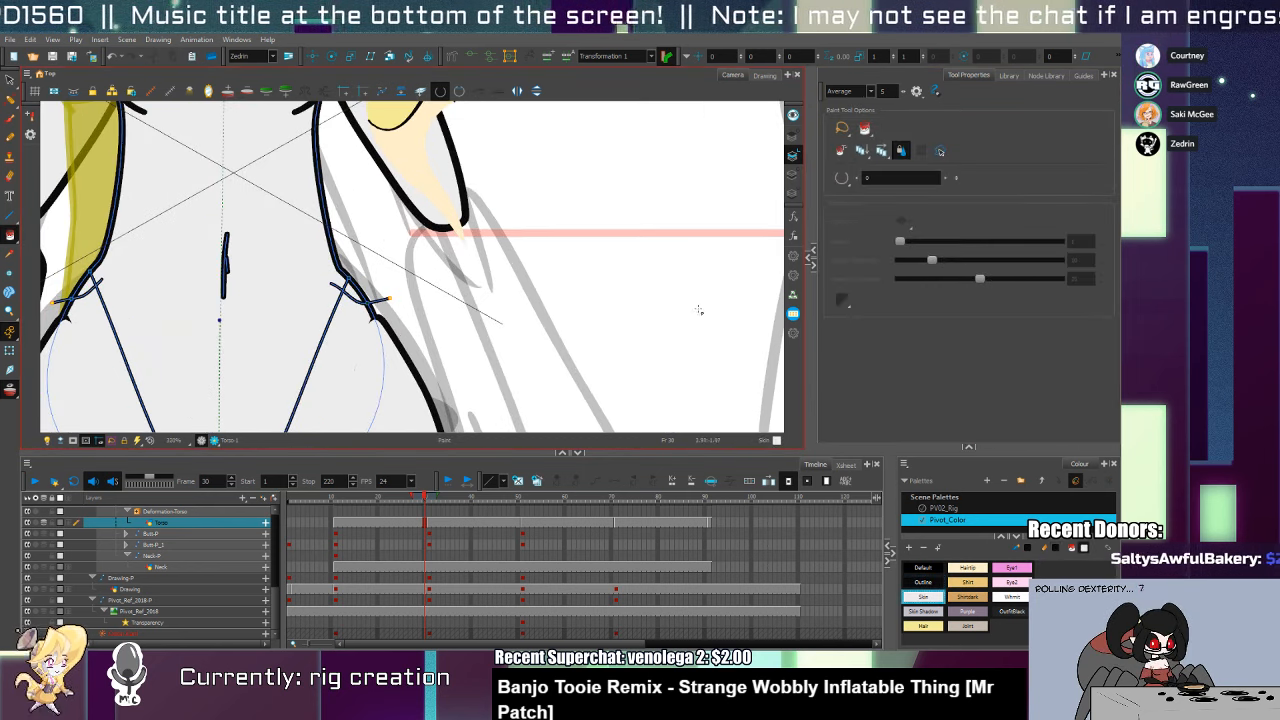
left_click(967, 626)
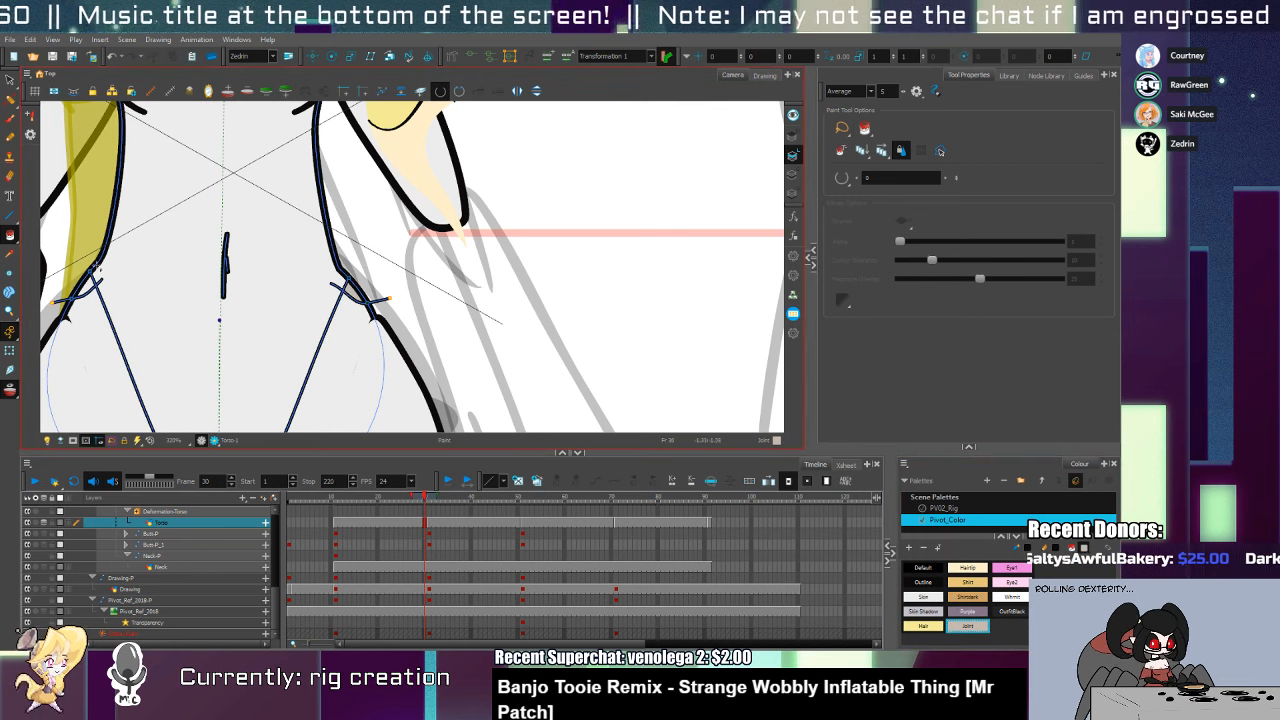
key("alt+t")
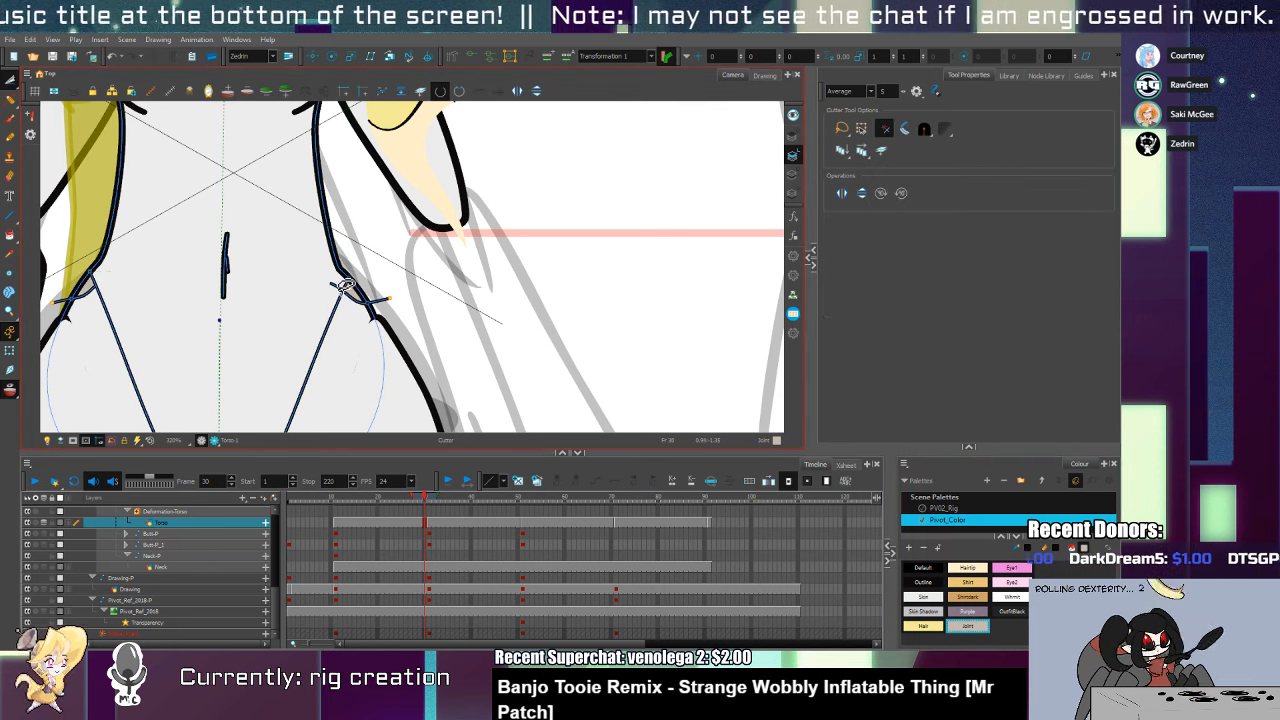
Select the side-view torso's hip joint strokes and fill the enclosed joint area with the Joint colour
left_click(527, 522)
key("alt+s")
left_click(328, 286)
left_click(362, 278, "shift")
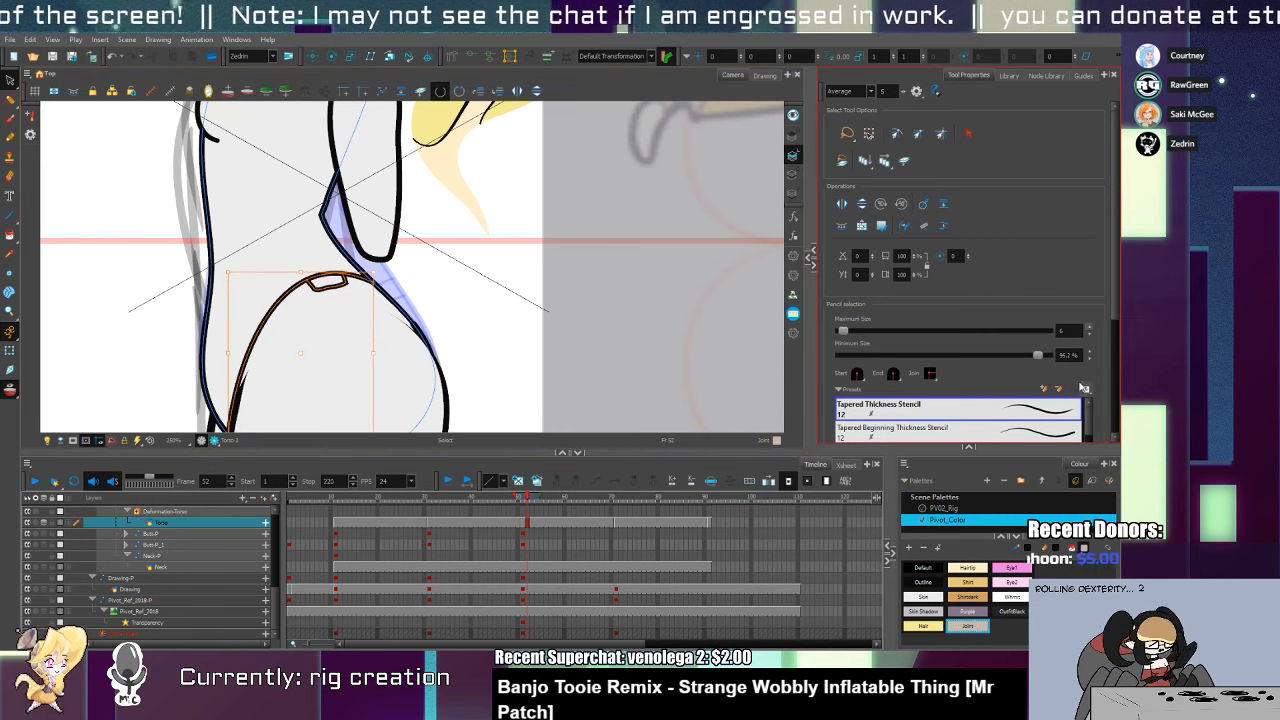
key("alt+z")
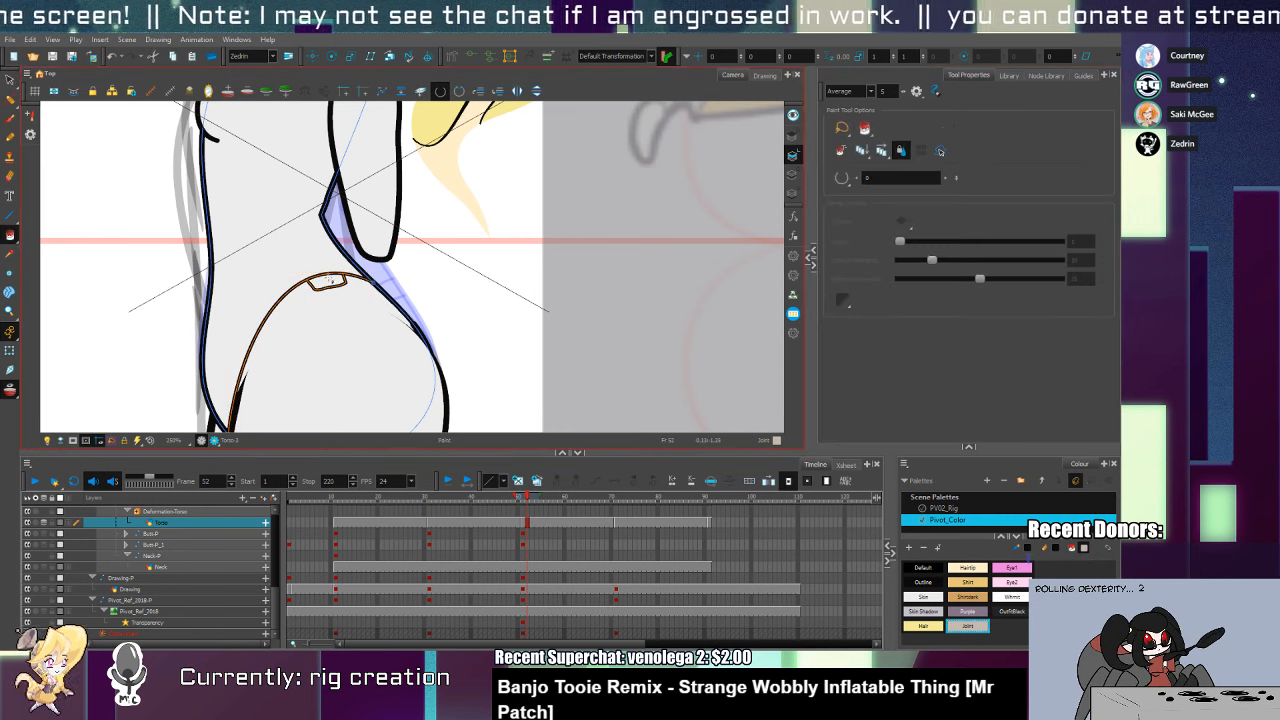
left_click(335, 286)
key("alt+q")
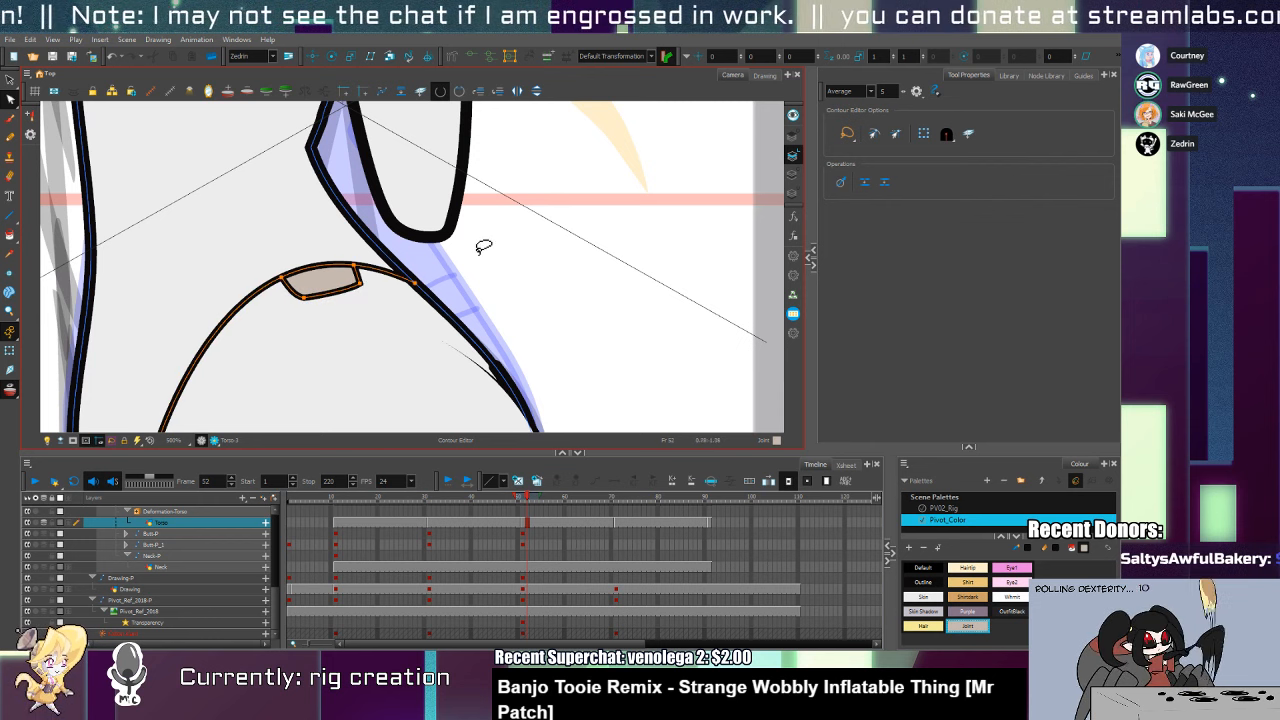
key("alt+z")
left_click(387, 313, "alt")
left_click(387, 313, "alt")
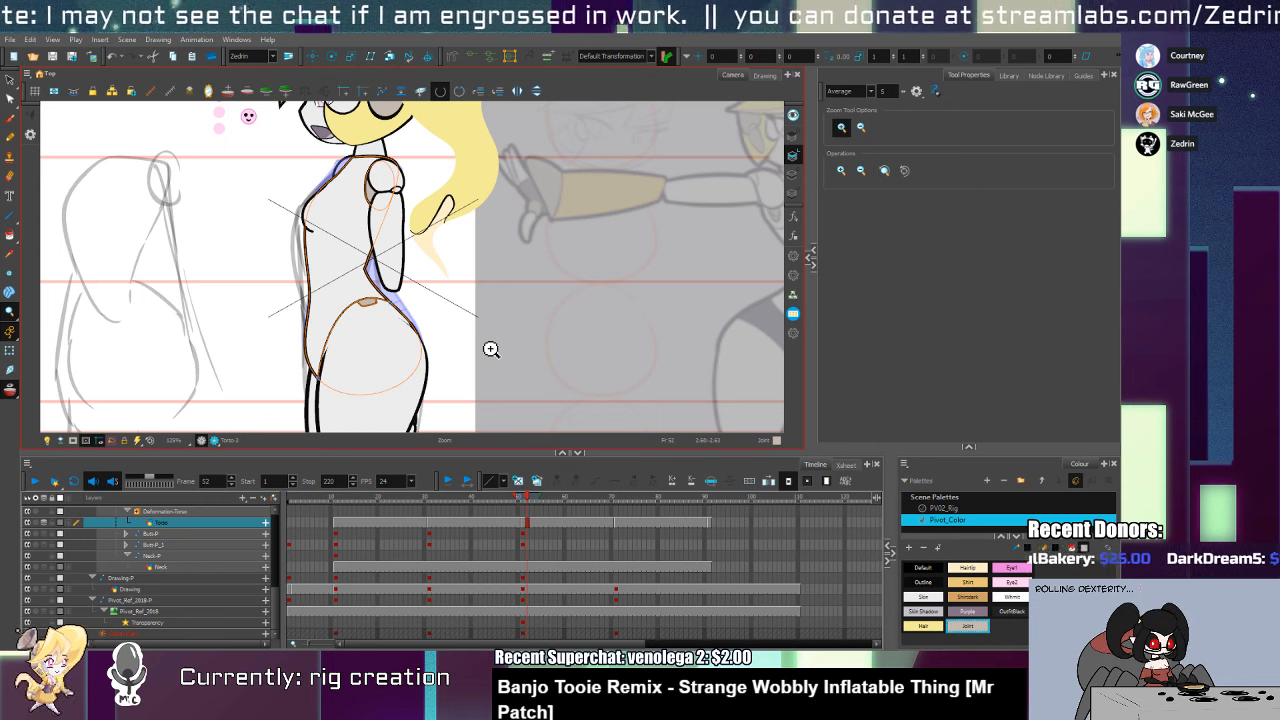
Nudge the side-view shoulder forward in depth so the whole arm layers in front of the thigh
key("Escape")
key("shift+t")
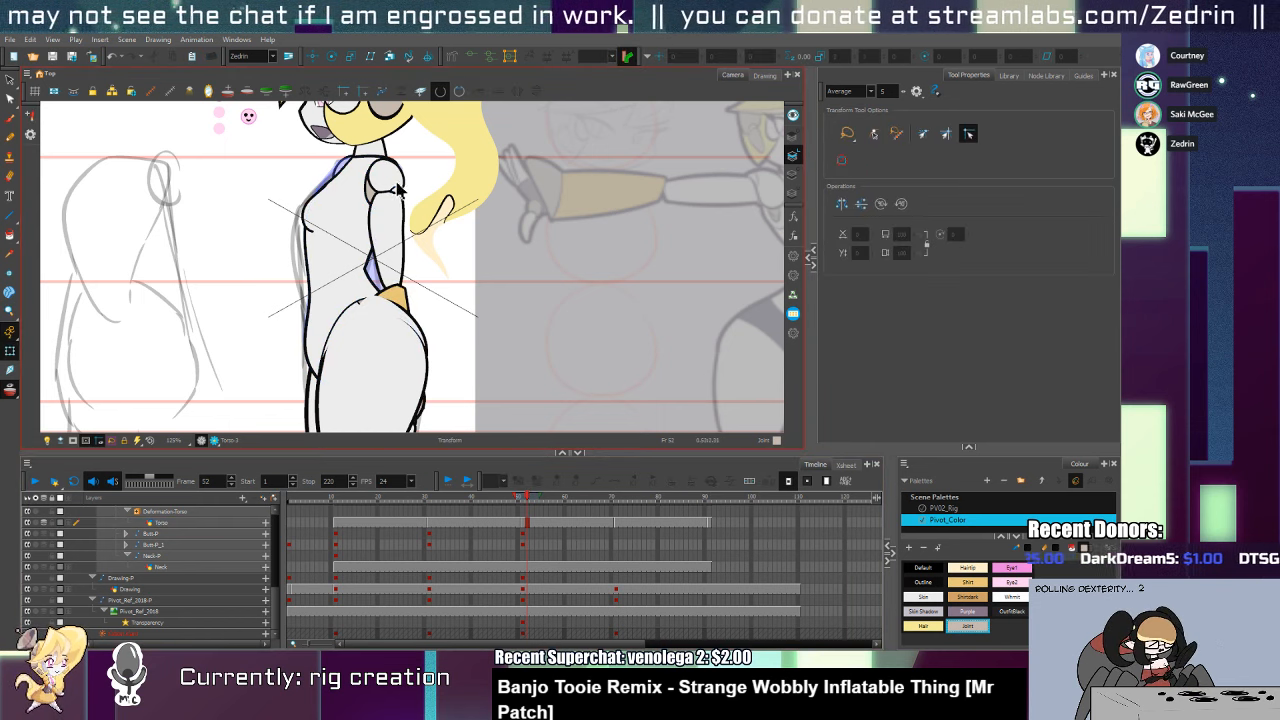
left_click(399, 187)
key("alt+Down")
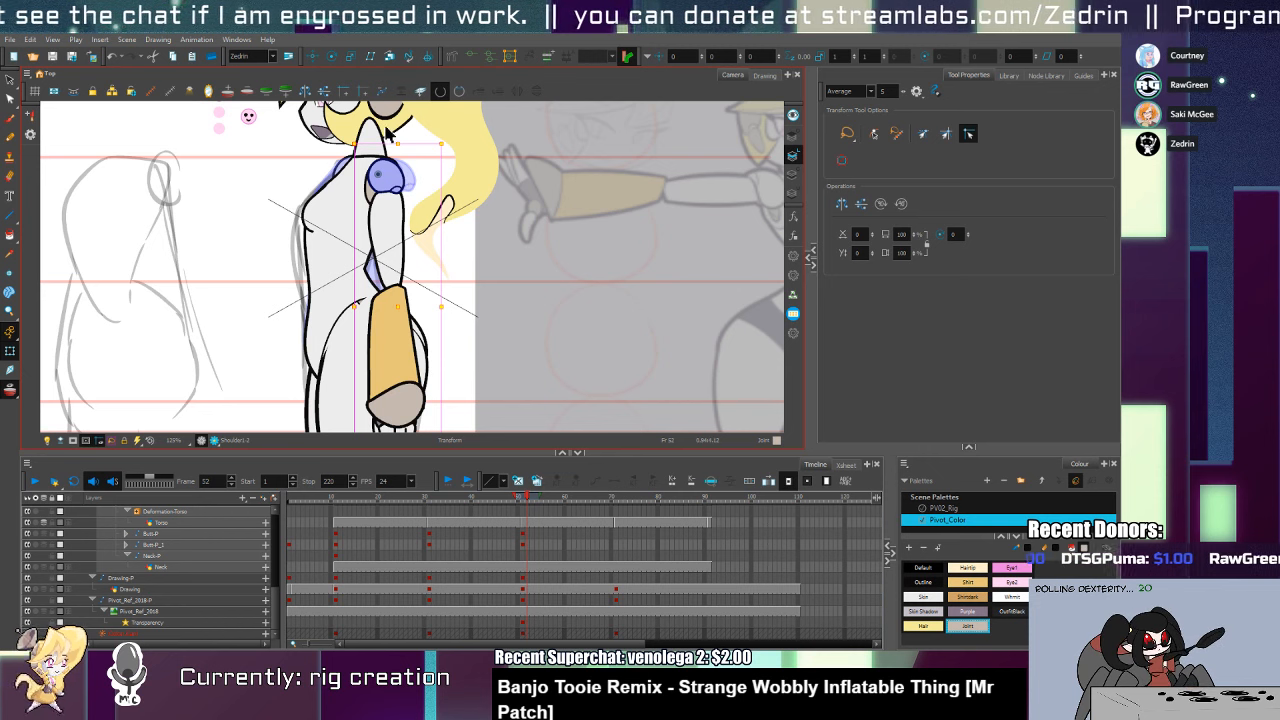
left_click(372, 306)
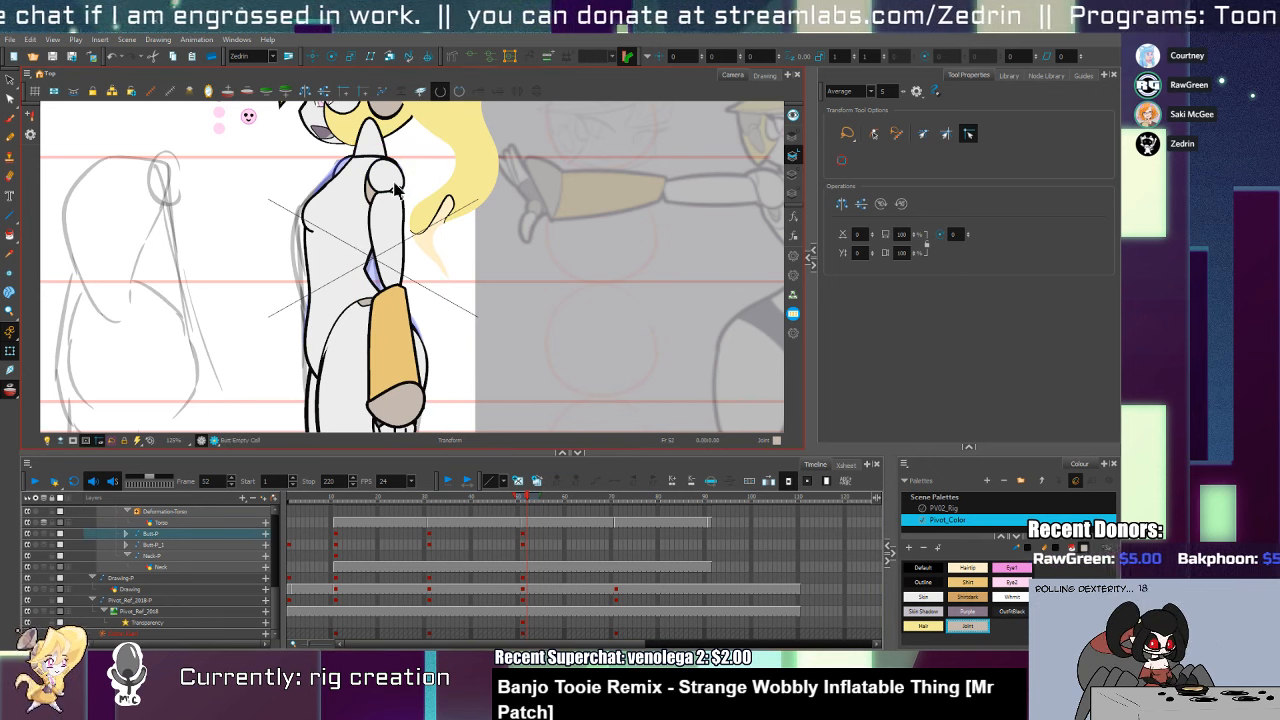
left_click(359, 367)
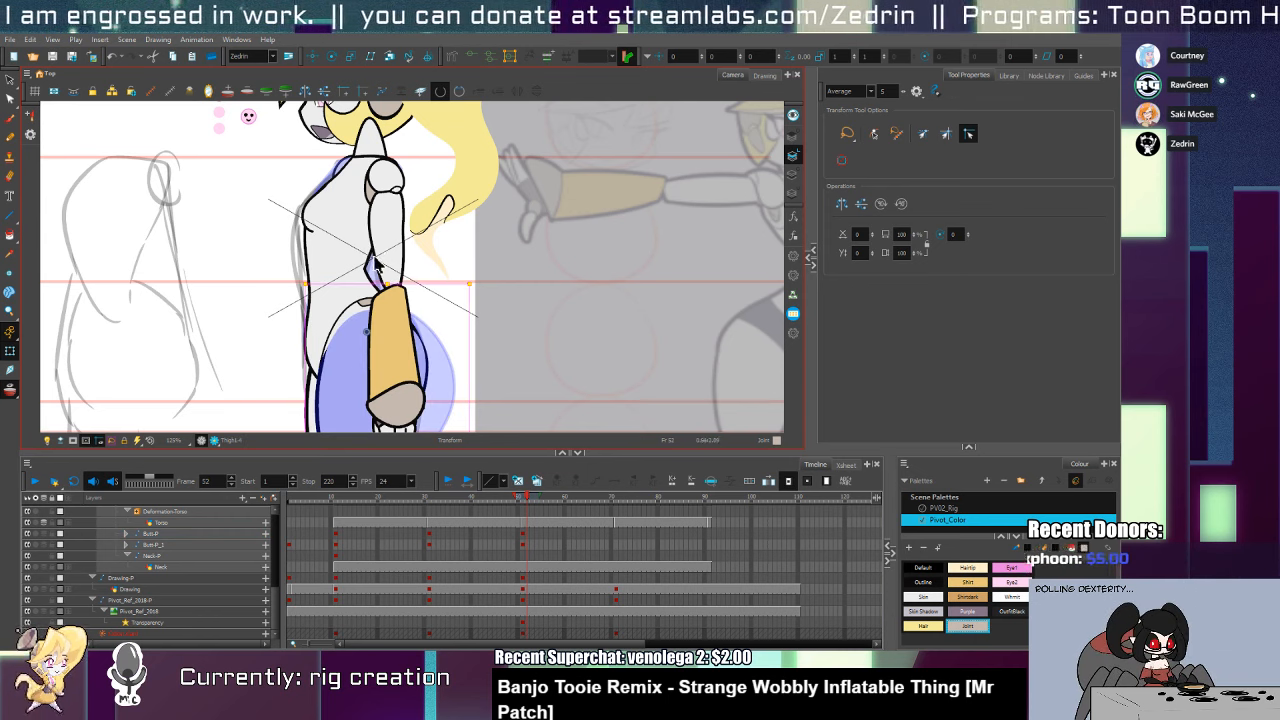
left_click(395, 187)
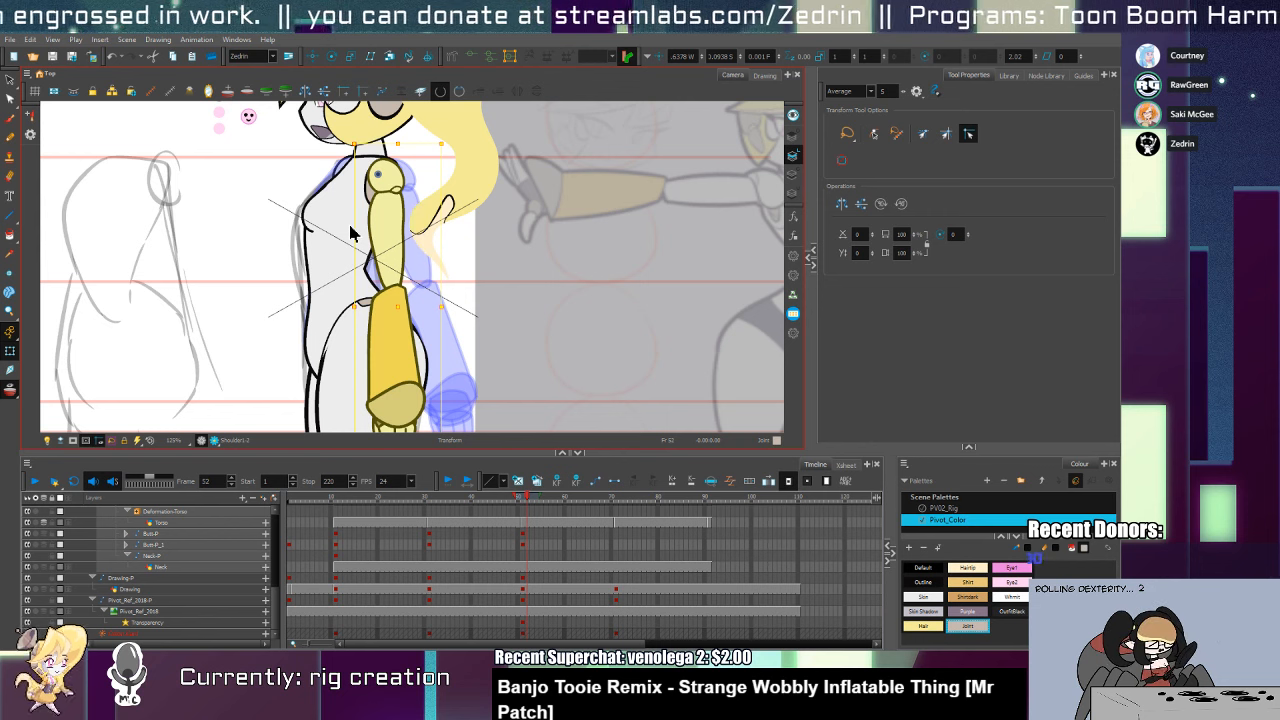
left_click(420, 248)
left_click_drag(506, 288, 403, 437)
key("ctrl+z")
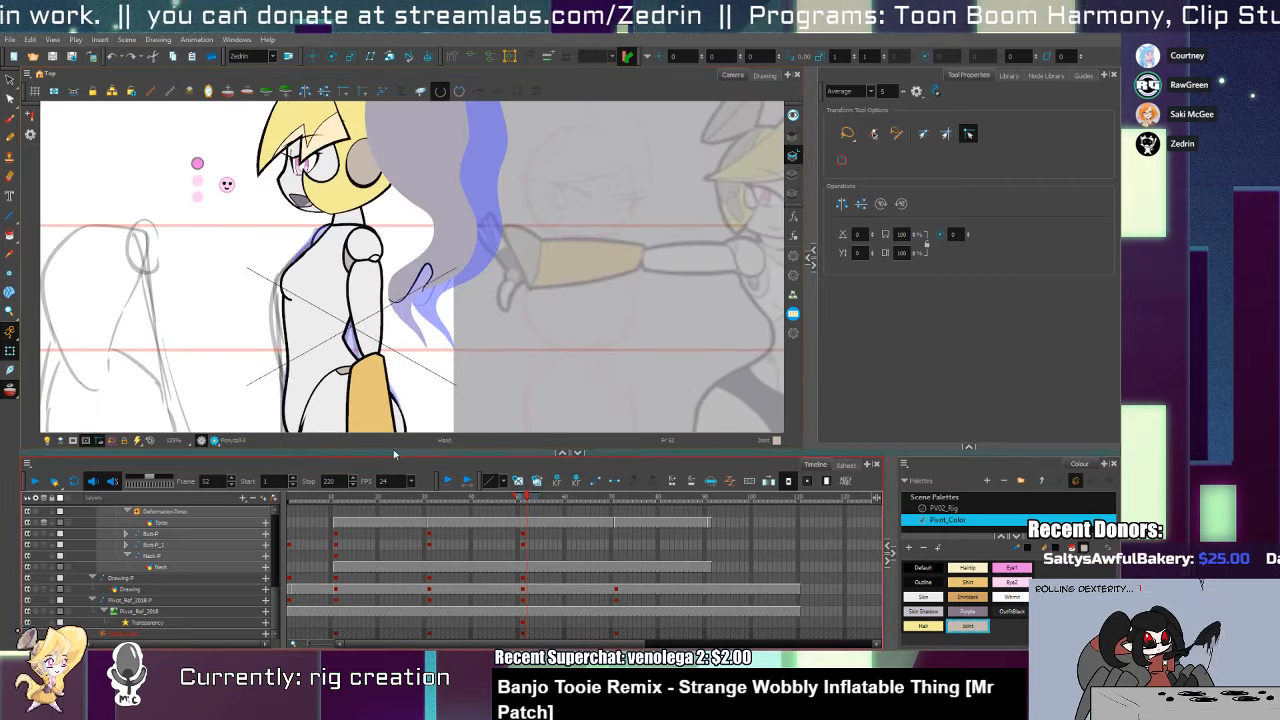
Select the side-view mouth drawing across its art layers and narrow it from its back edge
left_click_drag(414, 390, 415, 371)
scroll(330, 280, "up", 5)
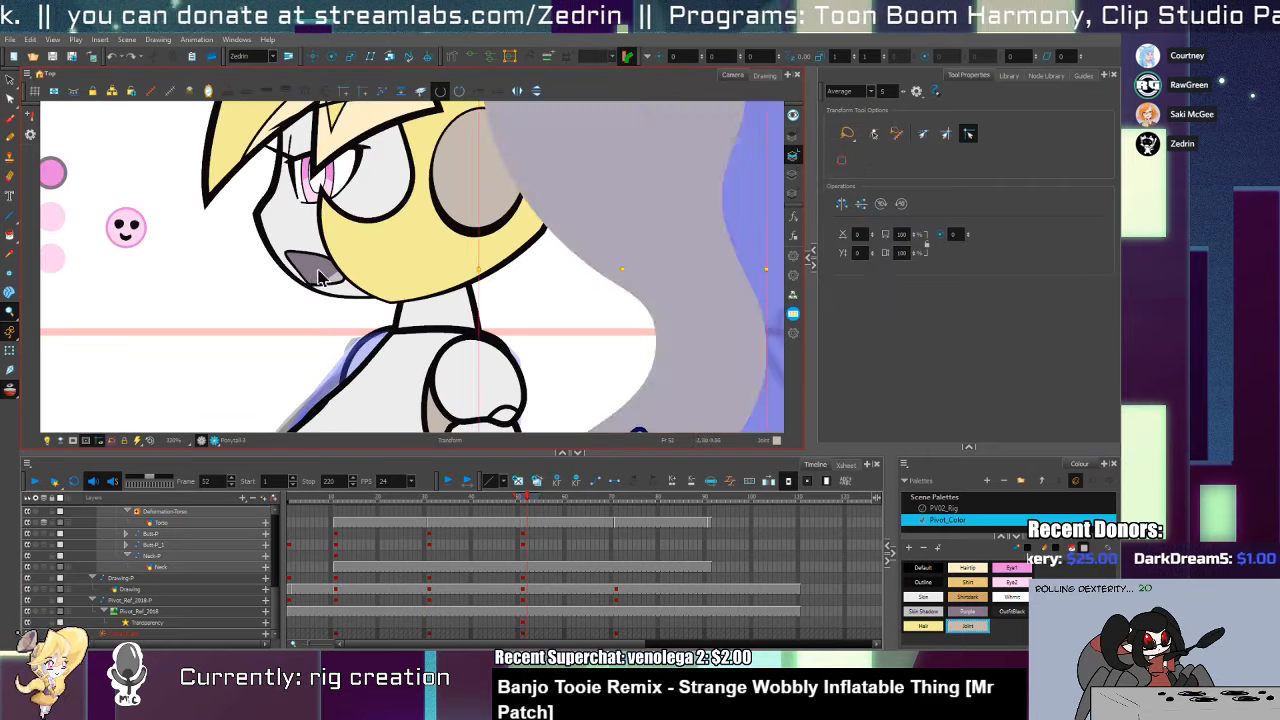
left_click(320, 278)
key("alt+s")
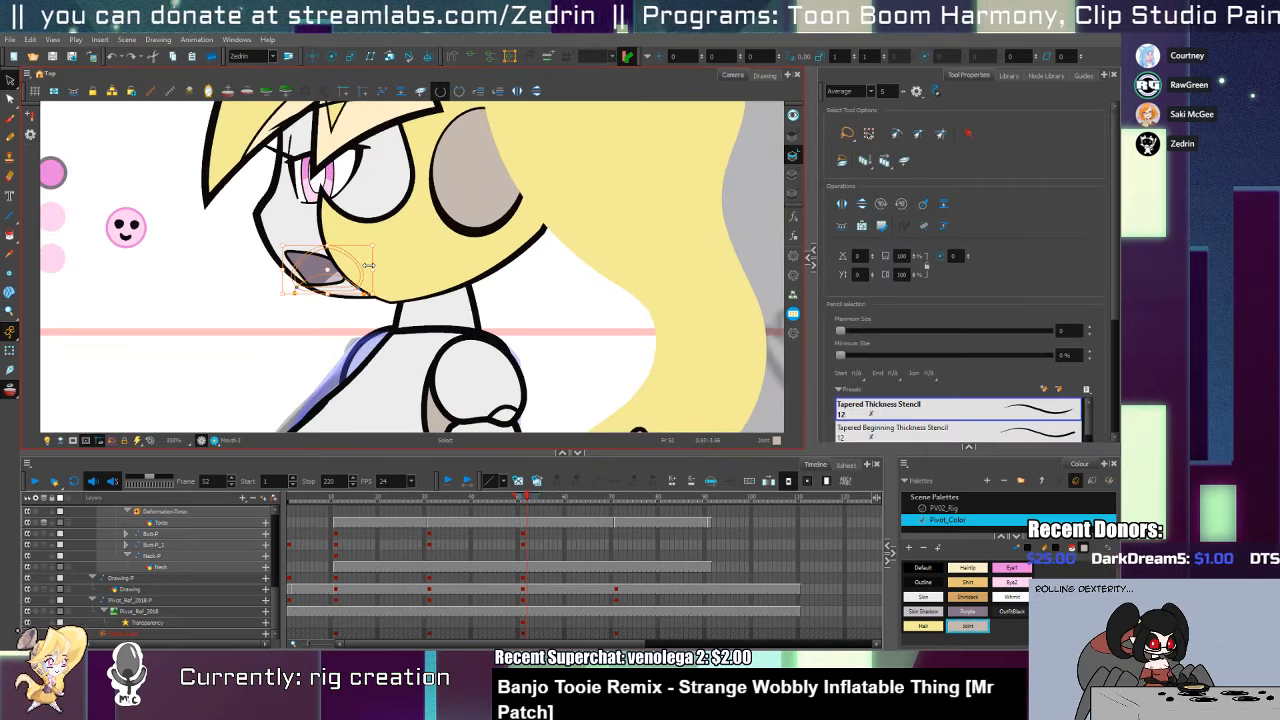
left_click(794, 192)
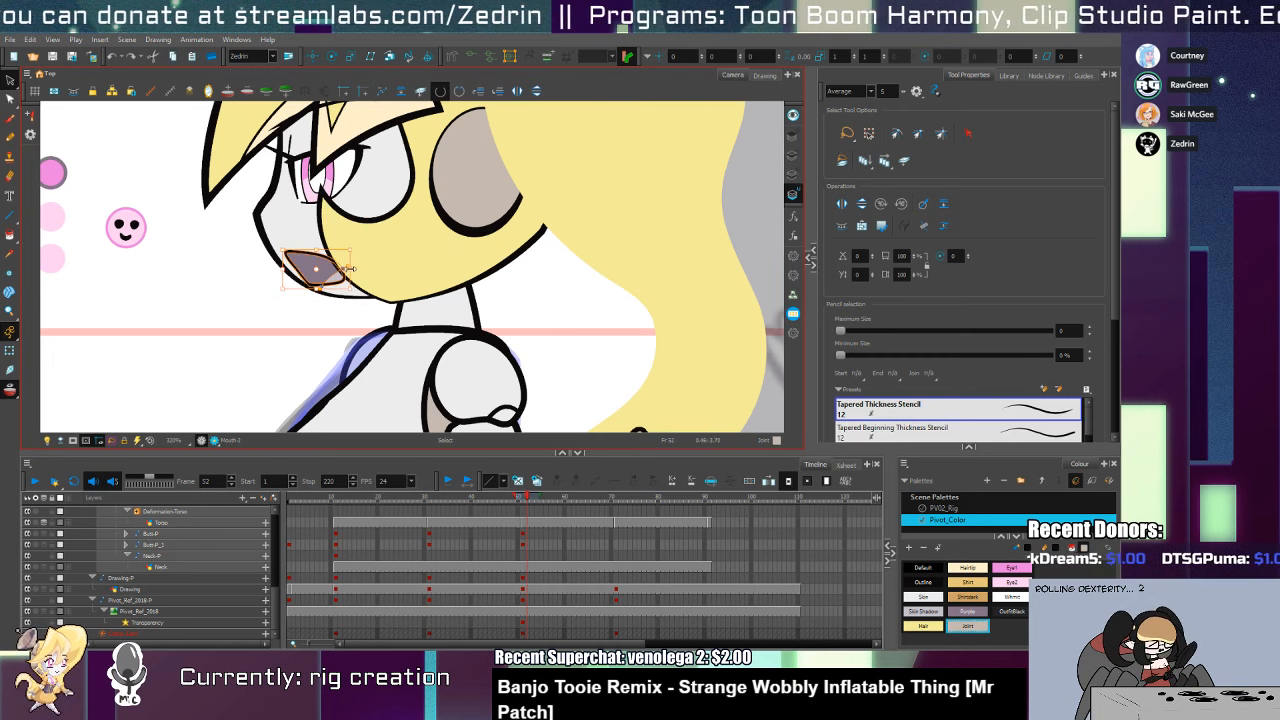
mouse_move(349, 269)
left_mouse_down()
mouse_move(348, 250)
mouse_move(333, 281)
left_mouse_up()
key("period")
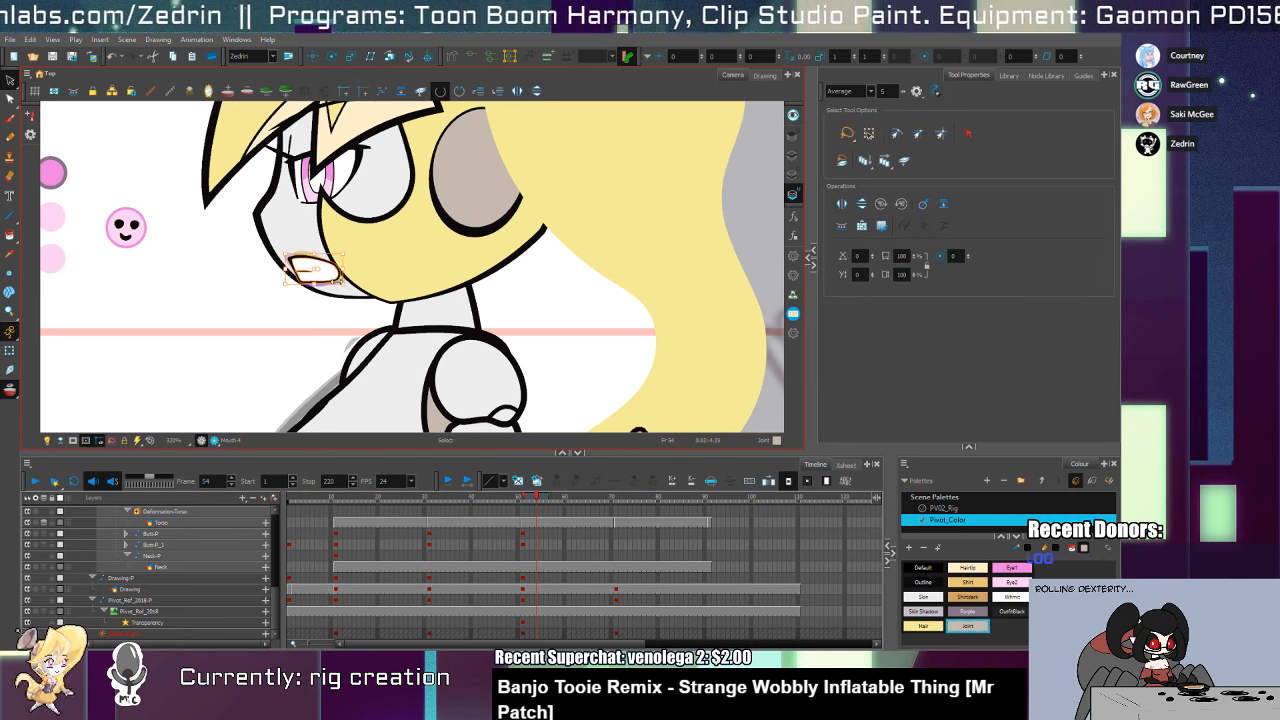
Step through the side-view mouth drawings frame by frame and back to the front view to compare their fit on the face
key("period")
key("bracketright")
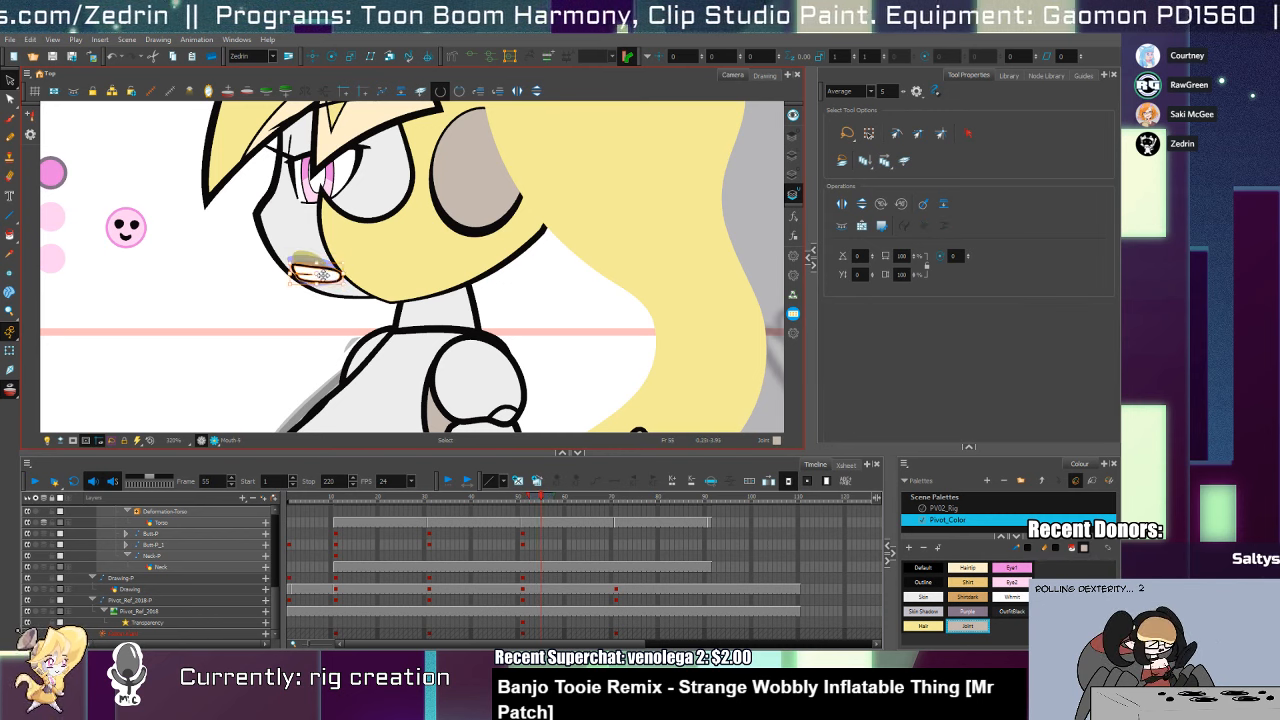
key("period")
key("period")
key("period")
key("period")
key("period")
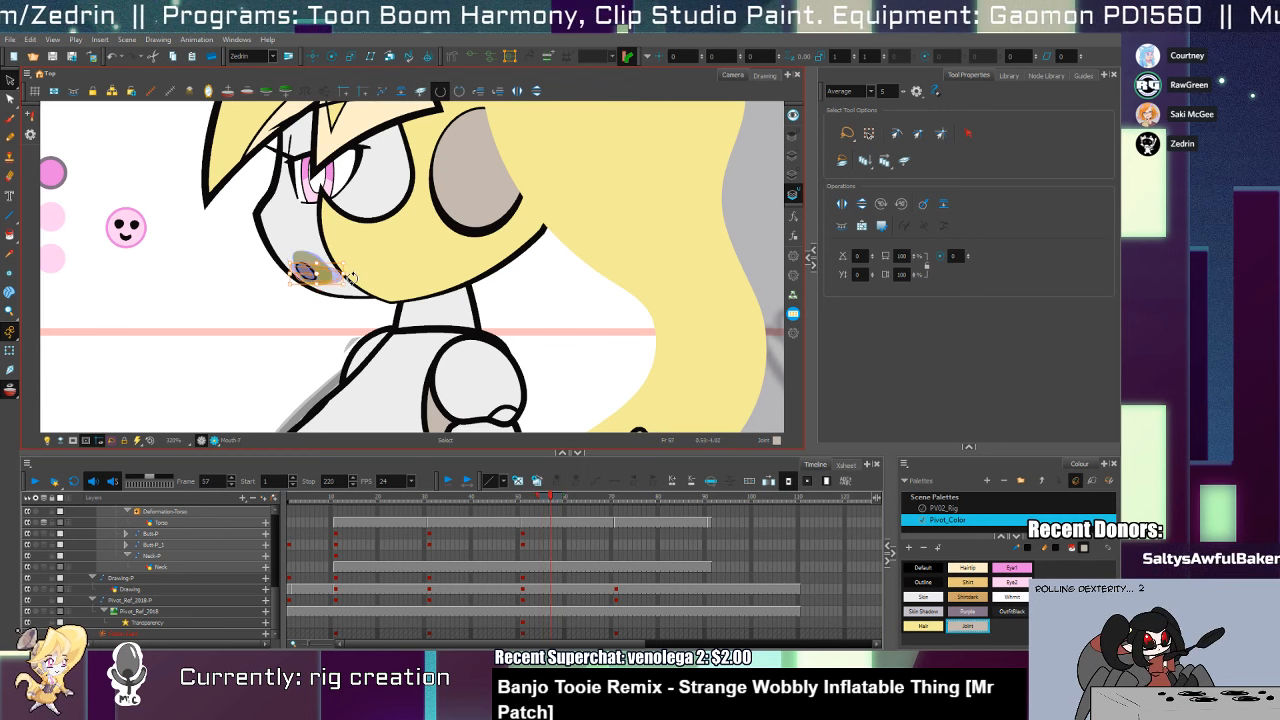
key("period")
key("period")
key("period")
key("period")
key("period")
key("period")
key("period")
key("period")
key("period")
key("period")
key("period")
key("period")
key("period")
key("period")
key("period")
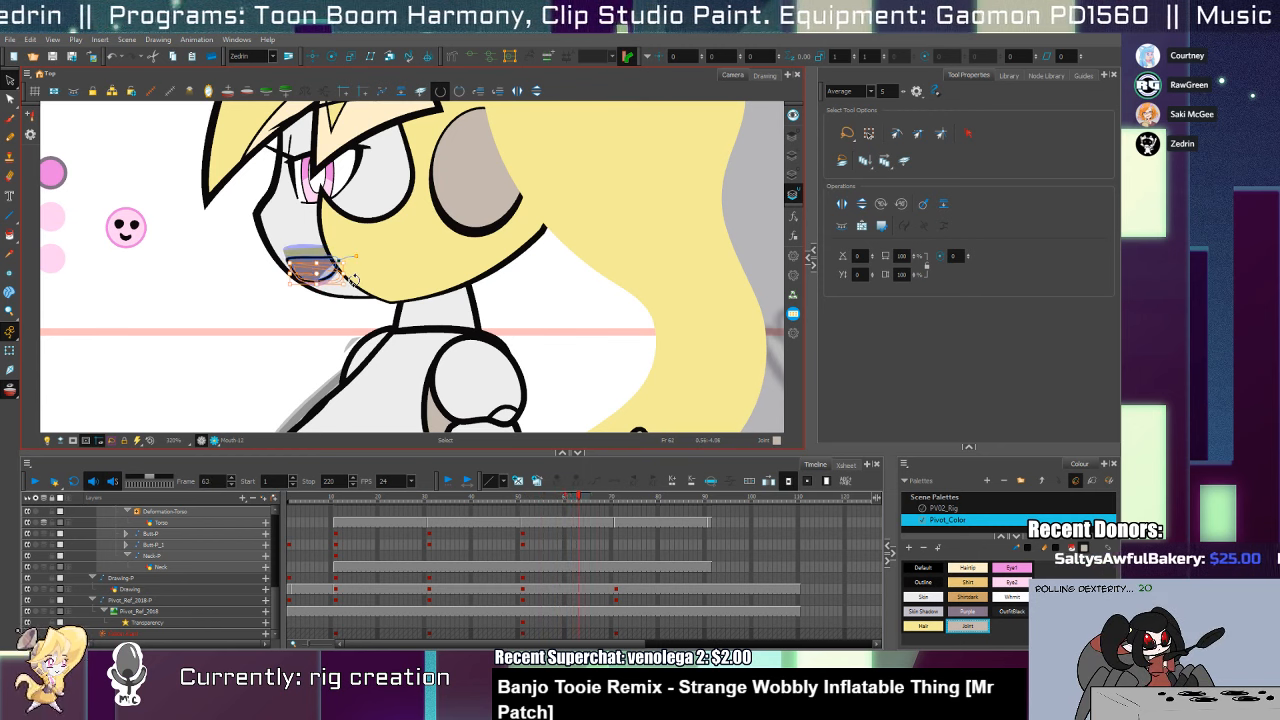
key("comma")
key("comma")
key("comma")
key("comma")
key("comma")
key("comma")
key("comma")
key("comma")
key("comma")
key("comma")
key("comma")
key("comma")
key("comma")
key("comma")
key("comma")
key("comma")
key("comma")
key("comma")
key("comma")
key("comma")
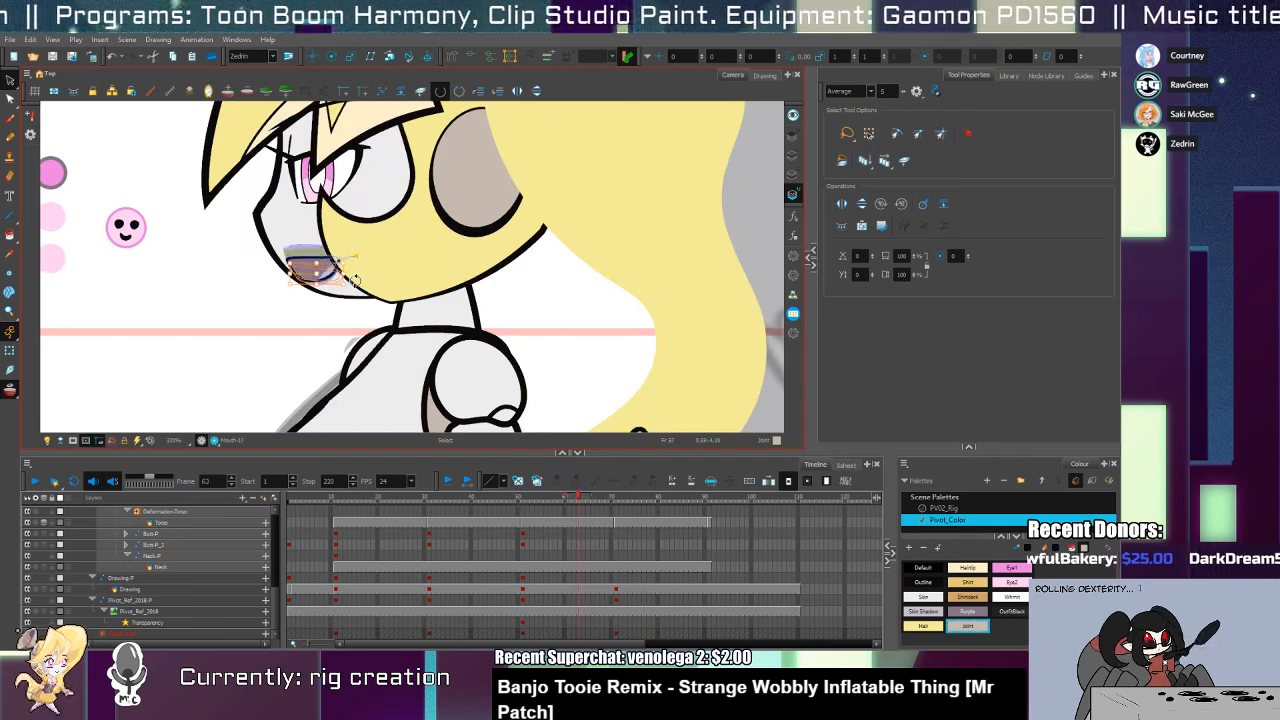
key("comma")
key("comma")
key("comma")
key("comma")
key("comma")
key("comma")
key("comma")
key("comma")
key("comma")
key("comma")
key("comma")
key("comma")
key("comma")
key("comma")
key("comma")
key("comma")
key("comma")
key("comma")
key("comma")
key("comma")
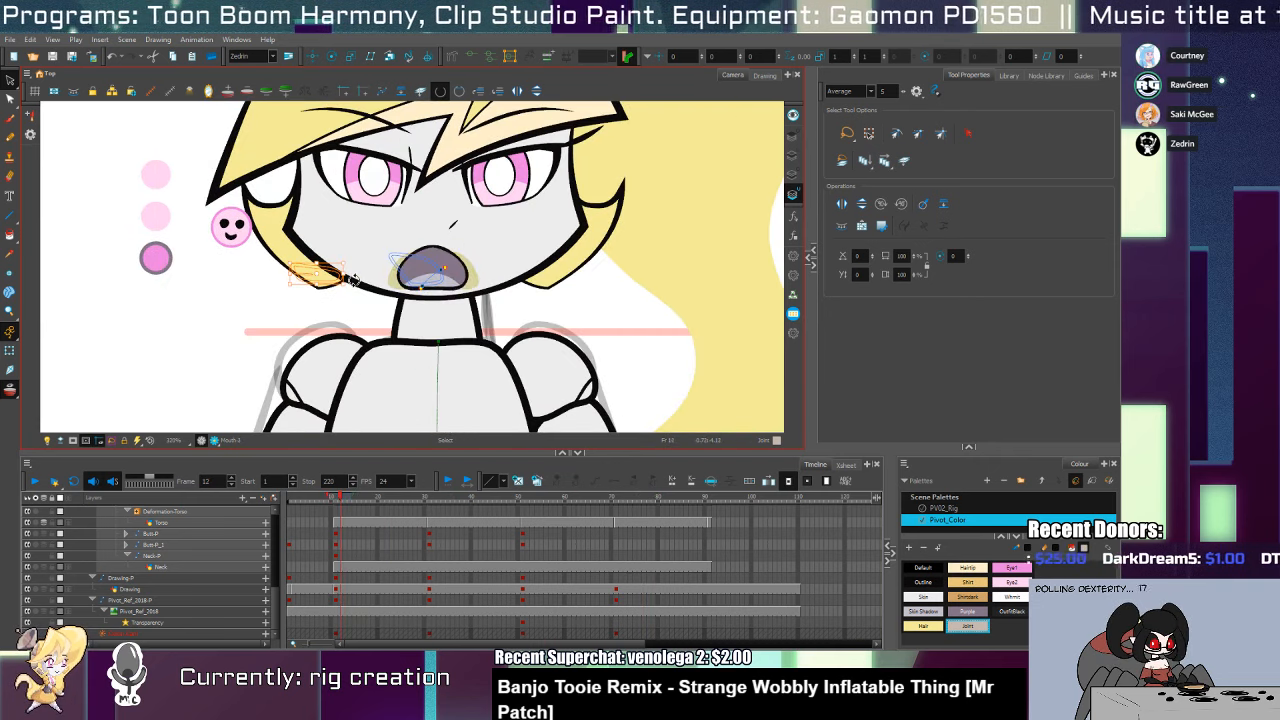
Select the belly line stroke on the front torso drawing and nudge it slightly down along the centre line
key("alt+z")
left_click(440, 367, "alt")
left_click(441, 370, "alt")
left_click_drag(441, 370, 366, 187)
left_click_drag(343, 500, 405, 553)
key("shift+t")
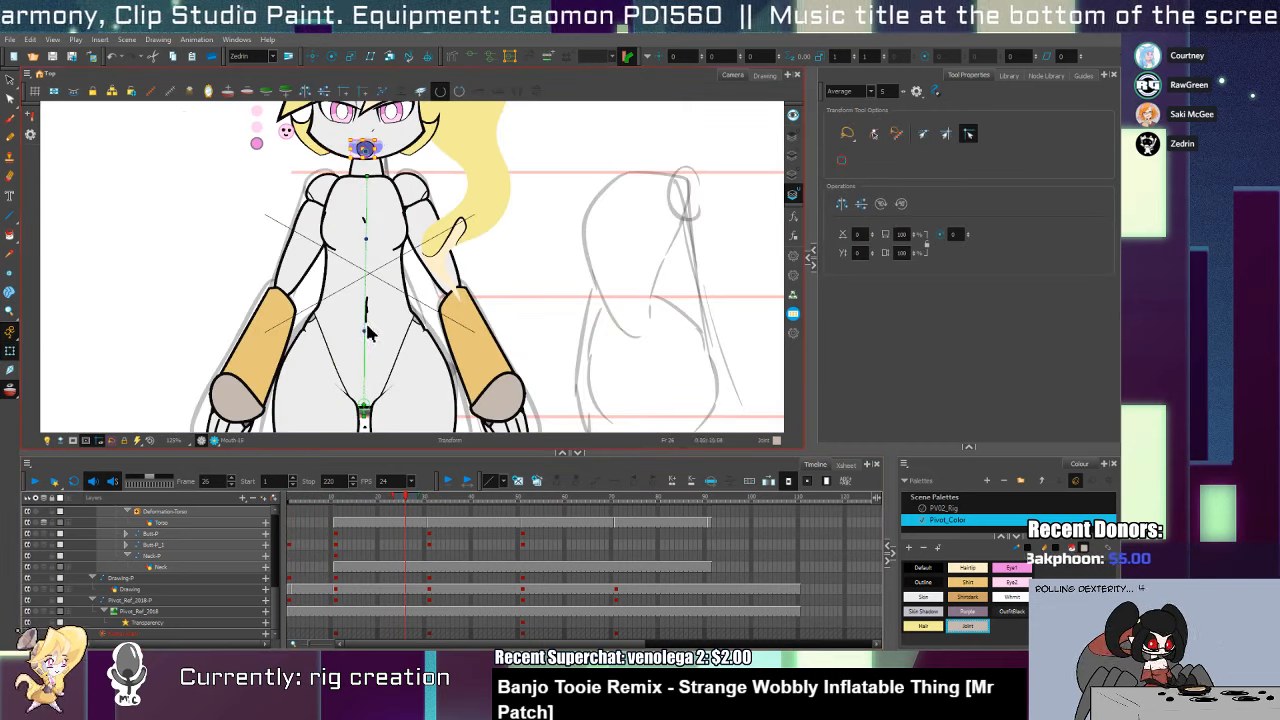
left_click(366, 334)
key("alt+z")
left_click(371, 317)
left_click(371, 317)
key("alt+s")
left_click(795, 157)
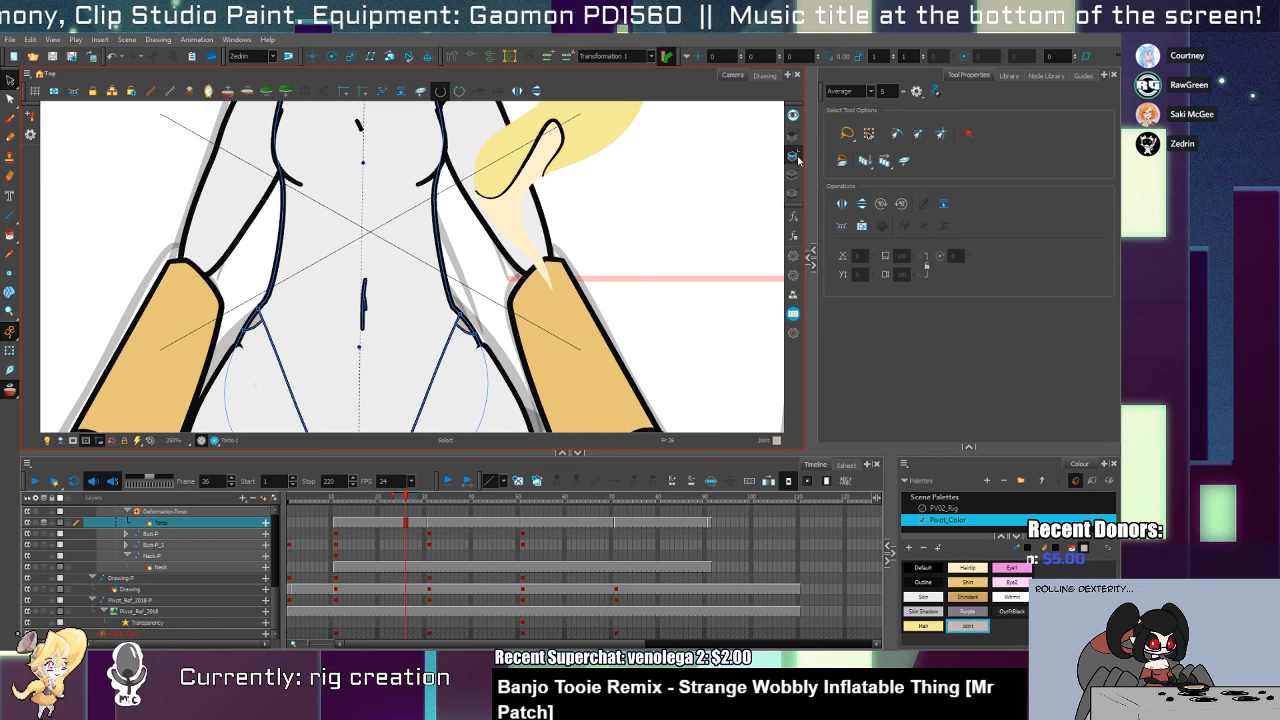
left_click(366, 302)
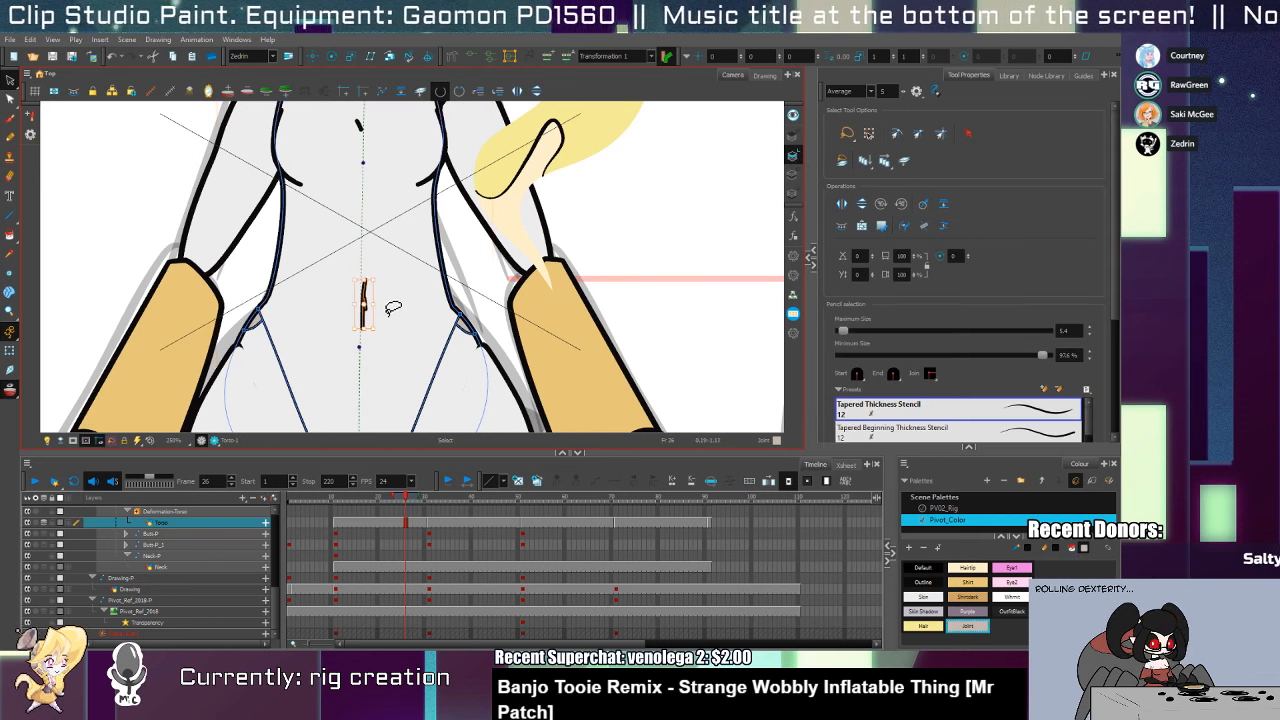
key("Down")
key("Down")
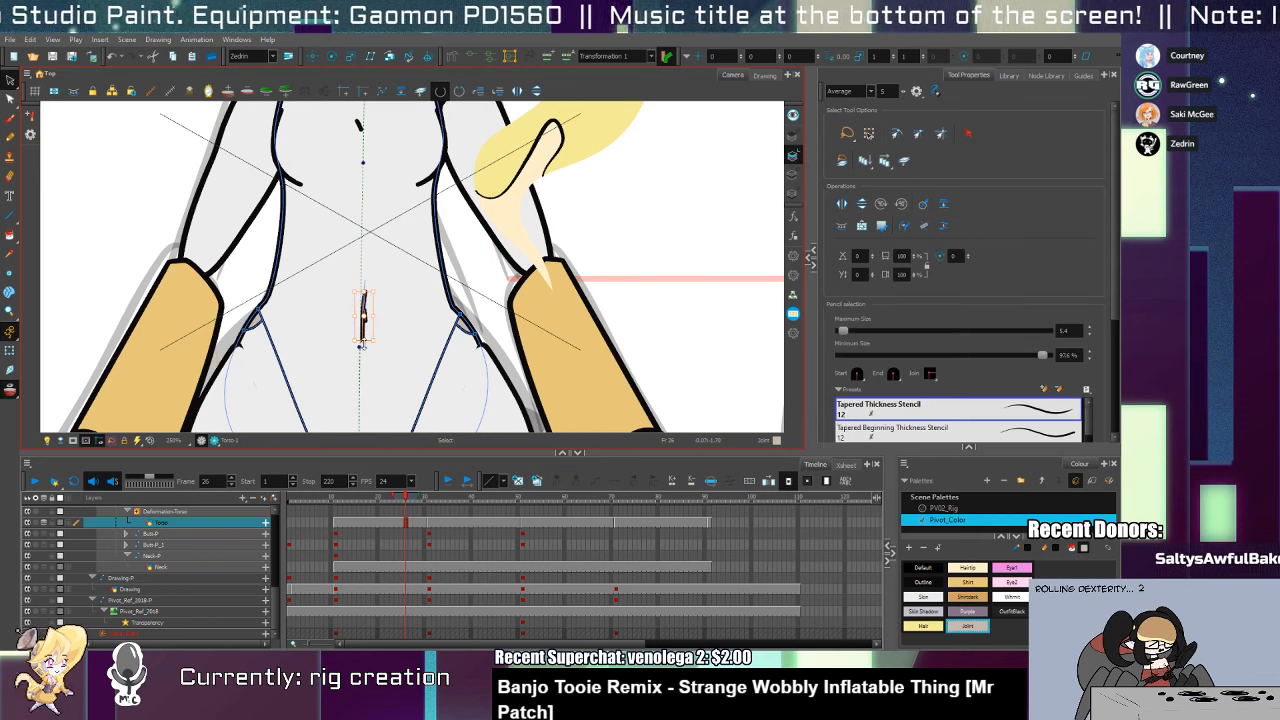
With the torso selected, review the full figure from the front view through to the side view at frame 51
key("alt+z")
scroll(437, 351, "down", 4)
left_click_drag(454, 371, 391, 323)
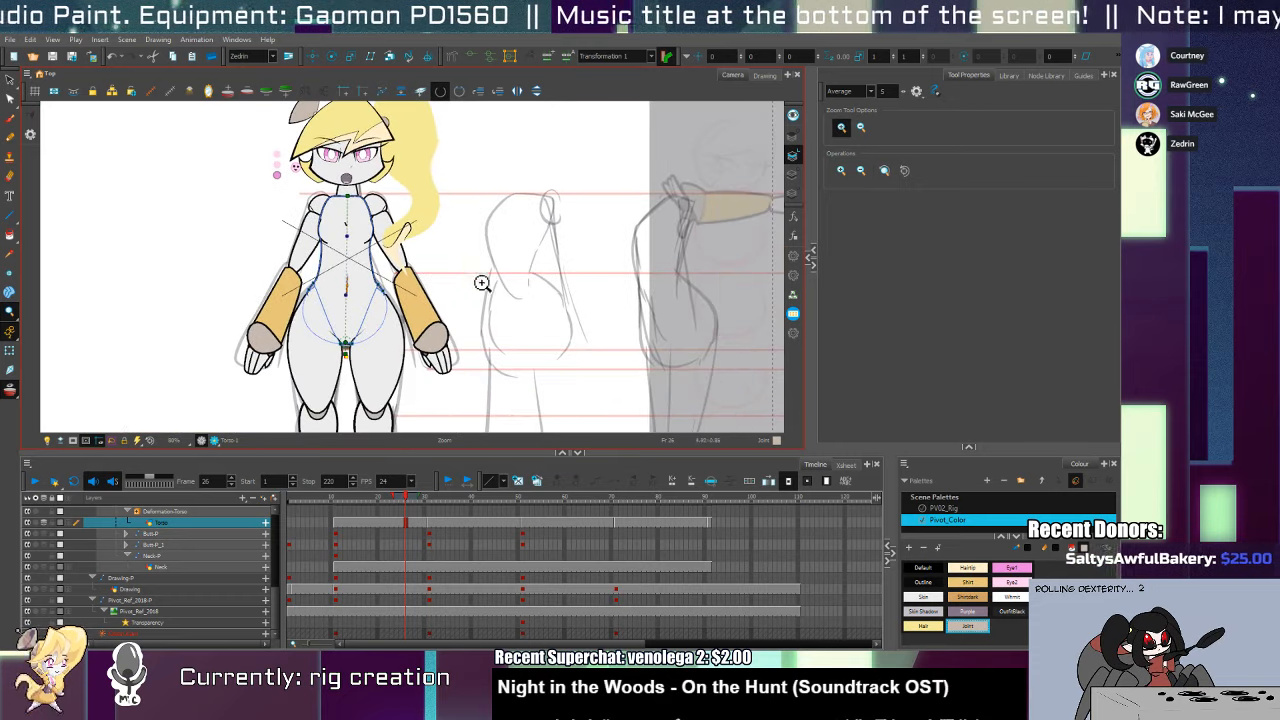
key("shift+t")
left_click_drag(463, 342, 454, 407)
left_click(411, 501)
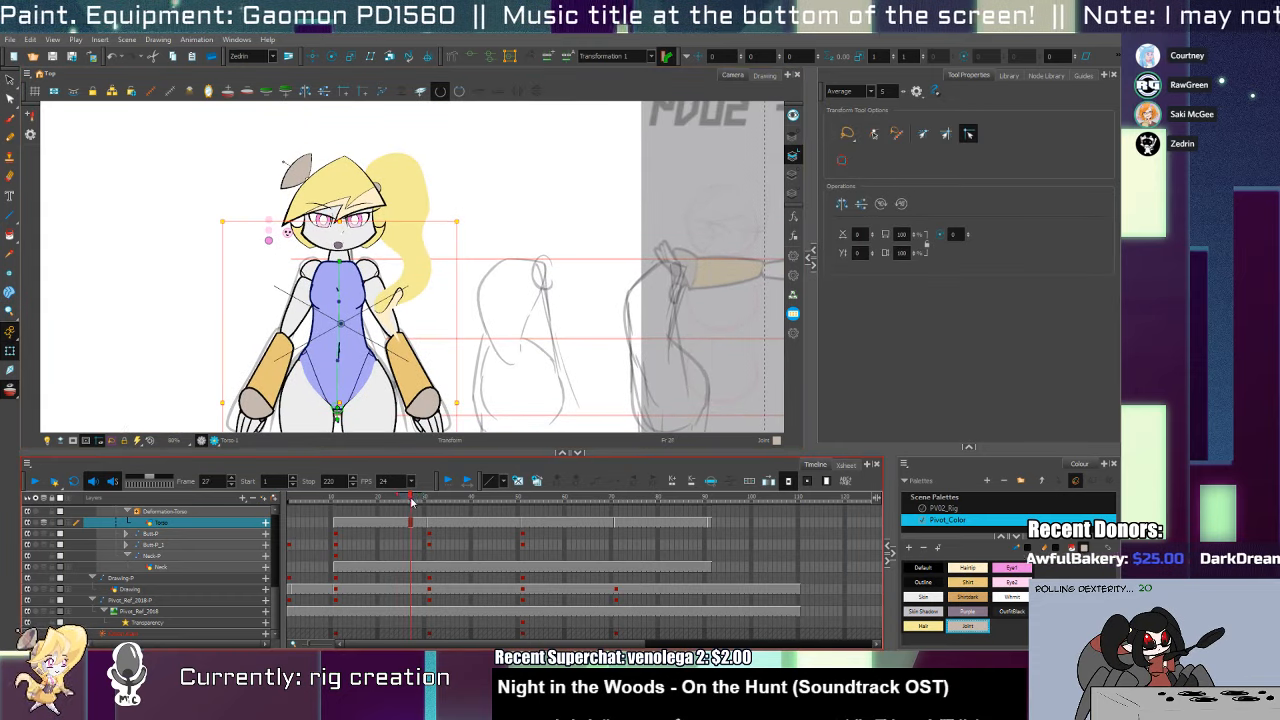
left_click_drag(411, 497, 534, 583)
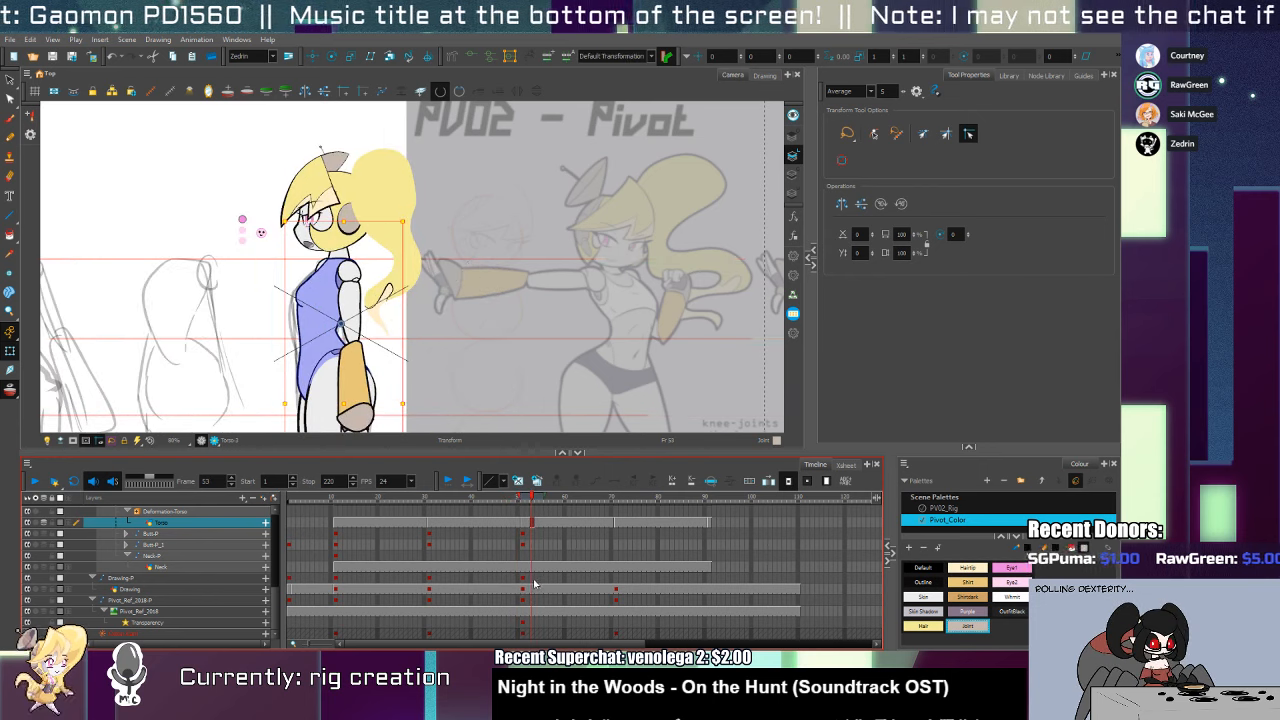
left_click_drag(516, 532, 522, 528)
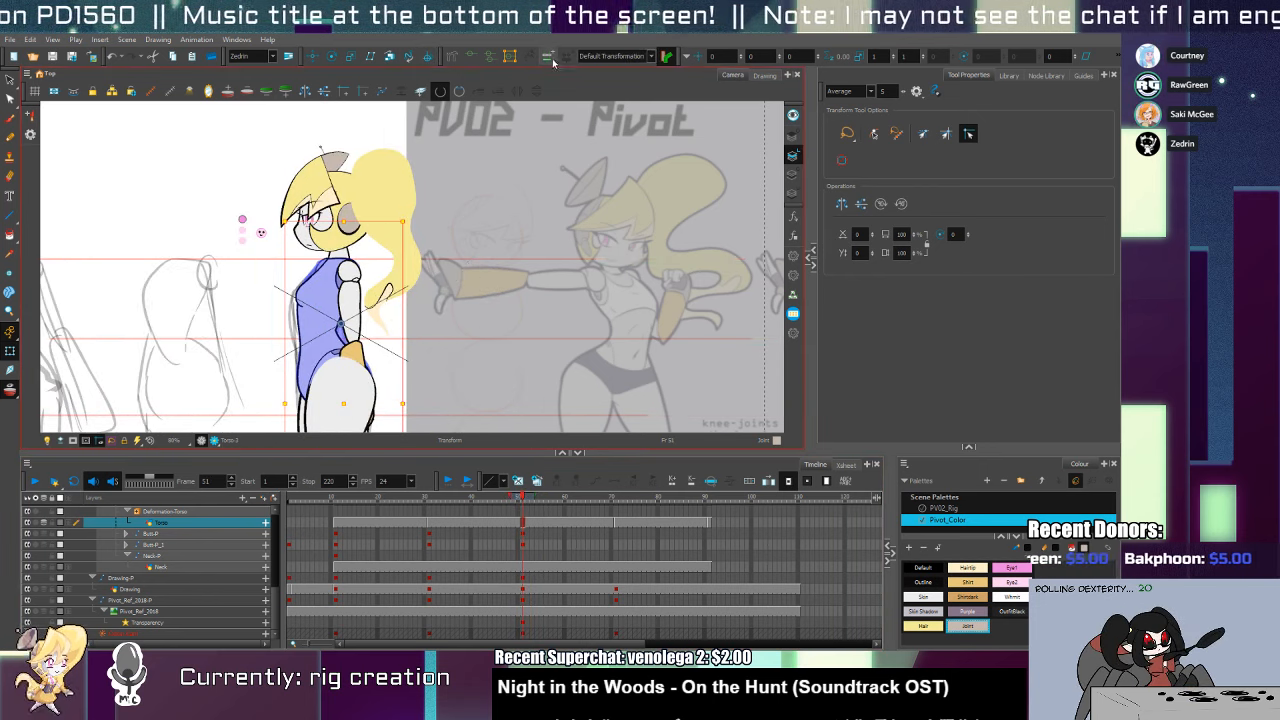
Show the side-view torso's curve deformer, try bending it by its lower handle, and undo the bend
left_click(455, 56)
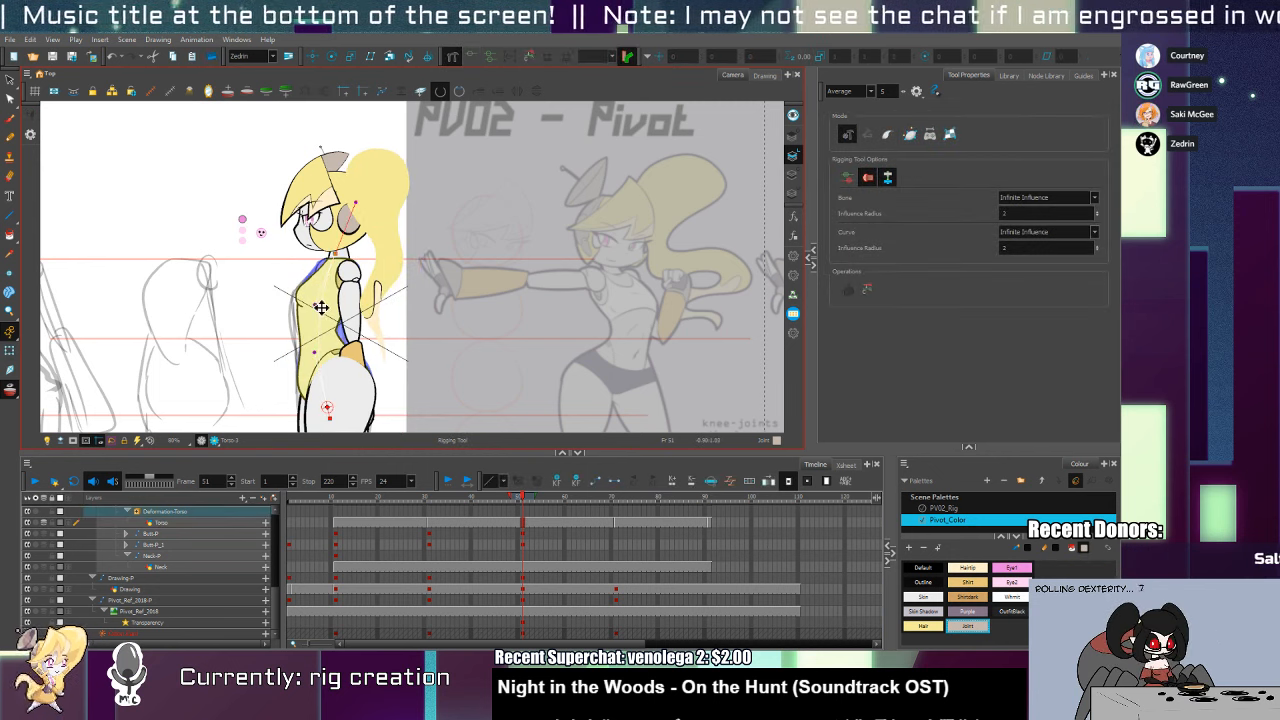
key("shift+t")
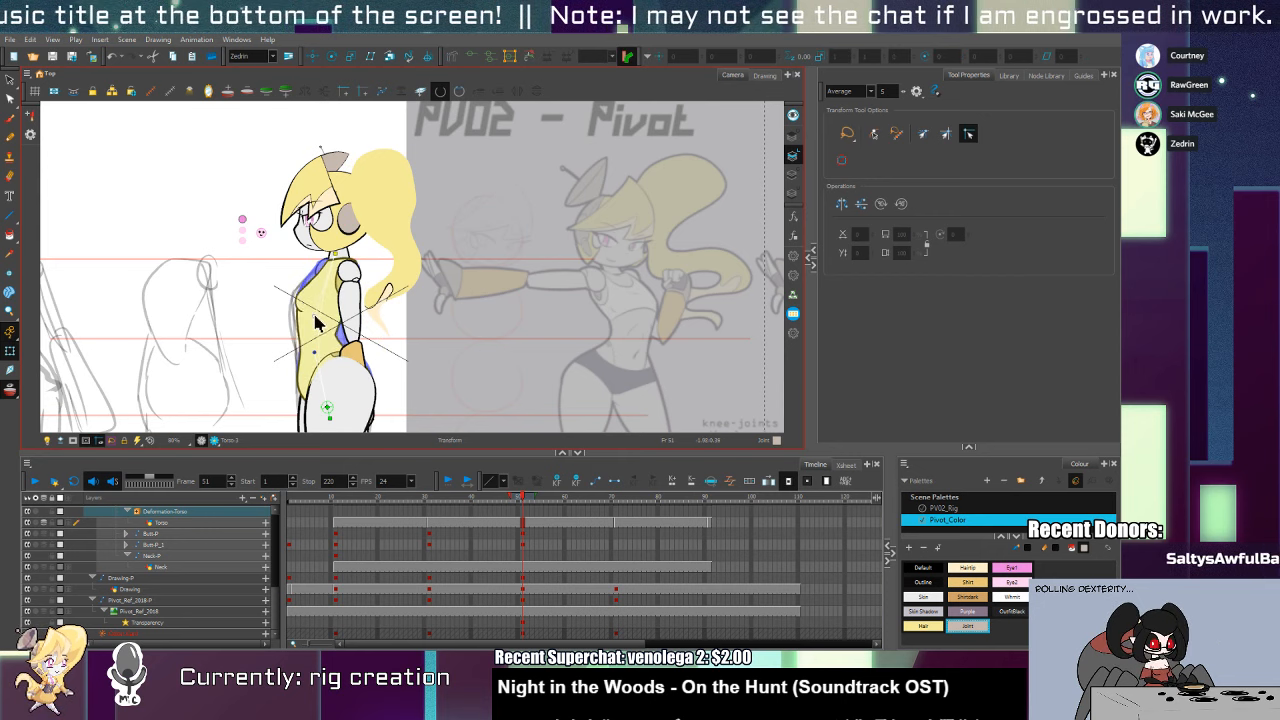
left_click_drag(318, 357, 288, 354)
key("ctrl+z")
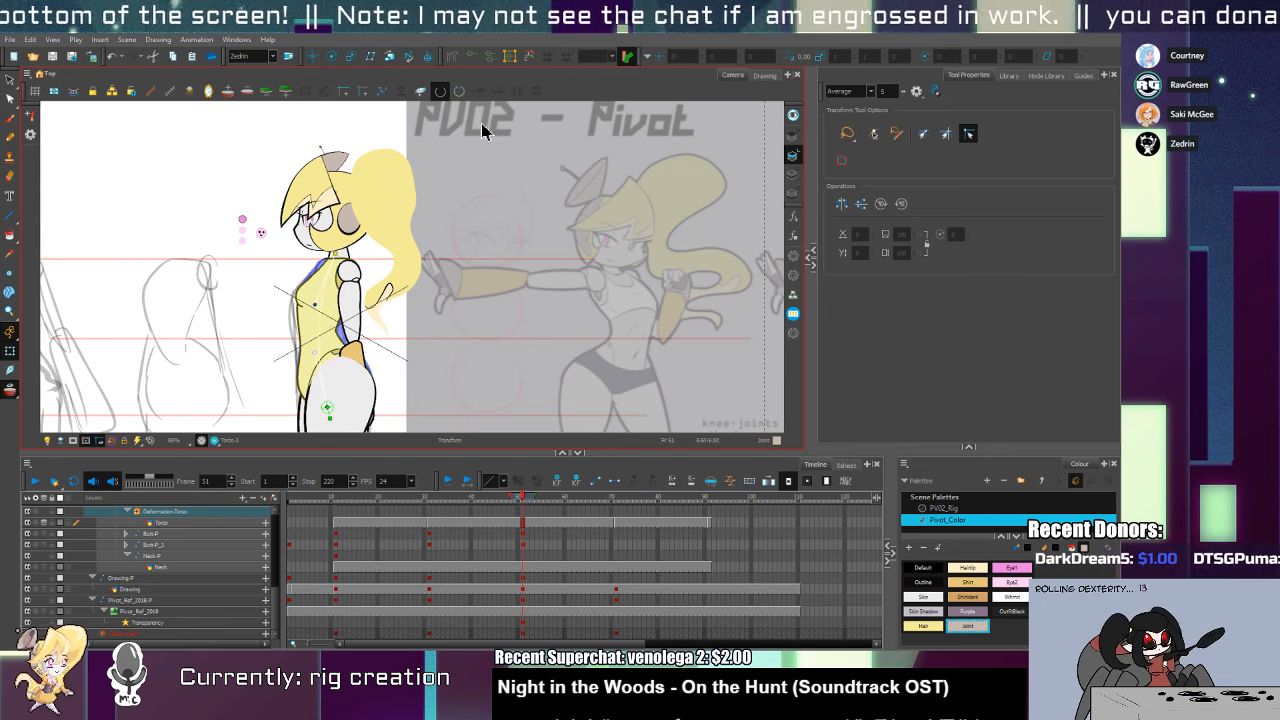
Try extending the side-view torso's curve deformer with an extra curve segment from its lower end toward the back of the thigh
left_click(454, 57)
left_click_drag(330, 413, 326, 397)
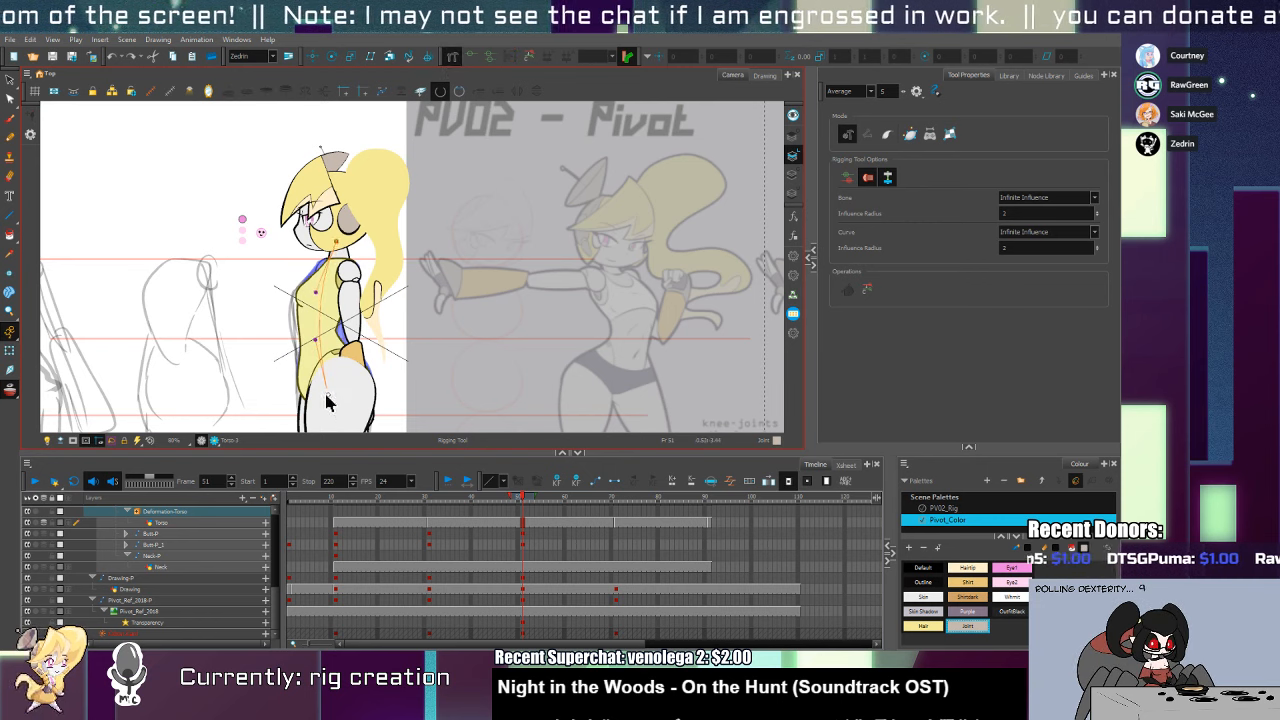
left_click(334, 256)
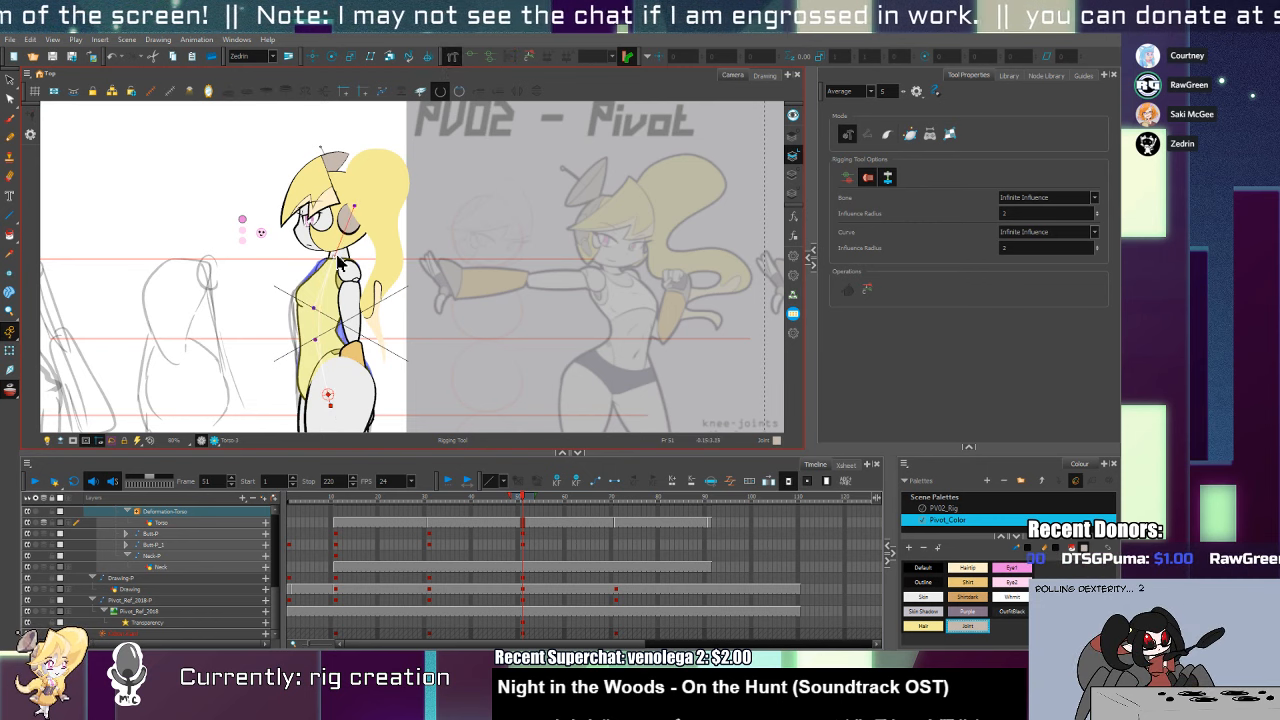
left_click(330, 396)
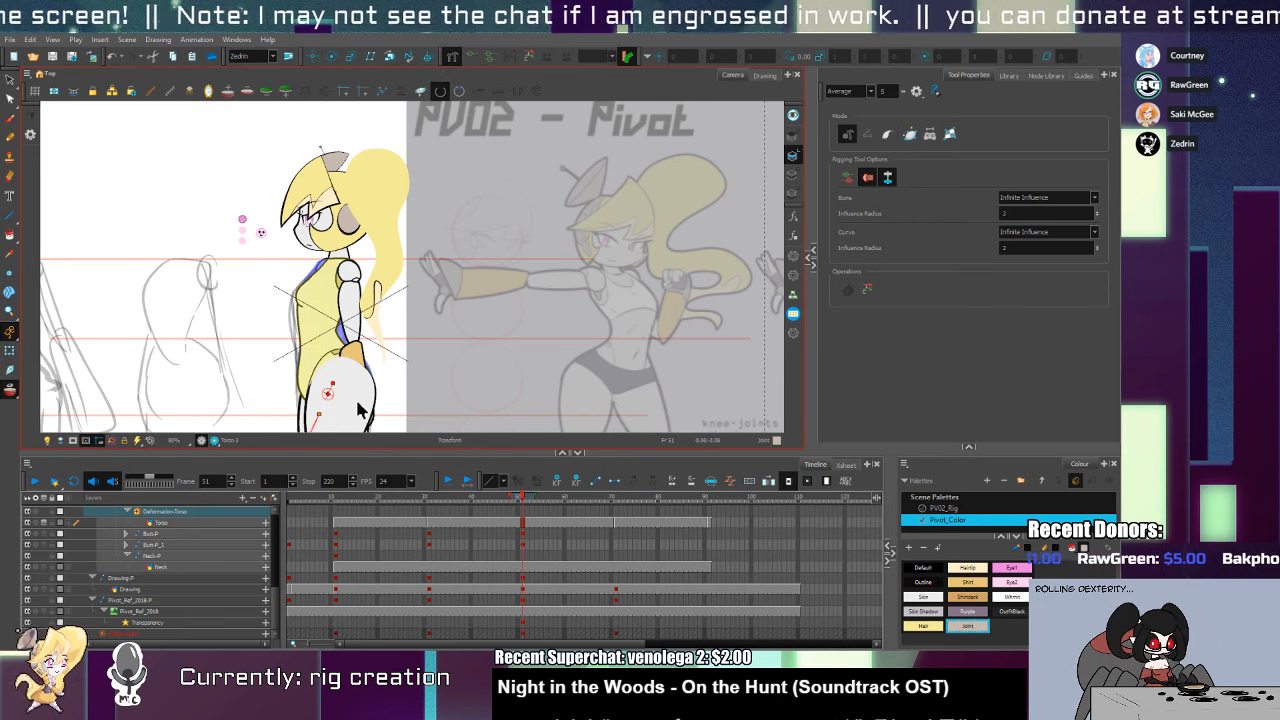
scroll(352, 400, "down", 2)
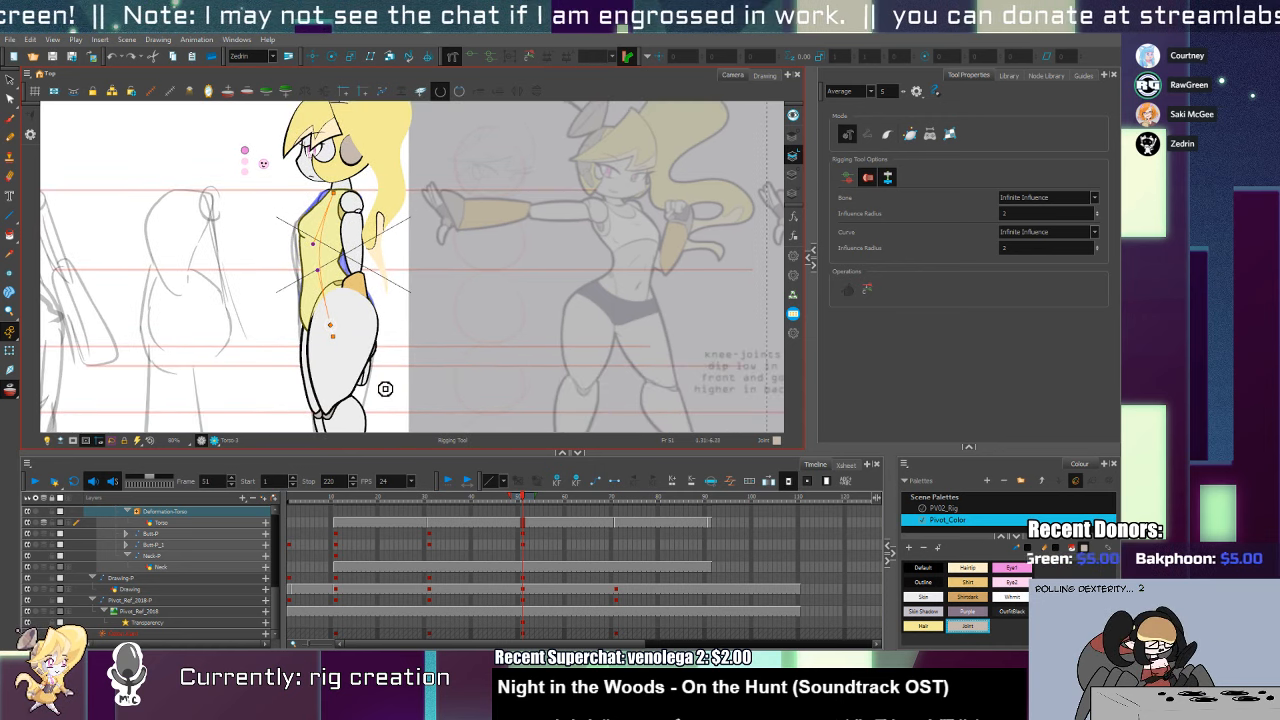
left_click(381, 387)
left_click(393, 362)
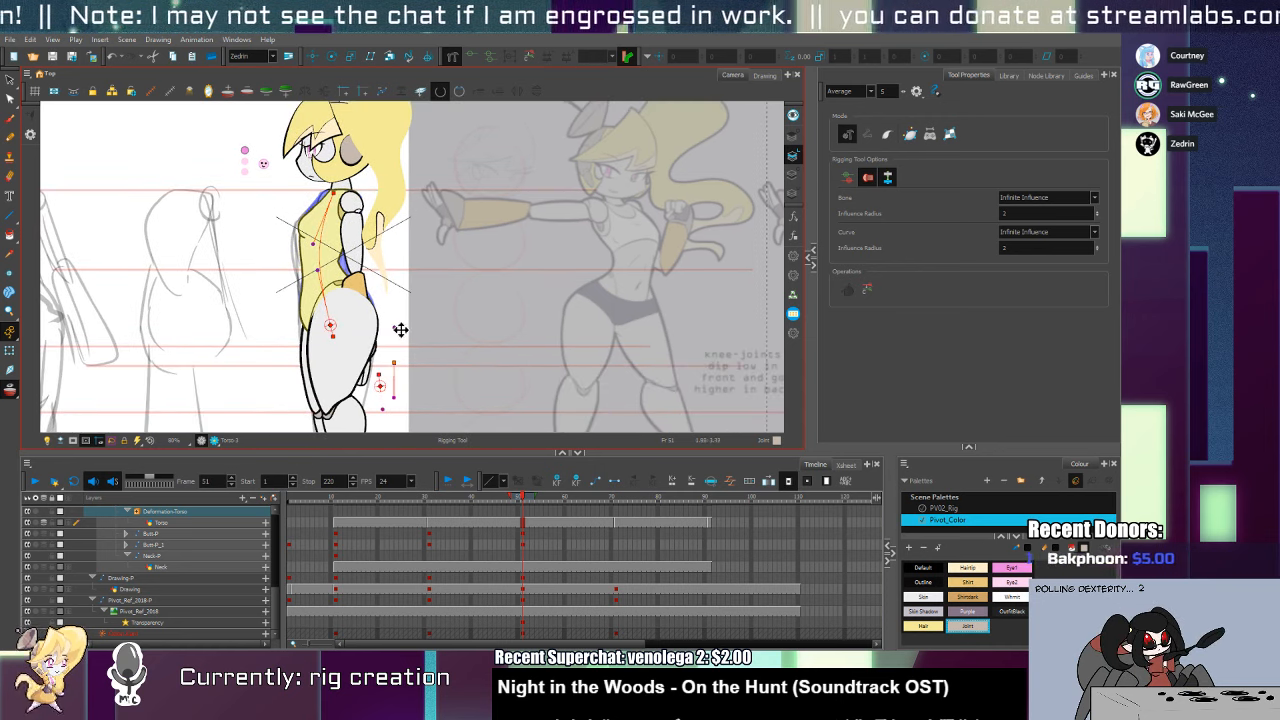
Try a shorter extra curve segment from the torso deformer's lower end to the back edge of the hip
key("shift+t")
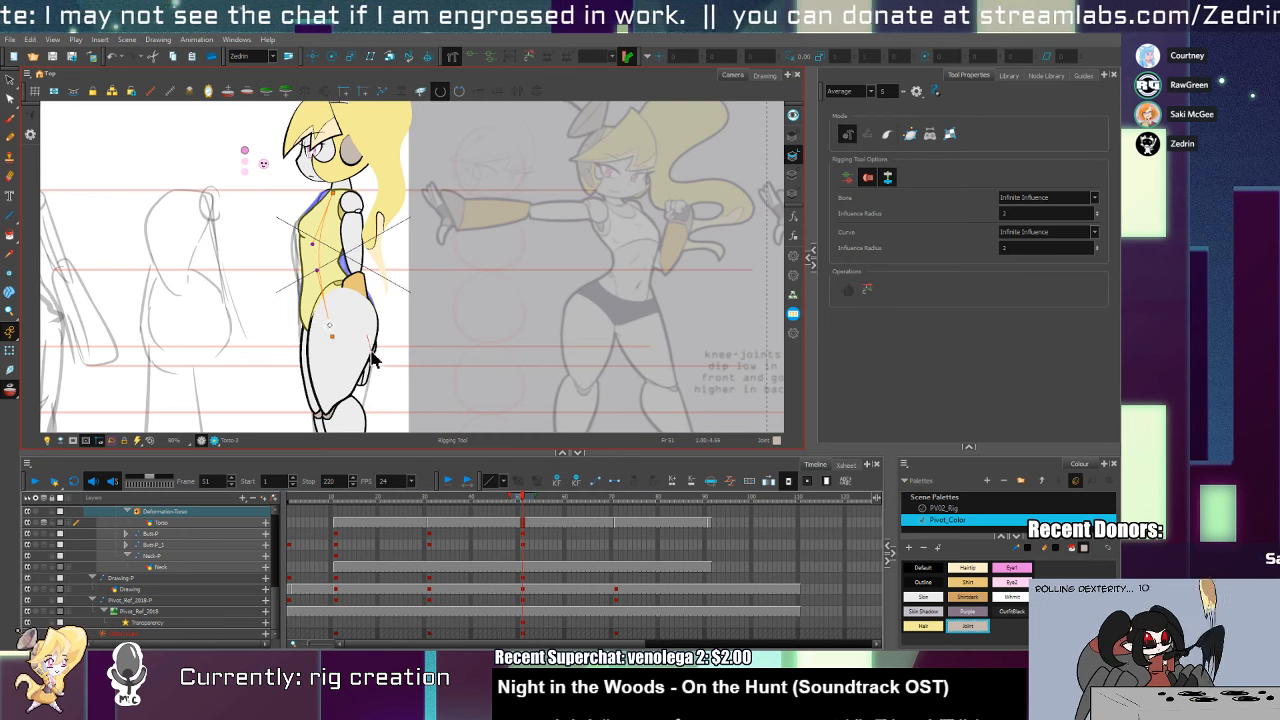
key("shift+t")
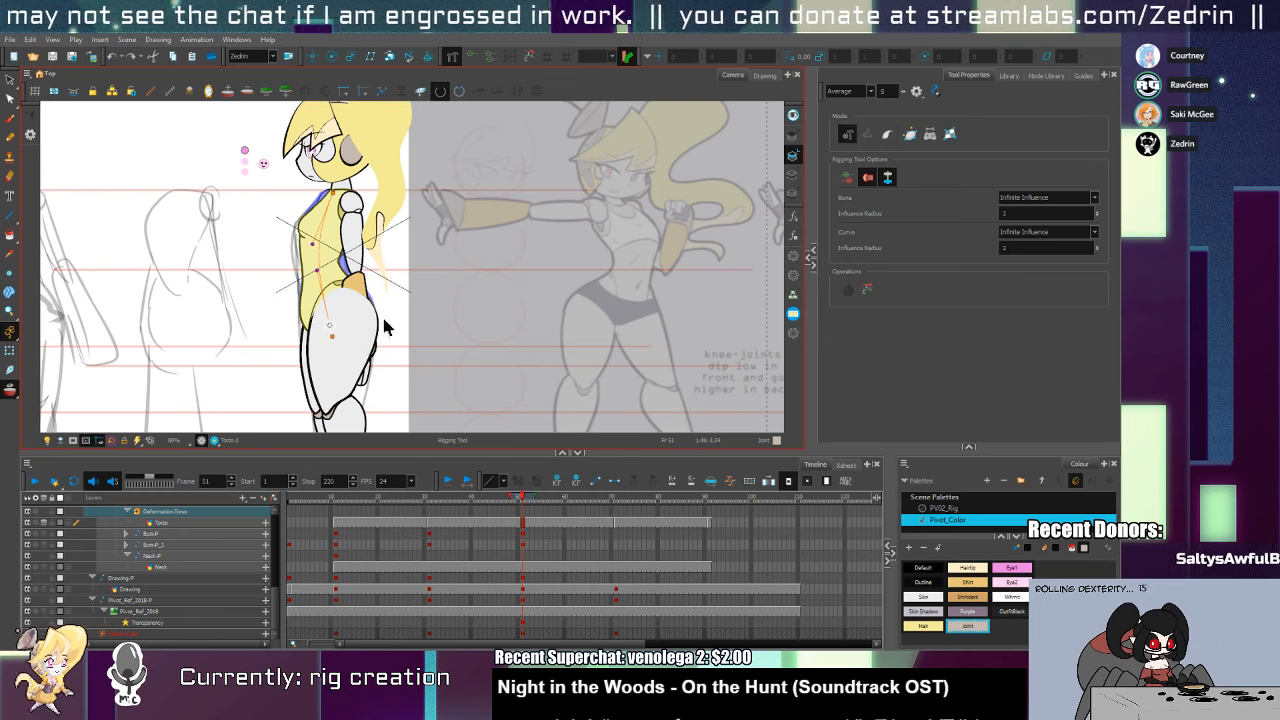
left_click_drag(390, 339, 381, 314)
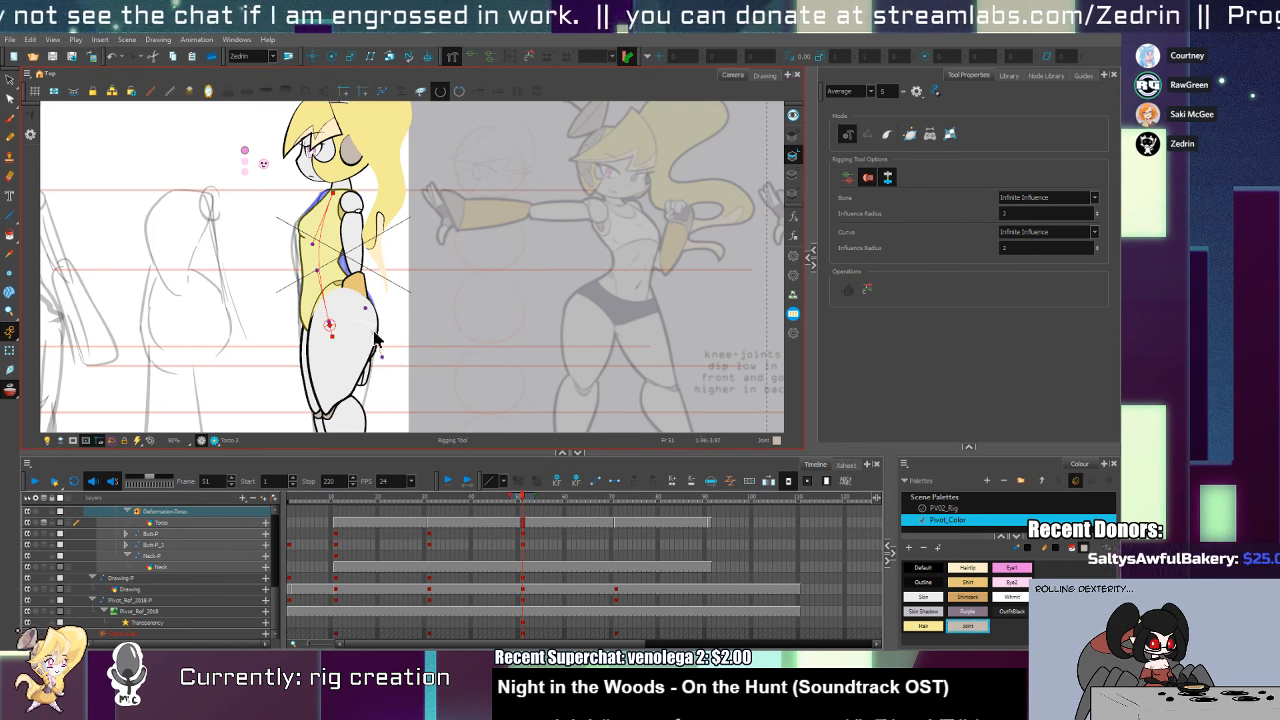
key("shift+t")
mouse_move(376, 336)
left_mouse_down()
mouse_move(420, 317)
mouse_move(422, 289)
mouse_move(457, 363)
mouse_move(366, 300)
mouse_move(372, 334)
left_mouse_up()
left_click(357, 373)
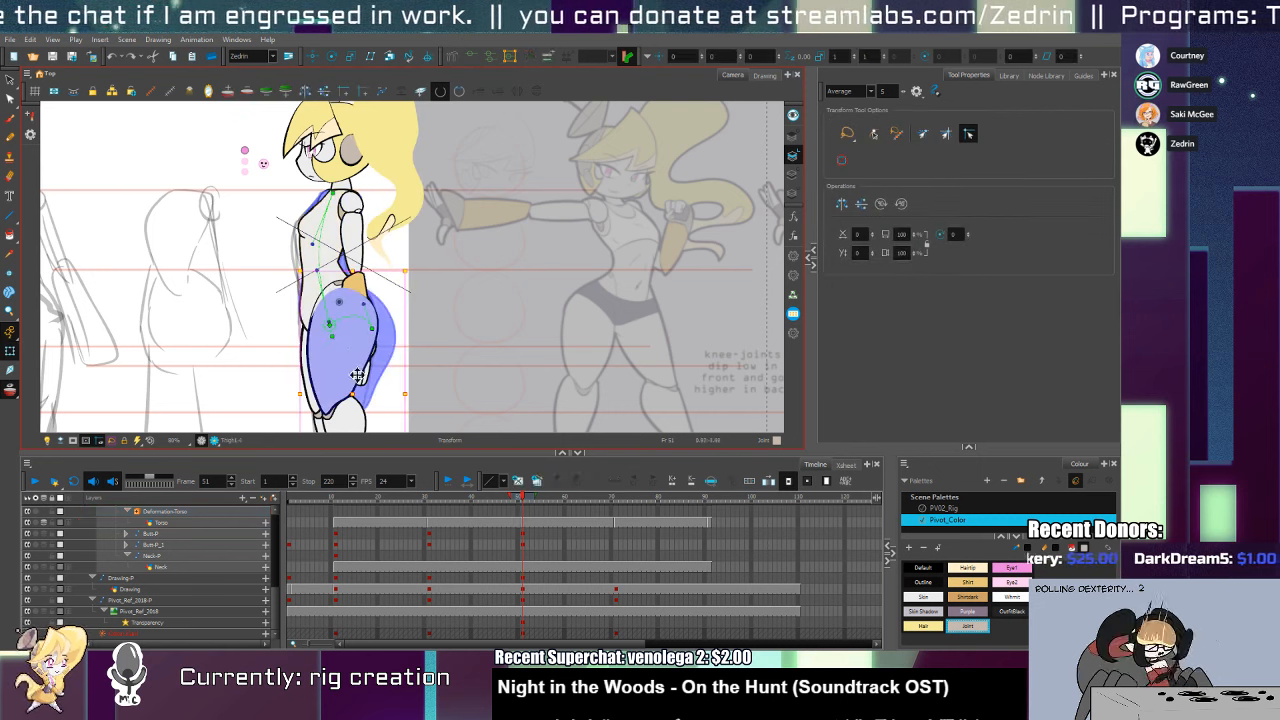
Clear the thigh and forearm drawings that cover the side-view hip on frame 51
key("Delete")
left_click(355, 343)
key("Delete")
key("alt+z")
left_click(363, 330)
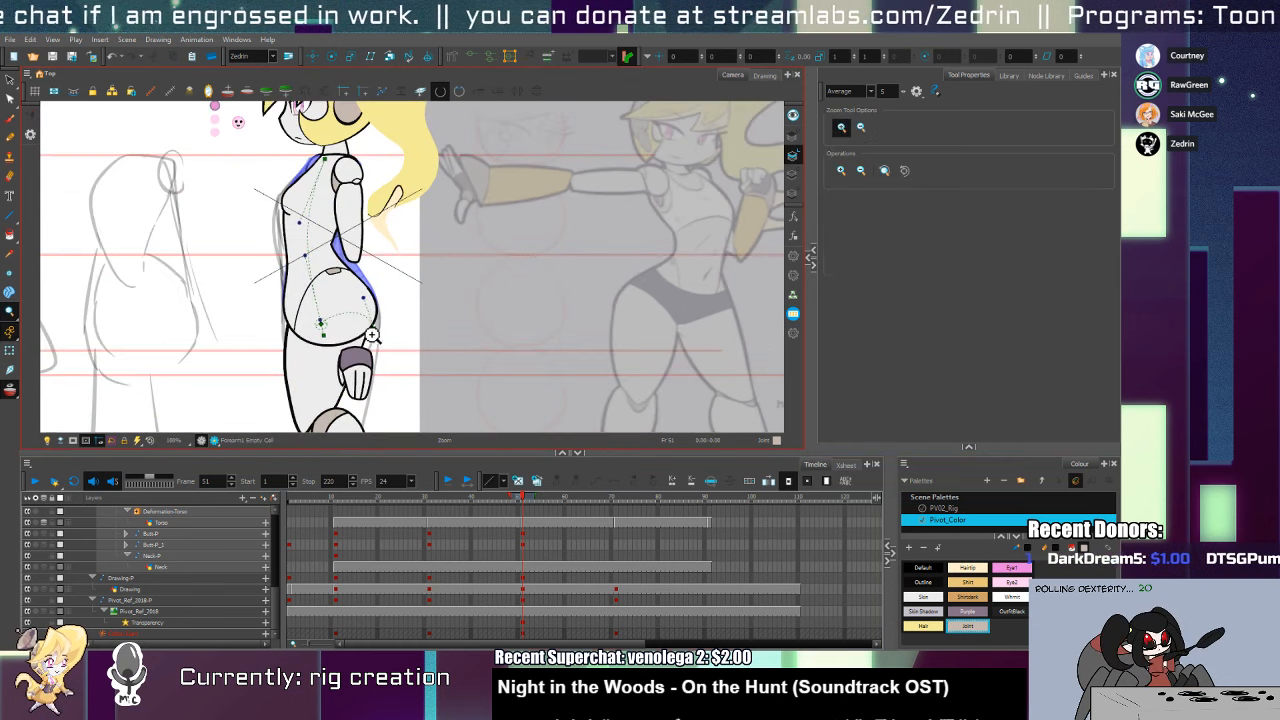
Try reshaping the added hip curve segment's handles, test the deformation, and undo the test bend
key("shift+t")
left_click_drag(378, 331, 375, 332)
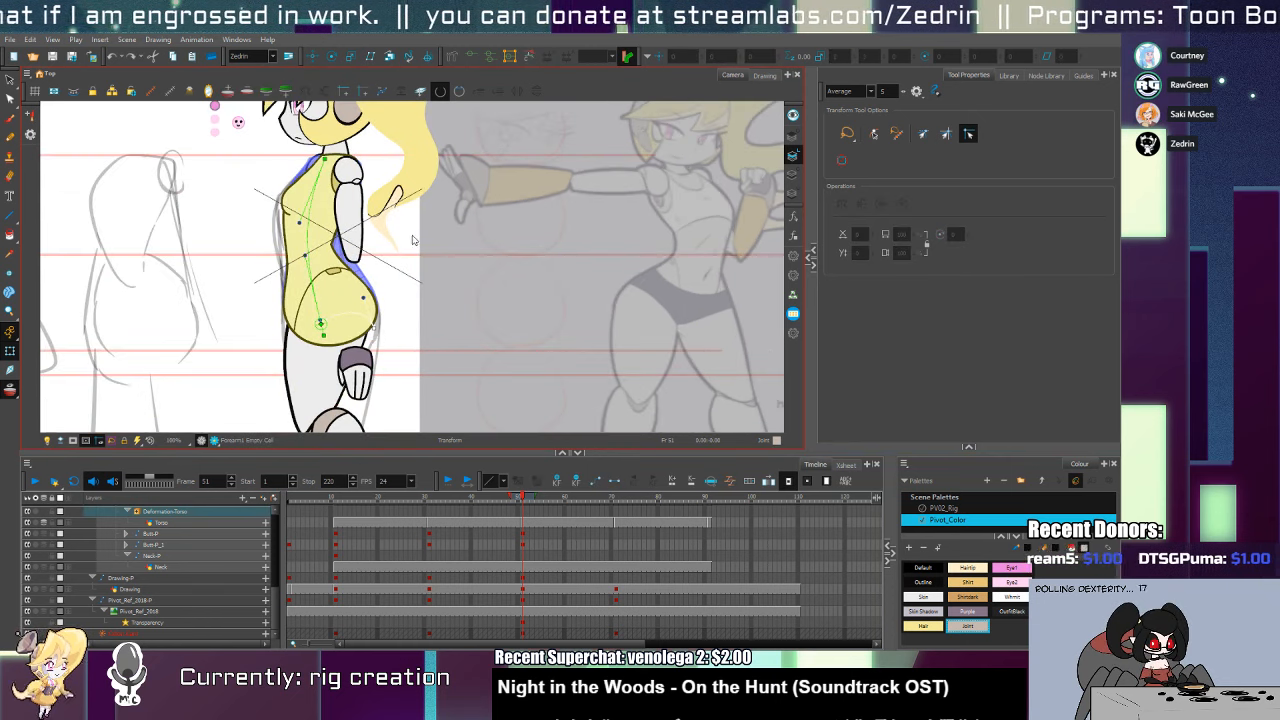
left_click(452, 56)
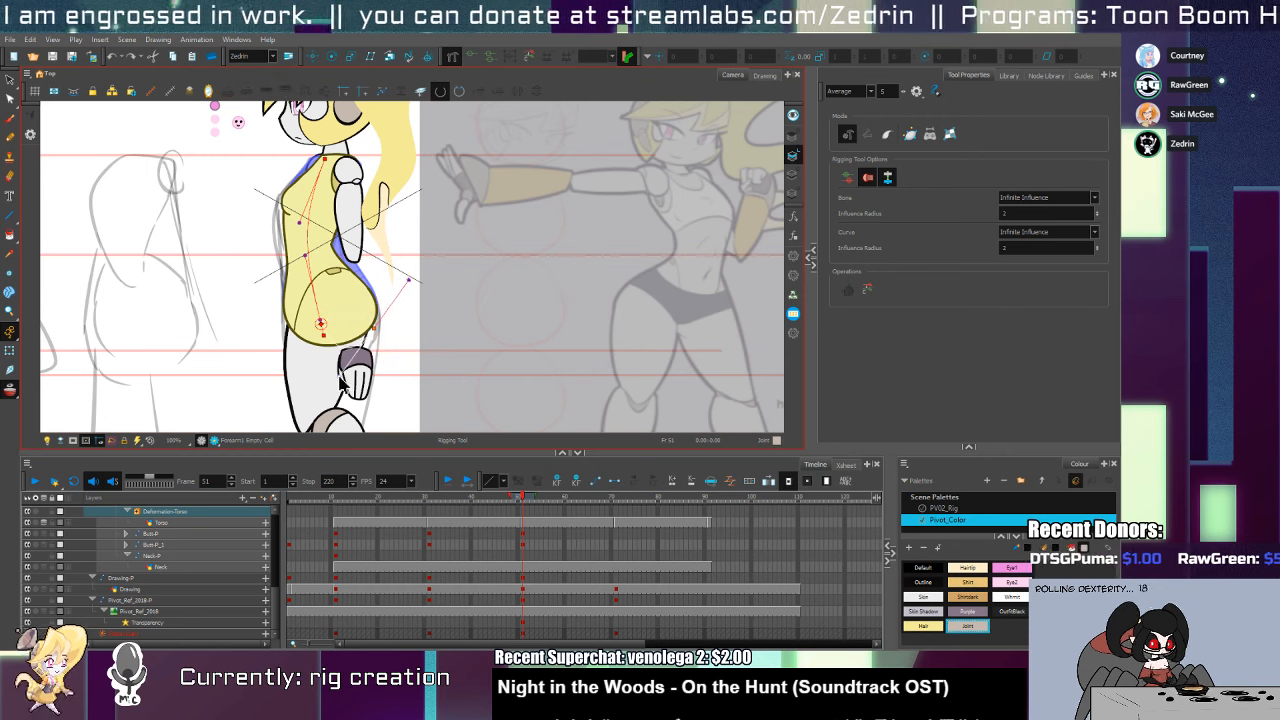
key("shift+t")
key("ctrl+z")
key("ctrl+z")
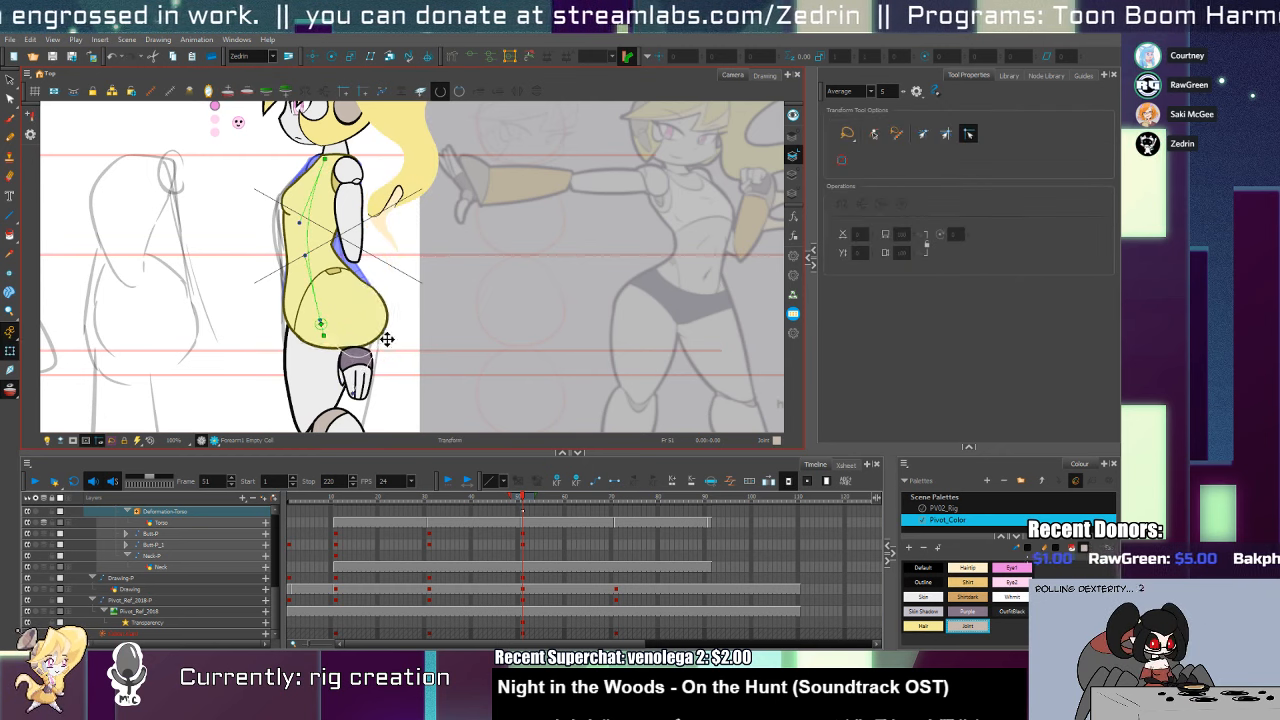
Try lowering the top point of the torso curve, raising its lower end, and refitting the added segment along the hip
left_click(452, 56)
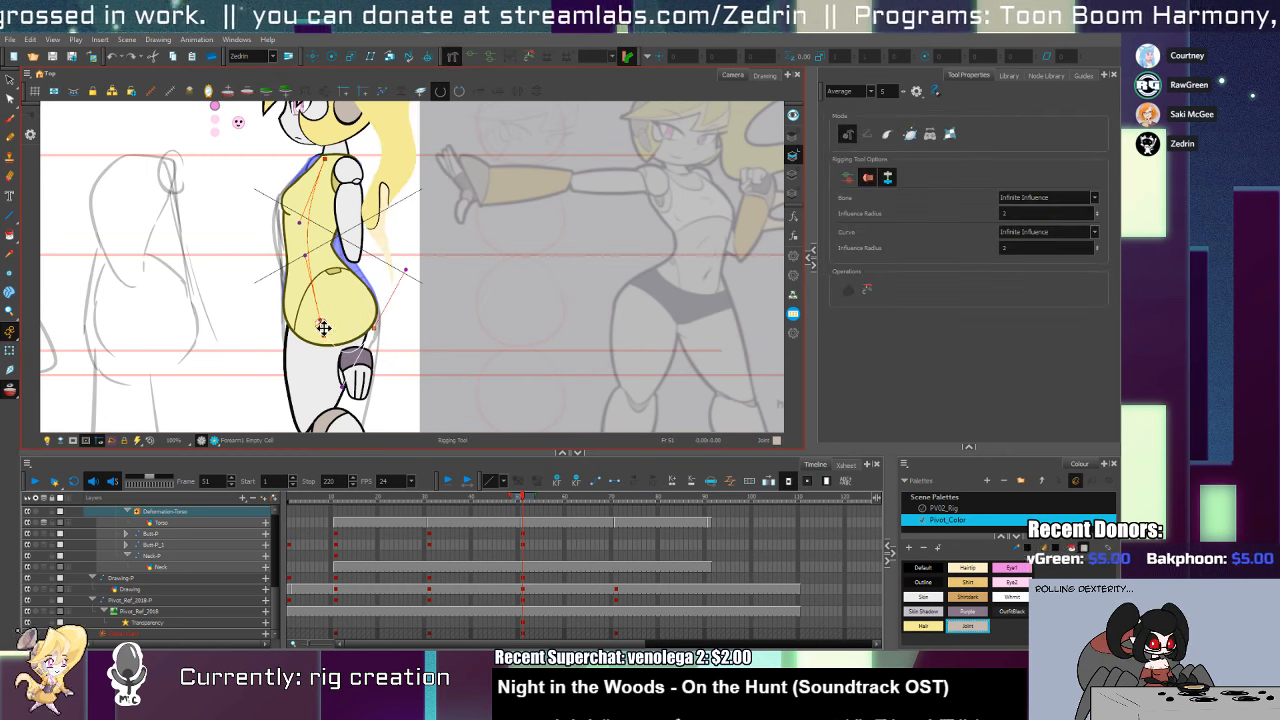
left_click_drag(329, 130, 329, 164)
left_click_drag(375, 302, 363, 337)
key("shift+t")
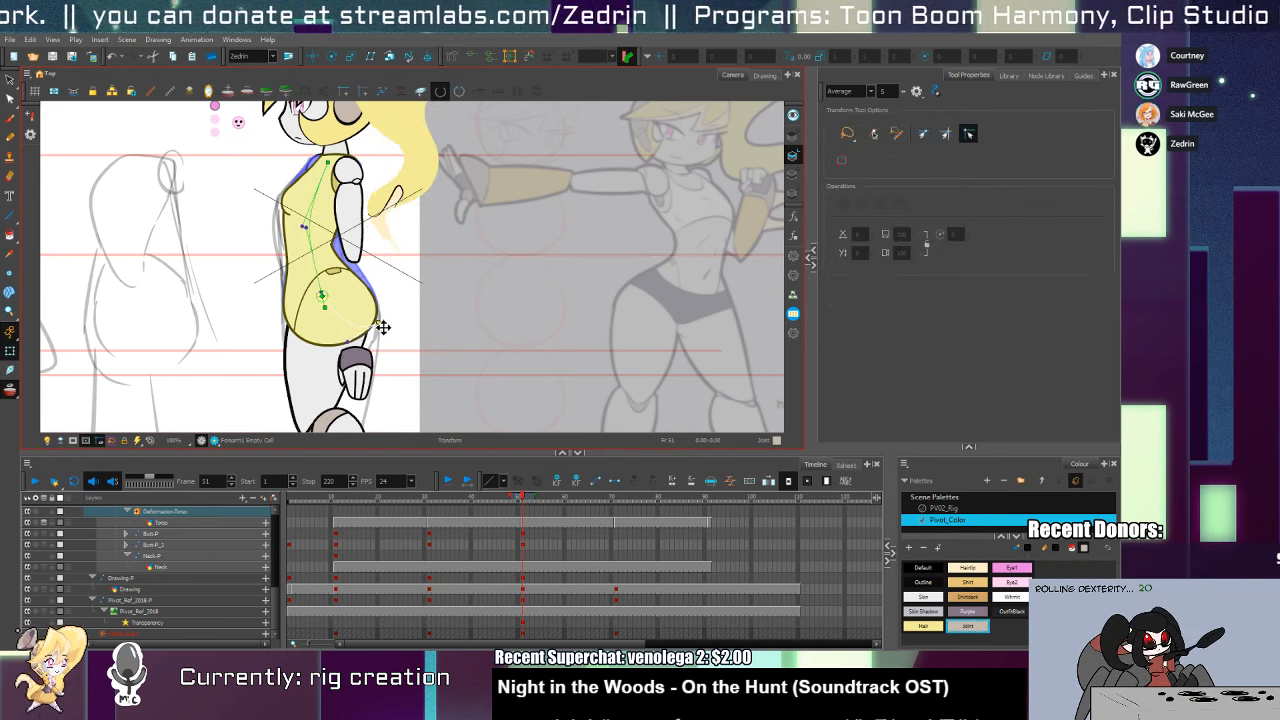
Undo the side-view torso deformer changes and the clearing of the thigh and forearm drawings
key("ctrl+z")
key("ctrl+z")
key("ctrl+z")
key("ctrl+z")
key("ctrl+z")
key("ctrl+z")
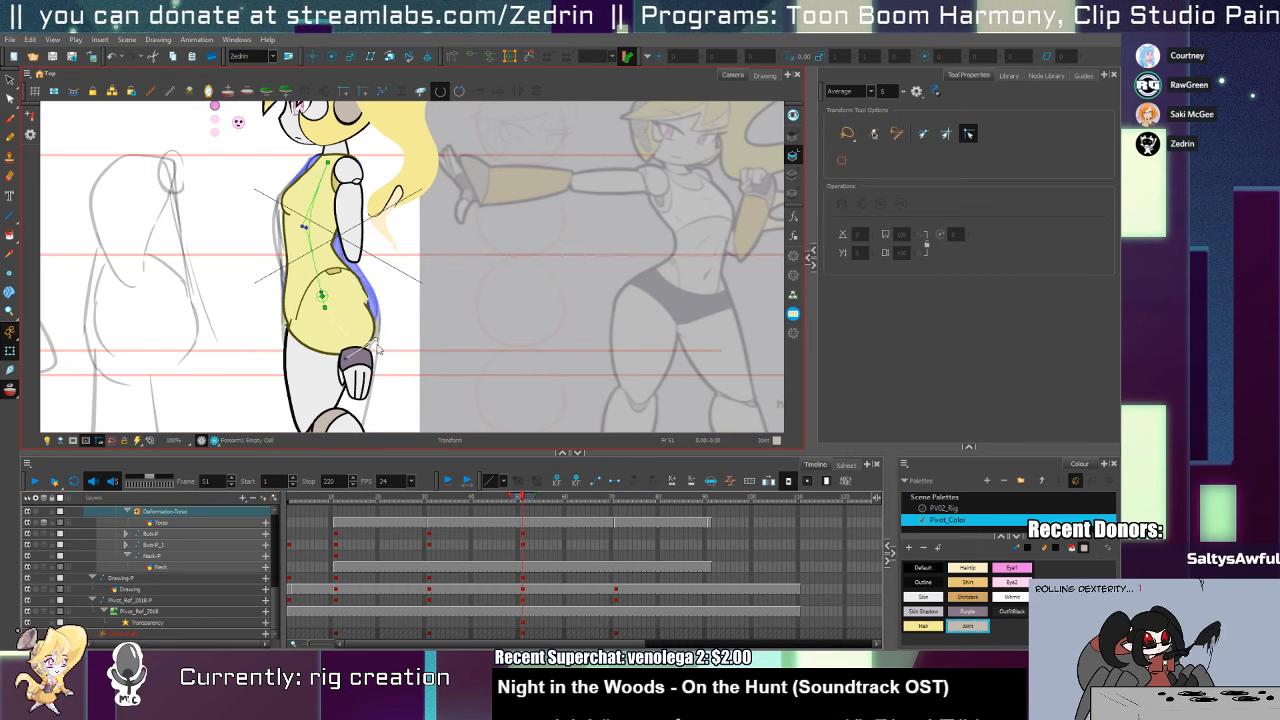
key("ctrl+shift+z")
key("ctrl+shift+z")
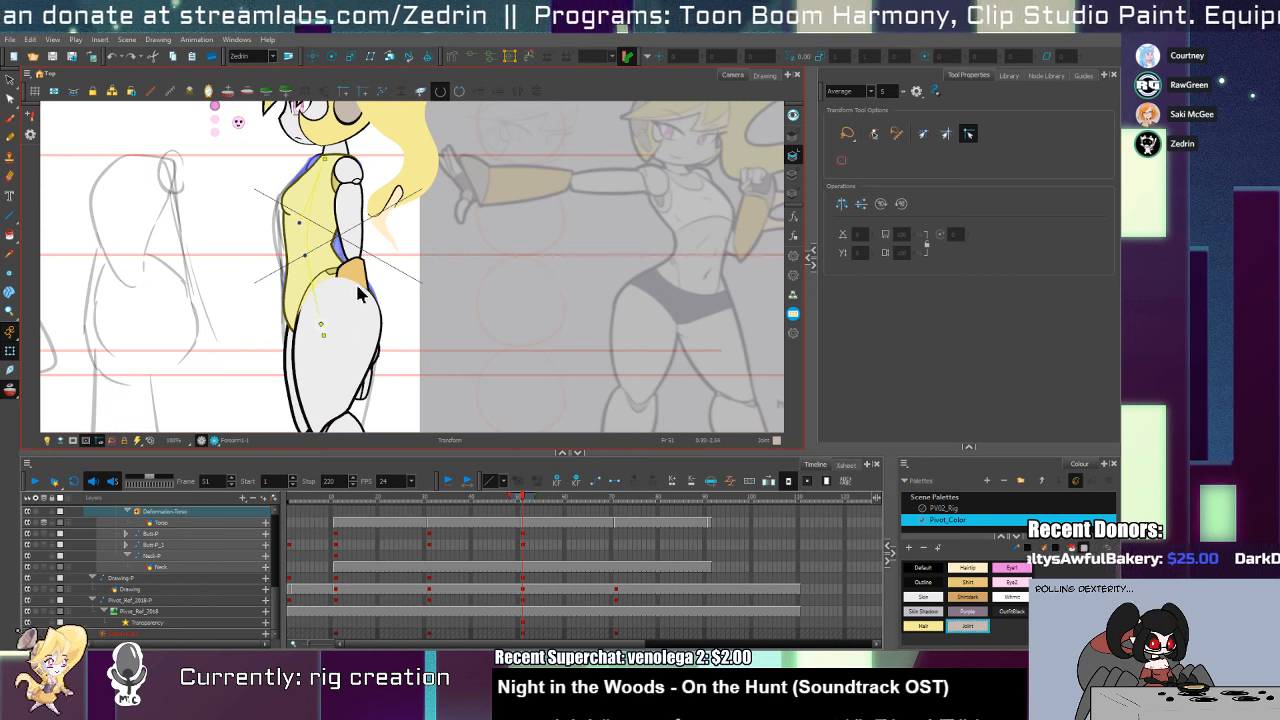
On the side view, bring the near arm in front of the thigh and the whole head in front of the neck
left_click(352, 212)
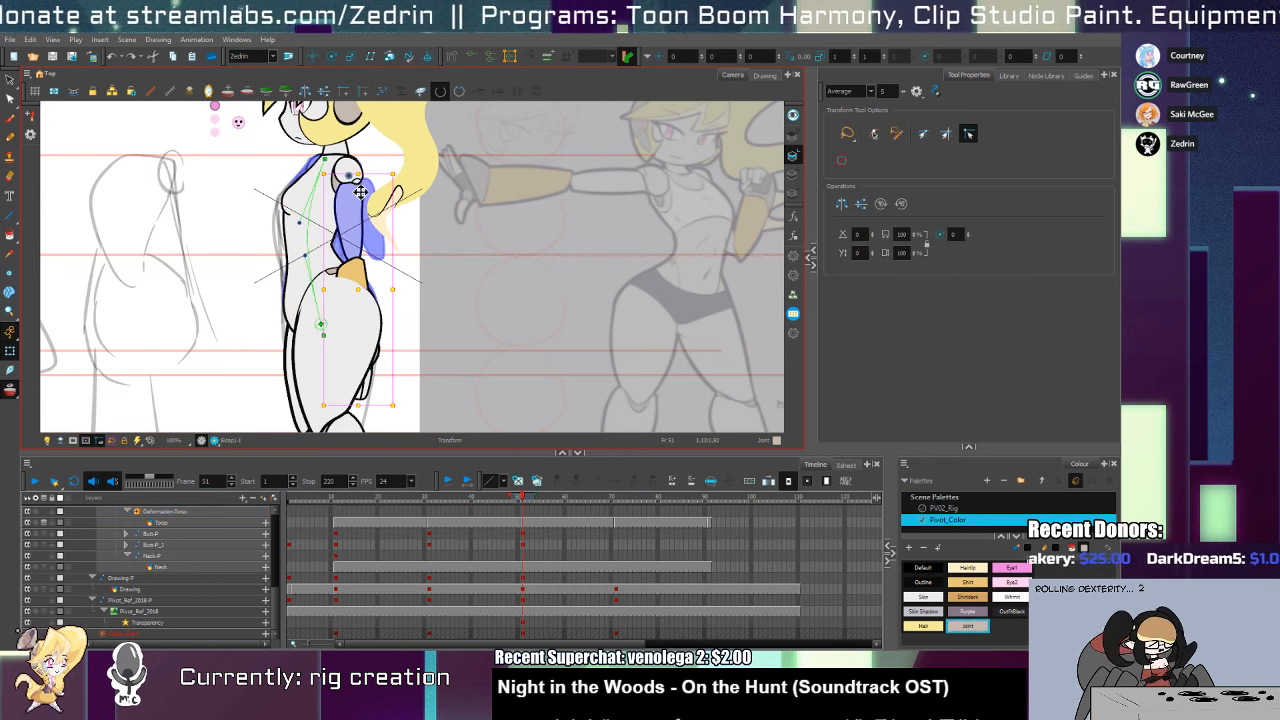
key("ctrl+z")
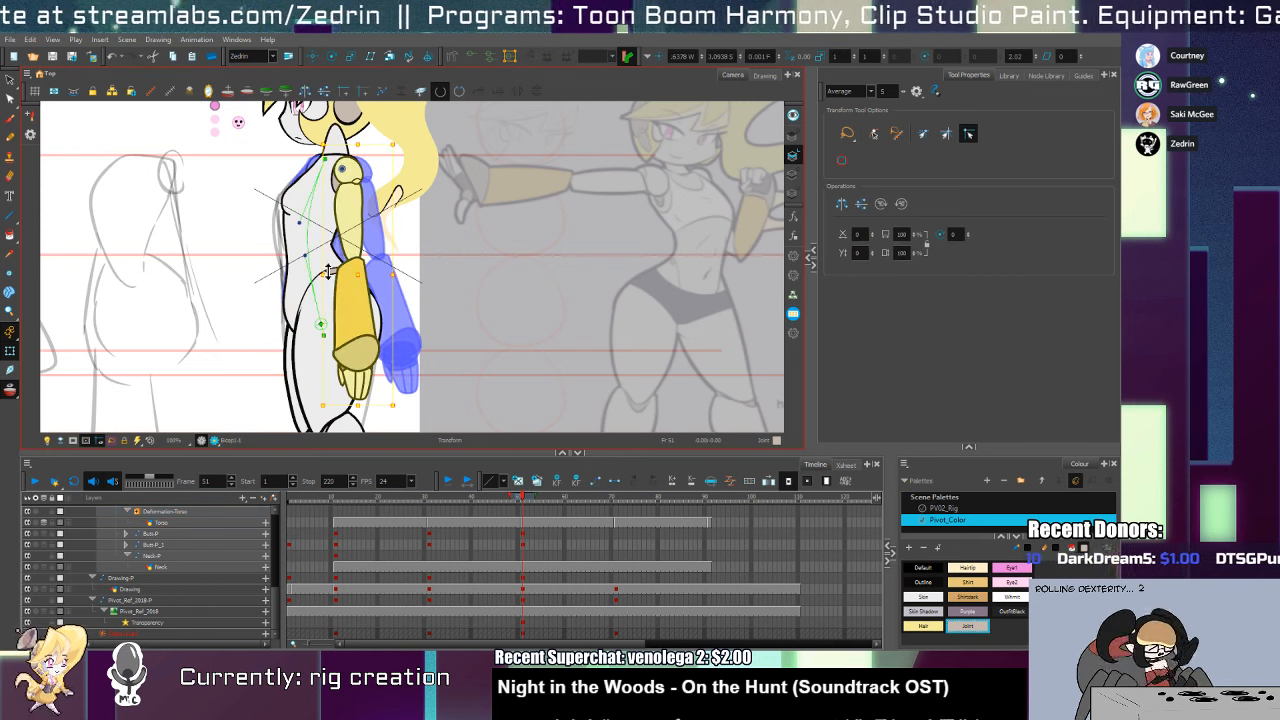
left_click_drag(388, 222, 388, 261)
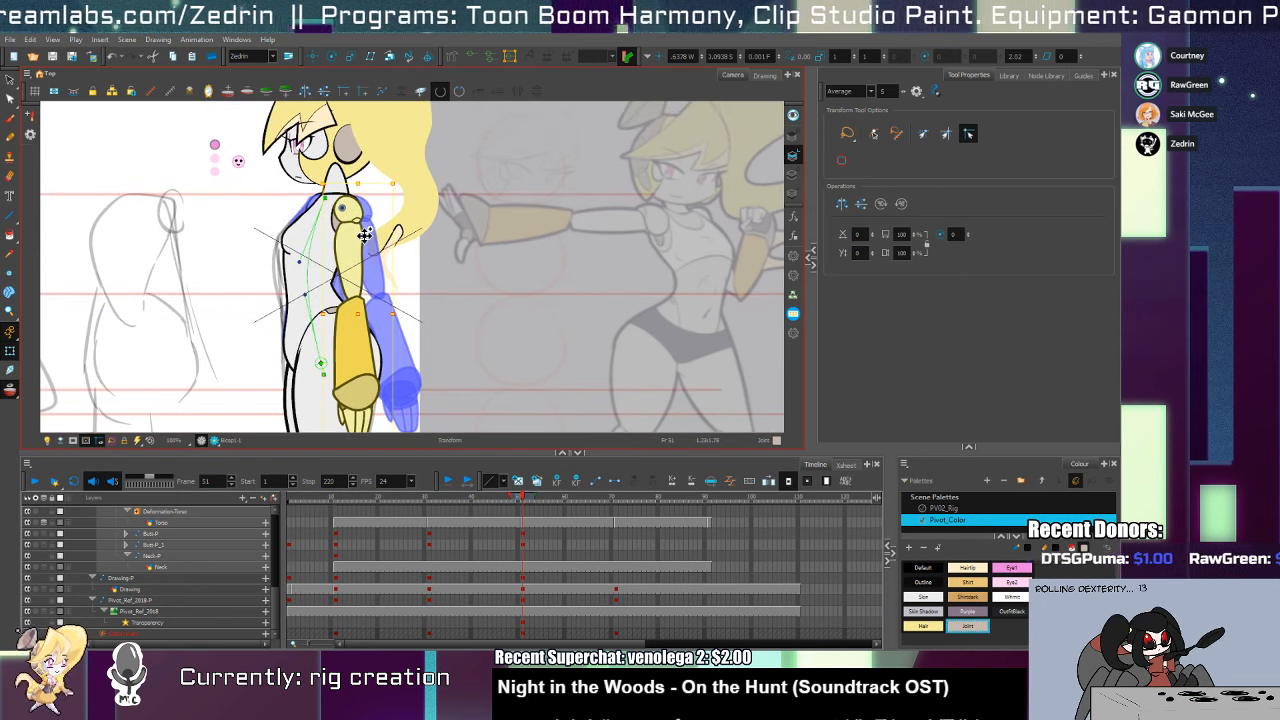
left_click(311, 163)
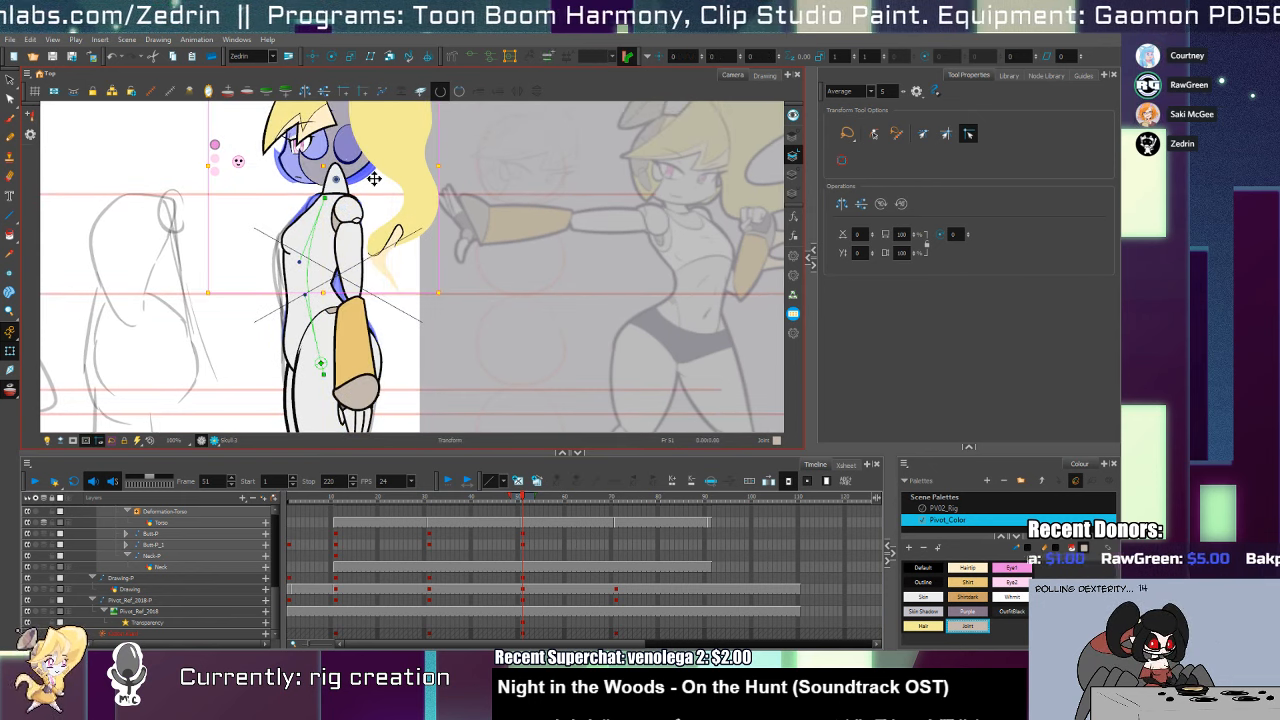
key("b")
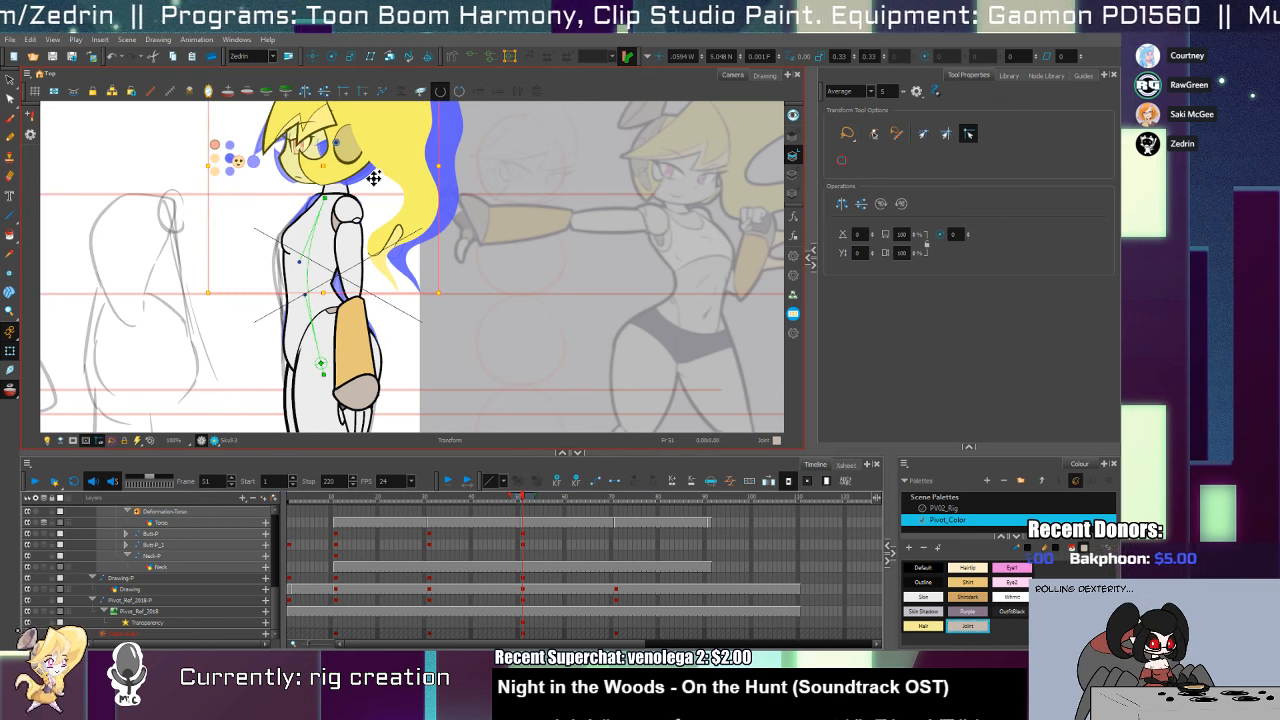
Go to the front view at frame 11, select the ponytail and push it slightly back in depth
left_click_drag(521, 494, 335, 568)
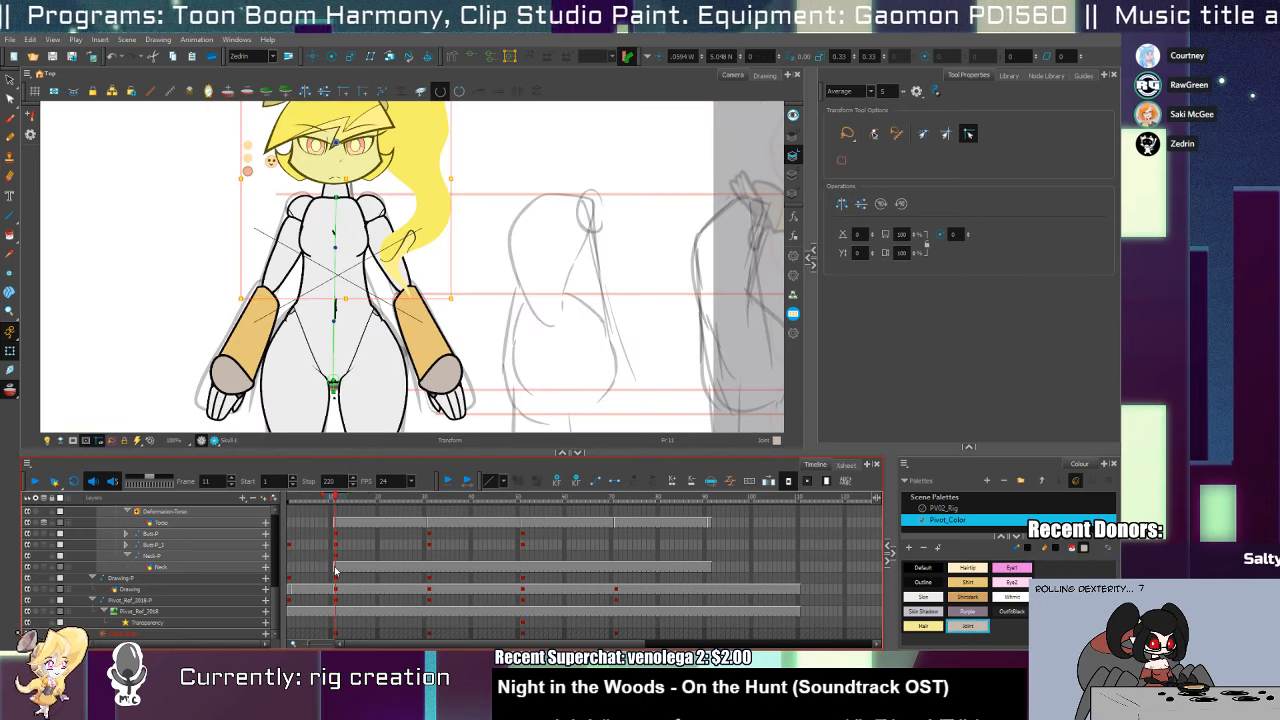
left_click(436, 226)
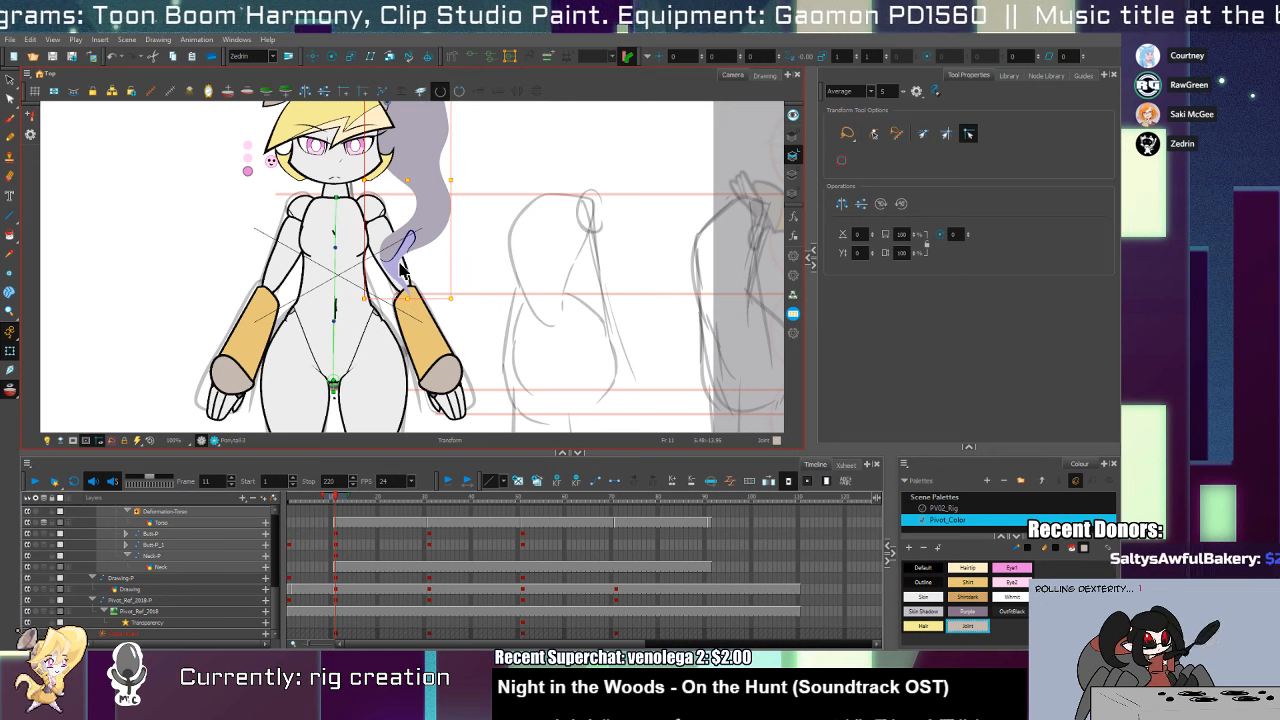
key("Escape")
left_click(400, 266)
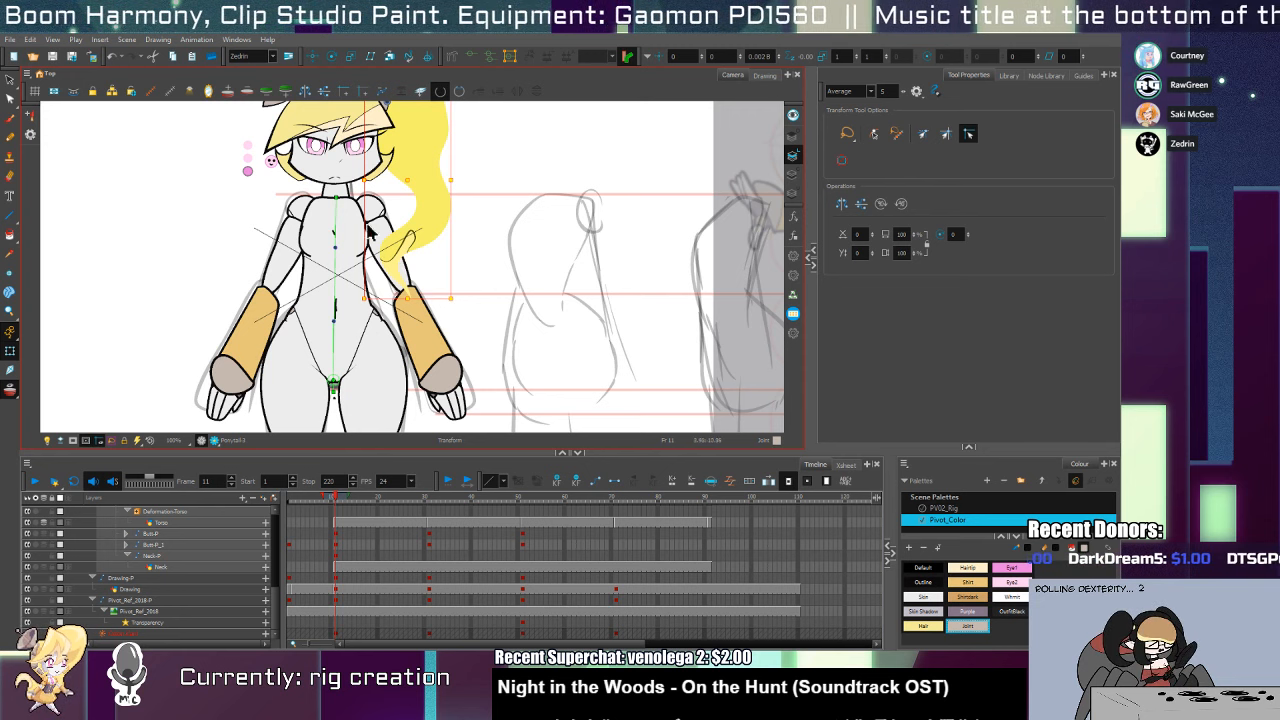
Select the front-view head and examine the Pivot_Head node network and its composite in the Node View
left_click(361, 181)
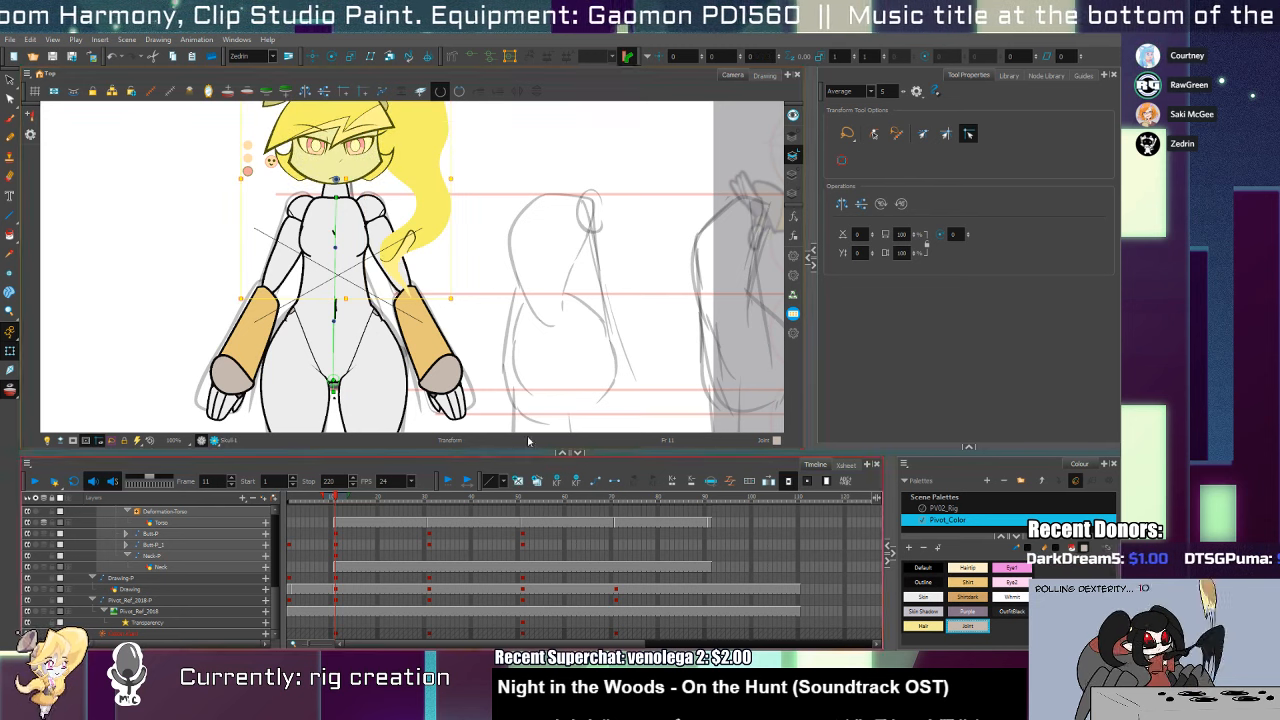
left_click(808, 262)
scroll(630, 367, "down", 5)
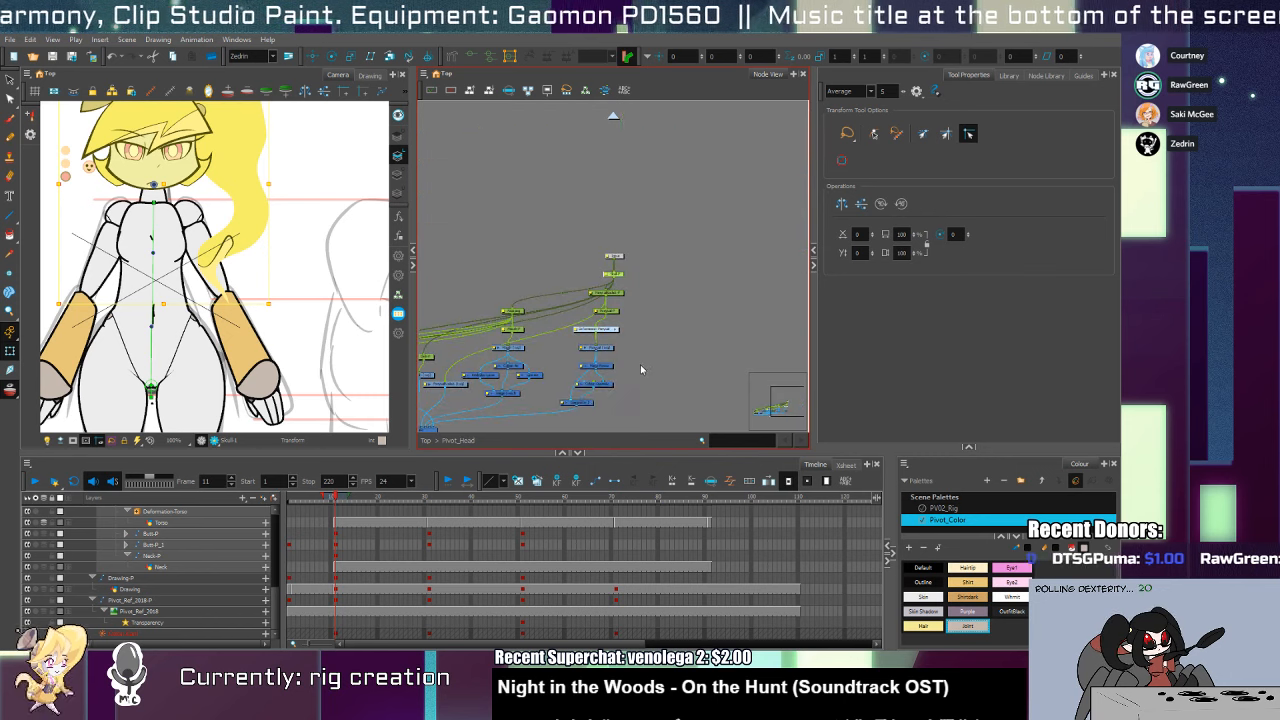
left_click(530, 322)
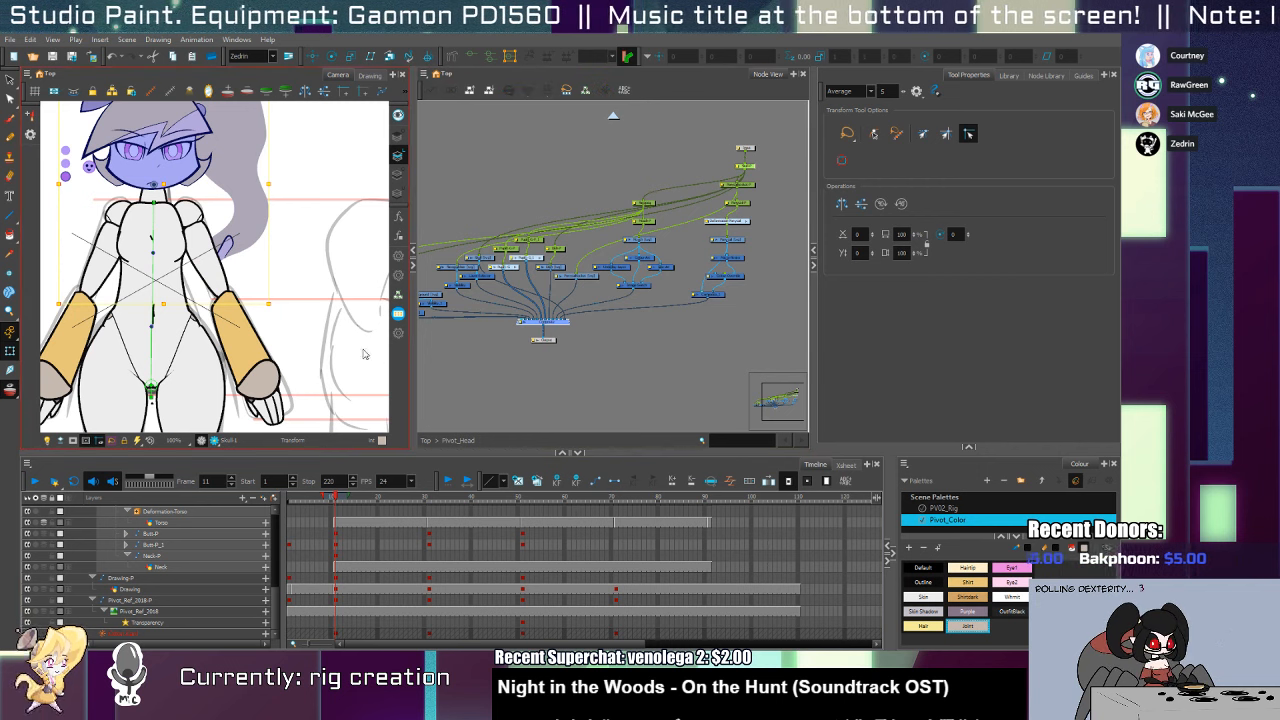
left_click(304, 356)
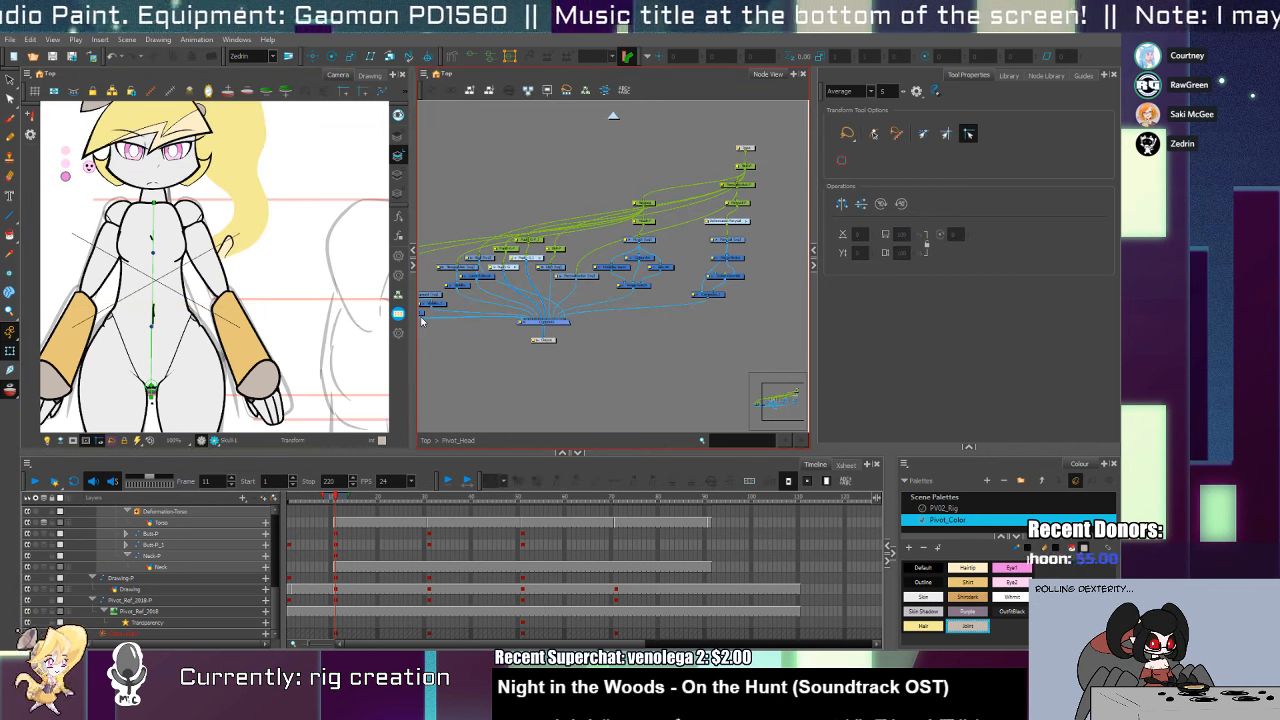
Select the neck and check its fit against the head and torso in the views at frames 31 and 51
left_click_drag(371, 500, 429, 525)
left_click(155, 197)
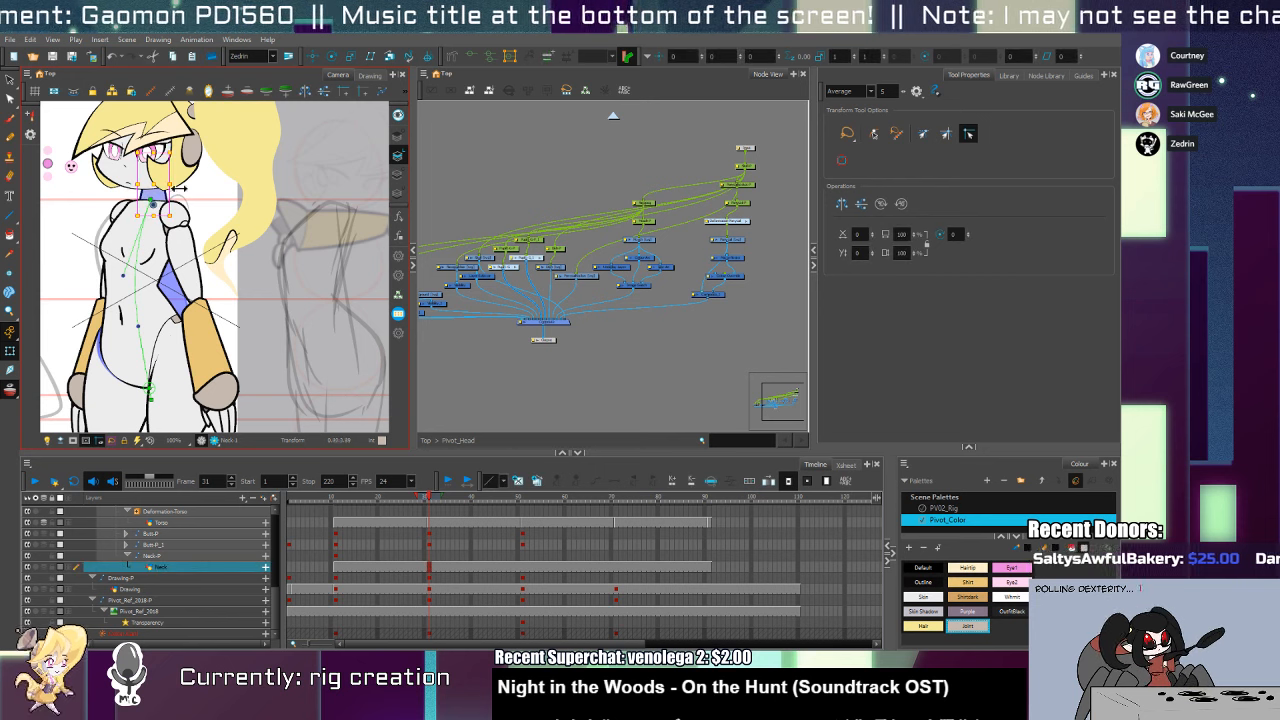
left_click_drag(180, 145, 169, 189)
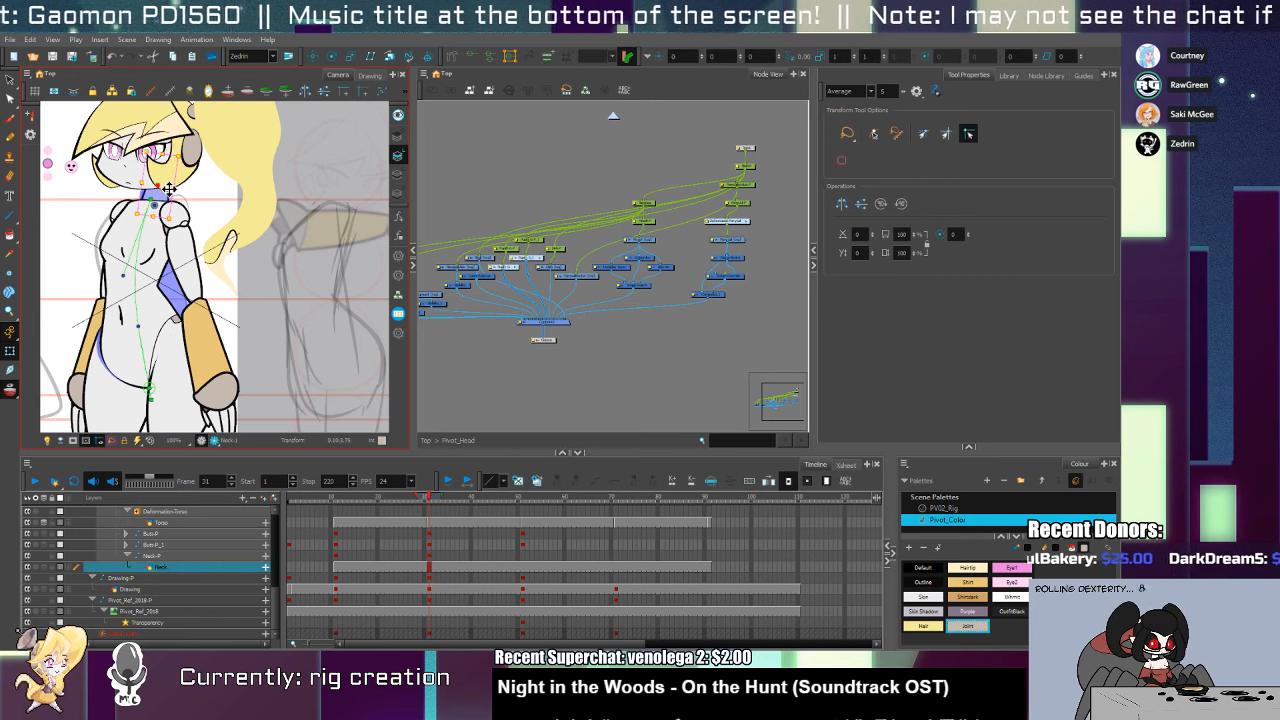
left_click(522, 544)
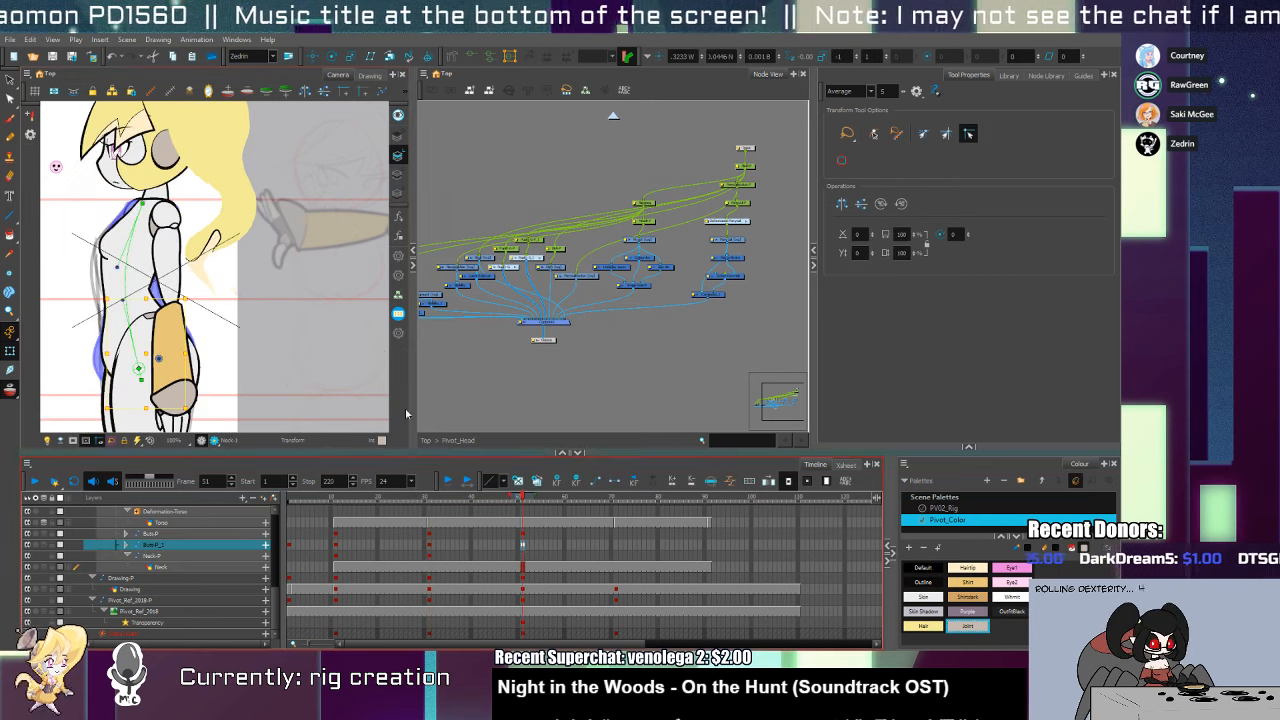
left_click(167, 197)
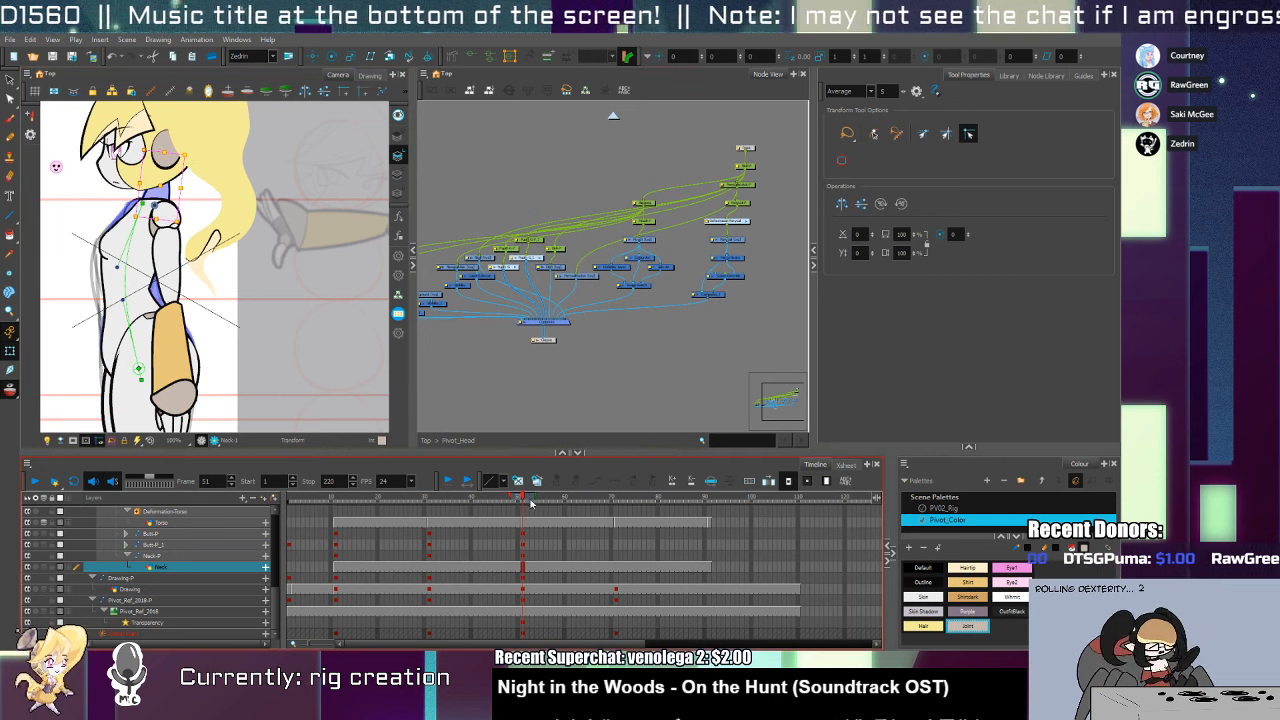
Go to the side view at frame 71 and move the near arm from the shoulder forward over the torso
left_click_drag(522, 500, 615, 619)
mouse_move(243, 350)
left_mouse_down()
mouse_move(256, 339)
mouse_move(362, 353)
left_mouse_up()
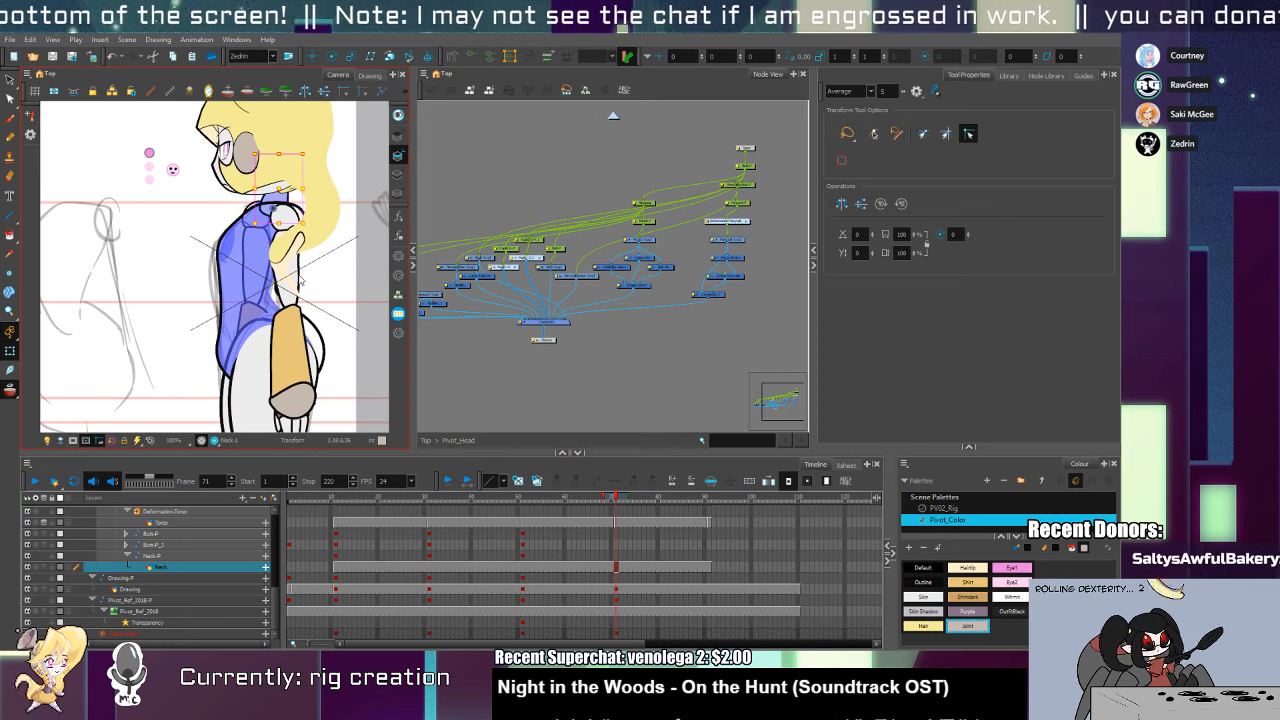
left_click(285, 220)
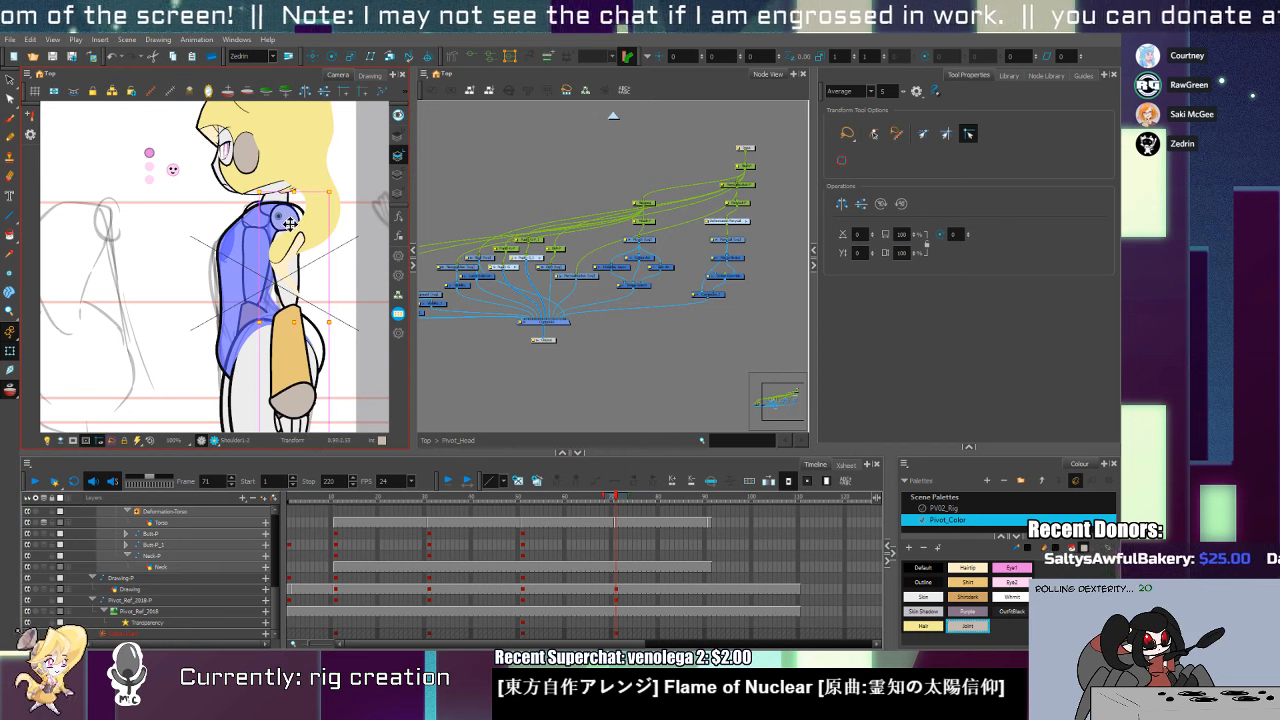
mouse_move(289, 225)
left_mouse_down()
mouse_move(267, 227)
mouse_move(284, 223)
left_mouse_up()
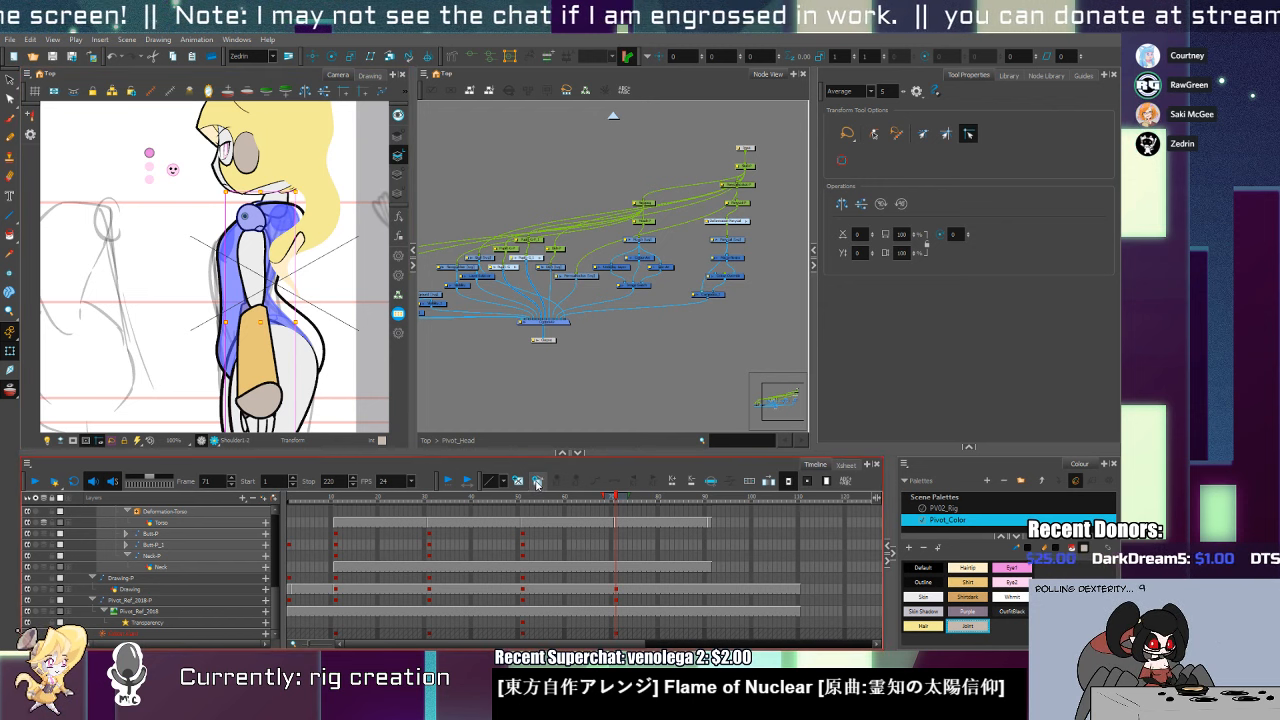
Duplicate the near shoulder drawing, flip its artwork horizontally and nudge it back onto the top of the upper arm
key("alt+z")
double_click(276, 226)
key("alt+s")
left_click(240, 212)
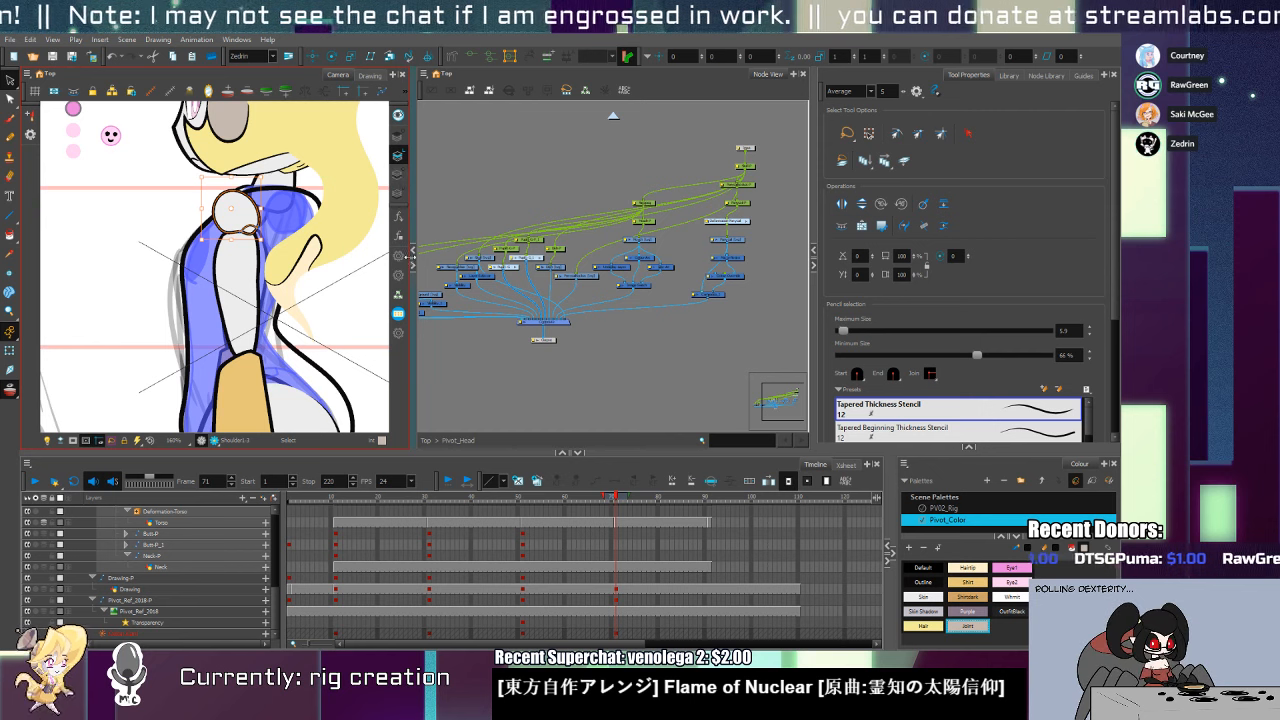
left_click(414, 267)
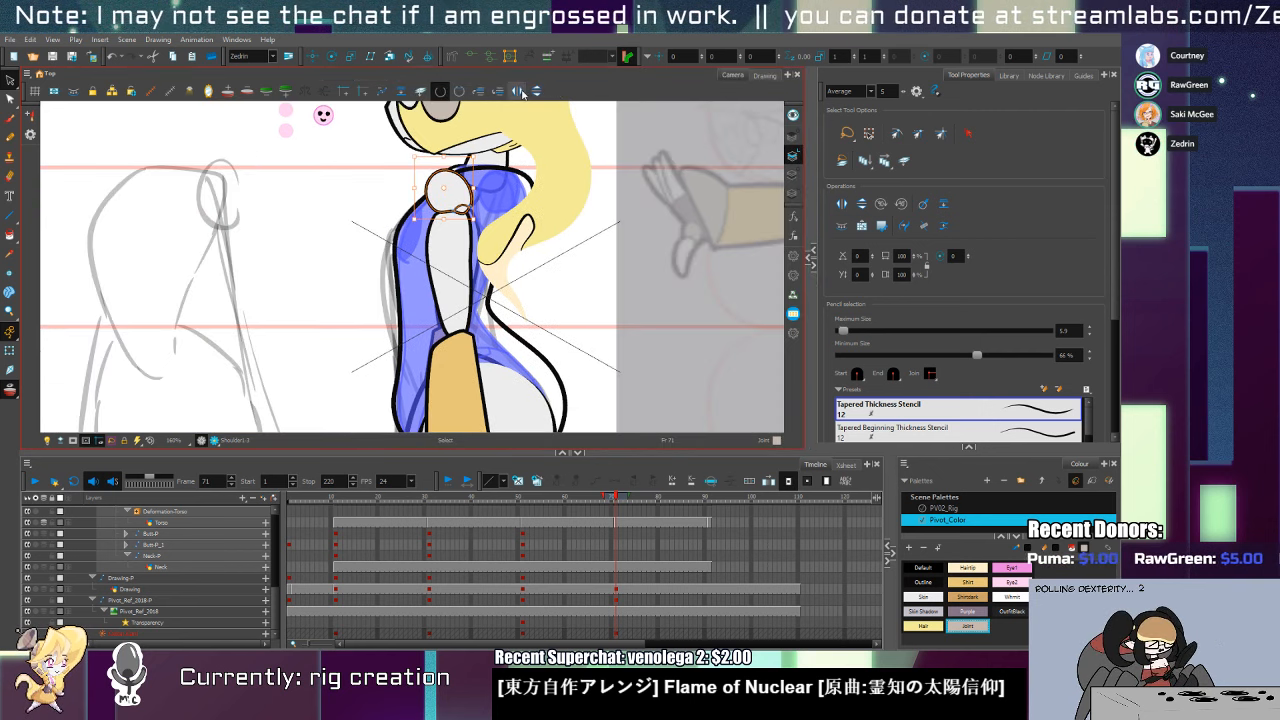
left_click_drag(454, 197, 484, 158)
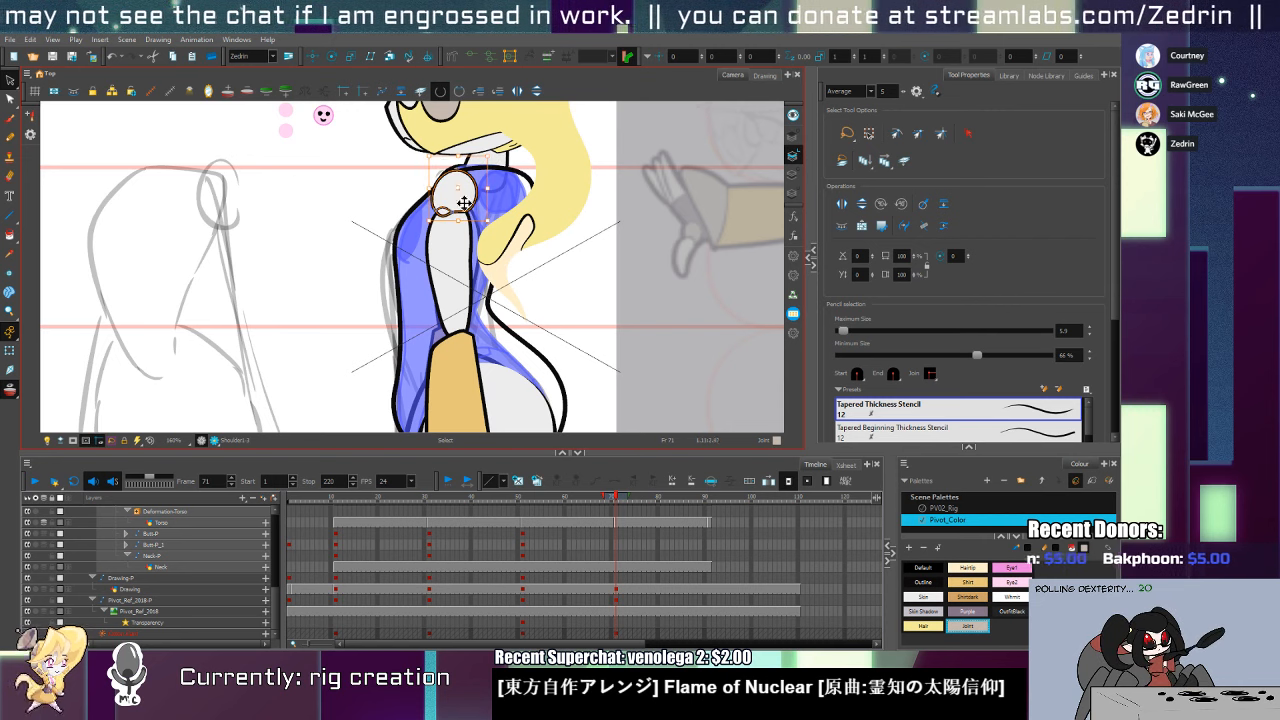
left_click_drag(454, 204, 455, 204)
Select the near upper arm and refine its contour between the shoulder and the forearm
key("shift+t")
left_click(466, 292)
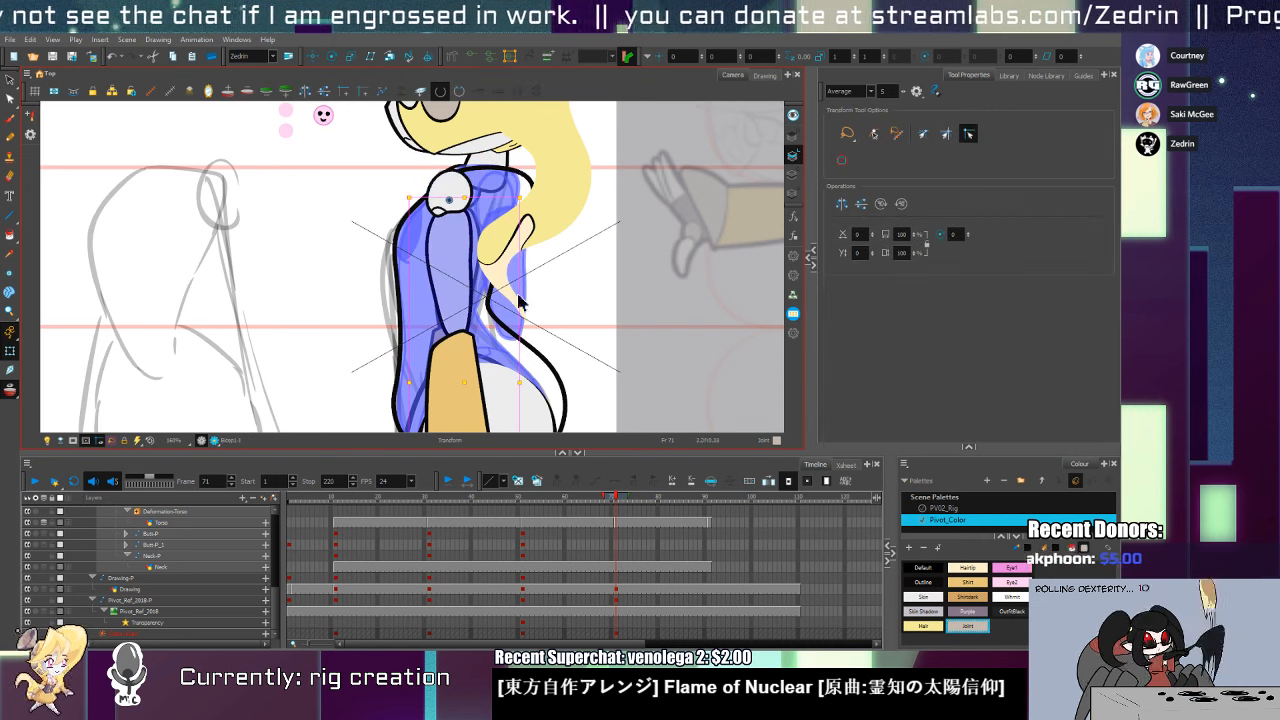
key("alt+q")
left_click(455, 308)
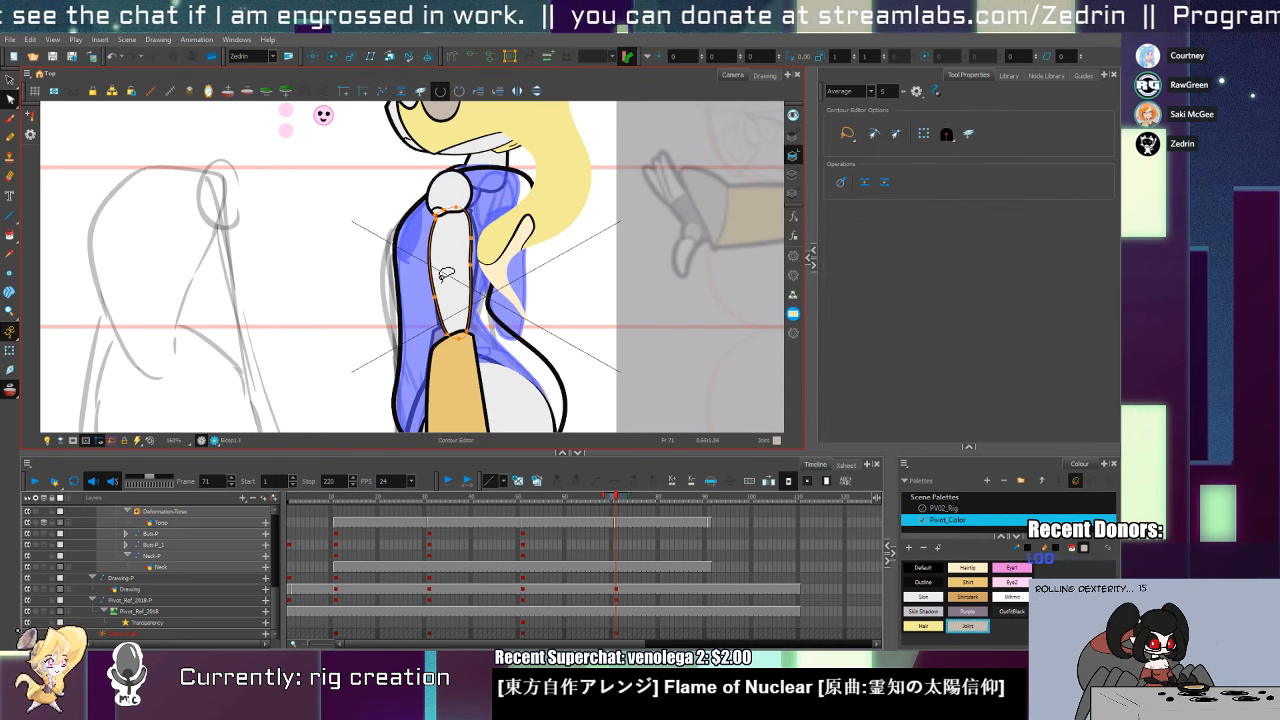
scroll(469, 283, "up", 4)
scroll(469, 265, "down", 5)
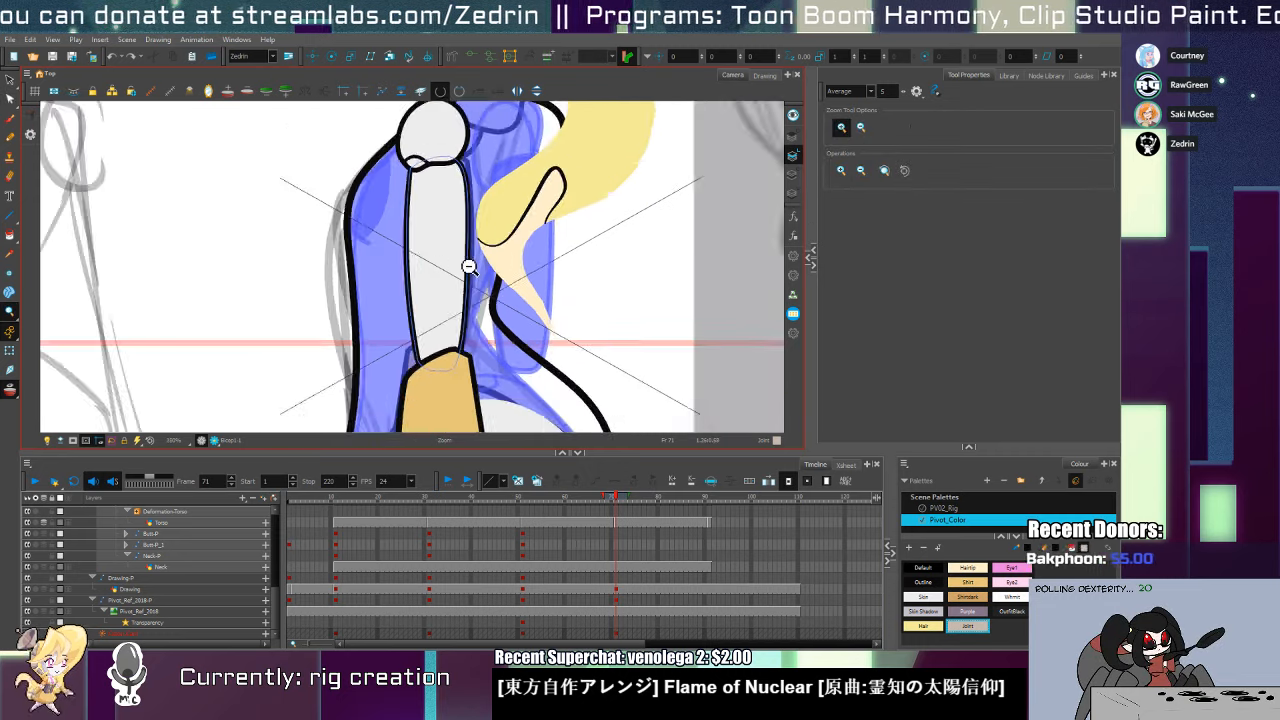
Duplicate the near forearm drawing, flip its line and colour artwork horizontally and realign it under the upper arm
key("shift+t")
left_click(460, 290)
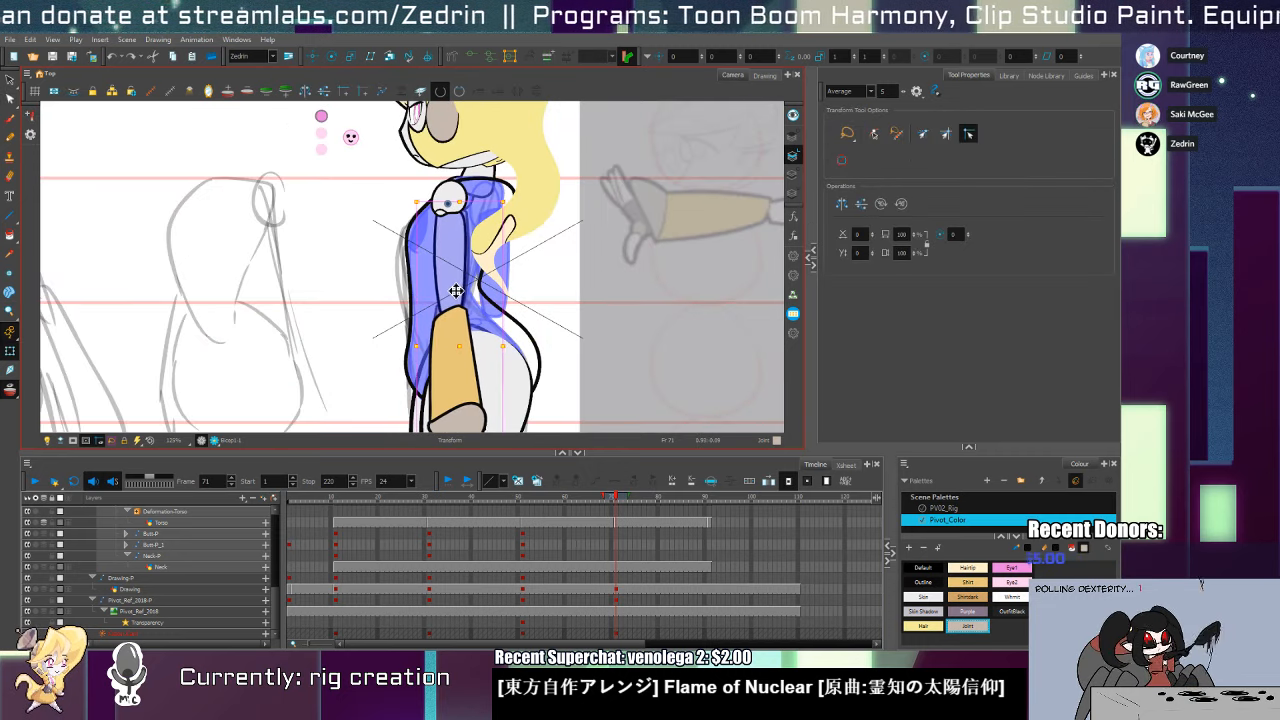
left_click_drag(445, 318, 426, 233)
left_click(427, 233)
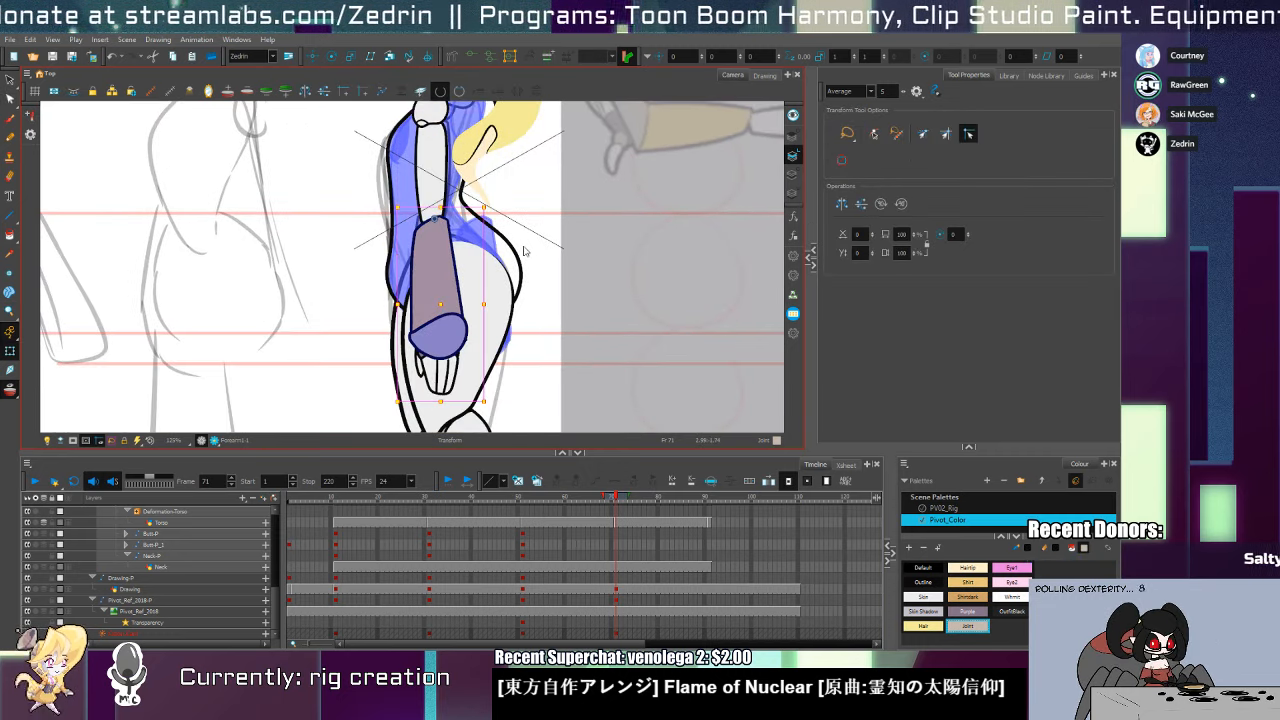
left_click(535, 482)
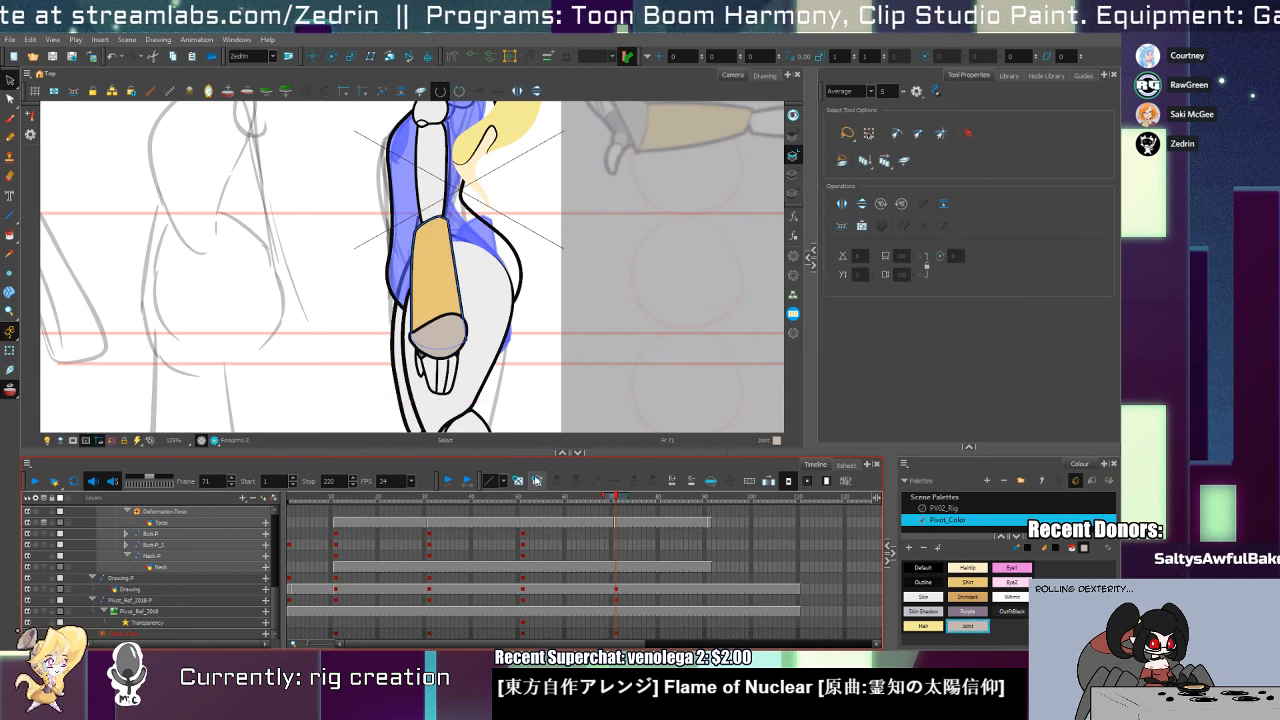
left_click(435, 355)
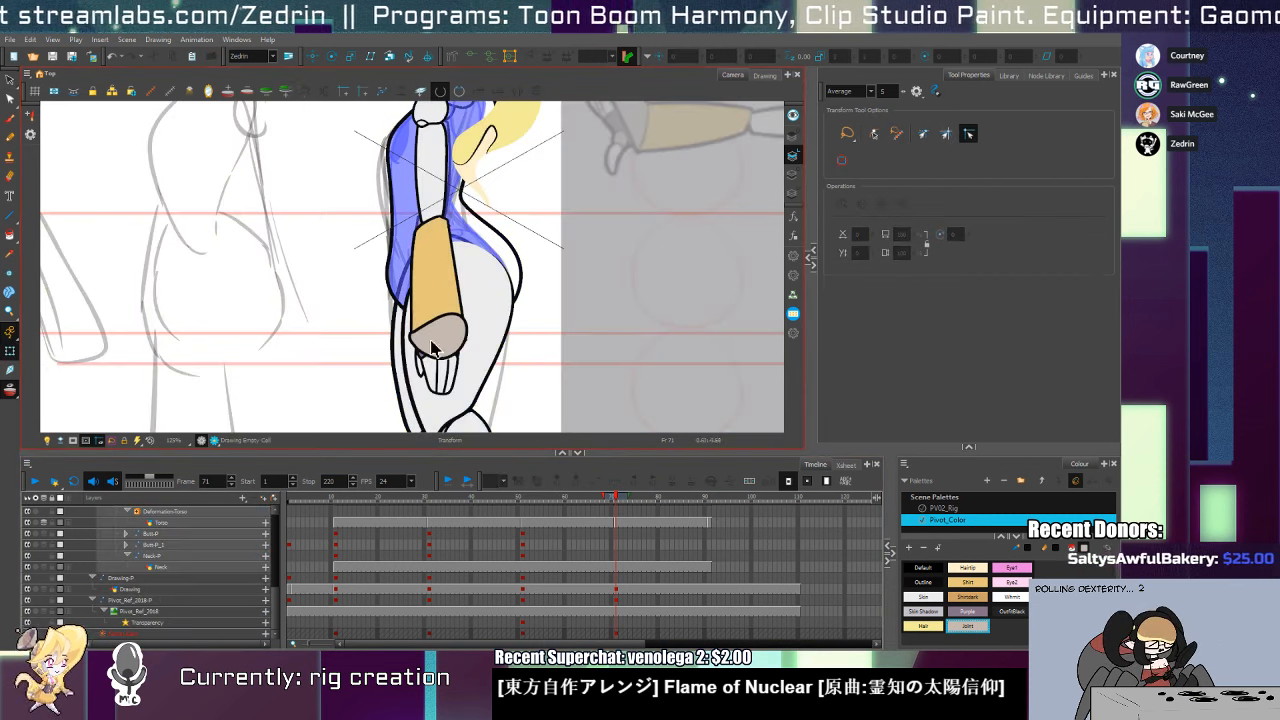
left_click(421, 92)
key("ctrl+a")
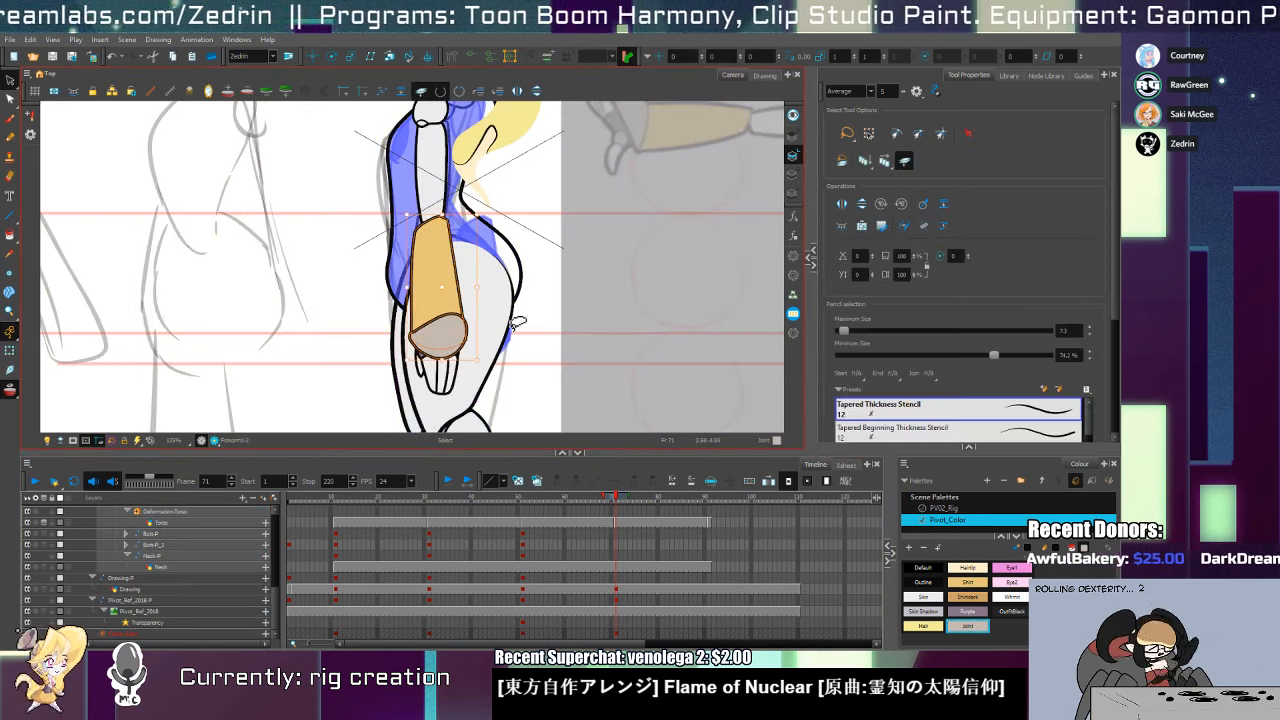
left_click(517, 91)
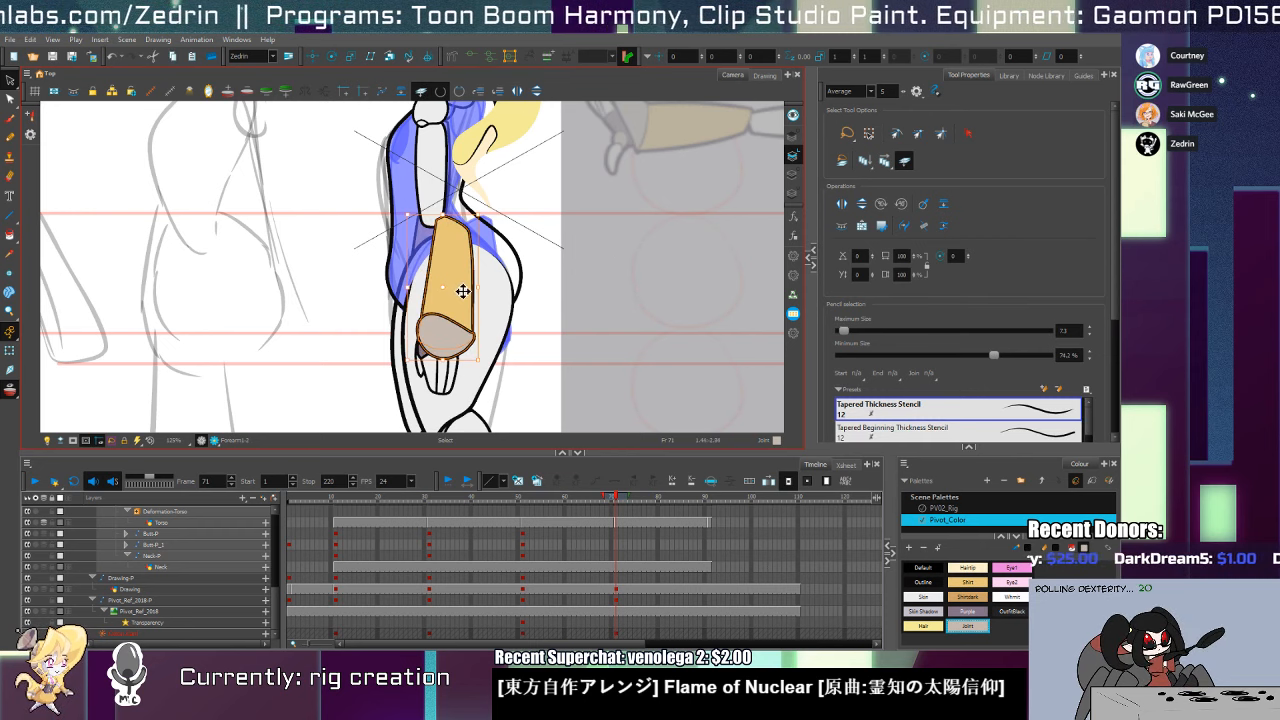
left_click_drag(458, 343, 444, 316)
mouse_move(461, 366)
left_mouse_down()
mouse_move(451, 323)
mouse_move(427, 355)
mouse_move(466, 366)
left_mouse_up()
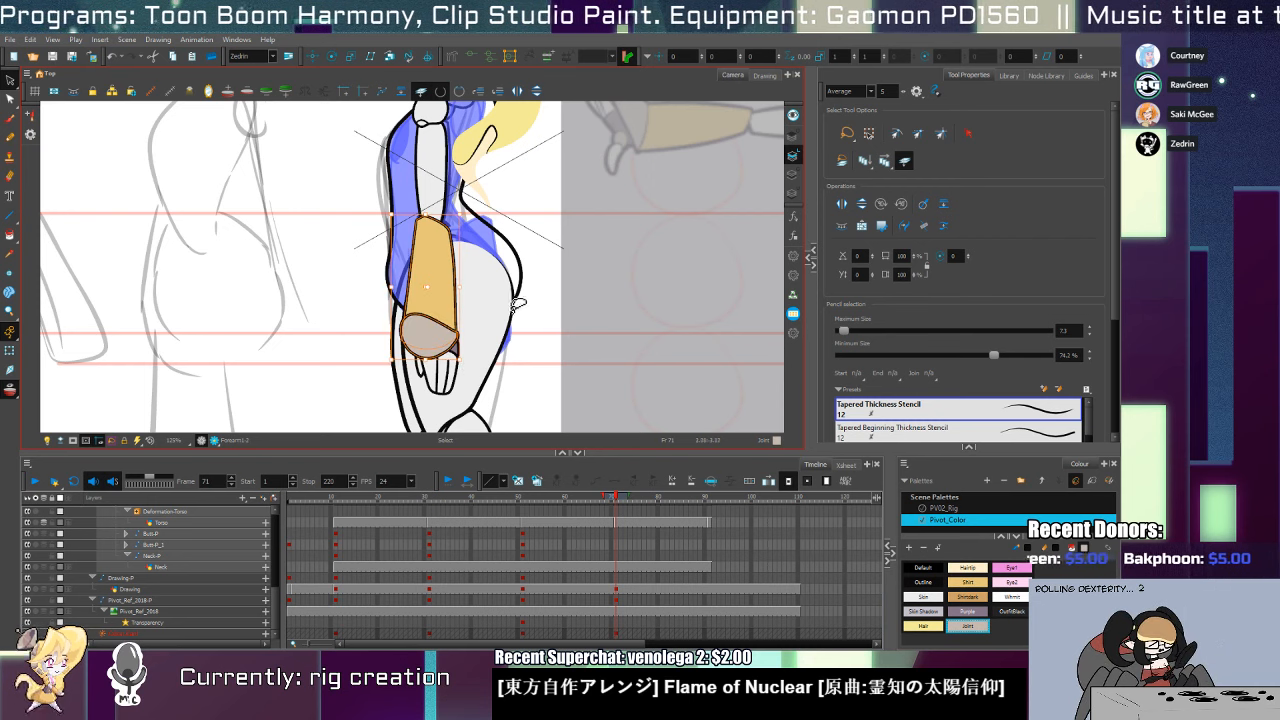
Shift the near thigh slightly forward beneath the hips and duplicate its drawing for this view
key("shift+t")
left_click(448, 382)
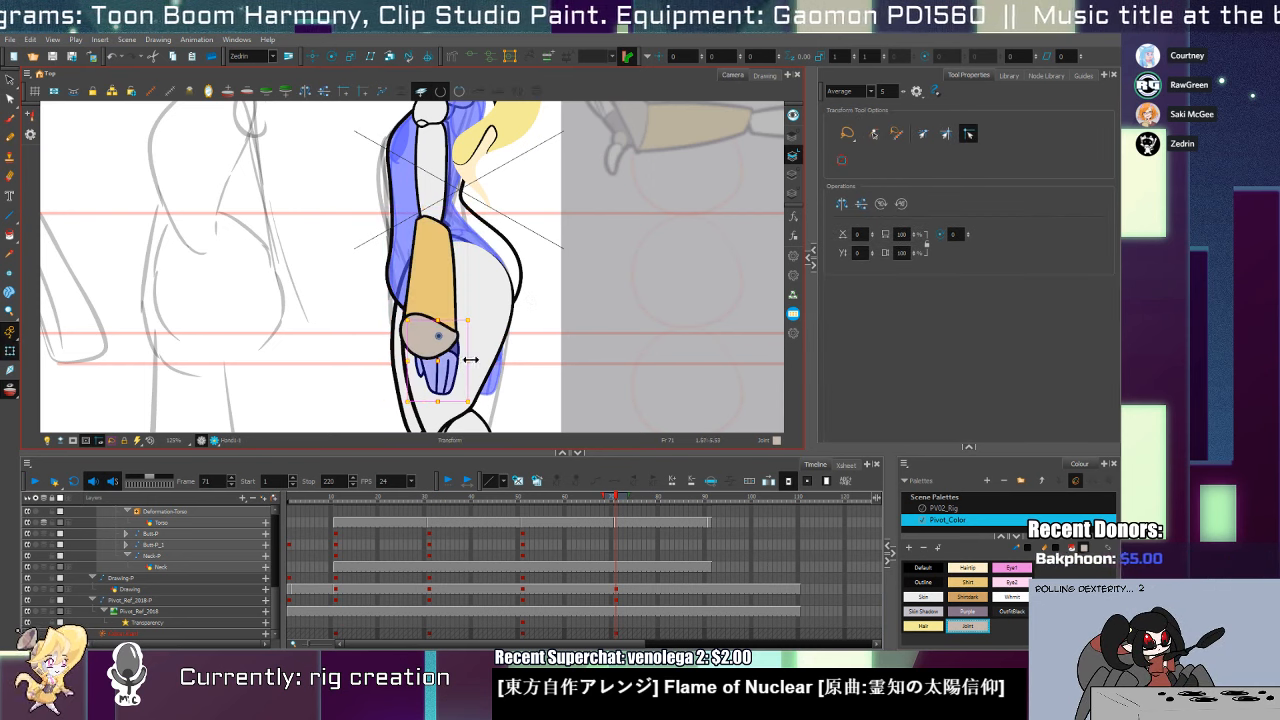
key("alt+s")
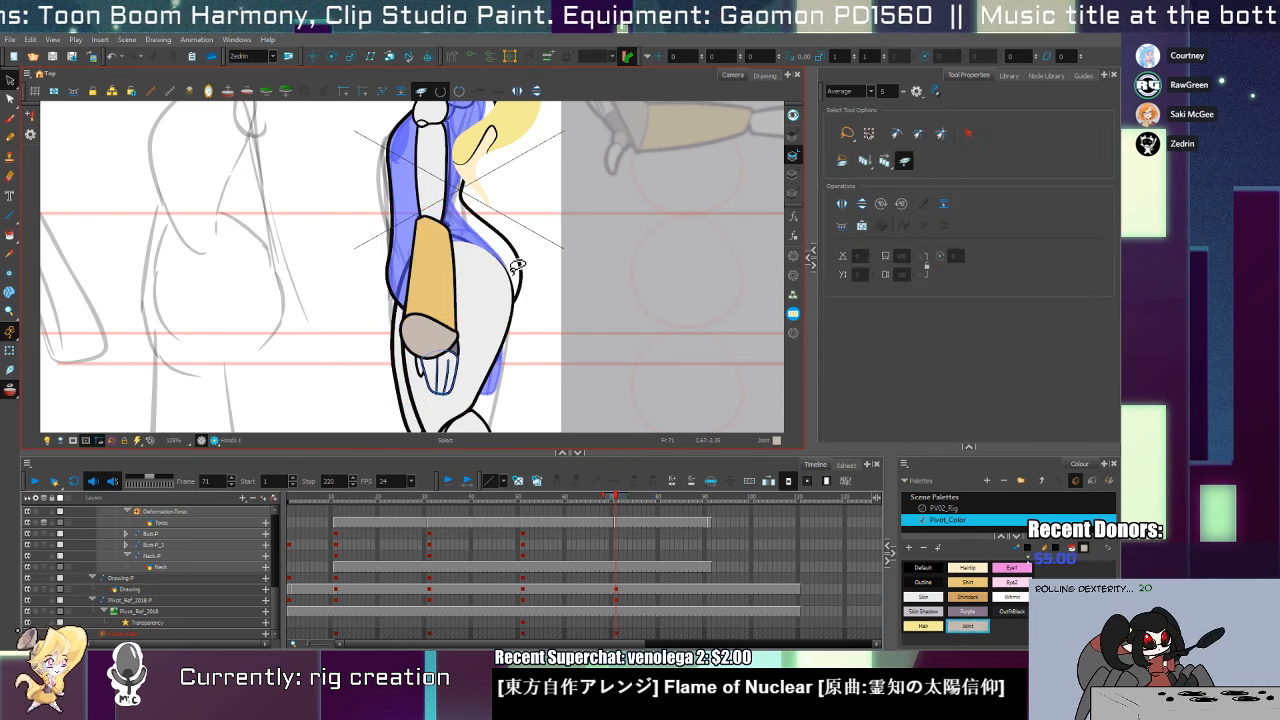
key("shift+t")
left_click(488, 360)
left_click_drag(488, 360, 466, 355)
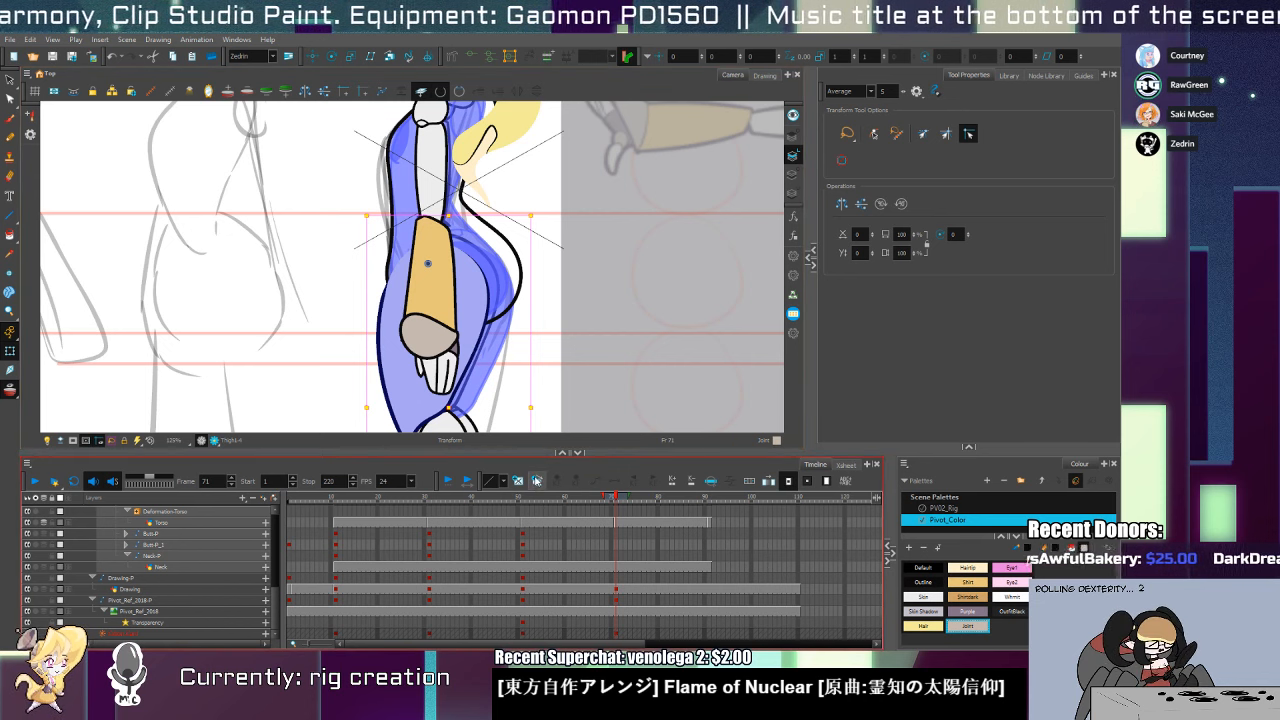
left_click(537, 482)
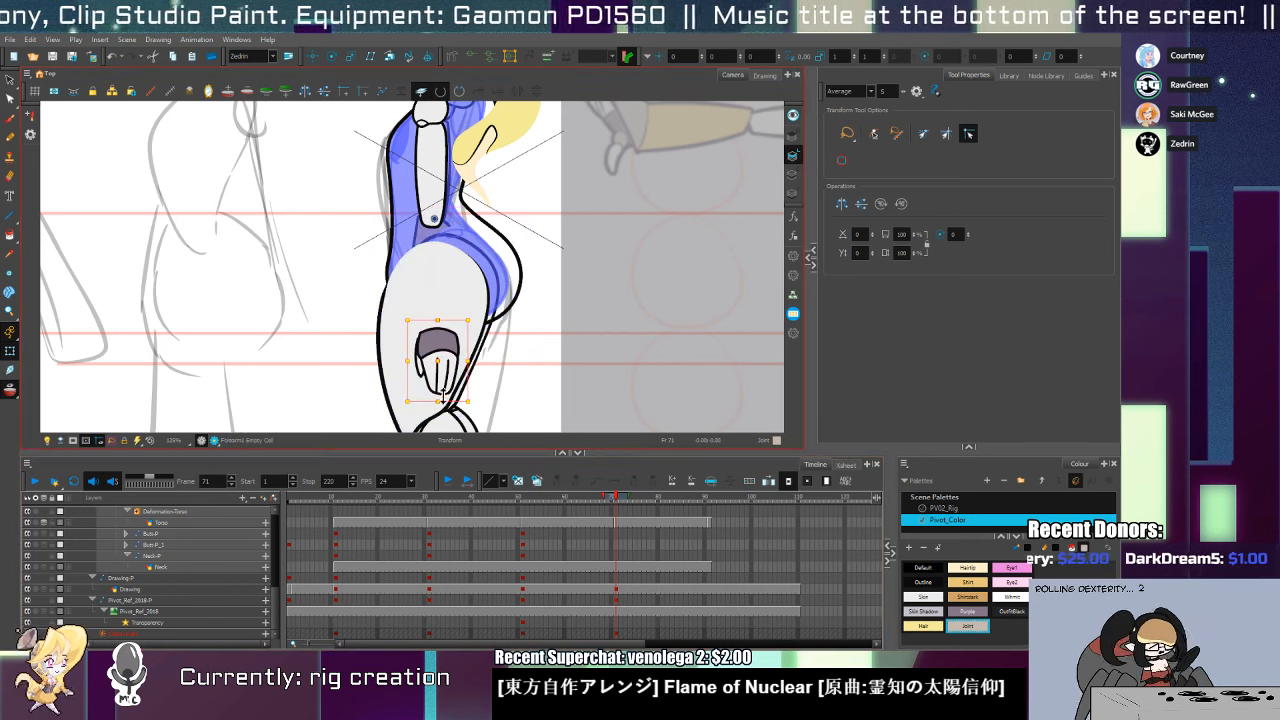
Delete all artwork from the near thigh drawing at frame 71
left_click(408, 412)
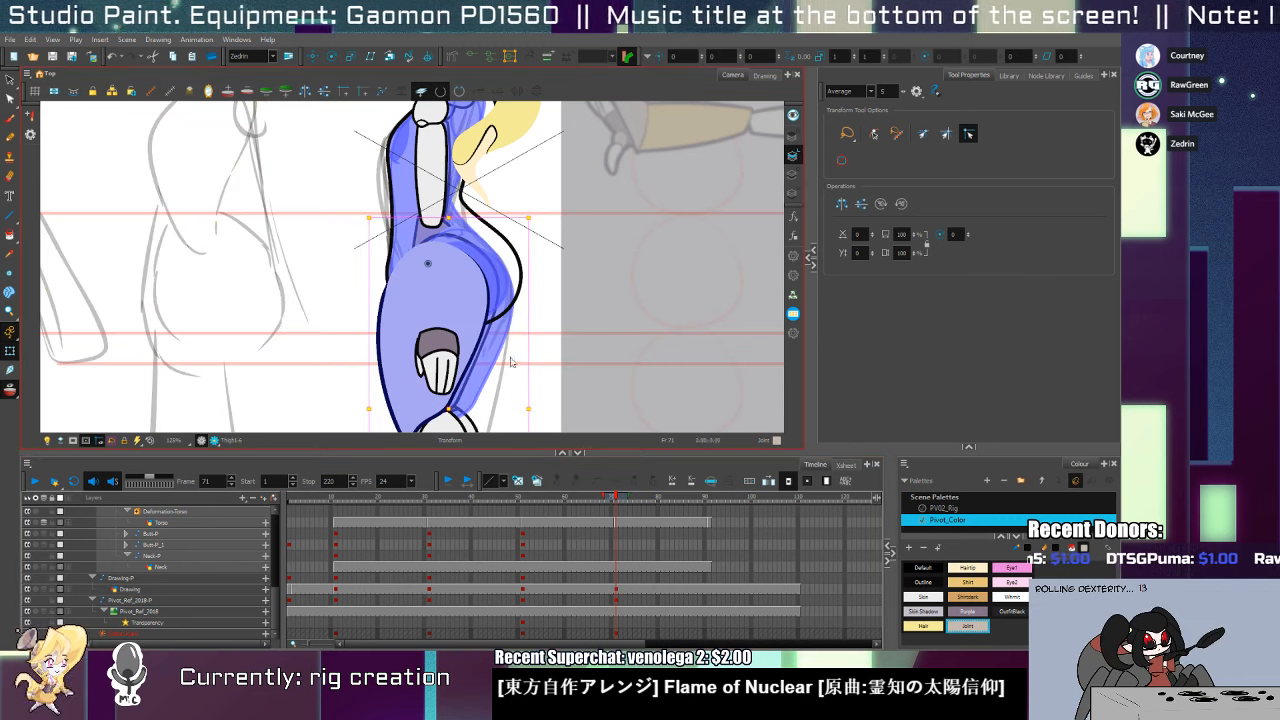
key("alt+s")
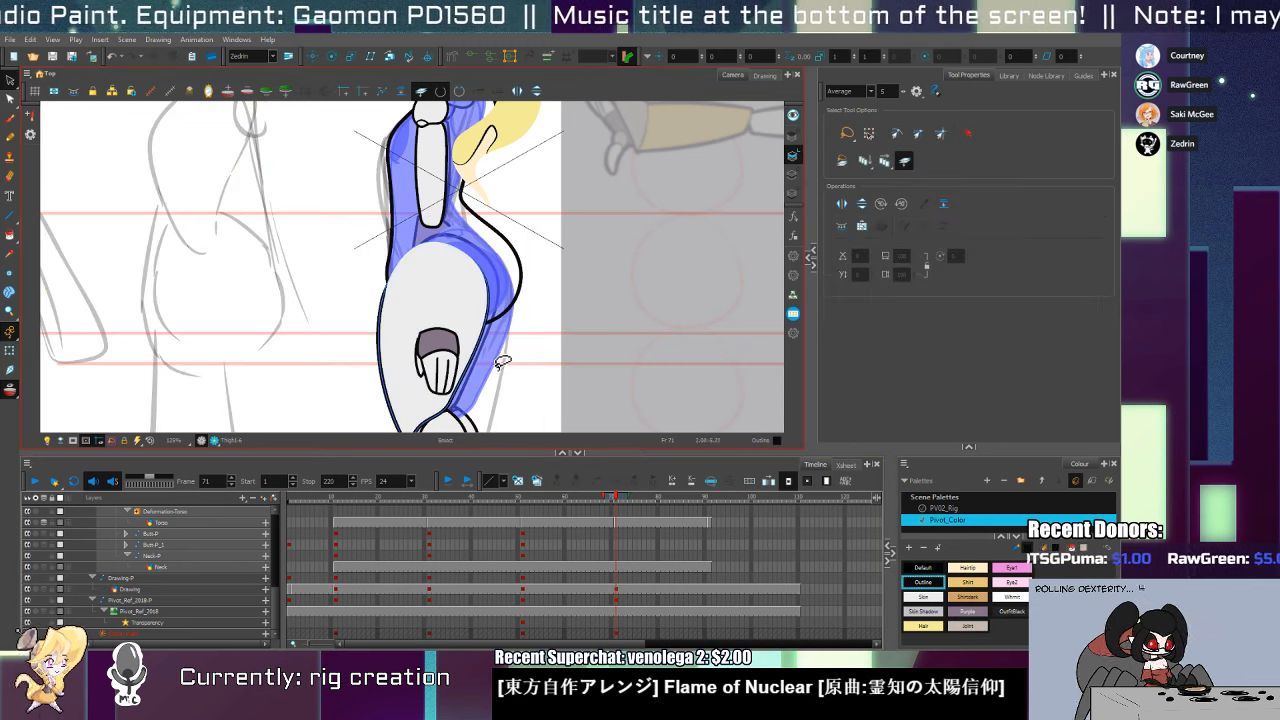
key("ctrl+a")
key("Delete")
Draw a new near thigh outline with the Lineart pencil, from the hip around the knee, and adjust its contour
key("alt+/")
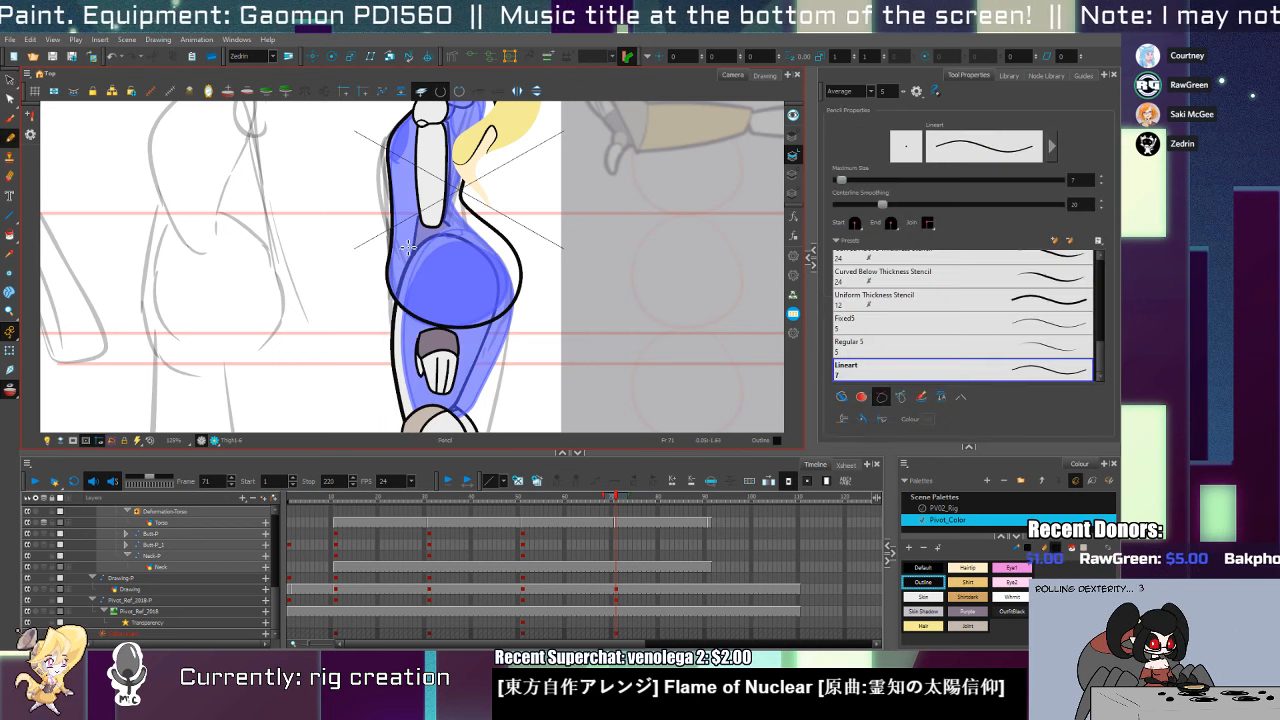
mouse_move(408, 241)
left_mouse_down()
mouse_move(388, 291)
mouse_move(393, 419)
mouse_move(426, 433)
mouse_move(469, 361)
left_mouse_up()
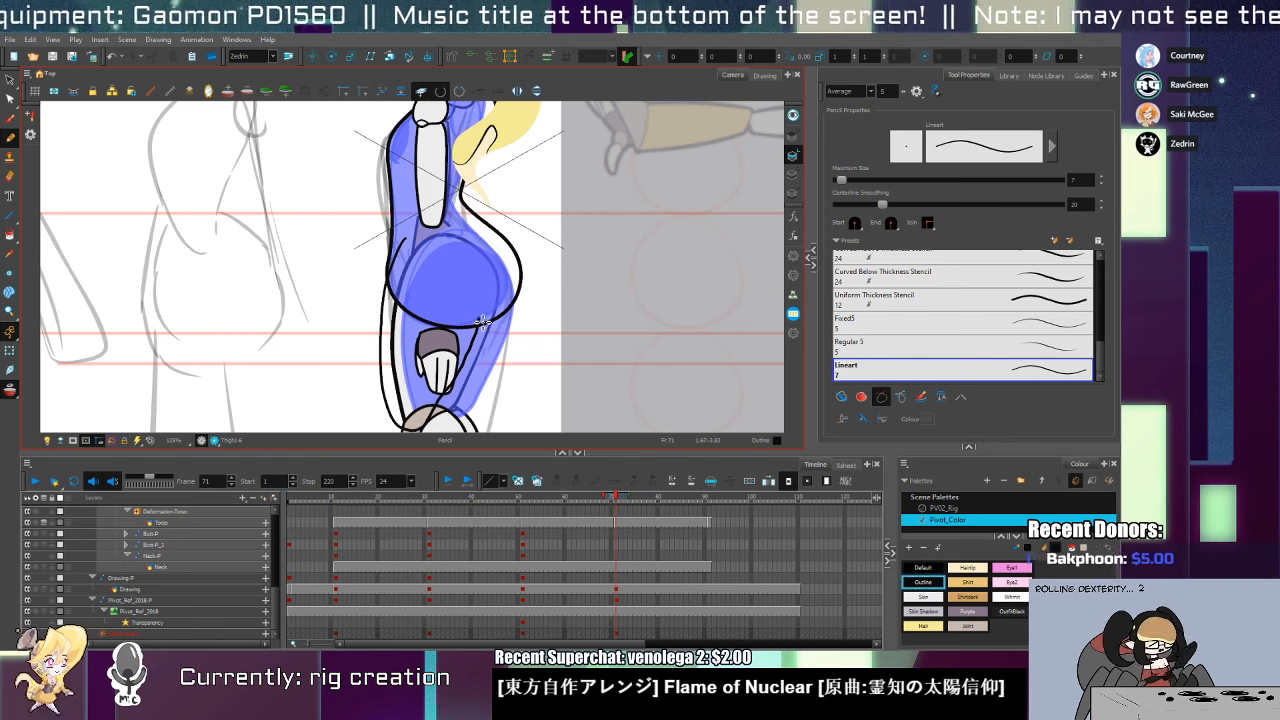
left_click_drag(483, 322, 479, 316)
key("alt+q")
left_click_drag(393, 267, 387, 271)
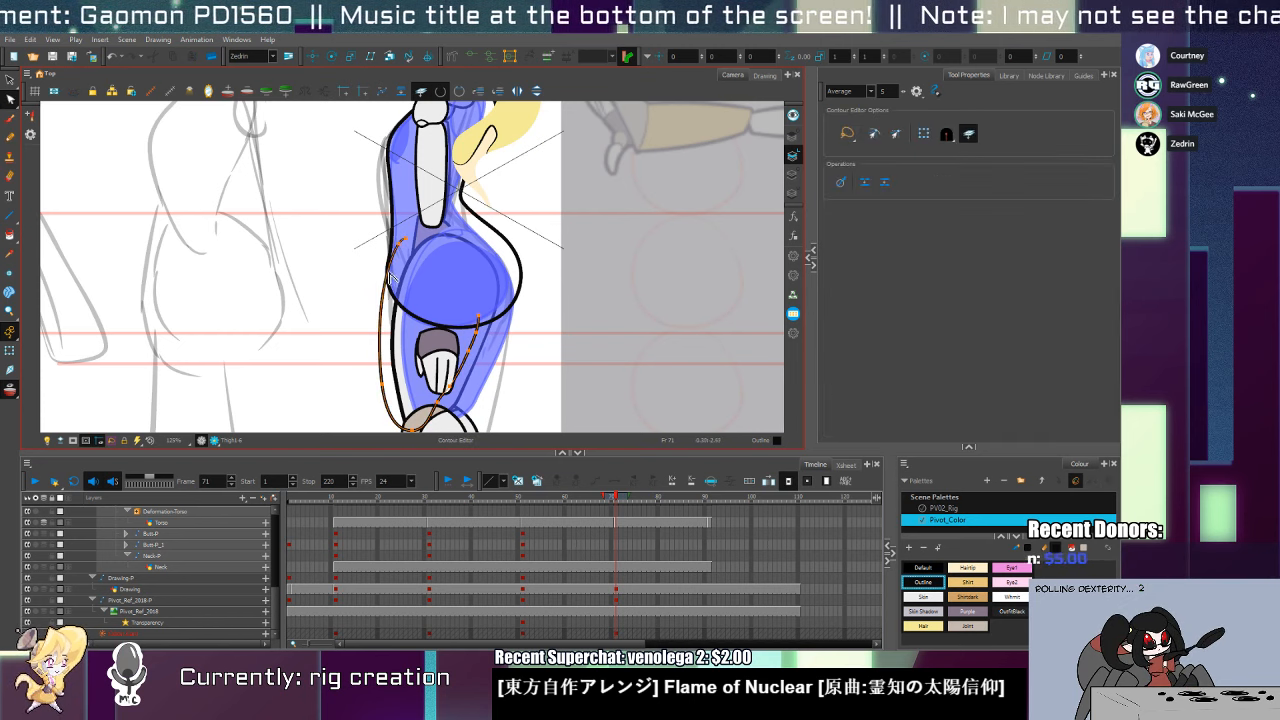
left_click_drag(431, 329, 429, 265)
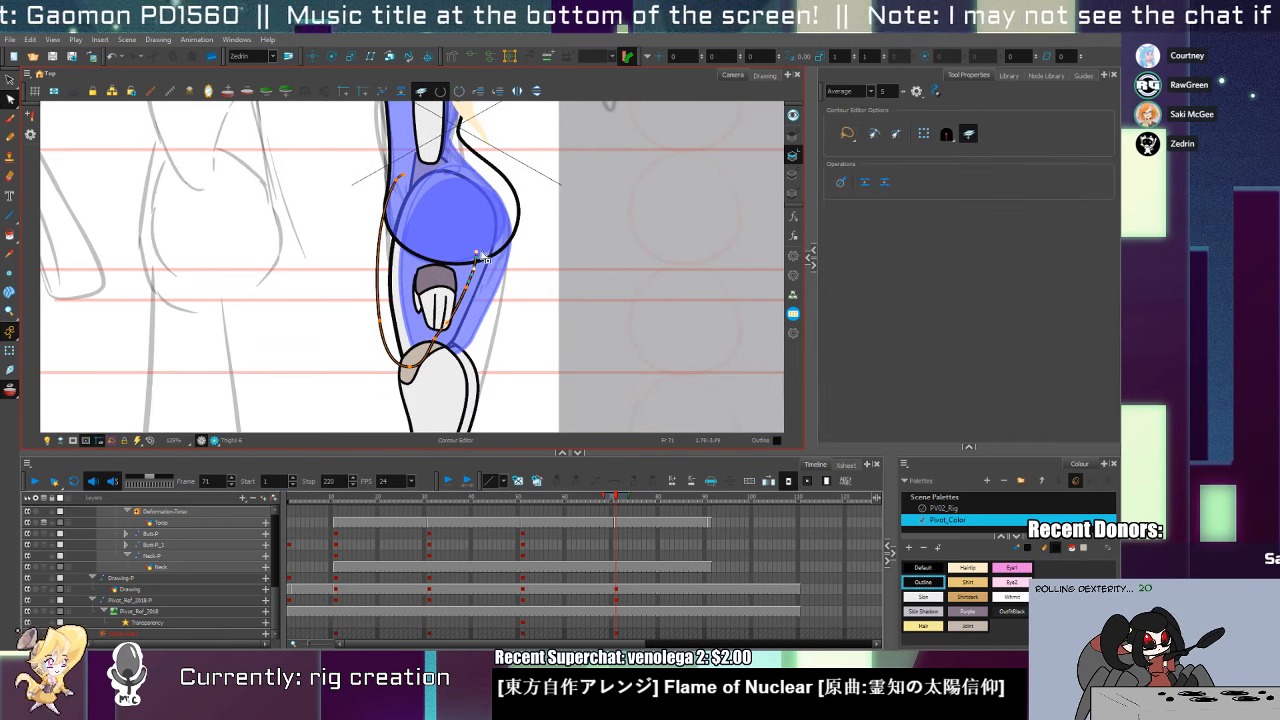
On the torso drawing, draw a curved hip line arching from the front of the hips to the buttock, and adjust its contour
key("alt+/")
key("shift+t")
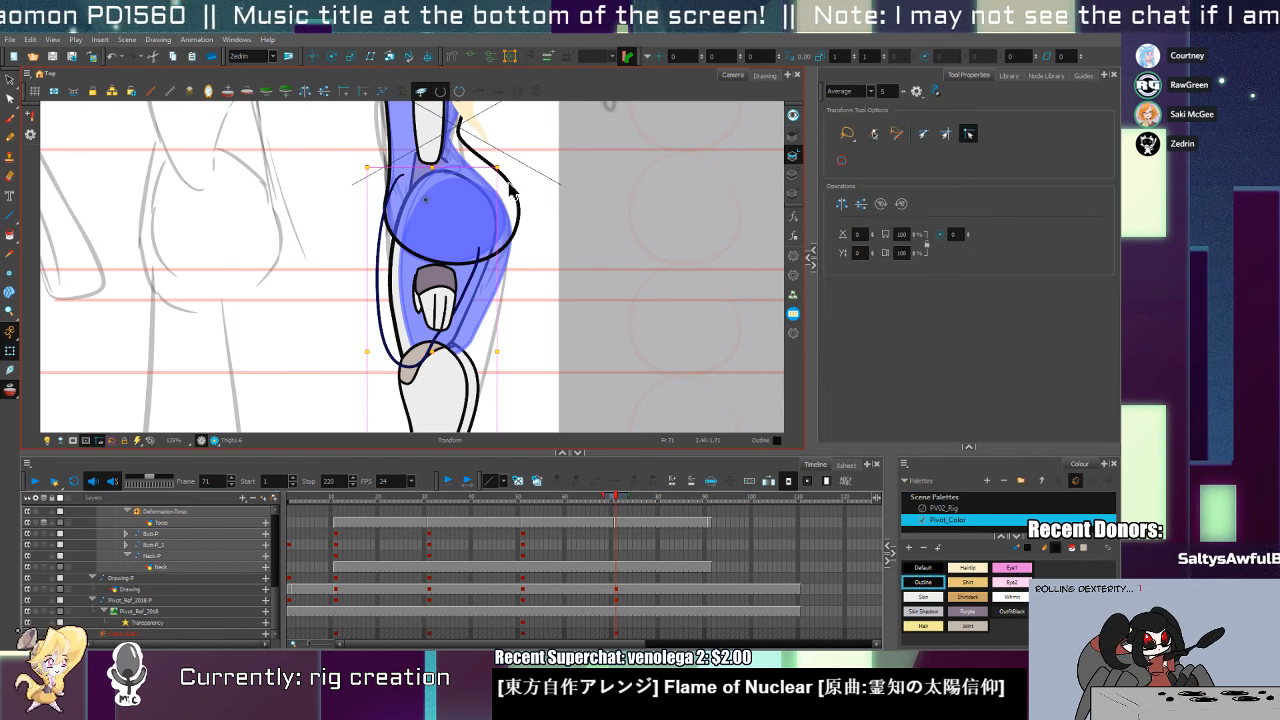
left_click(514, 192)
left_click_drag(513, 194, 500, 291)
key("alt+/")
left_click_drag(360, 262, 468, 336)
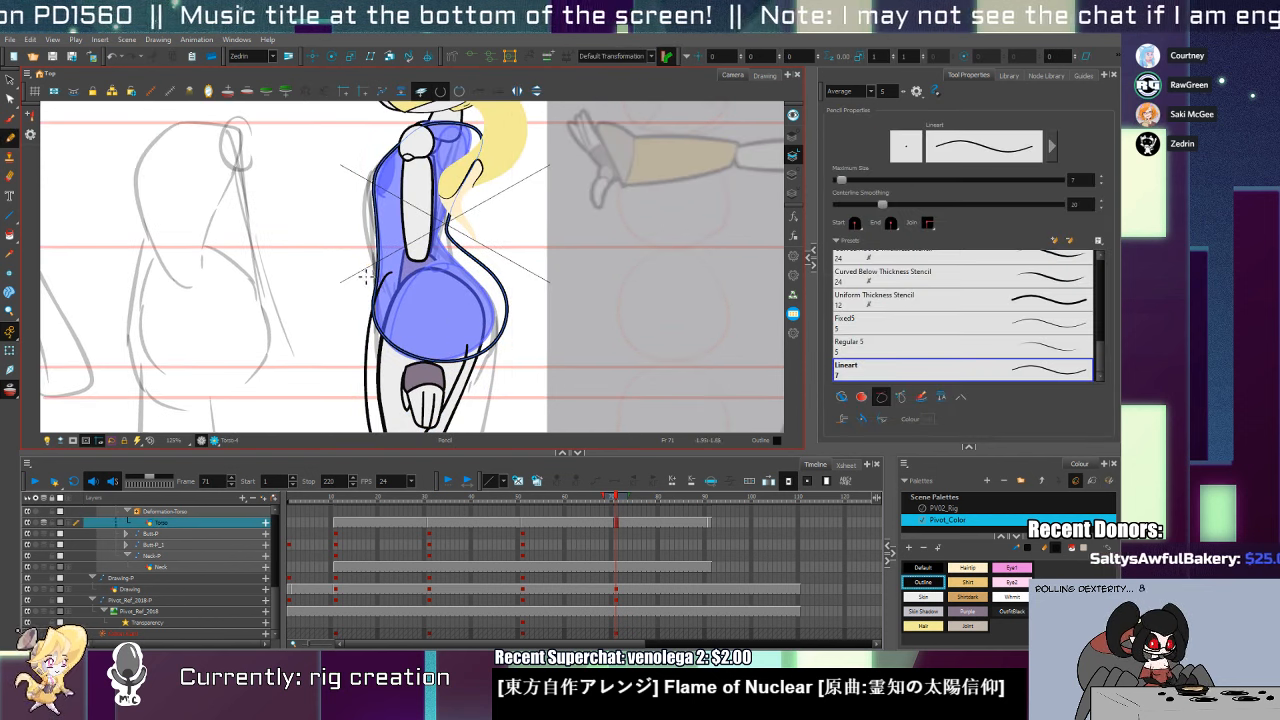
key("ctrl+z")
left_click_drag(347, 260, 482, 316)
key("ctrl+z")
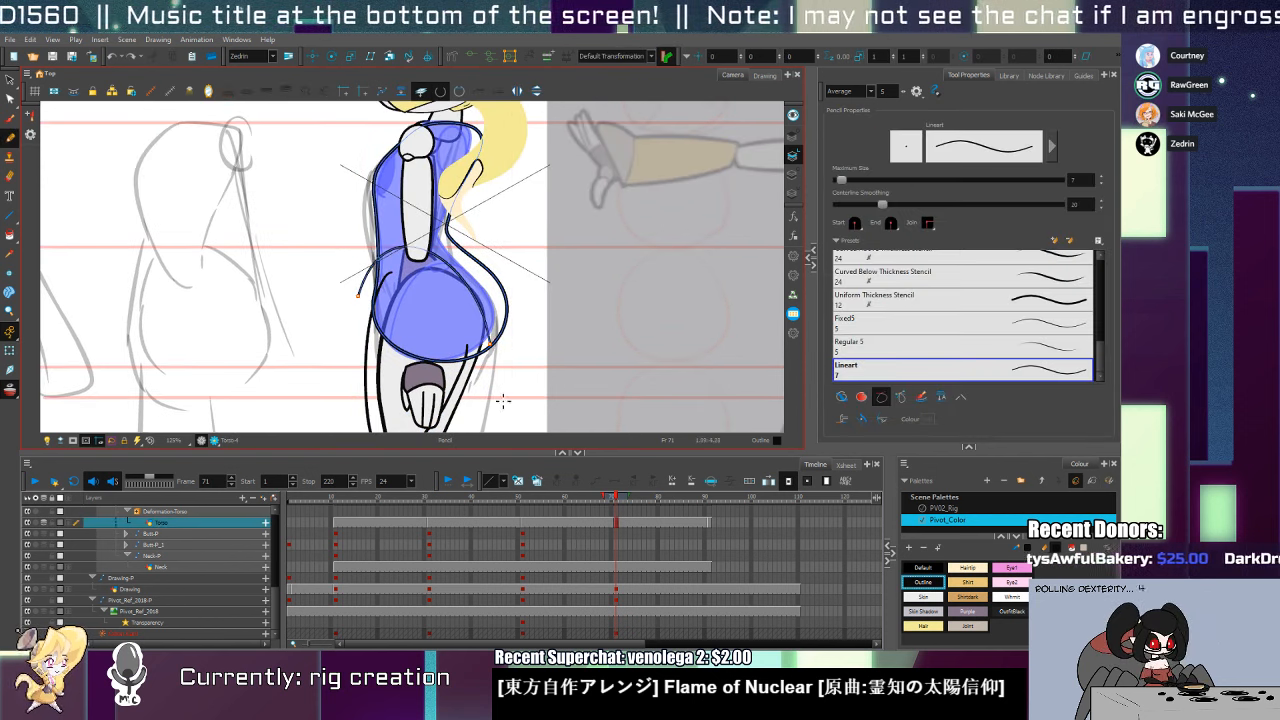
left_click_drag(357, 303, 496, 366)
key("alt+q")
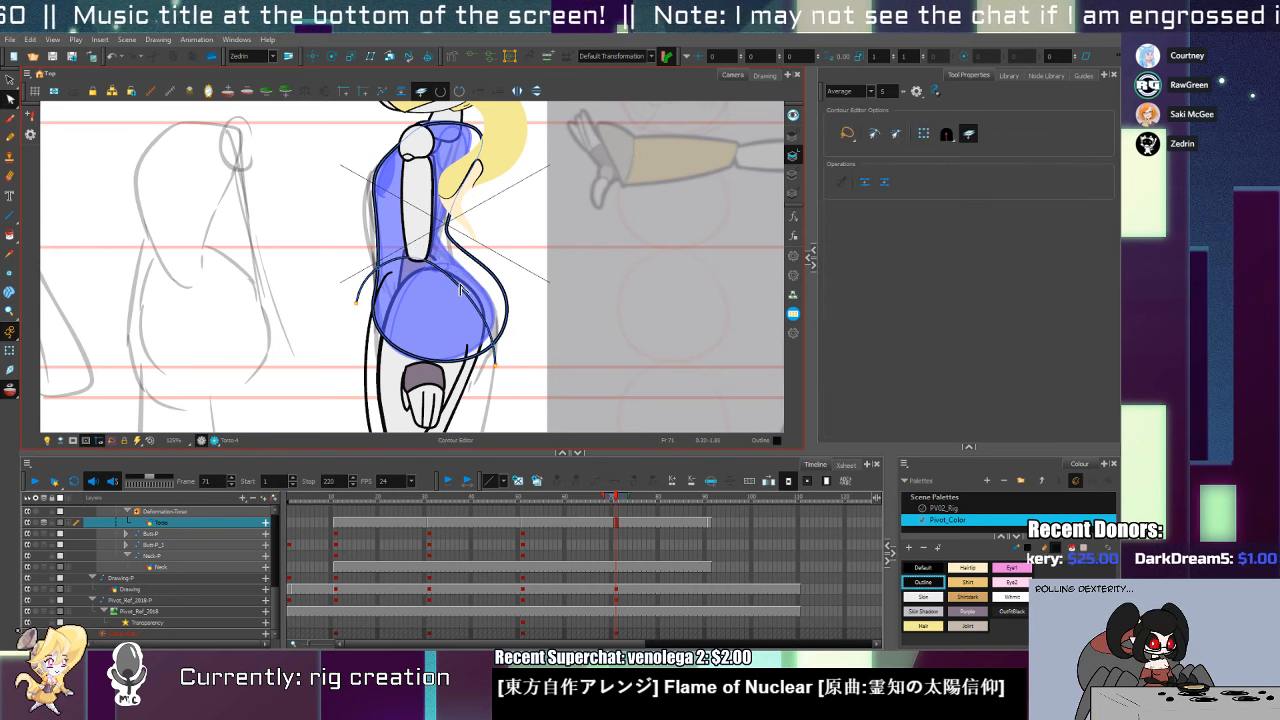
left_click(464, 286)
Draw a short line from the lower back outline down to the hip curve, and select it together with the curve
key("alt+/")
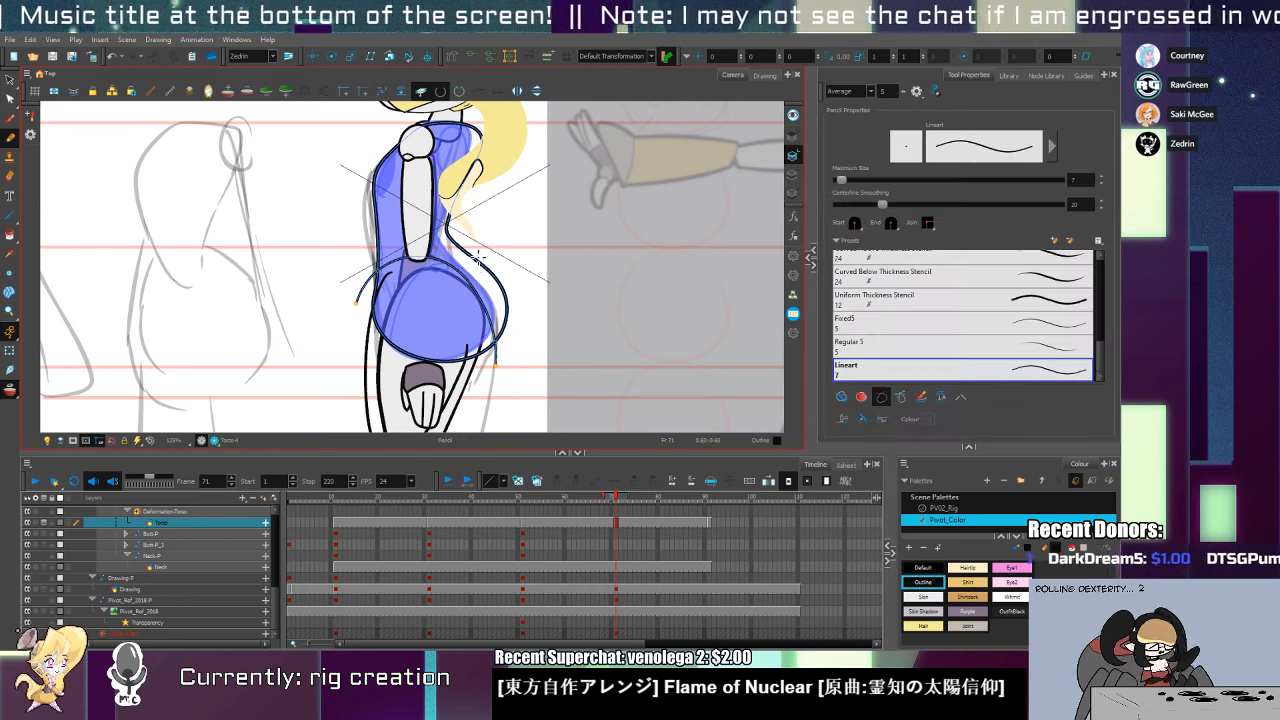
left_click_drag(476, 250, 472, 292)
key("2")
key("alt+s")
left_click(491, 325)
key(".")
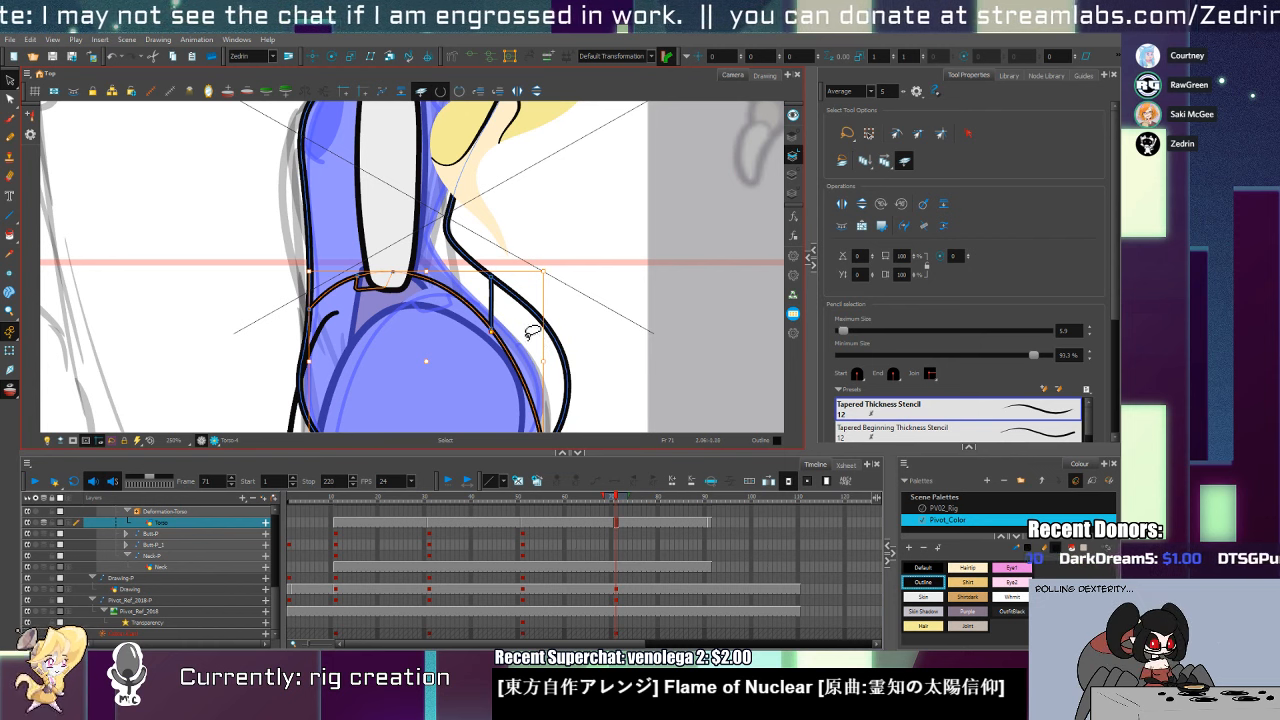
left_click(491, 316, "shift")
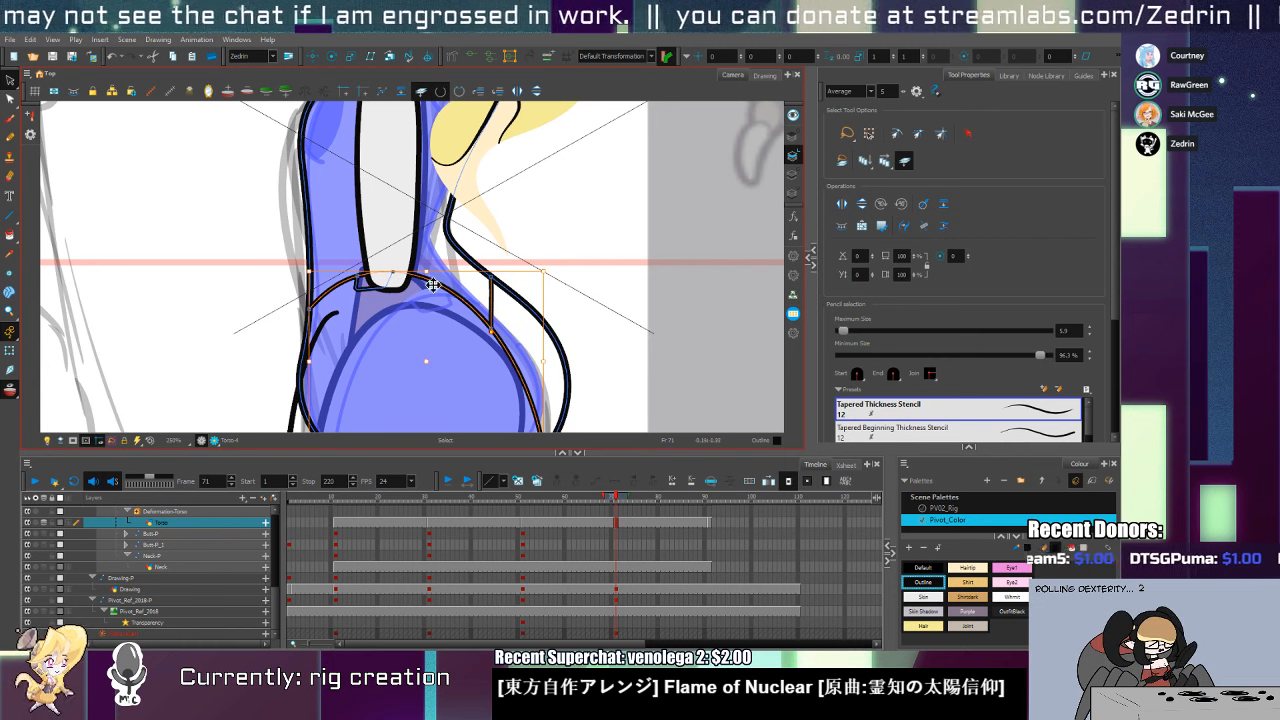
Lower the hip curve below the end of the upper arm and extend the short connecting line's lower end past it
left_click_drag(424, 292, 385, 262)
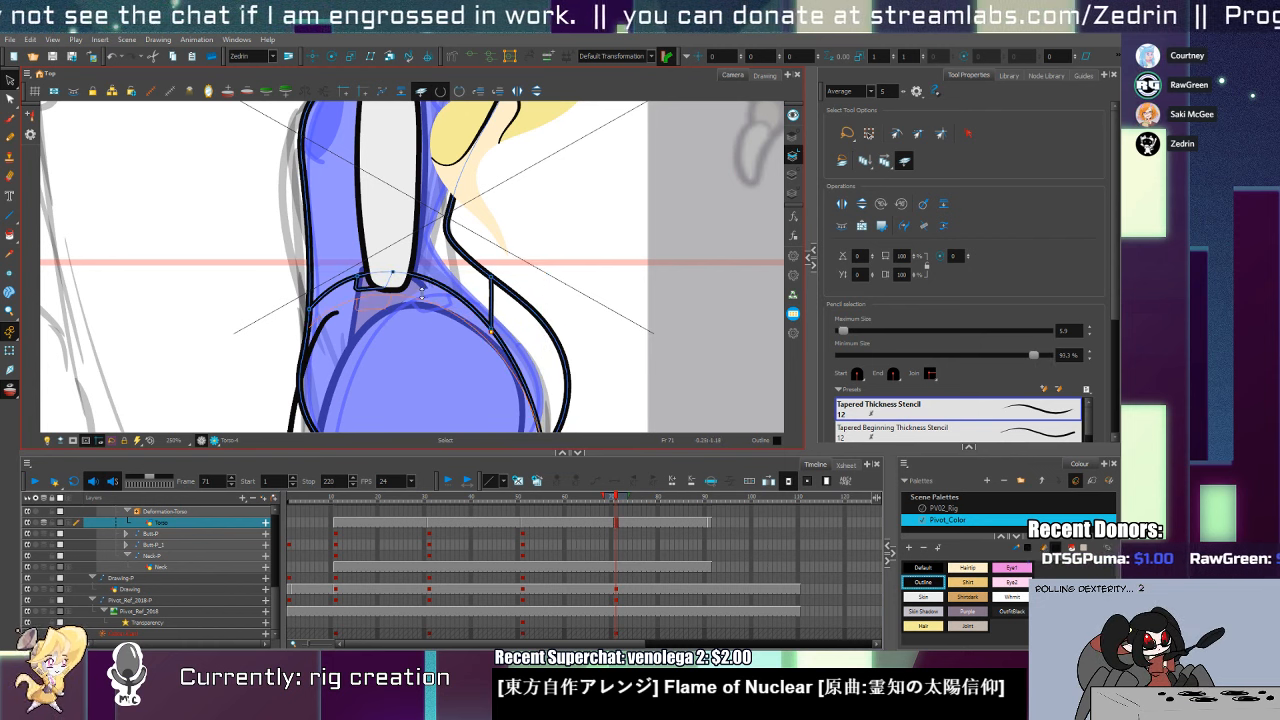
key("alt+q")
key("alt+t")
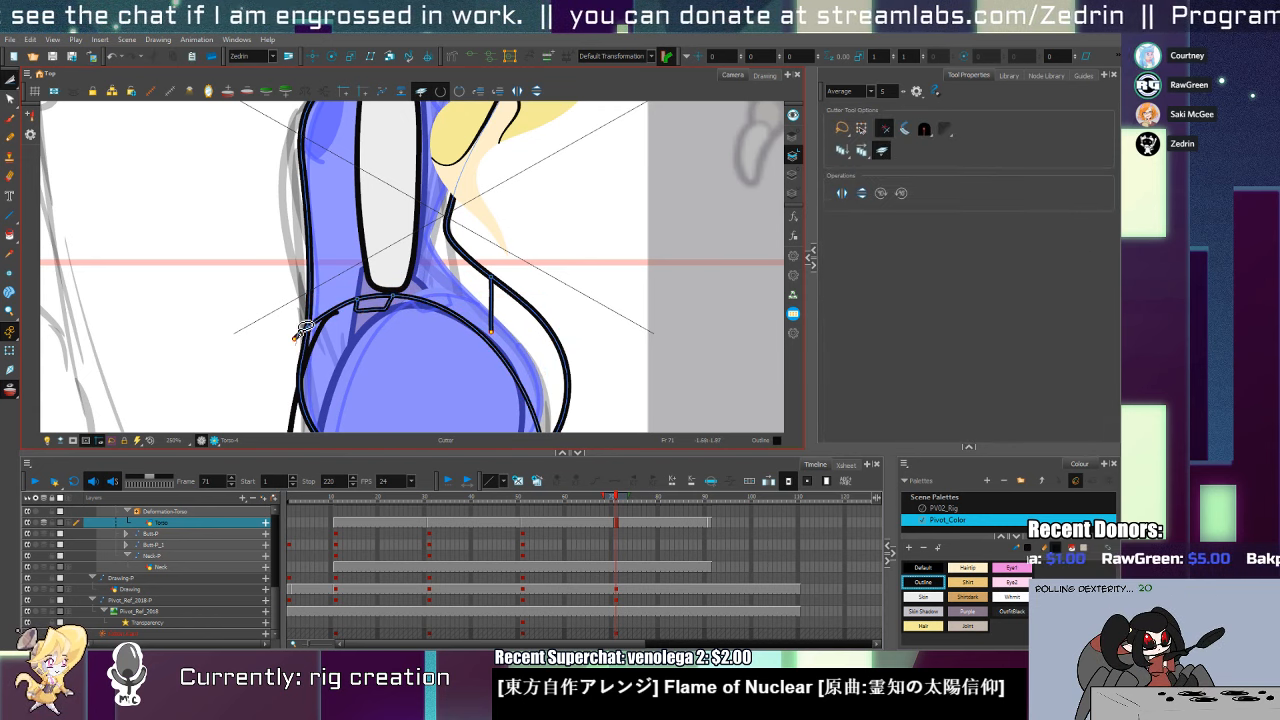
key("alt+q")
left_click_drag(491, 332, 481, 368)
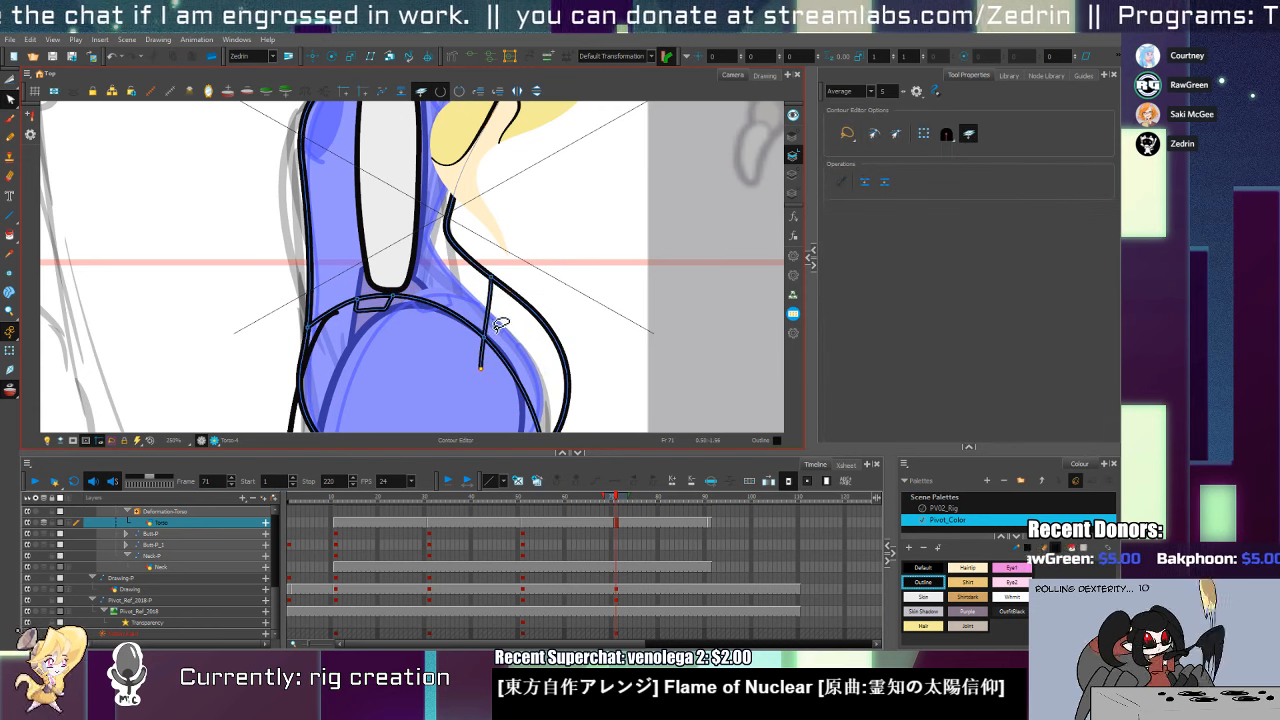
Curve the short crease line at the rear of the hip and cut off the overshooting line ends there and beside the small waist patch
mouse_move(488, 320)
left_mouse_down()
mouse_move(499, 318)
mouse_move(500, 377)
mouse_move(514, 327)
left_mouse_up()
key("alt+t")
key("alt+q")
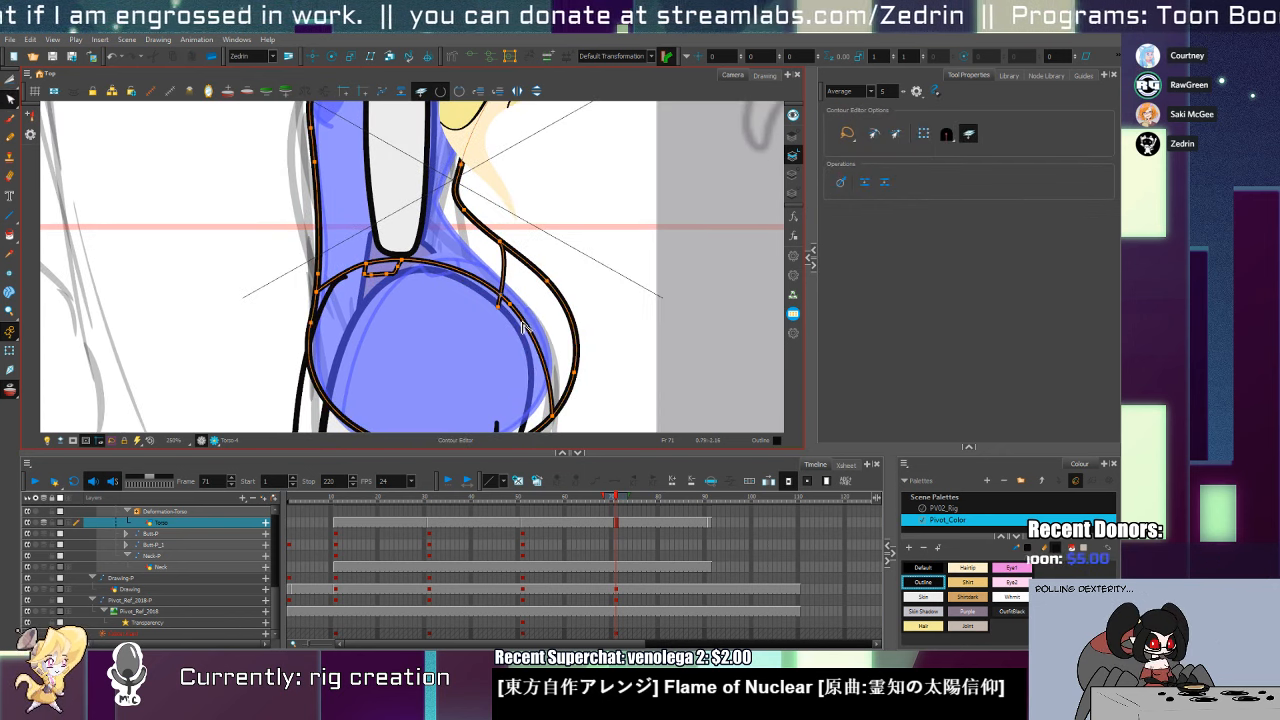
key("alt+t")
left_click_drag(508, 308, 498, 292)
key("alt+q")
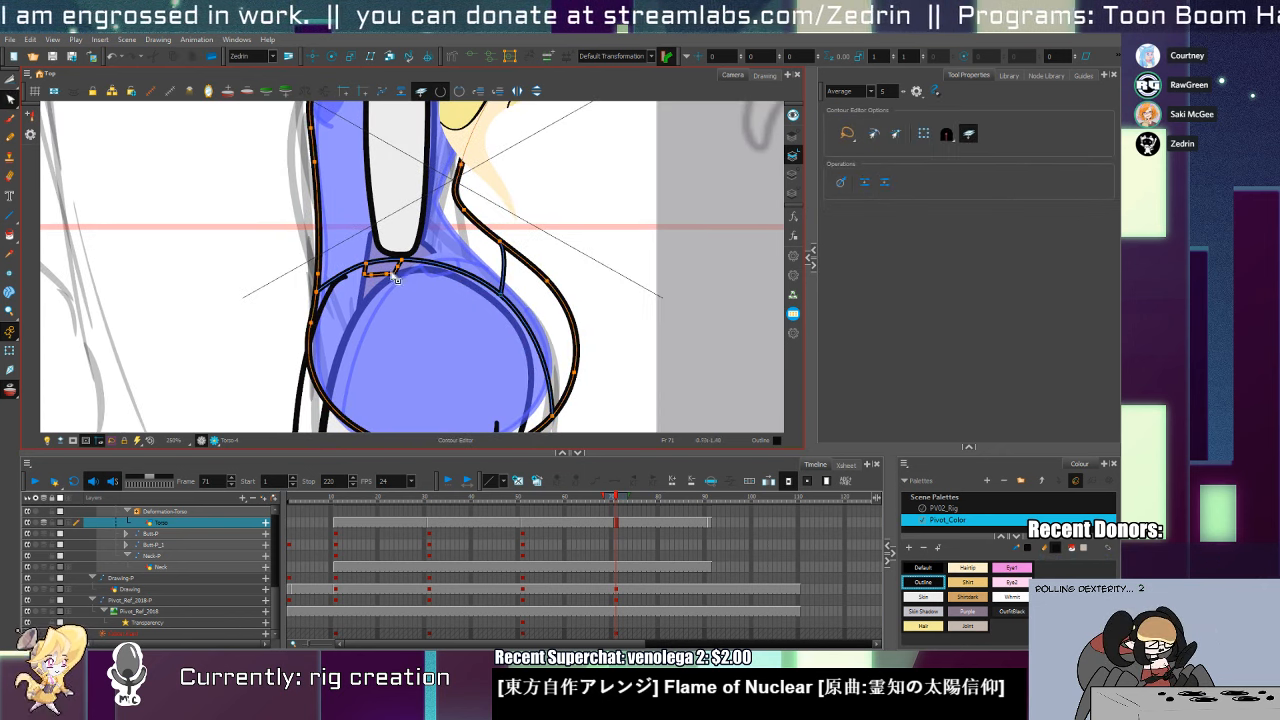
key("alt+t")
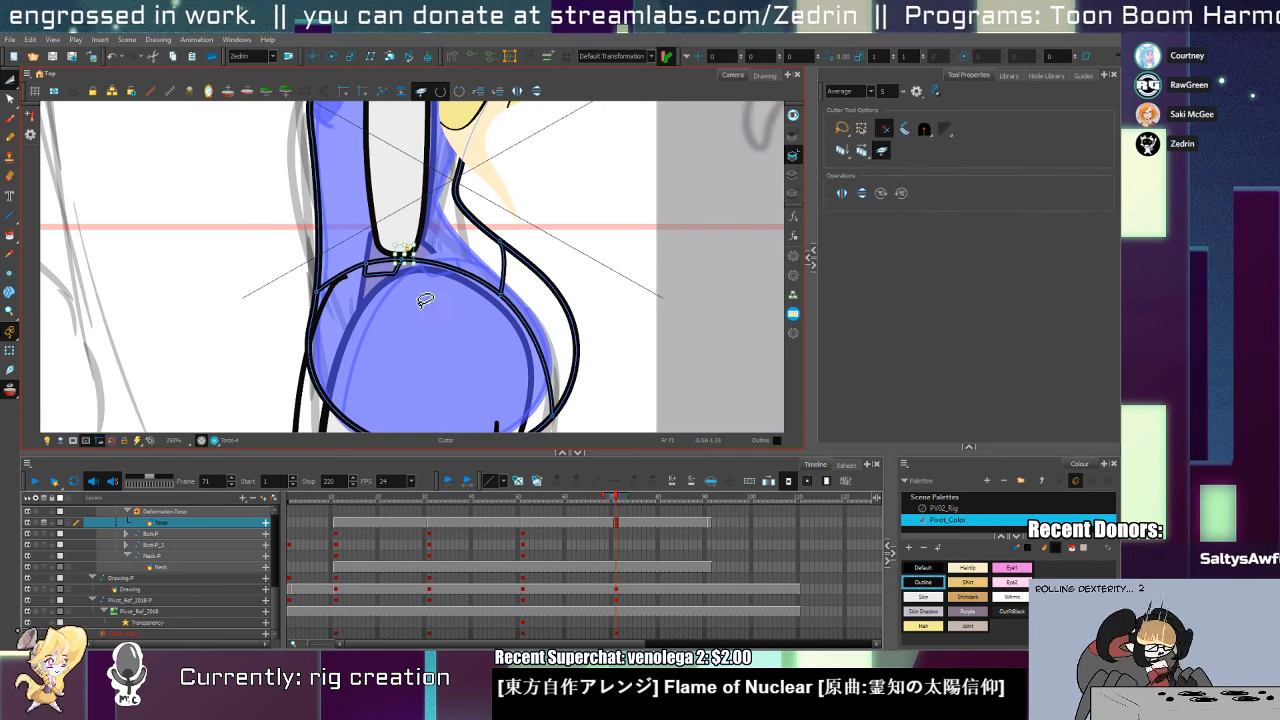
key("Delete")
Thin the torso drawing's inner hip and crease lines by lowering their maximum pencil size
key("ctrl+a")
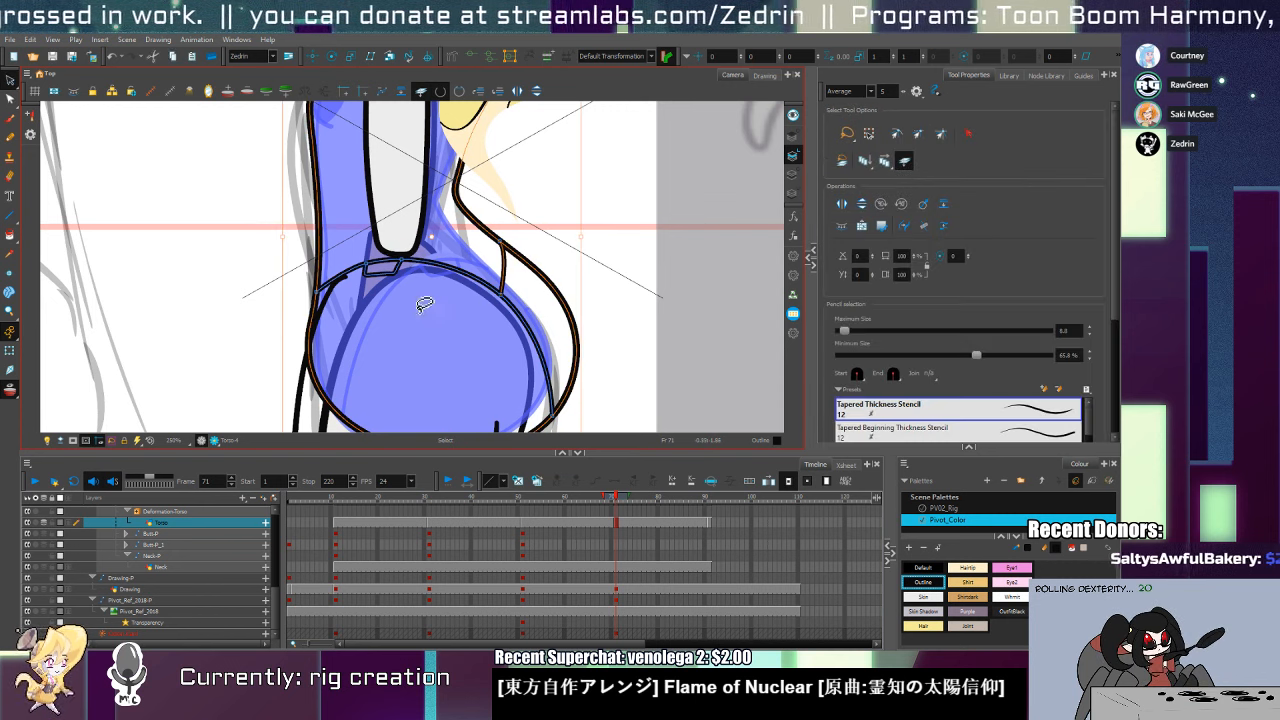
left_click(422, 260)
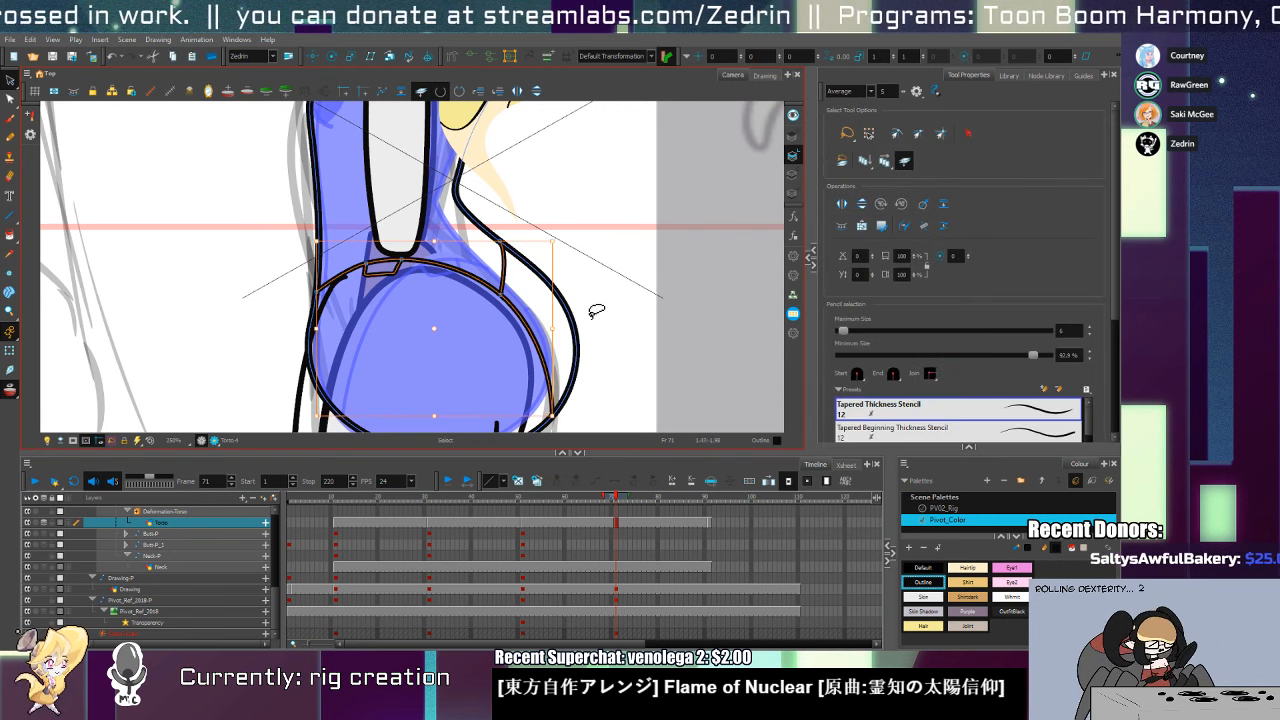
left_click(1089, 336)
left_click(1089, 336)
Fill the small waist patch with the Joint colour and the torso and hip areas with the Skin colour
key("alt+i")
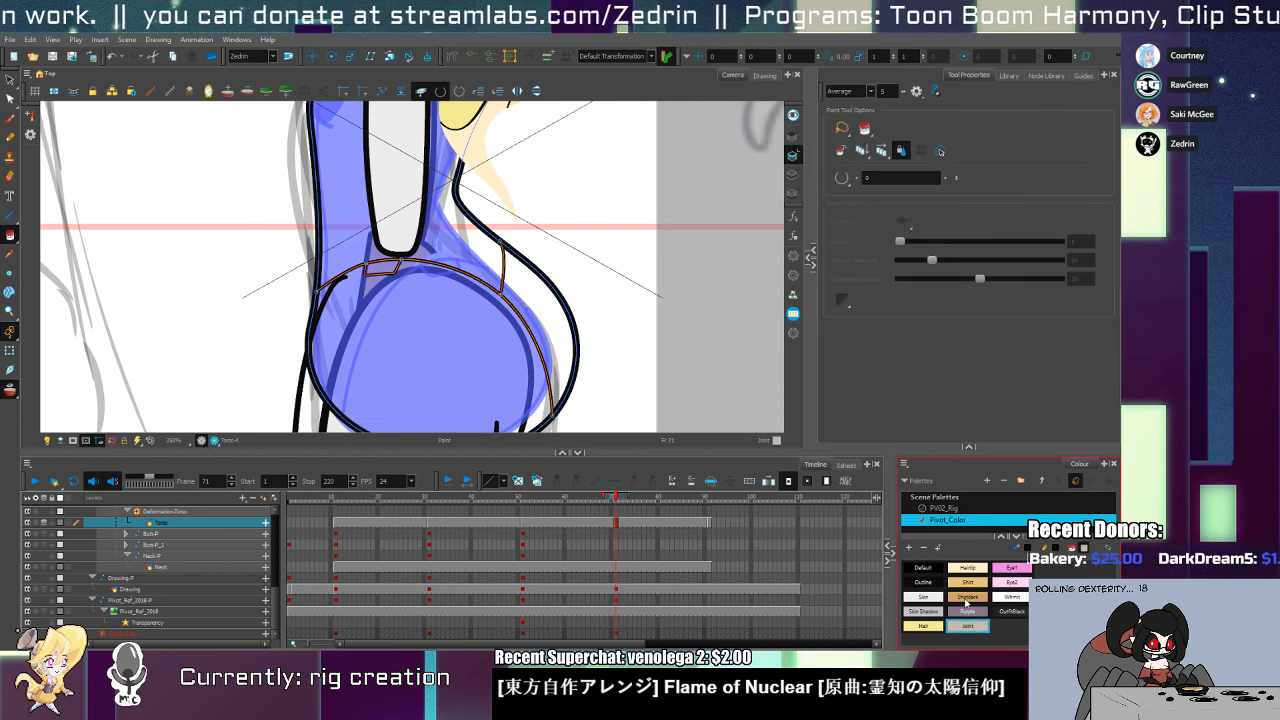
left_click(388, 268)
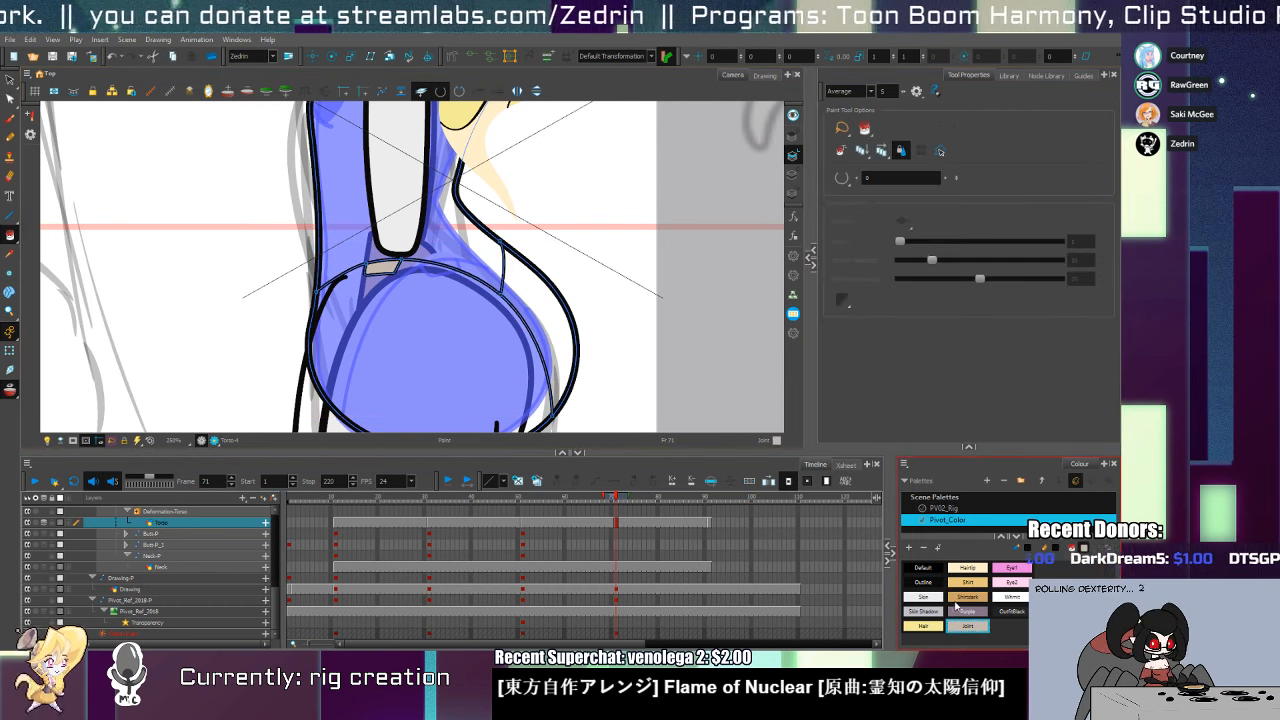
left_click(923, 596)
left_click(541, 334)
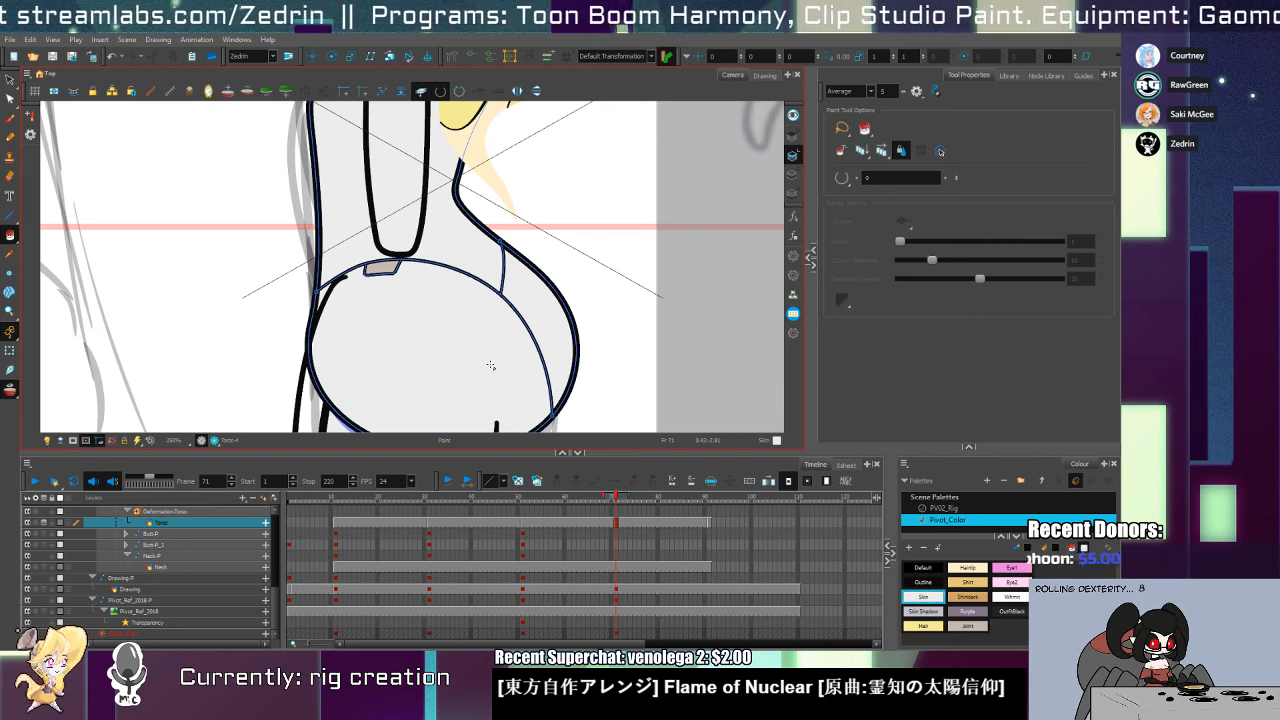
Reshape the upper hip curve and the corners of the small waist patch by adjusting their contour points
mouse_move(515, 356)
left_mouse_down()
mouse_move(534, 251)
mouse_move(525, 346)
left_mouse_up()
key("alt+q")
mouse_move(443, 237)
left_mouse_down()
mouse_move(410, 281)
mouse_move(417, 247)
left_mouse_up()
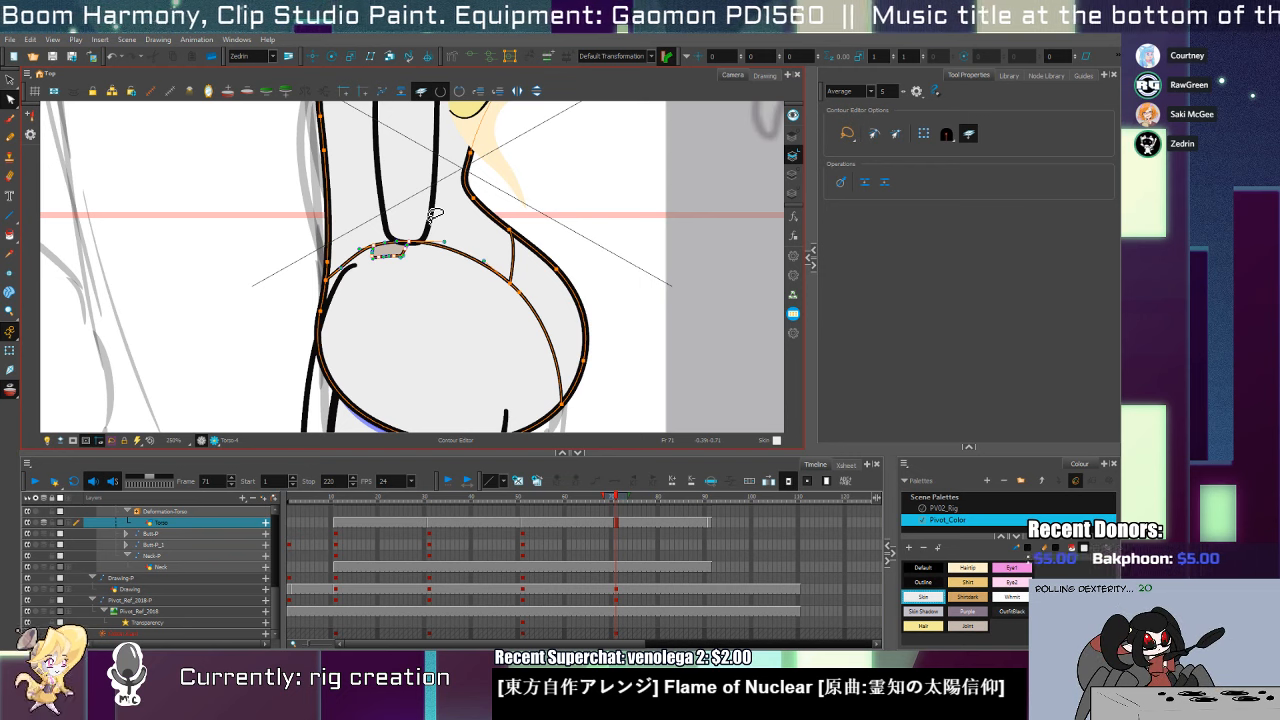
left_click_drag(337, 268, 338, 261)
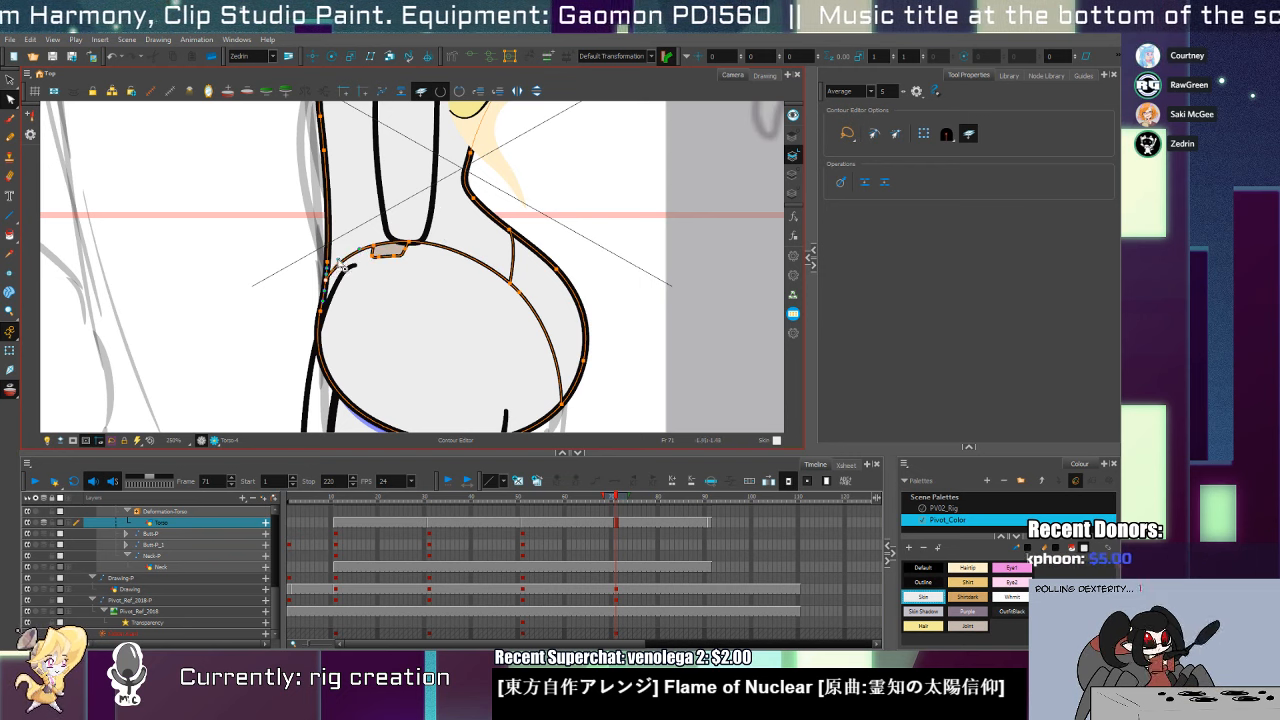
left_click_drag(411, 216, 408, 240)
left_click(405, 245)
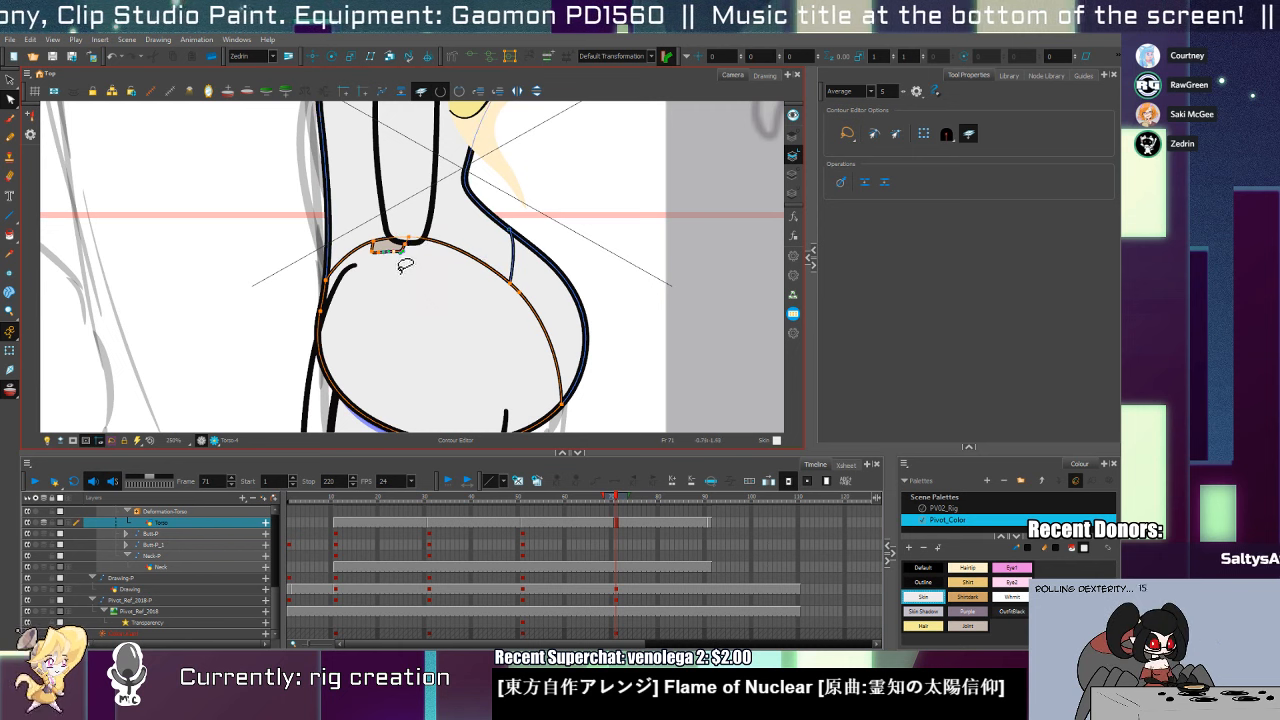
left_click(408, 240)
left_click_drag(405, 243, 402, 247)
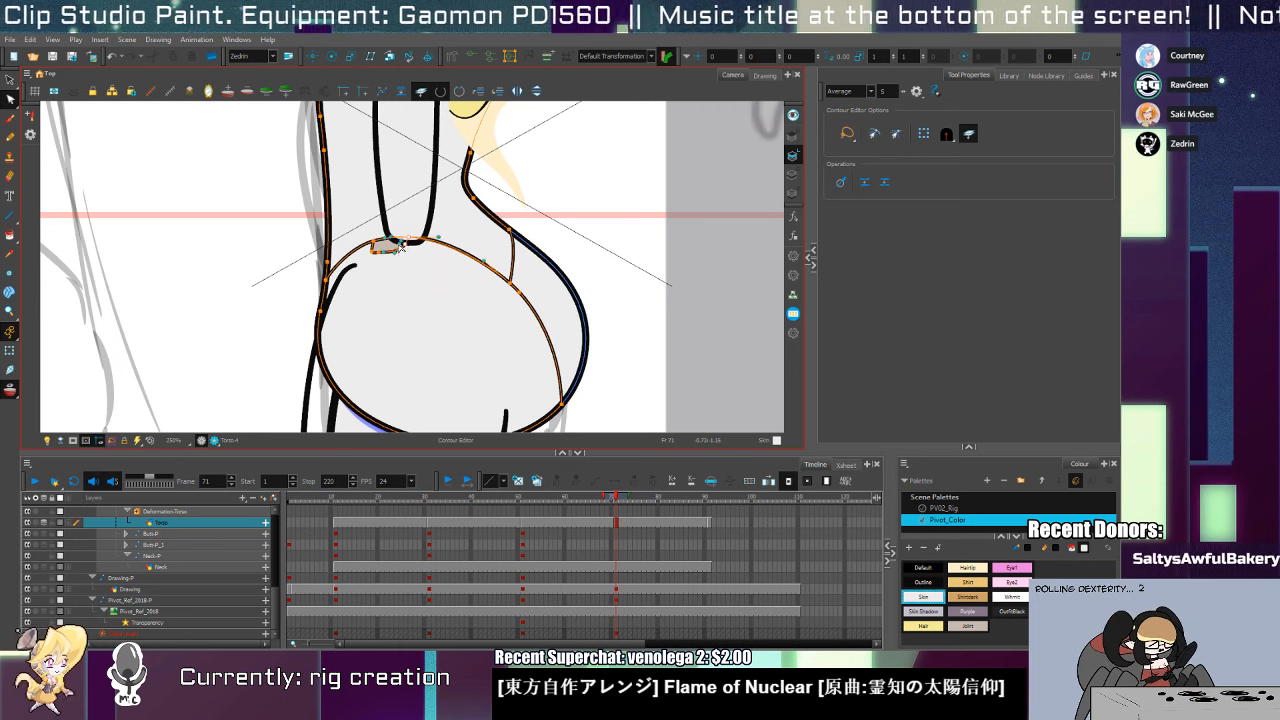
Examine the thigh drawing's outline and control points where it overlaps the hip
left_click_drag(499, 318, 504, 179)
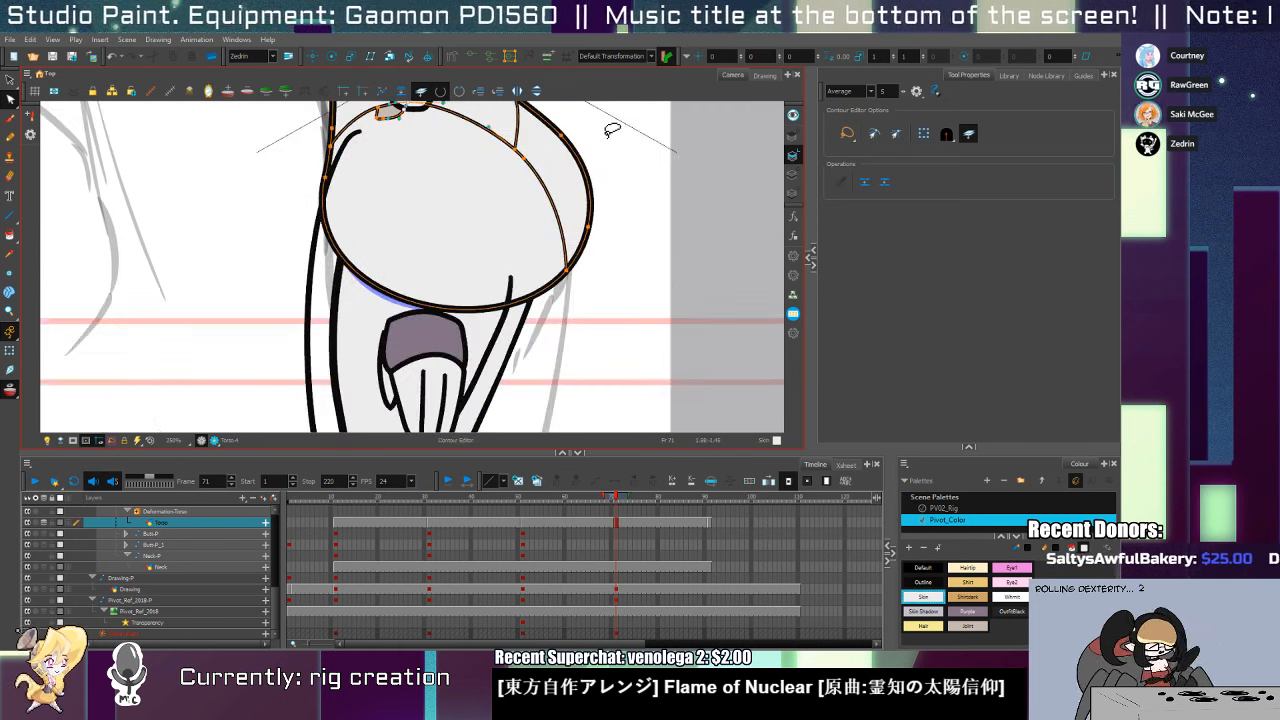
mouse_move(513, 271)
left_mouse_down()
mouse_move(495, 366)
mouse_move(462, 250)
left_mouse_up()
scroll(476, 309, "down", 2)
key("shift+t")
left_click(346, 290)
key("alt+q")
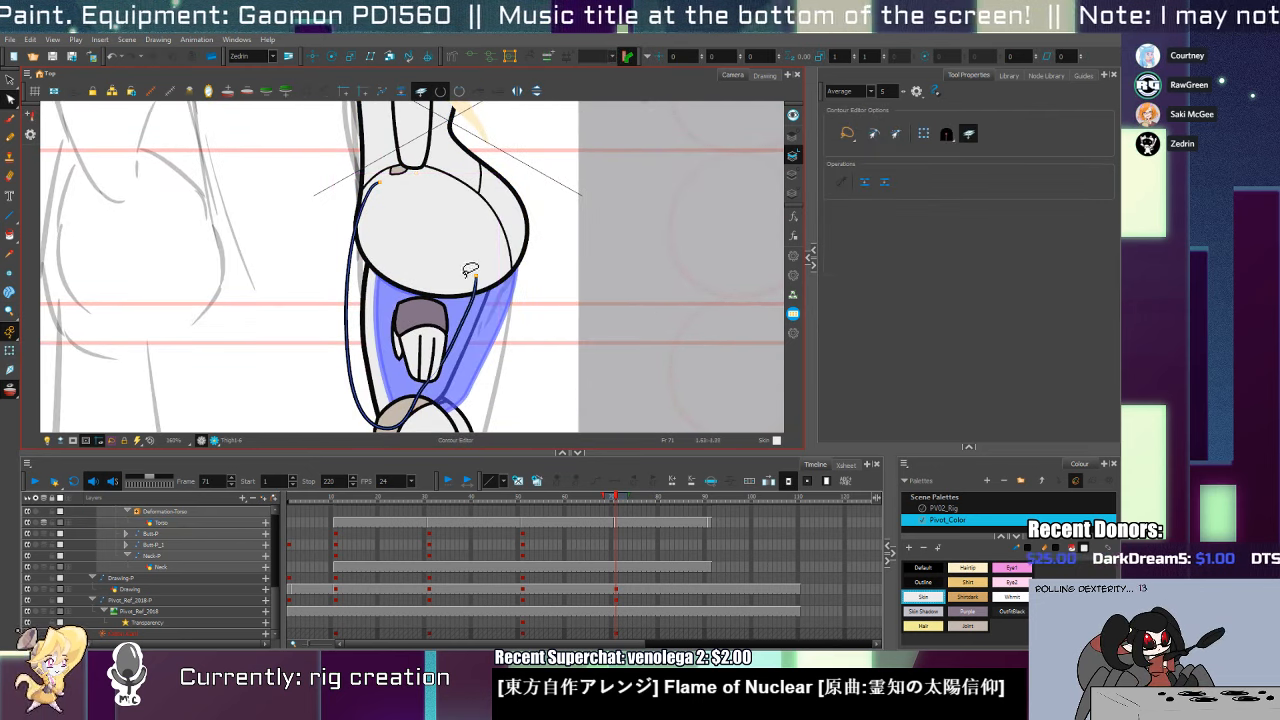
left_click(358, 221)
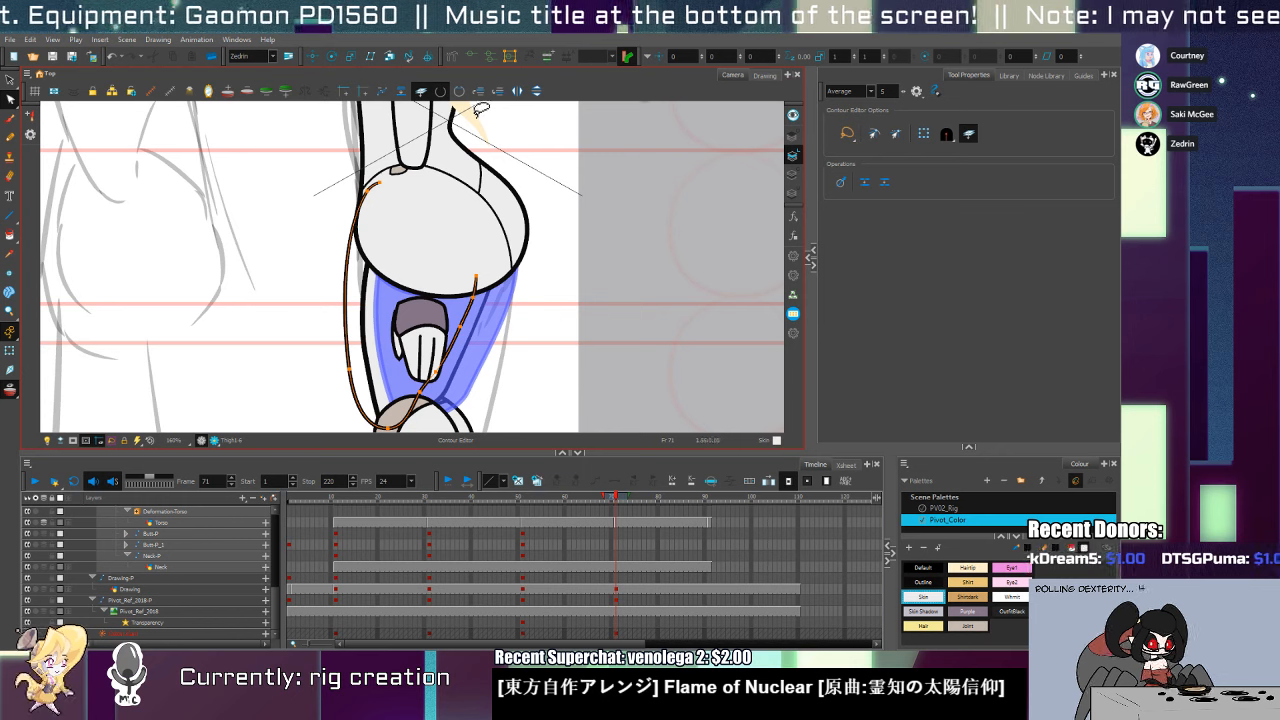
key("alt+/")
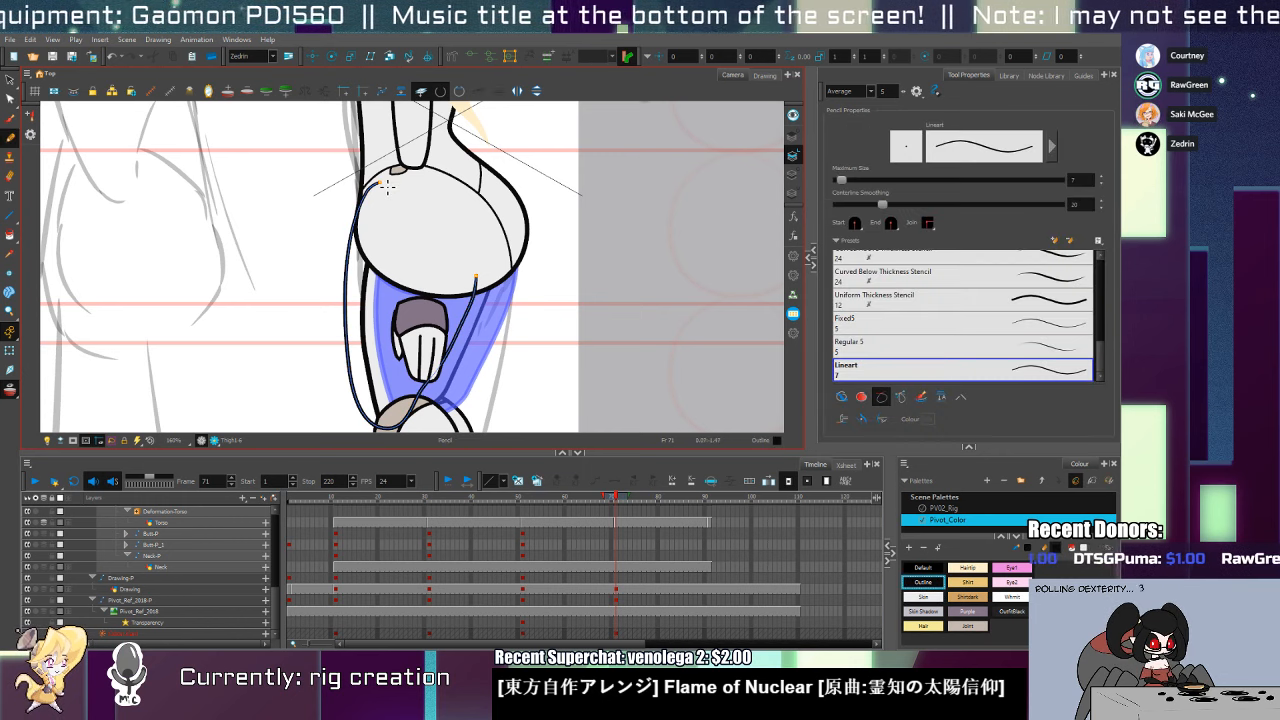
key("shift+t")
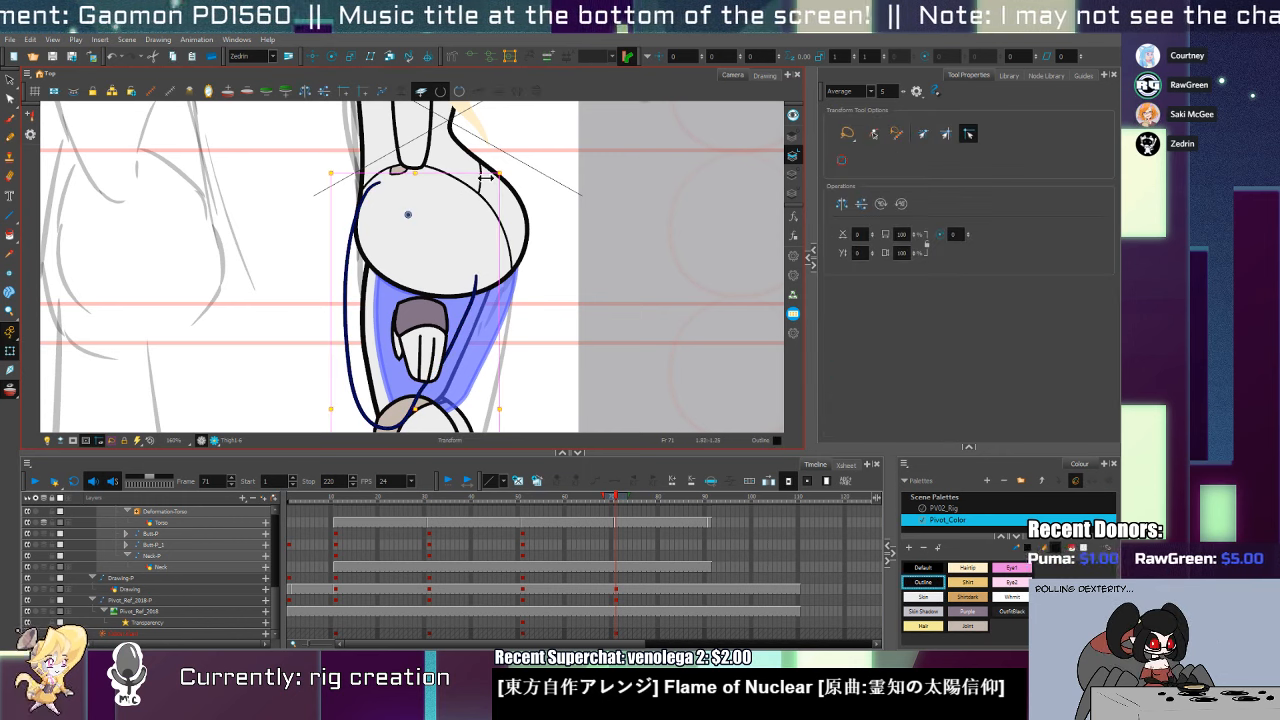
key("alt+t")
key("shift+t")
left_click(514, 172)
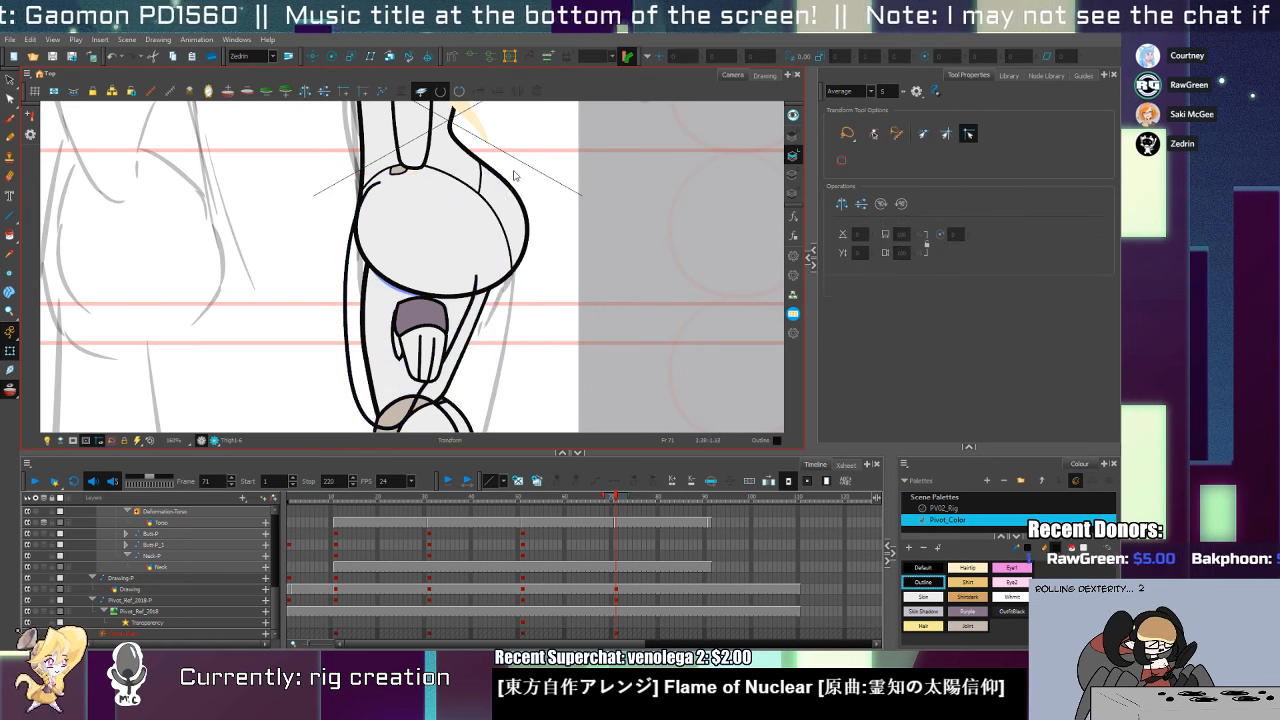
left_click(363, 405)
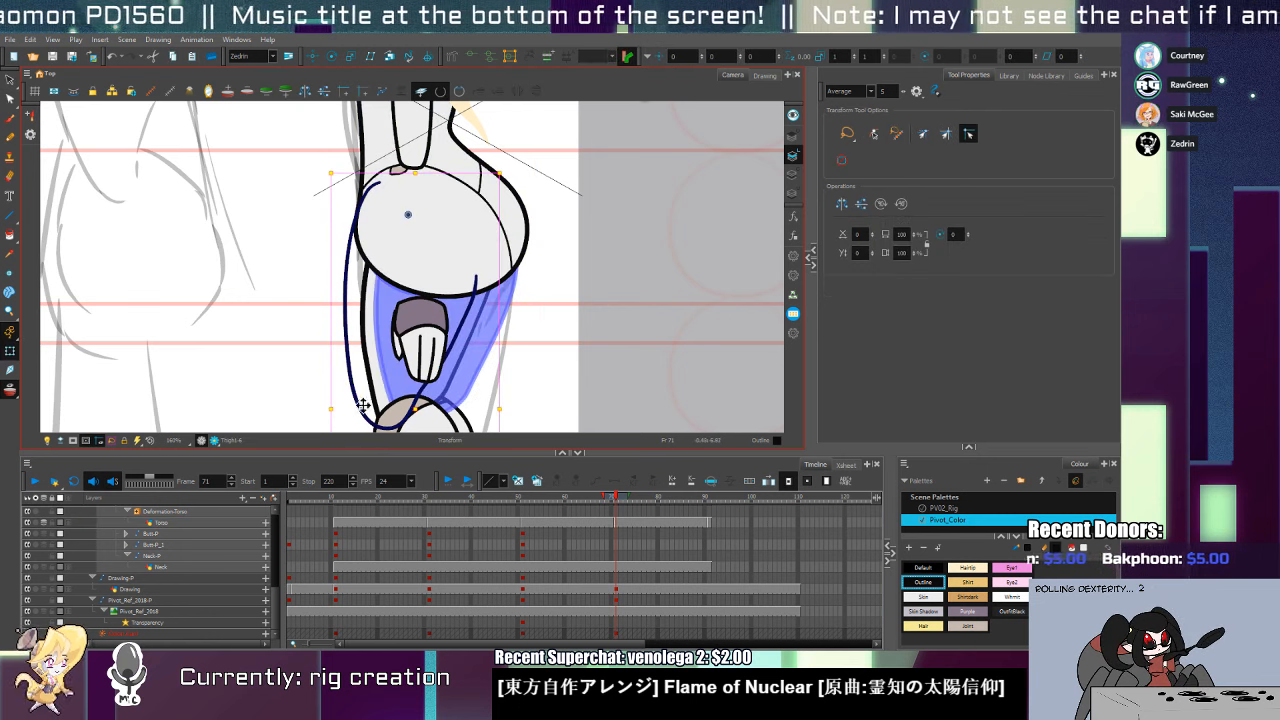
mouse_move(505, 170)
left_mouse_down()
mouse_move(500, 263)
mouse_move(517, 220)
mouse_move(499, 172)
left_mouse_up()
key("alt+z")
left_click(398, 162)
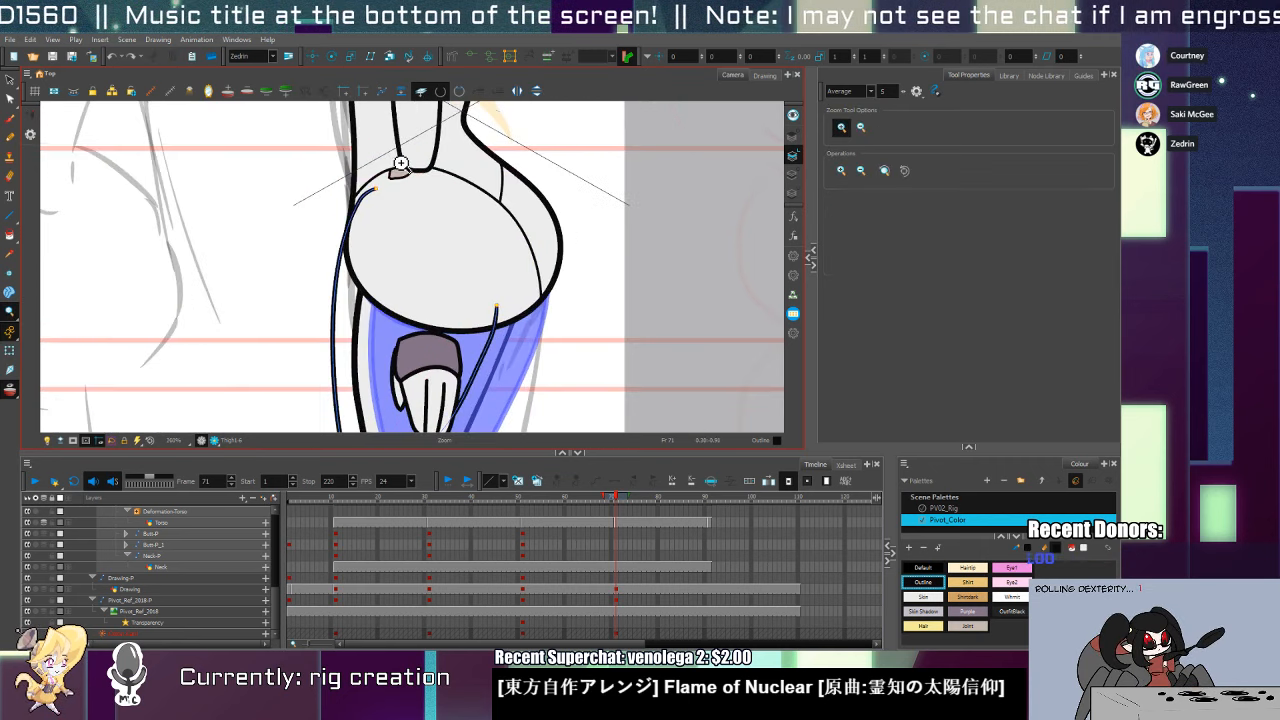
left_click(401, 162)
key("alt+q")
left_click(351, 232)
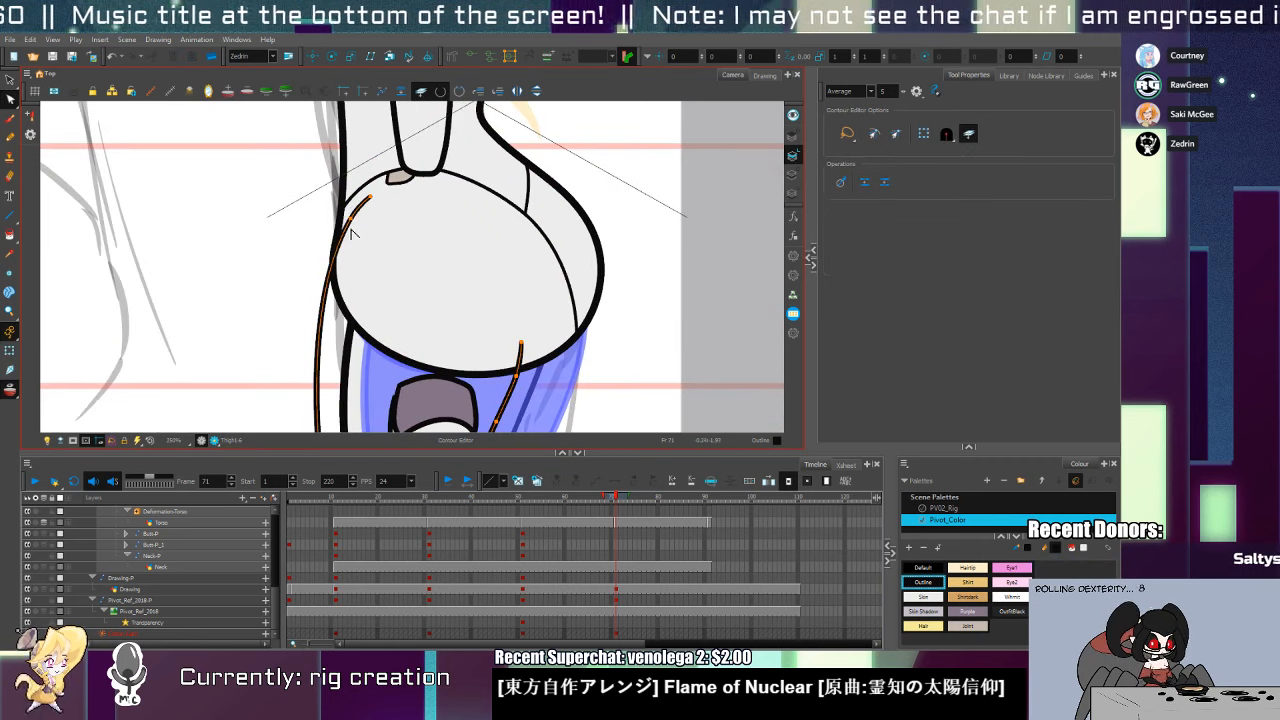
Select the Butt-P piece and reposition it against the torso's lower hip edge at frame 71
key("shift+t")
left_click(486, 286)
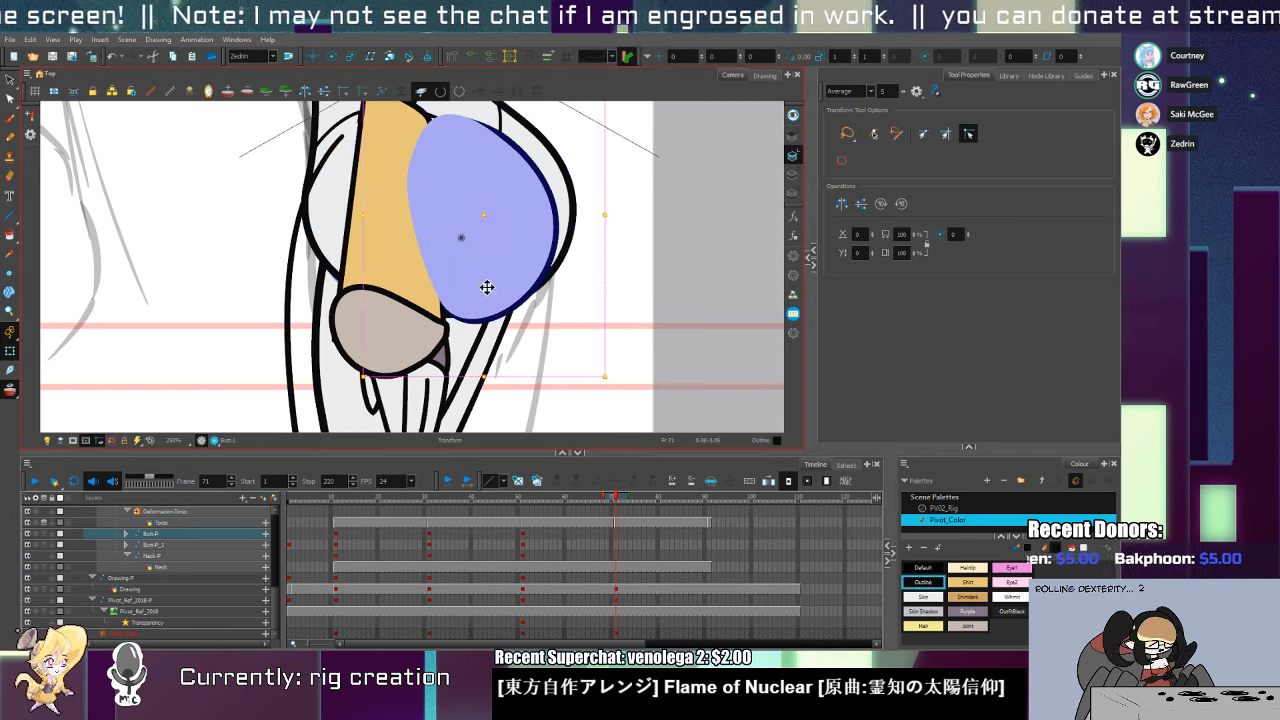
left_click_drag(486, 286, 466, 360)
key("alt+z")
left_click(466, 360, "alt")
left_click(464, 358, "alt")
left_click(464, 358, "alt")
key("shift+t")
left_click(427, 194)
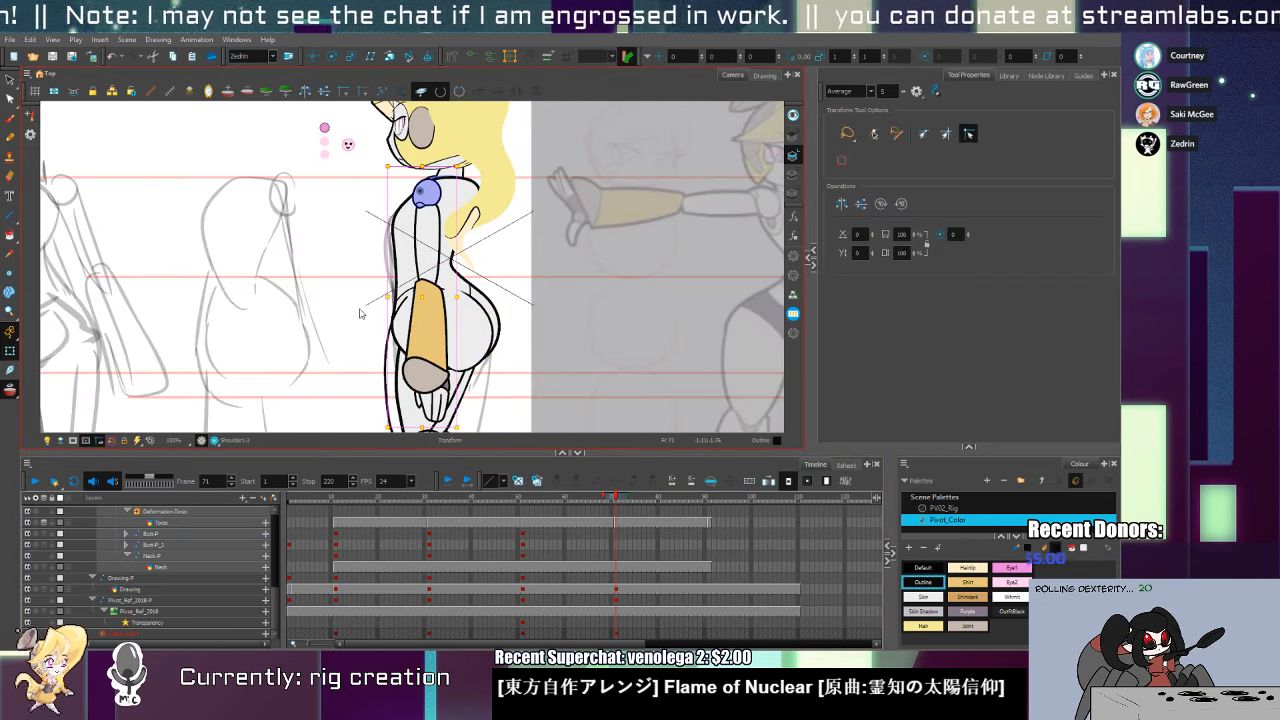
left_click(471, 352)
left_click_drag(479, 375, 483, 360)
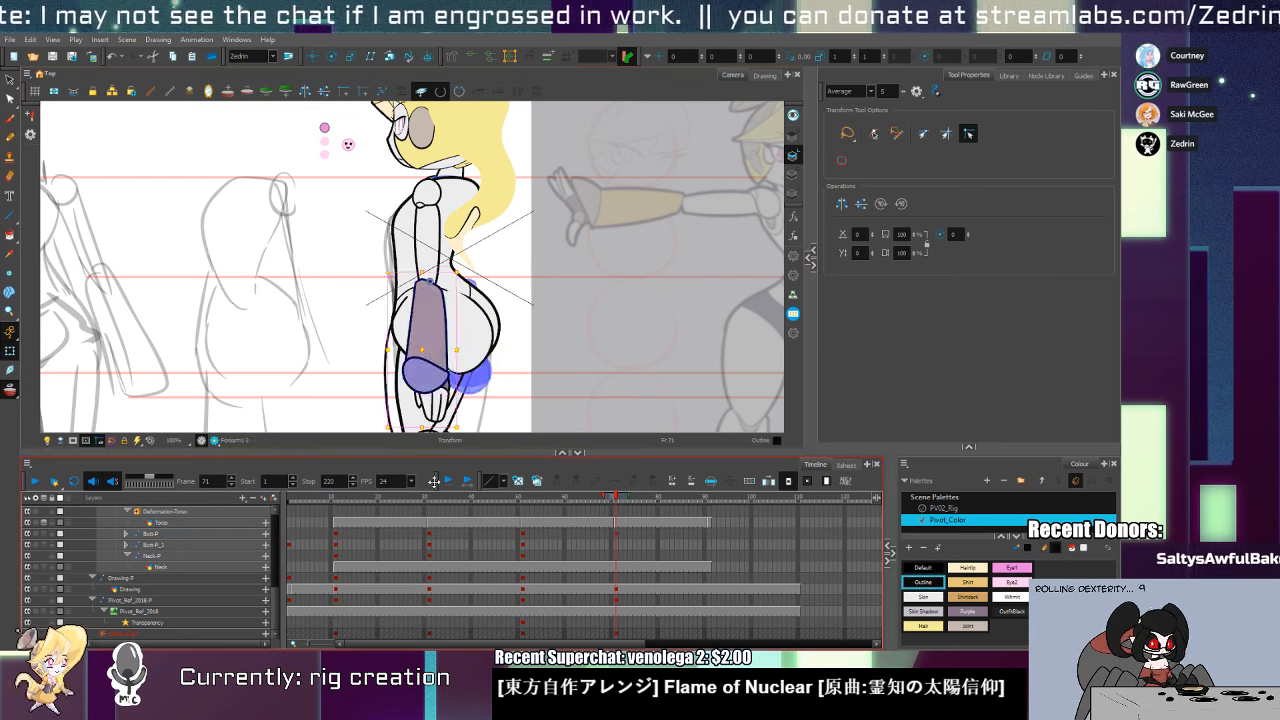
Reshape the lower contour of the Butt-P drawing to follow the bottom curve of the hip
key("alt+z")
left_click(473, 369)
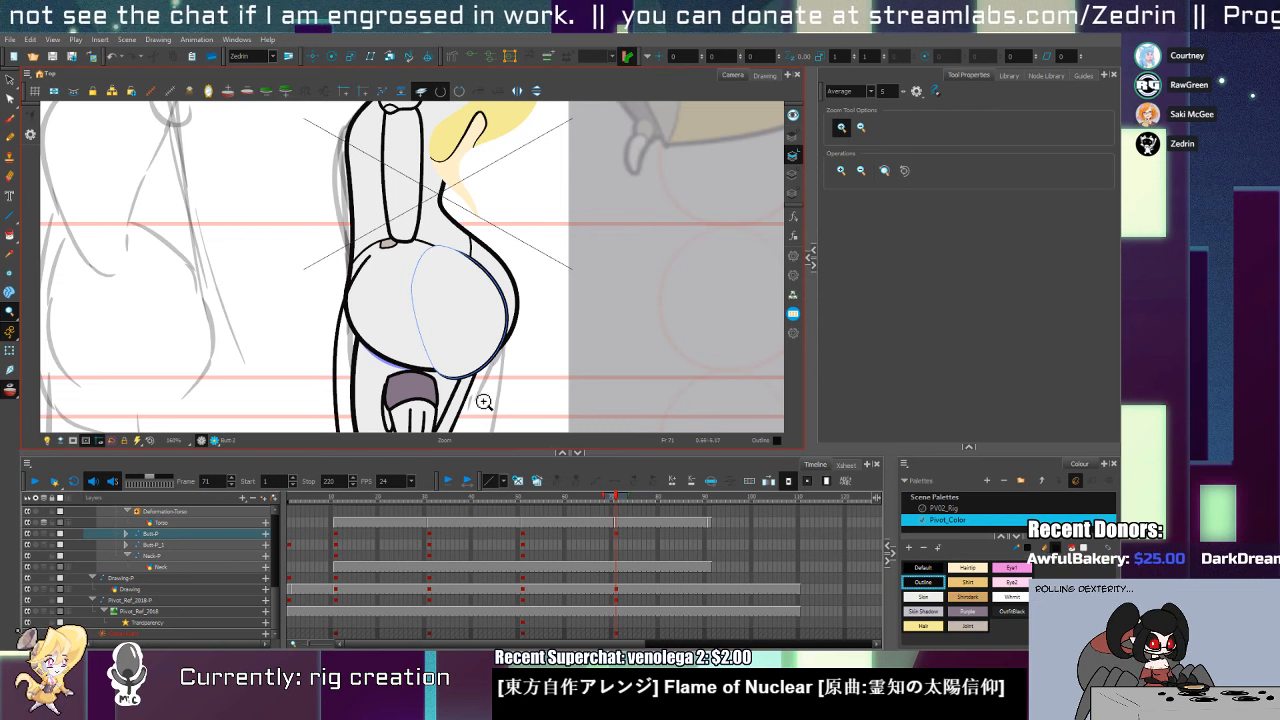
key("alt+q")
left_click(447, 356)
left_click_drag(436, 371, 425, 372)
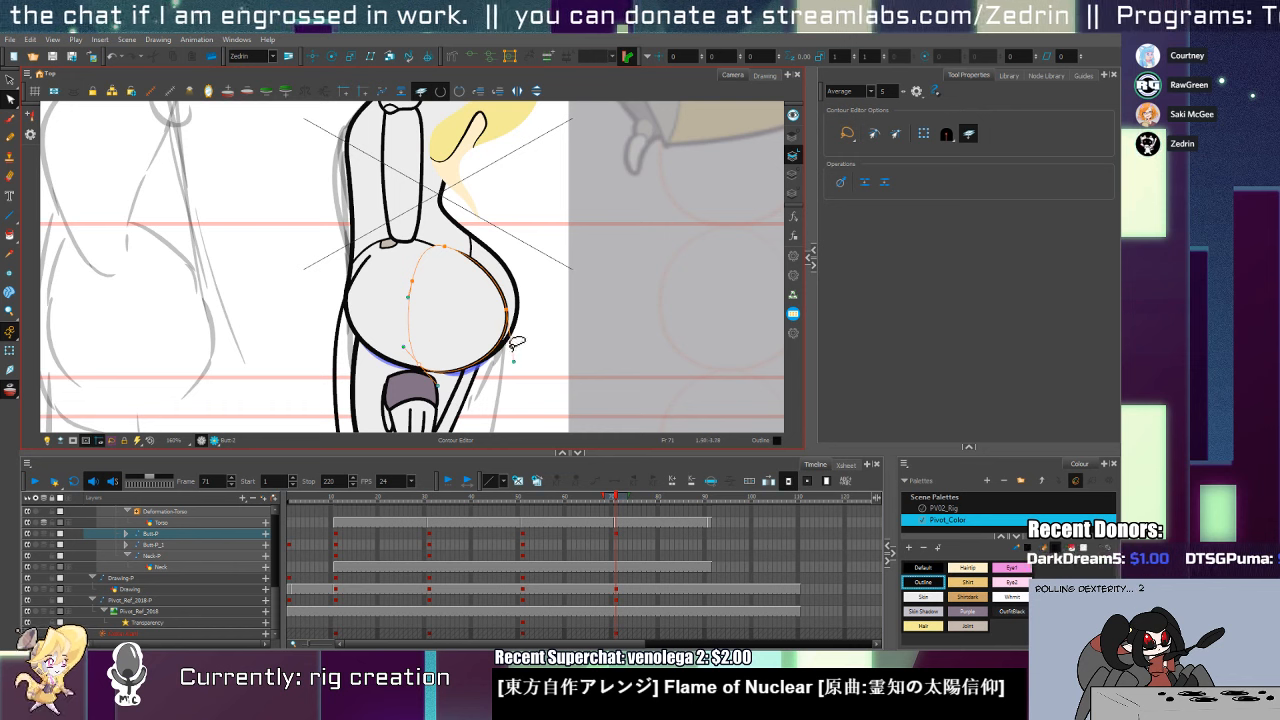
Hide the torso and the Butt-P piece to expose the body parts behind them
key("shift+t")
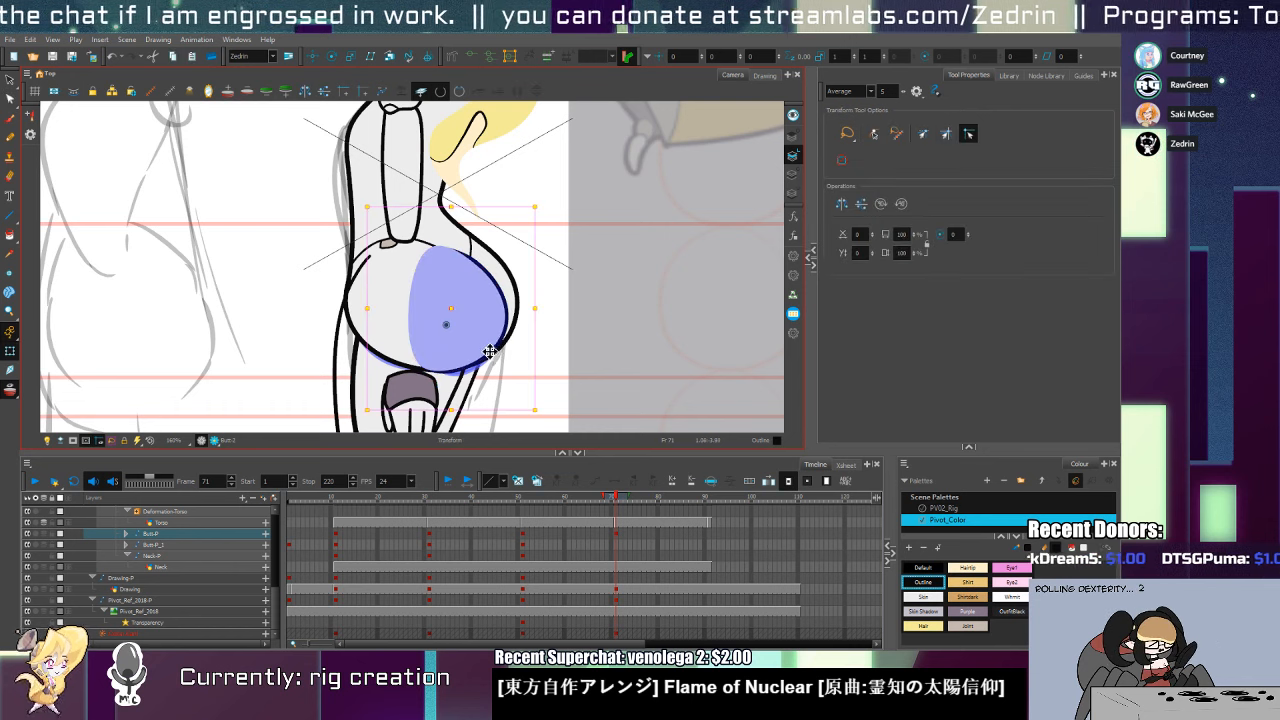
left_click(514, 288)
key("Delete")
left_click(492, 333)
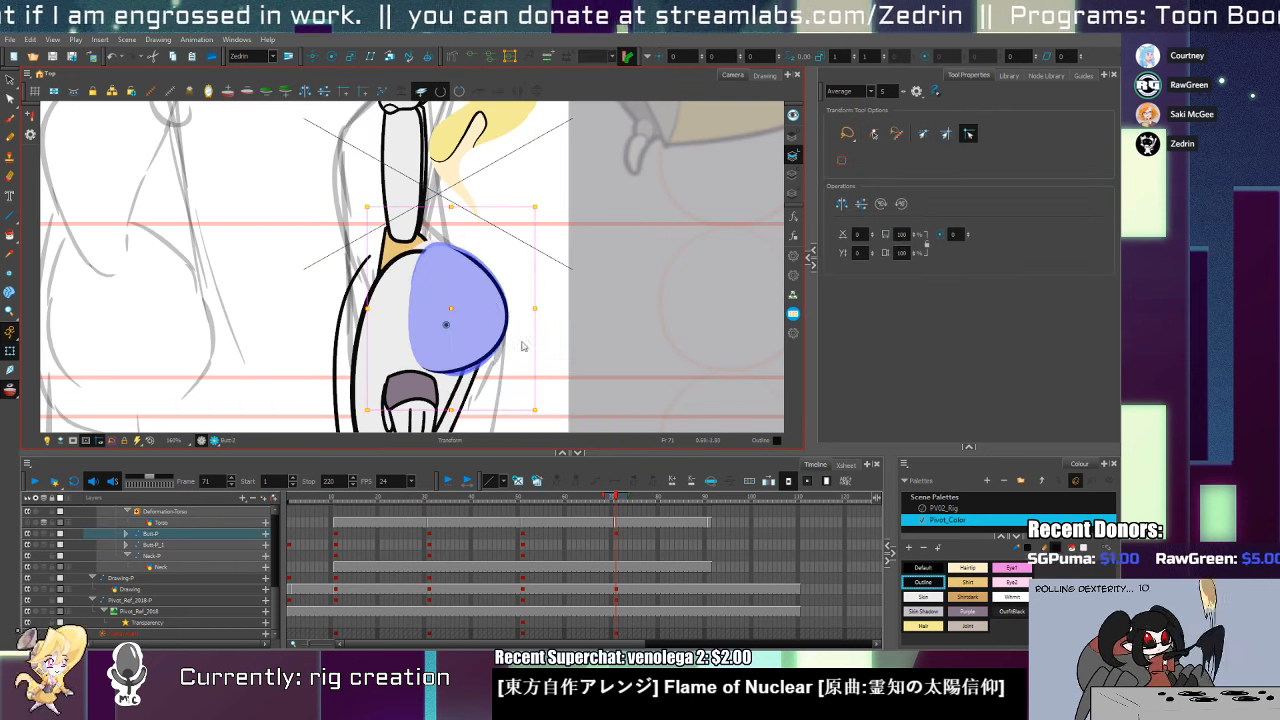
key("Delete")
Move the Butt-P_1 piece outward past the rear of the thigh and show all hidden layers again
left_click(480, 352)
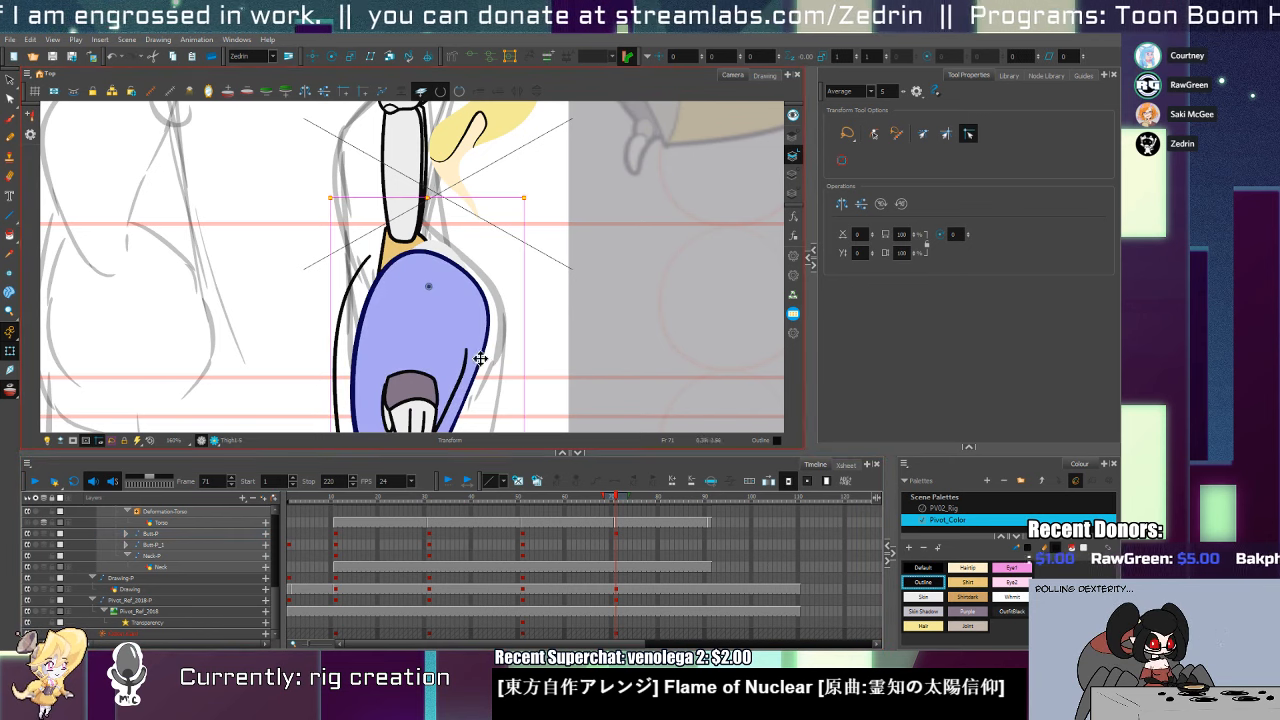
left_click(452, 254)
left_click_drag(452, 254, 515, 265)
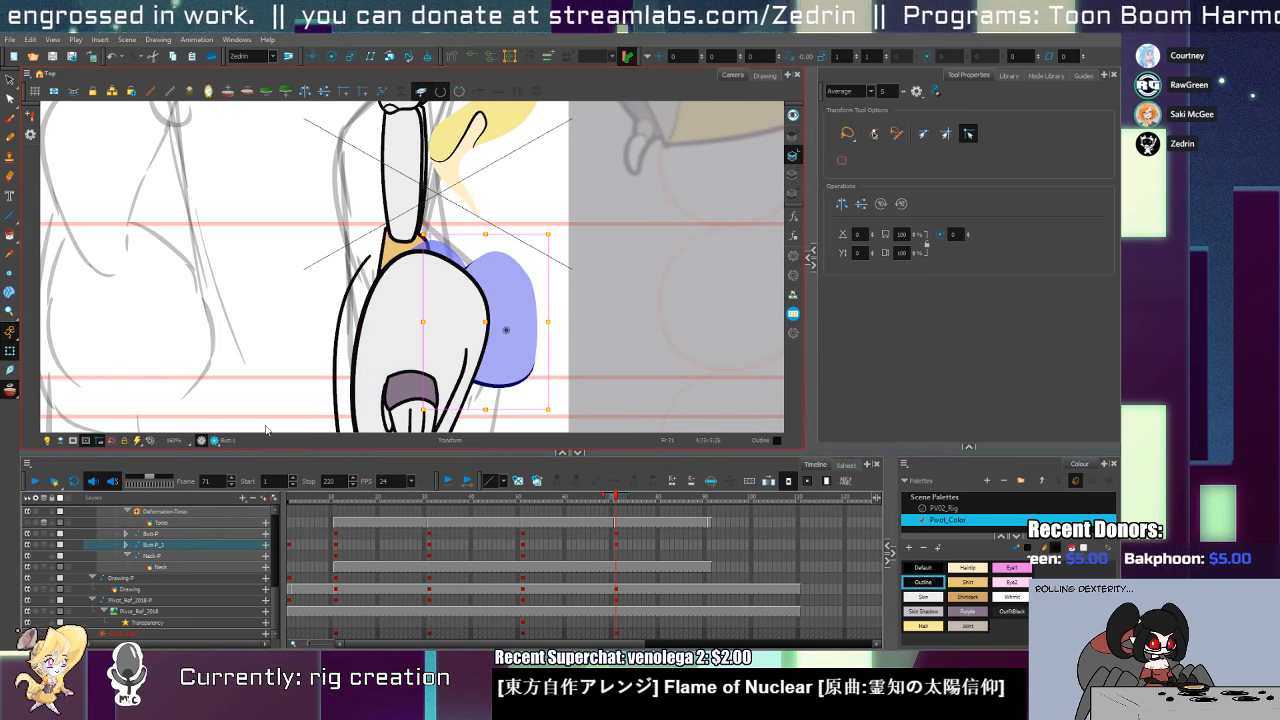
left_click(28, 498)
Nudge the Butt-P_1 piece in front of the thigh and shift it slightly up and inward along the hip
left_click(527, 369)
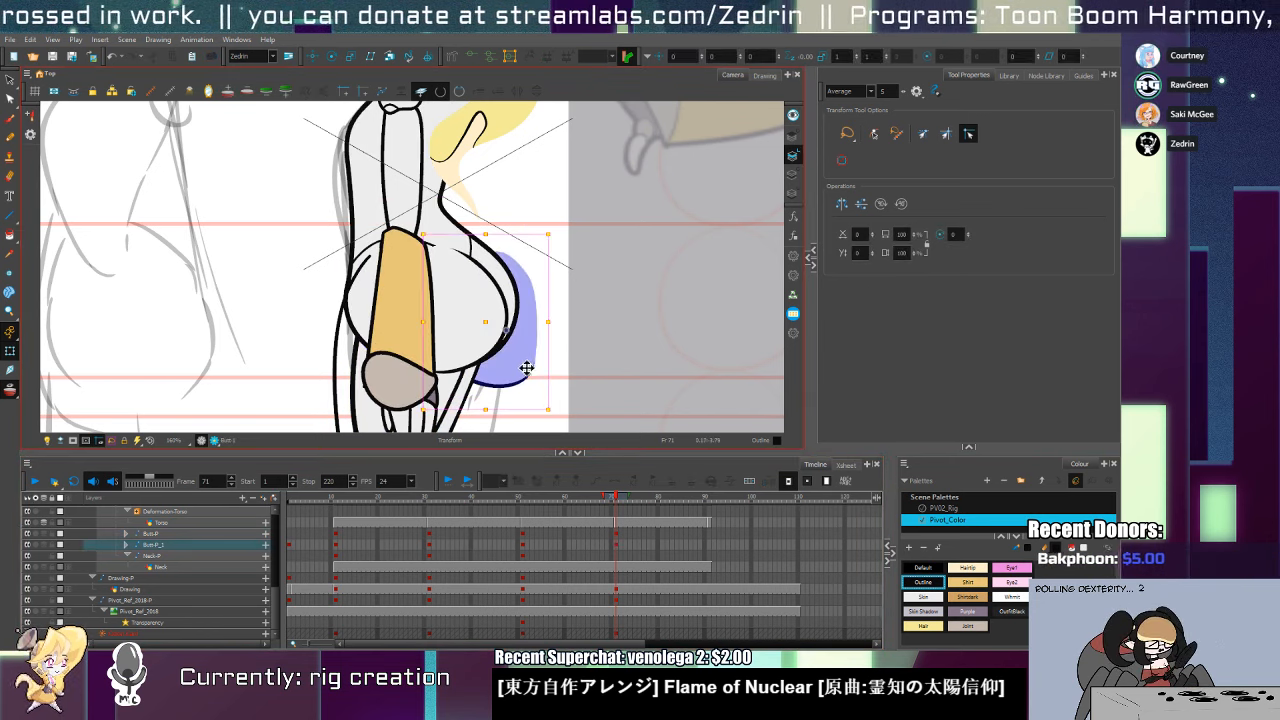
key("alt+Down")
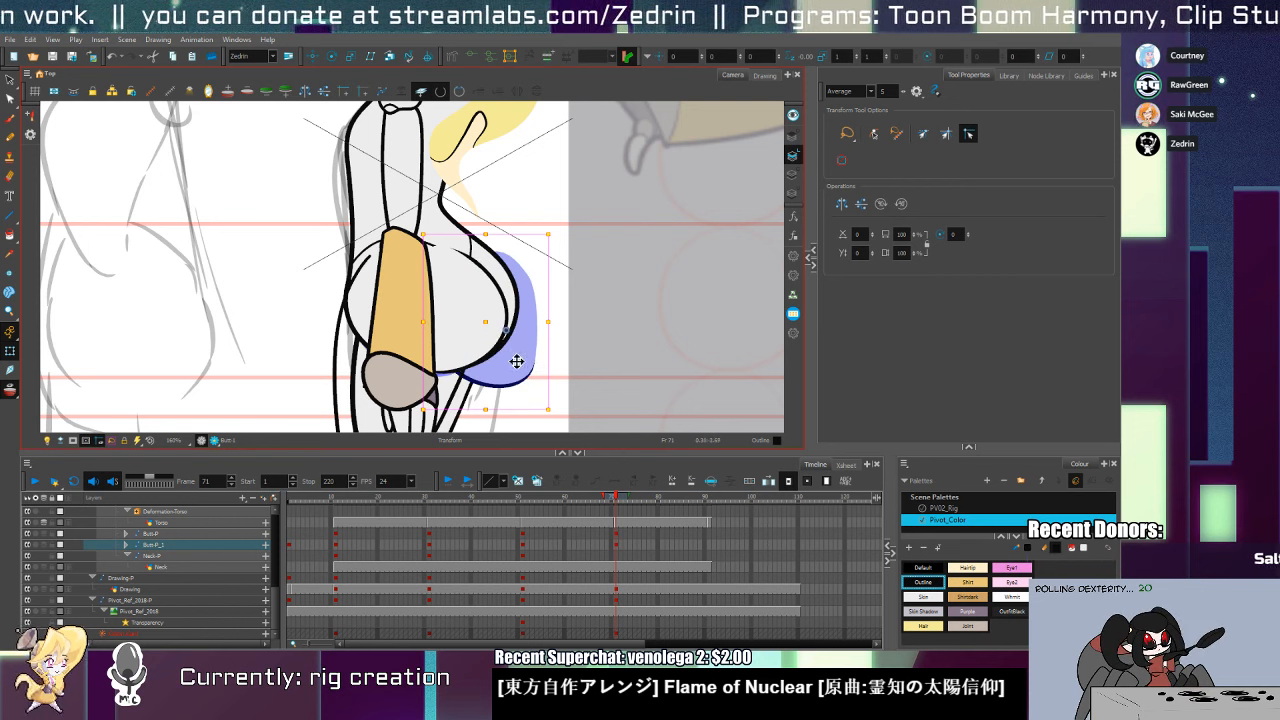
left_click_drag(518, 361, 507, 341)
Move the Butt-P piece outward and slightly up over the torso's rear hip contour, aligning it with the Butt-P_1 piece
left_click(442, 366)
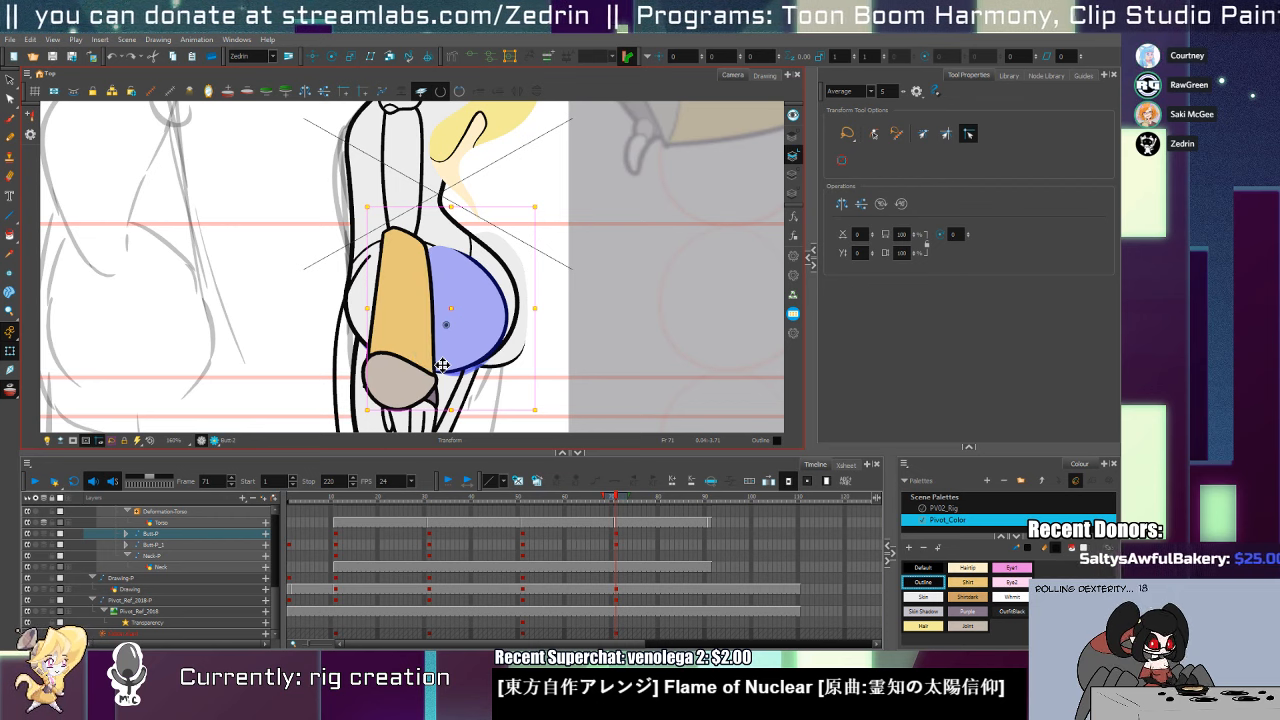
left_click_drag(486, 356, 524, 343)
left_click(516, 368)
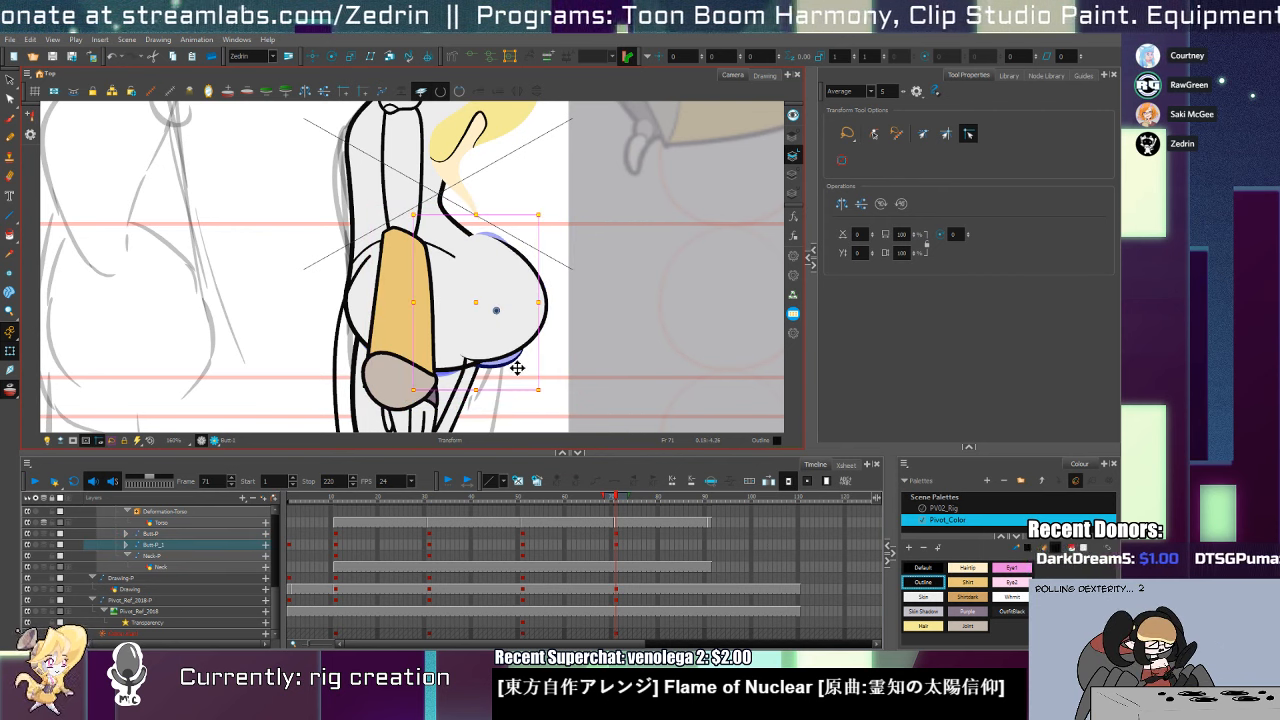
left_click(441, 383)
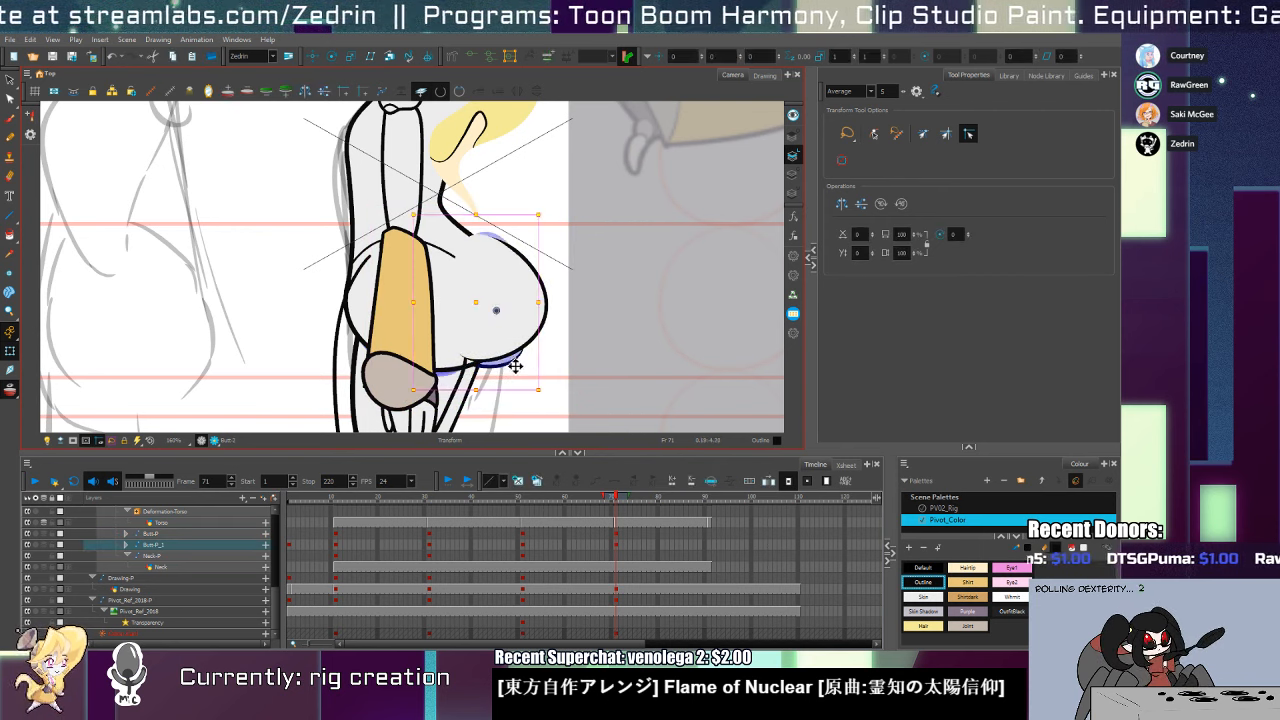
Nudge the Butt-P_1 piece forward and adjust its drawing so its rear curve overlaps the Butt-P piece
left_click(443, 373)
key("alt+Down")
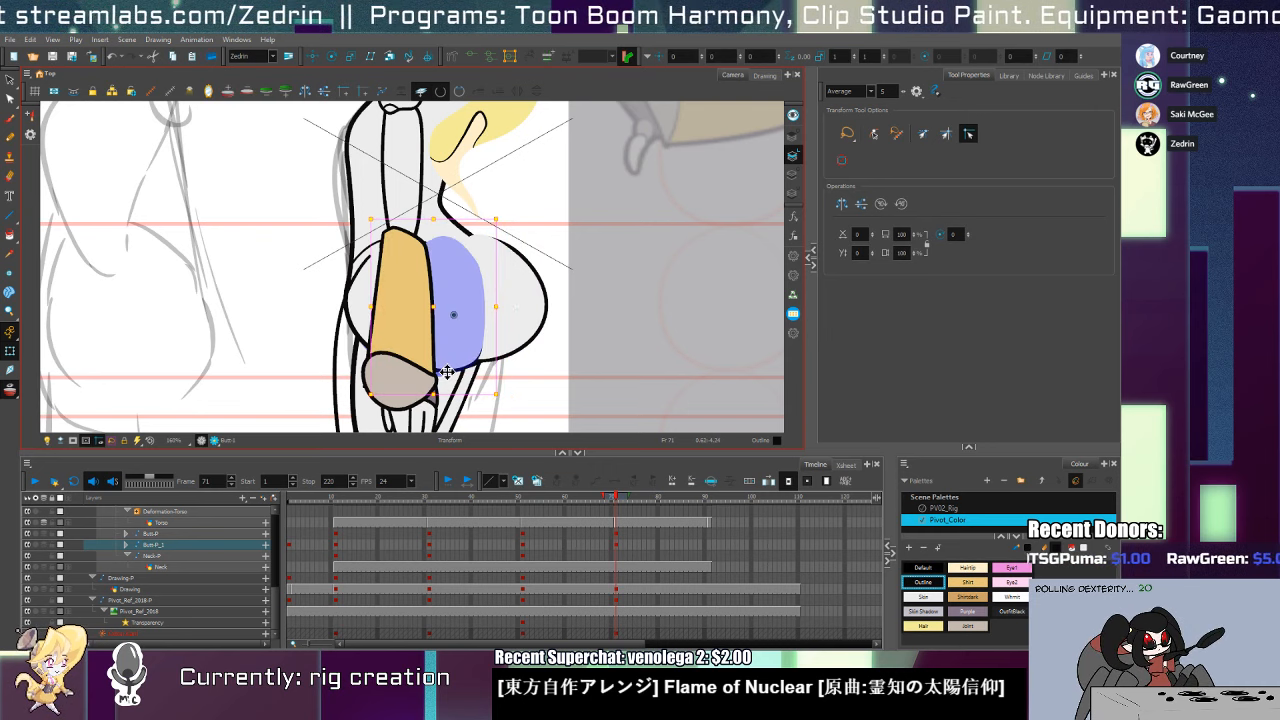
left_click(530, 337)
key("alt+s")
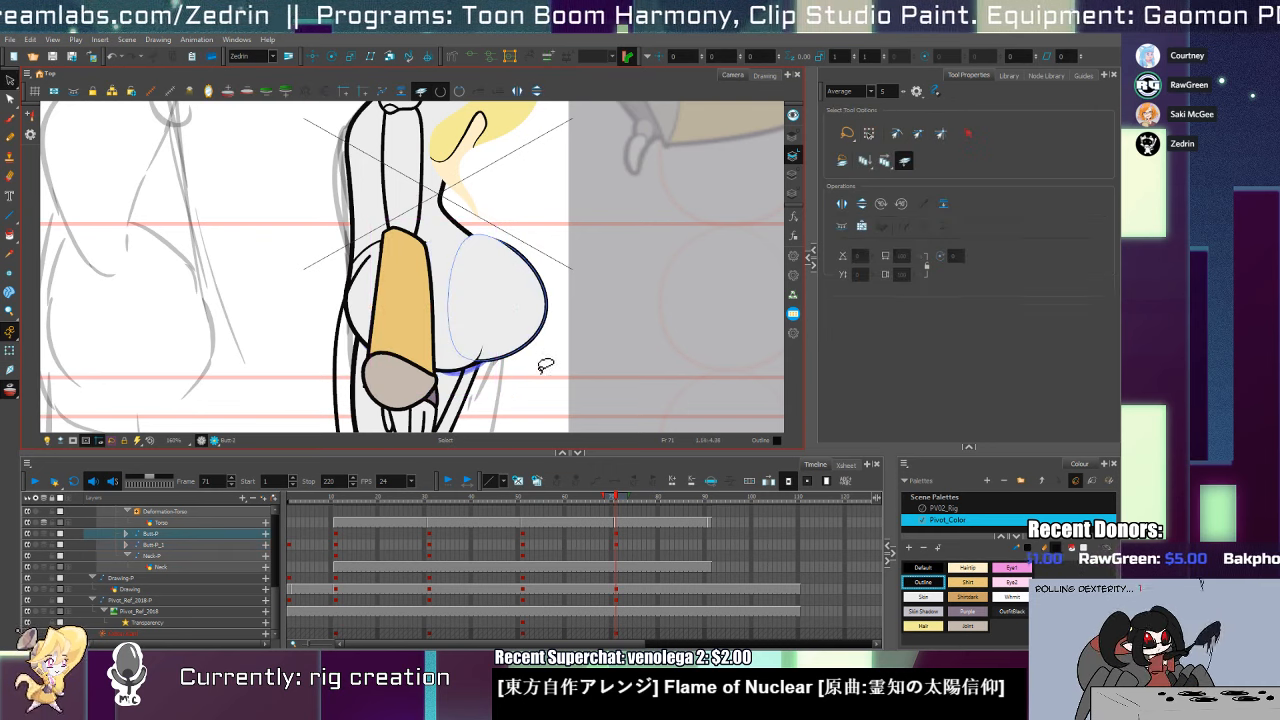
key("ctrl+a")
key("shift+t")
left_click(462, 366)
key("alt+s")
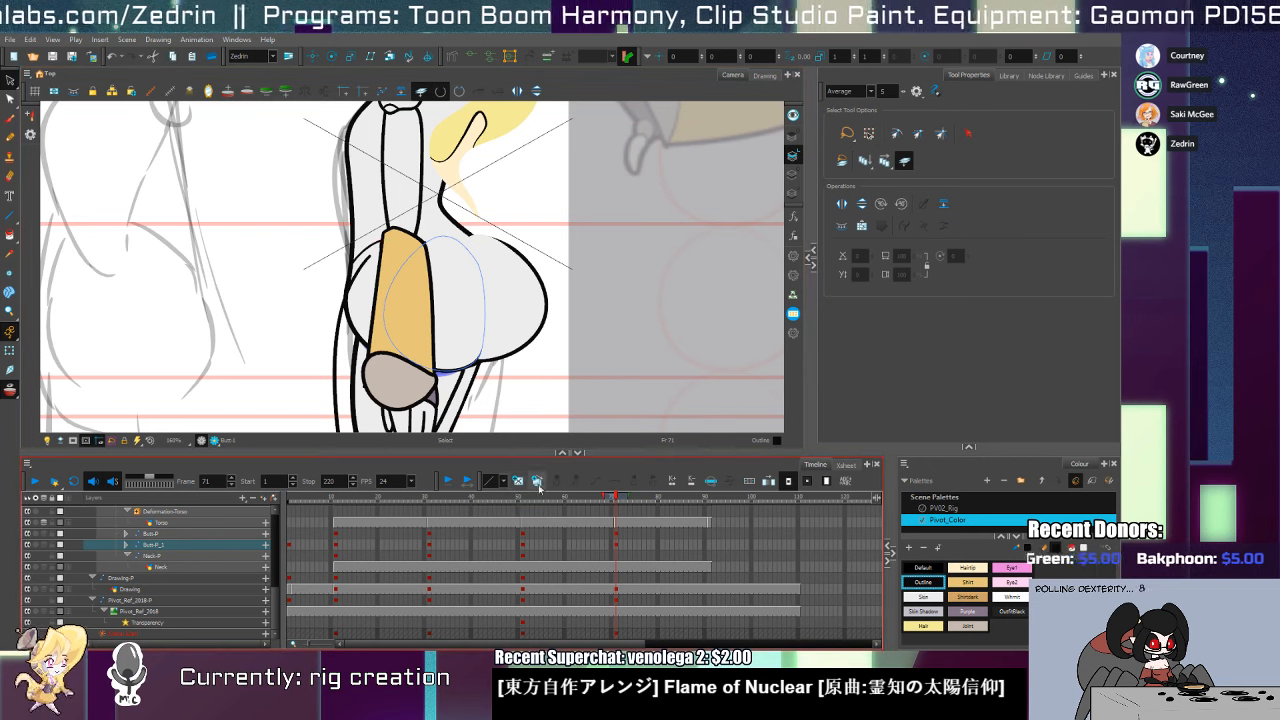
left_click(551, 325)
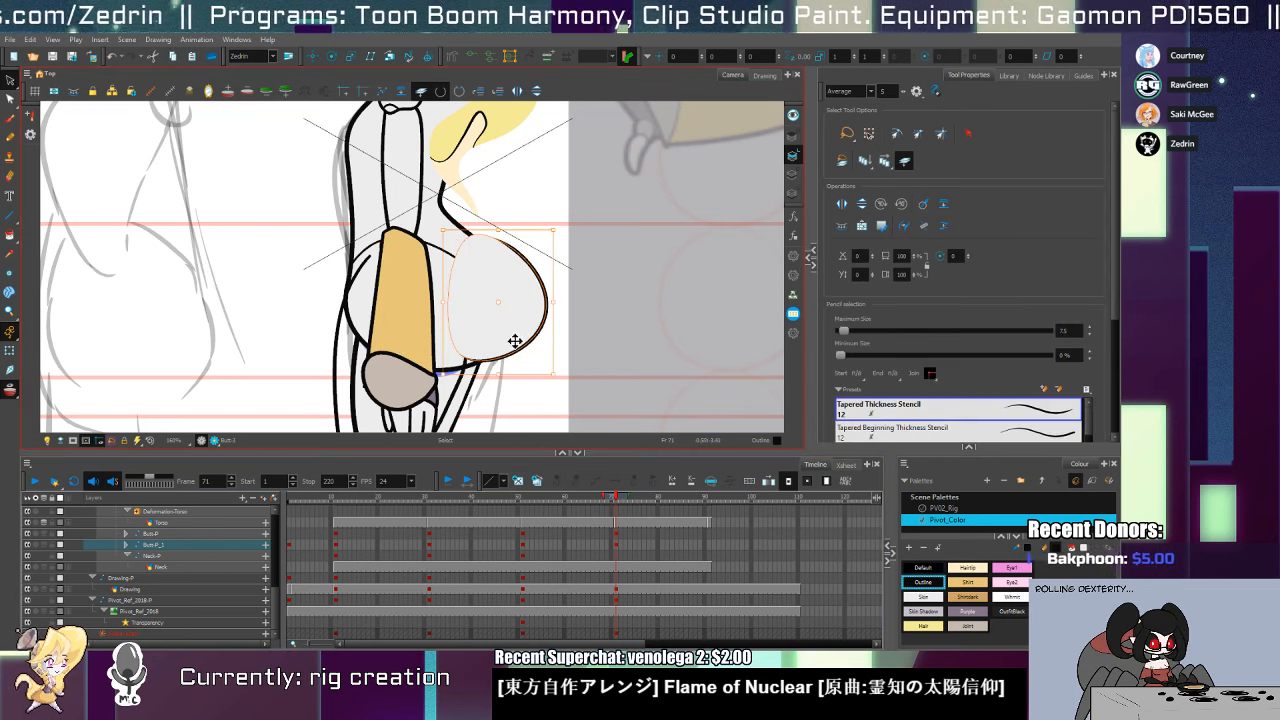
mouse_move(515, 327)
left_mouse_down()
mouse_move(468, 334)
mouse_move(471, 357)
left_mouse_up()
Scale the outer Butt-P piece down slightly, shift it inward and down, and delete it from the rear hip
key("shift+t")
left_click(528, 335)
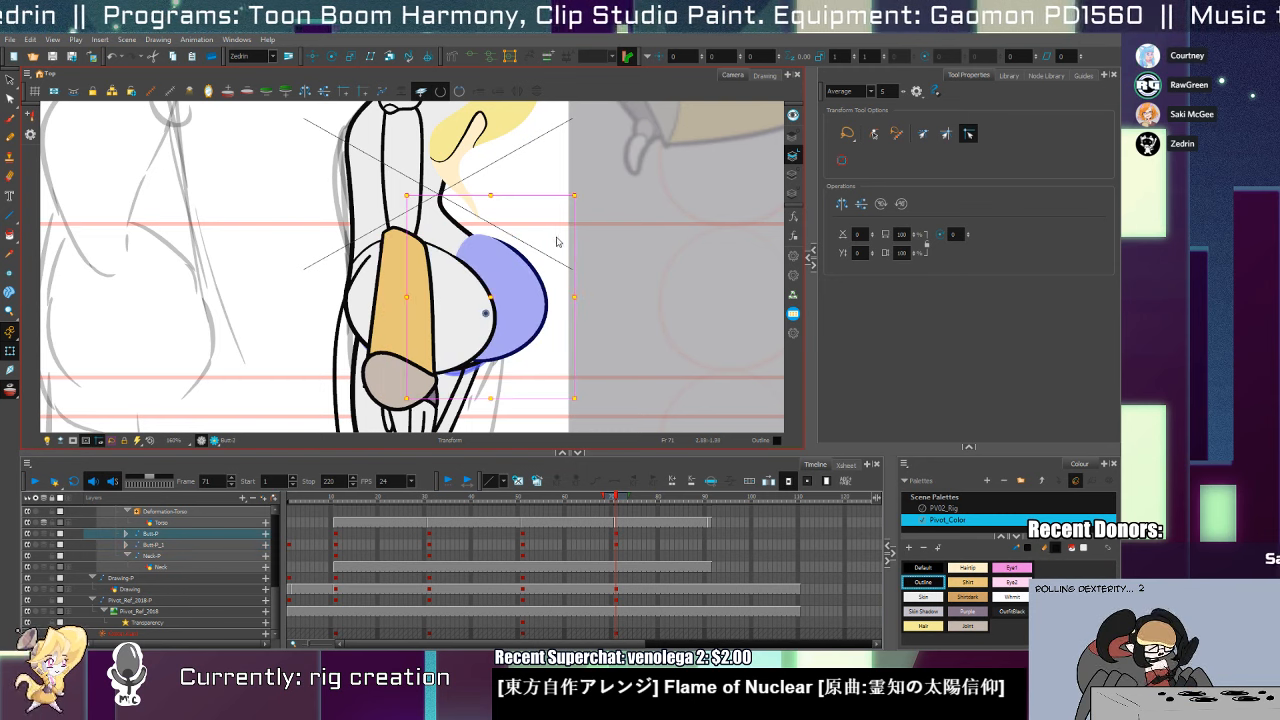
left_click_drag(576, 197, 566, 205)
left_click_drag(560, 204, 558, 209)
left_click_drag(523, 320, 486, 350)
key("Delete")
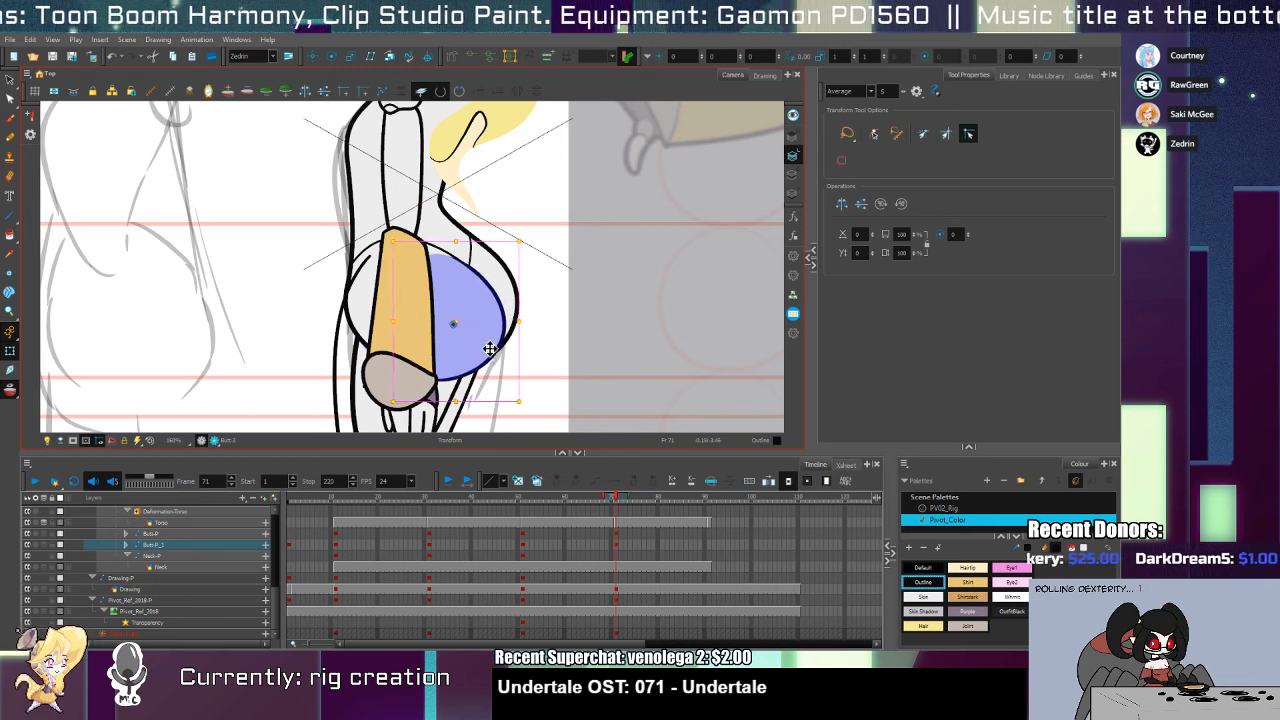
Reshape the torso's rear hip contour with the Contour Editor so it curves smoothly around the Butt-P_1 piece
left_click(517, 308)
key("alt+q")
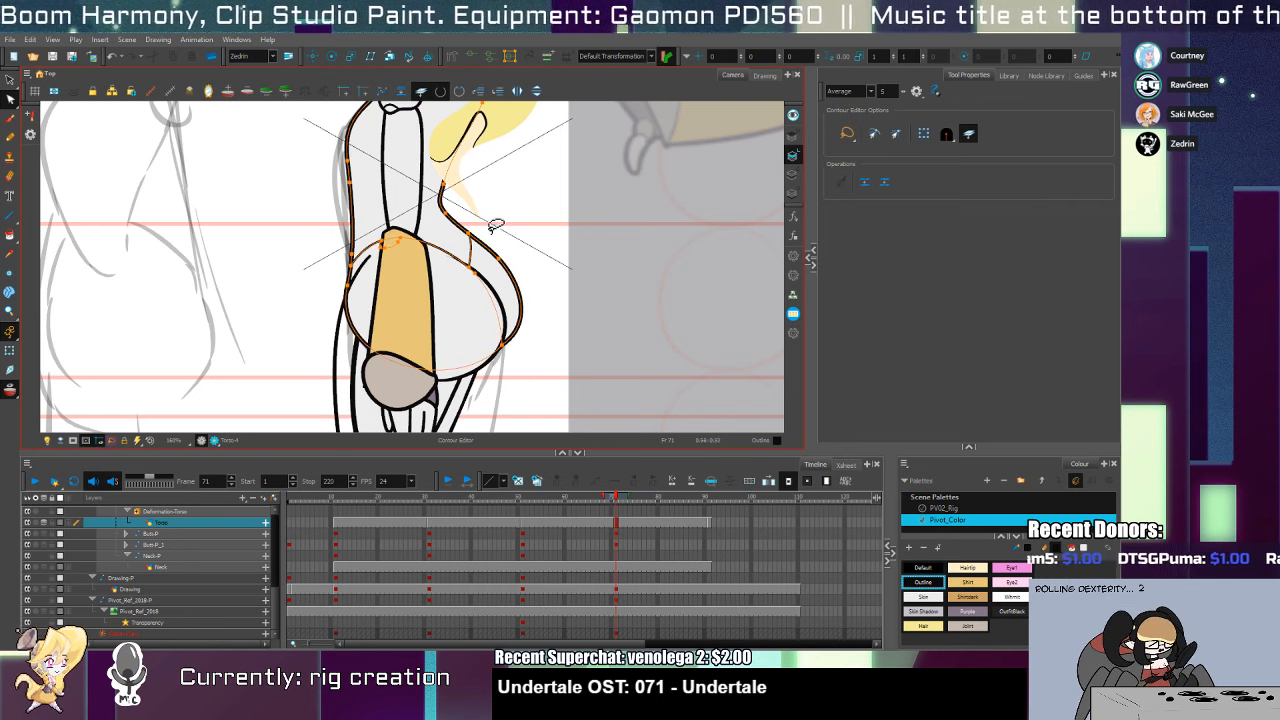
left_click_drag(490, 231, 503, 262)
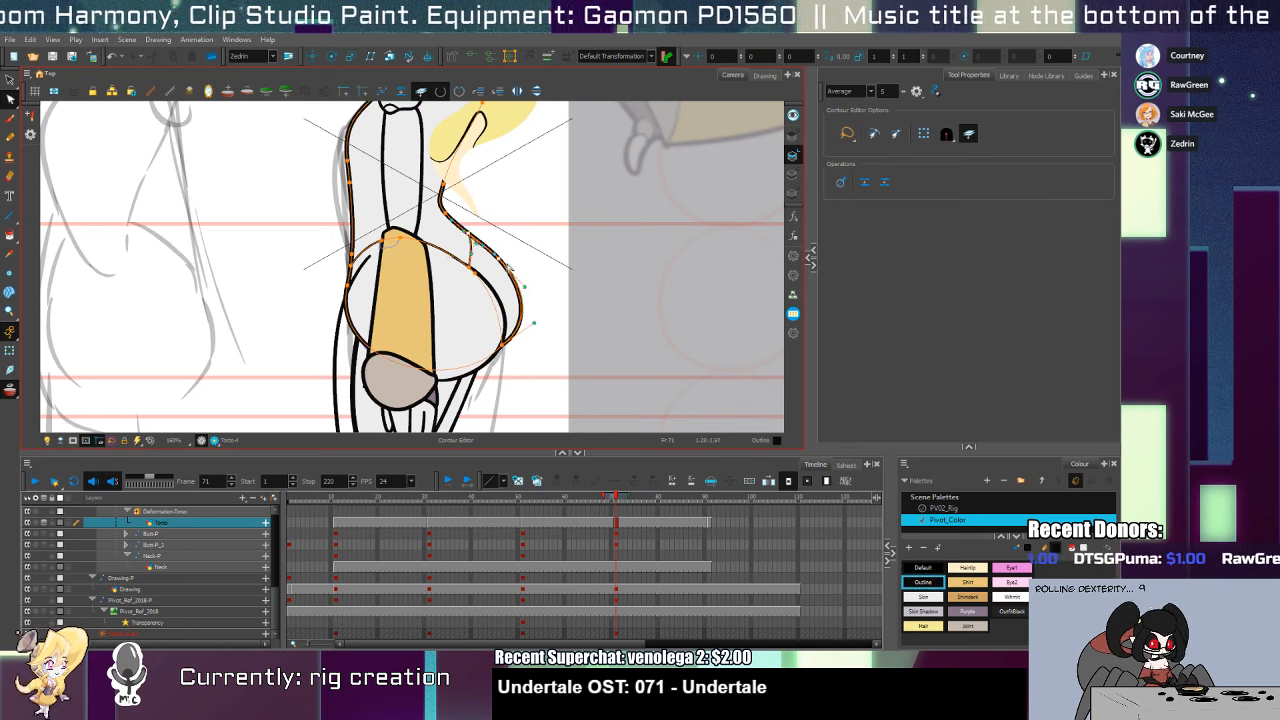
left_click_drag(506, 347, 541, 337)
left_click(500, 350)
left_click_drag(525, 285, 501, 256)
left_click_drag(501, 351, 491, 355)
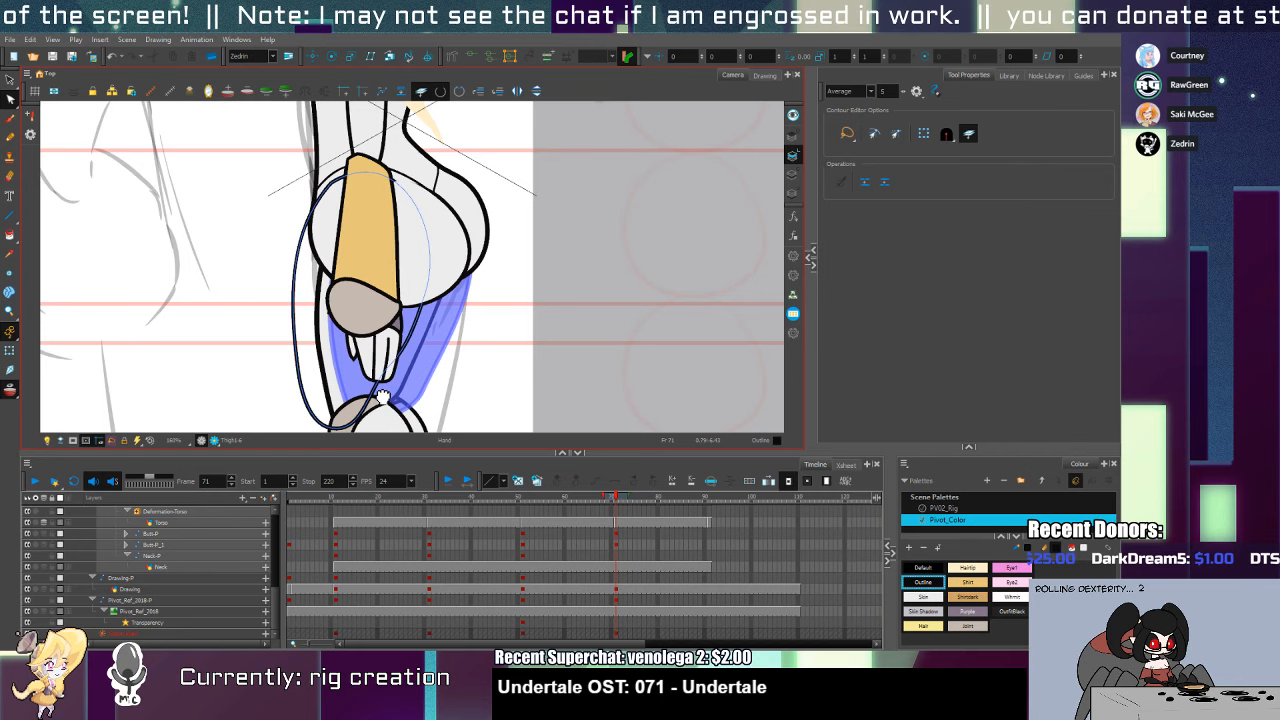
Fill the unpainted front thigh with the Skin colour
key("alt+i")
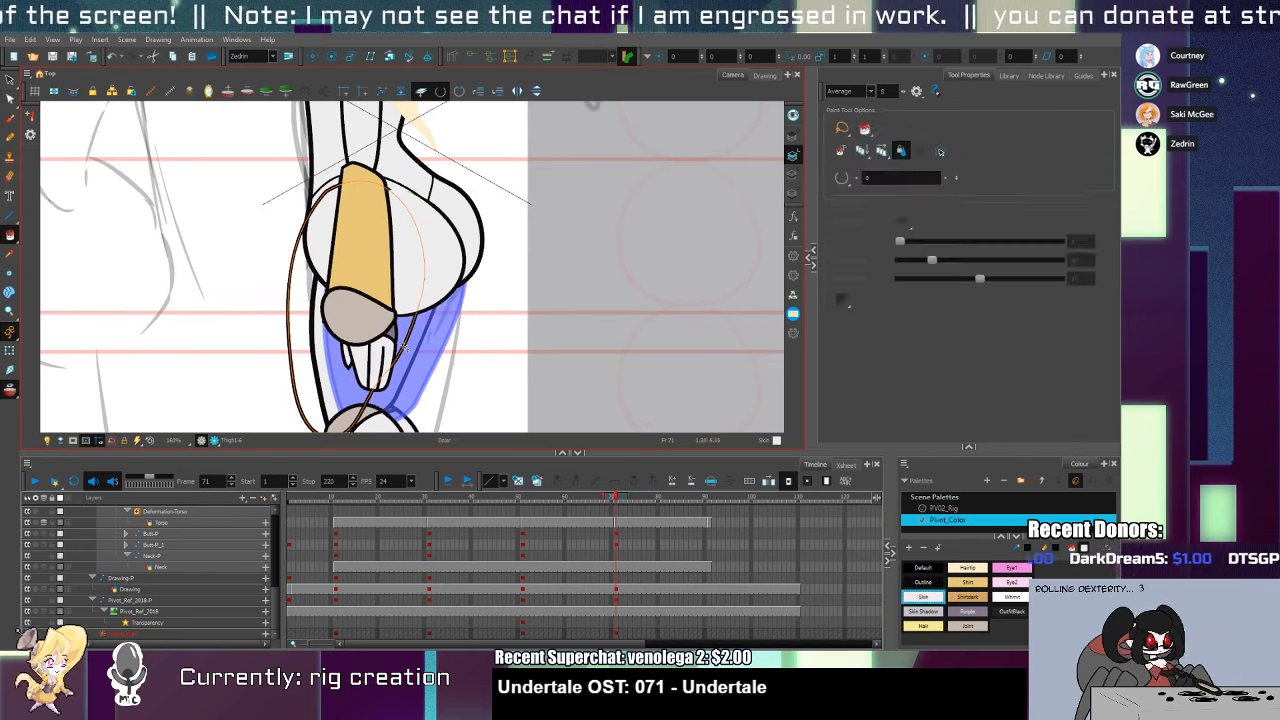
key("alt+d")
key("alt+i")
left_click(331, 232)
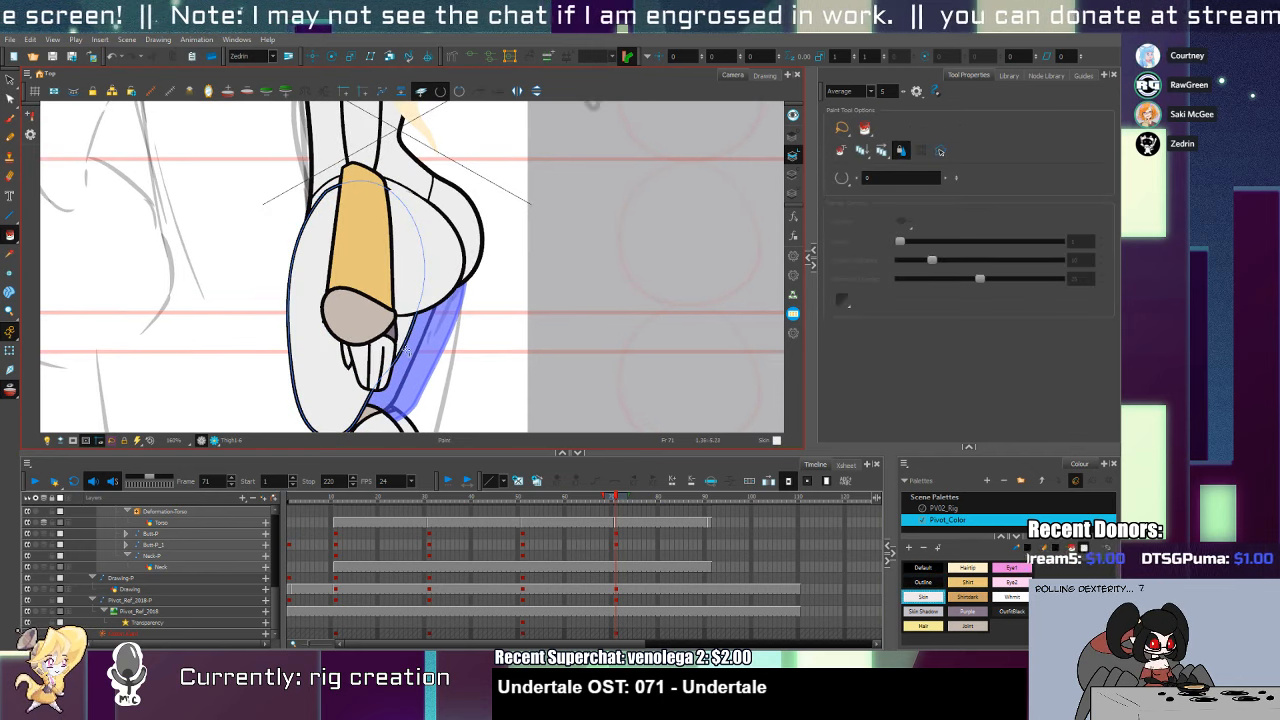
Remove the surplus pencil-line points along the front thigh's upper arc with the Pencil Editor
key("alt+a")
left_click(319, 202)
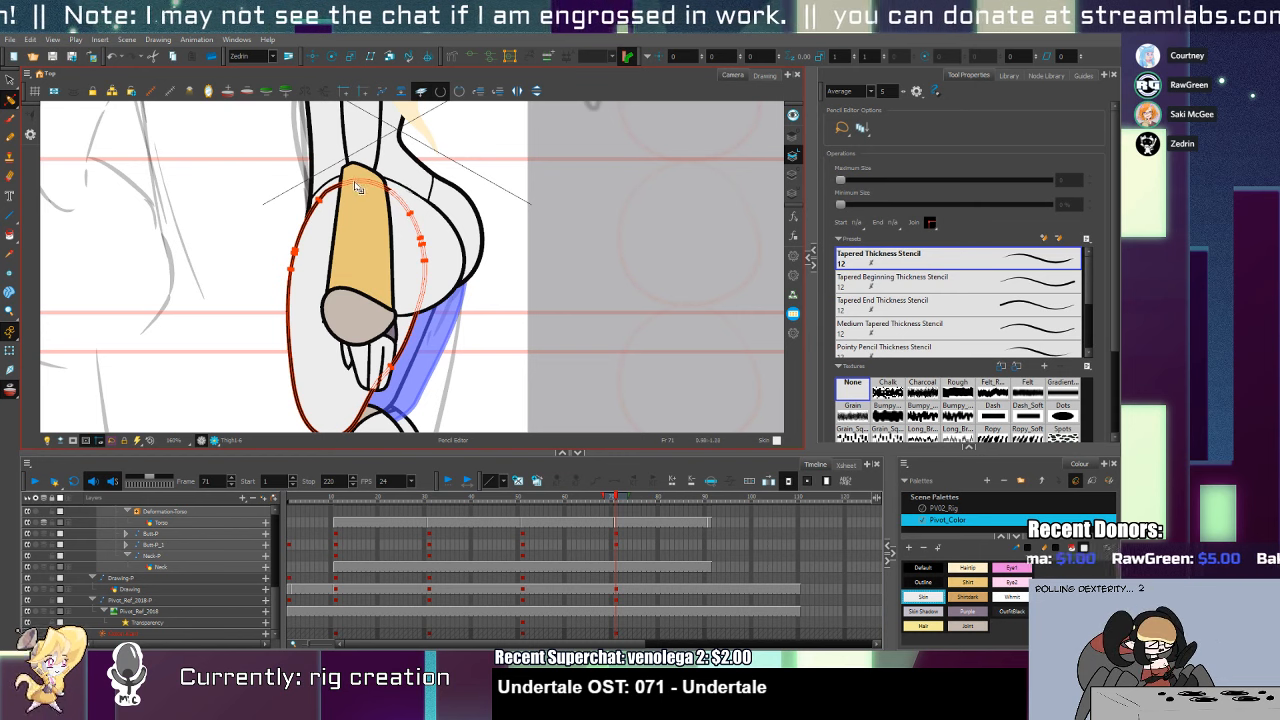
left_click(409, 214)
left_click(421, 240)
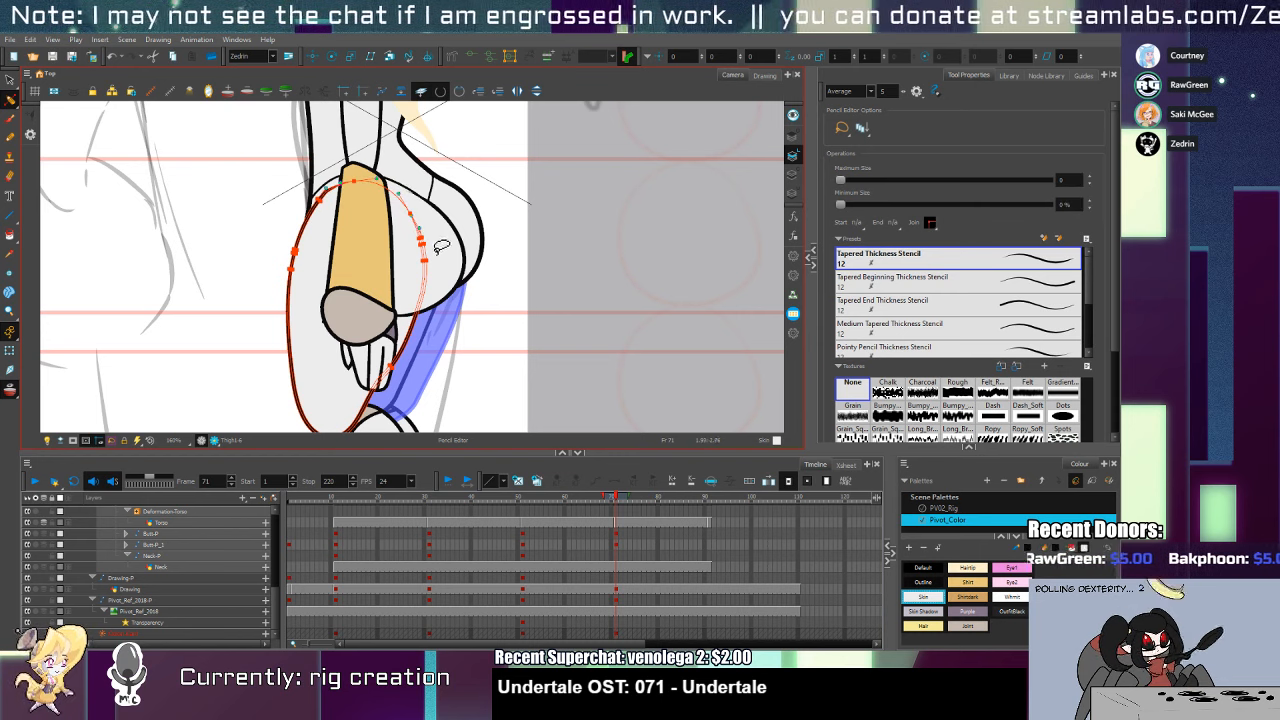
key("Delete")
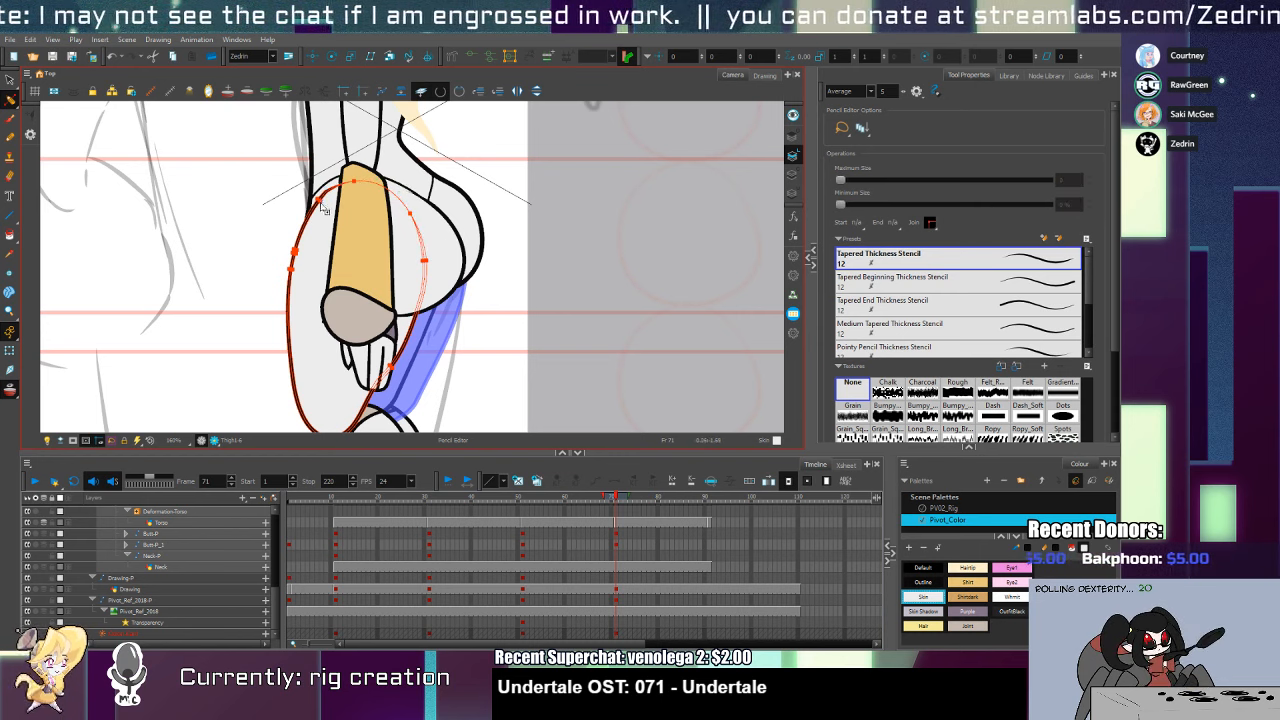
left_click(360, 175)
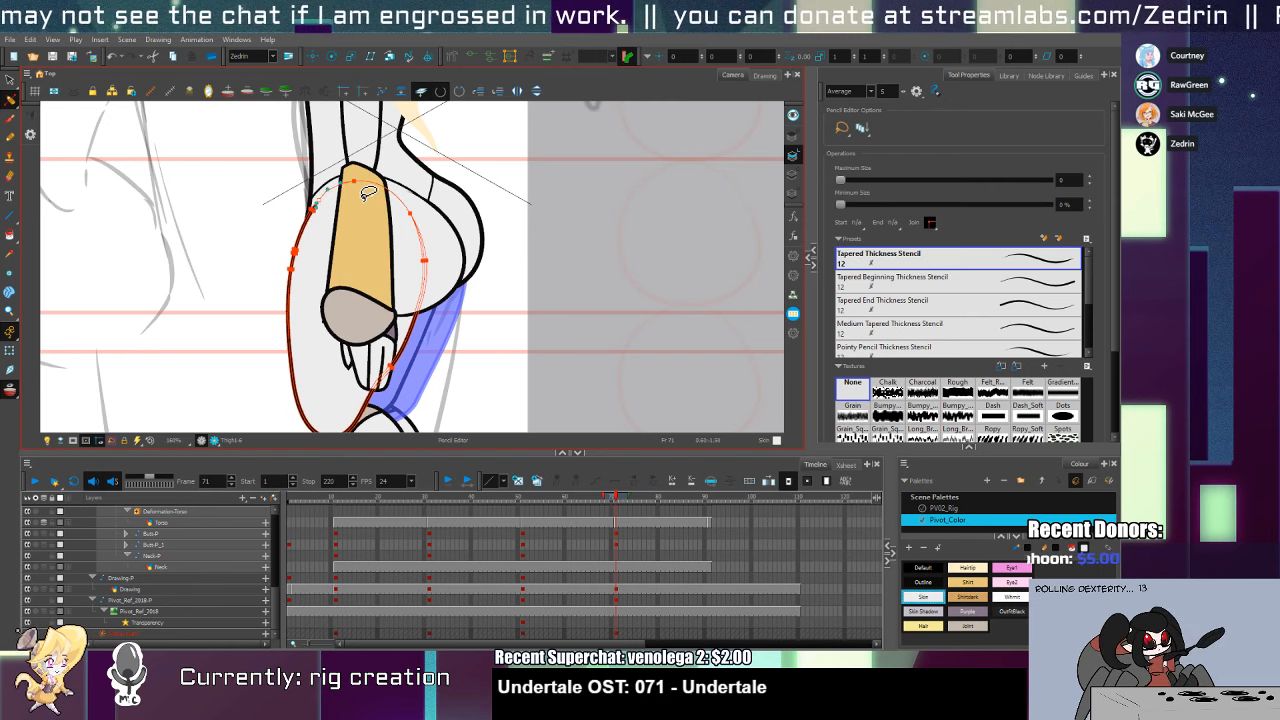
key("Delete")
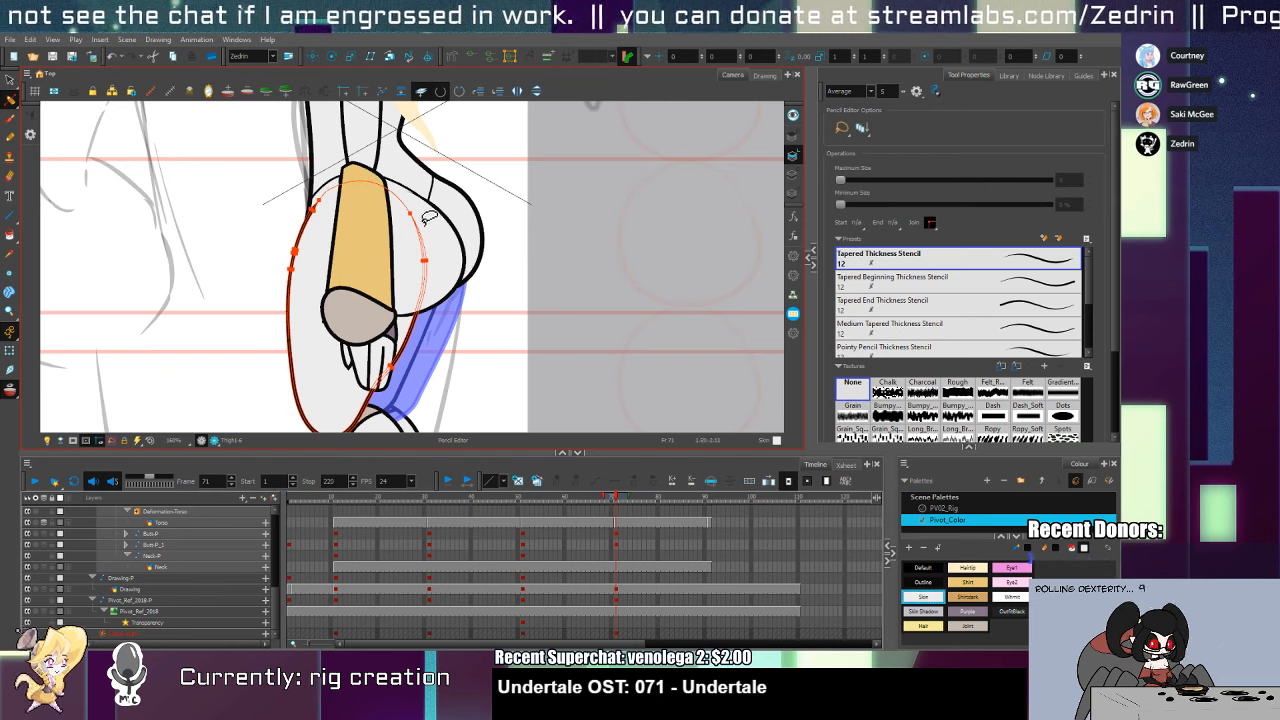
Refine the taper of the thigh's pencil line where it meets the front of the hip
key("shift+t")
key("alt+z")
left_click(340, 214)
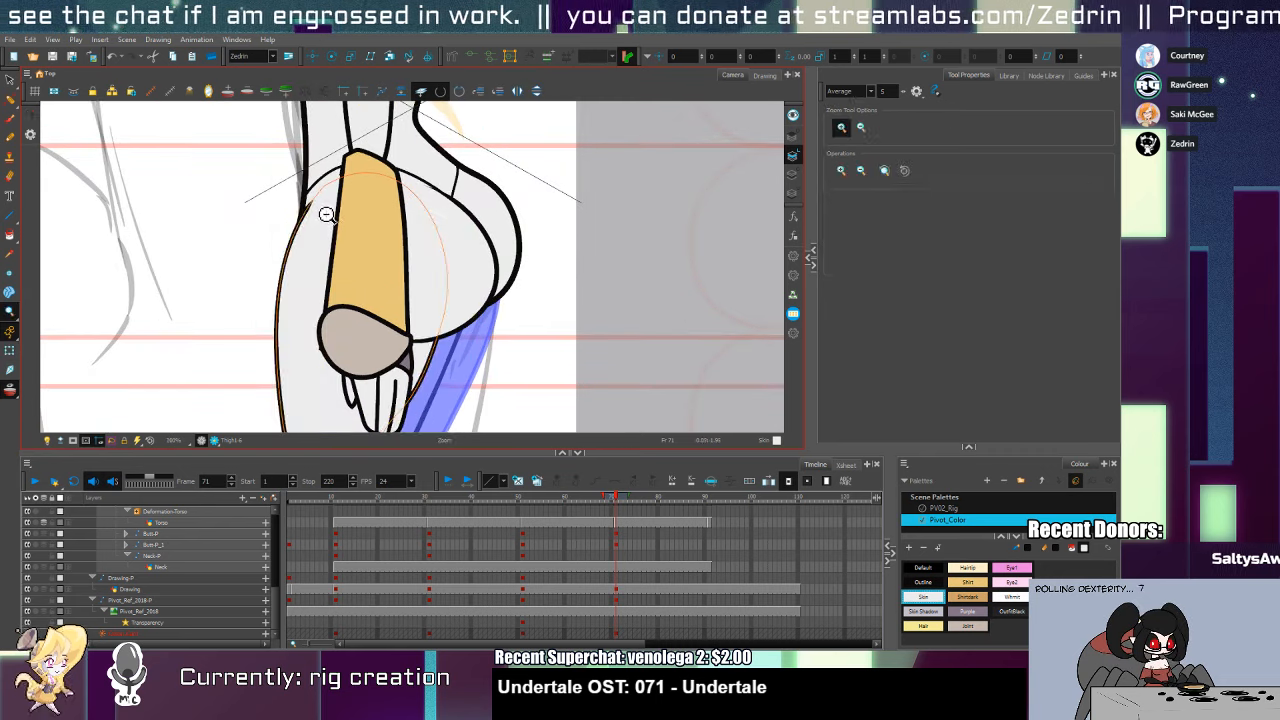
key("alt+q")
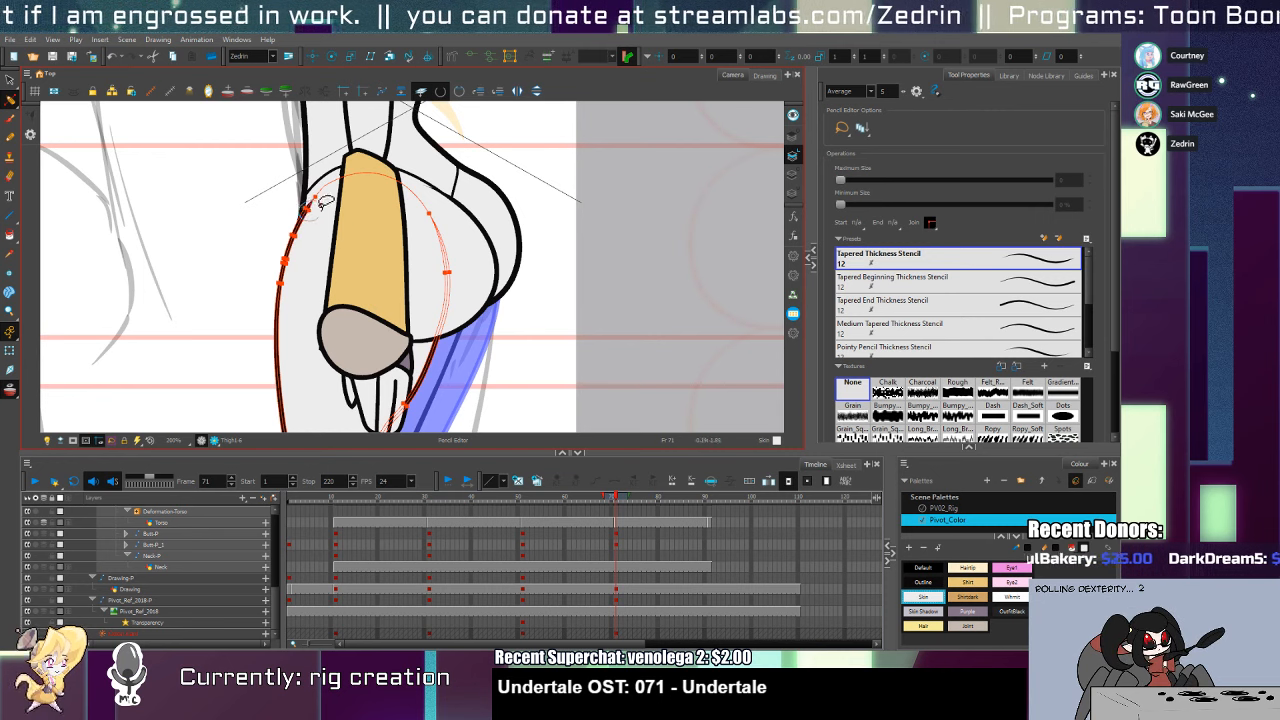
key("shift+t")
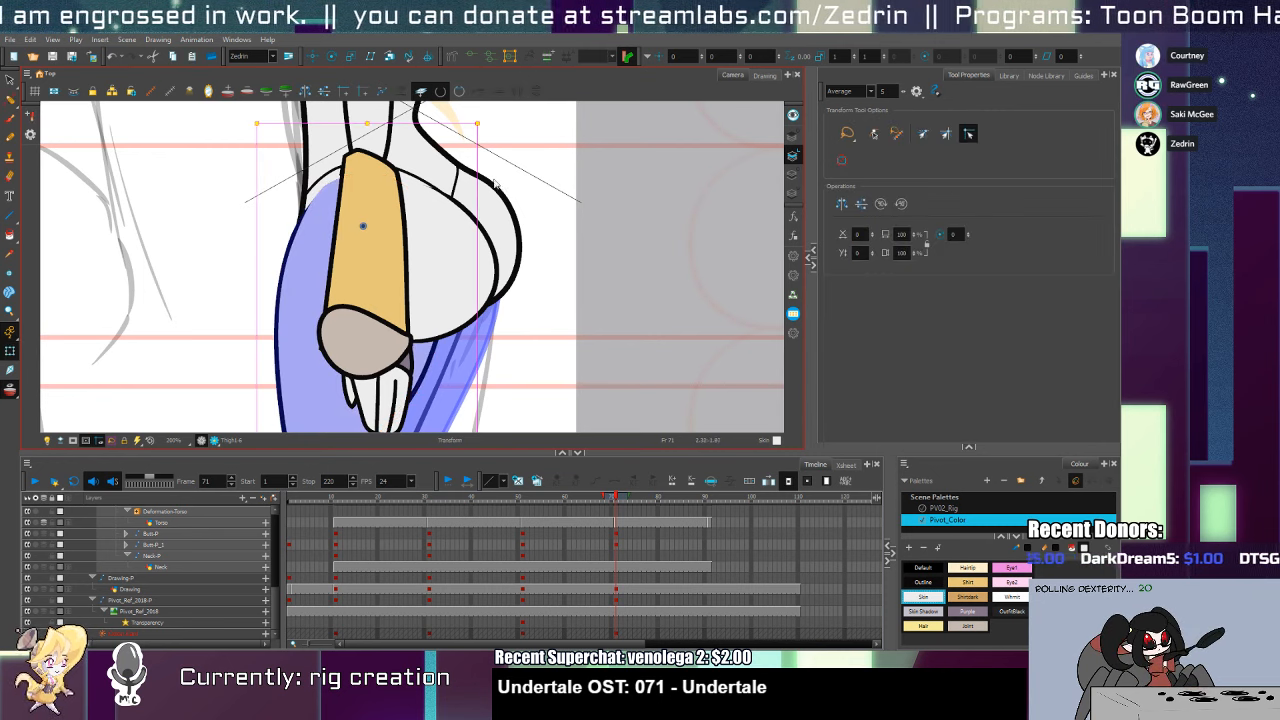
Swing the thigh forward to test the joint and widen the Butt-P_1 piece's inner contour over the thigh
left_click_drag(485, 125, 385, 297)
left_click(380, 392)
key("alt+q")
left_click(419, 326)
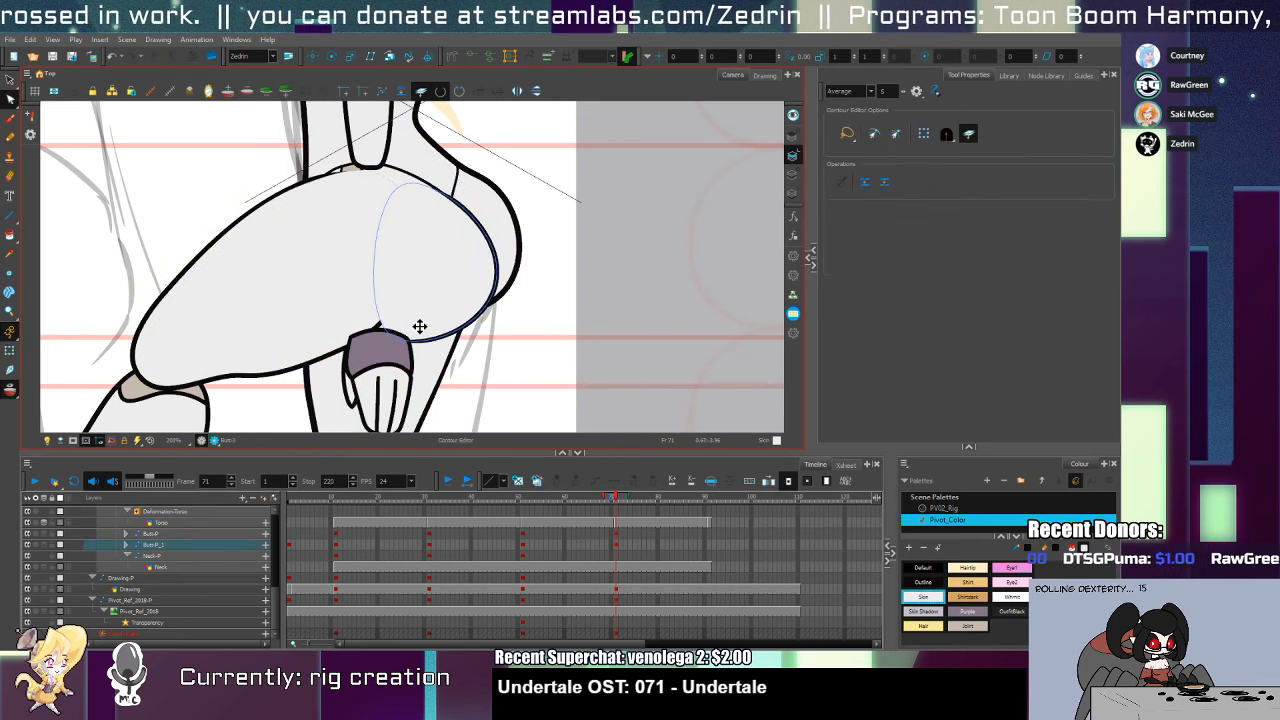
left_click(394, 315)
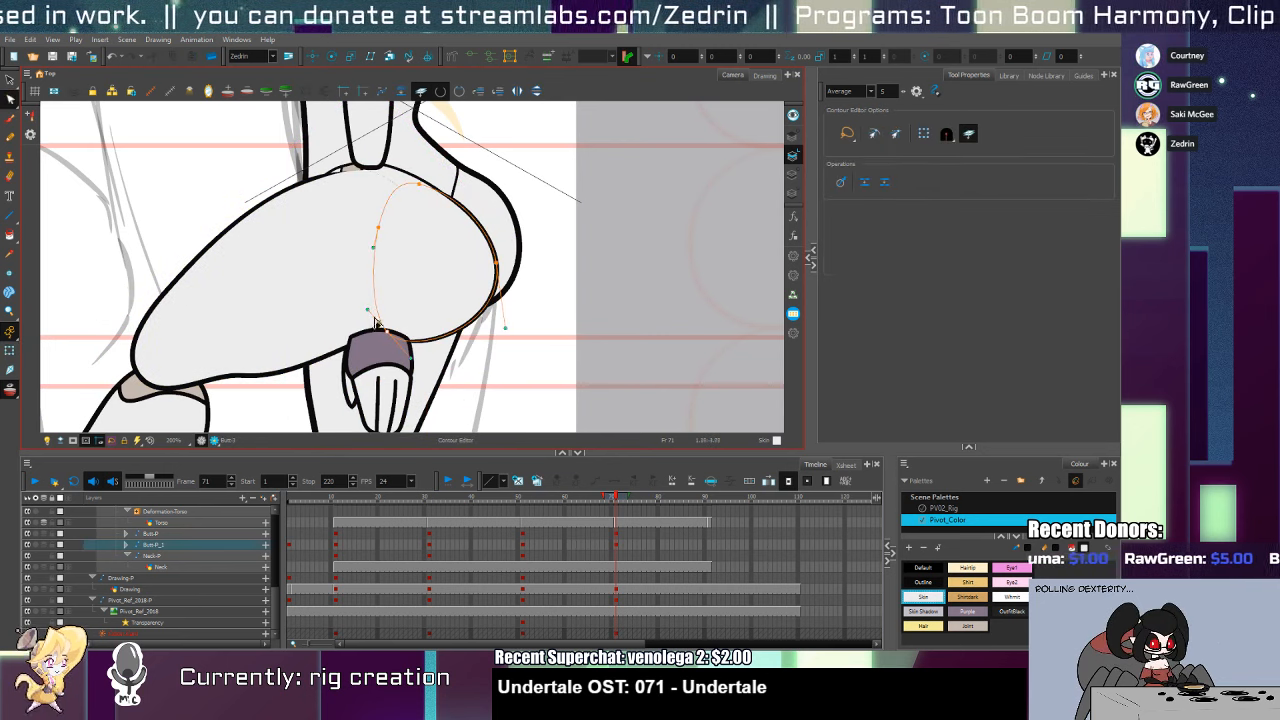
left_click_drag(368, 310, 331, 293)
left_click_drag(387, 332, 416, 362)
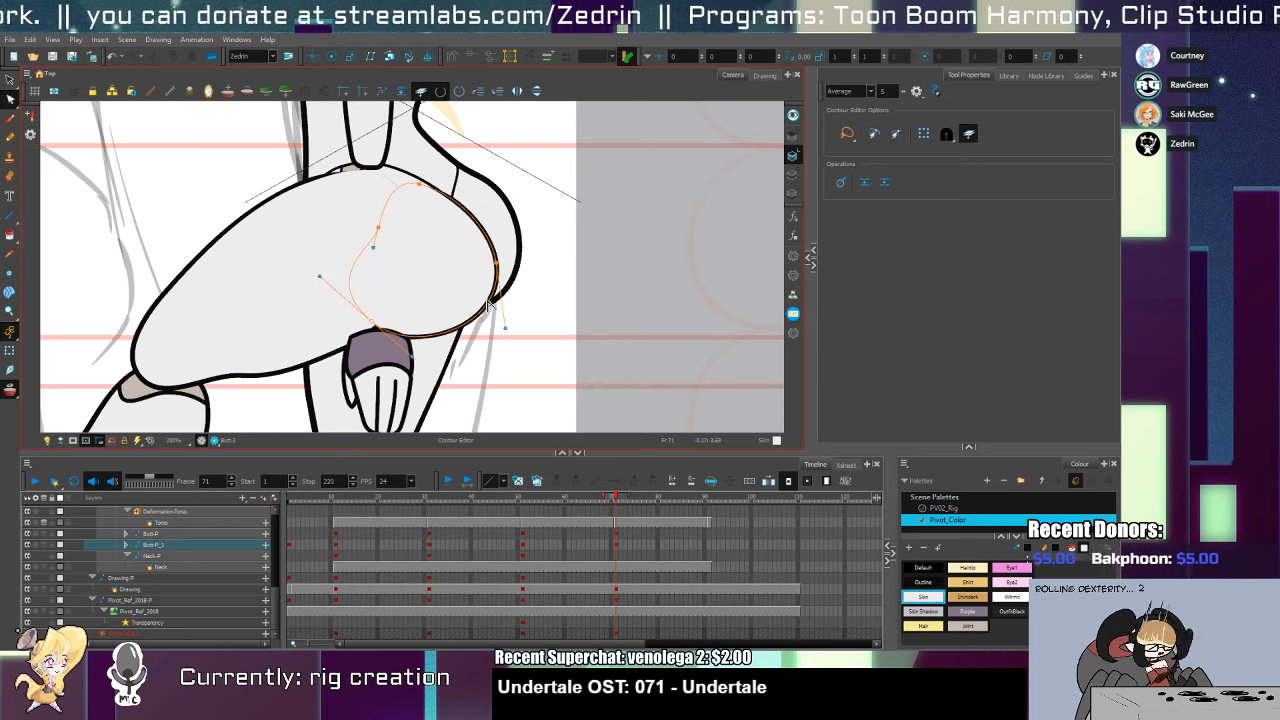
mouse_move(390, 243)
left_mouse_down()
mouse_move(389, 257)
mouse_move(362, 218)
left_mouse_up()
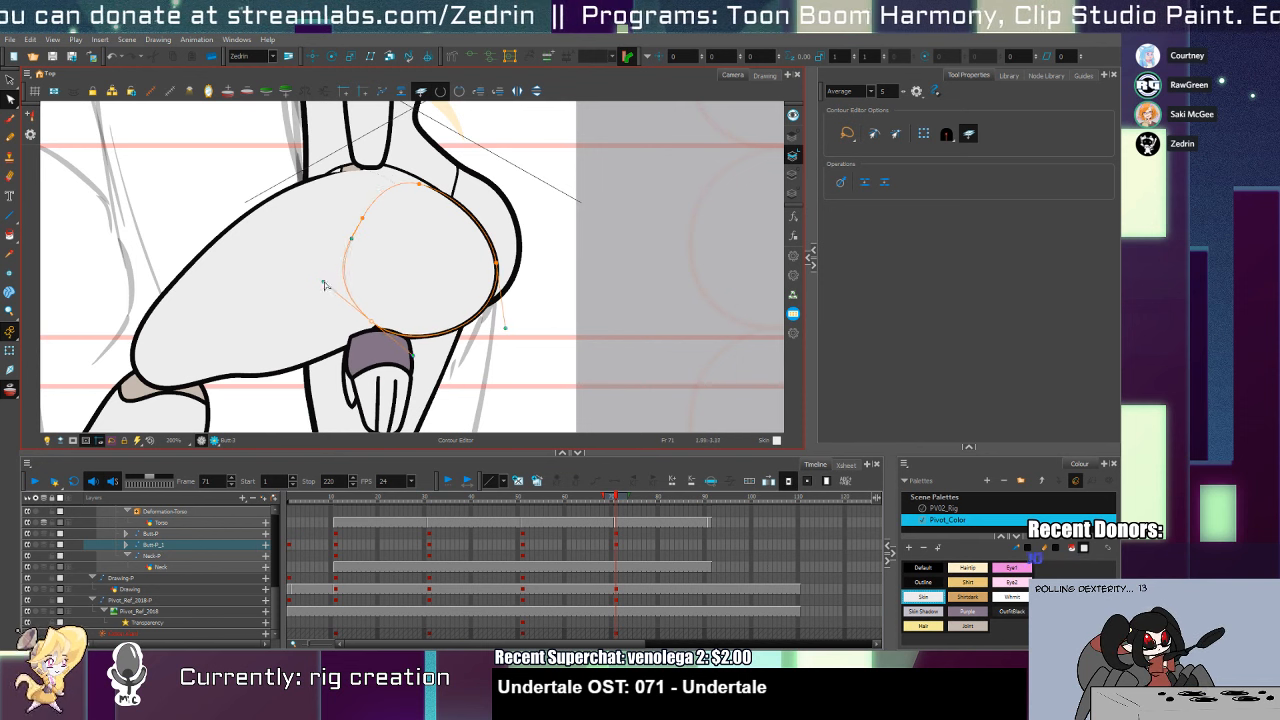
Lower the top of the raised thigh's contour slightly so it sits beneath the torso's hip line
key("shift+t")
left_click(306, 316)
key("alt+s")
key("alt+q")
mouse_move(369, 166)
left_mouse_down()
mouse_move(356, 179)
mouse_move(368, 183)
left_mouse_up()
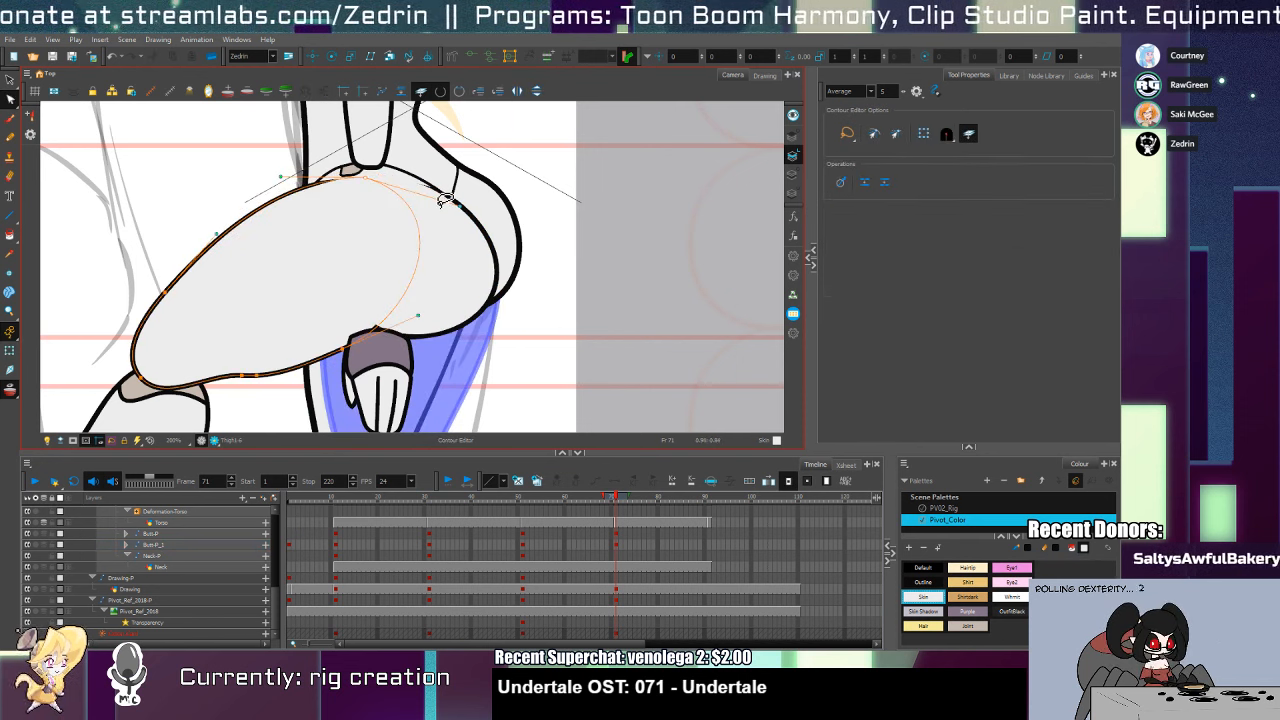
key("shift+t")
key("alt+z")
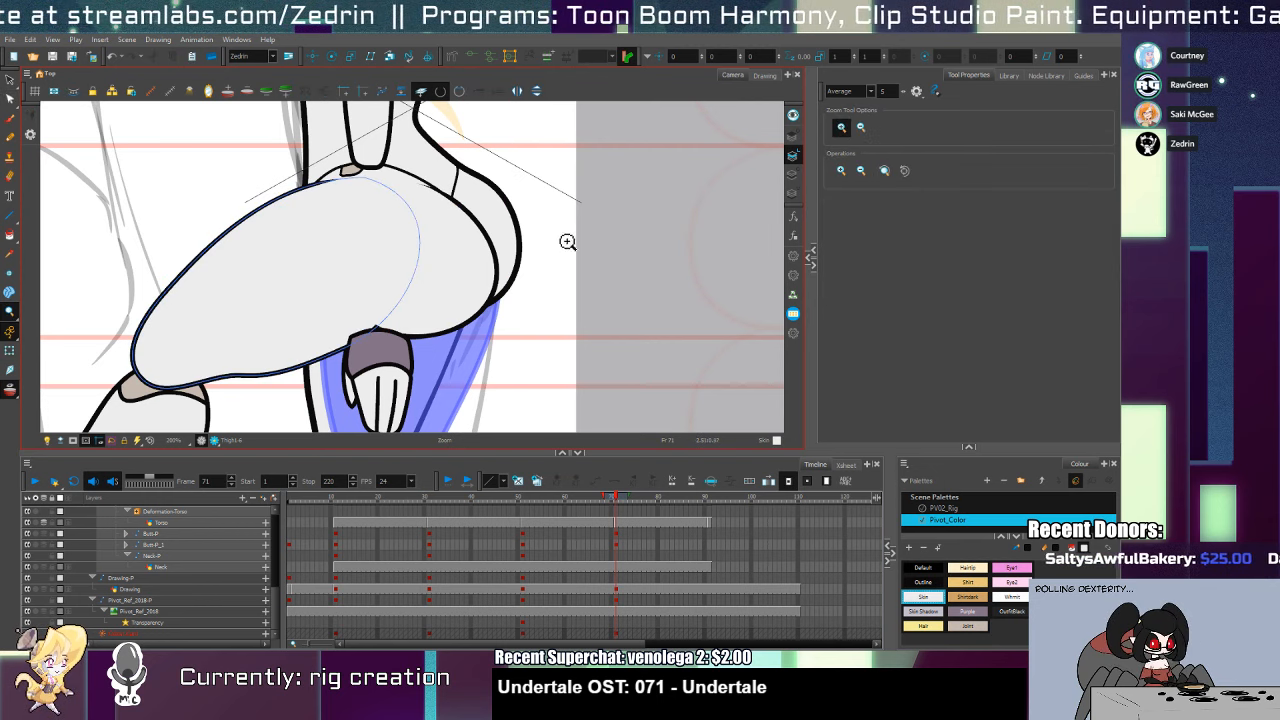
Open the torso's rear hip contour for point editing
key("shift+t")
key("alt+q")
left_click(502, 192)
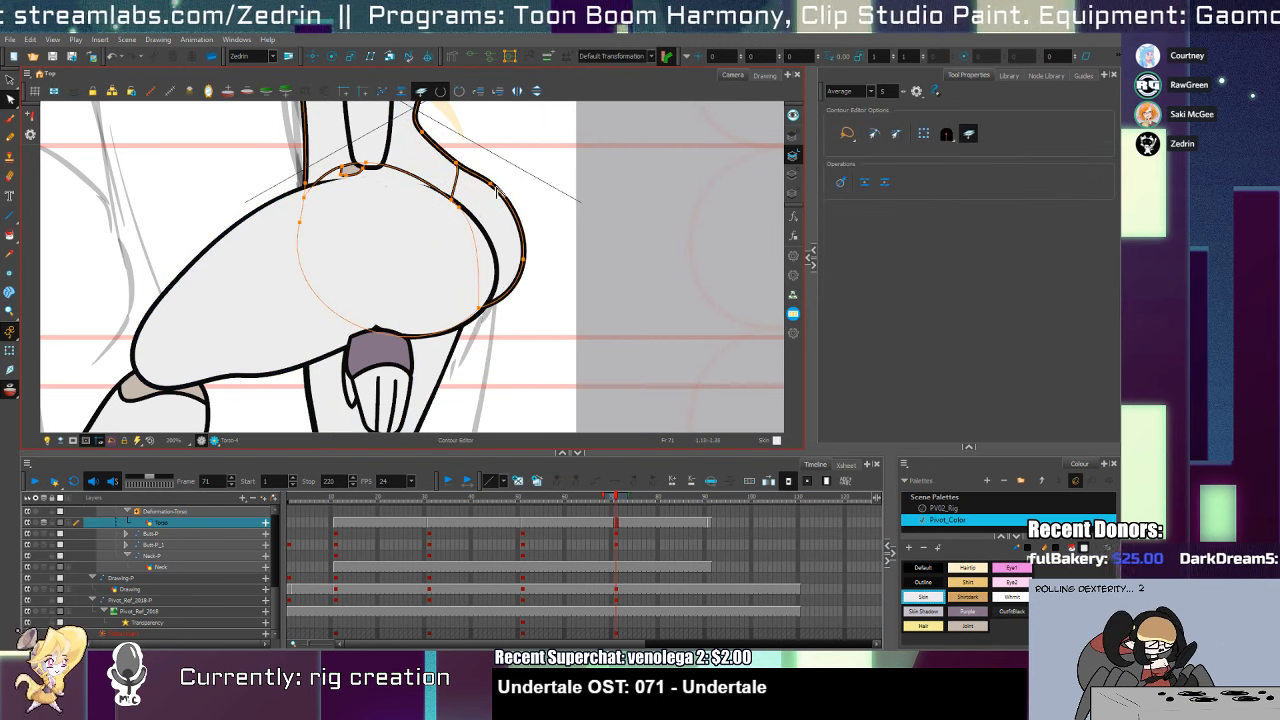
Smooth the thigh's upper arc with the Pencil Editor by adjusting its curve handles and removing the extra rear point
left_click(10, 99)
scroll(329, 200, "up", 3)
left_click(314, 270)
mouse_move(340, 243)
left_mouse_down()
mouse_move(357, 216)
mouse_move(360, 255)
mouse_move(372, 257)
mouse_move(330, 208)
left_mouse_up()
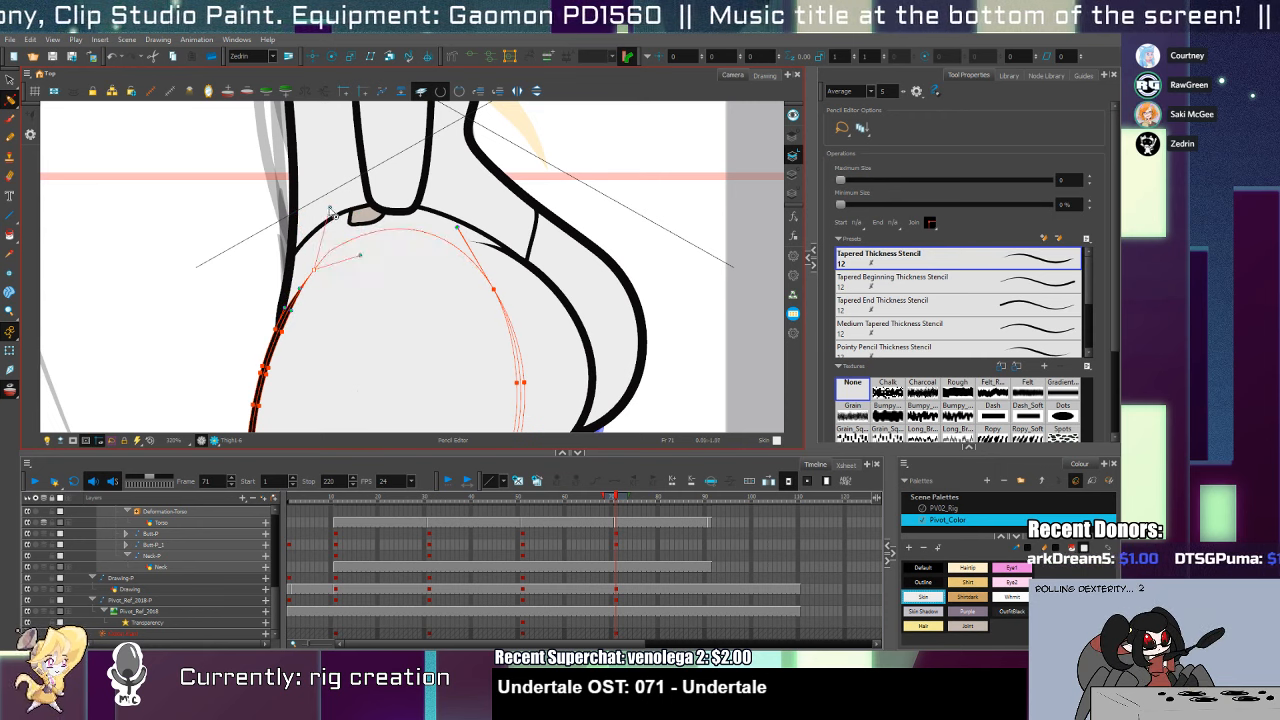
left_click_drag(457, 227, 466, 225)
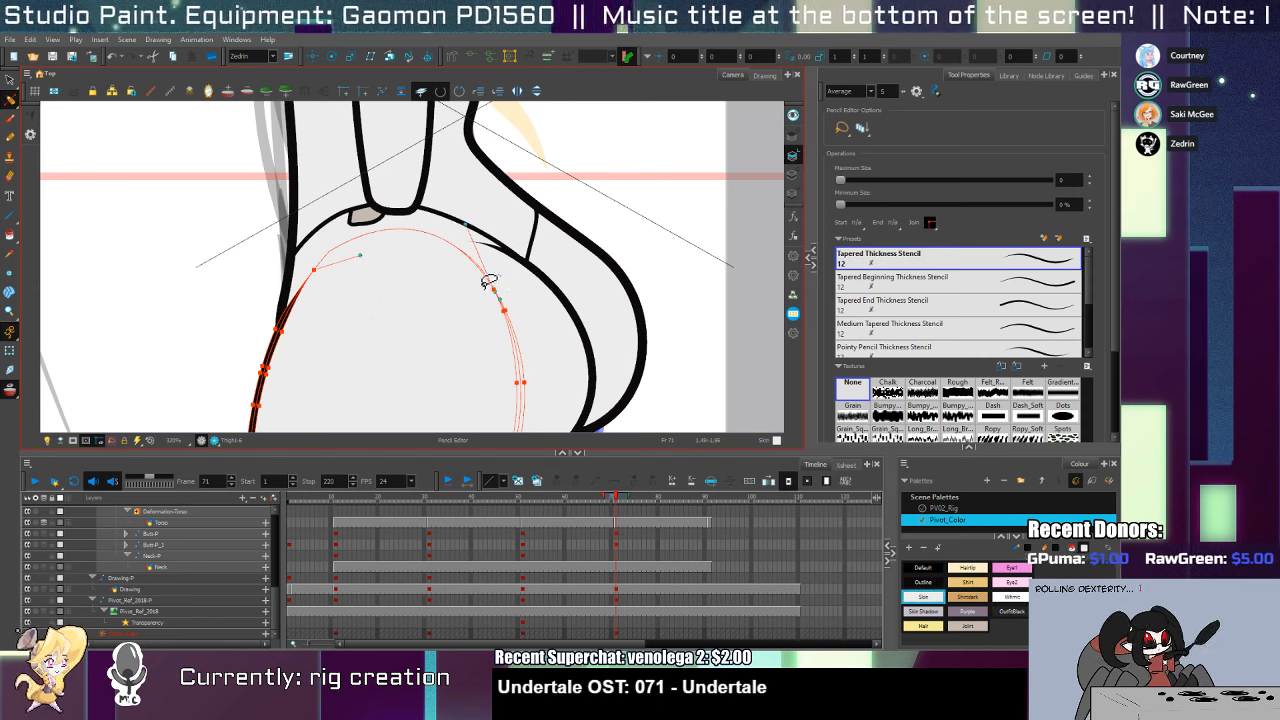
left_click(505, 312)
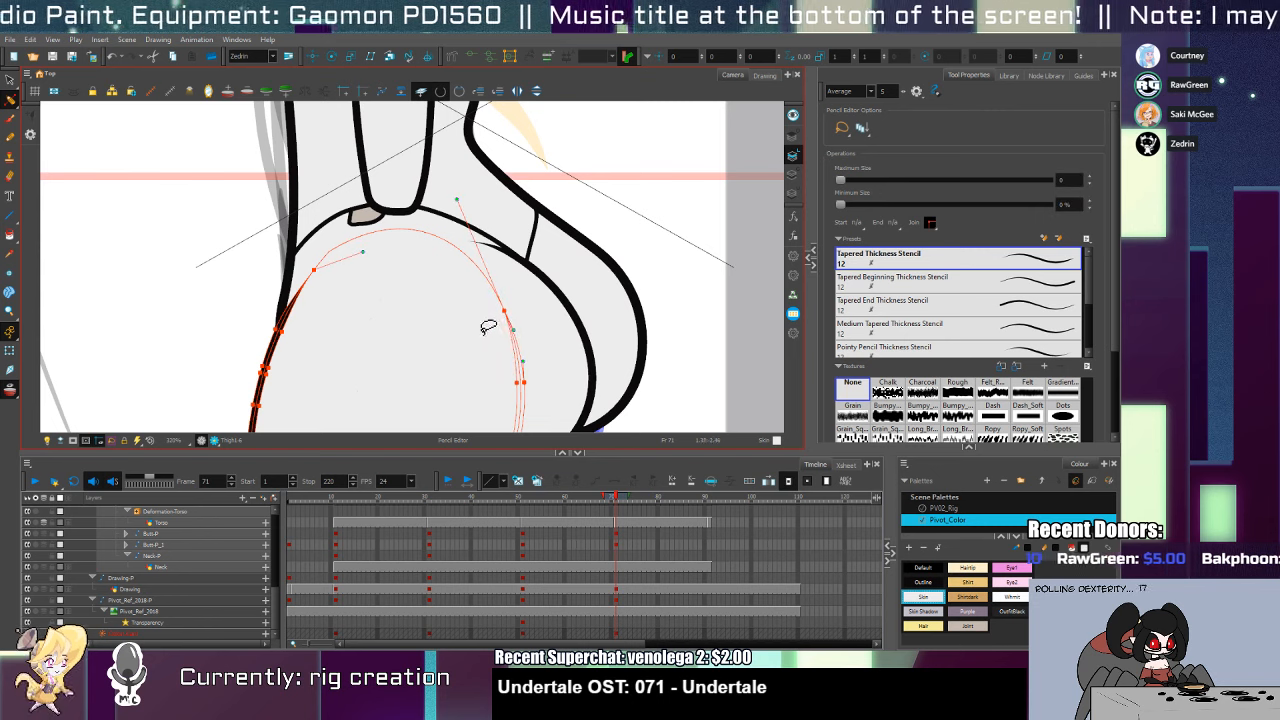
key("shift+t")
left_click(198, 362)
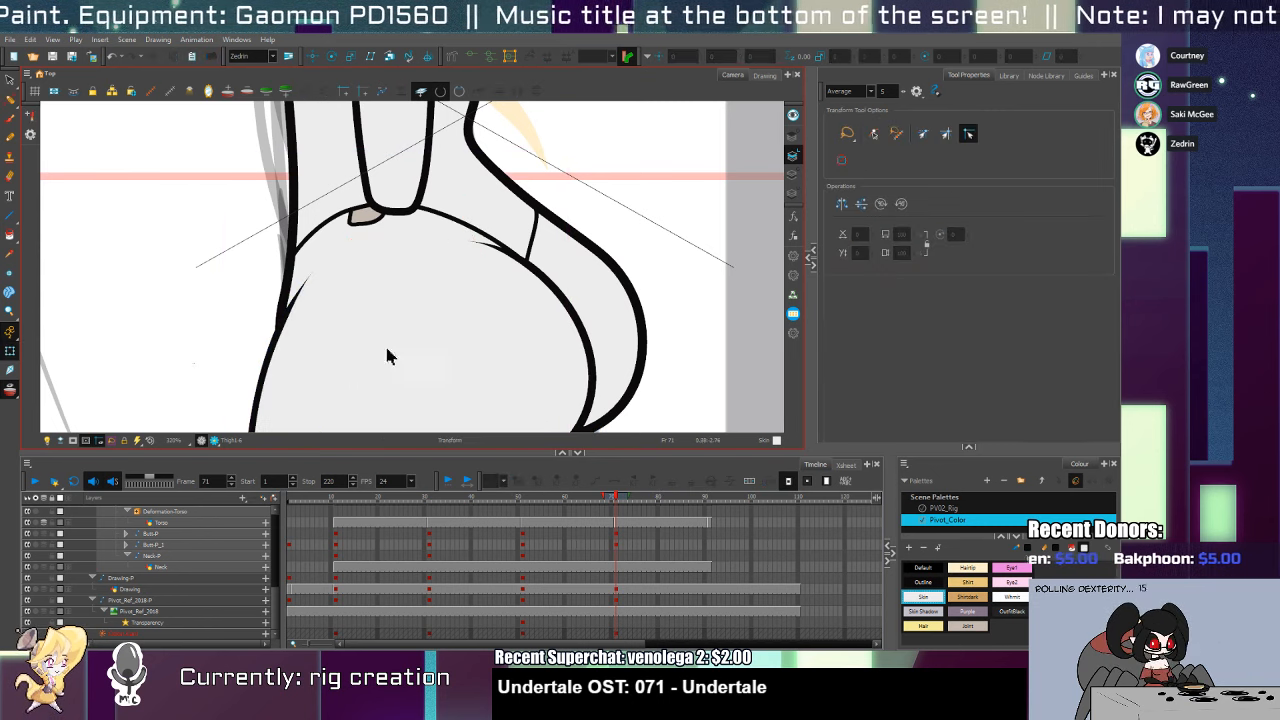
Stretch the Butt-P_1 drawing slightly downward over the top of the thigh
left_click_drag(455, 356, 430, 122)
key("alt+z")
left_click(433, 311, "alt")
left_click(437, 314, "alt")
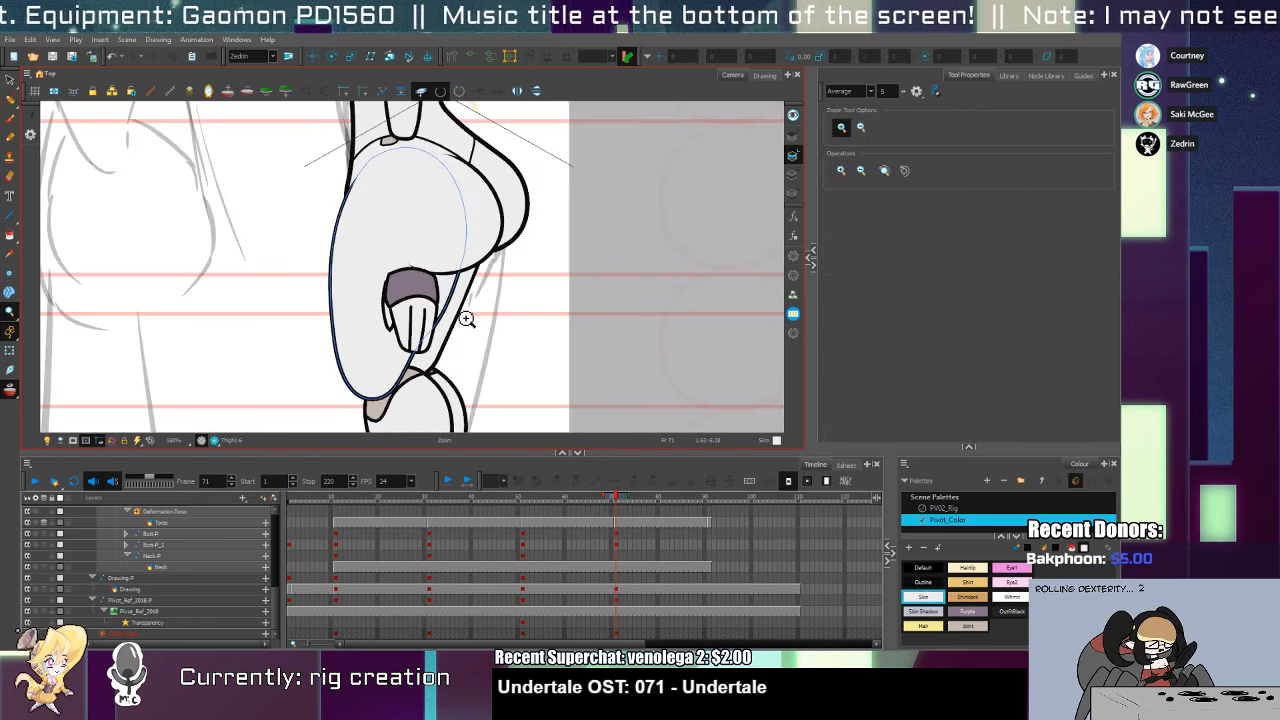
key("shift+t")
left_click(509, 245)
left_click(482, 259)
key("alt+s")
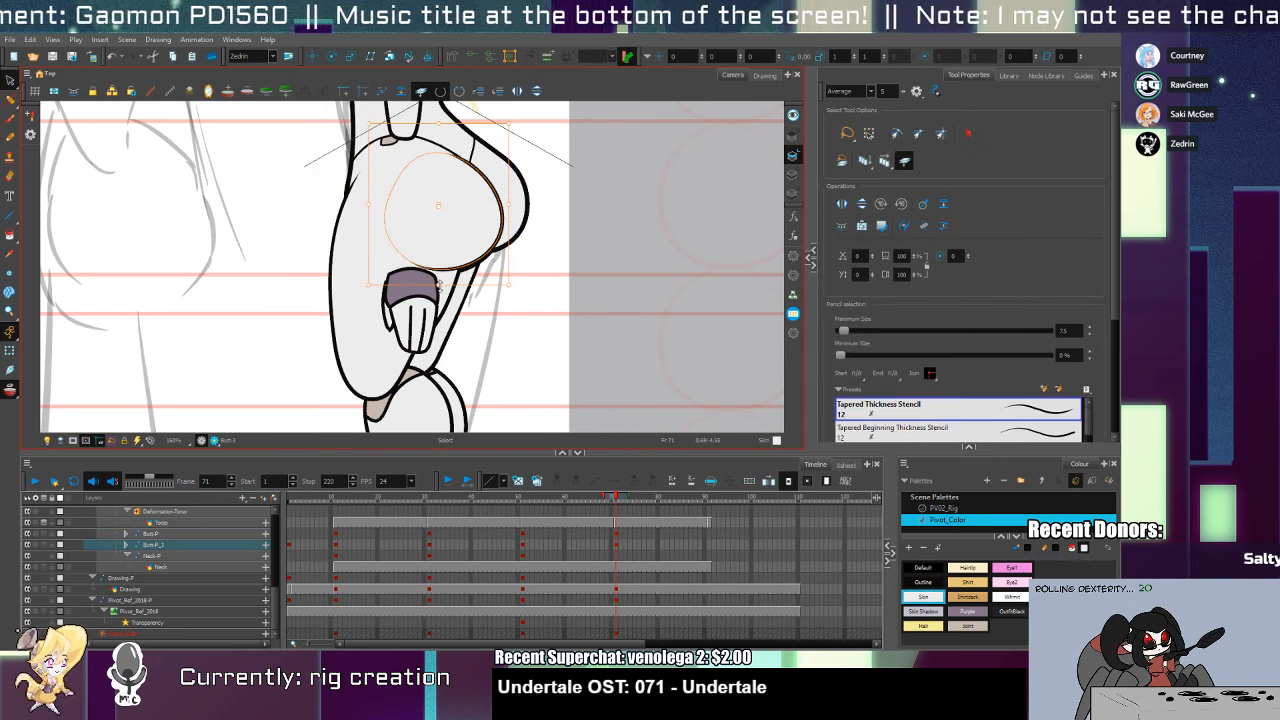
left_click_drag(438, 286, 438, 291)
left_click_drag(500, 225, 480, 295)
Refine the torso's rear hip contour with the Contour Editor to match the stretched Butt-P_1 piece
key("shift+t")
left_click(498, 308)
key("alt+q")
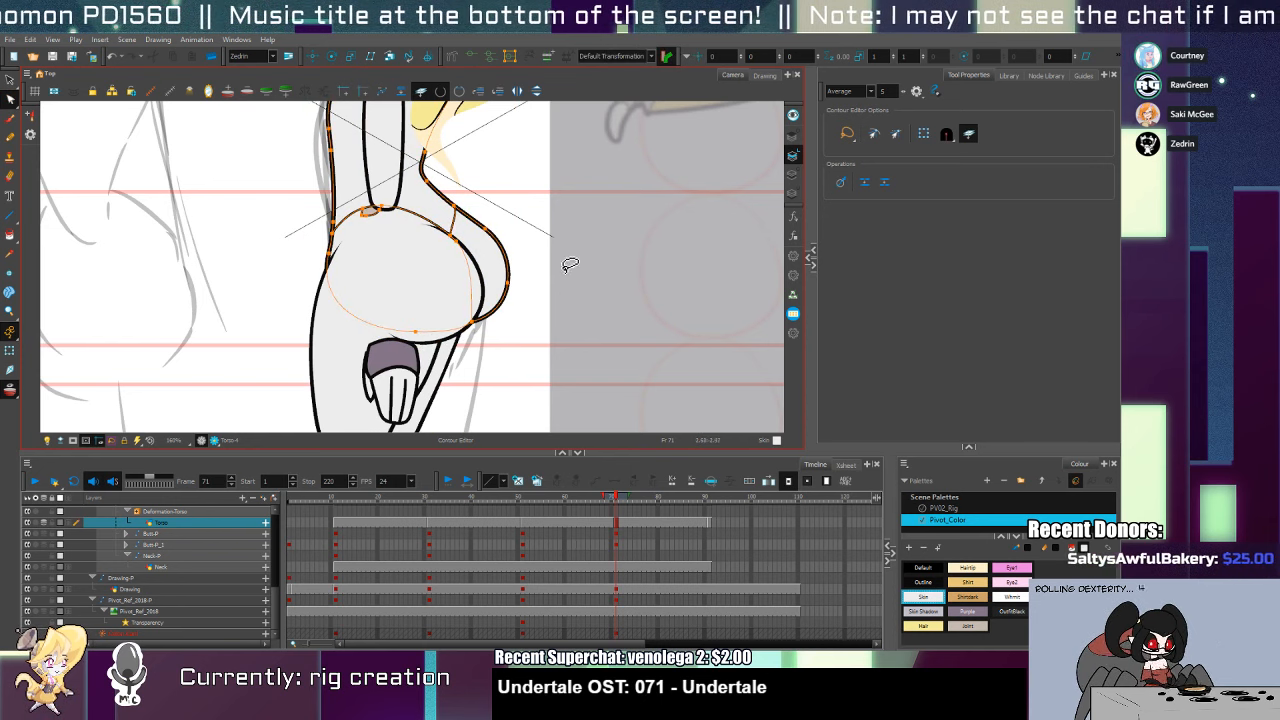
mouse_move(497, 280)
left_mouse_down()
mouse_move(438, 392)
mouse_move(449, 263)
left_mouse_up()
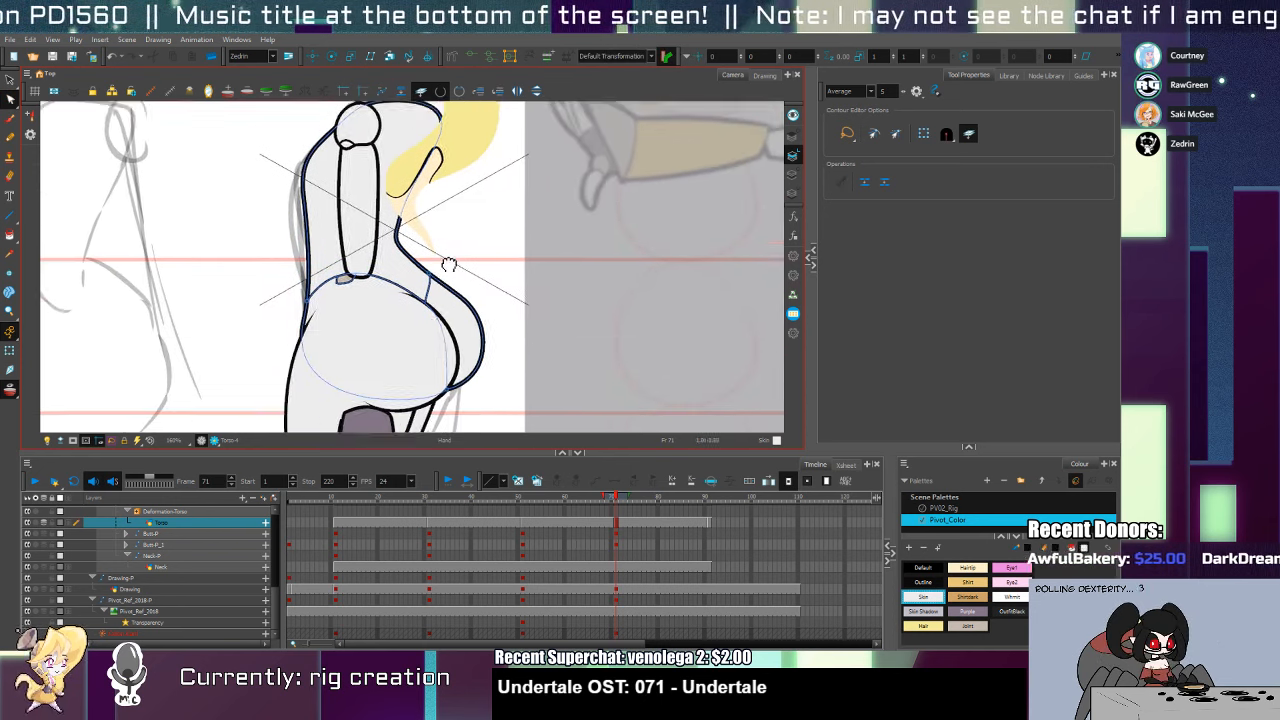
left_click_drag(432, 348, 452, 206)
key("shift+t")
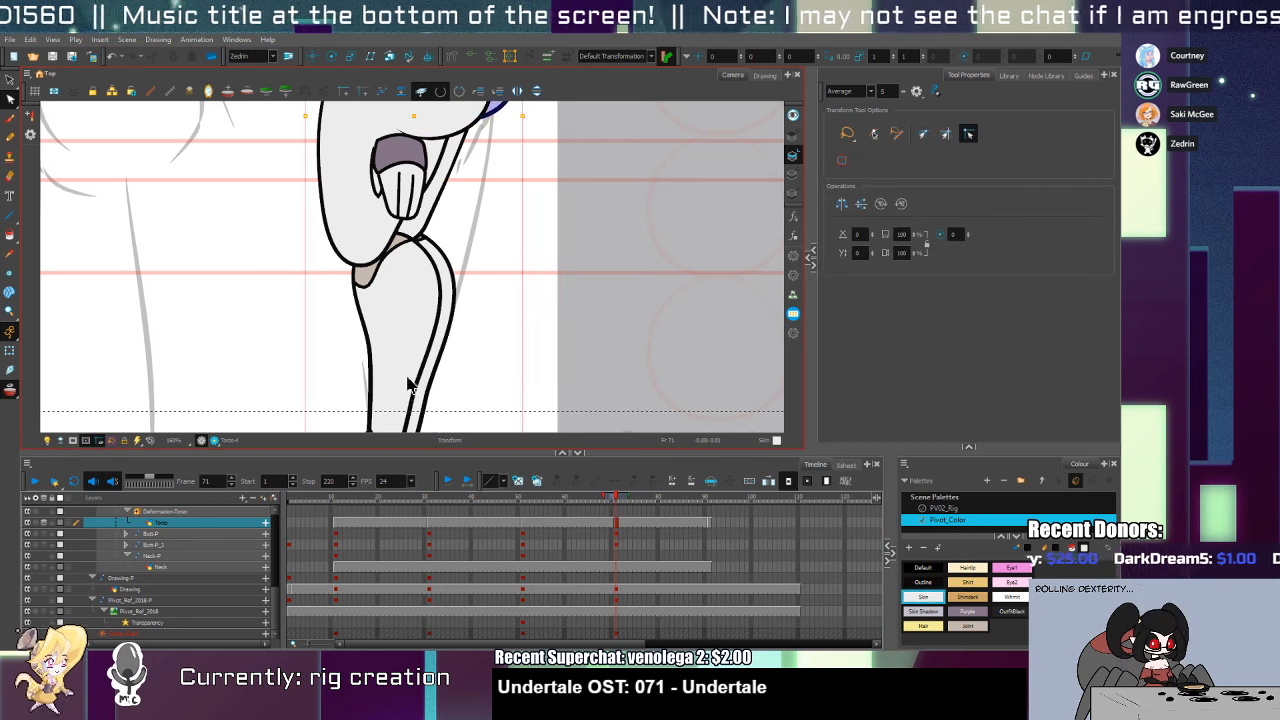
Duplicate the front lower leg's drawing and delete the colour fills from the copy
left_click(409, 378)
left_click_drag(416, 376, 393, 339)
scroll(411, 324, "down", 2)
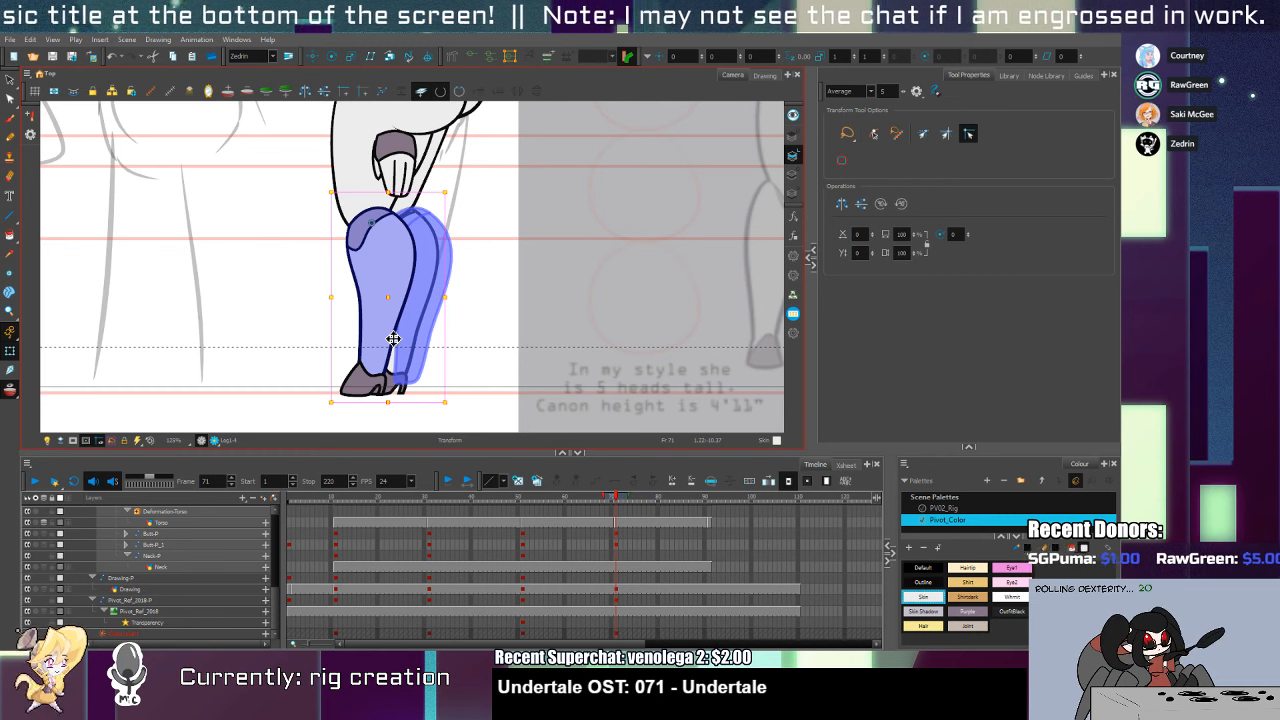
left_click(536, 483)
key("alt+s")
left_click(380, 255)
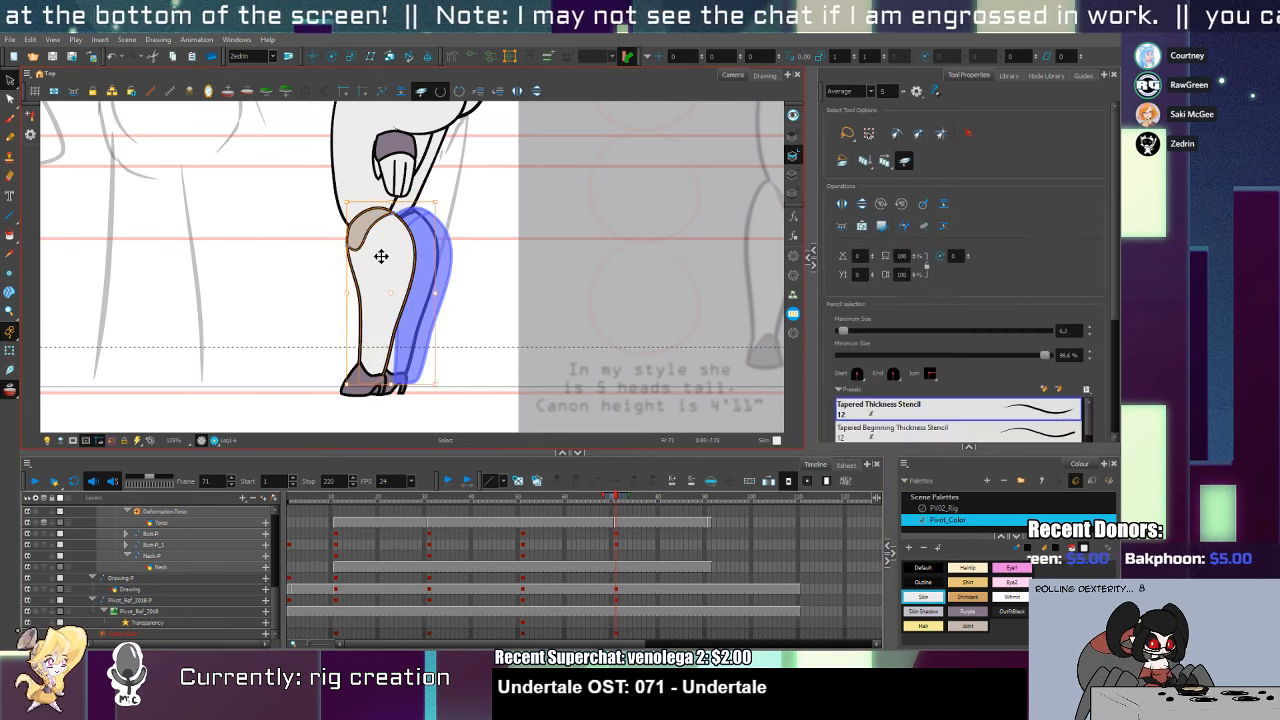
key("Delete")
Repaint the front lower leg with Skin, including the brown knee patch, and open its knee contour for point editing
key("shift+b")
key("alt+i")
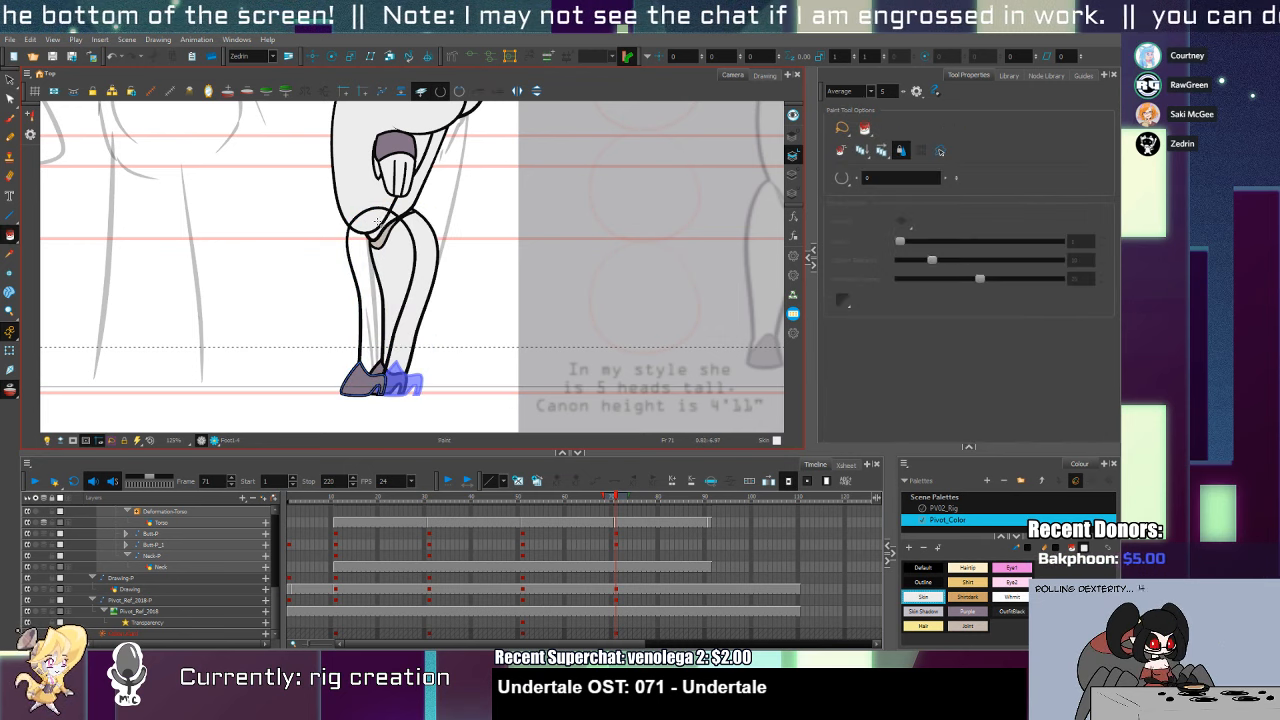
key("alt+d")
key("alt+i")
key("shift+t")
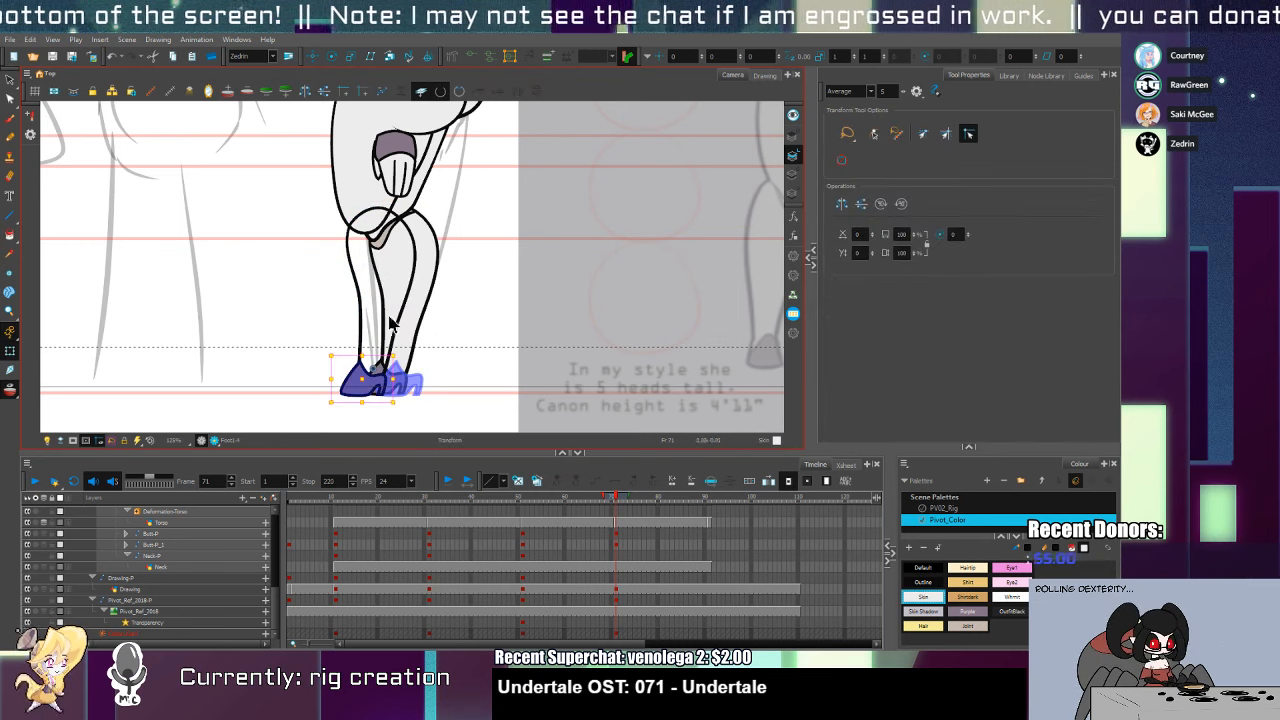
left_click(397, 328)
key("alt+i")
left_click(388, 328)
key("alt+q")
left_click(354, 229)
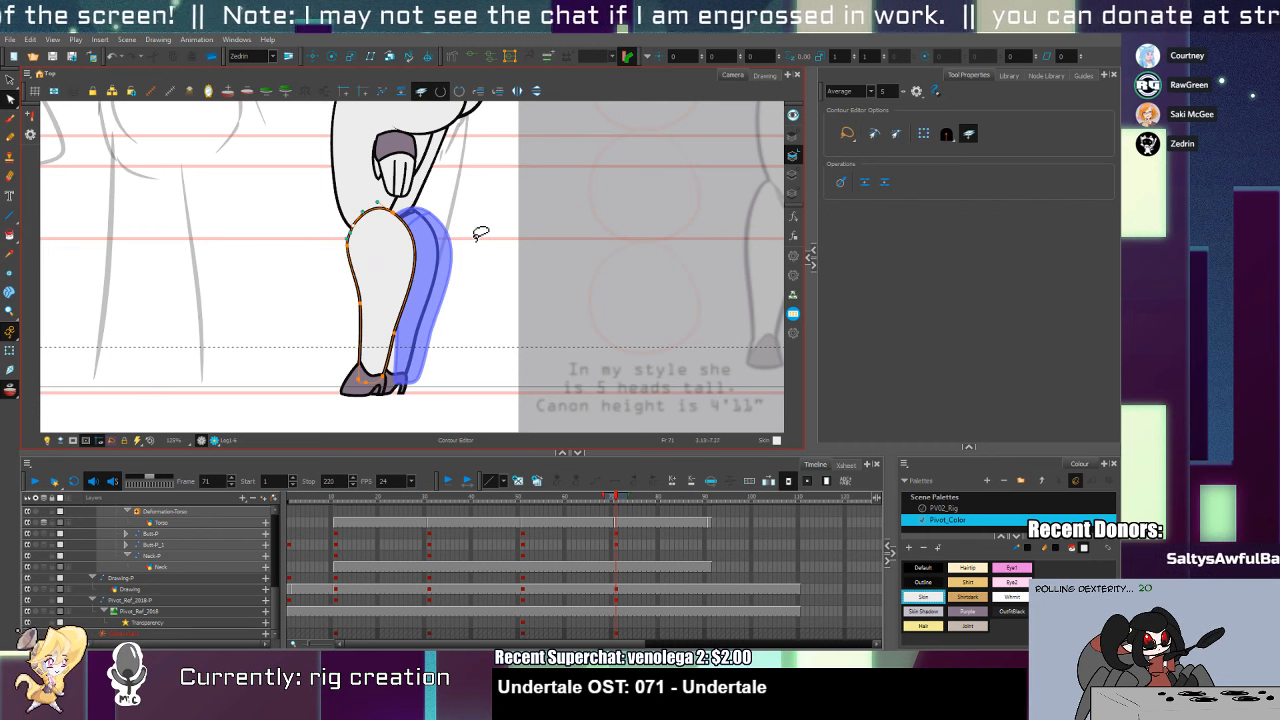
Swap the rear lower leg to the front leg's drawing, mirror its artwork horizontally and fit it behind the front leg
left_click_drag(430, 310, 424, 358)
key("shift+t")
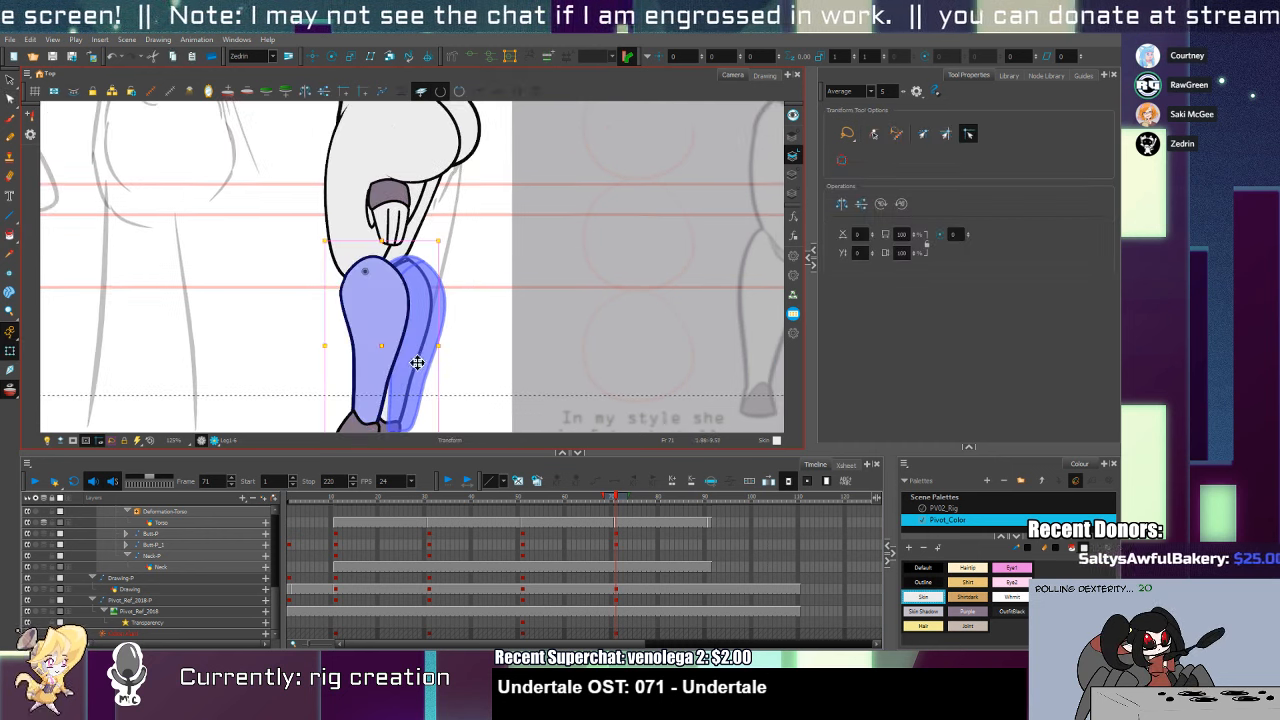
left_click(389, 425)
key("bracketright")
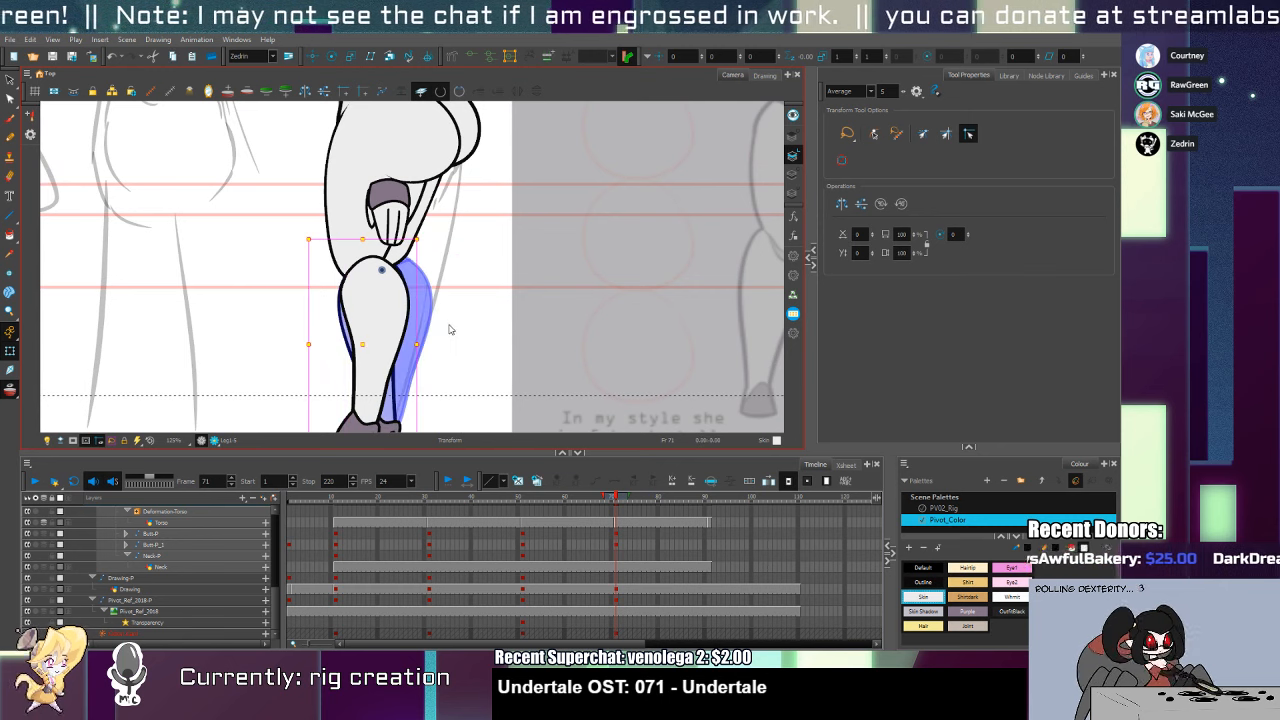
key("alt+s")
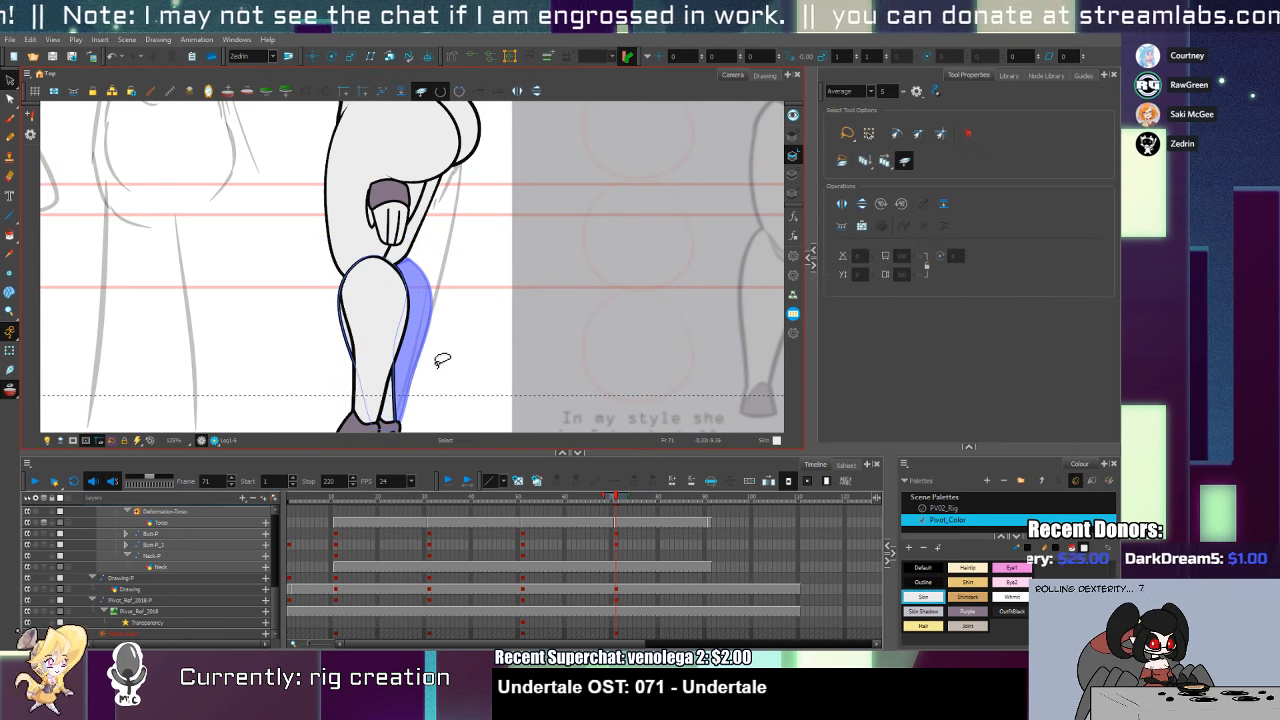
key("ctrl+a")
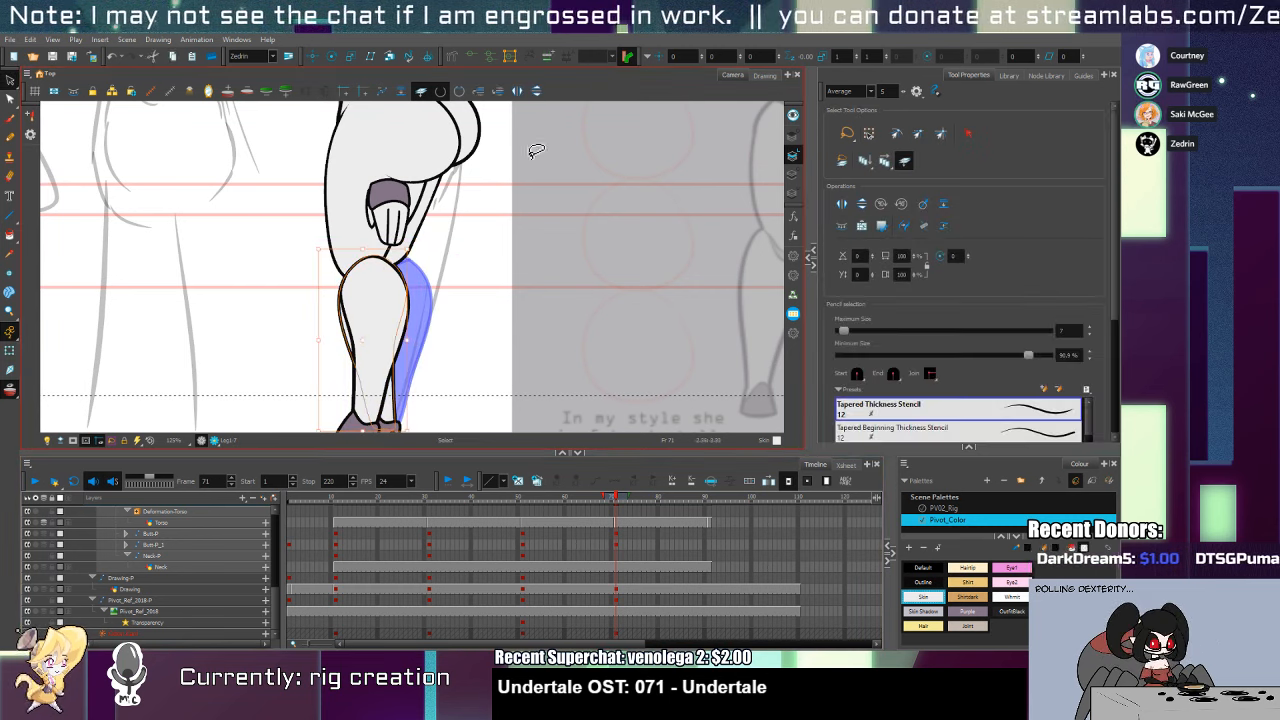
left_click(517, 92)
mouse_move(353, 382)
left_mouse_down()
mouse_move(399, 383)
mouse_move(394, 320)
left_mouse_up()
key("shift+t")
key("ctrl+z")
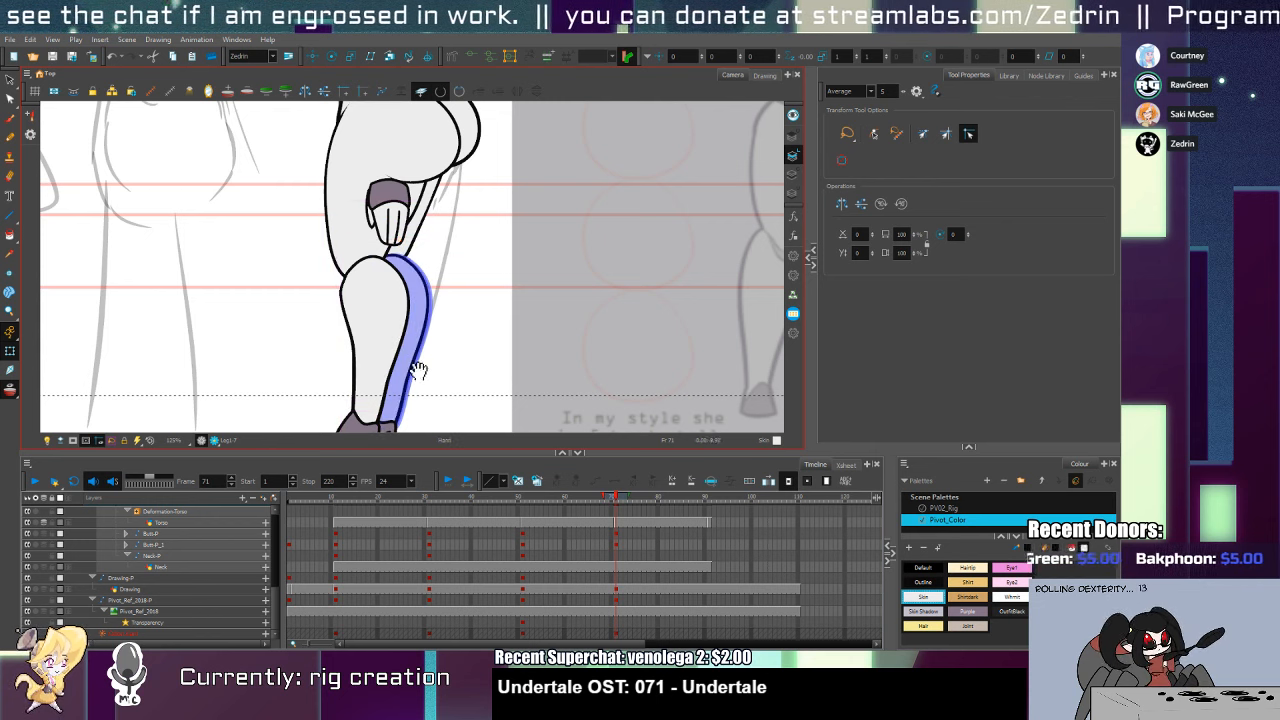
Select the rear thigh behind the hand and swap it to the front thigh's drawing
left_click_drag(416, 380, 410, 316)
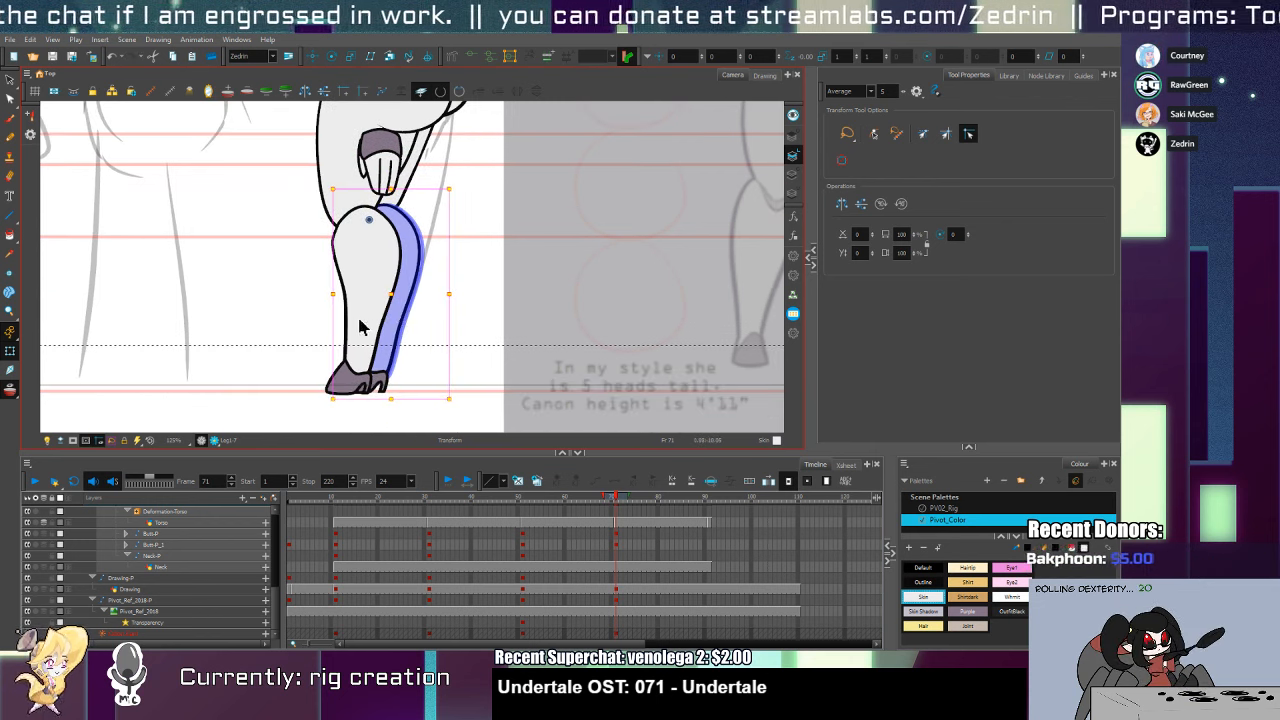
left_click(360, 325)
left_click(405, 307)
key("space")
left_click_drag(419, 163, 393, 332)
left_click(399, 326)
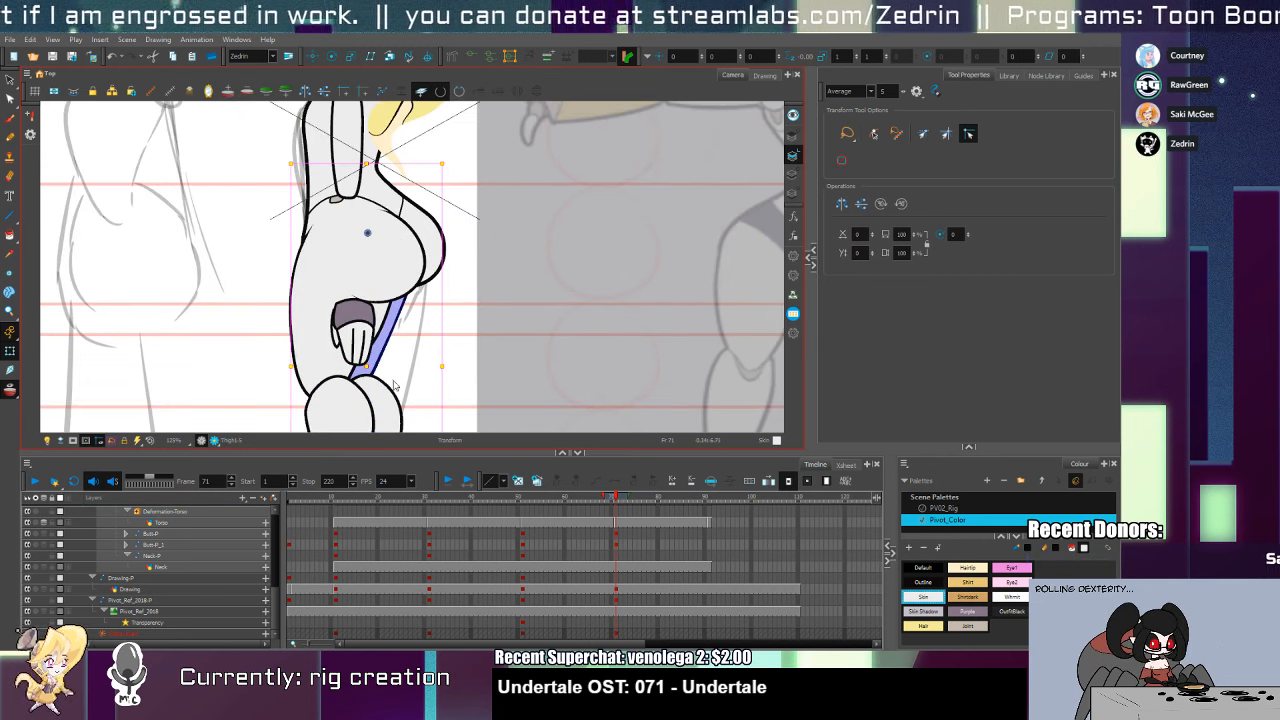
left_click_drag(392, 388, 403, 388)
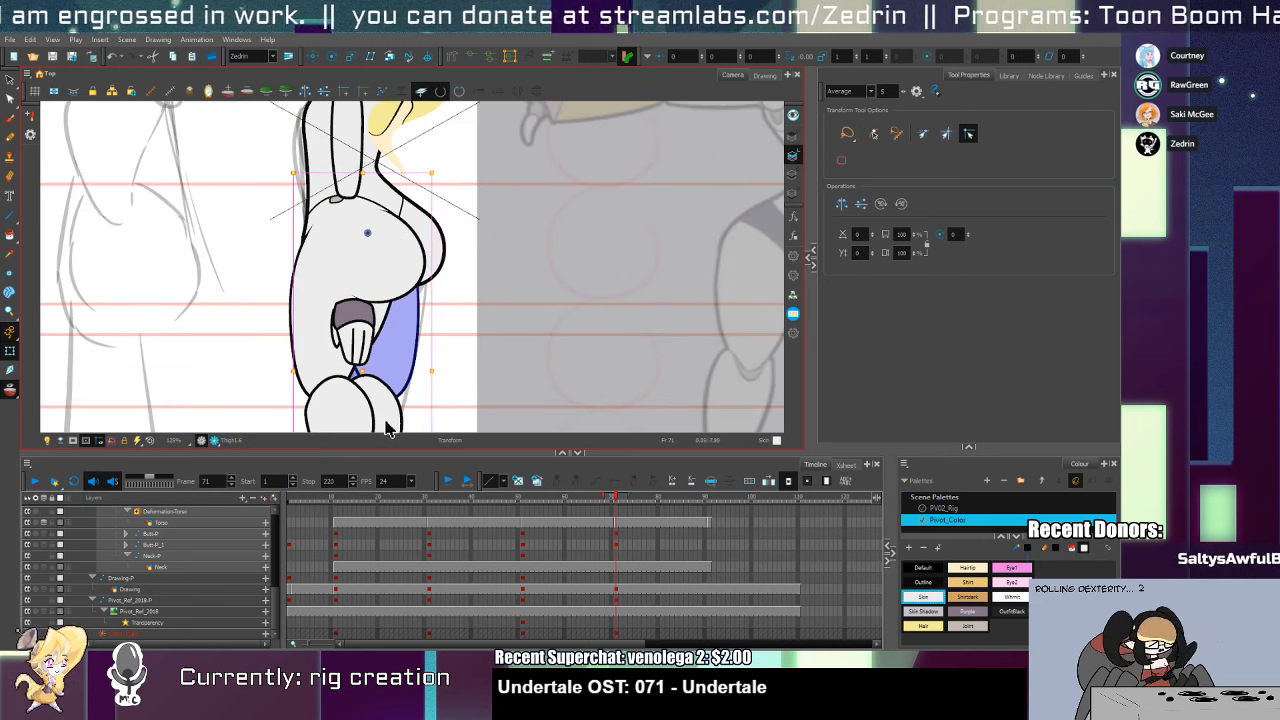
key("alt+s")
key("ctrl+a")
key("shift+t")
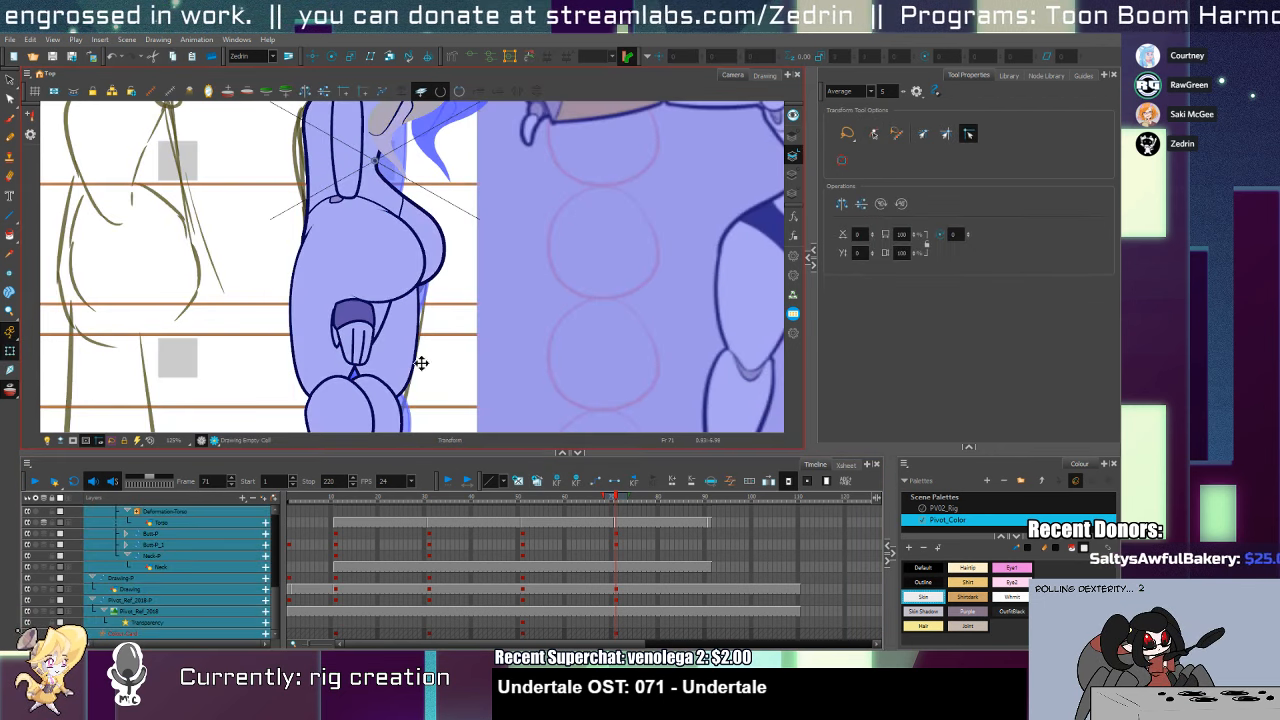
key("Escape")
Duplicate the rear thigh's drawing, mirror it horizontally and shift its artwork backward to fit between the hip and knee
left_click(402, 355)
left_click(538, 481)
key("alt+s")
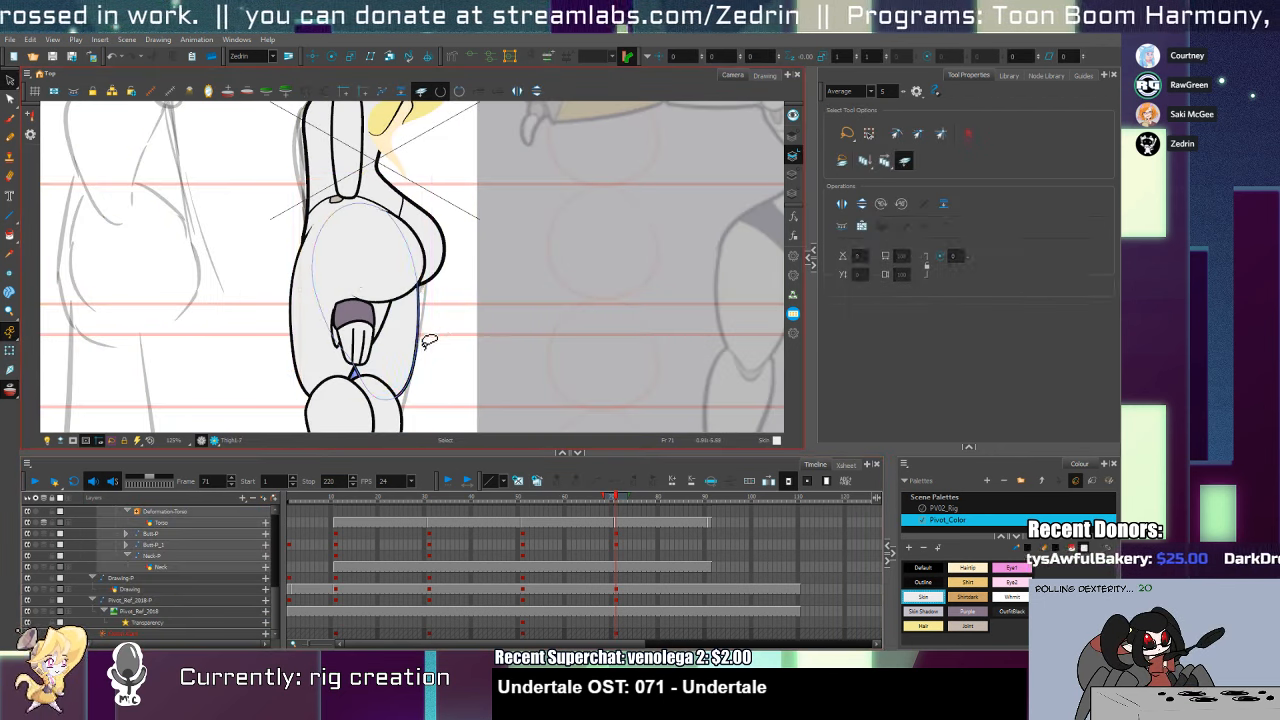
key("ctrl+a")
left_click(519, 93)
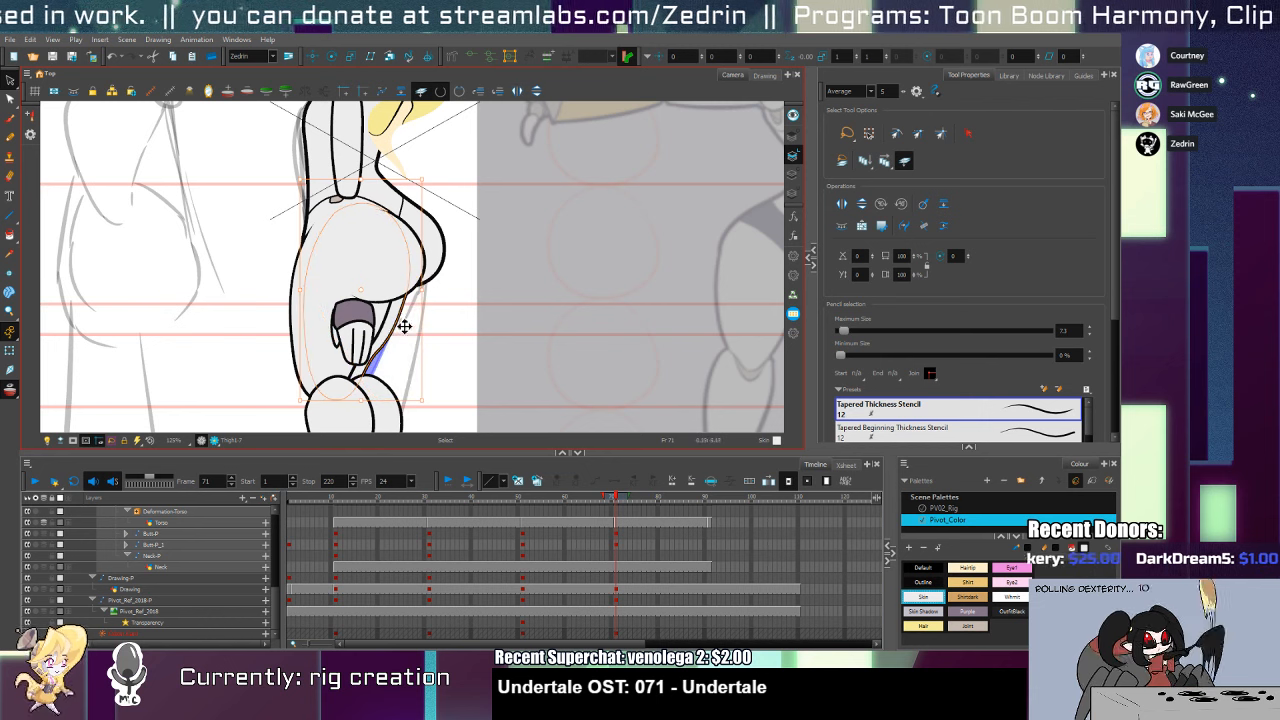
left_click_drag(397, 329, 420, 331)
left_click(411, 325)
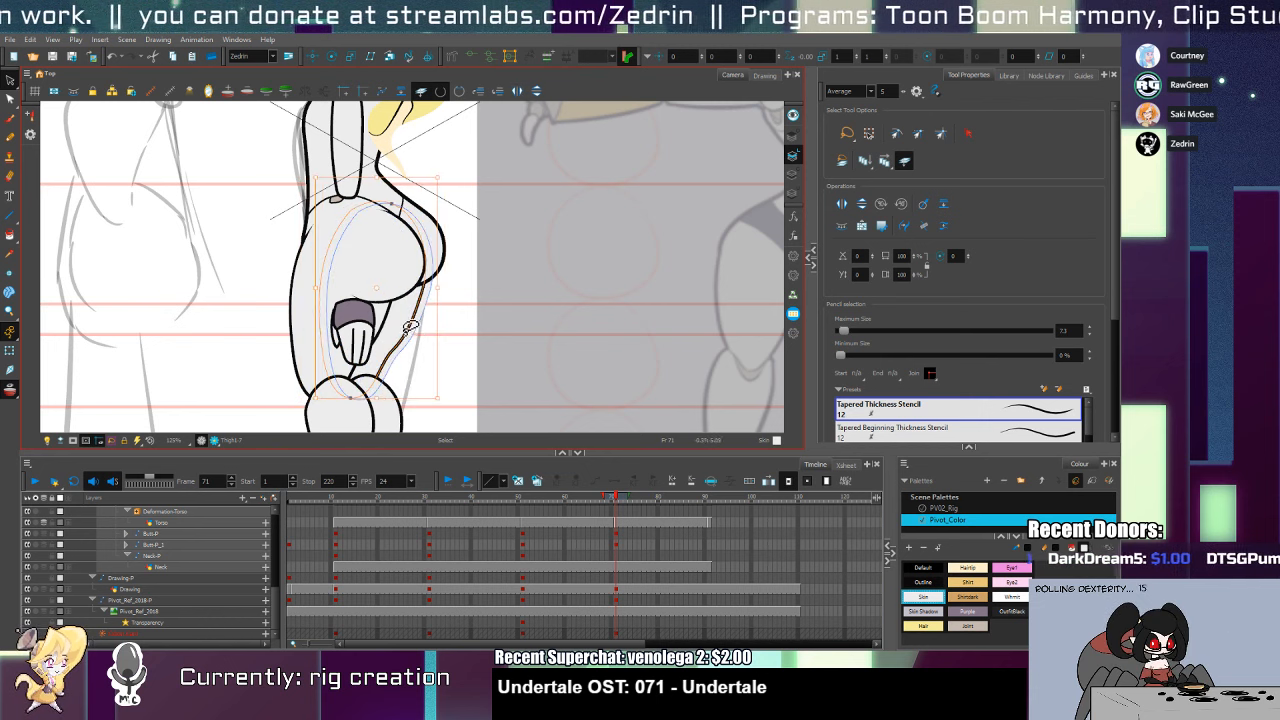
left_click(412, 334)
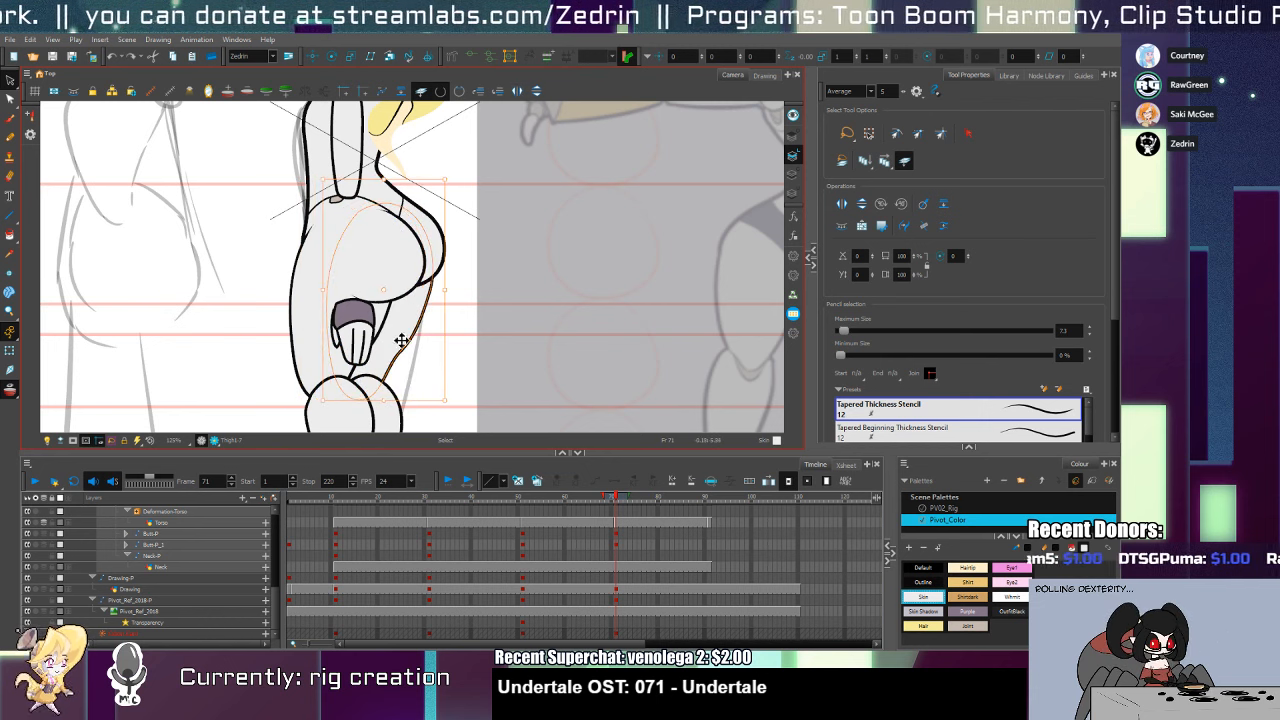
mouse_move(406, 342)
left_mouse_down()
mouse_move(394, 335)
mouse_move(403, 352)
mouse_move(402, 332)
left_mouse_up()
Adjust the torso's rear hip contour and straighten the rear thigh's back edge with the Contour Editor
key("alt+q")
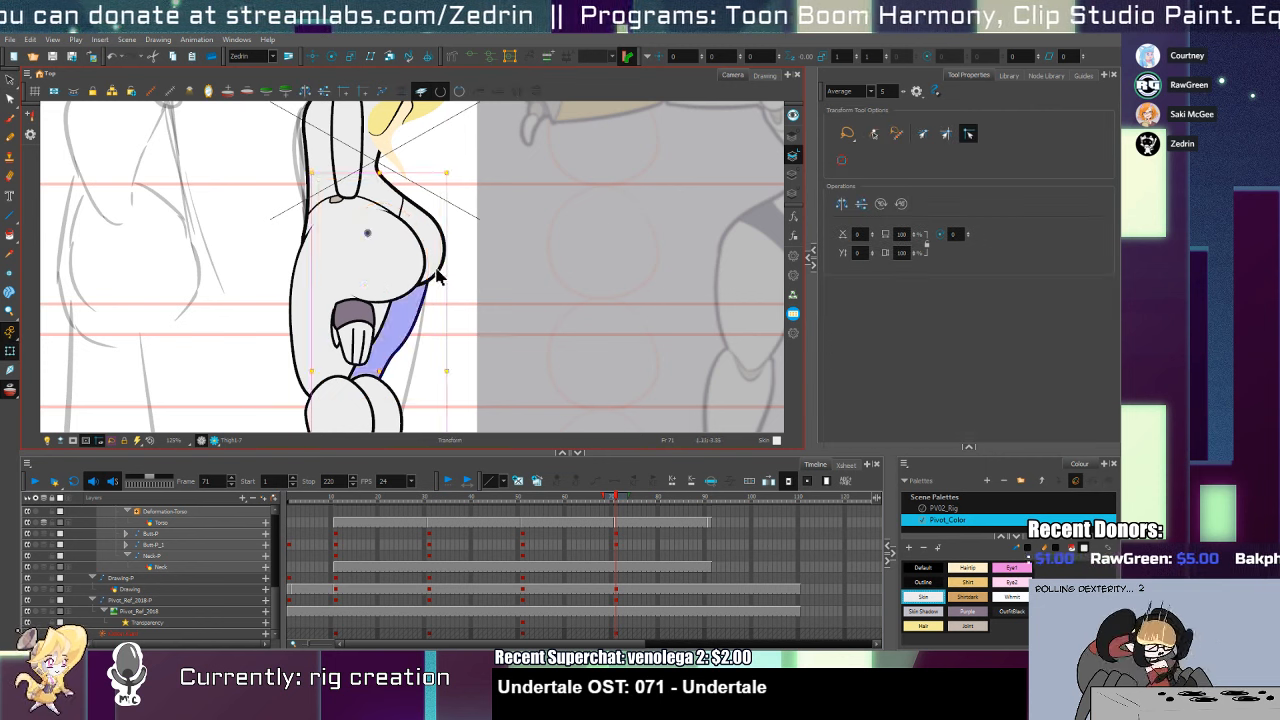
left_click(421, 297)
left_click_drag(407, 293, 442, 259)
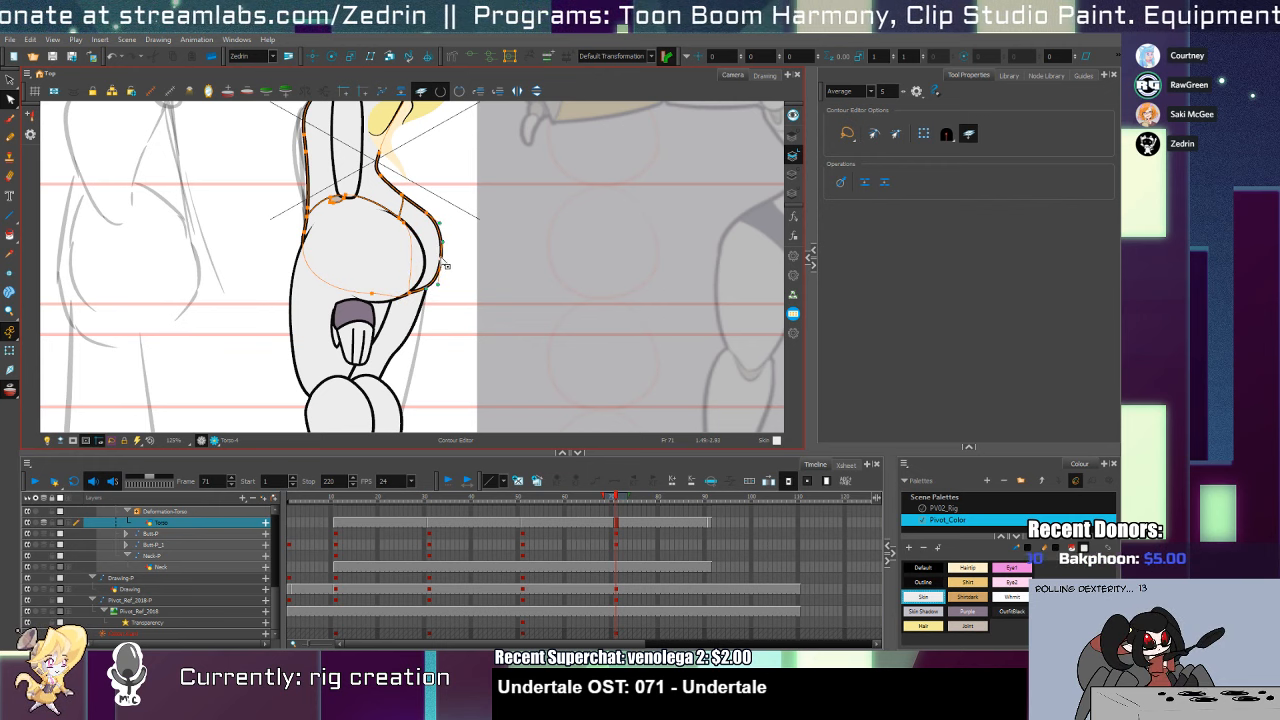
left_click(449, 233)
left_click(408, 332)
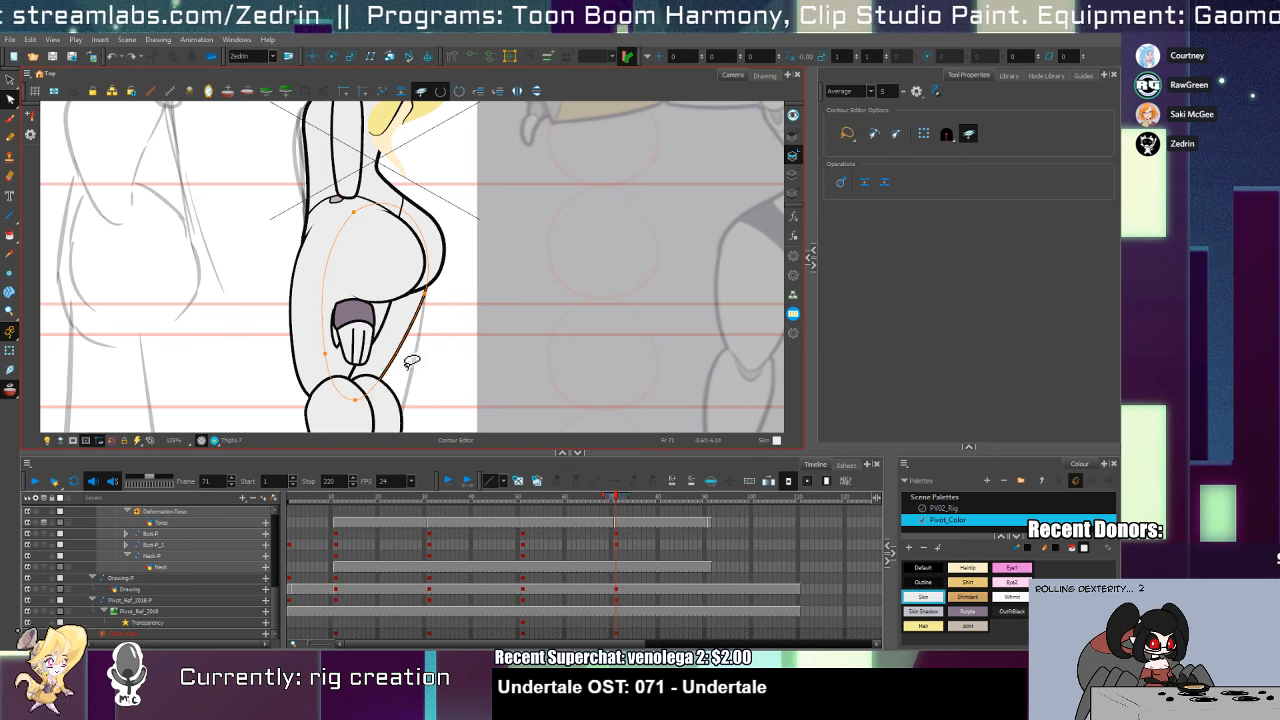
left_click(372, 360)
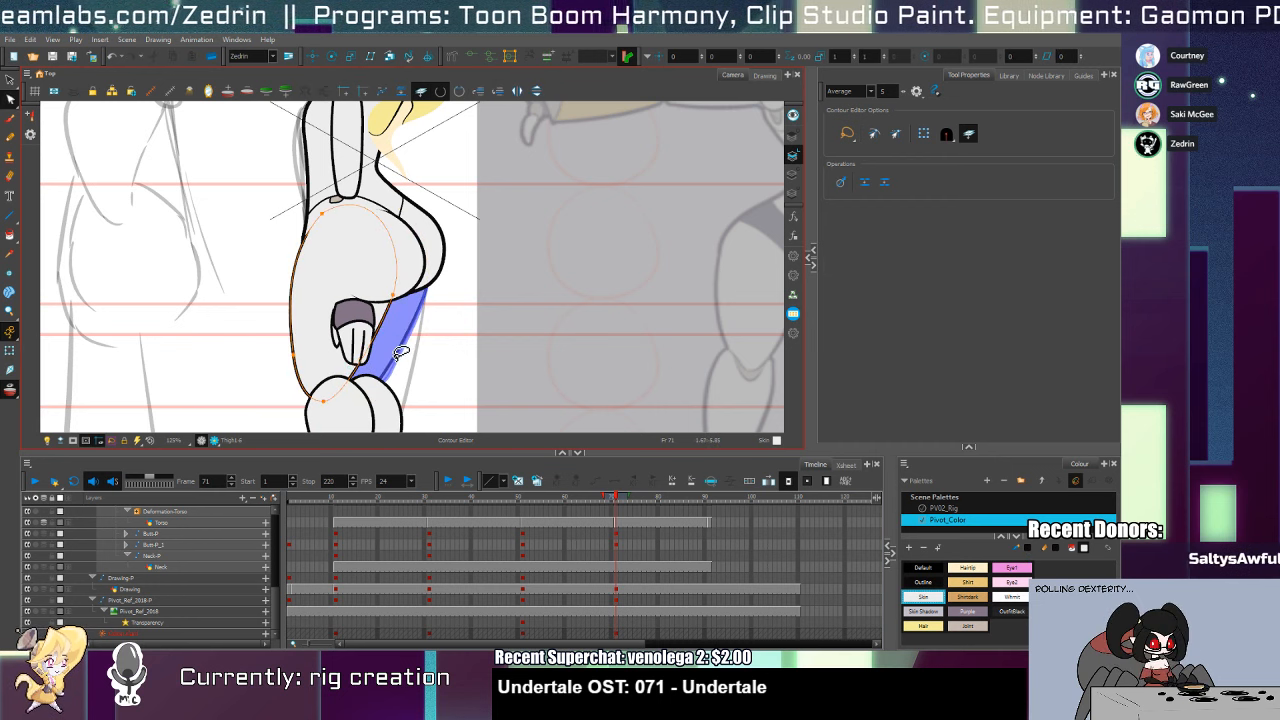
Pull the lower tip of the torso's rear hip contour down to meet the underside of the Butt-P_1 piece
key("shift+t")
left_click(409, 291)
key("alt+q")
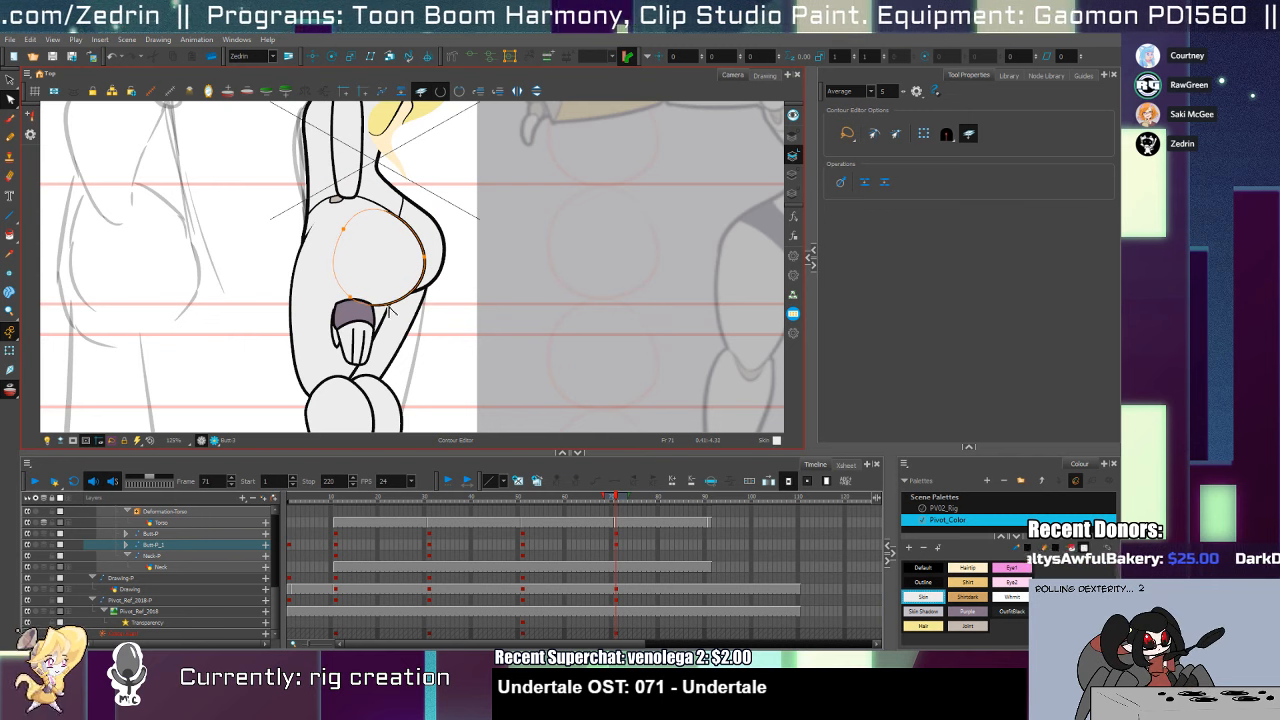
key("alt+s")
left_click(414, 295)
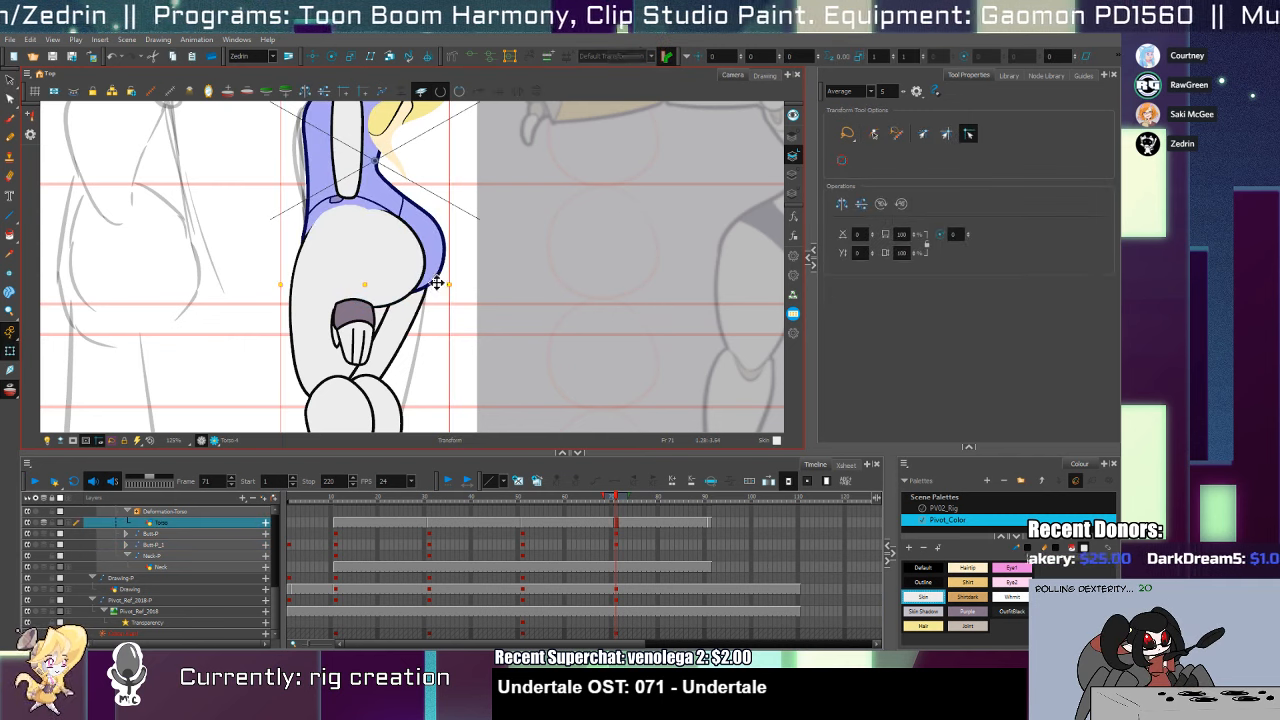
key("alt+q")
left_click(431, 292)
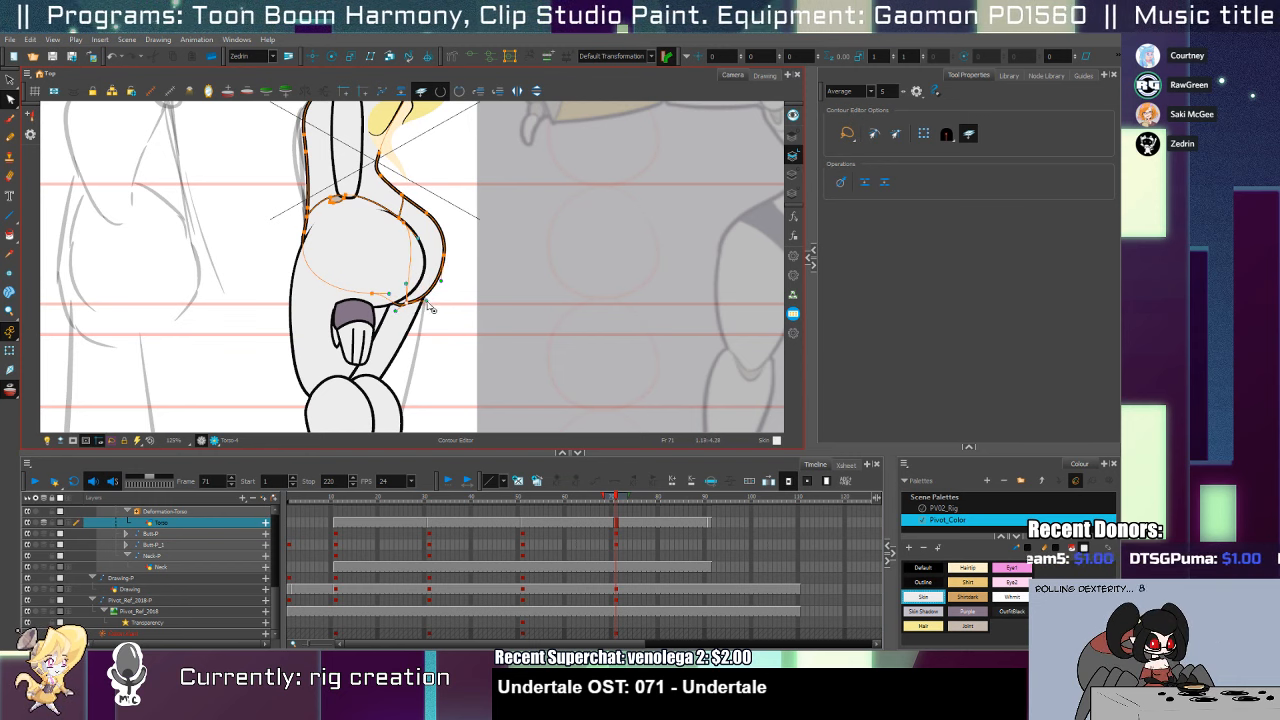
left_click_drag(406, 303, 403, 300)
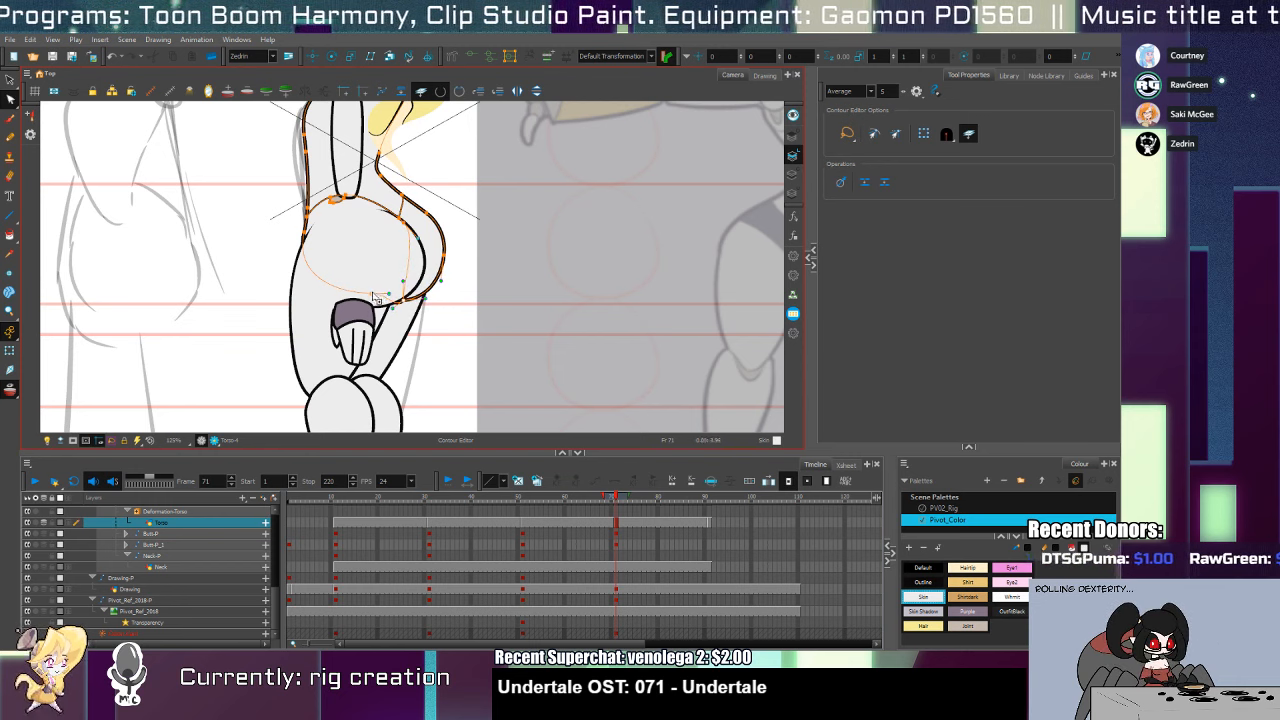
Swing the near arm and its hand toward the front of the body
key("shift+t")
left_click(341, 164)
left_click_drag(338, 164, 388, 135)
left_click(308, 396)
left_click_drag(337, 363, 334, 247)
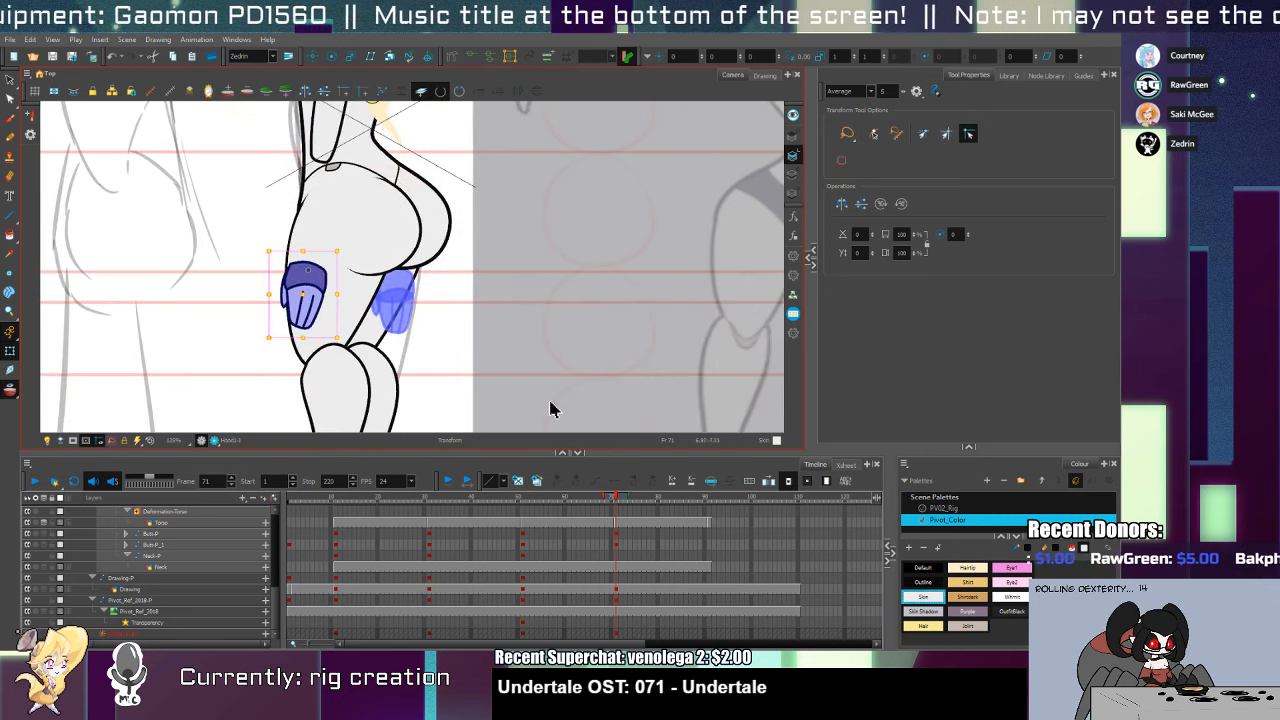
Create an empty drawing for the near hand, choose the Lineart pencil with Outline colour, and show the hidden layers
left_click(518, 481)
scroll(314, 294, "up", 2)
key("alt+/")
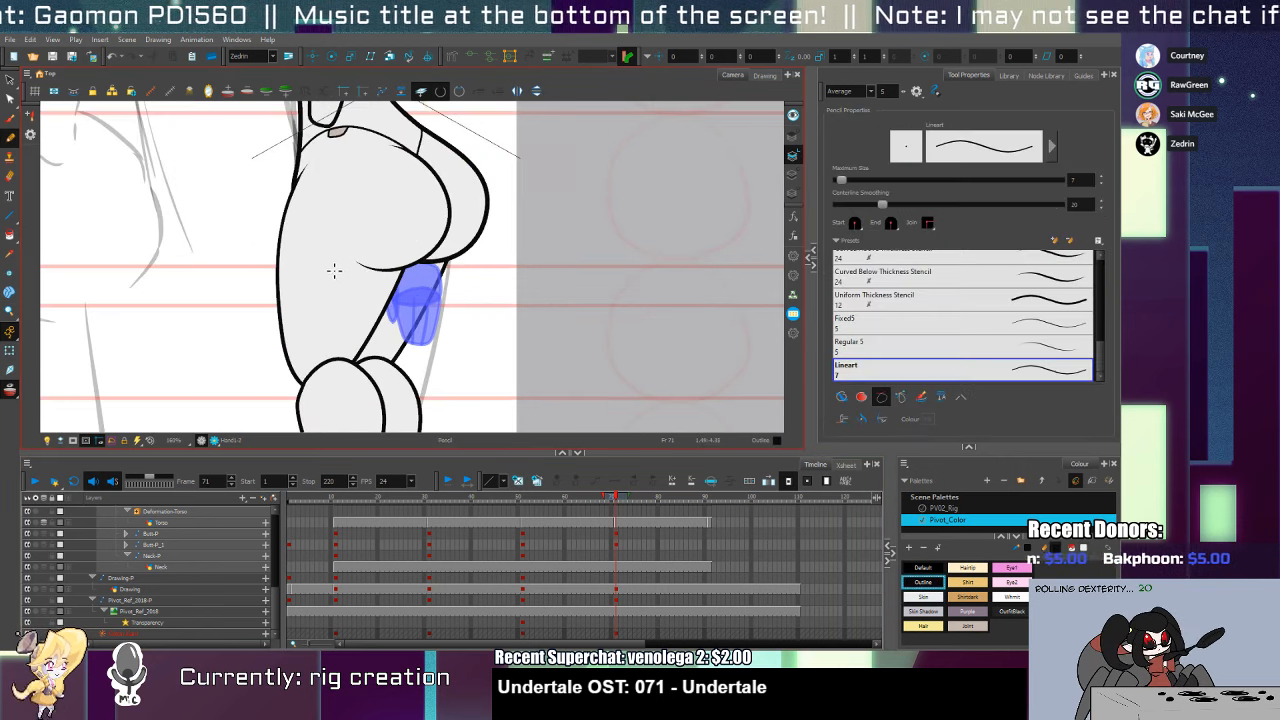
left_click(27, 499)
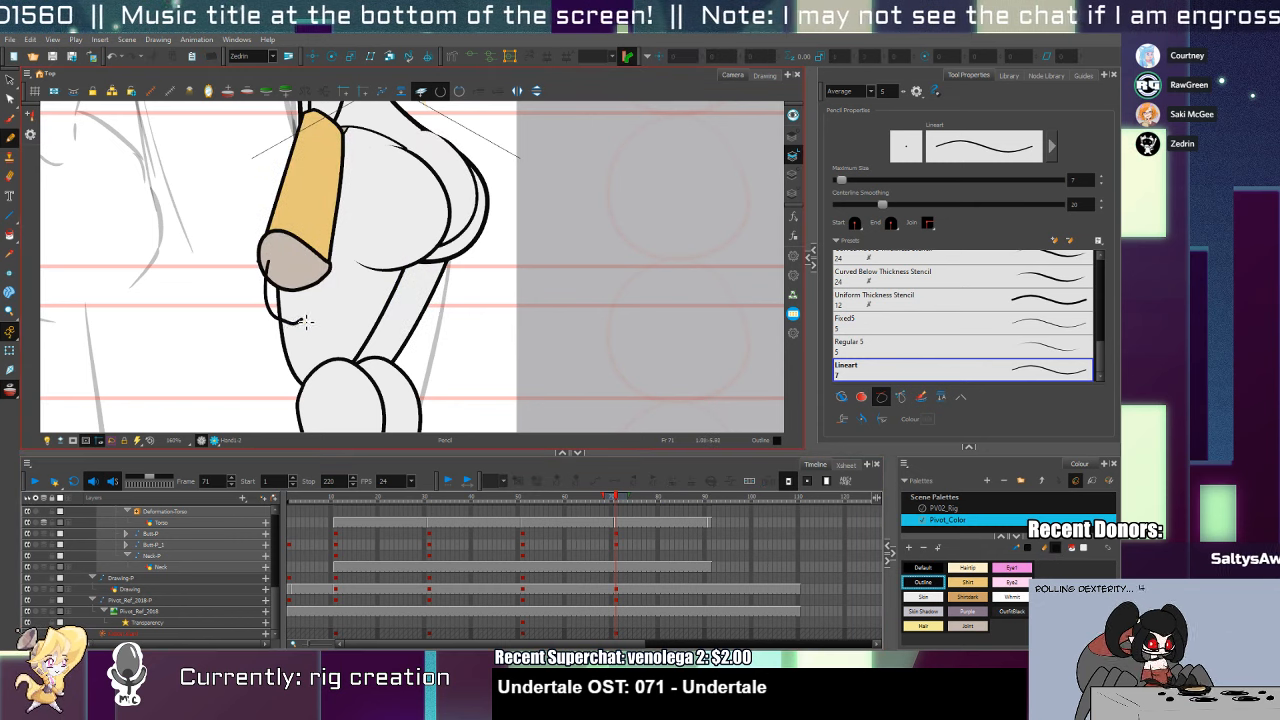
Redraw the hand as a rounded outline below the sleeve cuff and add a line across its wrist
key("ctrl+z")
left_click_drag(267, 260, 299, 333)
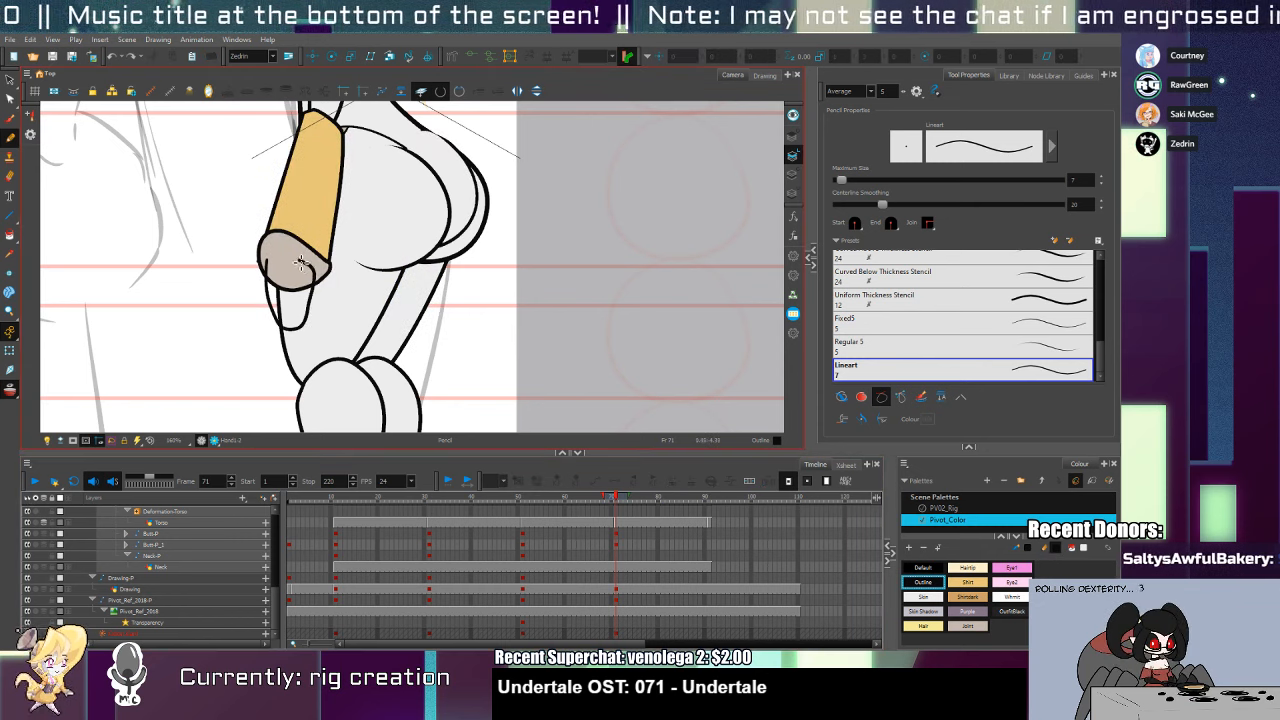
left_click_drag(300, 262, 270, 266)
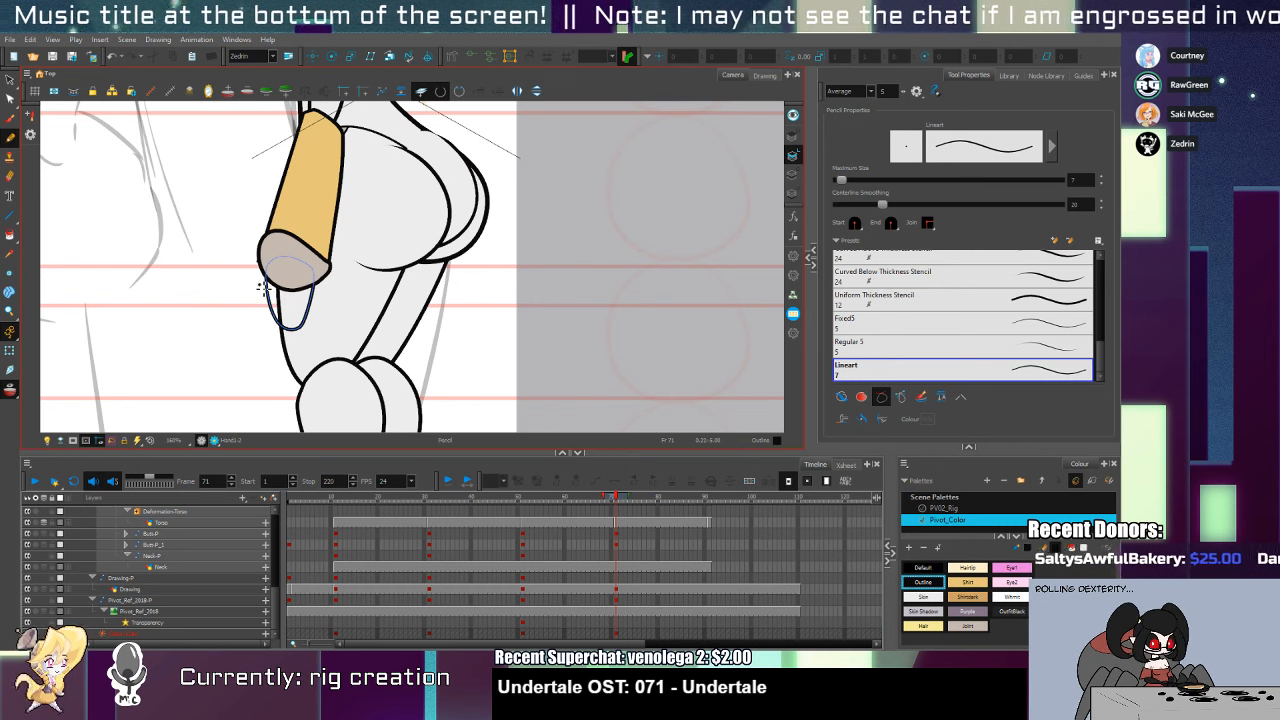
key("alt+s")
key("ctrl+a")
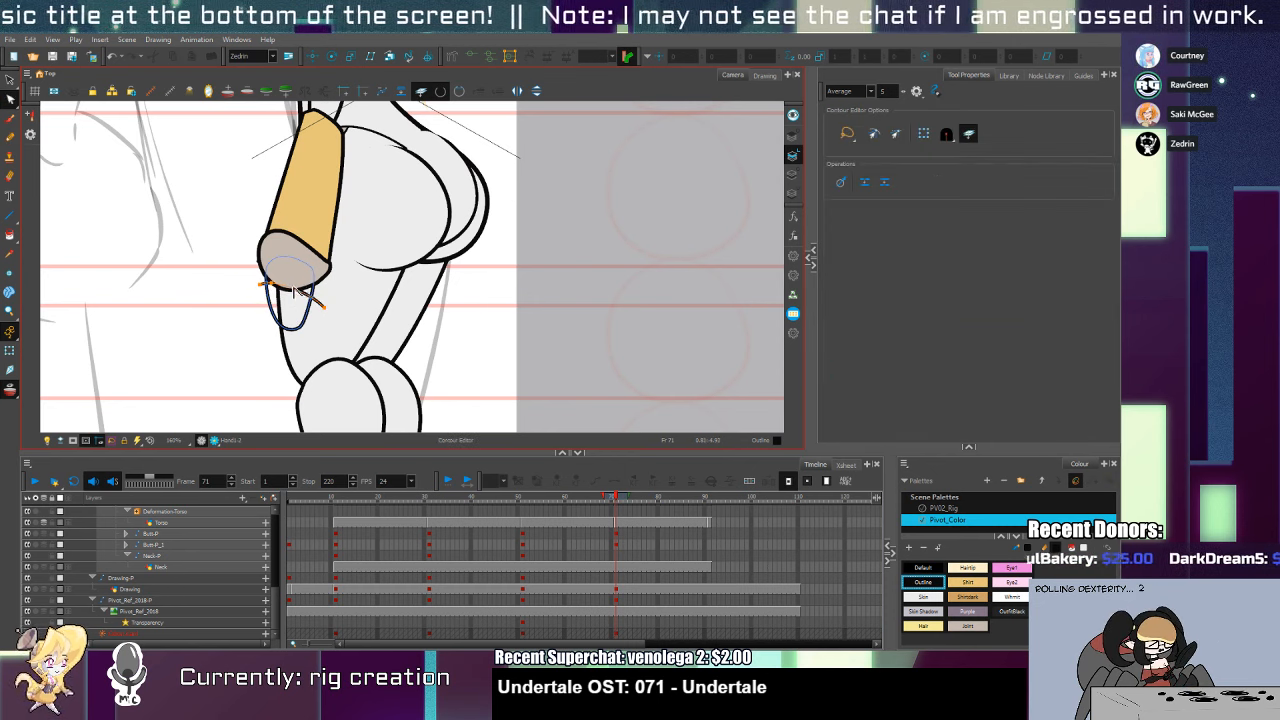
left_click_drag(331, 250, 343, 250)
Trim the overhanging ends of the wrist line at the hand outline with the Cutter
key("alt+z")
key("alt+s")
left_click(313, 298)
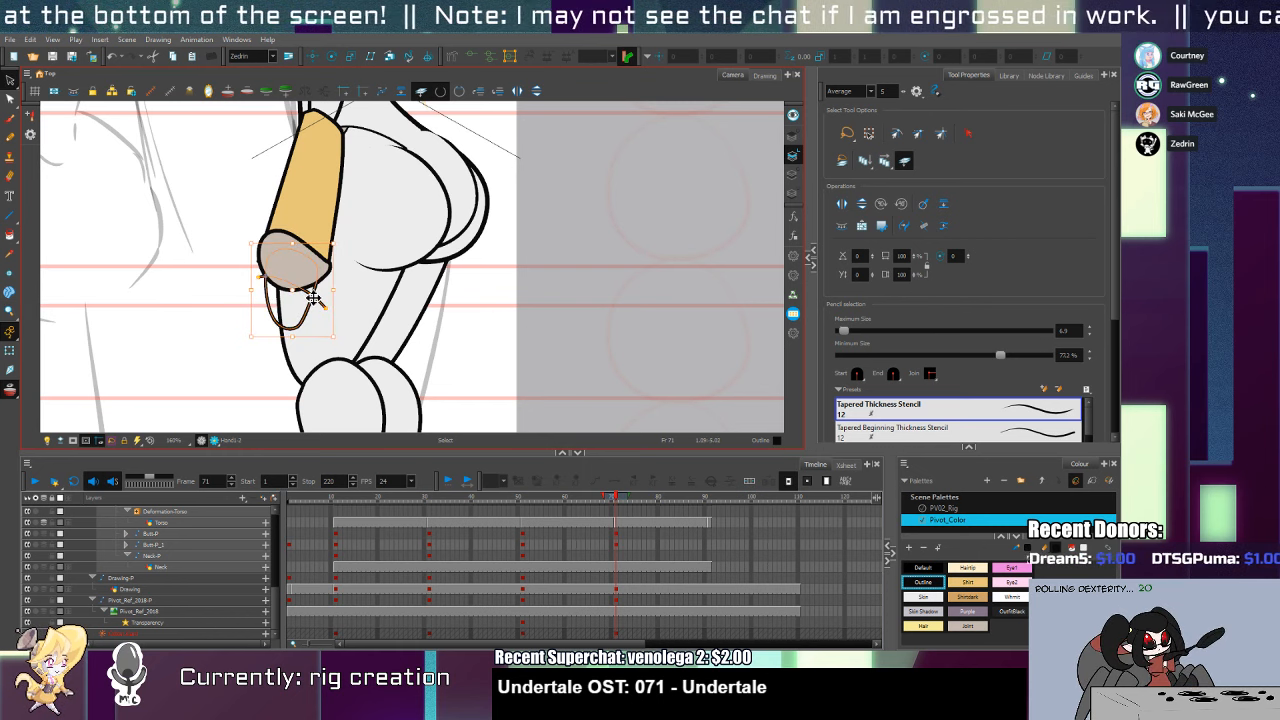
scroll(313, 298, "up", 2)
key("alt+t")
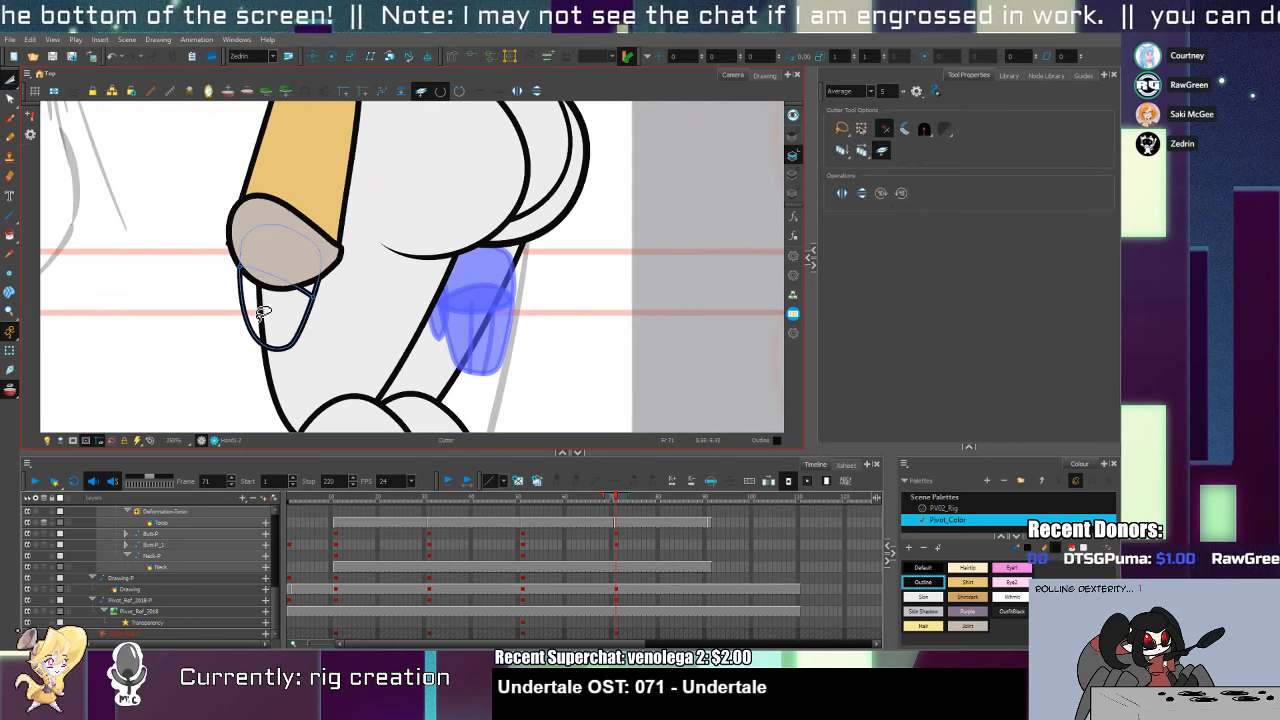
Draw two lengthwise lines inside the hand outline to separate the fingers
key("alt+/")
left_click_drag(254, 278, 270, 366)
left_click_drag(280, 292, 280, 369)
key("ctrl+z")
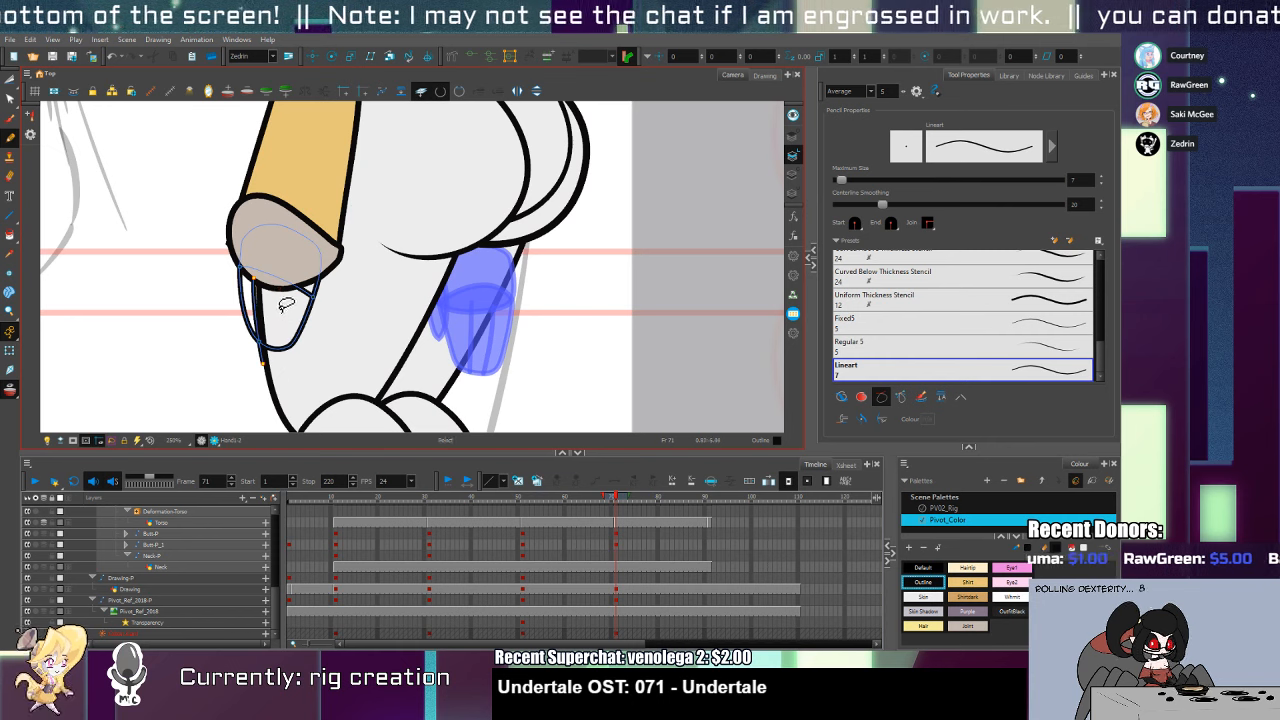
mouse_move(281, 293)
left_mouse_down()
mouse_move(281, 366)
mouse_move(256, 364)
left_mouse_up()
Paint the fingers with the Skin colour and the glove area behind the wrist line with Purple
key("alt+t")
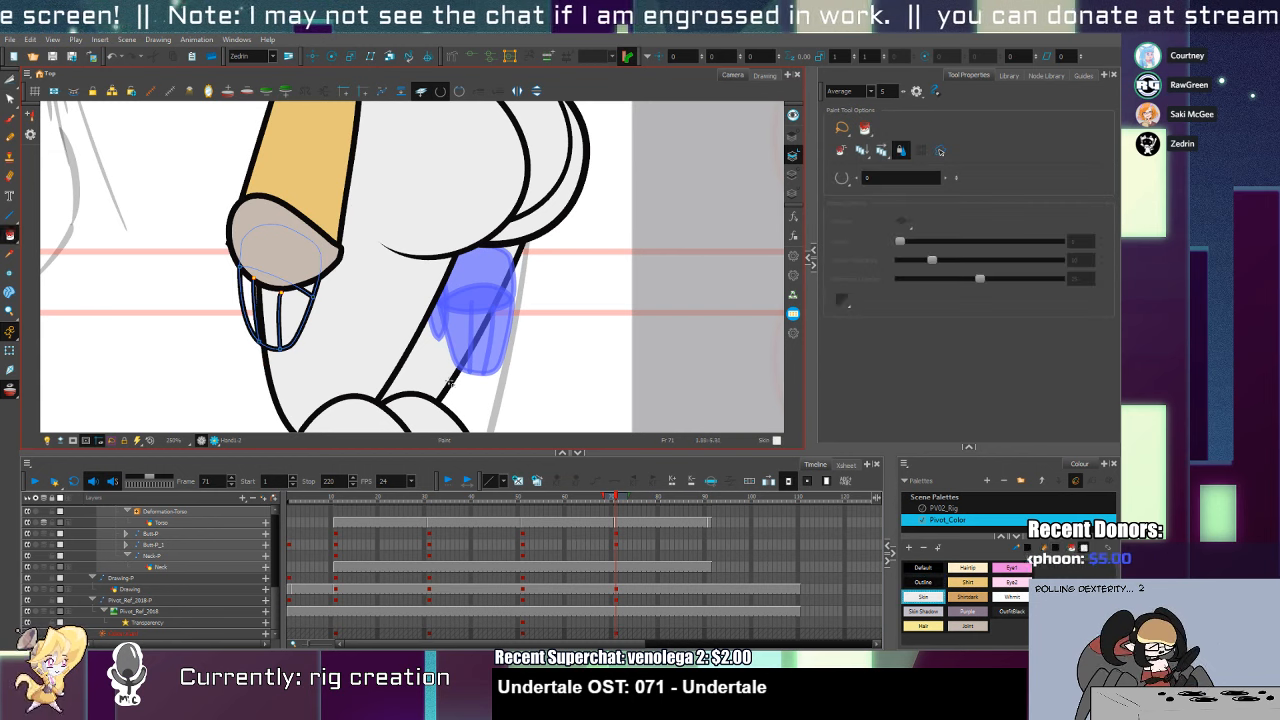
key("alt+i")
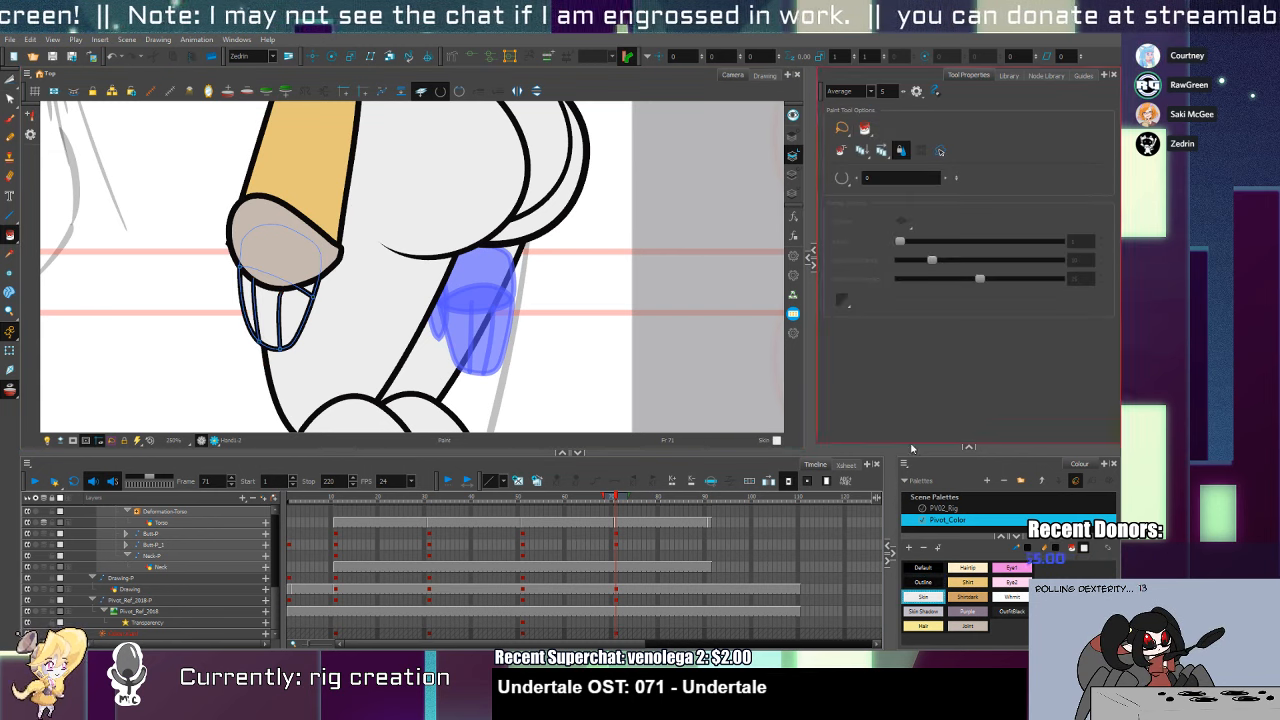
left_click(967, 611)
mouse_move(345, 240)
left_mouse_down()
mouse_move(332, 264)
mouse_move(314, 265)
left_mouse_up()
key("bracketleft")
key("bracketright")
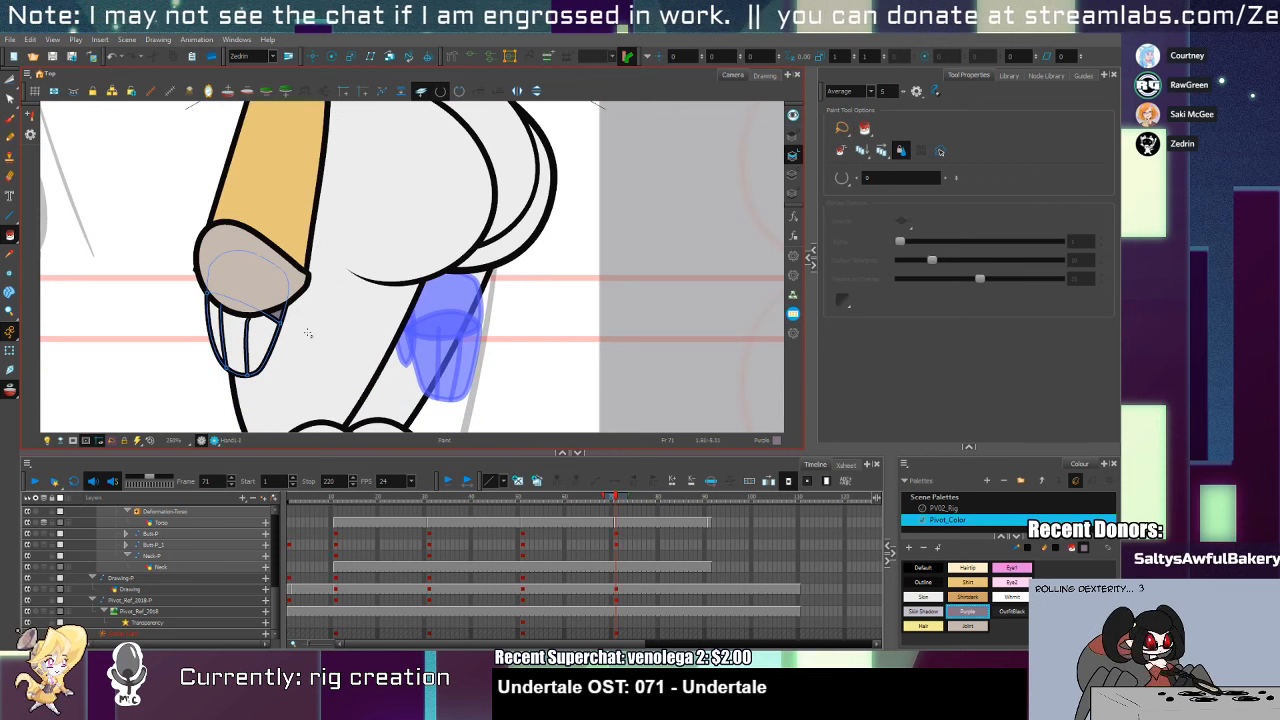
Select the whole hand drawing and shift it slightly back and down beneath the sleeve cuff
key("alt+s")
key("ctrl+a")
key("shift+t")
key("alt+s")
key("ctrl+a")
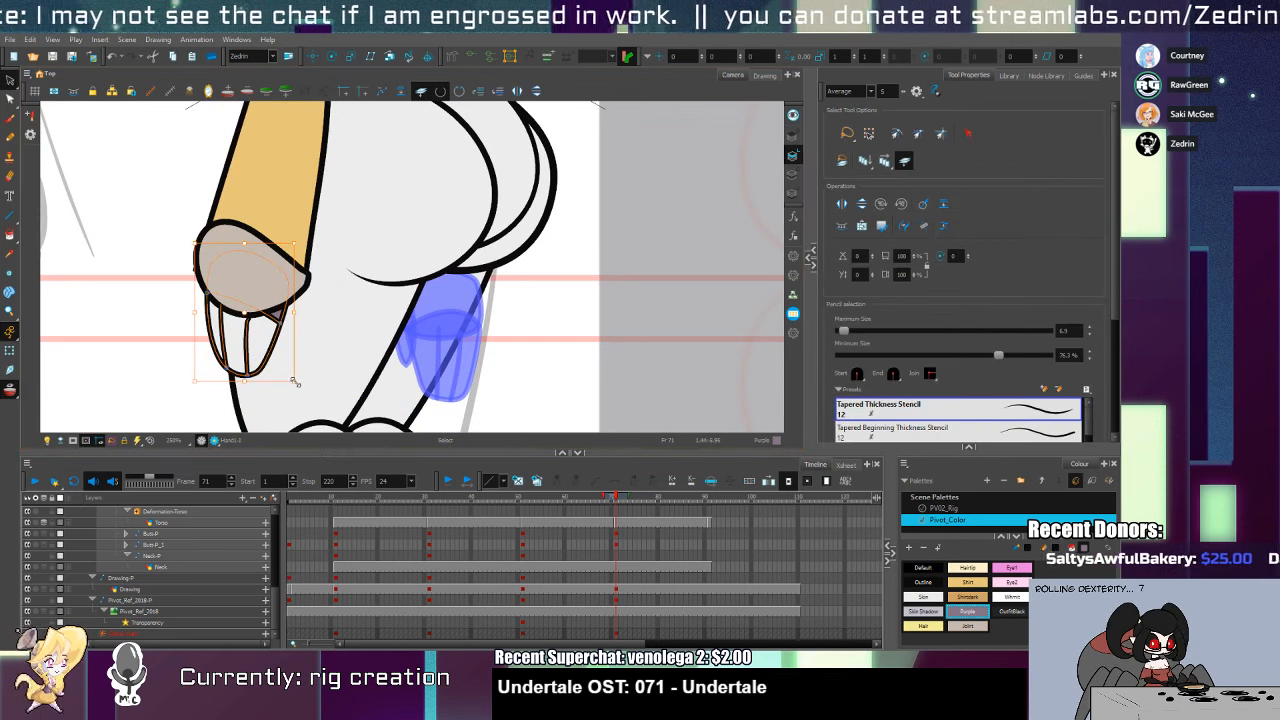
key("shift+t")
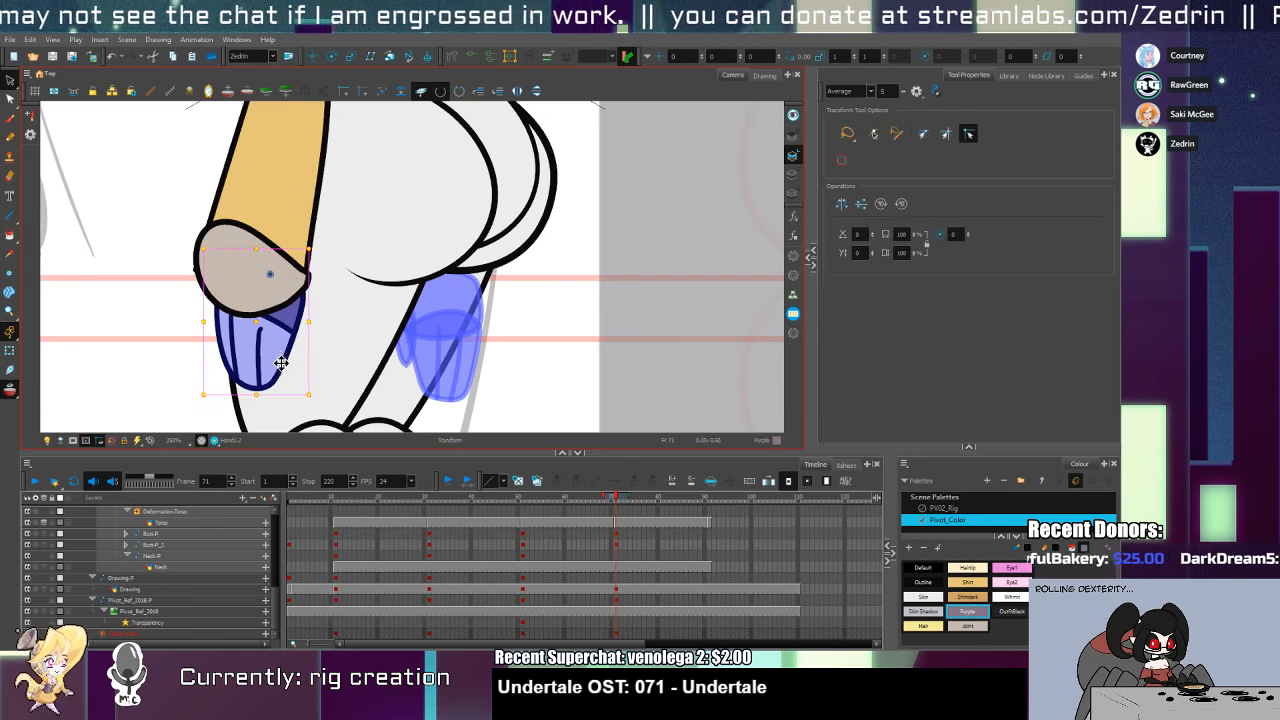
Move the far buttock piece slightly toward the front of the body and nudge it back in depth
left_click_drag(300, 340, 267, 471)
left_click_drag(288, 371, 267, 495)
left_click_drag(298, 347, 314, 280)
key("alt+z")
left_click(324, 299, "alt")
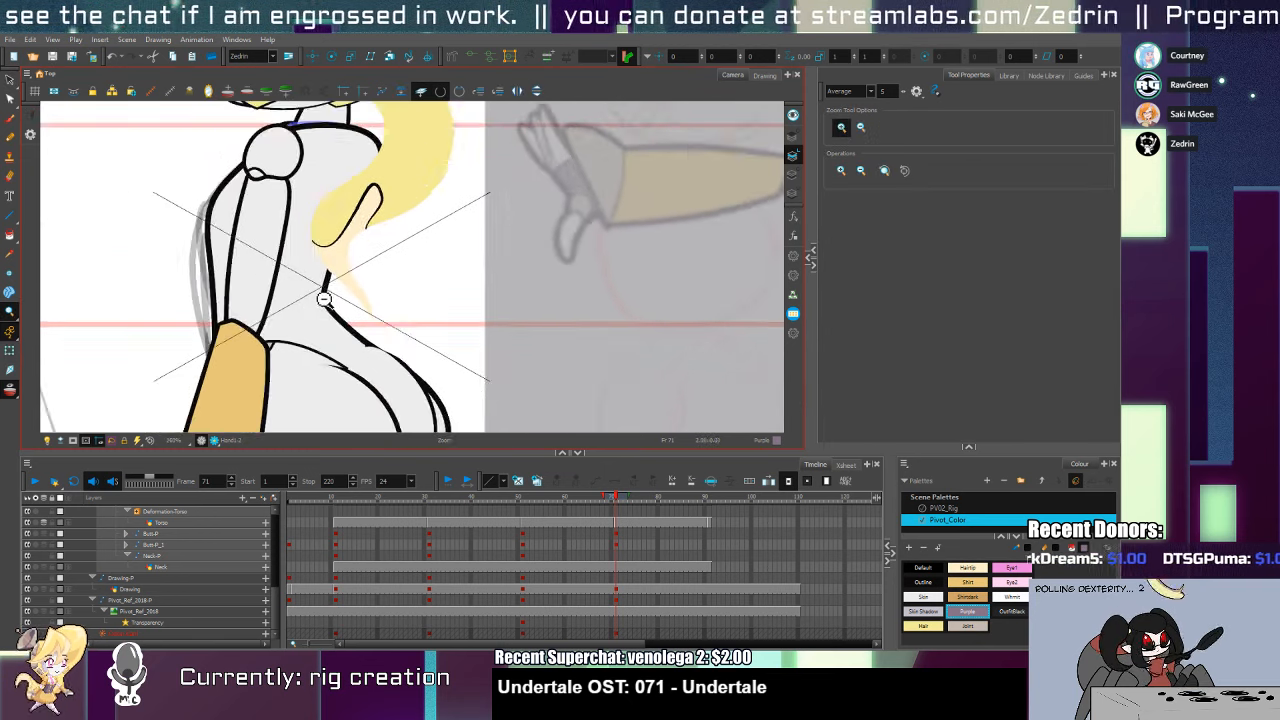
left_click(324, 299, "alt")
left_click(324, 299, "alt")
left_click_drag(336, 325, 325, 282)
key("shift+t")
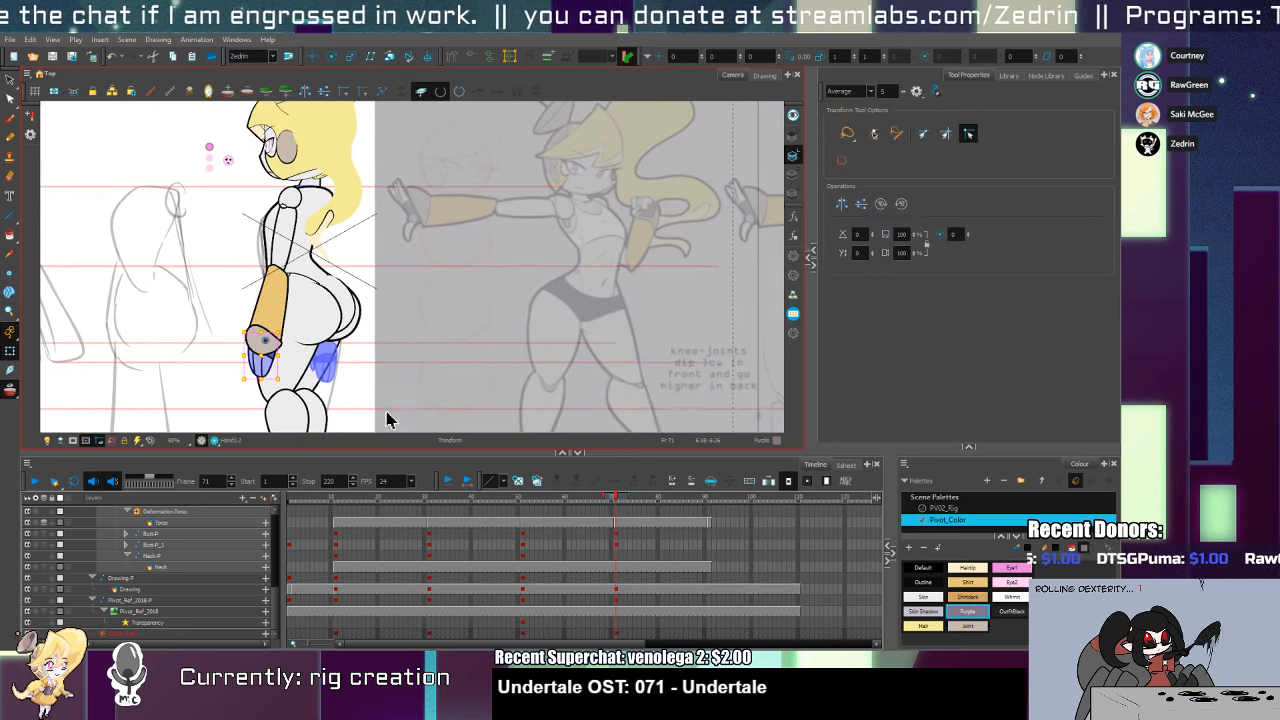
left_click(355, 332)
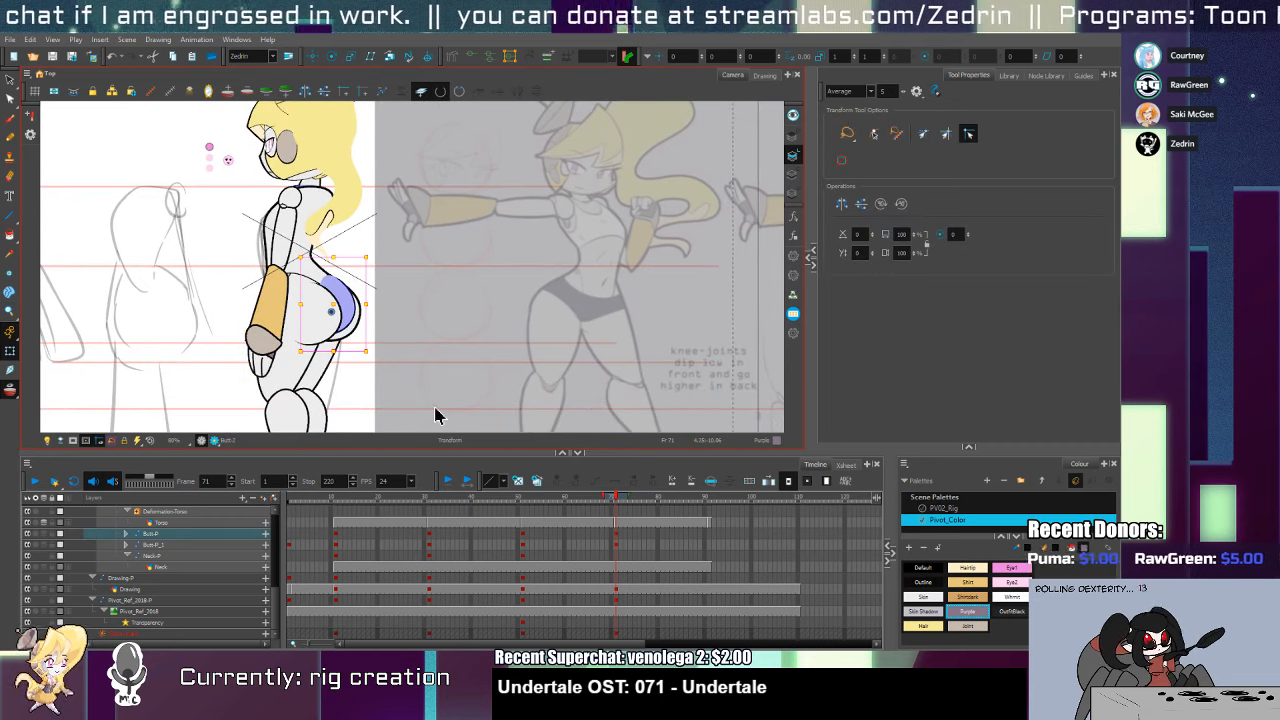
left_click_drag(336, 310, 332, 313)
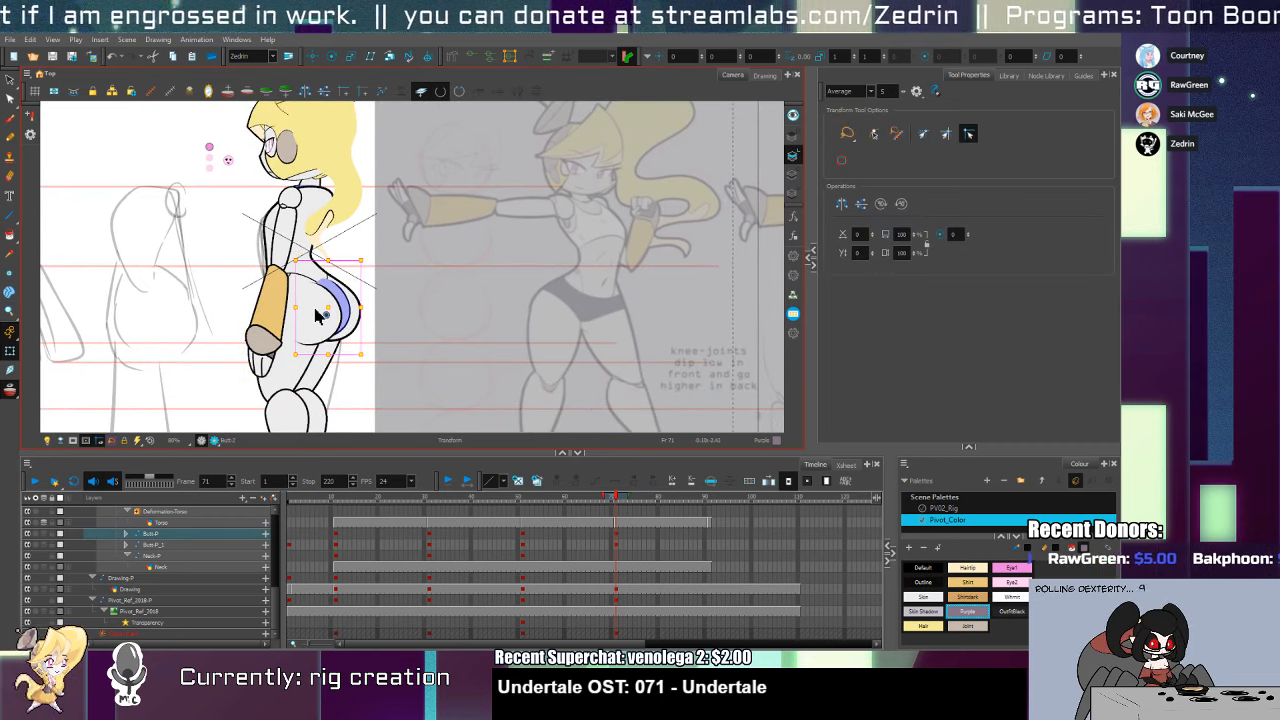
key("alt+Down")
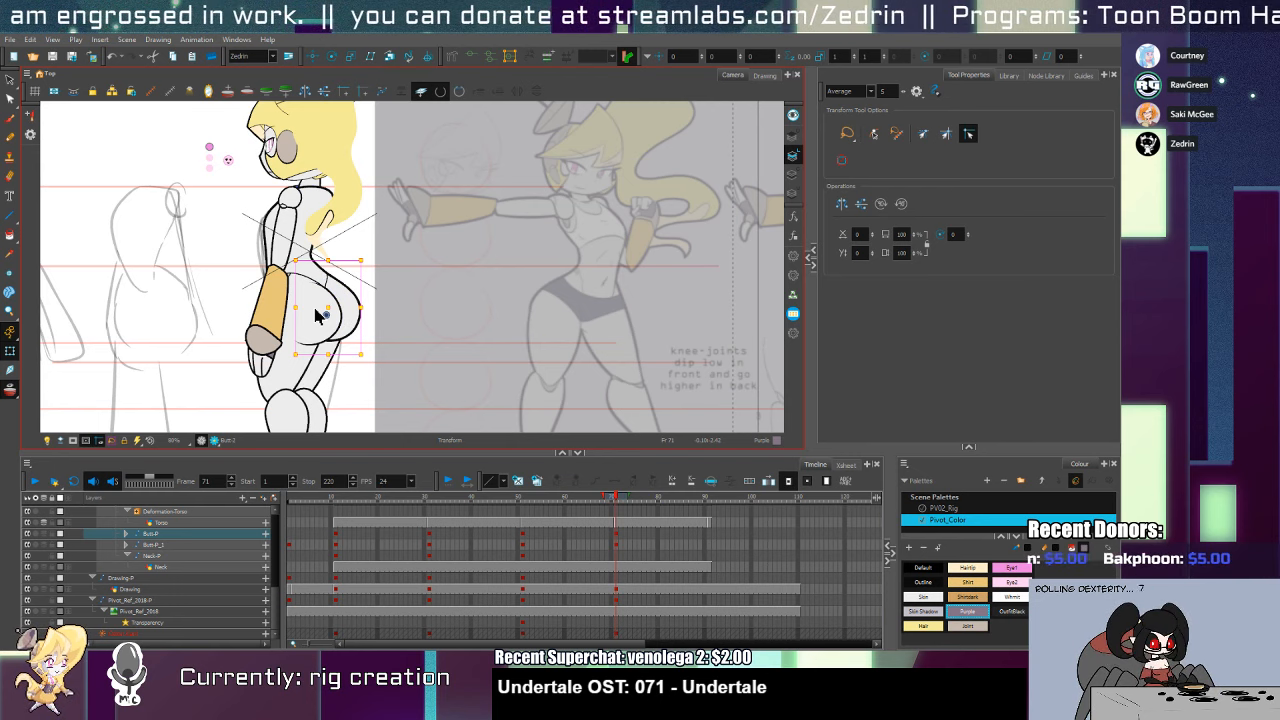
Duplicate the knee-height guide line in the guide drawing and offset the copy slightly downward
key("space")
left_click_drag(426, 366, 457, 257)
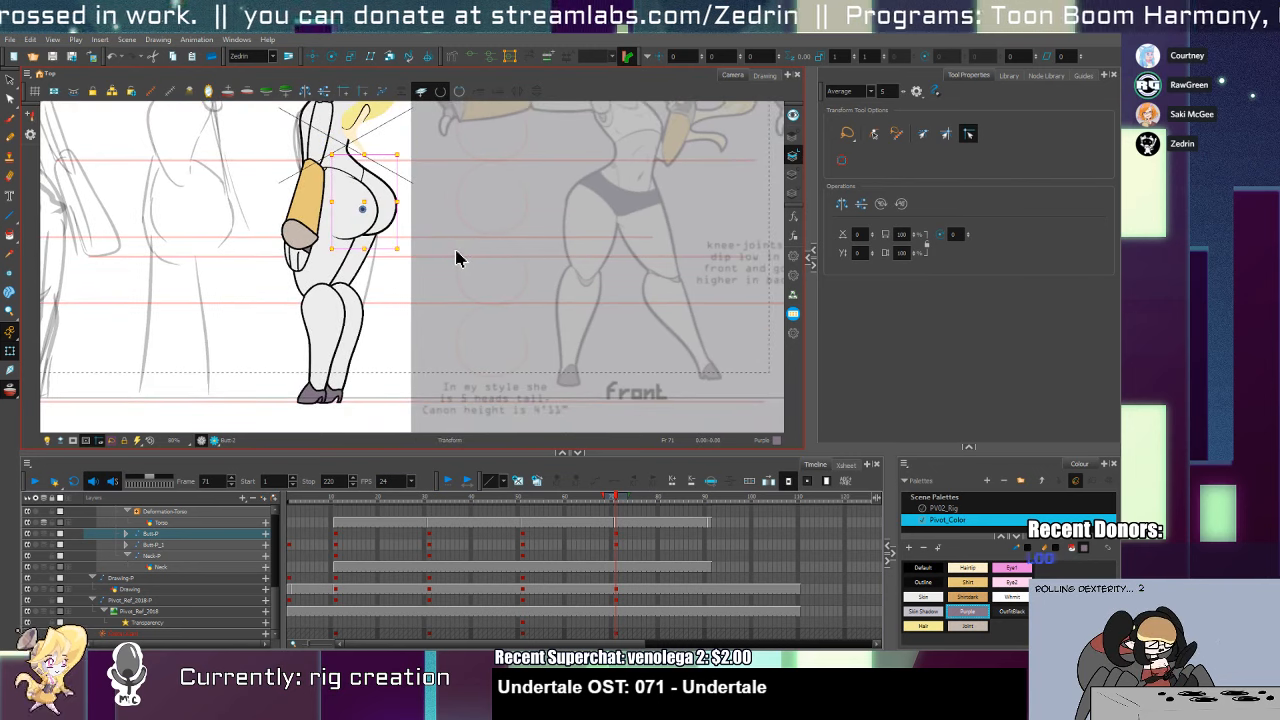
left_click(400, 306)
key("alt+b")
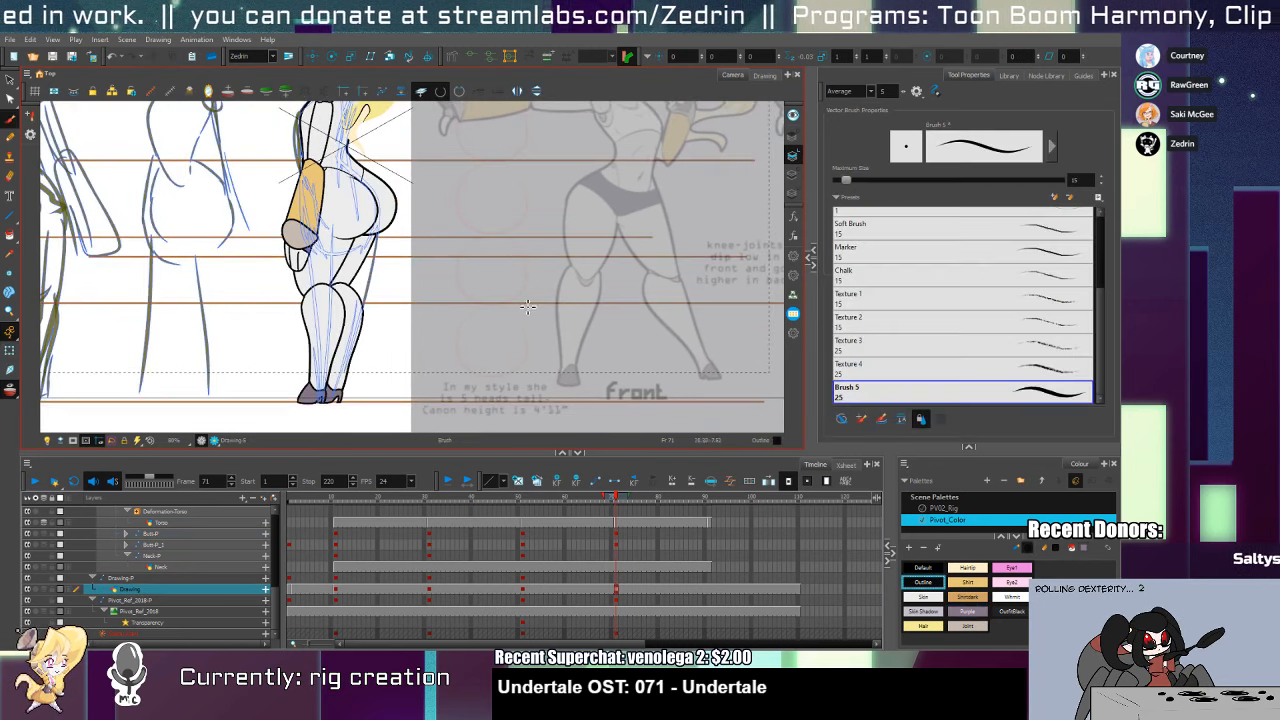
left_click(796, 136)
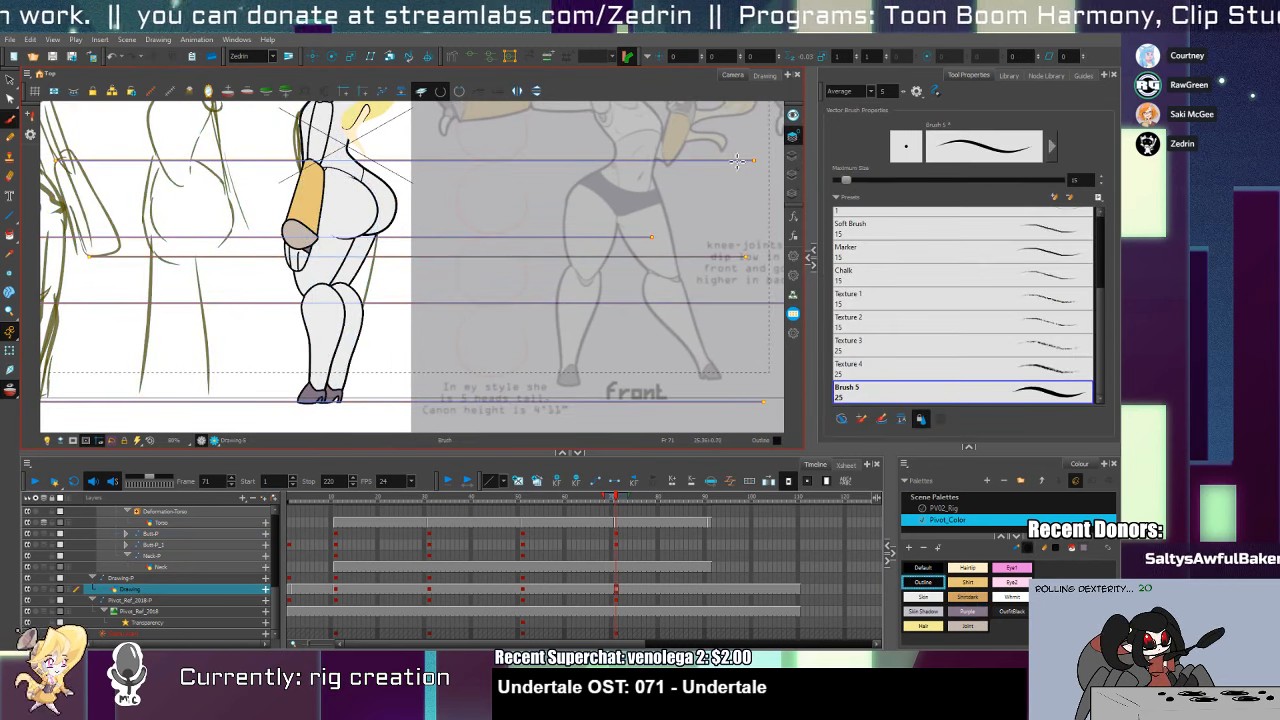
key("alt+s")
left_click(464, 302)
key("Down")
key("alt+z")
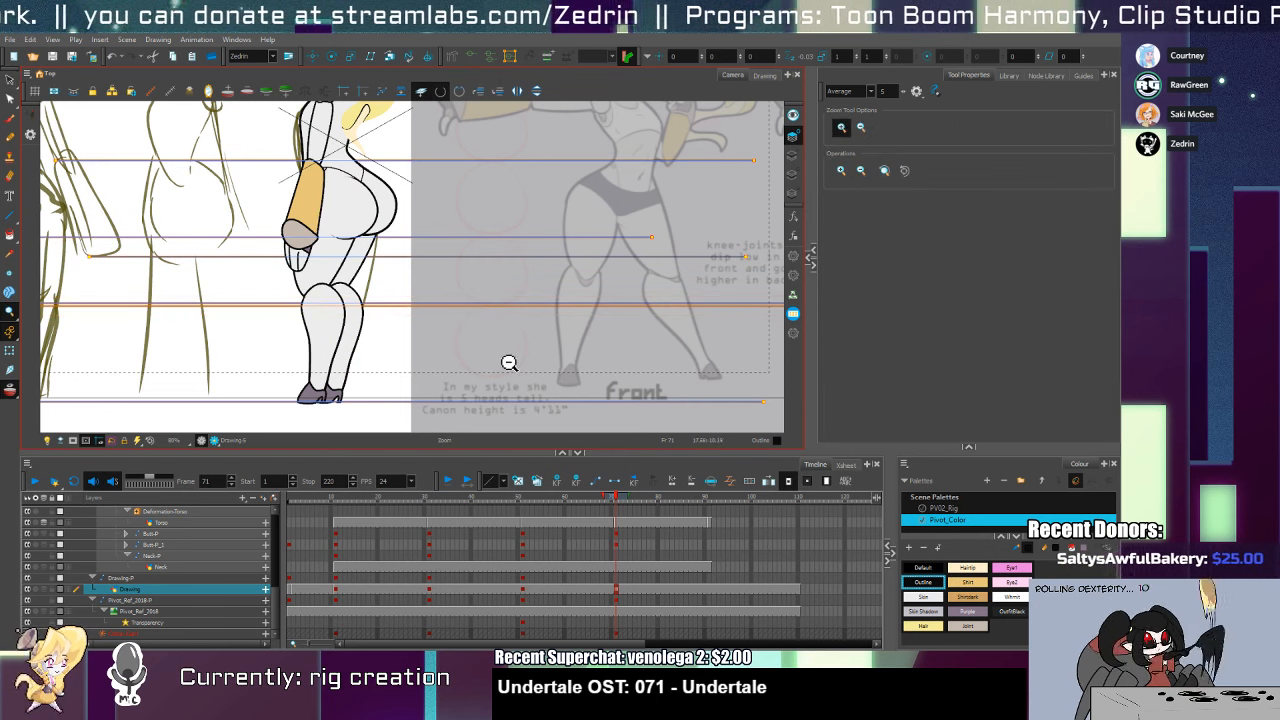
Rotate the copied guide line upright and place it through the side-view character's legs and feet
left_click(508, 358, "alt")
key("alt+s")
left_click(755, 331)
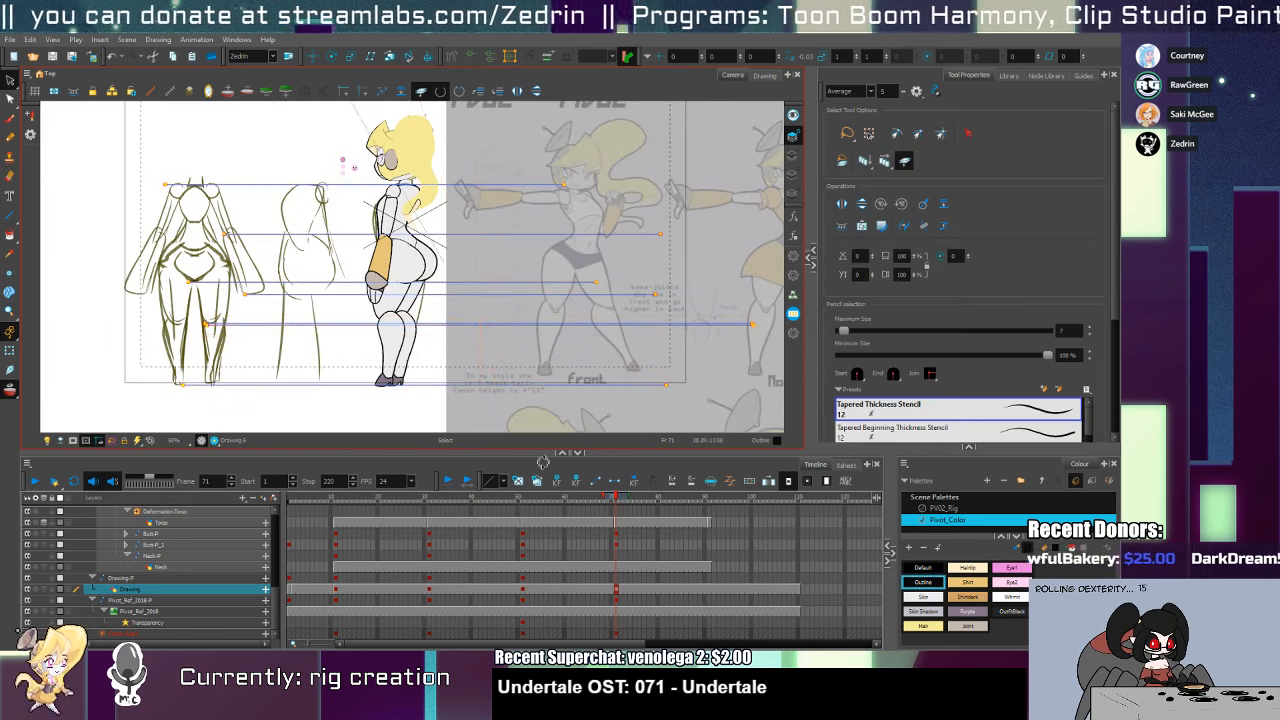
left_click(483, 368)
left_click_drag(484, 371, 405, 364)
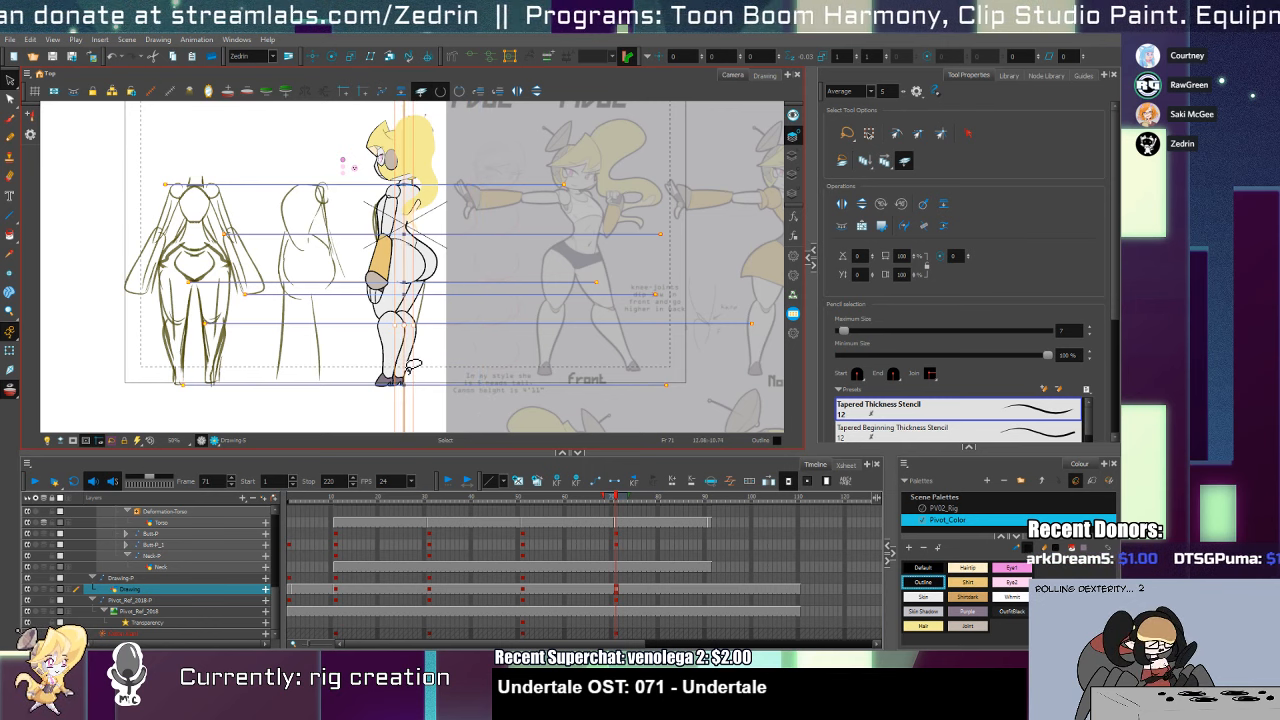
Select all artwork of the near thigh and shift it slightly toward the back of the body
key("alt+z")
left_click(404, 366)
left_click(404, 366)
key("shift+t")
left_click(392, 247)
key("alt+s")
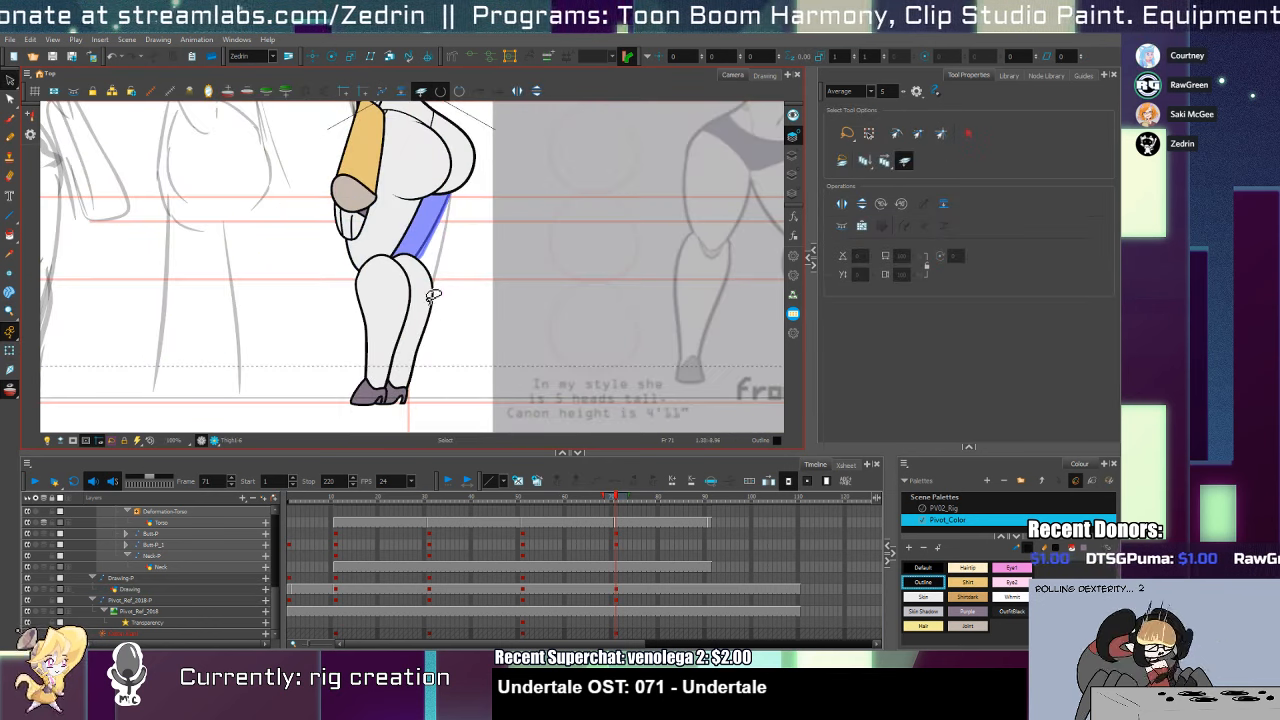
left_click(793, 155)
key("ctrl+a")
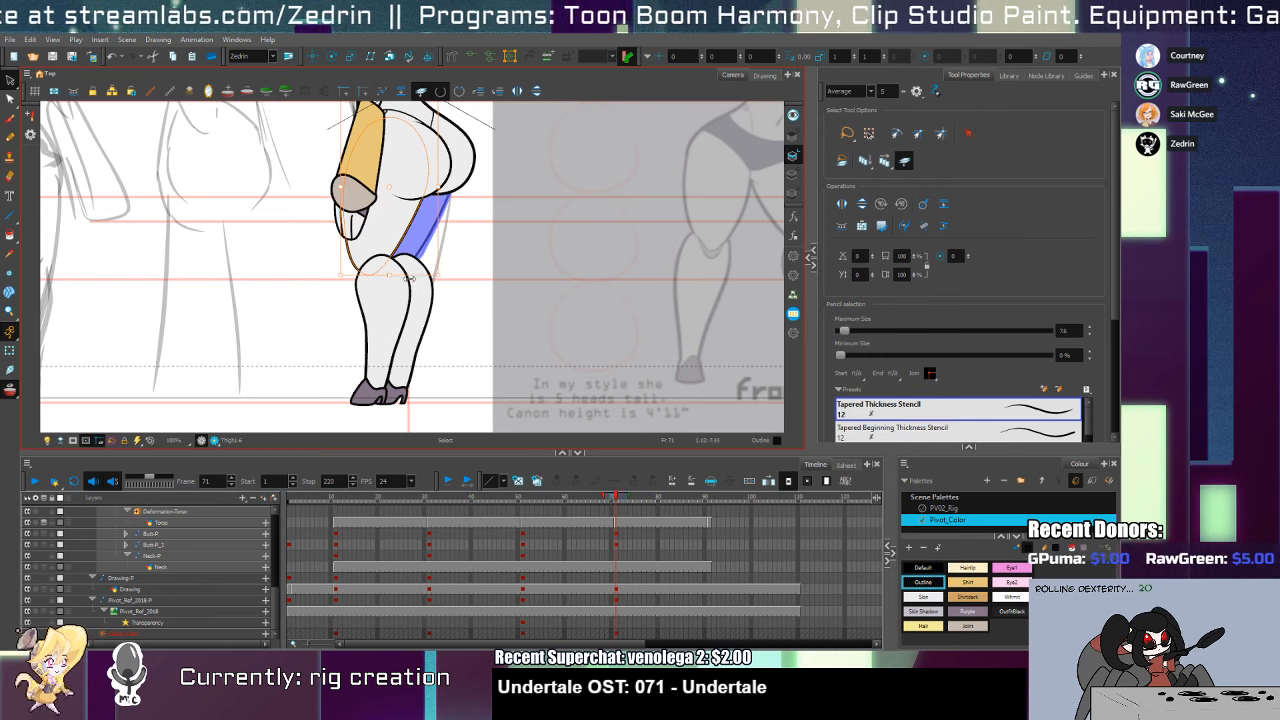
left_click_drag(391, 263, 395, 263)
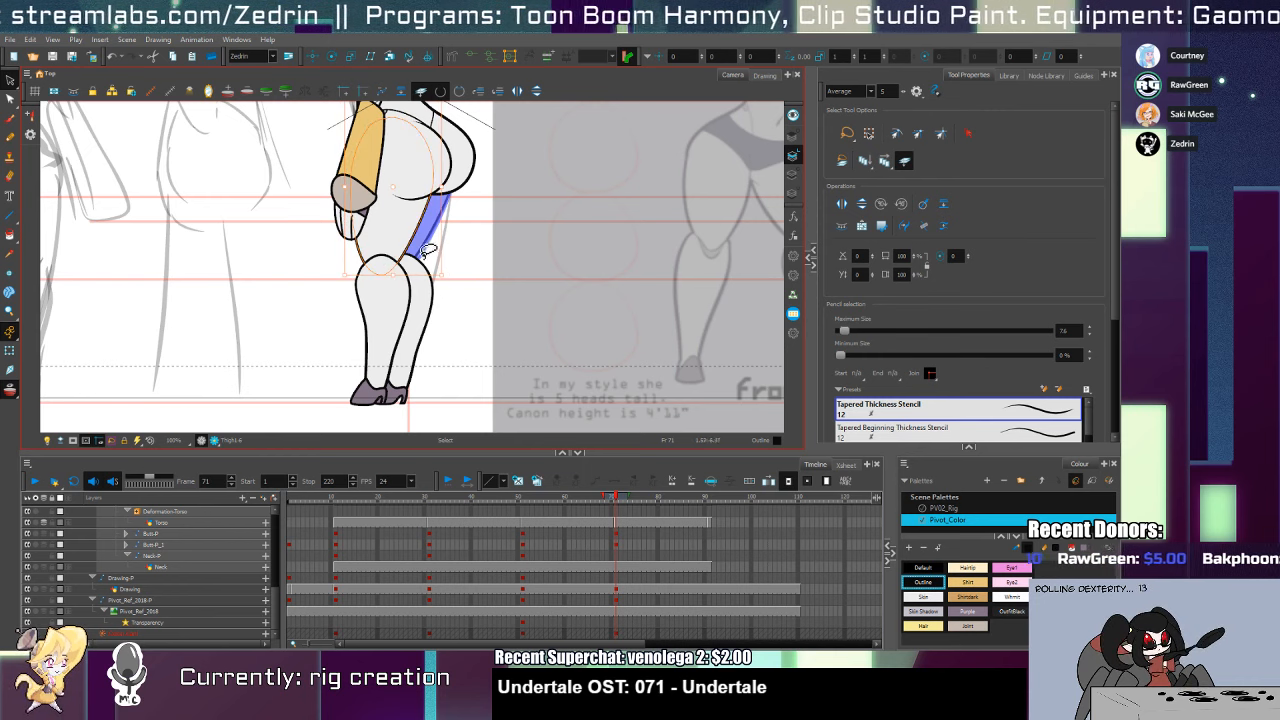
key("shift+t")
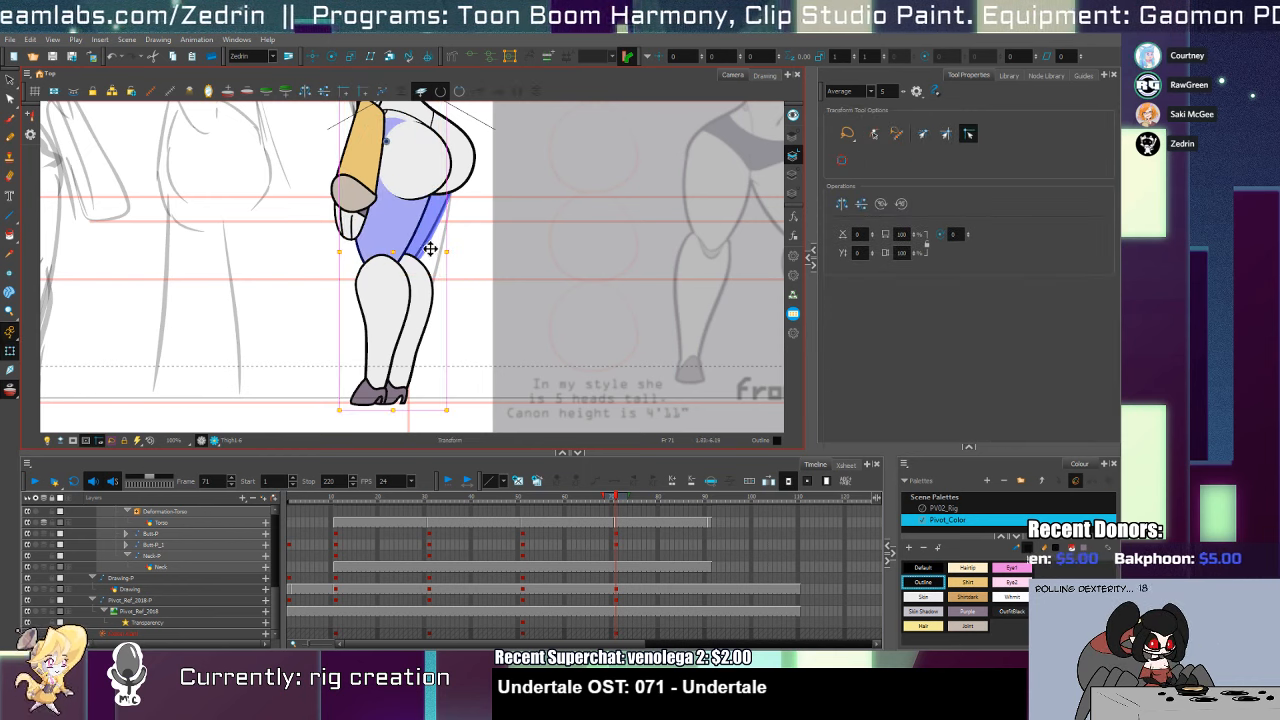
Shift the far thigh artwork toward the back so more of it shows behind the near thigh
left_click(472, 251)
left_click(429, 249)
key("alt+s")
key("ctrl+a")
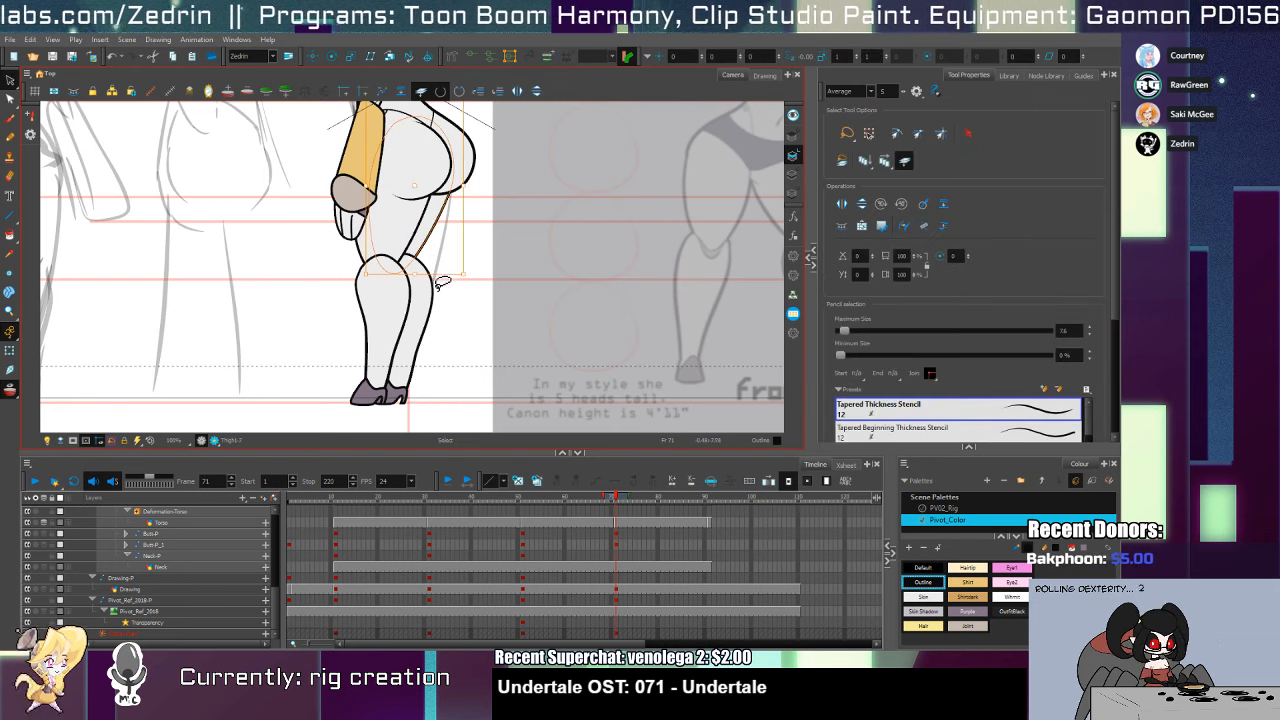
left_click(454, 283)
key("ctrl+a")
left_click_drag(441, 274, 452, 273)
key("shift+t")
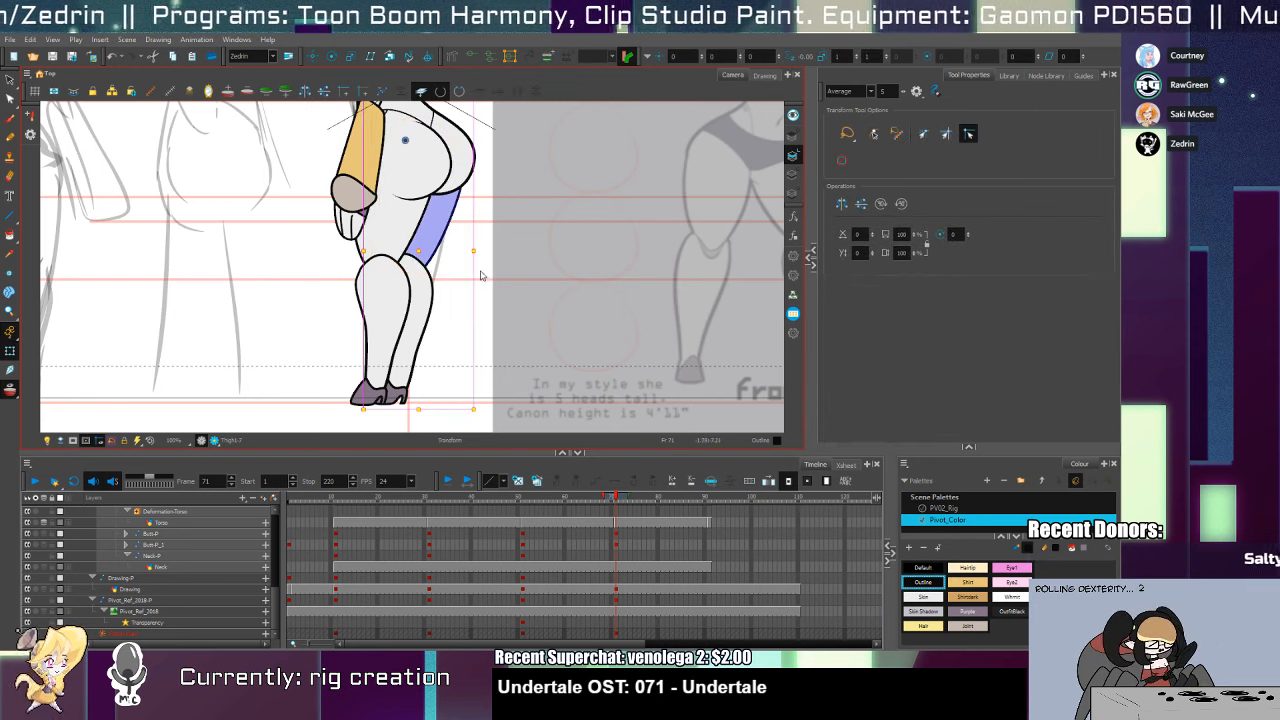
Move the far knee, calf and shoe toward the back, clear of the near lower leg
left_click_drag(478, 409, 546, 250)
key("ctrl+z")
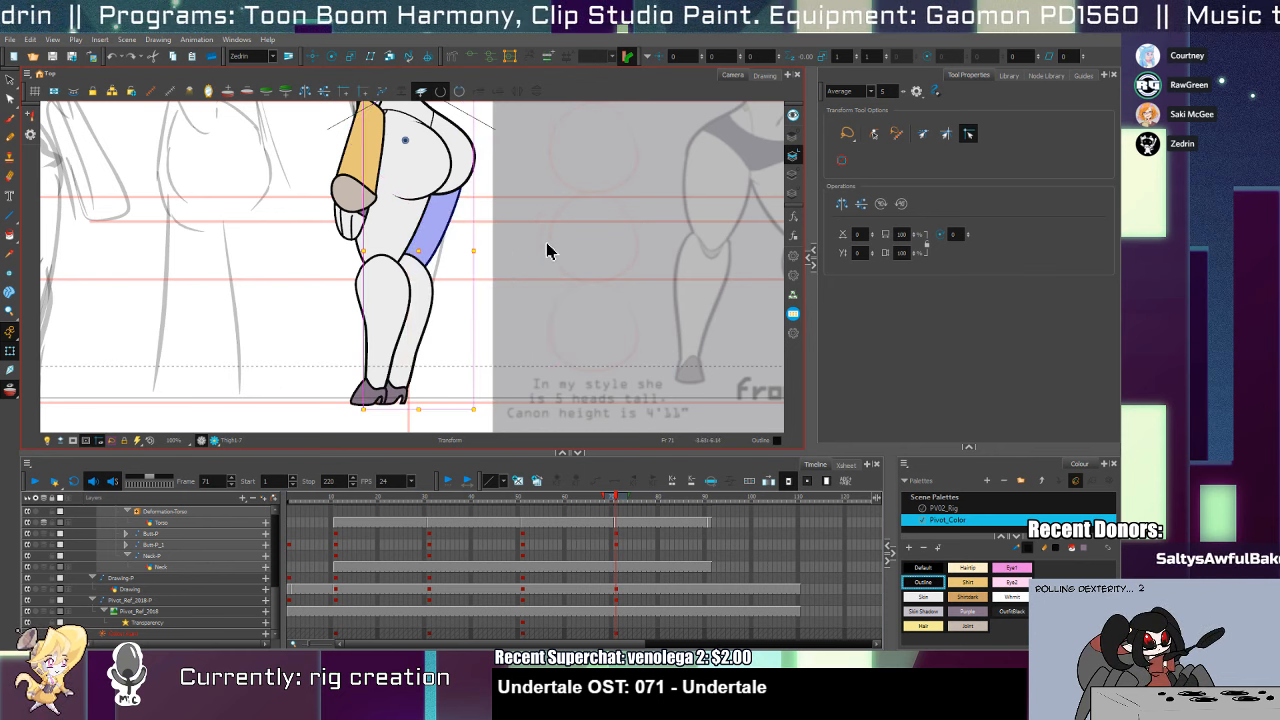
key("alt+s")
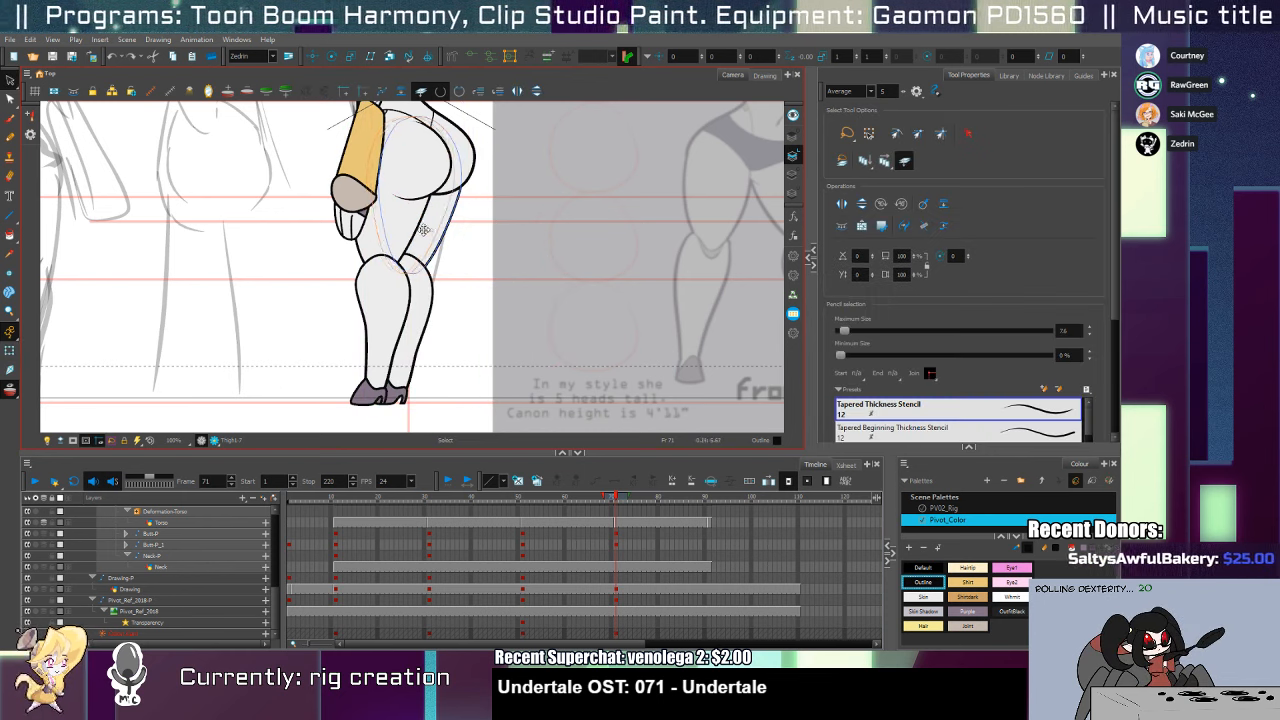
key("shift+t")
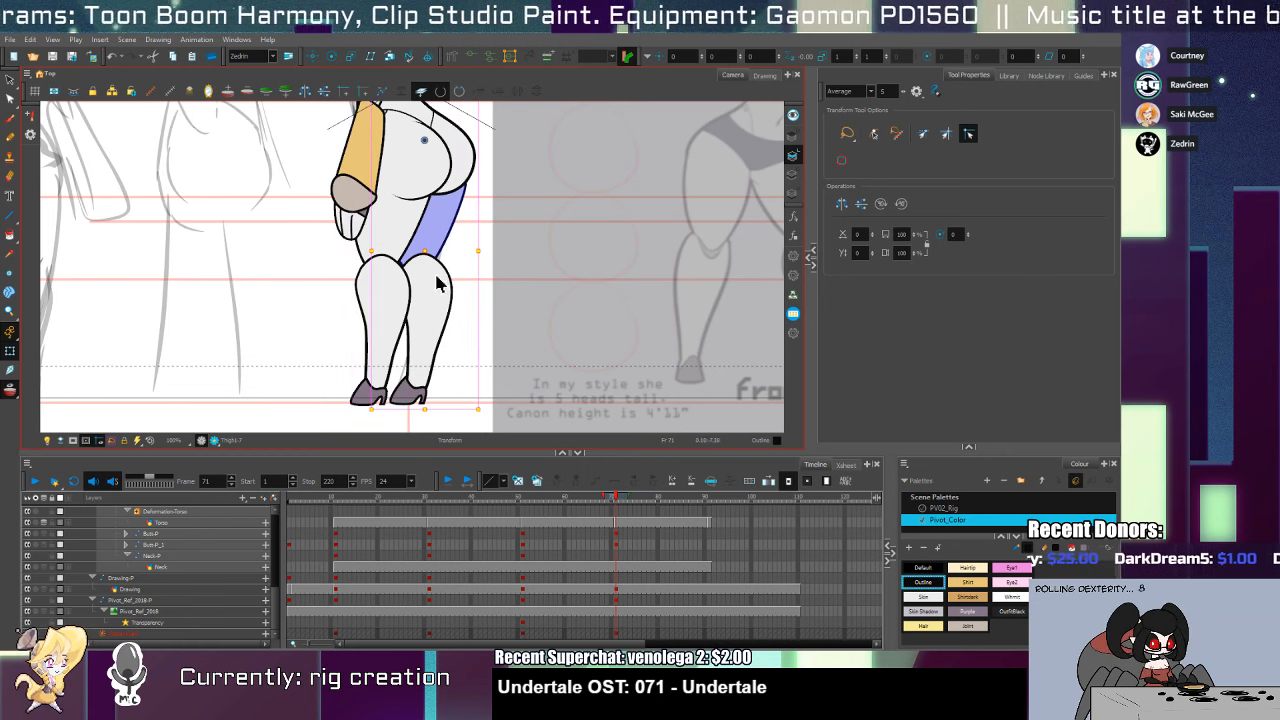
key("alt+s")
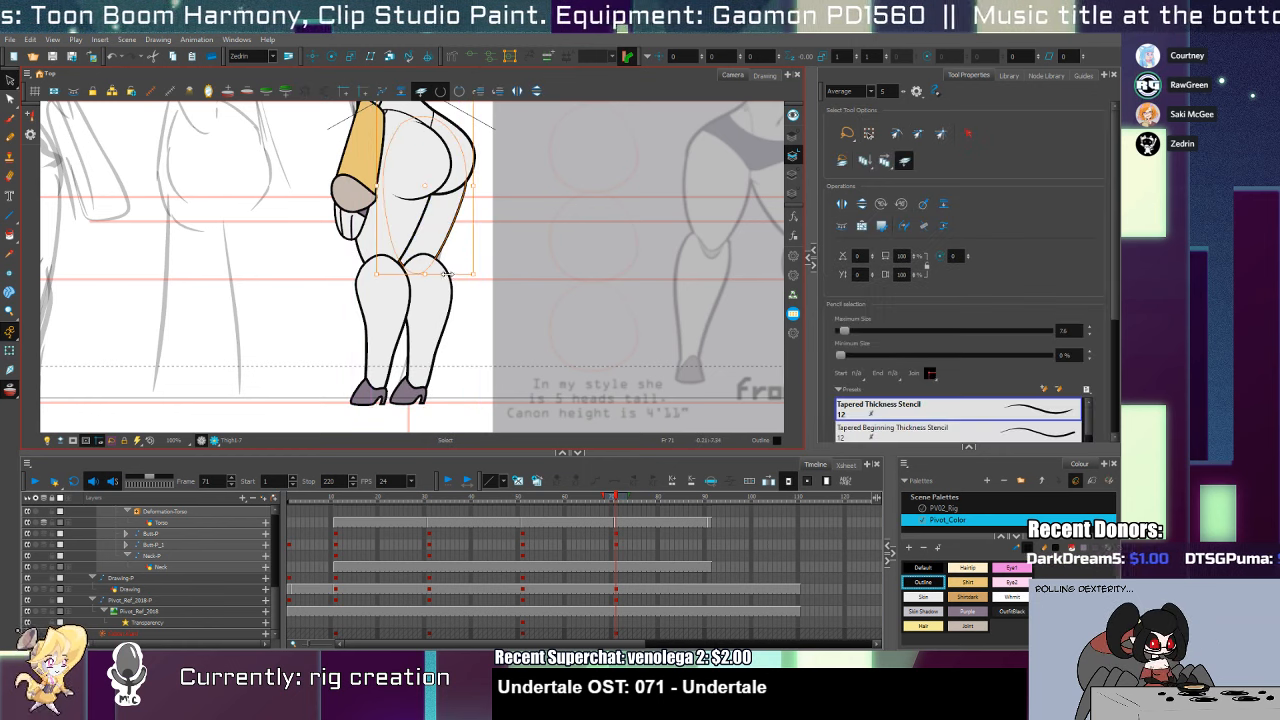
Fine-tune the far thigh artwork under the hip and shift the far lower leg slightly farther back
mouse_move(447, 274)
left_mouse_down()
mouse_move(446, 245)
mouse_move(452, 276)
left_mouse_up()
key("shift+t")
key("alt+s")
left_click(441, 237)
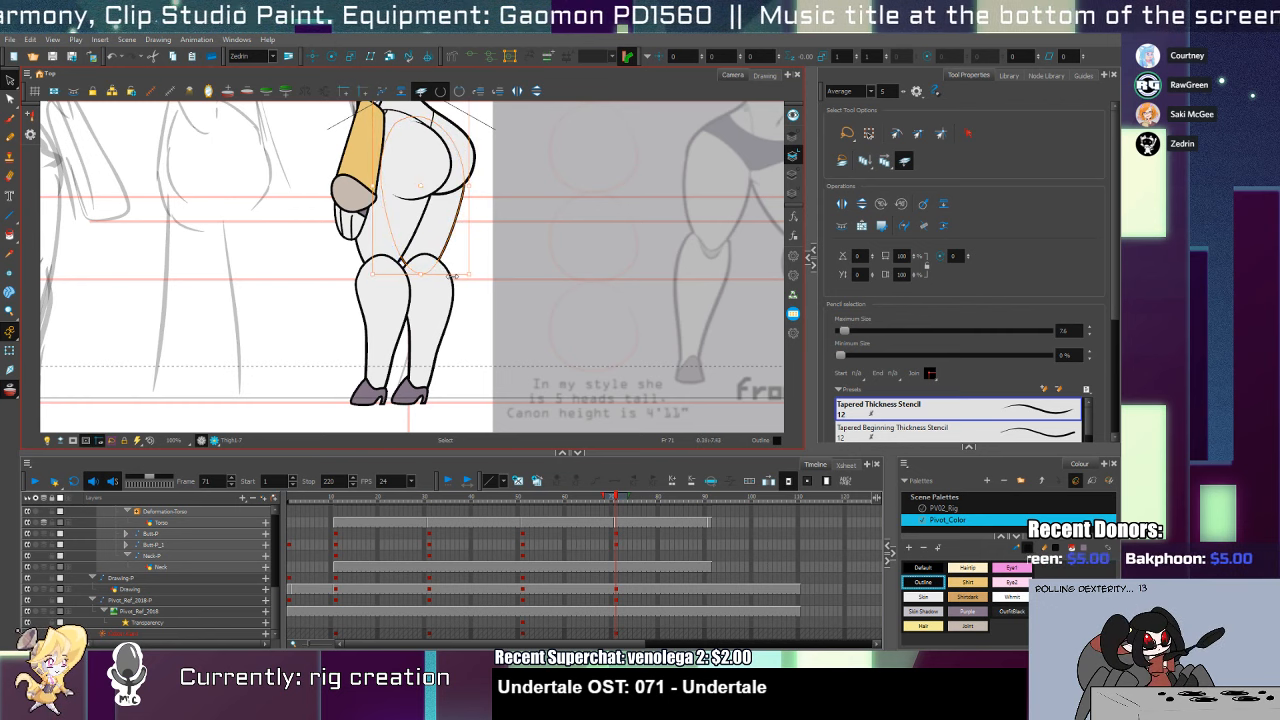
key("shift+t")
left_click(438, 359)
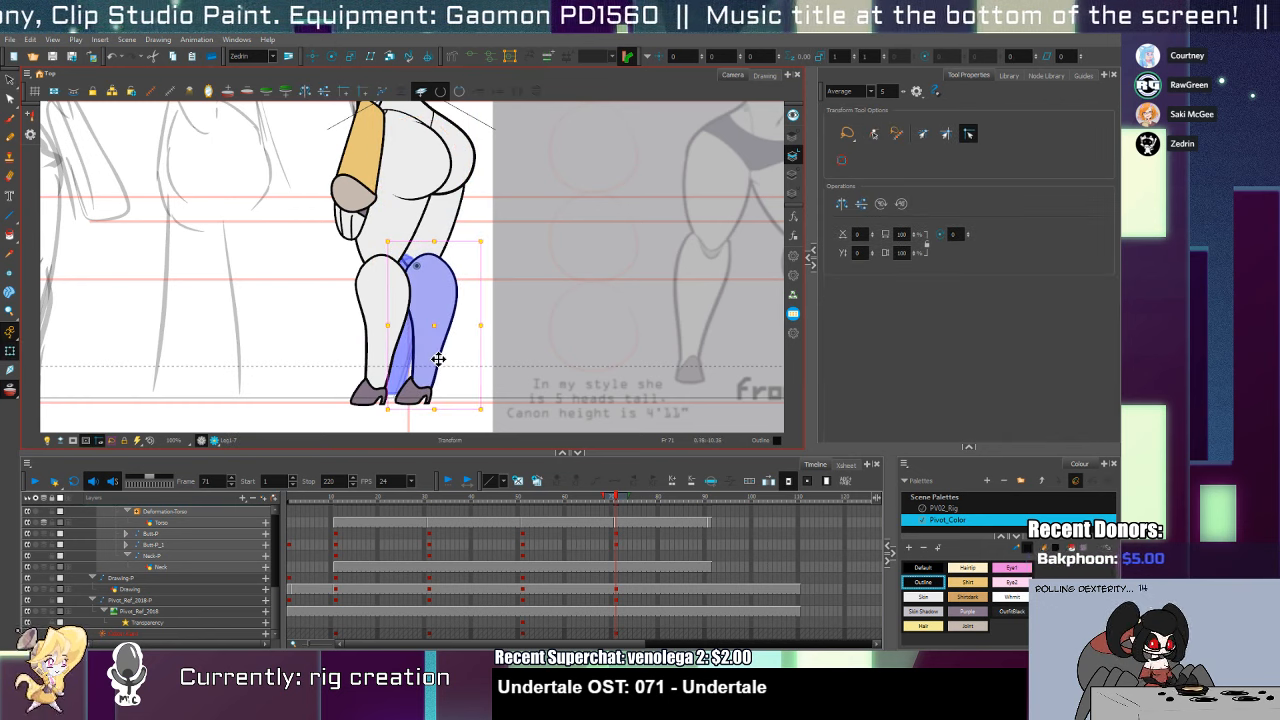
Select all artwork of the near thigh and shift it slightly toward the front of the body
left_click(425, 240)
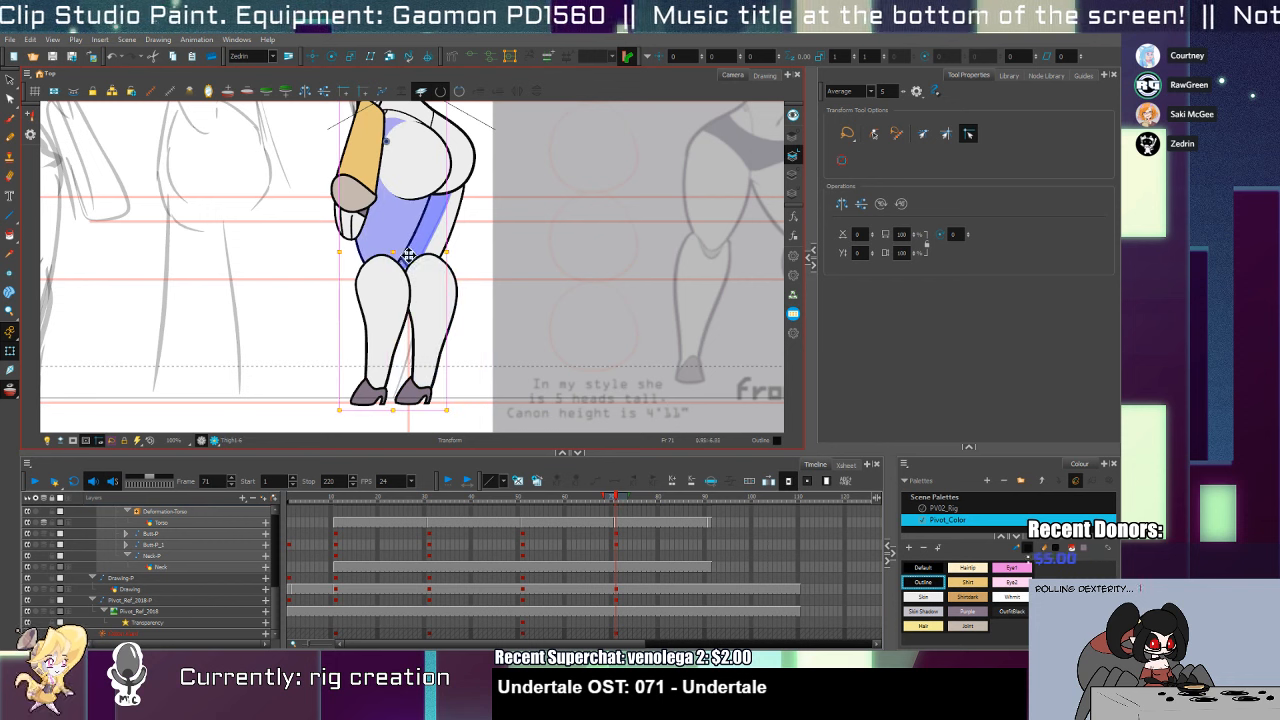
key("alt+s")
left_click(436, 250)
key("ctrl+a")
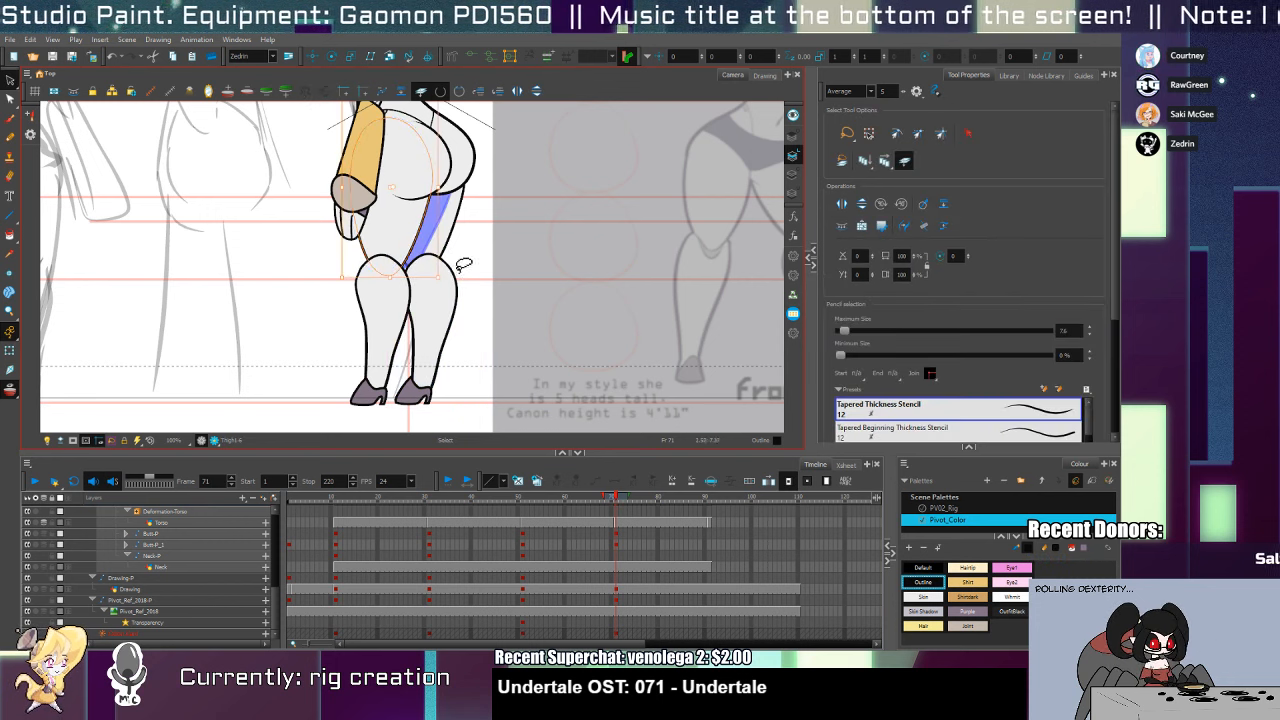
left_click(415, 276)
key("shift+t")
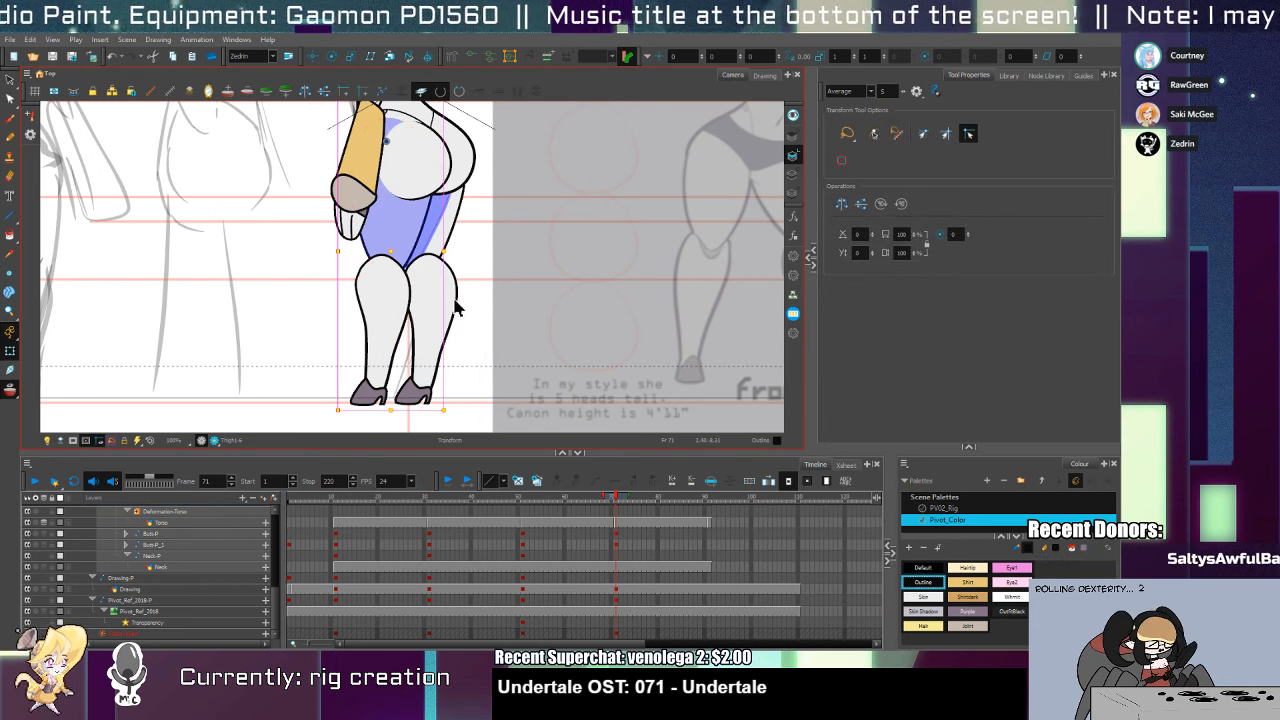
Remove the tan forearm piece overlapping the near thigh and try rotating the near leg about the hip
left_click(368, 180)
key("Delete")
left_click(404, 228)
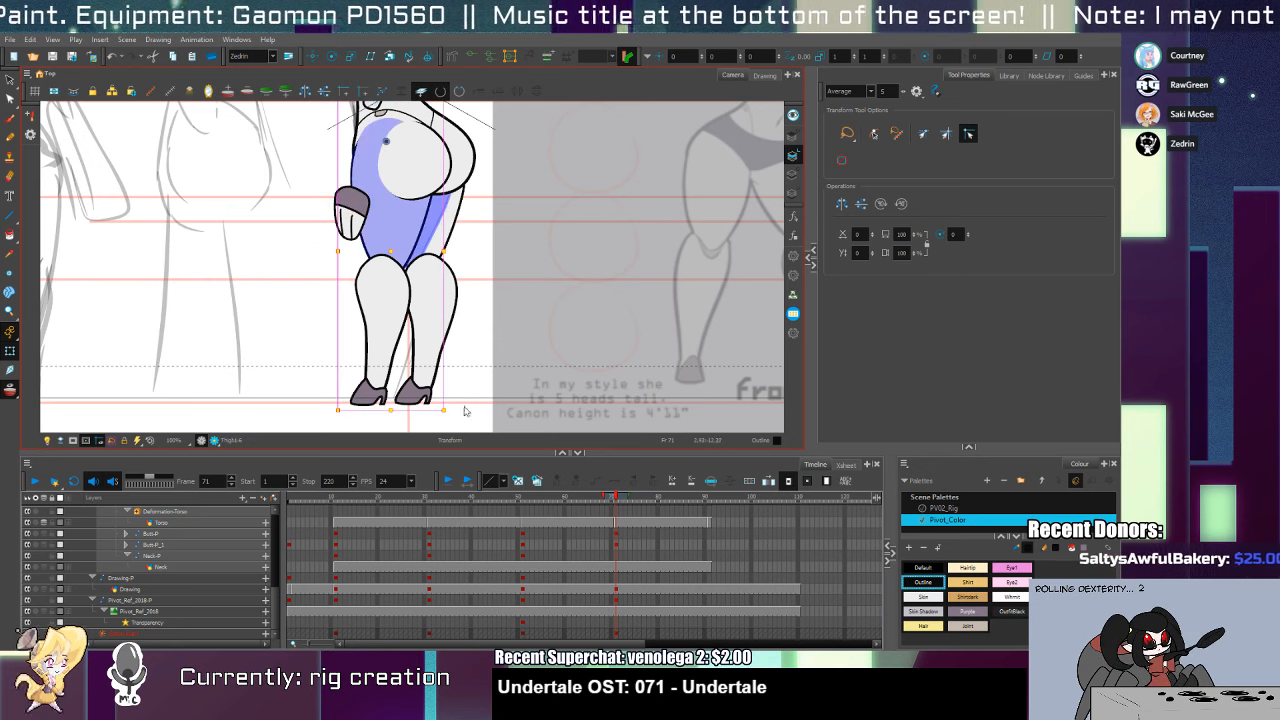
mouse_move(450, 413)
left_mouse_down()
mouse_move(280, 394)
mouse_move(516, 325)
left_mouse_up()
key("ctrl+z")
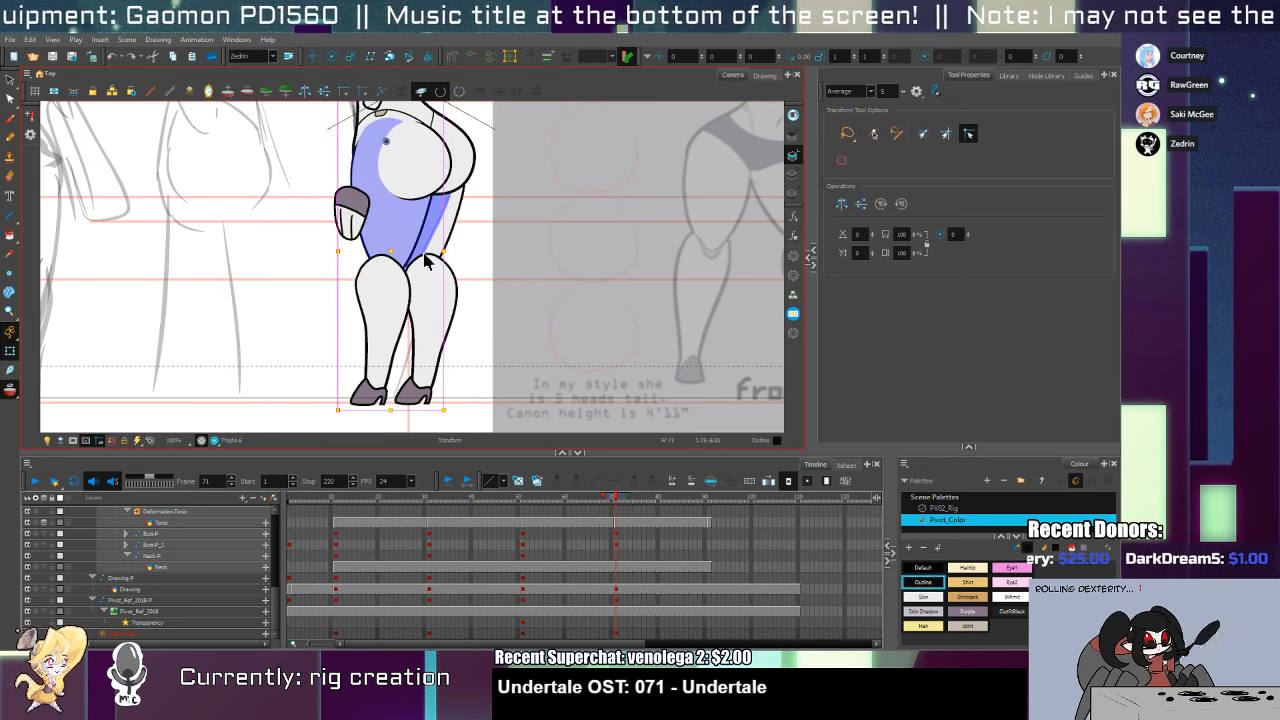
Try shifting the near thigh artwork toward the front and test the leg's rotation about the hip
key("alt+s")
left_click(400, 229)
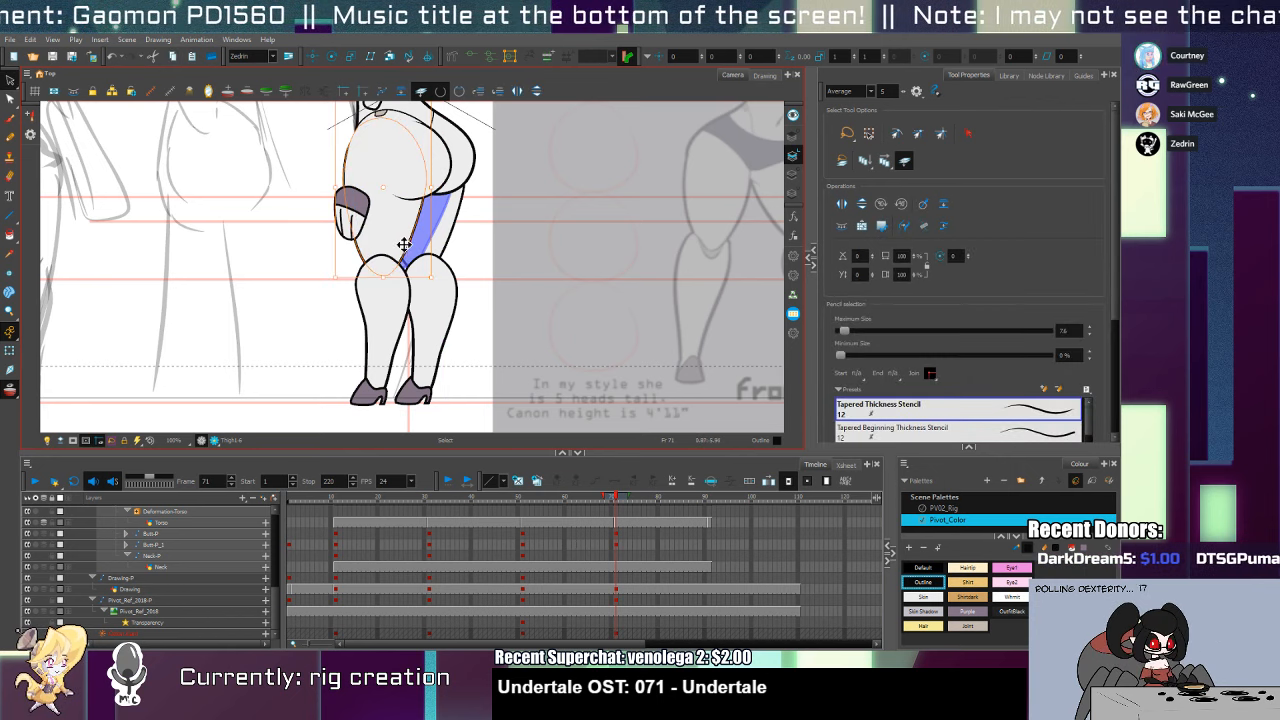
key("shift+t")
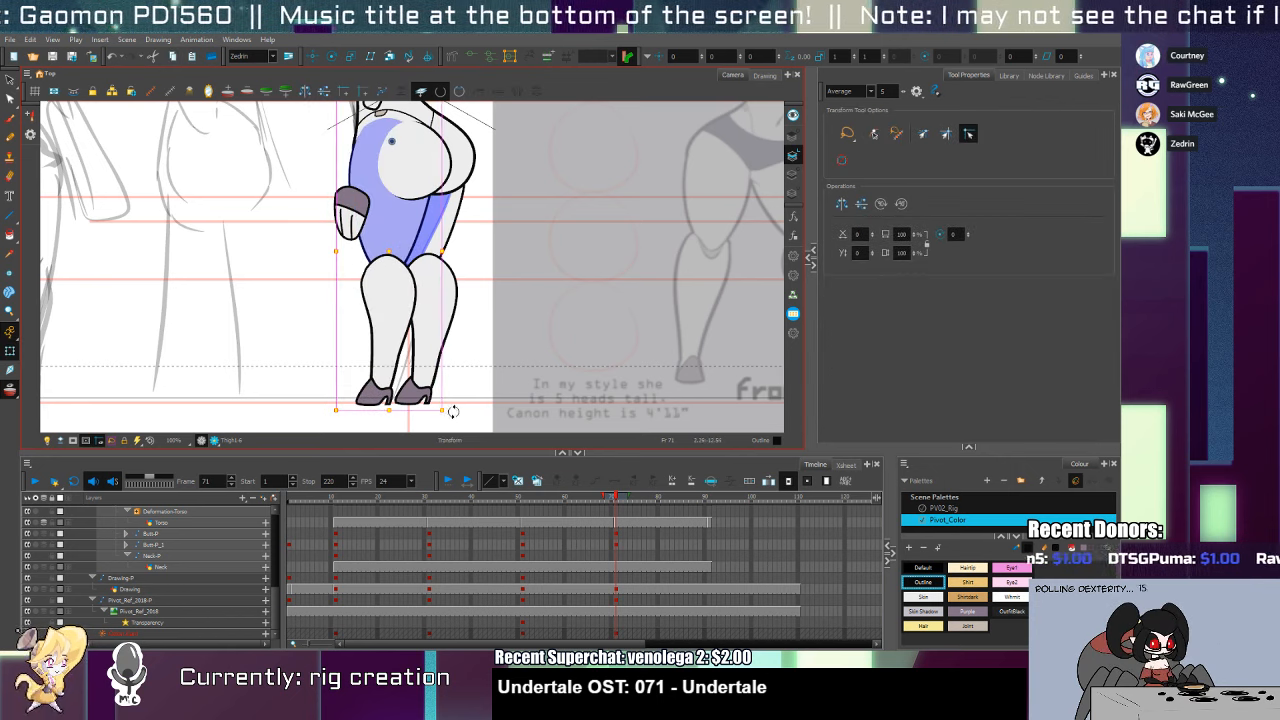
mouse_move(453, 411)
left_mouse_down()
mouse_move(451, 366)
mouse_move(309, 354)
mouse_move(409, 346)
mouse_move(431, 257)
left_mouse_up()
key("ctrl+z")
Try shifting the near thigh artwork toward the back, repositioning the leg and swinging it at the hip
key("alt+s")
left_click(415, 254)
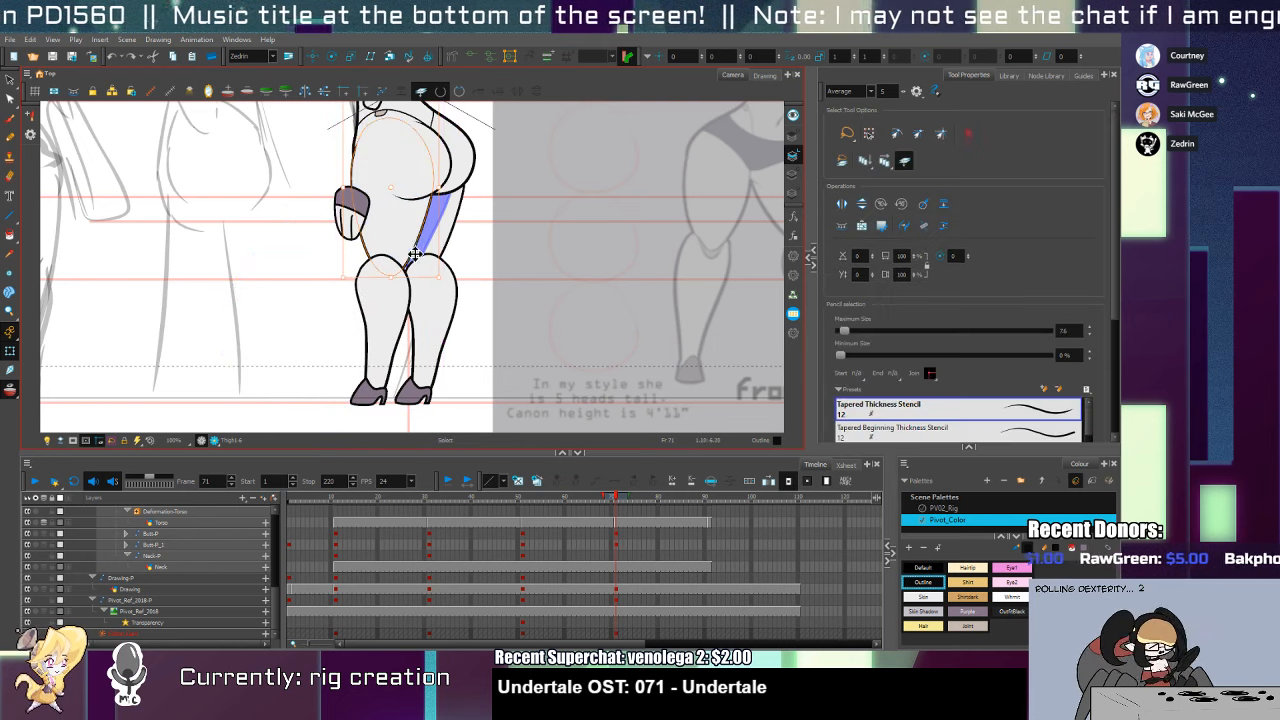
key("shift+t")
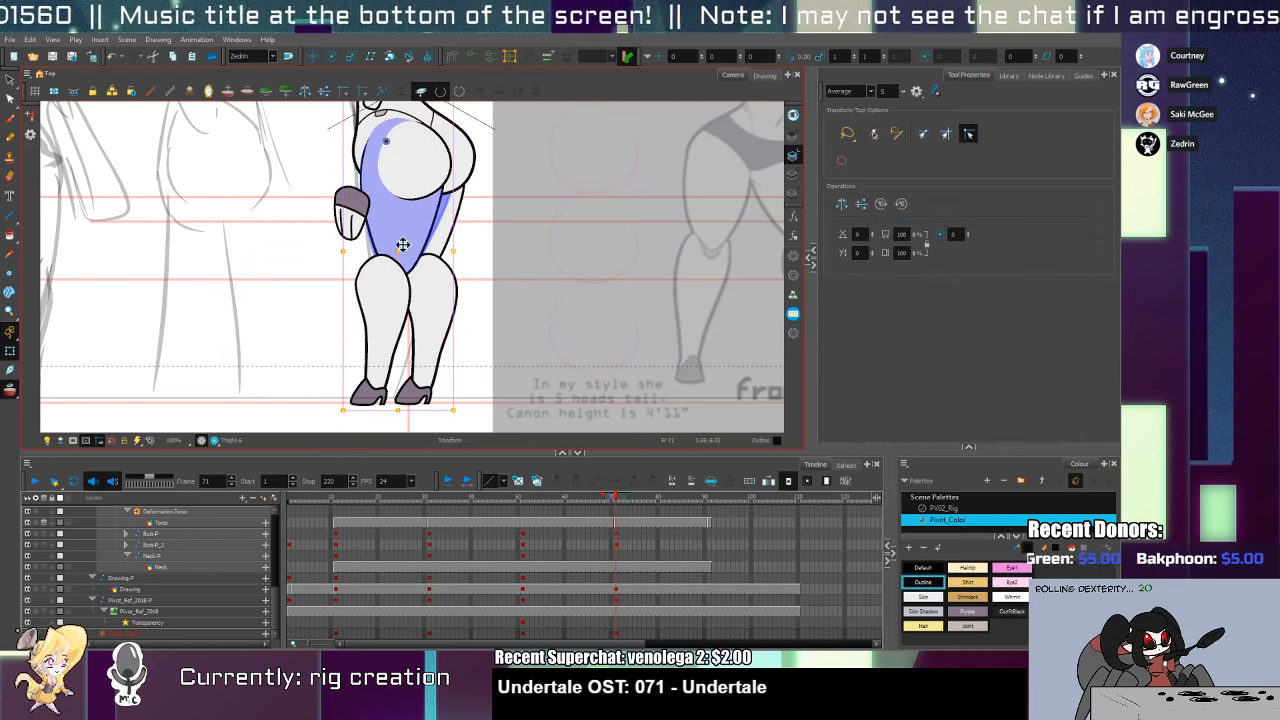
left_click_drag(402, 245, 380, 235)
mouse_move(447, 411)
left_mouse_down()
mouse_move(360, 405)
mouse_move(430, 390)
mouse_move(486, 280)
left_mouse_up()
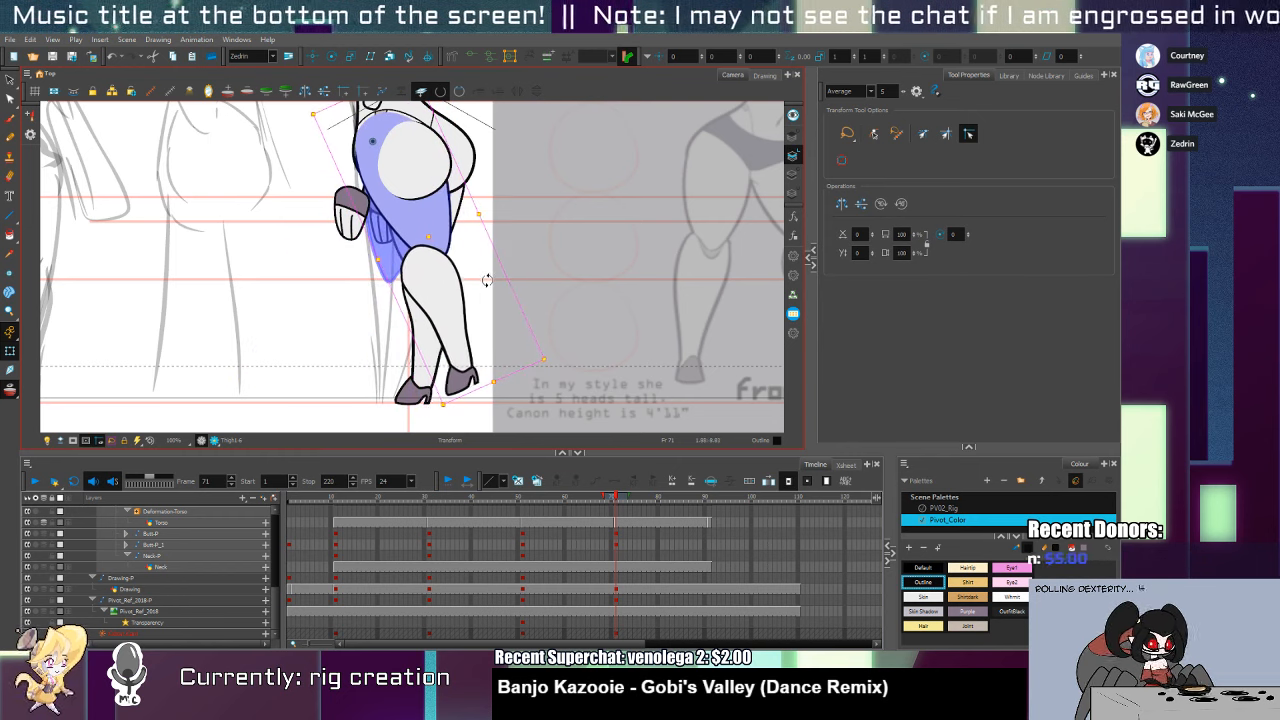
key("ctrl+z")
Reshape the near thigh's contour by lowering its top curve slightly below the waist line
key("space")
left_click_drag(403, 163, 401, 222)
key("ctrl+space")
left_click(385, 195)
left_click(385, 195)
key("alt+q")
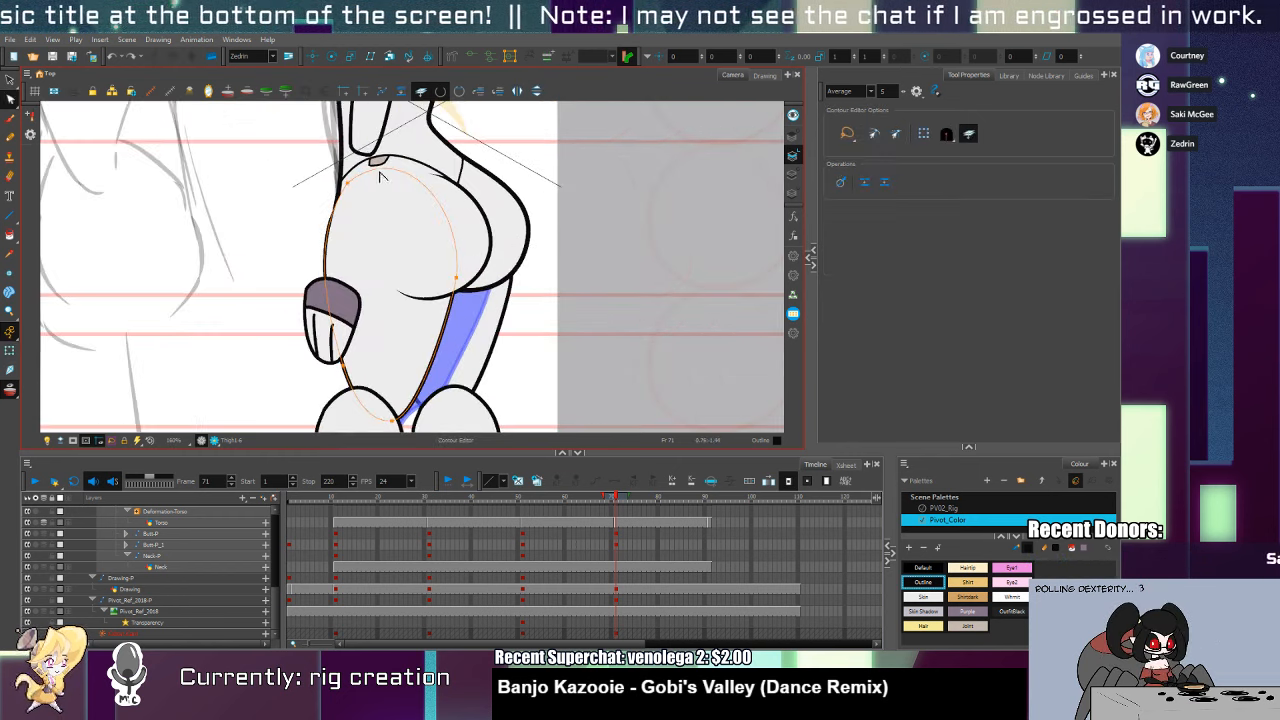
left_click(377, 181)
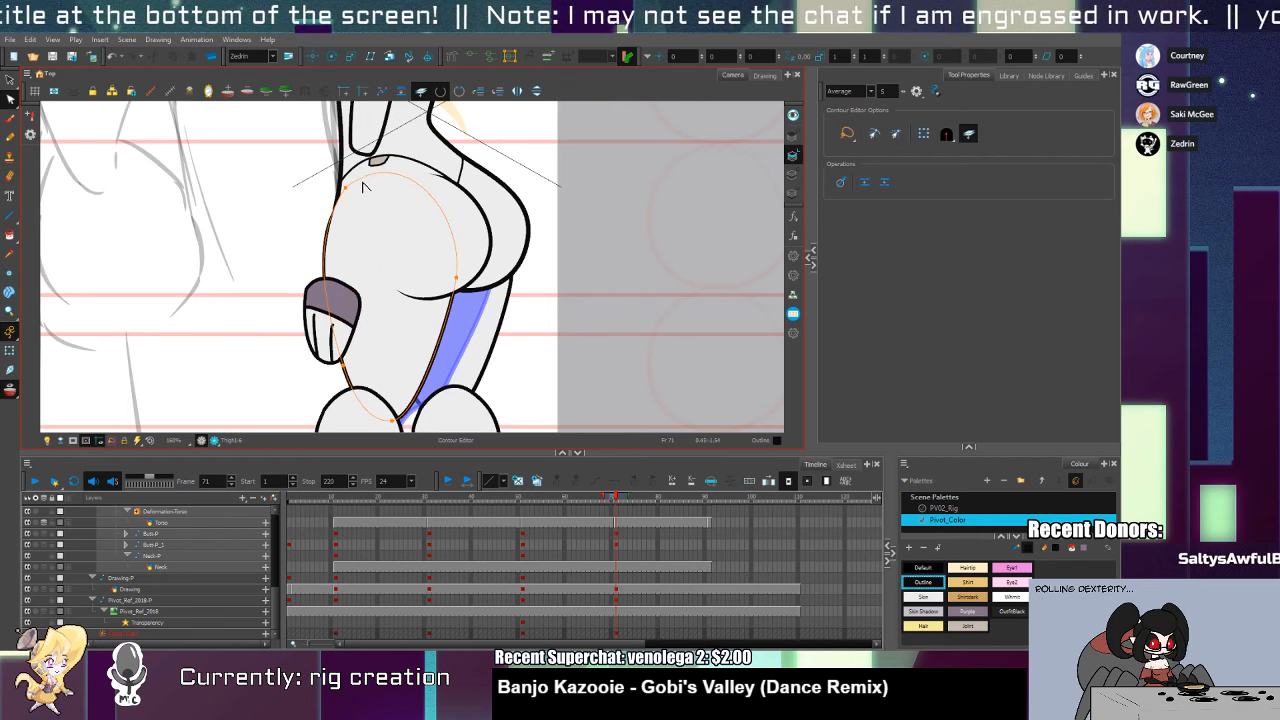
Adjust the pencil thickness of the near thigh's upper front outline so it tapers into the waist
key("alt+shift+q")
left_click(350, 187)
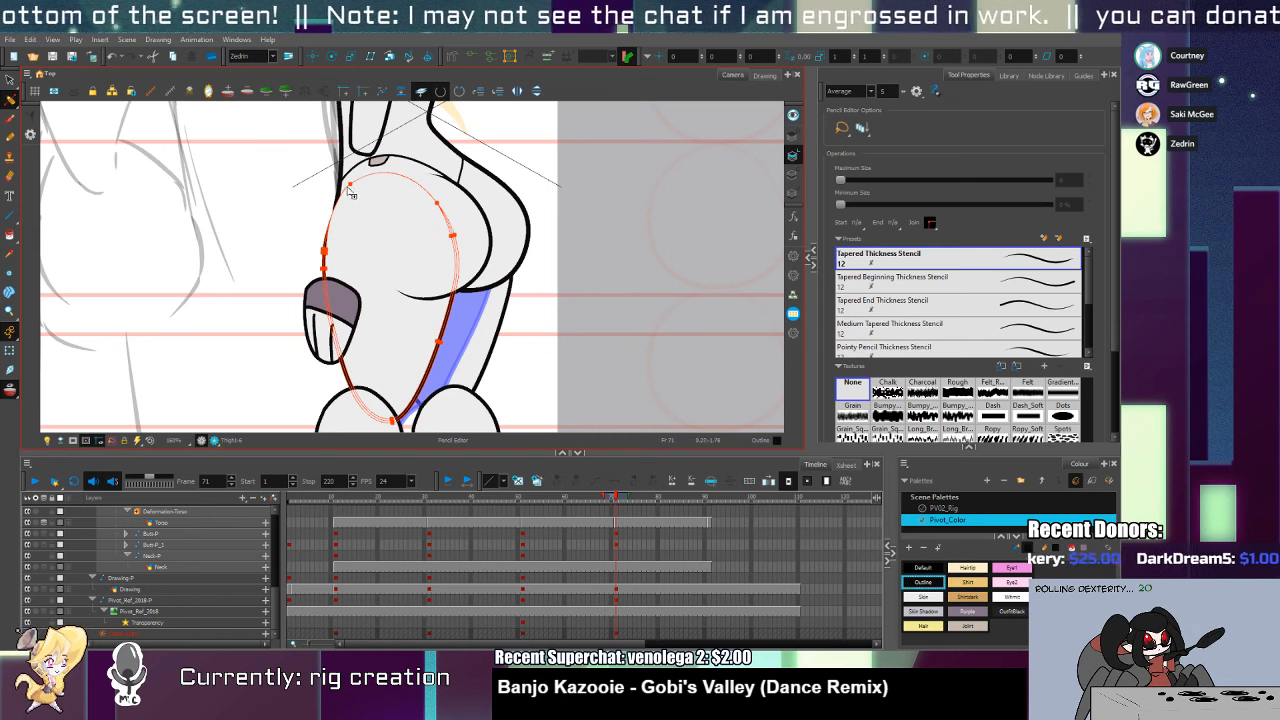
scroll(350, 193, "up", 2)
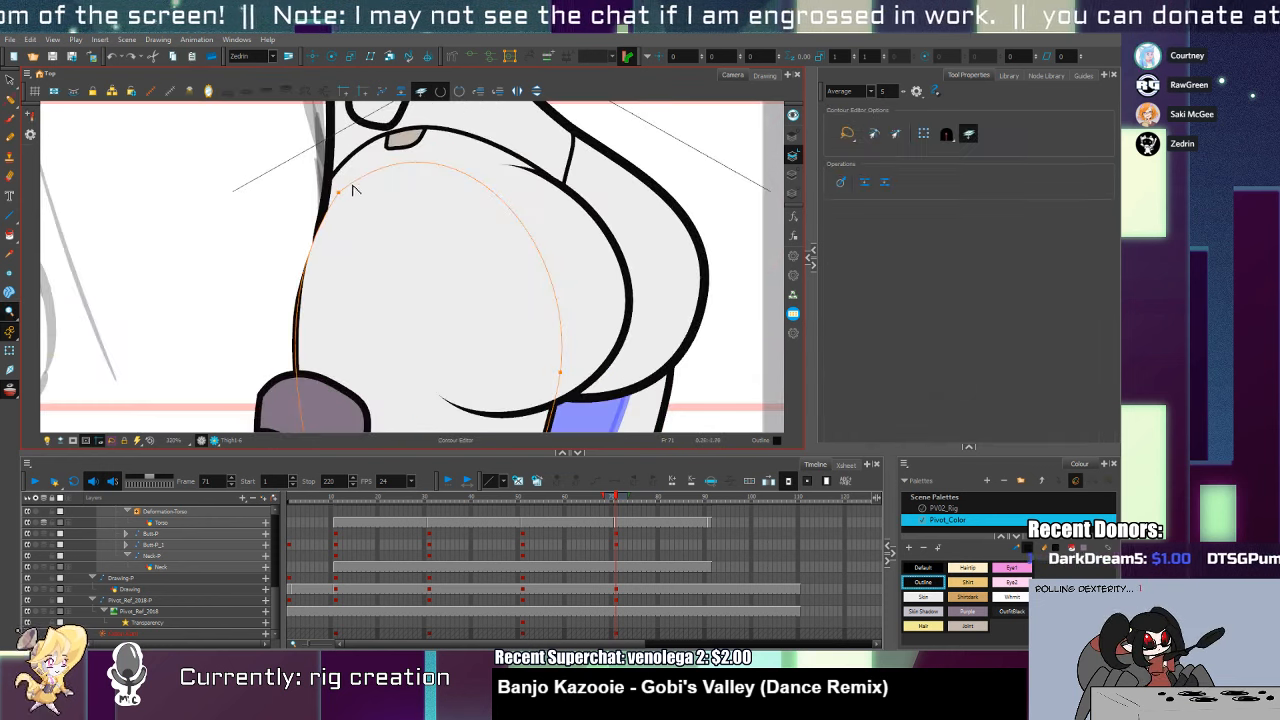
left_click(348, 188)
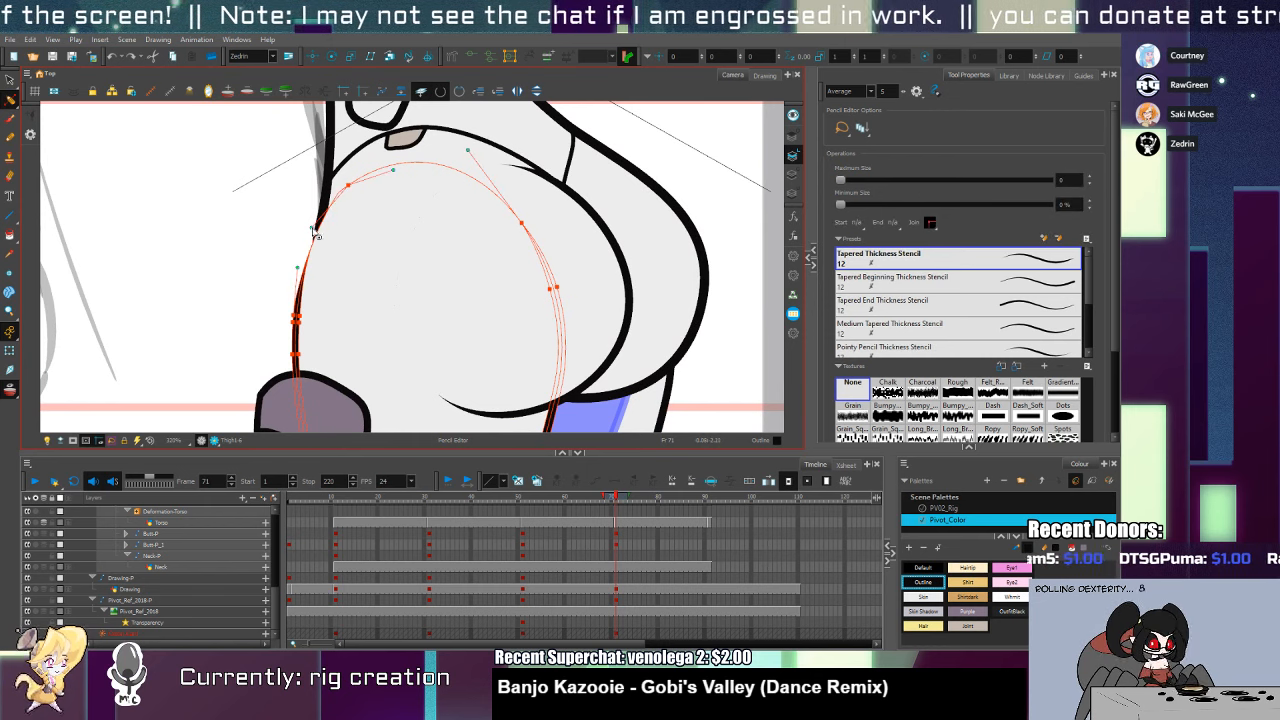
left_click_drag(312, 229, 343, 184)
left_click_drag(335, 196, 336, 198)
key("alt+z")
scroll(360, 245, "down", 6)
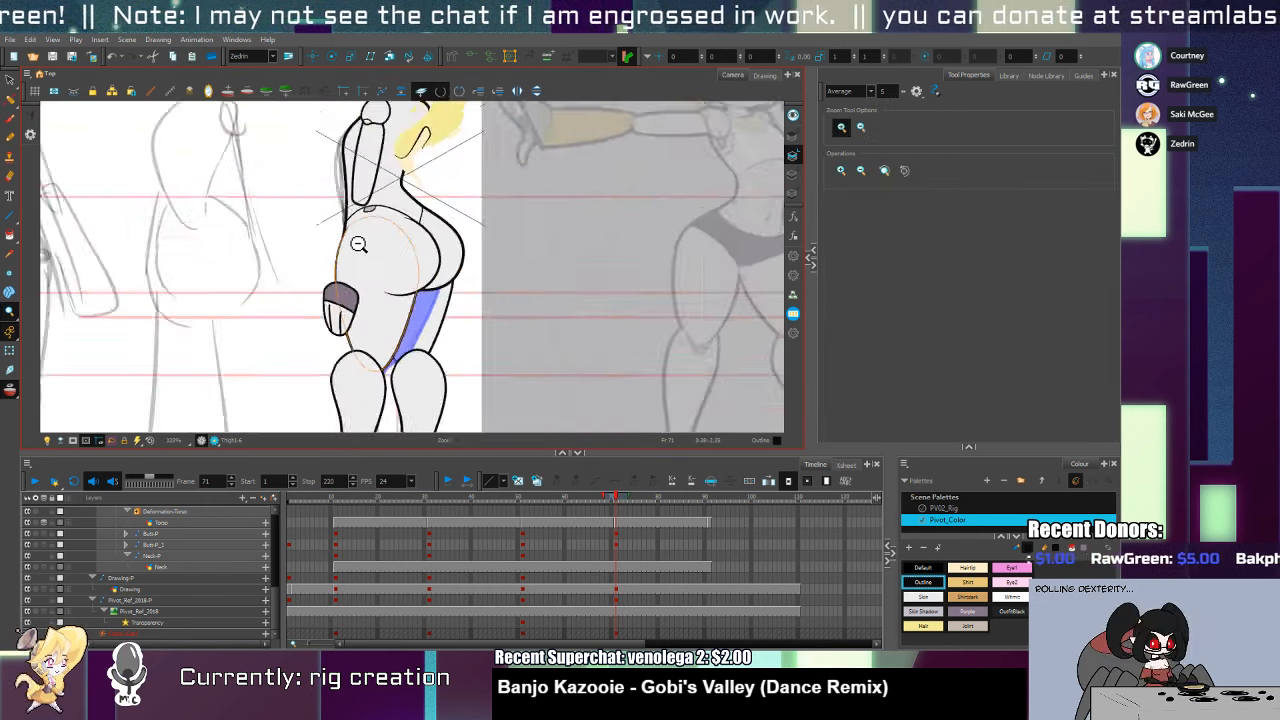
Shift the near lower leg with its shoe slightly toward the back under the thigh
key("shift+t")
key("space")
left_click_drag(426, 301, 431, 225)
left_click(370, 326)
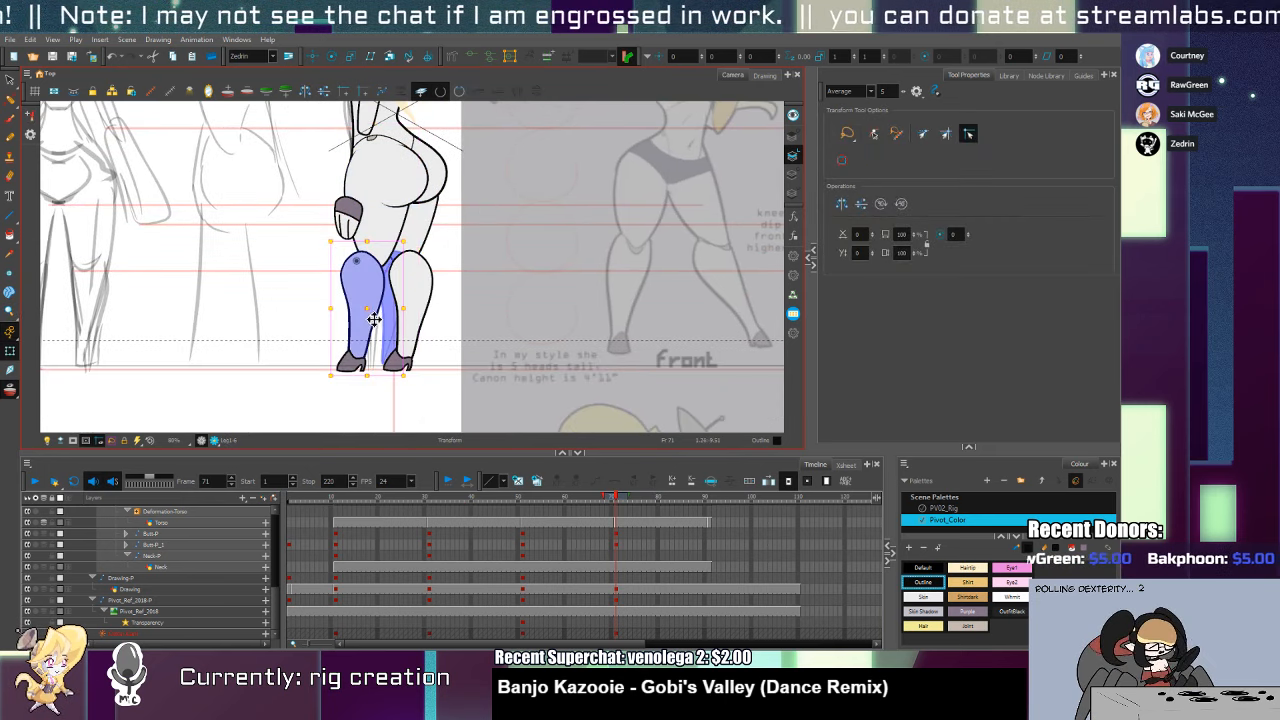
left_click_drag(372, 325, 421, 278)
Select the near shoe and create an empty drawing in its place, ready for the Lineart pencil
key("space")
key("alt+z")
key("space")
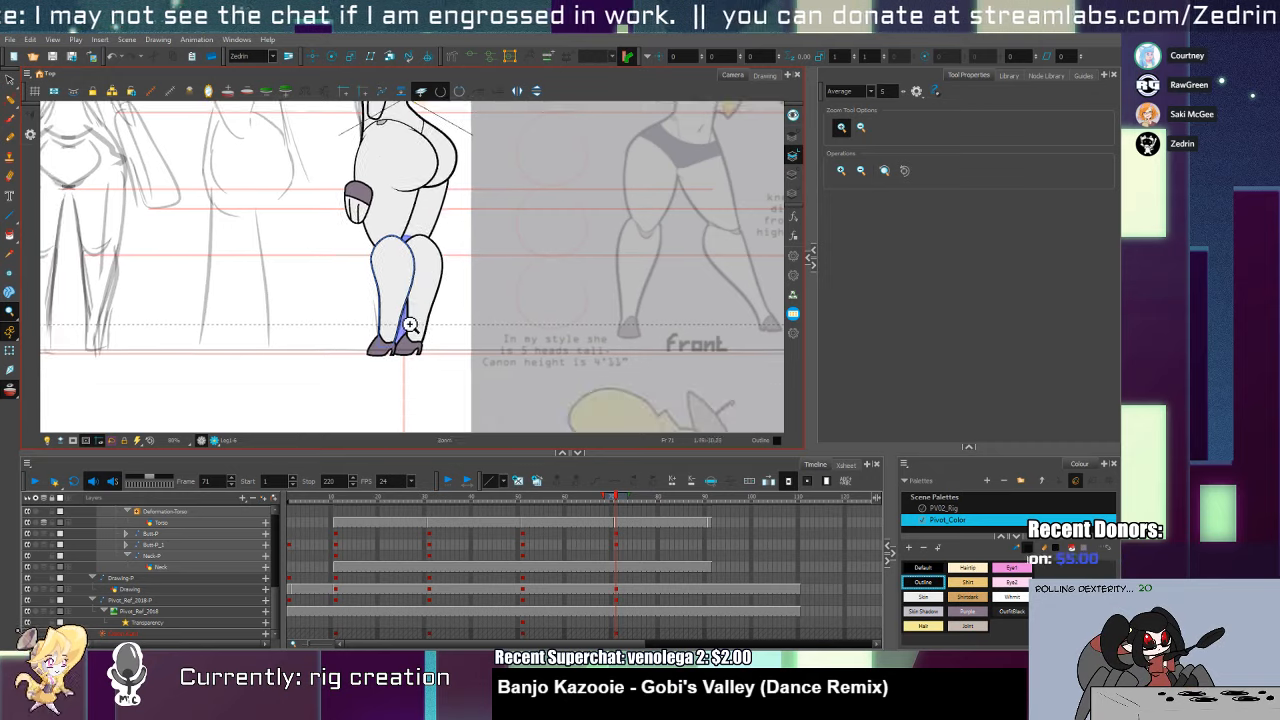
scroll(407, 322, "up", 3)
key("shift+t")
left_click(373, 368)
key("space")
left_click_drag(374, 389, 375, 350)
key("ctrl+space")
left_click(376, 355)
left_click(376, 355)
key("alt+slash")
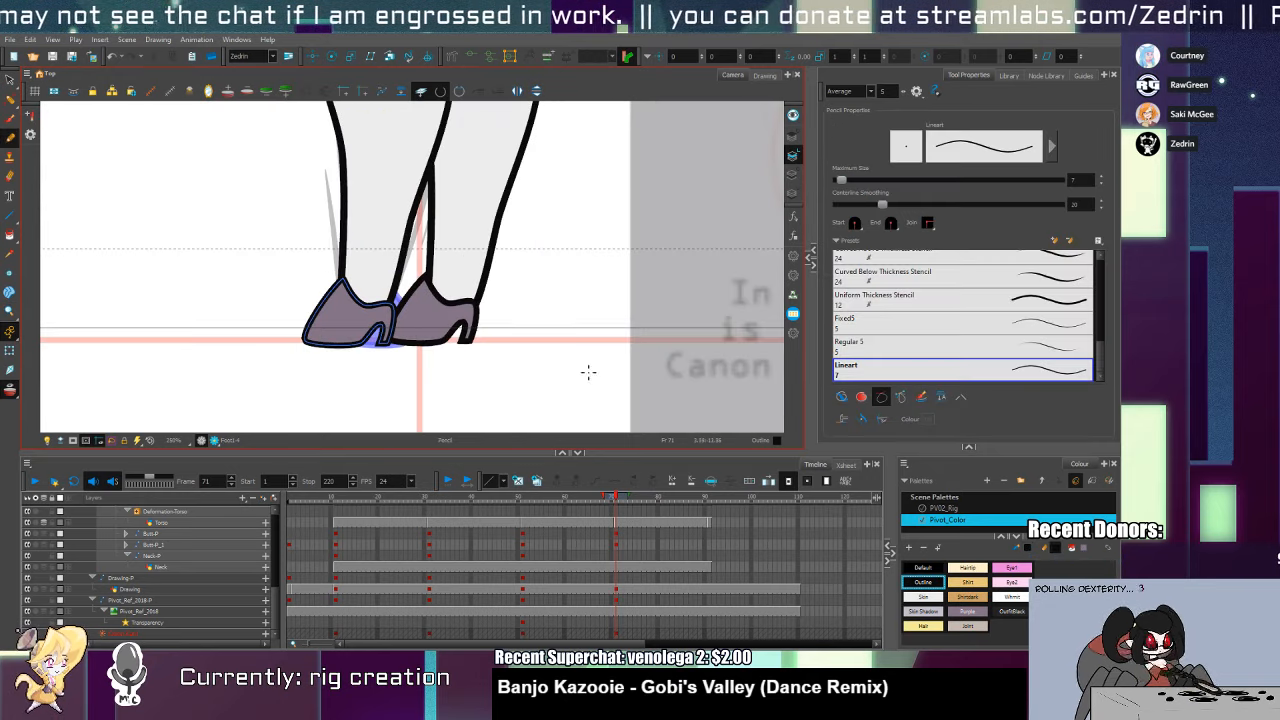
left_click(519, 482)
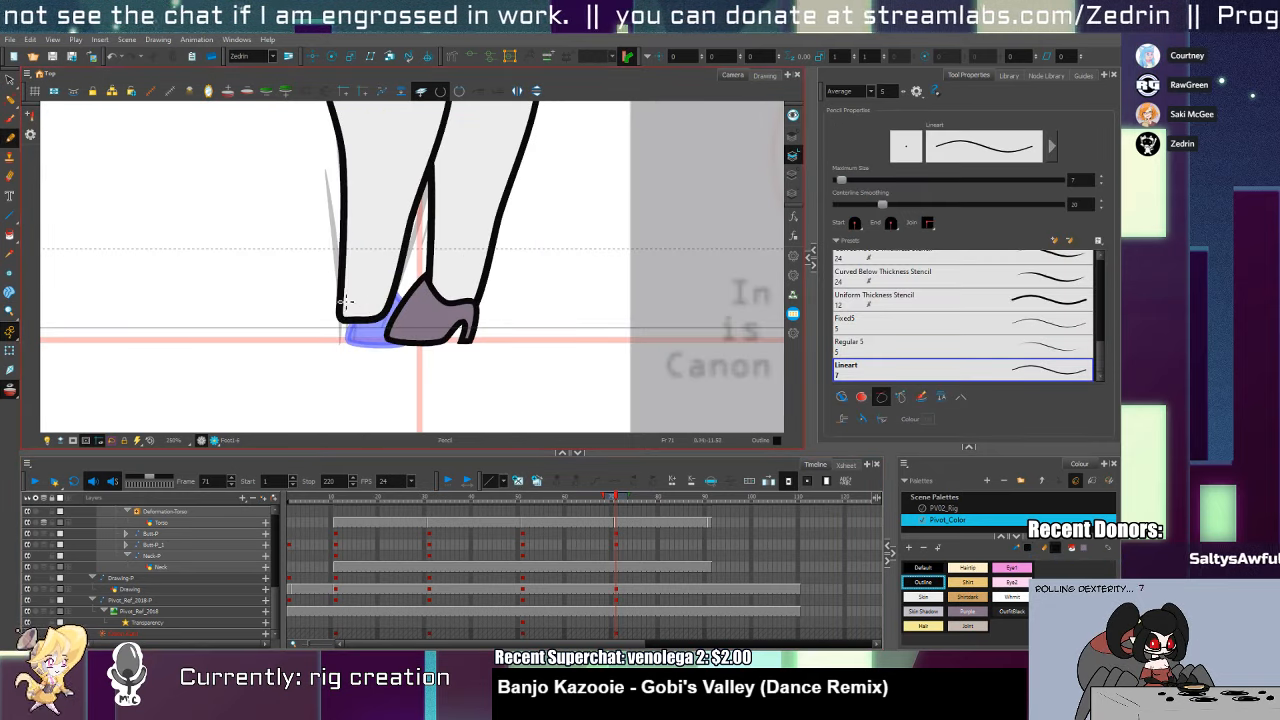
Try a first pencil outline of the near shoe around the ankle and discard it
key("ctrl+z")
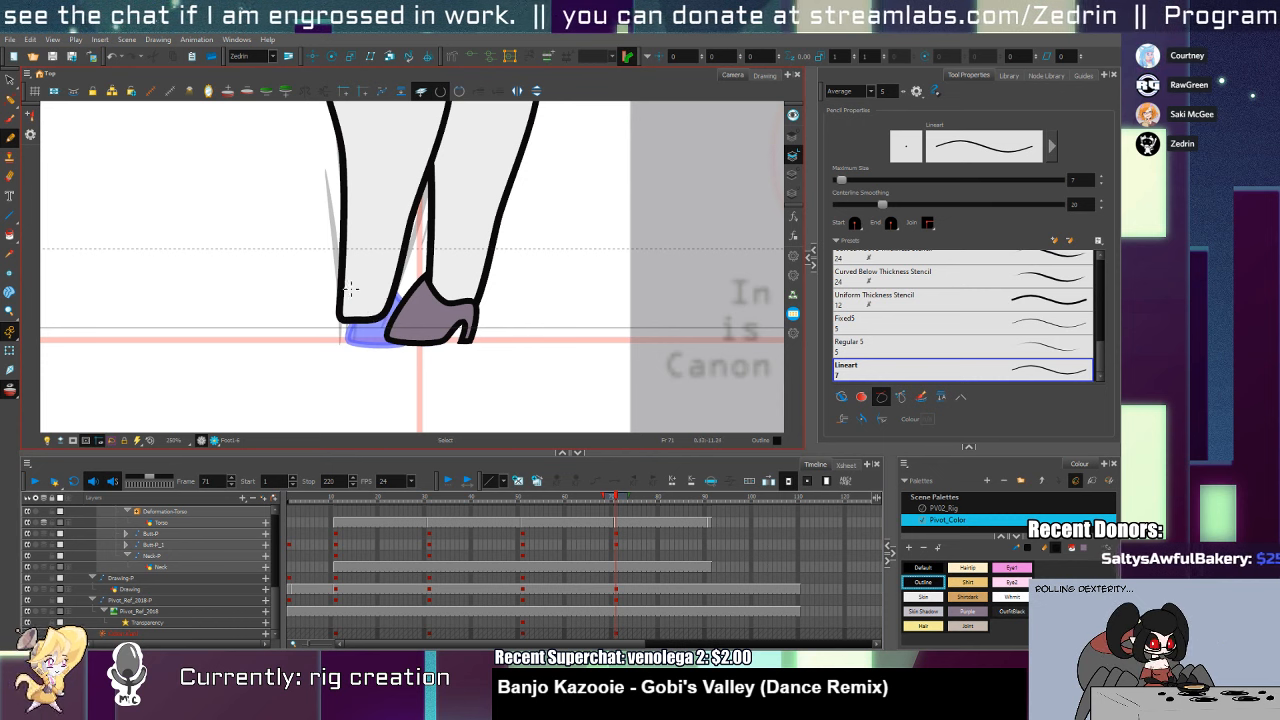
left_click_drag(341, 277, 393, 303)
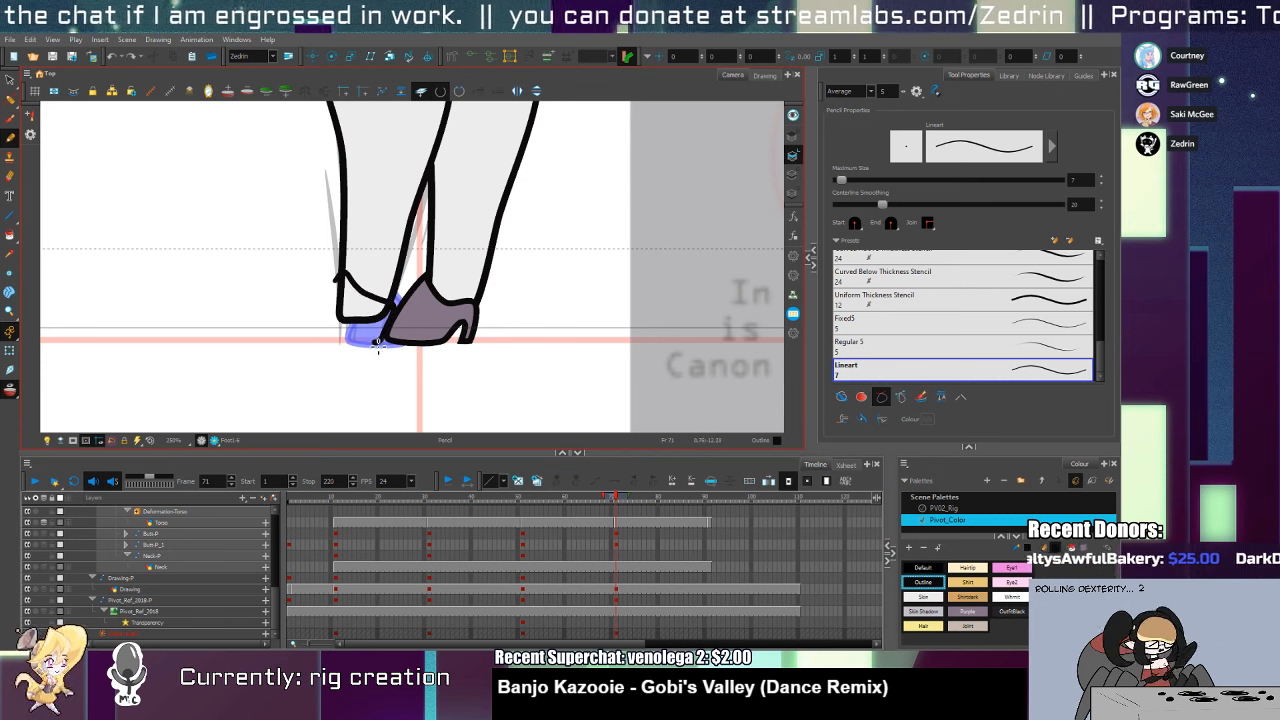
left_click_drag(307, 337, 347, 278)
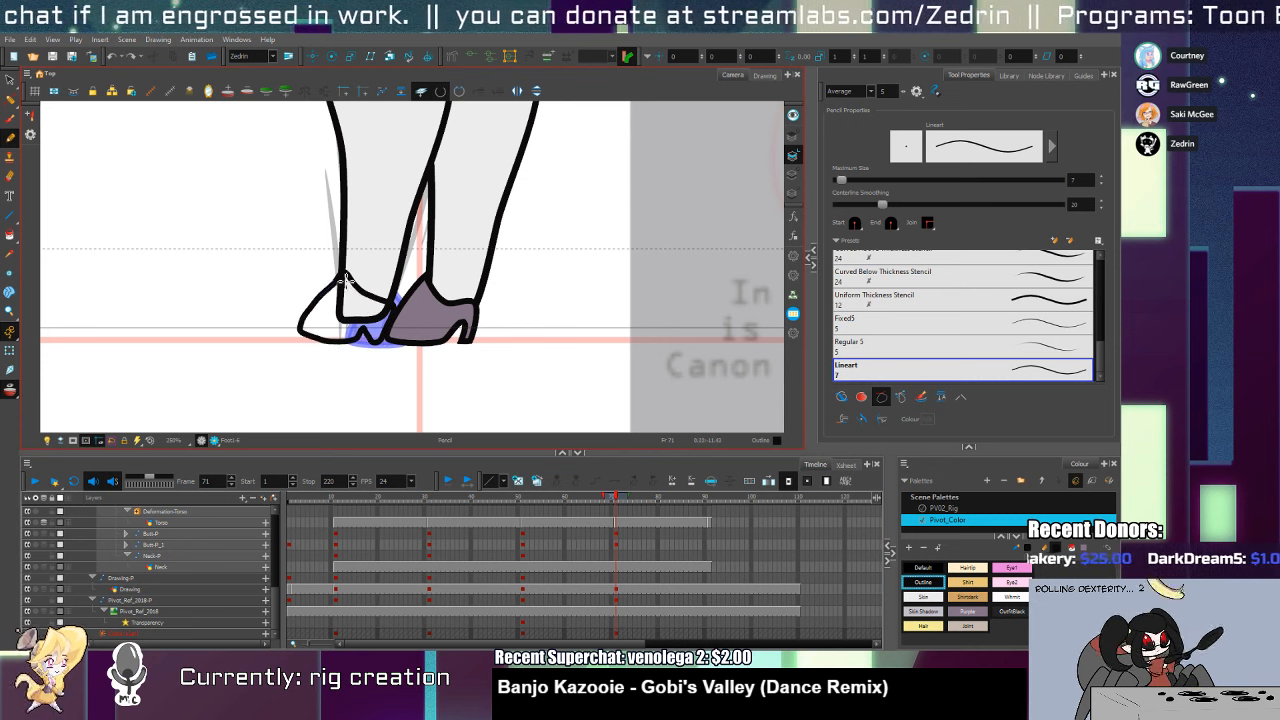
key("alt+s")
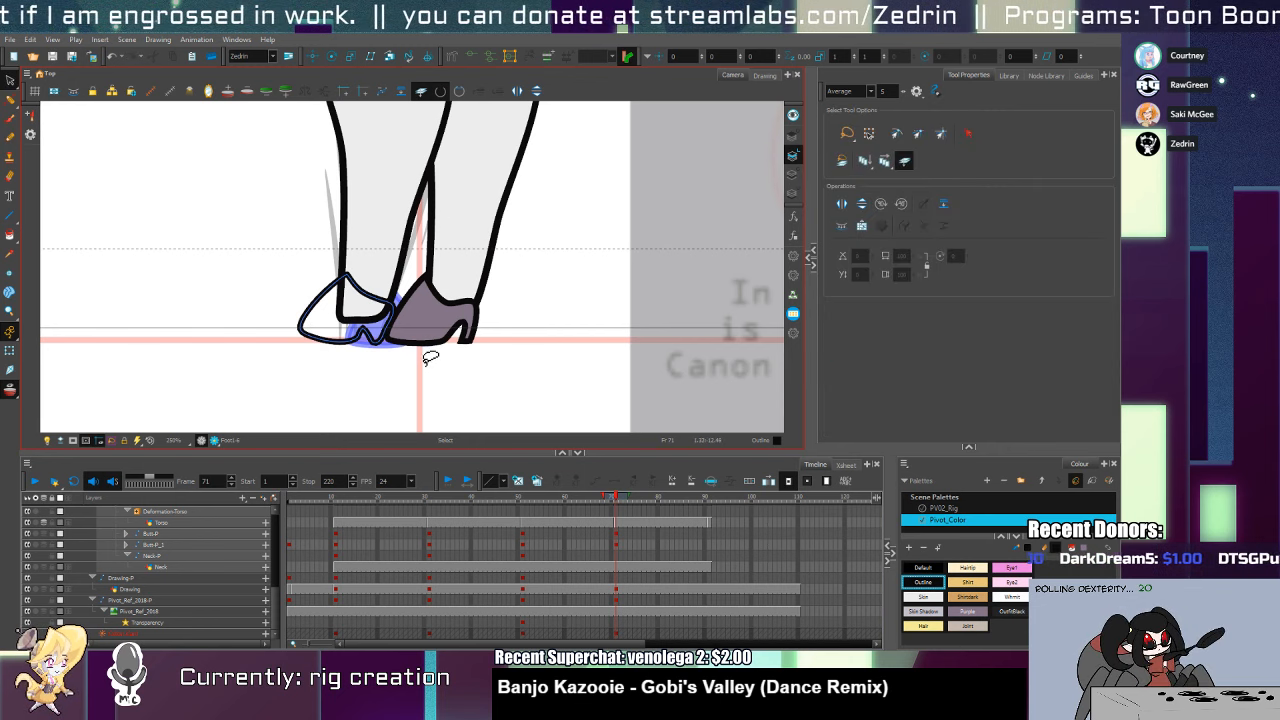
key("Delete")
Draw a new outline for the near shoe with a curved top opening, heel, pointed toe and sole
key("alt+p")
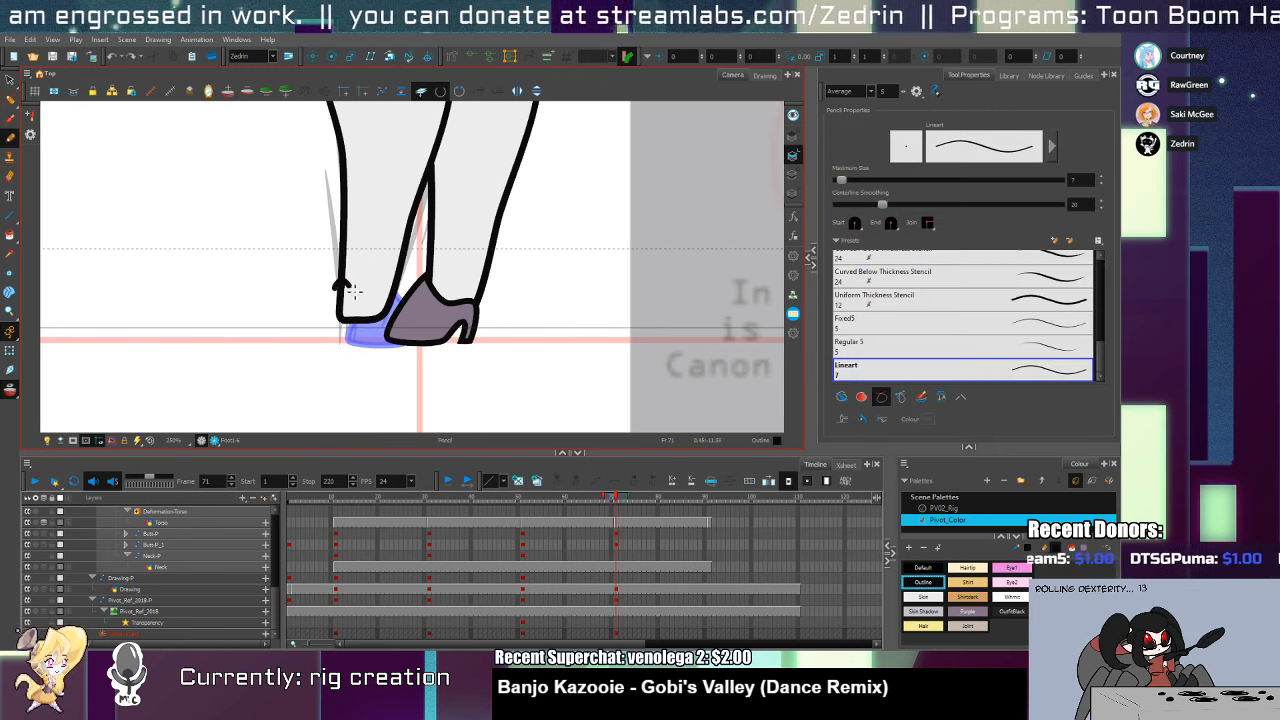
left_click_drag(395, 310, 377, 343)
mouse_move(338, 289)
left_mouse_down()
mouse_move(318, 337)
mouse_move(372, 345)
left_mouse_up()
key("ctrl+z")
key("alt+q")
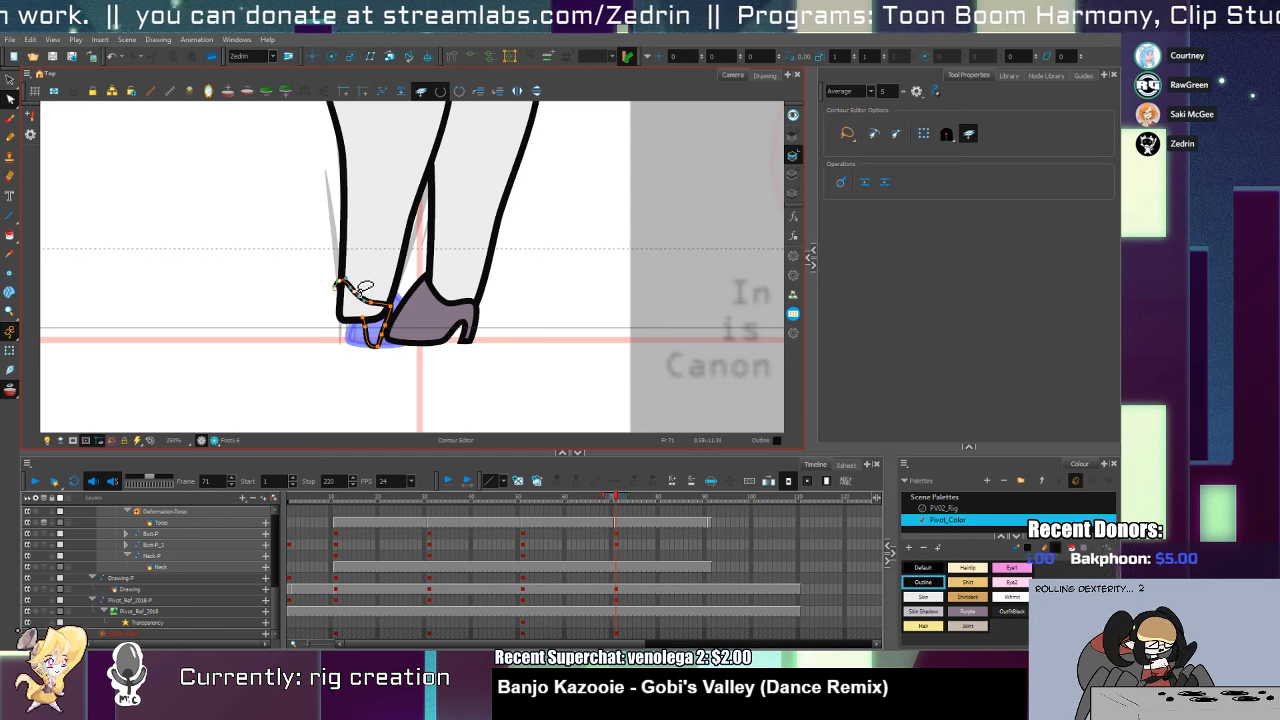
key("alt+/")
mouse_move(343, 276)
left_mouse_down()
mouse_move(311, 340)
mouse_move(321, 344)
mouse_move(299, 327)
mouse_move(347, 270)
left_mouse_up()
key("ctrl+z")
Select the near shoe's outline, rotate it slightly and shift it to fit around the ankle
key("alt+s")
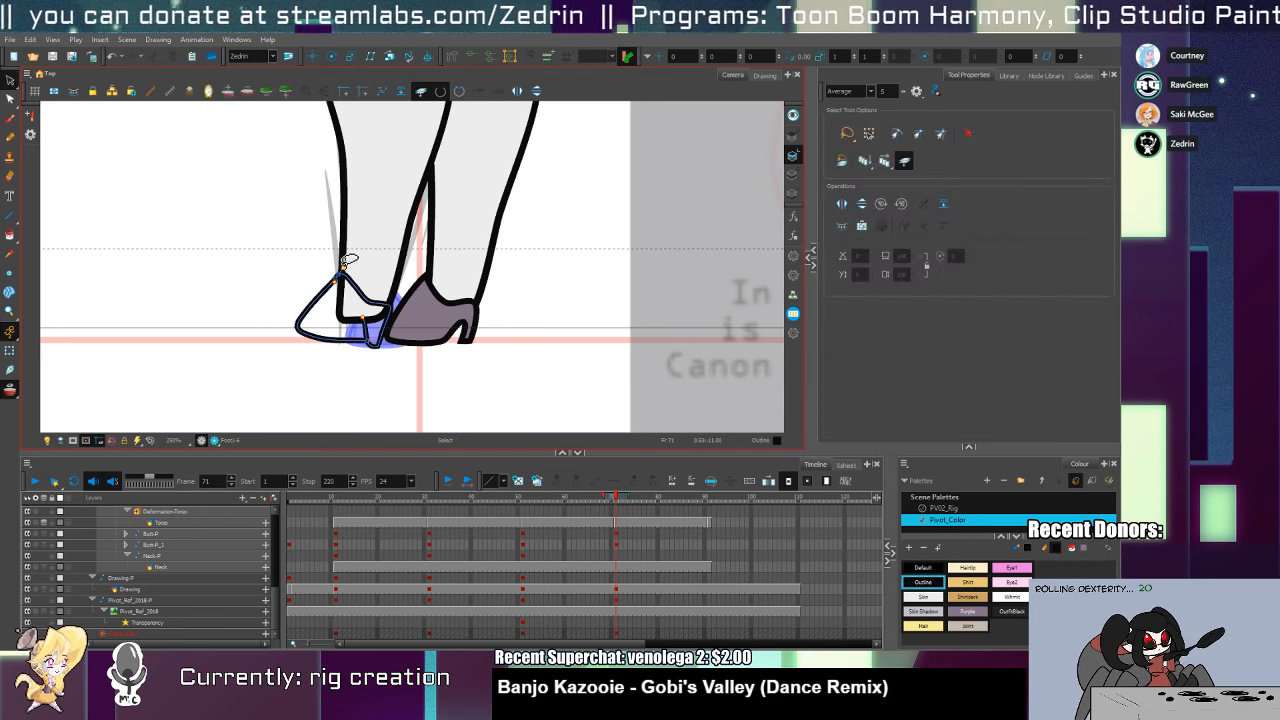
left_click(345, 268)
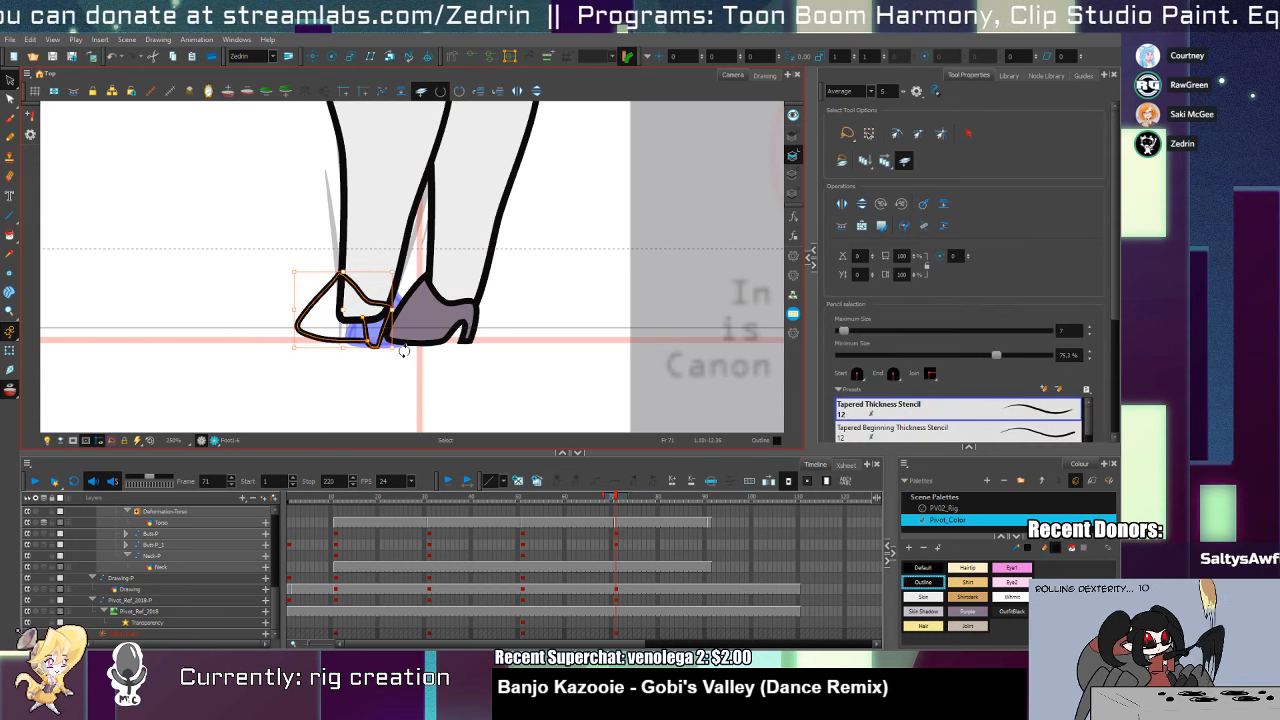
left_click_drag(404, 351, 408, 344)
left_click_drag(346, 271, 373, 260)
Reshape the near shoe's contour, smoothing the top opening and rounding the sole and heel
key("alt+q")
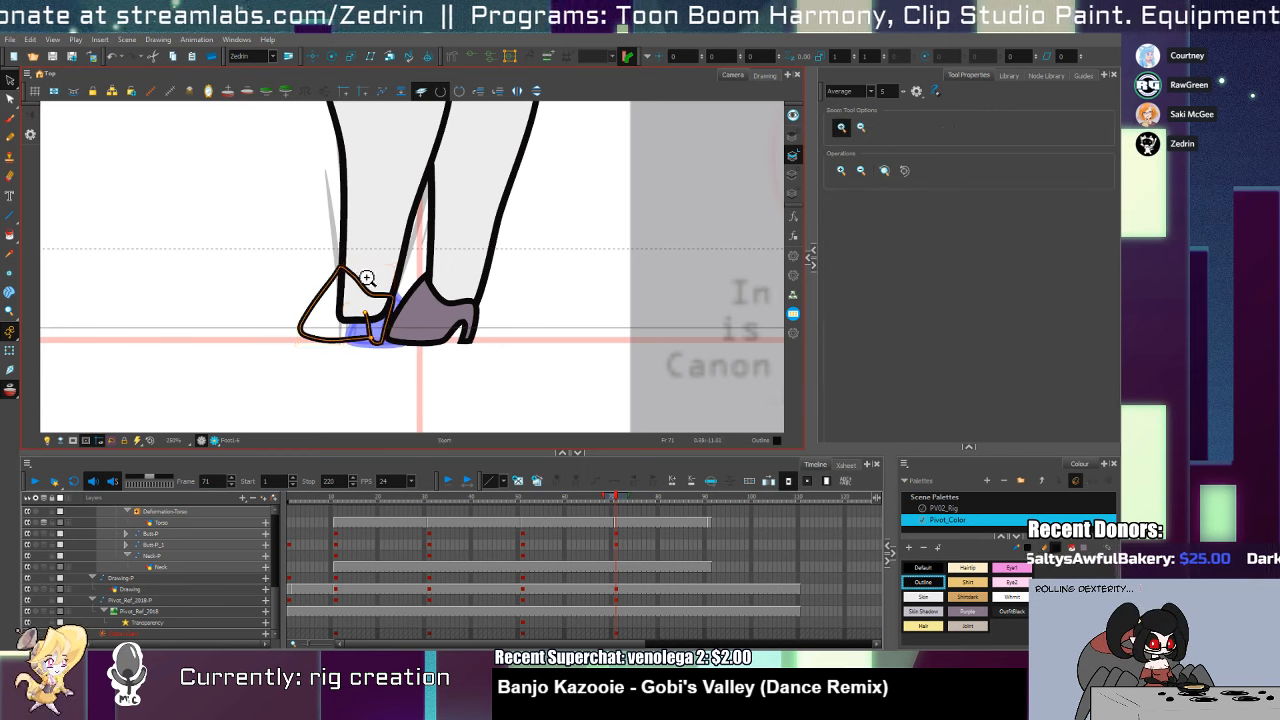
scroll(368, 280, "up", 3)
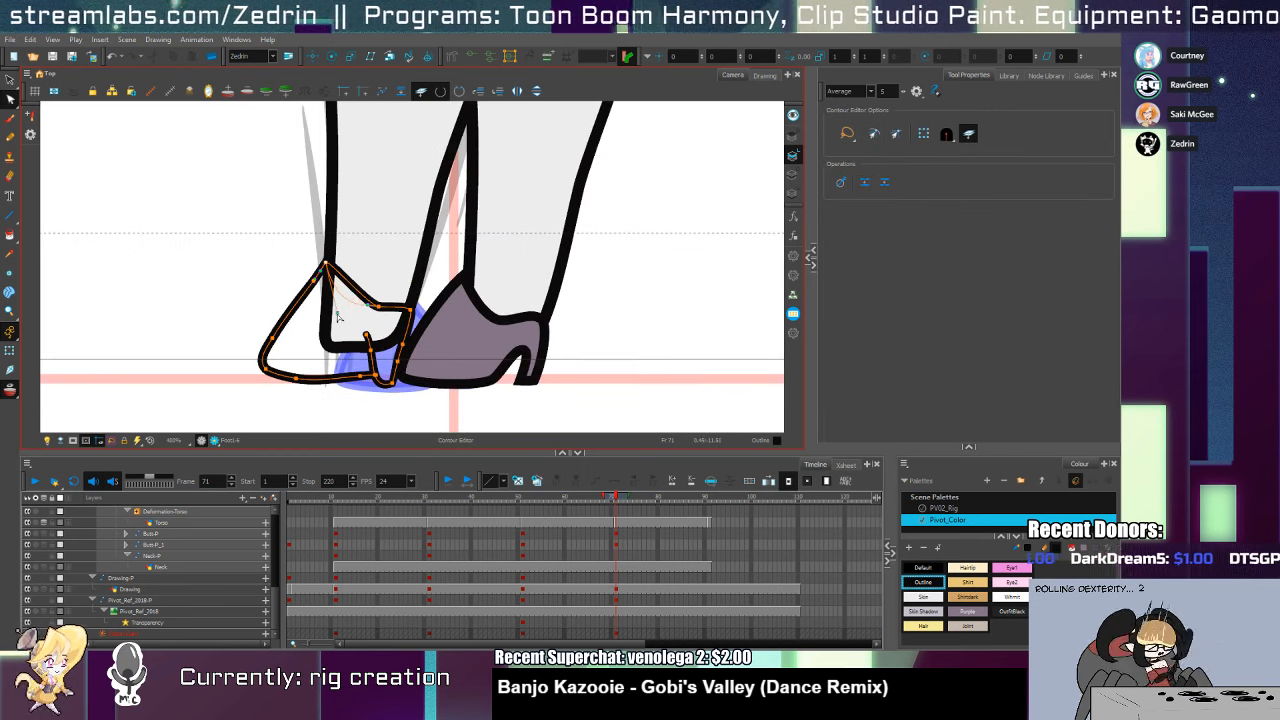
left_click(372, 375)
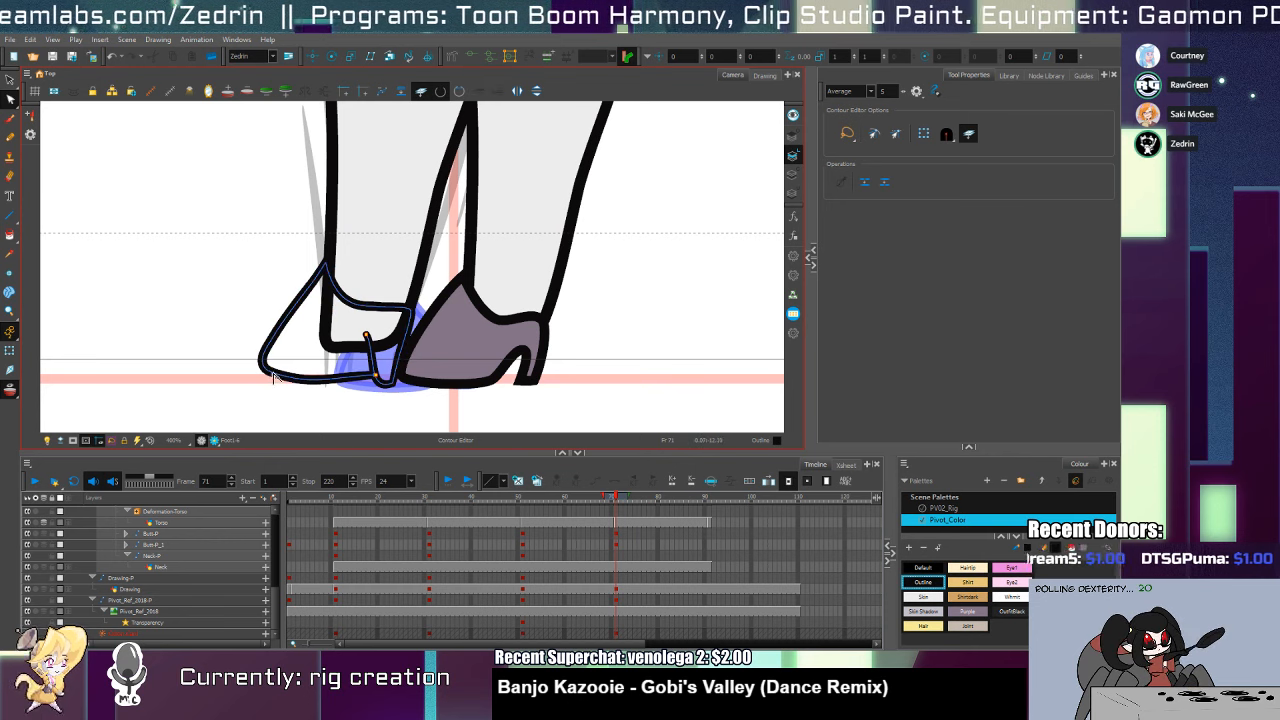
key("Delete")
key("ctrl+z")
left_click_drag(284, 319, 367, 388)
left_click(295, 379)
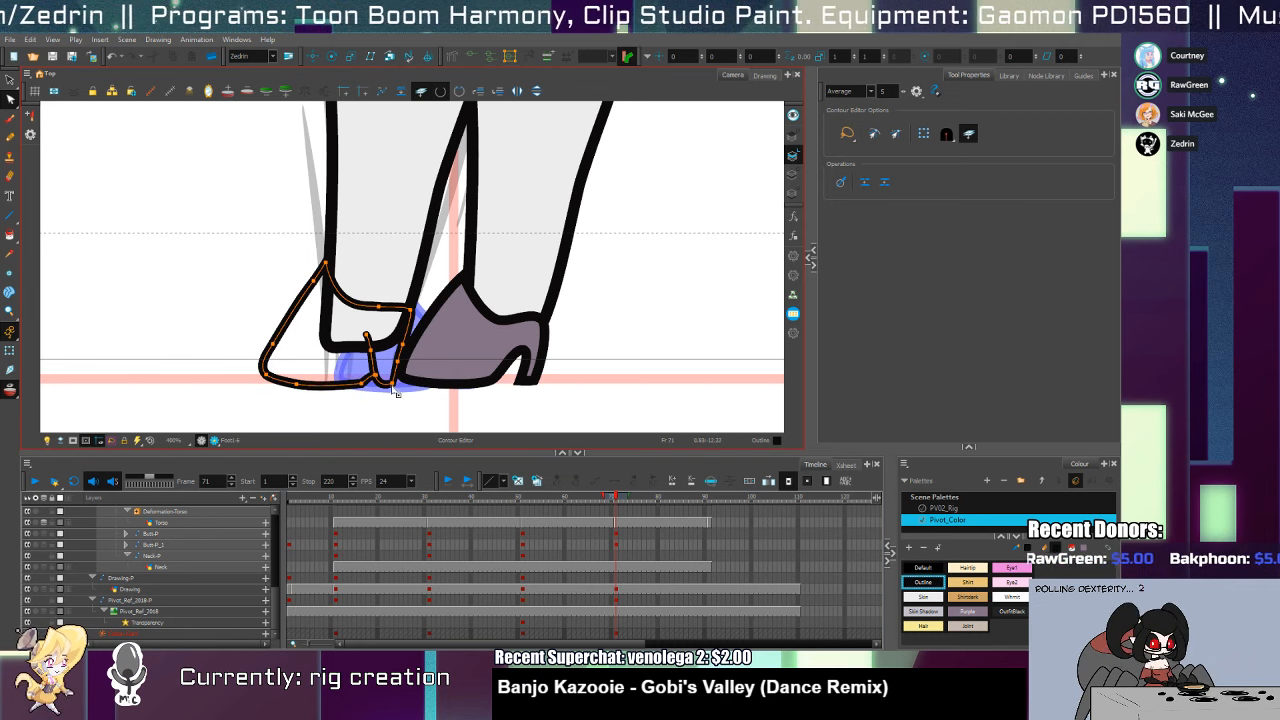
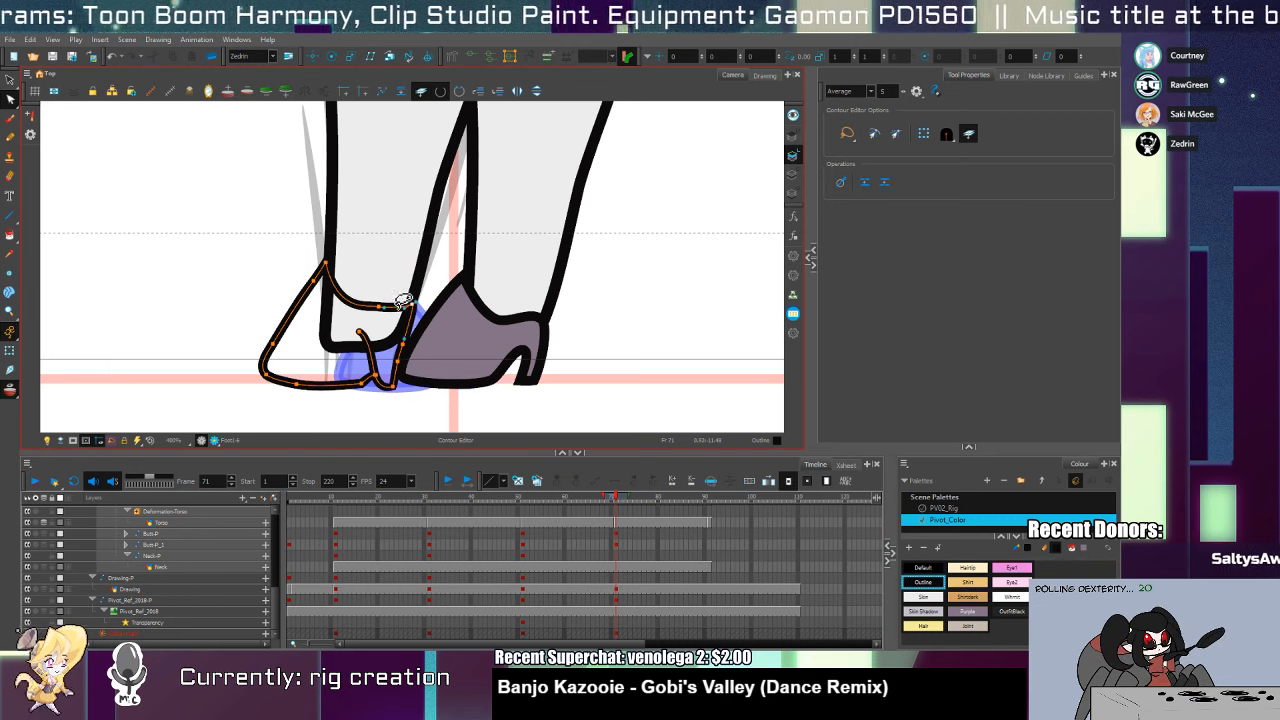
Sample the Purple colour from the far shoe and fill the near shoe with it
key("d")
left_click(484, 356)
key("alt+i")
left_click(384, 337)
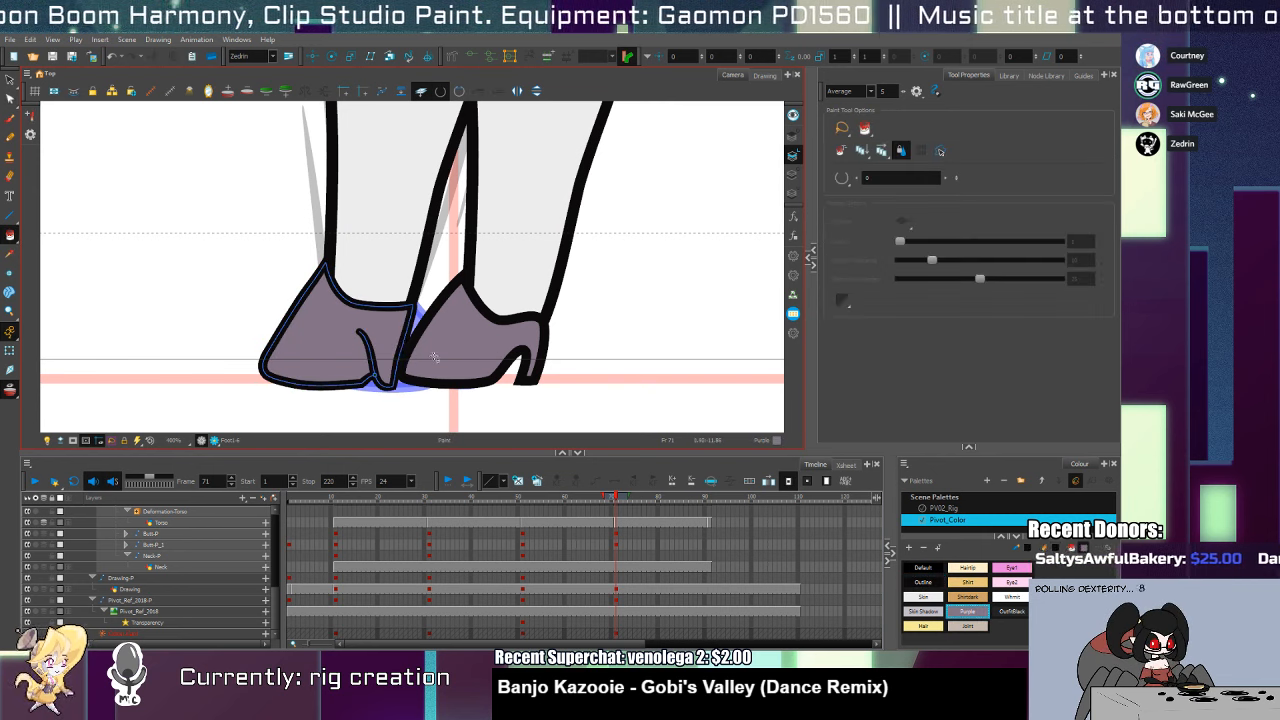
Replace the far shoe with the new shoe drawing, flipped horizontally and positioned at the far ankle
key("alt+s")
left_click(490, 330)
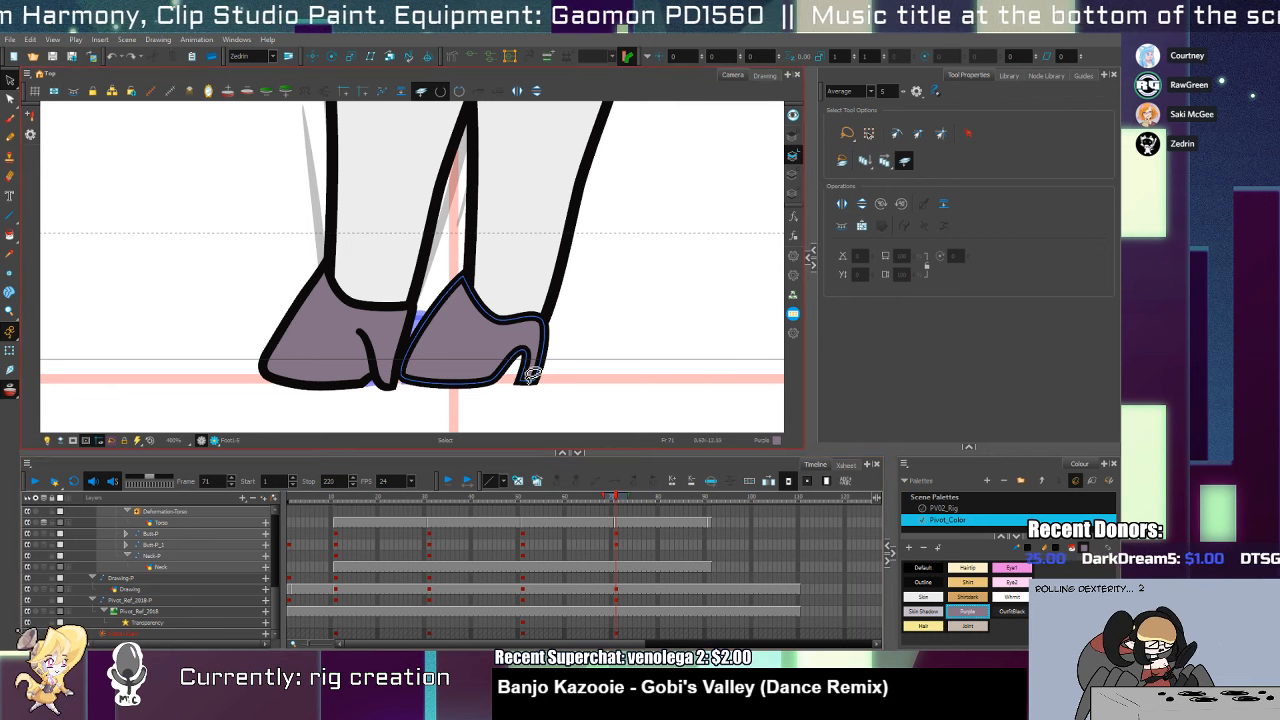
key("4")
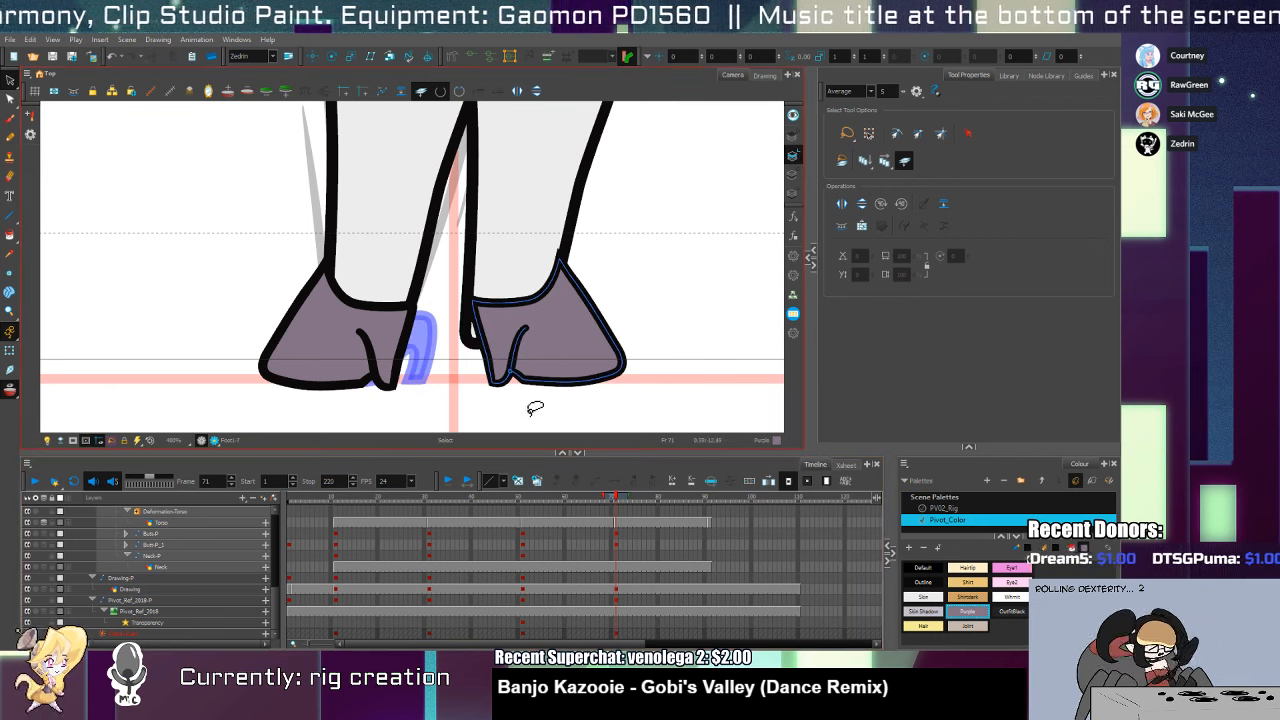
left_click(504, 386)
left_click(517, 91)
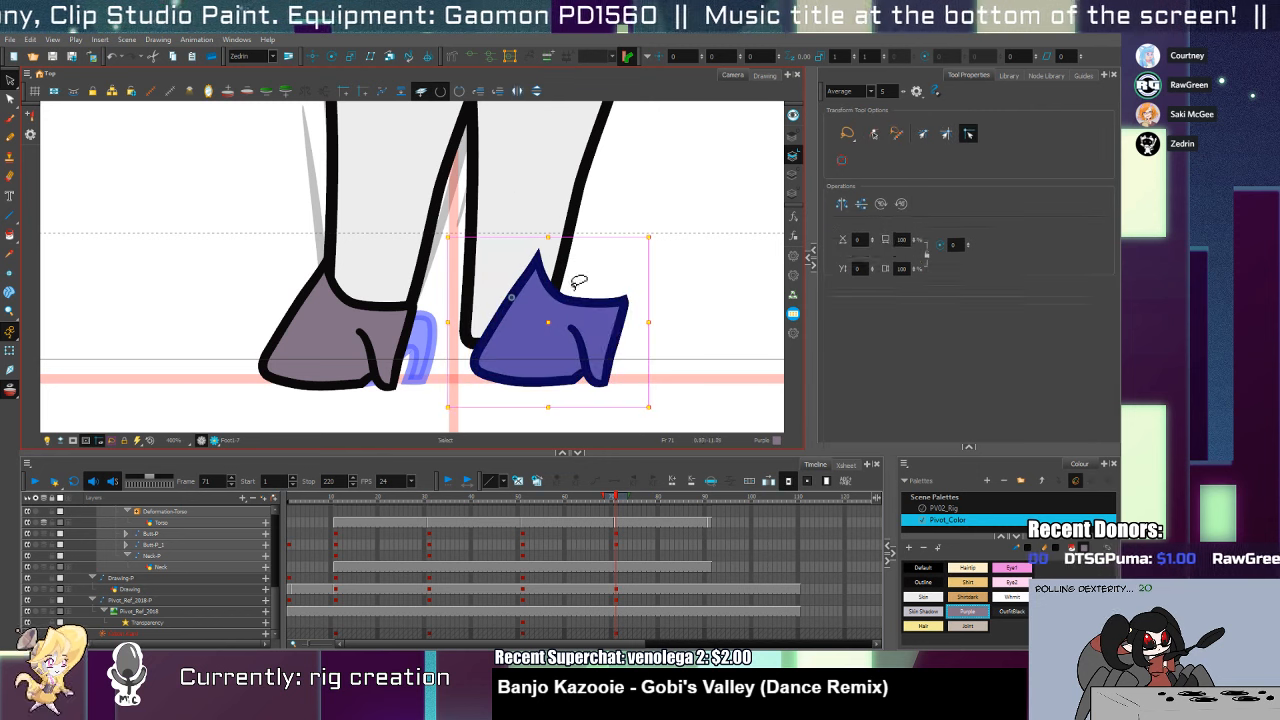
left_click_drag(596, 328, 538, 323)
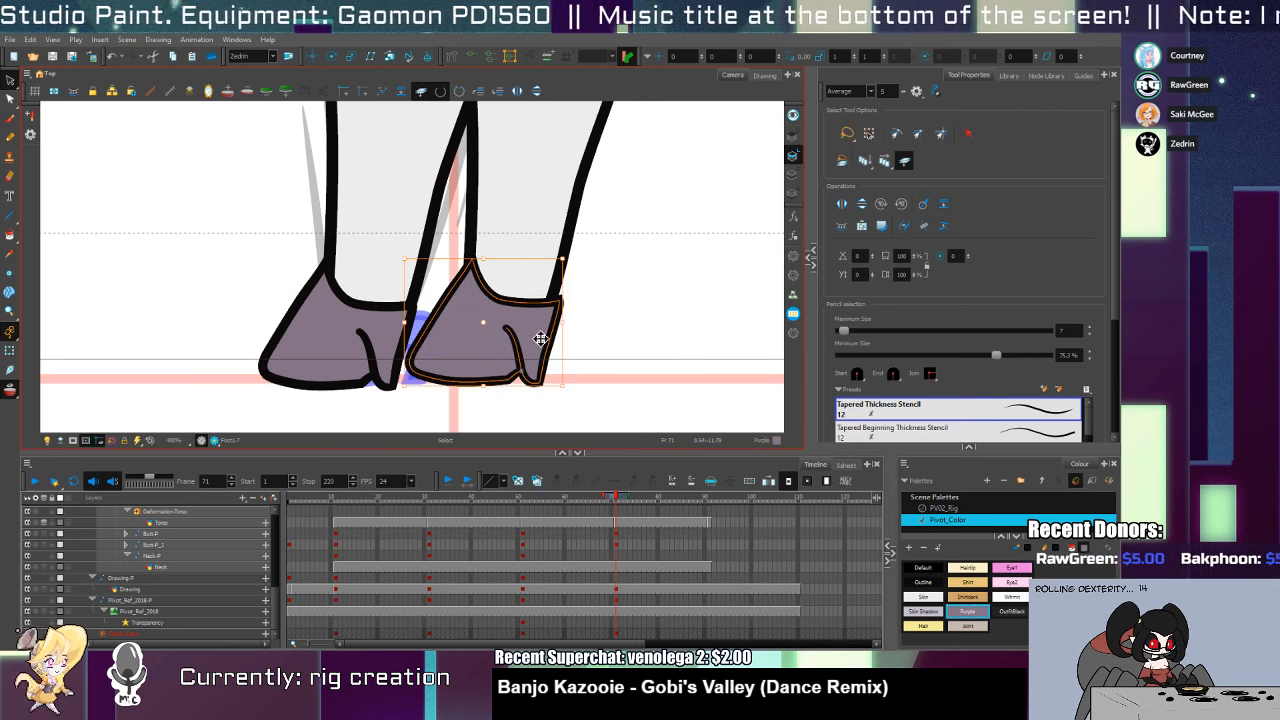
Nudge the far shoe sideways and adjust its placement to fit under the far ankle
key("Left")
key("Left")
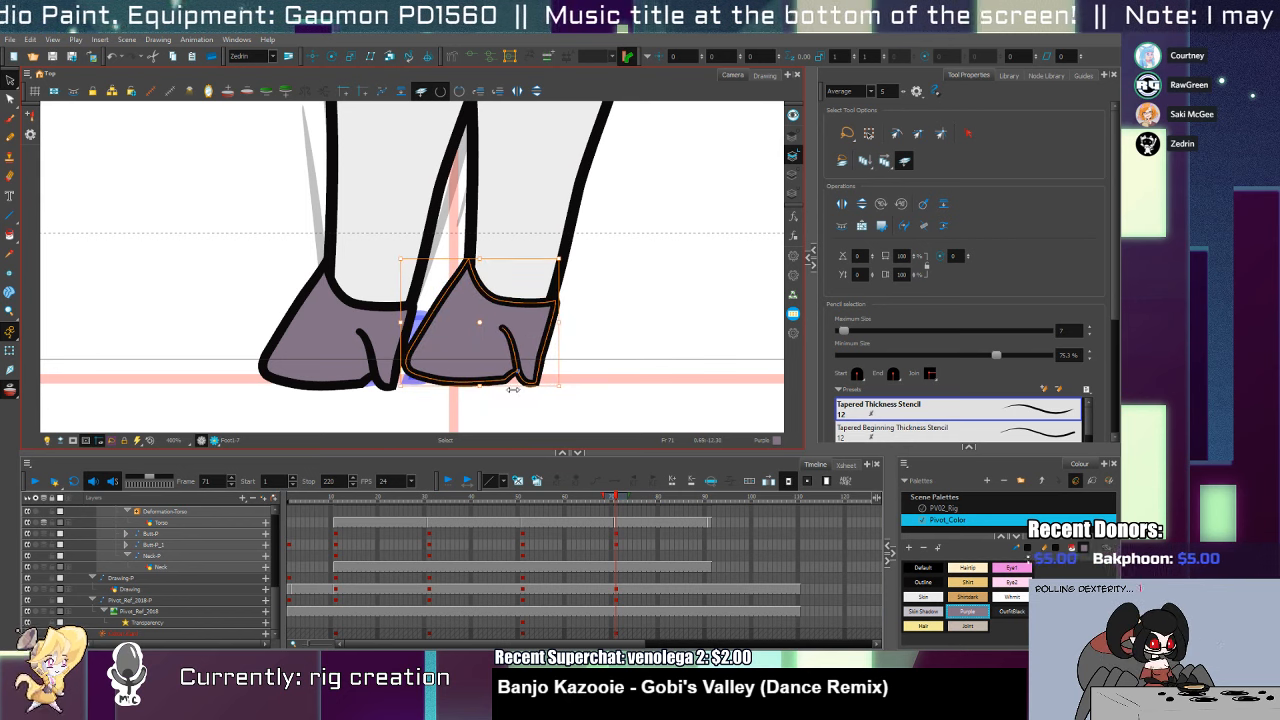
left_click_drag(513, 390, 522, 386)
key("shift+t")
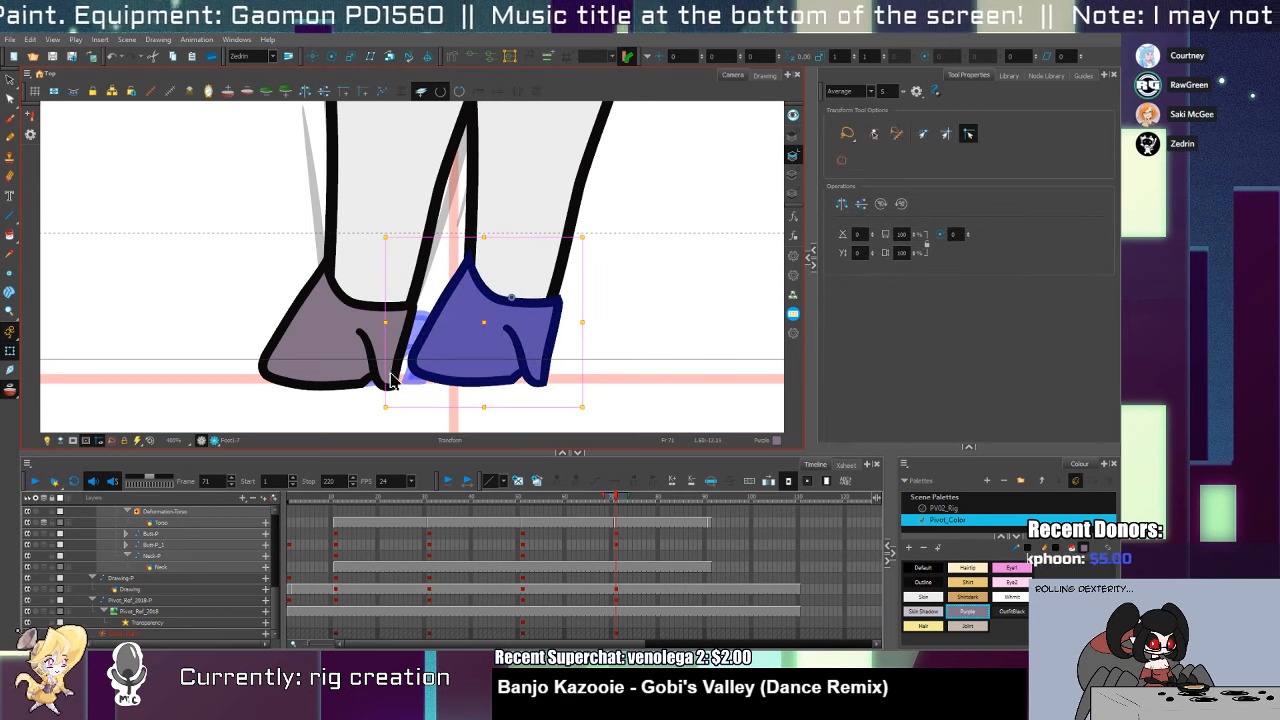
Try rotating the near shoe about its pivot, and undo the rotation
left_click(340, 390)
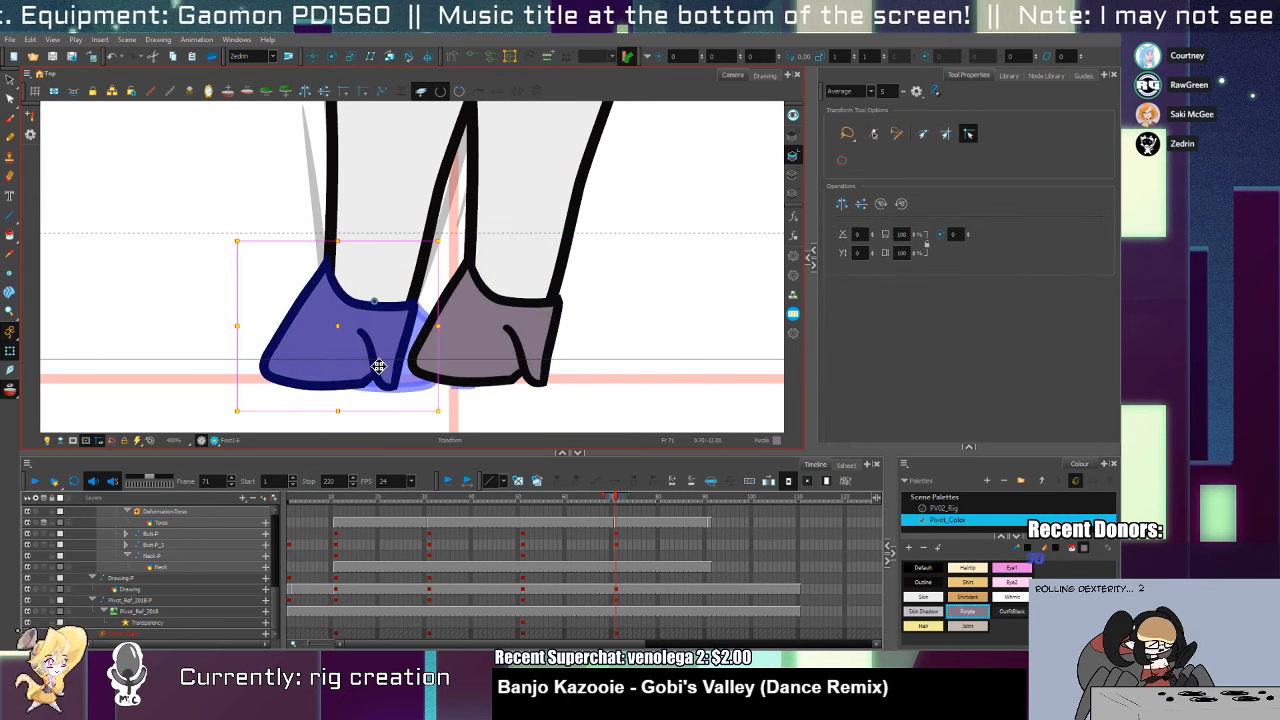
left_click_drag(443, 417, 383, 423)
key("ctrl+z")
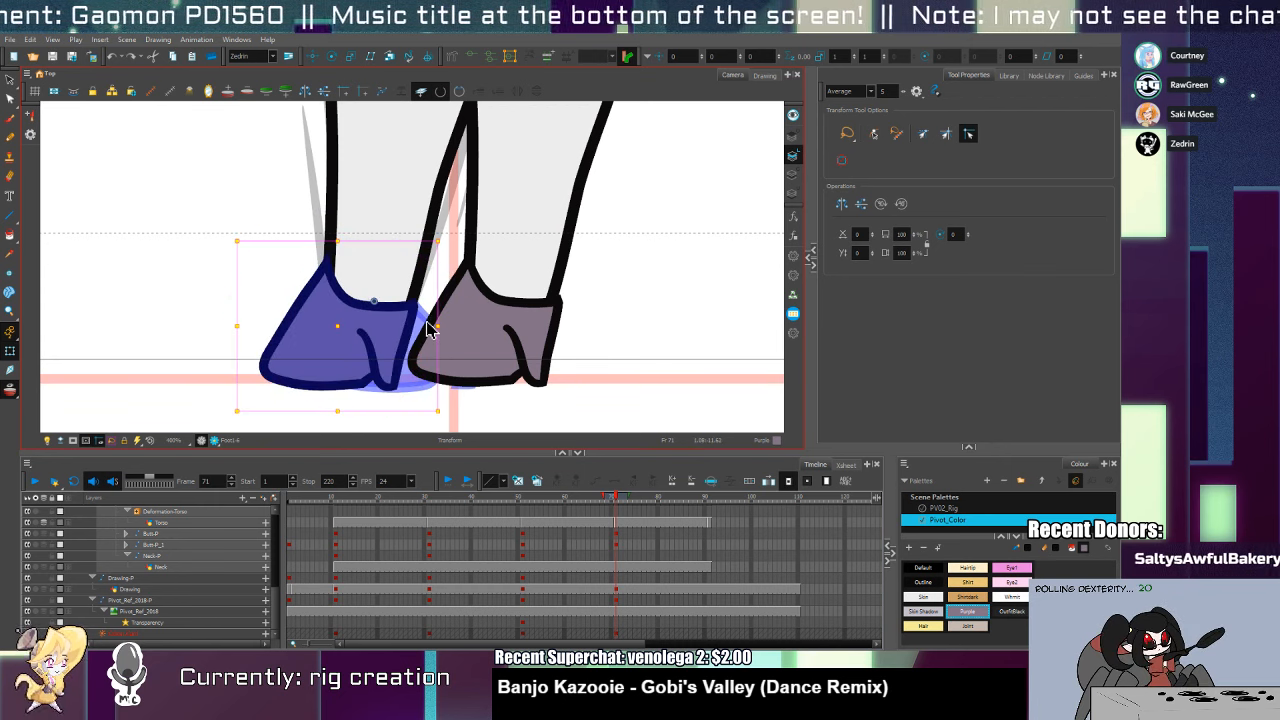
Raise the pivots of both shoes to the ankles and test the near shoe's rotation, undoing the test
left_click(333, 57)
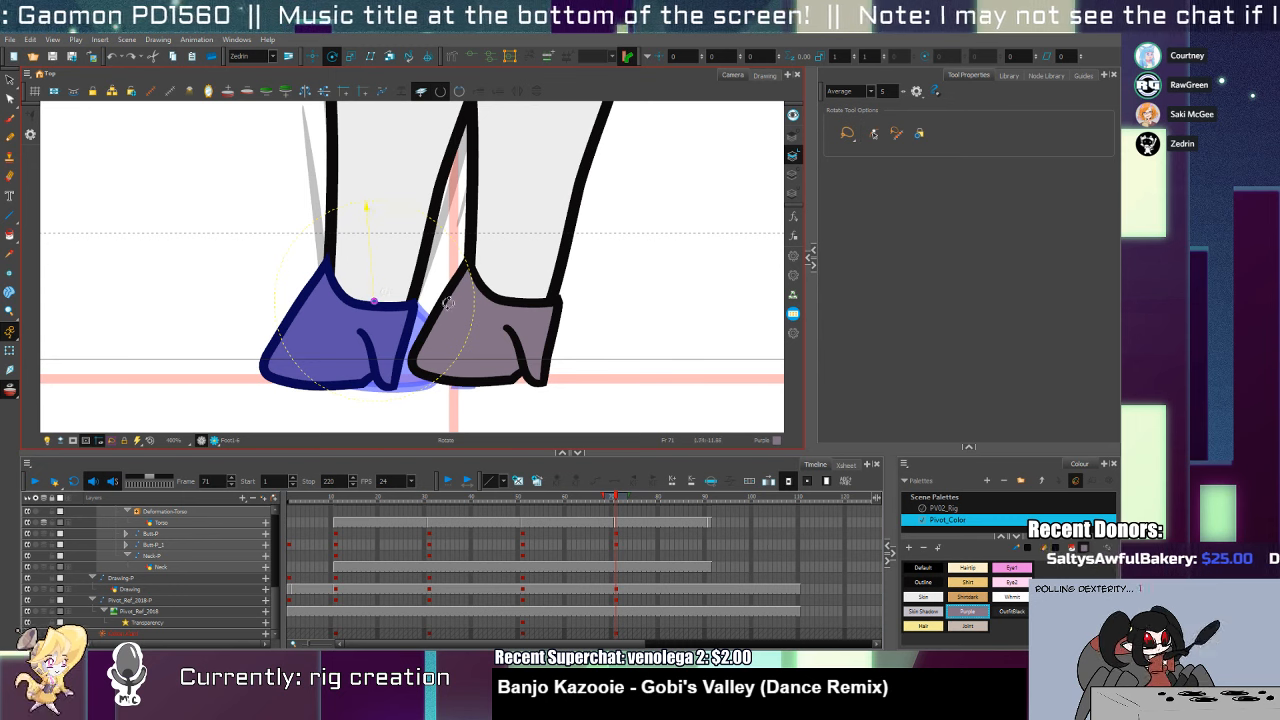
key("shift+t")
left_click(516, 308)
left_click(342, 308, "shift")
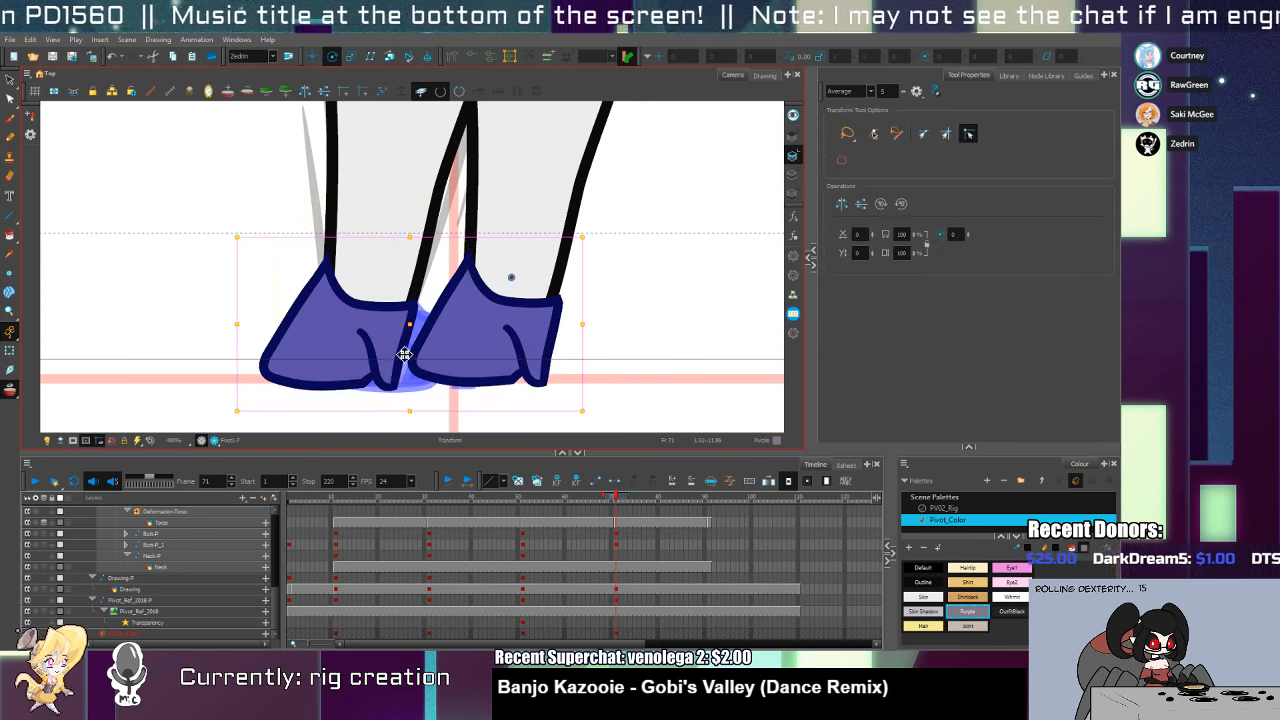
left_click(400, 397)
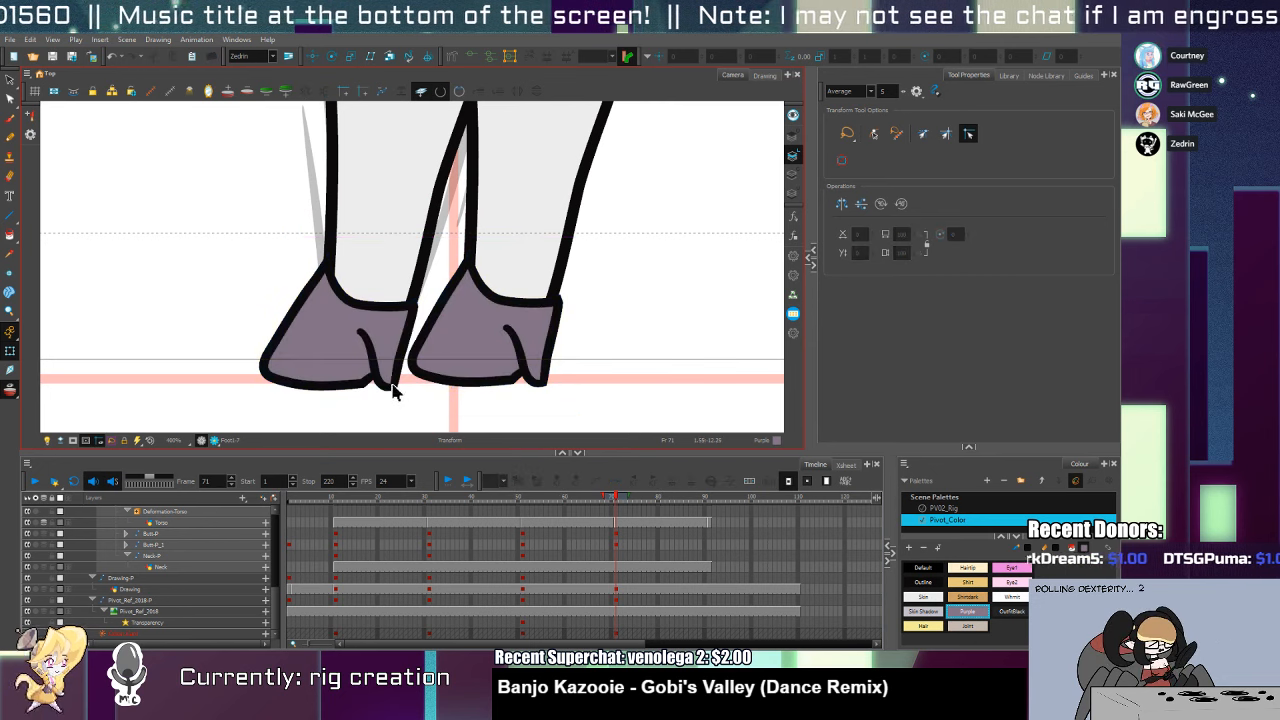
left_click(410, 388)
left_click_drag(446, 414, 503, 350)
key("ctrl+z")
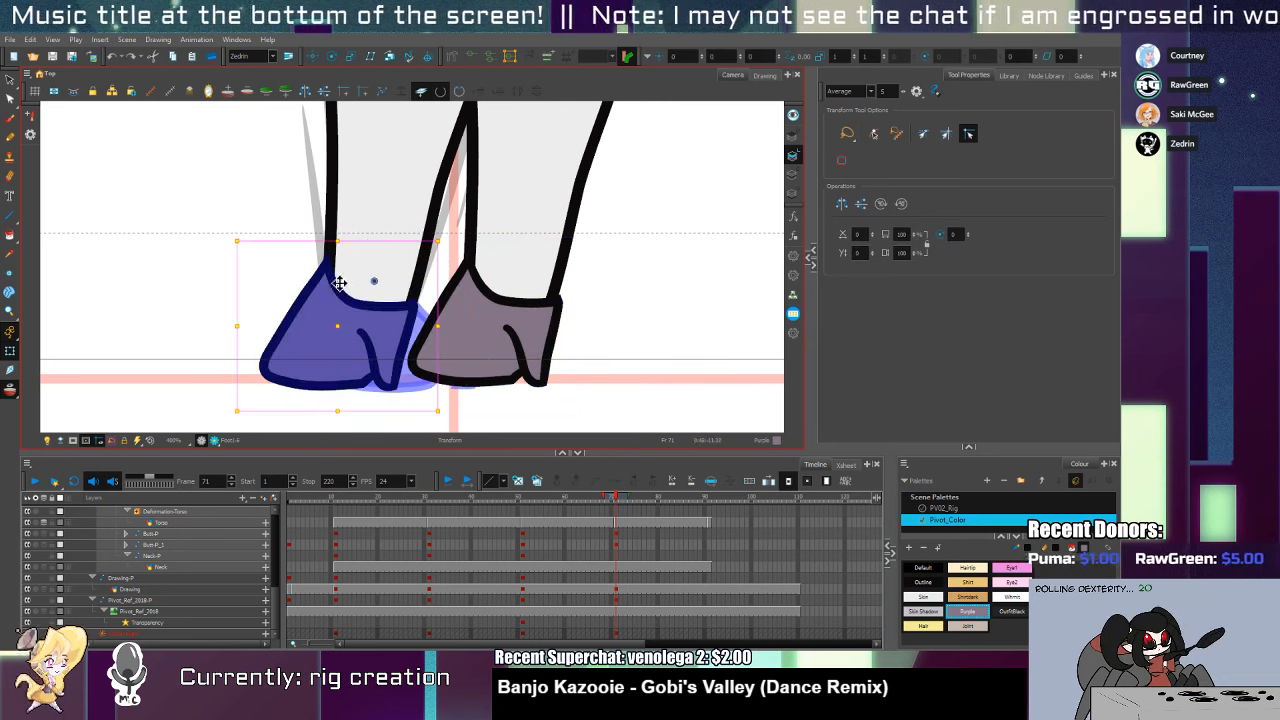
Adjust the top front point of the near shoe's contour so it meets the near leg's outline
key("alt+q")
left_click(341, 261)
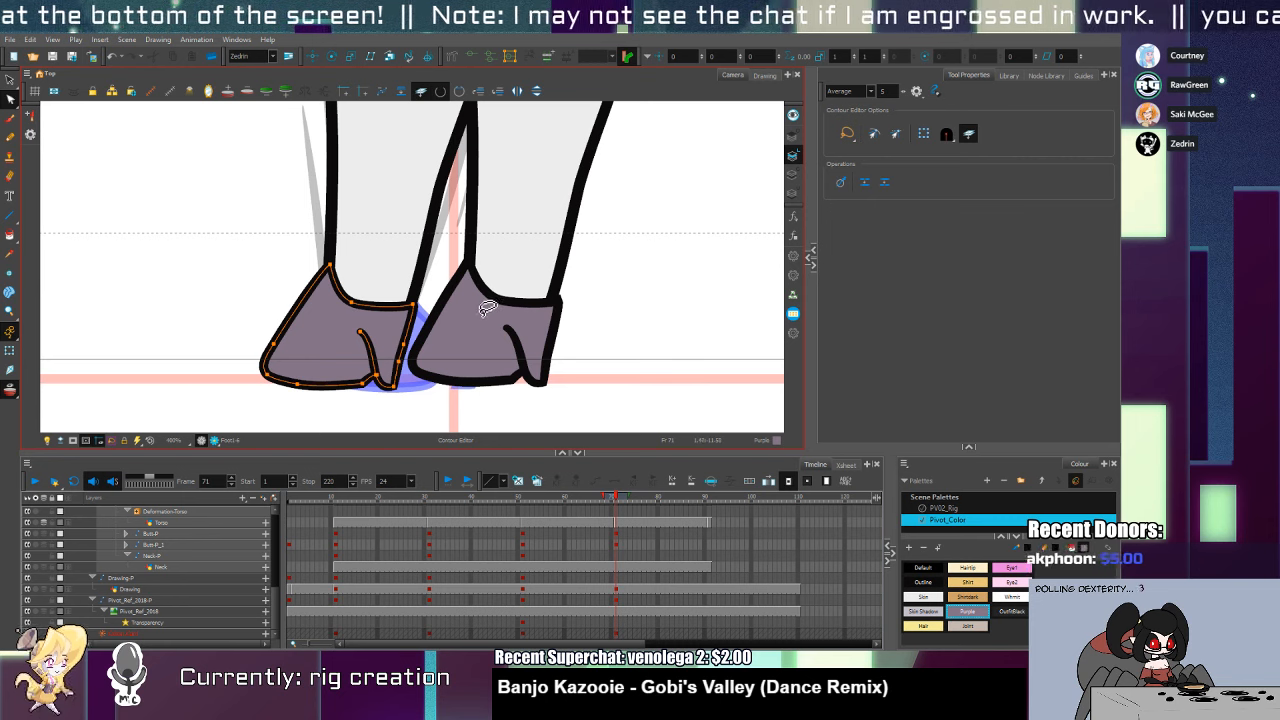
left_click(489, 306)
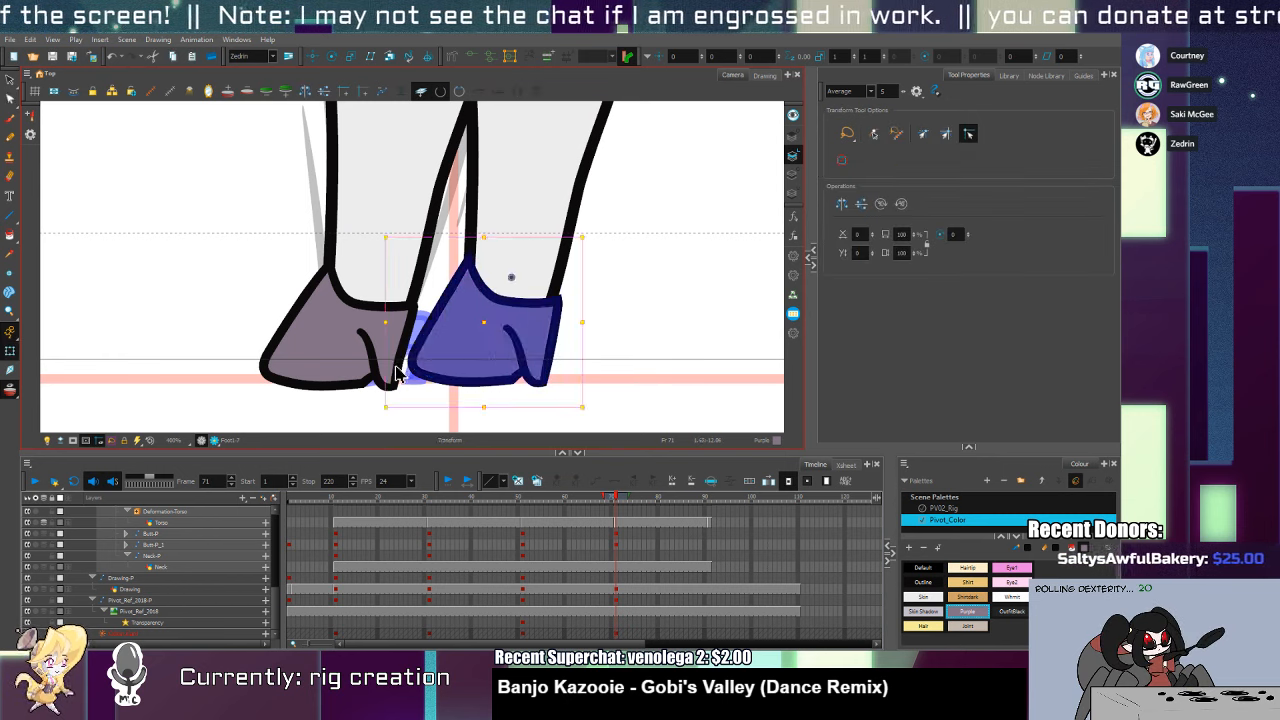
left_click(430, 350)
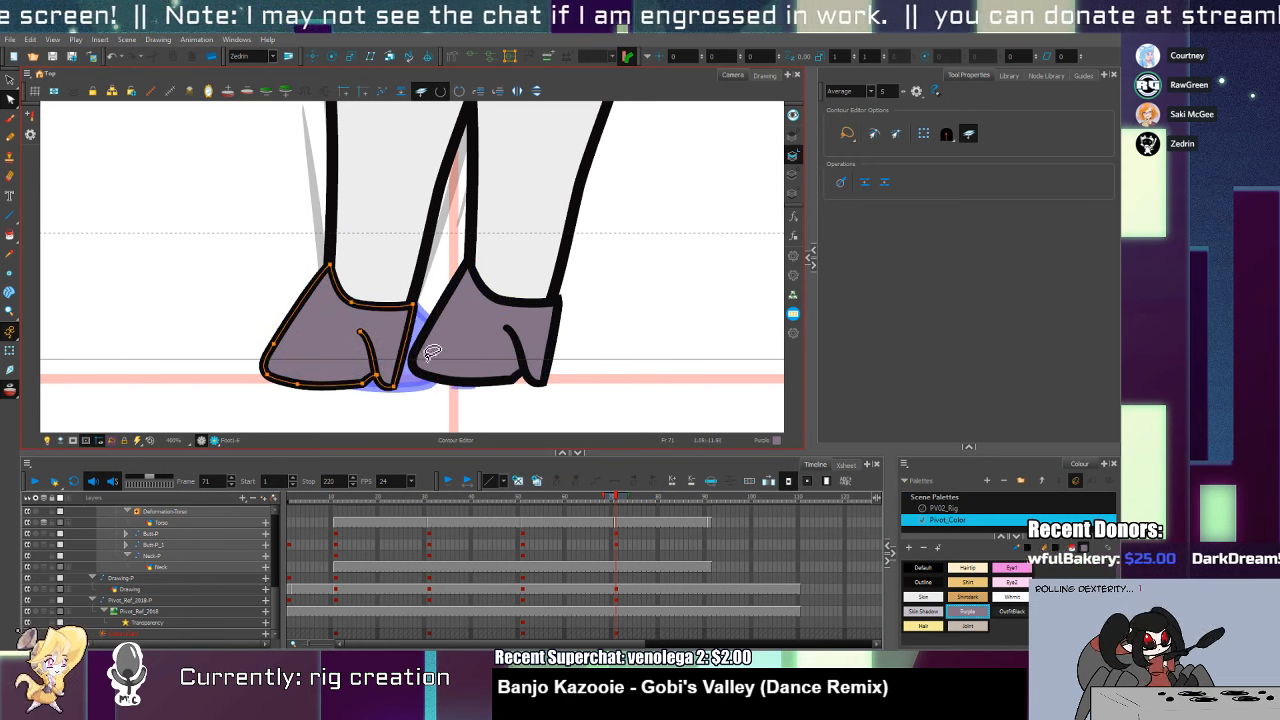
Try drawing a curved kneecap line across the top of the near lower leg with the Lineart pencil
left_click_drag(443, 305, 404, 421)
left_click_drag(424, 325, 405, 443)
key("ctrl+space")
left_click(416, 361, "alt")
left_click(416, 361, "alt")
left_click(425, 323, "alt")
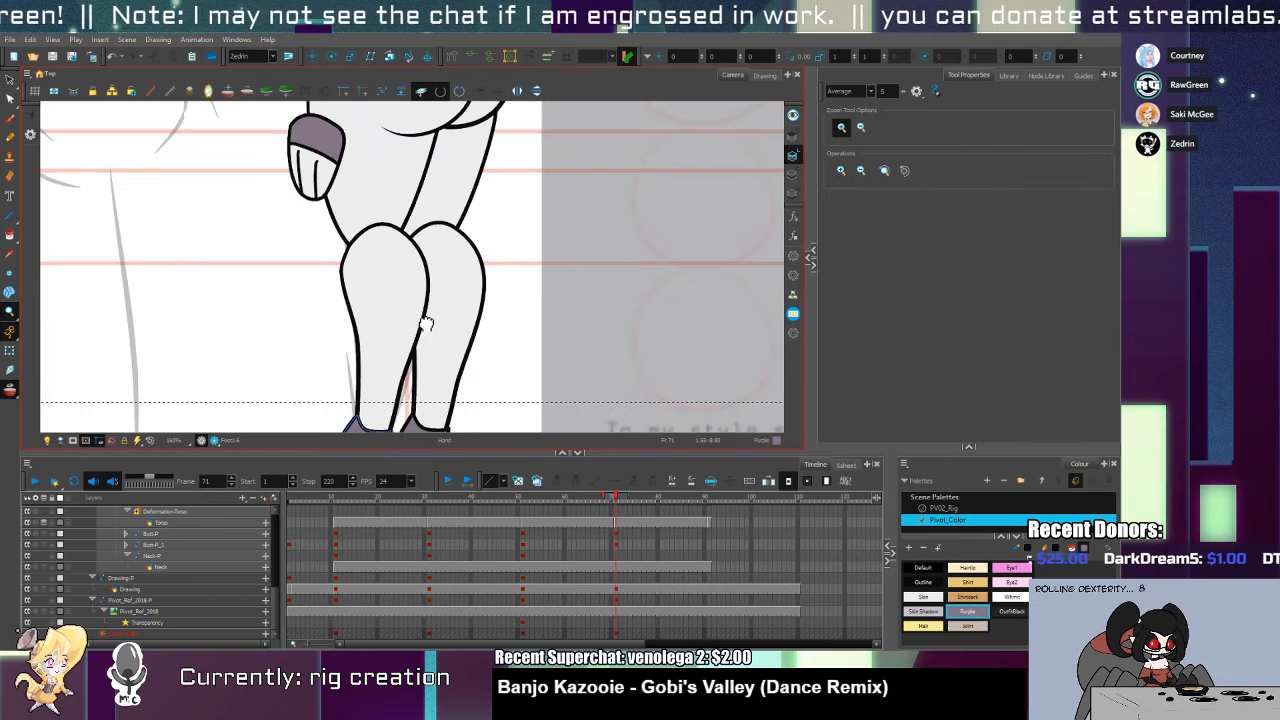
left_click_drag(425, 321, 408, 420)
left_click(400, 365)
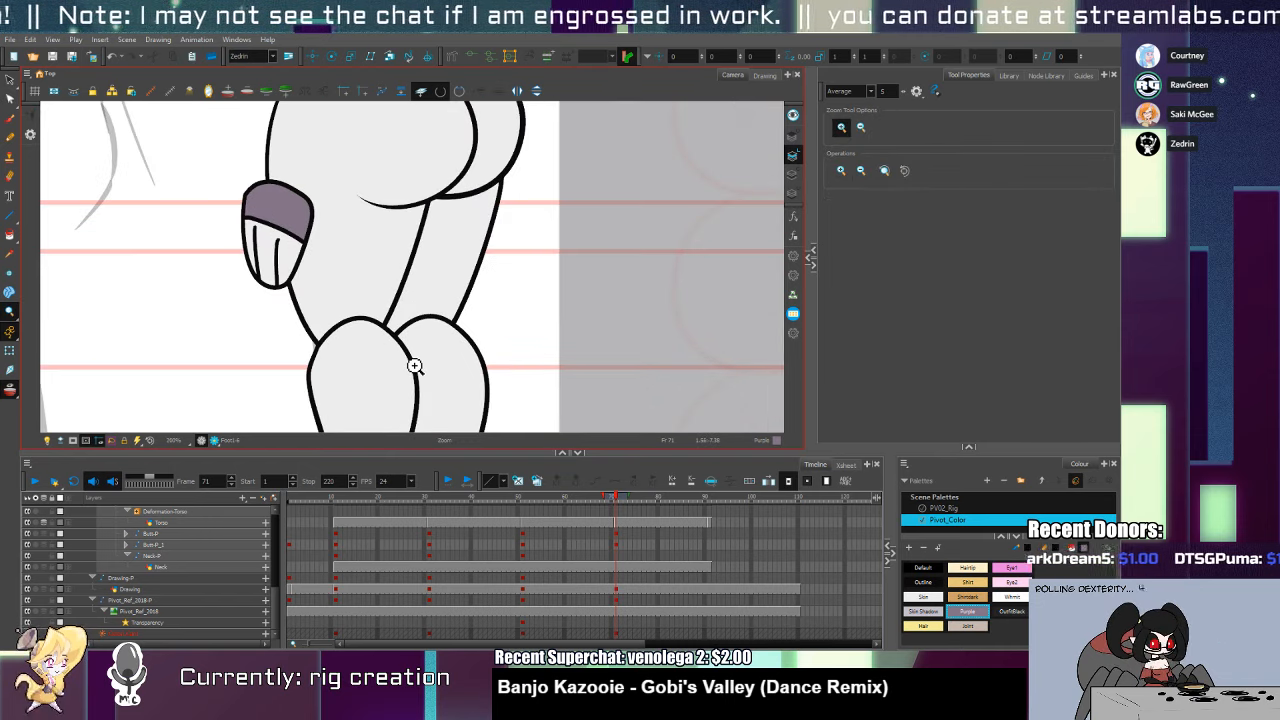
key("shift+t")
left_click(364, 308)
key("alt+q")
mouse_move(351, 354)
left_mouse_down()
mouse_move(382, 294)
mouse_move(355, 301)
mouse_move(361, 374)
mouse_move(402, 299)
mouse_move(423, 289)
mouse_move(421, 324)
left_mouse_up()
key("shift+t")
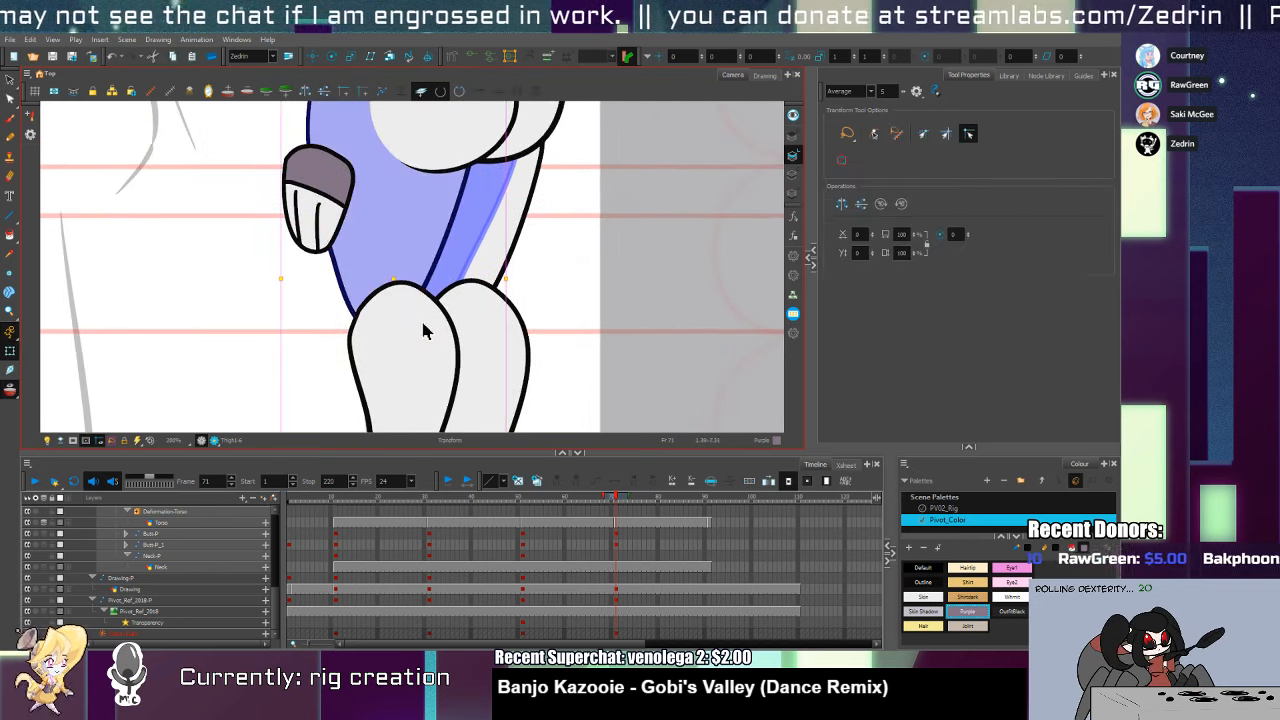
left_click(422, 325)
key("alt+/")
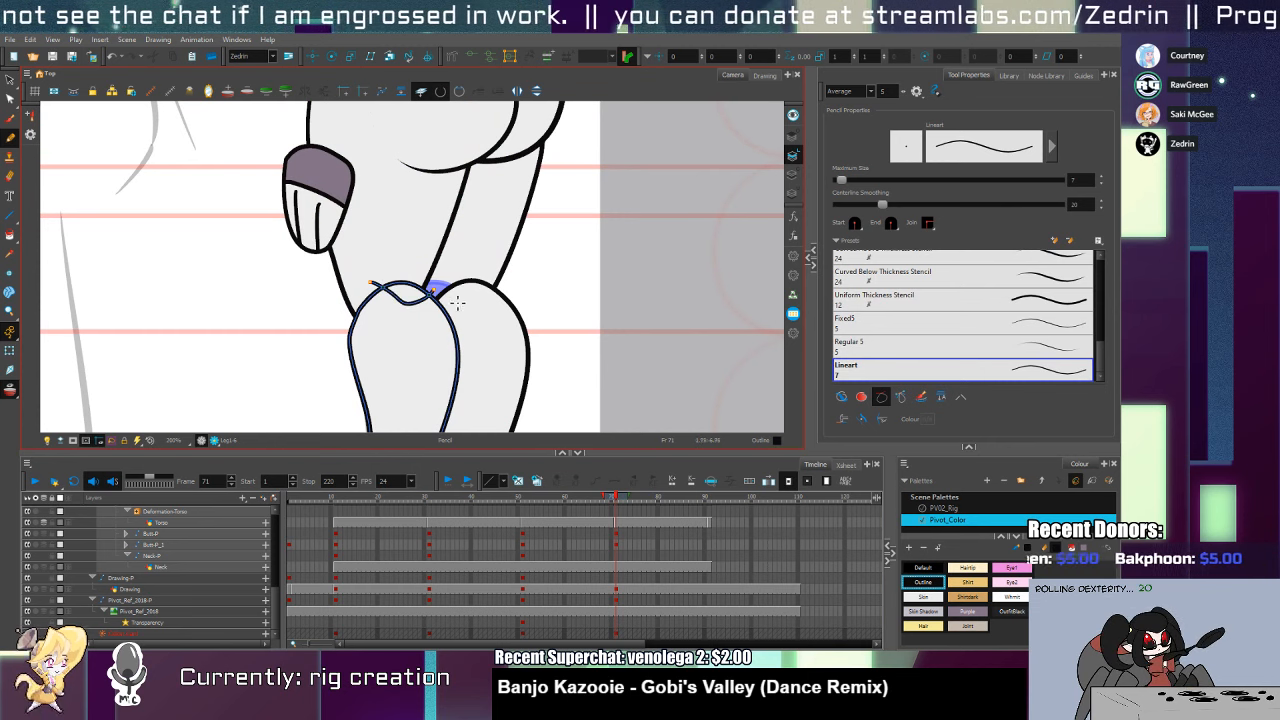
Try drawing a matching kneecap line across the top of the far lower leg
key("shift+t")
left_click(497, 316)
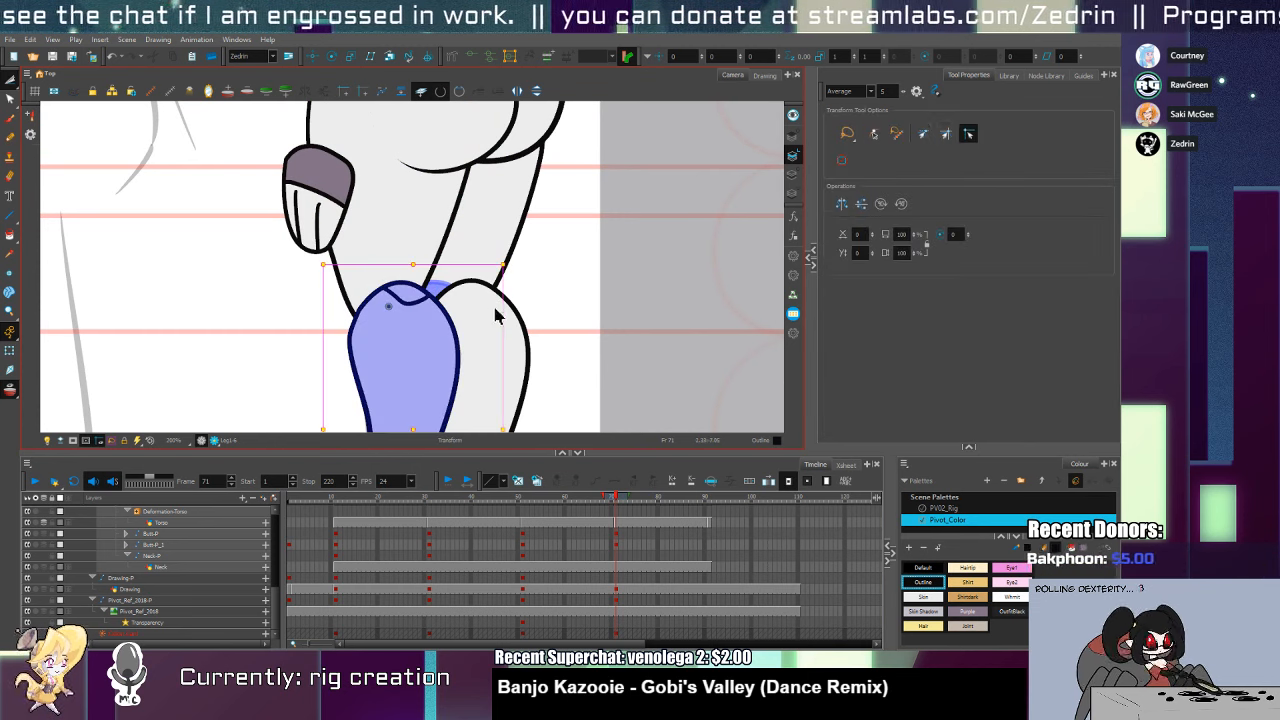
key("alt+slash")
left_click_drag(478, 303, 511, 294)
key("alt+t")
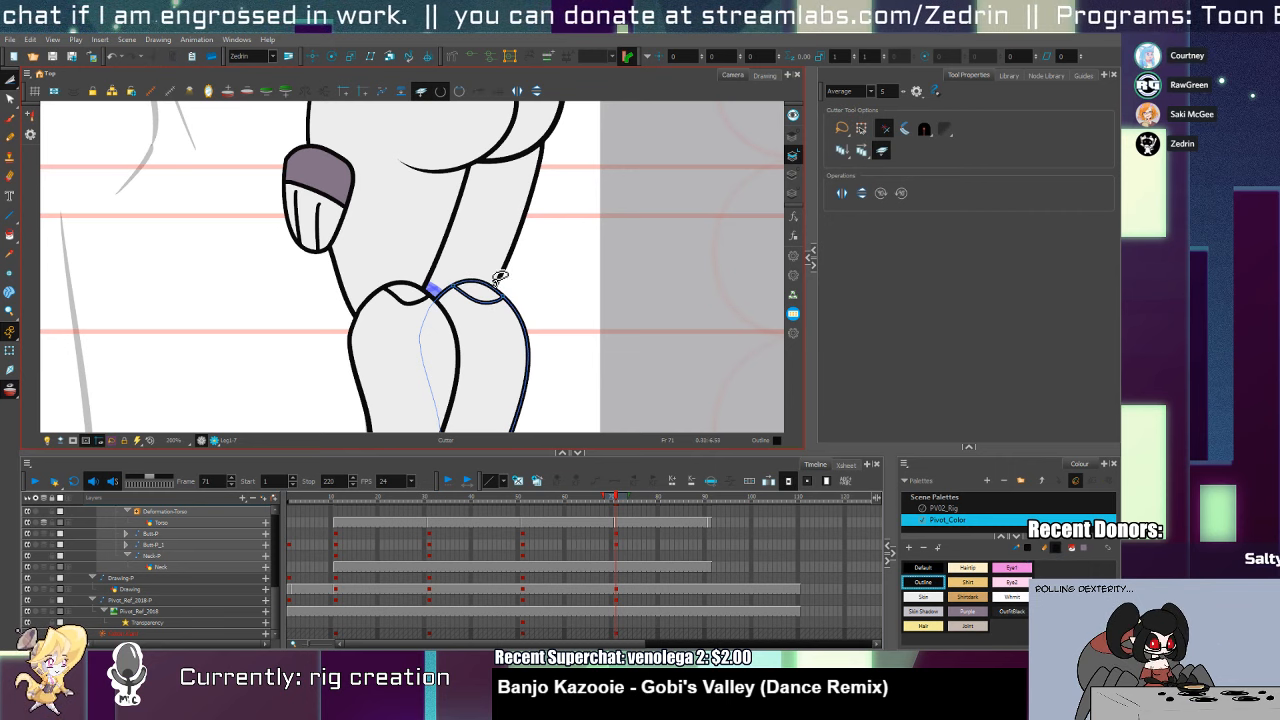
Try filling the kneecap areas of both lower legs with the Joint colour and check them on the whole figure
key("alt+i")
left_click(493, 293)
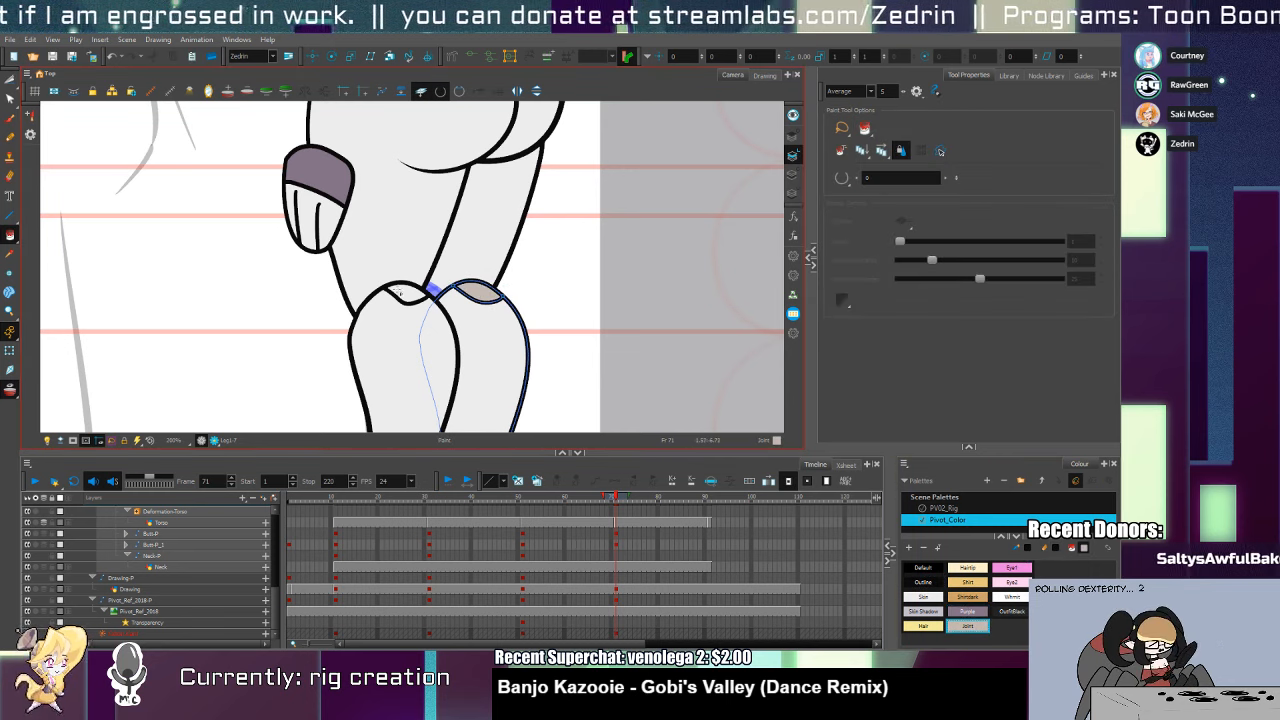
key("shift+t")
left_click(420, 318)
key("alt+i")
left_click(408, 297)
key("alt+z")
left_click(426, 332, "alt")
left_click(428, 334, "alt")
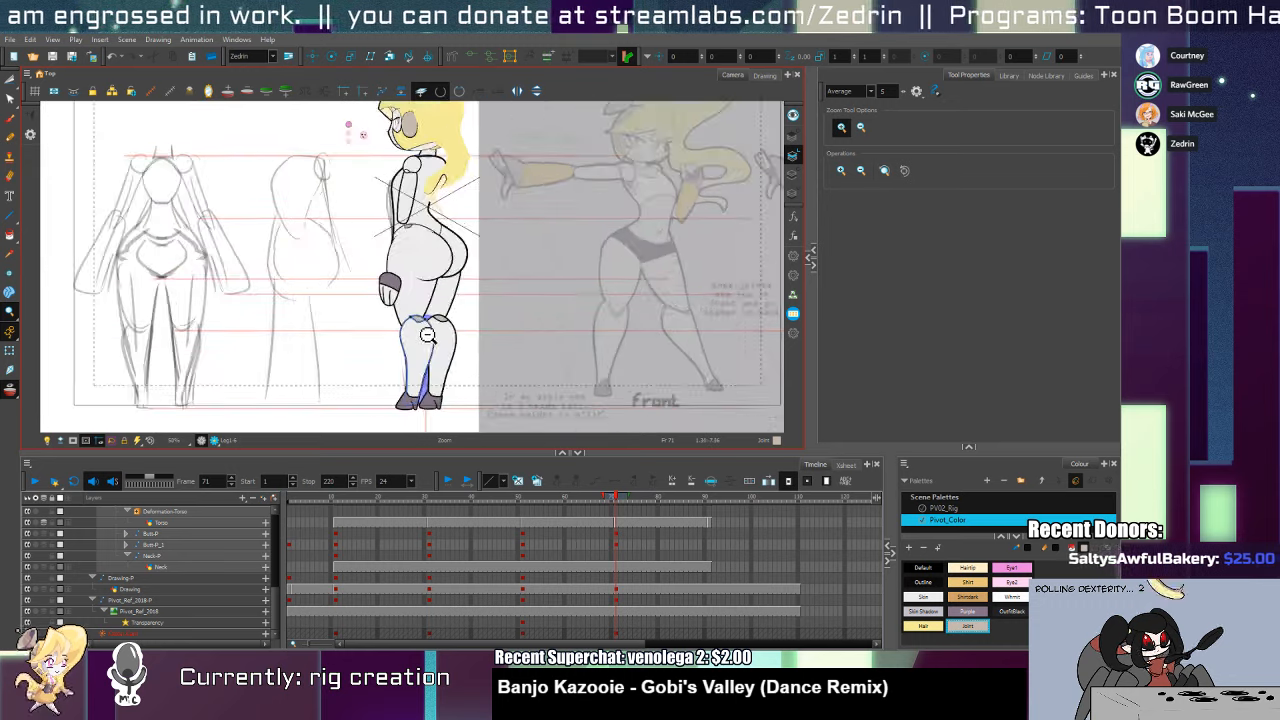
left_click(432, 334, "alt")
Flatten the rounded knee tops of the near and far lower legs by editing their contour points
scroll(430, 329, "up", 5)
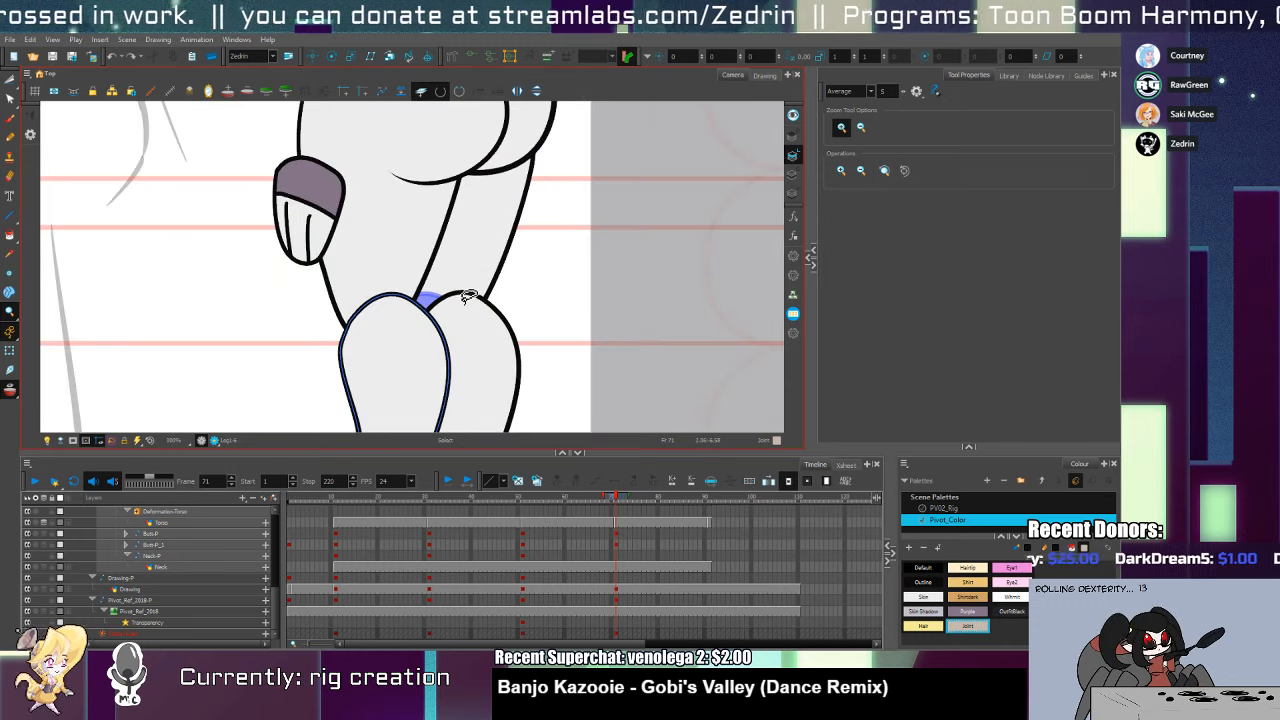
scroll(412, 290, "up", 1)
key("alt+q")
left_click(396, 298)
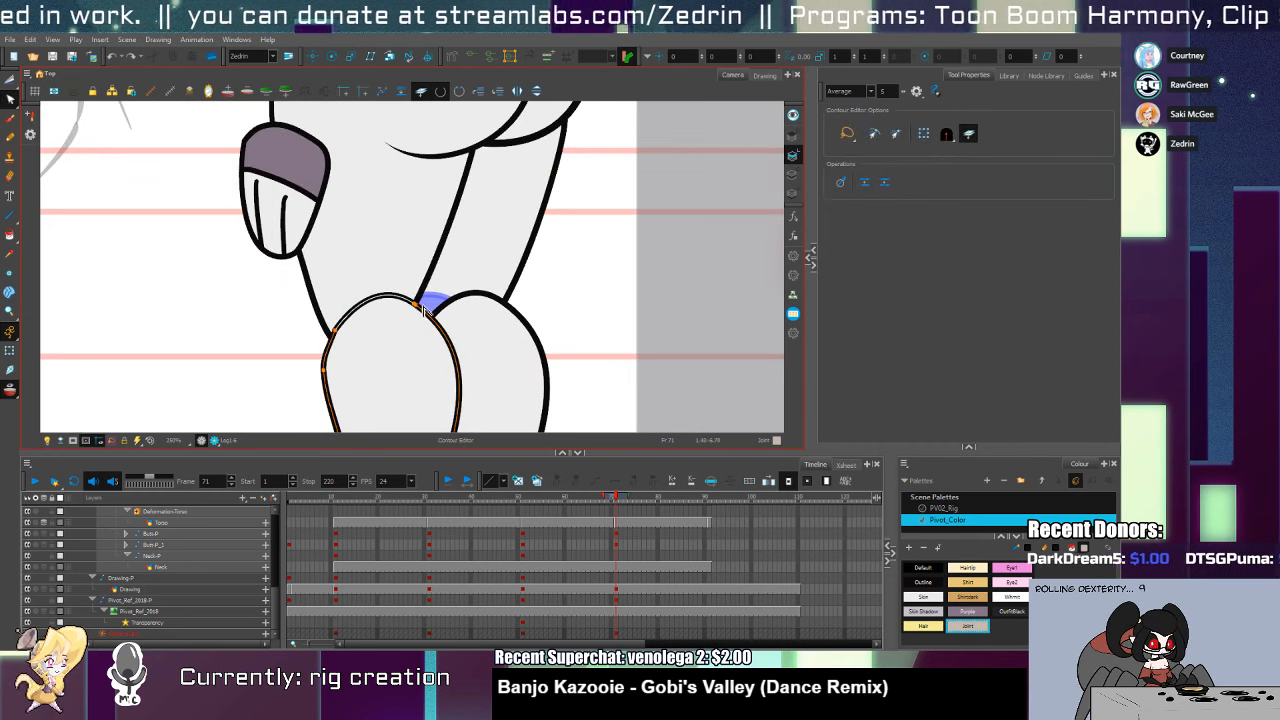
left_click(427, 314, "ctrl")
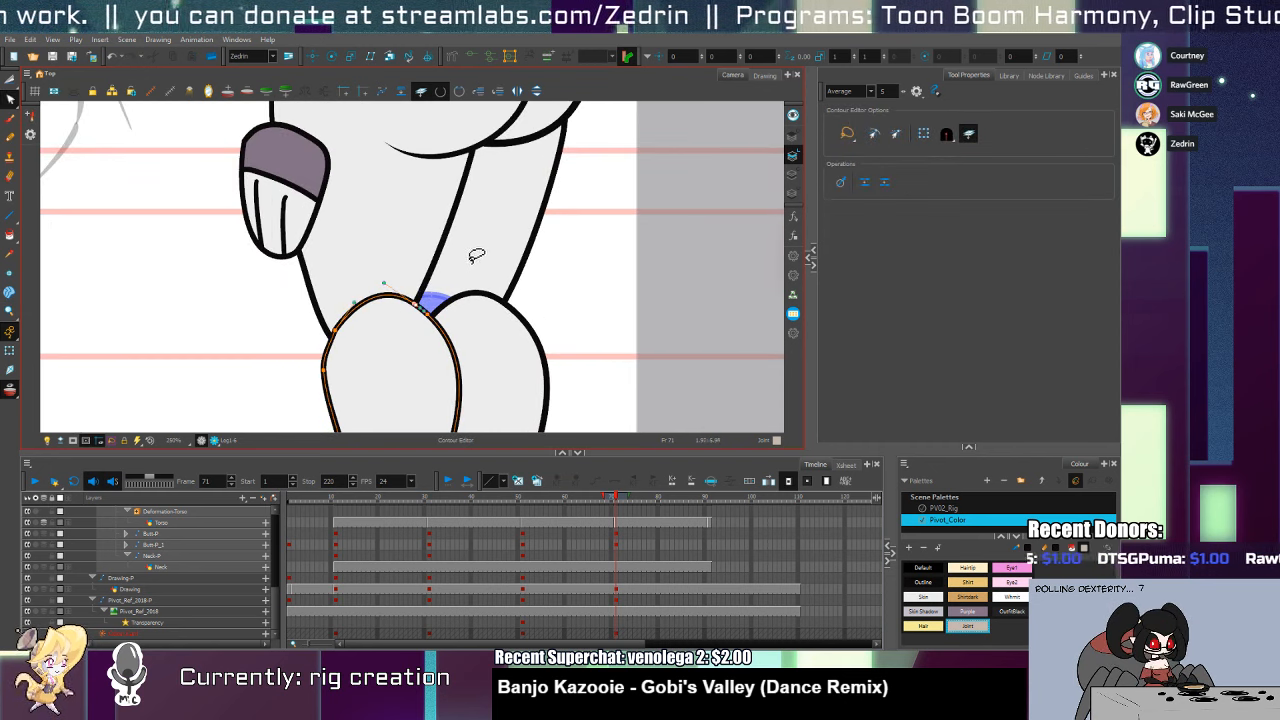
left_click(519, 318)
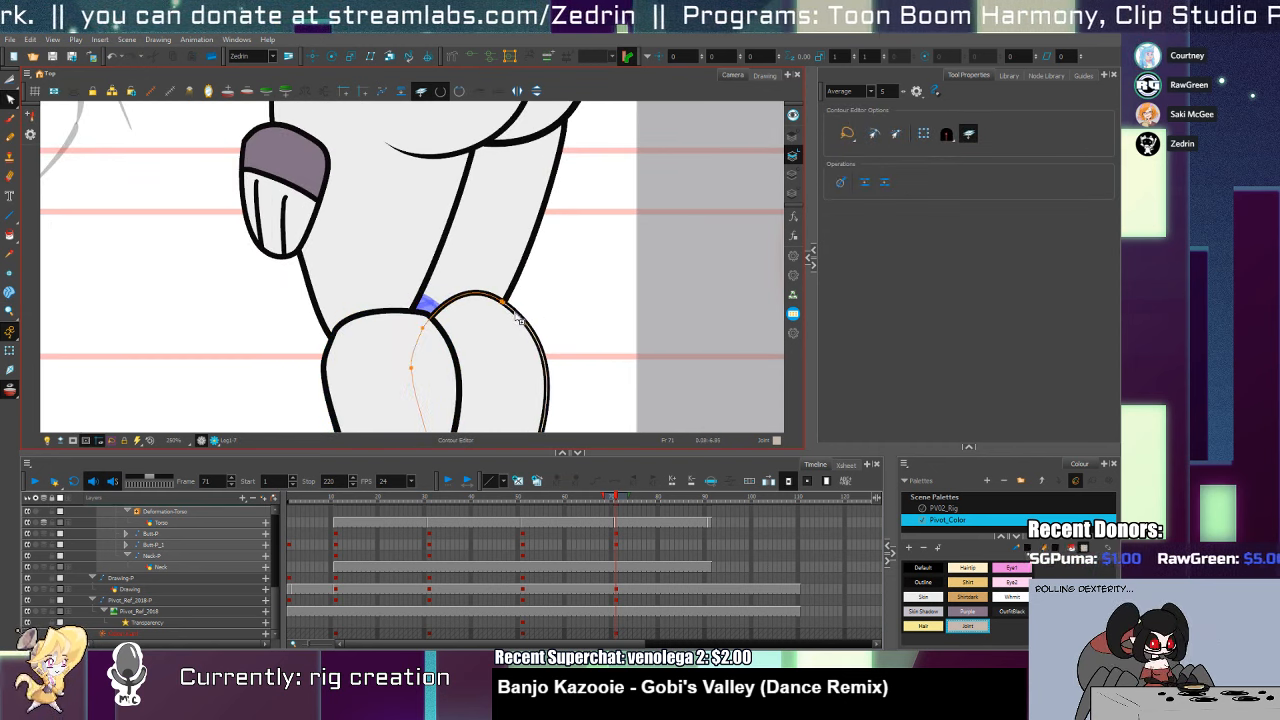
key("Delete")
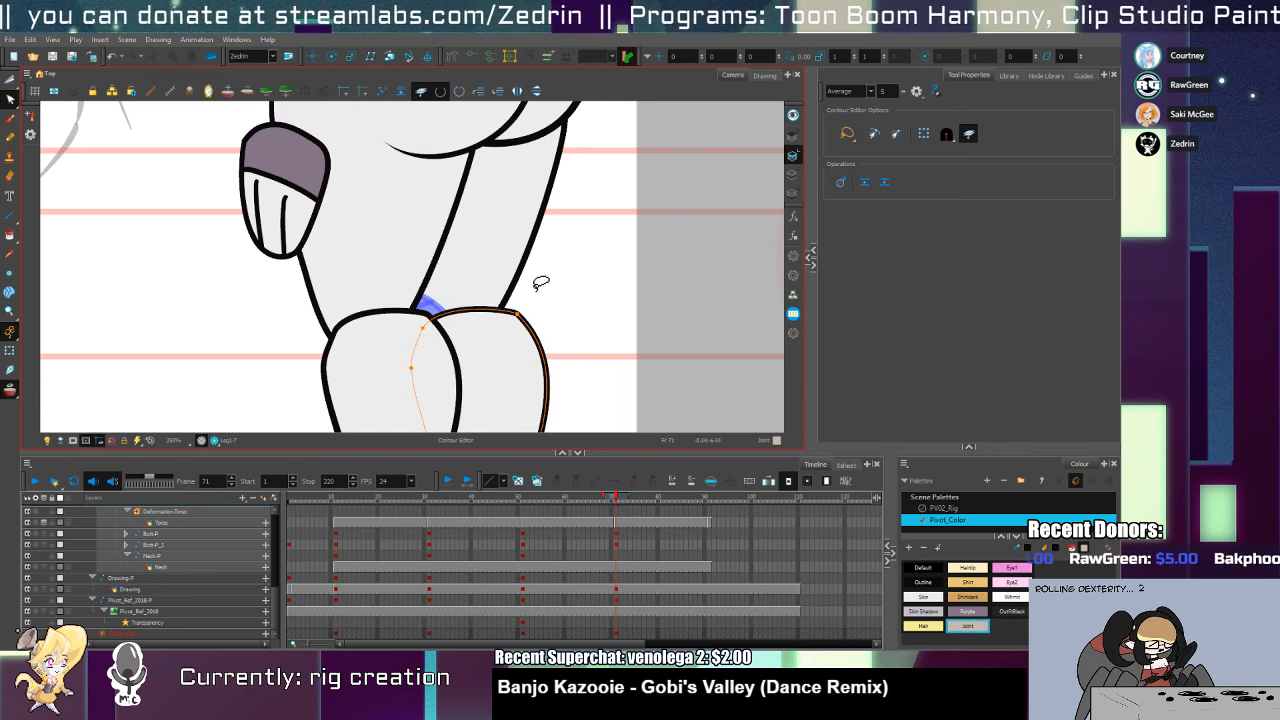
Draw a small kneecap arc with the Lineart pencil at the bottom of the near thigh and of the far thigh
key("alt+s")
left_click(417, 308)
key("alt+slash")
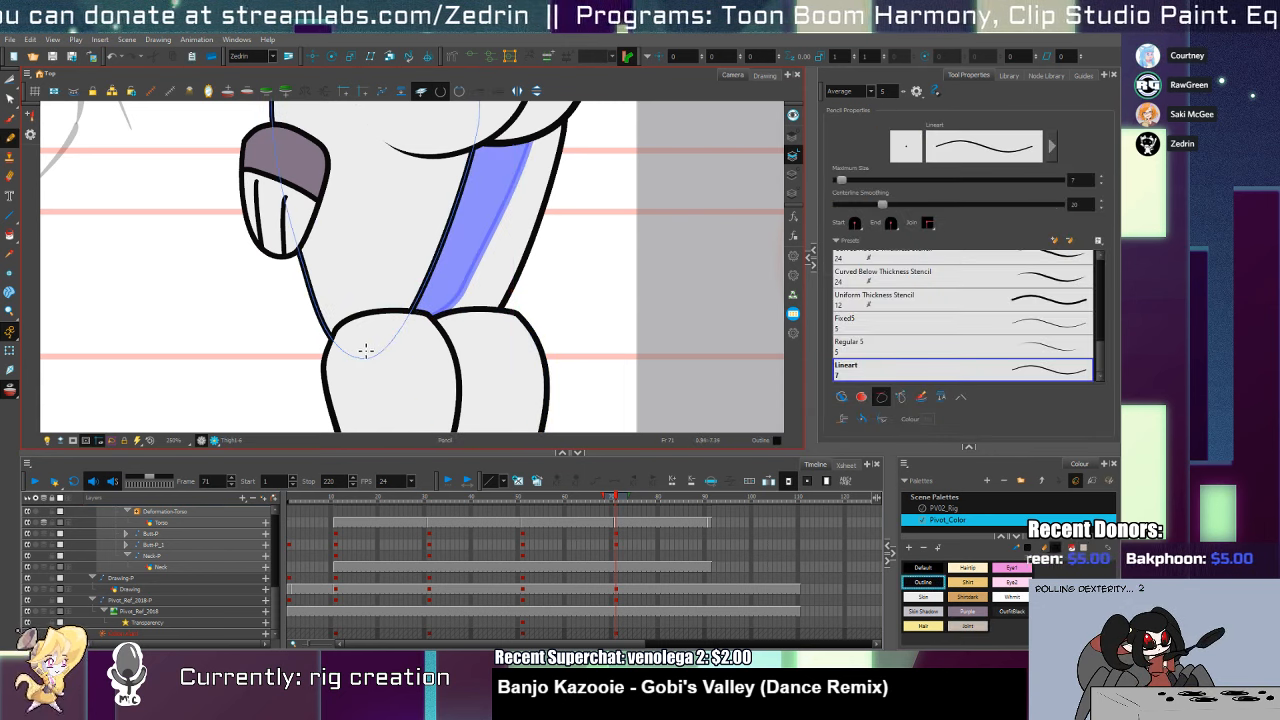
left_click_drag(407, 300, 411, 366)
key("shift+t")
left_click(469, 304)
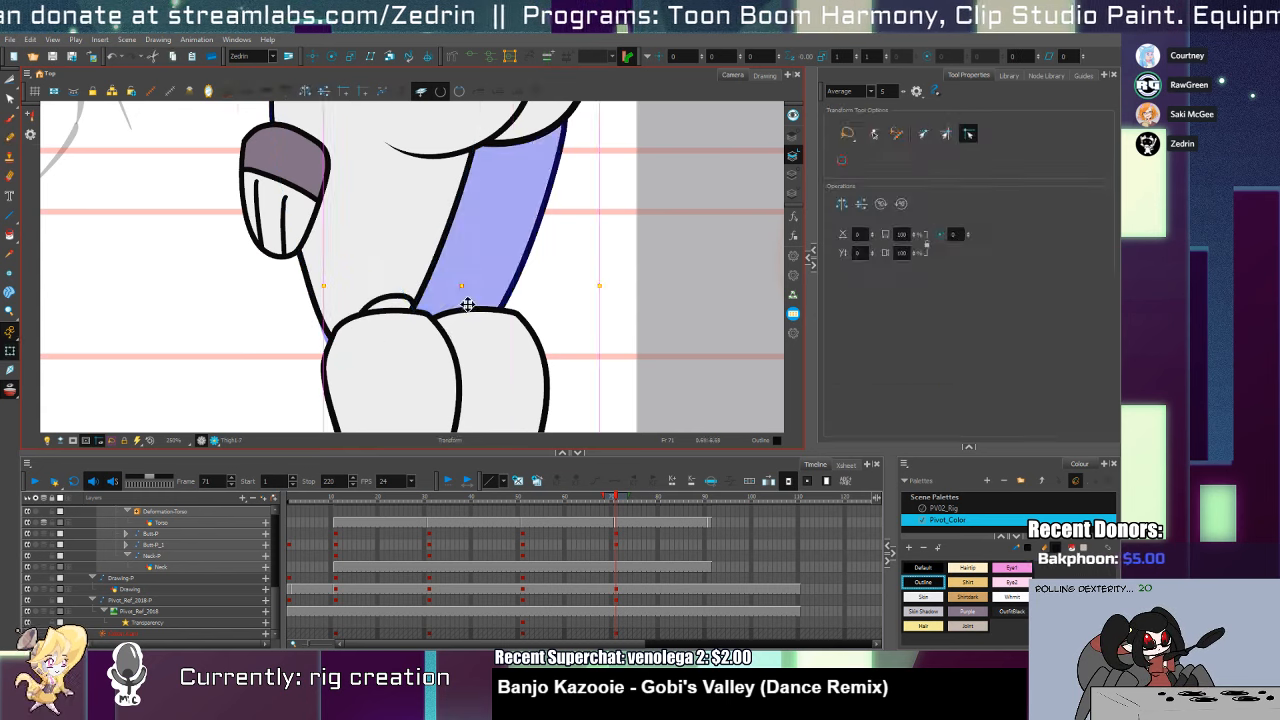
key("alt+slash")
left_click_drag(508, 314, 505, 322)
Fill the kneecap arcs on the far and near thighs with the Joint colour
key("alt+i")
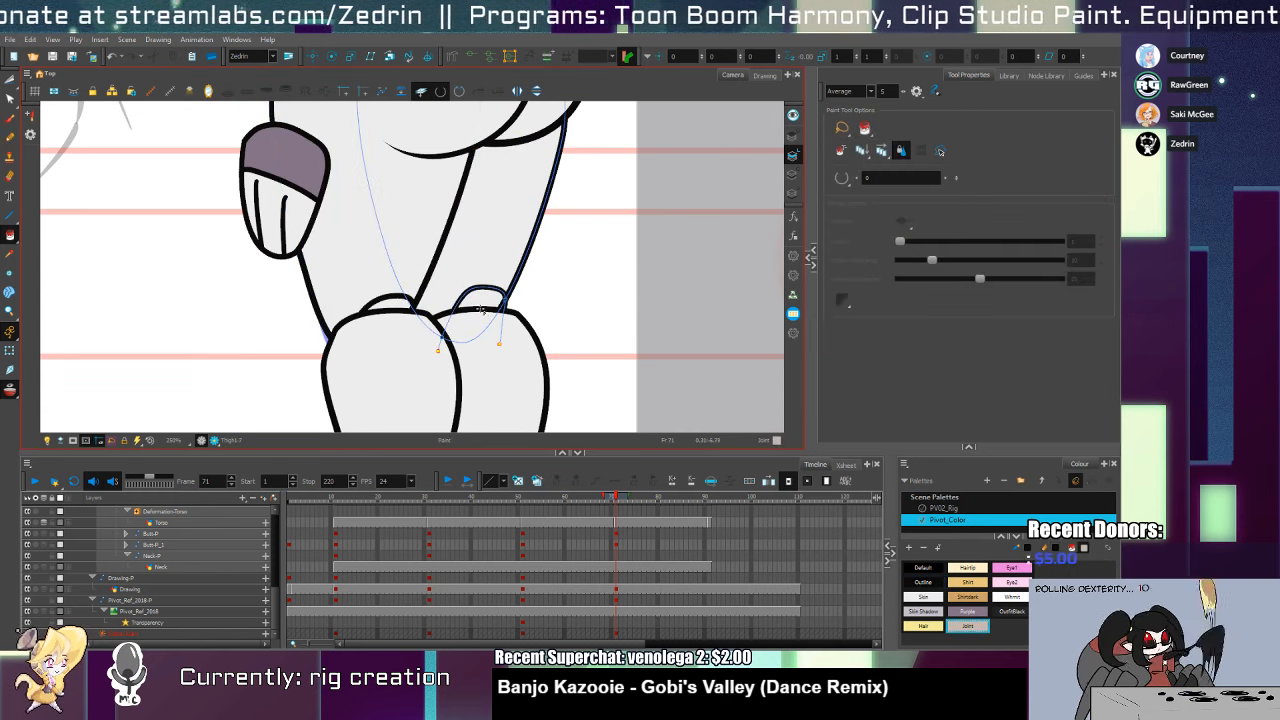
left_click(482, 300)
key("shift+t")
left_click(408, 304)
key("alt+i")
left_click(392, 305)
Reshape the far thigh's kneecap arc so it blends into the thigh's back outline
key("alt+t")
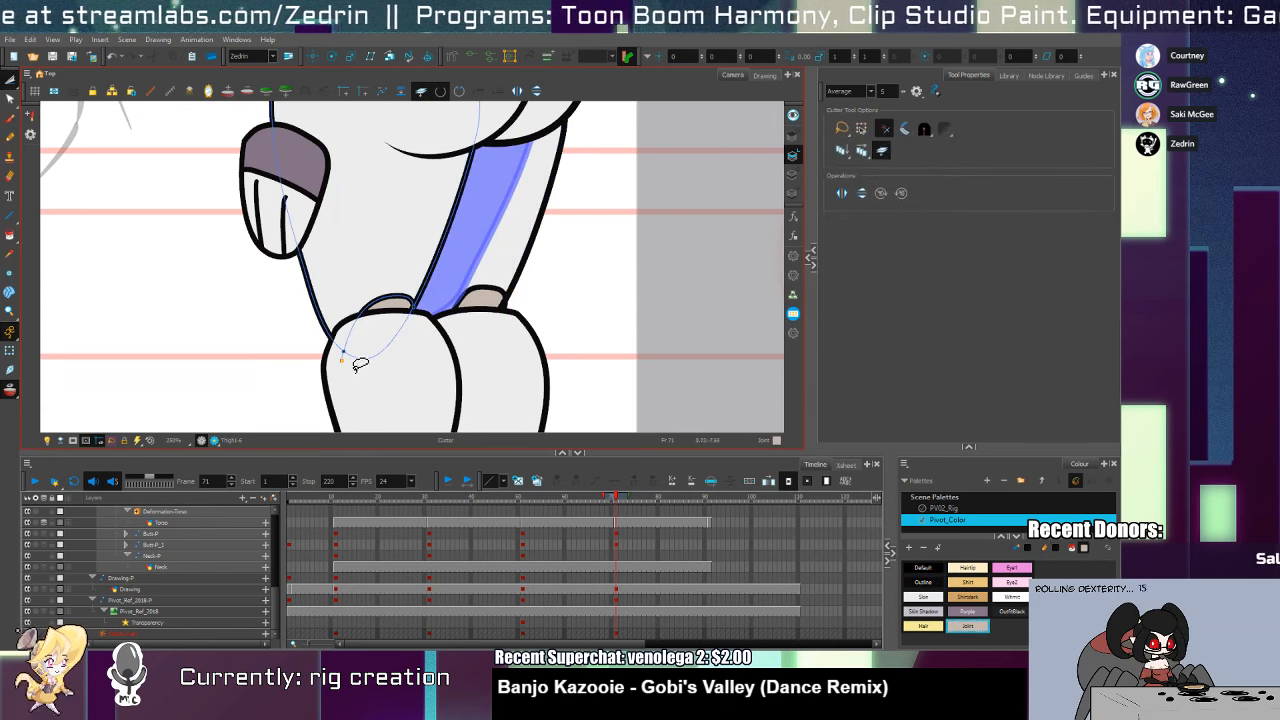
key("shift+t")
left_click(503, 316)
key("alt+q")
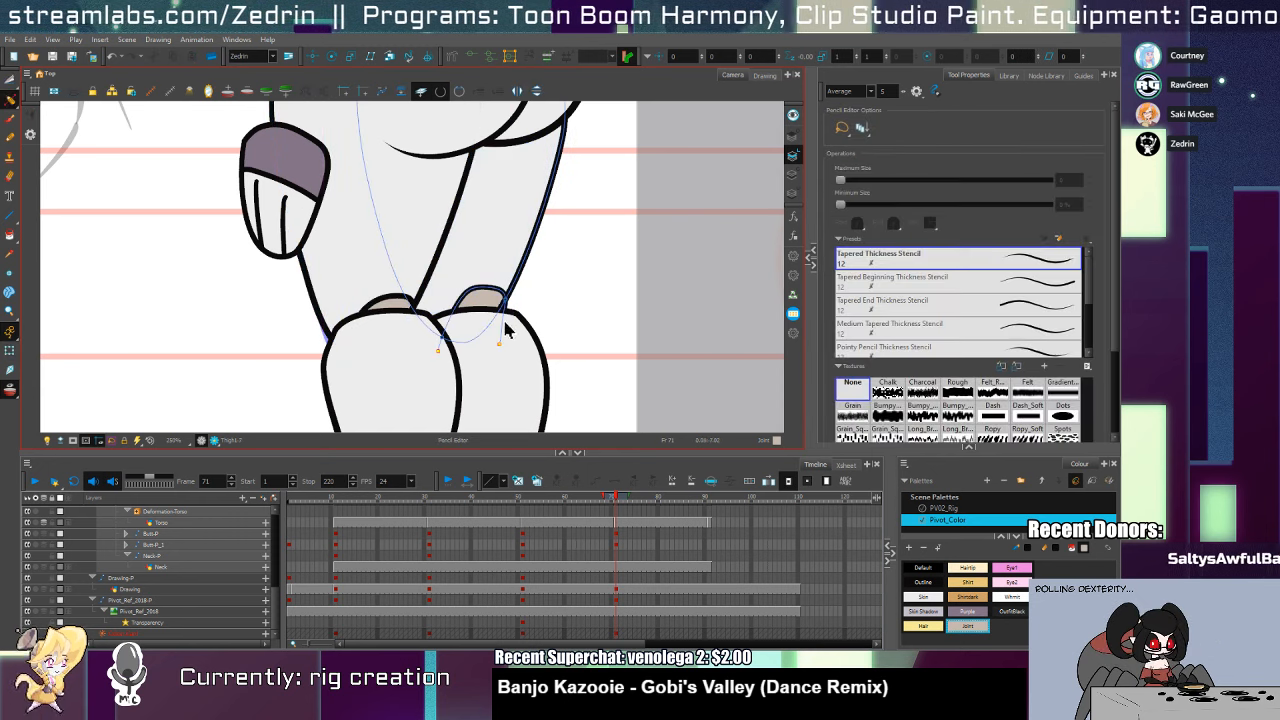
key("alt+q")
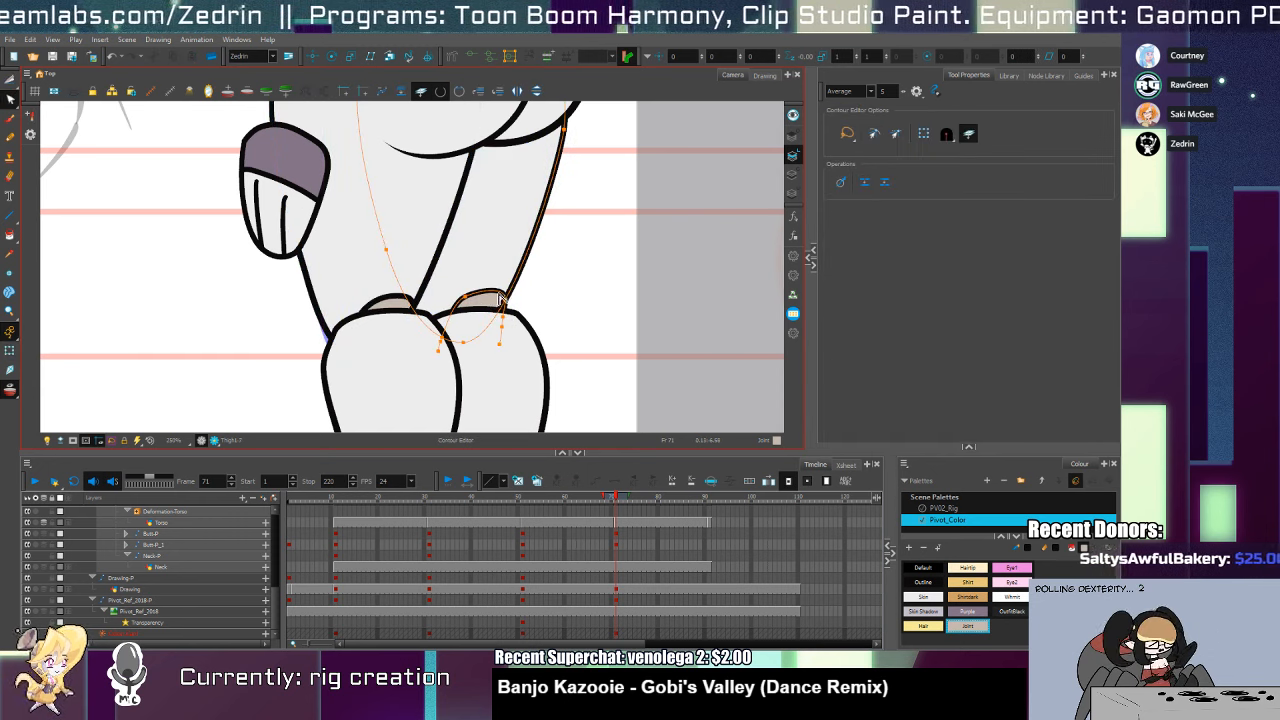
key("alt+t")
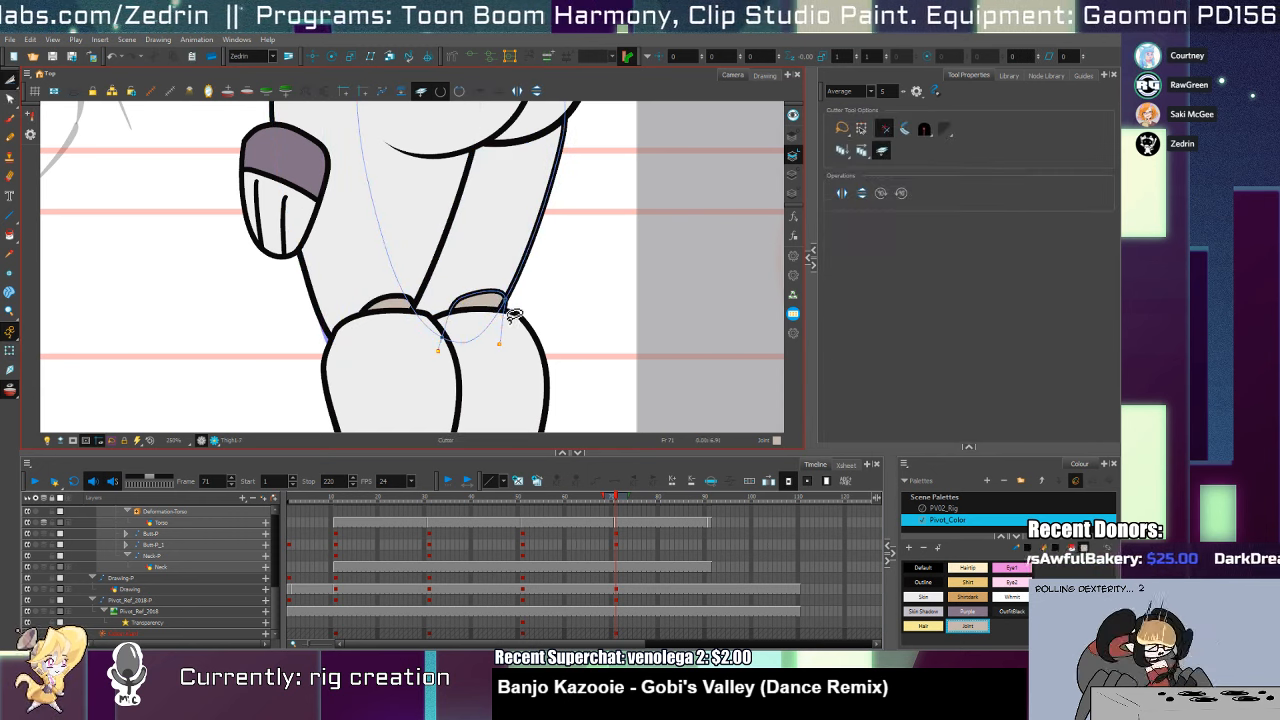
Pull the front knee contour point of the near lower leg inward to narrow the top of its outline
key("alt+z")
left_click(488, 339)
left_click(488, 339)
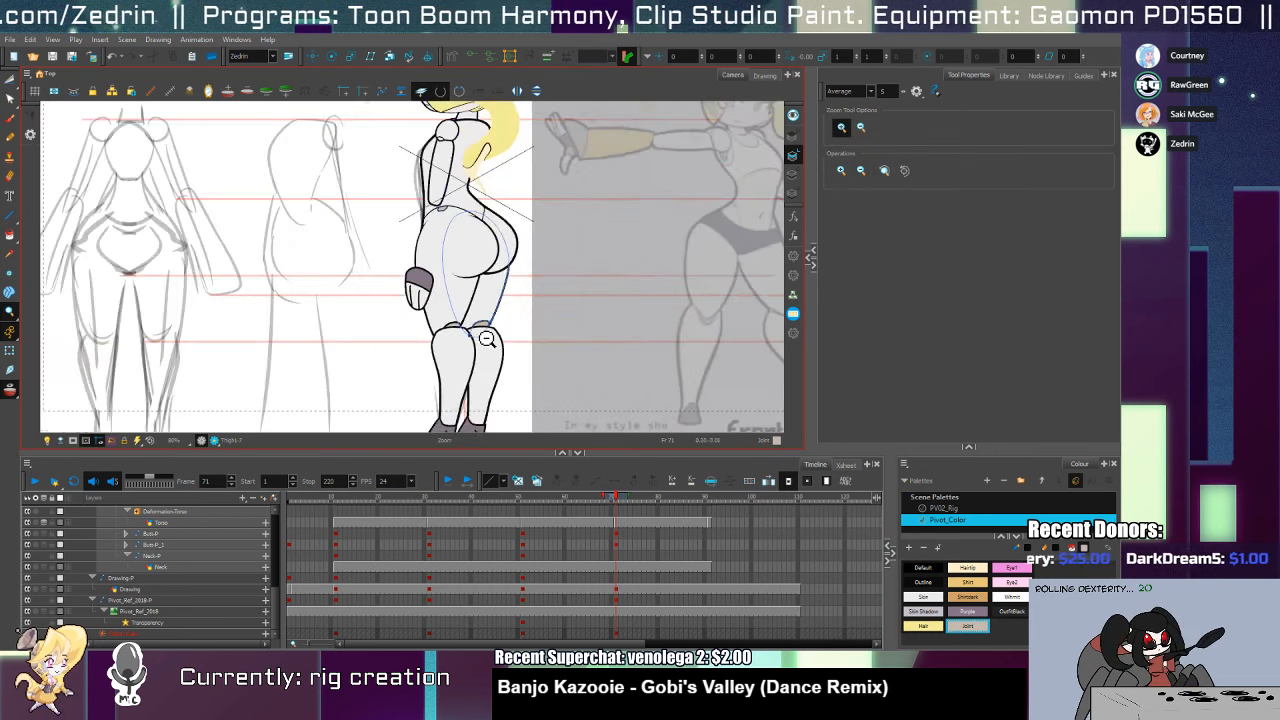
left_click(488, 339)
key("shift+t")
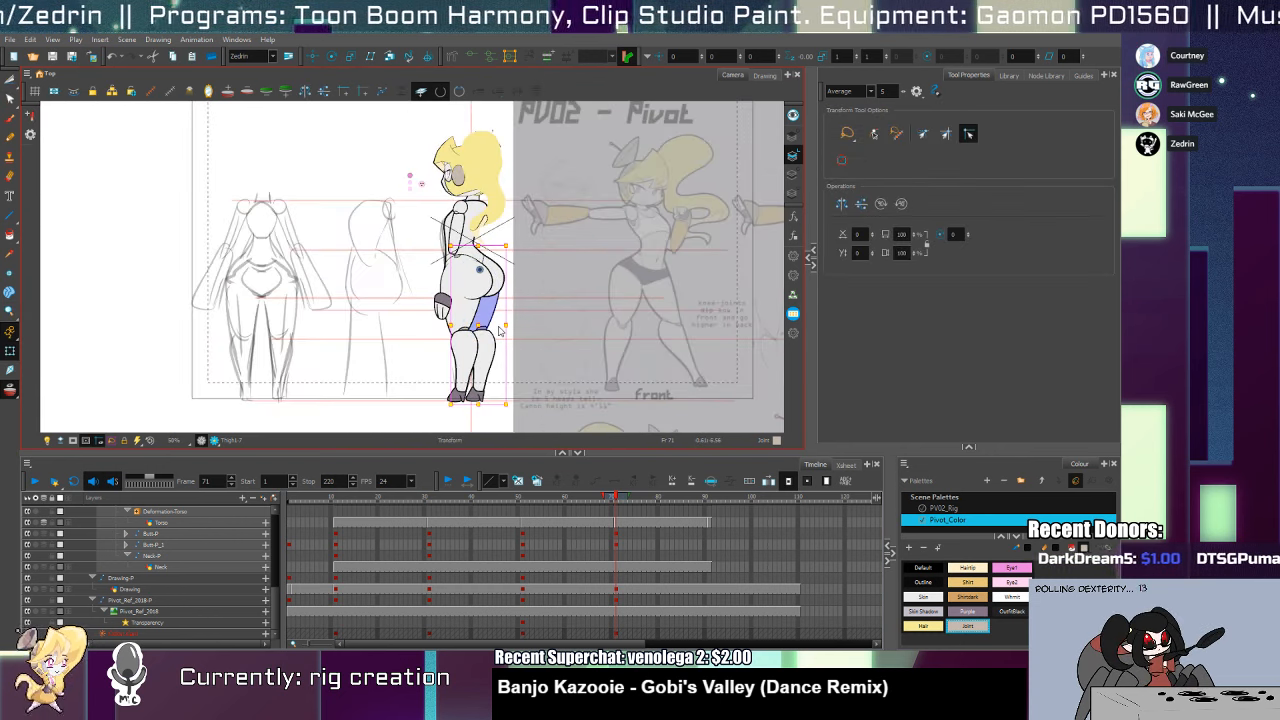
mouse_move(617, 503)
left_mouse_down()
mouse_move(583, 510)
mouse_move(616, 520)
left_mouse_up()
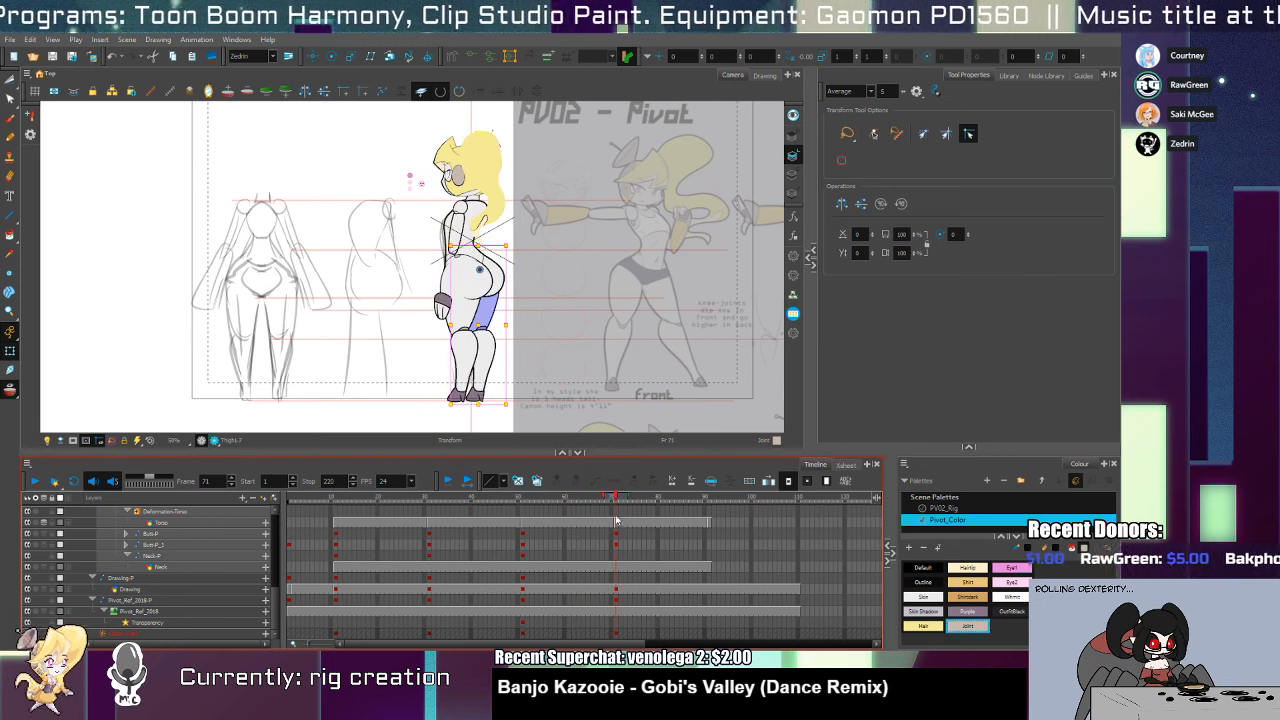
scroll(463, 354, "up", 5)
left_click(431, 321)
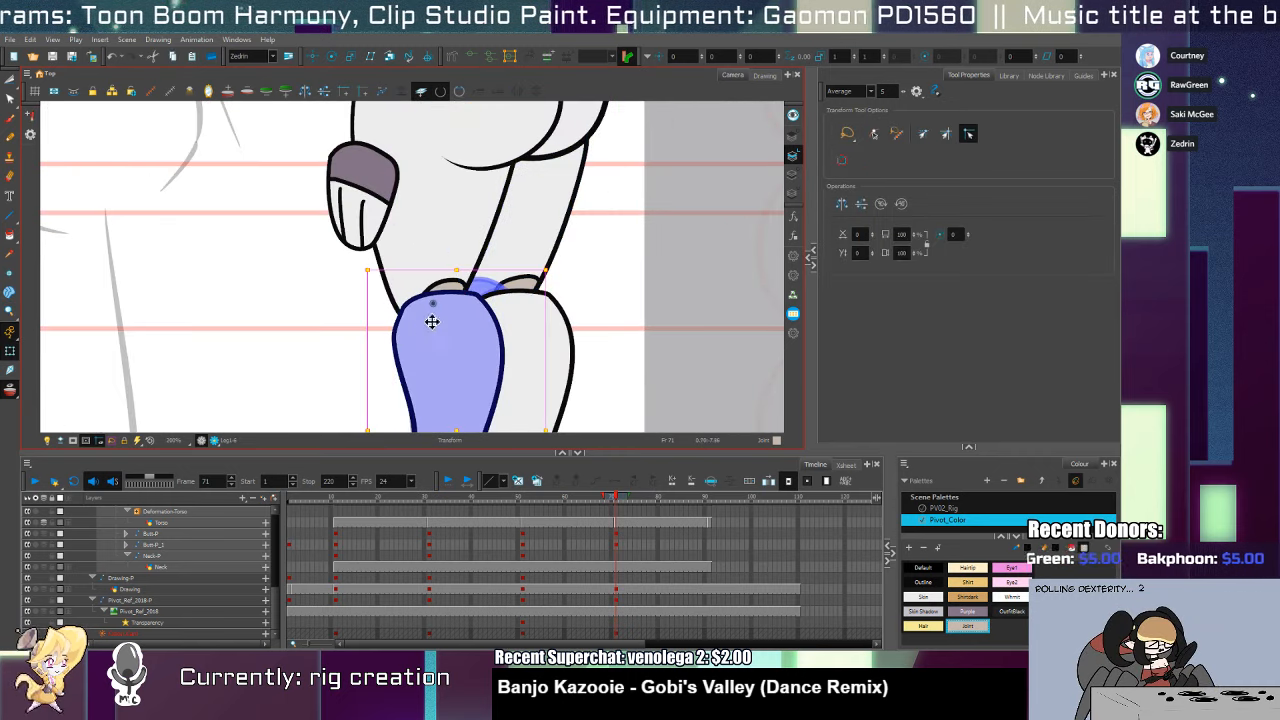
key("alt+q")
left_click_drag(406, 305, 413, 308)
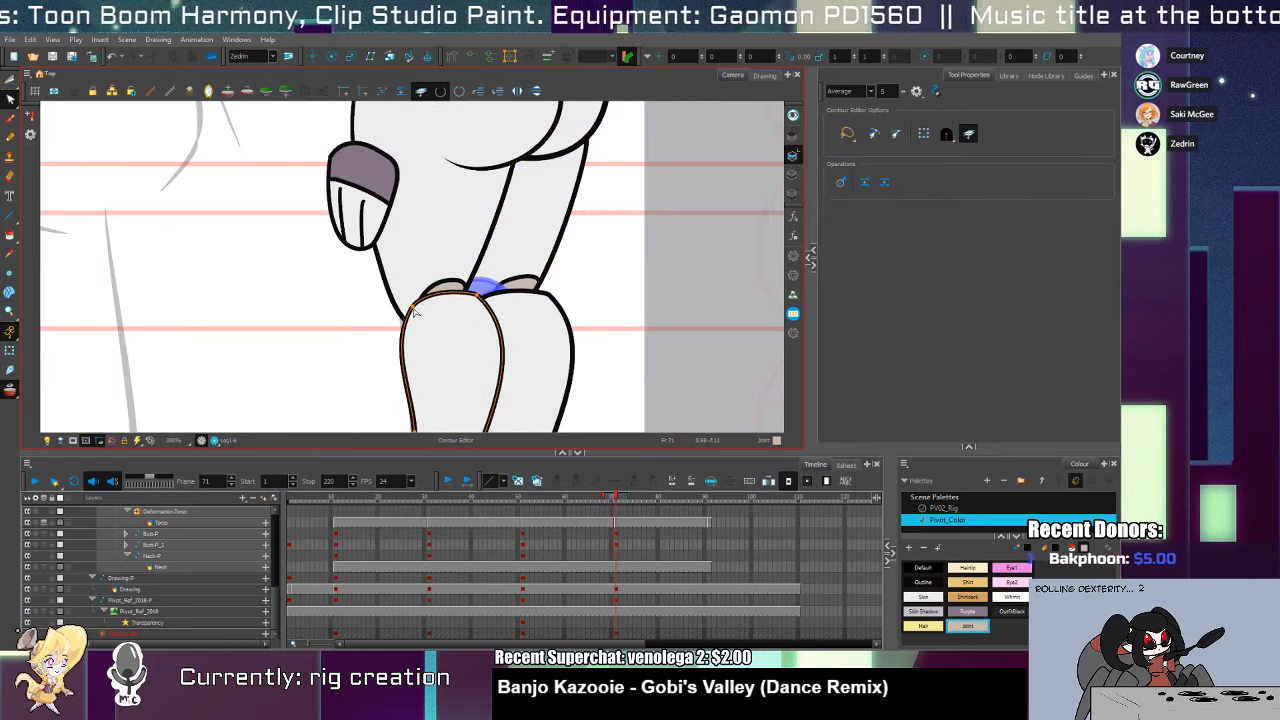
Adjust the contour points along the top of the far lower leg to smooth its knee outline
left_click(490, 309)
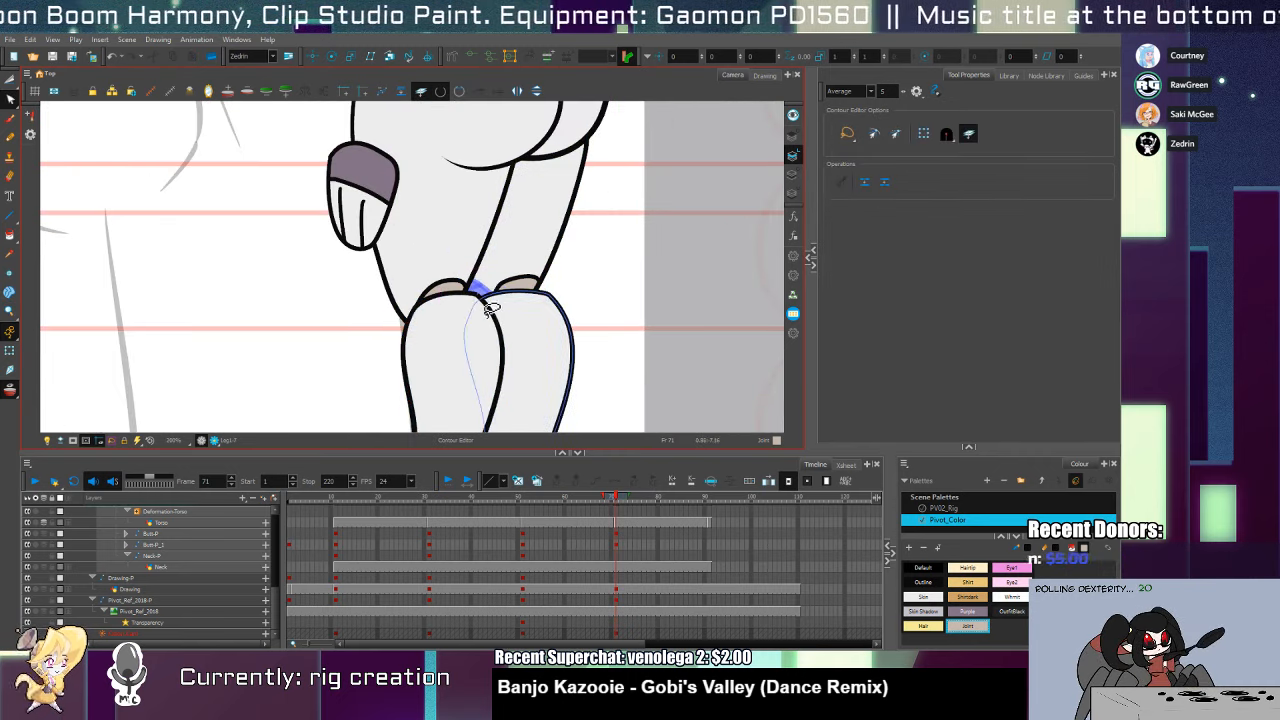
left_click(489, 311)
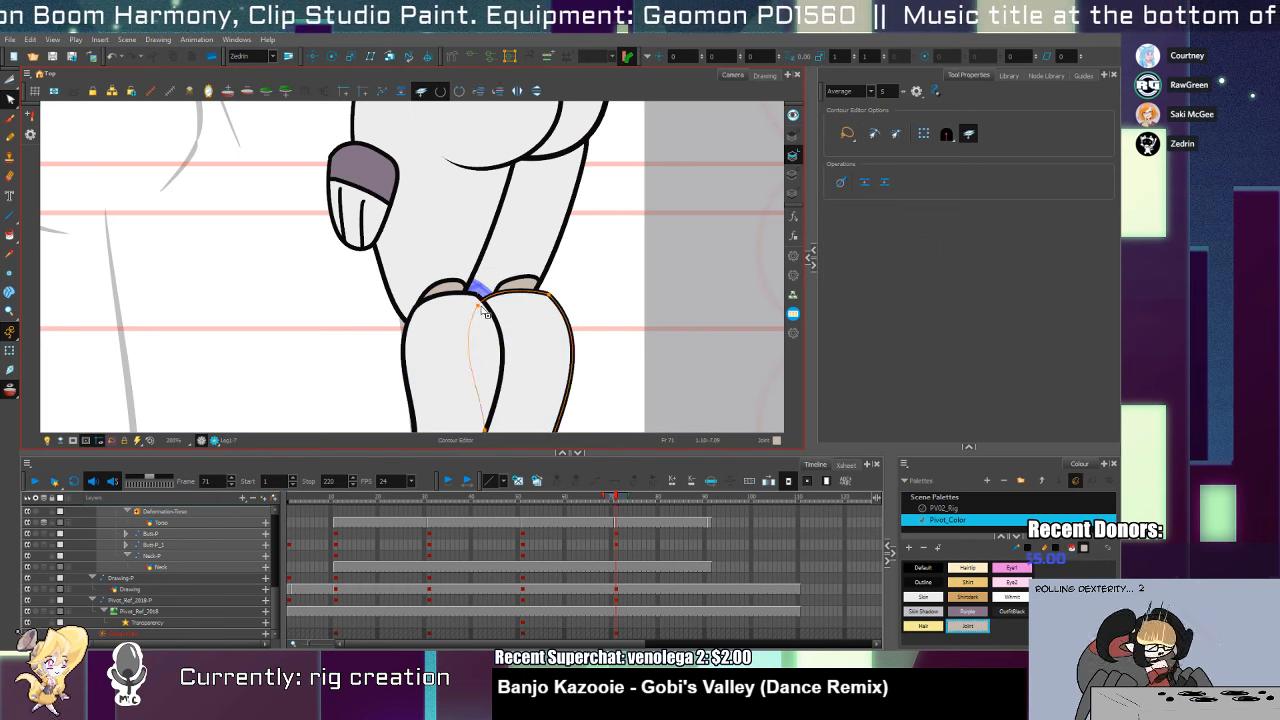
left_click(545, 292)
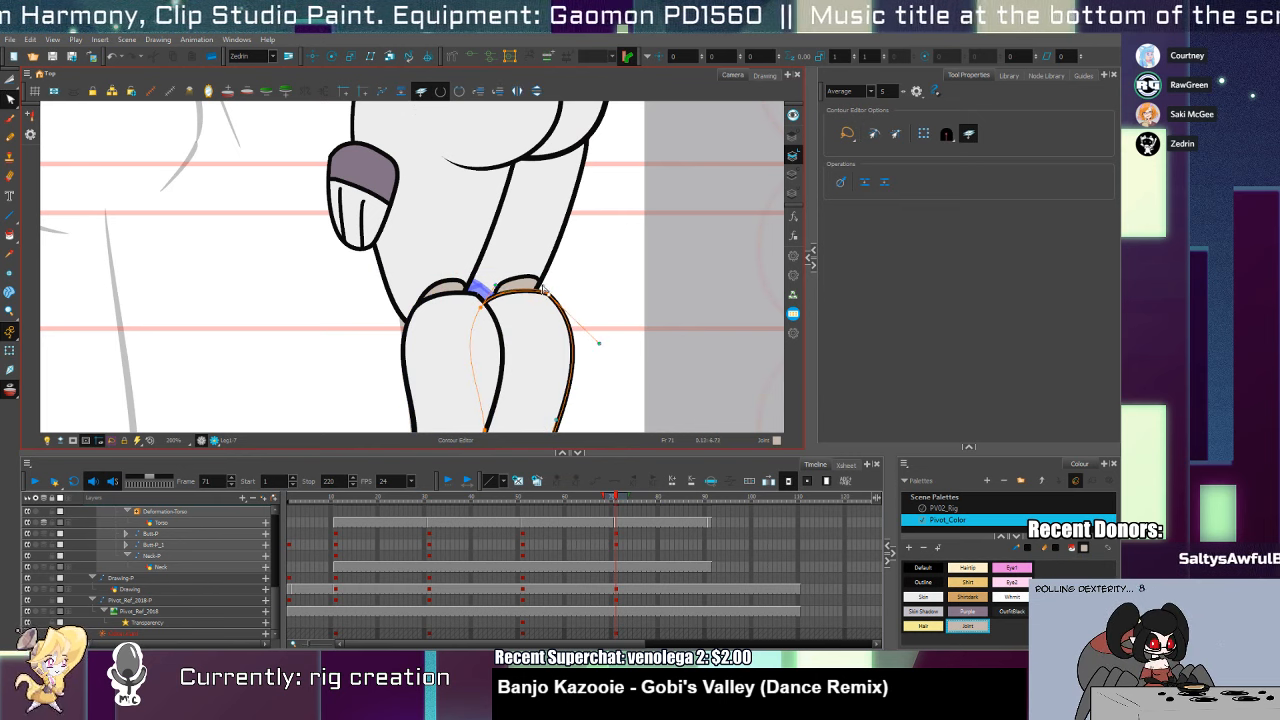
Show all the hidden layers of the rig so the orange sleeves appear on the side-view pose
key("alt+z")
left_click(531, 311, "alt")
left_click(531, 311, "alt")
left_click(531, 311, "alt")
key("space")
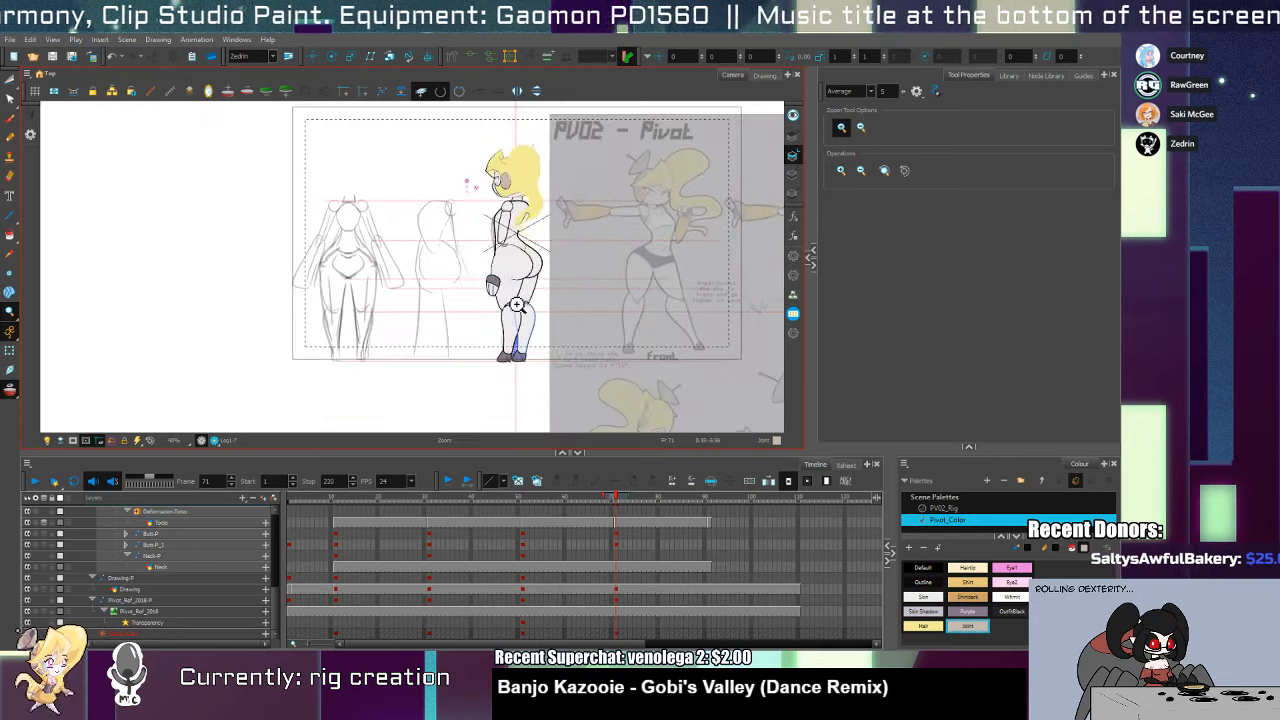
left_click_drag(512, 304, 418, 328)
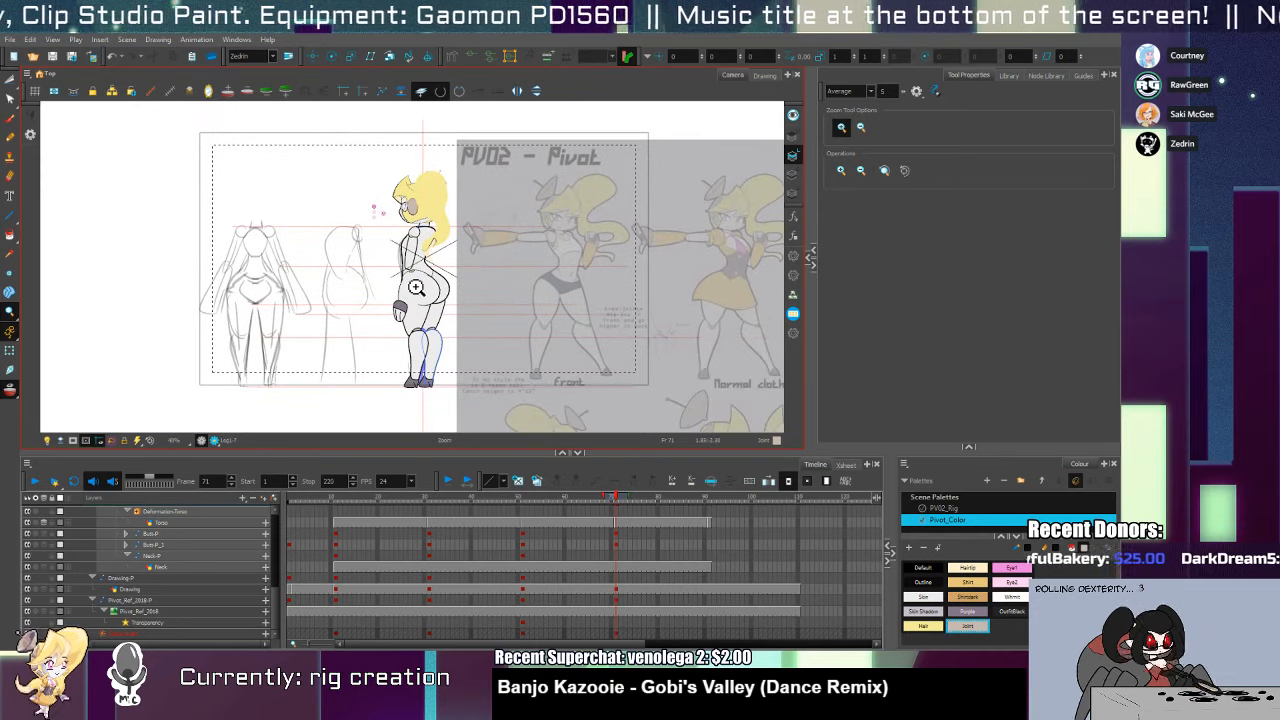
left_click(29, 499)
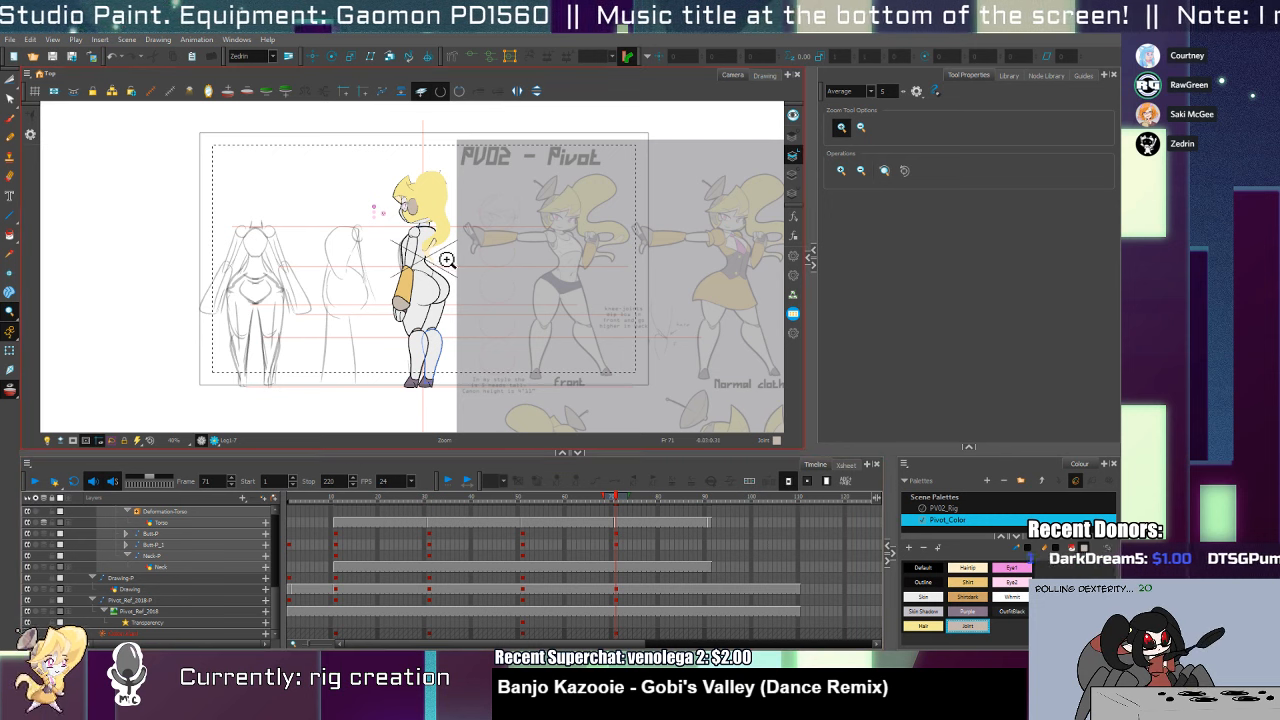
Move the whole far arm from behind the torso out to the open space behind the character's back
scroll(462, 260, "up", 5)
key("shift+t")
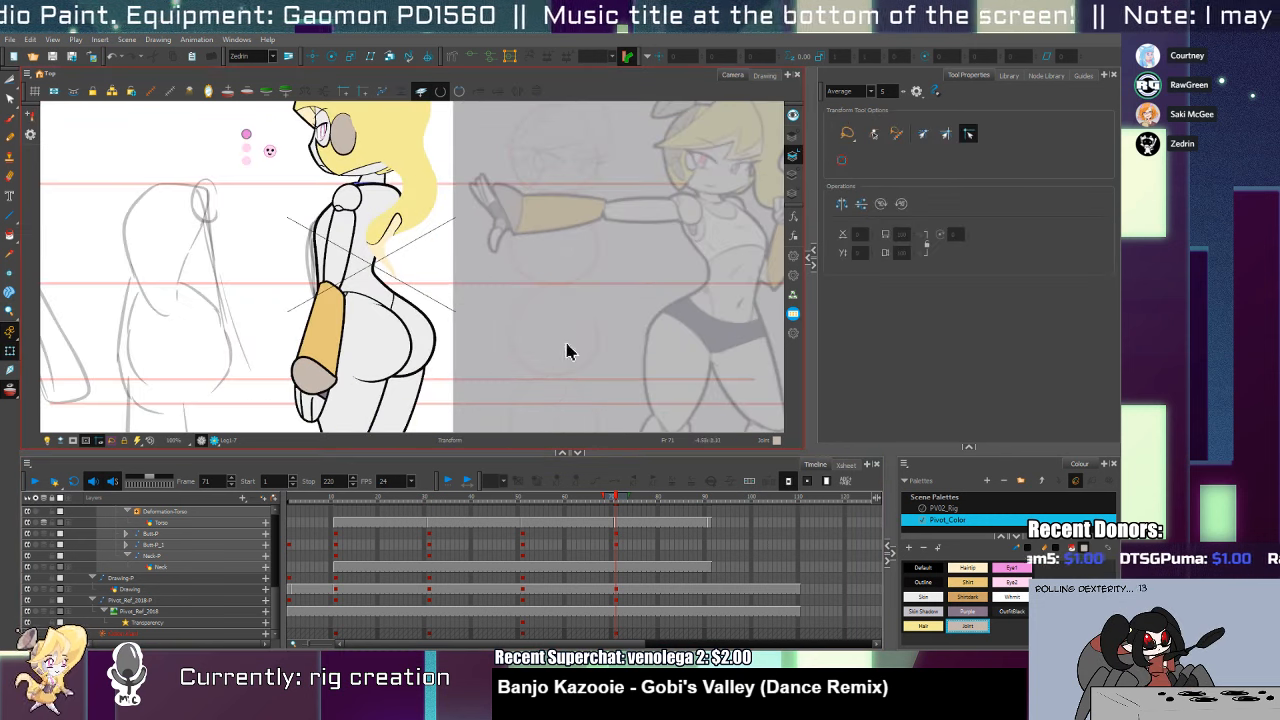
left_click(363, 197)
key("period")
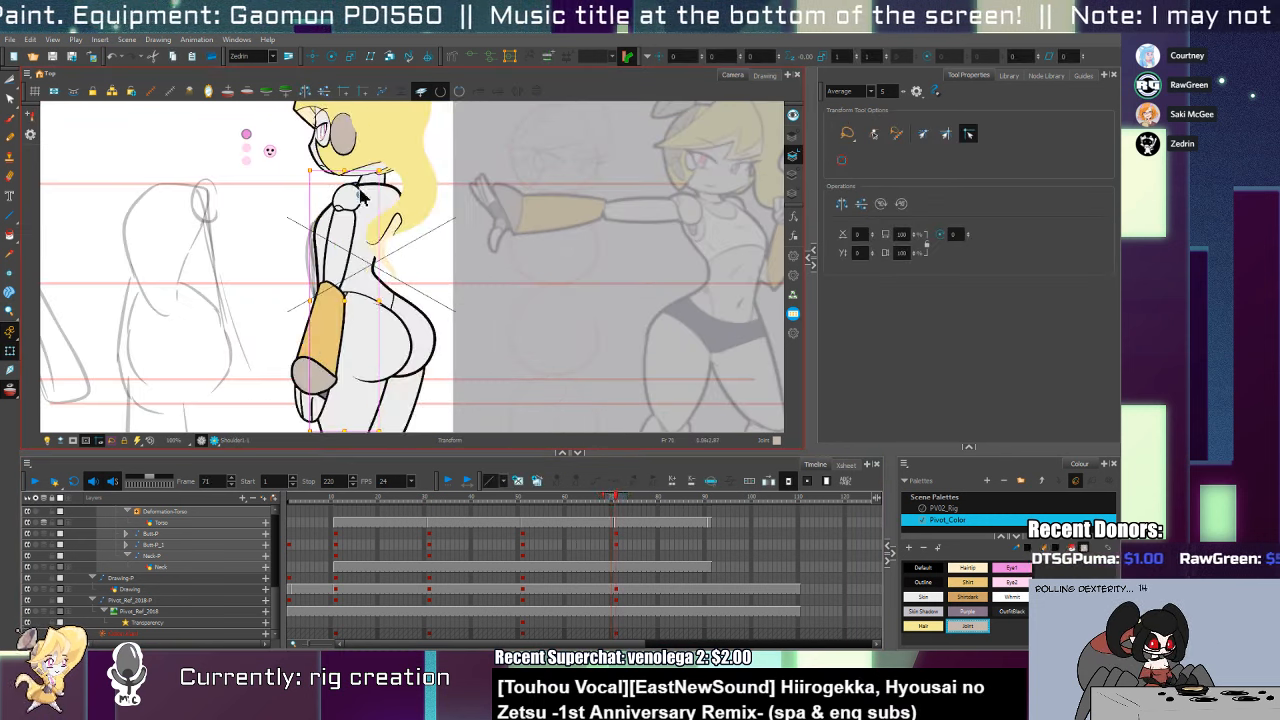
left_click_drag(352, 307, 464, 323)
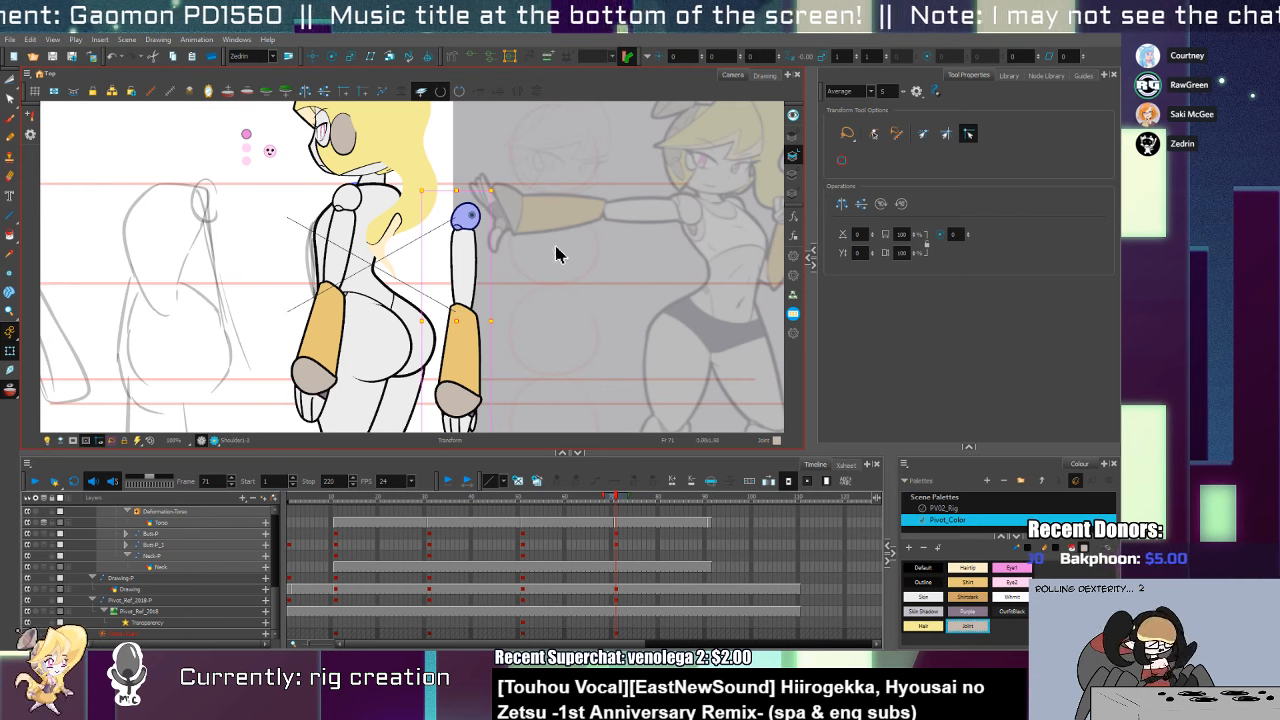
Adjust the pose of the far arm's segments and place the arm back behind the torso at the upper back
left_click(472, 300)
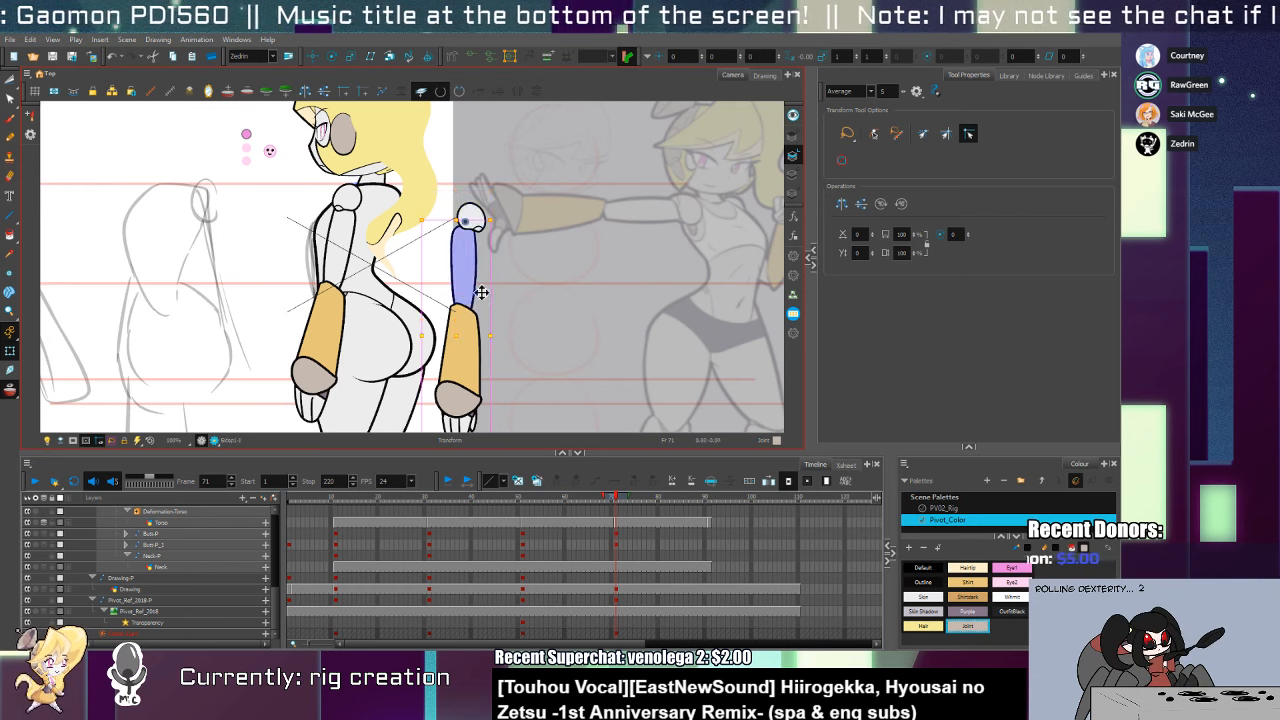
mouse_move(464, 343)
left_mouse_down()
mouse_move(435, 322)
mouse_move(391, 324)
mouse_move(396, 308)
mouse_move(449, 311)
mouse_move(472, 345)
left_mouse_up()
key("ctrl+z")
left_click(480, 230)
left_click(463, 343)
left_click(458, 414)
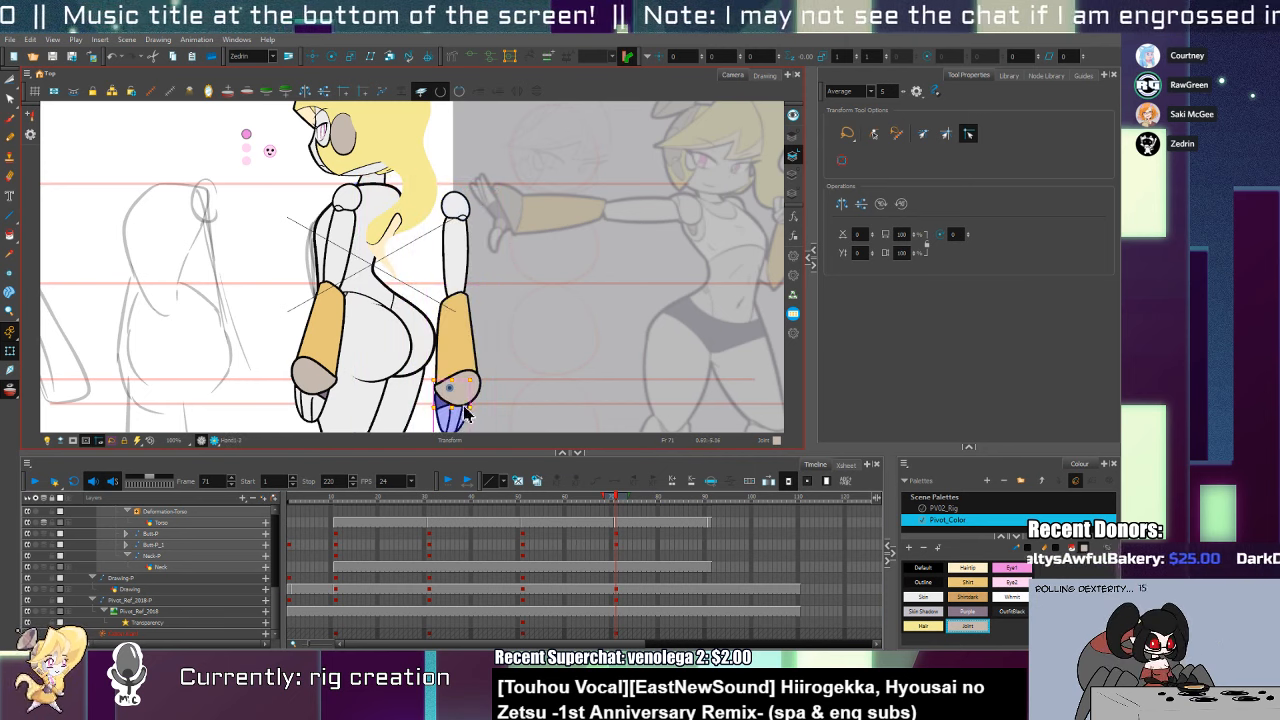
left_click_drag(460, 213, 407, 207)
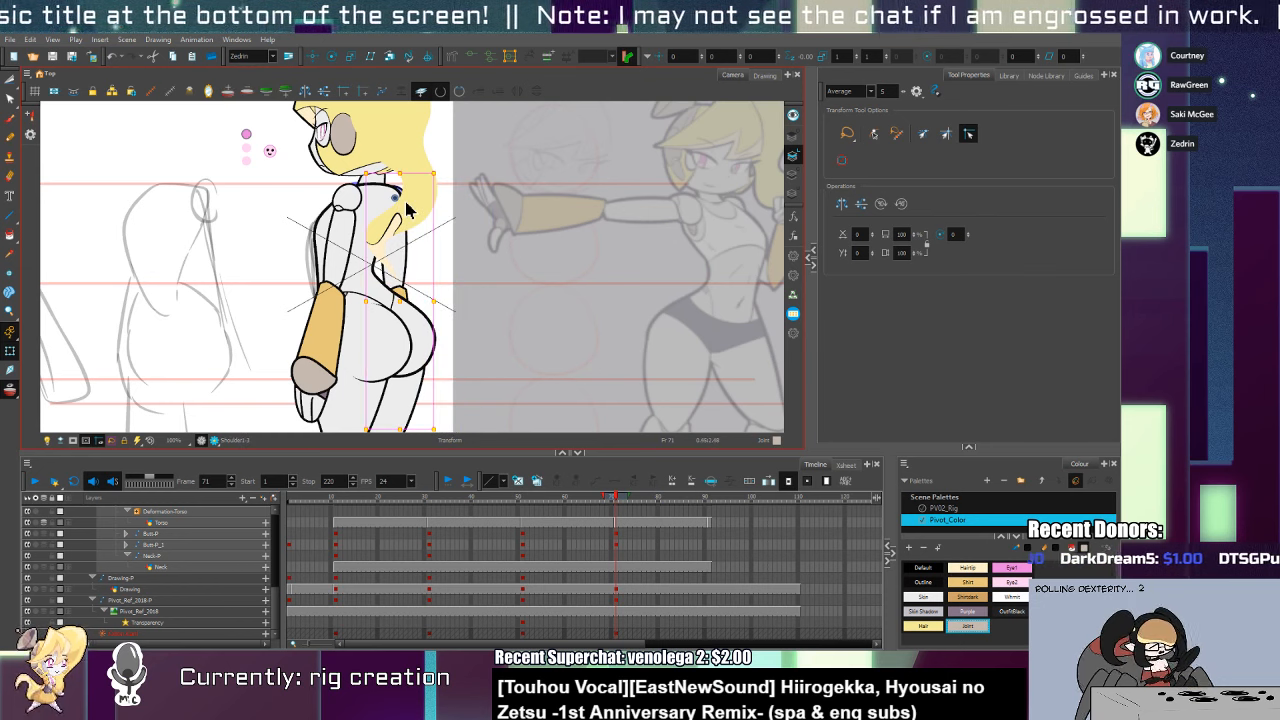
Select all layers at frame 71 and add keyframes for the pose
key("alt+z")
scroll(471, 339, "down", 4)
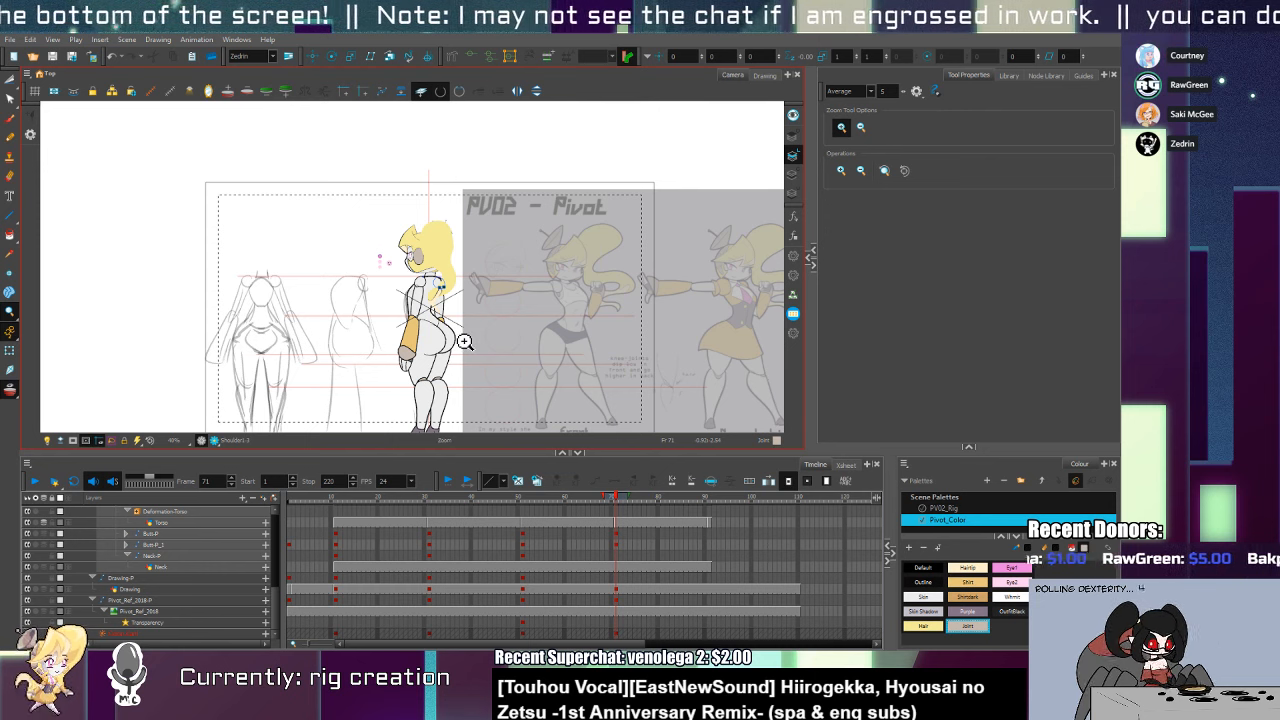
left_click(616, 556)
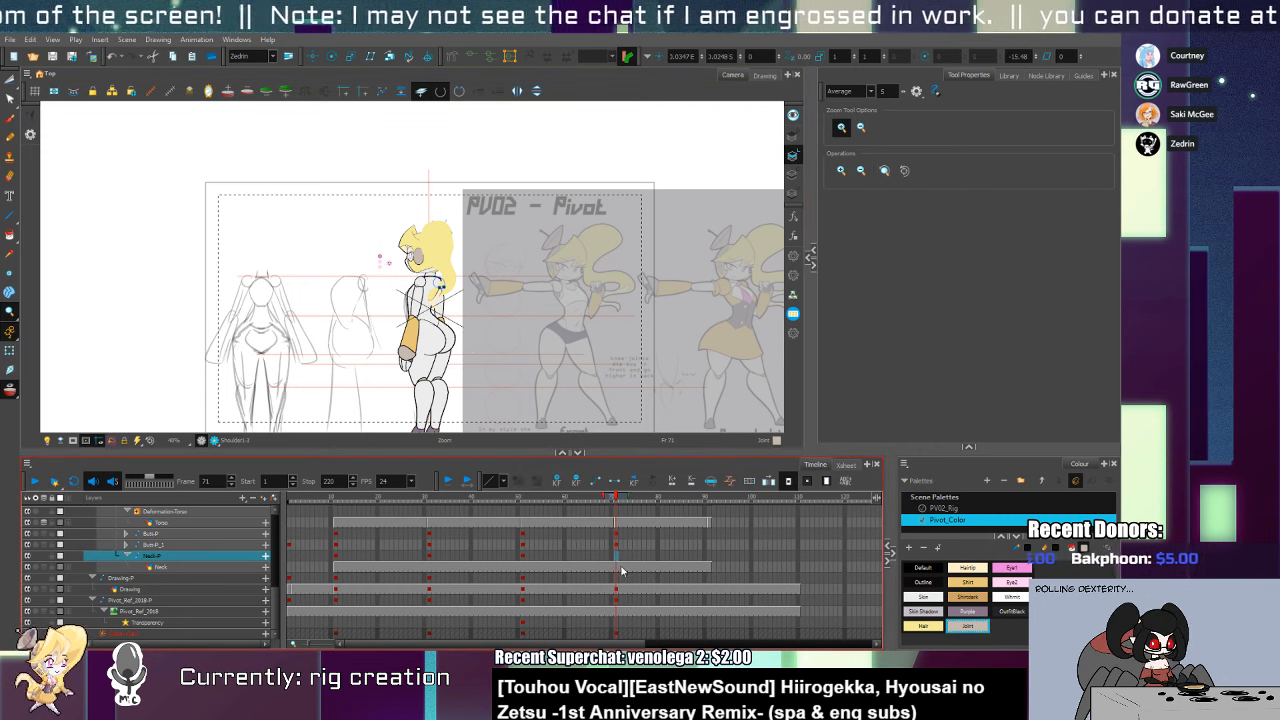
key("ctrl+a")
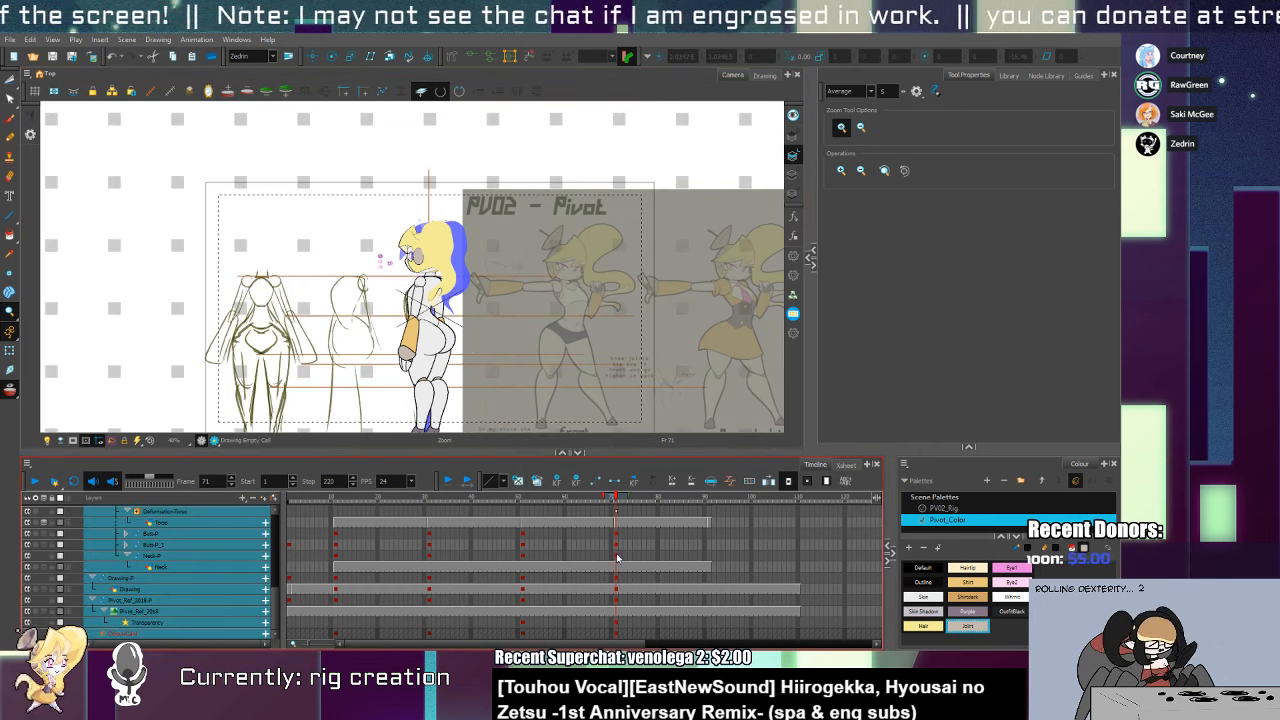
left_click(616, 557)
Nudge the head with its hair slightly back and up above the neck
scroll(446, 263, "up", 5)
key("shift+t")
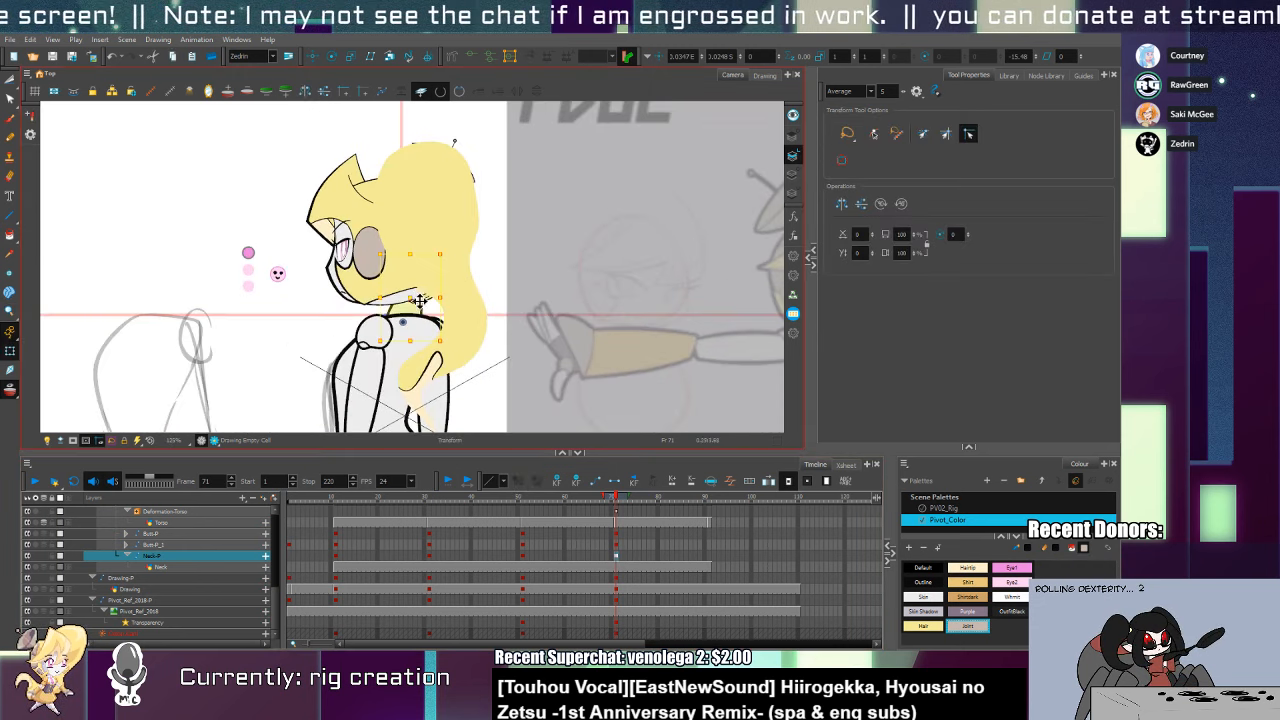
left_click(410, 318)
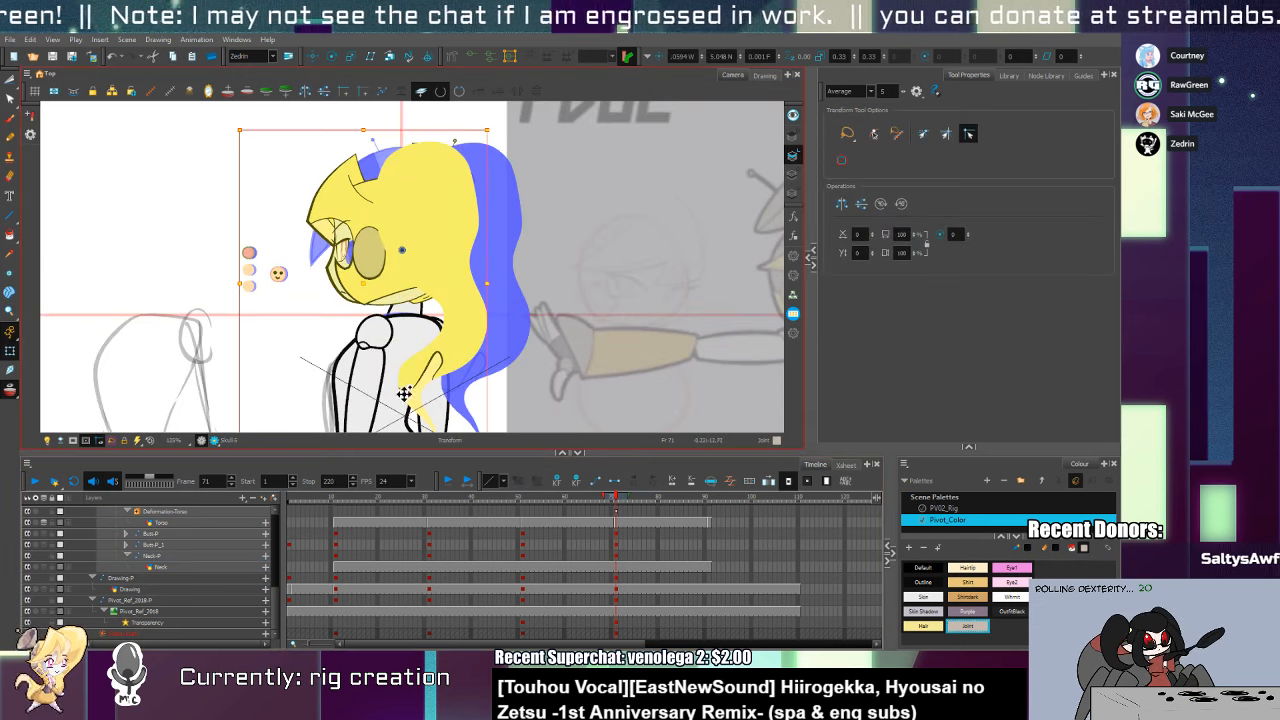
left_click_drag(402, 300, 410, 312)
left_click(410, 312)
Duplicate the neck drawing at frame 71 so its outline can be edited separately
key("alt+q")
key("ctrl+space")
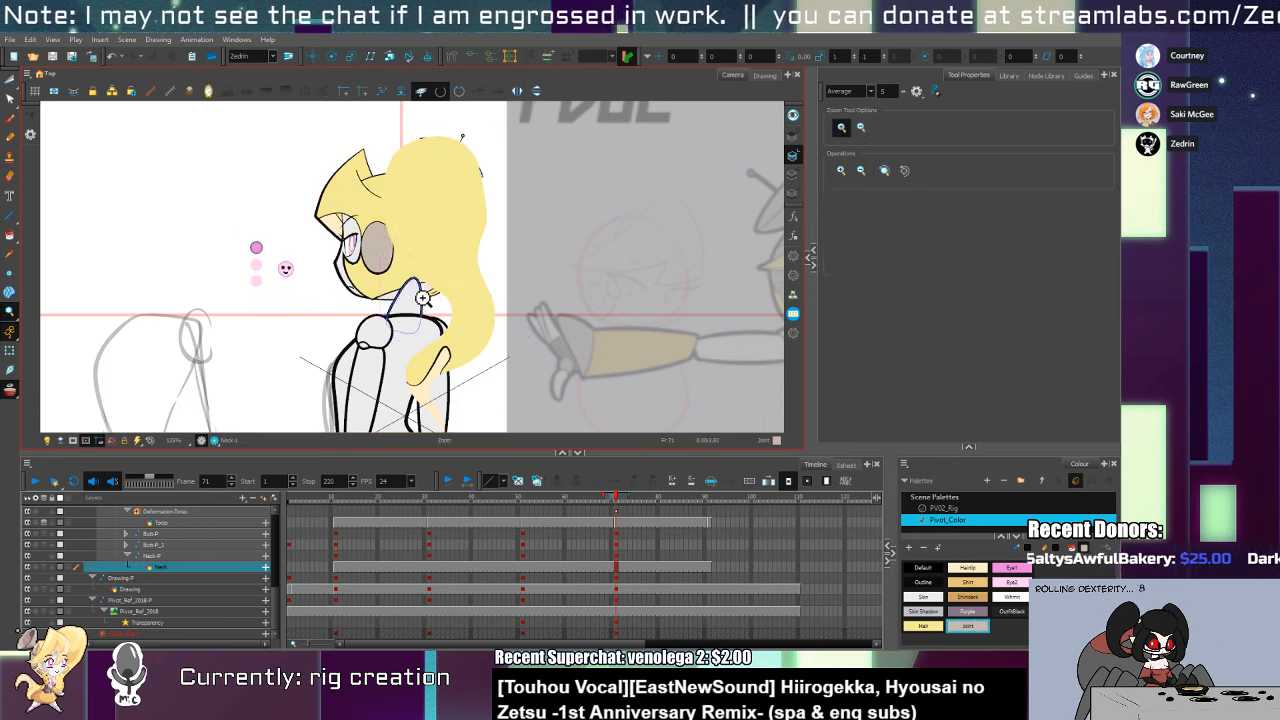
double_click(421, 294)
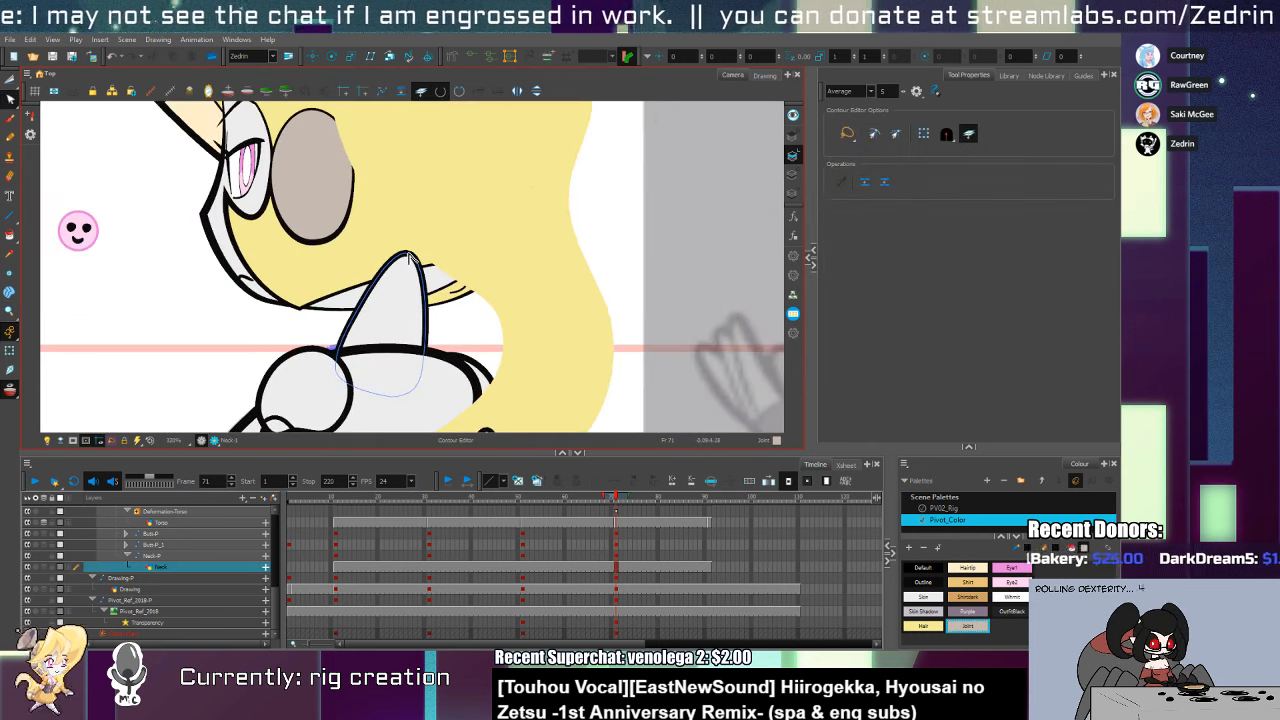
left_click(423, 291)
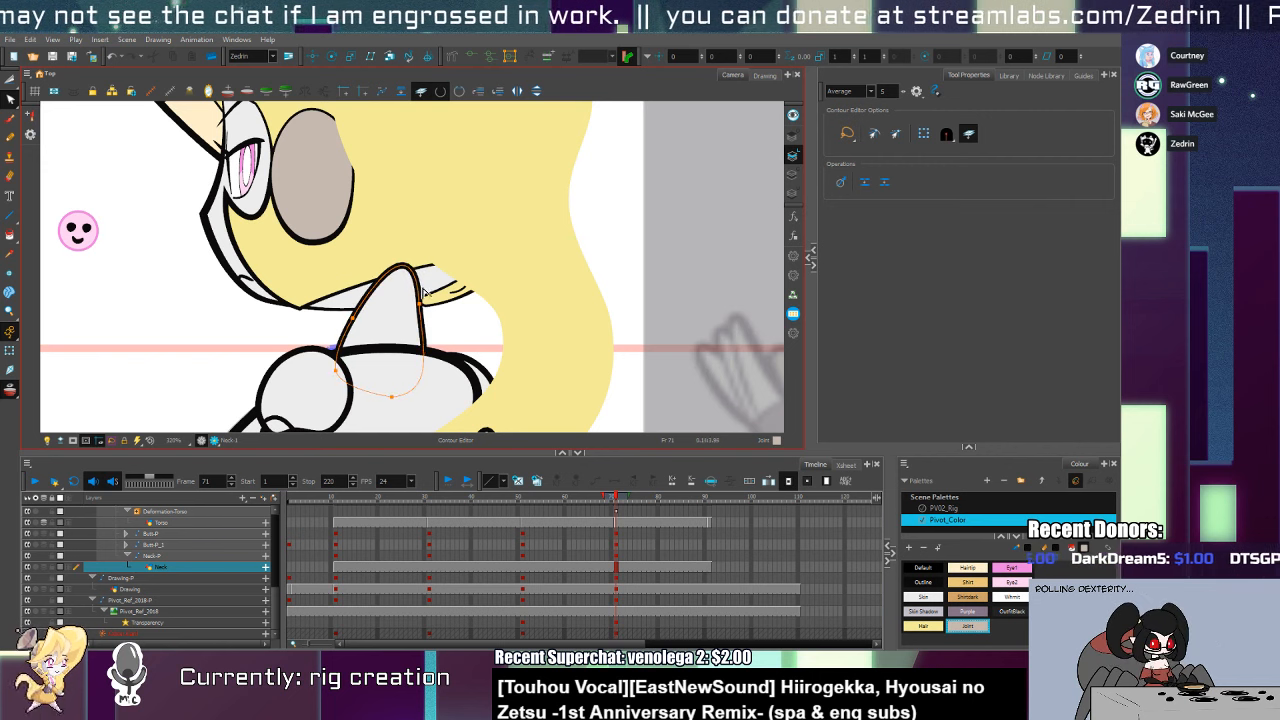
left_click(432, 288)
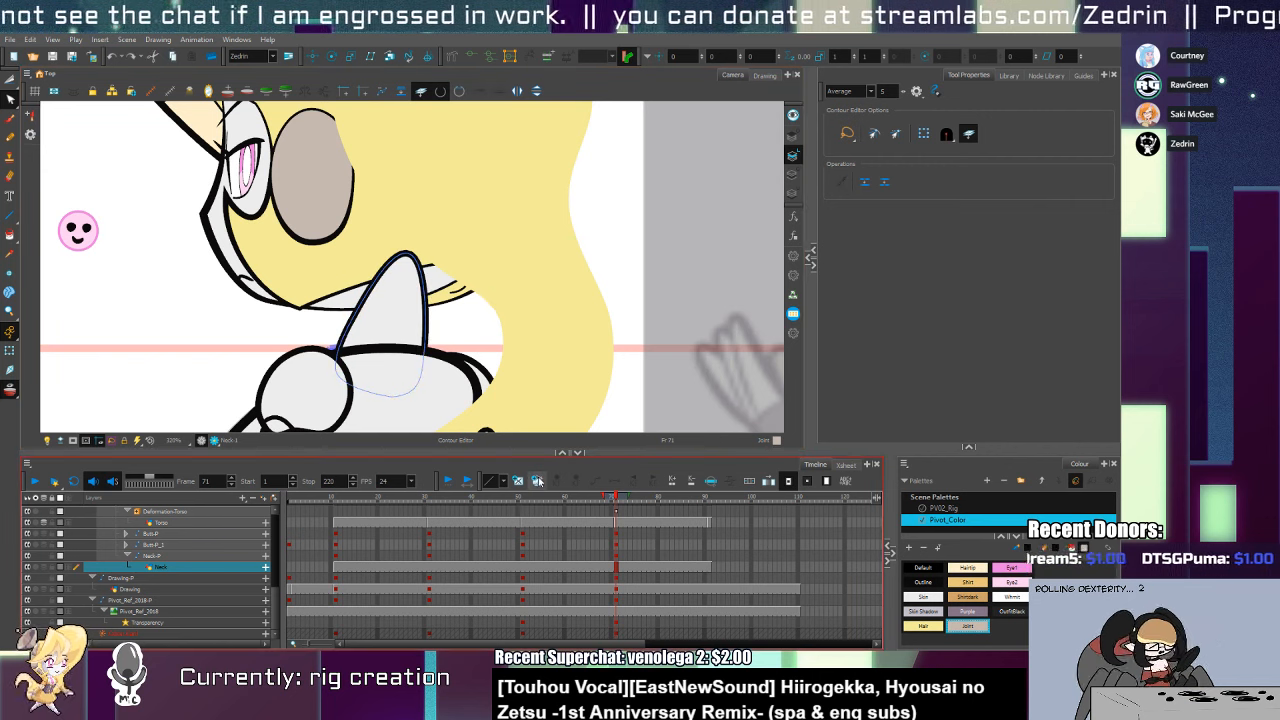
Reshape the neck contour by moving its back edge outward and flattening its pointed top under the jaw
left_click(422, 266)
left_click_drag(427, 297, 437, 290)
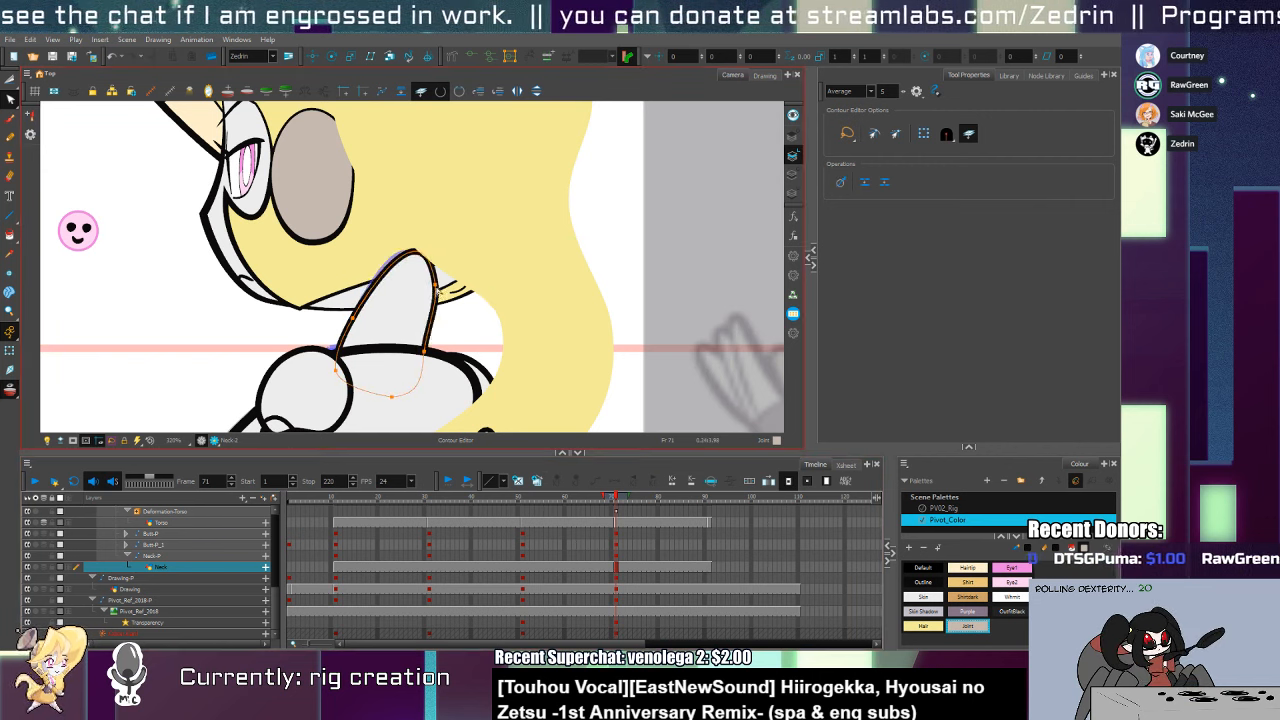
left_click_drag(425, 353, 434, 353)
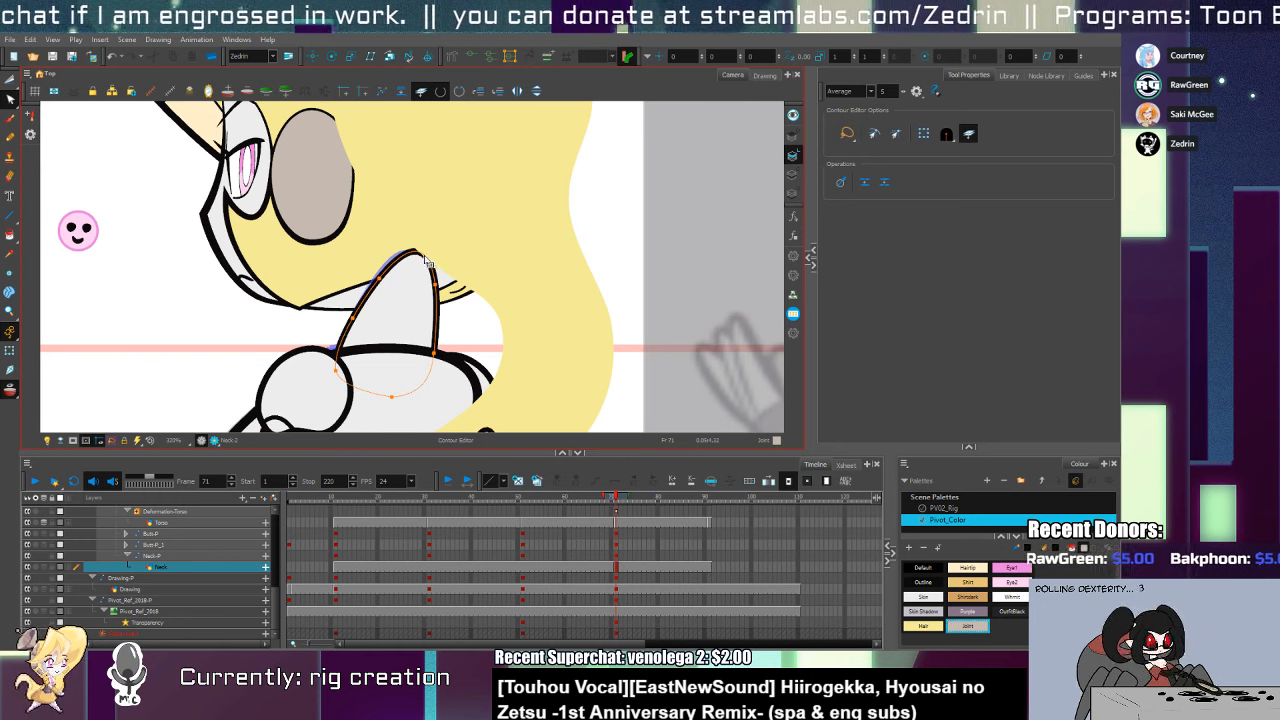
left_click(412, 256)
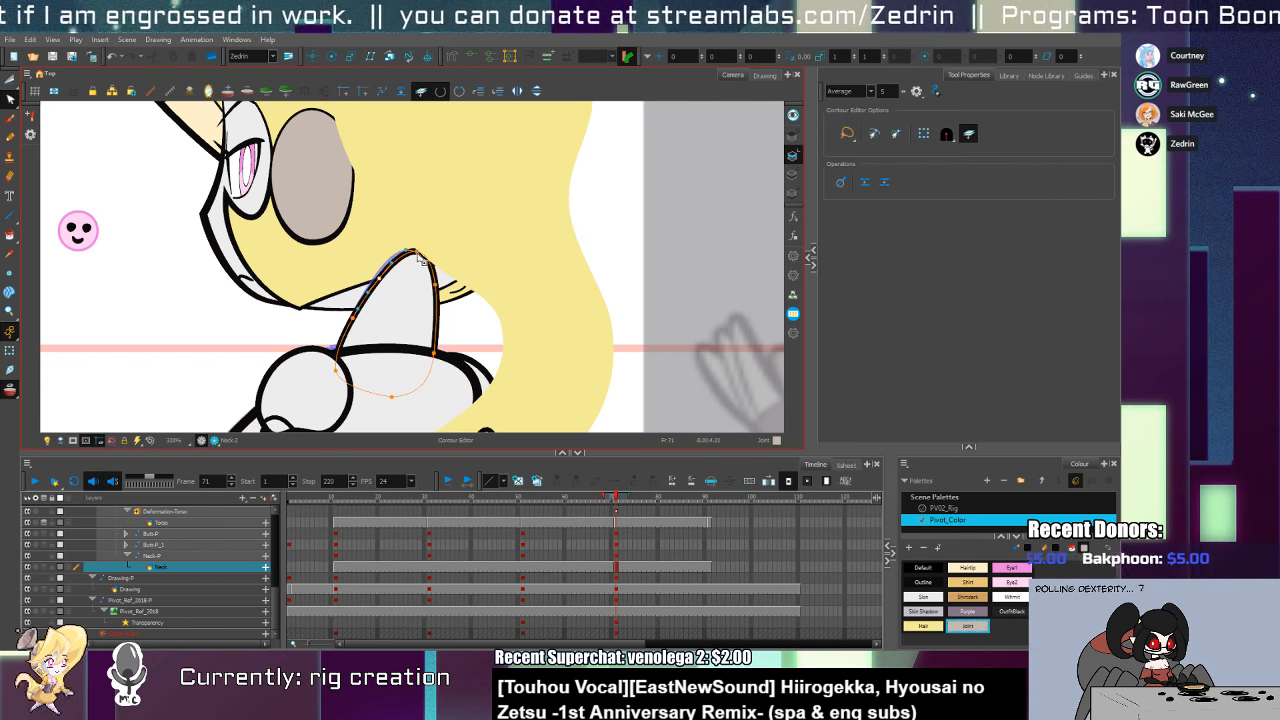
left_click_drag(410, 258, 442, 286)
key("alt+s")
left_click(440, 329)
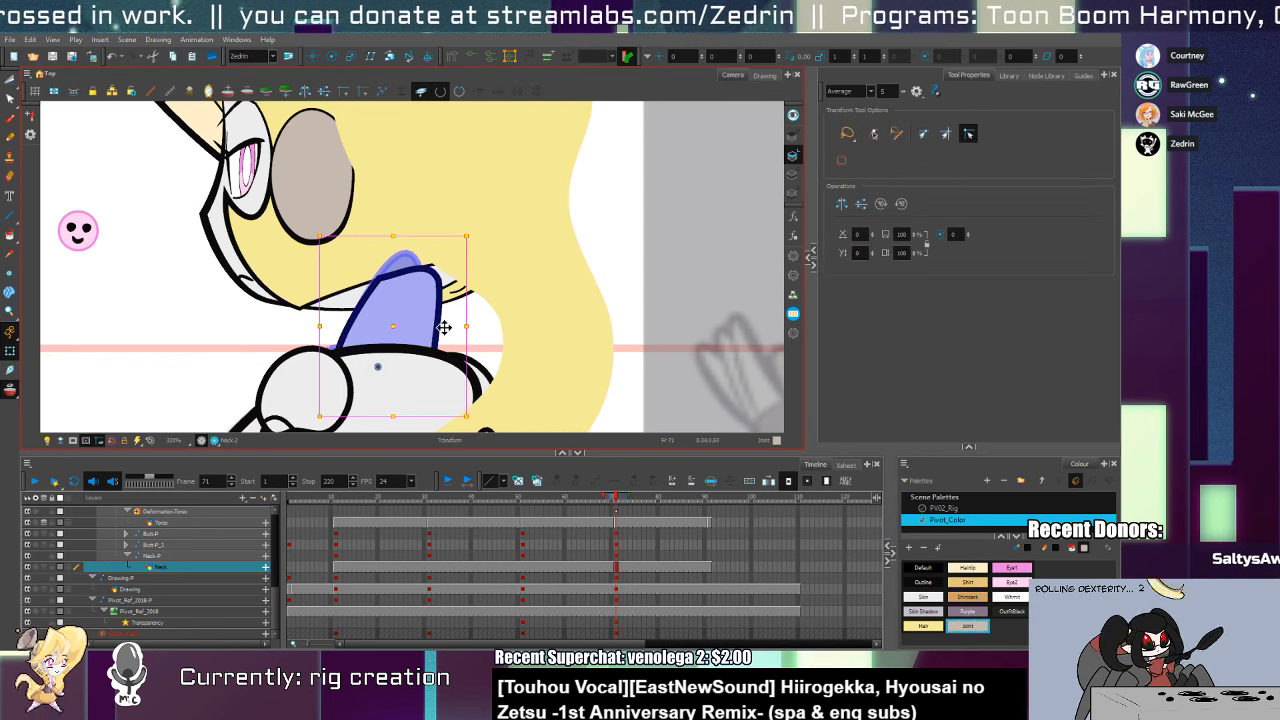
Fine-tune the curve along the top of the neck with the Contour Editor
key("alt+z")
left_click(437, 329, "alt")
left_click(438, 330, "alt")
left_click(437, 329, "alt")
left_click(435, 328, "alt")
left_click(435, 327, "alt")
left_click(432, 325)
left_click(431, 325)
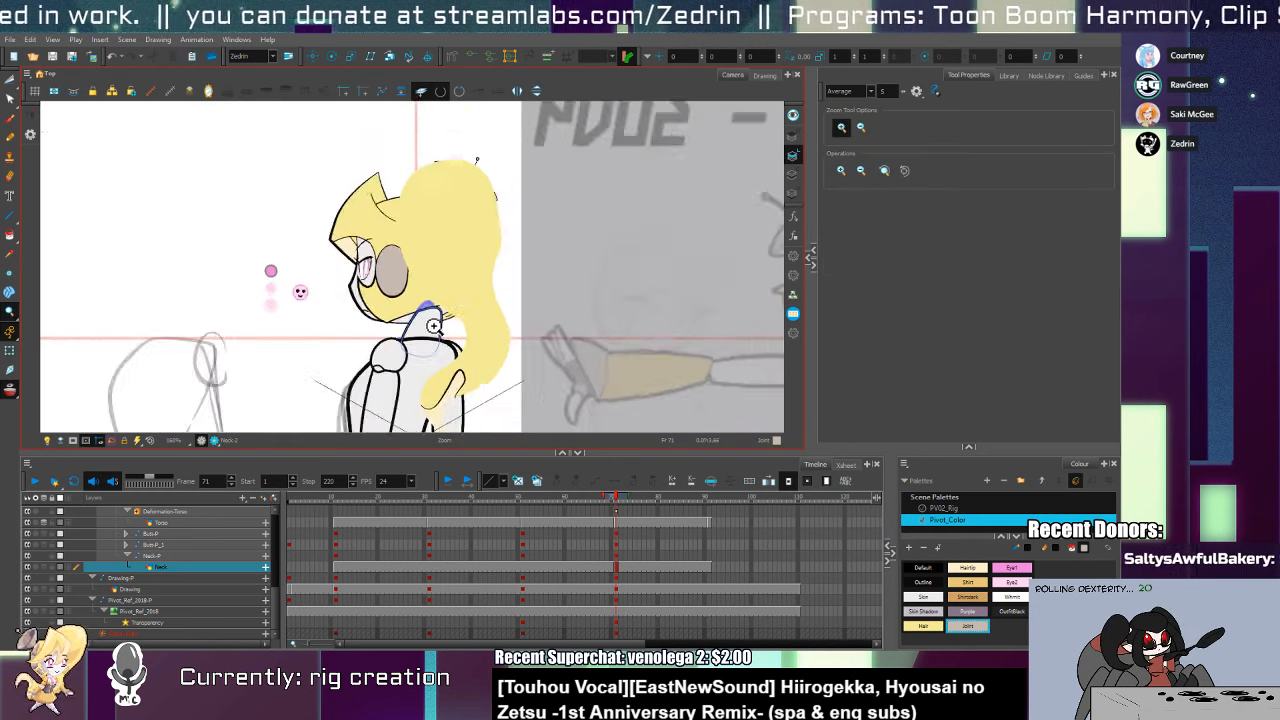
left_click(428, 324)
left_click(427, 324)
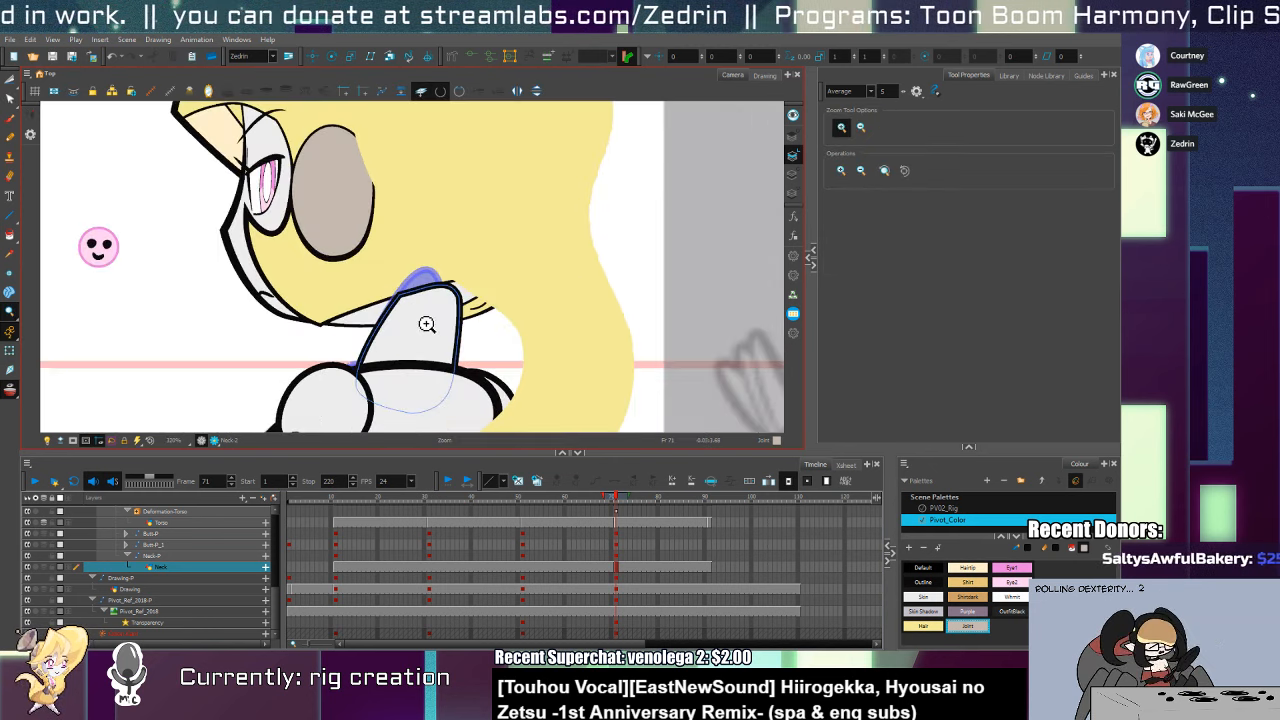
key("alt+q")
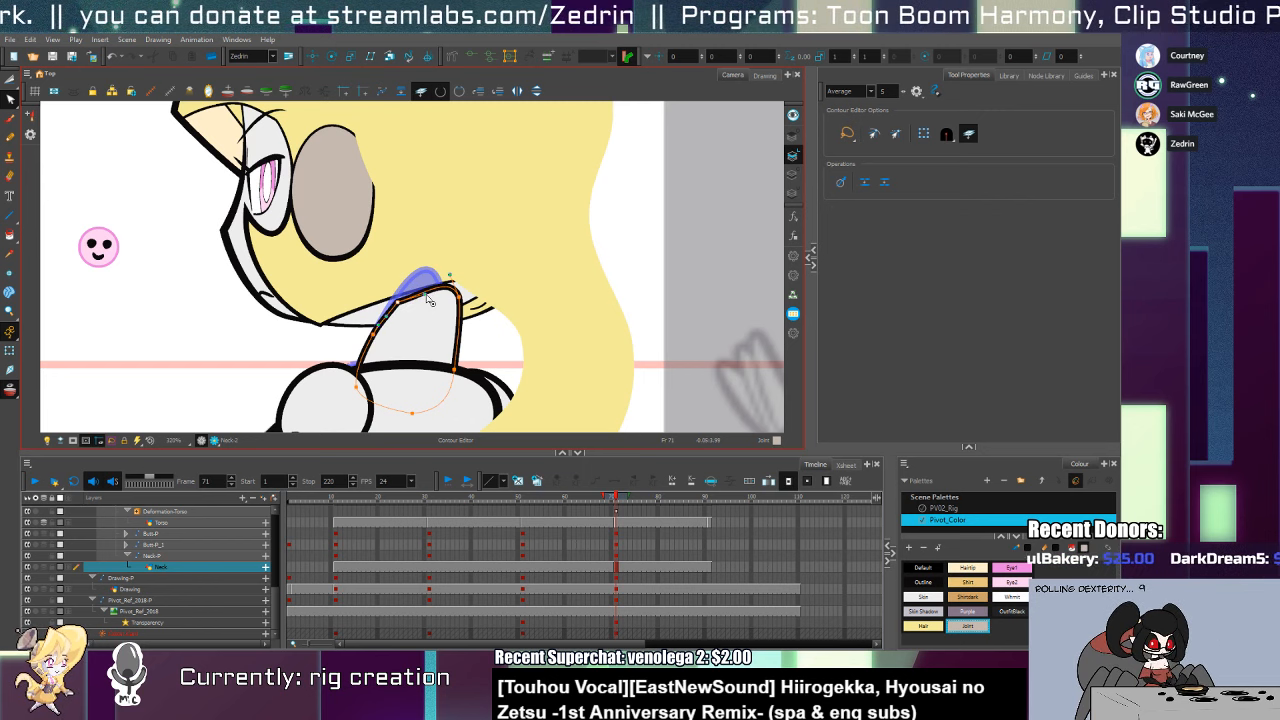
Examine the neck, head and arms of the side-view pose beside the front-view reference
key("alt+z")
left_click(450, 316, "alt")
left_click(451, 316, "alt")
left_click(451, 316, "alt")
left_click(451, 315, "alt")
left_click(451, 315, "alt")
left_click(452, 315, "alt")
key("shift+t")
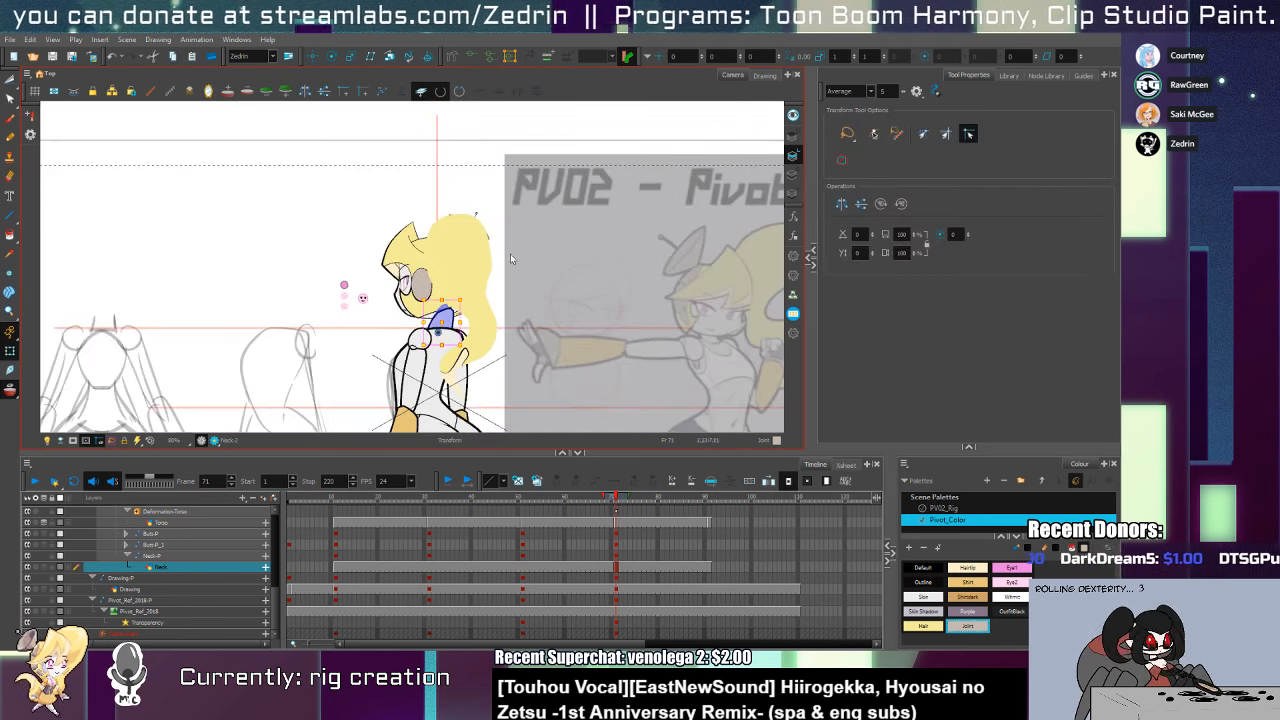
left_click_drag(597, 370, 540, 259)
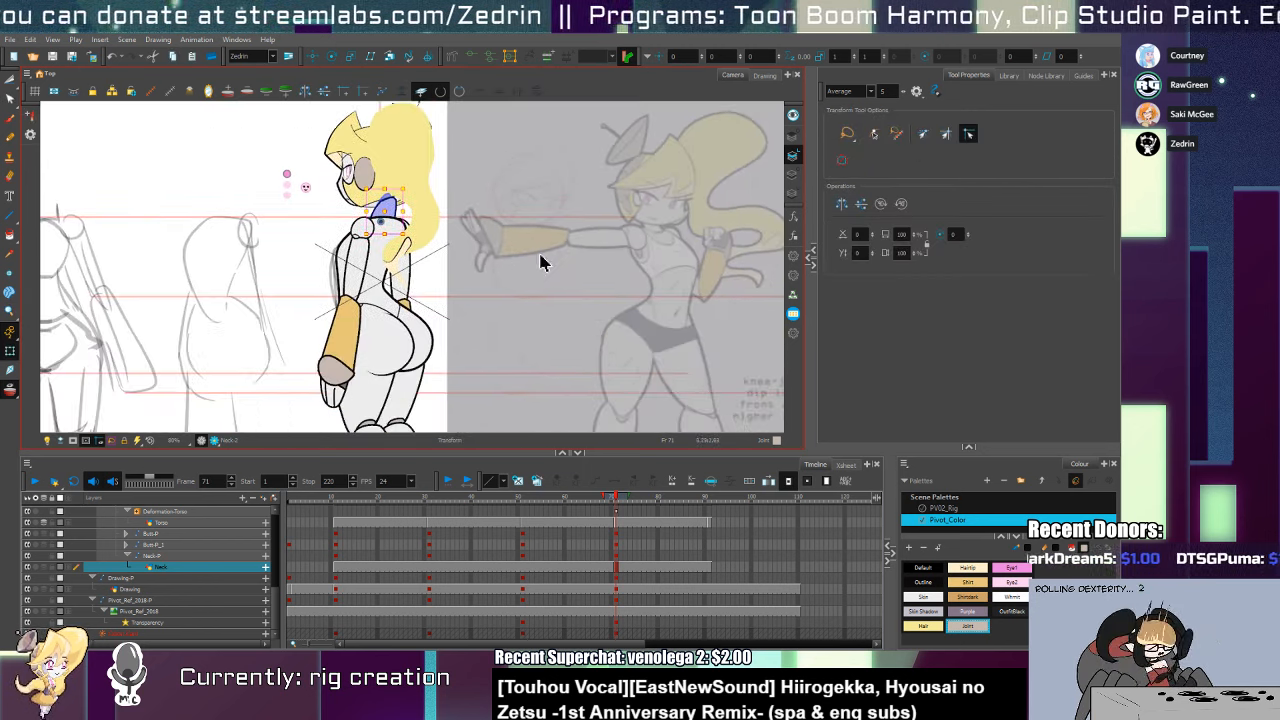
Compare the near-shoulder pose at the frame 51 key with the one at frame 71 by scrubbing between them
scroll(527, 573, "up", 5)
left_click(527, 573)
left_click(527, 551)
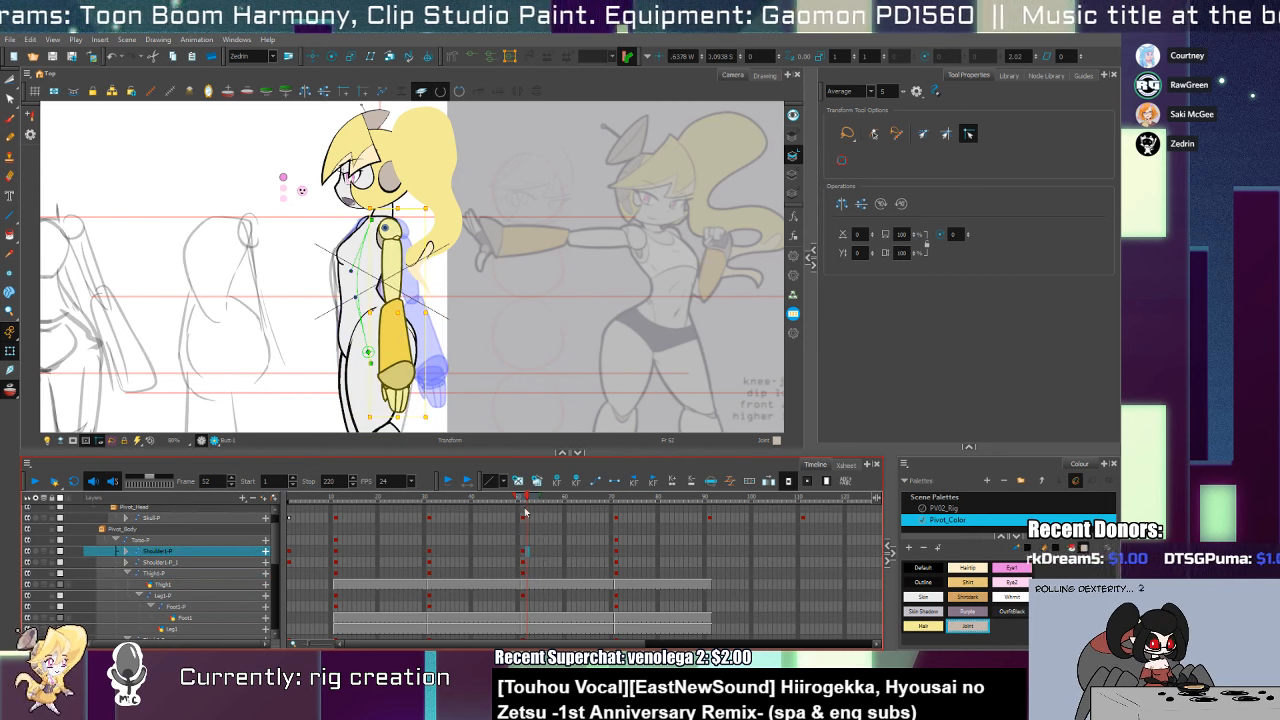
left_click(517, 500)
left_click_drag(517, 500, 642, 556)
left_click(447, 551)
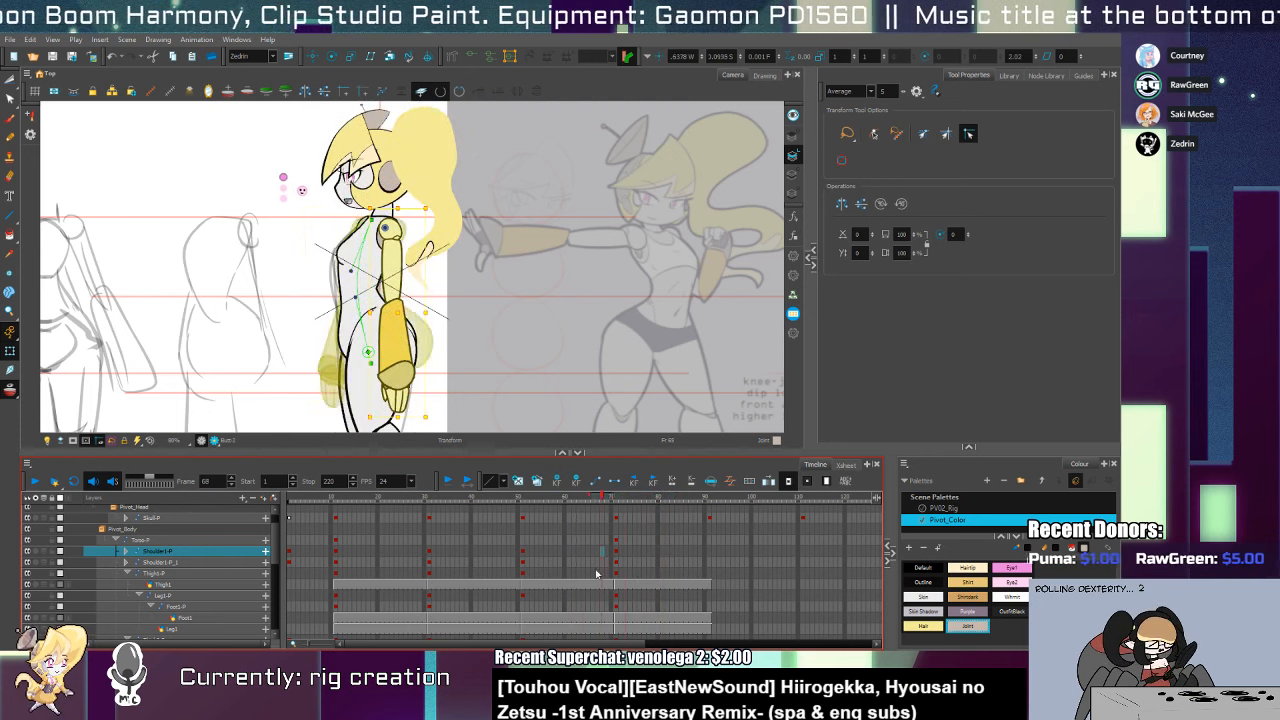
left_click_drag(466, 573, 616, 585)
Draw a curved bust line along the front of the torso at frame 71 with the Lineart pencil
key("alt+z")
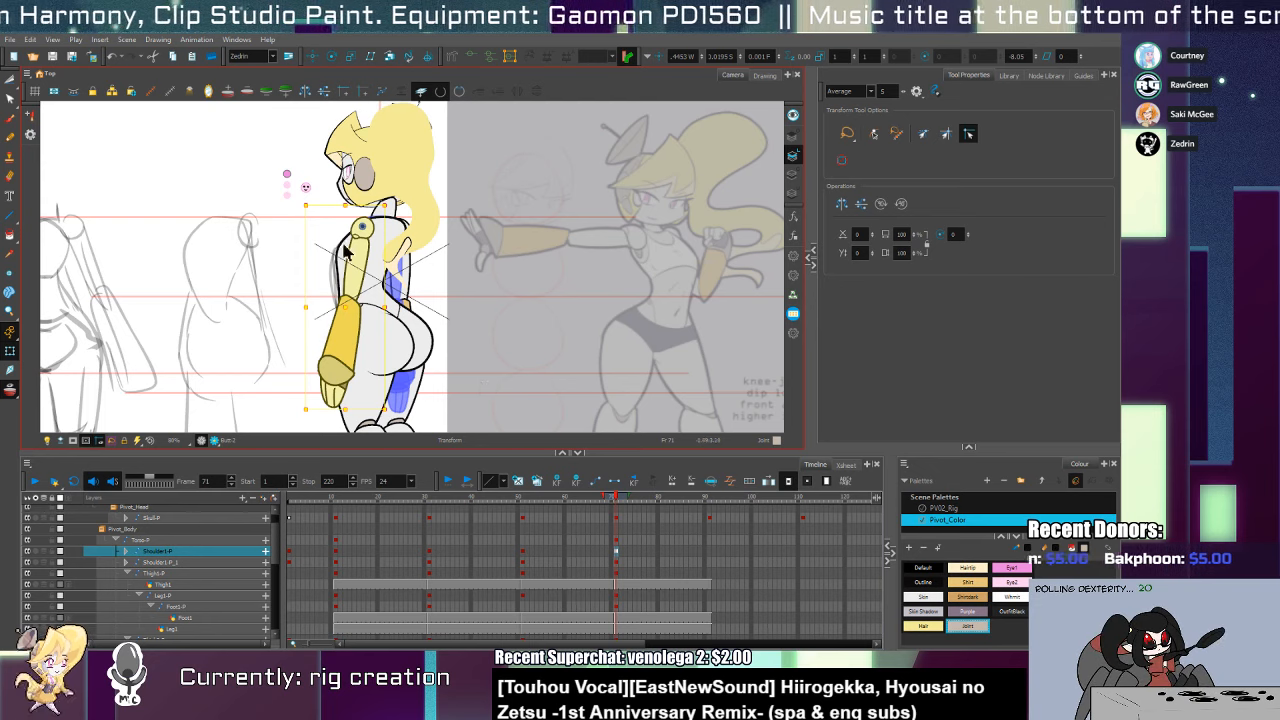
left_click(340, 249)
left_click(340, 249)
key("alt+/")
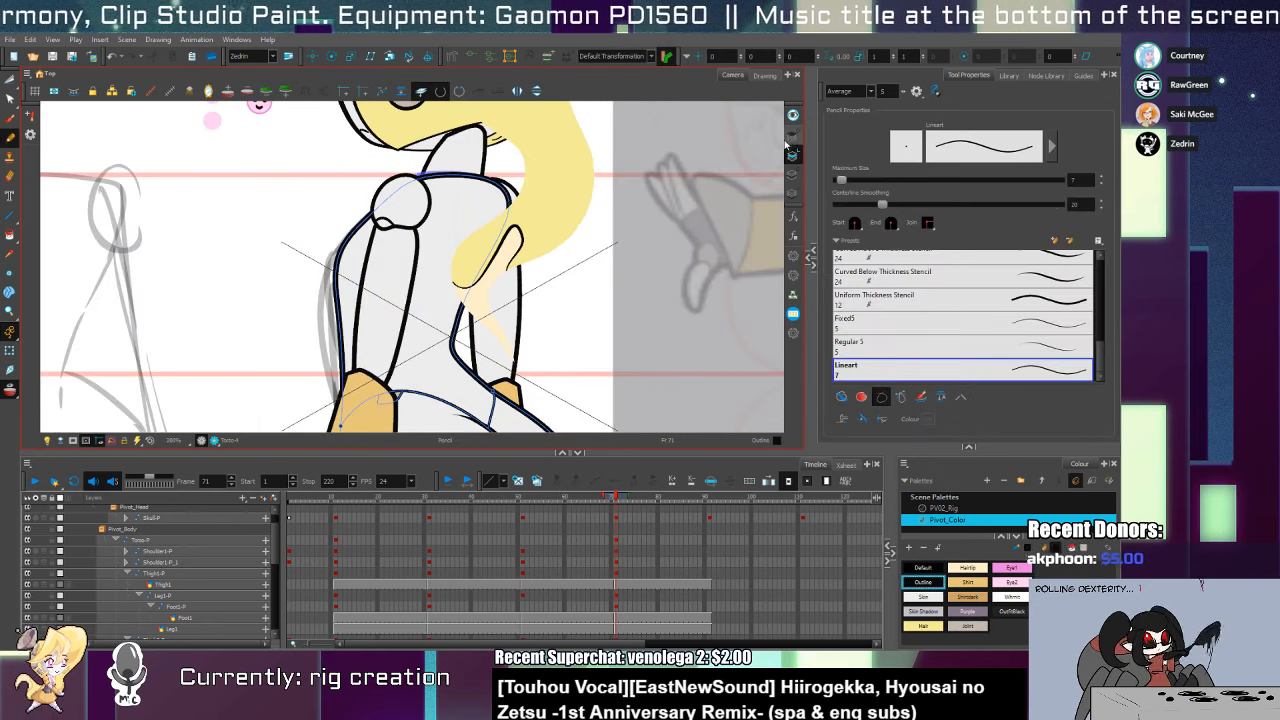
left_click_drag(335, 258, 331, 287)
key("ctrl+z")
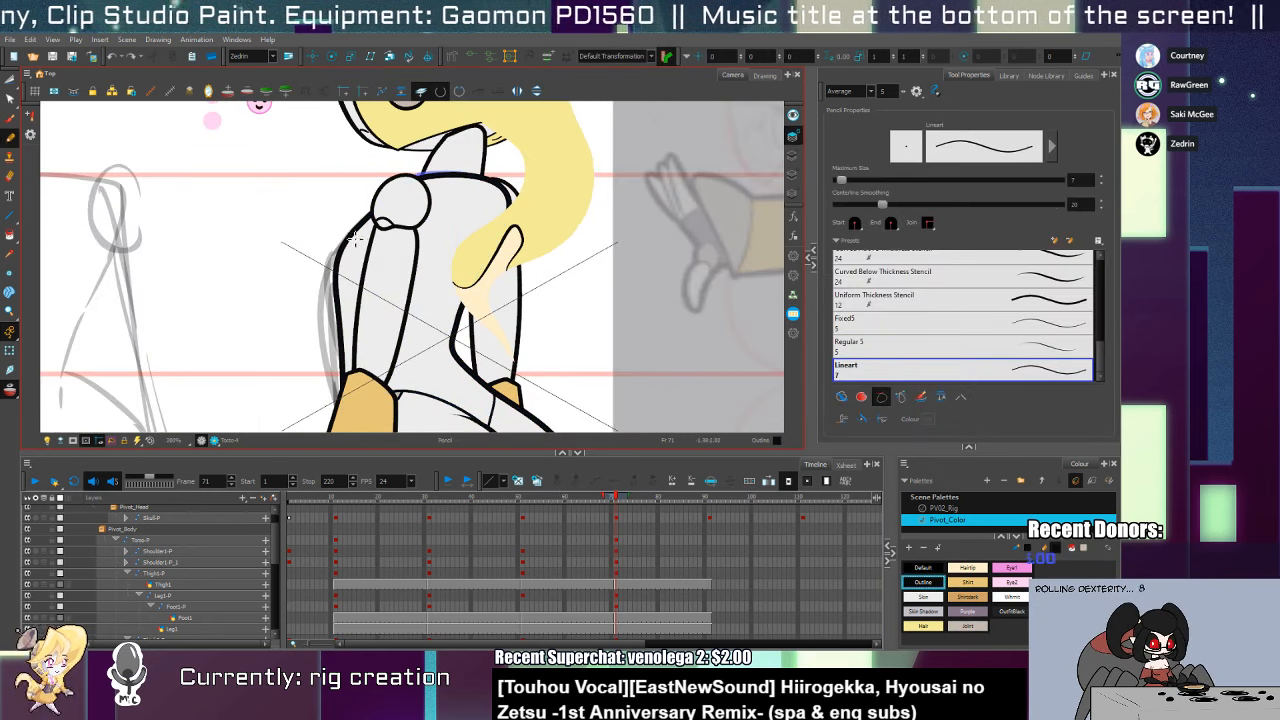
mouse_move(354, 231)
left_mouse_down()
mouse_move(330, 270)
mouse_move(357, 309)
left_mouse_up()
key("alt+q")
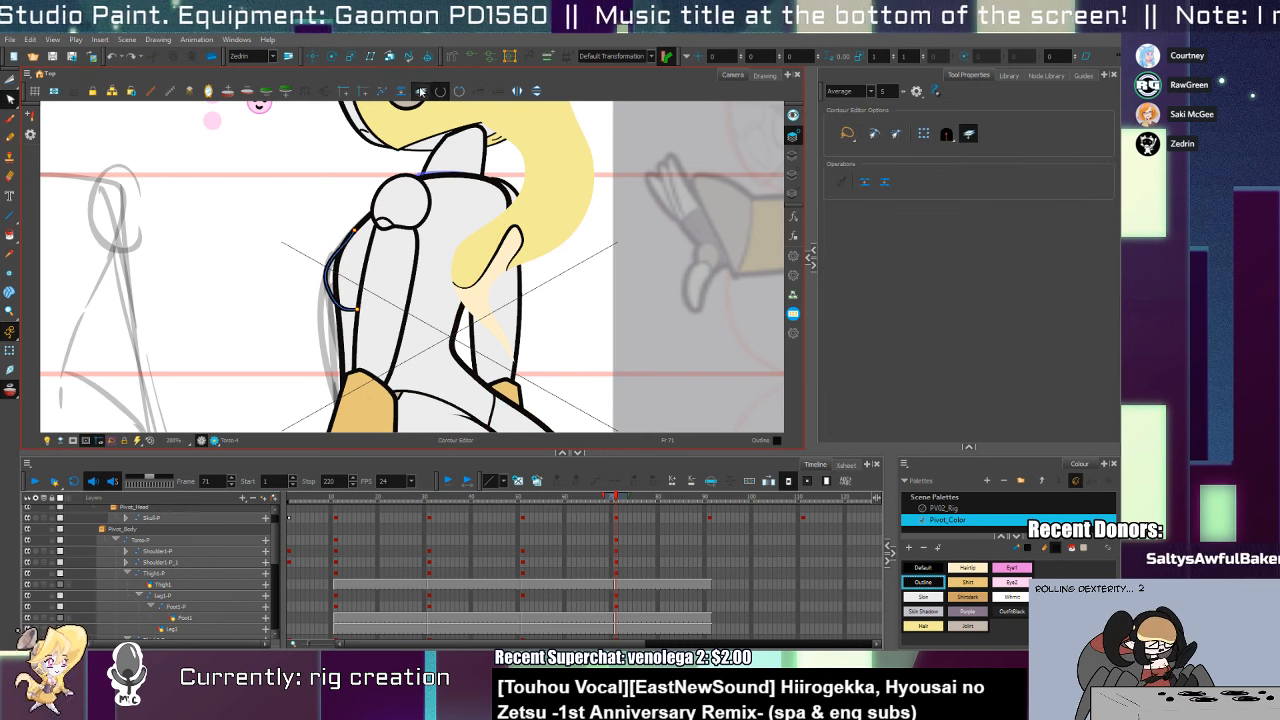
left_click(346, 309)
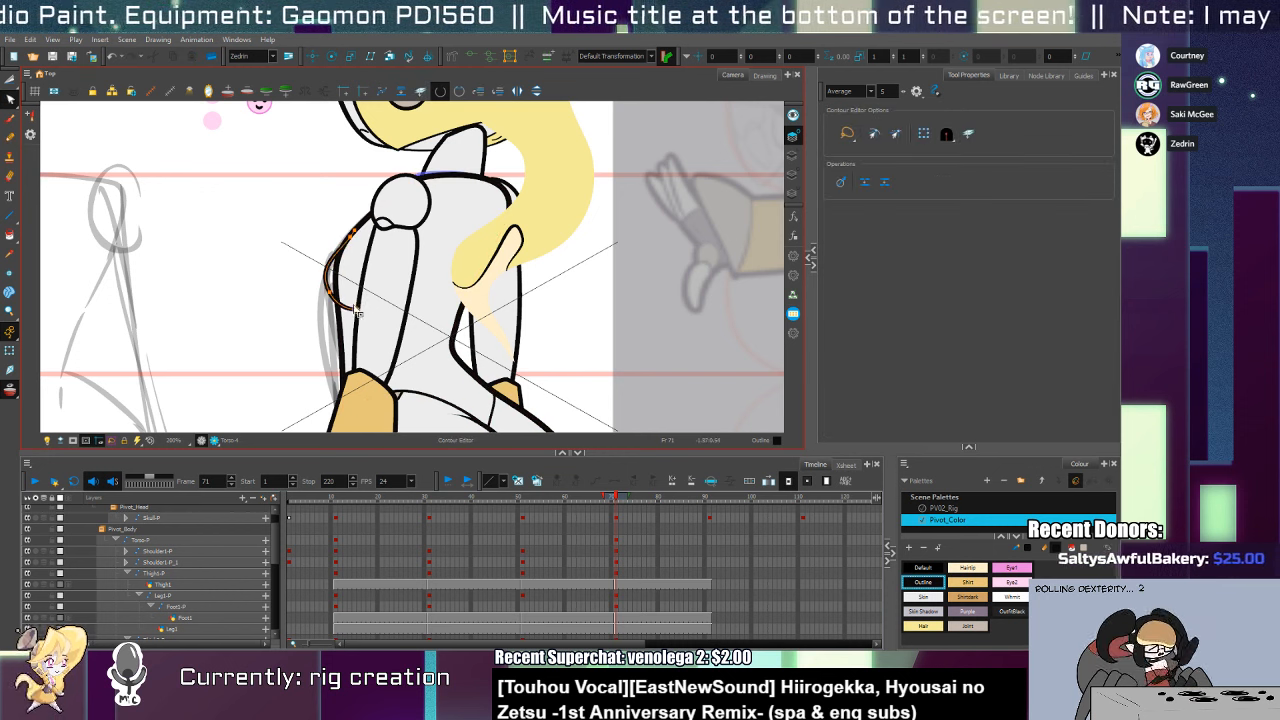
Clean up the lower end of the bust line where it meets the torso and fill the bust with the Skin colour
key("alt+s")
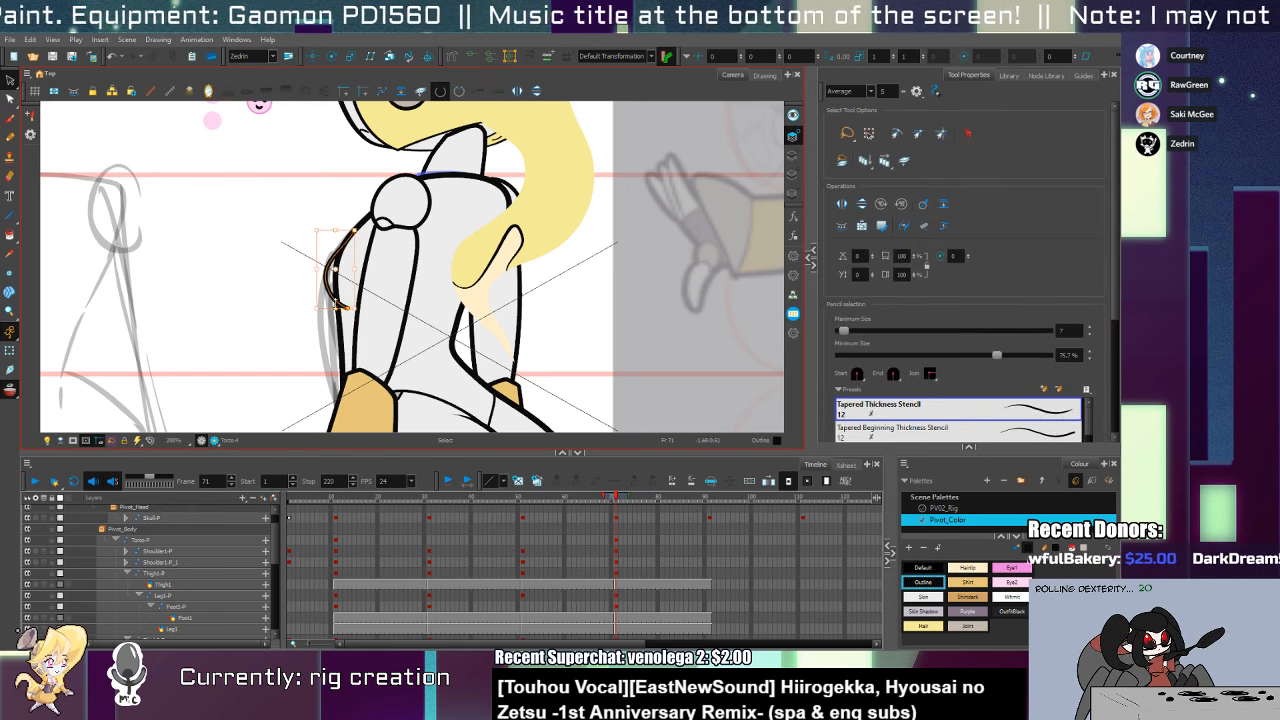
key("Delete")
left_click(347, 297)
left_click_drag(357, 230, 365, 228)
left_click_drag(318, 264, 336, 306)
key("alt+v")
key("alt+i")
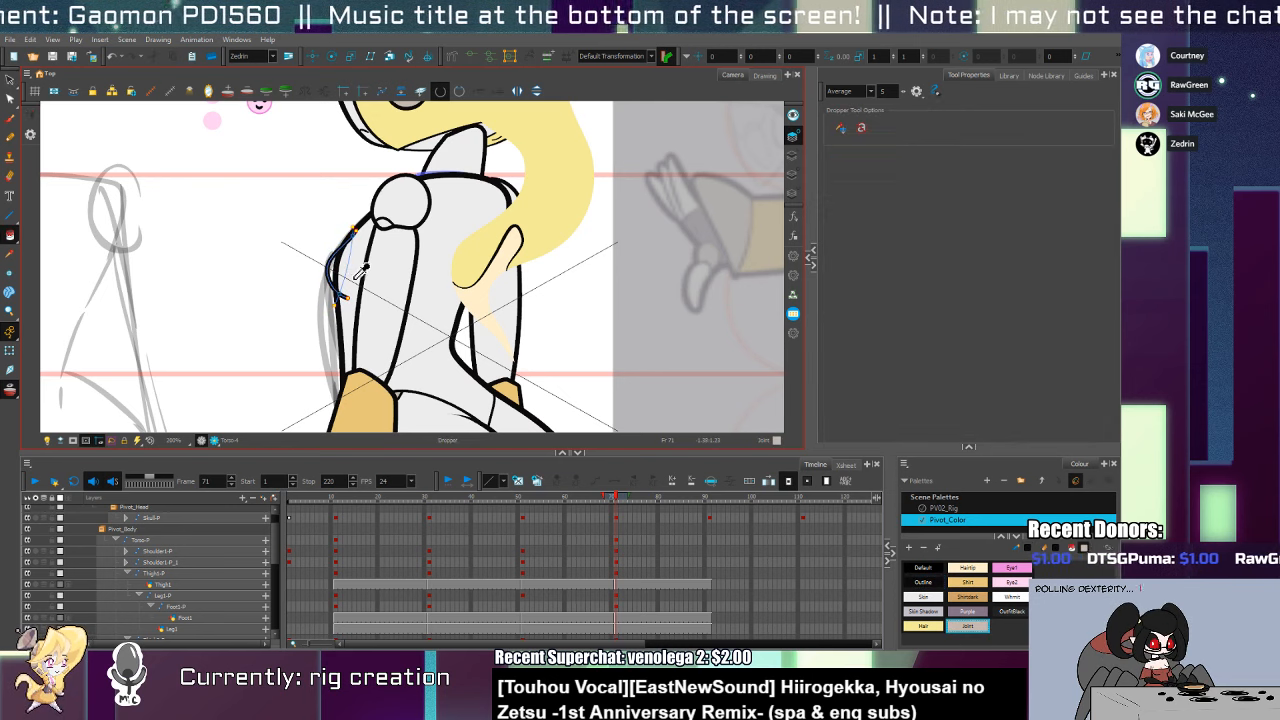
key("alt+z")
scroll(375, 304, "down", 5)
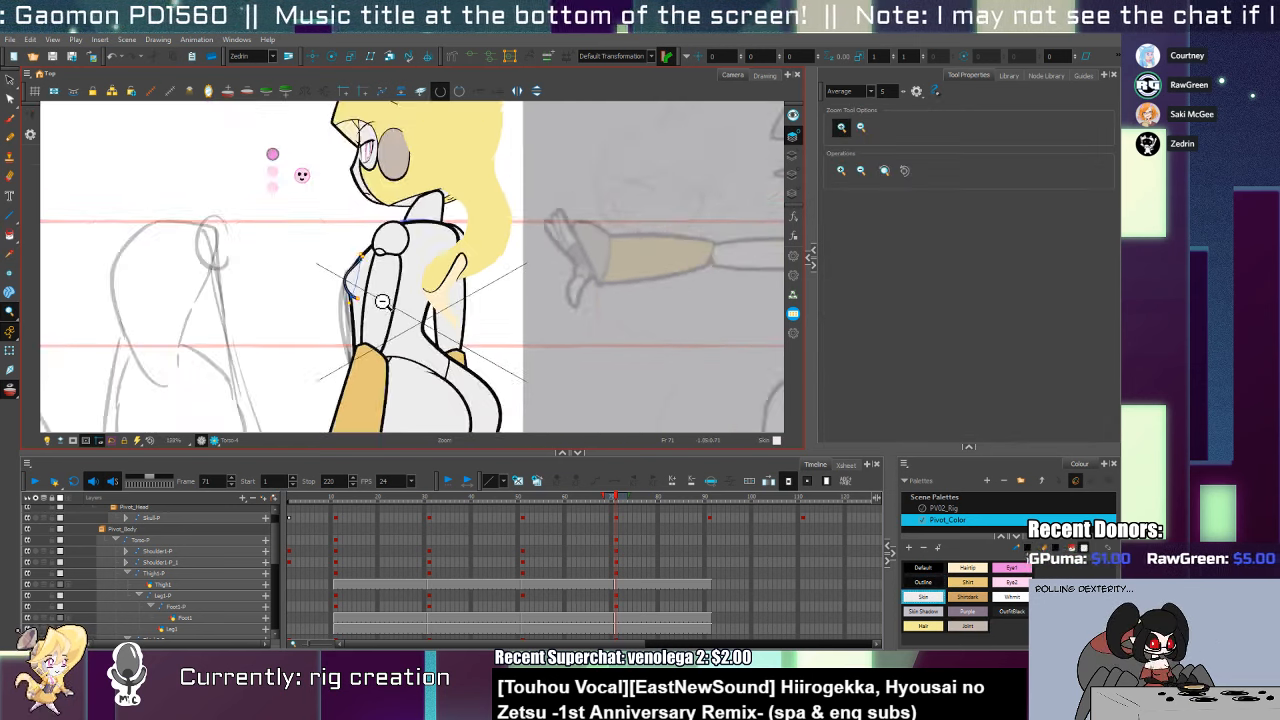
key("shift+t")
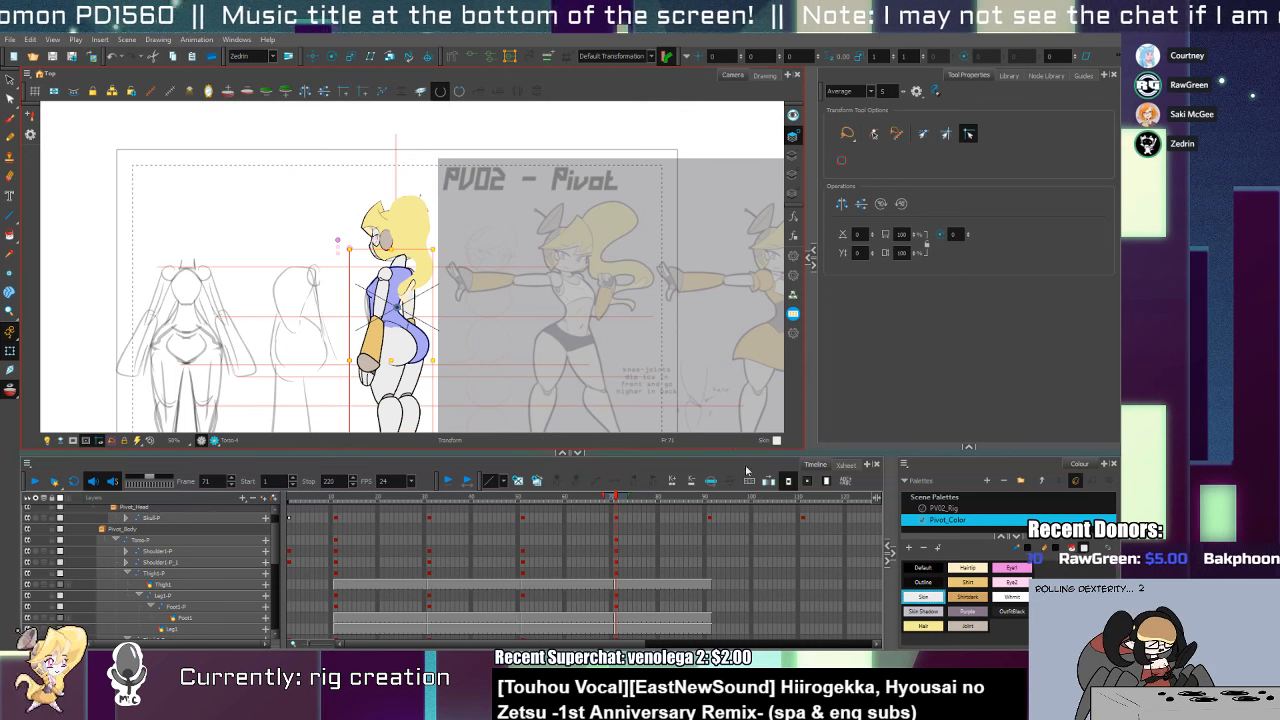
Copy the shoulder, arm and leg keys from the front view at frame 11 onto the back view at frame 91
left_click(707, 585)
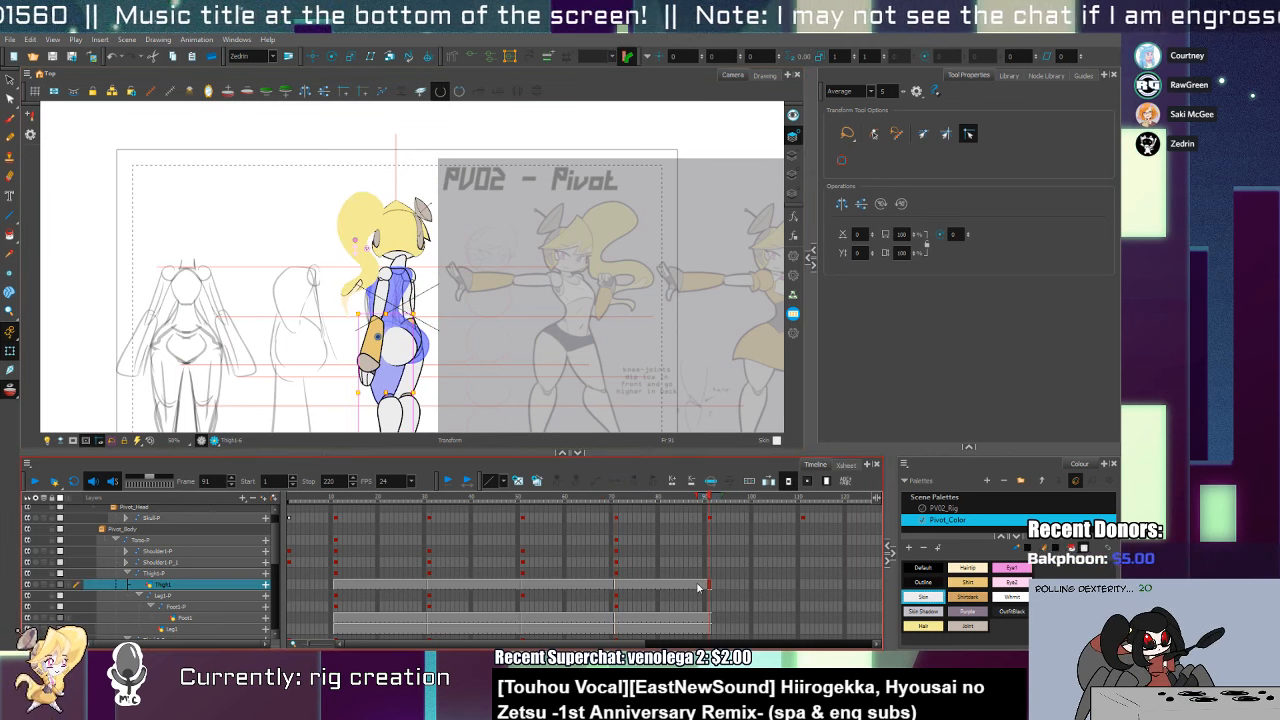
left_click_drag(709, 497, 676, 572)
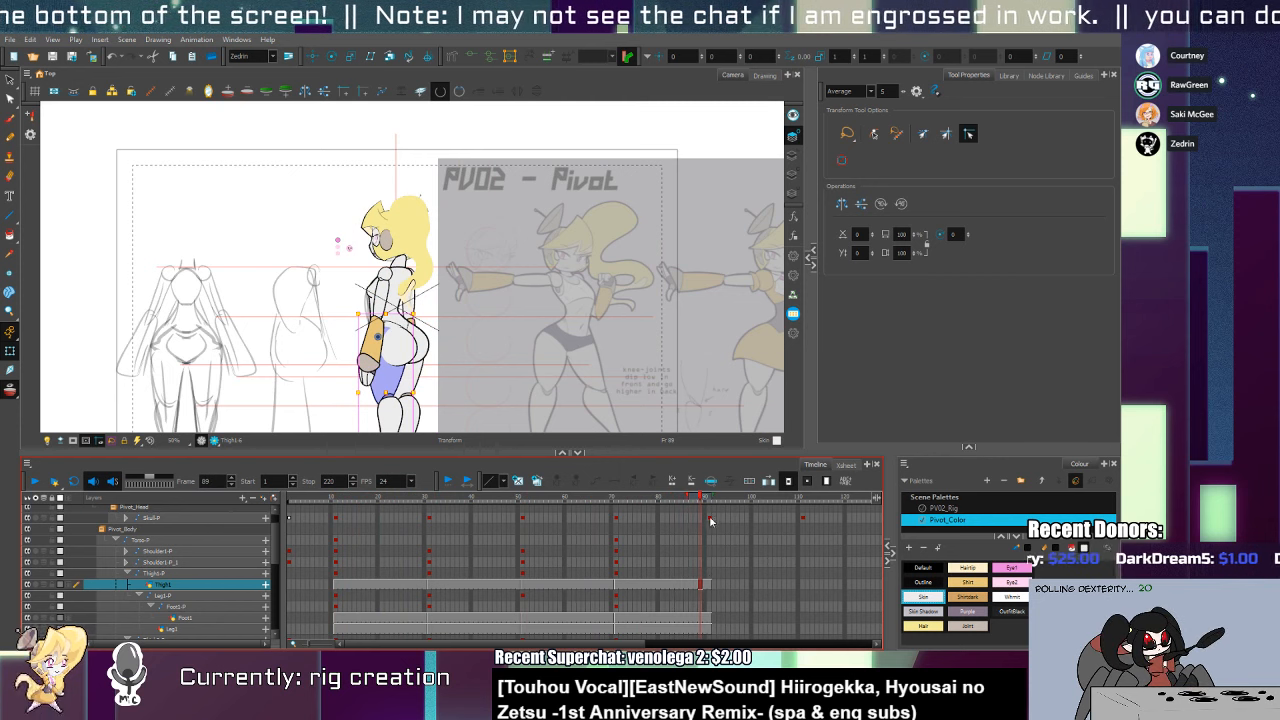
left_click(709, 520)
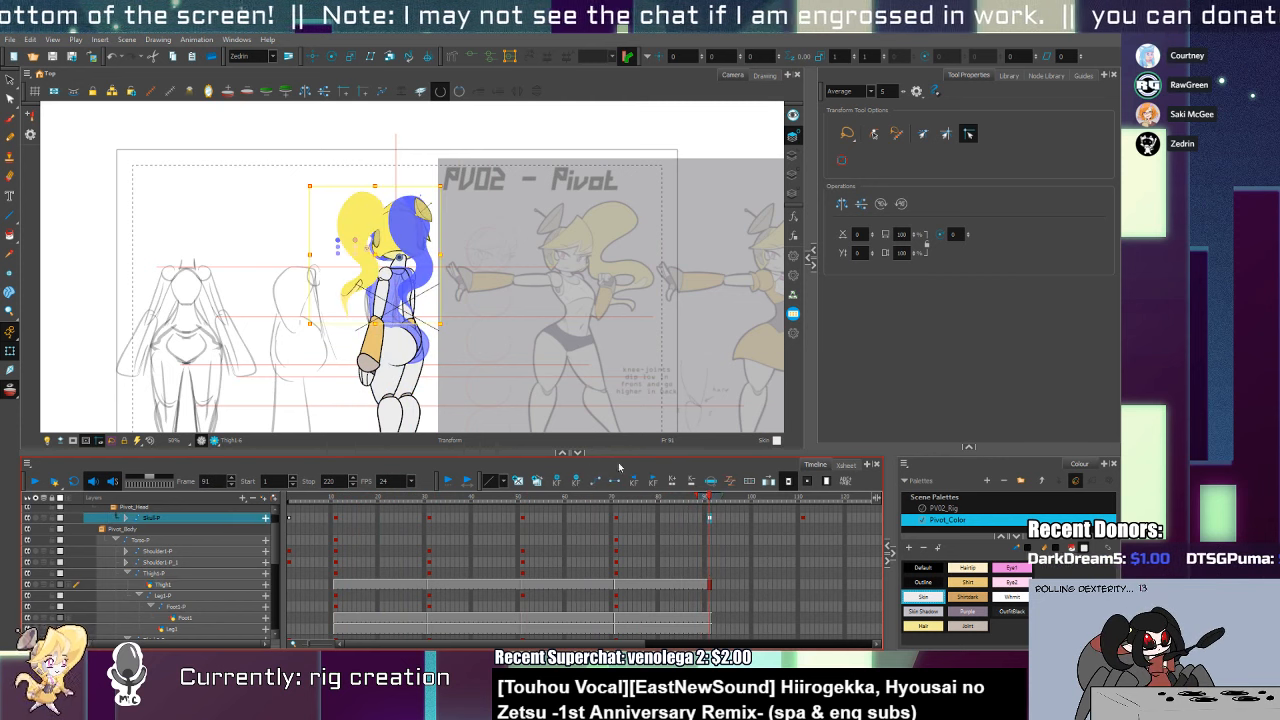
left_click(336, 563)
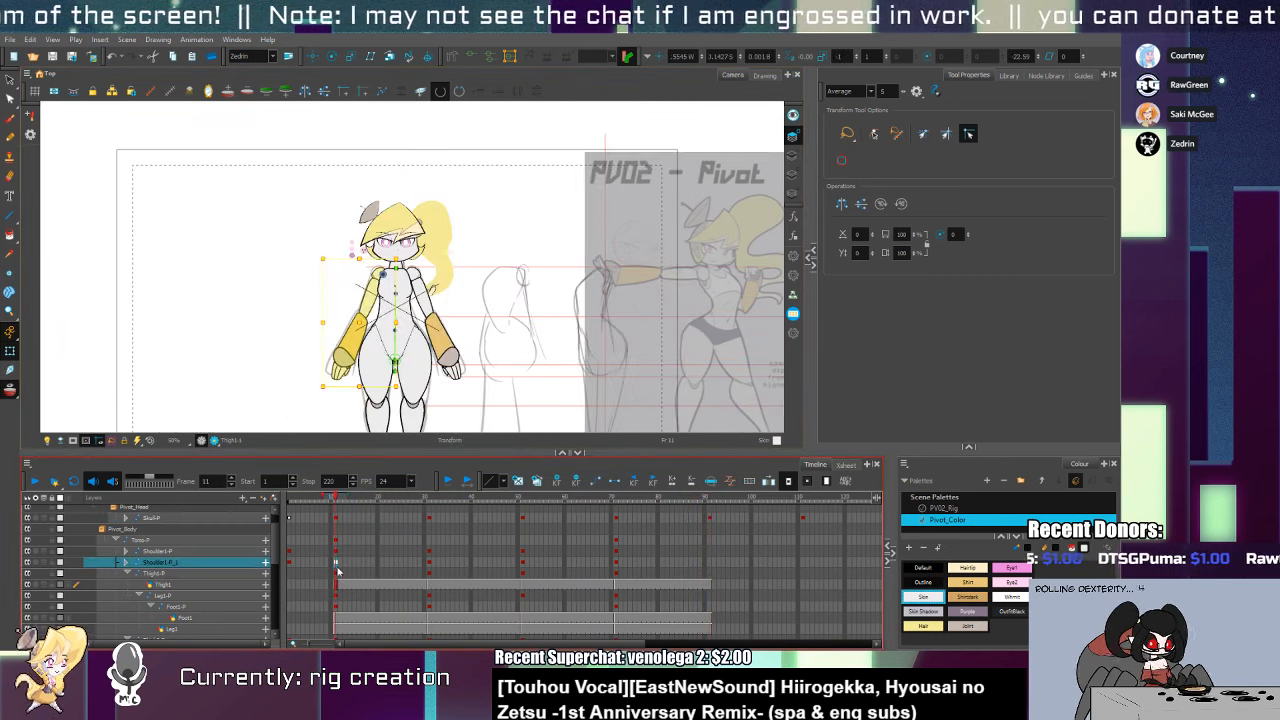
left_click(375, 408)
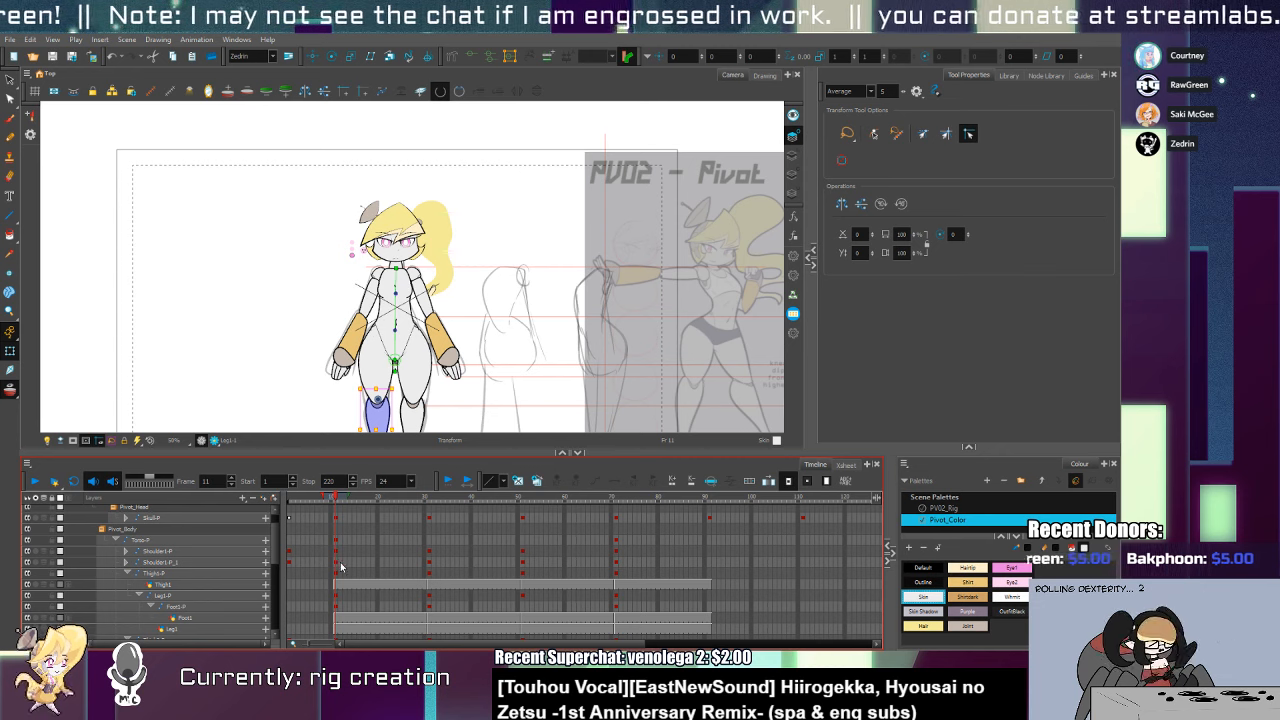
mouse_move(337, 551)
left_mouse_down()
mouse_move(338, 638)
mouse_move(338, 555)
left_mouse_up()
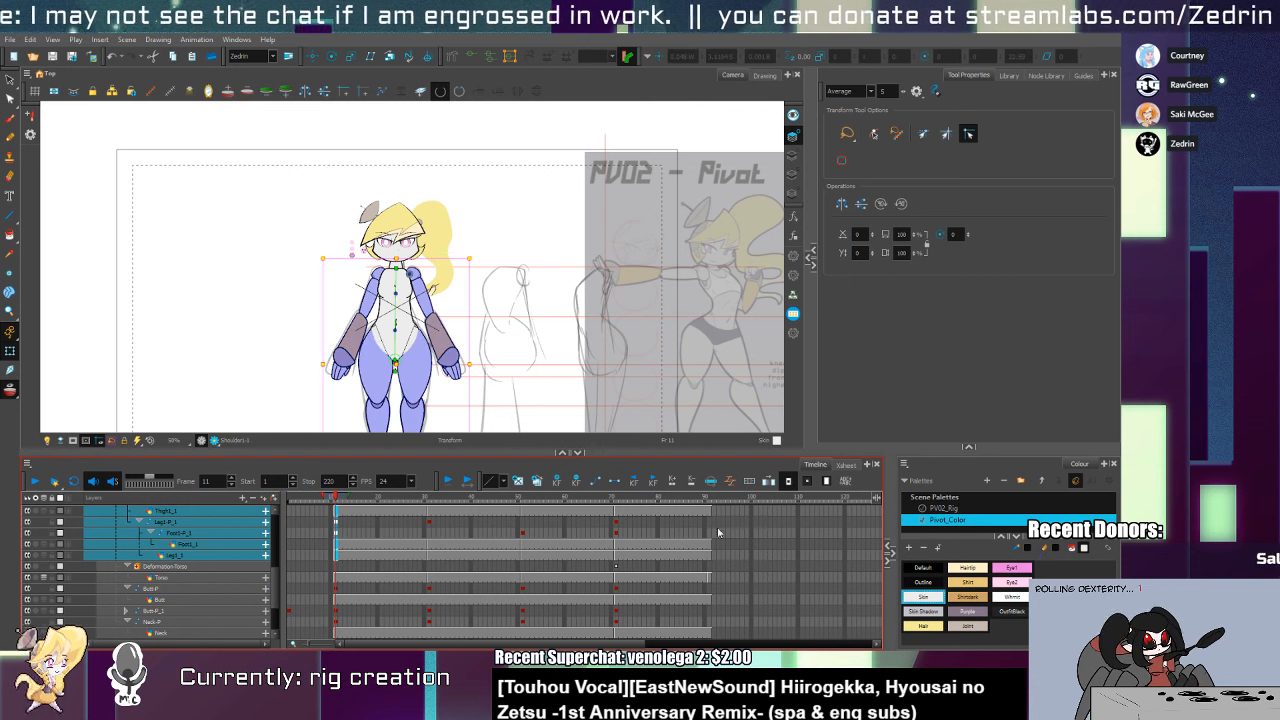
scroll(290, 604, "up", 5)
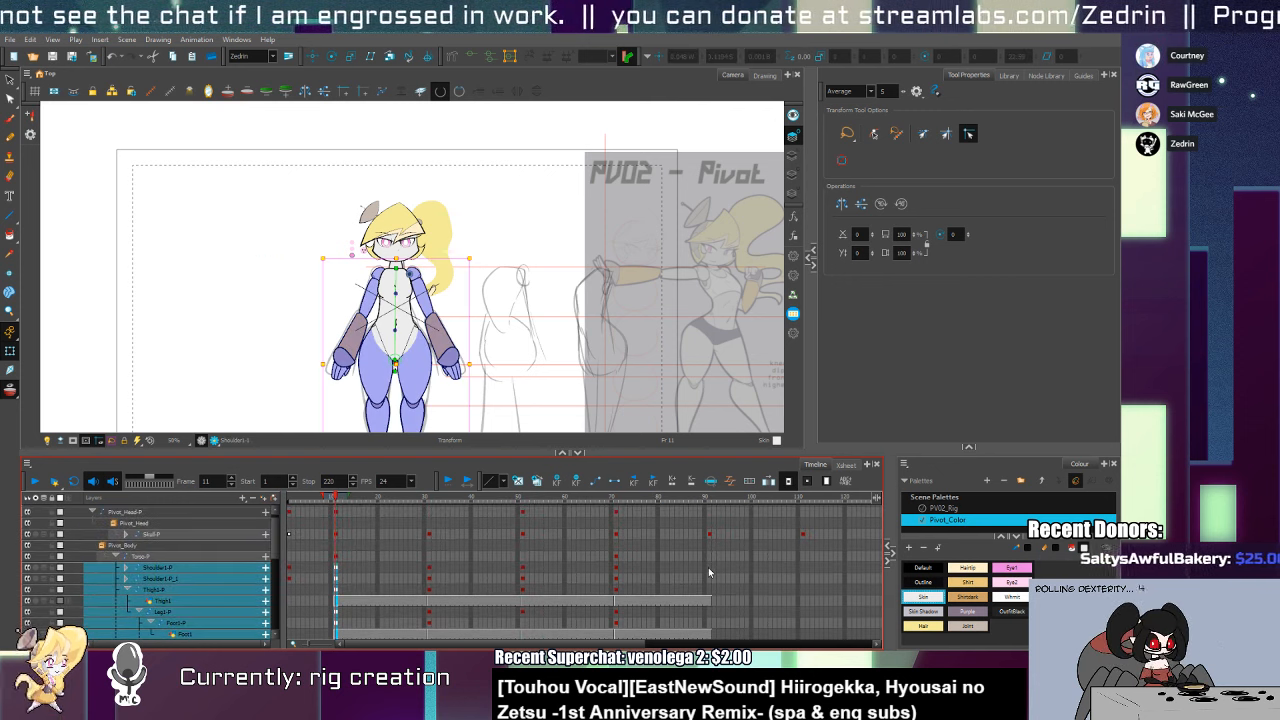
left_click(708, 568)
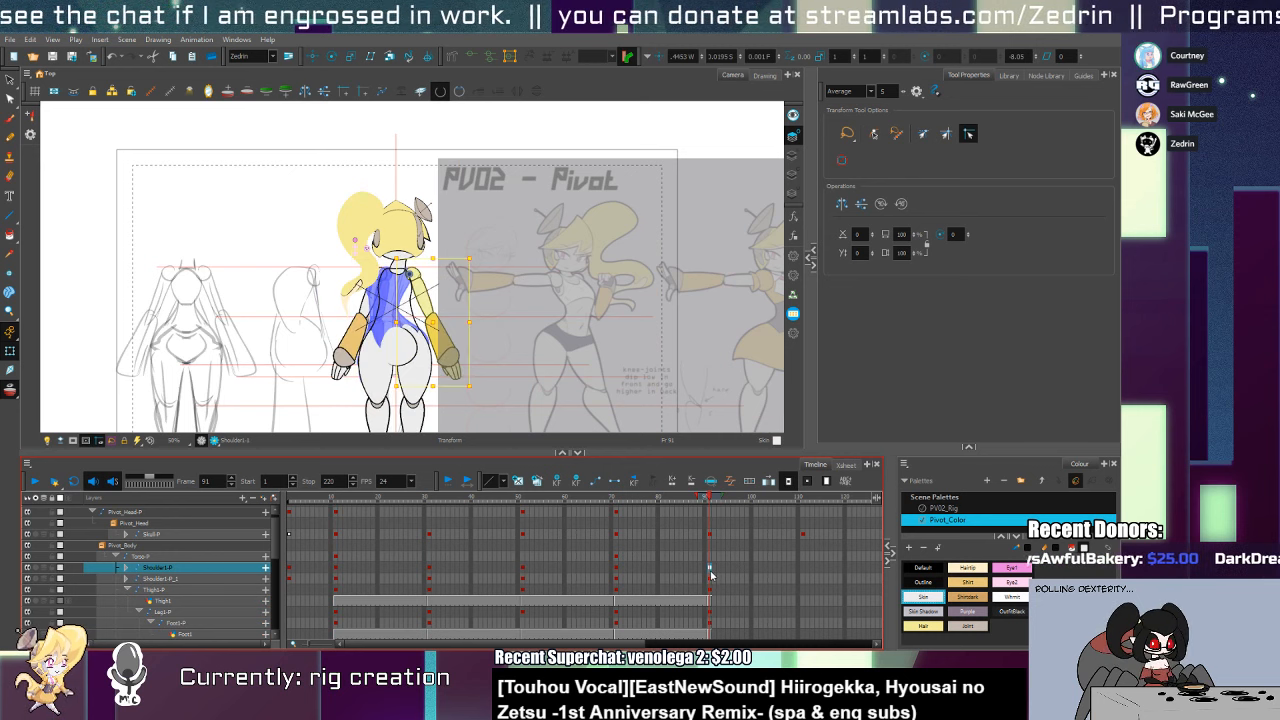
Select the hand below the hair-side forearm at frame 91, cycle its drawings and give it an empty drawing
scroll(460, 376, "up", 3)
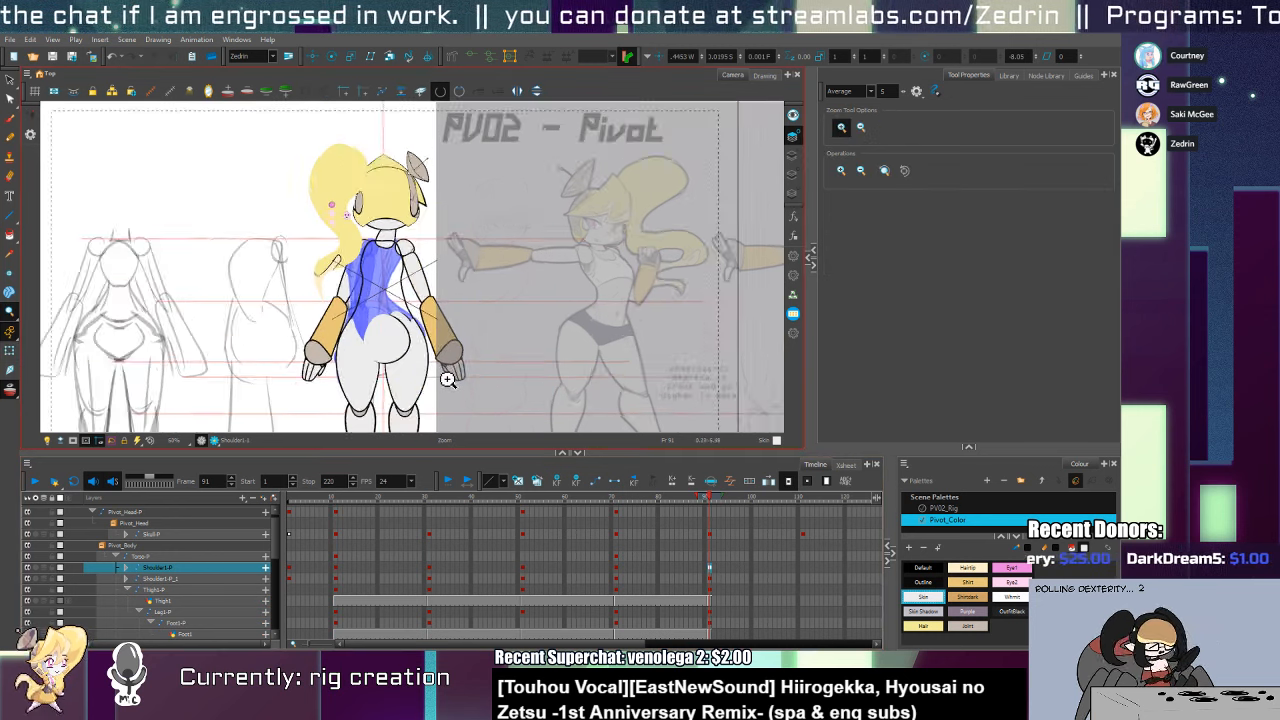
left_click(296, 384)
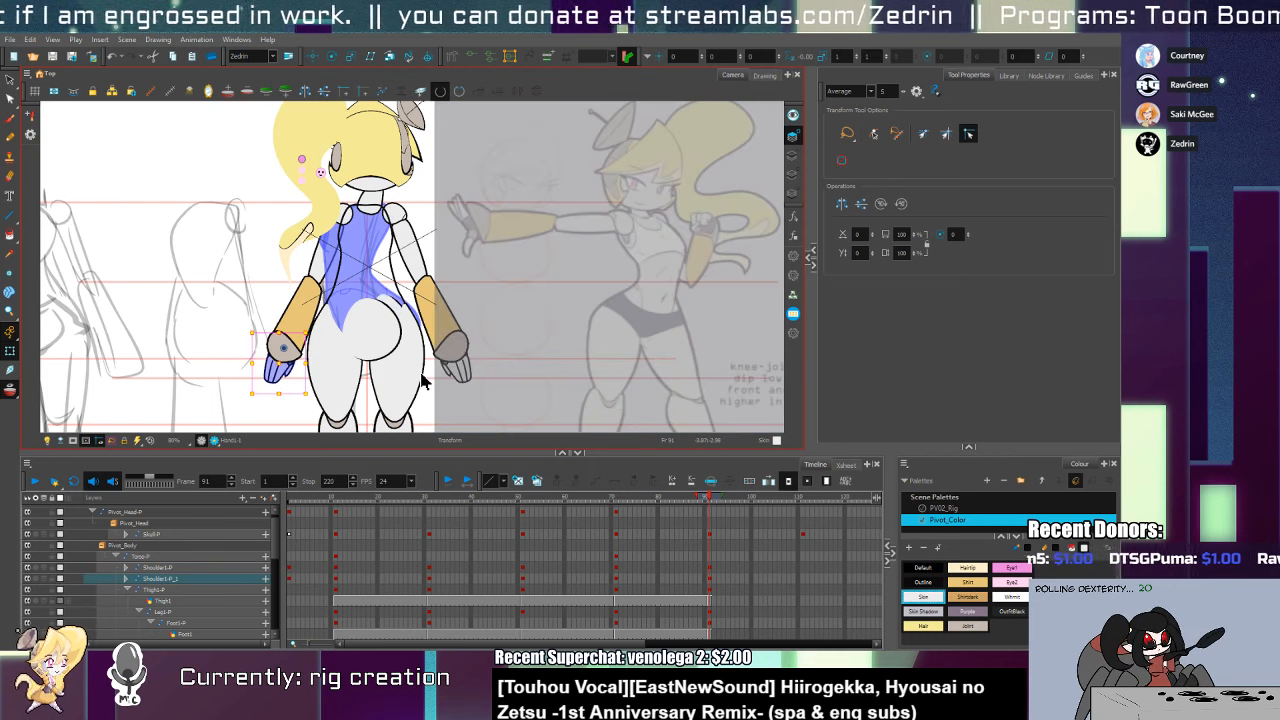
key("bracketright")
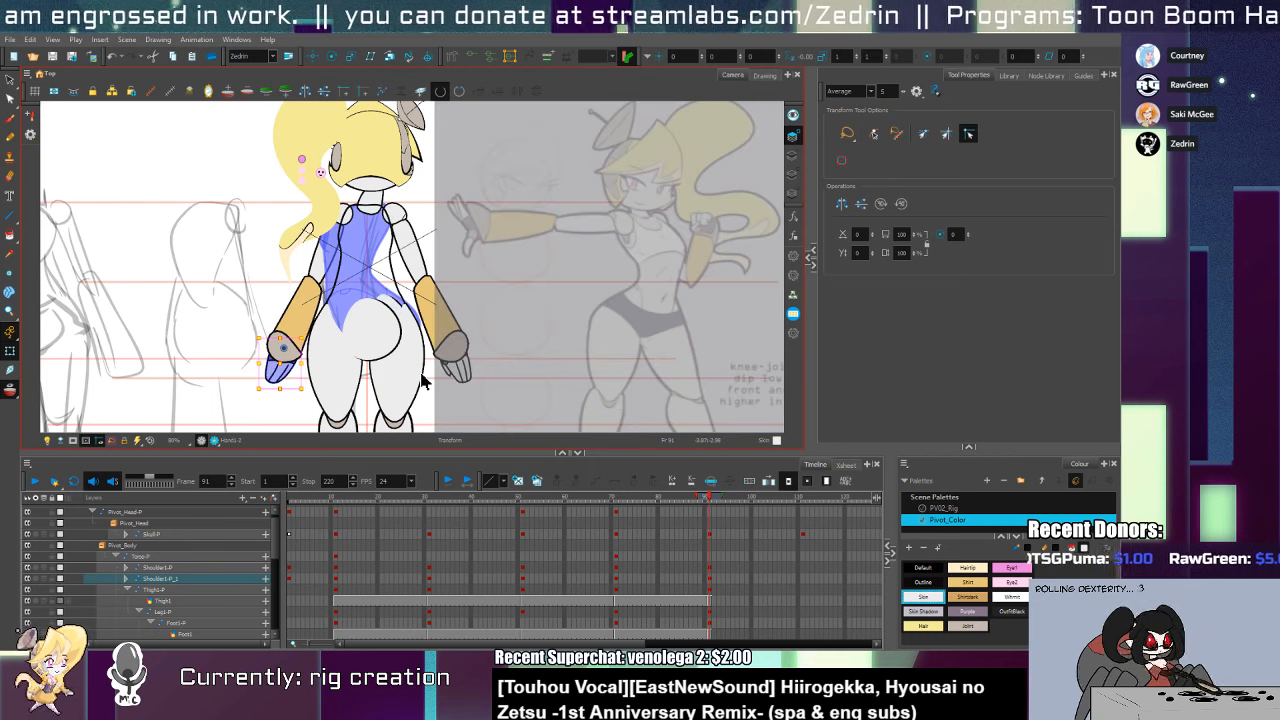
key("bracketright")
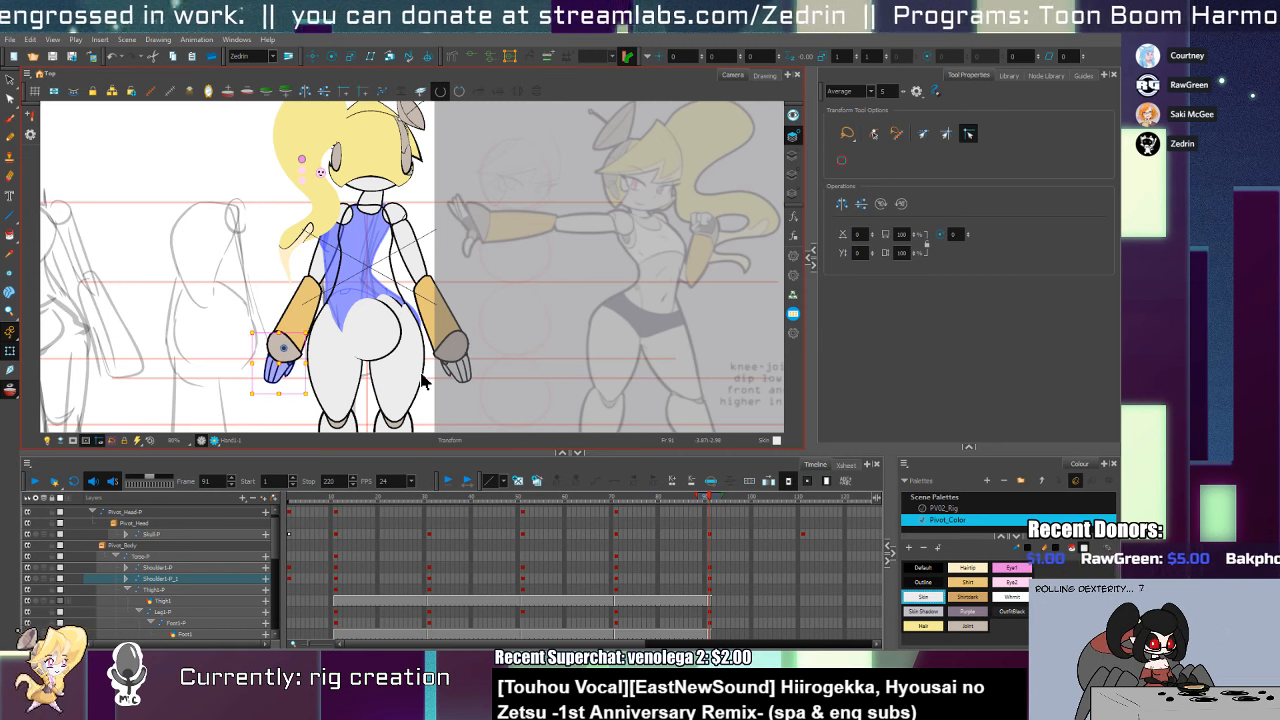
left_click(518, 482)
scroll(296, 361, "up", 3)
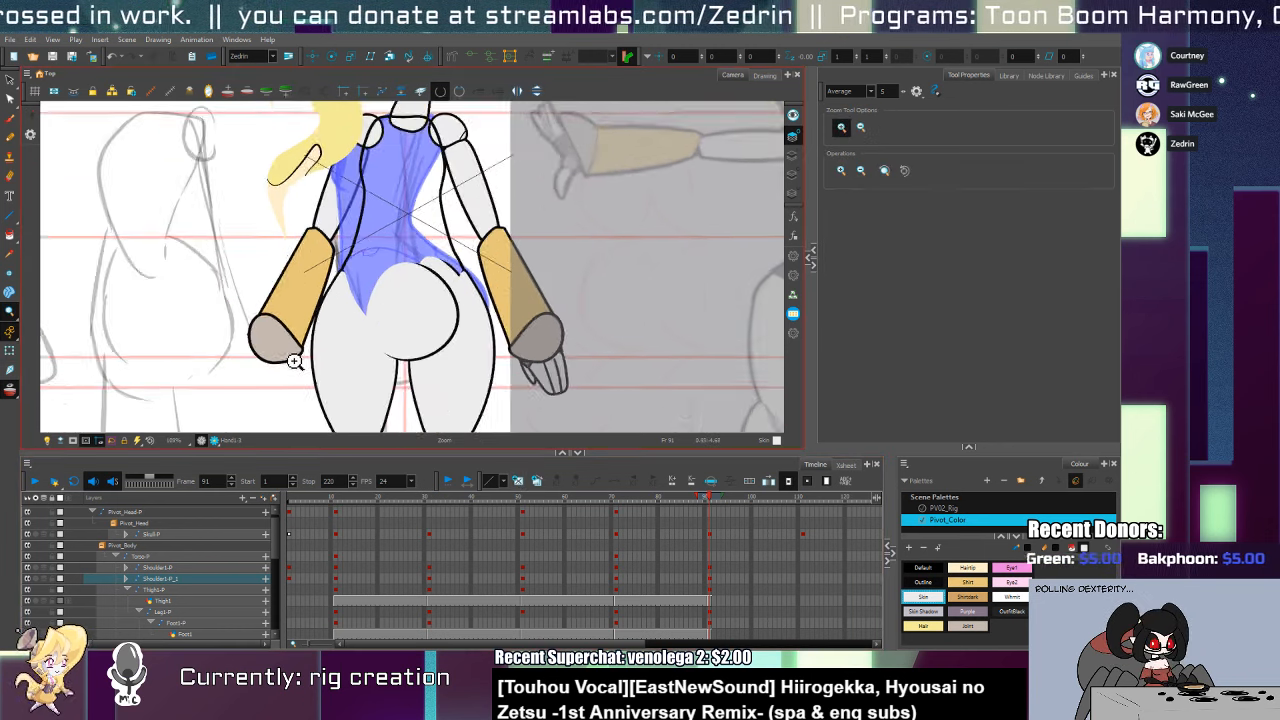
Draw the back-view hand outline and its finger dividing lines below the hair-side forearm with the Lineart pencil
key("alt+slash")
mouse_move(247, 345)
left_mouse_down()
mouse_move(240, 387)
mouse_move(252, 401)
mouse_move(295, 357)
mouse_move(292, 338)
mouse_move(262, 358)
left_mouse_up()
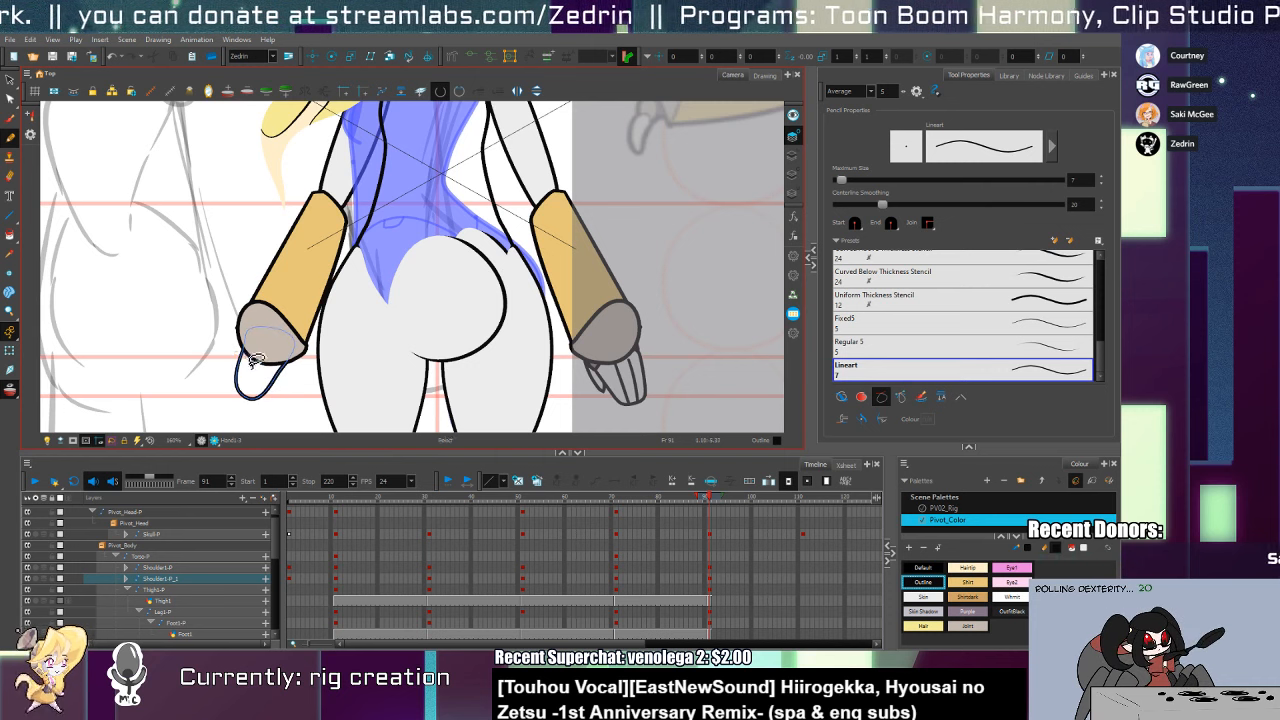
key("ctrl+z")
left_click_drag(257, 367, 242, 411)
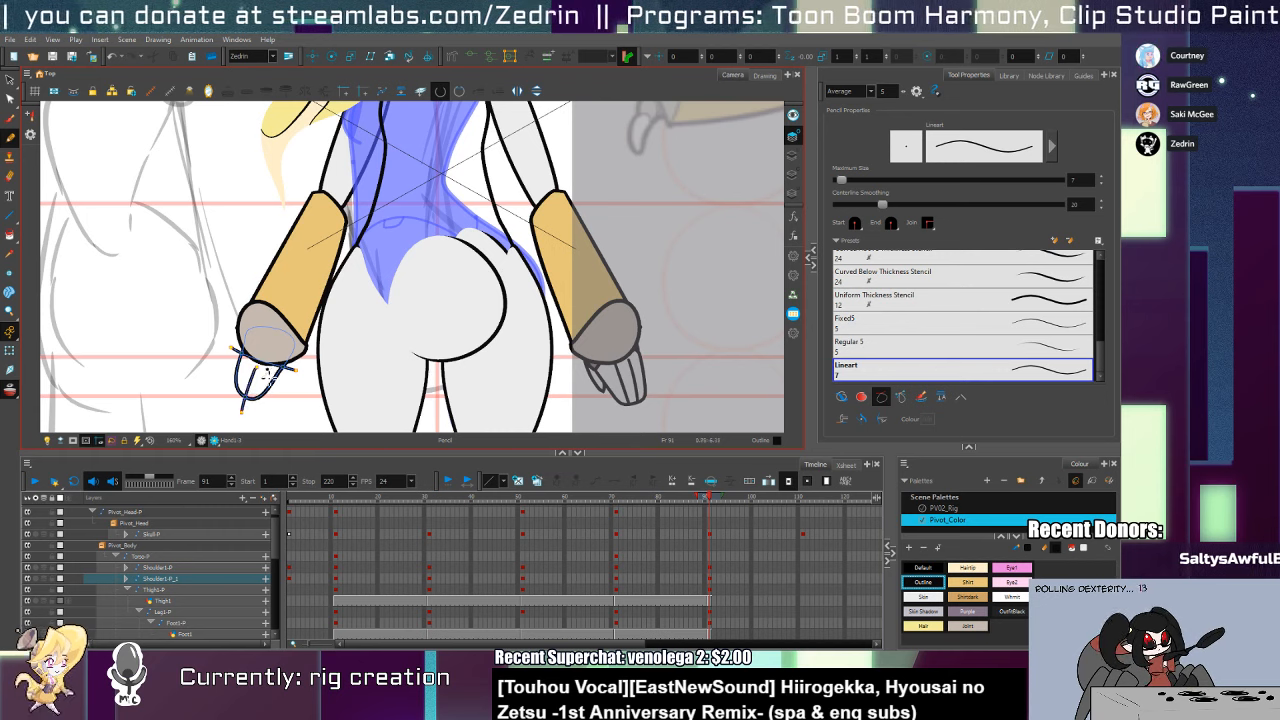
key("ctrl+z")
mouse_move(253, 362)
left_mouse_down()
mouse_move(236, 420)
mouse_move(268, 410)
left_mouse_up()
Trim the overhanging line ends around the hand and fingers with the Cutter
key("alt+t")
left_click_drag(298, 364, 286, 386)
left_click_drag(238, 343, 232, 355)
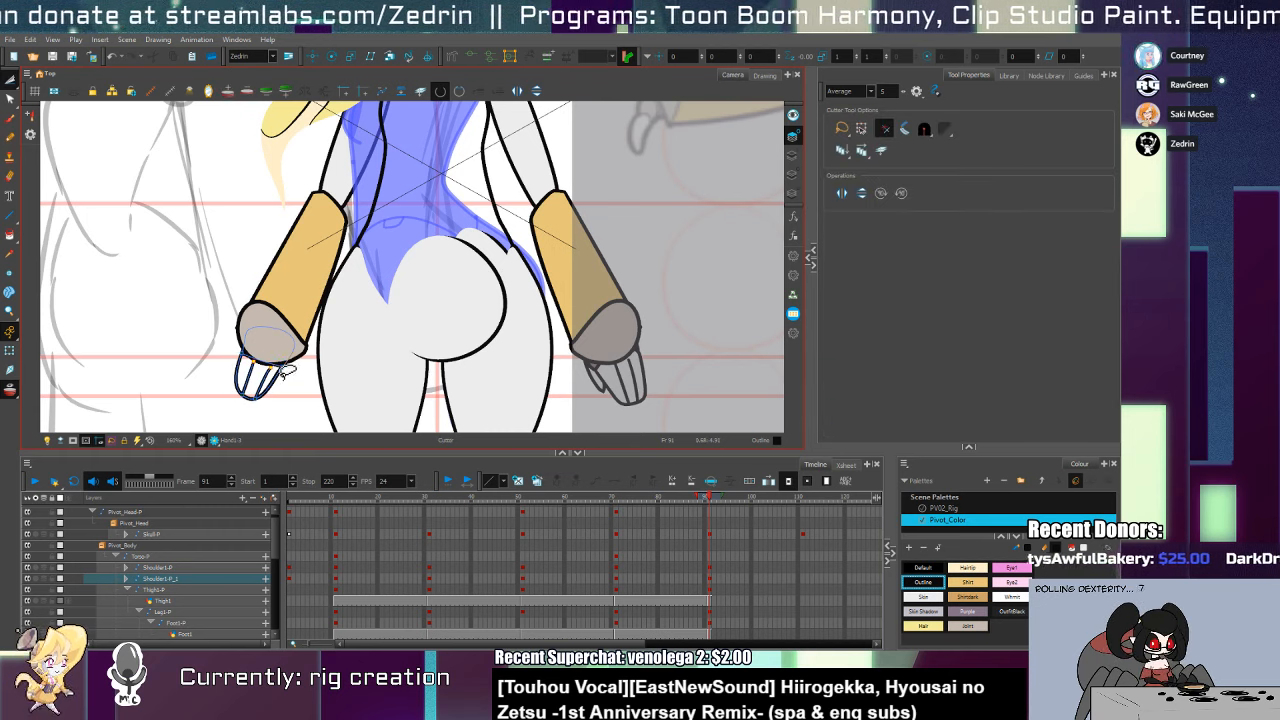
key("alt+s")
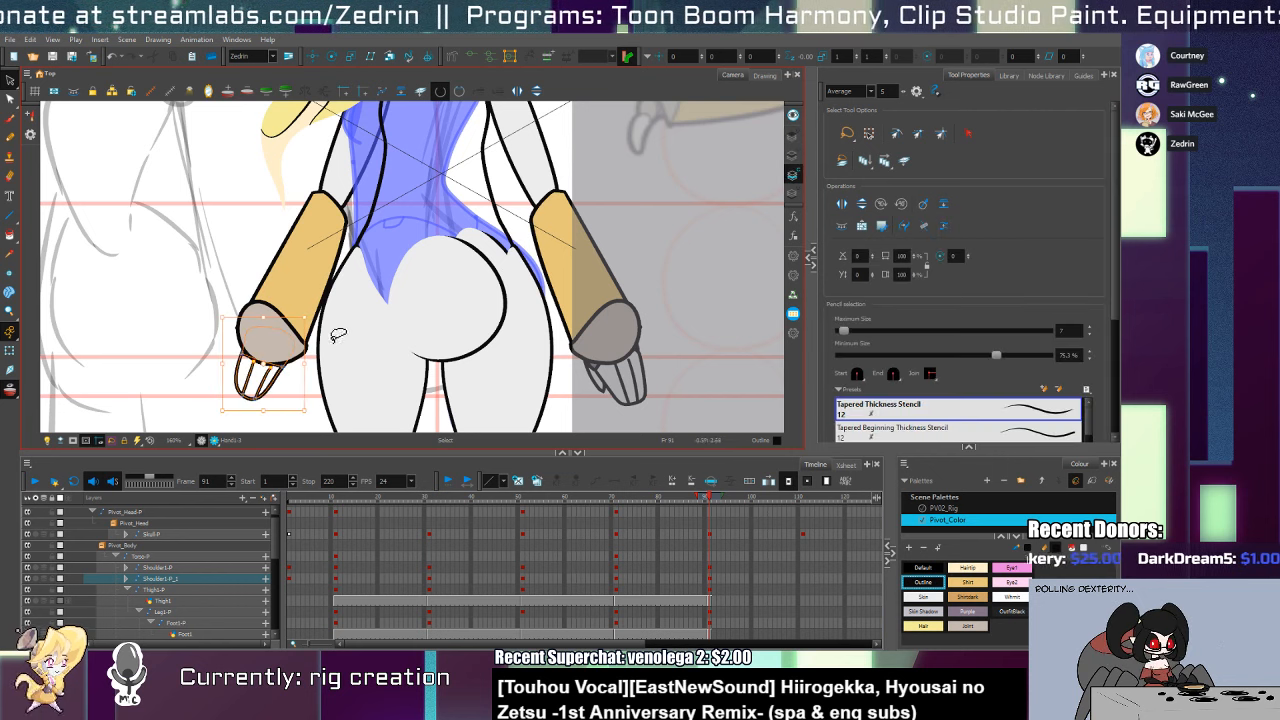
Draw a narrow thumb on the inner side of the hand with the Lineart pencil
key("alt+z")
left_click(290, 360)
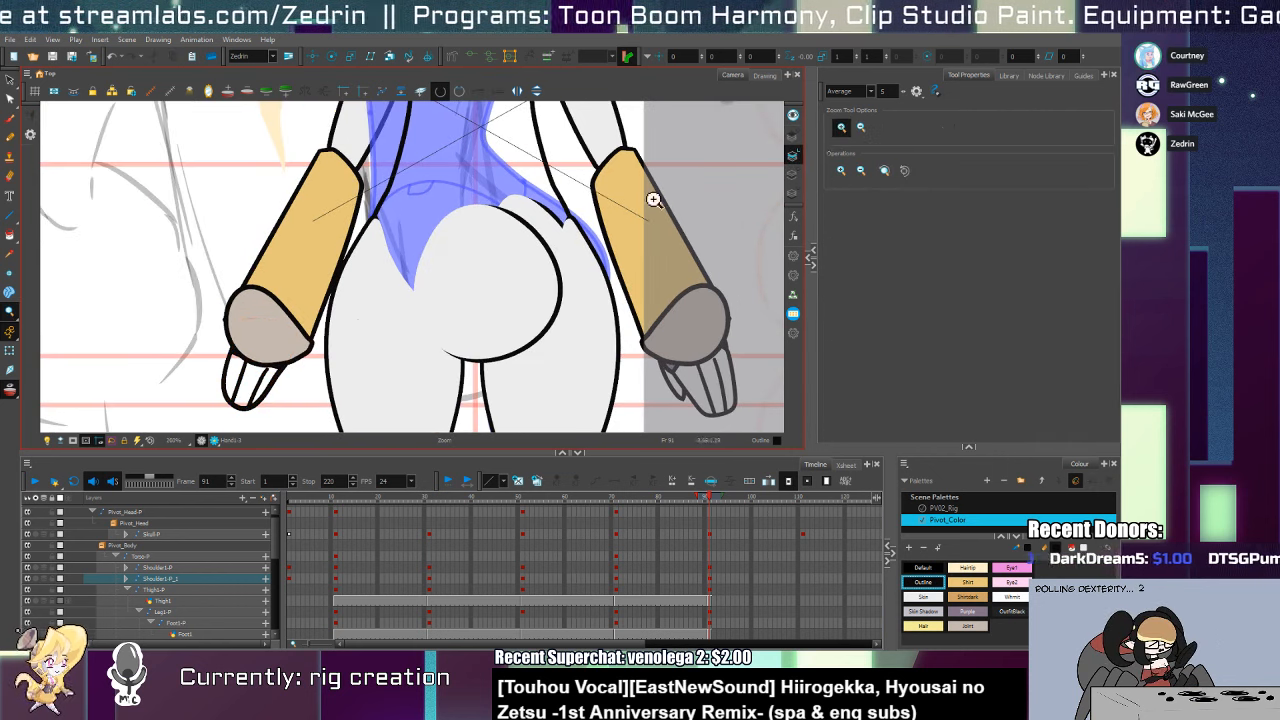
key("alt+slash")
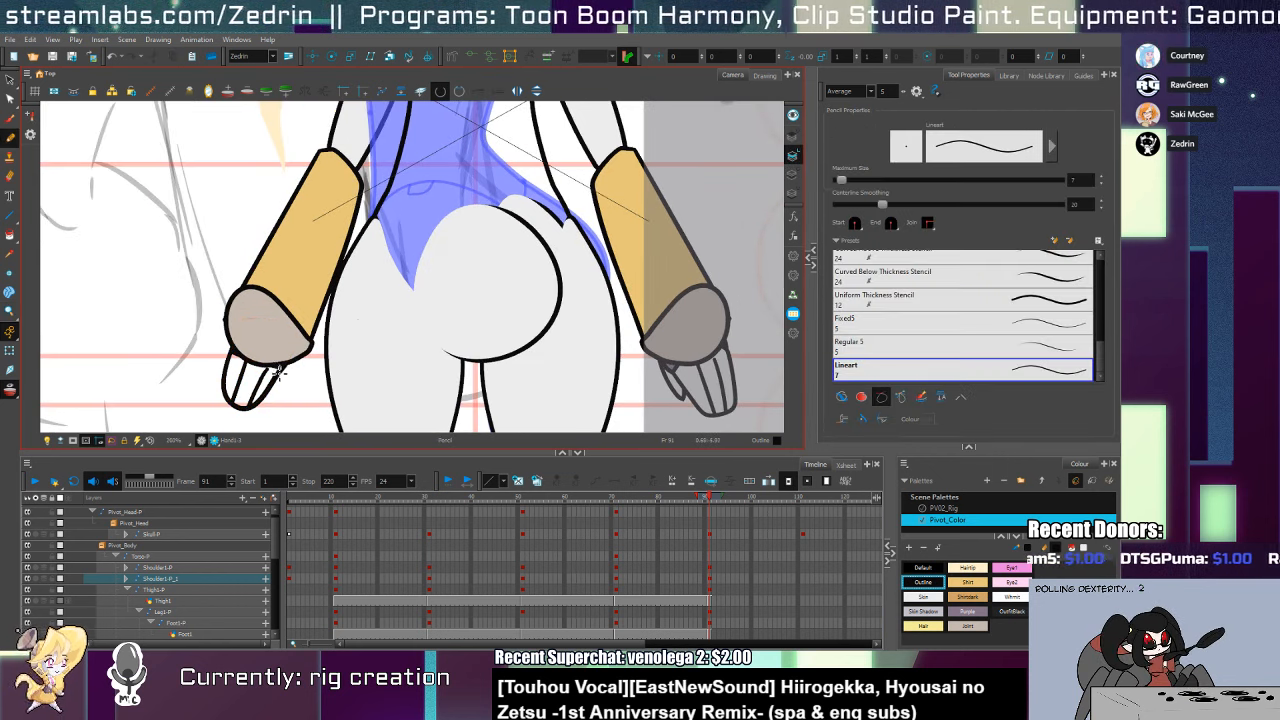
left_click_drag(279, 354, 274, 395)
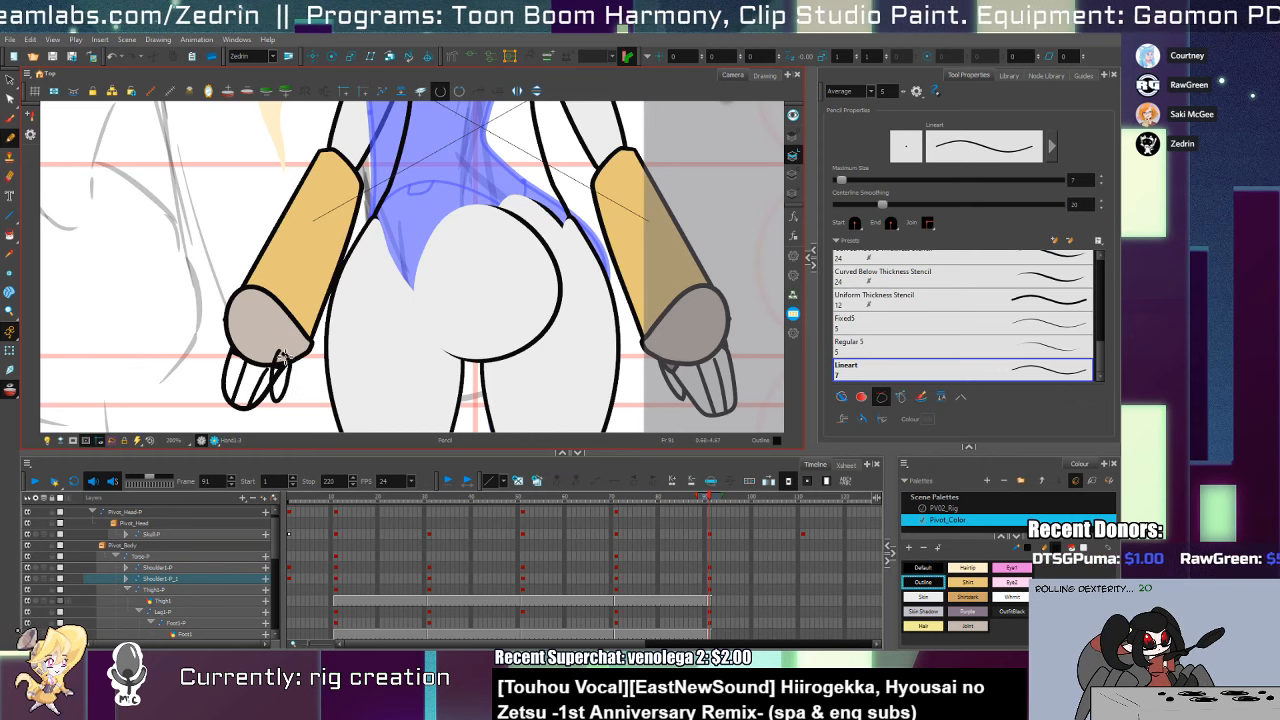
Paint the hand and thumb with Skin and the wrist area with Purple, and select the adjoining forearm
key("alt+i")
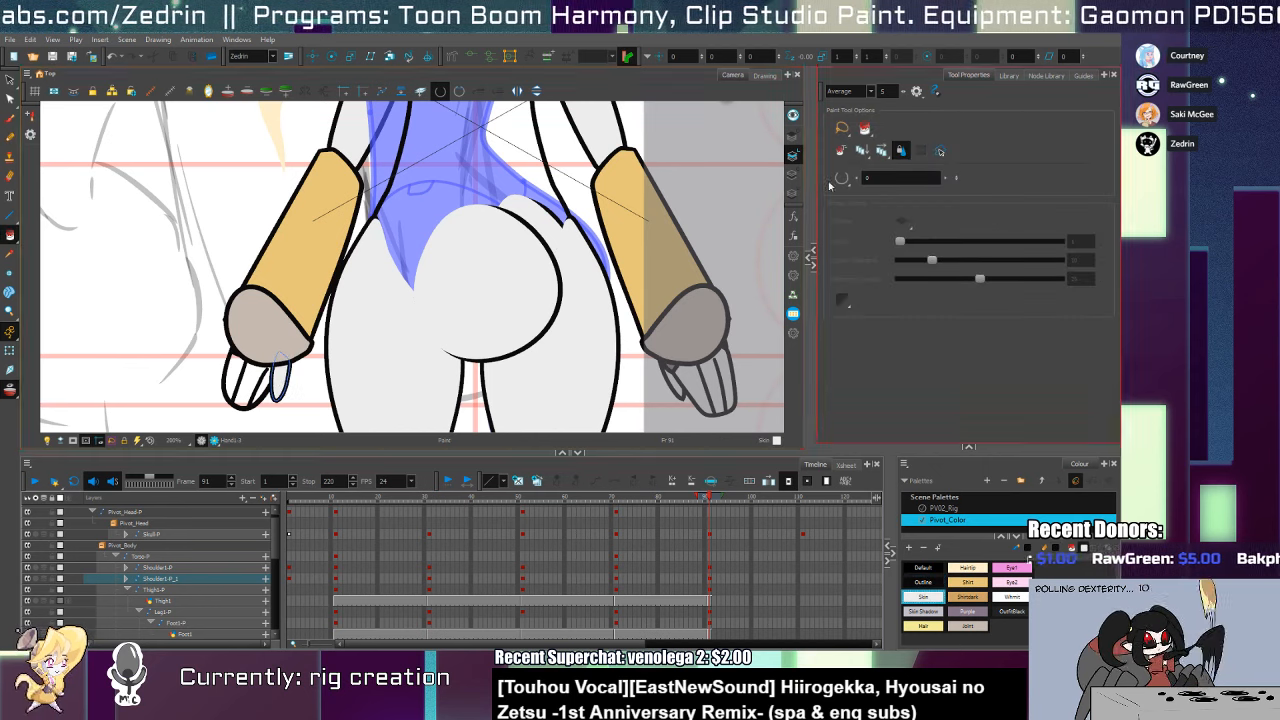
left_click(960, 611)
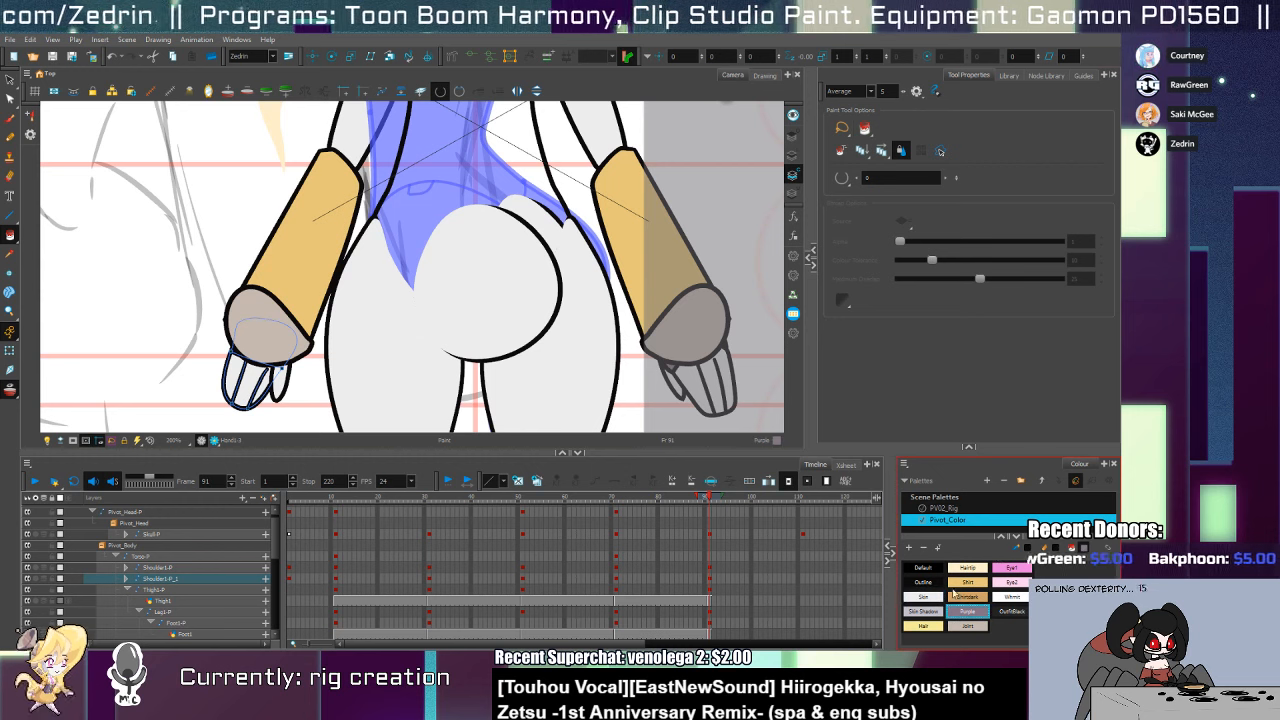
left_click(276, 344)
key("shift+t")
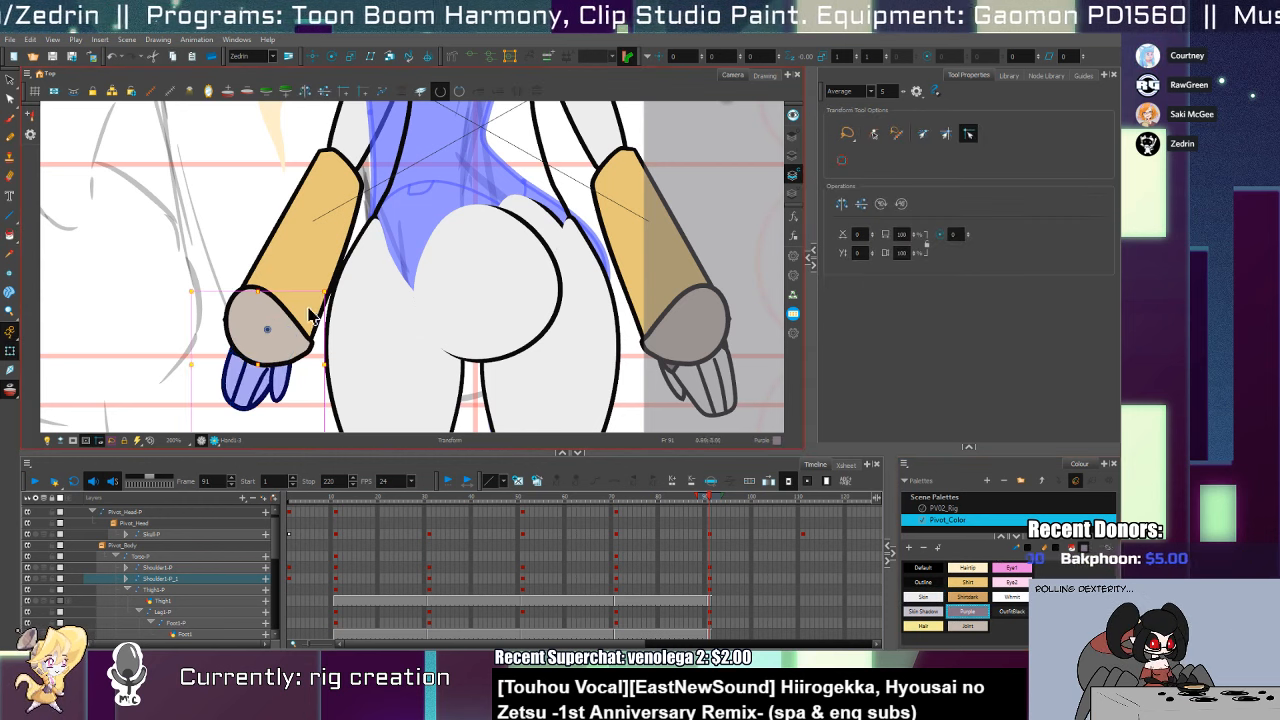
left_click(315, 315)
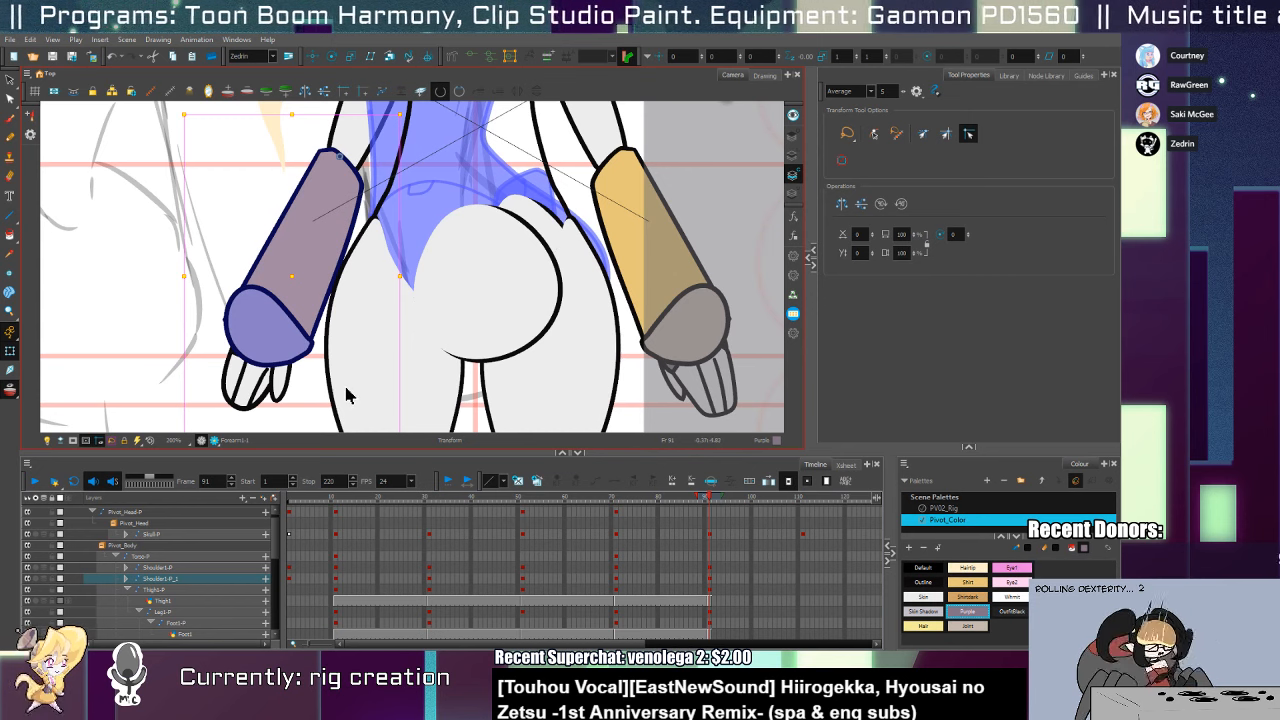
Reshape the hair-side forearm's cuff with the Contour Editor so its lower edge arches up above the hand
key("alt+s")
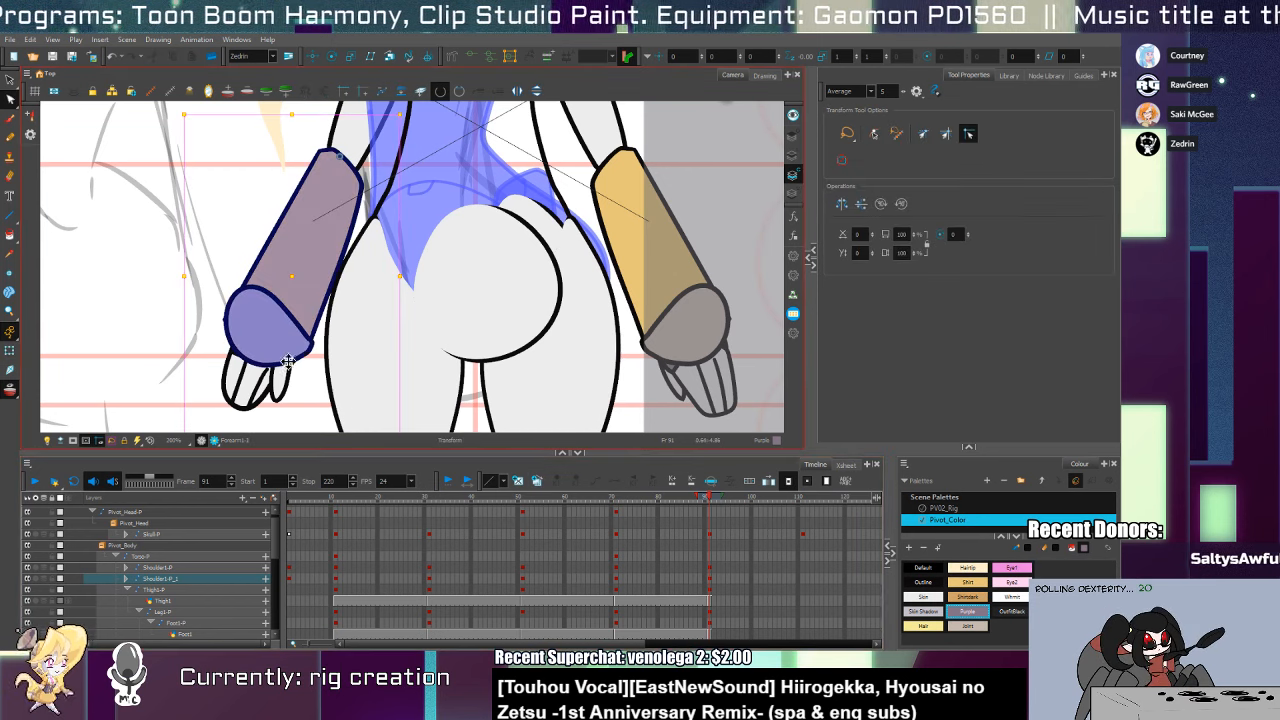
left_click(793, 155)
key("alt+q")
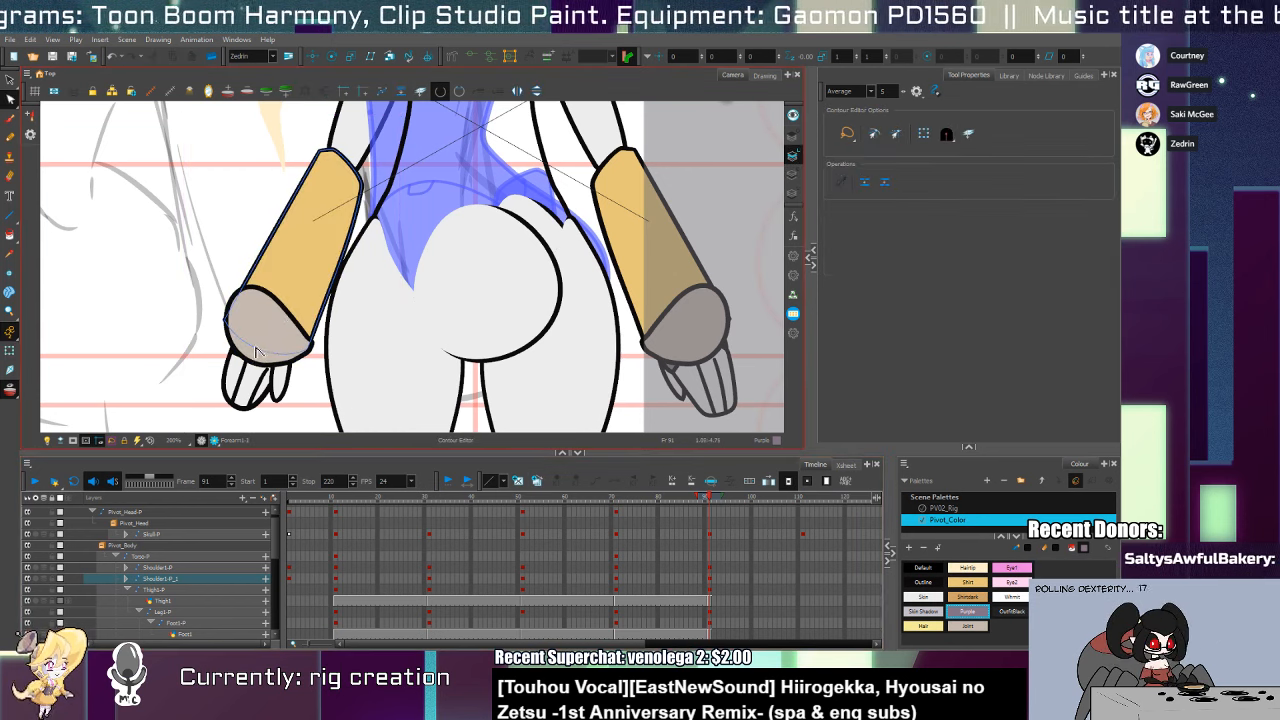
left_click(793, 135)
left_click(241, 360)
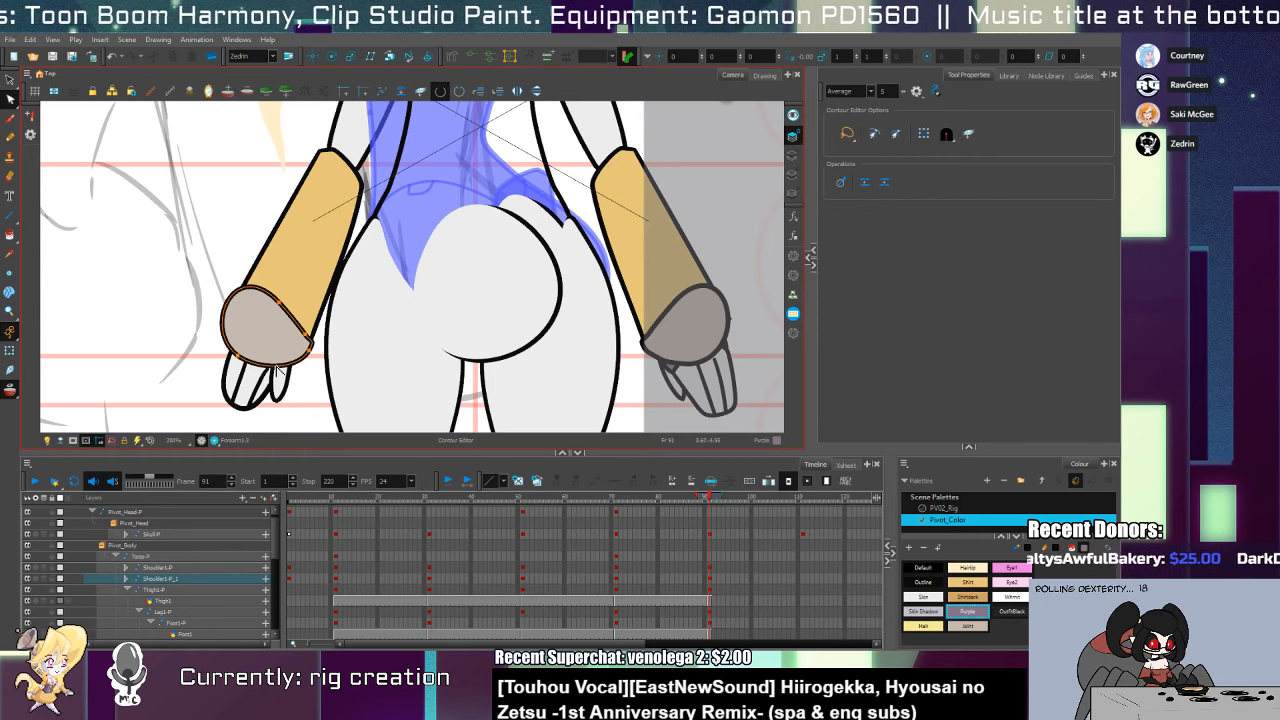
mouse_move(270, 366)
left_mouse_down()
mouse_move(270, 352)
mouse_move(233, 355)
mouse_move(271, 343)
left_mouse_up()
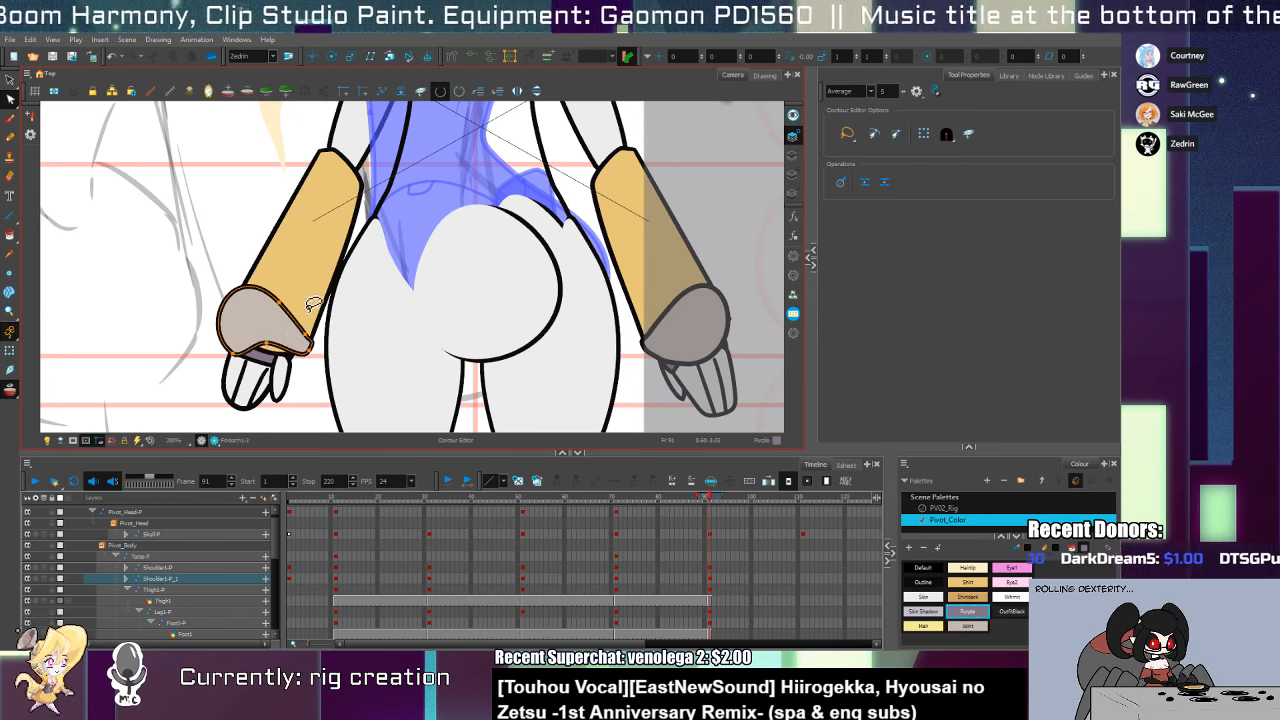
Pull the forearm's lower end contour up inside the reshaped cuff with the Contour Editor on its own art layer
key("alt+s")
key("alt+q")
left_click(792, 156)
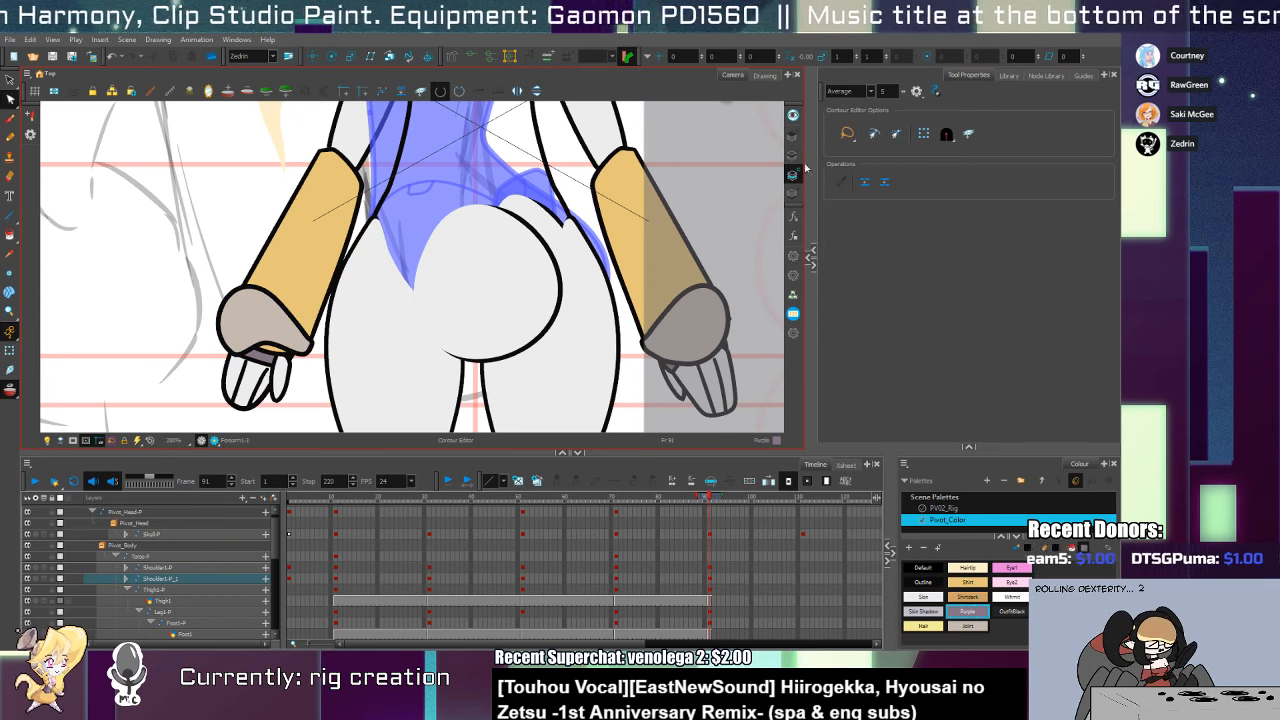
left_click_drag(229, 328, 236, 323)
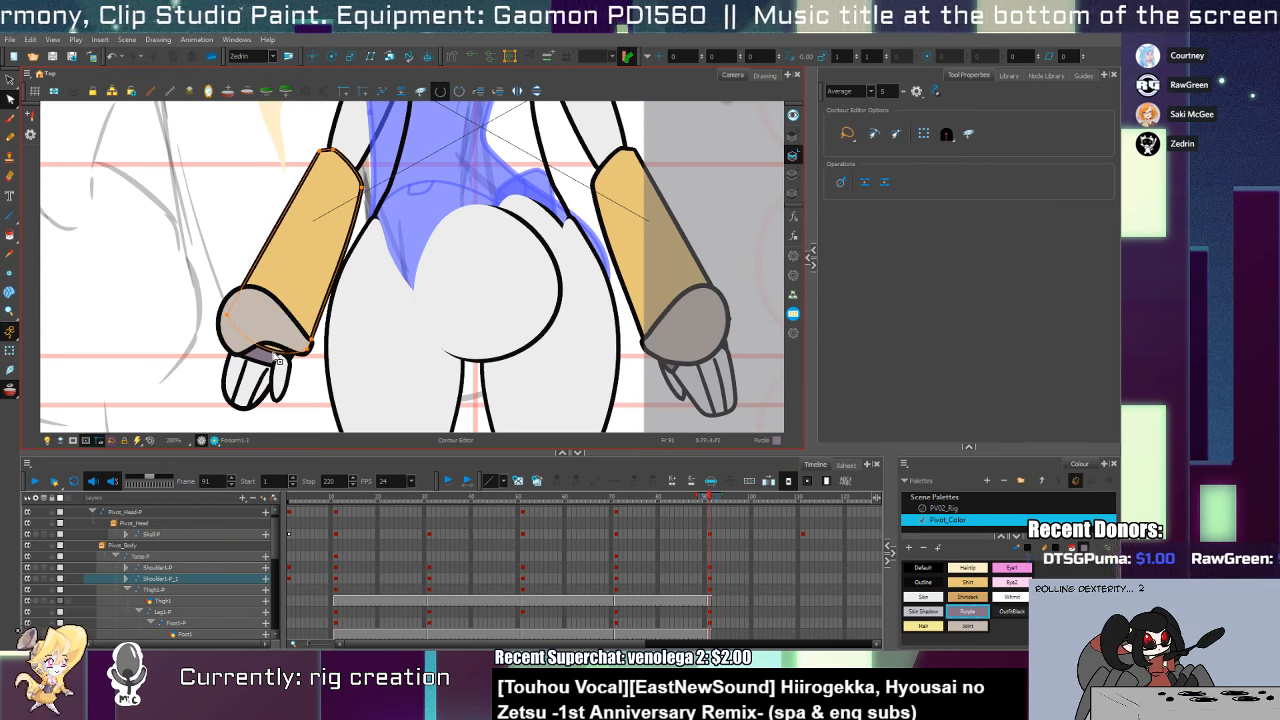
key("alt+z")
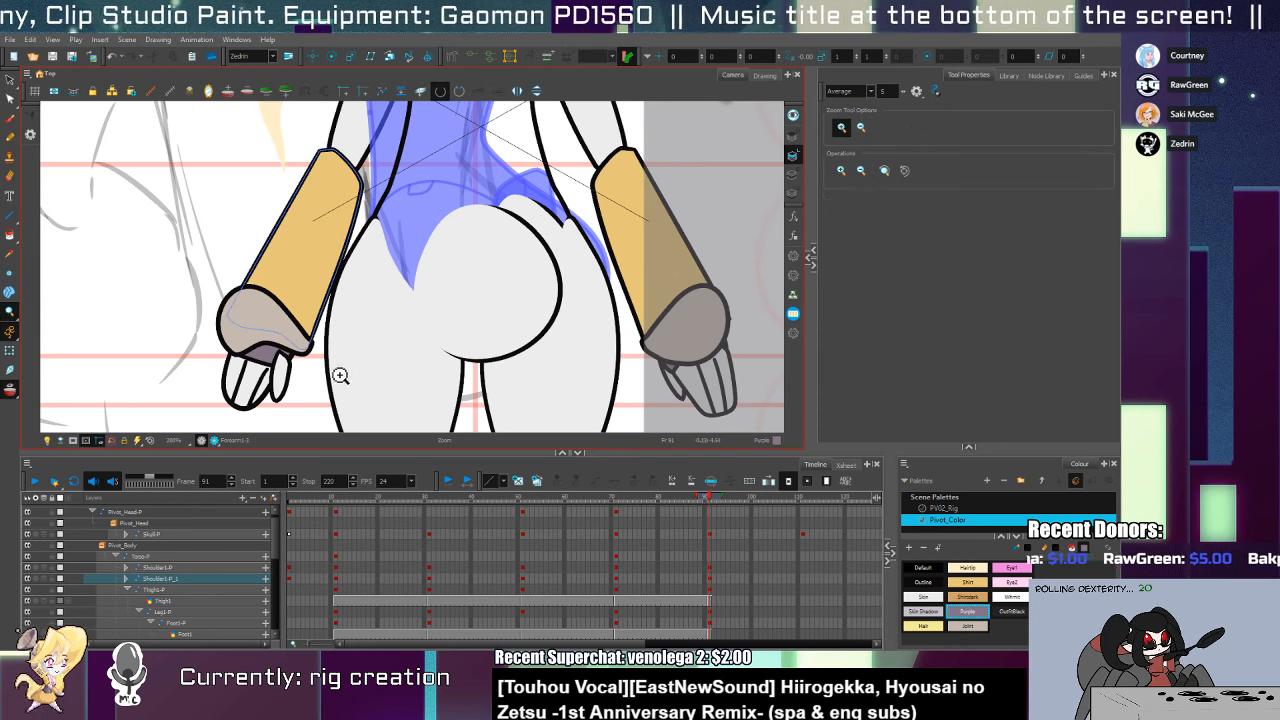
Adjust the hair-side hand's thumb and move it slightly away from the fingers toward the body
key("alt+s")
left_click(283, 384)
key("alt+q")
left_click(292, 365)
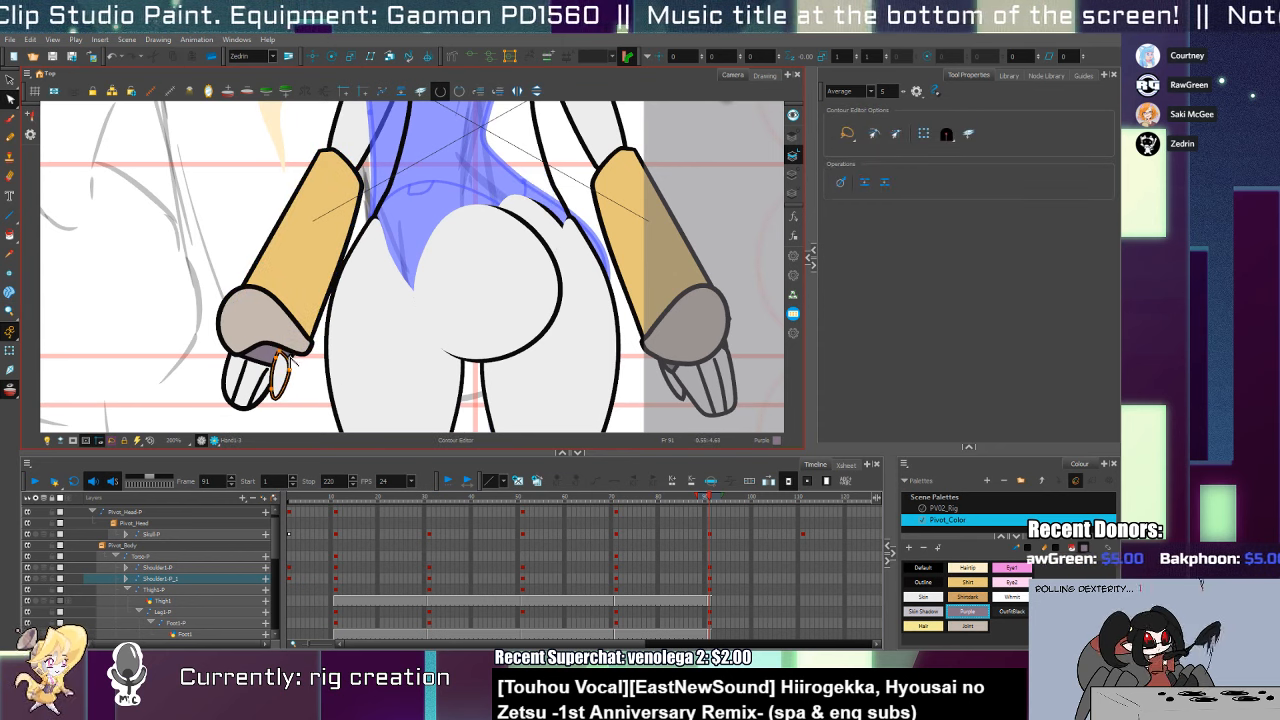
key("alt+s")
left_click(294, 371)
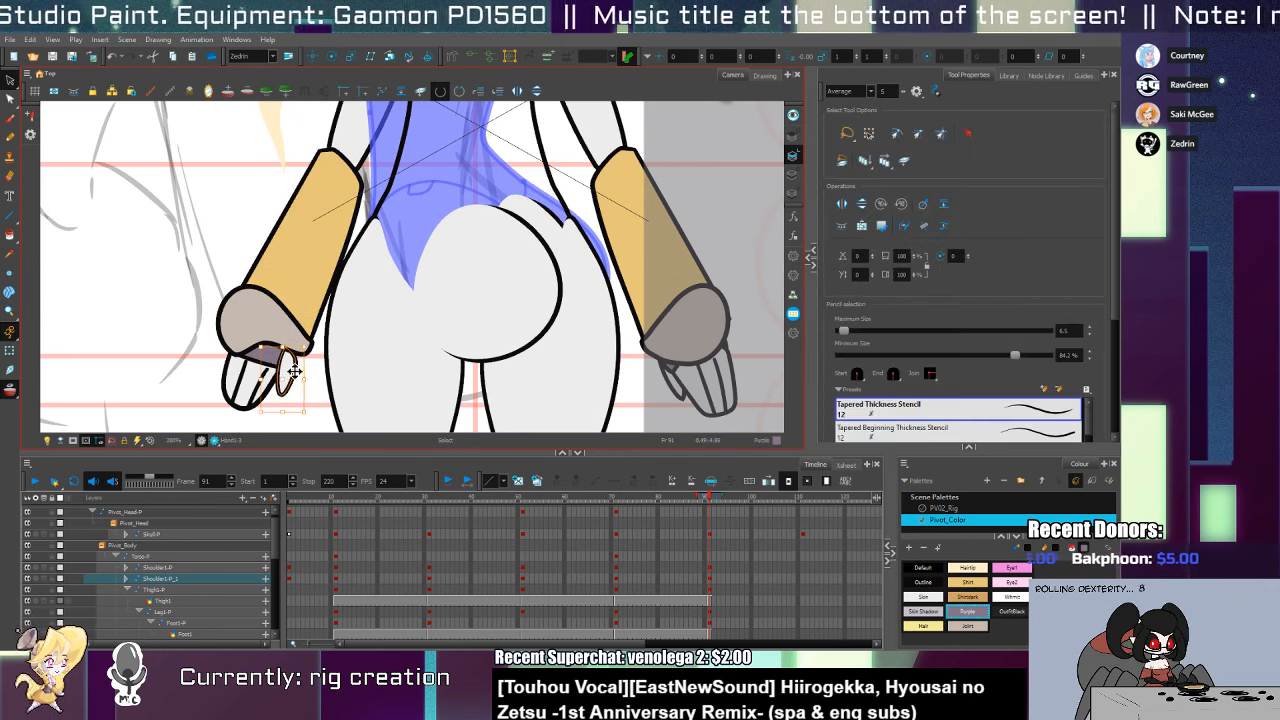
key("Escape")
Swap the opposite arm's hand and forearm to the new back-view hand and arched-cuff drawings
key("shift+t")
left_click(722, 386)
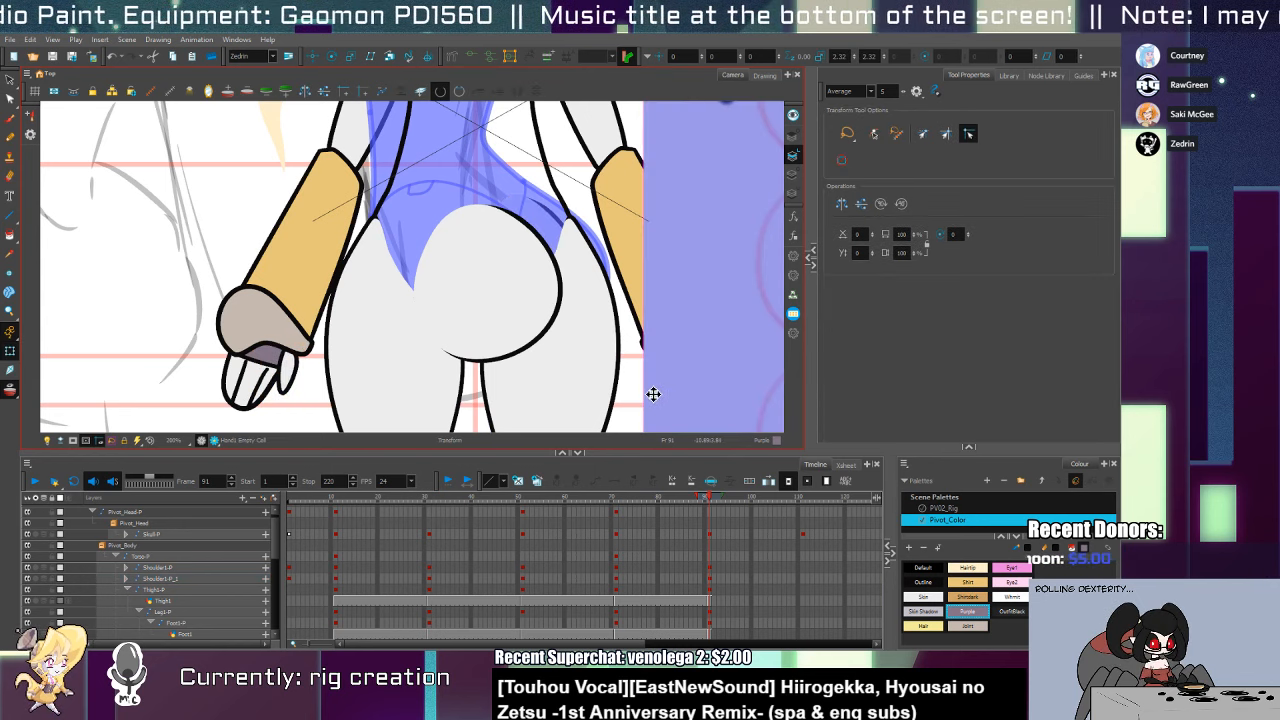
left_click(705, 398)
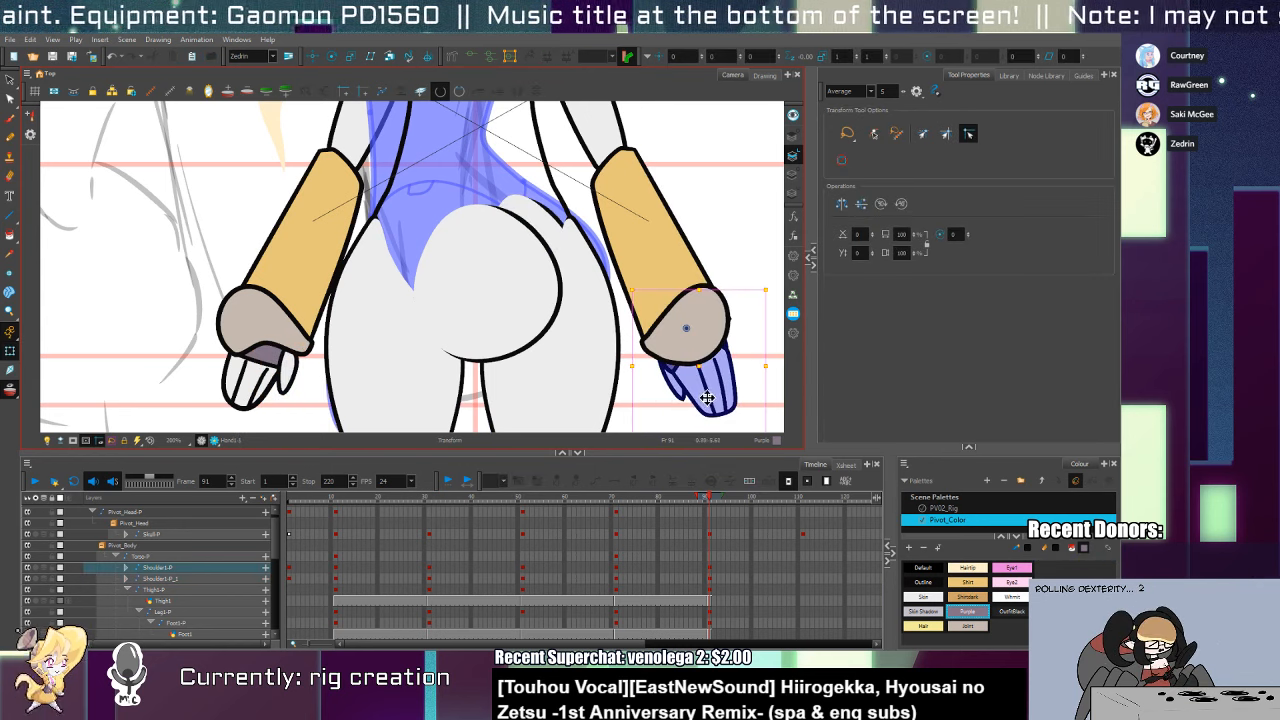
key("bracketright")
key("bracketright")
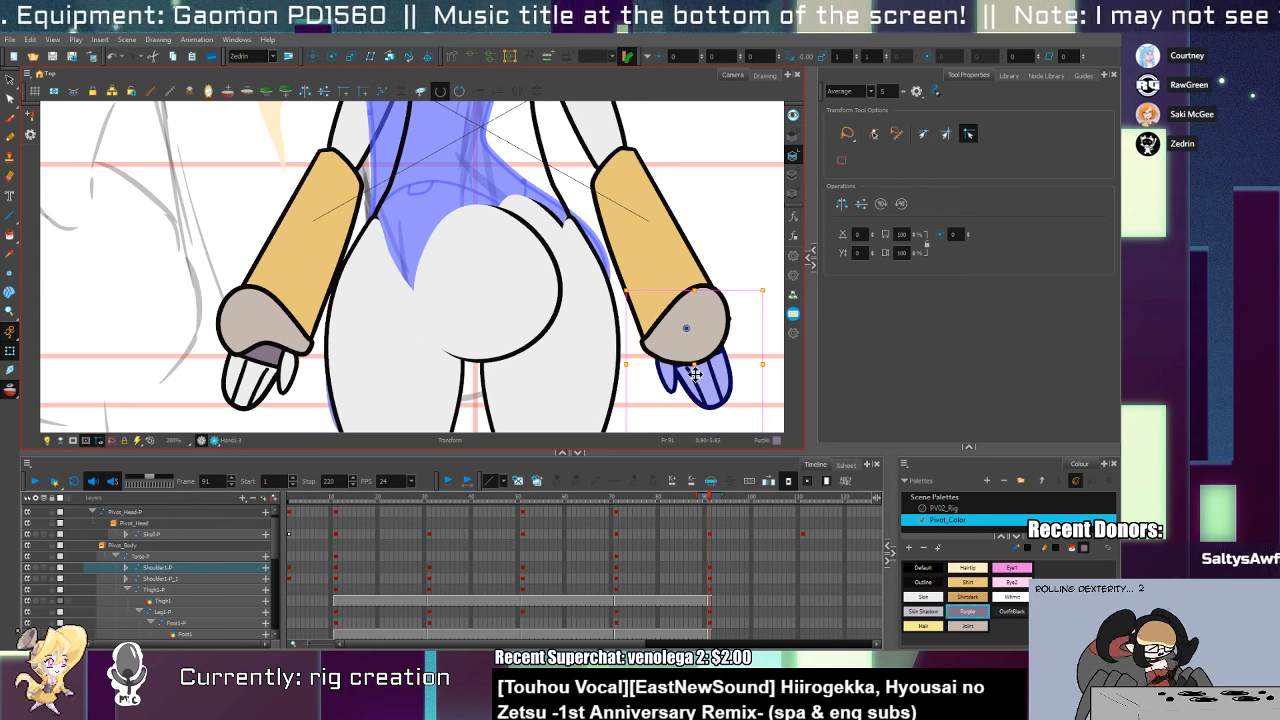
left_click(702, 348)
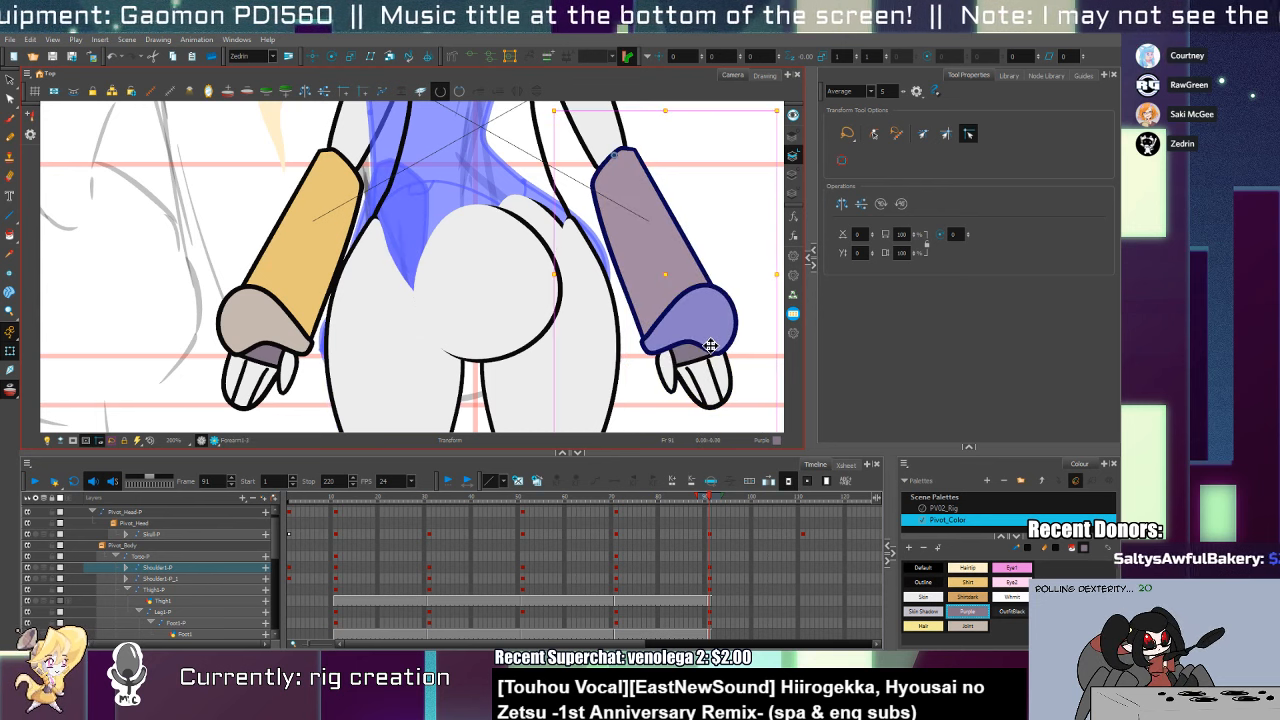
Select the neck and swap it to the straight, symmetrical drawing for the back view
mouse_move(702, 348)
left_mouse_down()
mouse_move(366, 463)
mouse_move(349, 438)
mouse_move(363, 602)
left_mouse_up()
left_click(325, 313)
key("bracketleft")
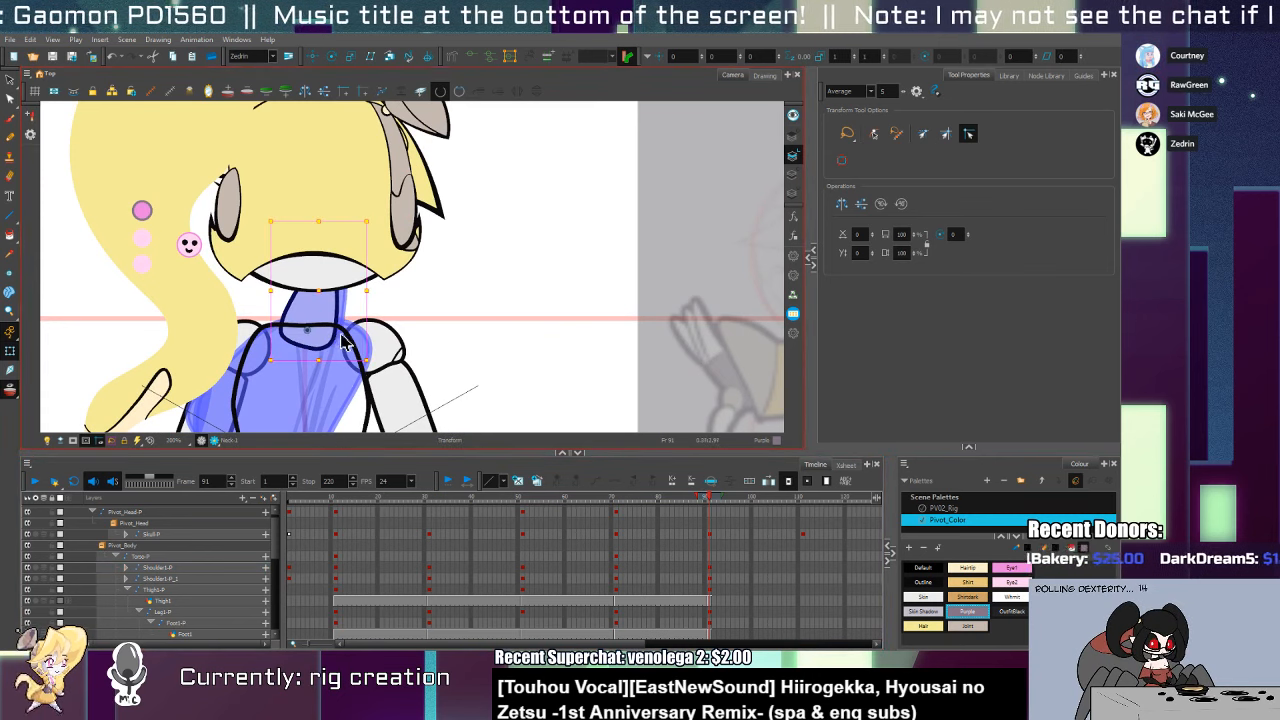
key("bracketleft")
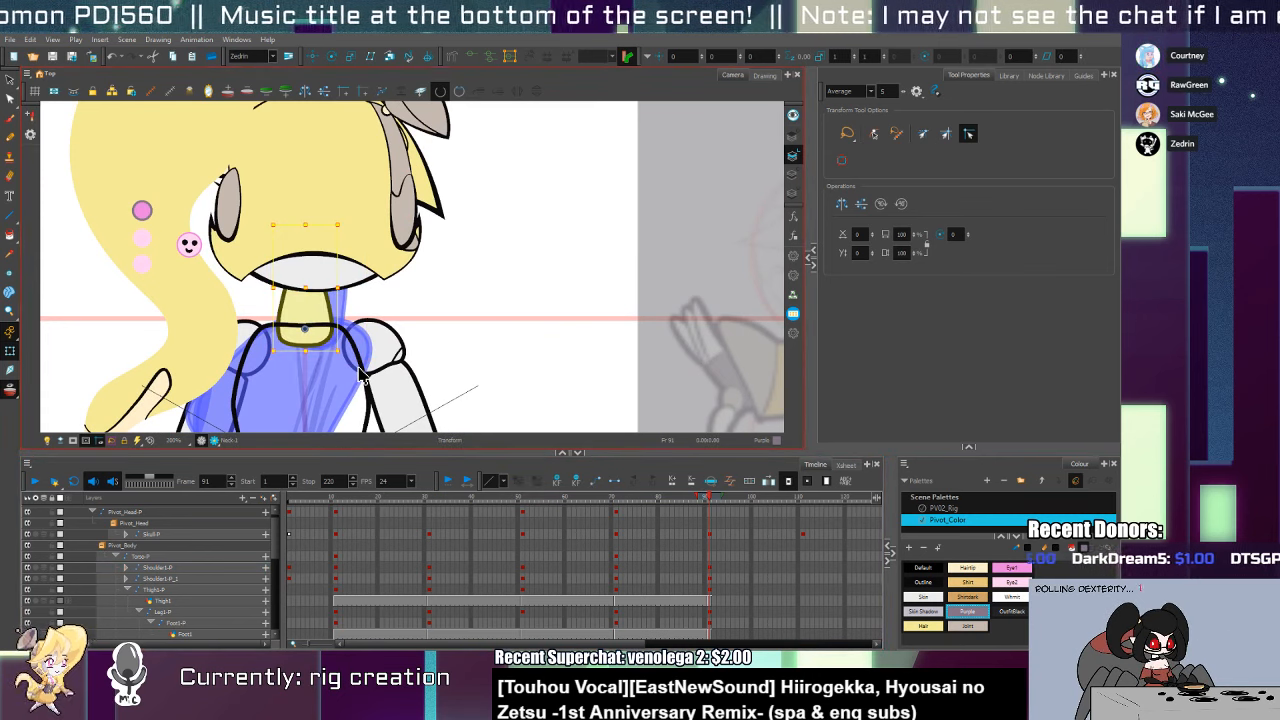
Shift the whole head slightly toward the hair side to centre it over the neck, and layer it behind the neck
key("ctrl+a")
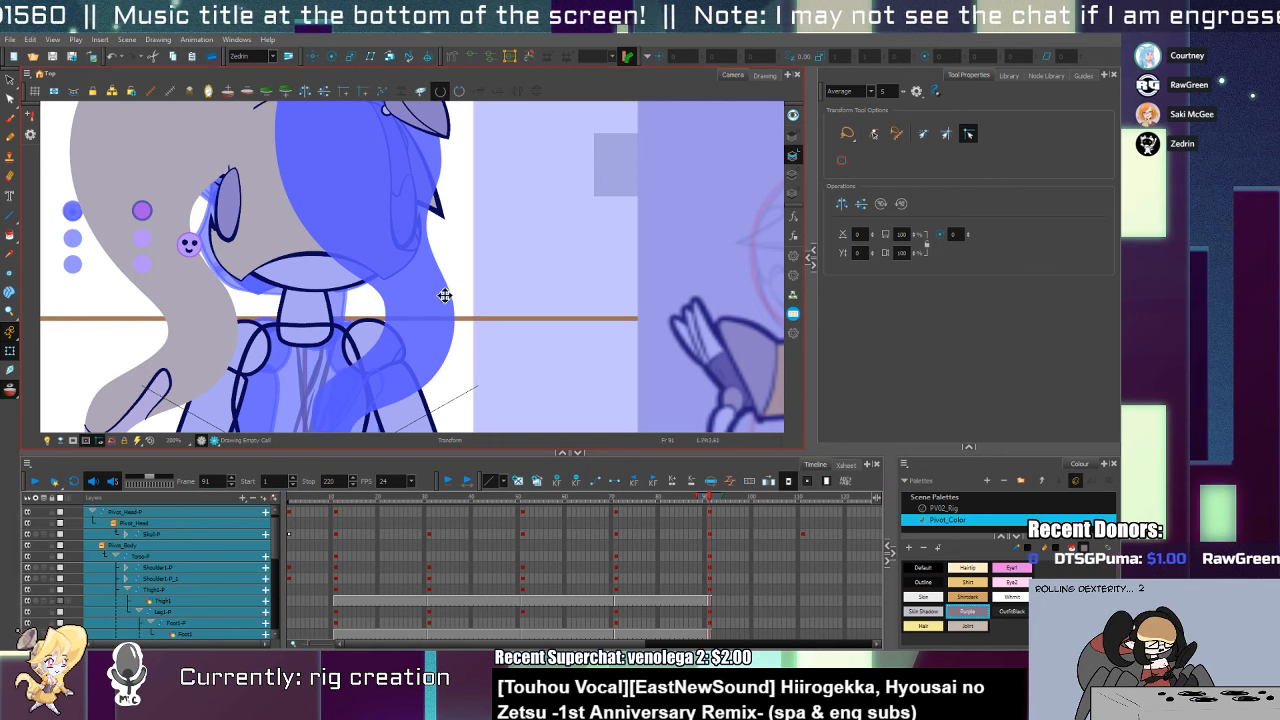
left_click(338, 290)
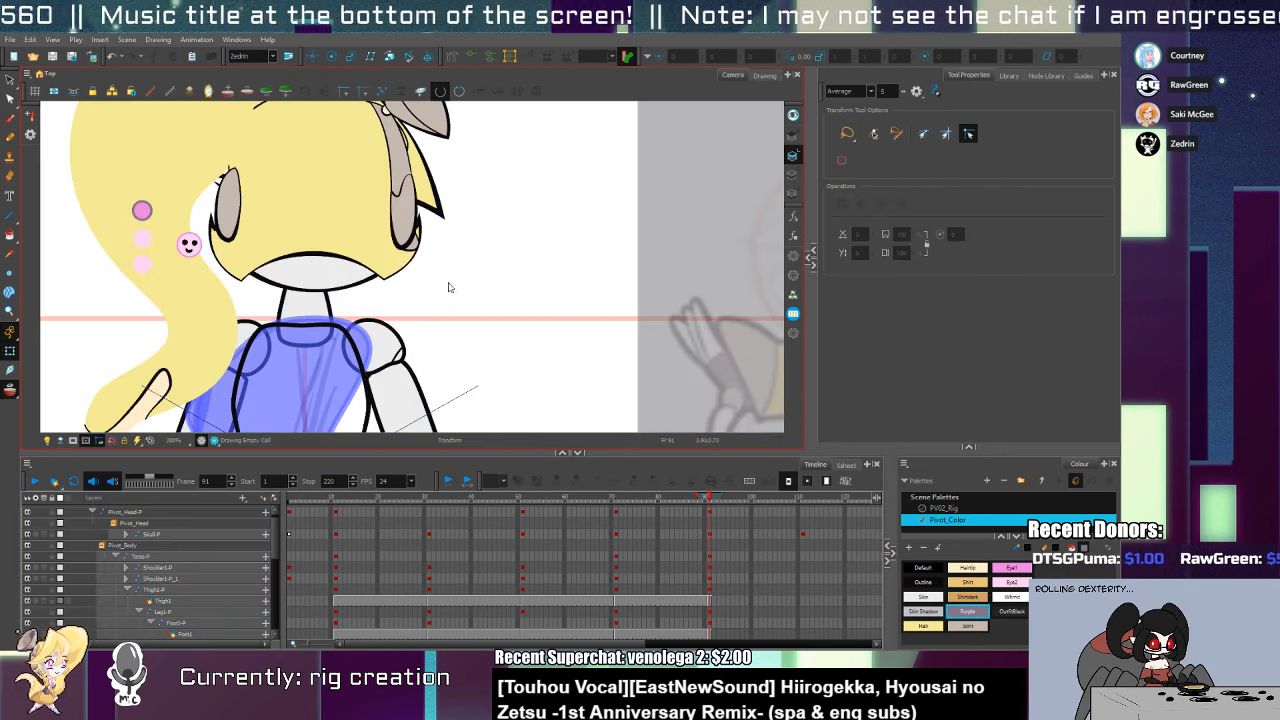
left_click(340, 289)
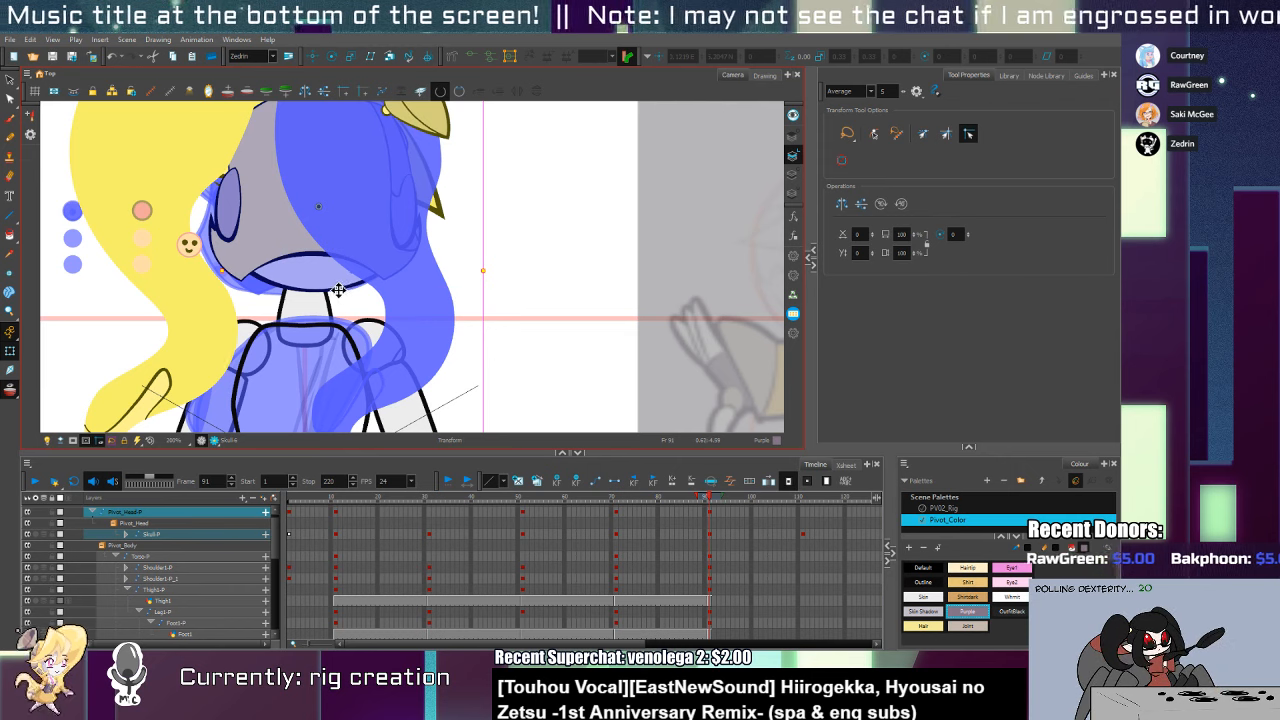
left_click_drag(339, 290, 329, 291)
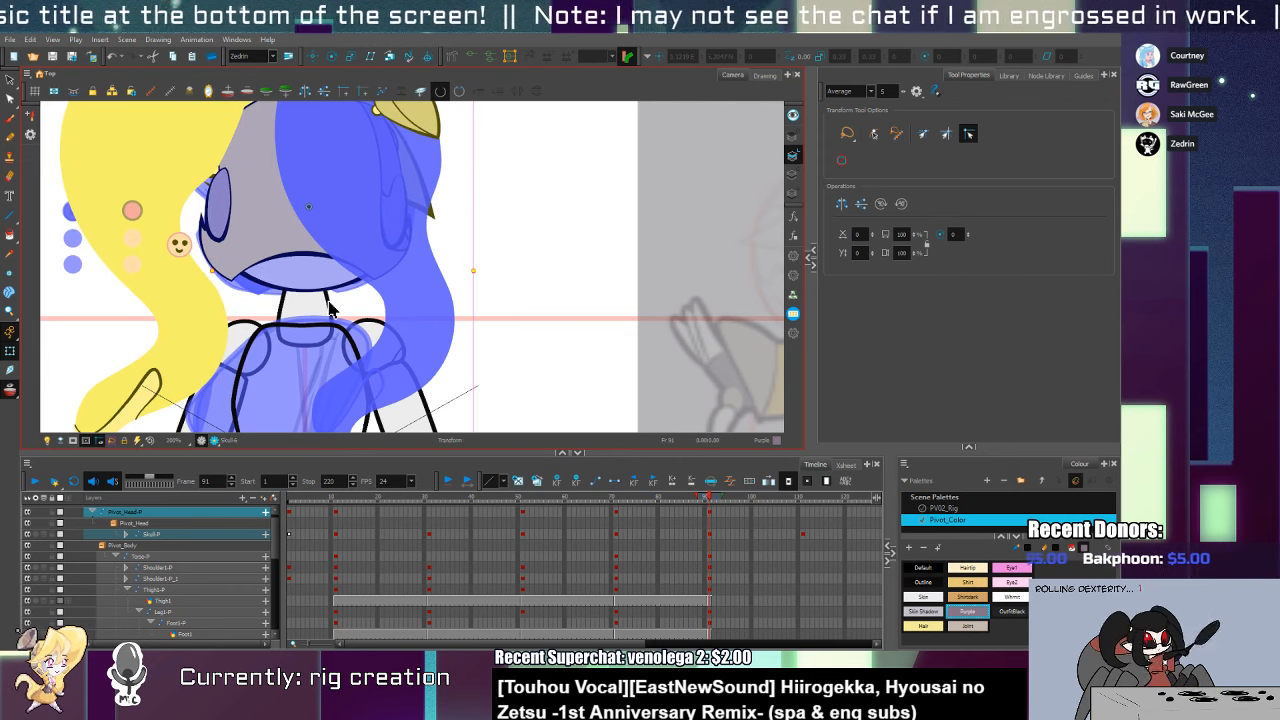
key("alt+Up")
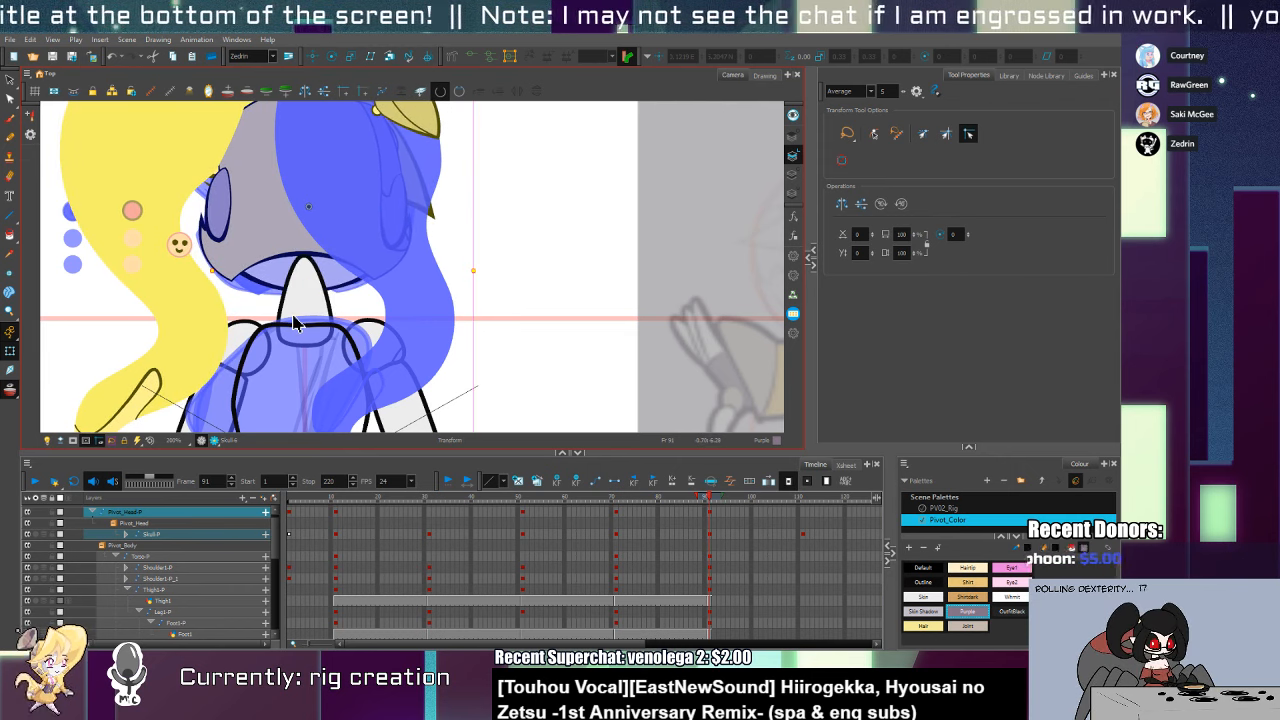
Lower and flatten the neck's pointed top with the Contour Editor
left_click(303, 290)
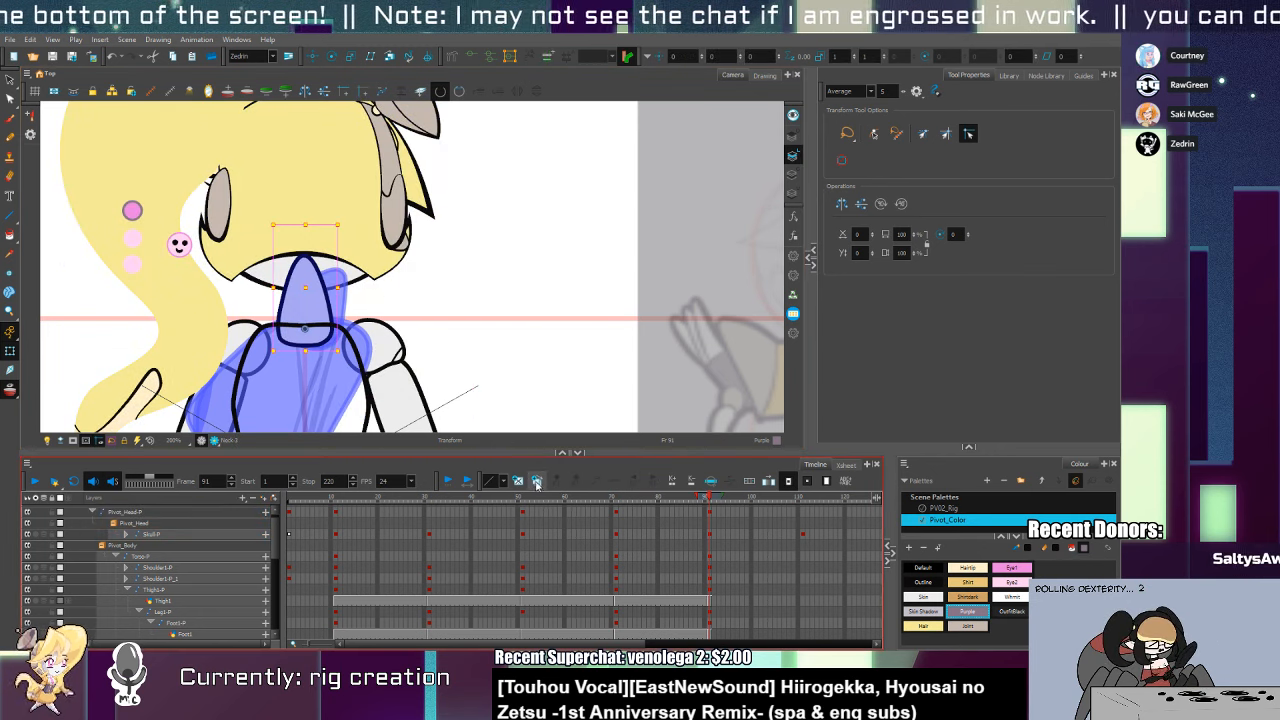
key("alt+q")
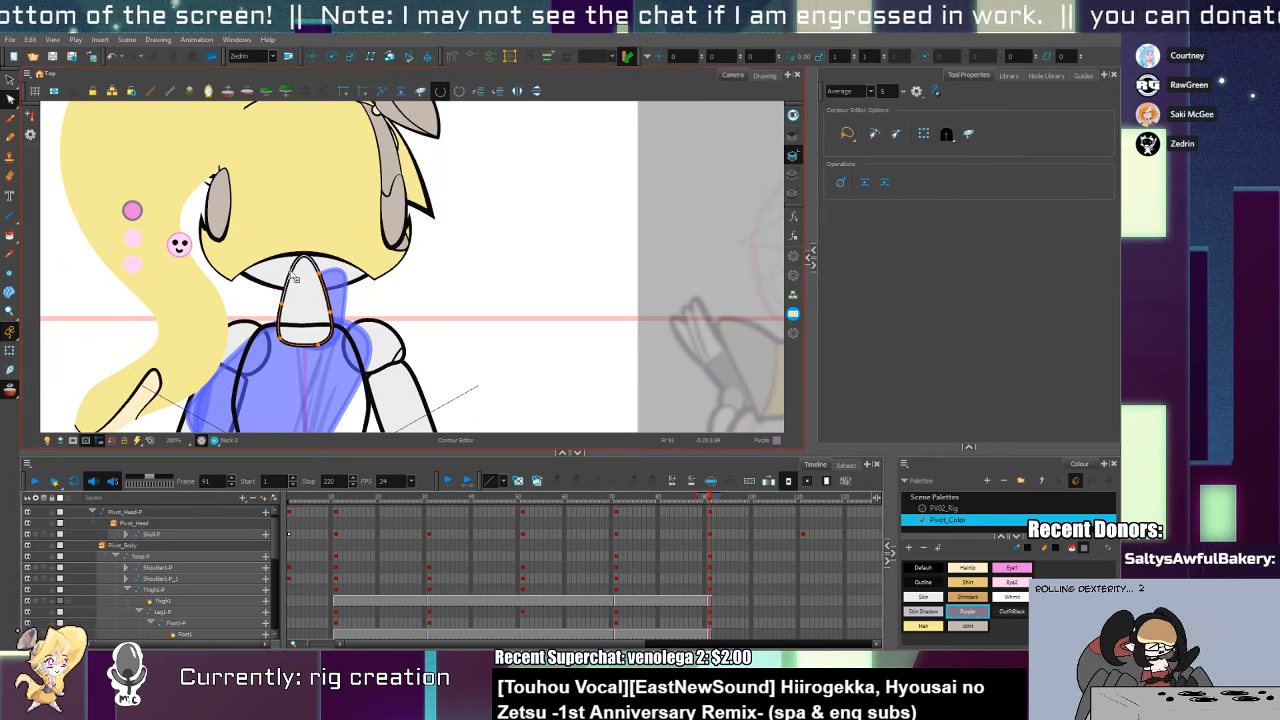
left_click(316, 270)
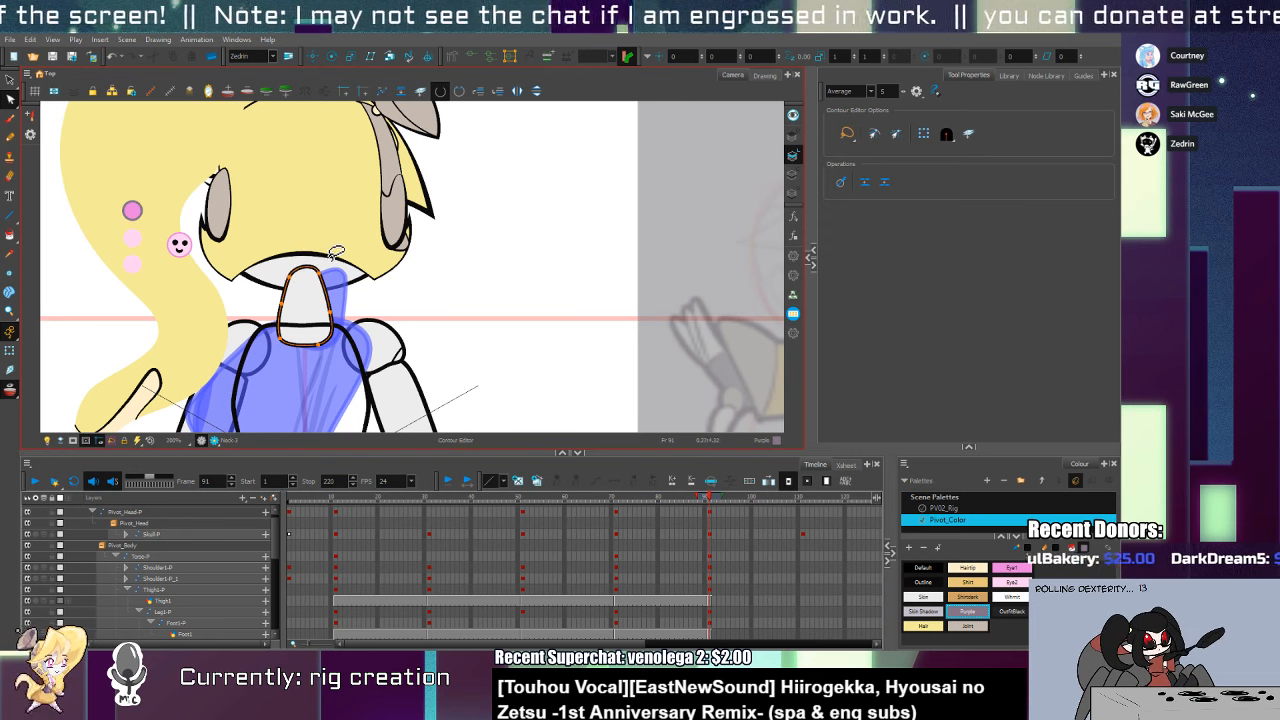
Try to flip the buttock drawing and place it over the hair-side thigh
scroll(331, 284, "down", 1)
key("shift+2")
left_click(346, 318)
left_click_drag(347, 321, 303, 333)
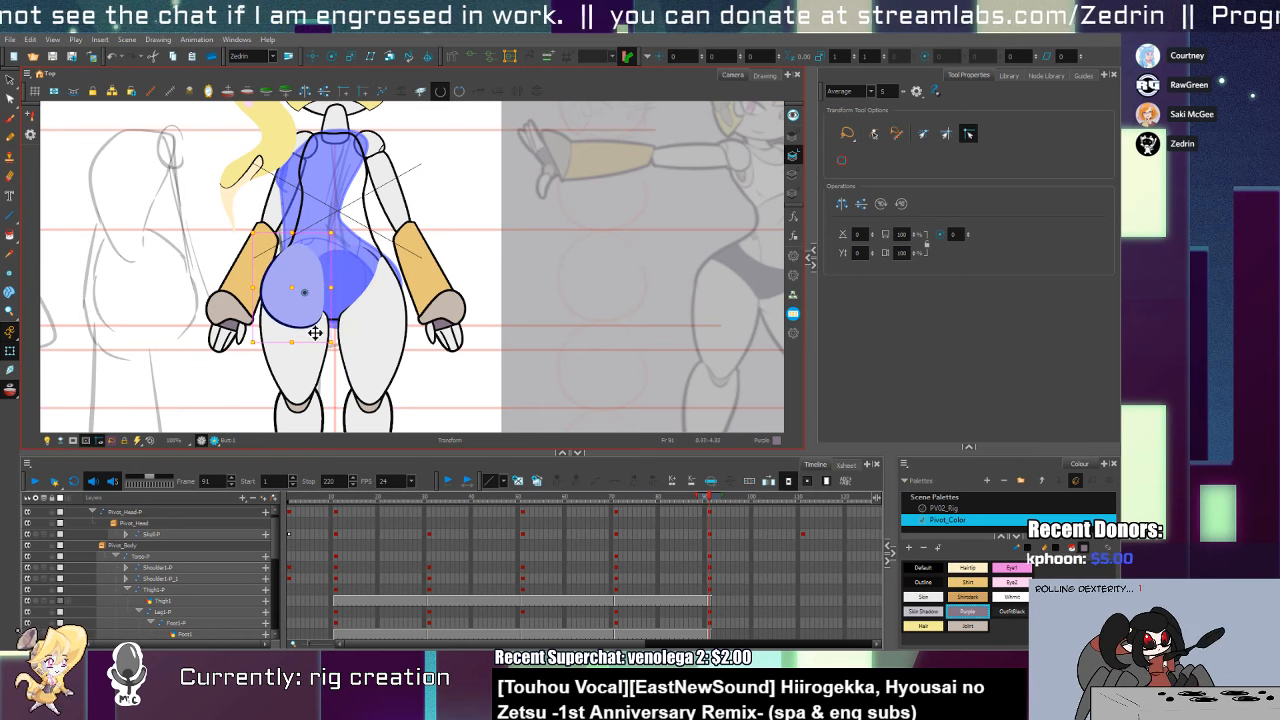
key("ctrl+z")
Reposition and resize the second buttock shape to fit over the thigh opposite the hair side
left_click_drag(378, 274, 334, 280)
left_click(372, 262)
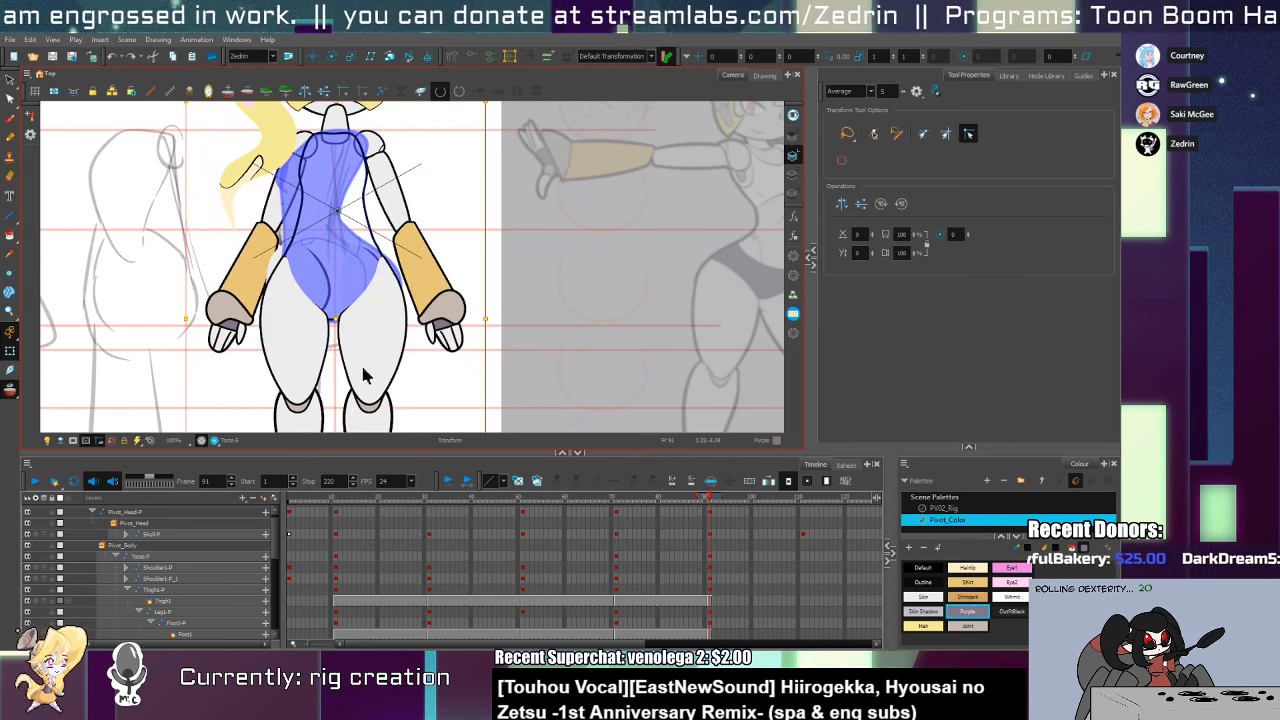
left_click(352, 282)
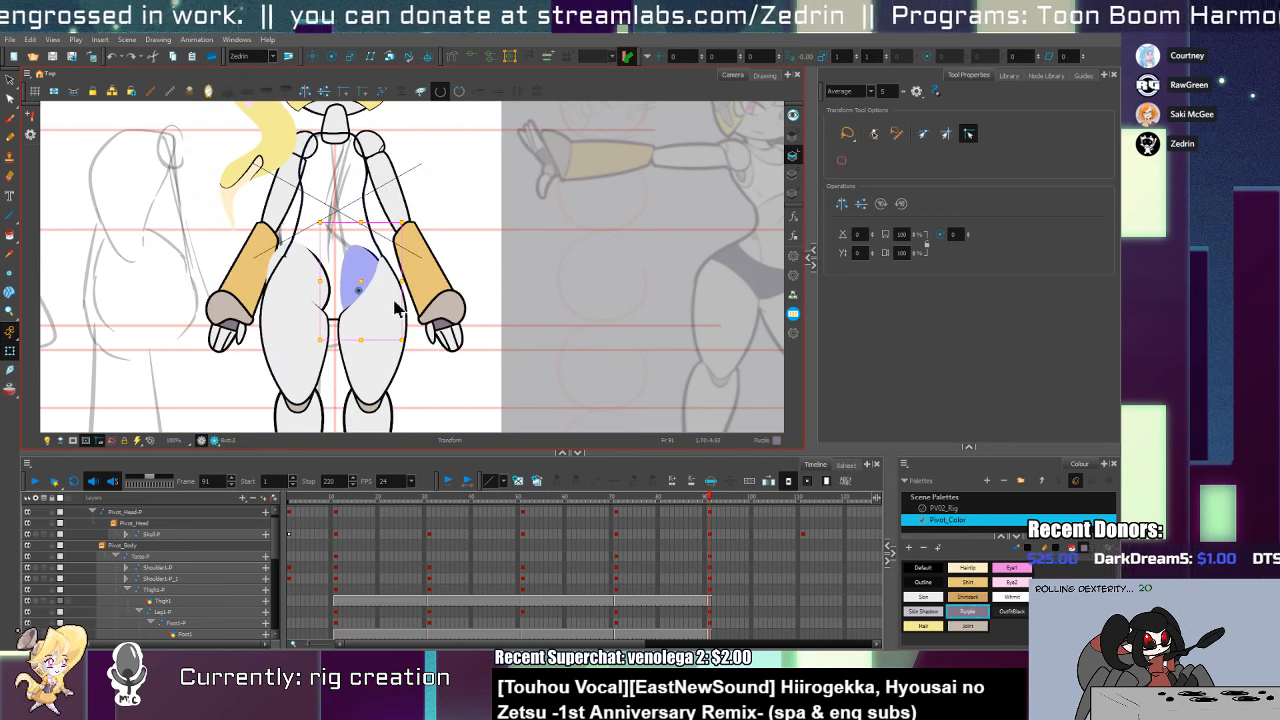
left_click_drag(398, 330, 390, 325)
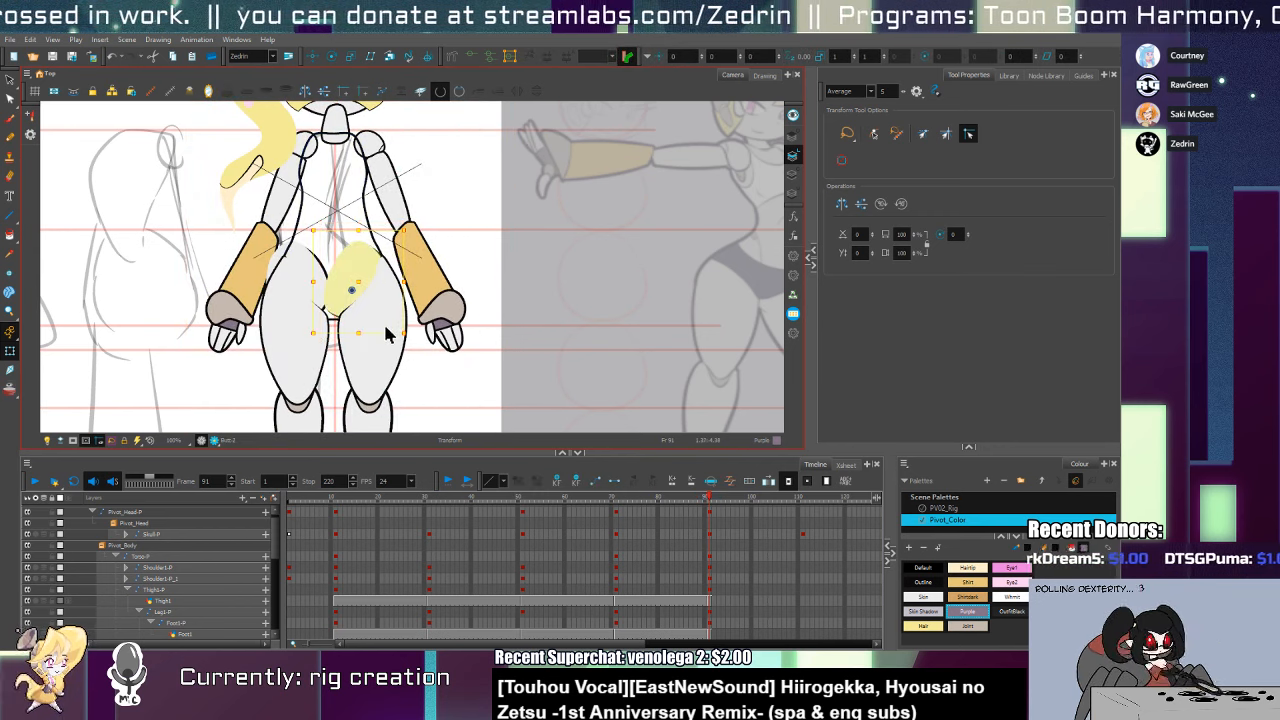
left_click(360, 275)
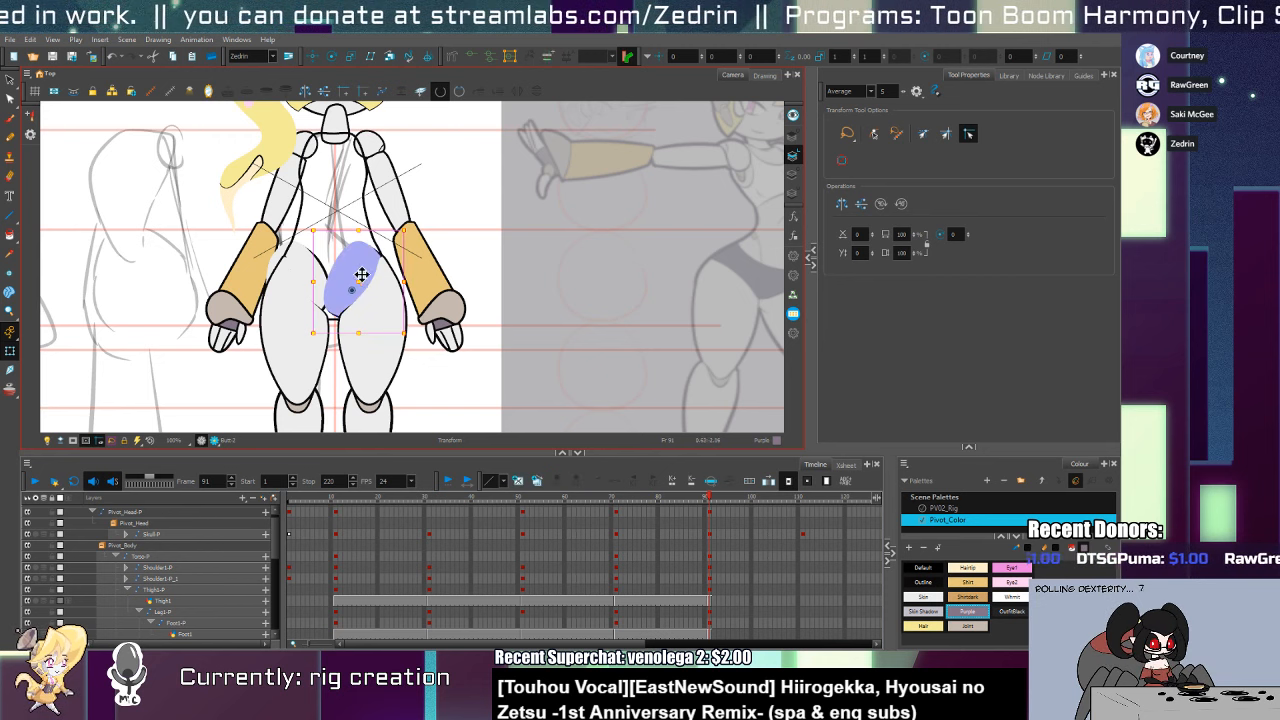
key("Delete")
key("ctrl+z")
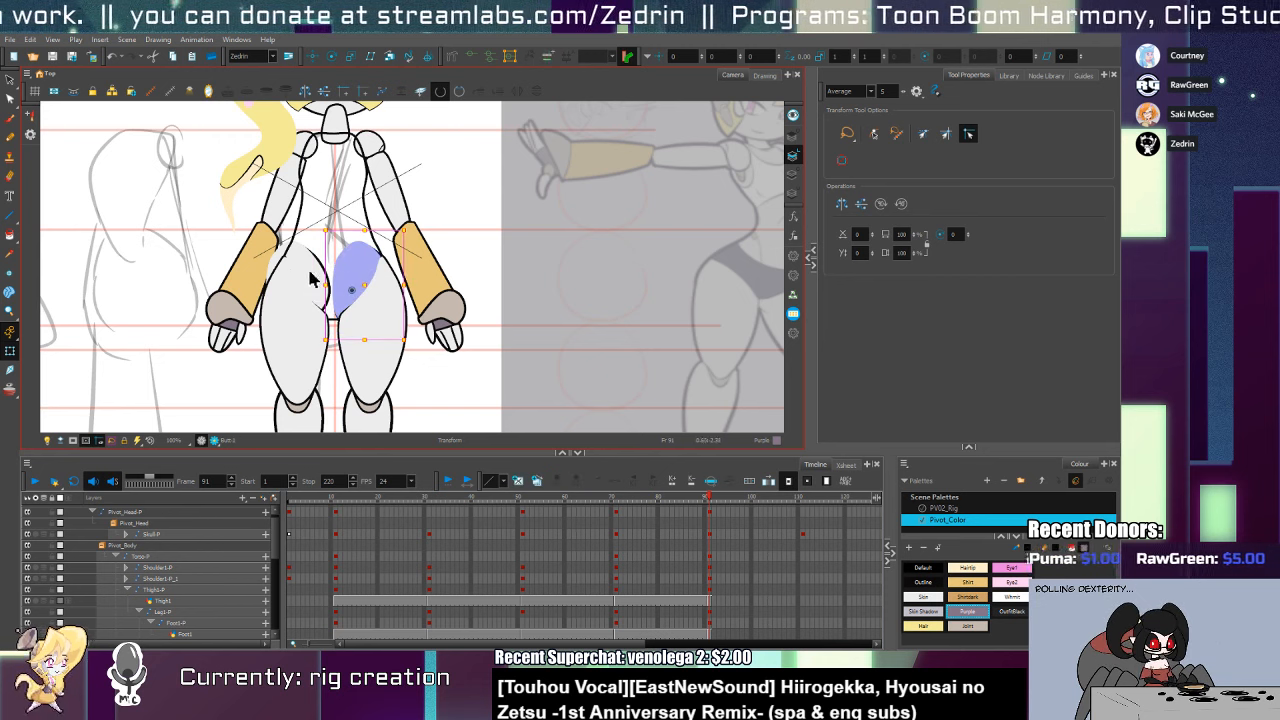
Flip the hair-side buttock horizontally and move it inward to mirror the other one
left_click(311, 278)
left_click(306, 92)
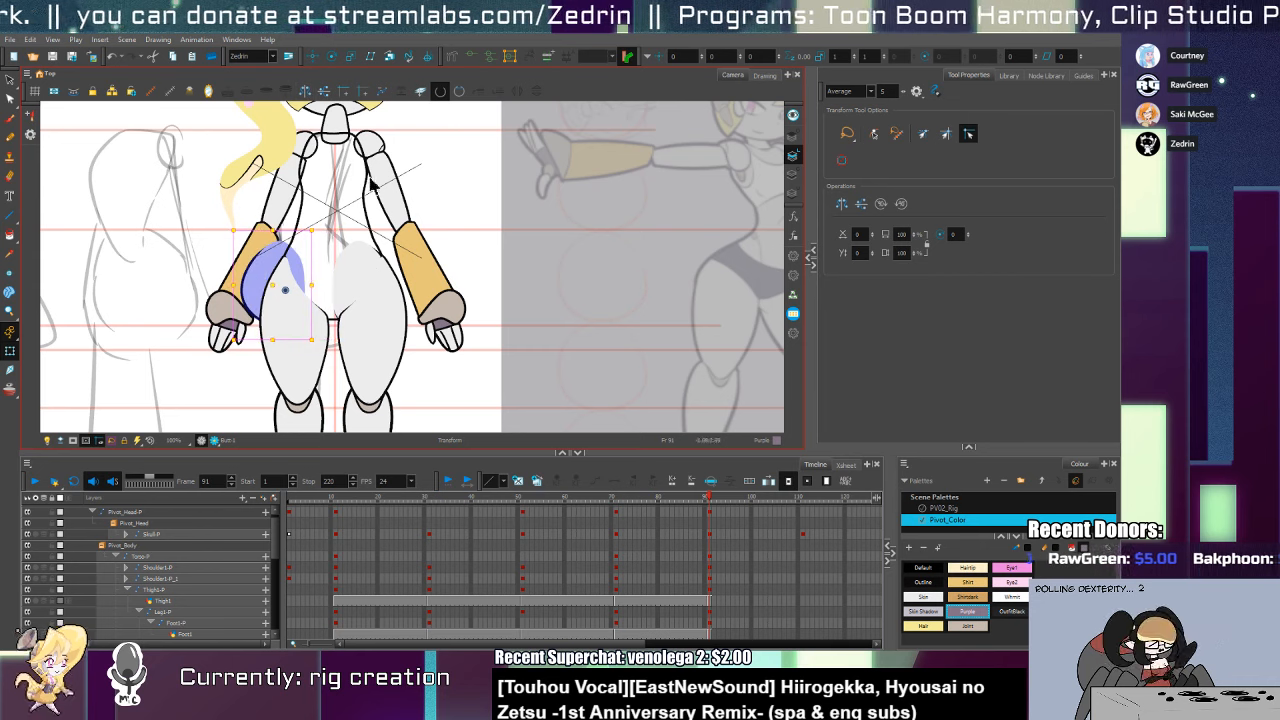
left_click_drag(300, 273, 326, 274)
Select both buttock shapes and bring them in front of the thighs, then select the one opposite the hair side
left_click(363, 275, "shift")
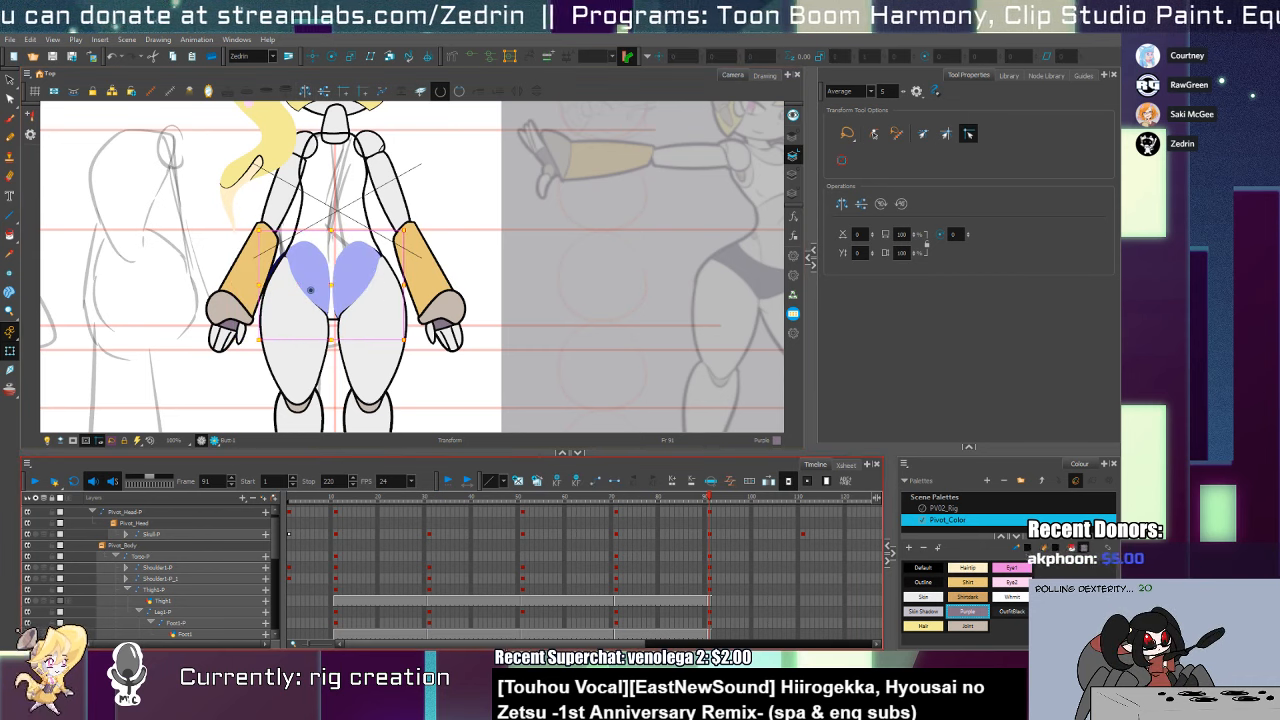
left_click(355, 259, "shift")
left_click(346, 274, "shift")
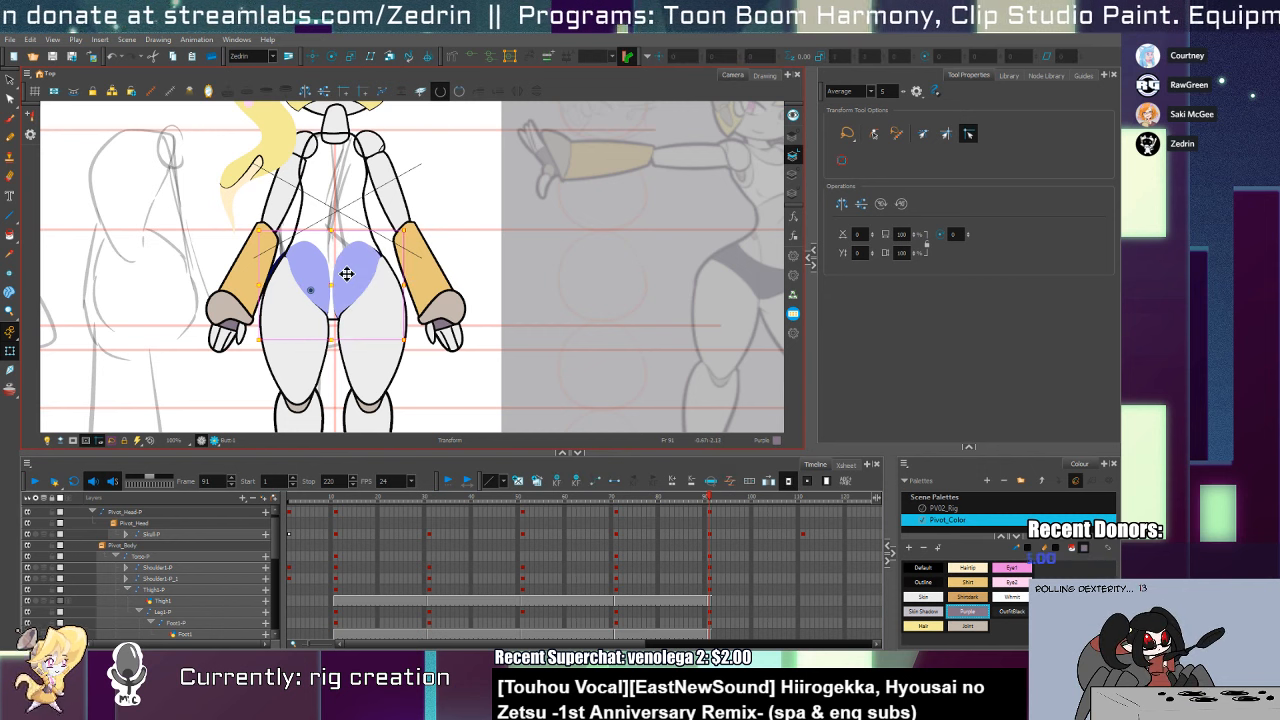
left_click(425, 318)
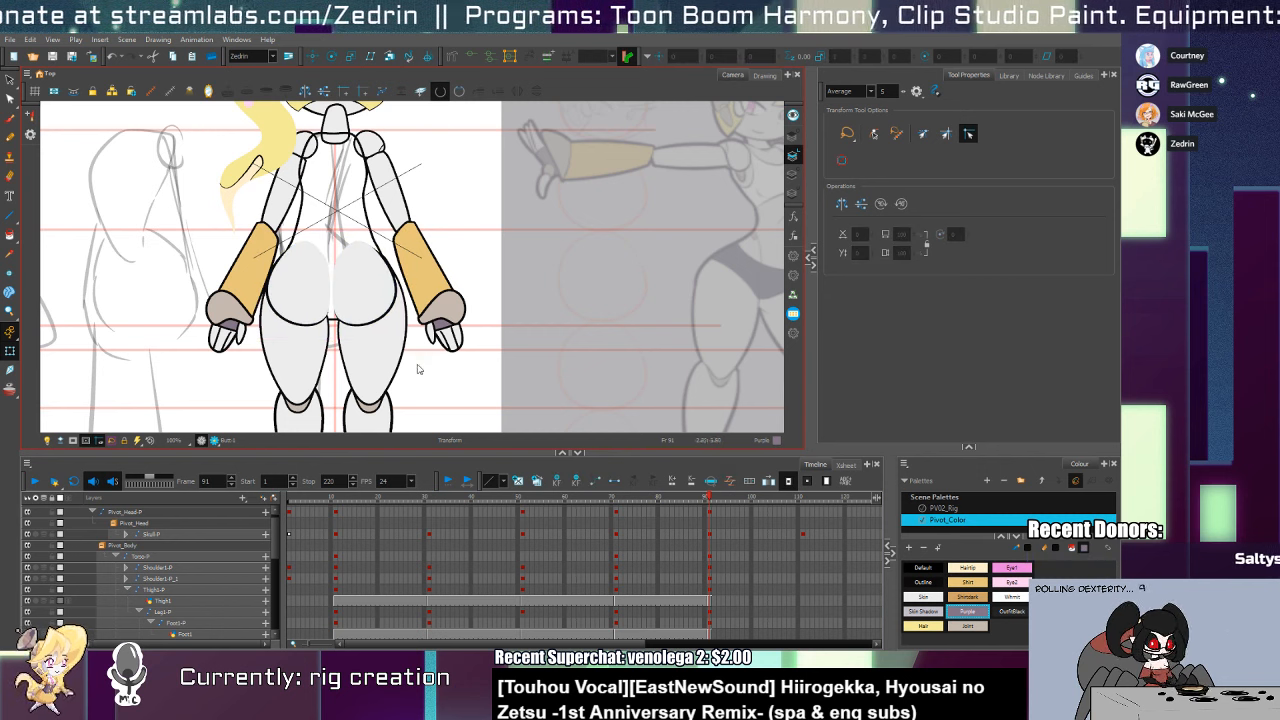
left_click(324, 311)
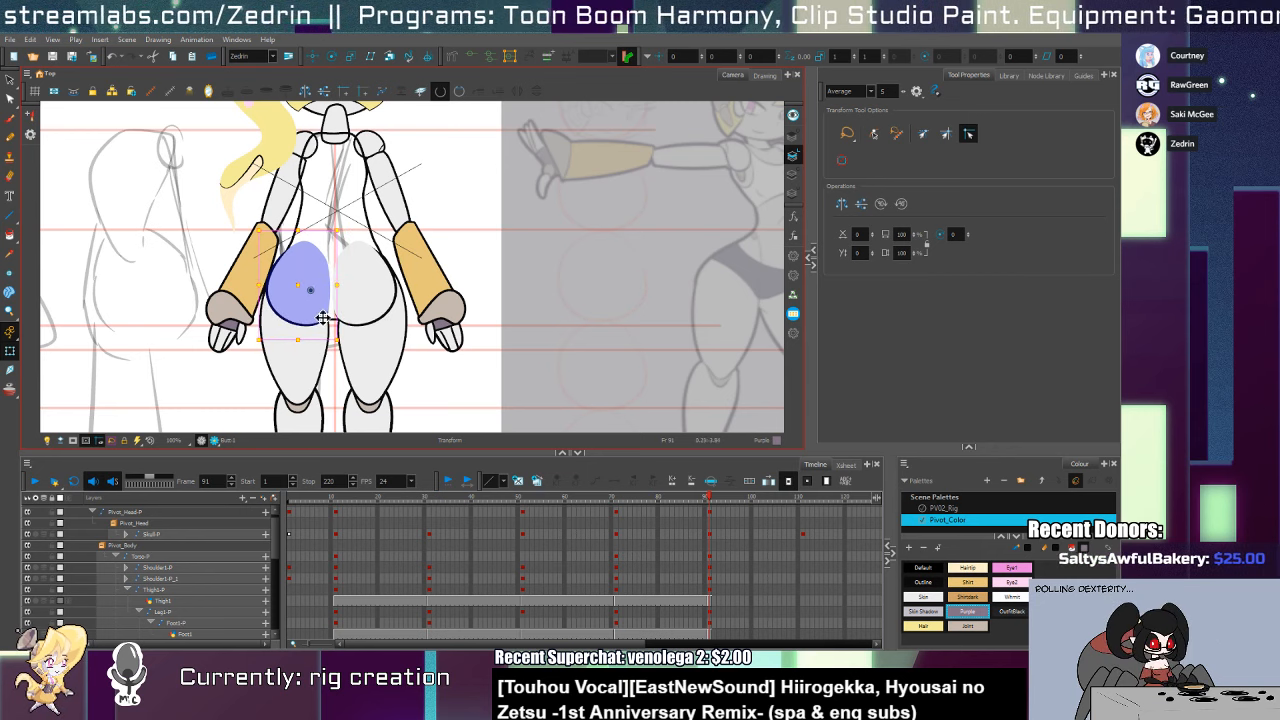
left_click(383, 315)
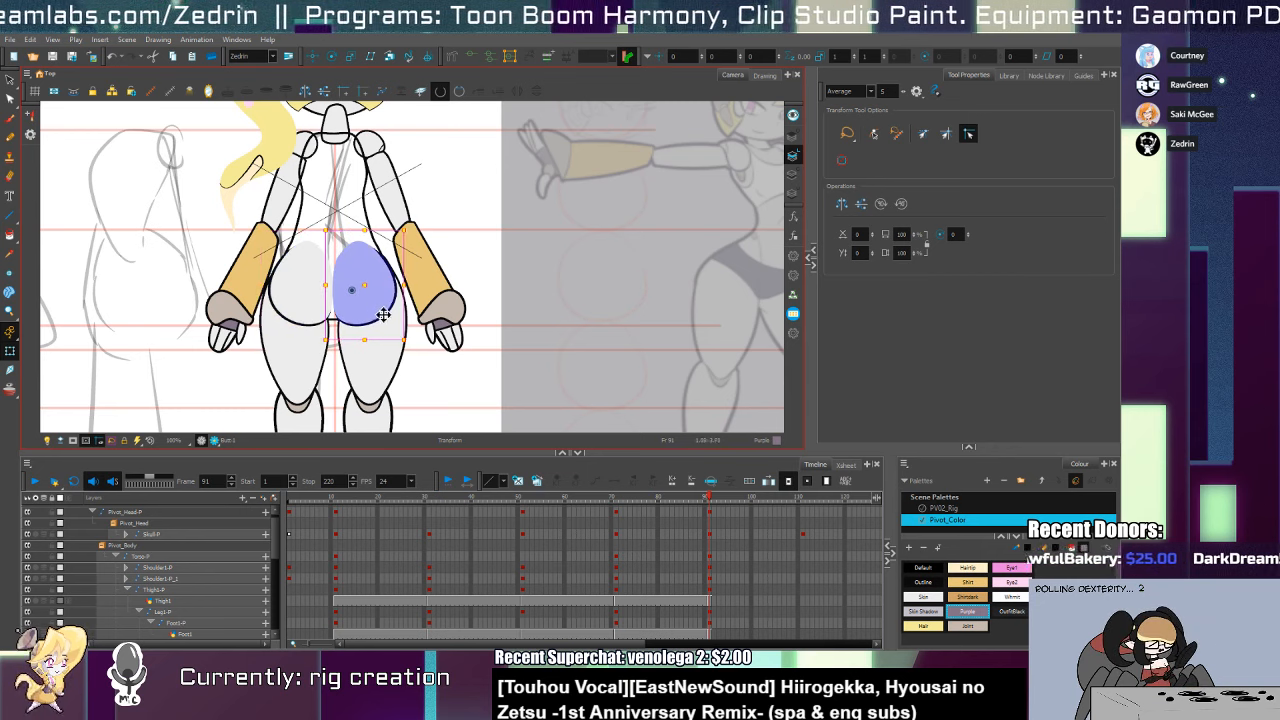
Nudge the buttock opposite the hair side slightly outward and select the hair-side buttock
left_click_drag(375, 320, 377, 320)
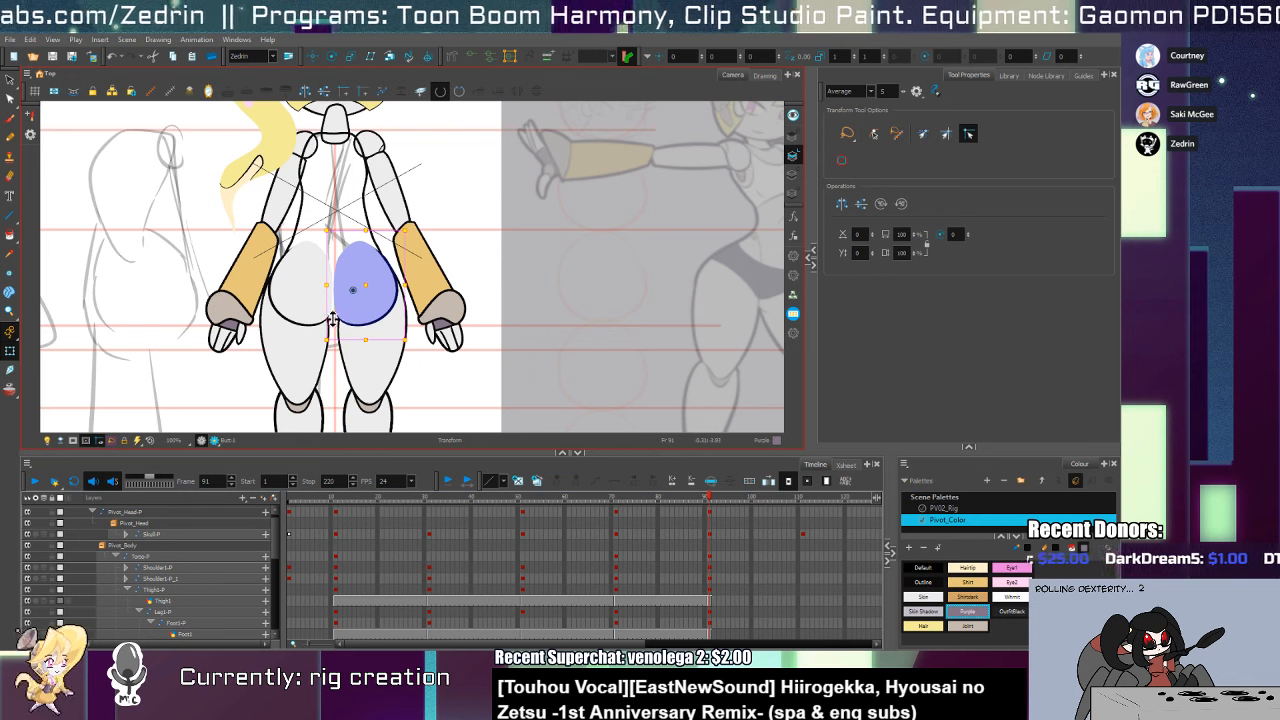
left_click(333, 316)
left_click(324, 319)
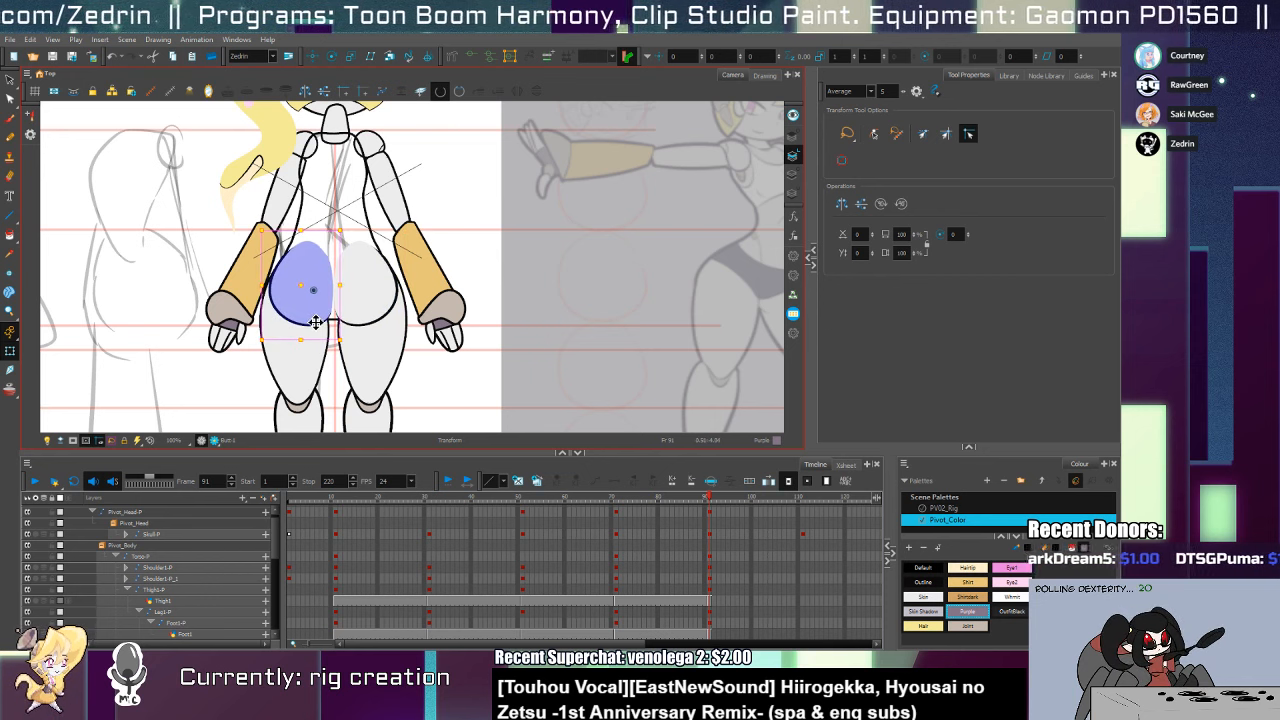
scroll(330, 330, "up", 5)
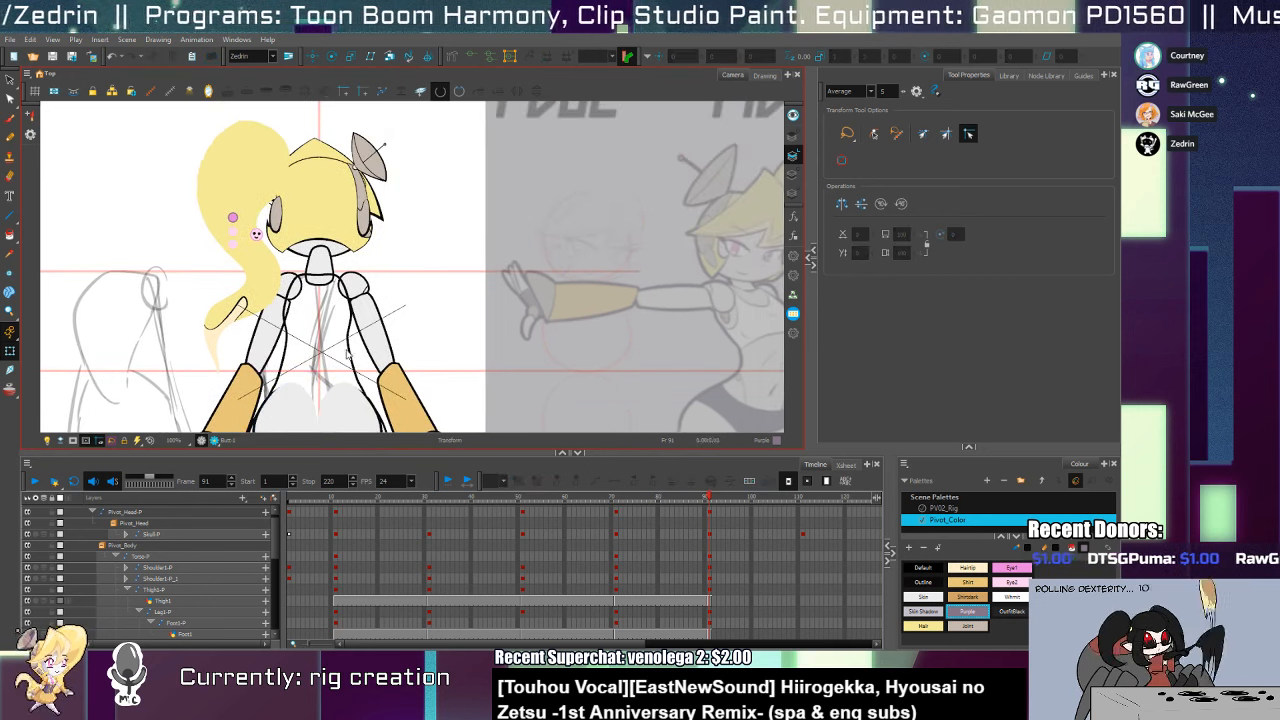
Sample the Skin colour from the buttock, fill the torso with it, and compare with the neighbouring frame
key("alt+i")
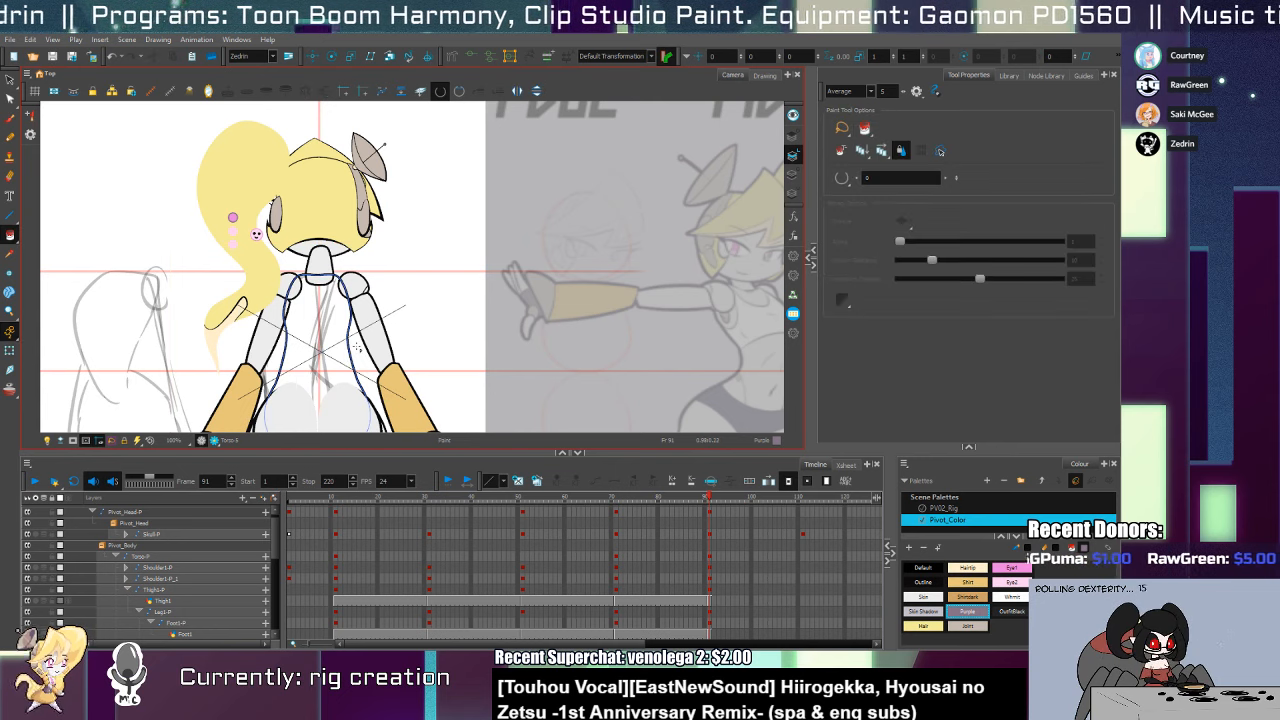
key("d")
left_click(350, 410)
left_click(336, 362)
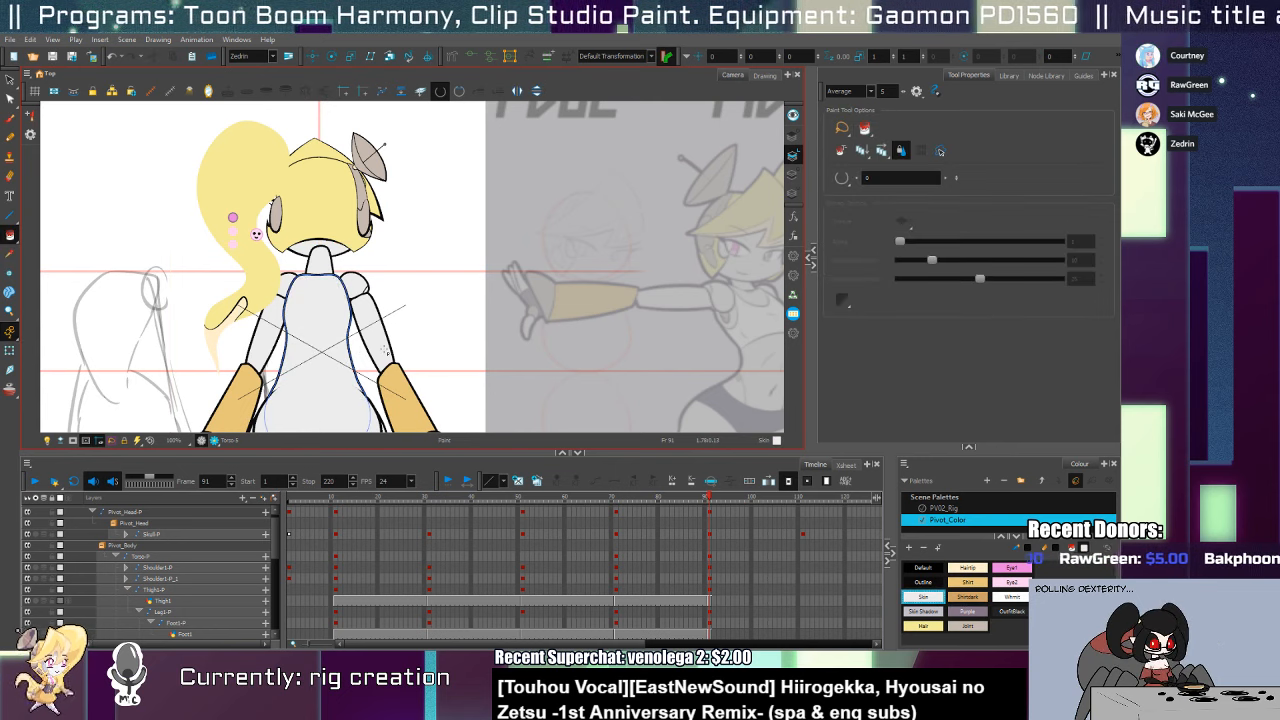
key("comma")
key("period")
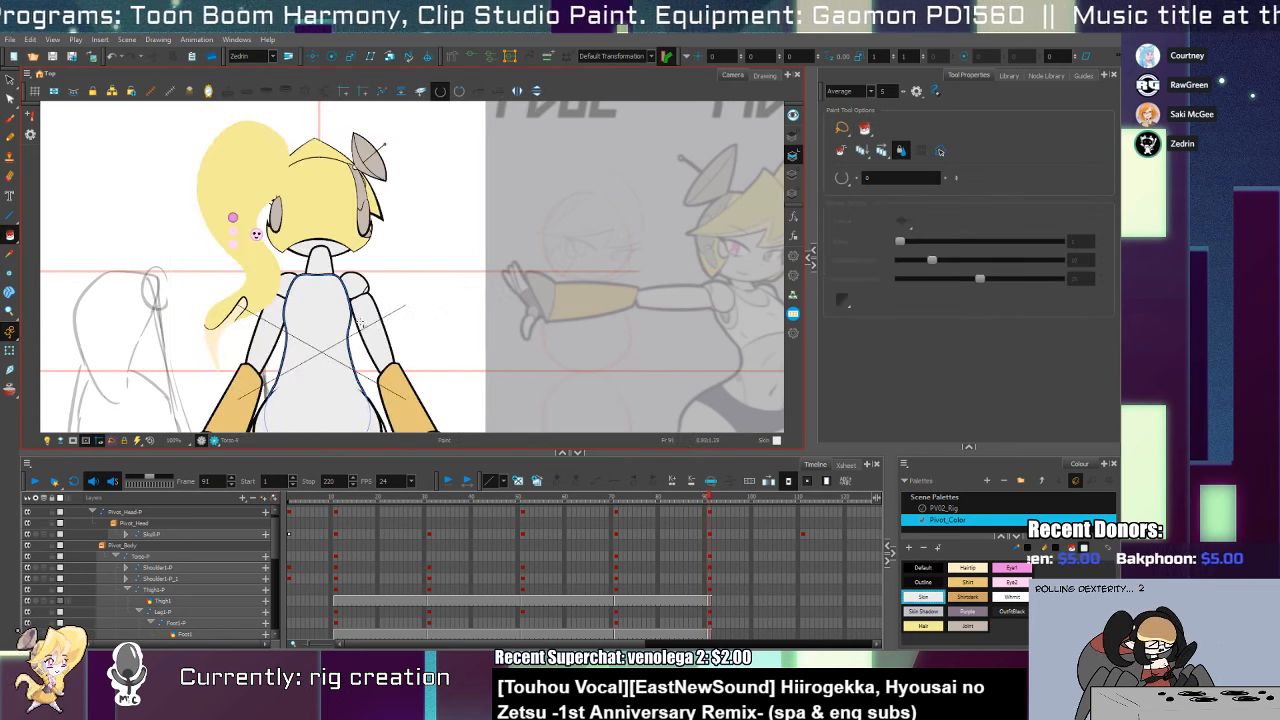
Draw a small circle outline centred on the upper back of the torso drawing with the Ellipse tool
key("alt+z")
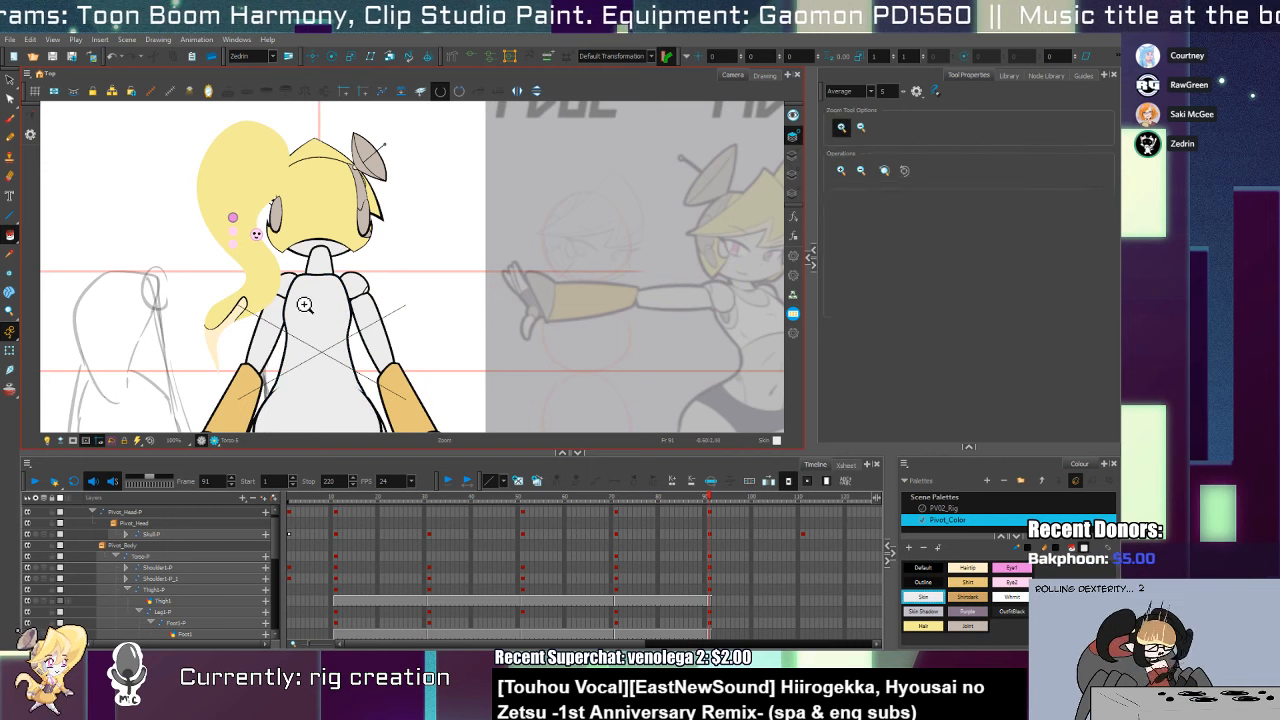
left_click(312, 323)
left_click(11, 216)
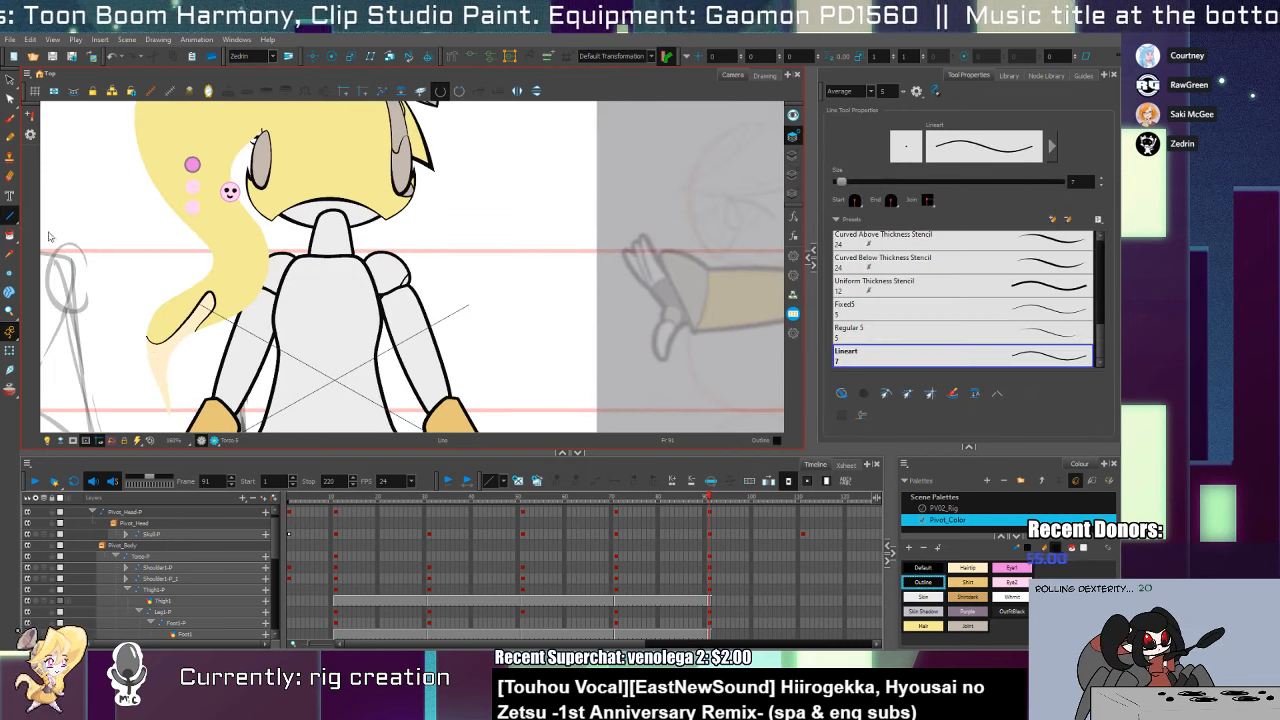
key("alt+equal")
left_click_drag(305, 300, 350, 360)
key("ctrl+z")
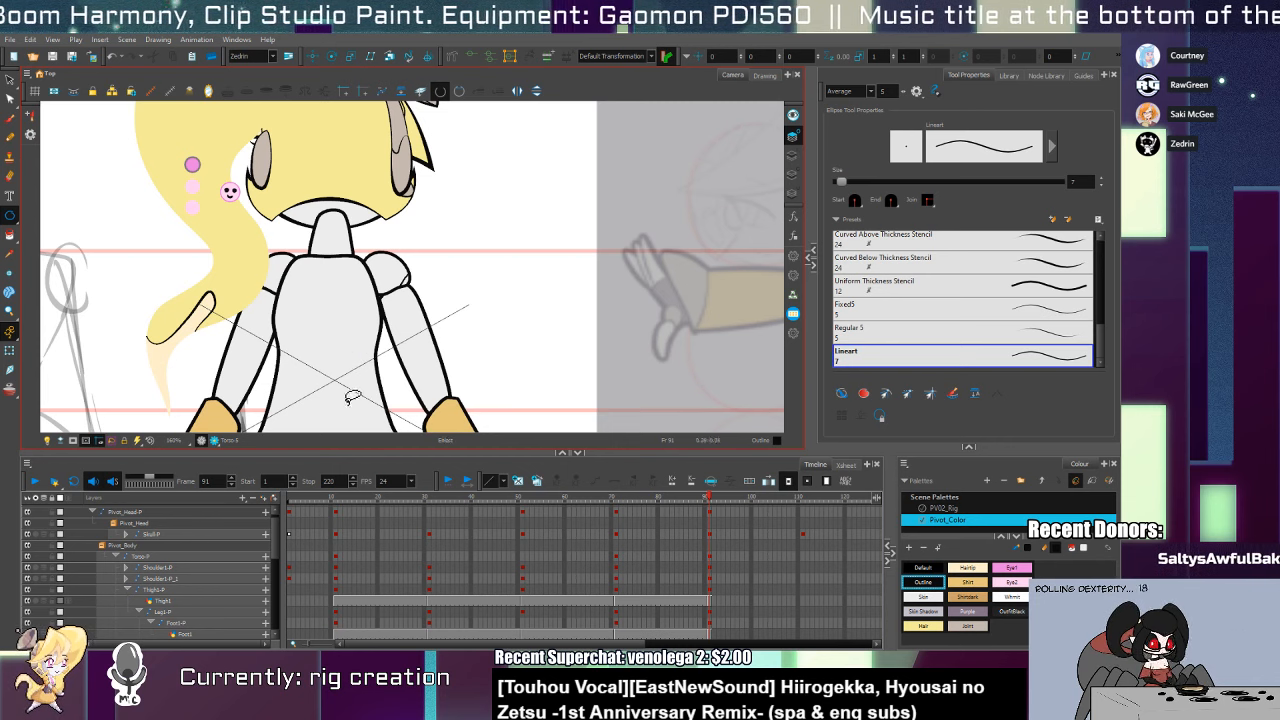
scroll(395, 588, "down", 5)
scroll(275, 580, "up", 3)
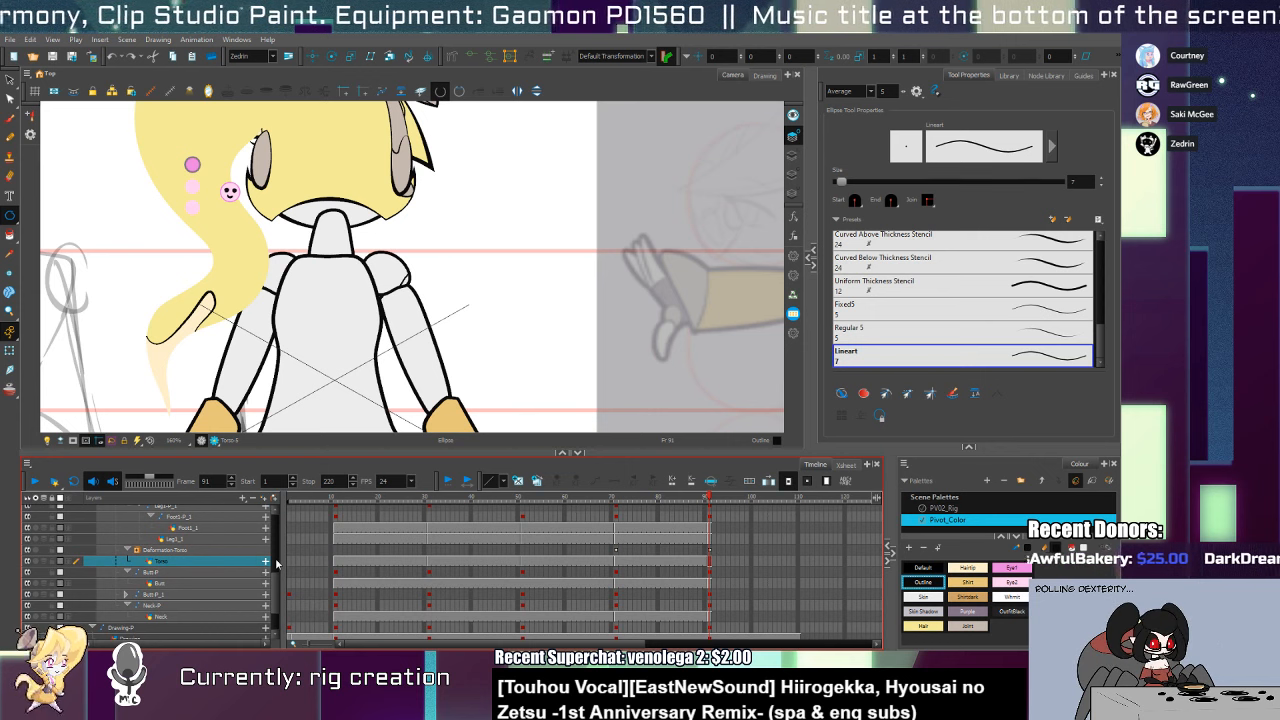
left_click_drag(298, 300, 358, 340)
key("alt+s")
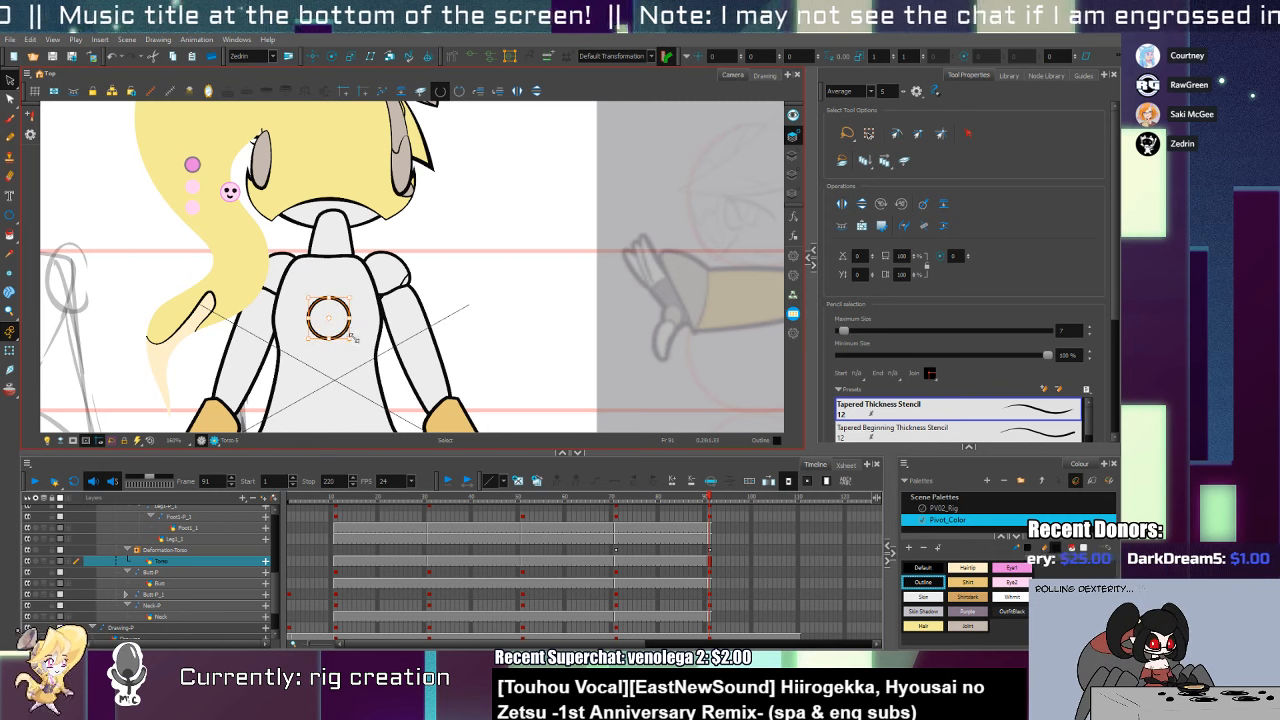
Add a smaller concentric copy inside the back circle and set both circles' line thickness to 4
scroll(358, 344, "up", 3)
key("ctrl+d")
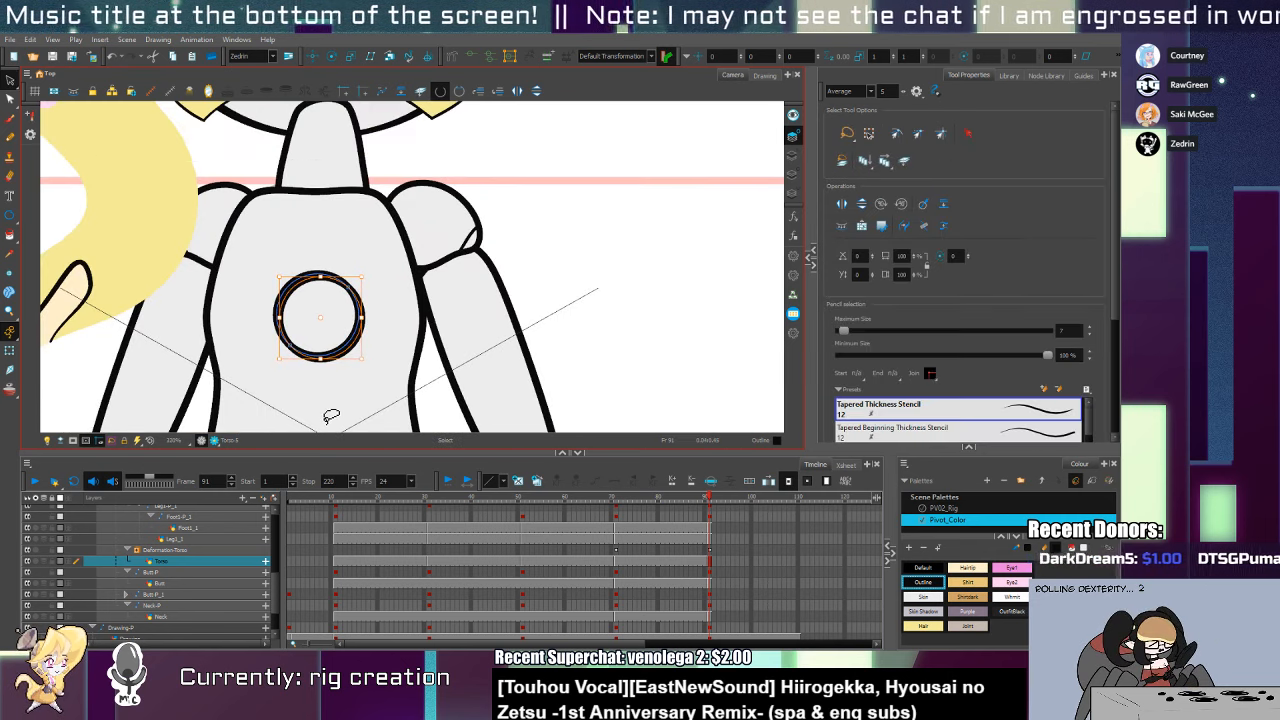
key("ctrl+z")
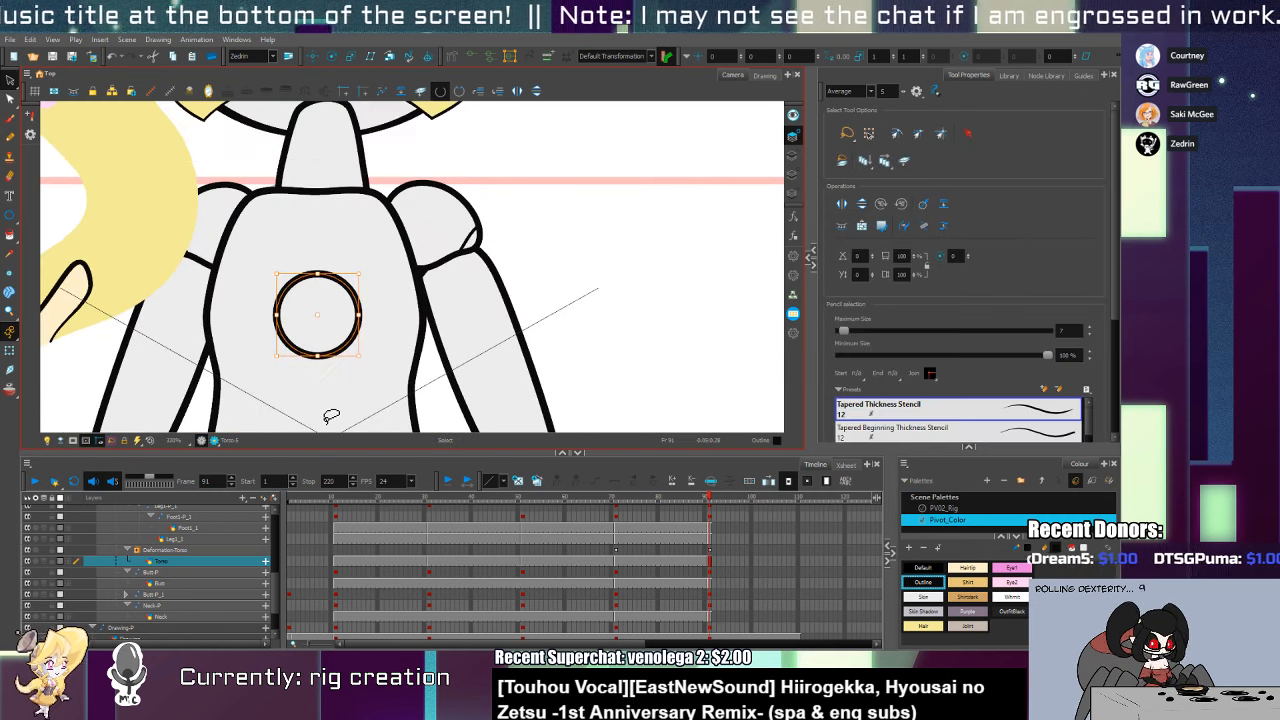
left_click_drag(358, 353, 342, 341)
left_click(358, 322, "shift")
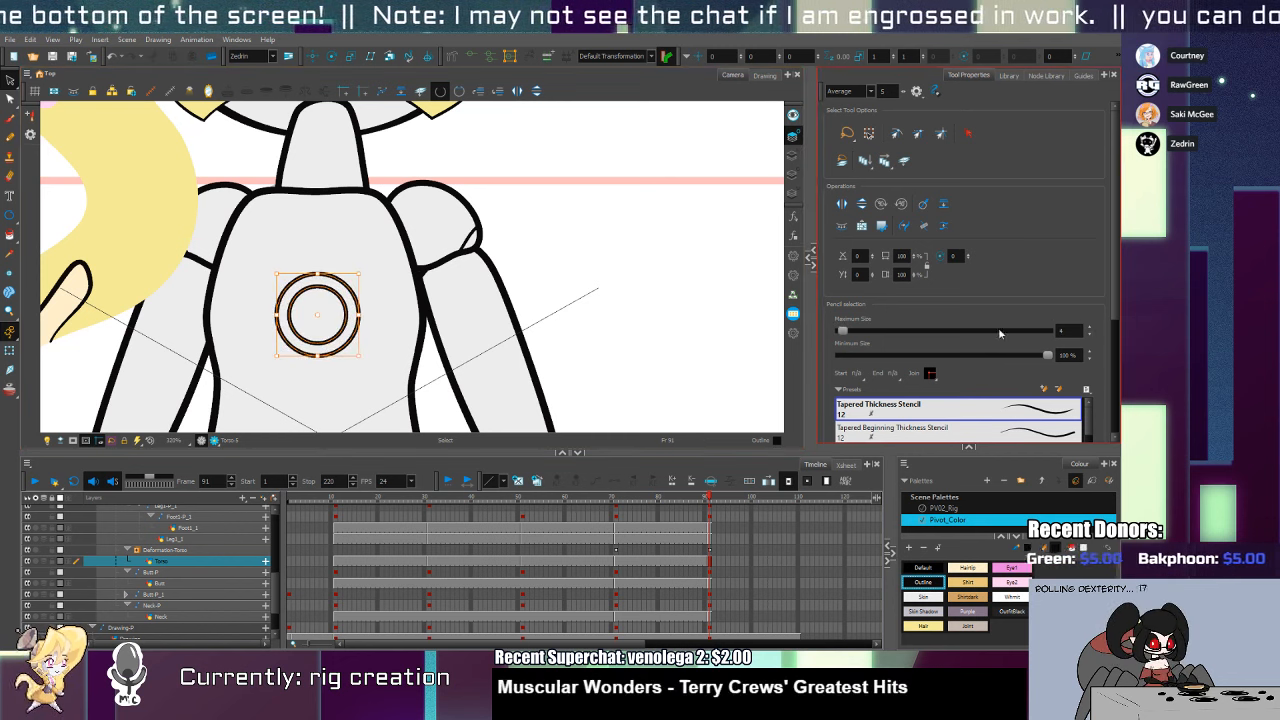
Draw a square, fit it as a diamond inside the inner circle, and set its line thickness to 4
left_click(15, 215)
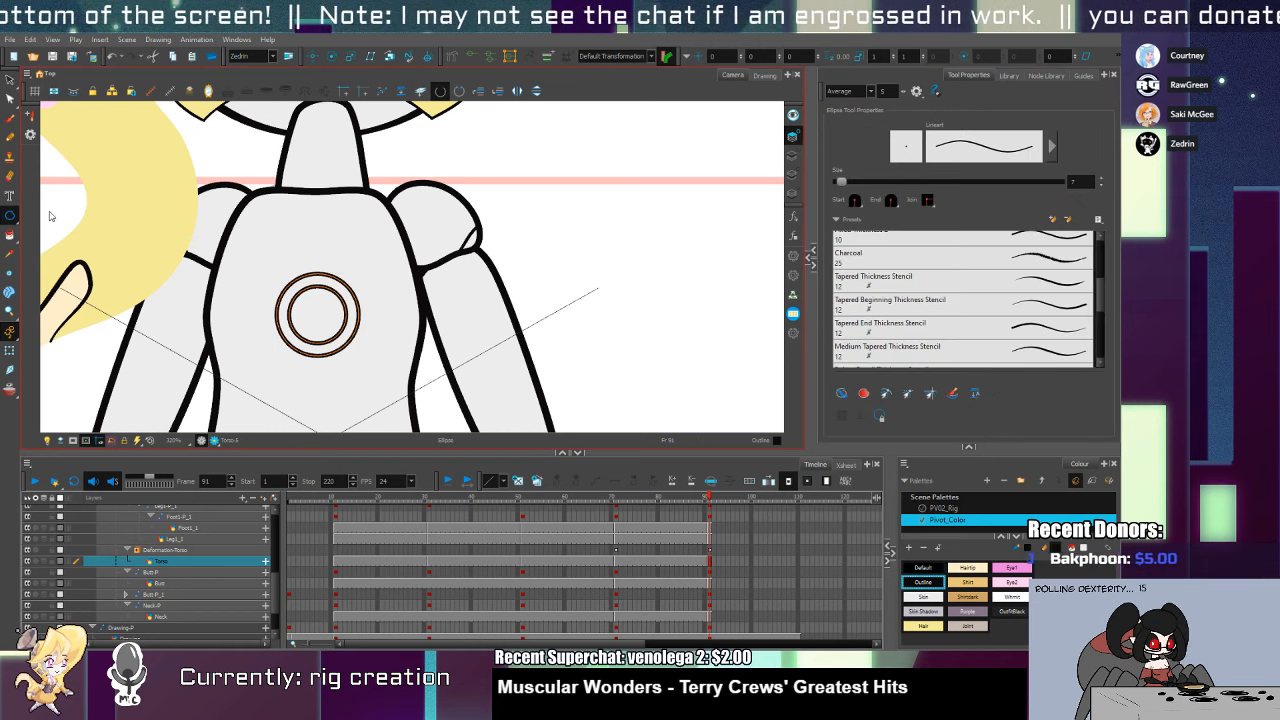
left_click(49, 216)
mouse_move(378, 328)
left_mouse_down()
mouse_move(432, 384)
mouse_move(416, 380)
left_mouse_up()
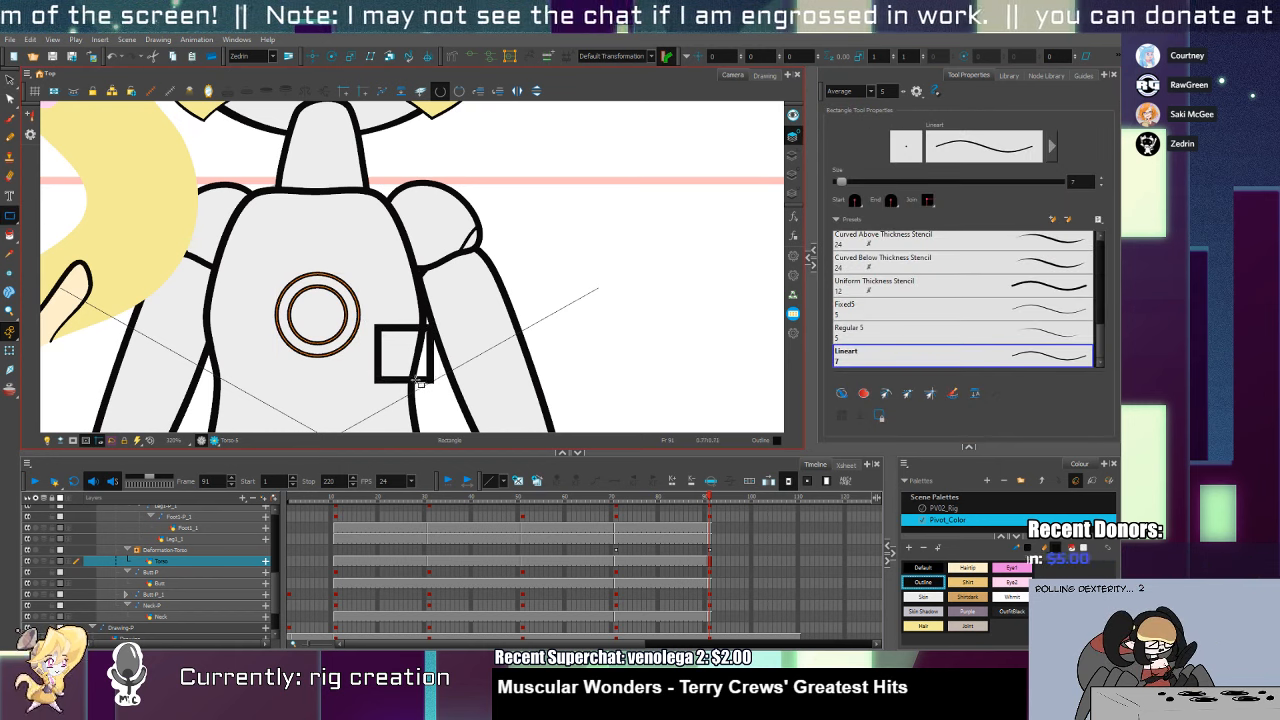
key("alt+s")
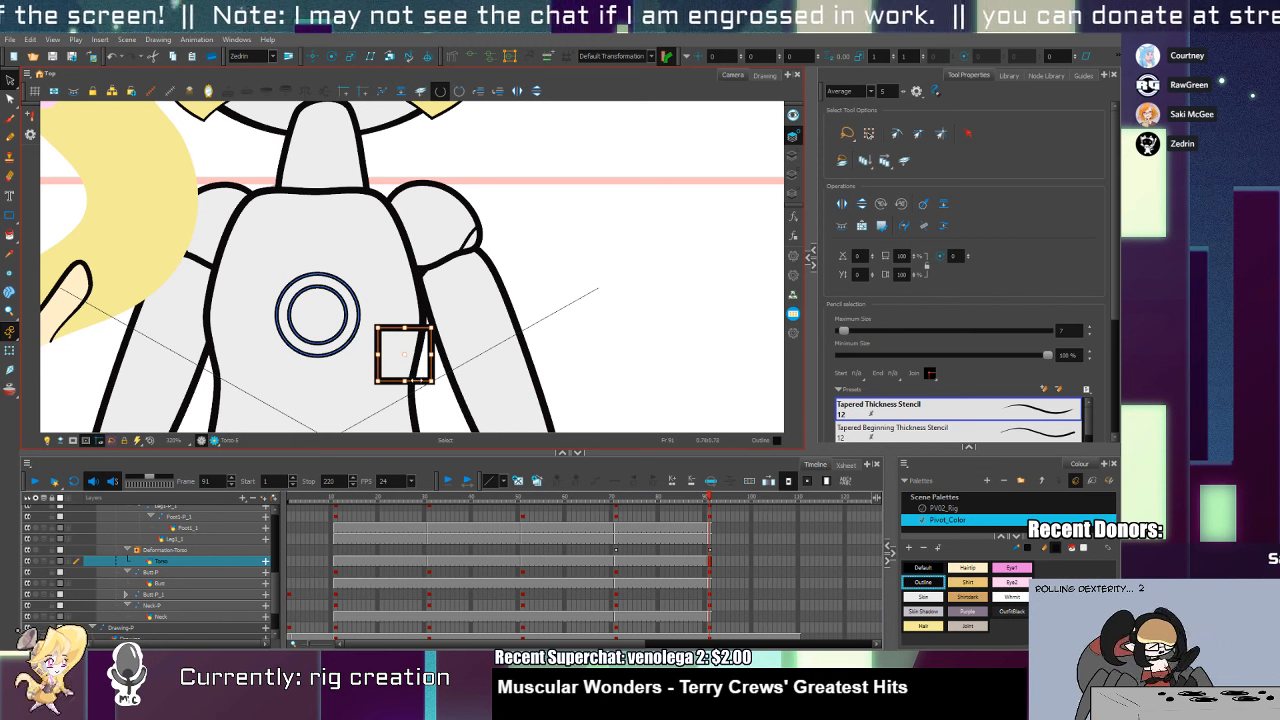
left_click_drag(412, 363, 347, 289)
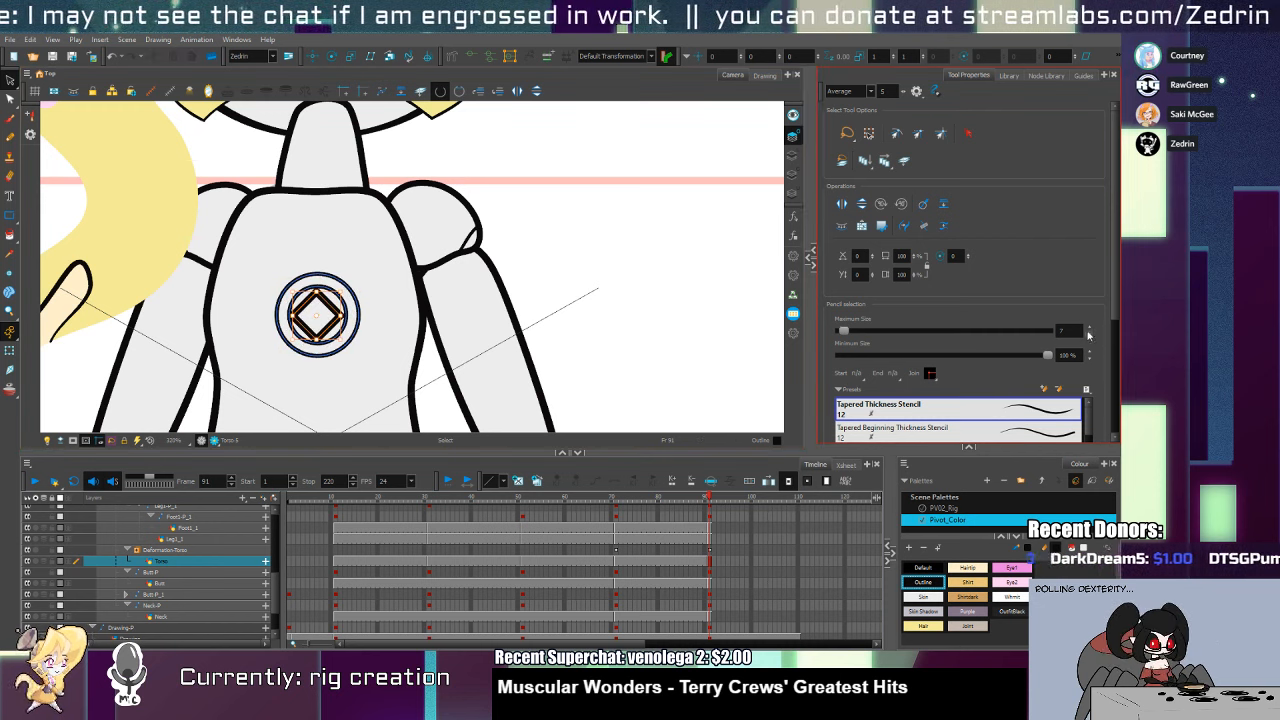
left_click(1089, 334)
left_click(1089, 334)
left_click(1089, 334)
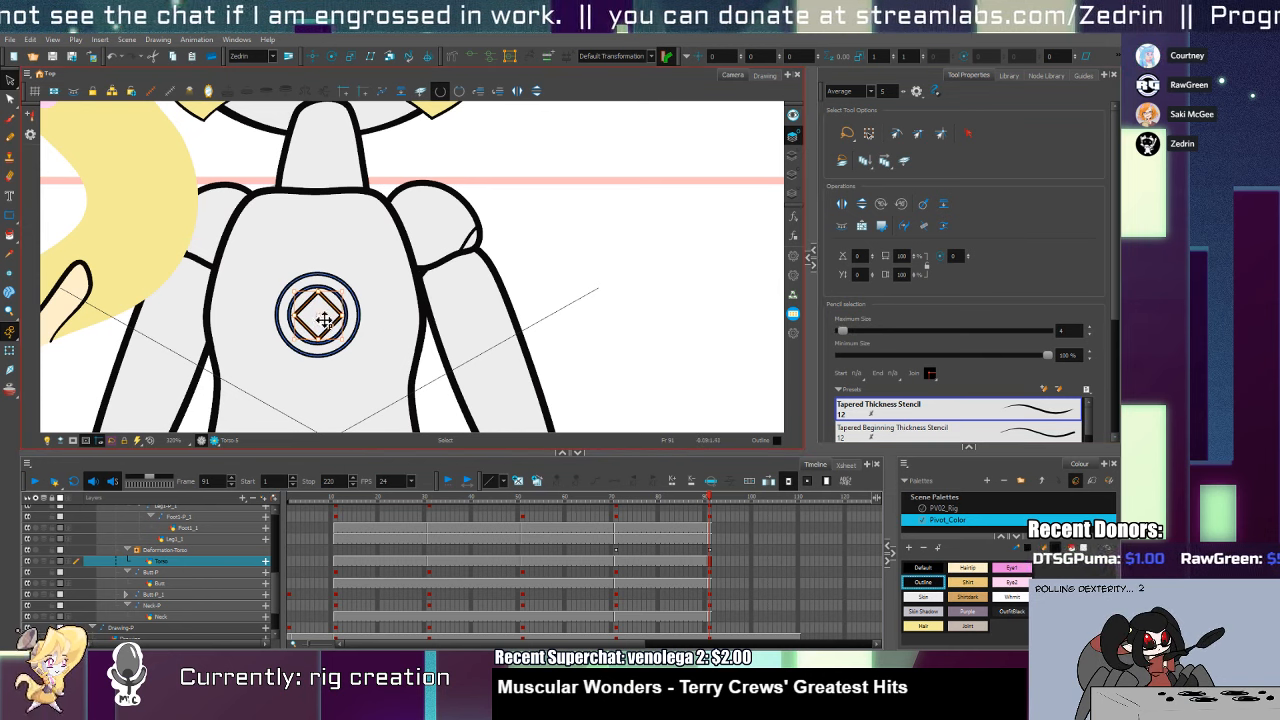
Make a copy of the diamond, rotate and flatten it into a thin horizontal bar at the centre, with line thickness 1
scroll(392, 326, "up", 3)
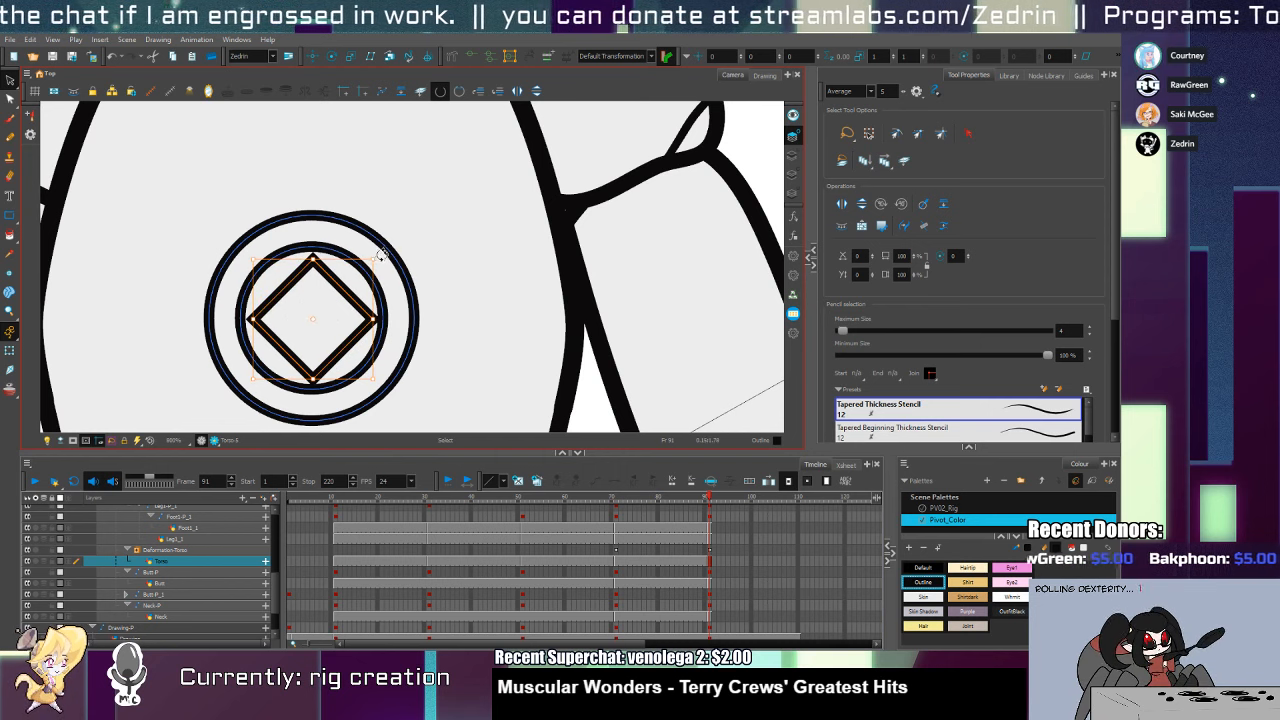
left_click_drag(382, 252, 395, 322)
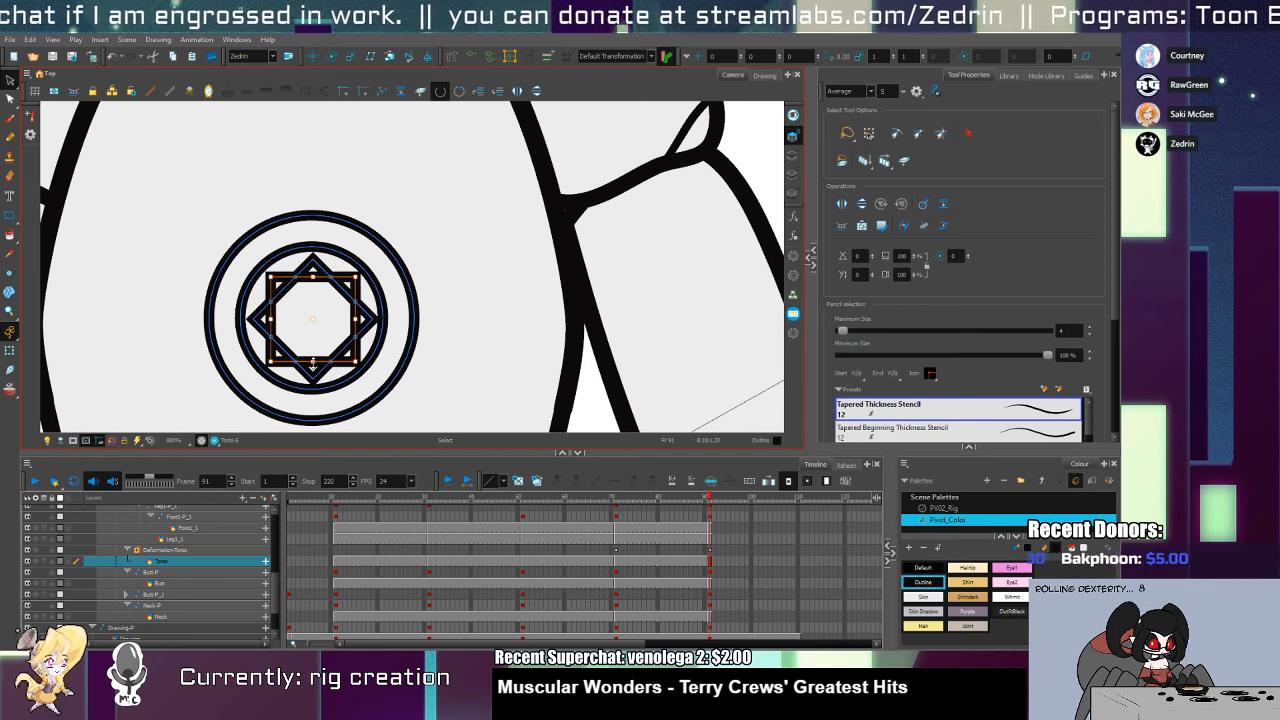
left_click_drag(313, 366, 333, 325)
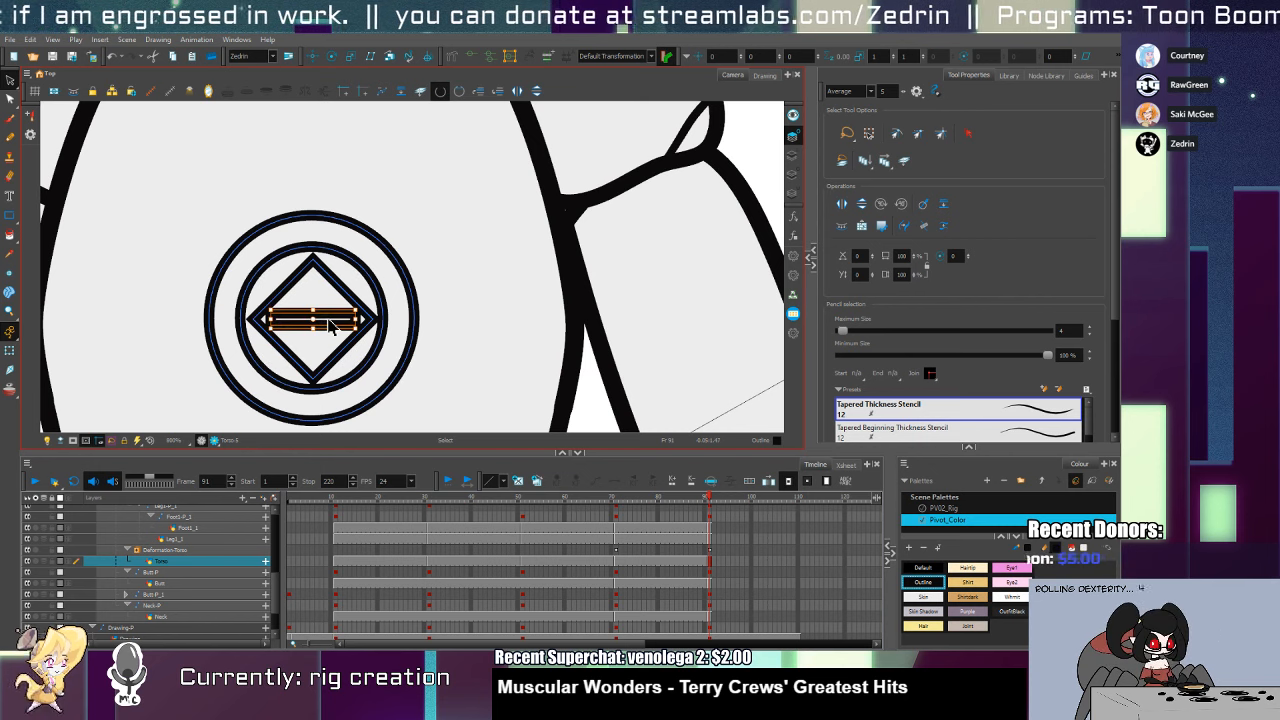
left_click(1089, 335)
left_click(1089, 335)
left_click(1089, 335)
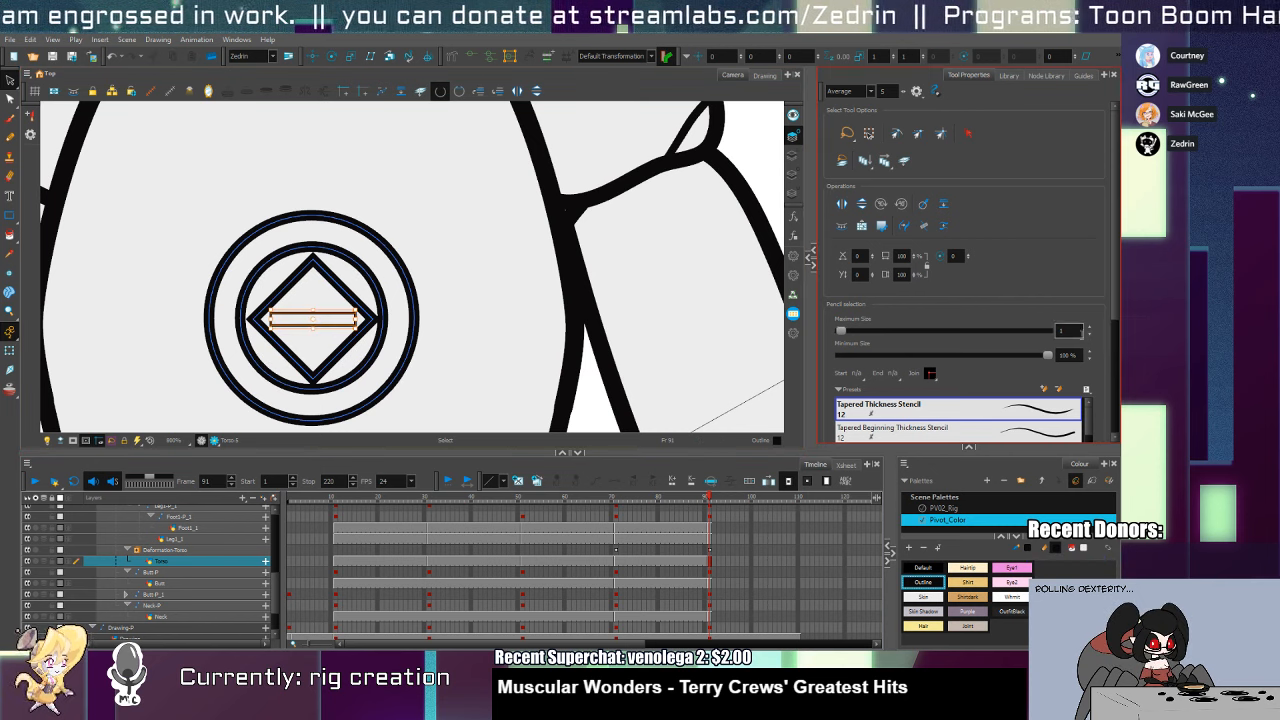
Set the line thickness of the diamond in the back emblem to 3
key("alt+z")
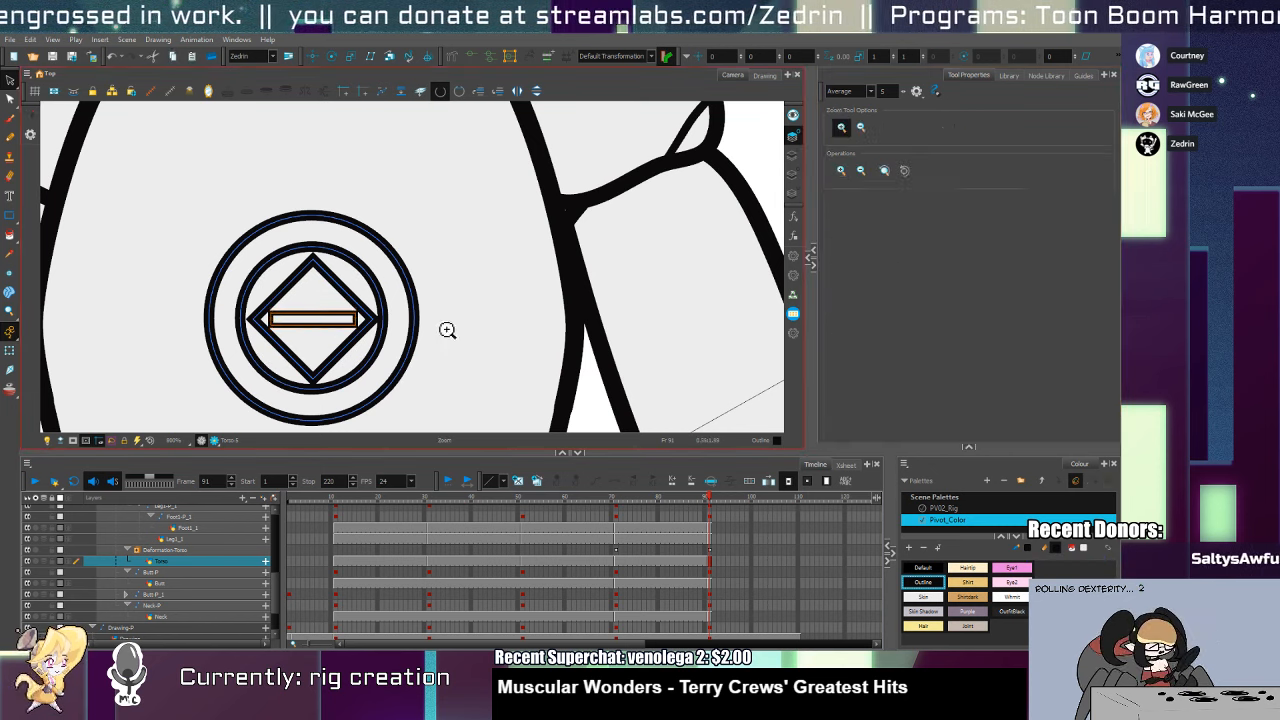
left_click(398, 341, "alt")
left_click(361, 343)
key("alt+s")
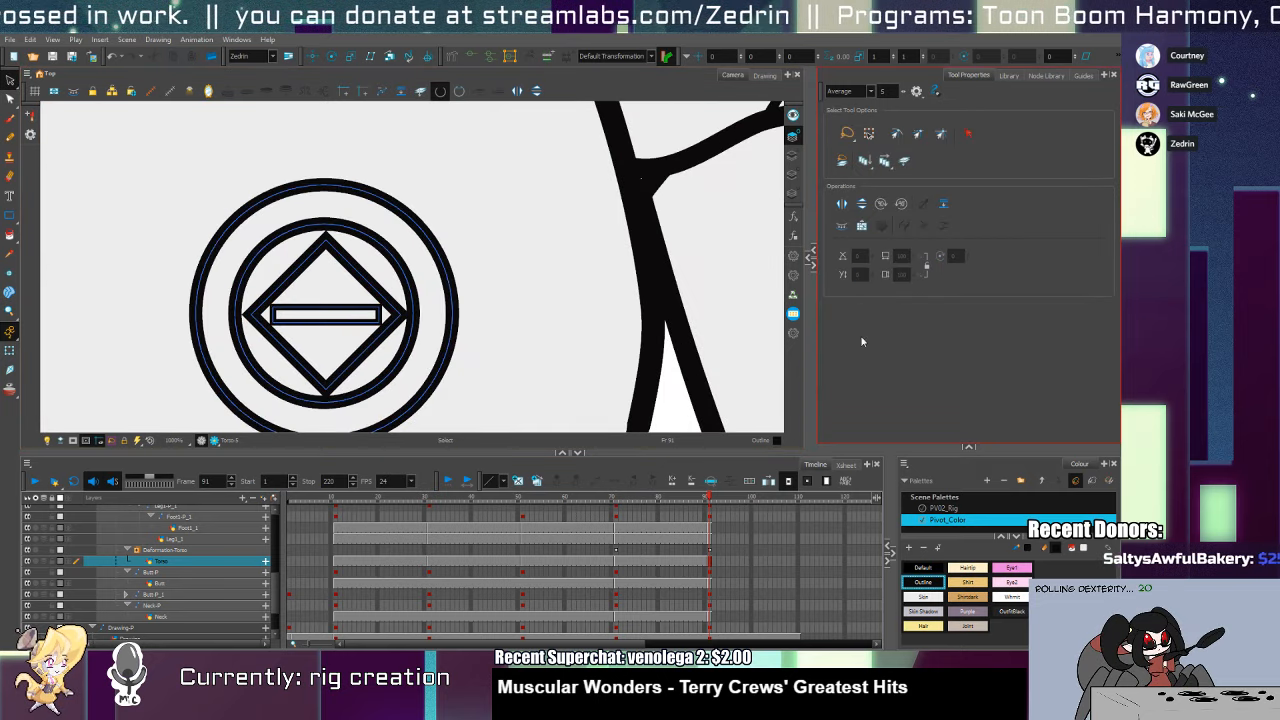
left_click(357, 358)
left_click(1089, 337)
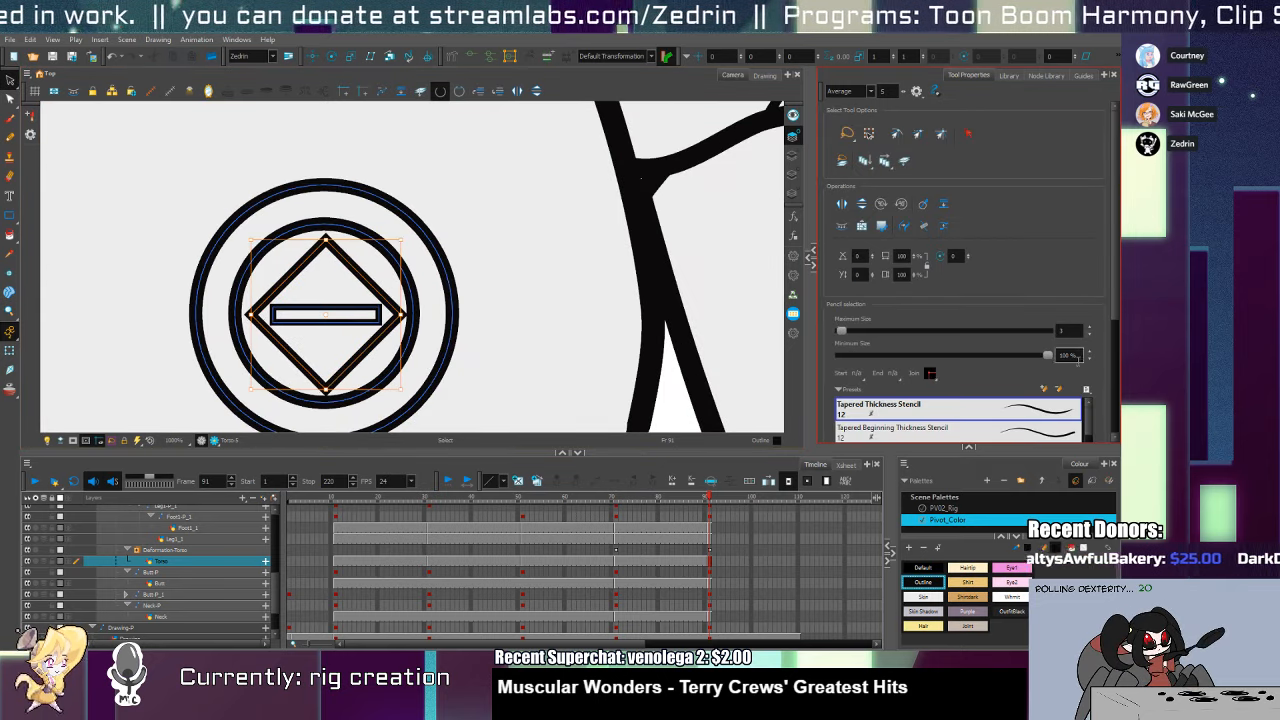
Fill the emblem's outer ring and diamond with the Joint colour
left_click(967, 626)
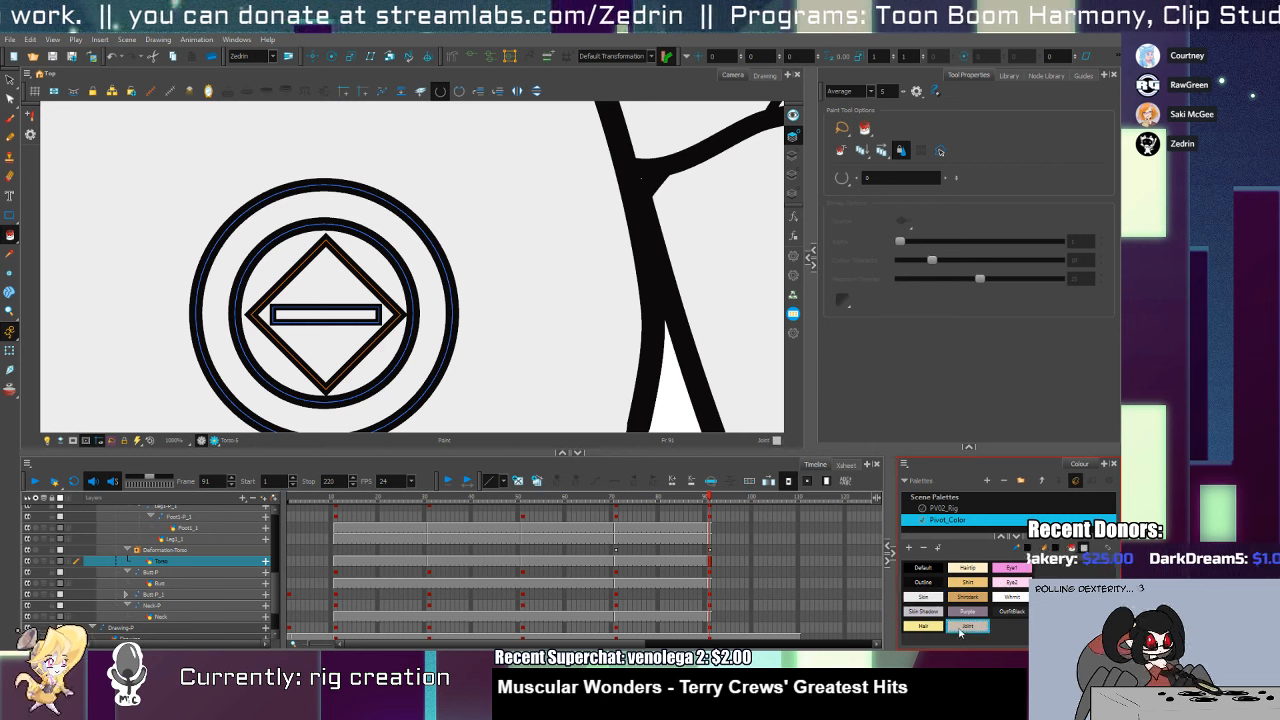
left_click(381, 403)
left_click(340, 346)
left_click(334, 314)
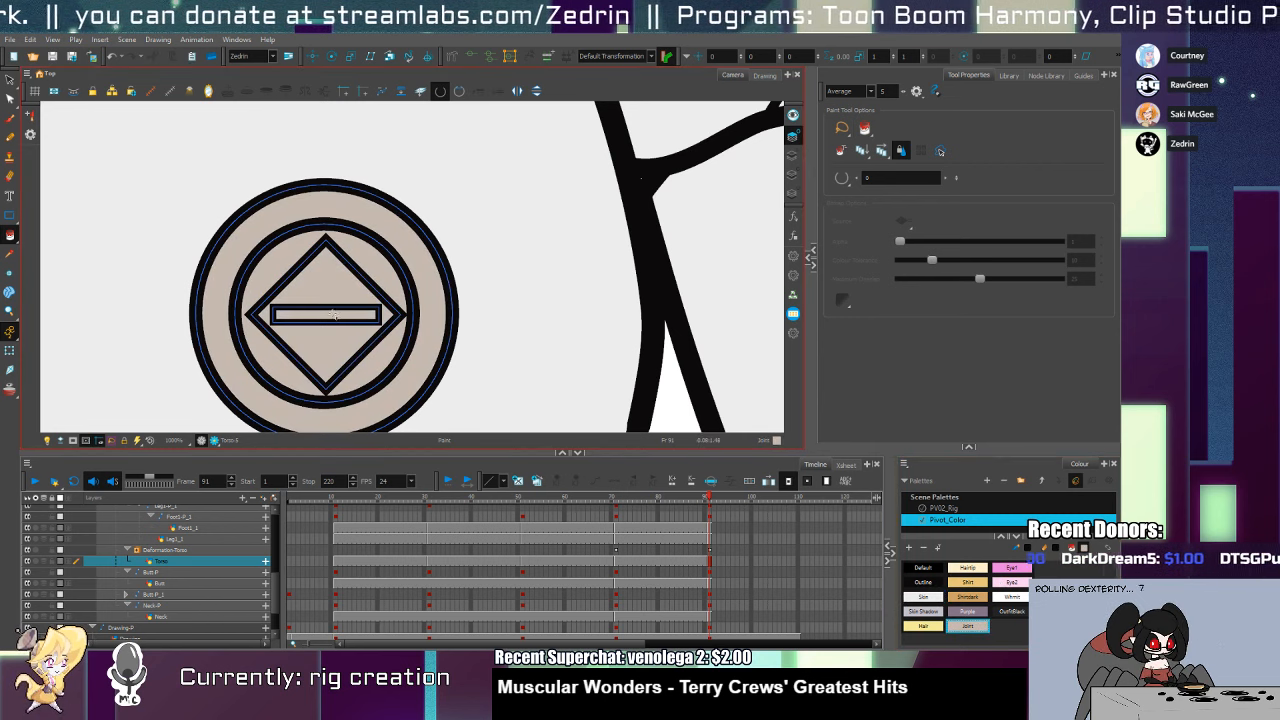
Fill the areas between the emblem's diamond and inner circle with the pink Eye1 colour
key("alt+z")
scroll(362, 337, "down", 8)
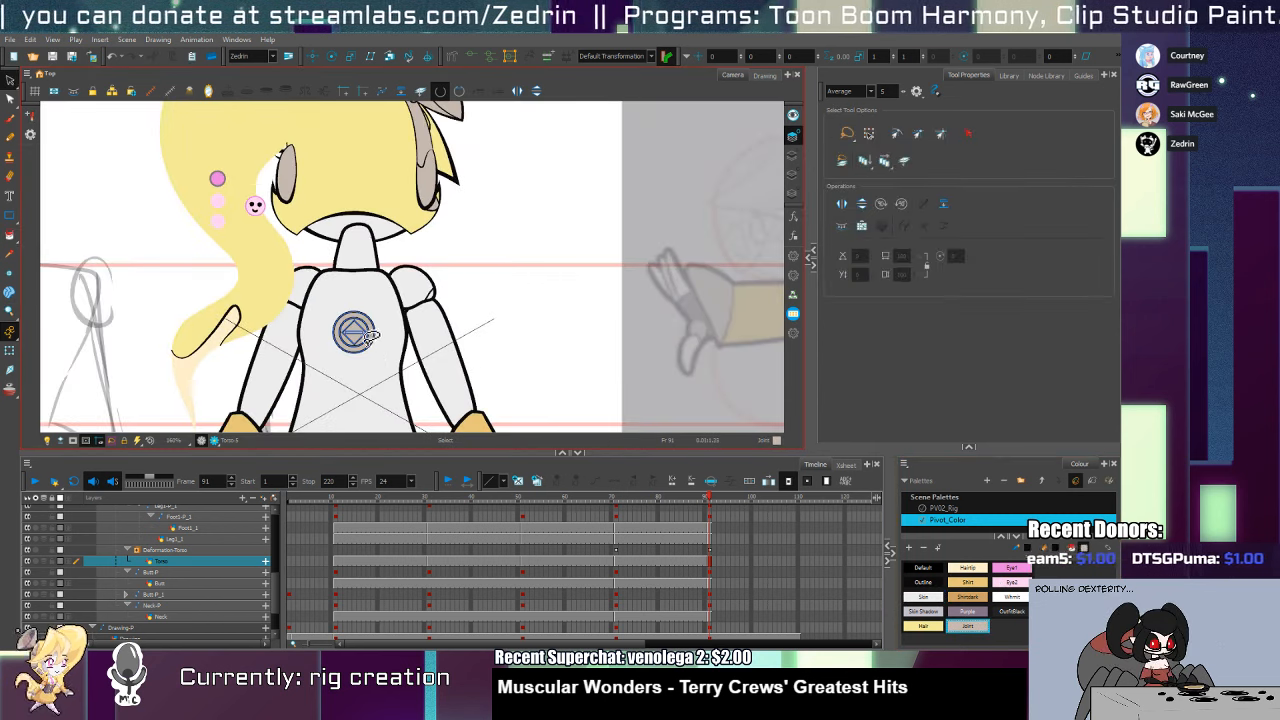
key("ctrl+space")
left_click(363, 338)
left_click(1011, 567)
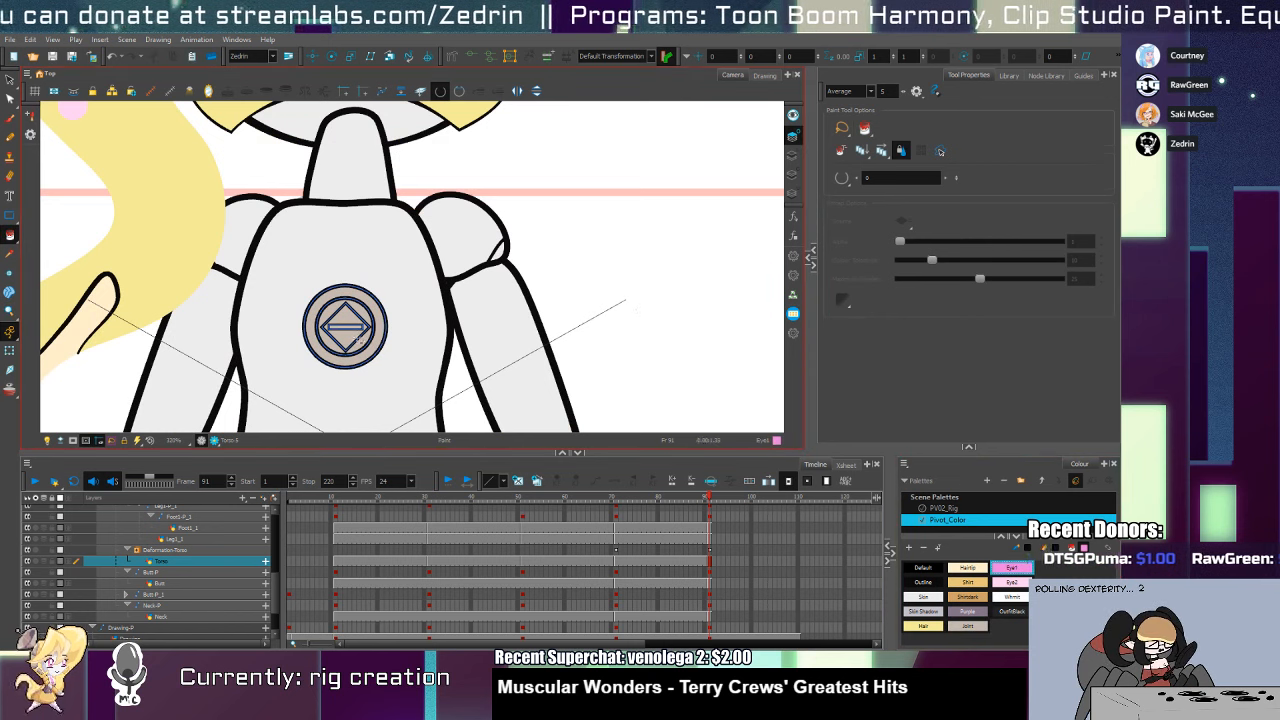
left_click(358, 339)
key("ctrl+z")
left_click(365, 346)
Select the whole back emblem to copy it and go to frame 90
key("alt+s")
mouse_move(395, 327)
left_mouse_down()
mouse_move(326, 380)
mouse_move(385, 362)
left_mouse_up()
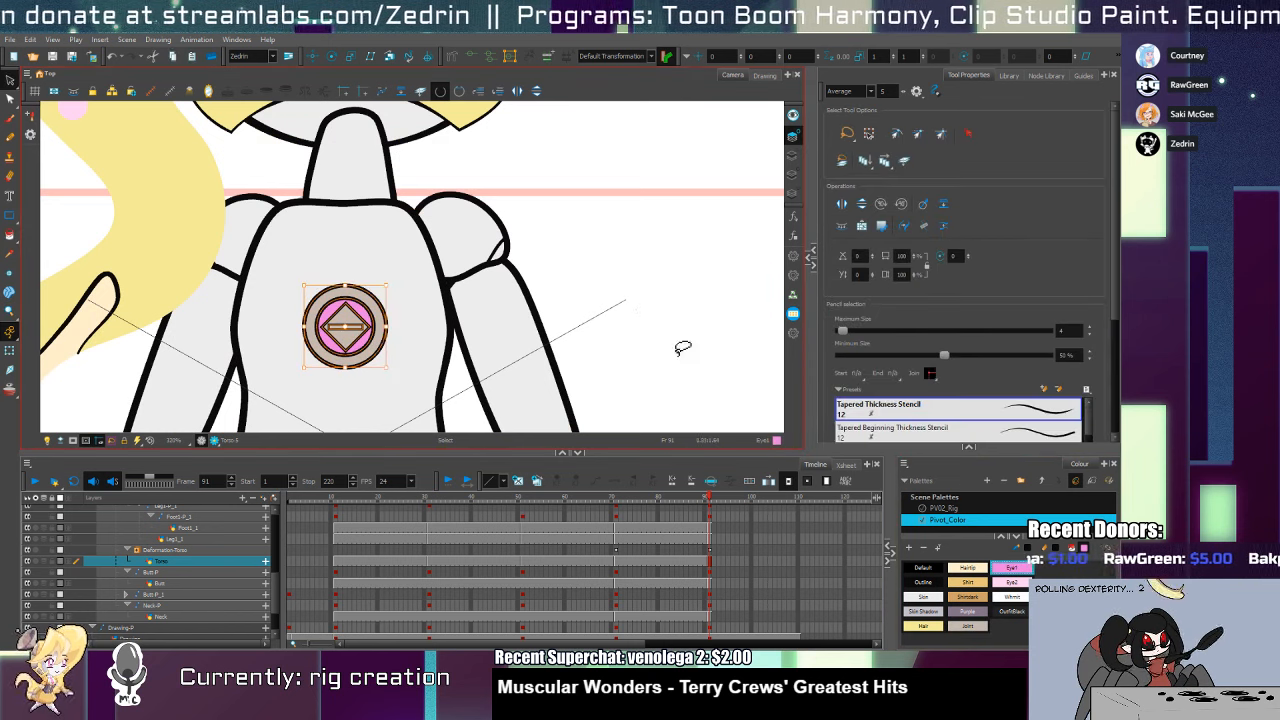
left_click(703, 553)
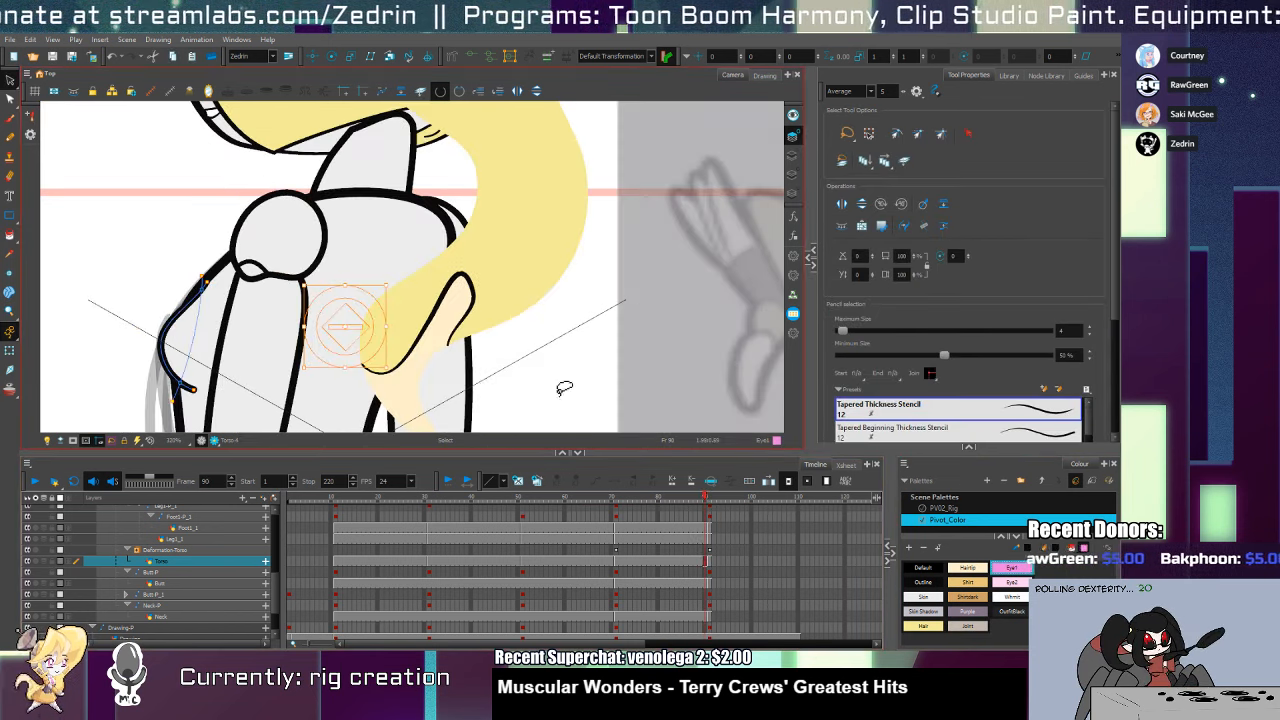
Skew the emblem copy on the turned torso at frame 90 with the Perspective tool, narrow it to fit, and return to frame 91
left_click(11, 99)
key("alt+0")
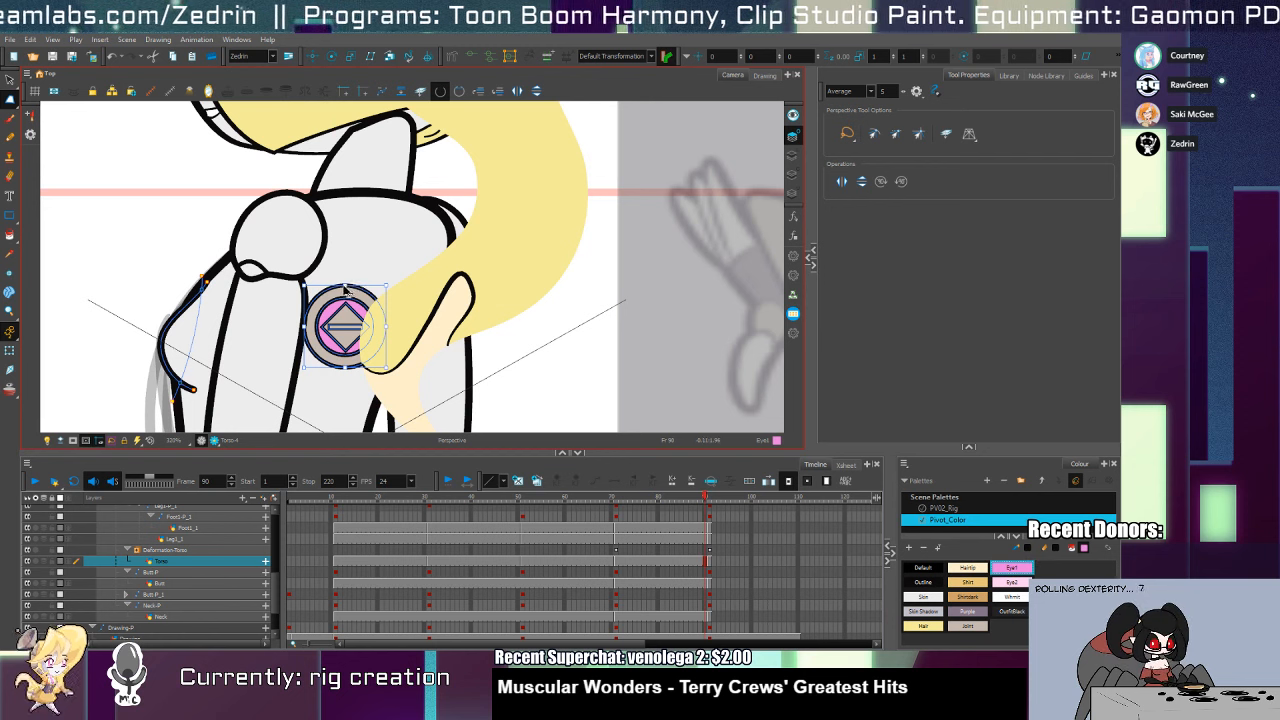
left_click_drag(345, 290, 408, 292)
key("alt+s")
left_click_drag(326, 341, 326, 330)
key("alt+z")
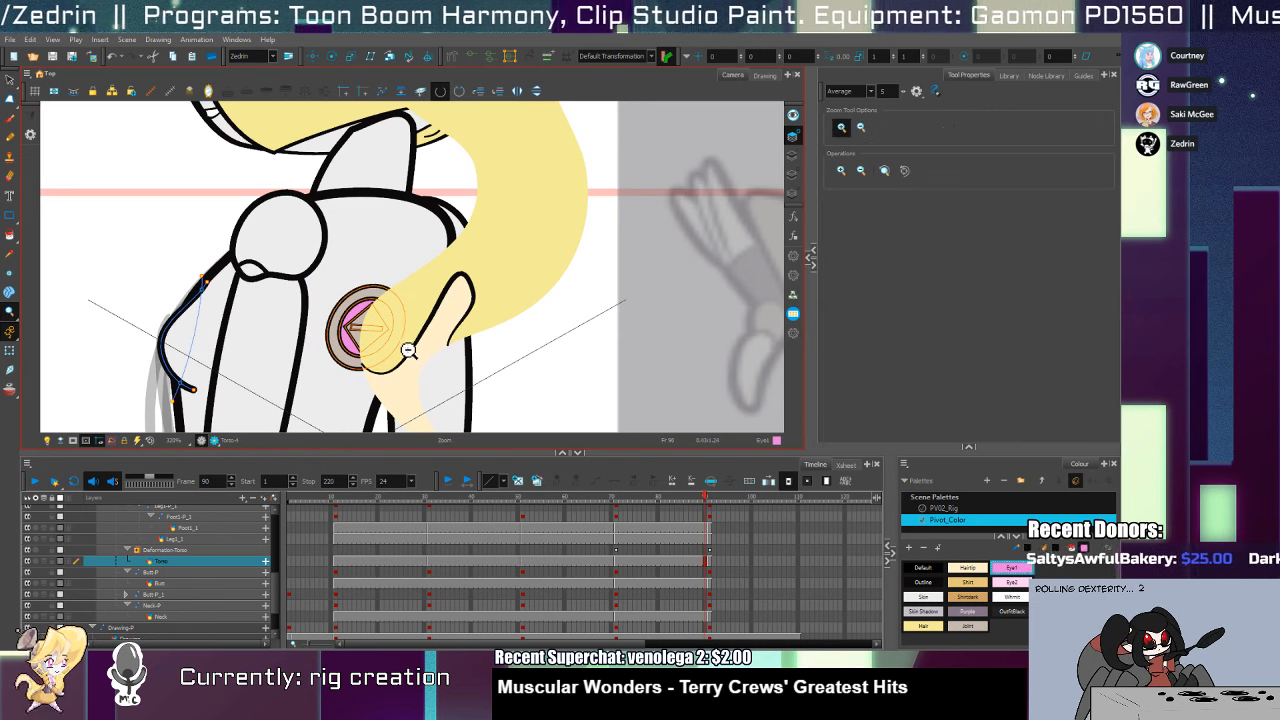
left_click_drag(409, 344, 418, 340)
key("period")
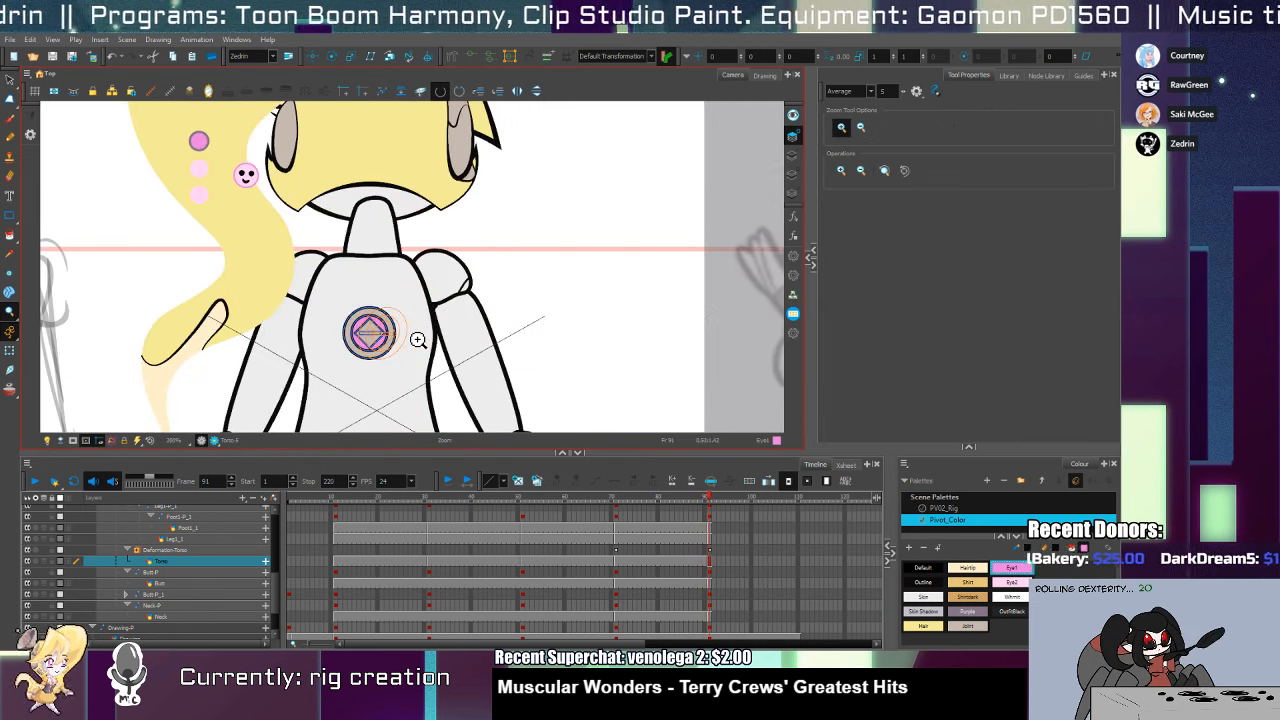
Compare the emblem between frames 90 and 91, then shift the back-view head slightly down on the neck at frame 91
key("comma")
key("period")
key("comma")
key("period")
key("comma")
key("period")
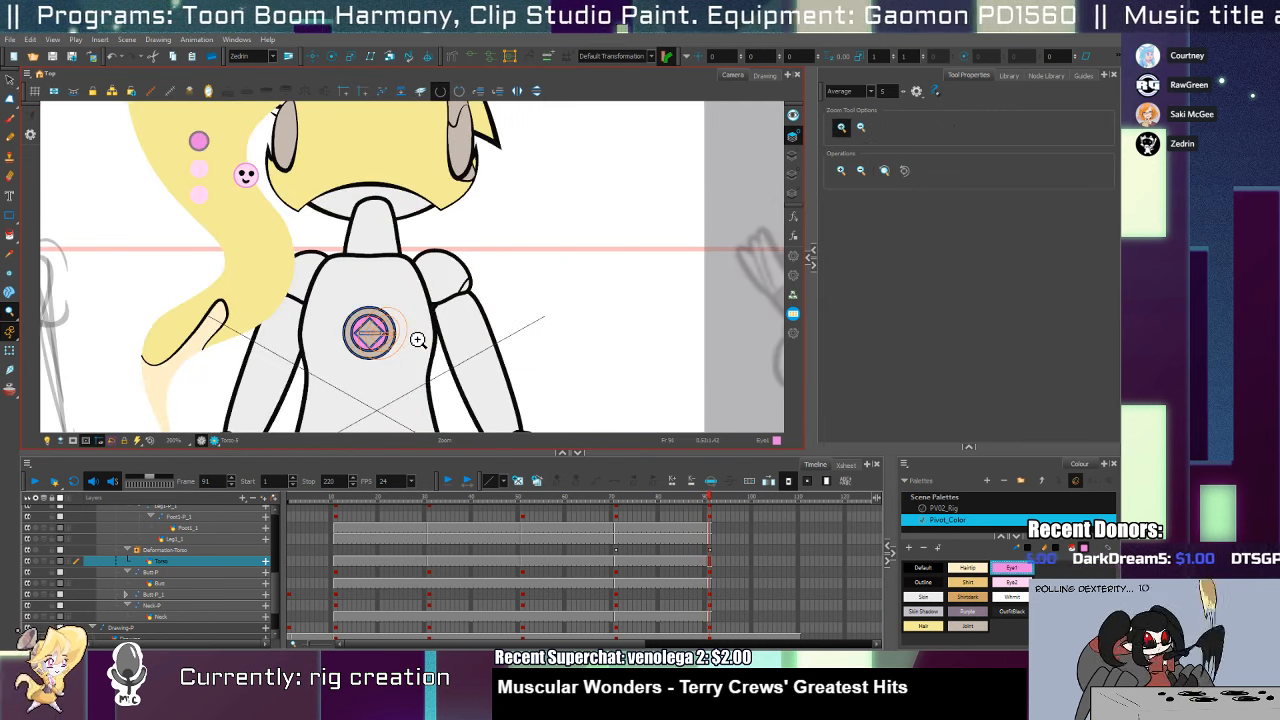
key("shift+t")
left_click(413, 209)
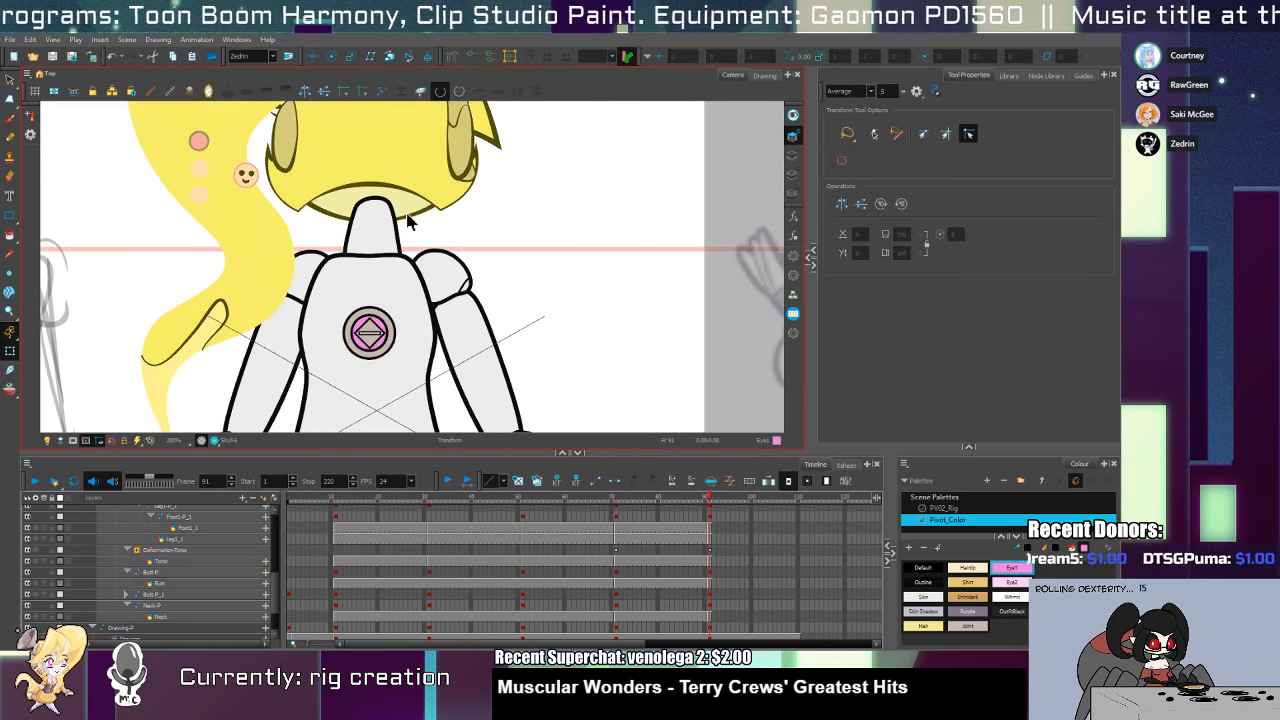
left_click_drag(414, 212, 414, 220)
key("alt+z")
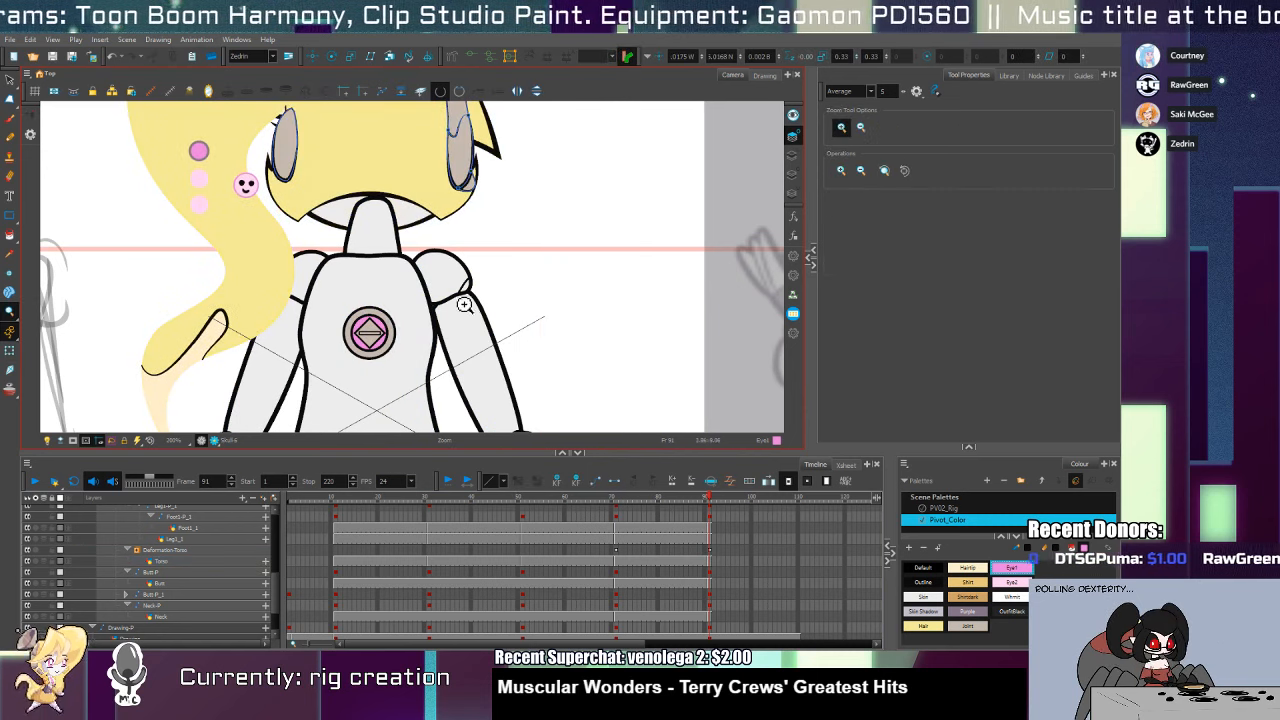
left_click(462, 304, "alt")
Flip between frames 90 and 91 to compare the turned pose with the back view
key("shift+t")
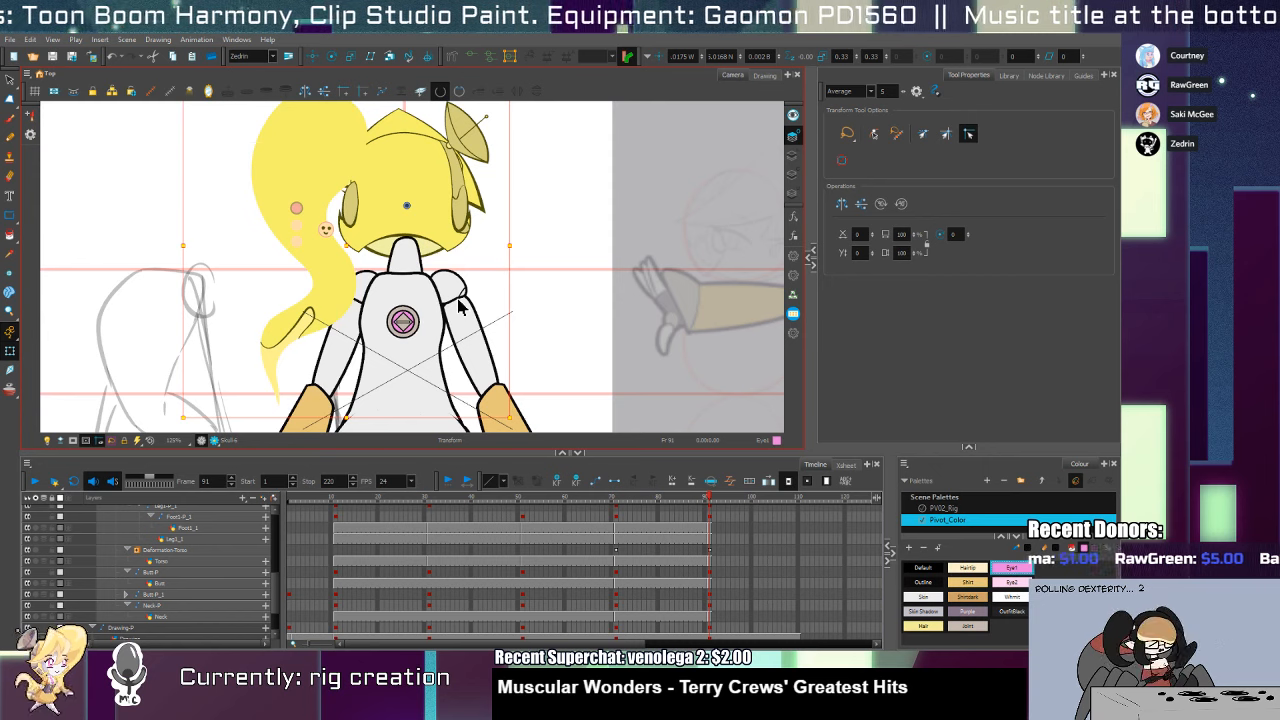
key("comma")
key("period")
key("comma")
key("period")
key("comma")
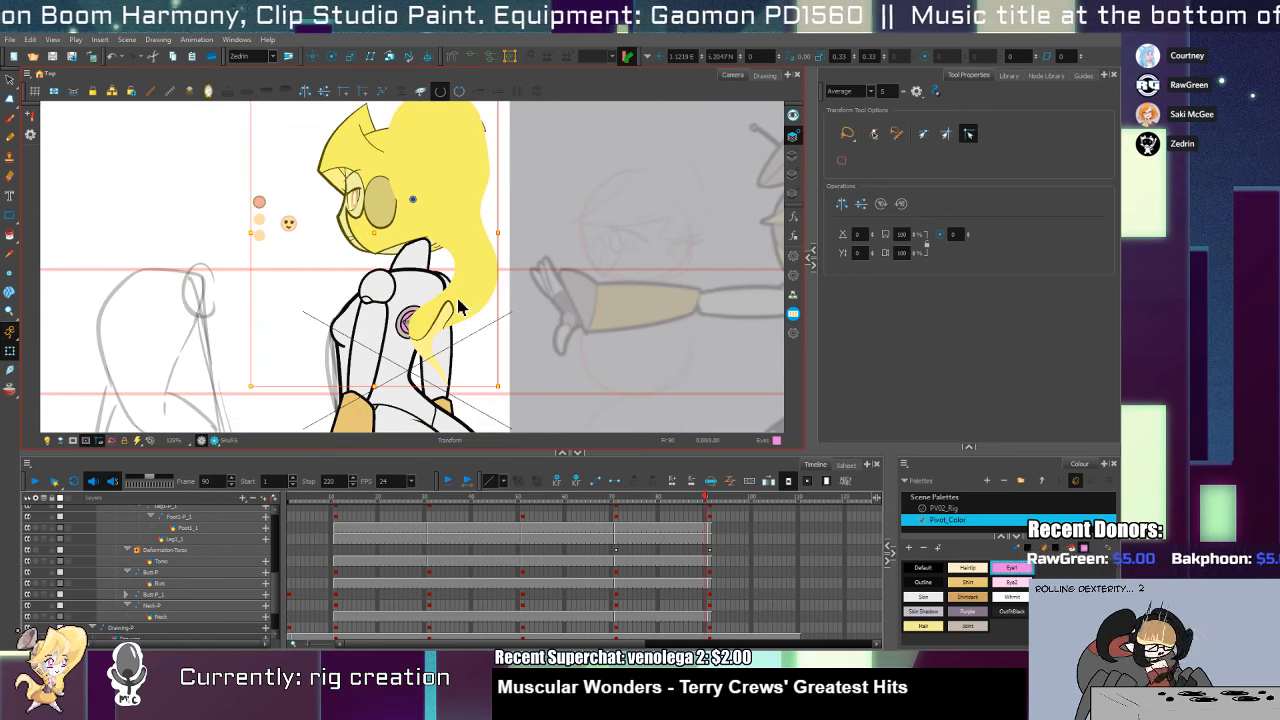
key("period")
key("comma")
key("period")
key("comma")
key("period")
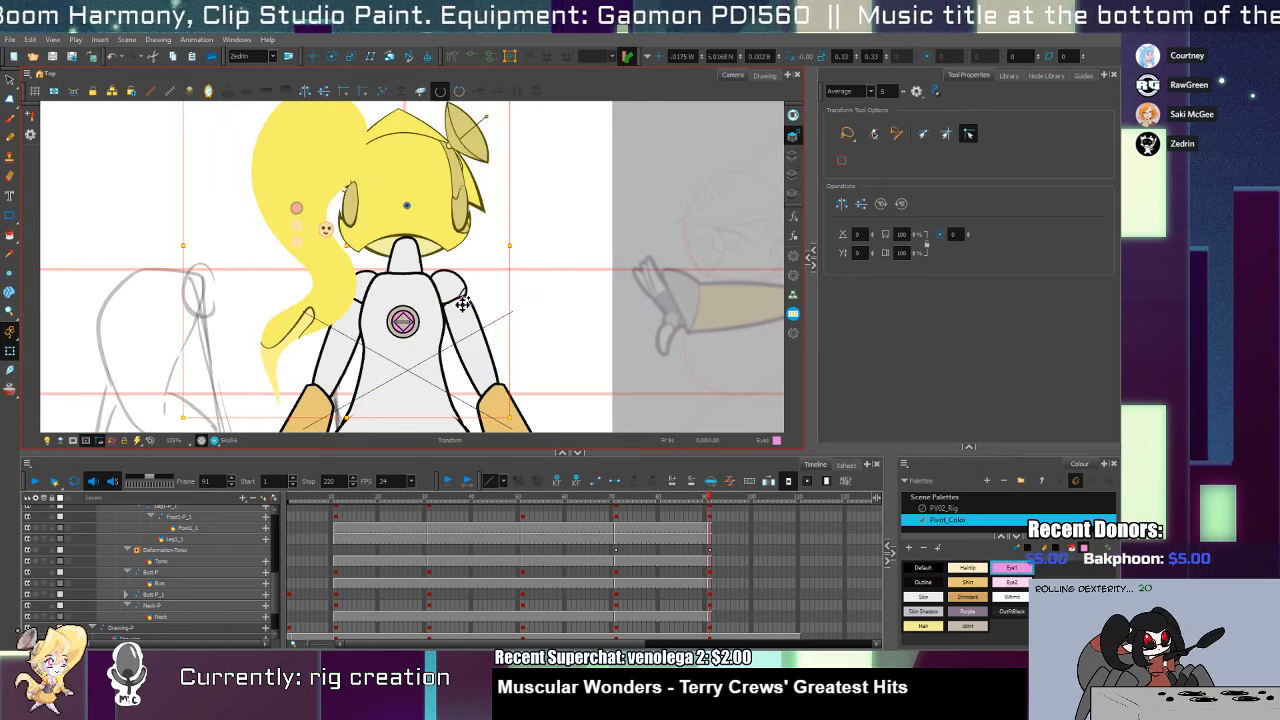
Duplicate the Butt layer's drawing at frame 91 so that the back view has its own version
key("space")
left_click_drag(468, 378, 467, 219)
left_click(444, 312)
key("space")
left_click_drag(441, 339, 429, 390)
scroll(423, 343, "up", 1)
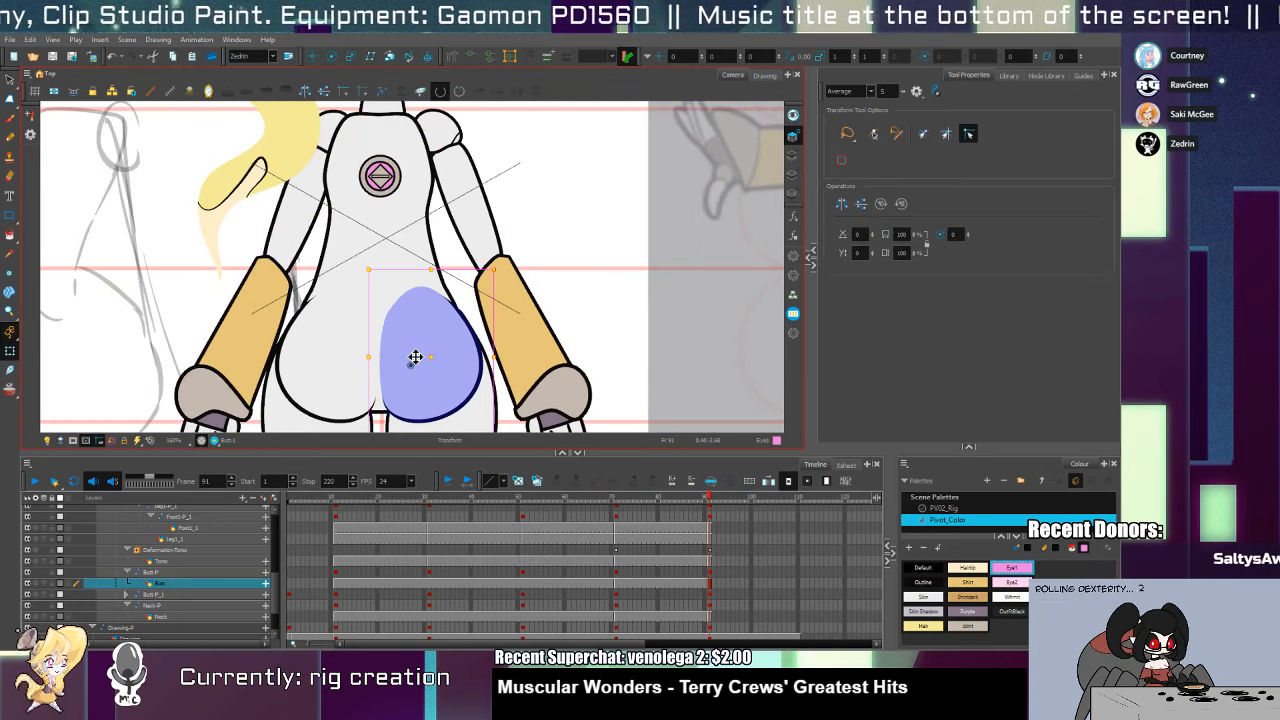
left_click(519, 484)
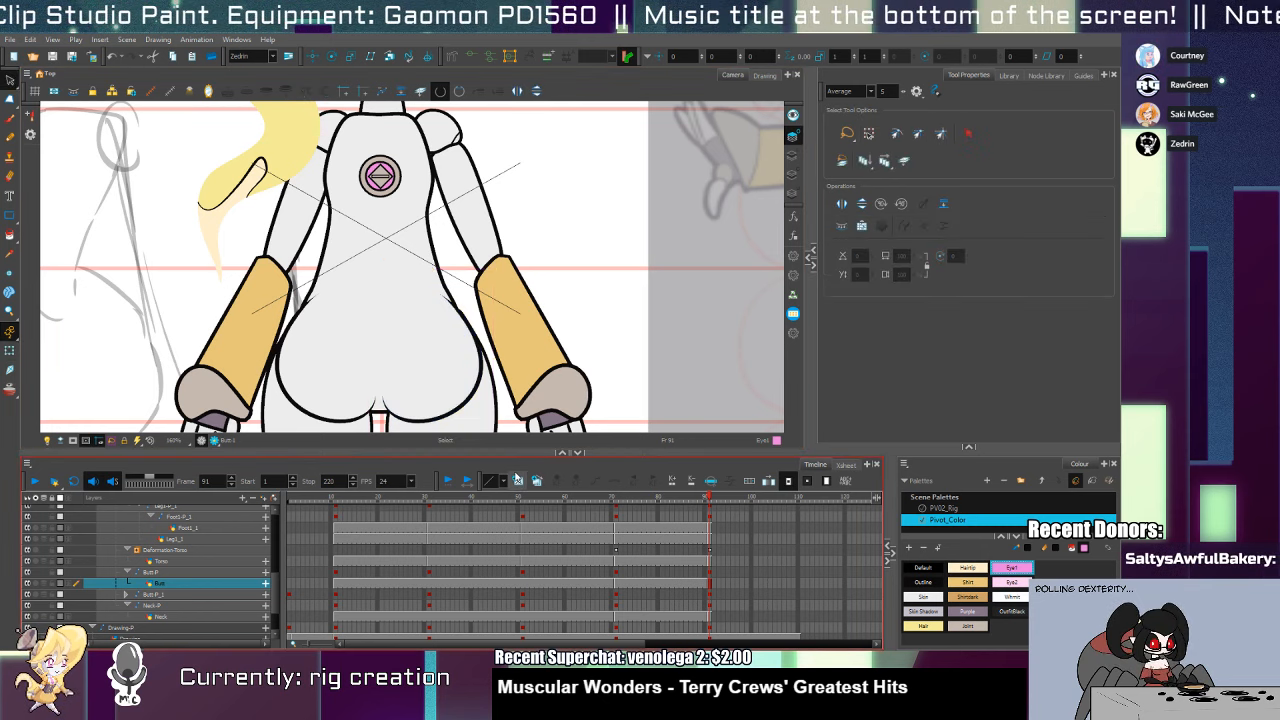
left_click(537, 483)
left_click(506, 398)
left_click(466, 400)
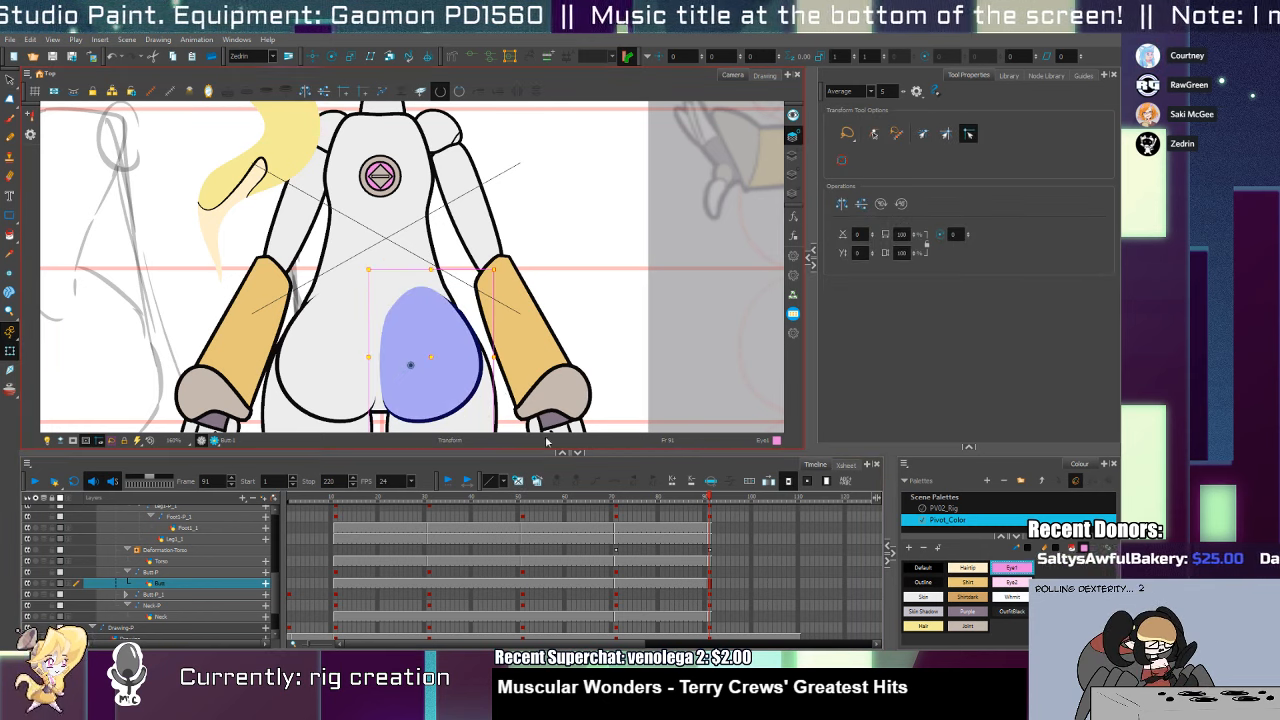
left_click(539, 483)
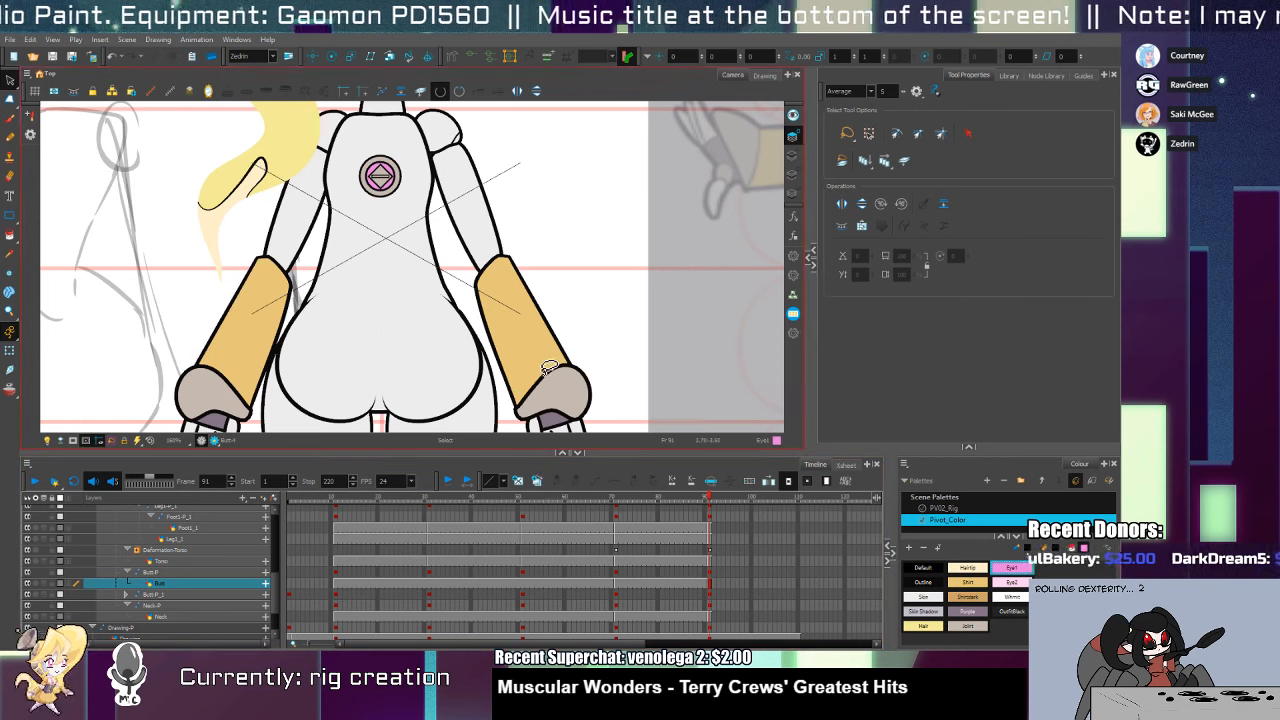
Widen the buttock shape slightly toward the outer hip
key("alt+s")
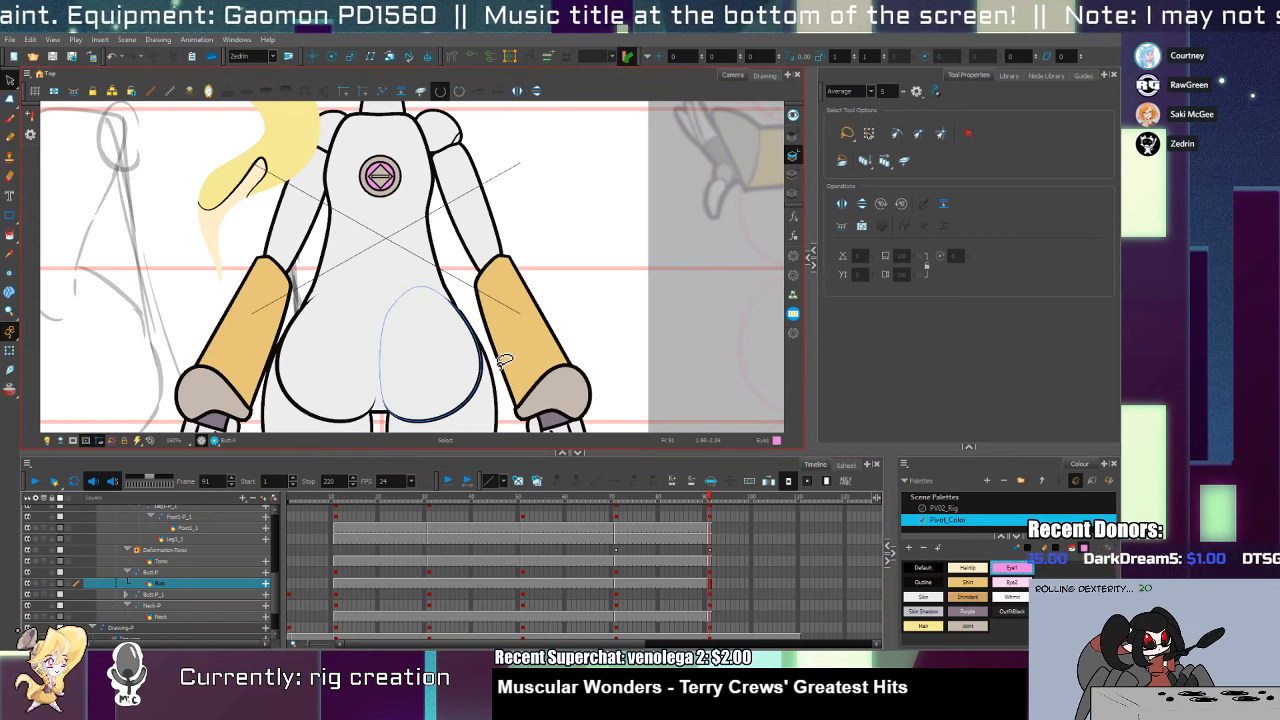
left_click(488, 362)
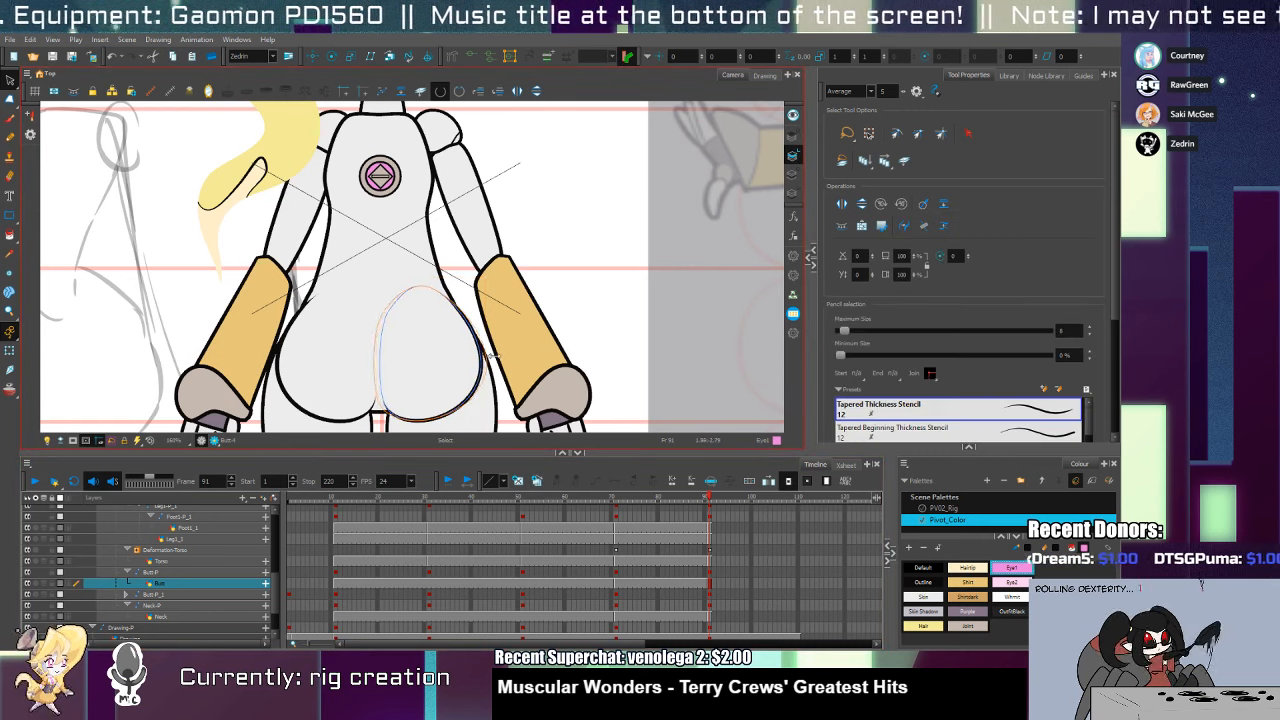
key("shift+t")
left_click(320, 412)
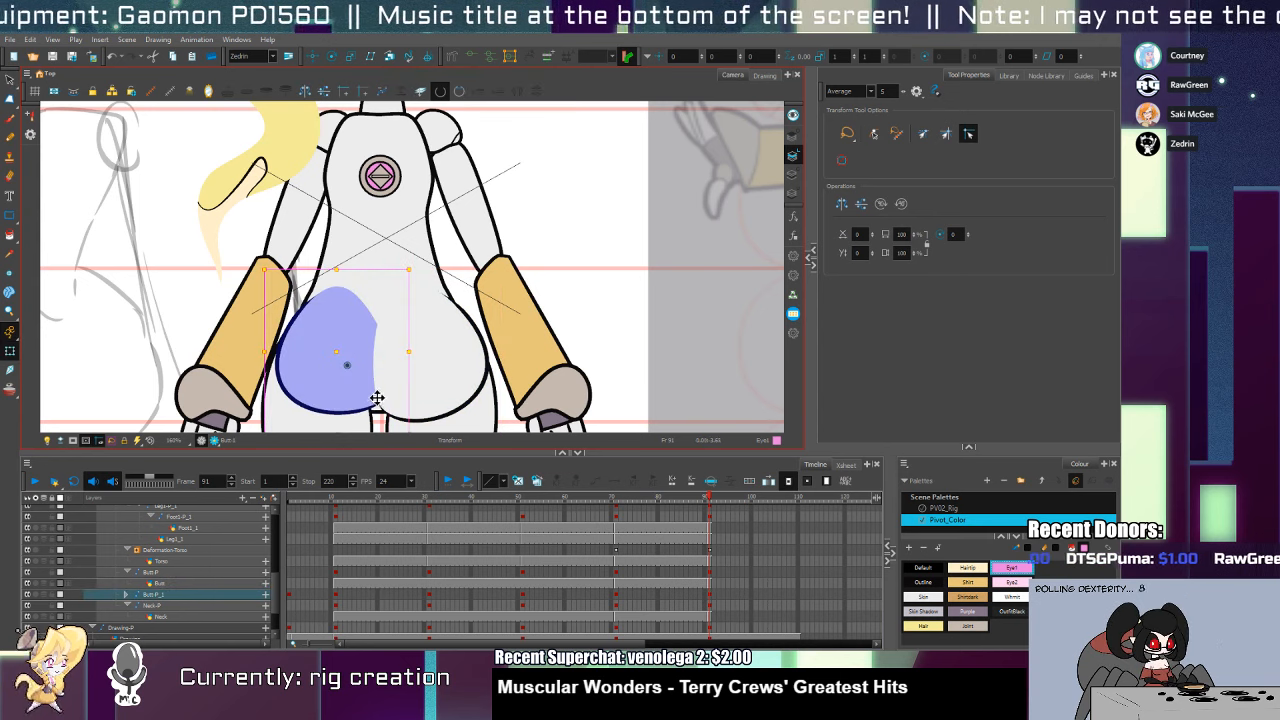
left_click(440, 388)
key("alt+s")
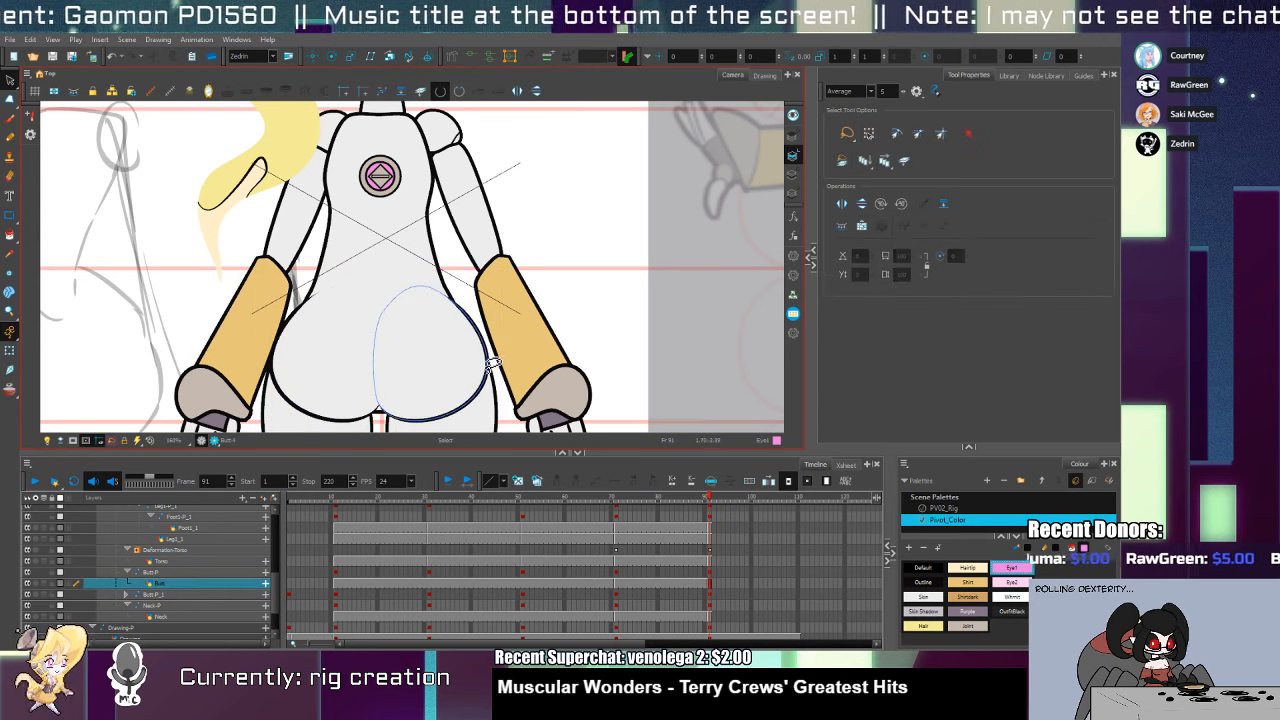
left_click(490, 360)
left_click_drag(488, 360, 493, 357)
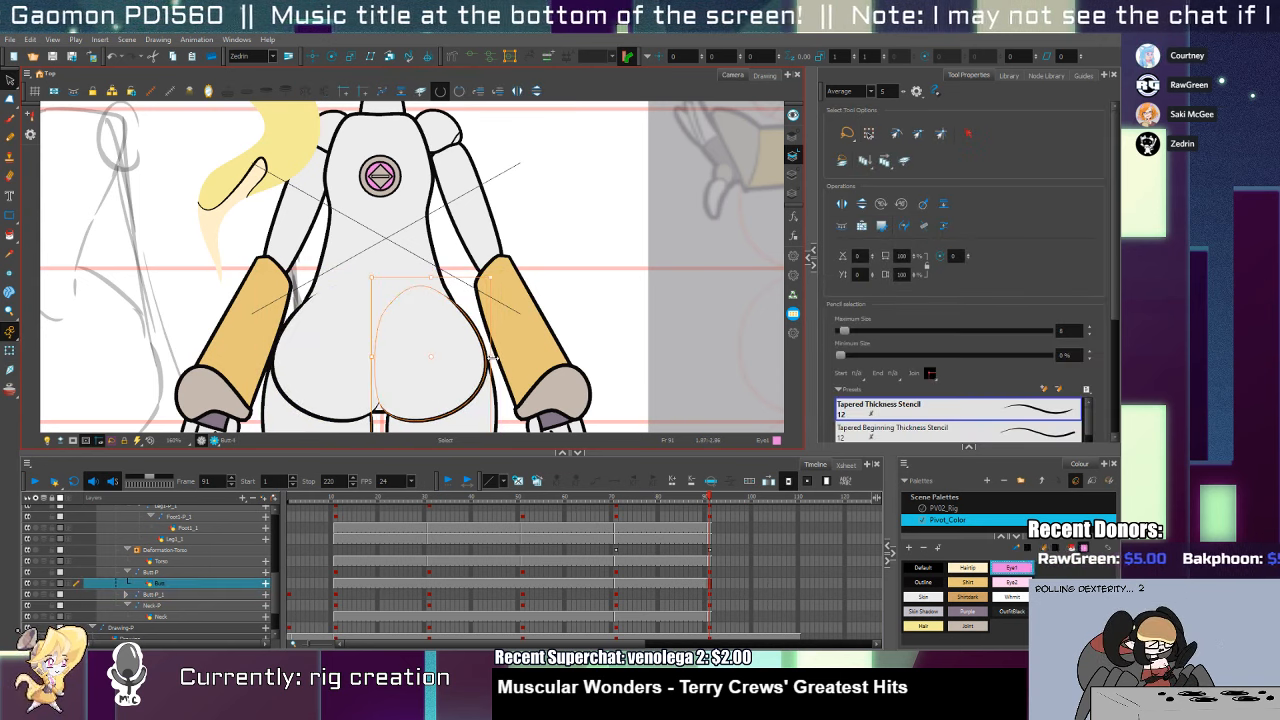
Draw a curved upper edge for the buttock from the outer hip to the centre with the Lineart pencil in the Outline colour
key("alt+/")
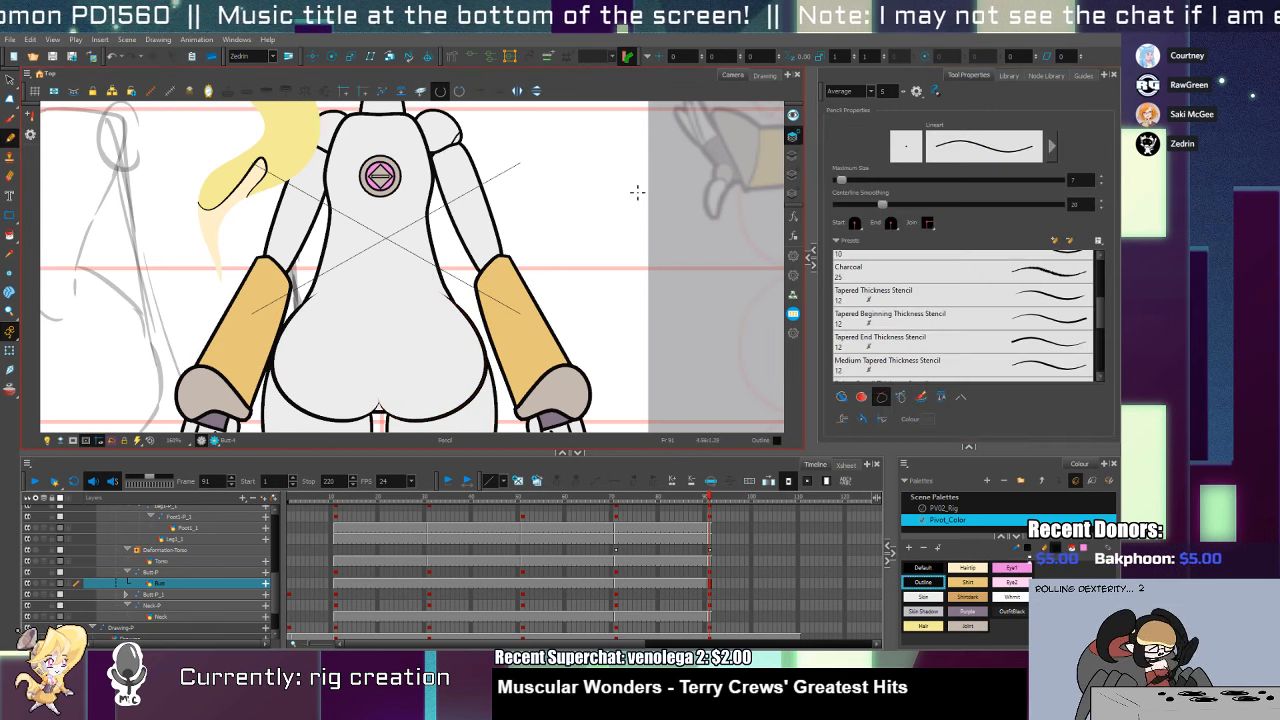
left_click_drag(452, 290, 382, 455)
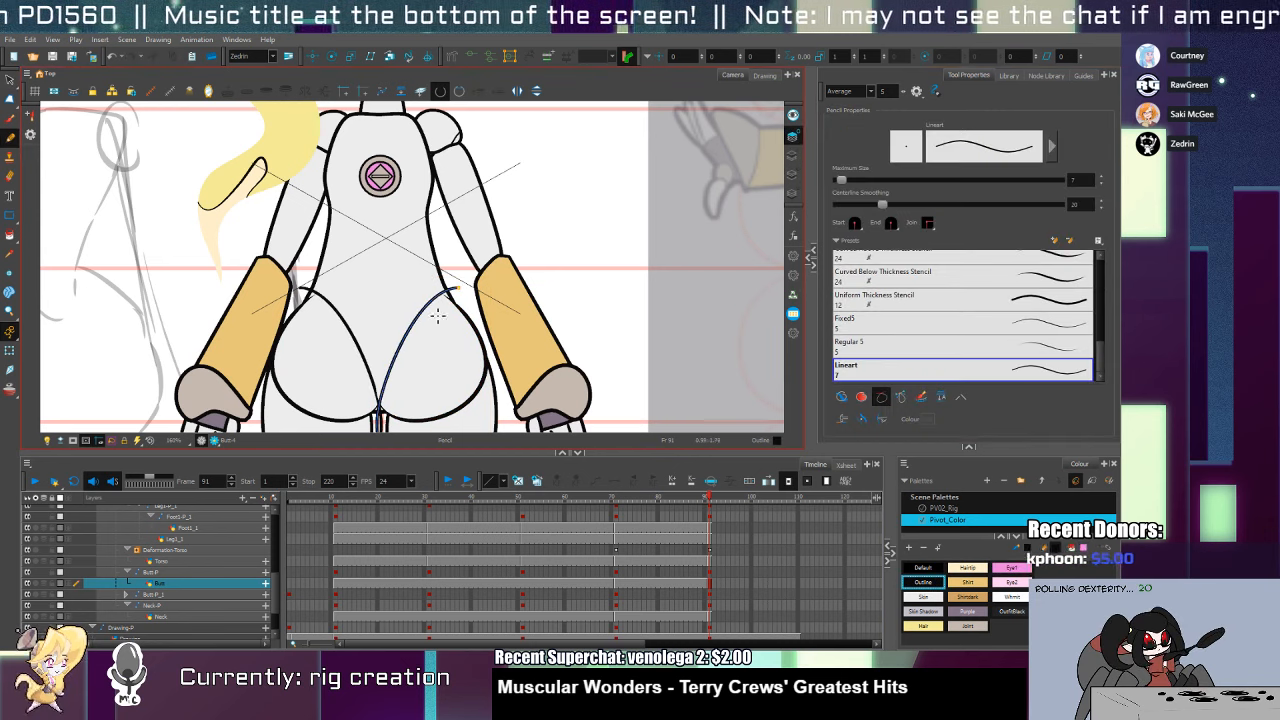
key("ctrl+z")
left_click_drag(453, 291, 376, 454)
key("ctrl+z")
mouse_move(455, 309)
left_mouse_down()
mouse_move(368, 460)
mouse_move(462, 313)
mouse_move(376, 384)
left_mouse_up()
key("ctrl+z")
key("ctrl+z")
left_click_drag(455, 300, 380, 378)
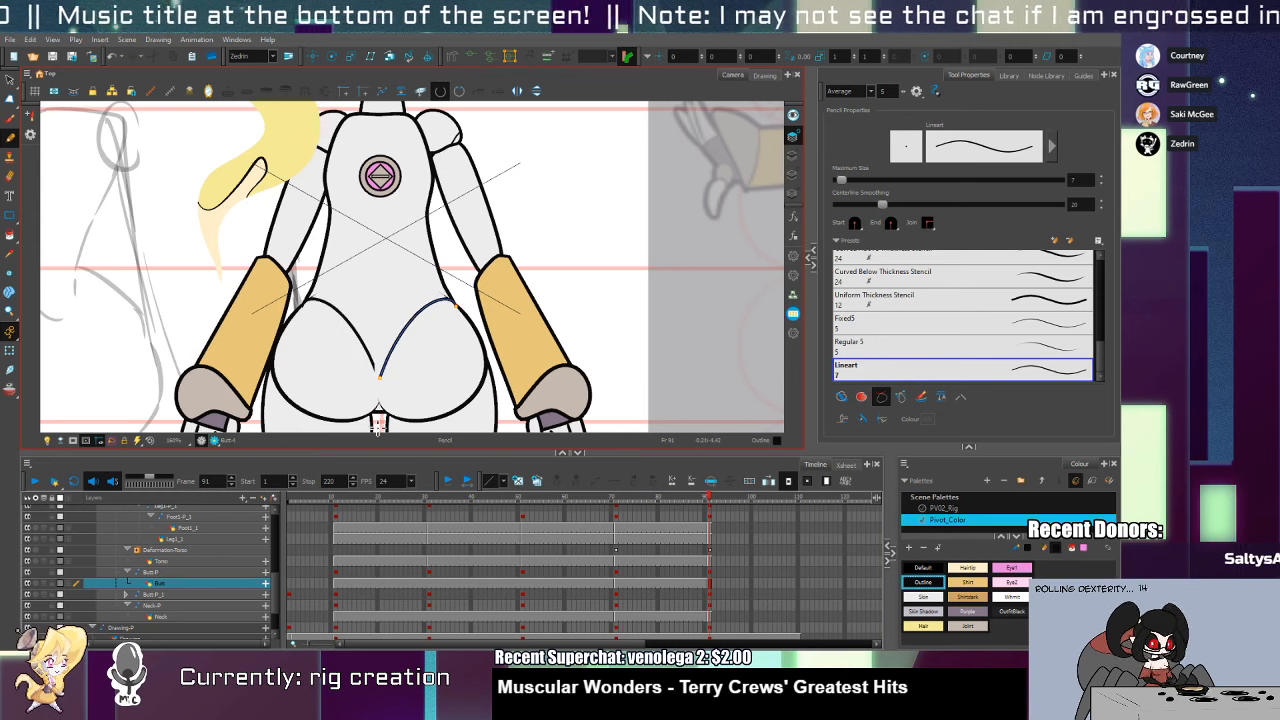
key("ctrl+z")
left_click_drag(455, 297, 371, 370)
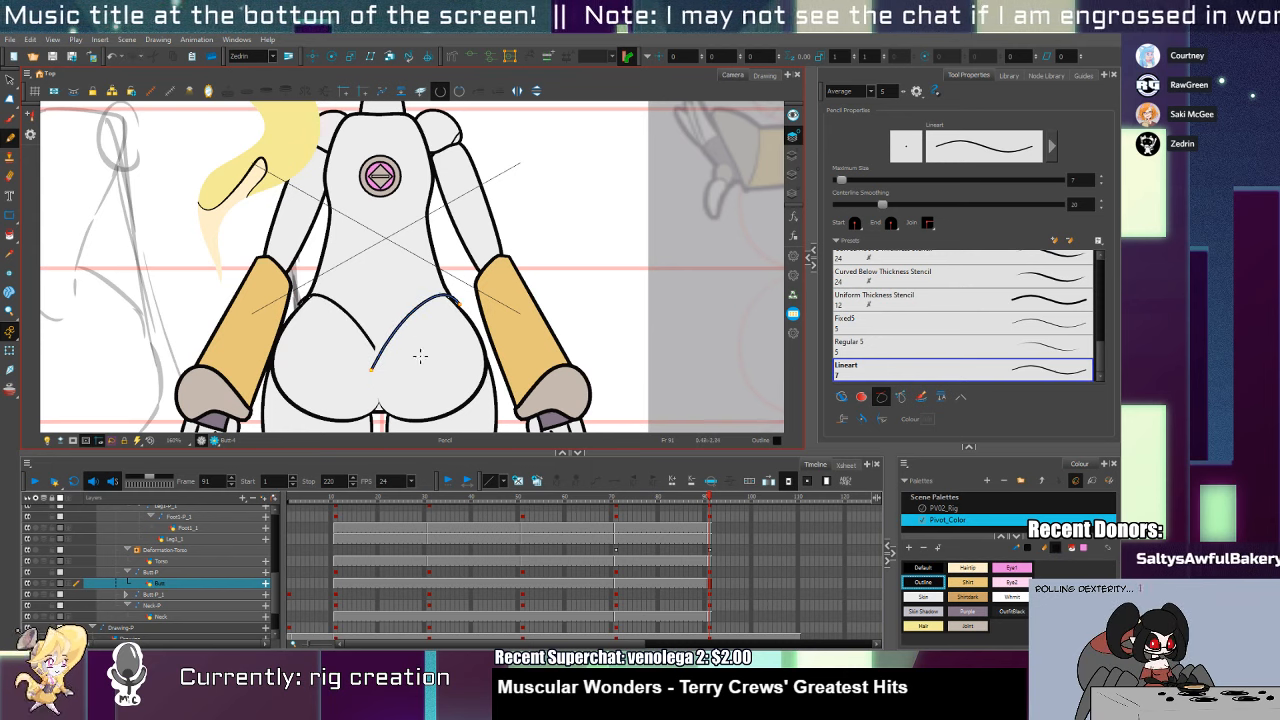
Cut off the end of the new upper line where it crosses its mirrored counterpart at the centre
key("alt+s")
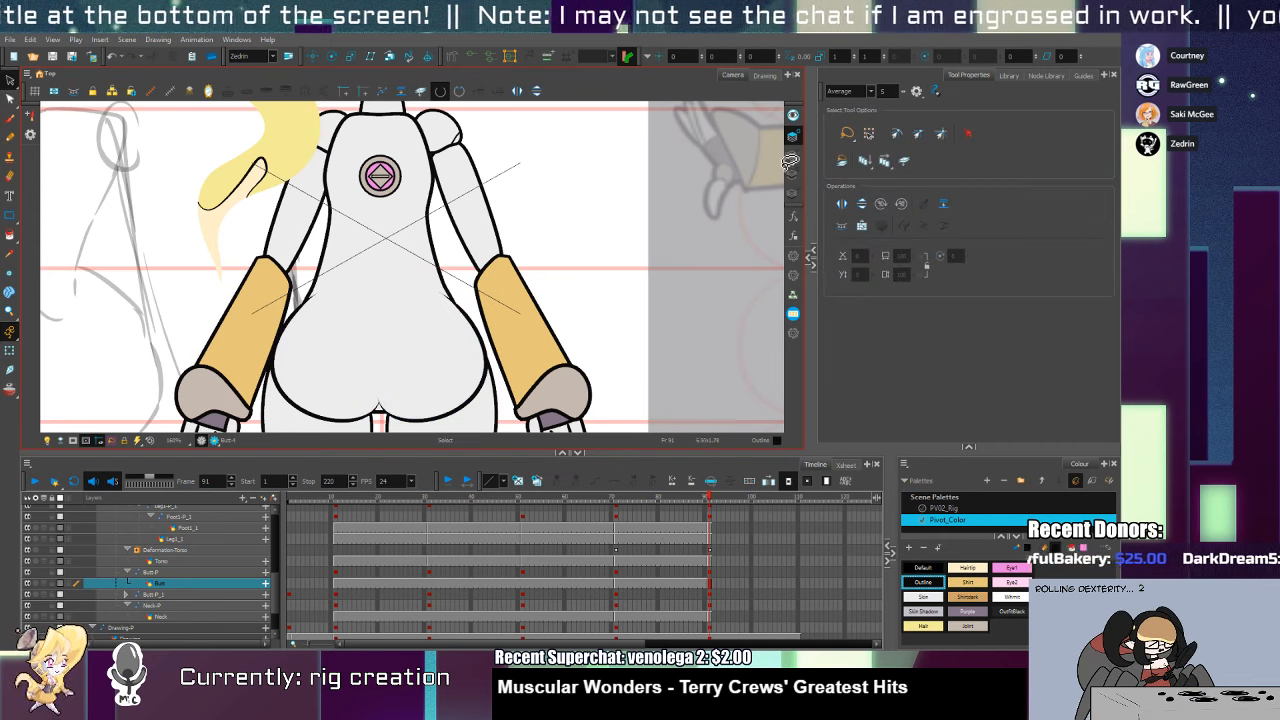
key("alt+t")
left_click(408, 311)
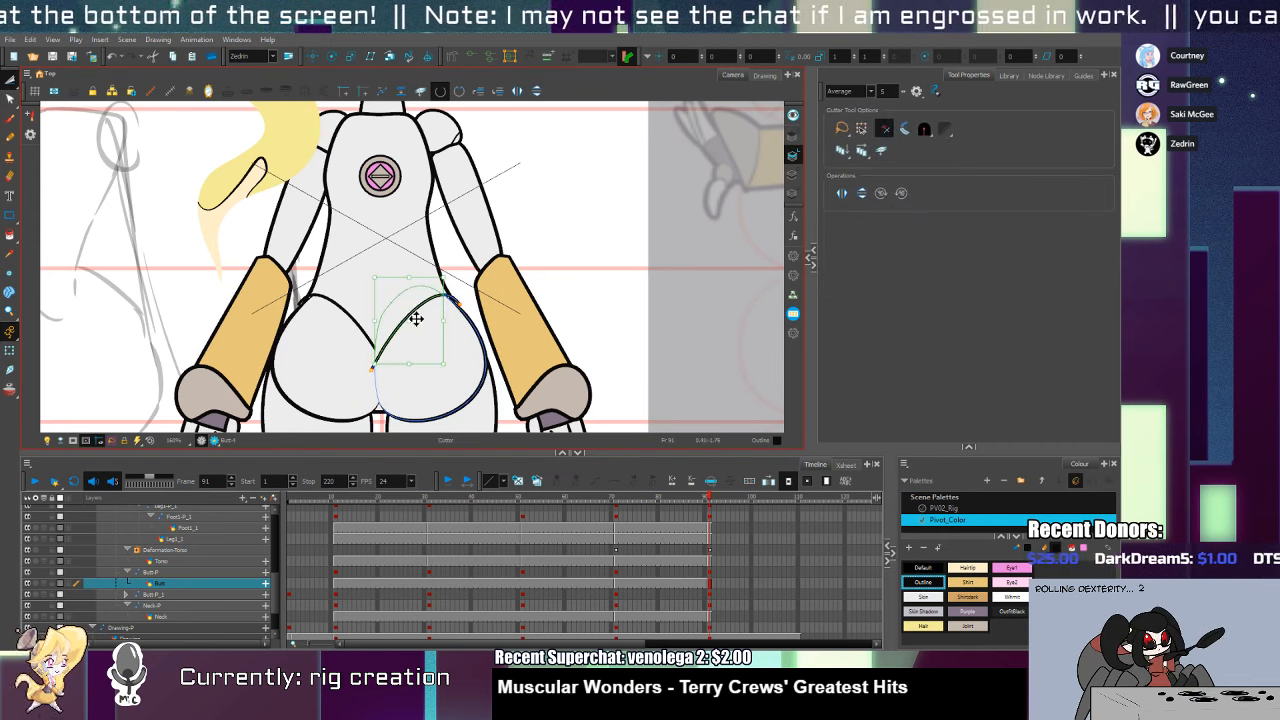
scroll(377, 353, "up", 3)
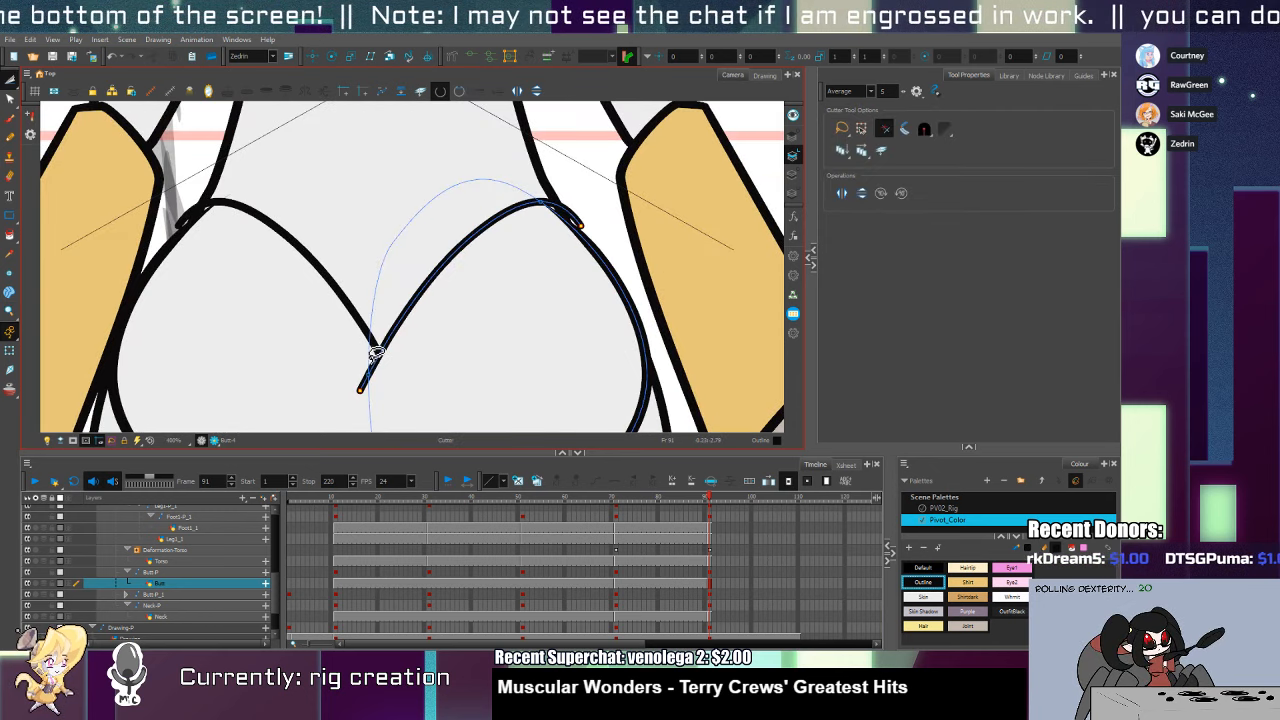
left_click(375, 355)
left_click(356, 403)
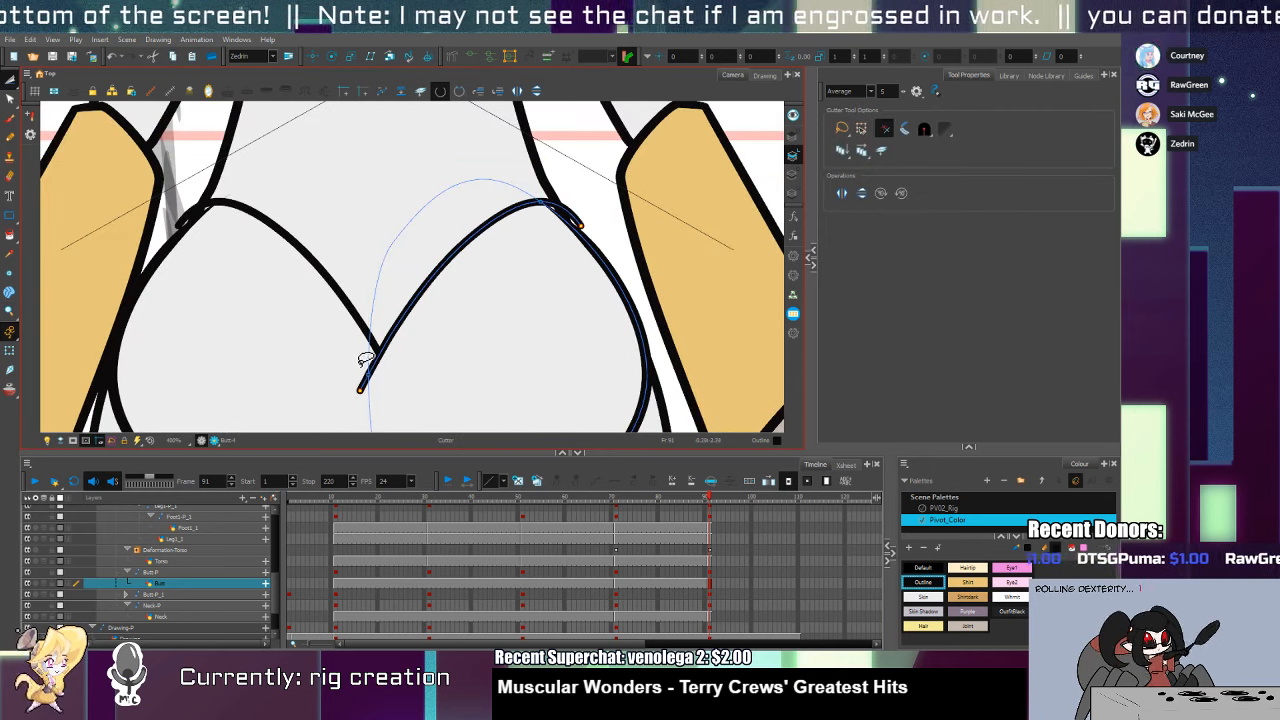
left_click_drag(369, 400, 371, 350)
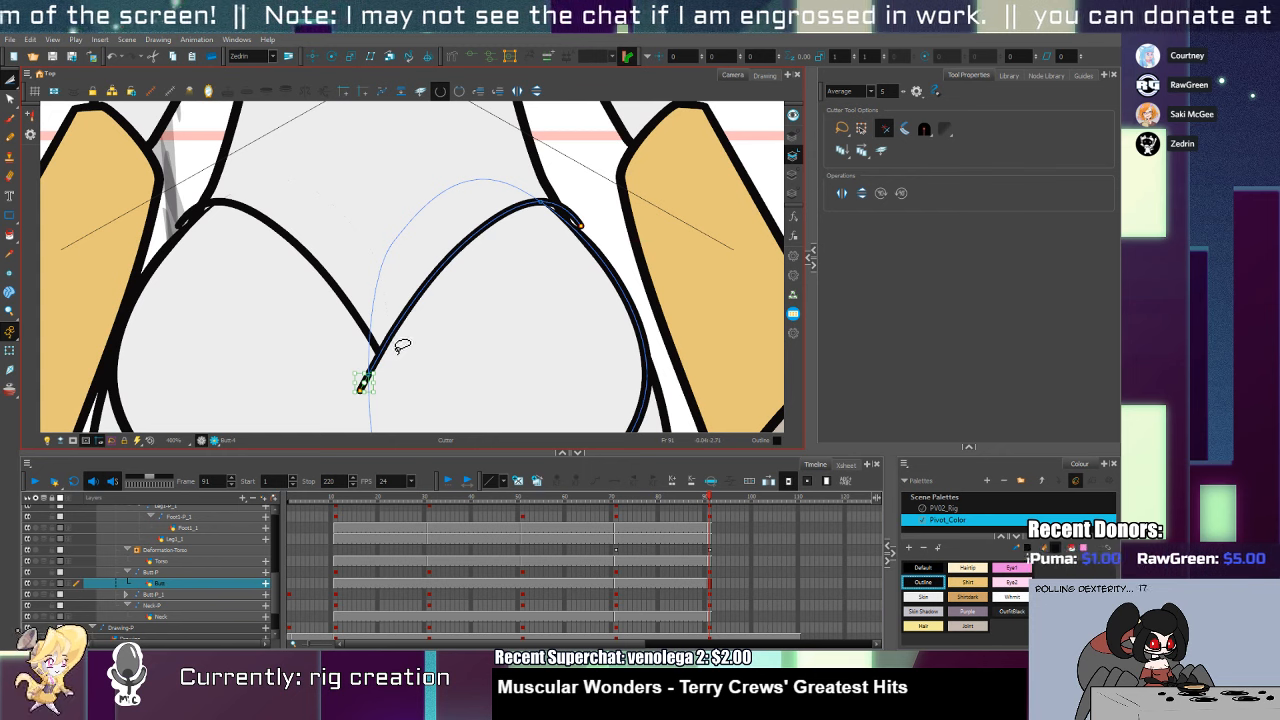
Move the upper line's inner end point to meet the mirrored line at the centre
key("alt+q")
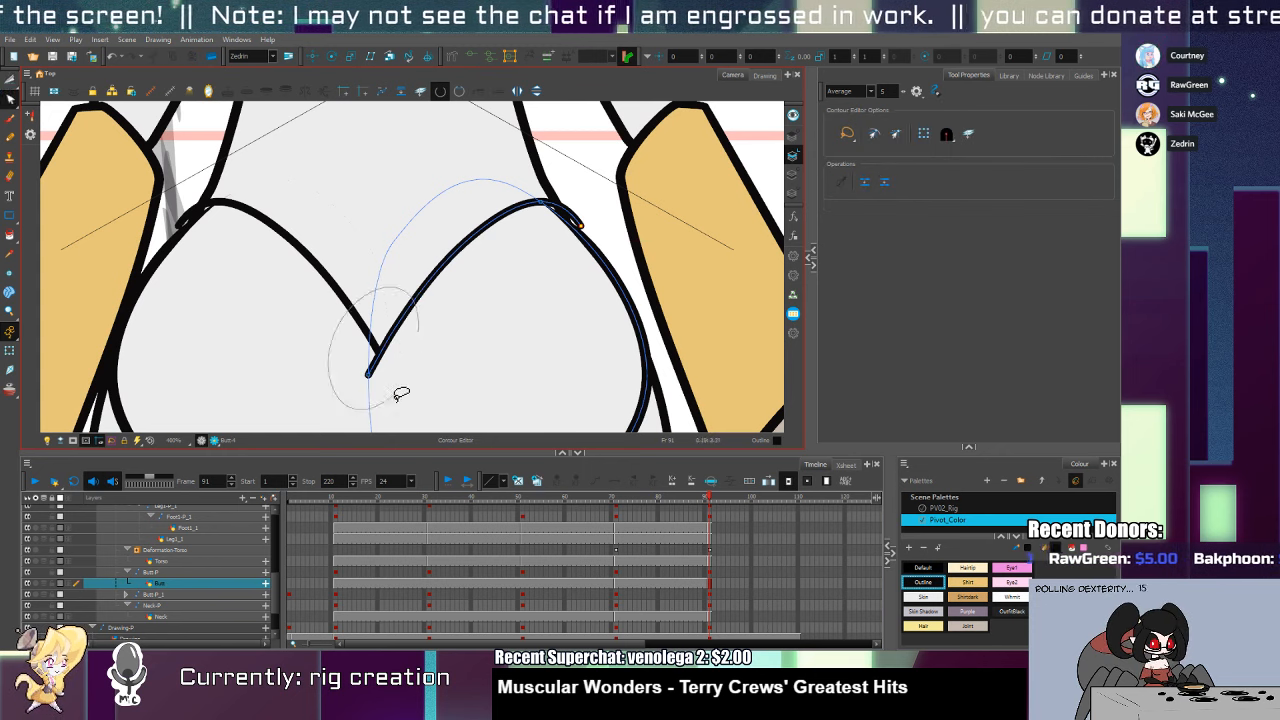
left_click(372, 372)
left_click_drag(372, 372, 382, 358)
key("alt+s")
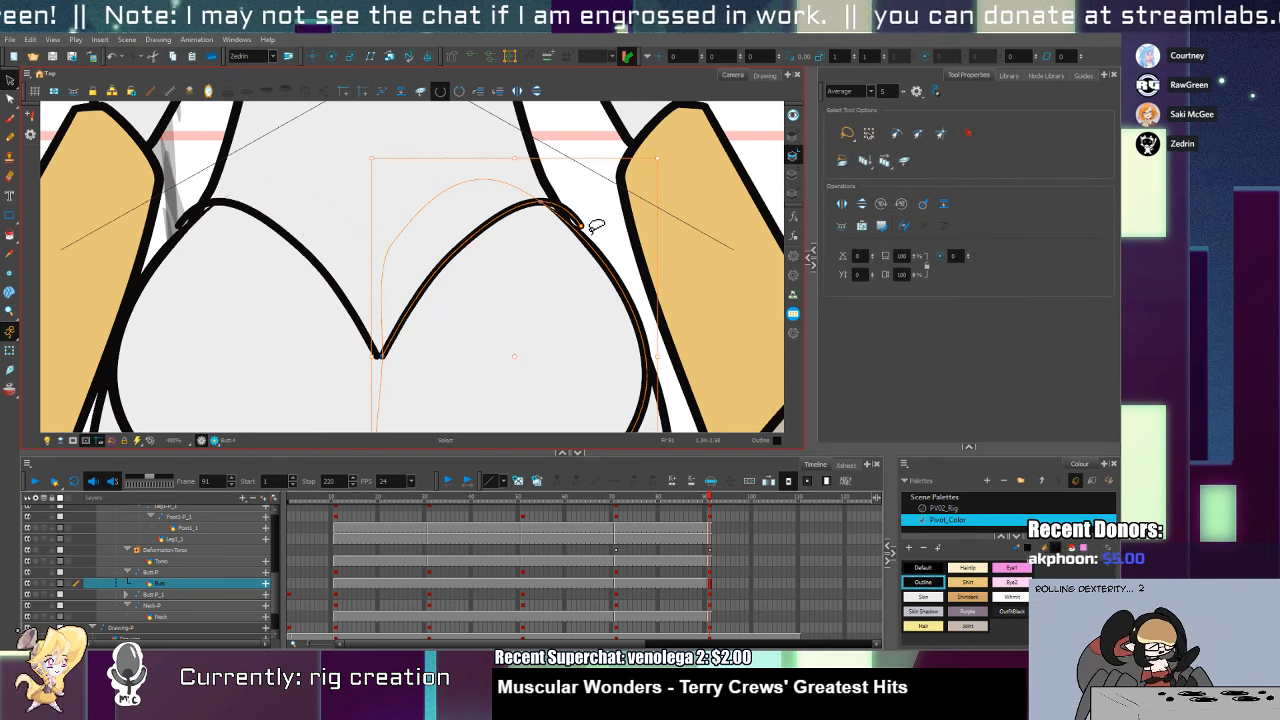
Trim the old contour above the new buttock line and delete the line's overhanging end at the outer hip
key("alt+t")
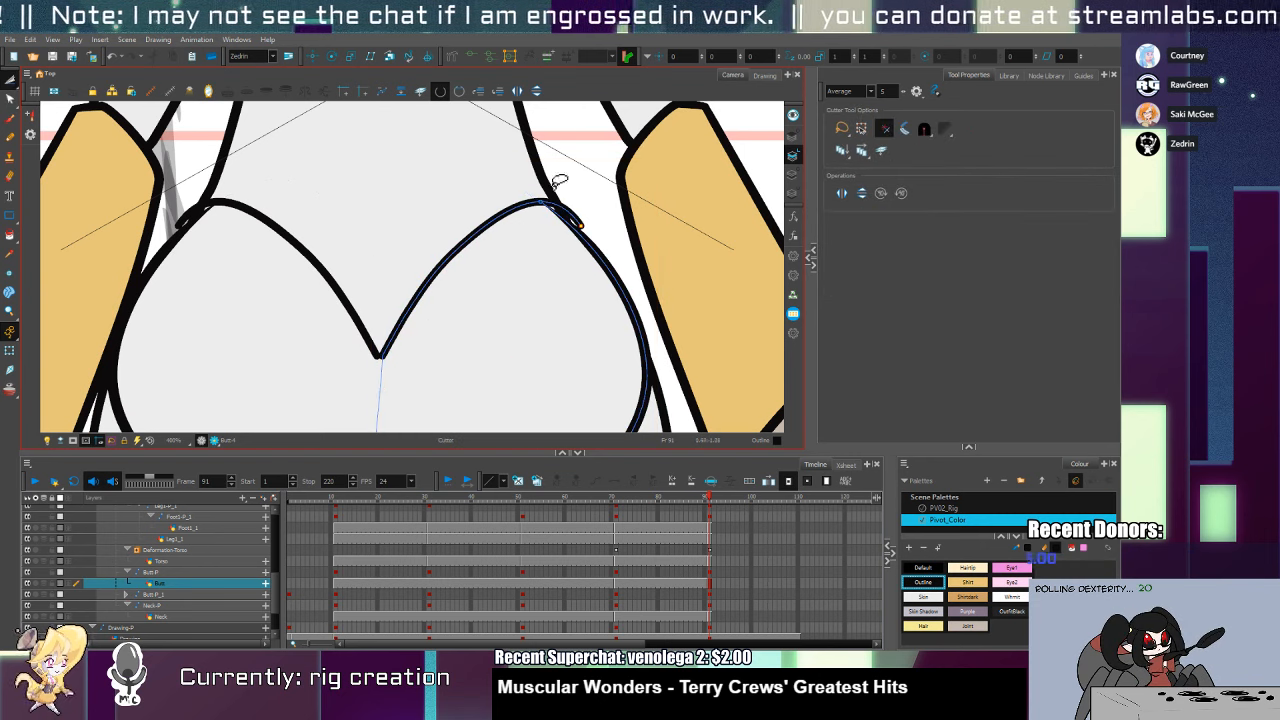
left_click(577, 222)
key("Delete")
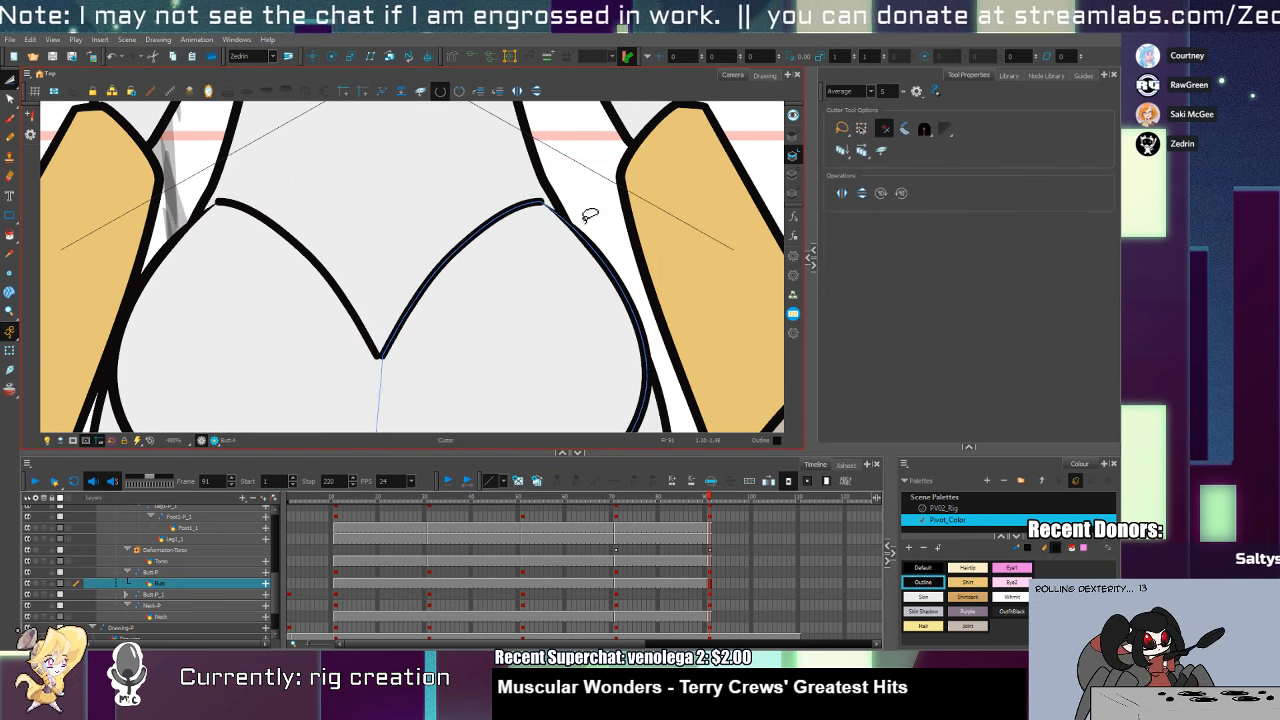
key("alt+s")
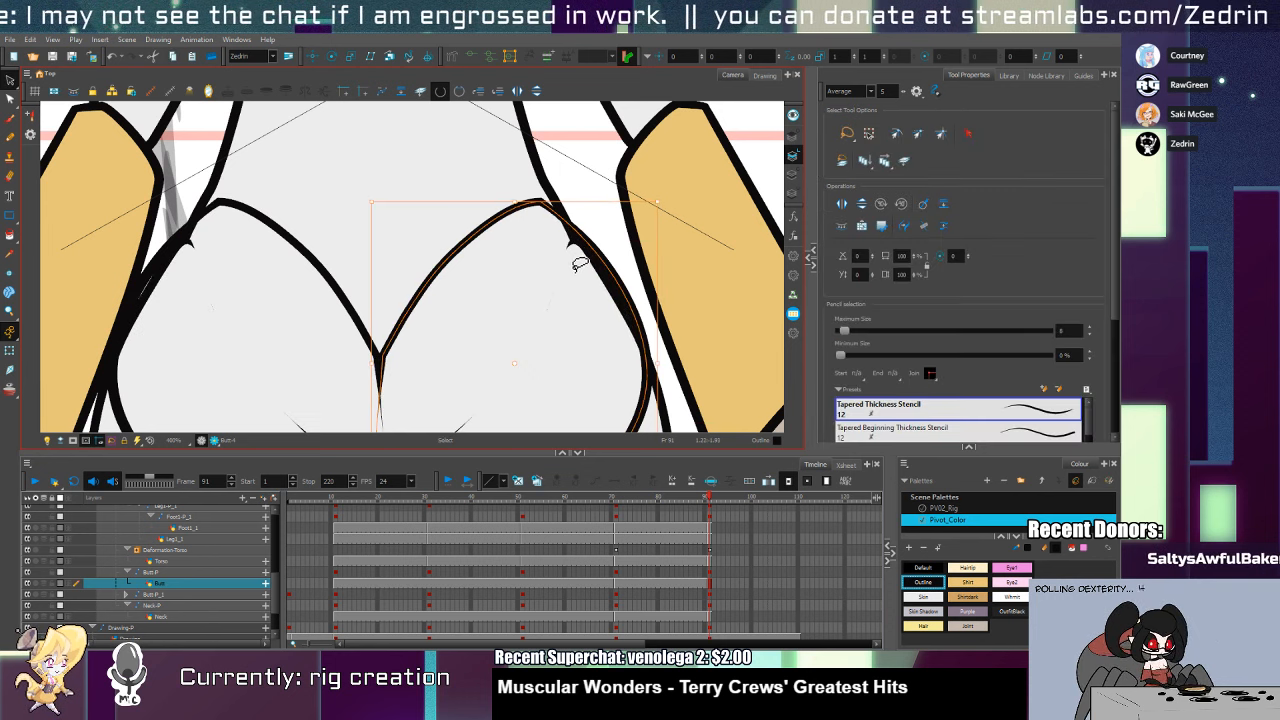
key("ctrl+z")
key("ctrl+shift+z")
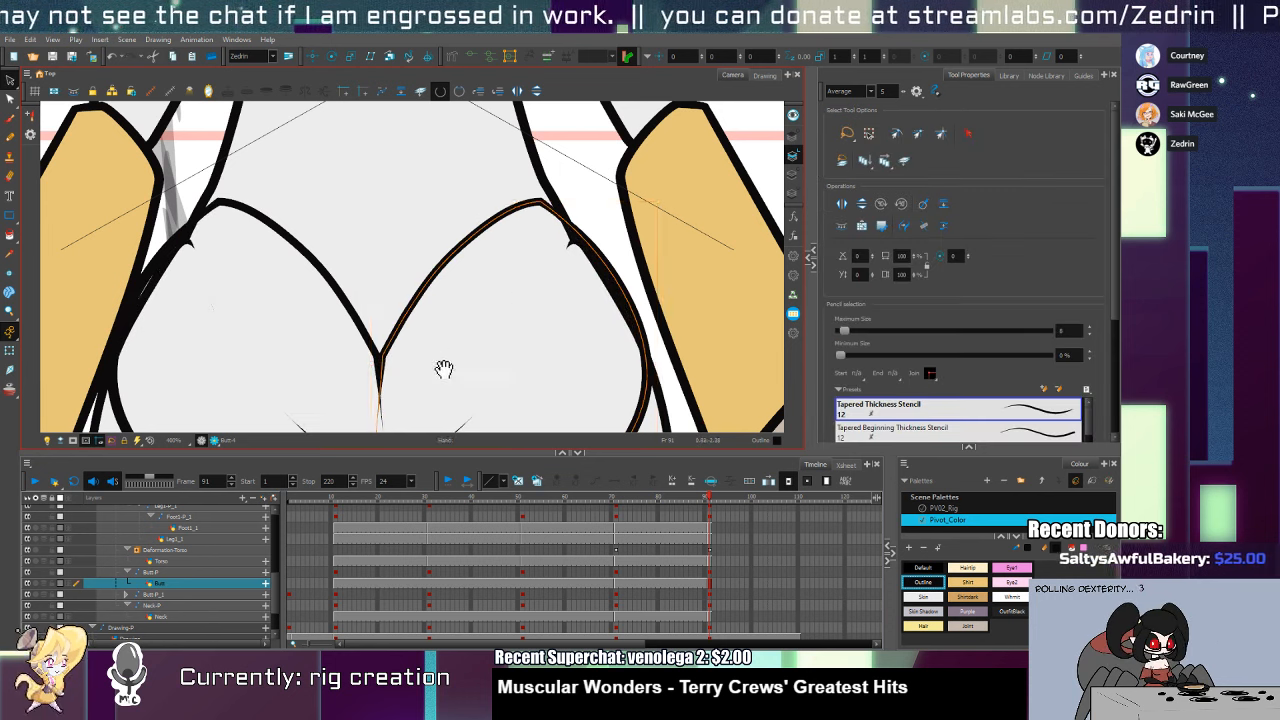
Sample the Skin colour and fill the reshaped buttock area with it
left_click_drag(443, 369, 472, 273)
left_click_drag(501, 331, 489, 329)
key("alt+i")
key("d")
left_click(464, 320)
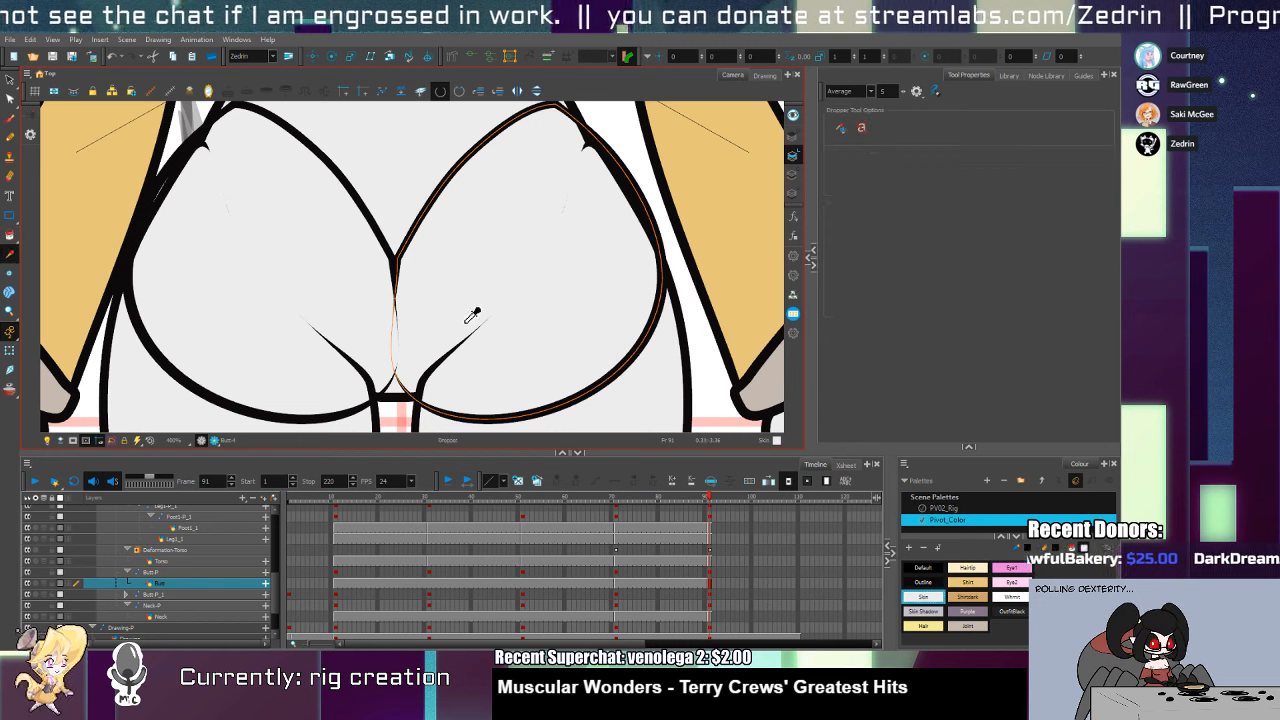
left_click(471, 318)
Try to remove the pencil thickness at the upper buttock line's inner end where it meets the centre
scroll(457, 316, "up", 3)
key("alt+q")
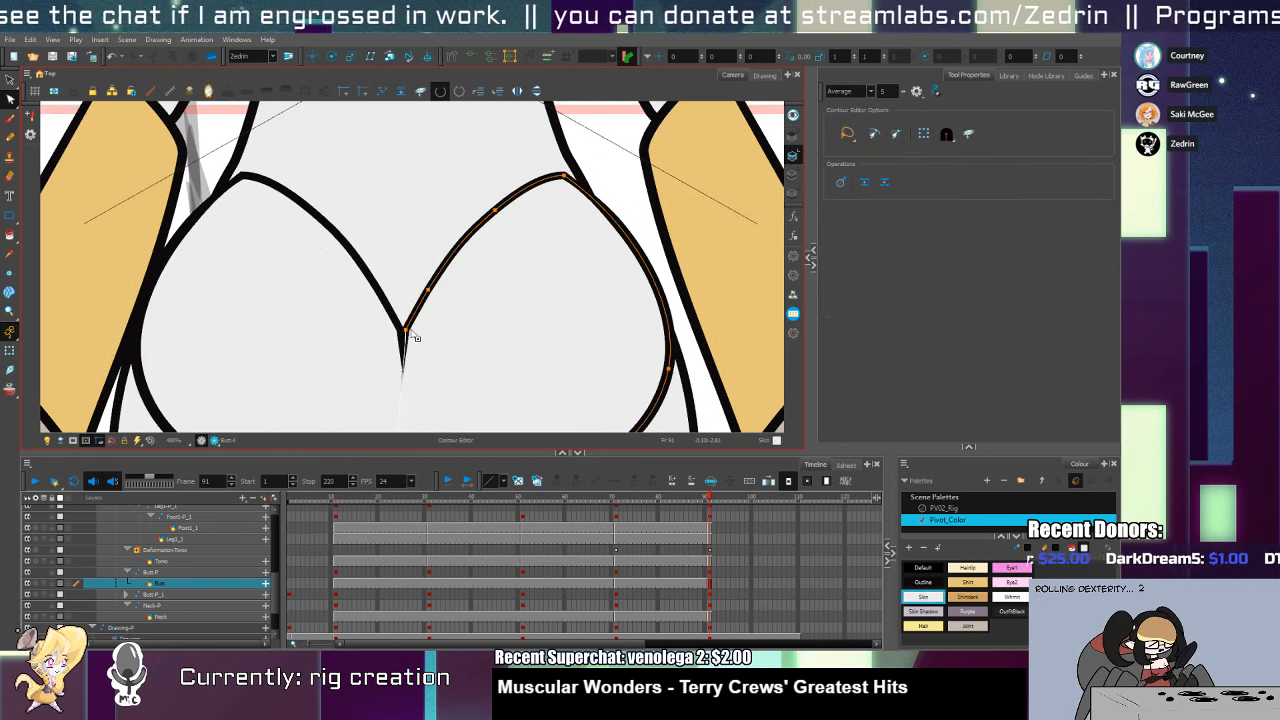
key("alt+shift+q")
left_click(411, 322, "ctrl")
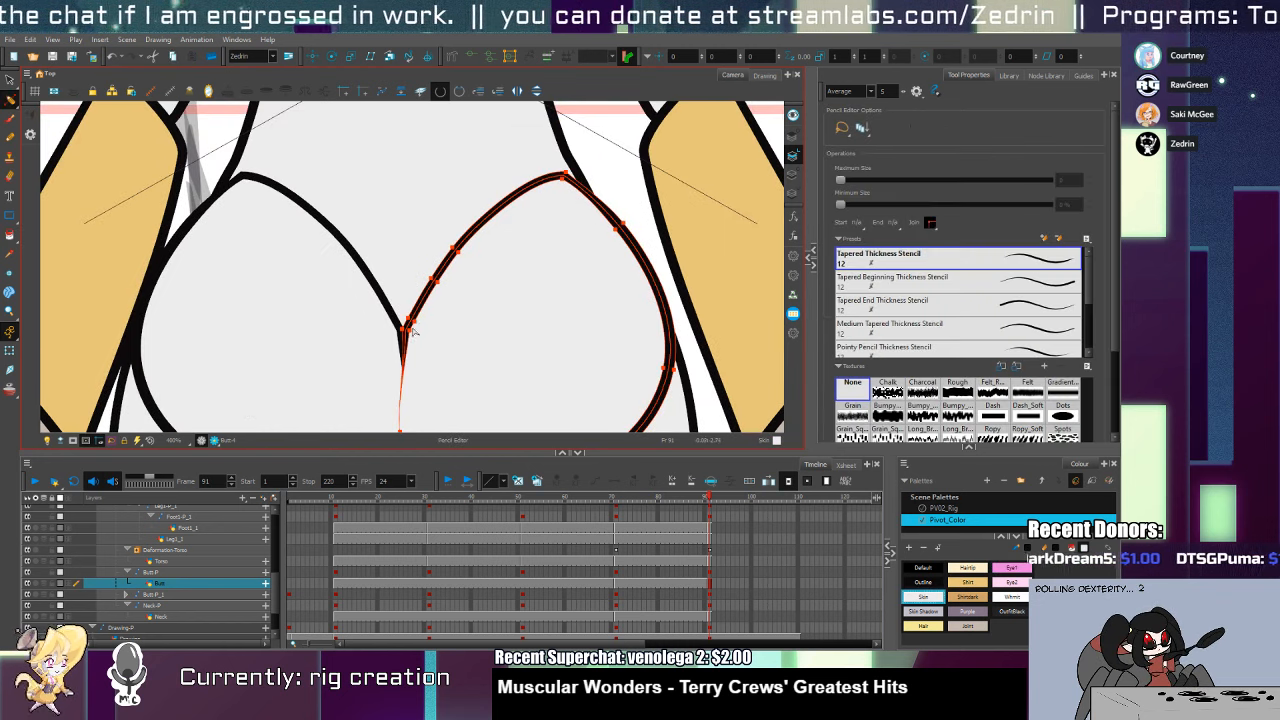
left_click_drag(403, 335, 408, 333)
key("alt+q")
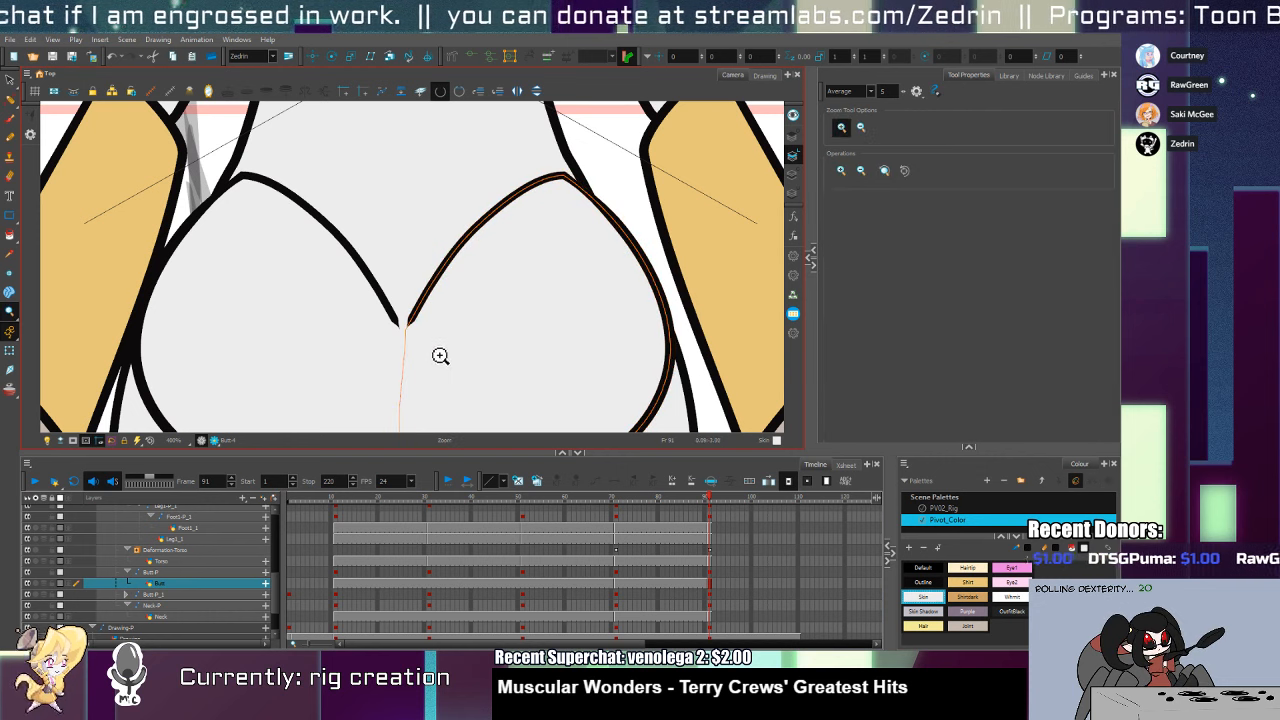
key("alt+w")
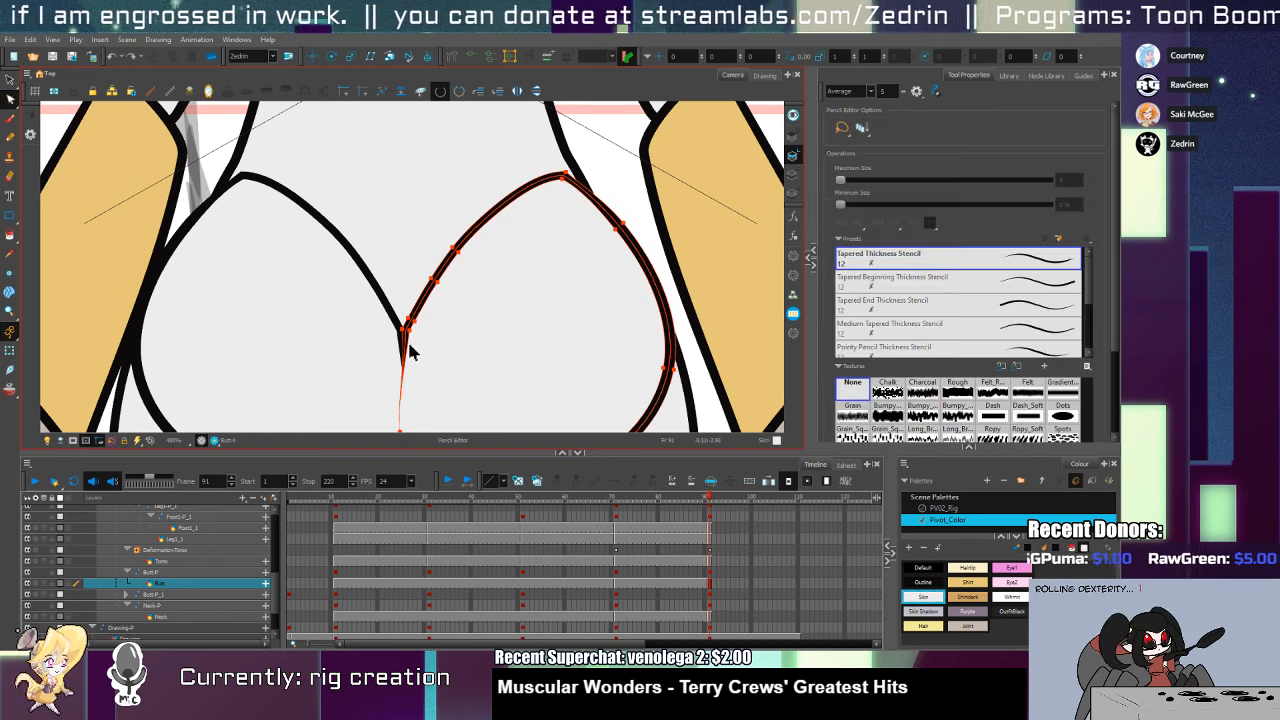
Add a thickness point on the centre line and delete the ones at the inner corner to taper the upper line
left_click(404, 361)
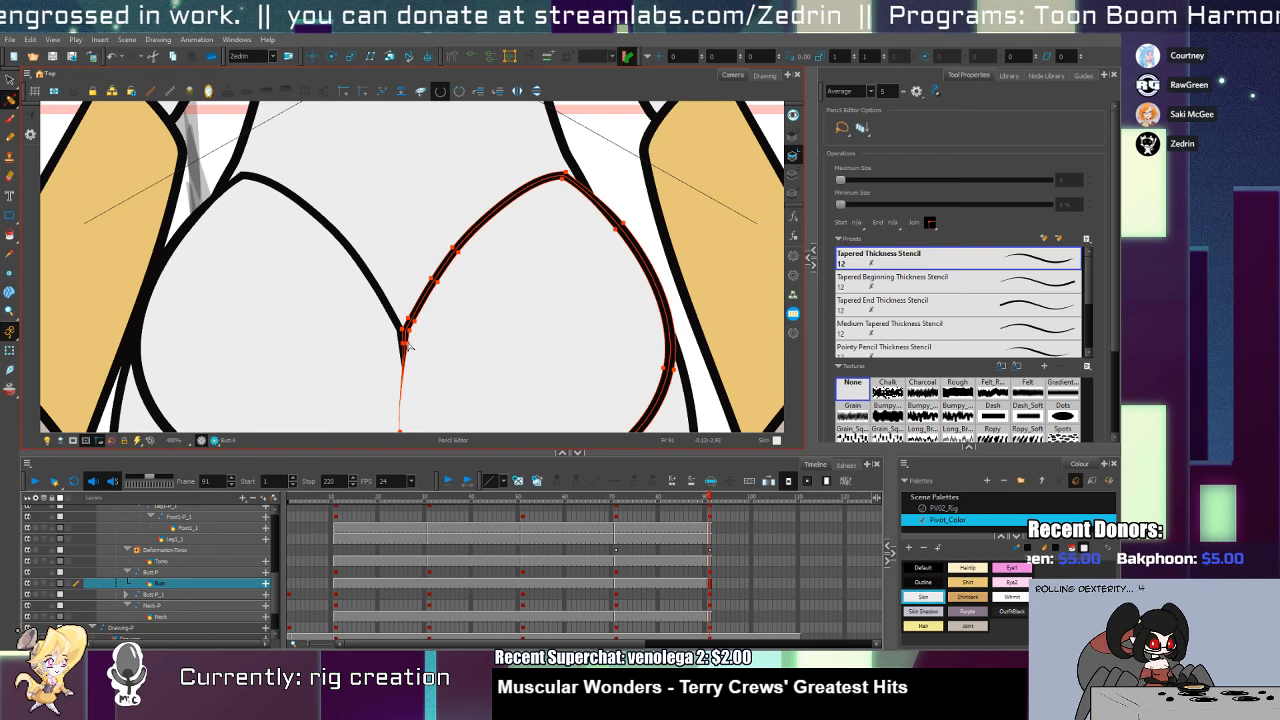
left_click(400, 345)
left_click(409, 333)
key("Delete")
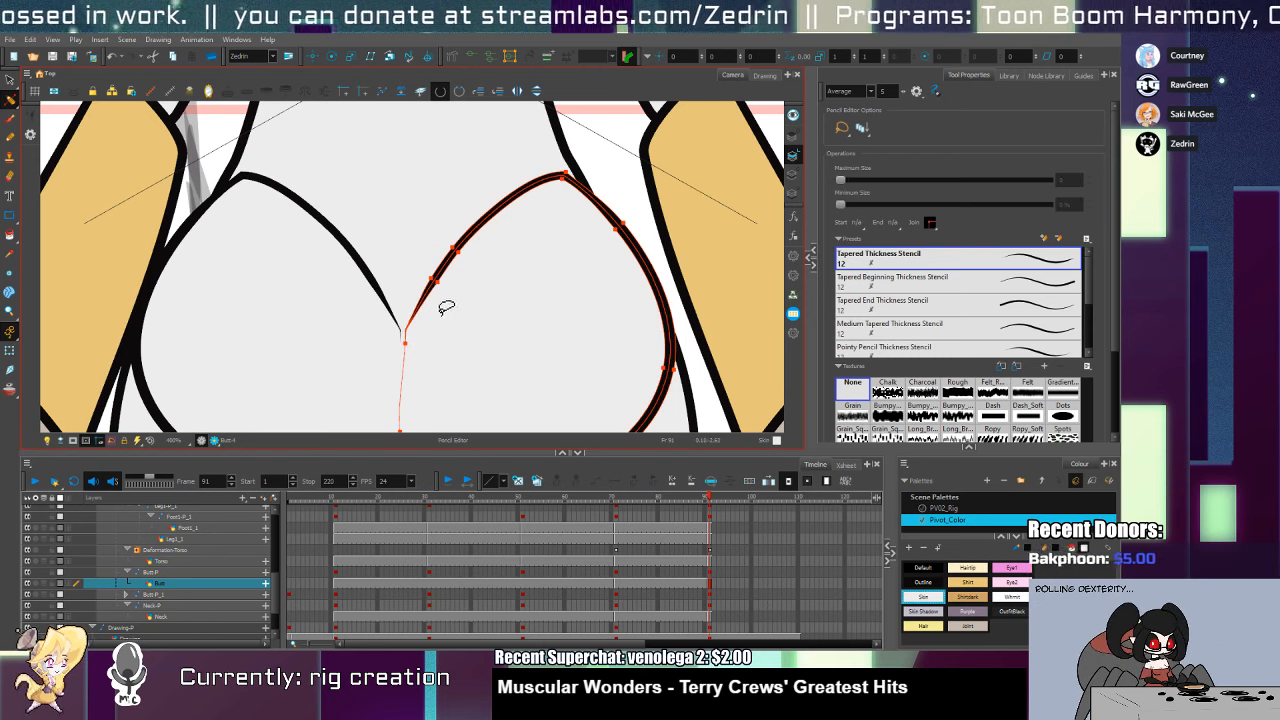
Move the upper line's inner end point to meet its mirrored counterpart, delete the nearby contour point and smooth the curve
key("alt+q")
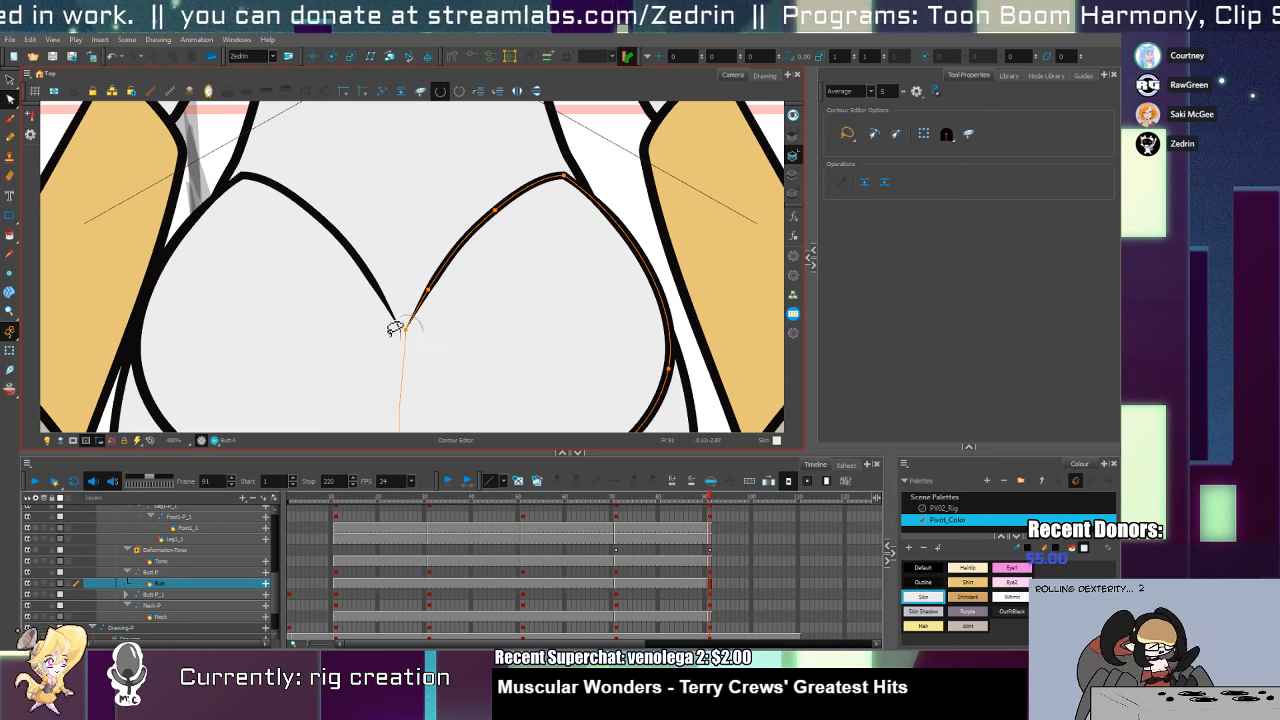
left_click_drag(410, 335, 406, 333)
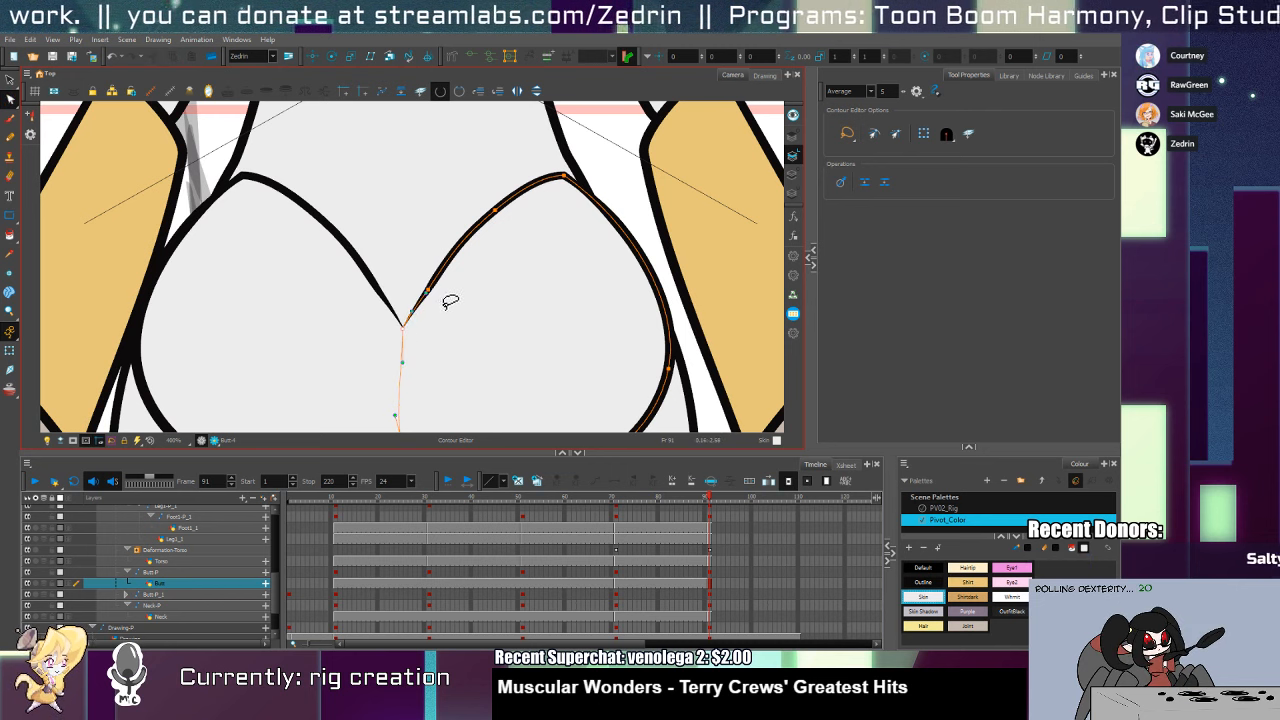
left_click(428, 291)
key("Delete")
left_click_drag(453, 262, 450, 260)
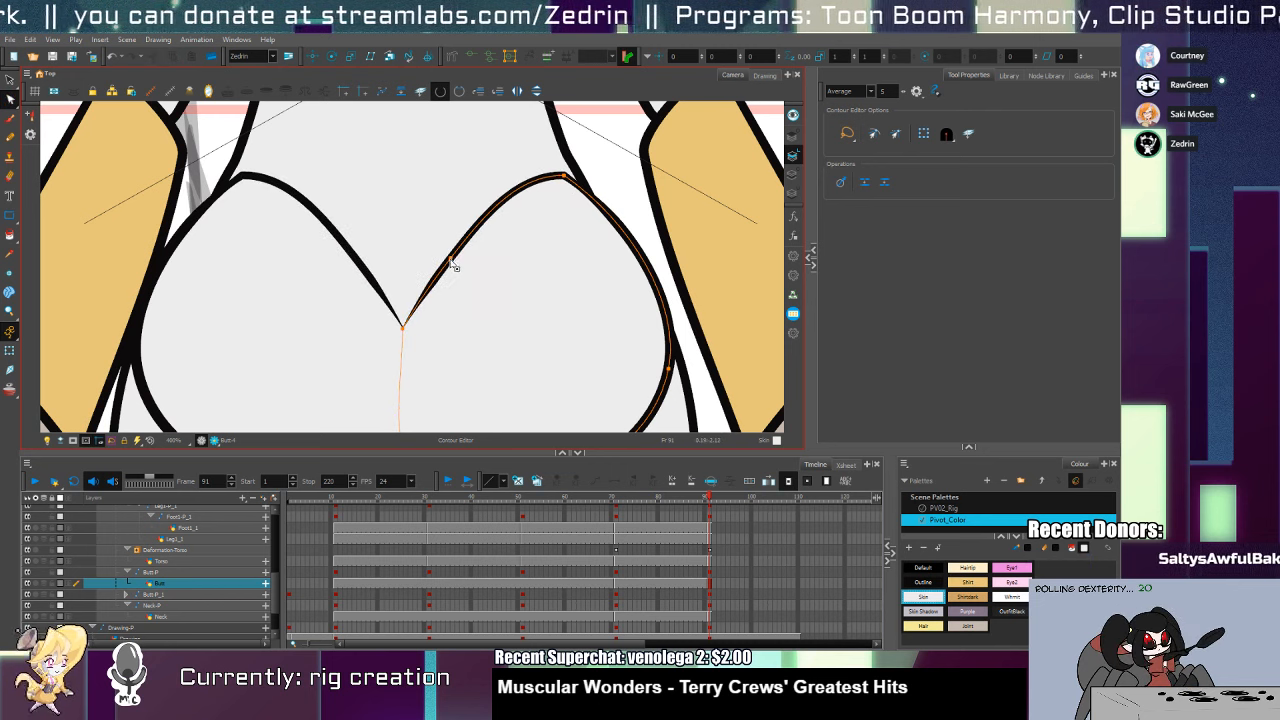
Remove the remaining thickness points along the upper line's inner half to make a long, gradual taper toward the centre
key("alt+shift+q")
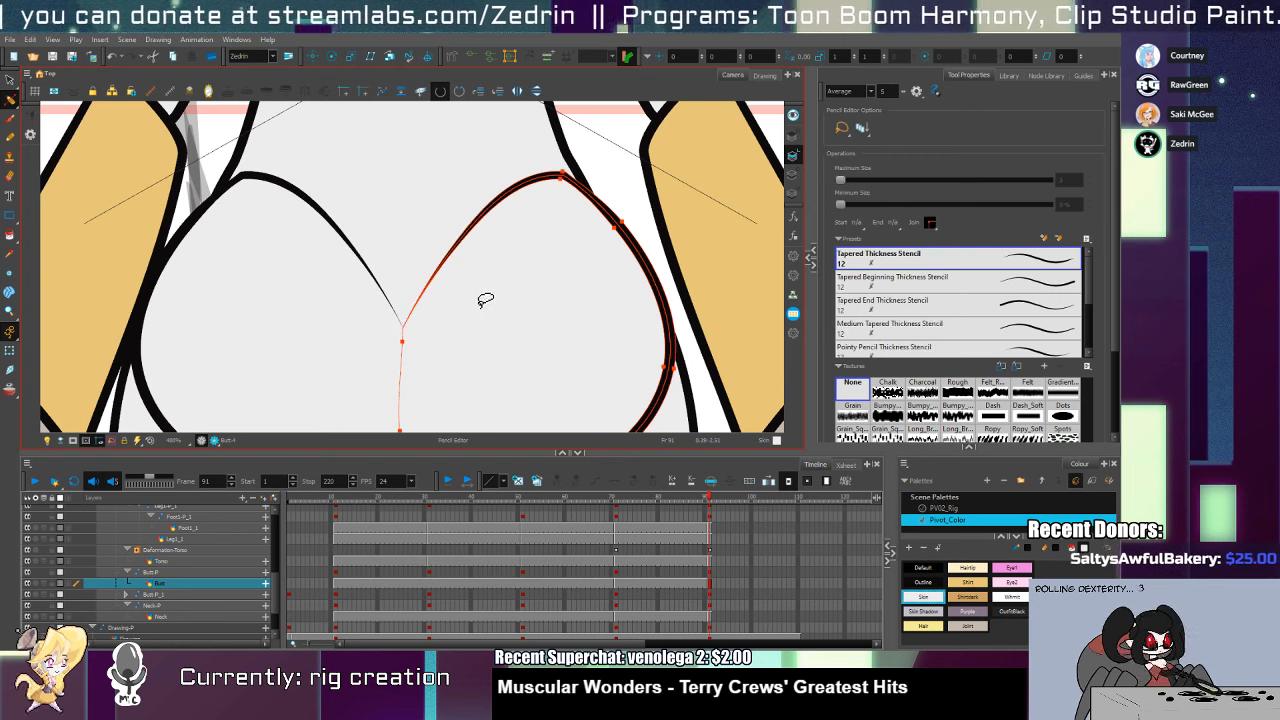
key("alt+slash")
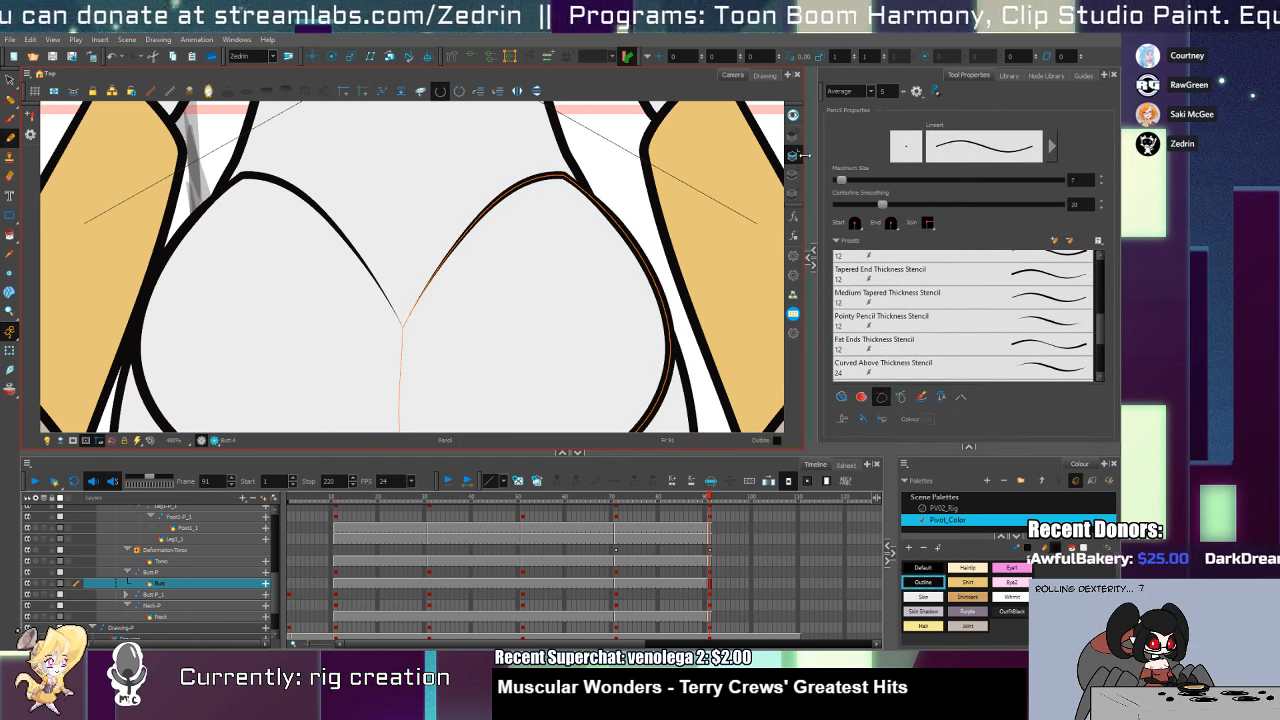
key("alt+z")
left_click(510, 289, "alt")
left_click(511, 289, "alt")
scroll(510, 286, "down", 2)
scroll(508, 280, "up", 4)
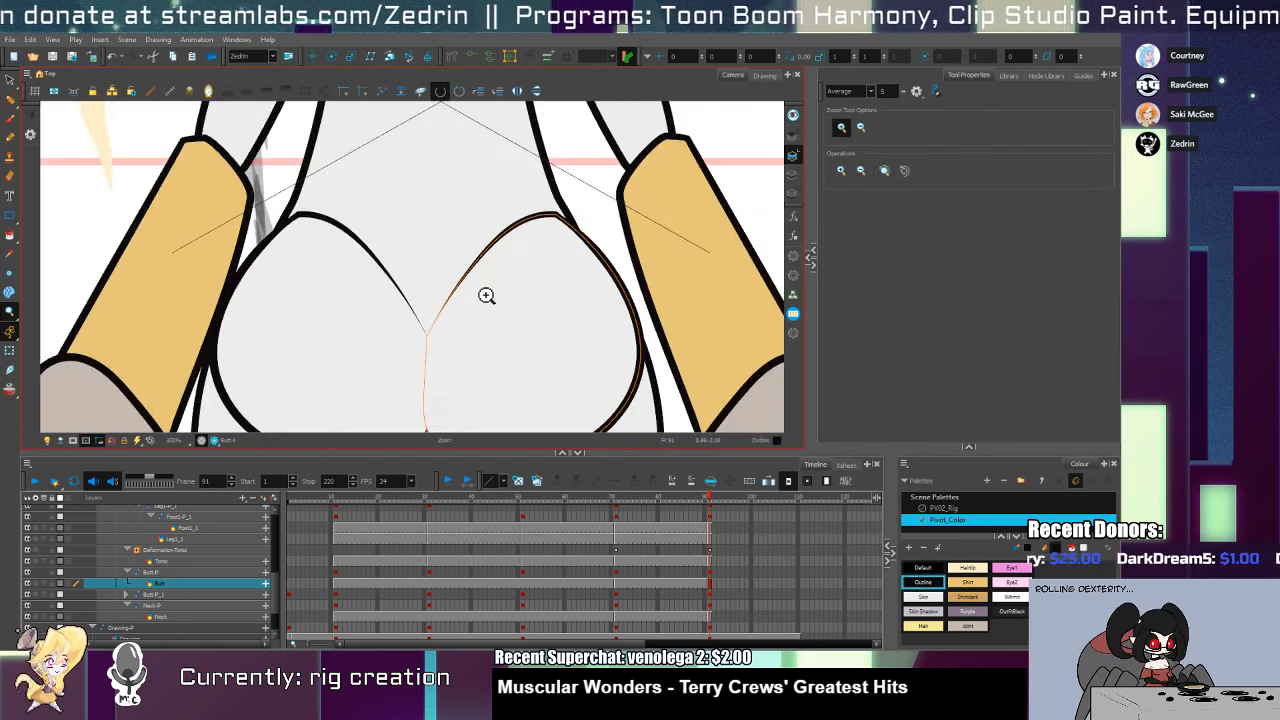
Try to thin the lower buttock outline by adding a thickness point on its outer curve and setting the bottom point to 0
left_click_drag(479, 393, 480, 280)
key("alt+shift+q")
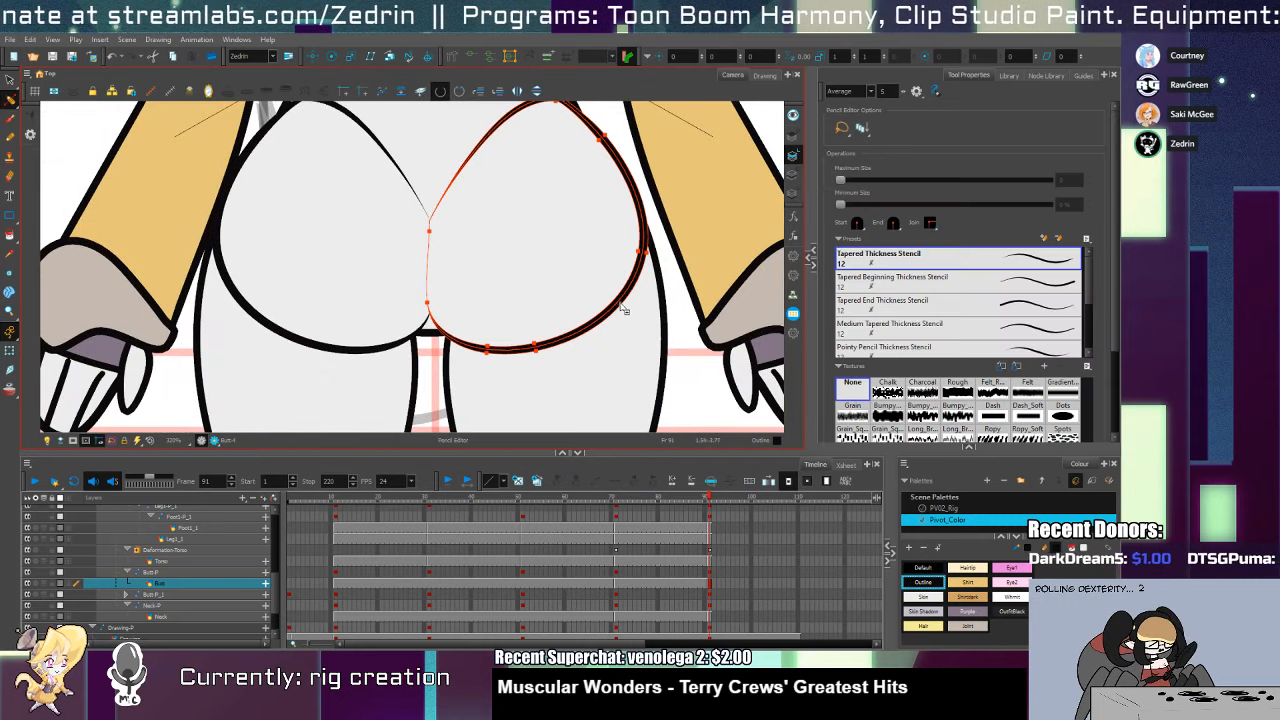
left_click(619, 303, "ctrl+alt")
left_click_drag(536, 351, 580, 257)
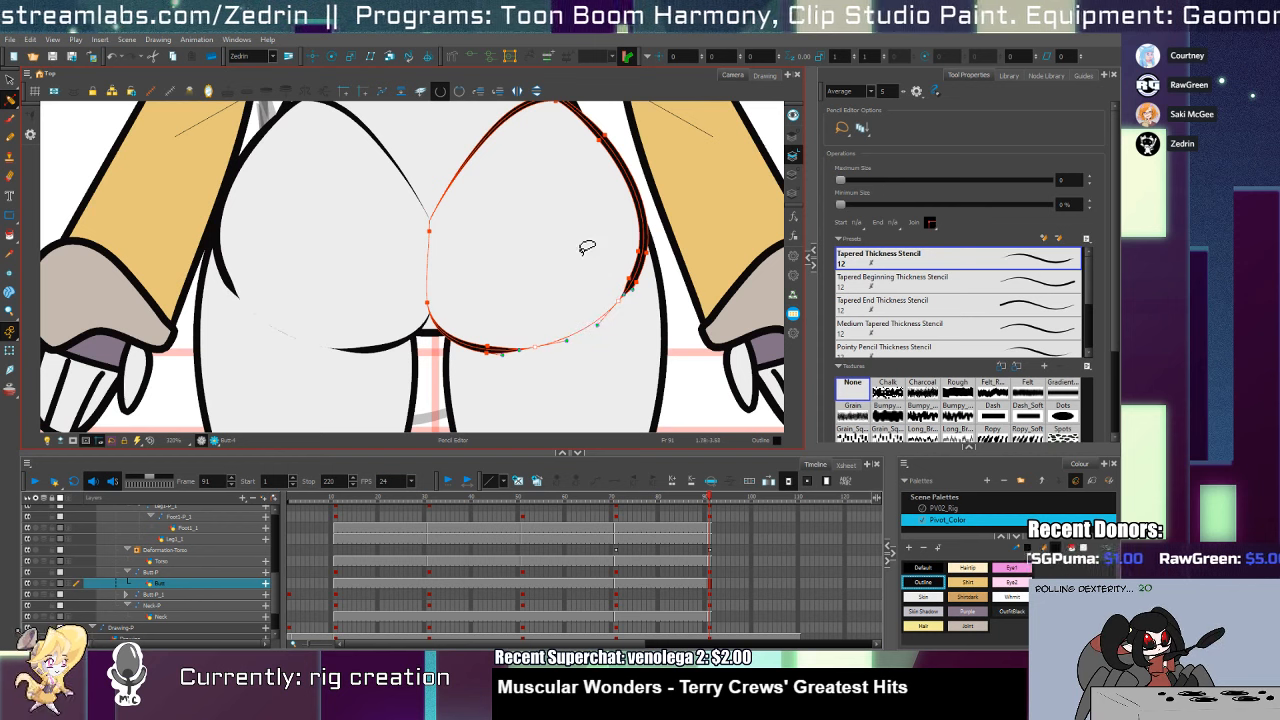
key("ctrl+z")
key("ctrl+z")
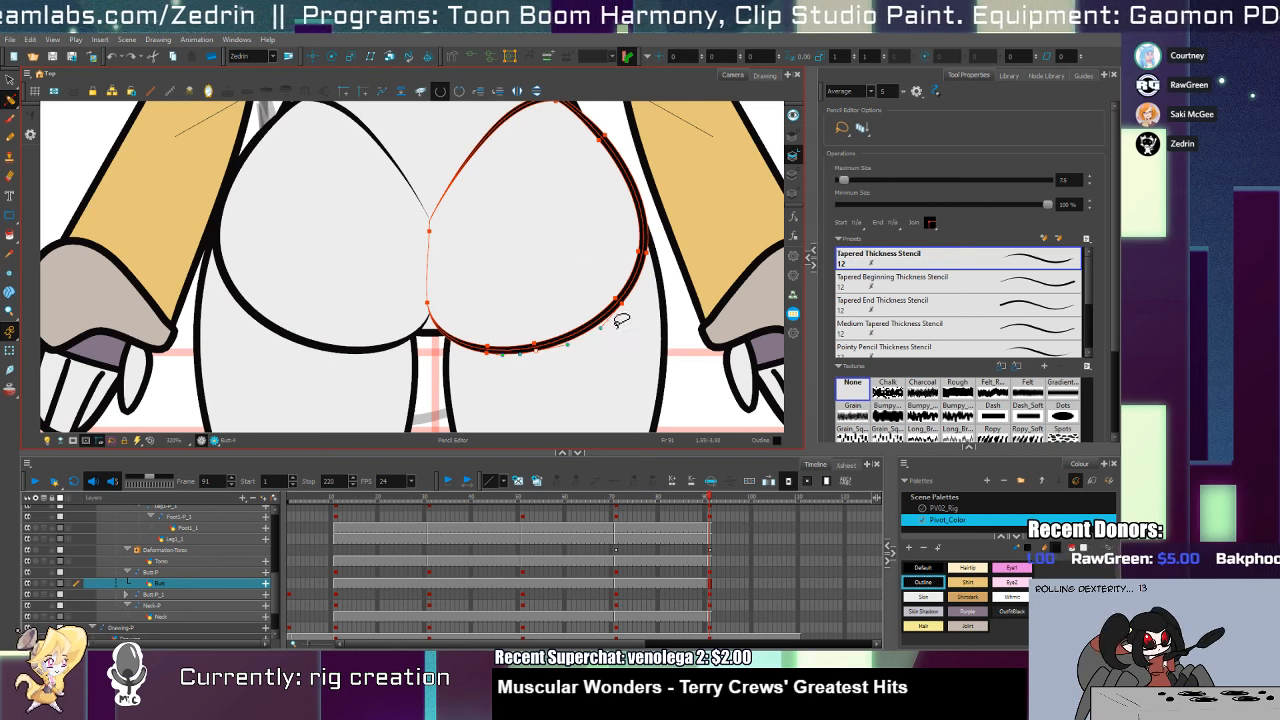
Try to delete the thickness points along the bottom of the buttock outline
mouse_move(508, 366)
left_mouse_down()
mouse_move(492, 334)
mouse_move(560, 342)
left_mouse_up()
key("Delete")
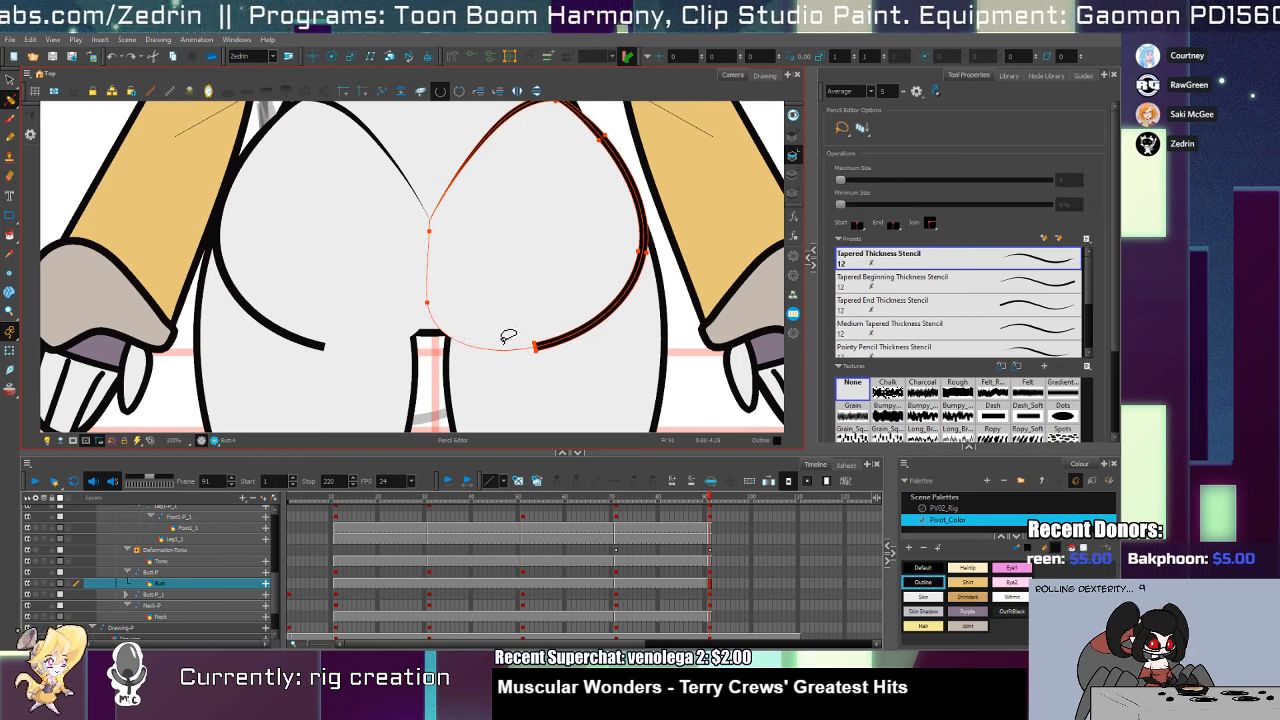
key("ctrl+z")
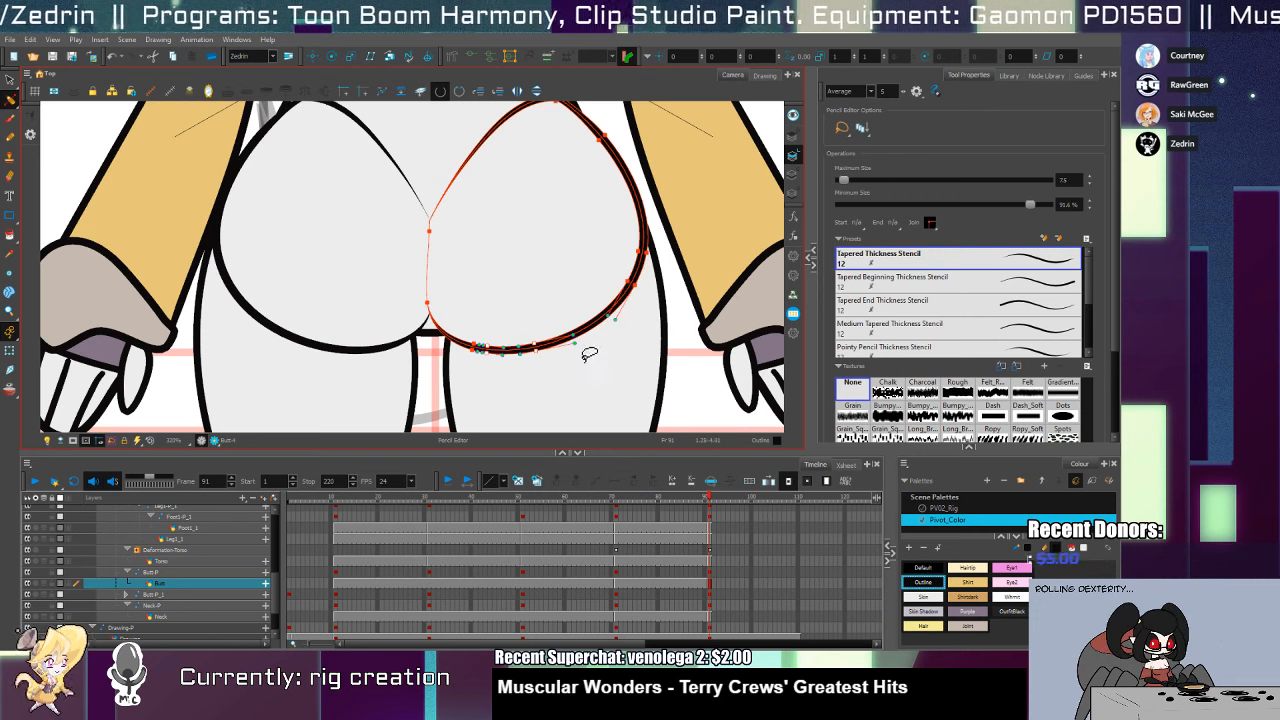
Set the thickness of the lower buttock outline's bottom point to 0 between the neighbouring thickness points
left_click(625, 347)
mouse_move(565, 348)
left_mouse_down()
mouse_move(510, 366)
mouse_move(484, 351)
mouse_move(524, 342)
mouse_move(547, 351)
mouse_move(535, 366)
mouse_move(560, 340)
left_mouse_up()
key("Delete")
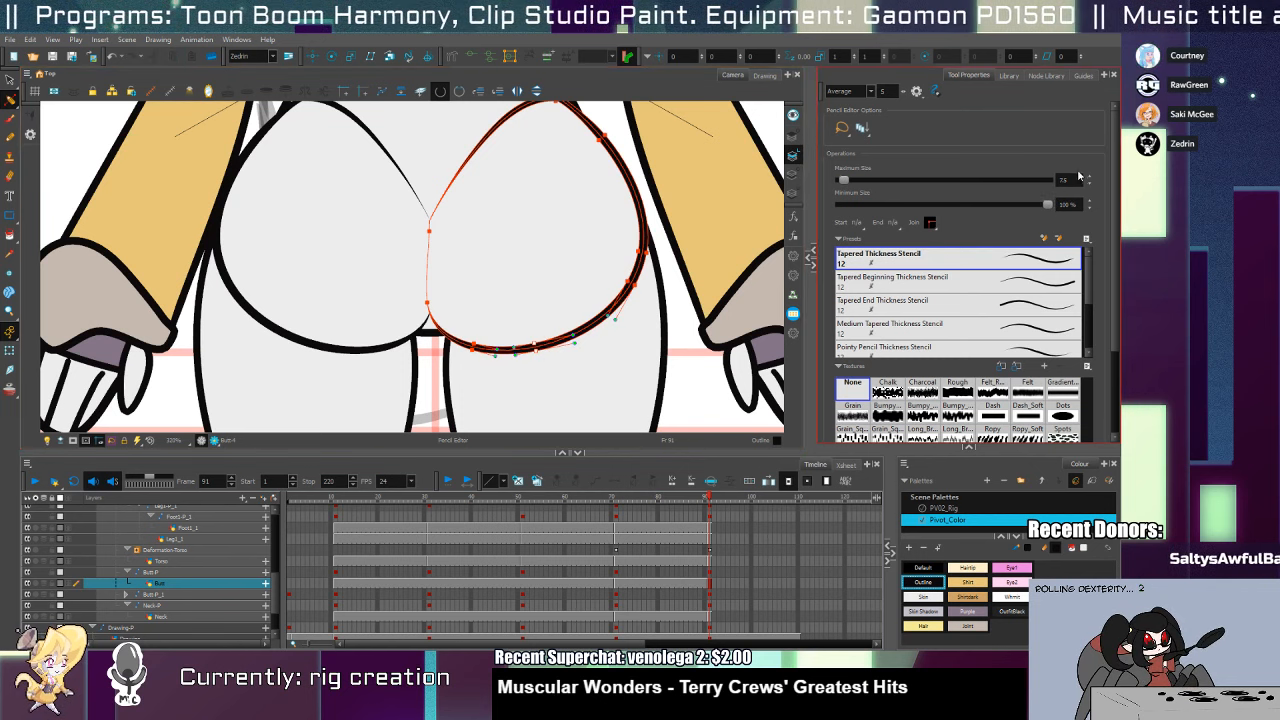
key("Return")
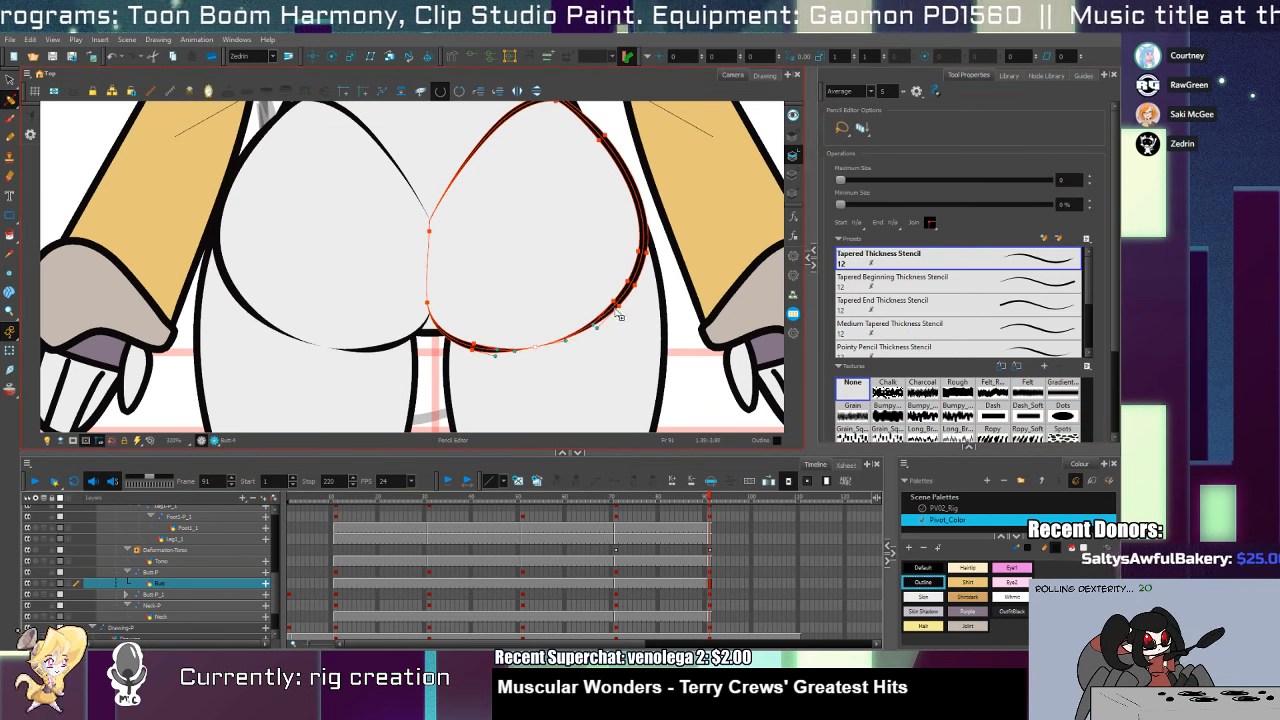
Thin the lower outer outline of the right buttock into a tapered line with the Pencil Editor
left_click_drag(598, 325, 590, 320)
key("alt+z")
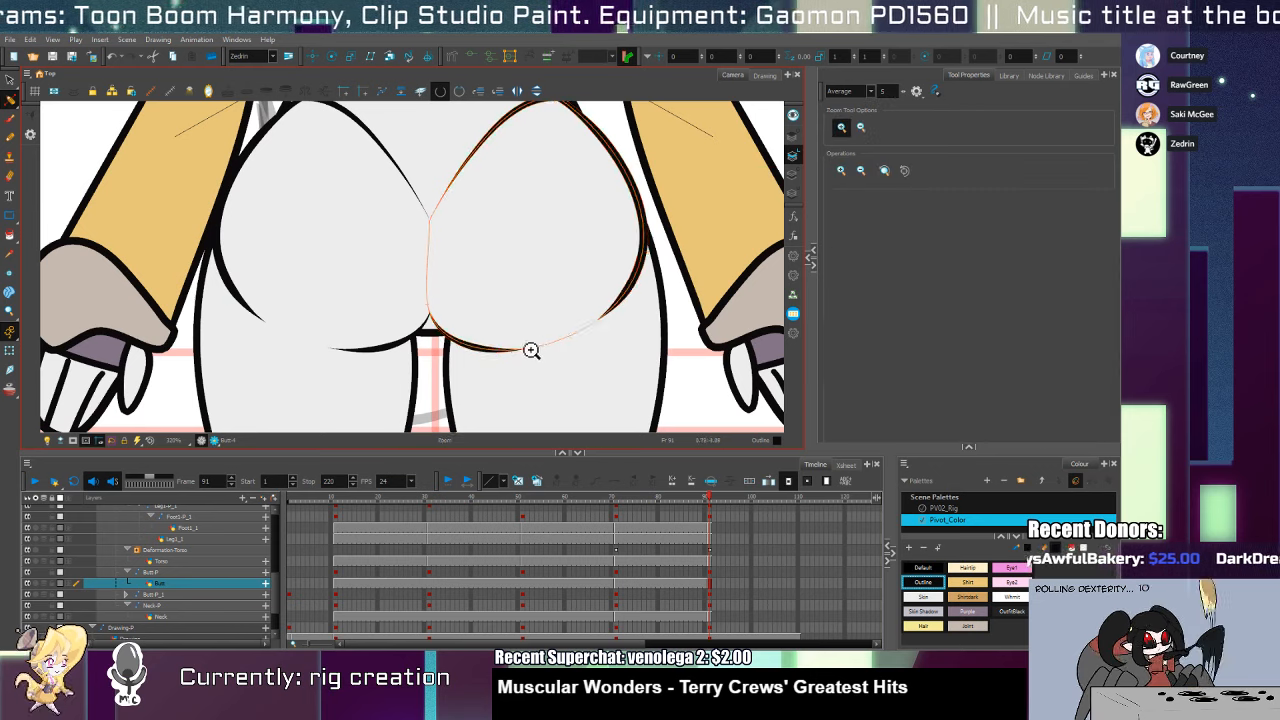
left_click(531, 347, "alt")
left_click(531, 347, "alt")
left_click(533, 345, "alt")
key("shift+t")
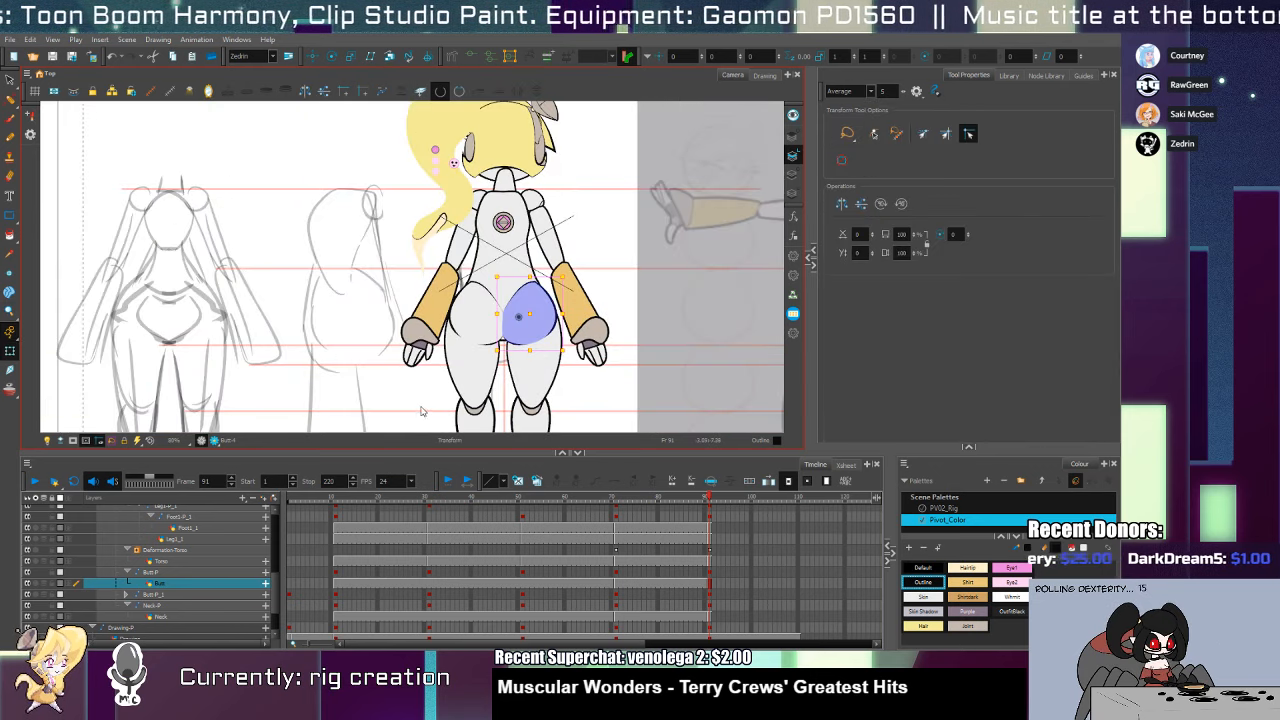
key("Escape")
Thicken the right buttock's outline at the point where the two buttocks meet, using the Pencil Editor
left_click_drag(541, 329, 489, 337)
key("alt+z")
left_click(468, 335)
left_click(466, 336)
left_click(466, 336)
left_click(466, 337)
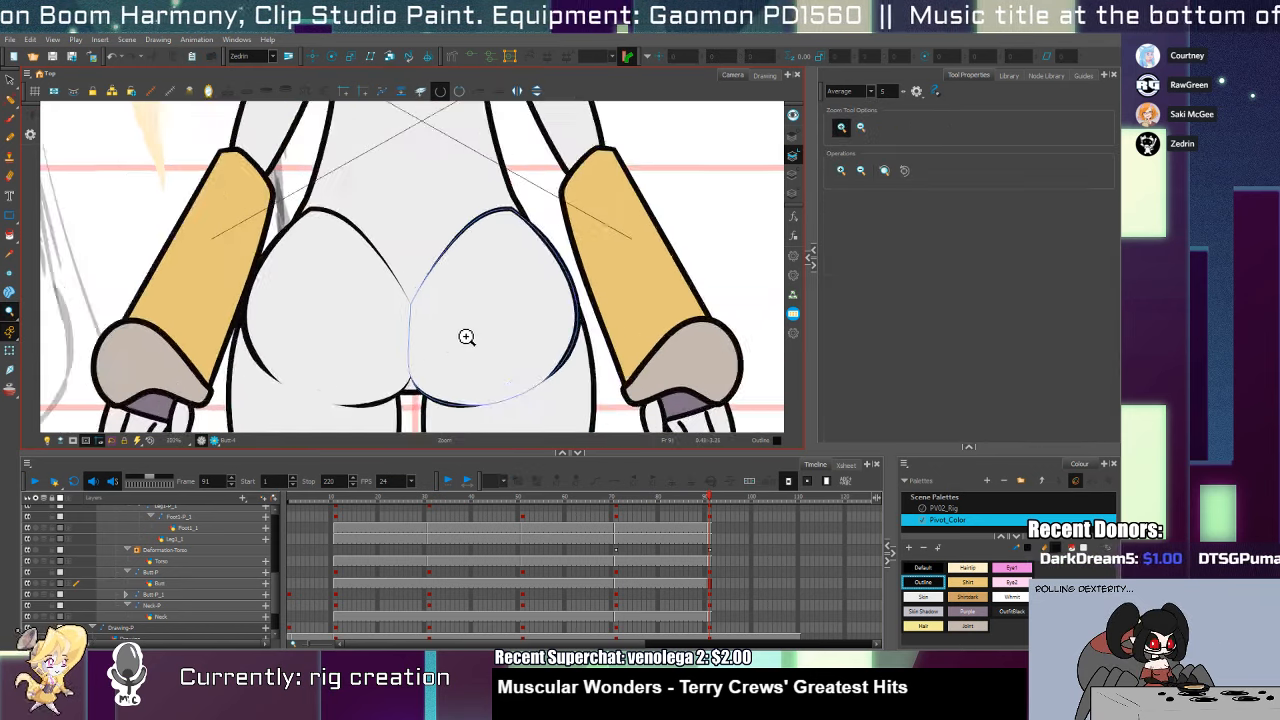
left_click(466, 337)
key("alt+shift+q")
left_click(397, 374)
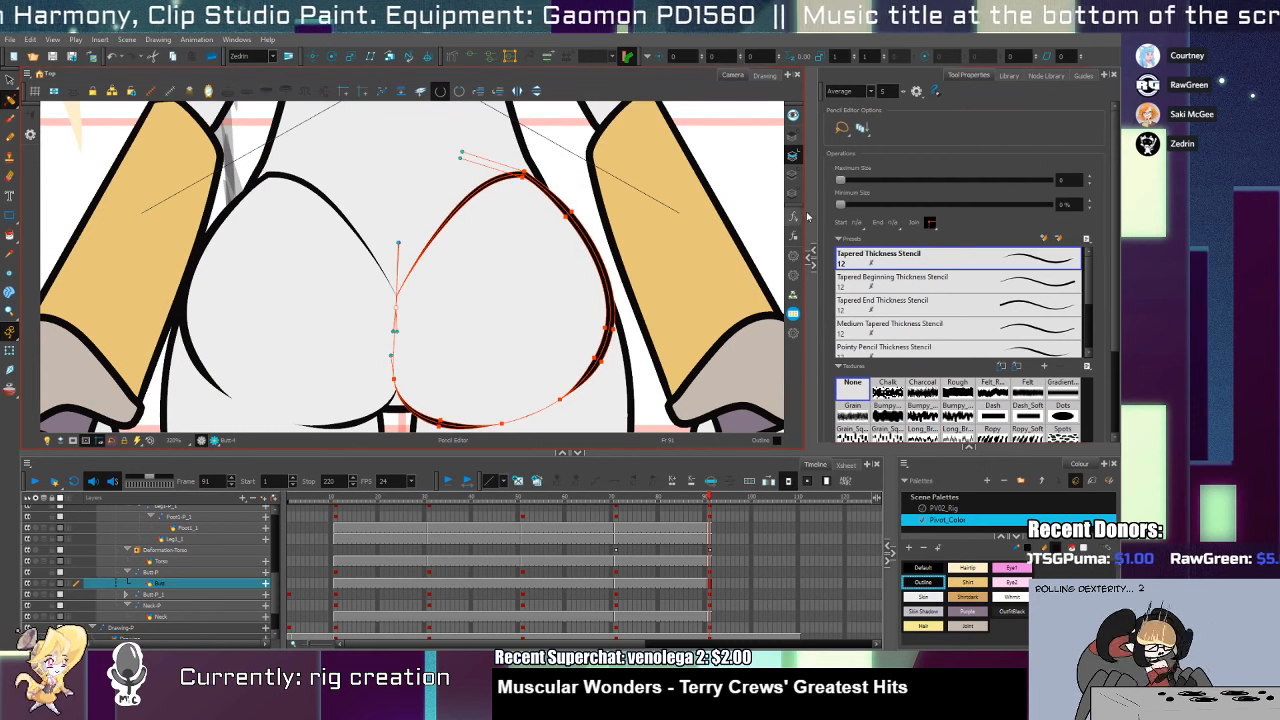
left_click(1089, 176)
left_click(1089, 176)
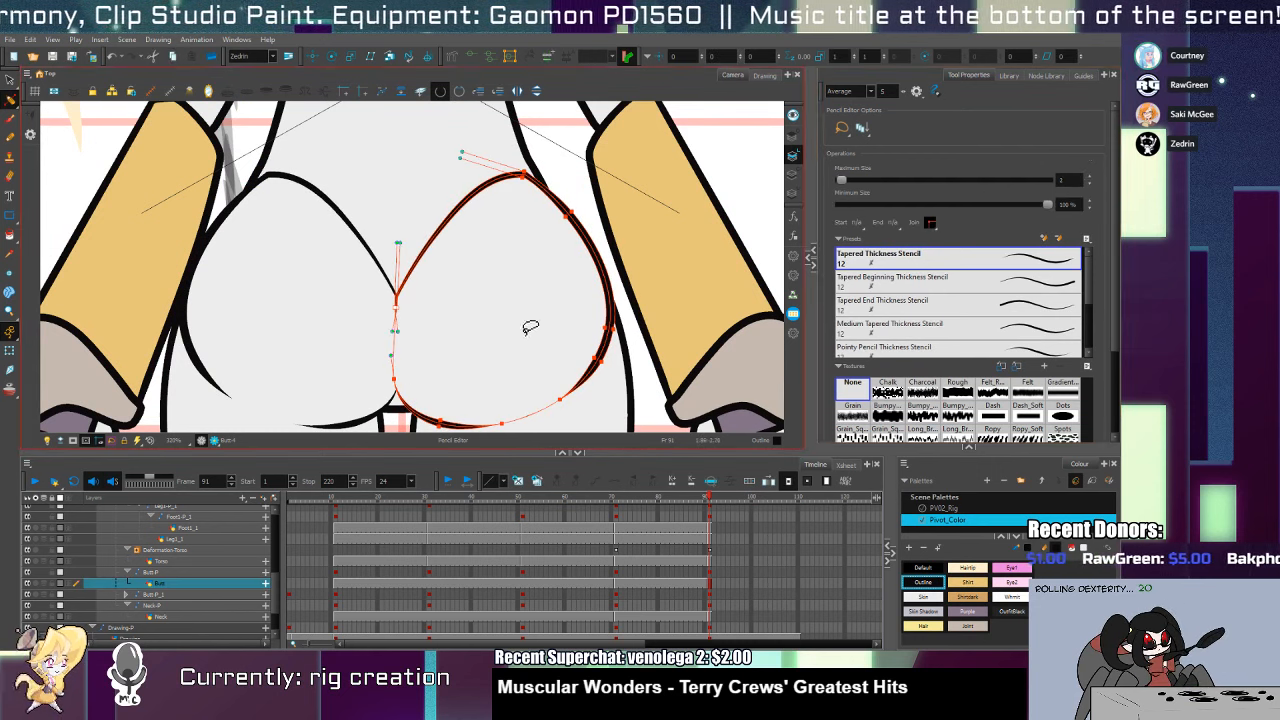
Delete the extra thickness points on the buttock's centre line and adjust the remaining handle to smooth it
left_click_drag(399, 382, 398, 382)
key("Delete")
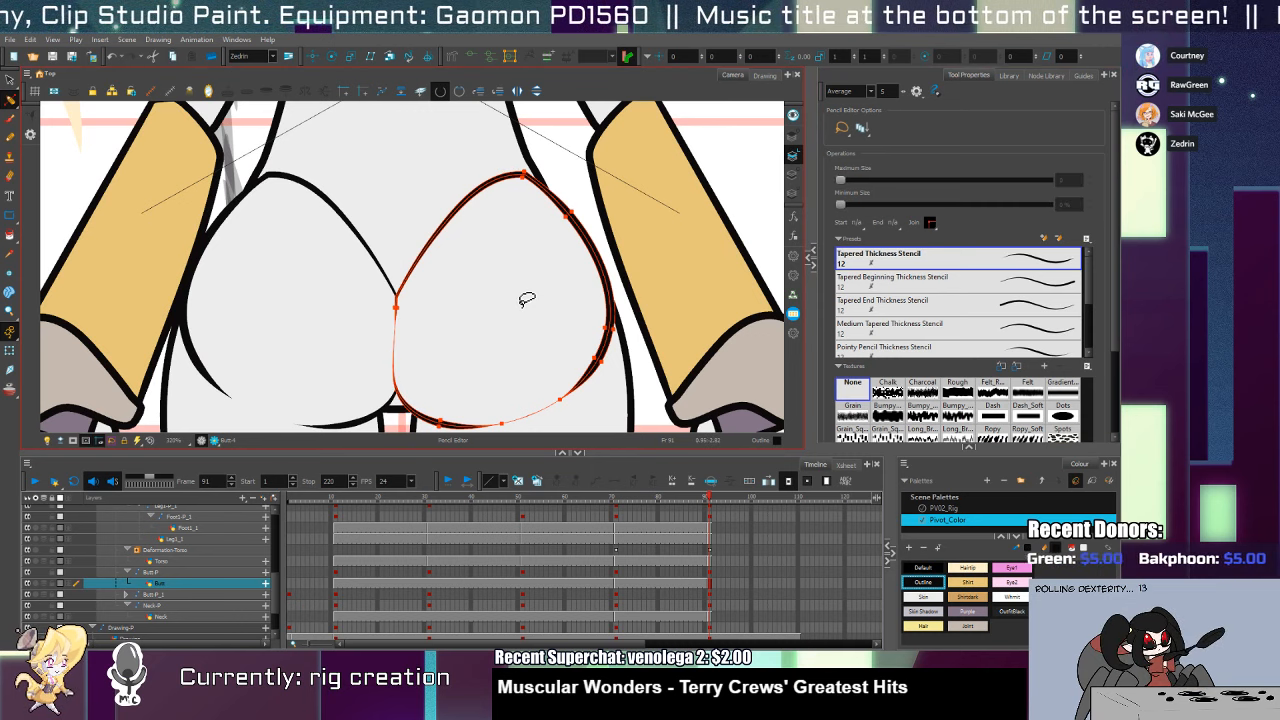
left_click(396, 303)
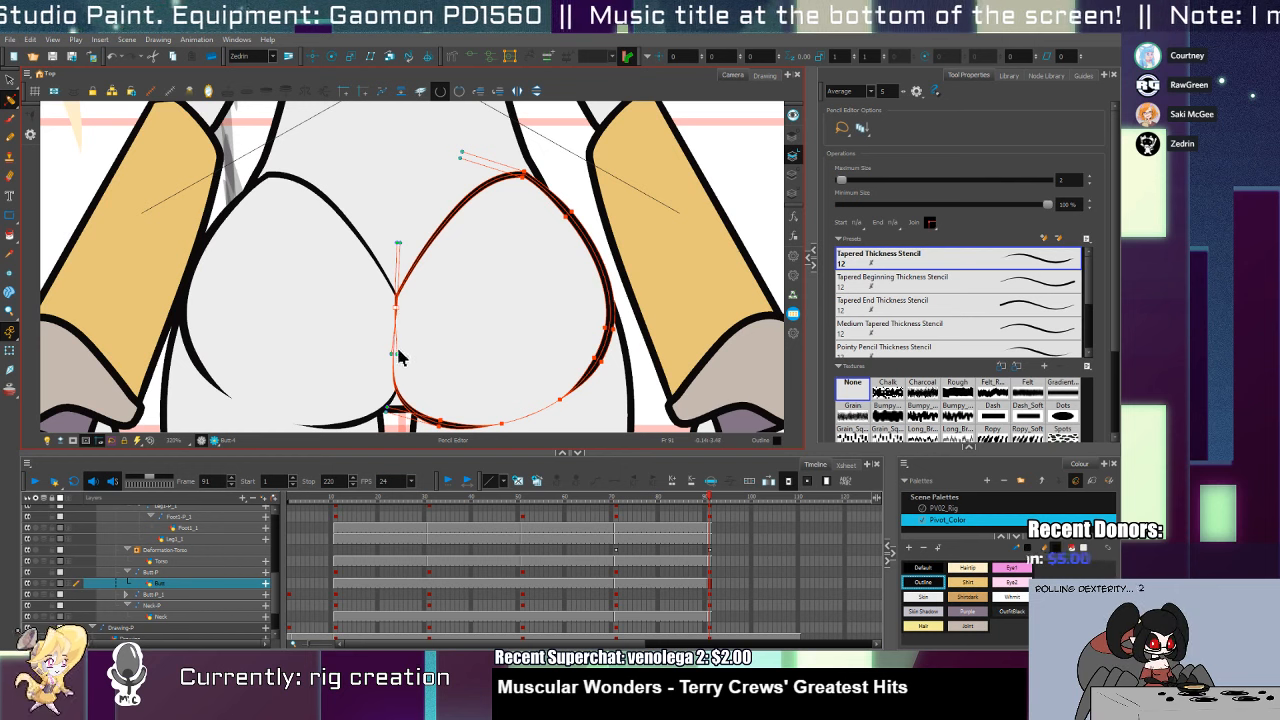
left_click_drag(392, 354, 394, 356)
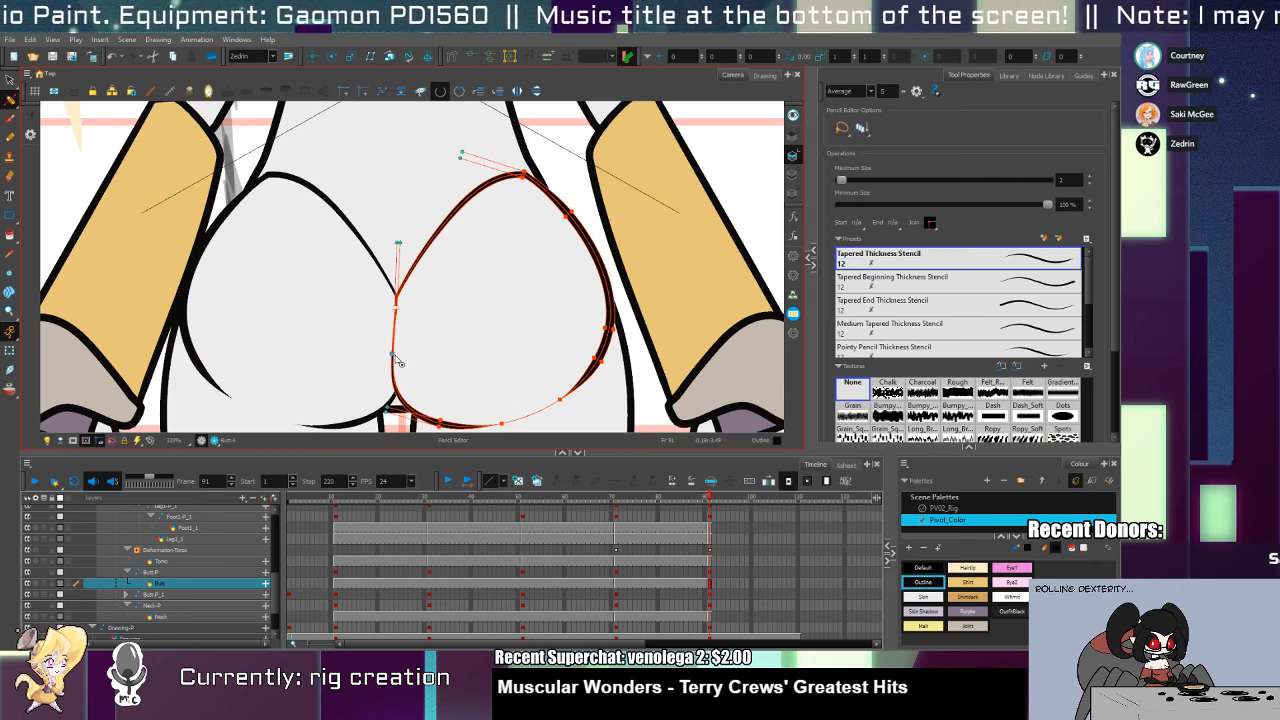
Reshape the upper outer corner of the right buttock's outline with the Contour Editor
key("alt+z")
scroll(414, 355, "down", 7)
scroll(437, 320, "up", 1)
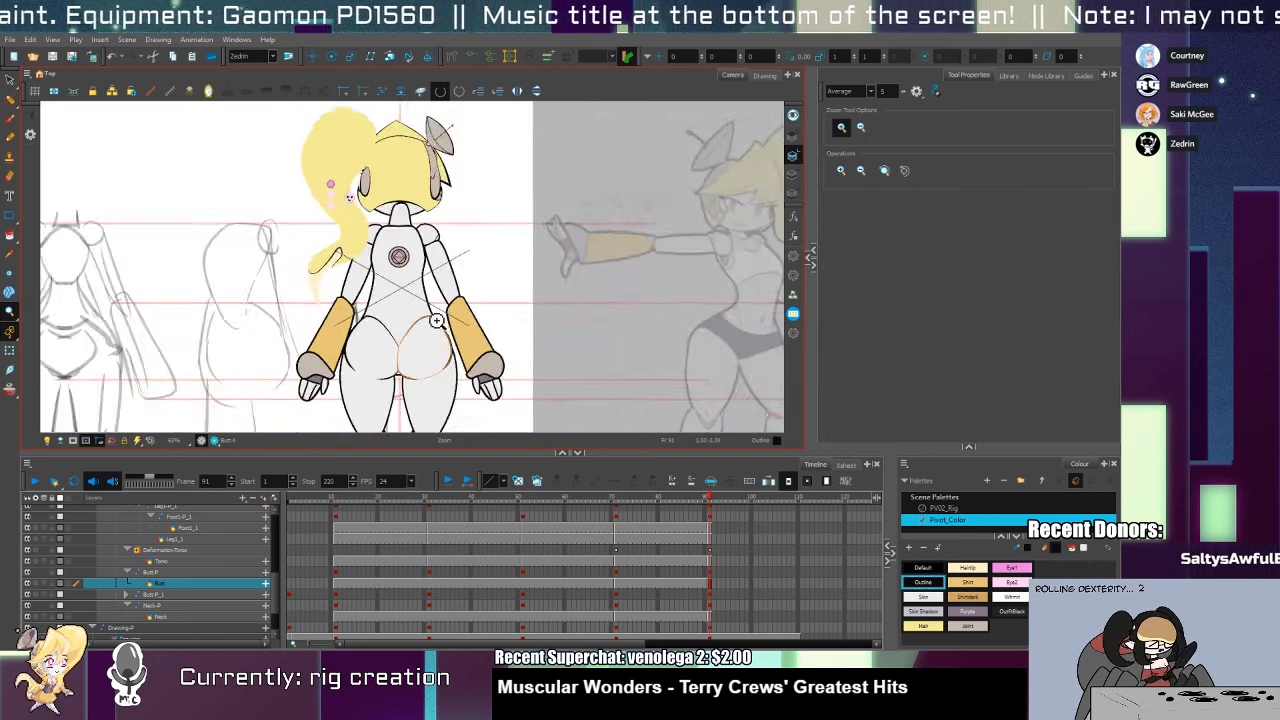
scroll(437, 318, "up", 10)
key("alt+q")
left_click(435, 284)
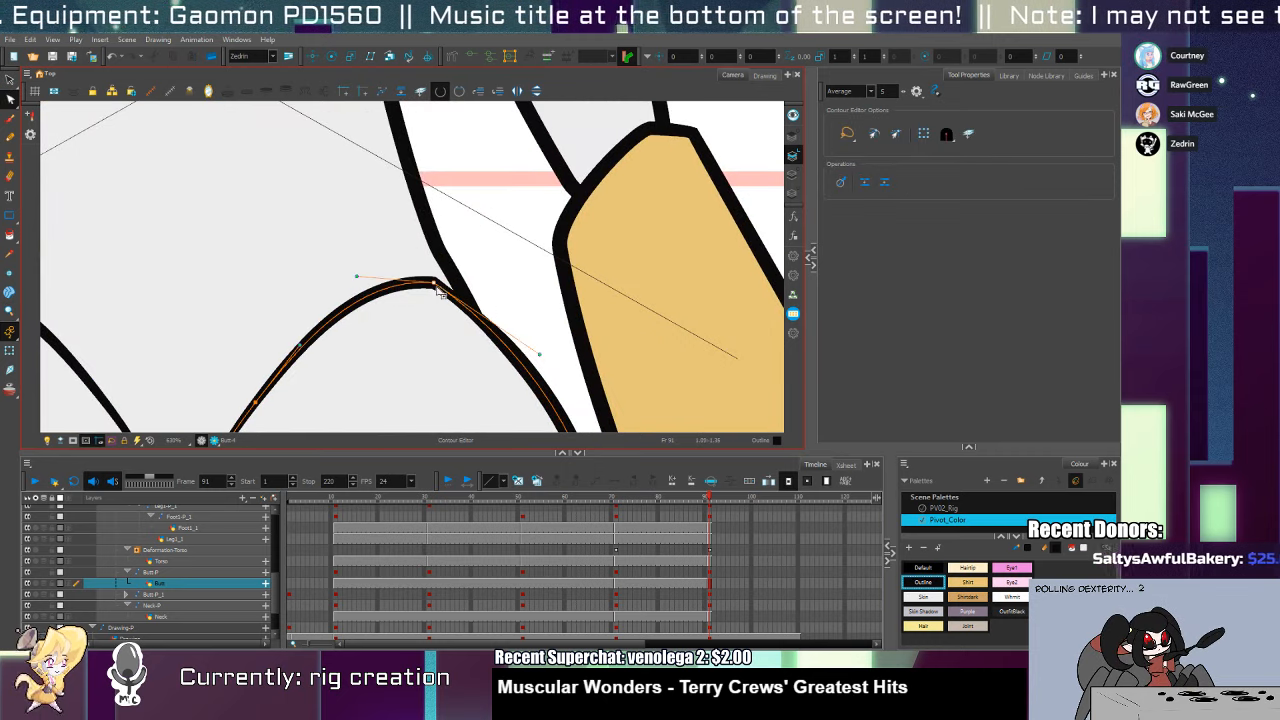
mouse_move(436, 287)
left_mouse_down()
mouse_move(443, 268)
mouse_move(400, 266)
mouse_move(506, 289)
left_mouse_up()
Draw a small curved line across the right buttock's upper corner, trim its ends and reduce its line thickness
key("alt+slash")
key("ctrl+z")
mouse_move(388, 258)
left_mouse_down()
mouse_move(433, 297)
mouse_move(522, 277)
mouse_move(381, 275)
left_mouse_up()
key("alt+t")
key("alt+s")
left_click(454, 308)
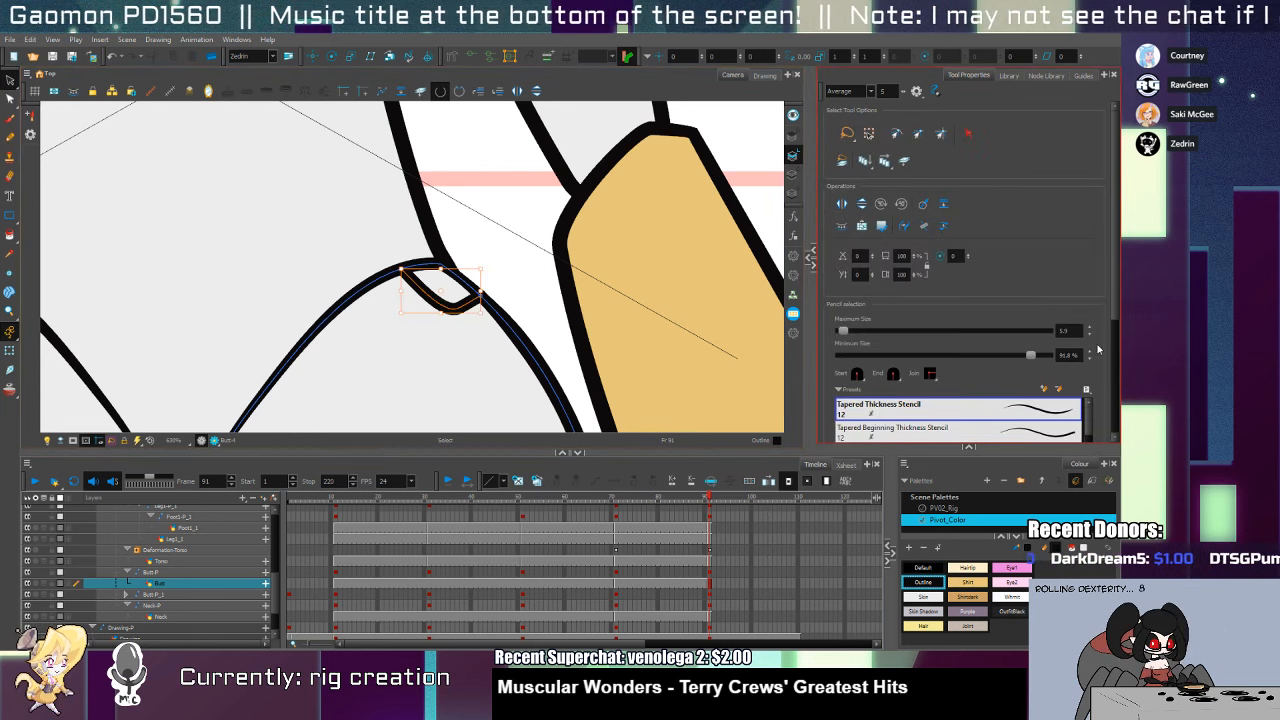
left_click(1089, 334)
Fill the small area enclosed at the buttock's upper corner with the Joint colour
key("alt+i")
left_click(967, 626)
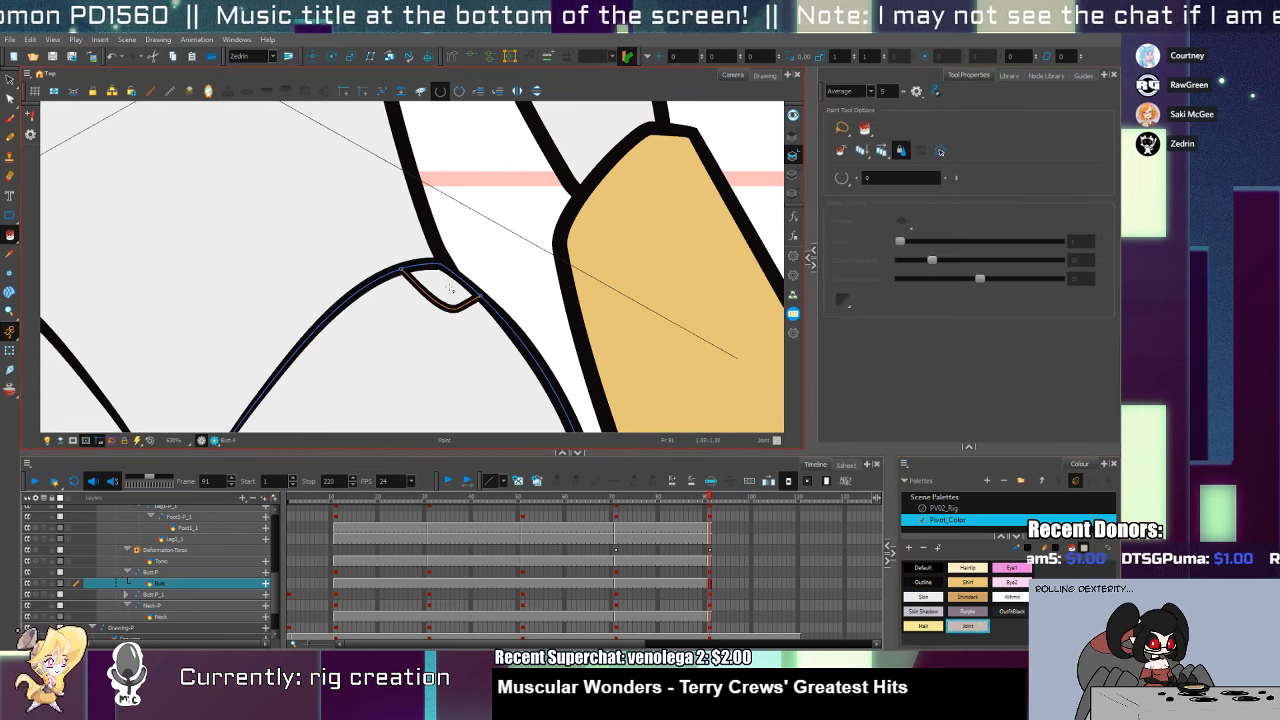
left_click(450, 289)
key("shift+m")
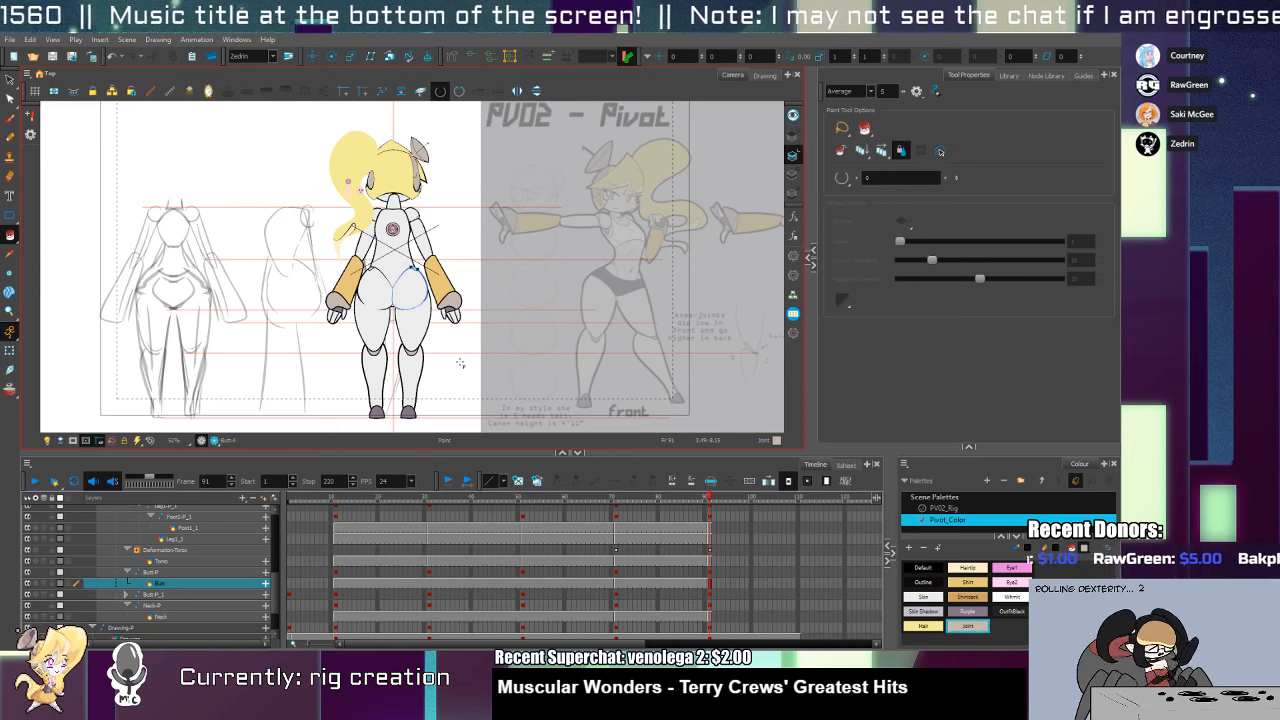
Bring both lower legs in front of the thighs
key("alt+z")
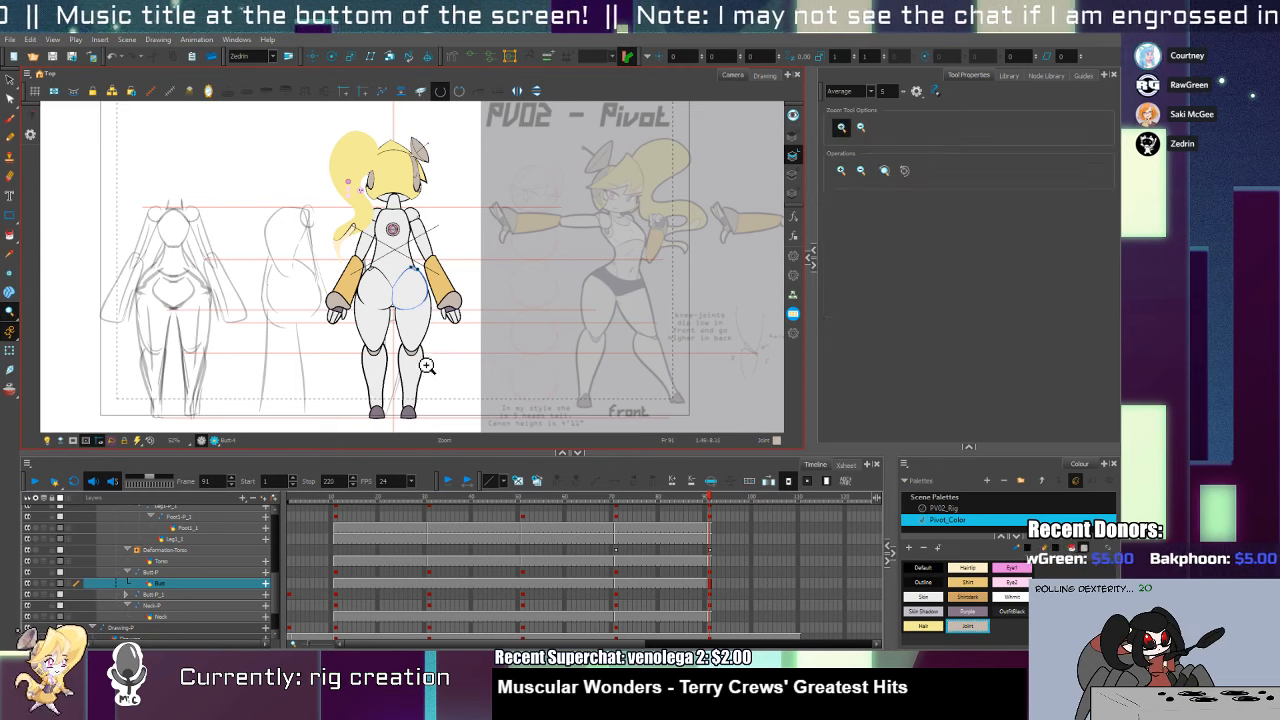
left_click(429, 377)
left_click(427, 377)
key("space")
left_click_drag(424, 377, 416, 353)
key("shift+t")
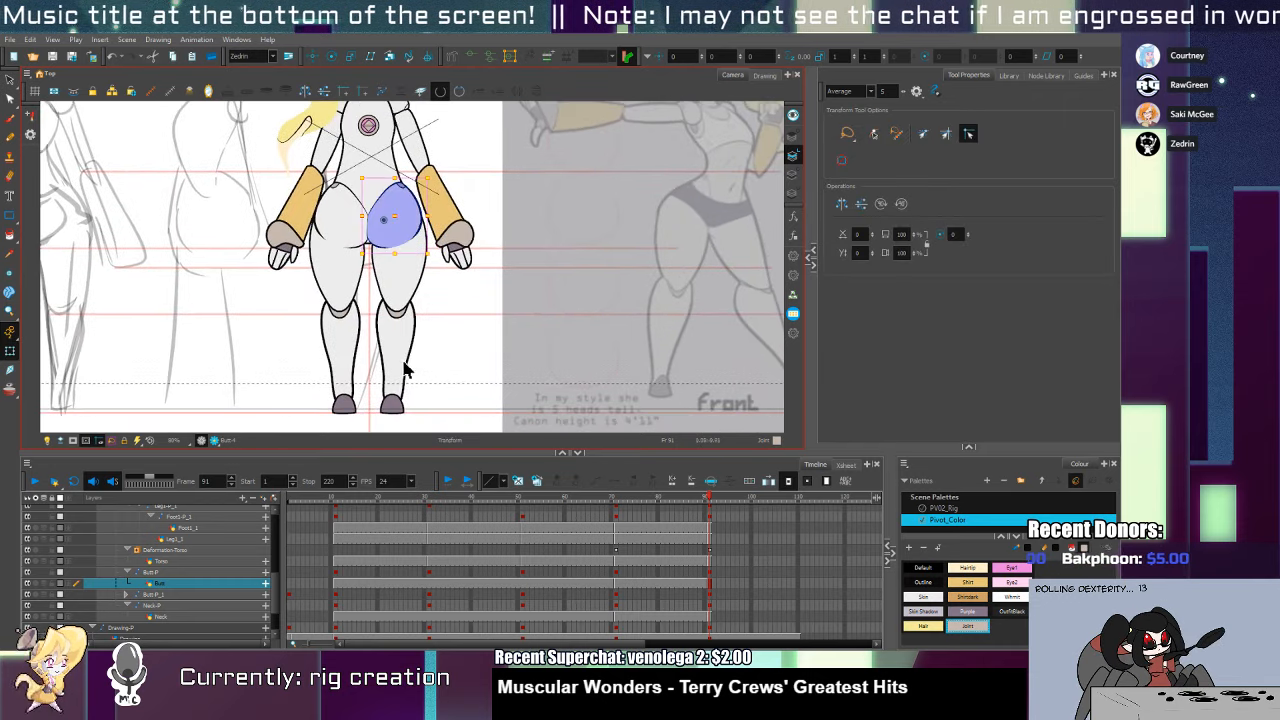
left_click(406, 370)
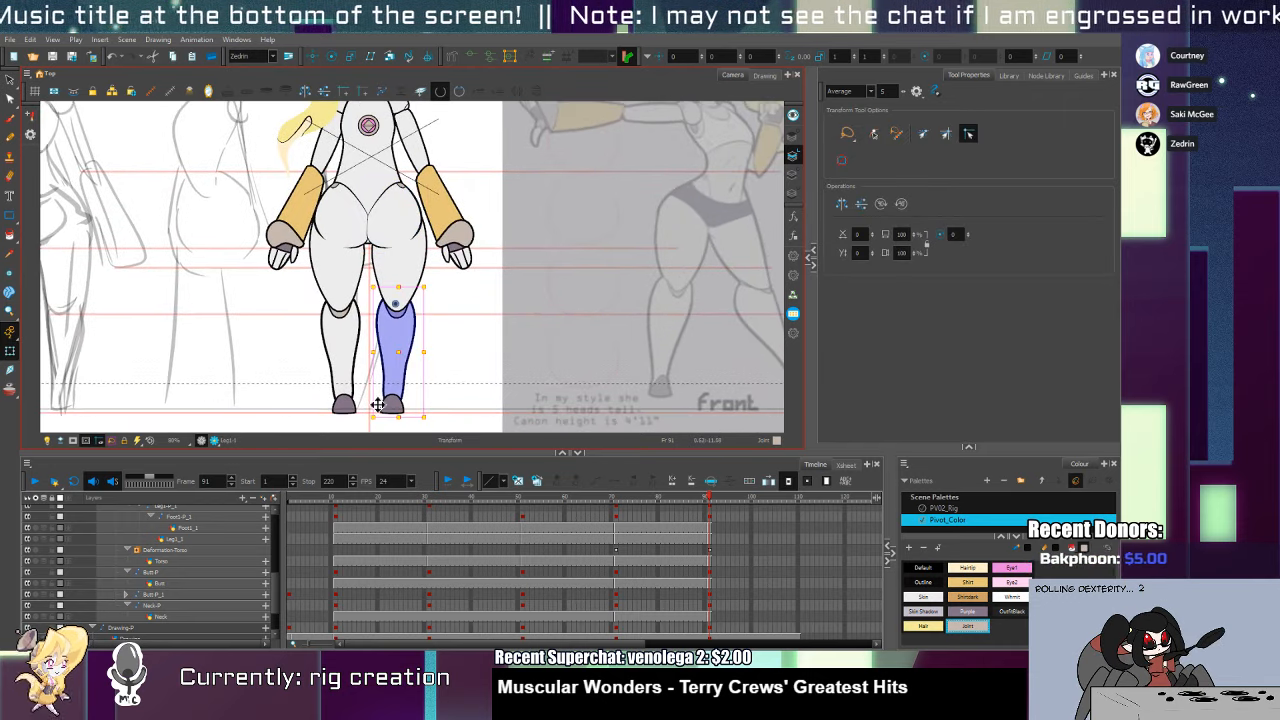
left_click(327, 366, "shift")
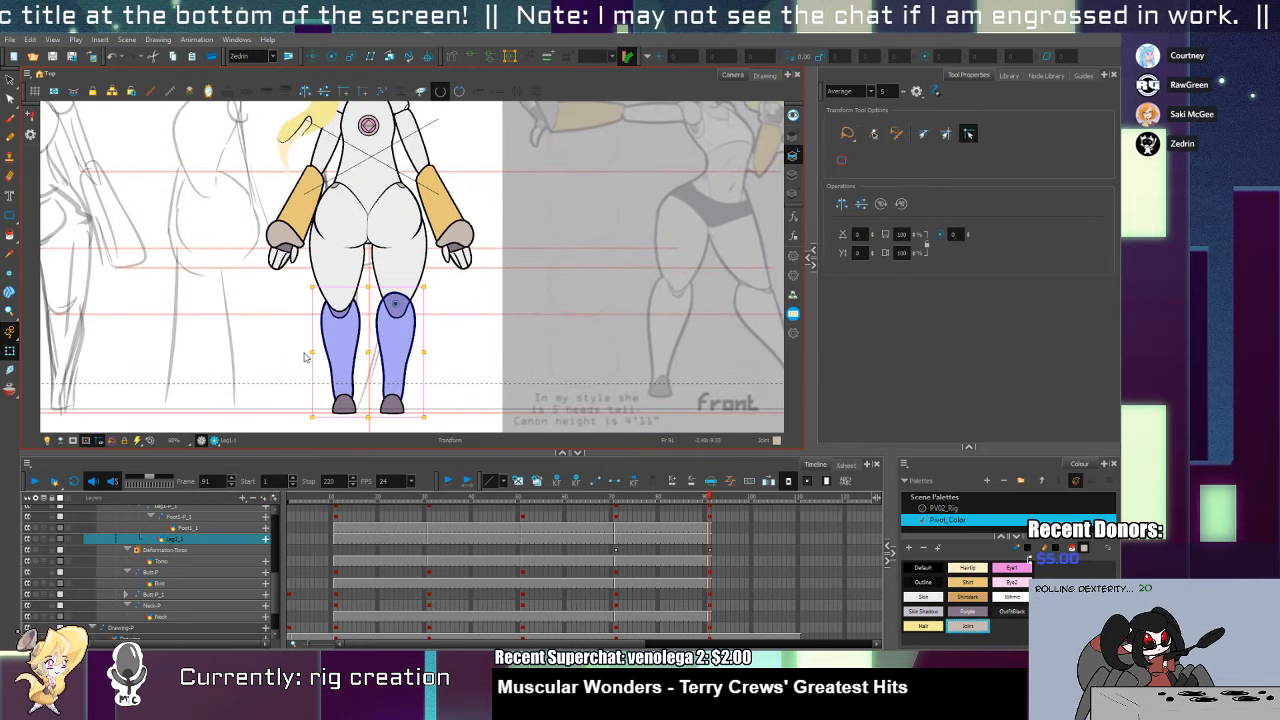
left_click(449, 371)
Duplicate the lower leg drawing and delete its knee joint line and fills
left_click(405, 370)
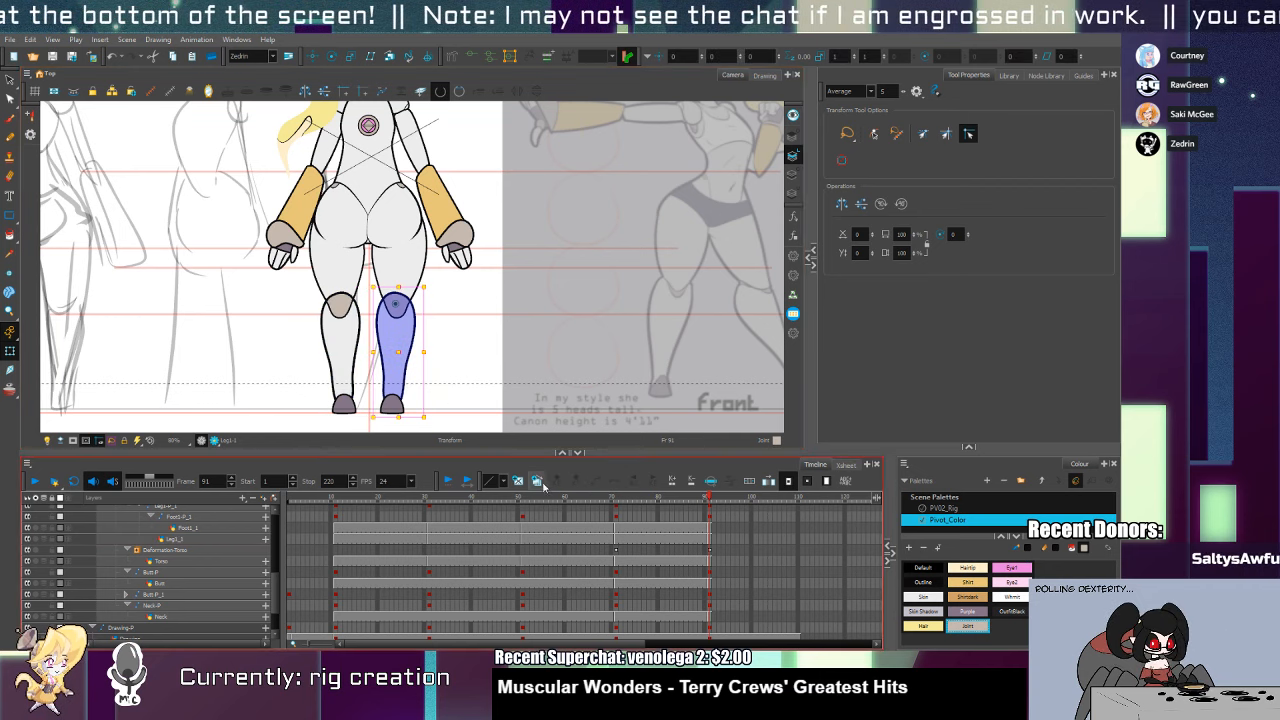
left_click(343, 371)
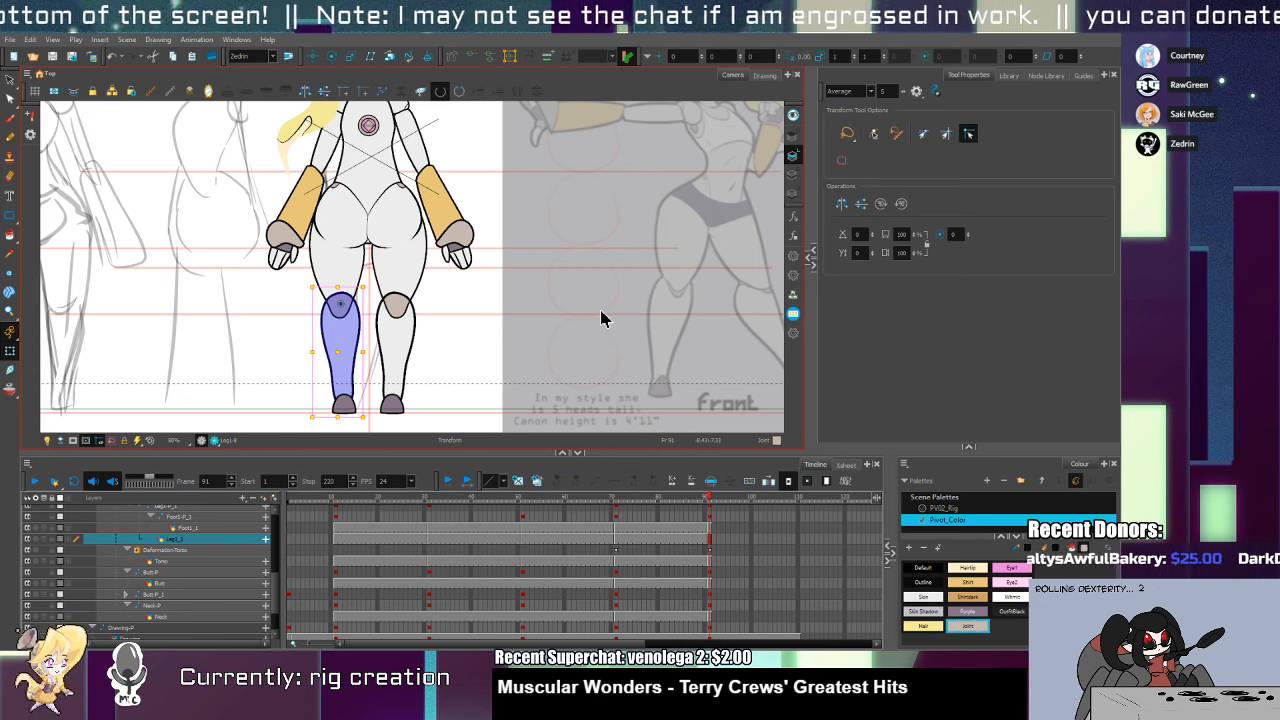
key("alt+s")
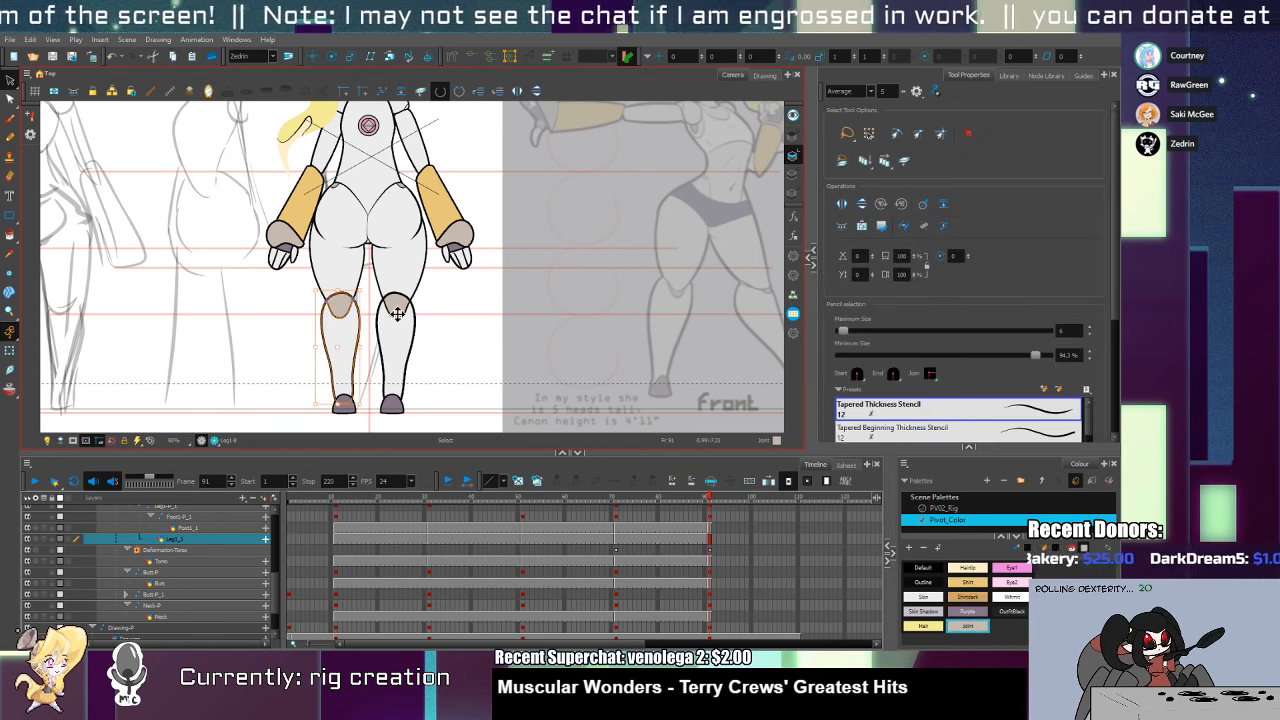
key("Delete")
Fill the emptied lower leg shape with the Skin colour
key("alt+i")
key("d")
left_click(349, 286)
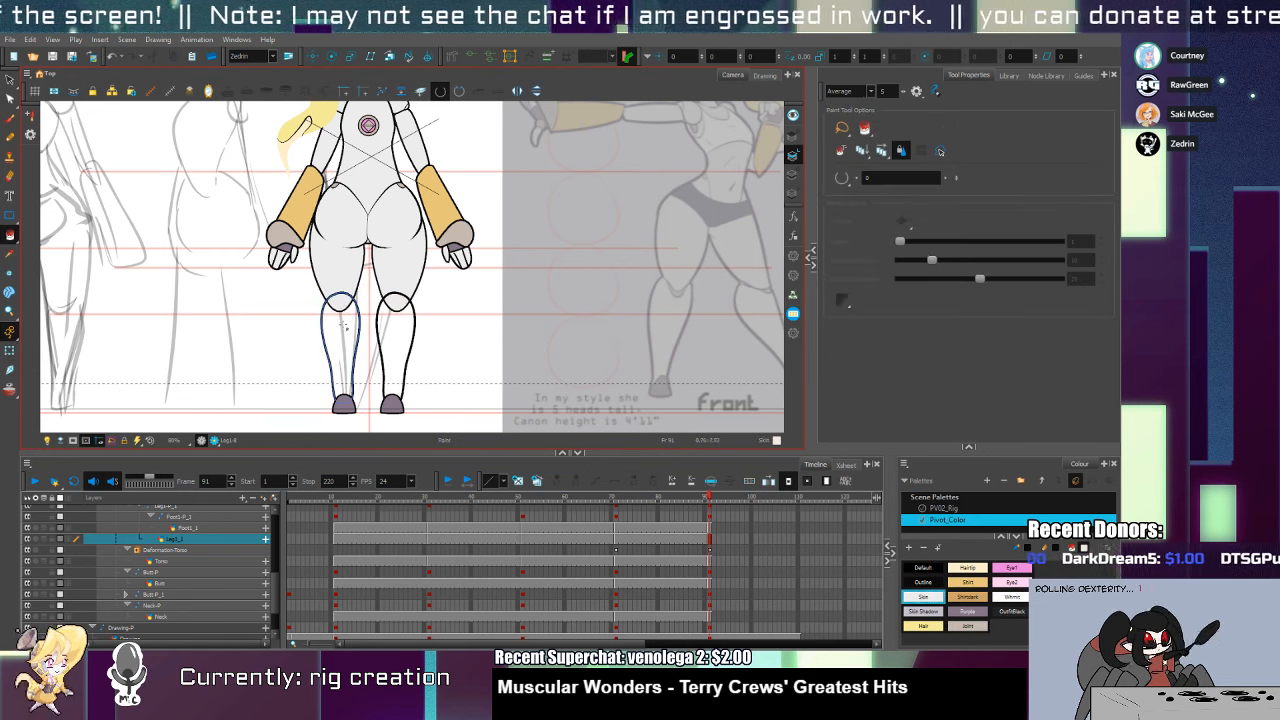
left_click(344, 325)
Select the right thigh and duplicate its drawing for editing
key("shift+t")
left_click(406, 287)
left_click_drag(406, 287, 404, 349)
key("alt+z")
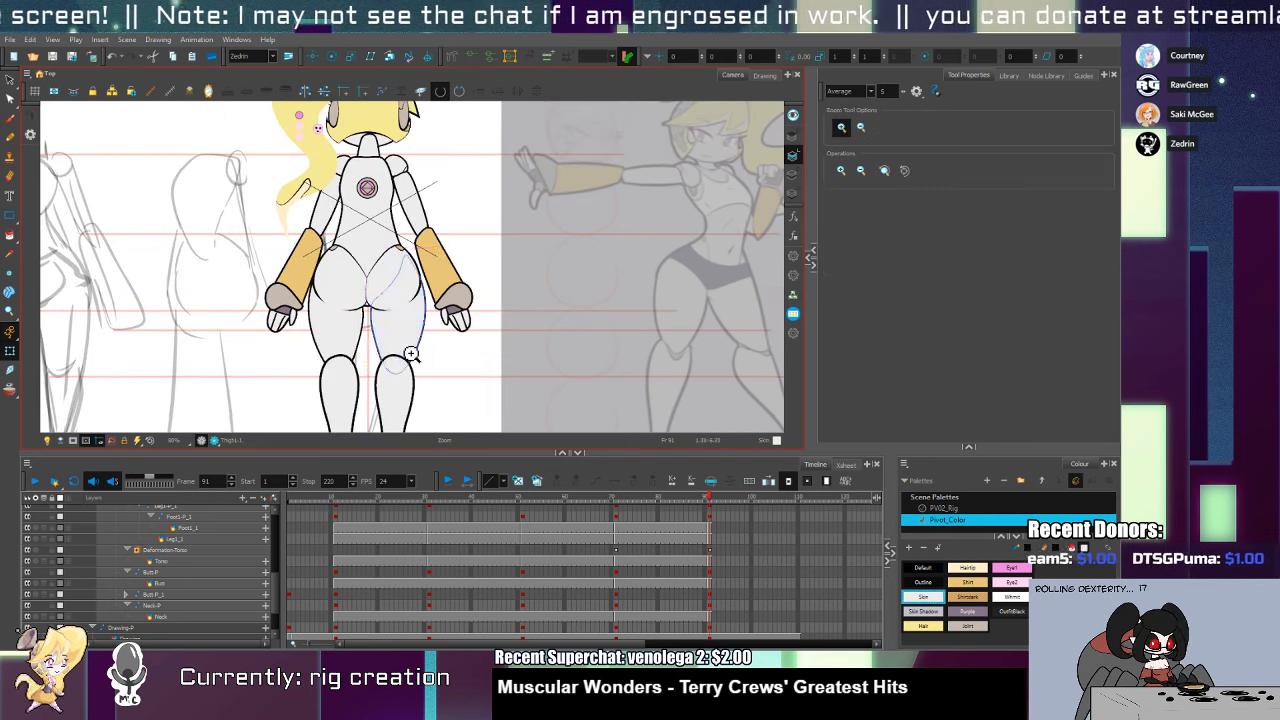
left_click(411, 353)
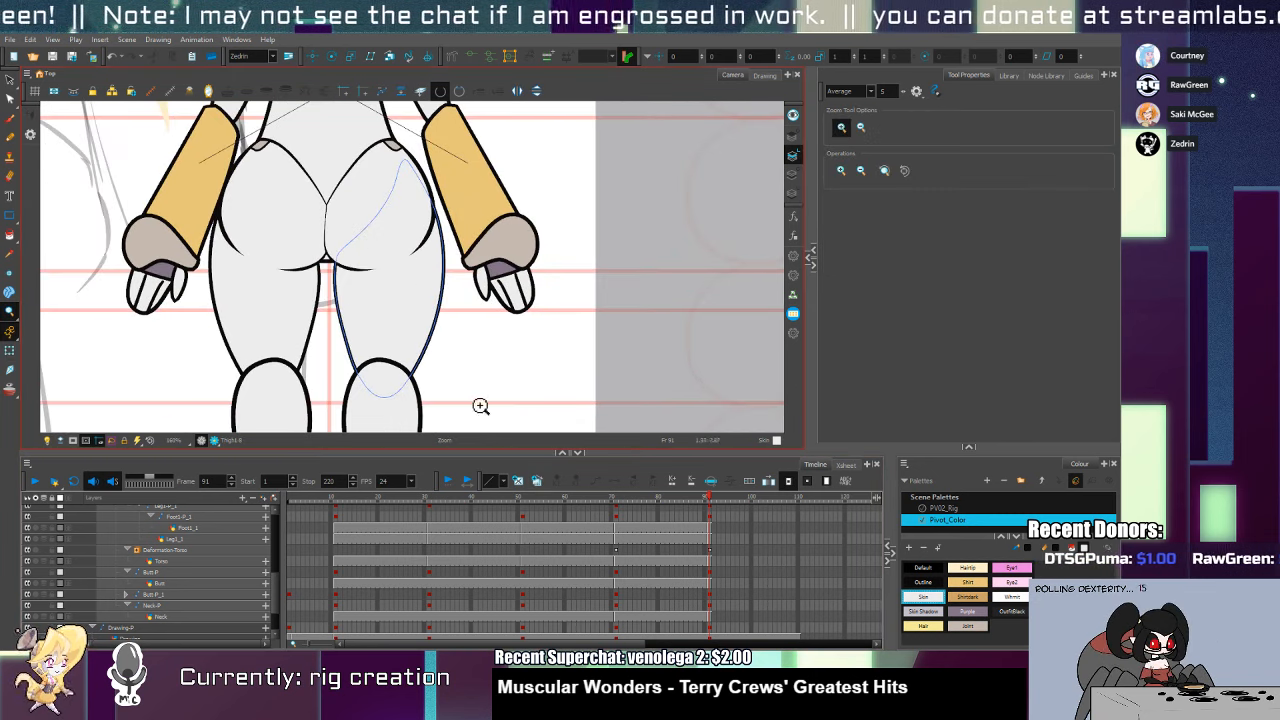
Draw a knee joint arc above the lower leg on the left thigh, trim its ends and fill it with the Joint colour
key("shift+t")
left_click(313, 354)
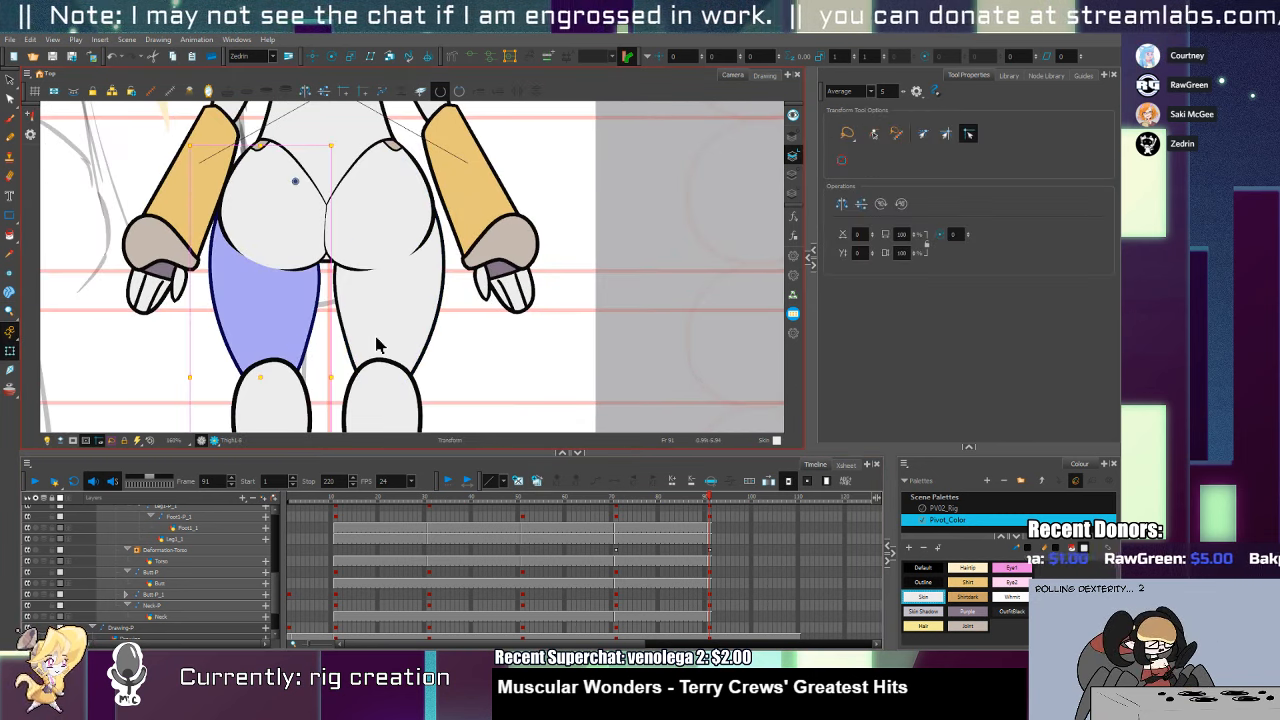
key("alt+slash")
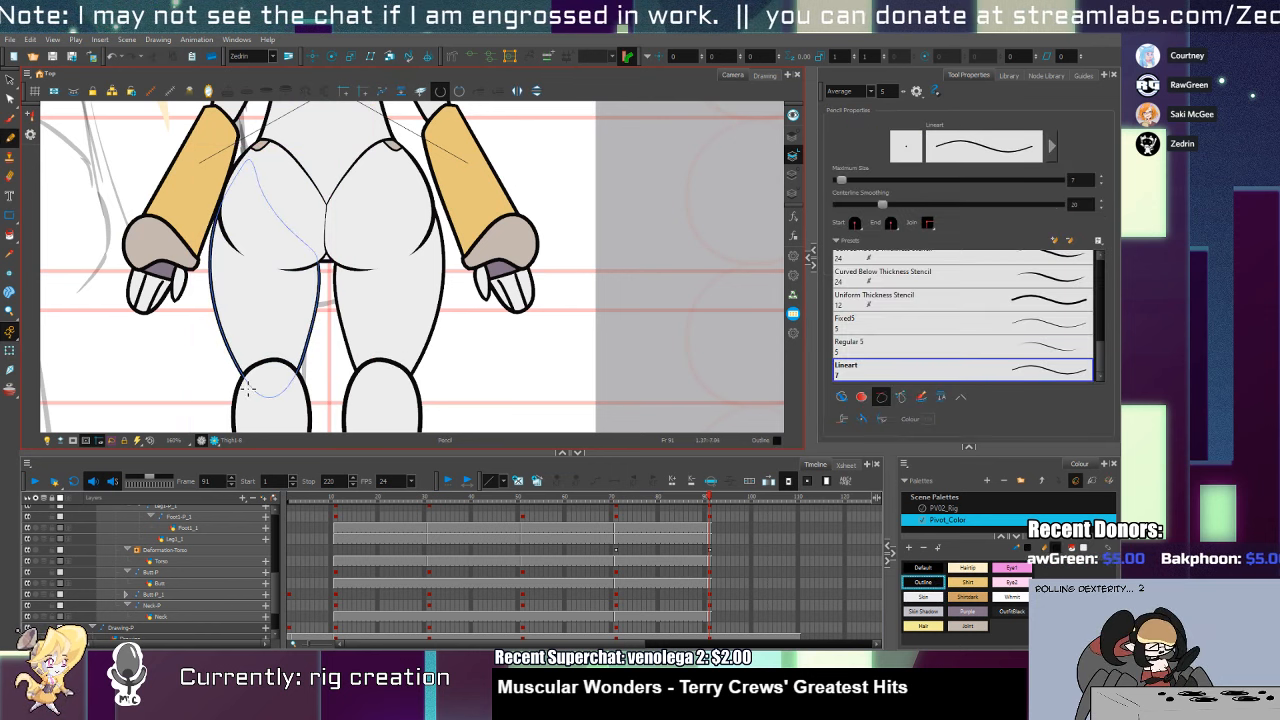
key("alt+t")
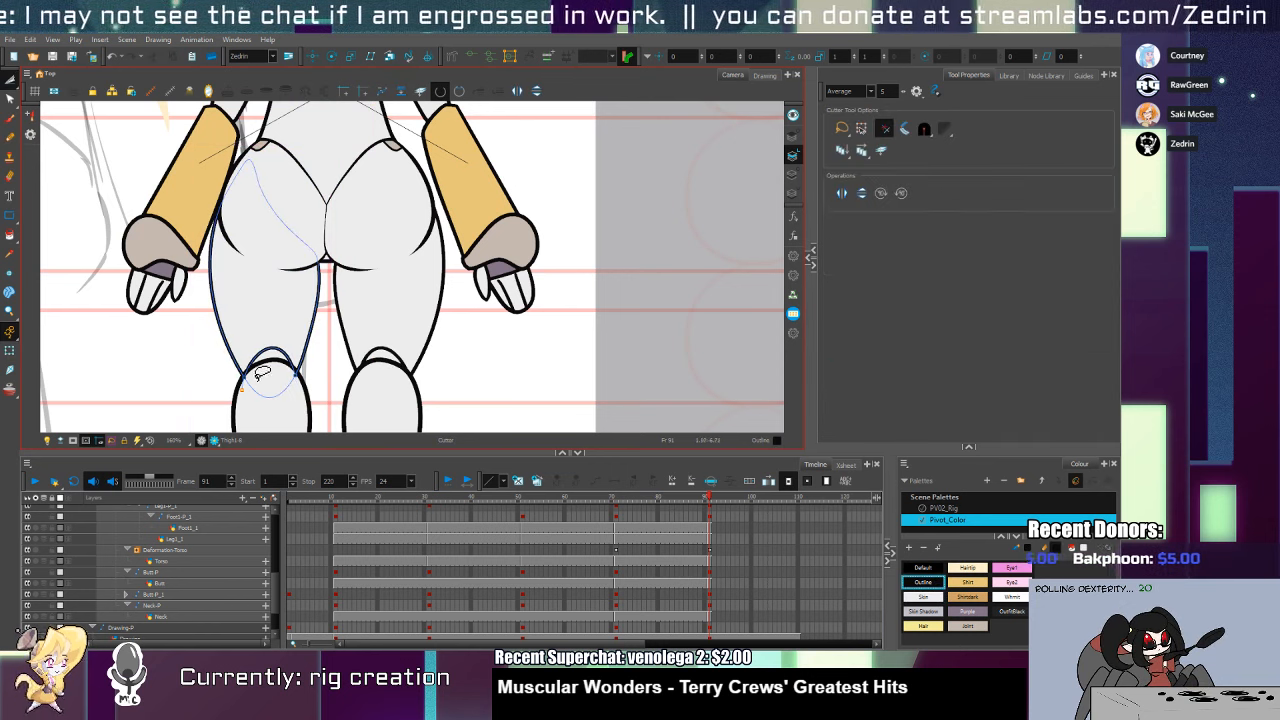
key("alt+i")
left_click(968, 625)
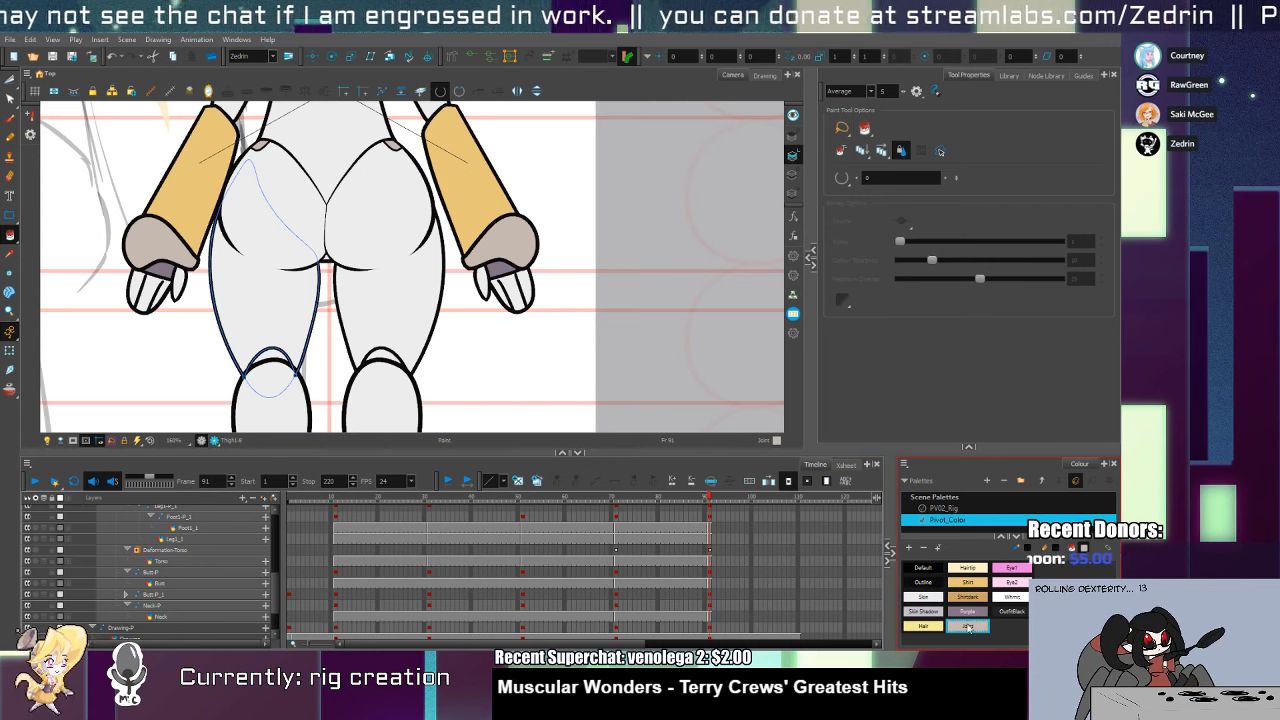
Flip repeatedly between the current frame and the previous one to compare the poses
key("comma")
key("period")
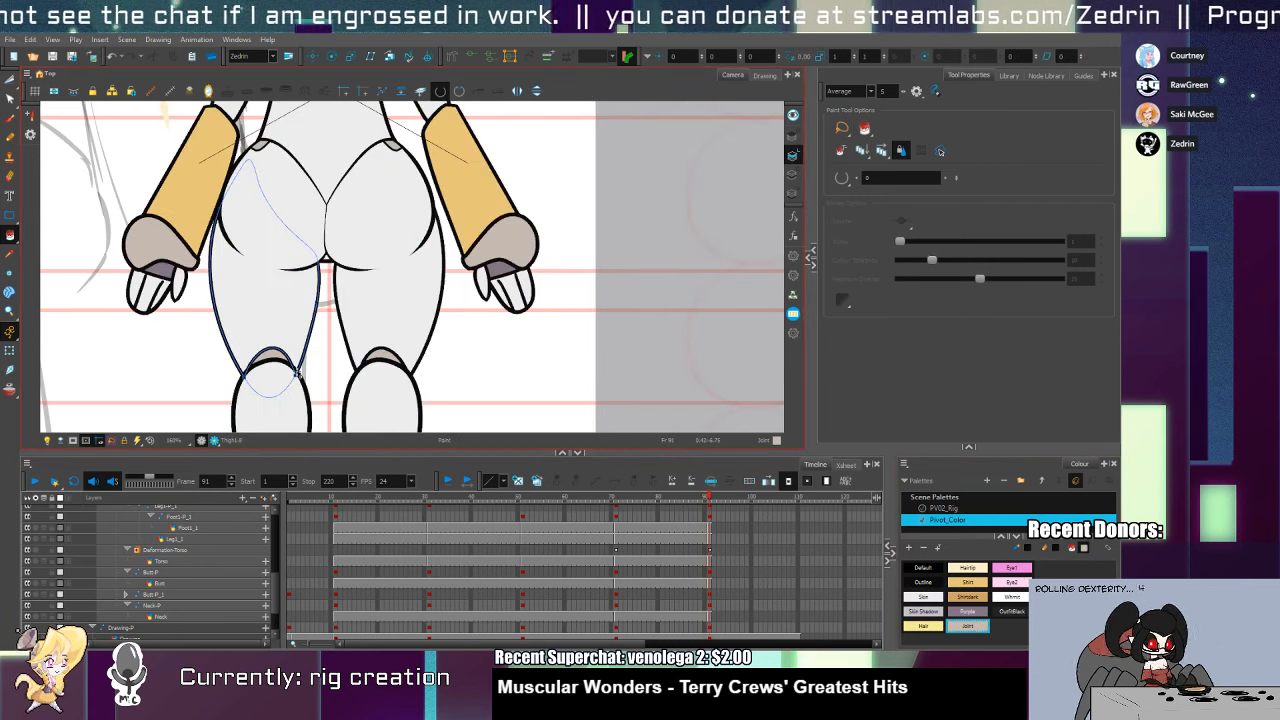
key("comma")
key("period")
key("comma")
key("period")
key("comma")
key("period")
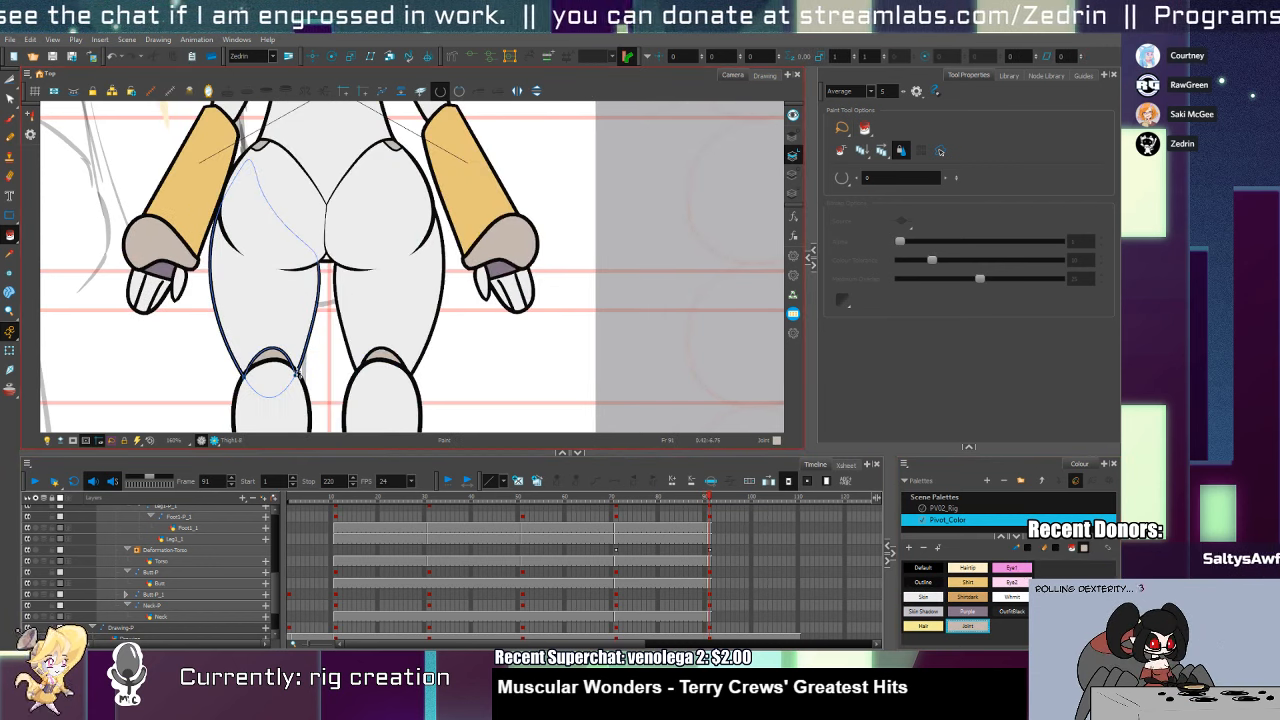
Select the right foot and duplicate its drawing for editing
mouse_move(395, 426)
left_mouse_down()
mouse_move(383, 277)
mouse_move(369, 411)
mouse_move(377, 280)
mouse_move(394, 250)
left_mouse_up()
key("shift+t")
left_click(378, 349)
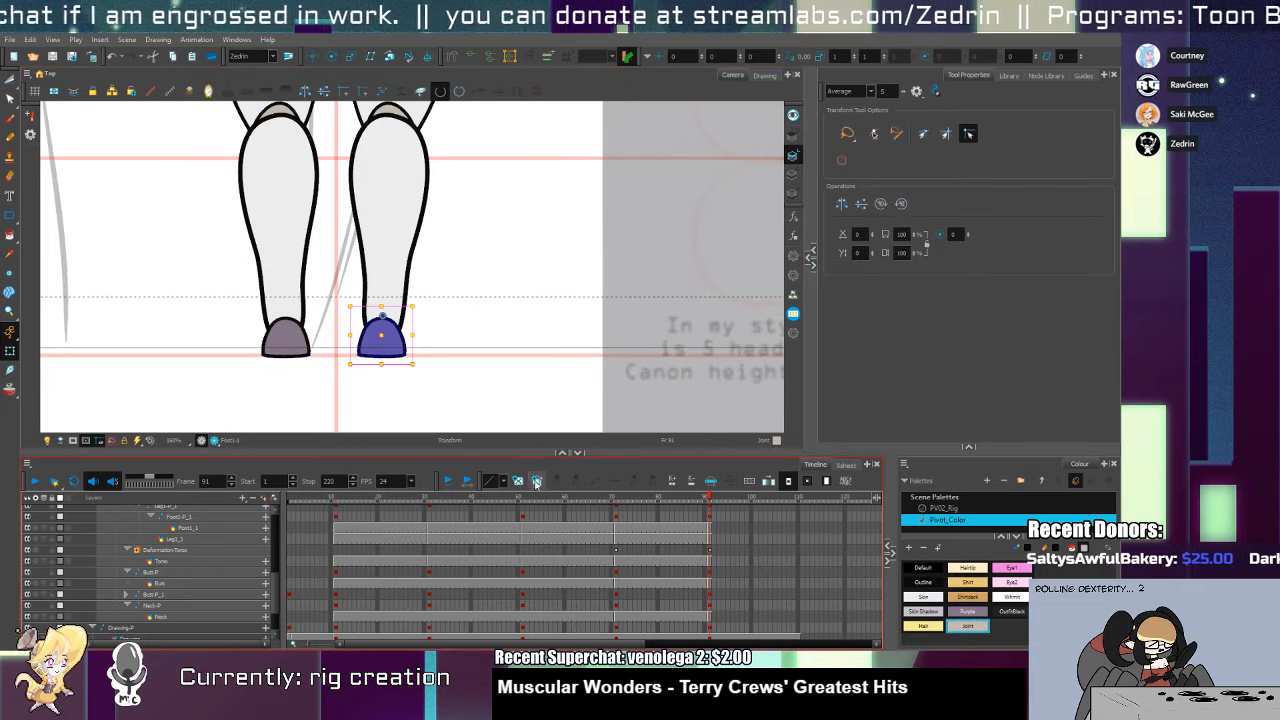
Check another foot drawing for reference, draw two slanted lines rising from the right foot's sole and trim their ends
key("alt+slash")
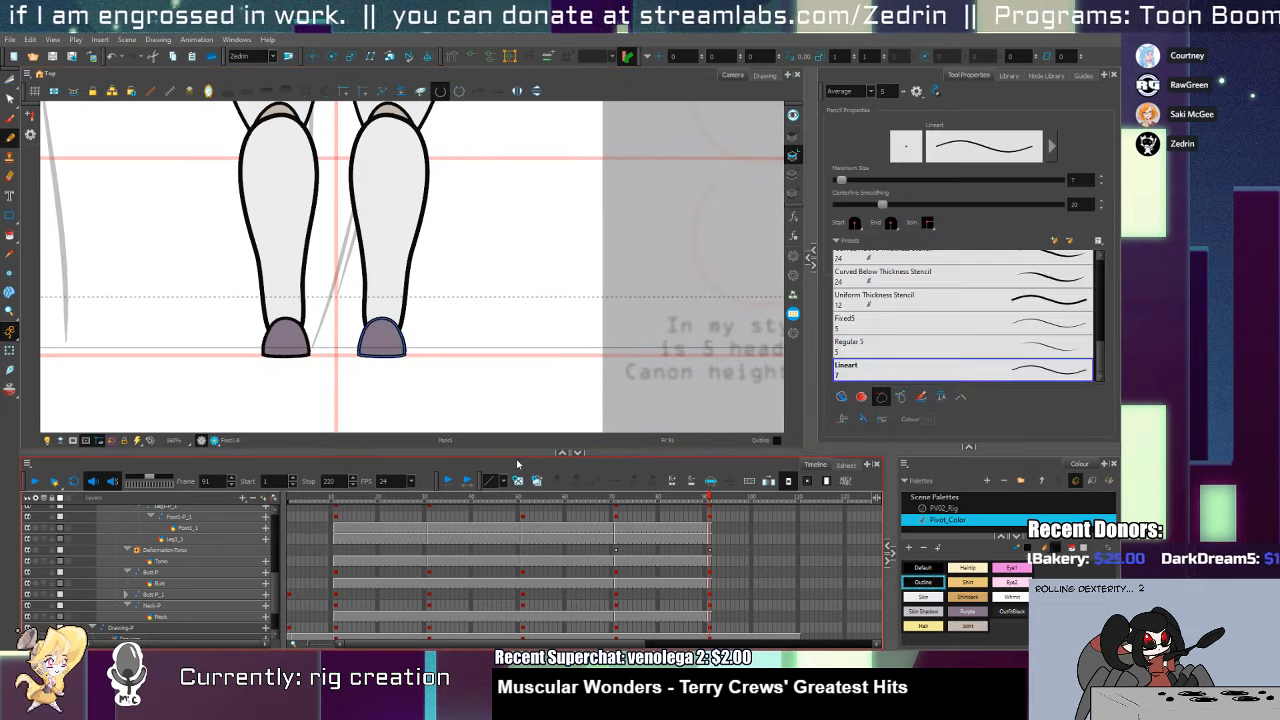
scroll(380, 343, "up", 3)
key("bracketright")
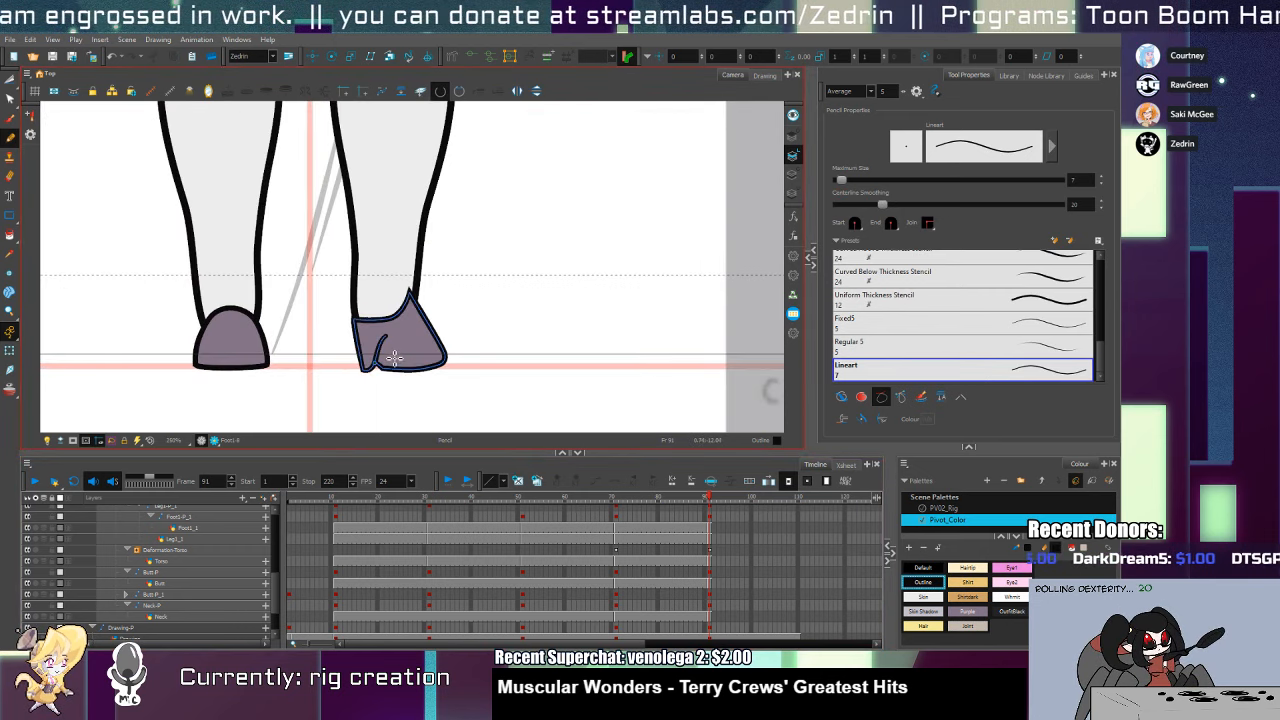
key("bracketleft")
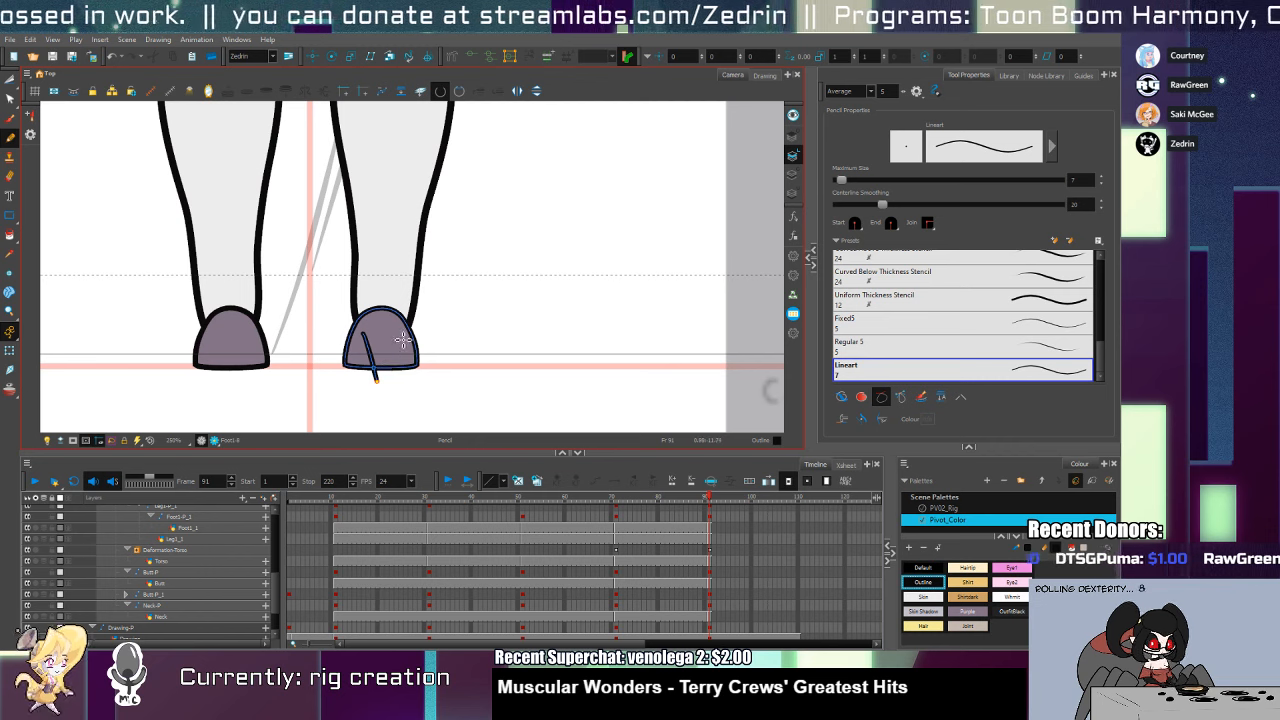
key("alt+t")
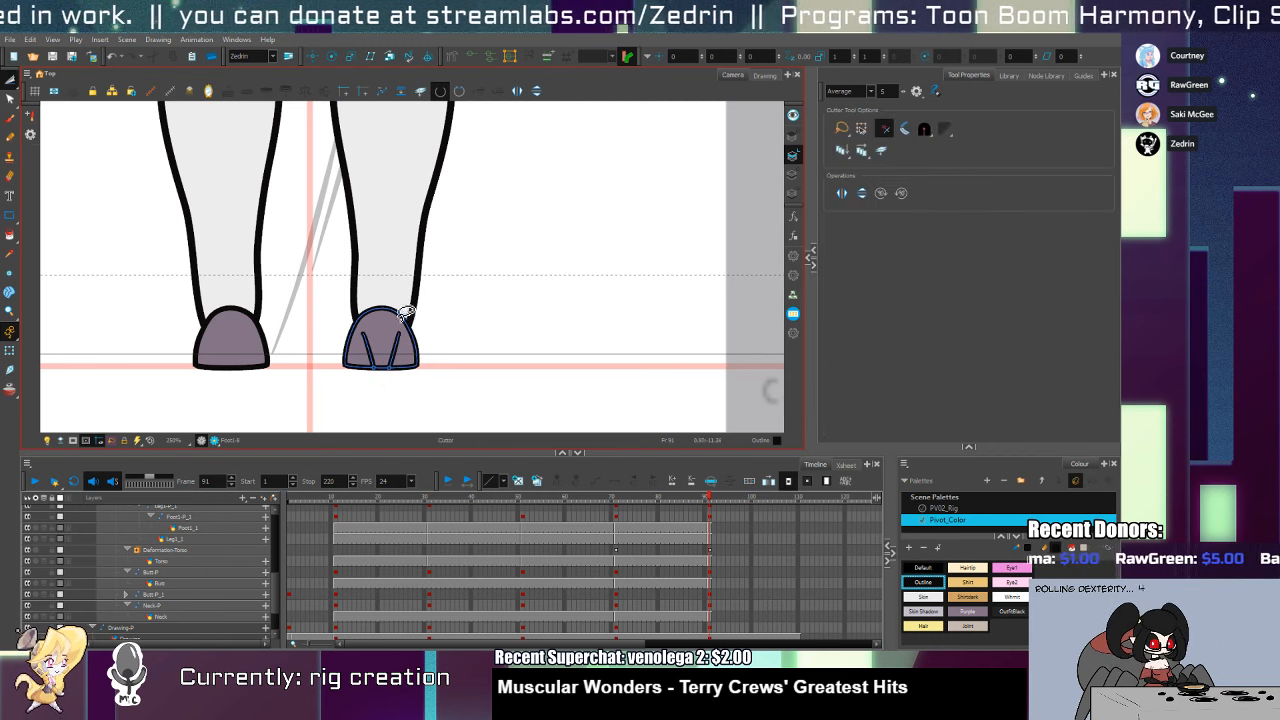
Send the right and left foot drawings behind the ends of the lower legs
key("alt+q")
left_click(394, 318)
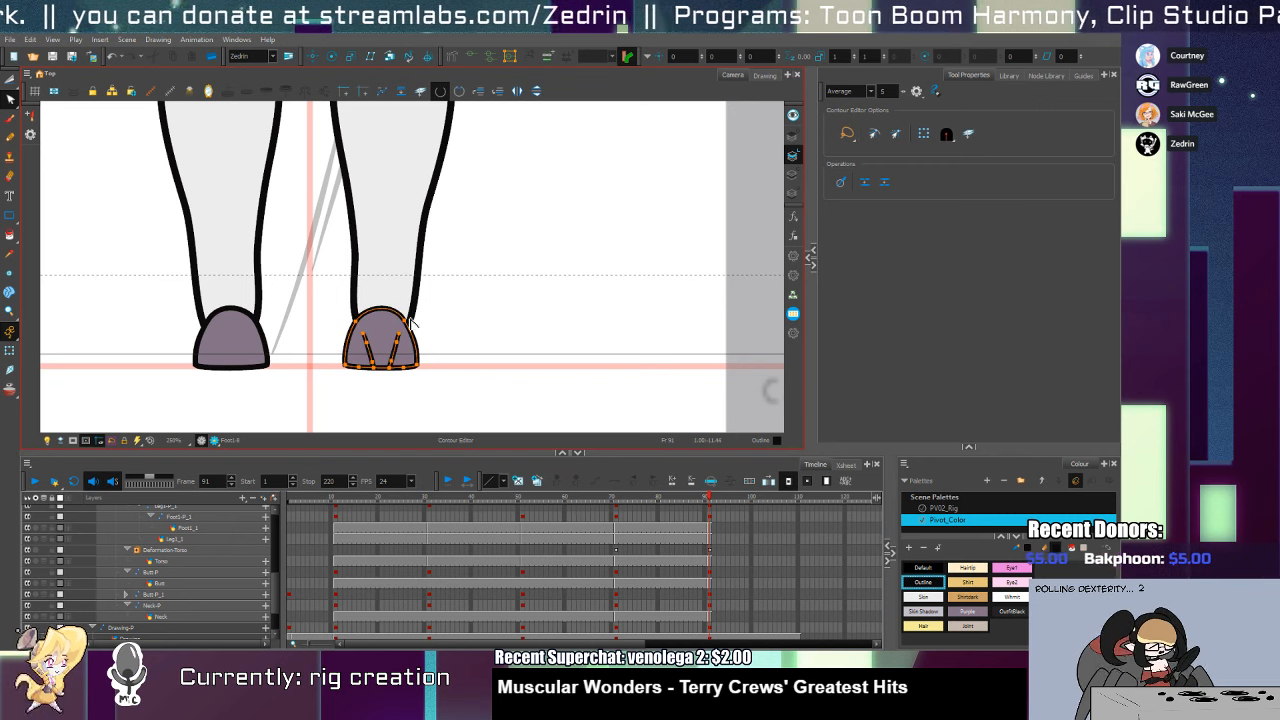
key("shift+t")
left_click(409, 348)
key("alt+Up")
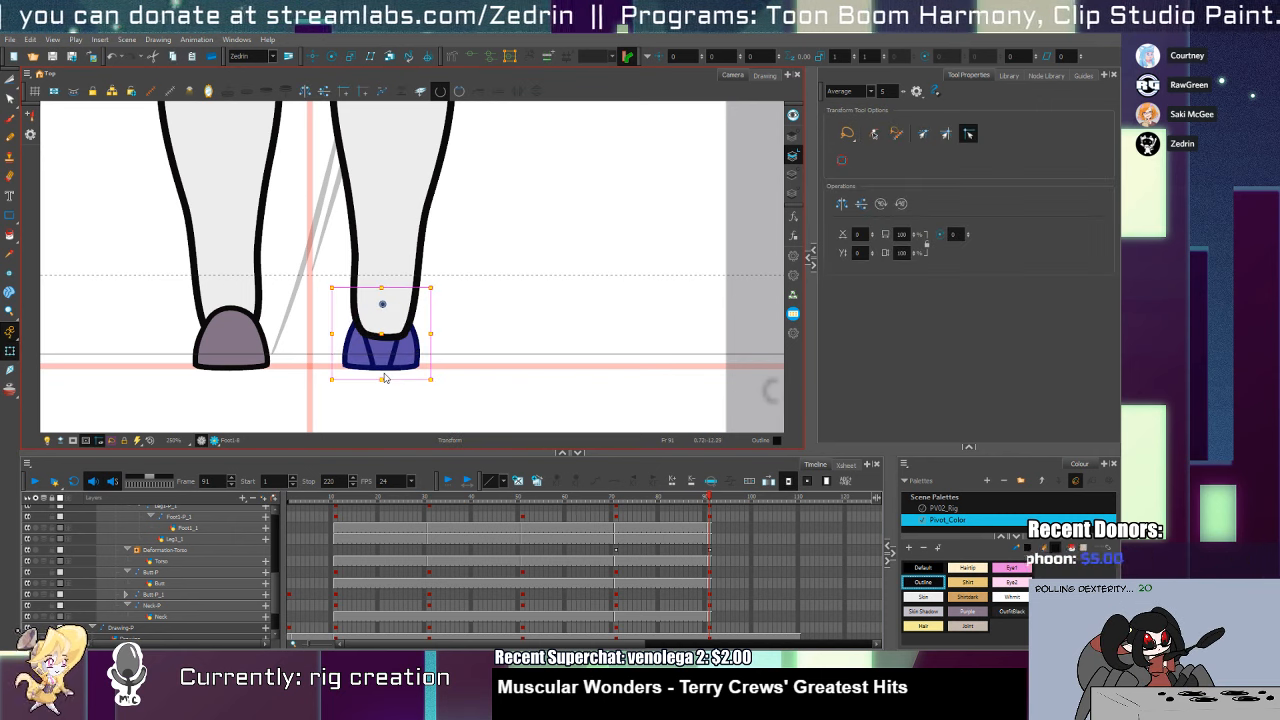
left_click(210, 340)
key("alt+Up")
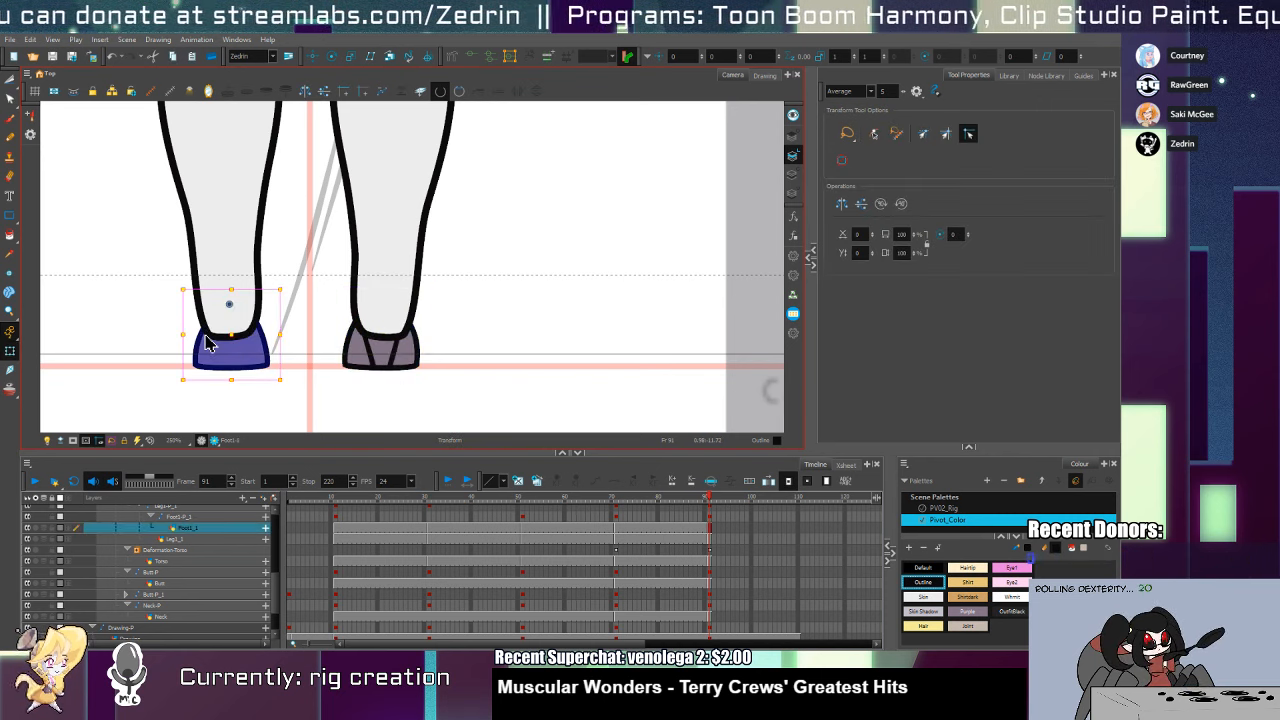
Reshape the right lower leg's contour so its bottom edge sits slightly higher above the foot
key("alt+q")
left_click(416, 336)
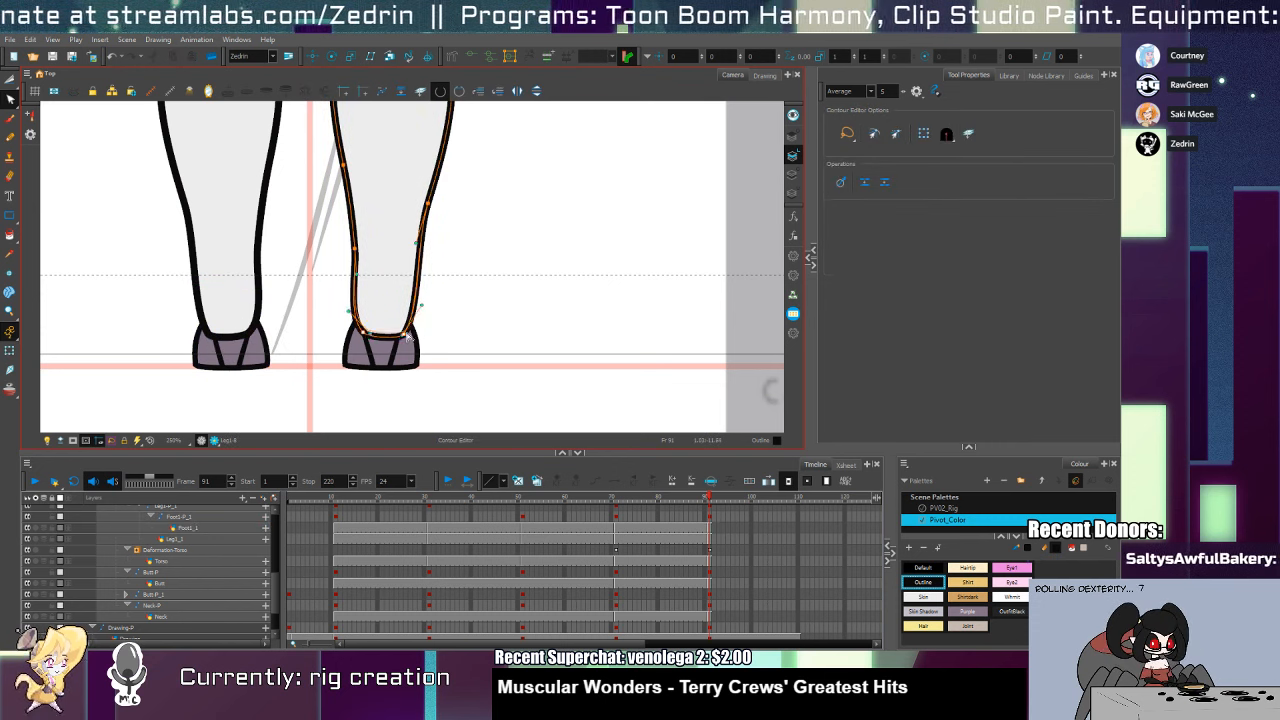
left_click_drag(407, 336, 407, 328)
Round both bottom corners of the right foot's outline at the sole with the Contour Editor
key("shift+t")
left_click(408, 354)
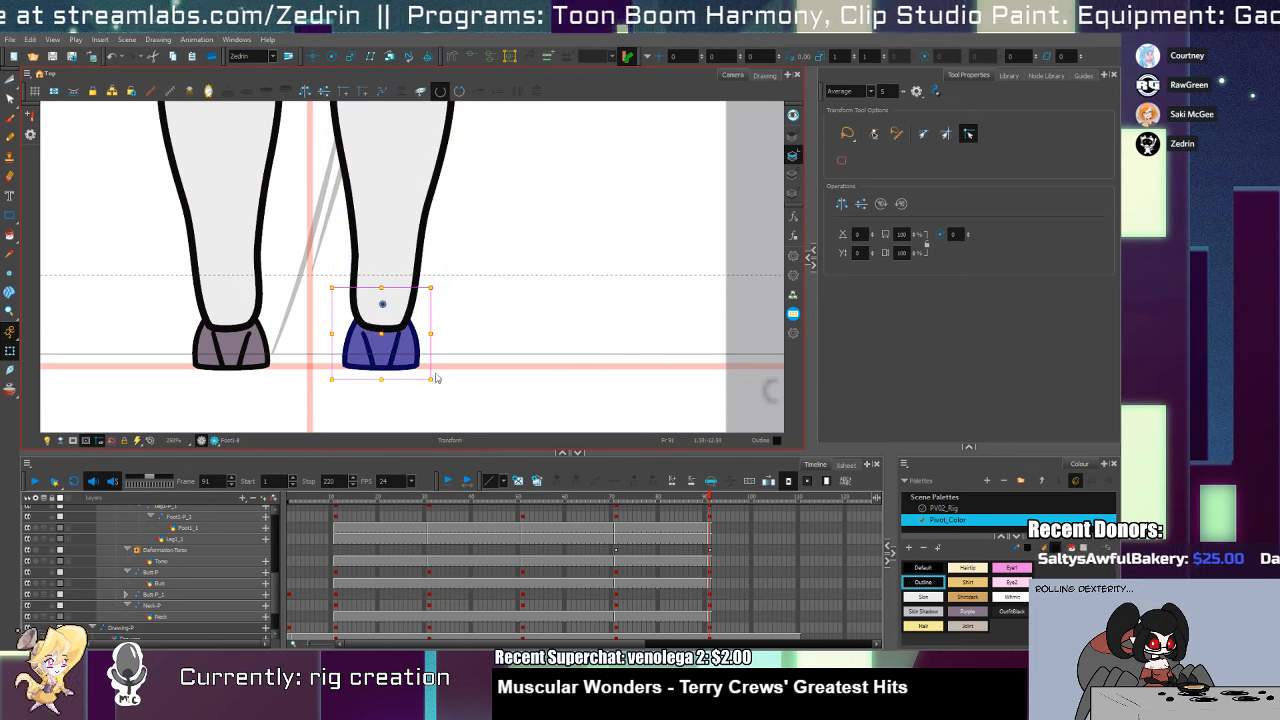
mouse_move(435, 378)
left_mouse_down()
mouse_move(405, 388)
mouse_move(417, 367)
left_mouse_up()
key("alt+q")
left_click(420, 367)
key("ctrl+z")
scroll(417, 366, "up", 2)
left_click(411, 369)
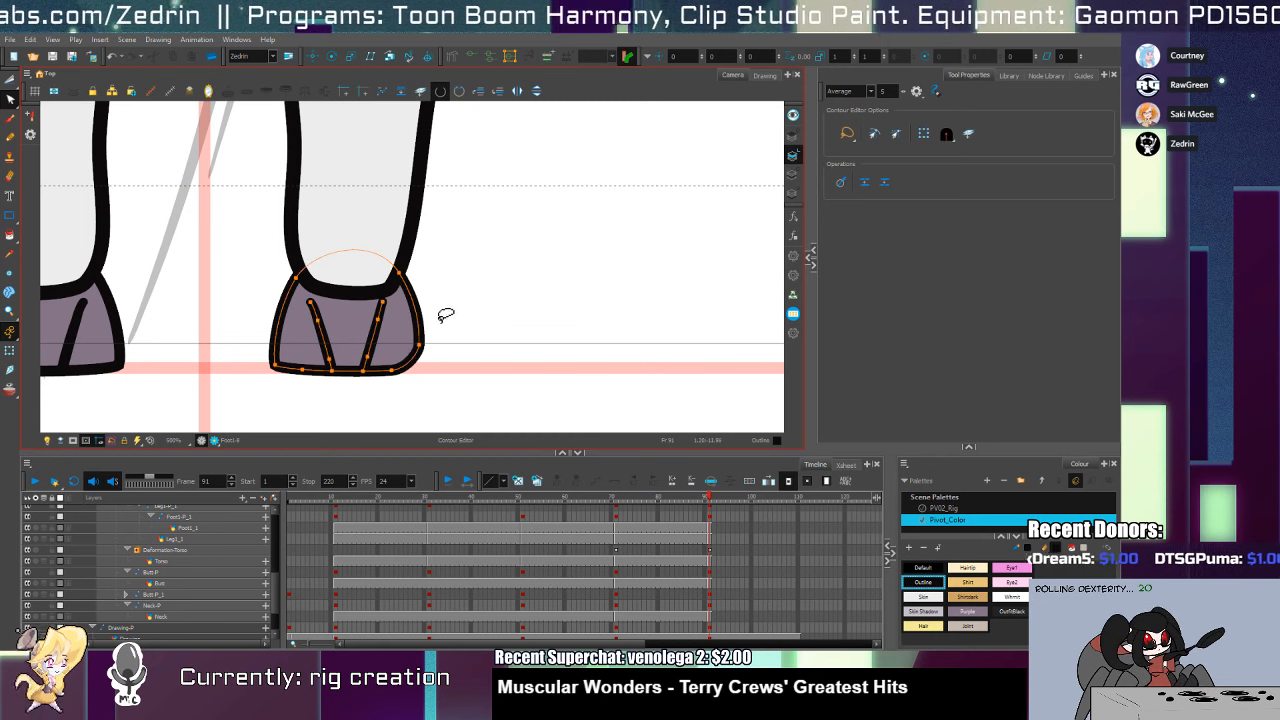
left_click(385, 358)
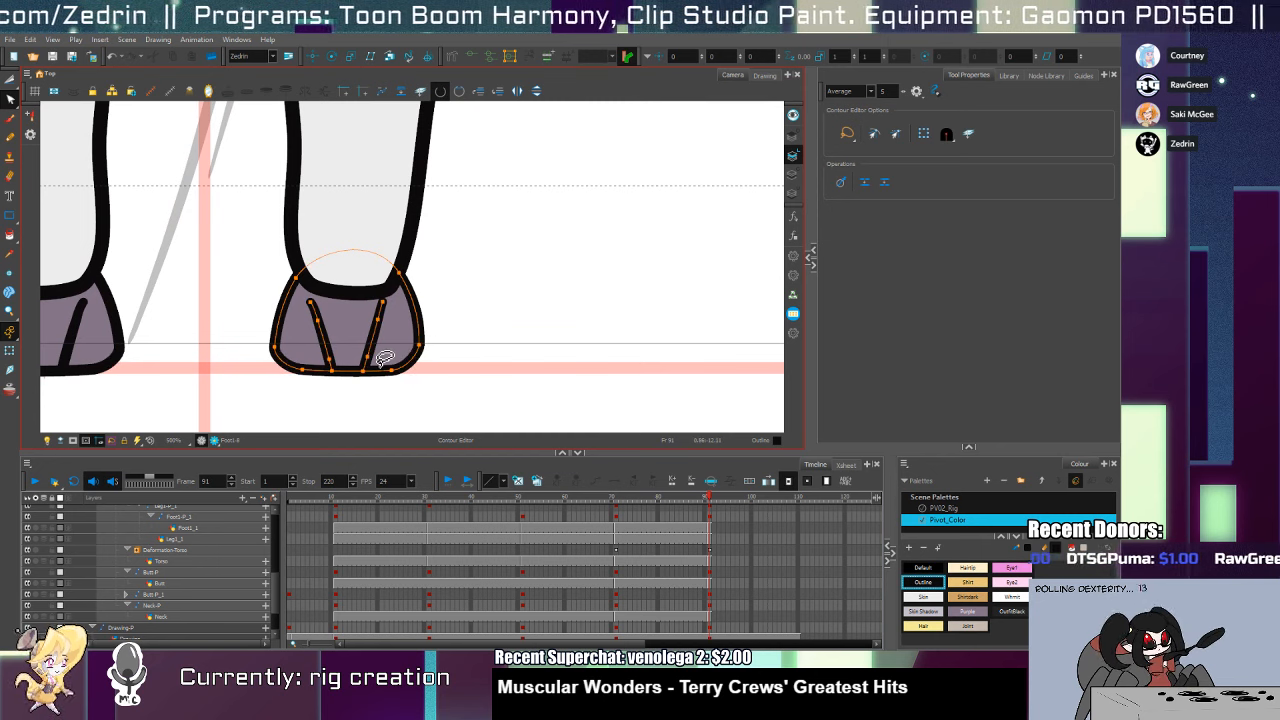
left_click(469, 321)
Bend the upper ends of the right foot's two slanted lines outward
scroll(432, 366, "down", 2)
scroll(393, 331, "up", 3)
left_click(410, 322)
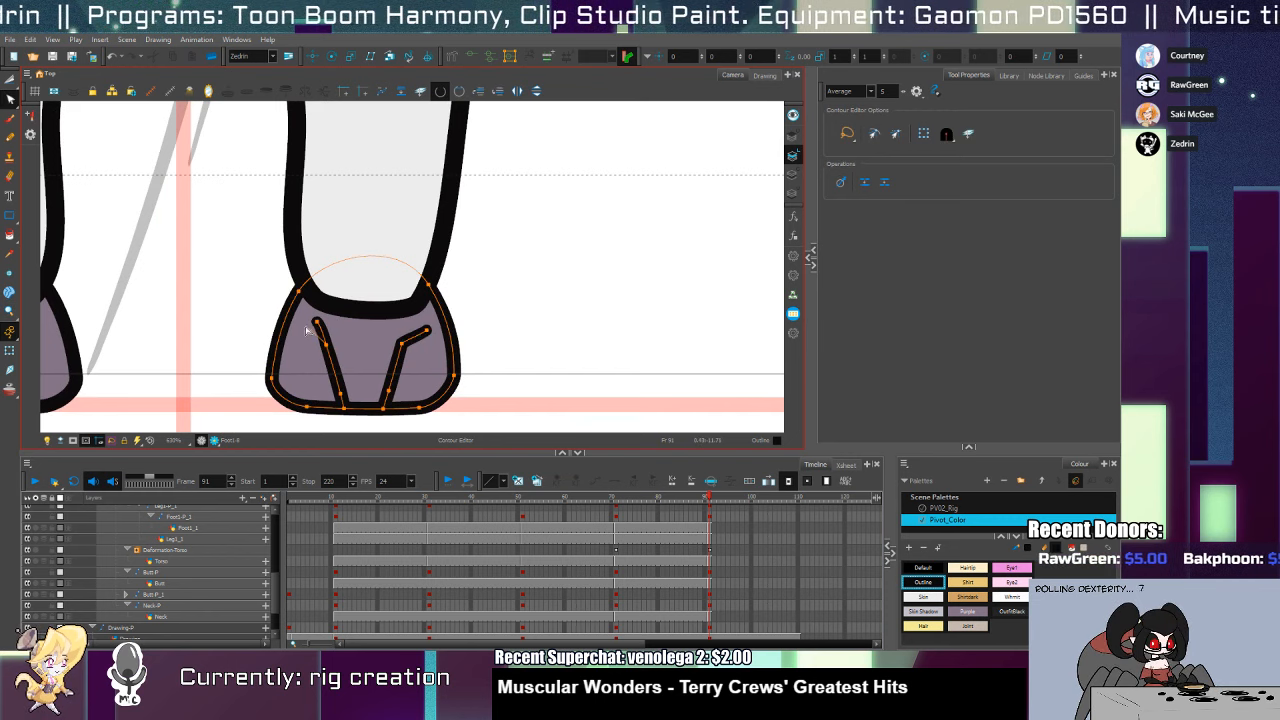
key("shift+t")
scroll(437, 354, "down", 6)
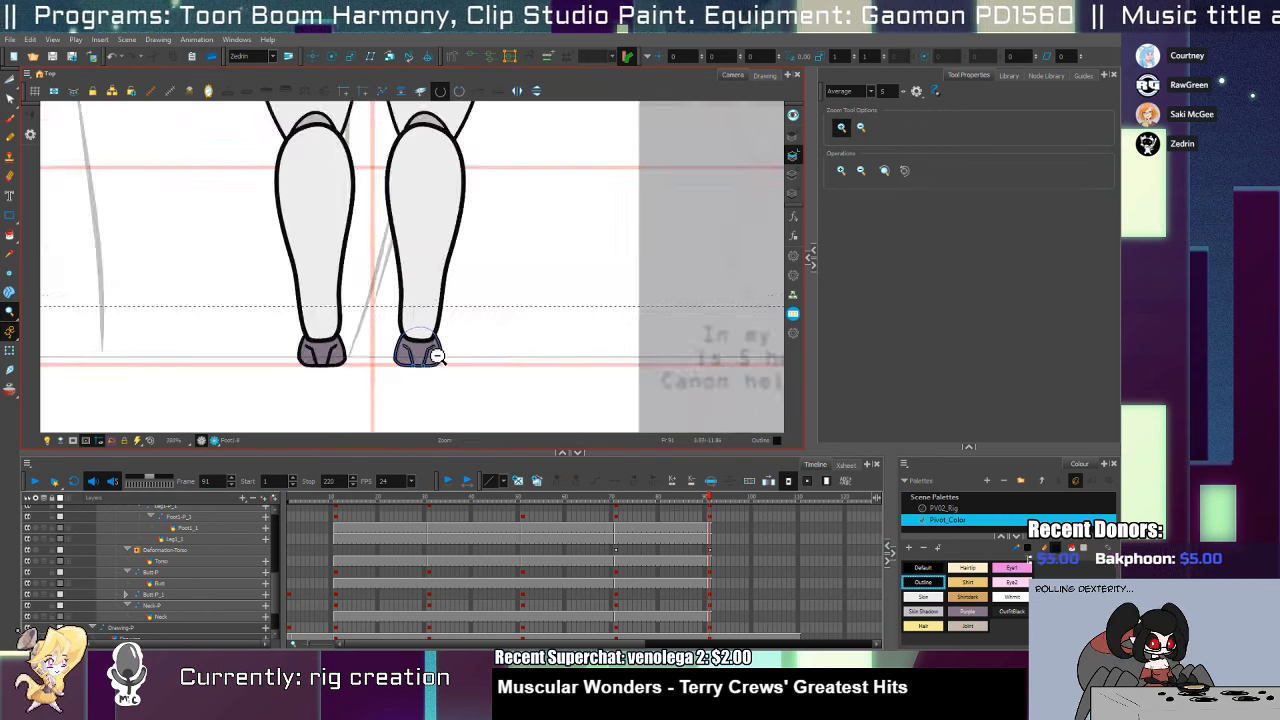
left_click_drag(464, 340, 435, 354)
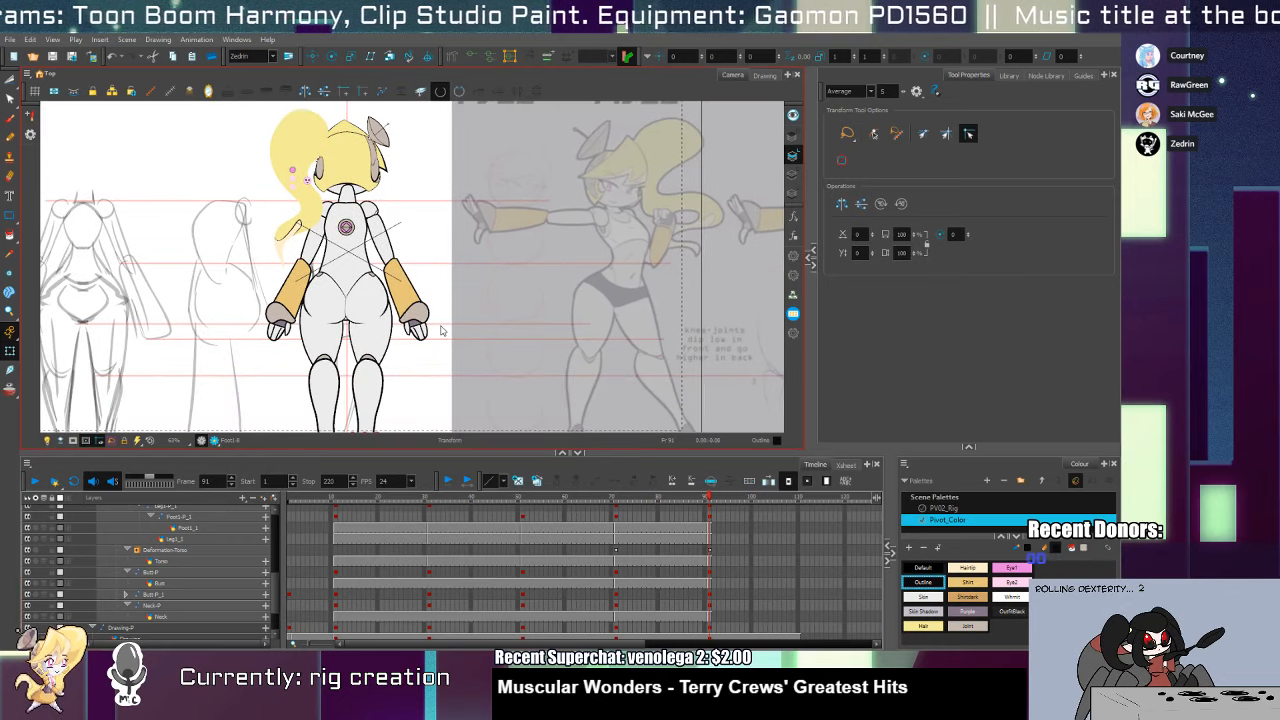
Go to the side view at frame 69, hide the forearm and select the buttock
left_click_drag(710, 498, 612, 553)
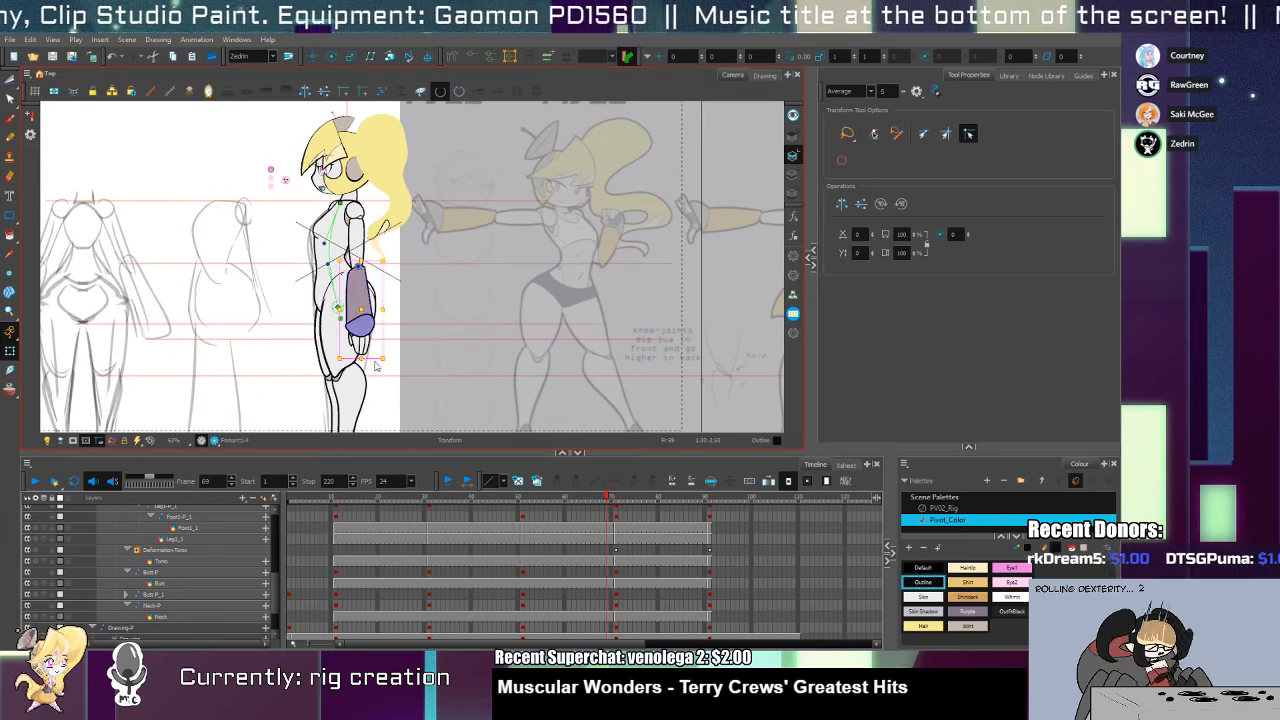
scroll(360, 367, "up", 2)
left_click(340, 368)
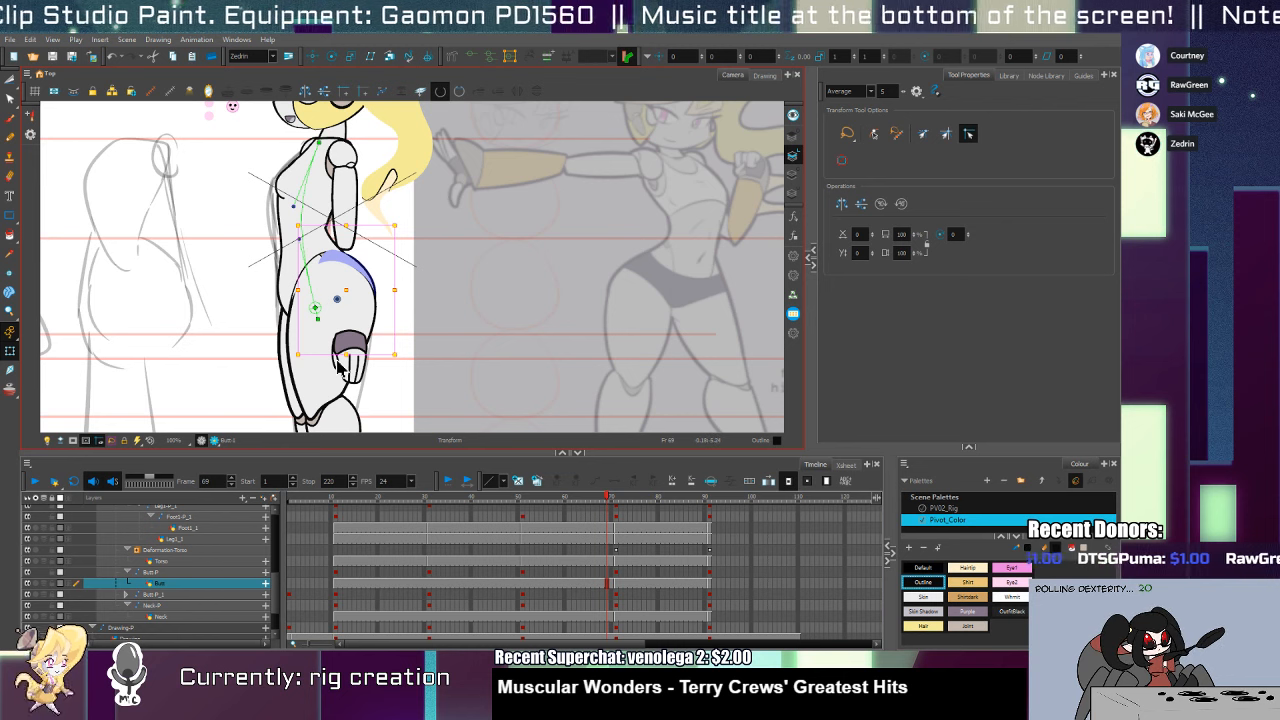
Bring the buttock forward in front of the thigh at frame 69 and stretch it wider toward the back
key("alt+Down")
left_click_drag(368, 318, 411, 300)
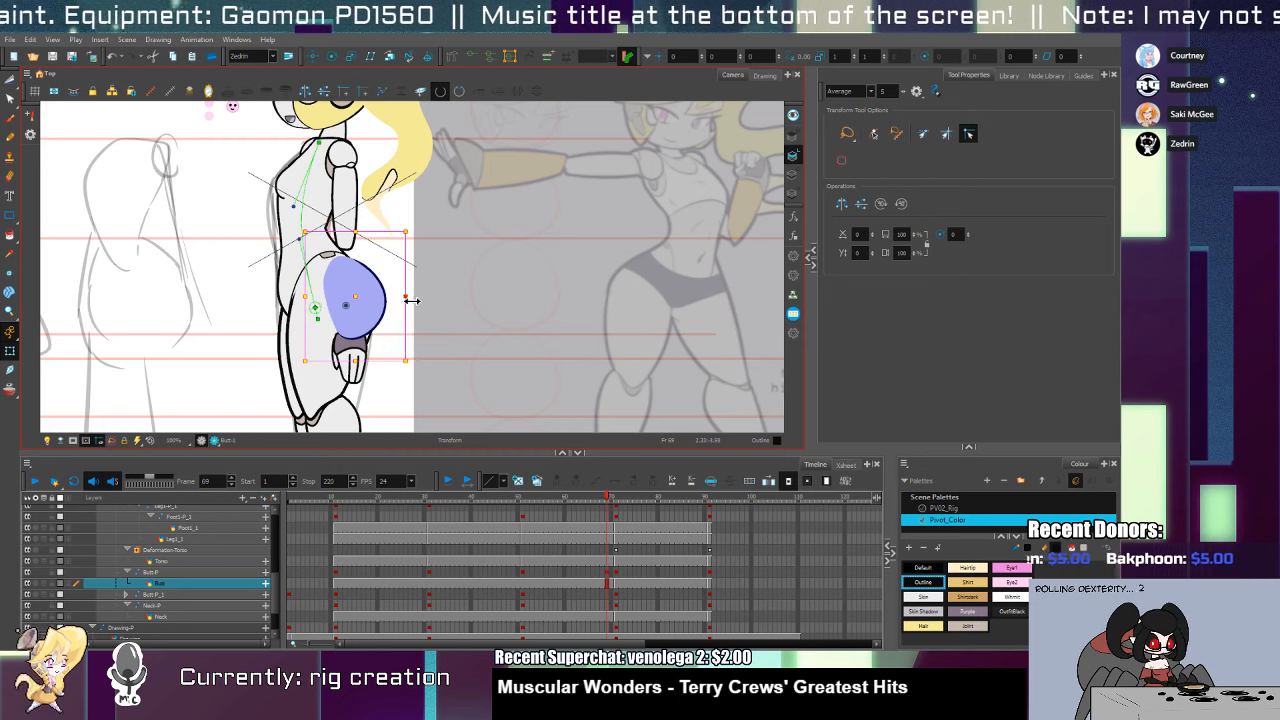
left_click(344, 160)
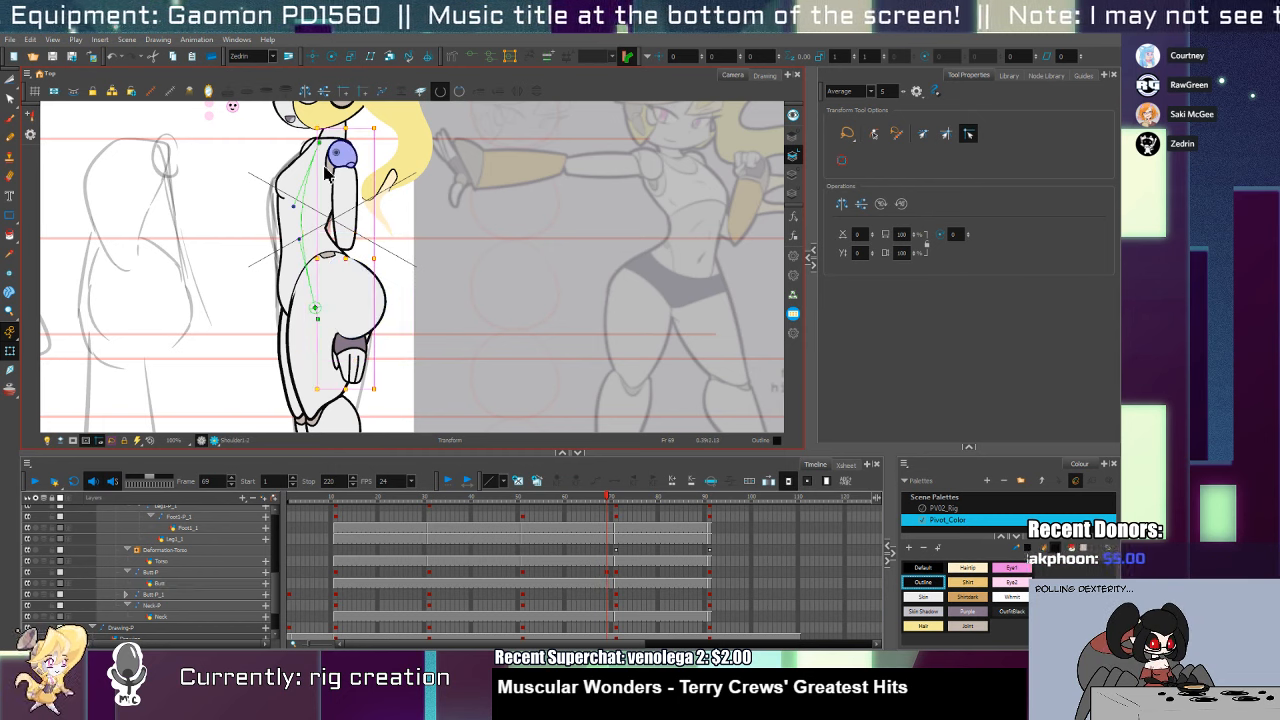
left_click_drag(437, 296, 459, 394)
left_click(324, 223)
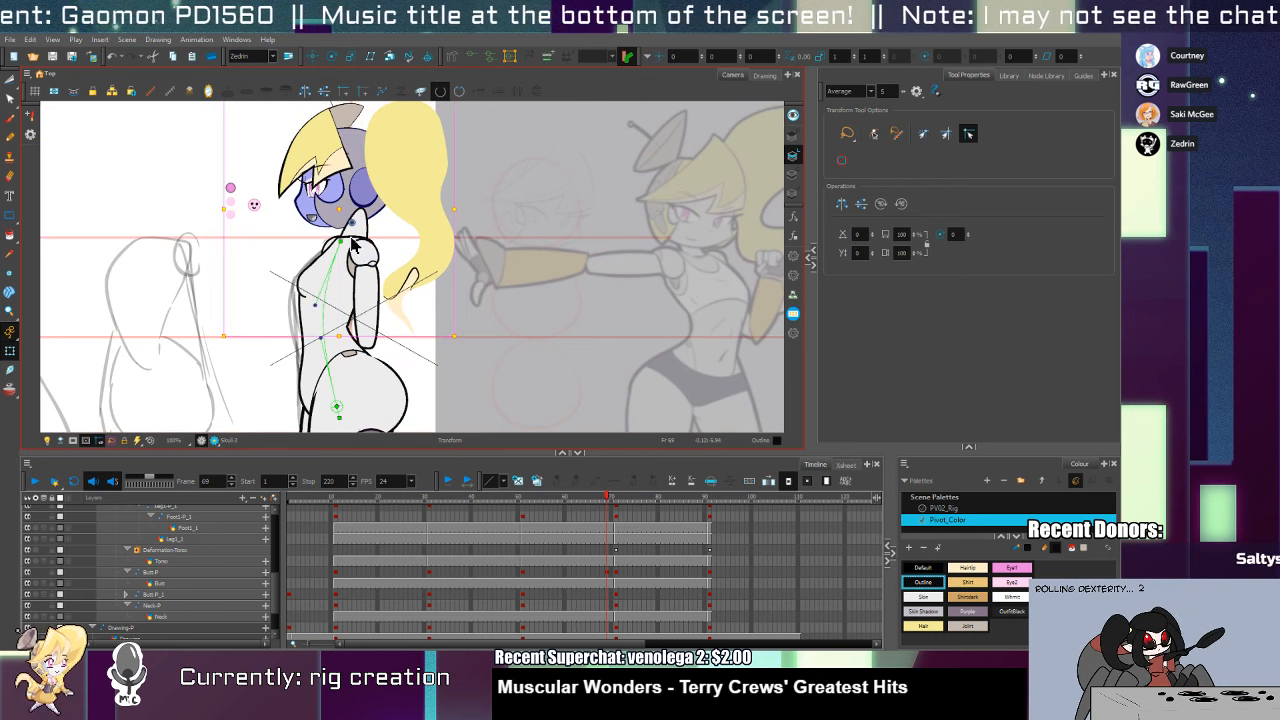
At frame 51, bring the side-view buttock forward in front of the thigh and duplicate its drawing for editing
left_click(605, 499)
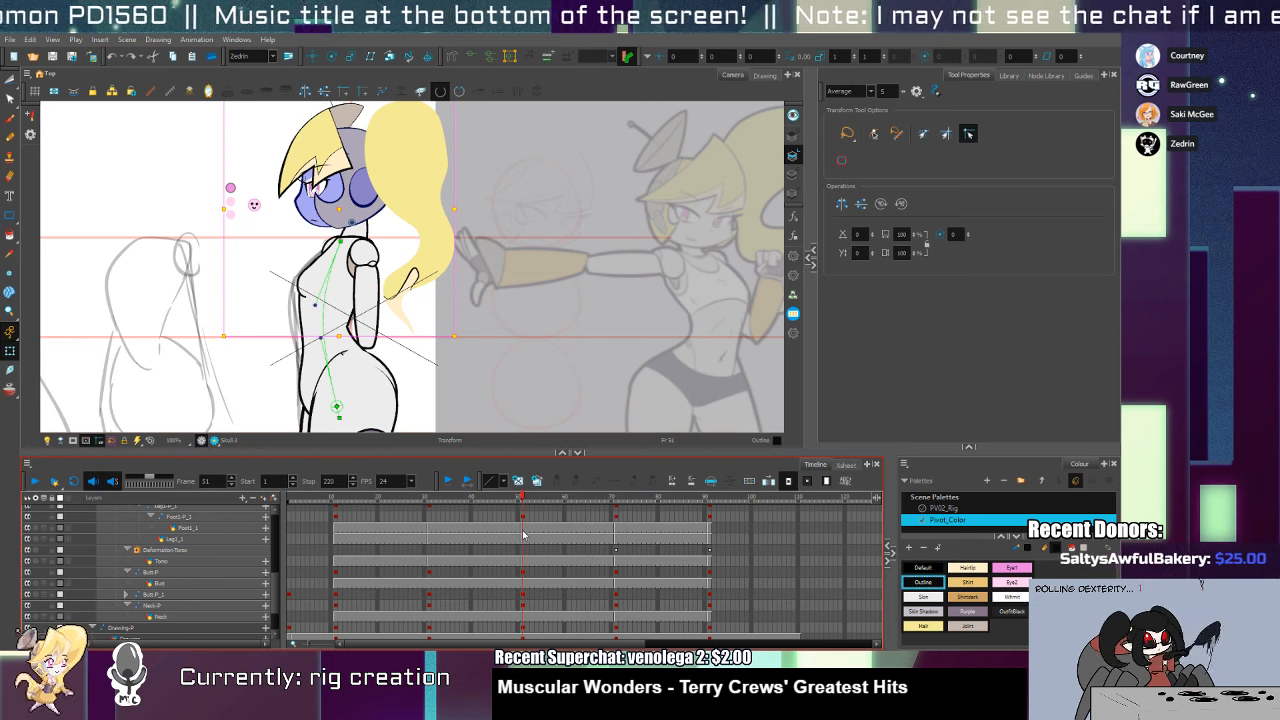
left_click(392, 376)
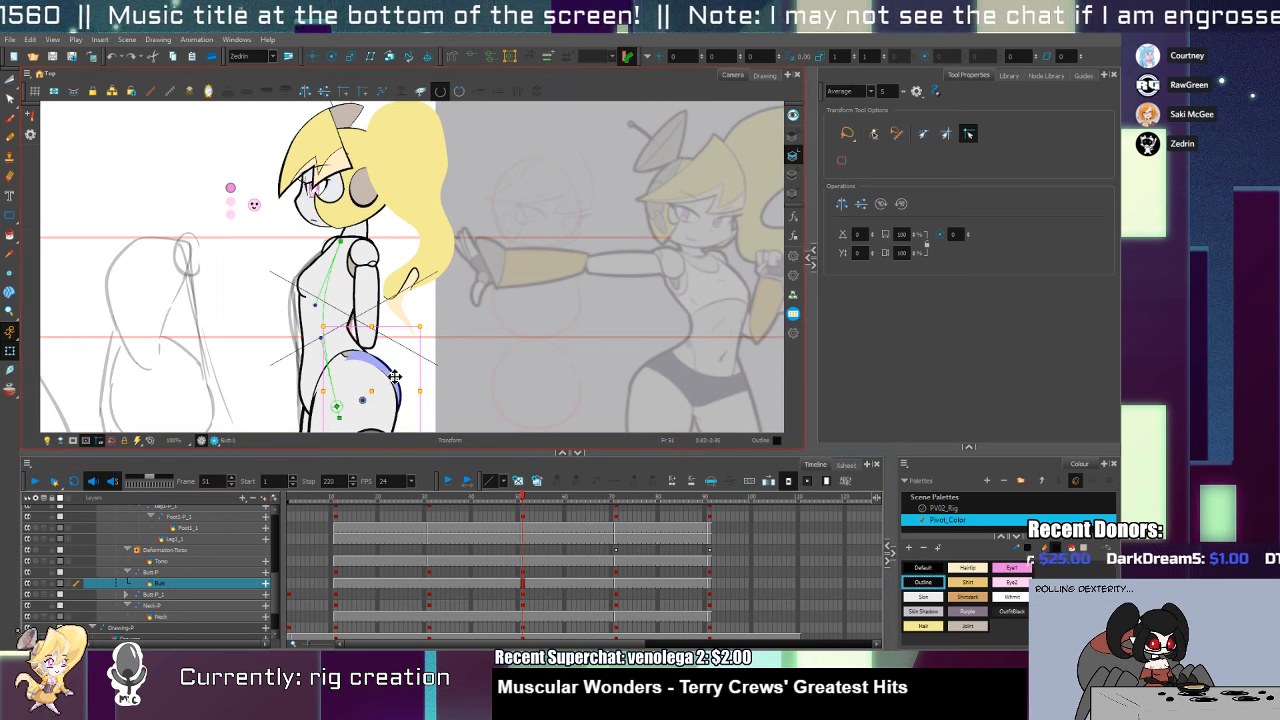
left_click(364, 415)
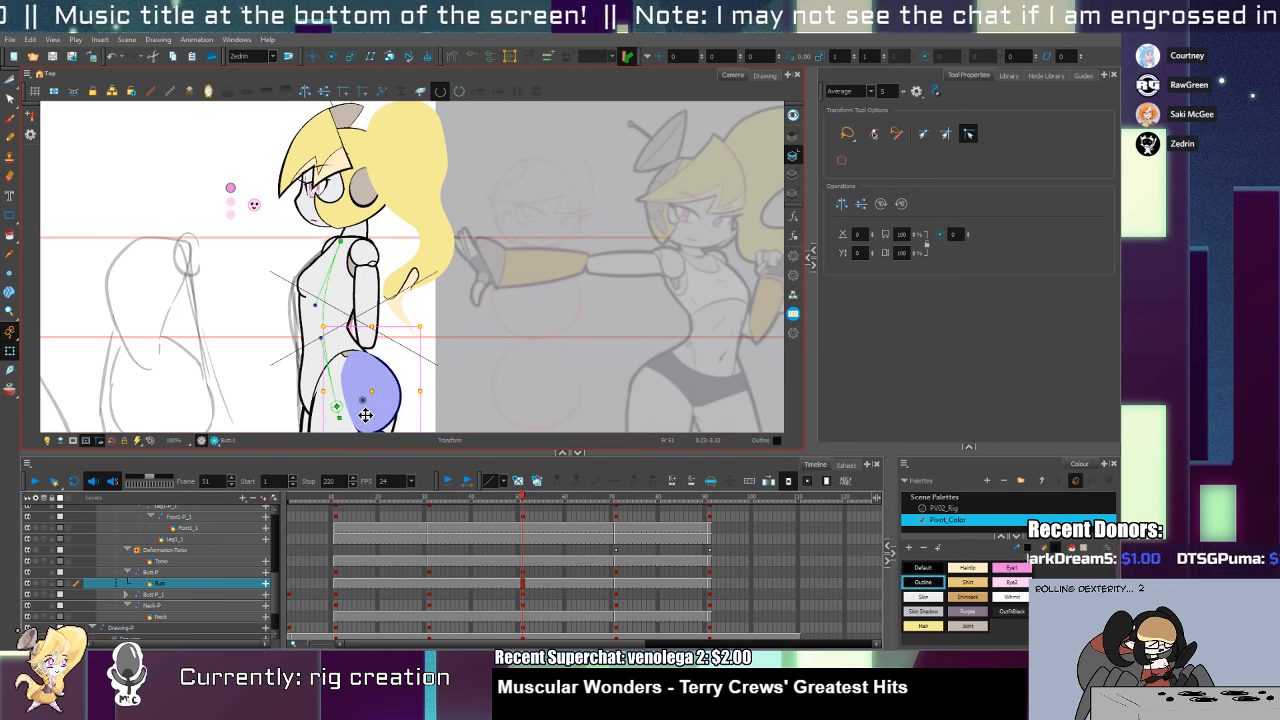
key("alt+z")
left_click_drag(390, 376, 400, 310)
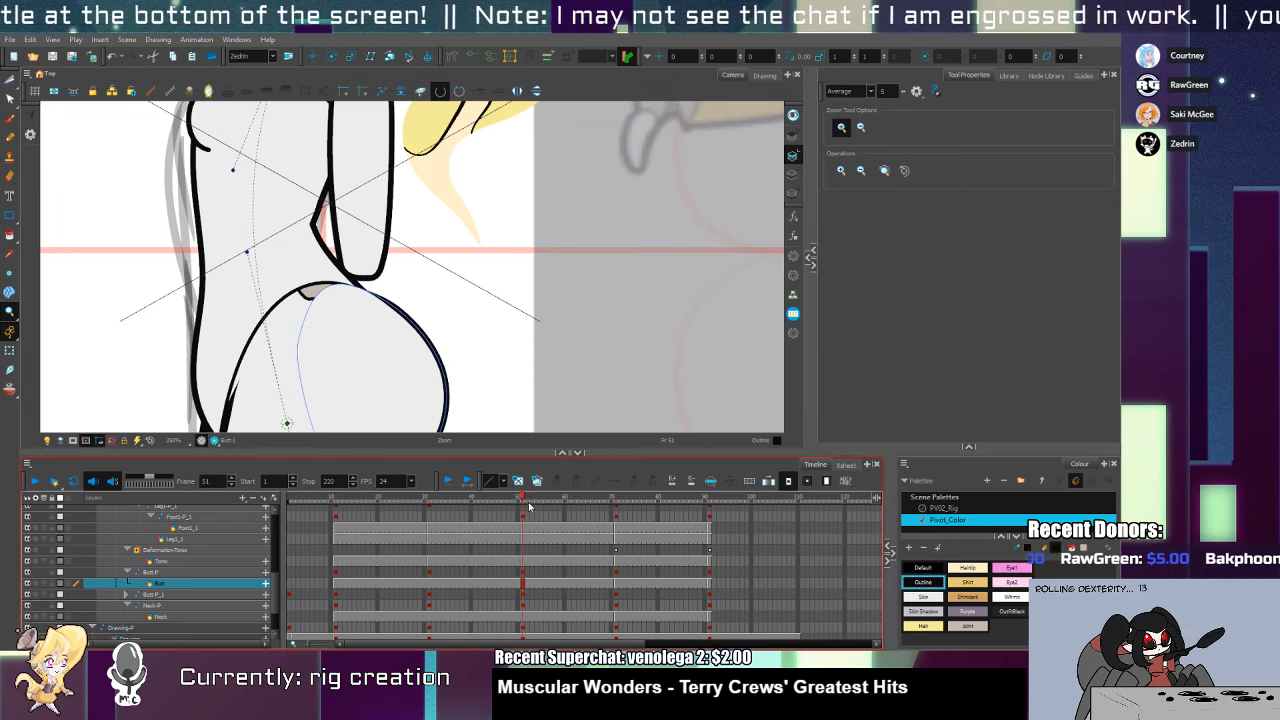
left_click_drag(521, 500, 523, 527)
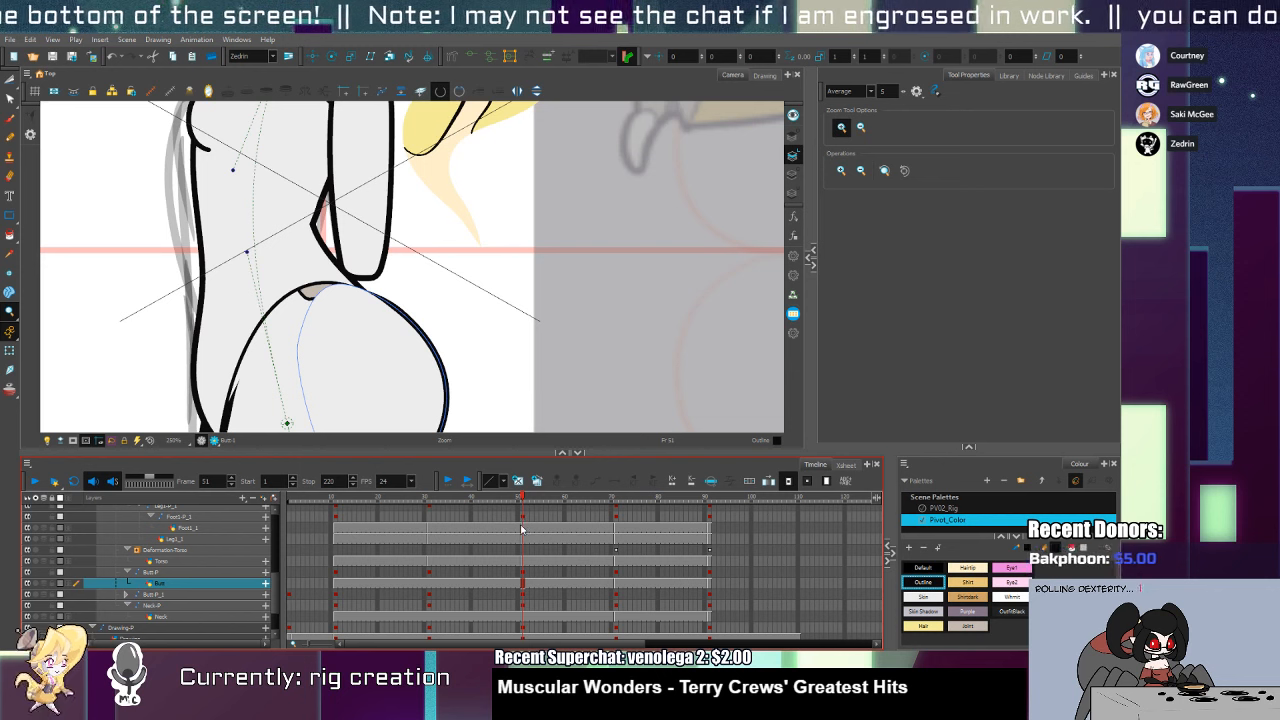
left_click_drag(414, 329, 352, 285)
key("shift+m")
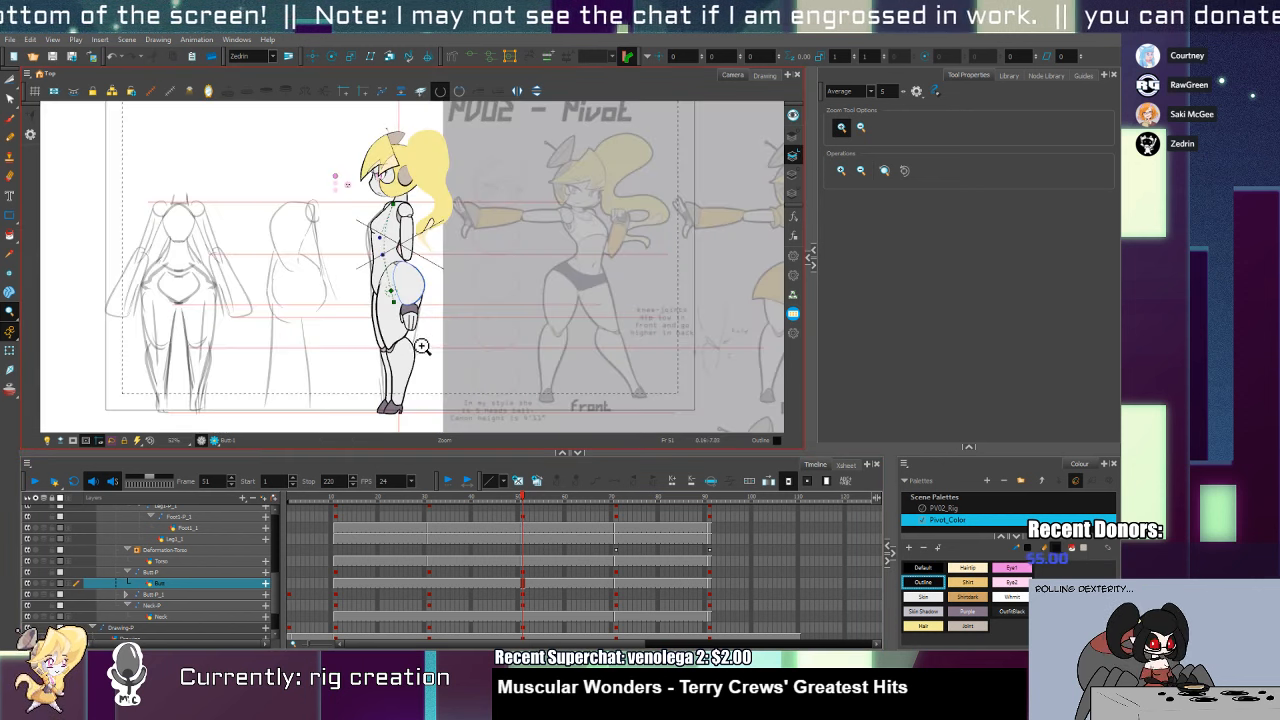
Reshape the side-view buttock's contour so its rear curve bulges further out and lower
double_click(423, 289)
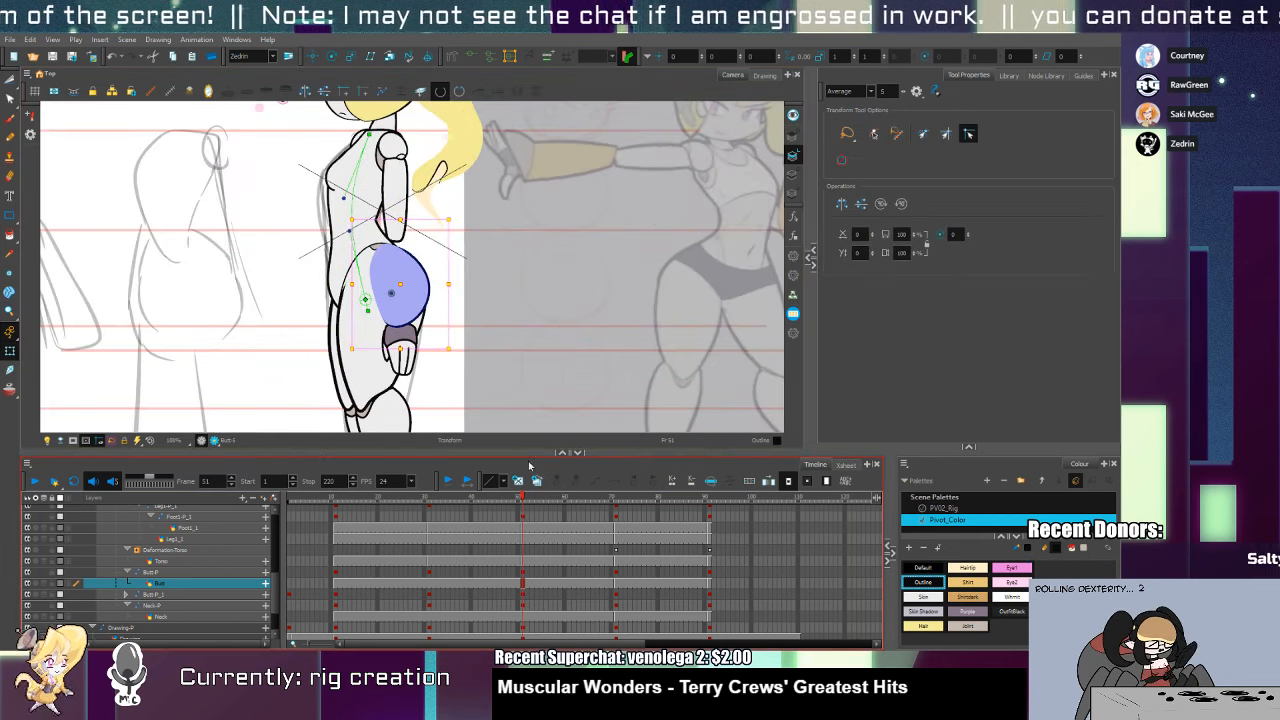
key("alt+z")
left_click(402, 265)
key("alt+q")
left_click_drag(374, 226, 401, 246)
left_click(446, 282)
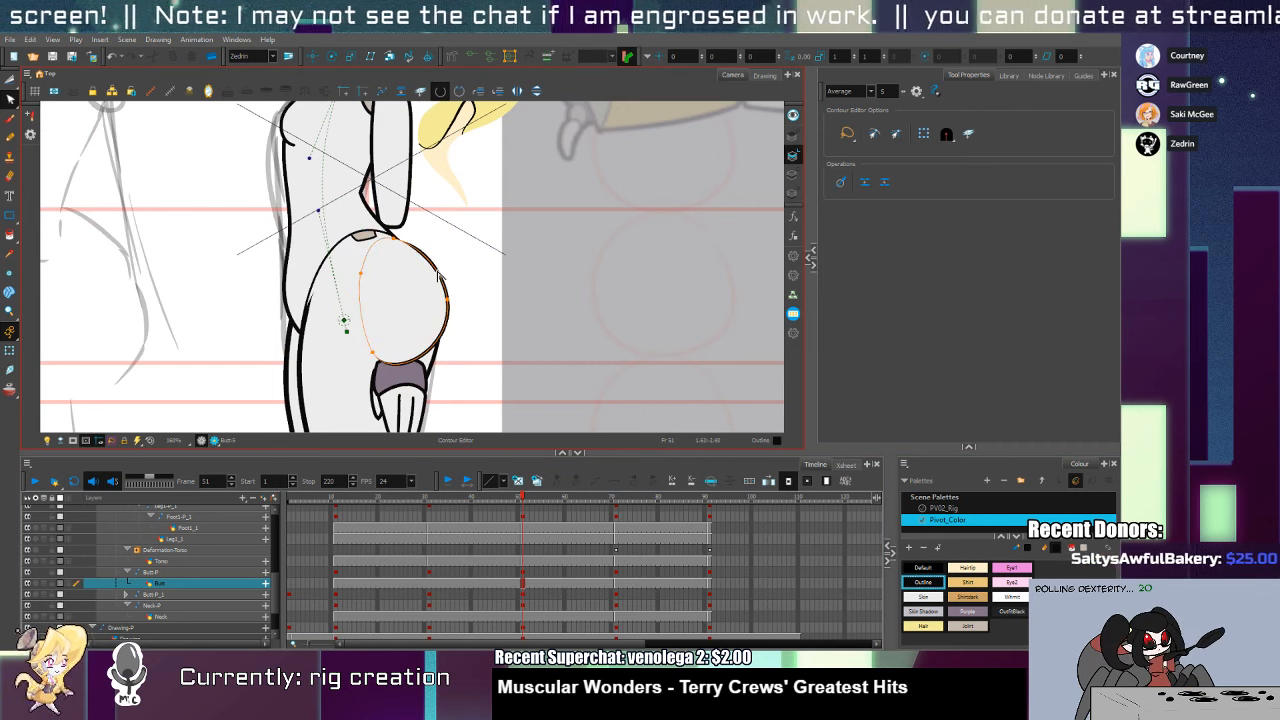
left_click(428, 357)
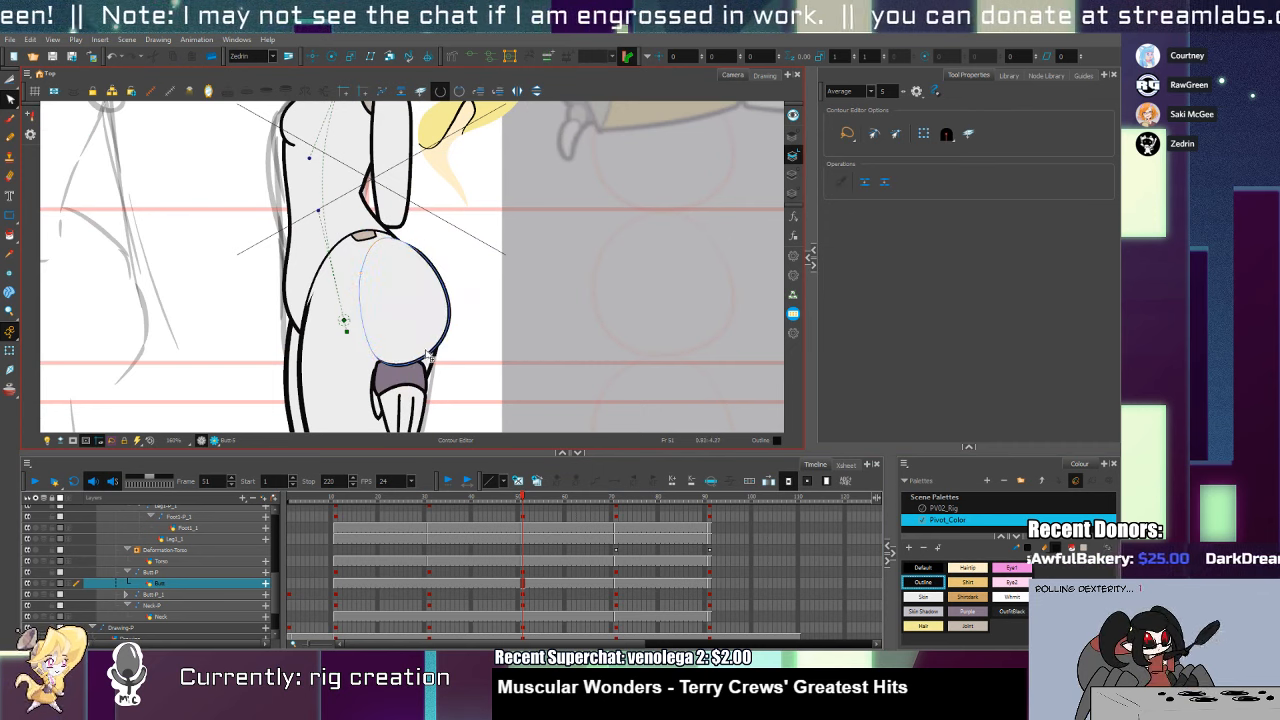
left_click_drag(449, 308, 453, 310)
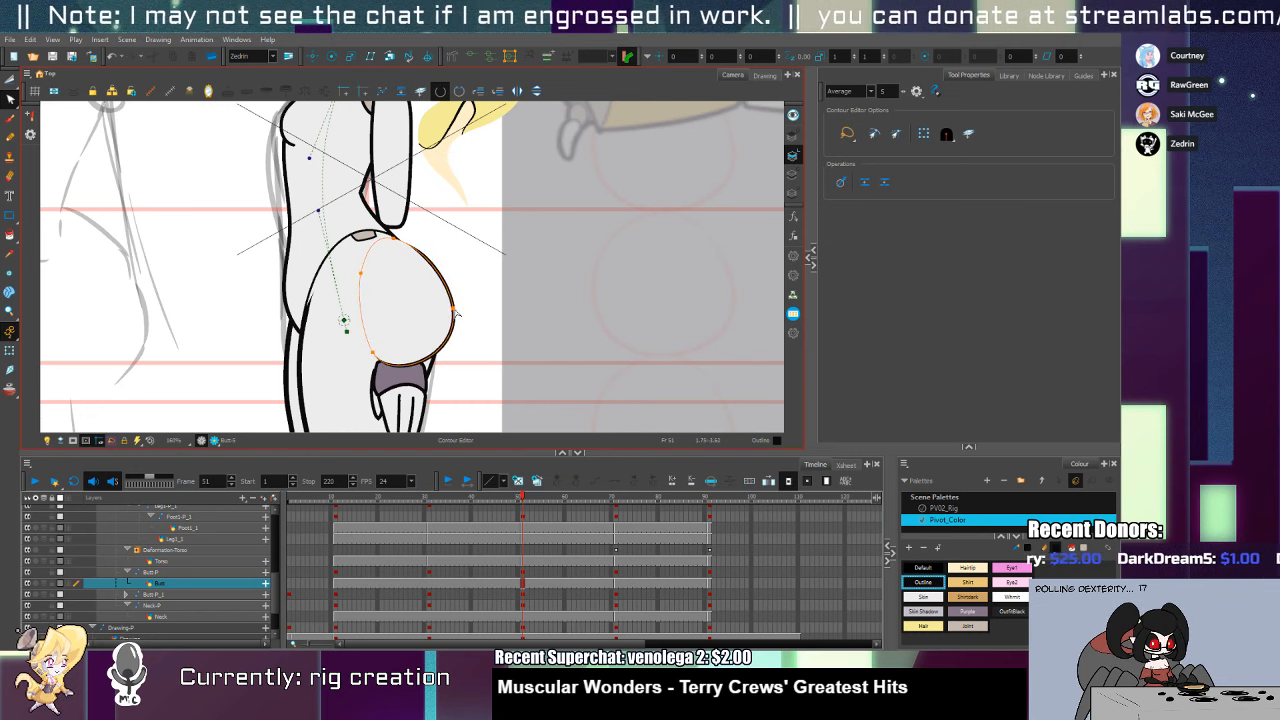
left_click_drag(398, 381, 467, 361)
left_click_drag(457, 316, 460, 317)
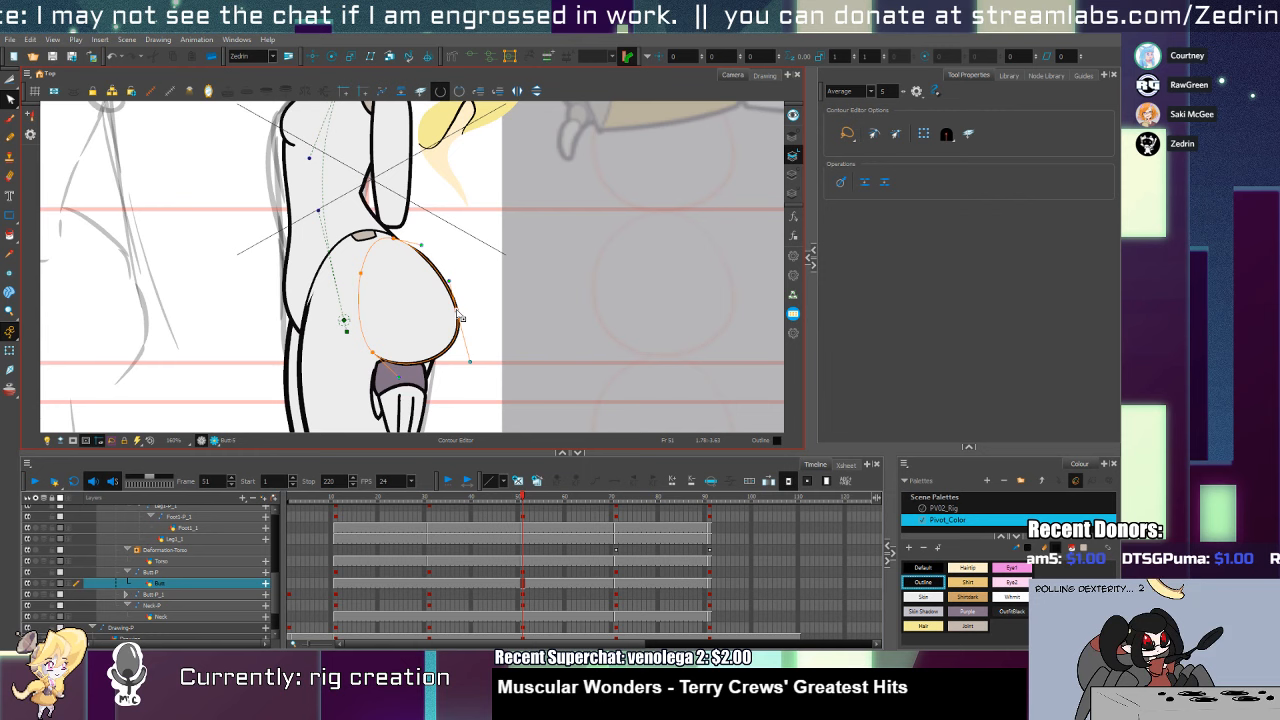
Adjust the line thickness at the upper end of the buttock's outline with the Pencil Editor
key("alt+z")
left_click(411, 243)
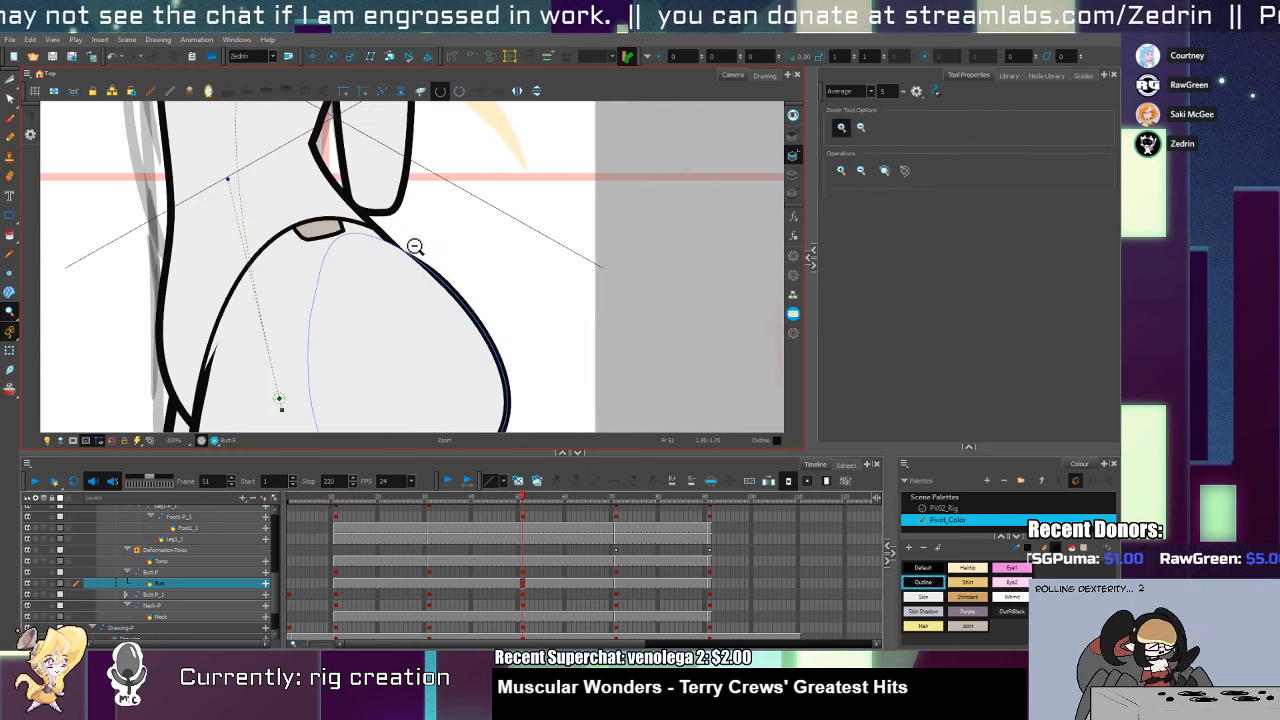
key("alt+shift+q")
left_click(392, 232)
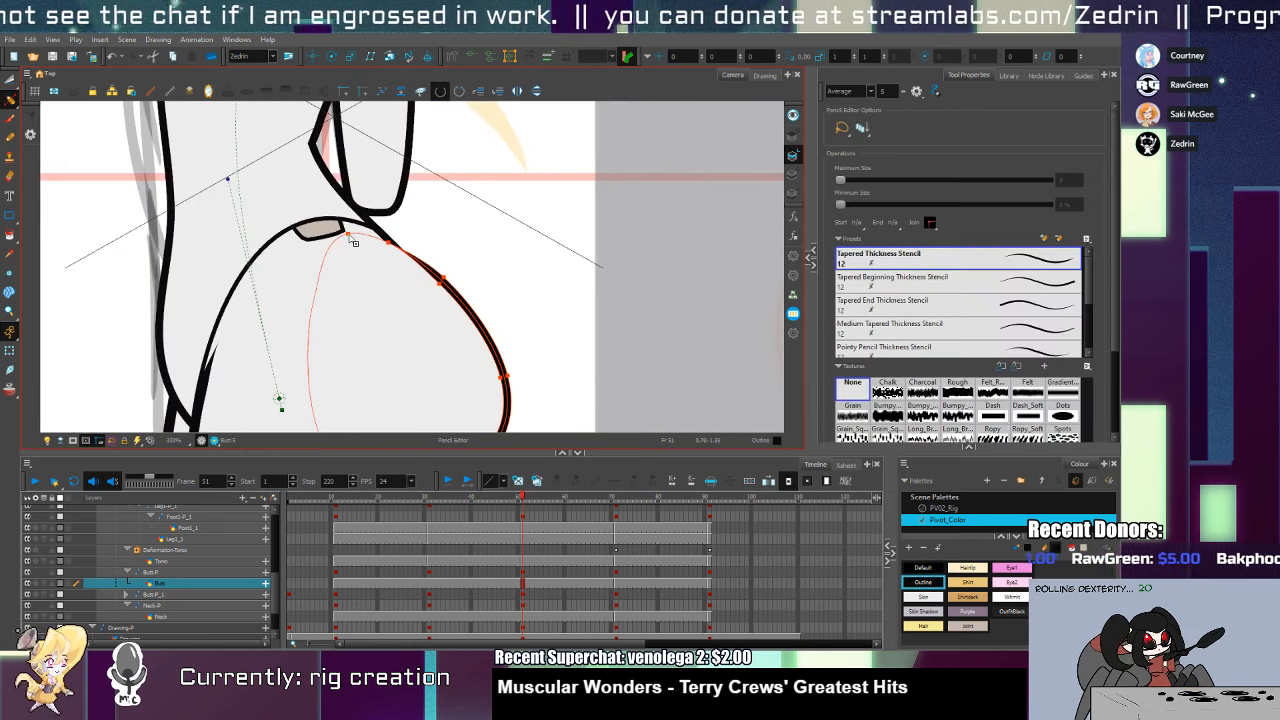
left_click_drag(415, 267, 500, 277)
Examine the reshaped buttock together with the shoulder, neck and head in the side view
key("alt+z")
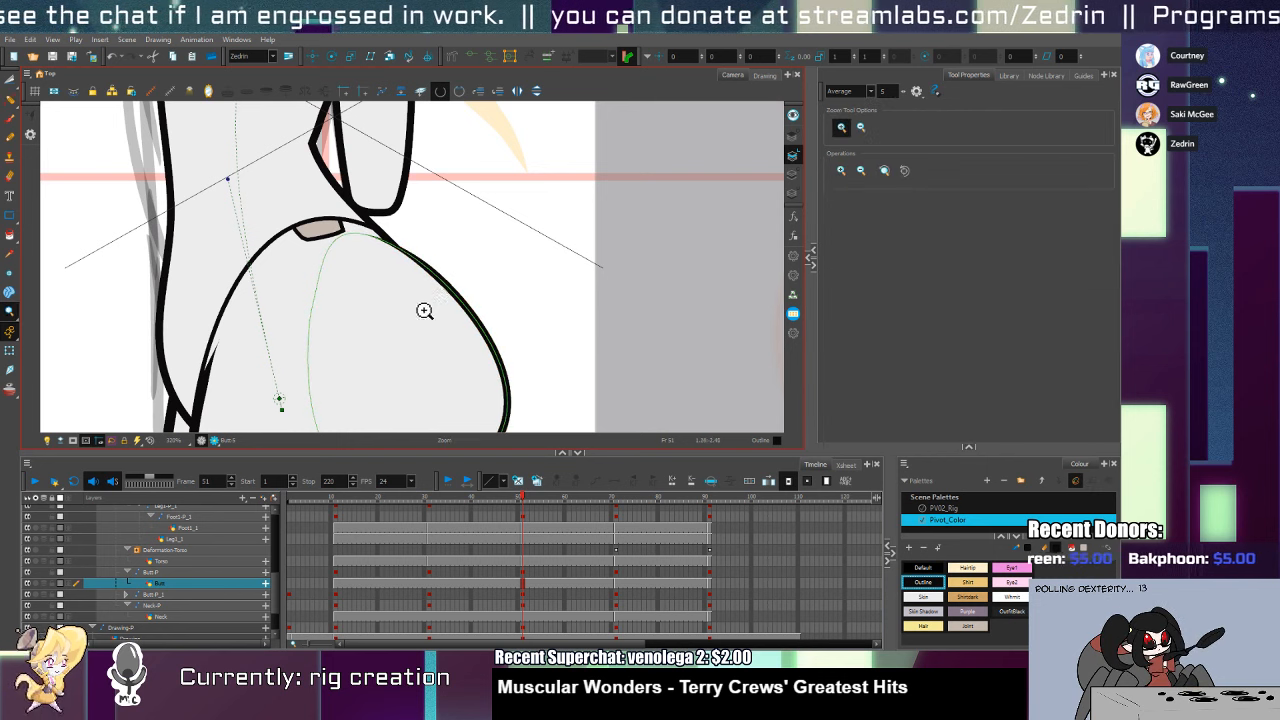
left_click(423, 309, "alt")
left_click(424, 309, "alt")
key("shift+t")
left_click(395, 179)
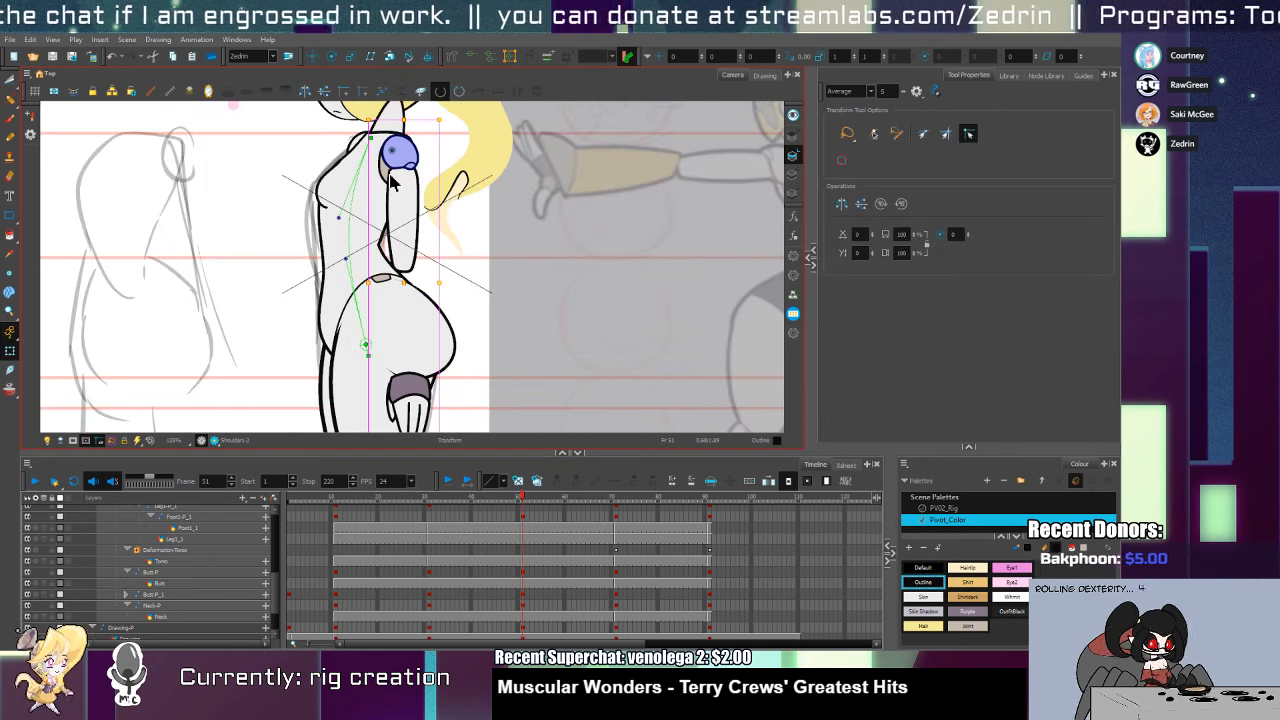
scroll(452, 183, "up", 3)
left_click(358, 283)
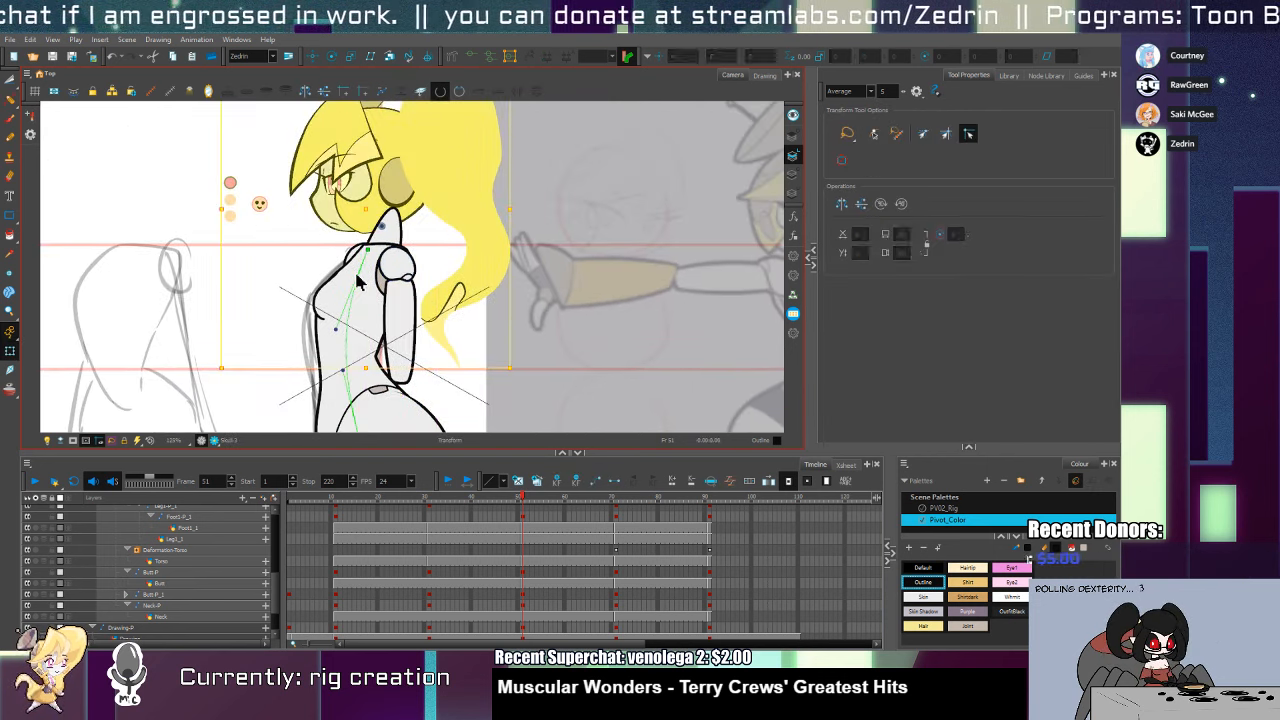
left_click(404, 271)
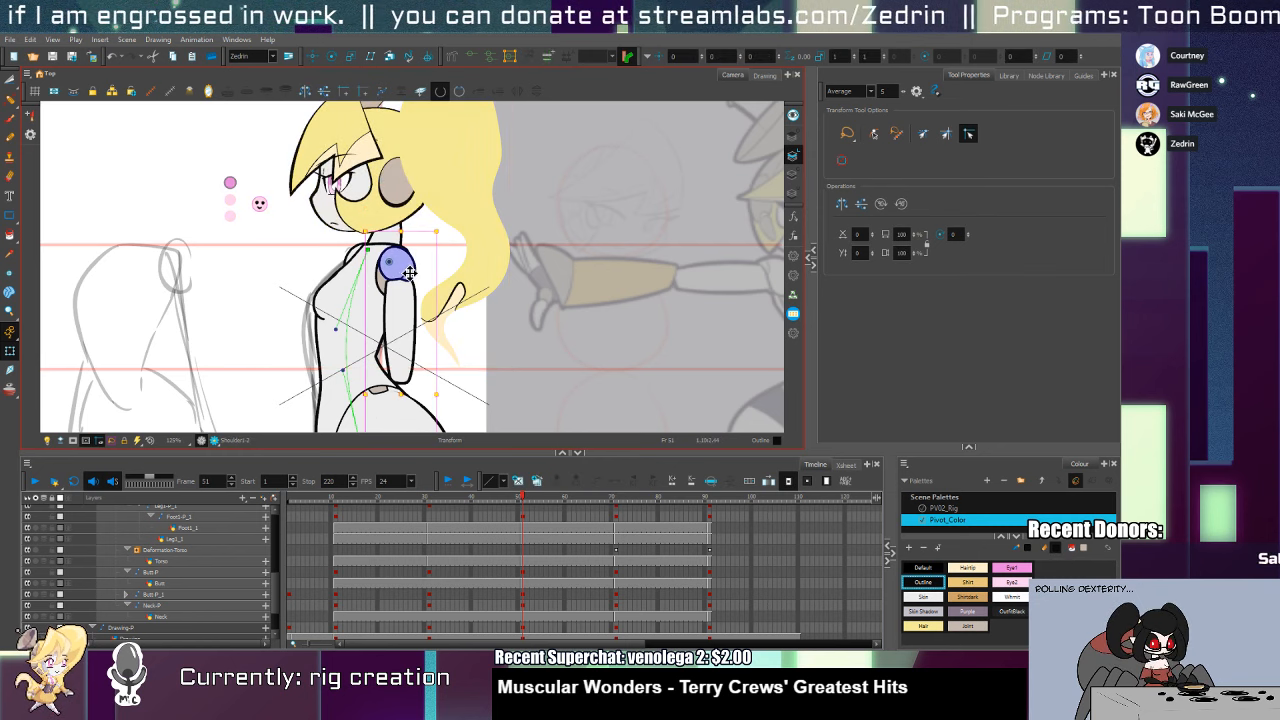
Show the hidden forearm again in the side view at frame 51
scroll(432, 364, "down", 3)
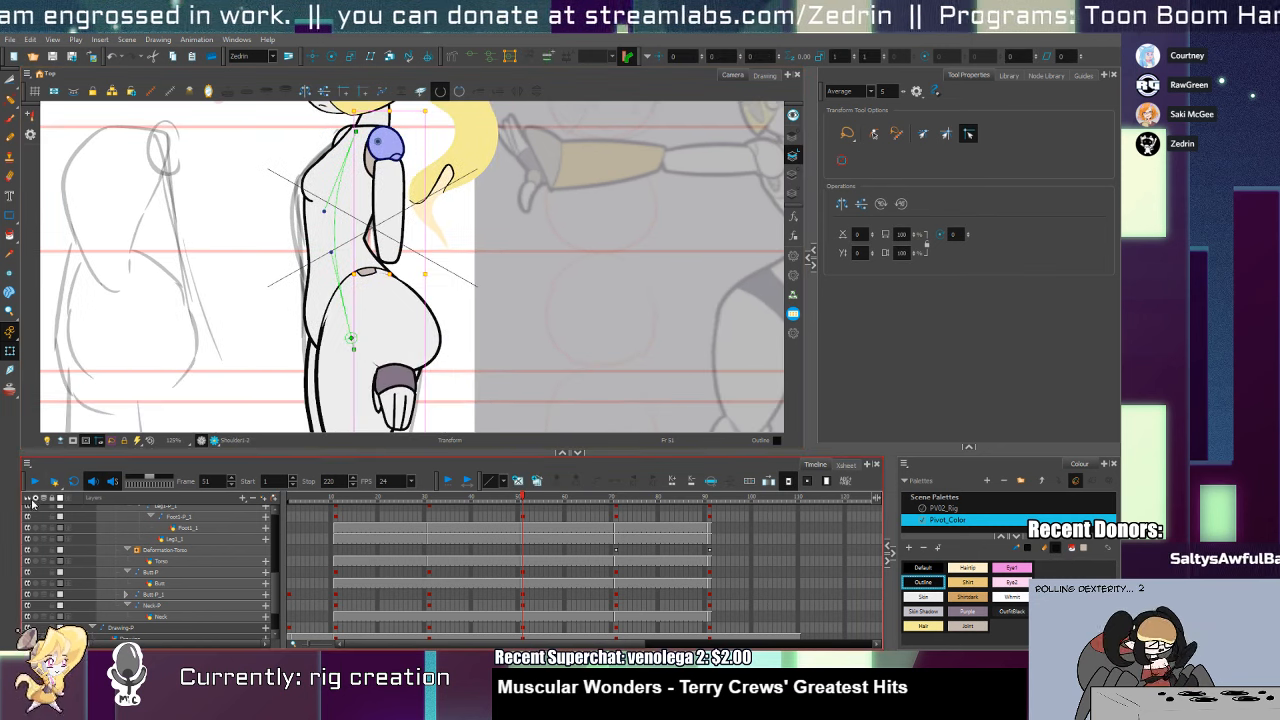
key("alt+z")
scroll(404, 421, "up", 3)
scroll(404, 421, "down", 3)
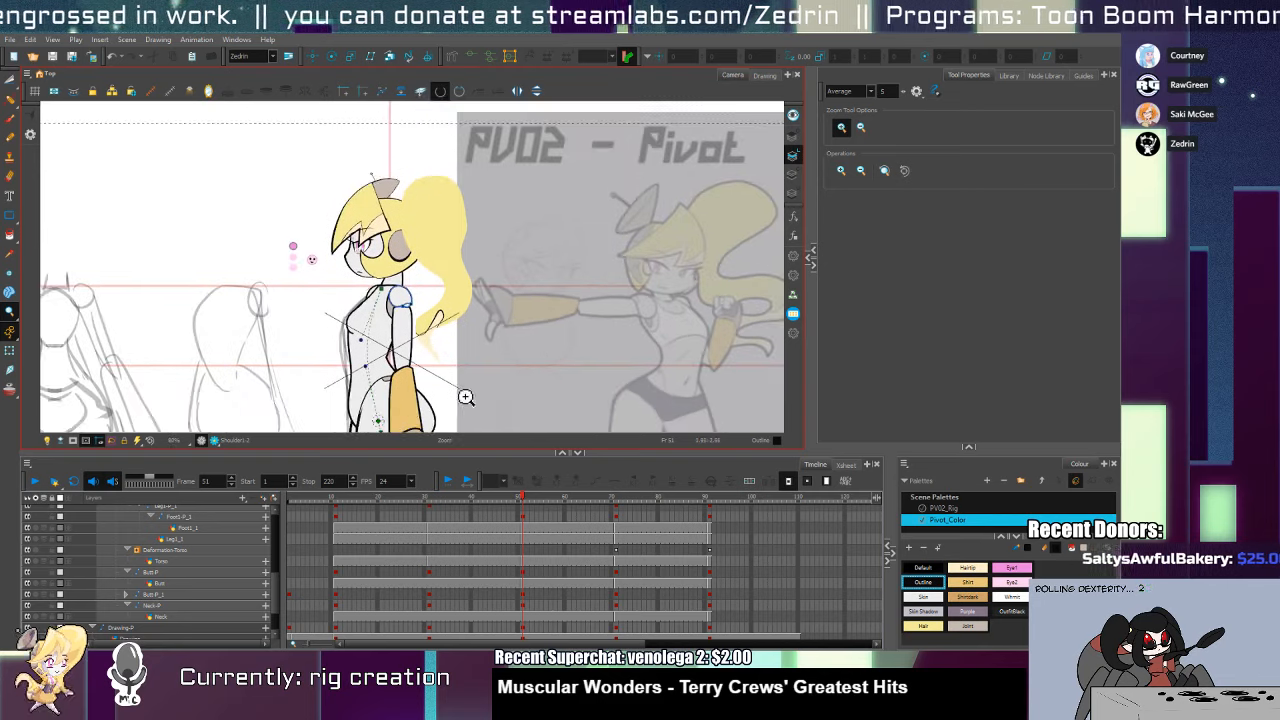
scroll(463, 397, "up", 1)
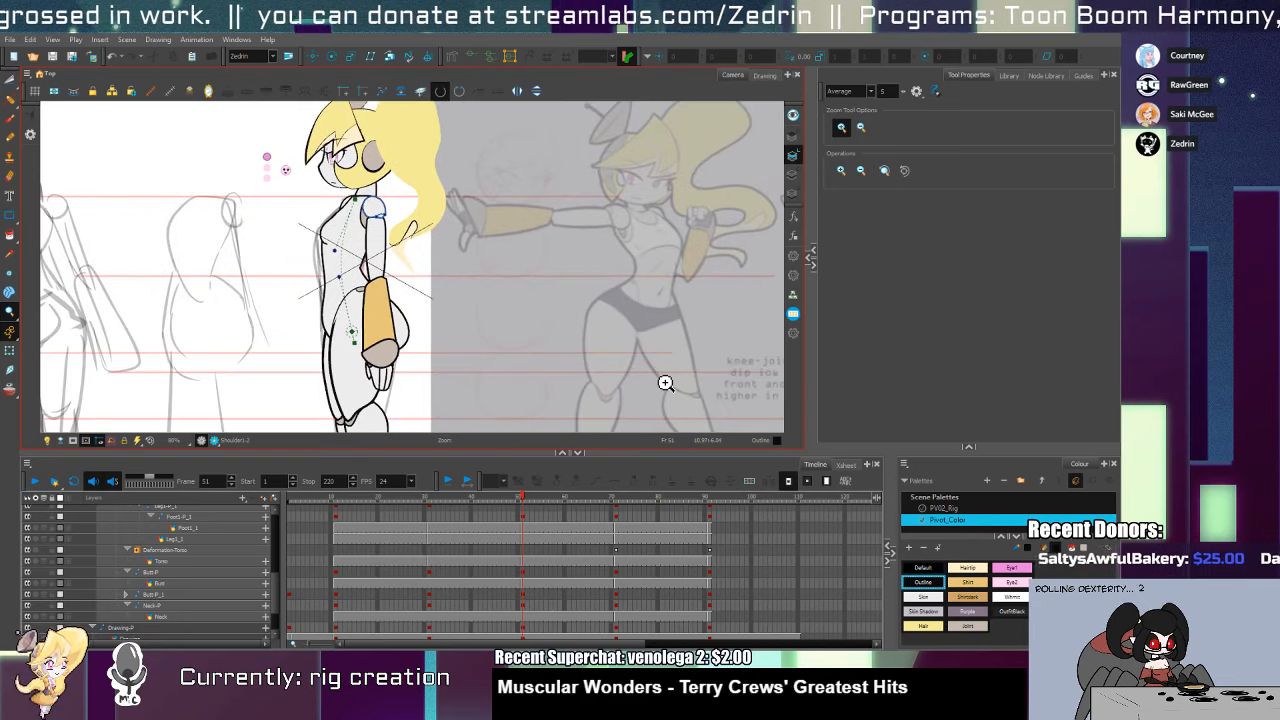
Compare the side view with the three-quarter back view by flipping between frames 70 and 71 and stepping through the following frames
key(".")
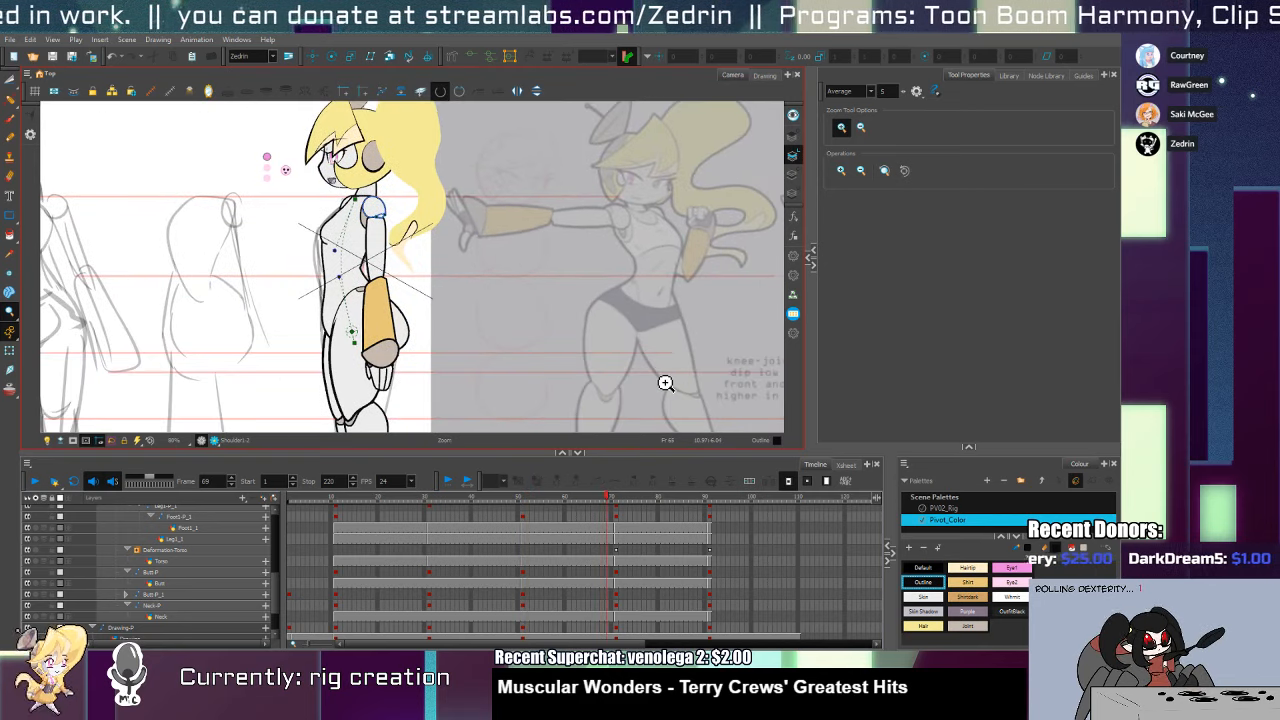
key(".")
key(".")
key("comma")
key("period")
key("comma")
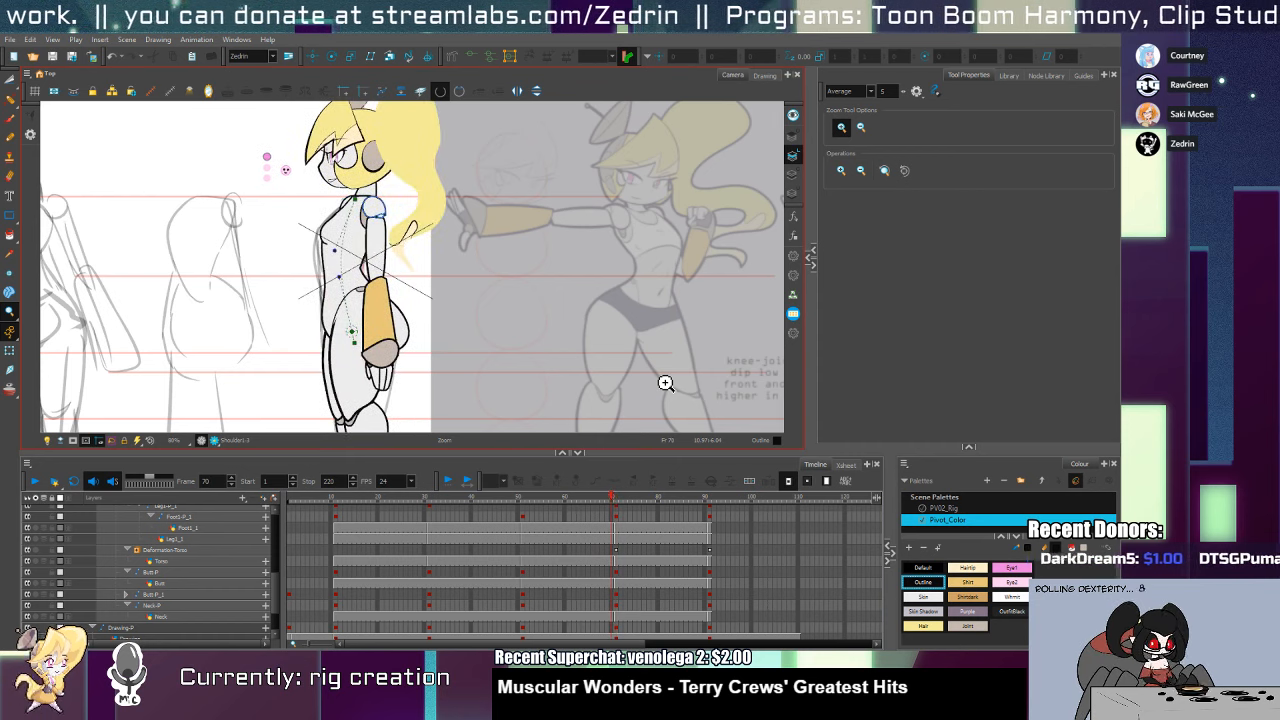
key("period")
key("comma")
key("period")
key("comma")
key("period")
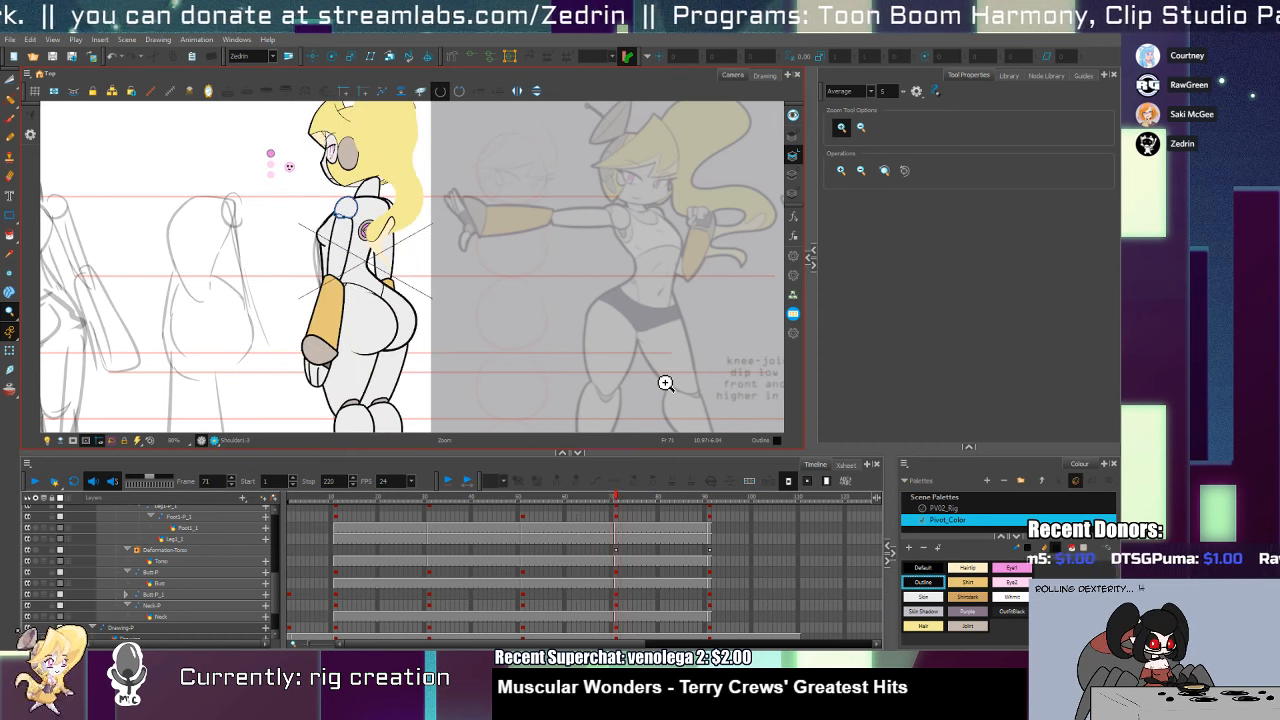
key("period")
key("period")
key("period")
key("period")
key("period")
key("period")
key("period")
key("period")
key("period")
key("period")
key("period")
key("period")
key("period")
key("period")
key("period")
key("comma")
key("comma")
key("comma")
key("comma")
key("comma")
key("comma")
key("comma")
key("comma")
key("comma")
key("comma")
key("comma")
key("comma")
key("comma")
key("comma")
key("comma")
key("comma")
key("comma")
key("comma")
key("comma")
key("comma")
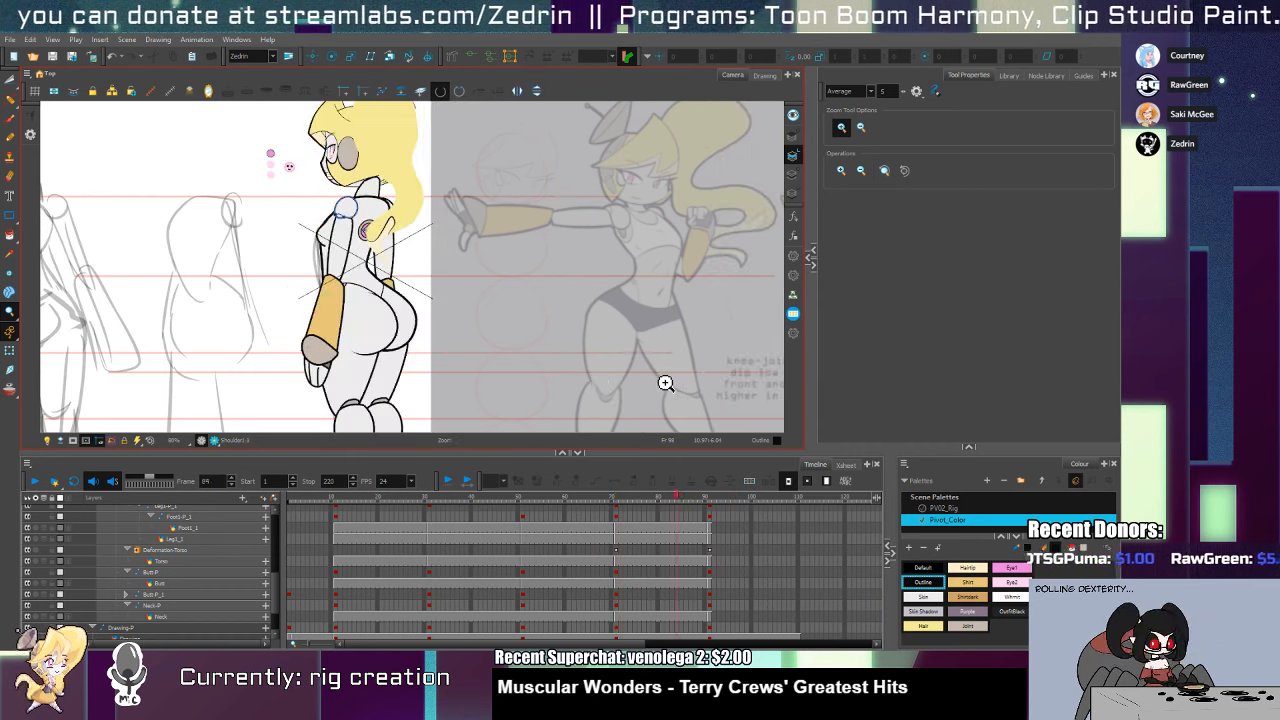
Extend the exposure of all the rig's drawing layers to frame 110
left_click(800, 633)
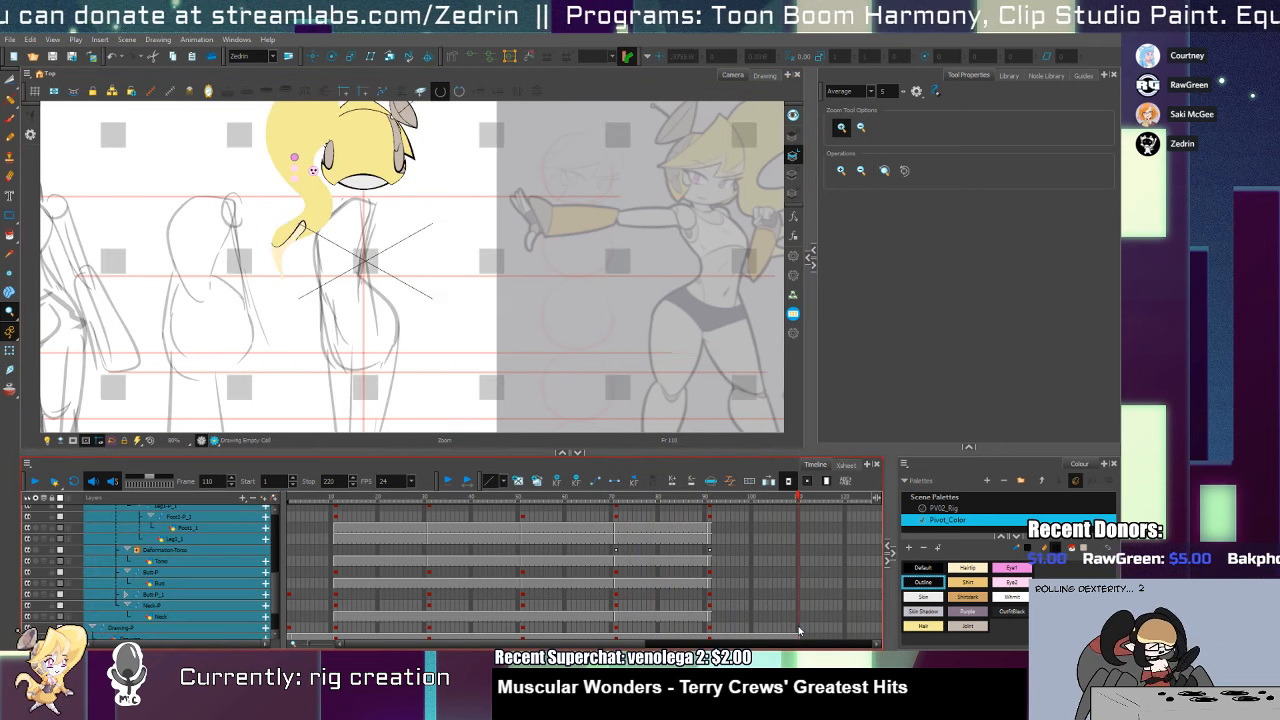
key("F5")
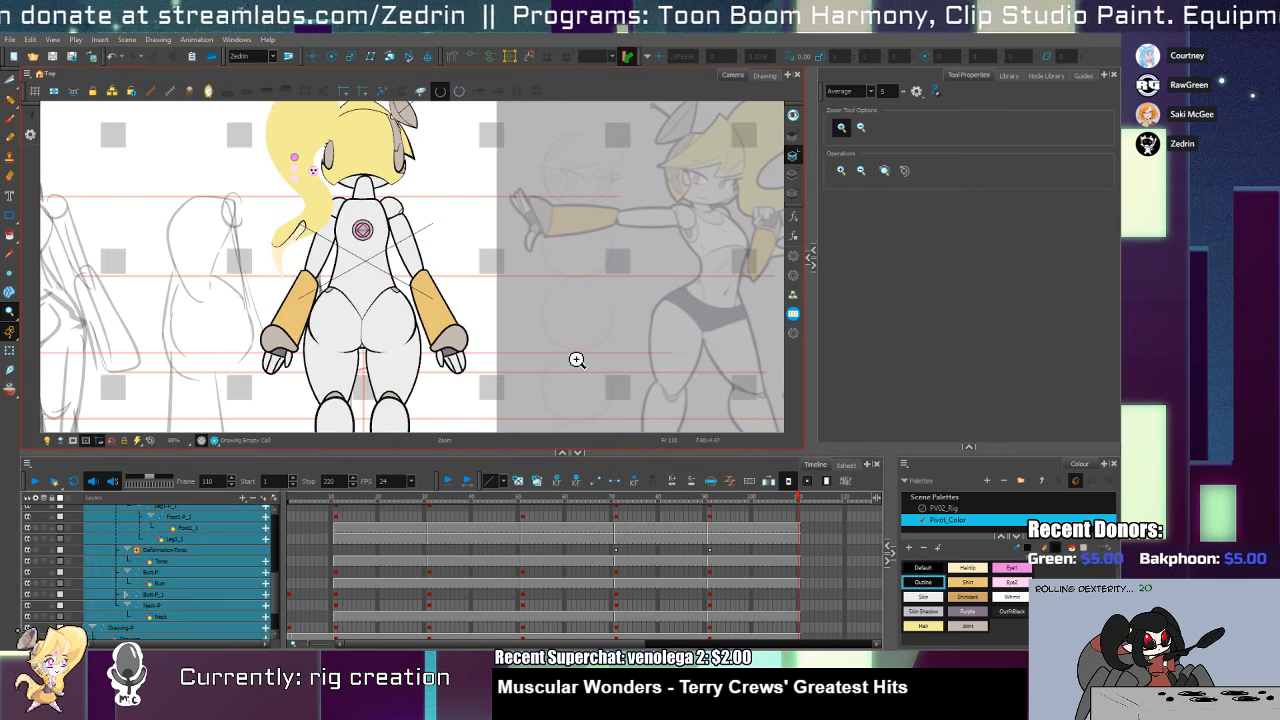
mouse_move(798, 499)
left_mouse_down()
mouse_move(763, 517)
mouse_move(327, 558)
mouse_move(740, 570)
mouse_move(340, 570)
mouse_move(760, 568)
mouse_move(330, 568)
mouse_move(797, 561)
mouse_move(330, 580)
left_mouse_up()
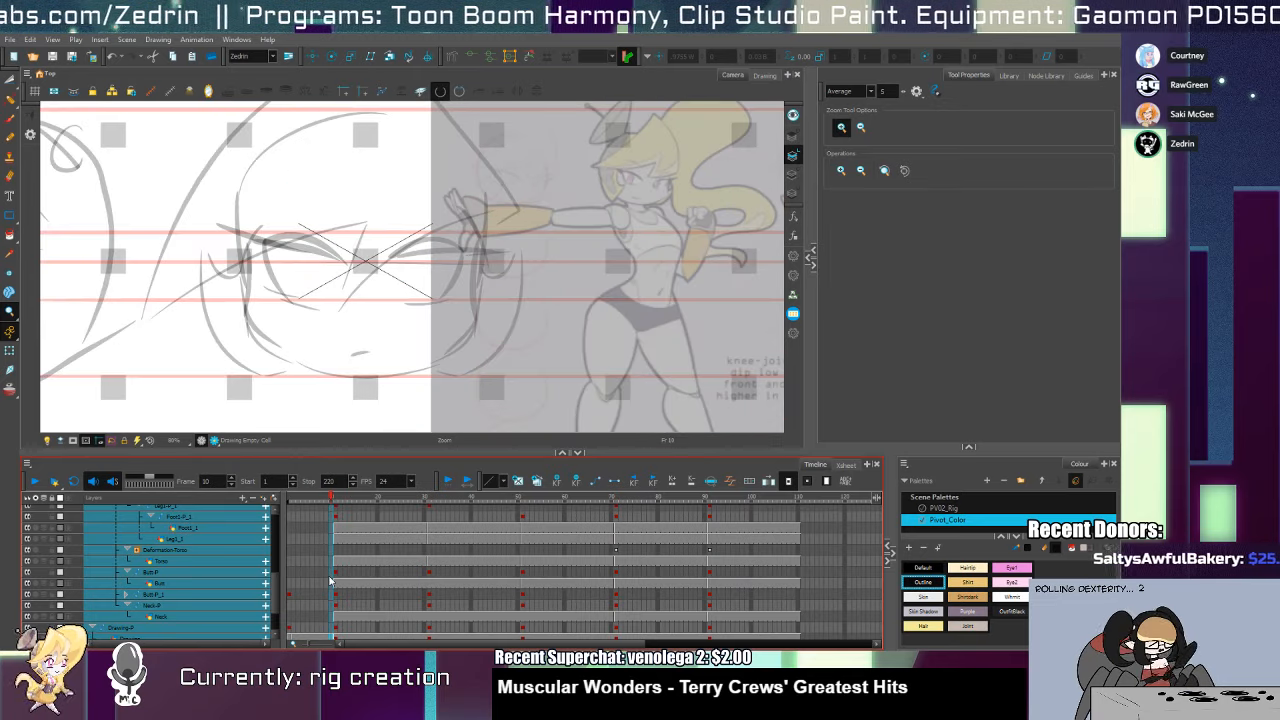
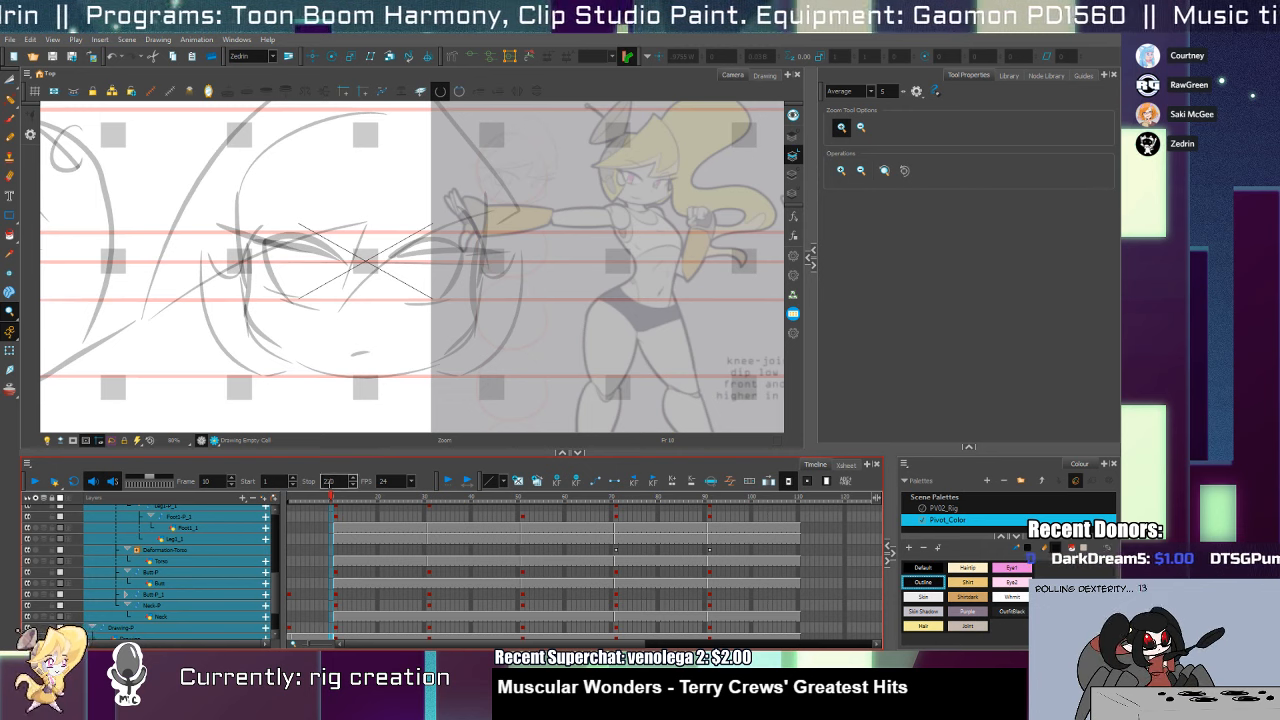
Build a bone deformation chain from the hips to the neck for the torso's three-quarter back drawing at frame 71
left_click(335, 532)
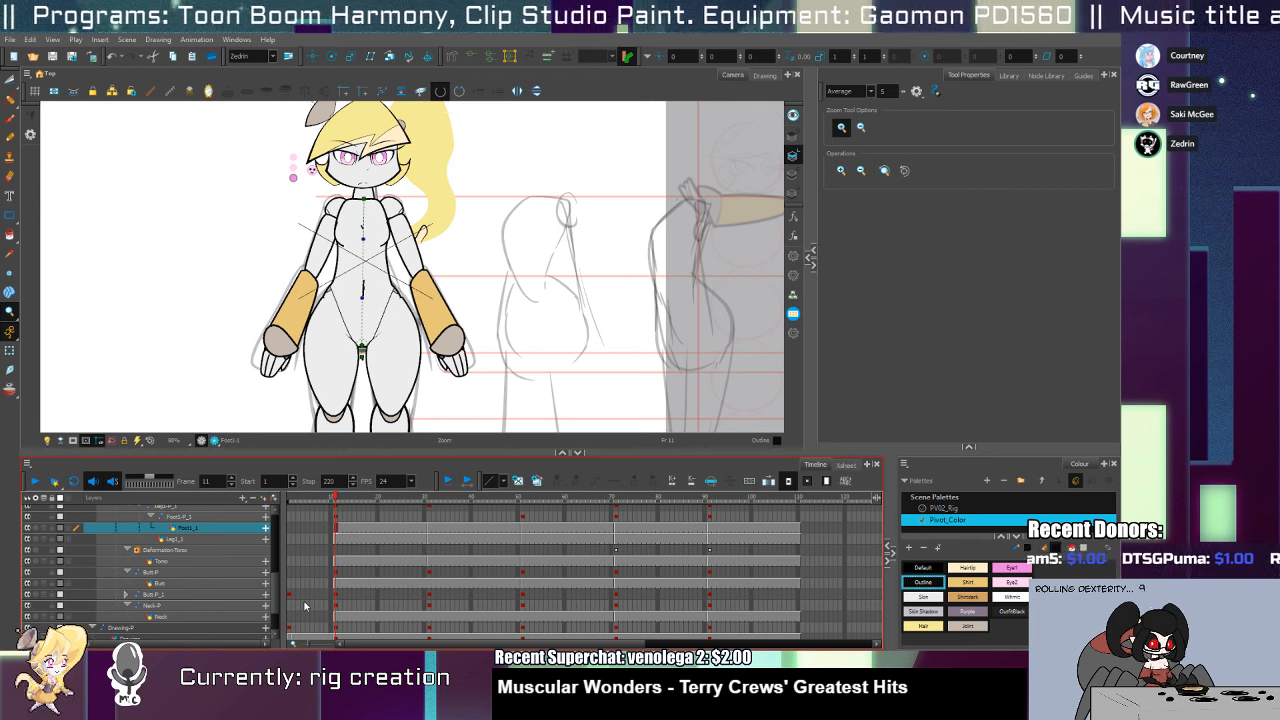
key("shift+t")
left_click(388, 304)
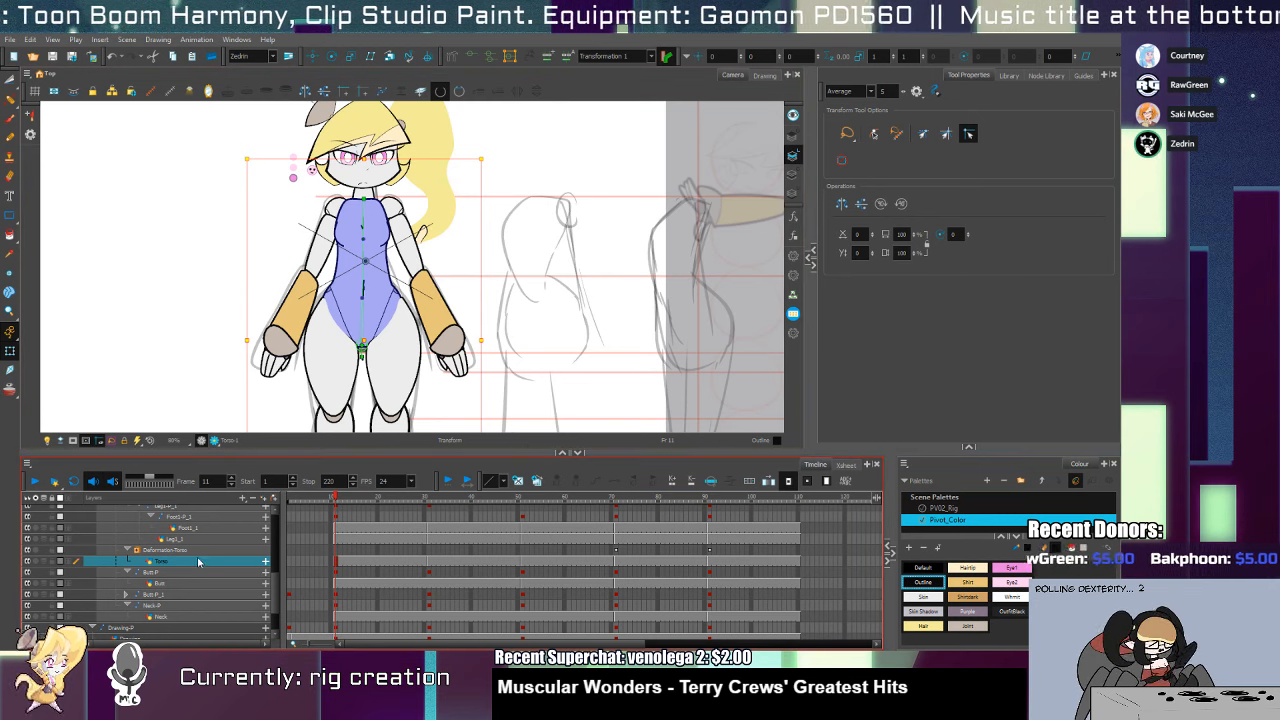
left_click(613, 563)
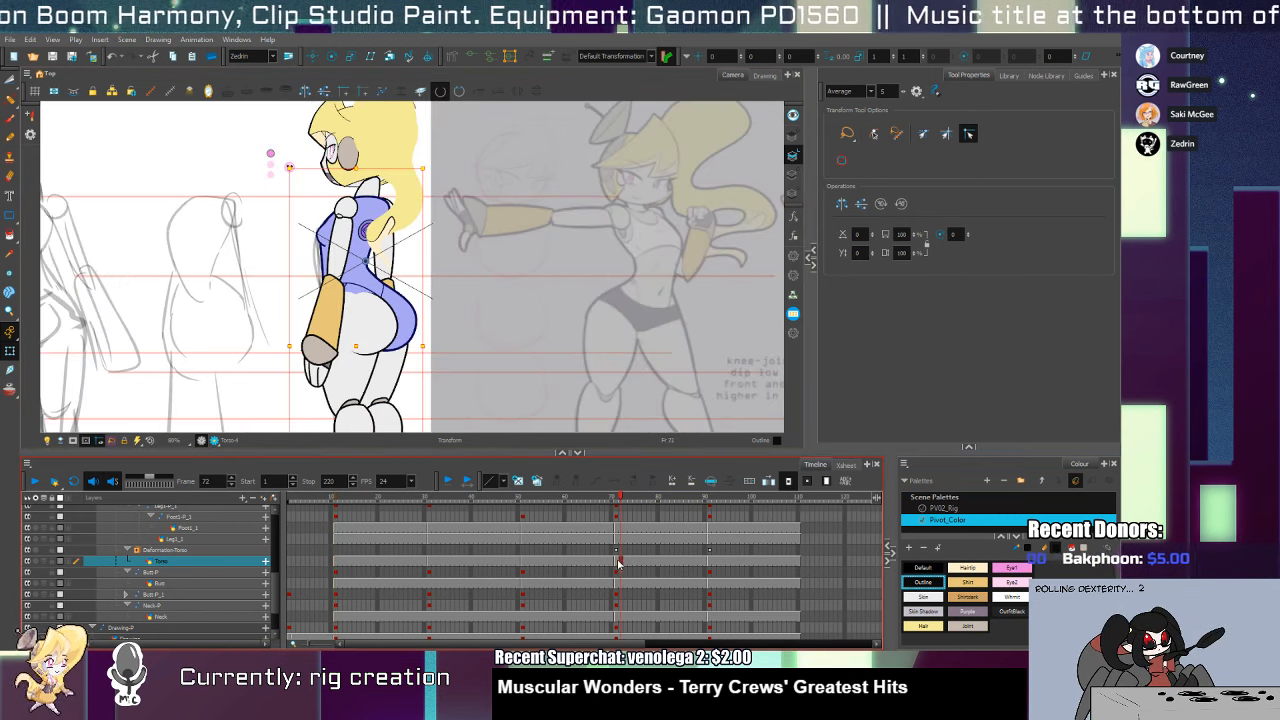
left_click(617, 562)
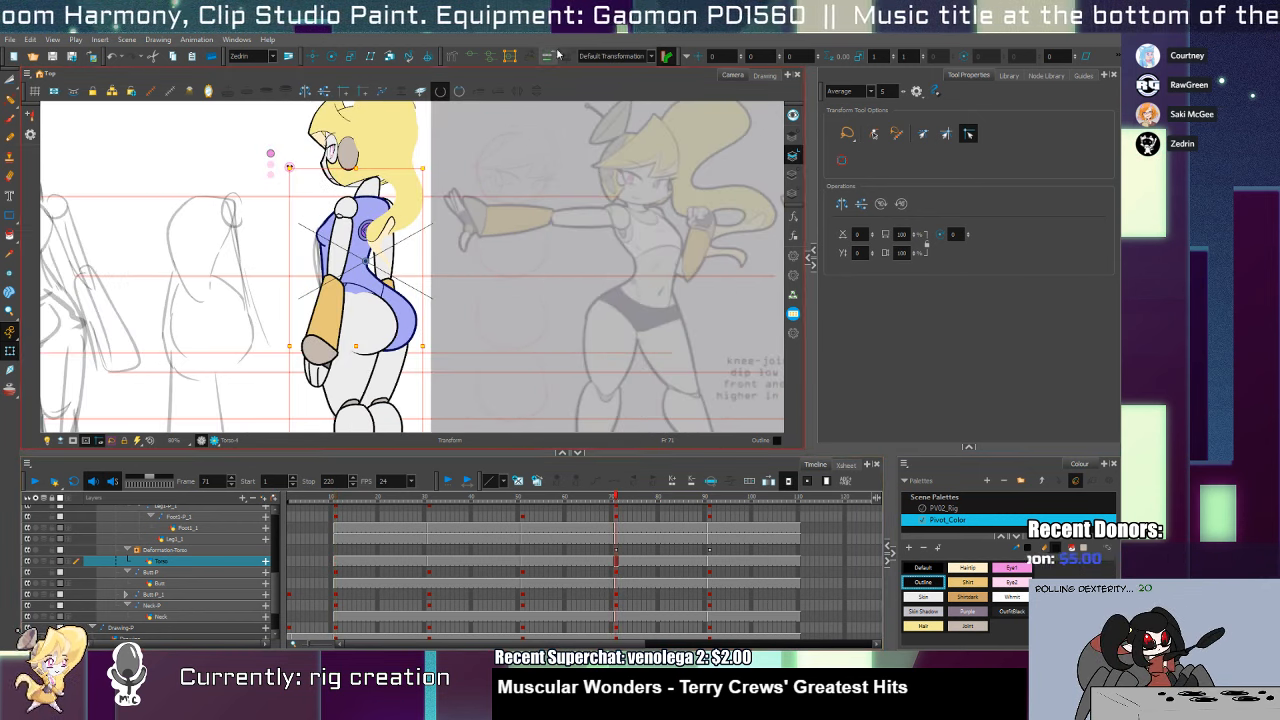
left_click(452, 56)
left_click_drag(366, 349, 355, 295)
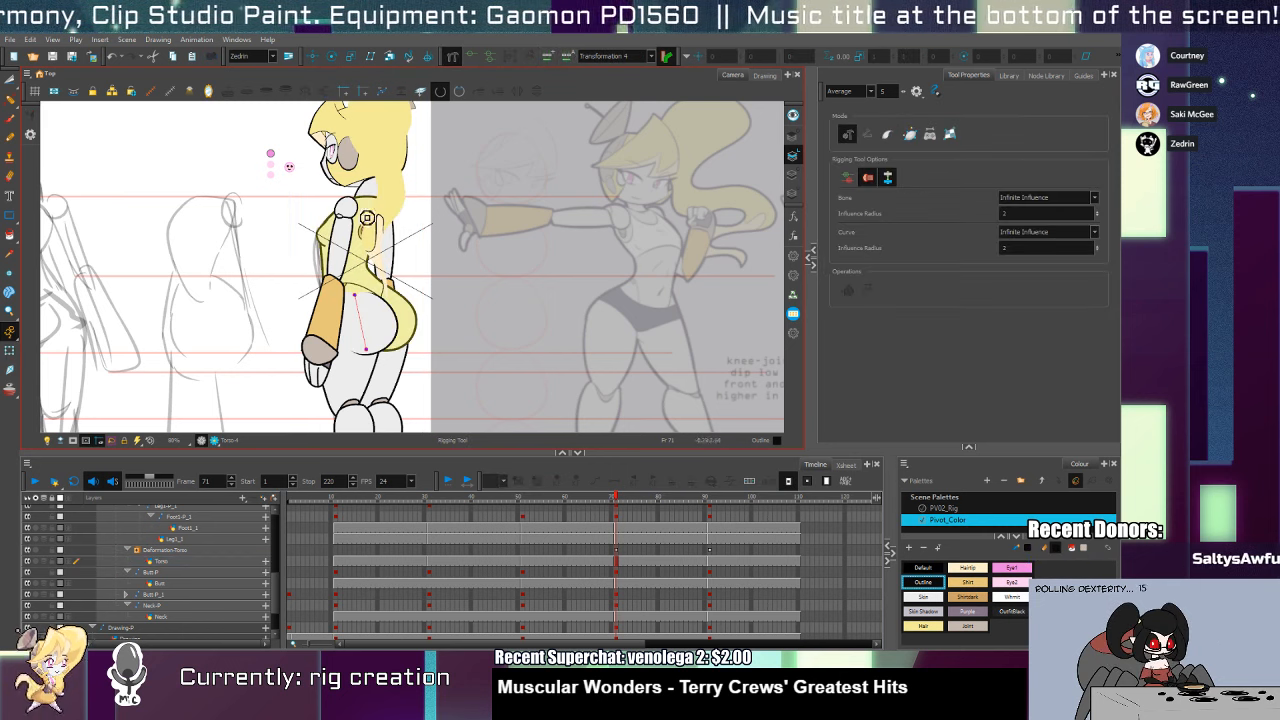
left_click_drag(375, 178, 361, 212)
Try bending the three-quarter back torso by moving the waist and chest points of the new deformation chain
key("shift+t")
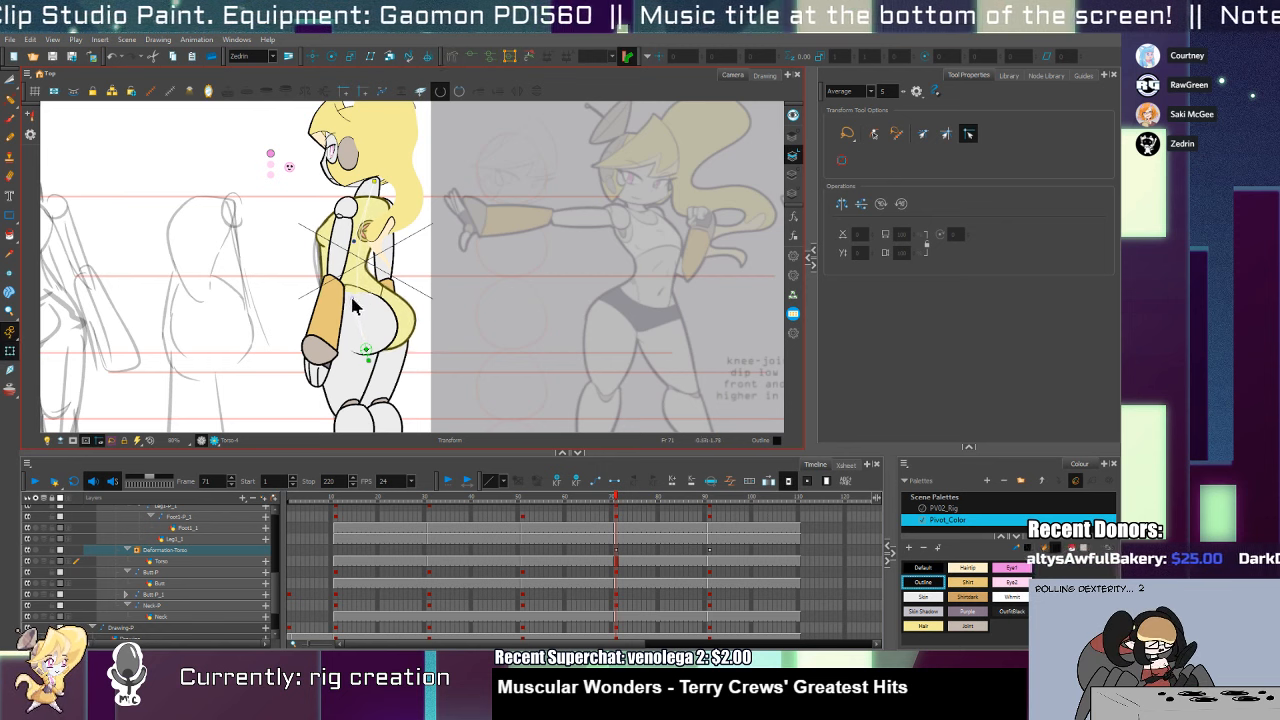
left_click_drag(353, 302, 362, 300)
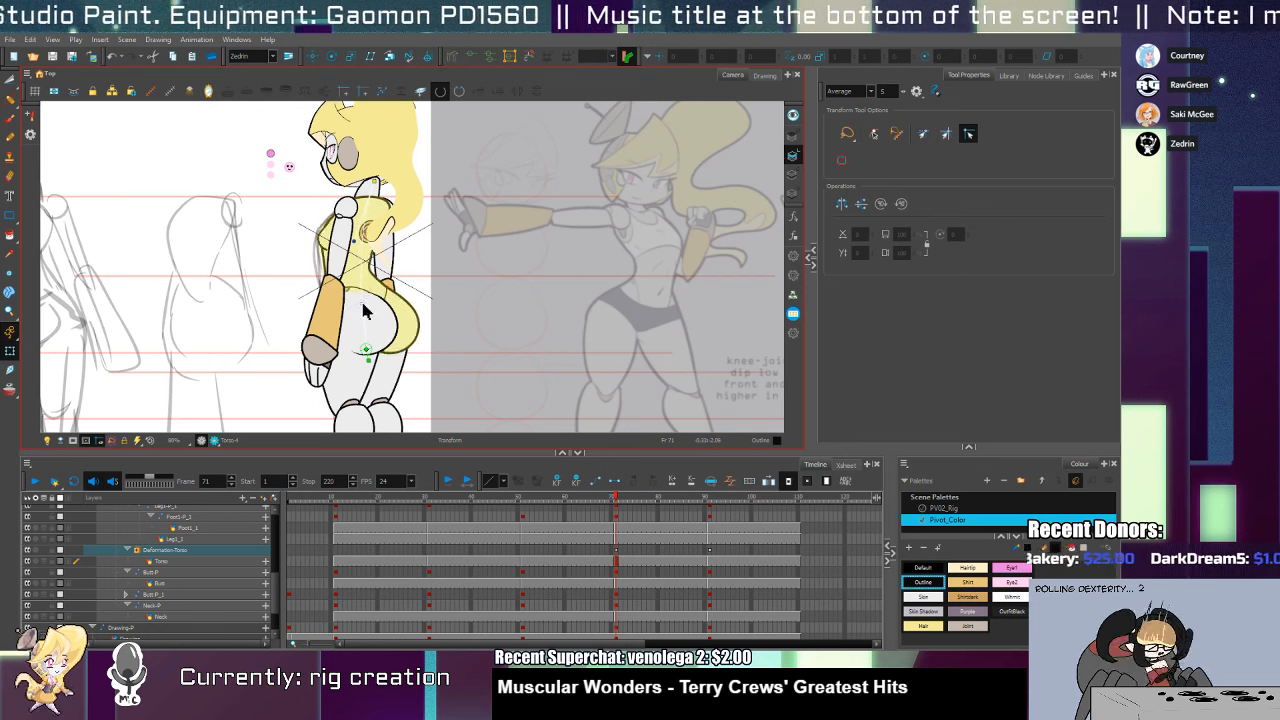
key("ctrl+z")
left_click_drag(356, 241, 369, 265)
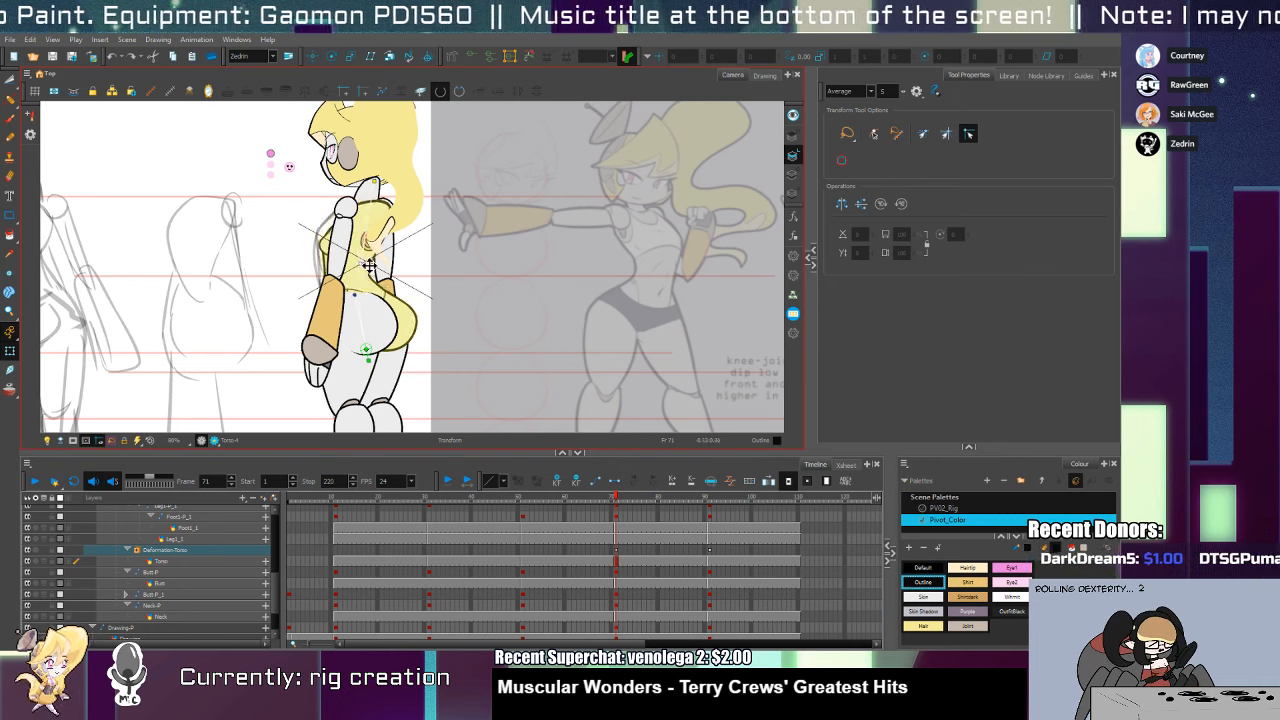
Assign the Transformation 1 deformation chain to the back-view torso at frame 91
left_click(710, 562)
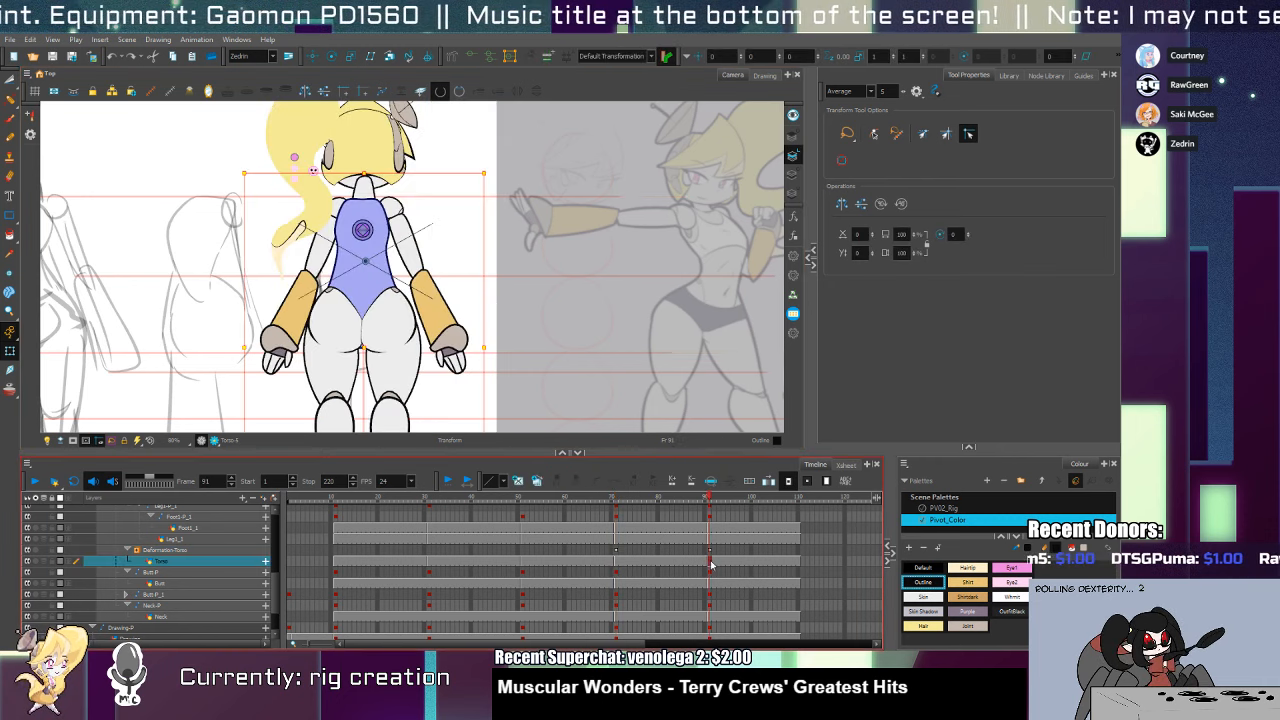
left_click(618, 56)
left_click(624, 73)
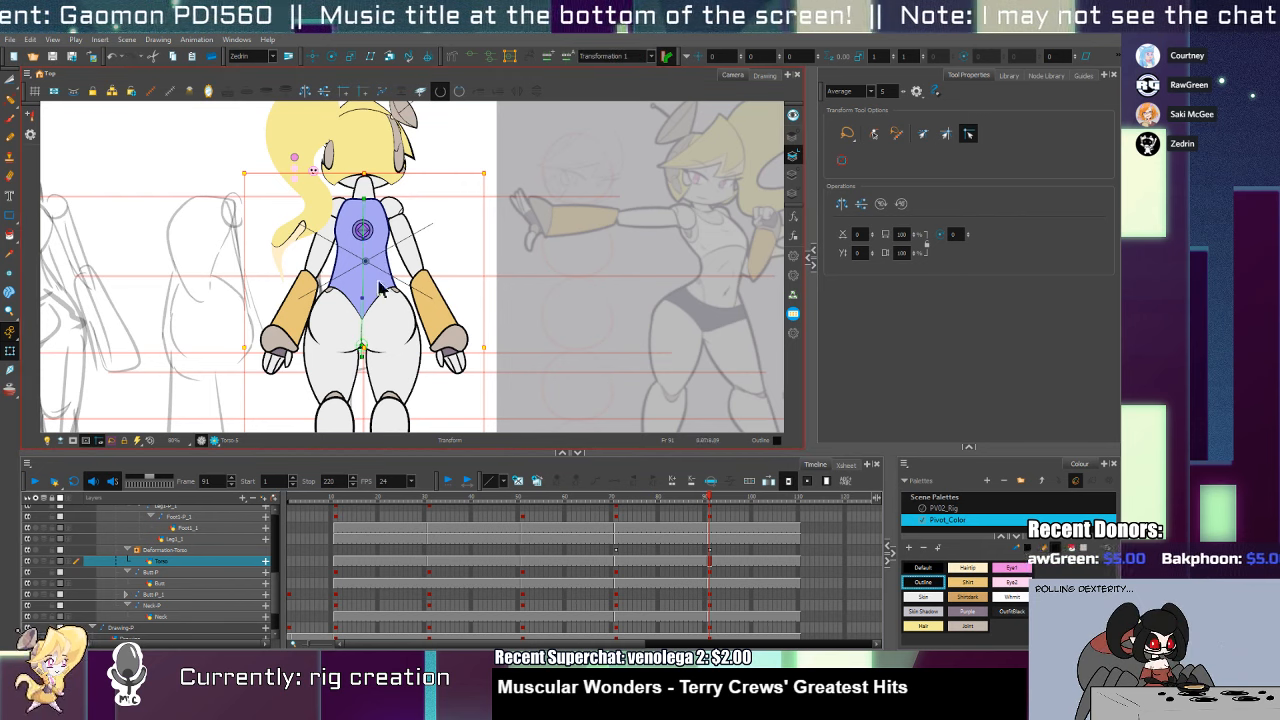
Try bending the back-view torso at its waist point and undo the bend
left_click(349, 308)
left_click_drag(383, 296, 345, 292)
key("ctrl+z")
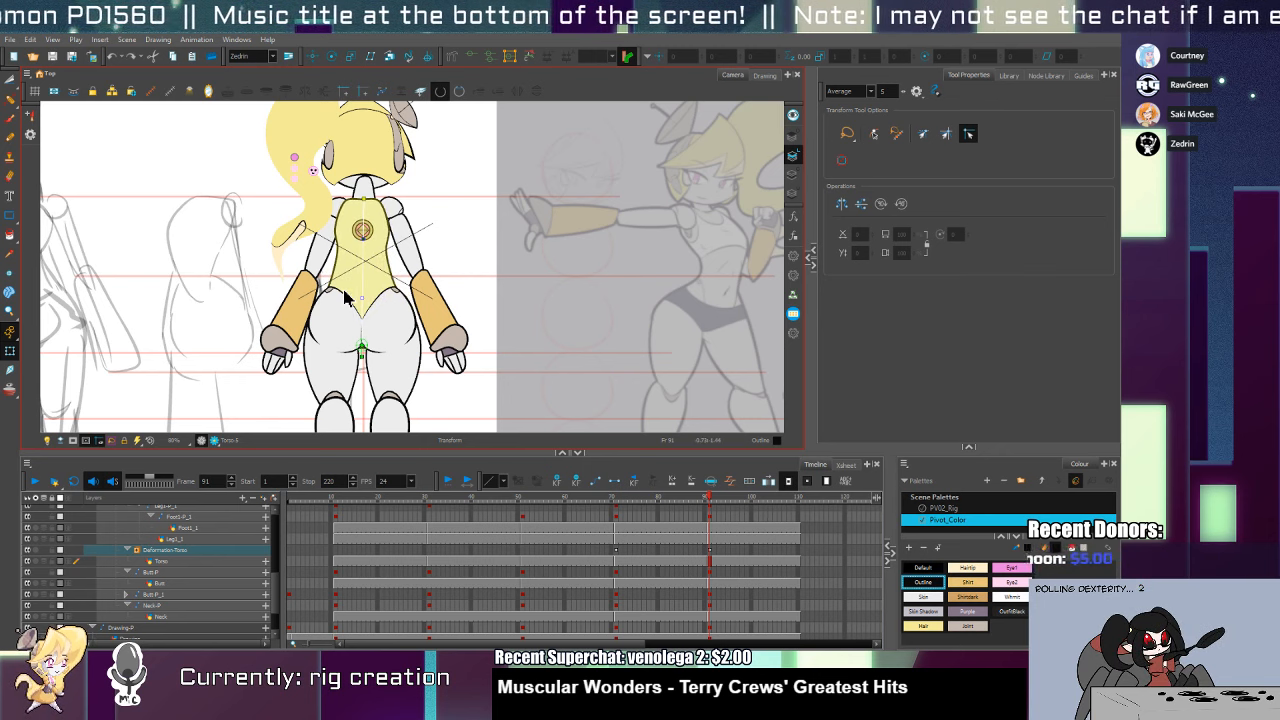
Draw a short spine line on the back-view torso and on the three-quarter back torso with the Lineart pencil
key("alt+z")
double_click(371, 256)
key("alt+slash")
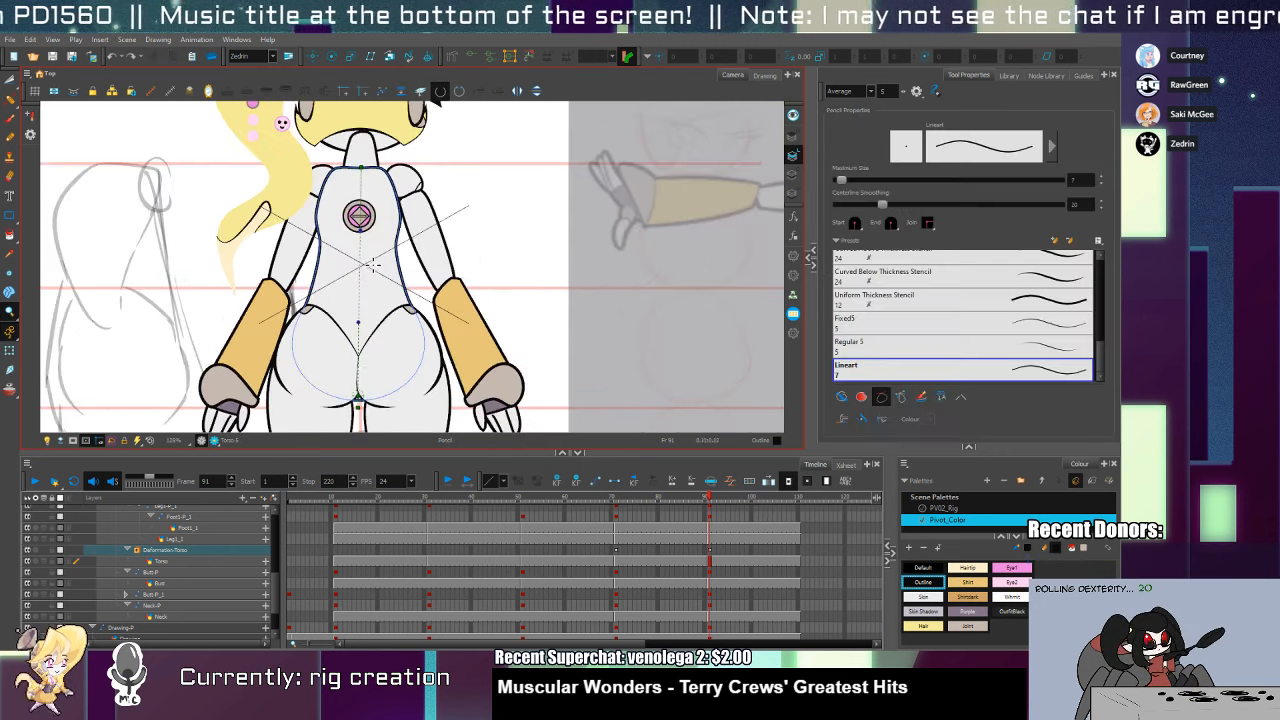
left_click_drag(360, 257, 361, 311)
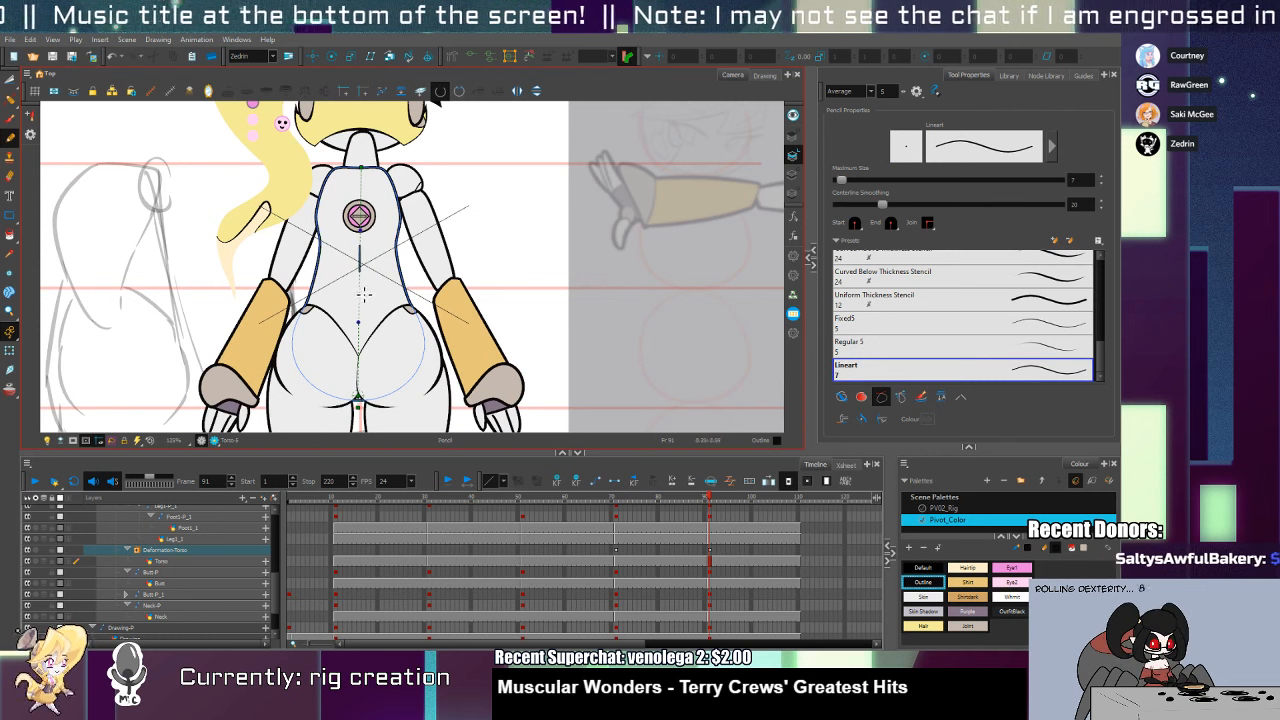
left_click(705, 562)
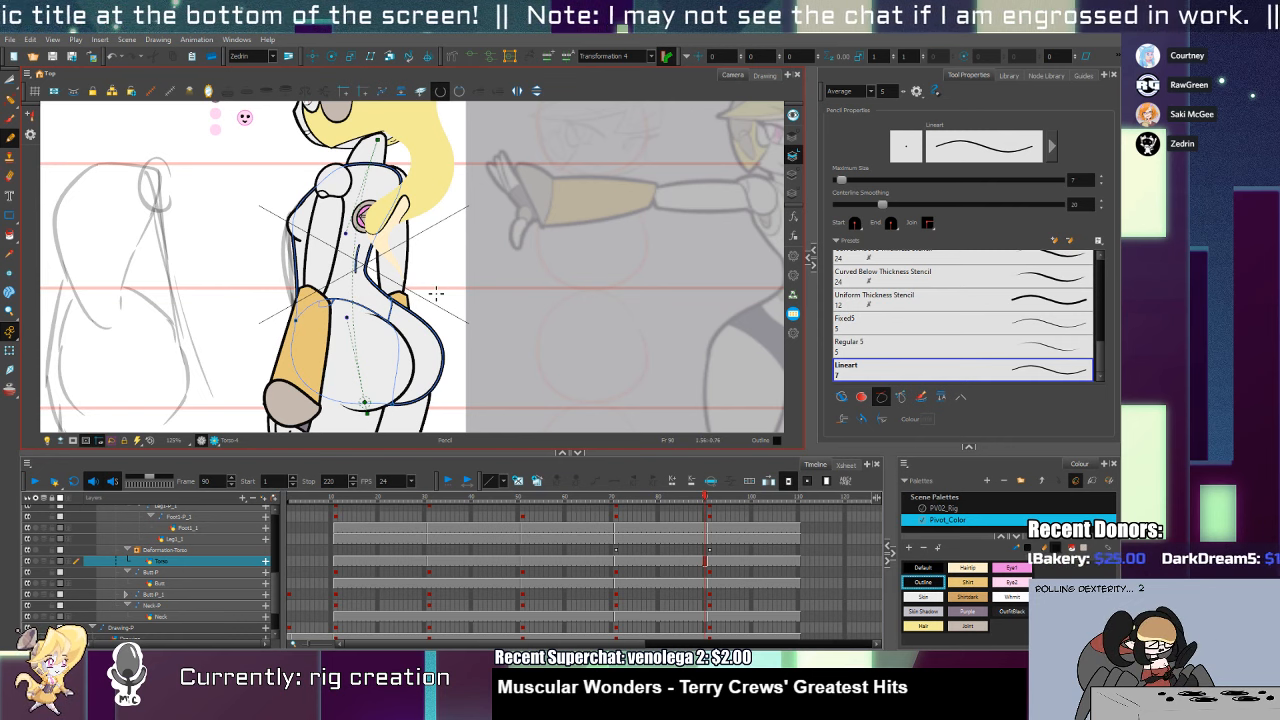
Draw a small arched hip-joint line above the three-quarter back buttock at frame 90 and cut off its overshooting end
scroll(435, 292, "up", 4)
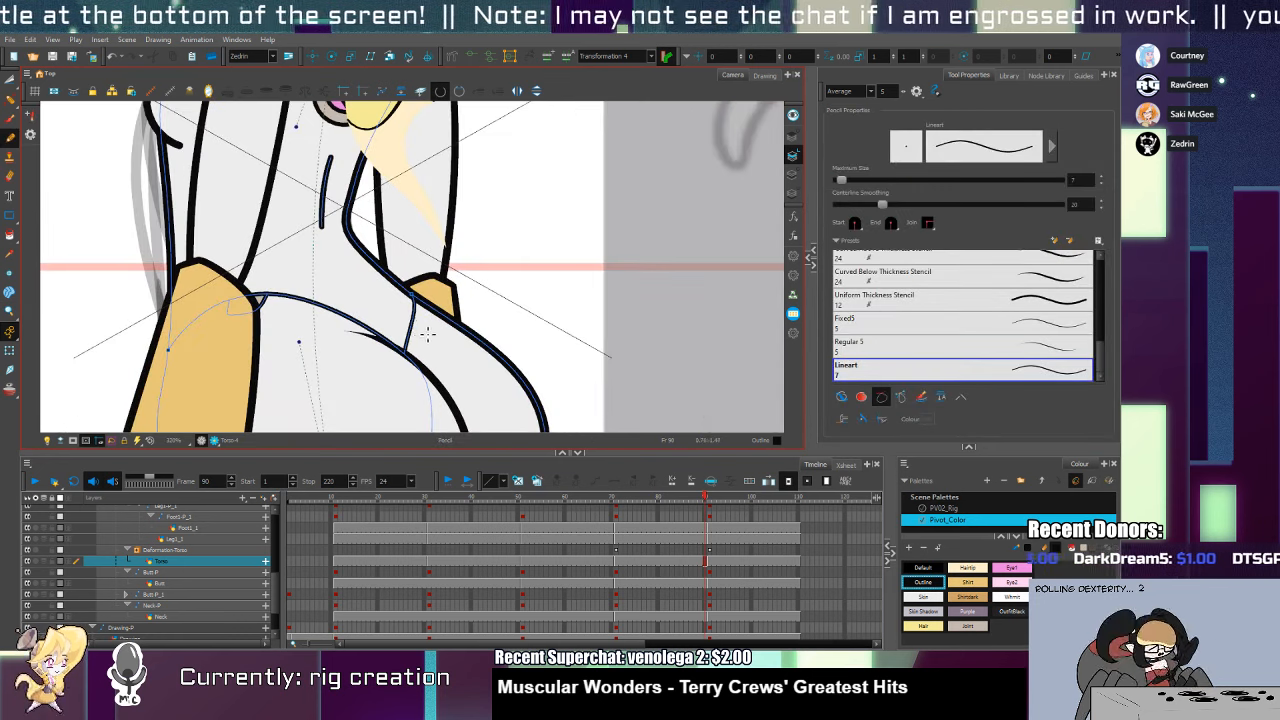
key("alt+t")
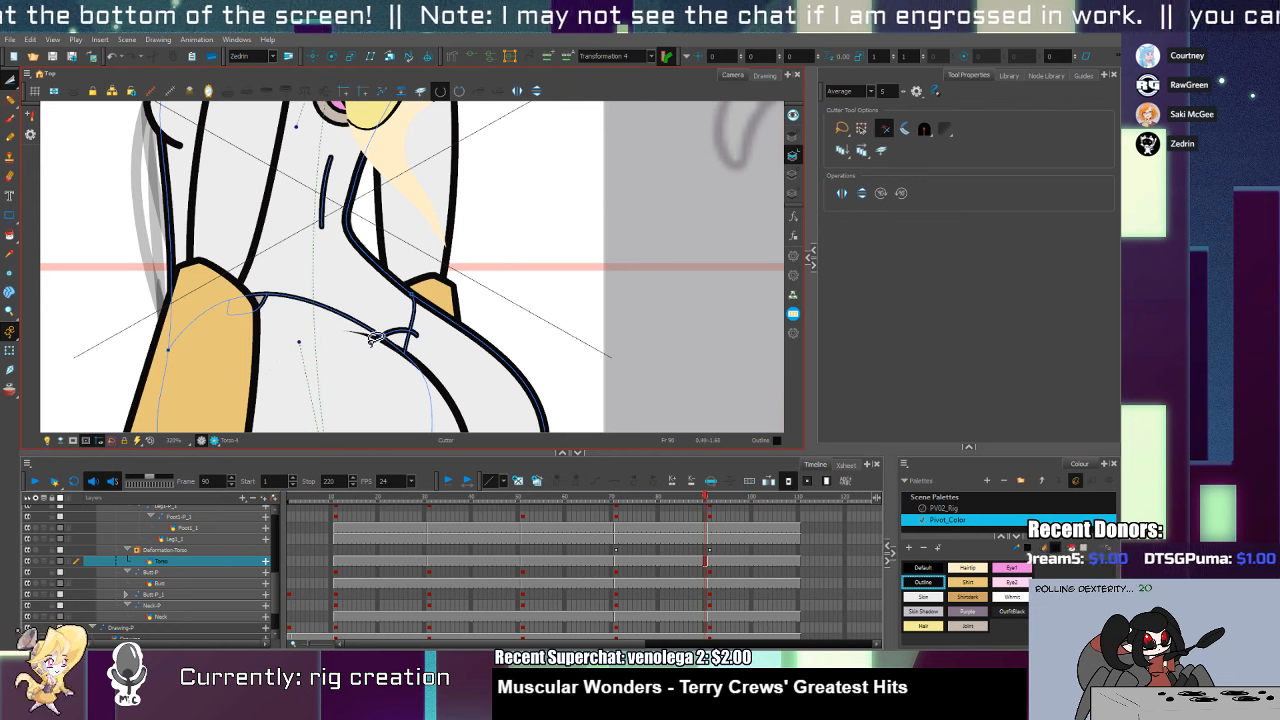
left_click_drag(421, 334, 420, 349)
Fill the small hip-joint patch with the Joint colour and set its line's maximum size to 4
key("alt+i")
left_click(967, 626)
left_click(462, 358)
key("alt+t")
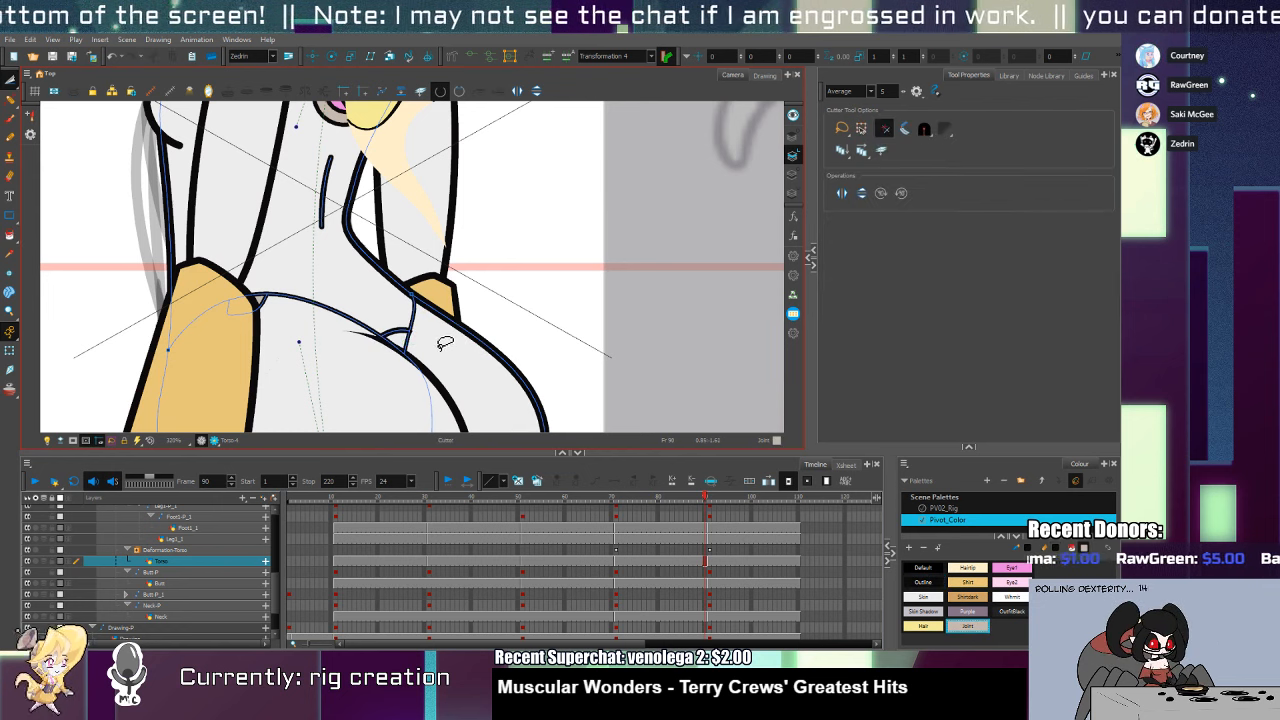
key("alt+i")
key("alt+d")
left_click(439, 350)
key("alt+i")
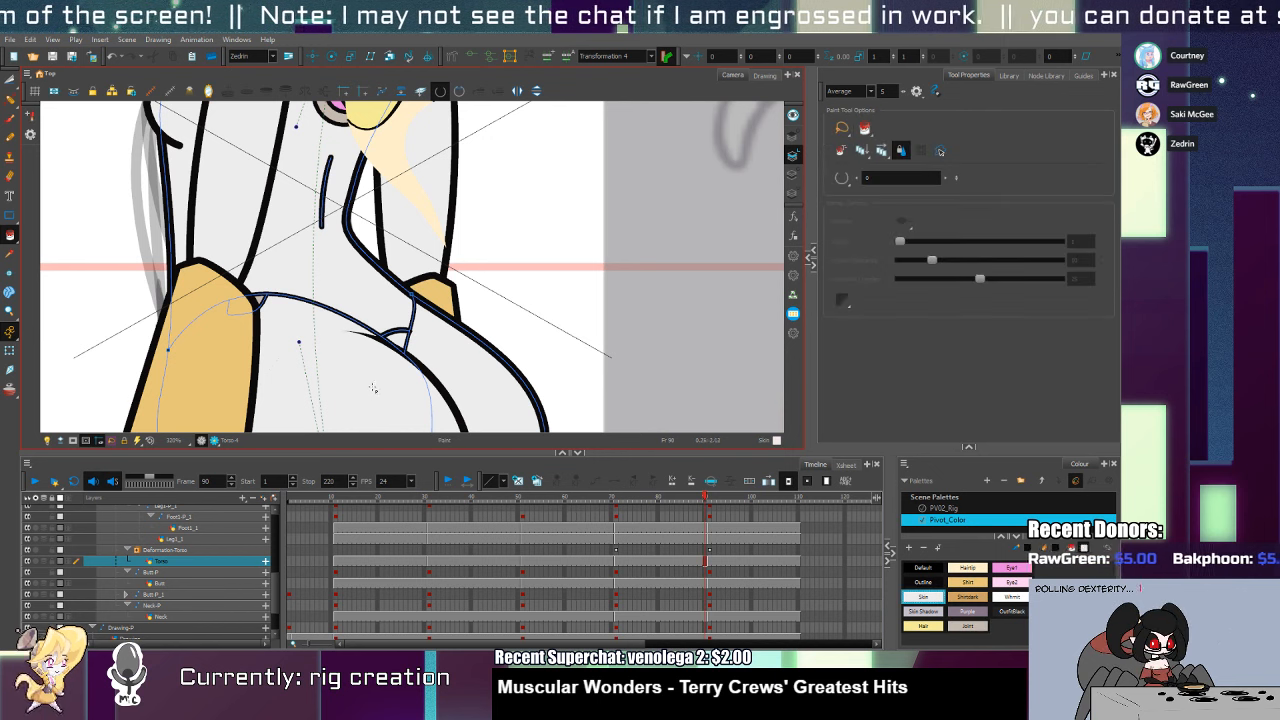
left_click(960, 625)
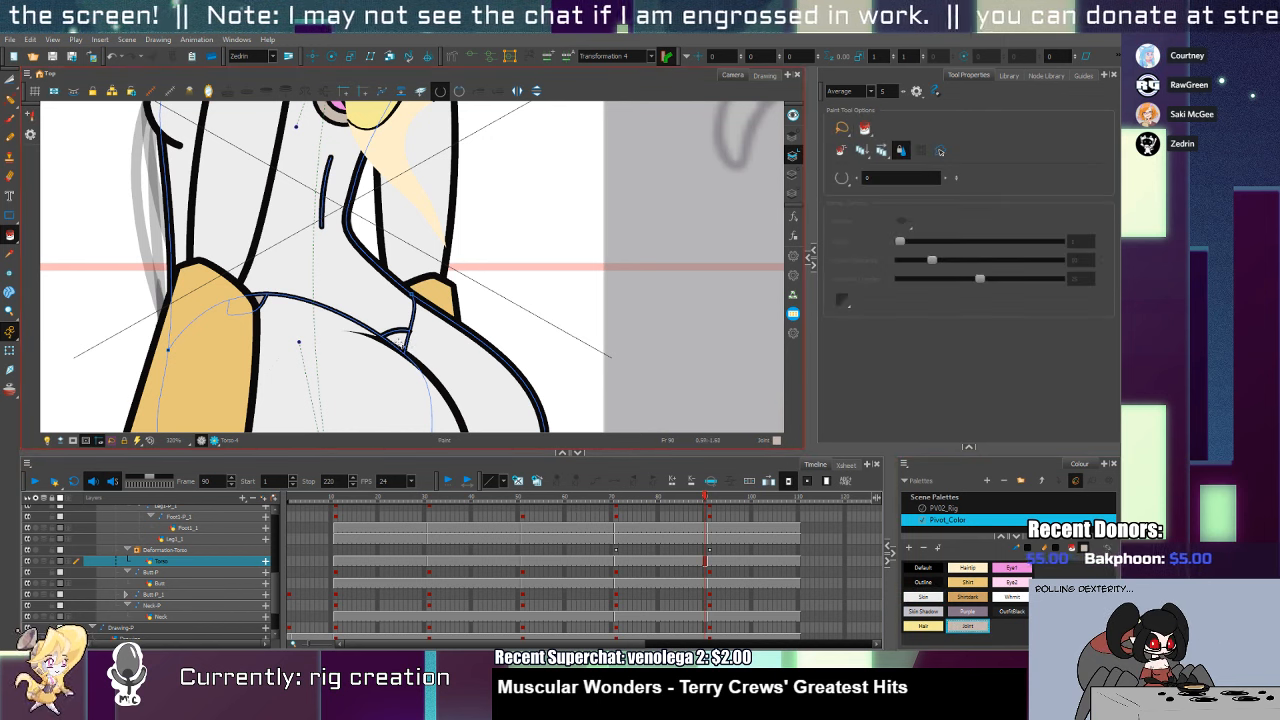
key("alt+s")
left_click(396, 335)
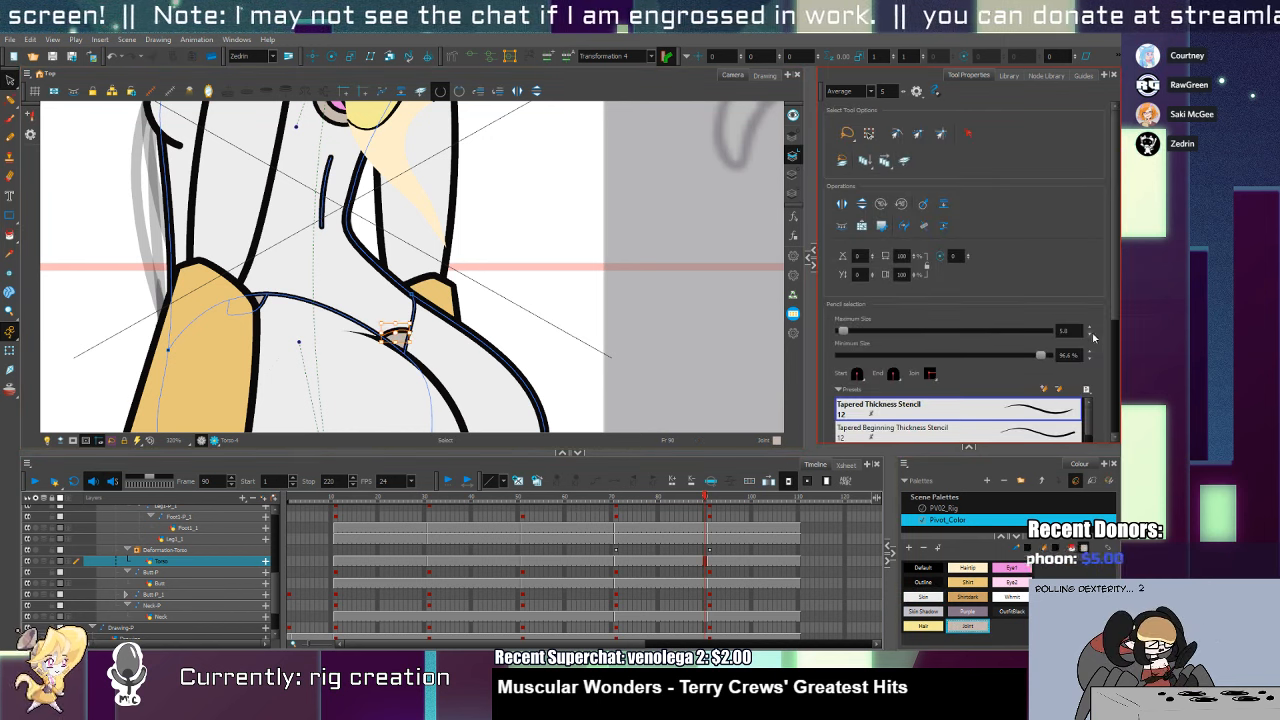
Raise the point where the two back-view buttocks meet at frame 91 with the Contour Editor
left_click(710, 562)
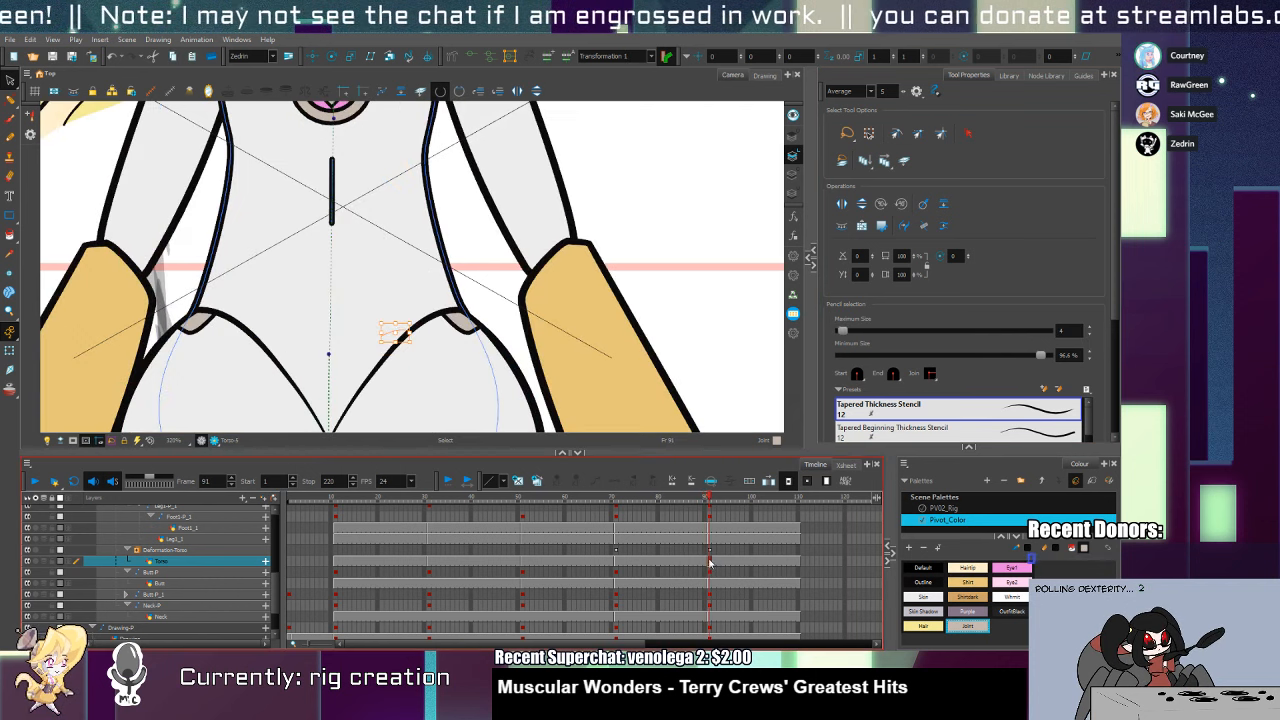
key("space")
left_click_drag(403, 380, 428, 316)
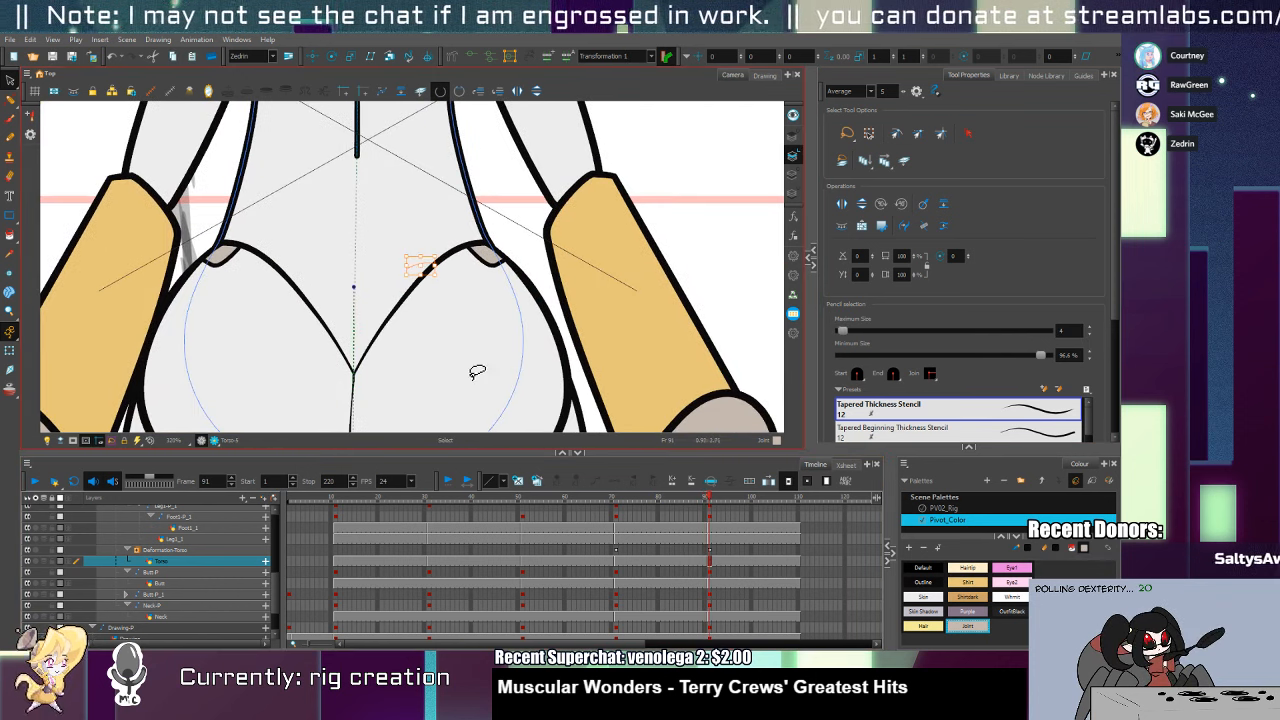
key("comma")
key("period")
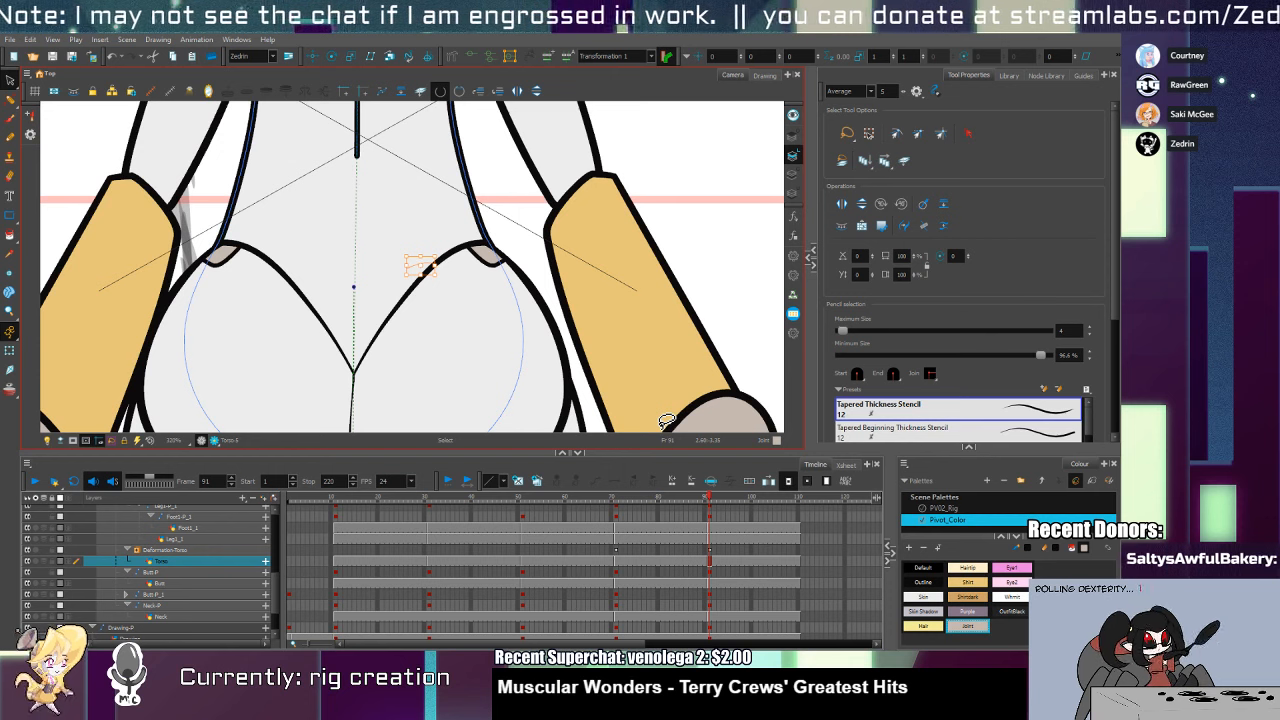
key("shift+t")
left_click(391, 351)
key("alt+q")
left_click(355, 374)
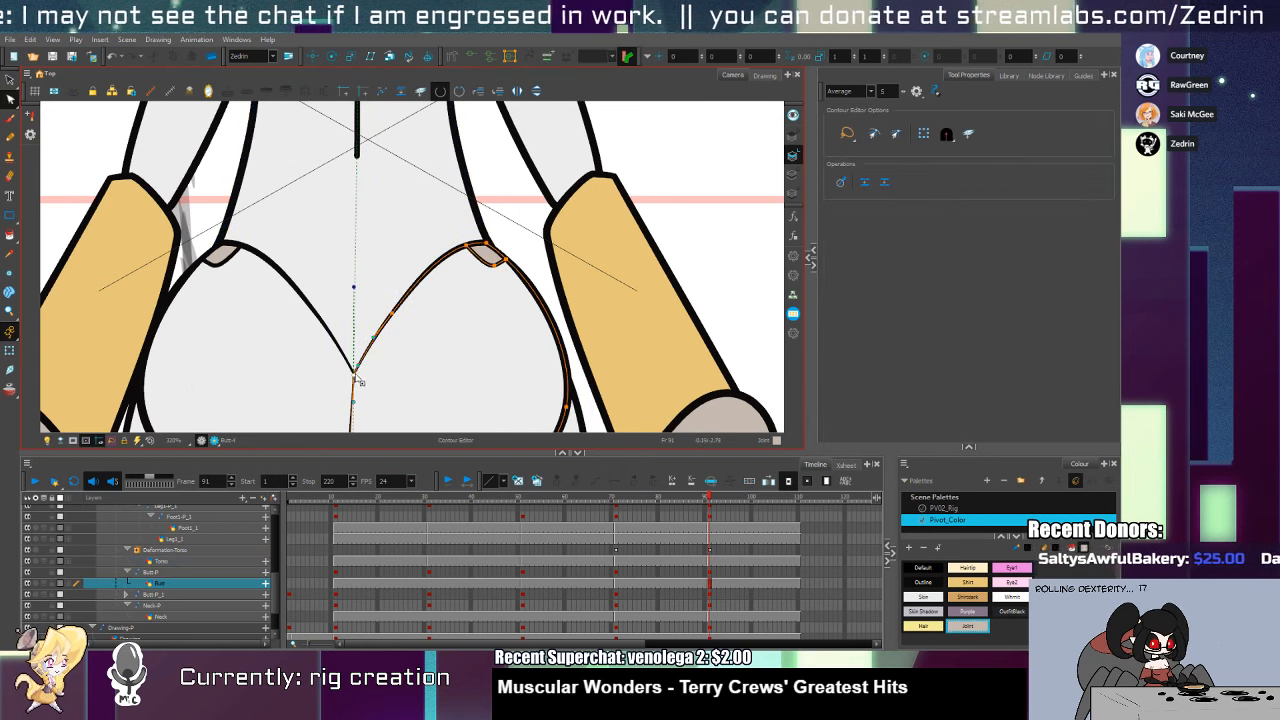
left_click_drag(355, 375, 360, 339)
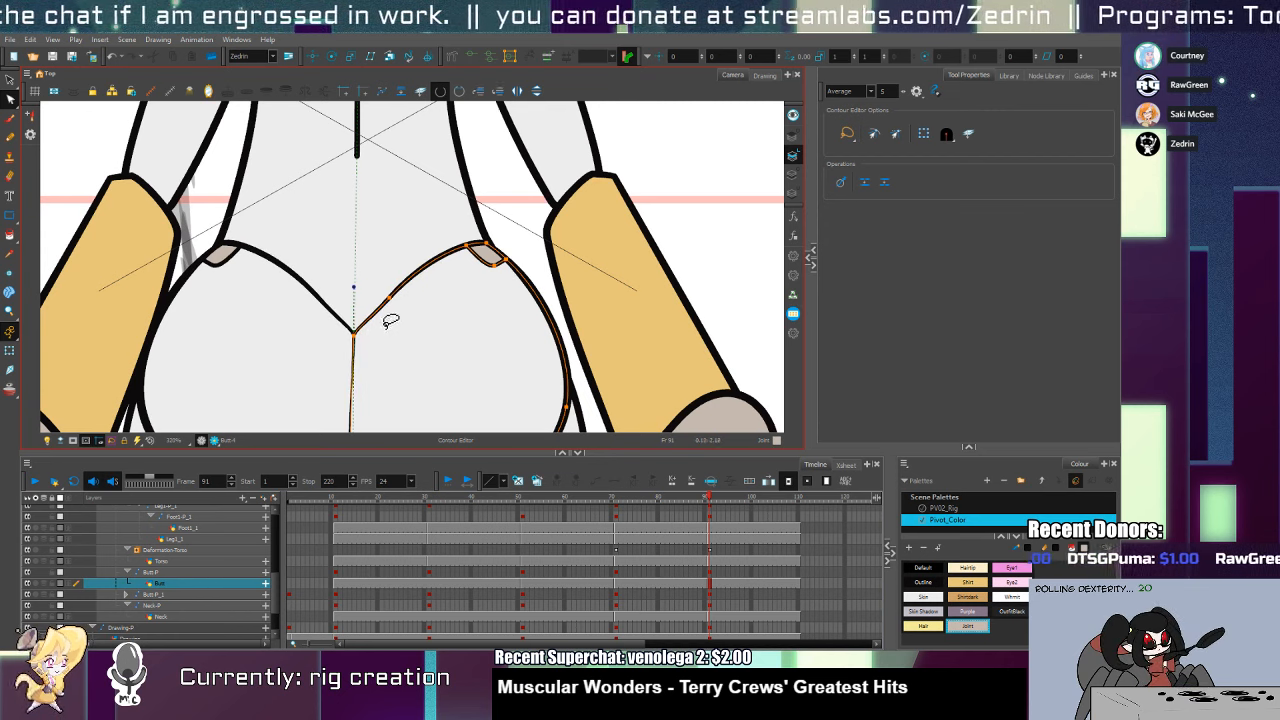
Smooth the upper inner curve of the back-view buttock by adjusting its contour handle and midpoint
scroll(363, 314, "up", 2)
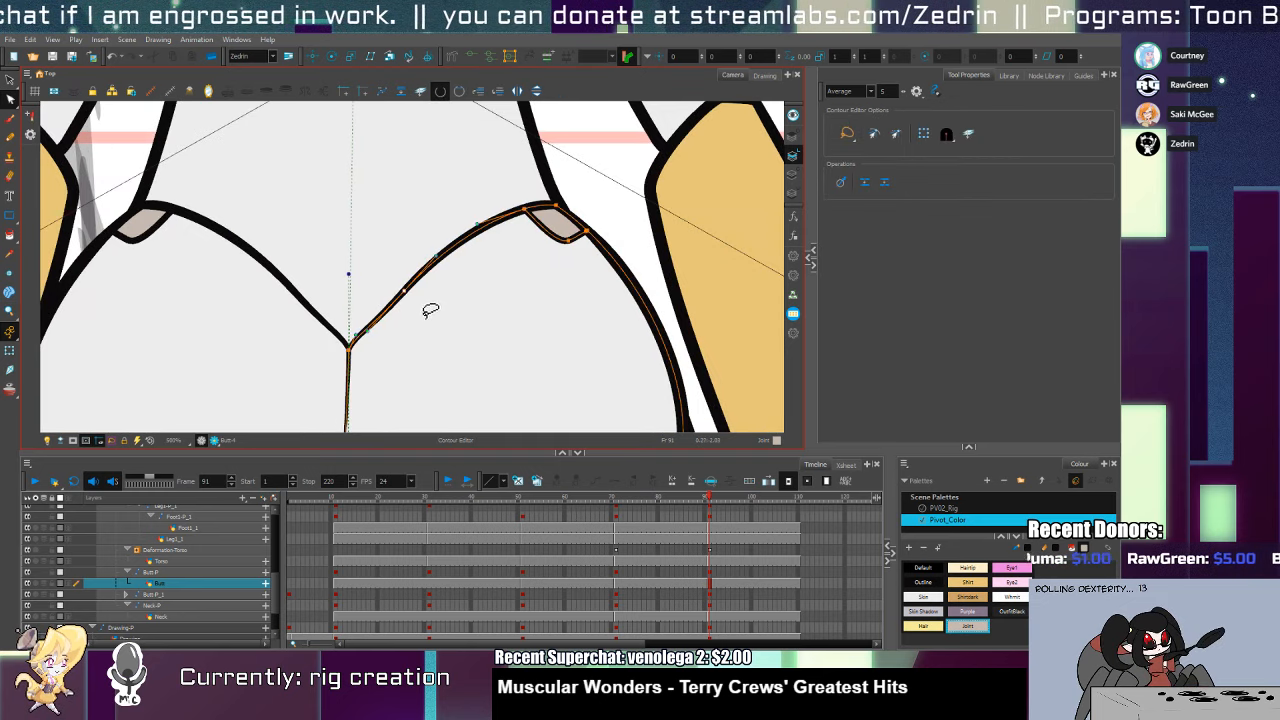
left_click_drag(364, 335, 369, 332)
left_click_drag(404, 293, 403, 289)
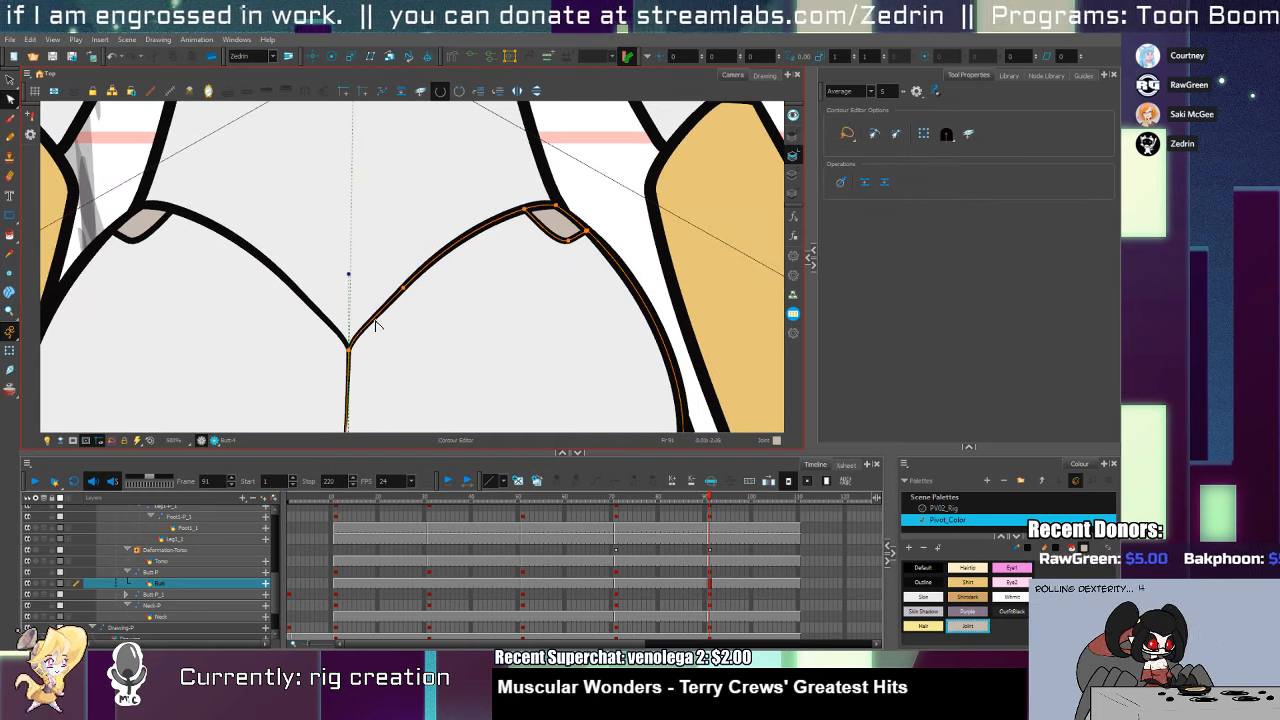
Adjust the contour point on the upper inner curve of the right back-view buttock once more and check the overall shape
left_click(404, 286)
left_click_drag(365, 330, 402, 286)
key("shift+t")
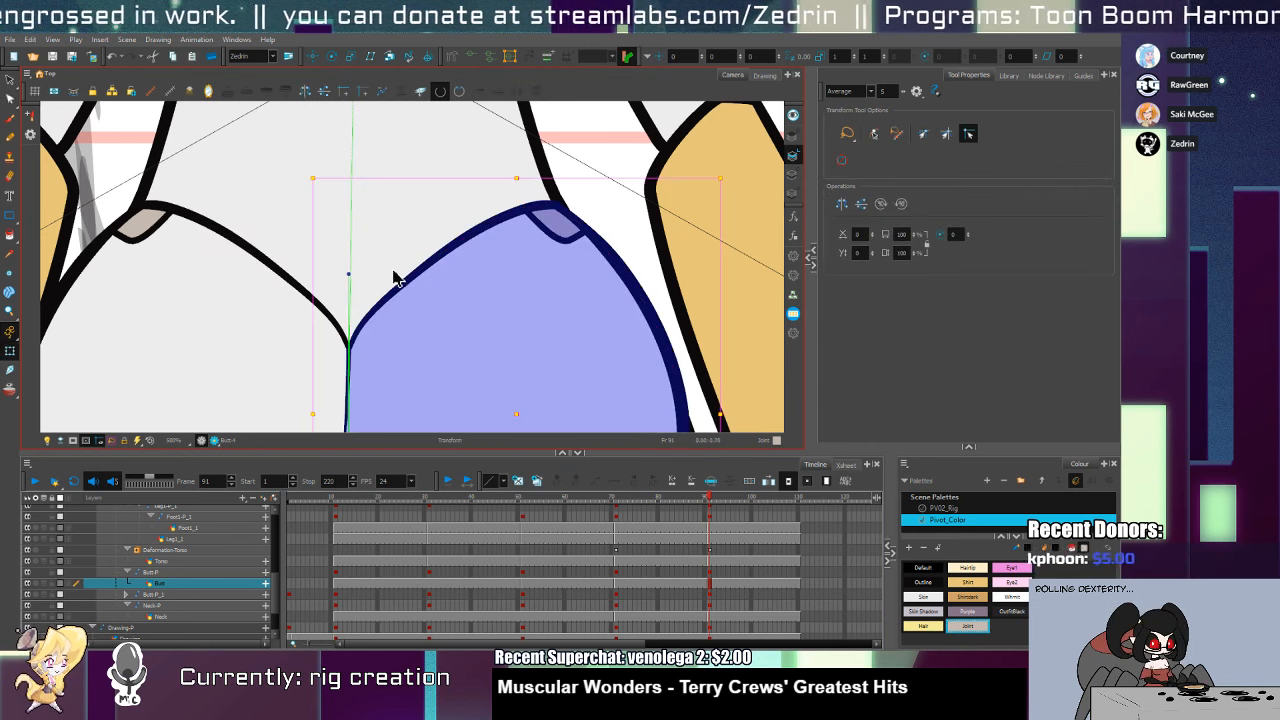
left_click(397, 270)
key("alt+slash")
key("alt+z")
mouse_move(343, 342)
left_mouse_down()
mouse_move(366, 351)
mouse_move(386, 289)
mouse_move(380, 309)
left_mouse_up()
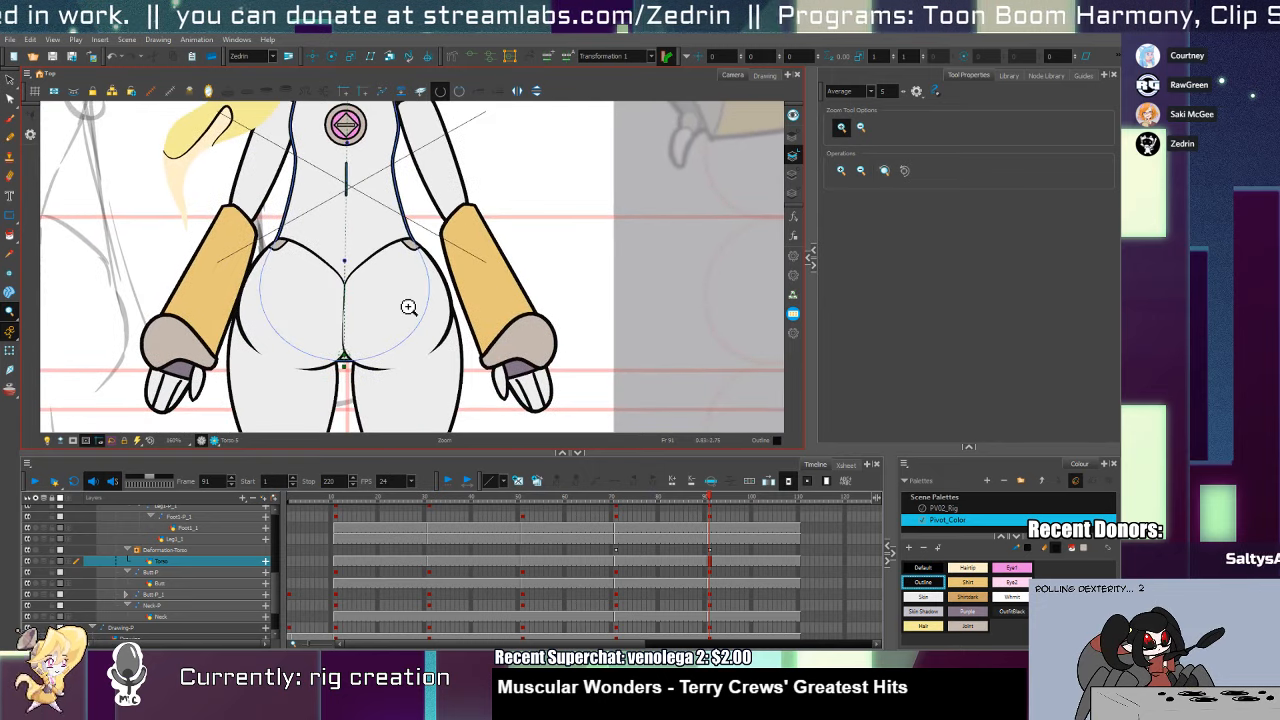
Cut away the upper inner part of the back-view buttock between the cleft and the hip joint with the Cutter
left_click(356, 311)
key("shift+t")
left_click(388, 328)
key("alt+s")
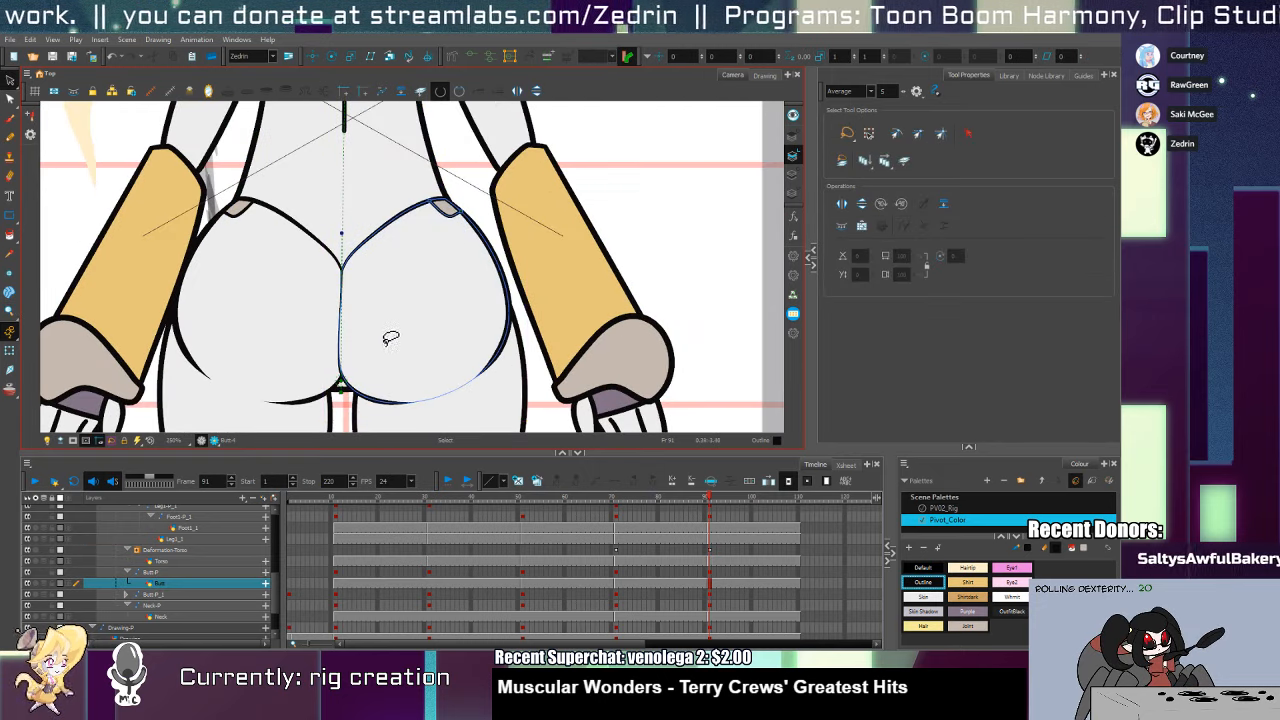
key("alt+t")
mouse_move(332, 340)
left_mouse_down()
mouse_move(420, 261)
mouse_move(424, 189)
mouse_move(432, 216)
mouse_move(306, 330)
mouse_move(450, 177)
left_mouse_up()
key("Delete")
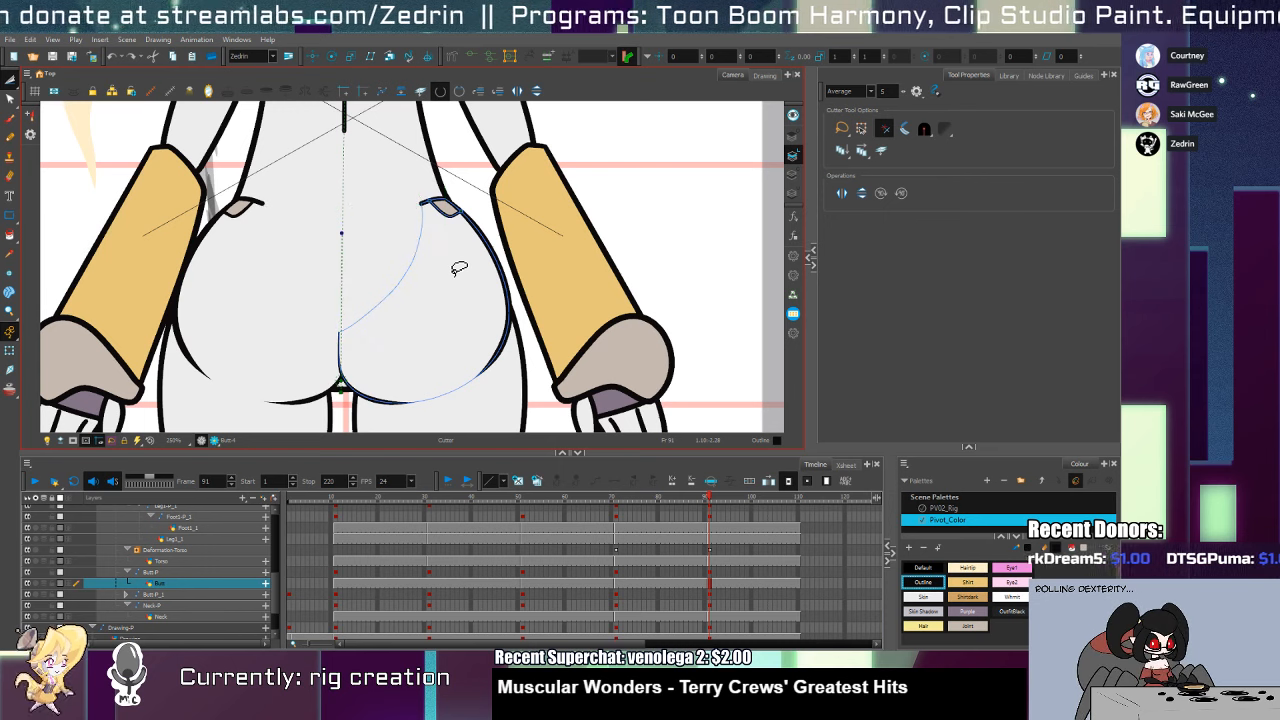
Delete the leftover contour points on the buttock's cut inner edge and trim the overshooting end of the hip-joint line
key("alt+q")
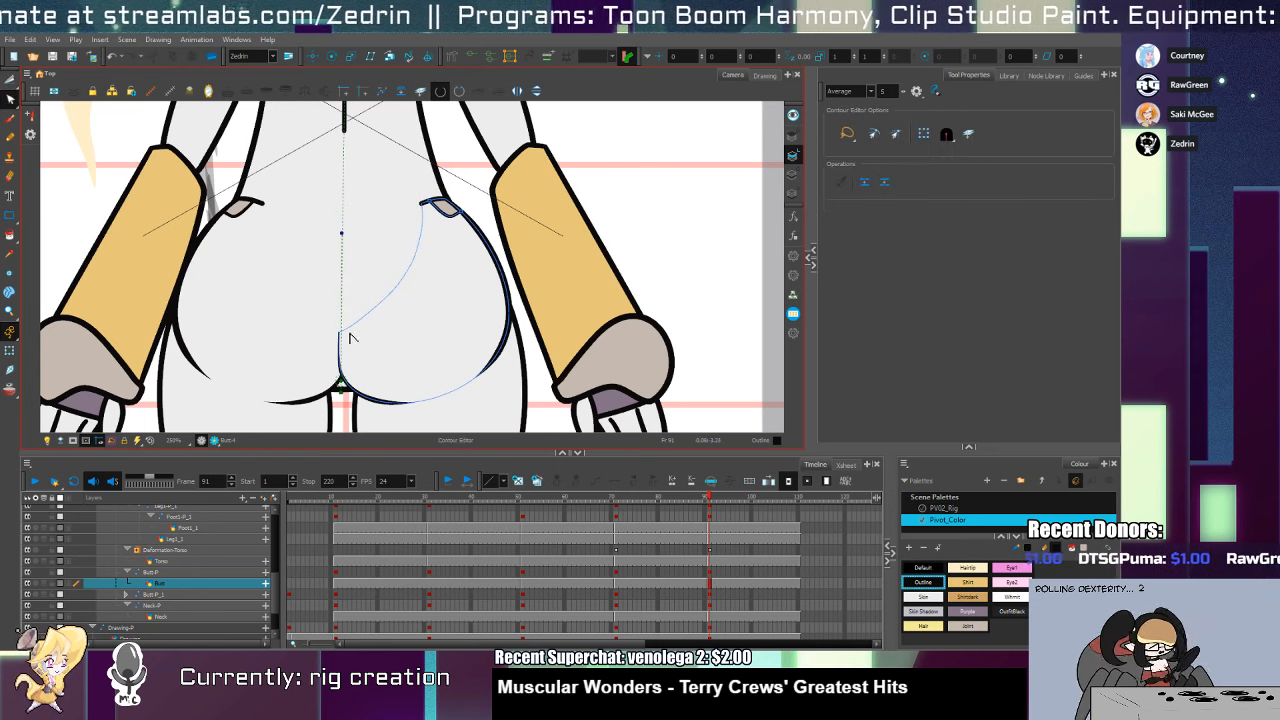
left_click_drag(322, 343, 356, 314)
key("Delete")
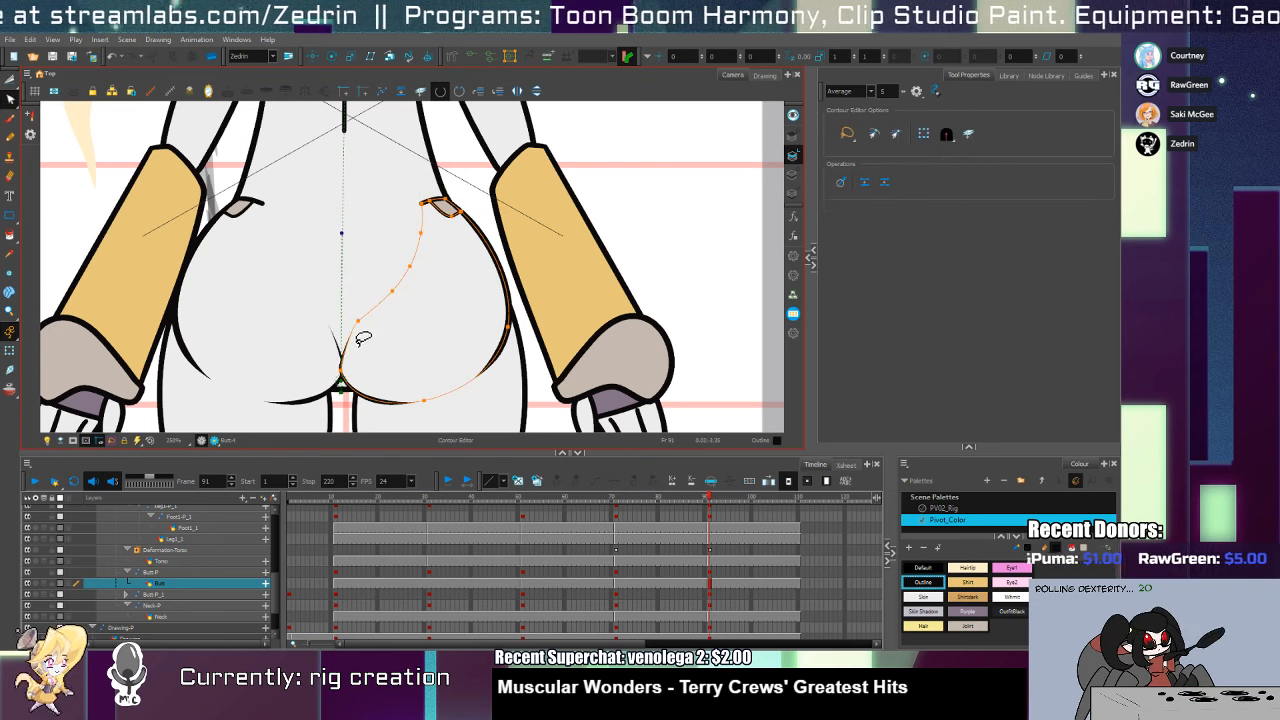
left_click(359, 340)
left_click(353, 320)
mouse_move(343, 350)
left_mouse_down()
mouse_move(339, 360)
mouse_move(363, 314)
mouse_move(431, 283)
mouse_move(411, 277)
left_mouse_up()
key("Delete")
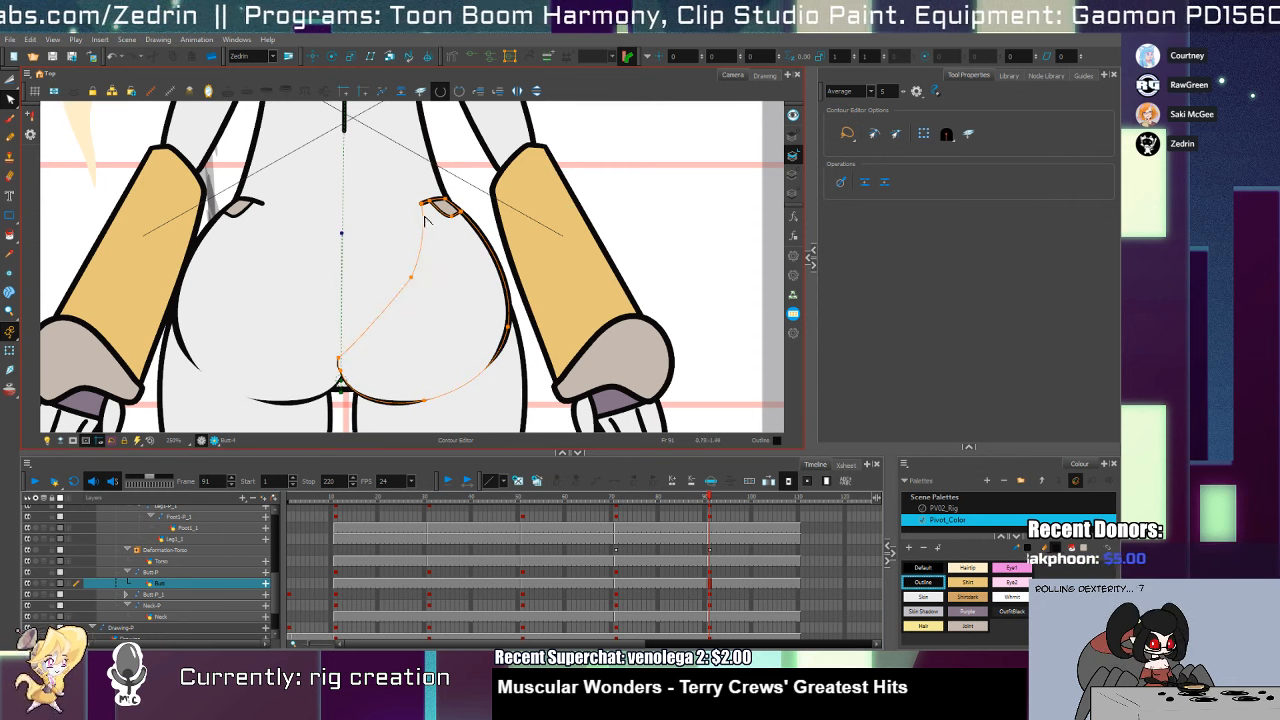
key("alt+t")
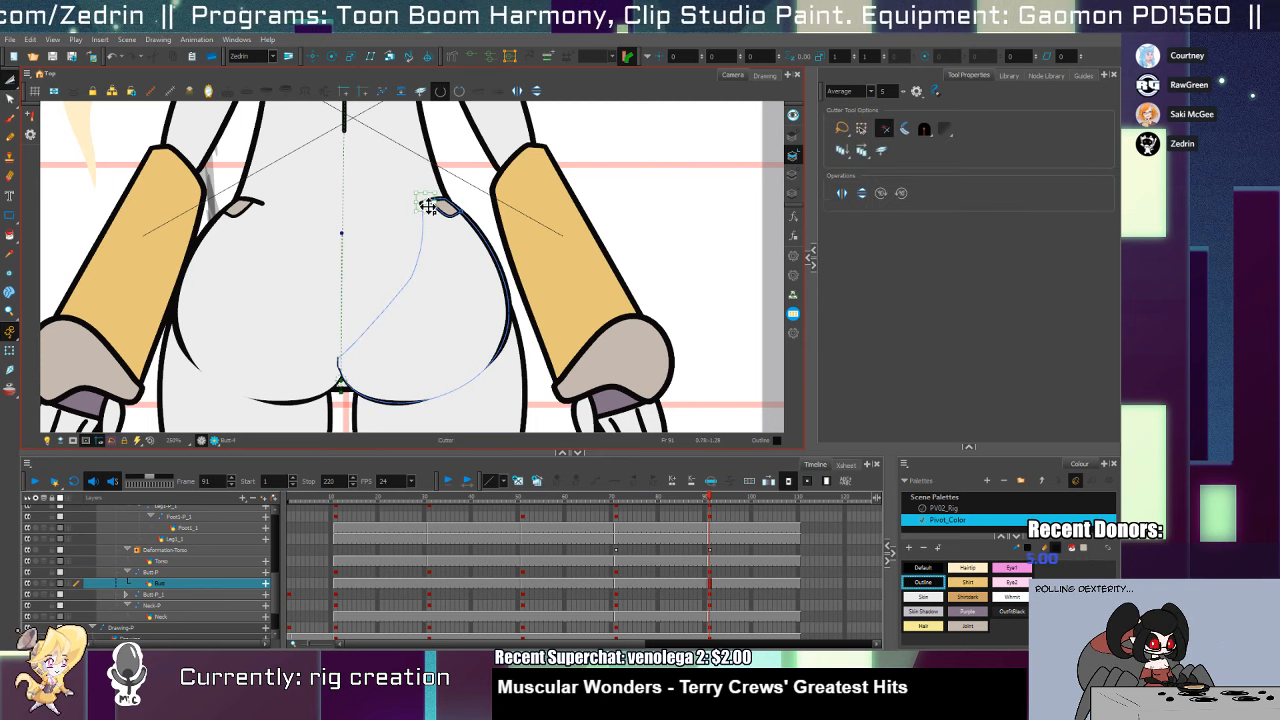
key("alt+q")
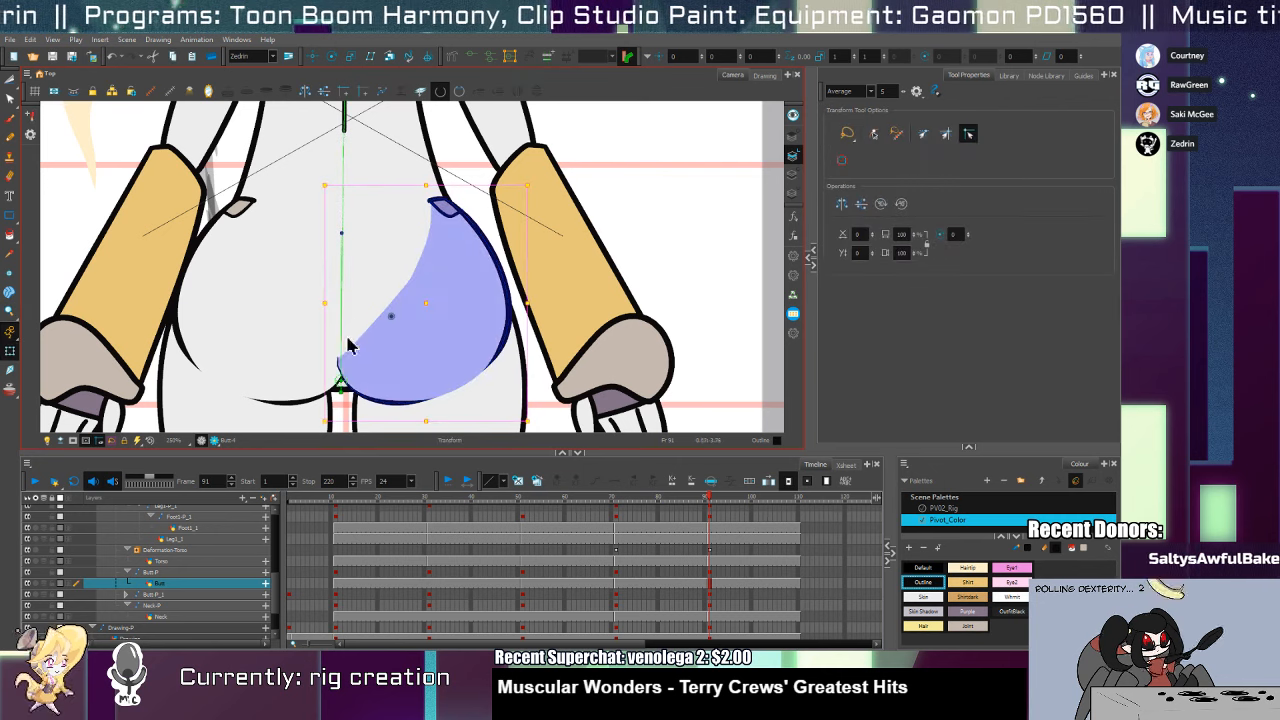
Tidy the lower end of the buttock's inner edge and reduce that line's thickness to 0 with the Pencil Editor
scroll(343, 371, "up", 3)
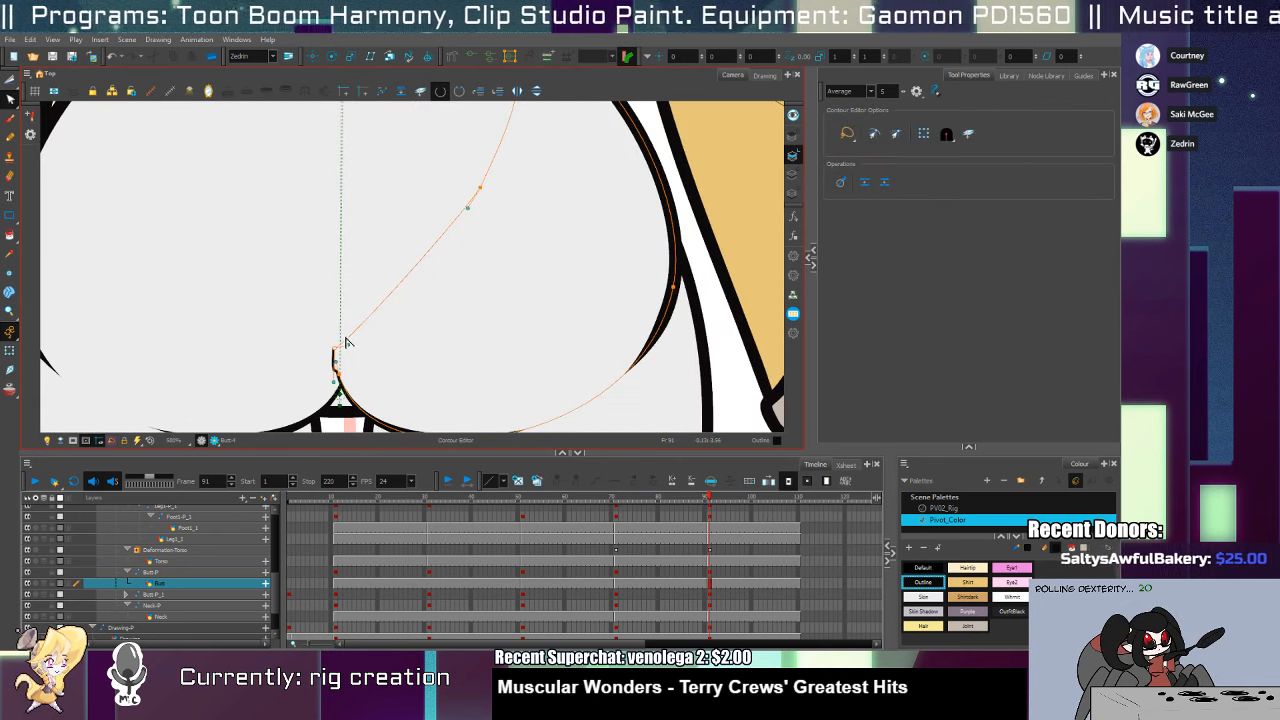
left_click_drag(347, 336, 364, 331)
key("alt+w")
left_click(343, 372)
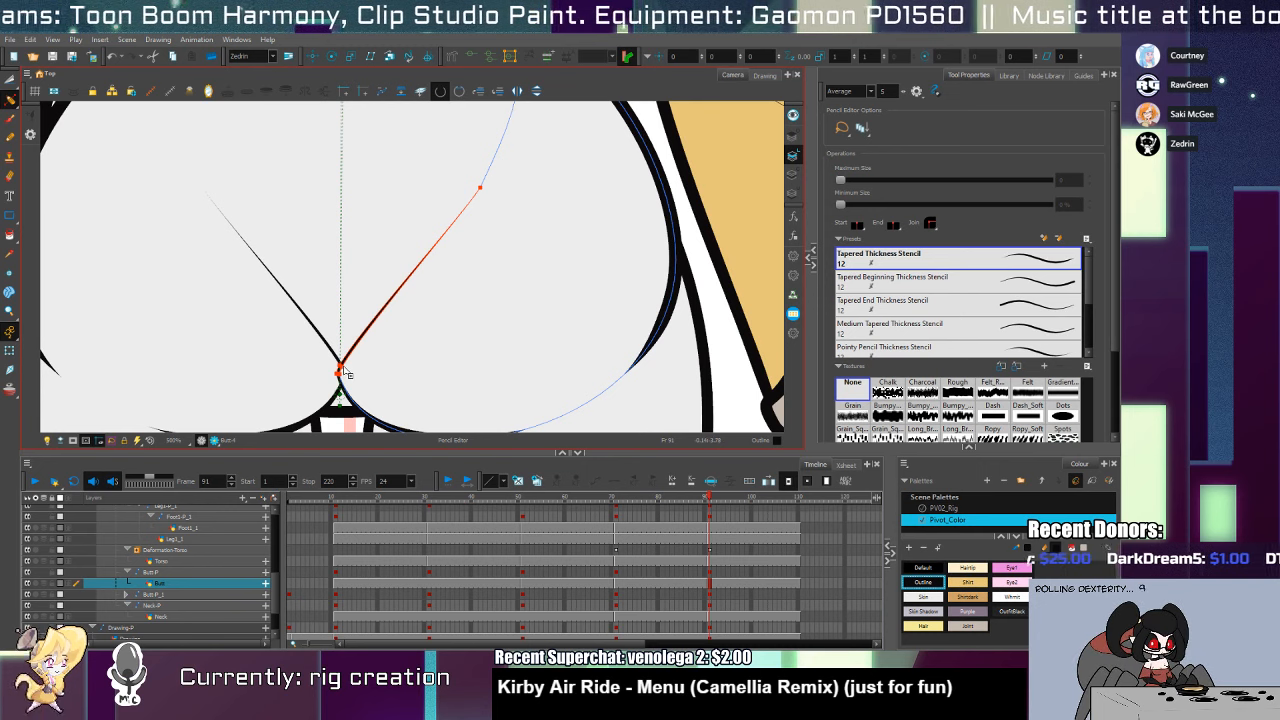
left_click(343, 367)
scroll(425, 287, "down", 2)
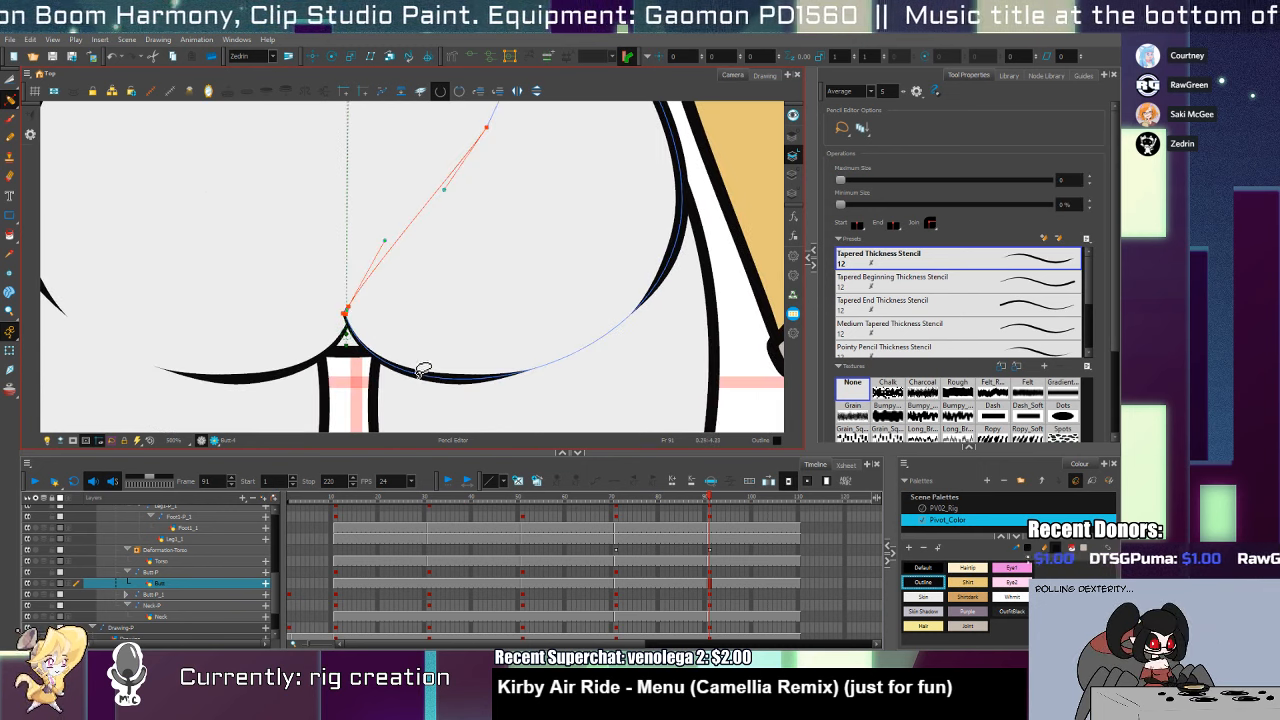
left_click(455, 364)
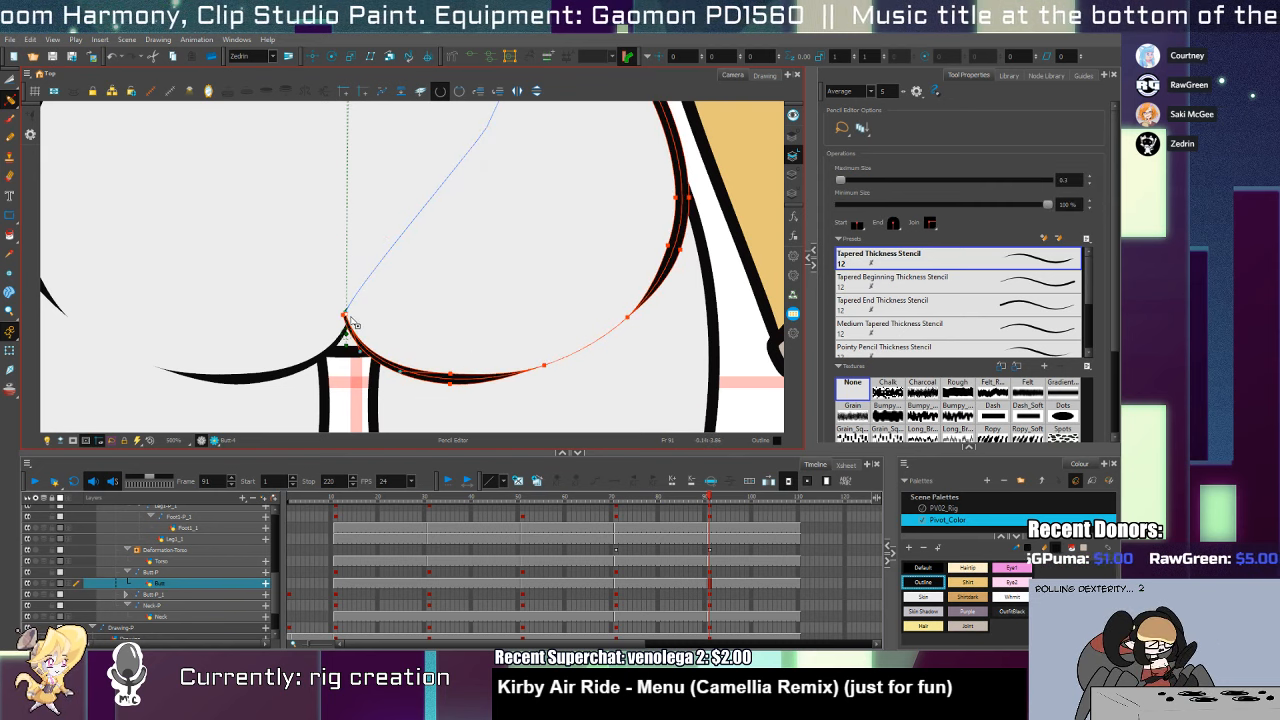
Draw a curved Lineart pencil line on the torso drawing from the right hip down to the centre line above the cleft
key("space")
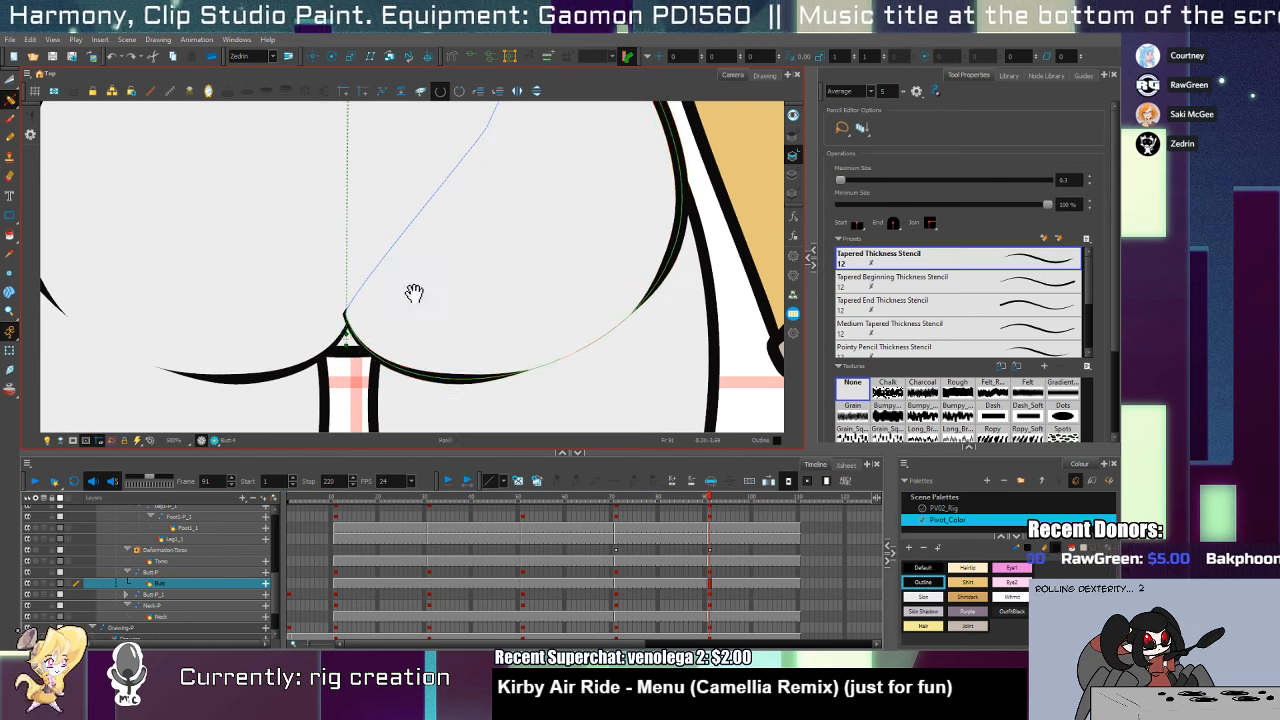
mouse_move(414, 294)
left_mouse_down()
mouse_move(435, 353)
mouse_move(421, 411)
left_mouse_up()
key("alt+z")
key("1")
key("1")
key("shift+t")
left_click(426, 294)
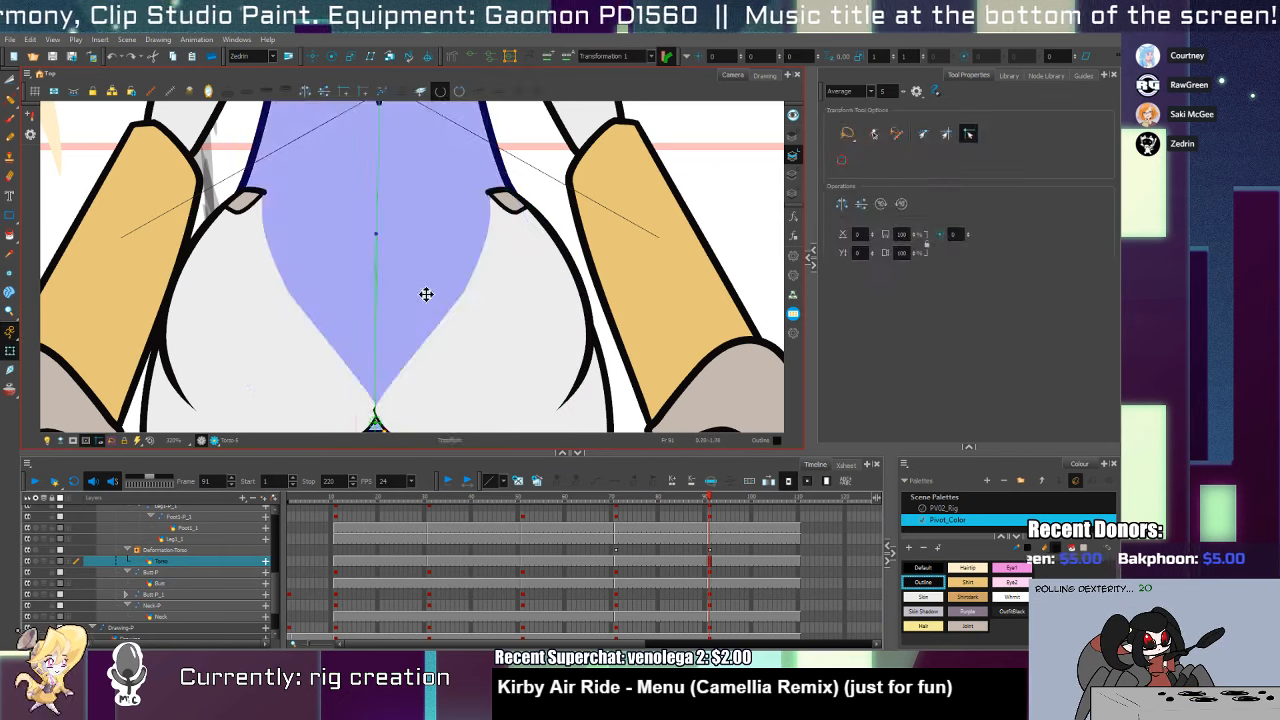
key("alt+slash")
left_click_drag(505, 171, 375, 433)
key("ctrl+z")
mouse_move(525, 178)
left_mouse_down()
mouse_move(368, 363)
mouse_move(423, 246)
mouse_move(368, 380)
mouse_move(371, 347)
left_mouse_up()
key("ctrl+z")
key("ctrl+z")
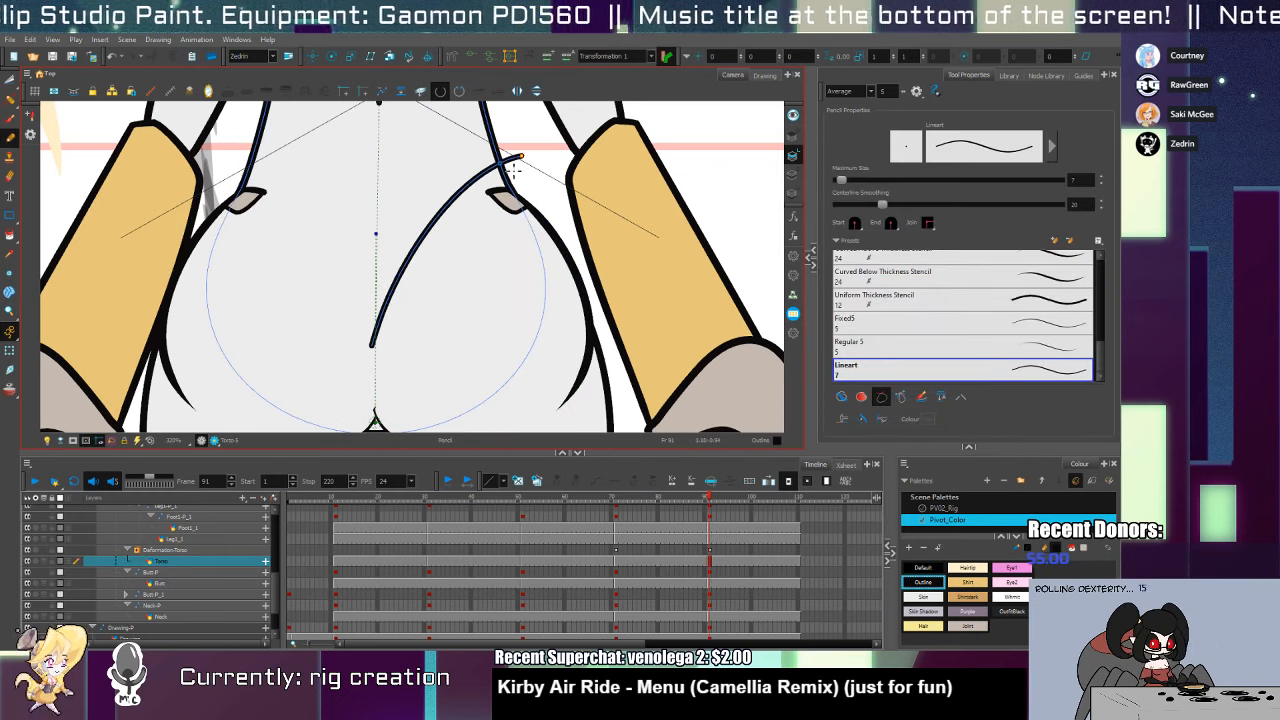
Set the new torso curve's maximum size to 4 and lower its upper end to meet the waist line
key("alt+s")
left_click(1090, 334)
left_click(1090, 334)
left_click(1090, 334)
left_click(1090, 334)
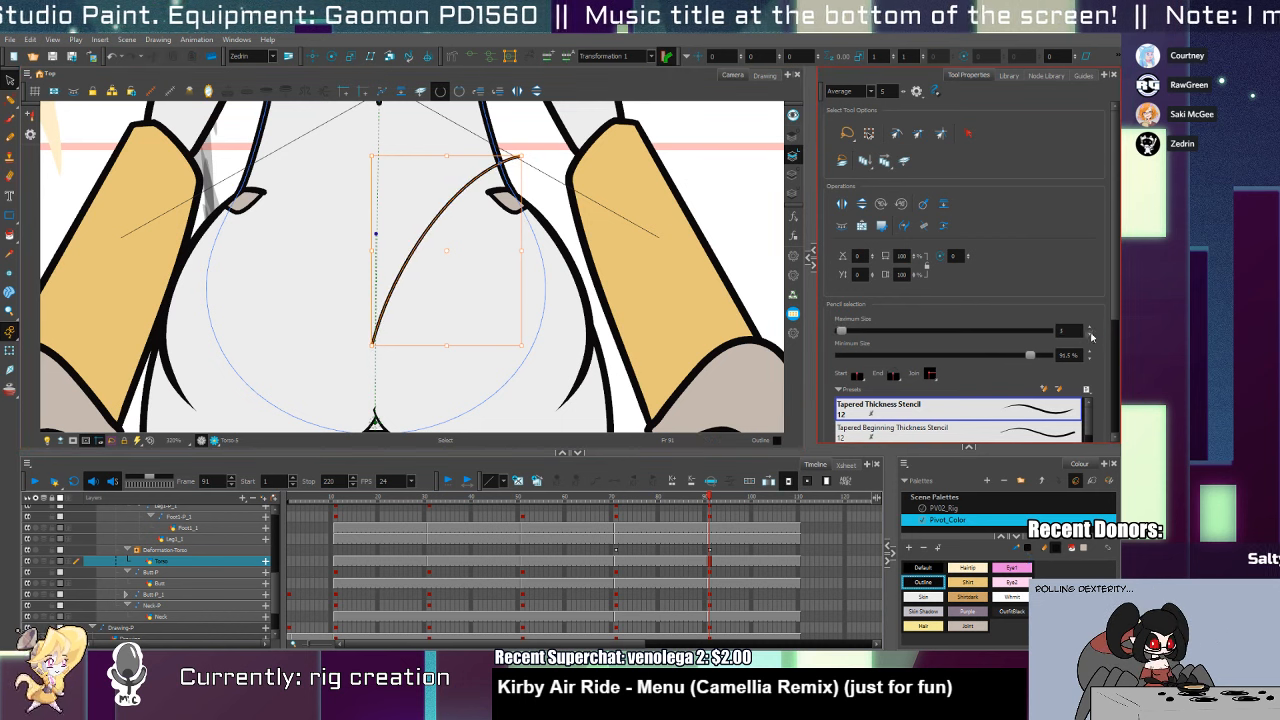
left_click(1090, 334)
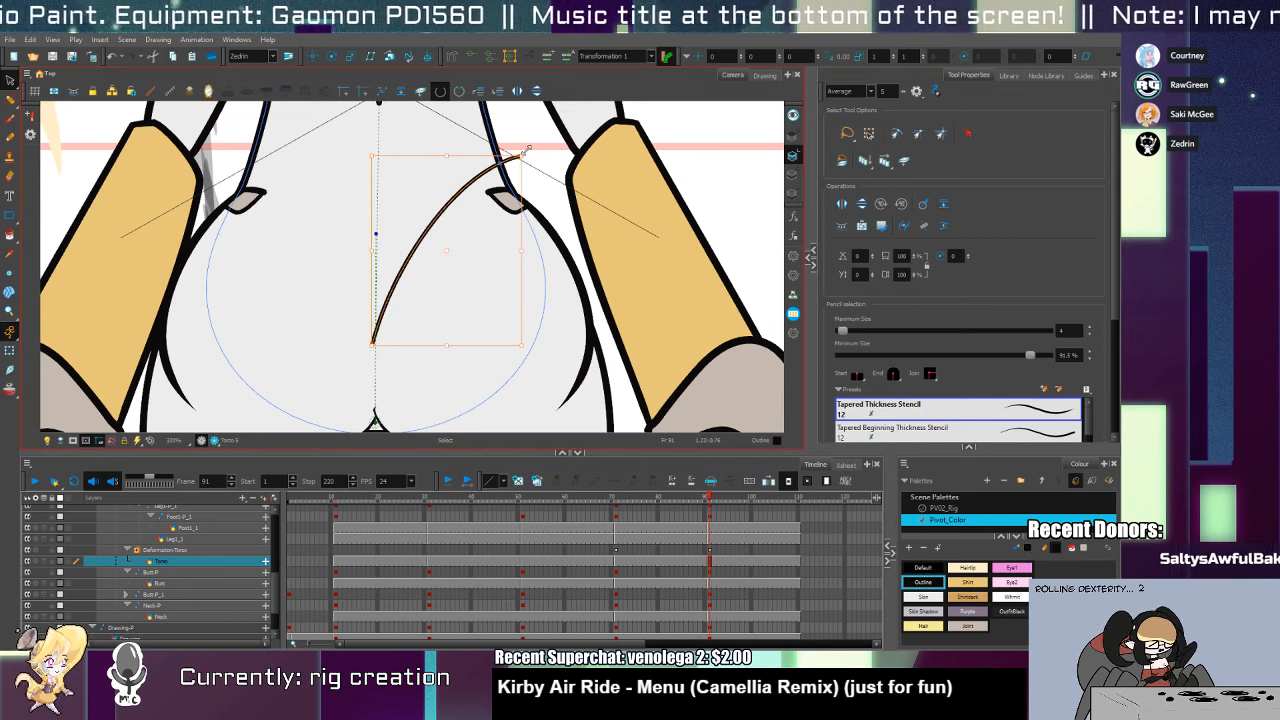
key("Escape")
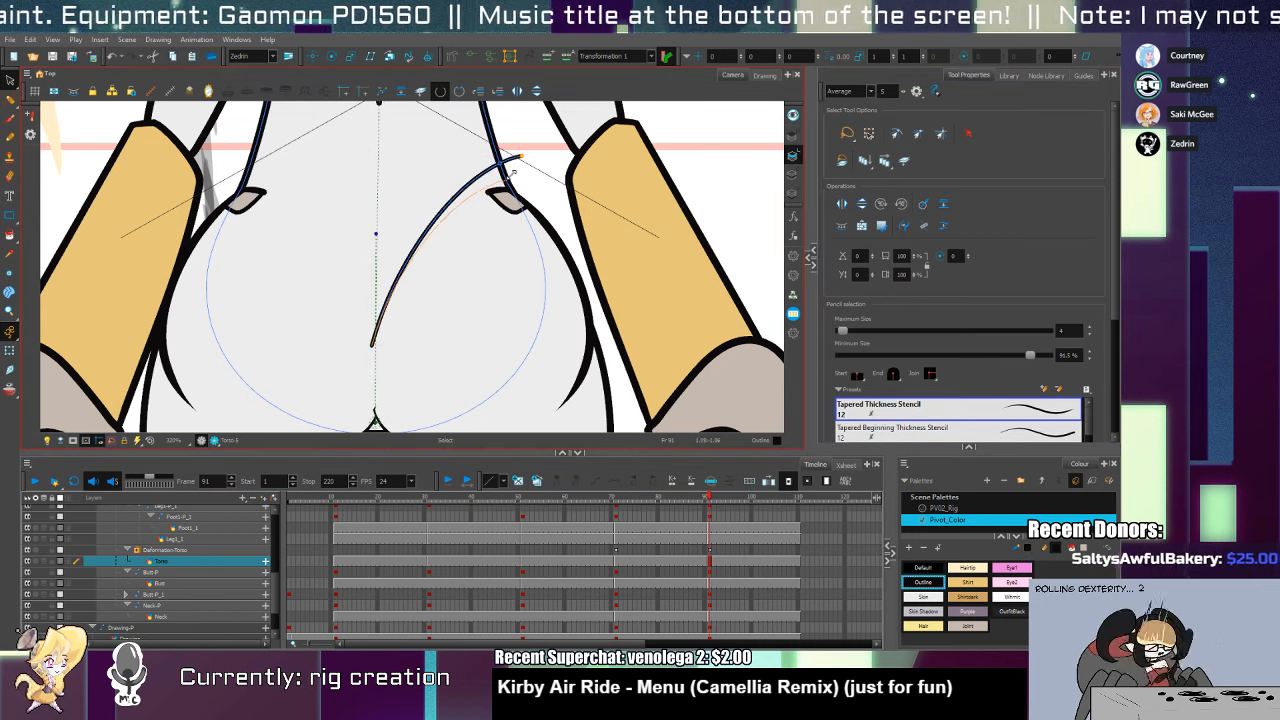
Remove the joint patch's fill and lower line and the buttock's fill from the back-view buttock drawing
left_click(538, 208)
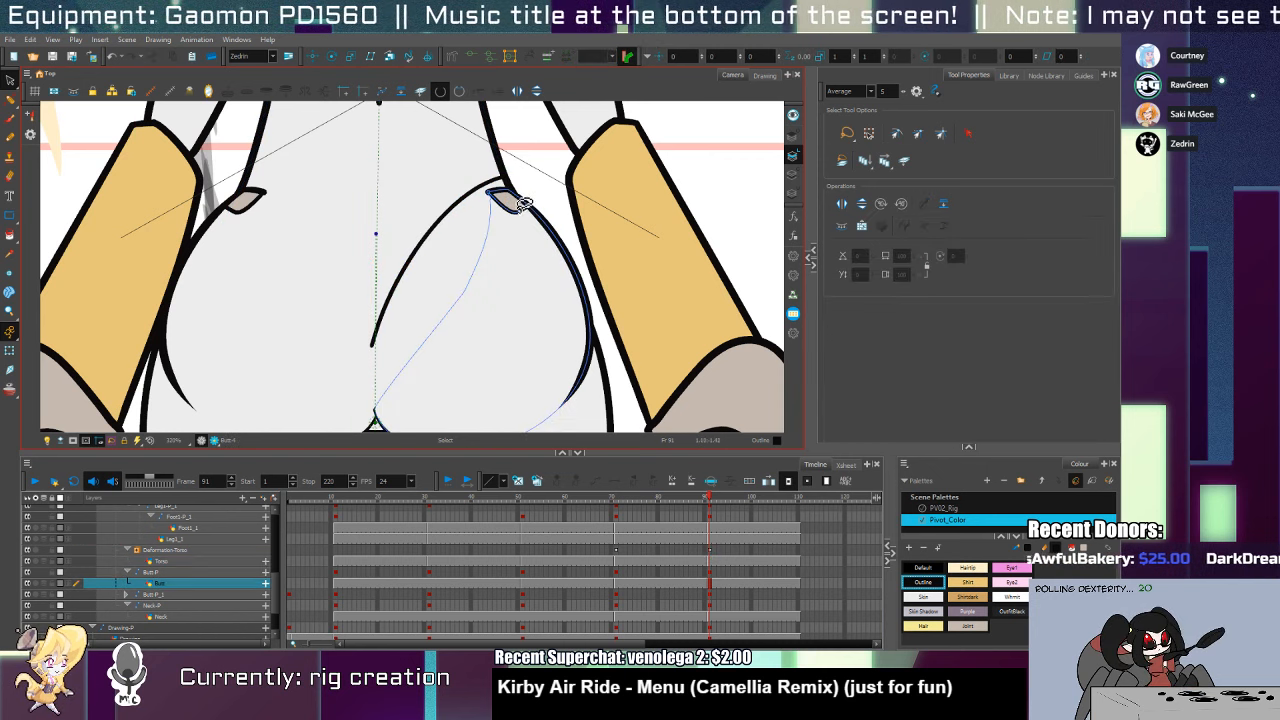
left_click(508, 200)
left_click(524, 211)
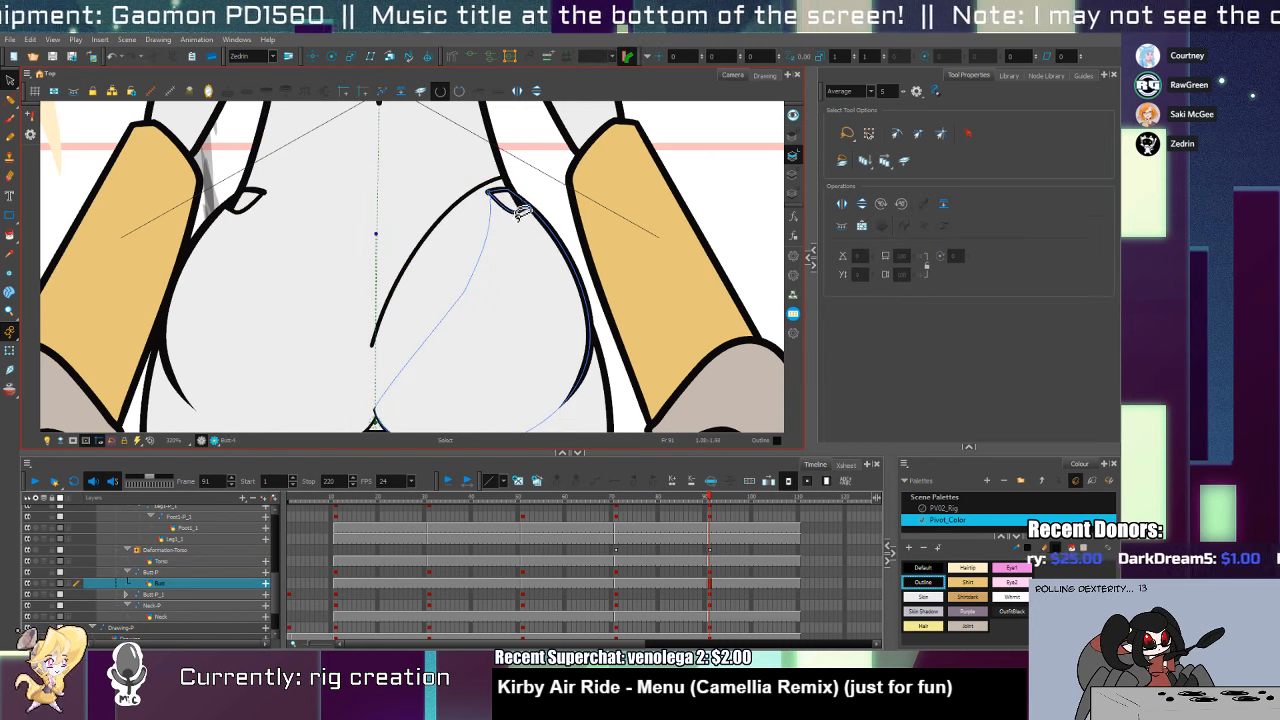
left_click(488, 246)
key("Delete")
left_click_drag(507, 238, 497, 203)
key("alt+v")
key("alt+q")
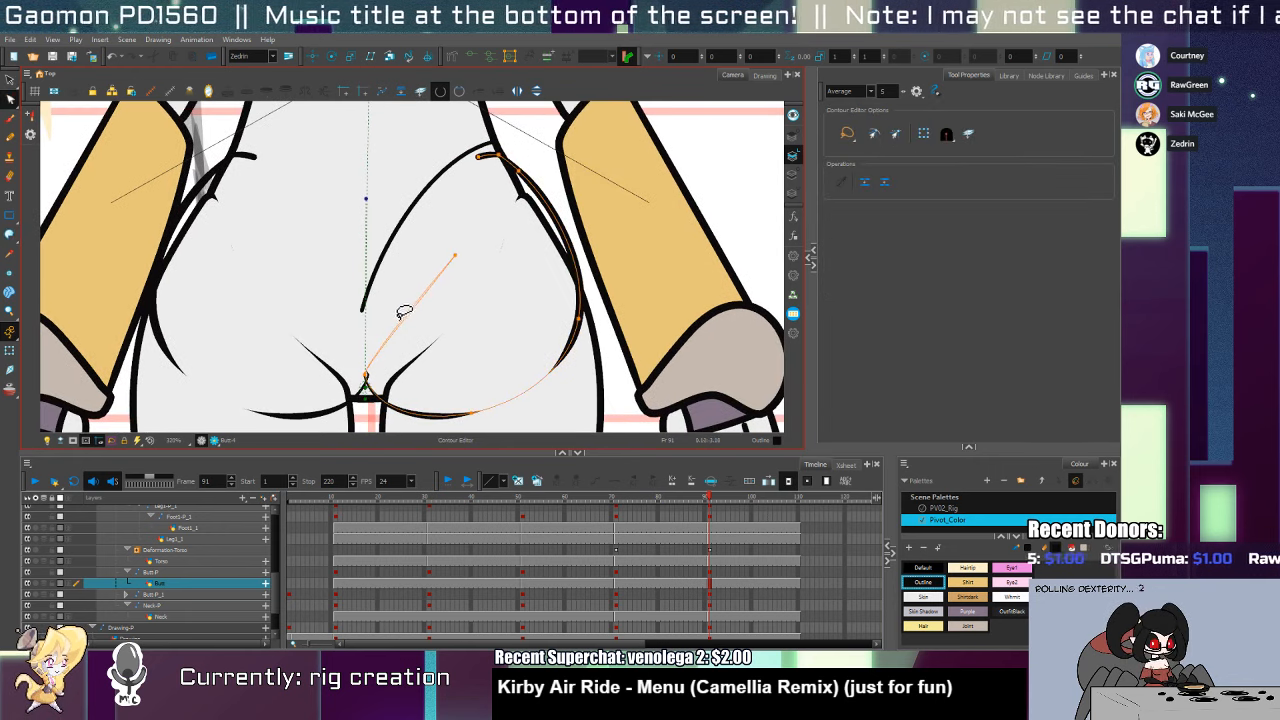
Delete the remaining diagonal inner edge of the back-view buttock down to the tip of the lower buttock line
key("alt+b")
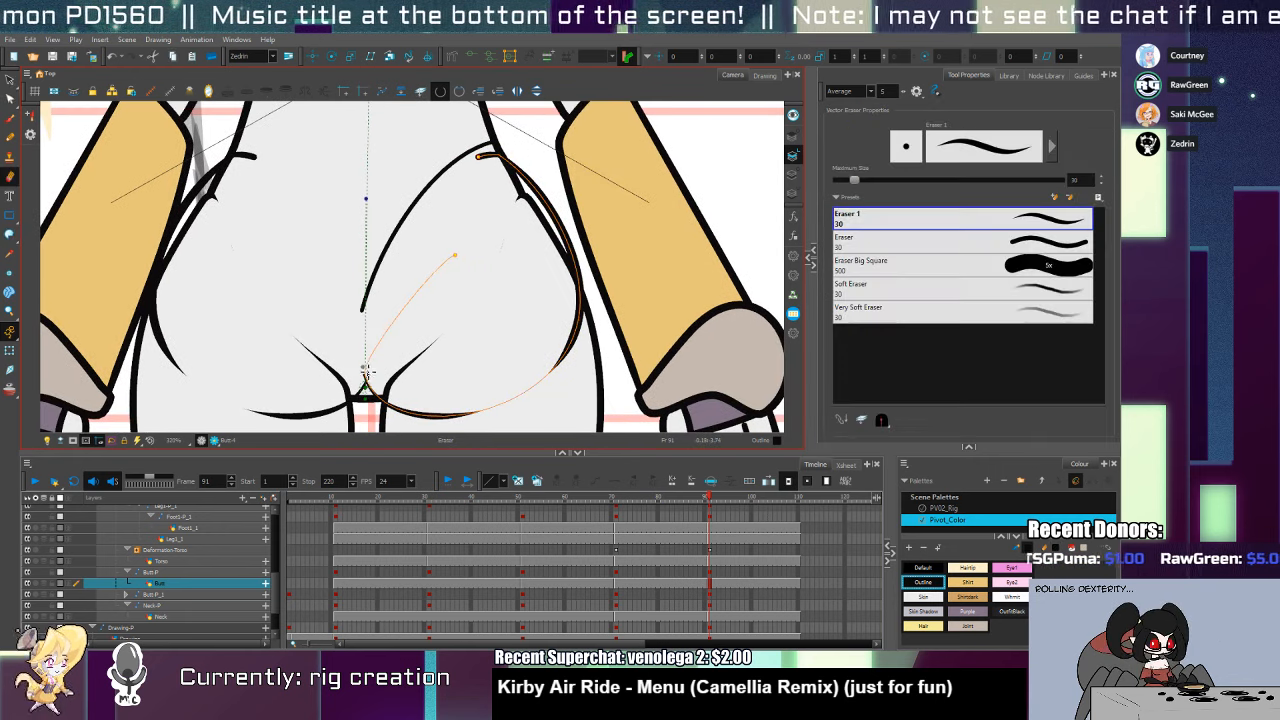
key("alt+s")
key("alt+q")
scroll(370, 388, "up", 3)
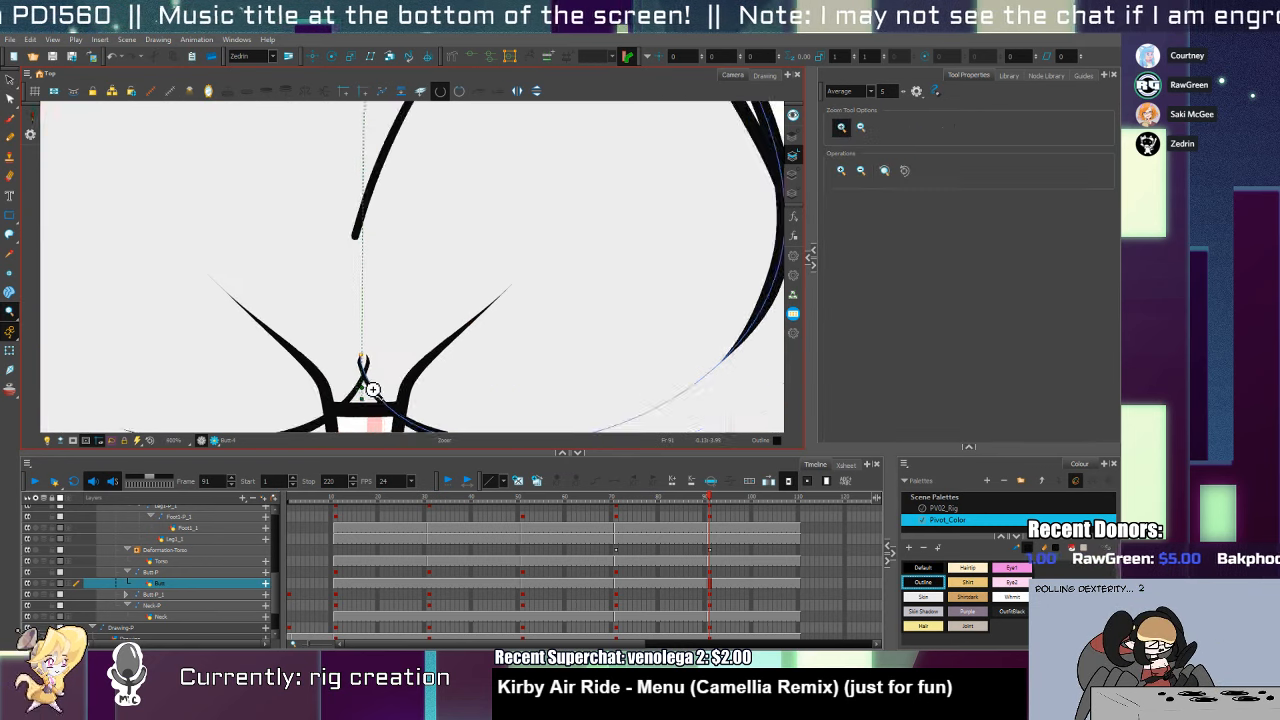
mouse_move(407, 368)
left_mouse_down()
mouse_move(385, 266)
mouse_move(330, 264)
mouse_move(350, 264)
left_mouse_up()
key("alt+w")
key("Delete")
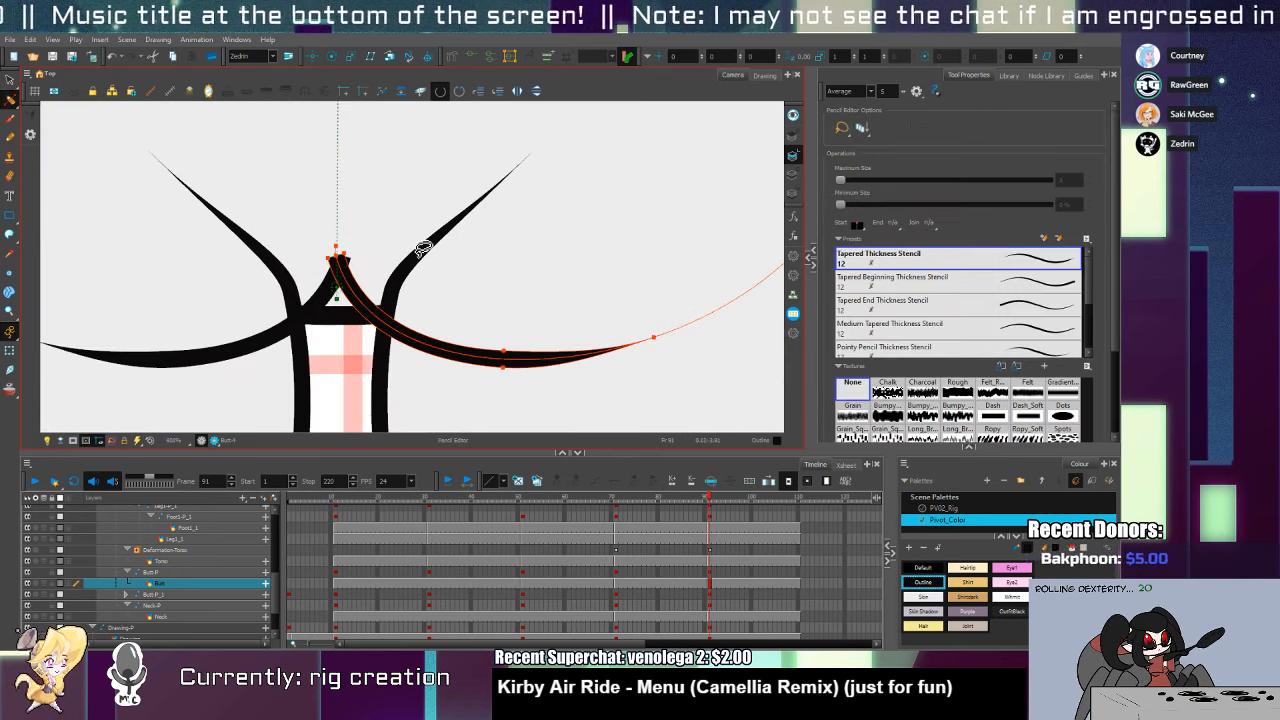
Round the inner tip of the lower buttock line and align its end point at the cleft
key("alt+s")
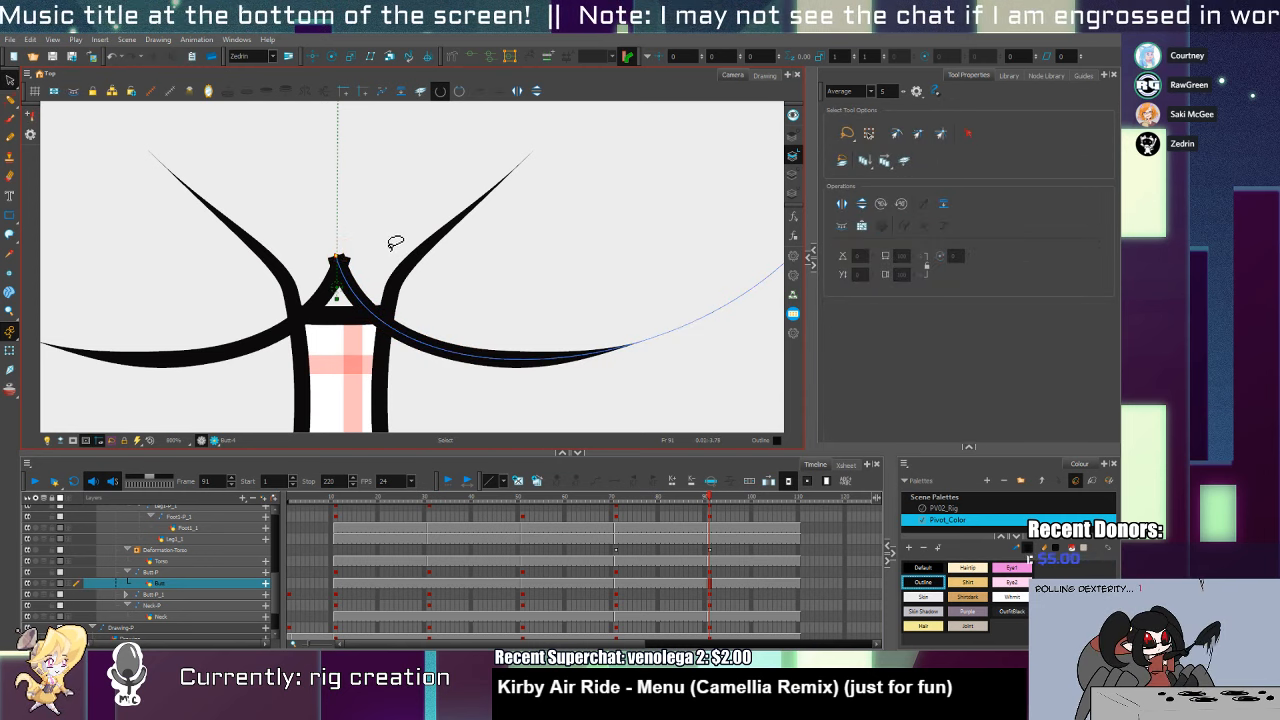
key("alt+shift+q")
key("alt+s")
left_click(350, 292)
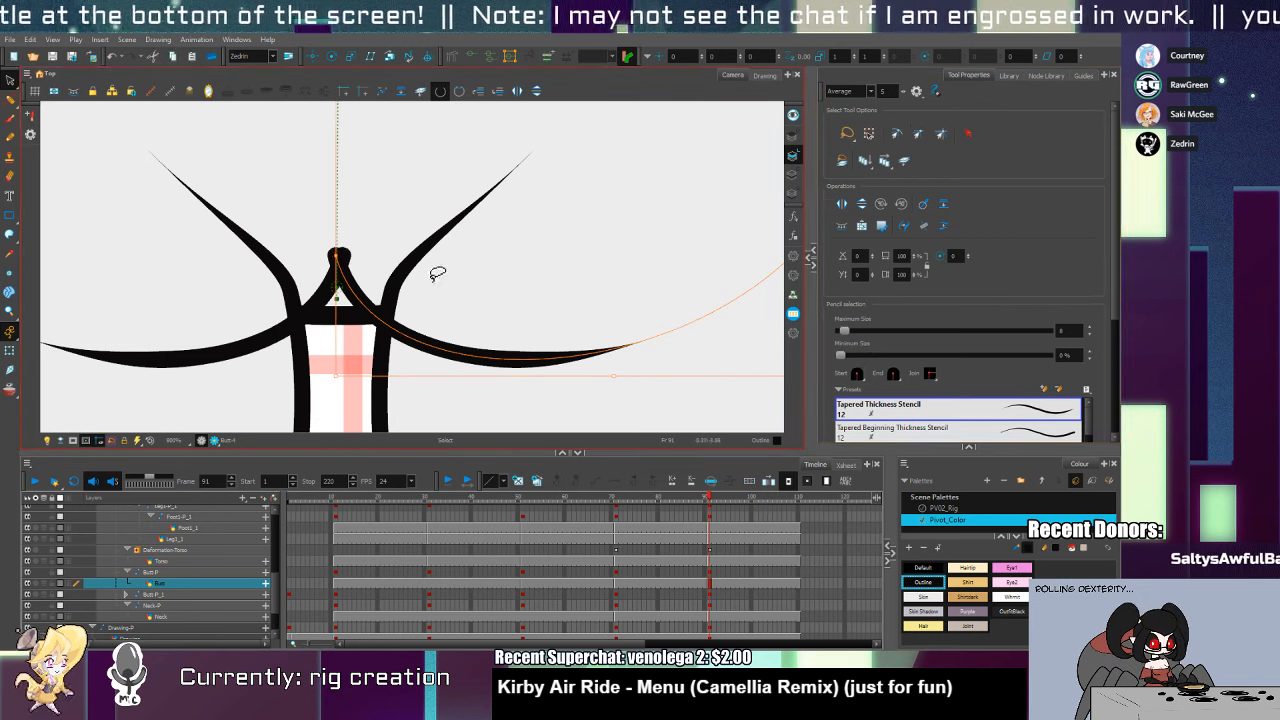
key("alt+q")
key("alt+shift+q")
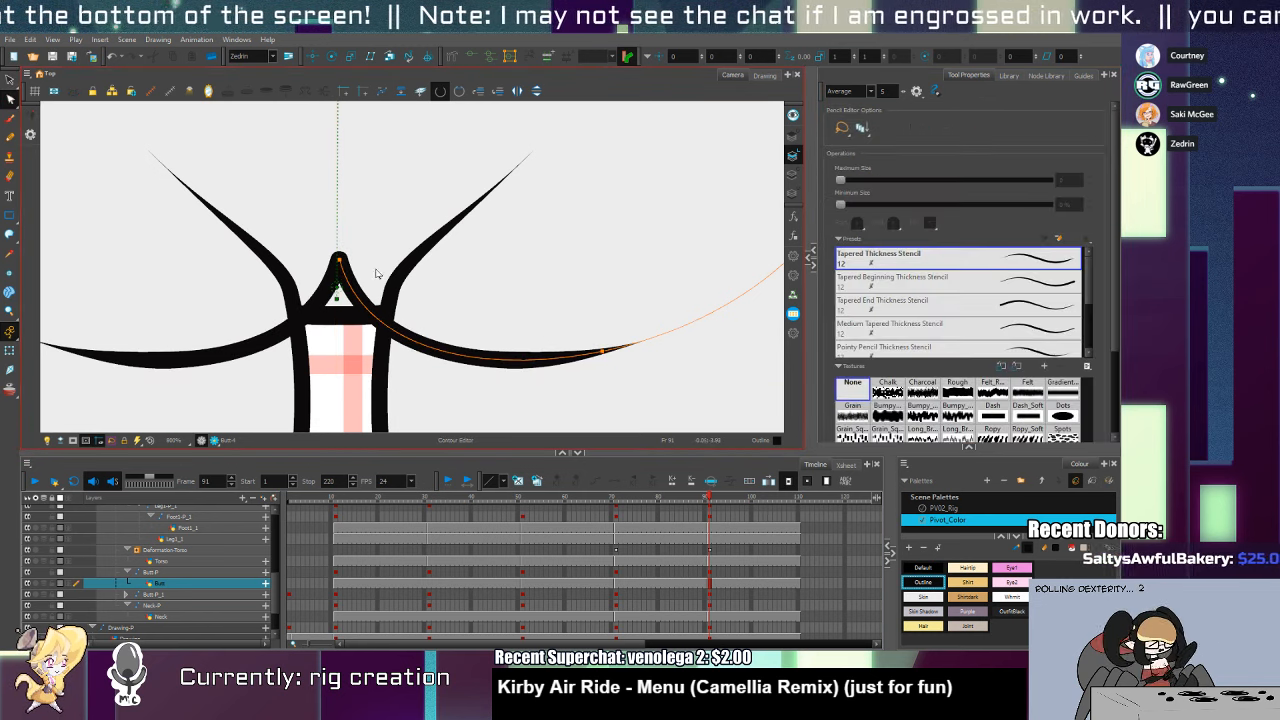
Draw a short vertical cleft line on the buttock drawing from the torso curve's lower end to the lower buttock line
key("alt+z")
scroll(520, 311, "down", 3)
left_click_drag(484, 277, 442, 341)
left_click(396, 339)
key("alt+/")
left_click_drag(388, 246, 394, 387)
key("ctrl+z")
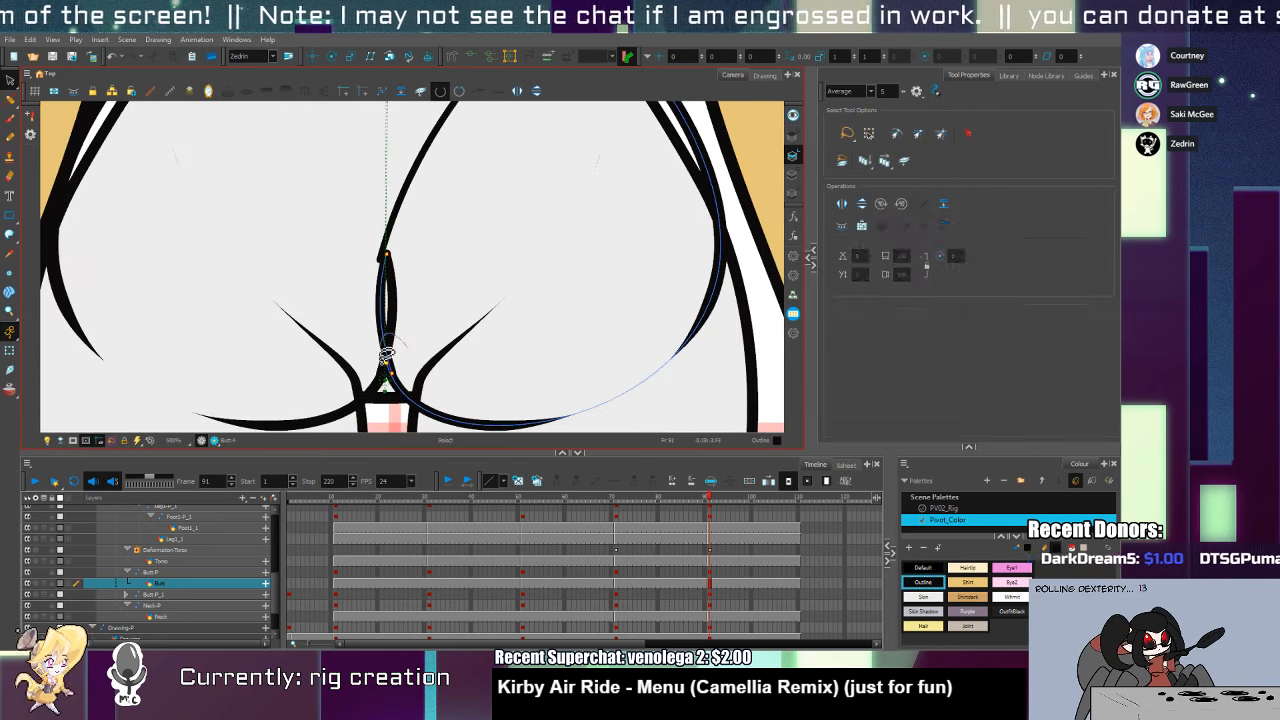
Adjust the points where the cleft line meets the lower buttock line with the Contour Editor
key("alt+s")
key("alt+q")
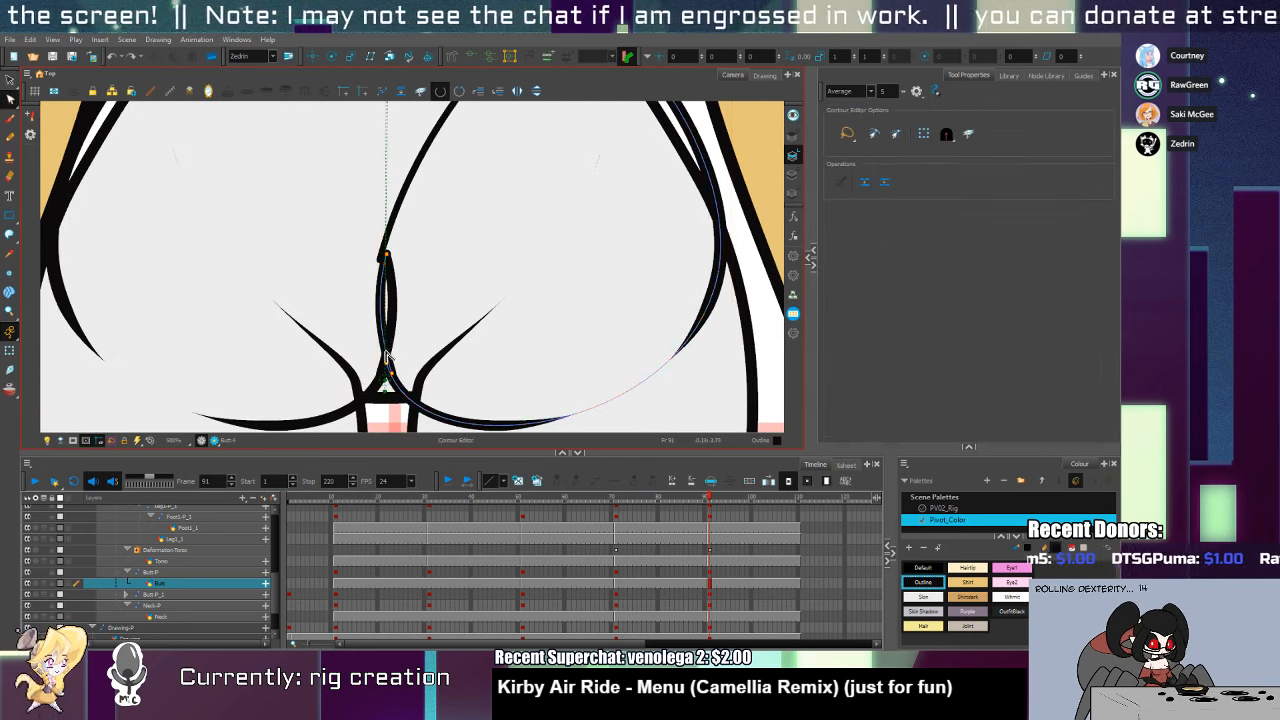
left_click_drag(392, 355, 409, 400)
key("alt+s")
left_click(412, 388)
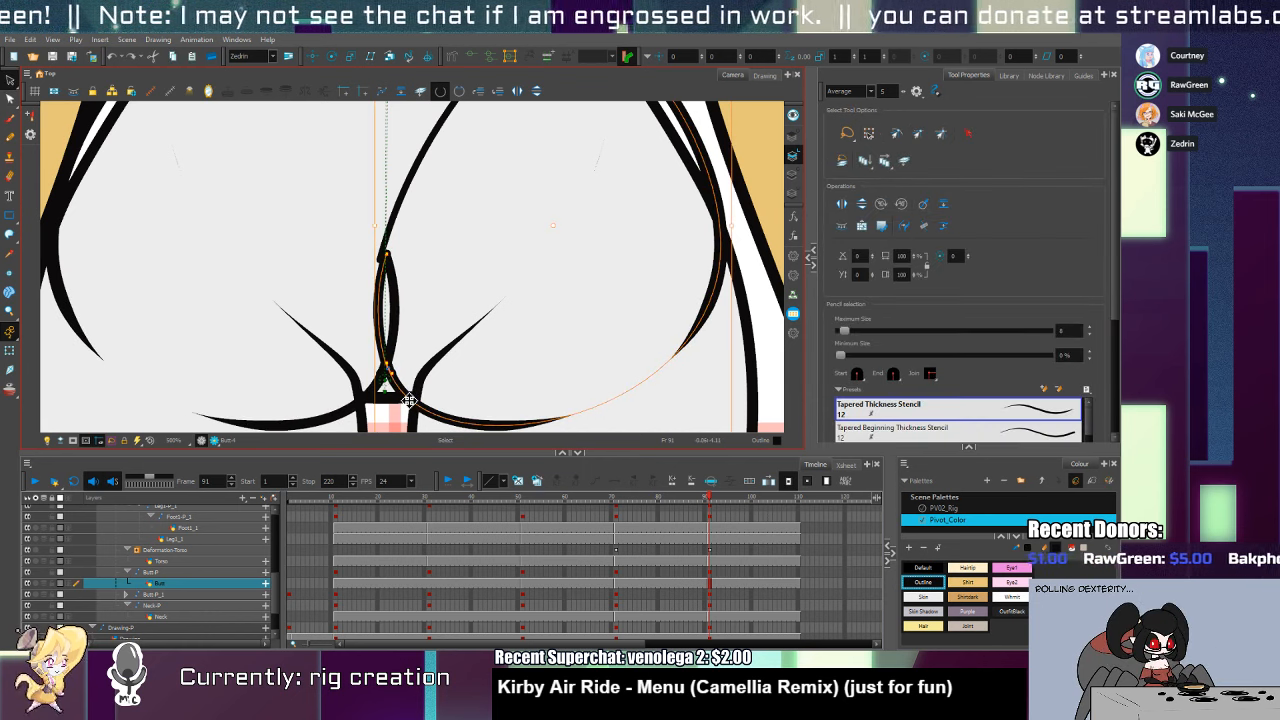
key("alt+q")
key("alt+s")
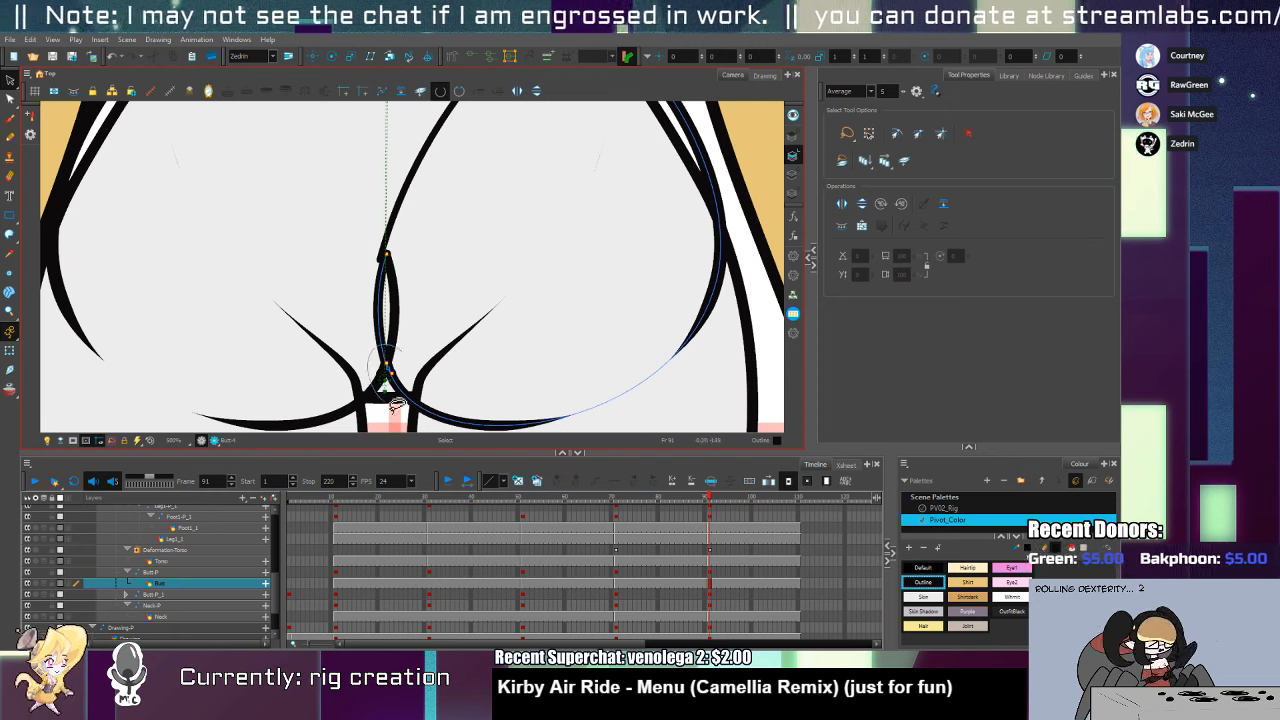
Reshape the bowed cleft line of the buttock drawing with the Contour Editor so both sides close up along the centre axis
key("alt+q")
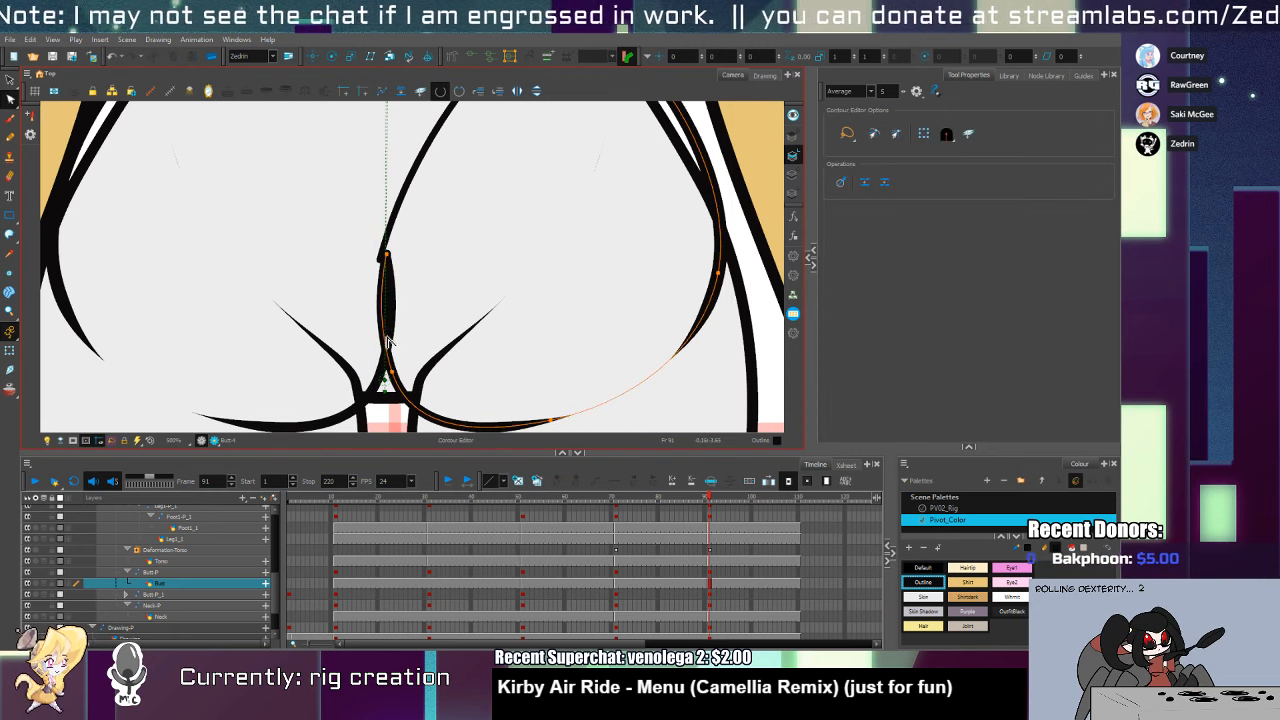
left_click_drag(388, 339, 392, 342)
key("ctrl+z")
key("ctrl+shift+z")
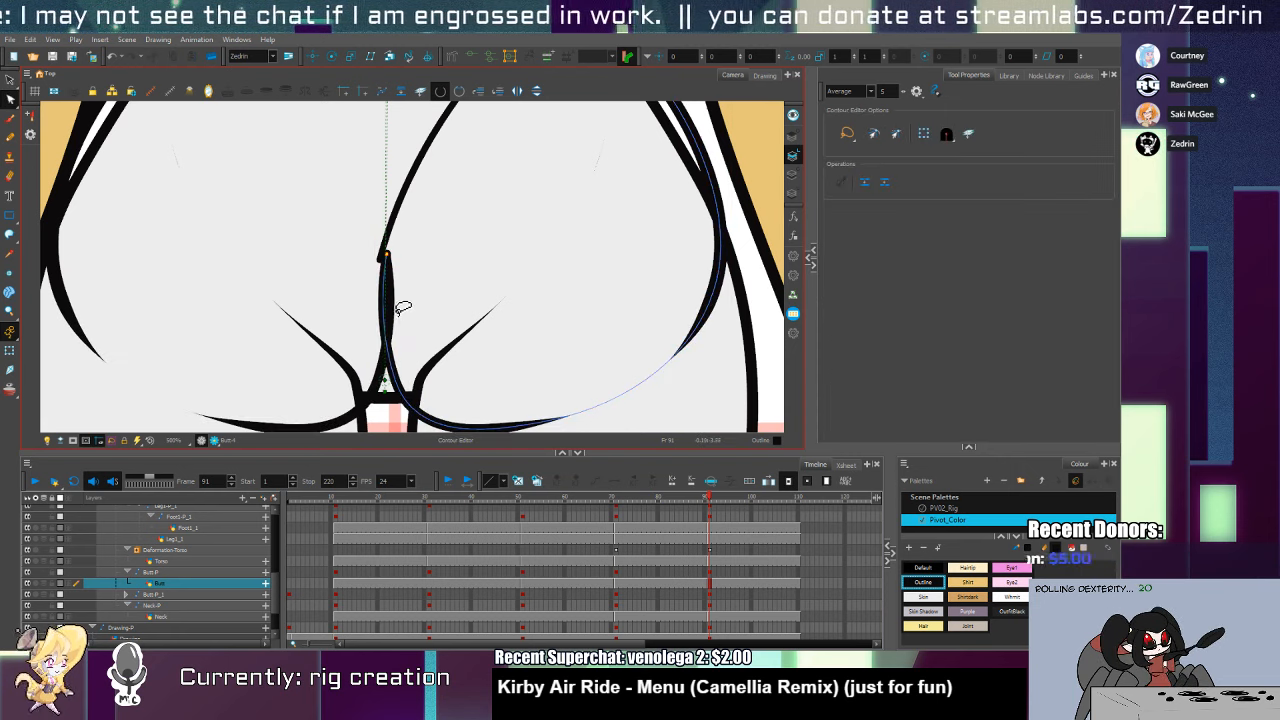
left_click(385, 263)
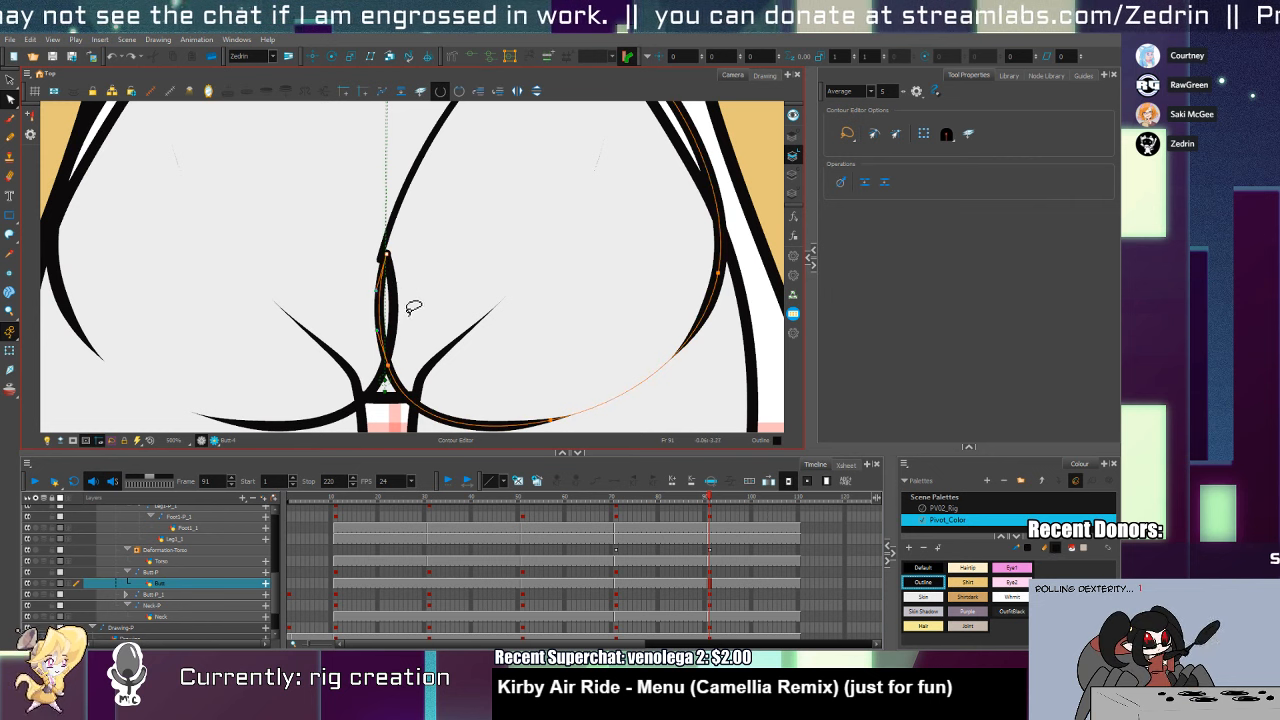
key("alt+s")
mouse_move(429, 408)
left_mouse_down()
mouse_move(405, 327)
mouse_move(426, 385)
left_mouse_up()
key("alt+q")
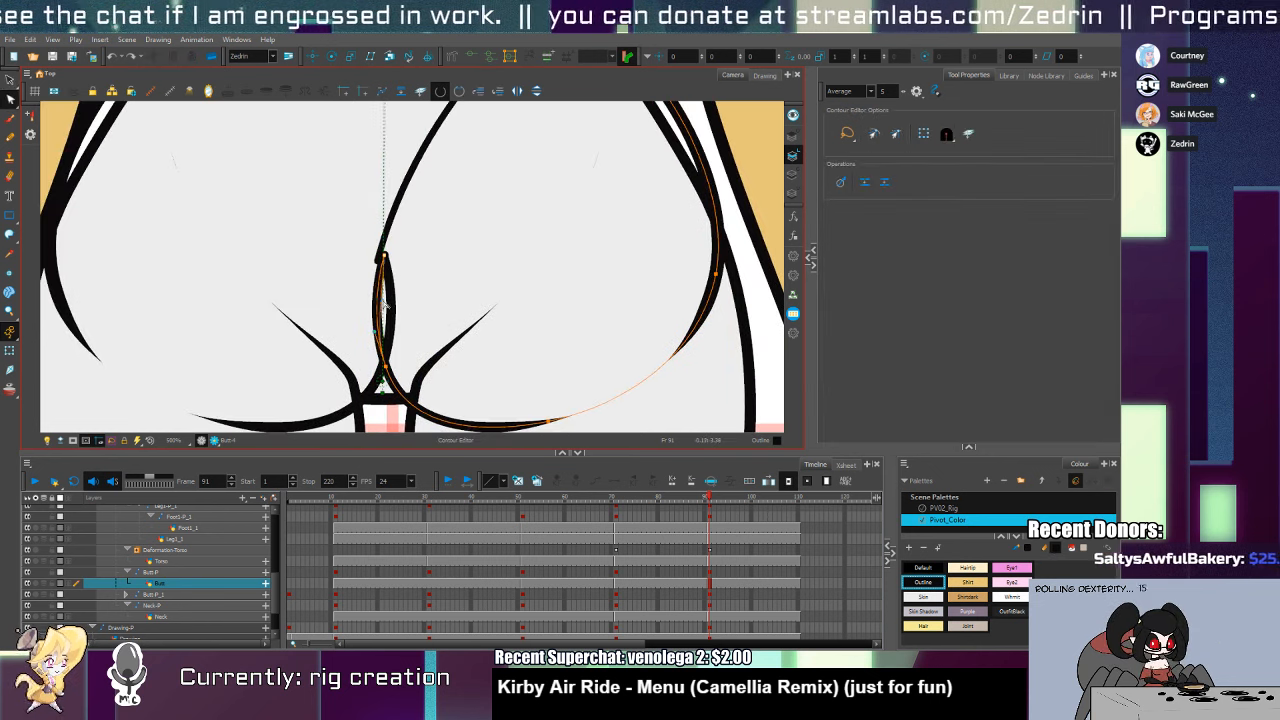
left_click_drag(381, 300, 394, 378)
left_click(414, 391)
mouse_move(415, 330)
left_mouse_down()
mouse_move(398, 433)
mouse_move(394, 322)
mouse_move(391, 358)
left_mouse_up()
Close the buttock shape with an invisible stroke from its upper inner end to the cleft, curved alongside the torso curve
key("alt+w")
mouse_move(364, 306)
left_mouse_down()
mouse_move(391, 303)
mouse_move(393, 258)
mouse_move(370, 314)
mouse_move(554, 134)
mouse_move(652, 130)
left_mouse_up()
key("alt+v")
left_click_drag(500, 209, 479, 274)
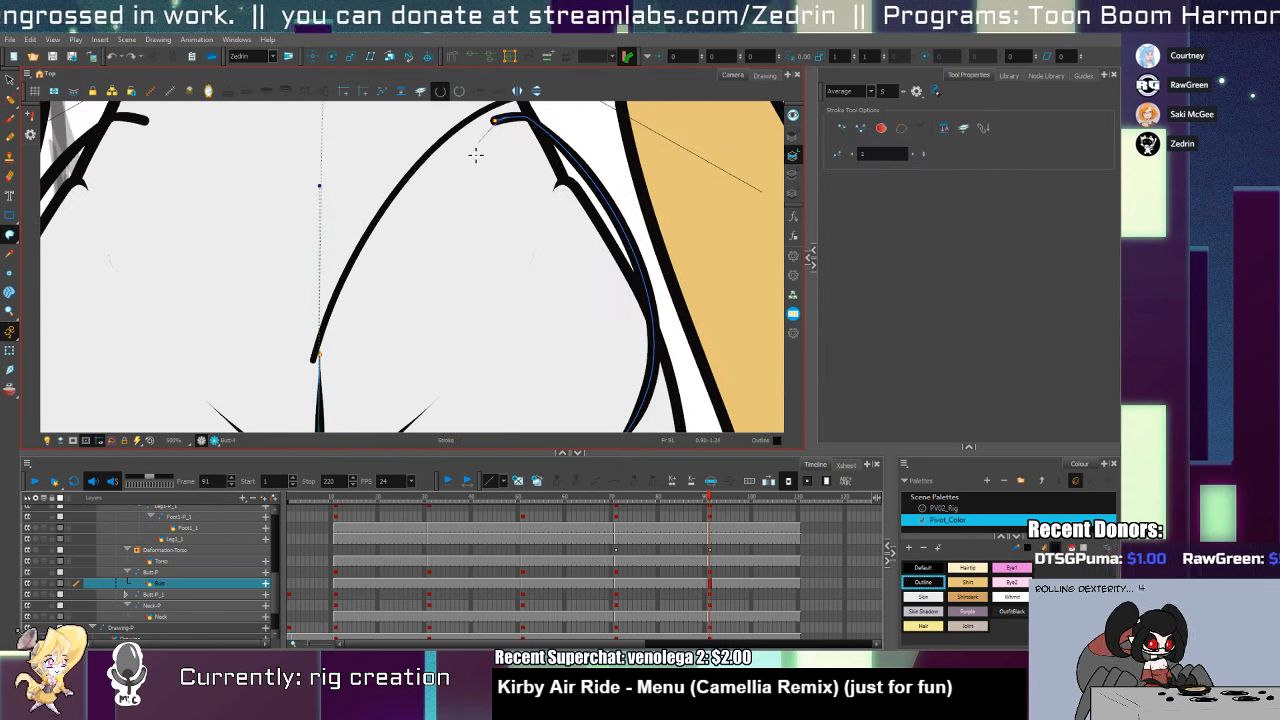
key("alt+s")
left_click_drag(471, 152, 309, 422)
key("alt+s")
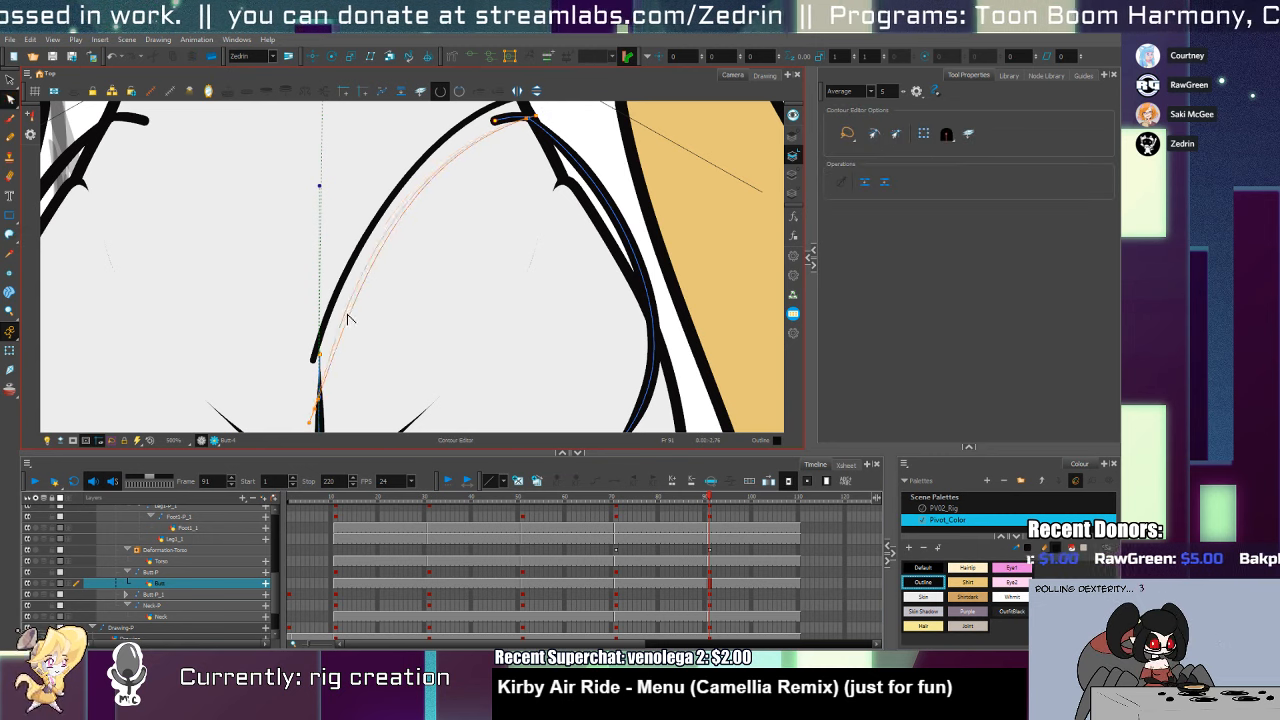
key("alt+i")
Pick the Skin colour and fill the closed buttock shape with it
key("alt+d")
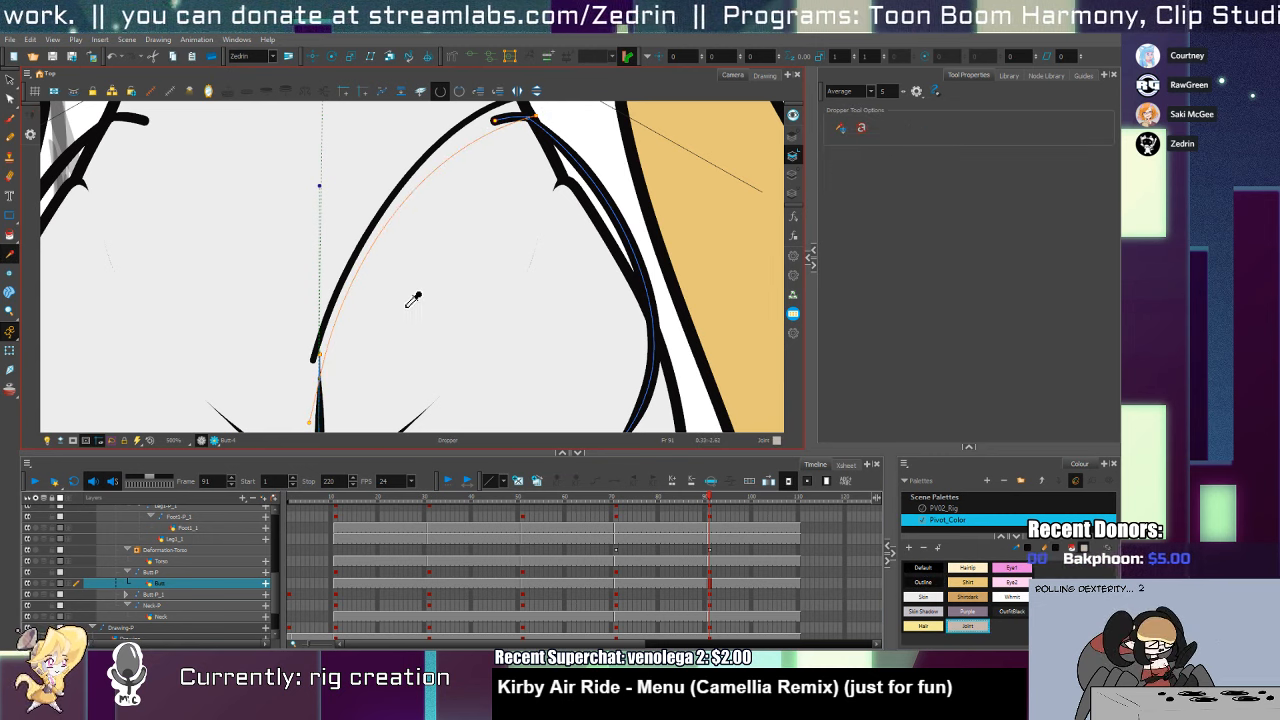
left_click(413, 300)
key("alt+p")
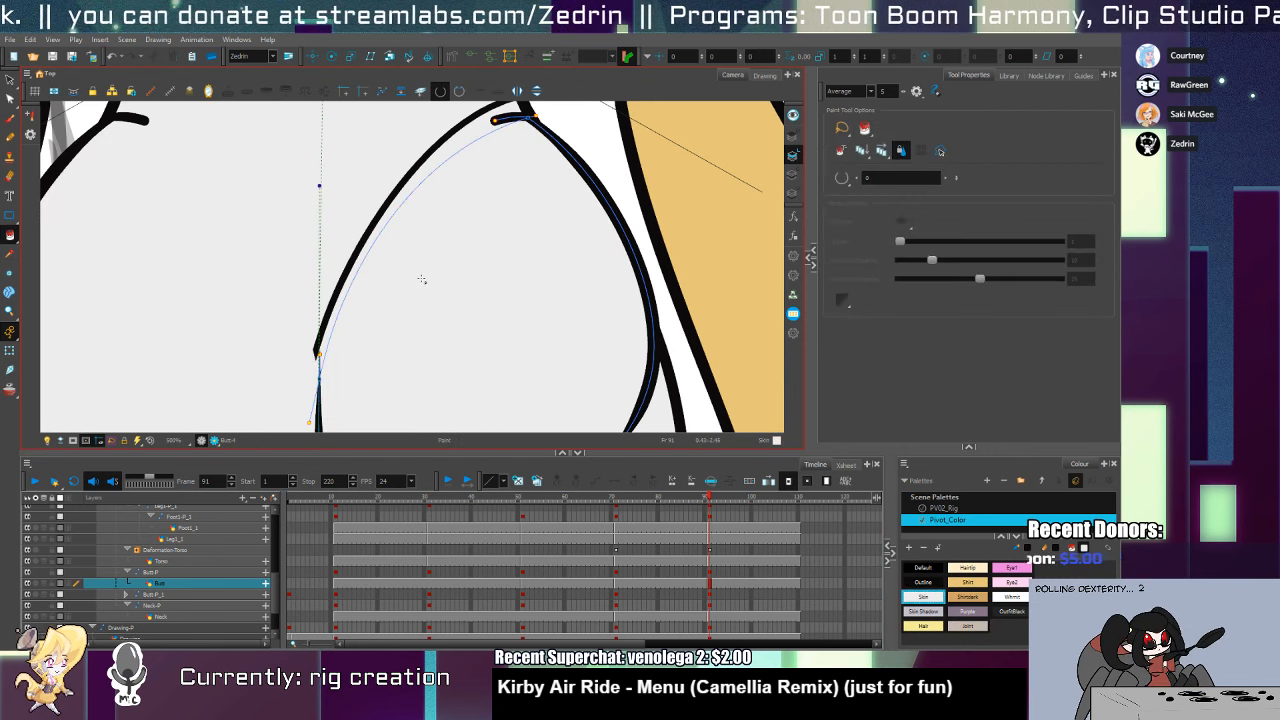
mouse_move(416, 261)
left_mouse_down()
mouse_move(423, 311)
mouse_move(449, 234)
mouse_move(419, 205)
left_mouse_up()
Resize the curve in the torso drawing so its upper end meets the waist corner and its lower end meets the cleft
key("alt+s")
left_click(428, 223)
left_click(398, 213)
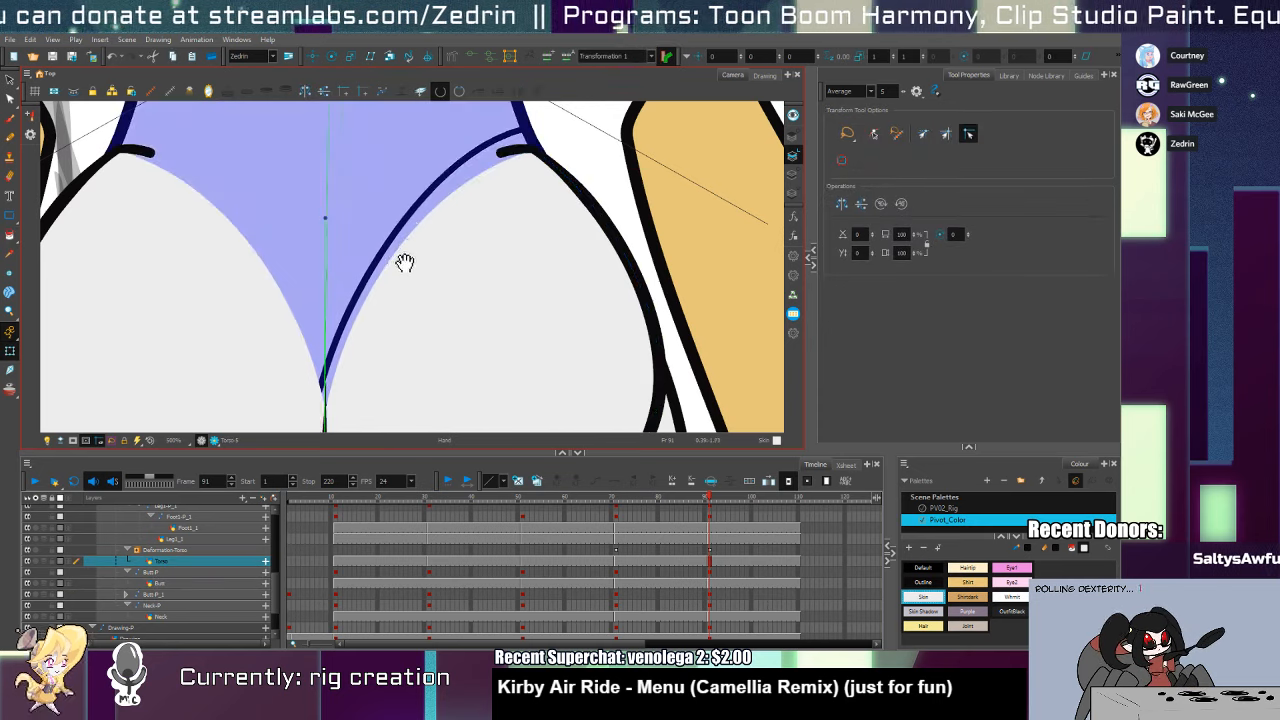
left_click_drag(406, 263, 415, 235)
key("Escape")
left_click_drag(594, 115, 594, 171)
left_click(510, 172)
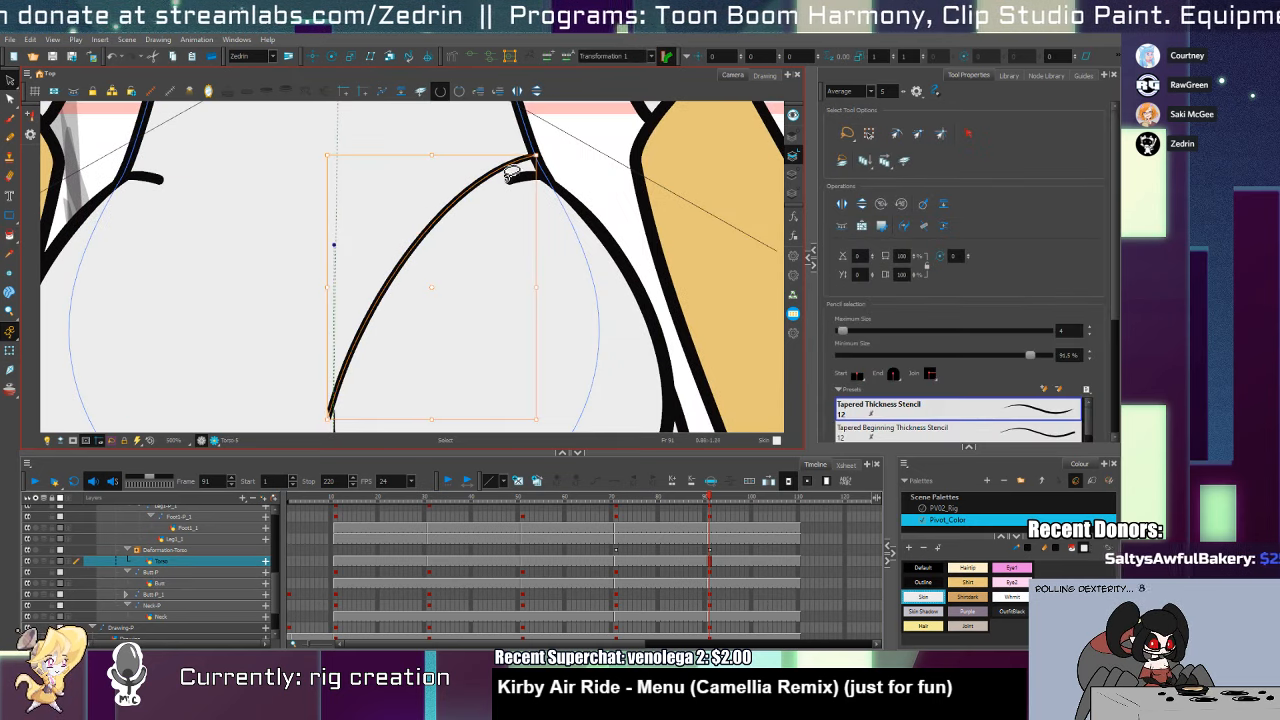
key("ctrl+v")
key("ctrl+z")
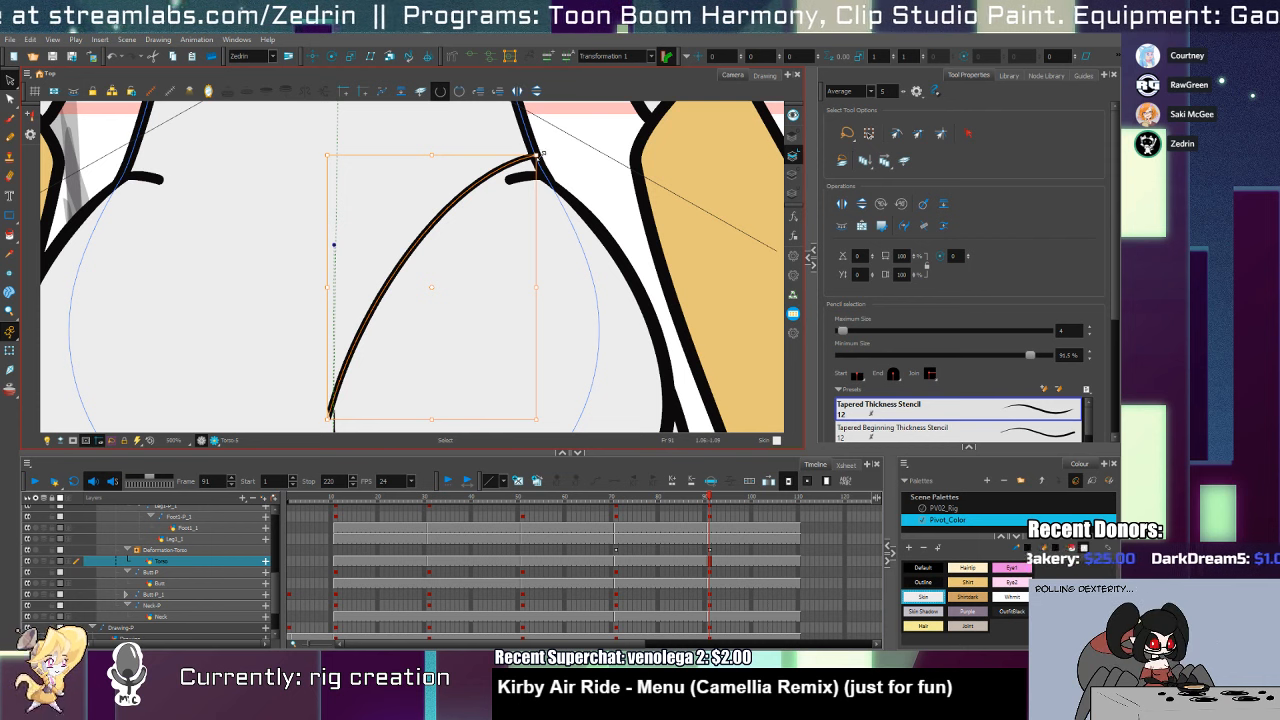
left_click(470, 187)
left_click(466, 172)
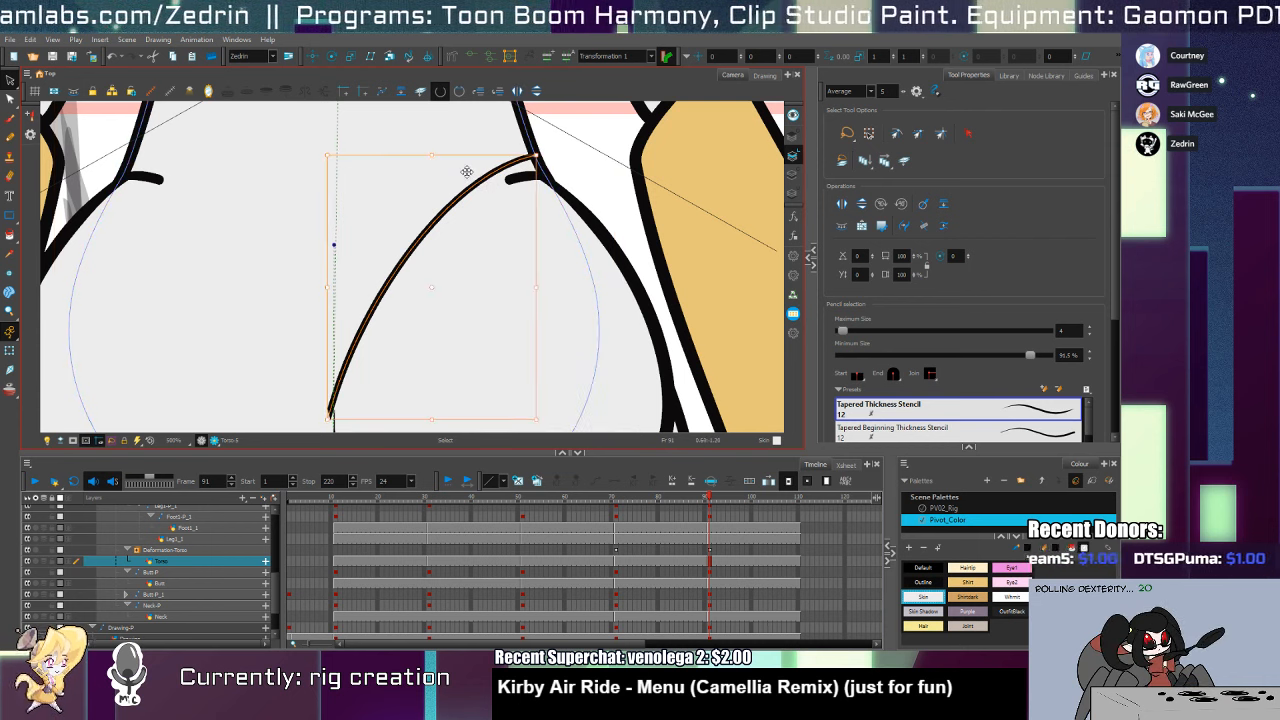
left_click_drag(535, 157, 542, 171)
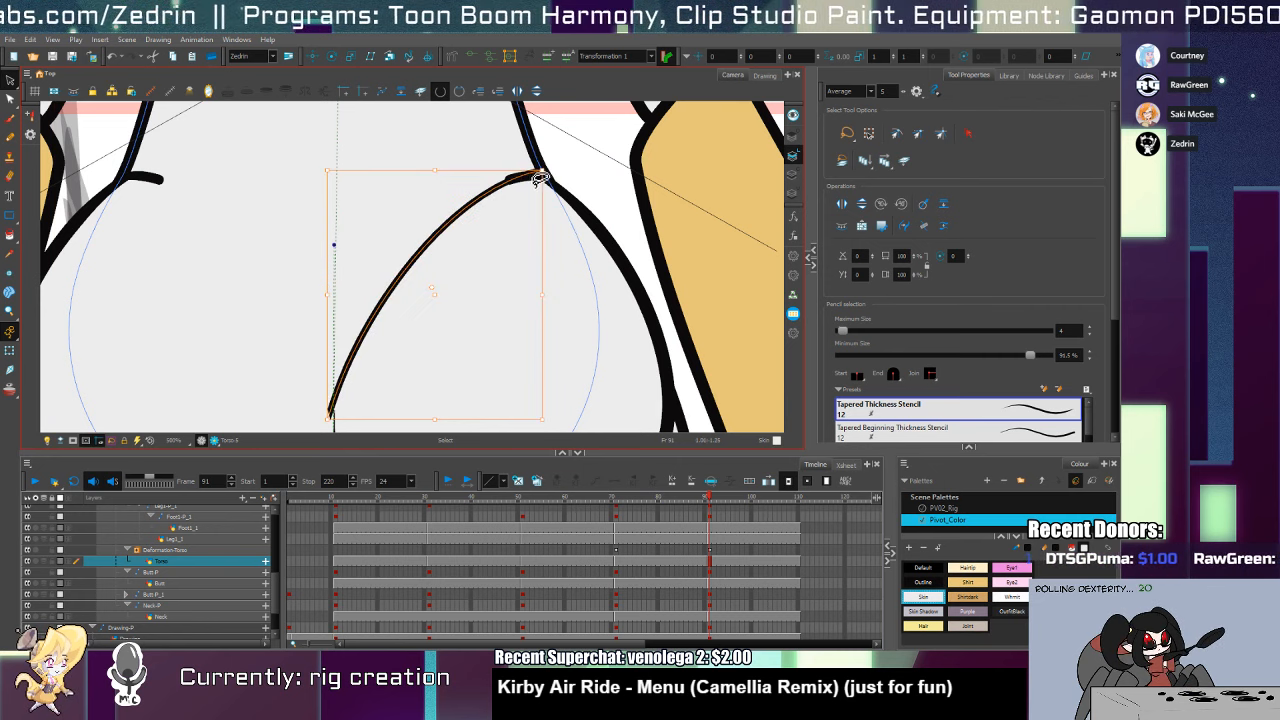
key("space")
left_click_drag(472, 243, 497, 189)
left_click_drag(357, 366, 360, 365)
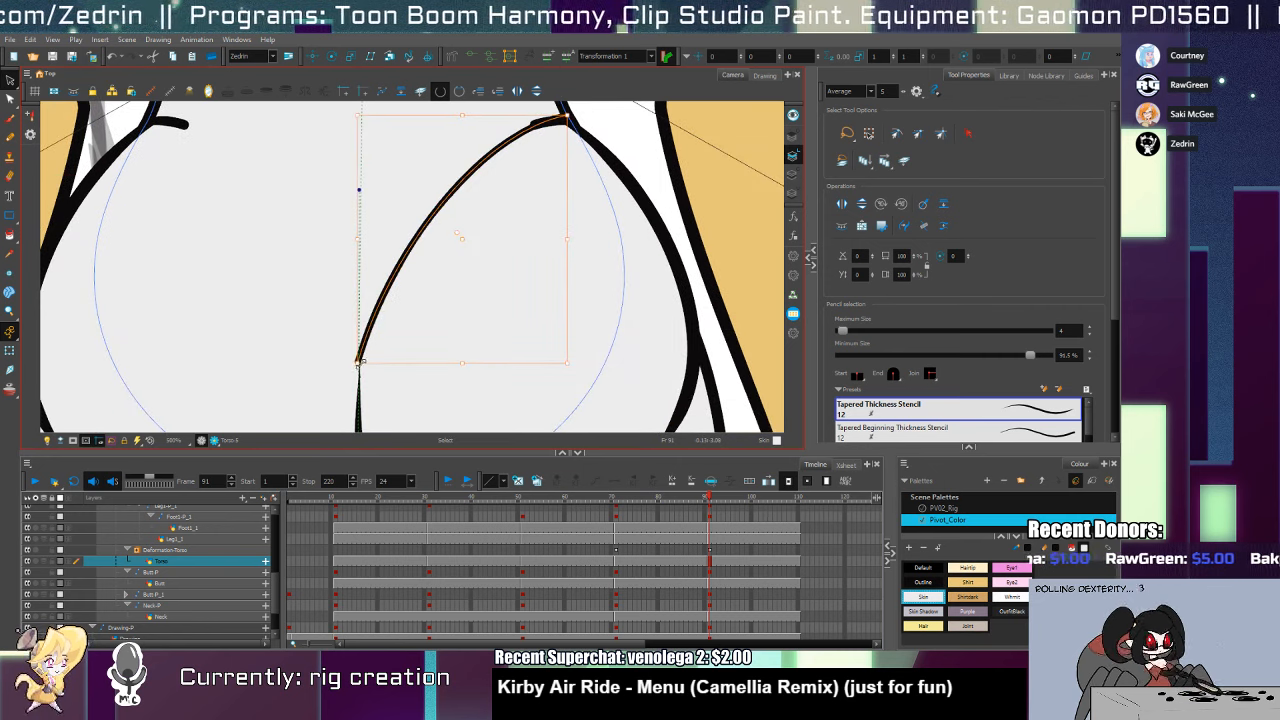
Place a horizontally flipped copy of the torso curve on the opposite side so both curves meet at the cleft
key("space")
left_click_drag(435, 261, 434, 273)
left_click(424, 260)
left_click(423, 259)
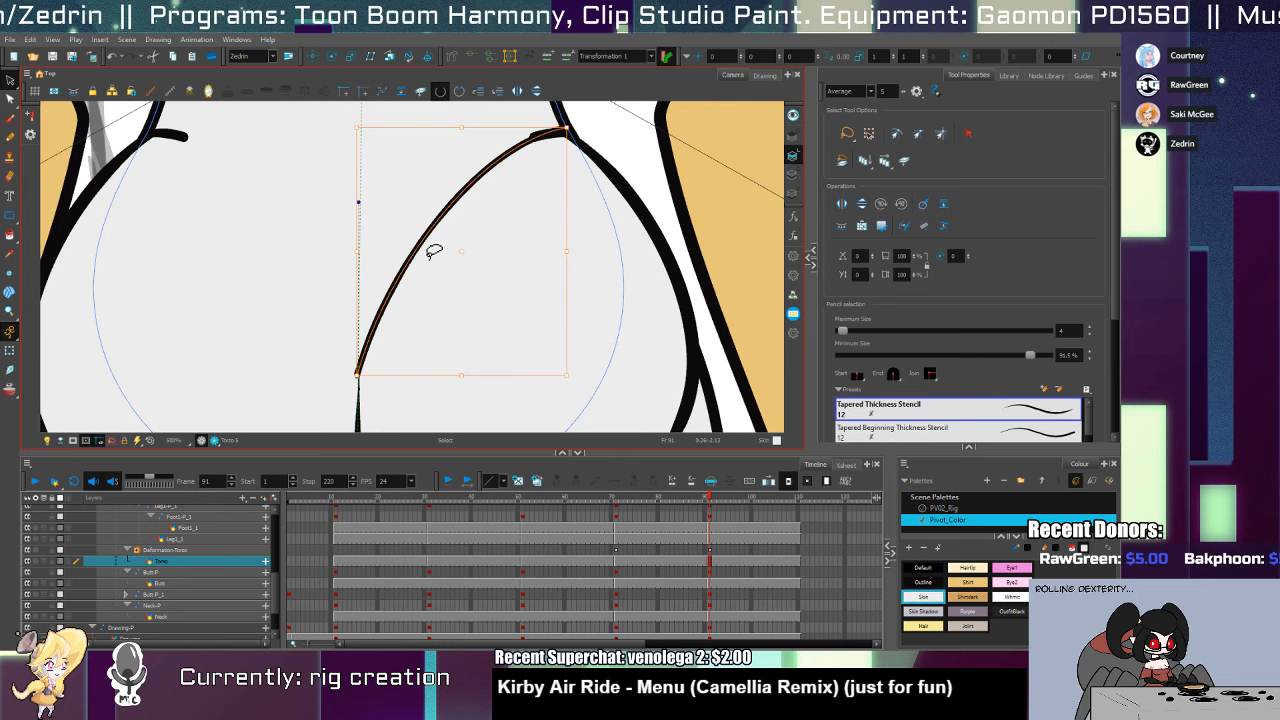
left_click(517, 91)
left_click_drag(481, 215, 276, 234)
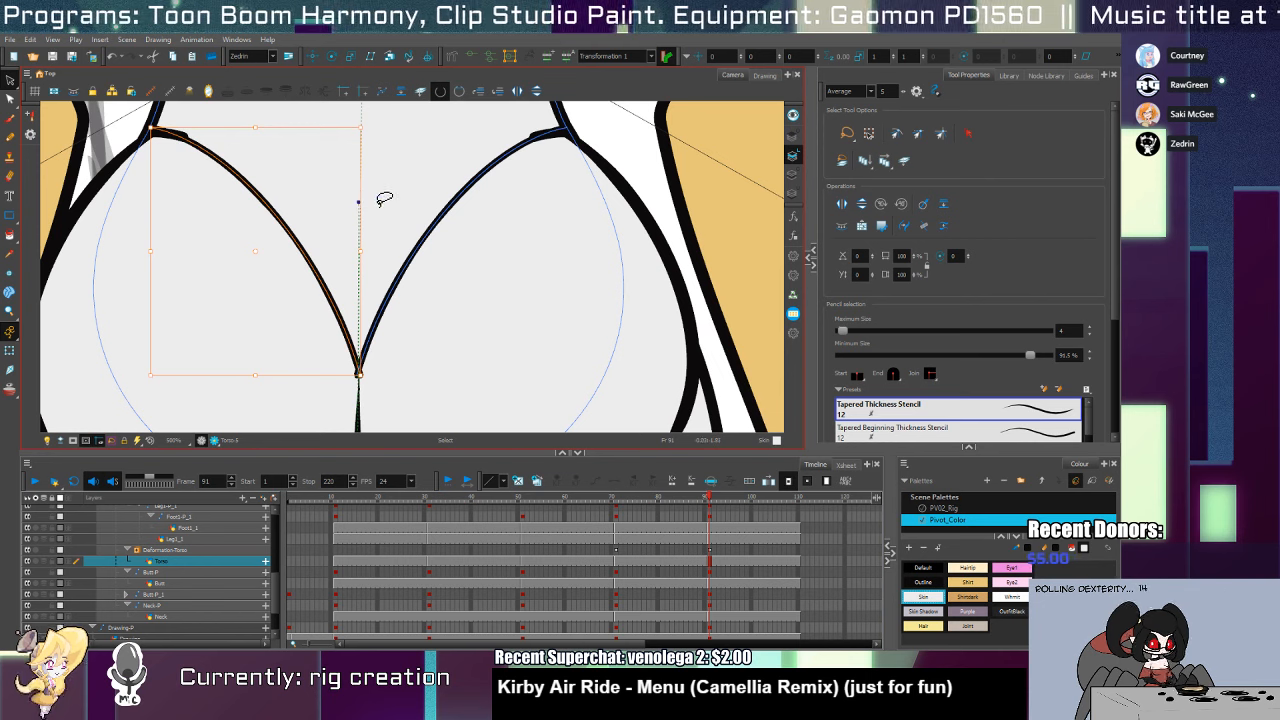
Trim the overlapping tips where the two torso curves meet at the cleft and select both curves
left_click(387, 344, "shift")
left_click(365, 379)
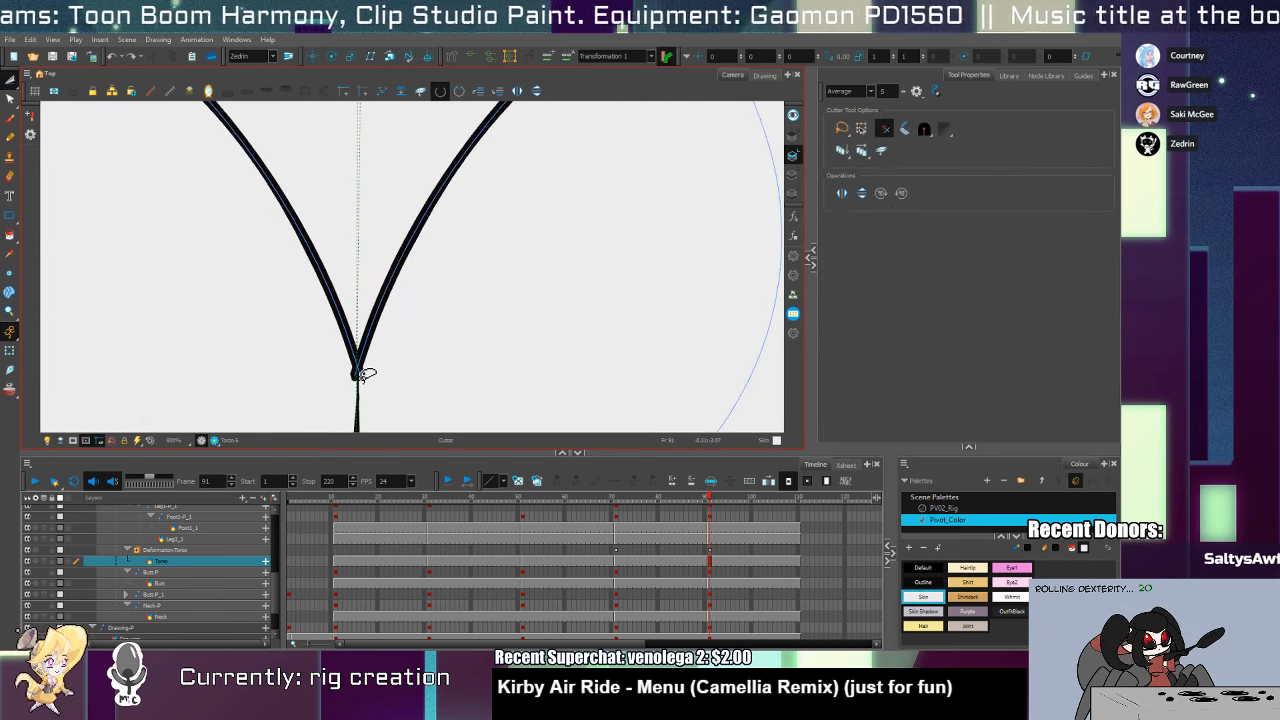
left_click_drag(429, 202, 421, 265)
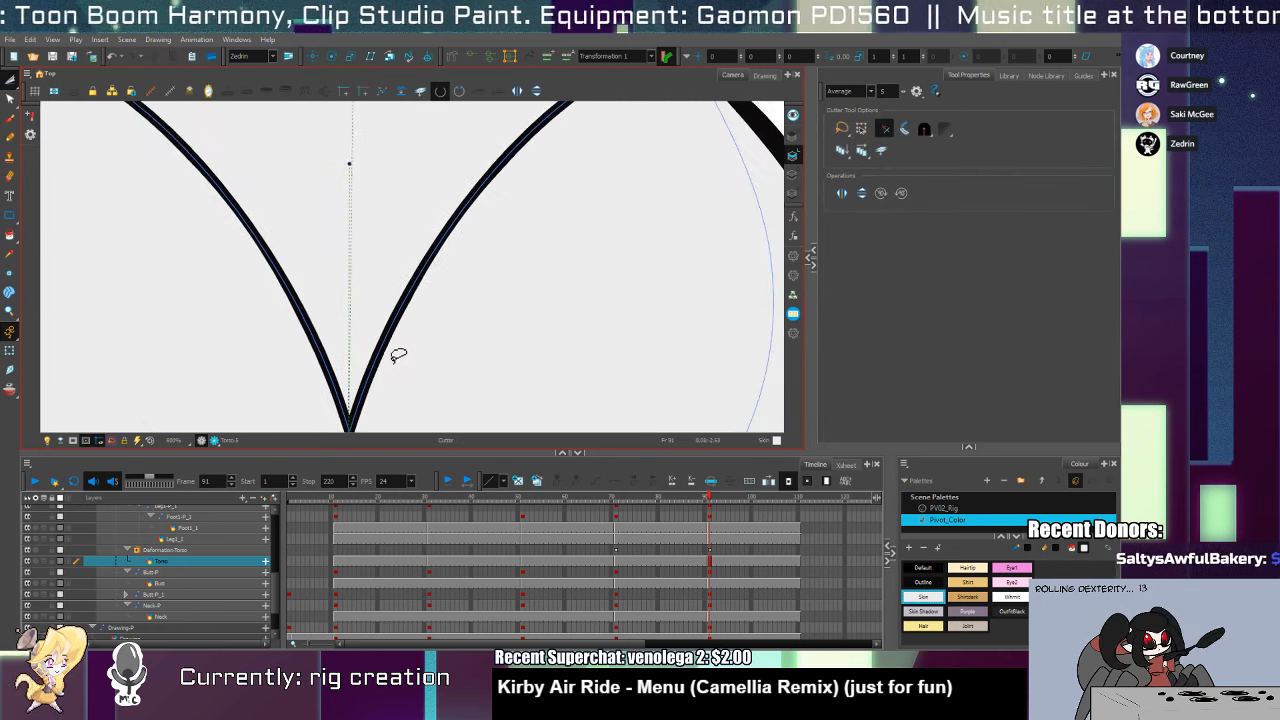
key("alt+s")
mouse_move(411, 360)
left_mouse_down()
mouse_move(310, 415)
mouse_move(335, 420)
left_mouse_up()
key("alt+z")
left_click(429, 321, "alt")
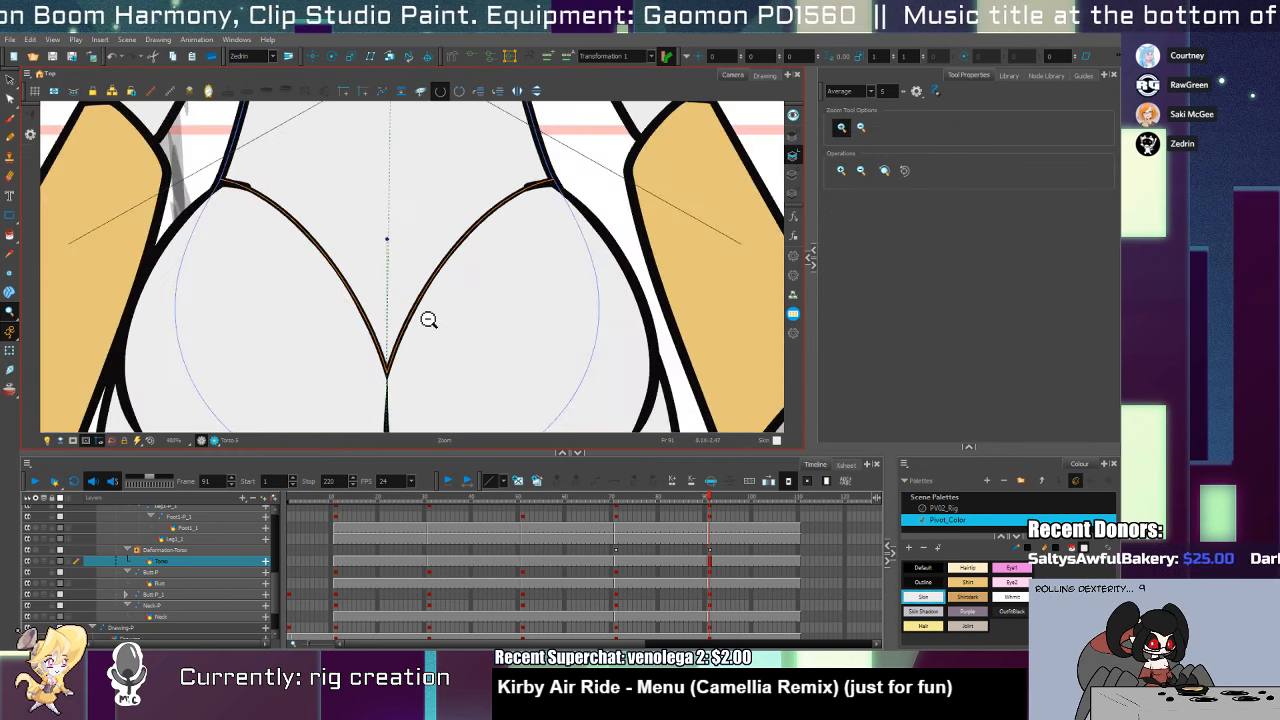
left_click(429, 321, "alt")
left_click(511, 233)
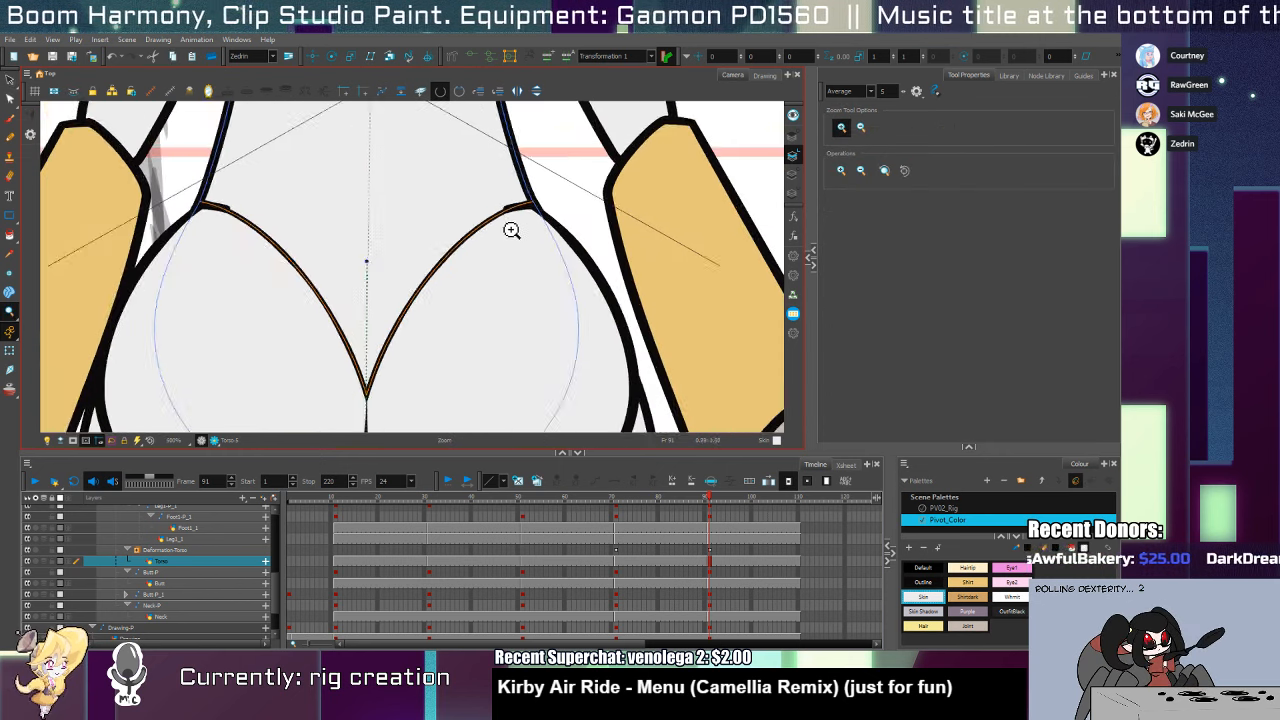
Cut away and delete the short inner stub of the buttock outline at the waist corner
key("alt+s")
left_click(546, 218)
key("Escape")
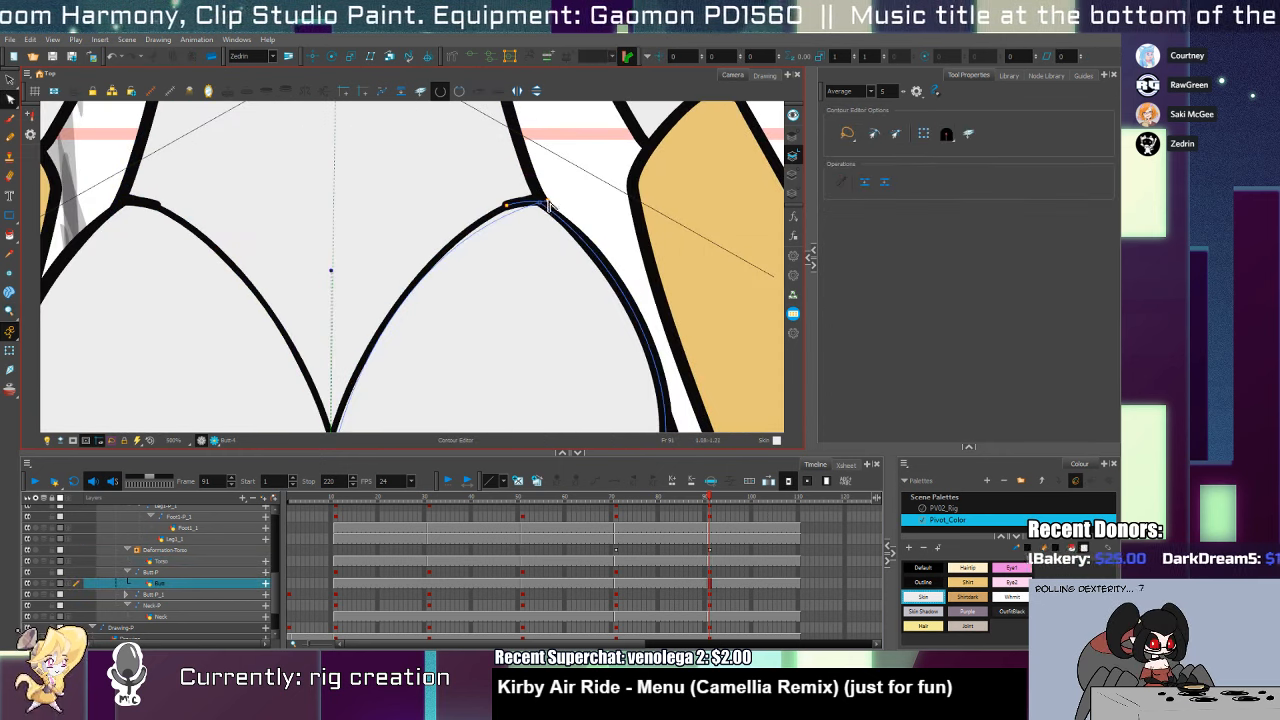
key("alt+t")
left_click_drag(523, 206, 500, 215)
key("Delete")
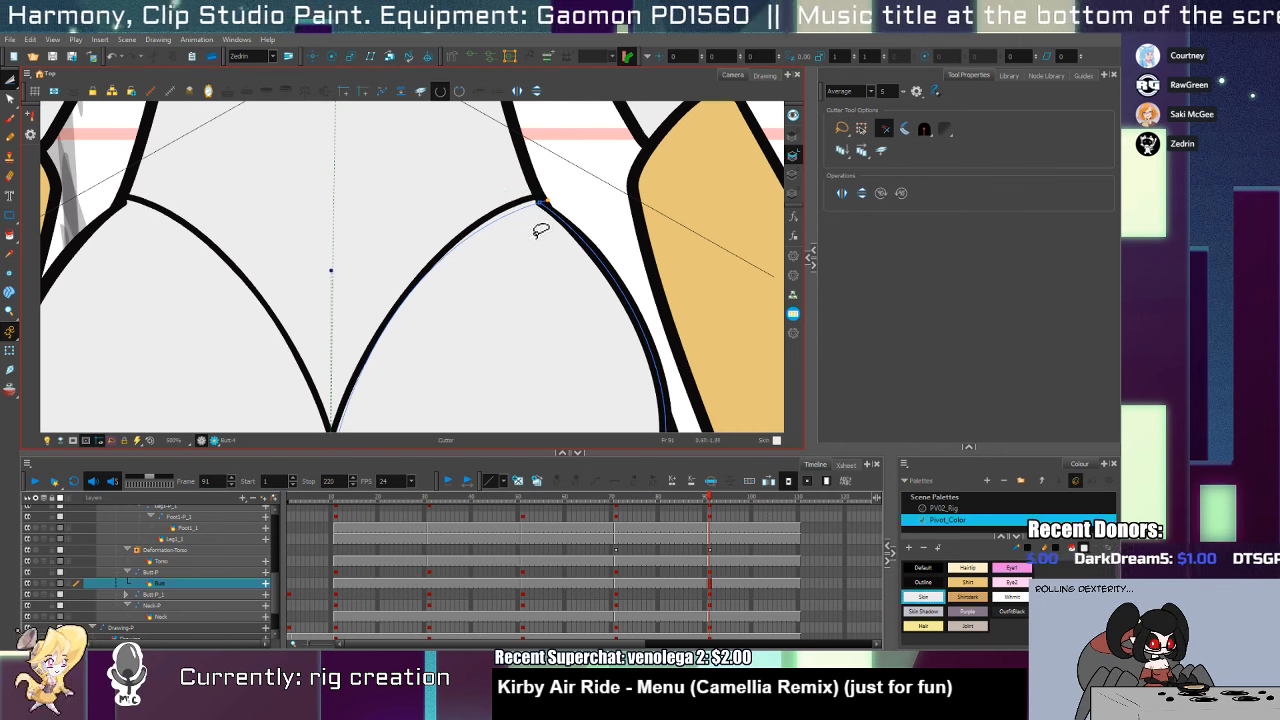
Adjust the top point of the buttock outline at the waist corner with the Contour Editor
mouse_move(431, 286)
left_mouse_down()
mouse_move(437, 234)
mouse_move(410, 270)
left_mouse_up()
key("alt+q")
left_click_drag(553, 175, 529, 189)
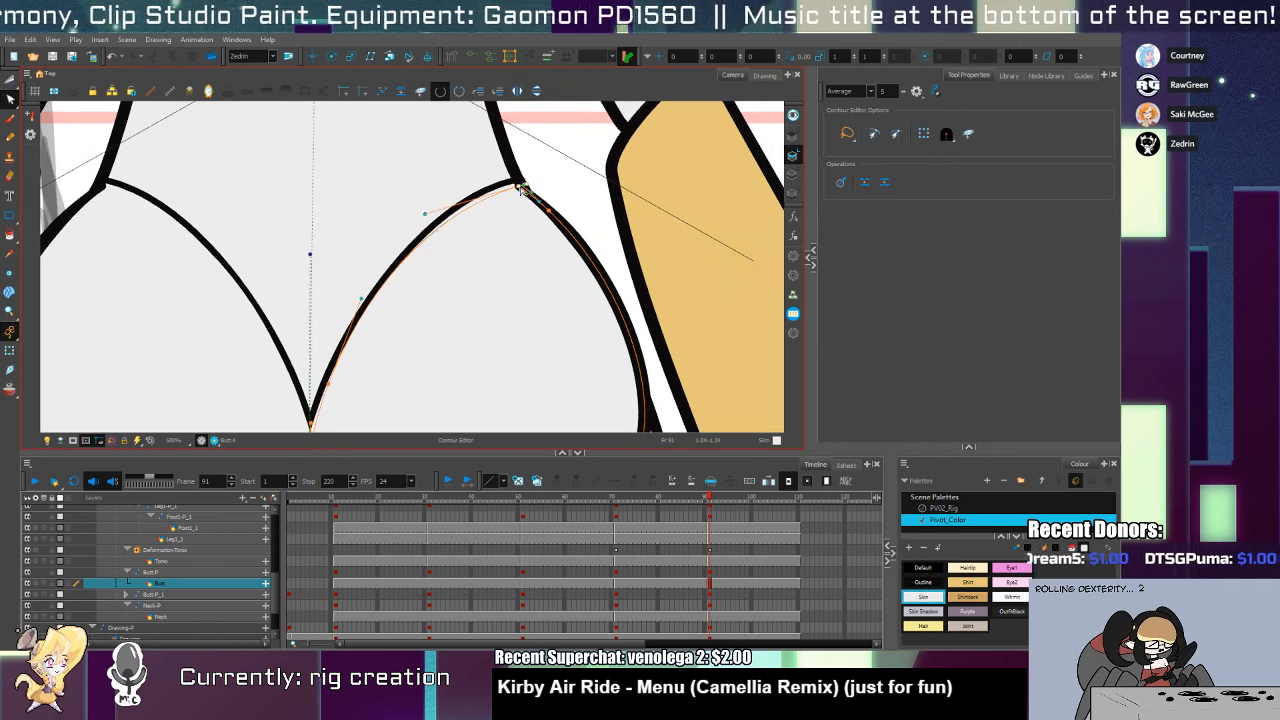
key("alt+t")
left_click_drag(433, 326, 484, 265)
Raise the lower tip of the V-shaped torso curve slightly with the Contour Editor and compare it with the neighbouring frames
key("alt+s")
left_click(392, 298)
left_click(387, 294)
key("alt+q")
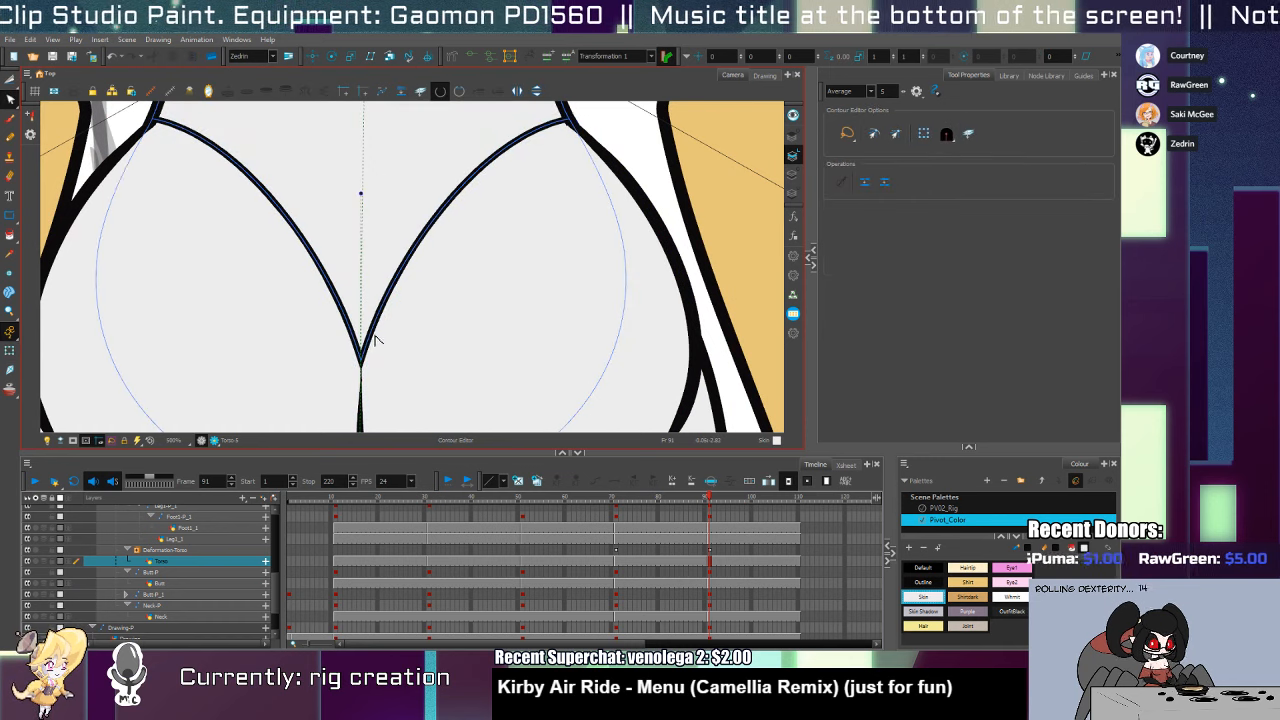
mouse_move(375, 340)
left_mouse_down()
mouse_move(329, 300)
mouse_move(378, 363)
mouse_move(367, 348)
left_mouse_up()
key("alt+slash")
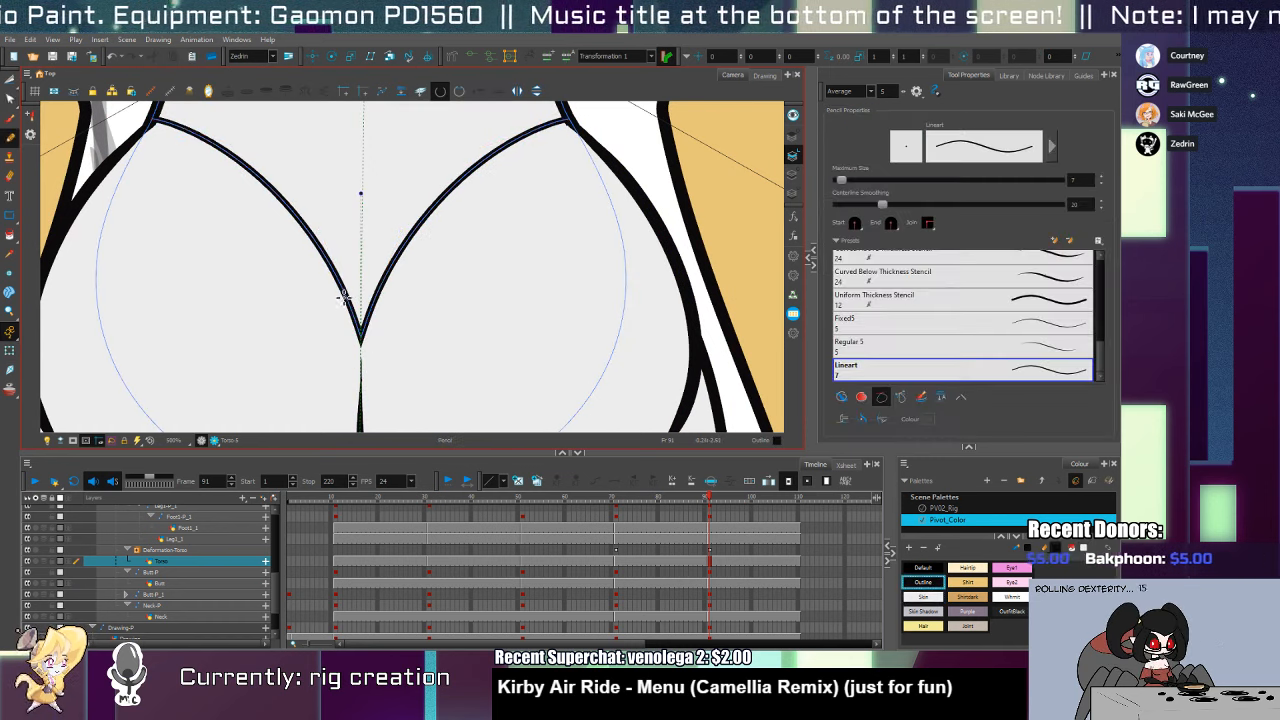
key("comma")
key("period")
Raise the V-shaped torso curve's tip well above the cleft line and smooth both sides into shallower, matching curves
key("alt+q")
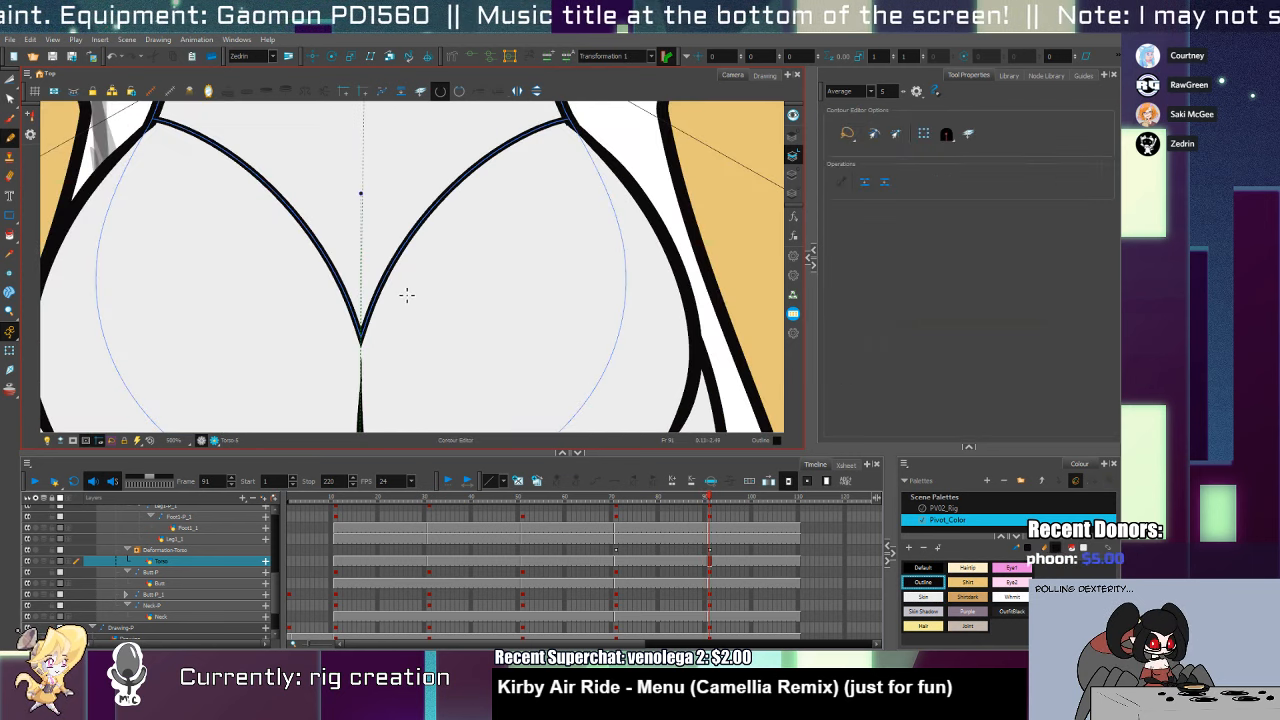
mouse_move(404, 294)
left_mouse_down()
mouse_move(344, 258)
mouse_move(363, 332)
mouse_move(364, 280)
left_mouse_up()
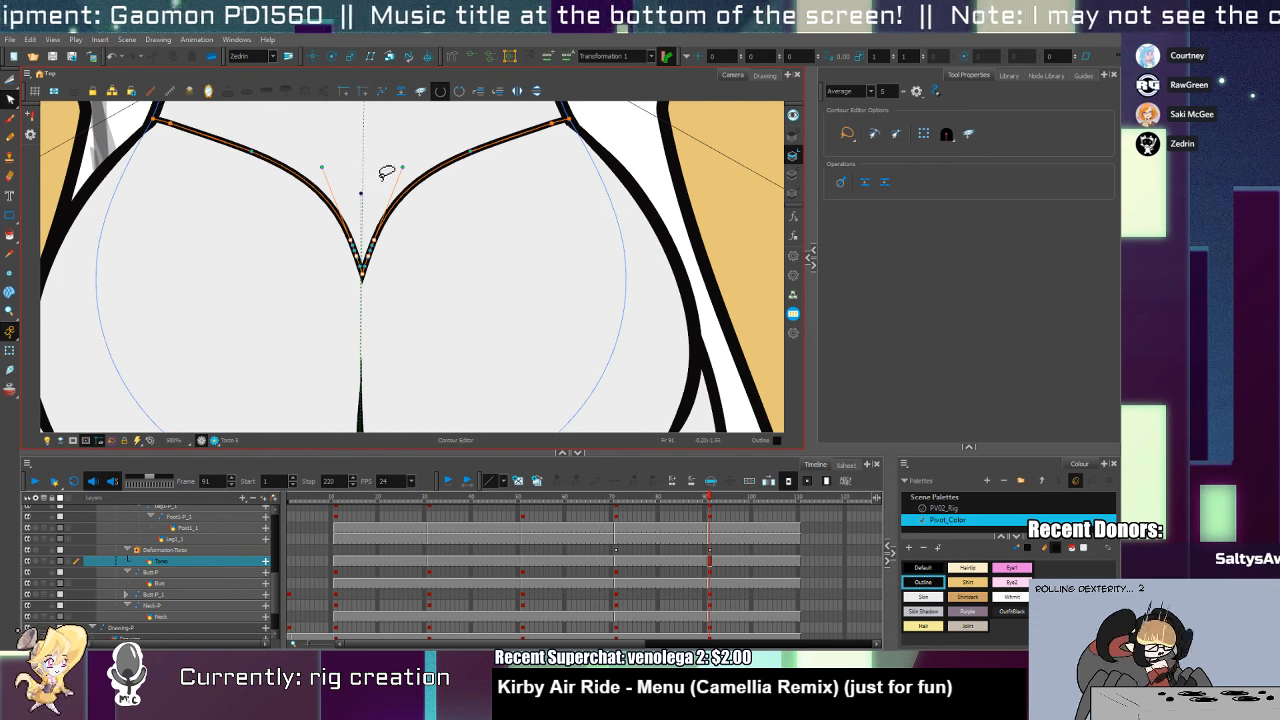
key("comma")
key("period")
left_click_drag(408, 229, 390, 340)
left_click(254, 274)
left_click_drag(444, 283, 452, 264)
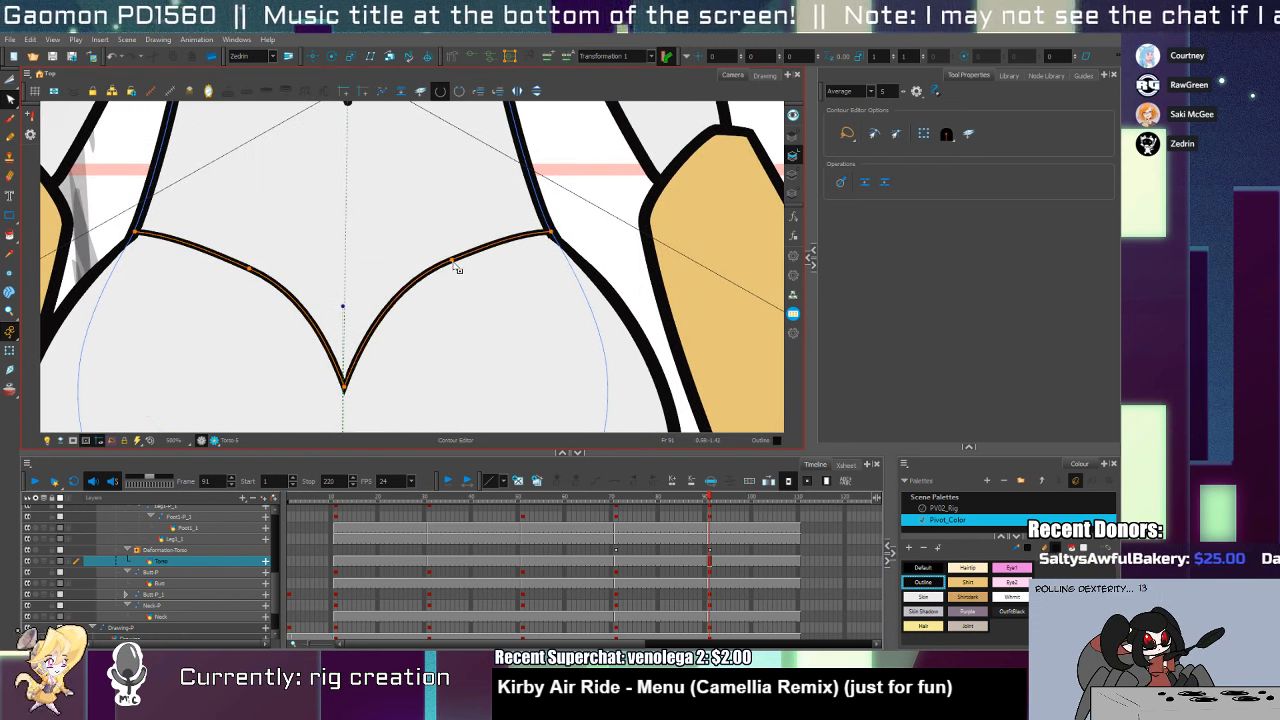
Draw a short arc across the V just above its tip and trim off the ends extending past the torso curves
left_click(344, 384)
mouse_move(344, 384)
left_mouse_down()
mouse_move(314, 341)
mouse_move(393, 349)
left_mouse_up()
key("alt+slash")
key("alt+t")
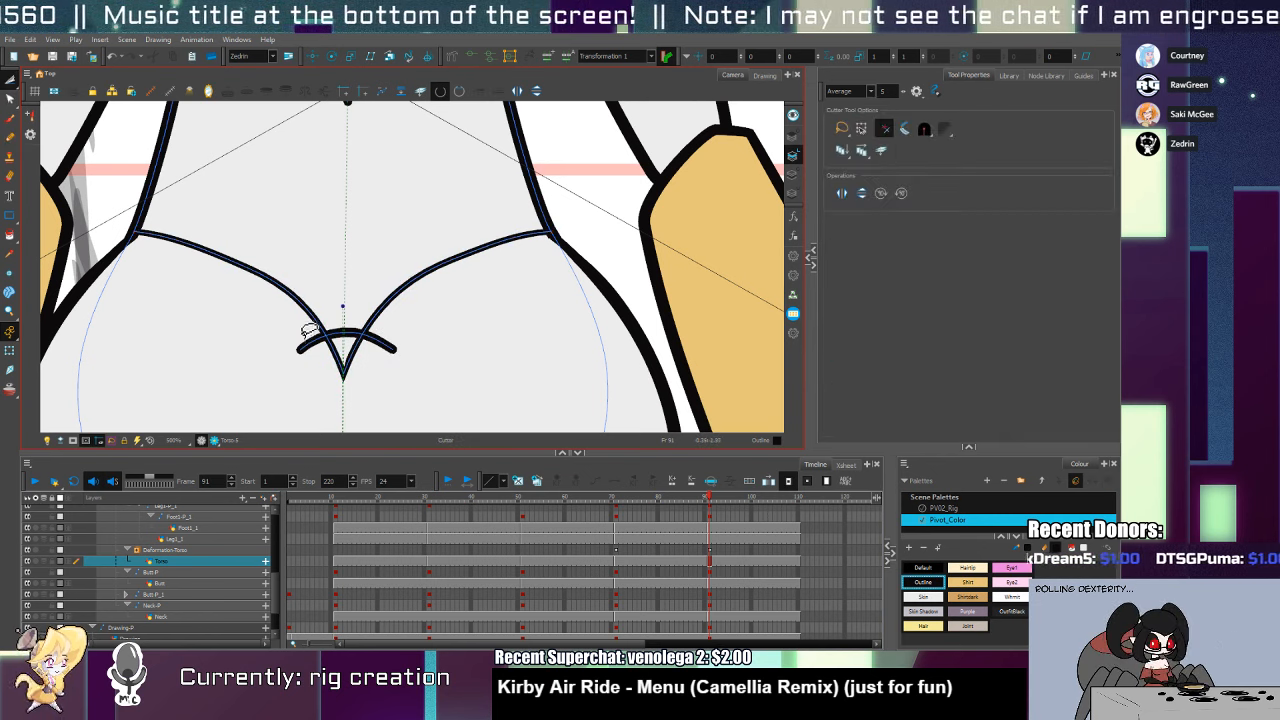
left_click(385, 345)
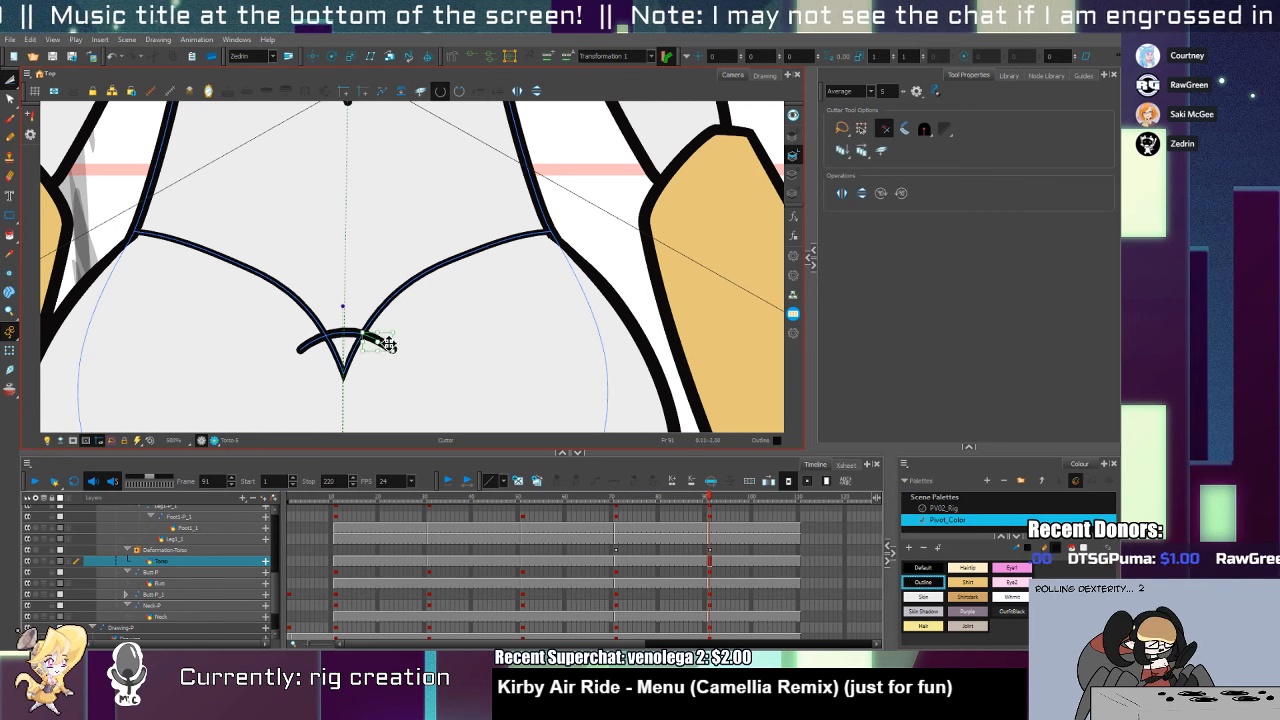
left_click(305, 345)
key("alt+s")
left_click(355, 331)
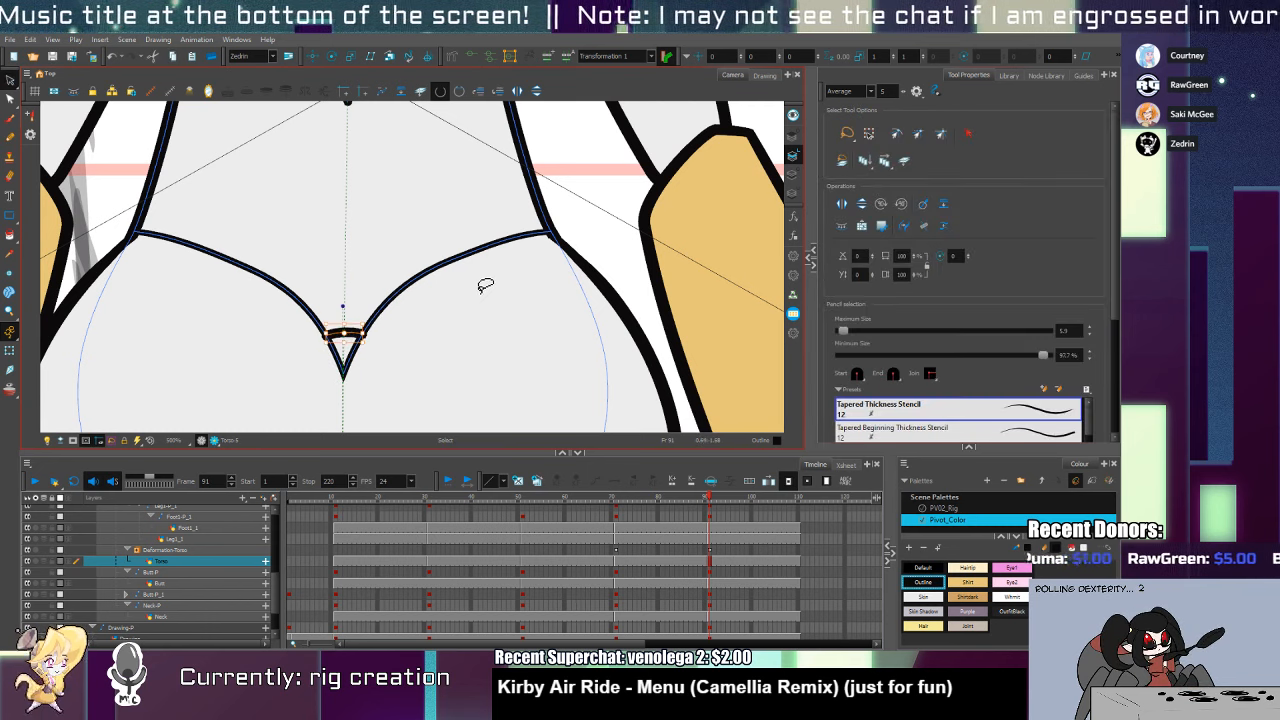
key("alt+p")
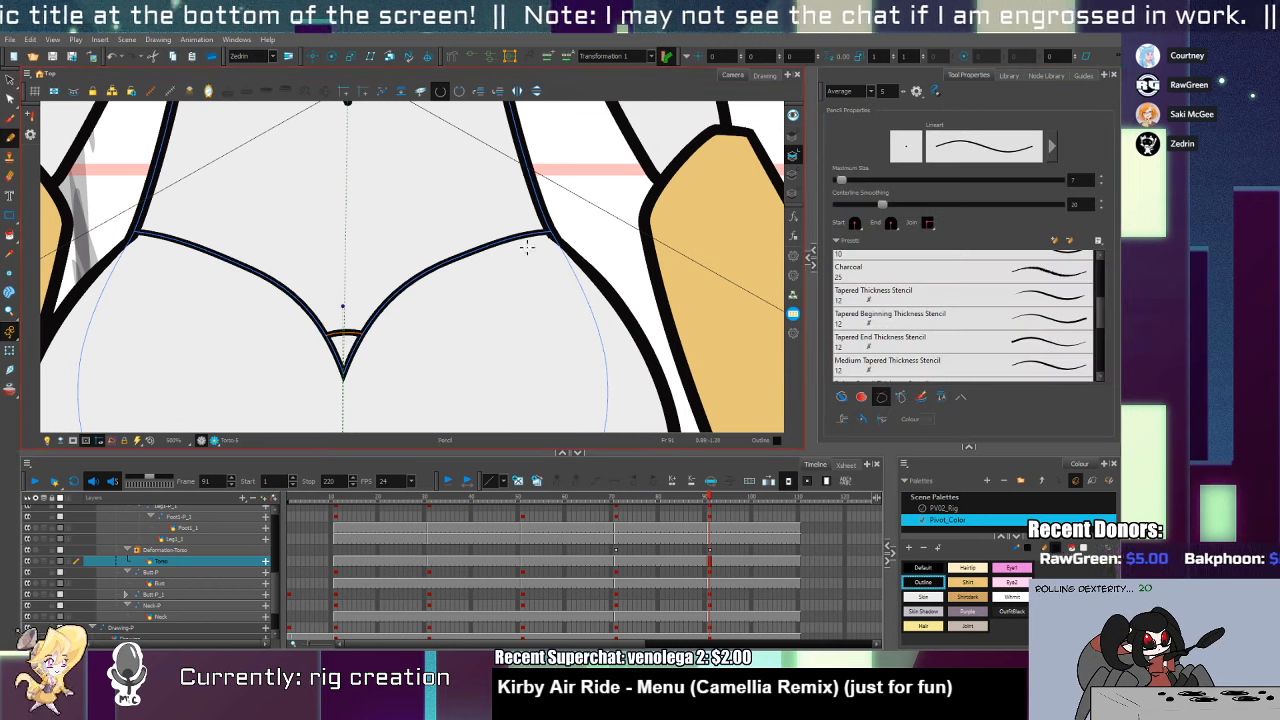
Arch the torso curve higher near the right waist corner with the Contour Editor
key("alt+s")
left_click(585, 272)
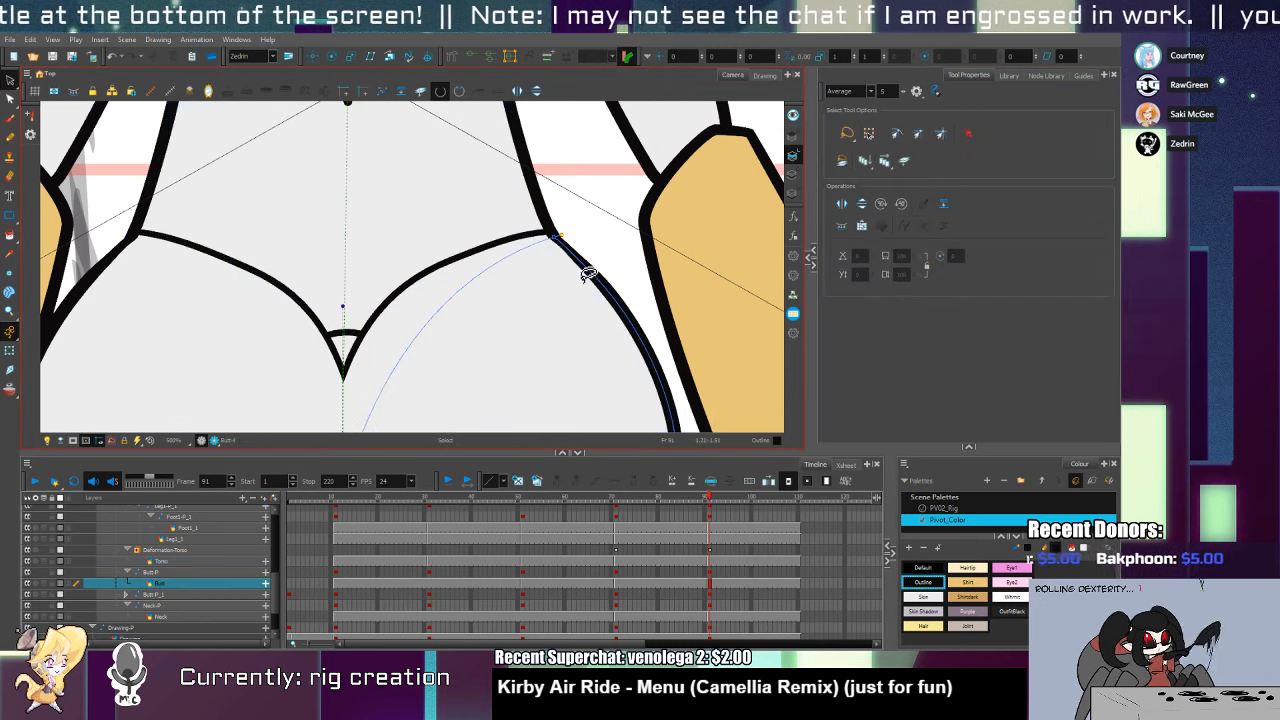
key("alt+q")
left_click(492, 248)
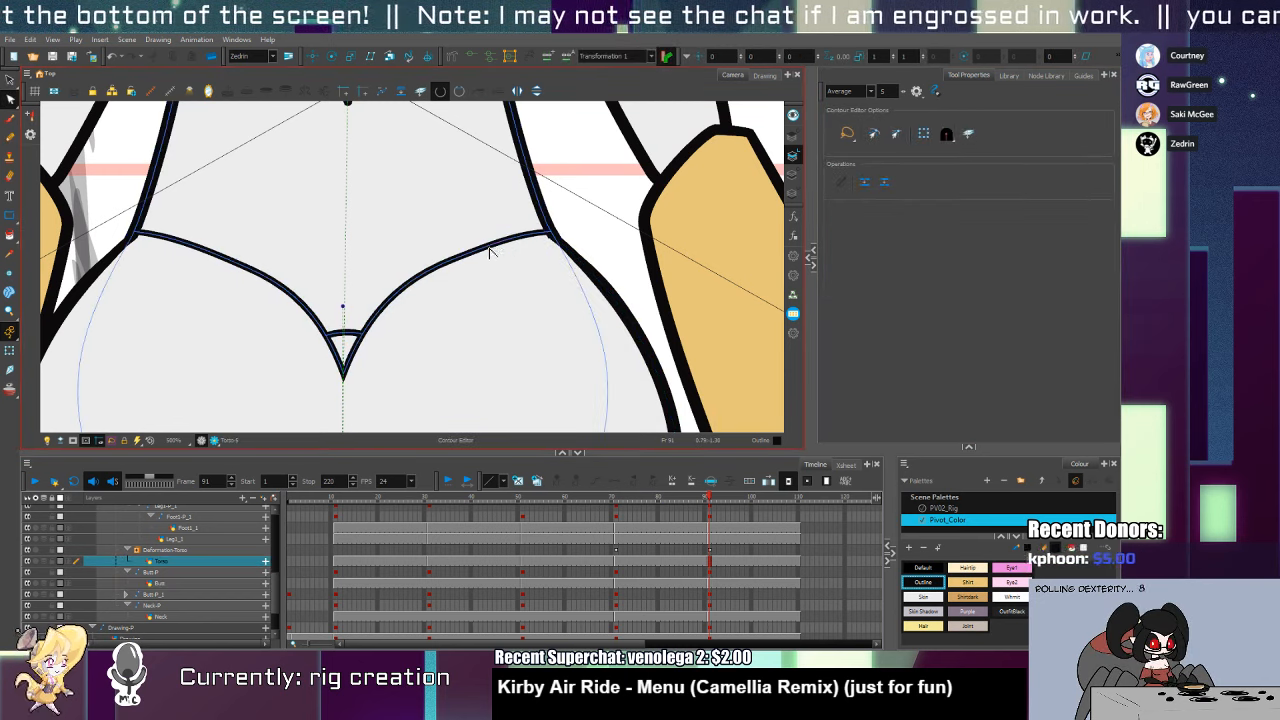
Move the buttock outline's upper point down and outward below the waist corner
key("alt+s")
left_click(554, 280)
key("alt+q")
mouse_move(590, 242)
left_mouse_down()
mouse_move(523, 297)
mouse_move(557, 248)
mouse_move(570, 268)
left_mouse_up()
key("alt+s")
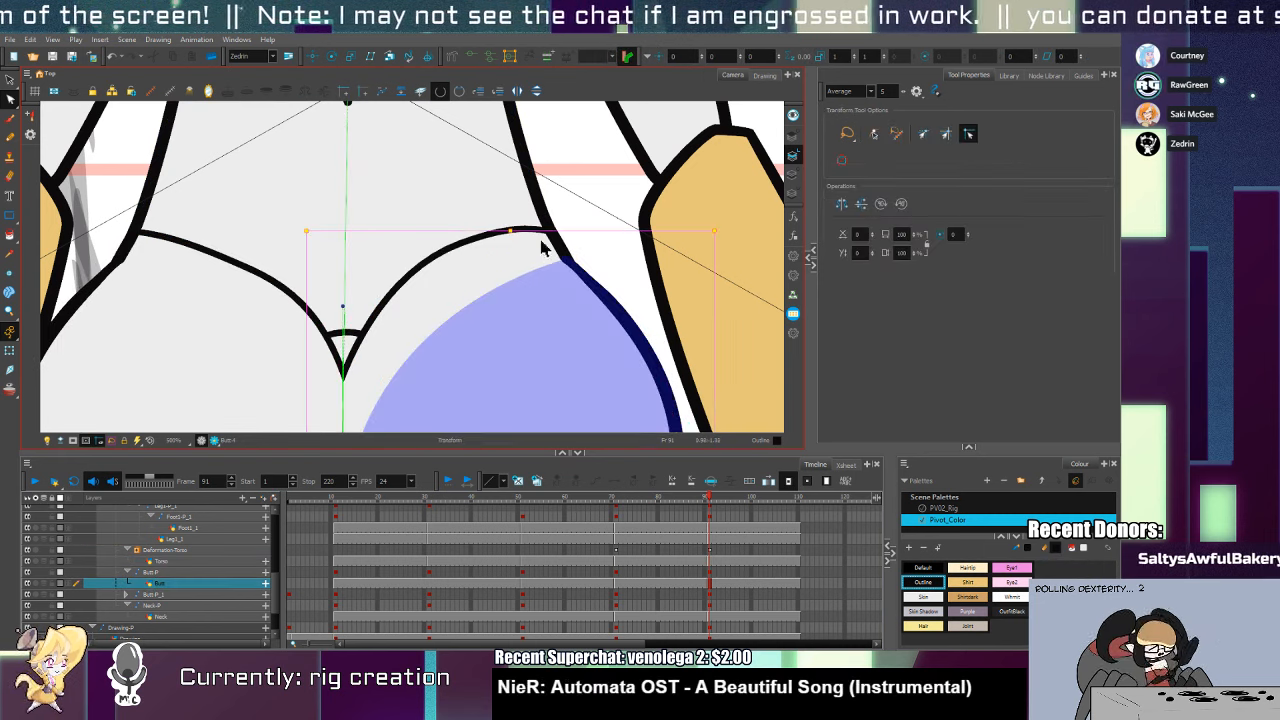
Draw an angled notch line across the torso's right waist corner and set its maximum thickness to 4
left_click(541, 238)
key("alt+slash")
mouse_move(521, 215)
left_mouse_down()
mouse_move(554, 259)
mouse_move(591, 248)
mouse_move(582, 278)
left_mouse_up()
key("alt+t")
key("alt+s")
left_click(530, 228)
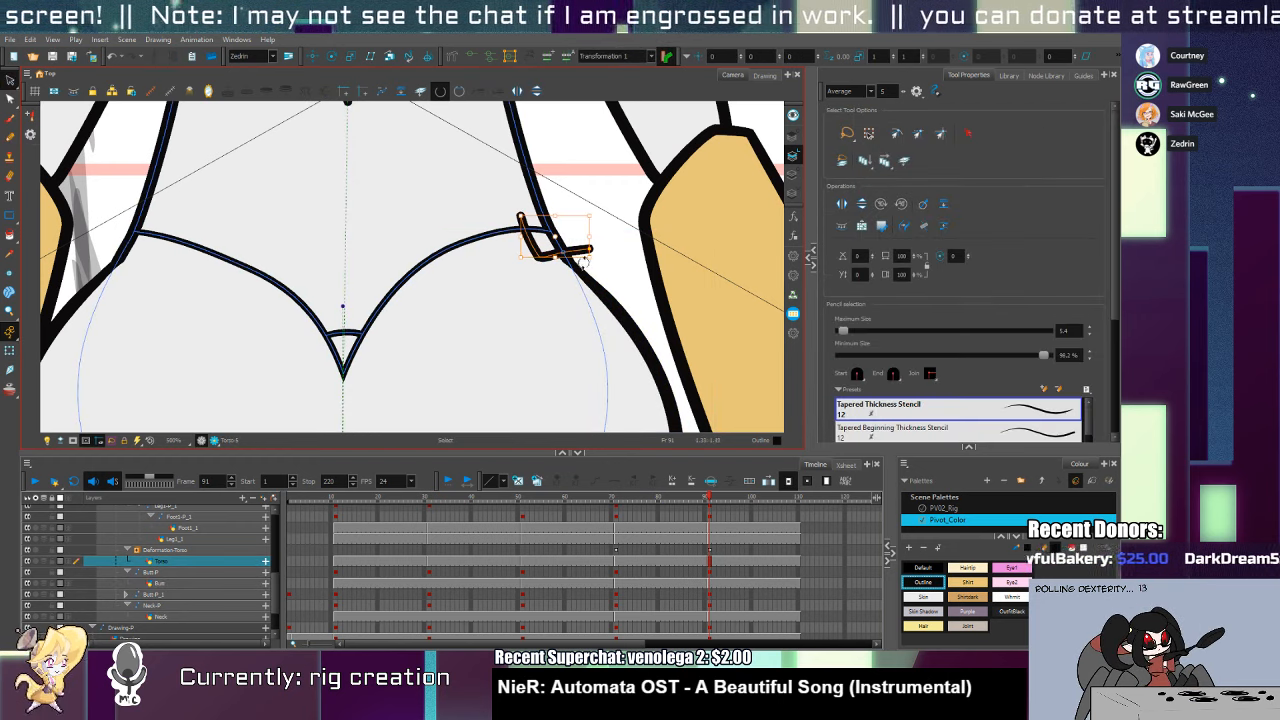
left_click(1090, 338)
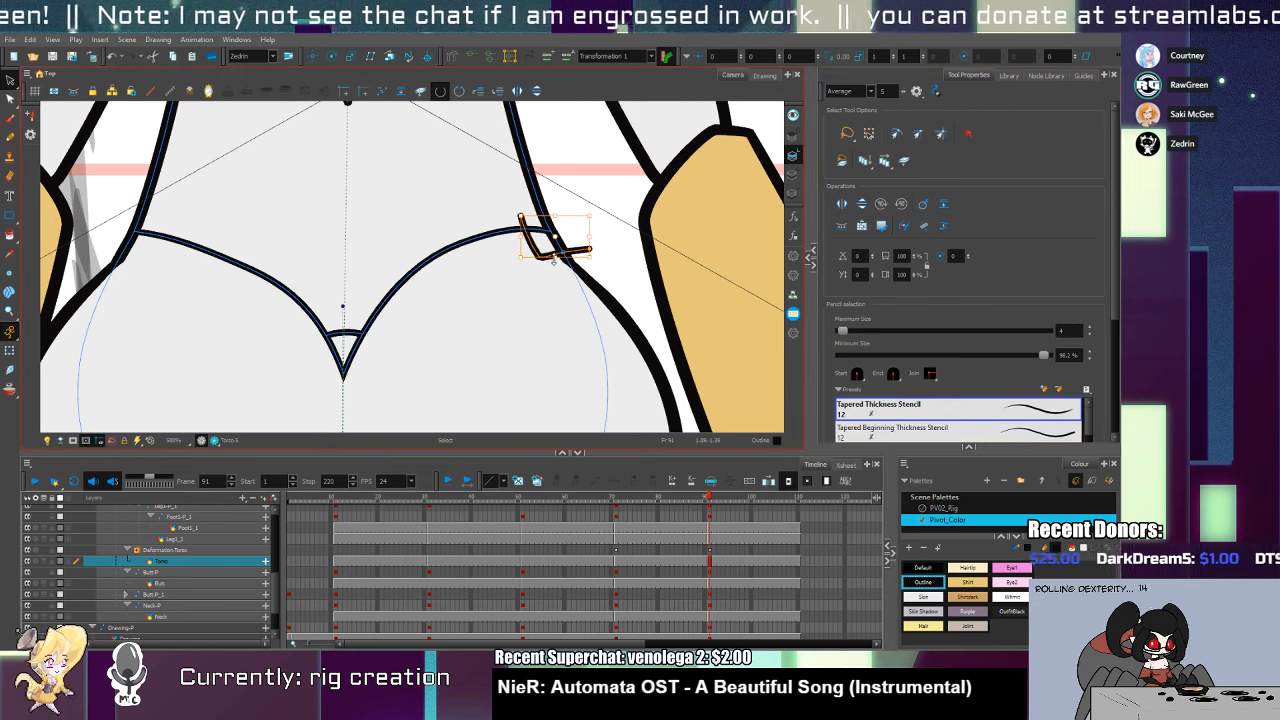
key("alt+t")
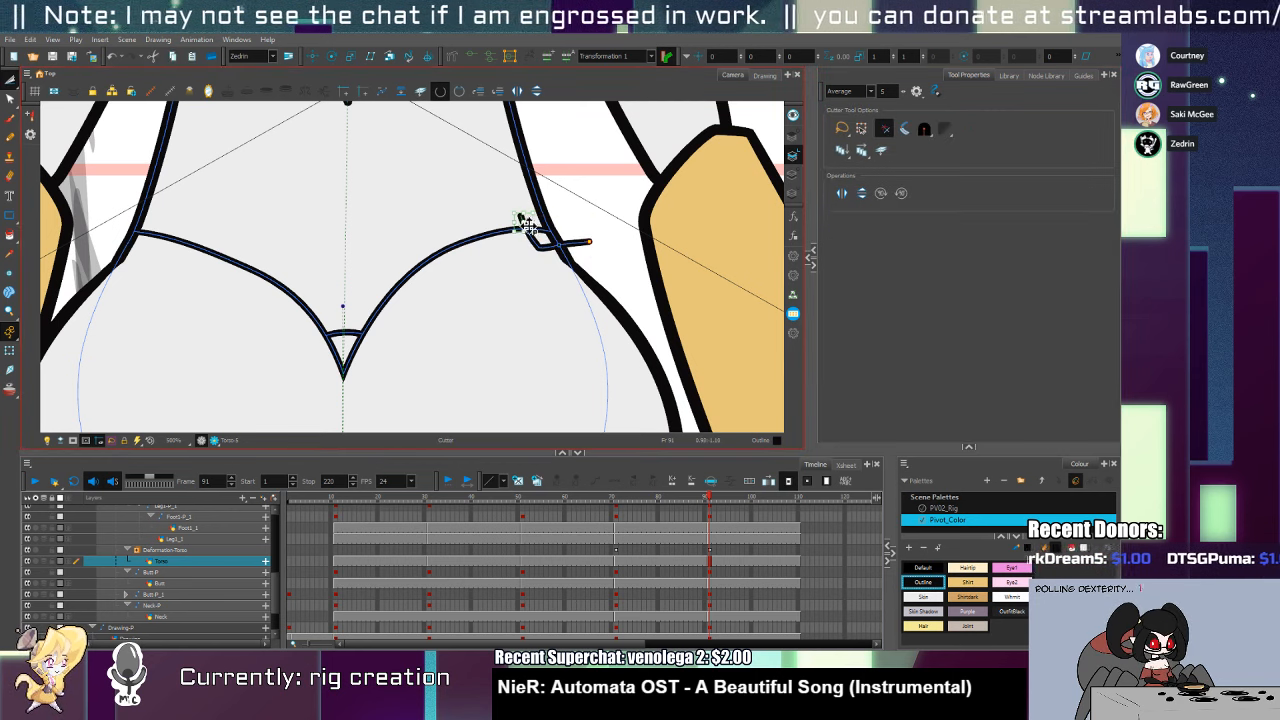
key("ctrl+z")
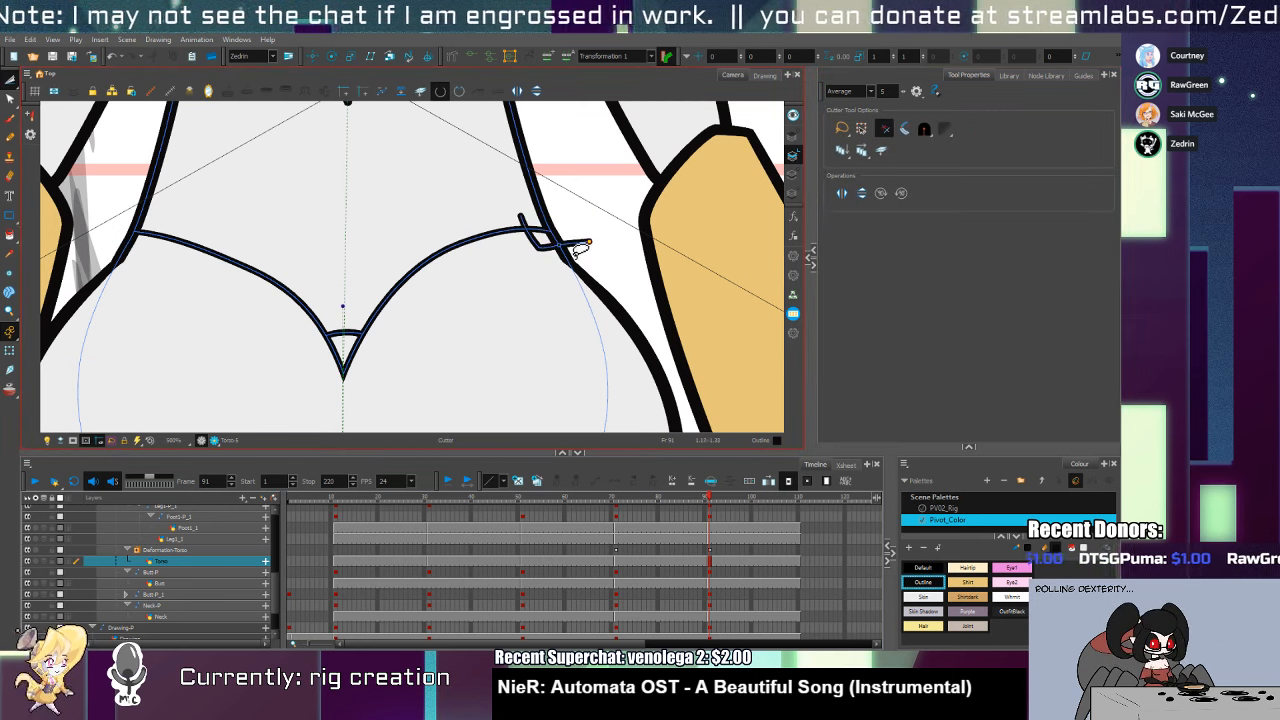
Duplicate the notch line, flip the copy horizontally and place it at the left waist corner
key("alt+s")
left_click(589, 243)
key("ctrl+d")
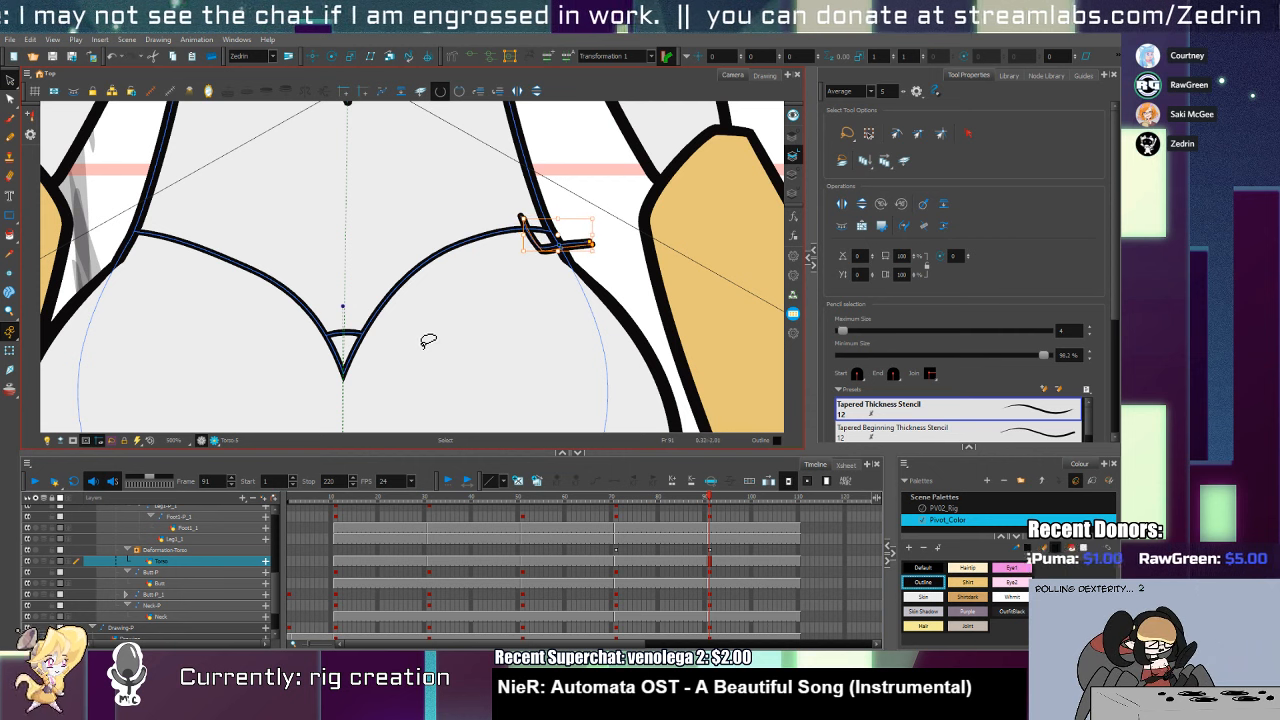
key("Up")
left_click(517, 91)
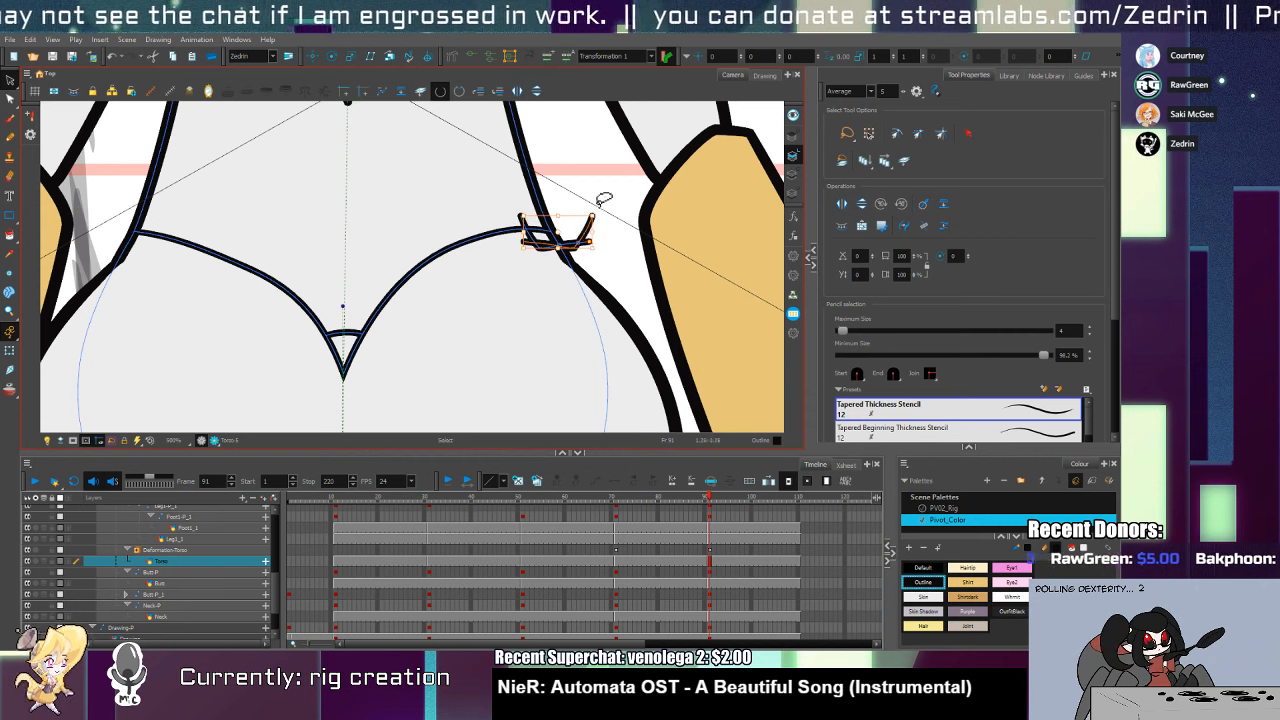
mouse_move(588, 233)
left_mouse_down()
mouse_move(240, 240)
mouse_move(150, 257)
mouse_move(171, 260)
left_mouse_up()
Arch the torso curve higher near the left waist corner with the Contour Editor to match the right side
key("alt+q")
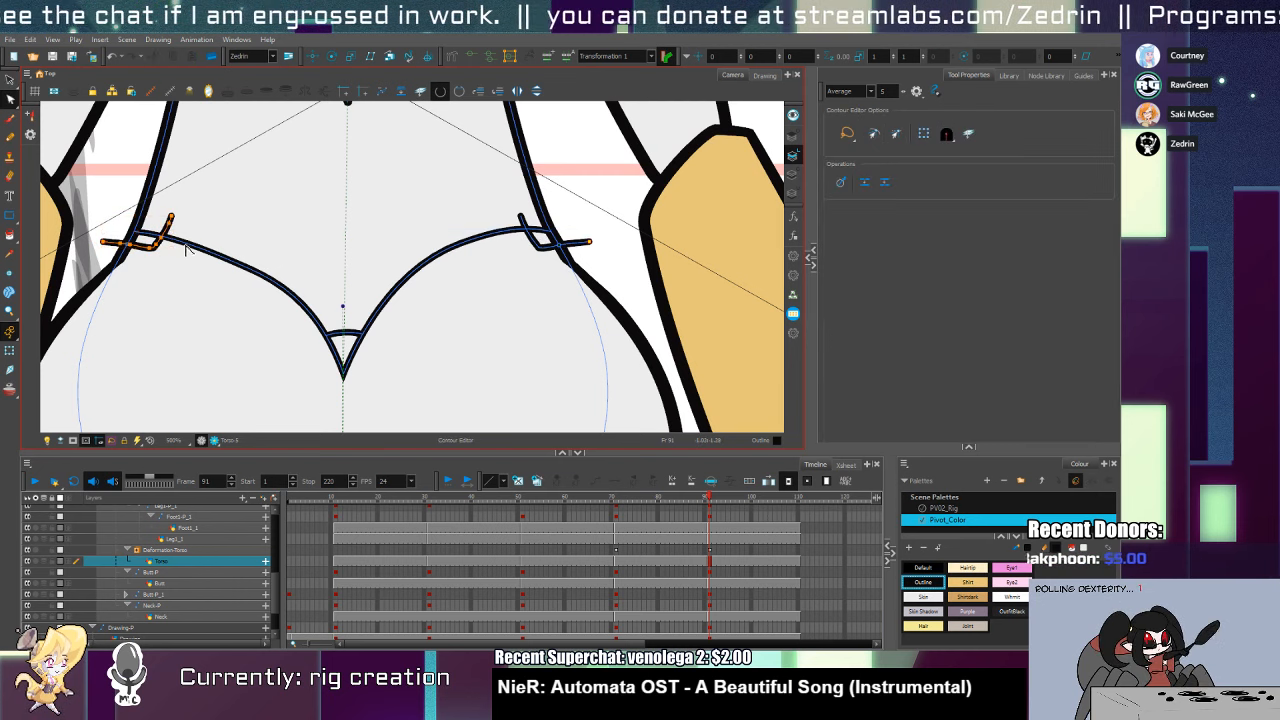
left_click(205, 252)
left_click_drag(208, 253, 205, 241)
Trim off the ends of both notch lines that stick out past the torso outline and curve
key("alt+t")
left_click(172, 222)
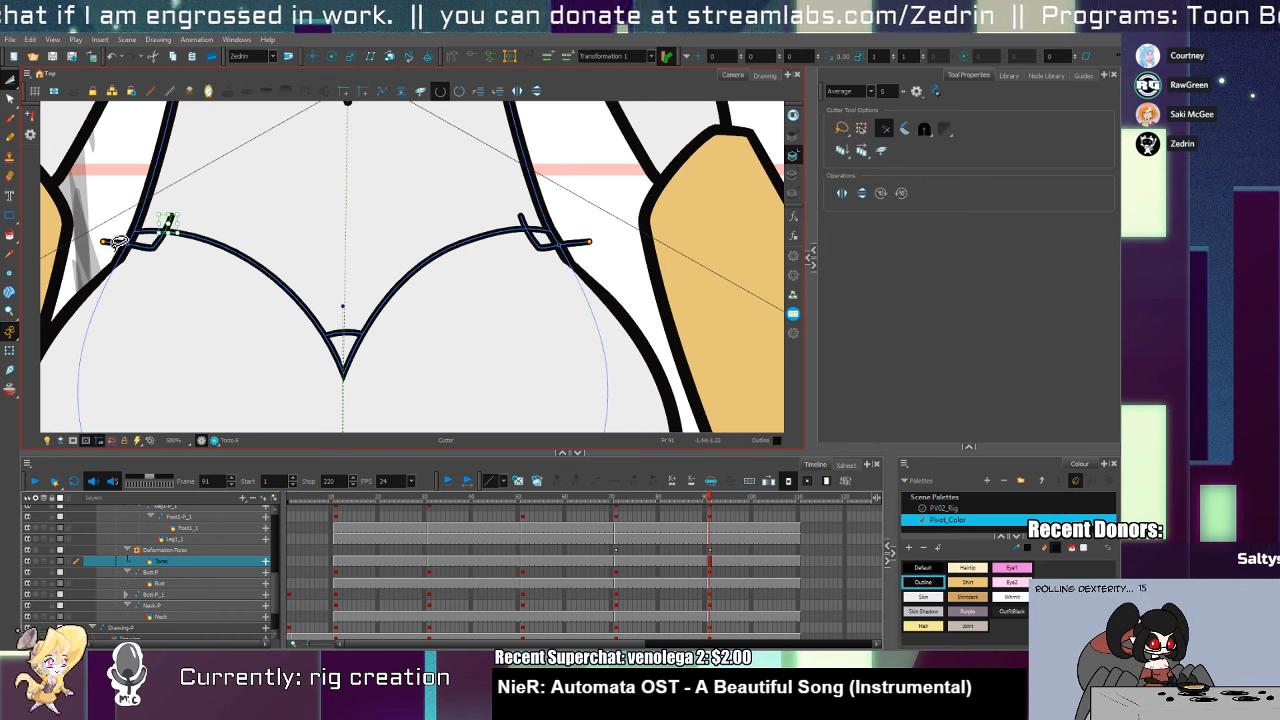
key("Delete")
left_click_drag(120, 239, 114, 250)
key("Delete")
left_click_drag(602, 239, 590, 253)
key("Delete")
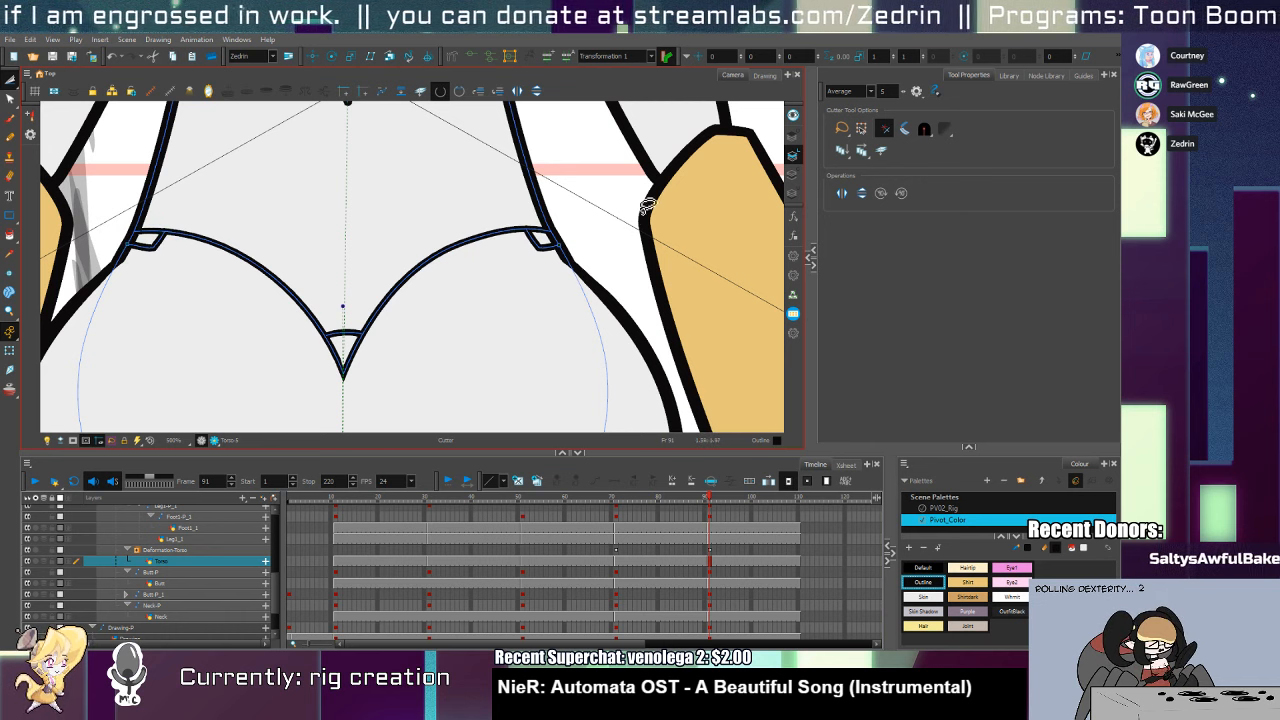
key("alt+i")
left_click(967, 626)
left_click(305, 254)
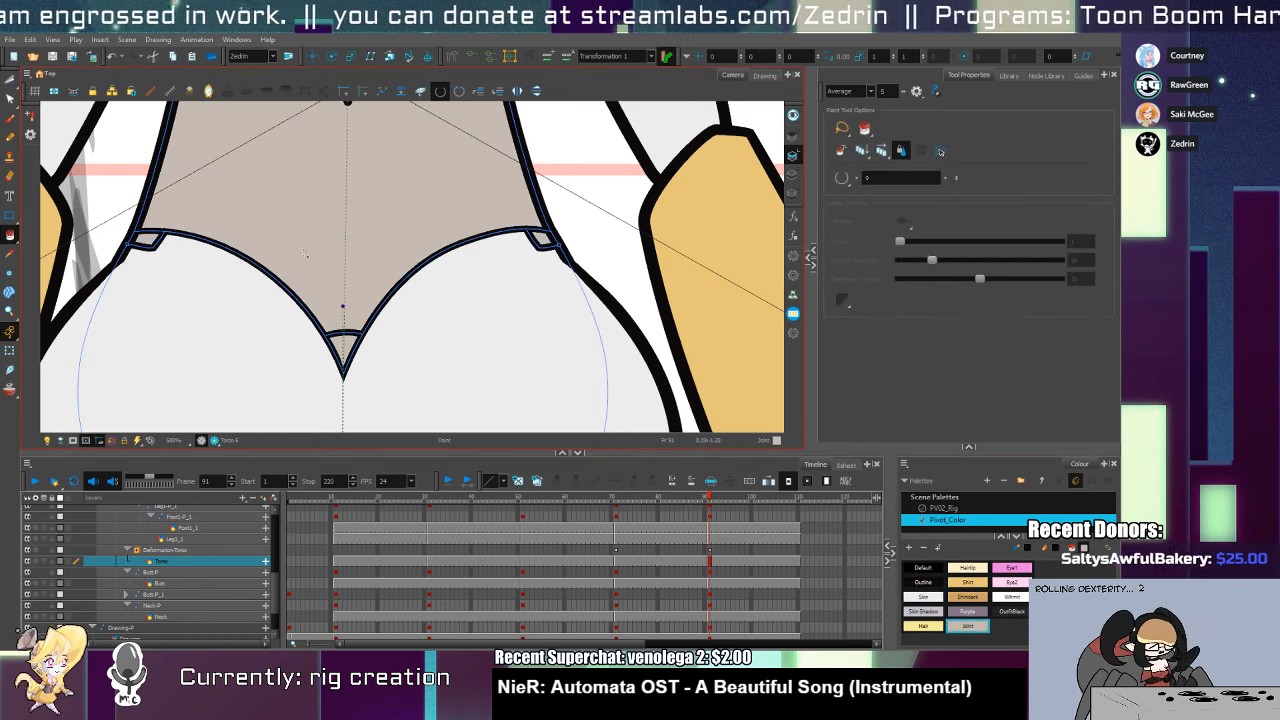
key("ctrl+z")
key("ctrl+shift+z")
key("ctrl+z")
Delete the existing colour fill of the back-view torso, keeping its outlines
key("alt+q")
left_click(157, 247)
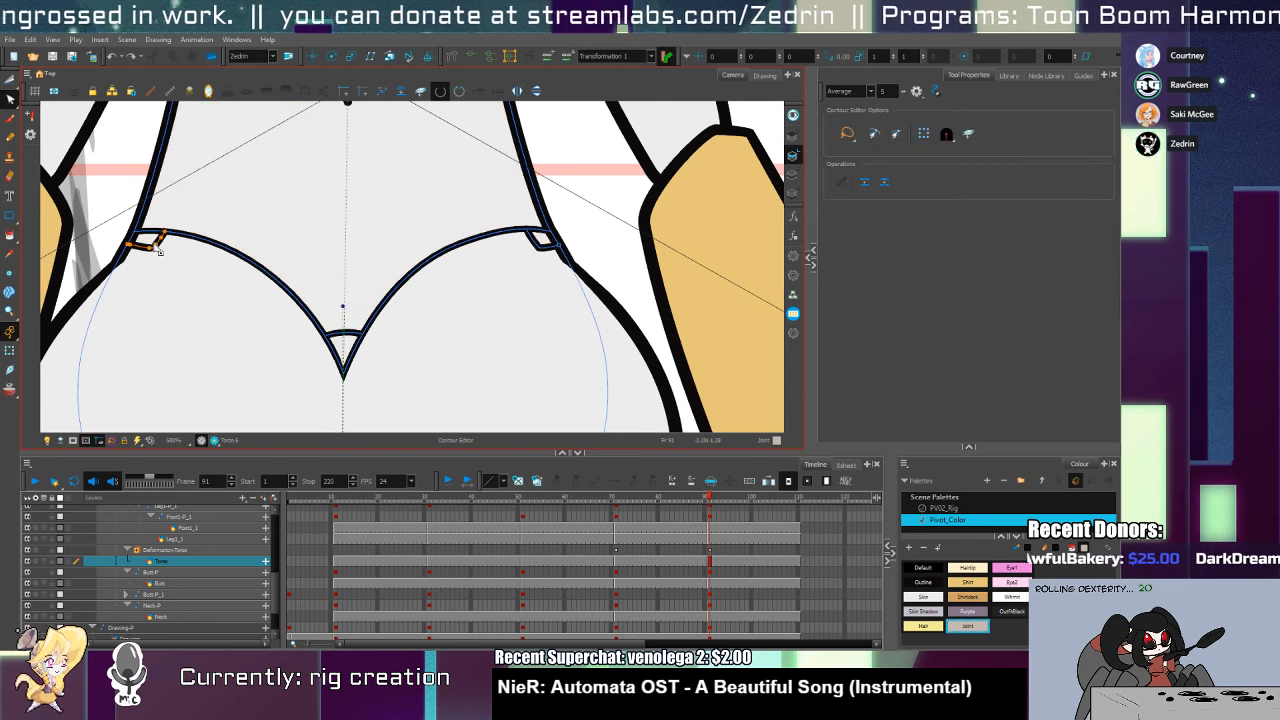
left_click(168, 233)
key("alt+t")
key("alt+z")
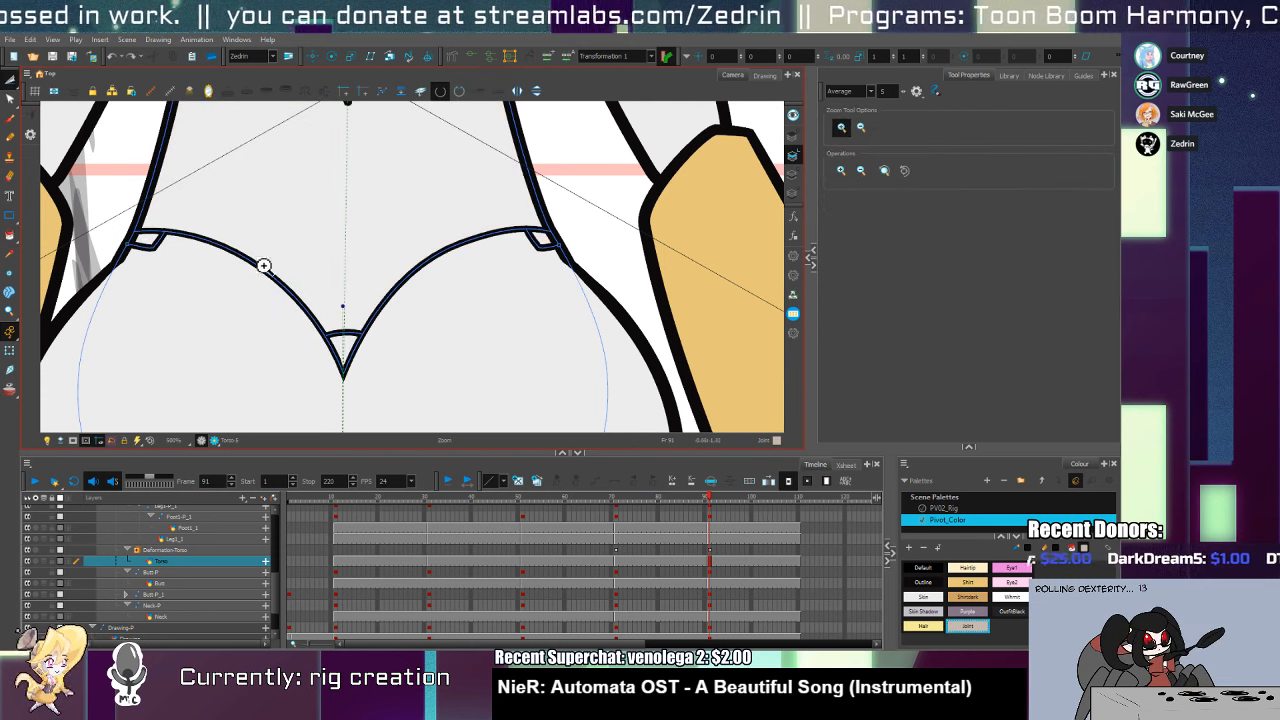
left_click(552, 252)
left_click(556, 256)
key("alt+s")
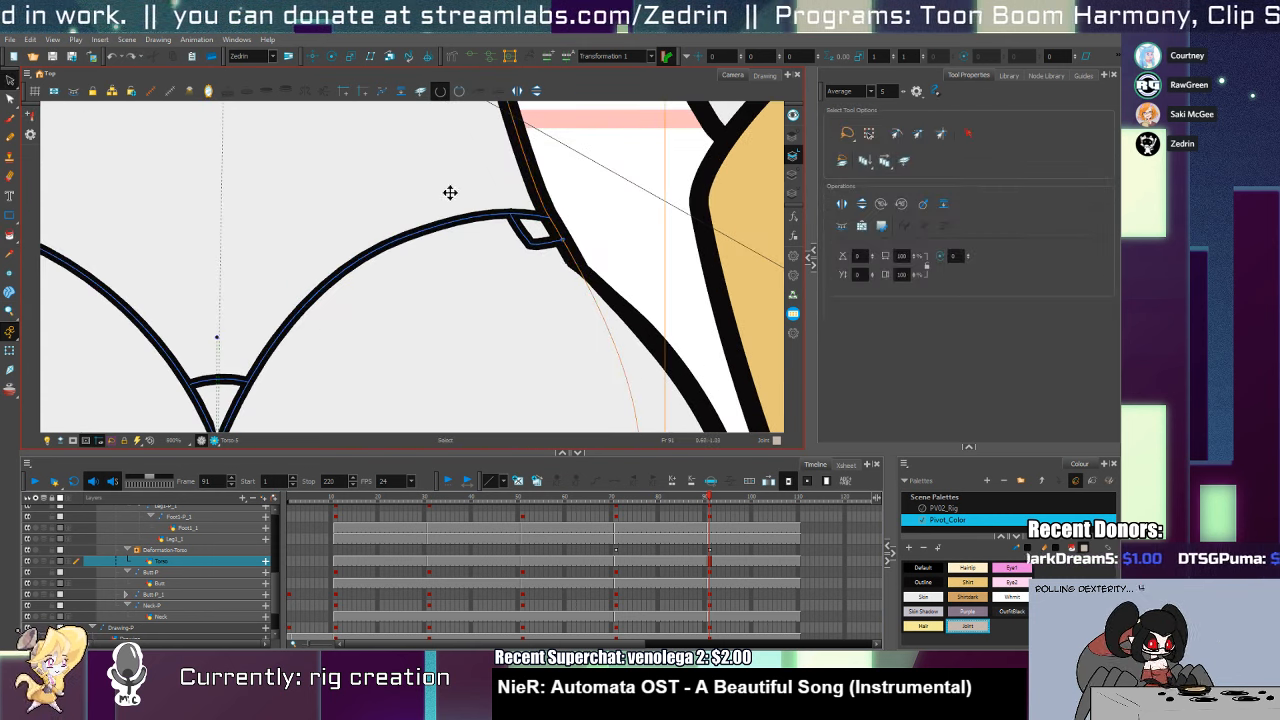
key("Delete")
Fill the small notch at the right waist corner with the Joint colour
key("alt+i")
left_click(547, 231)
key("ctrl+z")
key("alt+z")
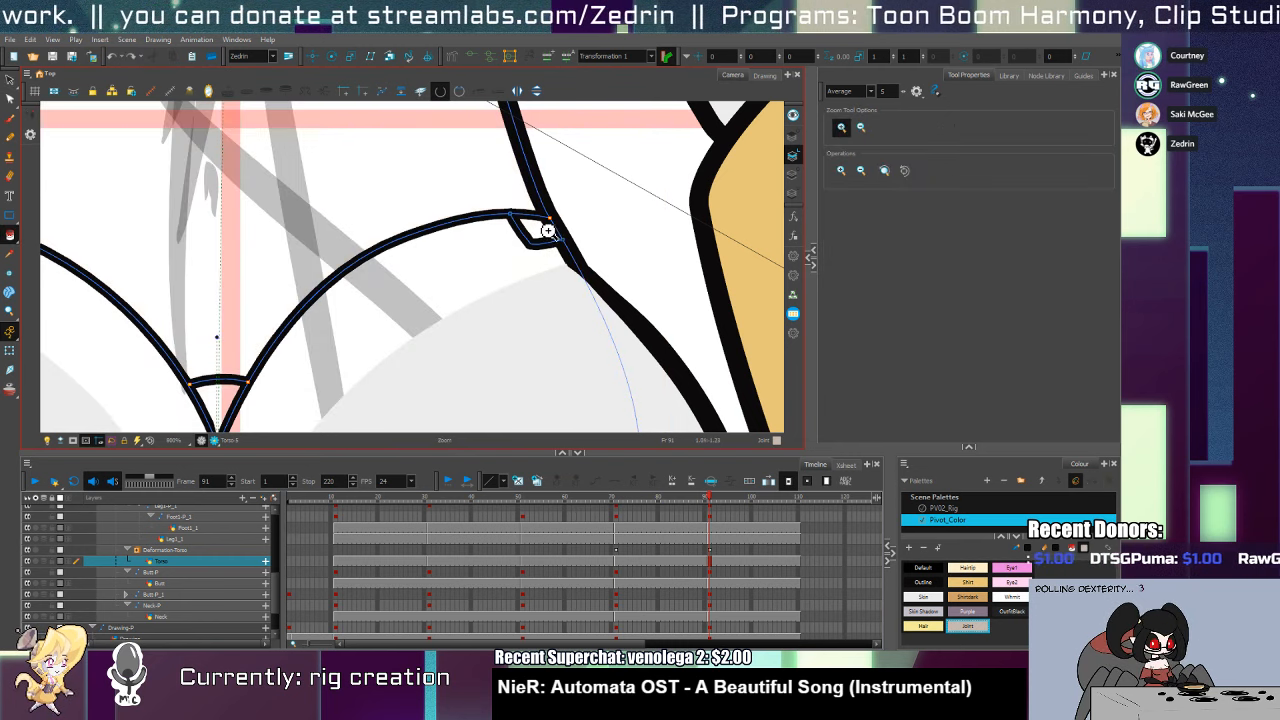
left_click(548, 231)
key("alt+i")
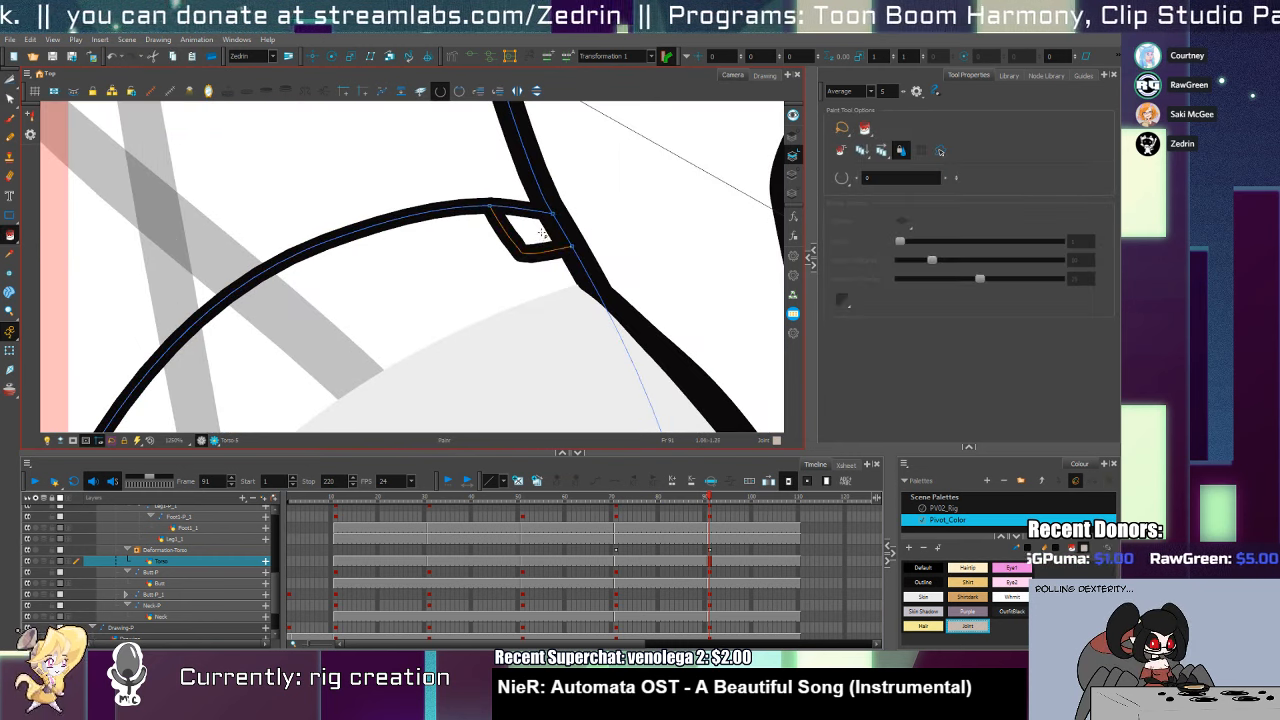
left_click(542, 233)
Fill the matching notch at the left waist corner with the Joint colour
key("shift+m")
key("alt+z")
left_click_drag(364, 258, 406, 288)
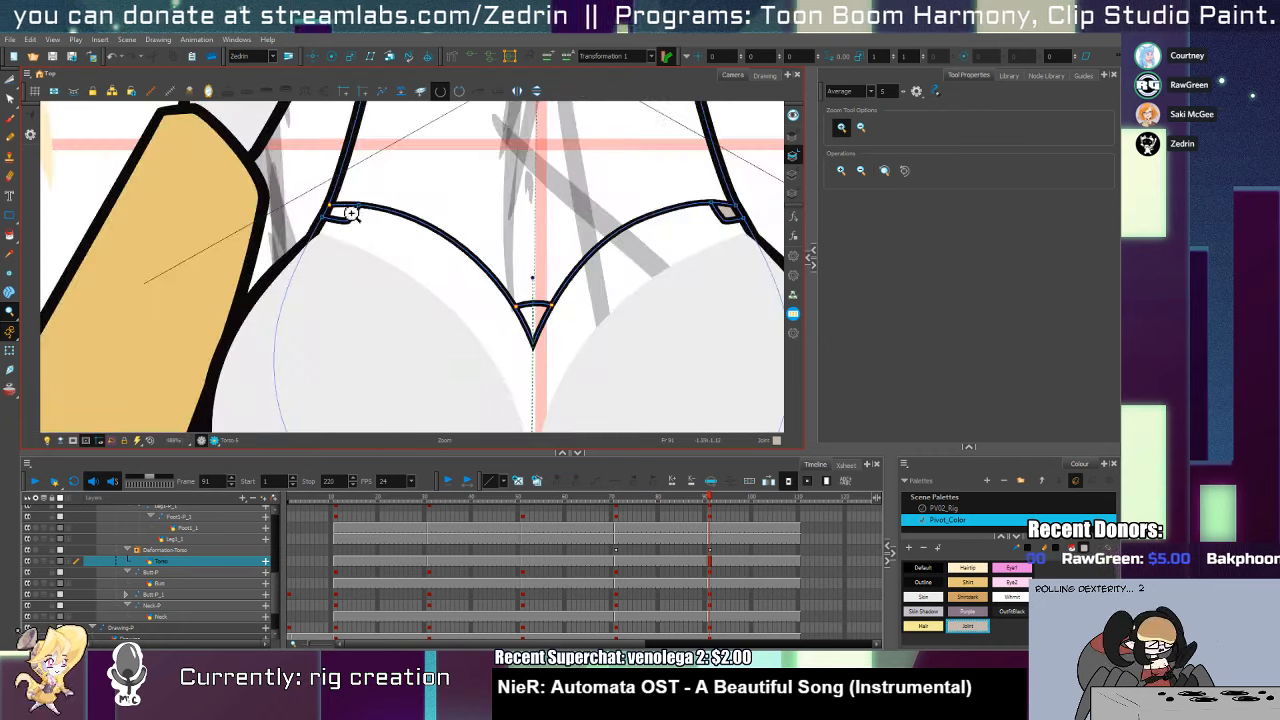
left_click_drag(351, 213, 362, 222)
key("alt+q")
key("alt+e")
key("alt+t")
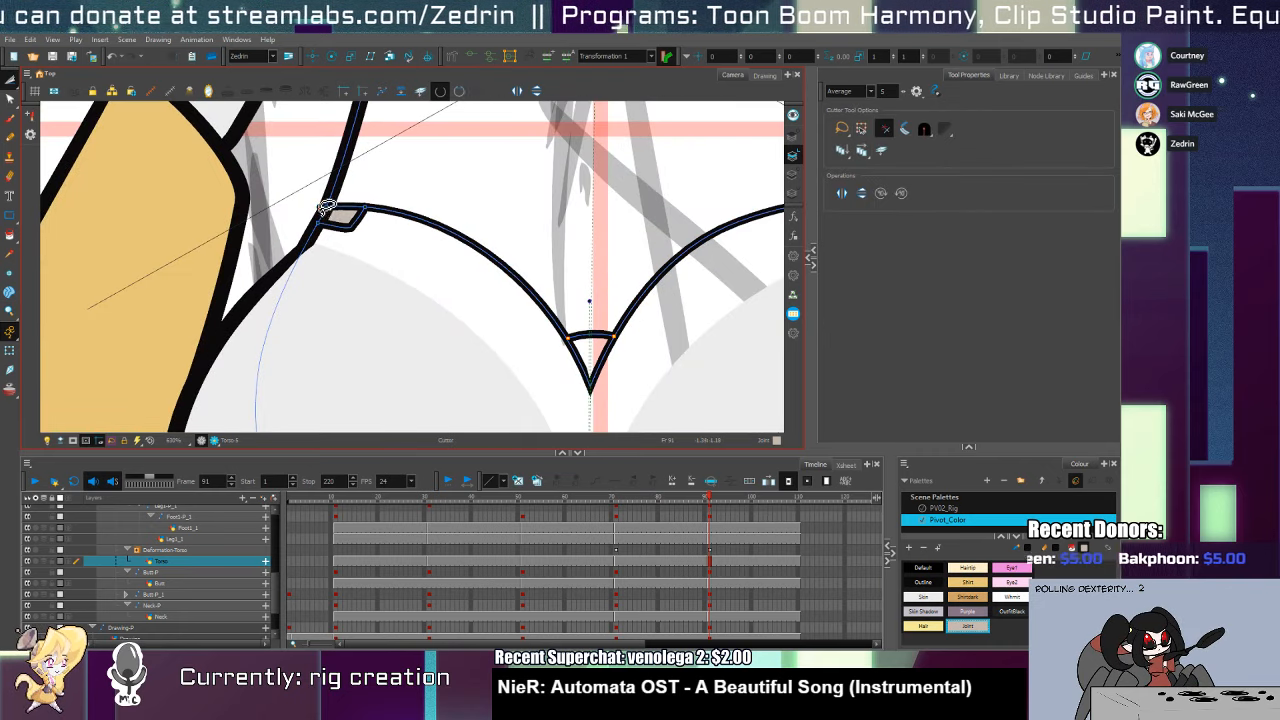
Pick up the Skin colour from the buttocks and fill the torso with it
key("d")
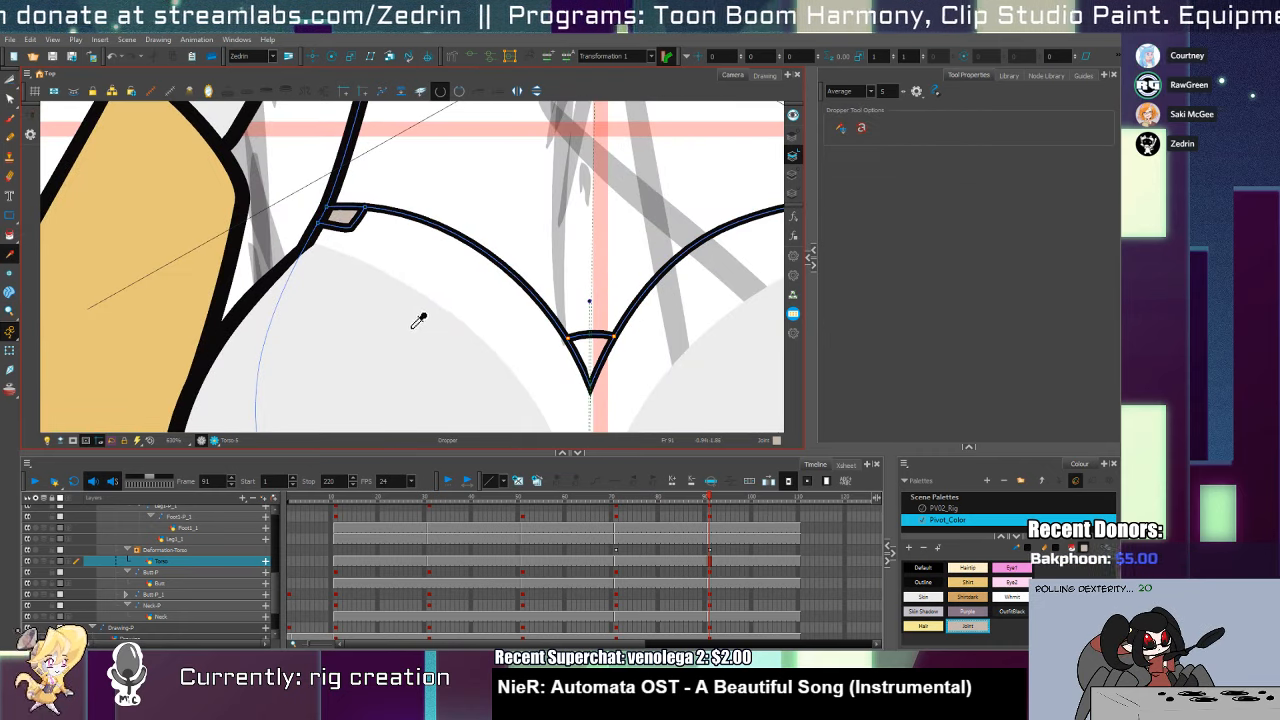
left_click(413, 328)
key("alt+i")
left_click(466, 263)
left_click(541, 229)
Select the notch lines at both waist corners and reduce their maximum thickness to 3
key("alt+s")
left_click(357, 220)
left_click_drag(532, 290, 206, 328)
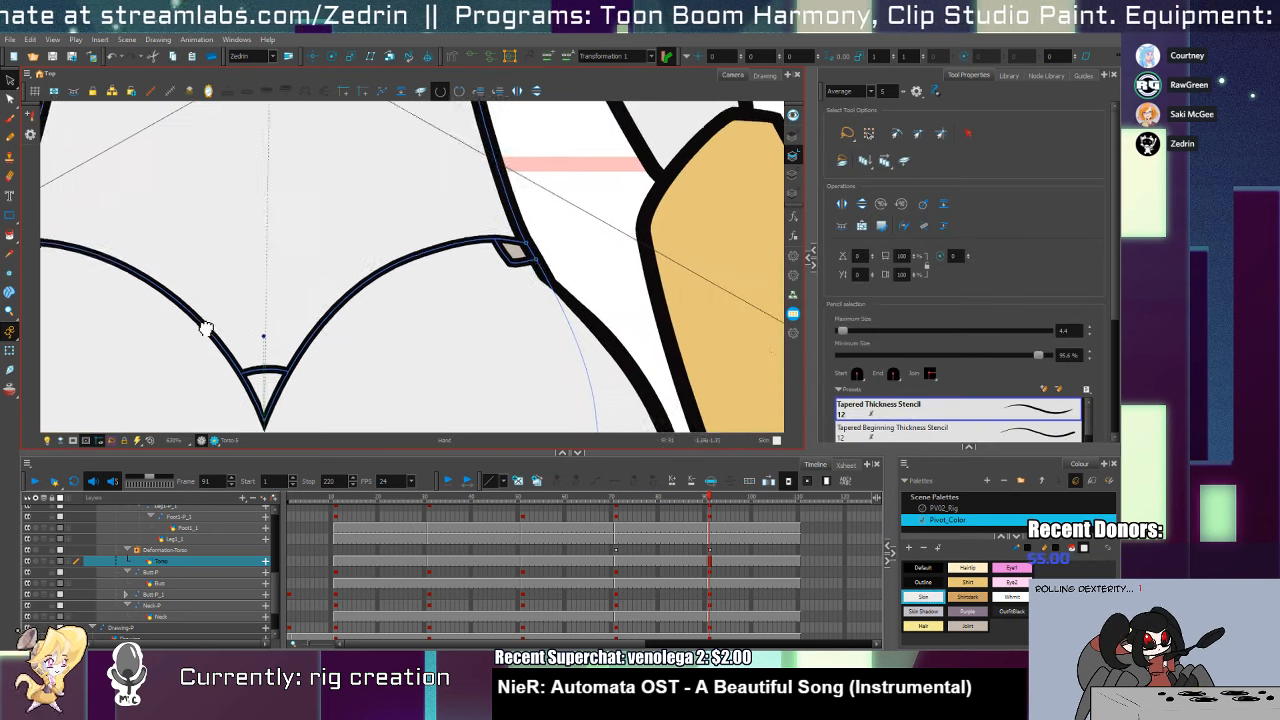
left_click(472, 266)
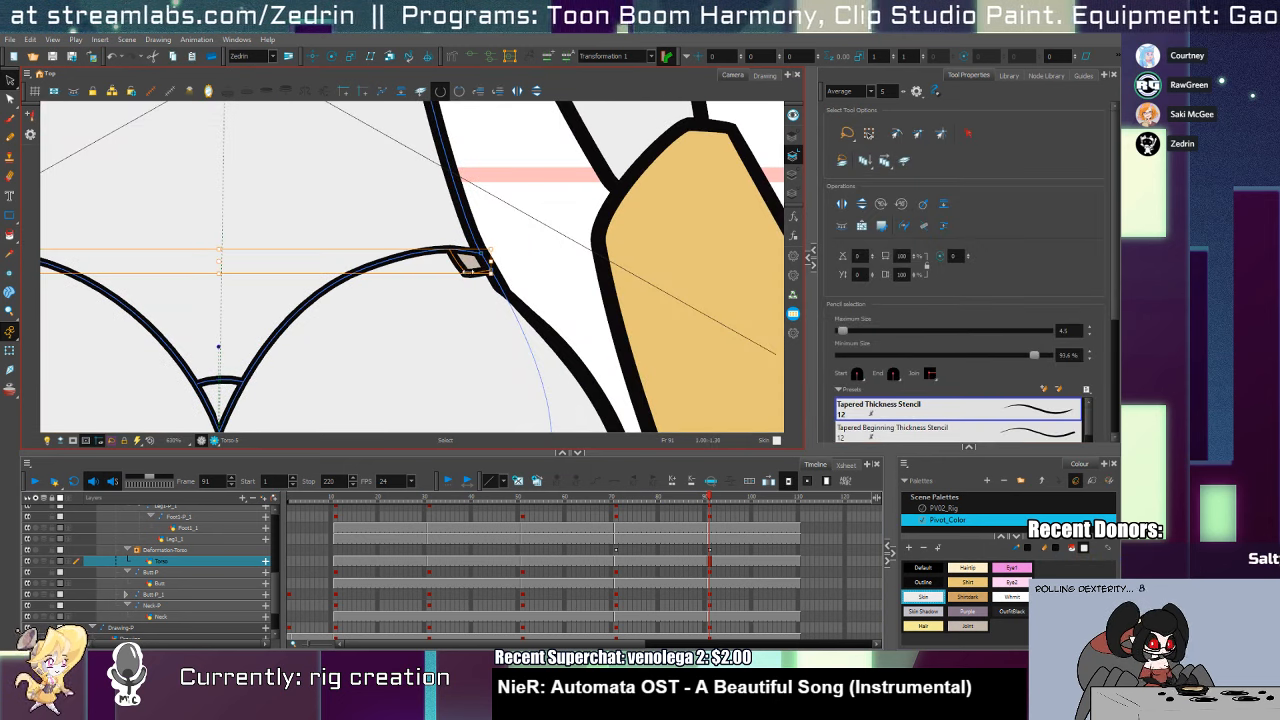
left_click(1090, 334)
left_click(1090, 334)
left_click(1090, 334)
left_click_drag(700, 314, 531, 314)
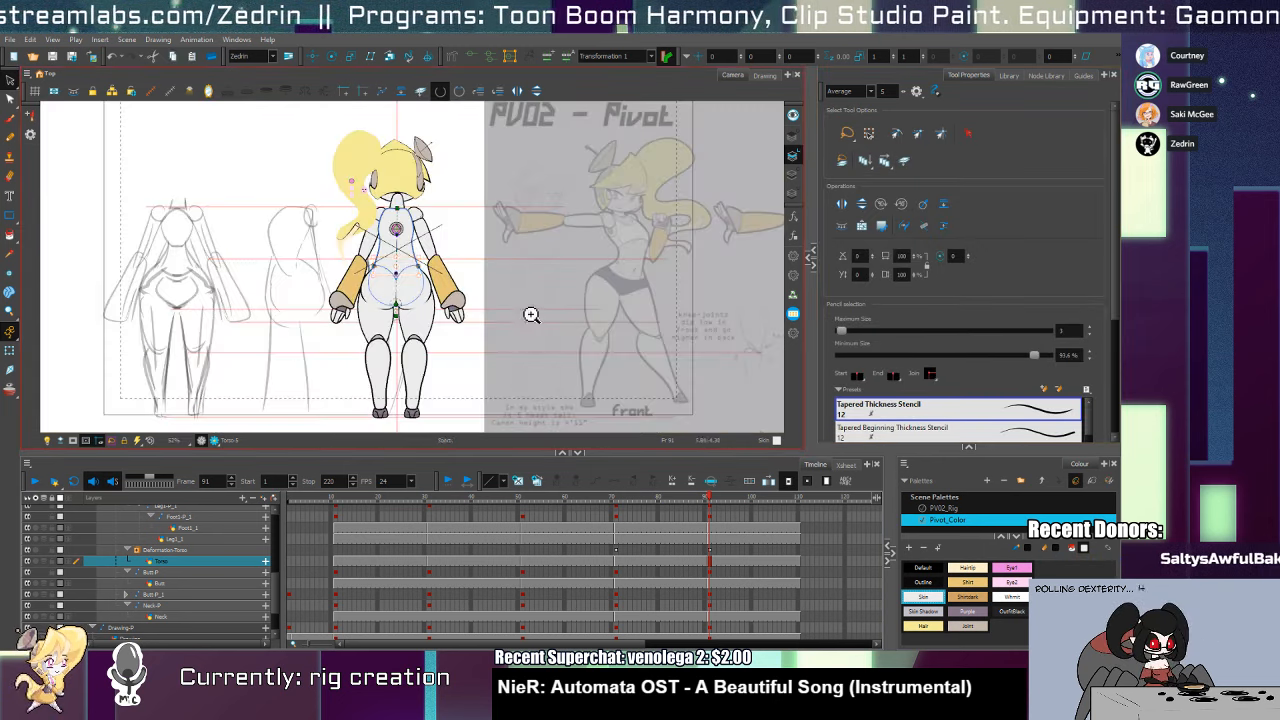
left_click_drag(450, 315, 442, 368)
key("shift+t")
left_click(450, 366)
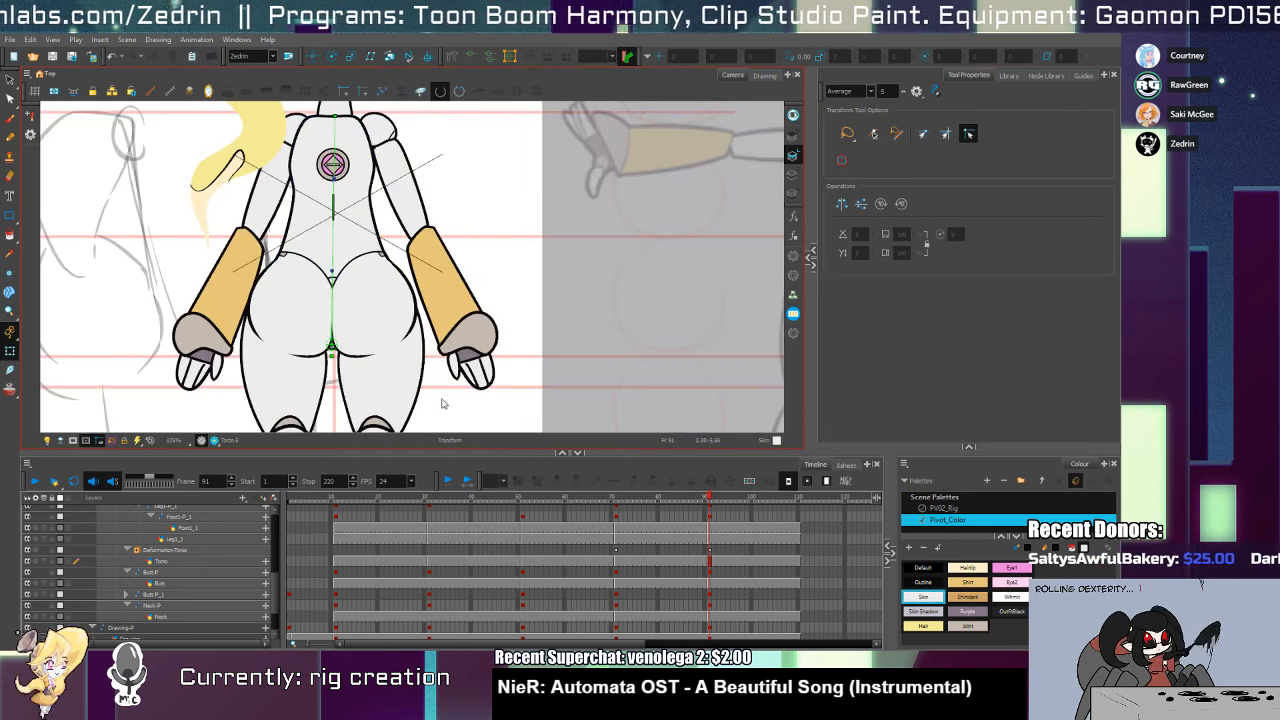
Choose the Joint colour and pull the right end of the short arc above the V's tip onto the torso curve
key("alt+i")
left_click_drag(350, 284, 374, 284)
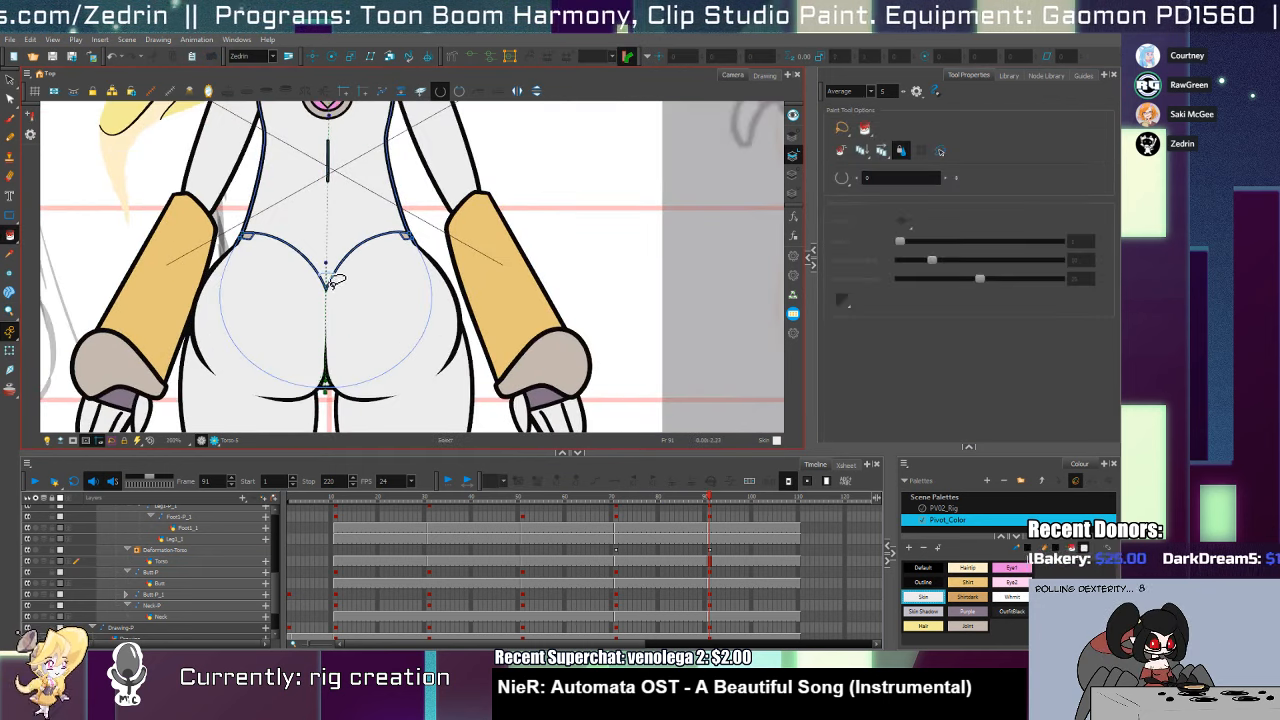
left_click(333, 283)
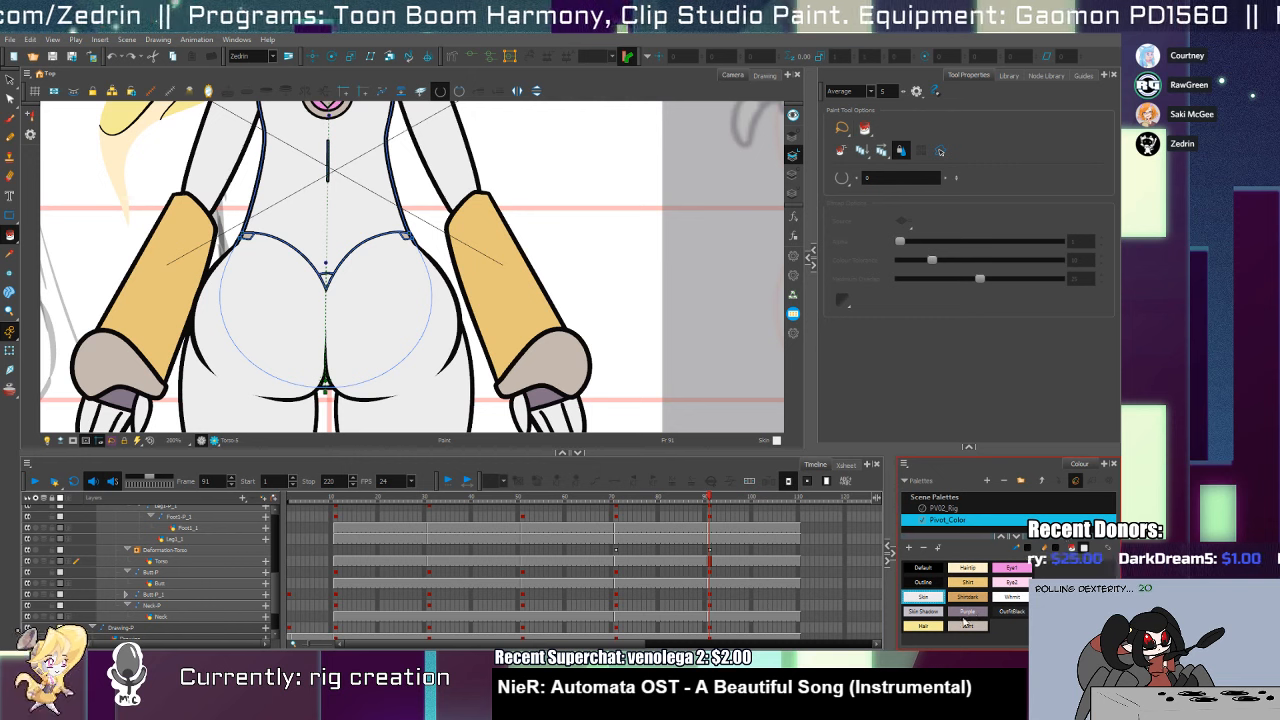
left_click(966, 625)
key("alt+z")
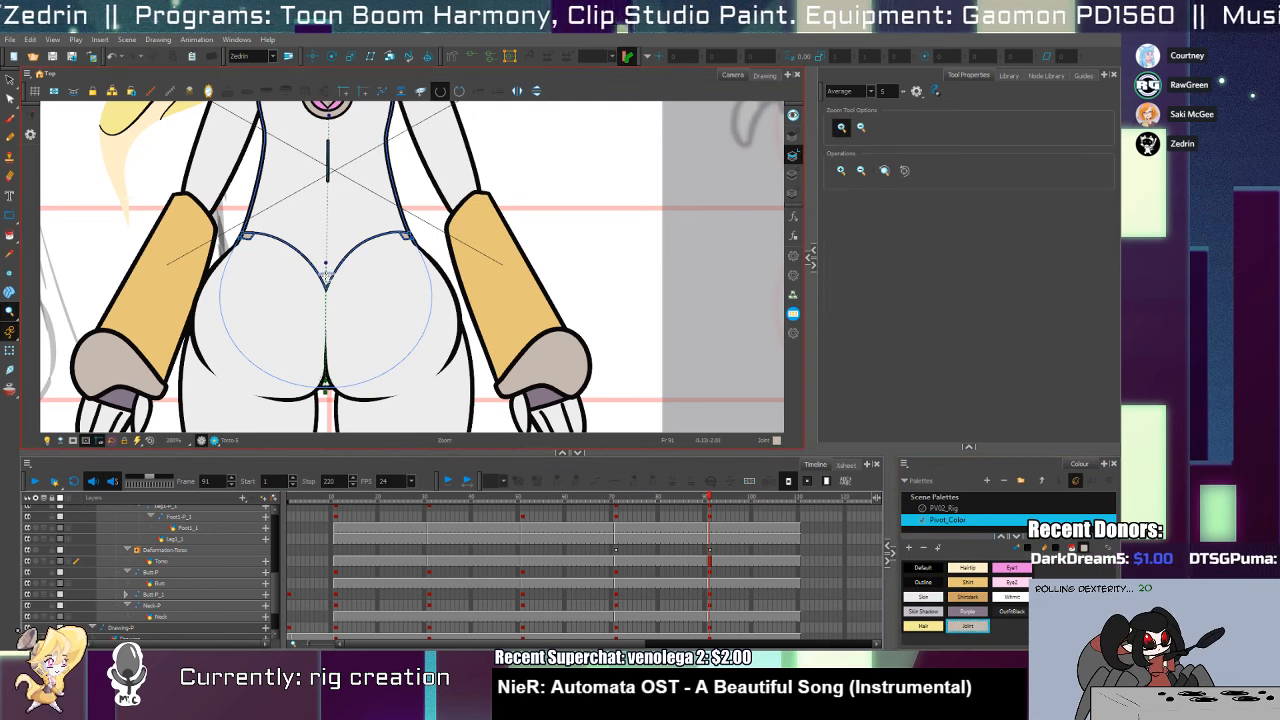
left_click(333, 277)
left_click(333, 277)
left_click(333, 277)
left_click(333, 277)
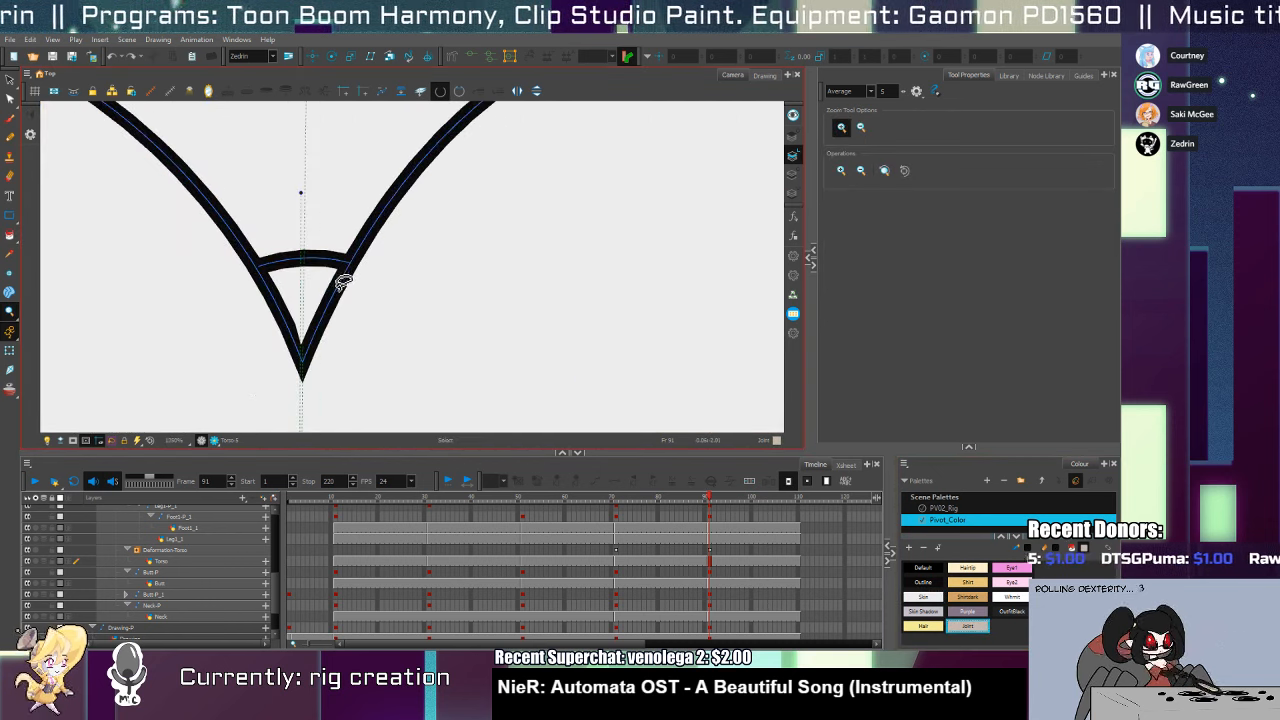
key("alt+q")
left_click_drag(350, 263, 351, 266)
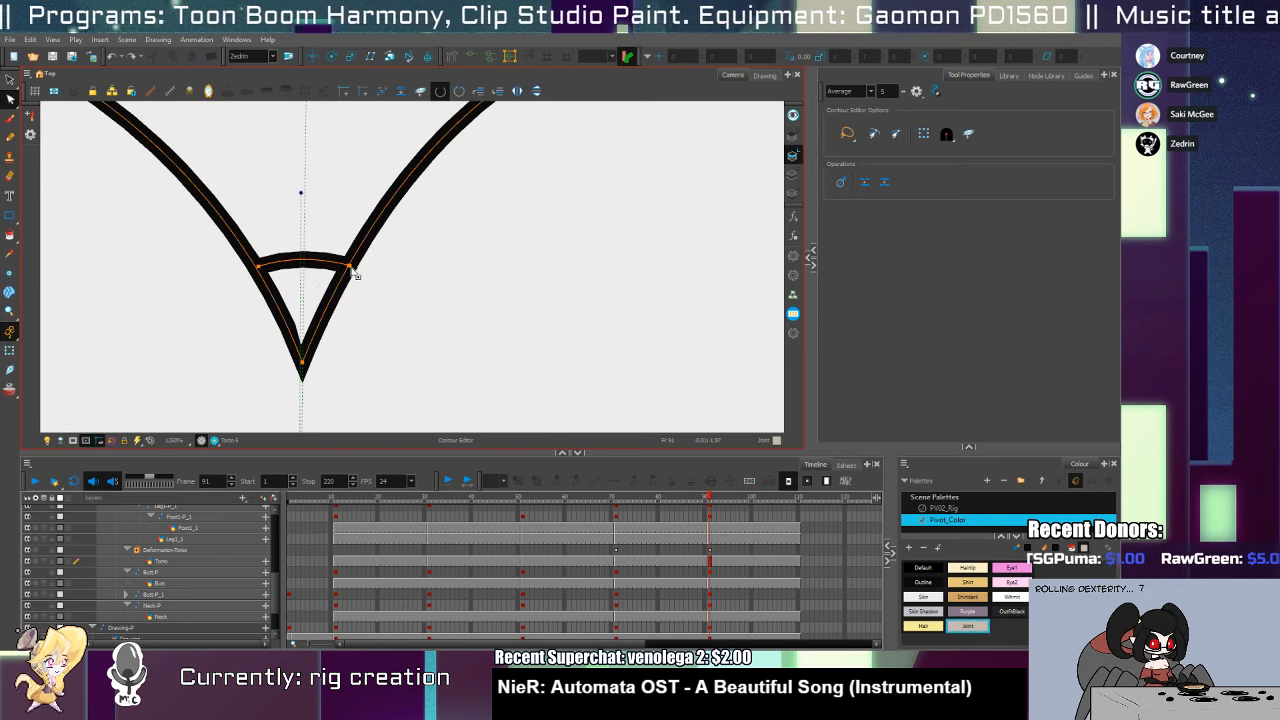
Adjust the short arc's left end point on the torso curve and fill the triangle at the V's tip with the Joint colour
key("alt+i")
left_click(298, 288)
key("ctrl+z")
key("alt+q")
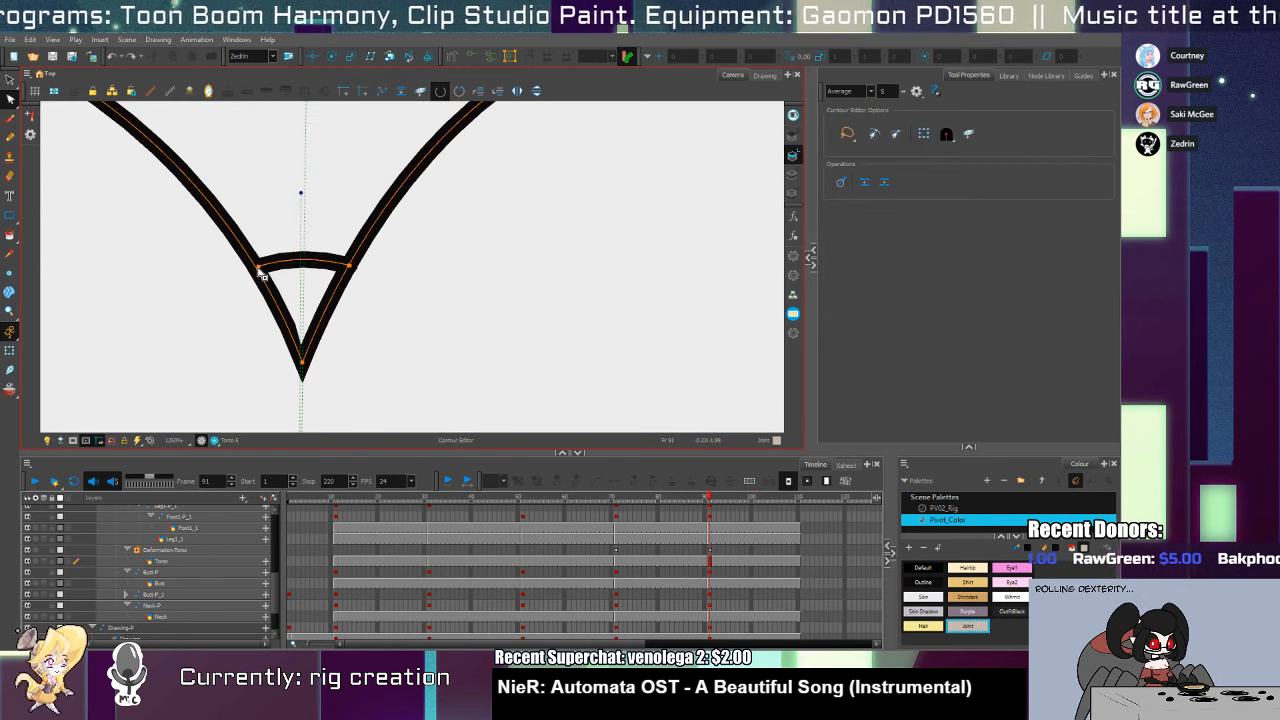
left_click_drag(259, 269, 260, 271)
key("alt+i")
left_click(304, 287)
Check the full back view in the rendered preview and return to the normal drawing display
key("shift+m")
left_click_drag(437, 317, 397, 335)
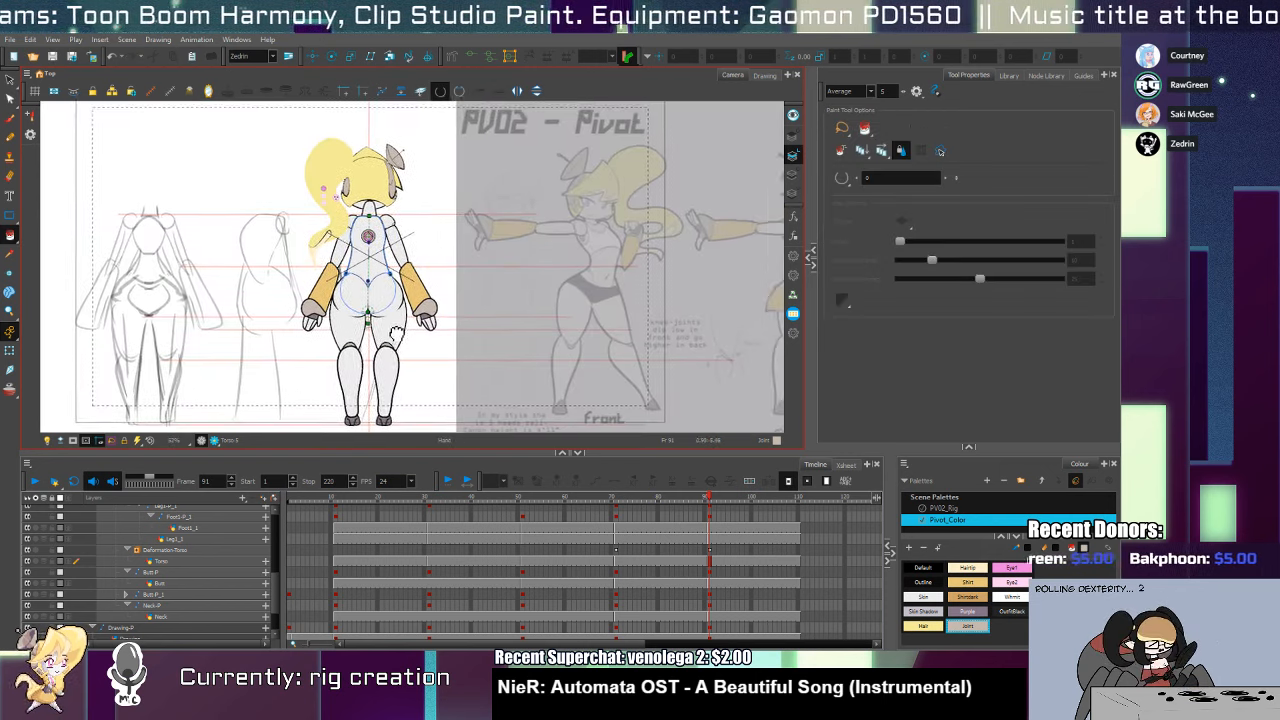
key("shift+t")
scroll(400, 296, "up", 2)
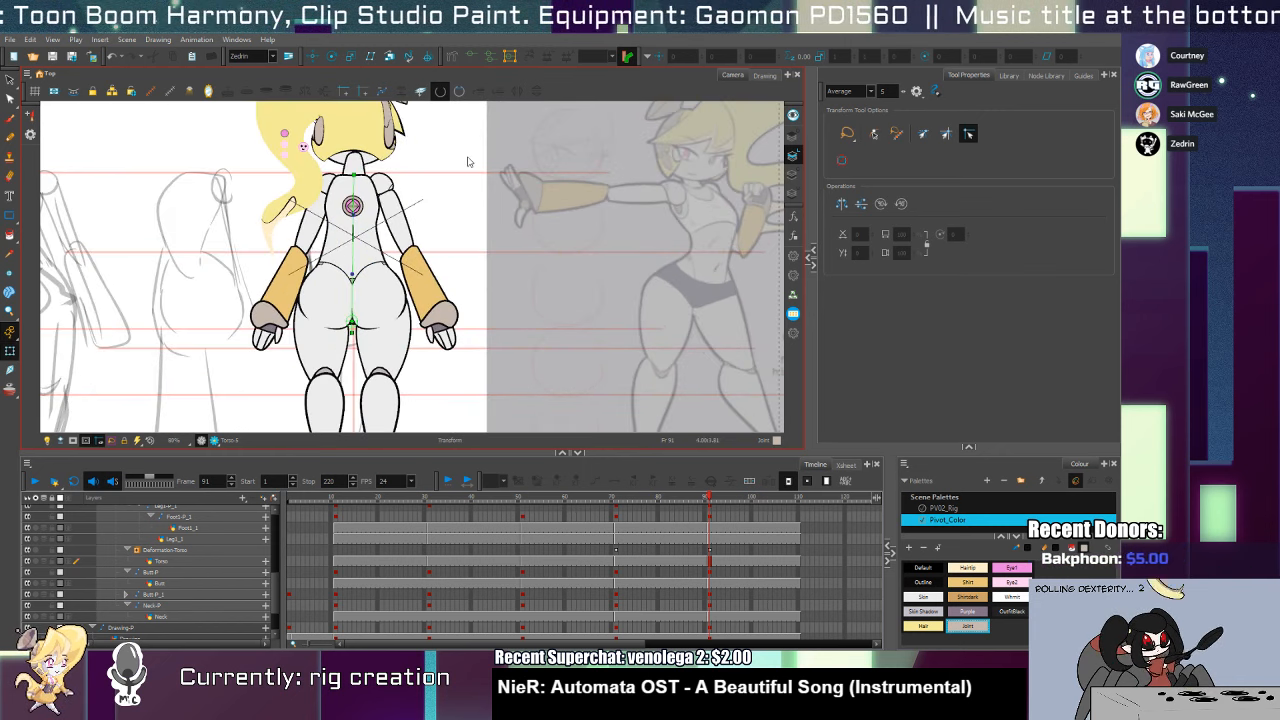
left_click(200, 441)
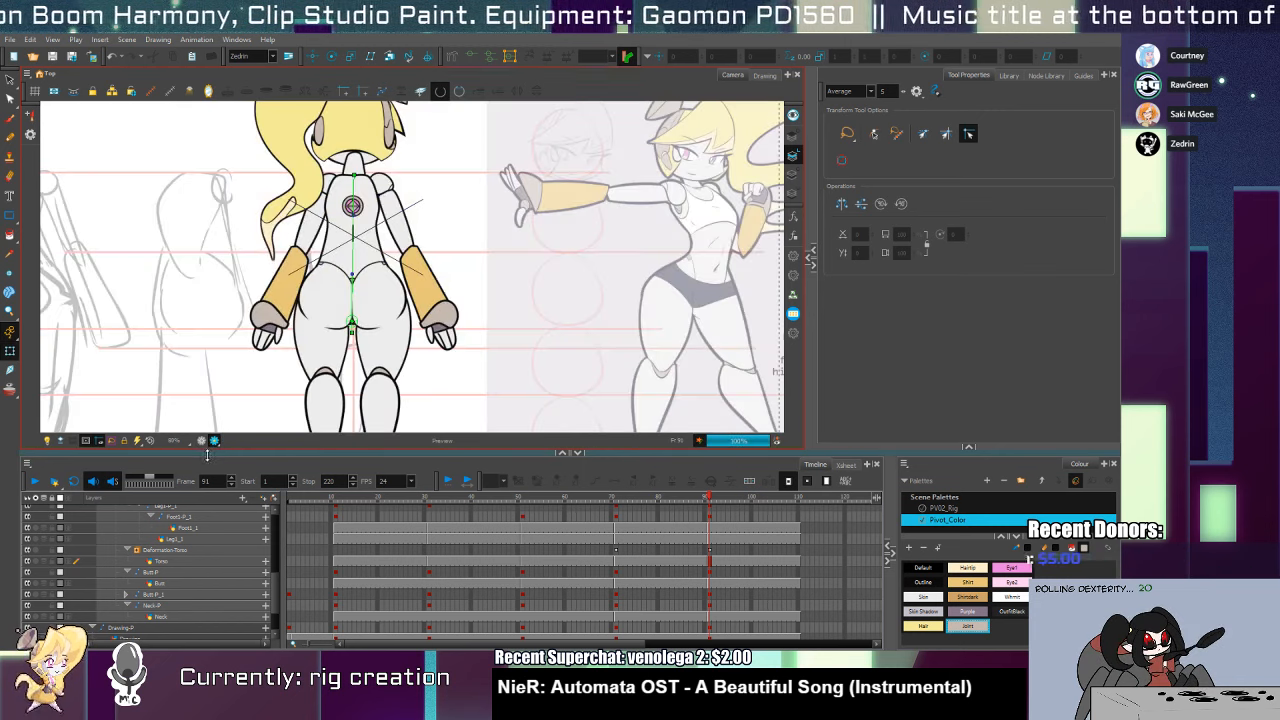
left_click(200, 441)
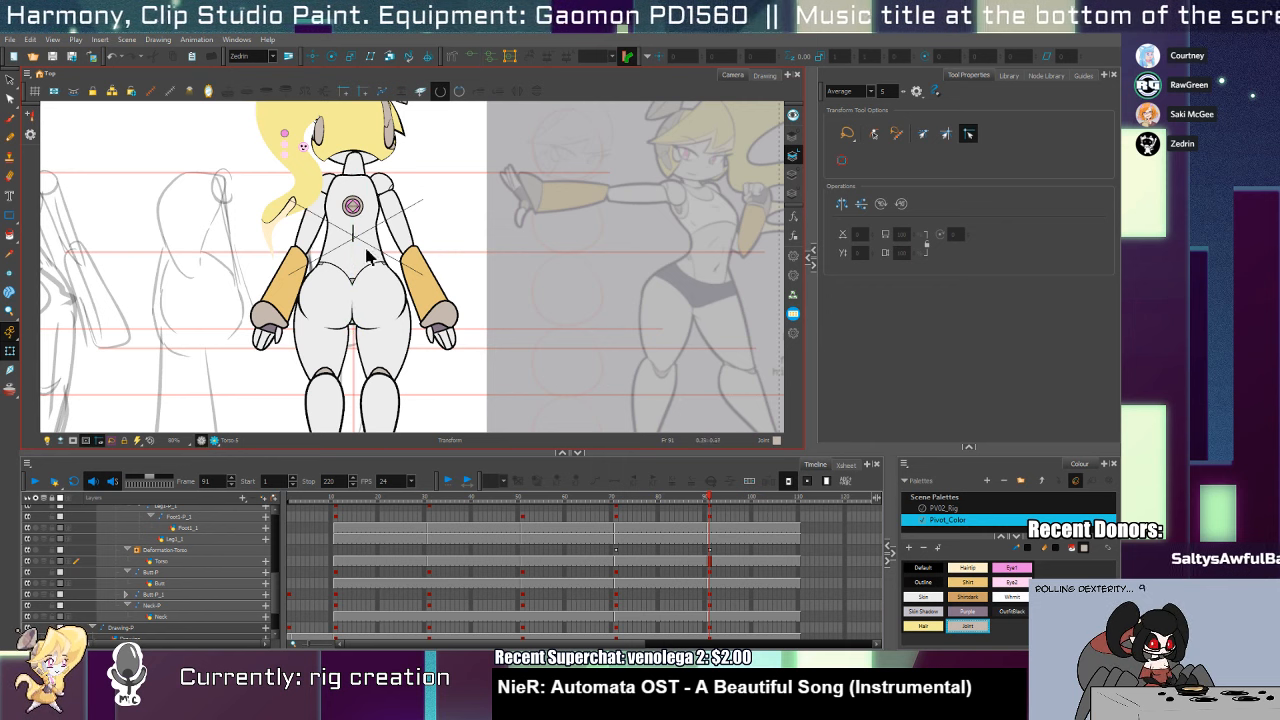
Taper the spine line on the back to a point at both its upper and lower ends
key("alt+z")
left_click_drag(360, 216, 363, 223)
key("alt+q")
left_click(331, 300)
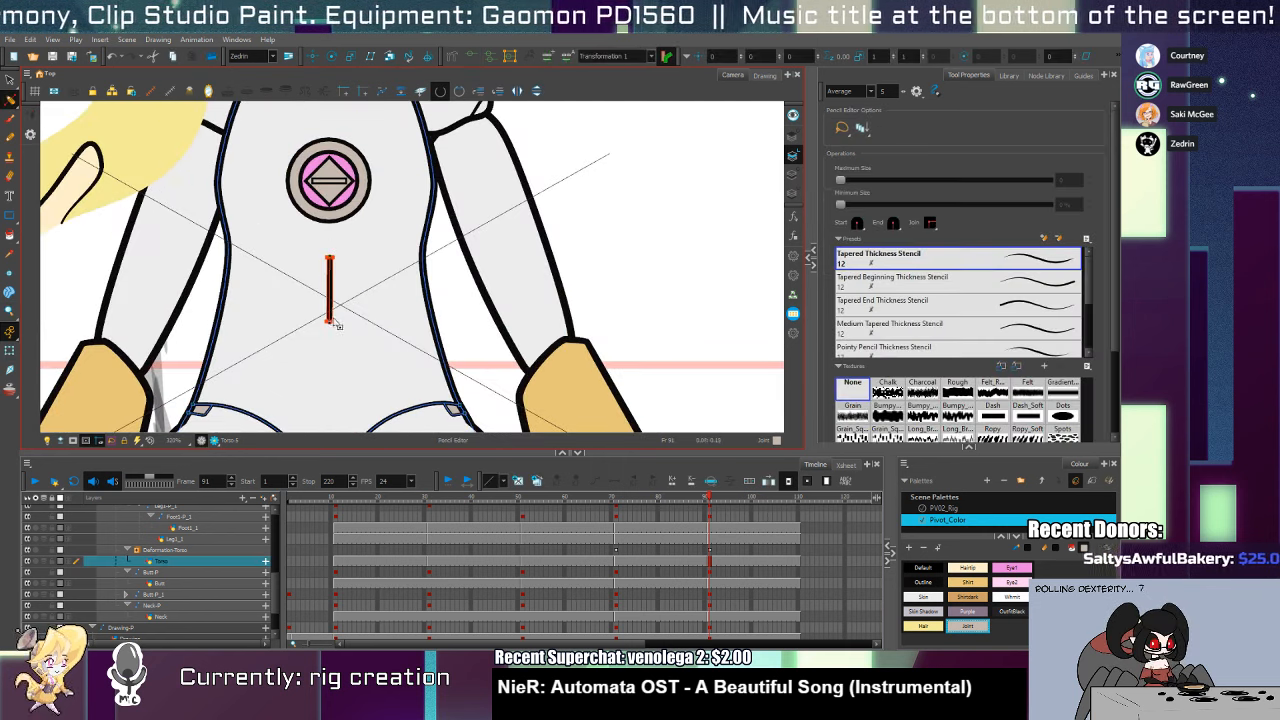
left_click_drag(325, 323, 330, 323)
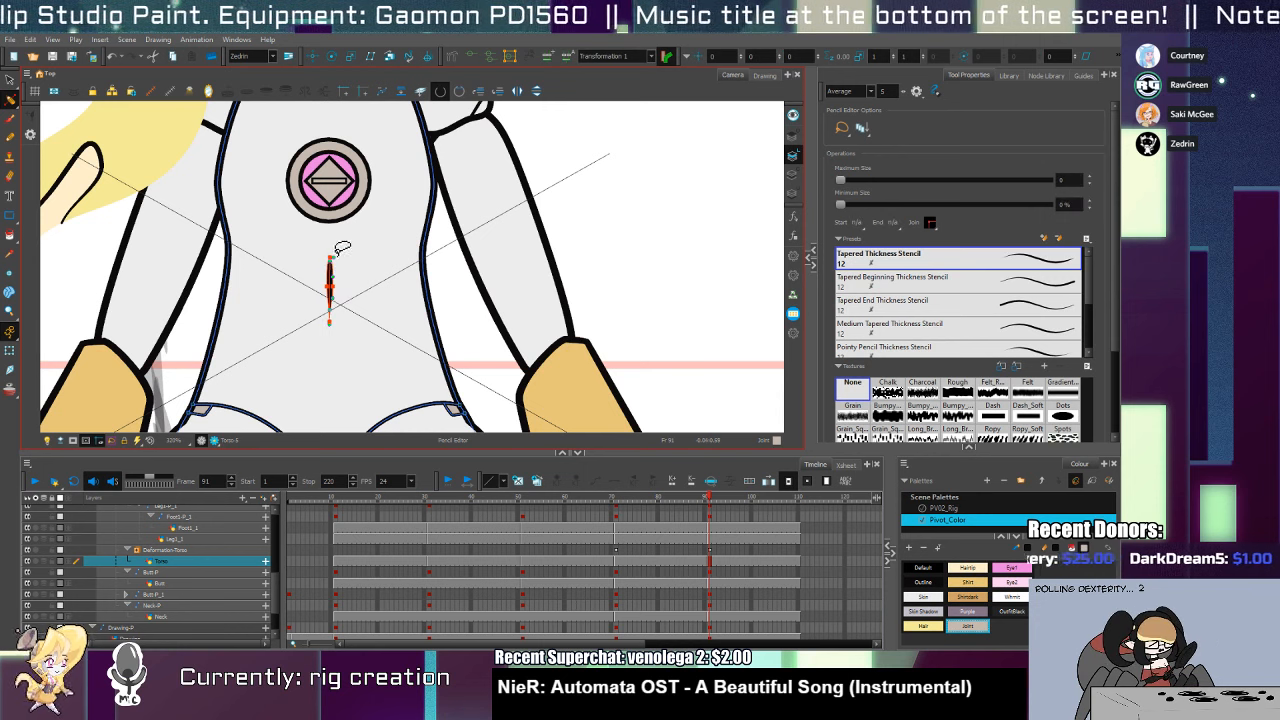
scroll(336, 255, "up", 2)
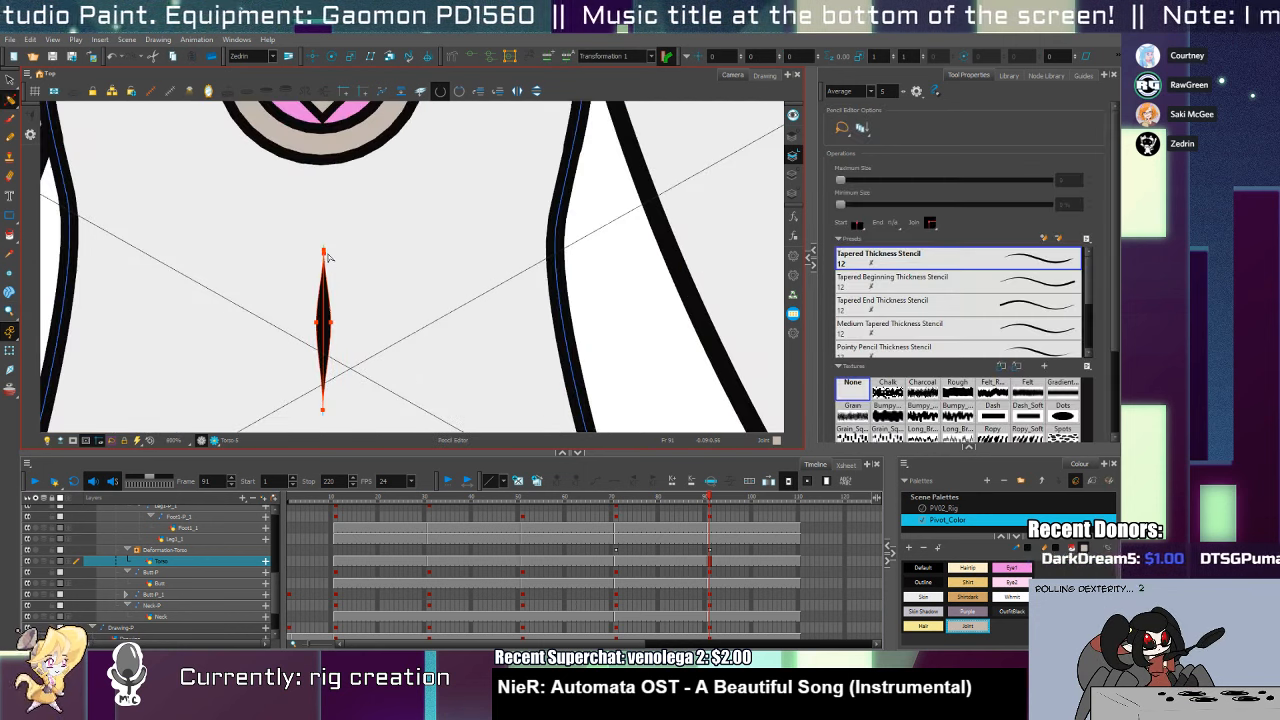
left_click(329, 256)
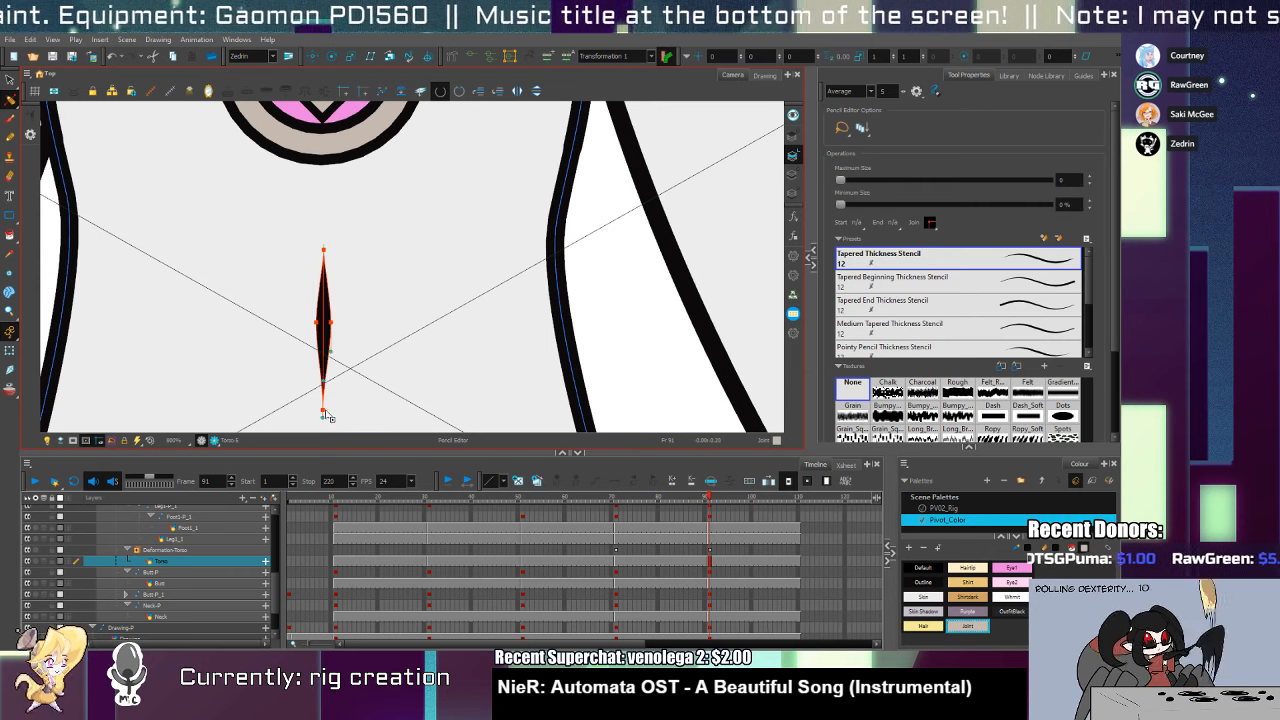
left_click_drag(329, 390, 328, 410)
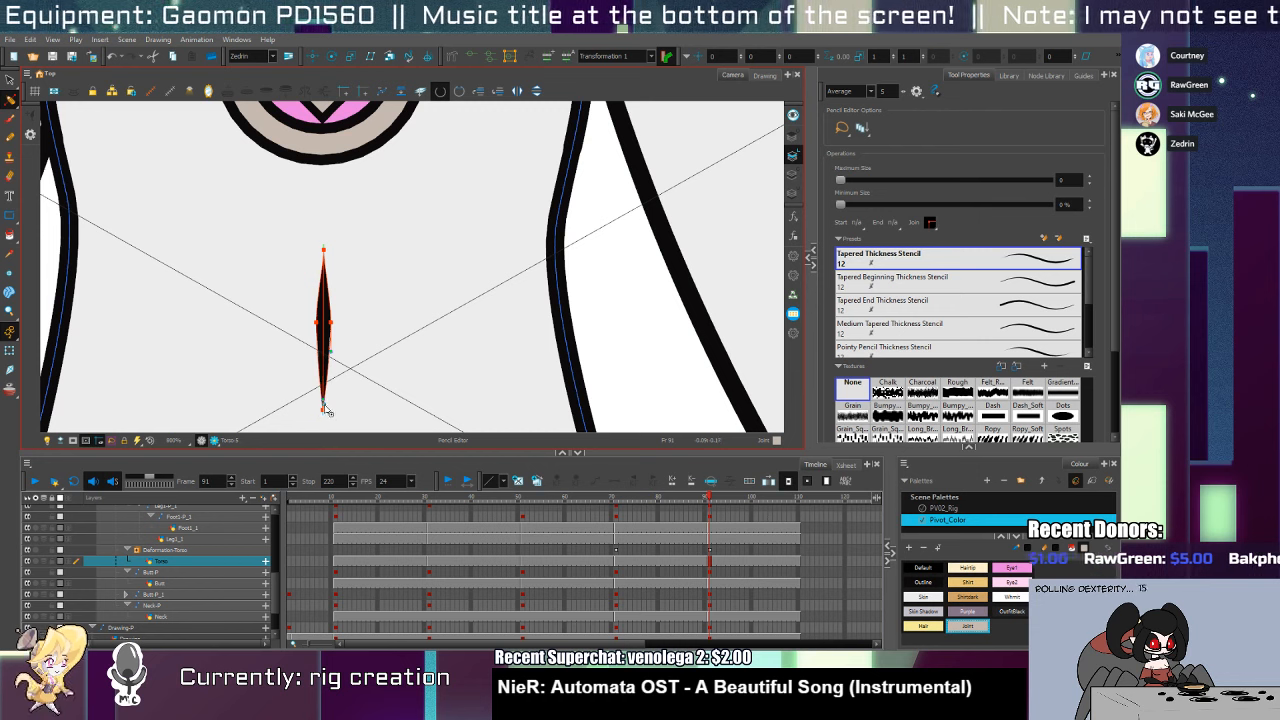
Select the whole spine line and reduce its maximum thickness to make it thinner
key("alt+z")
key("alt+s")
key("alt+q")
key("alt+w")
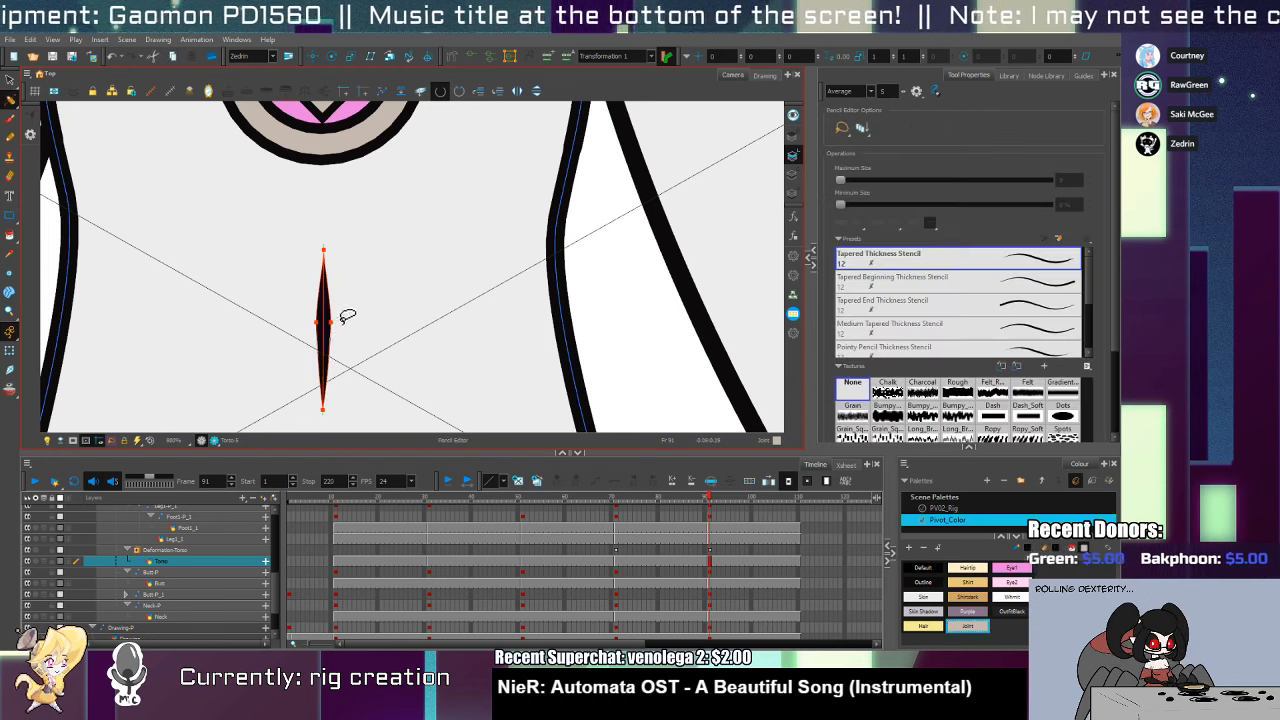
left_click(345, 318)
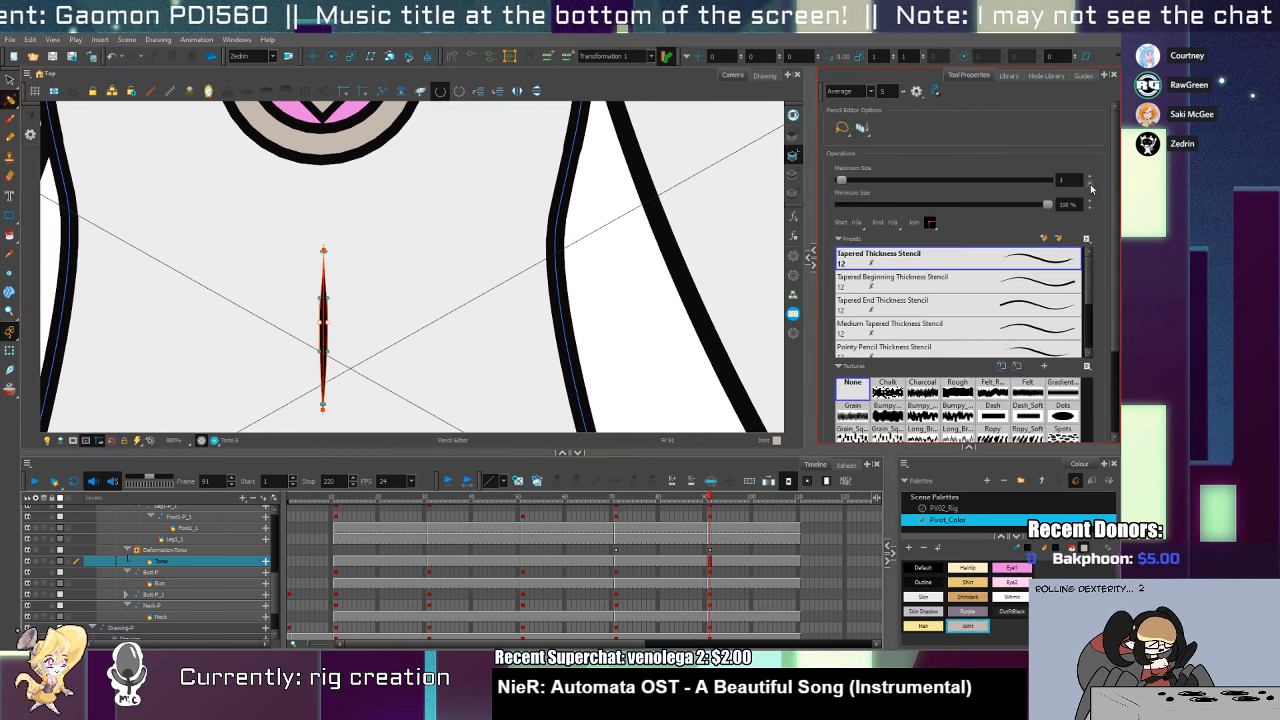
Examine the spine line against the head, arms and torso of the back view, and deselect it
key("alt+z")
left_click(500, 338, "alt")
left_click(503, 338, "alt")
left_click(503, 338, "alt")
left_click(503, 338, "alt")
left_click(504, 337, "alt")
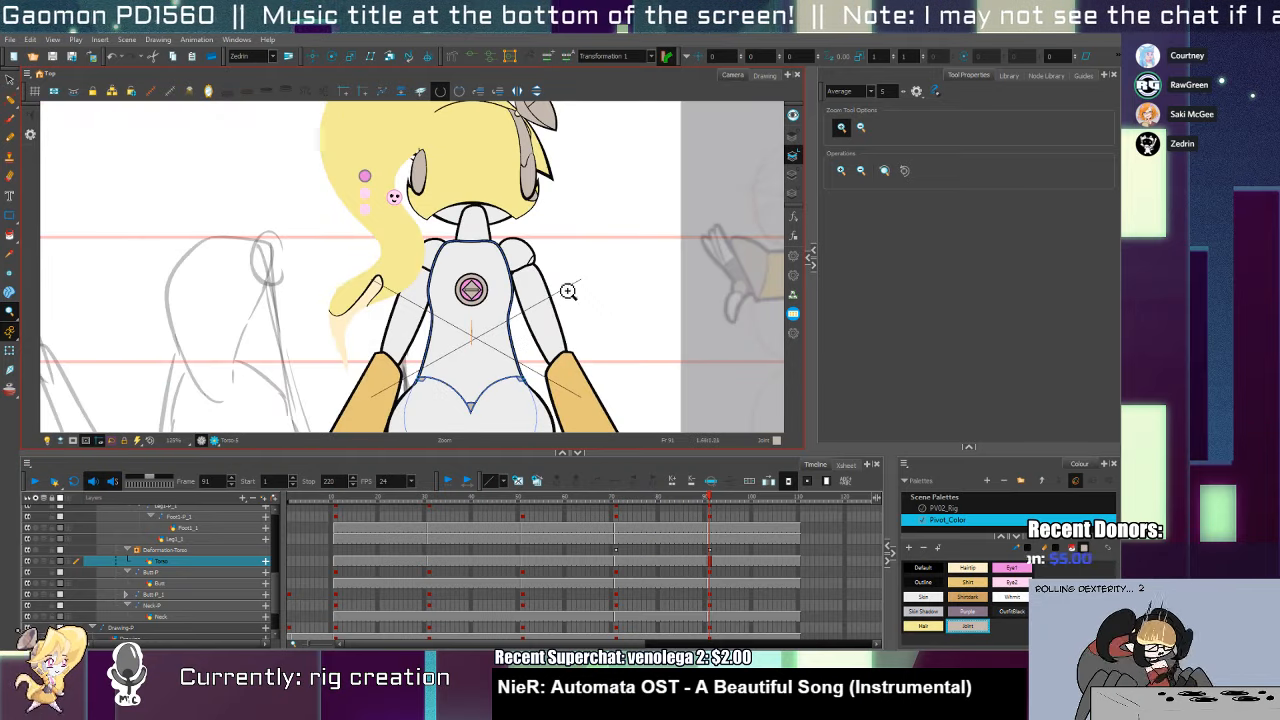
left_click(569, 292)
left_click_drag(570, 303, 485, 317)
left_click(483, 320, "alt")
key("shift+t")
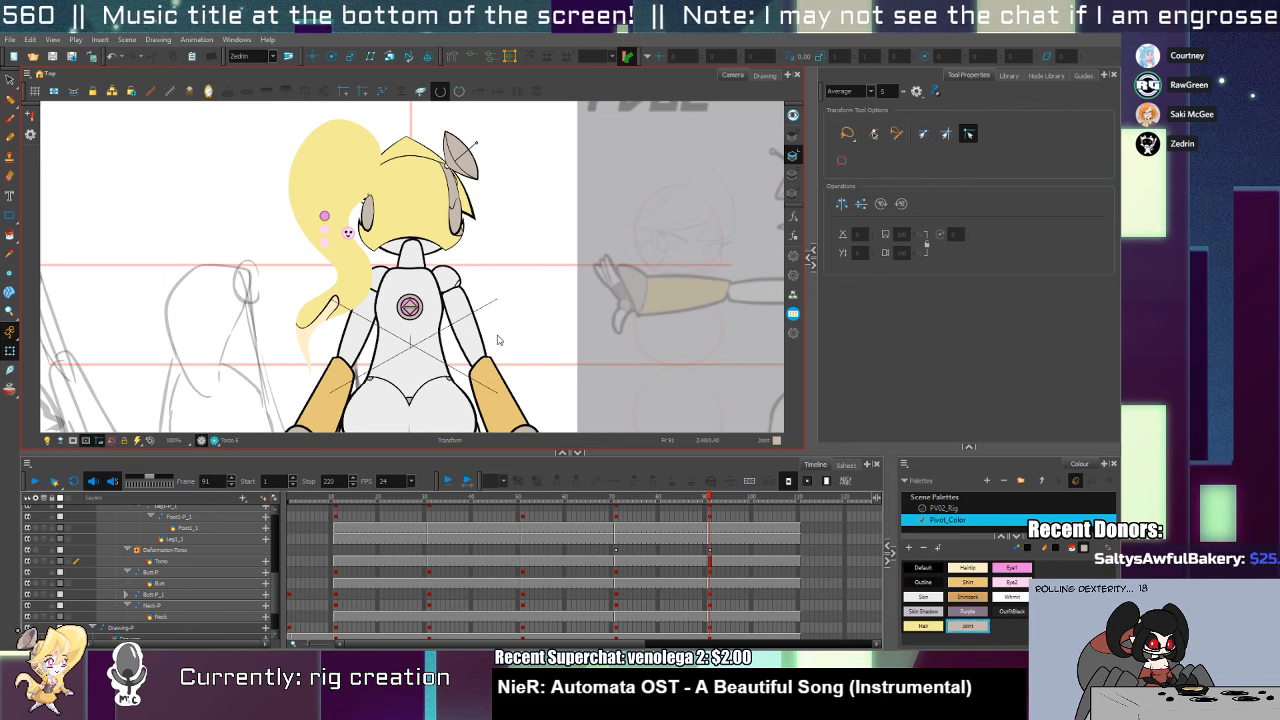
Adjust the upper inner contour of the right buttock shape with the Contour Editor
scroll(405, 310, "up", 6)
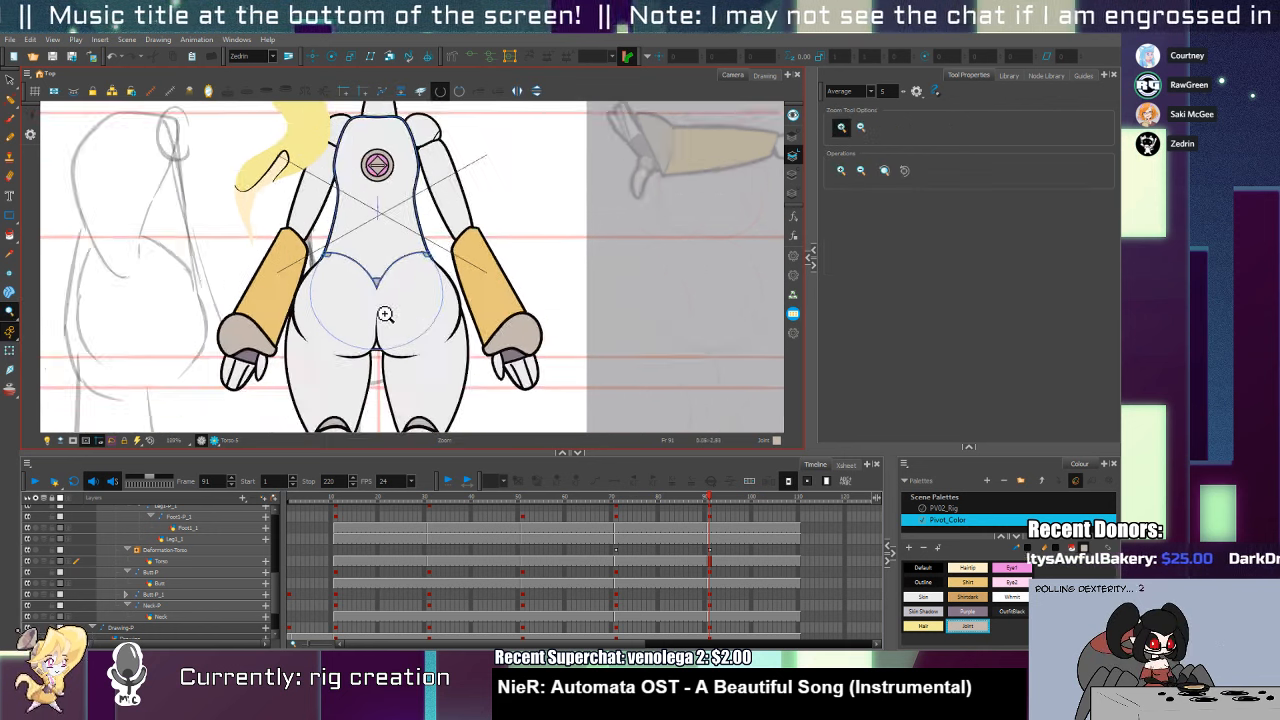
left_click(387, 331)
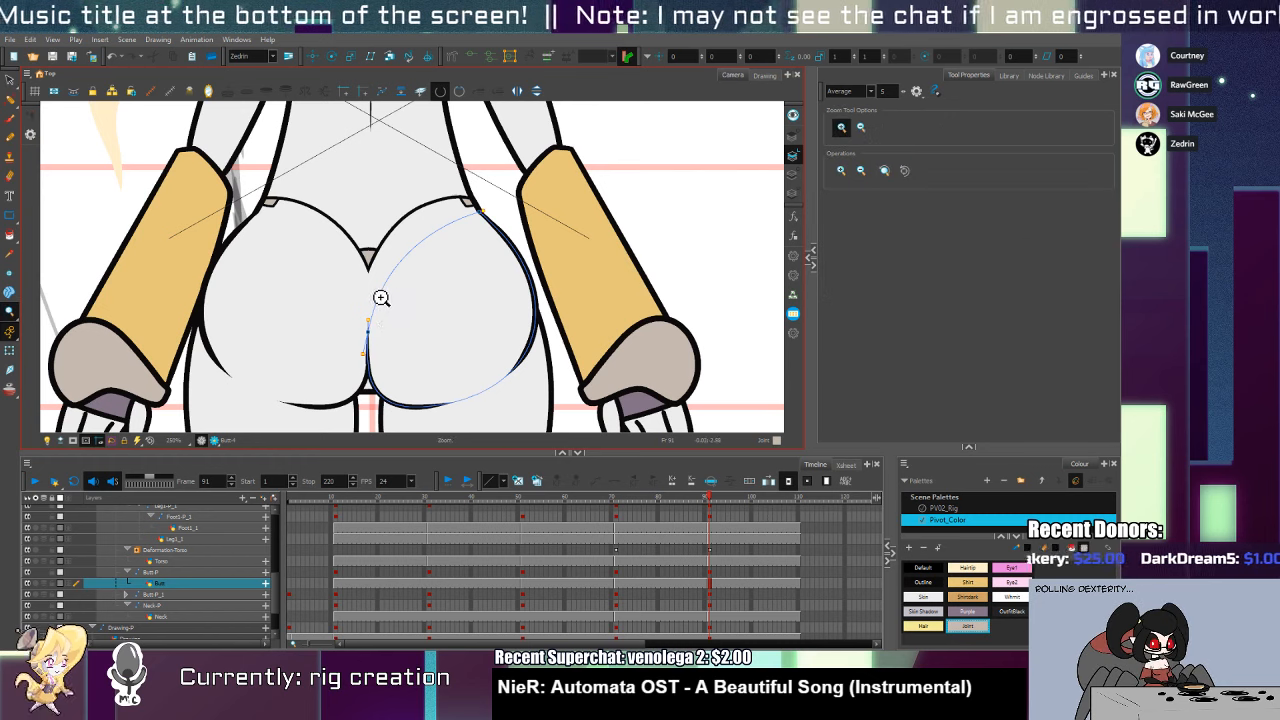
scroll(385, 298, "up", 1)
left_click(374, 261)
key("alt+slash")
key("shift+t")
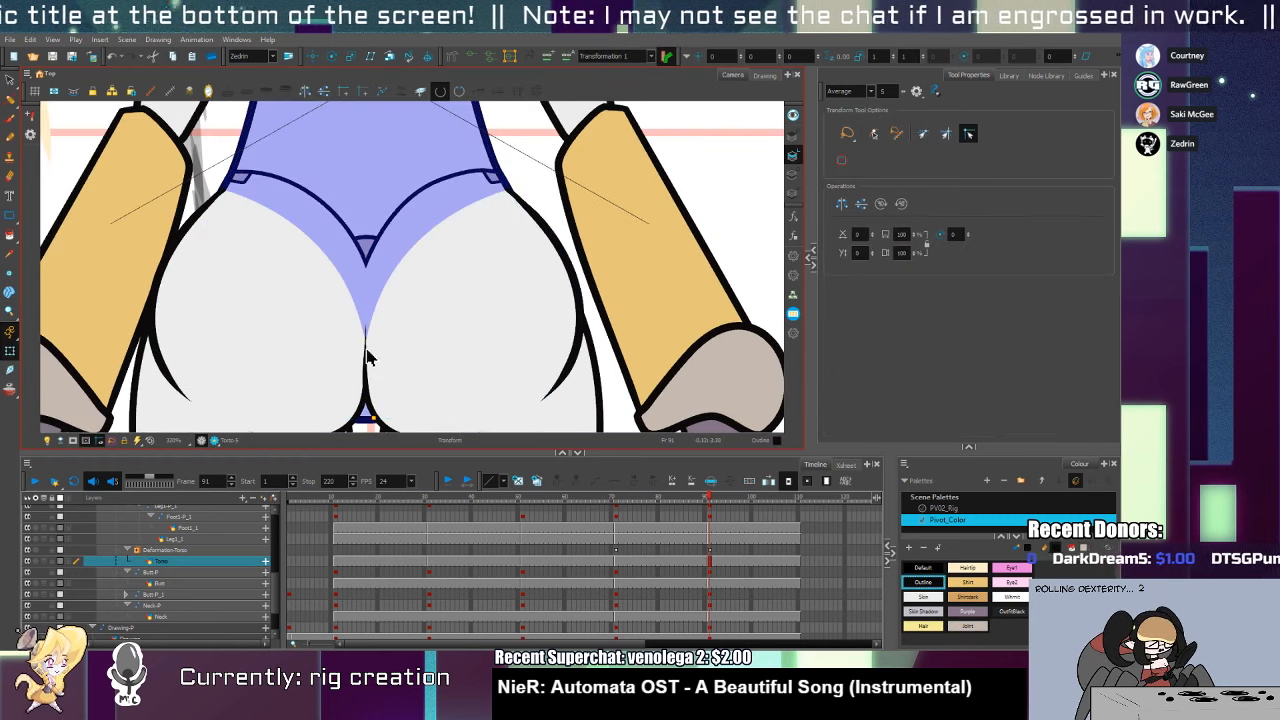
left_click(374, 349)
key("alt+q")
left_click(366, 343)
left_click(387, 283)
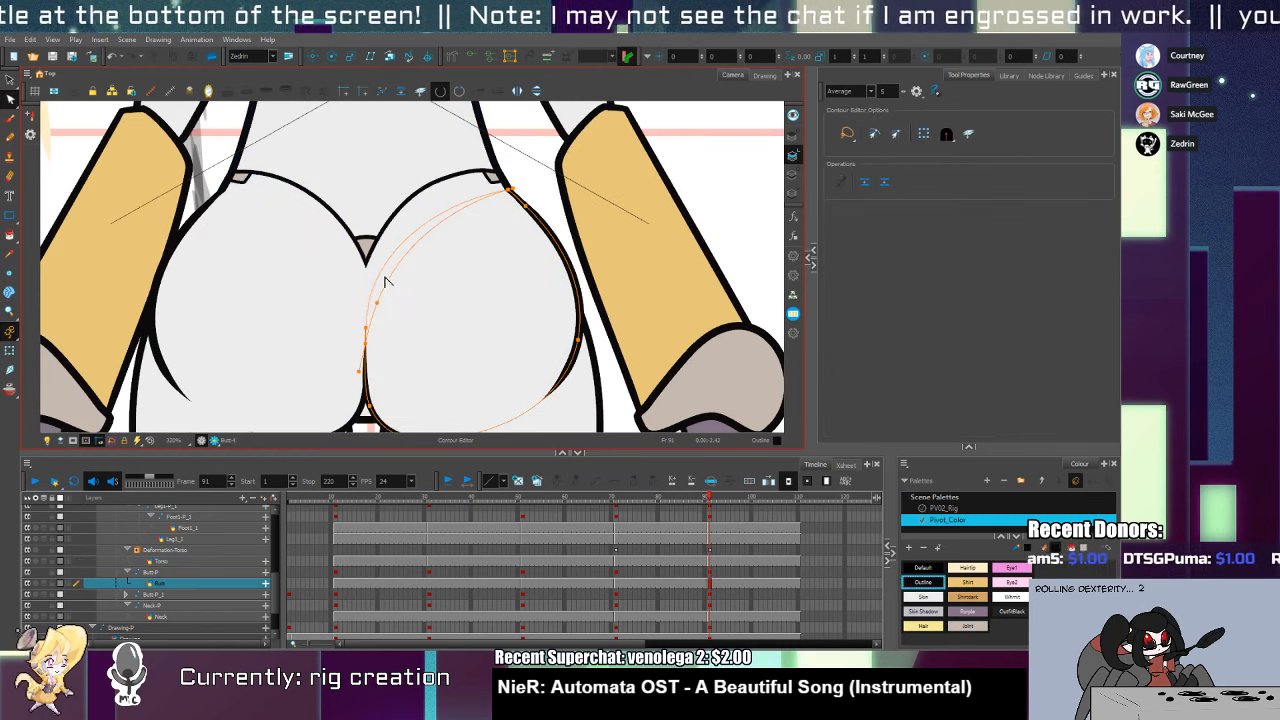
left_click_drag(390, 276, 388, 281)
key("alt+slash")
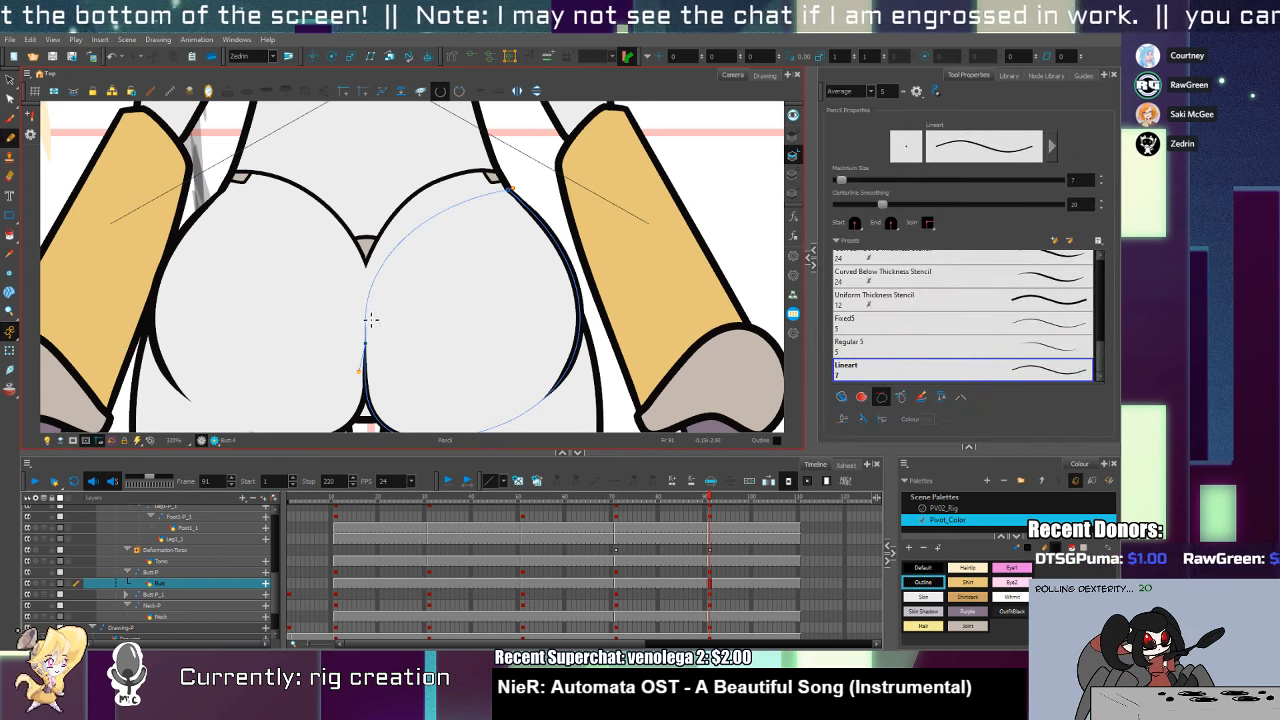
Pull the upper tip of the line between the buttocks up toward the tip of the torso's V
key("alt+z")
left_click(371, 318)
key("alt+q")
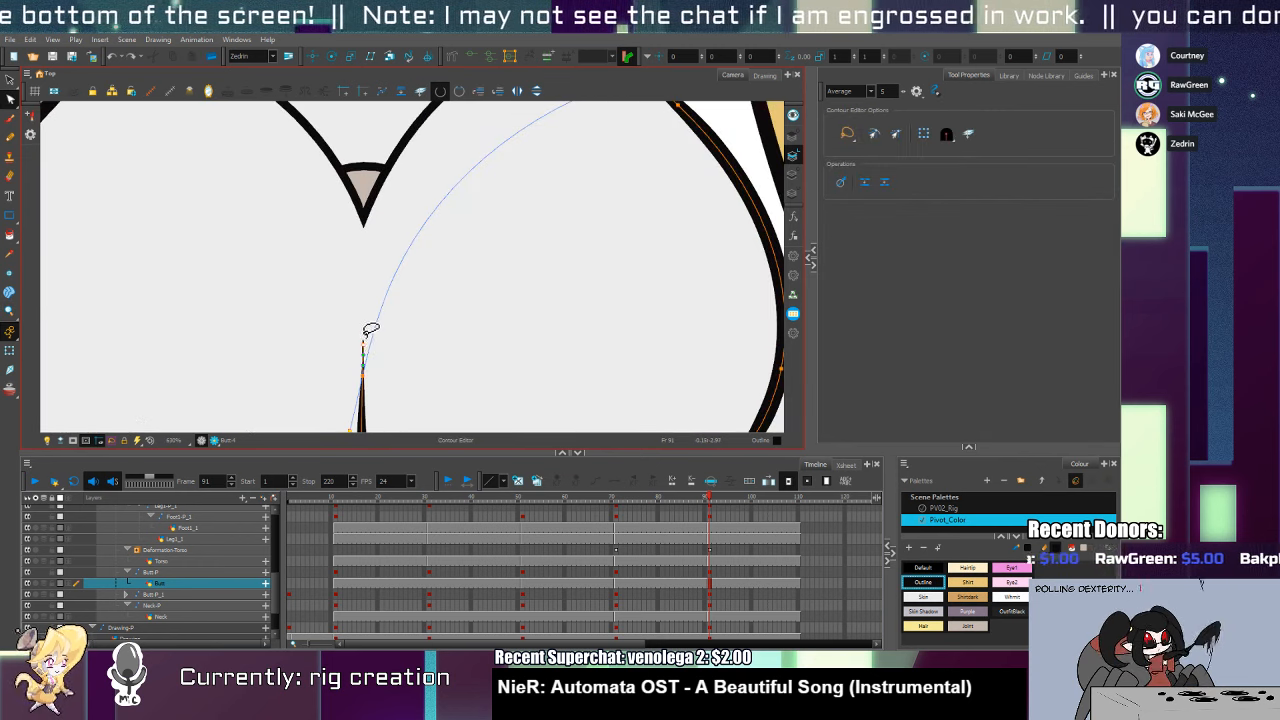
left_click(366, 309)
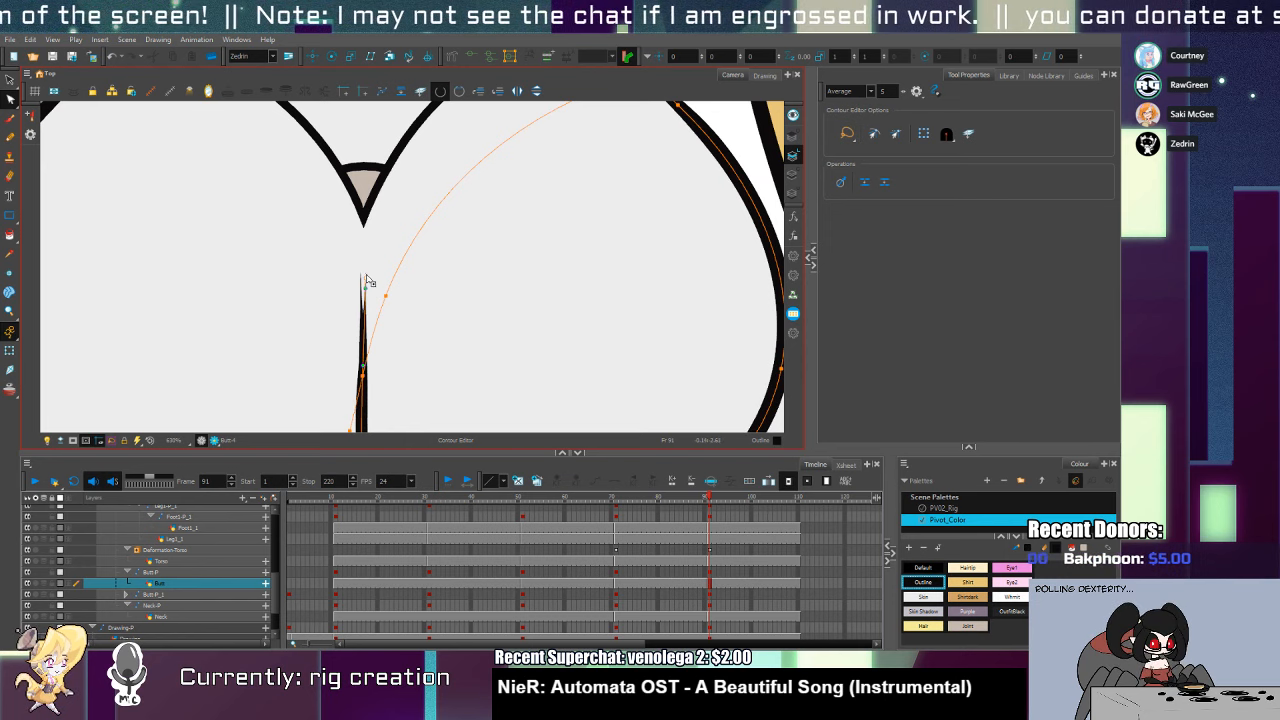
Check the line between the buttocks up close and in the full back view, and deselect the drawing
key("alt+z")
scroll(388, 291, "down", 7)
key("alt+s")
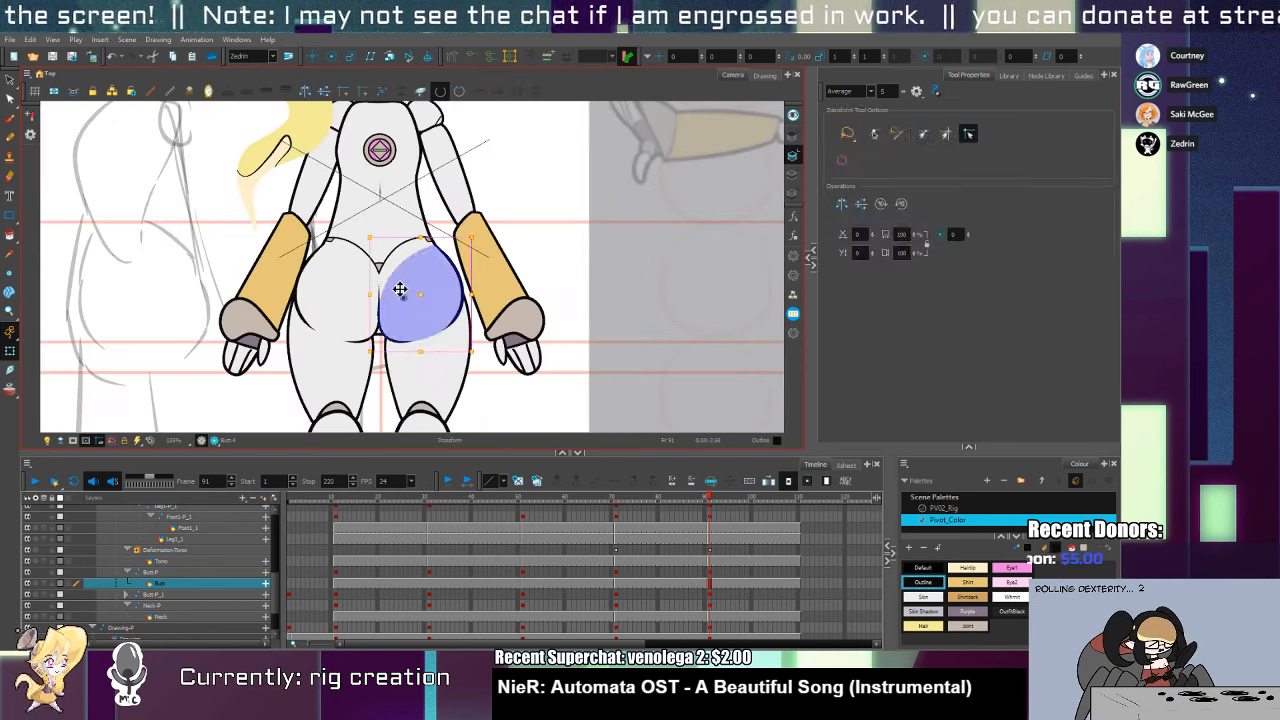
key("alt+z")
scroll(386, 282, "up", 3)
scroll(387, 282, "up", 3)
key("alt+q")
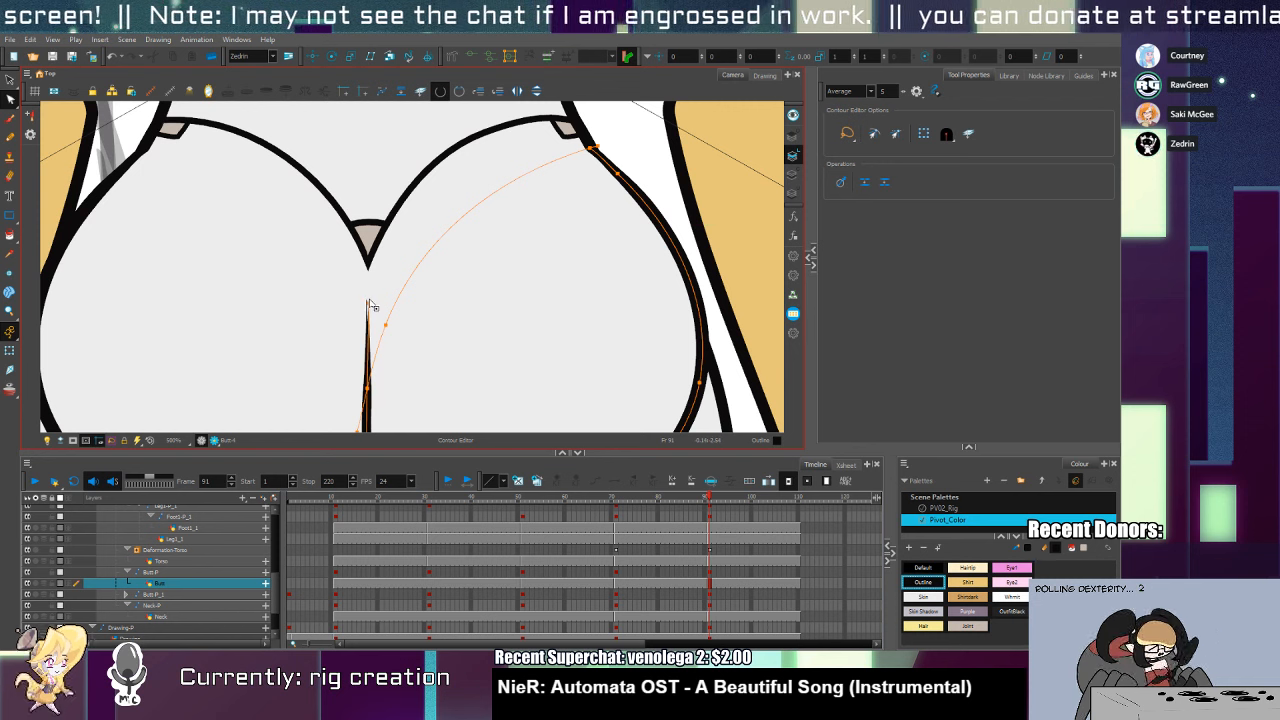
key("alt+z")
scroll(394, 297, "down", 9)
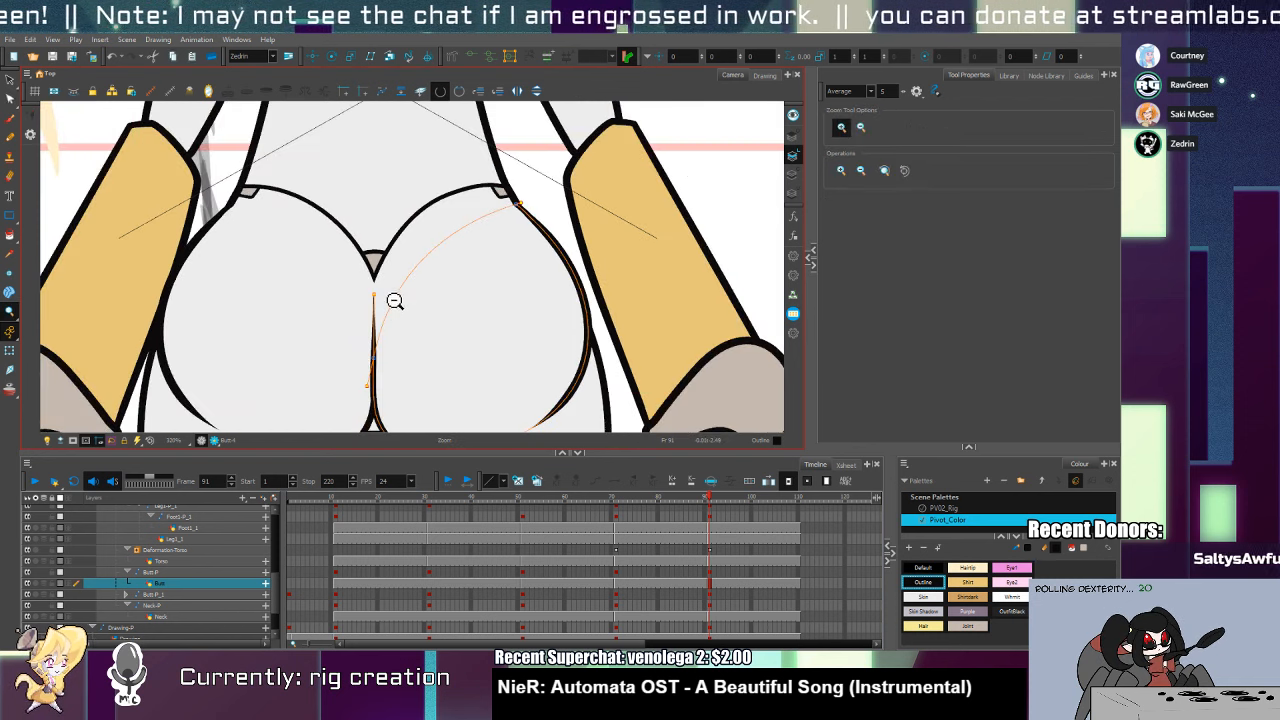
key("shift+t")
left_click(443, 375)
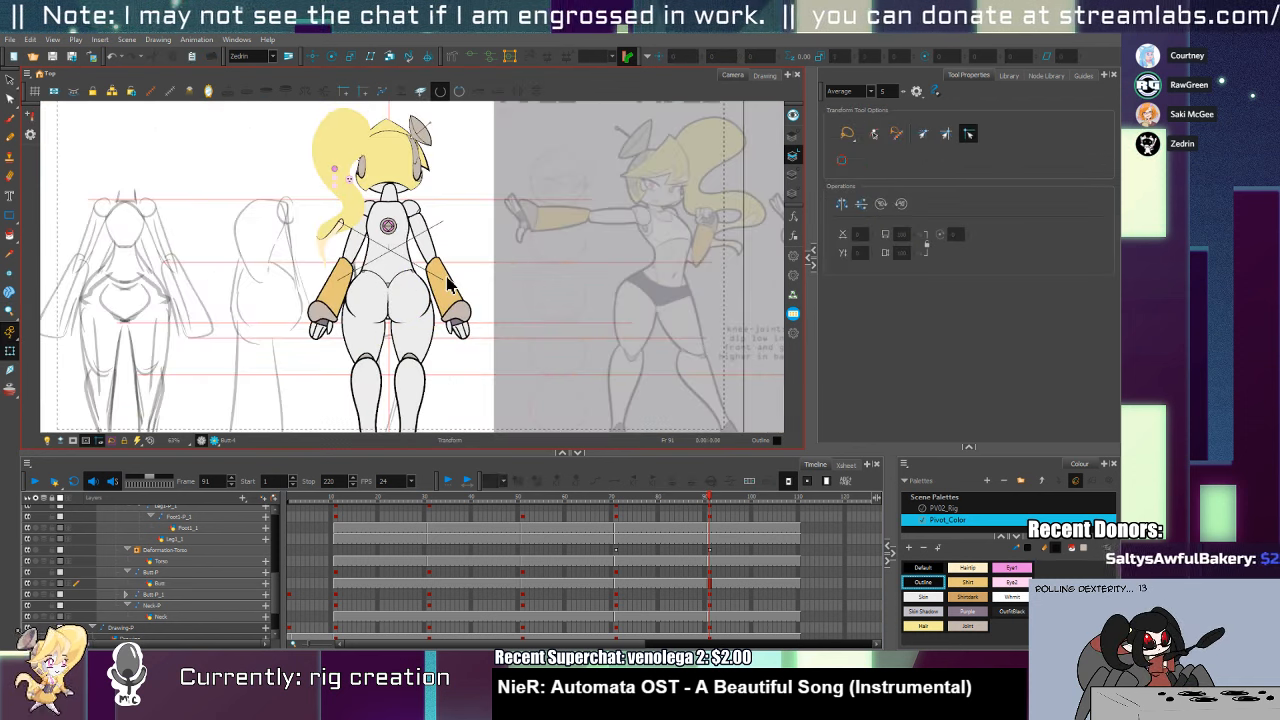
At frame 15, add another horizontal guide line at chest height to the guide drawing
mouse_move(710, 497)
left_mouse_down()
mouse_move(537, 554)
mouse_move(324, 575)
mouse_move(666, 560)
mouse_move(334, 583)
mouse_move(596, 578)
mouse_move(336, 572)
mouse_move(564, 566)
mouse_move(393, 583)
mouse_move(480, 585)
mouse_move(354, 585)
left_mouse_up()
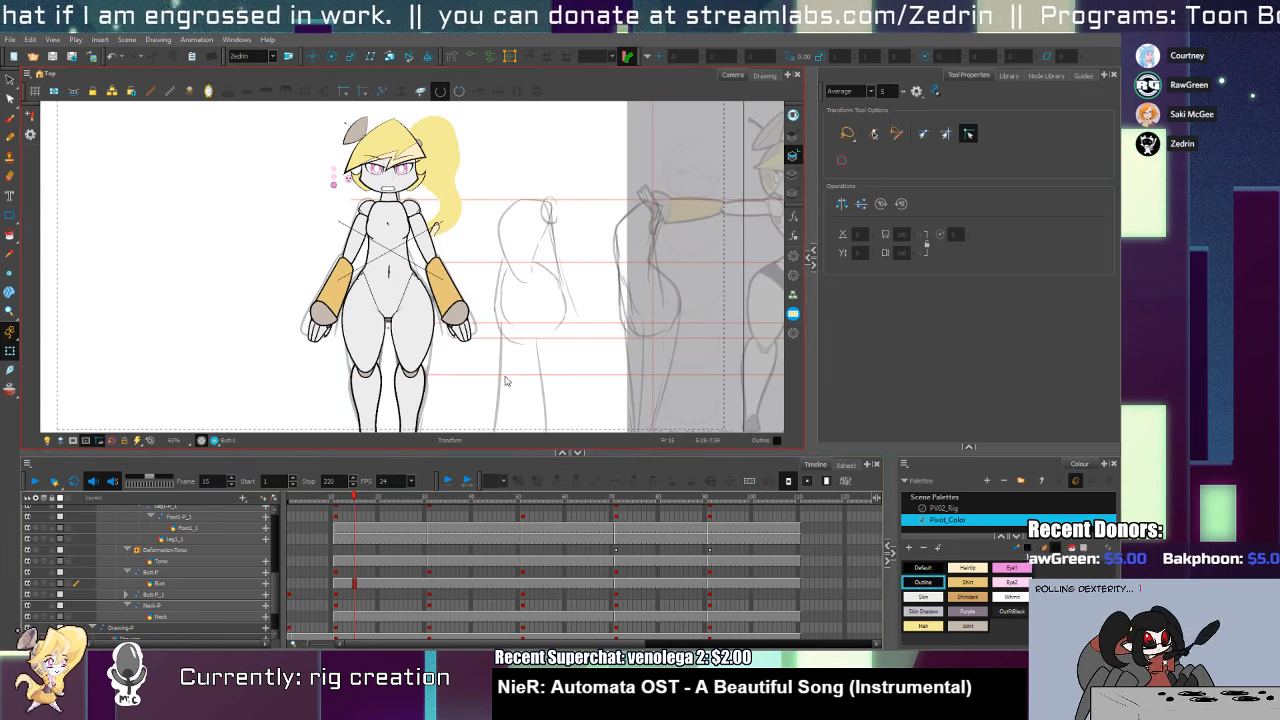
left_click(512, 376)
key("alt+s")
key("ctrl+a")
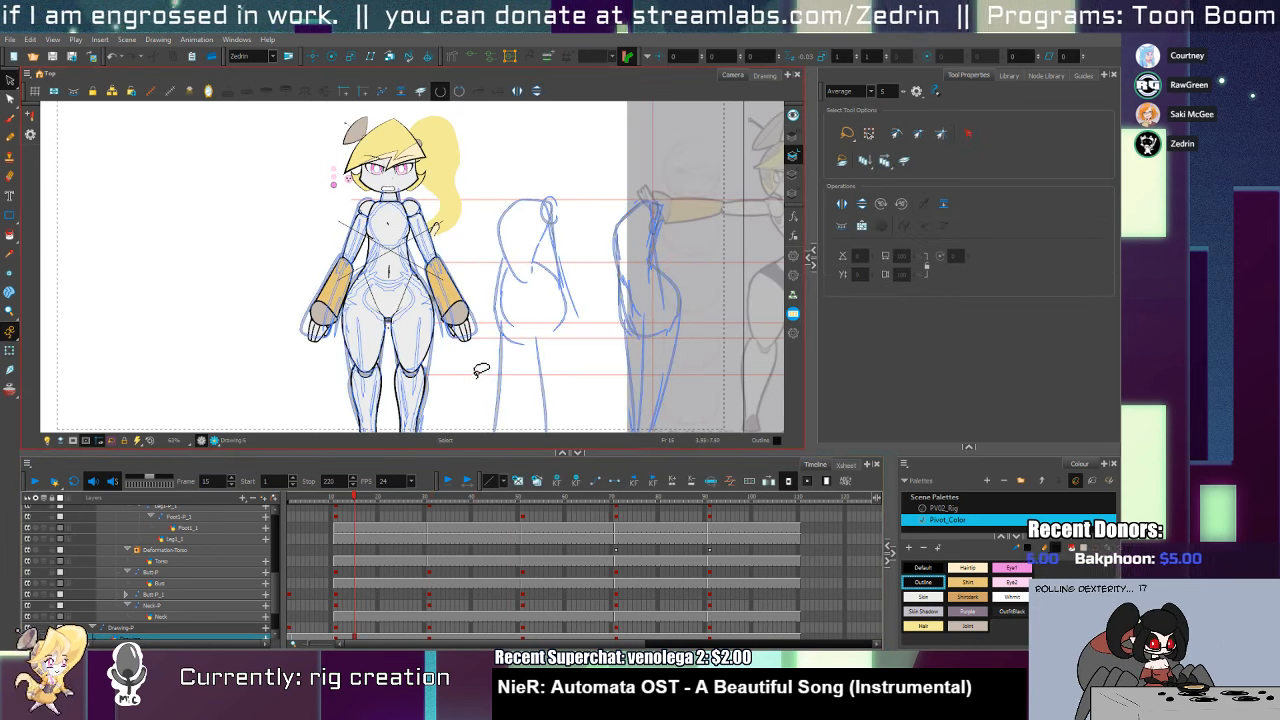
left_click(792, 136)
key("ctrl+a")
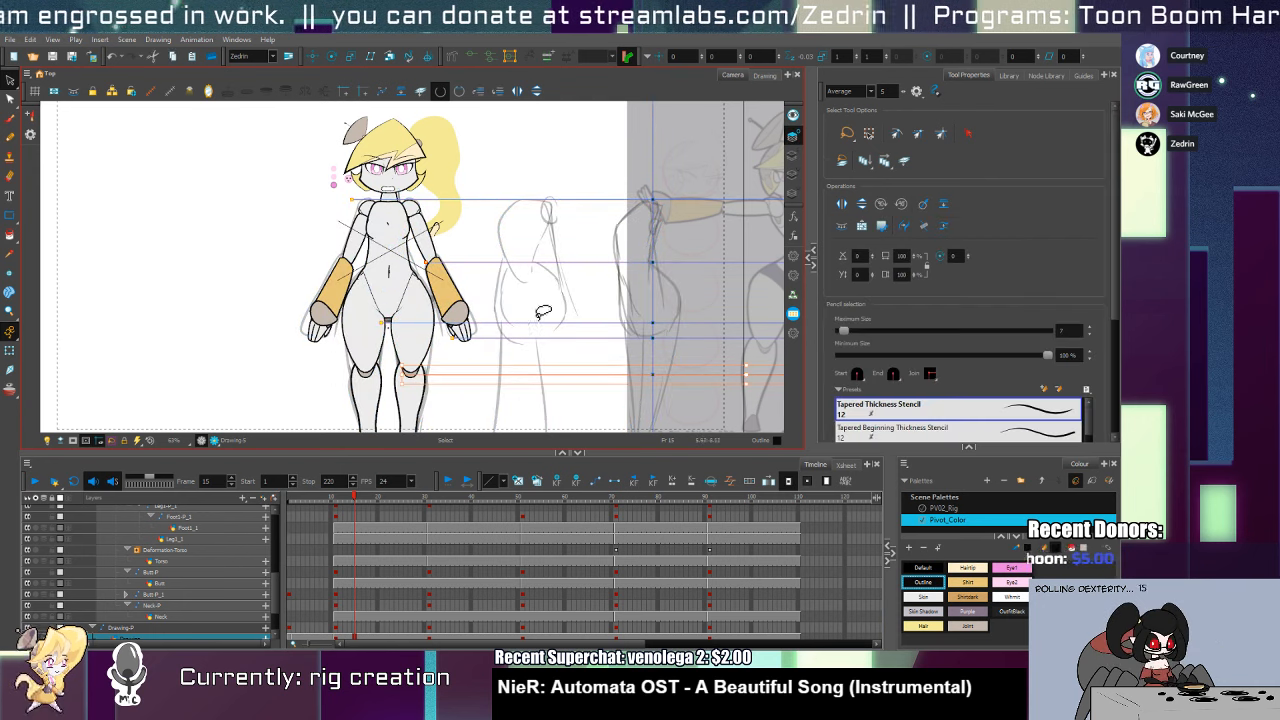
left_click(486, 264)
left_click_drag(525, 260, 453, 231)
left_click(456, 220)
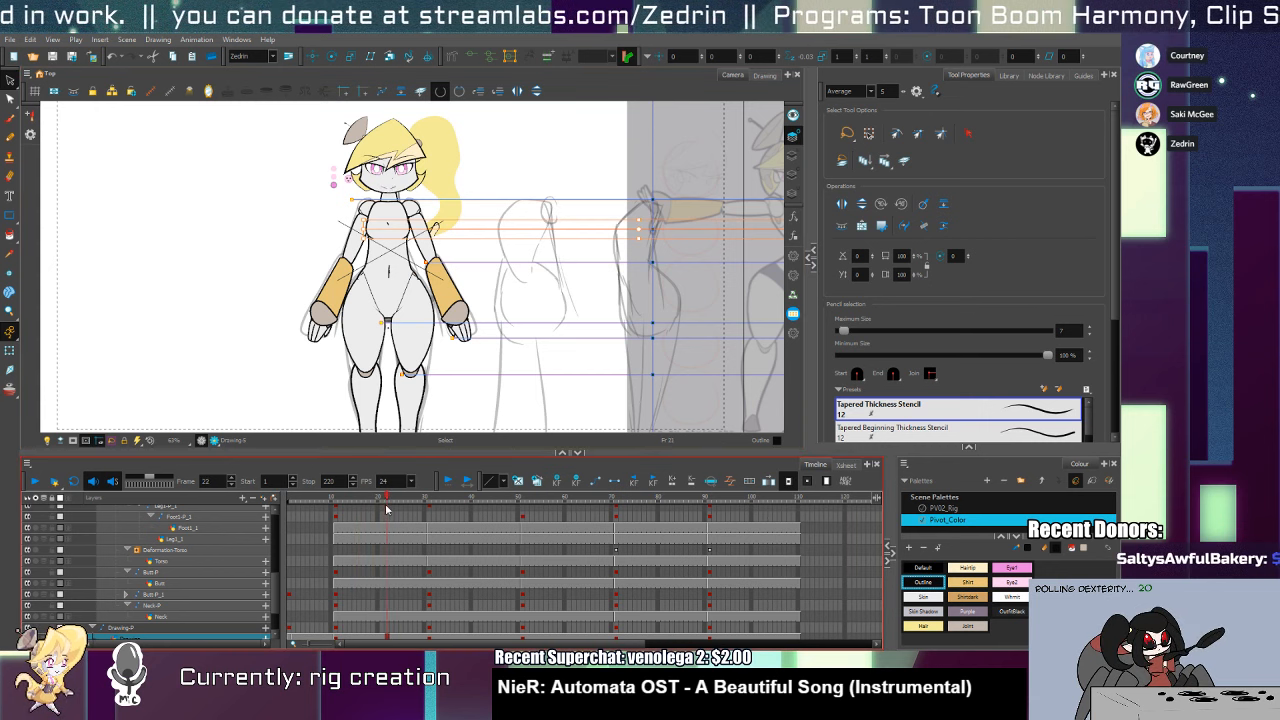
Compare the torso with the chest guide line at frames 31, 51 and 71, and return to frame 11
left_click_drag(386, 509, 430, 510)
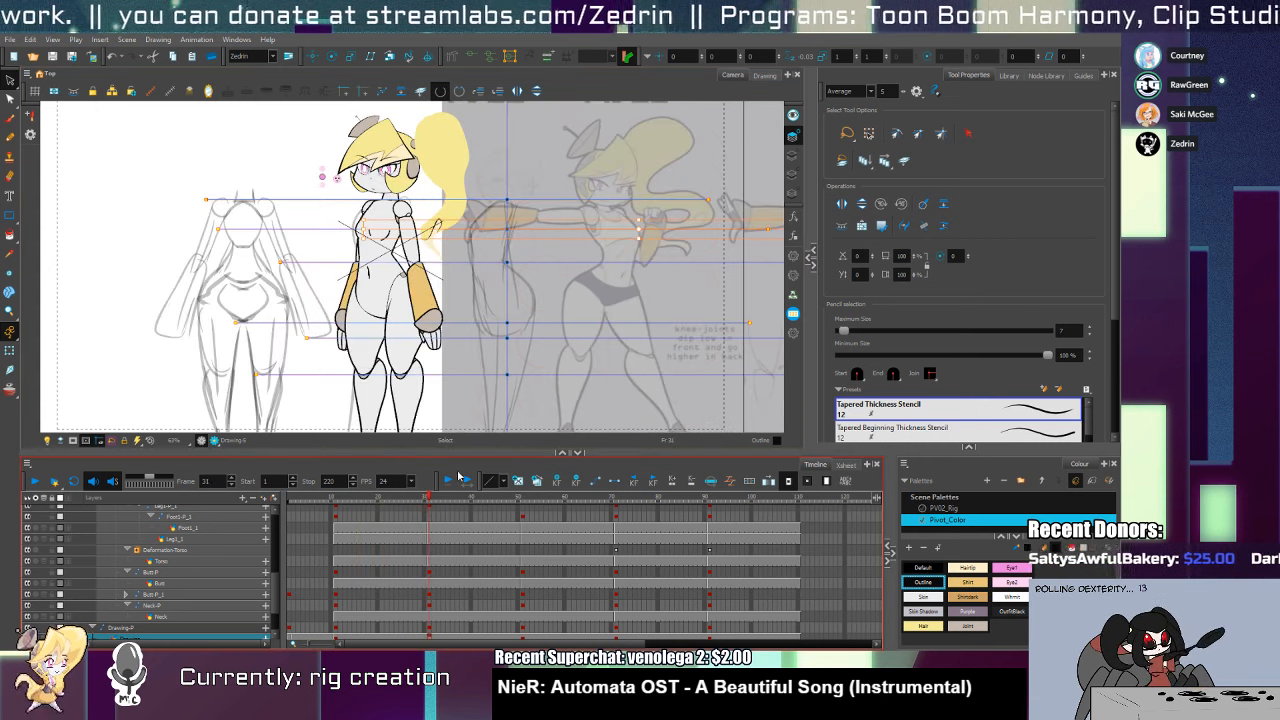
key("alt+s")
left_click(378, 250)
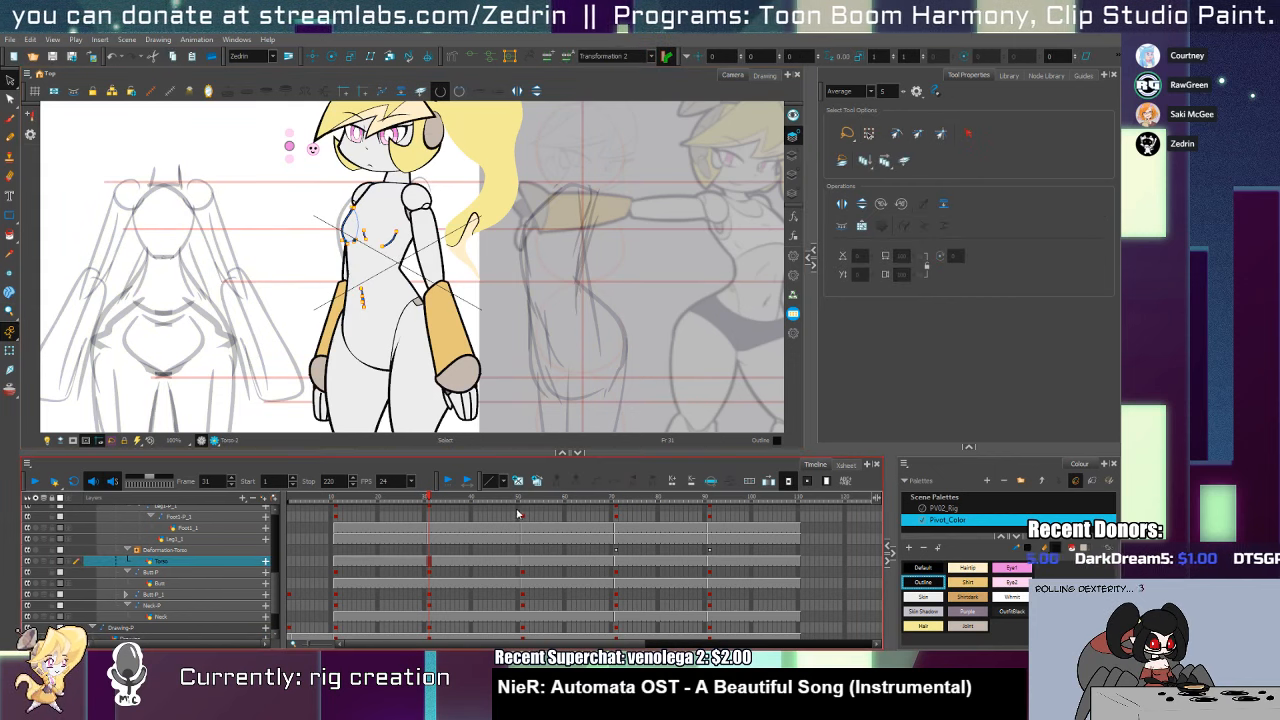
left_click_drag(523, 499, 521, 500)
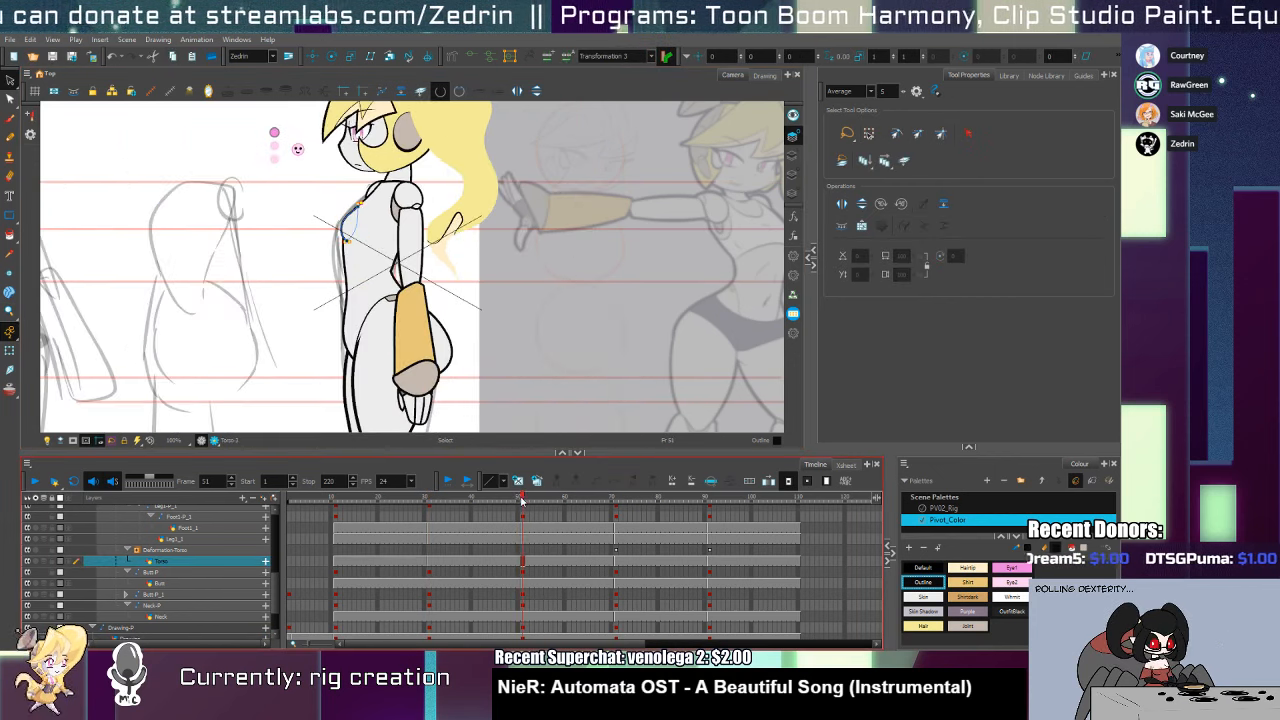
left_click(617, 500)
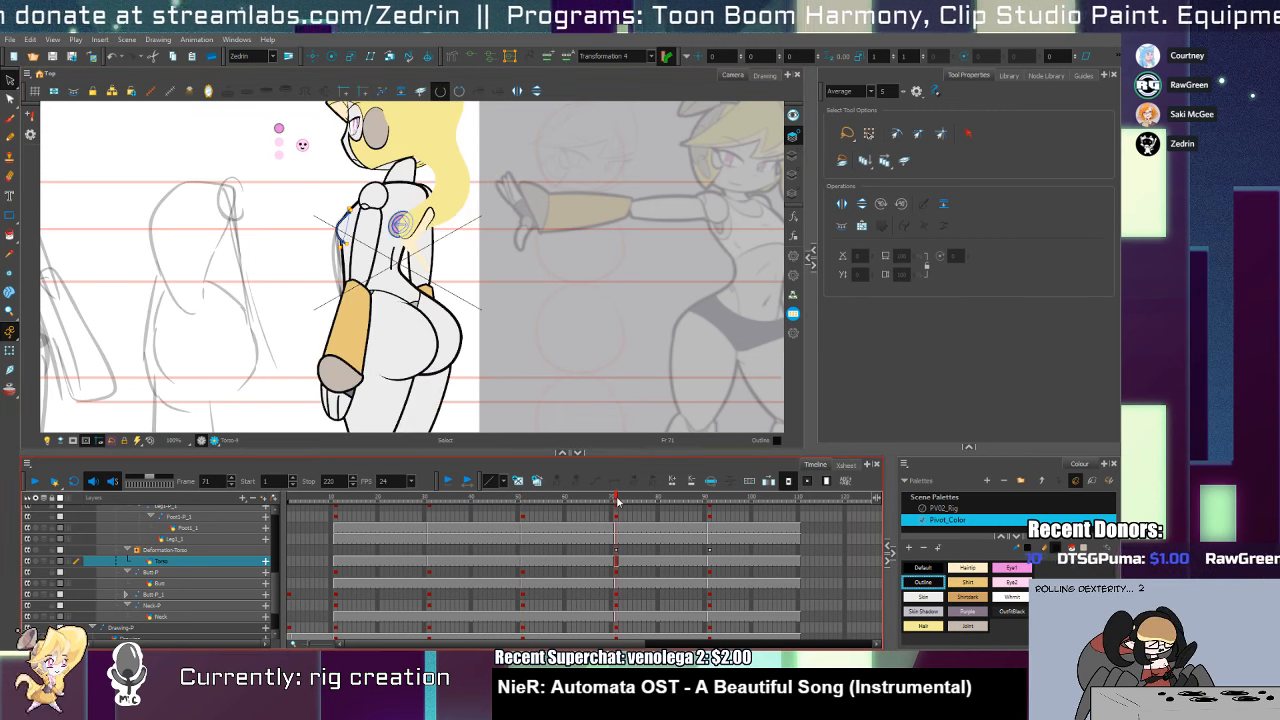
left_click_drag(617, 500, 363, 530)
key("alt+z")
scroll(455, 401, "down", 2)
scroll(520, 340, "down", 2)
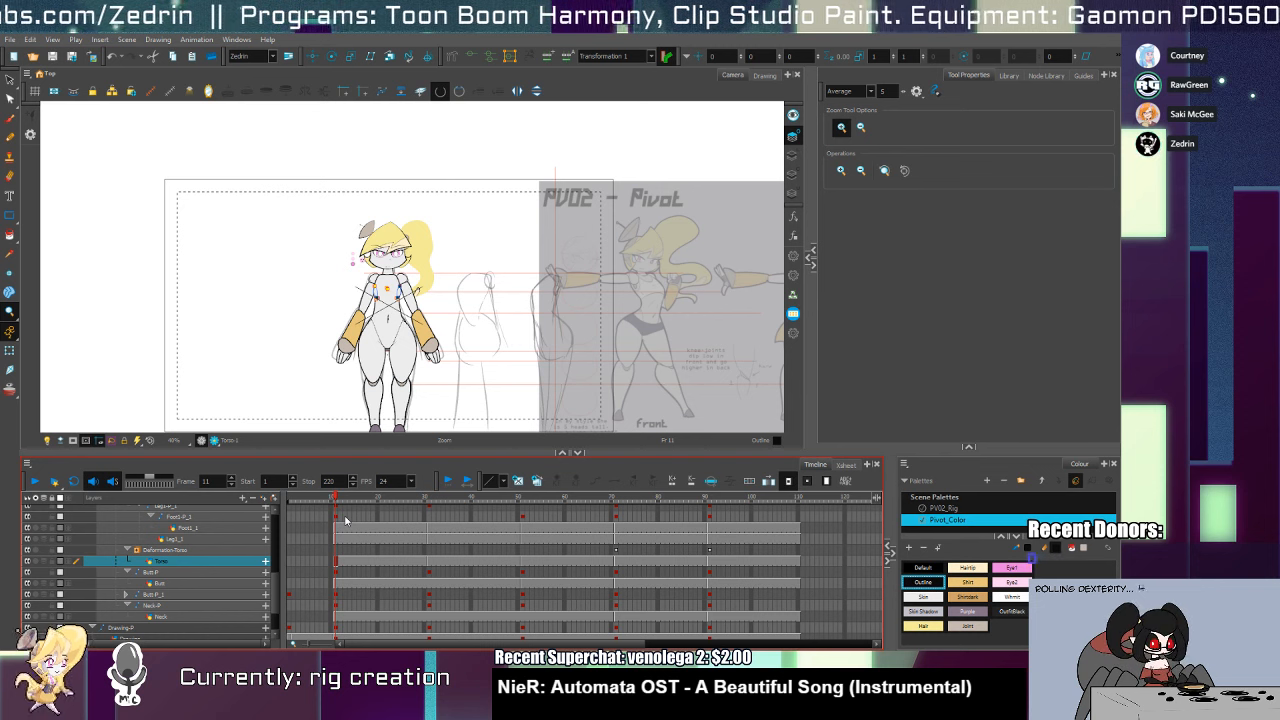
At frame 11, remove the hooked tip at the top of the ponytail-side thigh's outer outline on the line art layer
scroll(400, 325, "up", 3)
key("shift+t")
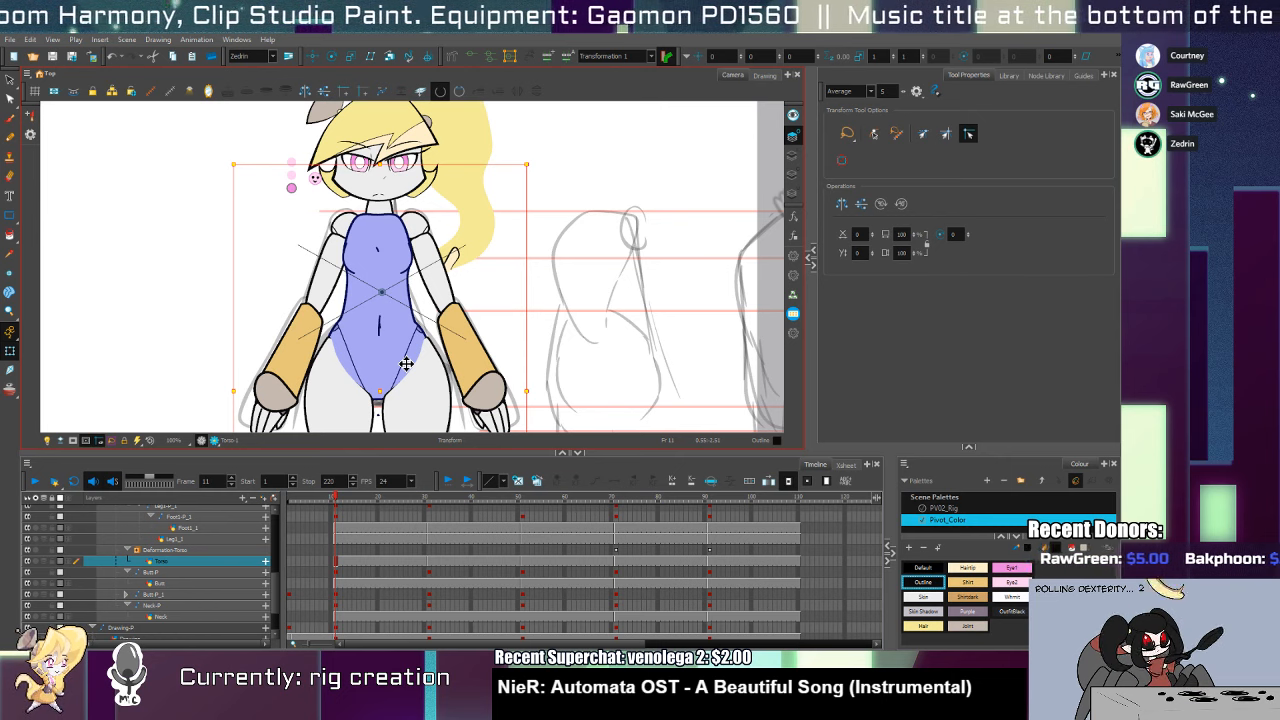
scroll(430, 341, "up", 5)
left_click(423, 349)
key("alt+q")
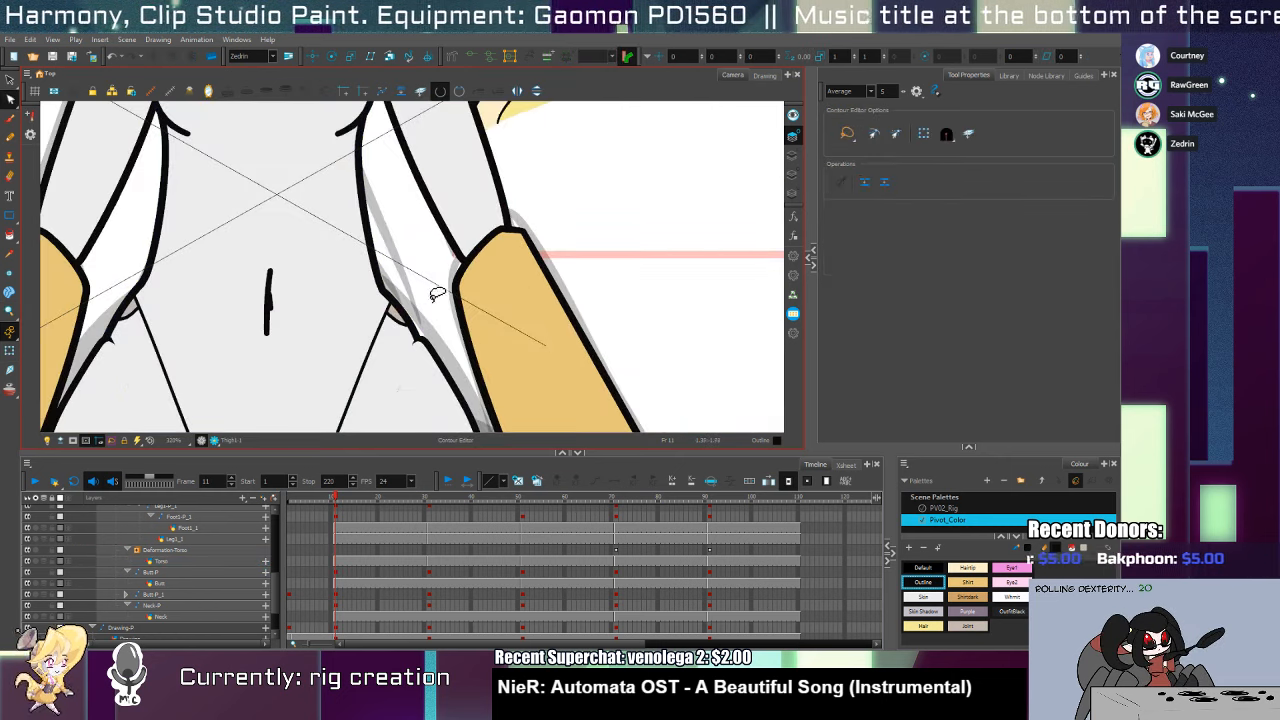
left_click(793, 156)
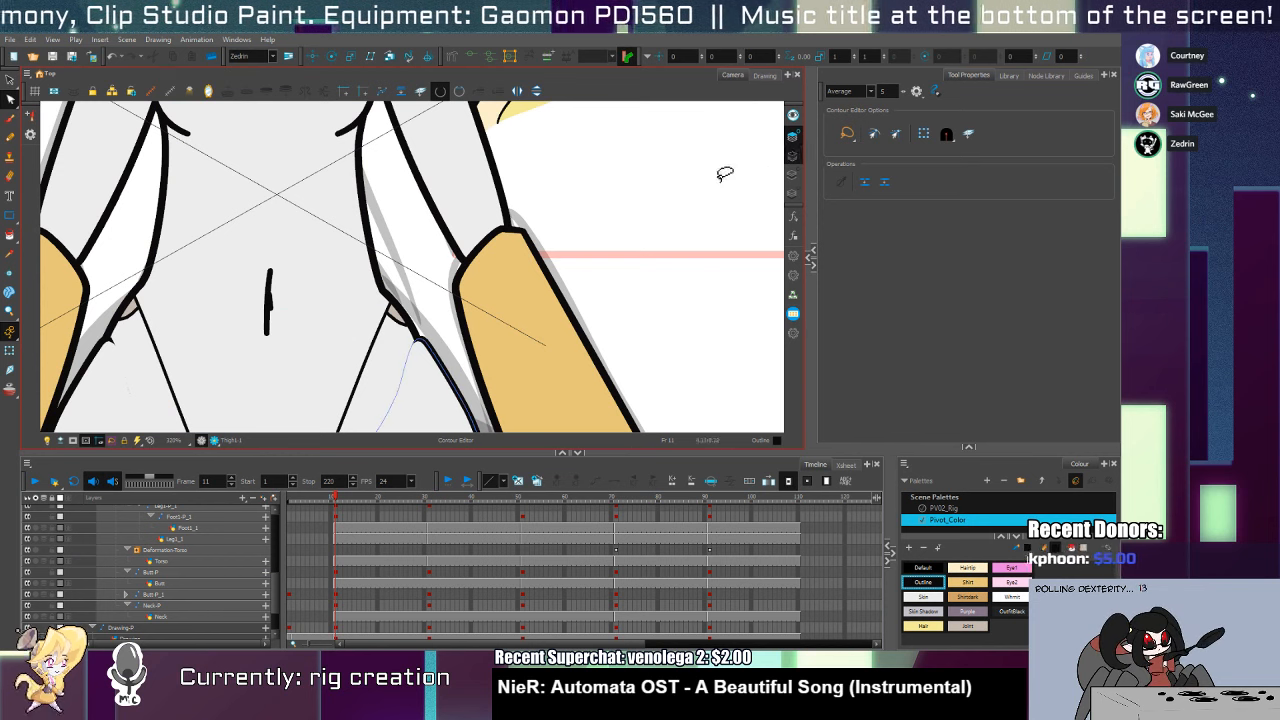
left_click(424, 345)
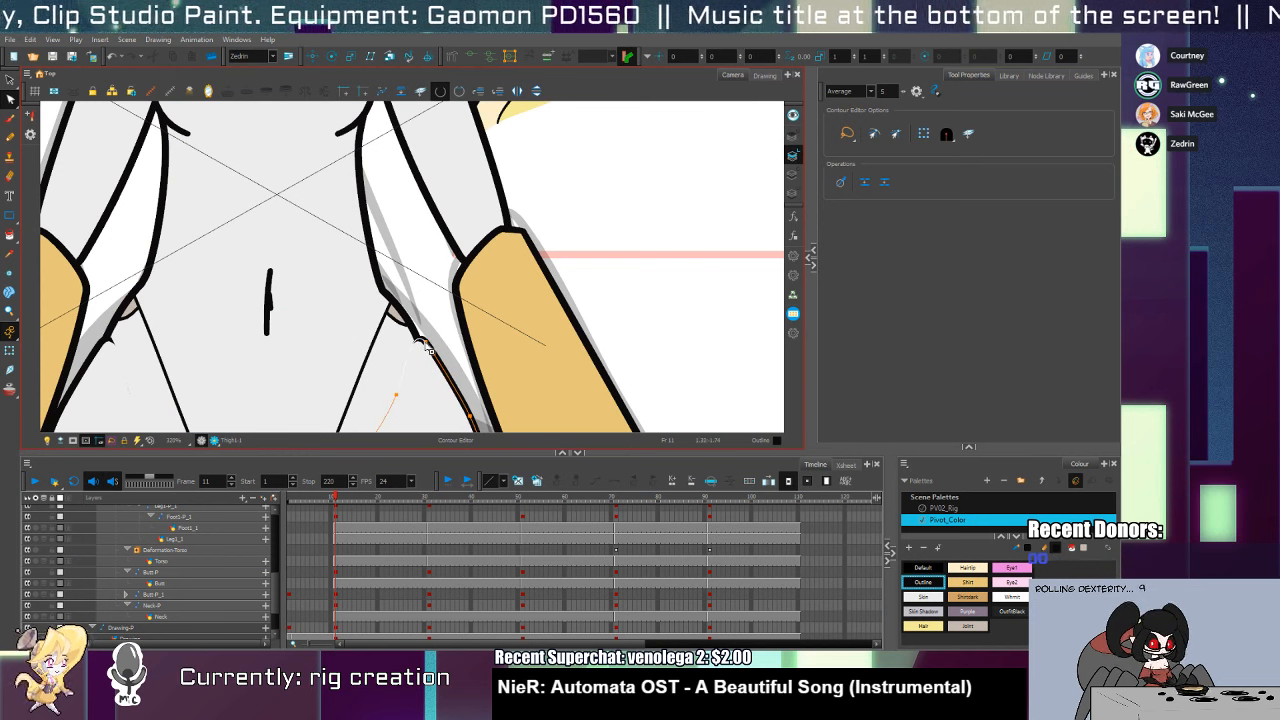
left_click(420, 340)
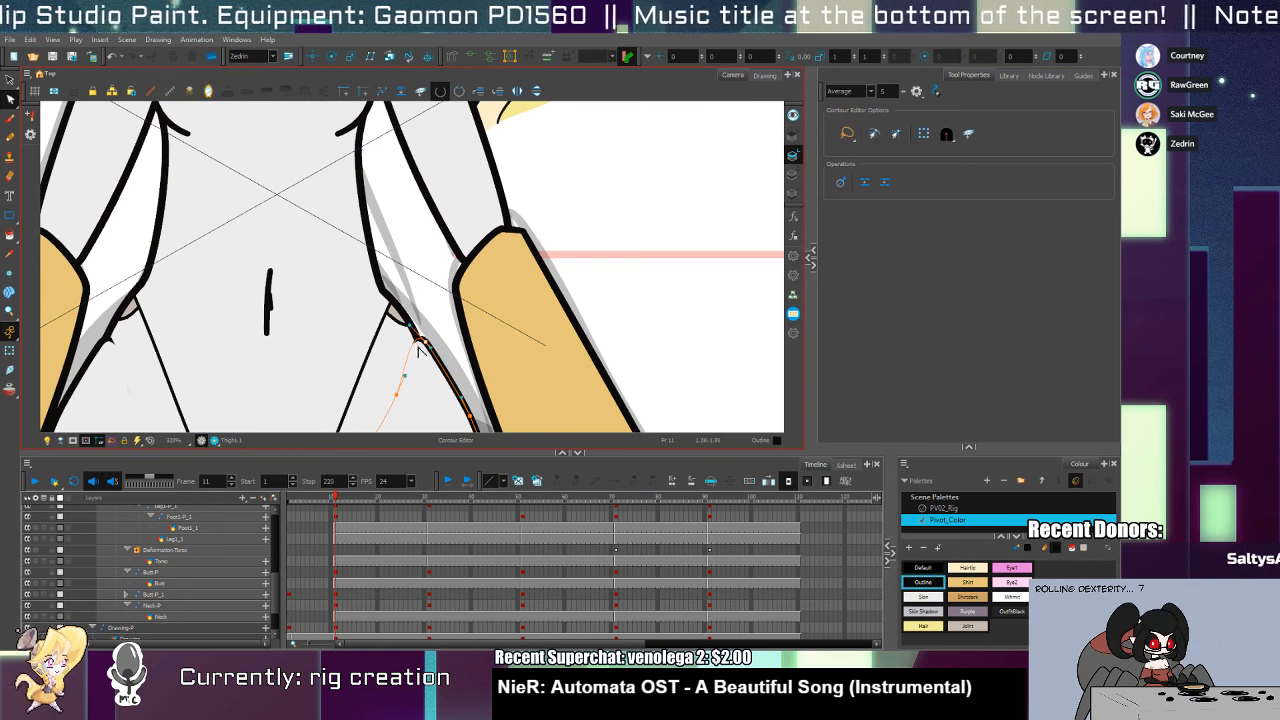
key("alt+w")
scroll(425, 345, "up", 2)
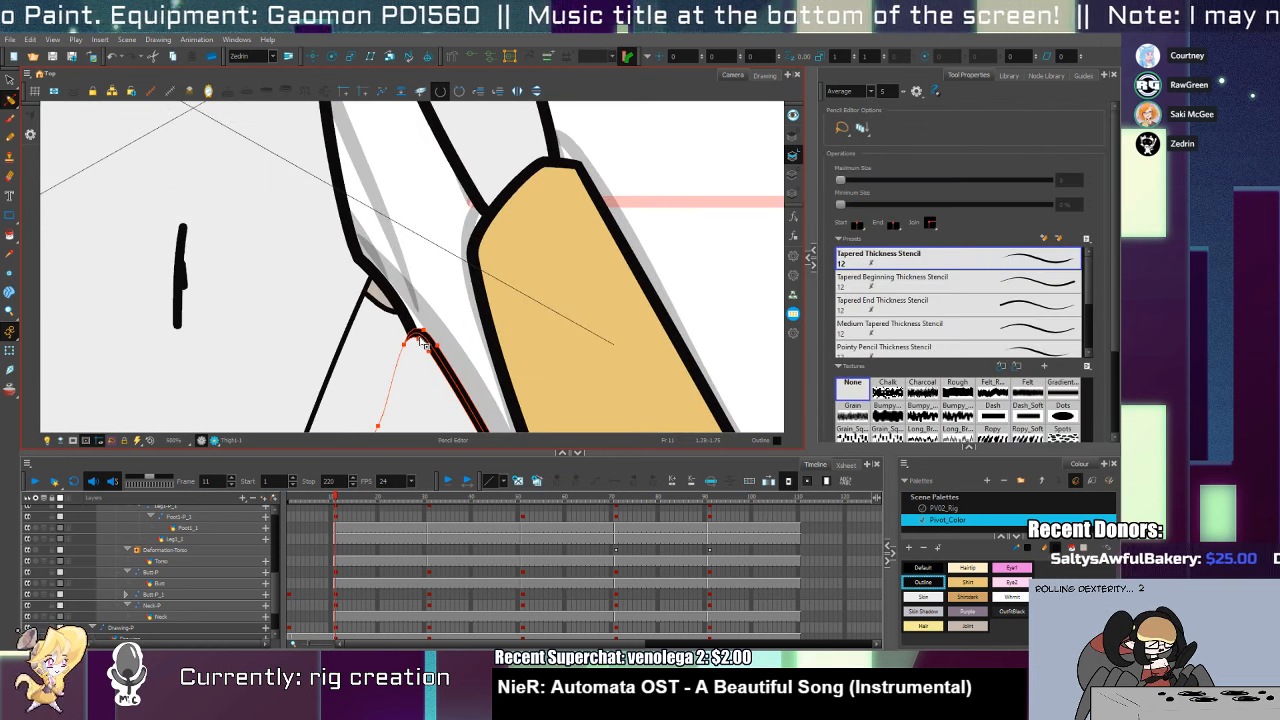
left_click_drag(419, 340, 398, 350)
key("Delete")
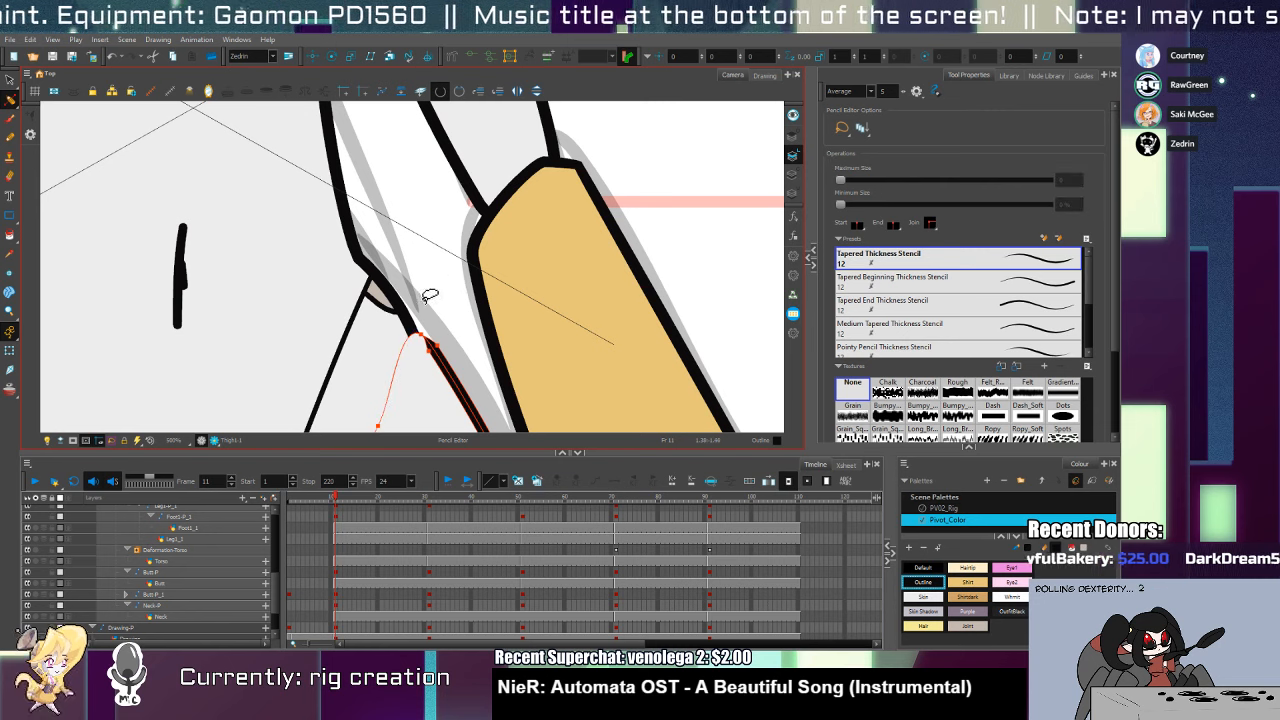
Pull the upper end of that thigh's outline up to meet the hip line of the torso, and deselect the drawing
key("alt+q")
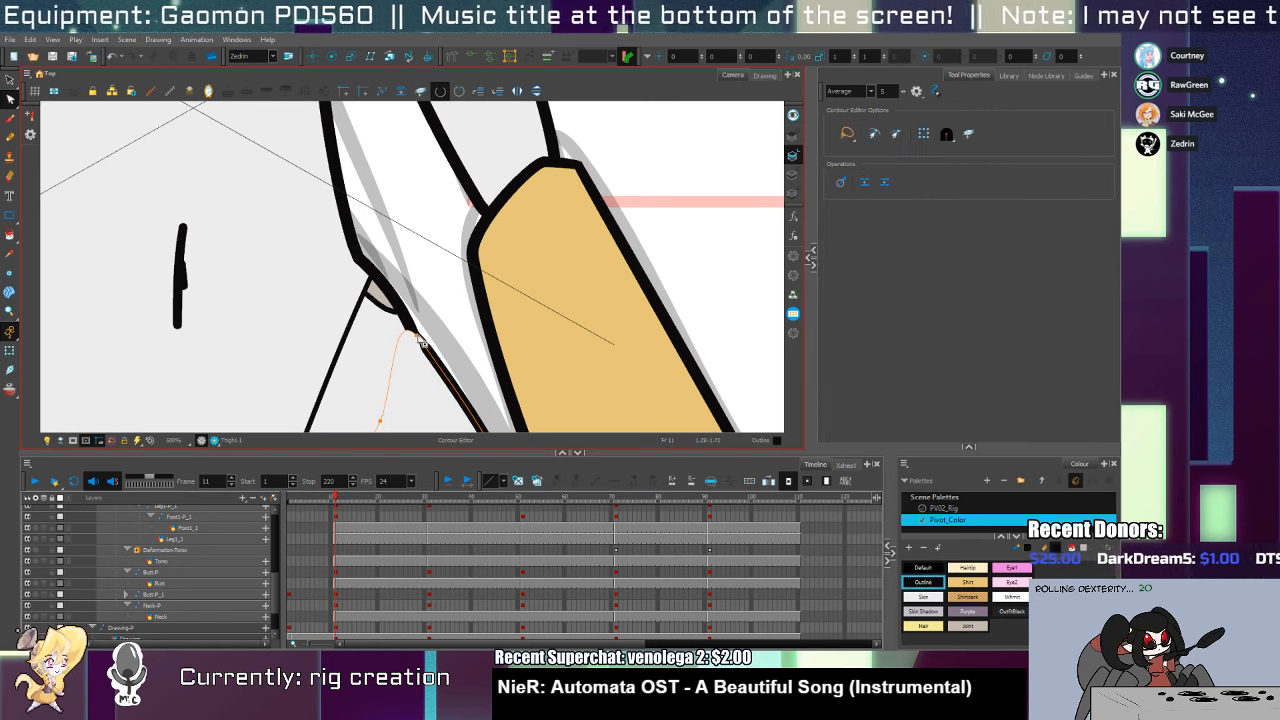
left_click_drag(436, 353, 424, 338)
key("alt+w")
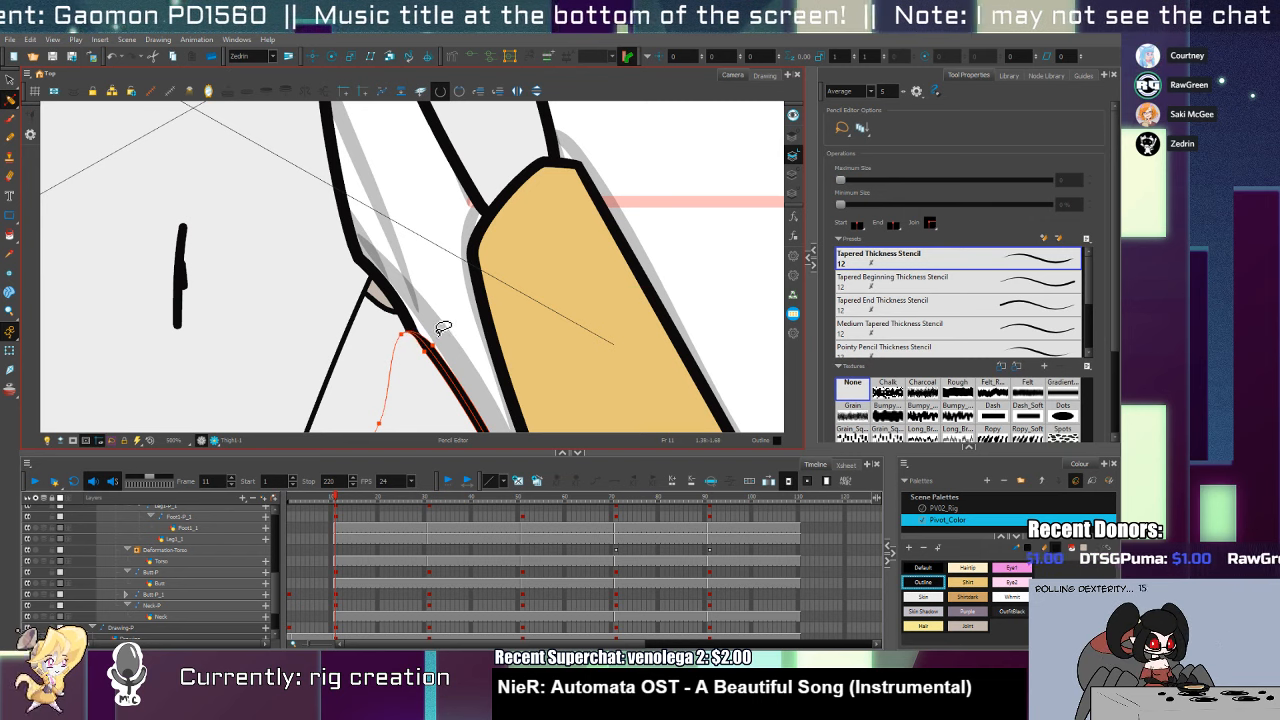
key("shift+t")
left_click(441, 340)
scroll(443, 346, "down", 8)
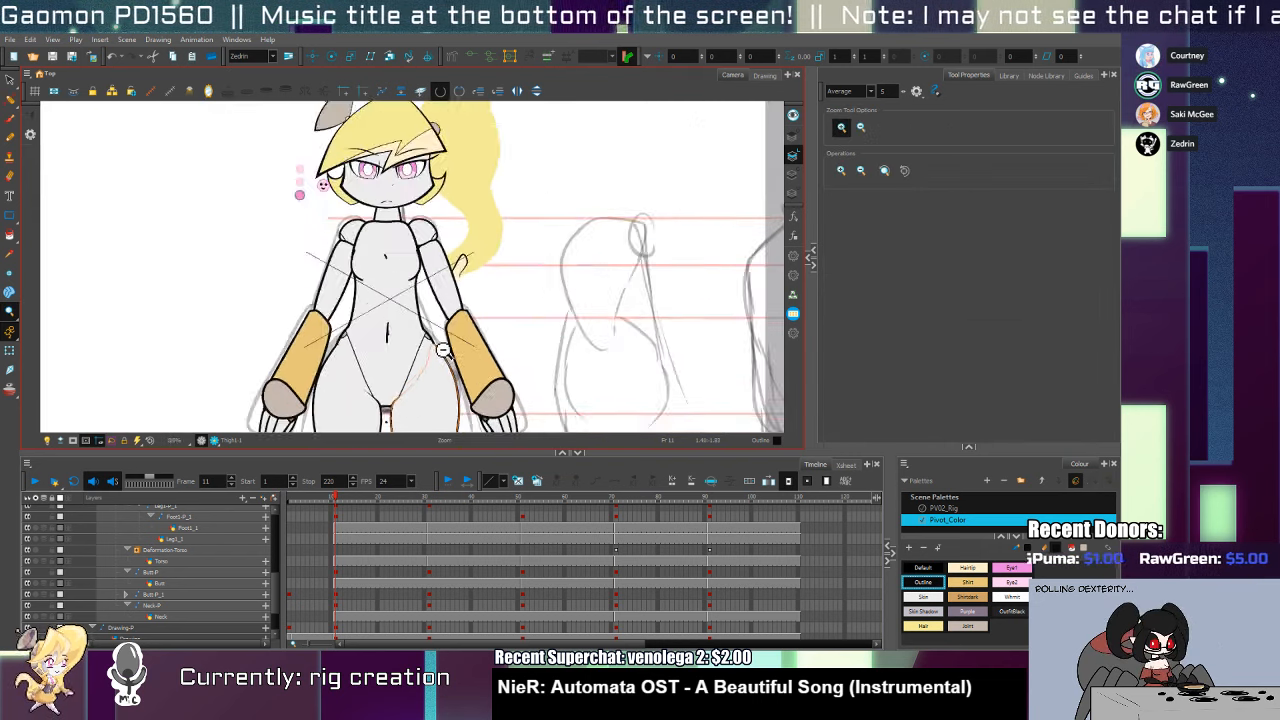
key("alt+z")
mouse_move(433, 351)
left_mouse_down()
mouse_move(447, 288)
mouse_move(451, 300)
left_mouse_up()
scroll(443, 310, "down", 4)
key("alt+slash")
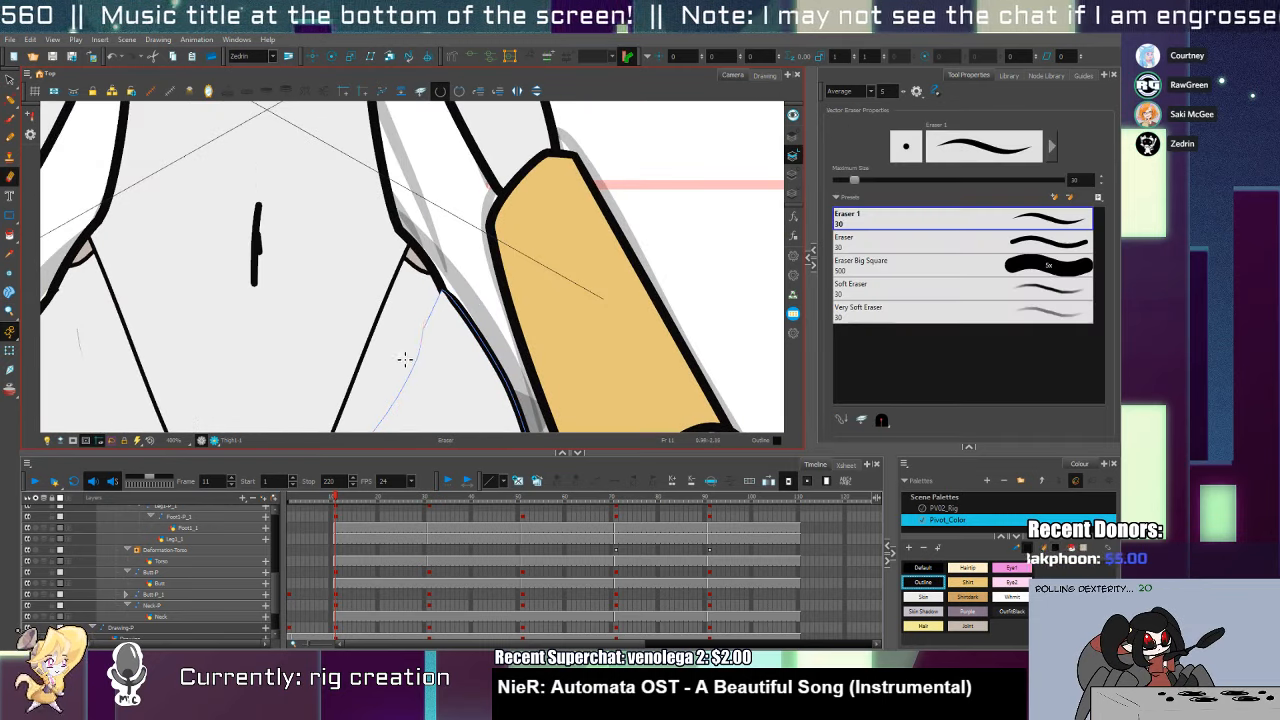
key("alt+z")
scroll(453, 292, "down", 5)
key("shift+t")
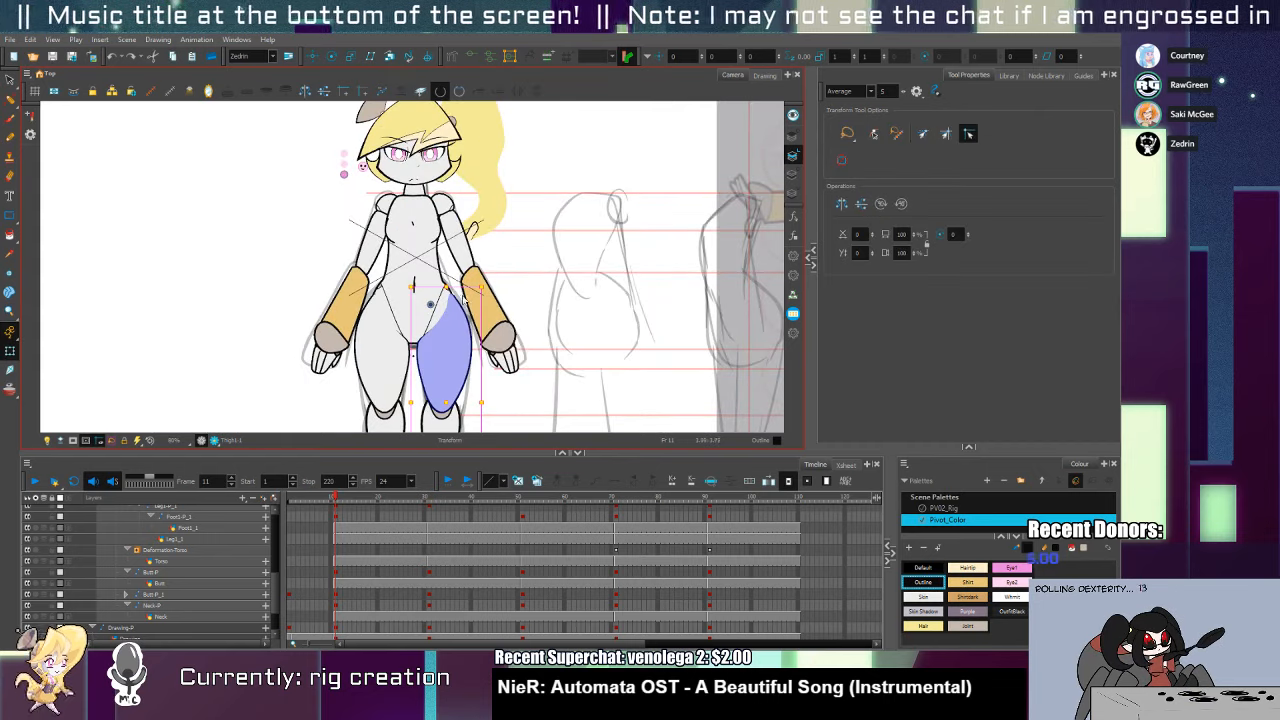
mouse_move(490, 290)
left_mouse_down()
mouse_move(460, 332)
mouse_move(489, 283)
left_mouse_up()
key("ctrl+z")
key("alt+z")
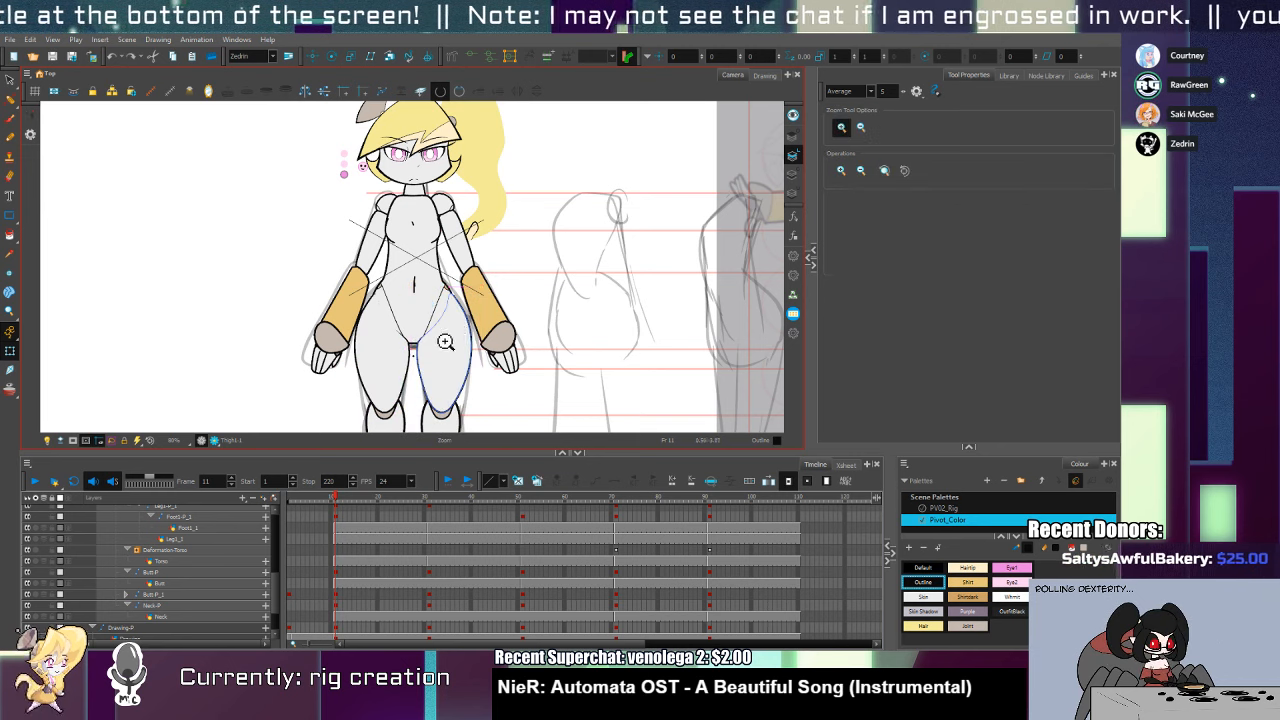
Hide both thighs and move the ponytail-side buttock up and inward behind the torso's hip outline
left_click(430, 345)
key("shift+t")
left_click(480, 325)
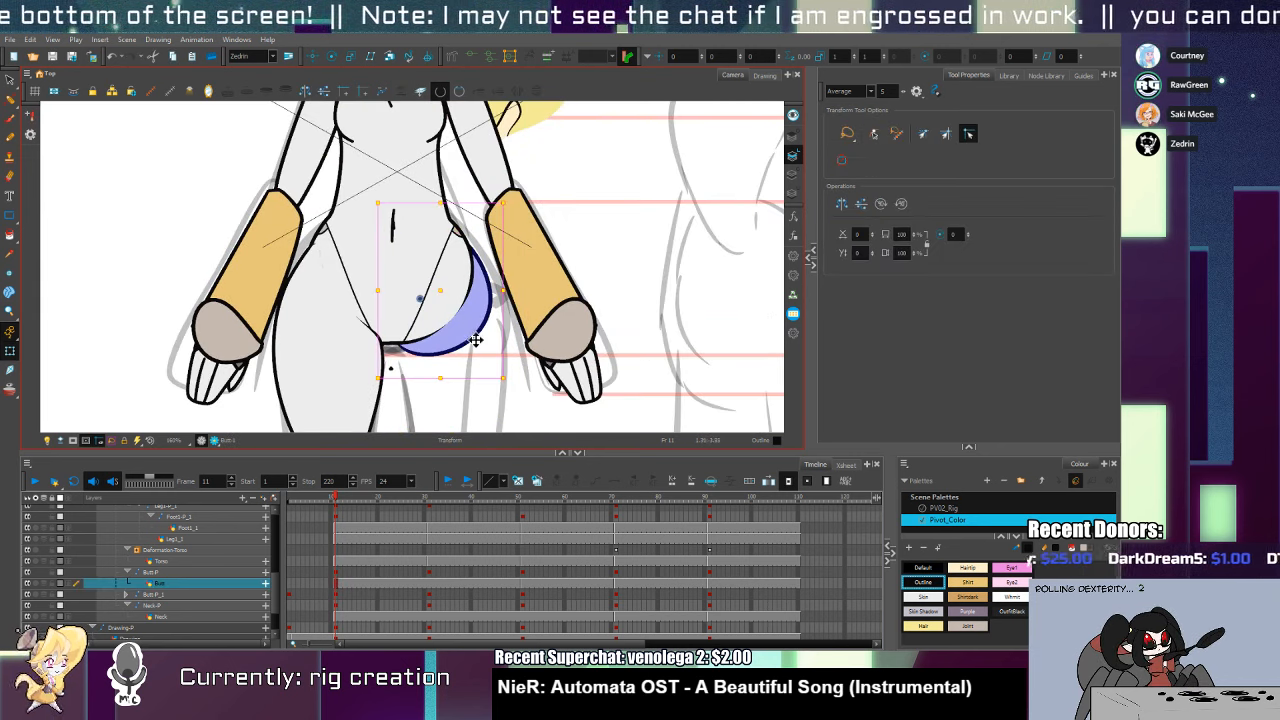
left_click_drag(476, 338, 454, 322)
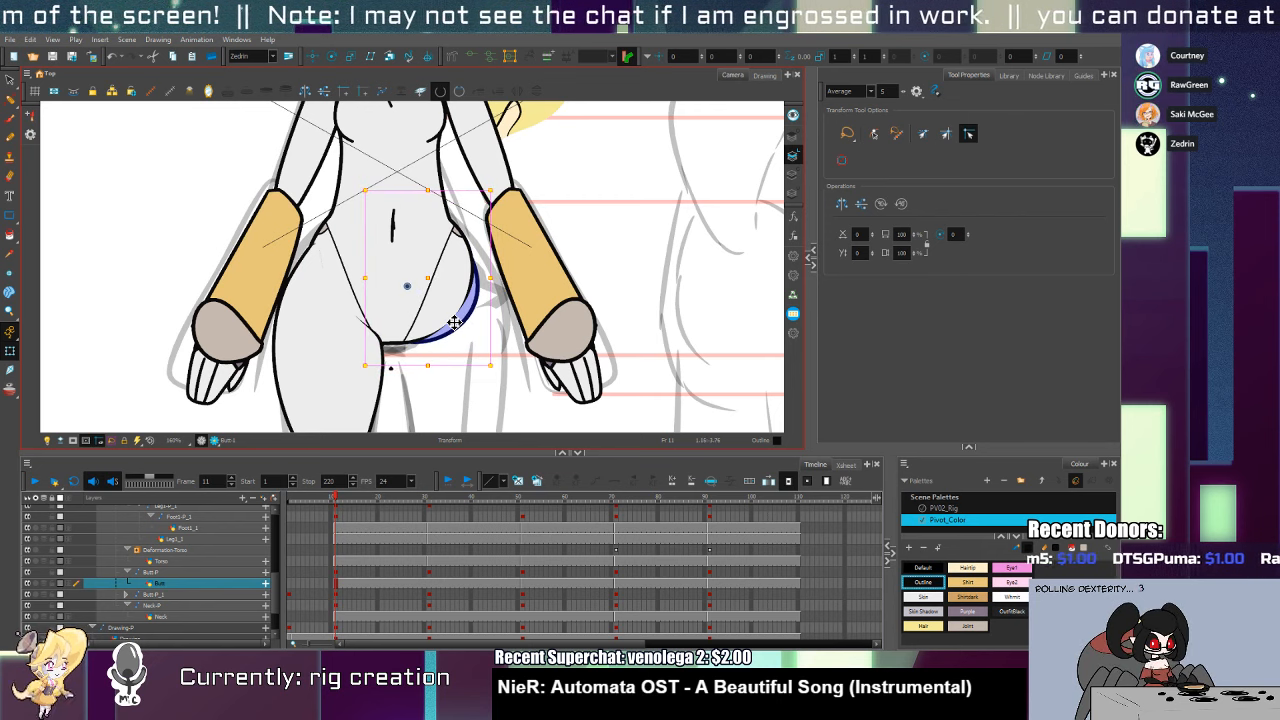
left_click(363, 405)
key("d")
Copy the vertical position of the ponytail-side buttock's peg to the opposite buttock's peg
left_click(463, 330)
key("b")
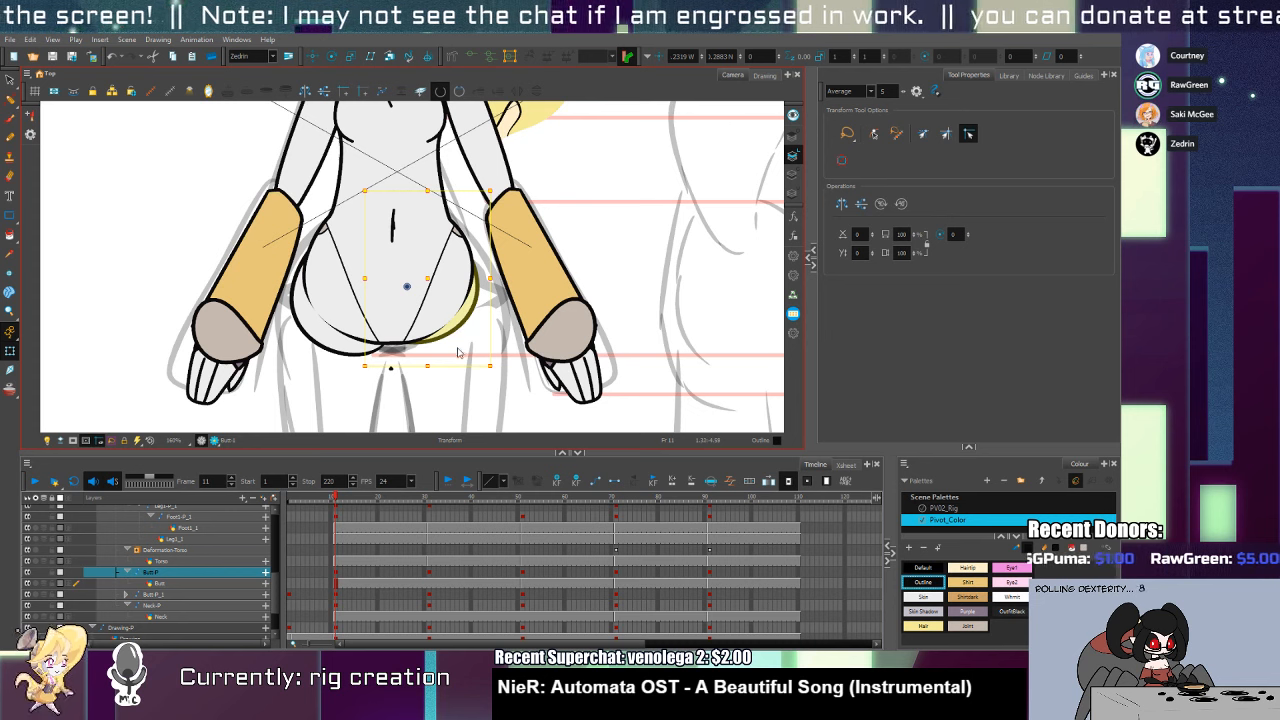
left_click(722, 57)
left_click(337, 348)
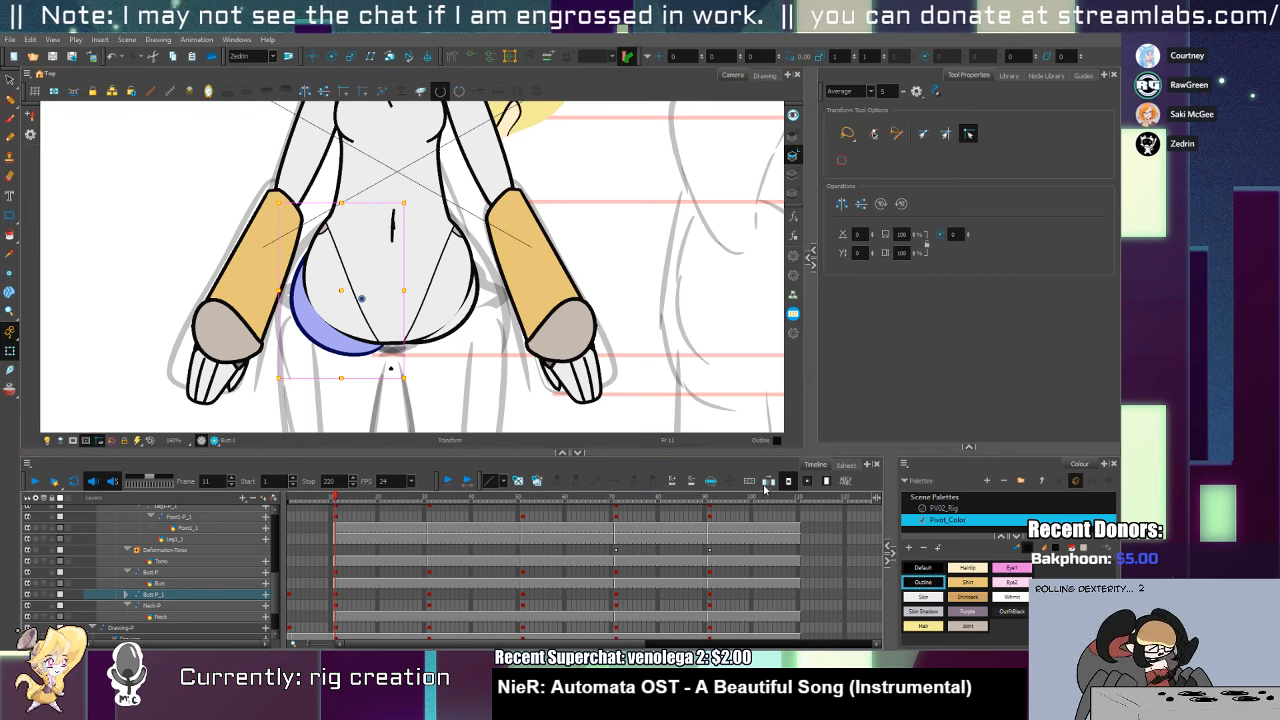
key("b")
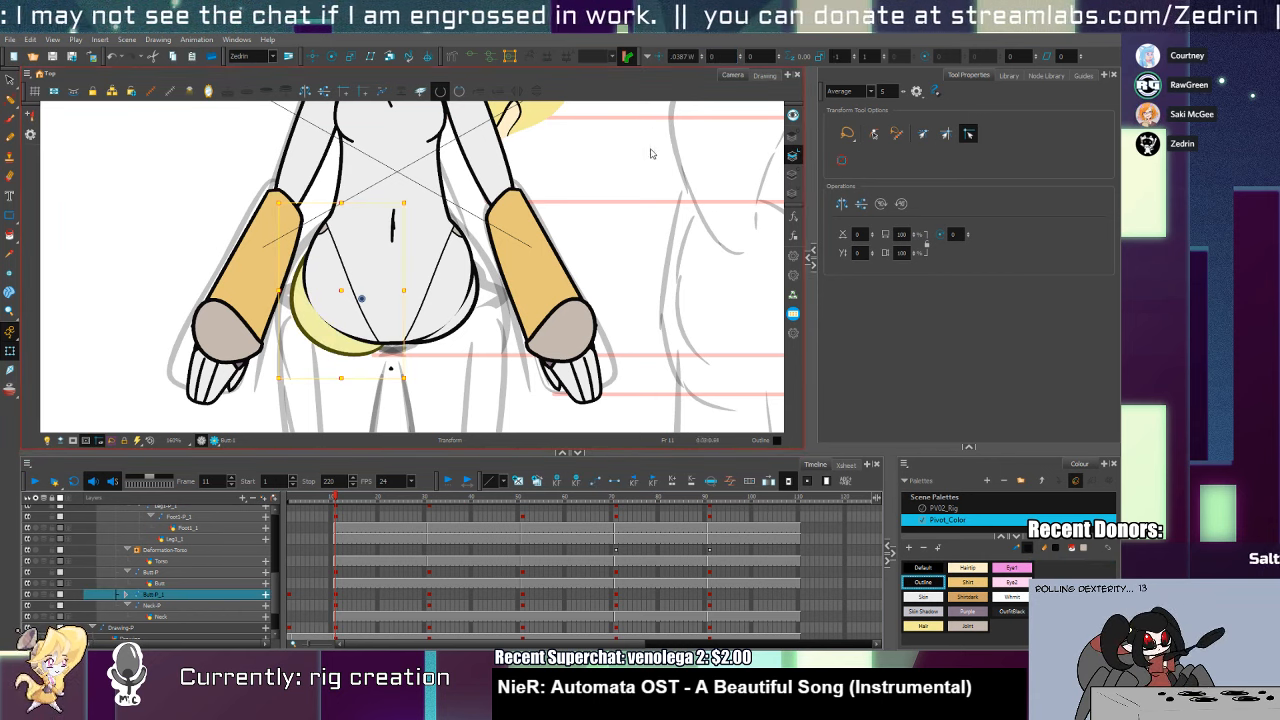
left_click(462, 315)
key("b")
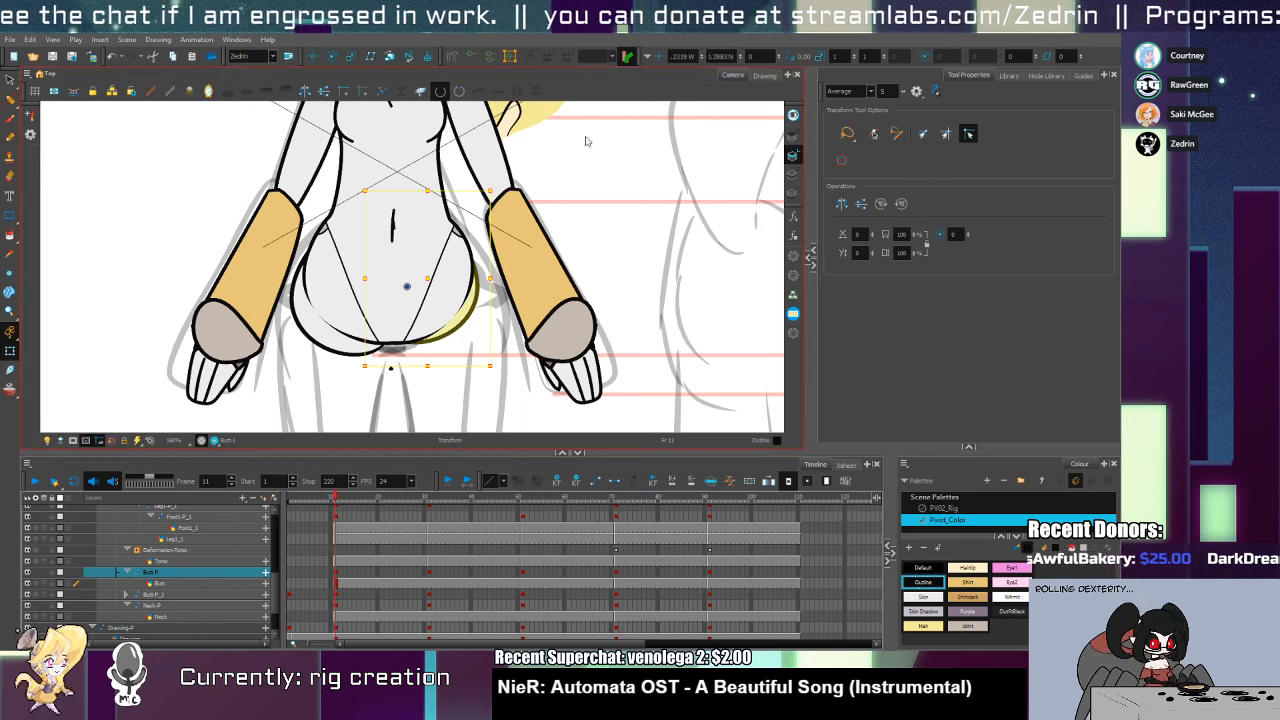
left_click(339, 349)
key("b")
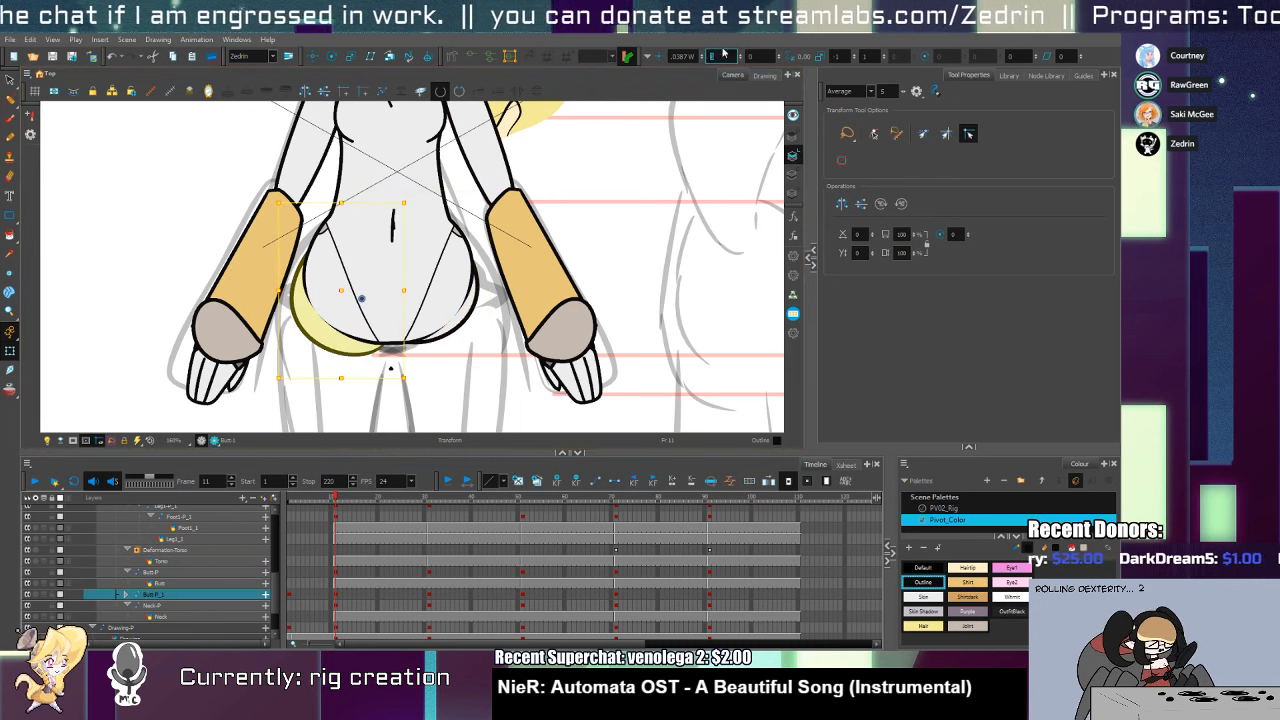
key("Return")
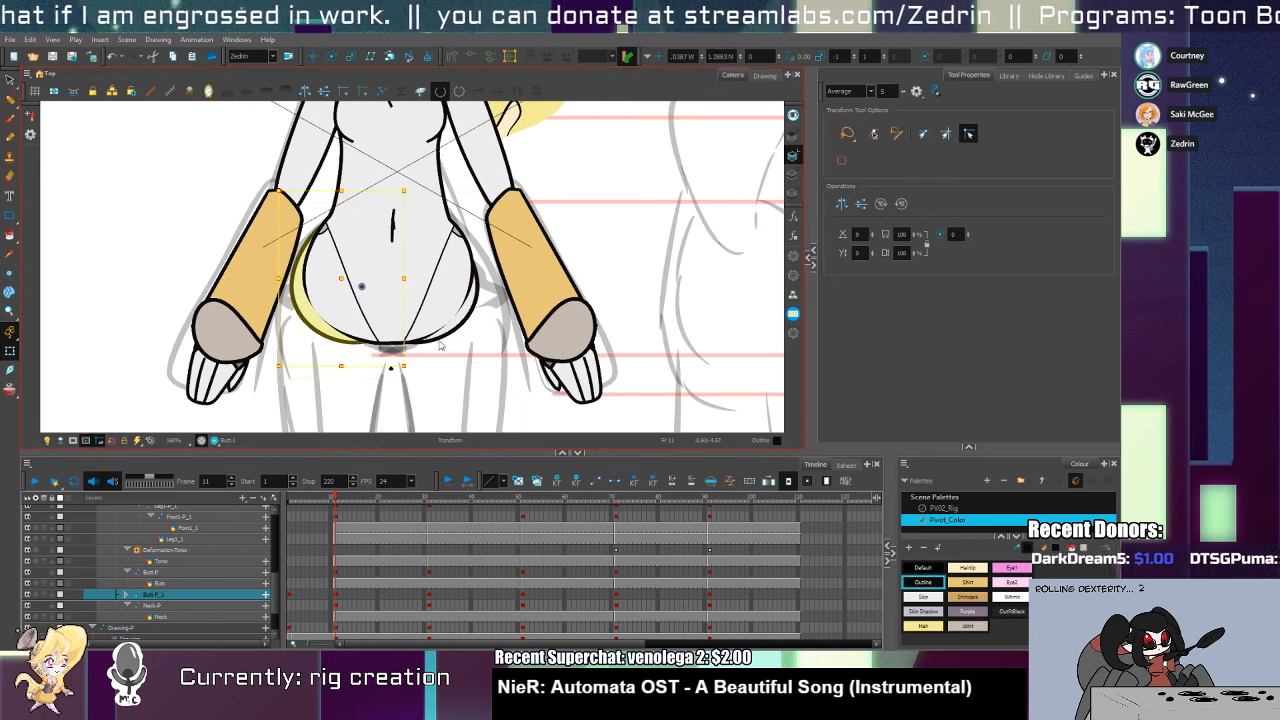
Try to copy the horizontal position of the ponytail-side buttock's peg to the opposite buttock's peg, and undo it
key("shift+b")
key("b")
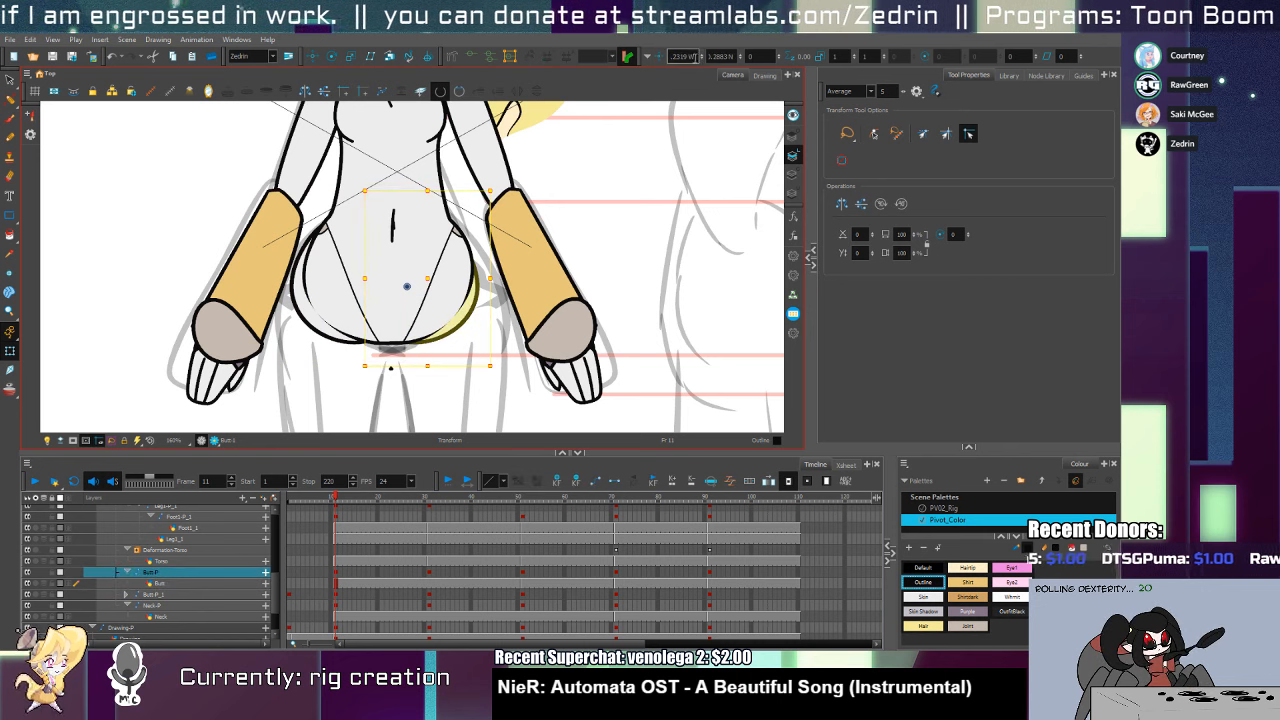
left_click(361, 305)
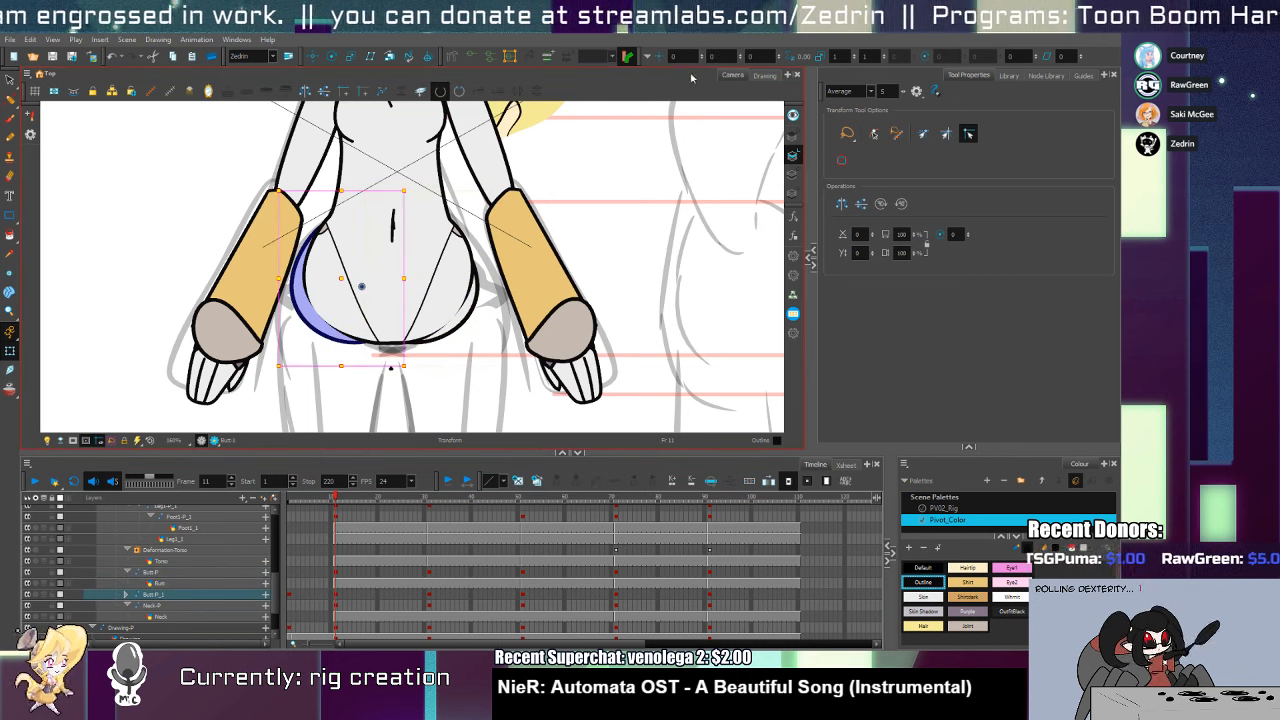
key("b")
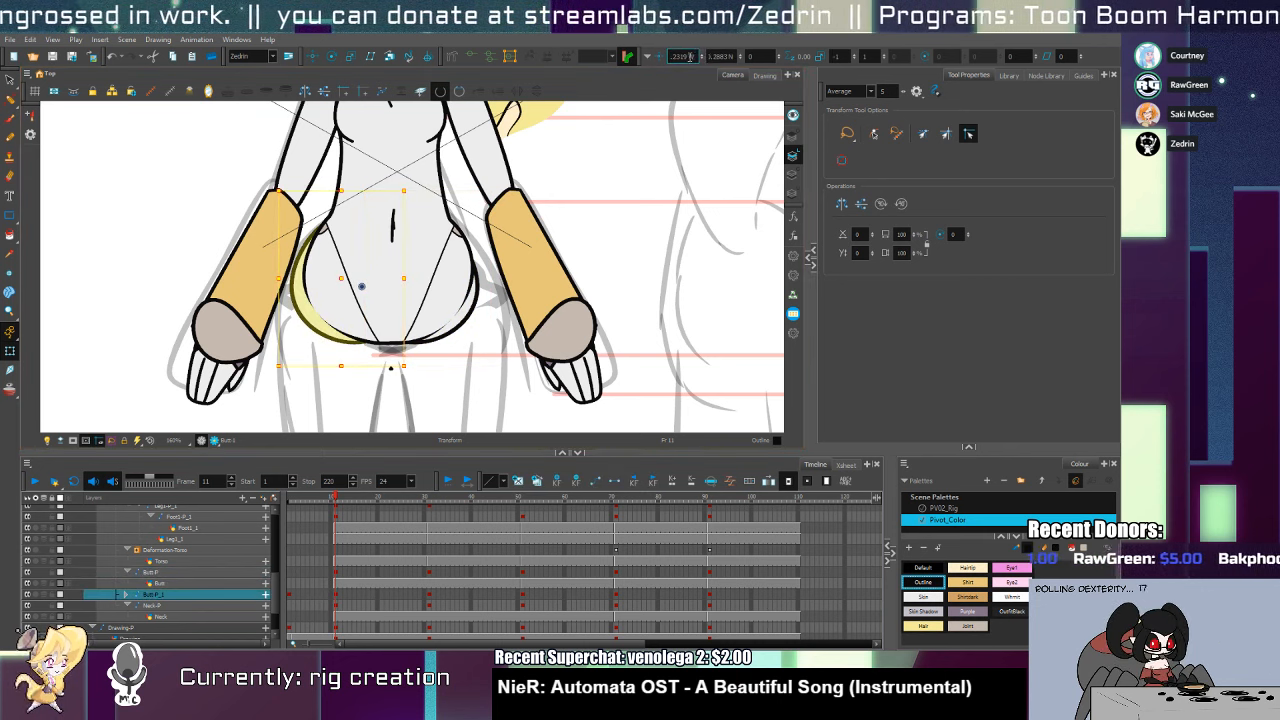
key("Return")
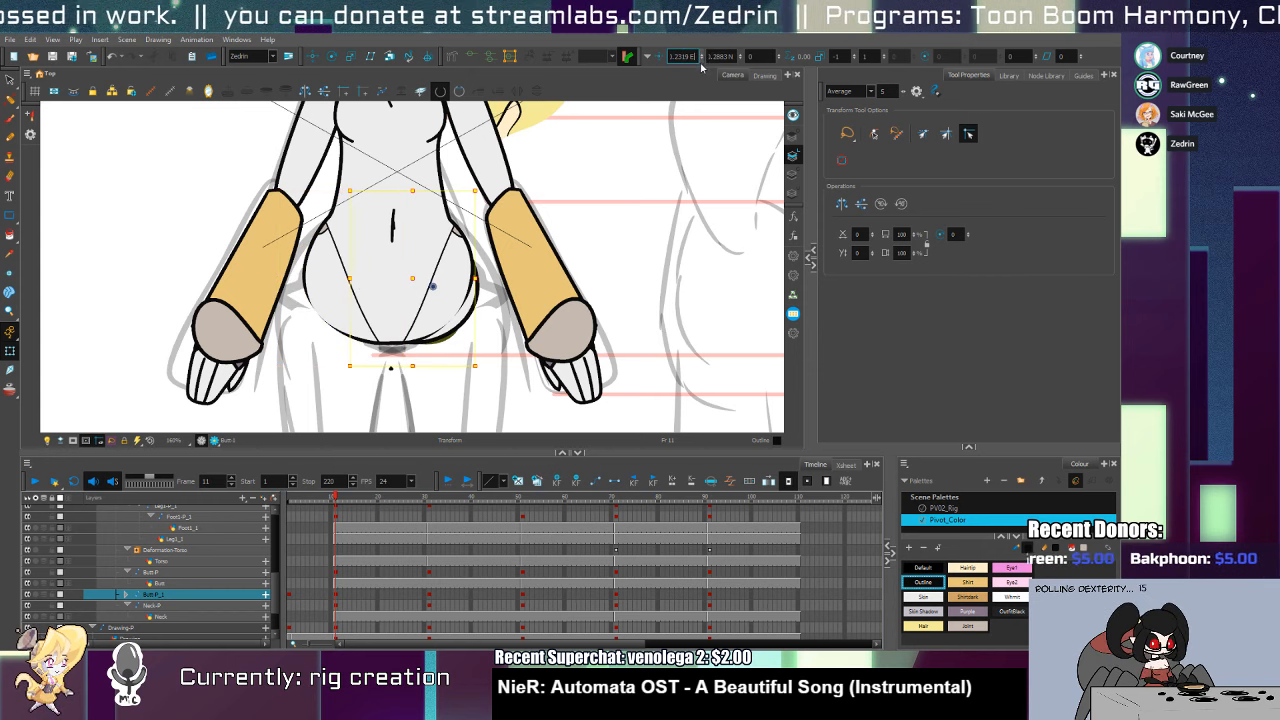
key("ctrl+z")
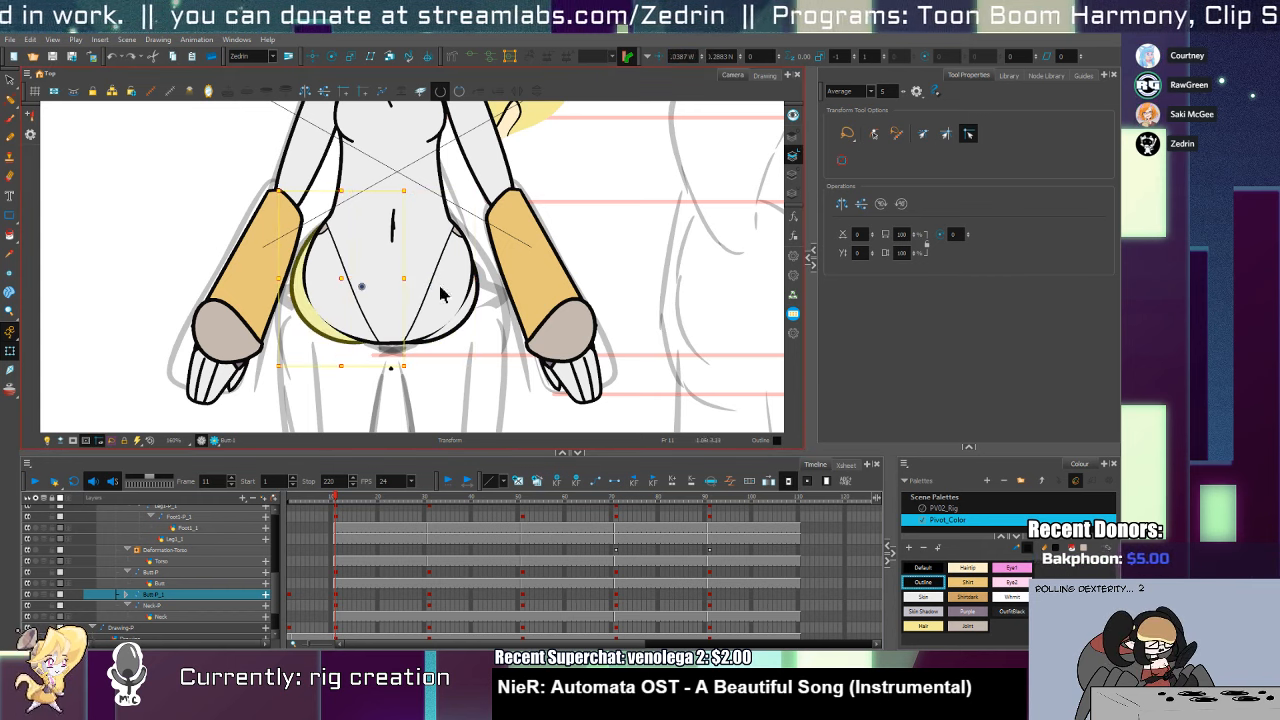
Shift the opposite buttock inward to mirror the ponytail-side one, show the thighs again, and check the whole front view
left_click_drag(348, 285, 356, 286)
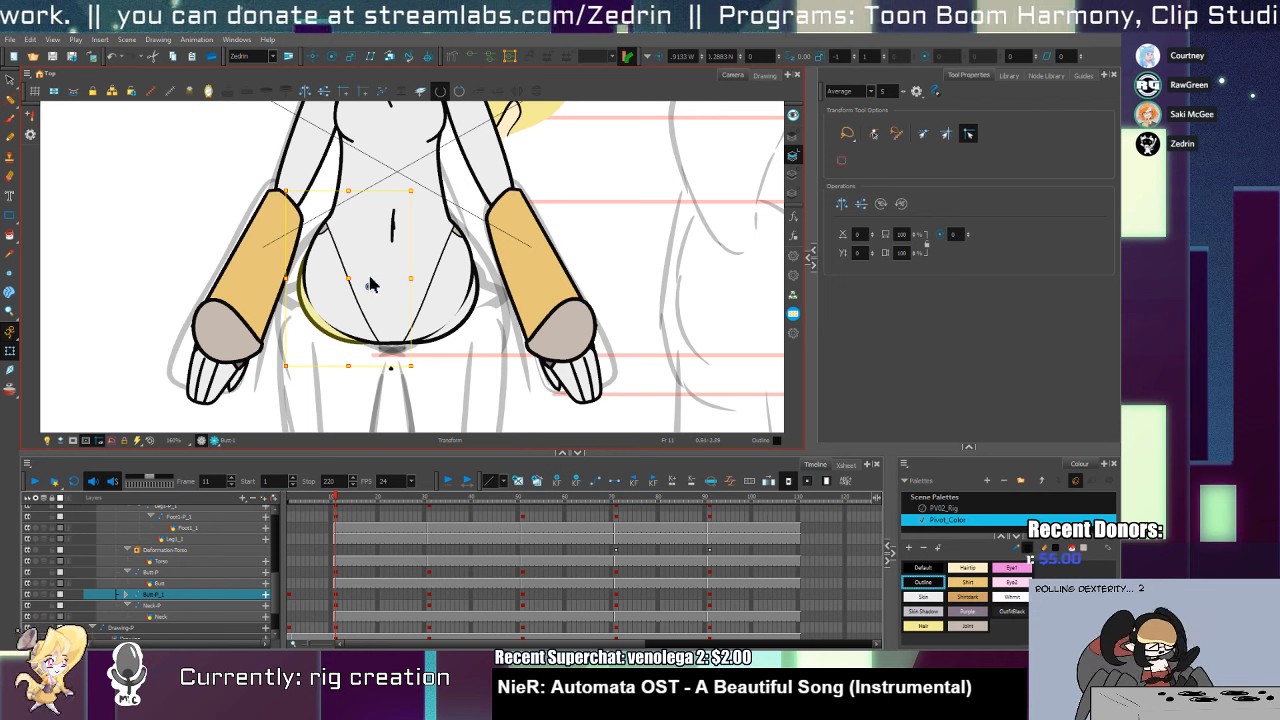
left_click(28, 498)
key("alt+z")
left_click(455, 360, "alt")
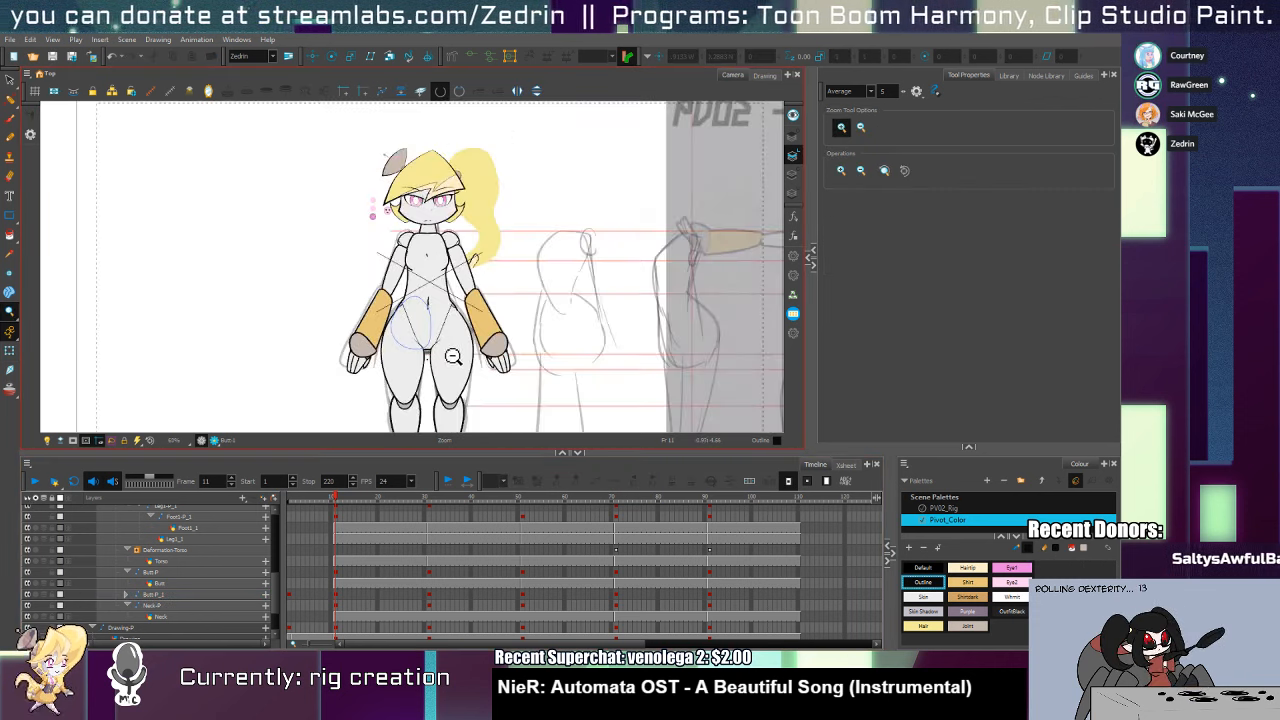
left_click(455, 360, "alt")
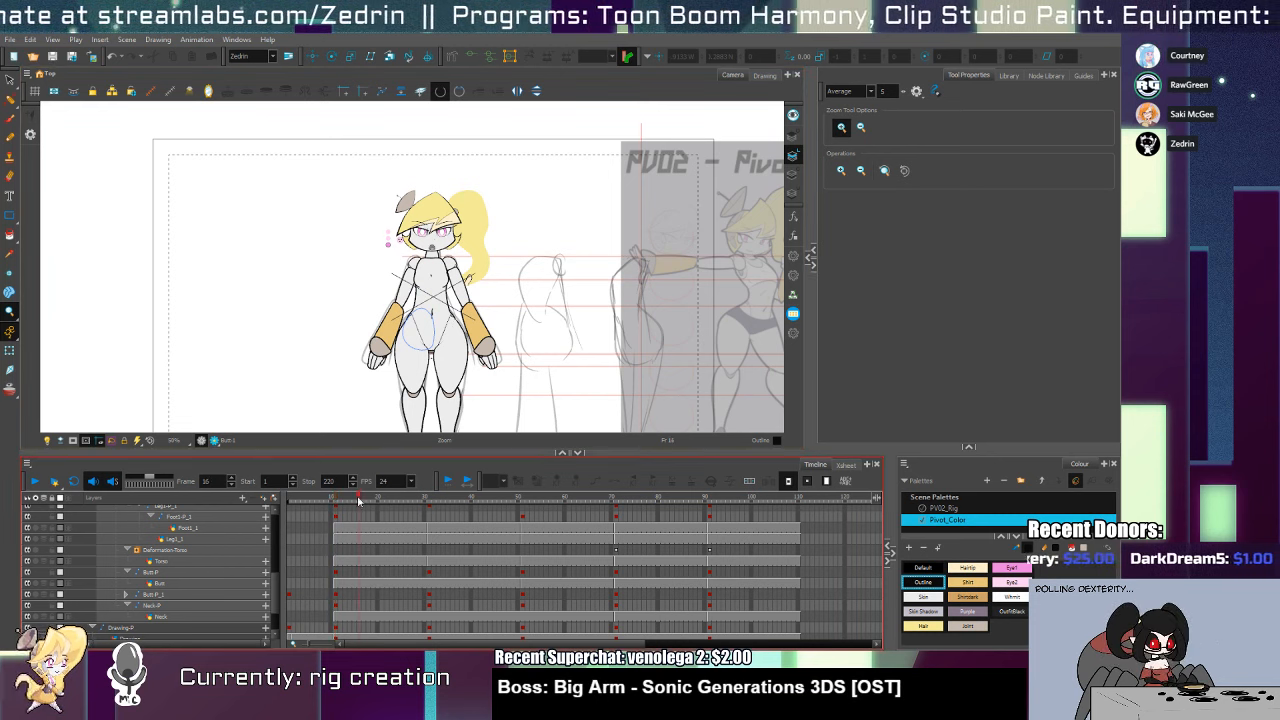
At frame 54, pull the rear curve of the side view's buttock slightly inward with the Contour Editor
left_click_drag(360, 499, 522, 604)
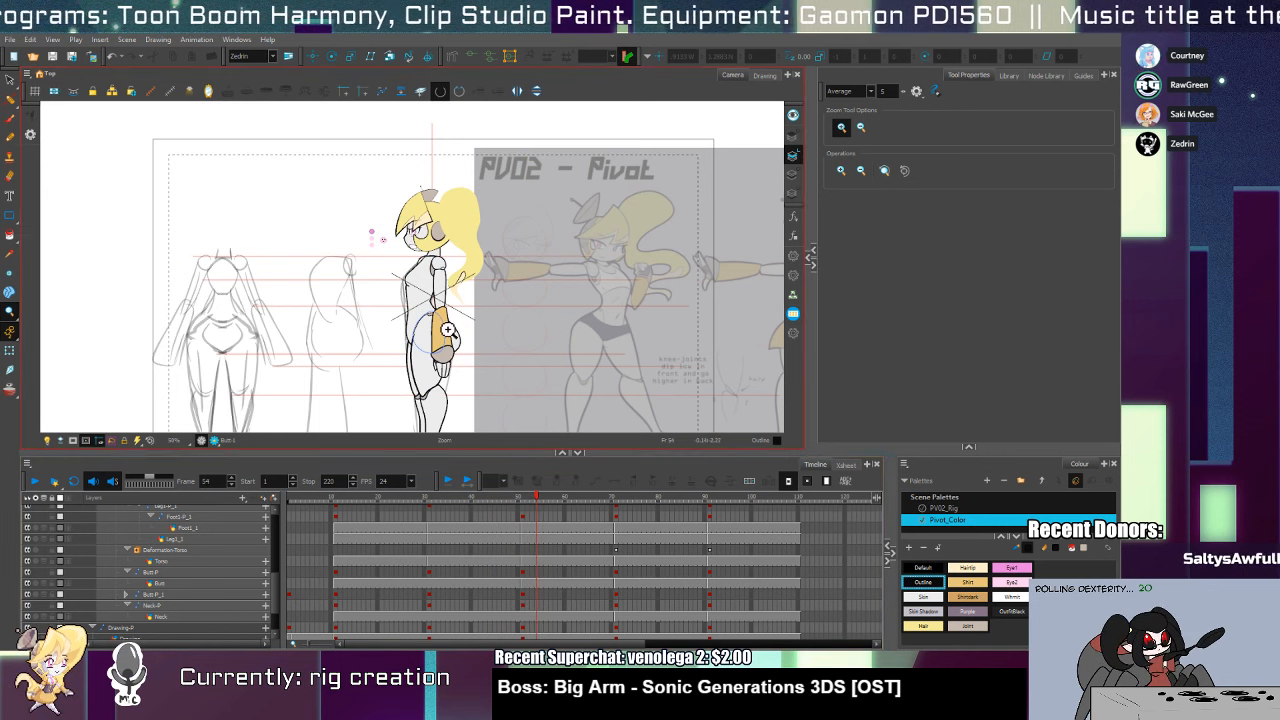
key("shift+t")
scroll(450, 342, "up", 3)
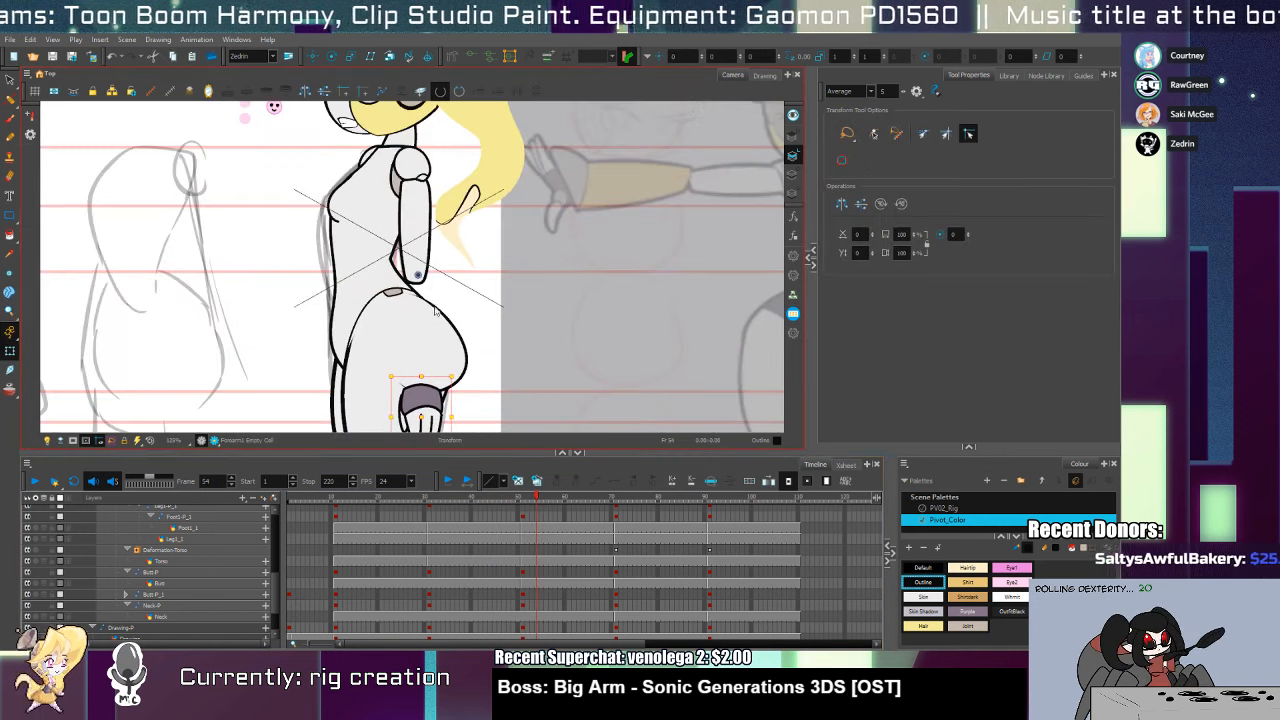
left_click(455, 346)
key("alt+q")
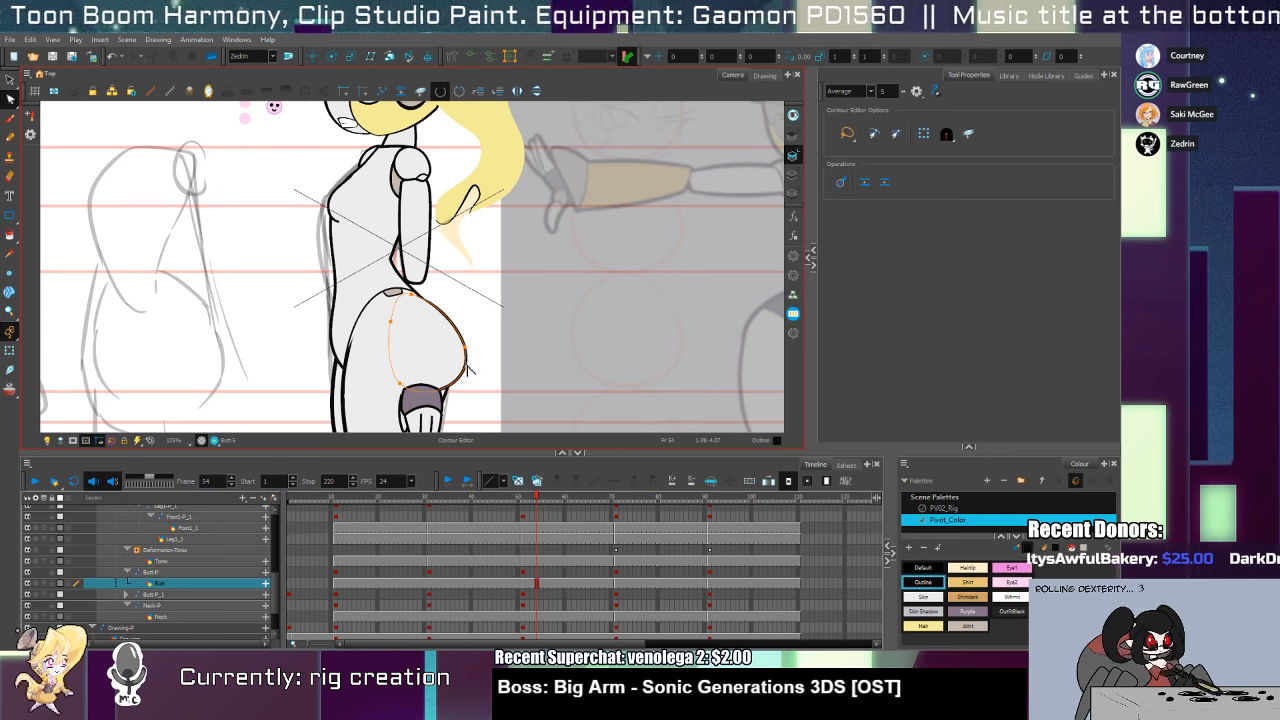
key("shift+t")
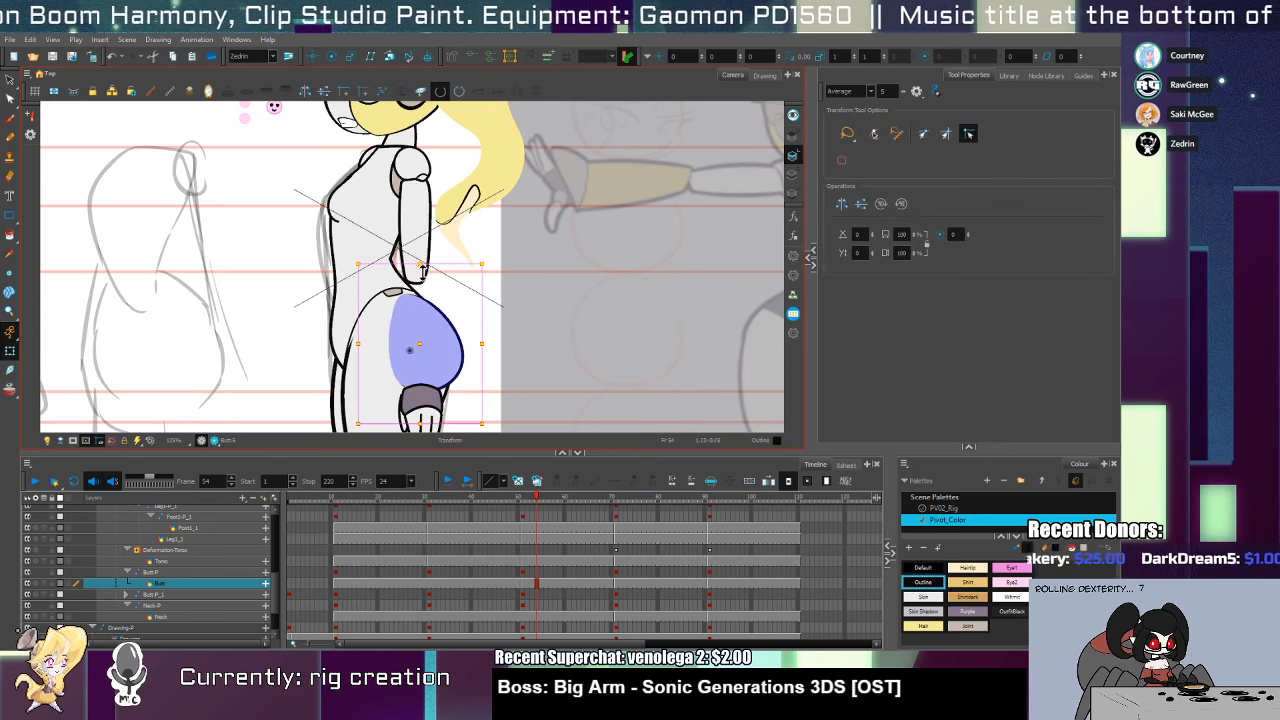
Adjust the lower-back curve of the side view's torso with the Contour Editor and check the whole figure
left_click(399, 273)
key("alt+q")
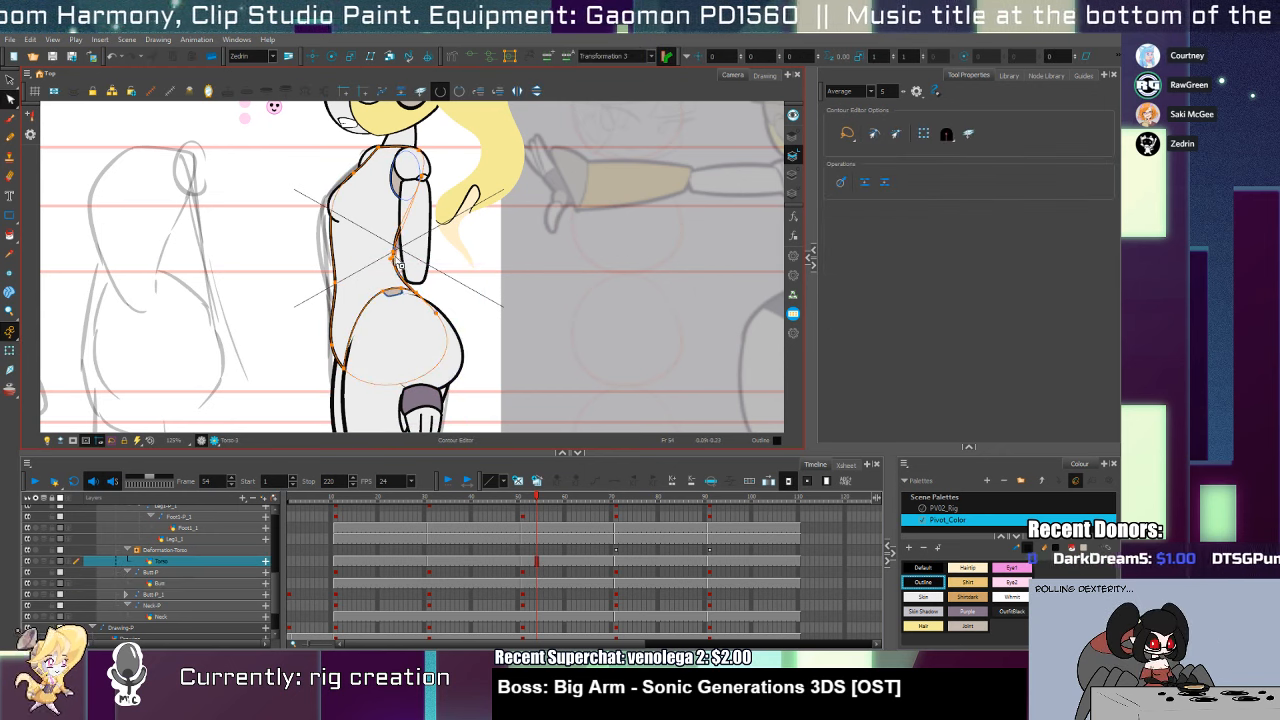
left_click(404, 244)
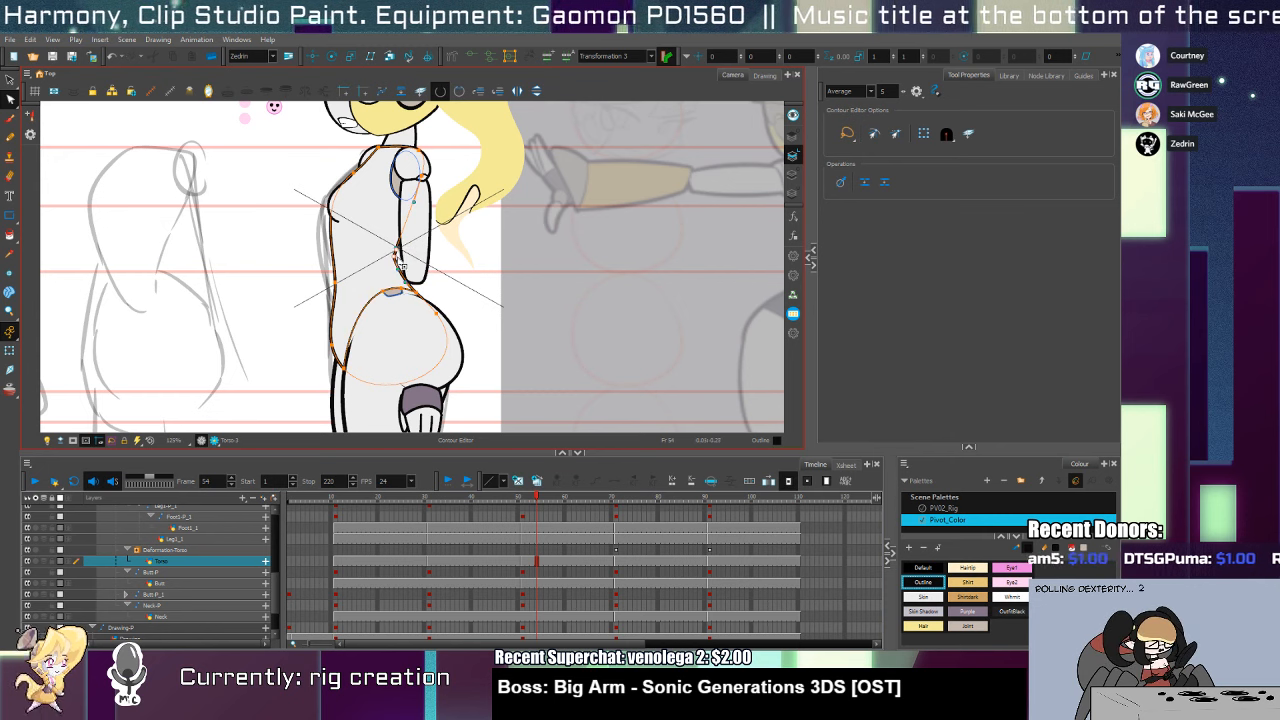
key("alt+z")
left_click(420, 281, "alt")
left_click(420, 281, "alt")
At frame 71, adjust the rounded shoulder joint outline in the torso drawing behind the near arm
left_click(537, 499)
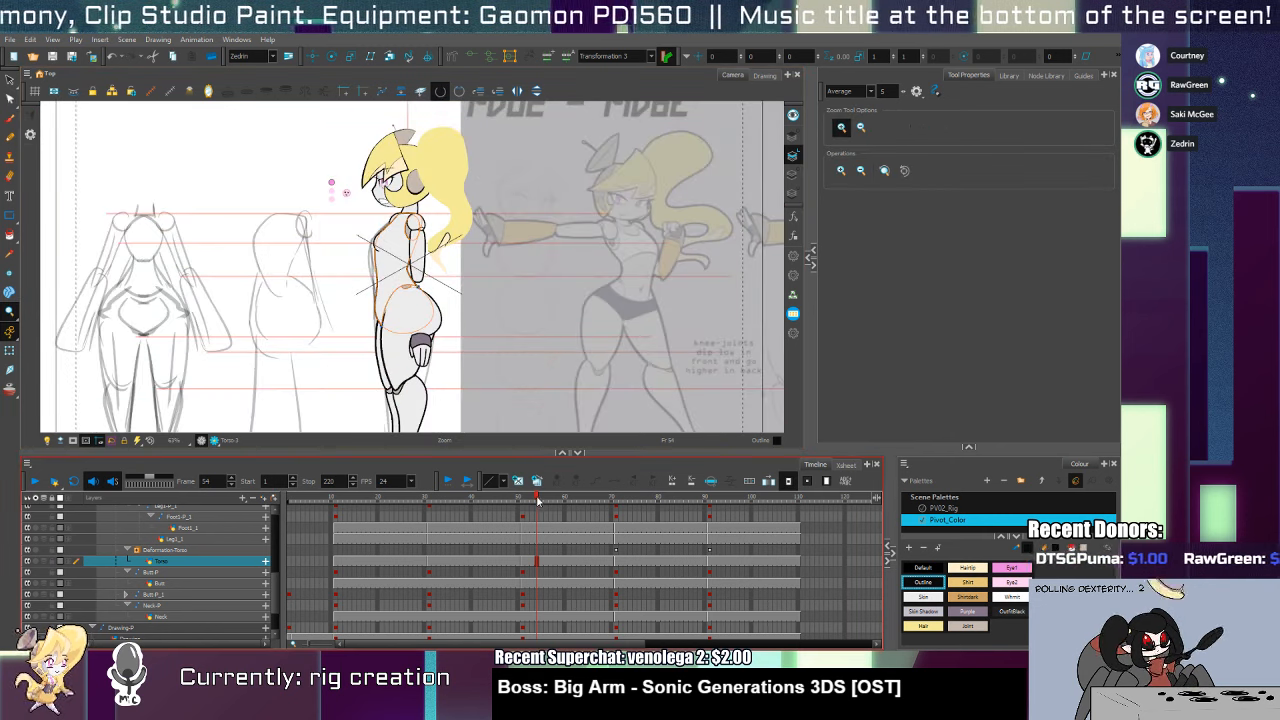
left_click_drag(537, 500, 616, 513)
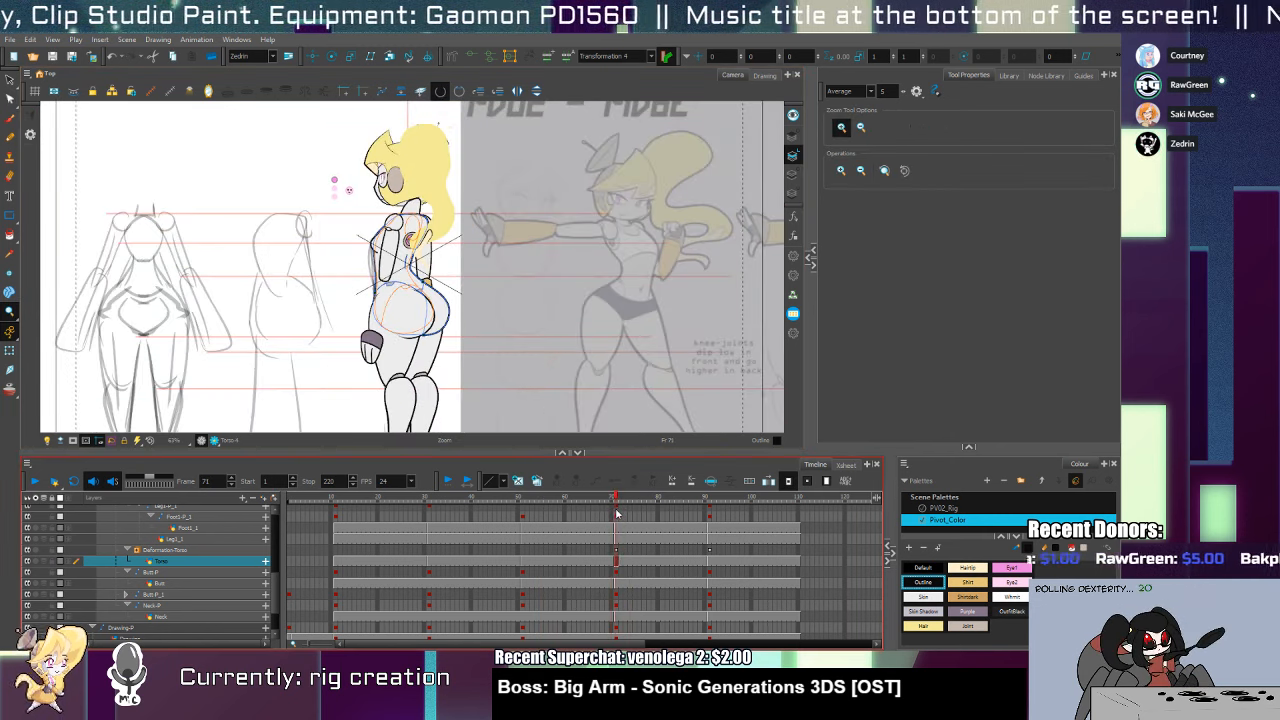
left_click(410, 216)
left_click(410, 216)
left_click(408, 216)
key("alt+s")
key("alt+/")
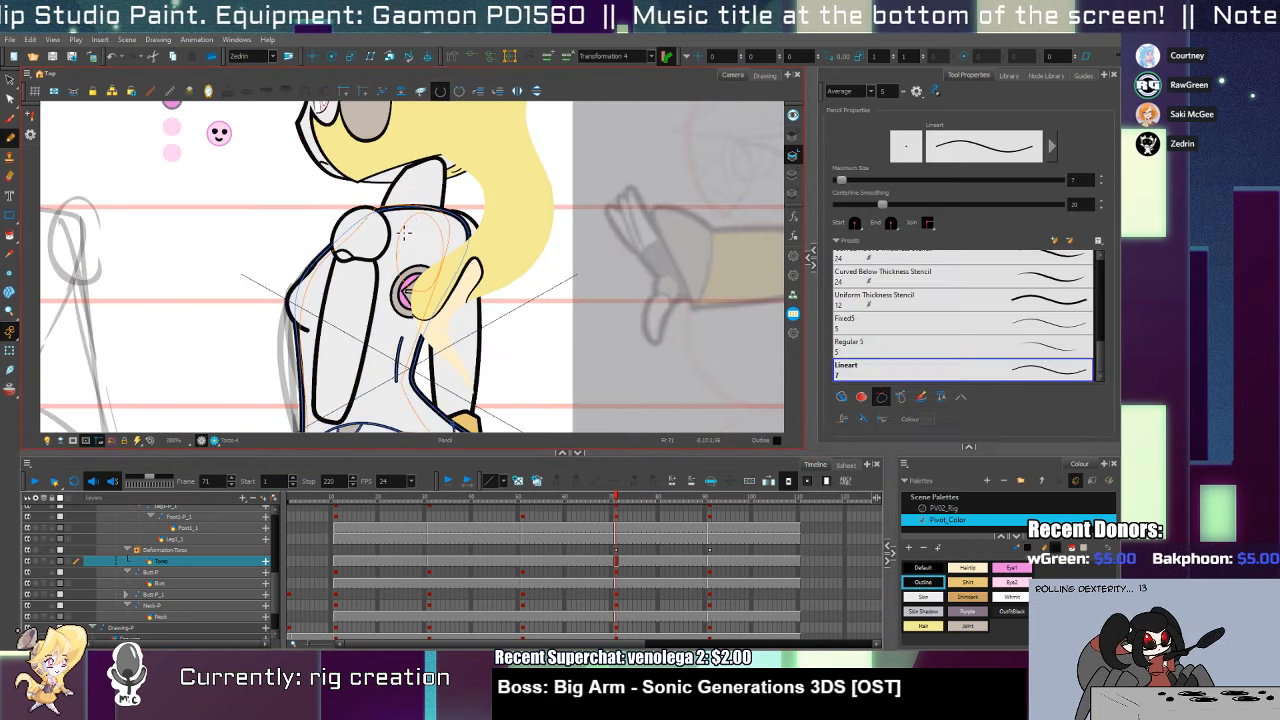
key("shift+t")
left_click(551, 147)
key("alt+/")
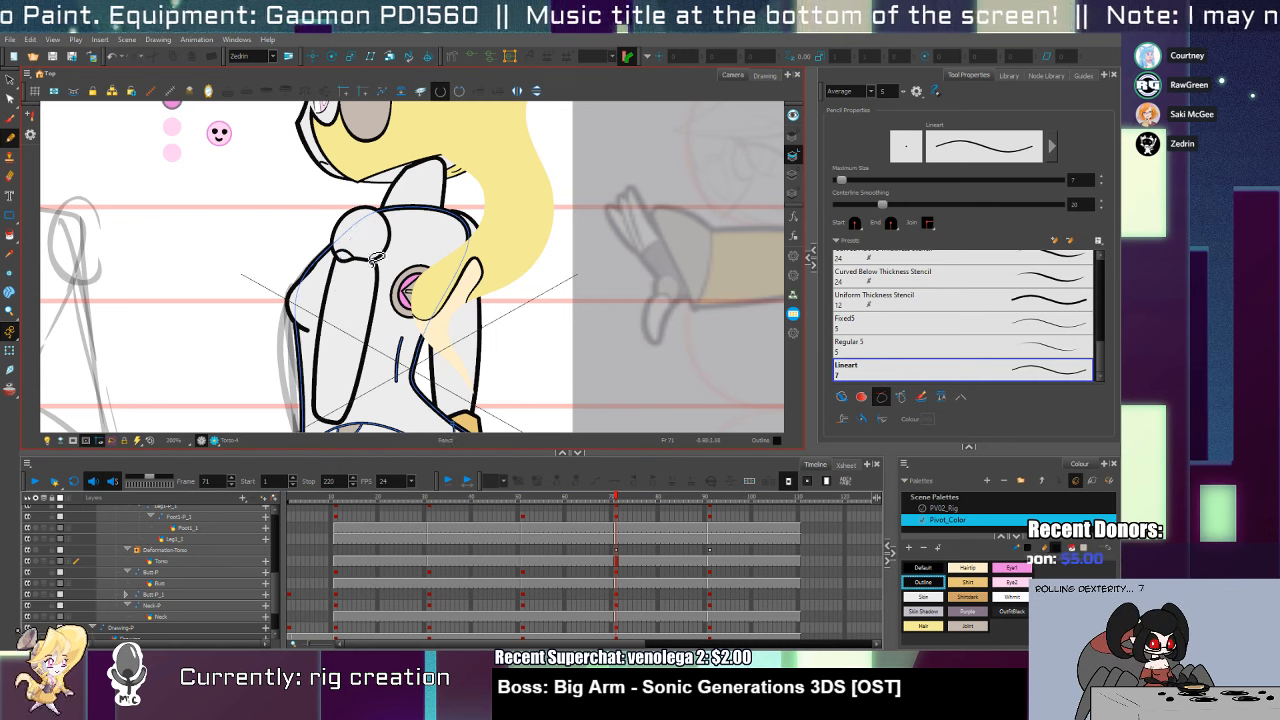
key("alt+q")
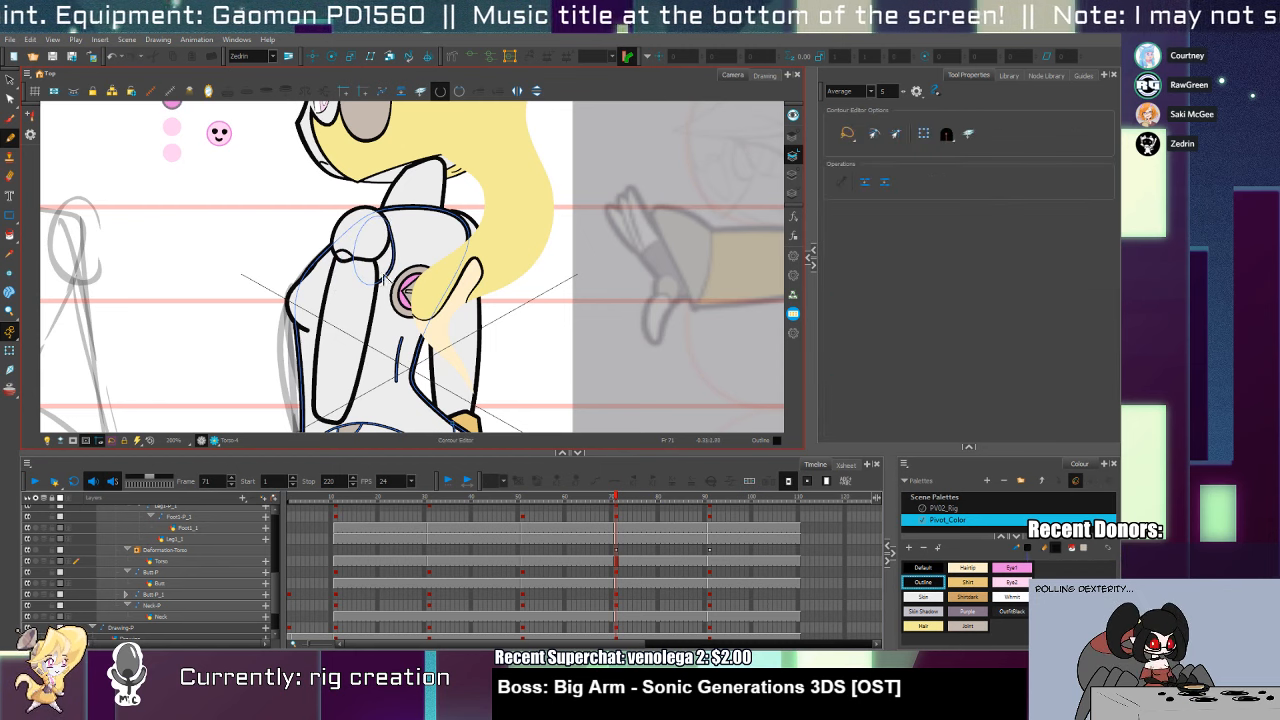
left_click(386, 273)
left_click_drag(396, 256, 388, 258)
Sample the Joint colour from the ring of the torso's round emblem and fill the shoulder joint shape with it
key("alt+i")
key("alt+d")
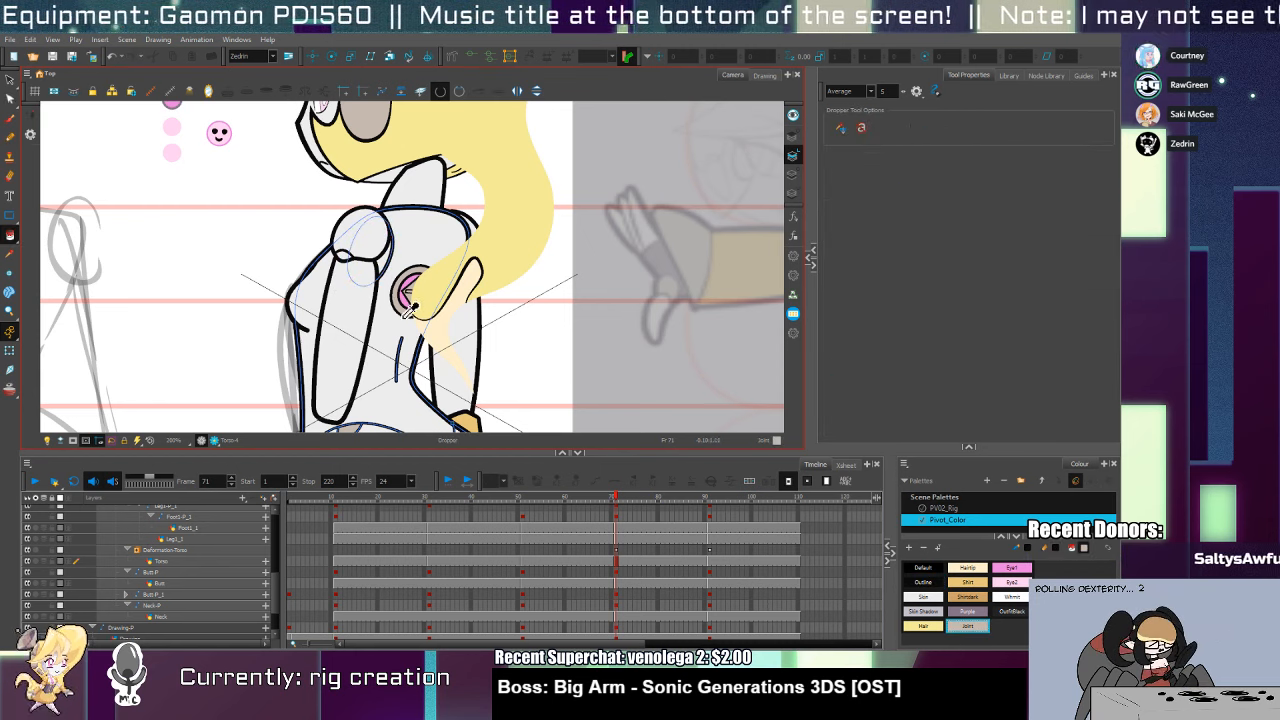
left_click(408, 311)
key("alt+i")
left_click(381, 262)
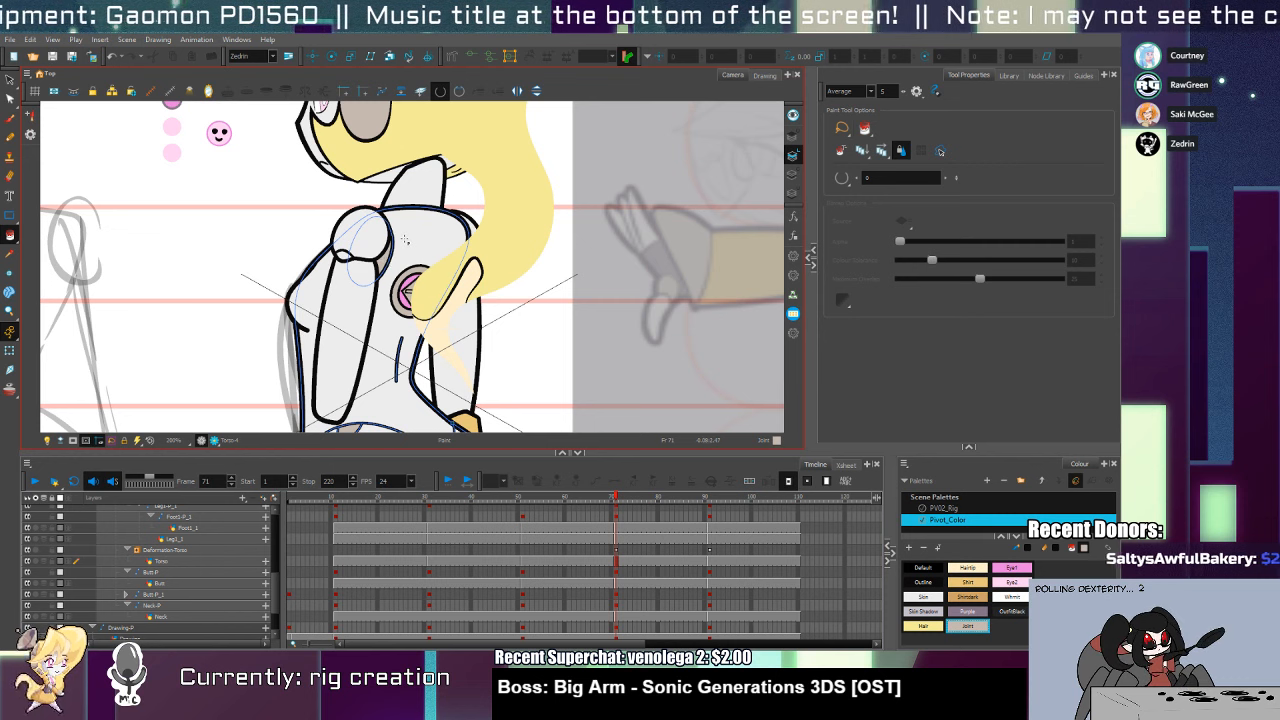
At frame 91, smooth the waist curves on both sides of the back view's torso with the Contour Editor
left_click(713, 565)
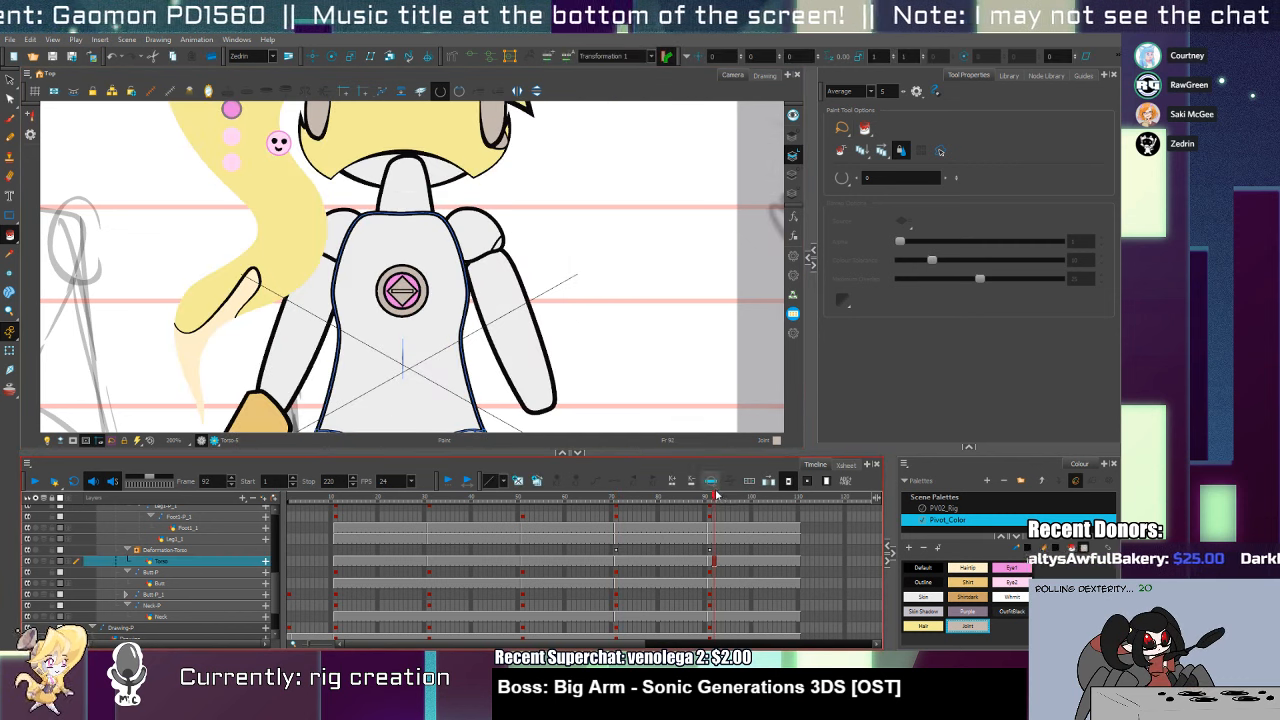
mouse_move(712, 497)
left_mouse_down()
mouse_move(698, 503)
mouse_move(709, 520)
left_mouse_up()
key("alt+q")
left_click_drag(471, 351, 468, 314)
left_click(468, 316)
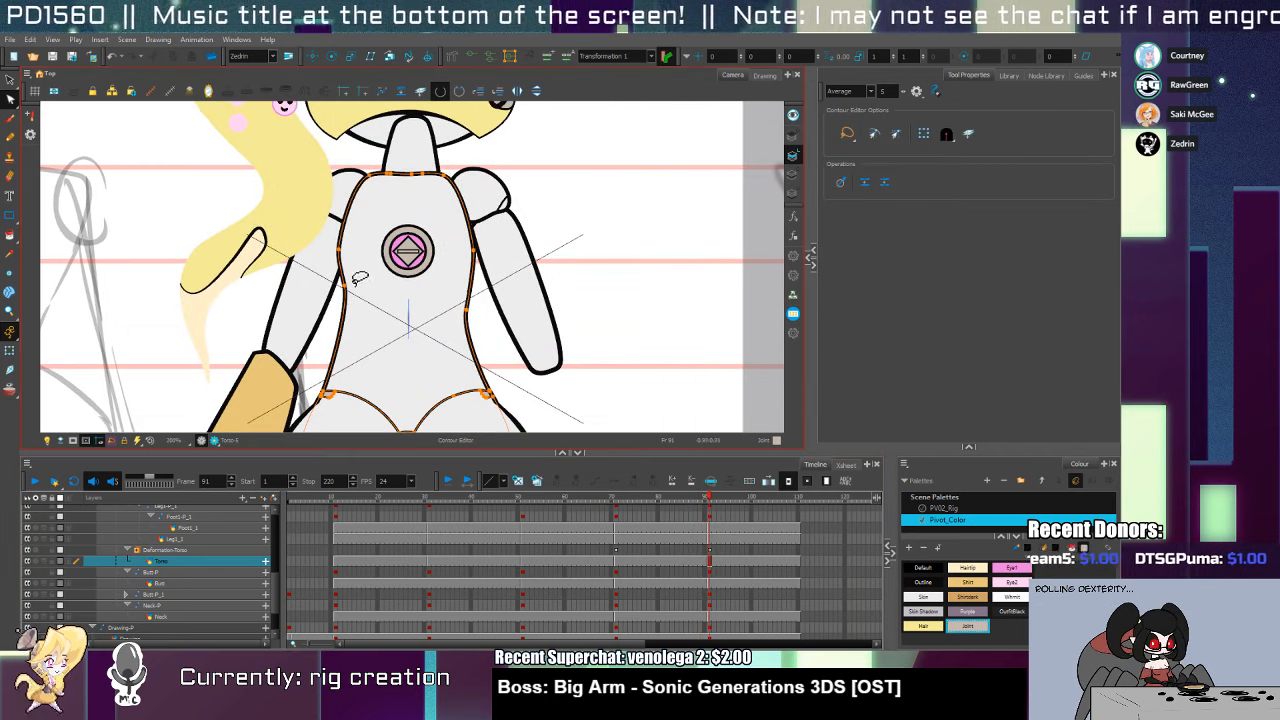
left_click_drag(344, 286, 345, 303)
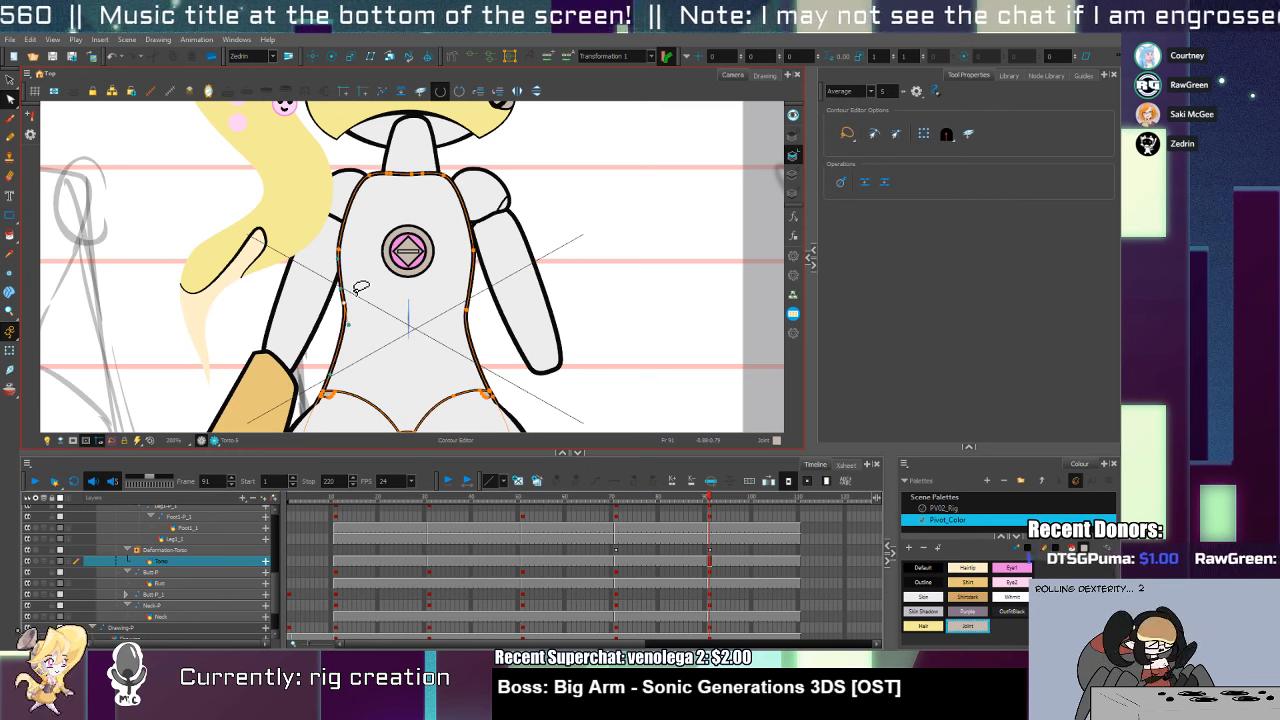
At frame 11, make all layers visible, check the front view in the render preview, and return to the normal view
left_click(334, 565)
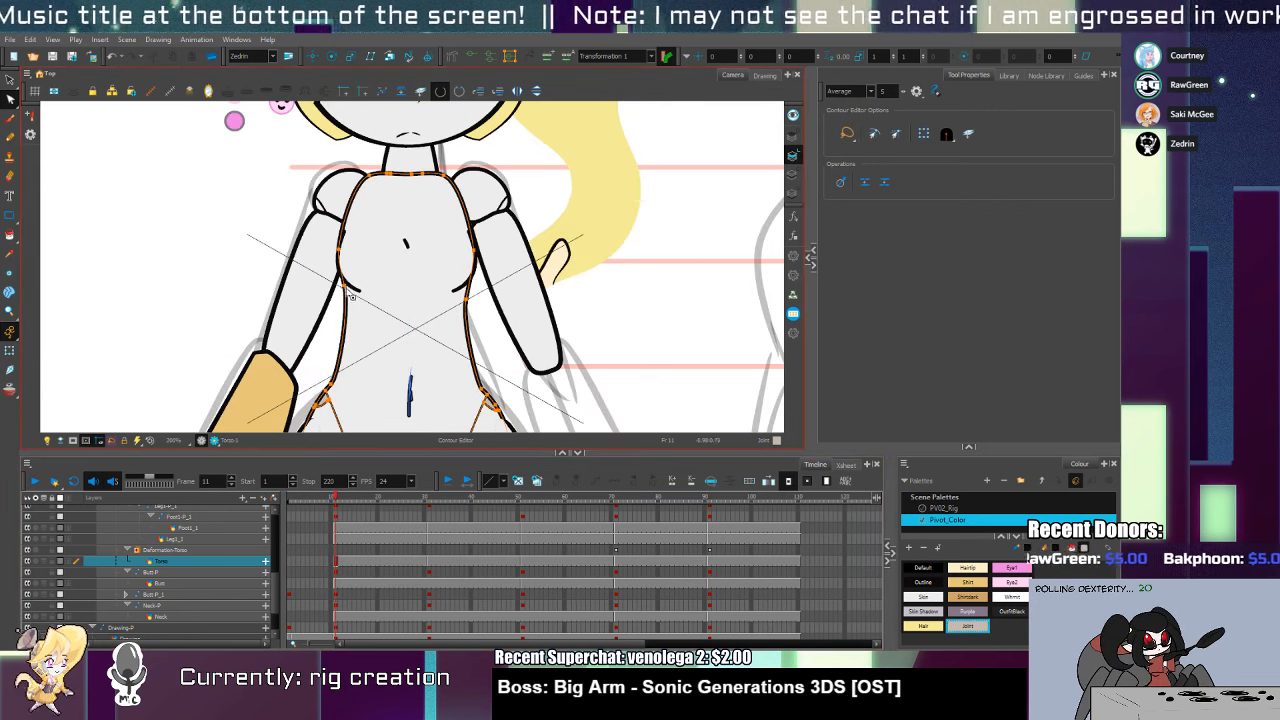
key("alt+z")
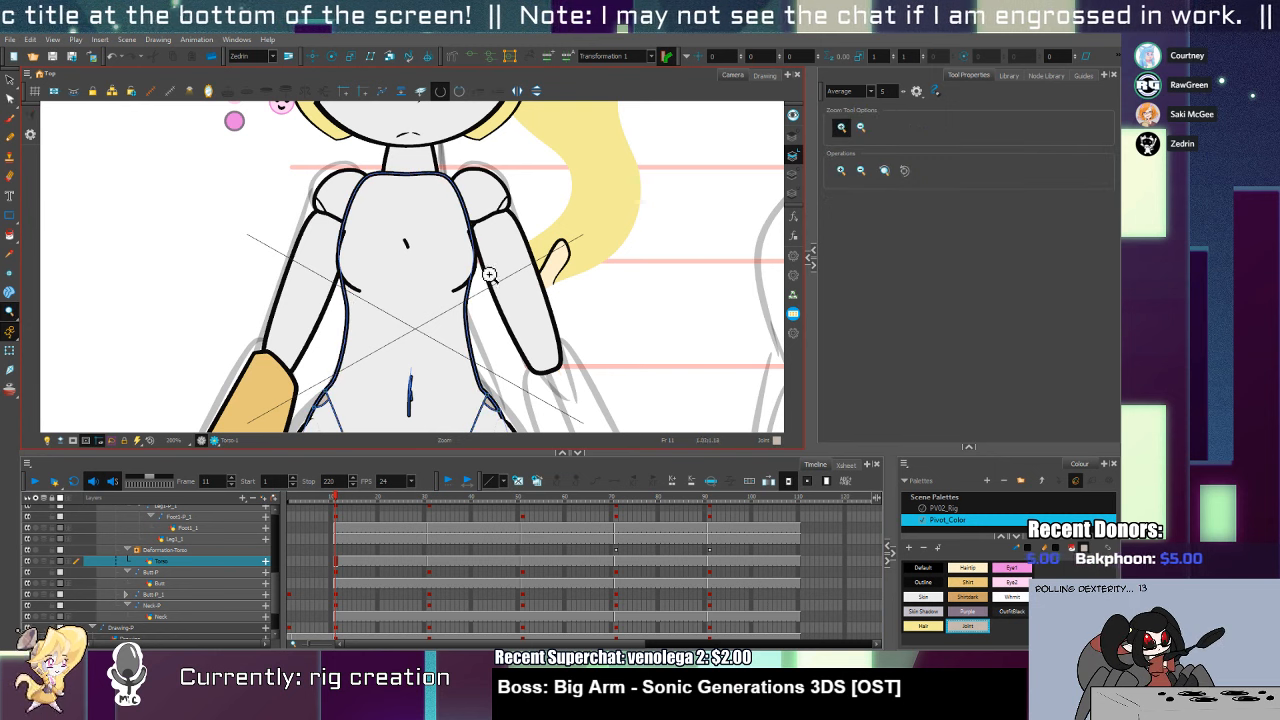
scroll(491, 322, "down", 4)
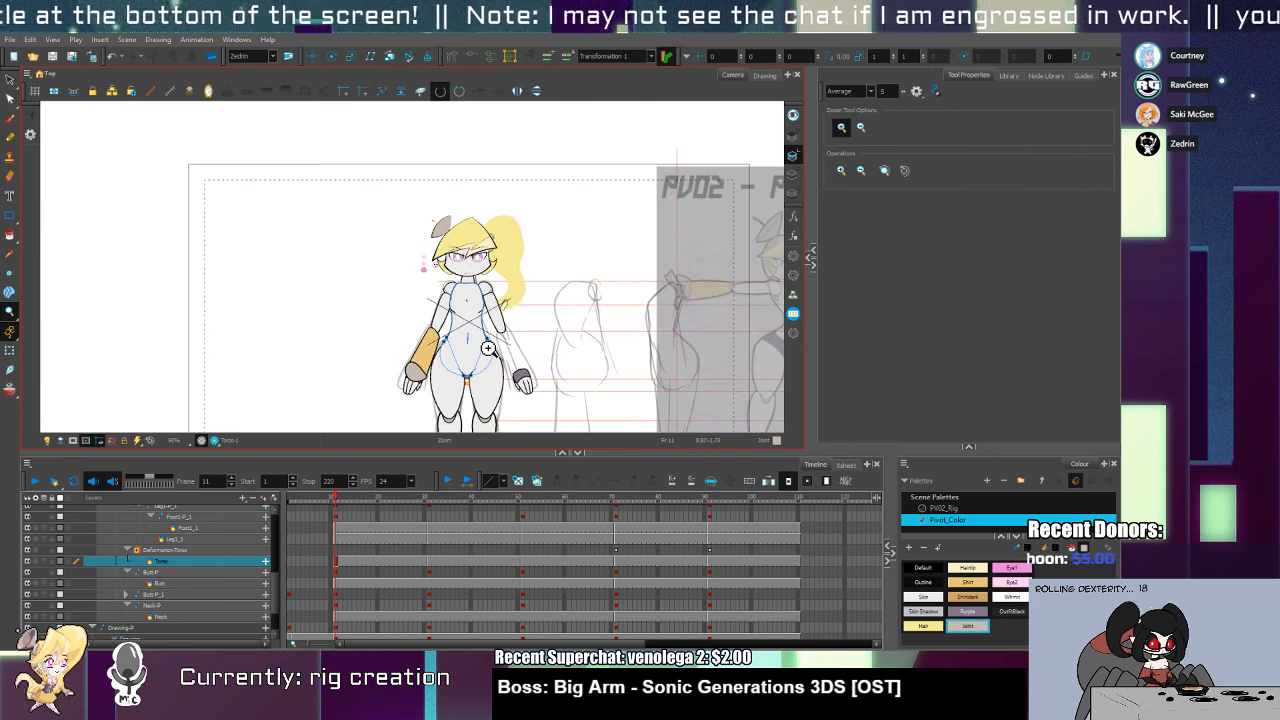
left_click(218, 440)
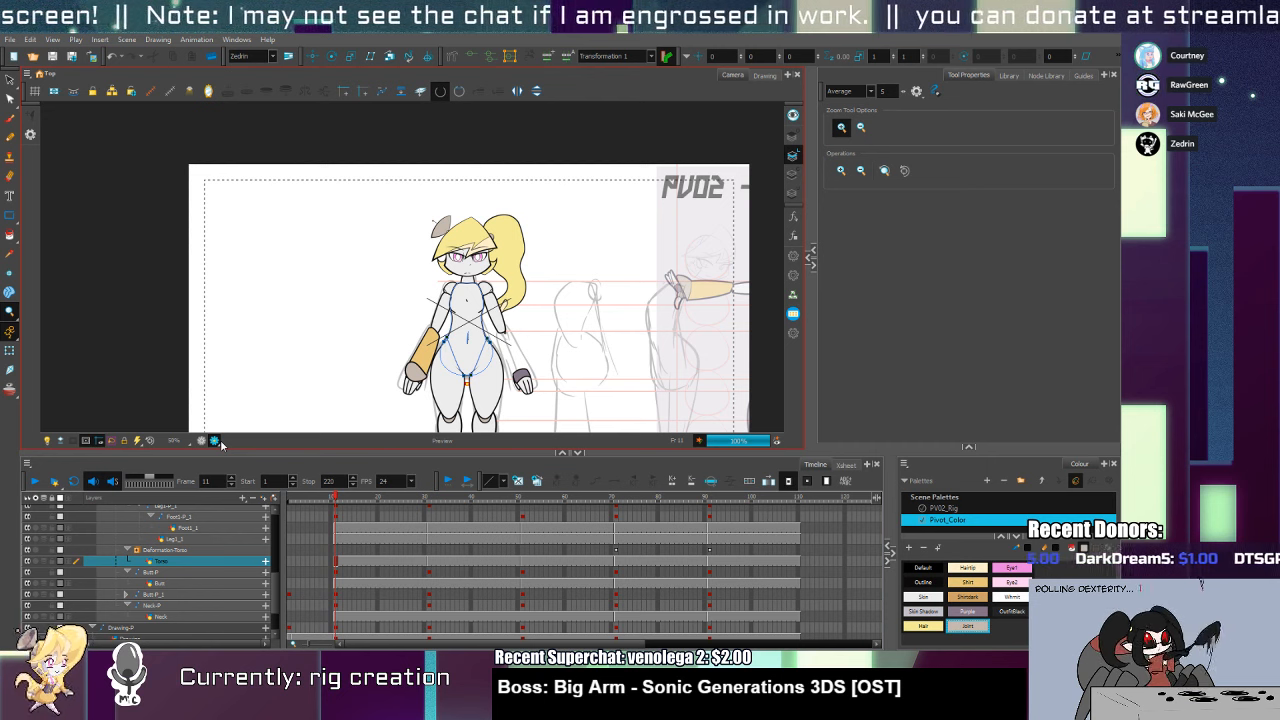
left_click(34, 498)
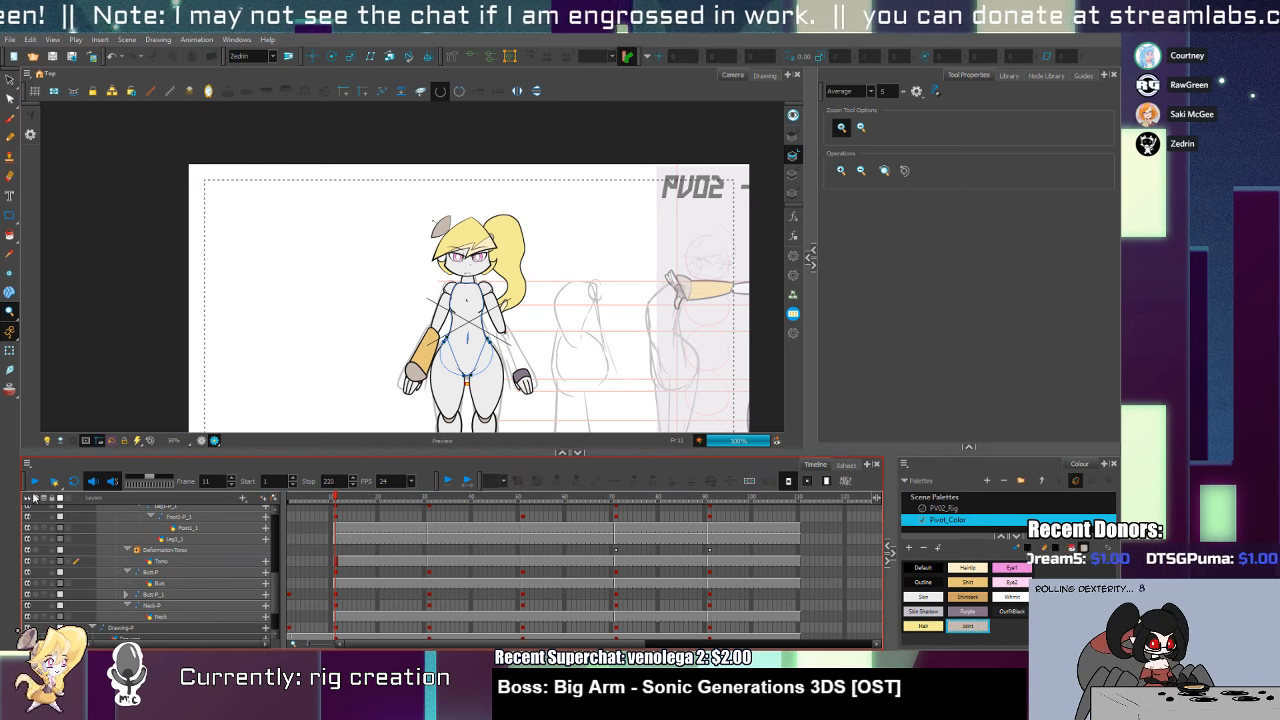
left_click(28, 499)
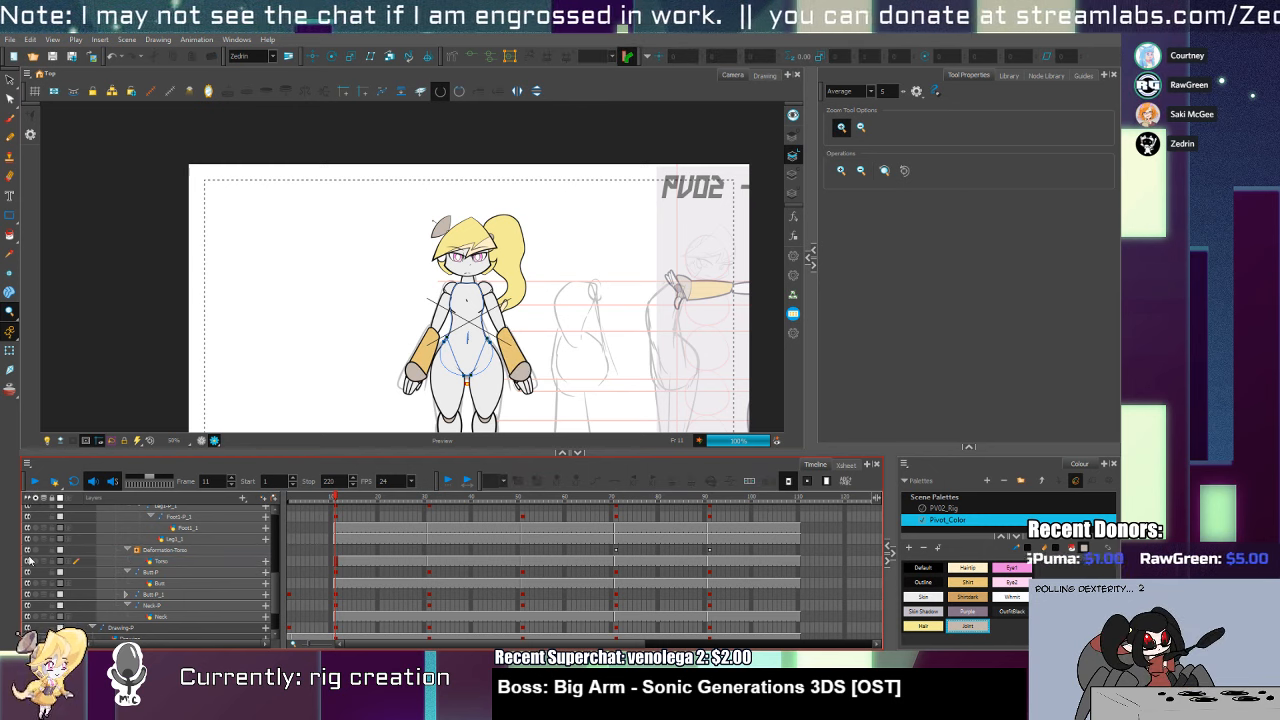
scroll(517, 358, "up", 2)
key("shift+t")
left_click(518, 354)
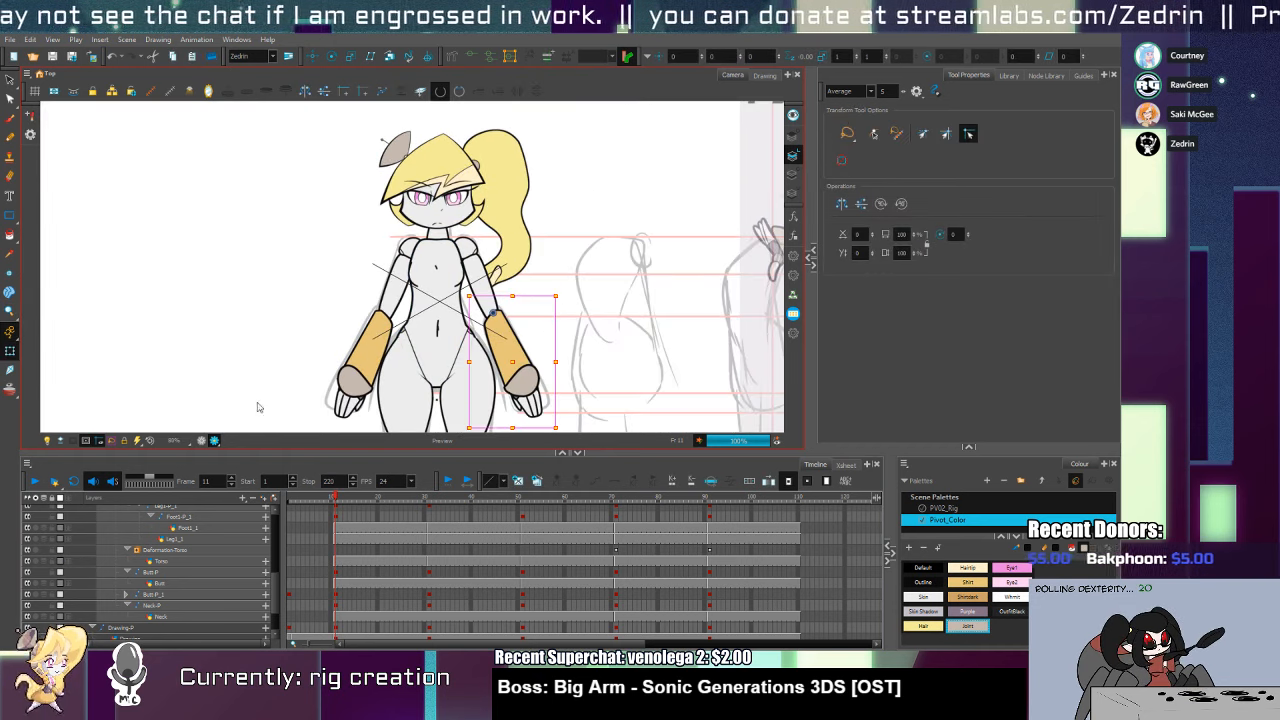
left_click(203, 441)
Try to rotate the ponytail-side forearm around its elbow, and undo it
left_click_drag(563, 294, 576, 343)
key("ctrl+z")
key("ctrl+z")
key("ctrl+z")
key("ctrl+z")
key("ctrl+z")
key("ctrl+z")
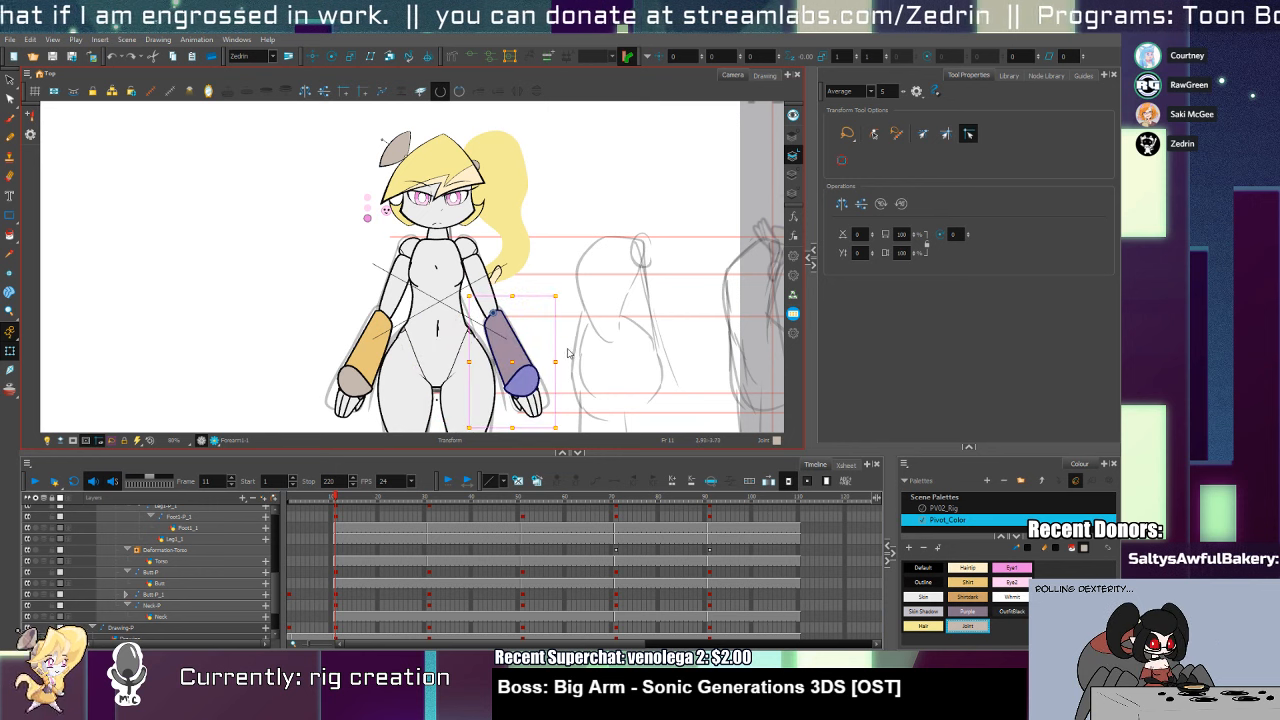
Nudge the ponytail-side forearm forward in depth to 0.001 F, testing the overlap with a rotation and undoing that rotation
left_click_drag(270, 594, 278, 511)
left_click(102, 557)
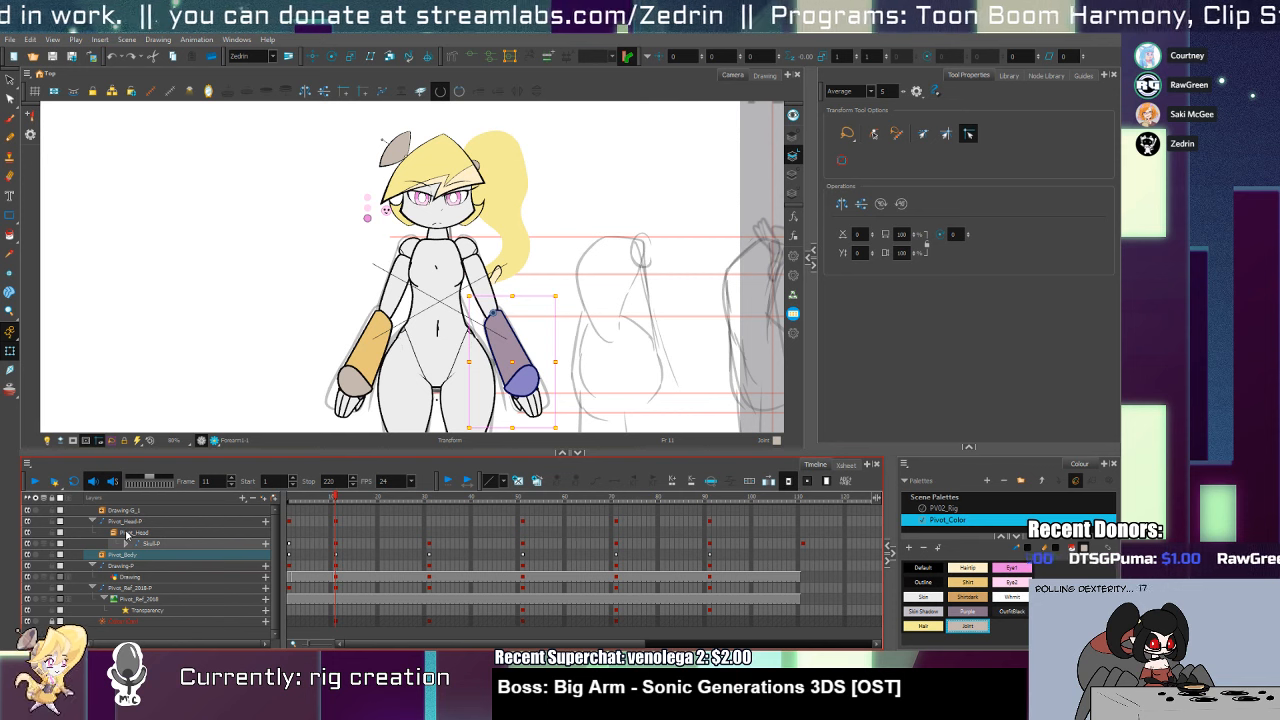
left_click_drag(563, 288, 556, 324)
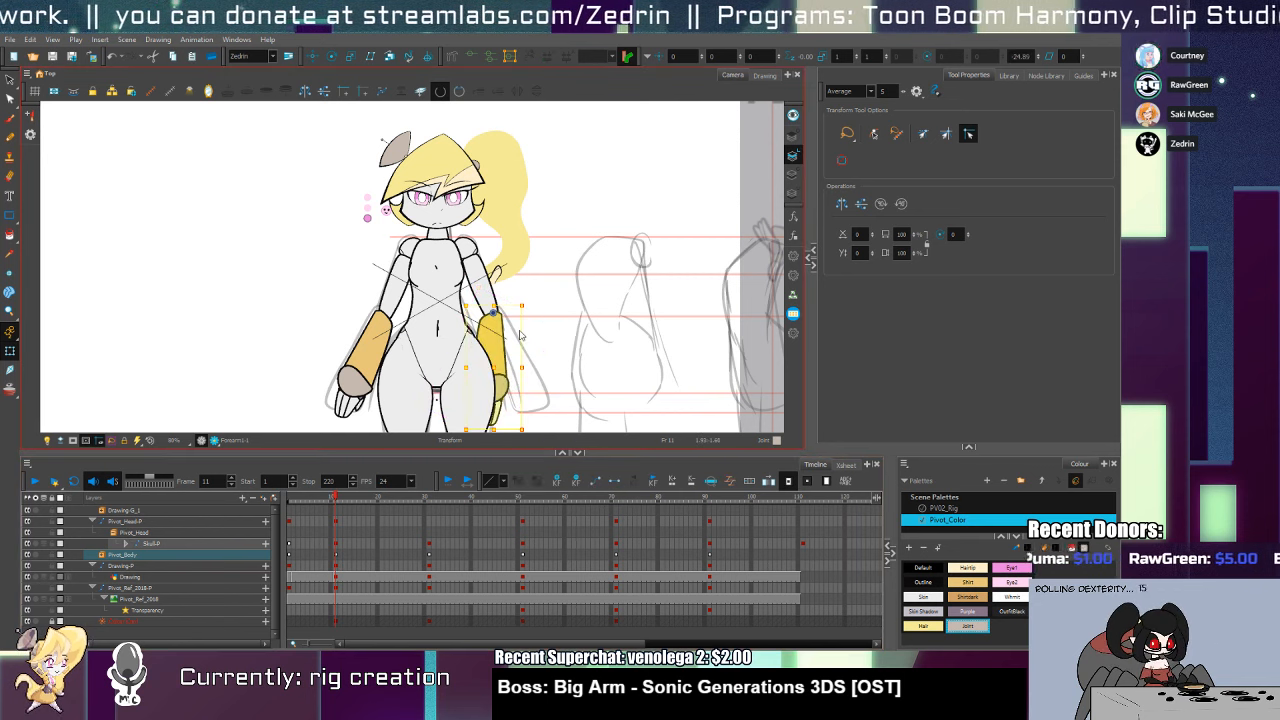
key("alt+Down")
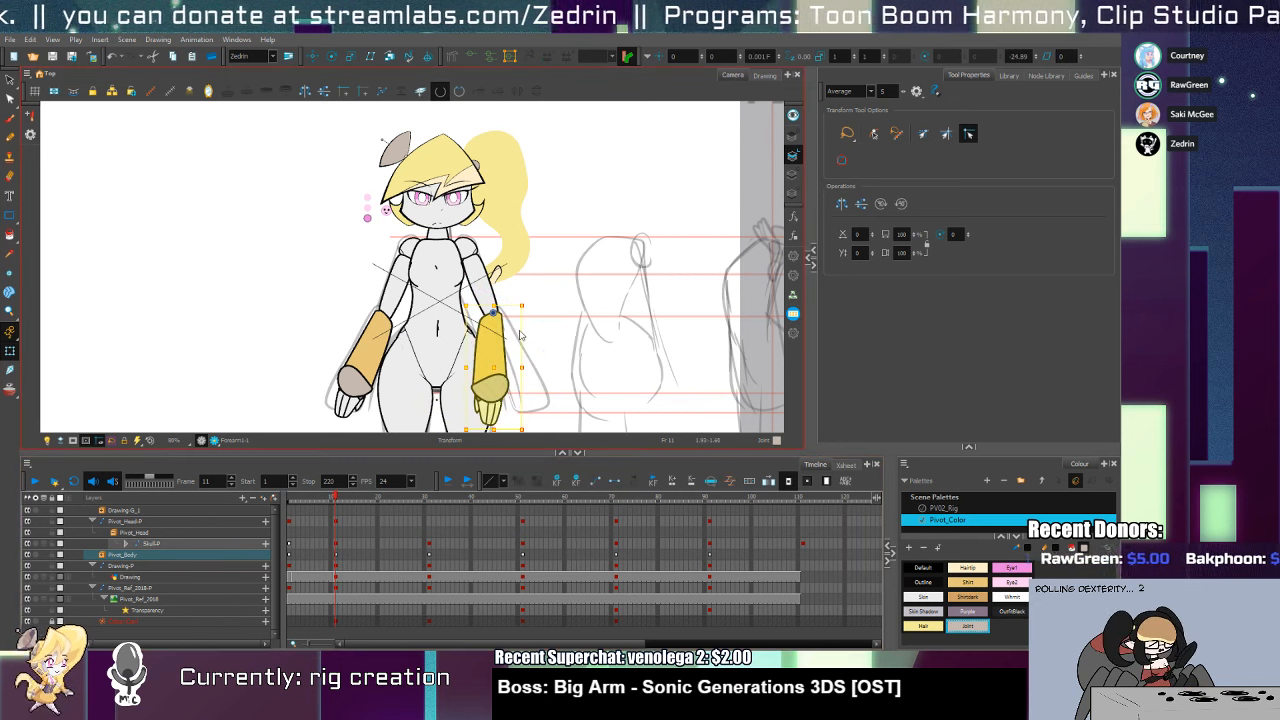
key("ctrl+z")
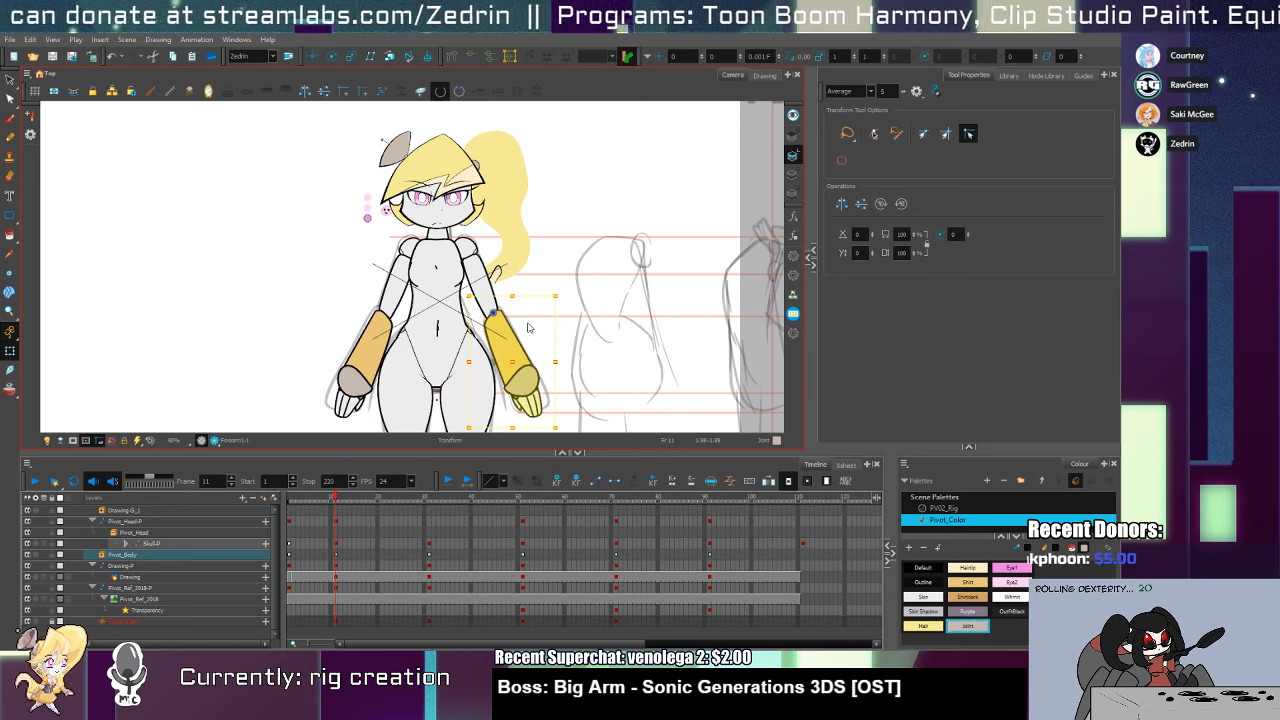
Check the opposite forearm at frame 11 and examine the arm layering in the views at frames 71 and 91
left_click(369, 364)
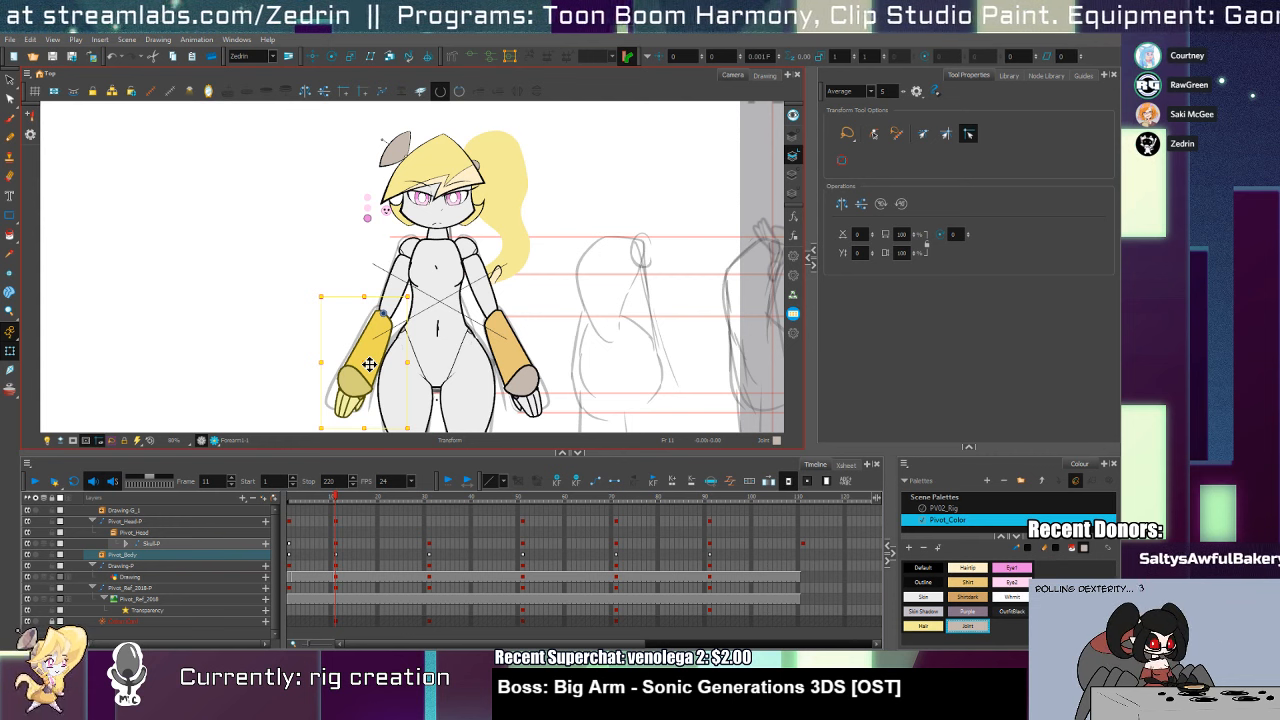
left_click(616, 554)
key("ctrl+a")
left_click(709, 554)
key("ctrl+a")
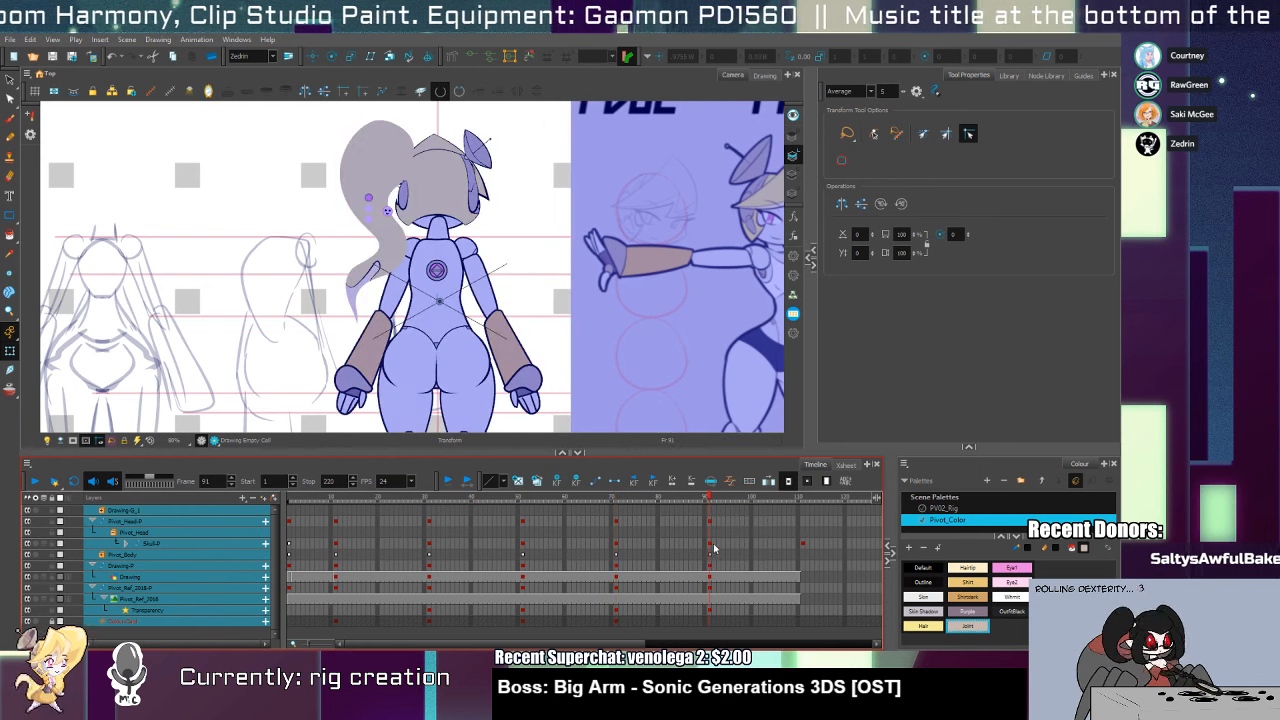
left_click(616, 555)
At frame 71, rotate the far upper arm slightly around its shoulder
left_click(468, 322)
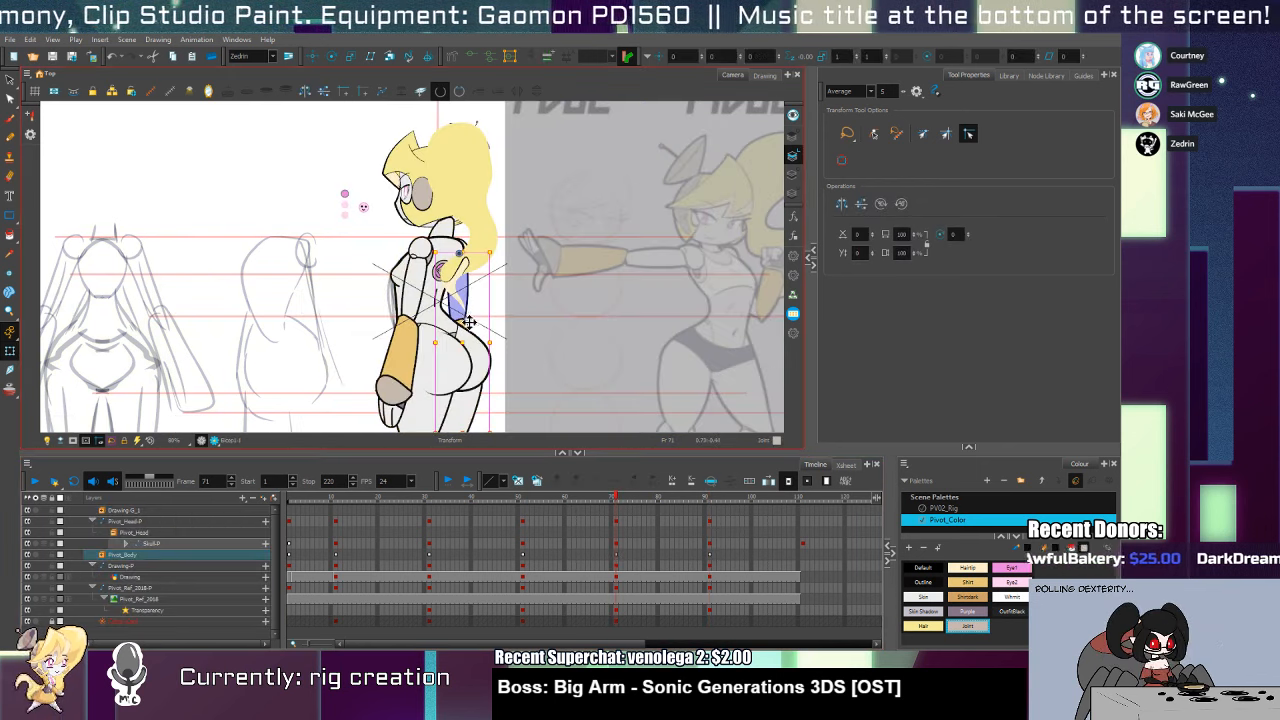
left_click(502, 272)
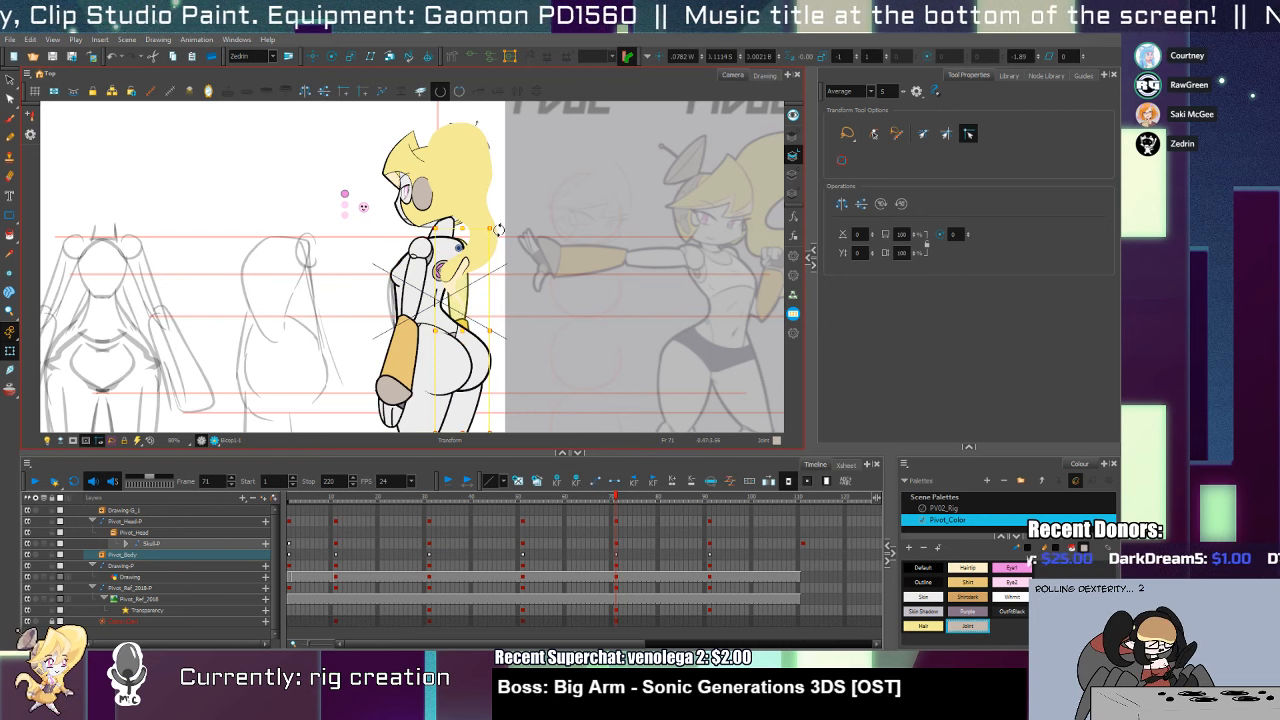
left_click_drag(494, 222, 494, 225)
Hide the torso and the far thigh covering the far forearm, and select that forearm
left_click(486, 405)
left_click(486, 398)
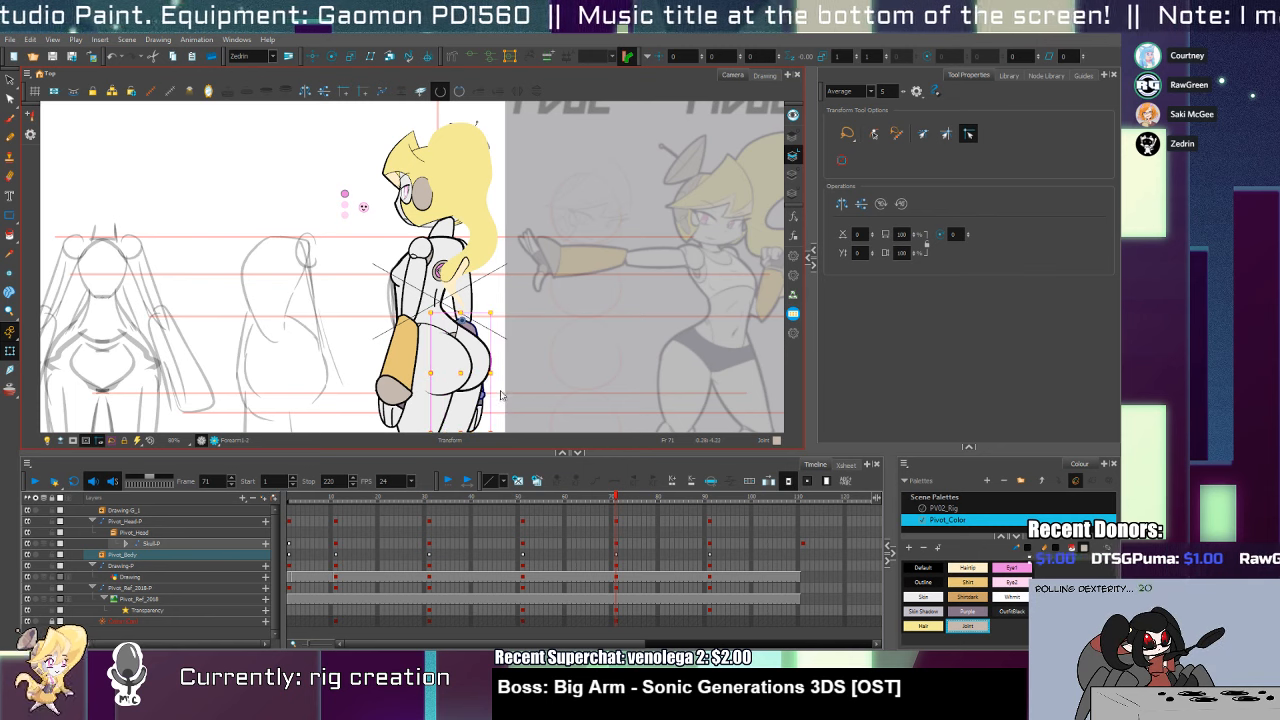
left_click(480, 366)
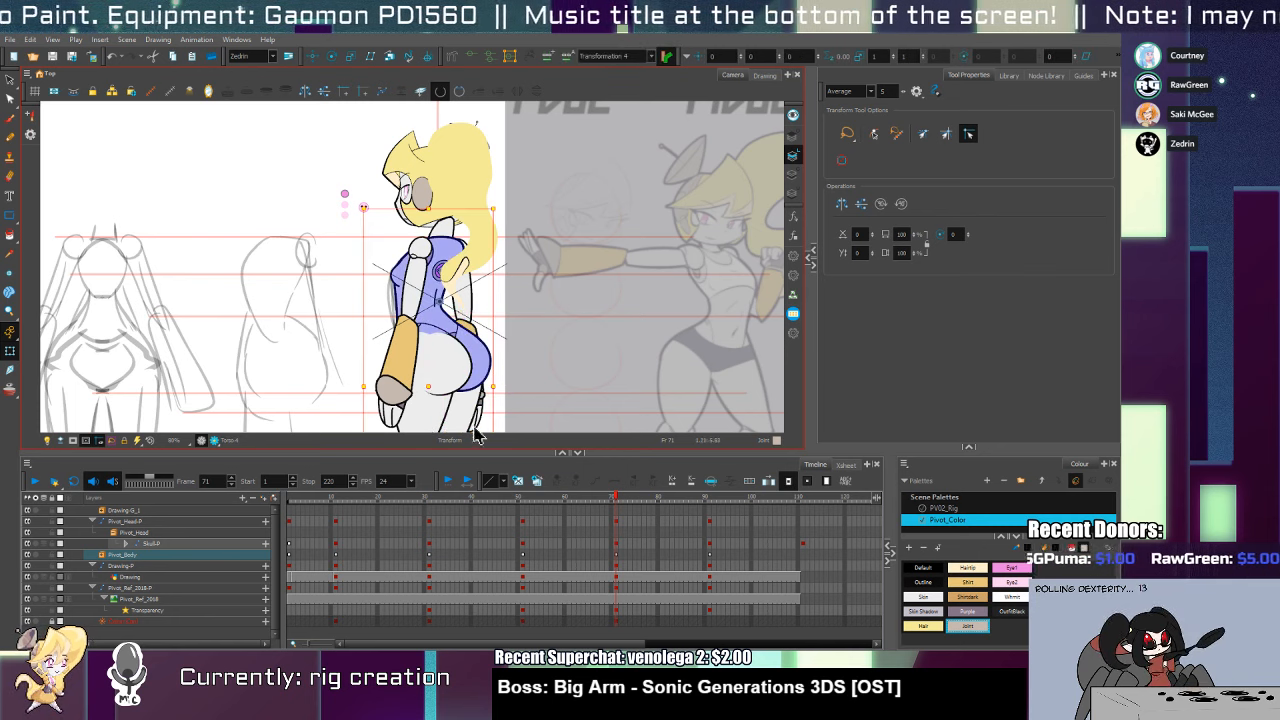
key("Delete")
left_click(475, 429)
key("Delete")
left_click_drag(482, 394, 480, 378)
left_click(480, 380)
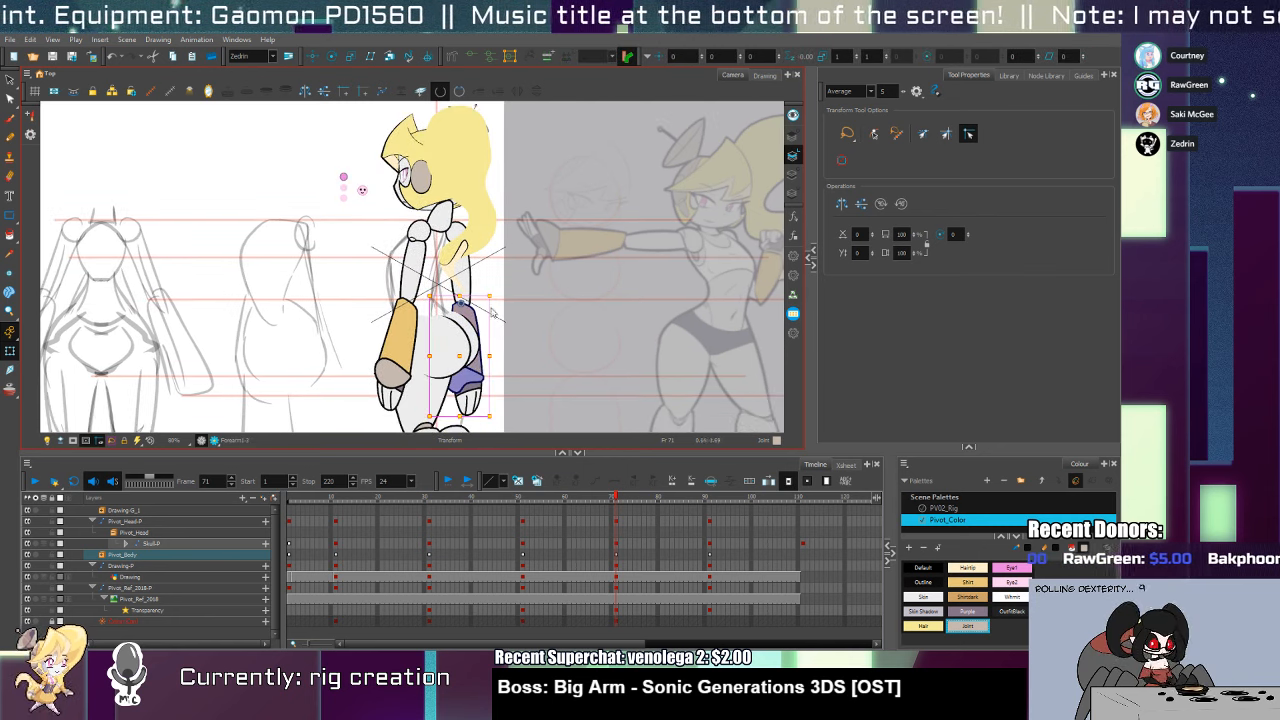
Duplicate the far forearm's drawing and flip its cuff artwork horizontally
left_click(537, 481)
key("alt+s")
key("alt+z")
left_click(511, 393)
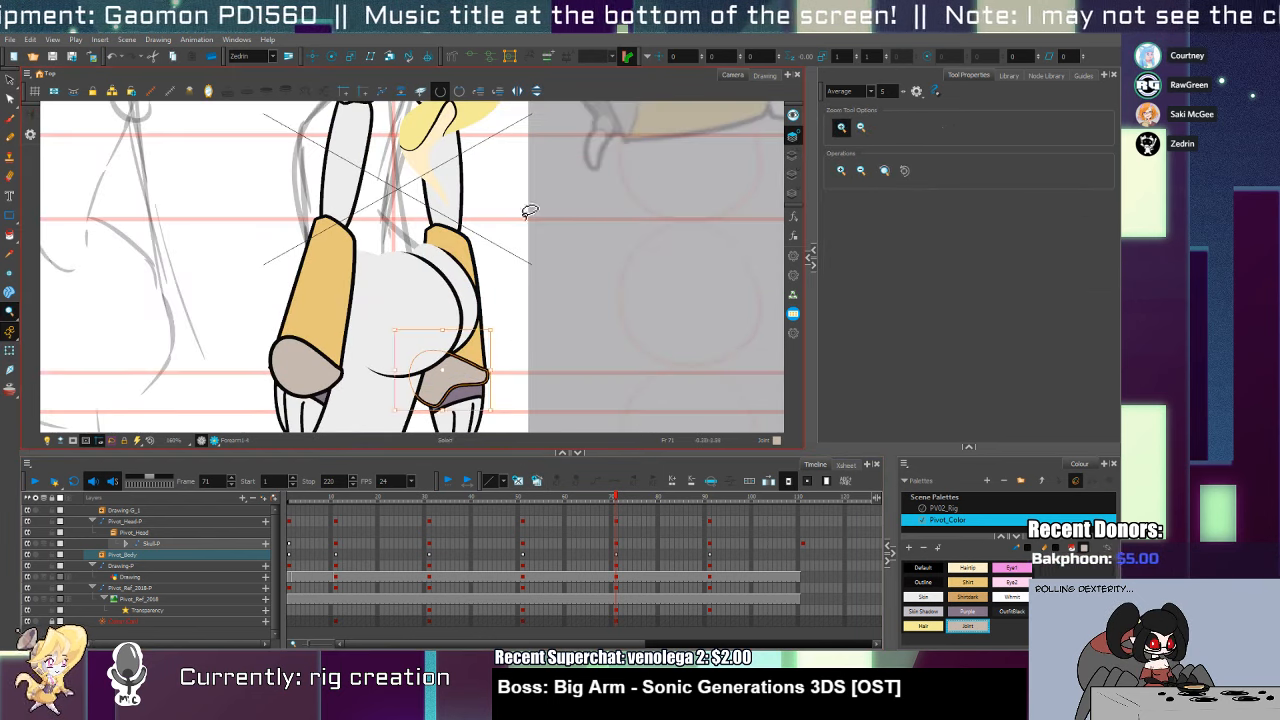
left_click(517, 91)
Move the flipped cuff onto the far wrist and rotate it slightly to line up with the forearm
left_click(471, 393)
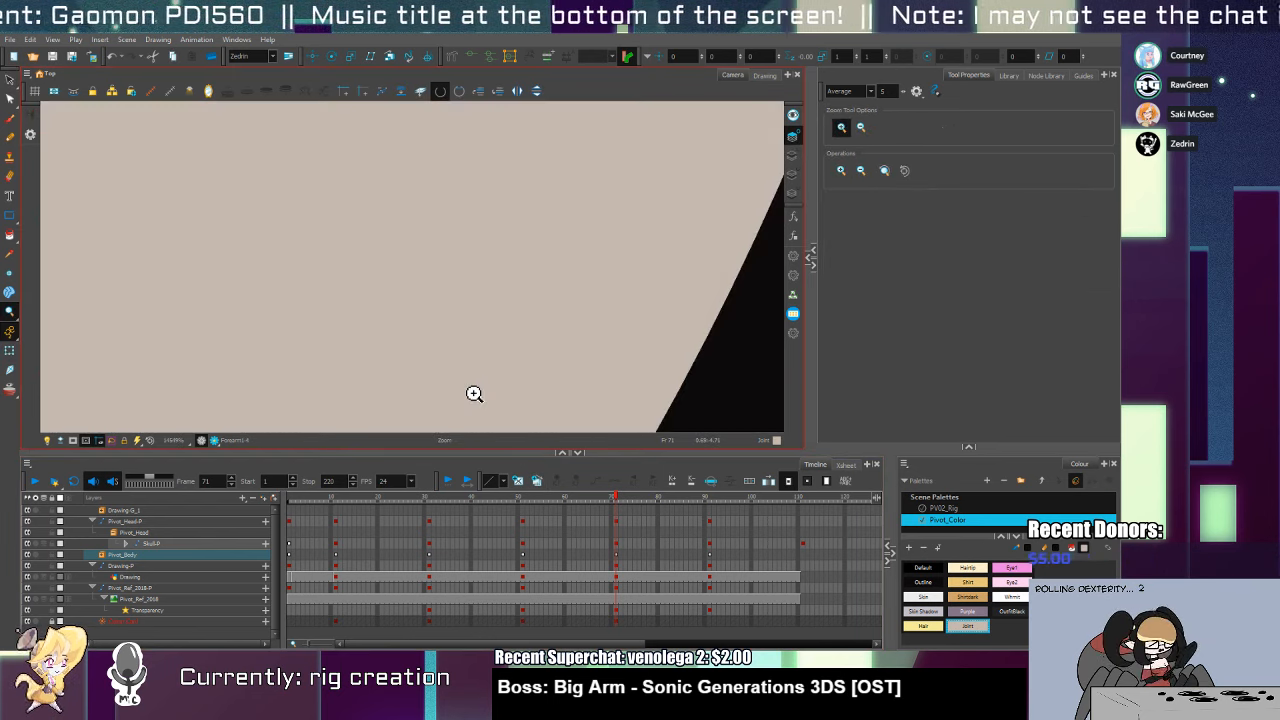
key("shift+m")
scroll(428, 266, "up", 4)
scroll(418, 251, "up", 1)
key("alt+s")
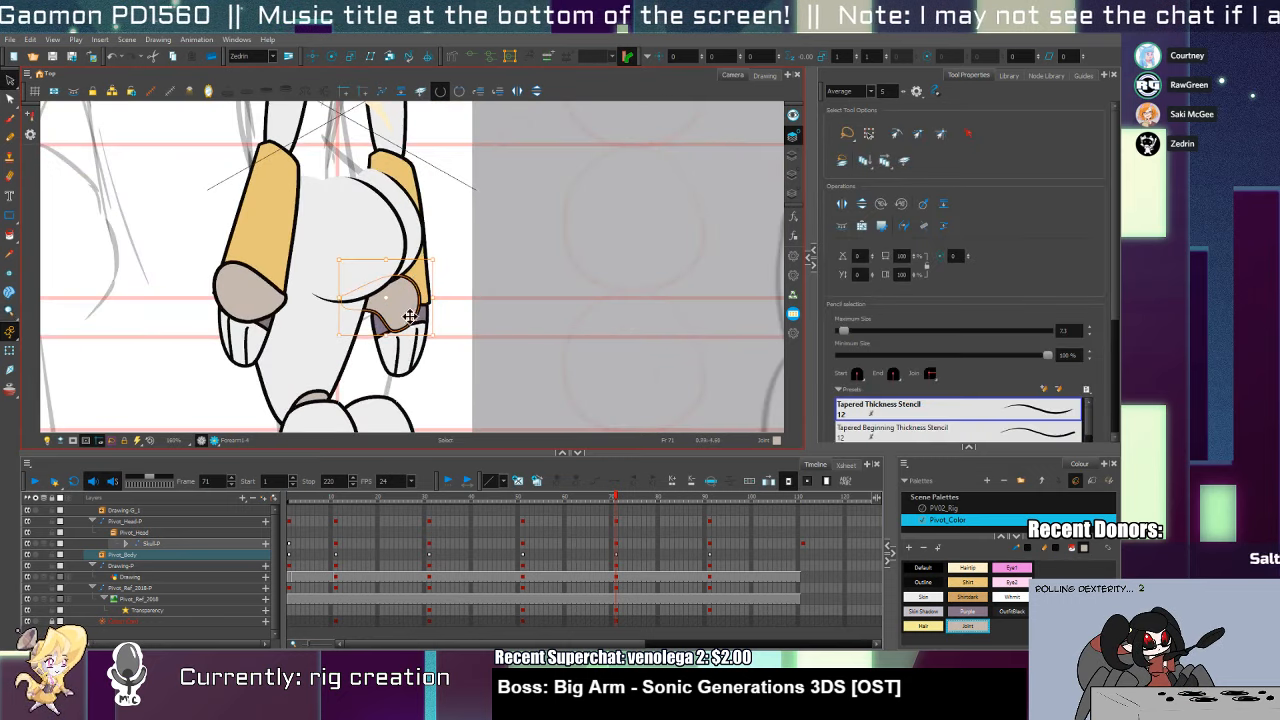
left_click_drag(410, 315, 432, 315)
left_click_drag(460, 257, 451, 245)
left_click_drag(438, 301, 438, 311)
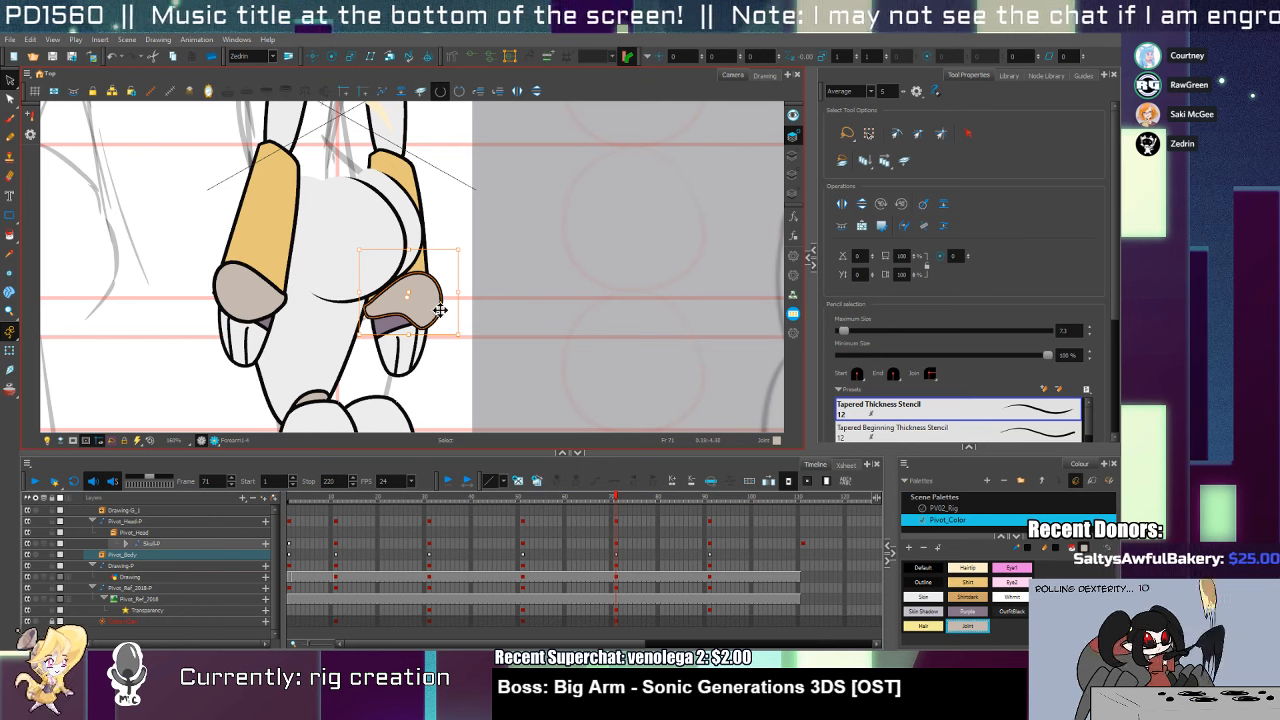
Select the far forearm's sleeve shape on the other art layer and shift it to meet the repositioned cuff
left_click(791, 155)
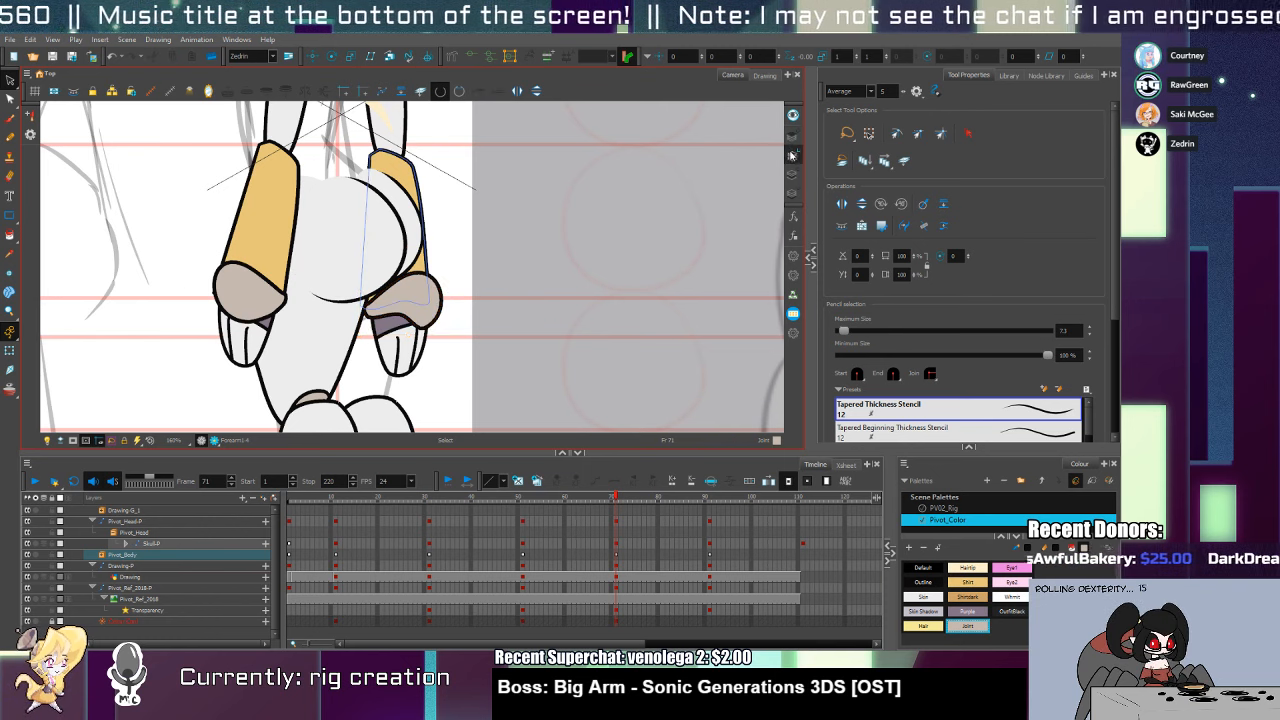
left_click(443, 283)
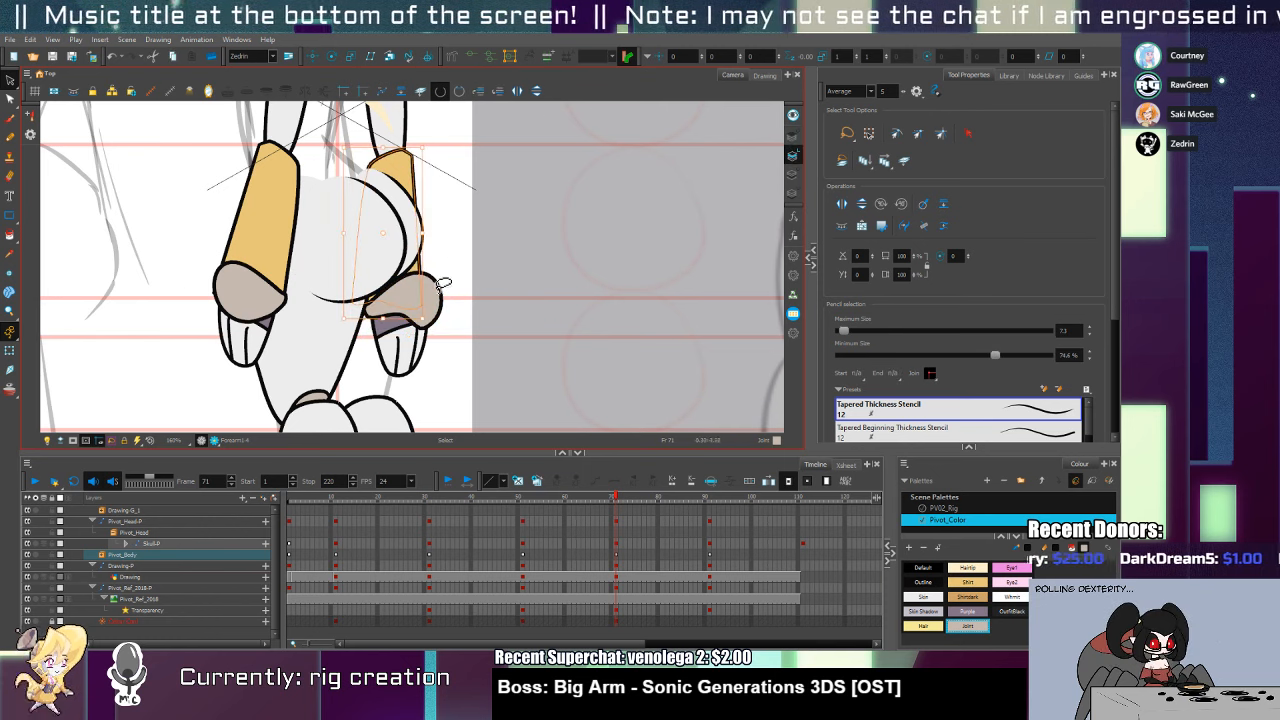
left_click_drag(430, 318, 425, 271)
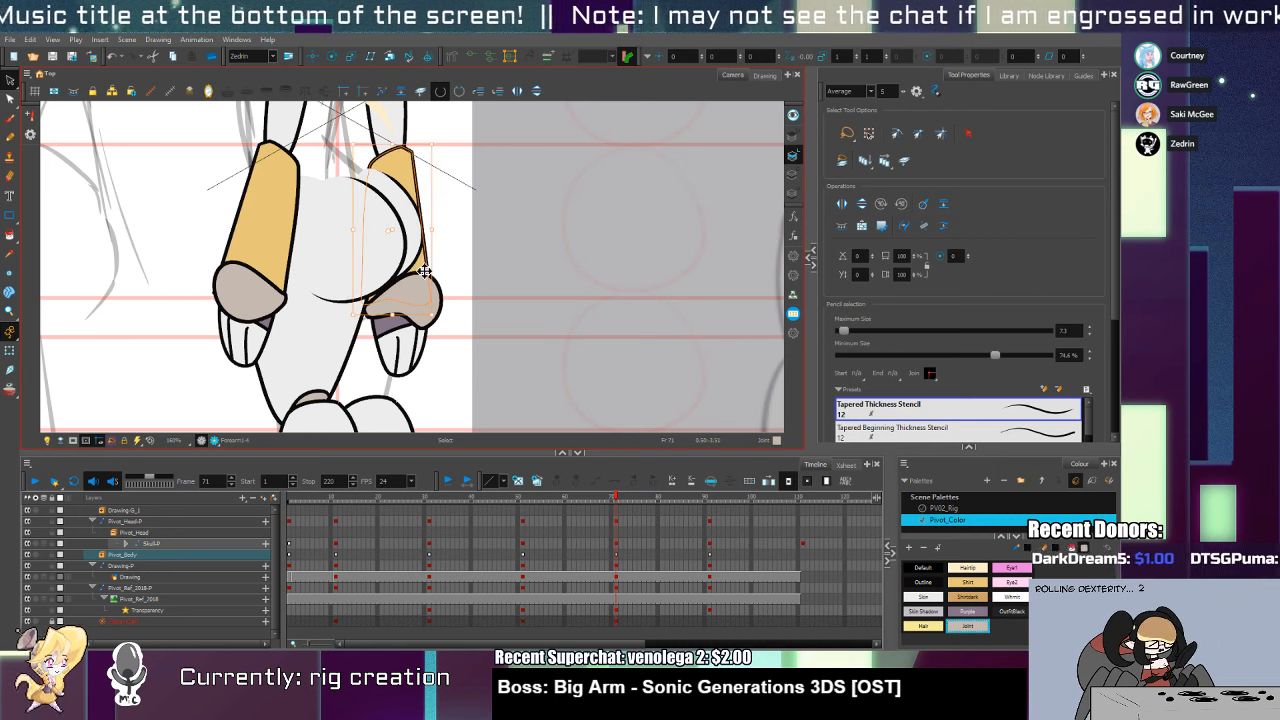
Look through the far hand's existing drawings and create a new empty drawing for that hand
key("shift+t")
left_click(416, 364)
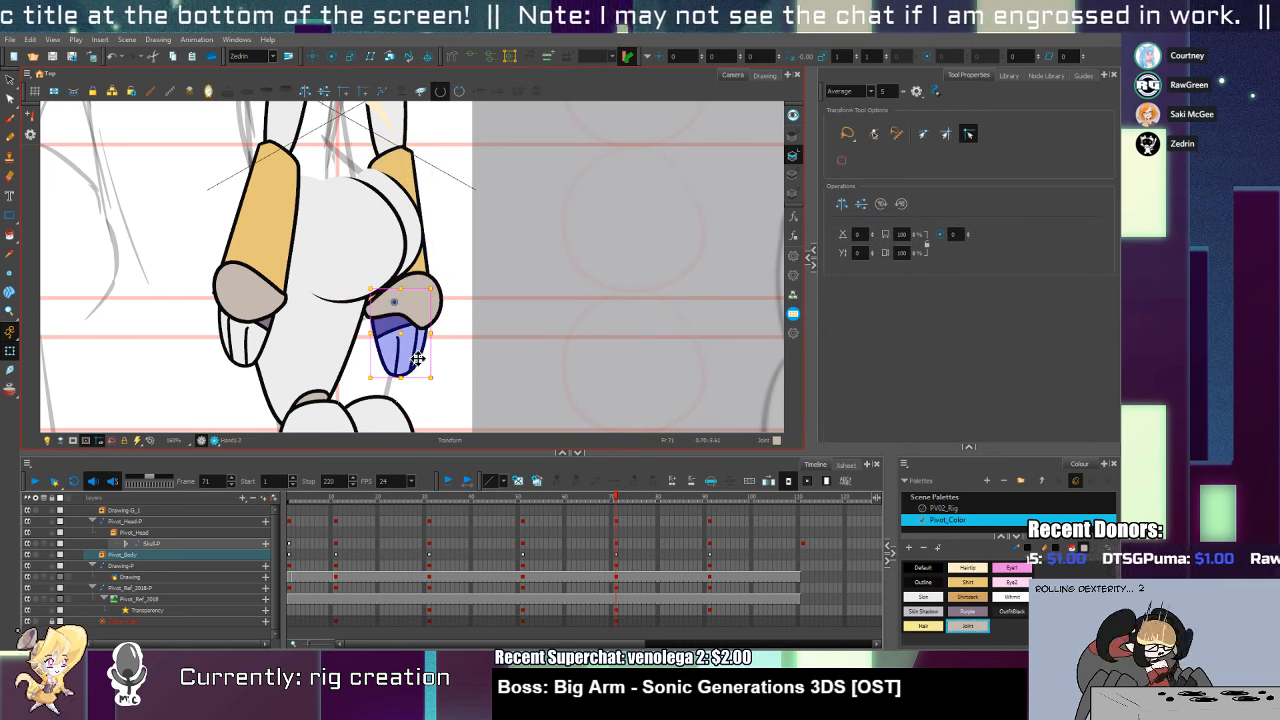
left_click_drag(417, 365, 418, 359)
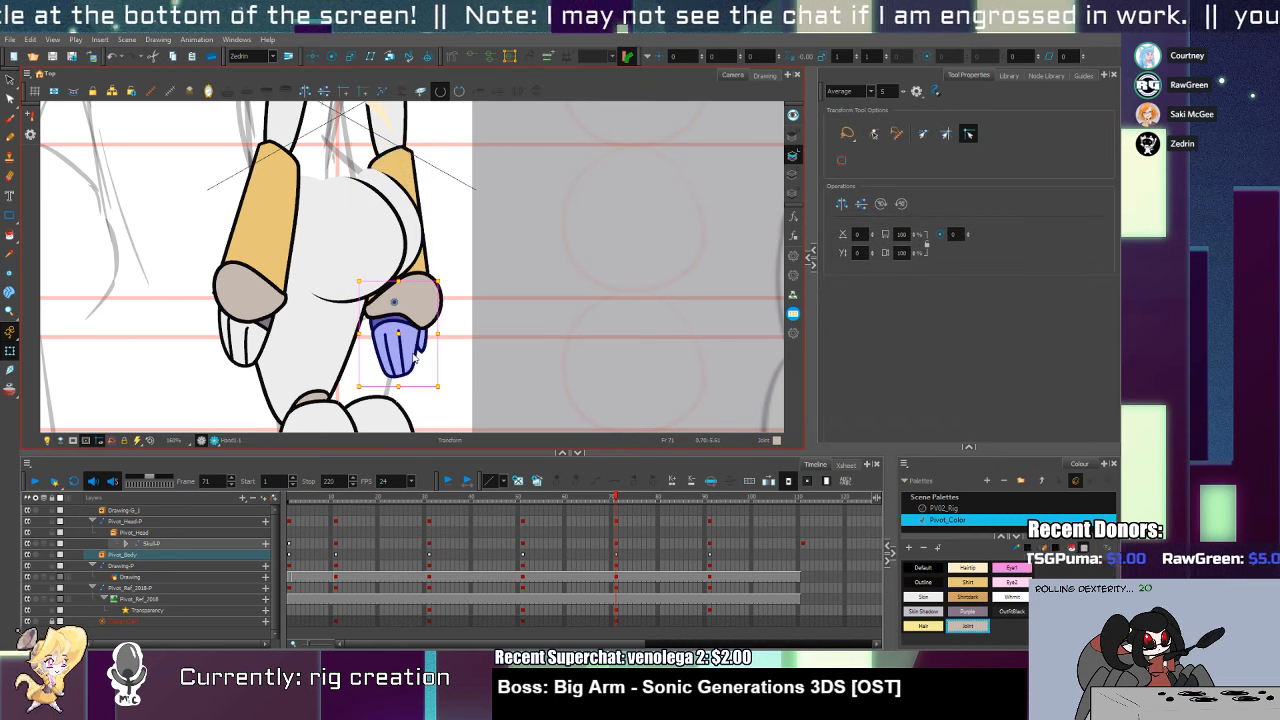
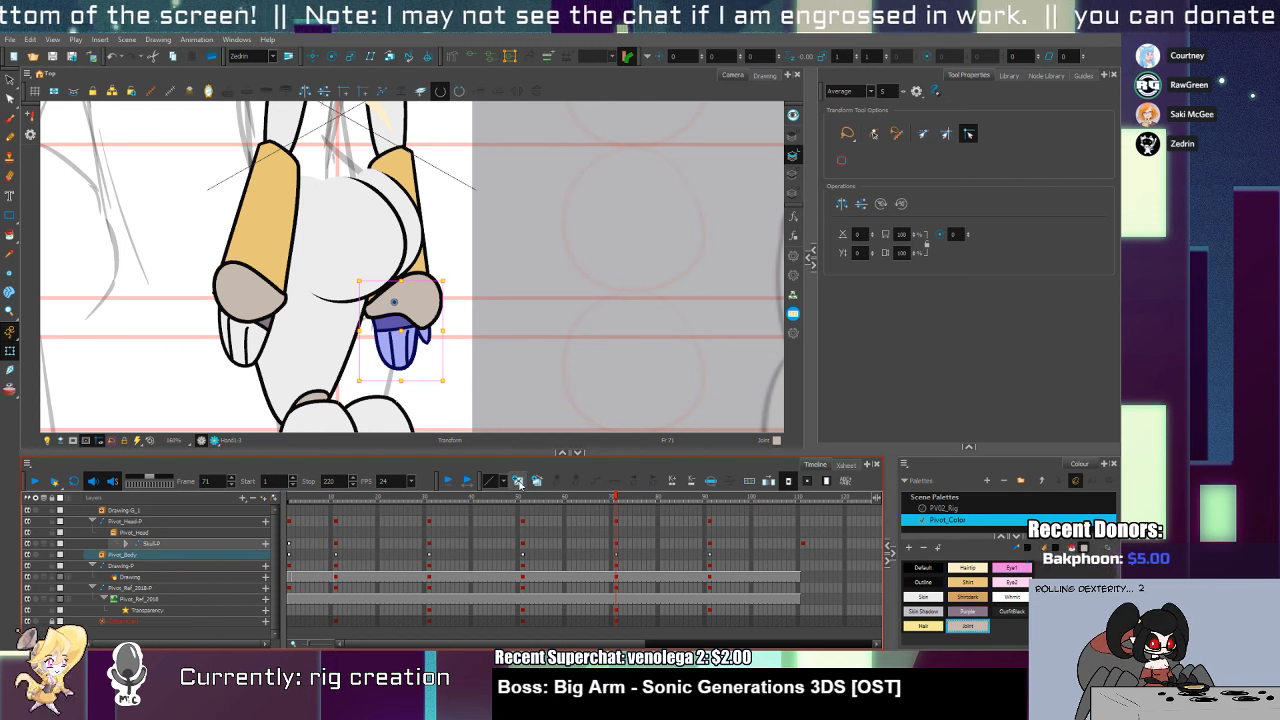
left_click(518, 482)
Draw a rounded outline for the far hand below the cuff with the Lineart pencil and refine its contour
key("alt+/")
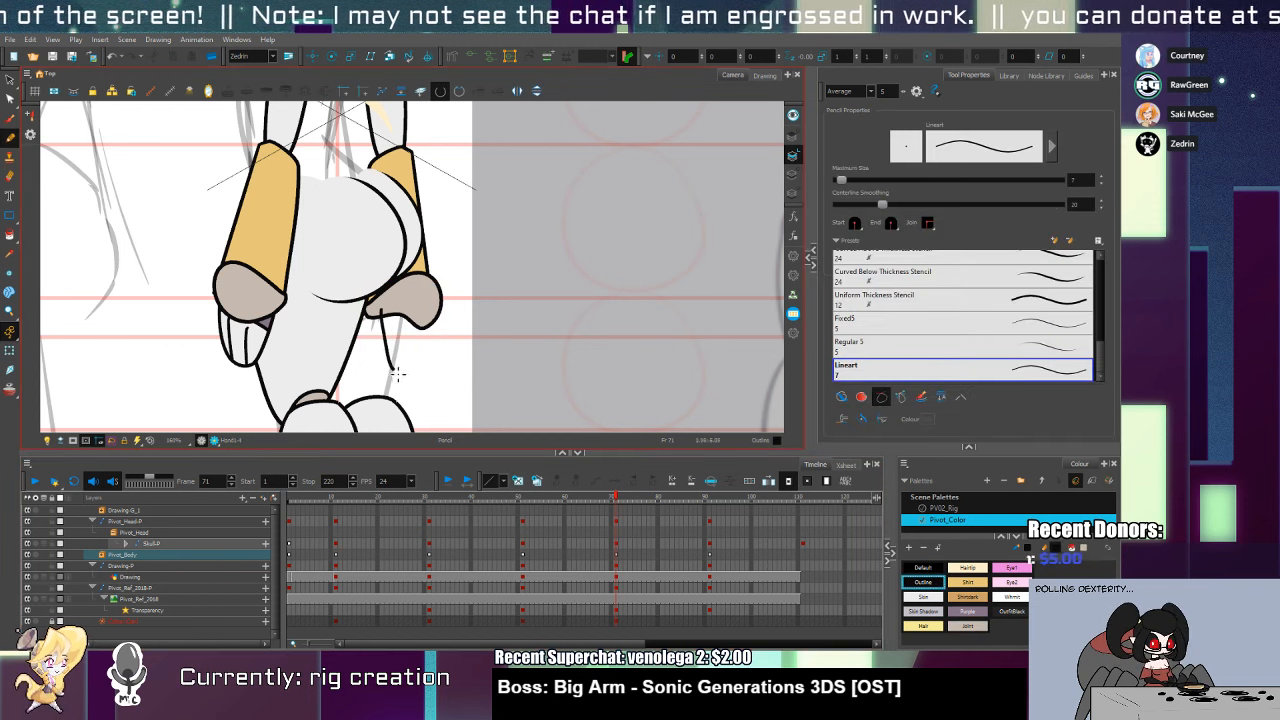
mouse_move(424, 312)
left_mouse_down()
mouse_move(380, 315)
mouse_move(425, 308)
mouse_move(387, 333)
mouse_move(392, 365)
left_mouse_up()
key("ctrl+z")
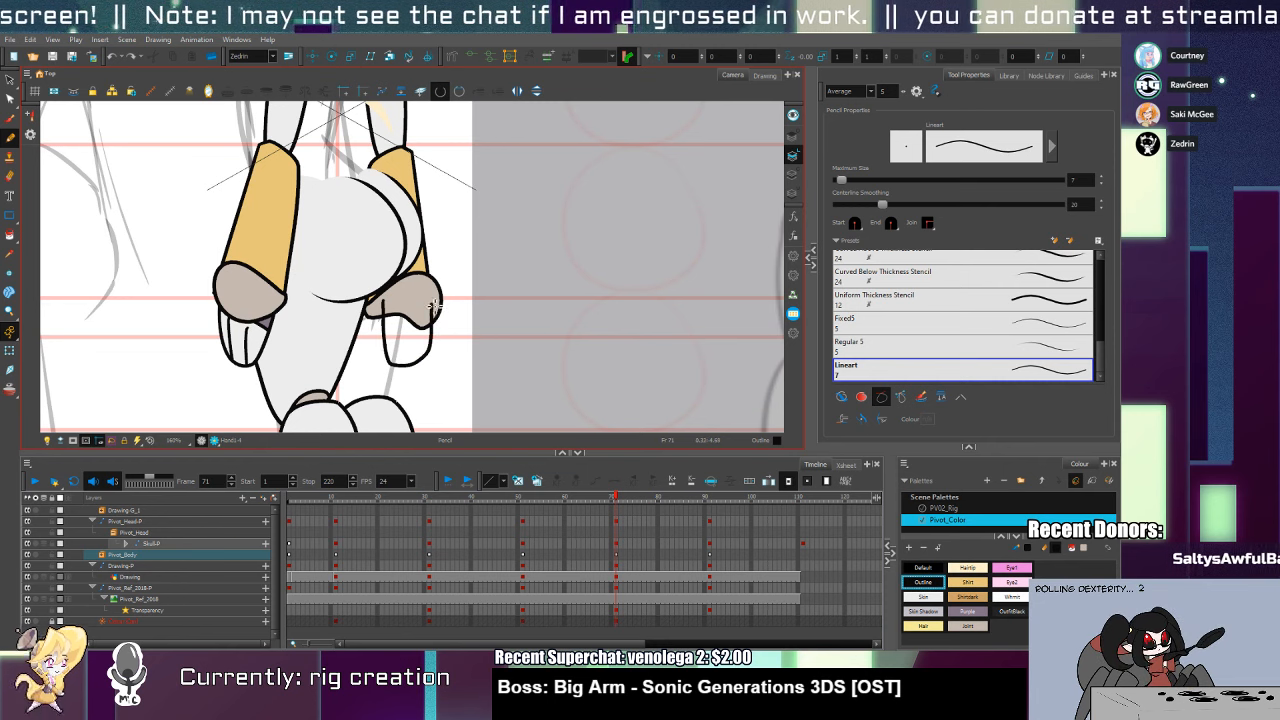
key("alt+q")
left_click(430, 312)
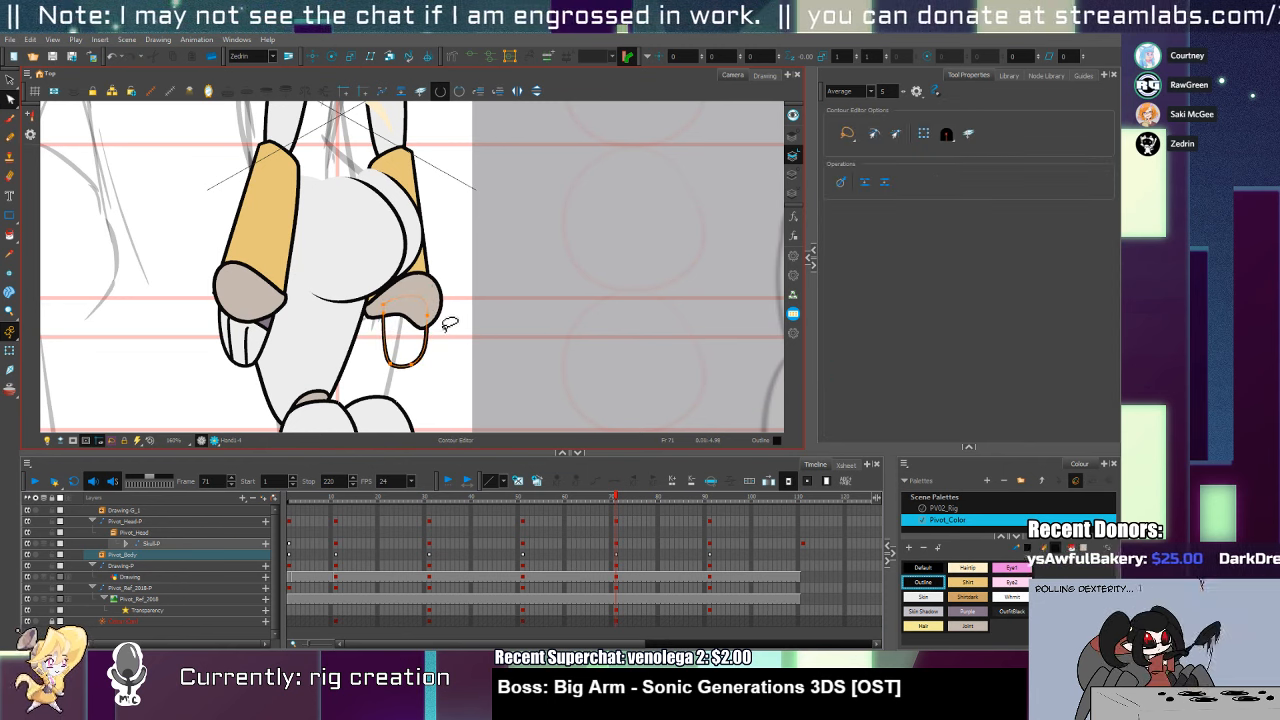
Draw a wrist line across the far hand, nudge the hand into place and cut off the line's overhanging ends
key("alt+slash")
left_click_drag(372, 327, 453, 328)
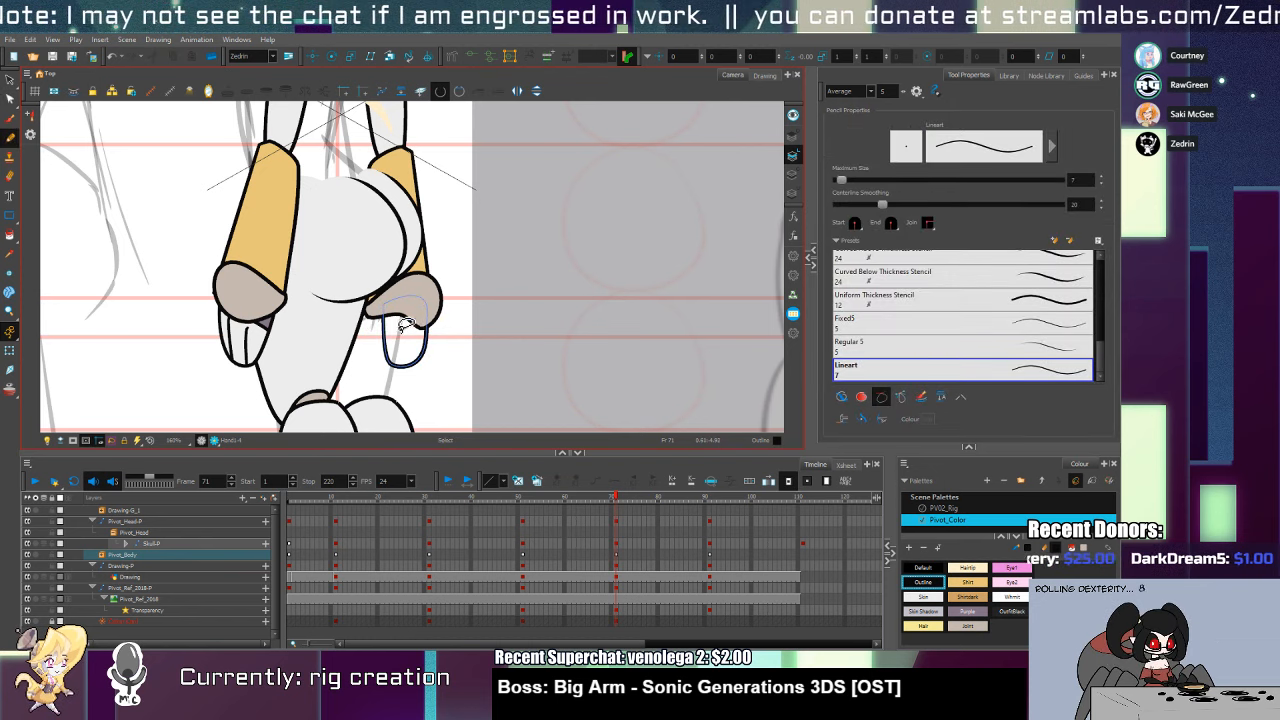
key("shift+t")
key("alt+s")
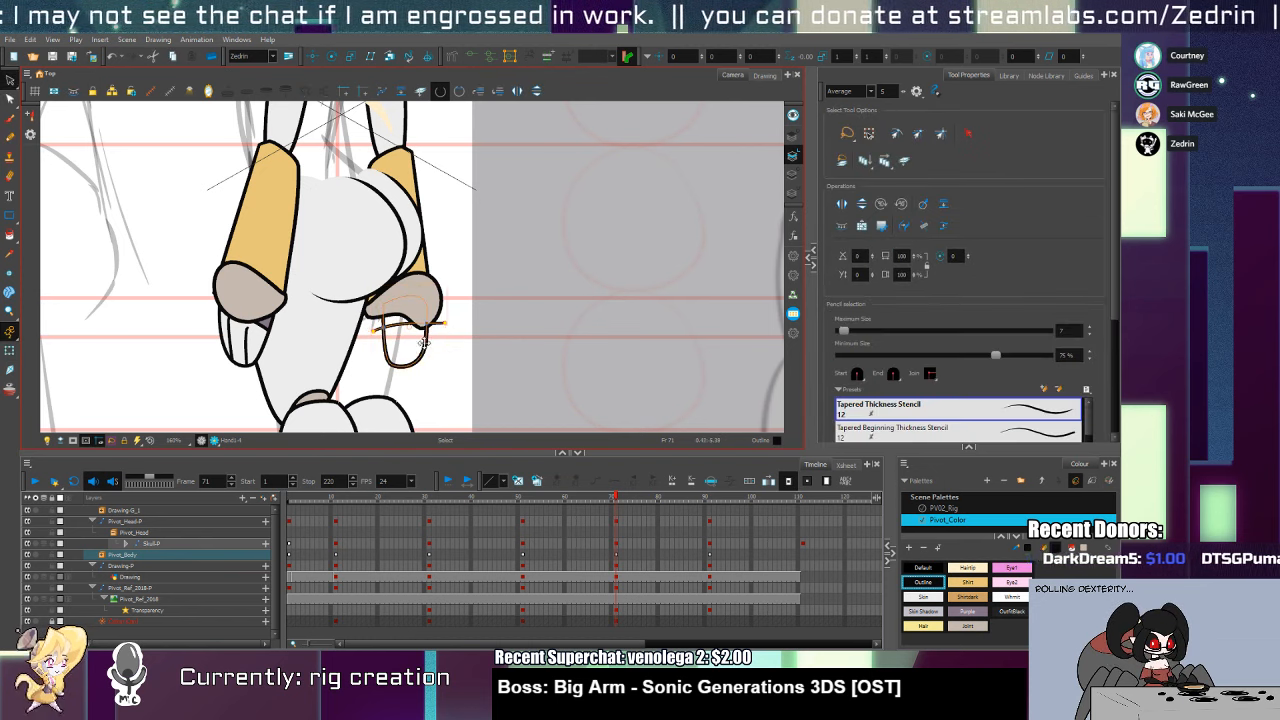
key("shift+t")
left_click_drag(422, 349, 426, 346)
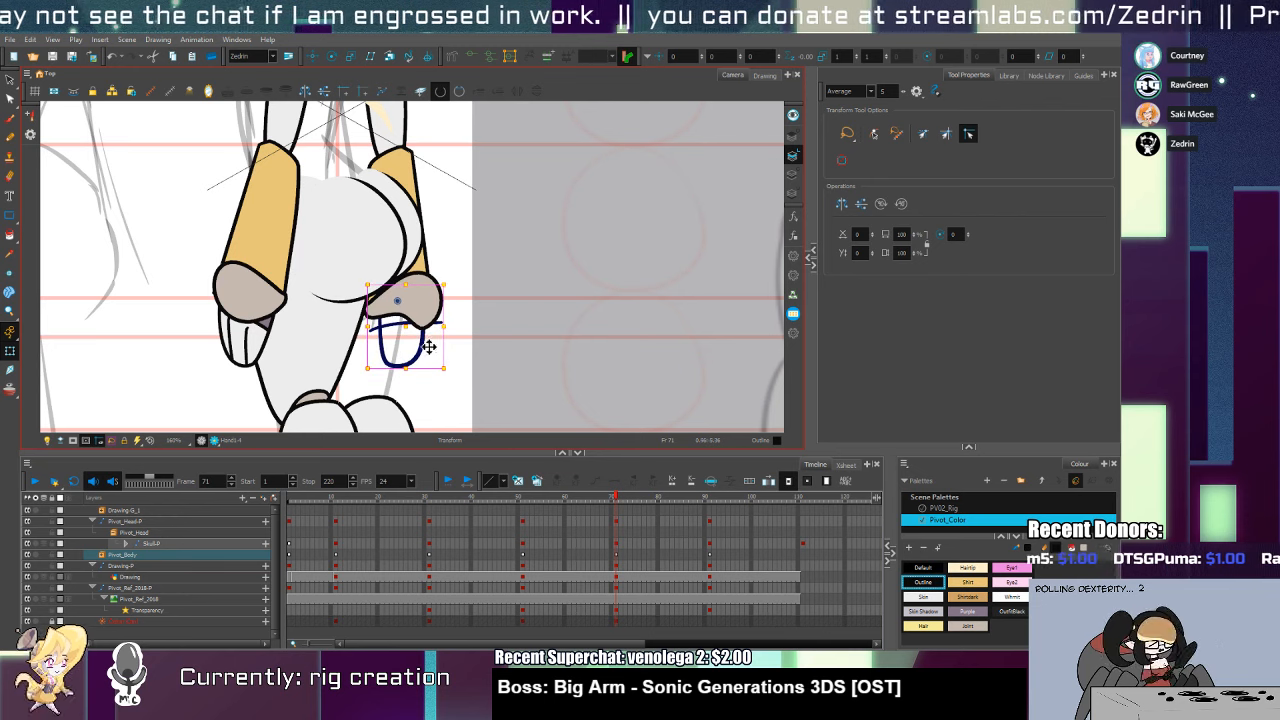
key("alt+t")
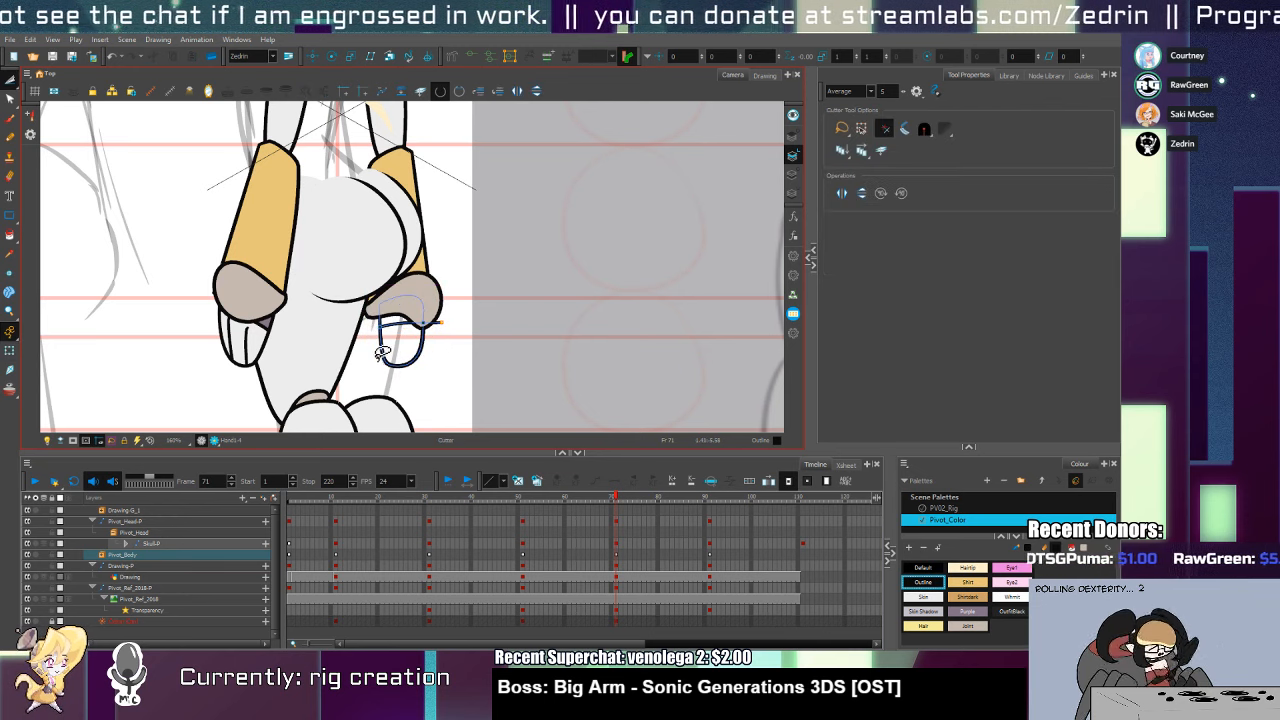
Draw two finger lines inside the far hand and trim the parts that extend past its outline
key("alt+i")
key("alt+slash")
left_click_drag(391, 333, 405, 387)
key("ctrl+z")
key("alt+i")
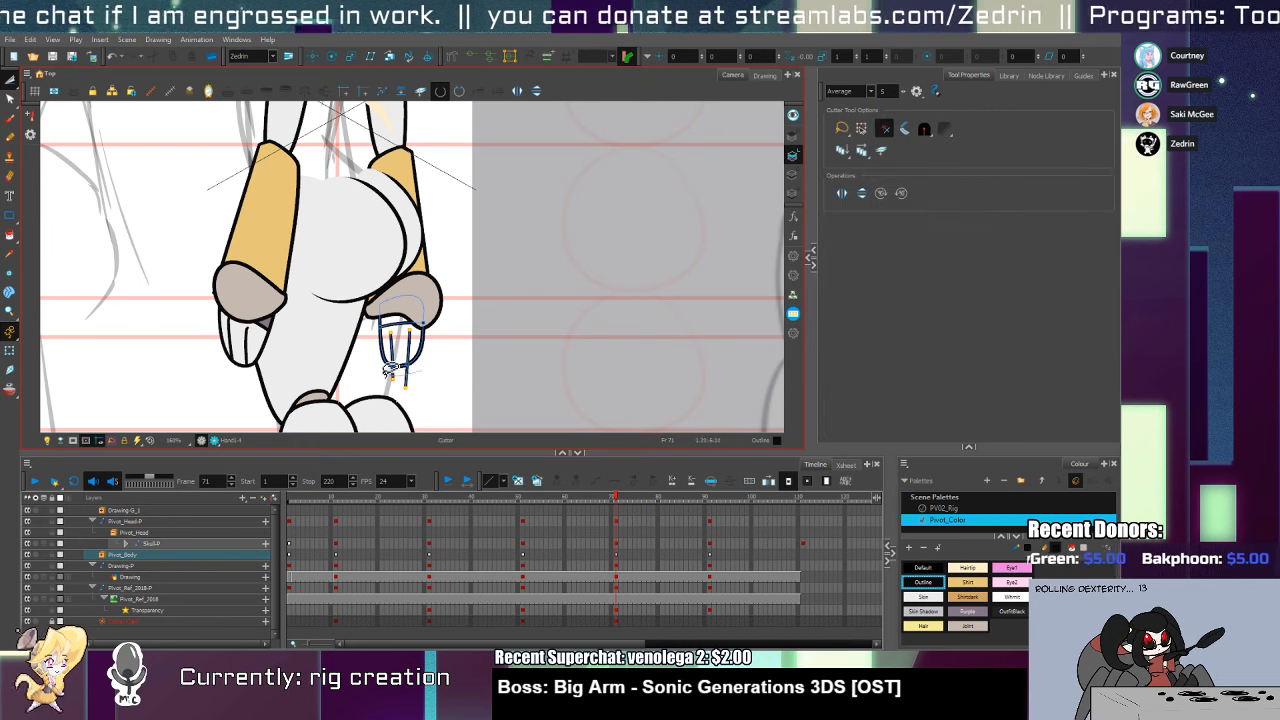
Paint the far hand with the Skin colour and its wrist section purple
key("alt+s")
left_click(405, 300)
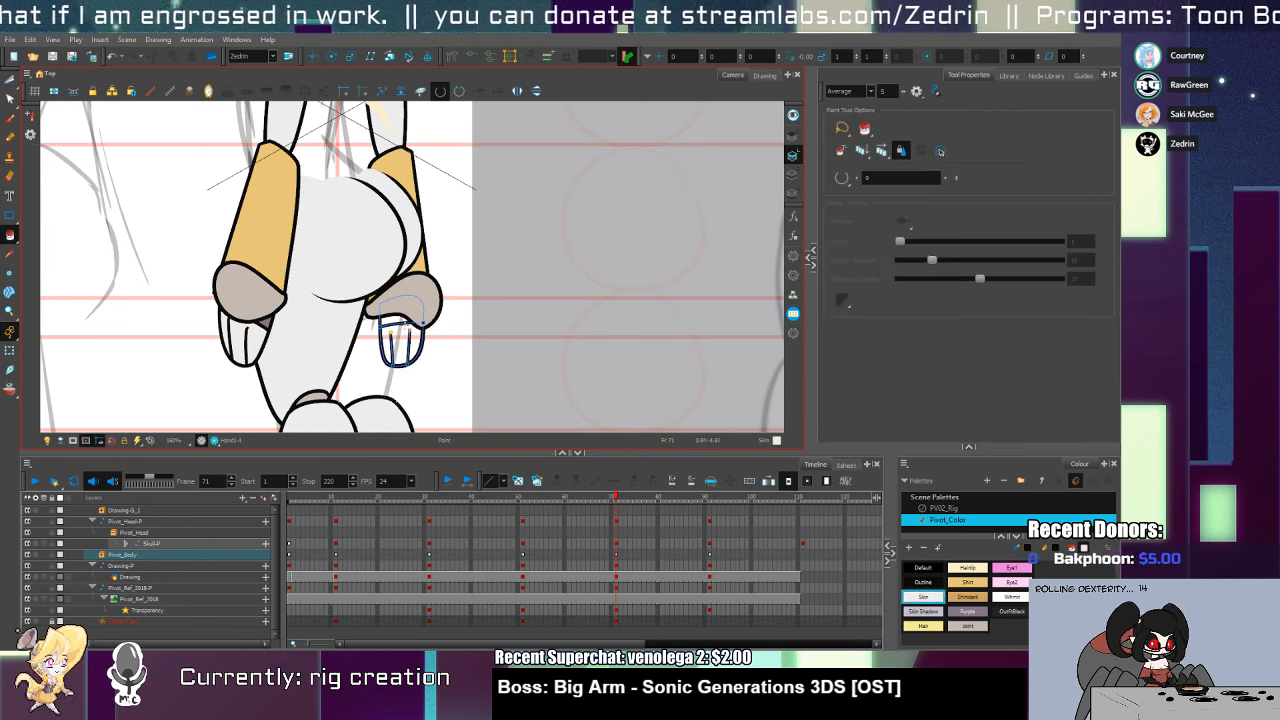
left_click_drag(428, 291, 441, 275)
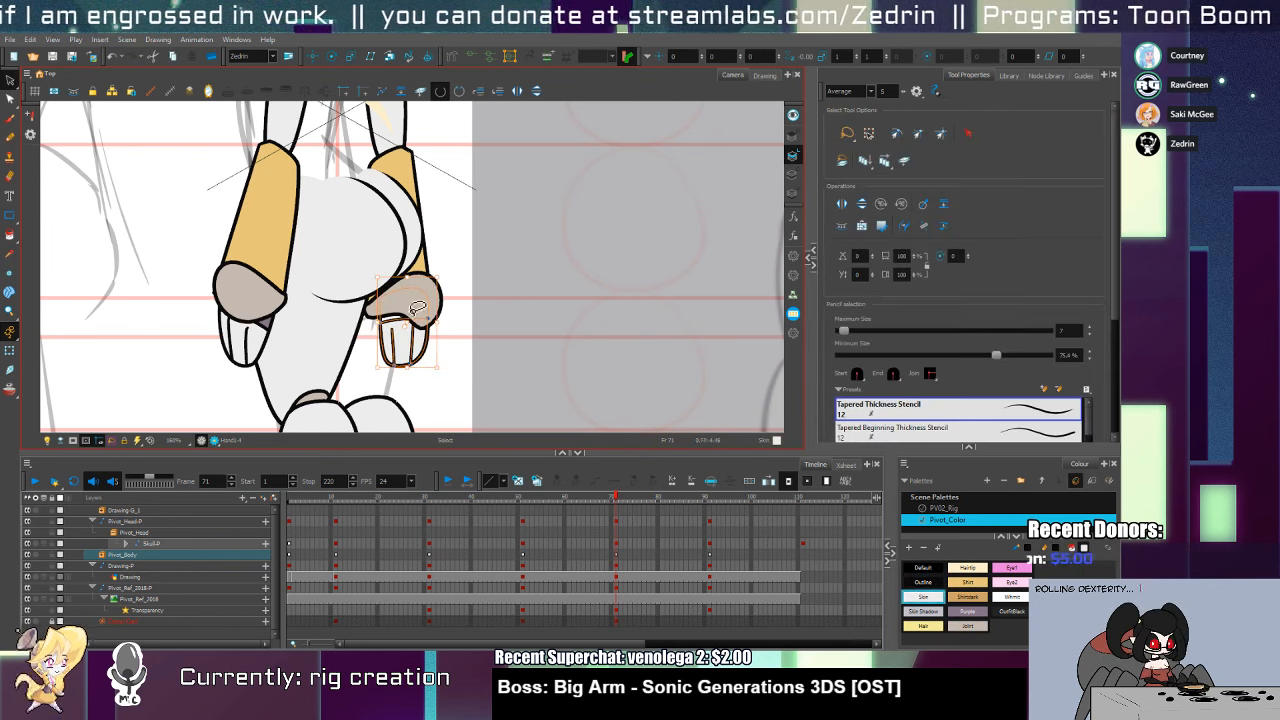
key("alt+i")
key("shift+t")
left_click(422, 353)
key("]")
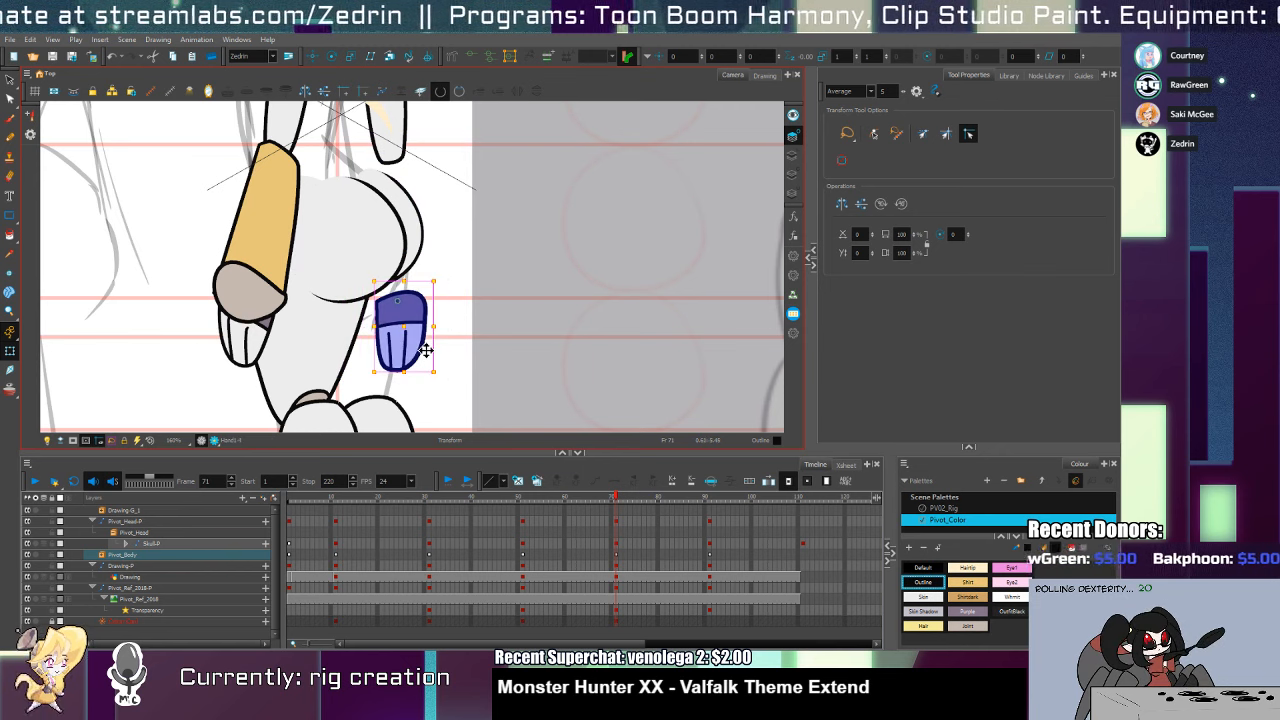
Draw a thumb on the inner side of the far hand, then position it and refine its contour
key("alt+slash")
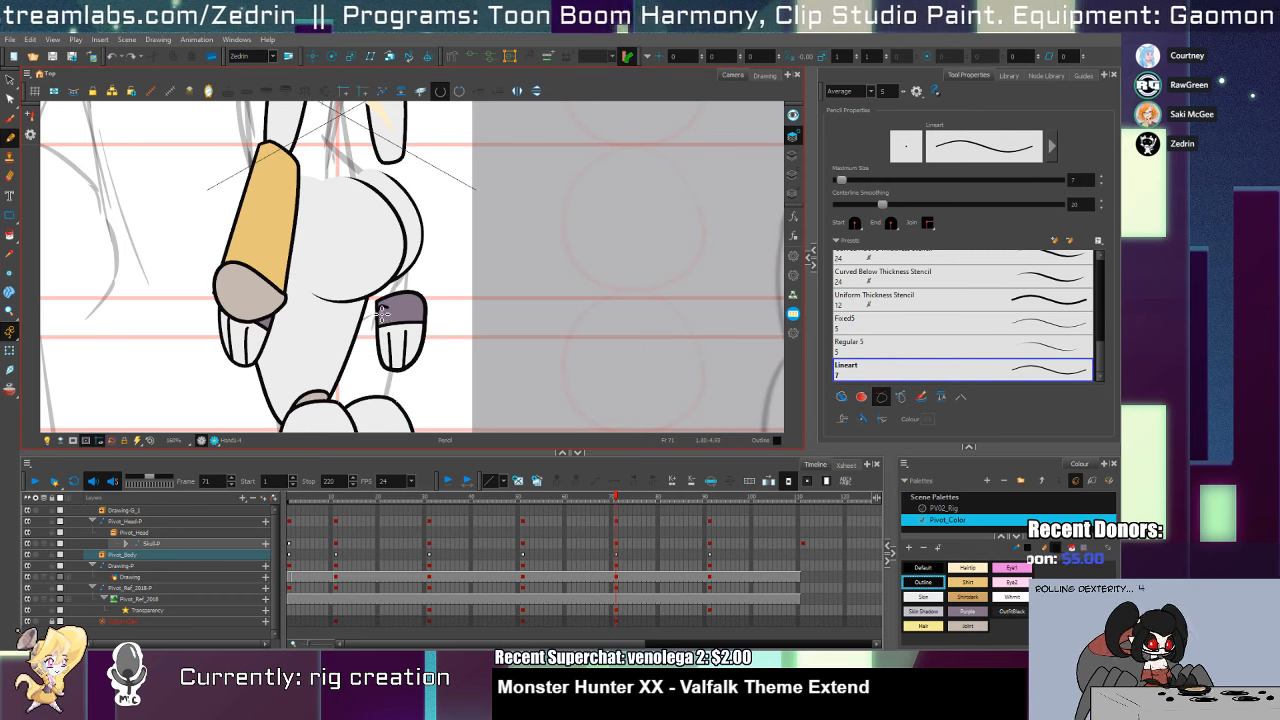
key("alt+s")
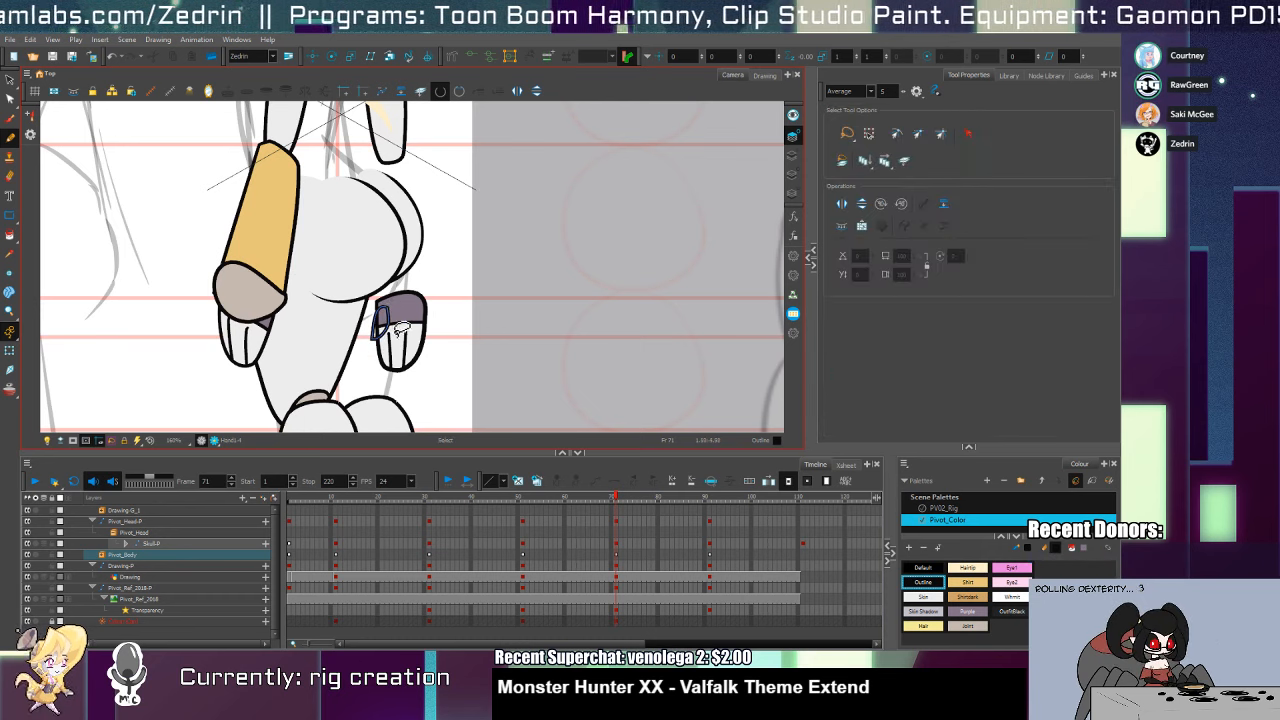
left_click(381, 325)
mouse_move(381, 325)
left_mouse_down()
mouse_move(367, 361)
mouse_move(394, 323)
mouse_move(389, 337)
left_mouse_up()
key("alt+q")
key("2")
key("2")
key("alt+s")
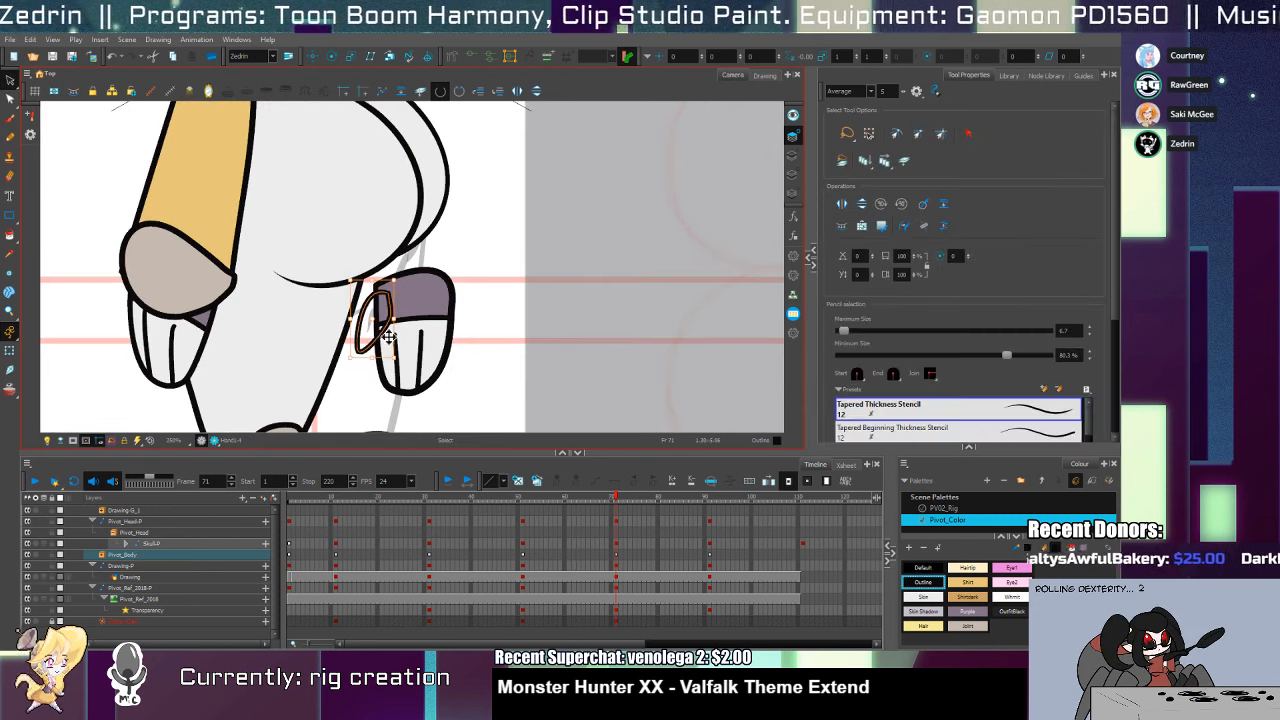
Trim the thumb where it meets the hand and fill it with the Skin colour
key("alt+i")
key("alt+d")
left_click(403, 367)
key("alt+i")
left_click(376, 323)
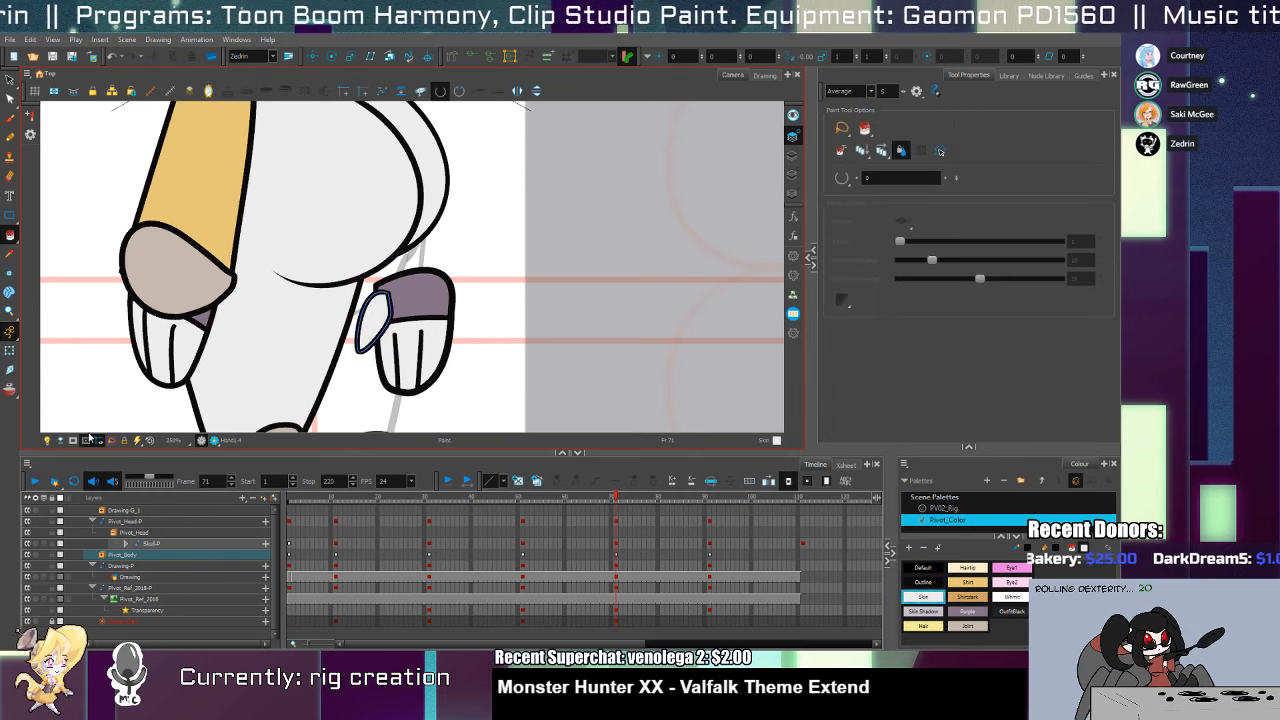
Bring back the hidden body parts and examine the far cuff and hand against the whole figure
key("Escape")
key("alt+z")
left_click(448, 297, "alt")
left_click(448, 297, "alt")
left_click(448, 297, "alt")
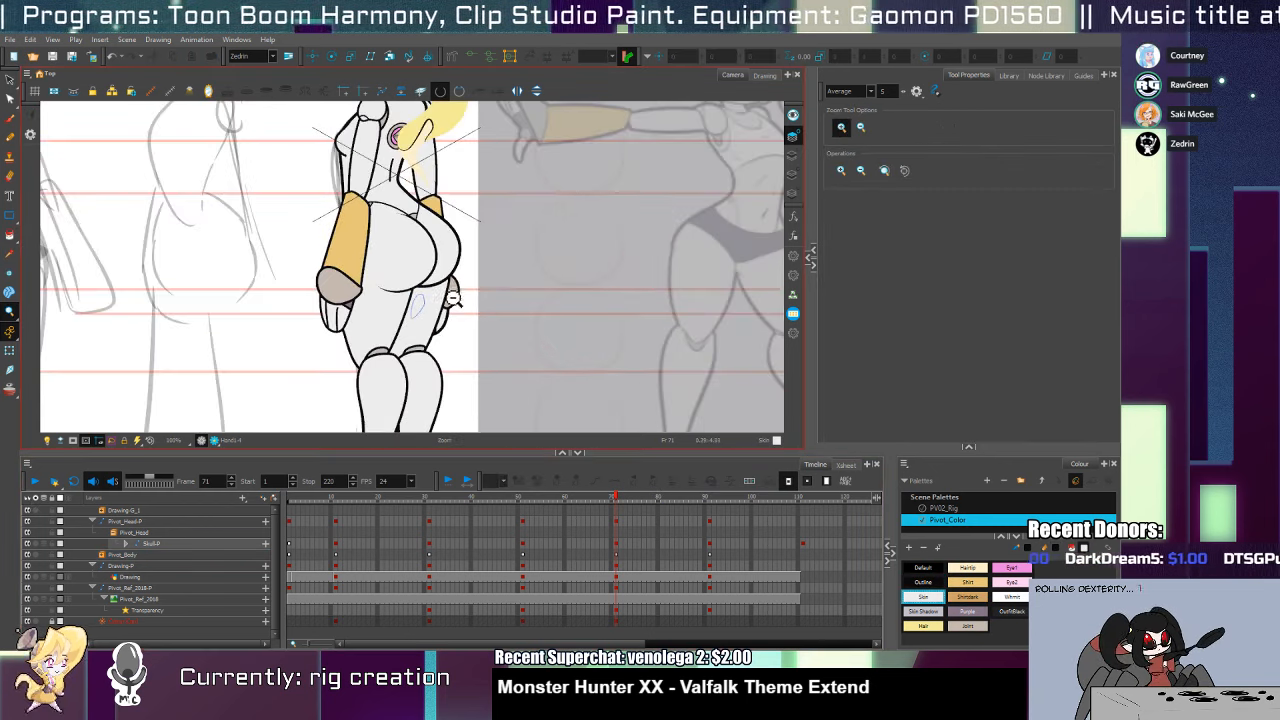
left_click(452, 297)
left_click(452, 297)
left_click(452, 297)
key("alt+q")
left_click(447, 322)
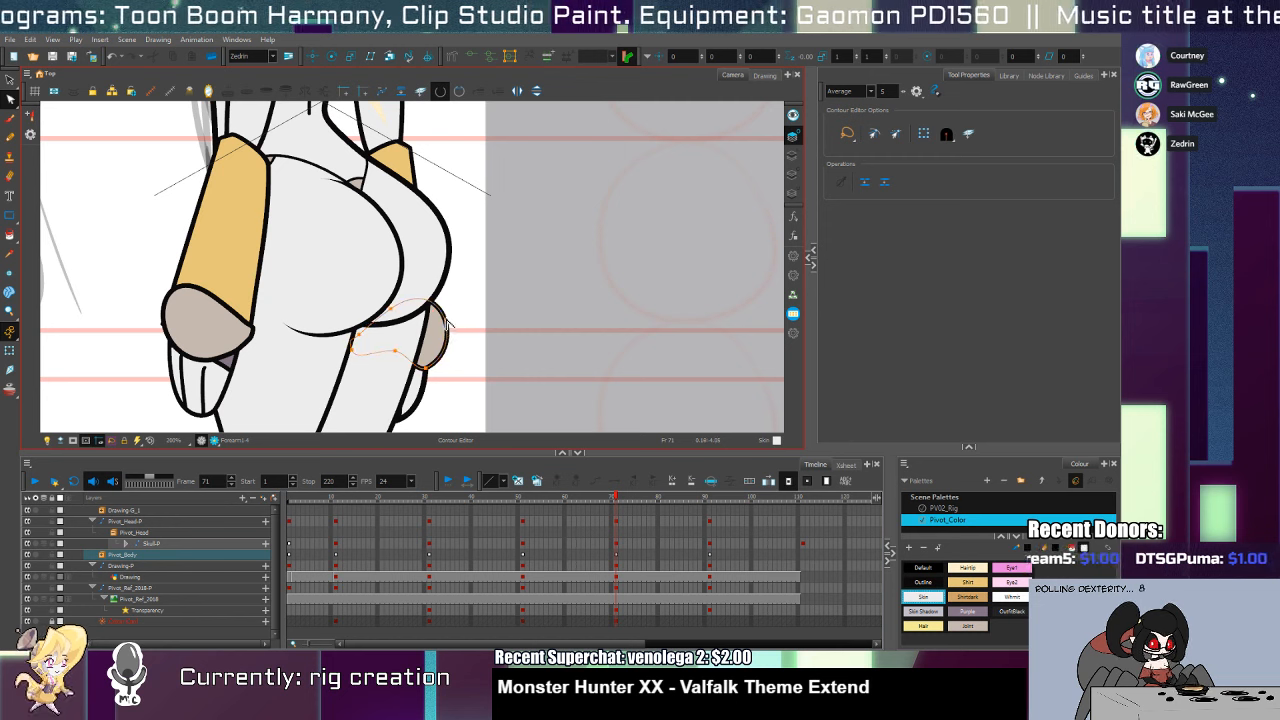
key("alt+z")
left_click(449, 322, "alt")
left_click(449, 322, "alt")
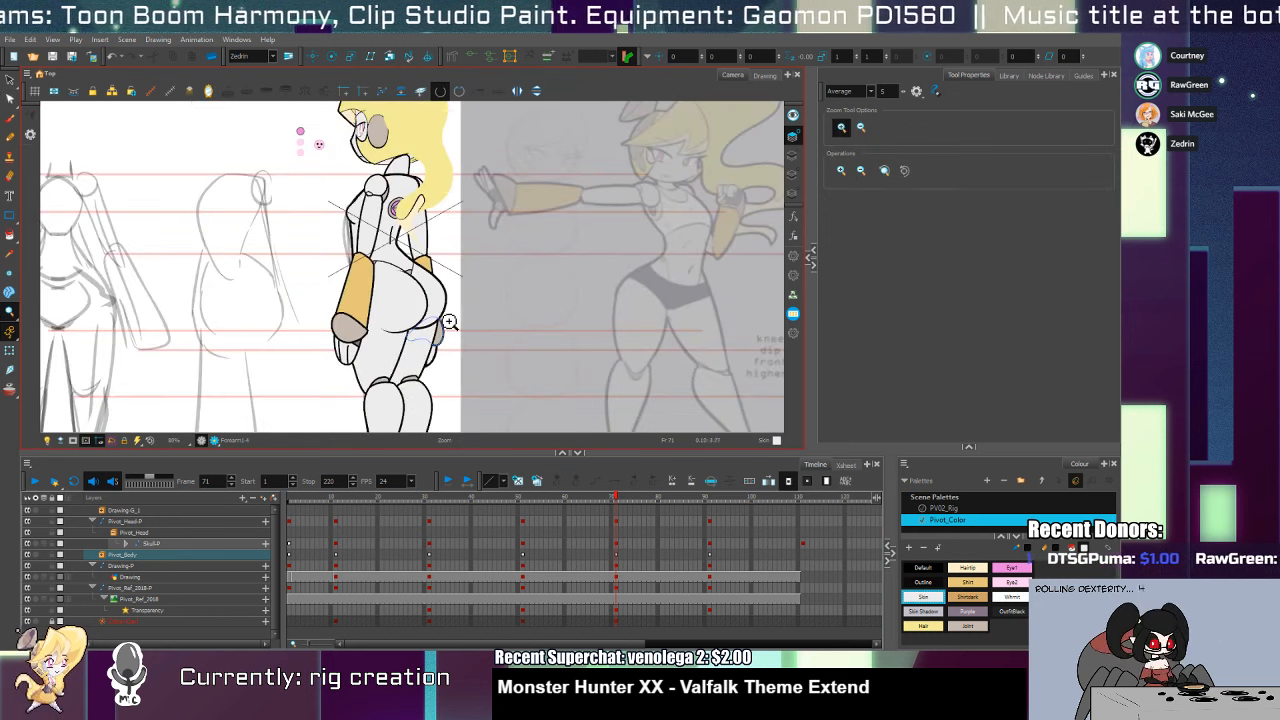
Clear the far thigh's drawing at frame 71 to uncover the far hand
mouse_move(641, 500)
left_mouse_down()
mouse_move(728, 500)
mouse_move(700, 524)
mouse_move(725, 524)
mouse_move(603, 546)
mouse_move(631, 550)
left_mouse_up()
key("shift+t")
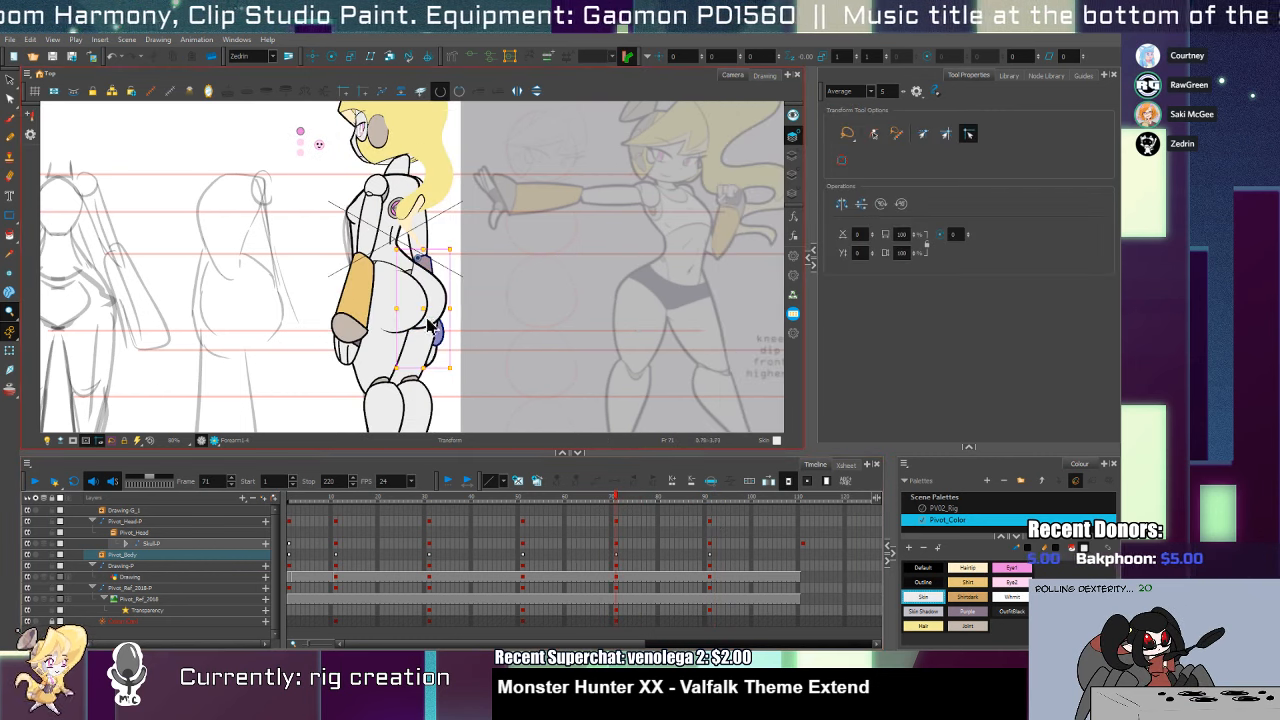
left_click(429, 358)
key("Delete")
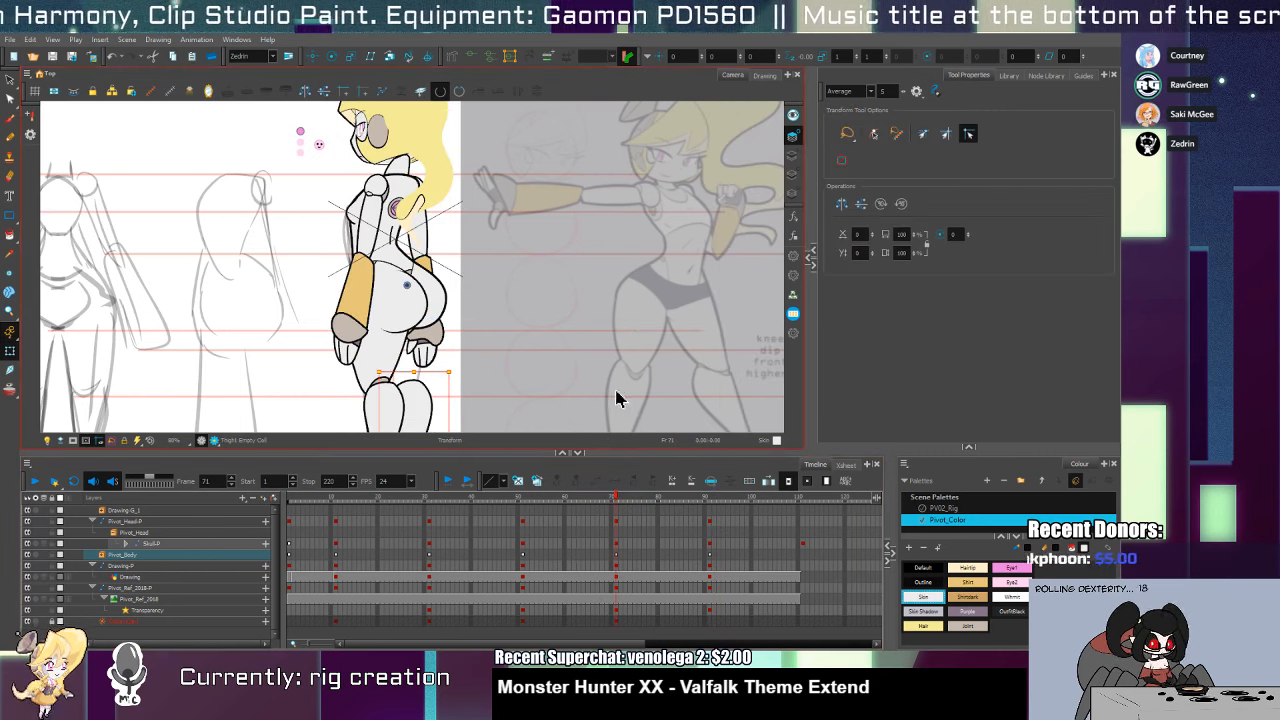
At frame 71, select the far hand and adjust its transform slightly
left_click(709, 544)
left_click(617, 548)
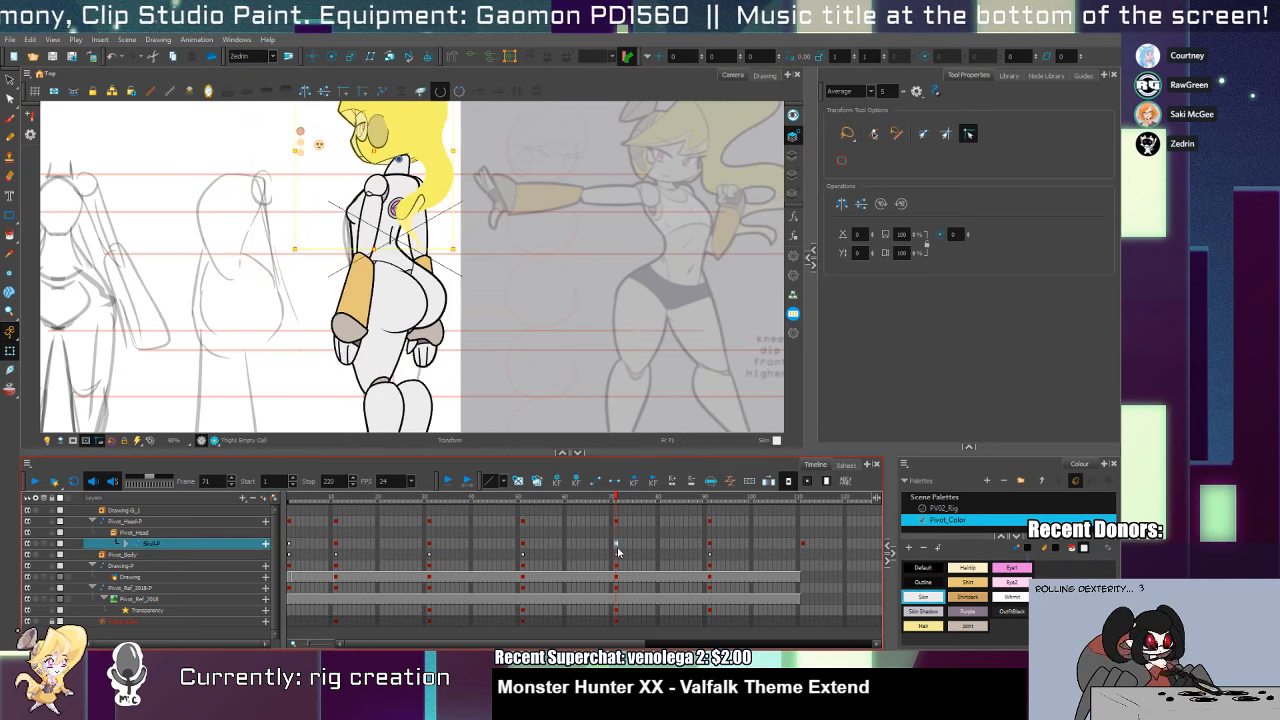
left_click(430, 352)
left_click_drag(442, 368, 452, 377)
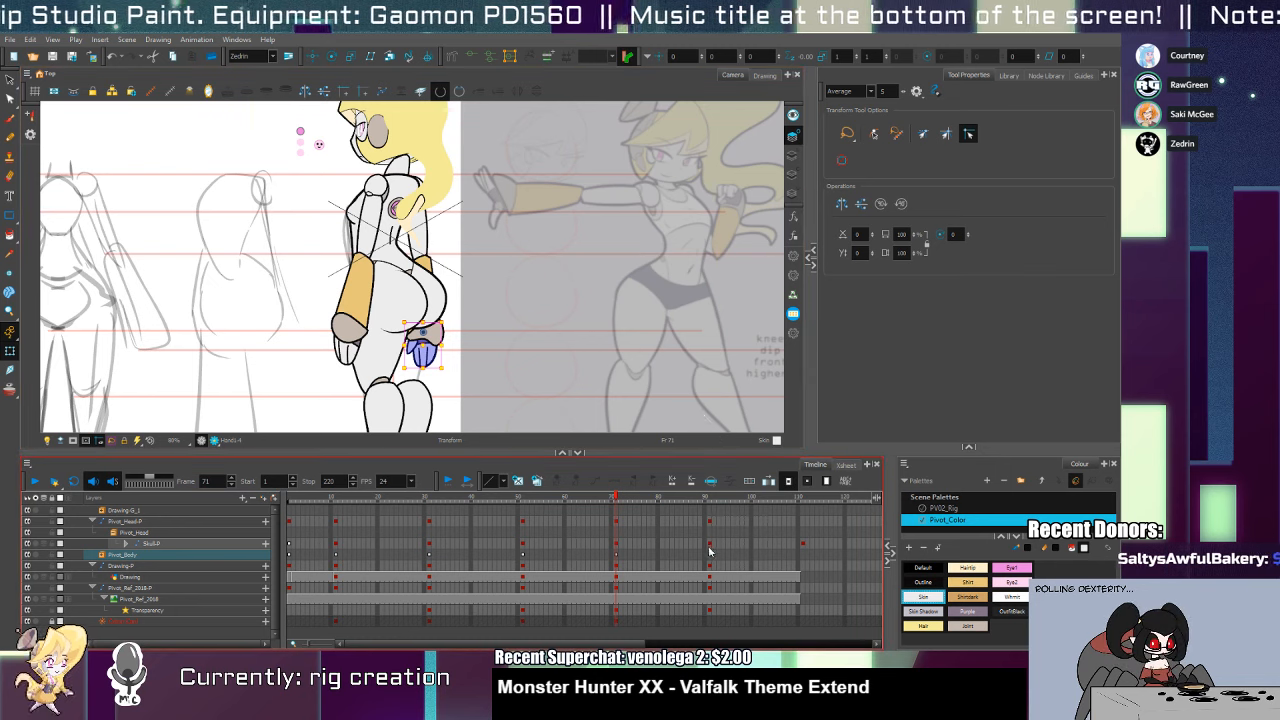
In the back view at frame 92, switch the same hand to the Hands-4 drawing for artwork editing
left_click(709, 544)
left_click(494, 346)
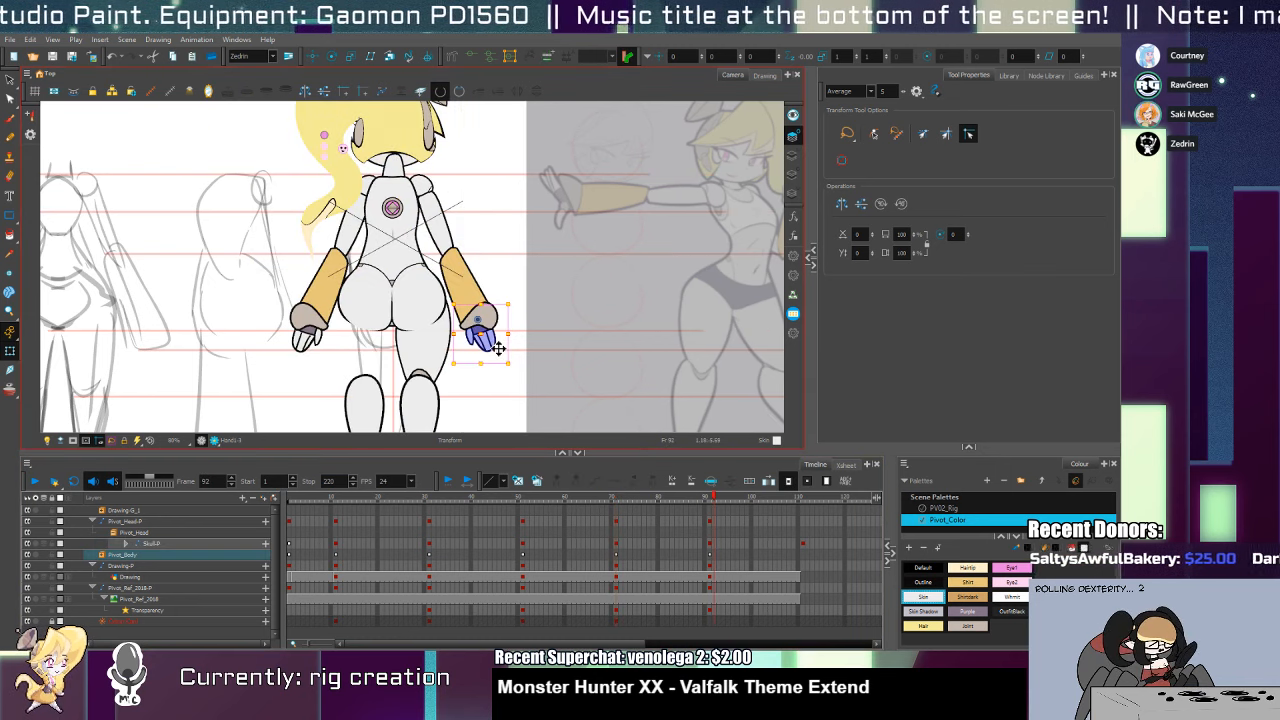
key("]")
key("]")
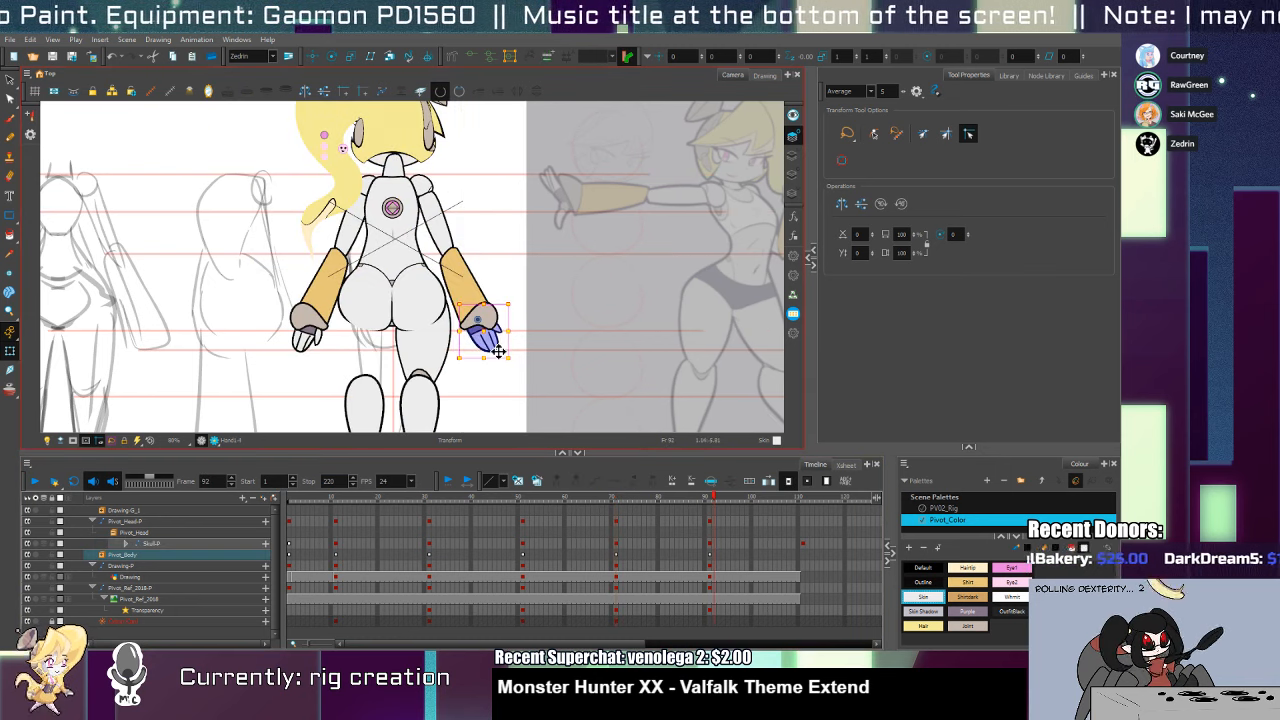
key("[")
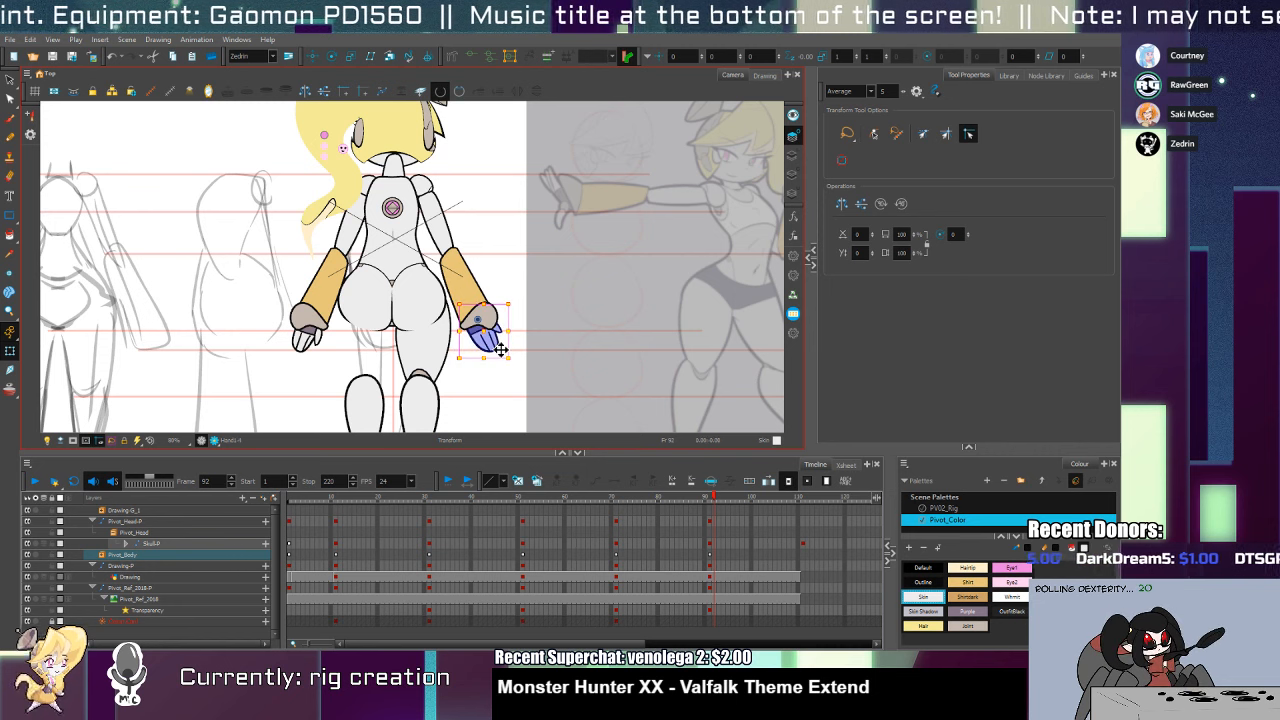
key("alt+s")
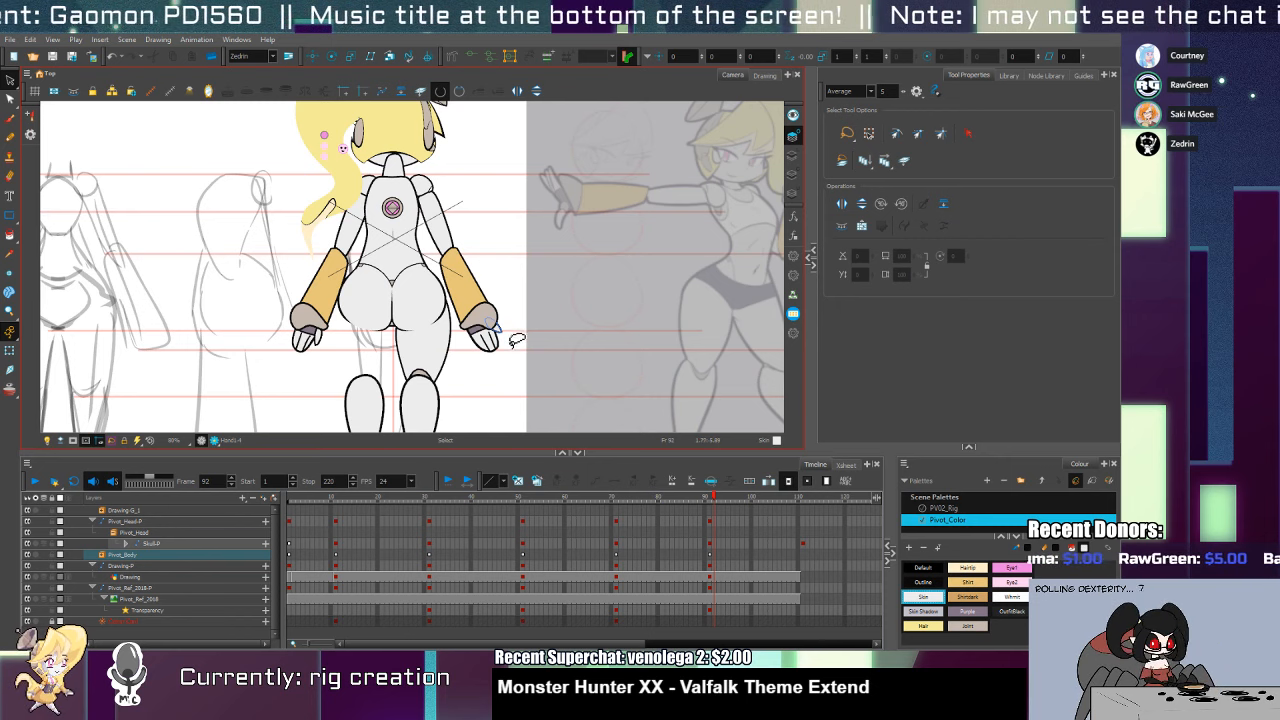
Switch the back-view hand to drawing 3, and cycle through the far hand's drawings at frame 71
key("bracketleft")
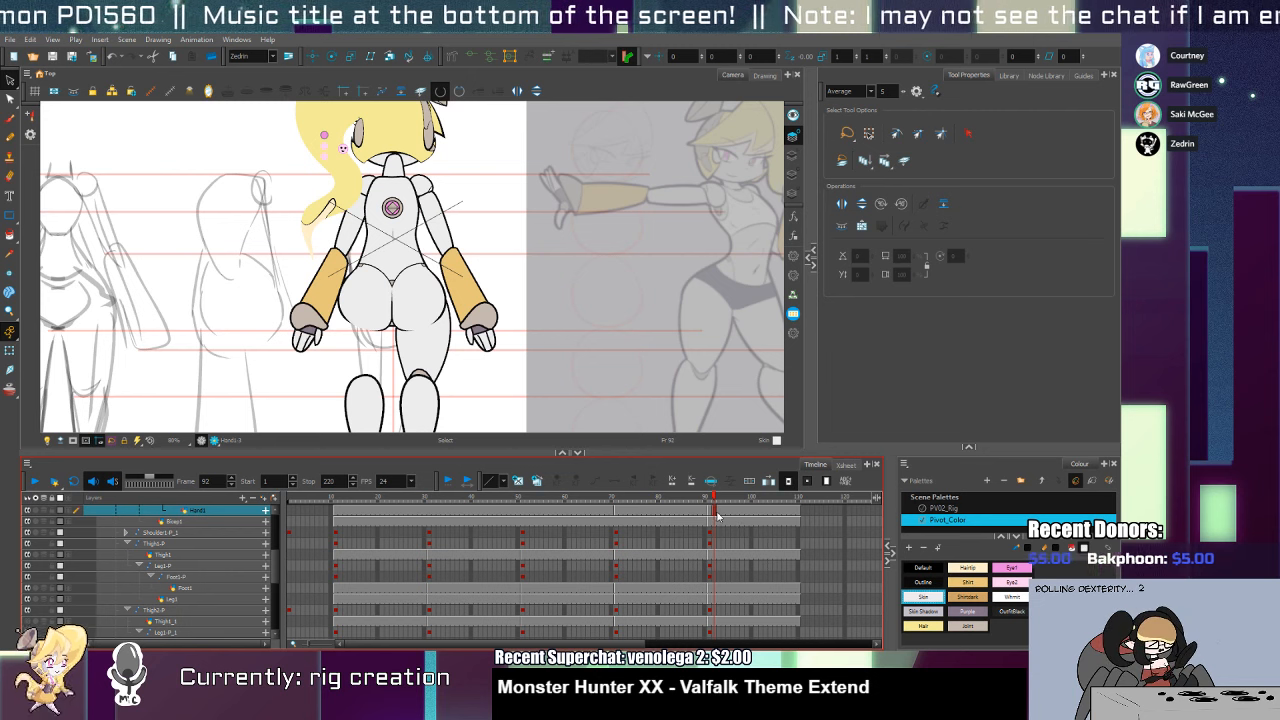
left_click(616, 513)
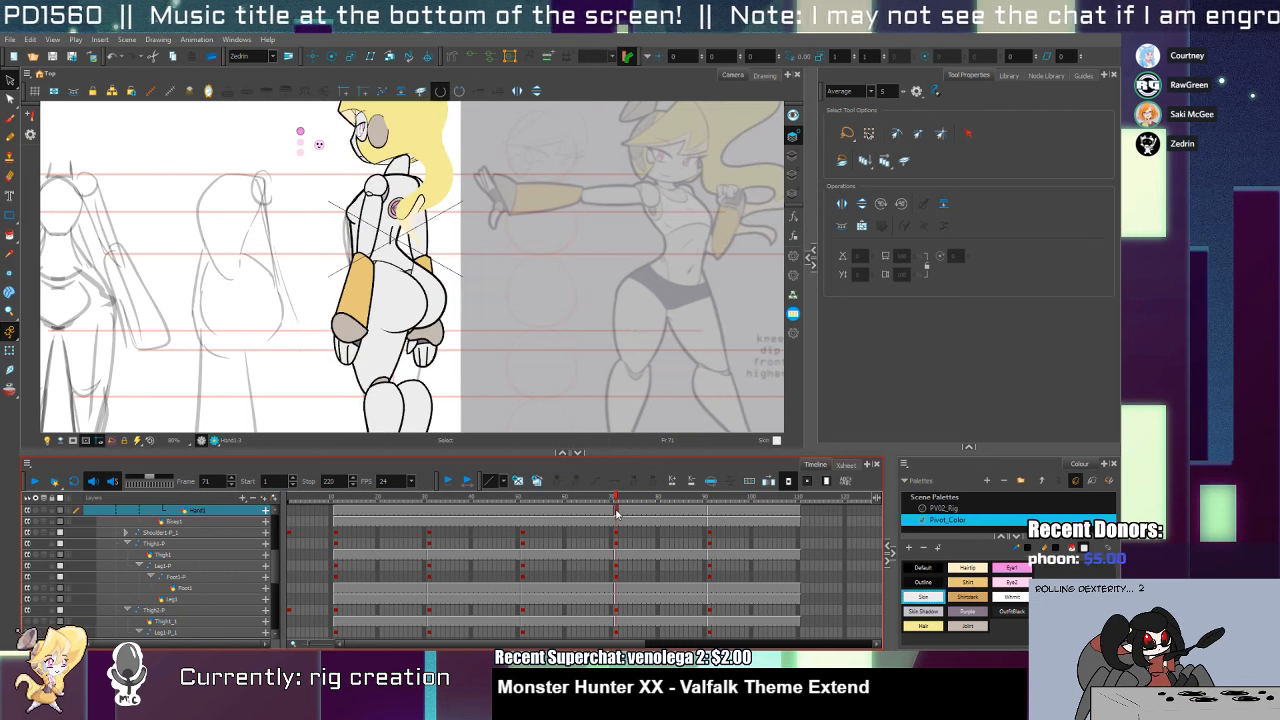
key("ctrl+space")
left_click(427, 352)
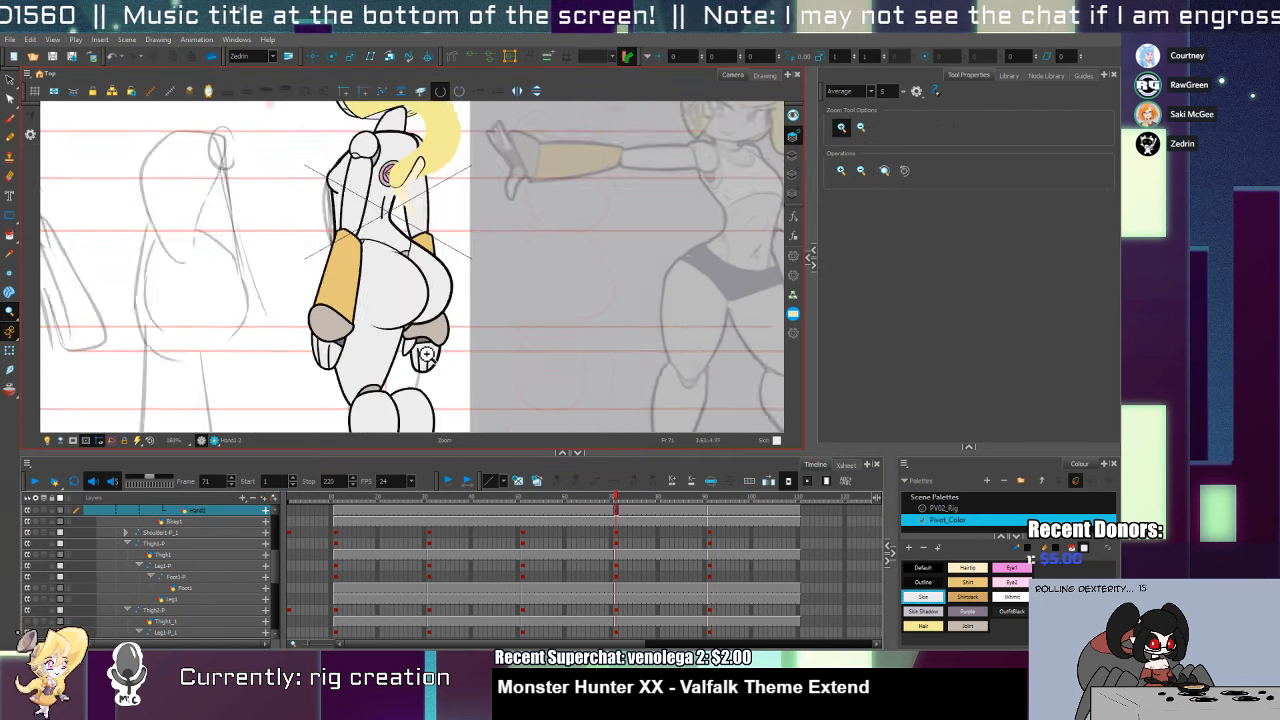
left_click(427, 352)
left_click(428, 360)
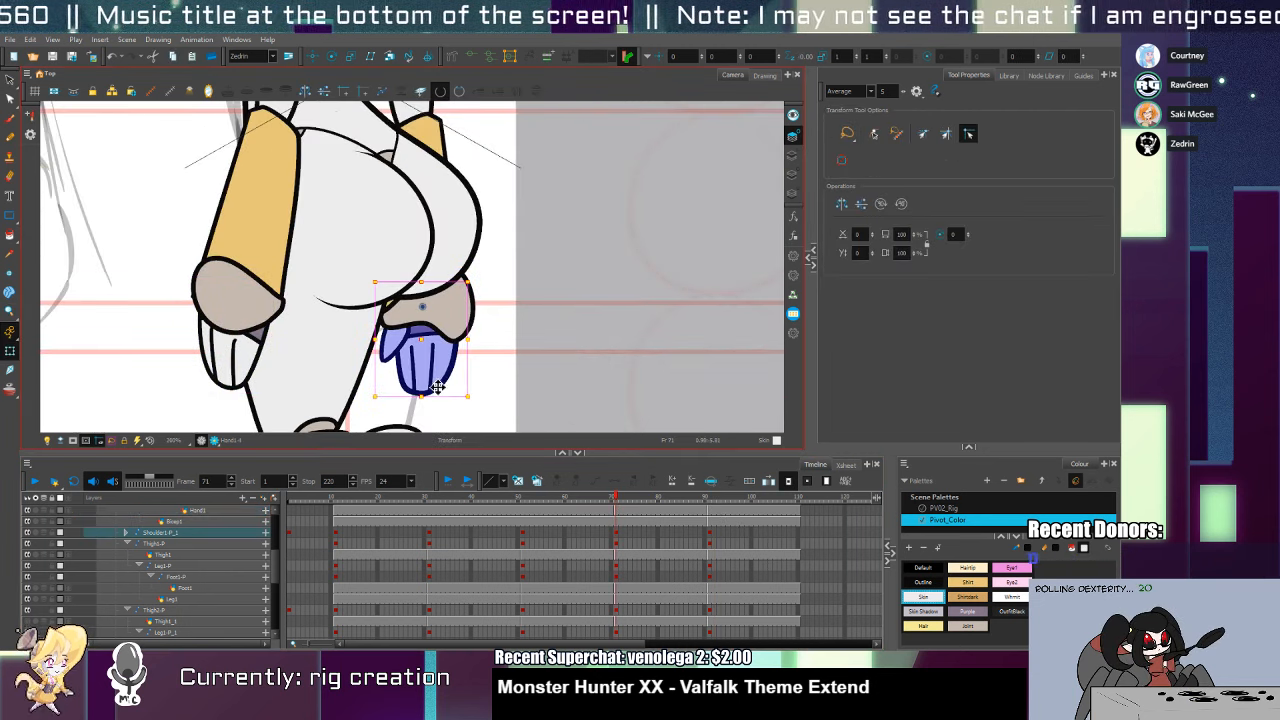
key("bracketleft")
key("bracketleft")
key("bracketright")
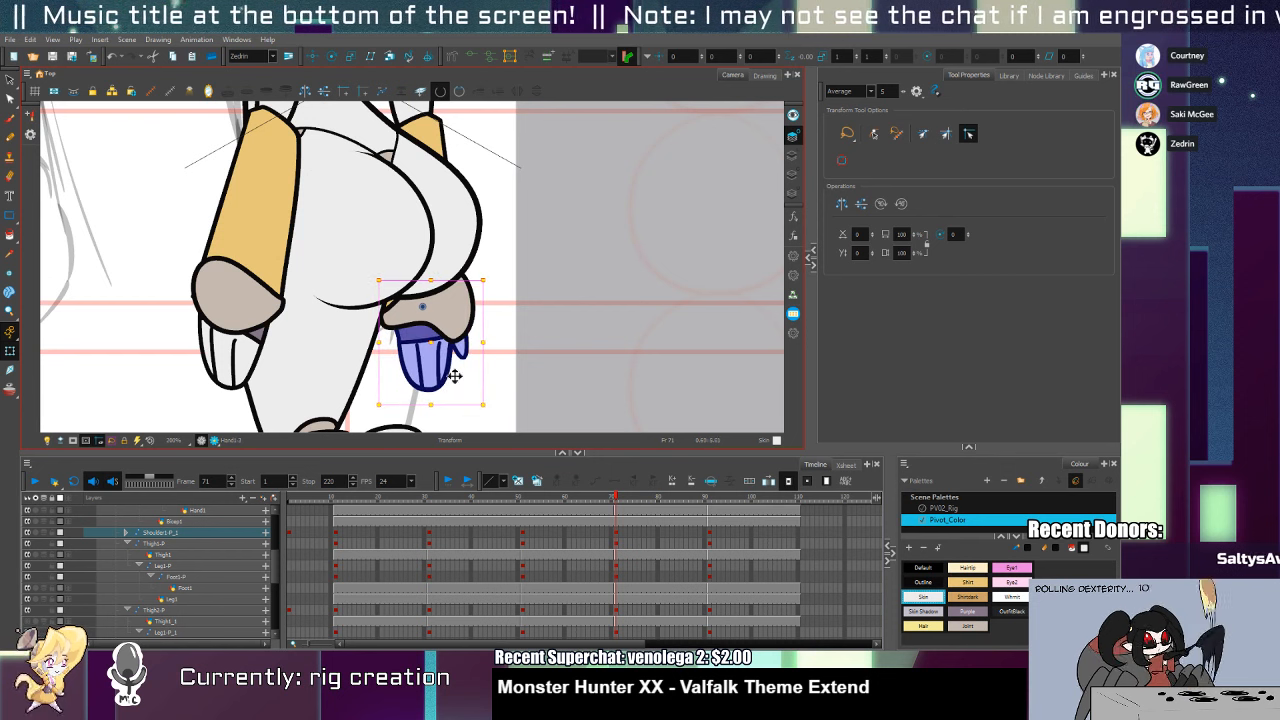
Remove the ponytail from view at frame 71 to uncover the far arm, and select the far shoulder
key("space")
left_click_drag(458, 206, 451, 350)
key("ctrl+space")
left_click(451, 350, "alt")
left_click(451, 350, "alt")
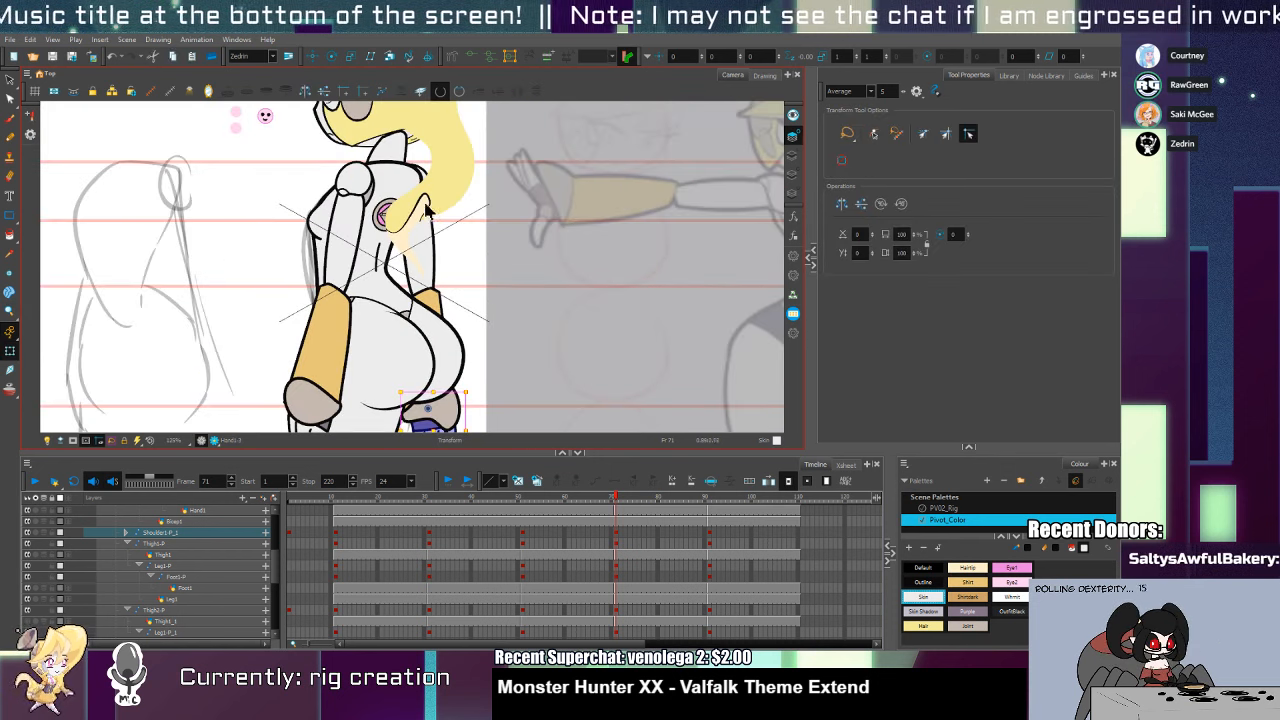
left_click(425, 206)
key("Delete")
left_click(429, 195)
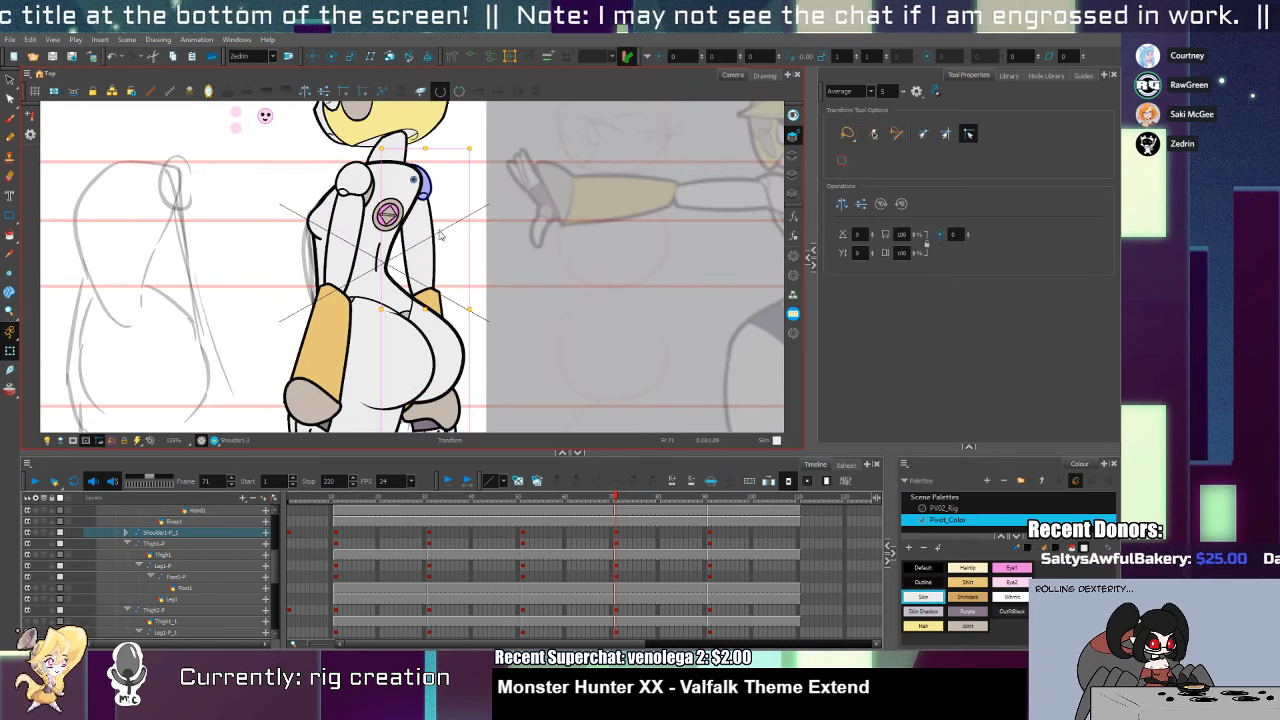
Reset the whole far arm's transform at frame 71 and send the arm behind the body
left_click(440, 249)
key("r")
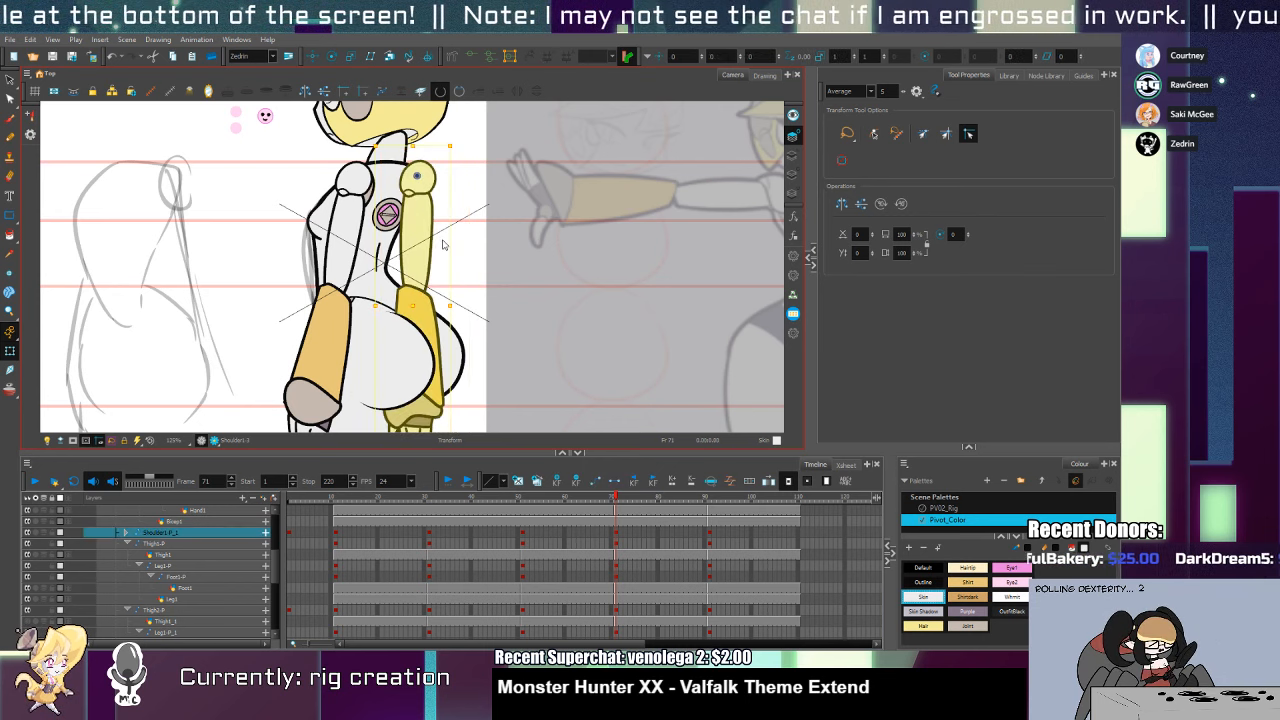
key("ctrl+z")
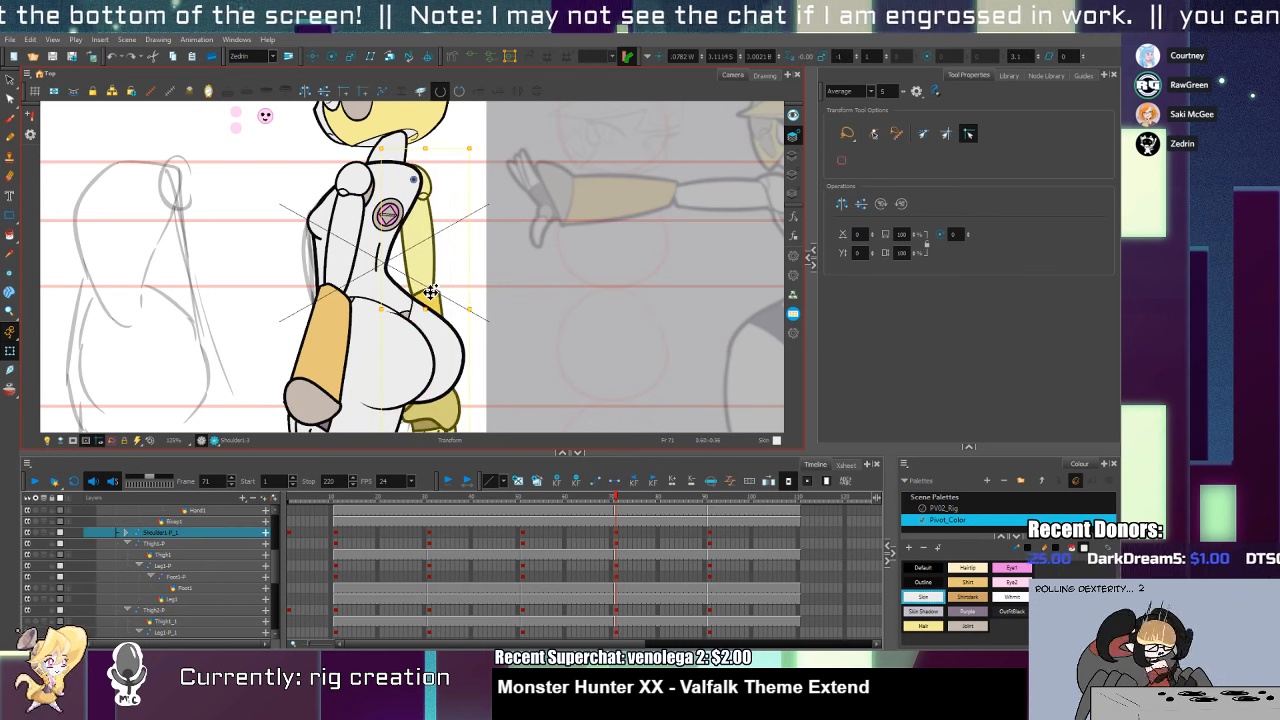
scroll(434, 272, "down", 3)
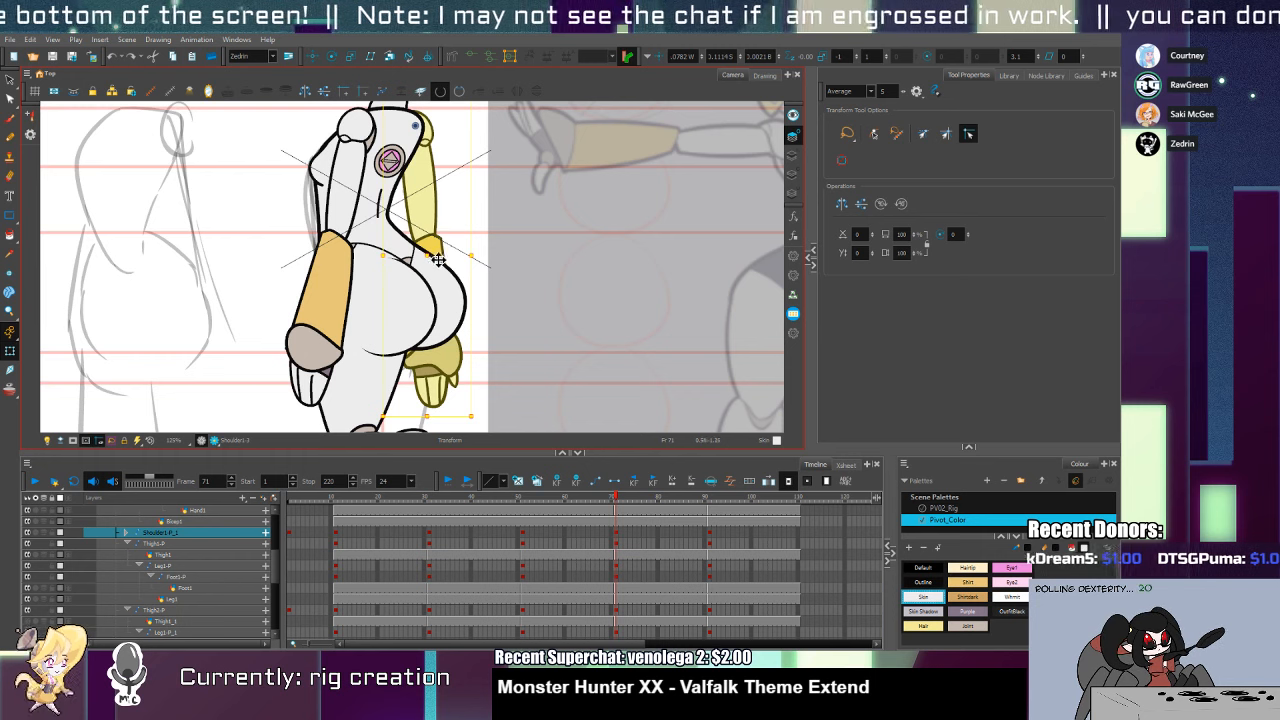
key("shift+r")
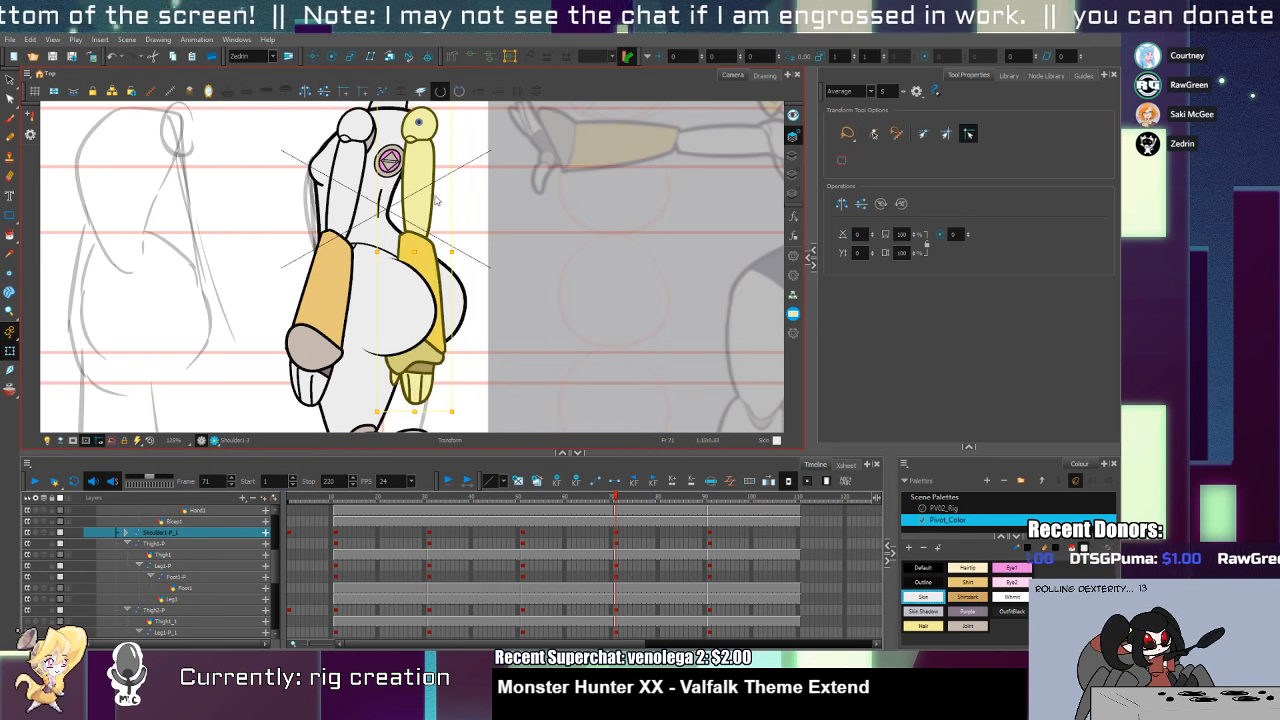
key("ctrl+z")
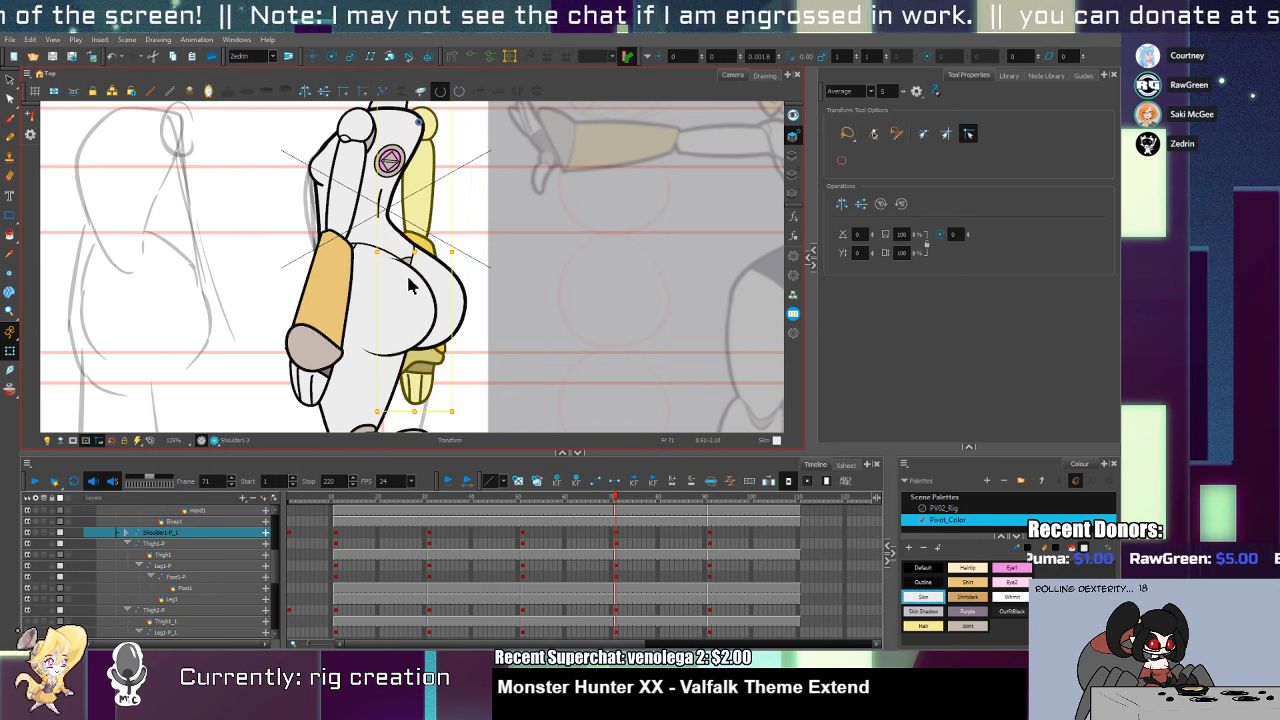
Adjust the far forearm, and reposition and rotate the far arm from its shoulder at frame 71
left_click(444, 364)
left_click_drag(444, 368, 457, 390)
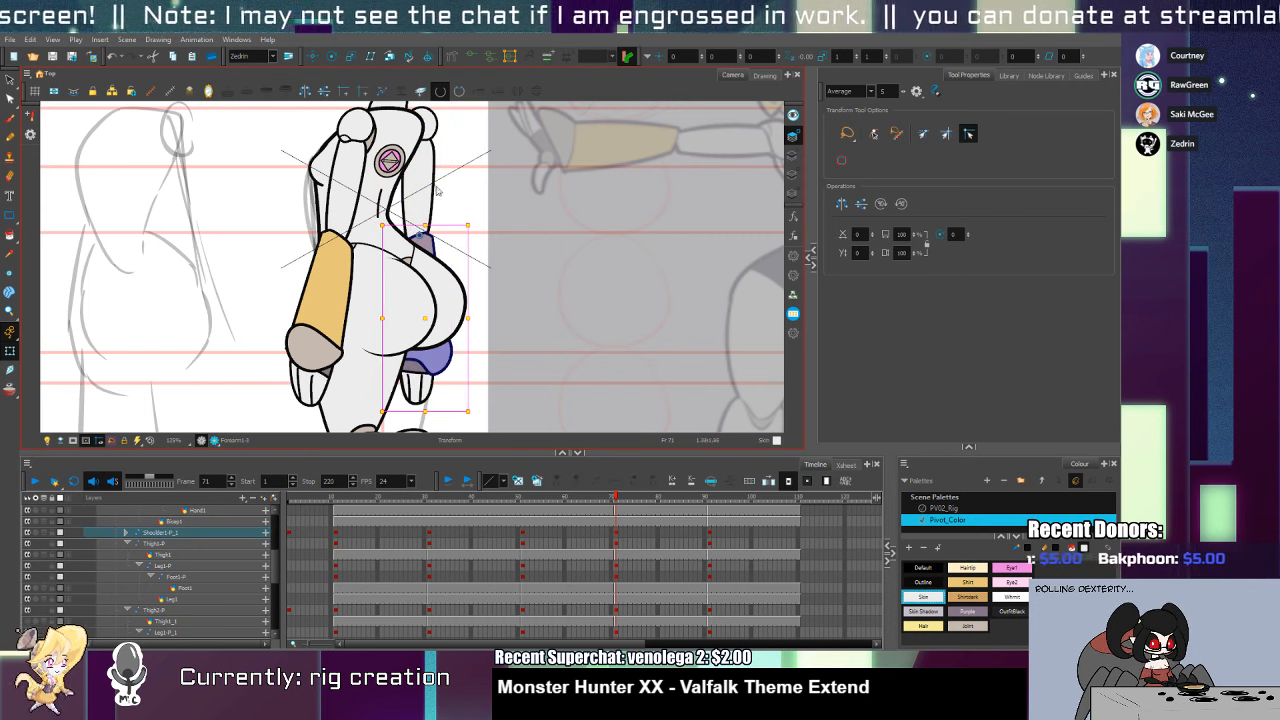
left_click(432, 132)
left_click_drag(438, 144, 433, 151)
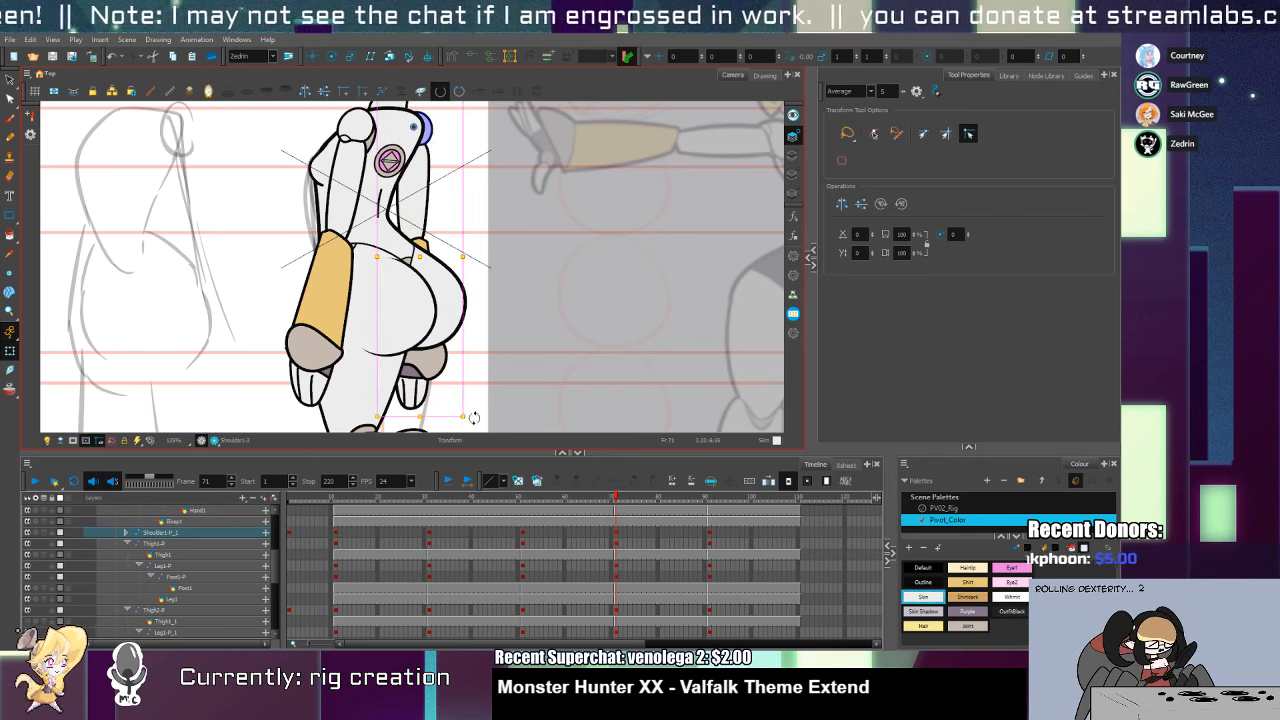
left_click_drag(474, 417, 465, 332)
Reshape the outer edge of the far forearm's cuff with the Contour Editor at frame 71
key("ctrl+space")
left_click(460, 345)
key("alt+q")
left_click(460, 346)
left_click(484, 370)
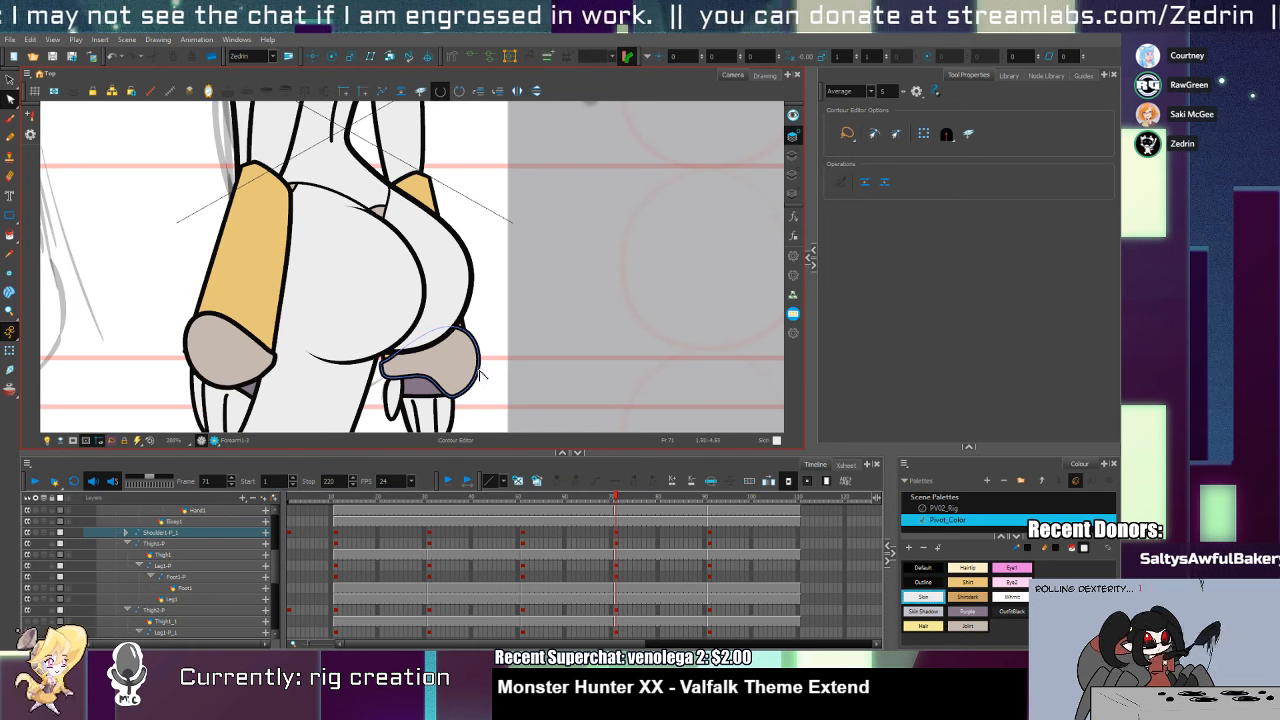
left_click(480, 374)
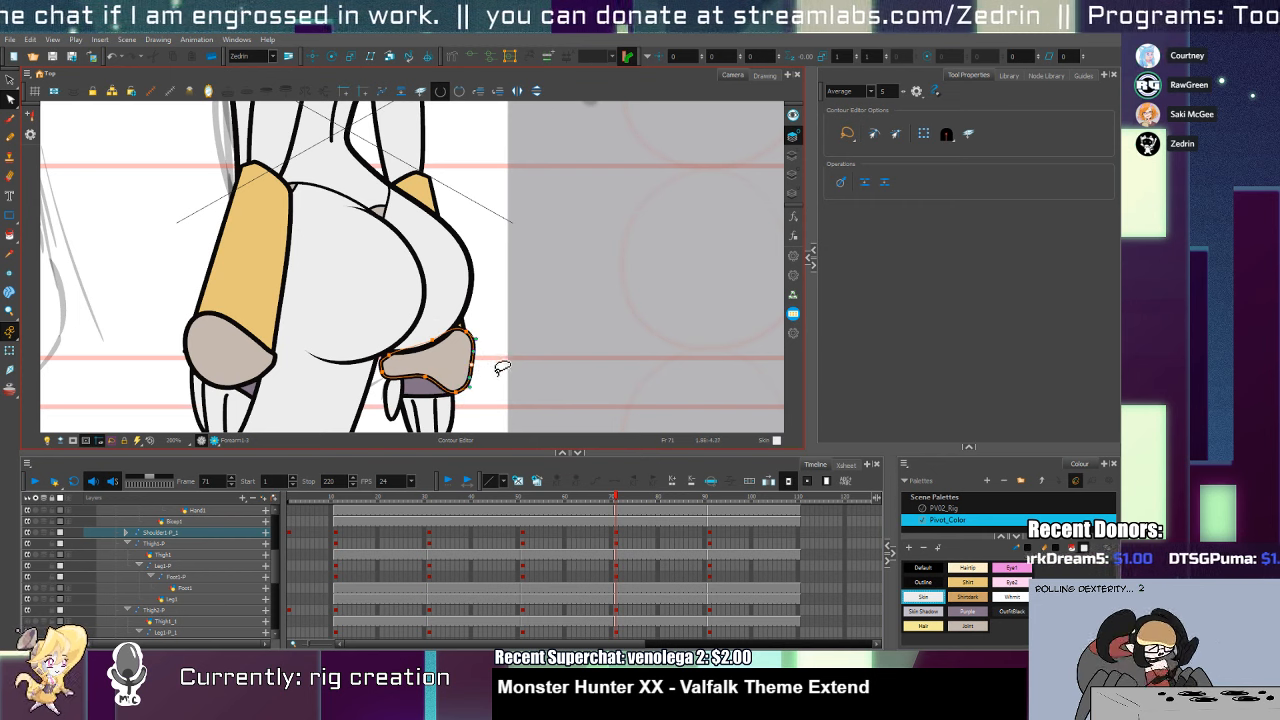
Bring back the hidden ponytail and view the whole figure at frame 71
key("space")
scroll(471, 350, "down", 6)
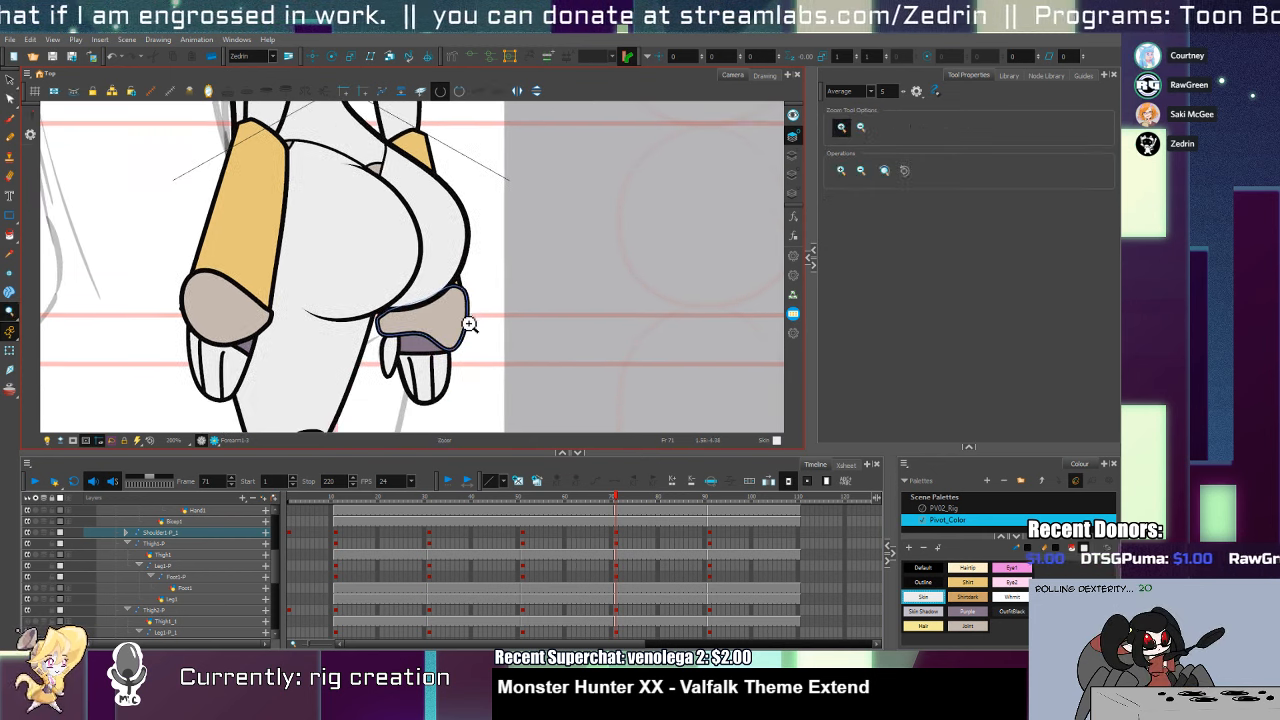
left_click_drag(481, 311, 481, 361)
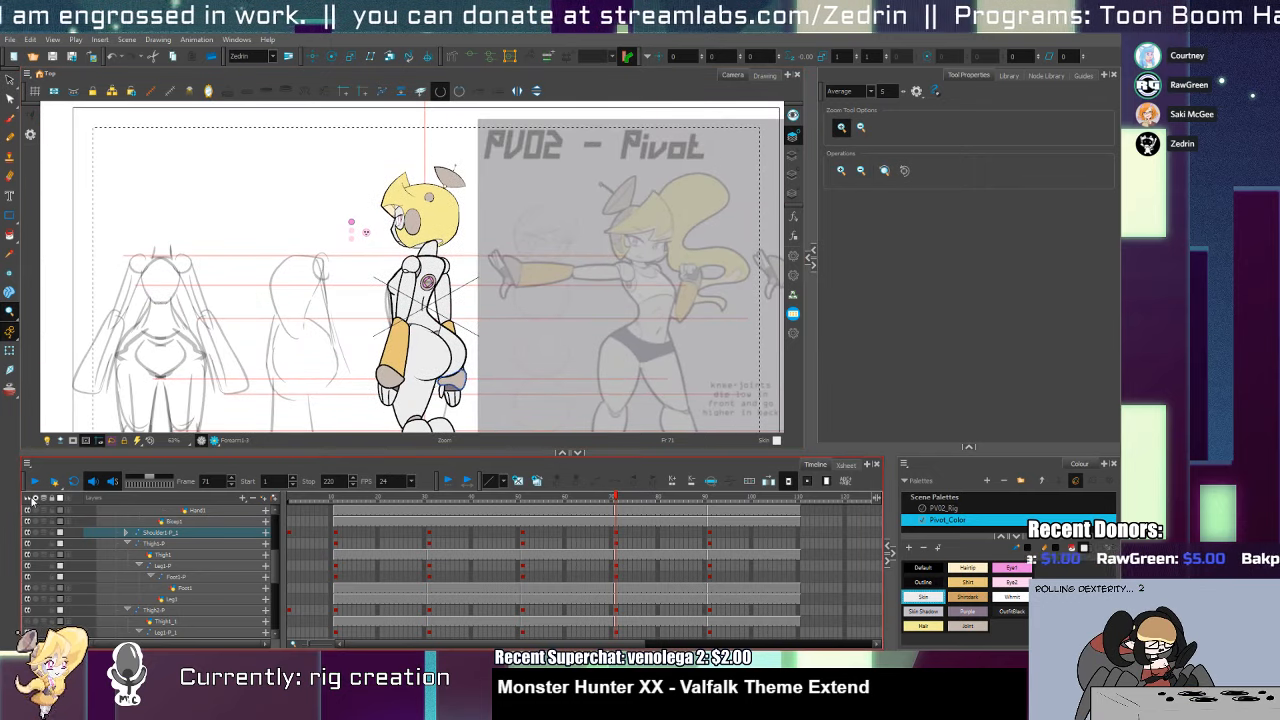
left_click(33, 497)
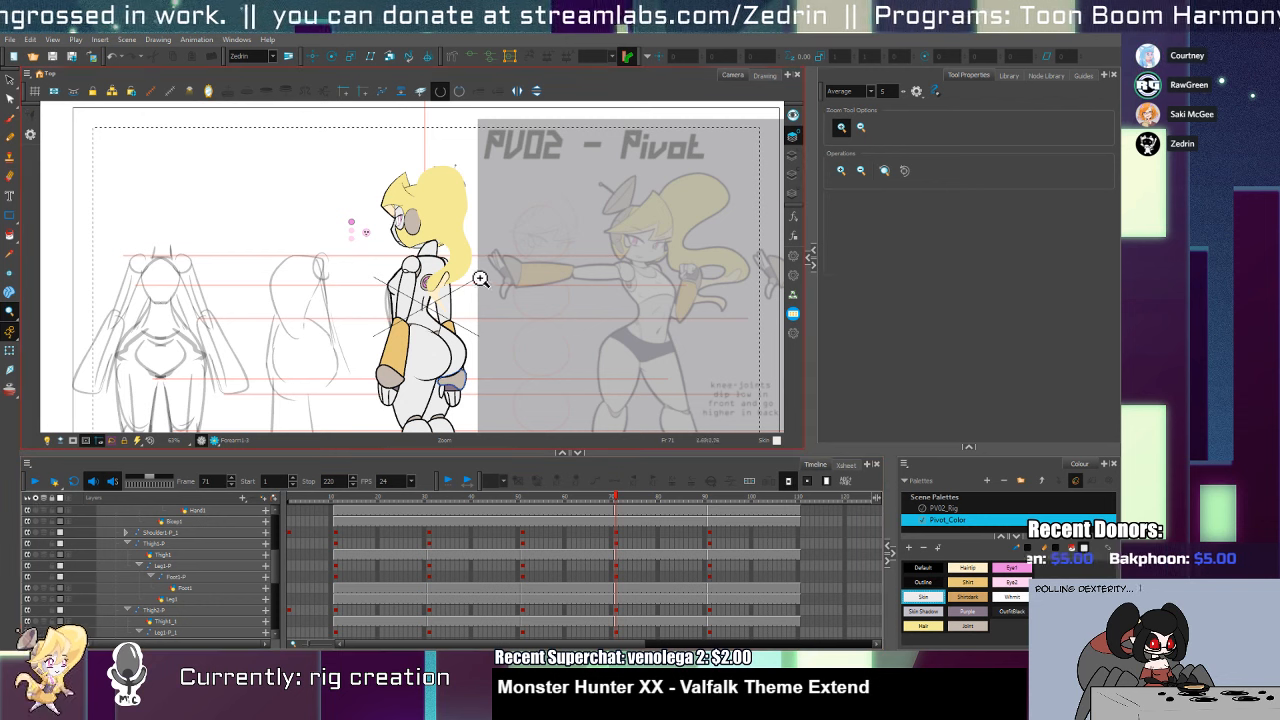
Select the whole far arm at frame 71 and nudge it further behind the body
key("shift+t")
left_click(450, 300)
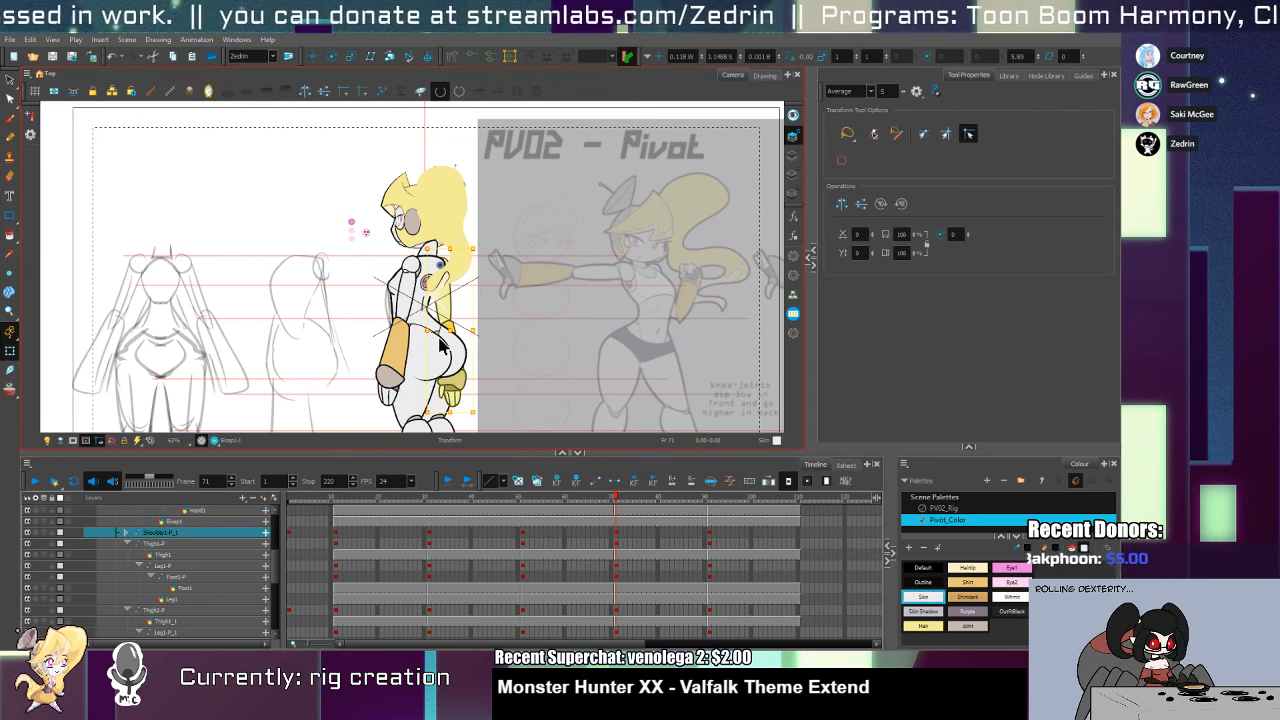
key("alt+Up")
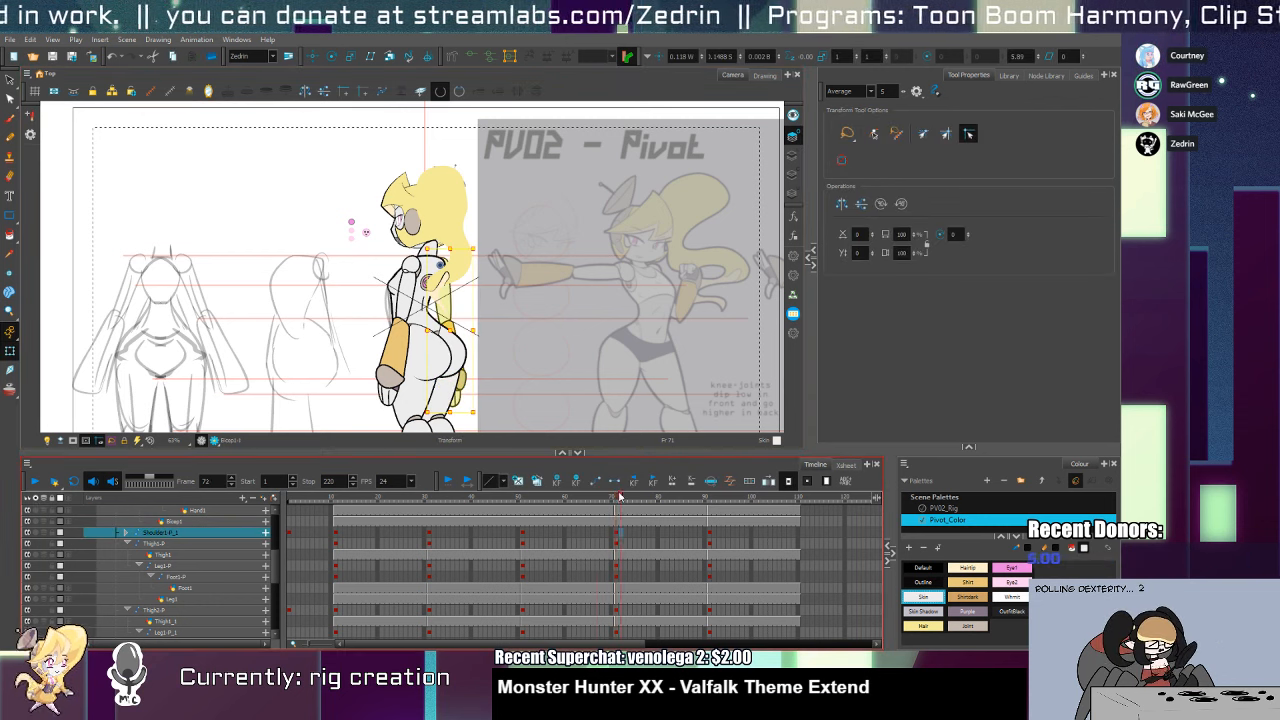
At frame 31, remove the far thigh from view to uncover the far hand area
left_click(359, 577)
left_click_drag(360, 577, 430, 588)
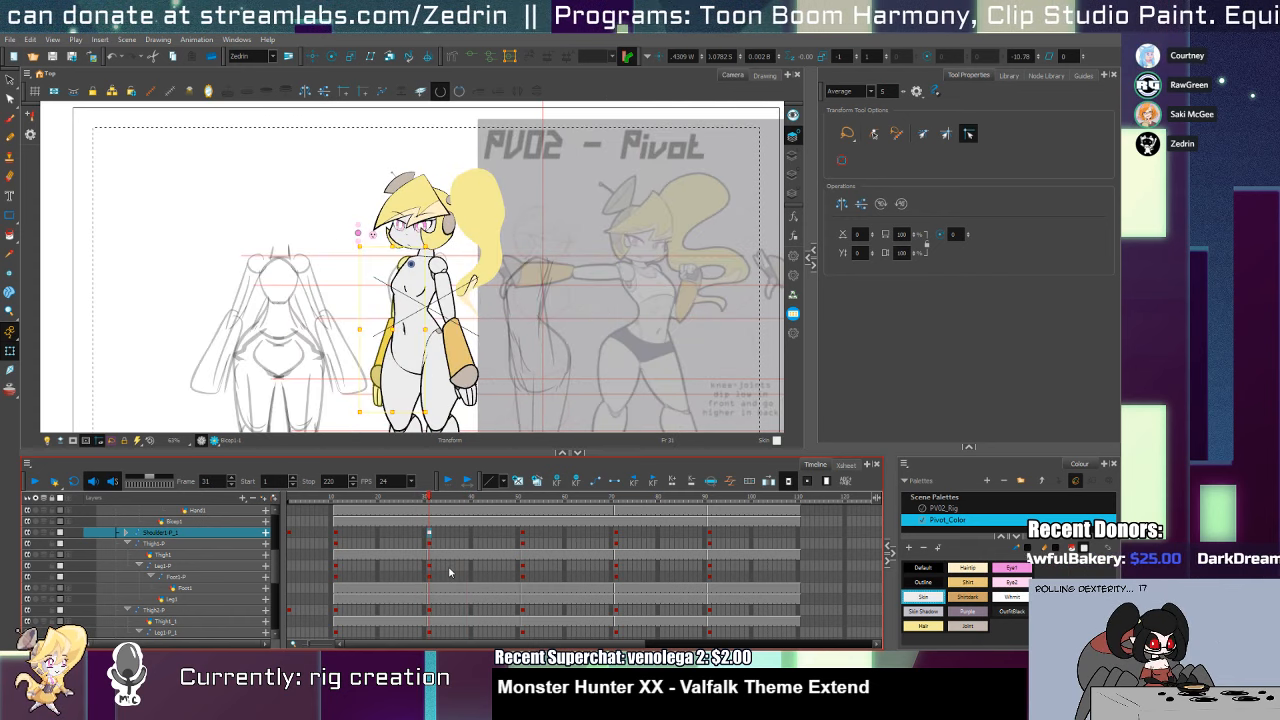
left_click(377, 410)
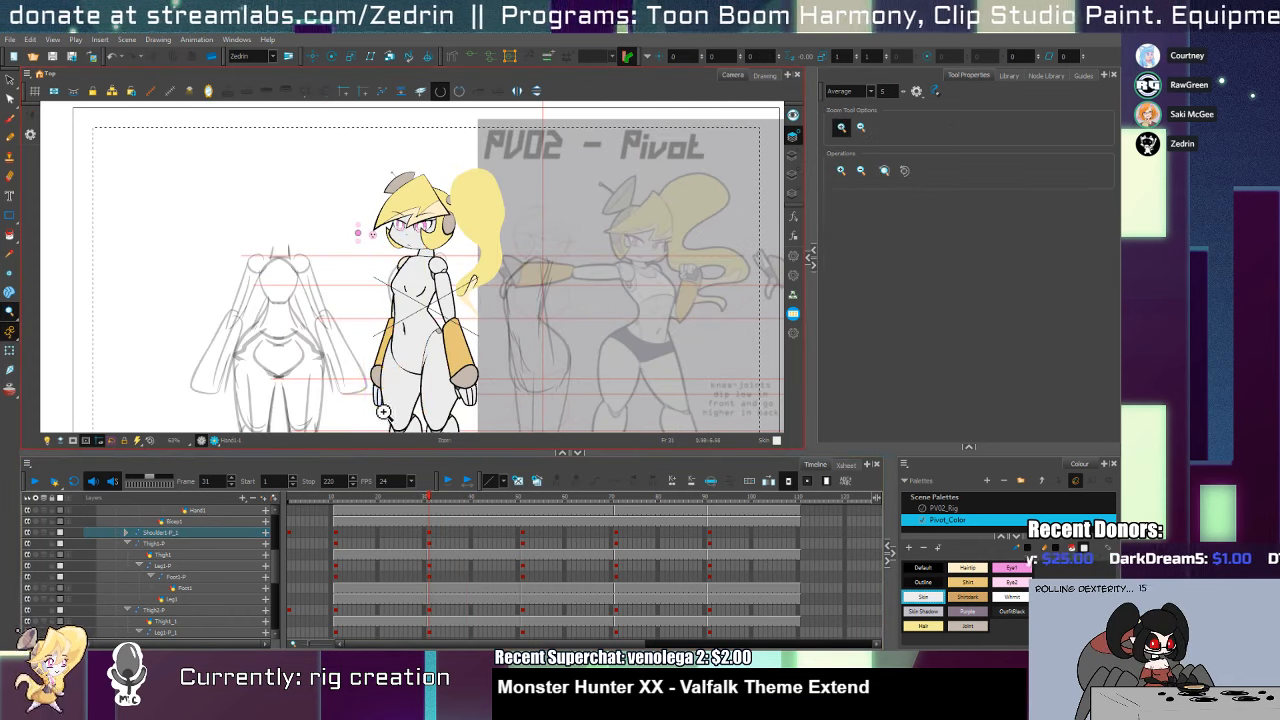
scroll(377, 410, "up", 3)
left_click(518, 482)
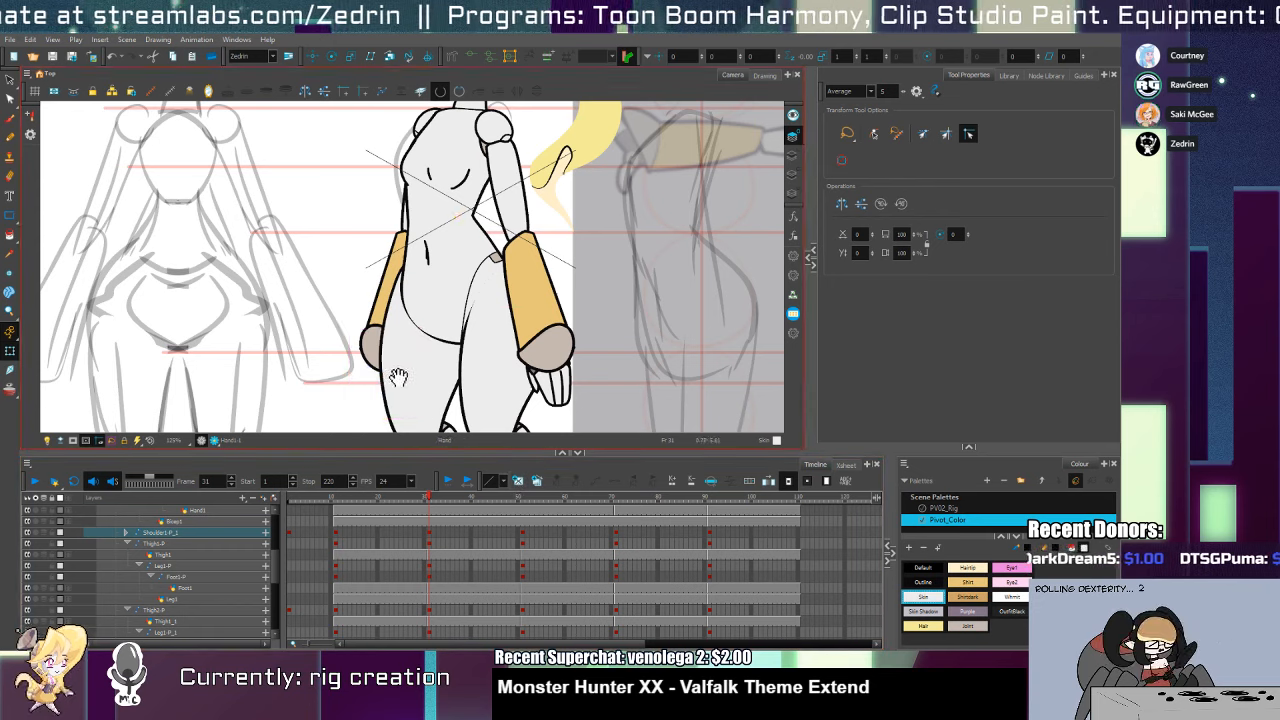
left_click_drag(398, 377, 397, 332)
left_click(405, 405)
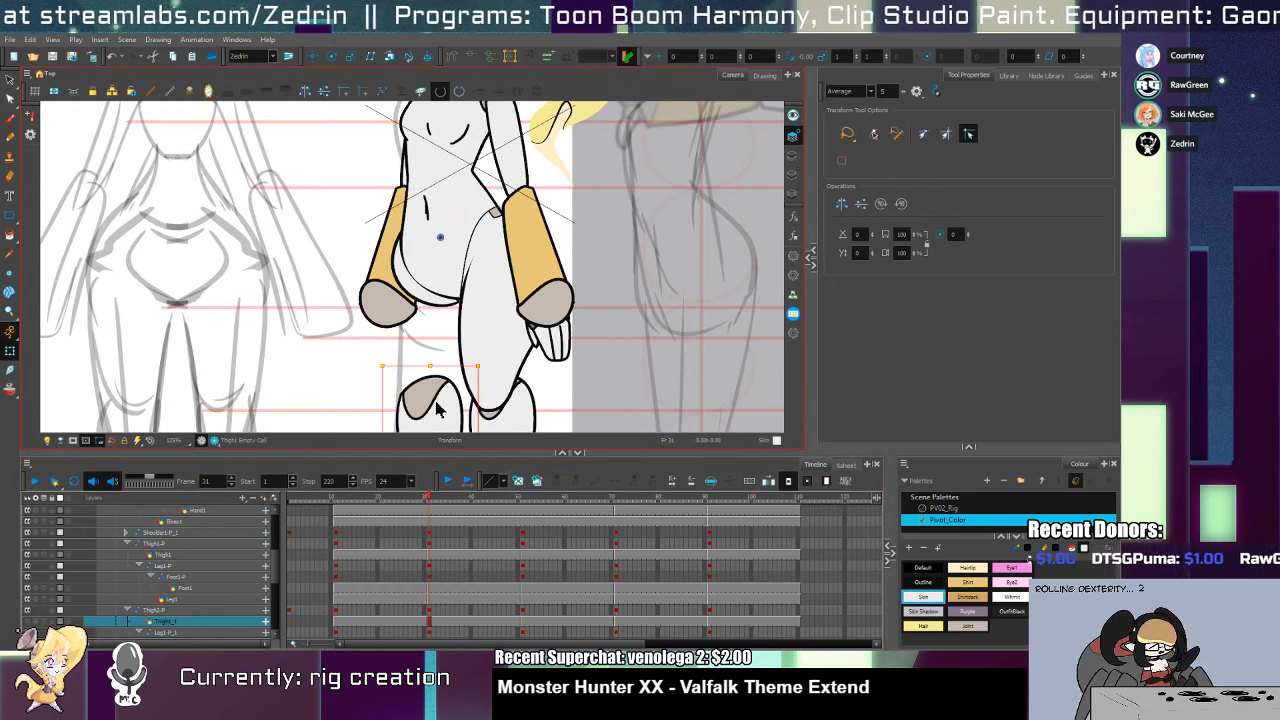
Select the far hand's layer and sketch a new hand outline below the far cuff at frame 31 with the Pencil
key("comma")
left_click(335, 335)
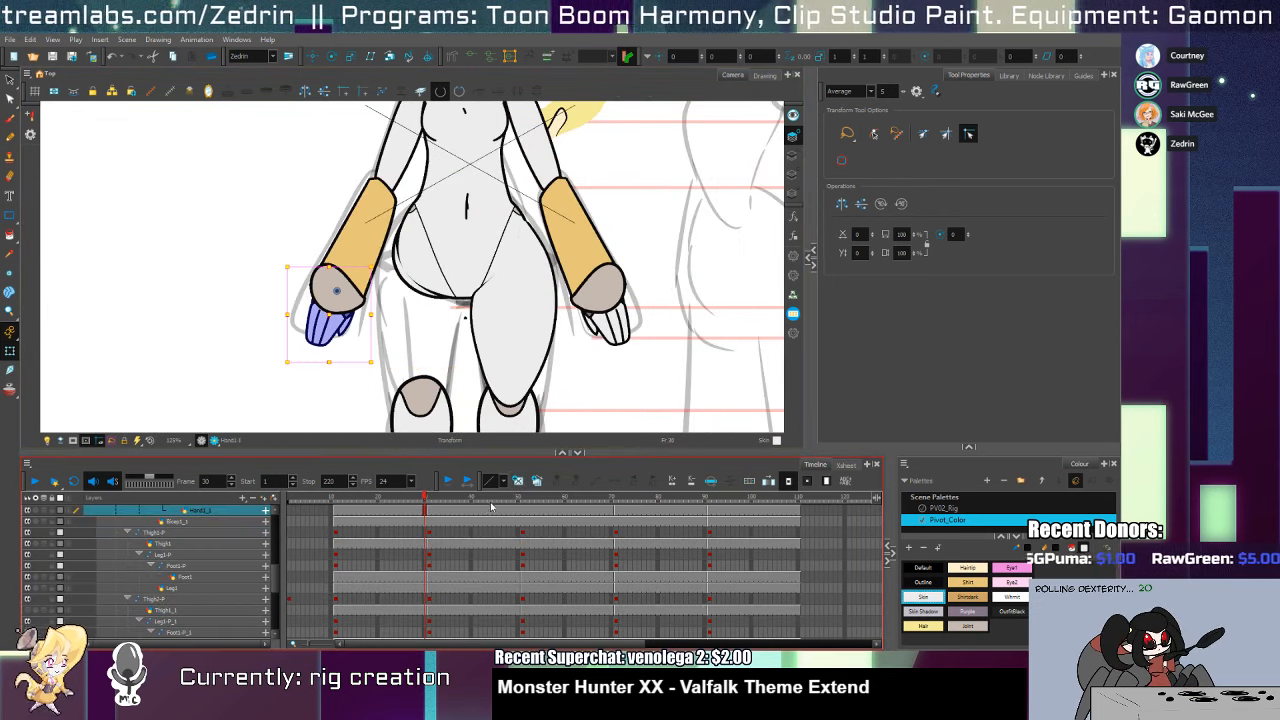
key("period")
scroll(405, 335, "up", 3)
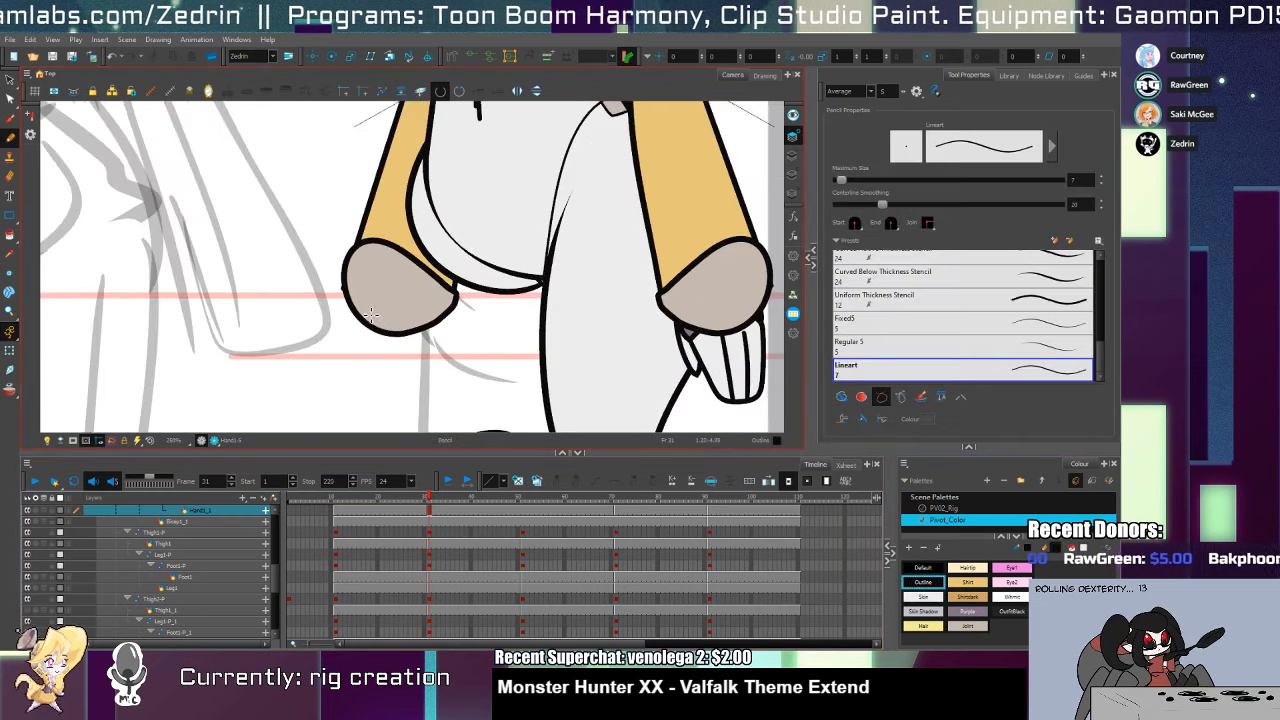
key("alt+slash")
mouse_move(372, 294)
left_mouse_down()
mouse_move(360, 378)
mouse_move(370, 412)
mouse_move(385, 415)
mouse_move(416, 356)
left_mouse_up()
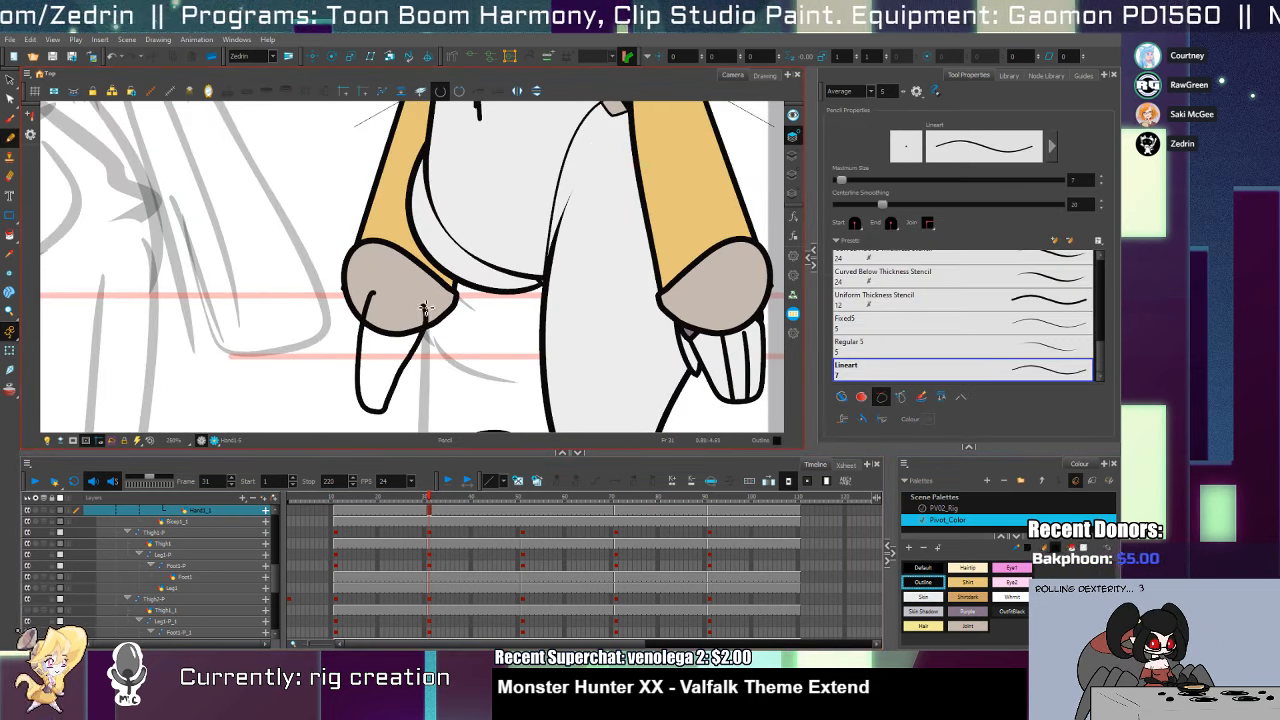
left_click_drag(424, 308, 378, 289)
Refine the fingertip and inner edge of the new far hand outline with the Contour Editor
key("alt+q")
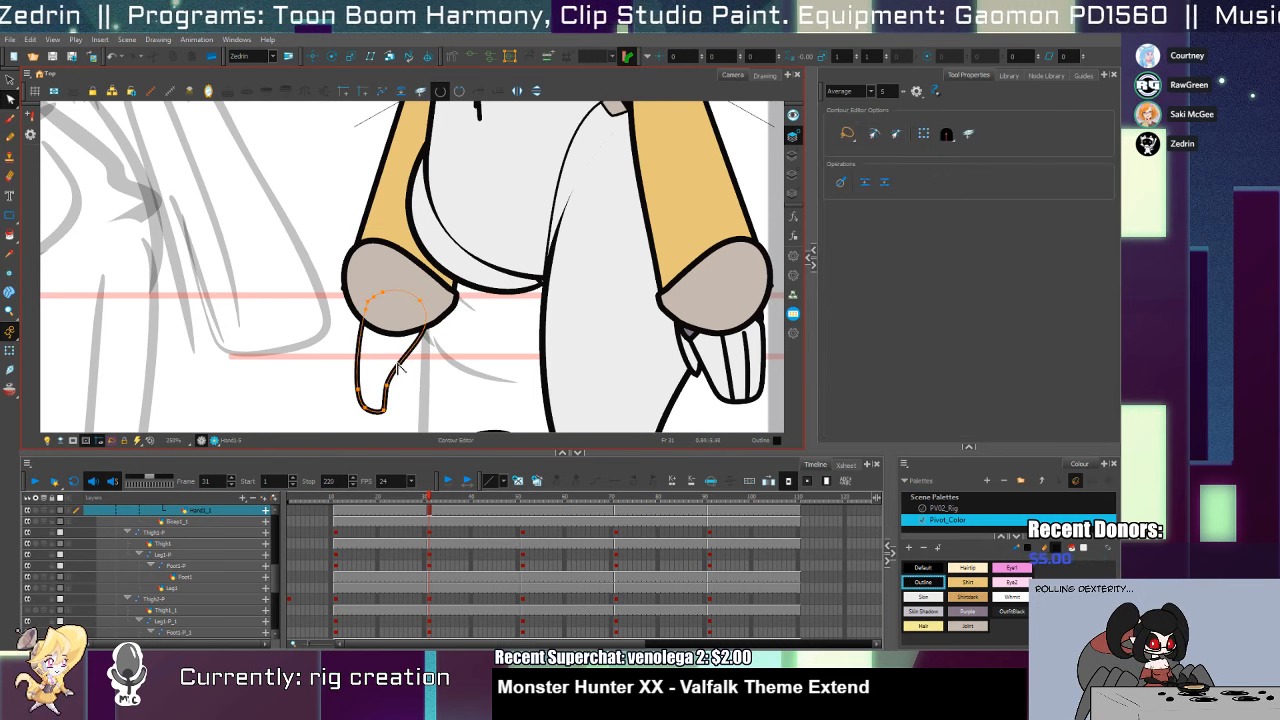
left_click(380, 413)
left_click(411, 355)
left_click_drag(411, 355, 405, 350)
Draw a wrist line across the far hand just below the cuff and adjust the hand's contours
key("alt+/")
left_click_drag(365, 340, 406, 347)
key("alt+q")
left_click(366, 342)
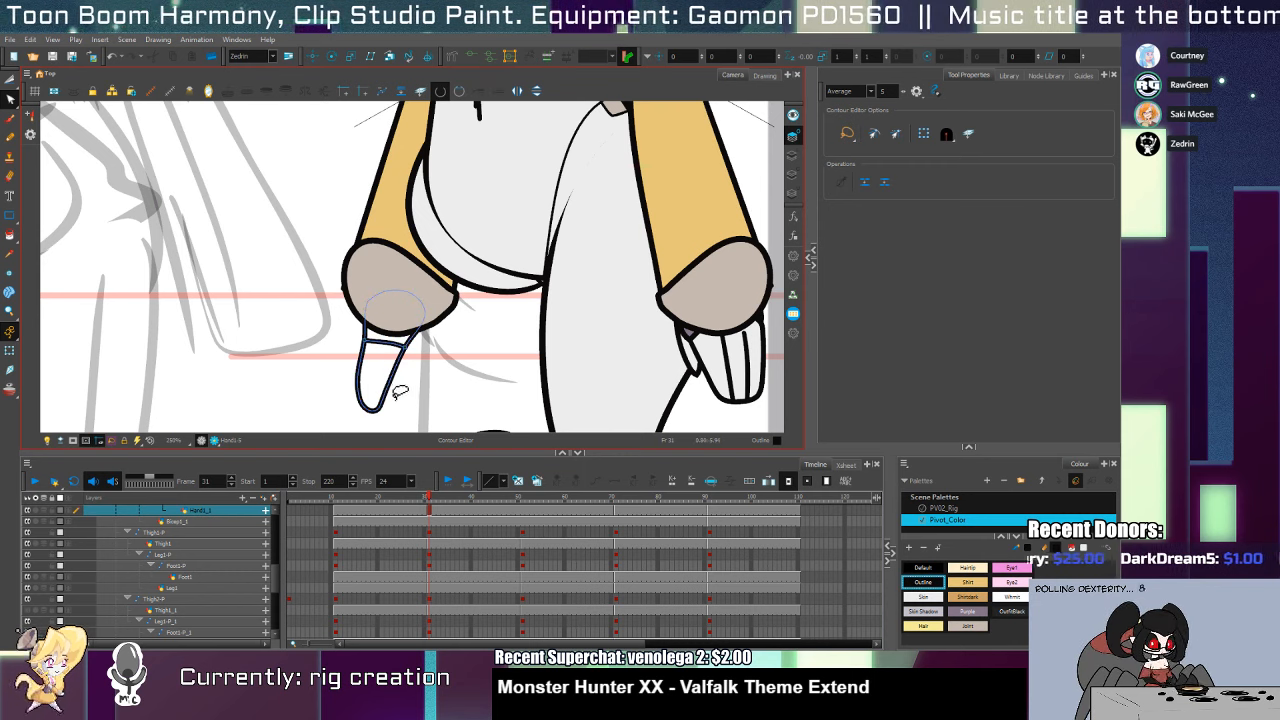
left_click_drag(388, 390, 388, 385)
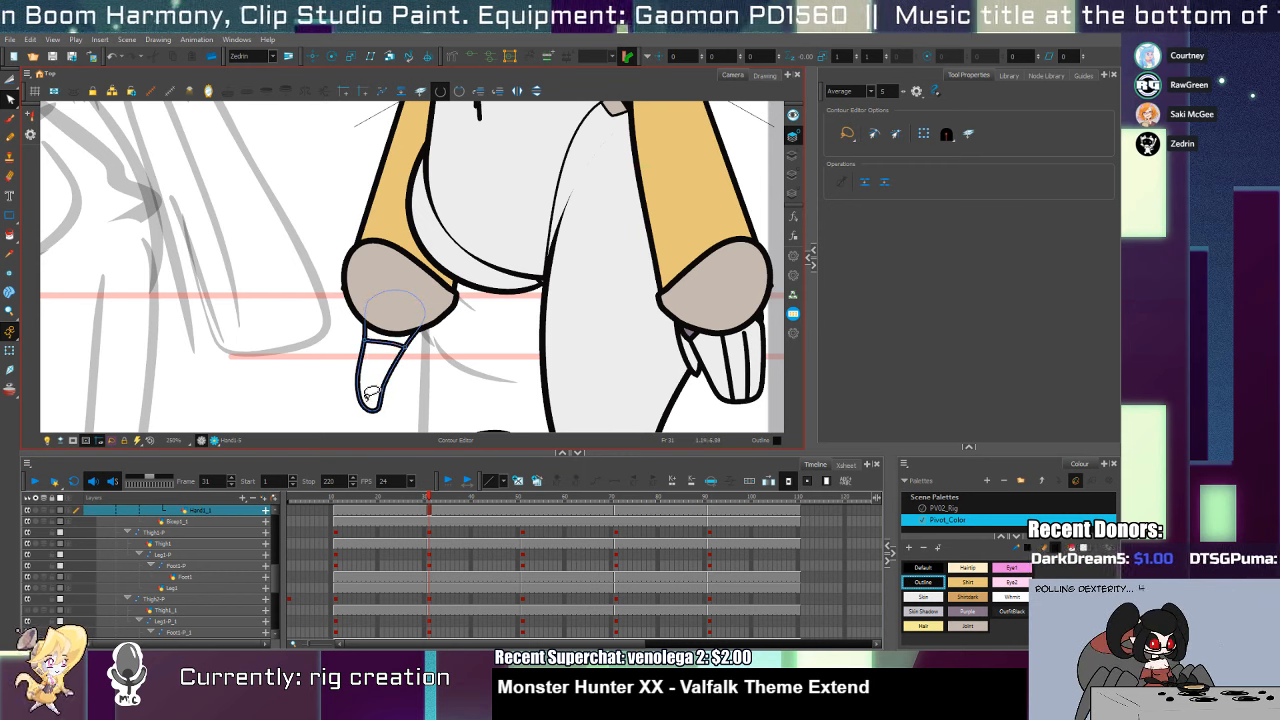
Draw a lengthwise finger dividing line inside the far hand with the Pencil
key("alt+s")
key("alt+/")
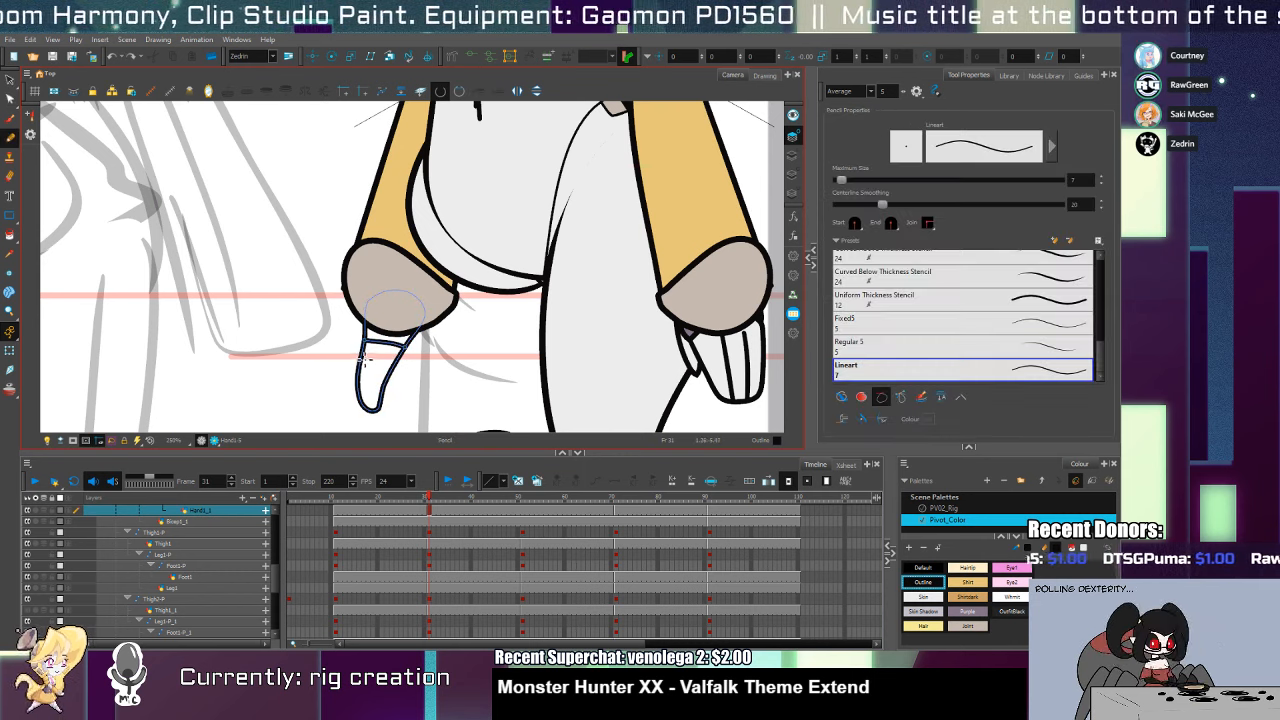
left_click_drag(355, 332, 374, 408)
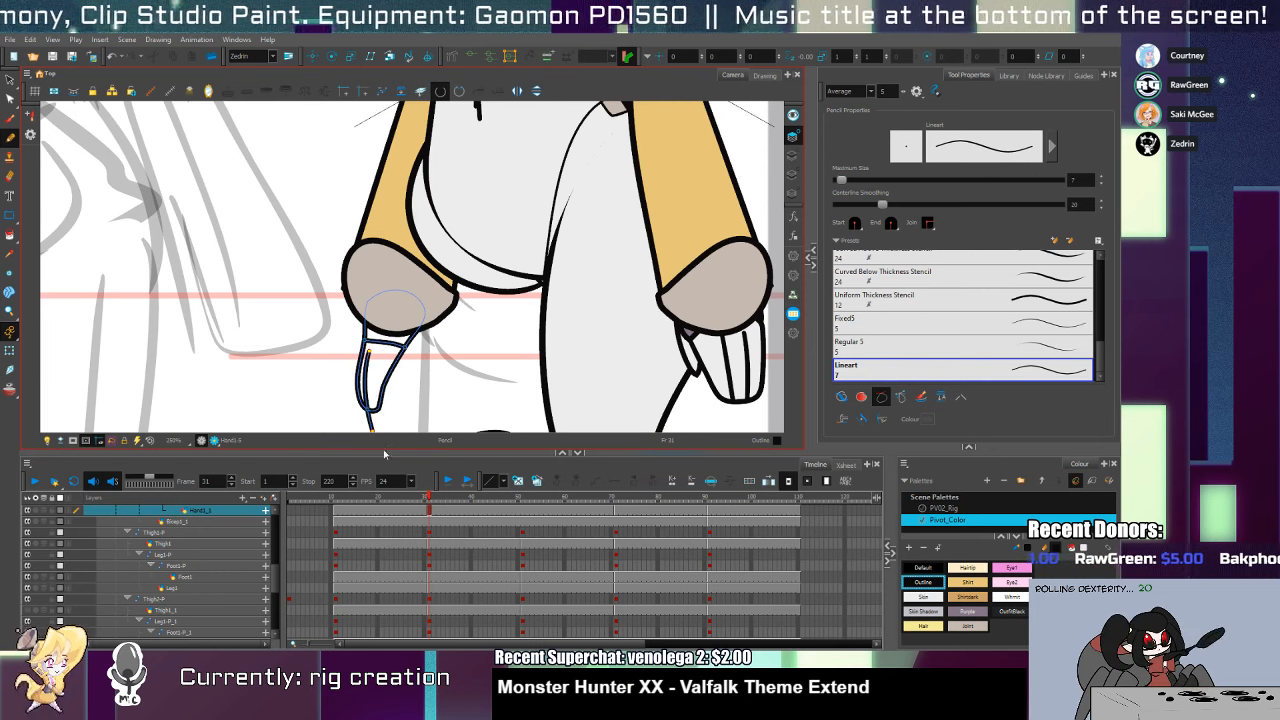
Reshape the far hand's fingertip with the Contour Editor and trim the finger line extending past the fingertip
key("alt+q")
left_click(388, 413)
left_click(385, 412)
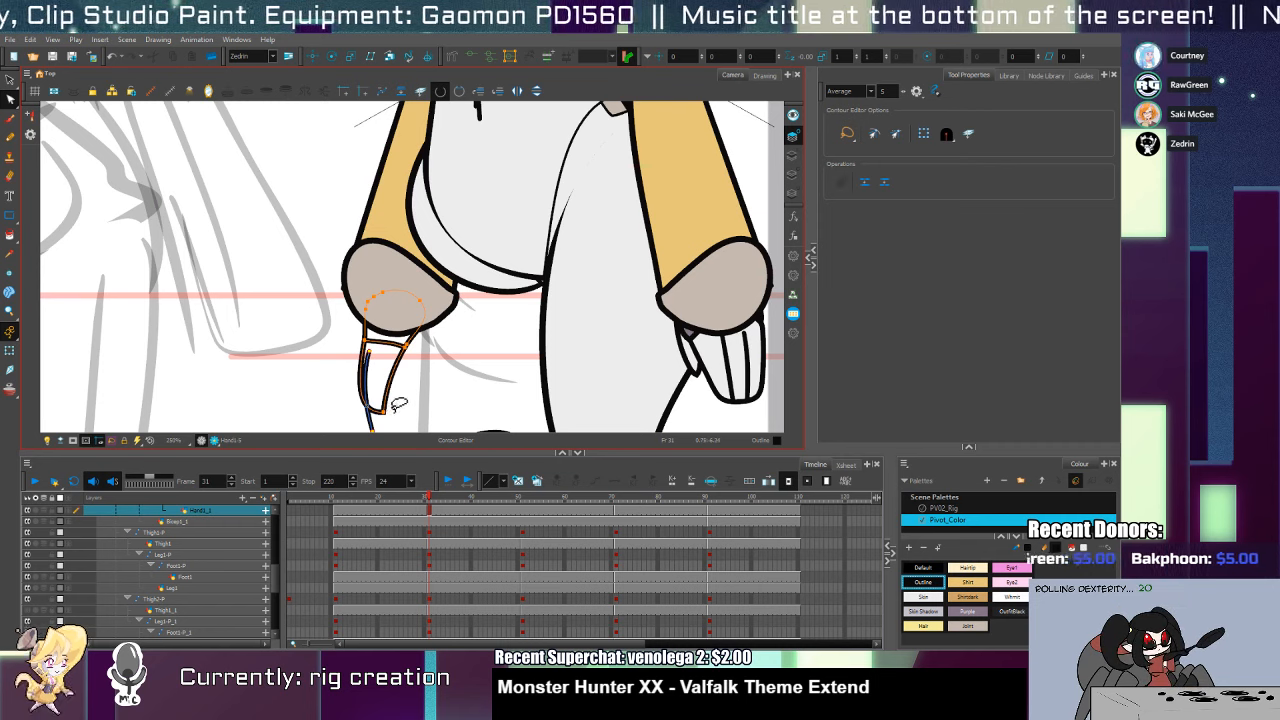
mouse_move(389, 394)
left_mouse_down()
mouse_move(399, 397)
mouse_move(388, 392)
mouse_move(379, 412)
left_mouse_up()
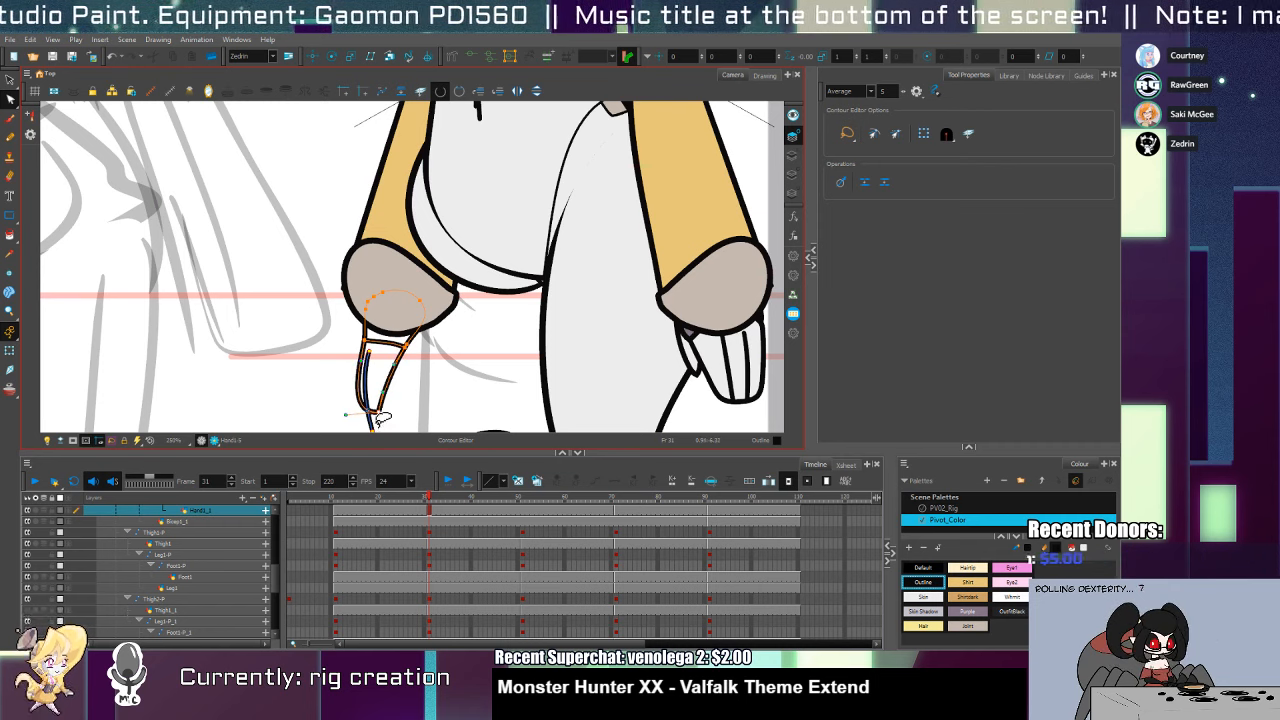
key("alt+s")
left_click(384, 386)
key("alt+q")
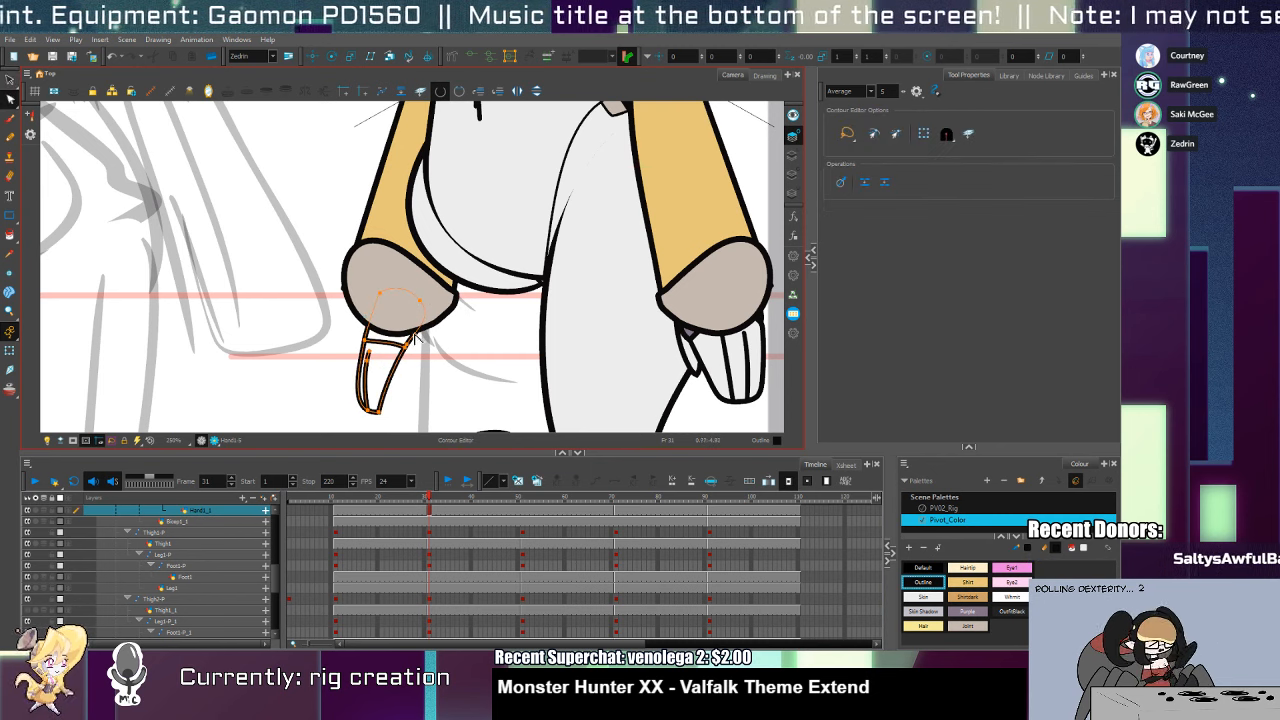
Move the far hand's artwork onto the next lower art layer of its drawing
key("alt+s")
key("Delete")
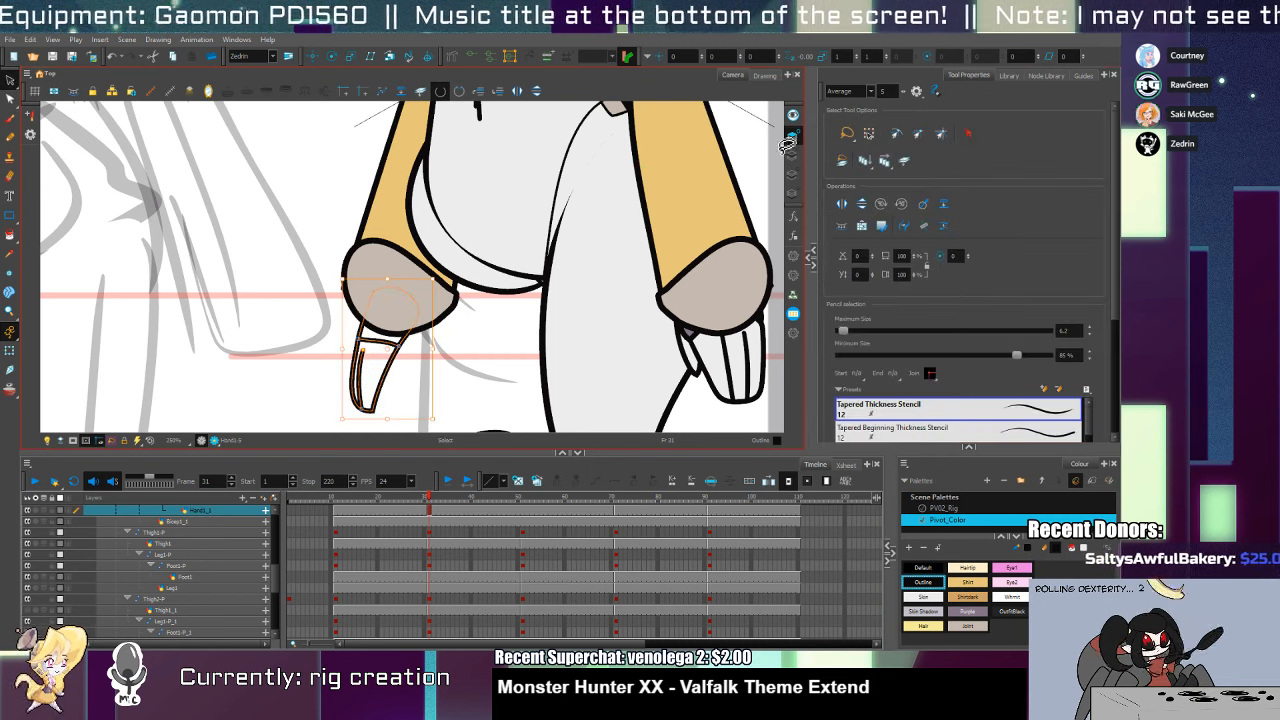
key("alt+slash")
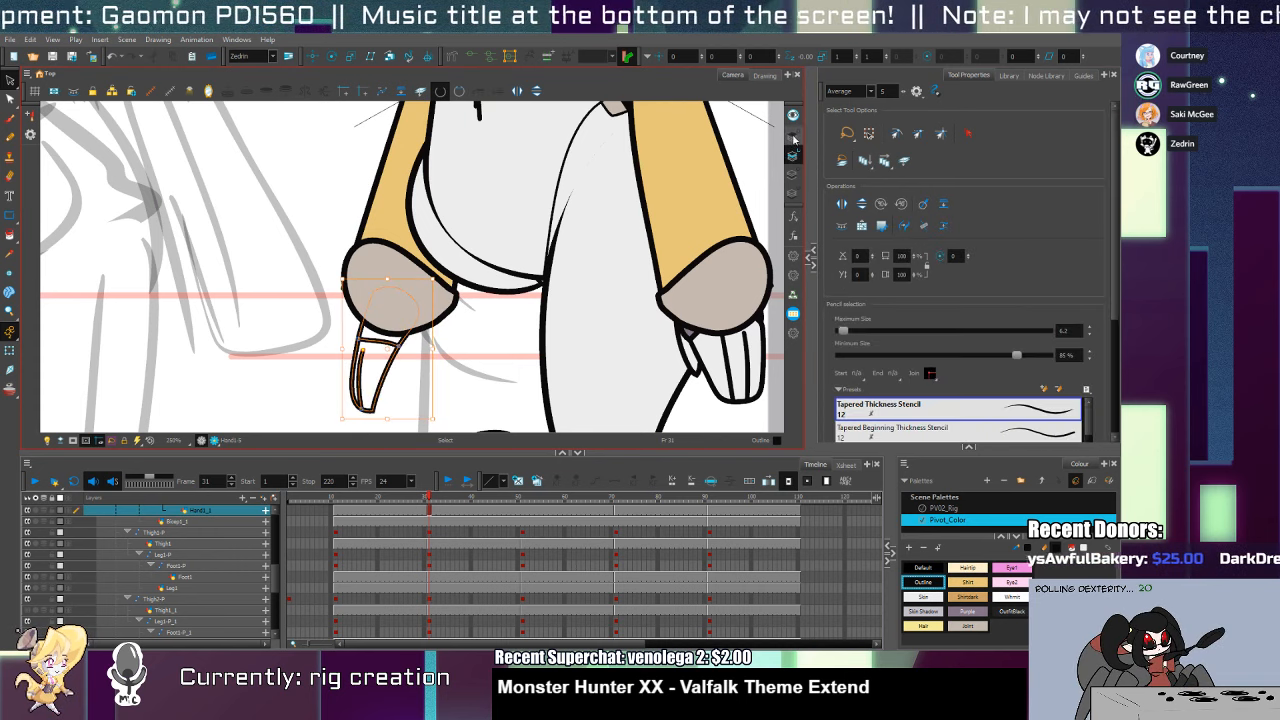
Add a narrow thumb beside the far hand, filling the hand and thumb with Skin and the wrist with Purple
mouse_move(362, 336)
left_mouse_down()
mouse_move(400, 345)
mouse_move(403, 382)
mouse_move(427, 345)
mouse_move(410, 322)
left_mouse_up()
key("alt+q")
key("alt+i")
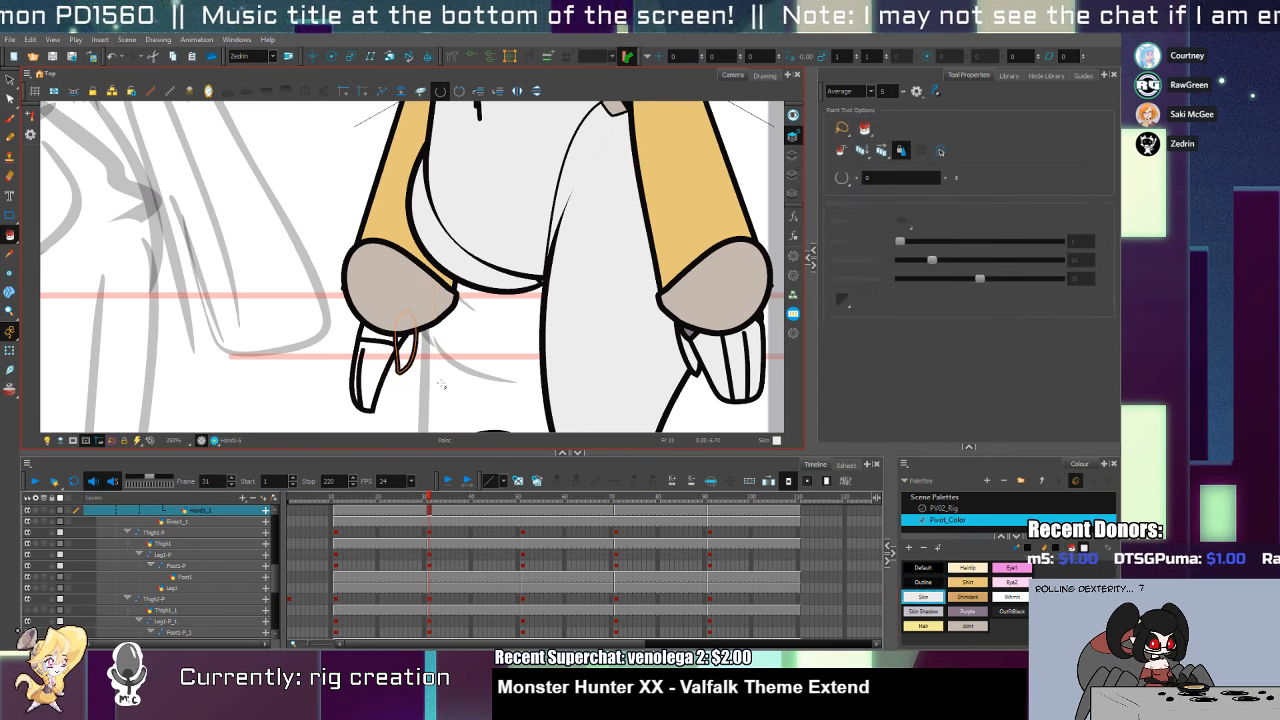
left_click(836, 152)
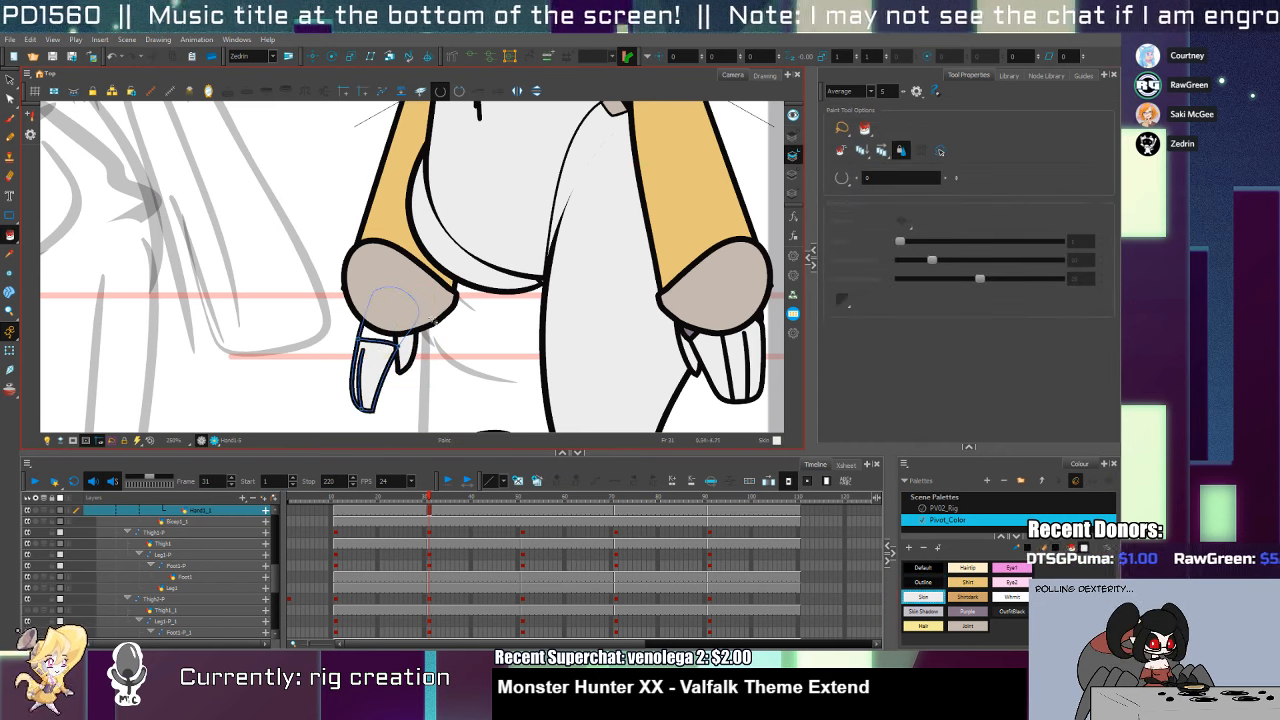
left_click(963, 611)
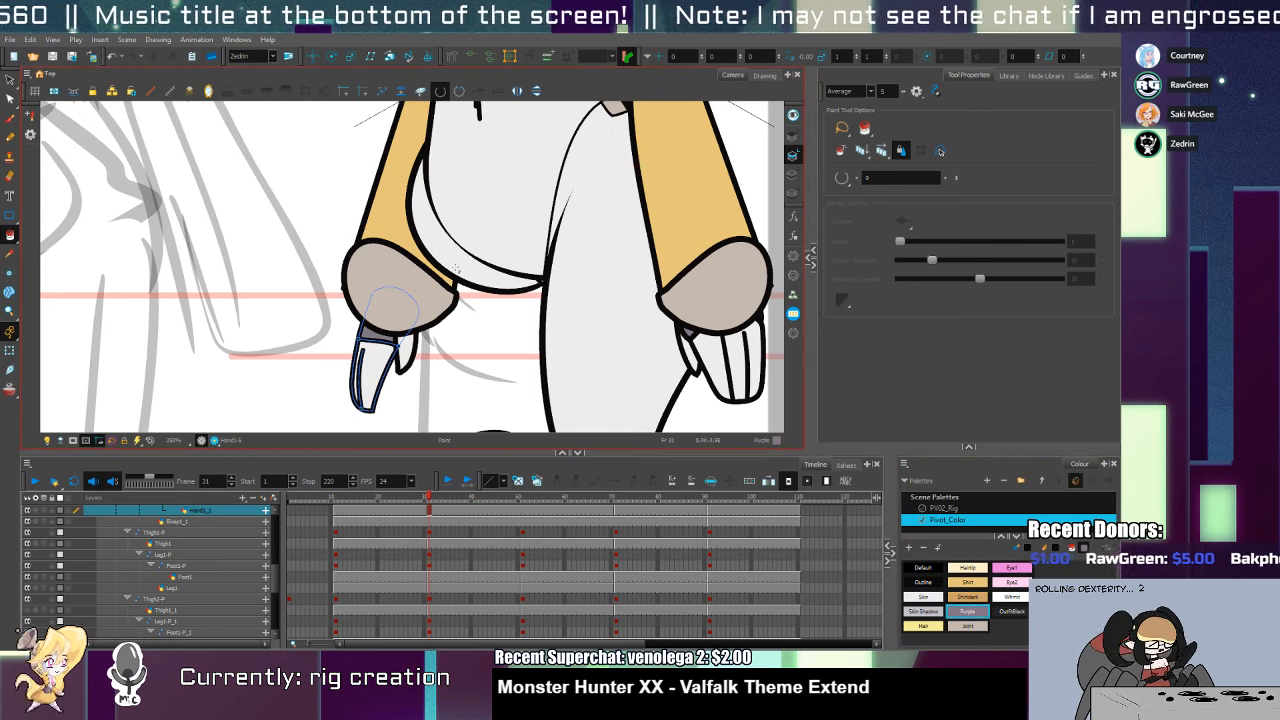
Curve the far cuff's lower edge inward and round the far hand's fingertip with the Contour Editor
key("shift+t")
left_click(440, 316)
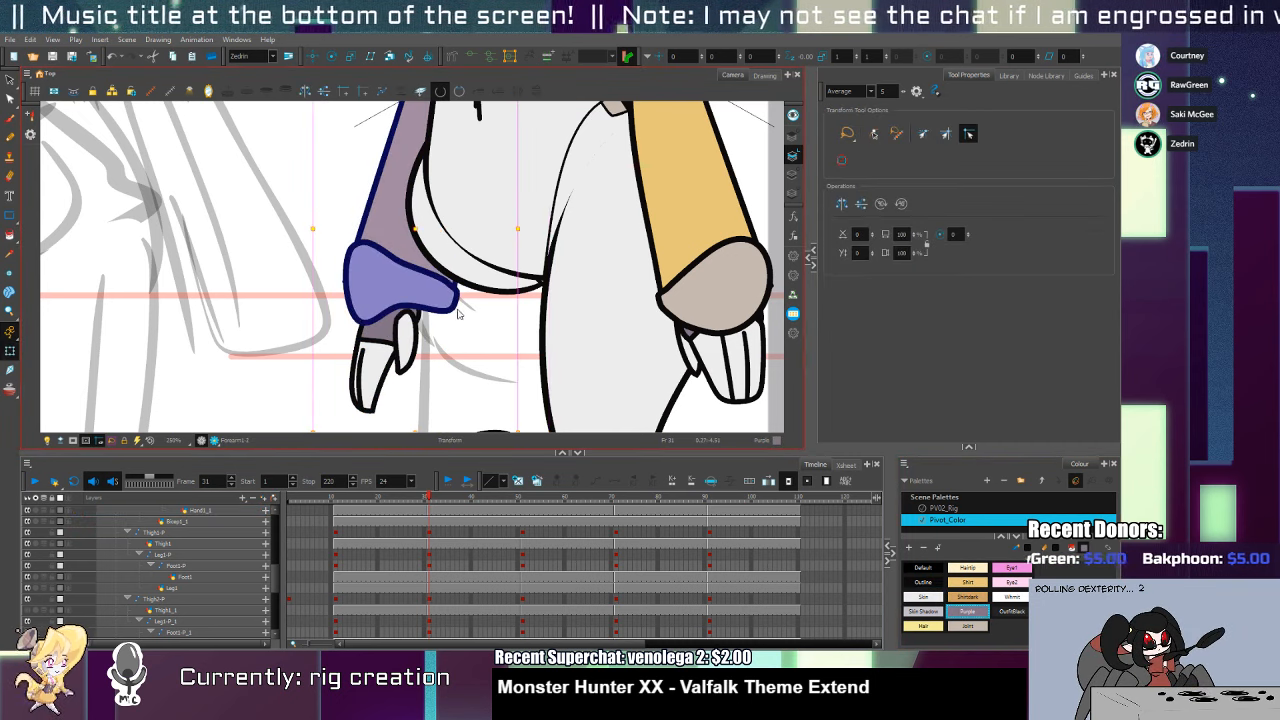
left_click(383, 366)
key("alt+q")
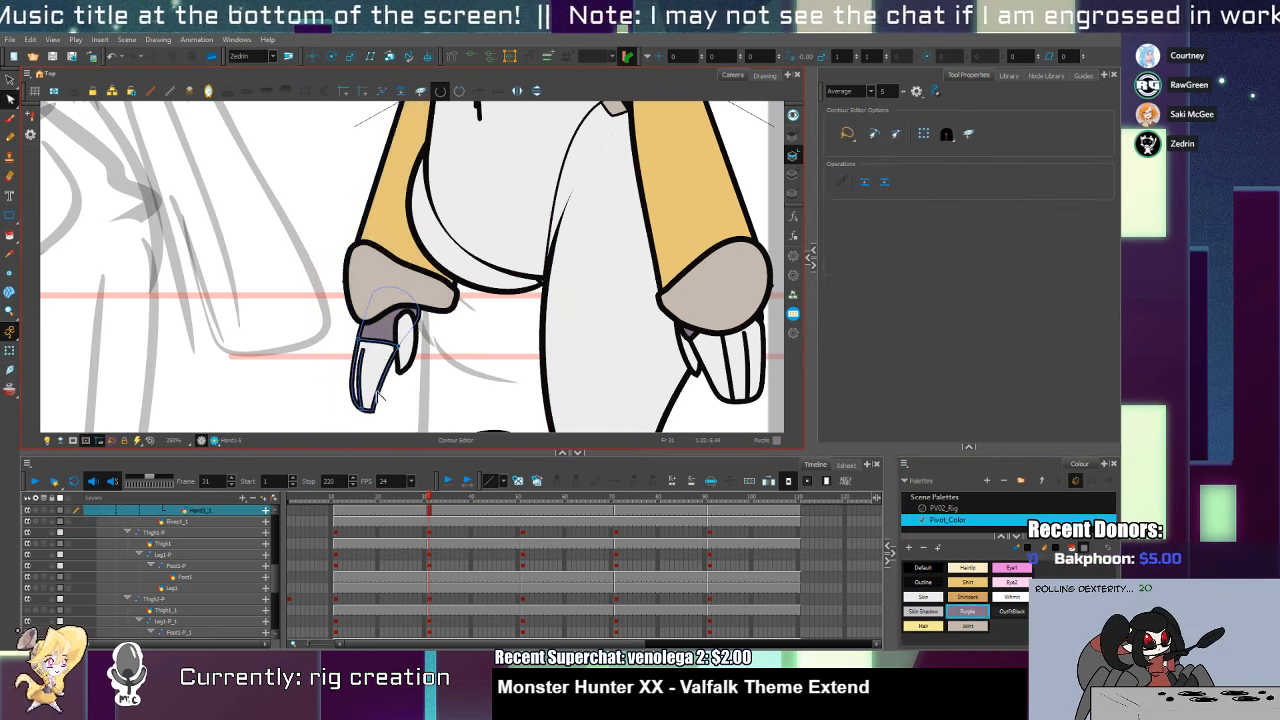
left_click(372, 410)
mouse_move(379, 411)
left_mouse_down()
mouse_move(369, 420)
mouse_move(379, 410)
left_mouse_up()
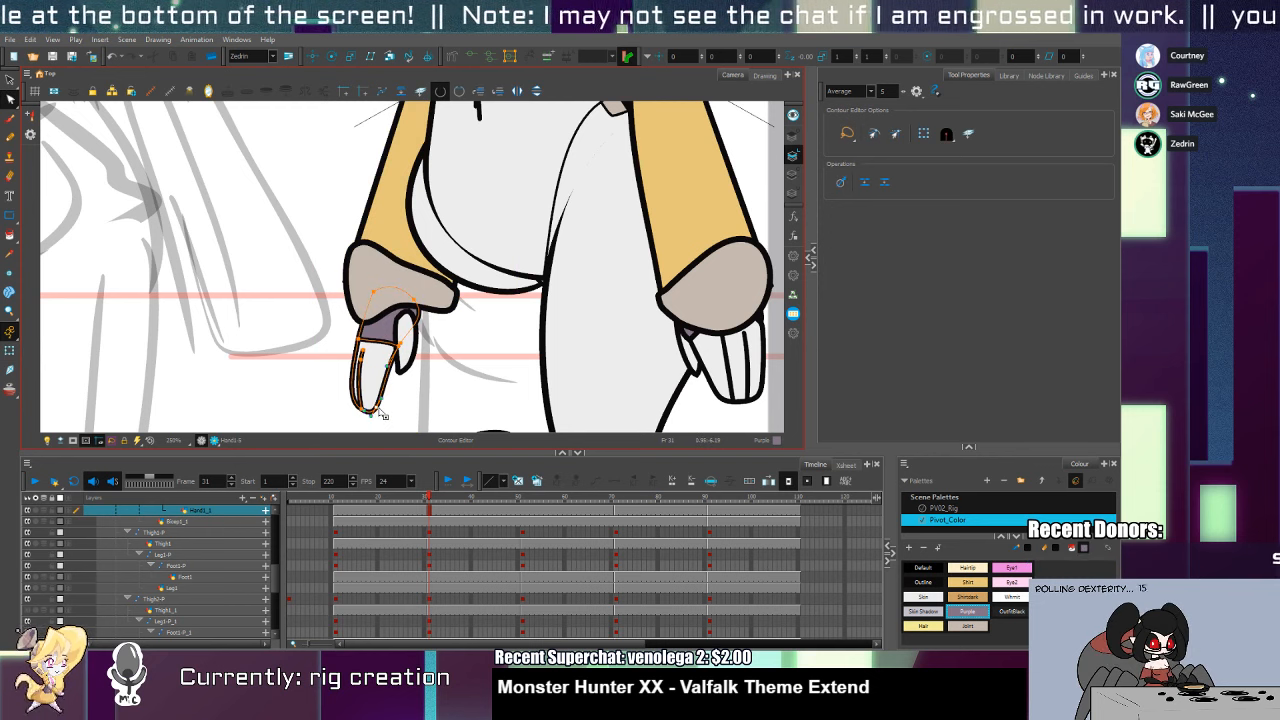
Switch to the thumb's art layer and refine the far thumb's tip and edges with the Contour Editor
key("alt+s")
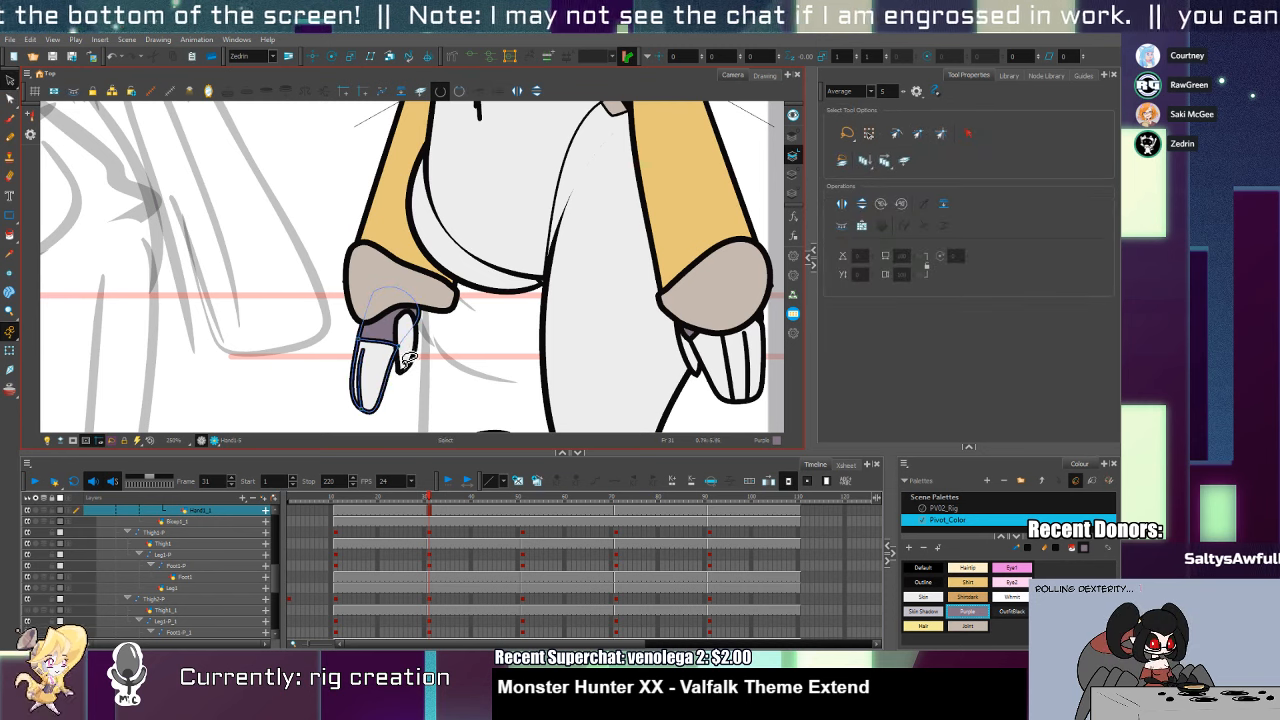
key("alt+q")
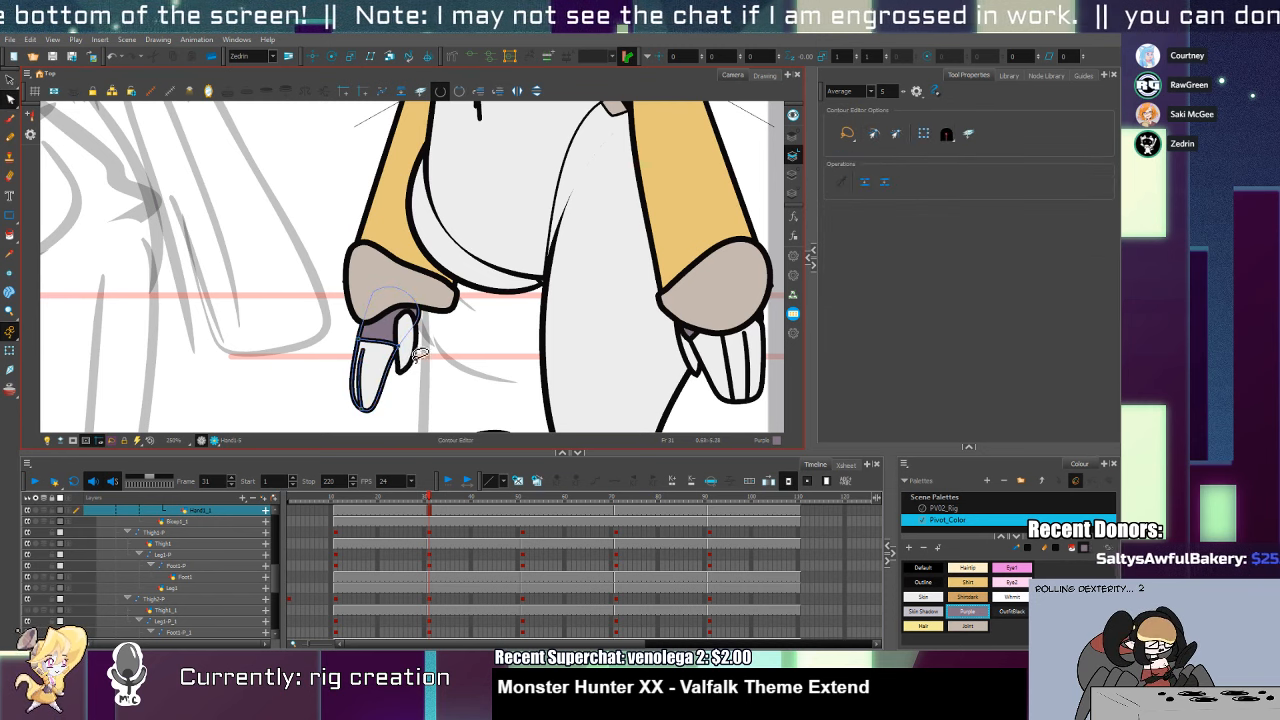
key("alt+s")
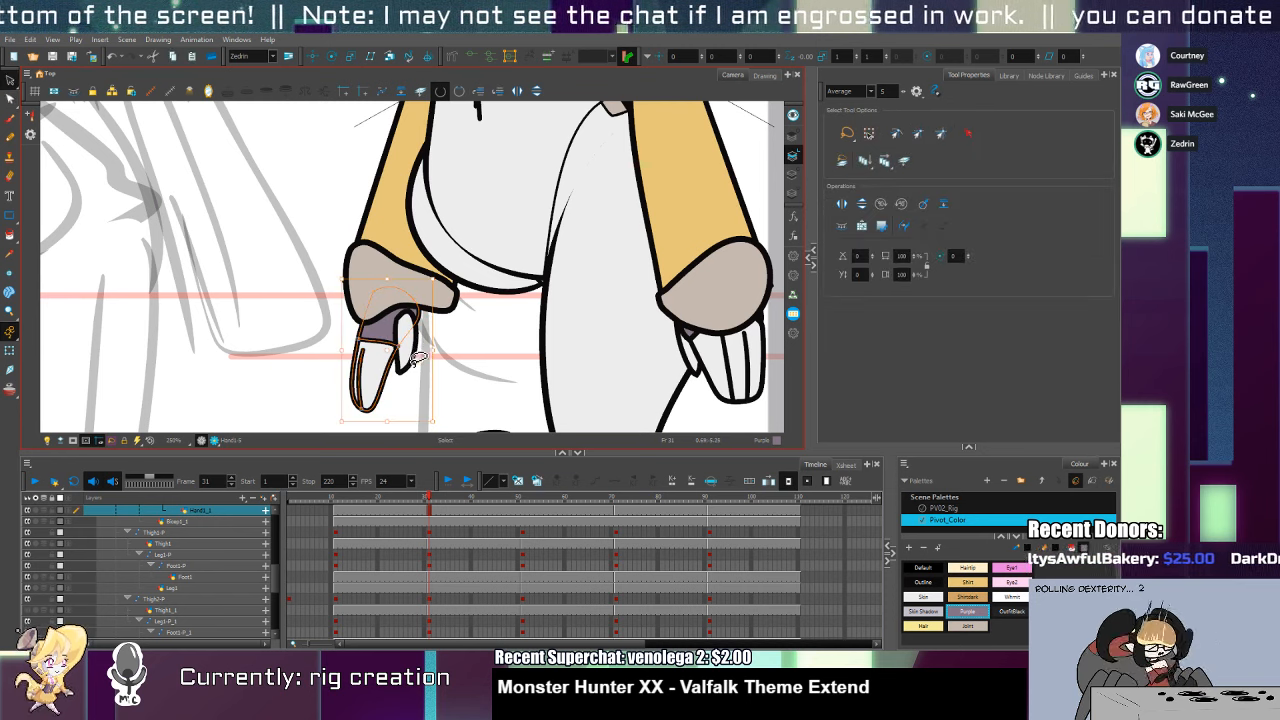
left_click(424, 364)
key("ctrl+a")
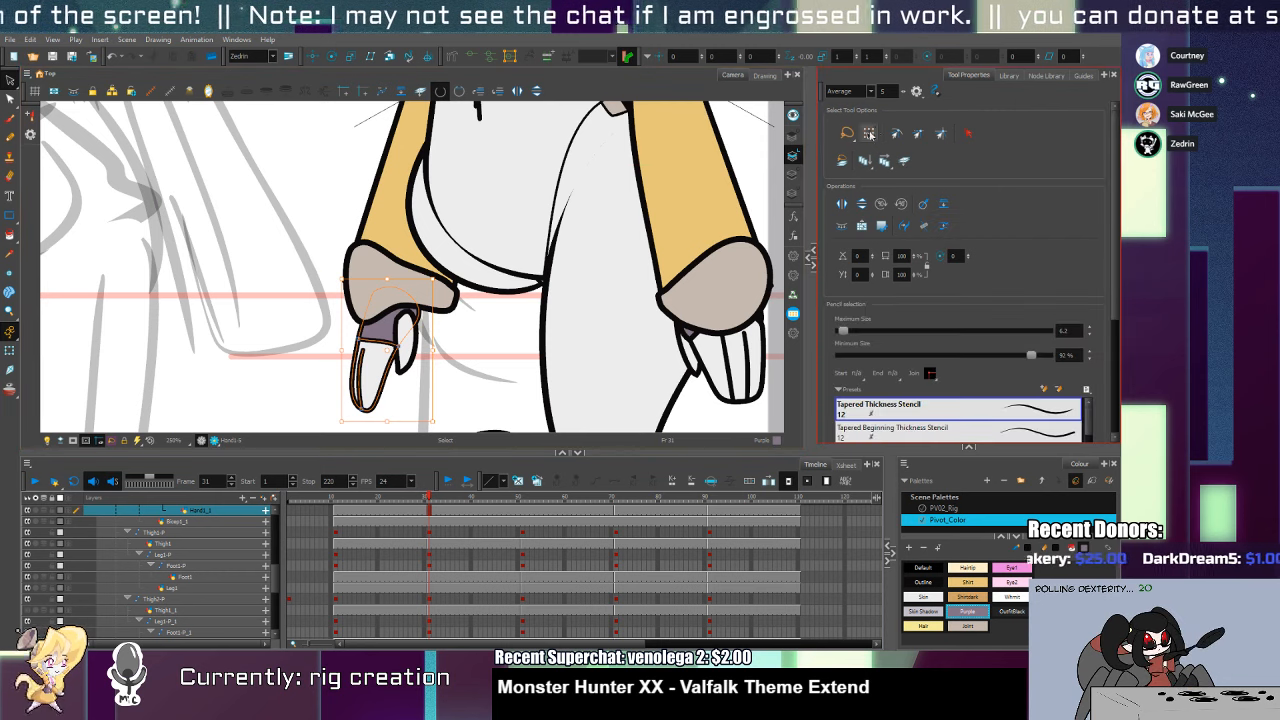
left_click(793, 136)
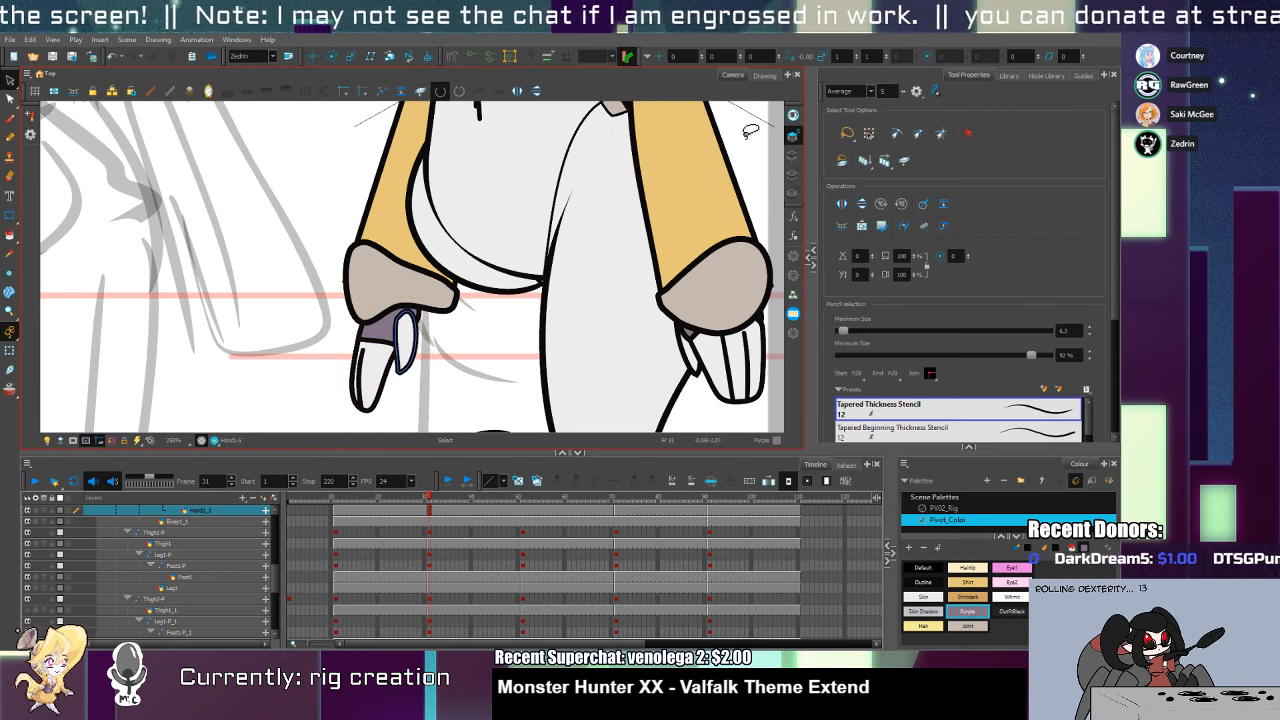
key("alt+q")
scroll(406, 358, "up", 2)
left_click(396, 375)
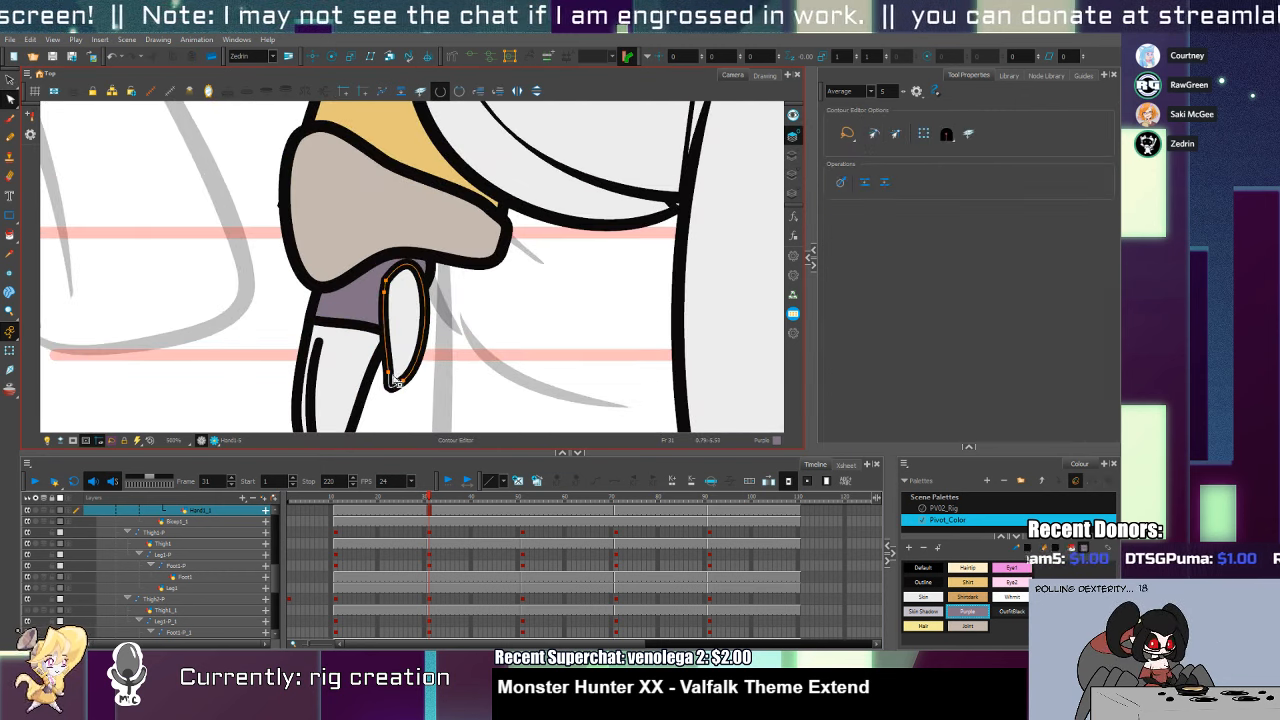
left_click_drag(391, 375, 415, 339)
key("alt+s")
key("alt+q")
Transform the whole far hand so it sits slightly closer to the body beneath the cuff
key("alt+z")
scroll(417, 356, "down", 2)
key("shift+t")
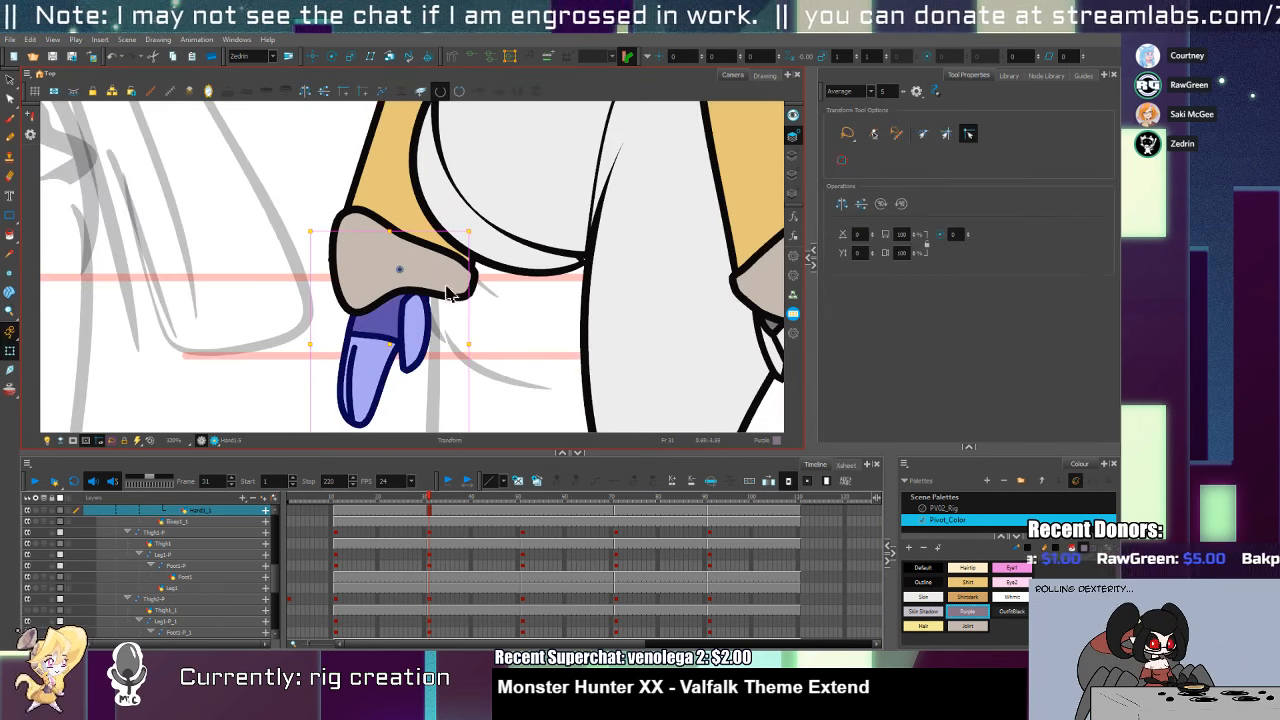
left_click_drag(473, 230, 464, 221)
key("alt+q")
key("alt+z")
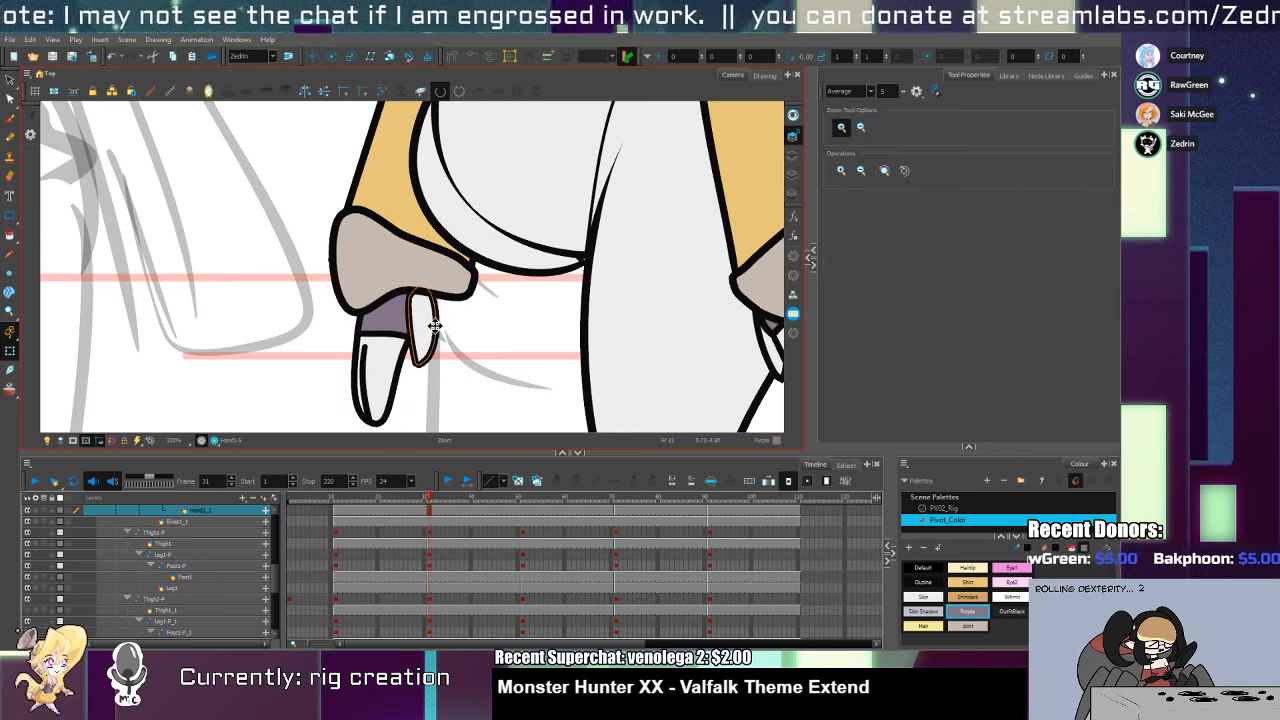
scroll(435, 329, "down", 2)
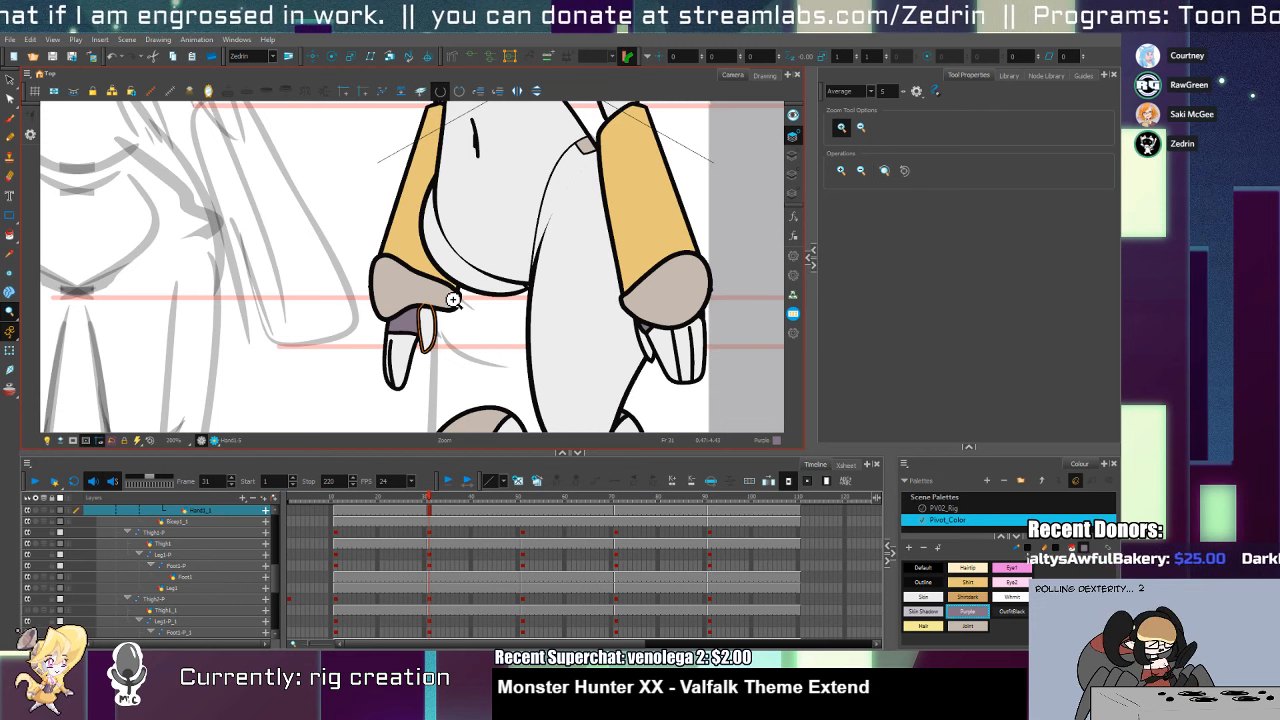
Select the forearm drawing at frame 59 and adjust the cuff's lower contour with the Contour Editor
left_click_drag(430, 500, 525, 512)
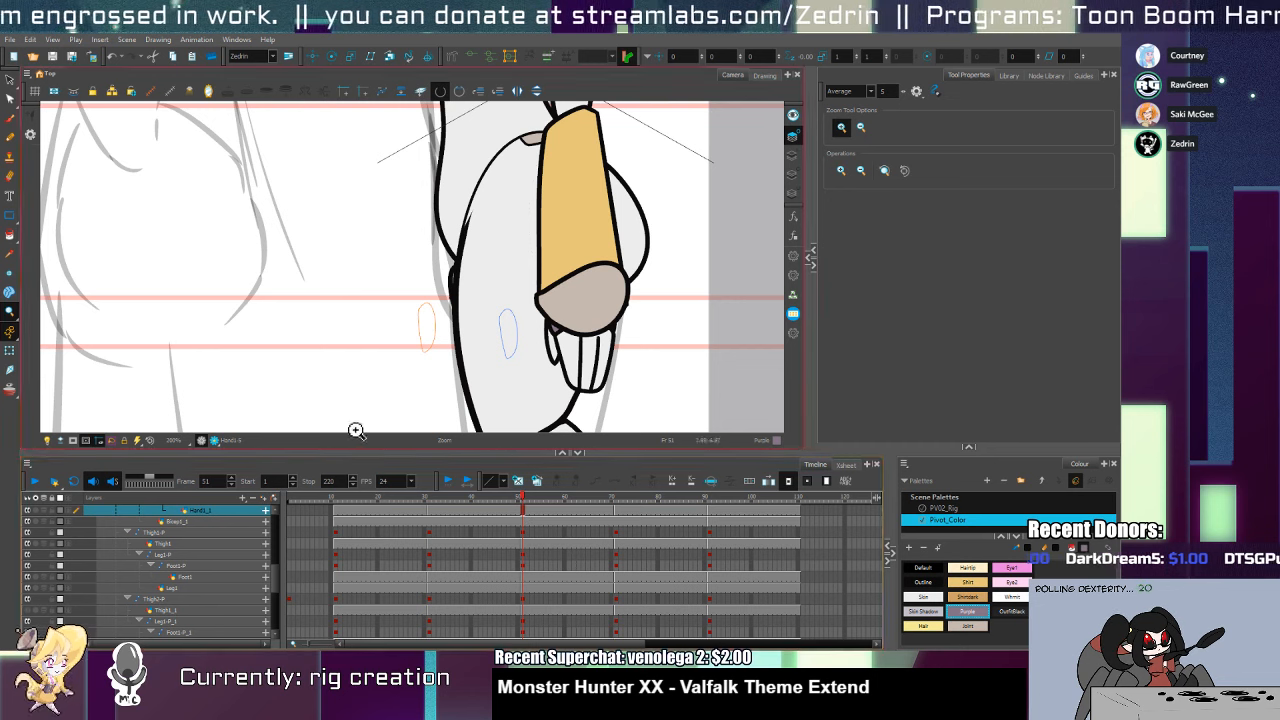
left_click(28, 498)
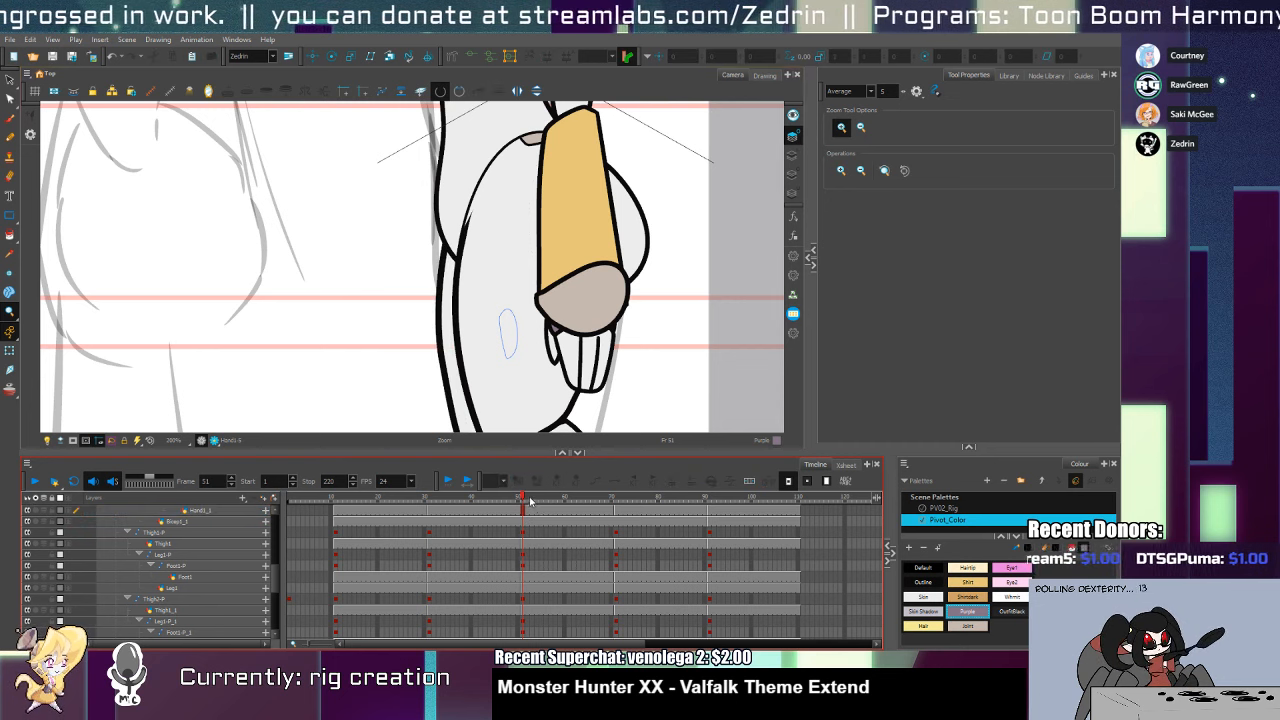
mouse_move(530, 500)
left_mouse_down()
mouse_move(747, 512)
mouse_move(672, 541)
mouse_move(337, 571)
mouse_move(423, 586)
mouse_move(745, 547)
mouse_move(467, 560)
mouse_move(578, 565)
mouse_move(561, 566)
left_mouse_up()
key("shift+t")
left_click(611, 255)
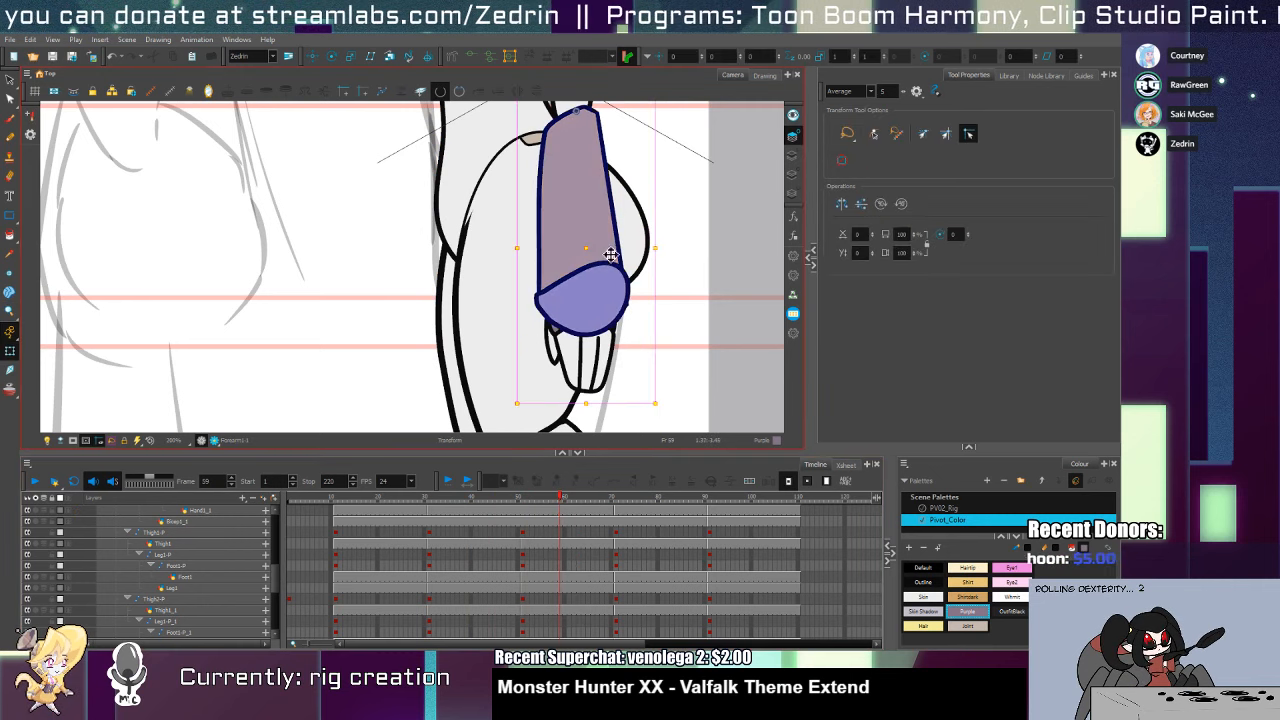
key("alt+q")
left_click(793, 155)
scroll(627, 295, "up", 3)
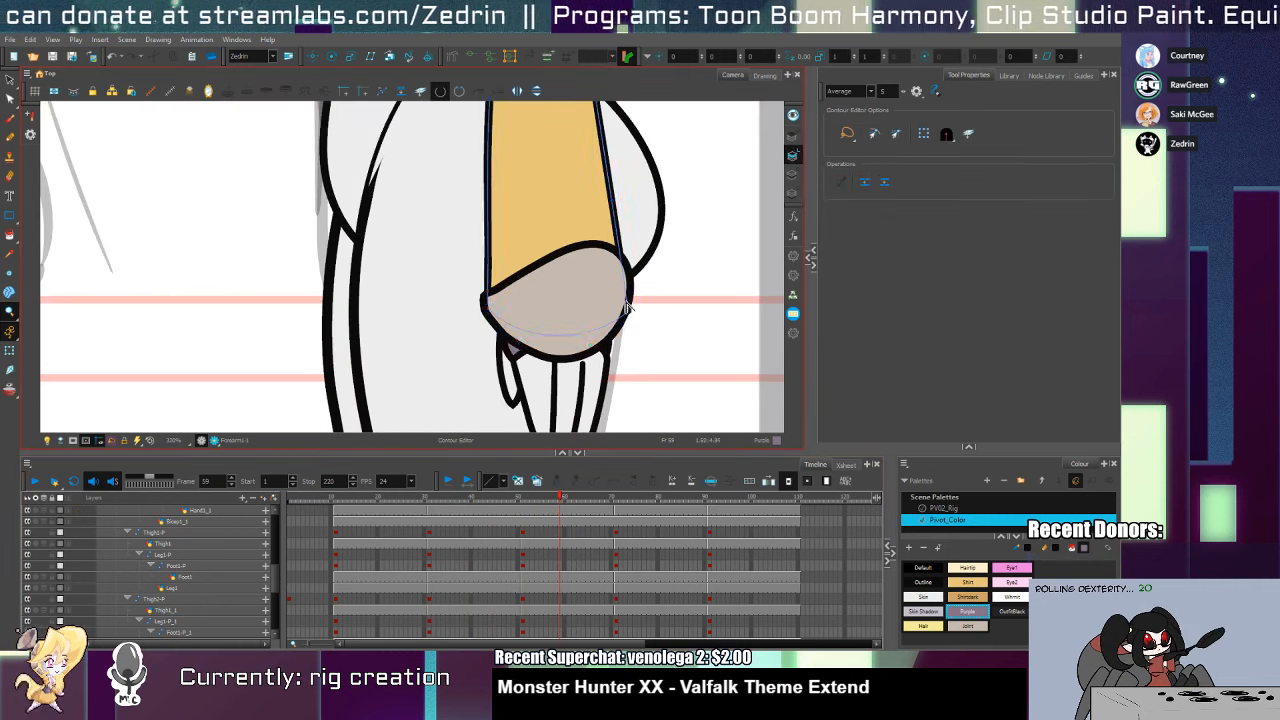
left_click(614, 332)
Review the full figure across the turnaround from frame 11 to frame 70
key("alt+z")
scroll(600, 338, "down", 5)
left_click_drag(560, 525, 338, 525)
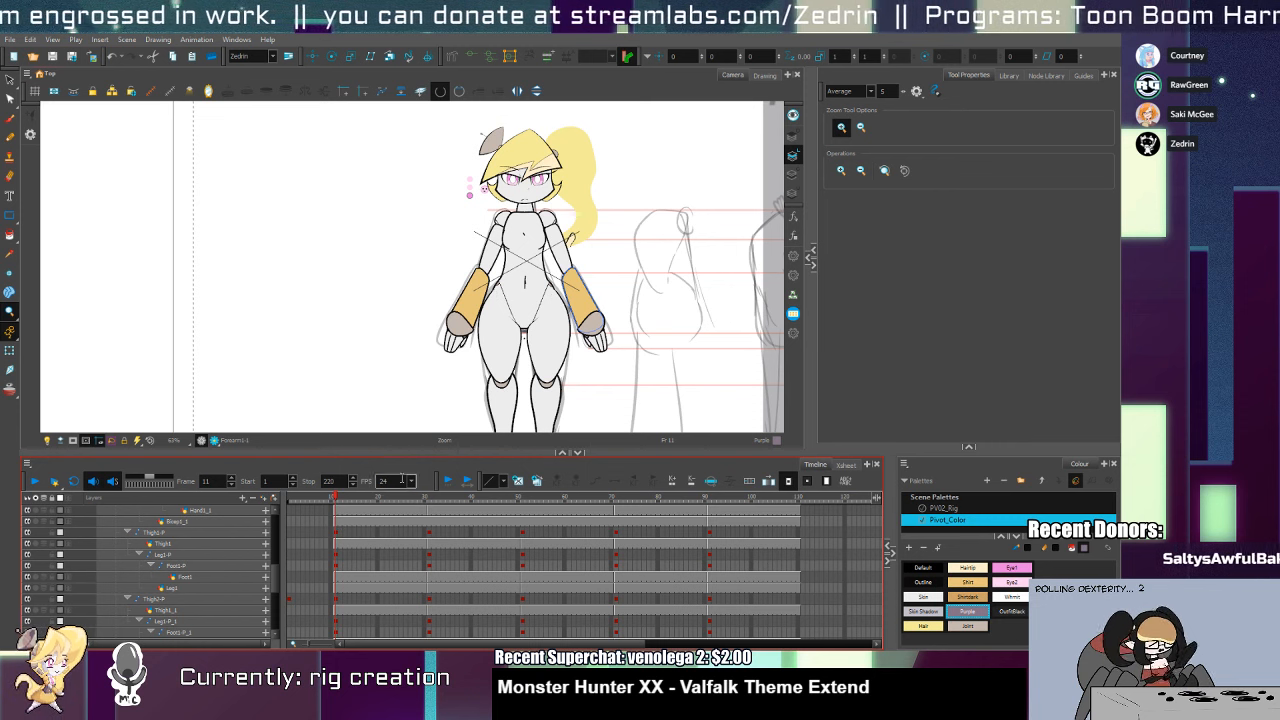
mouse_move(337, 524)
left_mouse_down()
mouse_move(398, 500)
mouse_move(720, 500)
mouse_move(547, 502)
mouse_move(692, 518)
mouse_move(810, 510)
mouse_move(500, 530)
mouse_move(596, 537)
mouse_move(680, 525)
mouse_move(625, 519)
mouse_move(746, 520)
mouse_move(380, 585)
mouse_move(430, 601)
mouse_move(620, 575)
mouse_move(367, 557)
left_mouse_up()
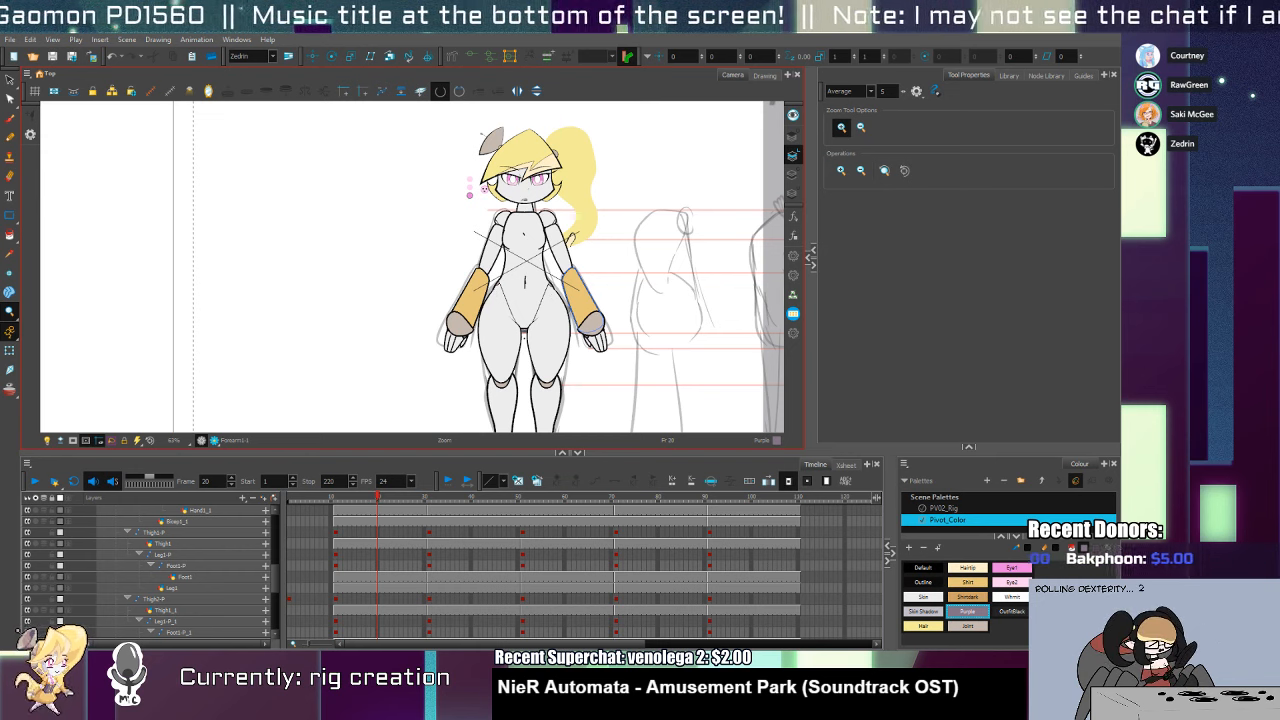
left_click_drag(426, 504, 613, 533)
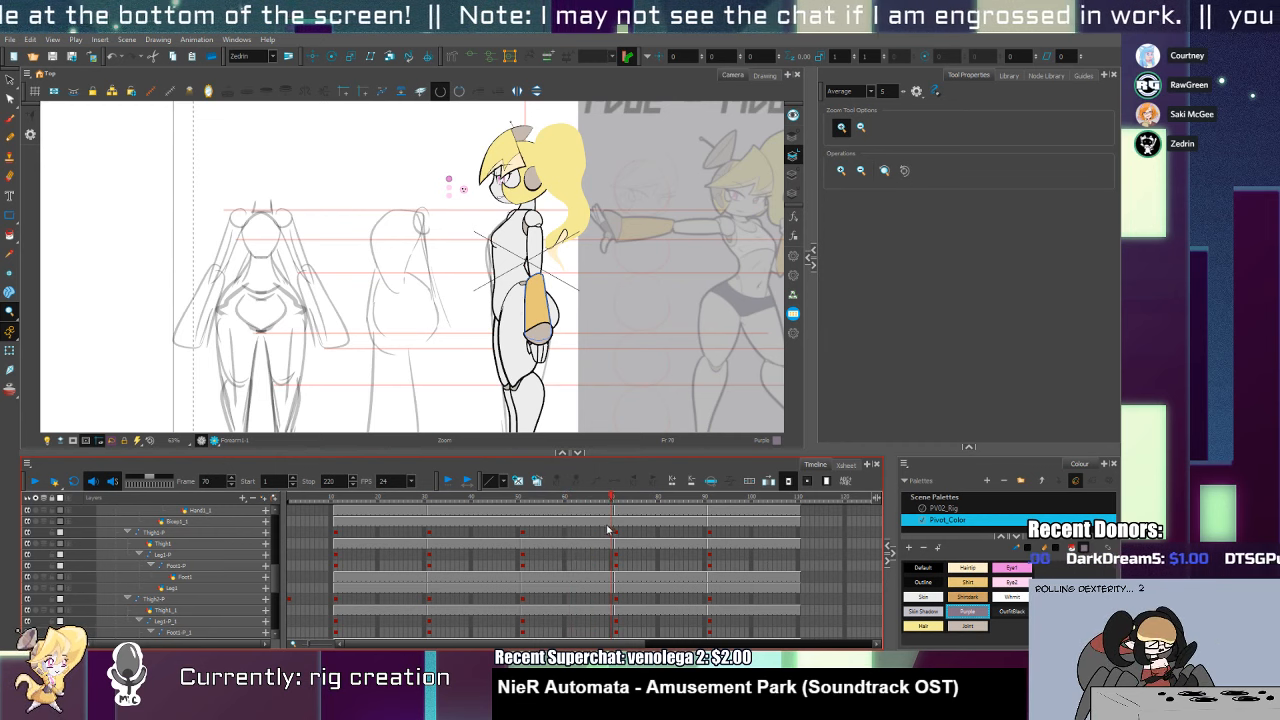